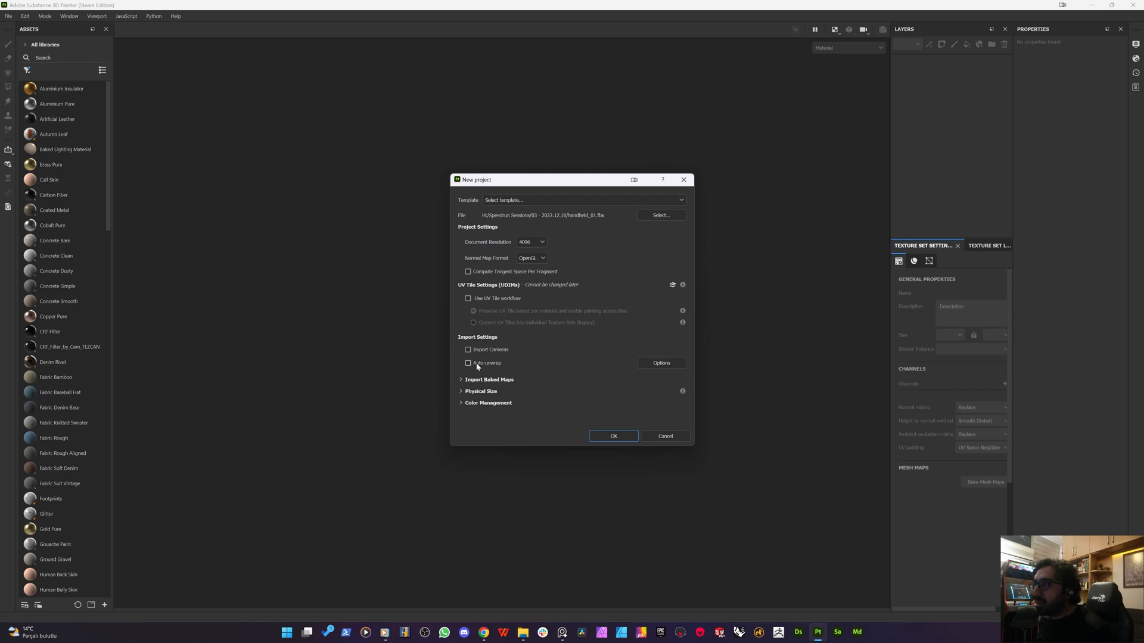
- Create the project from handheld_01.fbx and show the console in the 3D-only view
{"action": "left_click", "coordinate": [614, 435]}
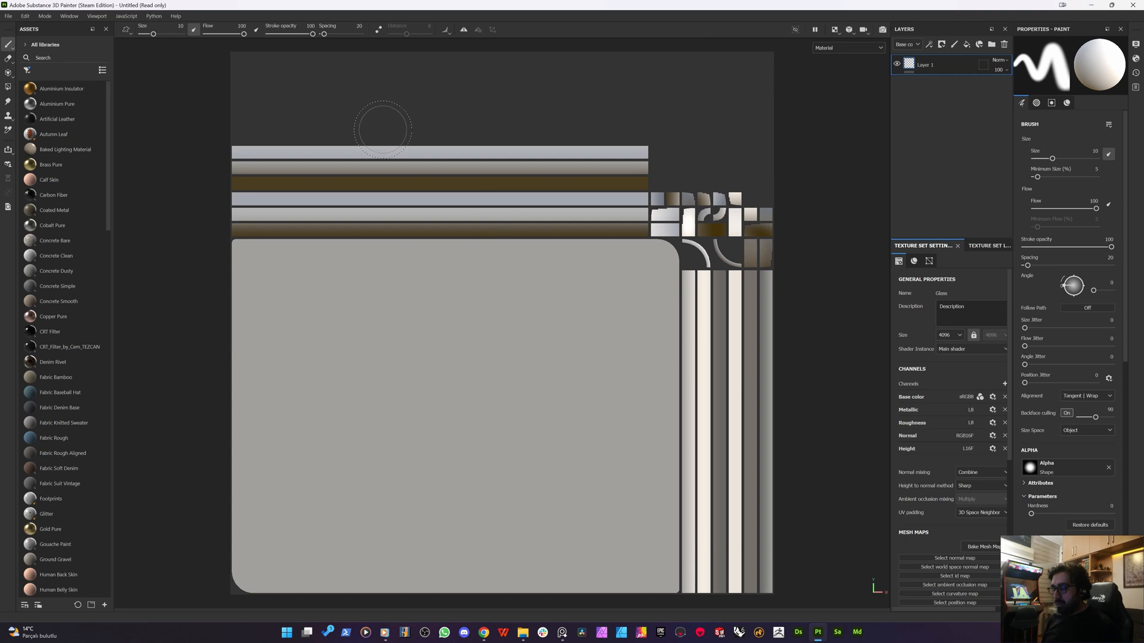
{"action": "key", "text": "F1"}
{"action": "key", "text": "F3"}
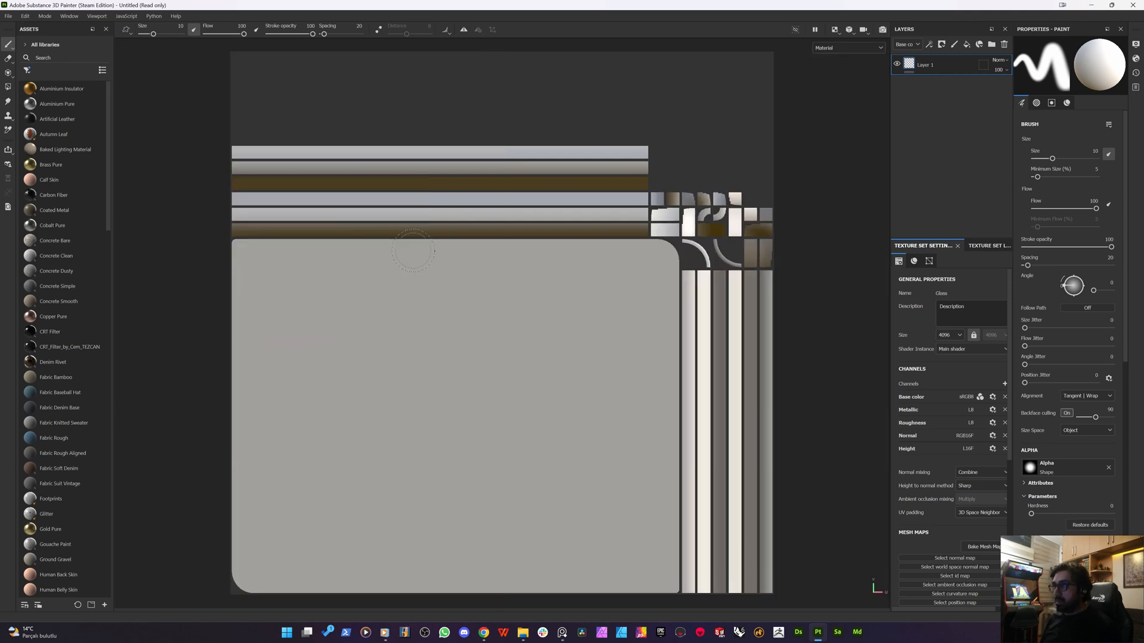
{"action": "key", "text": "F2"}
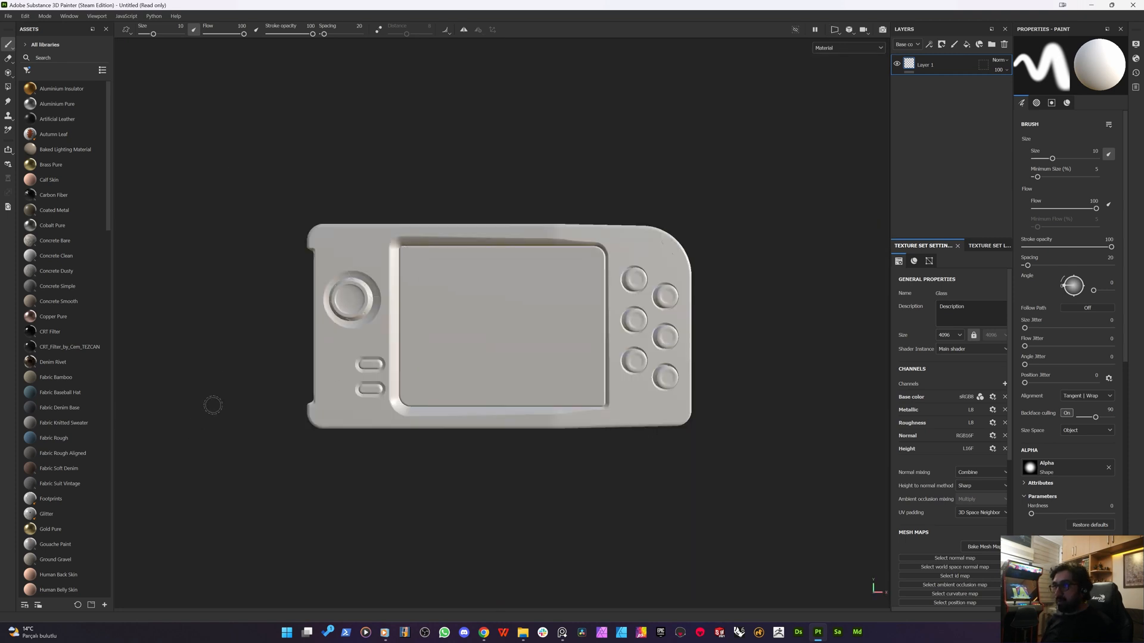
{"action": "left_click_drag", "start_coordinate": [217, 363], "coordinate": [878, 337], "text": "alt"}
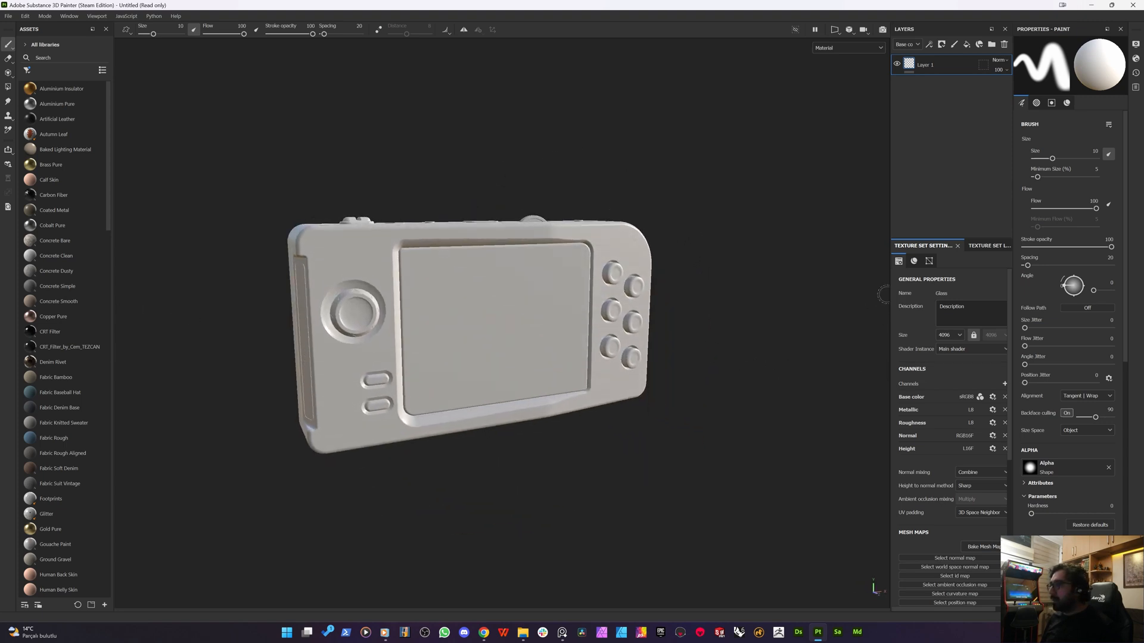
- Widen the docked layer and texture set area and check the project's list of texture sets
{"action": "left_click_drag", "start_coordinate": [889, 293], "coordinate": [817, 294]}
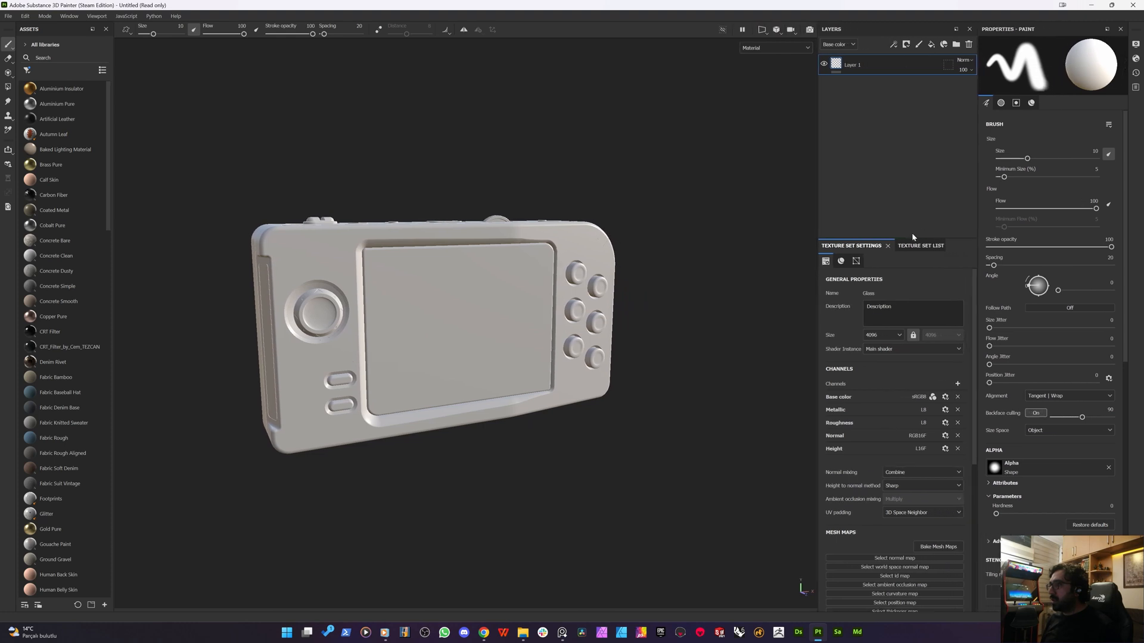
{"action": "left_click", "coordinate": [921, 245]}
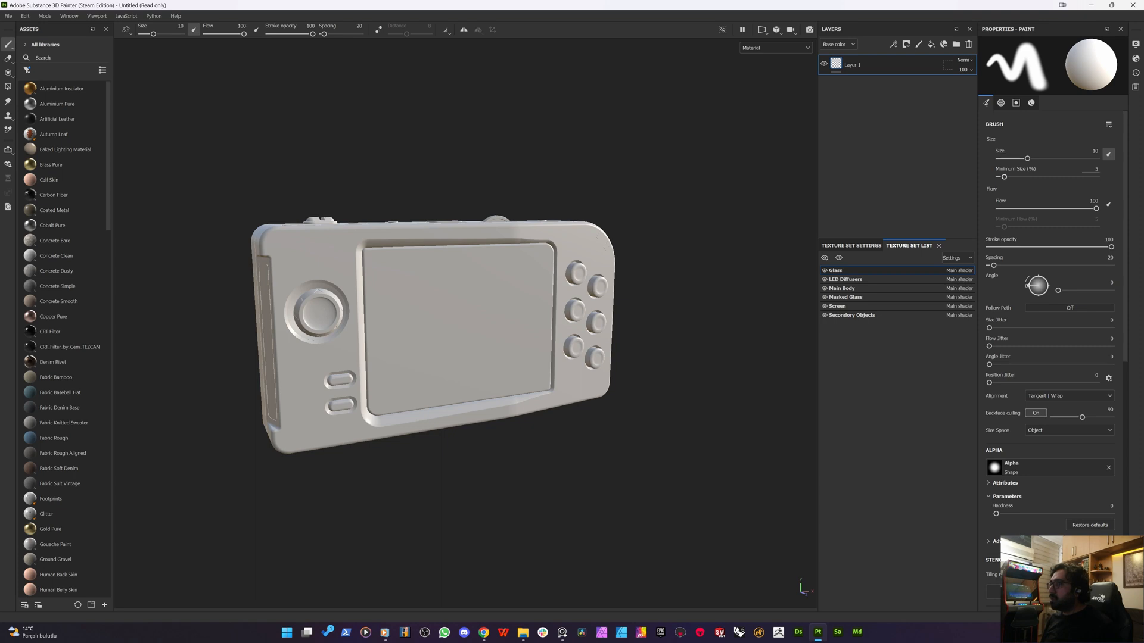
{"action": "left_click", "coordinate": [851, 246]}
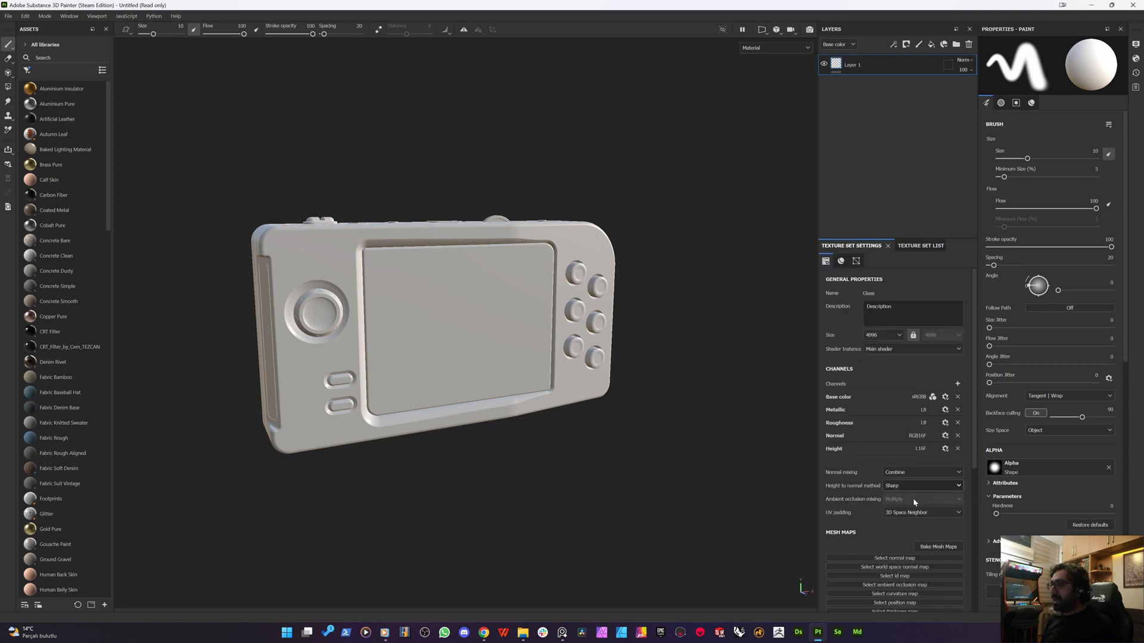
- Bake the mesh maps for all texture sets at an output size of 2048, leaving out the ID map
{"action": "left_click", "coordinate": [946, 547]}
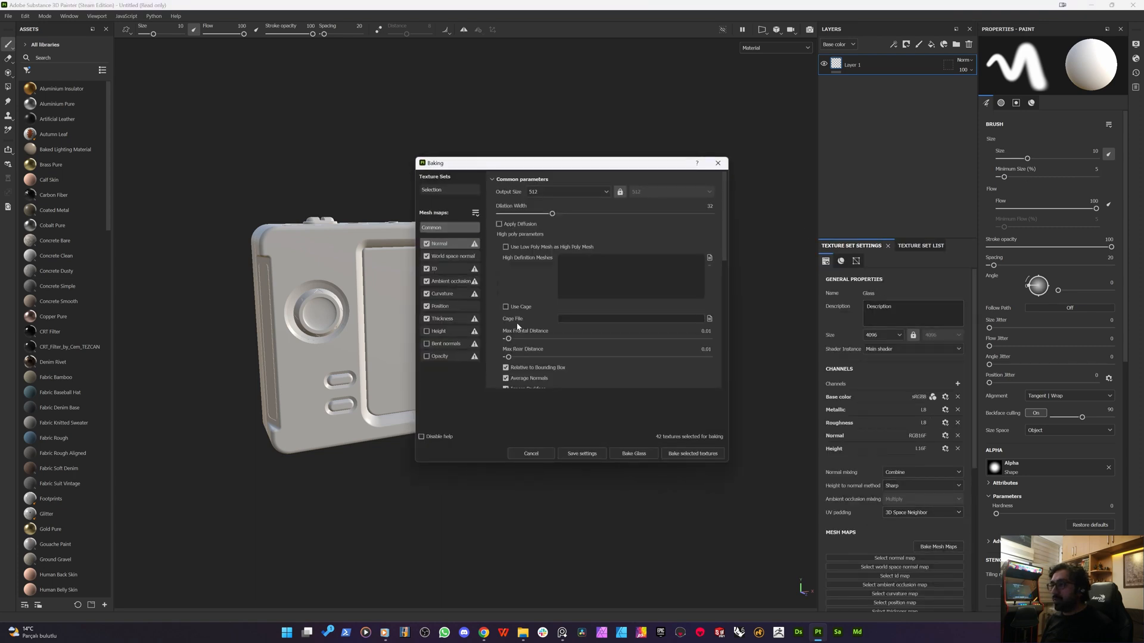
{"action": "left_click", "coordinate": [427, 270]}
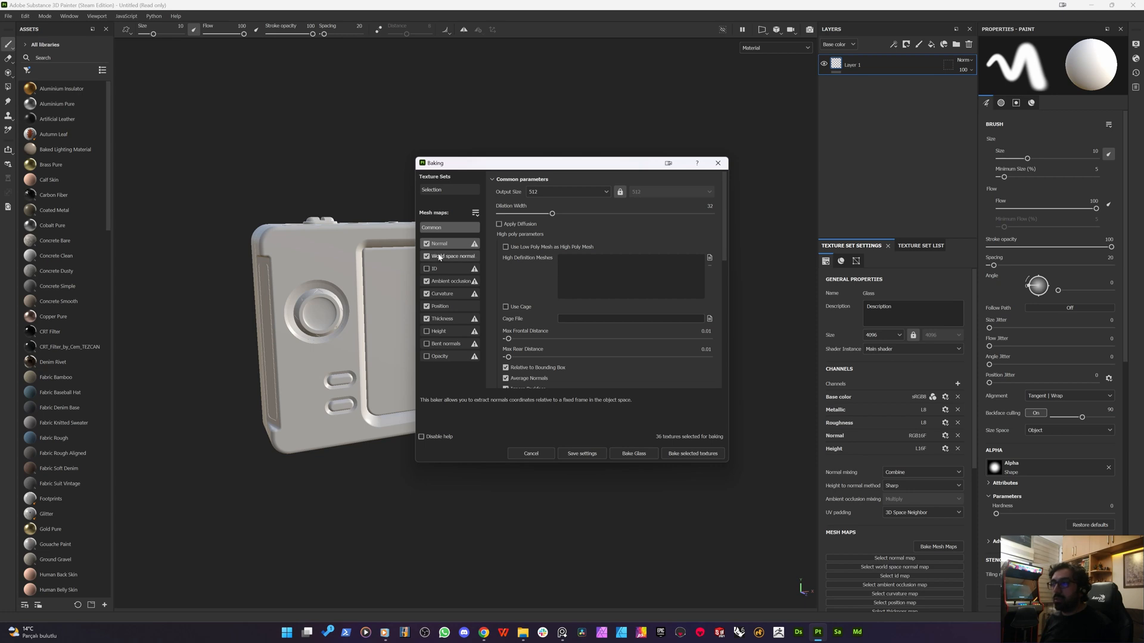
{"action": "left_click", "coordinate": [558, 190]}
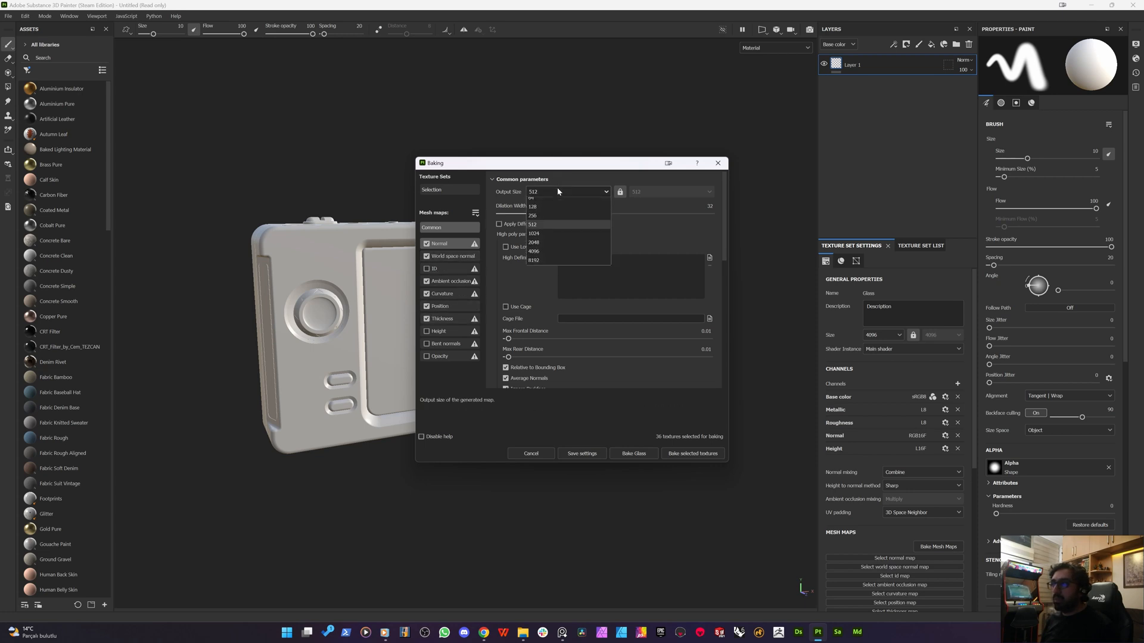
{"action": "left_click", "coordinate": [536, 243]}
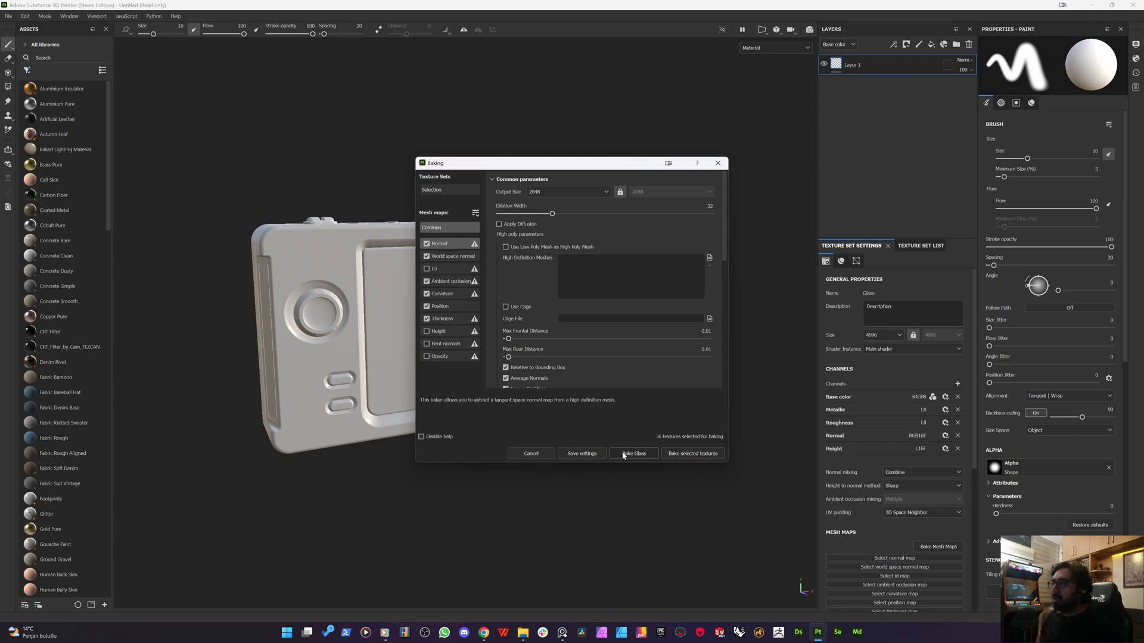
{"action": "left_click", "coordinate": [690, 455]}
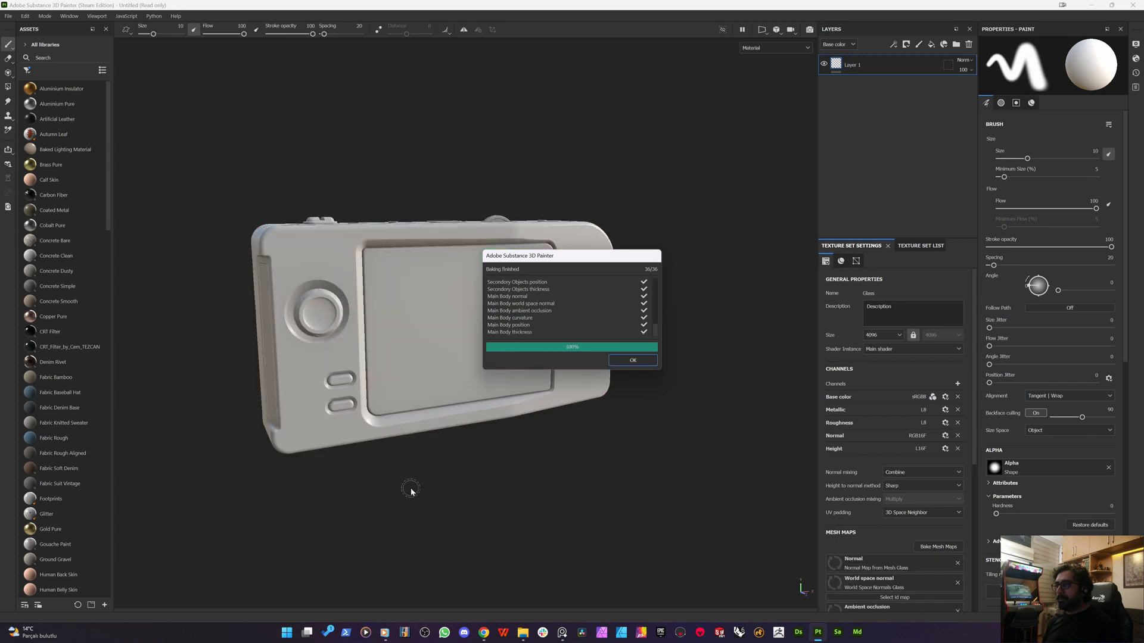
{"action": "left_click", "coordinate": [652, 359]}
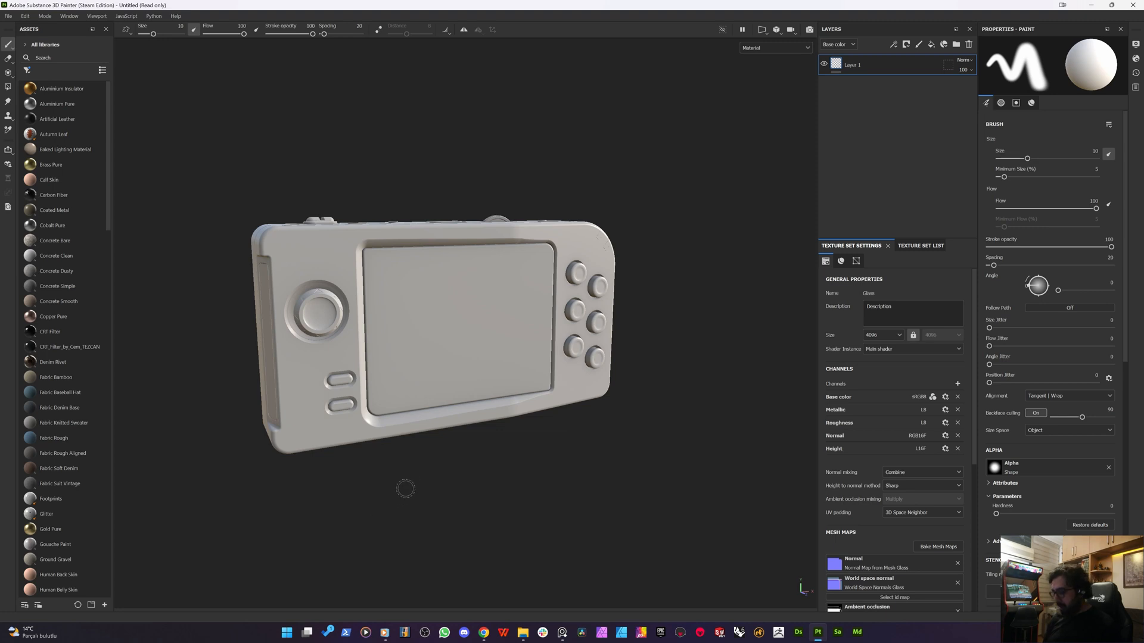
- Select the Screen texture set and isolate it in the viewport
{"action": "mouse_move", "coordinate": [360, 486]}
{"action": "left_mouse_down", "text": "alt"}
{"action": "mouse_move", "coordinate": [472, 460]}
{"action": "mouse_move", "coordinate": [769, 460]}
{"action": "mouse_move", "coordinate": [376, 445]}
{"action": "mouse_move", "coordinate": [363, 480]}
{"action": "mouse_move", "coordinate": [367, 456]}
{"action": "left_mouse_up", "text": "alt"}
{"action": "scroll", "coordinate": [356, 361], "scroll_direction": "up", "scroll_amount": 3}
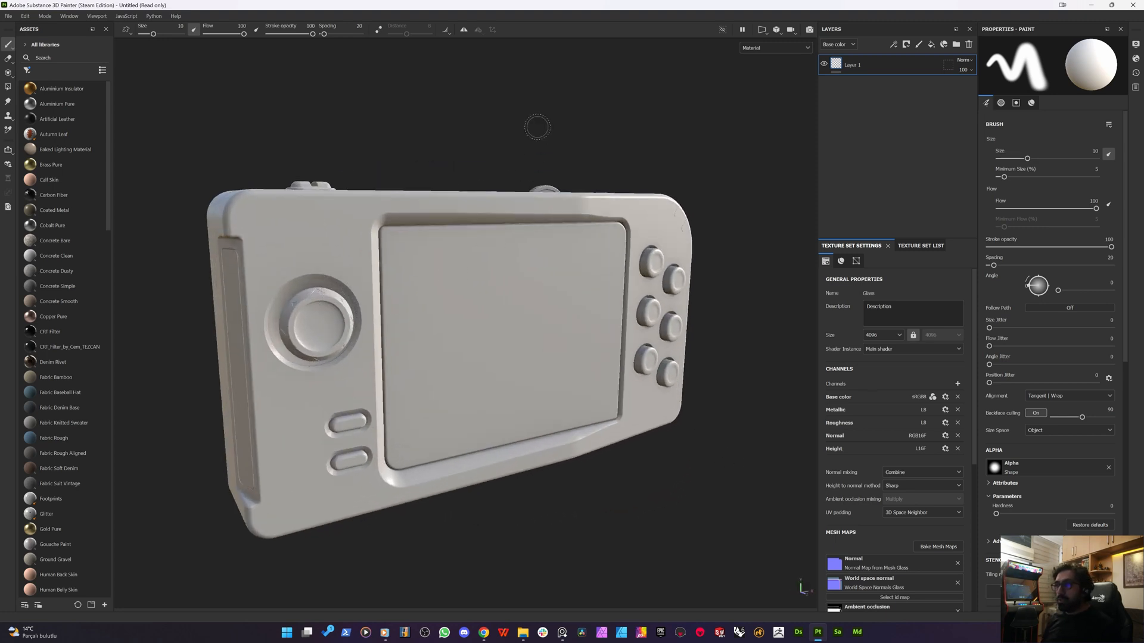
{"action": "left_click_drag", "start_coordinate": [537, 127], "coordinate": [643, 406], "text": "alt"}
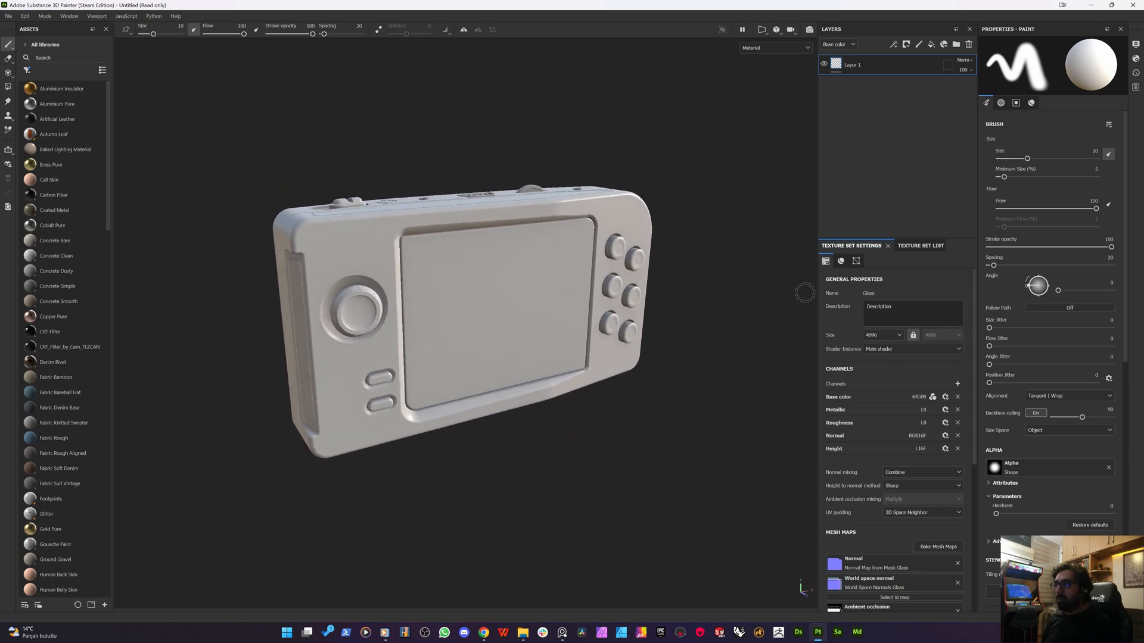
{"action": "left_click", "coordinate": [931, 248]}
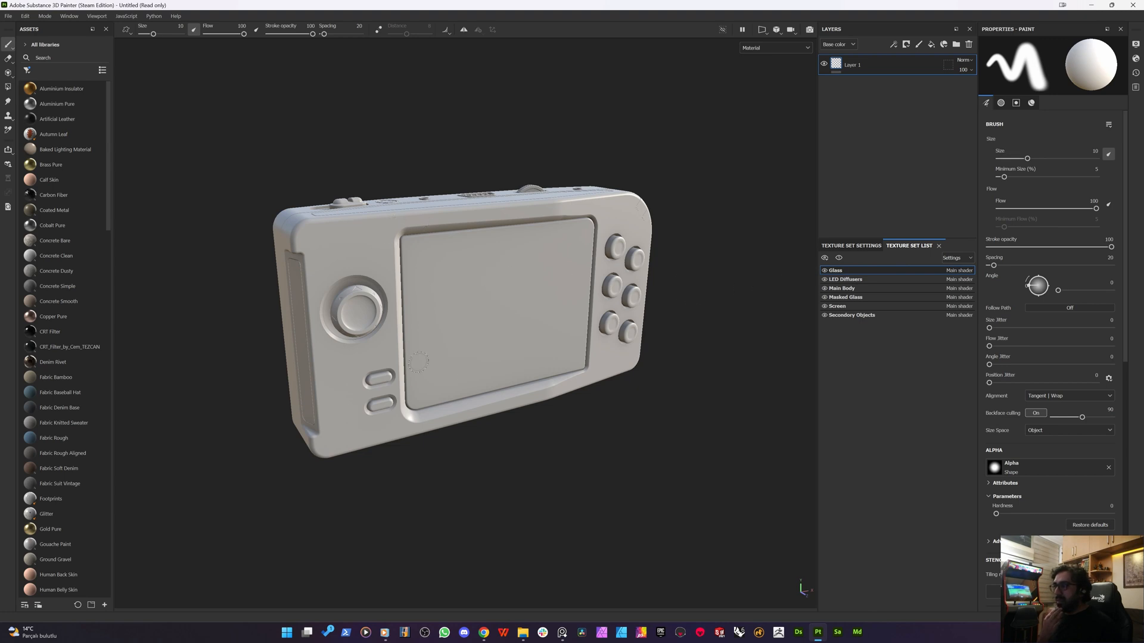
{"action": "left_click", "coordinate": [837, 306]}
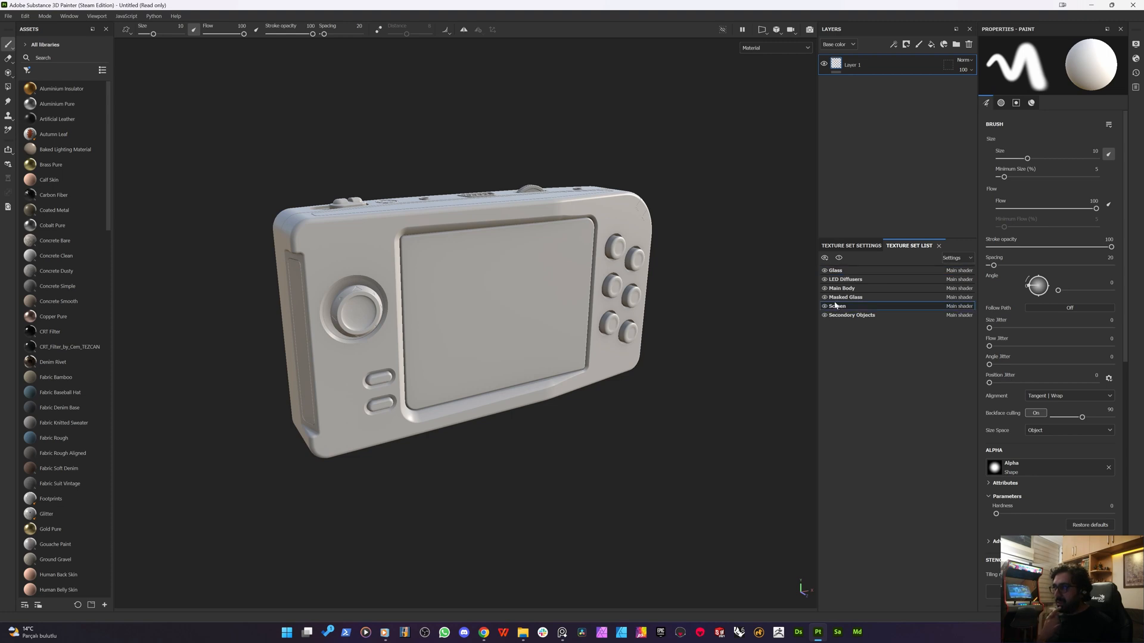
{"action": "left_click", "coordinate": [837, 259]}
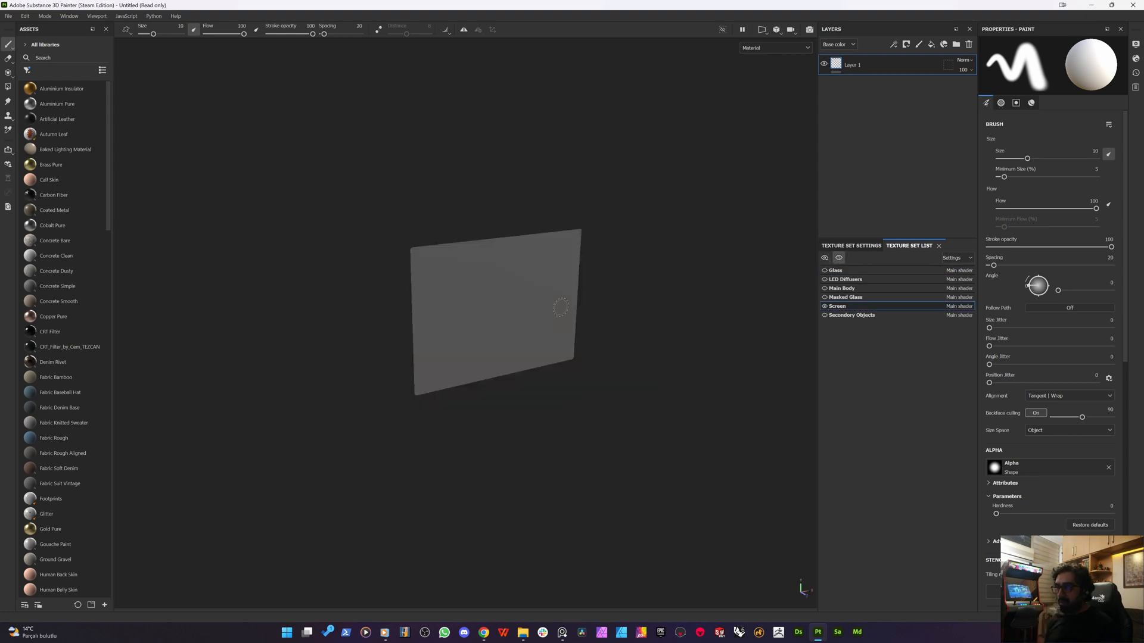
- Remove the baked ambient occlusion map from the Screen texture set
{"action": "left_click", "coordinate": [867, 246]}
{"action": "scroll", "coordinate": [908, 509], "scroll_direction": "down", "scroll_amount": 1}
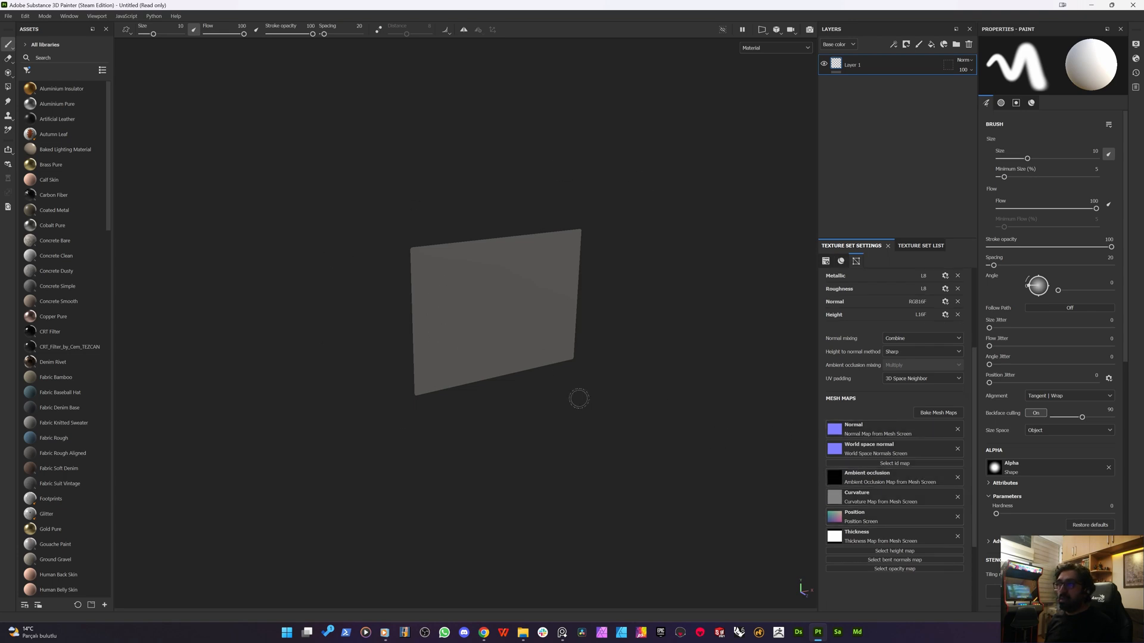
{"action": "scroll", "coordinate": [540, 304], "scroll_direction": "down", "scroll_amount": 1}
{"action": "scroll", "coordinate": [525, 317], "scroll_direction": "up", "scroll_amount": 2}
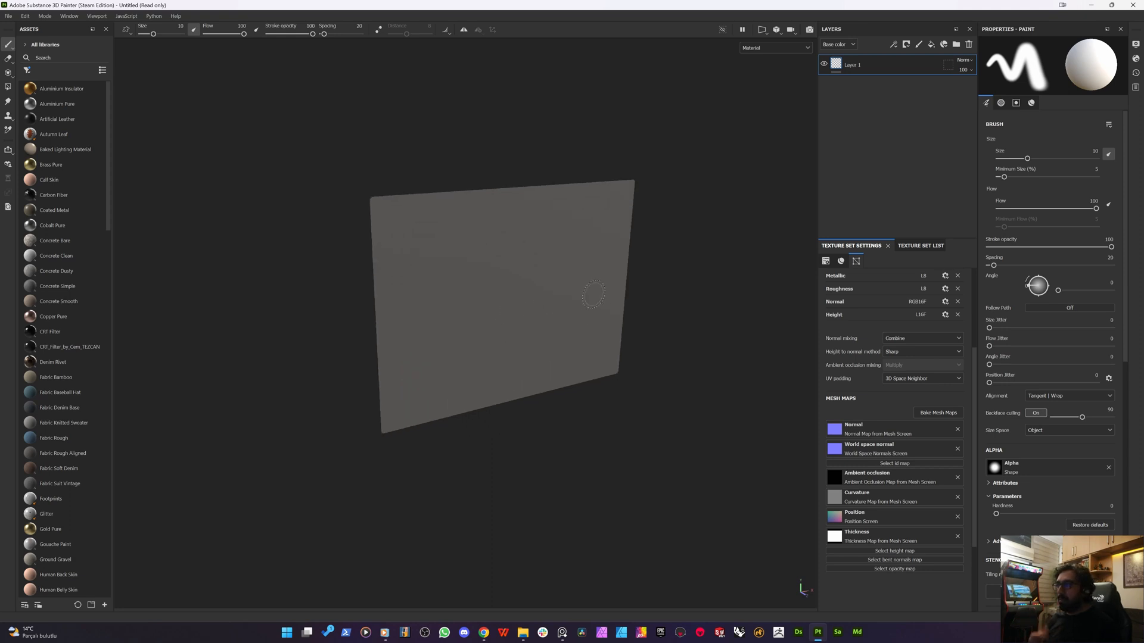
{"action": "left_click", "coordinate": [958, 479]}
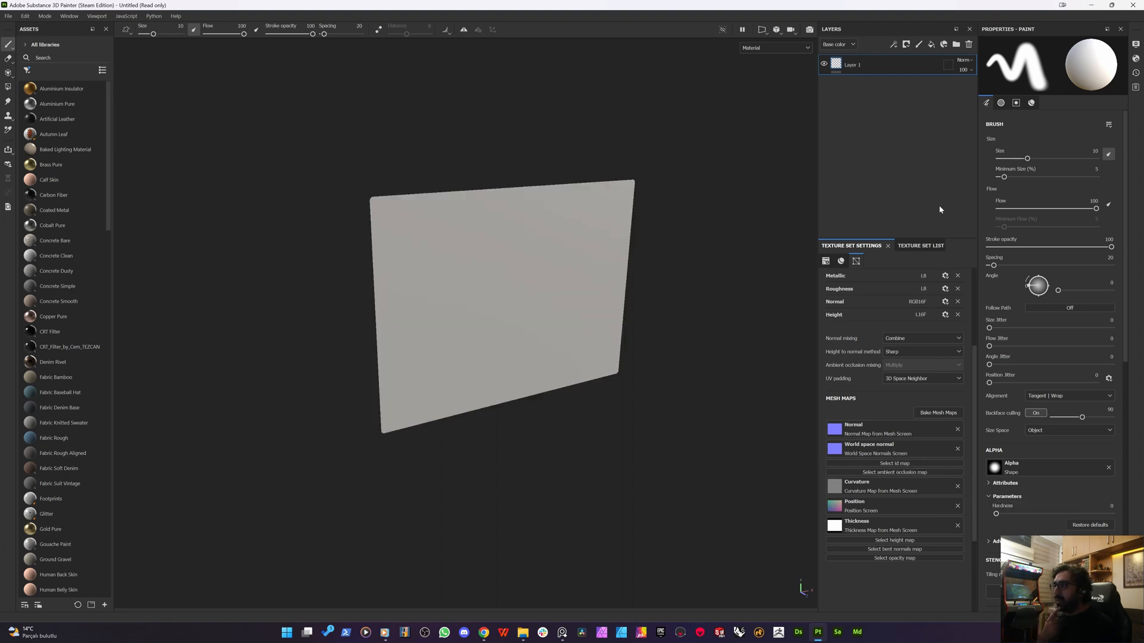
- Select the Masked Glass texture set and remove its baked ambient occlusion map
{"action": "left_click", "coordinate": [922, 246]}
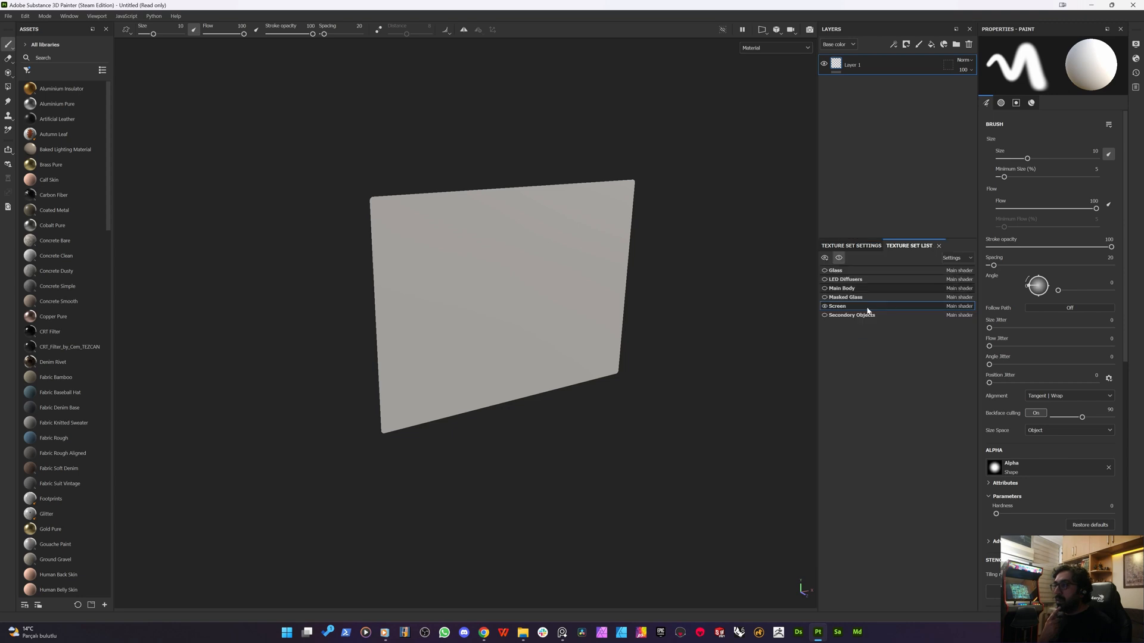
{"action": "left_click", "coordinate": [837, 297]}
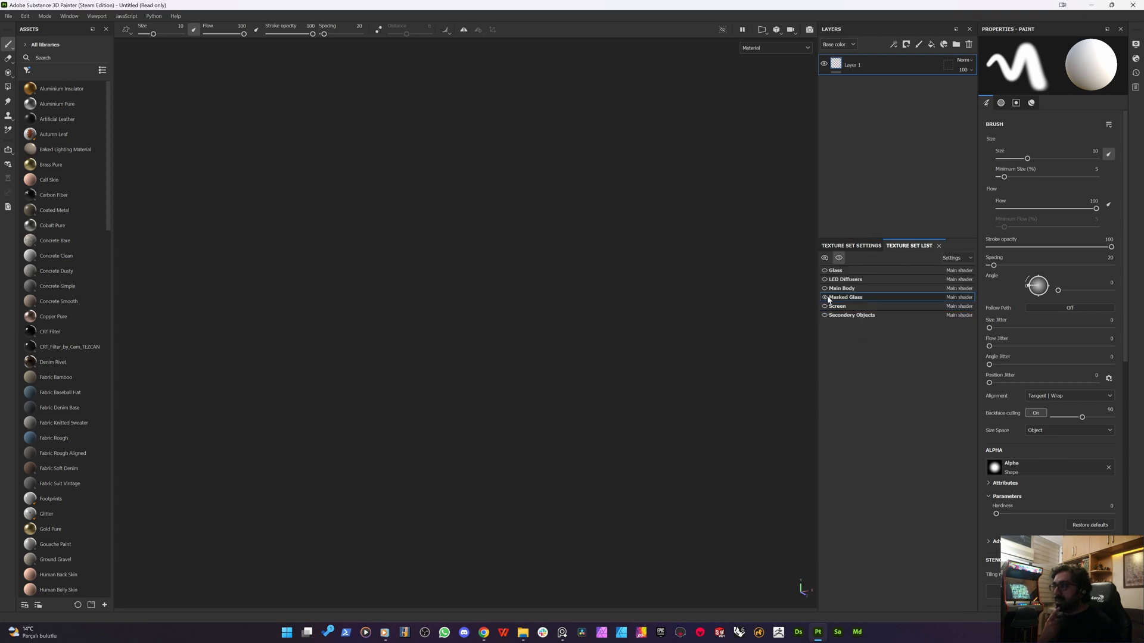
{"action": "left_click", "coordinate": [850, 245]}
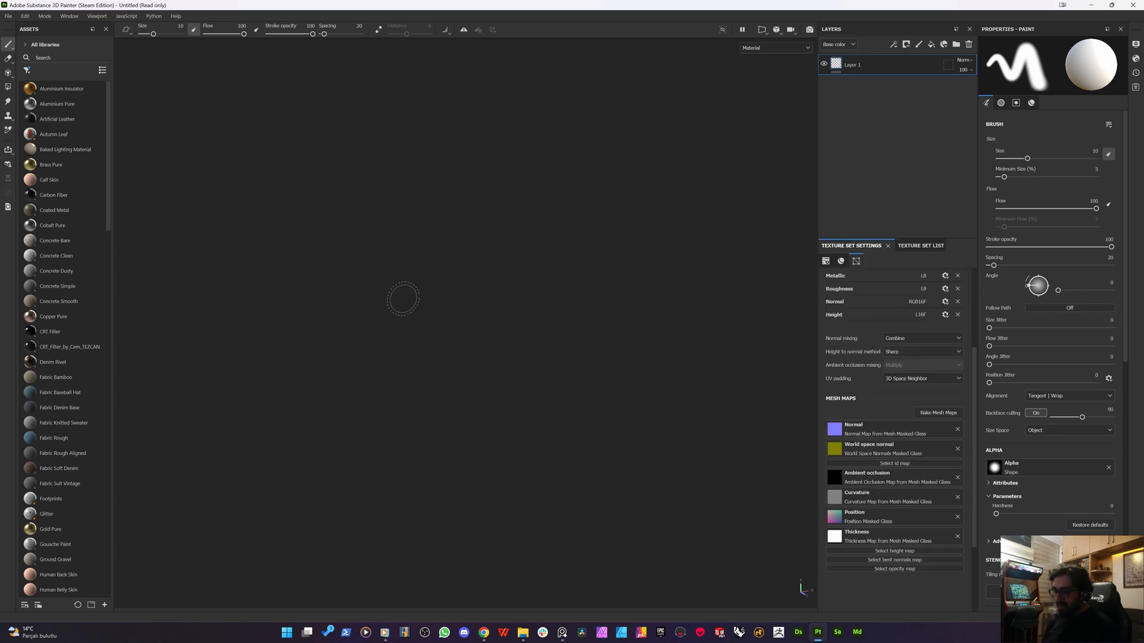
{"action": "left_click_drag", "start_coordinate": [398, 305], "coordinate": [856, 298], "text": "alt"}
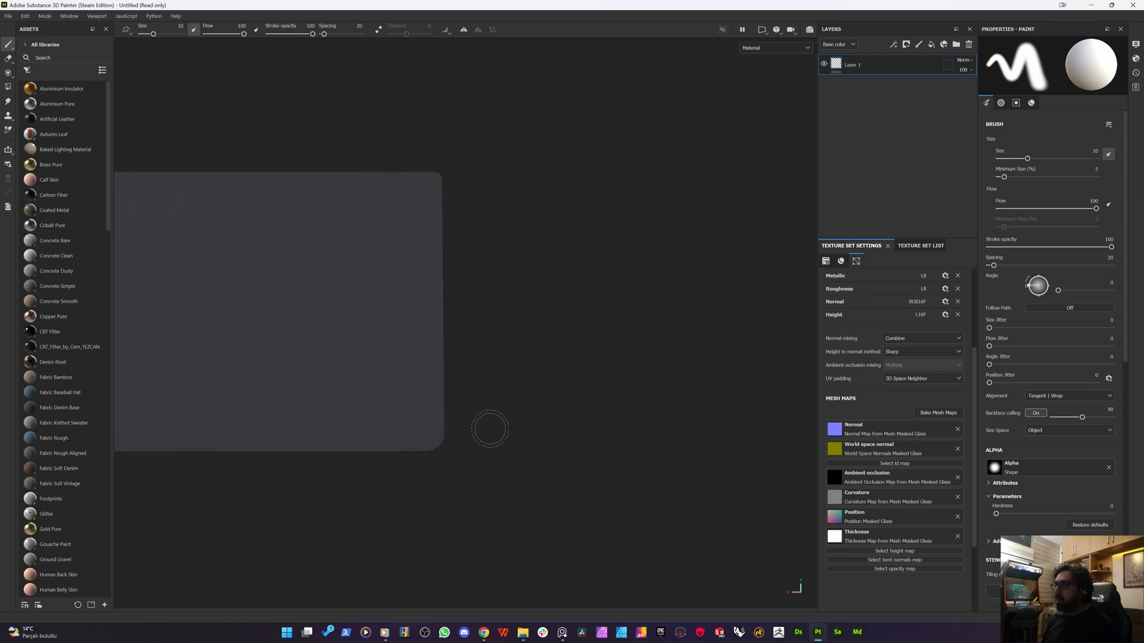
{"action": "left_click_drag", "start_coordinate": [488, 426], "coordinate": [798, 447], "text": "alt"}
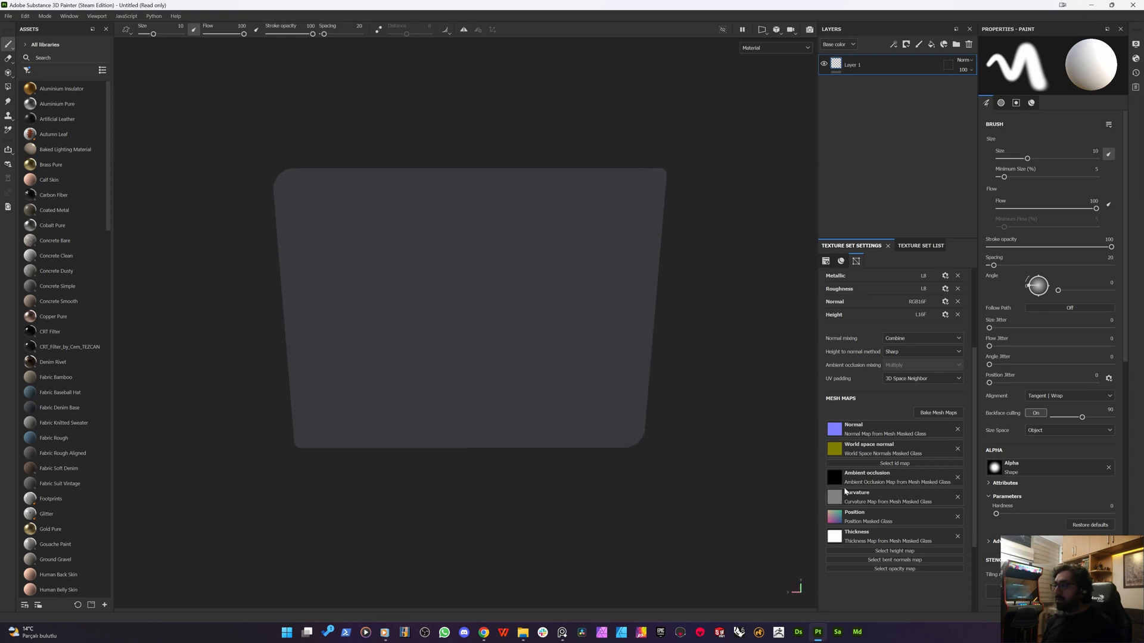
{"action": "left_click", "coordinate": [957, 478]}
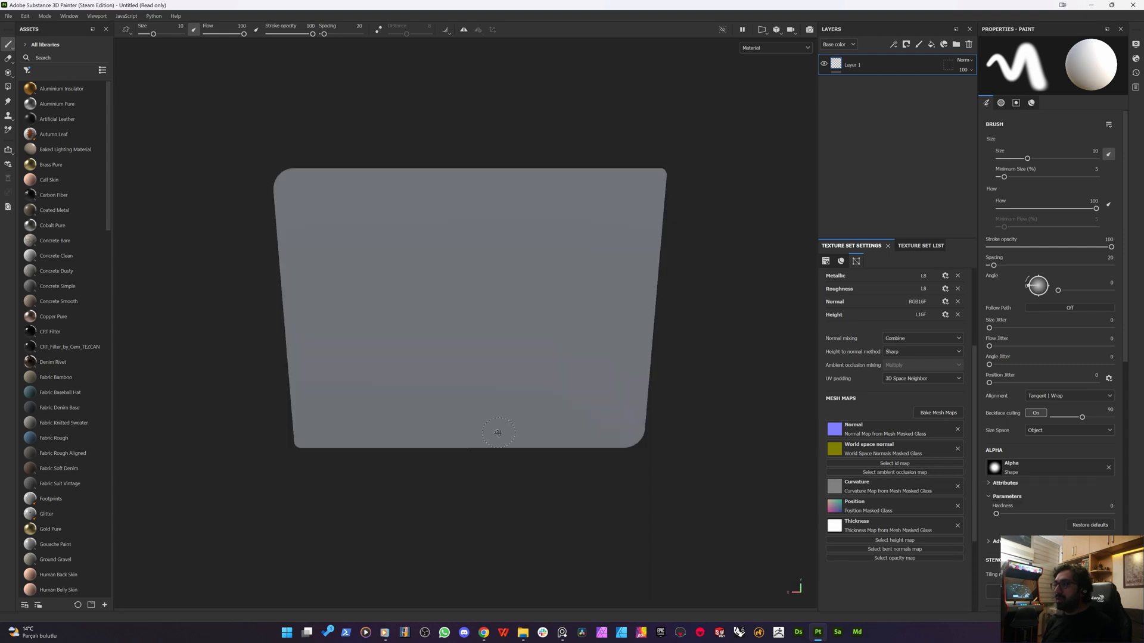
- Select the Glass texture set and examine its isolated shading and baked mesh maps
{"action": "left_click_drag", "start_coordinate": [498, 433], "coordinate": [64, 414], "text": "alt"}
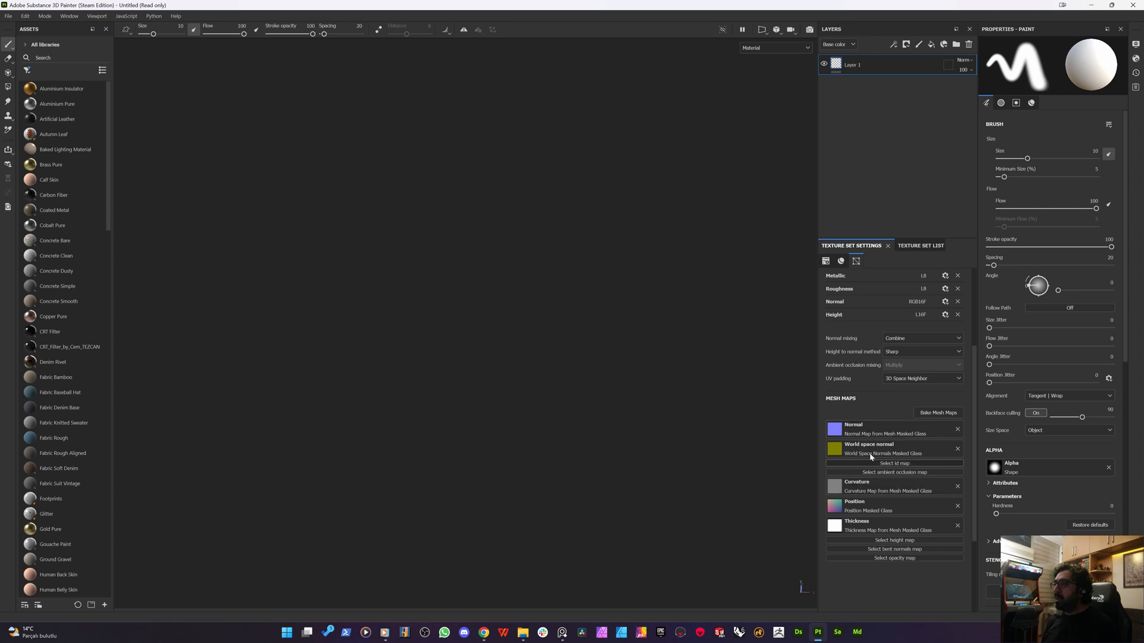
{"action": "left_click", "coordinate": [922, 246]}
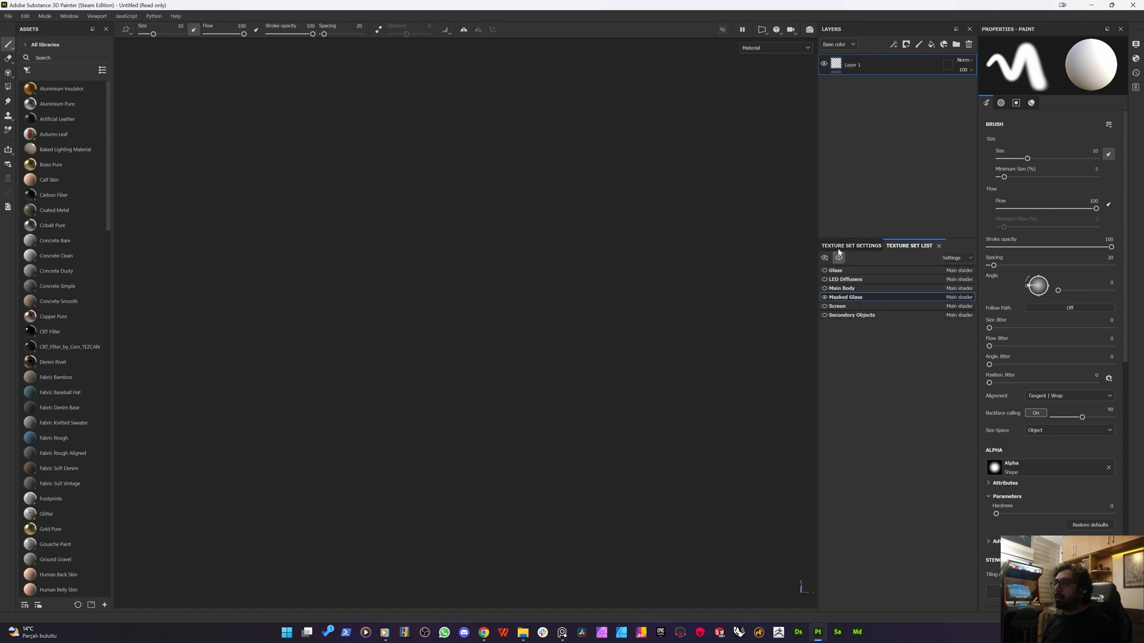
{"action": "left_click", "coordinate": [834, 271]}
{"action": "mouse_move", "coordinate": [437, 314]}
{"action": "left_mouse_down", "text": "alt"}
{"action": "mouse_move", "coordinate": [732, 386]}
{"action": "mouse_move", "coordinate": [965, 415]}
{"action": "mouse_move", "coordinate": [733, 408]}
{"action": "mouse_move", "coordinate": [707, 418]}
{"action": "mouse_move", "coordinate": [494, 204]}
{"action": "left_mouse_up", "text": "alt"}
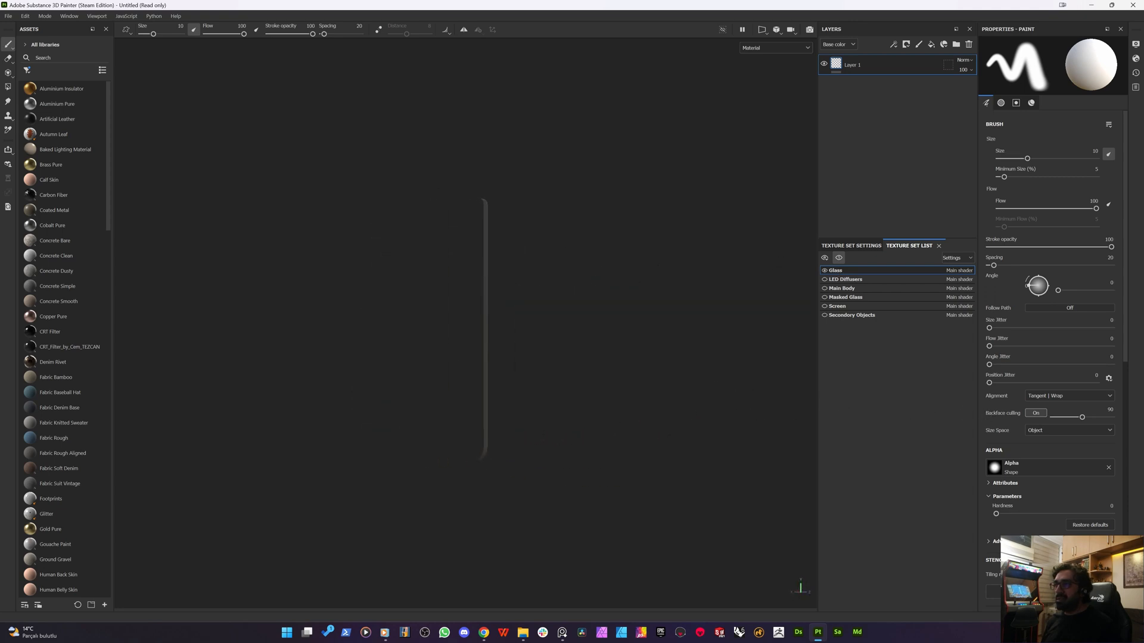
{"action": "middle_click_drag", "start_coordinate": [363, 258], "coordinate": [620, 298], "text": "alt"}
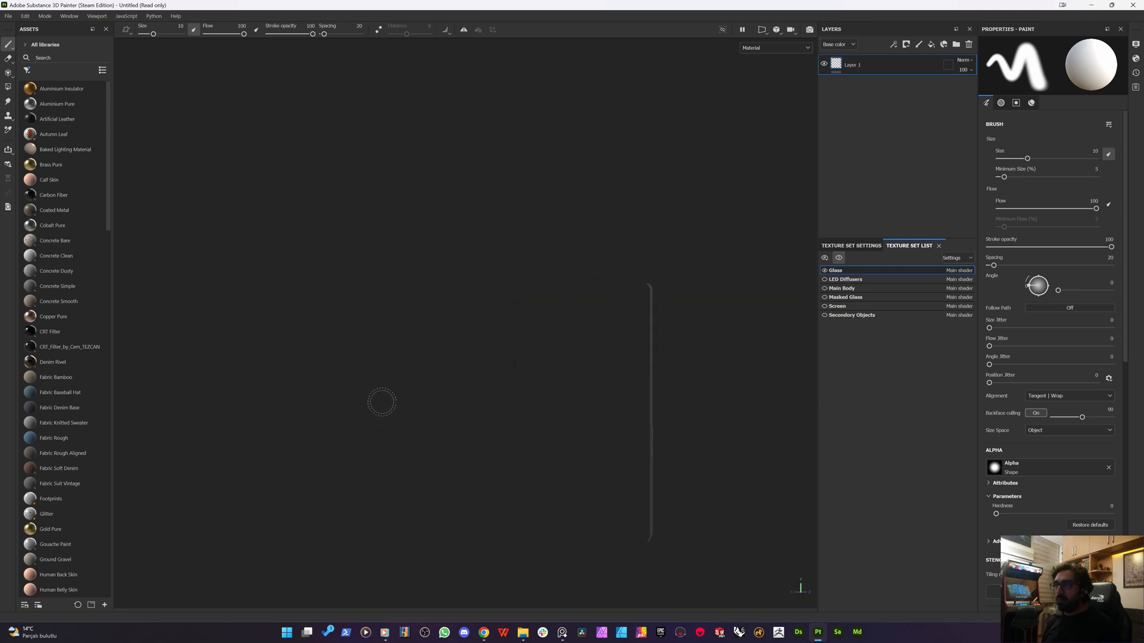
{"action": "left_click_drag", "start_coordinate": [688, 462], "coordinate": [378, 390], "text": "alt"}
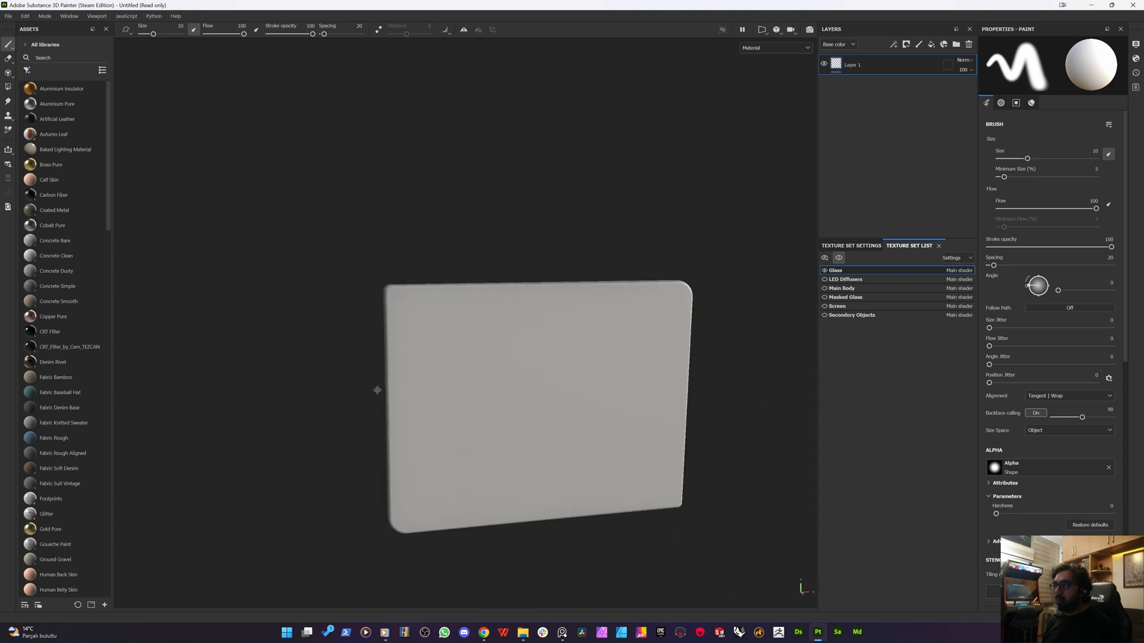
{"action": "left_click", "coordinate": [850, 246]}
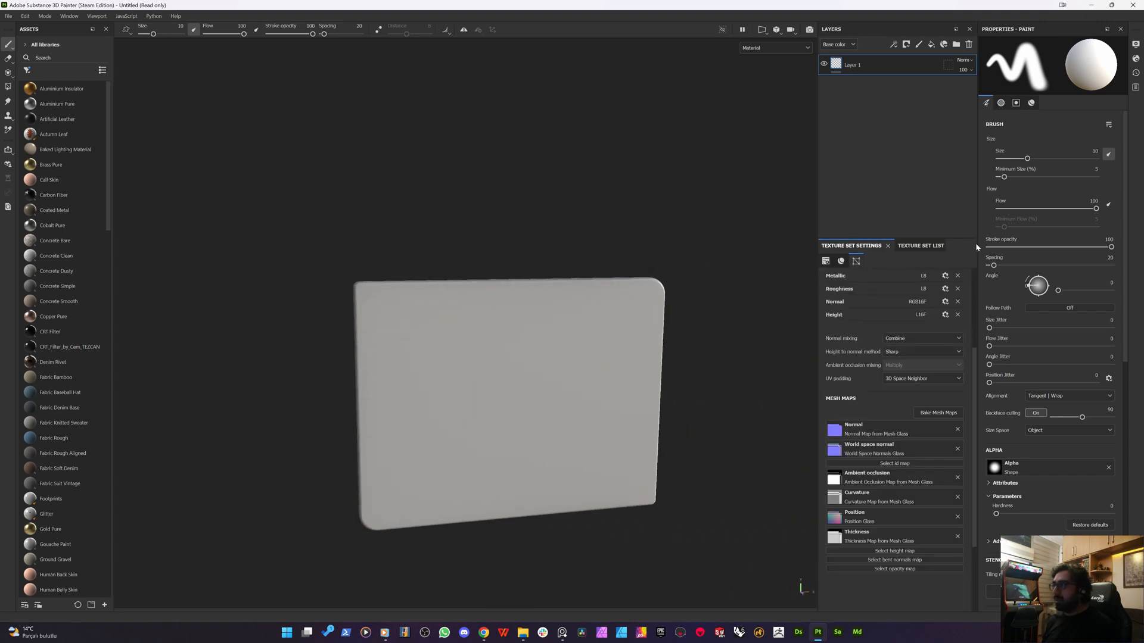
- Turn off texture set isolation to show the whole console, and return to the Glass set's mesh maps
{"action": "left_click", "coordinate": [937, 247]}
{"action": "left_click", "coordinate": [841, 259]}
{"action": "left_click", "coordinate": [851, 246]}
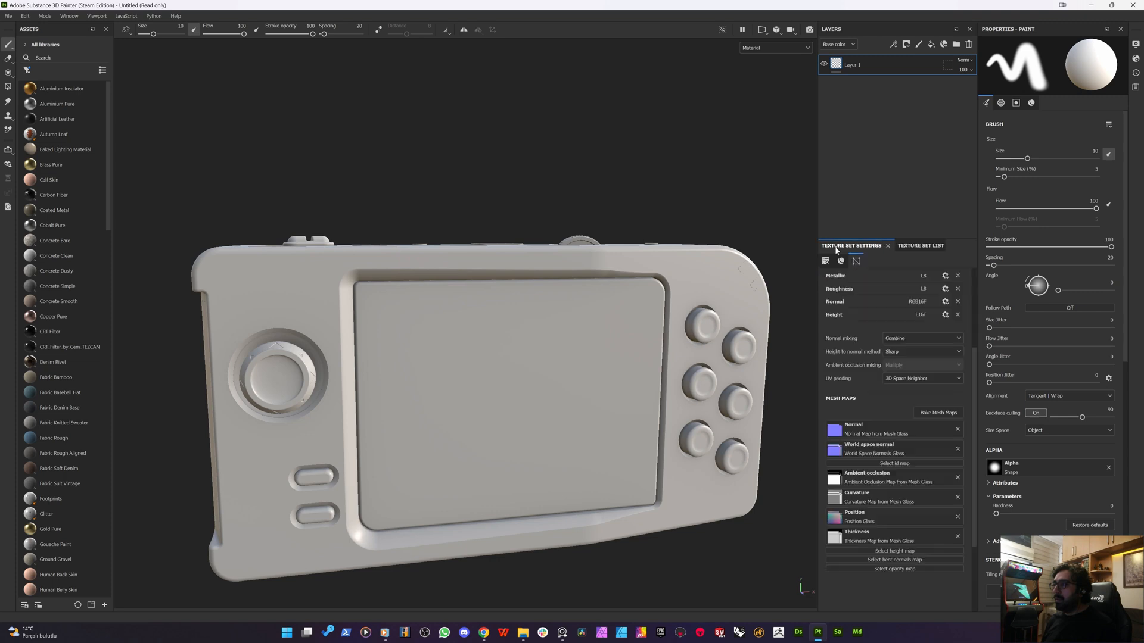
{"action": "left_click_drag", "start_coordinate": [417, 234], "coordinate": [370, 227], "text": "alt"}
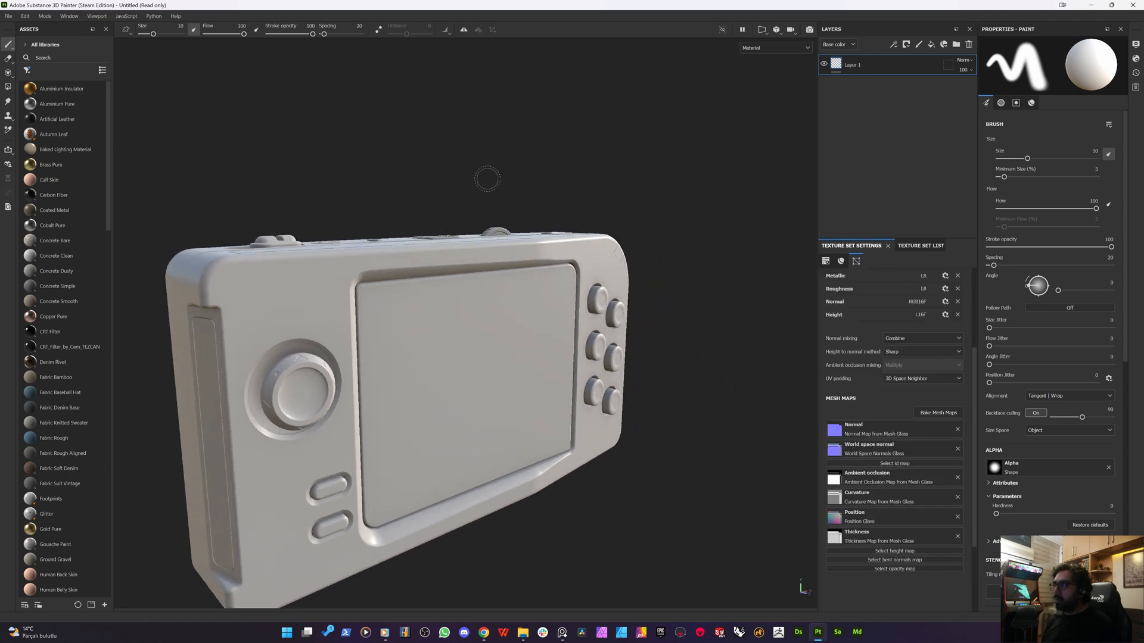
- Switch the main shader to pbr-metal-rough-with-alpha-blending
{"action": "middle_click_drag", "start_coordinate": [488, 179], "coordinate": [565, 114], "text": "alt"}
{"action": "left_click", "coordinate": [1136, 58]}
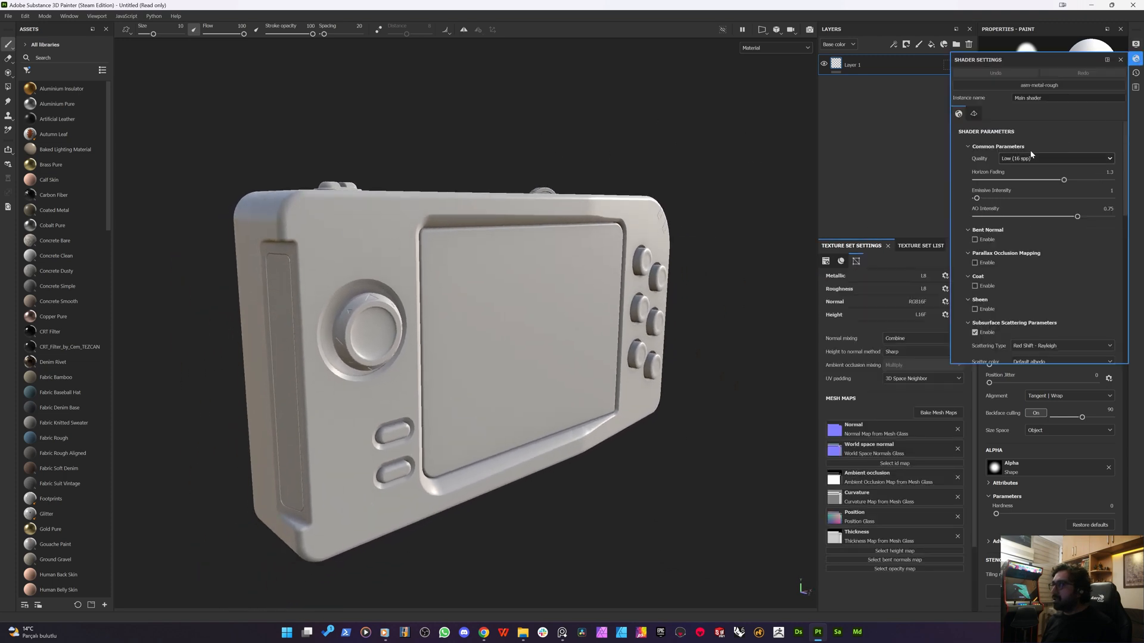
{"action": "left_click", "coordinate": [1023, 87]}
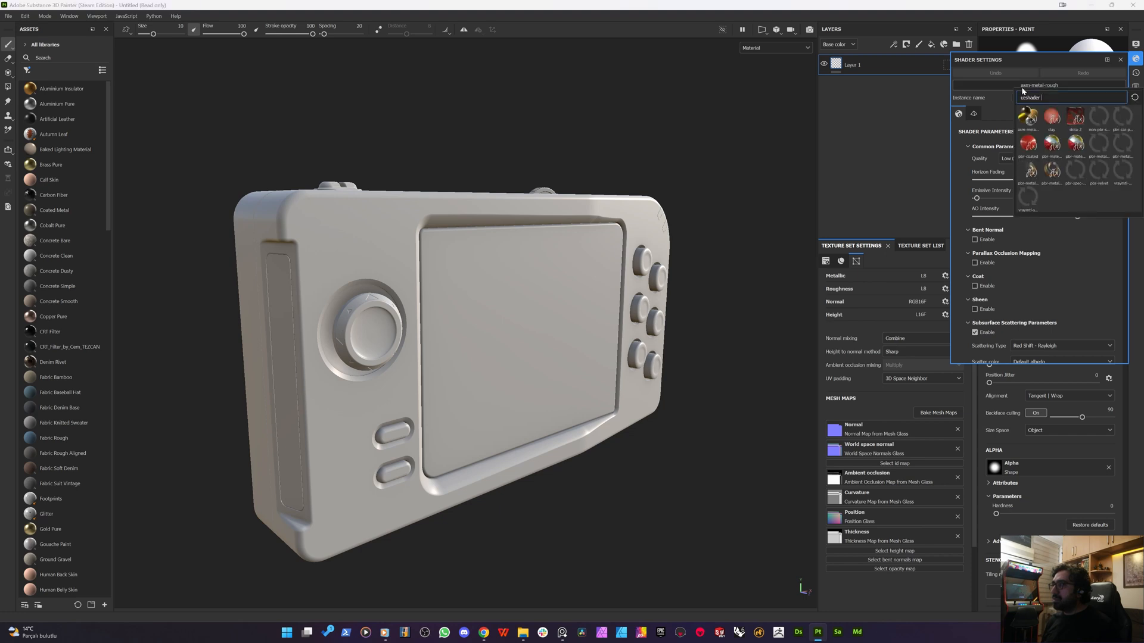
{"action": "mouse_move", "coordinate": [1054, 178]}
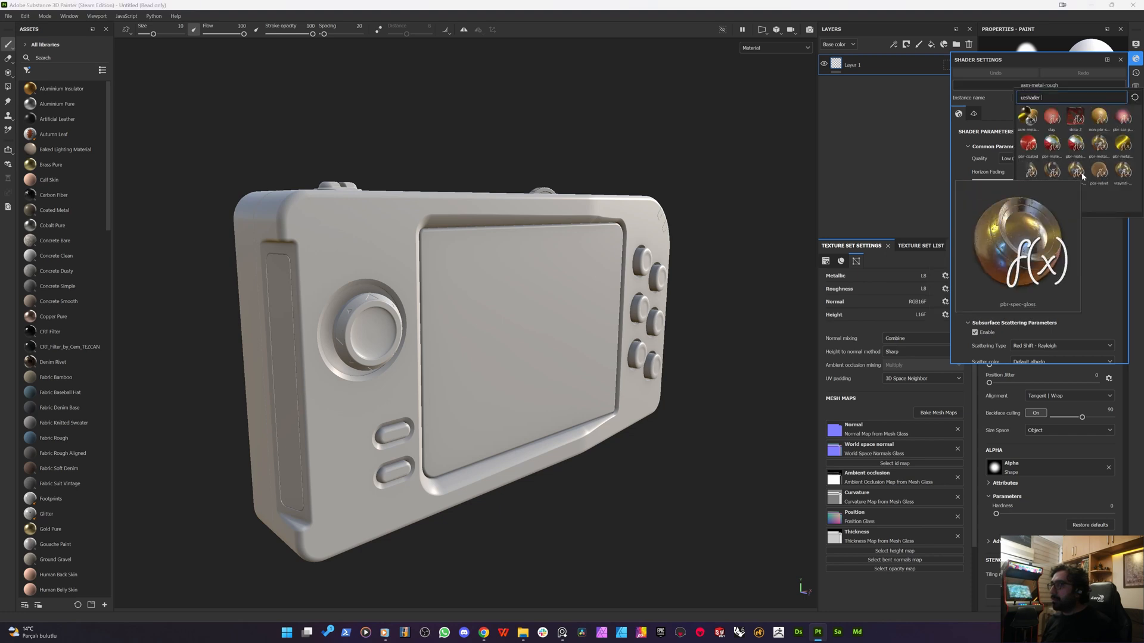
{"action": "left_click", "coordinate": [1031, 171]}
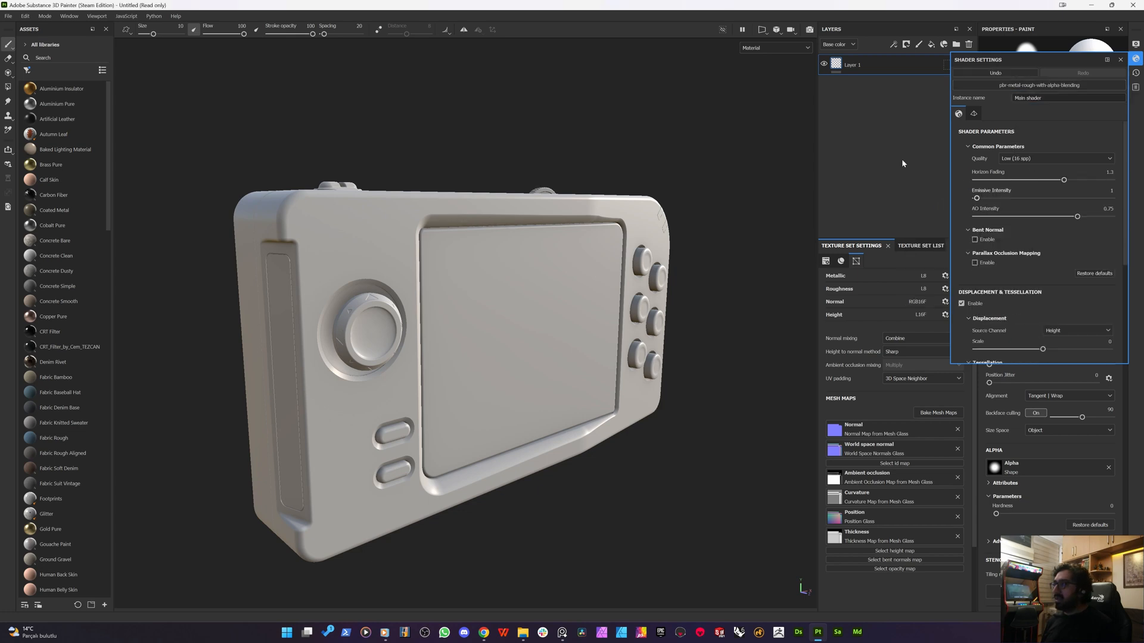
{"action": "left_click", "coordinate": [1120, 60]}
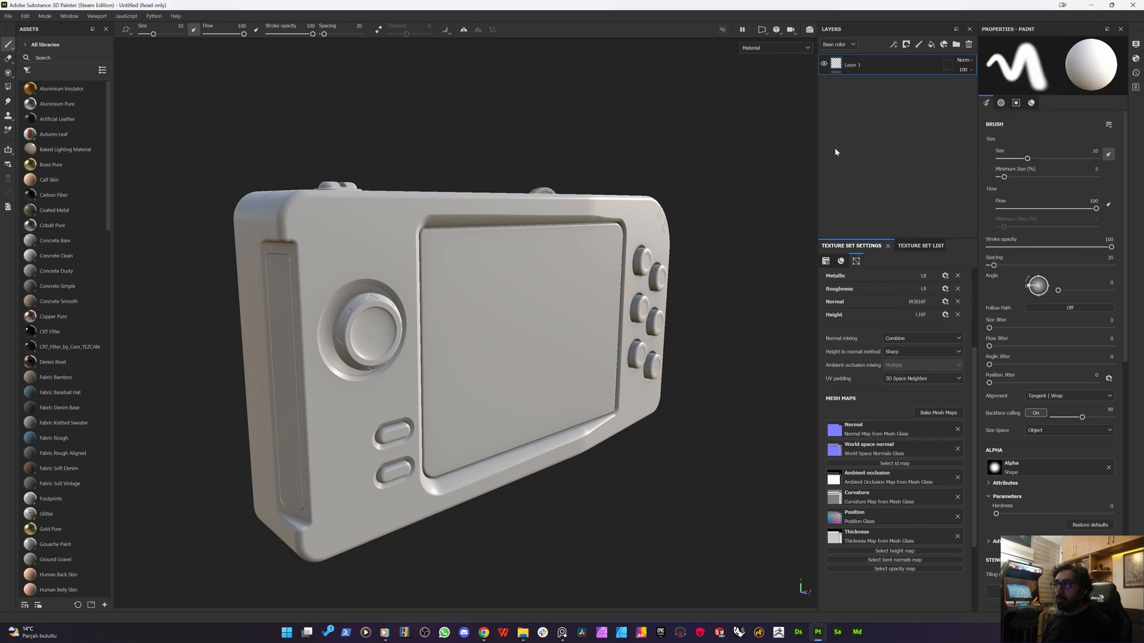
{"action": "left_click", "coordinate": [1121, 29]}
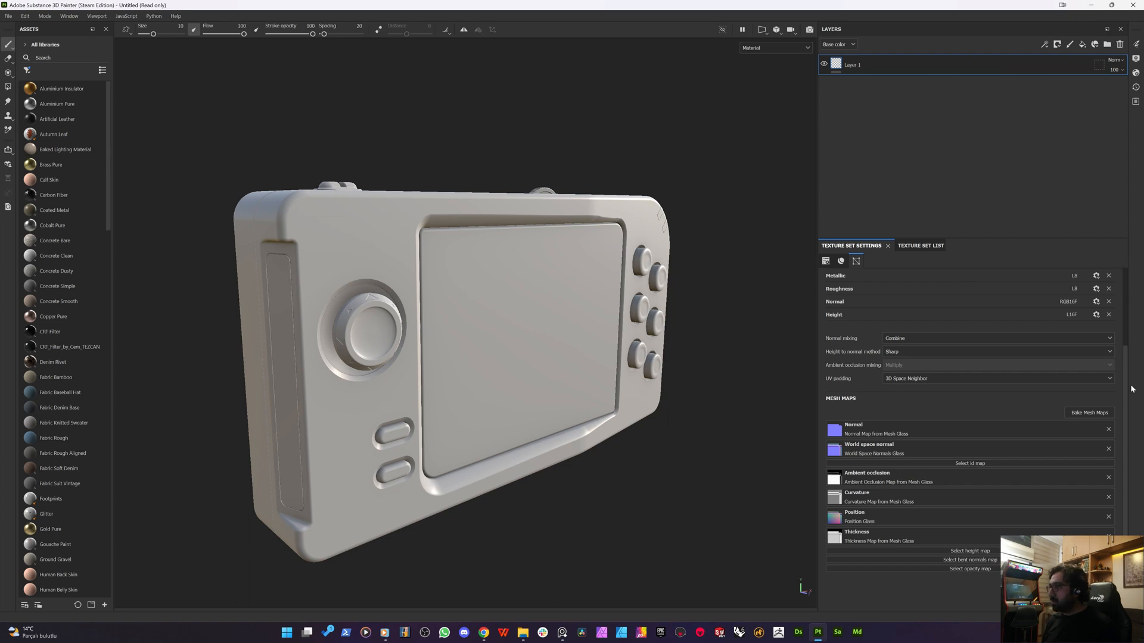
{"action": "left_click", "coordinate": [1134, 60]}
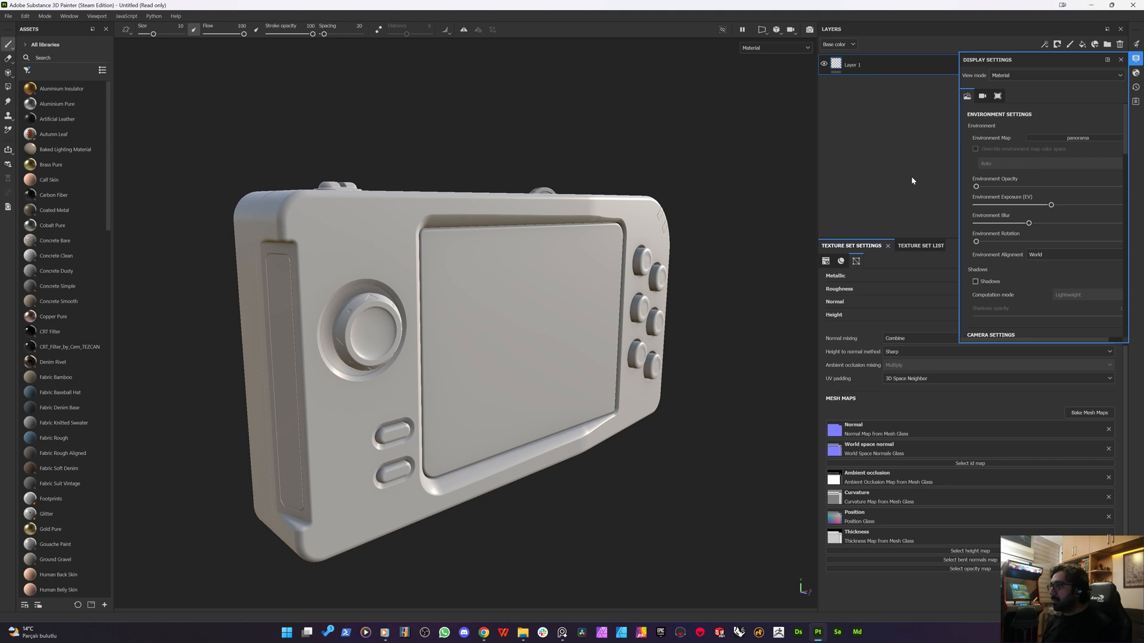
{"action": "left_click", "coordinate": [1120, 59]}
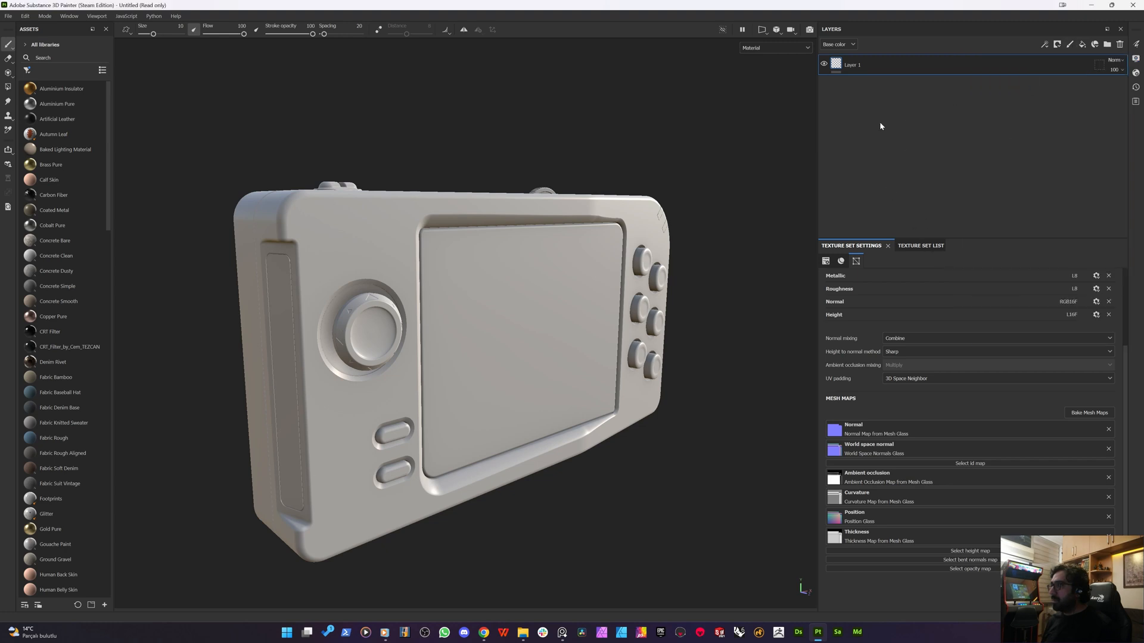
{"action": "left_click", "coordinate": [921, 245]}
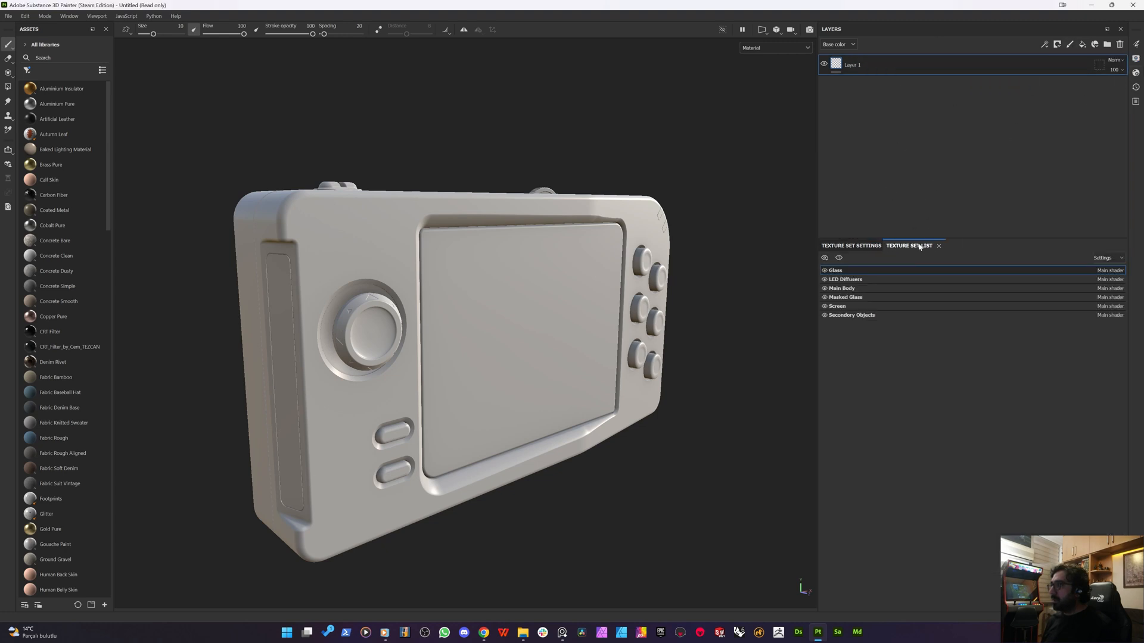
{"action": "left_click", "coordinate": [851, 245]}
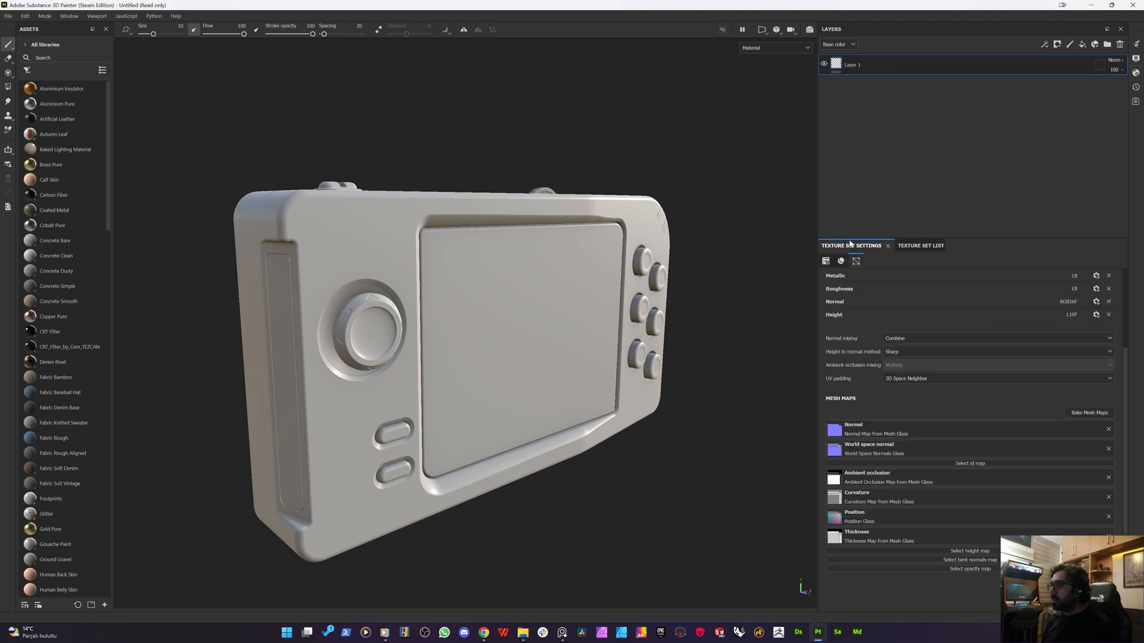
{"action": "left_click", "coordinate": [1135, 73]}
{"action": "left_click", "coordinate": [1135, 87]}
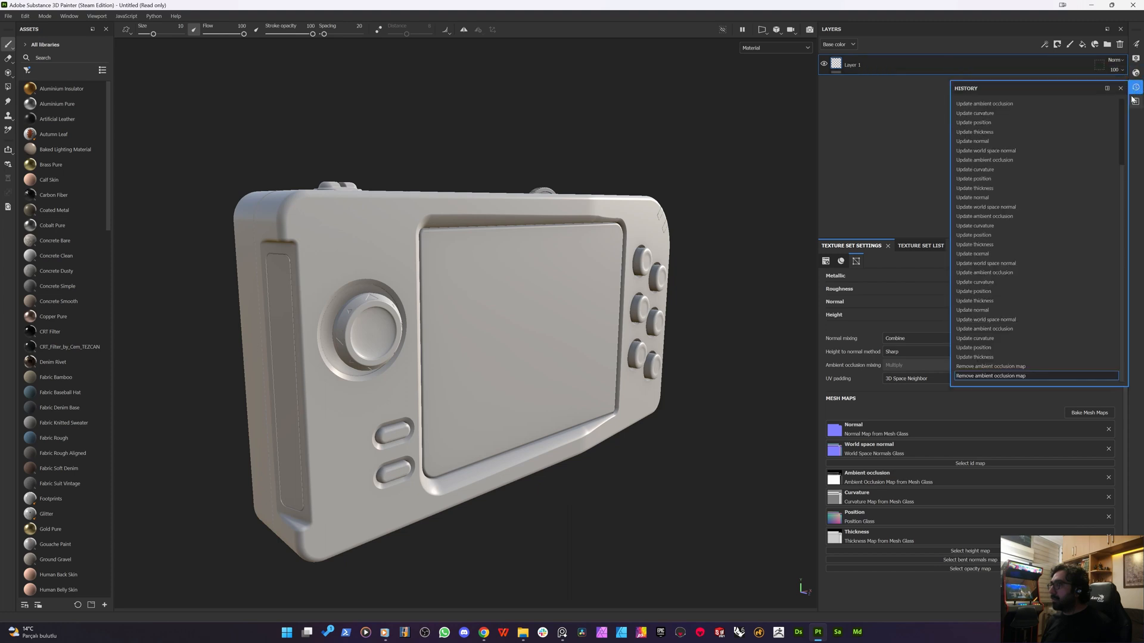
- Bring back the paint Properties, dock them together with the Layers, and extend the Layers area downward
{"action": "left_click", "coordinate": [1135, 44]}
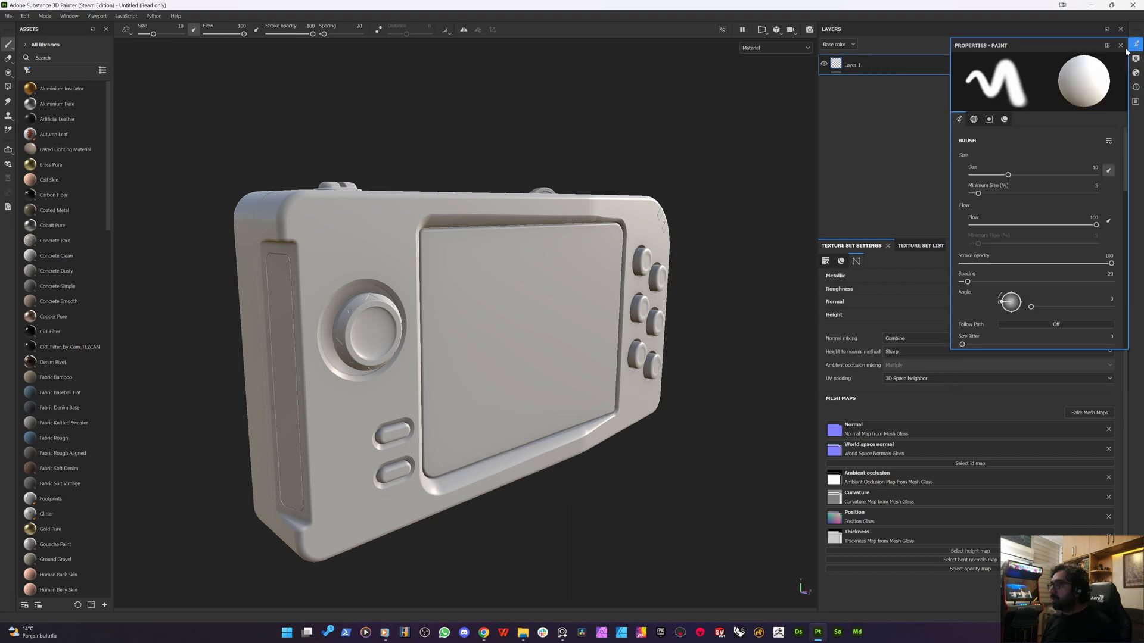
{"action": "mouse_move", "coordinate": [1016, 45]}
{"action": "left_mouse_down"}
{"action": "mouse_move", "coordinate": [942, 50]}
{"action": "mouse_move", "coordinate": [992, 181]}
{"action": "mouse_move", "coordinate": [900, 83]}
{"action": "mouse_move", "coordinate": [897, 54]}
{"action": "left_mouse_up"}
{"action": "left_click_drag", "start_coordinate": [939, 104], "coordinate": [826, 38]}
{"action": "left_click", "coordinate": [901, 30]}
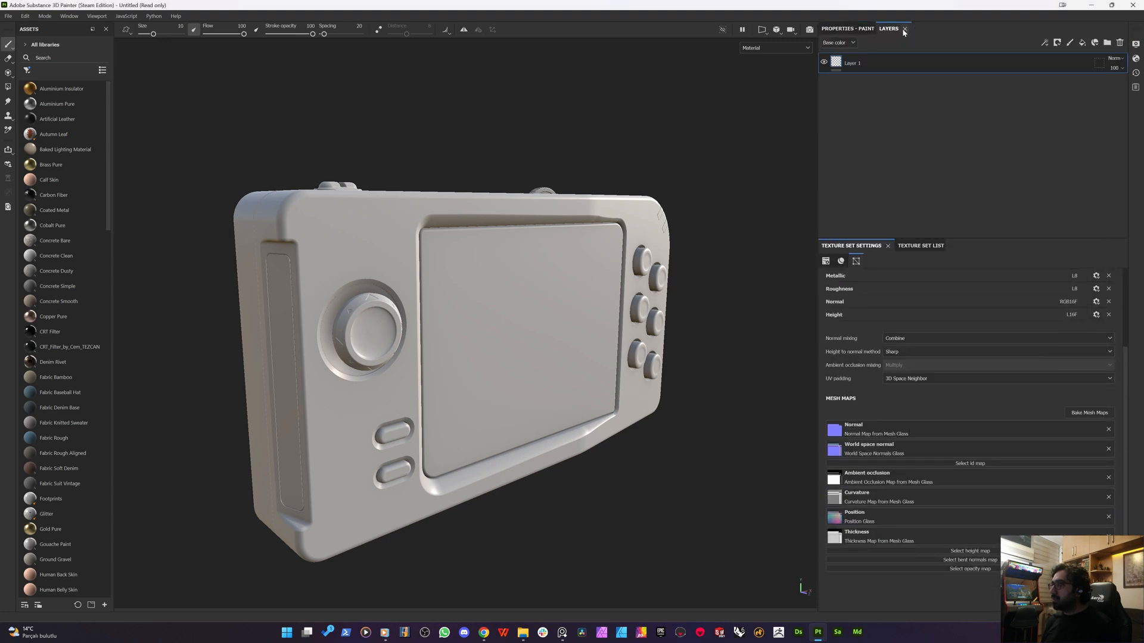
{"action": "left_click_drag", "start_coordinate": [913, 237], "coordinate": [913, 328]}
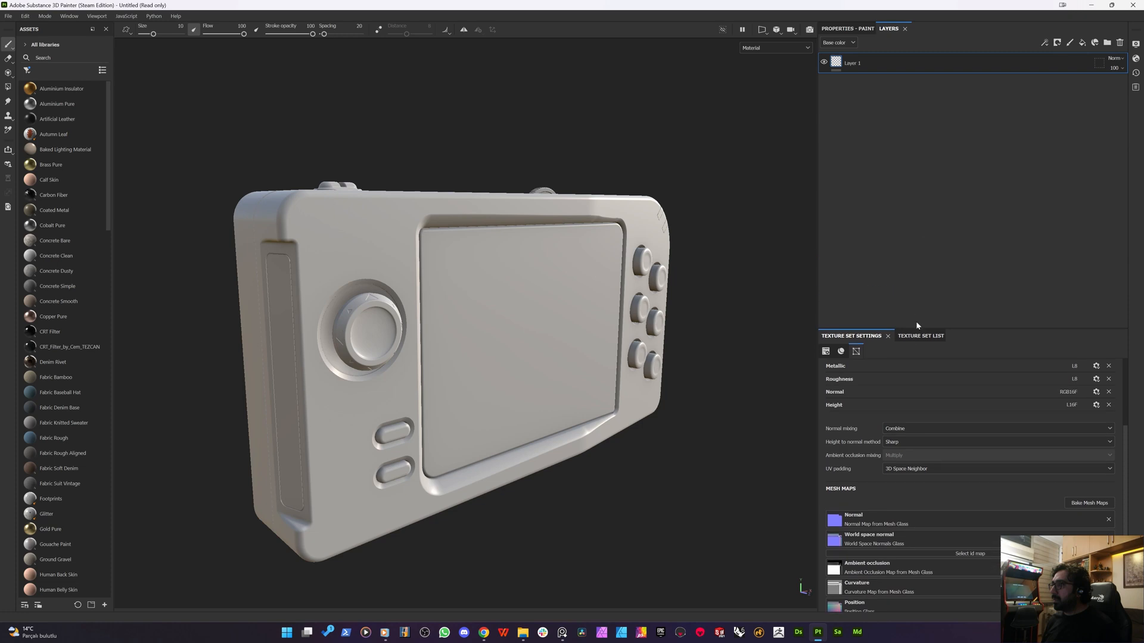
- Separate the paint Properties from the Layers by docking them side by side, and widen the Properties to about half the area
{"action": "left_click", "coordinate": [881, 32]}
{"action": "left_click_drag", "start_coordinate": [899, 31], "coordinate": [860, 33]}
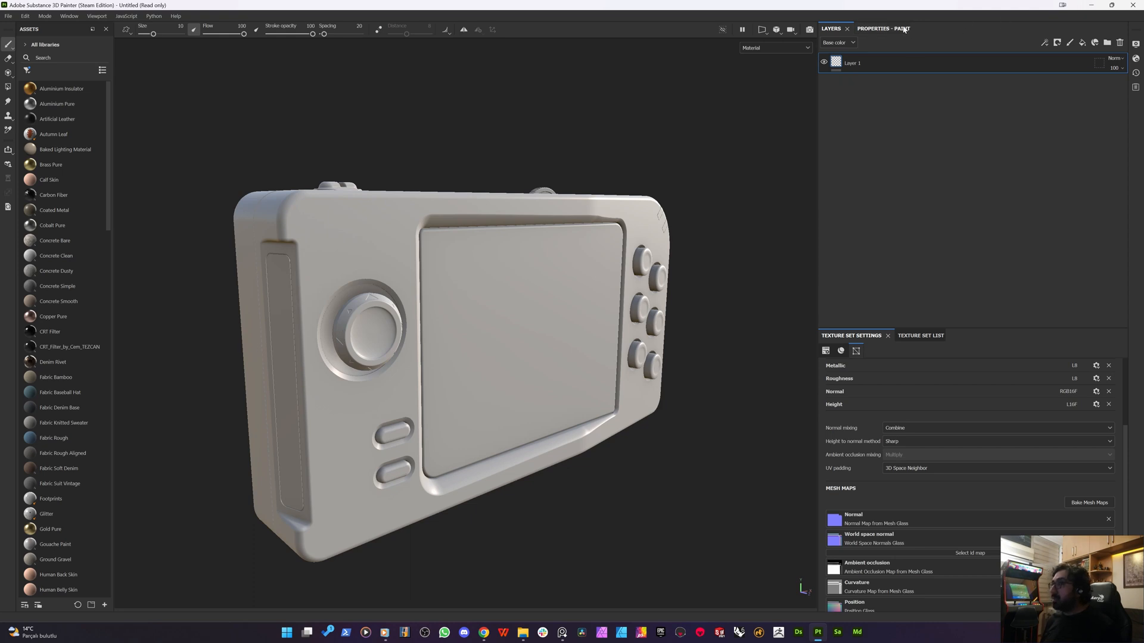
{"action": "mouse_move", "coordinate": [883, 29]}
{"action": "left_mouse_down"}
{"action": "mouse_move", "coordinate": [910, 145]}
{"action": "mouse_move", "coordinate": [1112, 164]}
{"action": "mouse_move", "coordinate": [1135, 122]}
{"action": "mouse_move", "coordinate": [1132, 217]}
{"action": "mouse_move", "coordinate": [1122, 190]}
{"action": "left_mouse_up"}
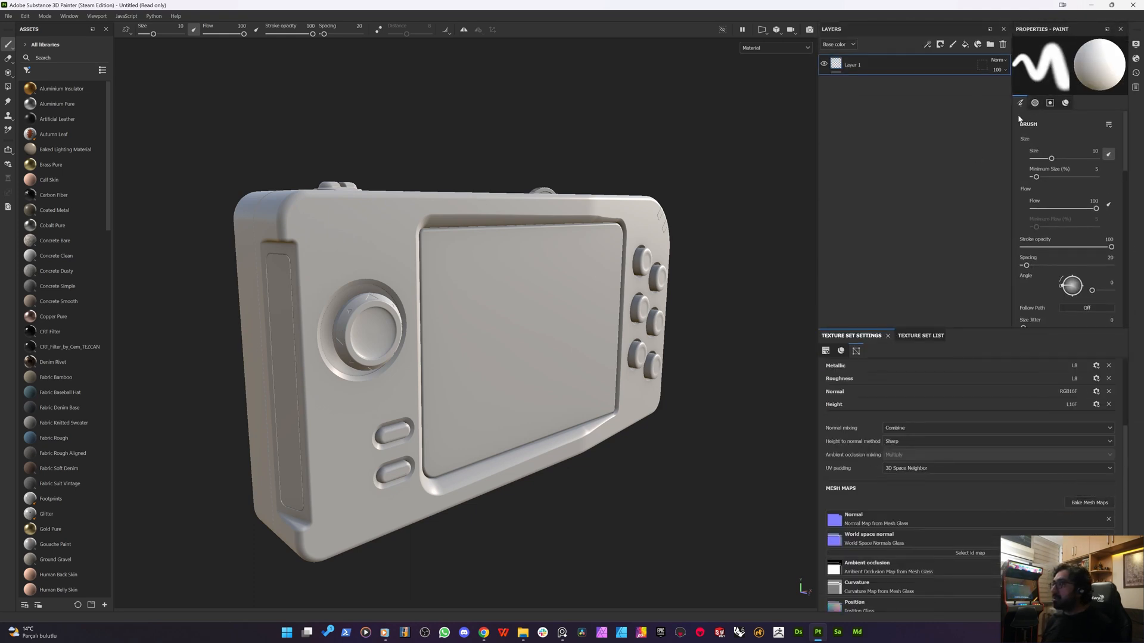
{"action": "mouse_move", "coordinate": [1011, 117]}
{"action": "left_mouse_down"}
{"action": "mouse_move", "coordinate": [911, 134]}
{"action": "mouse_move", "coordinate": [951, 143]}
{"action": "left_mouse_up"}
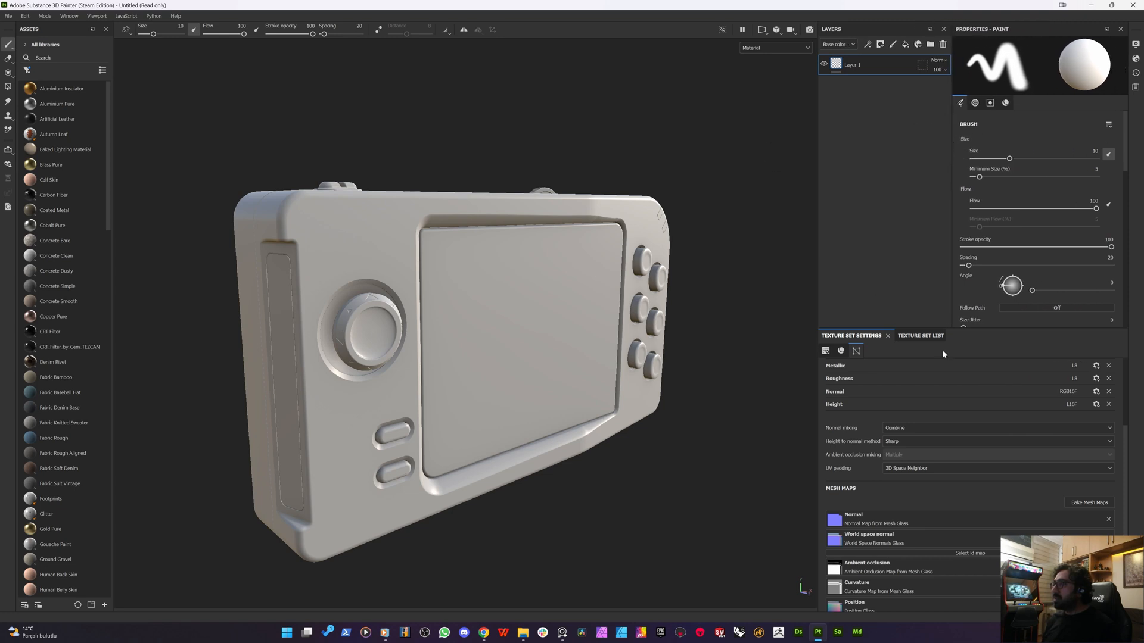
- Redock the paint Properties as a full-height column beside the Layers and texture set panels, and return to the texture set list
{"action": "left_click", "coordinate": [921, 335]}
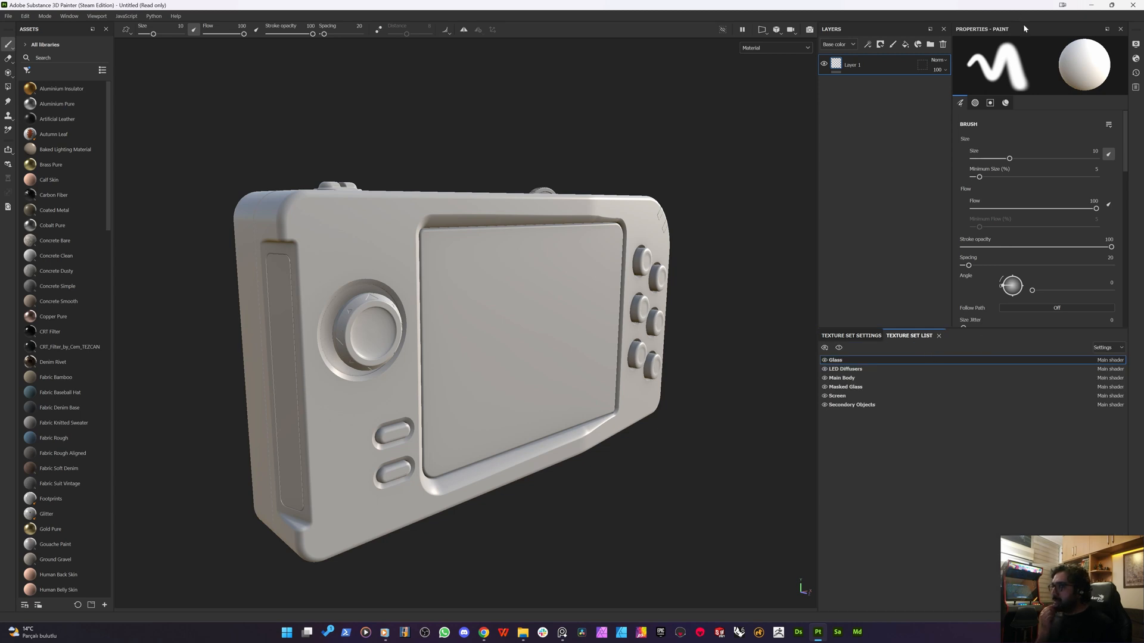
{"action": "mouse_move", "coordinate": [1028, 29]}
{"action": "left_mouse_down"}
{"action": "mouse_move", "coordinate": [1108, 400]}
{"action": "mouse_move", "coordinate": [1134, 442]}
{"action": "mouse_move", "coordinate": [1143, 388]}
{"action": "mouse_move", "coordinate": [1112, 441]}
{"action": "mouse_move", "coordinate": [1037, 358]}
{"action": "left_mouse_up"}
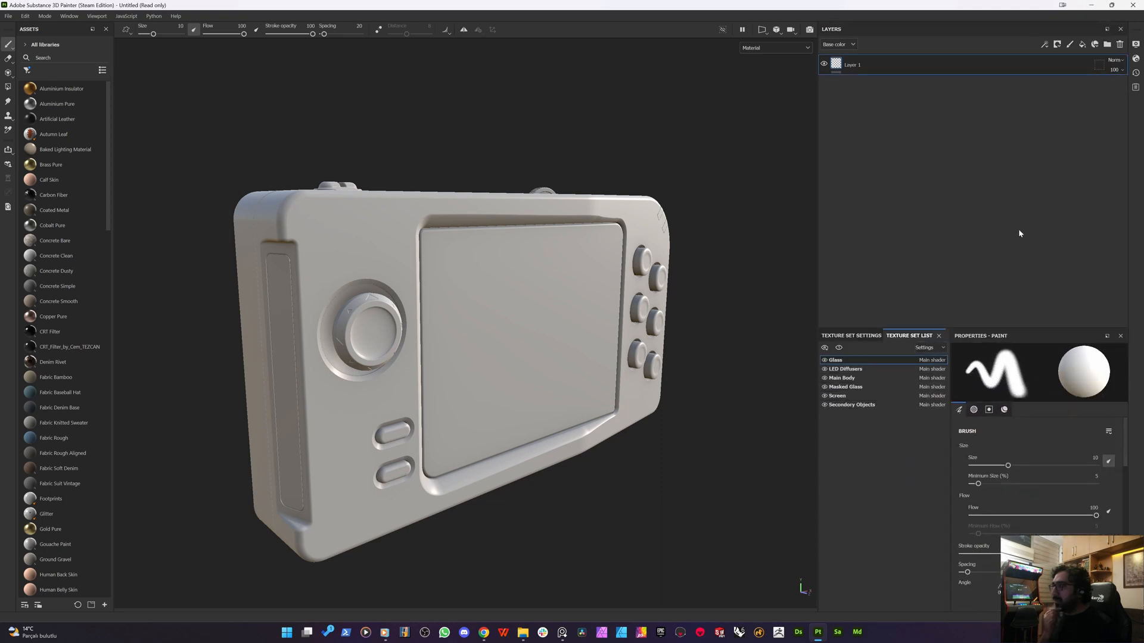
{"action": "mouse_move", "coordinate": [853, 30]}
{"action": "left_mouse_down"}
{"action": "mouse_move", "coordinate": [965, 281]}
{"action": "mouse_move", "coordinate": [867, 261]}
{"action": "mouse_move", "coordinate": [851, 47]}
{"action": "mouse_move", "coordinate": [839, 45]}
{"action": "mouse_move", "coordinate": [953, 29]}
{"action": "mouse_move", "coordinate": [914, 27]}
{"action": "mouse_move", "coordinate": [877, 62]}
{"action": "left_mouse_up"}
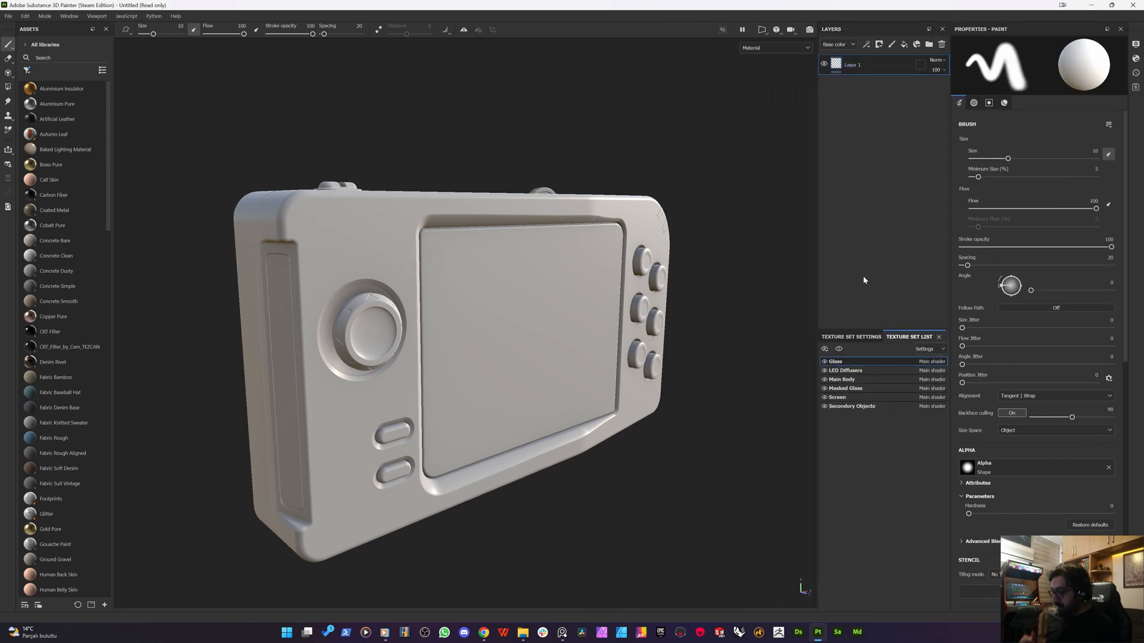
{"action": "left_click", "coordinate": [852, 337]}
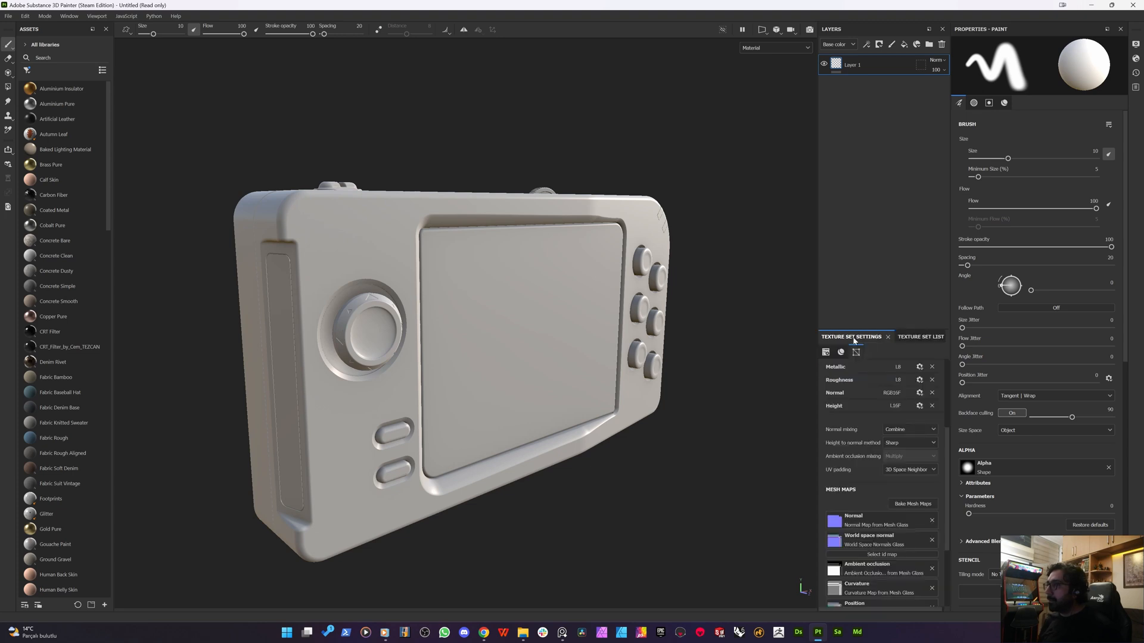
{"action": "left_click", "coordinate": [921, 337]}
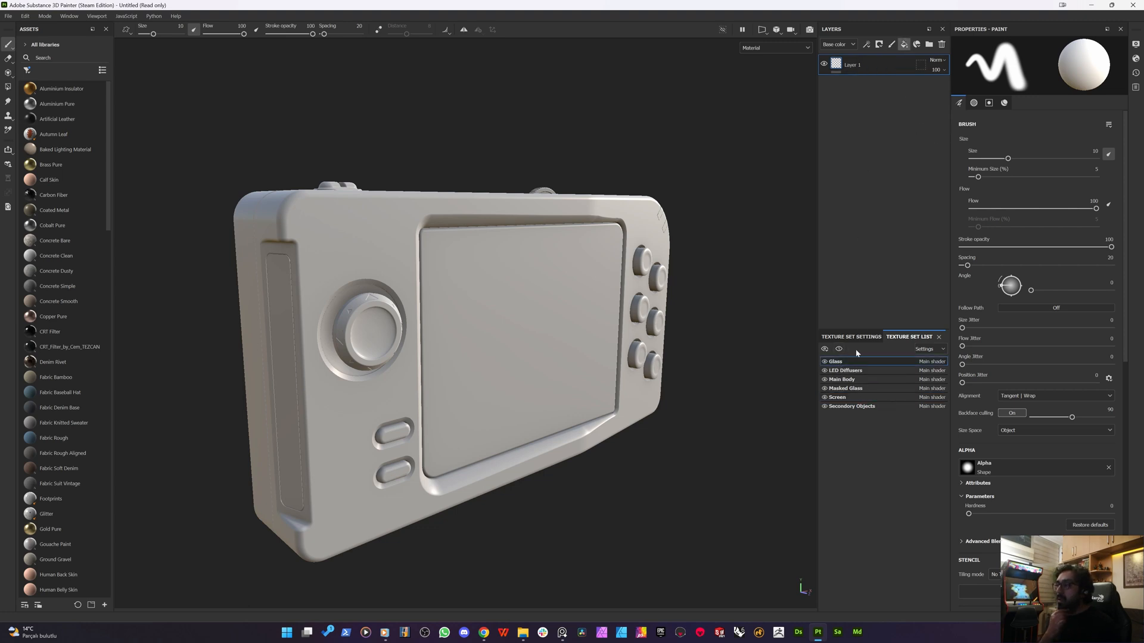
- Add a fill layer to the Glass texture set and delete its empty Layer 1
{"action": "left_click", "coordinate": [904, 45]}
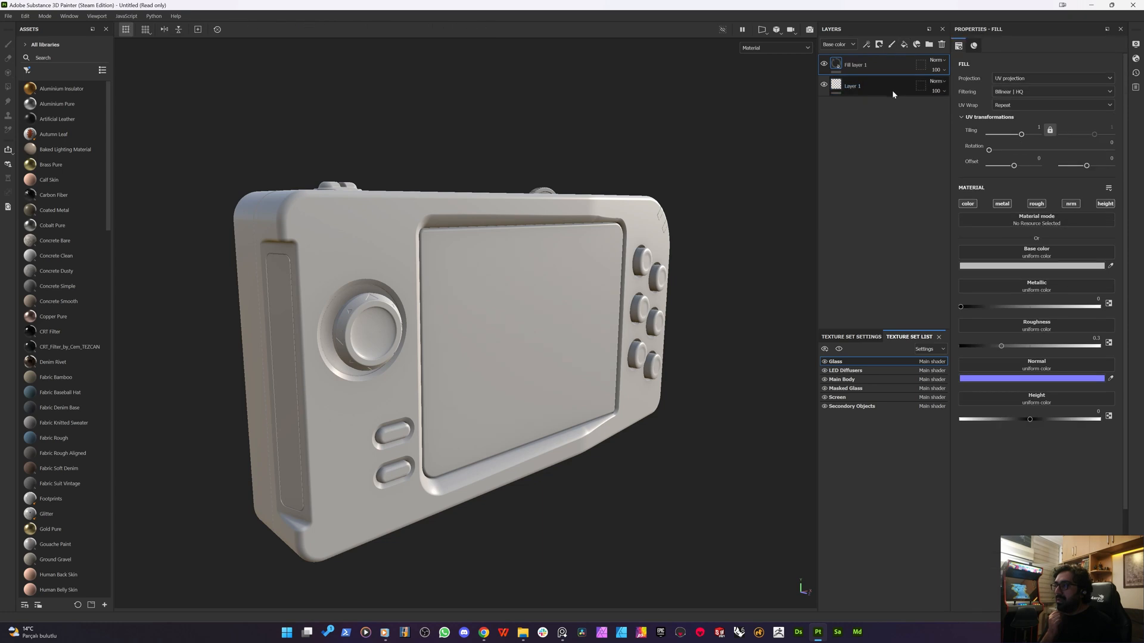
{"action": "left_click", "coordinate": [885, 87]}
{"action": "key", "text": "Delete"}
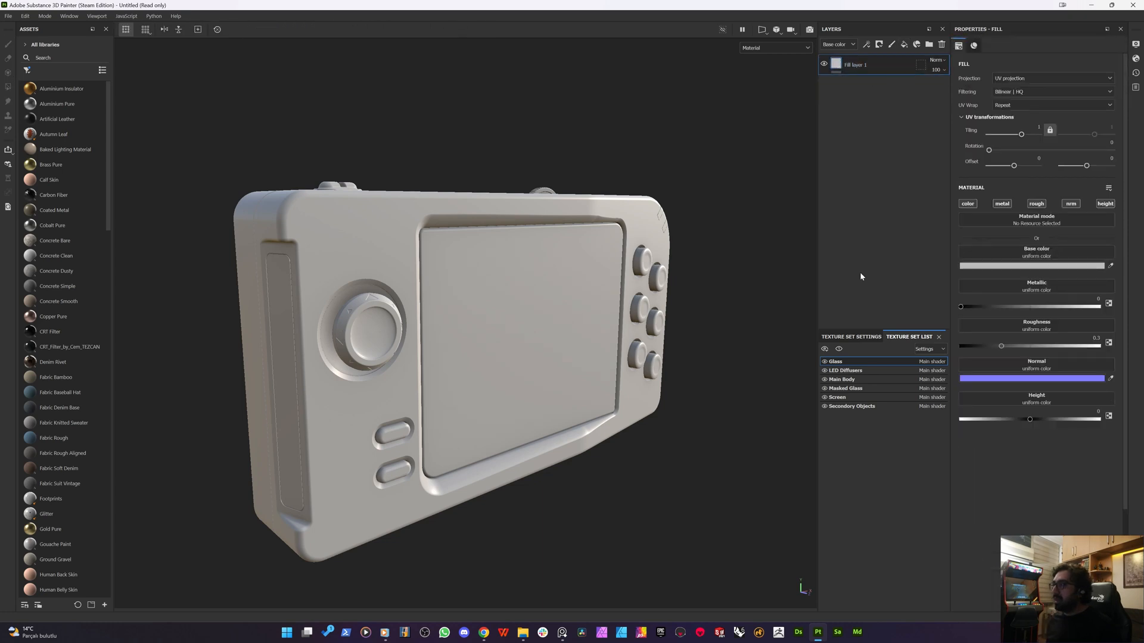
- Add an Opacity channel to the Glass texture set
{"action": "left_click", "coordinate": [840, 337]}
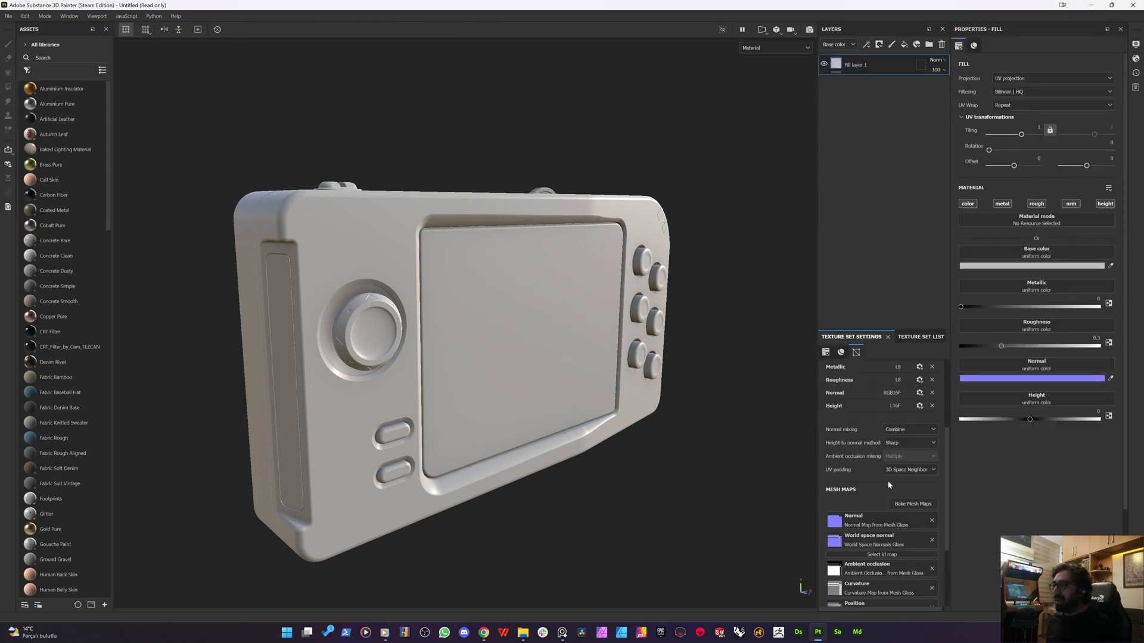
{"action": "scroll", "coordinate": [882, 501], "scroll_direction": "up", "scroll_amount": 5}
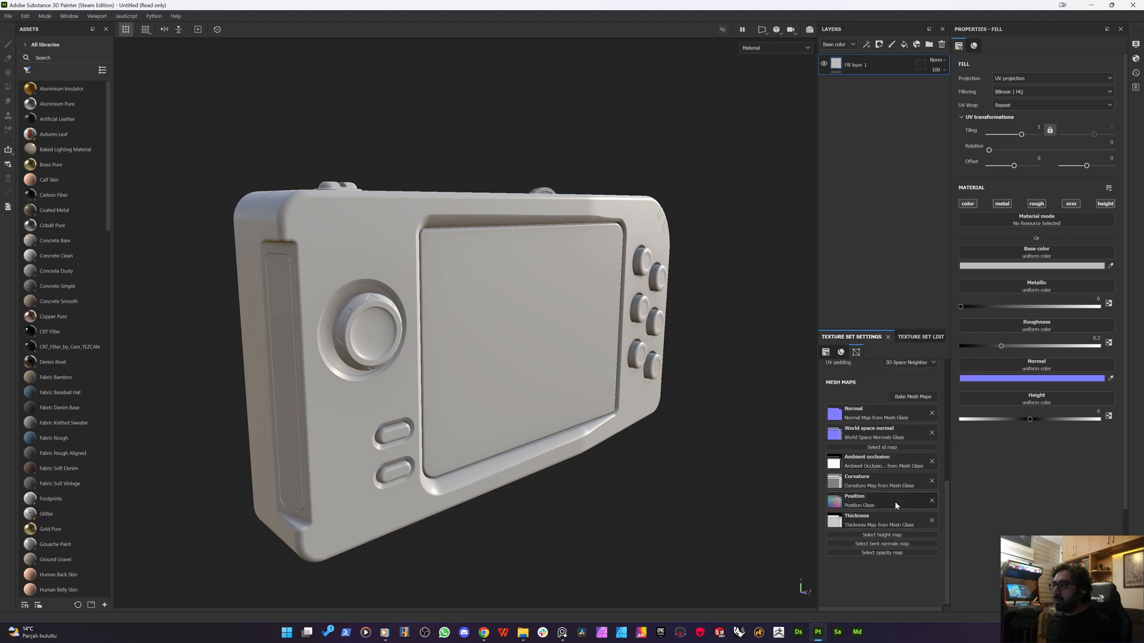
{"action": "left_click", "coordinate": [933, 475]}
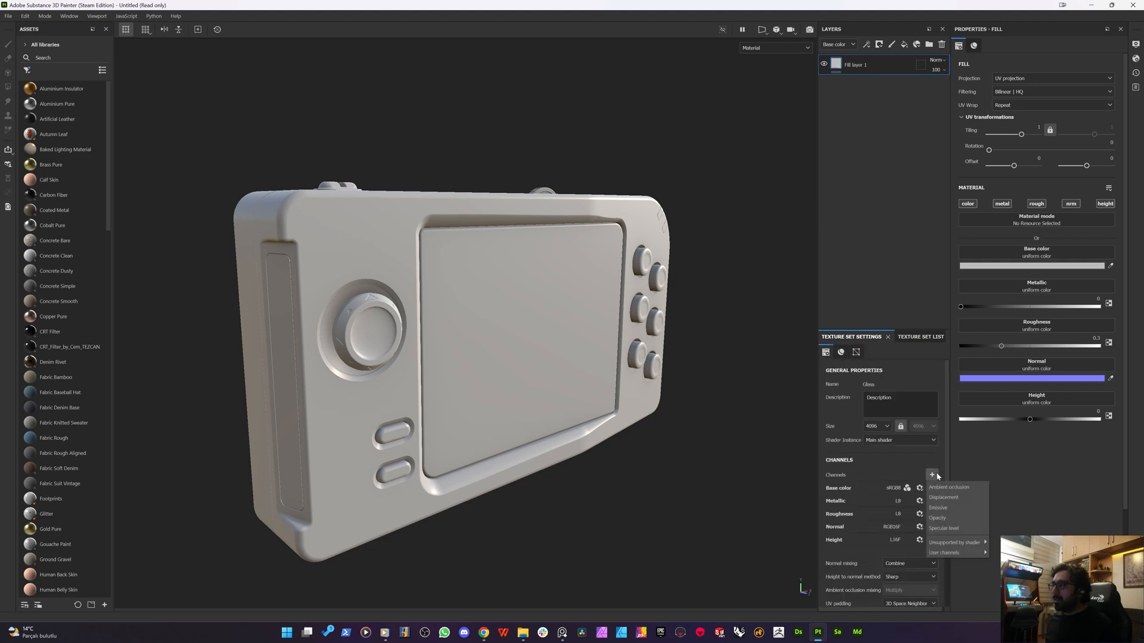
{"action": "left_click", "coordinate": [942, 520]}
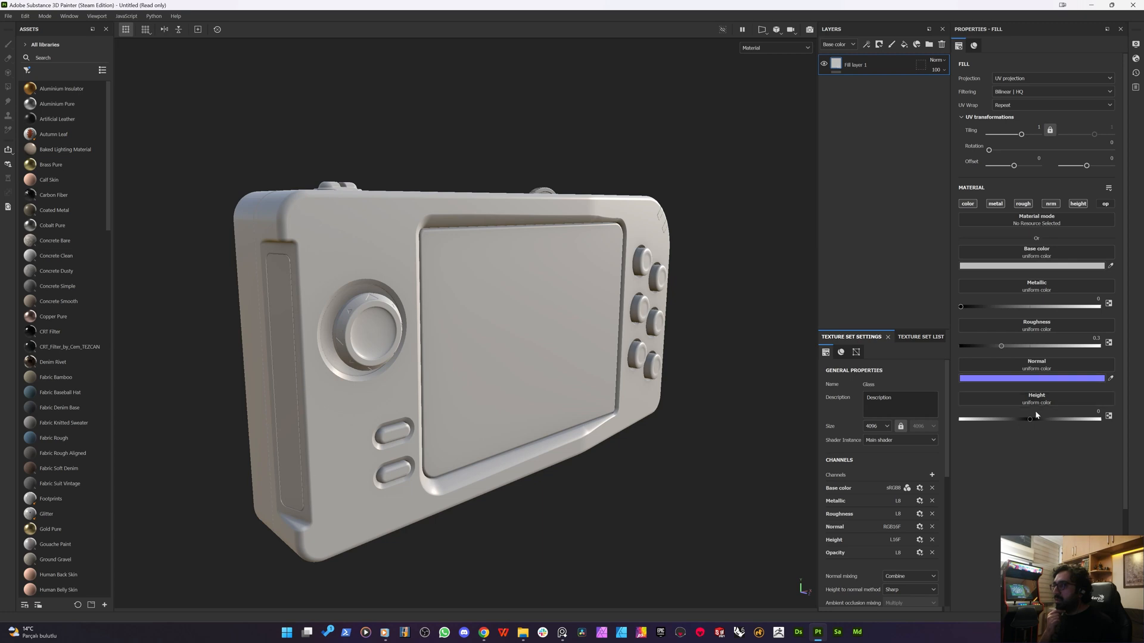
- Enable opacity on the glass fill layer, lower it to about 0.29, and inspect the transparent screen edge up close
{"action": "left_click", "coordinate": [1106, 205]}
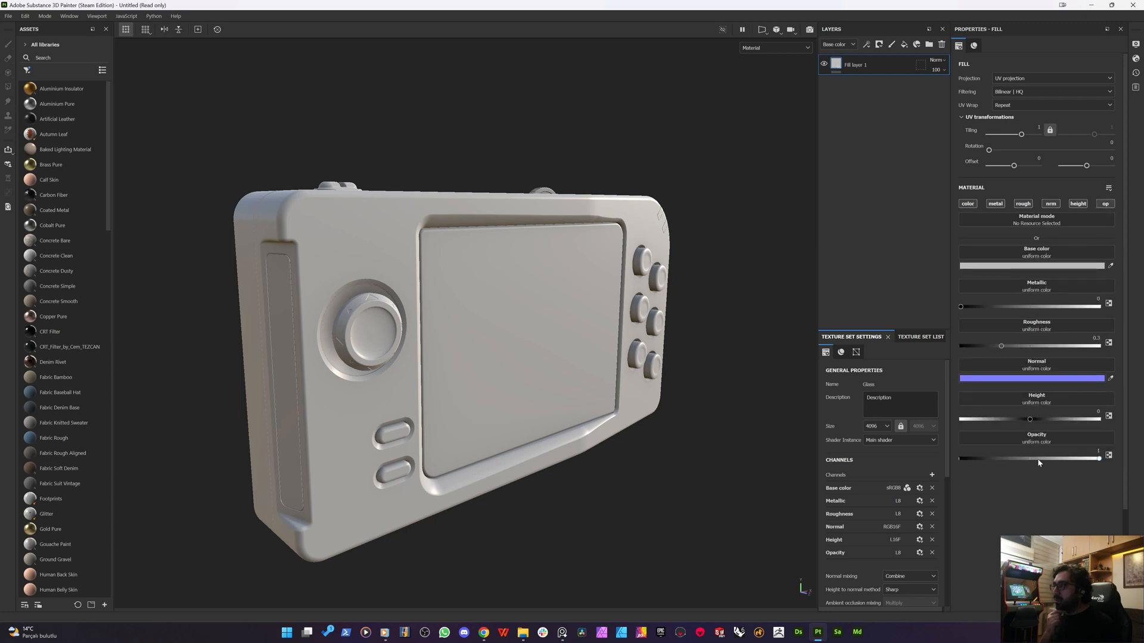
{"action": "left_click_drag", "start_coordinate": [1033, 460], "coordinate": [988, 464]}
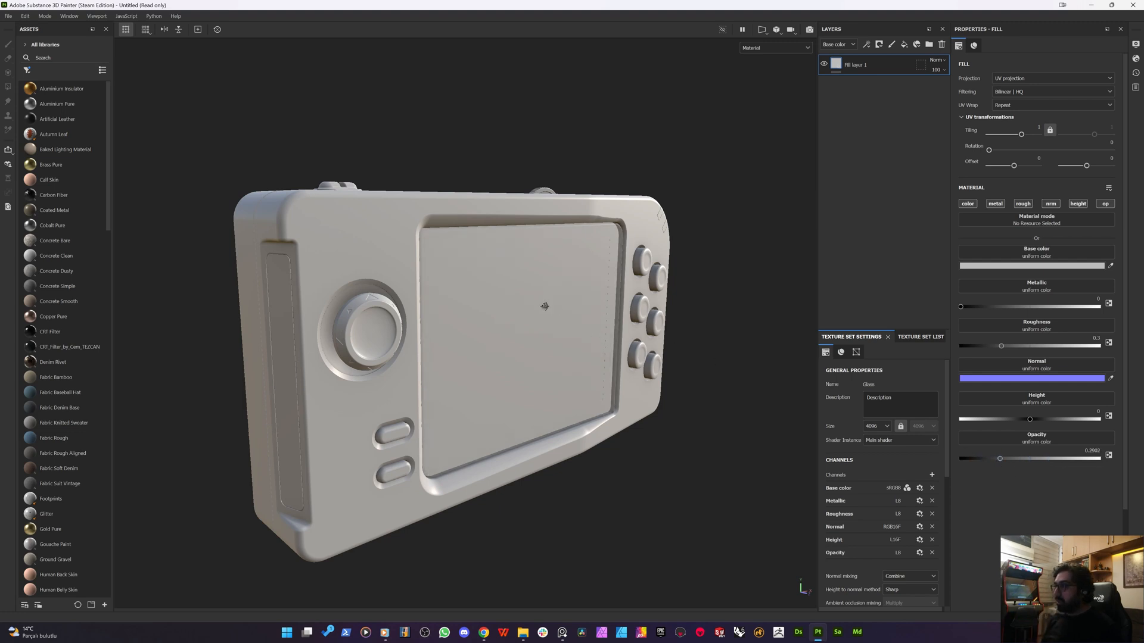
{"action": "mouse_move", "coordinate": [544, 304]}
{"action": "left_mouse_down", "text": "alt"}
{"action": "mouse_move", "coordinate": [435, 310]}
{"action": "mouse_move", "coordinate": [542, 292]}
{"action": "left_mouse_up", "text": "alt"}
{"action": "scroll", "coordinate": [566, 299], "scroll_direction": "up", "scroll_amount": 3}
{"action": "scroll", "coordinate": [555, 218], "scroll_direction": "up", "scroll_amount": 5}
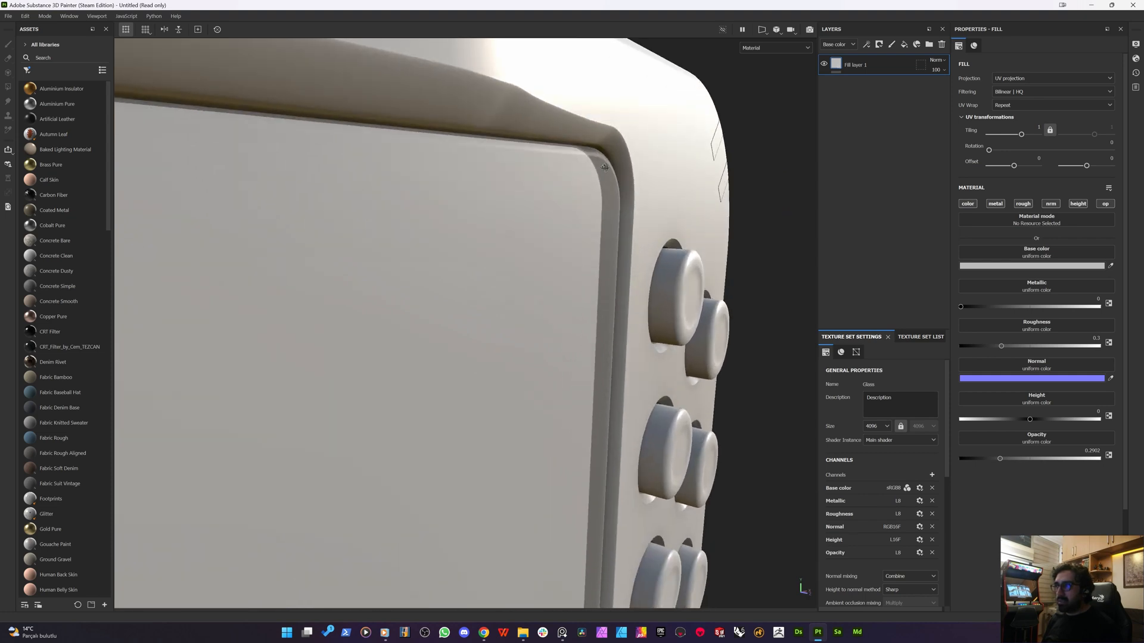
{"action": "left_click_drag", "start_coordinate": [554, 212], "coordinate": [604, 157], "text": "alt"}
{"action": "mouse_move", "coordinate": [567, 219]}
{"action": "left_mouse_down", "text": "alt"}
{"action": "mouse_move", "coordinate": [508, 253]}
{"action": "mouse_move", "coordinate": [559, 215]}
{"action": "left_mouse_up", "text": "alt"}
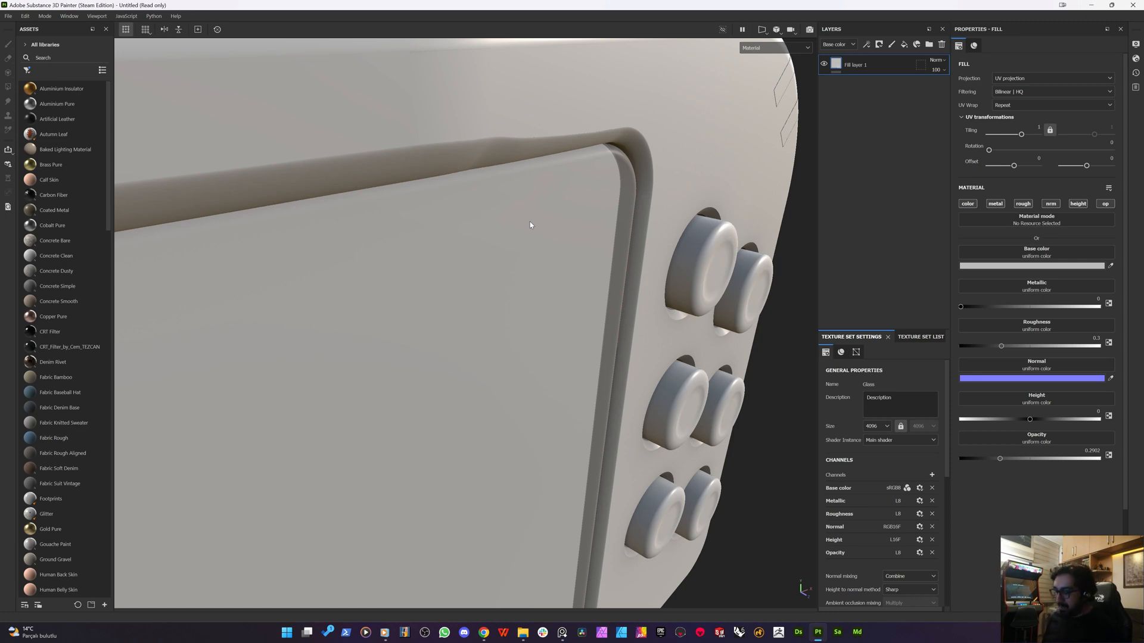
{"action": "mouse_move", "coordinate": [549, 231]}
{"action": "left_mouse_down", "text": "alt"}
{"action": "mouse_move", "coordinate": [546, 292]}
{"action": "mouse_move", "coordinate": [554, 235]}
{"action": "left_mouse_up", "text": "alt"}
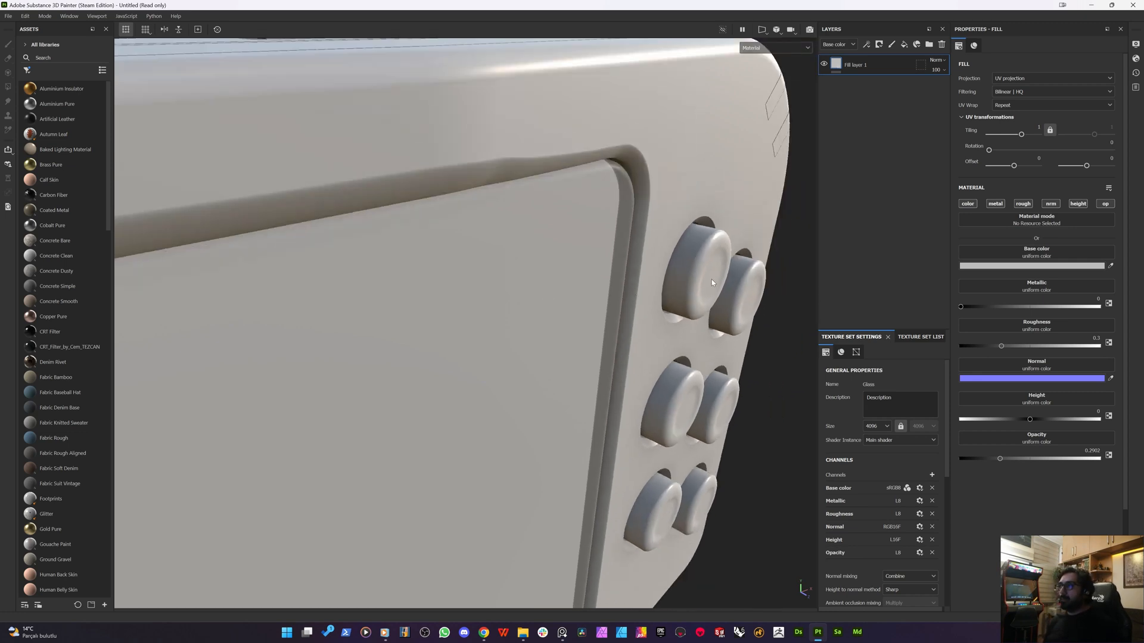
- Switch to the Main Body texture set, add a fill layer and delete its empty Layer 1
{"action": "left_click", "coordinate": [904, 337]}
{"action": "left_click_drag", "start_coordinate": [556, 390], "coordinate": [495, 387], "text": "alt"}
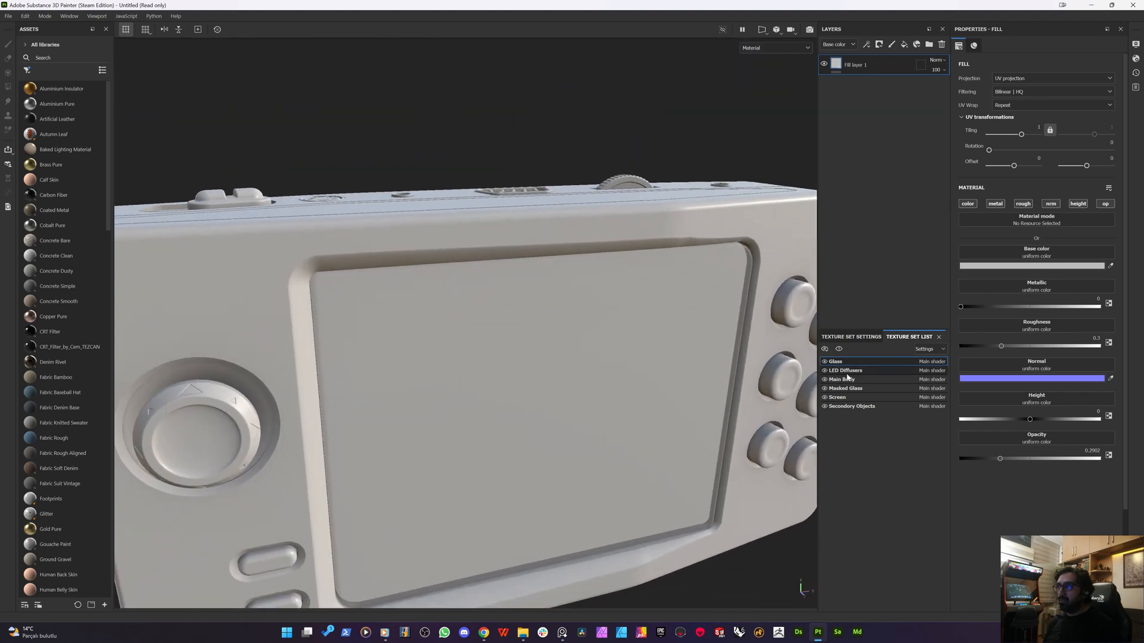
{"action": "left_click", "coordinate": [848, 379]}
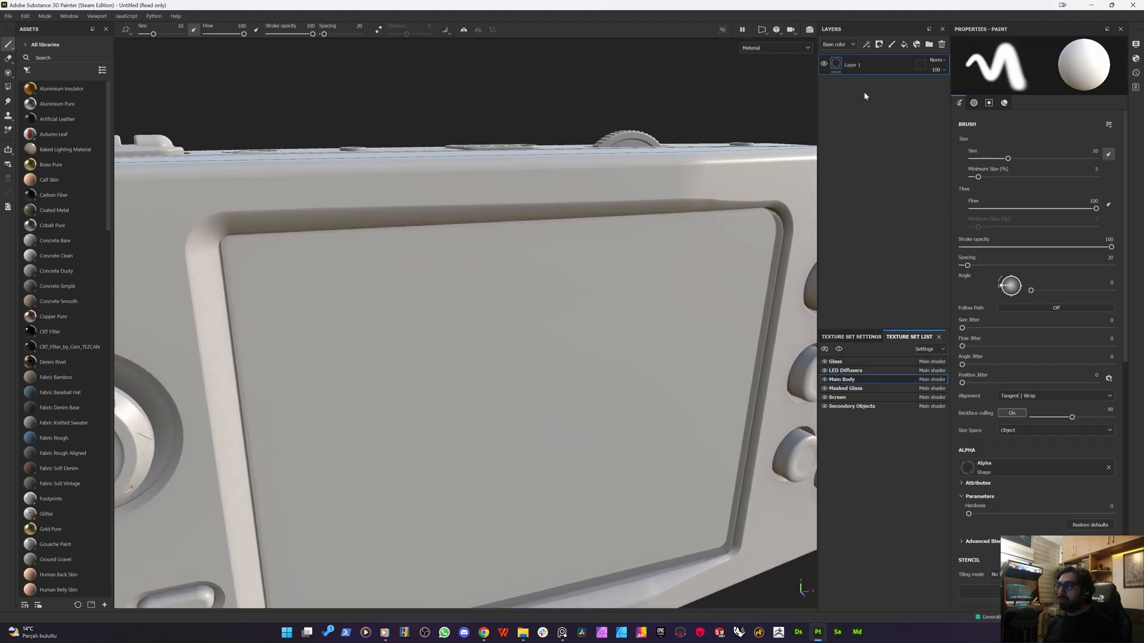
{"action": "left_click", "coordinate": [904, 44]}
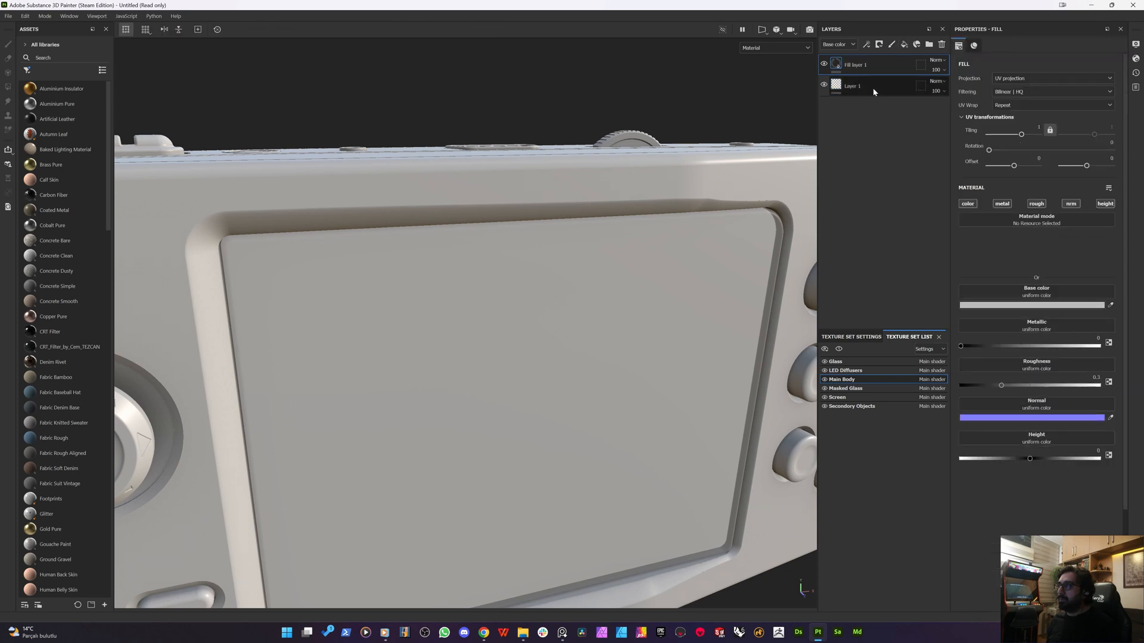
{"action": "left_click", "coordinate": [873, 87]}
{"action": "key", "text": "Delete"}
{"action": "scroll", "coordinate": [505, 320], "scroll_direction": "up", "scroll_amount": 2}
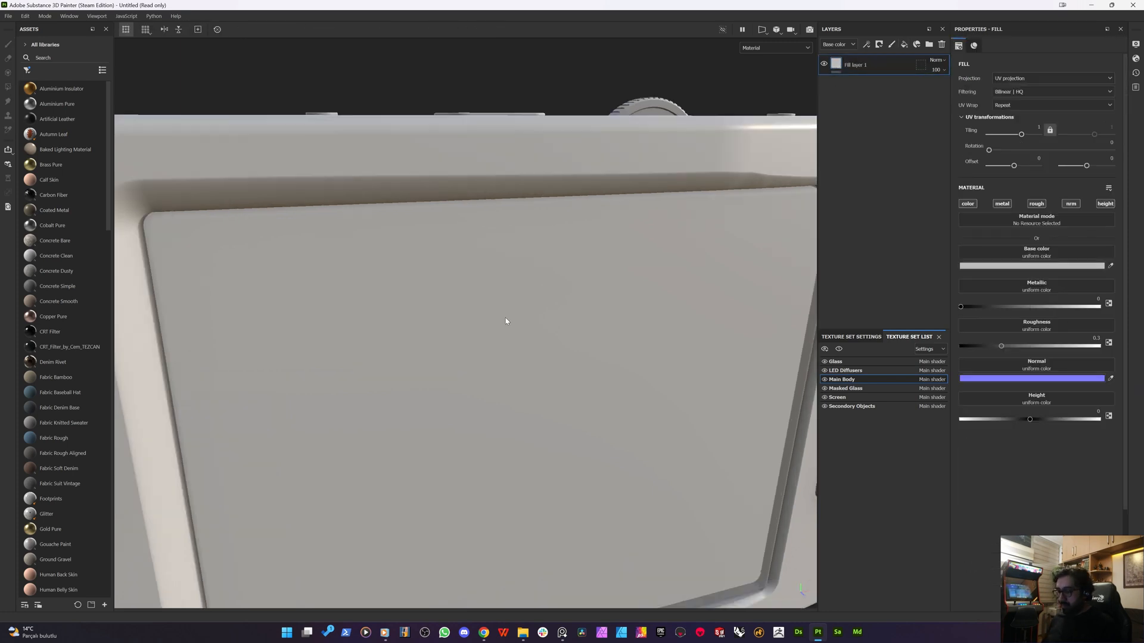
- Set the base color of the Main Body fill layer to black (000000) and view the console from the front
{"action": "scroll", "coordinate": [505, 321], "scroll_direction": "down", "scroll_amount": 5}
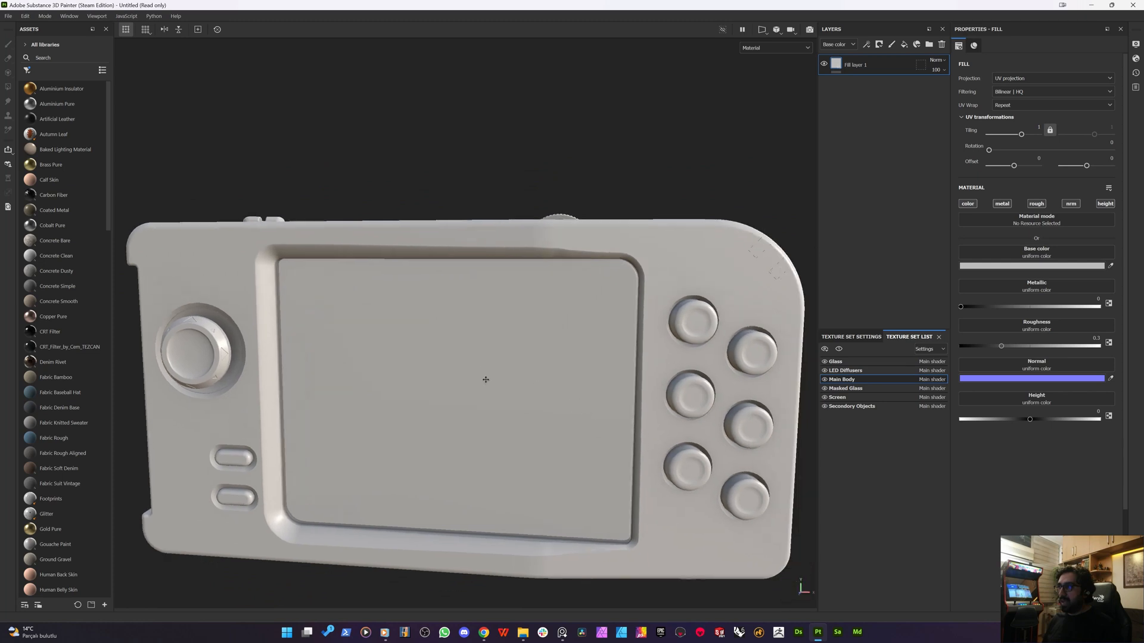
{"action": "middle_click_drag", "start_coordinate": [485, 380], "coordinate": [438, 356]}
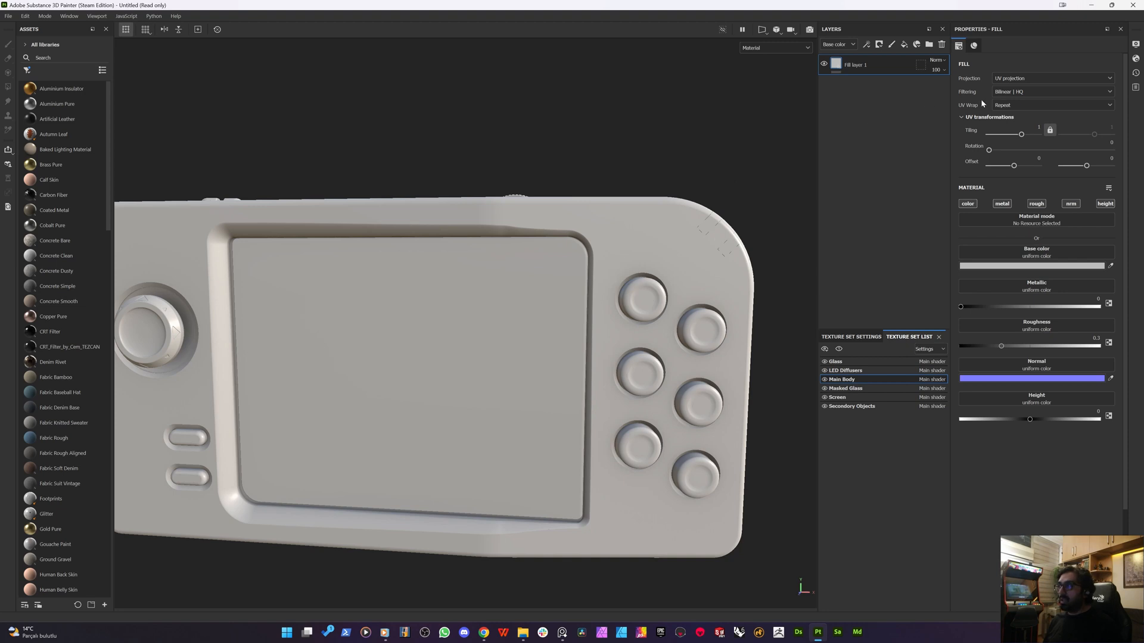
{"action": "left_click", "coordinate": [1050, 266]}
{"action": "left_click_drag", "start_coordinate": [996, 349], "coordinate": [876, 412]}
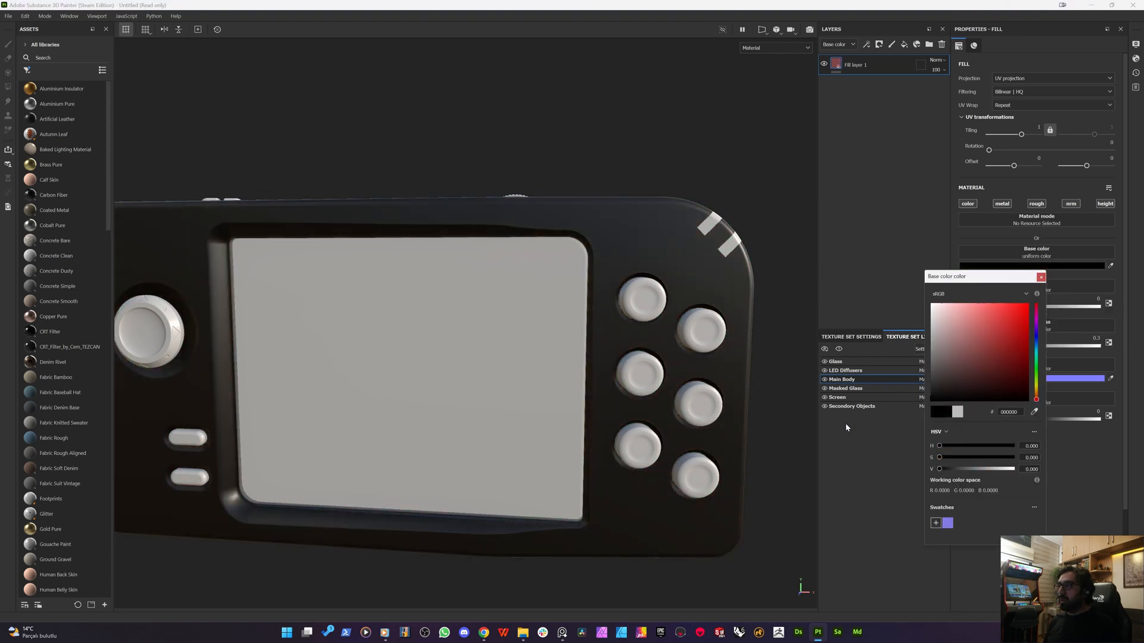
{"action": "mouse_move", "coordinate": [464, 334]}
{"action": "left_mouse_down", "text": "alt"}
{"action": "mouse_move", "coordinate": [370, 334]}
{"action": "mouse_move", "coordinate": [490, 320]}
{"action": "mouse_move", "coordinate": [684, 268]}
{"action": "mouse_move", "coordinate": [633, 258]}
{"action": "mouse_move", "coordinate": [490, 416]}
{"action": "mouse_move", "coordinate": [455, 324]}
{"action": "left_mouse_up", "text": "alt"}
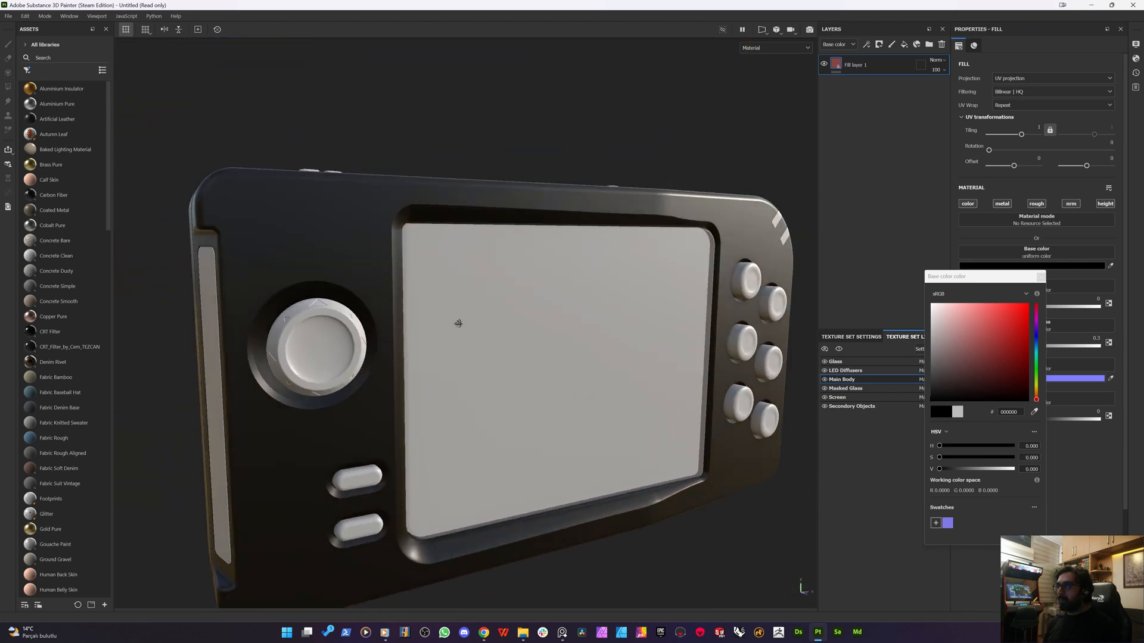
- Add a second Main Body fill layer limited to roughness and height, with height about 0.041 and roughness about 0.16
{"action": "left_click", "coordinate": [903, 45]}
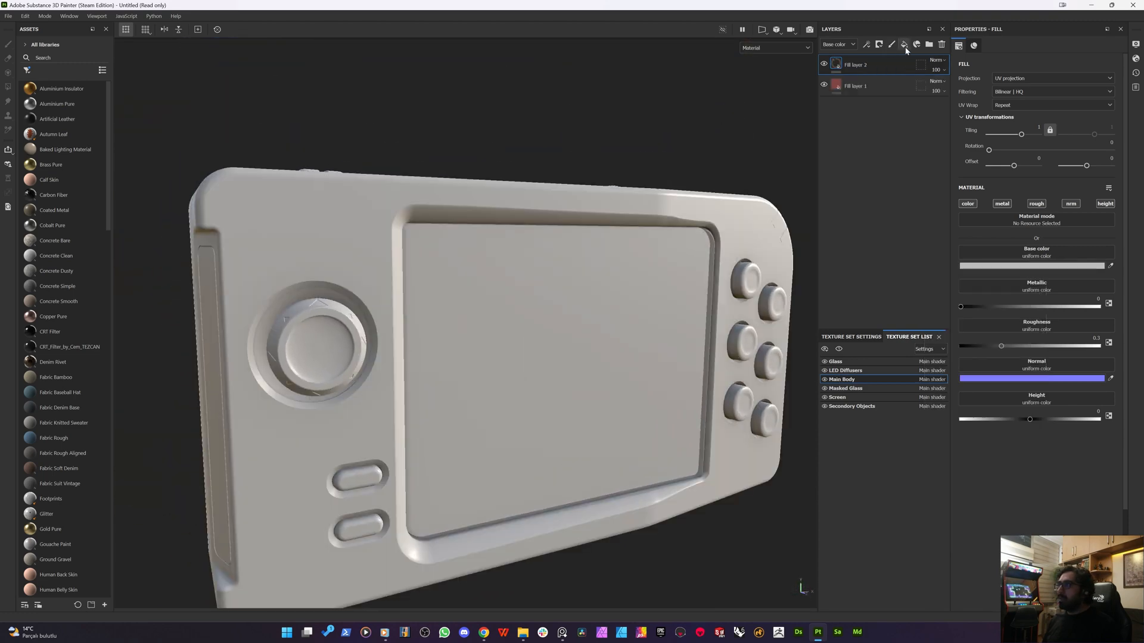
{"action": "left_click", "coordinate": [1071, 205]}
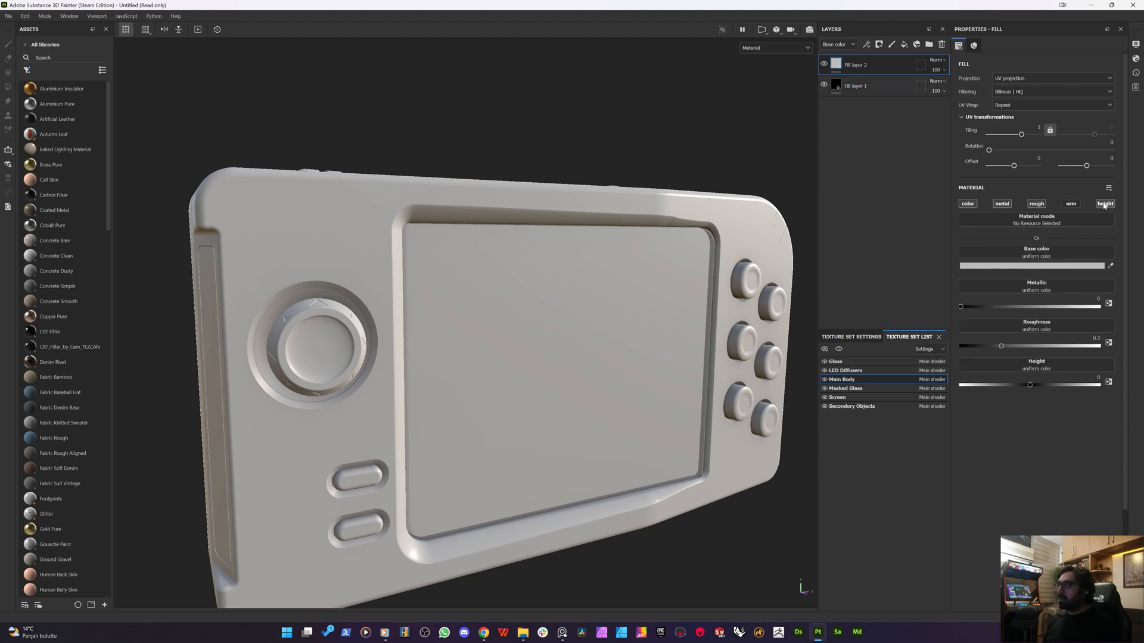
{"action": "left_click", "coordinate": [1002, 204]}
{"action": "left_click", "coordinate": [967, 204]}
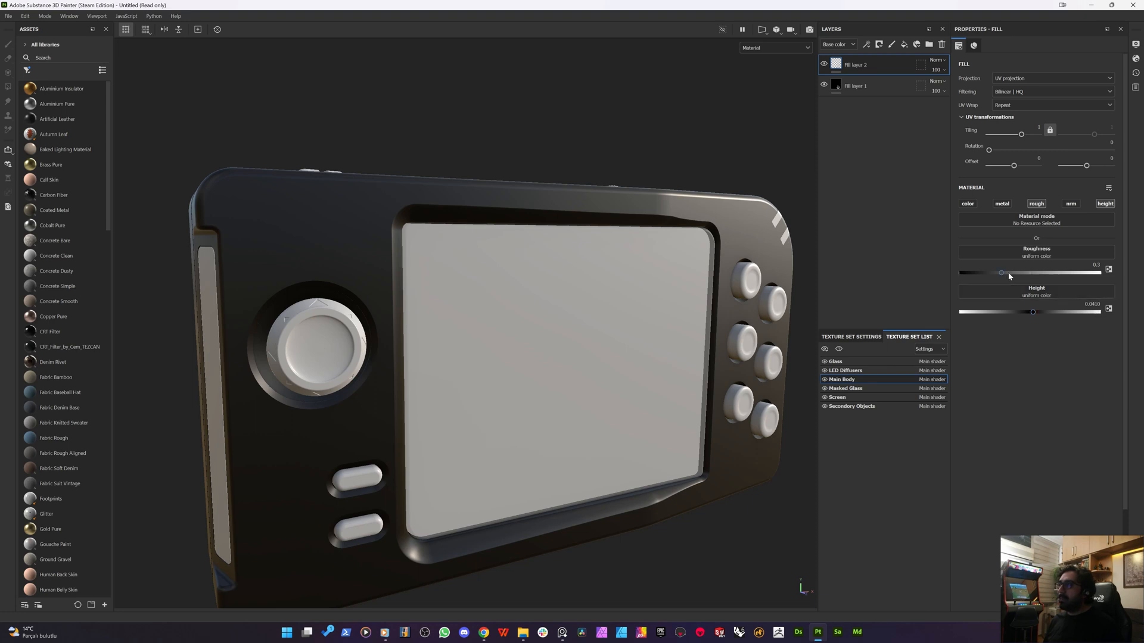
{"action": "left_click_drag", "start_coordinate": [1009, 276], "coordinate": [981, 278]}
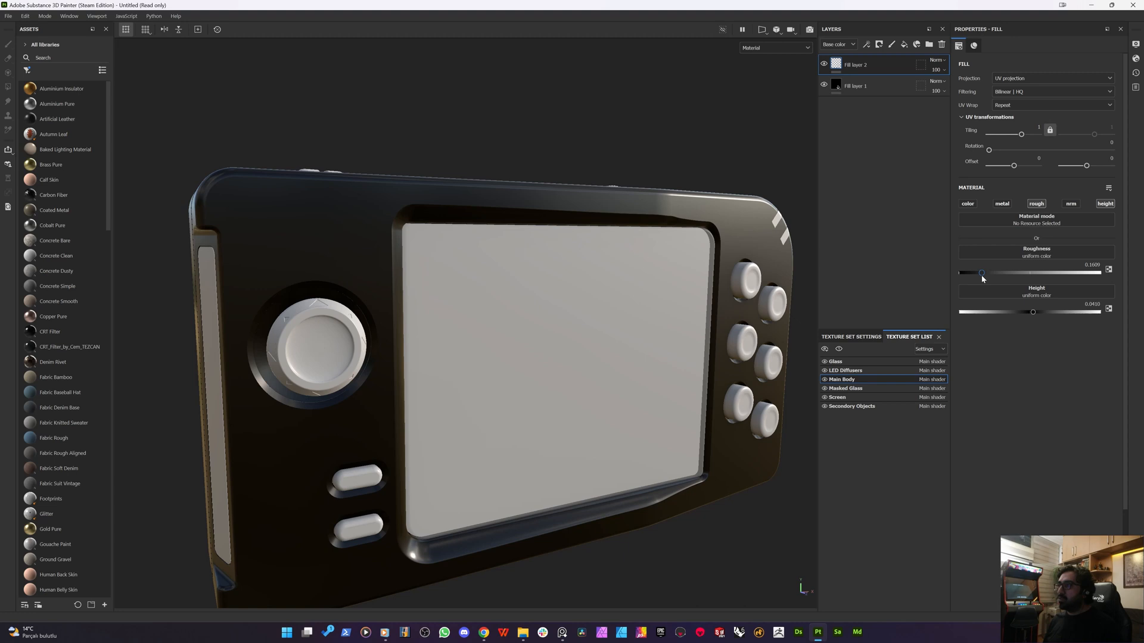
- Give Fill layer 2 a black mask and add a fill effect to that mask
{"action": "right_click", "coordinate": [848, 64]}
{"action": "left_click", "coordinate": [883, 91]}
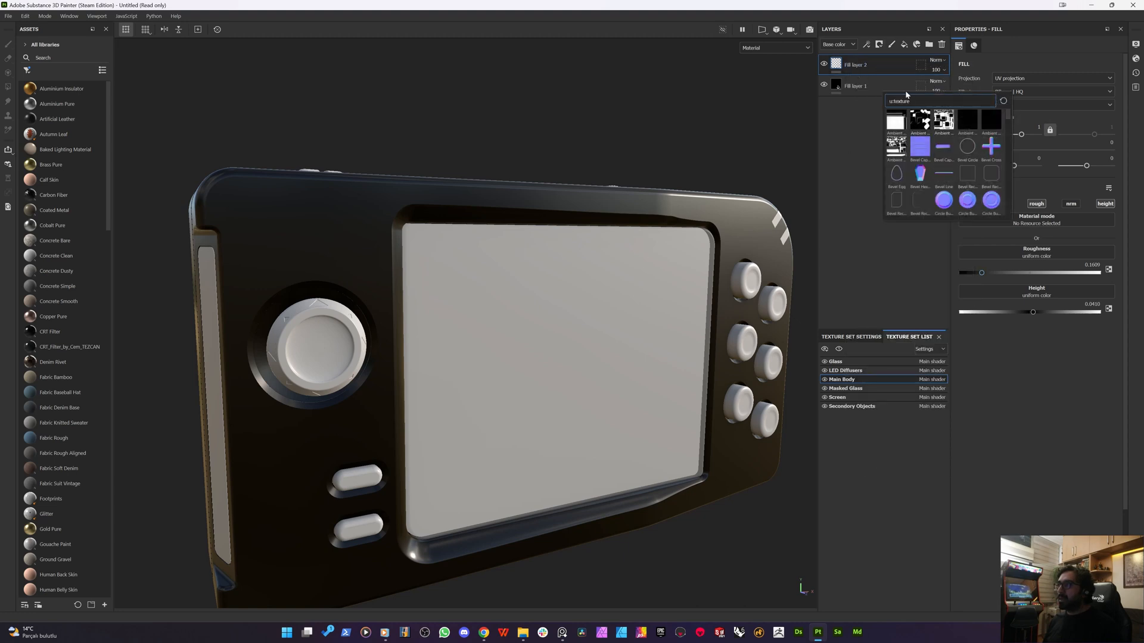
{"action": "right_click", "coordinate": [847, 63]}
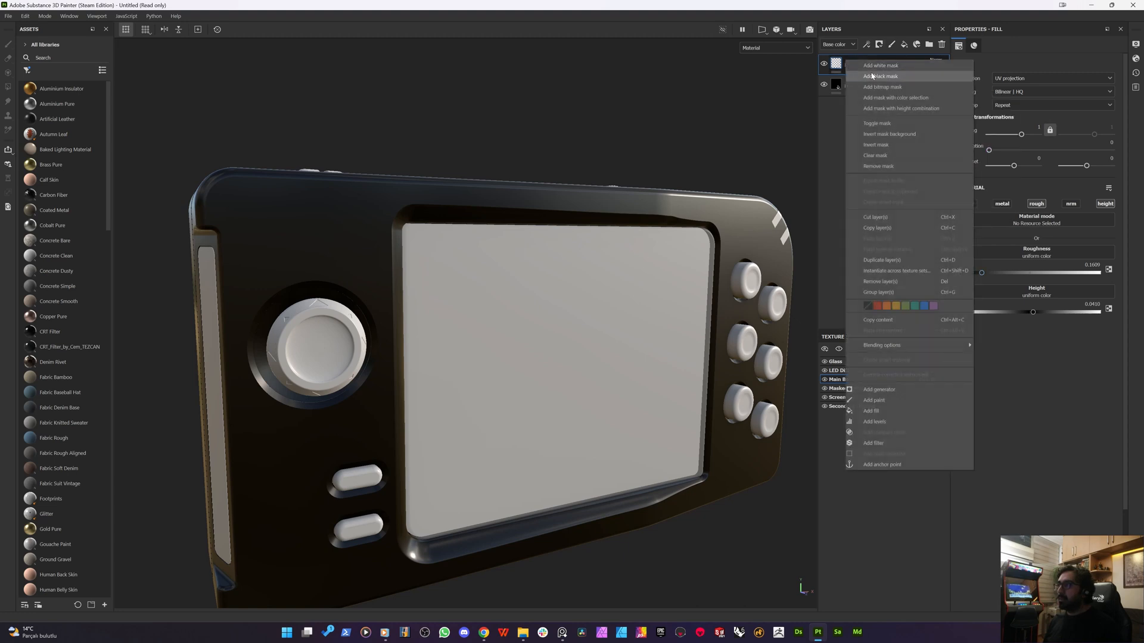
{"action": "left_click", "coordinate": [869, 76]}
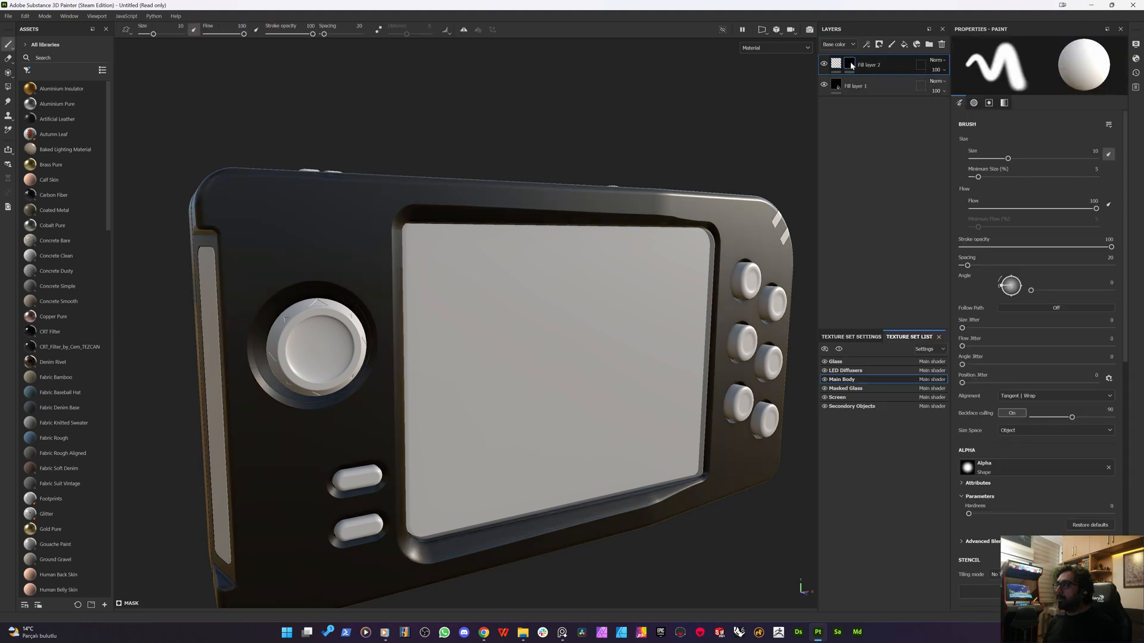
{"action": "right_click", "coordinate": [851, 63]}
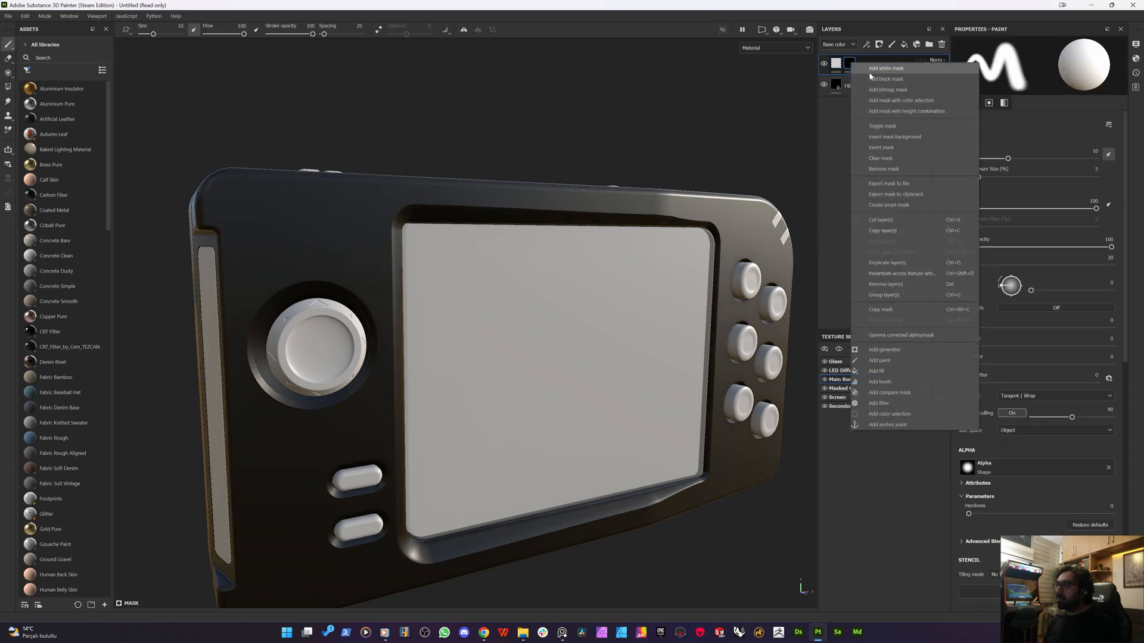
{"action": "left_click", "coordinate": [897, 370]}
- Search the resources for "white" and assign White Noise to the mask's fill effect
{"action": "left_click", "coordinate": [1043, 209]}
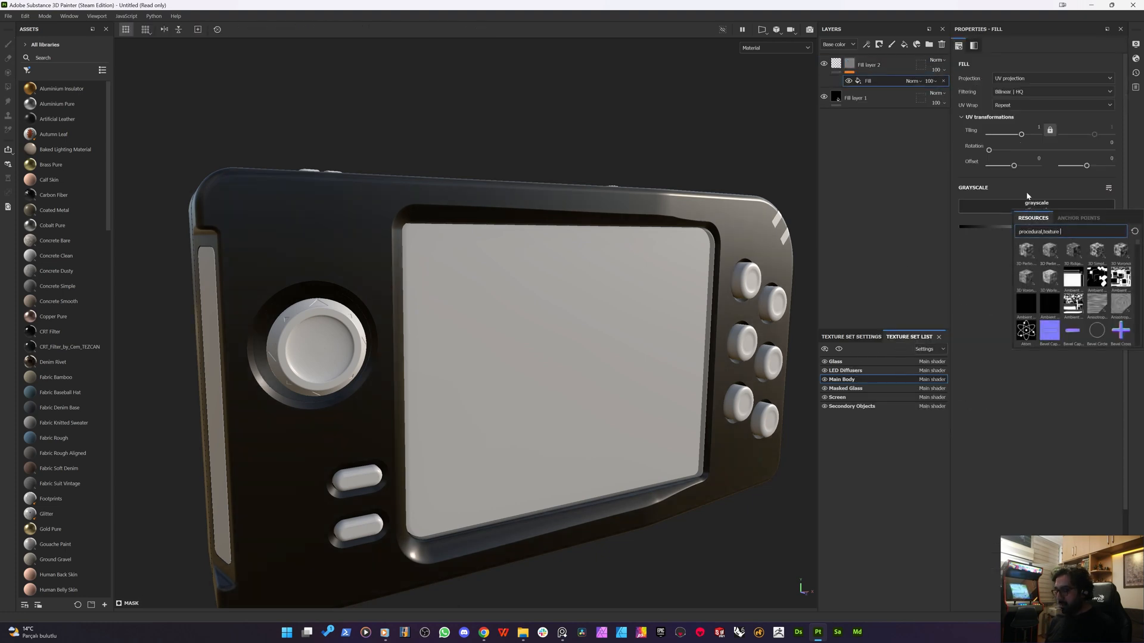
{"action": "type", "text": "whis"}
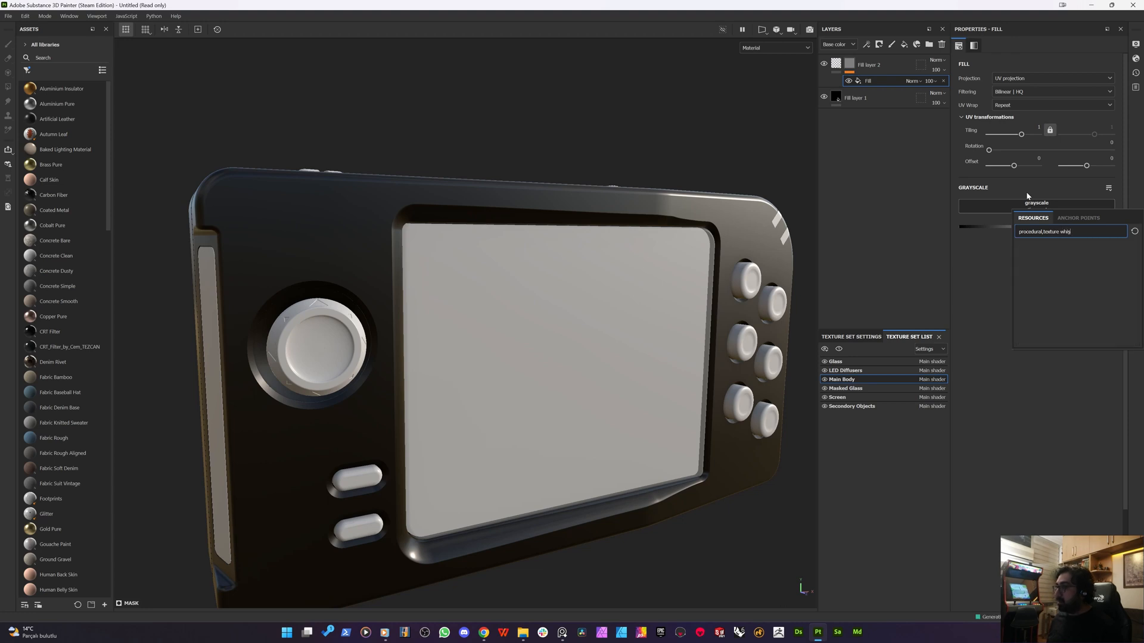
{"action": "key", "text": "BackSpace"}
{"action": "type", "text": "te"}
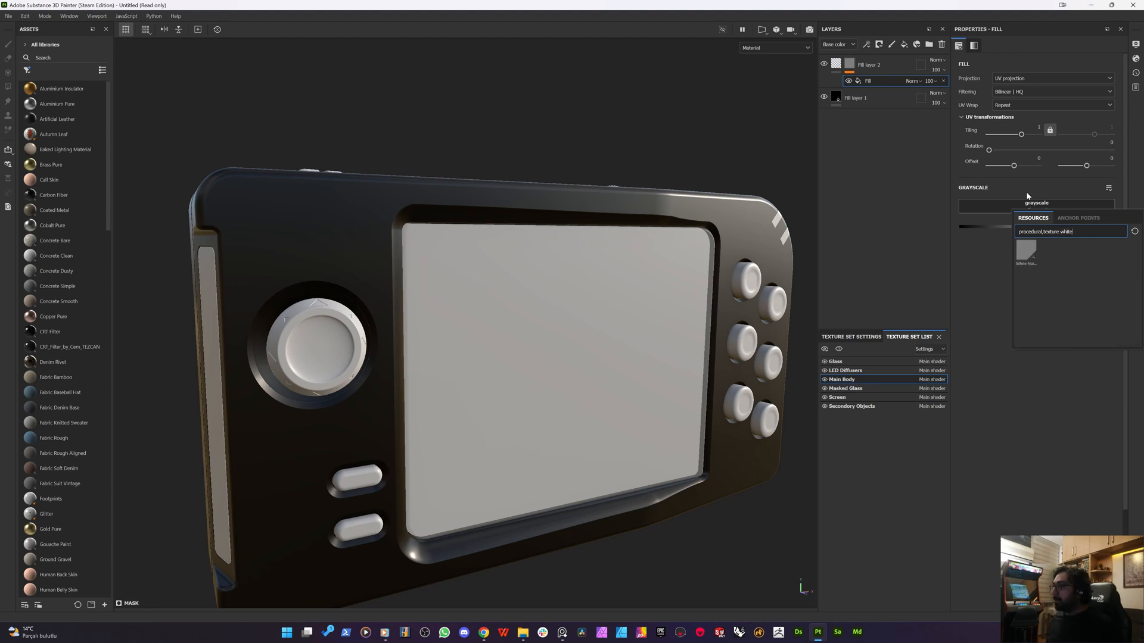
{"action": "left_click", "coordinate": [1023, 250]}
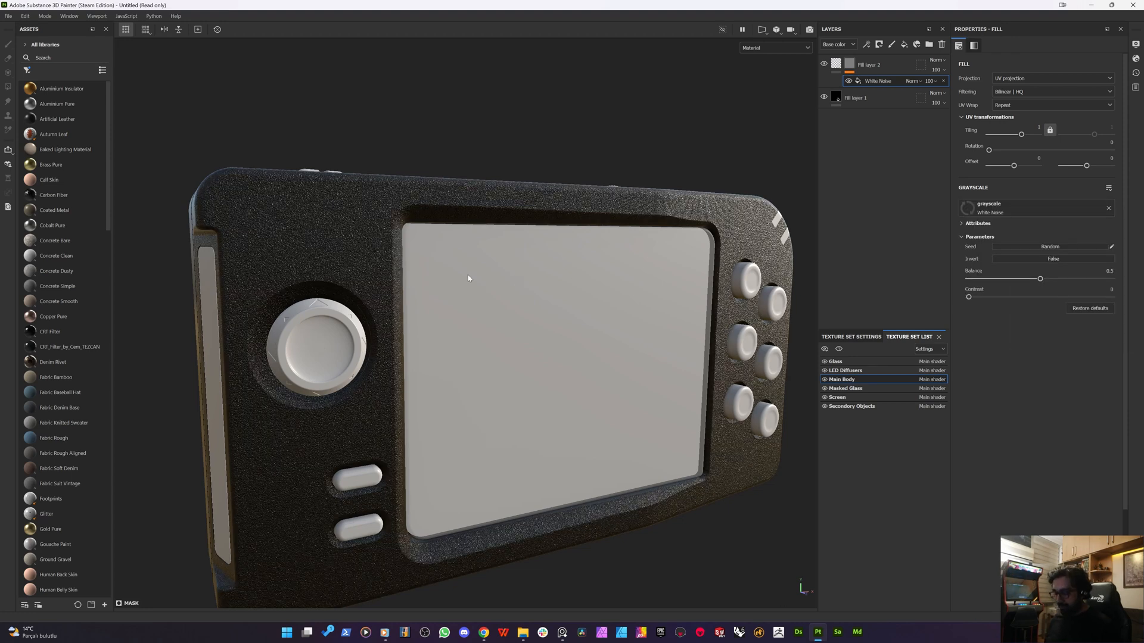
- Check the noise grain up close and lower the height of Fill layer 2 to about 0.016
{"action": "scroll", "coordinate": [284, 219], "scroll_direction": "up", "scroll_amount": 5}
{"action": "scroll", "coordinate": [284, 219], "scroll_direction": "up", "scroll_amount": 4}
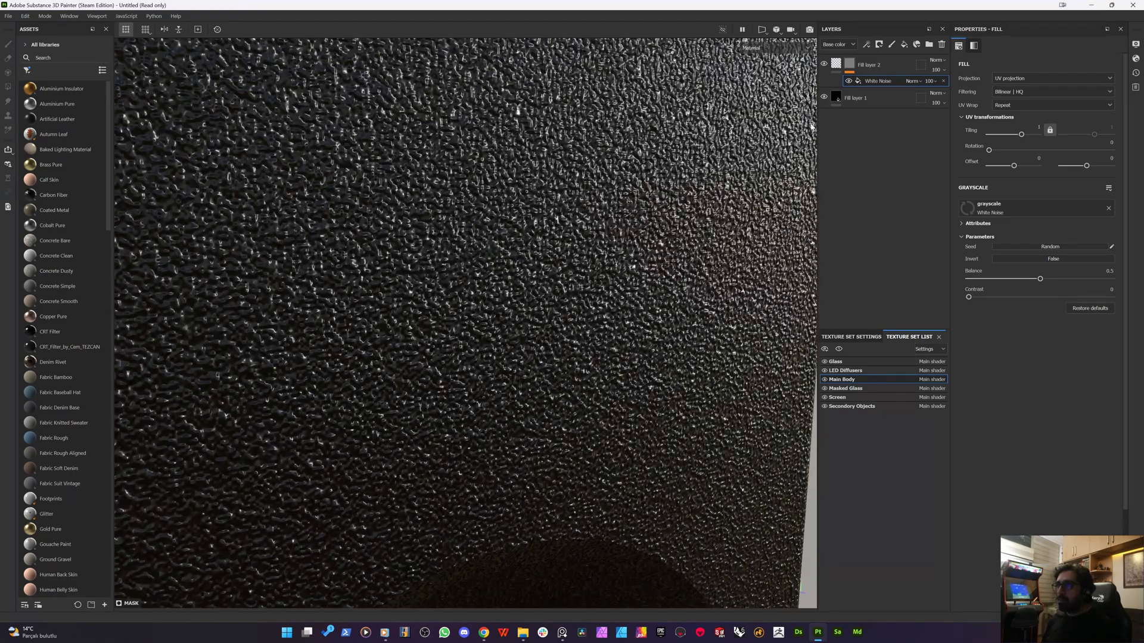
{"action": "left_click", "coordinate": [836, 63]}
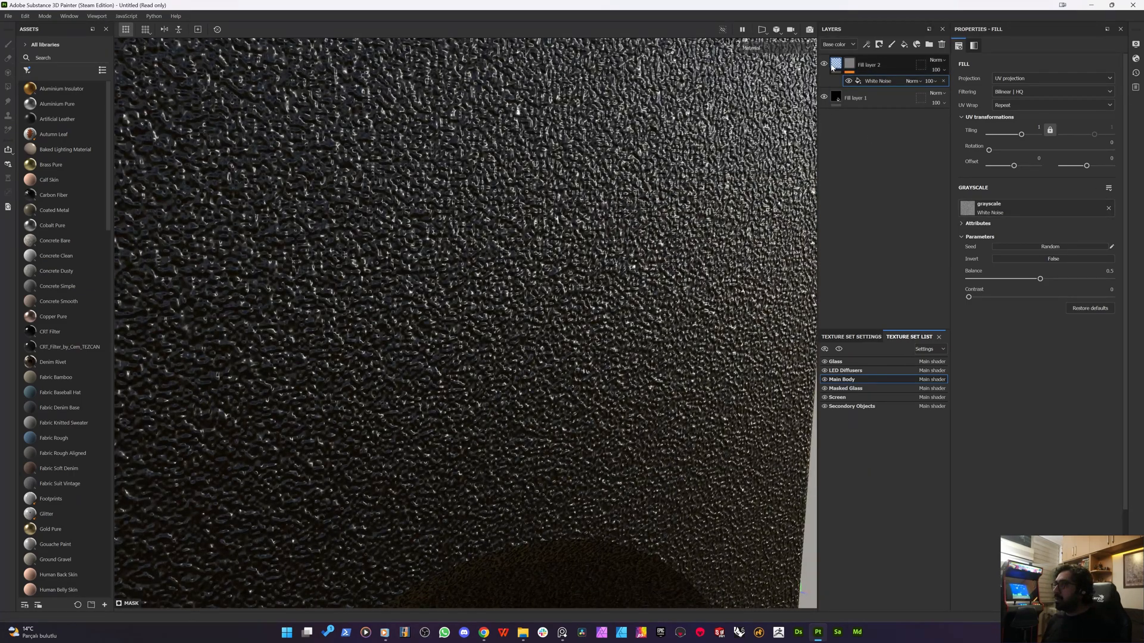
{"action": "left_click_drag", "start_coordinate": [1029, 318], "coordinate": [1031, 314]}
- Examine the noise grain across the console body and up close on the rounded corner between the two stripes
{"action": "scroll", "coordinate": [474, 224], "scroll_direction": "down", "scroll_amount": 6}
{"action": "left_click_drag", "start_coordinate": [465, 243], "coordinate": [584, 336], "text": "alt"}
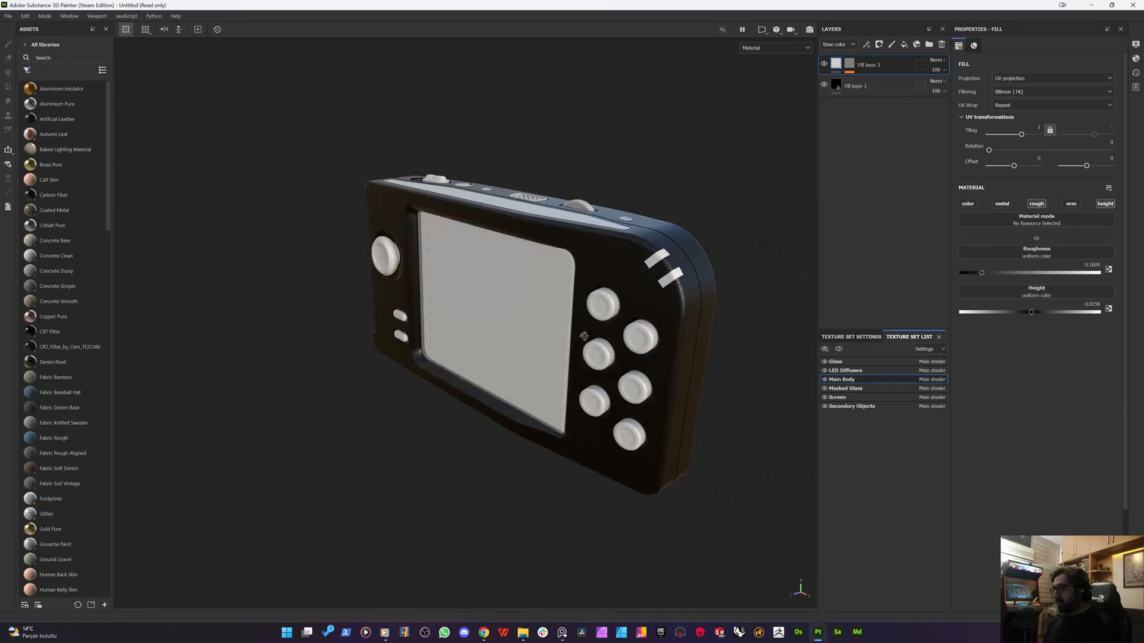
{"action": "scroll", "coordinate": [699, 266], "scroll_direction": "up", "scroll_amount": 4}
{"action": "middle_click_drag", "start_coordinate": [718, 238], "coordinate": [613, 322], "text": "alt"}
{"action": "scroll", "coordinate": [640, 309], "scroll_direction": "up", "scroll_amount": 4}
{"action": "left_click_drag", "start_coordinate": [636, 310], "coordinate": [615, 289], "text": "alt"}
{"action": "scroll", "coordinate": [557, 327], "scroll_direction": "down", "scroll_amount": 3}
{"action": "scroll", "coordinate": [557, 327], "scroll_direction": "down", "scroll_amount": 3}
{"action": "scroll", "coordinate": [620, 311], "scroll_direction": "up", "scroll_amount": 4}
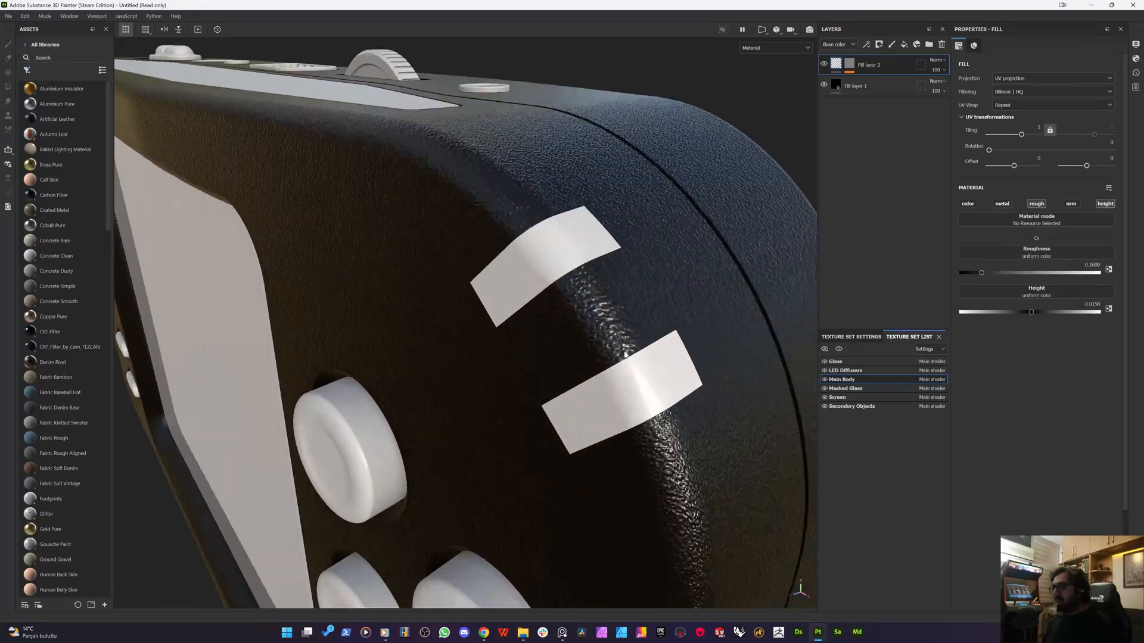
{"action": "scroll", "coordinate": [624, 354], "scroll_direction": "up", "scroll_amount": 5}
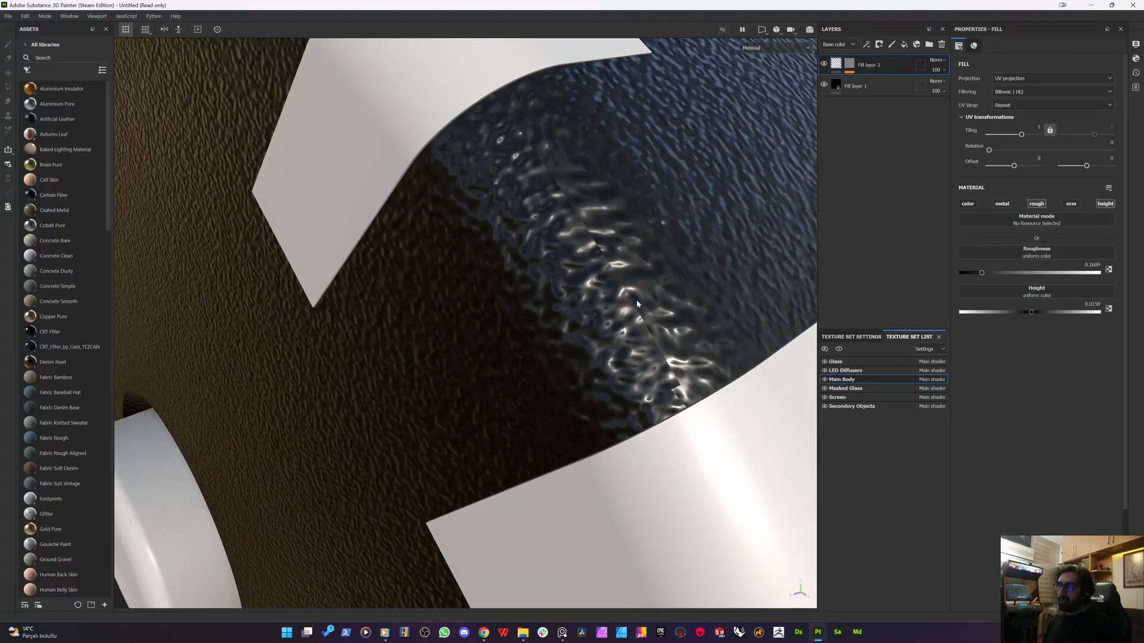
- Switch the White Noise mask fill to tri-planar projection and set its tiling to about 1.84
{"action": "left_click", "coordinate": [849, 64]}
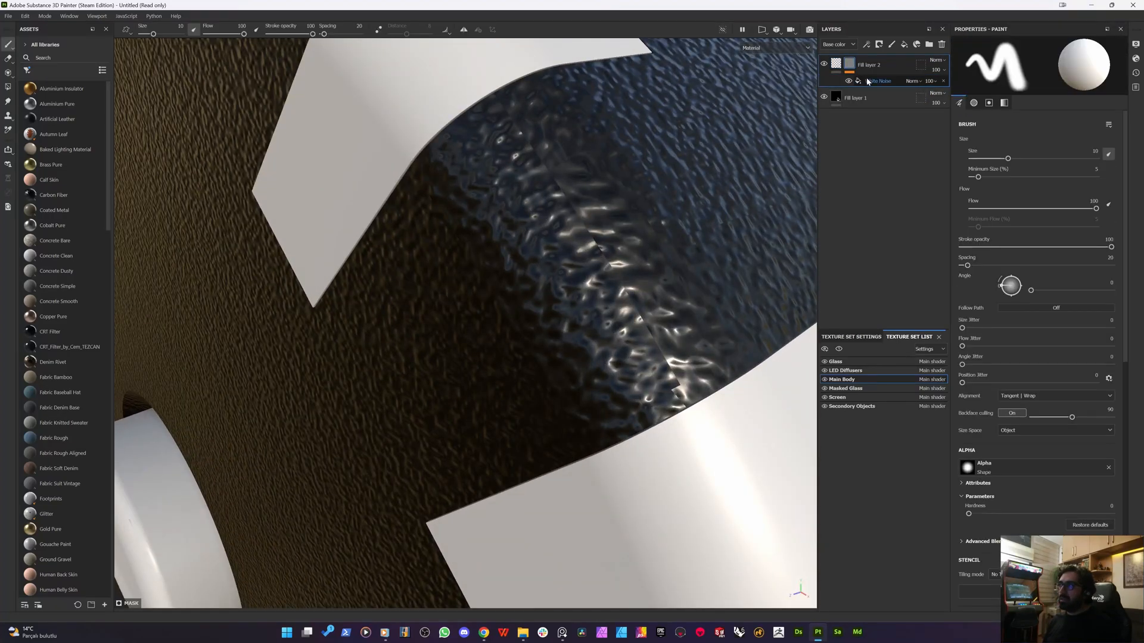
{"action": "left_click", "coordinate": [876, 81]}
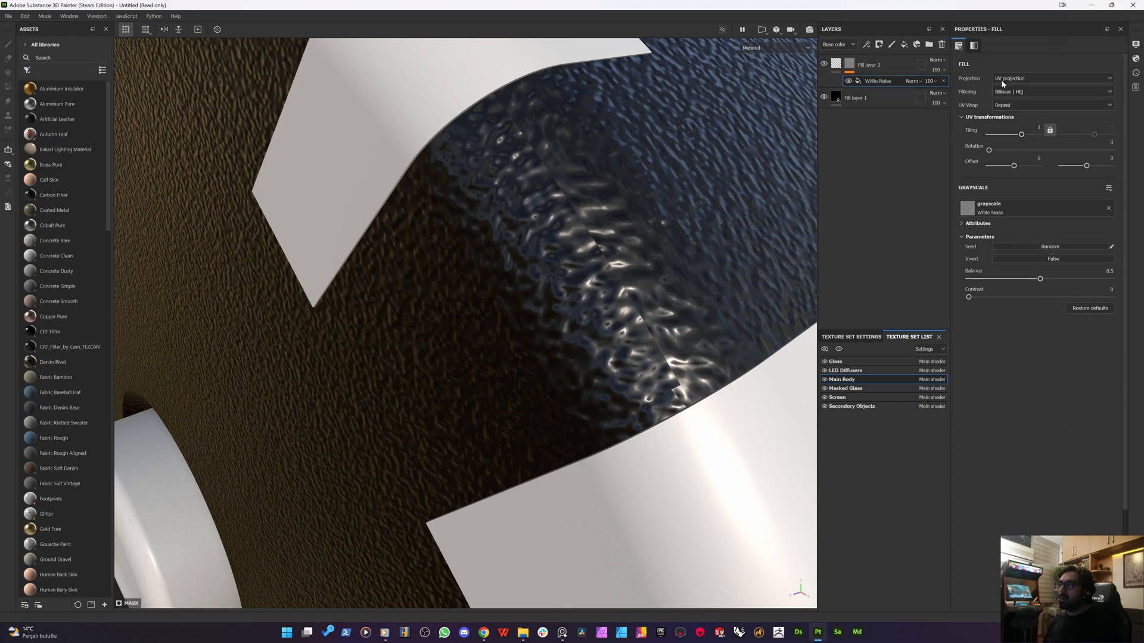
{"action": "left_click", "coordinate": [1001, 79]}
{"action": "left_click", "coordinate": [1013, 95]}
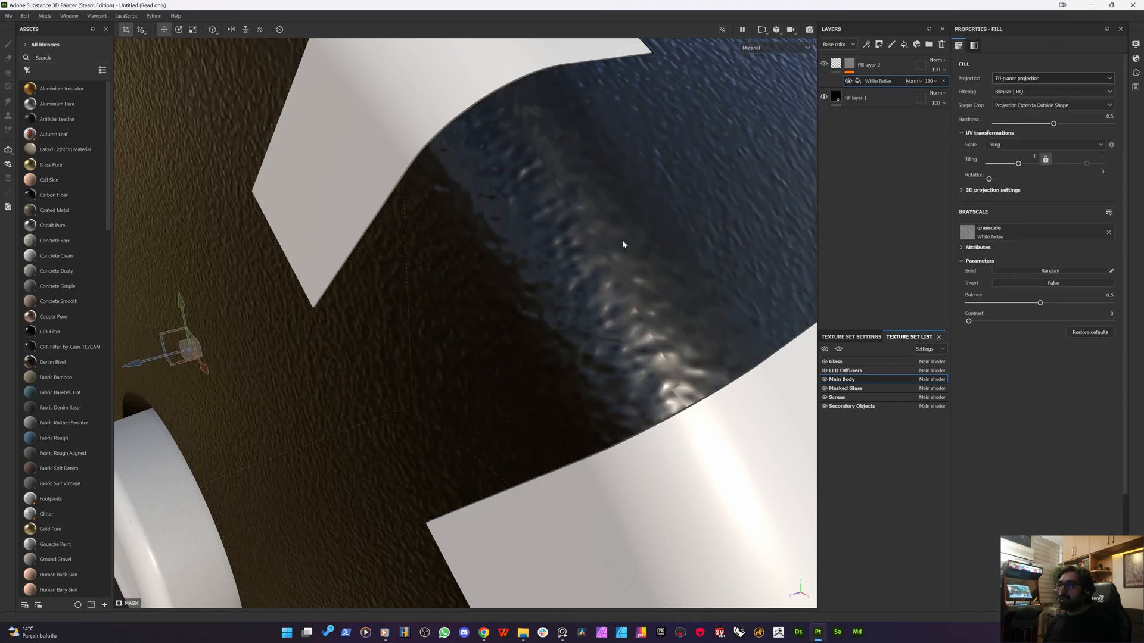
{"action": "left_click_drag", "start_coordinate": [621, 249], "coordinate": [873, 204], "text": "alt"}
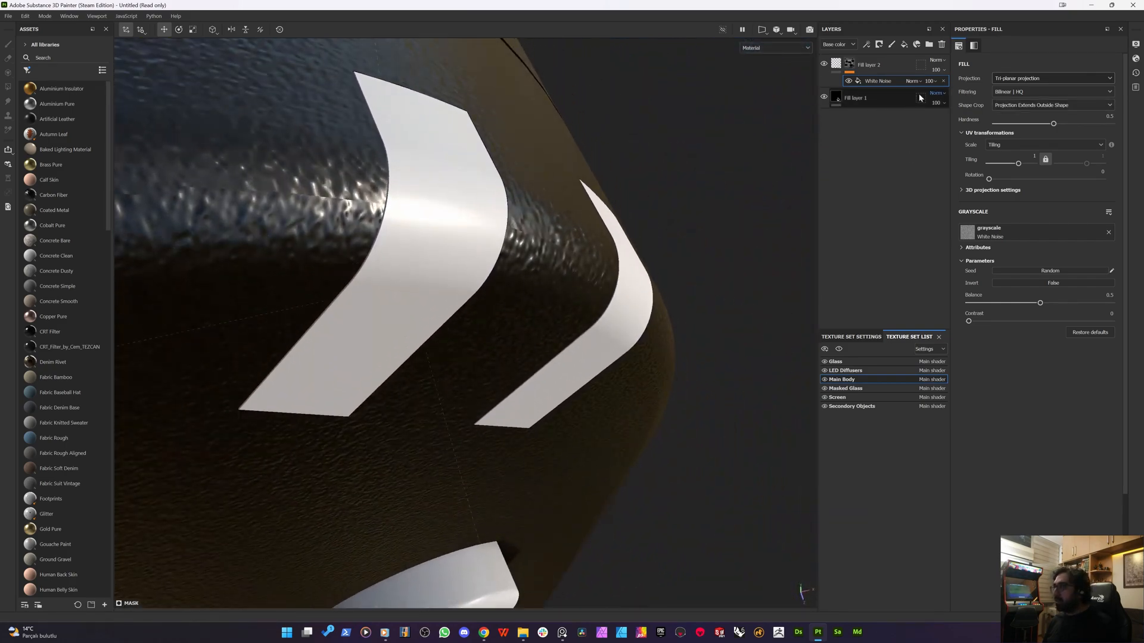
{"action": "left_click_drag", "start_coordinate": [1015, 167], "coordinate": [1020, 167]}
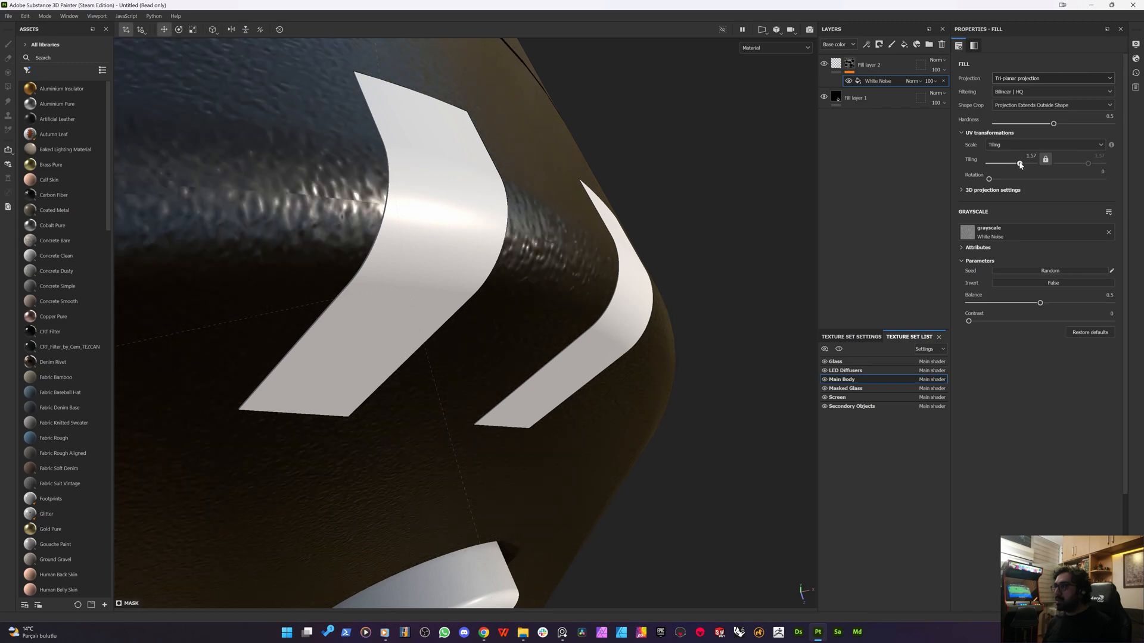
- Try the Physical size scale for the White Noise fill and return it to Tiling
{"action": "left_click", "coordinate": [1011, 108]}
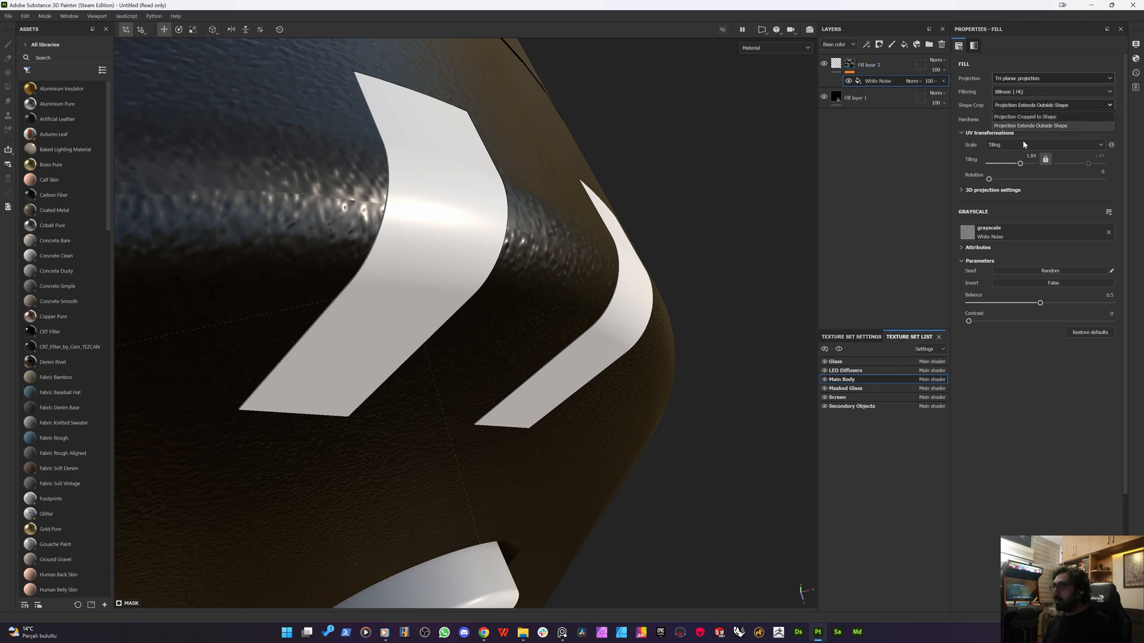
{"action": "left_click", "coordinate": [1000, 146]}
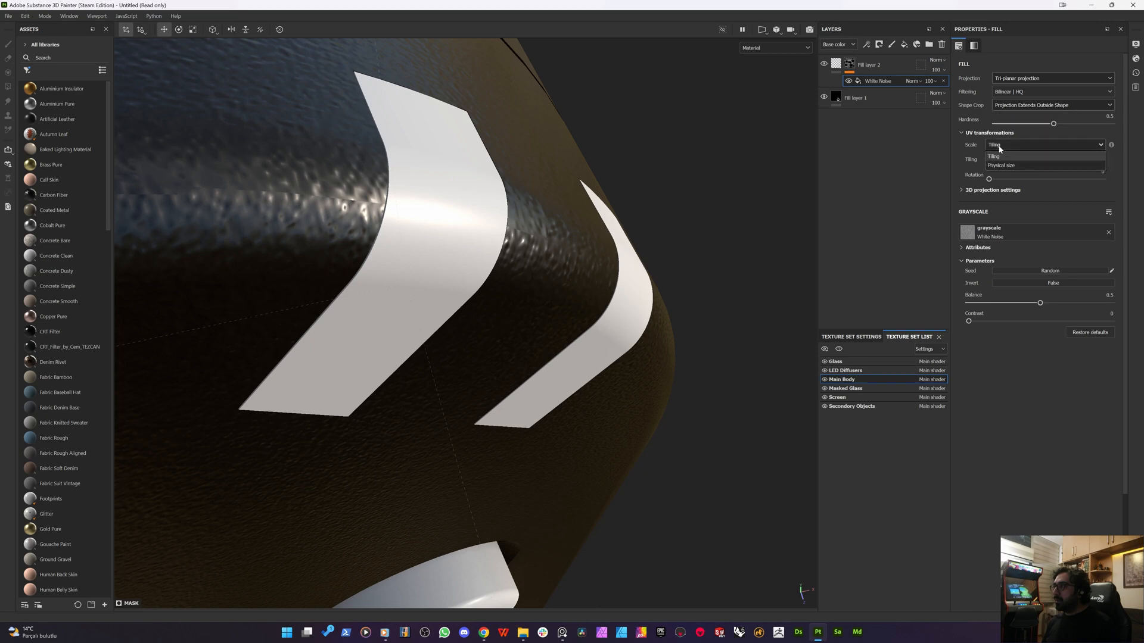
{"action": "left_click", "coordinate": [1005, 167]}
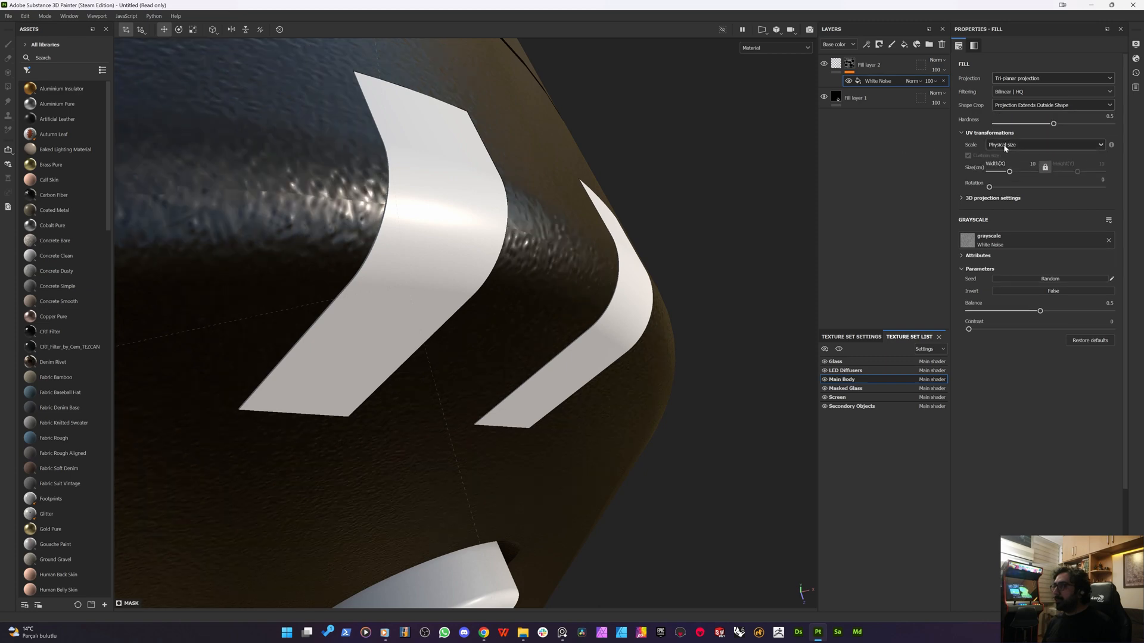
{"action": "left_click", "coordinate": [1005, 146]}
{"action": "left_click", "coordinate": [1003, 156]}
- Inspect the tri-planar noise grain around the corner stripes and along the body's rounded edge beside the buttons
{"action": "scroll", "coordinate": [417, 251], "scroll_direction": "up", "scroll_amount": 5}
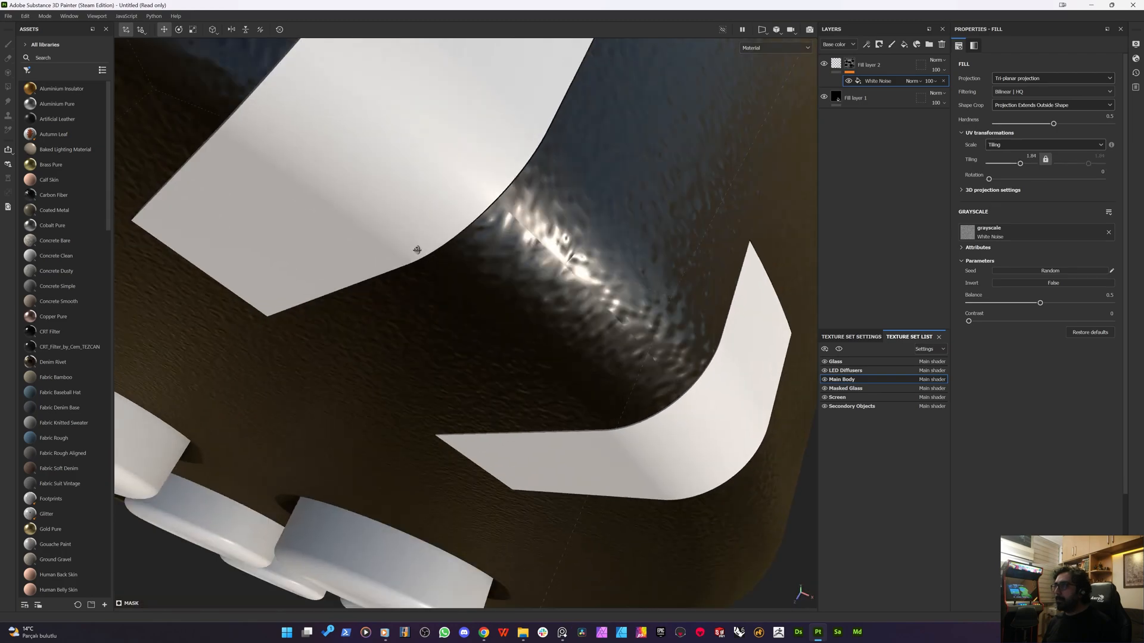
{"action": "scroll", "coordinate": [417, 250], "scroll_direction": "down", "scroll_amount": 5}
{"action": "left_click_drag", "start_coordinate": [477, 264], "coordinate": [401, 103], "text": "alt"}
{"action": "scroll", "coordinate": [573, 388], "scroll_direction": "up", "scroll_amount": 3}
{"action": "left_click_drag", "start_coordinate": [539, 416], "coordinate": [523, 534], "text": "alt"}
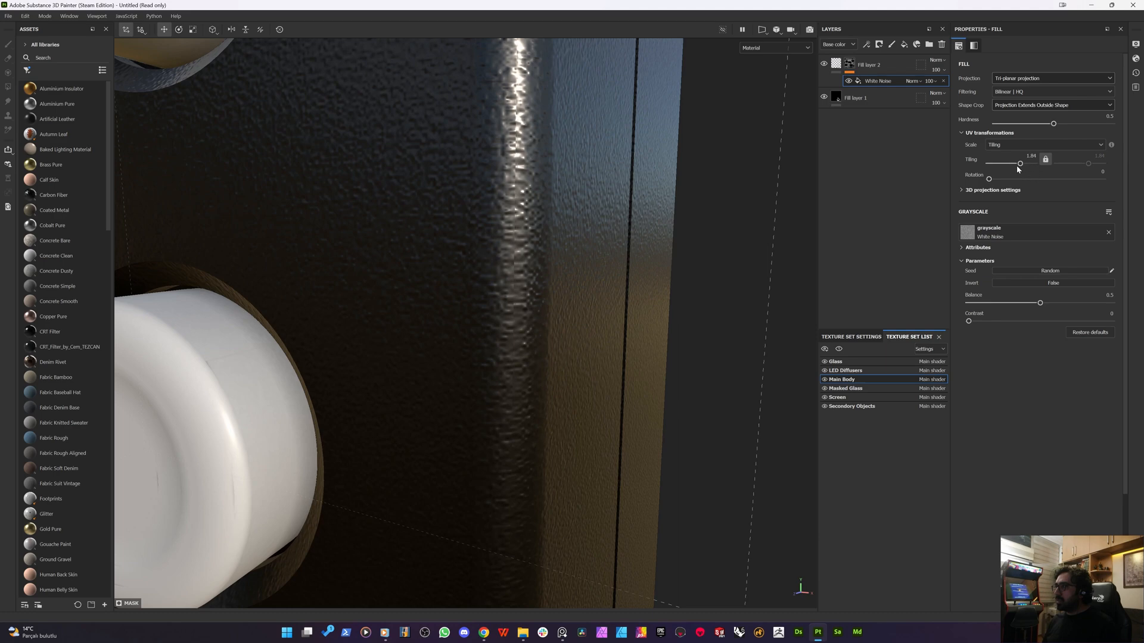
- Set the White Noise fill's tiling to 1 and its tri-planar projection hardness to 0.7
{"action": "left_click_drag", "start_coordinate": [1020, 164], "coordinate": [1016, 164]}
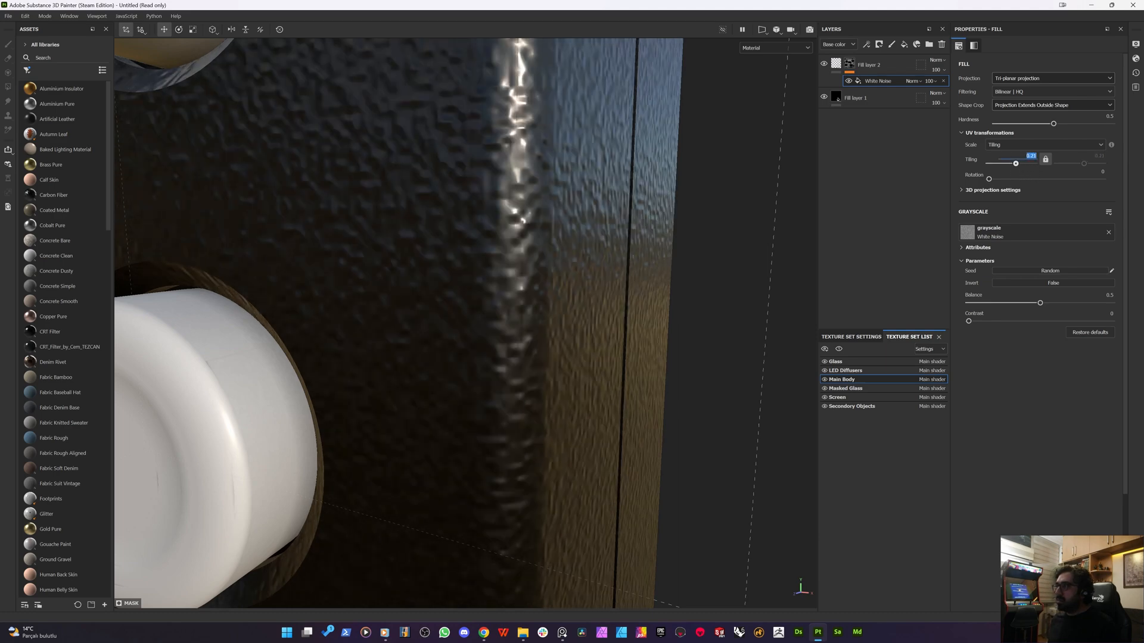
{"action": "key", "text": "Return"}
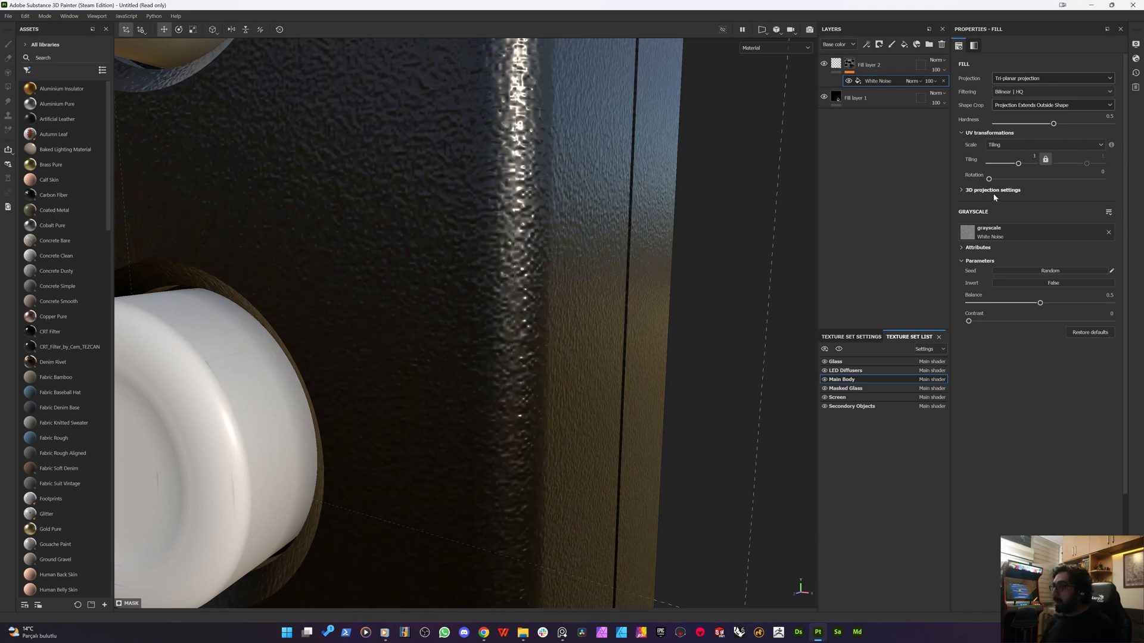
{"action": "left_click", "coordinate": [962, 191]}
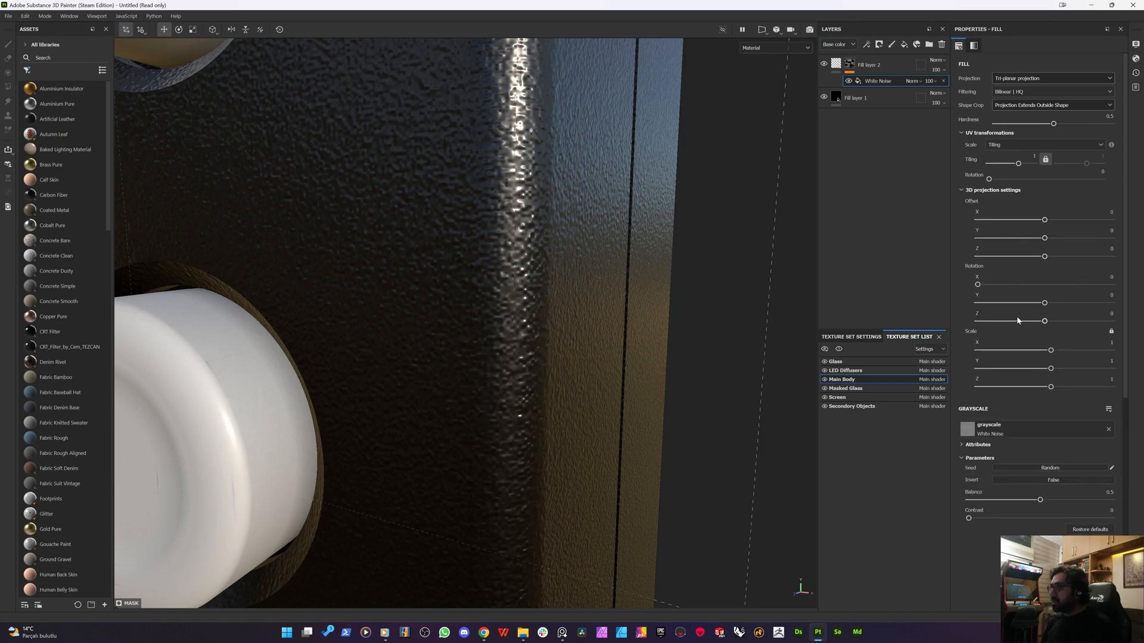
{"action": "scroll", "coordinate": [1006, 358], "scroll_direction": "down", "scroll_amount": 2}
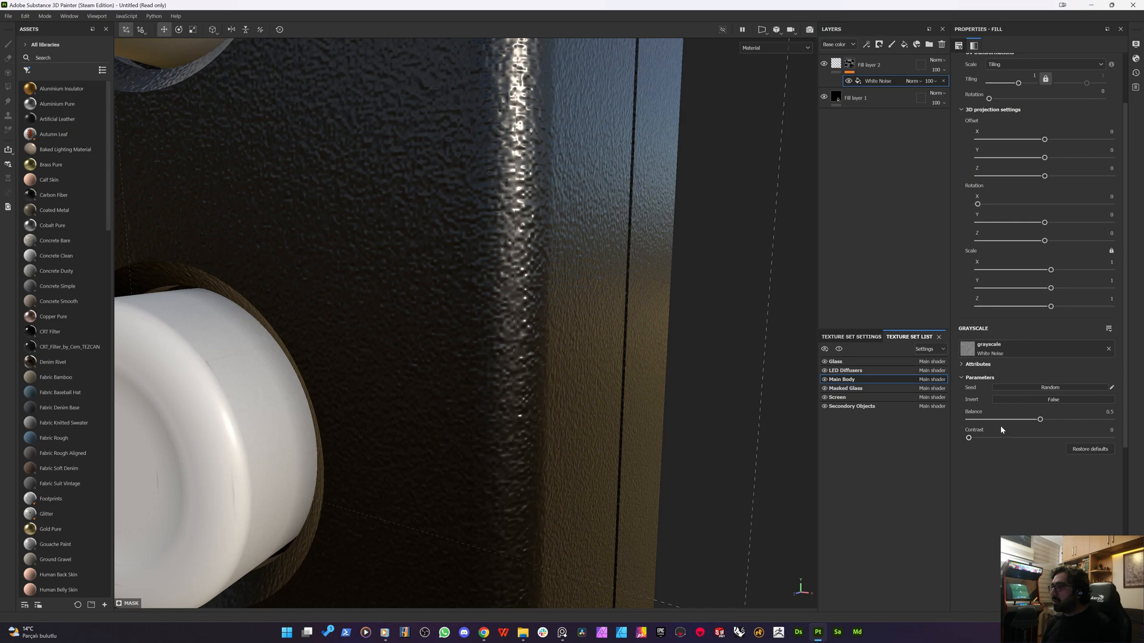
{"action": "scroll", "coordinate": [1001, 429], "scroll_direction": "up", "scroll_amount": 2}
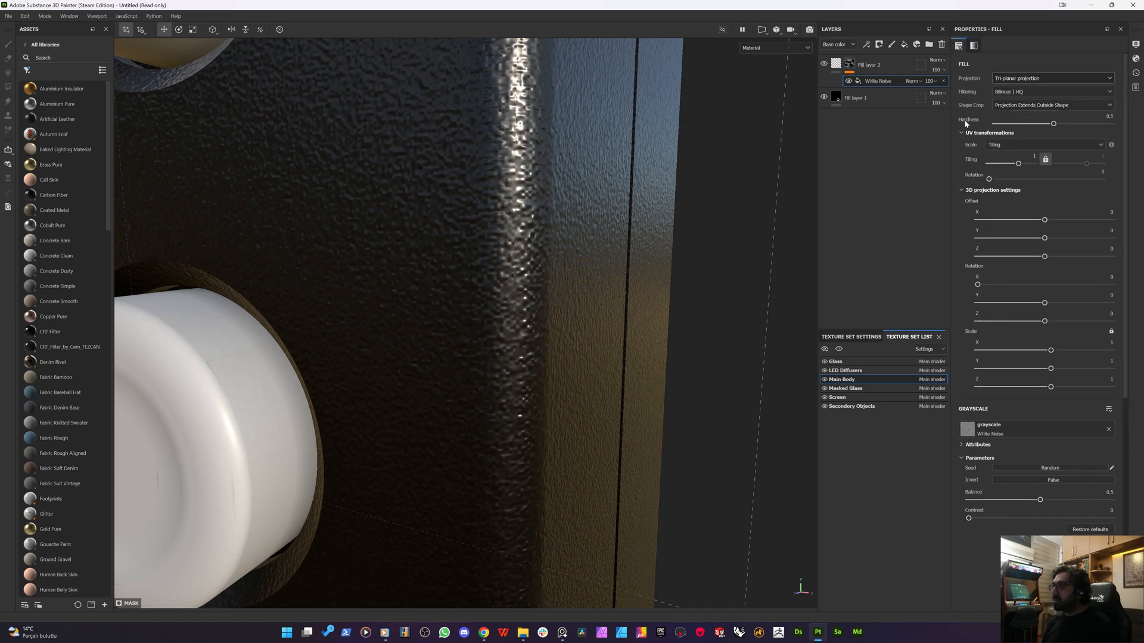
{"action": "left_click_drag", "start_coordinate": [1031, 124], "coordinate": [1075, 142]}
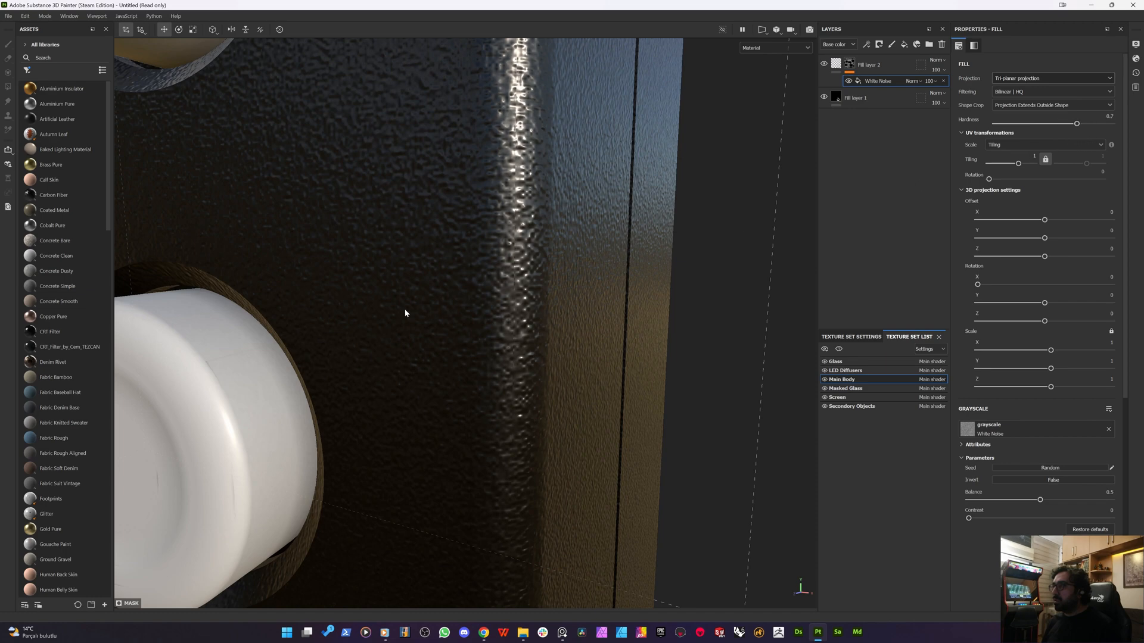
- Examine the adjusted noise grain across the whole console, including its button side, left edge and top side
{"action": "scroll", "coordinate": [405, 313], "scroll_direction": "down", "scroll_amount": 5}
{"action": "scroll", "coordinate": [417, 291], "scroll_direction": "down", "scroll_amount": 6}
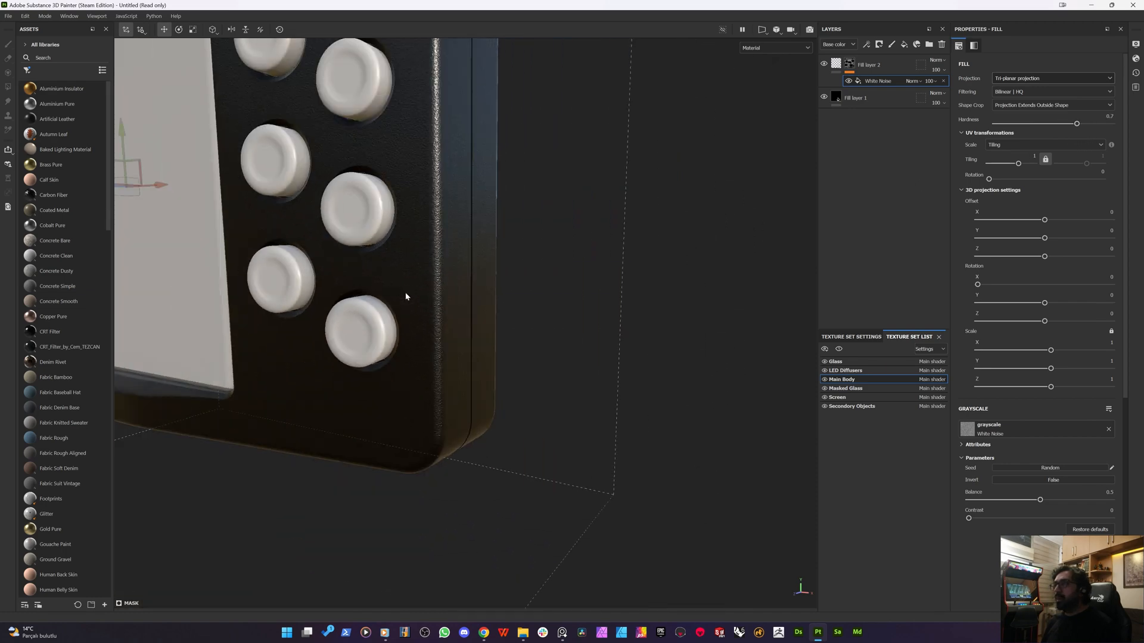
{"action": "middle_click_drag", "start_coordinate": [260, 279], "coordinate": [628, 402], "text": "alt"}
{"action": "left_click_drag", "start_coordinate": [628, 401], "coordinate": [581, 301], "text": "alt"}
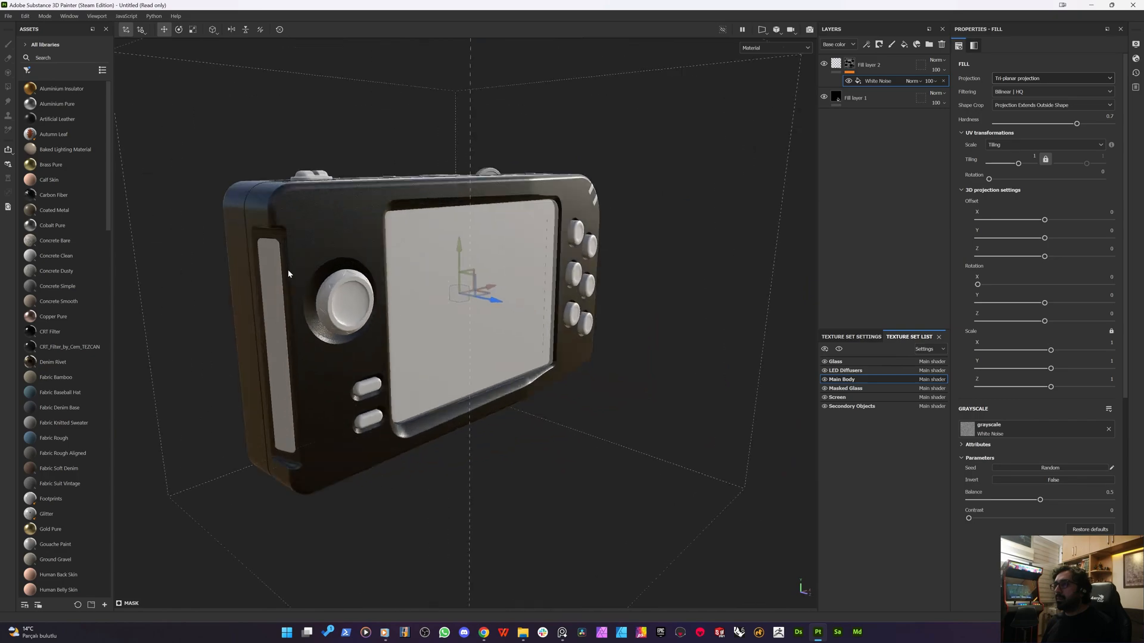
{"action": "scroll", "coordinate": [298, 253], "scroll_direction": "up", "scroll_amount": 6}
{"action": "left_click_drag", "start_coordinate": [280, 184], "coordinate": [417, 279], "text": "alt"}
{"action": "scroll", "coordinate": [347, 194], "scroll_direction": "down", "scroll_amount": 2}
{"action": "scroll", "coordinate": [347, 194], "scroll_direction": "down", "scroll_amount": 5}
{"action": "middle_click_drag", "start_coordinate": [417, 279], "coordinate": [425, 246], "text": "alt"}
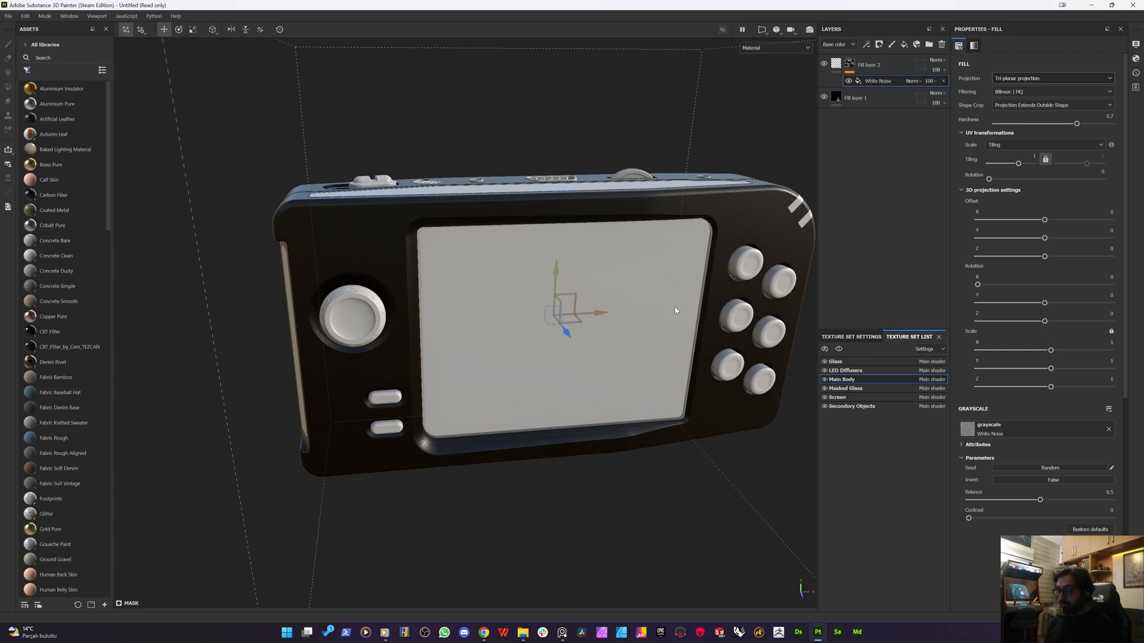
- Make Secondary Objects the active texture set and isolate its parts in the viewport
{"action": "left_click", "coordinate": [846, 388]}
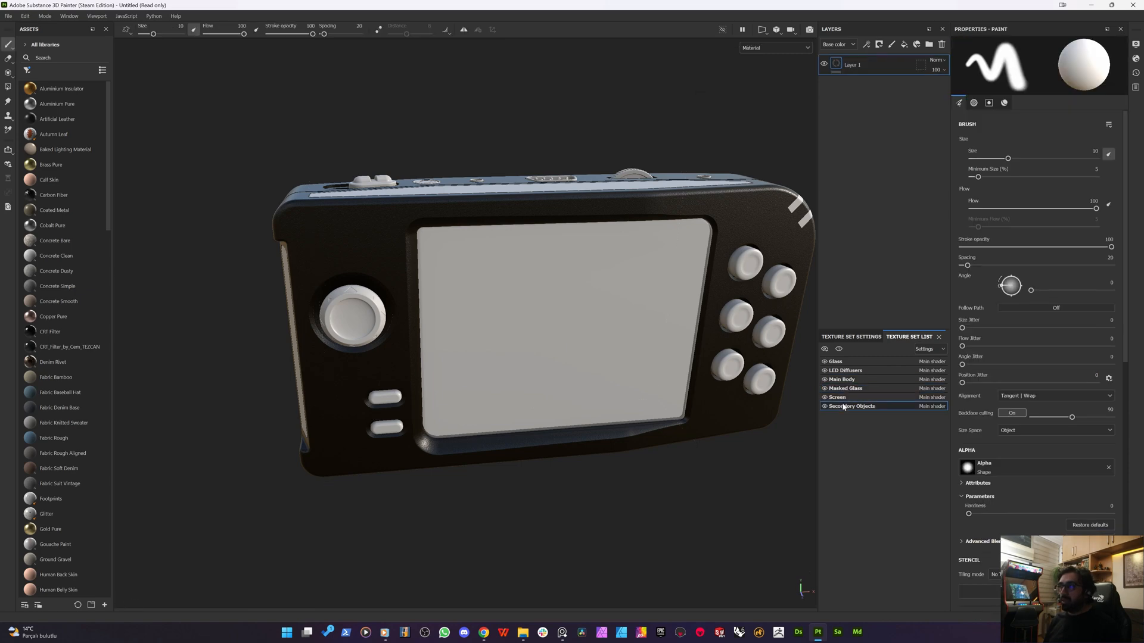
{"action": "left_click", "coordinate": [844, 372]}
{"action": "left_click", "coordinate": [843, 380]}
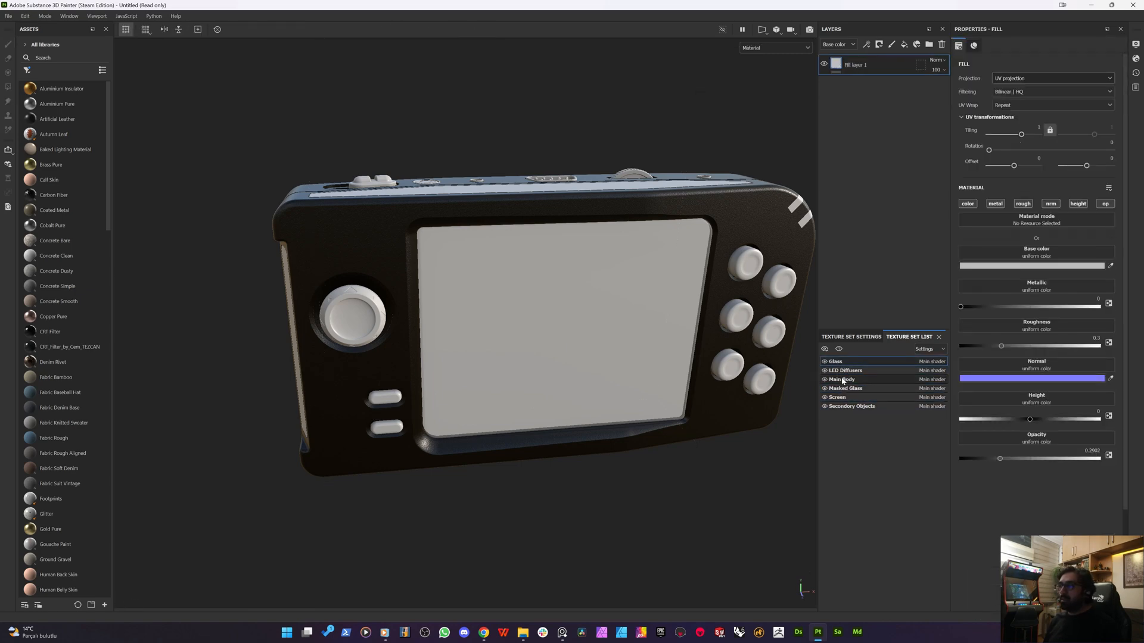
{"action": "left_click", "coordinate": [842, 408]}
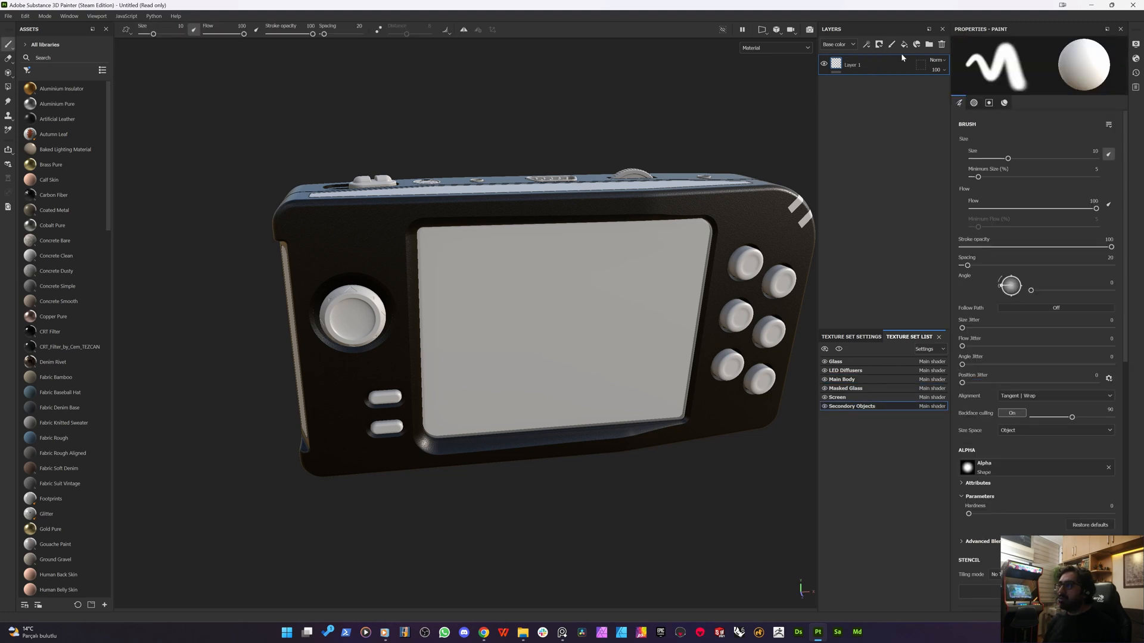
{"action": "left_click_drag", "start_coordinate": [500, 271], "coordinate": [513, 307], "text": "alt"}
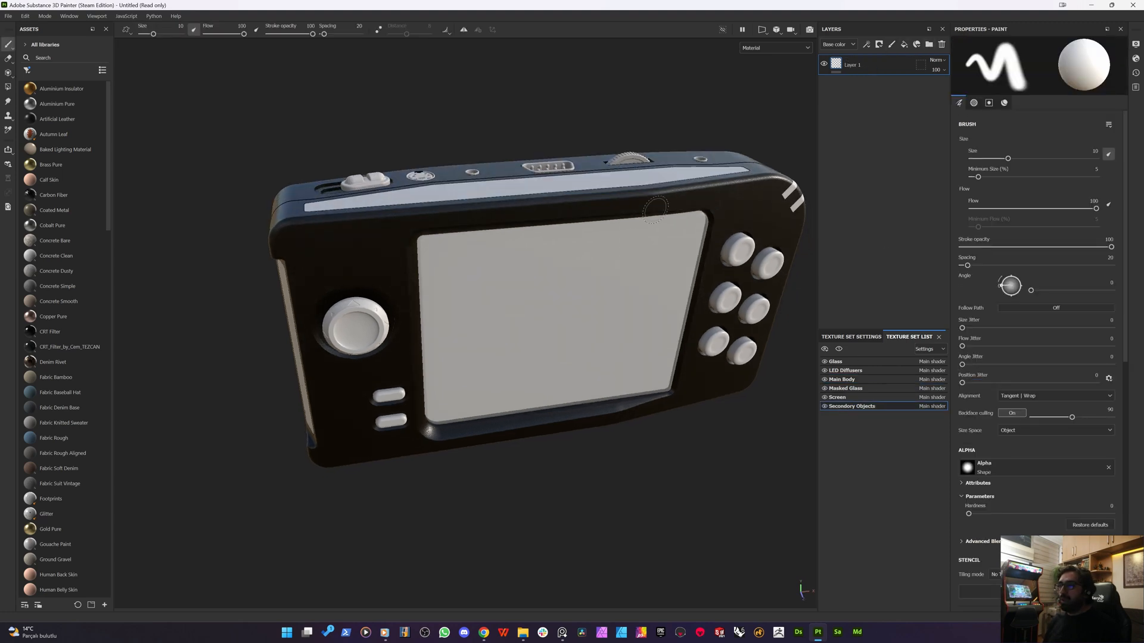
{"action": "left_click", "coordinate": [839, 349]}
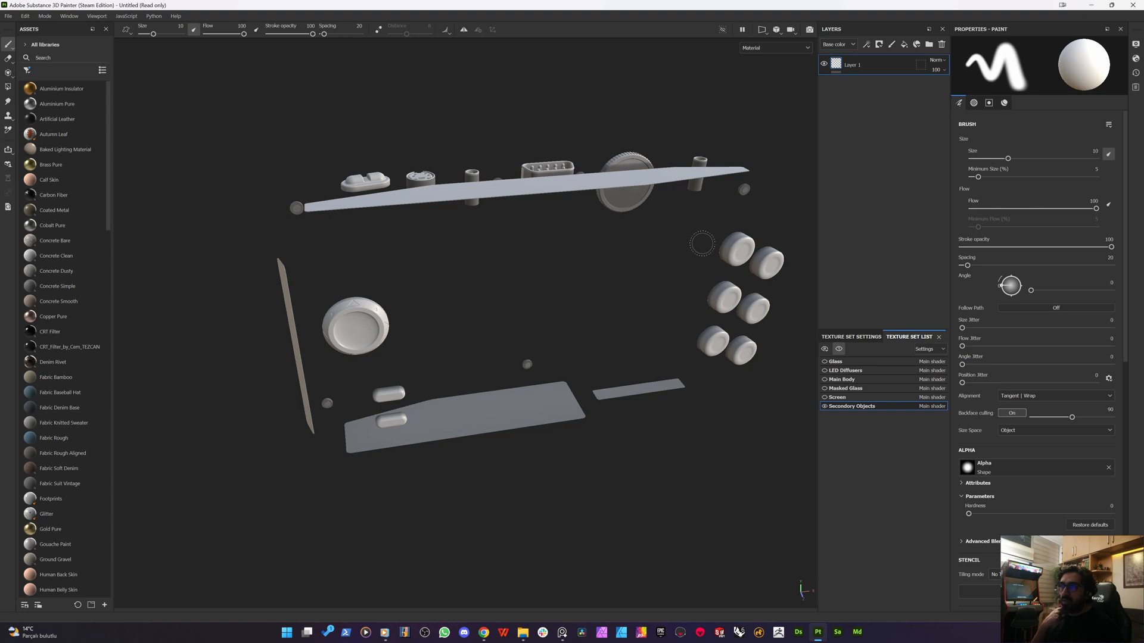
{"action": "scroll", "coordinate": [679, 242], "scroll_direction": "up", "scroll_amount": 2}
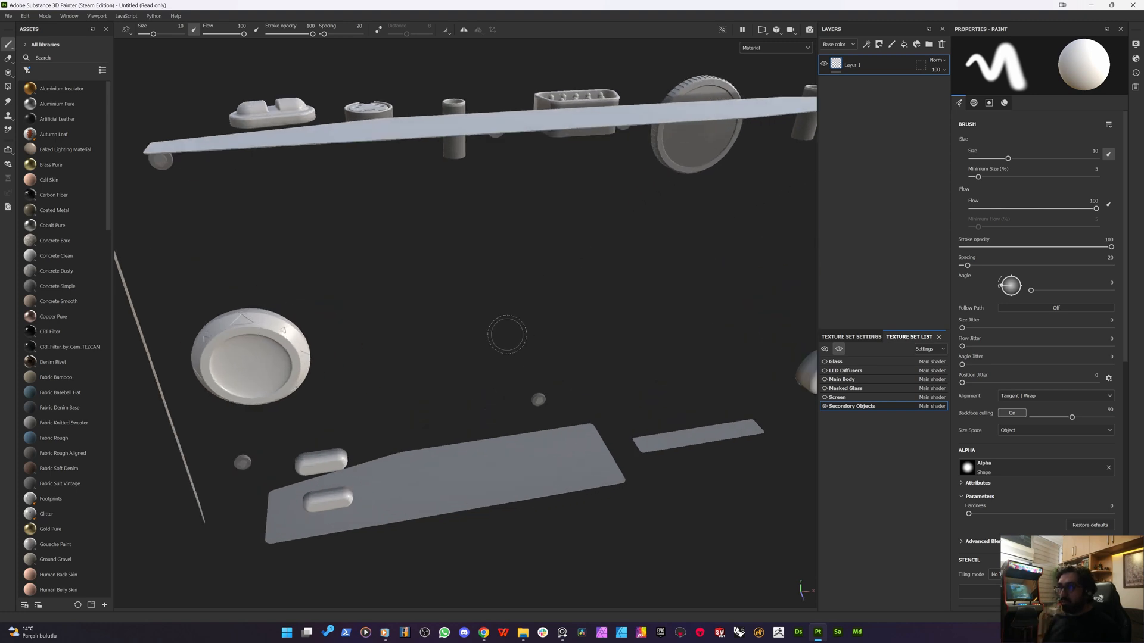
{"action": "scroll", "coordinate": [509, 339], "scroll_direction": "down", "scroll_amount": 4}
{"action": "middle_click_drag", "start_coordinate": [532, 351], "coordinate": [508, 418], "text": "alt"}
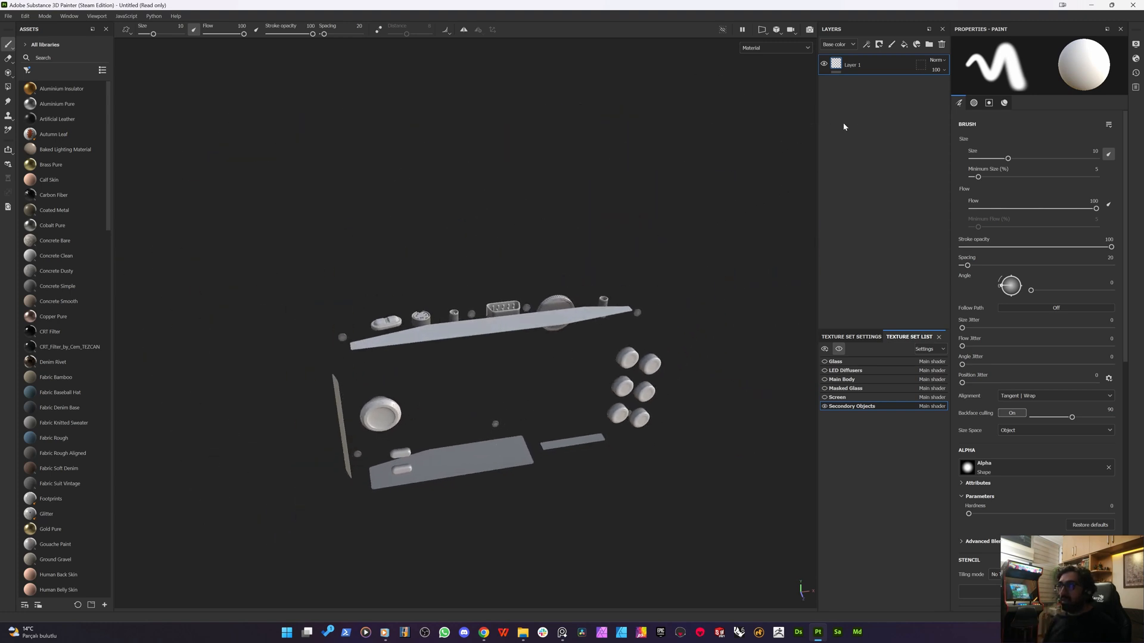
{"action": "middle_click_drag", "start_coordinate": [495, 364], "coordinate": [508, 315], "text": "alt"}
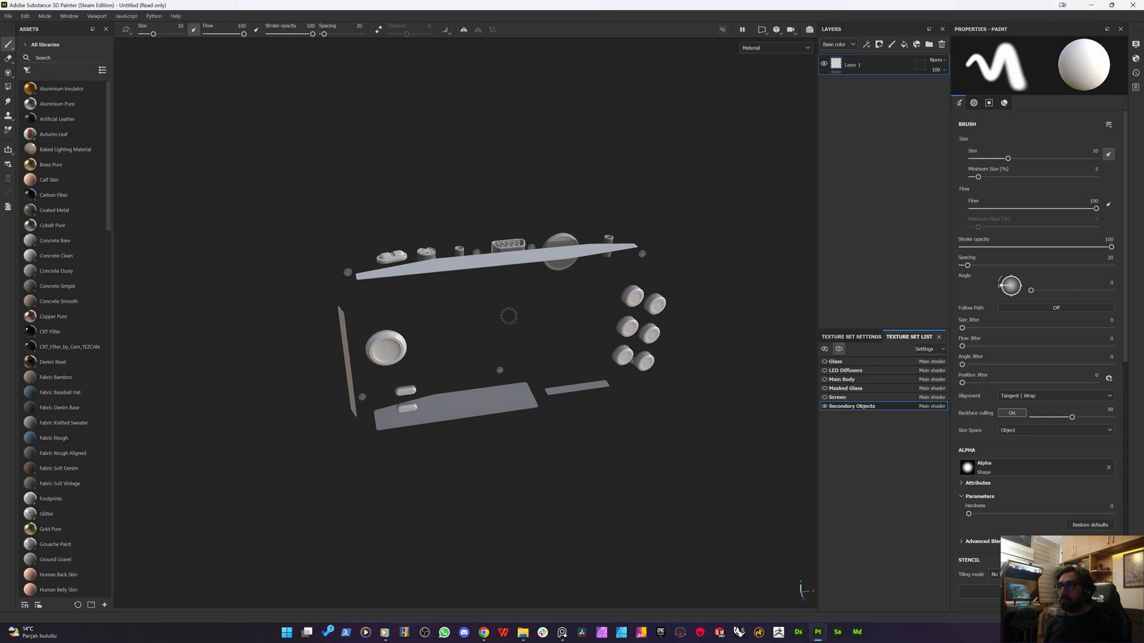
- Add a folder to the Secondary Objects layer stack in place of the standalone Layer 1 and name it Plastic
{"action": "right_click", "coordinate": [867, 117]}
{"action": "left_click", "coordinate": [929, 46]}
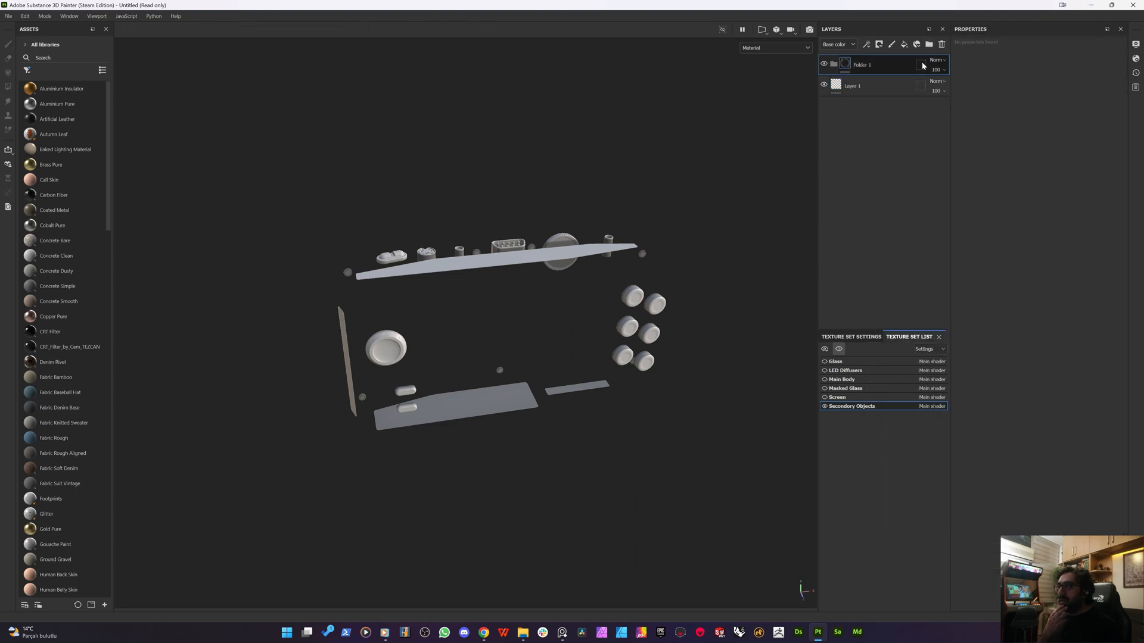
{"action": "left_click_drag", "start_coordinate": [868, 70], "coordinate": [865, 69]}
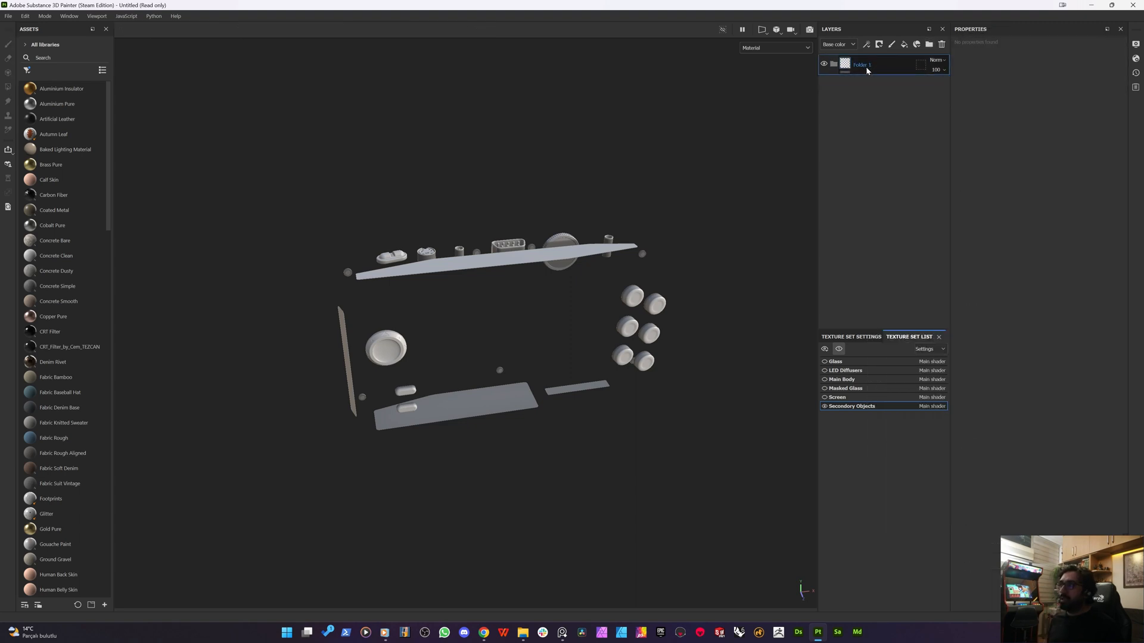
{"action": "double_click", "coordinate": [863, 65]}
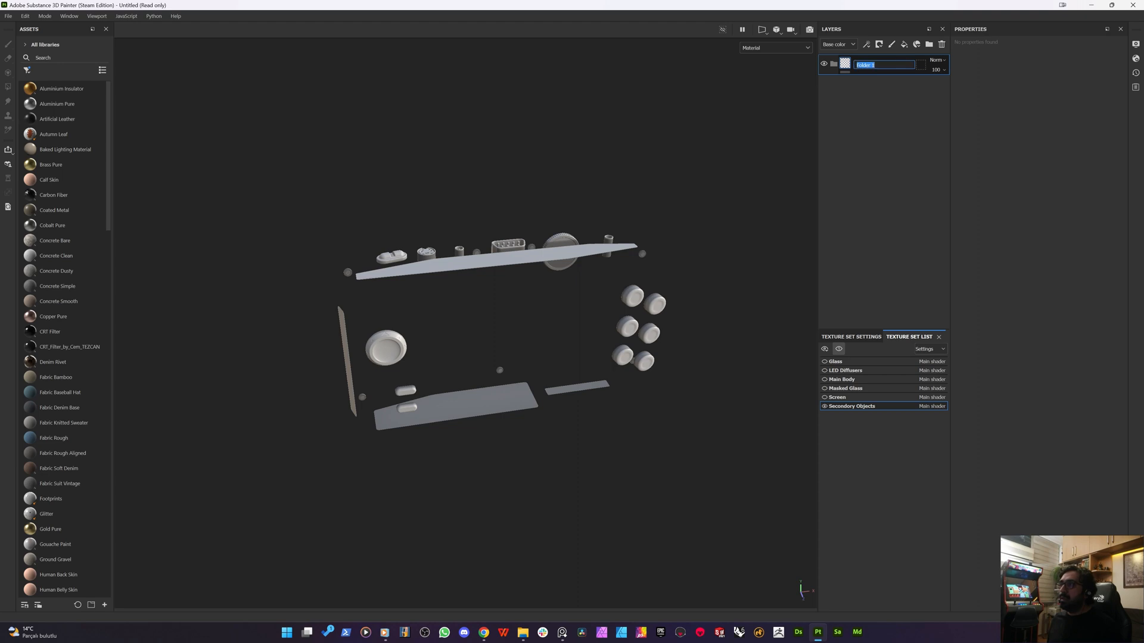
{"action": "type", "text": "B"}
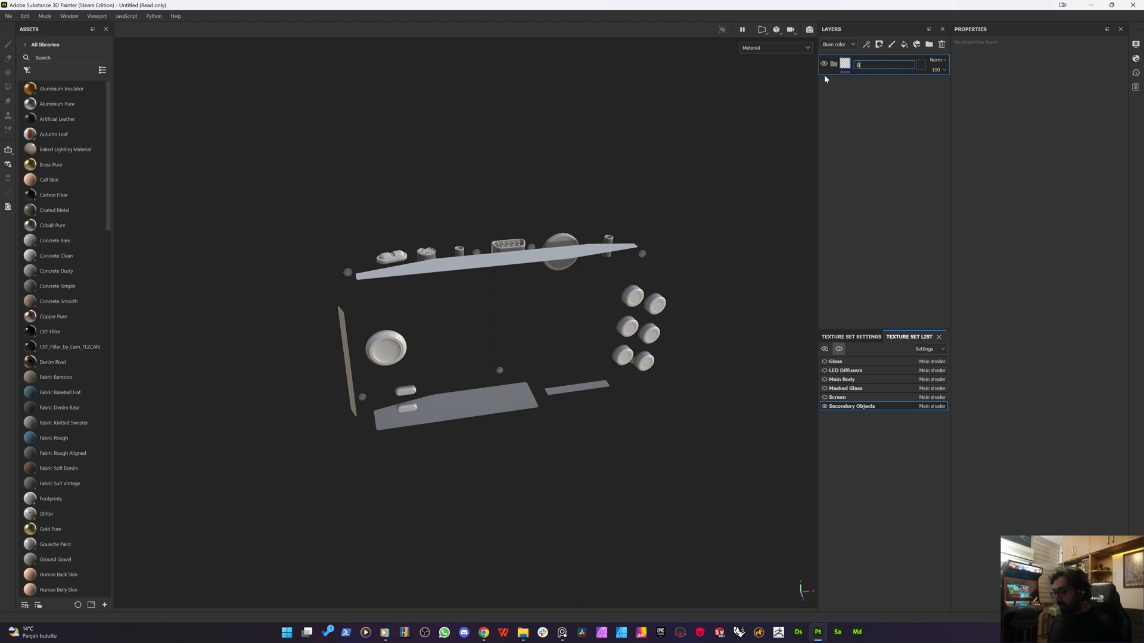
{"action": "type", "text": "lastic"}
{"action": "key", "text": "Return"}
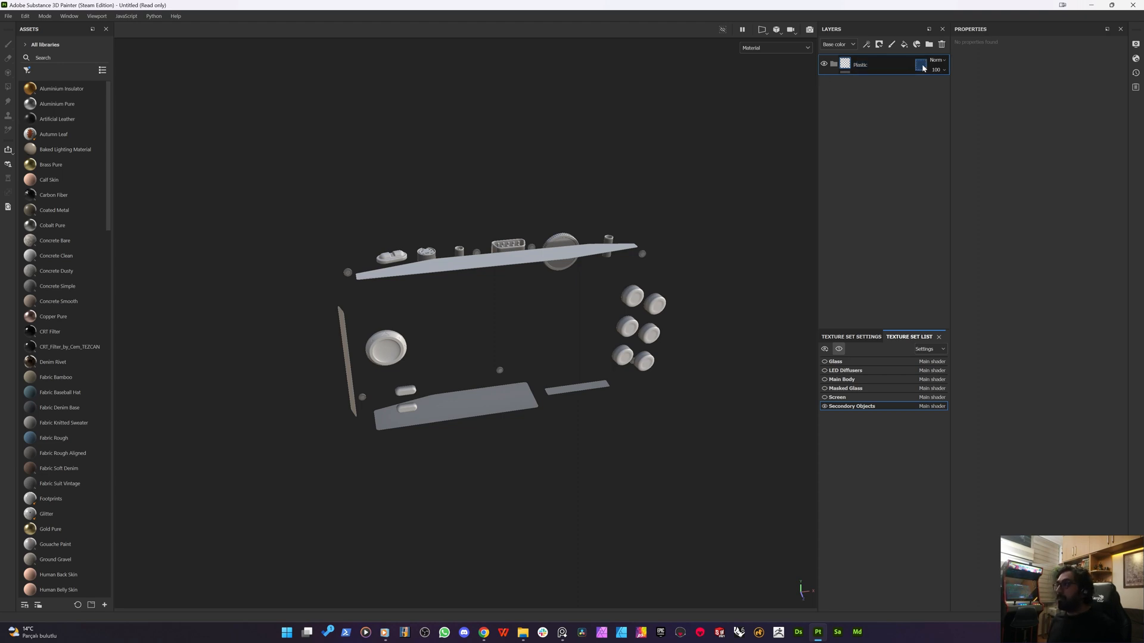
- Add two more folders above Plastic, naming them Metal and Labels
{"action": "left_click", "coordinate": [929, 44]}
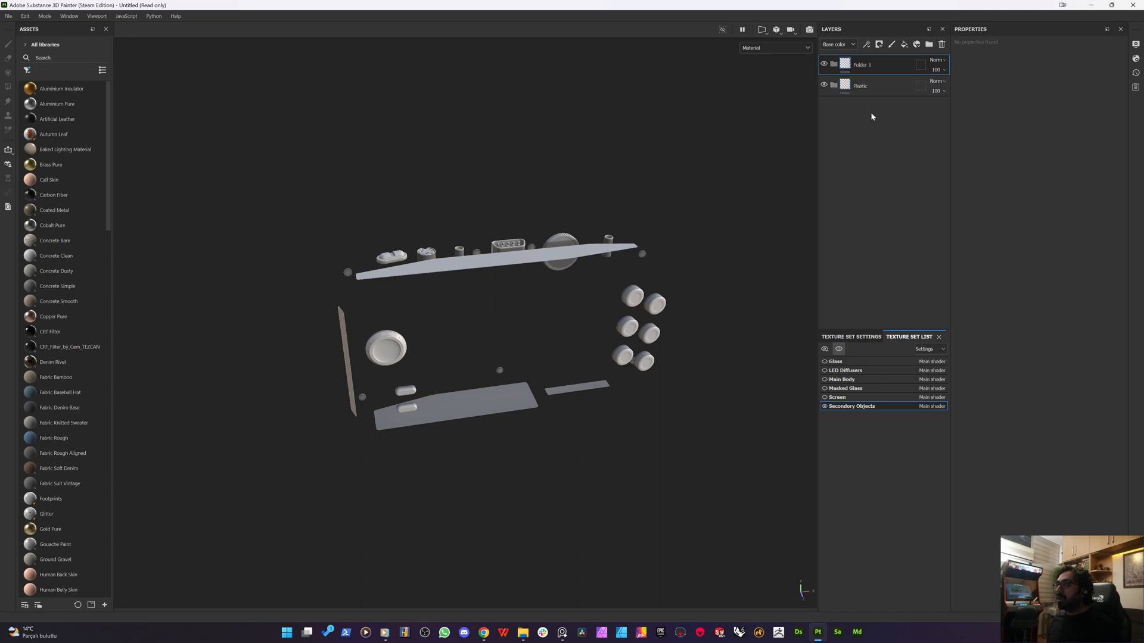
{"action": "double_click", "coordinate": [864, 65]}
{"action": "type", "text": "Metal"}
{"action": "key", "text": "Return"}
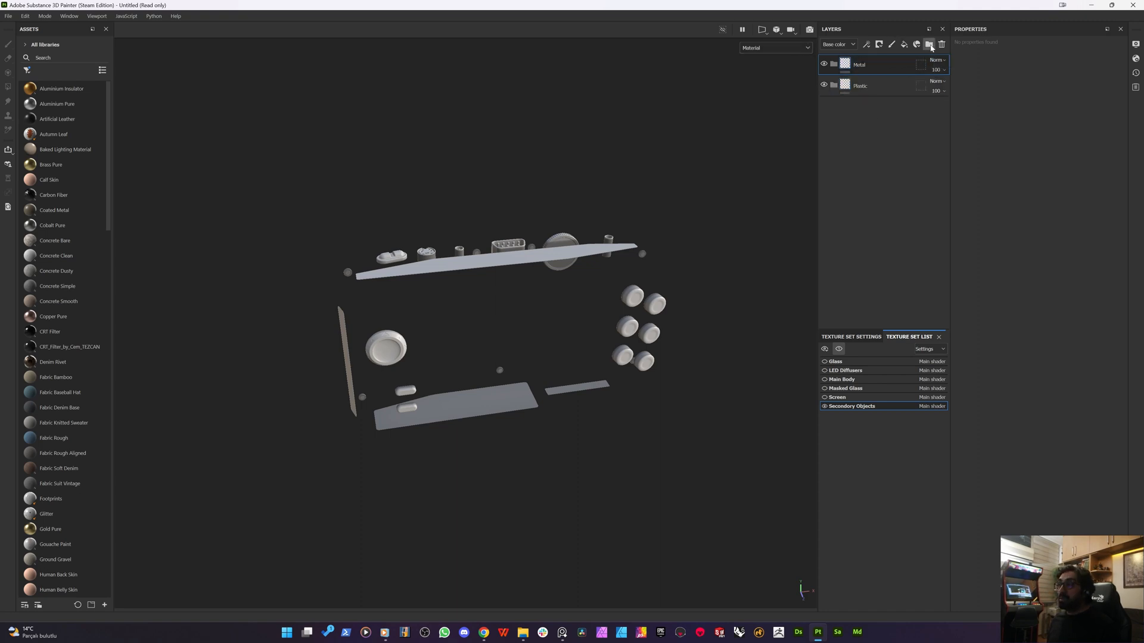
{"action": "left_click", "coordinate": [930, 45]}
{"action": "double_click", "coordinate": [864, 65]}
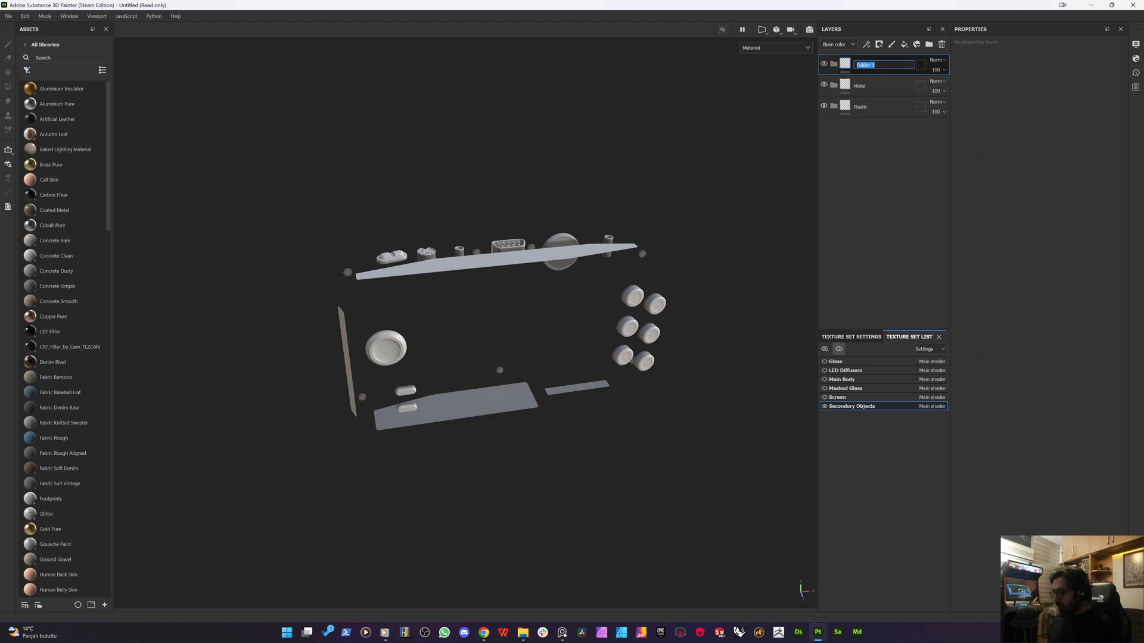
{"action": "double_click", "coordinate": [864, 66]}
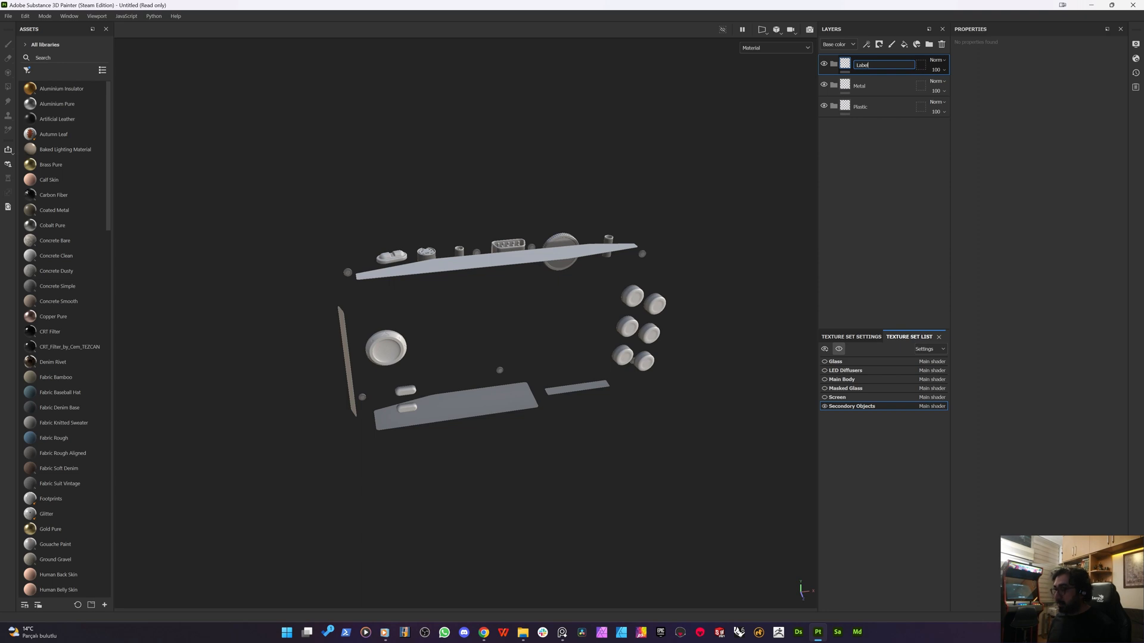
{"action": "key", "text": "Return"}
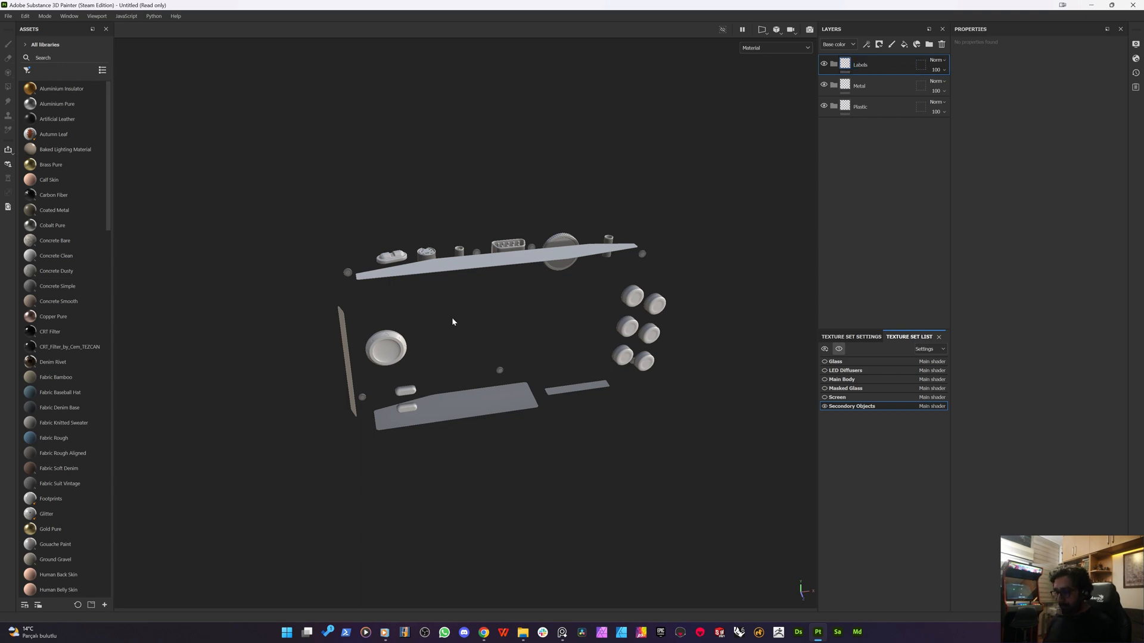
- Give the Metal folder a black mask and add a paint effect to that mask
{"action": "scroll", "coordinate": [435, 259], "scroll_direction": "up", "scroll_amount": 4}
{"action": "left_click_drag", "start_coordinate": [539, 266], "coordinate": [528, 350], "text": "alt"}
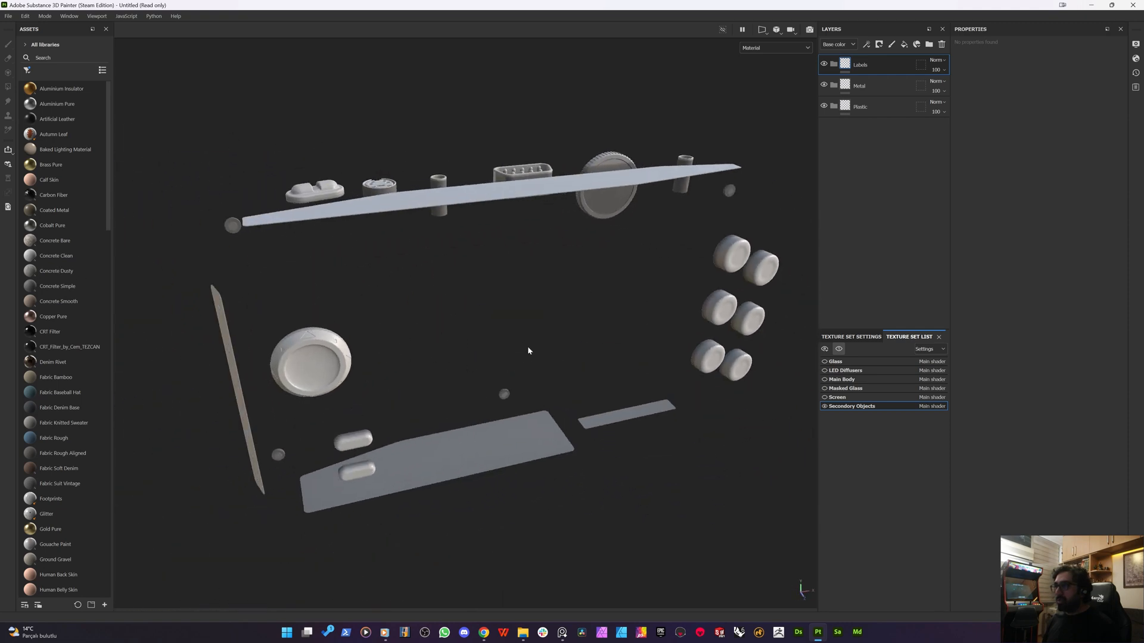
{"action": "middle_click_drag", "start_coordinate": [442, 297], "coordinate": [359, 269], "text": "alt"}
{"action": "left_click_drag", "start_coordinate": [359, 270], "coordinate": [368, 348], "text": "alt"}
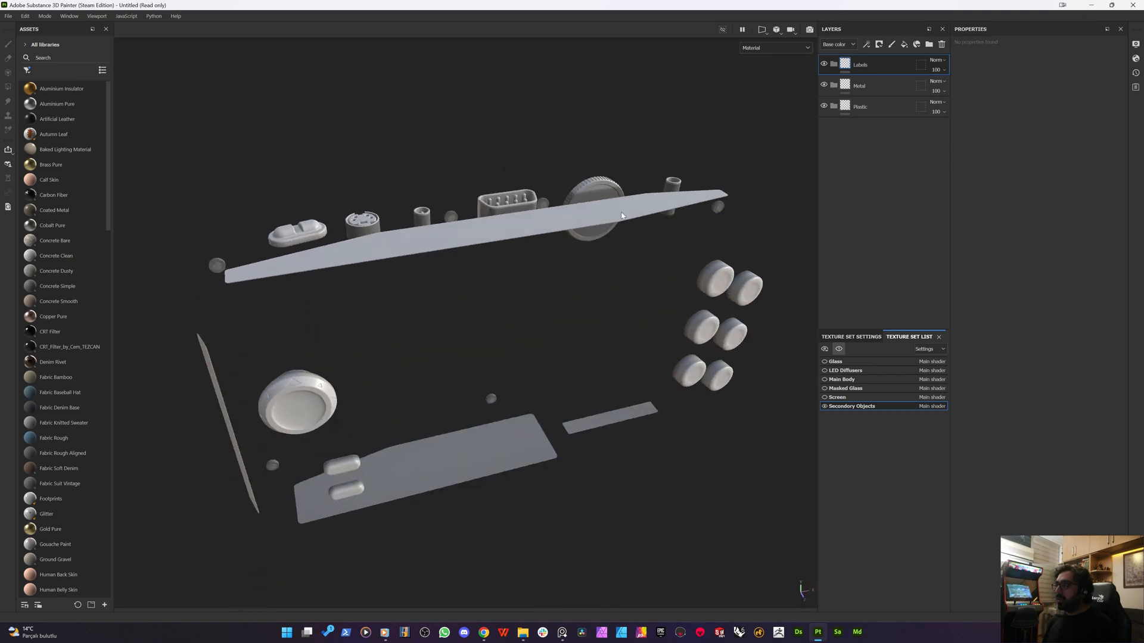
{"action": "left_click", "coordinate": [876, 87]}
{"action": "right_click", "coordinate": [866, 87]}
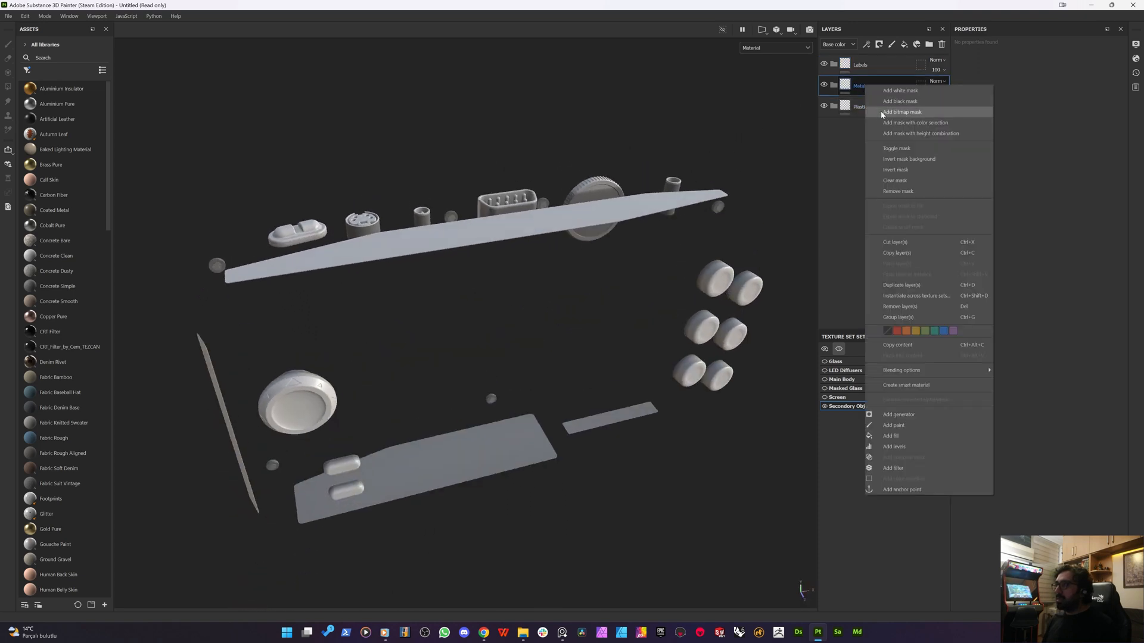
{"action": "left_click", "coordinate": [885, 98]}
{"action": "right_click", "coordinate": [858, 85]}
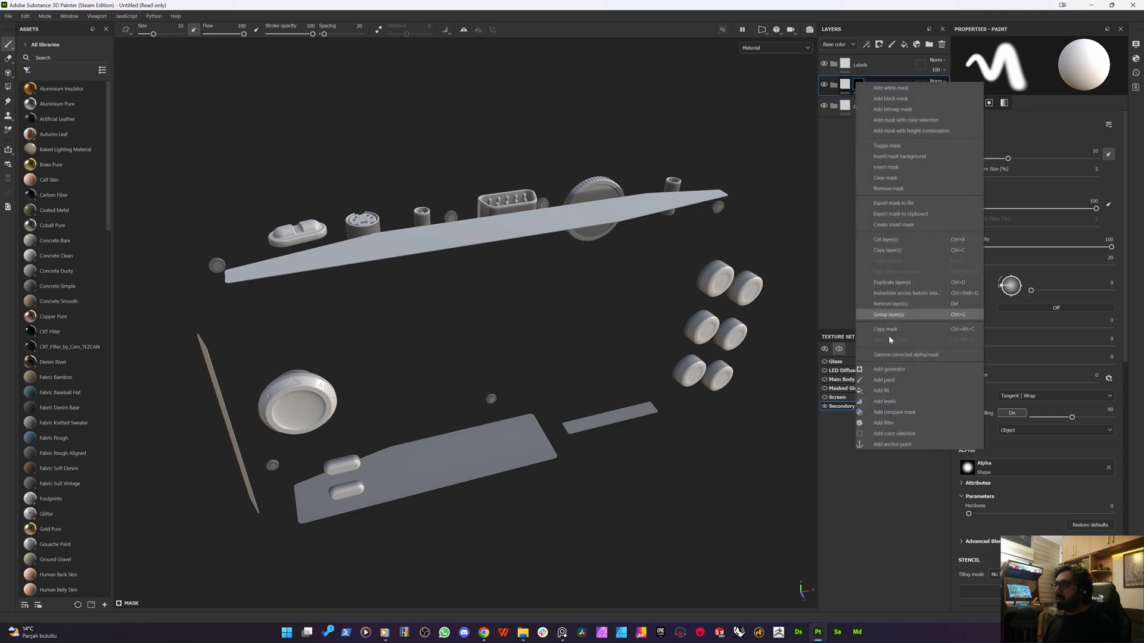
{"action": "left_click", "coordinate": [894, 385]}
- With Polygon Fill in UV chunk mode, fill the first loose screws white in the Metal mask and display that mask in the viewport
{"action": "left_click_drag", "start_coordinate": [475, 227], "coordinate": [101, 283], "text": "alt"}
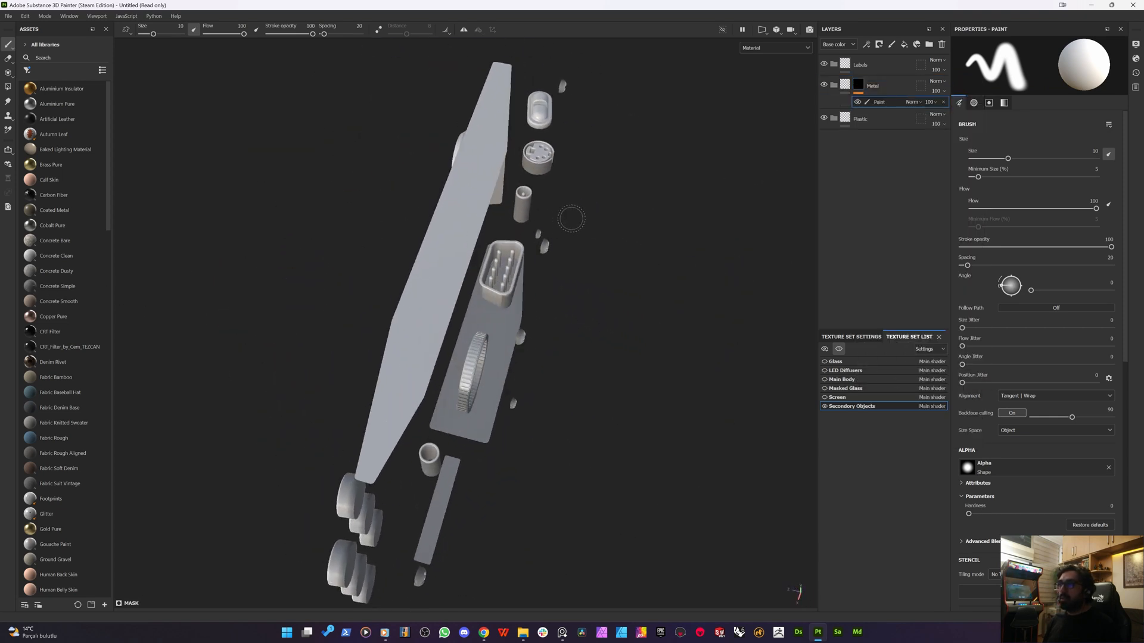
{"action": "left_click_drag", "start_coordinate": [572, 219], "coordinate": [472, 214], "text": "alt"}
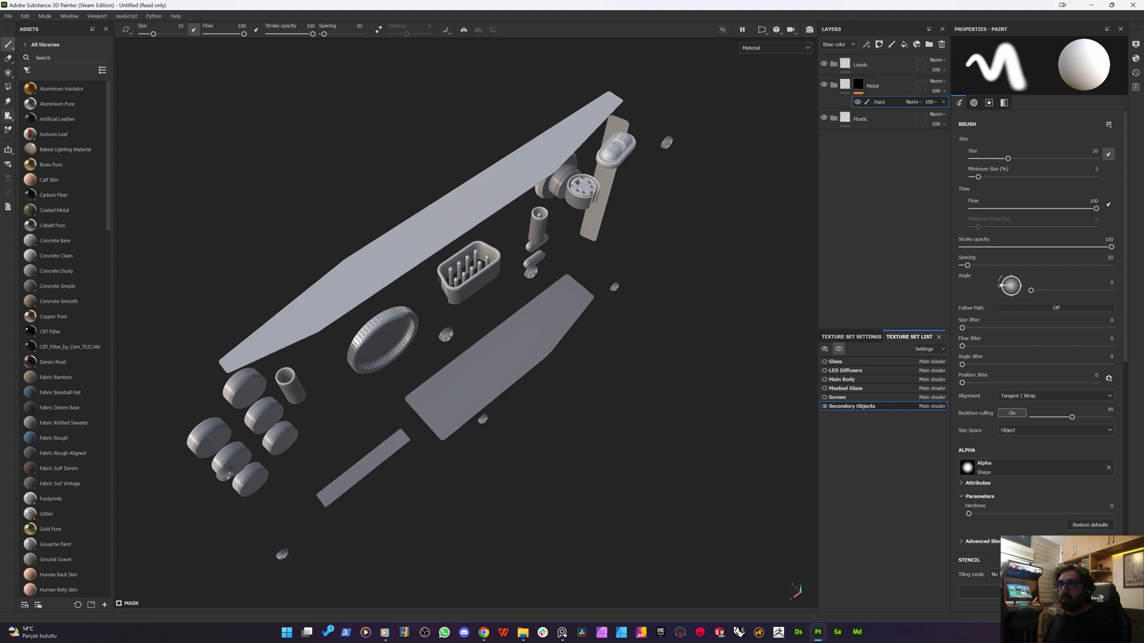
{"action": "left_click", "coordinate": [8, 86]}
{"action": "left_click_drag", "start_coordinate": [628, 149], "coordinate": [619, 149], "text": "alt"}
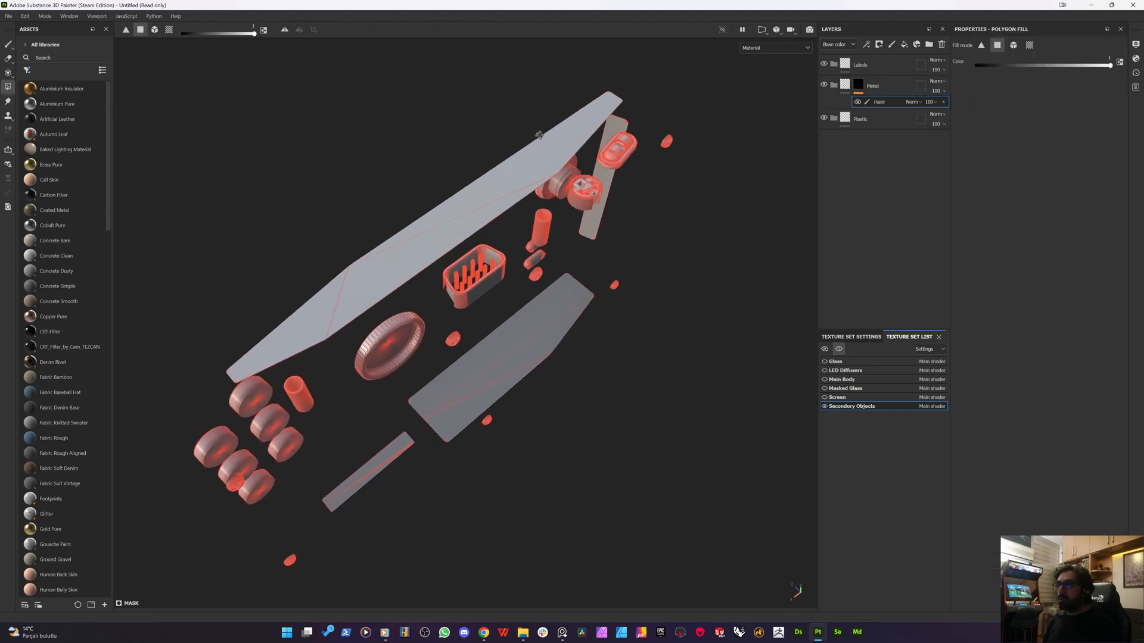
{"action": "left_click", "coordinate": [168, 30]}
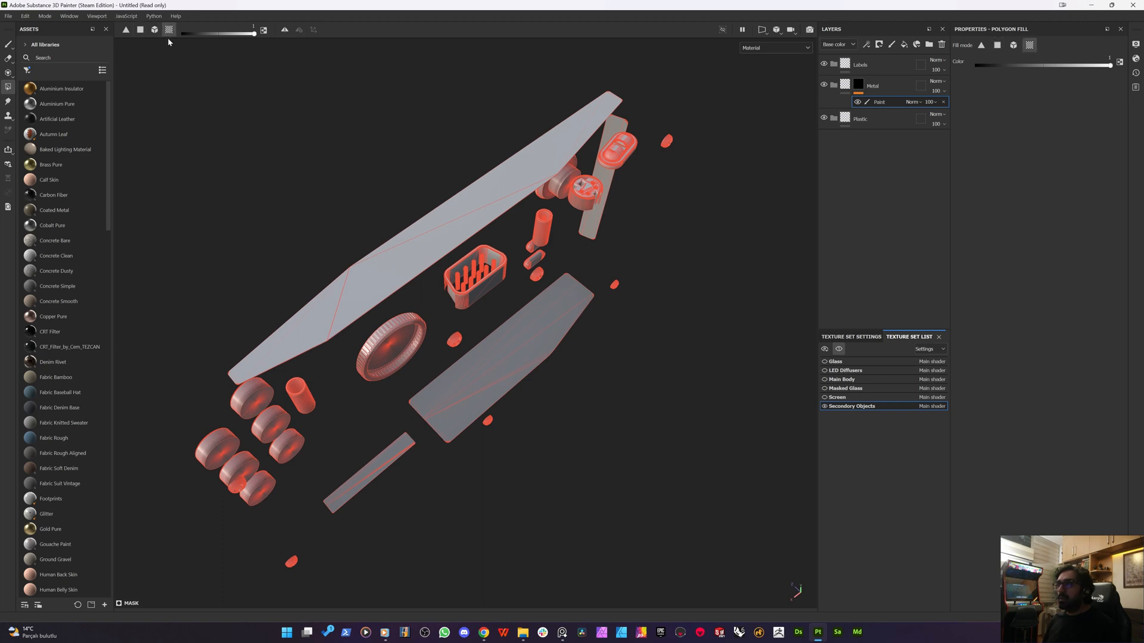
{"action": "left_click_drag", "start_coordinate": [652, 98], "coordinate": [709, 230]}
{"action": "key", "text": "shift"}
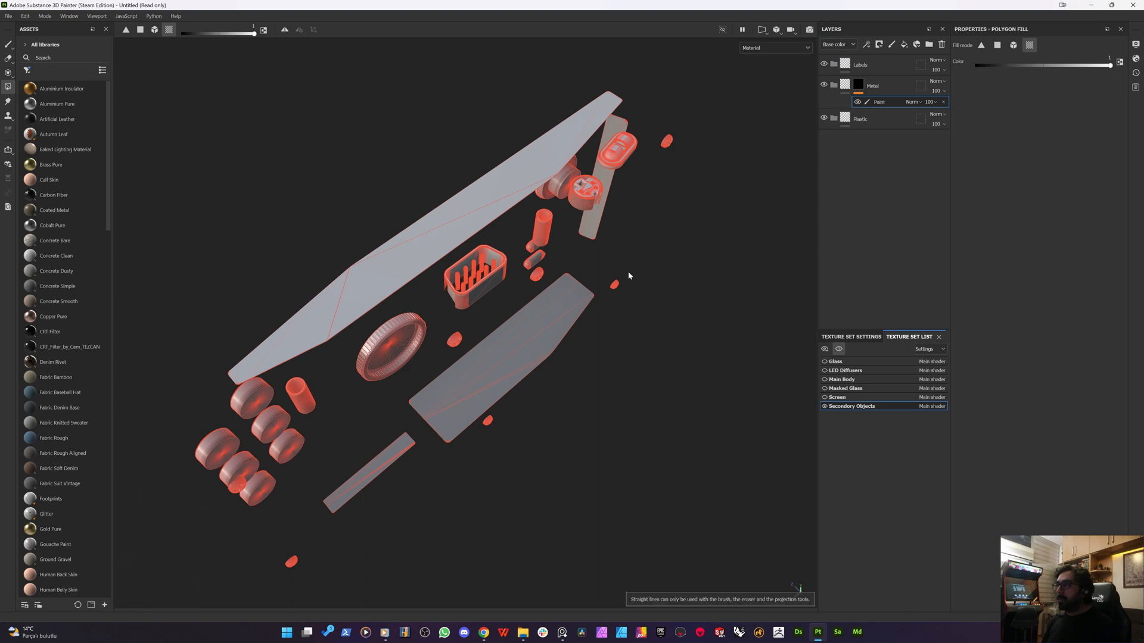
{"action": "left_click_drag", "start_coordinate": [608, 261], "coordinate": [658, 343]}
{"action": "left_click", "coordinate": [858, 85]}
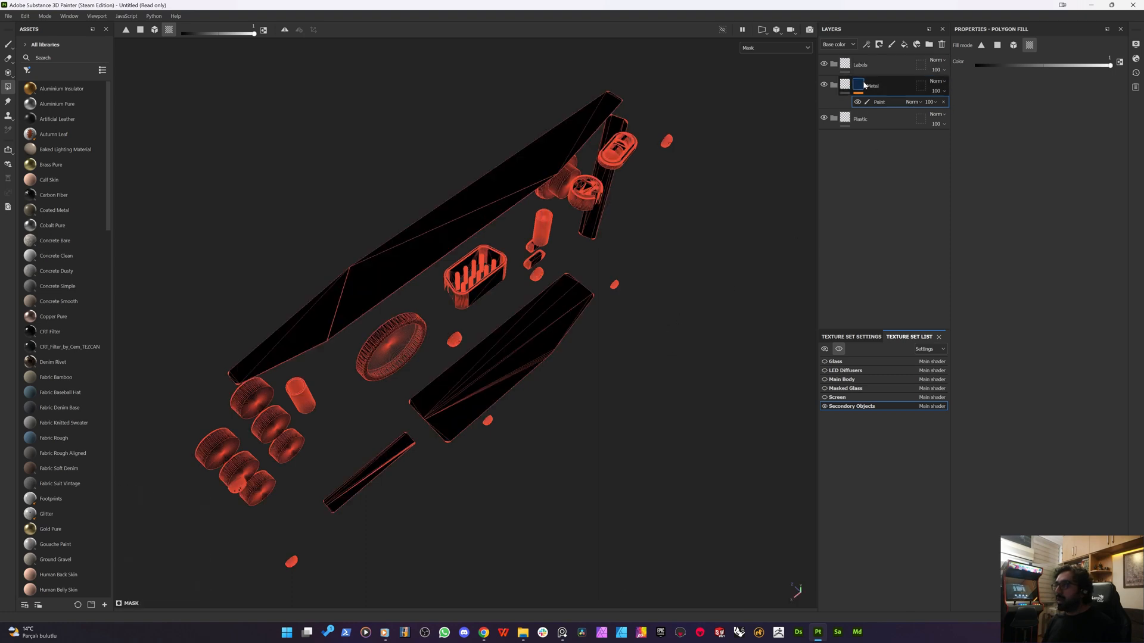
- Fill the remaining screws around the lower panels and button discs white in the Metal mask
{"action": "scroll", "coordinate": [603, 271], "scroll_direction": "up", "scroll_amount": 4}
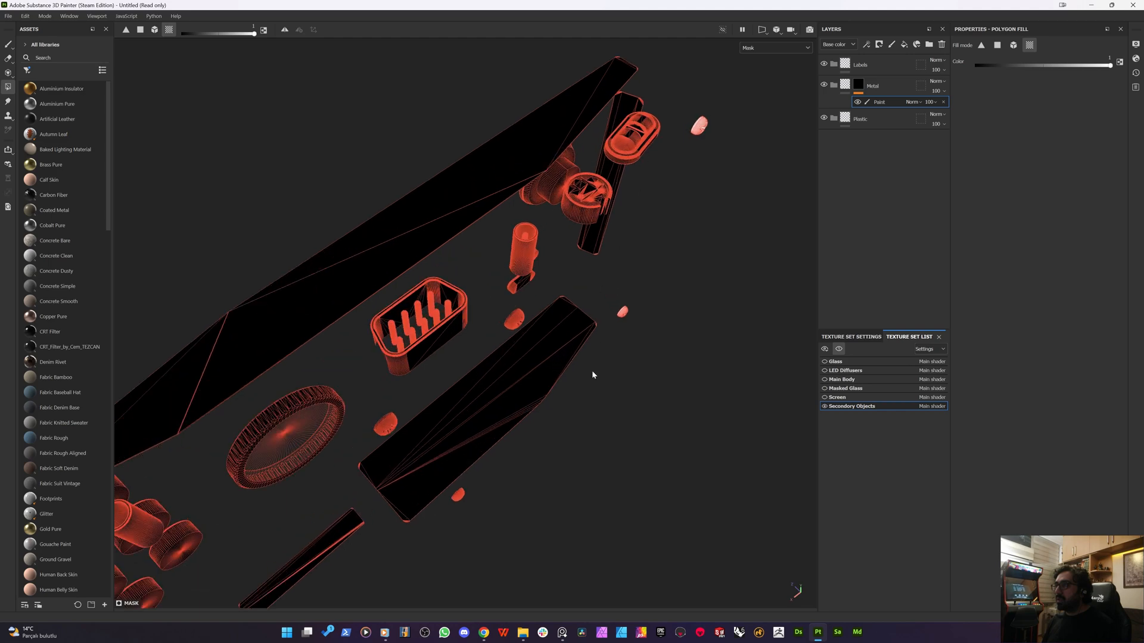
{"action": "middle_click_drag", "start_coordinate": [450, 441], "coordinate": [590, 201], "text": "alt"}
{"action": "scroll", "coordinate": [610, 237], "scroll_direction": "down", "scroll_amount": 3}
{"action": "scroll", "coordinate": [606, 238], "scroll_direction": "up", "scroll_amount": 10}
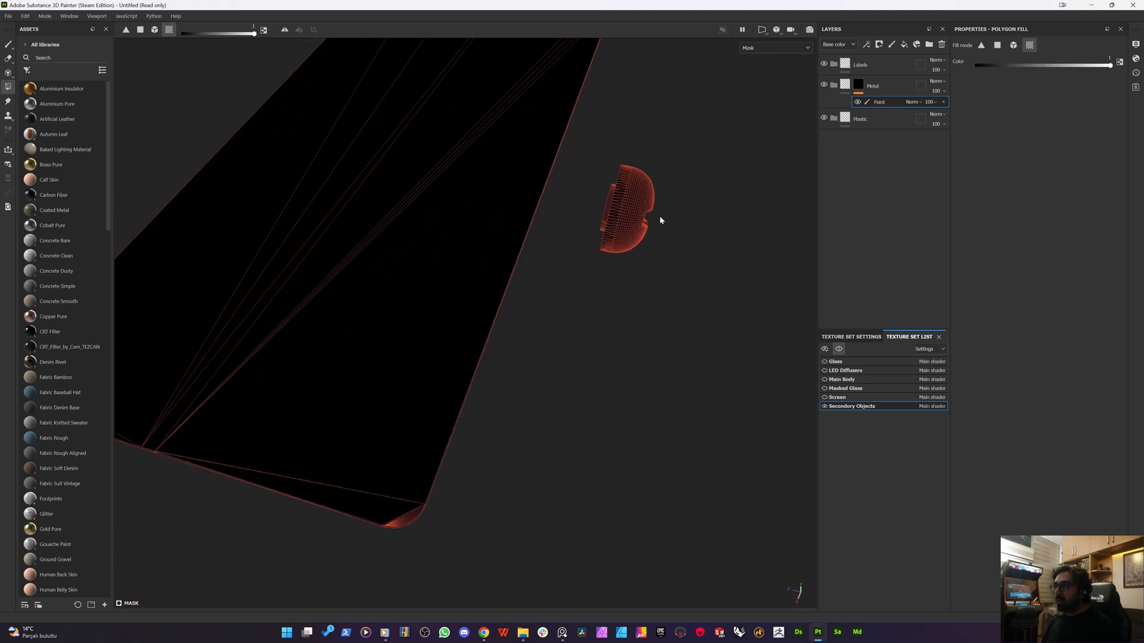
{"action": "scroll", "coordinate": [579, 282], "scroll_direction": "down", "scroll_amount": 10}
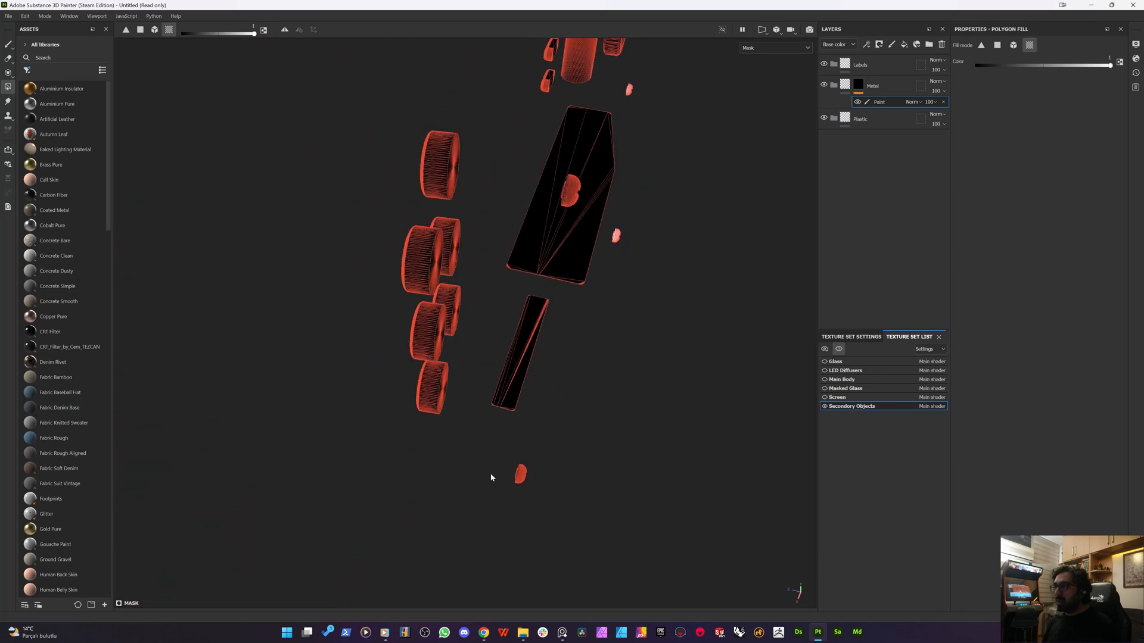
{"action": "left_click_drag", "start_coordinate": [488, 459], "coordinate": [610, 544]}
{"action": "left_click_drag", "start_coordinate": [538, 334], "coordinate": [376, 258], "text": "alt"}
{"action": "left_click_drag", "start_coordinate": [393, 177], "coordinate": [491, 247]}
{"action": "left_click_drag", "start_coordinate": [491, 248], "coordinate": [755, 365], "text": "alt"}
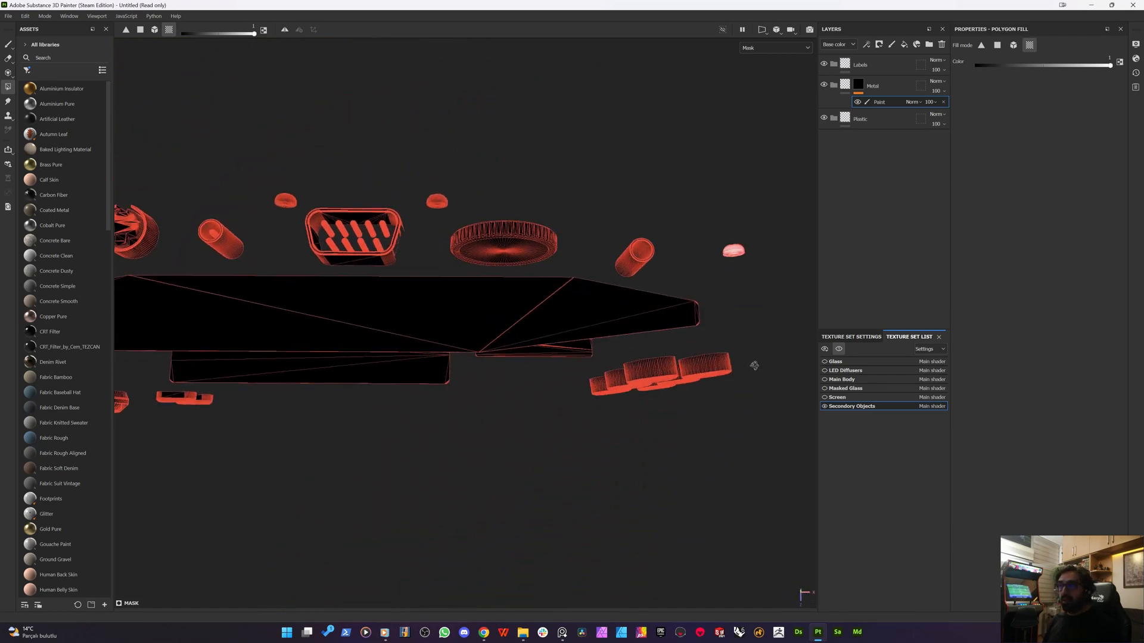
- Fill all nine pins inside the trapezoidal serial connector white in the Metal mask
{"action": "scroll", "coordinate": [334, 241], "scroll_direction": "down", "scroll_amount": 3}
{"action": "scroll", "coordinate": [312, 239], "scroll_direction": "up", "scroll_amount": 8}
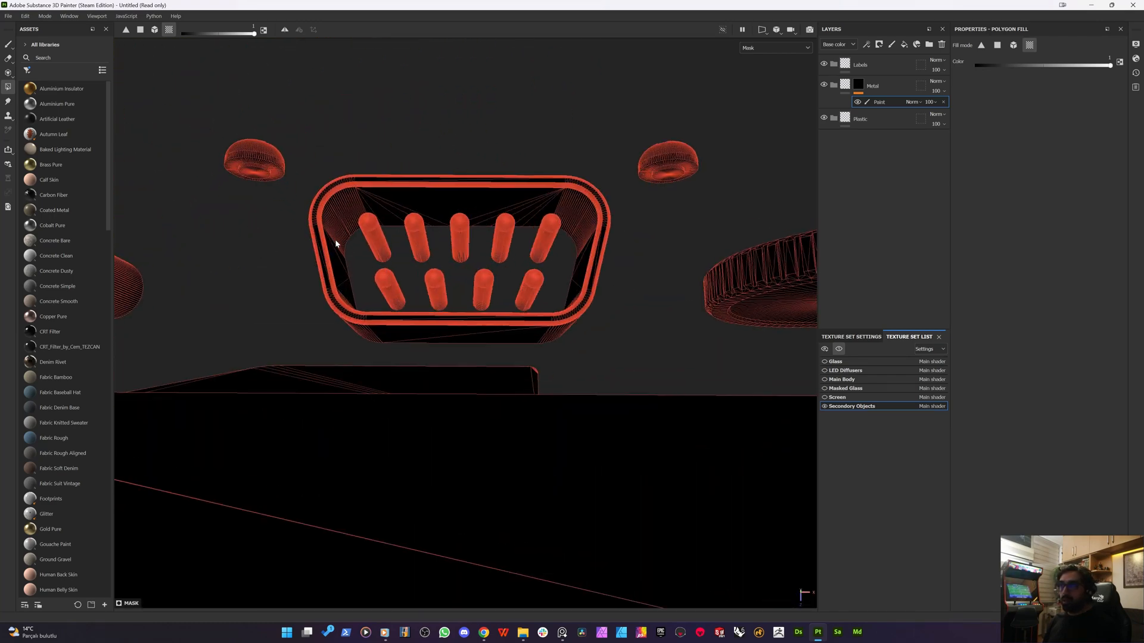
{"action": "mouse_move", "coordinate": [336, 239]}
{"action": "left_mouse_down", "text": "alt"}
{"action": "mouse_move", "coordinate": [350, 274]}
{"action": "mouse_move", "coordinate": [350, 255]}
{"action": "left_mouse_up", "text": "alt"}
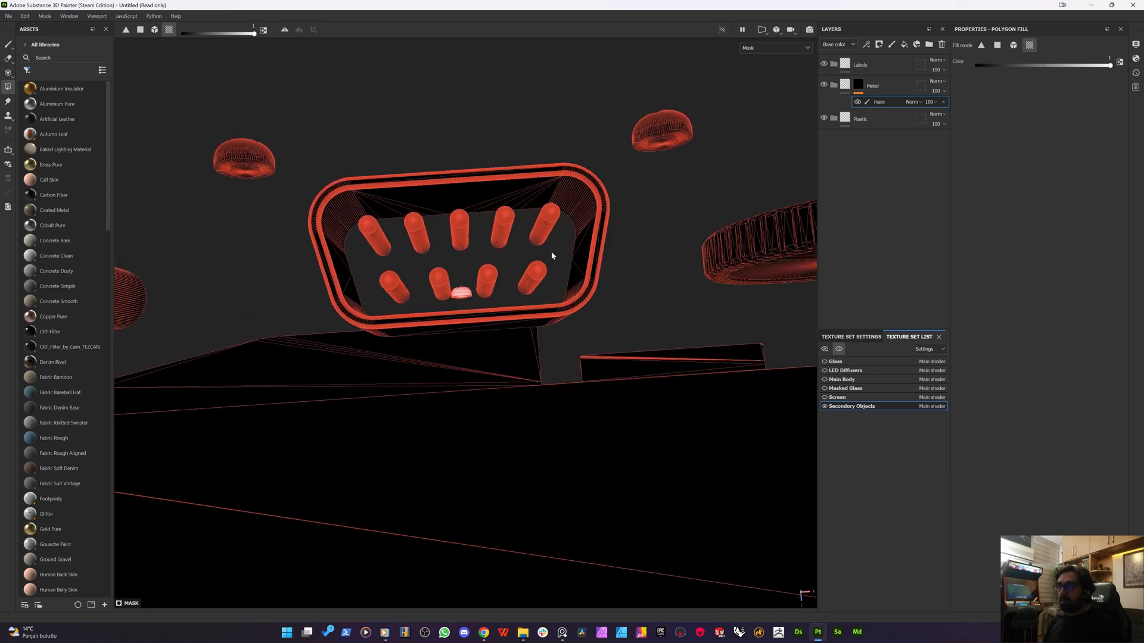
{"action": "left_click_drag", "start_coordinate": [490, 253], "coordinate": [447, 270]}
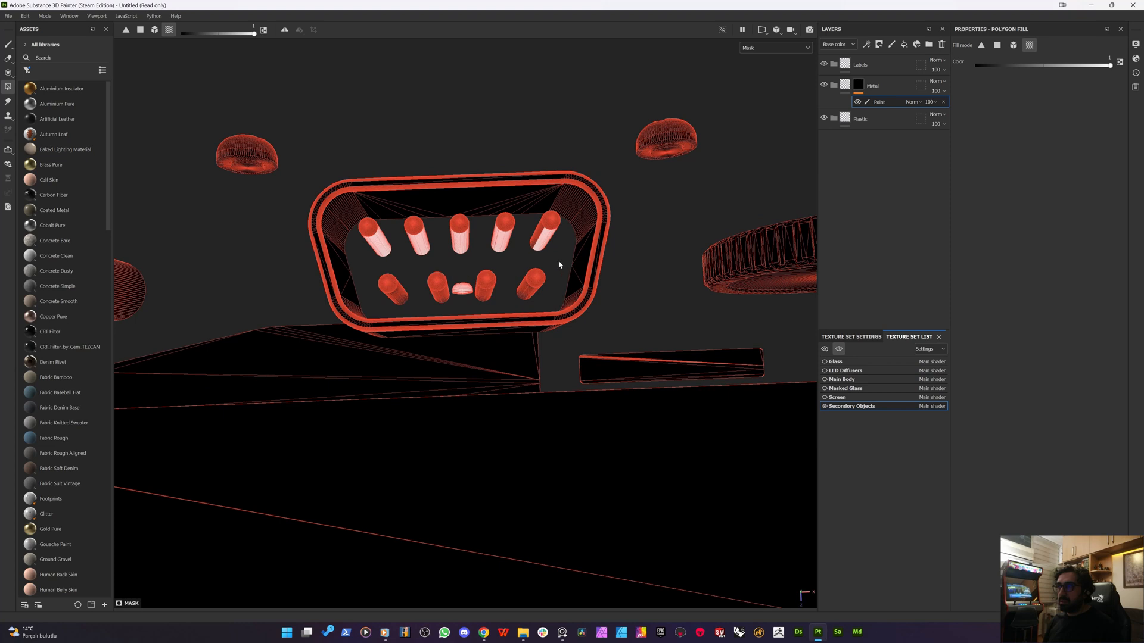
{"action": "left_click_drag", "start_coordinate": [559, 264], "coordinate": [377, 294]}
- Fill the two screws flanking the serial connector white in the Metal mask
{"action": "left_click_drag", "start_coordinate": [489, 227], "coordinate": [359, 212], "text": "alt"}
{"action": "left_click_drag", "start_coordinate": [446, 222], "coordinate": [503, 257], "text": "alt"}
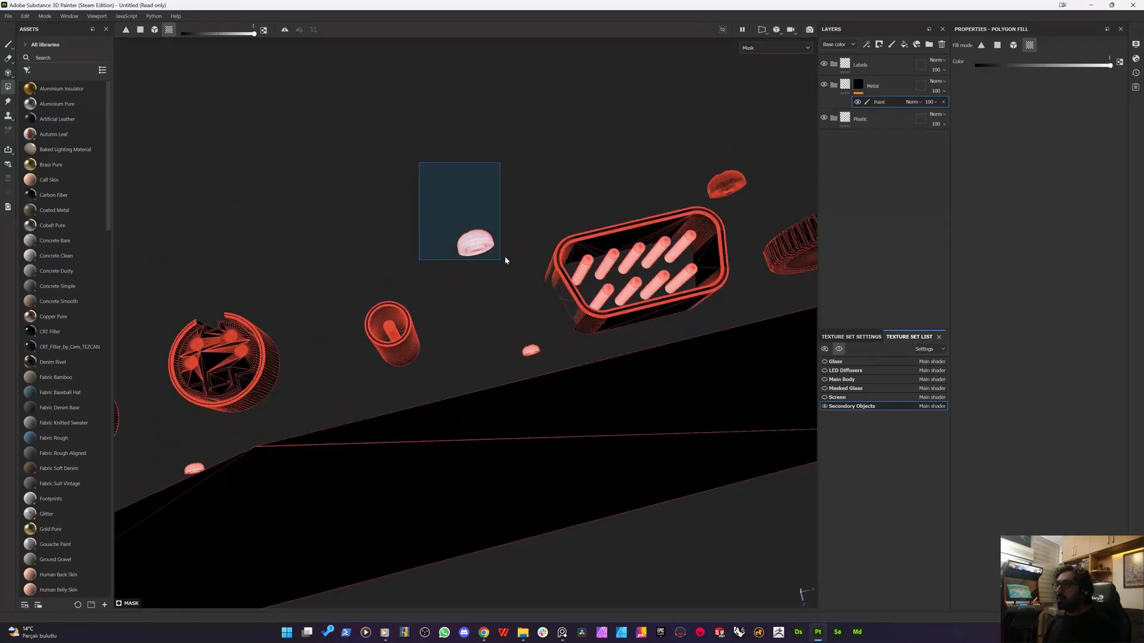
{"action": "left_click_drag", "start_coordinate": [684, 135], "coordinate": [759, 202]}
- Fill the centre pin of the small cylindrical jack white in the Metal mask
{"action": "left_click_drag", "start_coordinate": [440, 209], "coordinate": [436, 217], "text": "alt"}
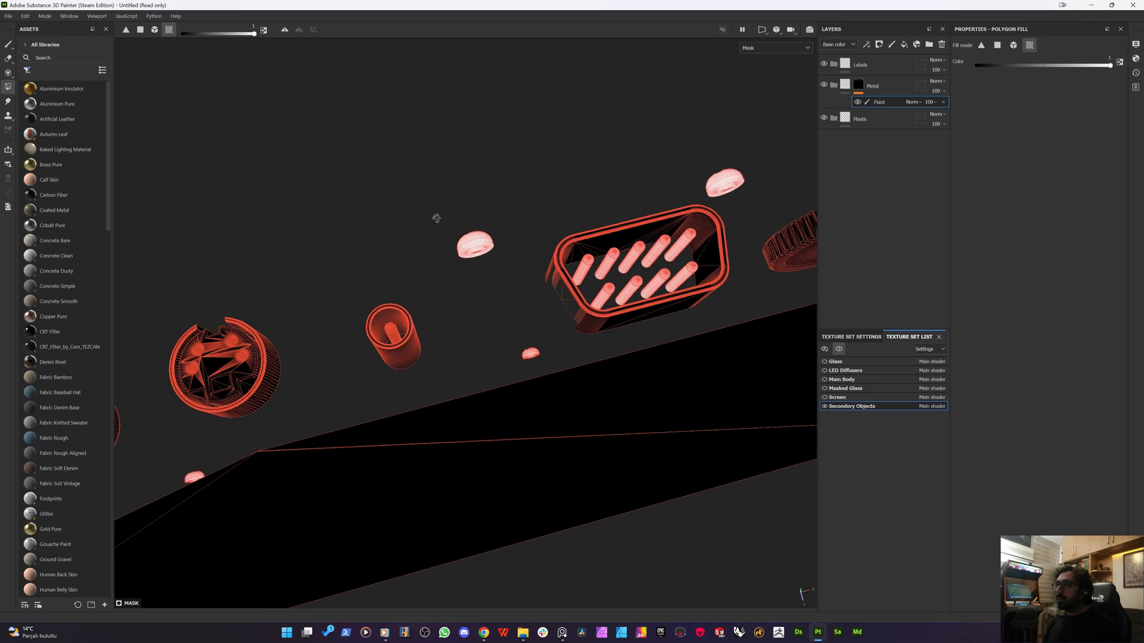
{"action": "scroll", "coordinate": [369, 326], "scroll_direction": "up", "scroll_amount": 2}
{"action": "left_click_drag", "start_coordinate": [370, 326], "coordinate": [433, 304], "text": "alt"}
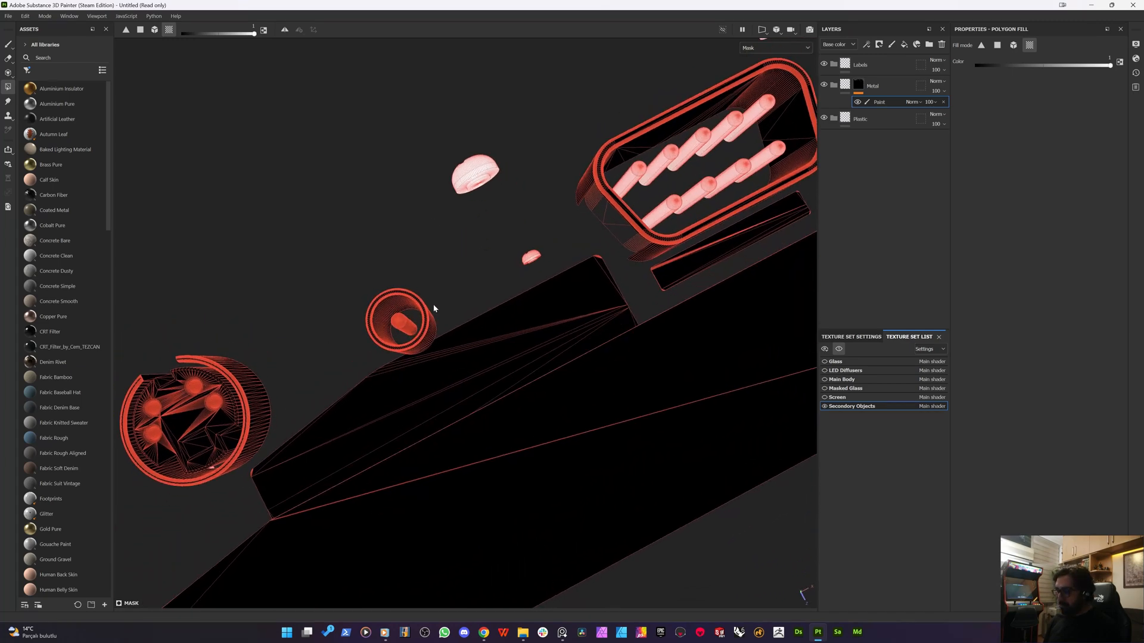
{"action": "scroll", "coordinate": [433, 304], "scroll_direction": "down", "scroll_amount": 2}
{"action": "left_click_drag", "start_coordinate": [489, 332], "coordinate": [444, 377], "text": "alt"}
{"action": "scroll", "coordinate": [411, 347], "scroll_direction": "down", "scroll_amount": 3}
{"action": "scroll", "coordinate": [402, 345], "scroll_direction": "up", "scroll_amount": 8}
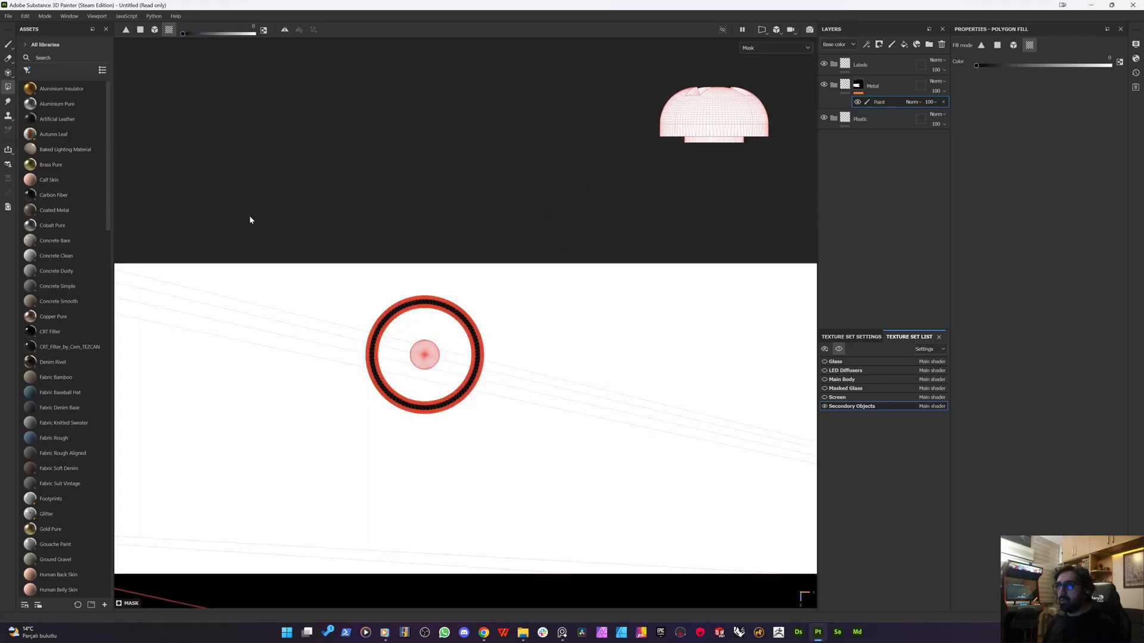
- Clear the panel behind the cylindrical jack from the Metal mask with fill value 0, and return the fill value to 1
{"action": "left_click_drag", "start_coordinate": [250, 220], "coordinate": [188, 383]}
{"action": "scroll", "coordinate": [458, 340], "scroll_direction": "up", "scroll_amount": 3}
{"action": "scroll", "coordinate": [463, 322], "scroll_direction": "down", "scroll_amount": 5}
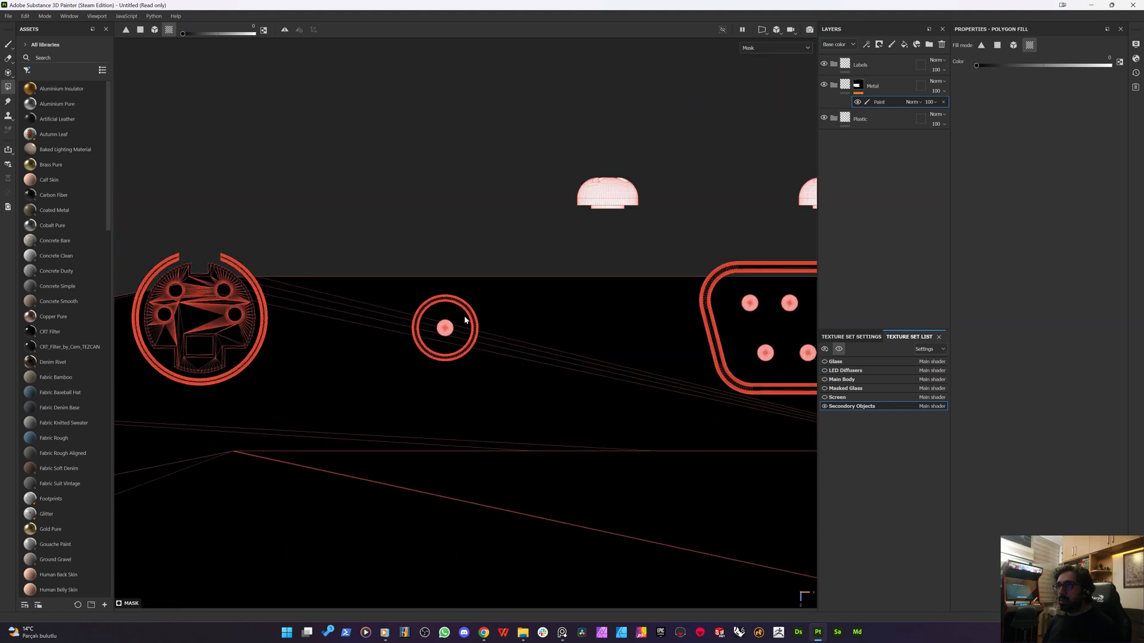
{"action": "scroll", "coordinate": [544, 284], "scroll_direction": "down", "scroll_amount": 3}
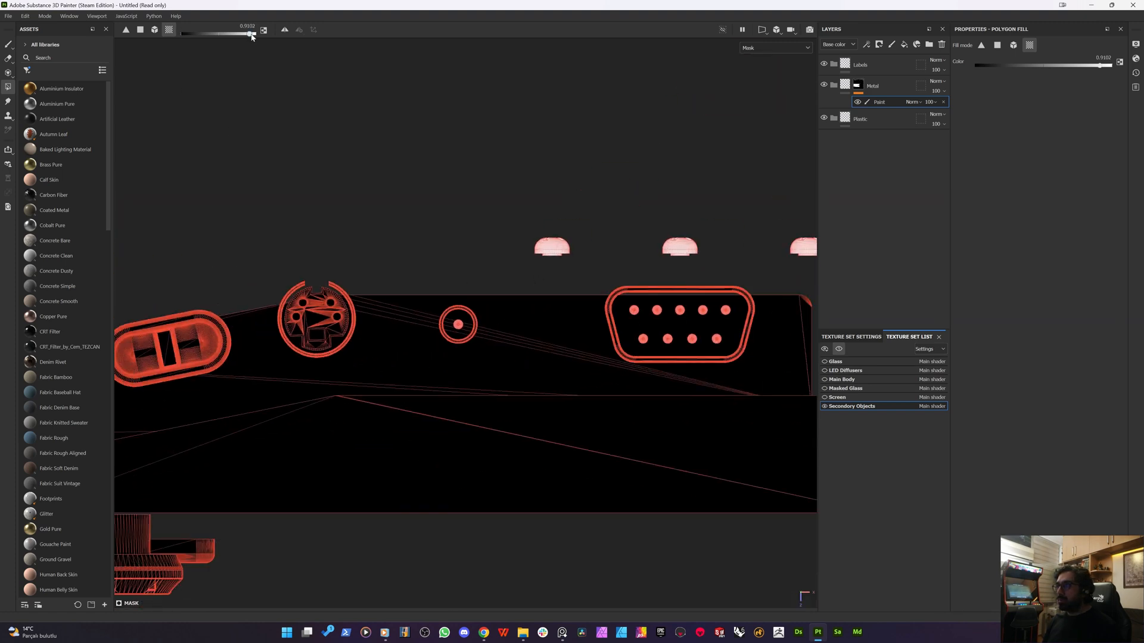
{"action": "scroll", "coordinate": [266, 325], "scroll_direction": "down", "scroll_amount": 3}
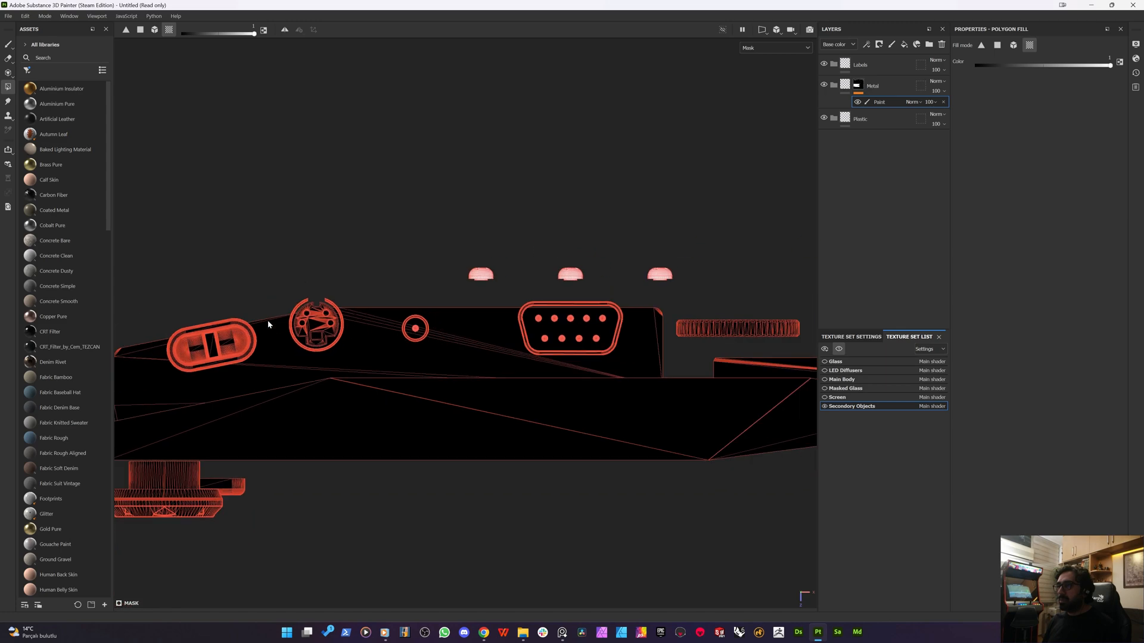
- Fill the round multi-pin connector white in the Metal mask and clear the panel behind it with fill value 0
{"action": "scroll", "coordinate": [298, 268], "scroll_direction": "up", "scroll_amount": 6}
{"action": "scroll", "coordinate": [350, 258], "scroll_direction": "up", "scroll_amount": 3}
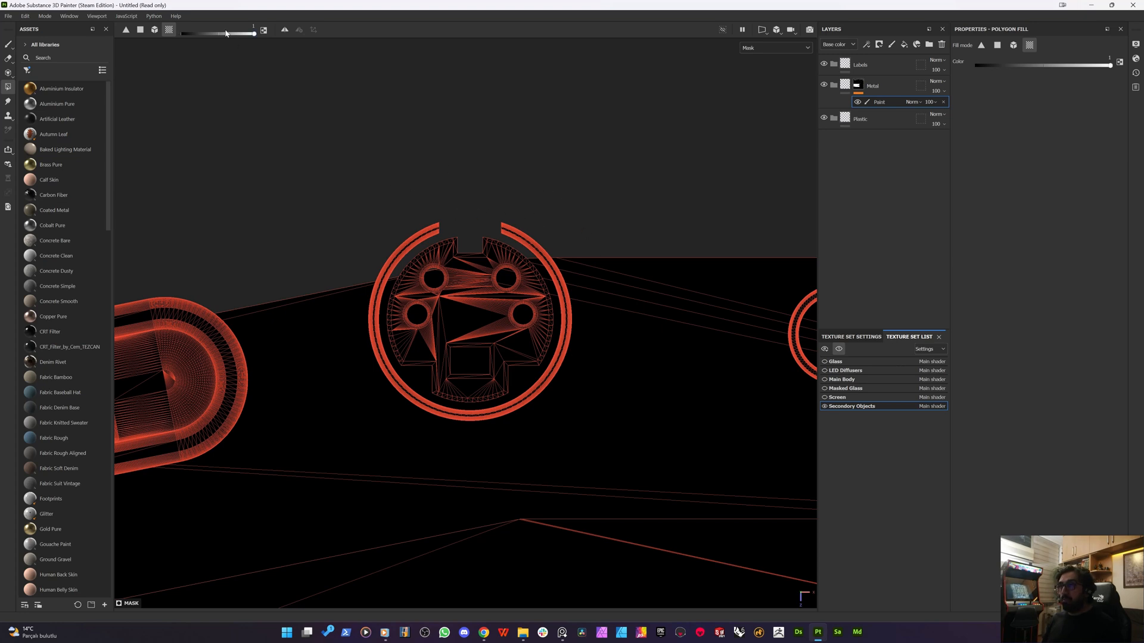
{"action": "left_click_drag", "start_coordinate": [586, 186], "coordinate": [340, 460]}
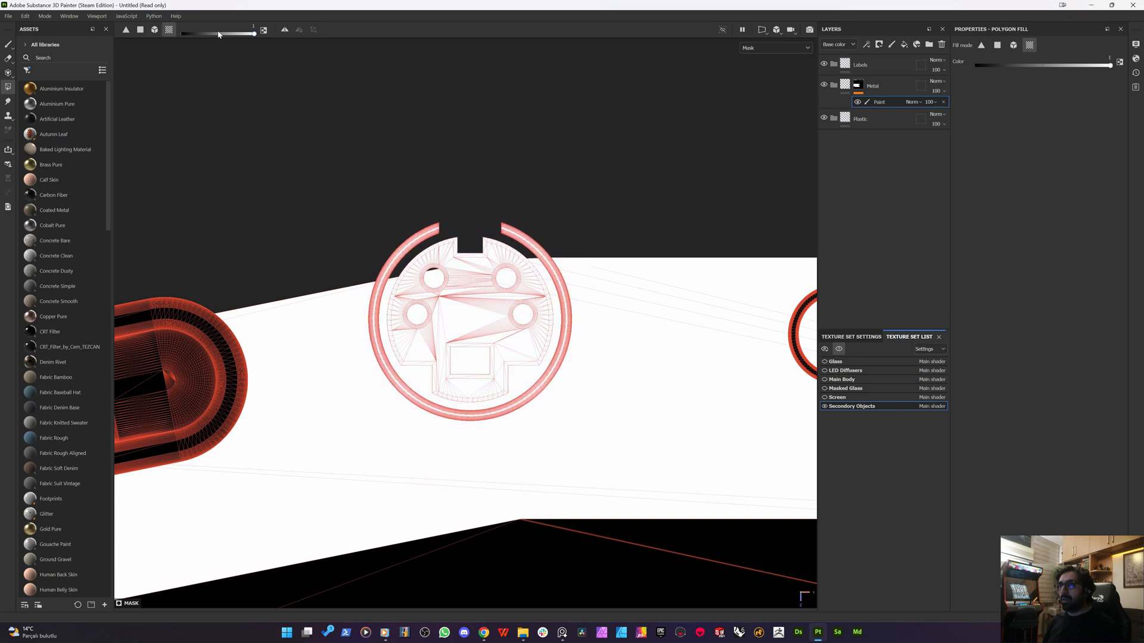
{"action": "left_click_drag", "start_coordinate": [326, 235], "coordinate": [178, 502]}
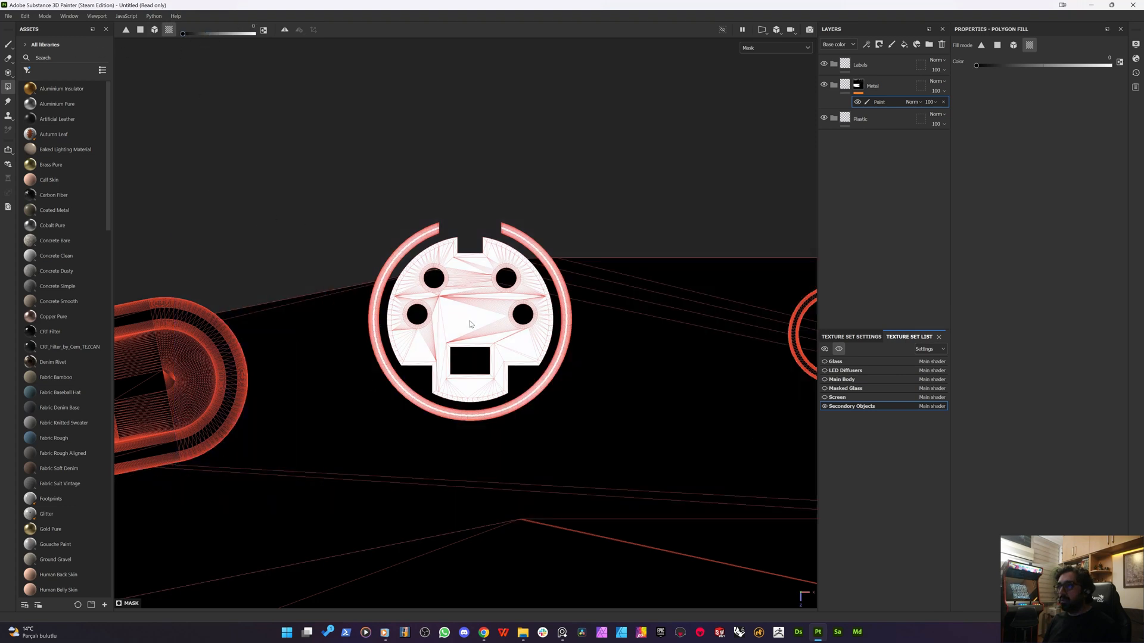
- Fill the round connector's inner insert black in the Metal mask, keeping only its outer shell as metal
{"action": "left_click_drag", "start_coordinate": [415, 269], "coordinate": [511, 393]}
{"action": "scroll", "coordinate": [533, 381], "scroll_direction": "up", "scroll_amount": 3}
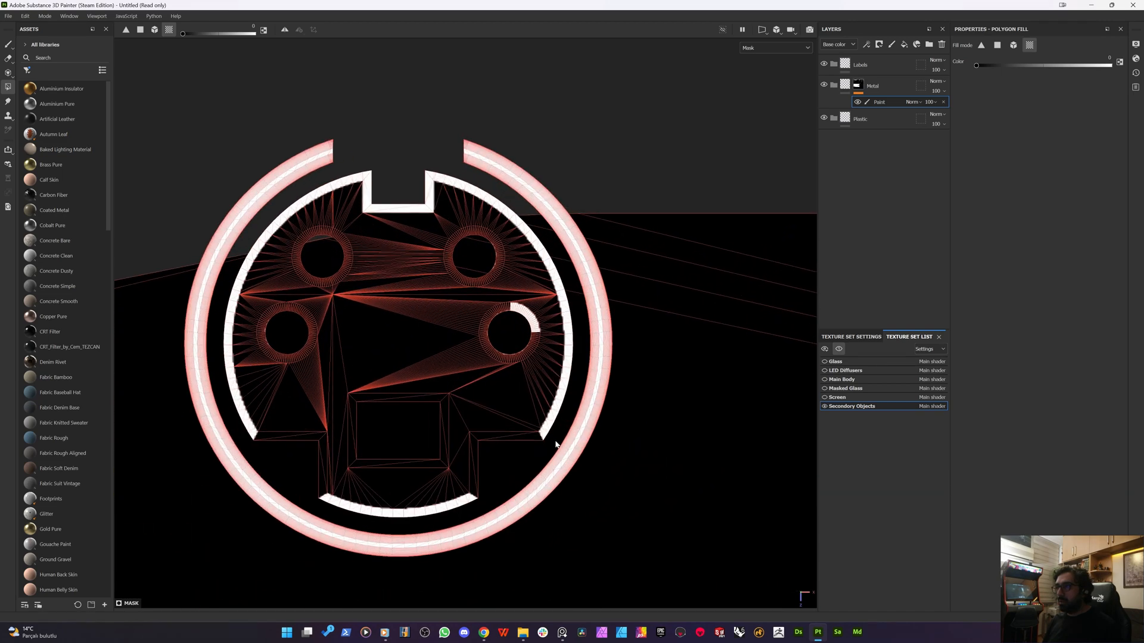
{"action": "left_click_drag", "start_coordinate": [556, 445], "coordinate": [496, 311]}
{"action": "left_click_drag", "start_coordinate": [504, 234], "coordinate": [418, 209]}
{"action": "left_click_drag", "start_coordinate": [403, 161], "coordinate": [278, 266]}
{"action": "left_click_drag", "start_coordinate": [278, 310], "coordinate": [230, 375]}
{"action": "left_click_drag", "start_coordinate": [366, 438], "coordinate": [343, 511]}
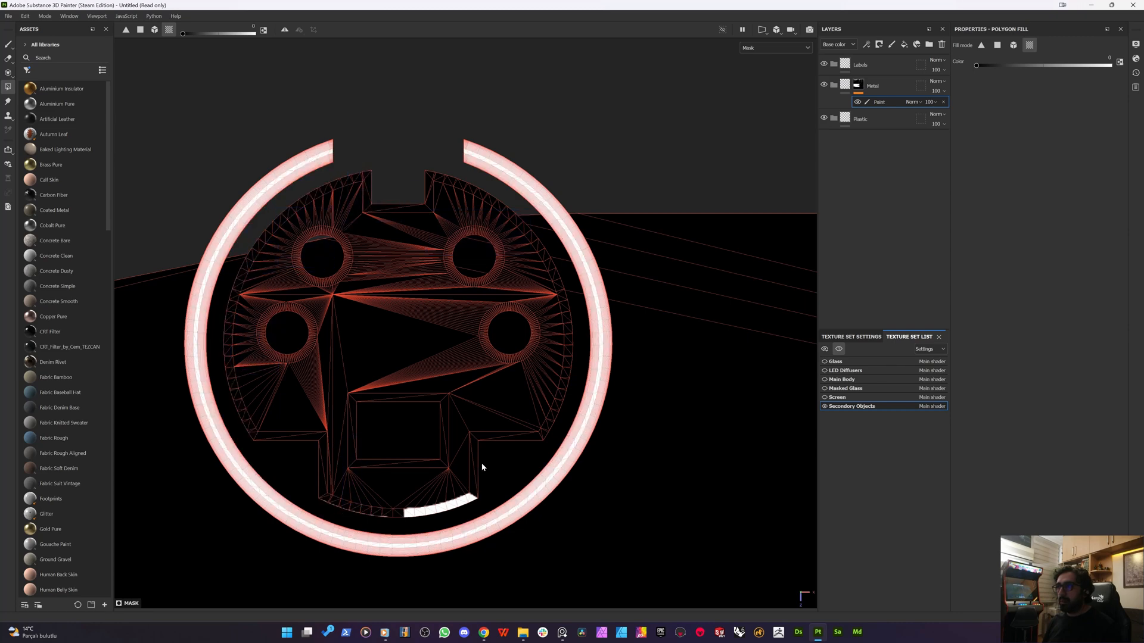
{"action": "left_click_drag", "start_coordinate": [491, 462], "coordinate": [422, 503]}
- Examine the Metal mask on the round connector, the jack, the serial connector and the other parts from several angles
{"action": "left_click_drag", "start_coordinate": [360, 429], "coordinate": [387, 336], "text": "alt"}
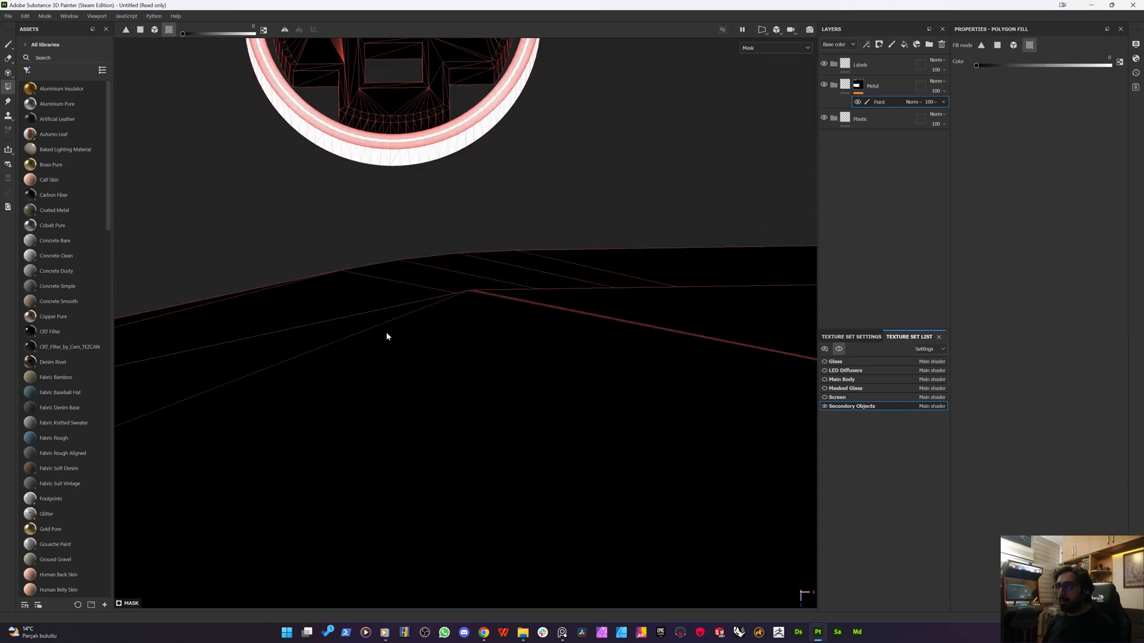
{"action": "key", "text": "F6"}
{"action": "key", "text": "F5"}
{"action": "scroll", "coordinate": [405, 300], "scroll_direction": "down", "scroll_amount": 1}
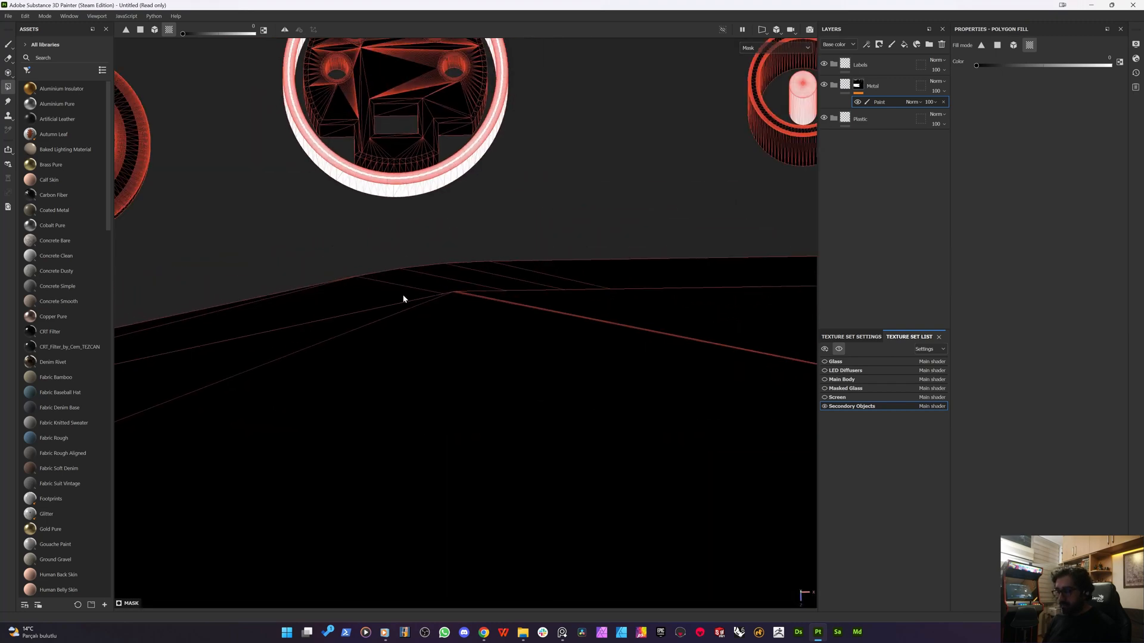
{"action": "scroll", "coordinate": [403, 299], "scroll_direction": "down", "scroll_amount": 3}
{"action": "left_click_drag", "start_coordinate": [398, 256], "coordinate": [340, 328], "text": "alt"}
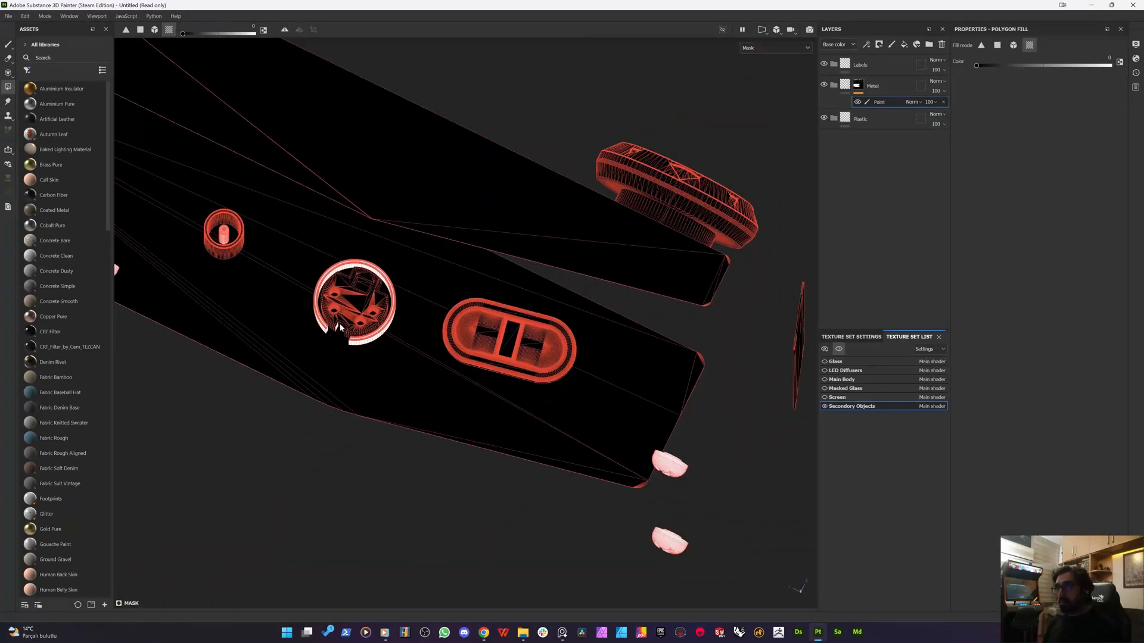
{"action": "scroll", "coordinate": [340, 328], "scroll_direction": "up", "scroll_amount": 5}
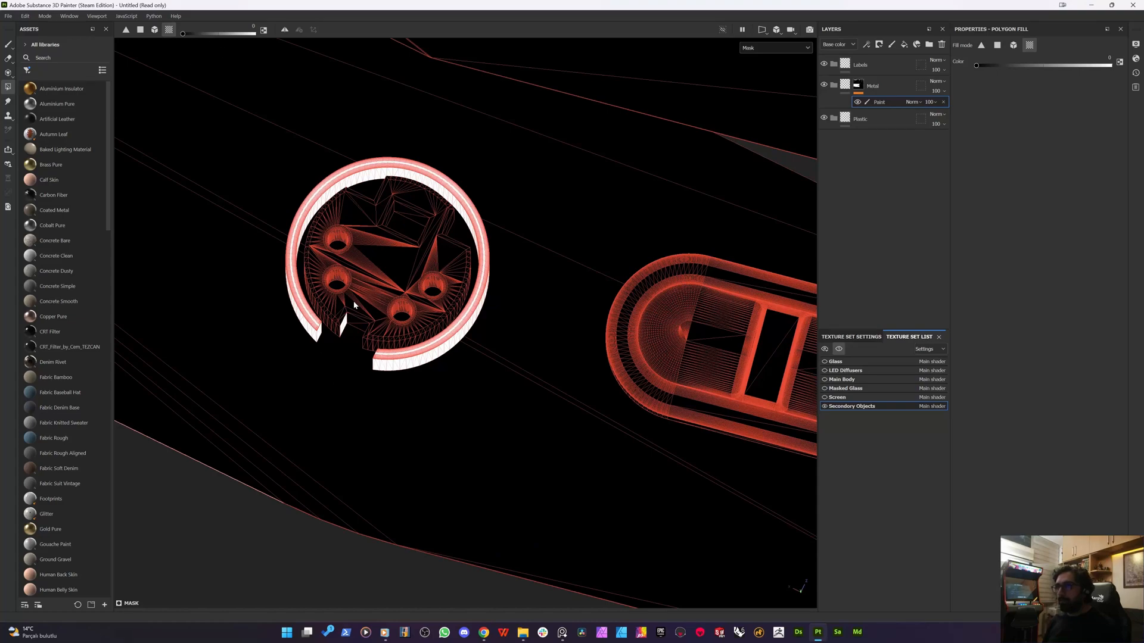
{"action": "left_click_drag", "start_coordinate": [355, 363], "coordinate": [347, 135], "text": "alt"}
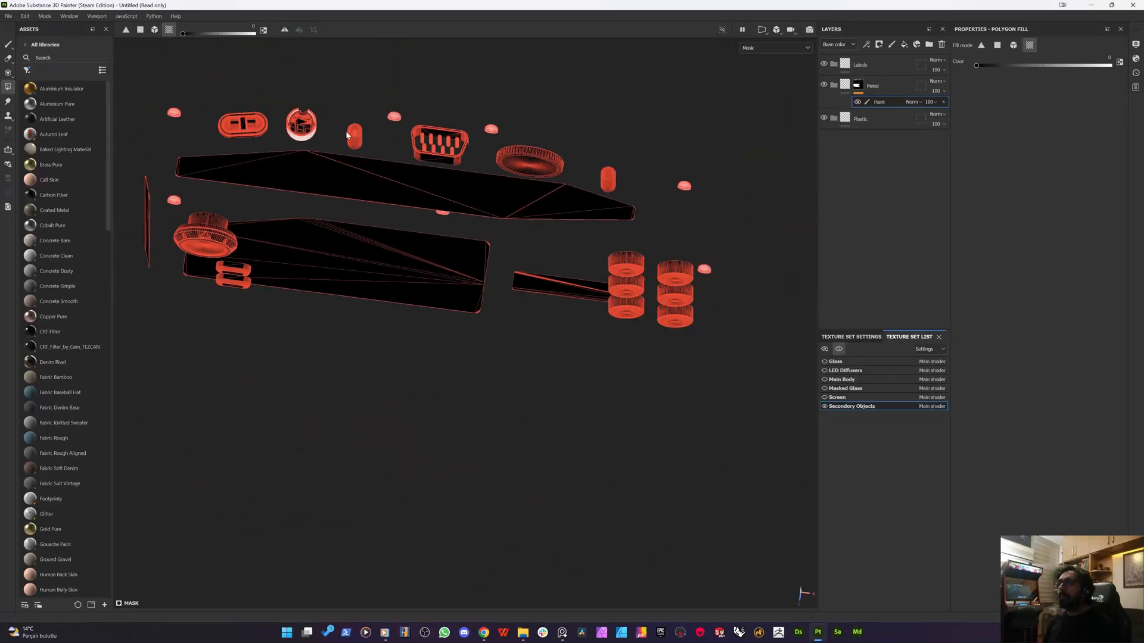
{"action": "scroll", "coordinate": [349, 134], "scroll_direction": "up", "scroll_amount": 8}
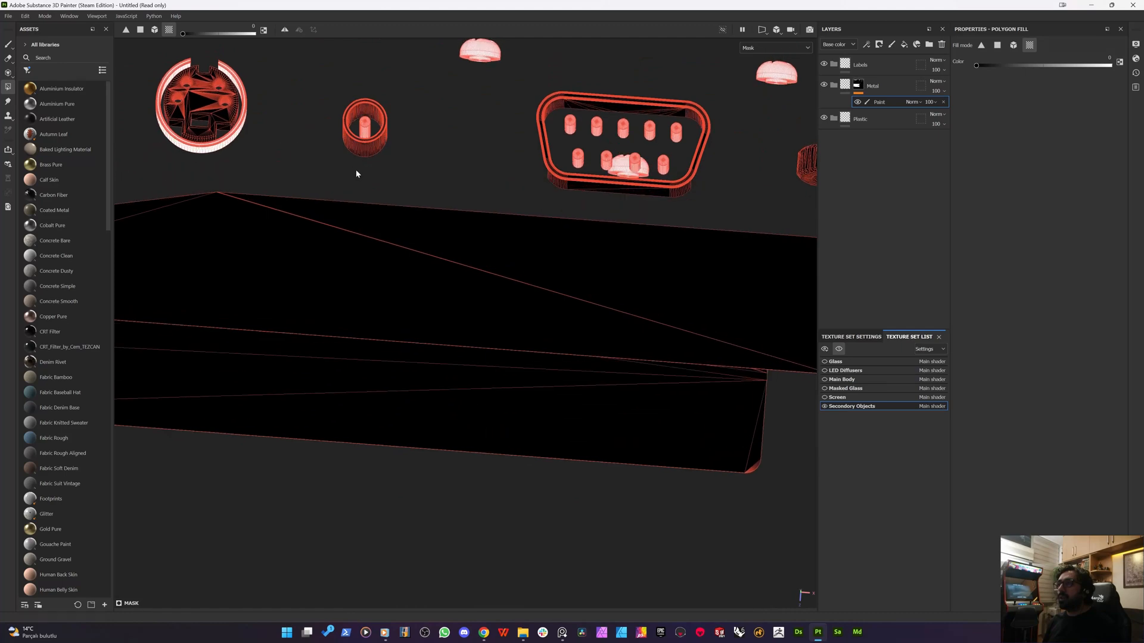
{"action": "scroll", "coordinate": [357, 173], "scroll_direction": "up", "scroll_amount": 2}
{"action": "scroll", "coordinate": [373, 194], "scroll_direction": "down", "scroll_amount": 10}
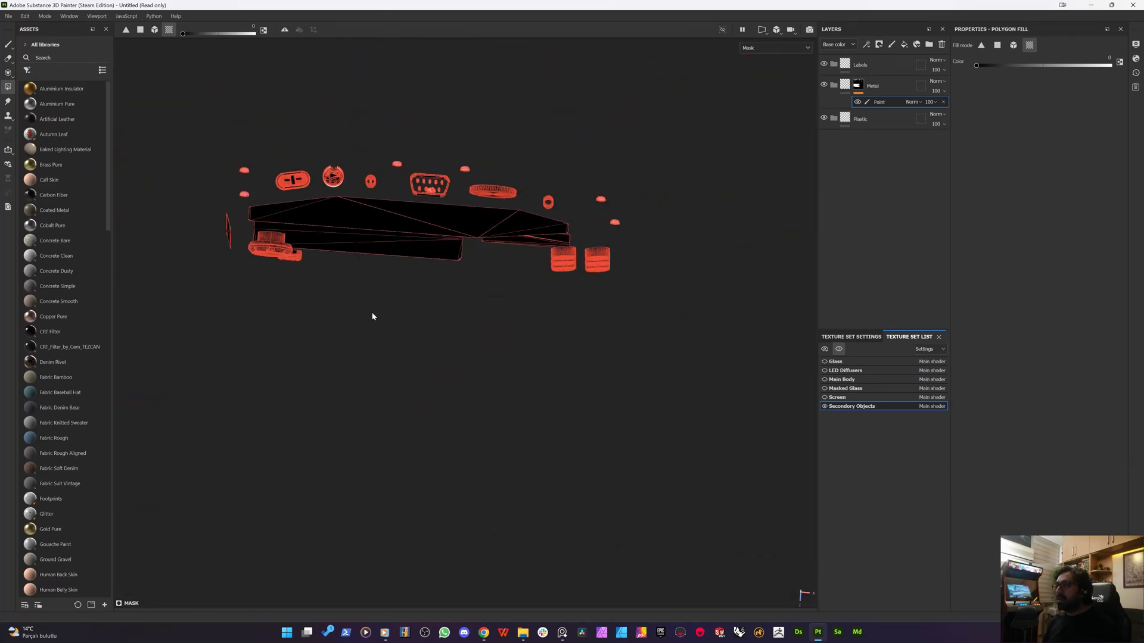
{"action": "left_click_drag", "start_coordinate": [373, 317], "coordinate": [481, 156], "text": "alt"}
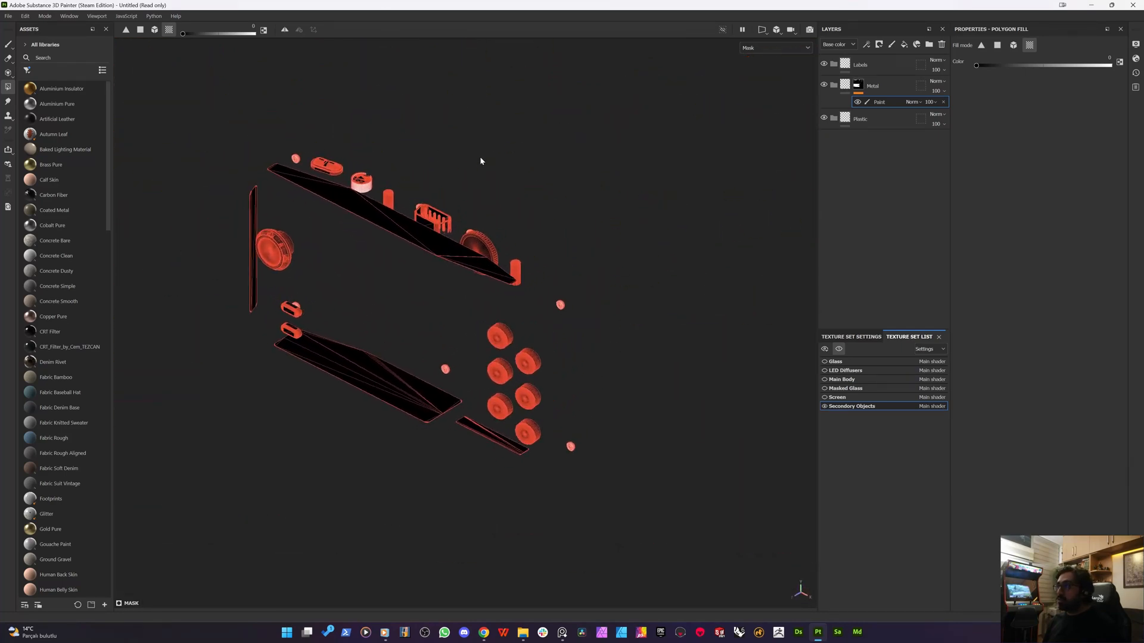
- Save the project as painting handheld and select the Metal folder
{"action": "left_click", "coordinate": [860, 85]}
{"action": "left_click_drag", "start_coordinate": [348, 209], "coordinate": [391, 217], "text": "alt"}
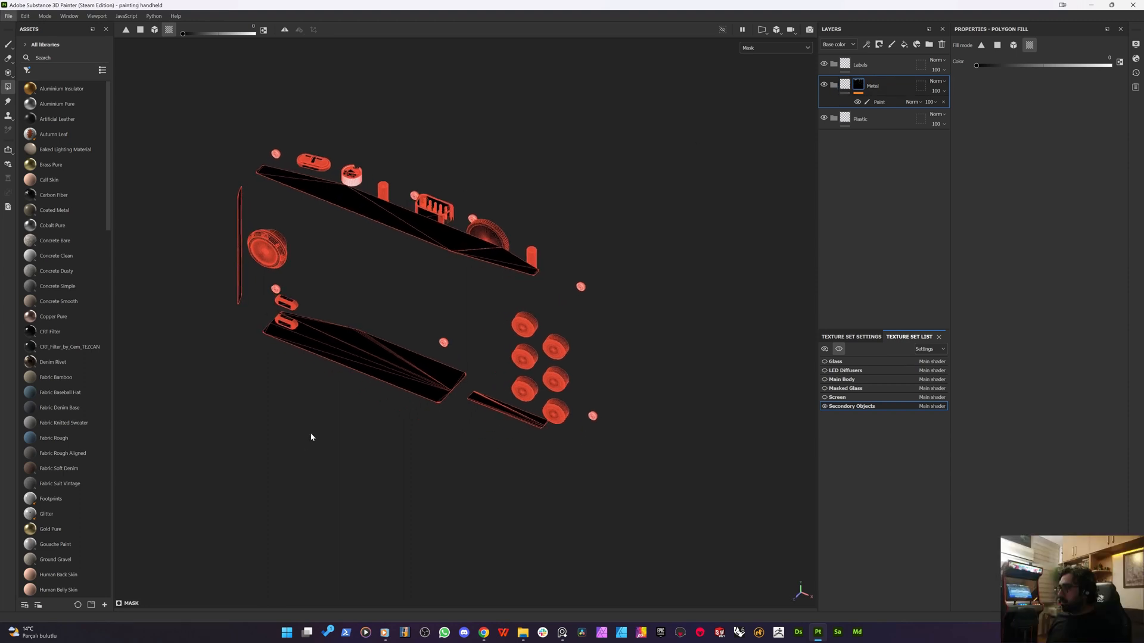
{"action": "left_click_drag", "start_coordinate": [322, 354], "coordinate": [429, 280], "text": "alt"}
{"action": "left_click", "coordinate": [844, 85]}
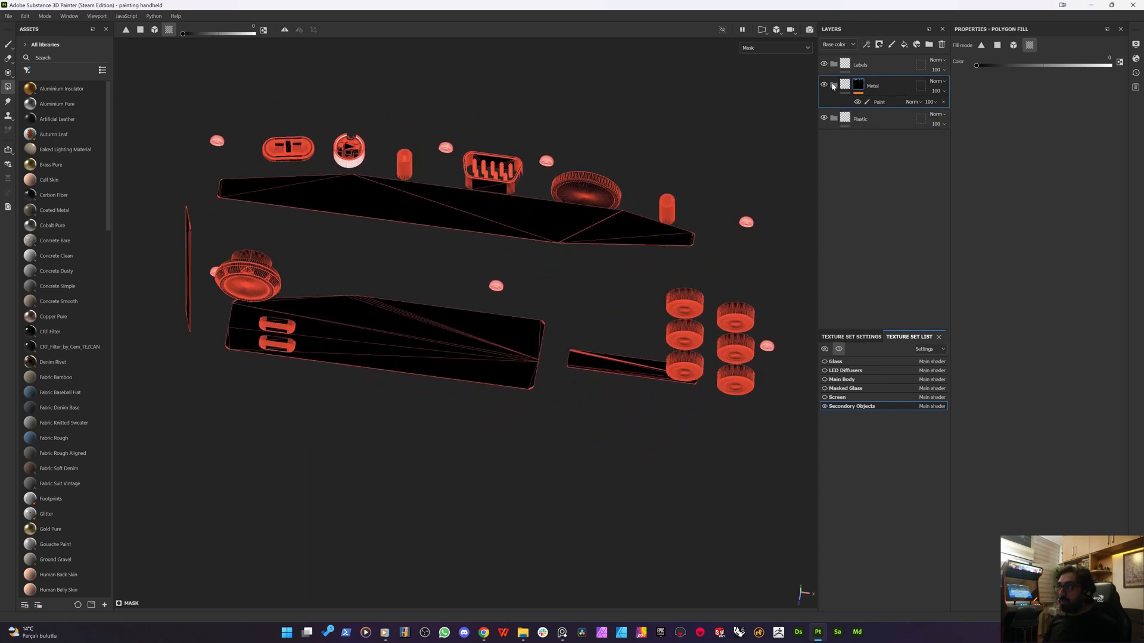
- Move the Metal folder below the Plastic folder and add an anchor point to its mask
{"action": "left_click_drag", "start_coordinate": [843, 88], "coordinate": [846, 135]}
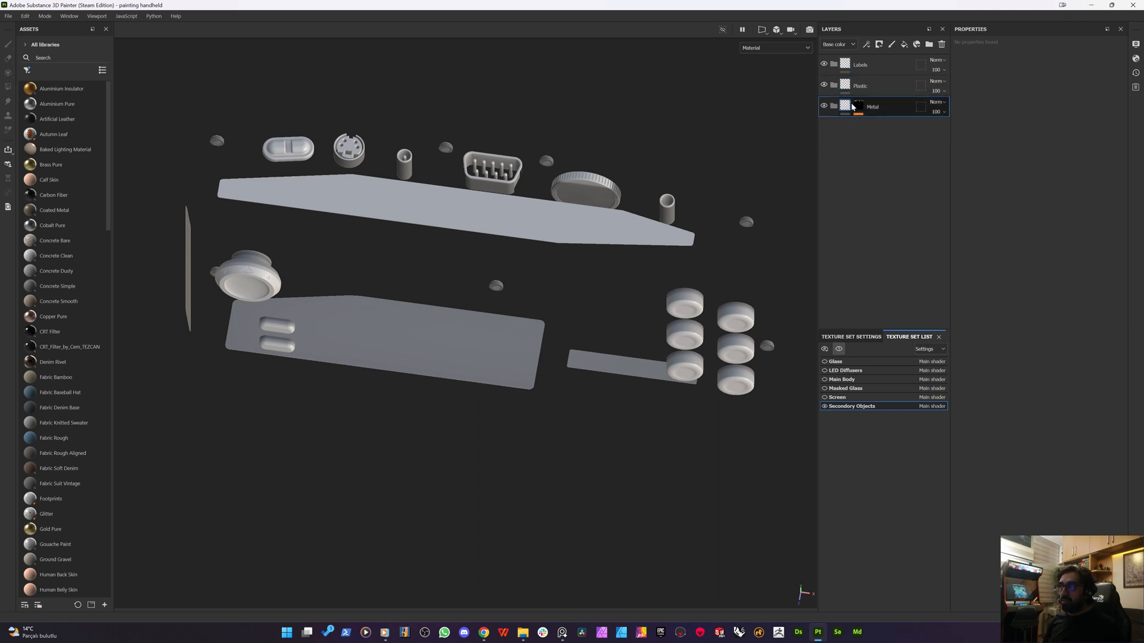
{"action": "key", "text": "4"}
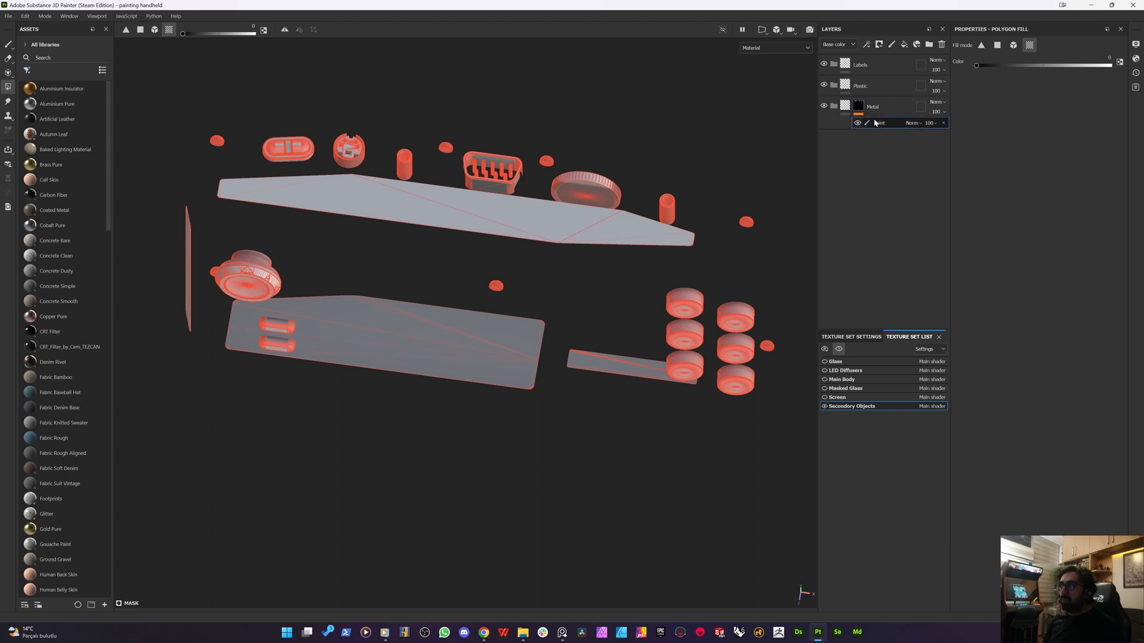
{"action": "right_click", "coordinate": [886, 124]}
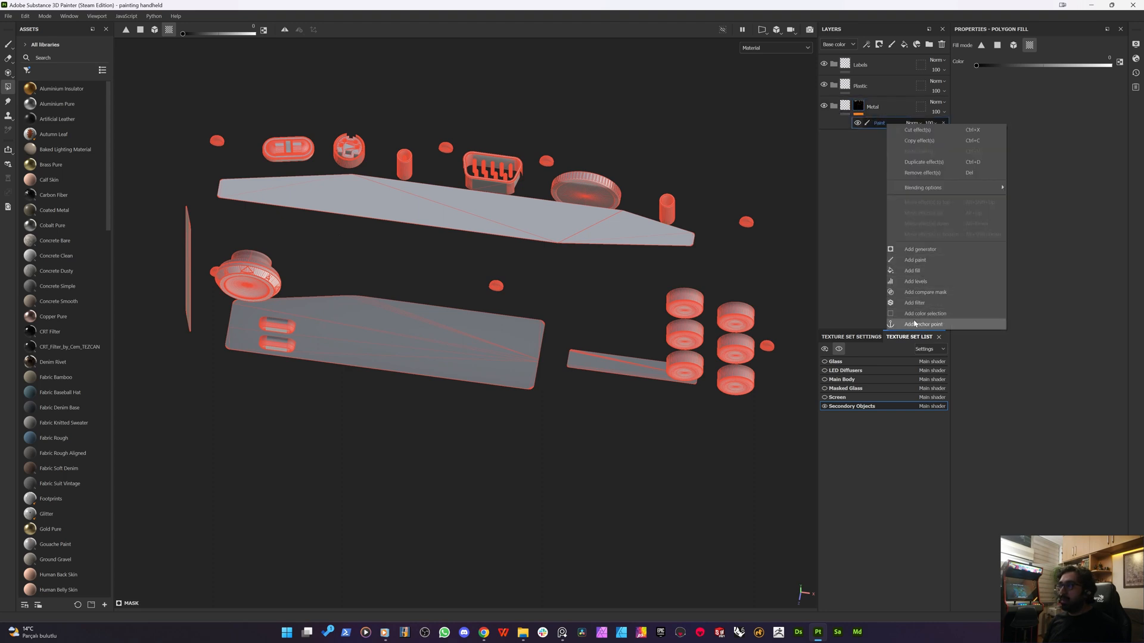
{"action": "left_click", "coordinate": [915, 324]}
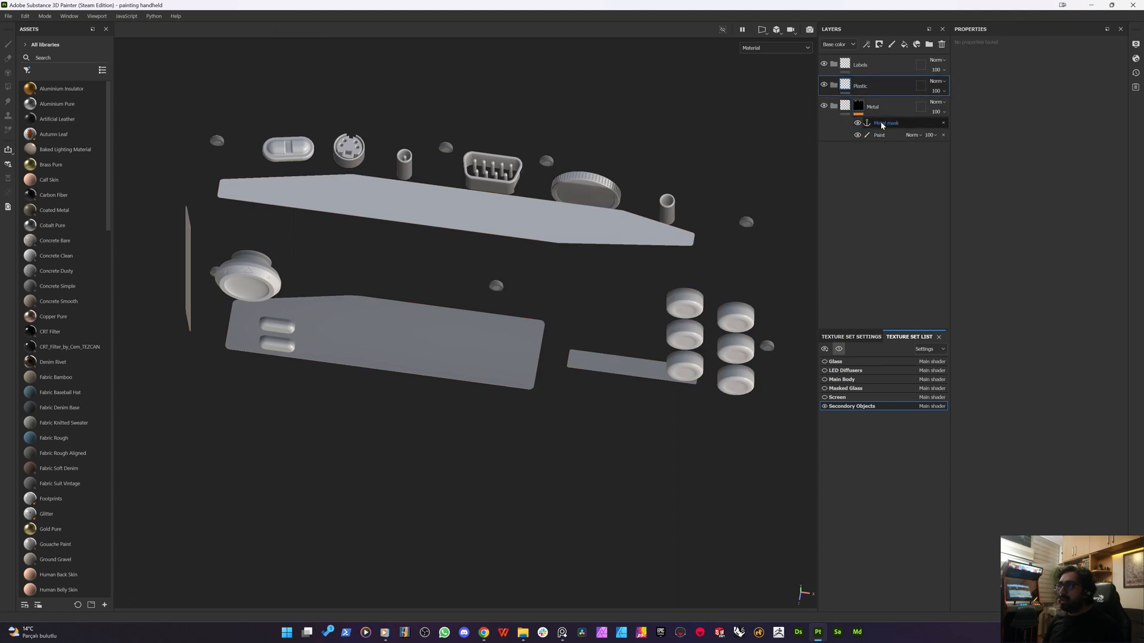
{"action": "right_click", "coordinate": [858, 85]}
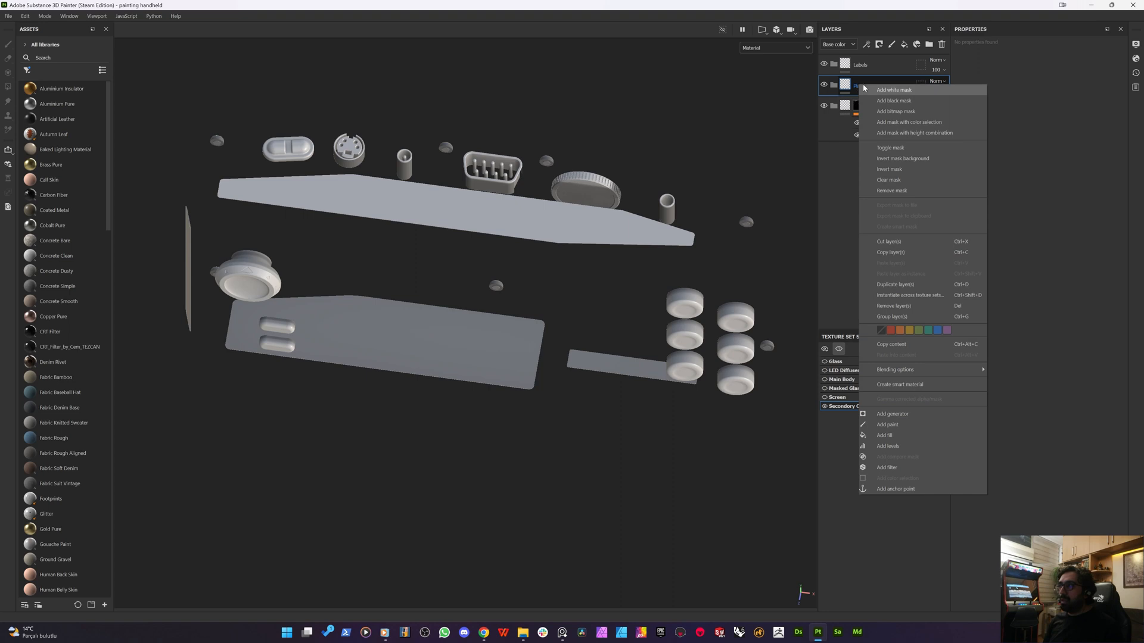
{"action": "left_click", "coordinate": [841, 88]}
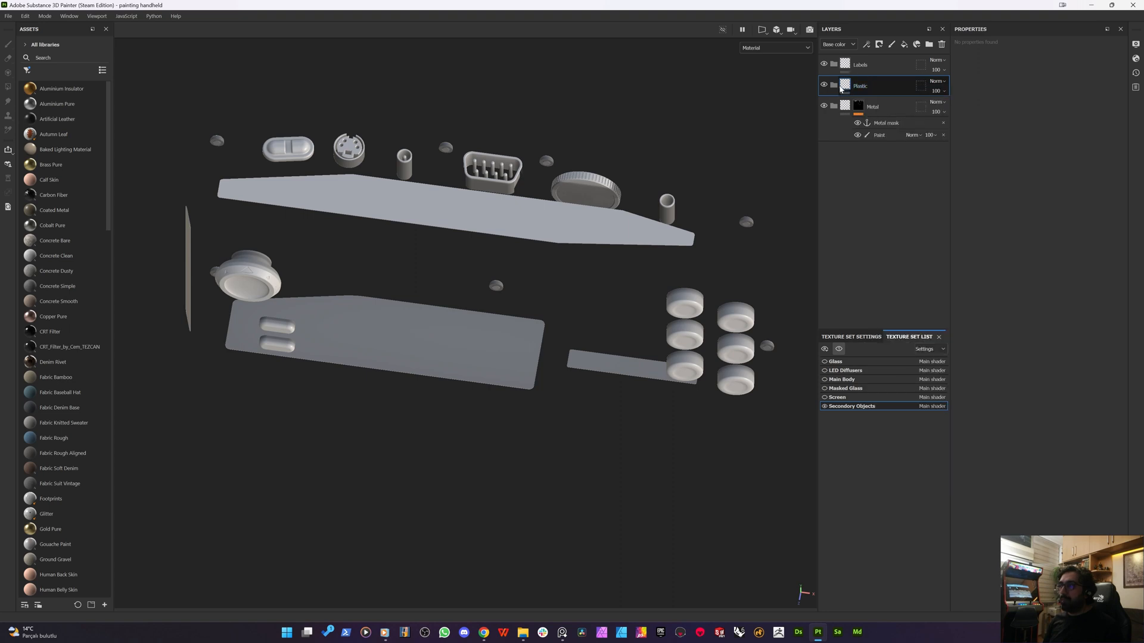
- Add a black mask with a paint effect to the Labels folder
{"action": "left_click", "coordinate": [856, 65]}
{"action": "right_click", "coordinate": [855, 66]}
{"action": "left_click", "coordinate": [868, 71]}
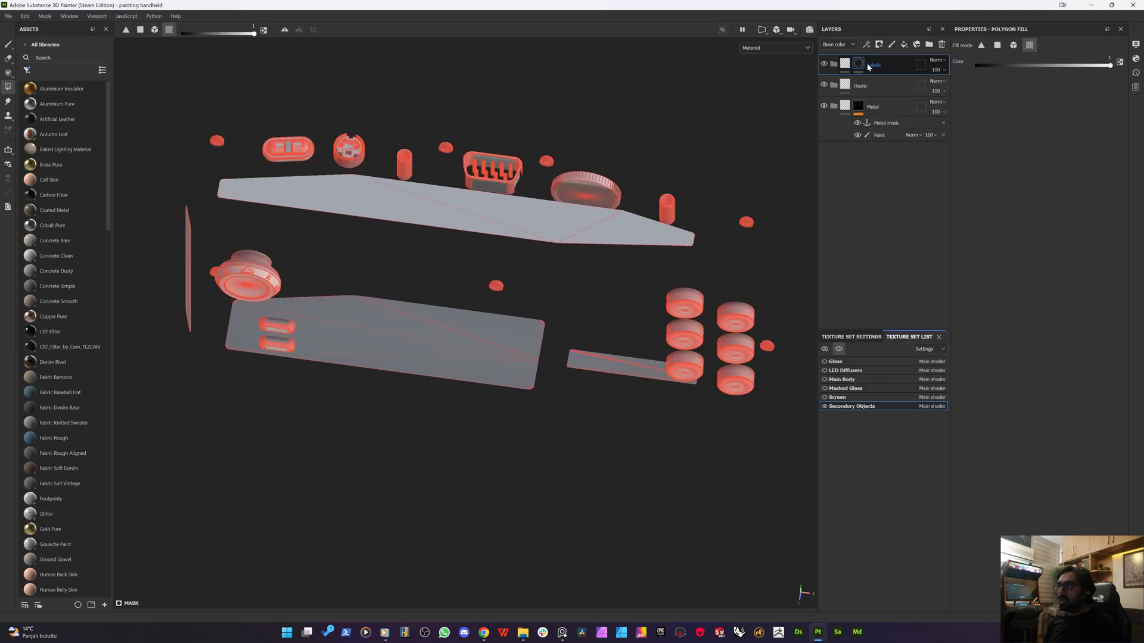
{"action": "right_click", "coordinate": [861, 65]}
{"action": "left_click", "coordinate": [893, 363]}
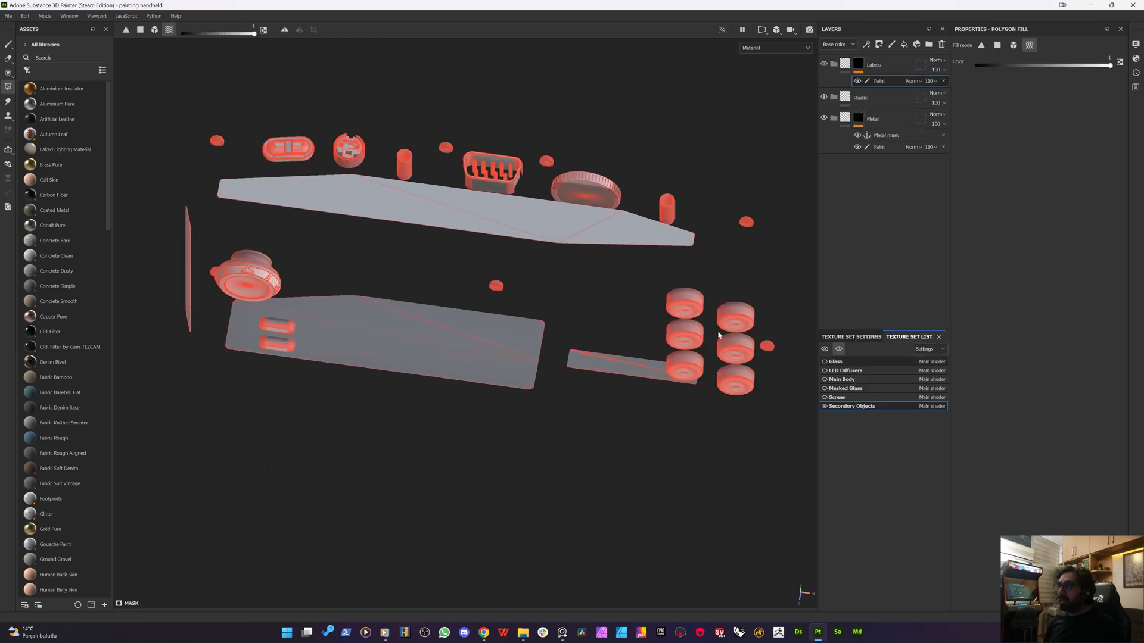
- Show the Labels mask and fill the large lower panel and the short strip beside it white
{"action": "left_click_drag", "start_coordinate": [416, 341], "coordinate": [409, 227], "text": "alt"}
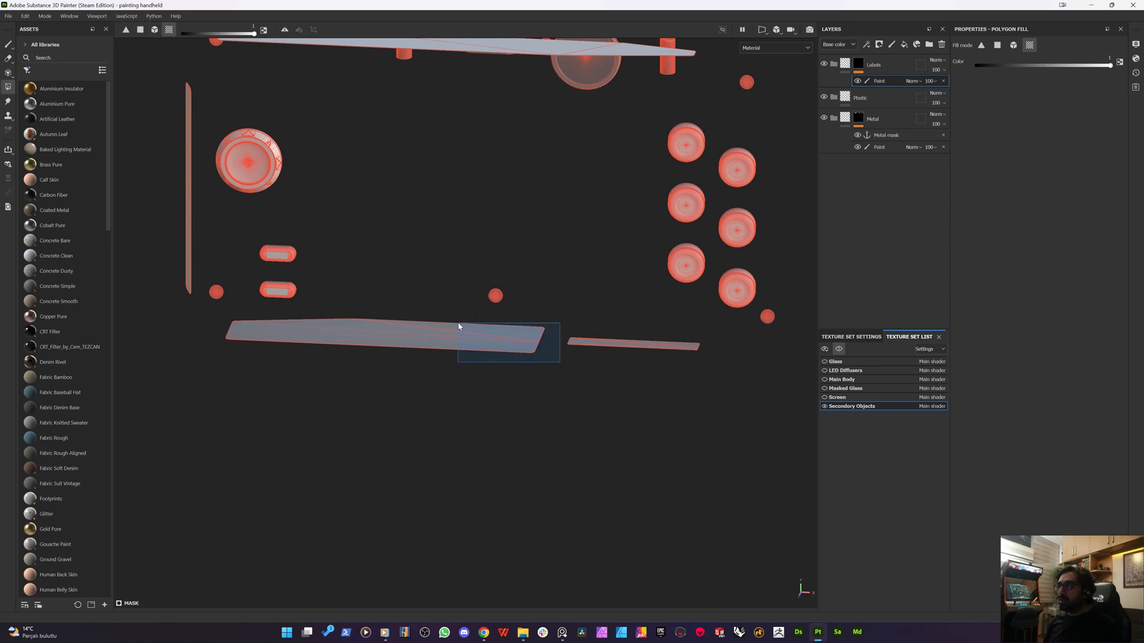
{"action": "left_click", "coordinate": [858, 63], "text": "alt"}
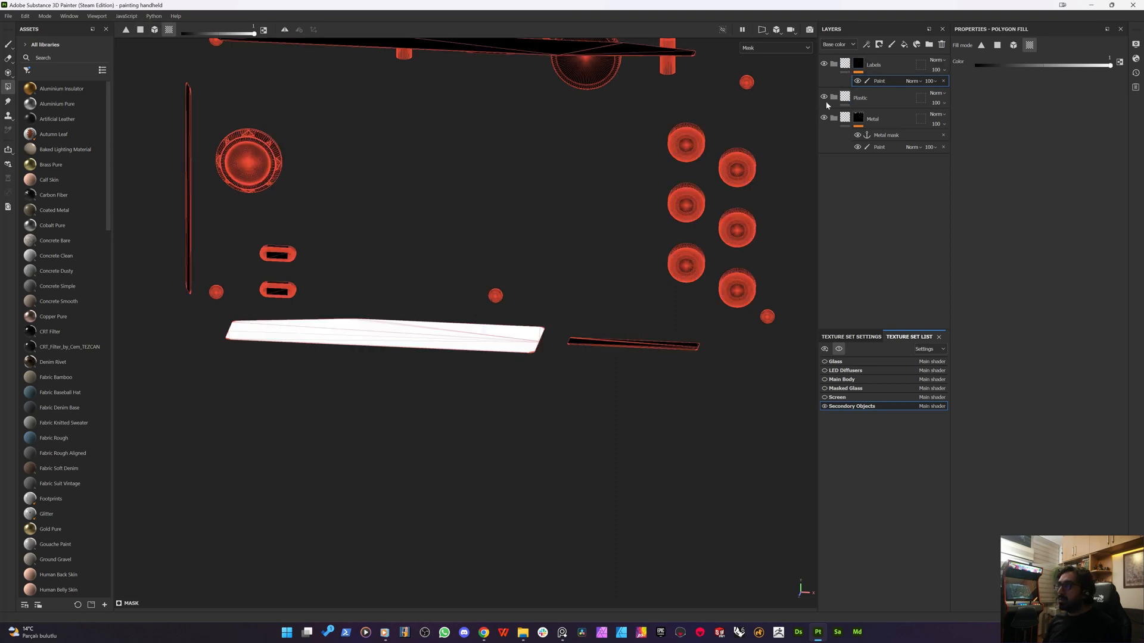
{"action": "left_click_drag", "start_coordinate": [690, 386], "coordinate": [576, 331]}
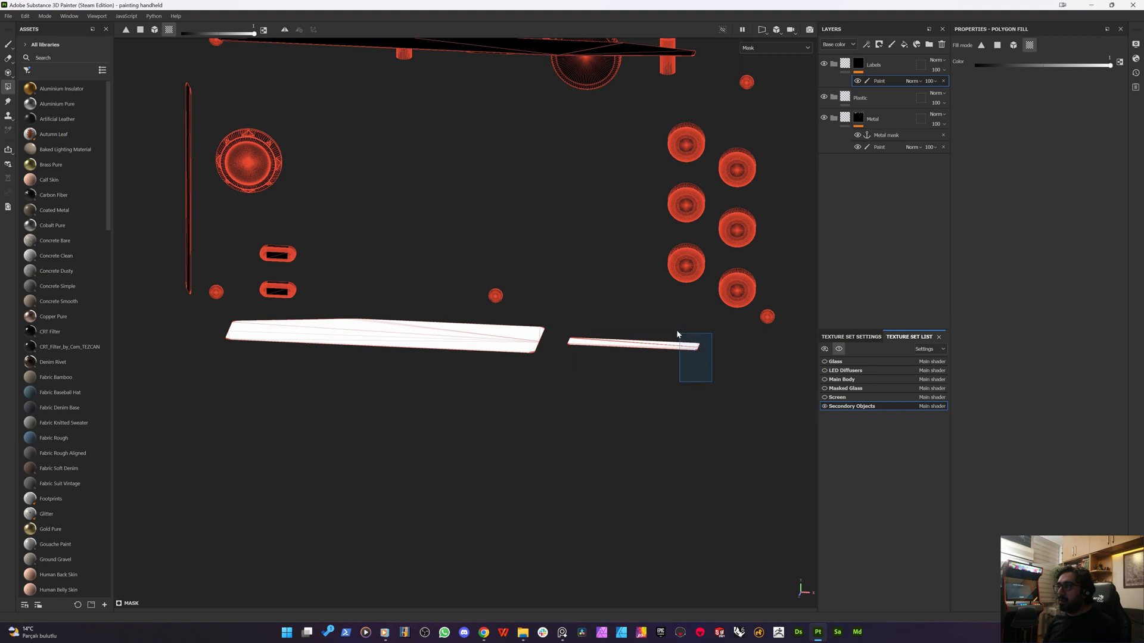
{"action": "left_click_drag", "start_coordinate": [541, 378], "coordinate": [541, 321]}
- Fill the narrow vertical strip and the long panel by the connectors white in the Labels mask
{"action": "middle_click_drag", "start_coordinate": [298, 416], "coordinate": [452, 487], "text": "alt"}
{"action": "left_click_drag", "start_coordinate": [452, 487], "coordinate": [486, 425], "text": "alt"}
{"action": "left_click_drag", "start_coordinate": [388, 417], "coordinate": [424, 430], "text": "alt"}
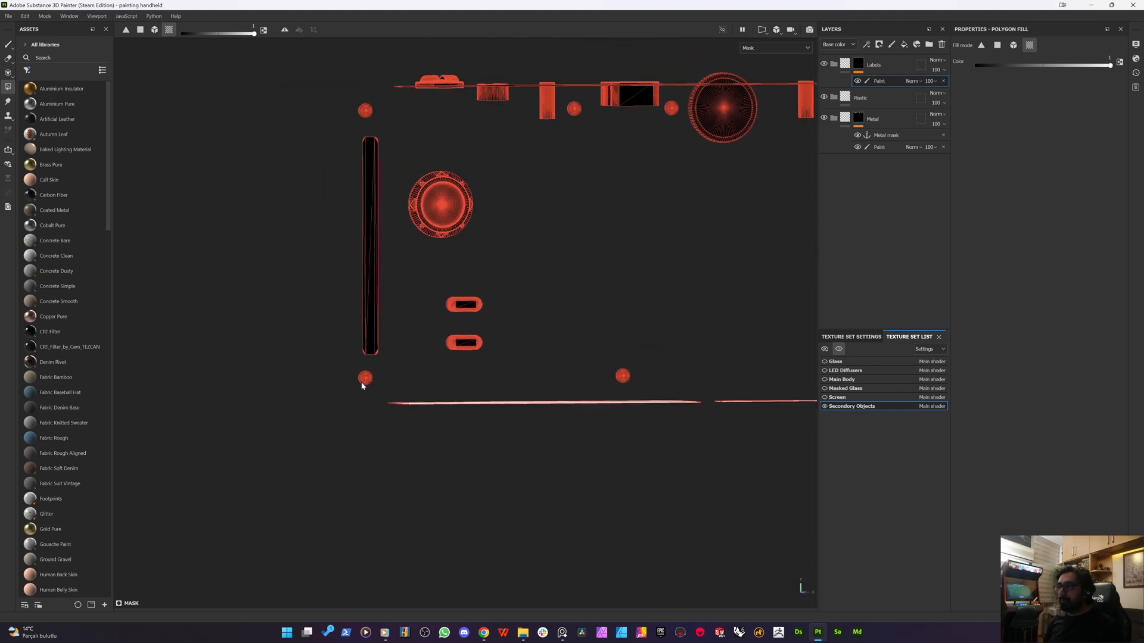
{"action": "left_click_drag", "start_coordinate": [366, 352], "coordinate": [374, 405], "text": "alt"}
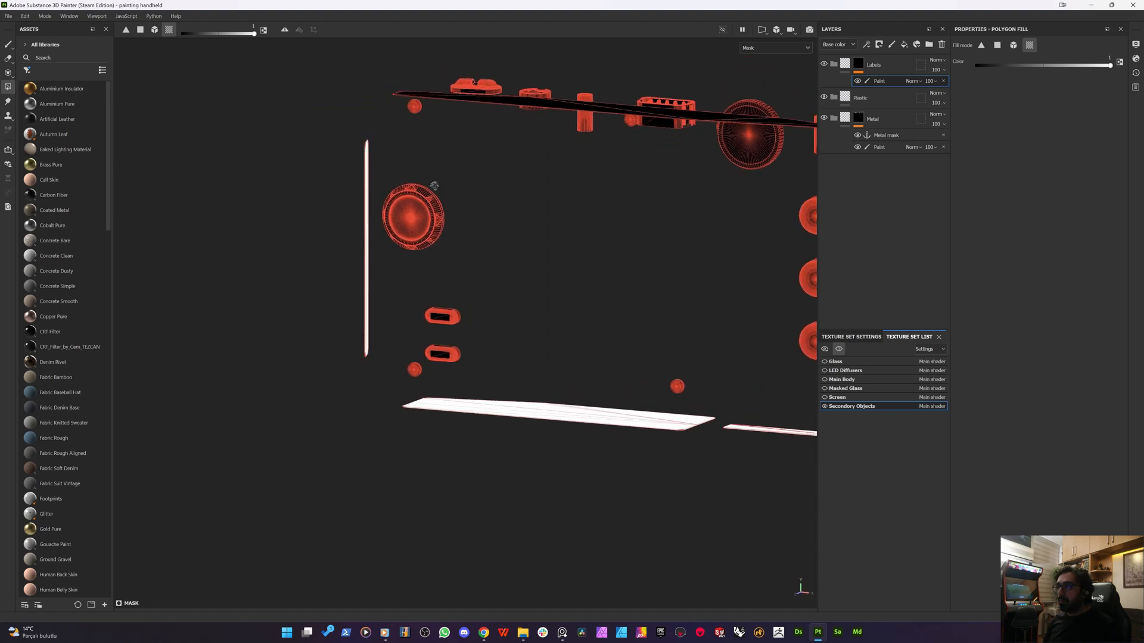
{"action": "left_click_drag", "start_coordinate": [430, 182], "coordinate": [402, 294], "text": "alt"}
{"action": "left_click_drag", "start_coordinate": [425, 217], "coordinate": [379, 246]}
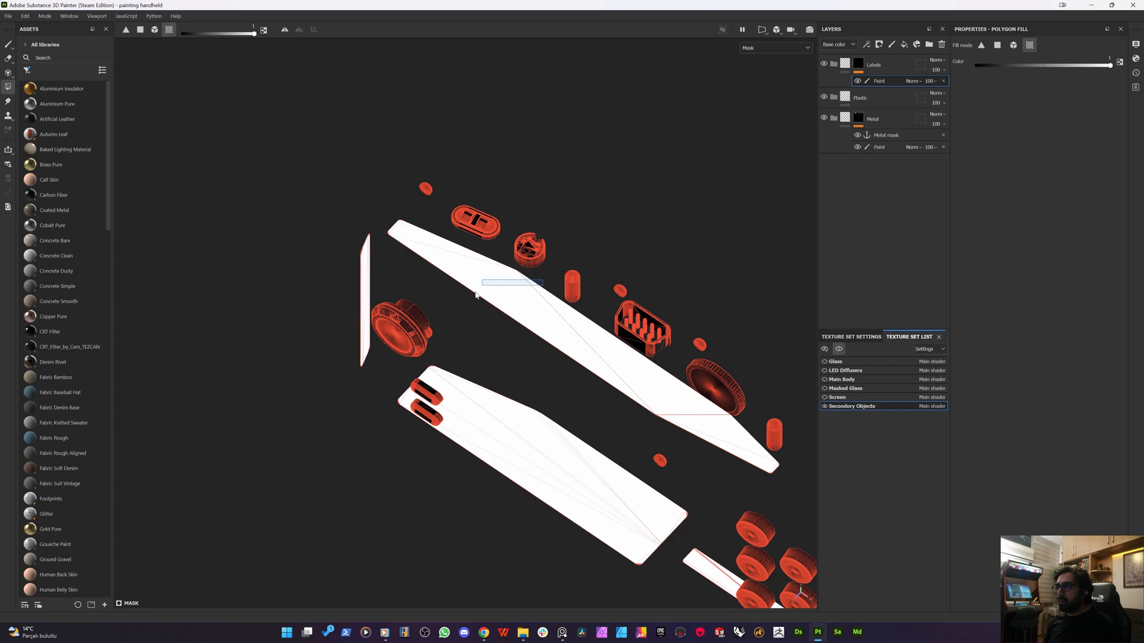
{"action": "left_click_drag", "start_coordinate": [476, 294], "coordinate": [172, 271]}
- Fill the remaining edge and corner faces of the long connector-side panel white in the Labels mask
{"action": "scroll", "coordinate": [204, 156], "scroll_direction": "up", "scroll_amount": 6}
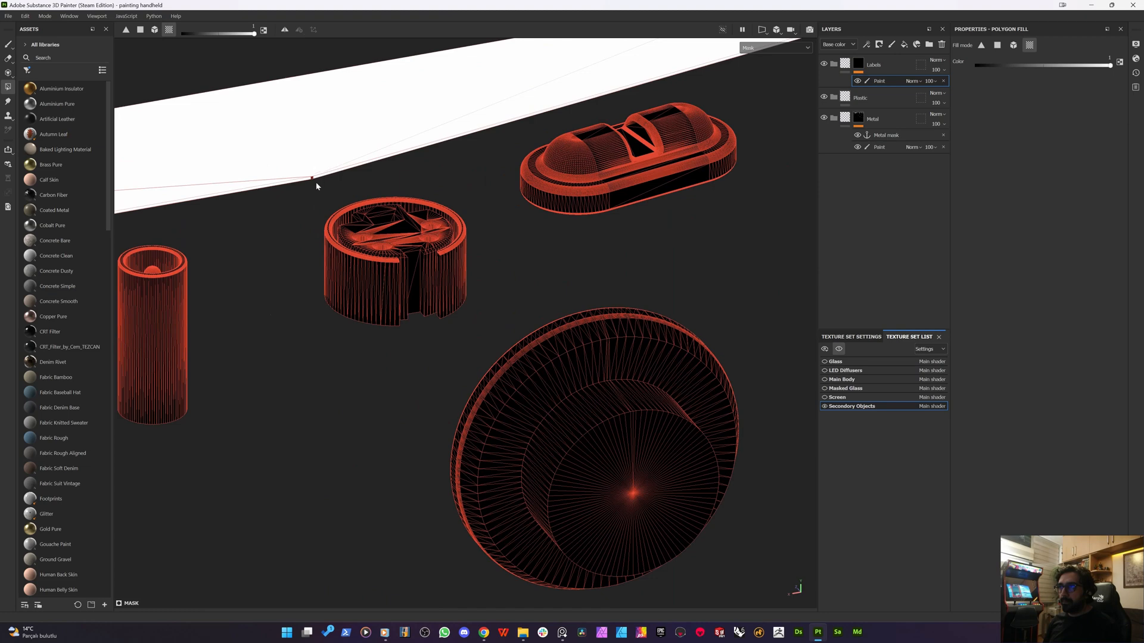
{"action": "scroll", "coordinate": [280, 164], "scroll_direction": "down", "scroll_amount": 4}
{"action": "middle_click_drag", "start_coordinate": [250, 234], "coordinate": [724, 314], "text": "alt"}
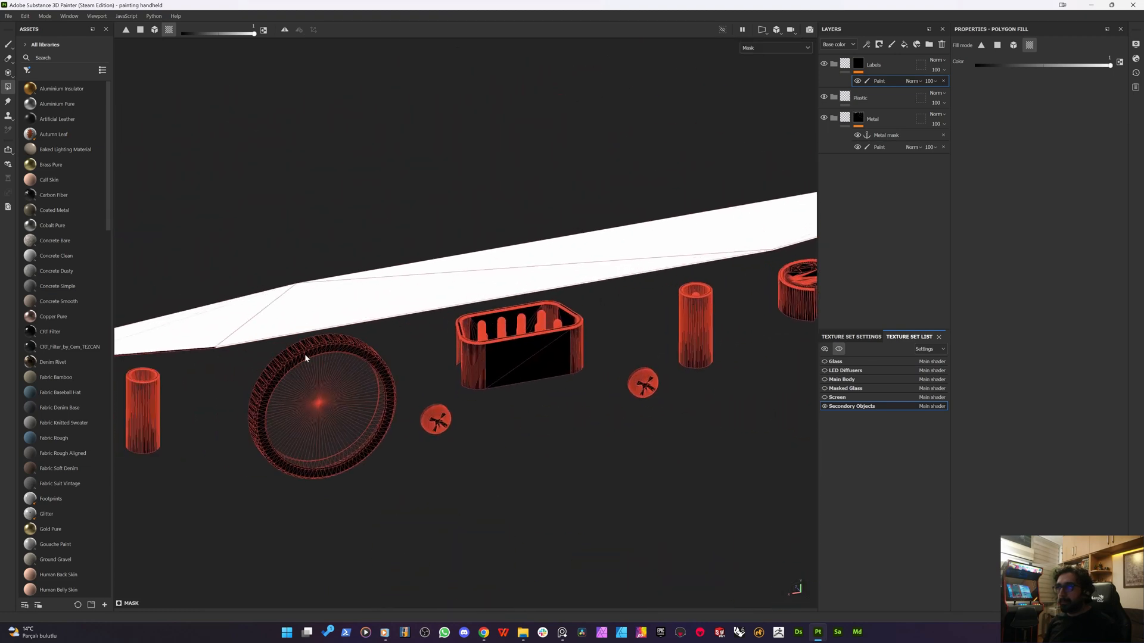
{"action": "middle_click_drag", "start_coordinate": [305, 356], "coordinate": [519, 355], "text": "alt"}
{"action": "scroll", "coordinate": [519, 355], "scroll_direction": "up", "scroll_amount": 2}
{"action": "left_click_drag", "start_coordinate": [456, 383], "coordinate": [386, 245]}
{"action": "left_click_drag", "start_coordinate": [264, 292], "coordinate": [292, 301], "text": "alt"}
{"action": "left_click_drag", "start_coordinate": [292, 424], "coordinate": [176, 328]}
{"action": "left_click_drag", "start_coordinate": [266, 324], "coordinate": [762, 377], "text": "alt"}
{"action": "left_click_drag", "start_coordinate": [689, 575], "coordinate": [615, 526]}
{"action": "middle_click_drag", "start_coordinate": [491, 495], "coordinate": [944, 18], "text": "alt"}
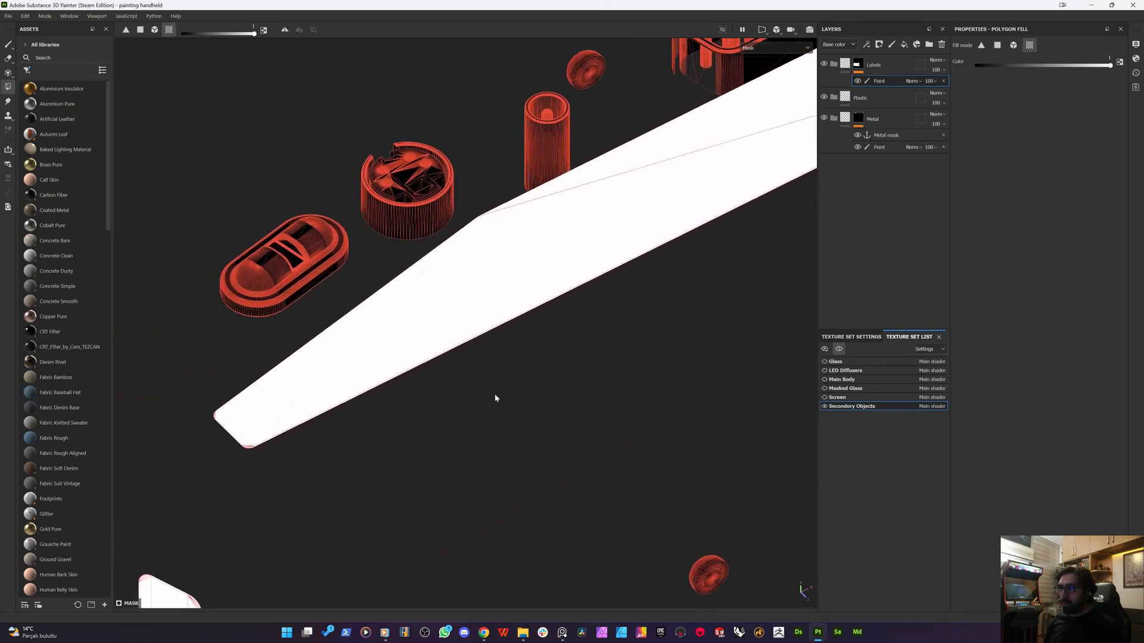
{"action": "left_click_drag", "start_coordinate": [362, 448], "coordinate": [164, 398]}
- Check the label panels from other angles and fill any remaining faces of the lower panel and strips white
{"action": "scroll", "coordinate": [343, 373], "scroll_direction": "down", "scroll_amount": 6}
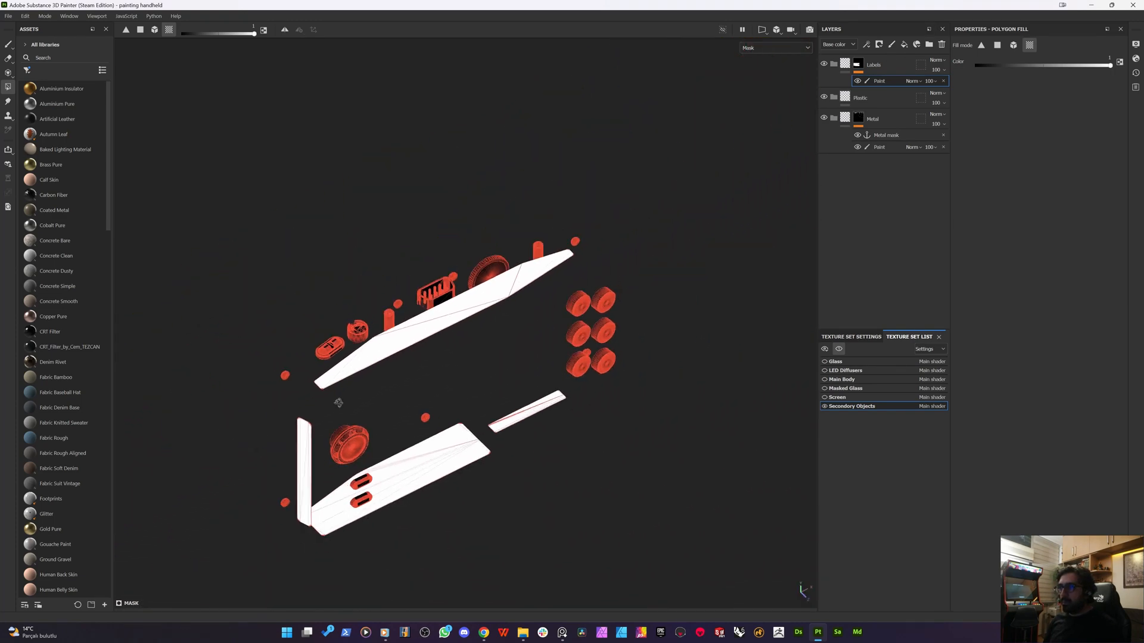
{"action": "left_click_drag", "start_coordinate": [338, 402], "coordinate": [583, 456], "text": "alt"}
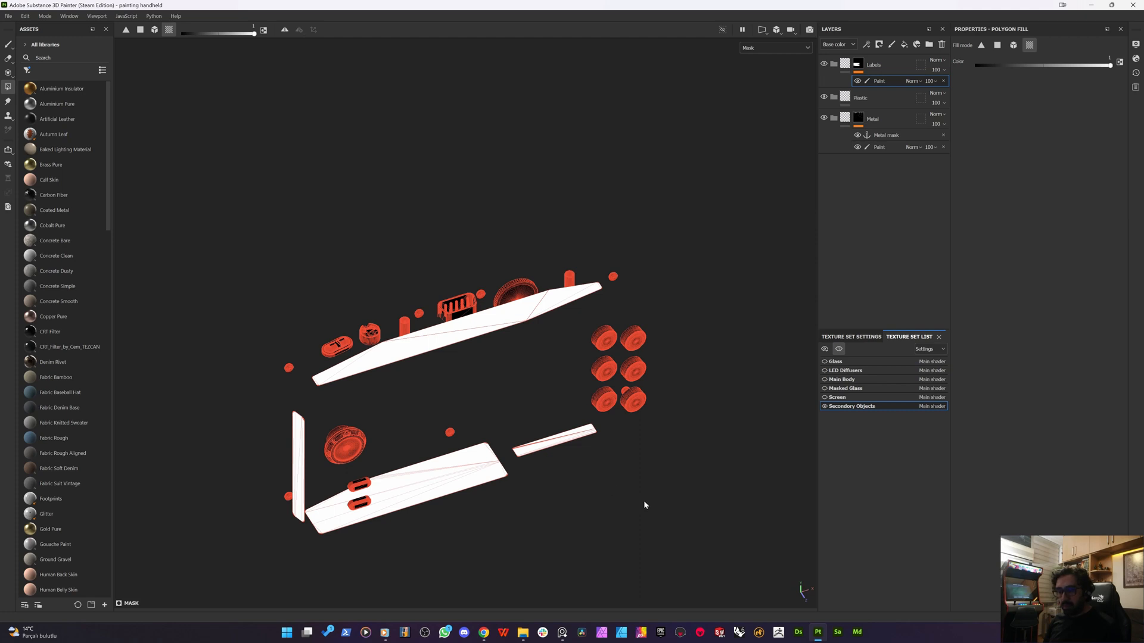
{"action": "left_click_drag", "start_coordinate": [576, 424], "coordinate": [577, 425]}
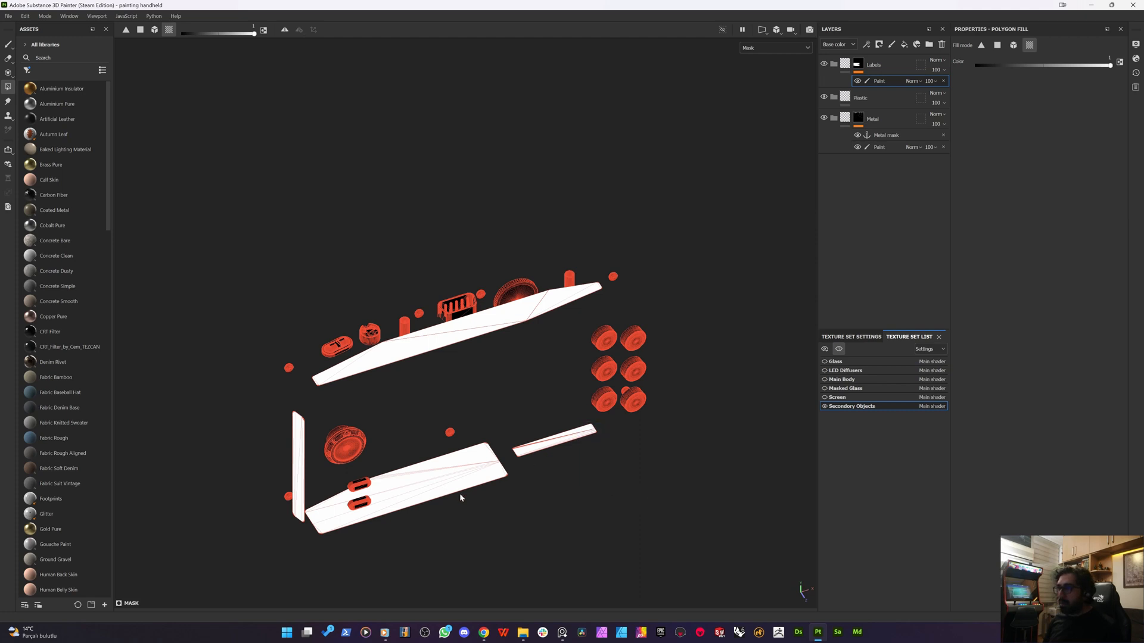
{"action": "left_click_drag", "start_coordinate": [477, 459], "coordinate": [475, 439]}
{"action": "left_click_drag", "start_coordinate": [327, 555], "coordinate": [295, 534], "text": "alt"}
{"action": "left_click_drag", "start_coordinate": [295, 534], "coordinate": [275, 593], "text": "alt"}
{"action": "left_click_drag", "start_coordinate": [272, 488], "coordinate": [271, 488]}
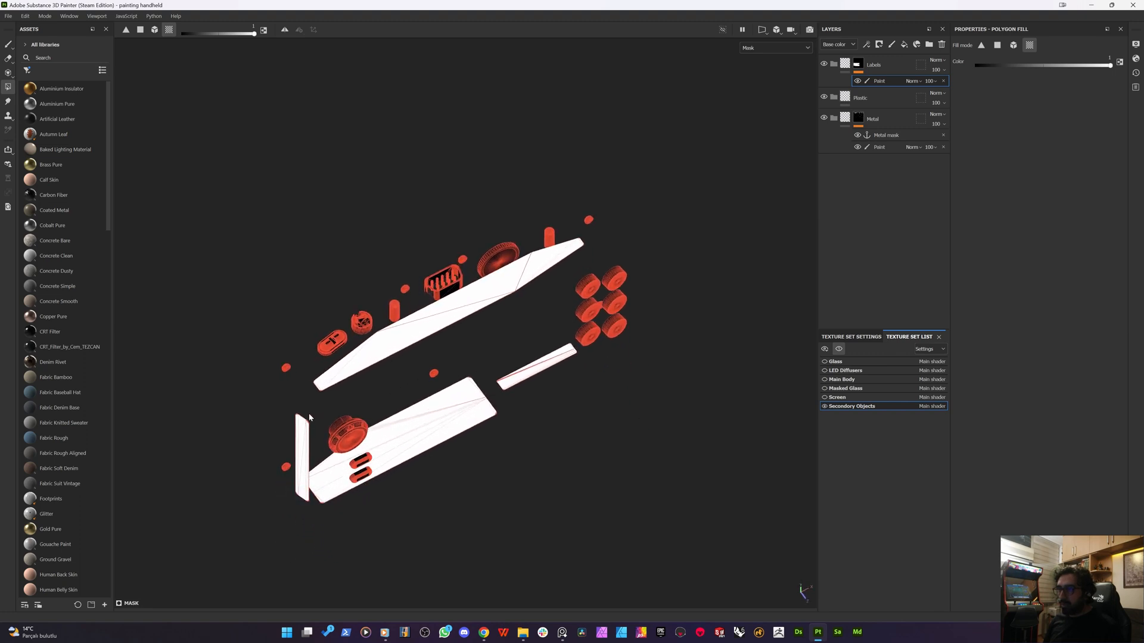
{"action": "left_click_drag", "start_coordinate": [275, 429], "coordinate": [274, 428]}
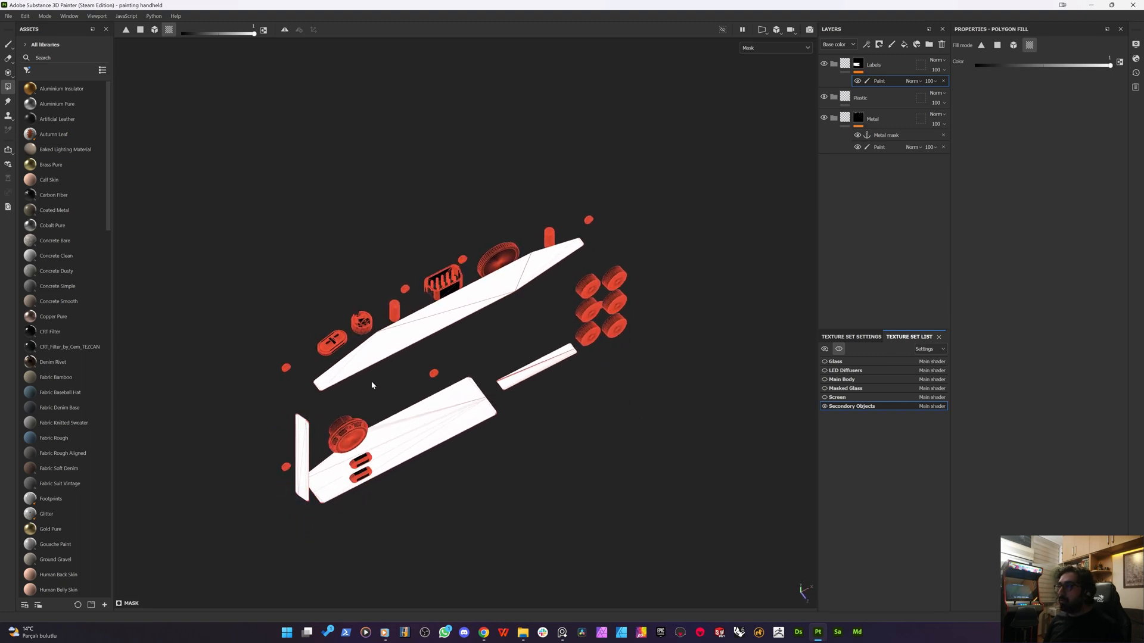
- Add an anchor point to the Labels mask and move the Plastic folder above the Labels folder
{"action": "right_click", "coordinate": [883, 81]}
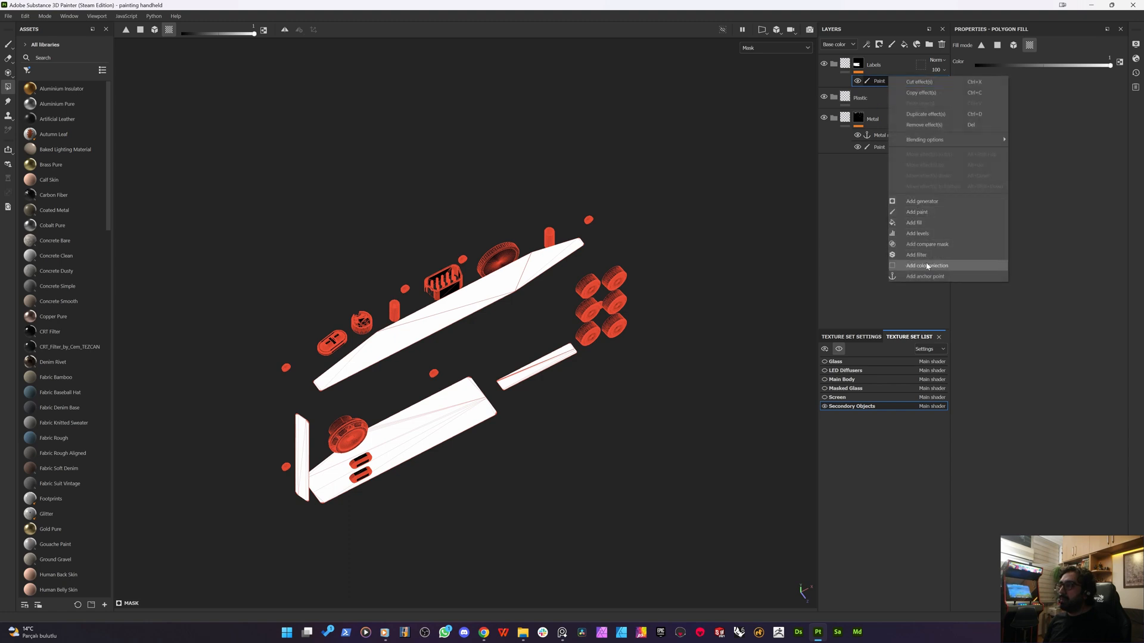
{"action": "left_click", "coordinate": [843, 67]}
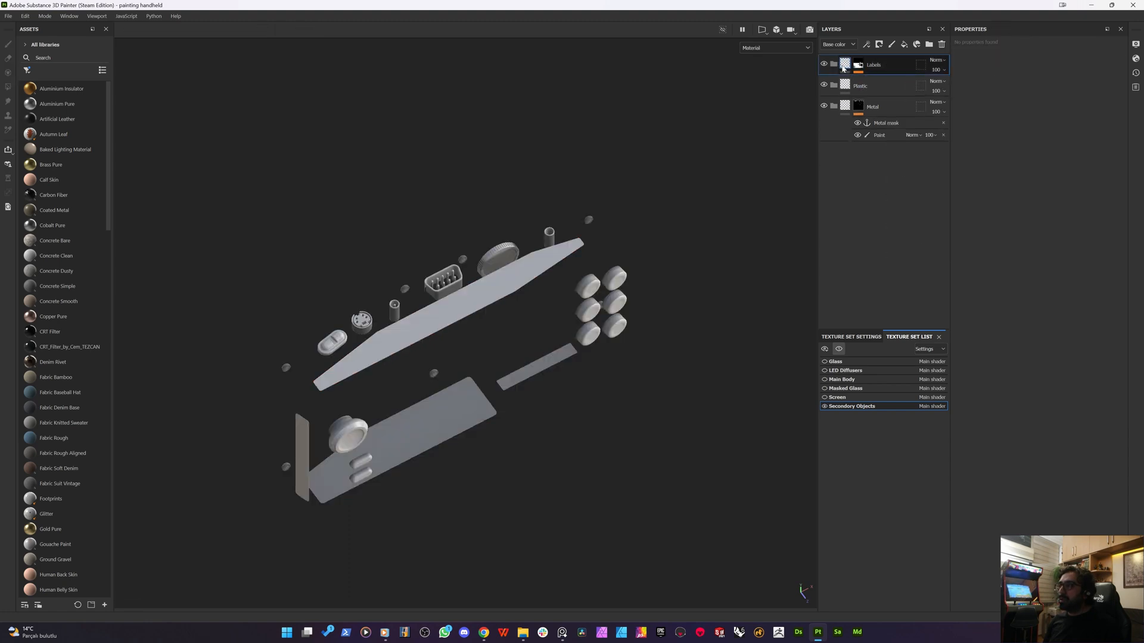
{"action": "left_click_drag", "start_coordinate": [844, 68], "coordinate": [827, 104]}
{"action": "left_click_drag", "start_coordinate": [829, 105], "coordinate": [834, 96]}
- Add a black mask to the Plastic folder with a fill effect at grayscale 1, and show the mask
{"action": "right_click", "coordinate": [871, 75]}
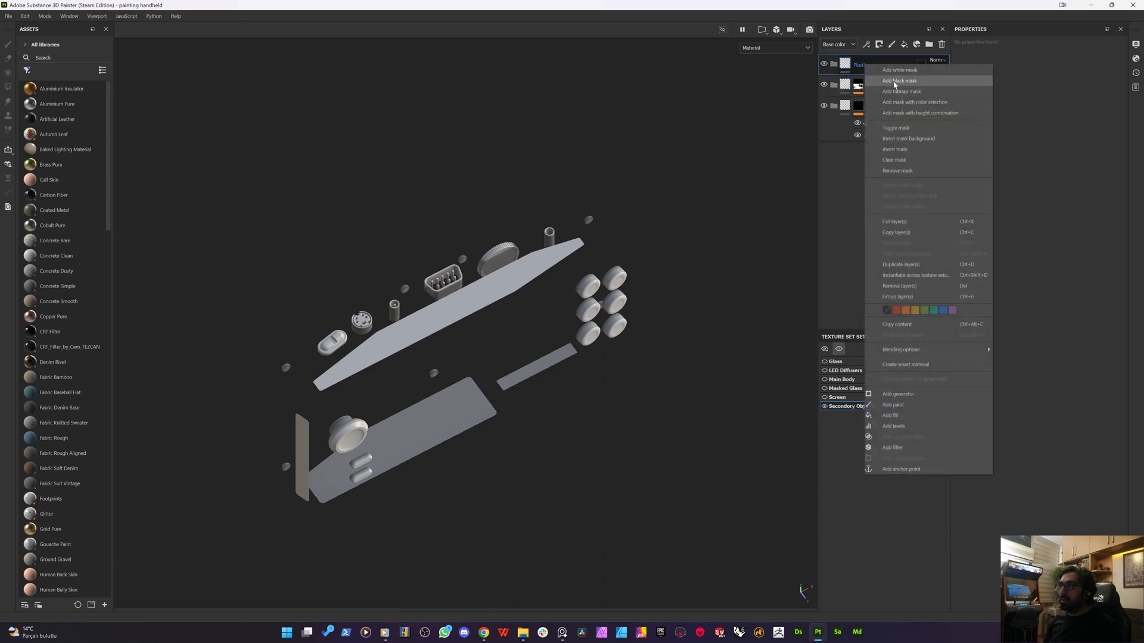
{"action": "left_click", "coordinate": [894, 82]}
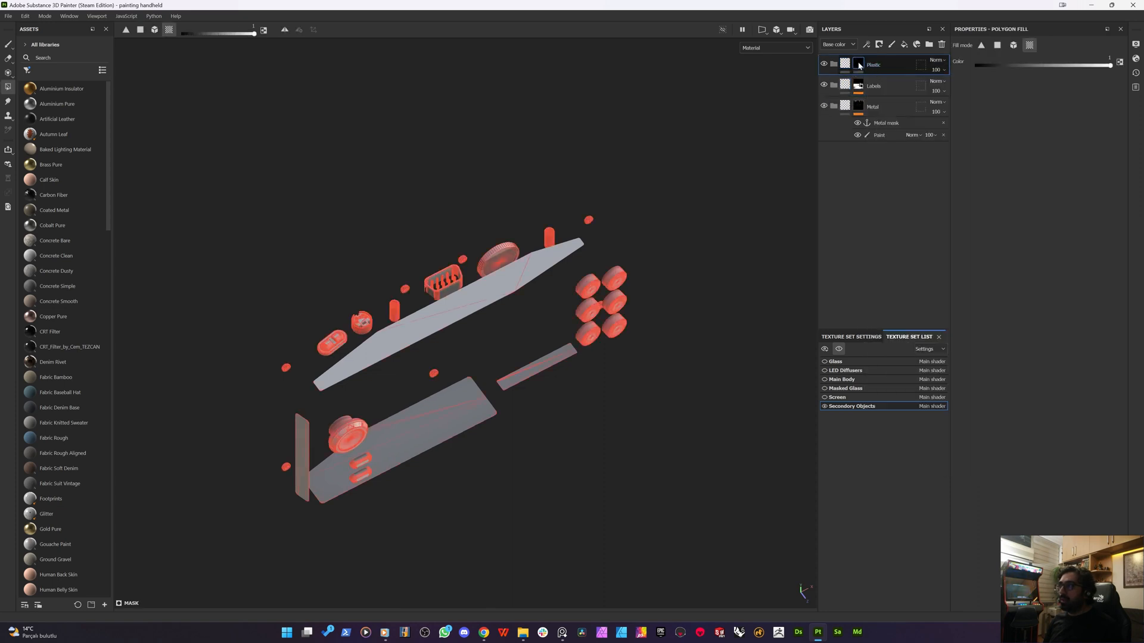
{"action": "right_click", "coordinate": [859, 65]}
{"action": "left_click", "coordinate": [882, 372]}
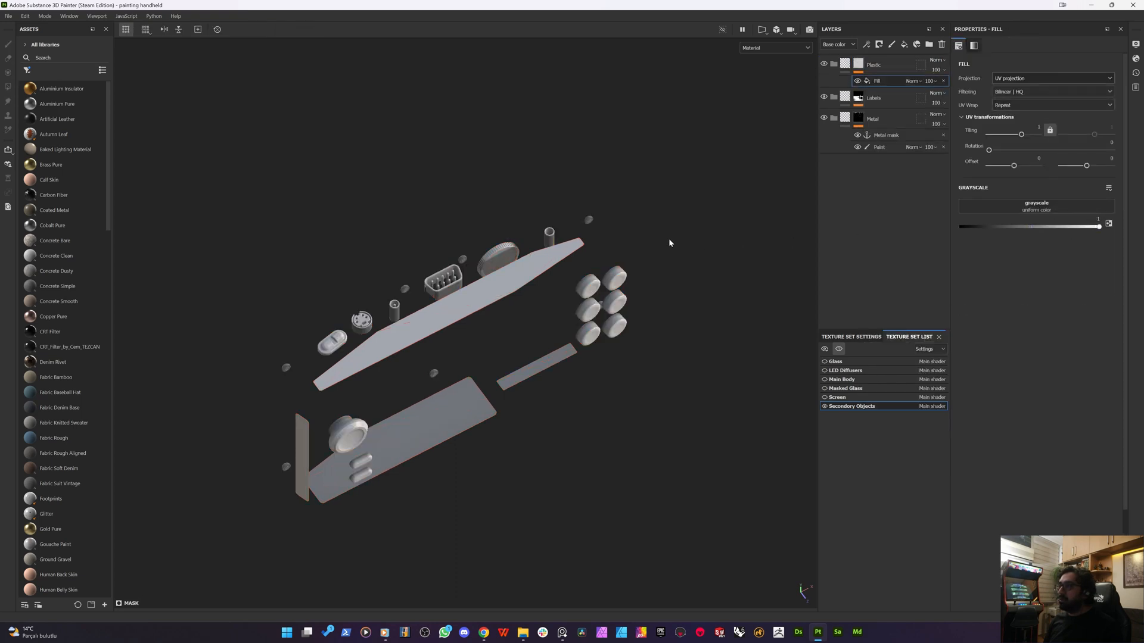
{"action": "left_click", "coordinate": [860, 64], "text": "alt"}
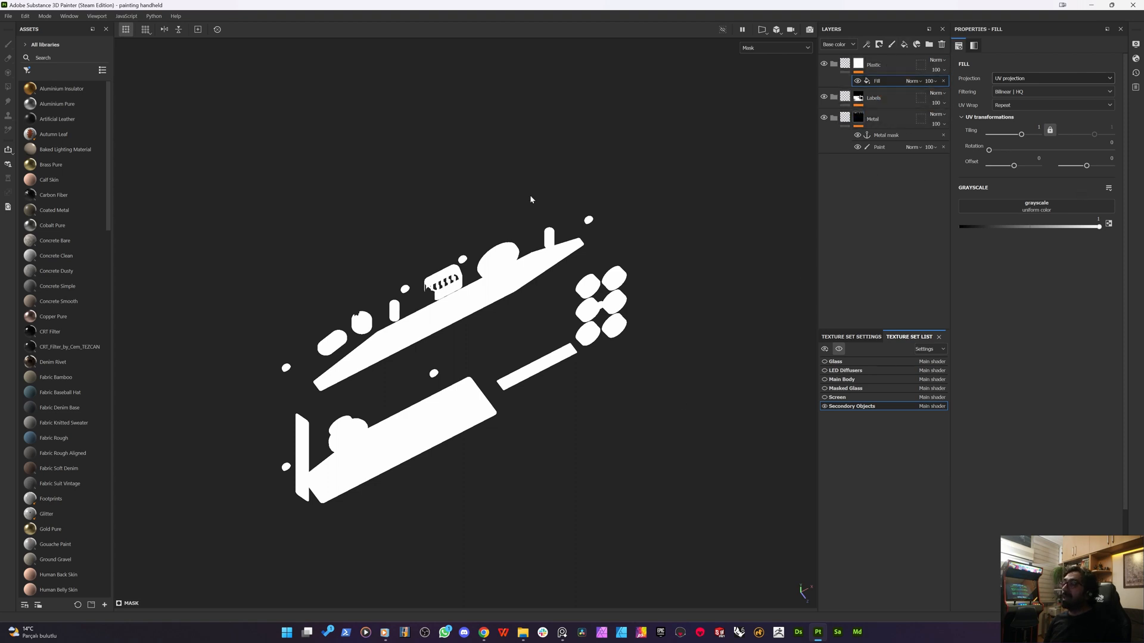
- Add two more fill effects above the white fill in the Plastic mask
{"action": "right_click", "coordinate": [874, 80]}
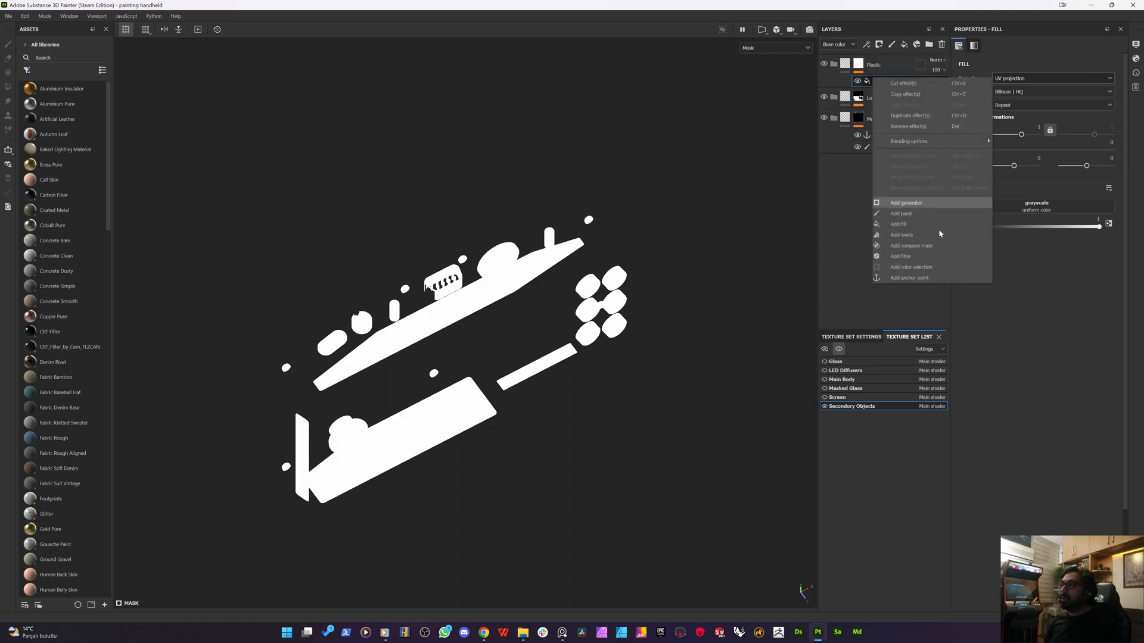
{"action": "left_click", "coordinate": [899, 224]}
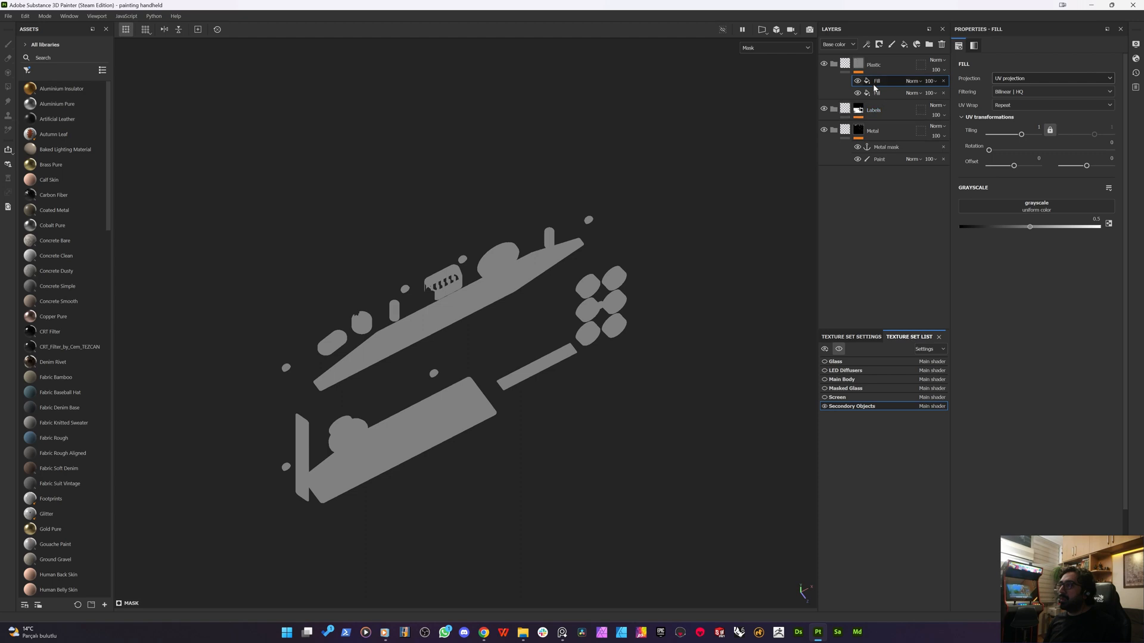
{"action": "right_click", "coordinate": [876, 81]}
{"action": "left_click", "coordinate": [899, 229]}
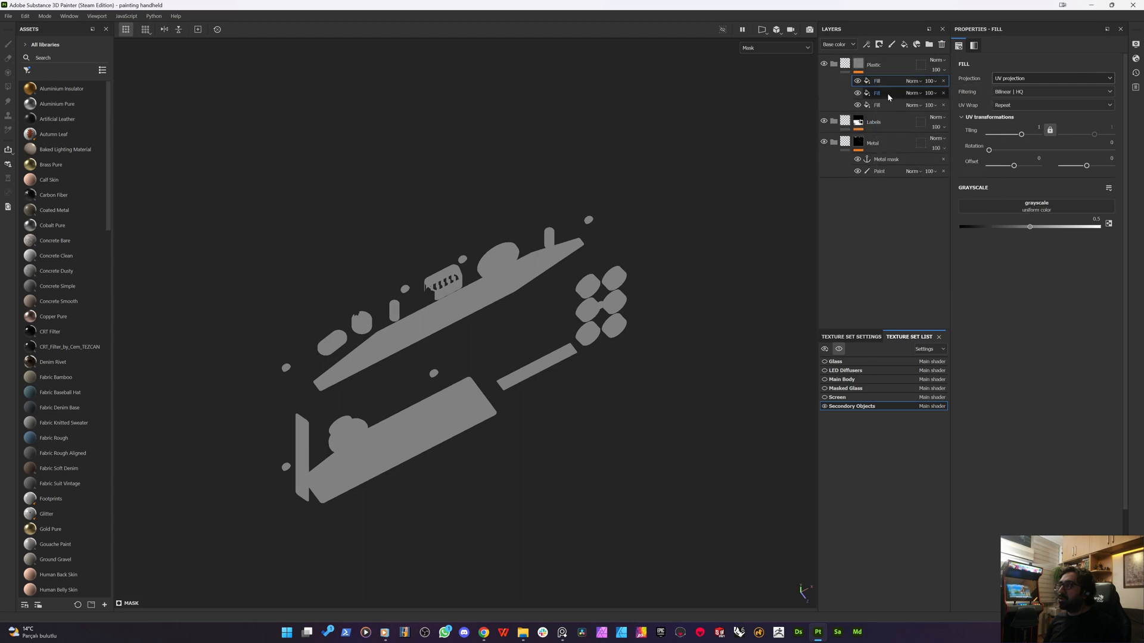
- Set the blending mode of the two upper fills in the Plastic mask to Subtract
{"action": "left_click", "coordinate": [910, 81]}
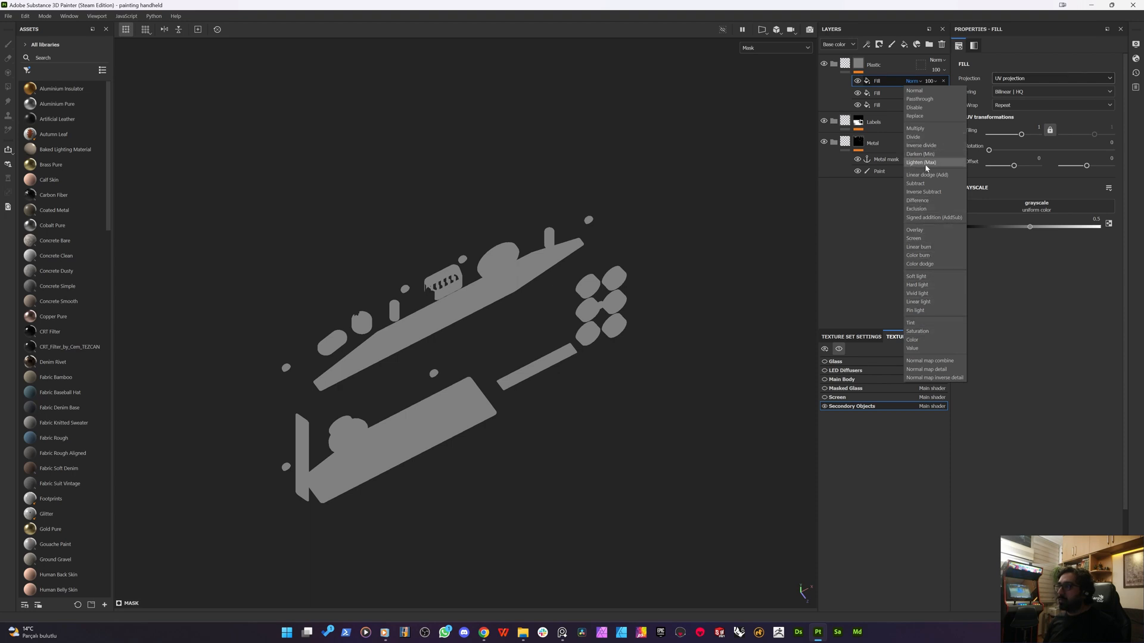
{"action": "left_click", "coordinate": [928, 185]}
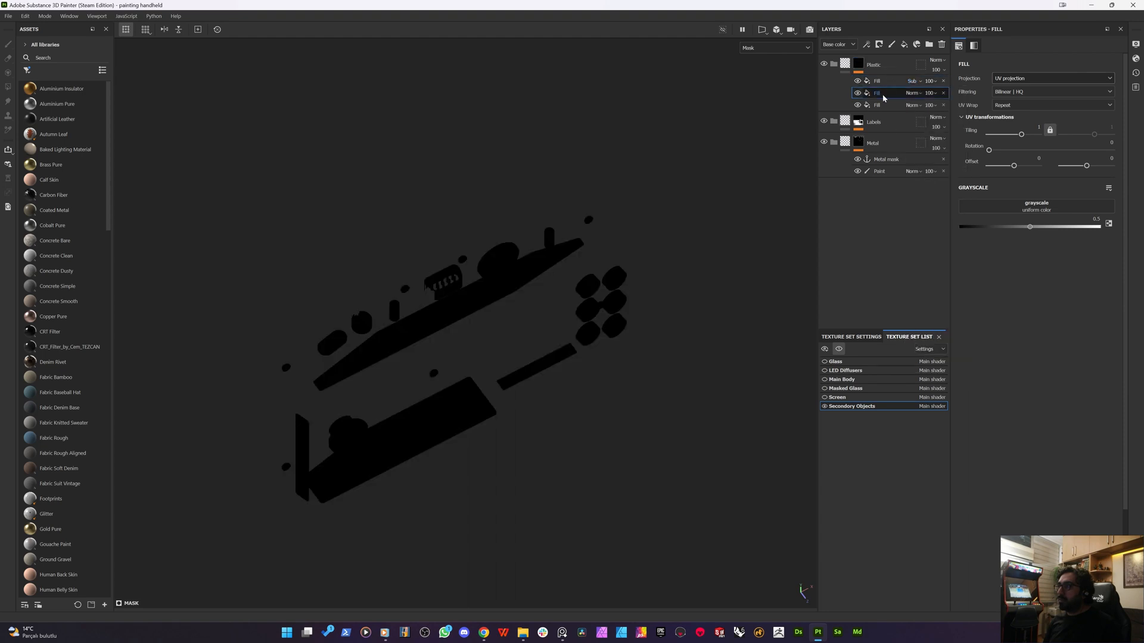
{"action": "left_click", "coordinate": [913, 93]}
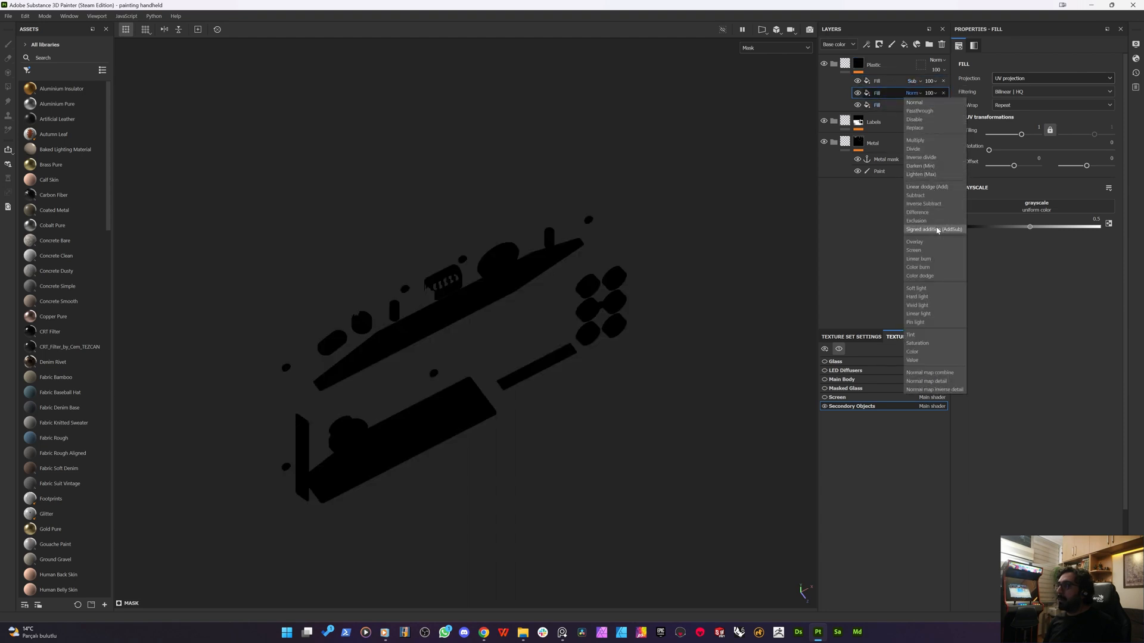
{"action": "left_click", "coordinate": [917, 196]}
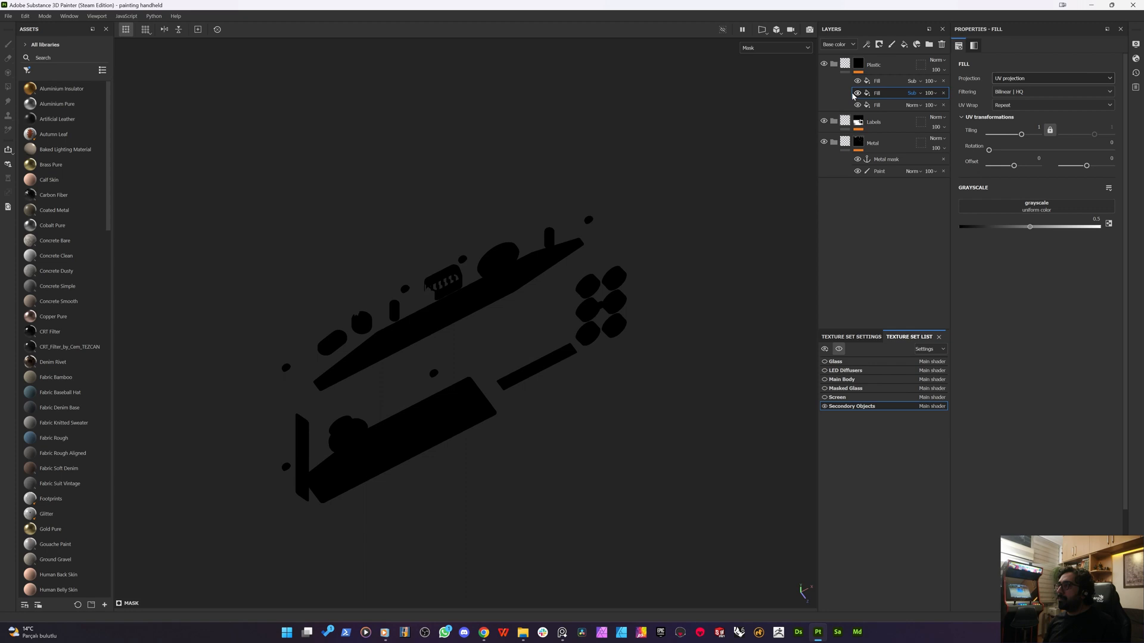
- Assign the Metal mask anchor point to the middle fill of the Plastic mask and the Labels mask anchor point to the top fill
{"action": "left_click", "coordinate": [1023, 209]}
{"action": "left_click", "coordinate": [1079, 215]}
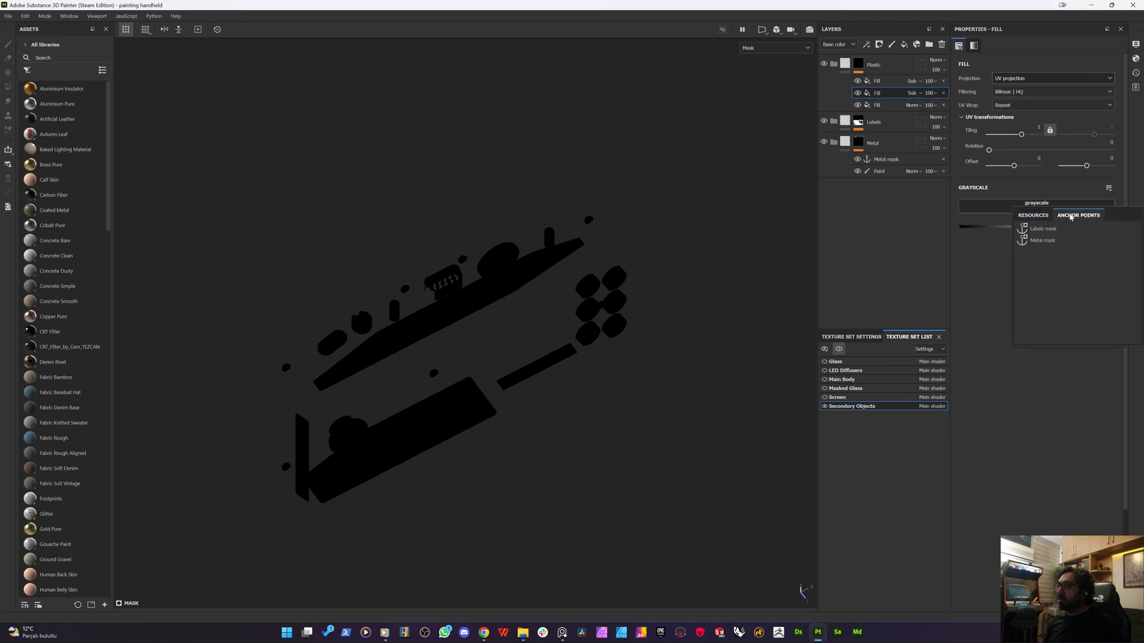
{"action": "left_click", "coordinate": [1040, 241]}
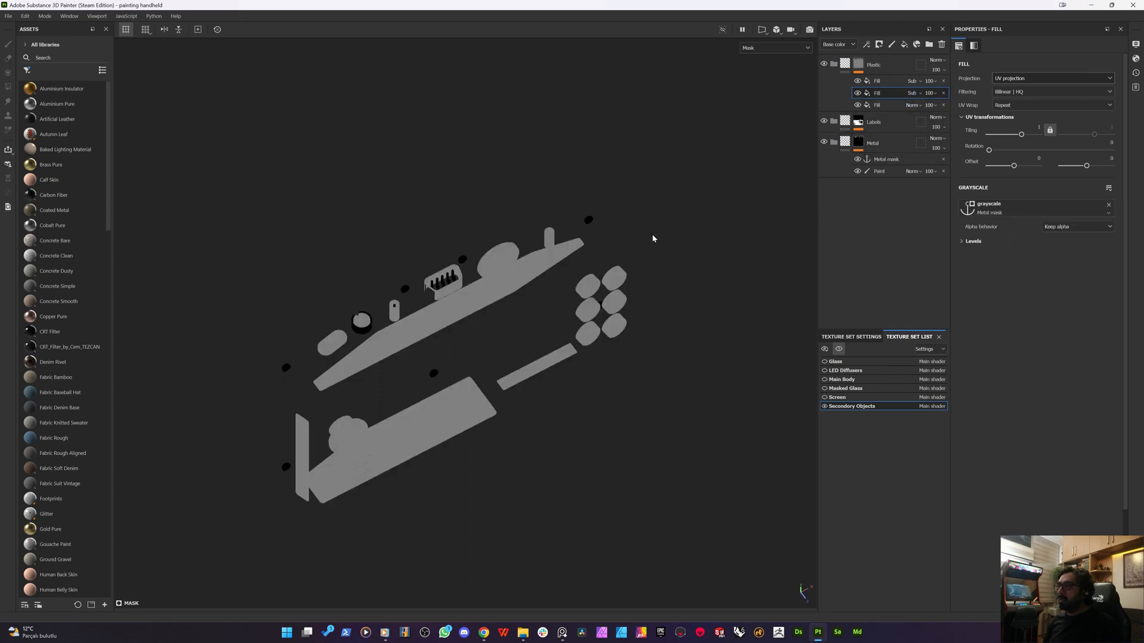
{"action": "left_click", "coordinate": [879, 82]}
{"action": "left_click", "coordinate": [1081, 210]}
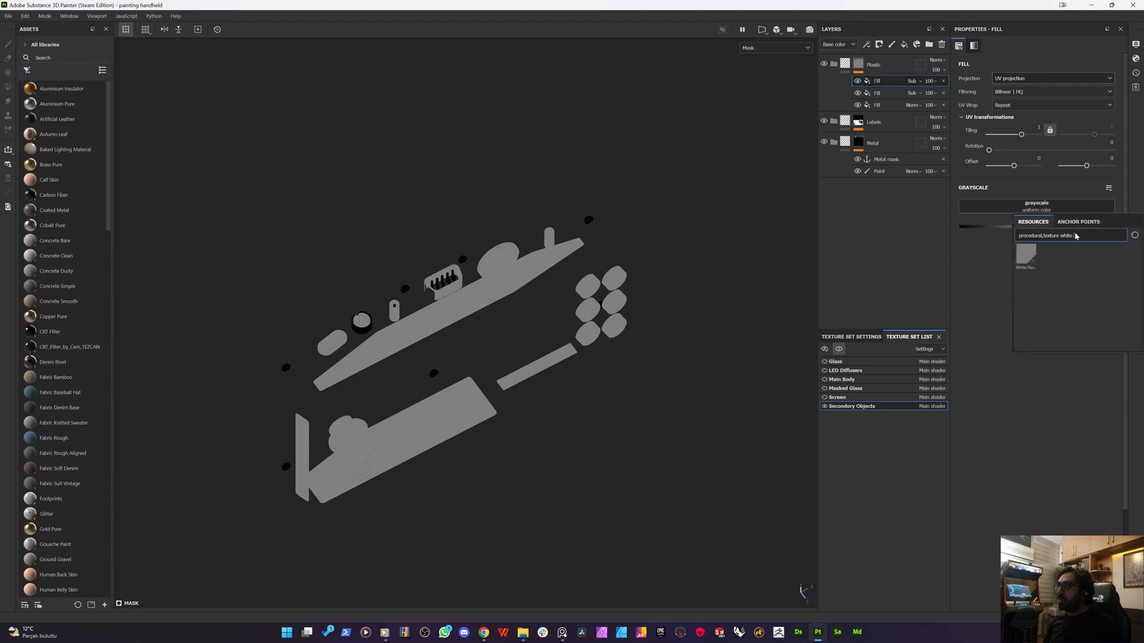
{"action": "left_click", "coordinate": [1044, 236]}
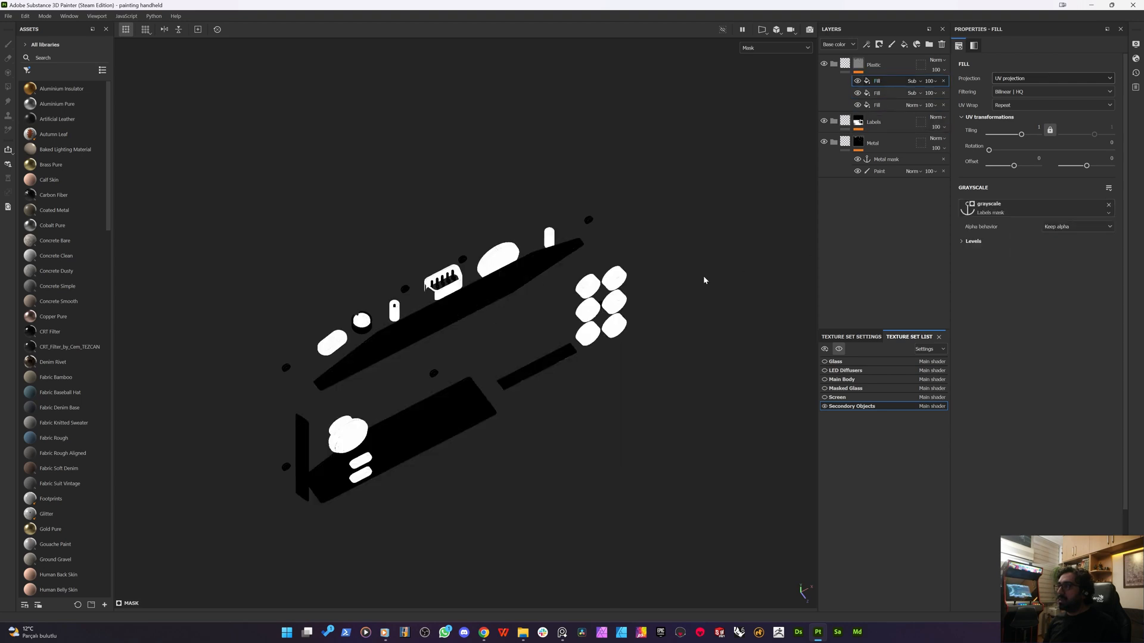
- Show all texture sets again and switch the viewport from the mask to the material display
{"action": "left_click_drag", "start_coordinate": [488, 296], "coordinate": [676, 225], "text": "alt"}
{"action": "scroll", "coordinate": [356, 272], "scroll_direction": "up", "scroll_amount": 3}
{"action": "scroll", "coordinate": [529, 288], "scroll_direction": "up", "scroll_amount": 4}
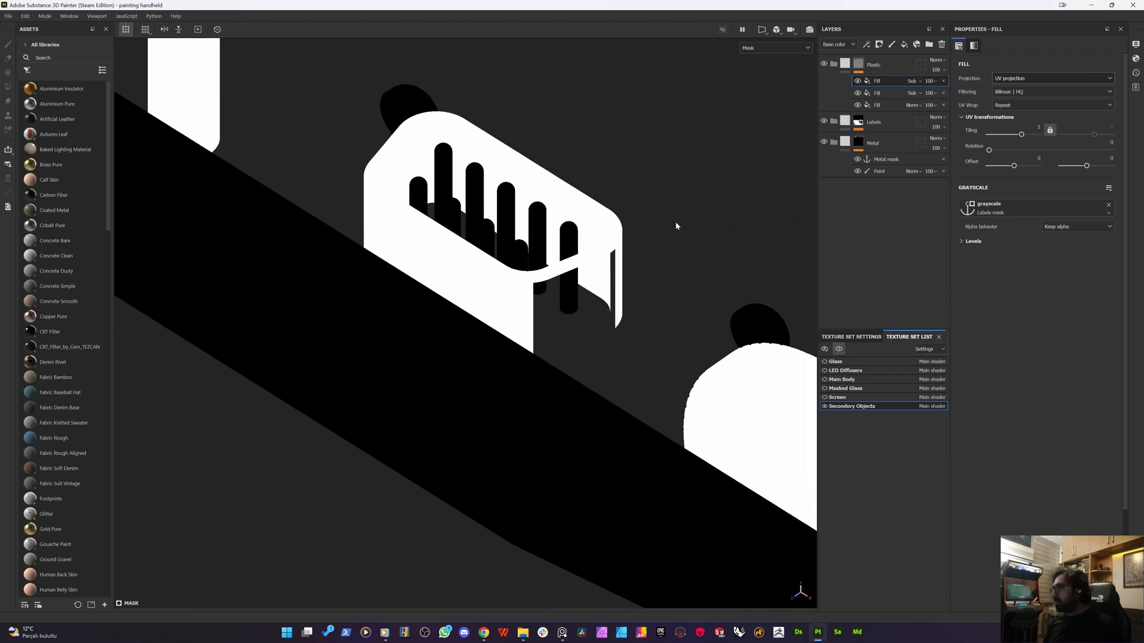
{"action": "left_click", "coordinate": [839, 350]}
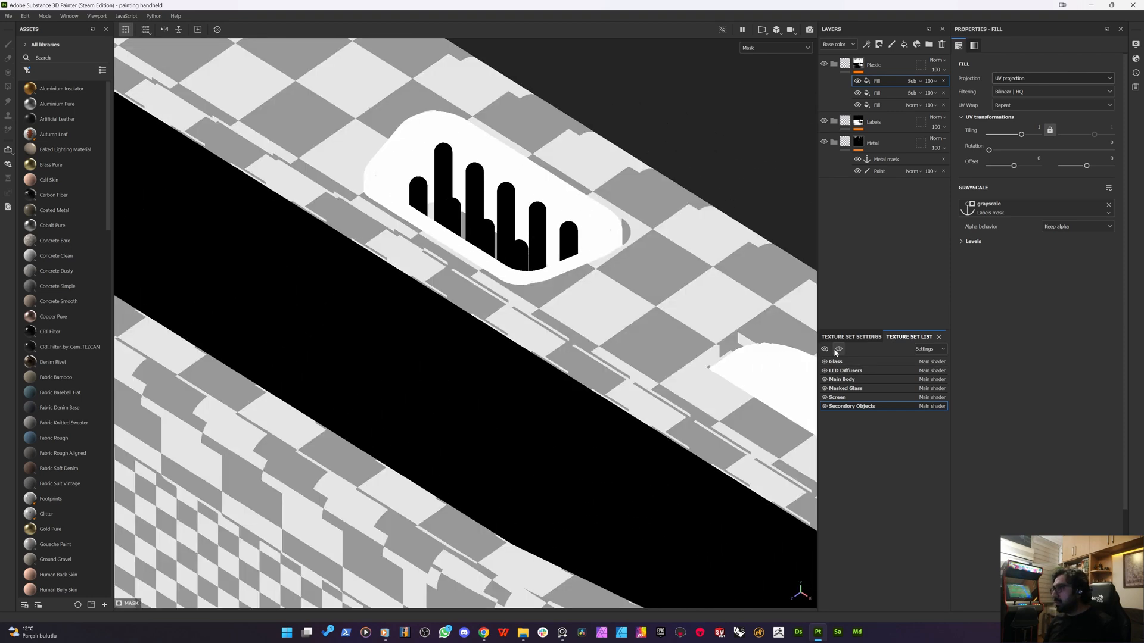
{"action": "left_click_drag", "start_coordinate": [781, 325], "coordinate": [363, 341], "text": "alt"}
{"action": "right_click_drag", "start_coordinate": [363, 341], "coordinate": [827, 264], "text": "alt"}
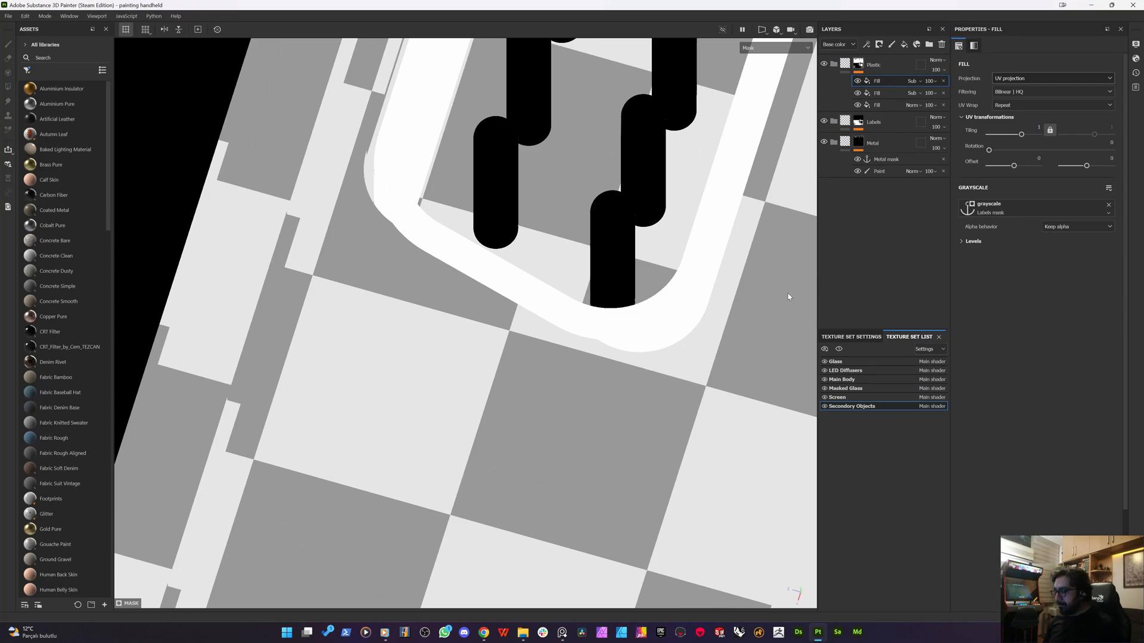
{"action": "key", "text": "m"}
{"action": "left_click_drag", "start_coordinate": [509, 270], "coordinate": [547, 350], "text": "alt"}
{"action": "scroll", "coordinate": [545, 347], "scroll_direction": "up", "scroll_amount": 2}
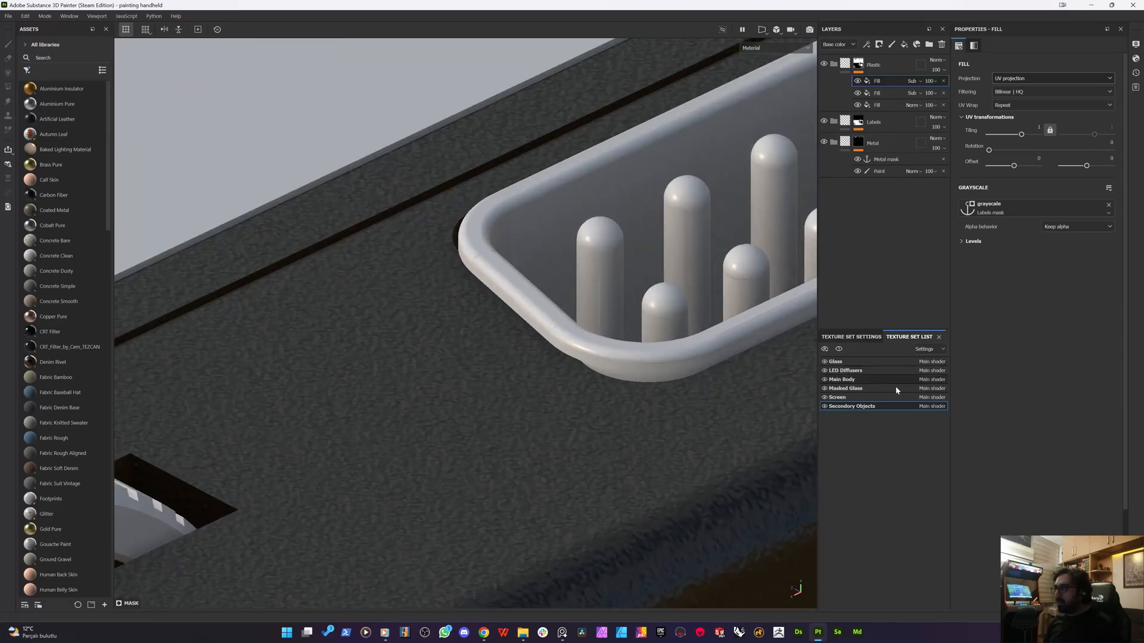
- Hide the Main Body texture set temporarily to examine the pin connector's housing, and show it again
{"action": "left_click", "coordinate": [825, 380]}
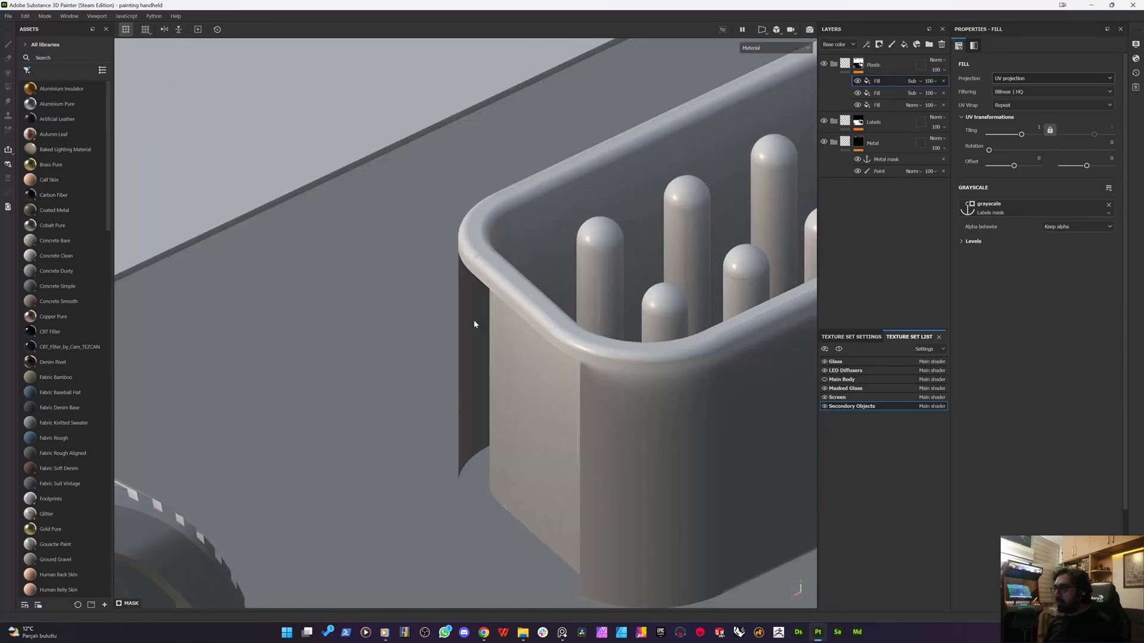
{"action": "left_click_drag", "start_coordinate": [472, 324], "coordinate": [288, 291], "text": "alt"}
{"action": "scroll", "coordinate": [560, 334], "scroll_direction": "down", "scroll_amount": 2}
{"action": "left_click_drag", "start_coordinate": [560, 334], "coordinate": [467, 408], "text": "alt"}
{"action": "left_click_drag", "start_coordinate": [936, 353], "coordinate": [885, 356], "text": "alt"}
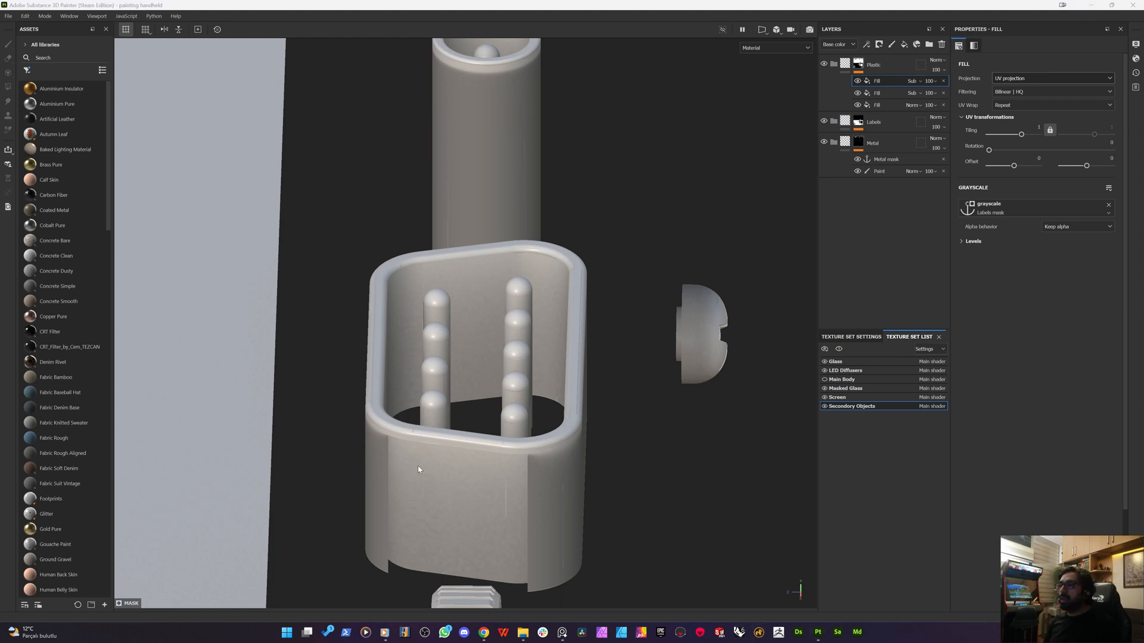
{"action": "left_click_drag", "start_coordinate": [492, 325], "coordinate": [708, 250], "text": "alt"}
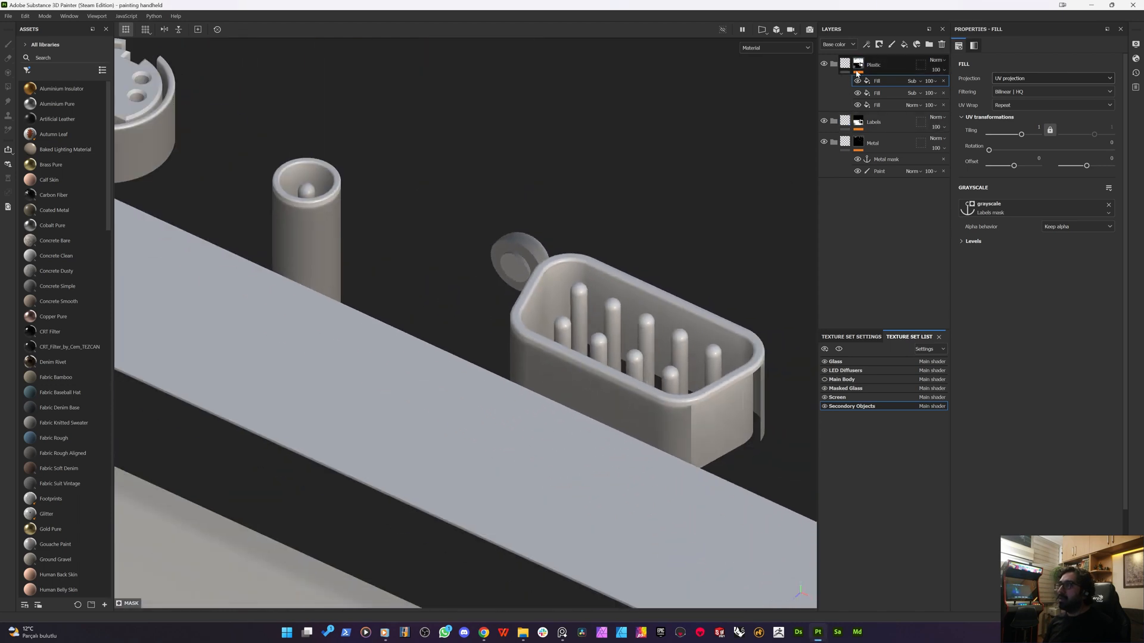
{"action": "scroll", "coordinate": [593, 271], "scroll_direction": "down", "scroll_amount": 5}
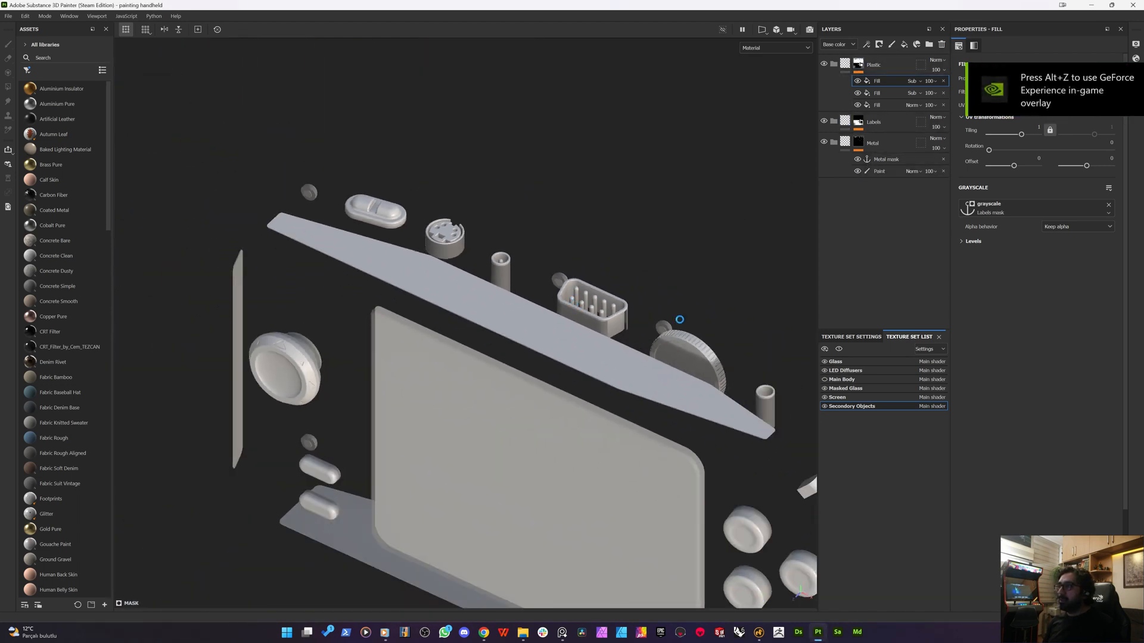
{"action": "left_click", "coordinate": [825, 380]}
- Examine how the pin connector's rim sits in its cutout in the body, including the corner gap and neighbouring ports
{"action": "scroll", "coordinate": [659, 336], "scroll_direction": "up", "scroll_amount": 6}
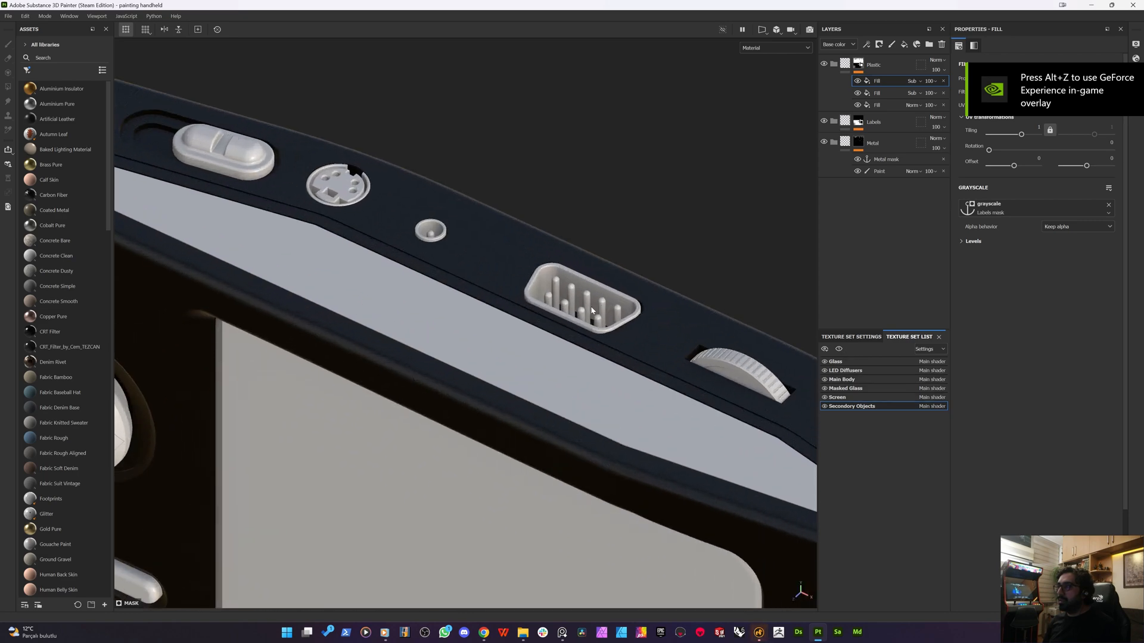
{"action": "scroll", "coordinate": [659, 336], "scroll_direction": "up", "scroll_amount": 3}
{"action": "left_click_drag", "start_coordinate": [628, 358], "coordinate": [753, 352], "text": "alt"}
{"action": "scroll", "coordinate": [648, 295], "scroll_direction": "up", "scroll_amount": 2}
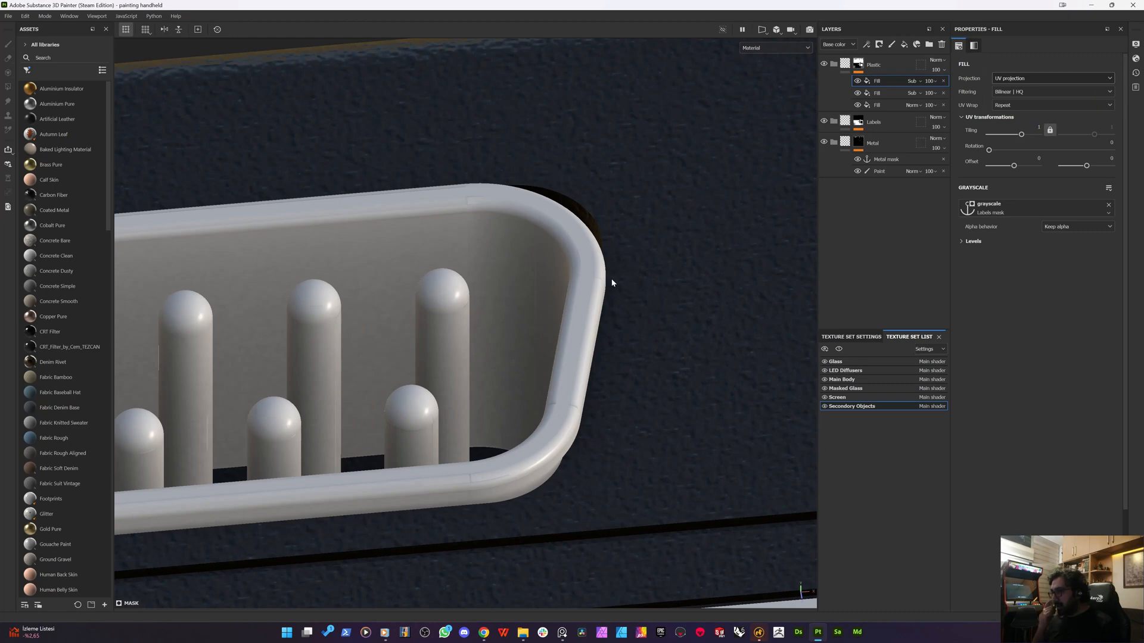
{"action": "scroll", "coordinate": [608, 307], "scroll_direction": "down", "scroll_amount": 6}
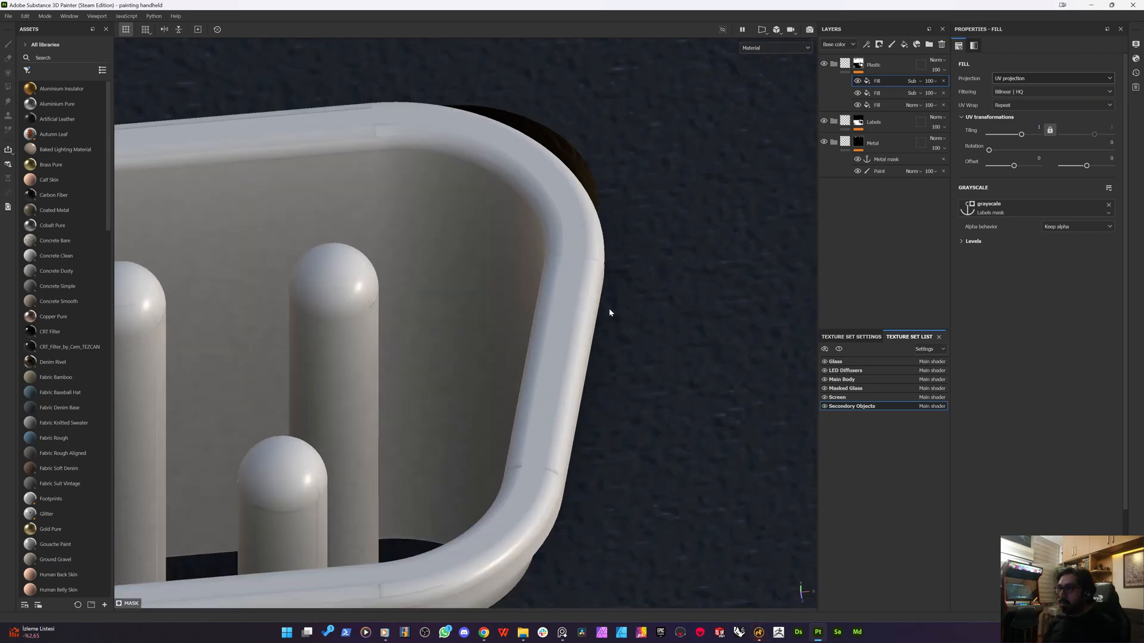
{"action": "scroll", "coordinate": [588, 317], "scroll_direction": "down", "scroll_amount": 5}
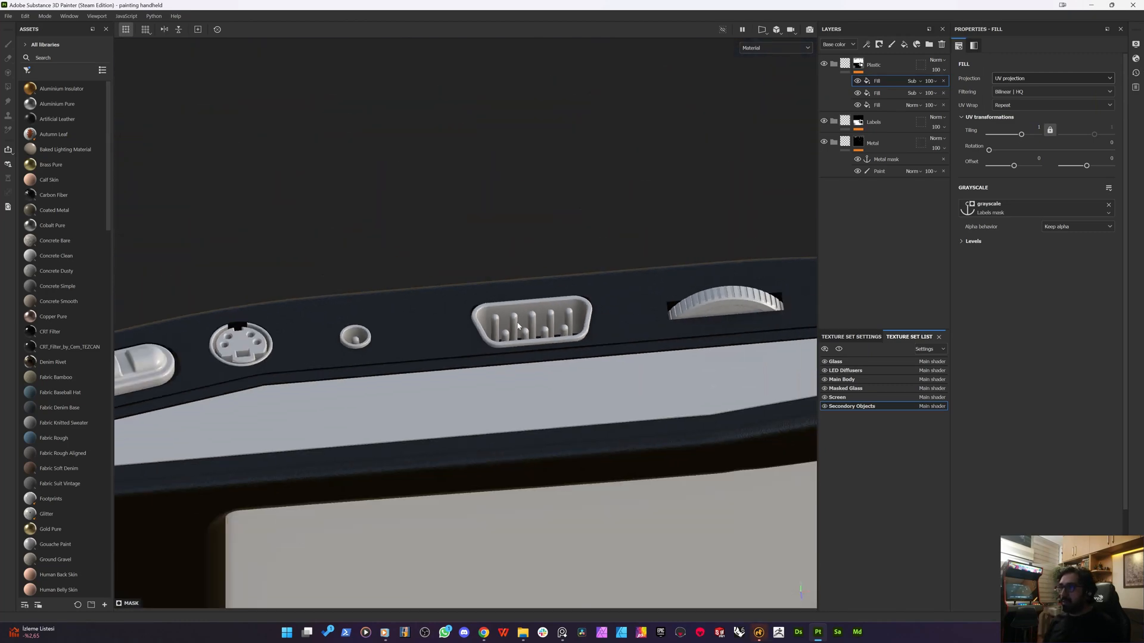
{"action": "left_click_drag", "start_coordinate": [488, 333], "coordinate": [452, 488], "text": "alt"}
{"action": "scroll", "coordinate": [498, 309], "scroll_direction": "up", "scroll_amount": 3}
{"action": "left_click_drag", "start_coordinate": [479, 342], "coordinate": [505, 228], "text": "alt"}
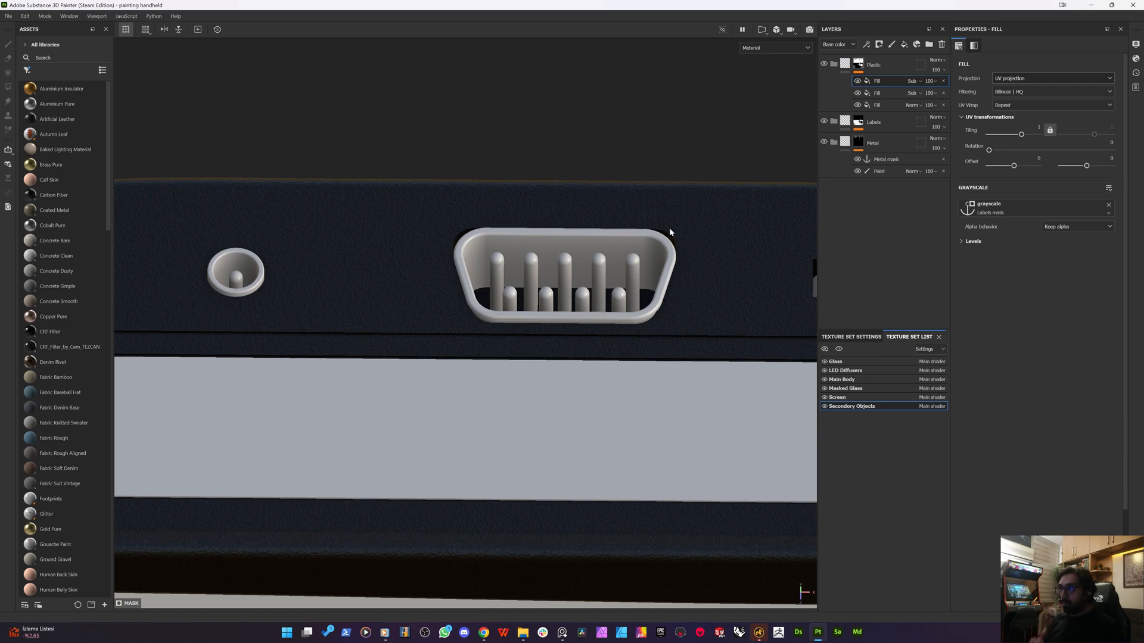
{"action": "scroll", "coordinate": [667, 280], "scroll_direction": "up", "scroll_amount": 8}
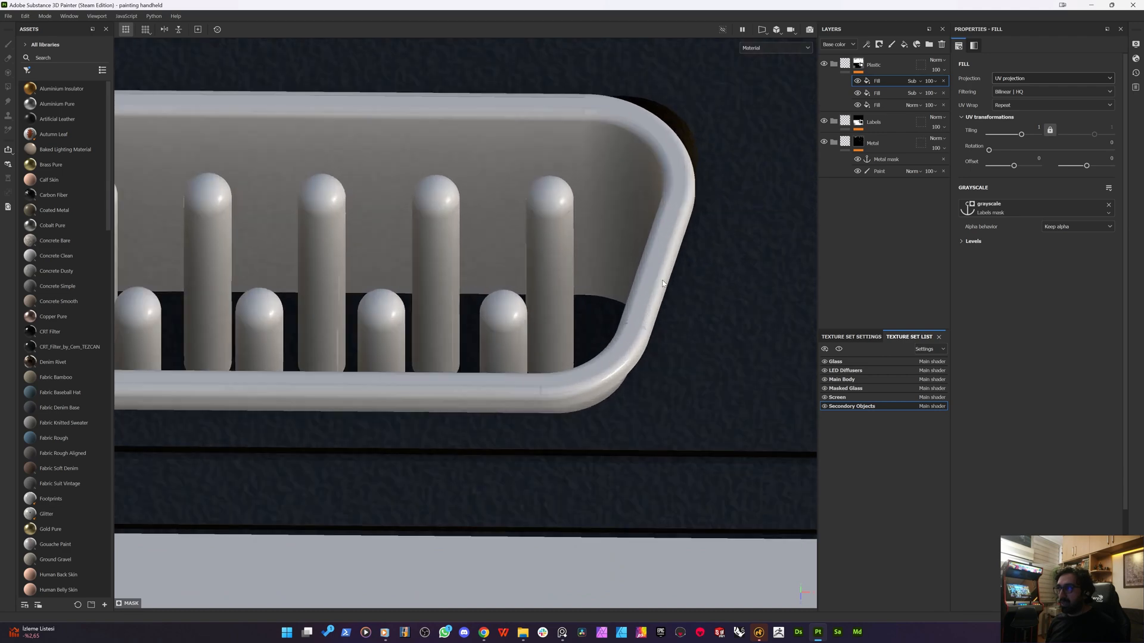
{"action": "scroll", "coordinate": [730, 250], "scroll_direction": "down", "scroll_amount": 3}
{"action": "scroll", "coordinate": [732, 260], "scroll_direction": "down", "scroll_amount": 6}
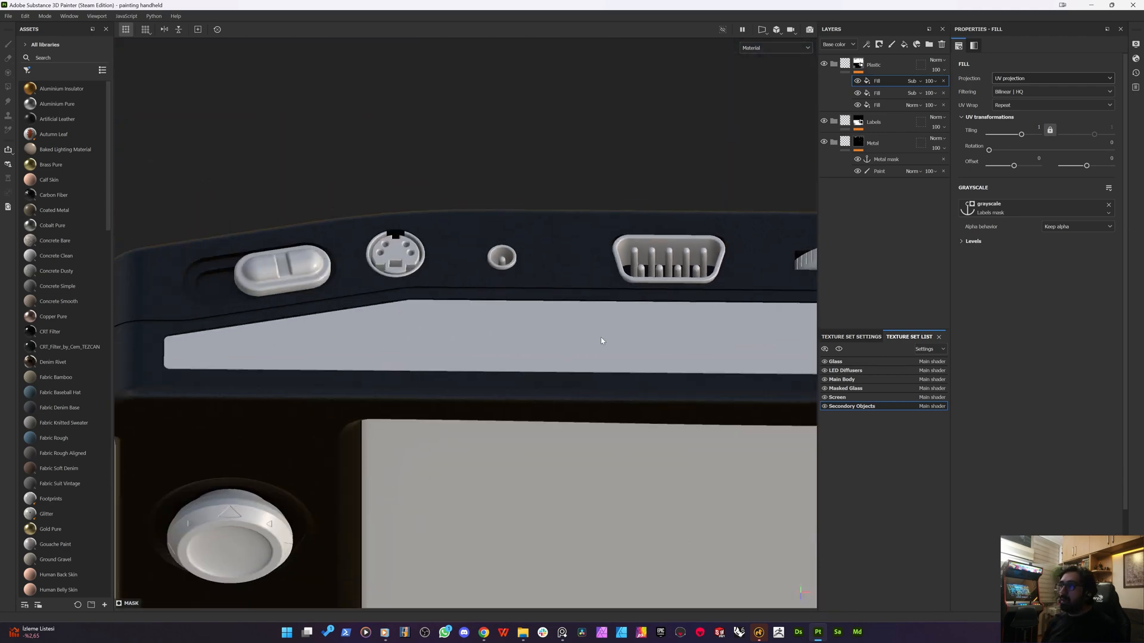
{"action": "left_click_drag", "start_coordinate": [602, 340], "coordinate": [524, 281], "text": "alt"}
{"action": "scroll", "coordinate": [603, 309], "scroll_direction": "up", "scroll_amount": 1}
{"action": "scroll", "coordinate": [603, 309], "scroll_direction": "down", "scroll_amount": 5}
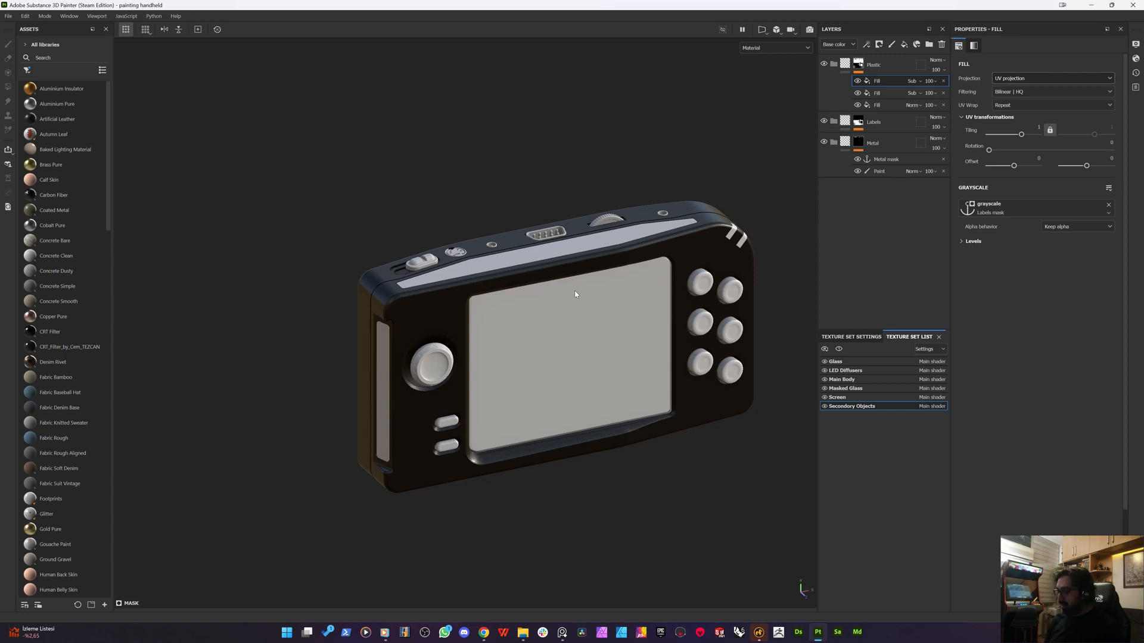
- Switch the 3D view to perspective projection and view the whole console at an angle
{"action": "key", "text": "F5"}
{"action": "scroll", "coordinate": [517, 323], "scroll_direction": "up", "scroll_amount": 5}
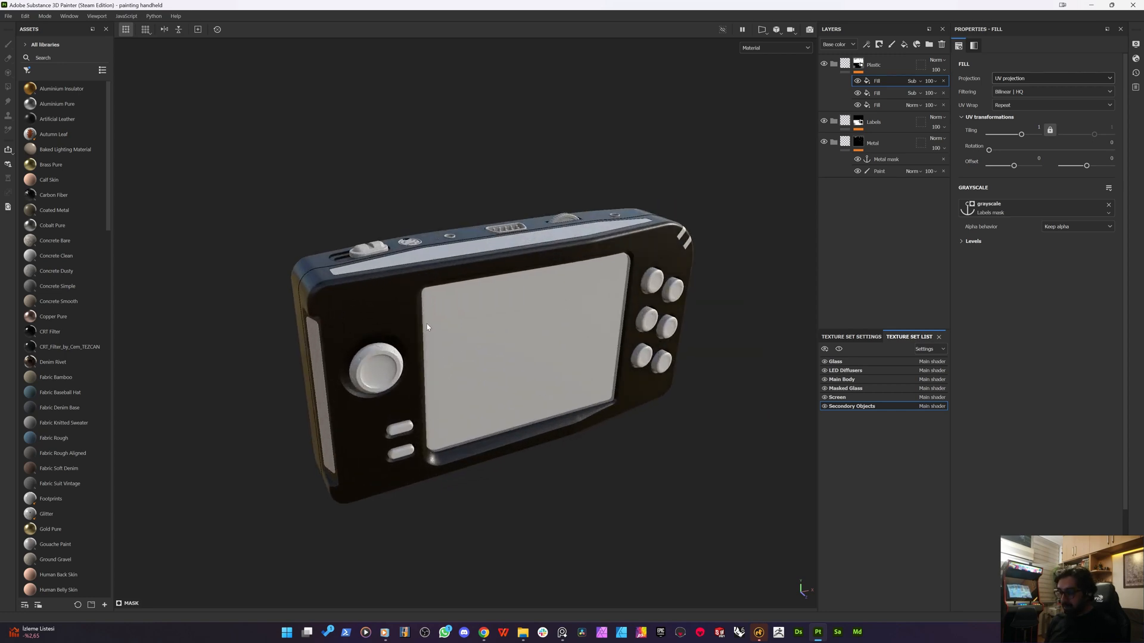
{"action": "scroll", "coordinate": [327, 370], "scroll_direction": "up", "scroll_amount": 3}
{"action": "left_click_drag", "start_coordinate": [326, 370], "coordinate": [477, 304], "text": "alt"}
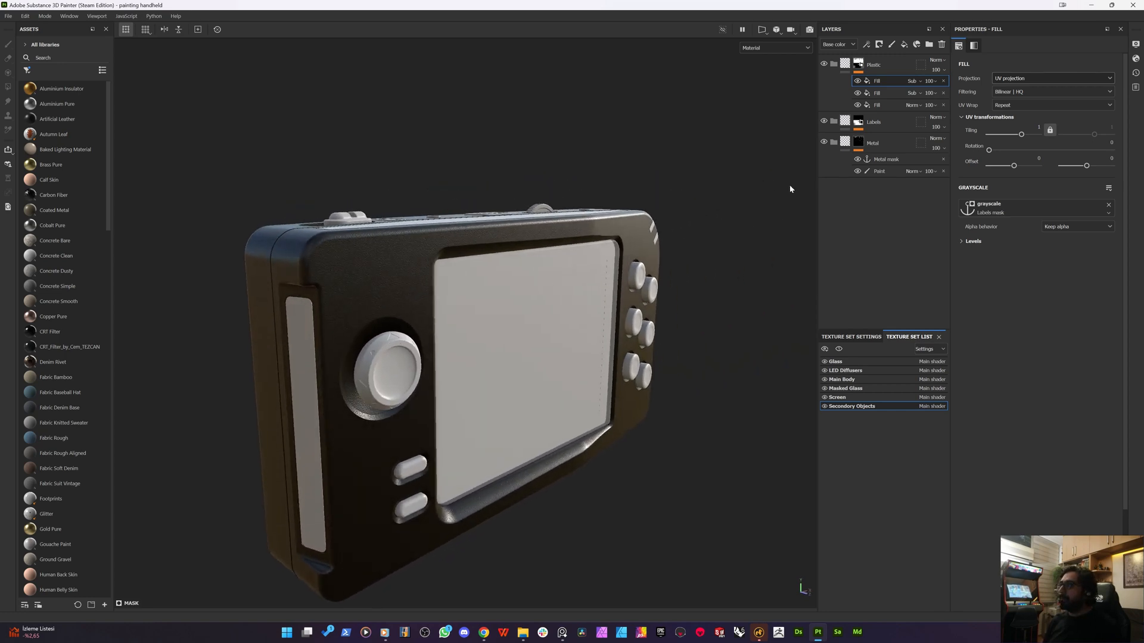
{"action": "left_click_drag", "start_coordinate": [441, 356], "coordinate": [441, 399], "text": "alt"}
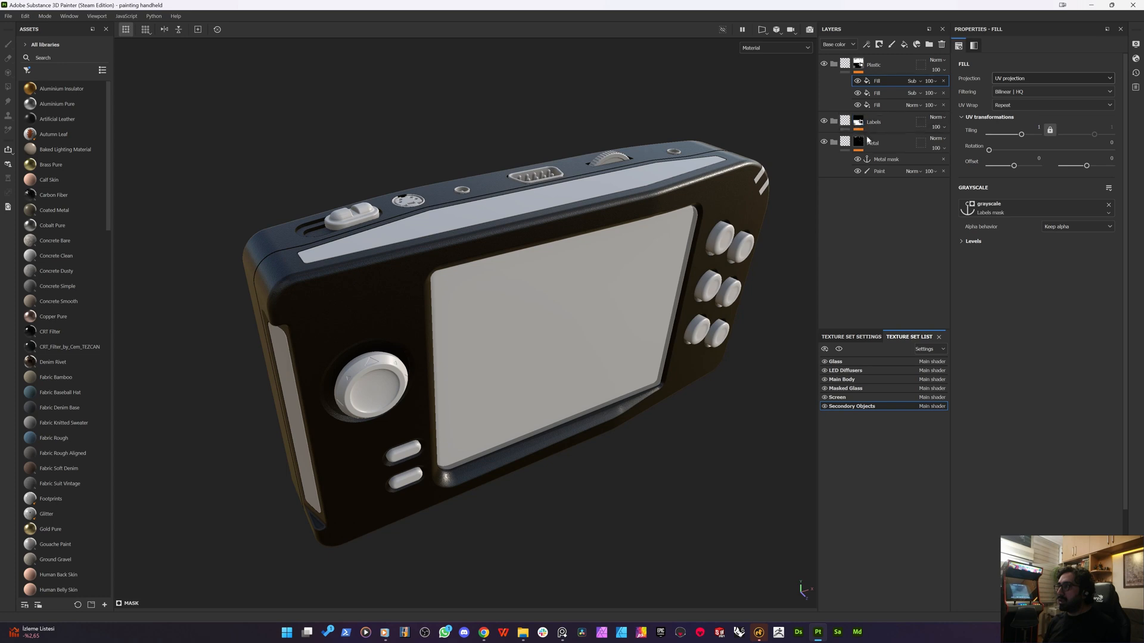
- Add a fill layer inside the Plastic folder and open its base color for editing
{"action": "left_click", "coordinate": [877, 65]}
{"action": "left_click", "coordinate": [846, 64]}
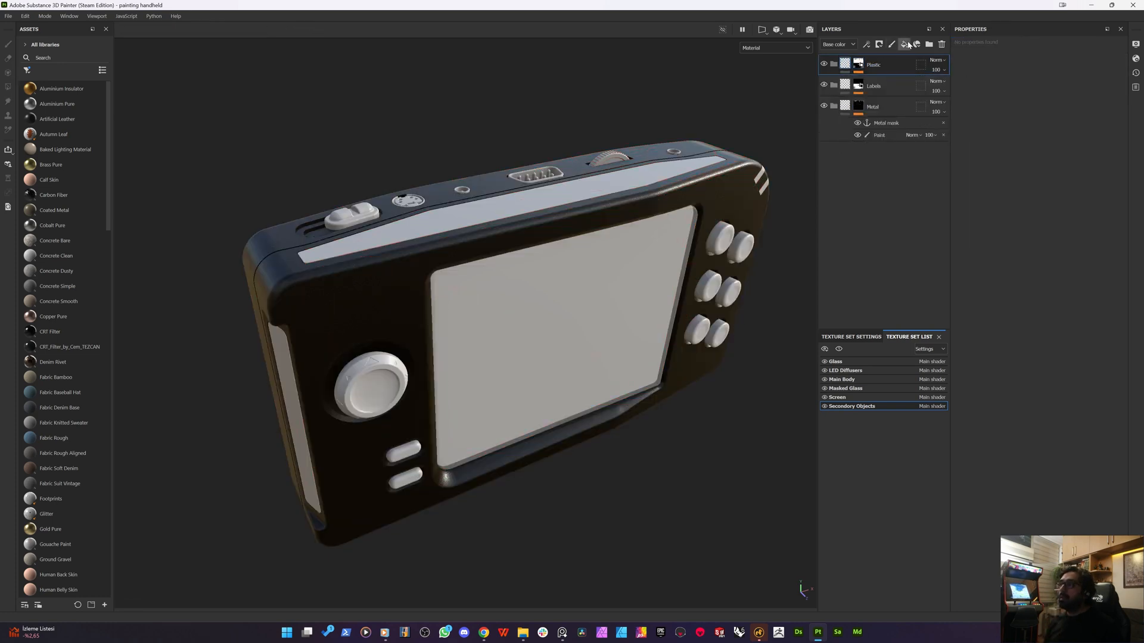
{"action": "left_click", "coordinate": [907, 44]}
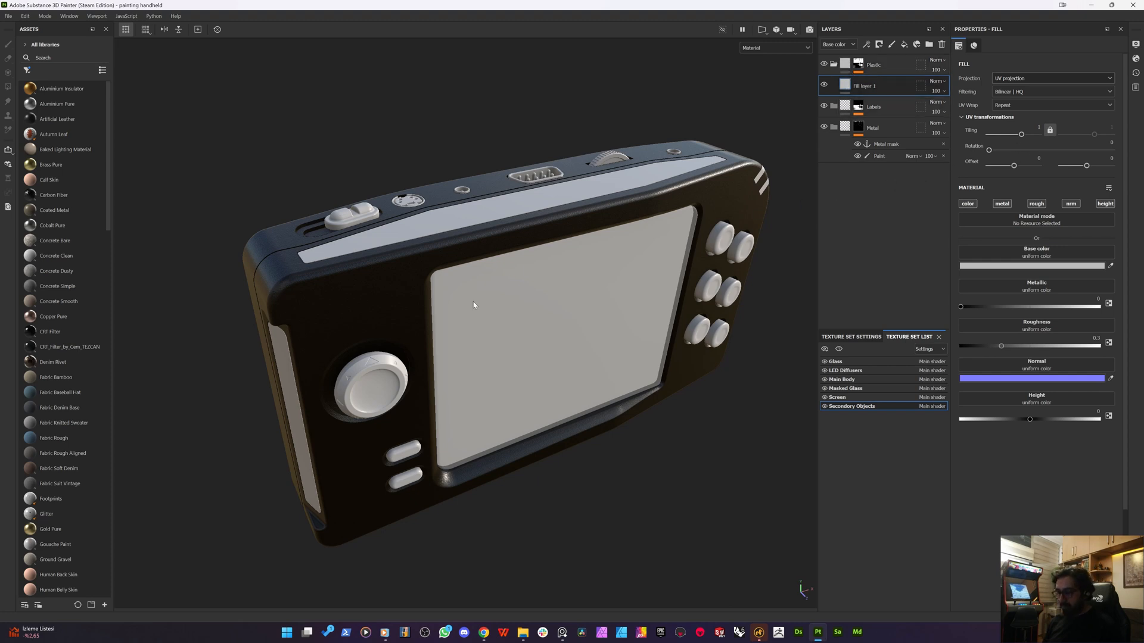
{"action": "scroll", "coordinate": [349, 381], "scroll_direction": "up", "scroll_amount": 2}
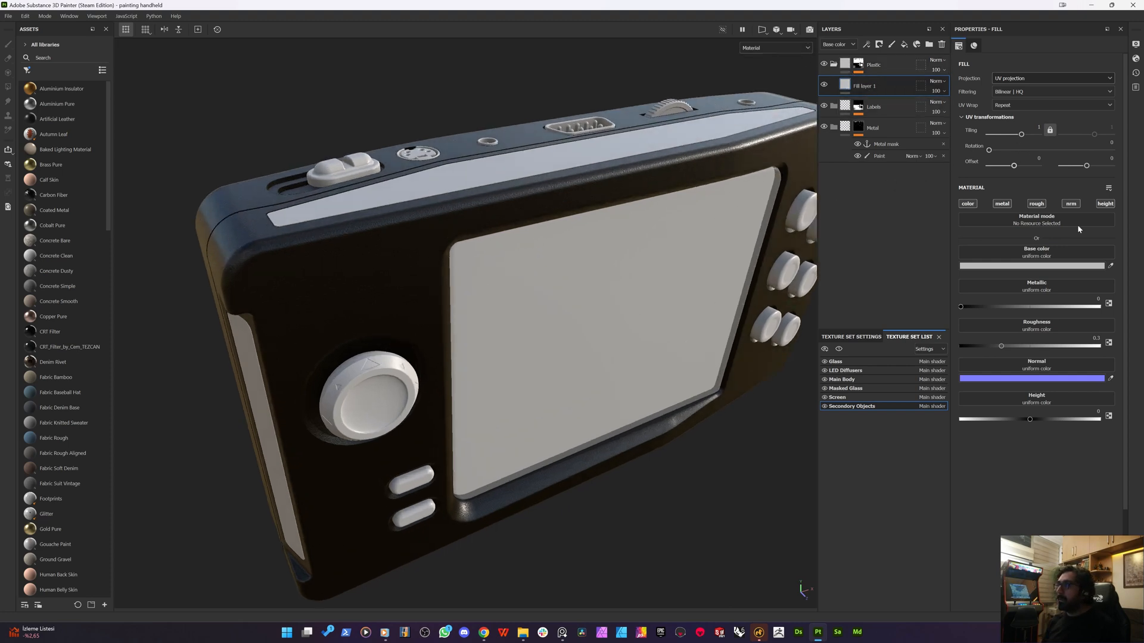
{"action": "left_click", "coordinate": [1056, 267]}
- Try FF6161, 733B3B and 73683B as the Plastic fill layer's base color on the buttons and ports
{"action": "left_click_drag", "start_coordinate": [978, 331], "coordinate": [991, 302]}
{"action": "left_click_drag", "start_coordinate": [476, 333], "coordinate": [397, 330], "text": "alt"}
{"action": "scroll", "coordinate": [381, 304], "scroll_direction": "down", "scroll_amount": 2}
{"action": "scroll", "coordinate": [379, 301], "scroll_direction": "down", "scroll_amount": 2}
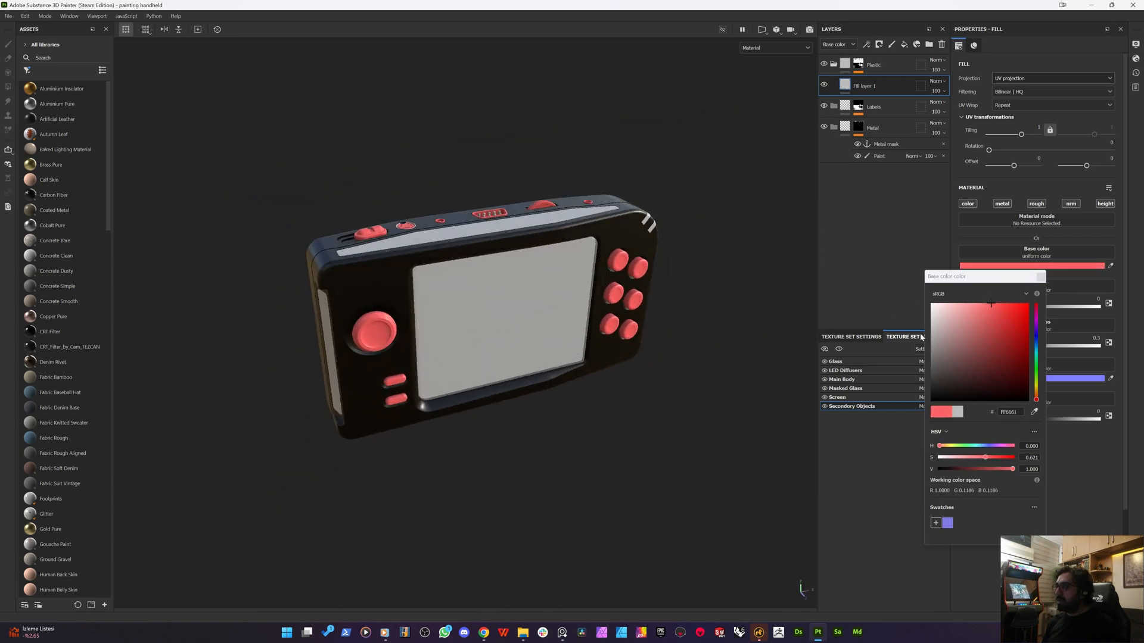
{"action": "mouse_move", "coordinate": [980, 340]}
{"action": "left_mouse_down"}
{"action": "mouse_move", "coordinate": [953, 383]}
{"action": "mouse_move", "coordinate": [971, 357]}
{"action": "left_mouse_up"}
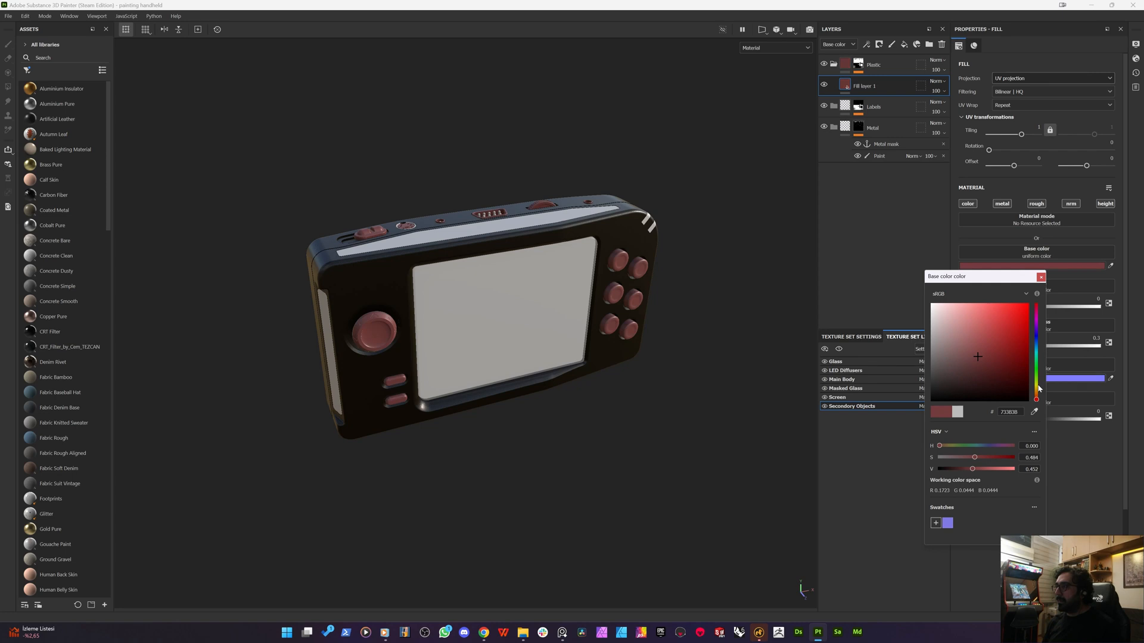
{"action": "left_click_drag", "start_coordinate": [1038, 388], "coordinate": [1037, 388]}
{"action": "scroll", "coordinate": [429, 316], "scroll_direction": "up", "scroll_amount": 3}
{"action": "left_click_drag", "start_coordinate": [429, 317], "coordinate": [265, 230], "text": "alt"}
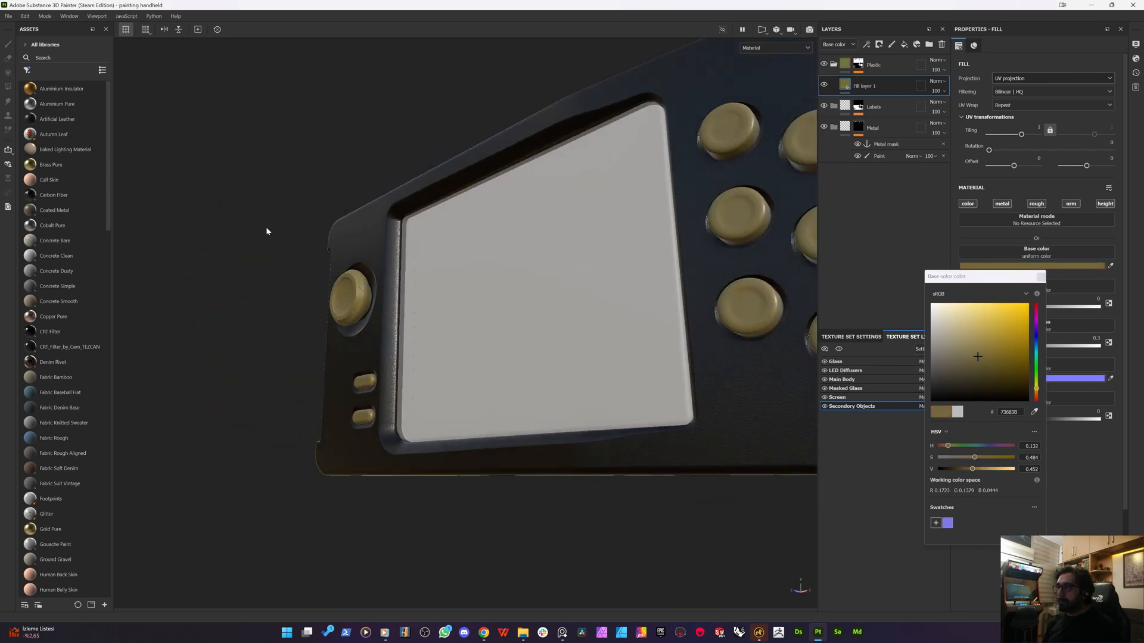
{"action": "left_click_drag", "start_coordinate": [595, 282], "coordinate": [401, 408], "text": "alt"}
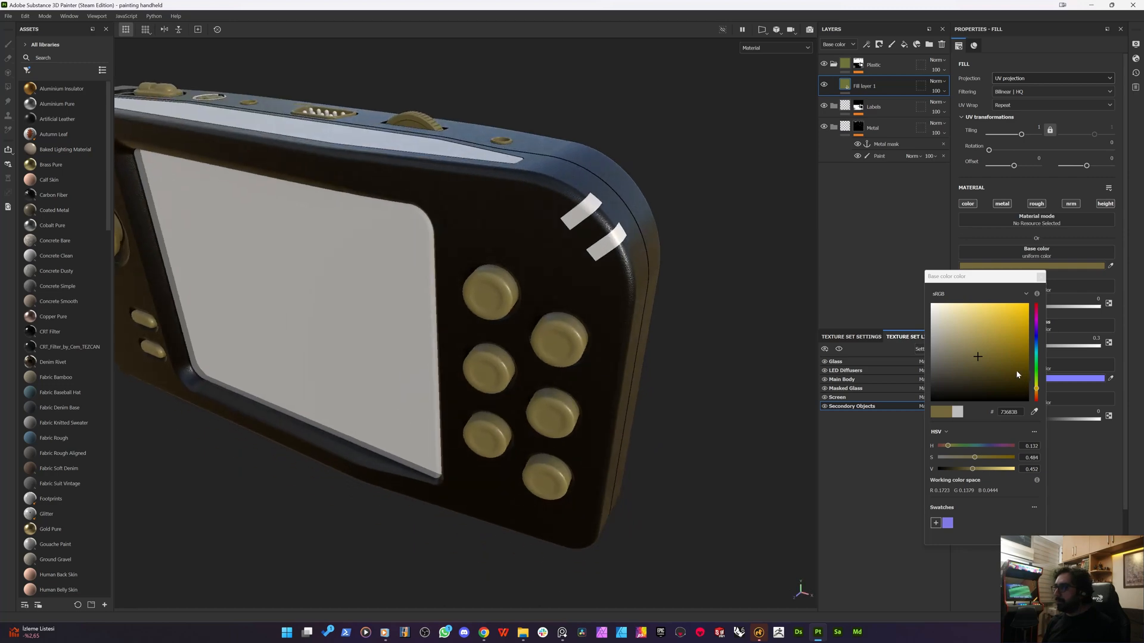
- Set the base color of the Plastic folder's fill layer to the dark red 6F0000
{"action": "mouse_move", "coordinate": [1017, 370]}
{"action": "left_mouse_down"}
{"action": "mouse_move", "coordinate": [1032, 309]}
{"action": "mouse_move", "coordinate": [1023, 345]}
{"action": "mouse_move", "coordinate": [1038, 337]}
{"action": "mouse_move", "coordinate": [1038, 304]}
{"action": "left_mouse_up"}
{"action": "left_click_drag", "start_coordinate": [332, 327], "coordinate": [500, 378], "text": "alt"}
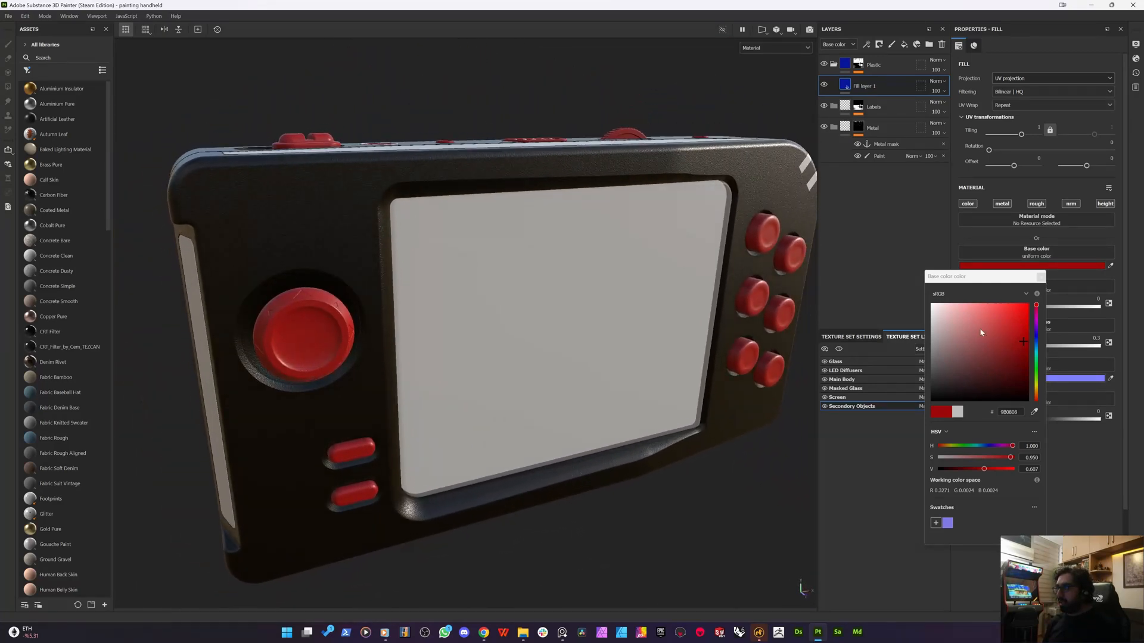
{"action": "left_click", "coordinate": [1026, 368]}
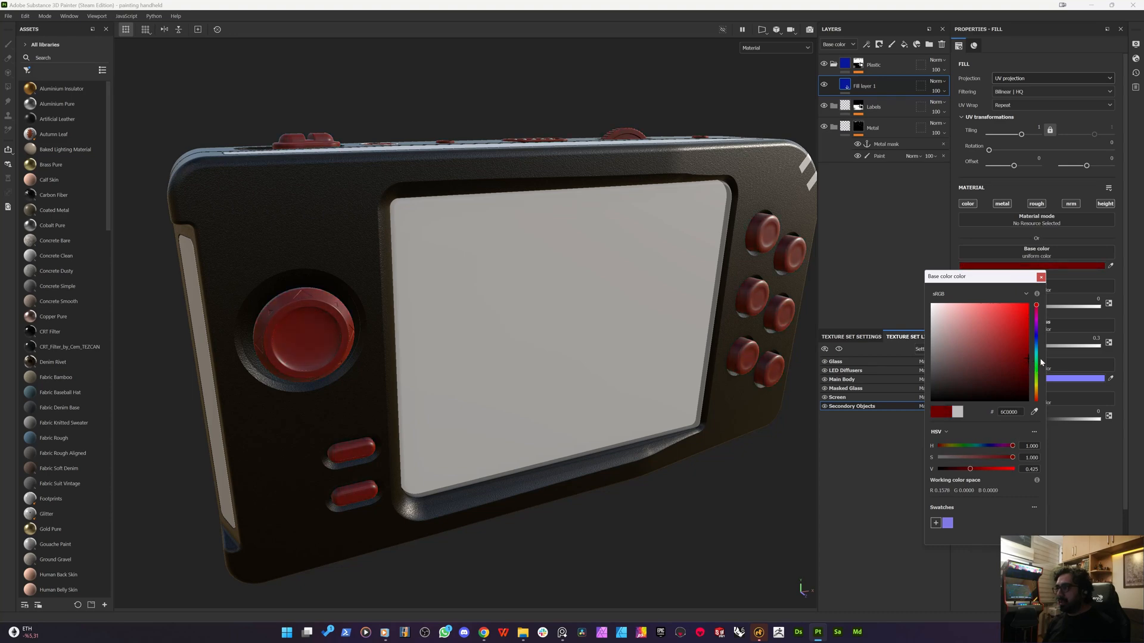
{"action": "left_click_drag", "start_coordinate": [467, 327], "coordinate": [348, 415], "text": "alt"}
{"action": "scroll", "coordinate": [348, 416], "scroll_direction": "up", "scroll_amount": 4}
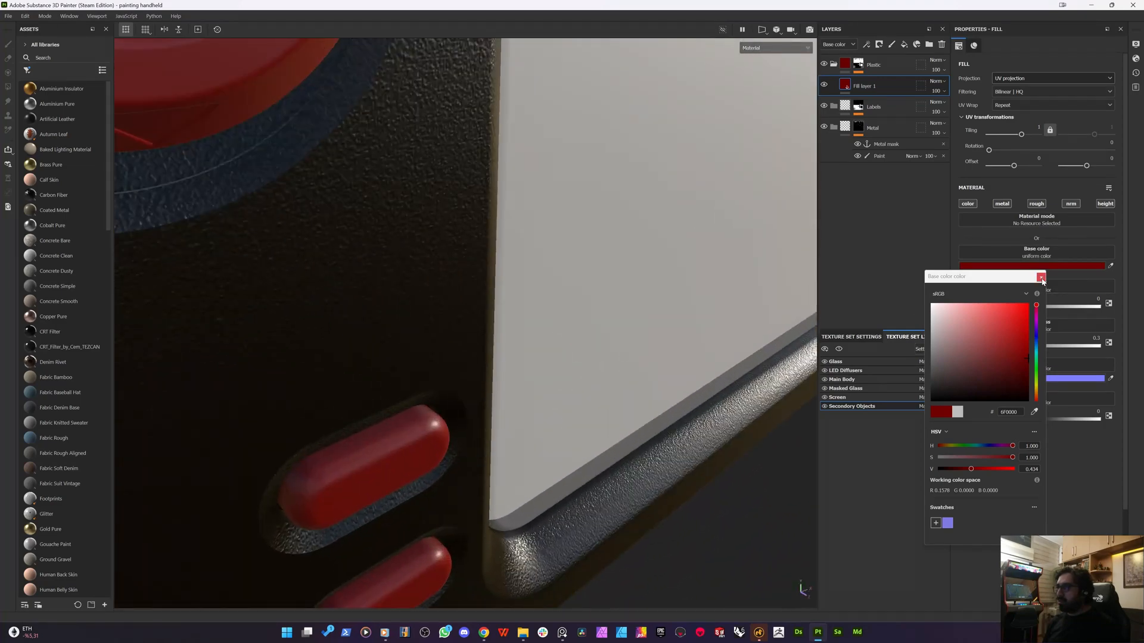
{"action": "left_click", "coordinate": [1041, 277]}
{"action": "scroll", "coordinate": [421, 278], "scroll_direction": "down", "scroll_amount": 5}
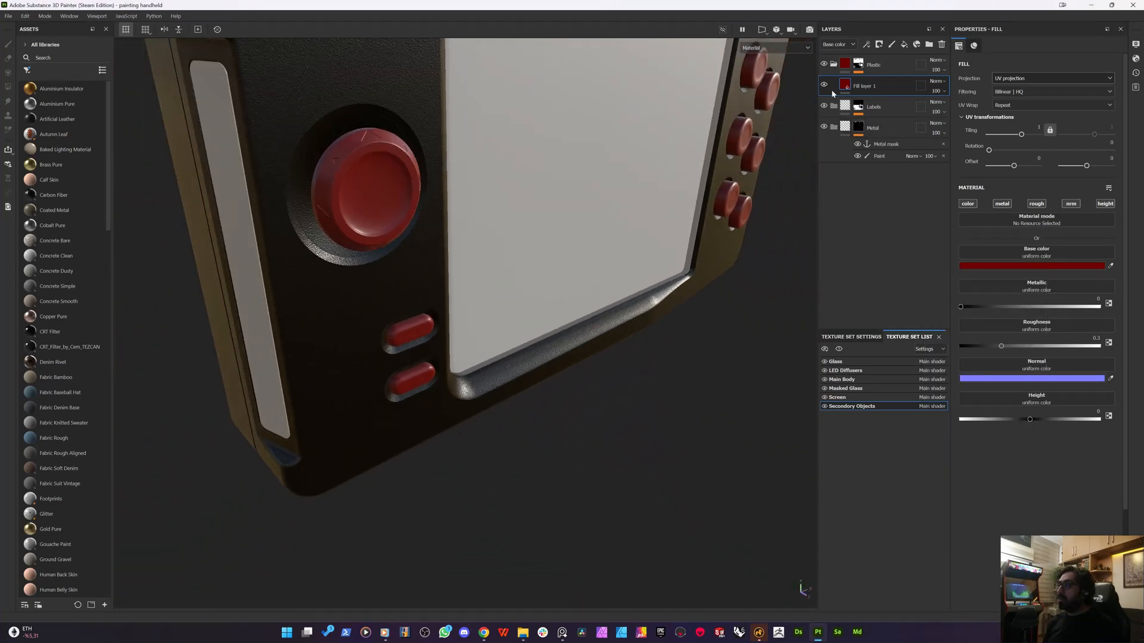
- Disable the metal, rough, nrm and height channels of the red fill layer, keeping only color
{"action": "left_click", "coordinate": [1002, 203]}
{"action": "left_click", "coordinate": [1037, 203]}
{"action": "left_click", "coordinate": [1071, 204]}
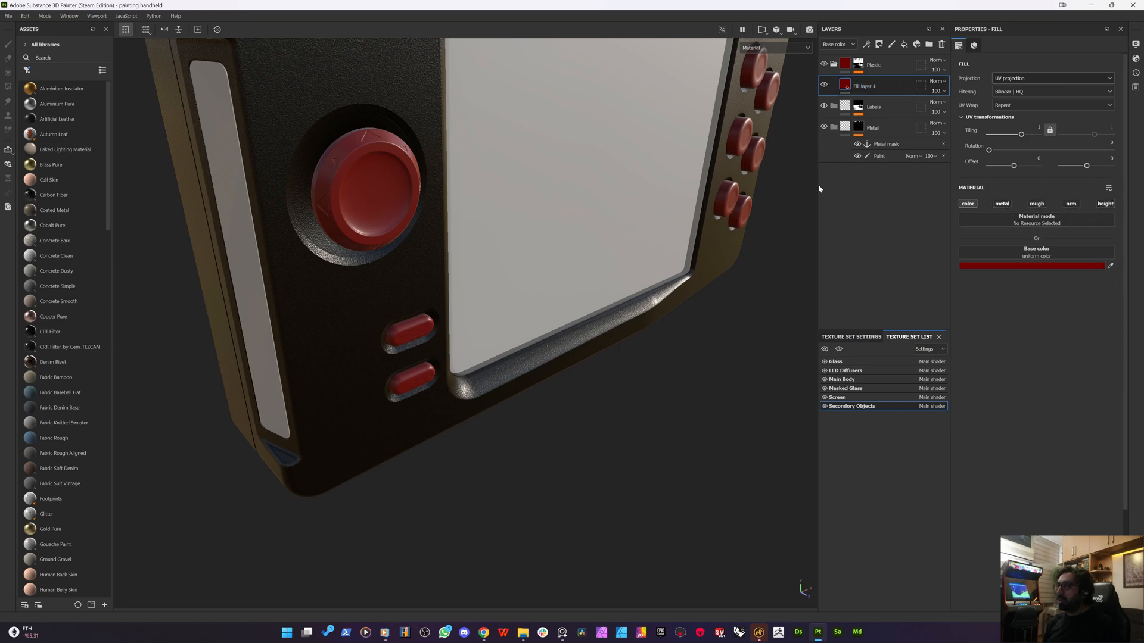
- Examine the red plastic parts from several angles, ending on the six round buttons beside the screen
{"action": "left_click_drag", "start_coordinate": [532, 212], "coordinate": [827, 184], "text": "alt"}
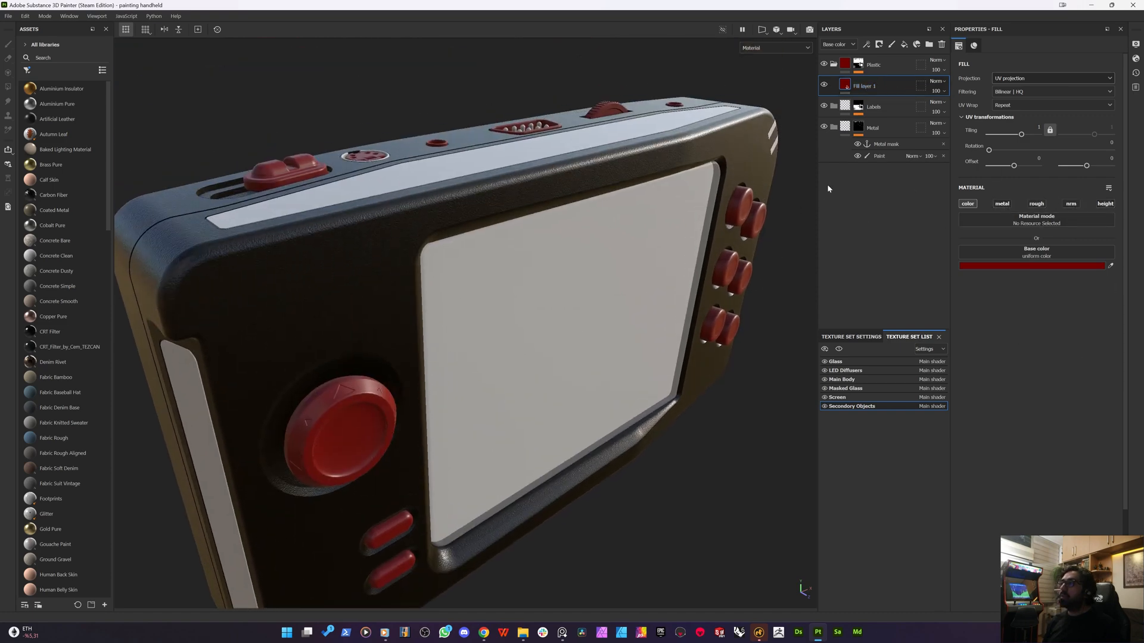
{"action": "right_click", "coordinate": [859, 86]}
{"action": "key", "text": "Escape"}
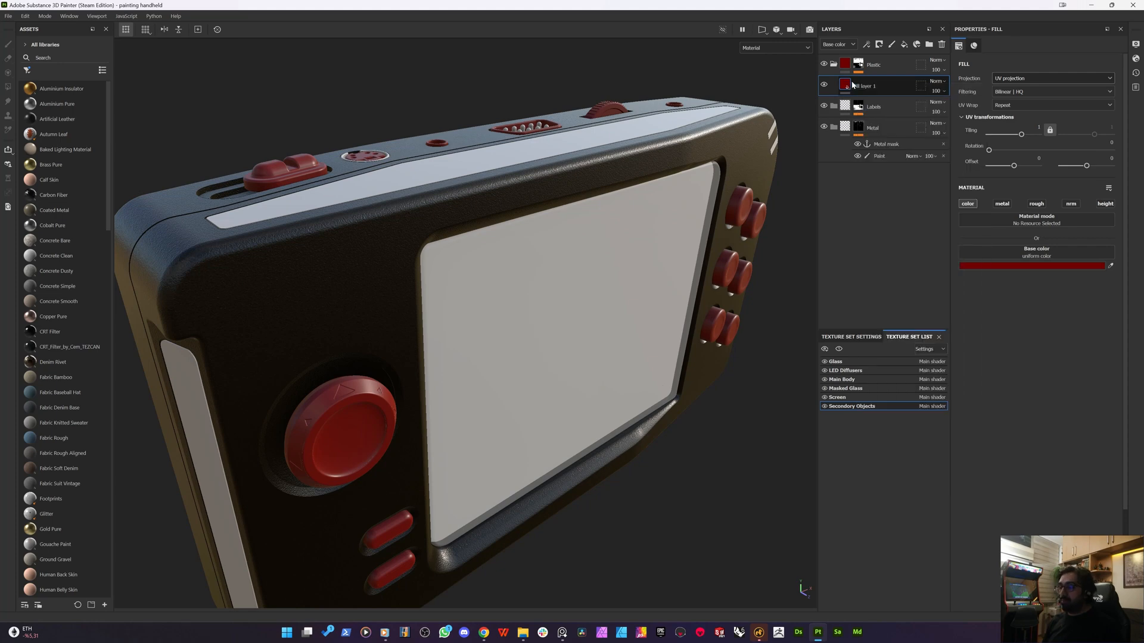
{"action": "left_click_drag", "start_coordinate": [480, 191], "coordinate": [409, 213], "text": "alt"}
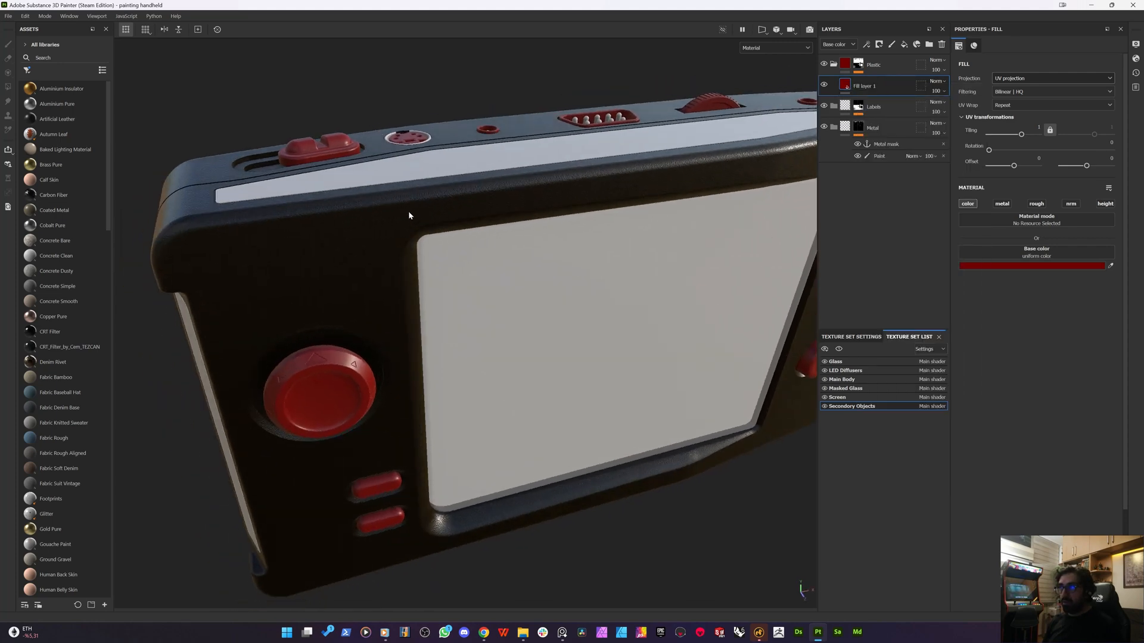
{"action": "scroll", "coordinate": [408, 213], "scroll_direction": "down", "scroll_amount": 2}
{"action": "middle_click_drag", "start_coordinate": [674, 262], "coordinate": [475, 286], "text": "alt"}
{"action": "left_click_drag", "start_coordinate": [476, 286], "coordinate": [435, 216], "text": "alt"}
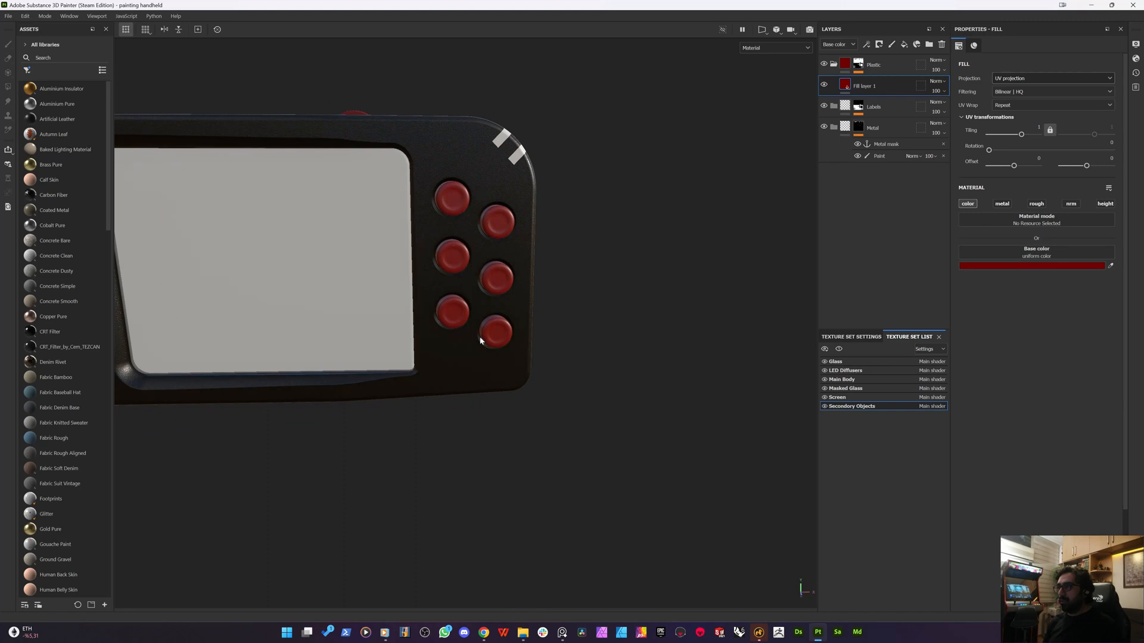
{"action": "scroll", "coordinate": [436, 262], "scroll_direction": "down", "scroll_amount": 2}
{"action": "scroll", "coordinate": [449, 235], "scroll_direction": "up", "scroll_amount": 6}
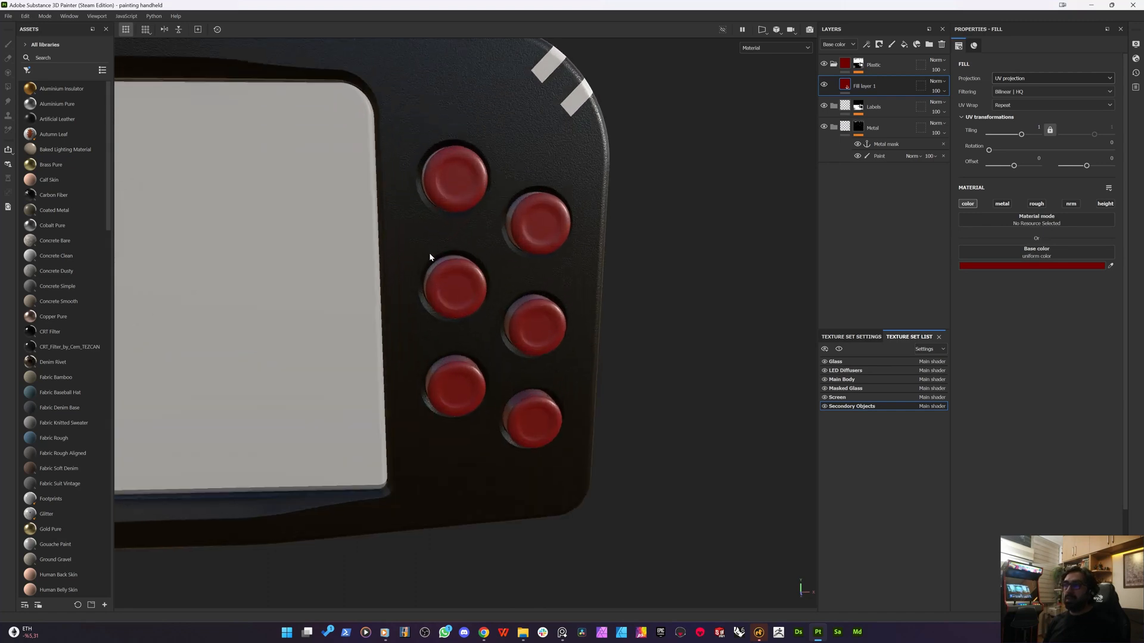
{"action": "middle_click_drag", "start_coordinate": [429, 252], "coordinate": [499, 243], "text": "alt"}
{"action": "left_click_drag", "start_coordinate": [498, 243], "coordinate": [466, 205], "text": "alt"}
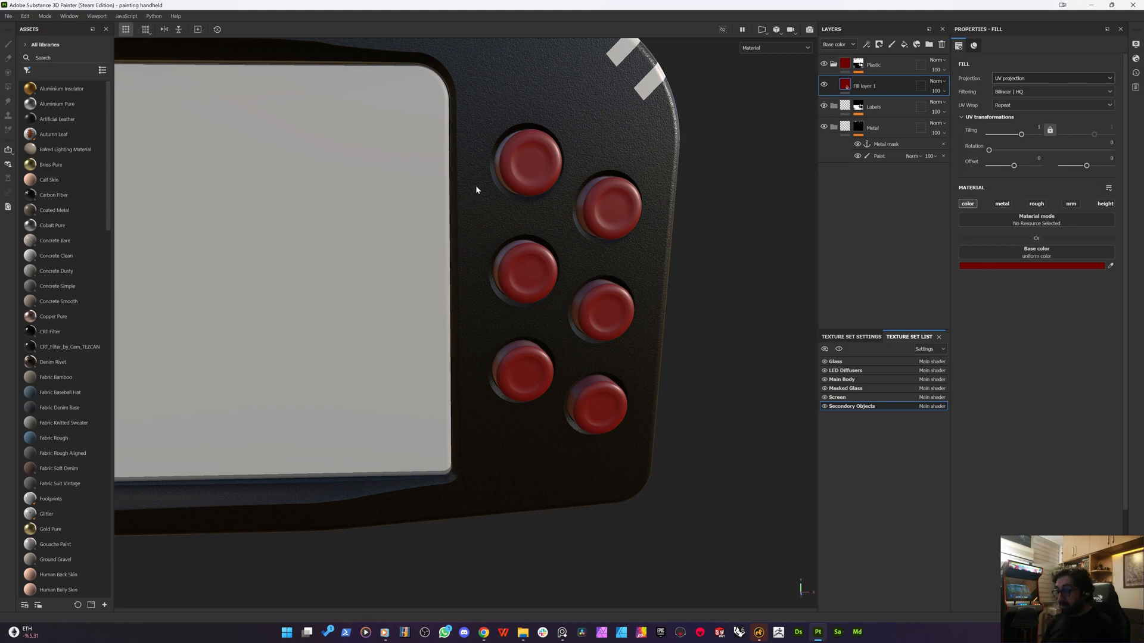
- Duplicate the red fill layer in the Plastic folder three times
{"action": "right_click", "coordinate": [864, 86]}
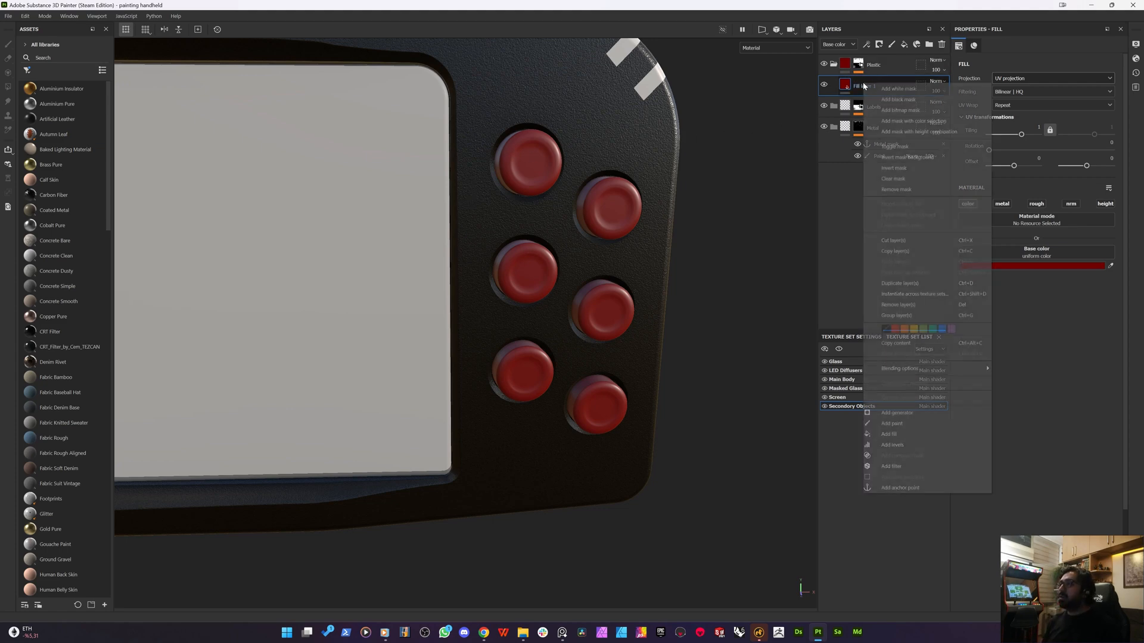
{"action": "left_click", "coordinate": [857, 85]}
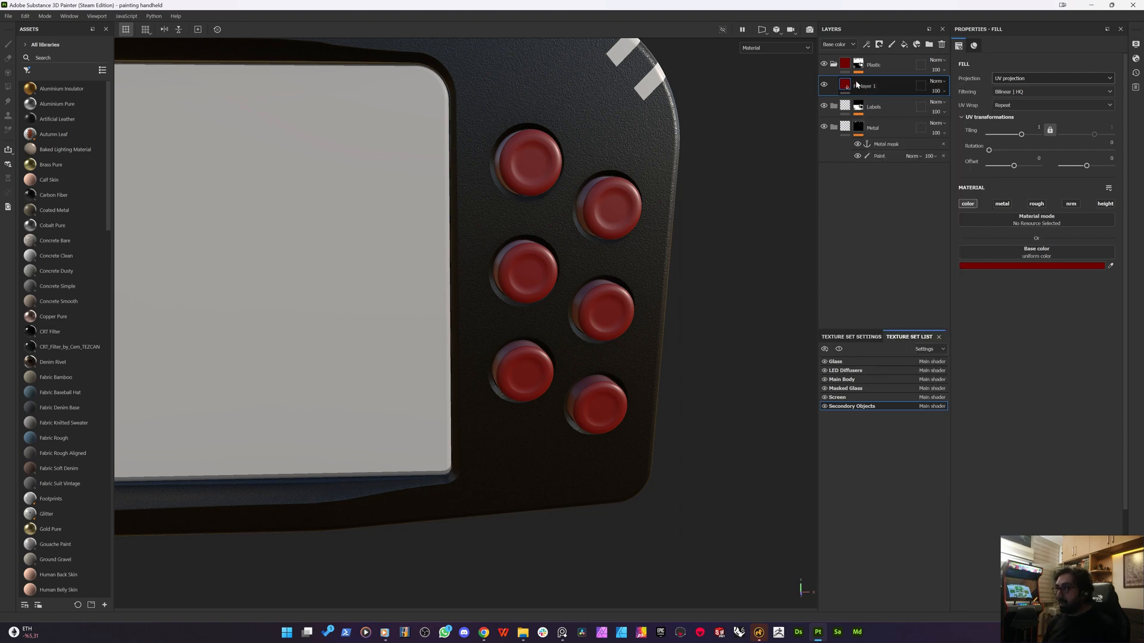
{"action": "key", "text": "ctrl+d"}
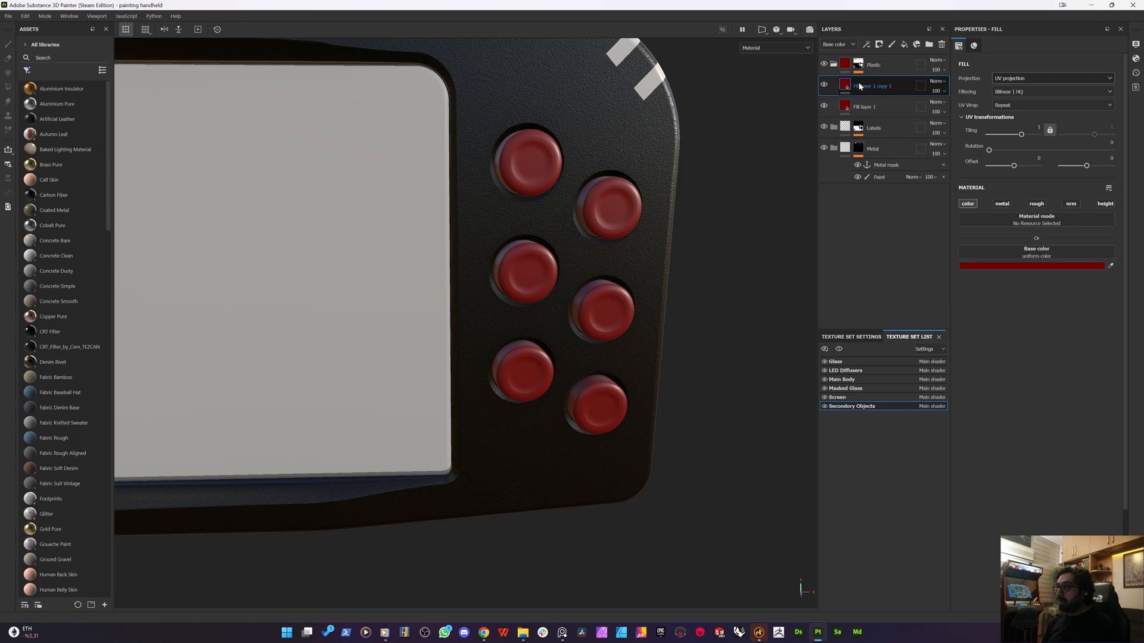
{"action": "key", "text": "ctrl+d"}
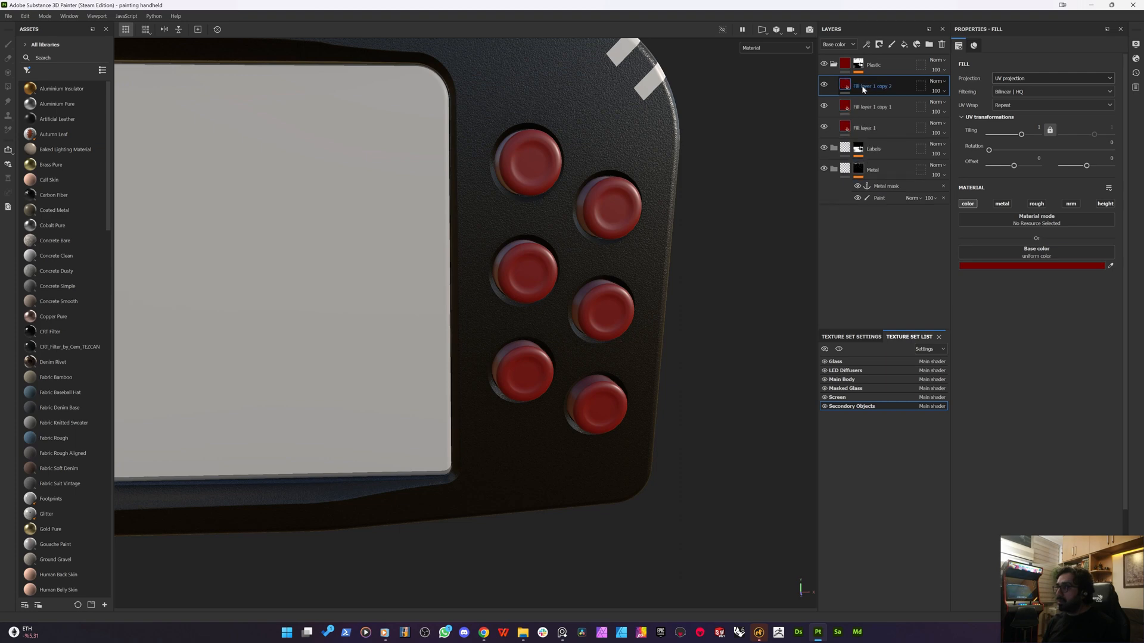
{"action": "key", "text": "ctrl+d"}
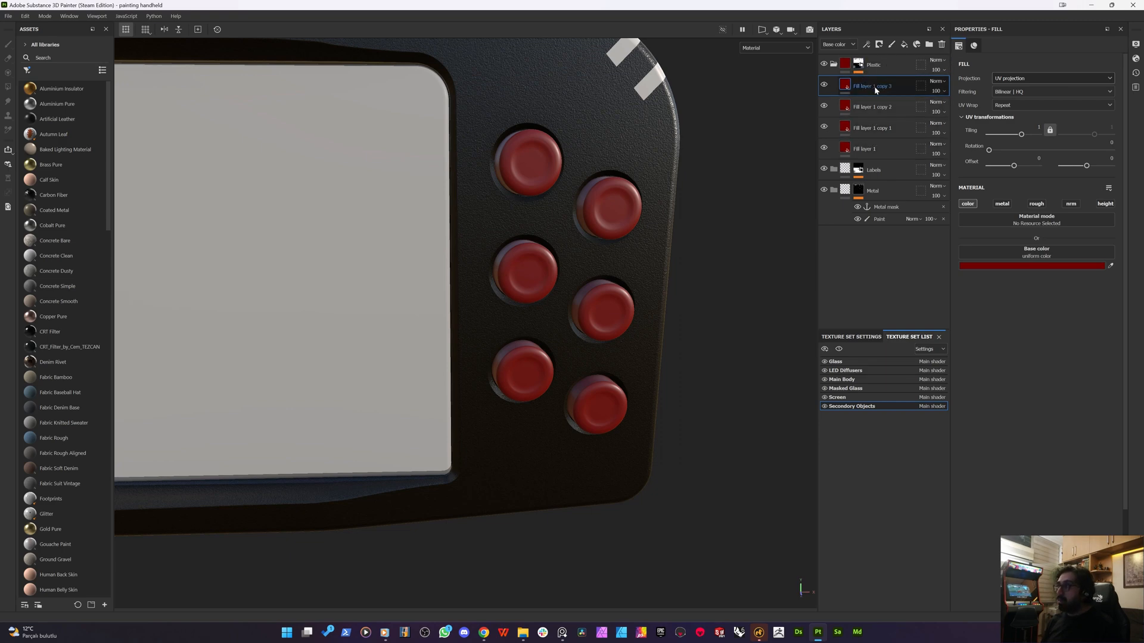
{"action": "left_click", "coordinate": [842, 131]}
{"action": "left_click", "coordinate": [1024, 266]}
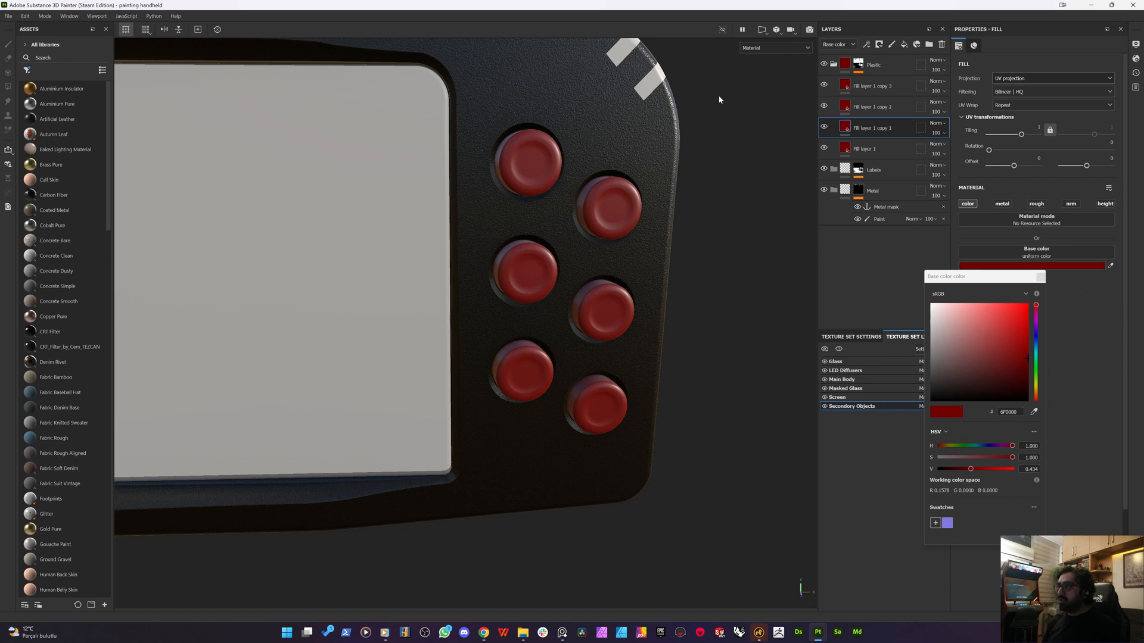
{"action": "left_click", "coordinate": [1040, 276]}
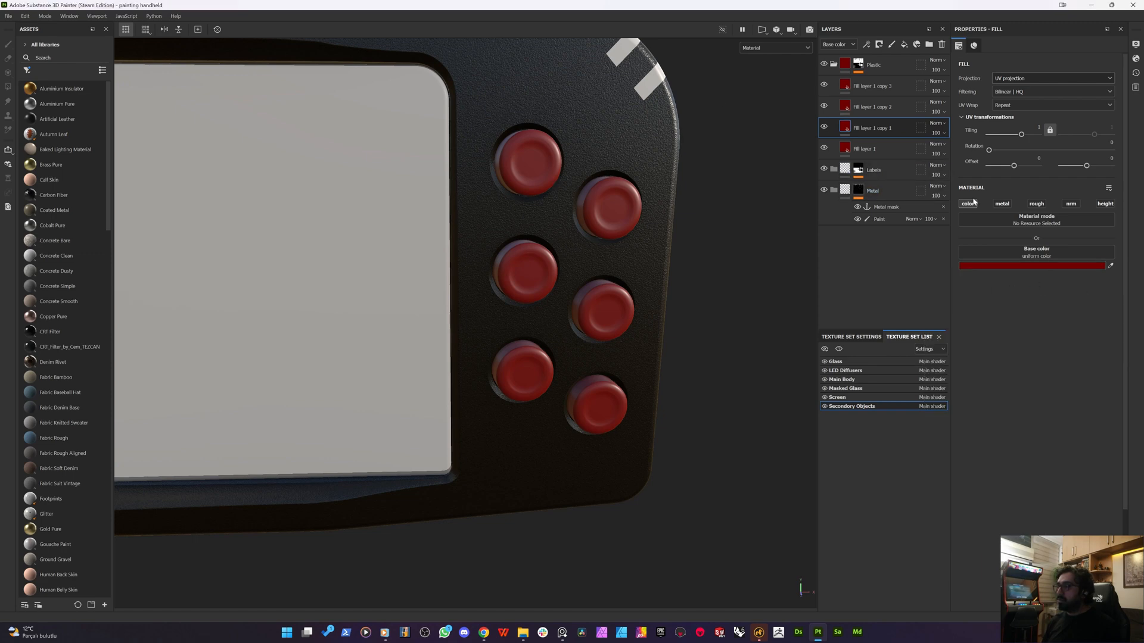
- Add a black mask with a paint effect to Fill layer 1 copy 1, polygon-filling the upper two round buttons
{"action": "right_click", "coordinate": [859, 127]}
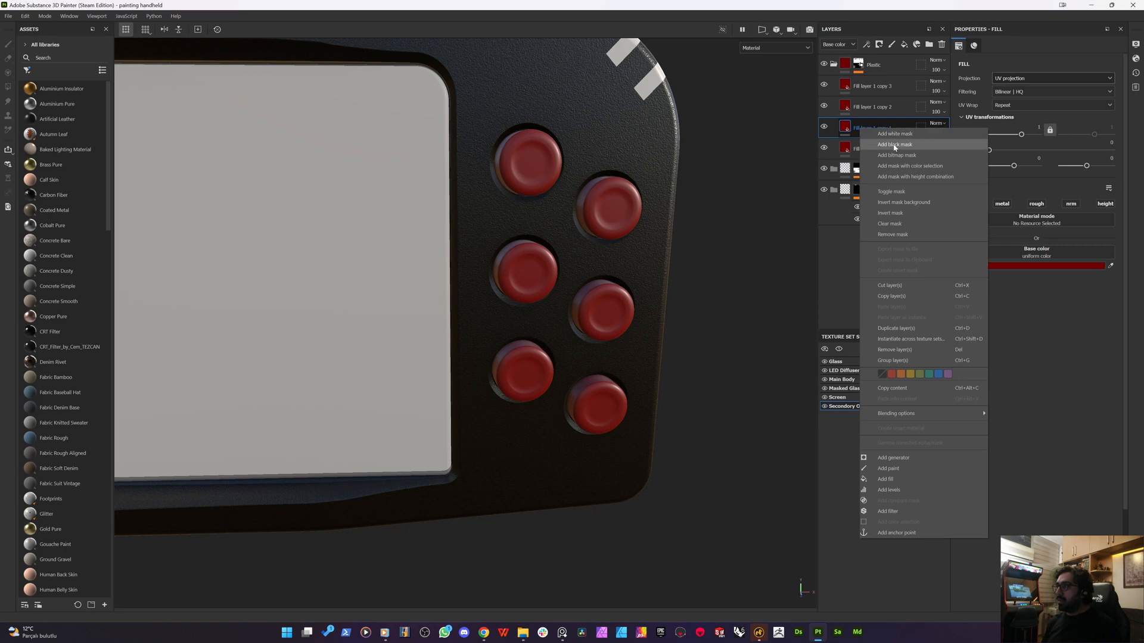
{"action": "left_click", "coordinate": [869, 145]}
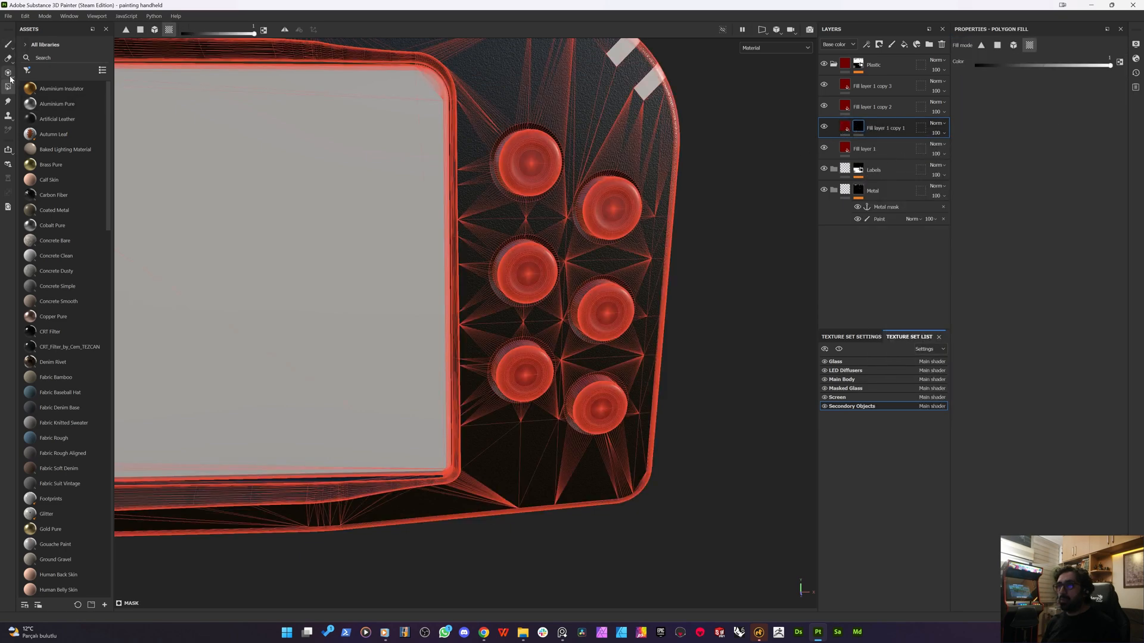
{"action": "left_click_drag", "start_coordinate": [513, 197], "coordinate": [480, 183], "text": "alt"}
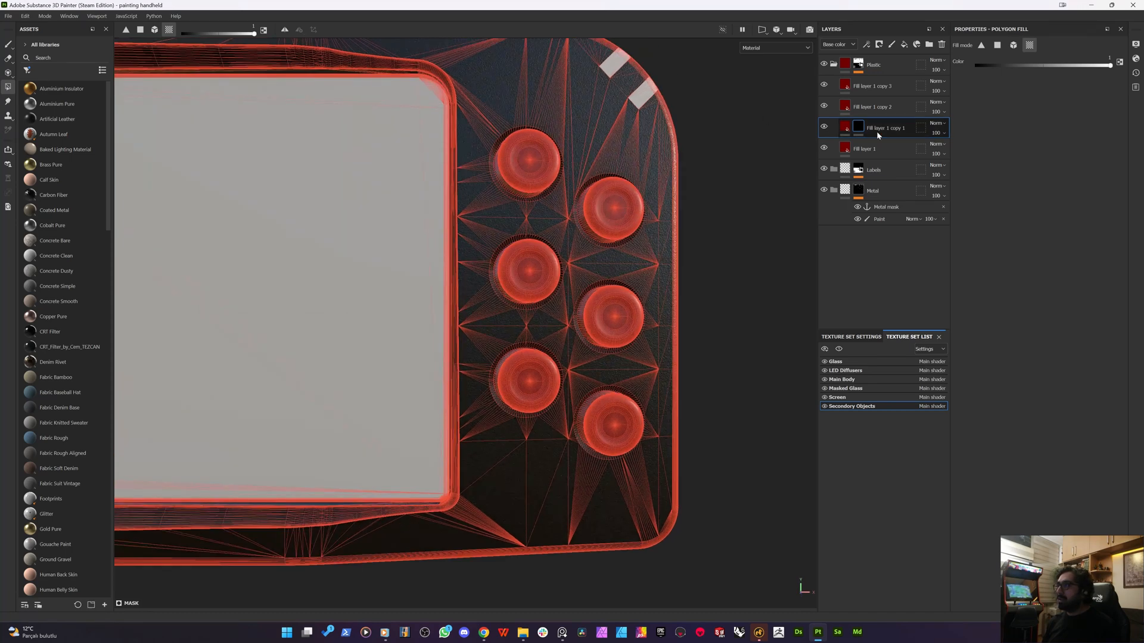
{"action": "right_click", "coordinate": [862, 124]}
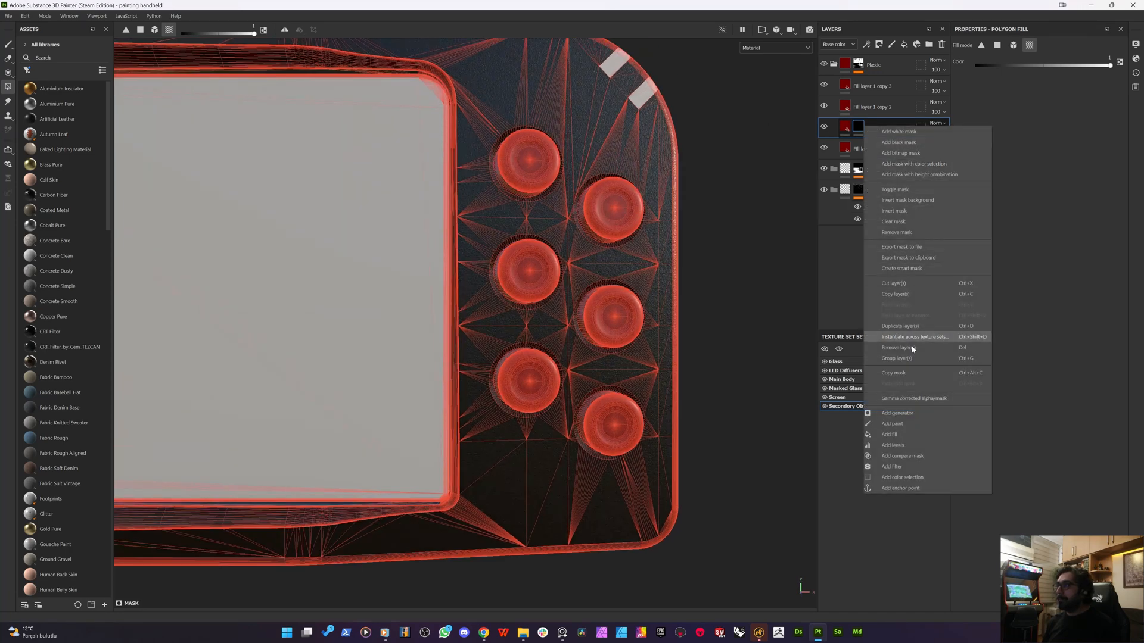
{"action": "left_click", "coordinate": [907, 424]}
{"action": "left_click_drag", "start_coordinate": [490, 109], "coordinate": [661, 251]}
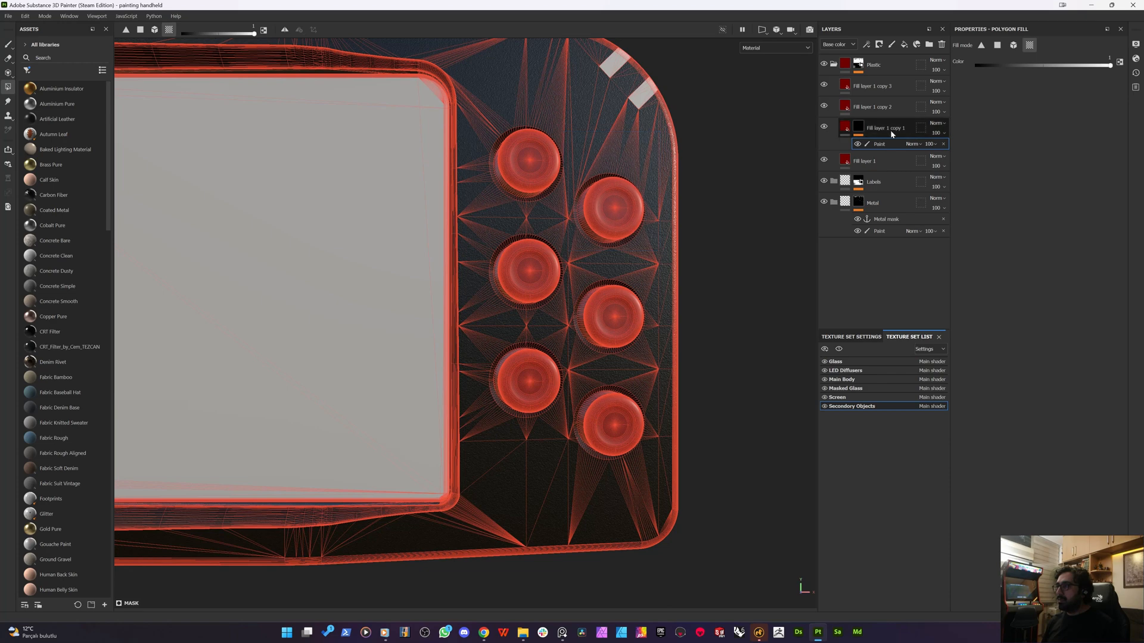
{"action": "left_click", "coordinate": [858, 127], "text": "alt"}
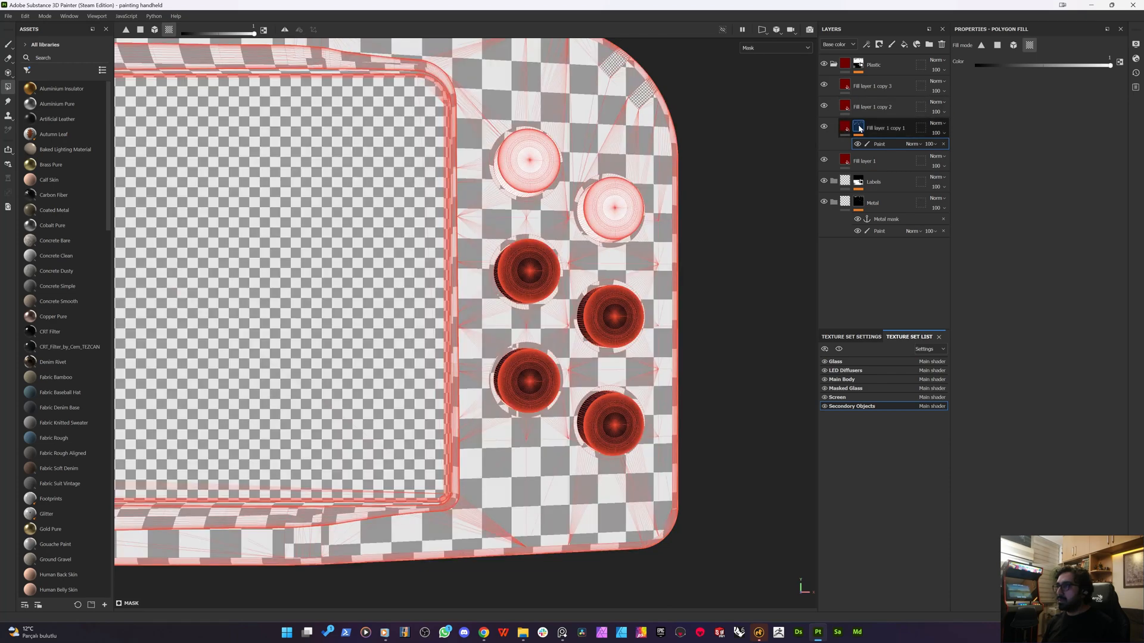
- Add a black mask with a paint effect to Fill layer 1 copy 2, polygon-filling the middle two round buttons
{"action": "right_click", "coordinate": [858, 110]}
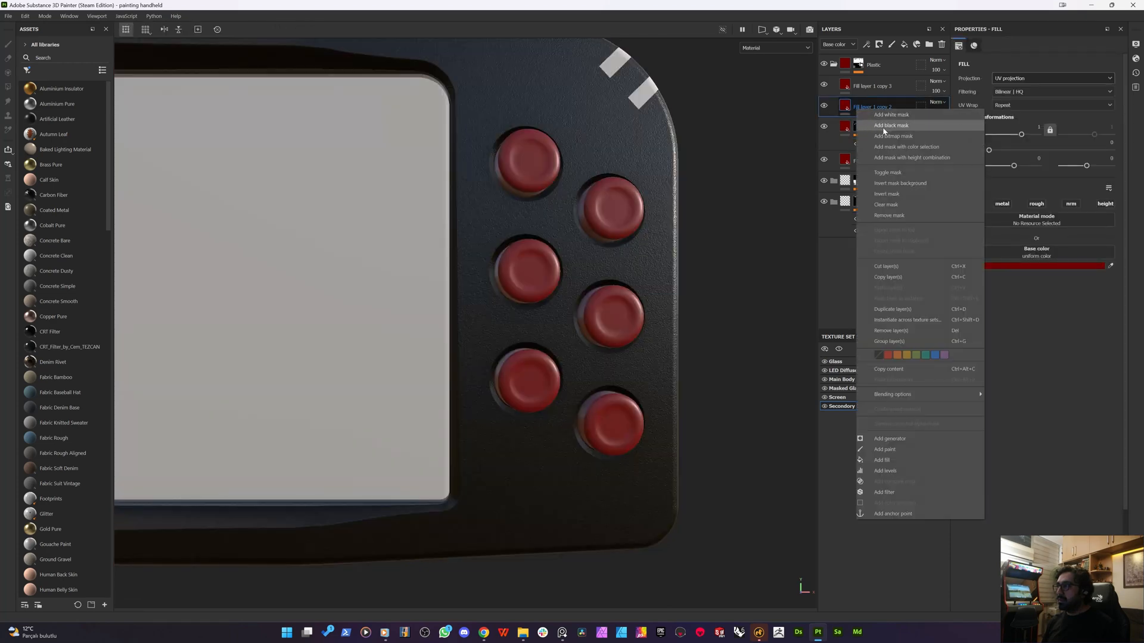
{"action": "left_click", "coordinate": [860, 115]}
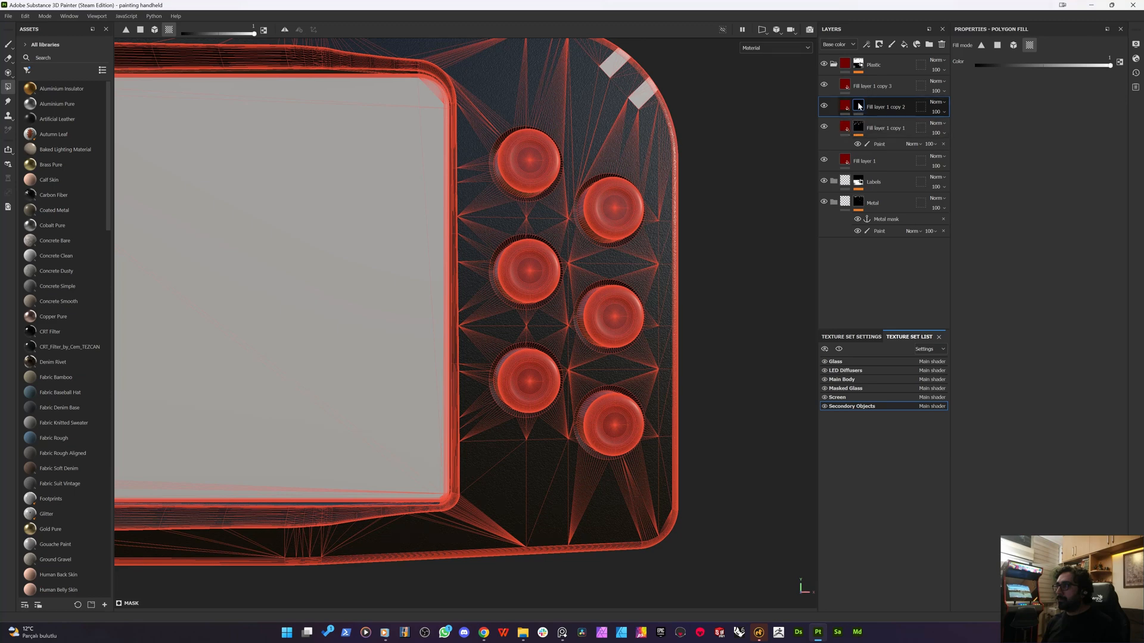
{"action": "right_click", "coordinate": [861, 107]}
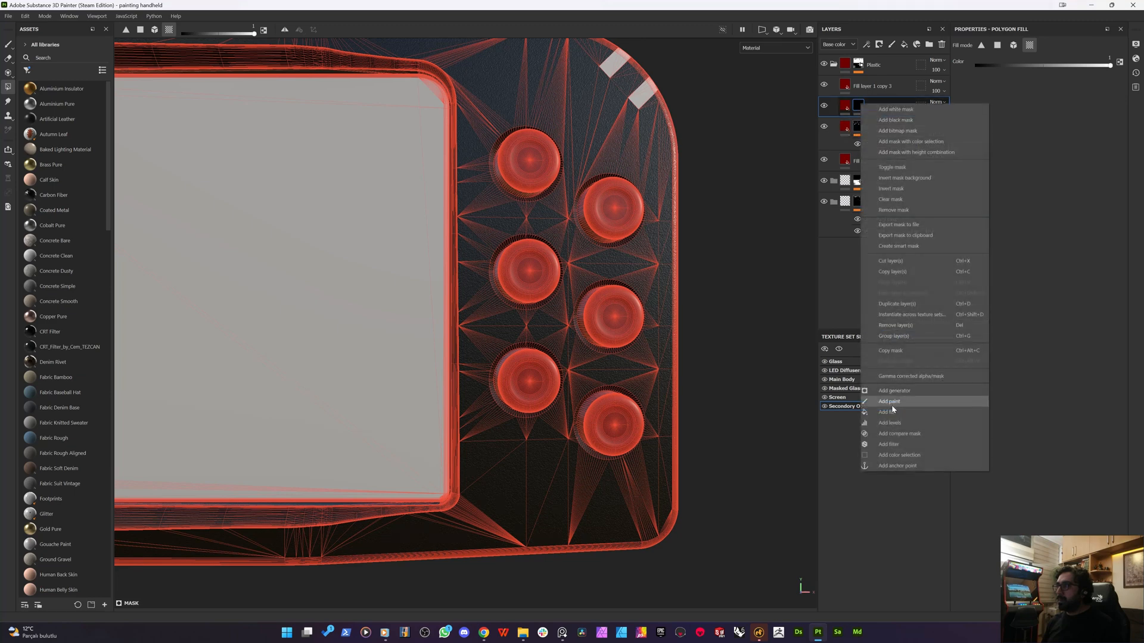
{"action": "left_click", "coordinate": [890, 403]}
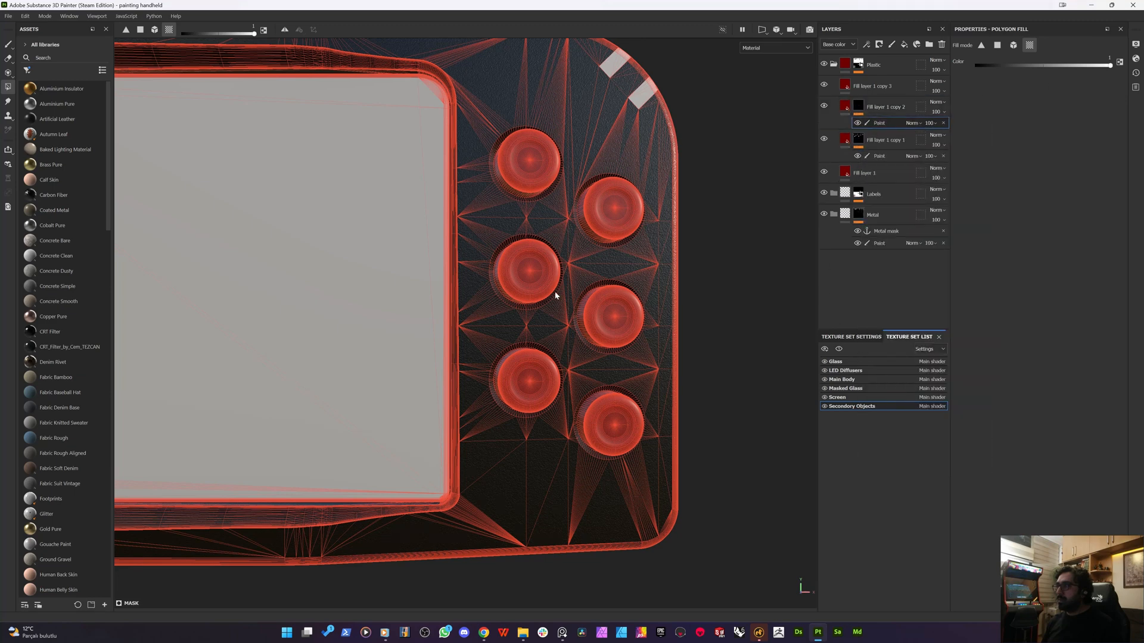
{"action": "left_click_drag", "start_coordinate": [488, 241], "coordinate": [567, 311]}
{"action": "left_click_drag", "start_coordinate": [574, 268], "coordinate": [634, 332]}
{"action": "left_click_drag", "start_coordinate": [569, 282], "coordinate": [666, 366]}
- Add a black mask with a paint effect to Fill layer 1 copy 3
{"action": "right_click", "coordinate": [859, 88]}
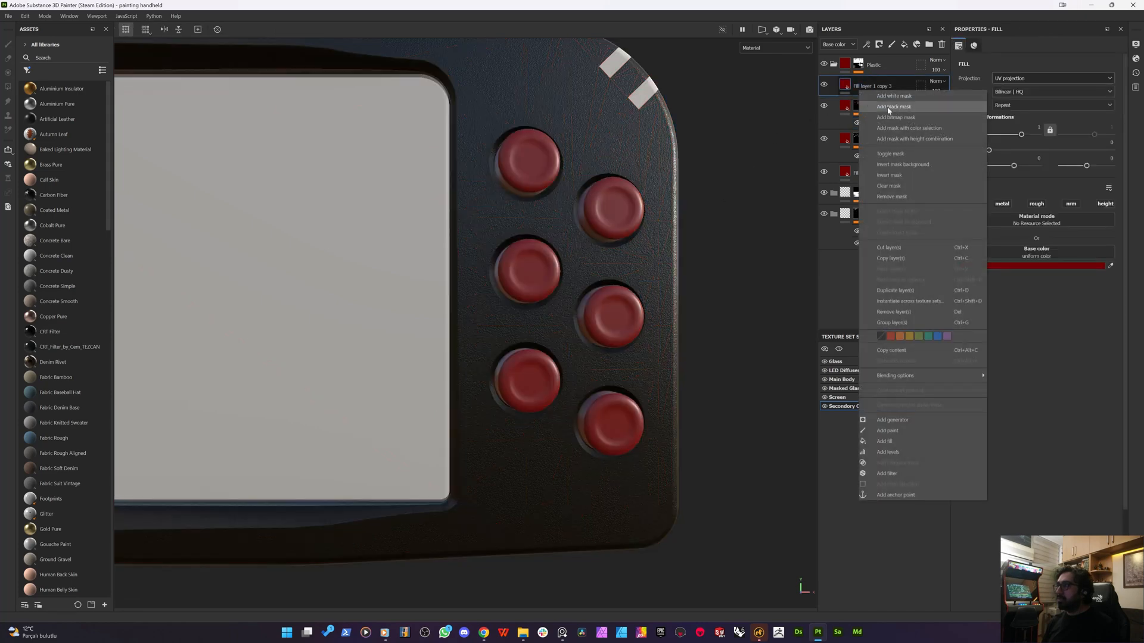
{"action": "left_click", "coordinate": [888, 107]}
{"action": "right_click", "coordinate": [858, 84]}
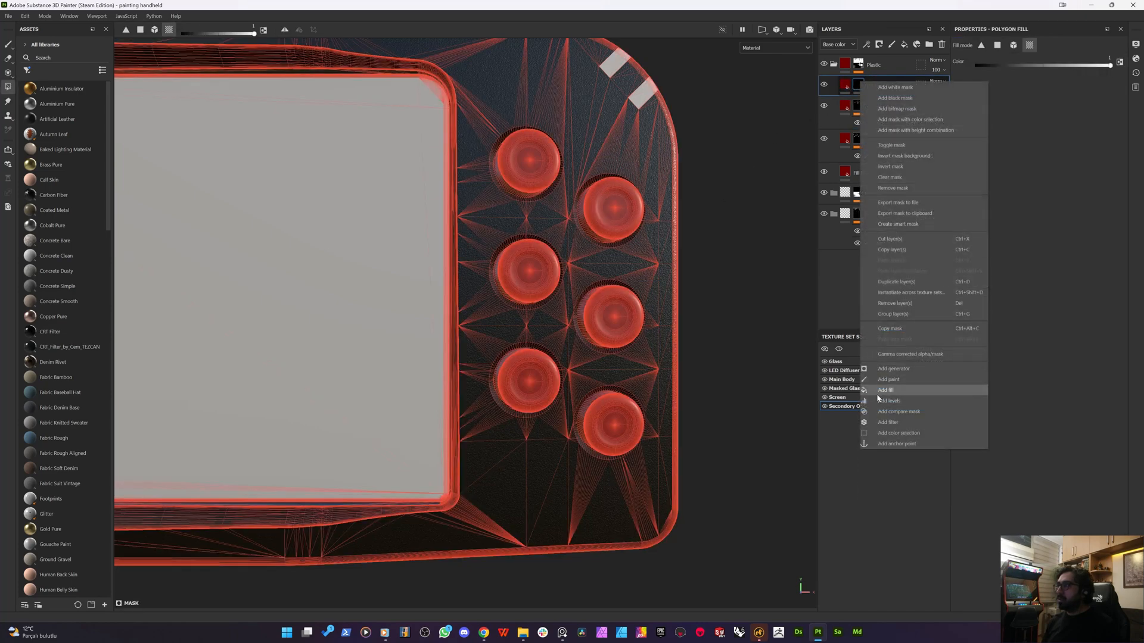
{"action": "left_click", "coordinate": [888, 379]}
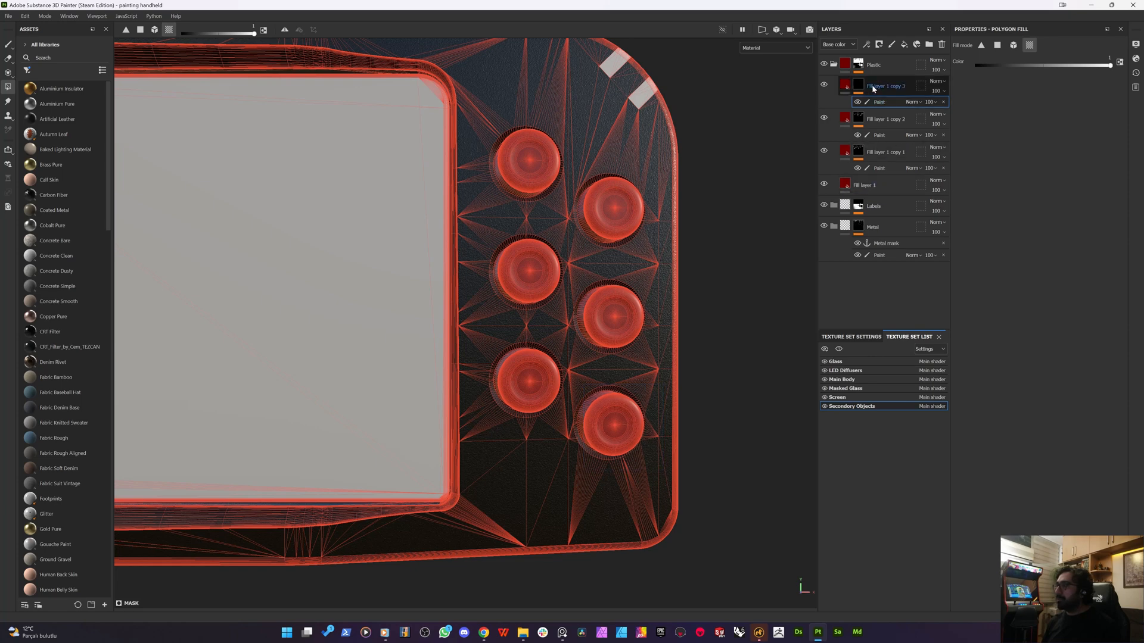
- Set the base color of Fill layer 1 copy 2 to the green 006F59 for the middle two buttons
{"action": "left_click", "coordinate": [845, 119]}
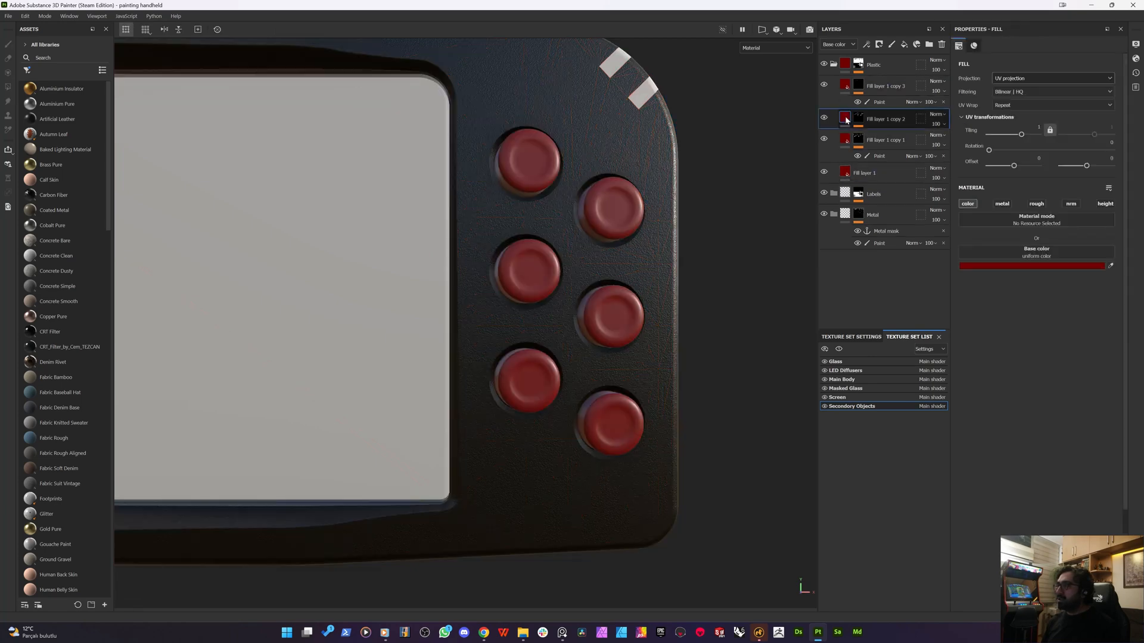
{"action": "left_click", "coordinate": [1041, 265]}
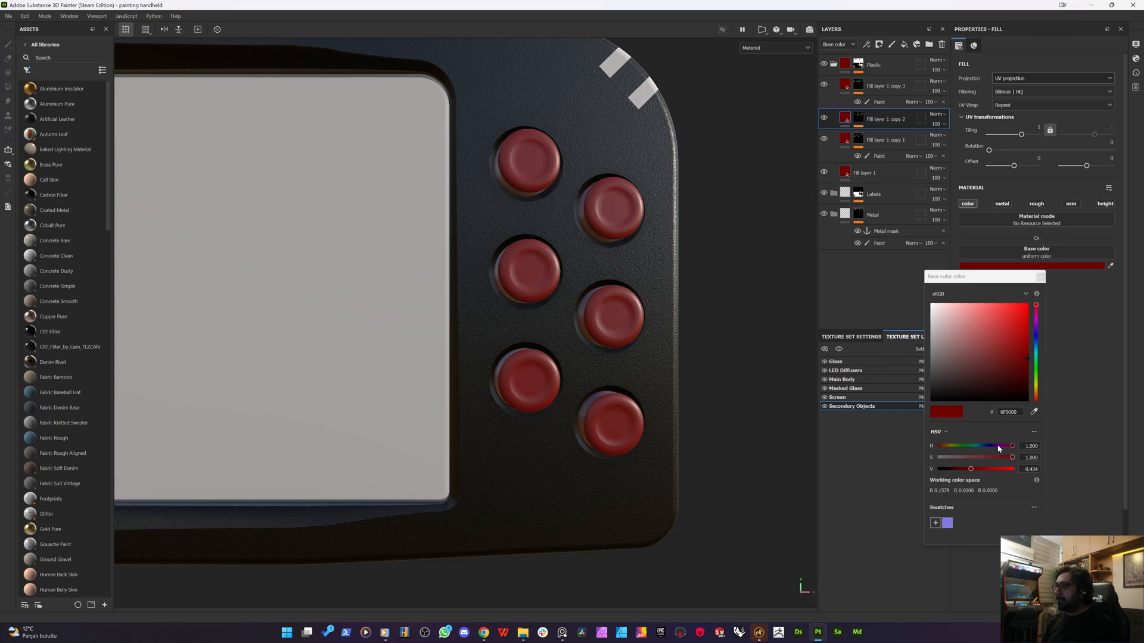
{"action": "left_click_drag", "start_coordinate": [1005, 447], "coordinate": [973, 457]}
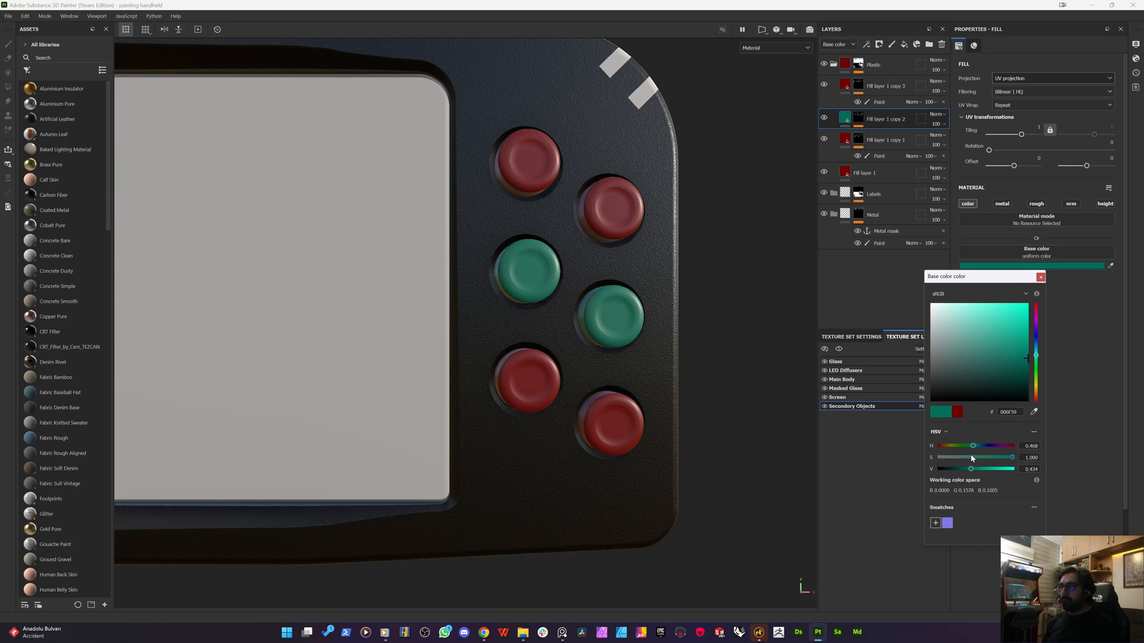
{"action": "left_click", "coordinate": [903, 272]}
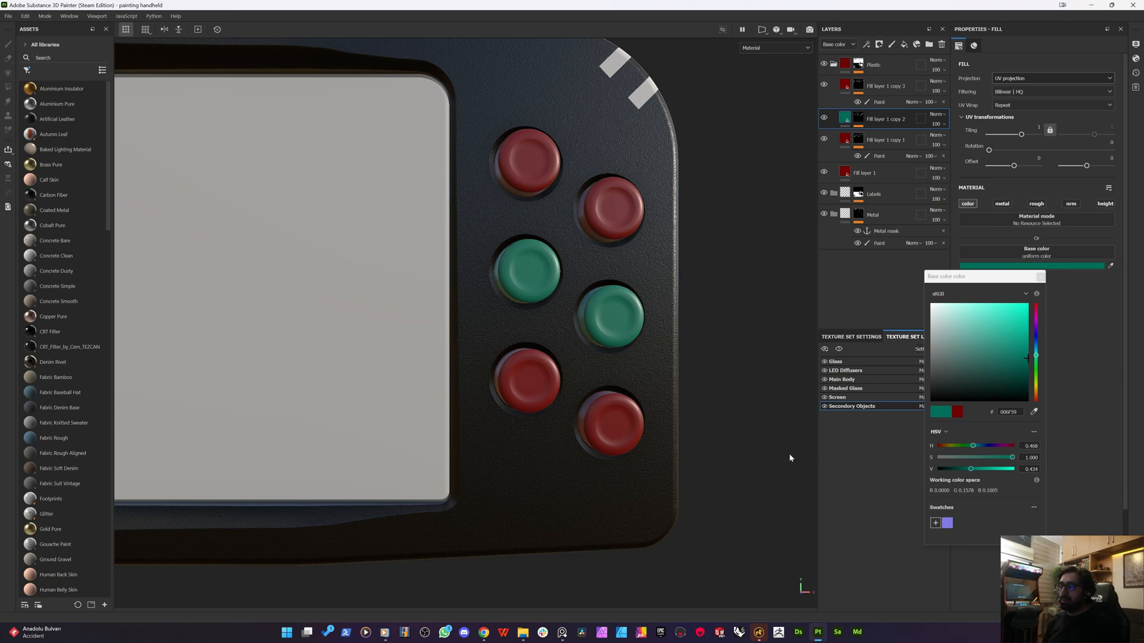
{"action": "left_click", "coordinate": [1040, 276]}
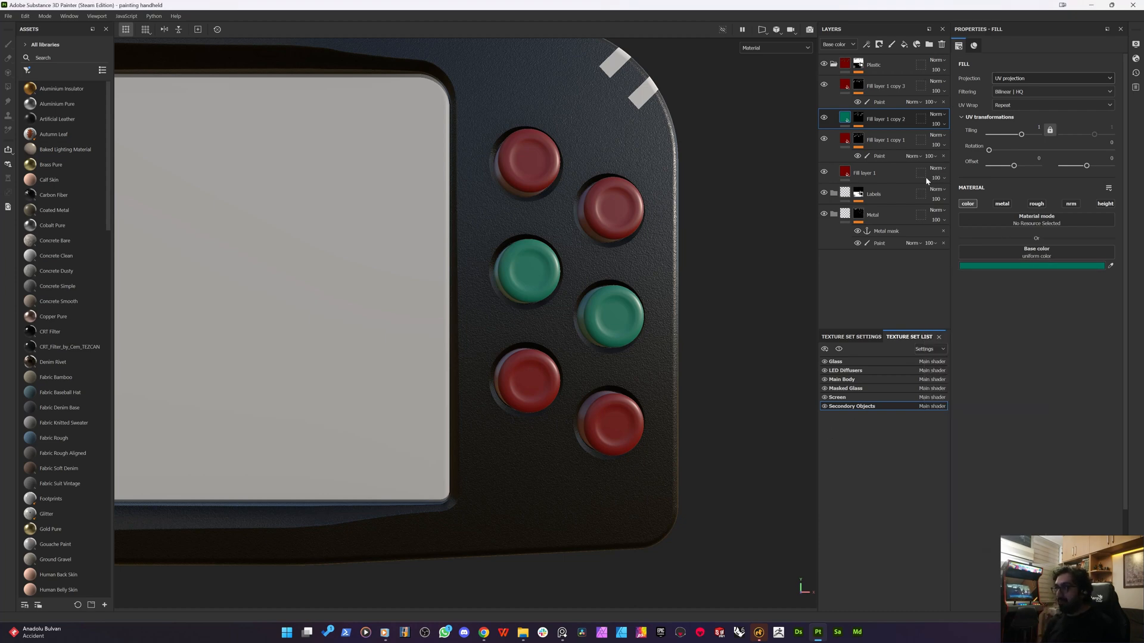
- Try blue and the teal 006D6F as the base color of Fill layer 1 copy 1 on the upper two buttons
{"action": "left_click", "coordinate": [845, 139]}
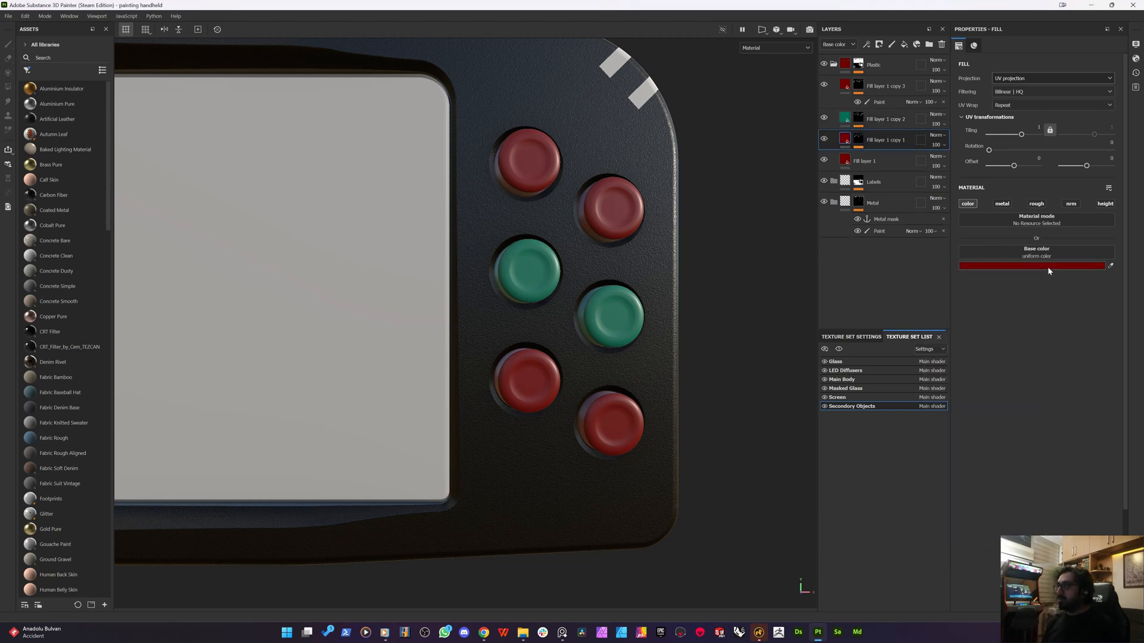
{"action": "left_click", "coordinate": [1049, 269]}
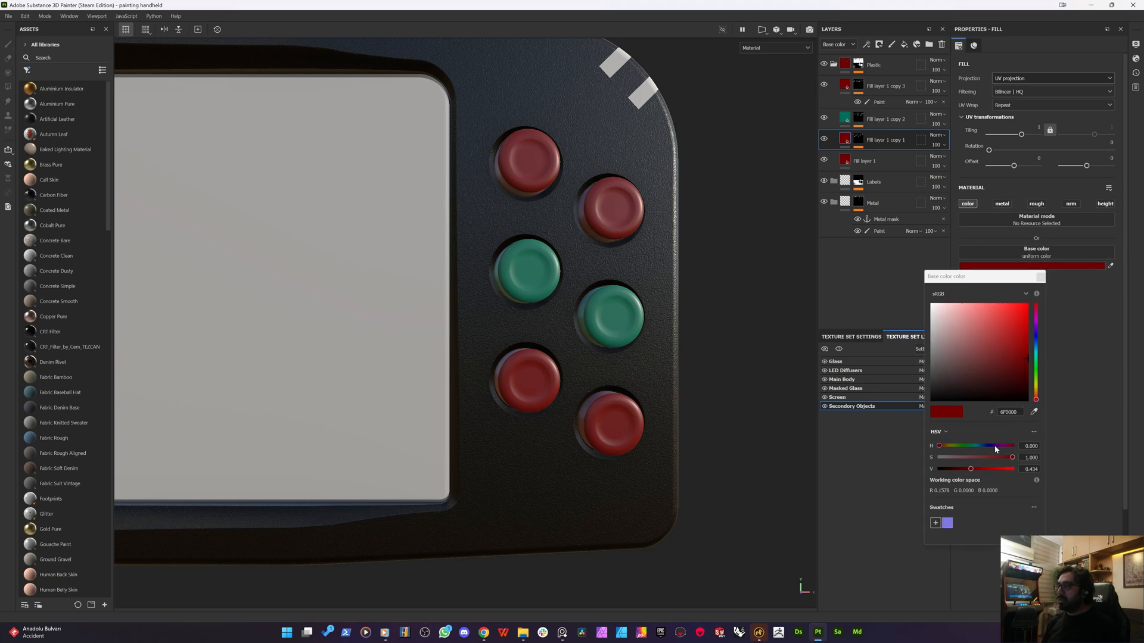
{"action": "mouse_move", "coordinate": [989, 446]}
{"action": "left_mouse_down"}
{"action": "mouse_move", "coordinate": [976, 448]}
{"action": "mouse_move", "coordinate": [985, 449]}
{"action": "left_mouse_up"}
{"action": "left_click_drag", "start_coordinate": [995, 276], "coordinate": [824, 259]}
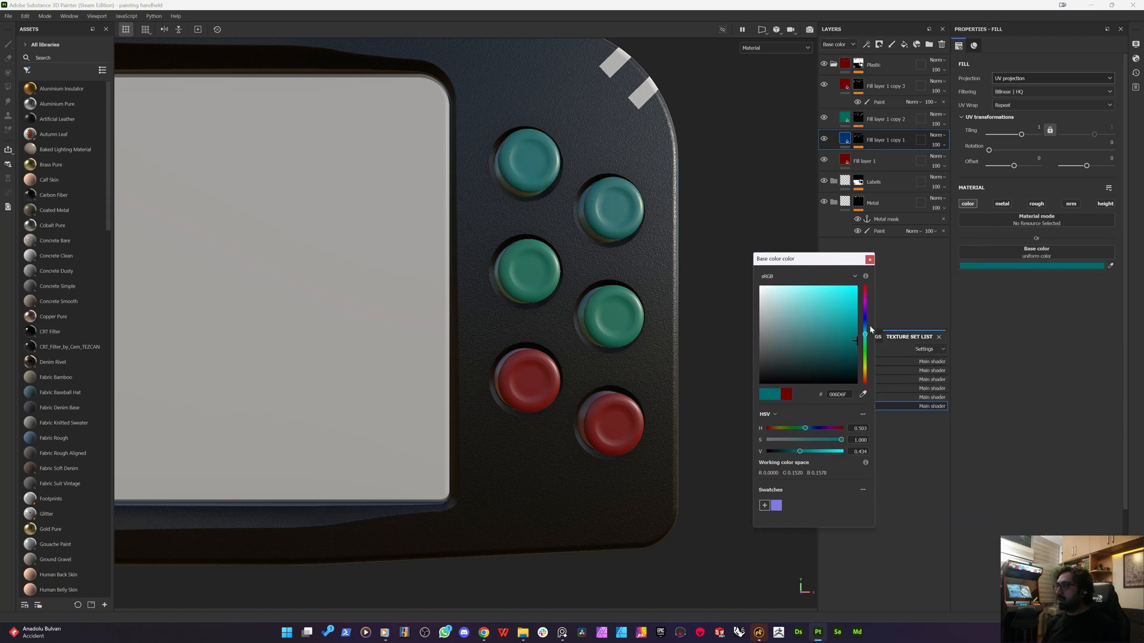
{"action": "left_click", "coordinate": [870, 259]}
{"action": "left_click", "coordinate": [872, 86]}
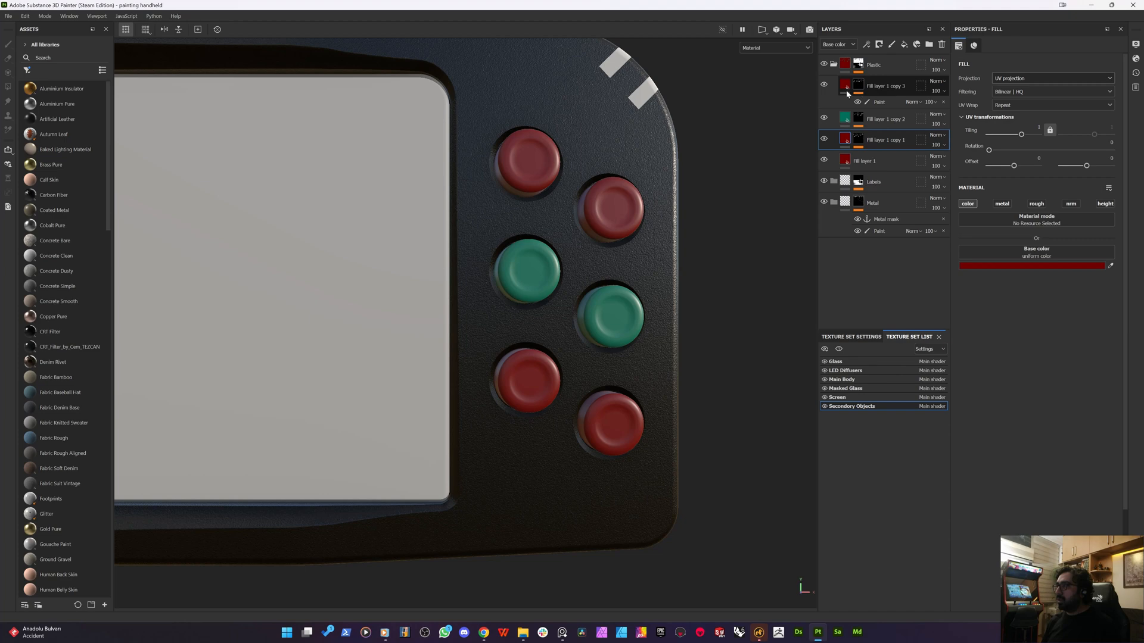
- Set the base color of Fill layer 1 copy 3 to blue with hue 0.579 for the lower two buttons
{"action": "left_click", "coordinate": [1035, 266]}
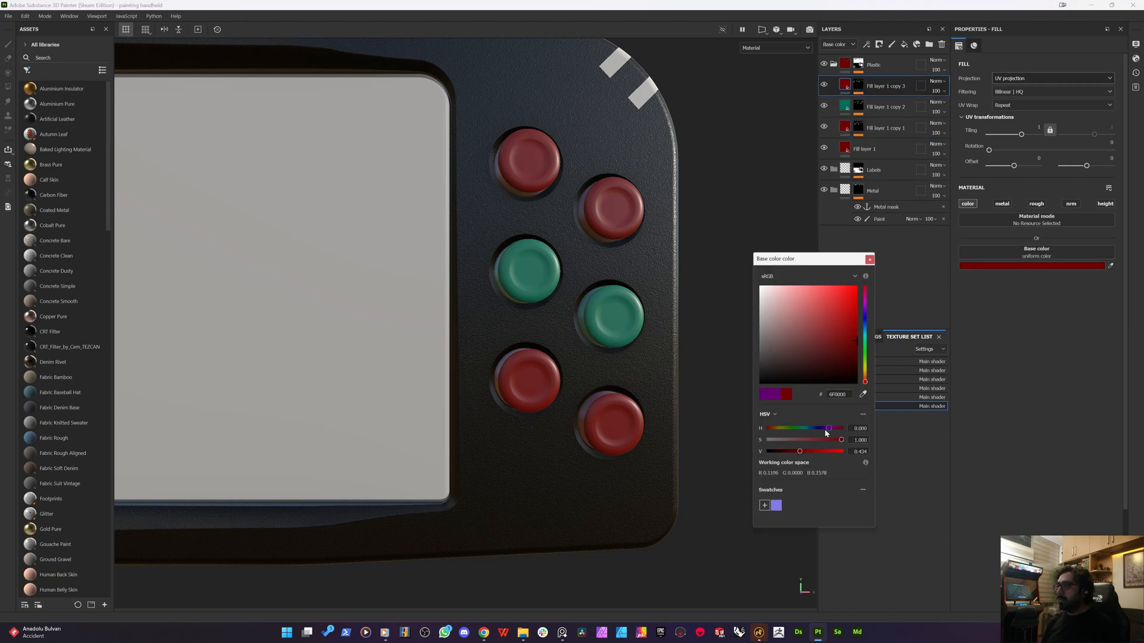
{"action": "left_click_drag", "start_coordinate": [824, 430], "coordinate": [811, 434]}
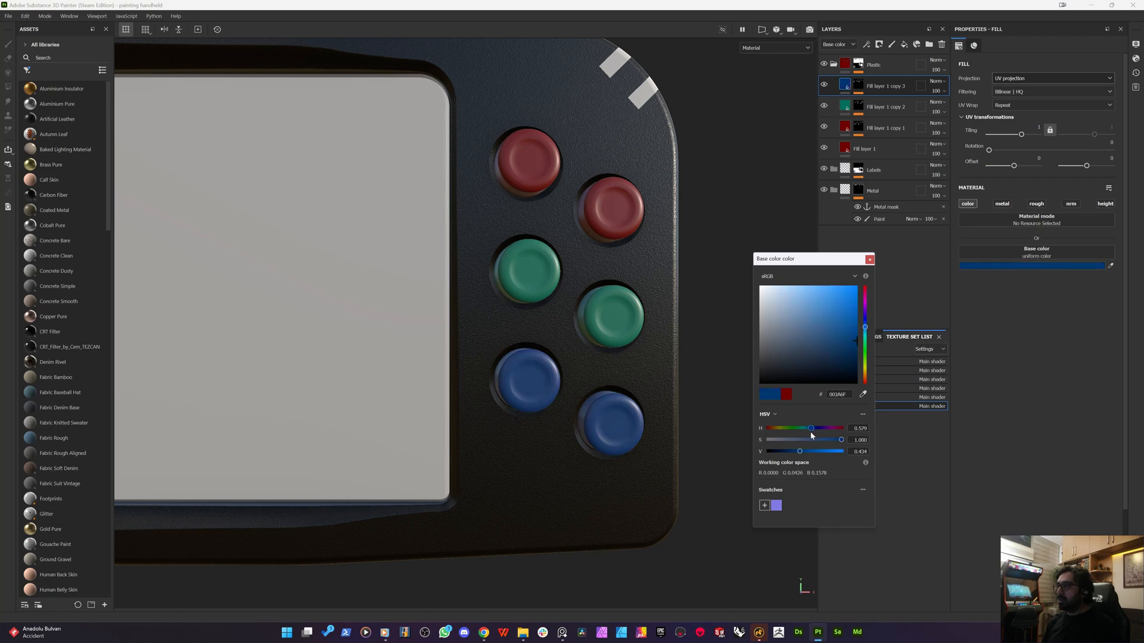
{"action": "left_click_drag", "start_coordinate": [457, 332], "coordinate": [500, 298], "text": "alt"}
{"action": "left_click", "coordinate": [869, 259]}
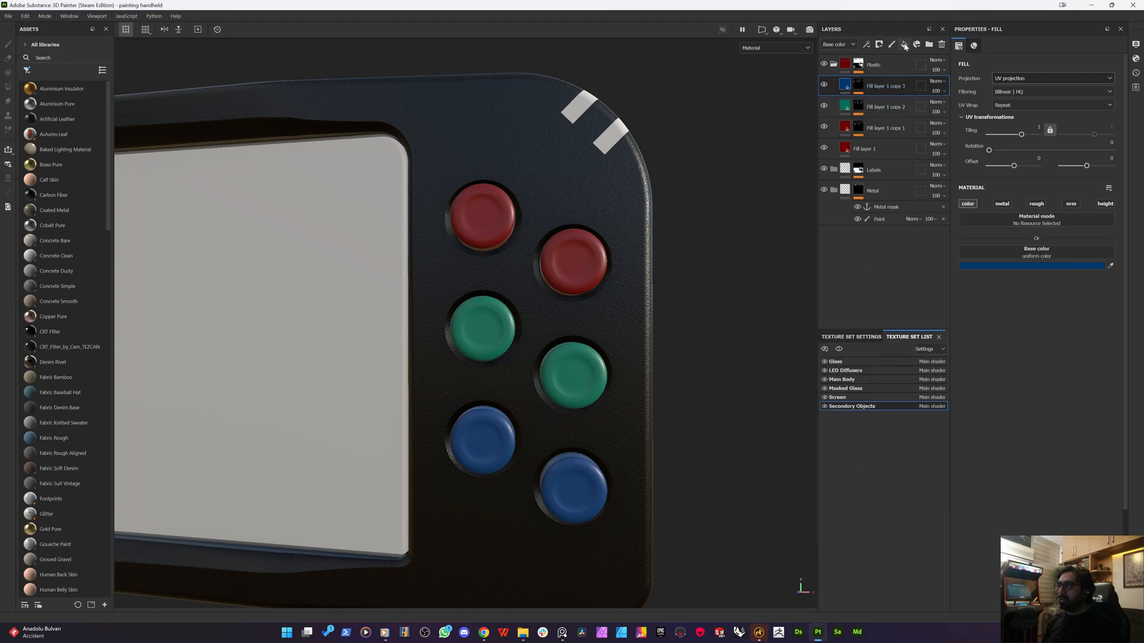
- Add a fill layer above Fill layer 1 copy 3 with a black mask and paint effect, polygon-filling the three outer-column buttons
{"action": "left_click", "coordinate": [904, 46]}
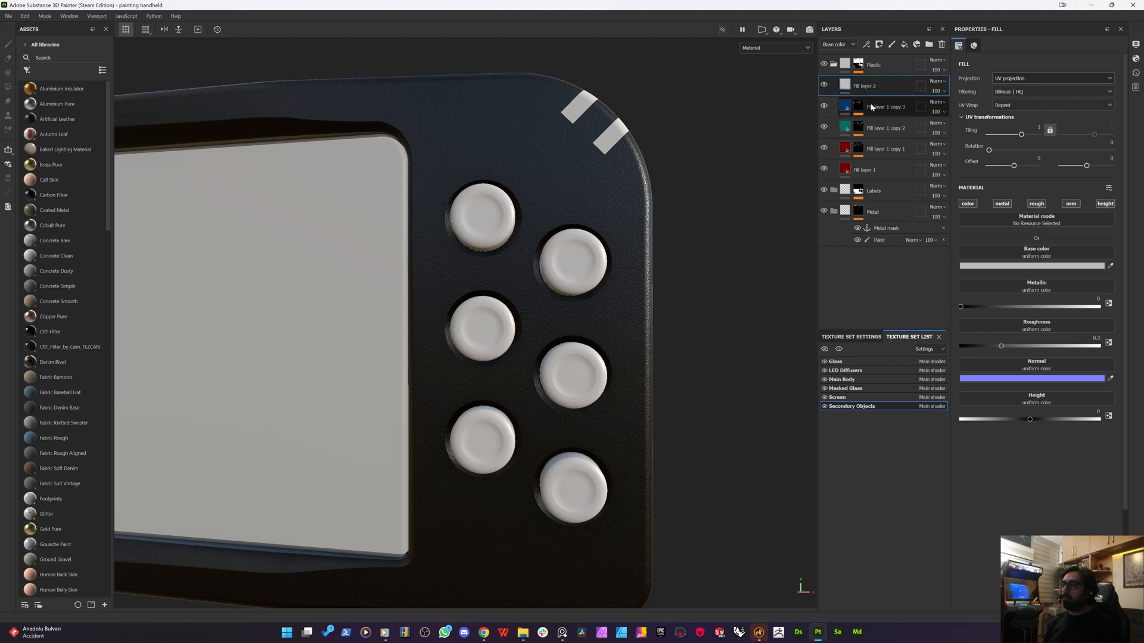
{"action": "right_click", "coordinate": [859, 89]}
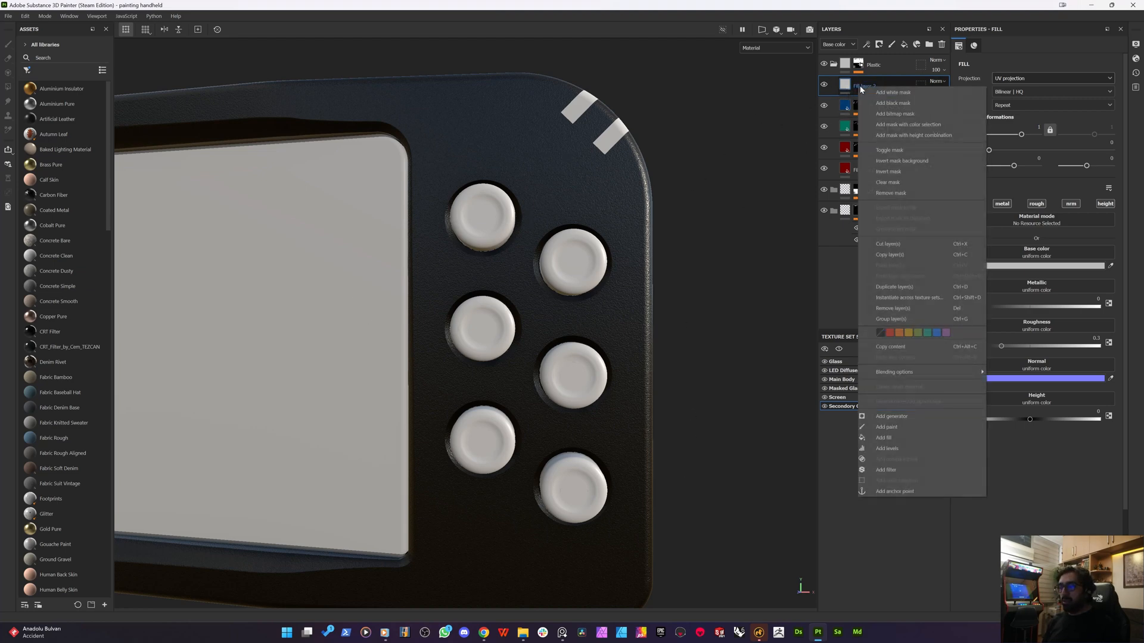
{"action": "left_click", "coordinate": [900, 108]}
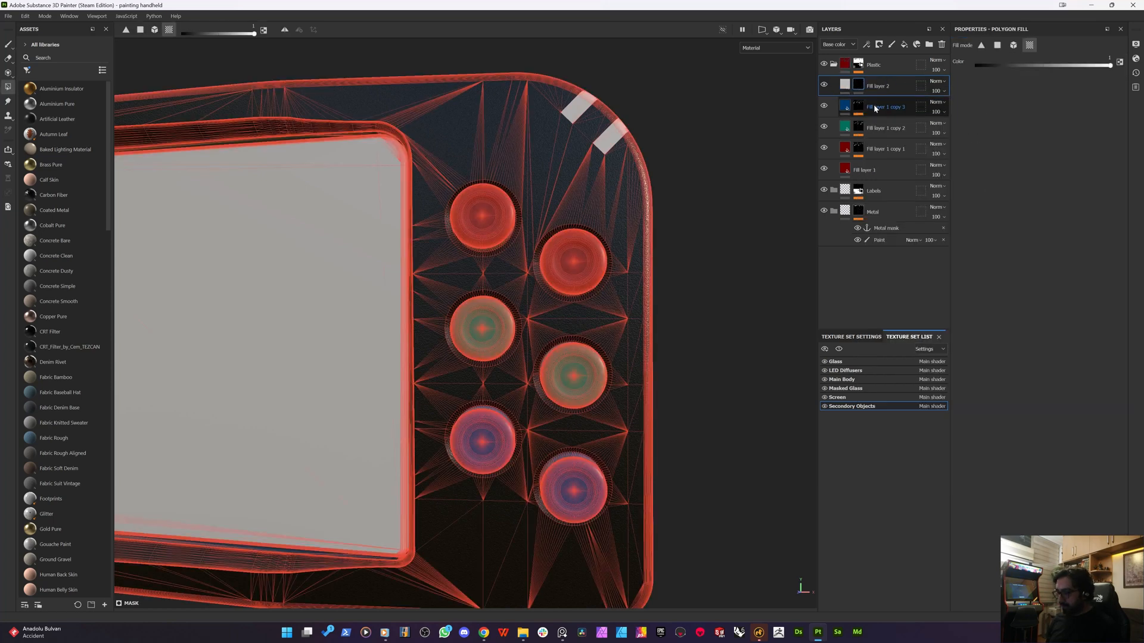
{"action": "key", "text": "alt"}
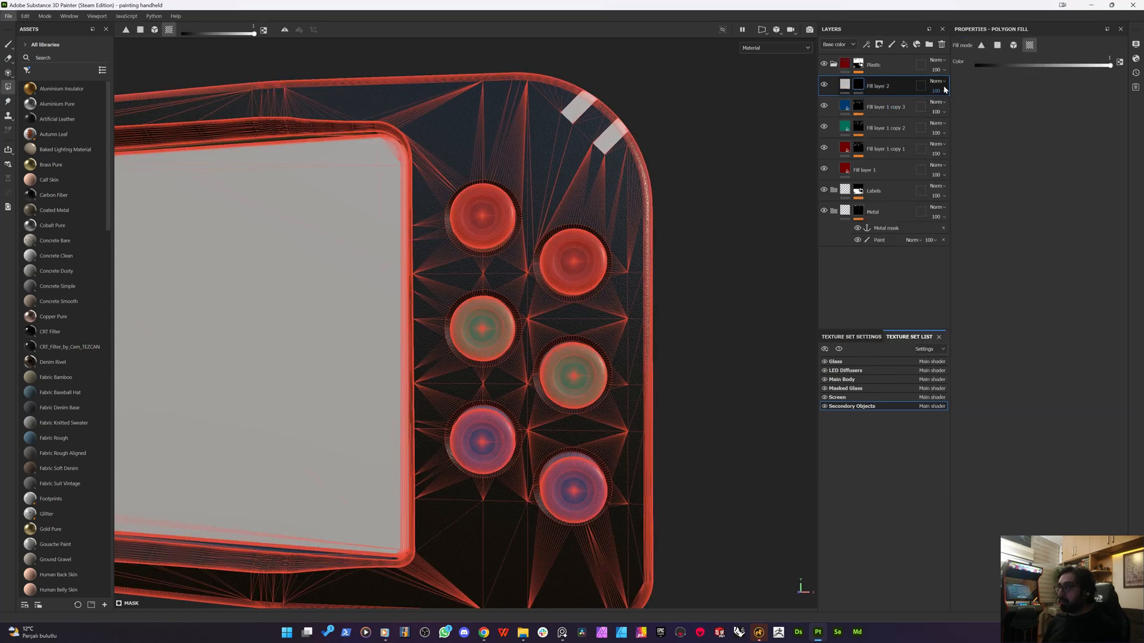
{"action": "right_click", "coordinate": [858, 89]}
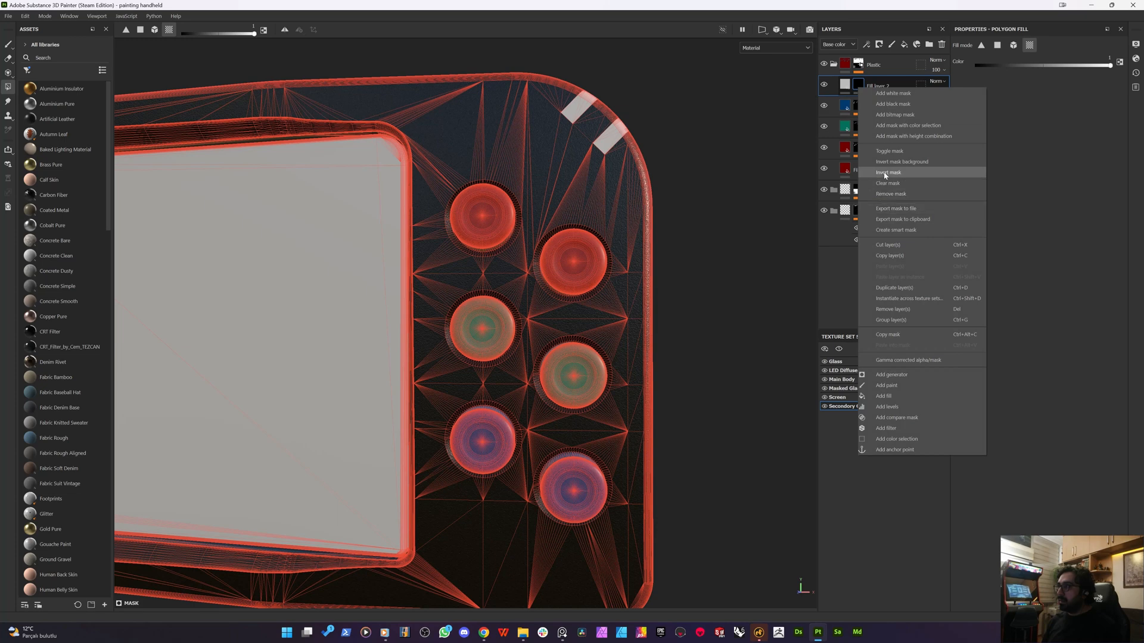
{"action": "left_click", "coordinate": [886, 386]}
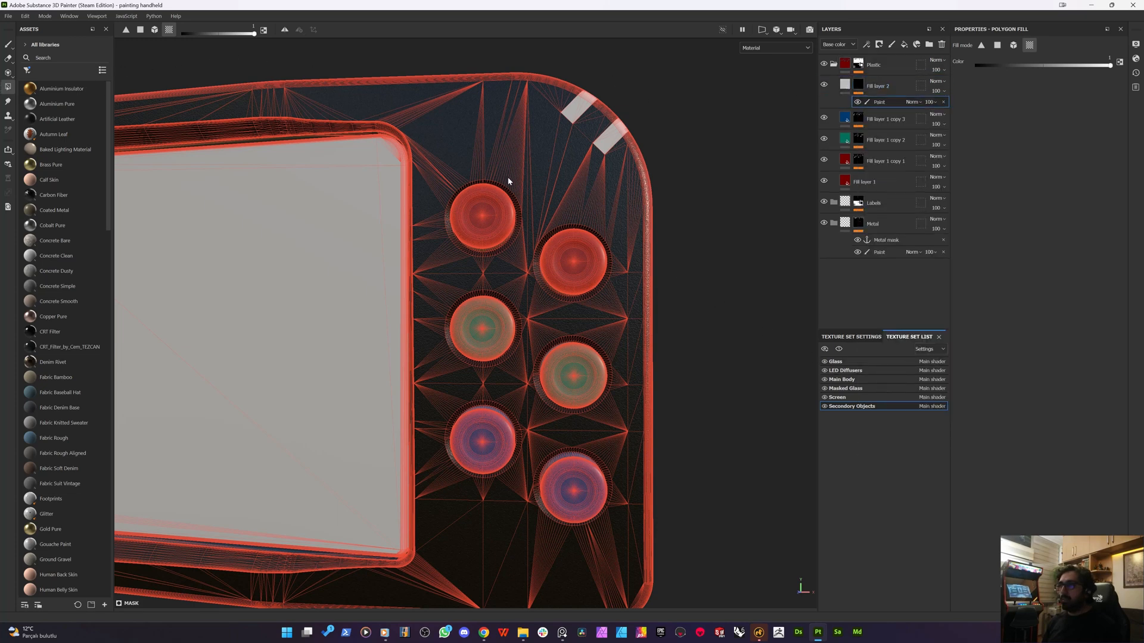
{"action": "left_click_drag", "start_coordinate": [526, 168], "coordinate": [662, 566]}
- Limit Fill layer 2 to the color channel and set its base color to white
{"action": "left_click", "coordinate": [876, 87]}
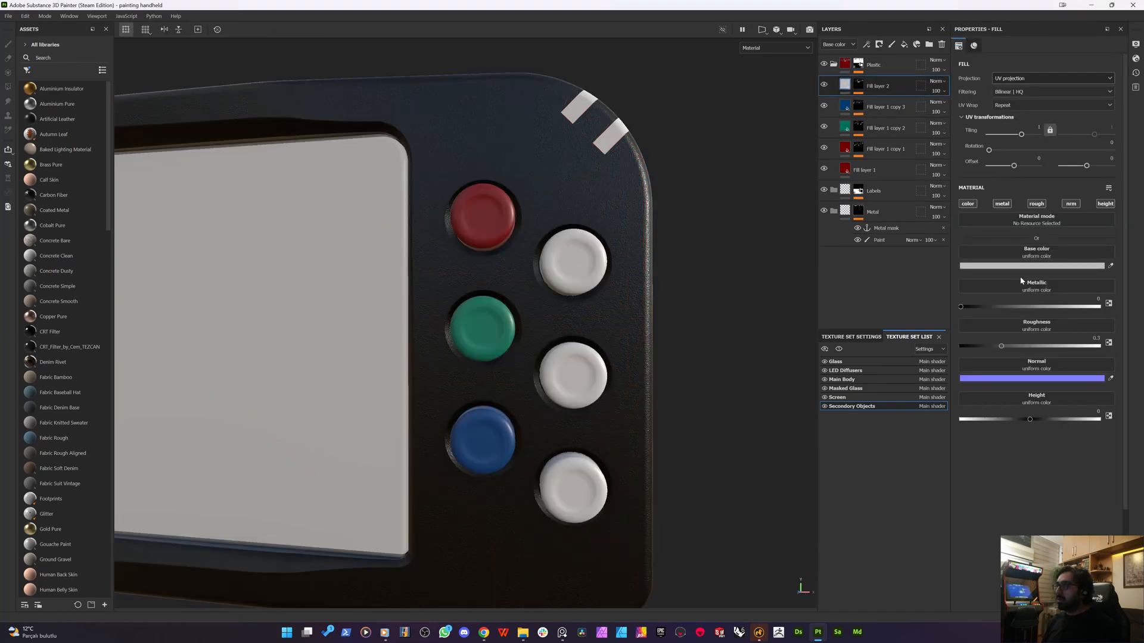
{"action": "left_click", "coordinate": [1002, 204]}
{"action": "left_click", "coordinate": [1037, 203]}
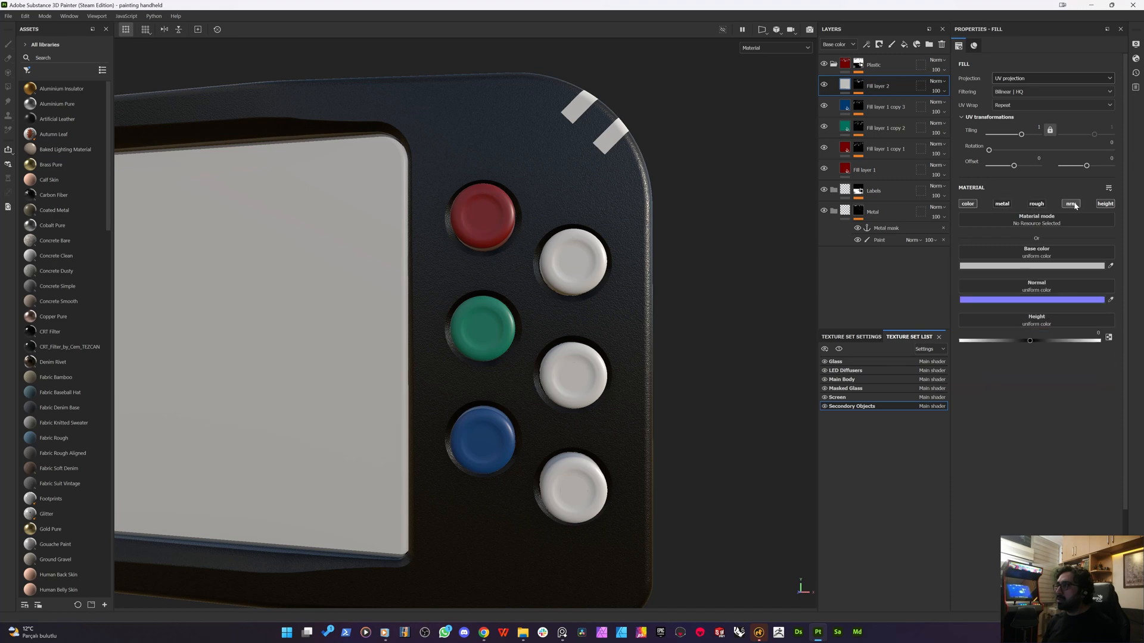
{"action": "left_click", "coordinate": [1071, 204]}
{"action": "left_click", "coordinate": [1105, 203]}
{"action": "left_click", "coordinate": [1030, 266]}
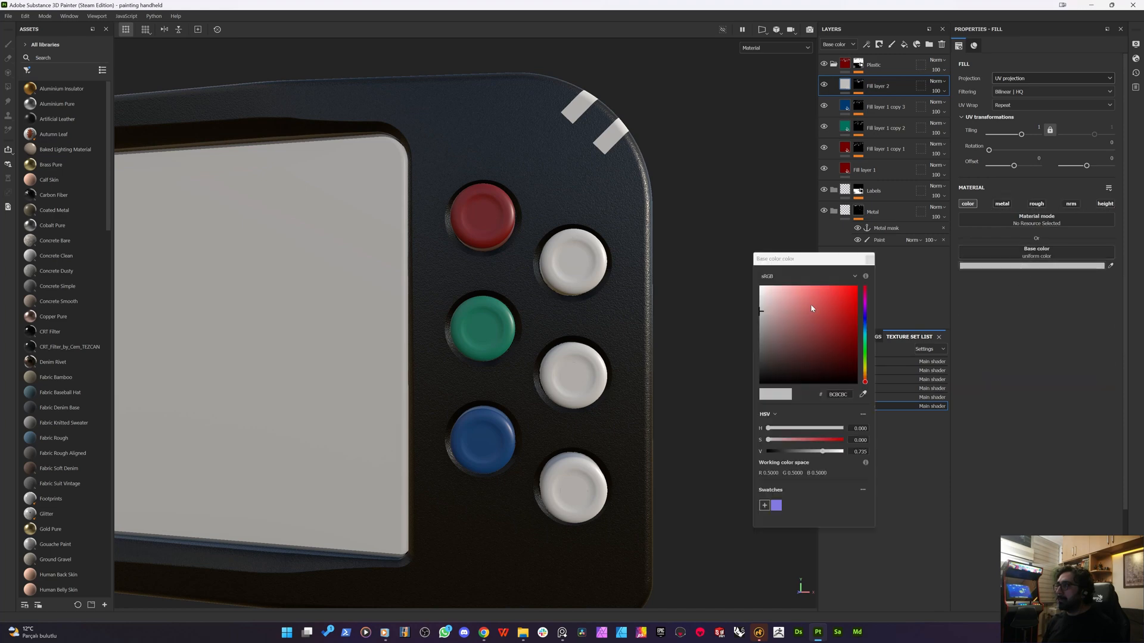
{"action": "left_click_drag", "start_coordinate": [812, 308], "coordinate": [743, 258]}
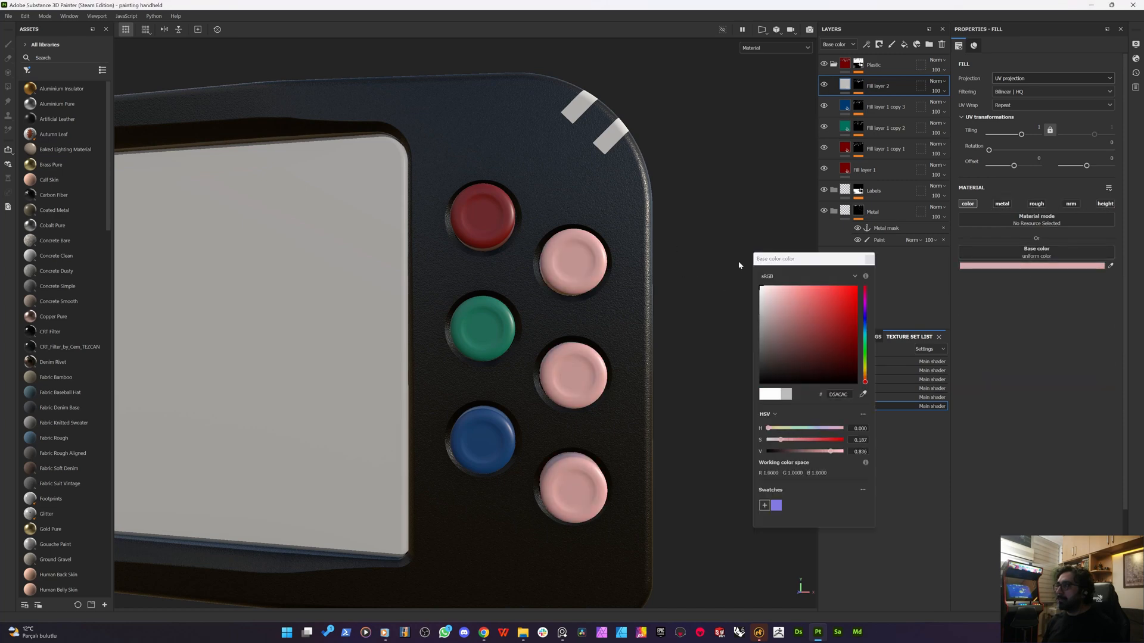
{"action": "left_click", "coordinate": [870, 259]}
- Try Linear dodge (Add) blending on Fill layer 2 with the opacity lowered to 6
{"action": "left_click", "coordinate": [937, 81]}
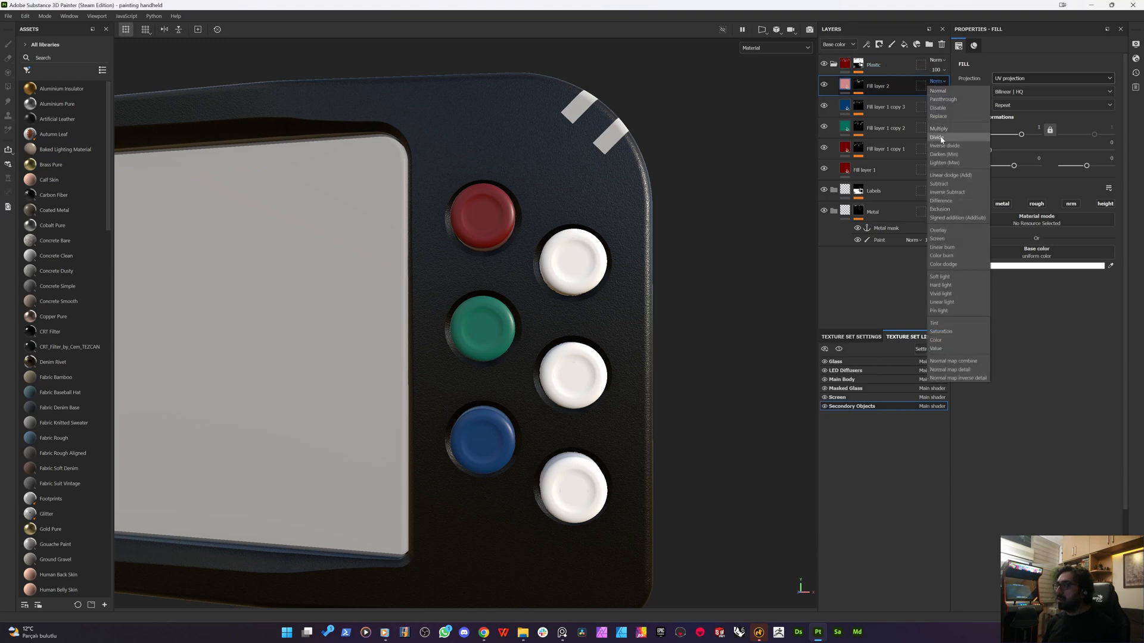
{"action": "left_click", "coordinate": [935, 176]}
{"action": "left_click", "coordinate": [936, 91]}
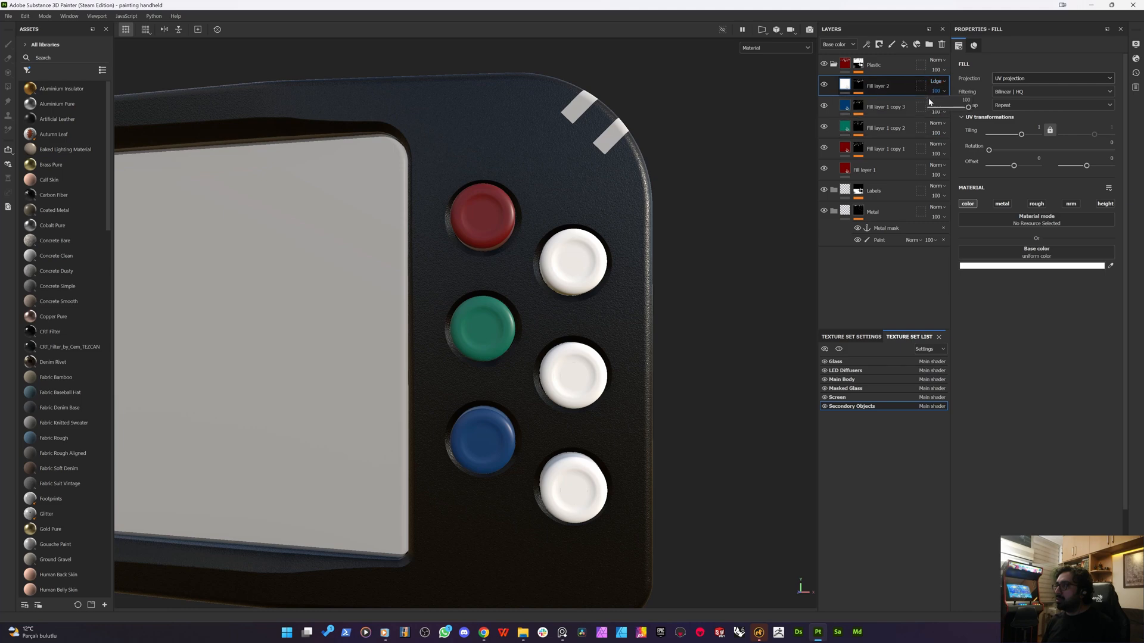
{"action": "mouse_move", "coordinate": [952, 112]}
{"action": "left_mouse_down"}
{"action": "mouse_move", "coordinate": [965, 109]}
{"action": "mouse_move", "coordinate": [932, 118]}
{"action": "left_mouse_up"}
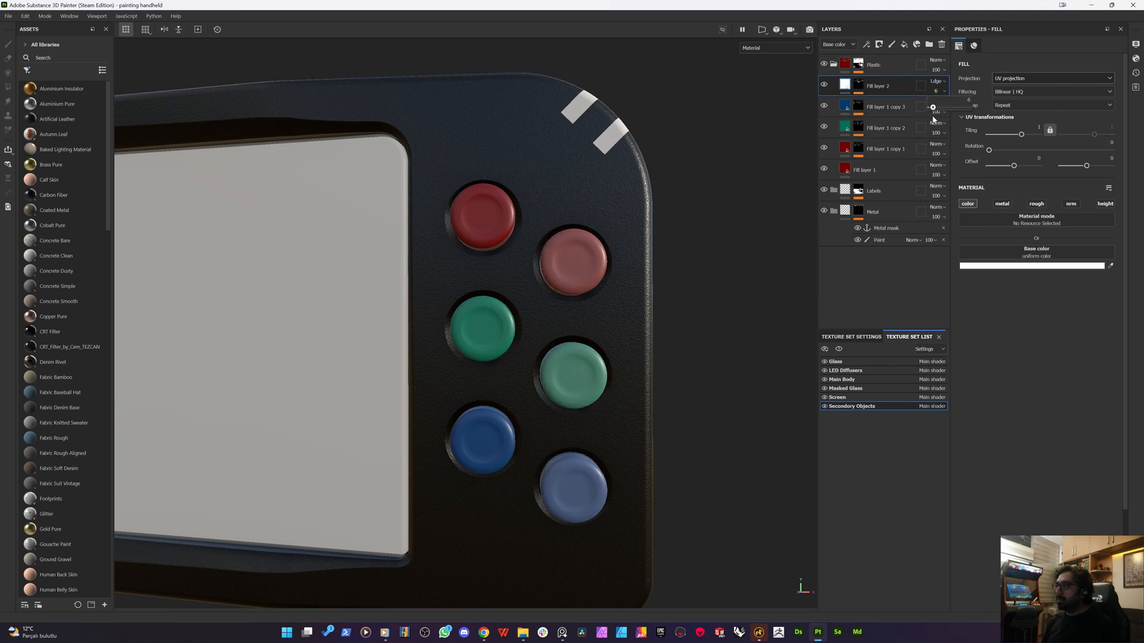
- Try Screen blending on Fill layer 2 with the opacity raised to 39
{"action": "left_click", "coordinate": [939, 85]}
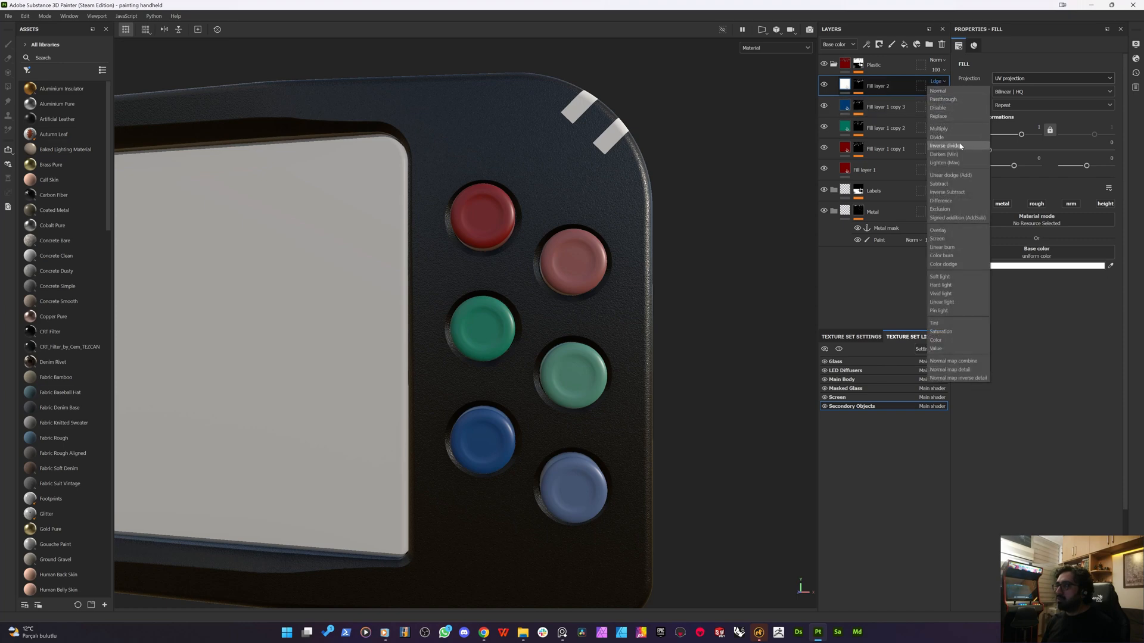
{"action": "left_click", "coordinate": [942, 239]}
{"action": "left_click", "coordinate": [935, 91]}
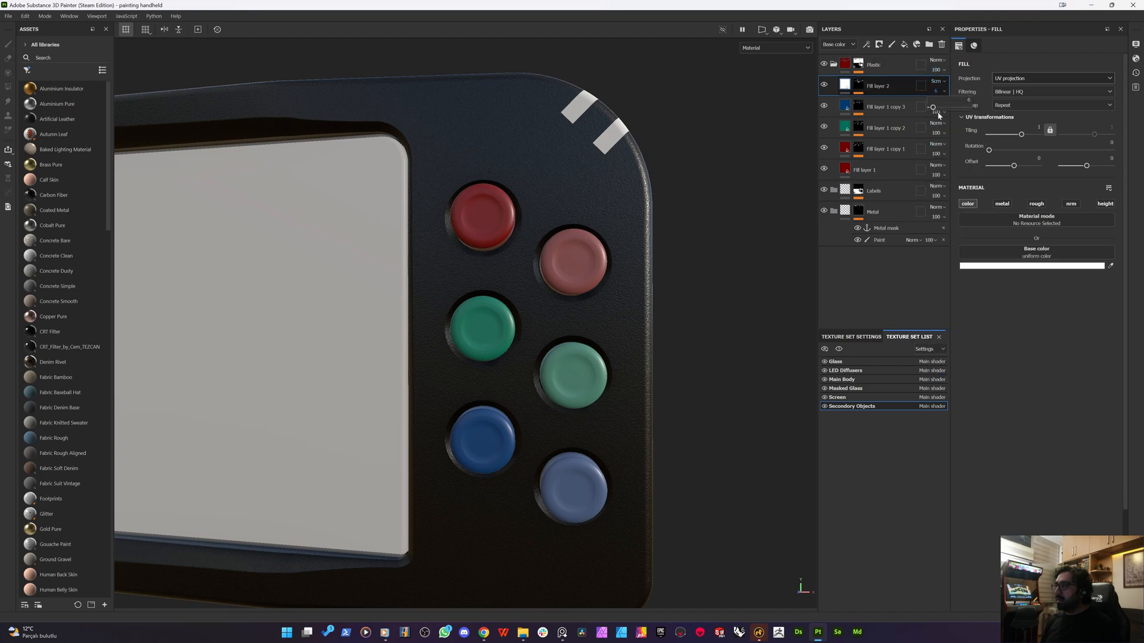
{"action": "left_click_drag", "start_coordinate": [930, 109], "coordinate": [945, 112]}
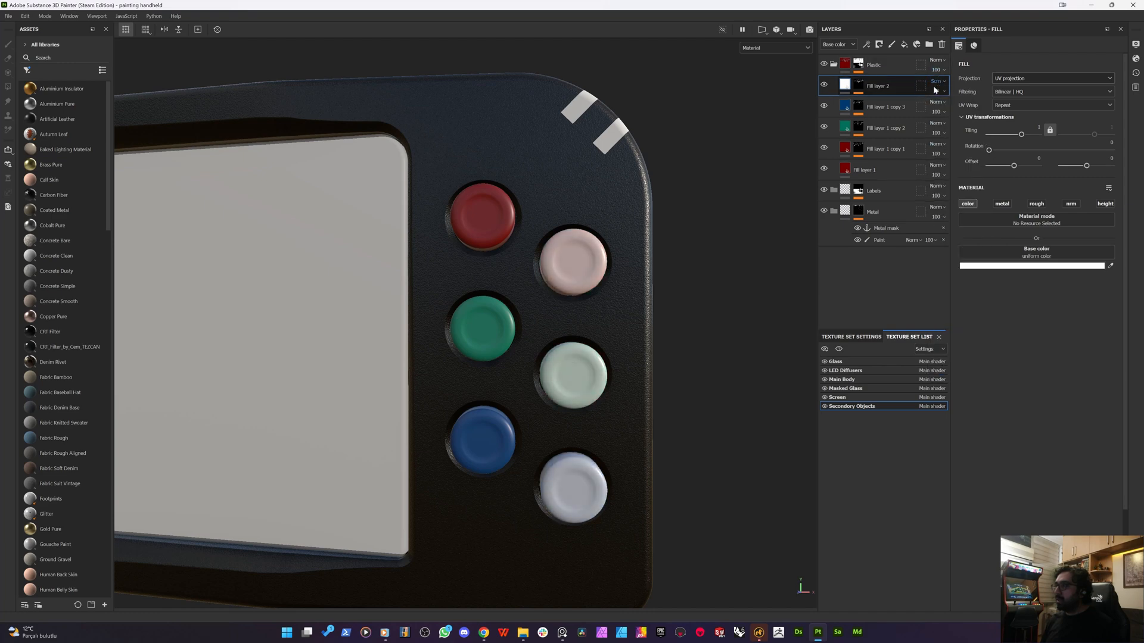
{"action": "left_click", "coordinate": [938, 90]}
- Try Color dodge blending on Fill layer 2 with a mid-grey 969696 base color
{"action": "left_click", "coordinate": [937, 83]}
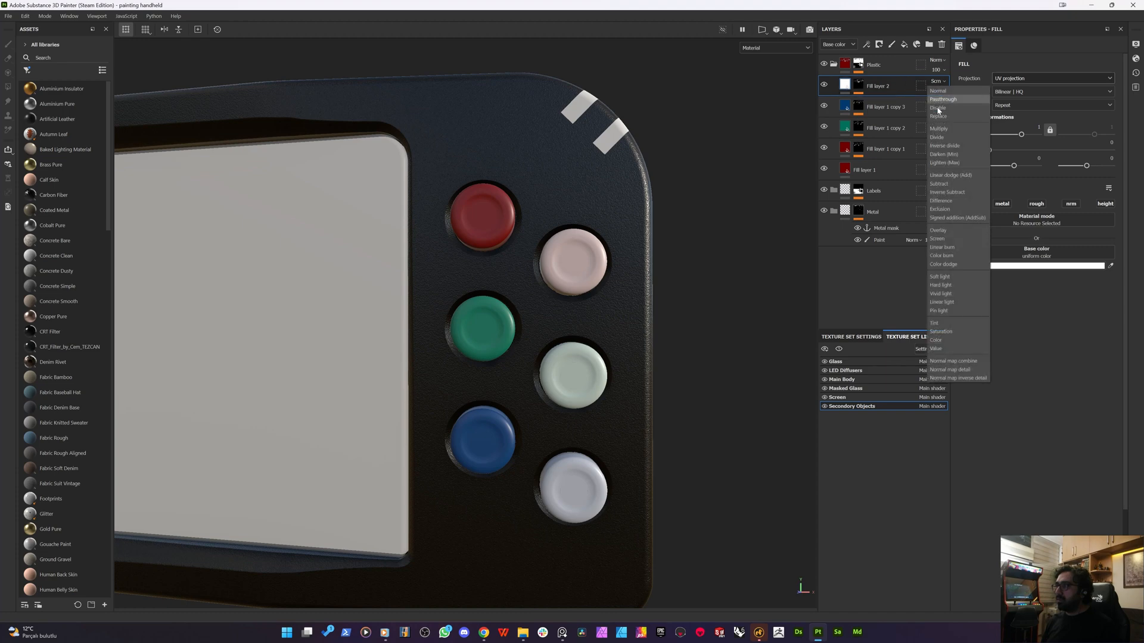
{"action": "left_click", "coordinate": [947, 265]}
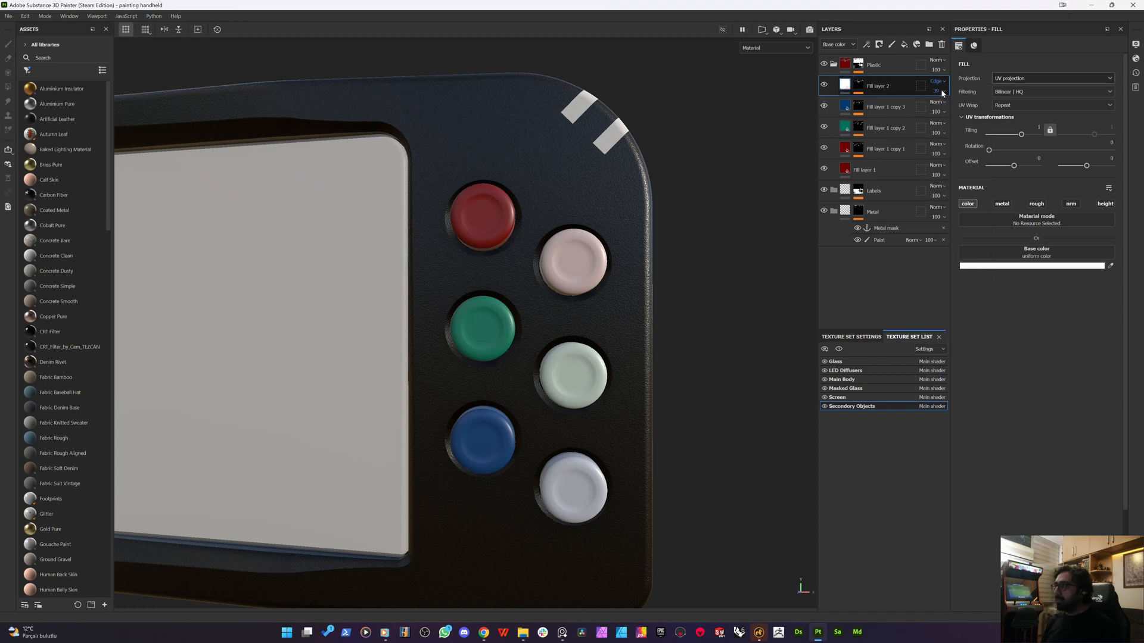
{"action": "left_click", "coordinate": [1019, 266]}
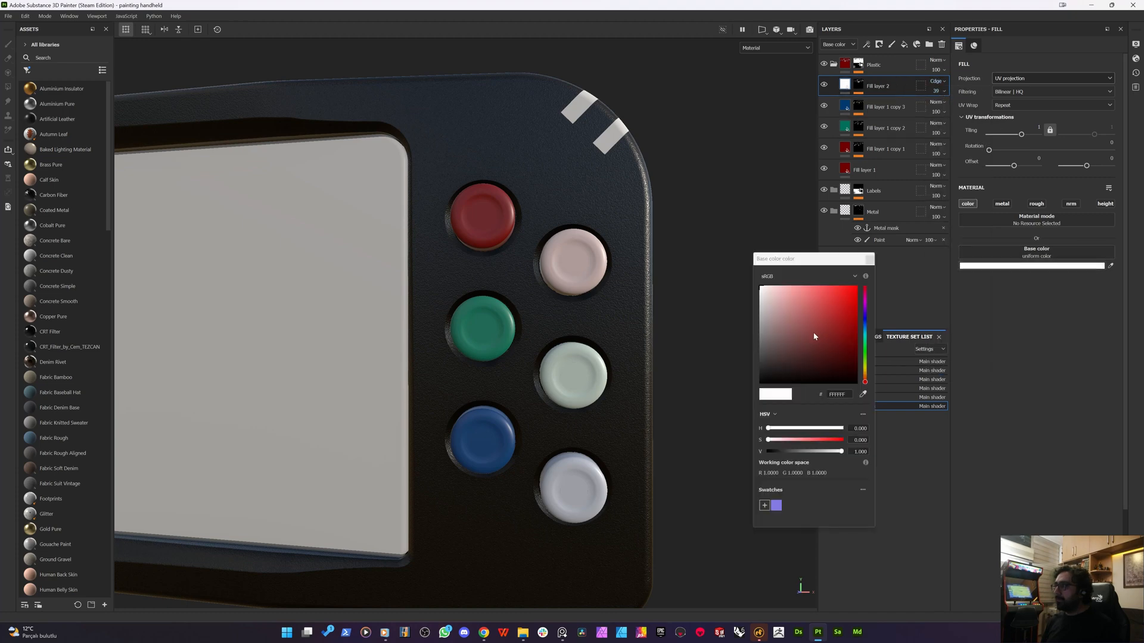
{"action": "left_click_drag", "start_coordinate": [774, 351], "coordinate": [708, 324]}
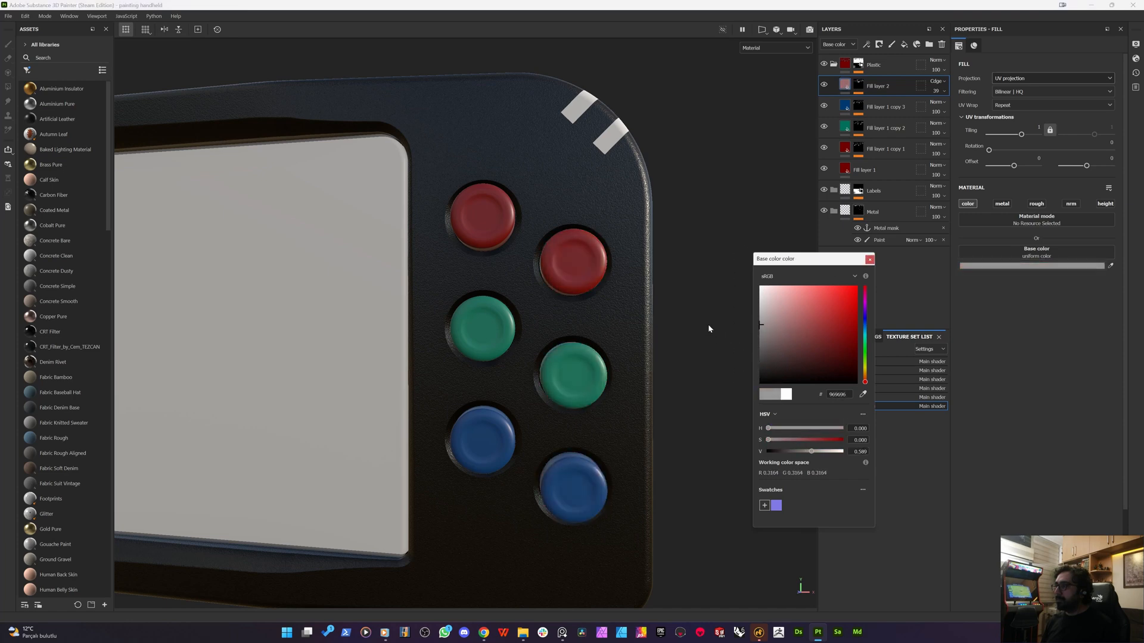
{"action": "left_click", "coordinate": [870, 259]}
- Try Vivid light blending on Fill layer 2 with the opacity raised to 68
{"action": "left_click", "coordinate": [937, 83]}
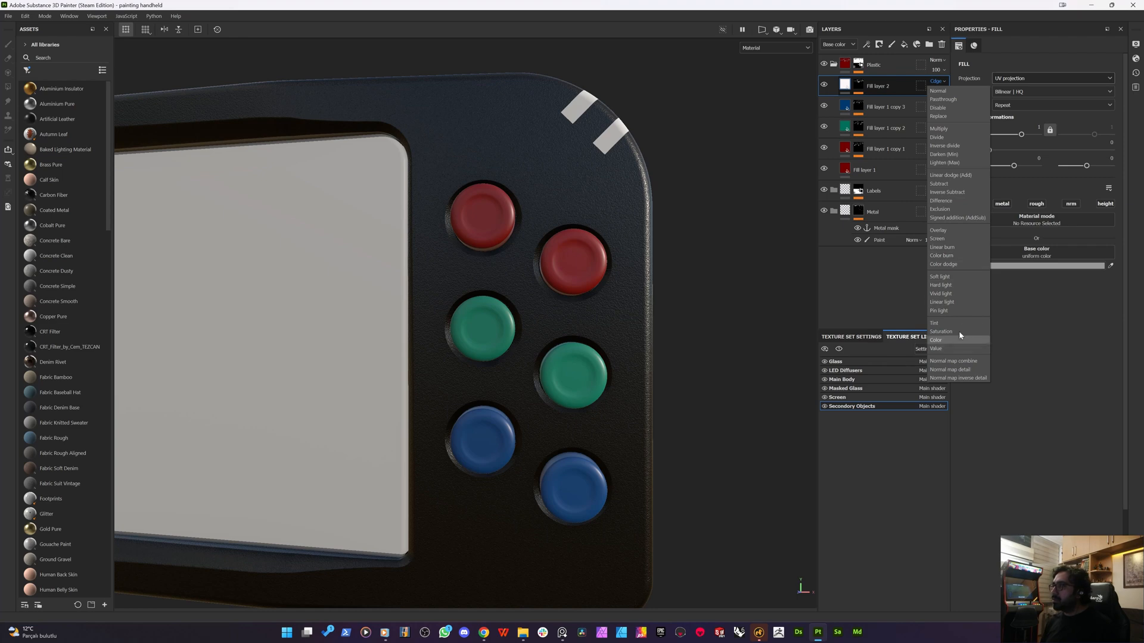
{"action": "left_click", "coordinate": [945, 294]}
{"action": "left_click", "coordinate": [941, 92]}
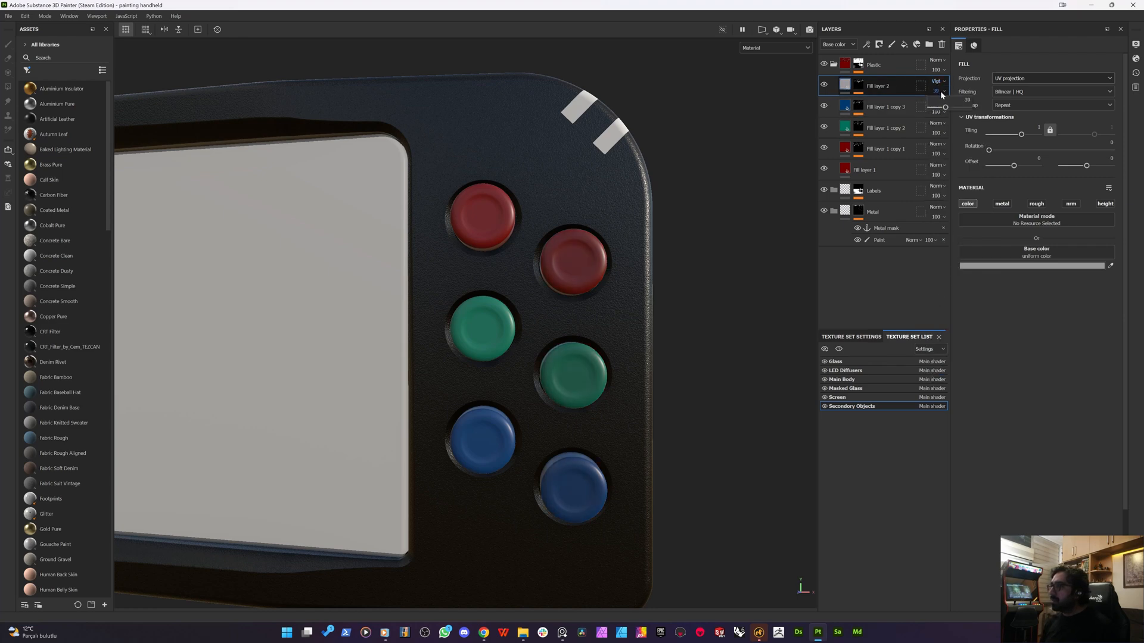
{"action": "mouse_move", "coordinate": [955, 107]}
{"action": "left_mouse_down"}
{"action": "mouse_move", "coordinate": [941, 108]}
{"action": "mouse_move", "coordinate": [960, 108]}
{"action": "left_mouse_up"}
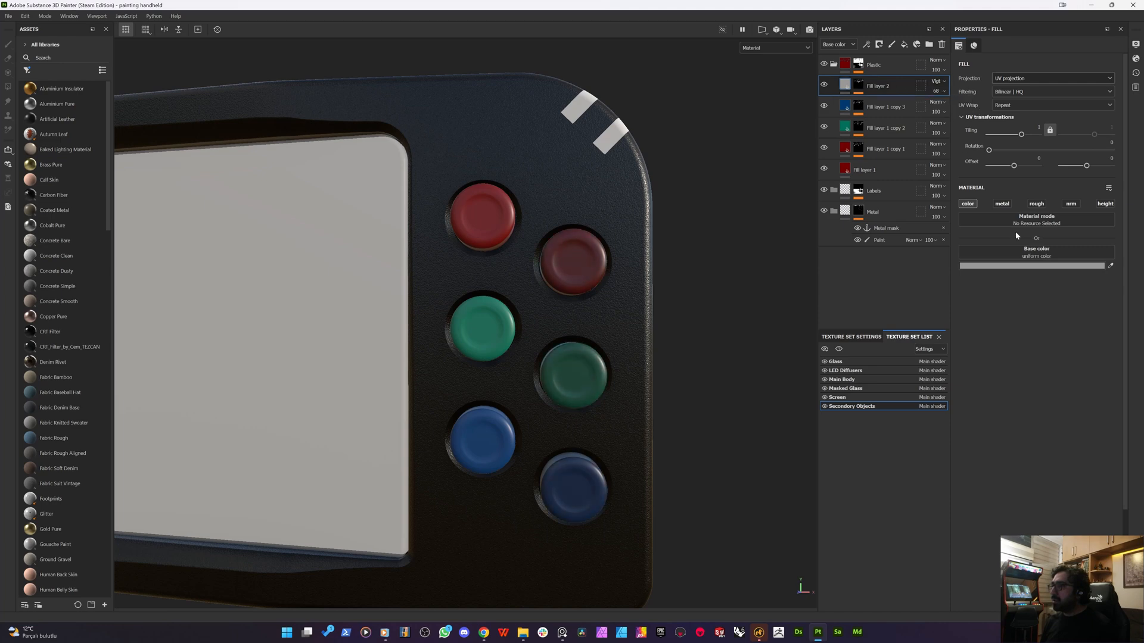
- Test a near-black 0F0F0F base color on Fill layer 2 and set it back to white
{"action": "left_click", "coordinate": [1028, 268]}
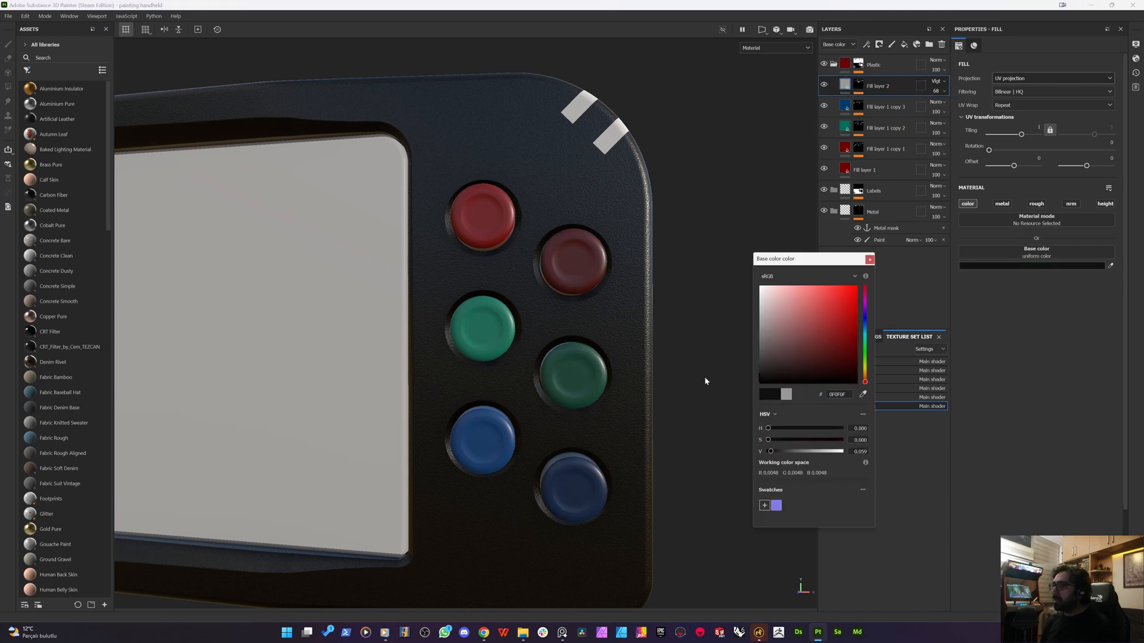
{"action": "left_click_drag", "start_coordinate": [699, 272], "coordinate": [688, 214]}
{"action": "left_click", "coordinate": [689, 215]}
{"action": "left_click", "coordinate": [867, 259]}
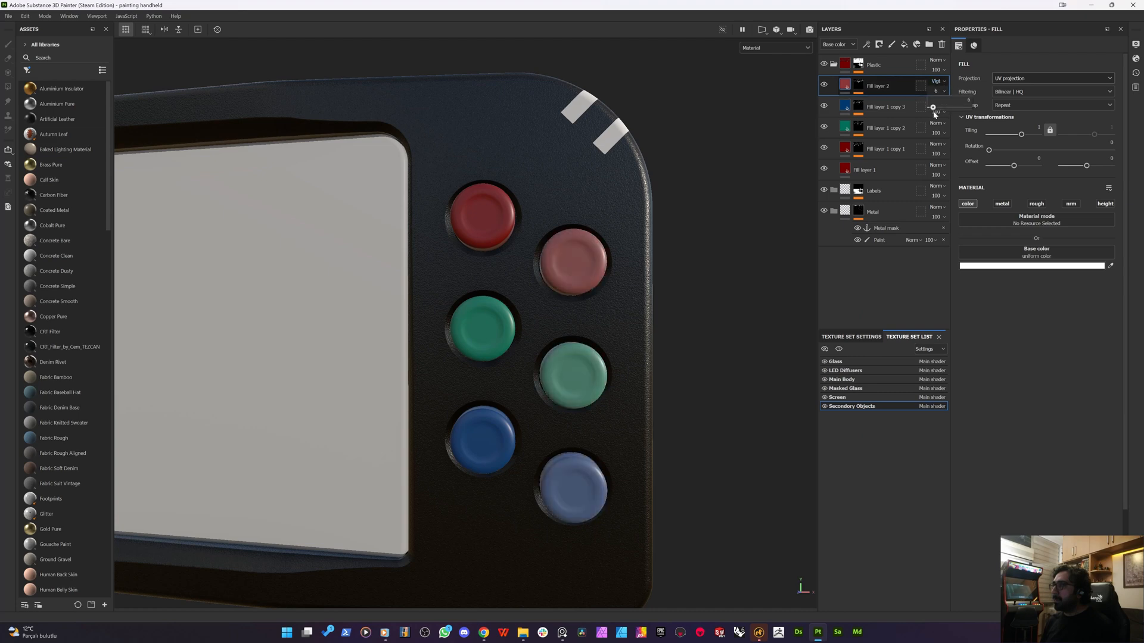
- Try Difference and Hard light blending on Fill layer 2, raising the opacity for Hard light
{"action": "left_click", "coordinate": [939, 82]}
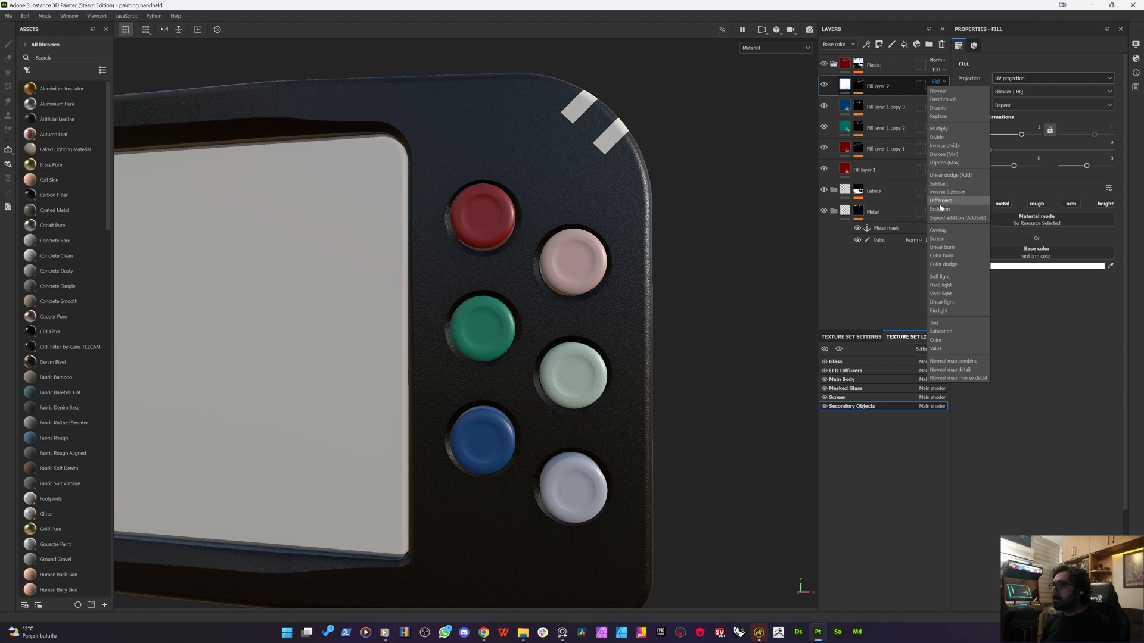
{"action": "left_click", "coordinate": [941, 201]}
{"action": "left_click", "coordinate": [938, 84]}
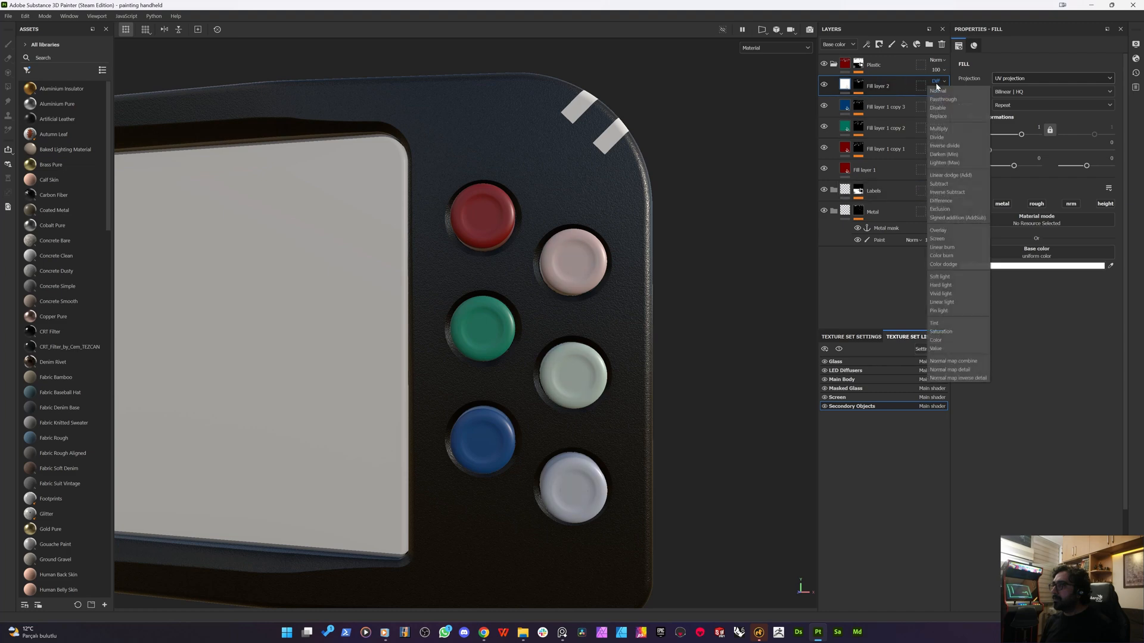
{"action": "left_click", "coordinate": [943, 281]}
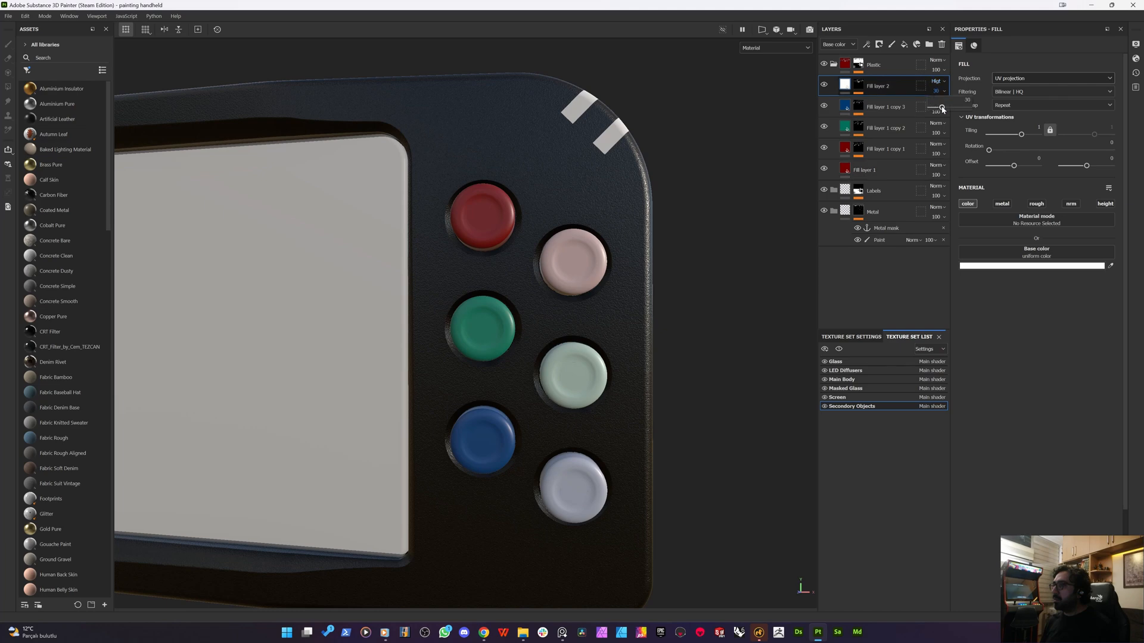
{"action": "left_click_drag", "start_coordinate": [942, 109], "coordinate": [952, 109]}
- Set Fill layer 2 to Soft light blending at 100 opacity to brighten the outer-column buttons
{"action": "left_click", "coordinate": [937, 81]}
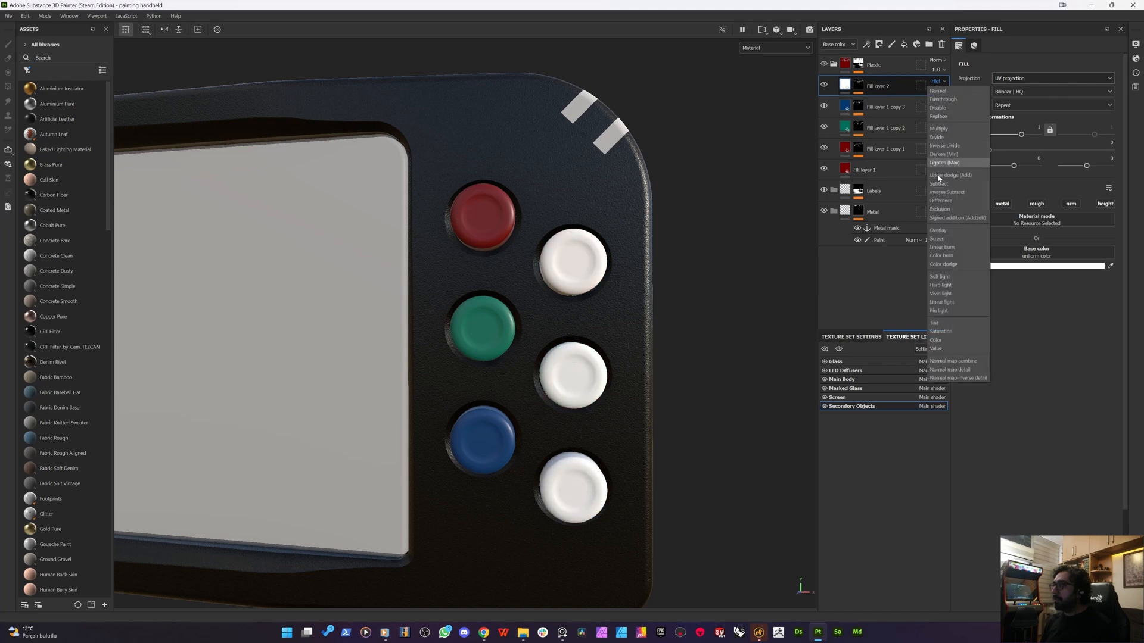
{"action": "left_click", "coordinate": [939, 276]}
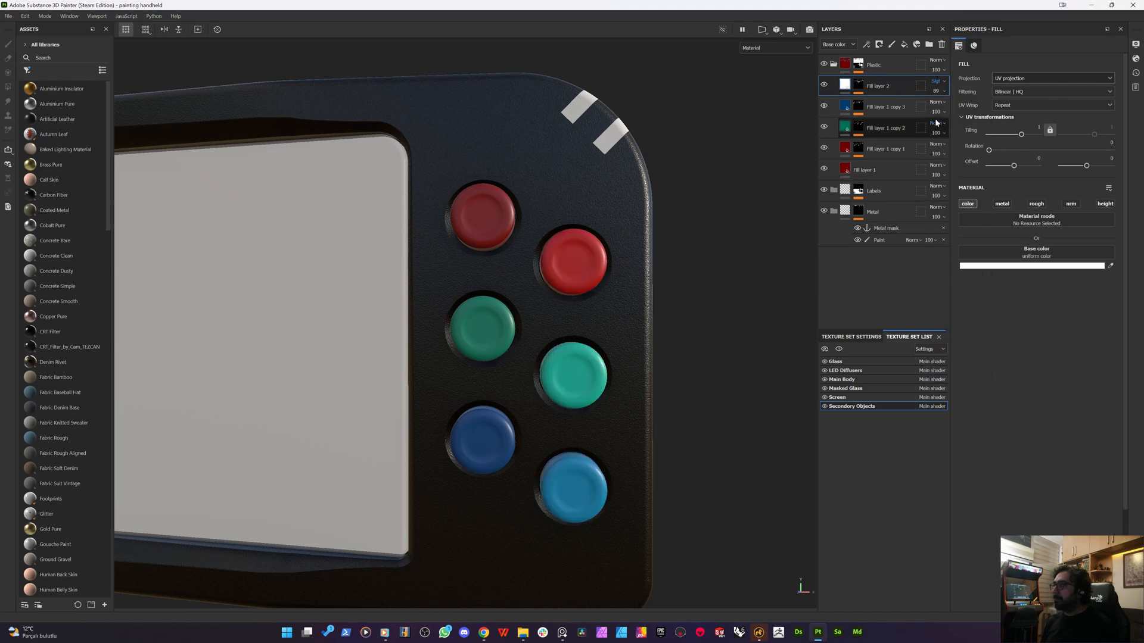
{"action": "left_click_drag", "start_coordinate": [804, 132], "coordinate": [849, 119], "text": "alt"}
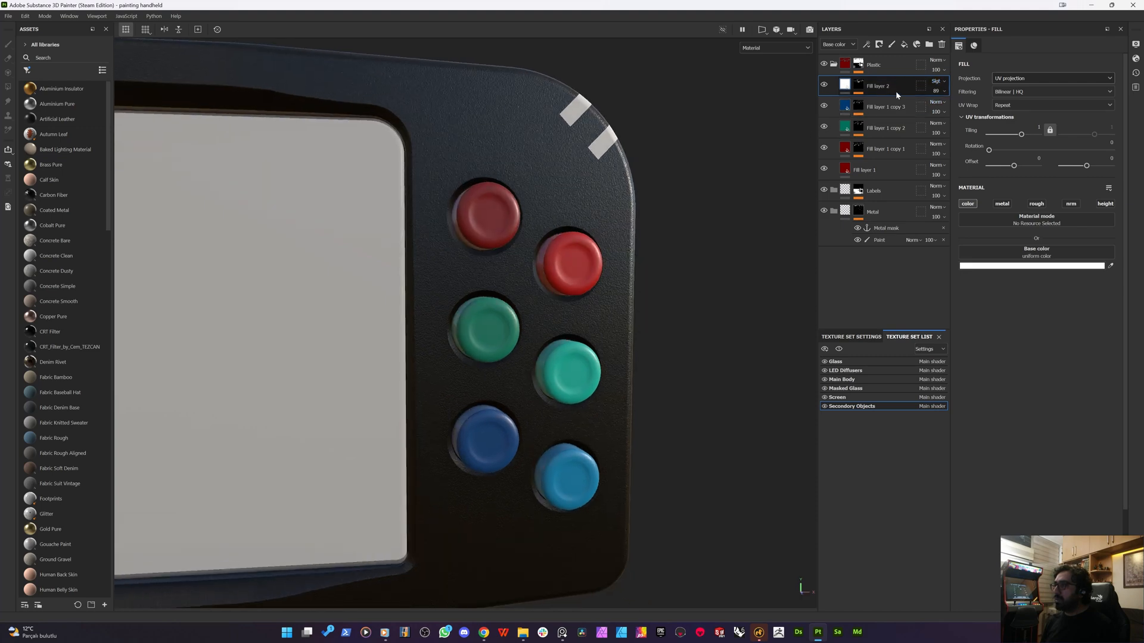
{"action": "left_click", "coordinate": [935, 91]}
{"action": "left_click_drag", "start_coordinate": [999, 112], "coordinate": [1074, 114]}
{"action": "left_click_drag", "start_coordinate": [581, 232], "coordinate": [555, 296], "text": "alt"}
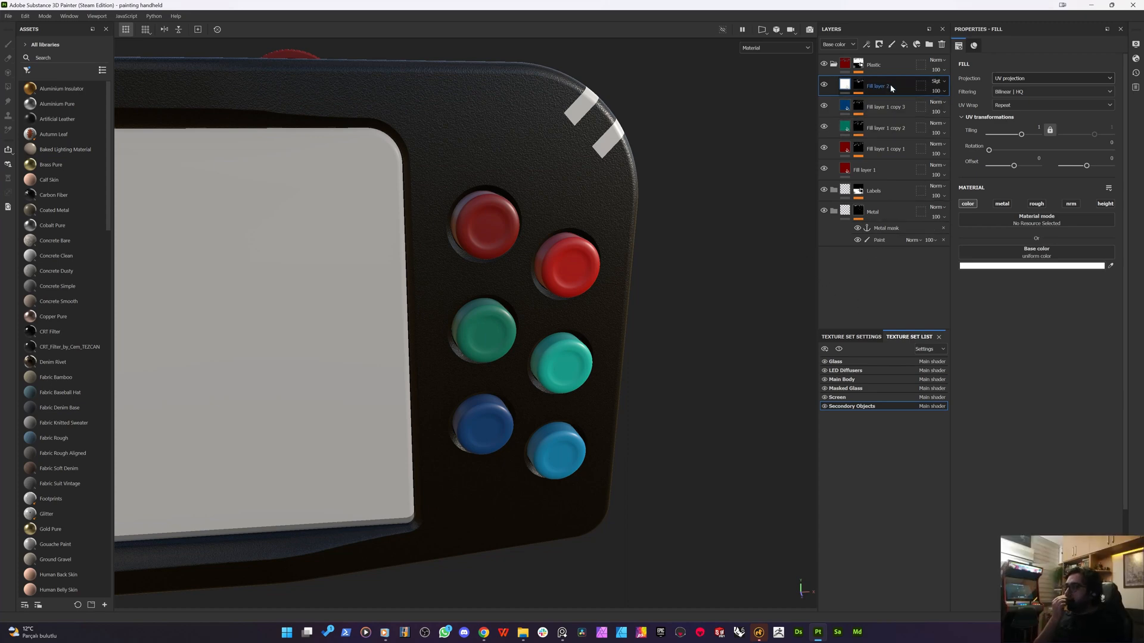
- Try Exclusion and Color burn blending on Fill layer 2 over the outer-column buttons
{"action": "left_click_drag", "start_coordinate": [624, 344], "coordinate": [554, 382], "text": "alt"}
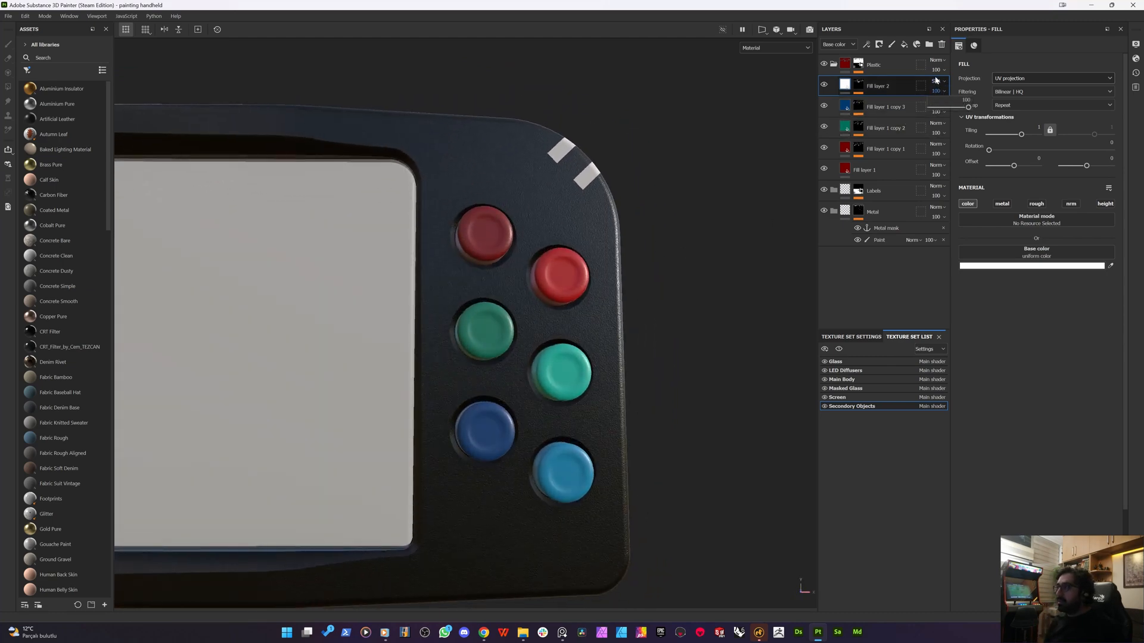
{"action": "left_click", "coordinate": [935, 80]}
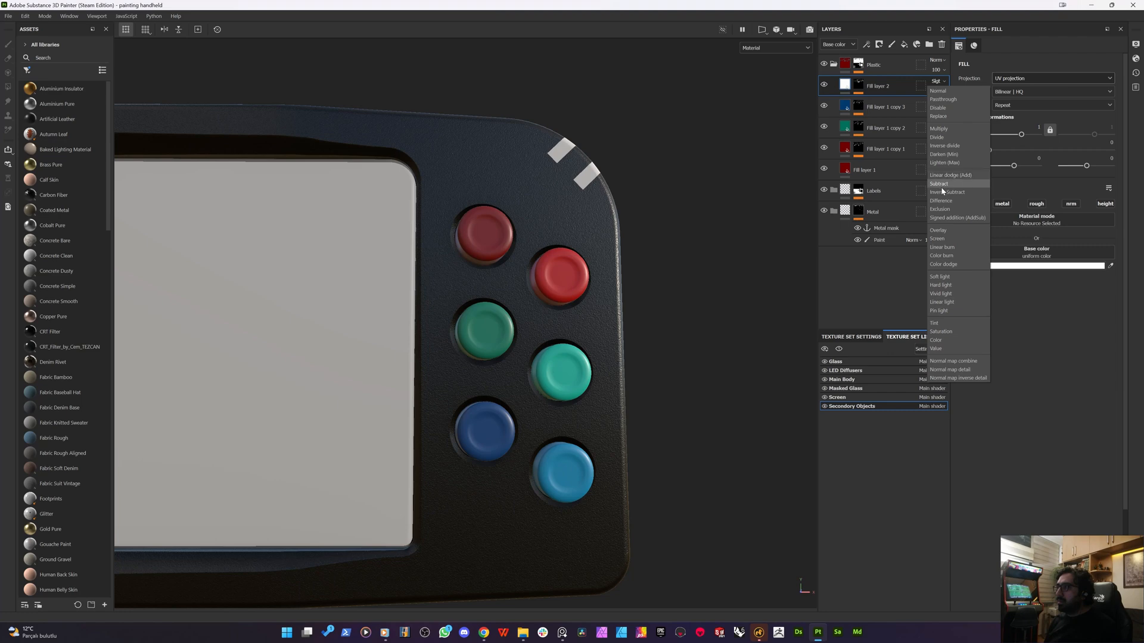
{"action": "left_click", "coordinate": [941, 209]}
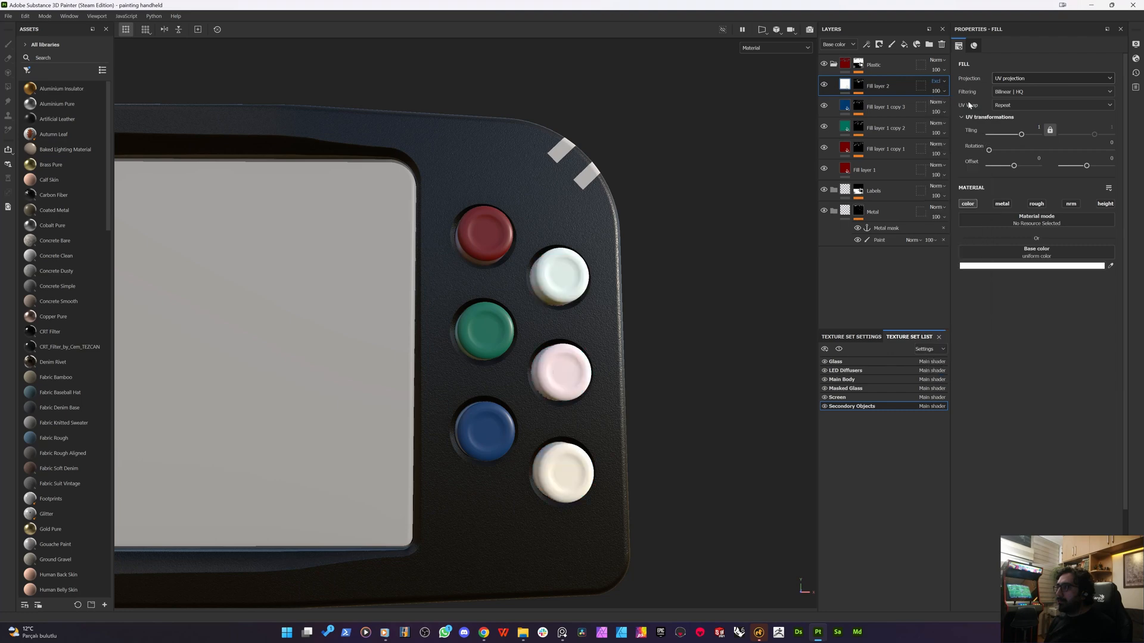
{"action": "left_click", "coordinate": [936, 81]}
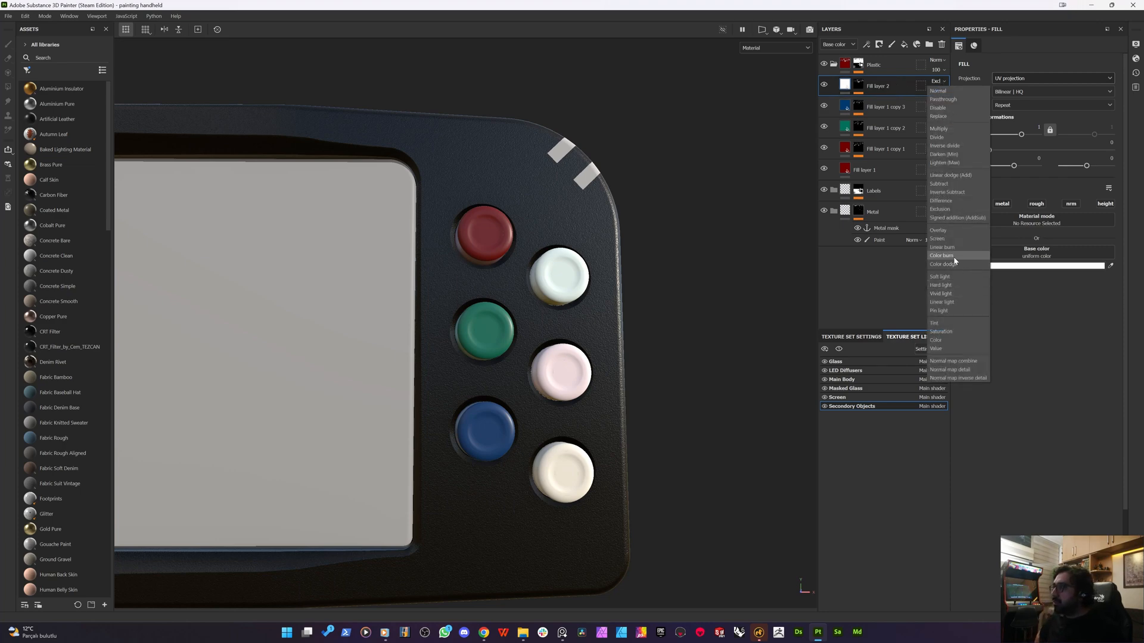
{"action": "left_click", "coordinate": [948, 256]}
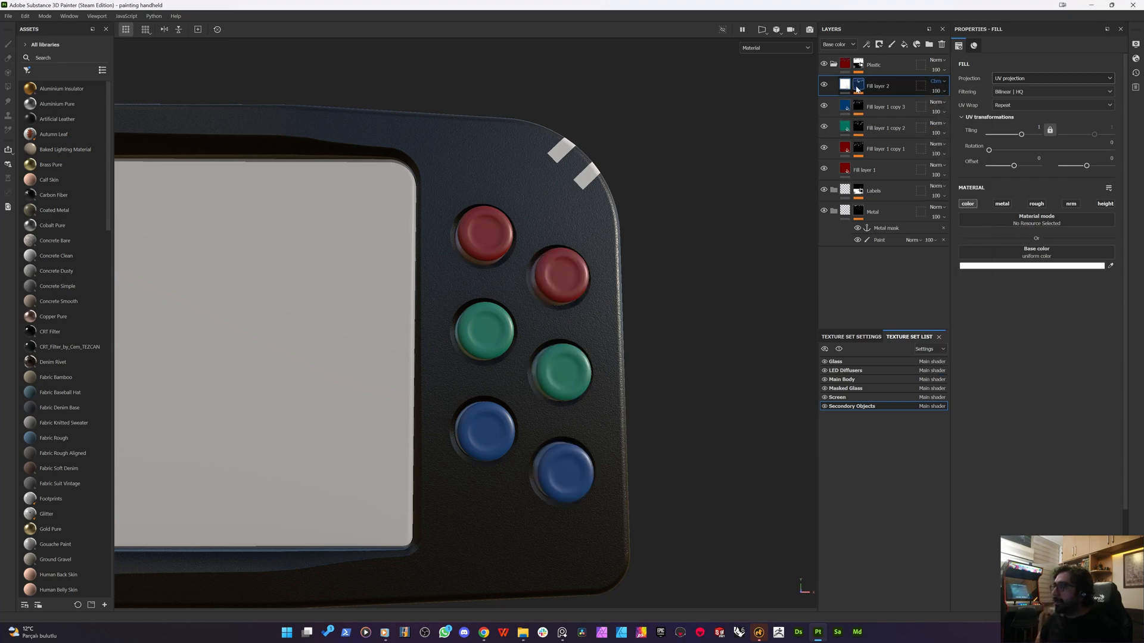
- Try Color dodge blending on Fill layer 2 and test darker gray base colors with it
{"action": "left_click", "coordinate": [936, 81]}
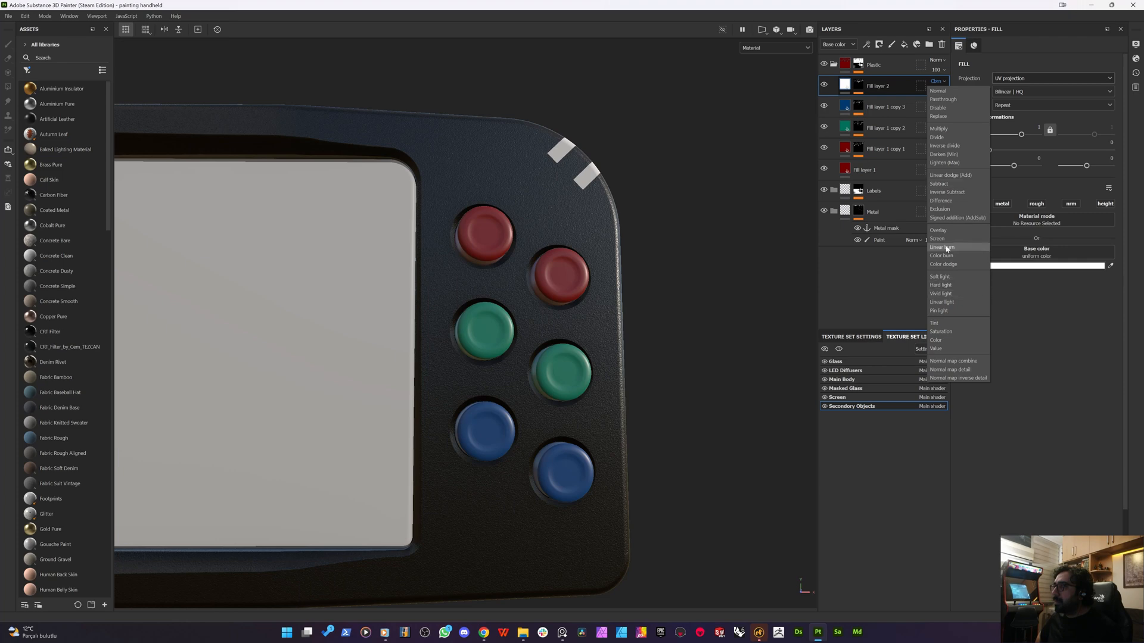
{"action": "left_click", "coordinate": [940, 265]}
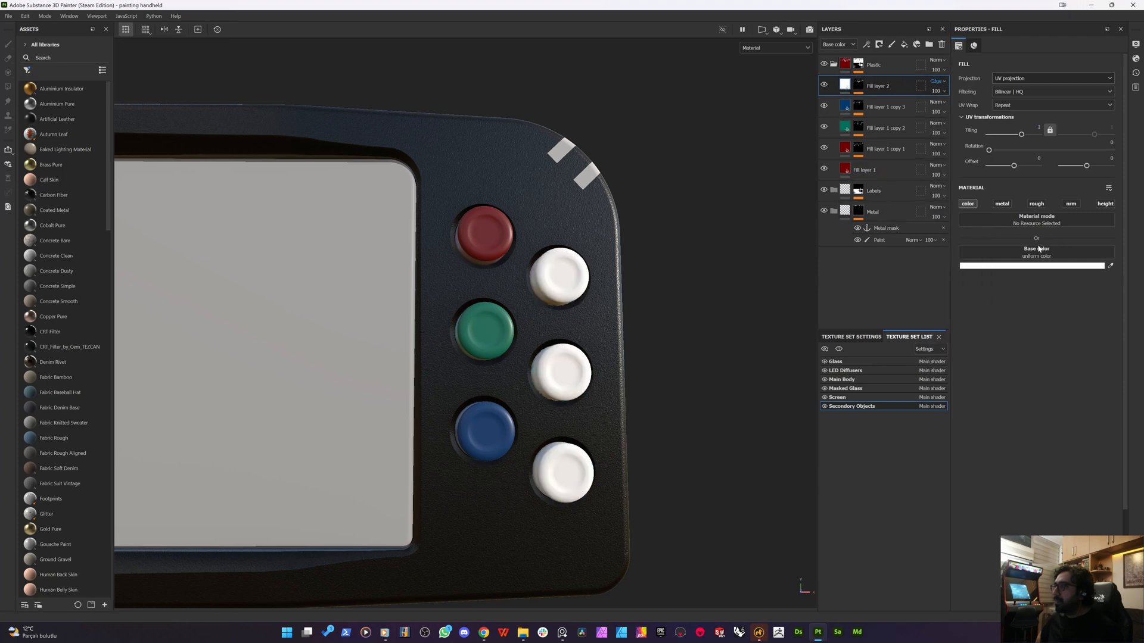
{"action": "left_click", "coordinate": [1031, 266]}
{"action": "left_click_drag", "start_coordinate": [809, 332], "coordinate": [691, 179]}
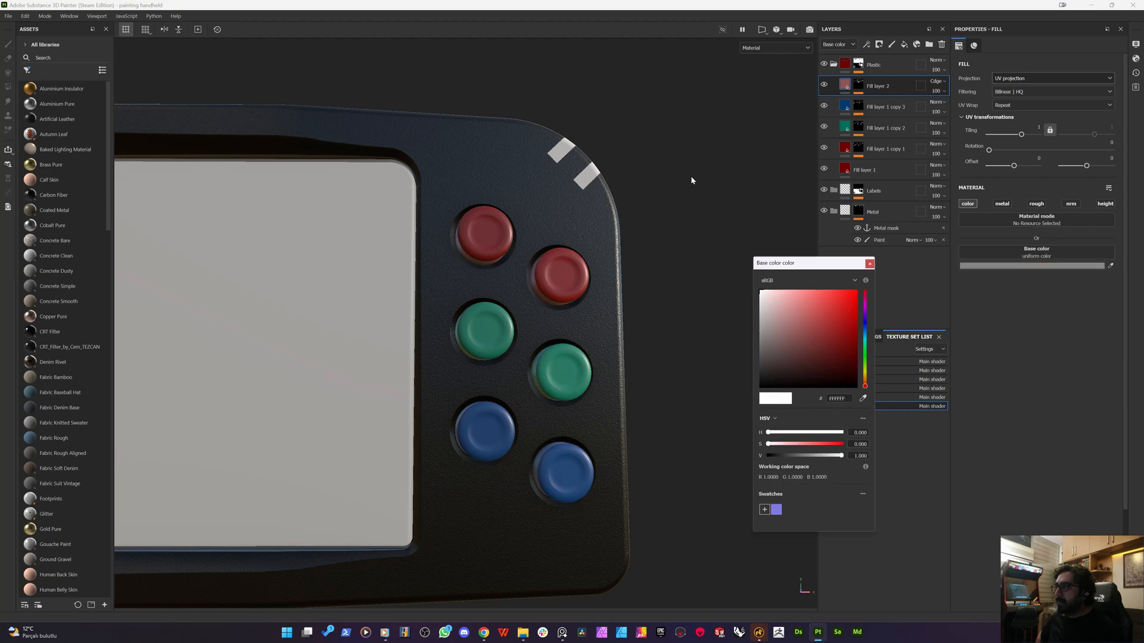
- Try Linear light blending on Fill layer 2 with a B2B2B2 gray base color
{"action": "left_click", "coordinate": [940, 90]}
{"action": "left_click", "coordinate": [939, 83]}
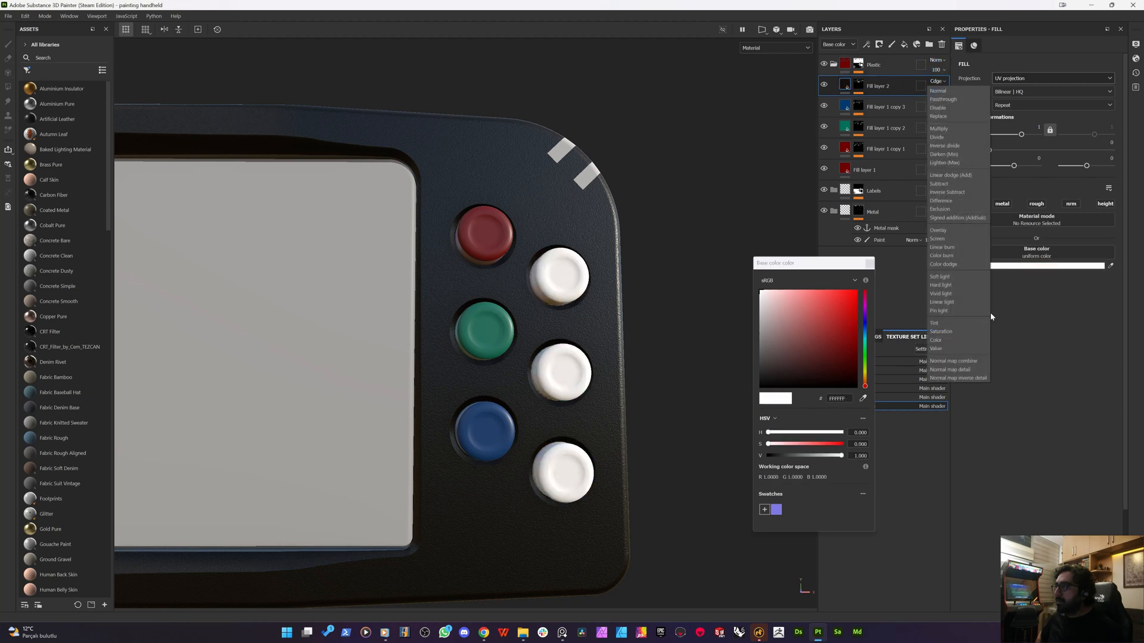
{"action": "left_click", "coordinate": [942, 303]}
{"action": "mouse_move", "coordinate": [769, 348]}
{"action": "left_mouse_down"}
{"action": "mouse_move", "coordinate": [742, 343]}
{"action": "mouse_move", "coordinate": [717, 294]}
{"action": "mouse_move", "coordinate": [717, 323]}
{"action": "mouse_move", "coordinate": [713, 302]}
{"action": "mouse_move", "coordinate": [669, 318]}
{"action": "left_mouse_up"}
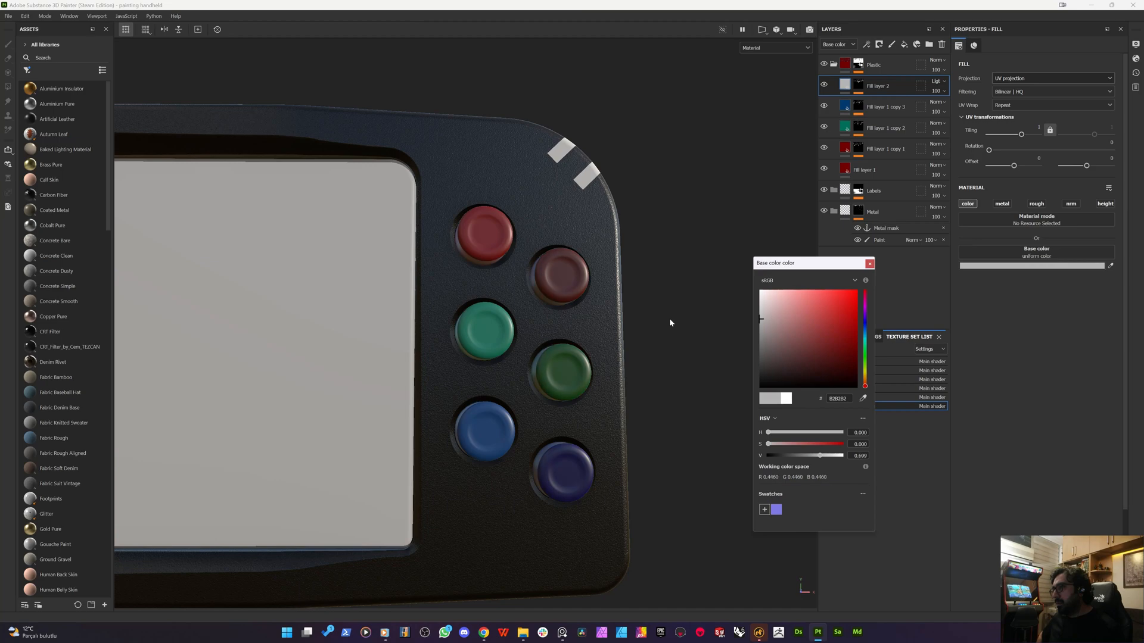
{"action": "left_click_drag", "start_coordinate": [866, 264], "coordinate": [868, 265]}
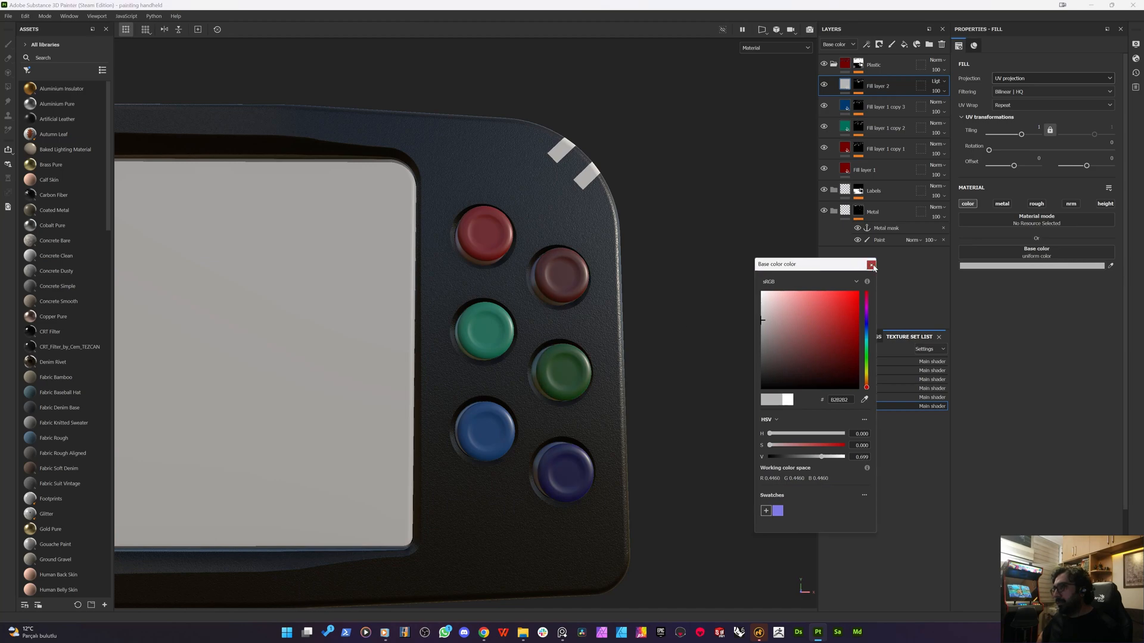
{"action": "left_click", "coordinate": [871, 264]}
{"action": "left_click_drag", "start_coordinate": [567, 377], "coordinate": [452, 345], "text": "alt"}
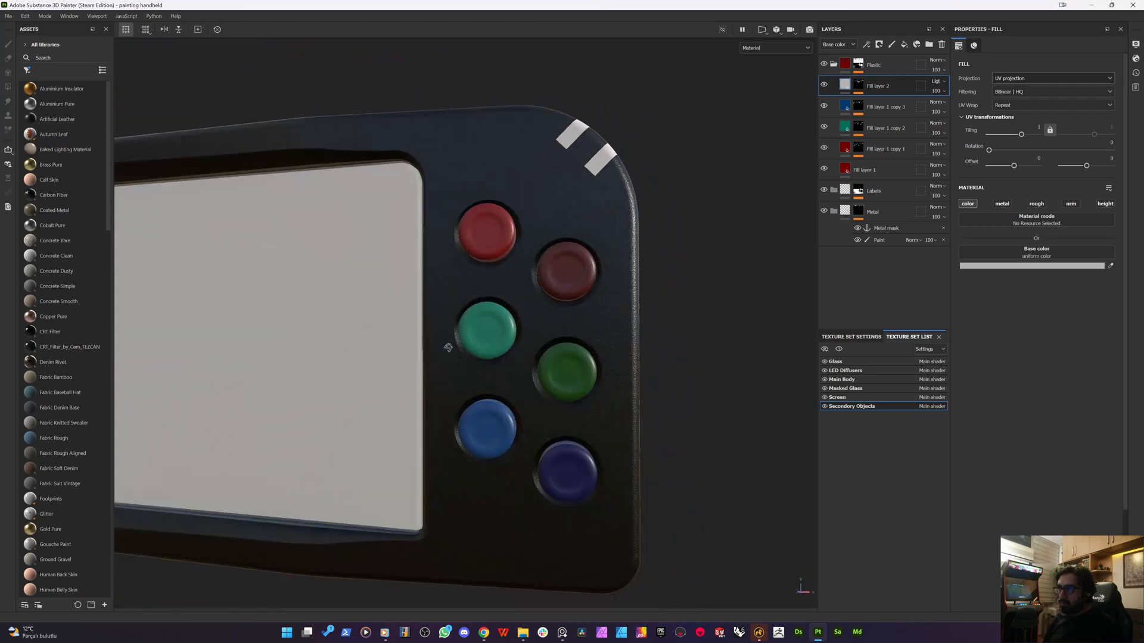
- Try Lighten (Max) and Linear dodge (Add) blending on Fill layer 2
{"action": "left_click", "coordinate": [939, 83]}
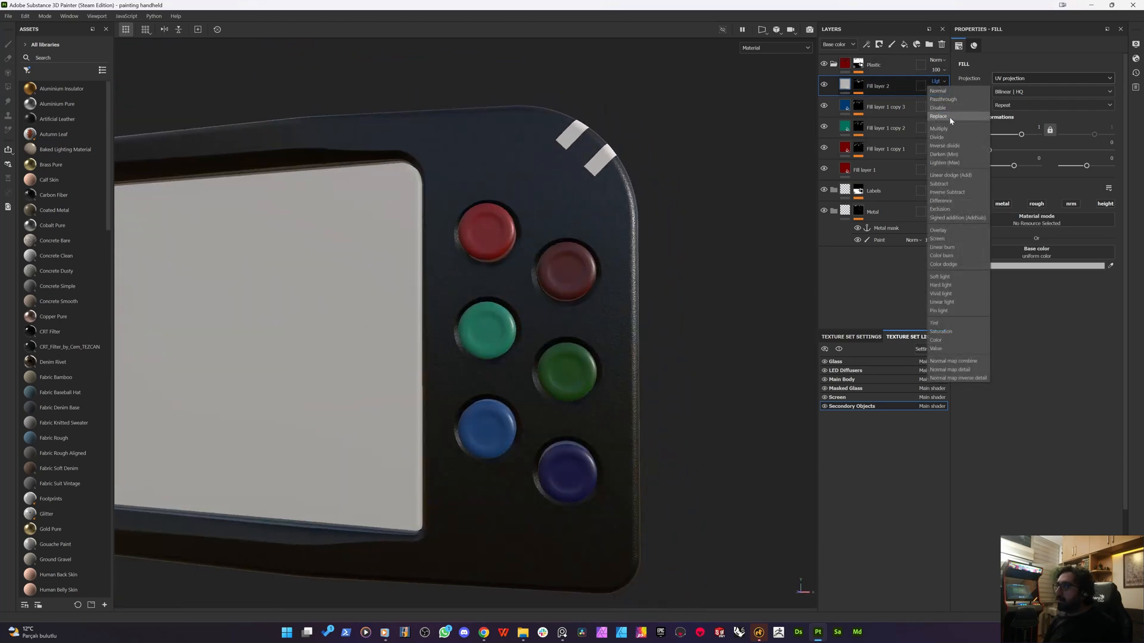
{"action": "left_click", "coordinate": [944, 163]}
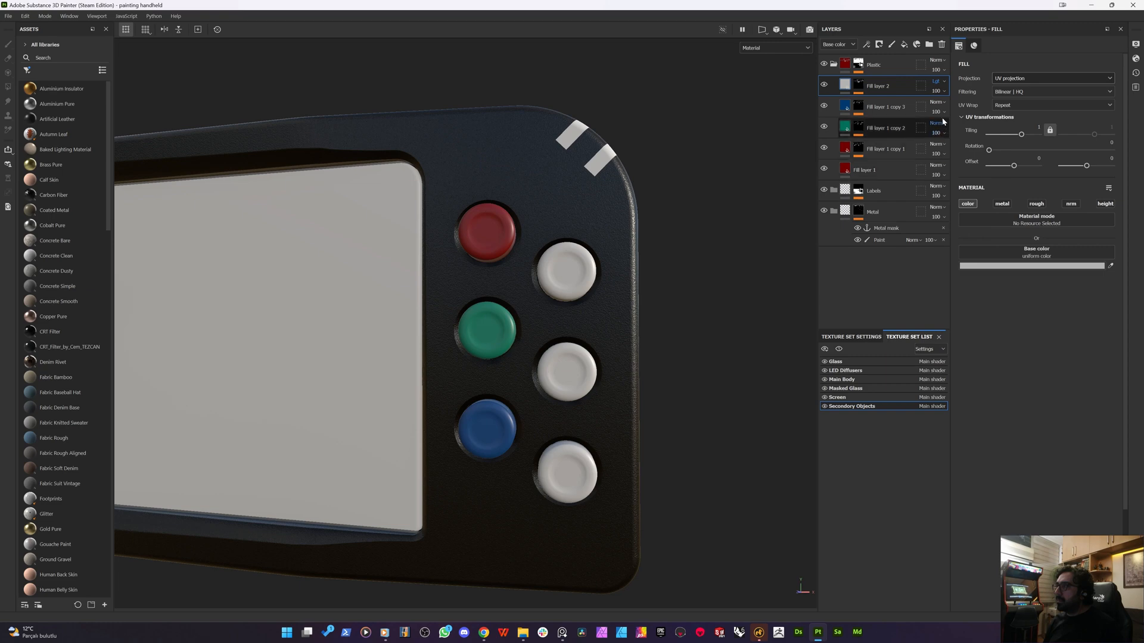
{"action": "left_click", "coordinate": [940, 86]}
{"action": "left_click", "coordinate": [944, 175]}
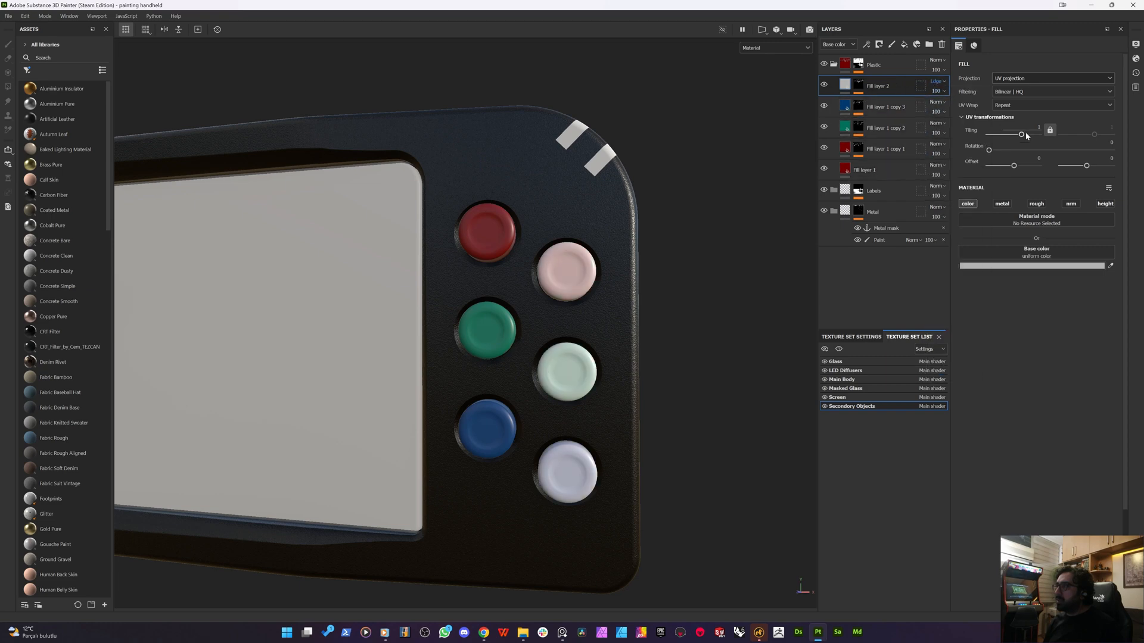
- Return Fill layer 2 to Soft light blending and set its base color to white FFFFFF
{"action": "left_click", "coordinate": [937, 81]}
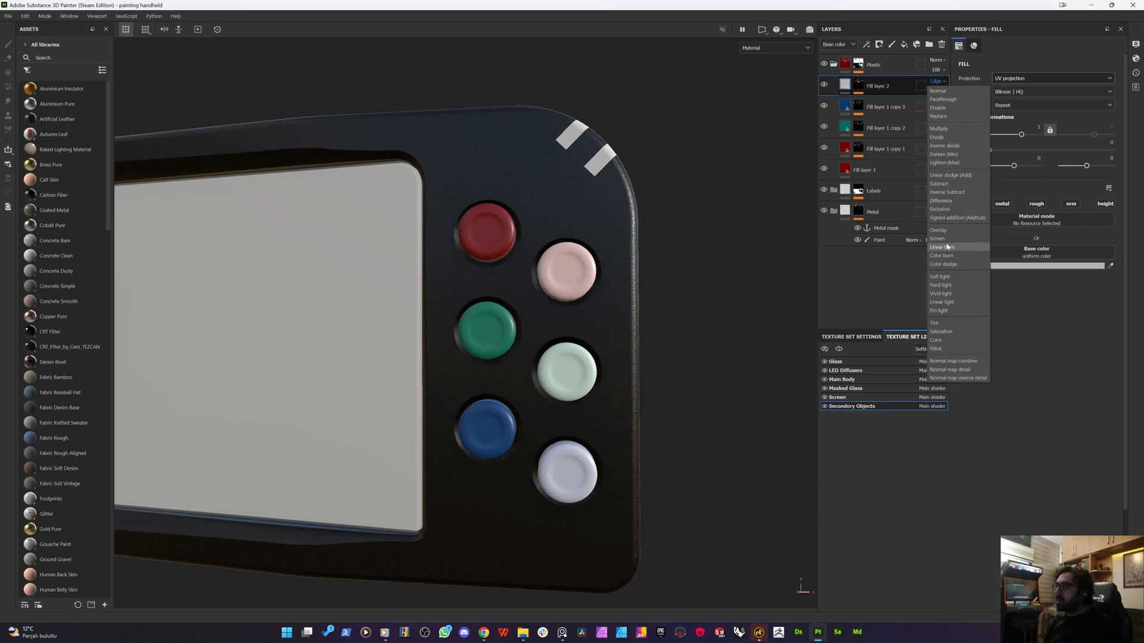
{"action": "left_click", "coordinate": [940, 276]}
{"action": "left_click", "coordinate": [845, 85]}
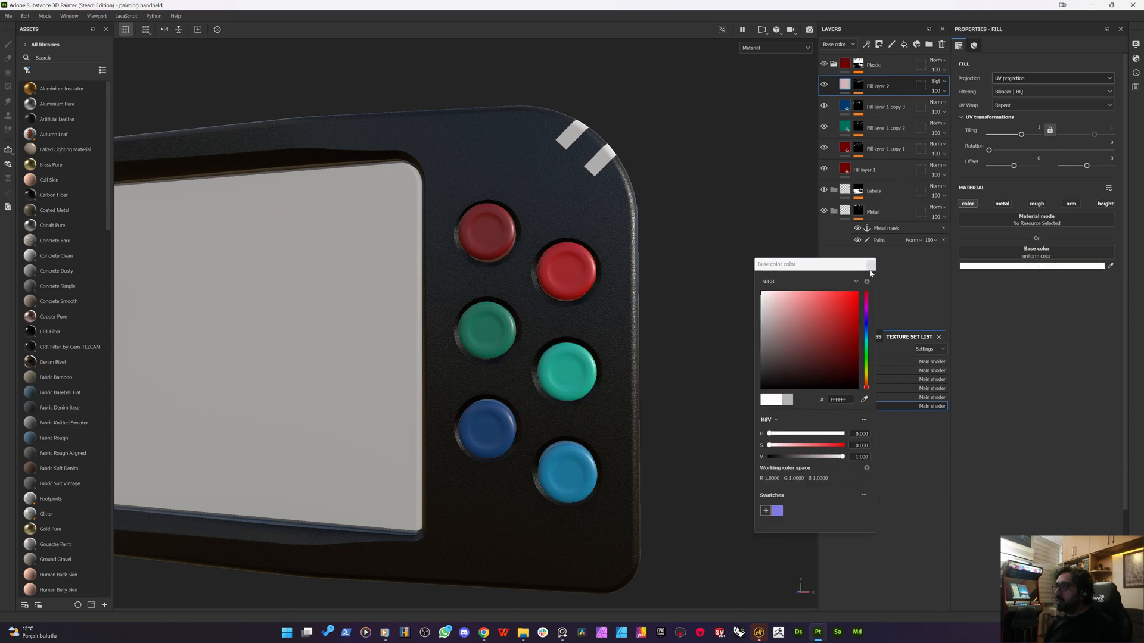
{"action": "left_click", "coordinate": [871, 266]}
- Inspect the masks of Fill layer 2 and the blue fill layer, and examine the button colors from an angle
{"action": "left_click_drag", "start_coordinate": [396, 281], "coordinate": [446, 290], "text": "alt"}
{"action": "left_click", "coordinate": [862, 109]}
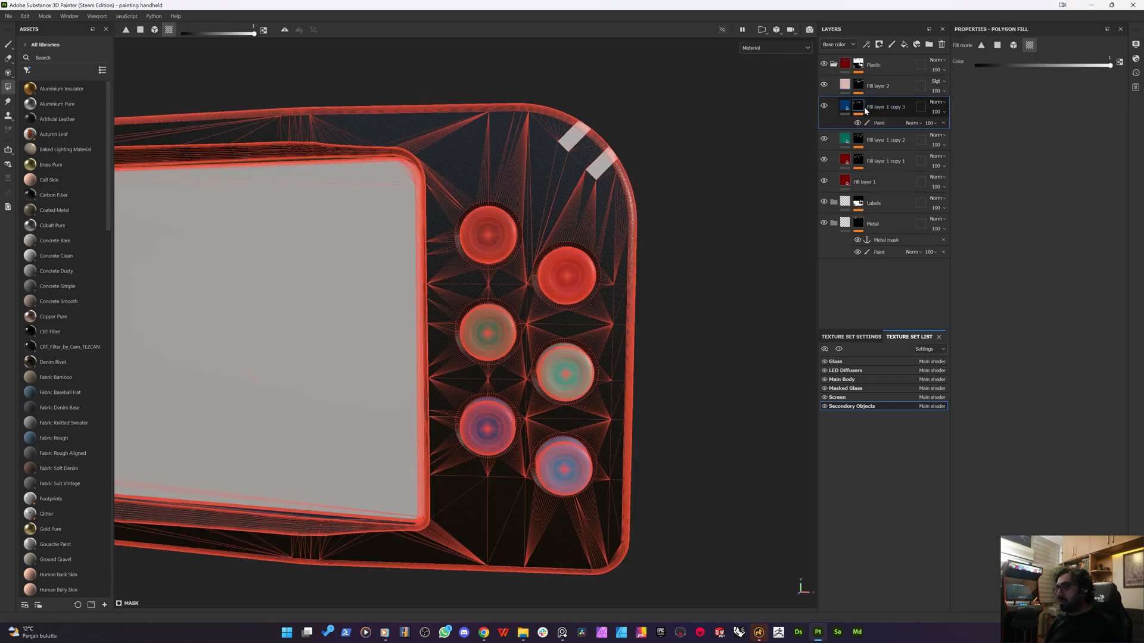
{"action": "left_click", "coordinate": [846, 109]}
{"action": "left_click", "coordinate": [859, 87]}
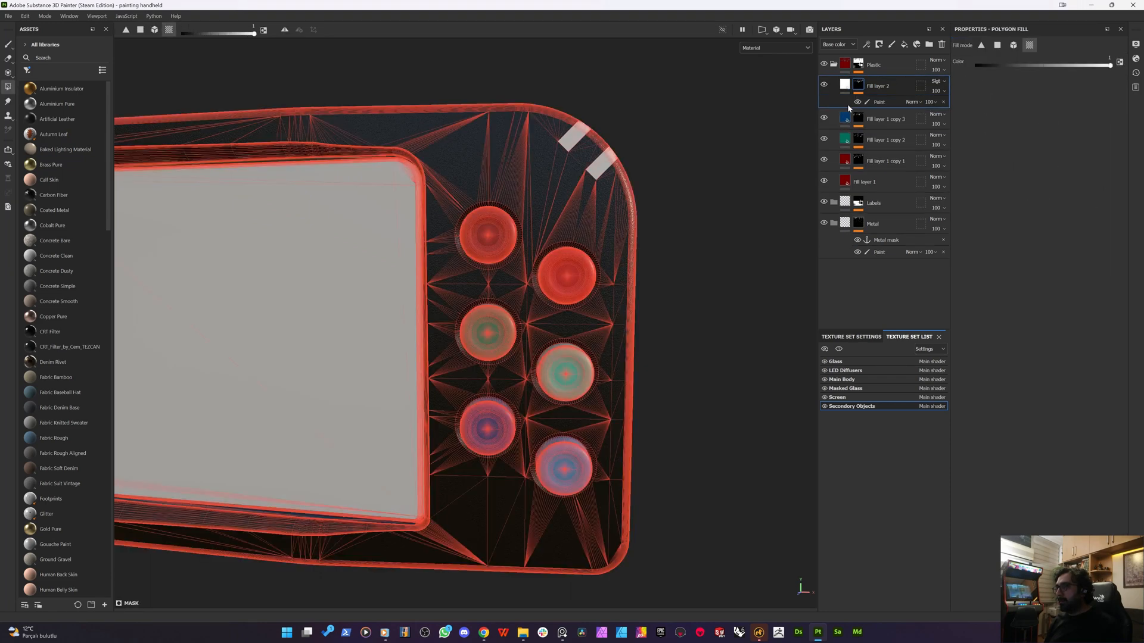
{"action": "left_click", "coordinate": [845, 117]}
{"action": "left_click_drag", "start_coordinate": [572, 316], "coordinate": [387, 314], "text": "alt"}
{"action": "middle_click_drag", "start_coordinate": [523, 334], "coordinate": [573, 330], "text": "alt"}
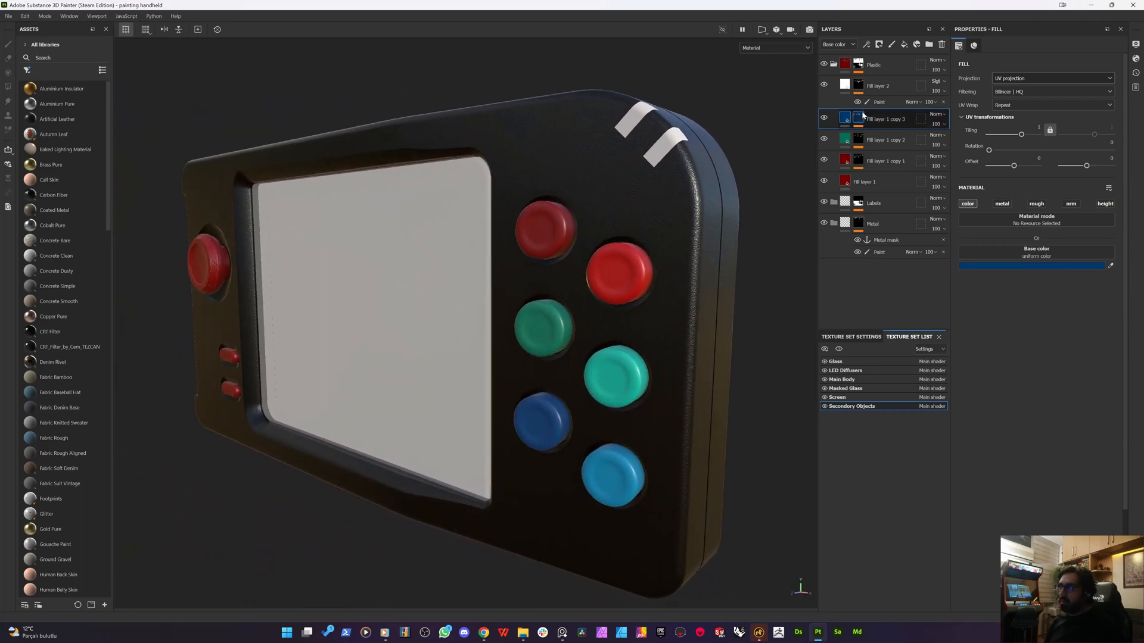
- Try Inverse divide and Saturation blending on Fill layer 2
{"action": "left_click", "coordinate": [942, 82]}
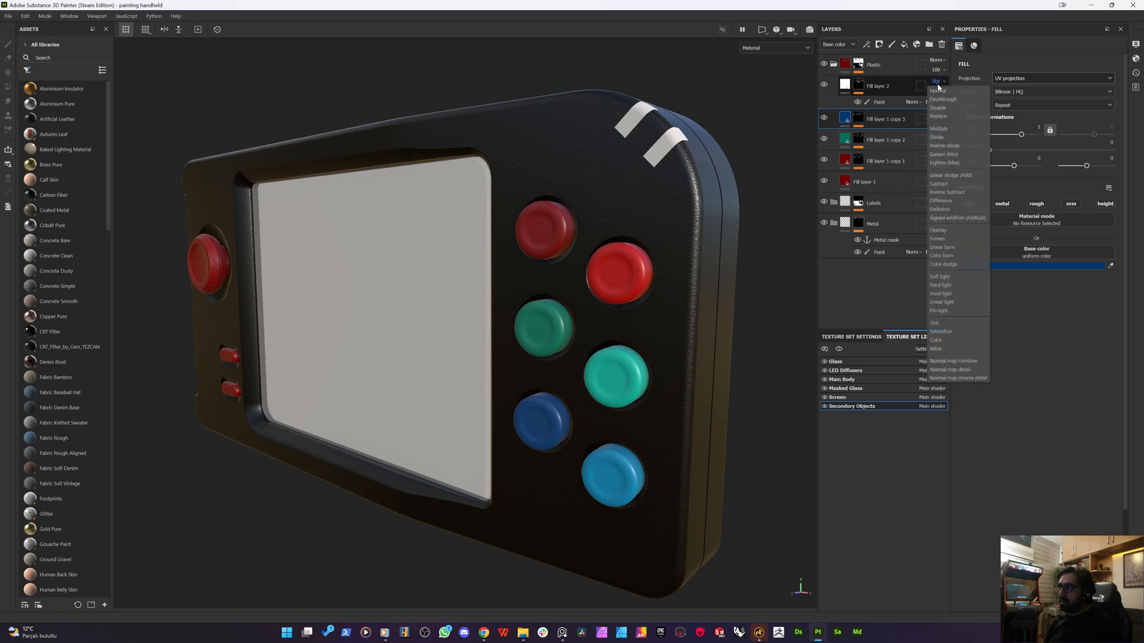
{"action": "left_click", "coordinate": [944, 146]}
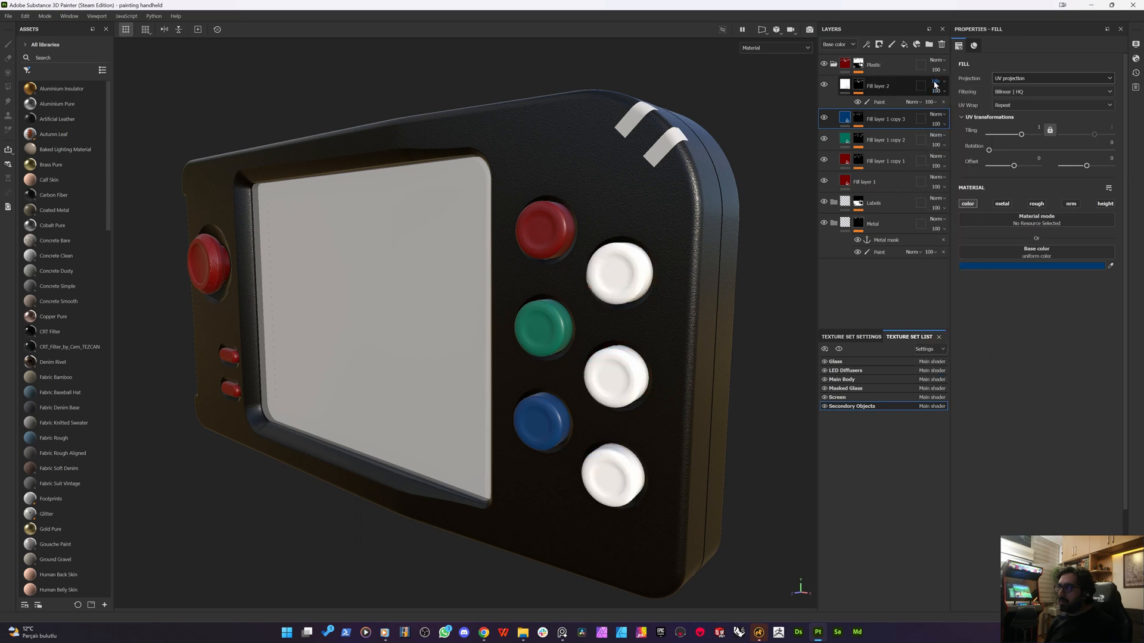
{"action": "left_click", "coordinate": [939, 82]}
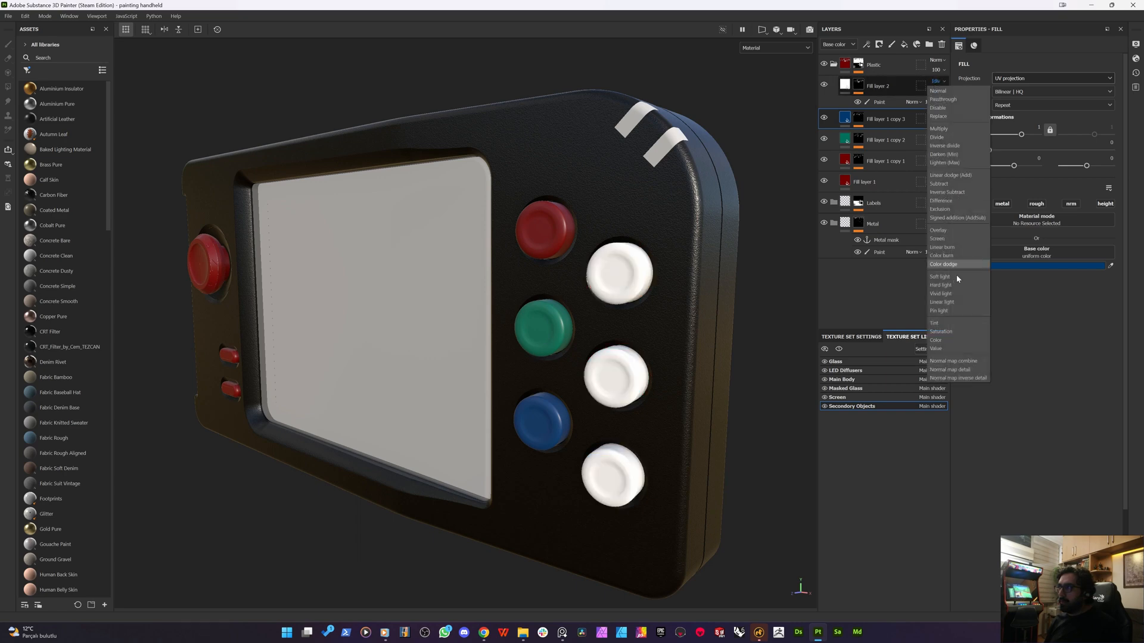
{"action": "left_click", "coordinate": [940, 332]}
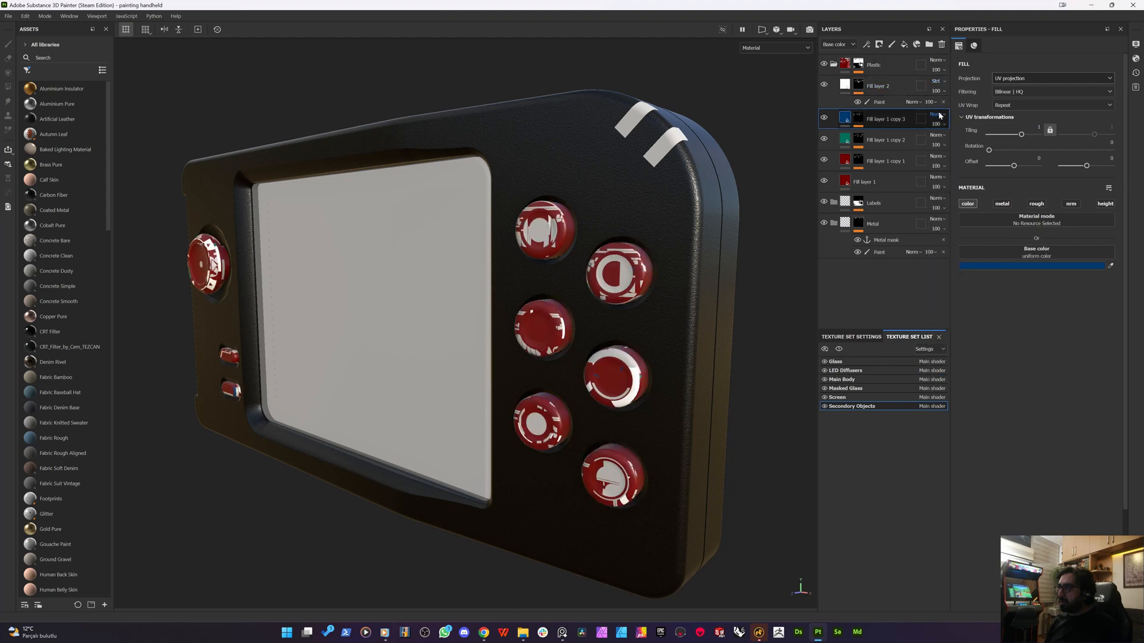
- Try Color burn blending on Fill layer 2 with an ABABAB gray base color, followed by Multiply blending
{"action": "left_click", "coordinate": [939, 82]}
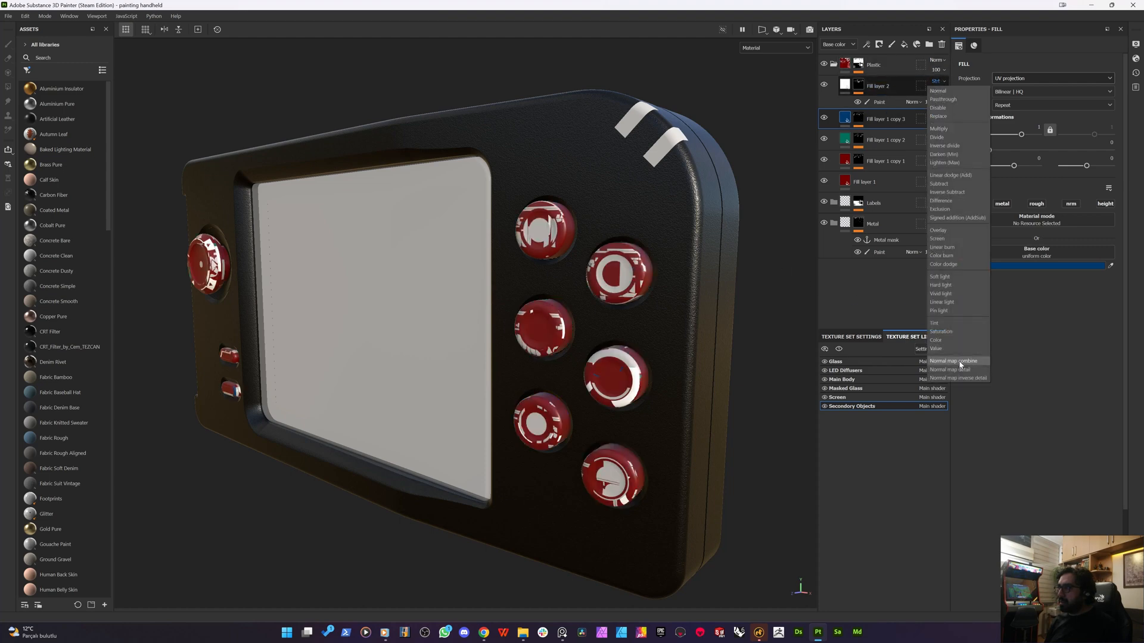
{"action": "left_click", "coordinate": [941, 256]}
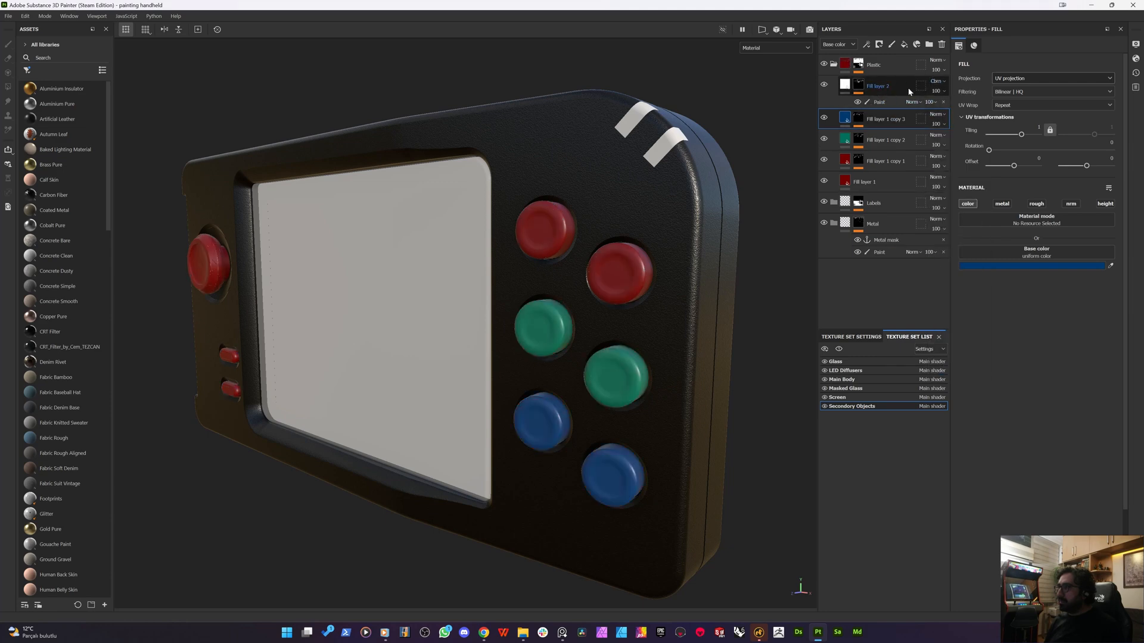
{"action": "left_click", "coordinate": [847, 89]}
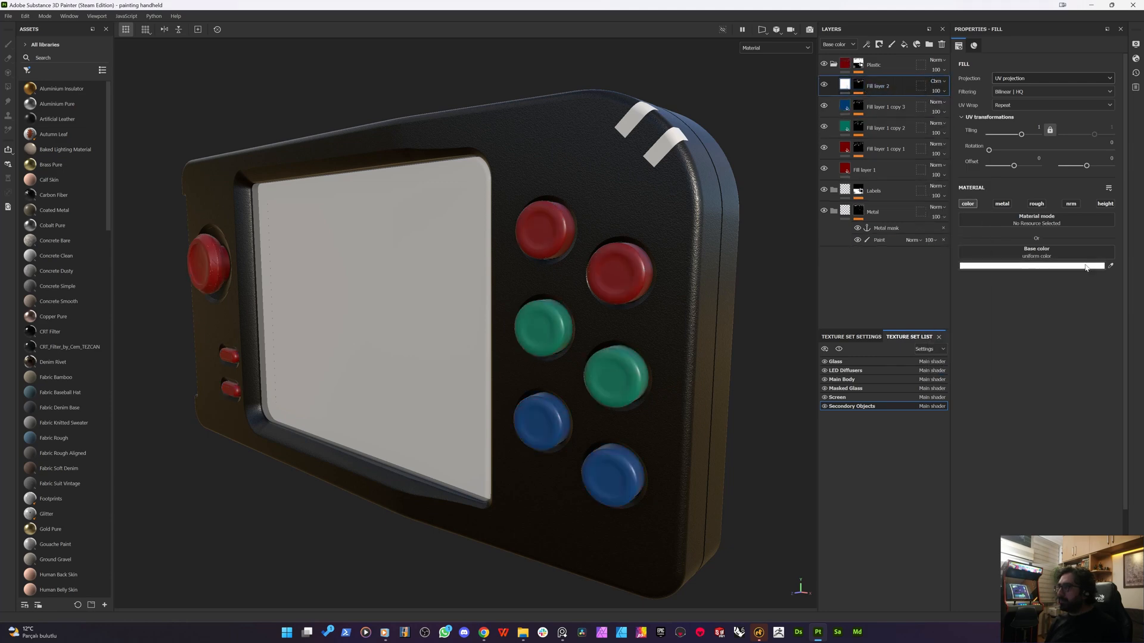
{"action": "left_click", "coordinate": [1043, 266]}
{"action": "left_click_drag", "start_coordinate": [802, 321], "coordinate": [722, 322]}
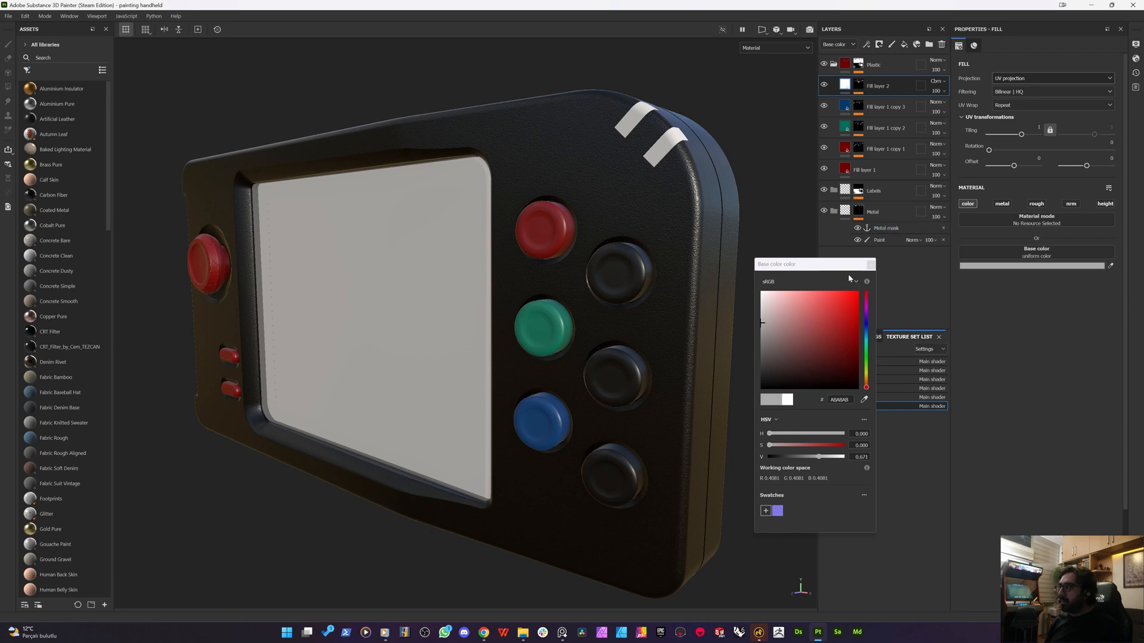
{"action": "left_click", "coordinate": [870, 265]}
{"action": "left_click", "coordinate": [936, 81]}
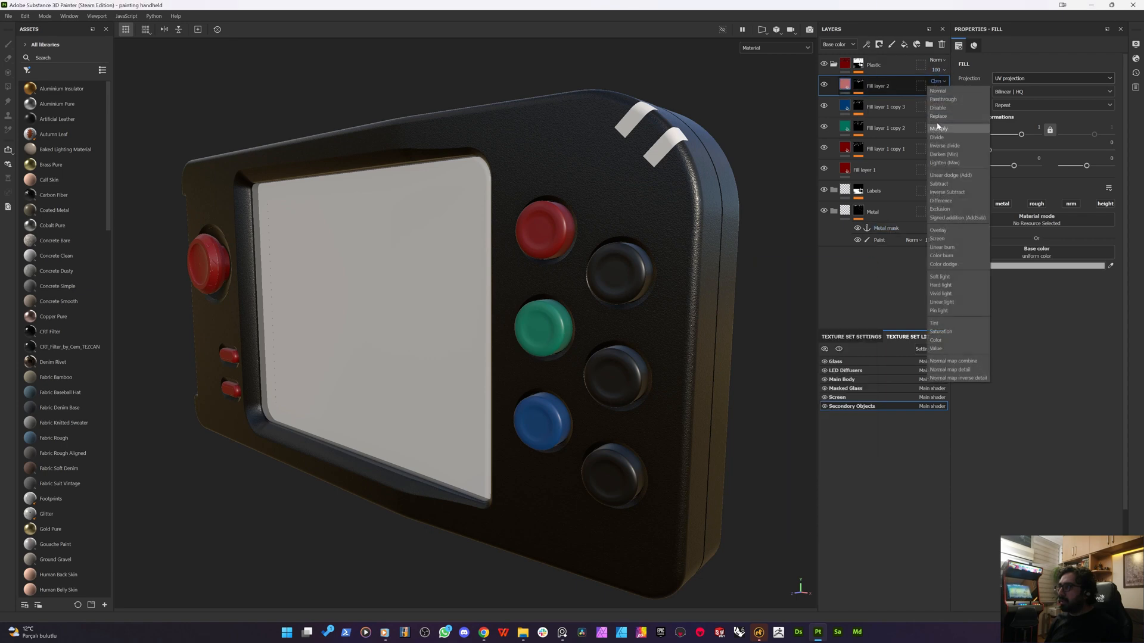
{"action": "left_click", "coordinate": [932, 130]}
- Set Fill layer 2 to Subtract blending with a 626262 gray base color to darken the outer-column buttons
{"action": "left_click", "coordinate": [936, 81]}
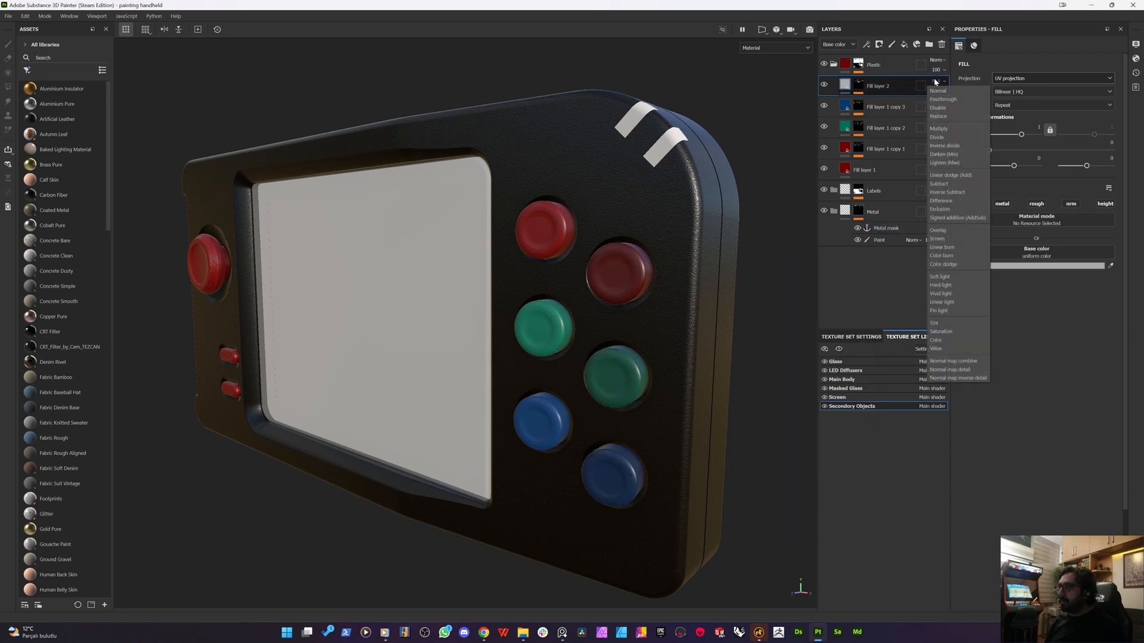
{"action": "left_click", "coordinate": [939, 183]}
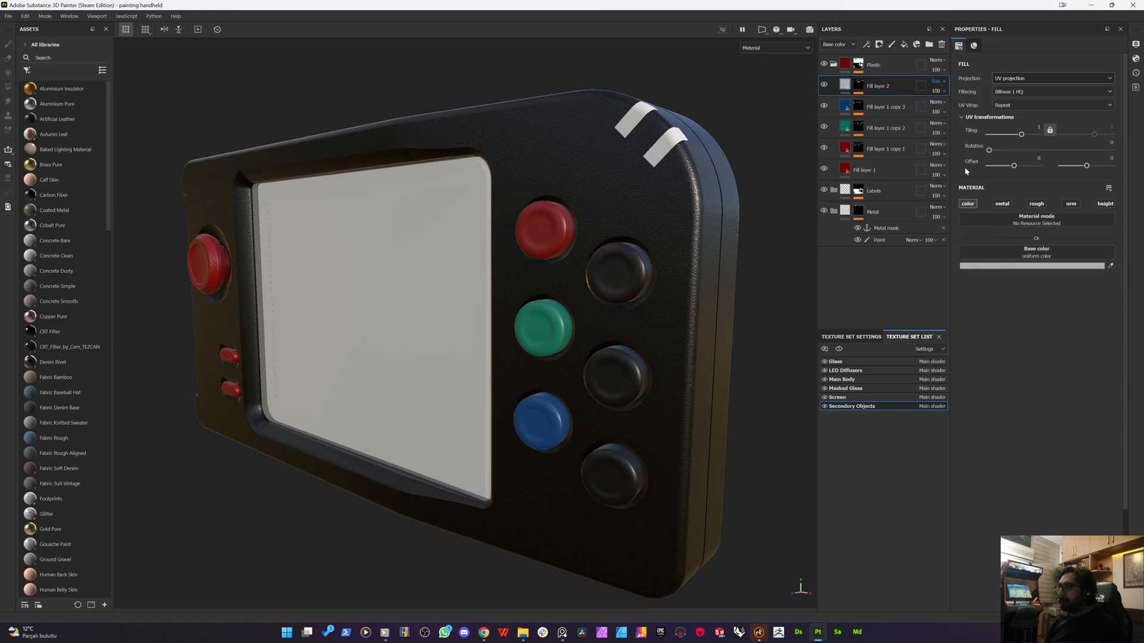
{"action": "left_click", "coordinate": [983, 266]}
{"action": "left_click_drag", "start_coordinate": [776, 318], "coordinate": [673, 351]}
{"action": "left_click_drag", "start_coordinate": [413, 357], "coordinate": [455, 324], "text": "alt"}
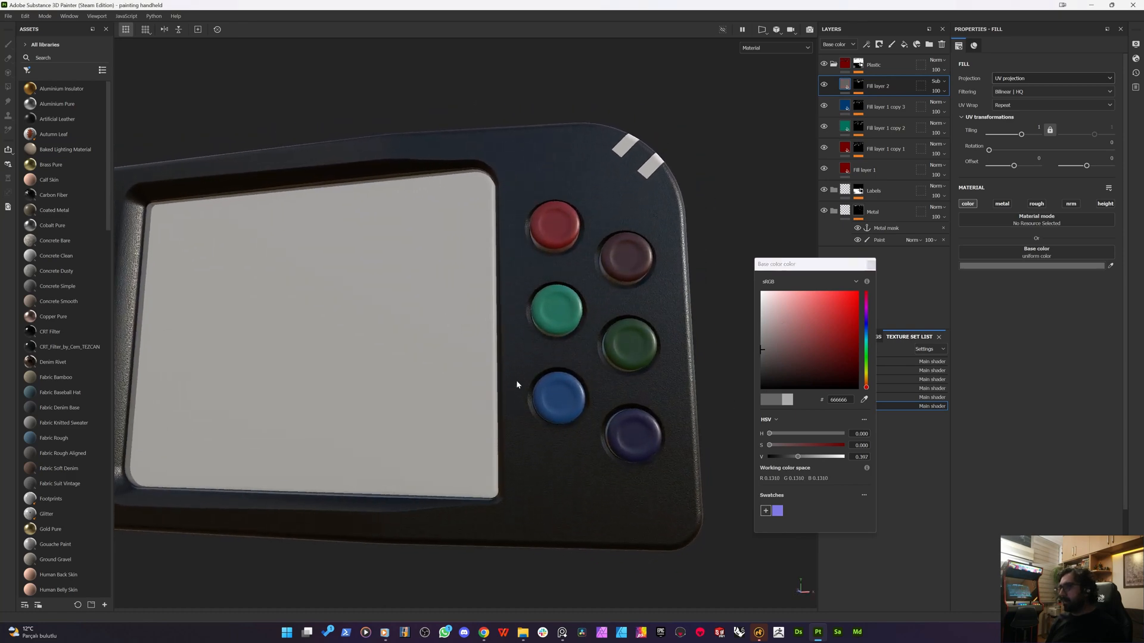
{"action": "mouse_move", "coordinate": [516, 385]}
{"action": "left_mouse_down", "text": "alt"}
{"action": "mouse_move", "coordinate": [480, 375]}
{"action": "mouse_move", "coordinate": [521, 387]}
{"action": "left_mouse_up", "text": "alt"}
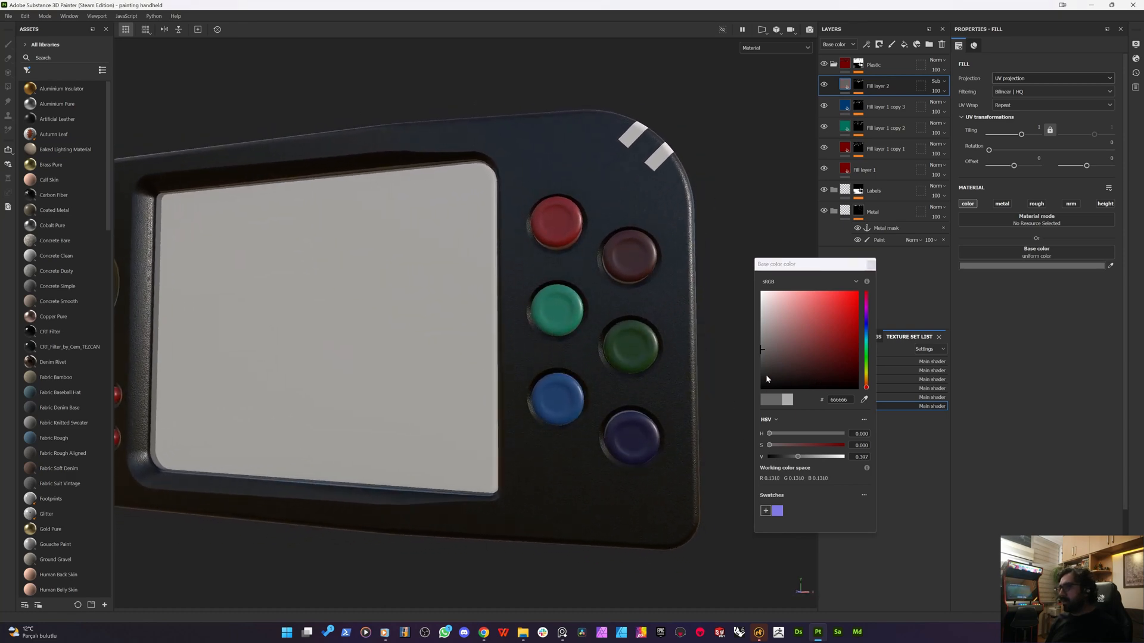
{"action": "left_click_drag", "start_coordinate": [766, 374], "coordinate": [684, 350]}
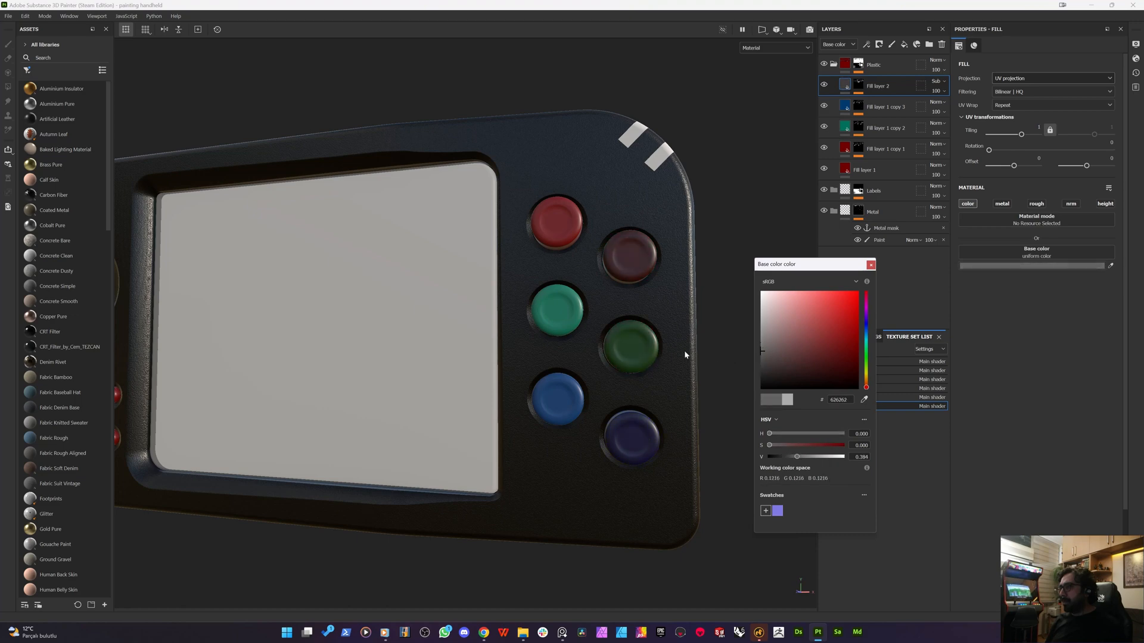
{"action": "left_click", "coordinate": [869, 265]}
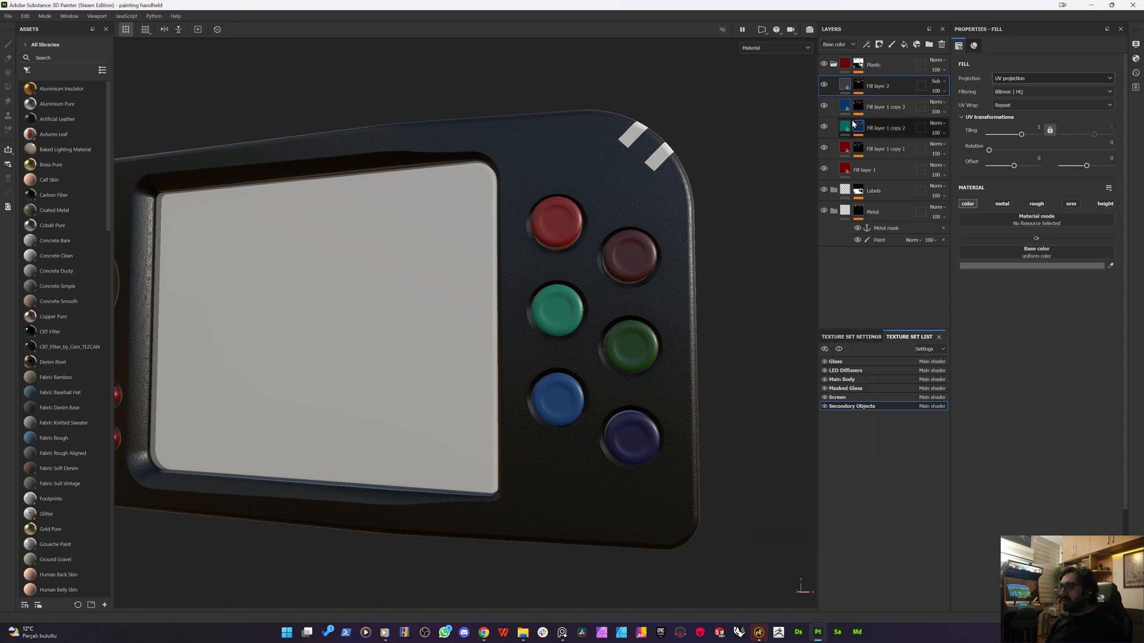
- Set the base color of Fill layer 1 copy 1 to bright red FF0000
{"action": "left_click", "coordinate": [894, 108]}
{"action": "left_click", "coordinate": [850, 150]}
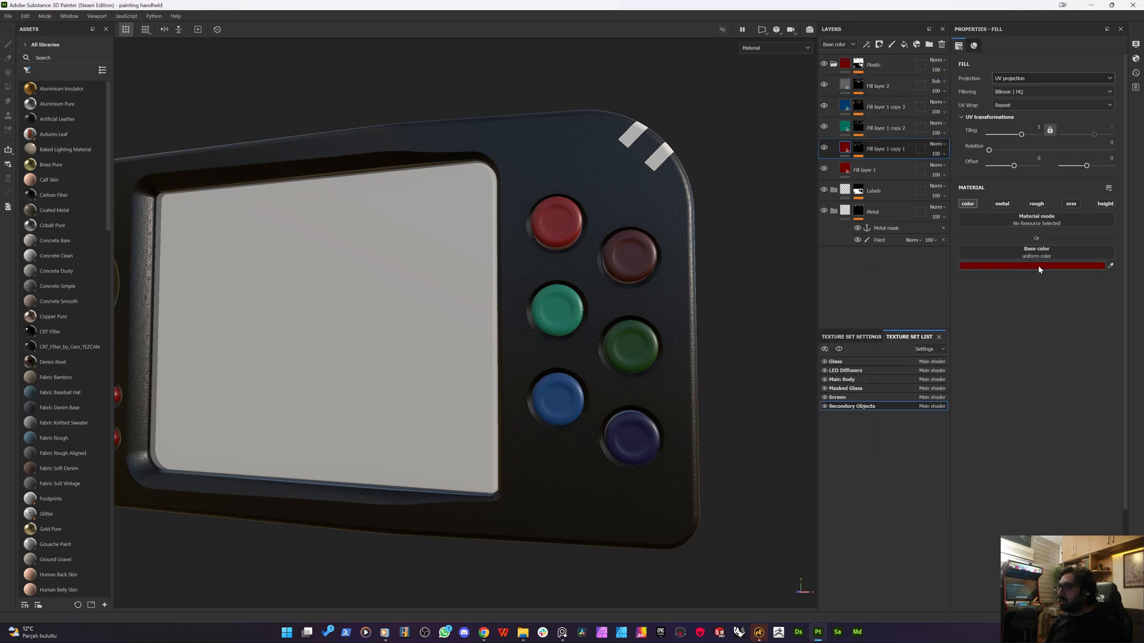
{"action": "left_click", "coordinate": [1038, 267]}
{"action": "left_click_drag", "start_coordinate": [843, 347], "coordinate": [885, 263]}
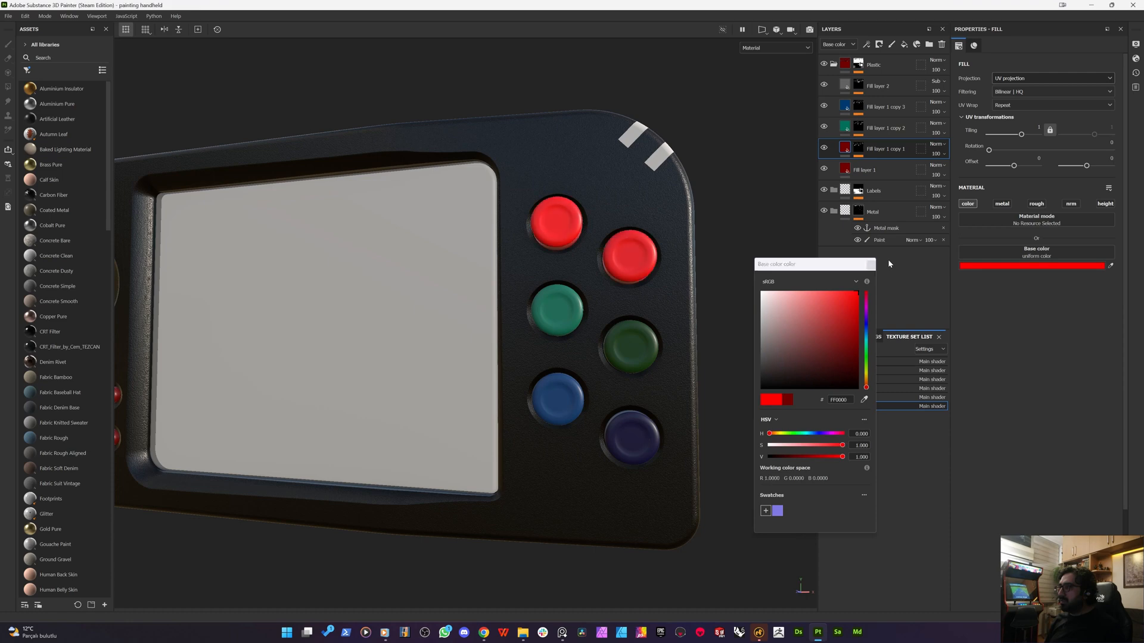
{"action": "left_click", "coordinate": [873, 267]}
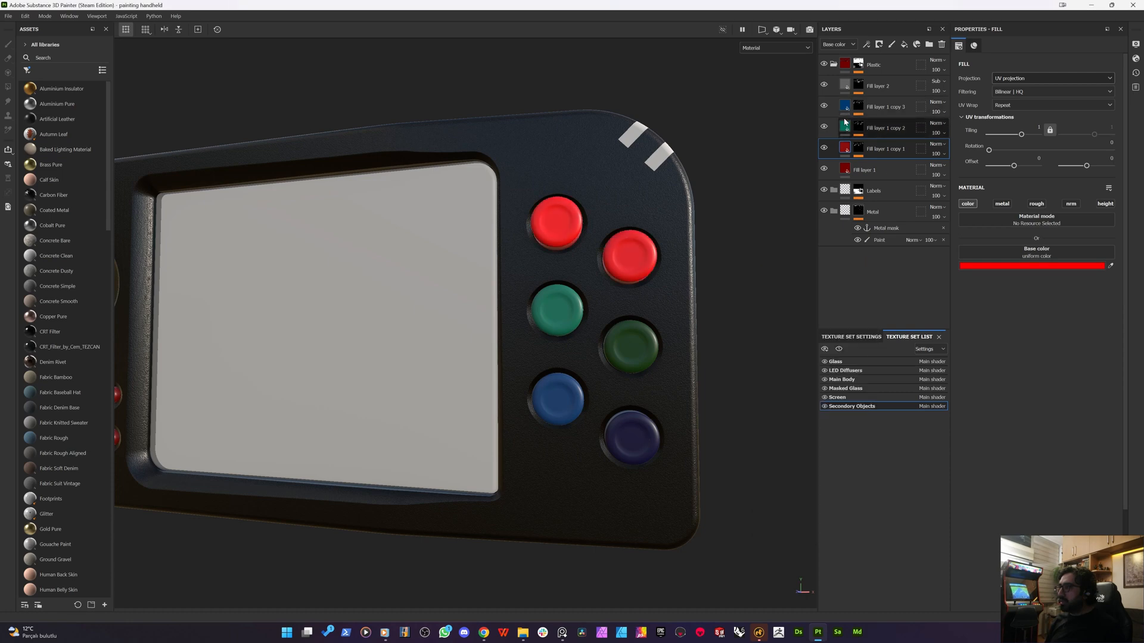
- Brighten the base color of Fill layer 1 copy 2 to full saturation and value, and shift its hue to pure green 00FF09
{"action": "left_click", "coordinate": [882, 128]}
{"action": "left_click", "coordinate": [1044, 268]}
{"action": "left_click_drag", "start_coordinate": [849, 307], "coordinate": [873, 261]}
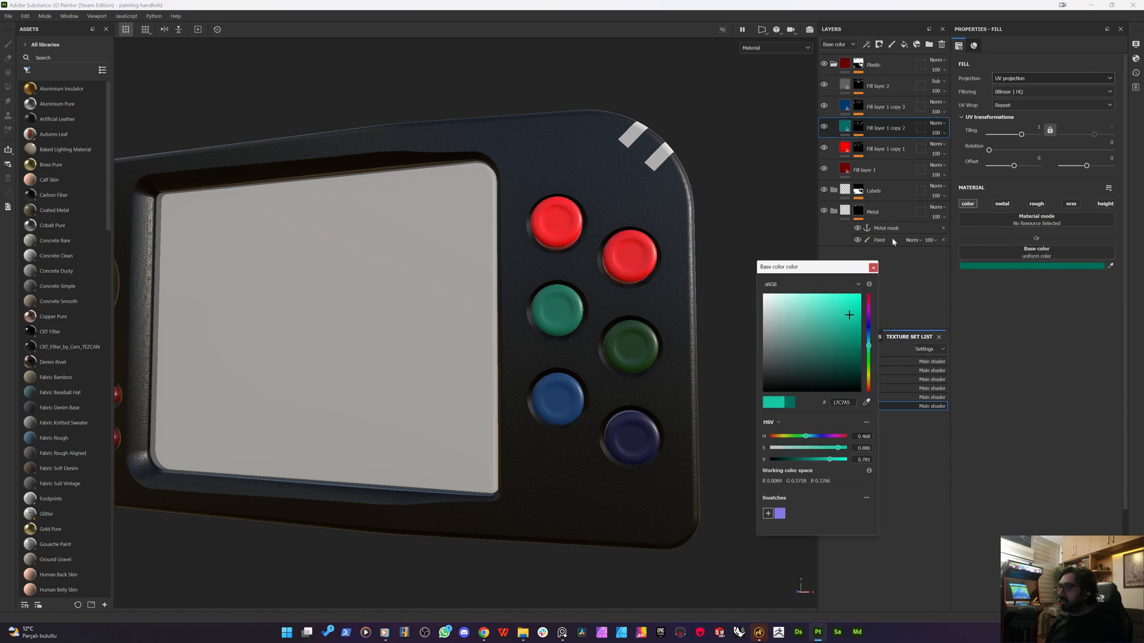
{"action": "left_click", "coordinate": [873, 268]}
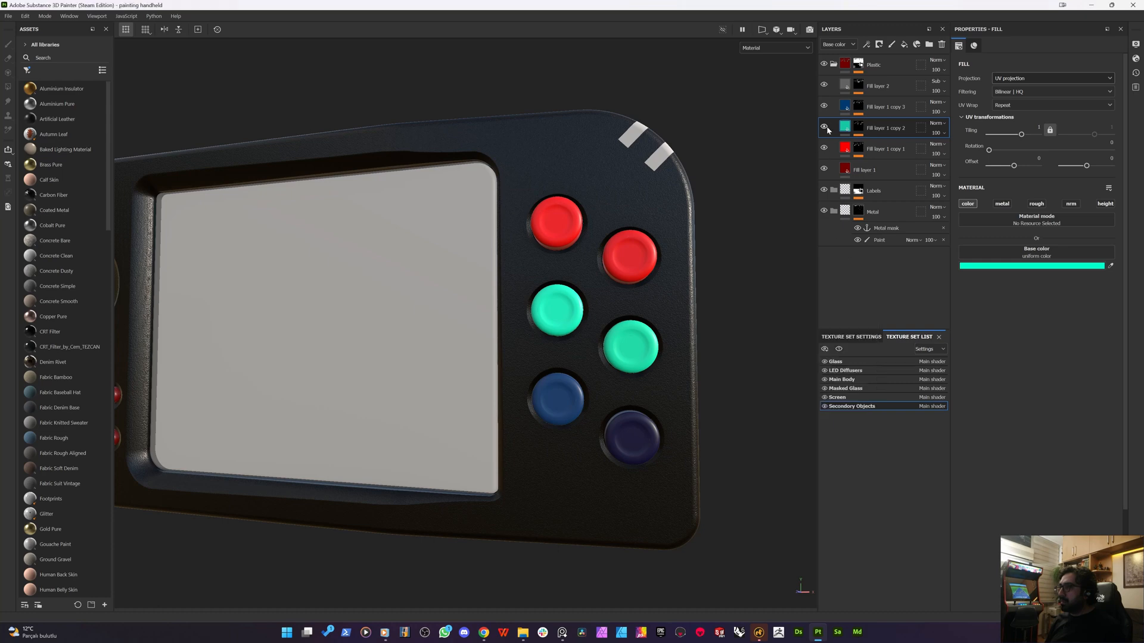
{"action": "left_click", "coordinate": [1028, 266]}
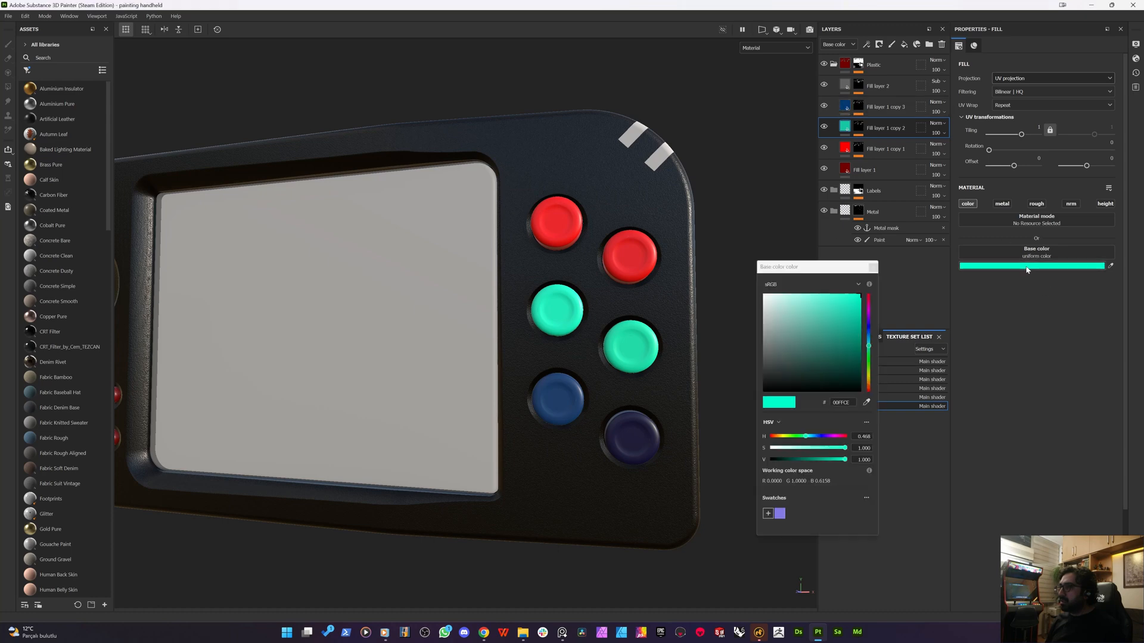
{"action": "mouse_move", "coordinate": [804, 440]}
{"action": "left_mouse_down"}
{"action": "mouse_move", "coordinate": [815, 440]}
{"action": "mouse_move", "coordinate": [802, 440]}
{"action": "left_mouse_up"}
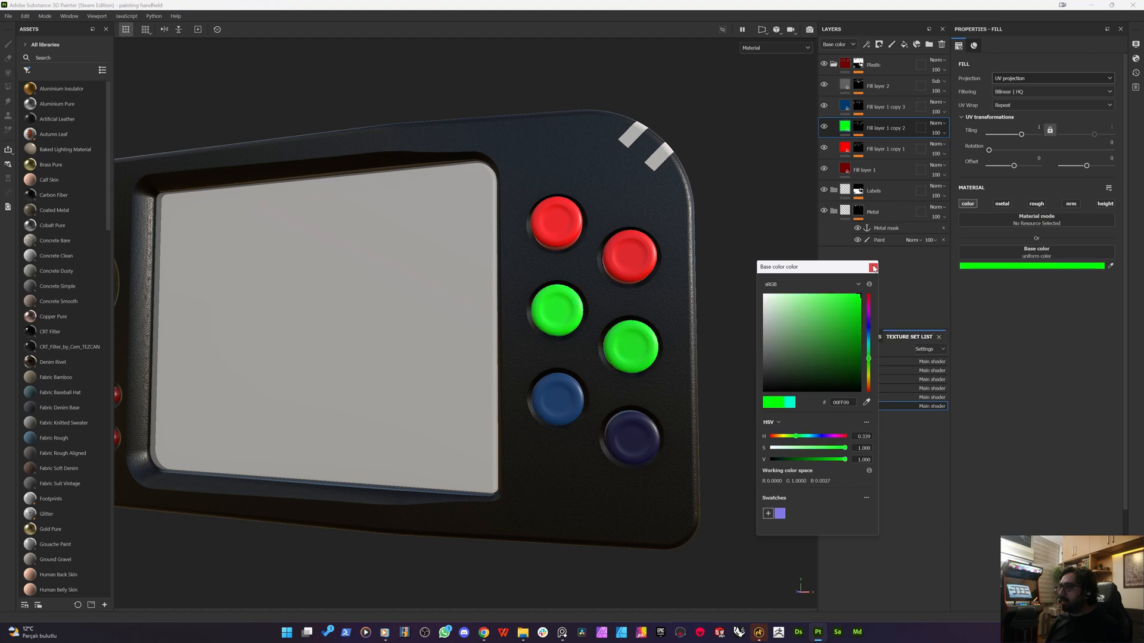
- Darken the green and red button layers by setting their base colors to 00C407 and D40000
{"action": "mouse_move", "coordinate": [852, 329]}
{"action": "left_mouse_down"}
{"action": "mouse_move", "coordinate": [861, 363]}
{"action": "mouse_move", "coordinate": [879, 311]}
{"action": "mouse_move", "coordinate": [872, 319]}
{"action": "left_mouse_up"}
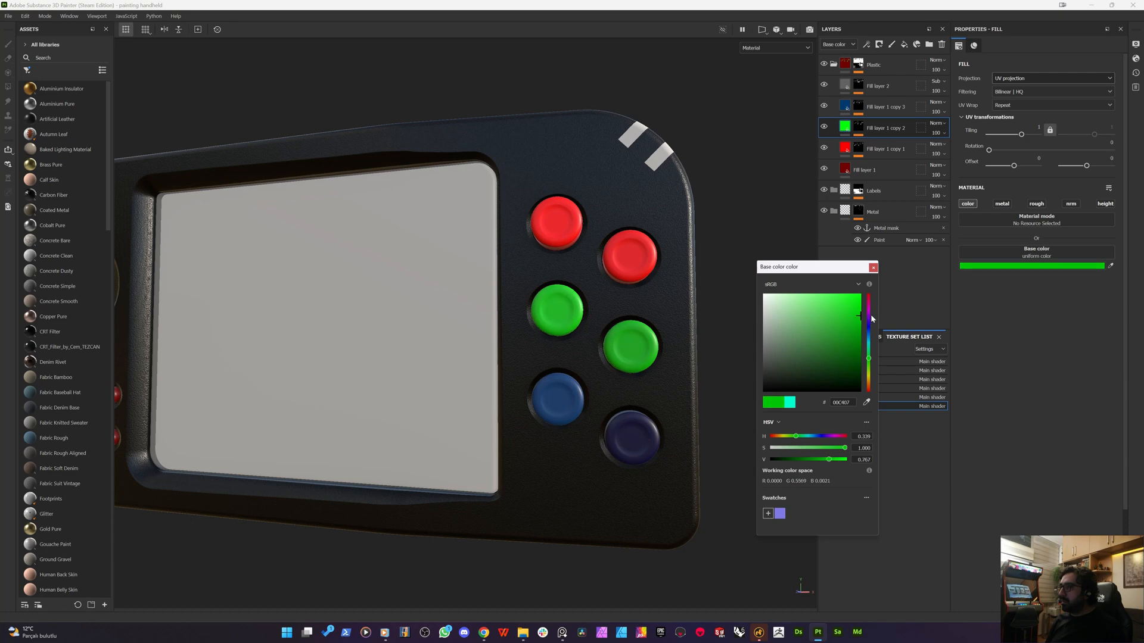
{"action": "left_click", "coordinate": [873, 268]}
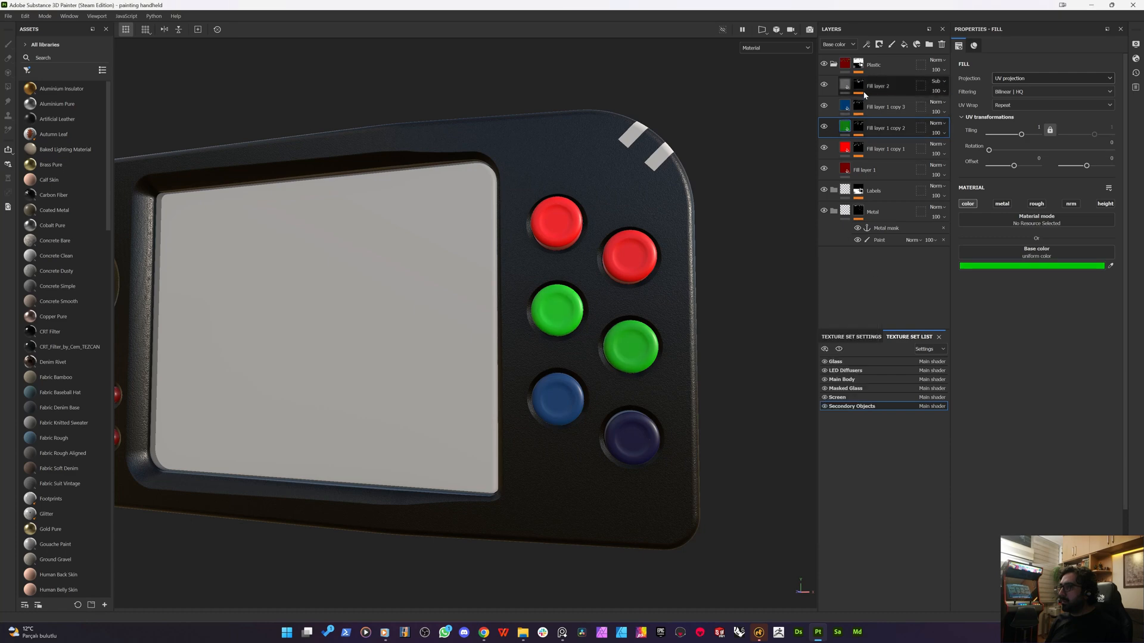
{"action": "left_click", "coordinate": [846, 154]}
{"action": "left_click", "coordinate": [1008, 269]}
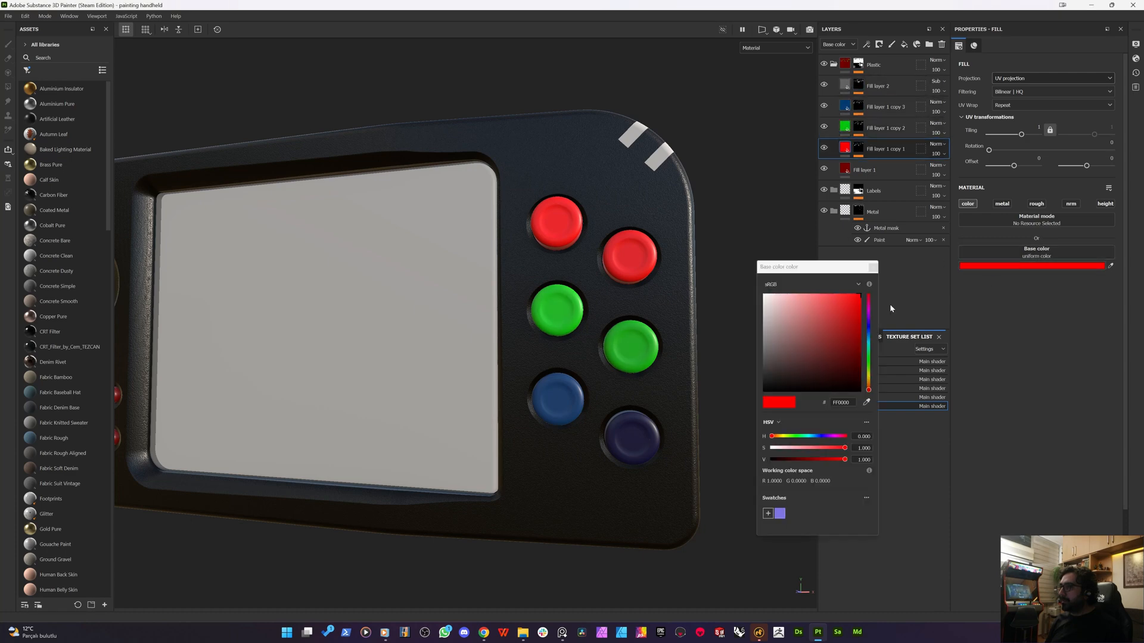
{"action": "left_click_drag", "start_coordinate": [873, 304], "coordinate": [879, 307]}
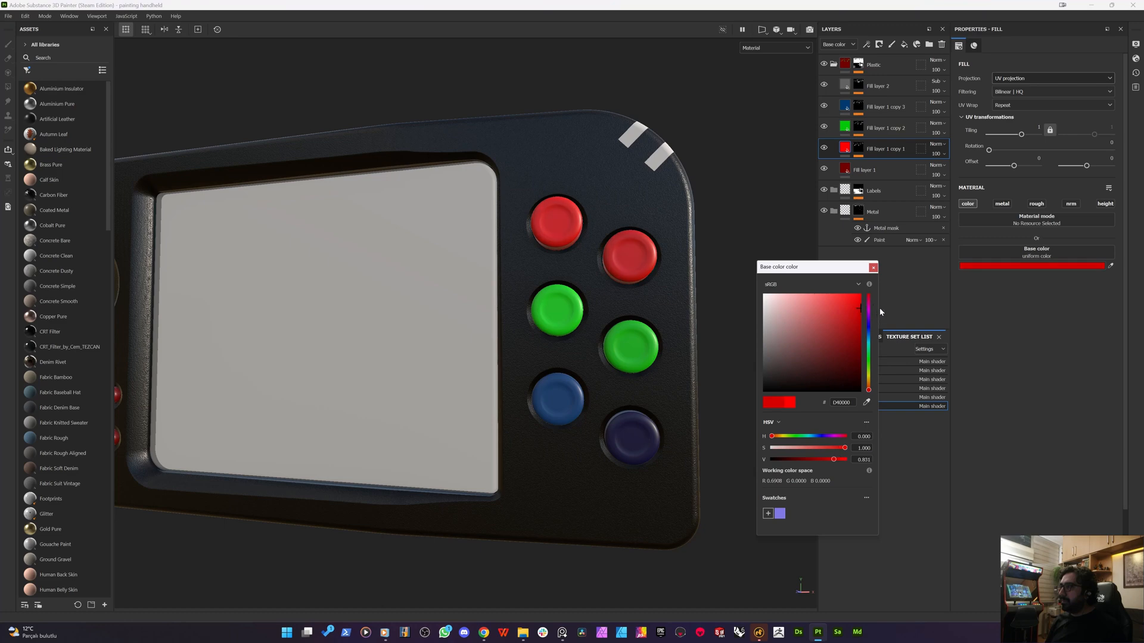
- Brighten the base color of Fill layer 1 copy 3 to the blue 0038E3
{"action": "left_click", "coordinate": [846, 108]}
{"action": "left_click", "coordinate": [1048, 270]}
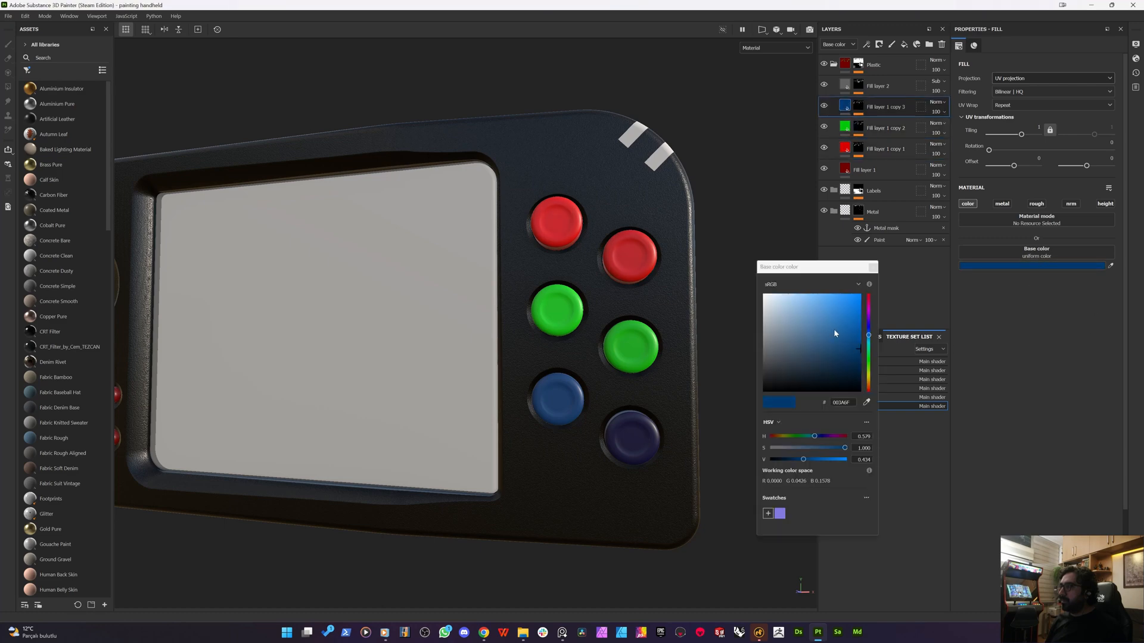
{"action": "left_click_drag", "start_coordinate": [867, 337], "coordinate": [871, 291]}
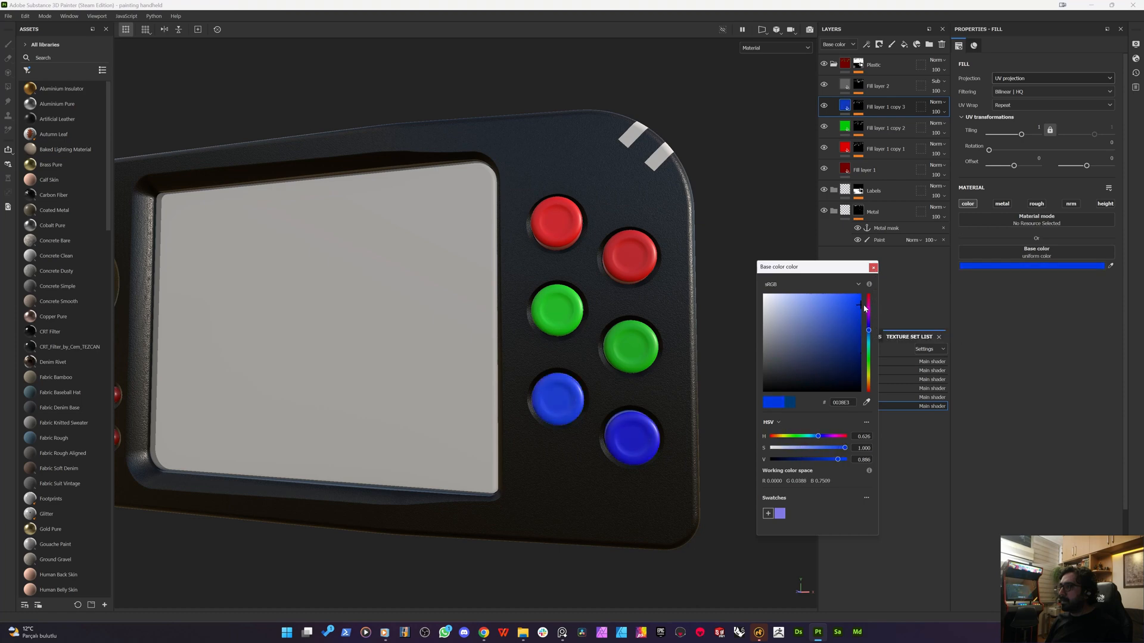
{"action": "left_click", "coordinate": [873, 268]}
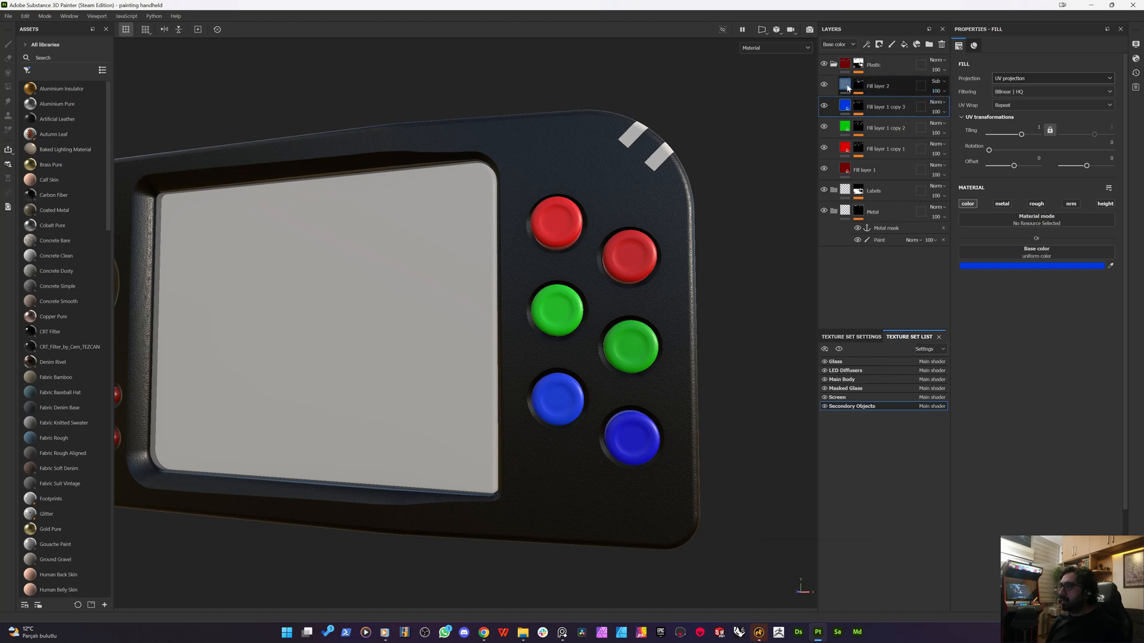
- Change the base color of Fill layer 2 to the light neutral grey BDBDBD
{"action": "left_click", "coordinate": [848, 88]}
{"action": "left_click", "coordinate": [1016, 266]}
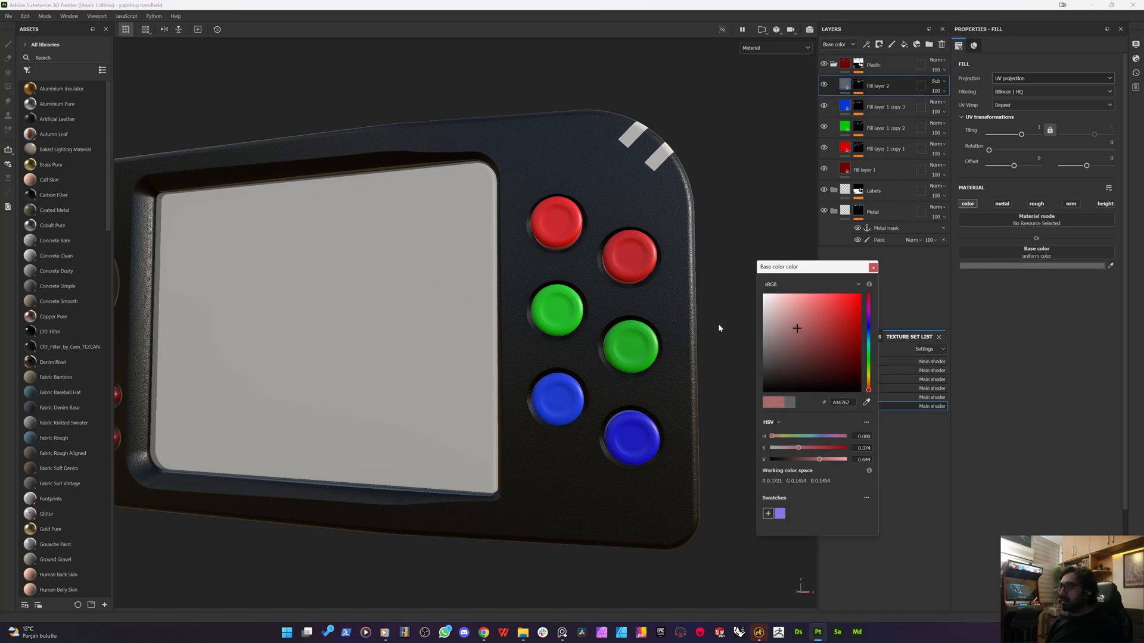
{"action": "mouse_move", "coordinate": [719, 324]}
{"action": "left_mouse_down"}
{"action": "mouse_move", "coordinate": [714, 312]}
{"action": "mouse_move", "coordinate": [824, 333]}
{"action": "mouse_move", "coordinate": [739, 311]}
{"action": "mouse_move", "coordinate": [732, 327]}
{"action": "left_mouse_up"}
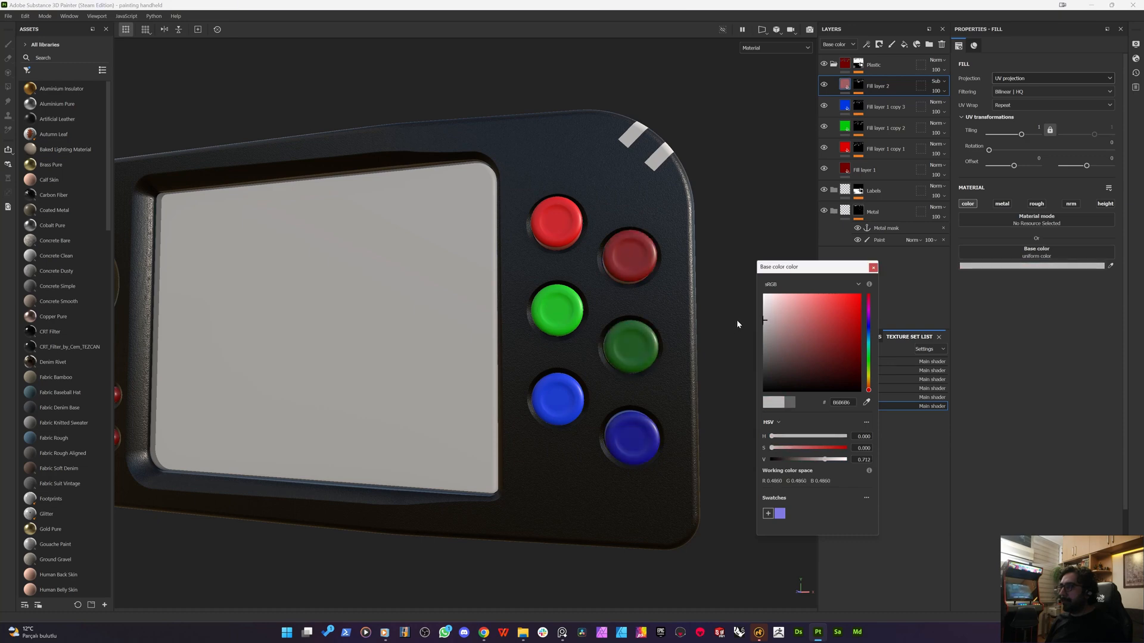
{"action": "left_click_drag", "start_coordinate": [737, 323], "coordinate": [735, 316]}
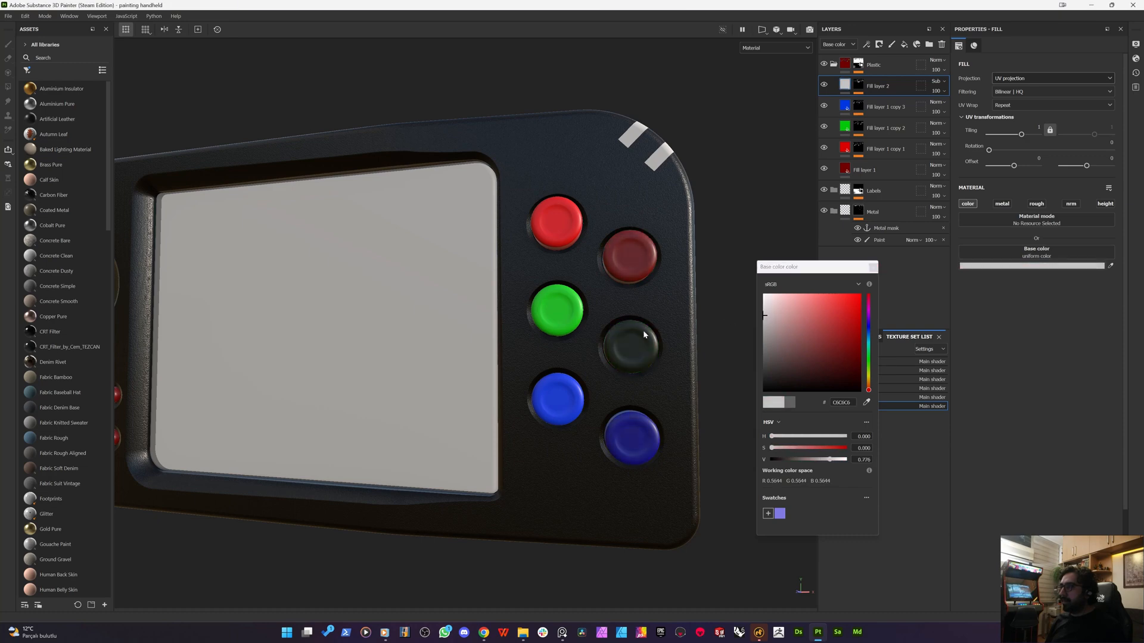
{"action": "left_click_drag", "start_coordinate": [398, 364], "coordinate": [470, 392], "text": "alt"}
{"action": "left_click_drag", "start_coordinate": [785, 347], "coordinate": [759, 214]}
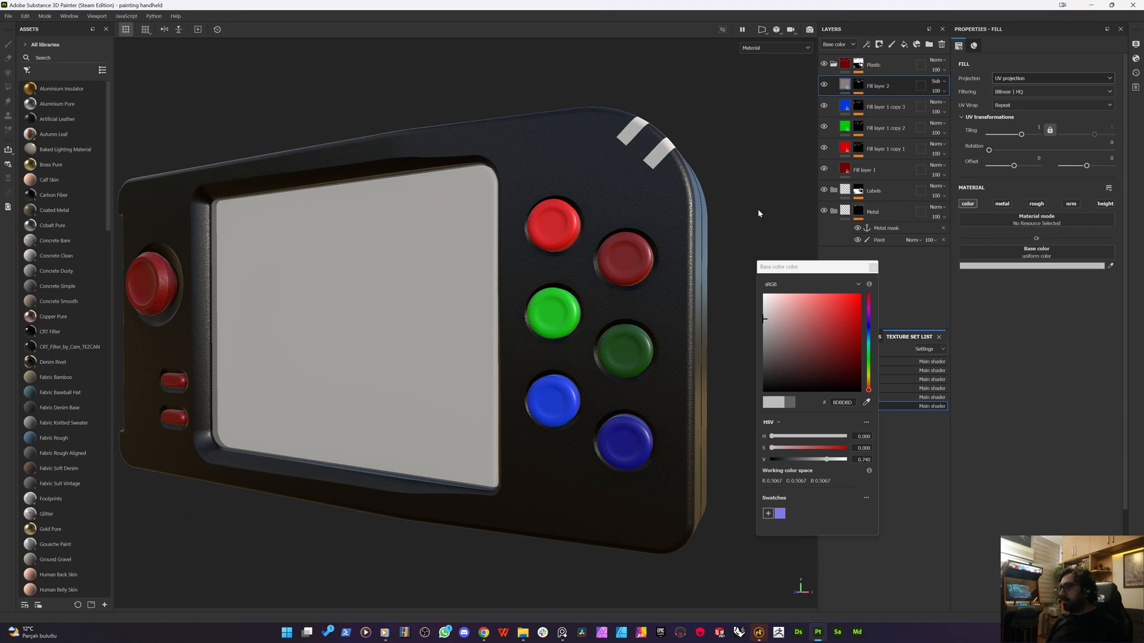
- Try a darker blue base color on Fill layer 1 copy 3 and check it on the buttons
{"action": "left_click", "coordinate": [886, 106]}
{"action": "left_click", "coordinate": [964, 266]}
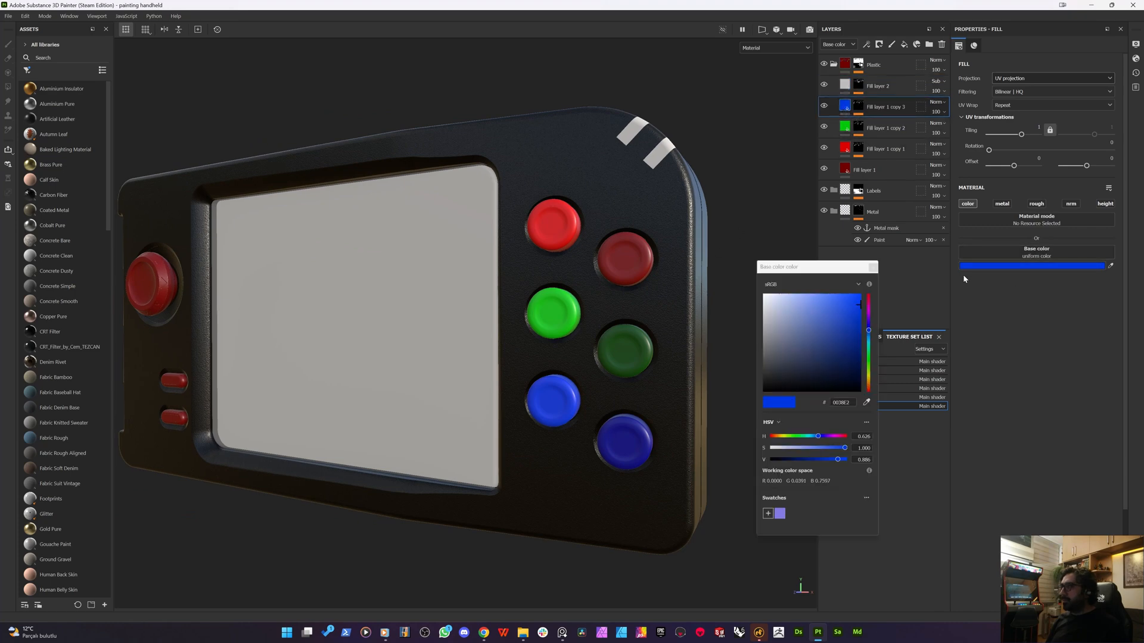
{"action": "mouse_move", "coordinate": [858, 322]}
{"action": "left_mouse_down"}
{"action": "mouse_move", "coordinate": [855, 338]}
{"action": "mouse_move", "coordinate": [870, 334]}
{"action": "left_mouse_up"}
{"action": "left_click_drag", "start_coordinate": [524, 349], "coordinate": [596, 351], "text": "alt"}
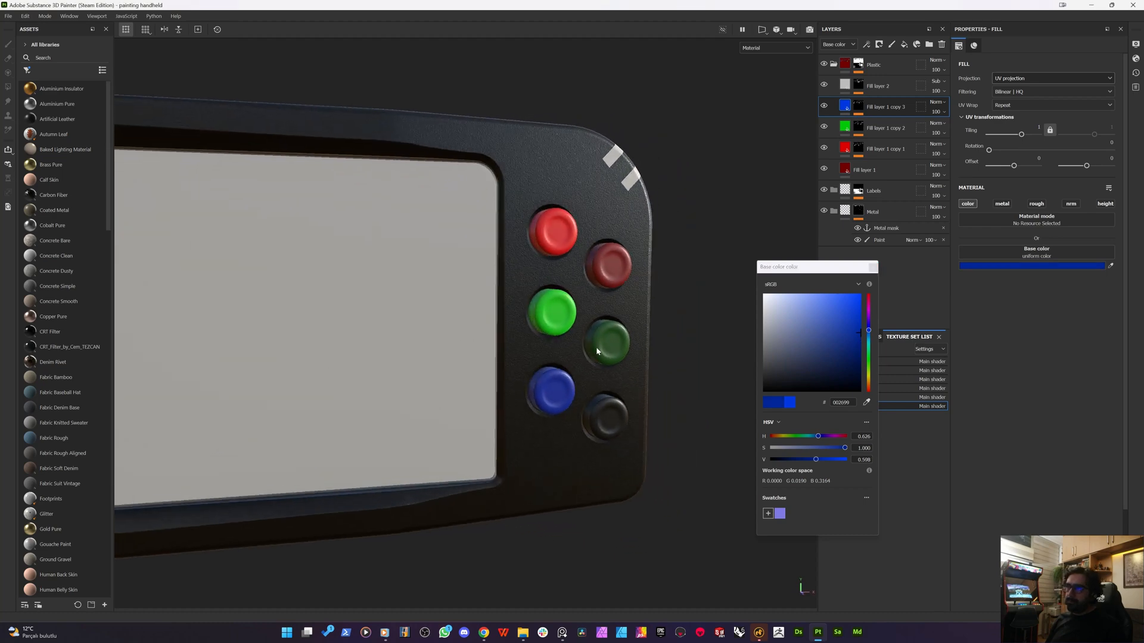
{"action": "left_click", "coordinate": [872, 268]}
{"action": "scroll", "coordinate": [491, 352], "scroll_direction": "down", "scroll_amount": 3}
{"action": "mouse_move", "coordinate": [491, 351]}
{"action": "left_mouse_down", "text": "alt"}
{"action": "mouse_move", "coordinate": [373, 358]}
{"action": "mouse_move", "coordinate": [501, 358]}
{"action": "left_mouse_up", "text": "alt"}
{"action": "scroll", "coordinate": [613, 264], "scroll_direction": "up", "scroll_amount": 2}
- Undo the button base color changes and step through the history to compare the earlier blending modes of Fill layer 2
{"action": "key", "text": "ctrl"}
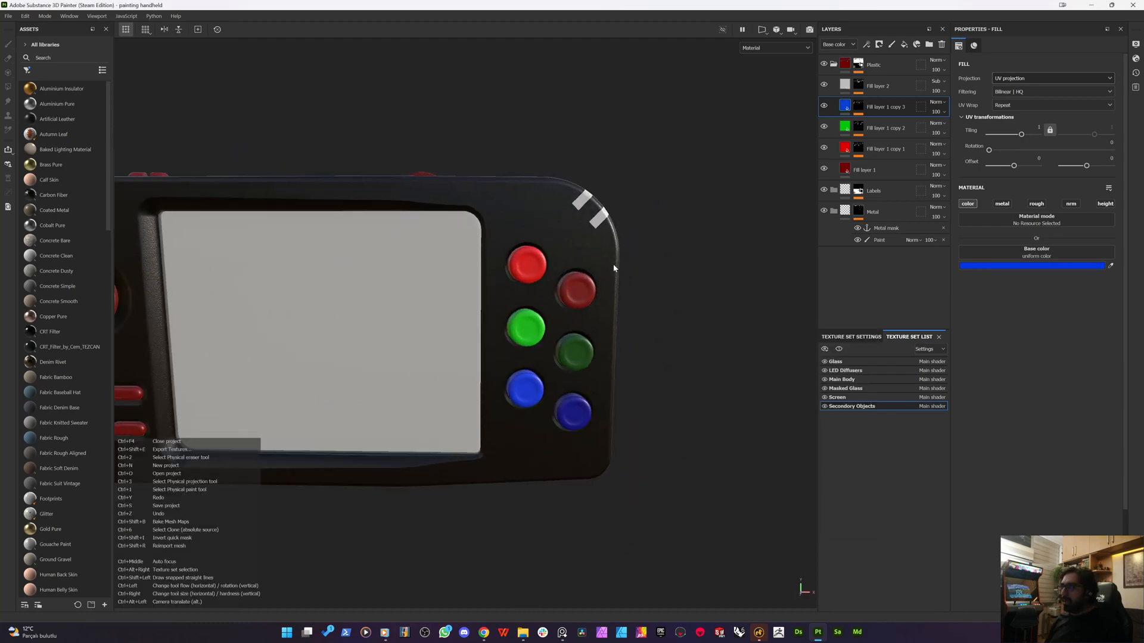
{"action": "key", "text": "ctrl+z"}
{"action": "key", "text": "ctrl+z"}
{"action": "key", "text": "ctrl+z"}
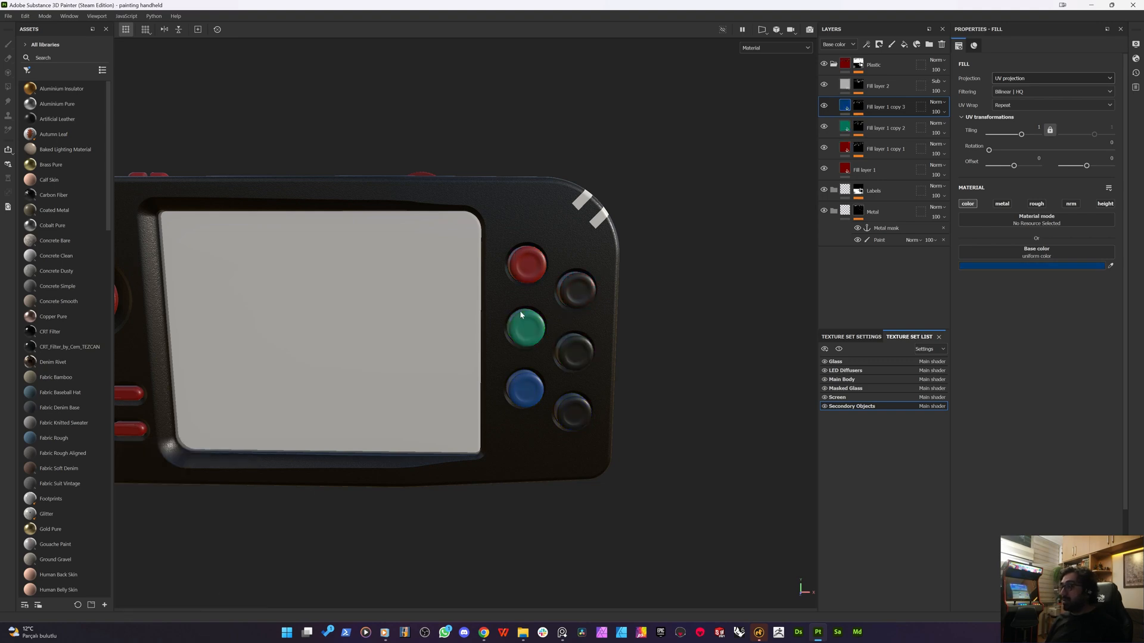
{"action": "key", "text": "ctrl+y"}
{"action": "key", "text": "ctrl+y"}
{"action": "key", "text": "ctrl+y"}
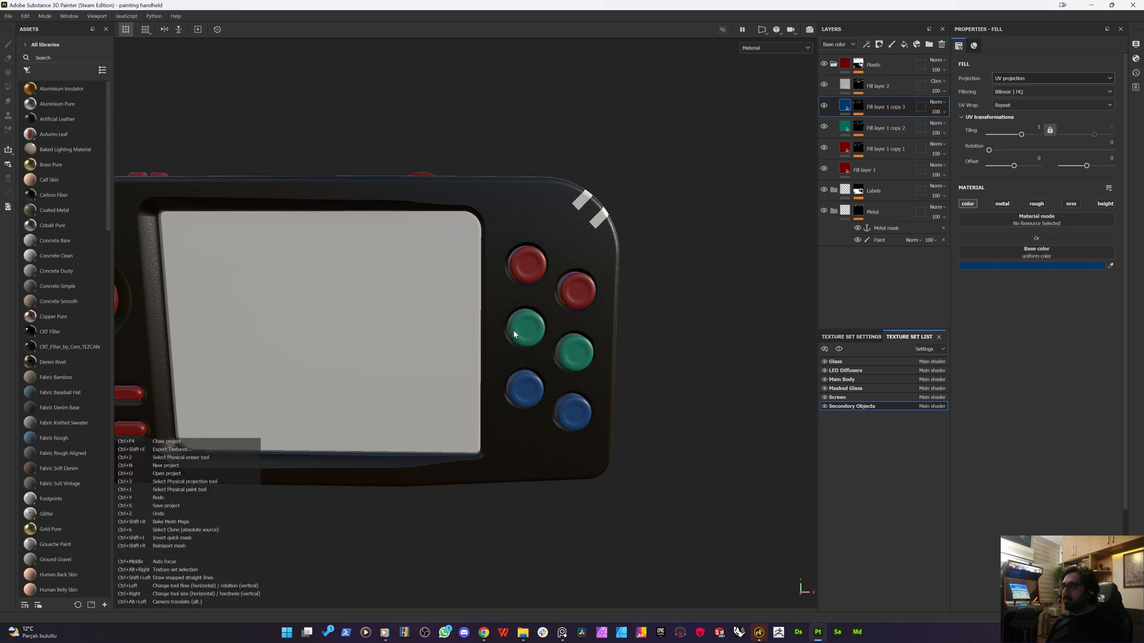
{"action": "key", "text": "ctrl+y"}
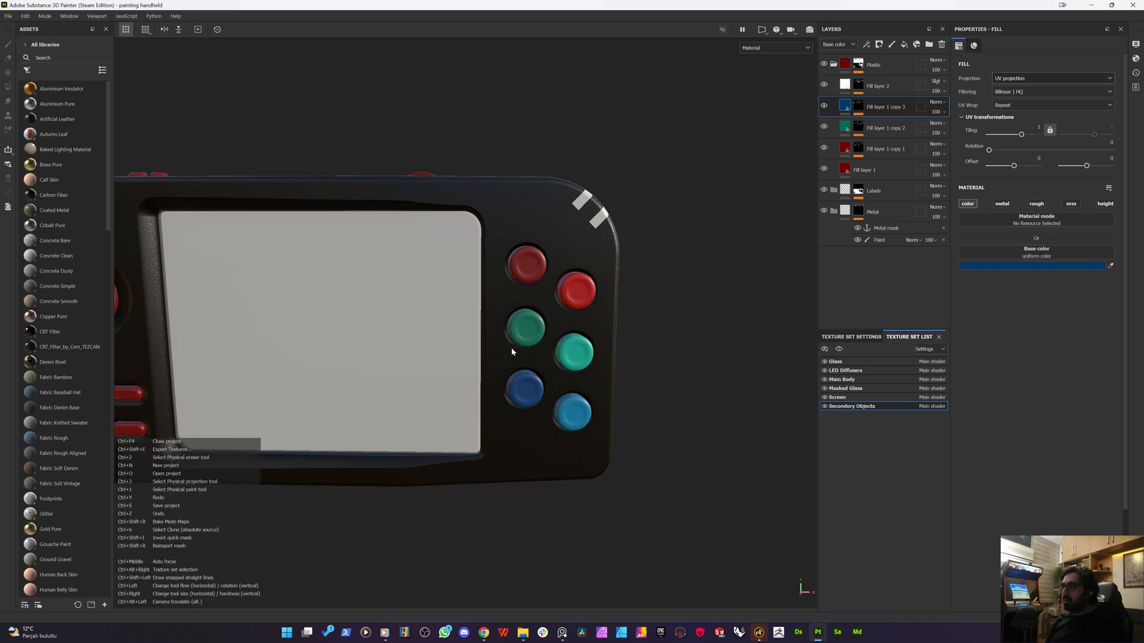
{"action": "mouse_move", "coordinate": [525, 351]}
{"action": "left_mouse_down", "text": "alt"}
{"action": "mouse_move", "coordinate": [487, 323]}
{"action": "mouse_move", "coordinate": [519, 331]}
{"action": "left_mouse_up", "text": "alt"}
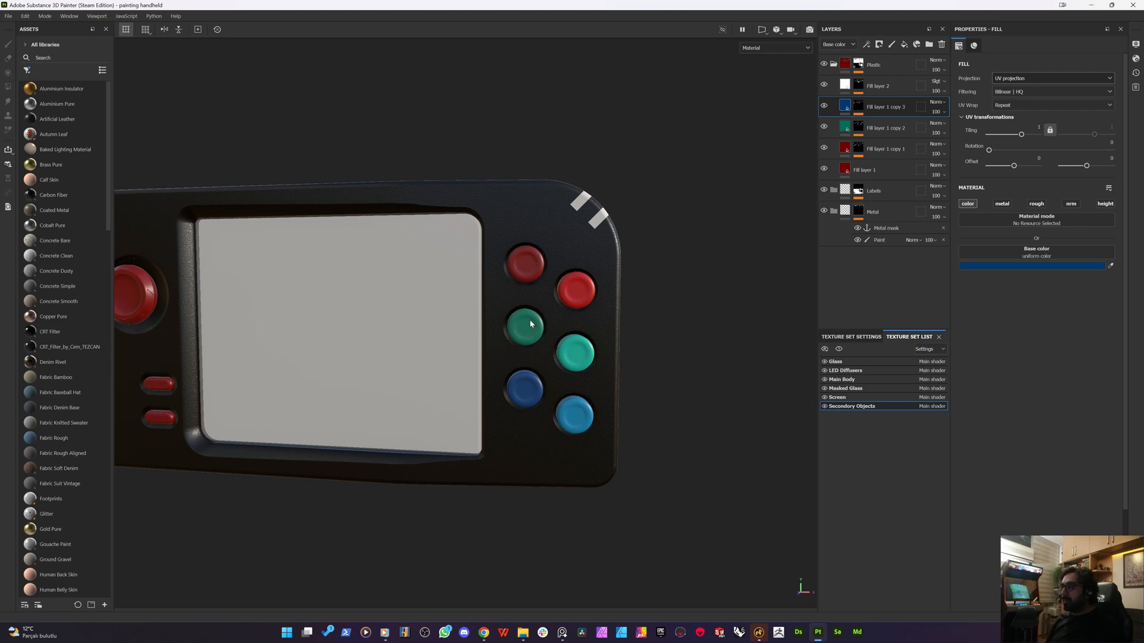
{"action": "key", "text": "ctrl+y"}
{"action": "key", "text": "ctrl+y"}
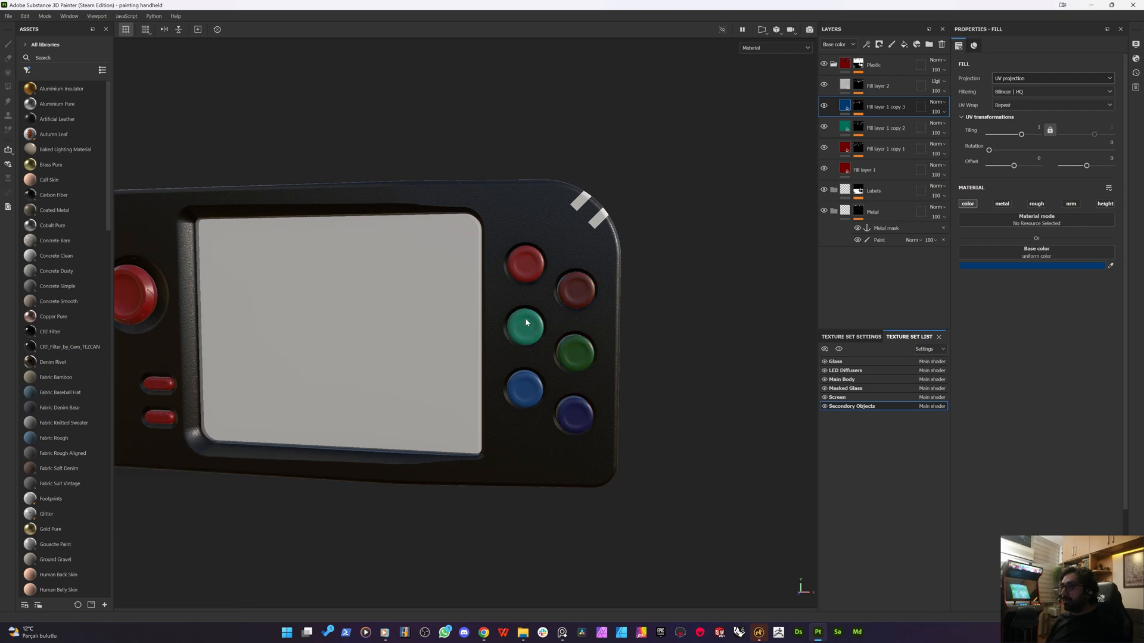
- Inspect the masks of Fill layer 1 copy 3 and Fill layer 2 to see which buttons each one covers
{"action": "scroll", "coordinate": [516, 295], "scroll_direction": "up", "scroll_amount": 3}
{"action": "left_click_drag", "start_coordinate": [561, 280], "coordinate": [528, 262], "text": "alt"}
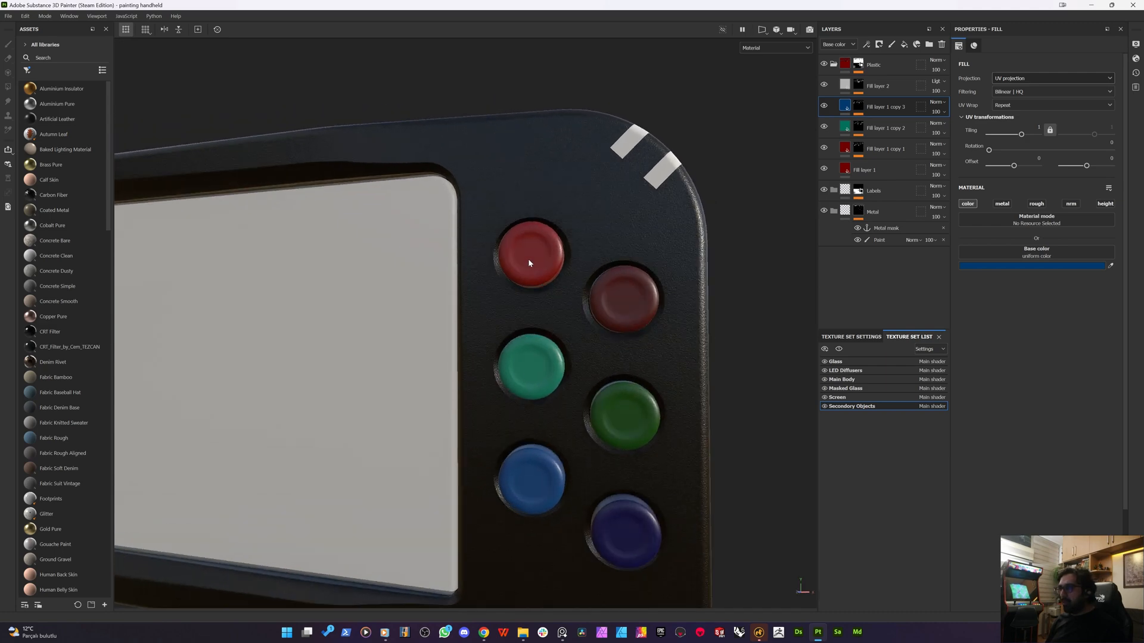
{"action": "left_click", "coordinate": [855, 108]}
{"action": "left_click", "coordinate": [856, 108], "text": "alt"}
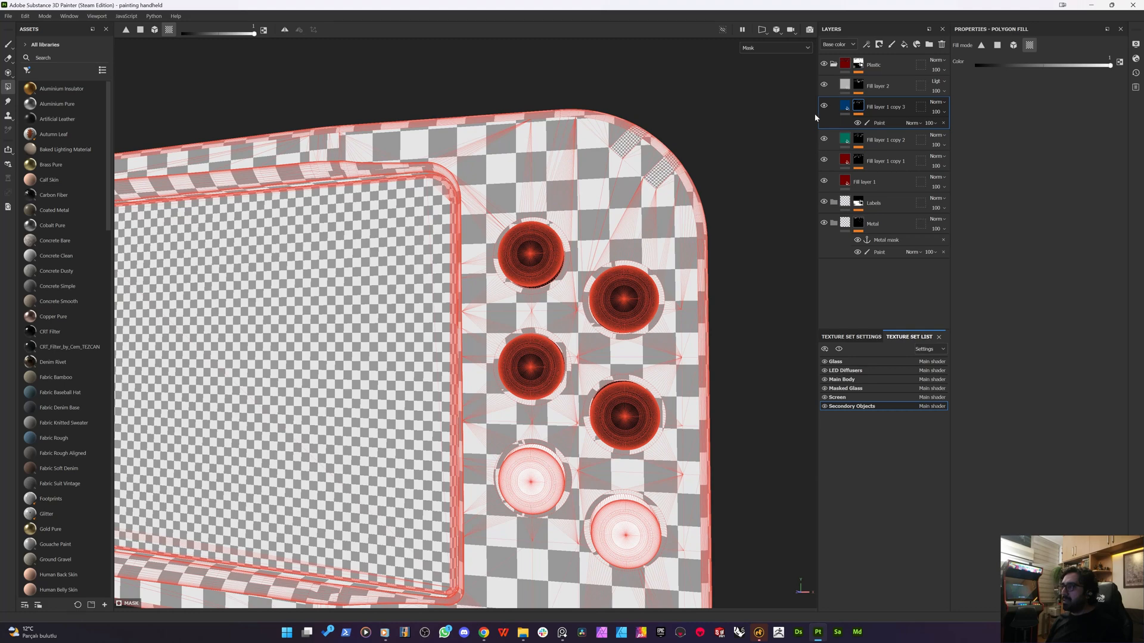
{"action": "left_click", "coordinate": [857, 84]}
{"action": "left_click", "coordinate": [858, 84], "text": "alt"}
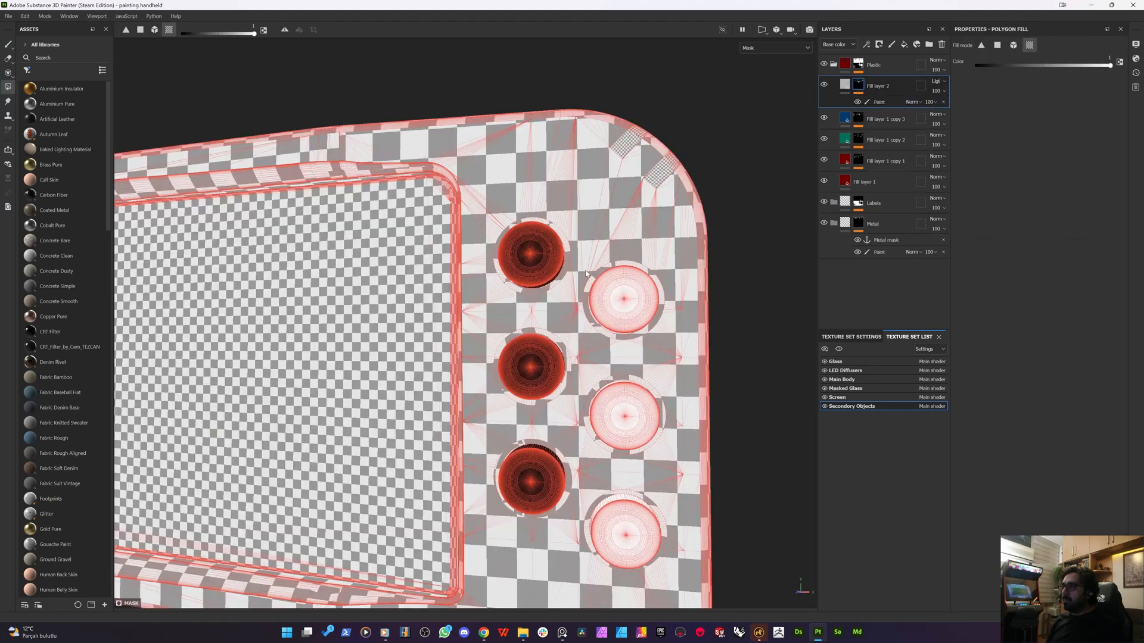
{"action": "left_click", "coordinate": [874, 86]}
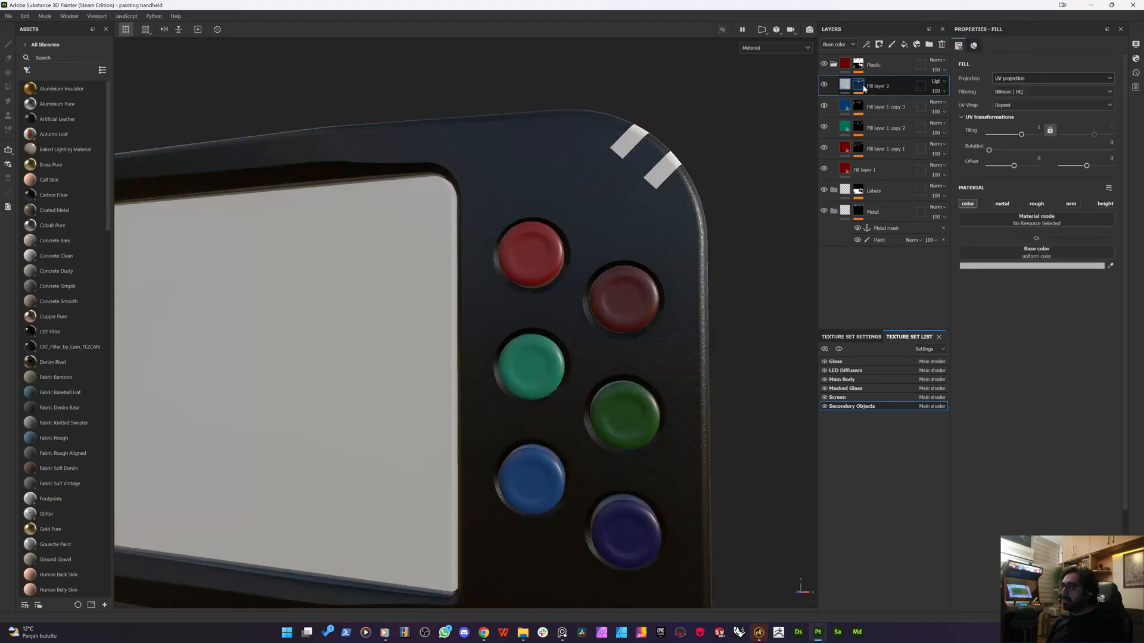
- Set the blending mode of the Paint effect in Fill layer 2's mask to Multiply
{"action": "left_click", "coordinate": [858, 84]}
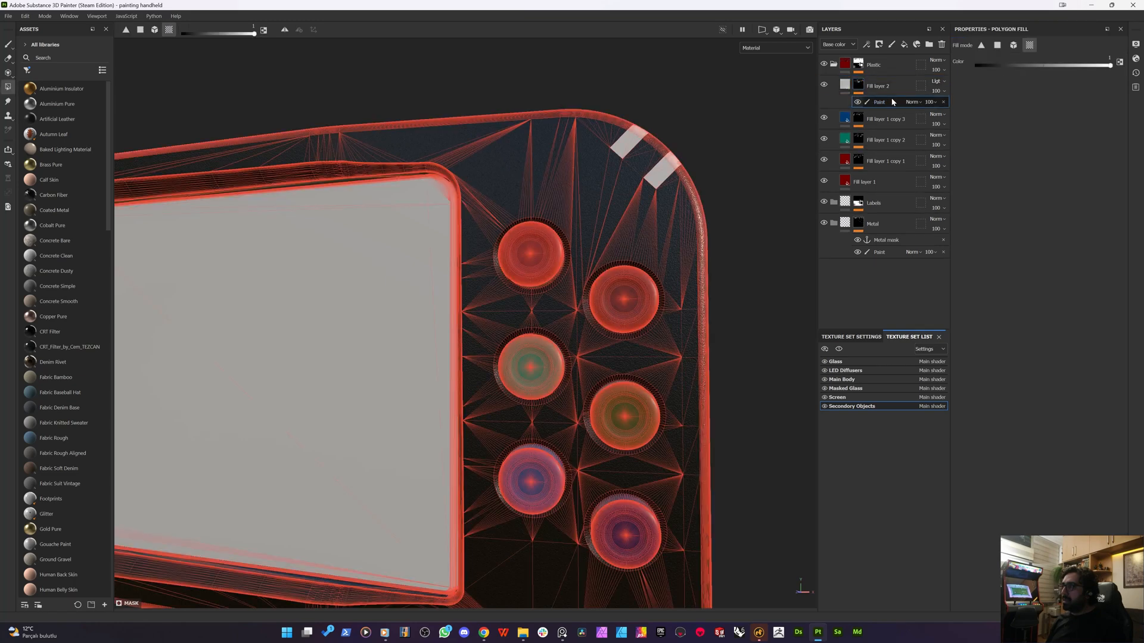
{"action": "left_click", "coordinate": [914, 102]}
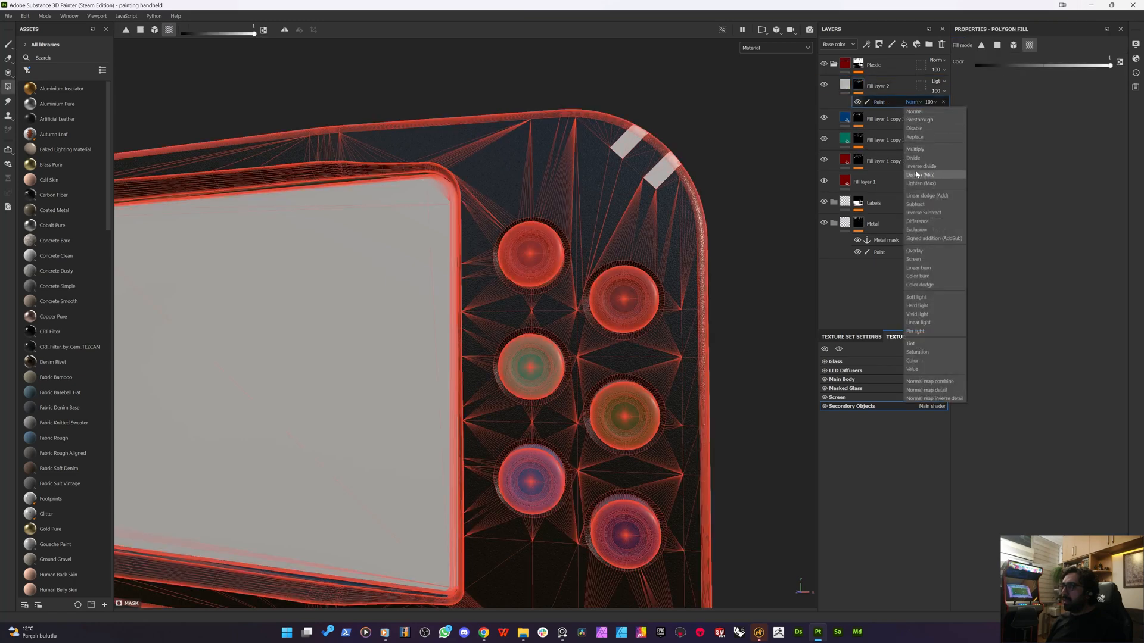
{"action": "left_click", "coordinate": [918, 150]}
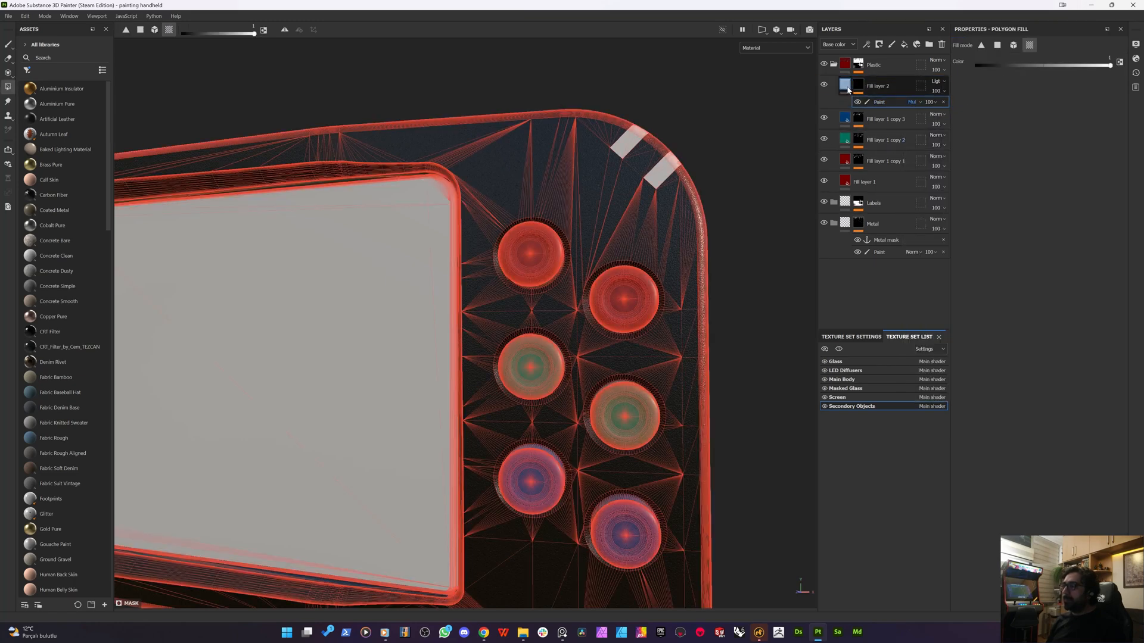
{"action": "left_click", "coordinate": [848, 90]}
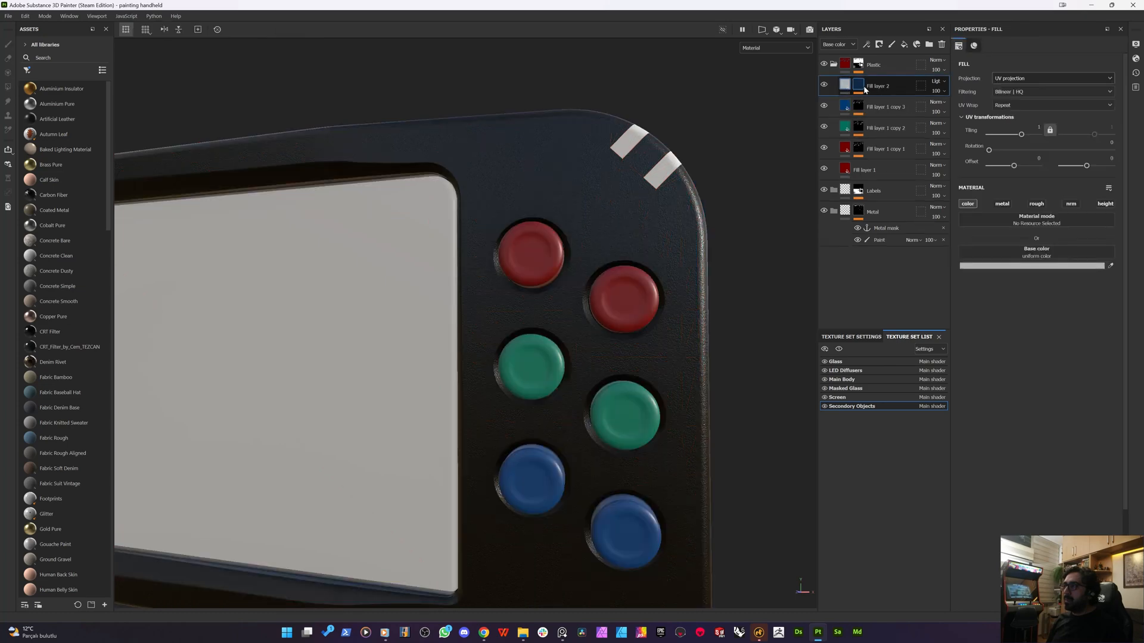
{"action": "left_click", "coordinate": [859, 85]}
{"action": "left_click", "coordinate": [845, 85]}
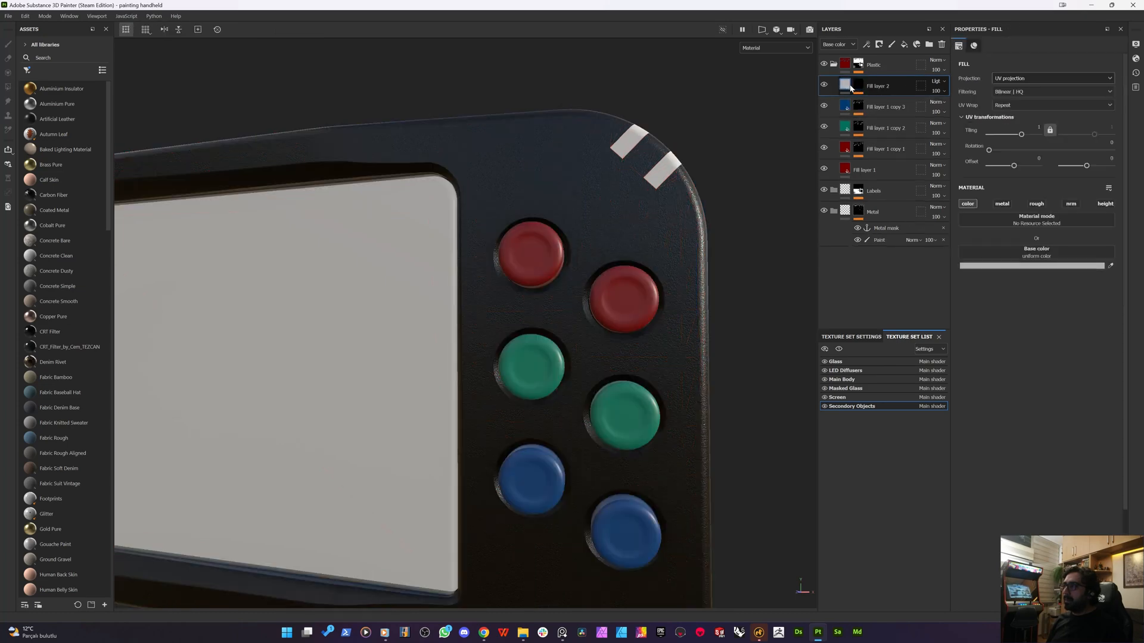
- Set Fill layer 2's blending mode to Normal and open its base color for editing
{"action": "left_click", "coordinate": [1025, 265]}
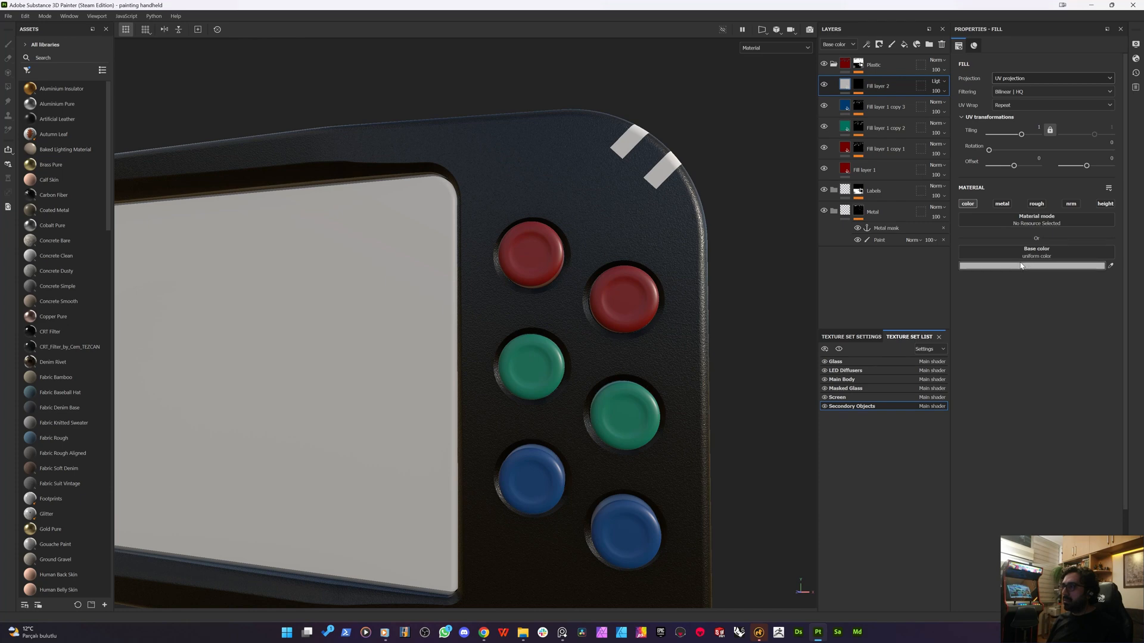
{"action": "left_click", "coordinate": [937, 81]}
{"action": "left_click", "coordinate": [937, 92]}
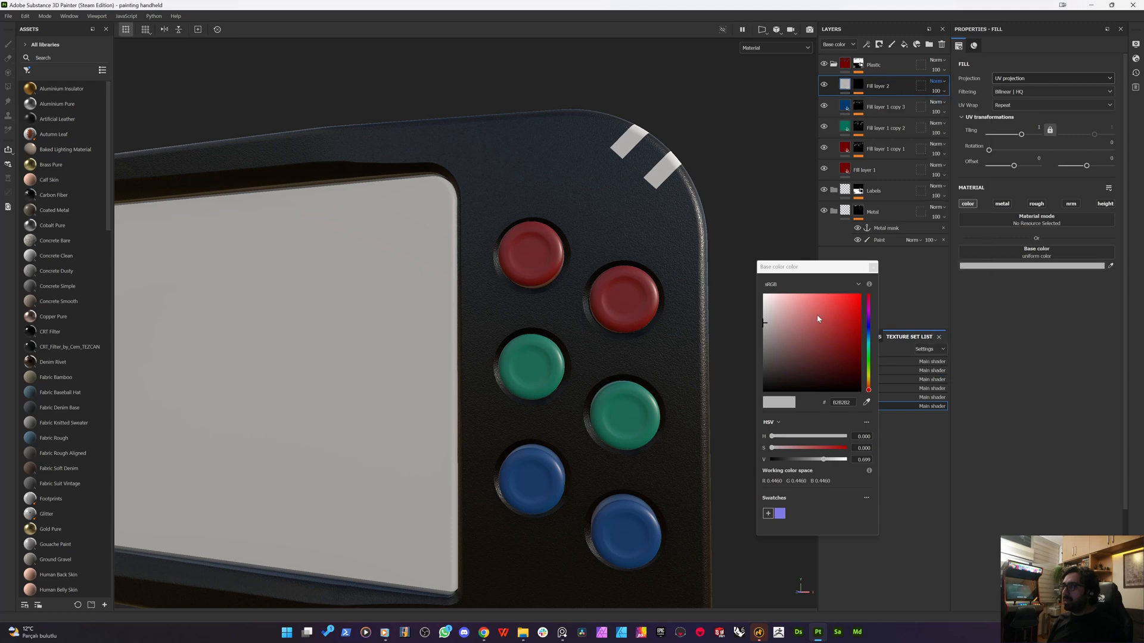
{"action": "left_click", "coordinate": [872, 268]}
{"action": "left_click", "coordinate": [1017, 266]}
- Add a second Paint effect to Fill layer 2's mask and place it below the Multiply one
{"action": "left_click", "coordinate": [859, 85]}
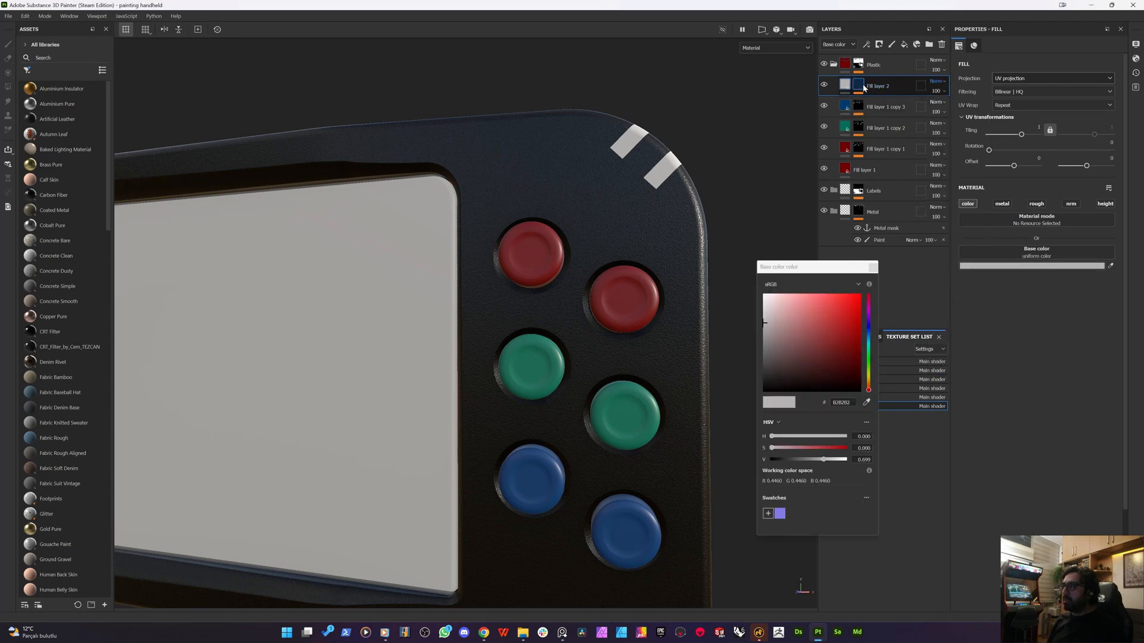
{"action": "key", "text": "4"}
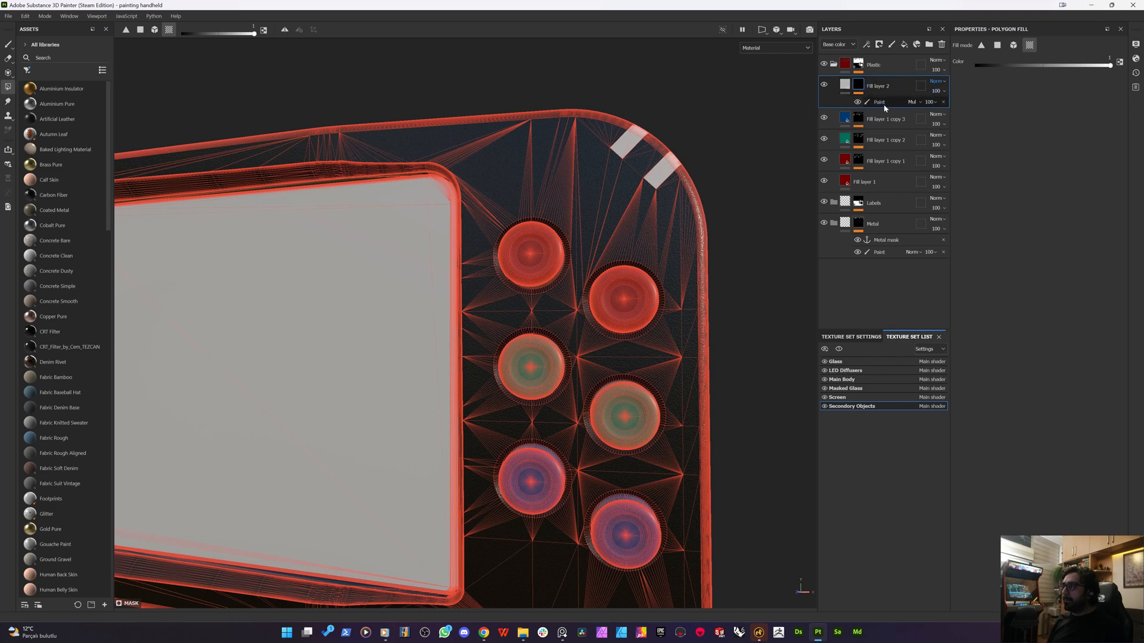
{"action": "right_click", "coordinate": [878, 102]}
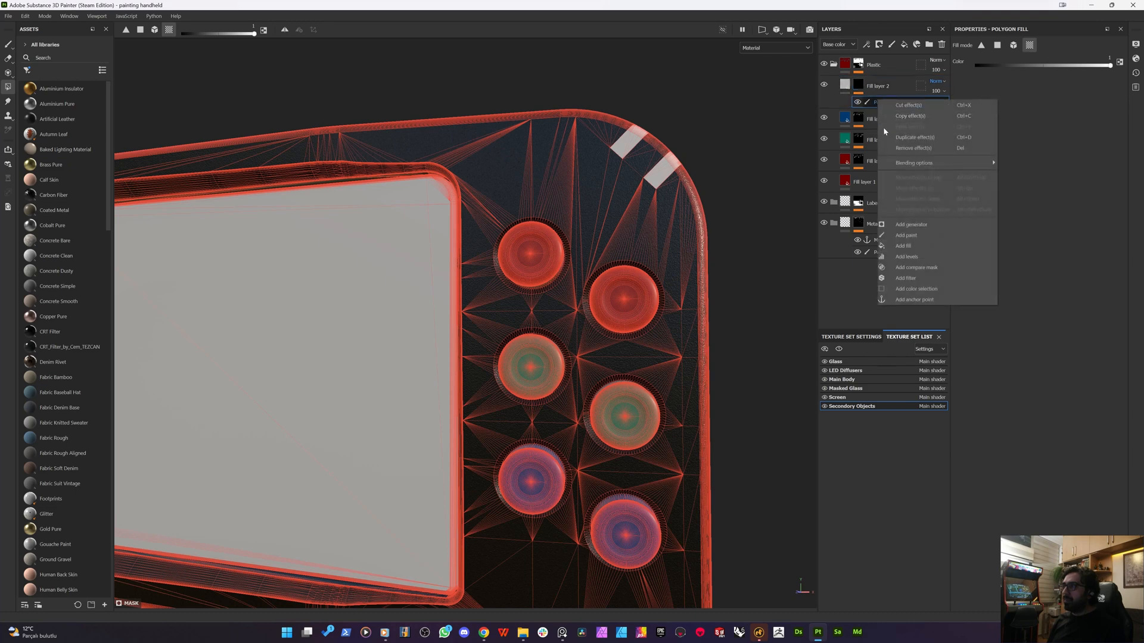
{"action": "left_click", "coordinate": [907, 236]}
{"action": "left_click_drag", "start_coordinate": [884, 107], "coordinate": [883, 119]}
- Fill the outer column's uppermost button white in the lower Paint effect of Fill layer 2's mask
{"action": "scroll", "coordinate": [706, 215], "scroll_direction": "down", "scroll_amount": 3}
{"action": "scroll", "coordinate": [580, 513], "scroll_direction": "up", "scroll_amount": 2}
{"action": "middle_click_drag", "start_coordinate": [581, 513], "coordinate": [607, 485], "text": "alt"}
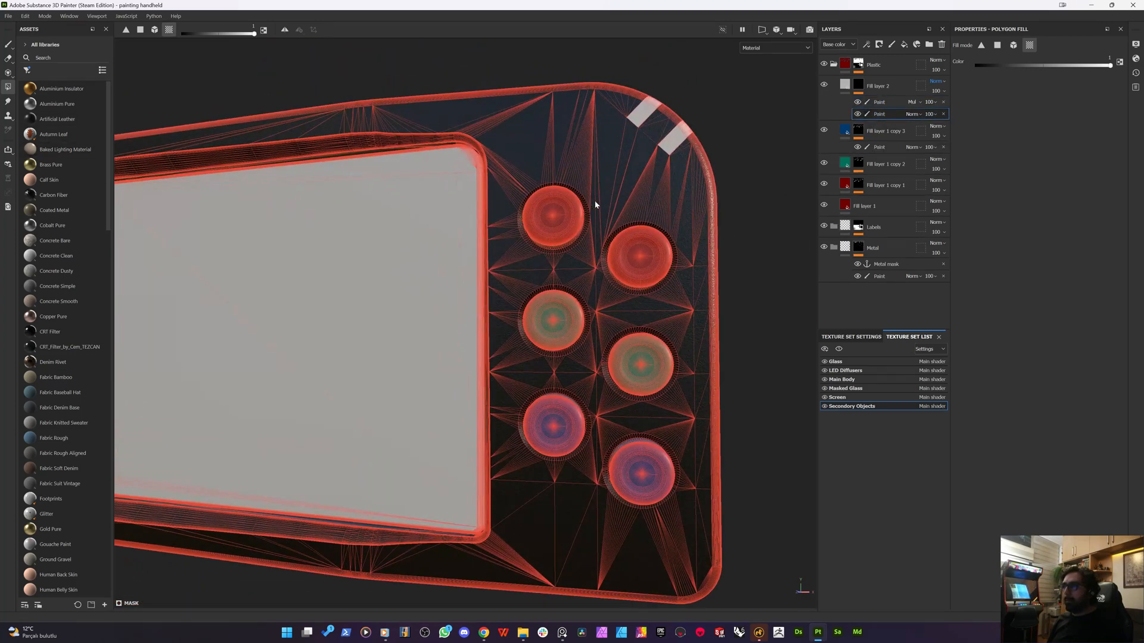
{"action": "left_click", "coordinate": [627, 246]}
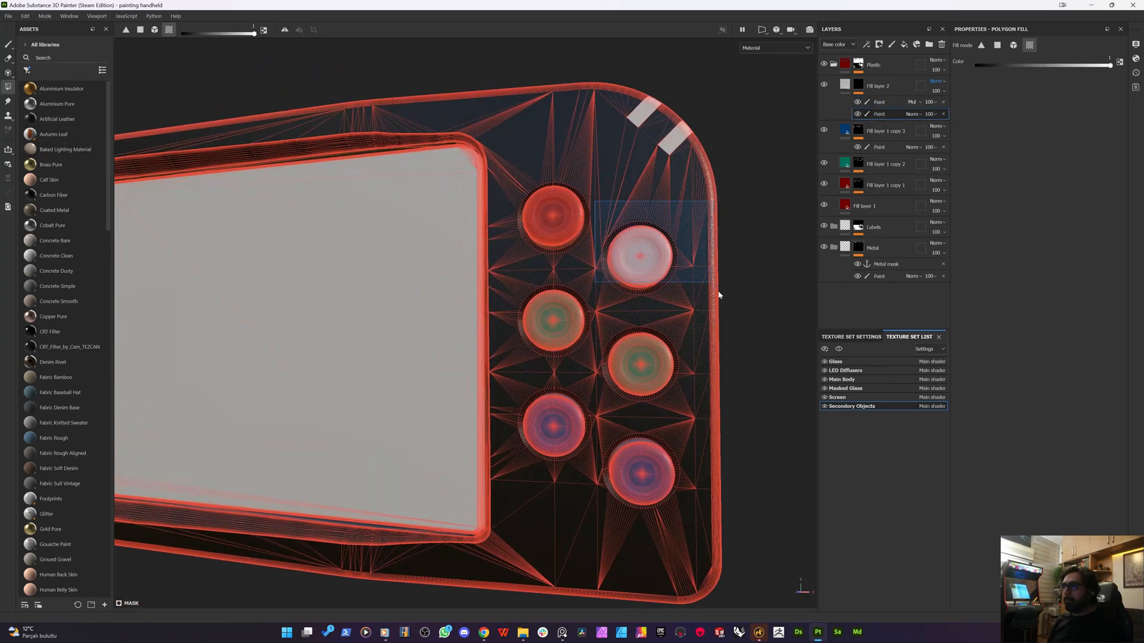
- Set Fill layer 2's base color to orange C6450E
{"action": "left_click", "coordinate": [874, 94]}
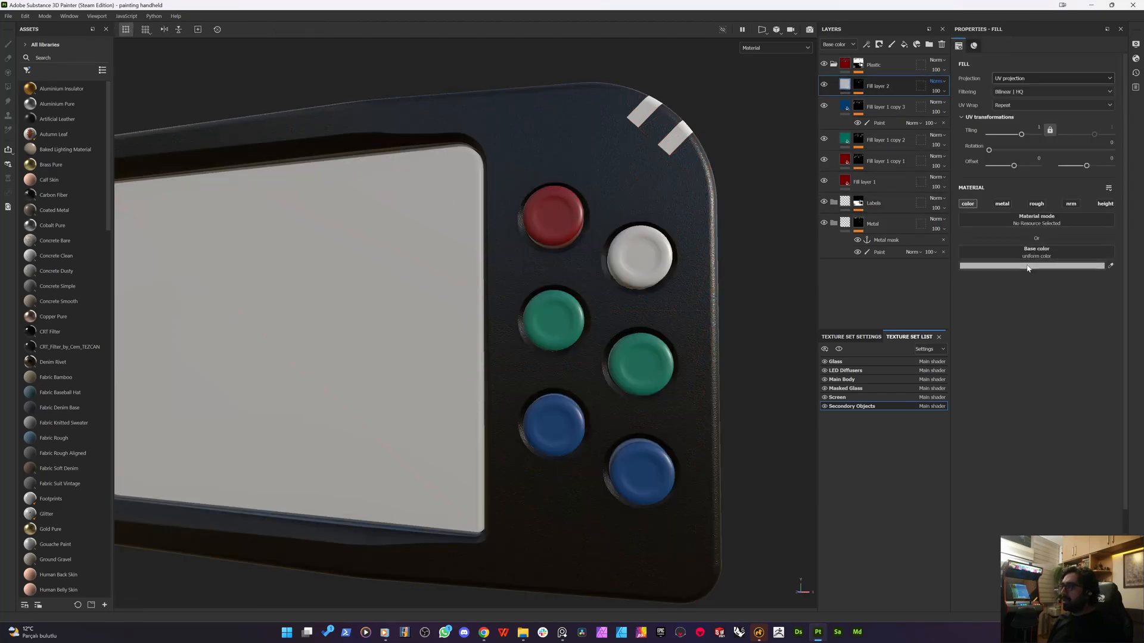
{"action": "left_click", "coordinate": [1028, 267]}
{"action": "mouse_move", "coordinate": [825, 327]}
{"action": "left_mouse_down"}
{"action": "mouse_move", "coordinate": [884, 288]}
{"action": "mouse_move", "coordinate": [877, 302]}
{"action": "mouse_move", "coordinate": [821, 312]}
{"action": "mouse_move", "coordinate": [833, 325]}
{"action": "mouse_move", "coordinate": [854, 316]}
{"action": "left_mouse_up"}
{"action": "left_click_drag", "start_coordinate": [868, 388], "coordinate": [851, 315]}
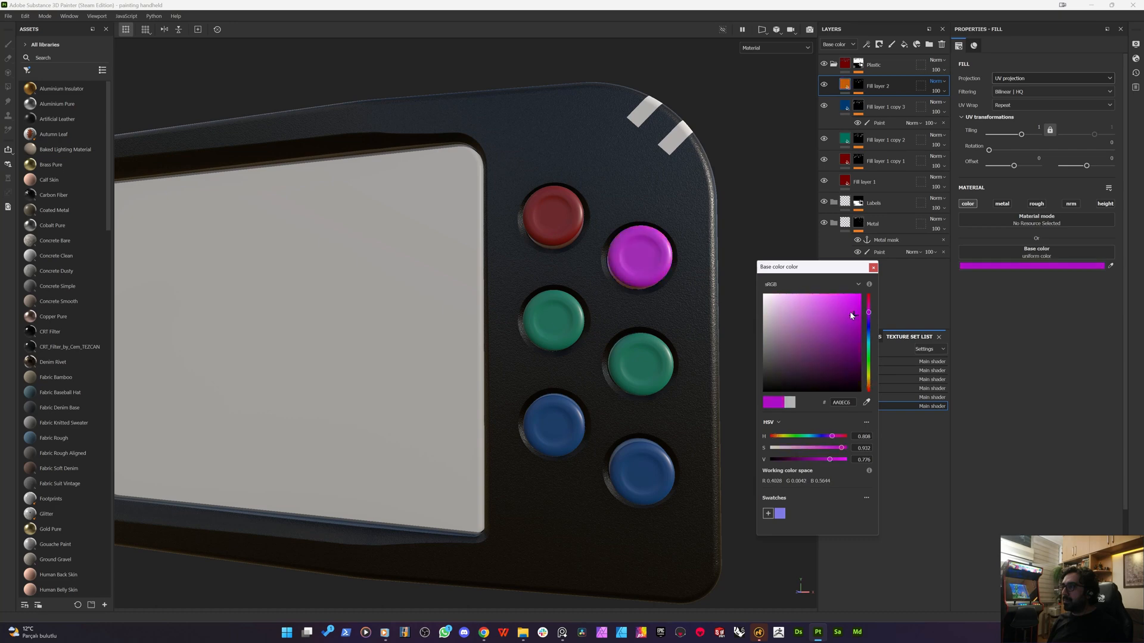
{"action": "left_click", "coordinate": [869, 390]}
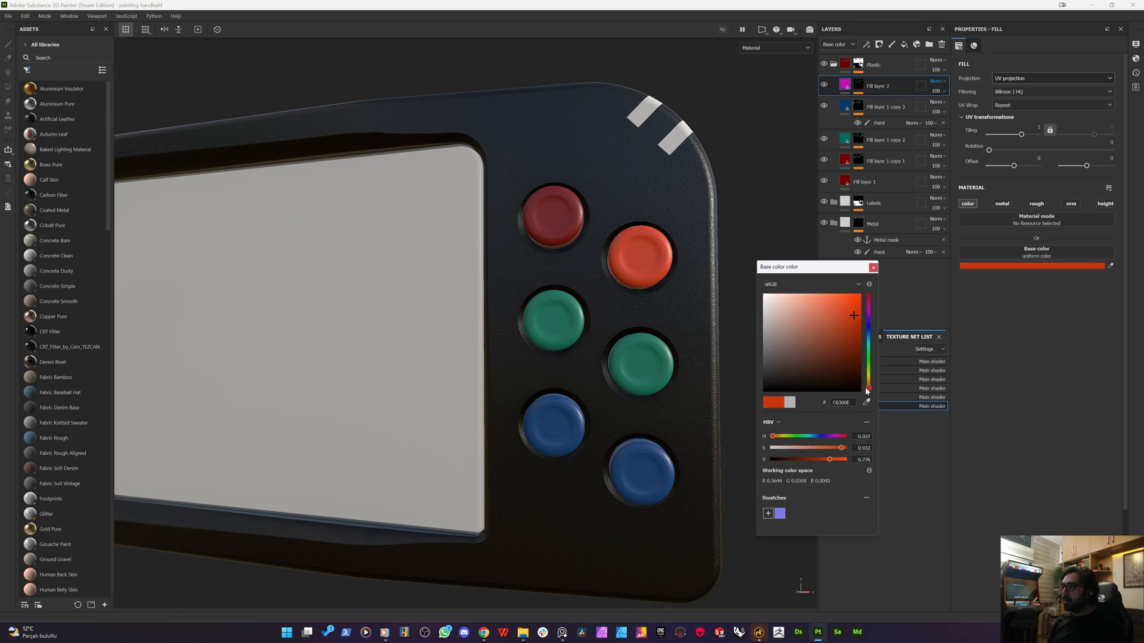
{"action": "left_click", "coordinate": [868, 389]}
{"action": "left_click", "coordinate": [873, 267]}
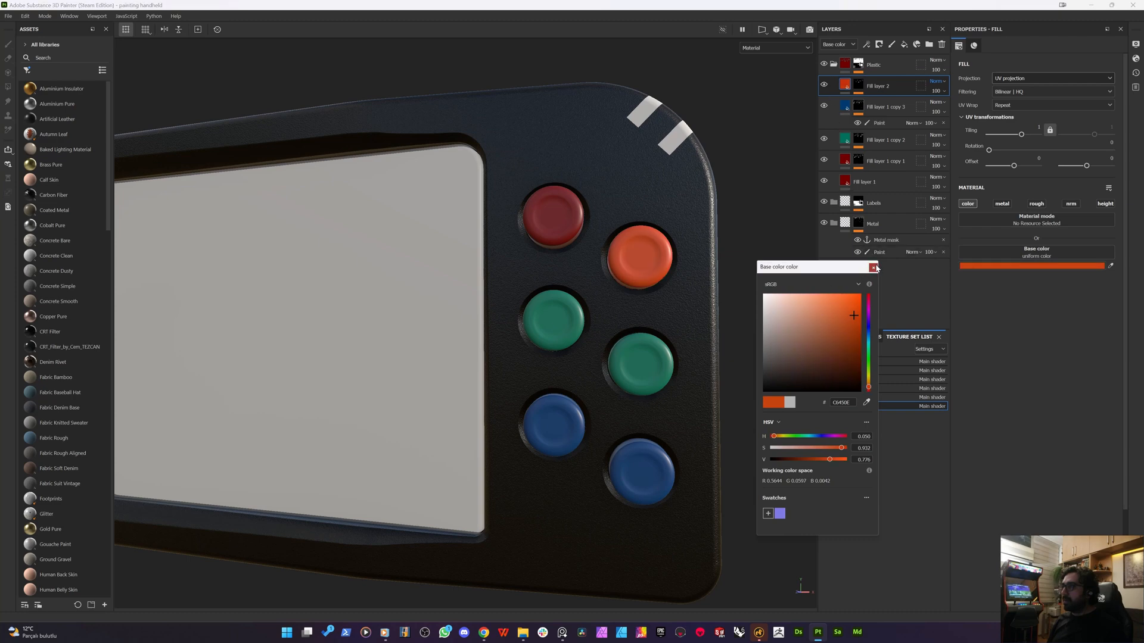
{"action": "left_click", "coordinate": [873, 267]}
- Duplicate Fill layer 2 twice and limit the mask of Fill layer 2 copy 1 to the outer column's middle button
{"action": "key", "text": "ctrl+d"}
{"action": "key", "text": "ctrl+d"}
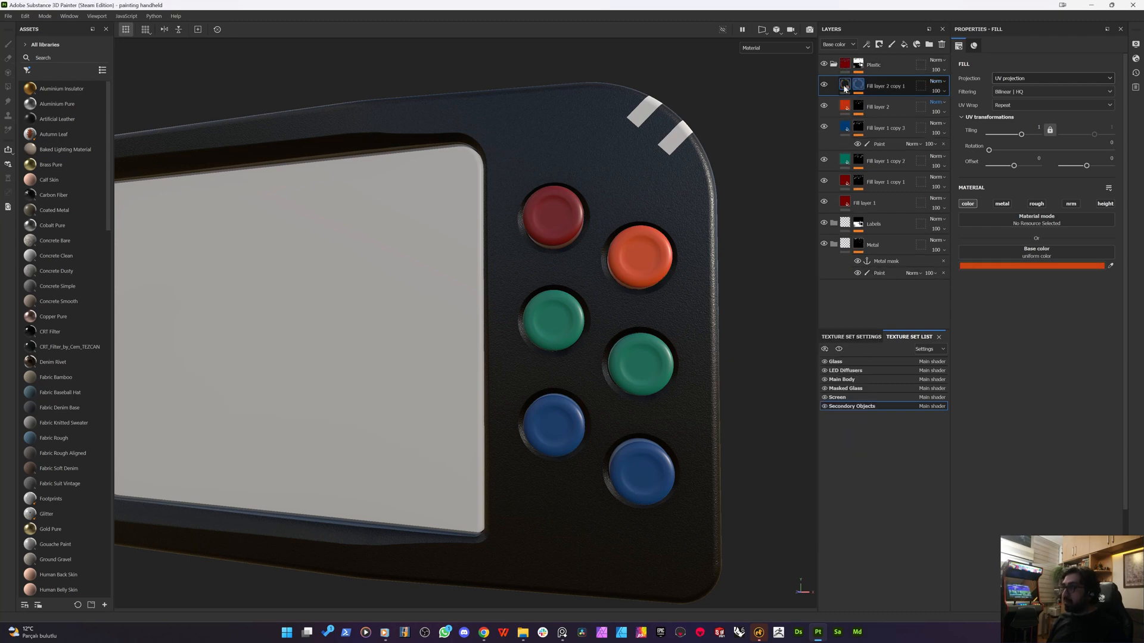
{"action": "left_click", "coordinate": [857, 105]}
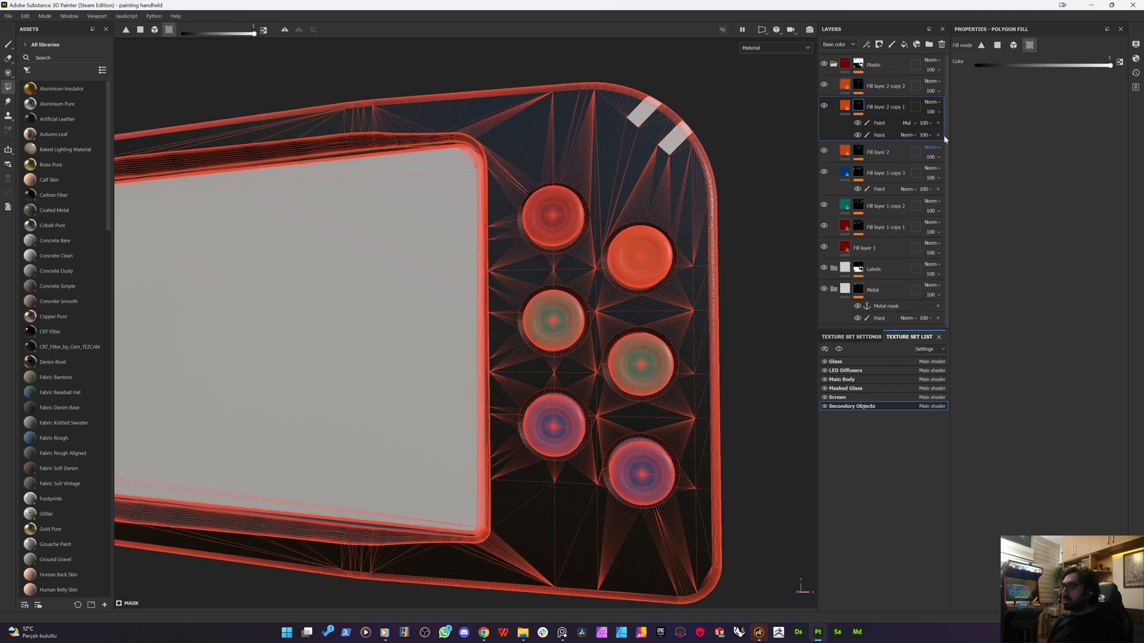
{"action": "left_click", "coordinate": [871, 135]}
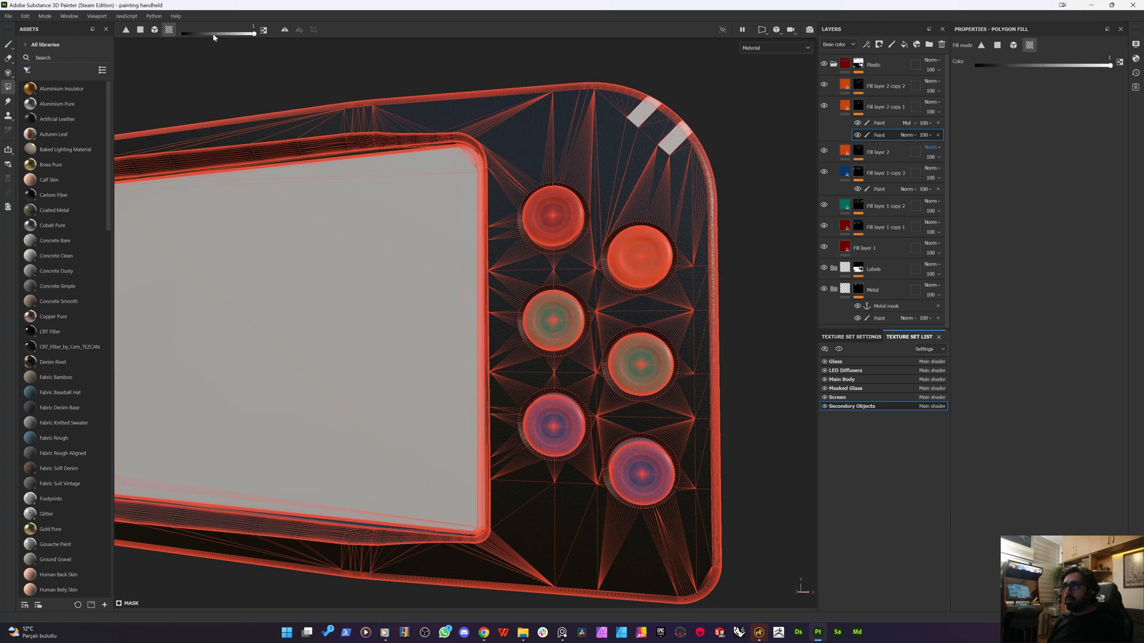
{"action": "left_click_drag", "start_coordinate": [593, 169], "coordinate": [776, 569]}
{"action": "left_click_drag", "start_coordinate": [246, 34], "coordinate": [410, 40]}
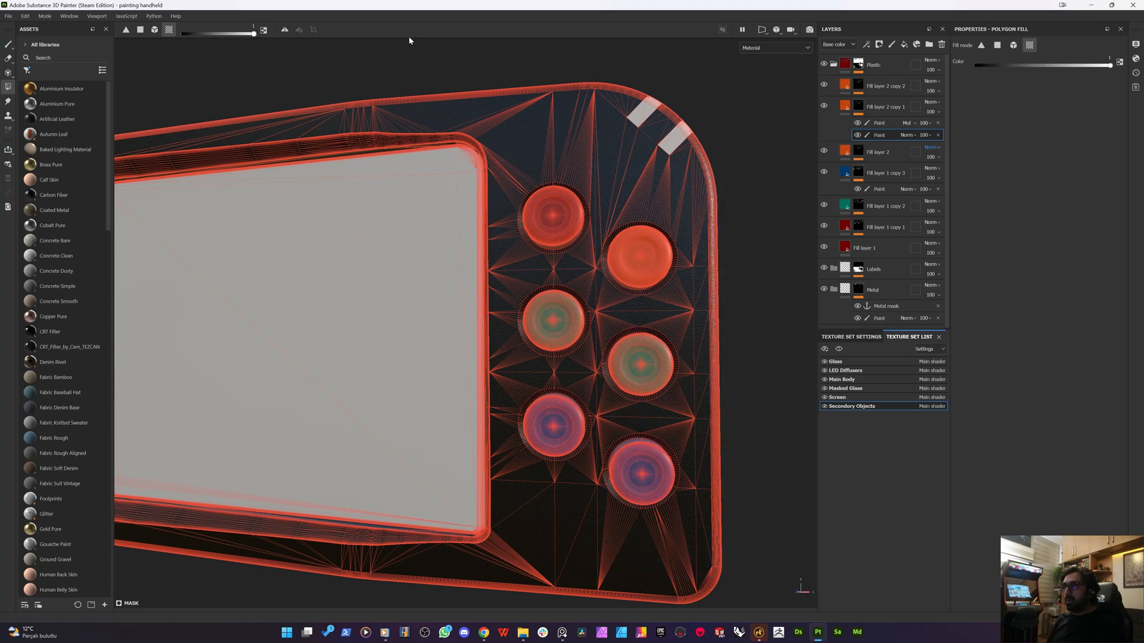
{"action": "left_click", "coordinate": [614, 332]}
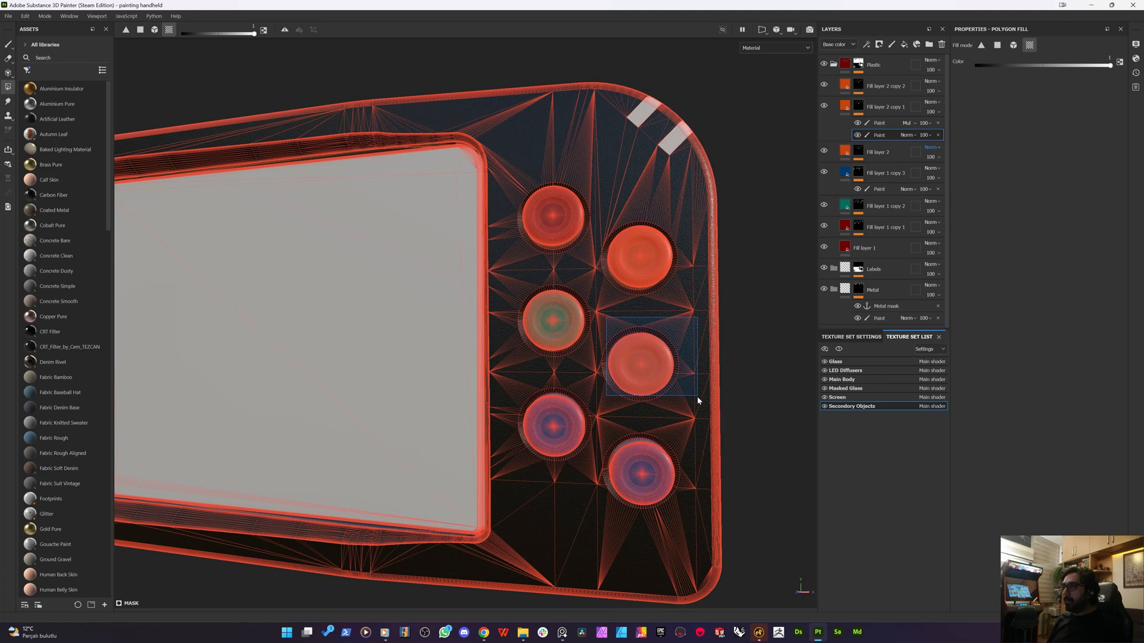
- Limit the mask of Fill layer 2 copy 2 to the outer column's lowest button using its Normal-mode Paint effect
{"action": "left_click", "coordinate": [863, 85]}
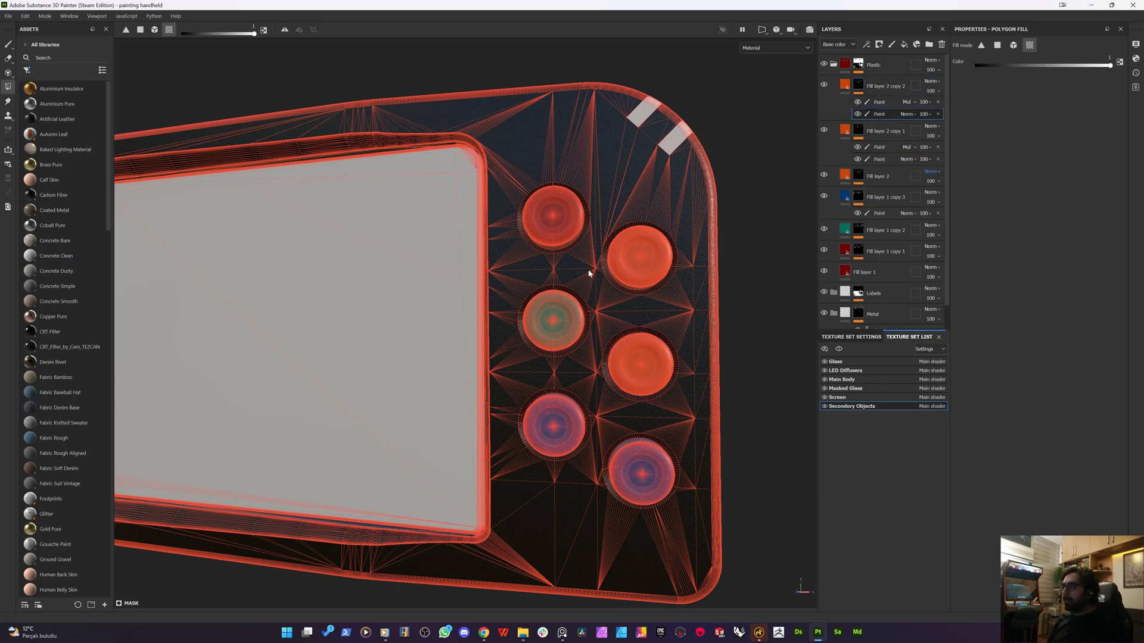
{"action": "left_click", "coordinate": [649, 483]}
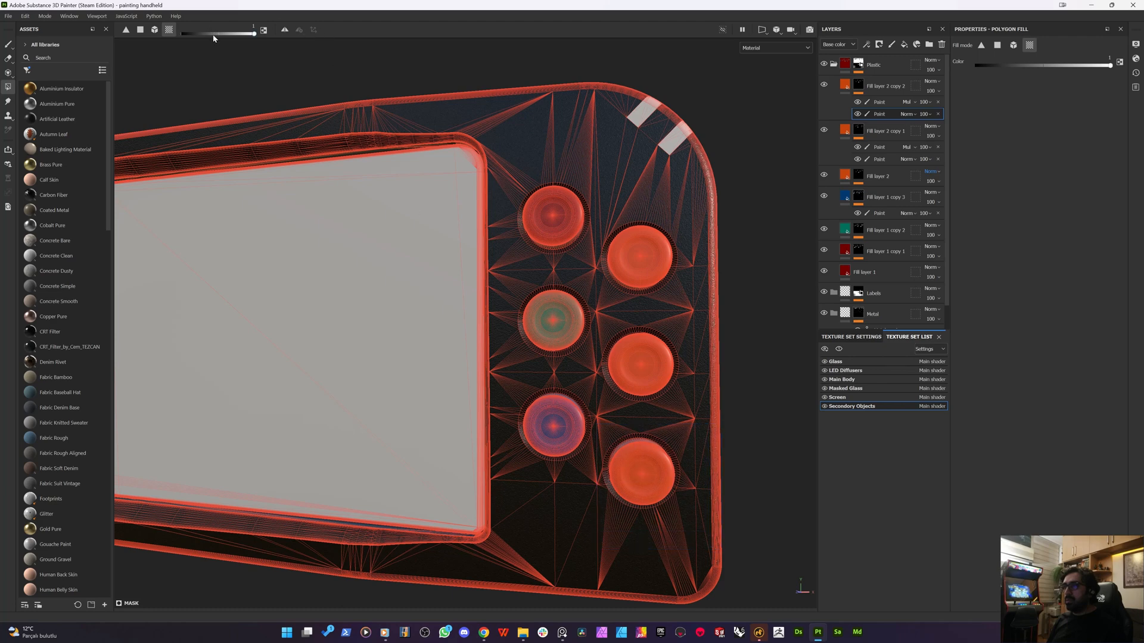
{"action": "key", "text": "x"}
{"action": "left_click_drag", "start_coordinate": [600, 174], "coordinate": [756, 420]}
- Set the base color of Fill layer 2 copy 1 to bright green 0EC662
{"action": "left_click", "coordinate": [847, 132]}
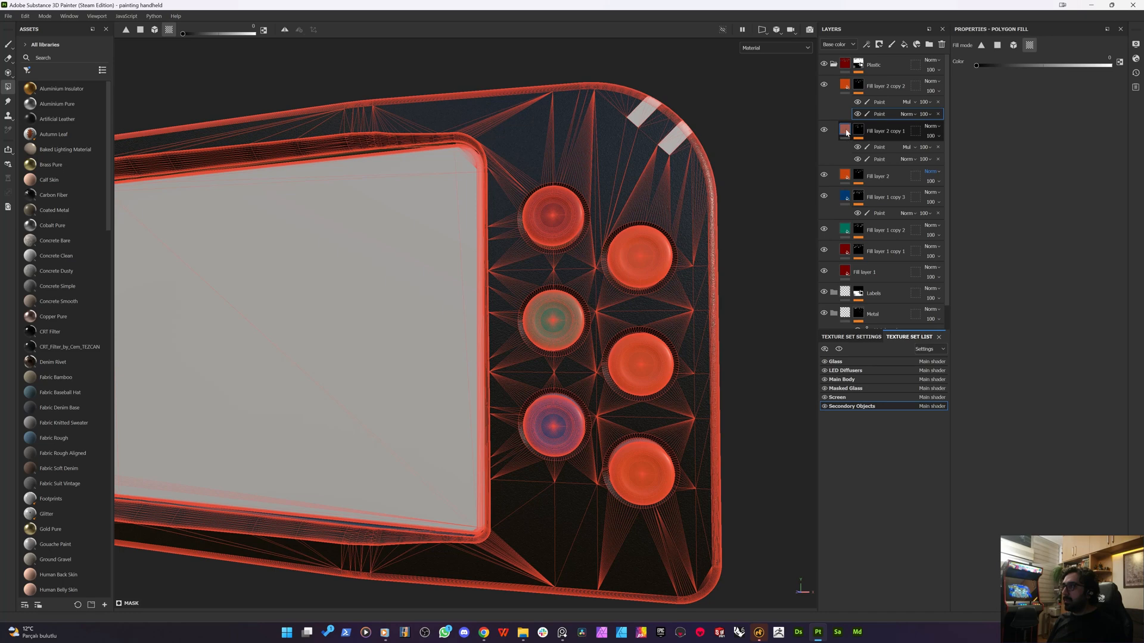
{"action": "left_click", "coordinate": [1038, 267]}
{"action": "left_click", "coordinate": [1031, 267]}
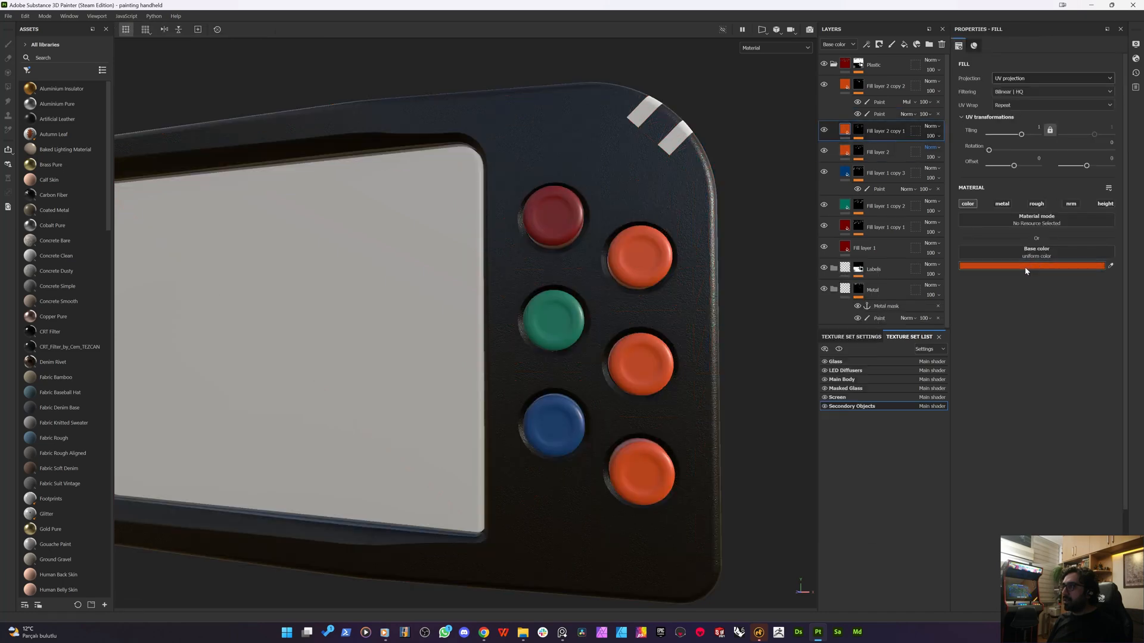
{"action": "left_click", "coordinate": [1027, 268]}
{"action": "left_click_drag", "start_coordinate": [827, 435], "coordinate": [804, 442]}
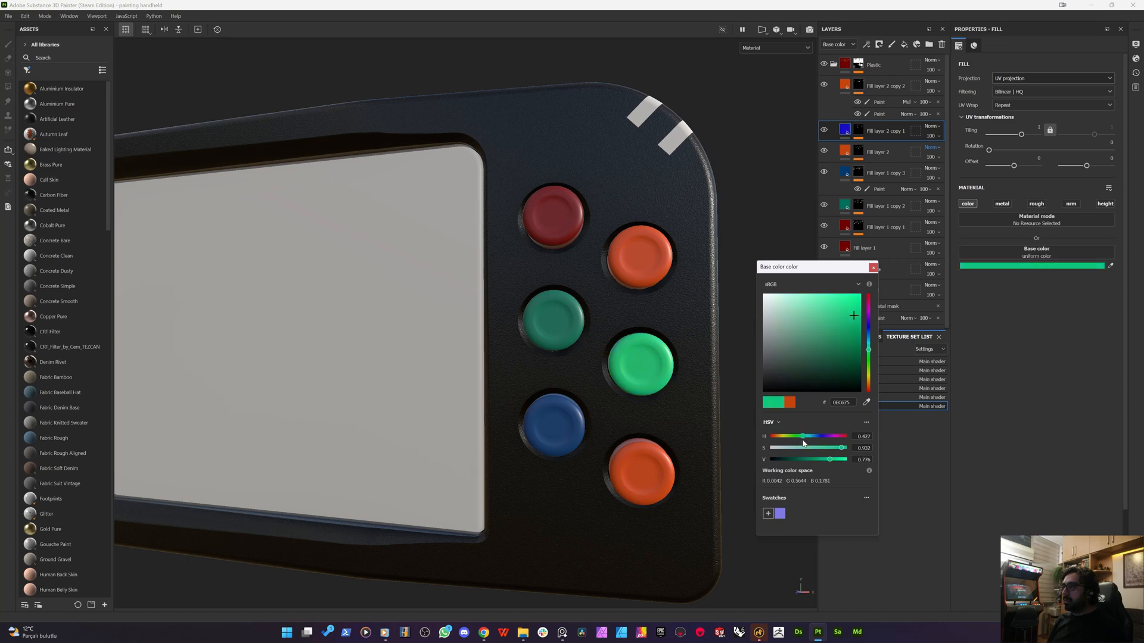
{"action": "left_click", "coordinate": [983, 276]}
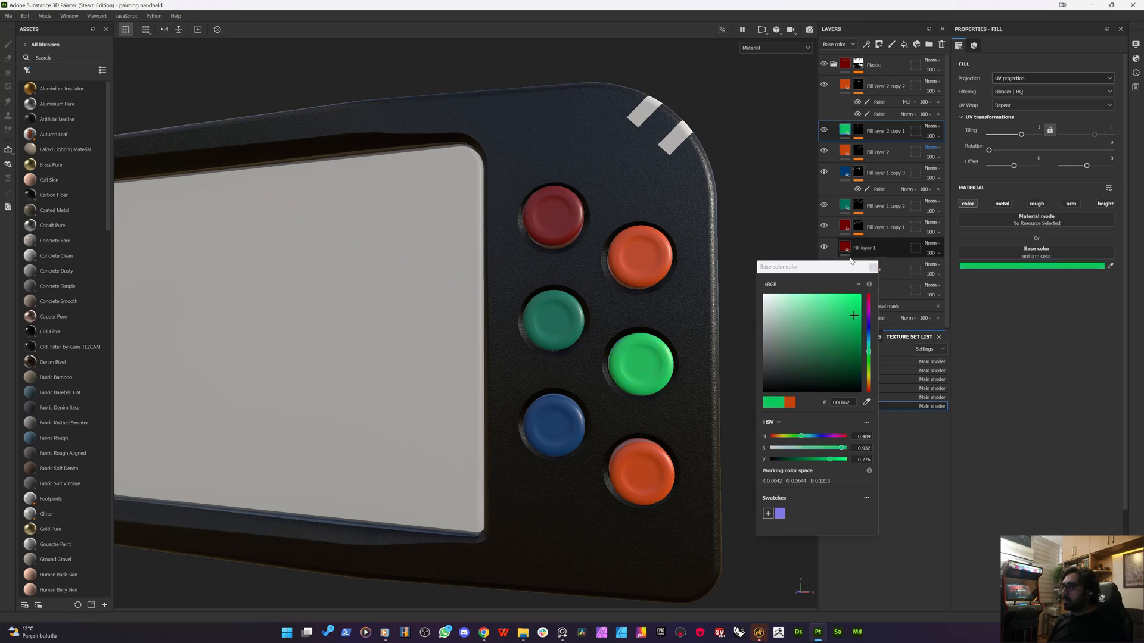
{"action": "left_click", "coordinate": [873, 267]}
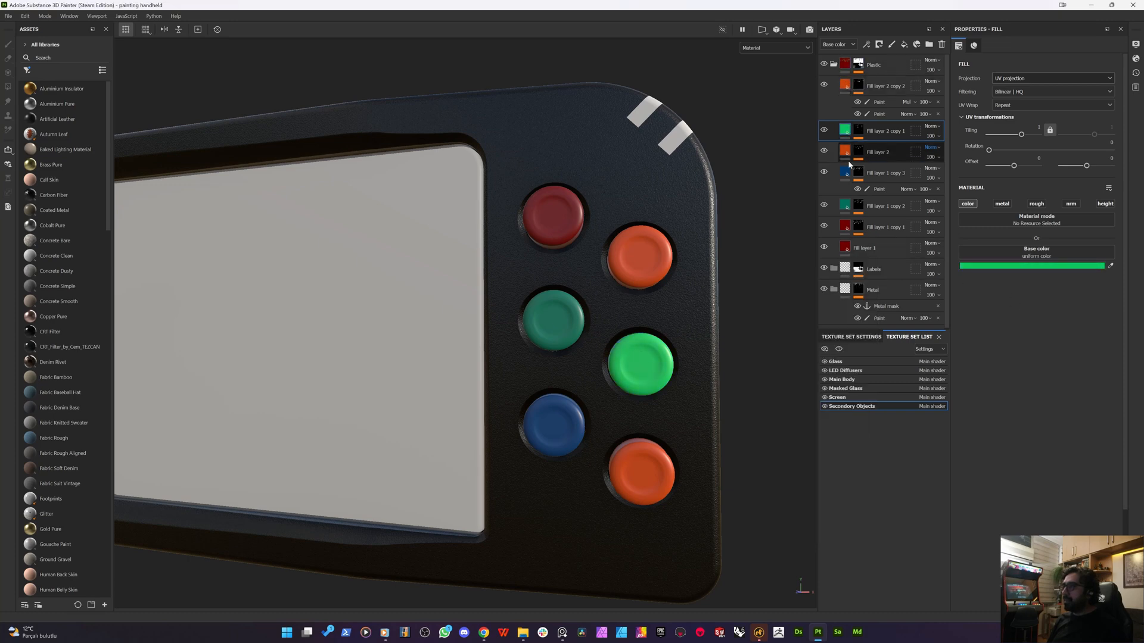
- Set the base color of Fill layer 2 copy 2 to violet with hue 0.694, saturation 0.772 and value 0.731
{"action": "left_click", "coordinate": [846, 155]}
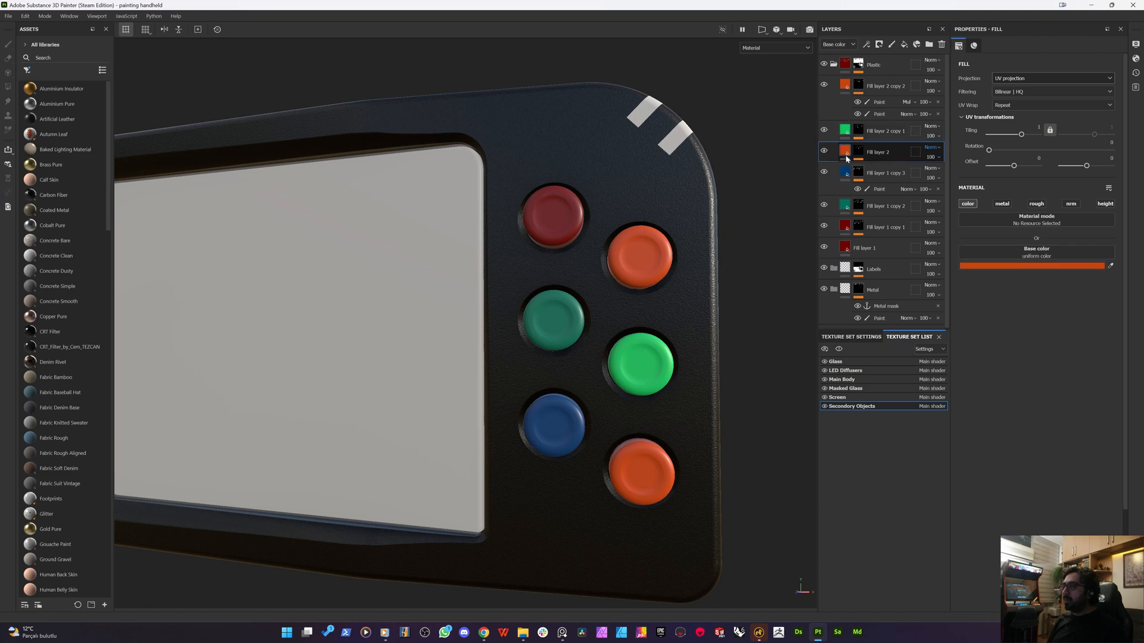
{"action": "left_click", "coordinate": [846, 86]}
{"action": "left_click", "coordinate": [1036, 265]}
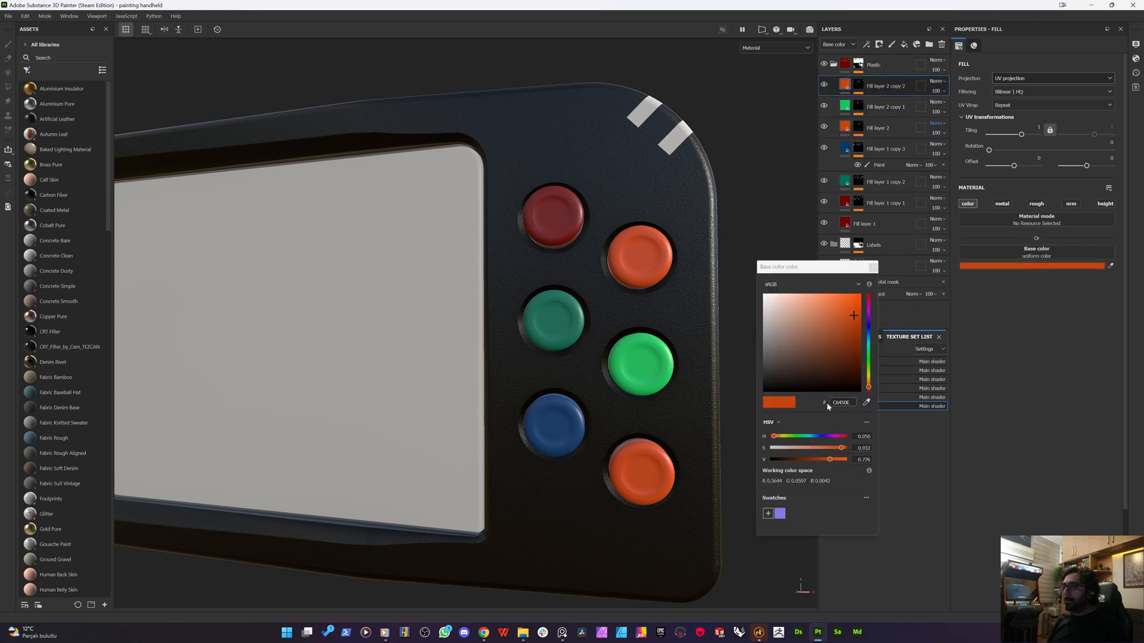
{"action": "left_click_drag", "start_coordinate": [813, 436], "coordinate": [817, 439]}
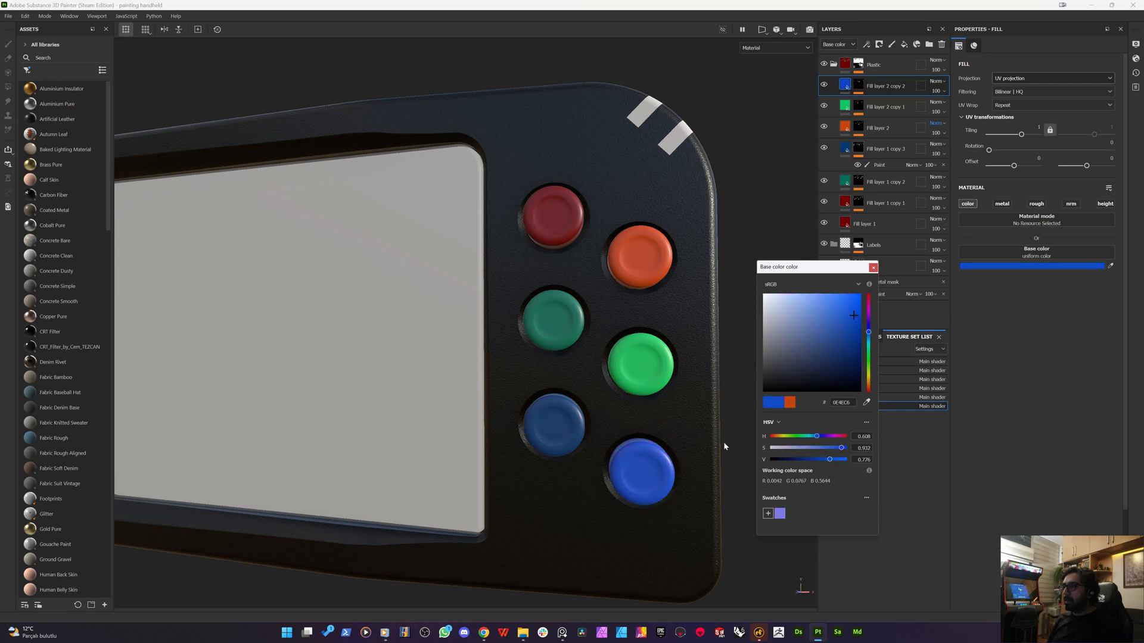
{"action": "left_click_drag", "start_coordinate": [724, 446], "coordinate": [417, 356], "text": "alt"}
{"action": "left_click", "coordinate": [857, 309]}
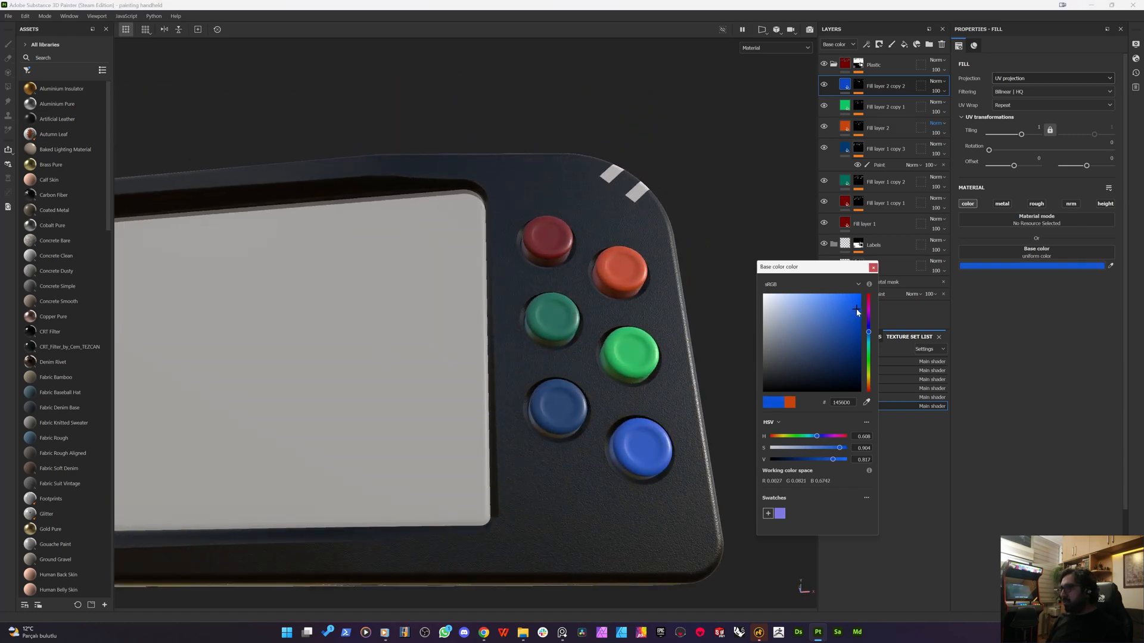
{"action": "mouse_move", "coordinate": [853, 309]}
{"action": "left_mouse_down"}
{"action": "mouse_move", "coordinate": [853, 300]}
{"action": "mouse_move", "coordinate": [847, 321]}
{"action": "mouse_move", "coordinate": [811, 322]}
{"action": "mouse_move", "coordinate": [858, 305]}
{"action": "mouse_move", "coordinate": [867, 324]}
{"action": "left_mouse_up"}
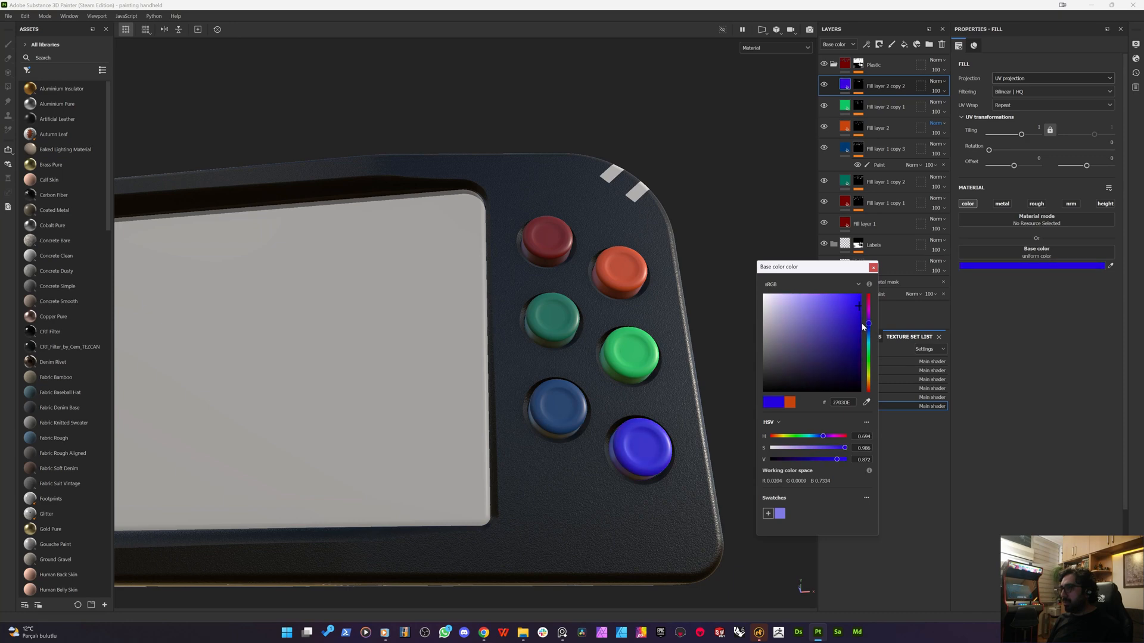
{"action": "left_click_drag", "start_coordinate": [851, 327], "coordinate": [838, 320]}
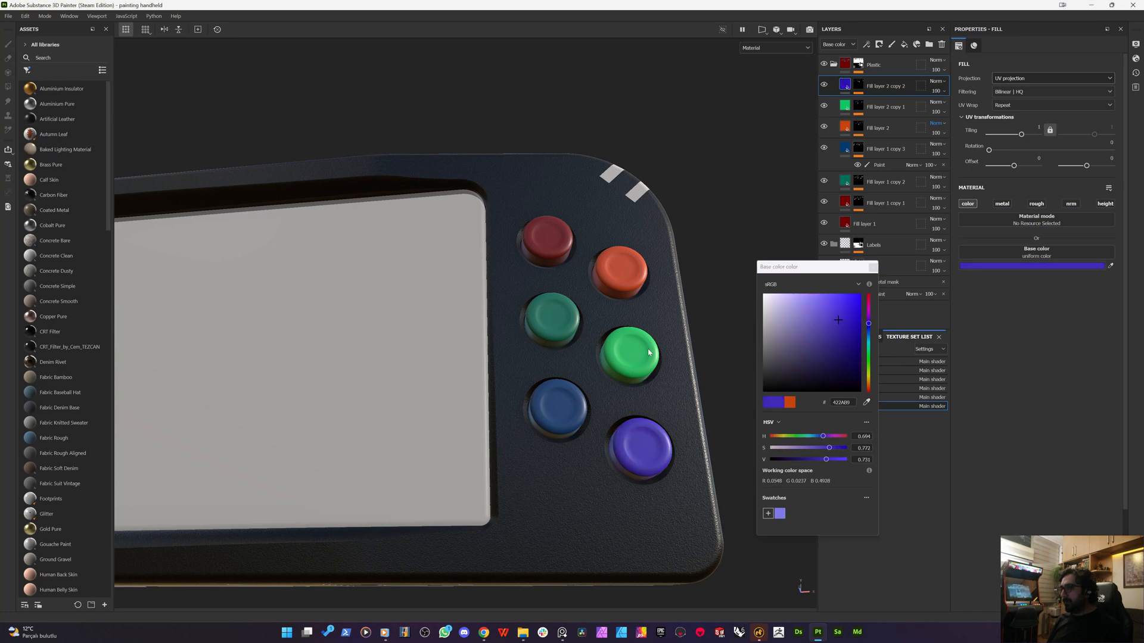
{"action": "left_click_drag", "start_coordinate": [542, 372], "coordinate": [522, 407], "text": "alt"}
{"action": "left_click", "coordinate": [872, 269]}
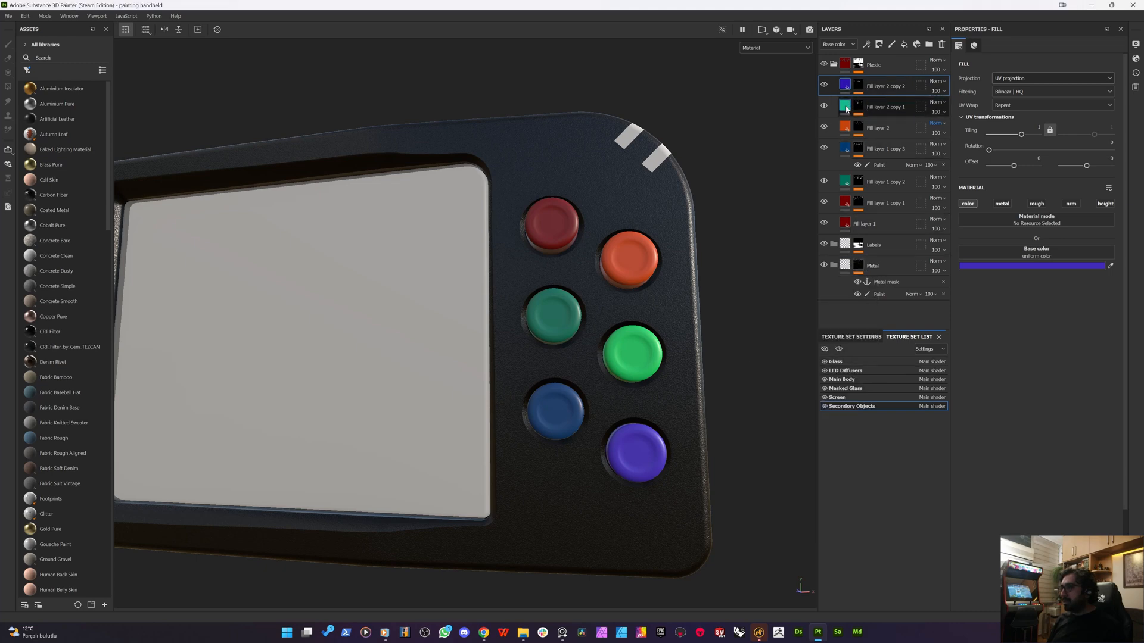
- Set the base color of Fill layer 2 copy 1 to a muted green, 3AA056
{"action": "left_click", "coordinate": [888, 104]}
{"action": "left_click", "coordinate": [1025, 266]}
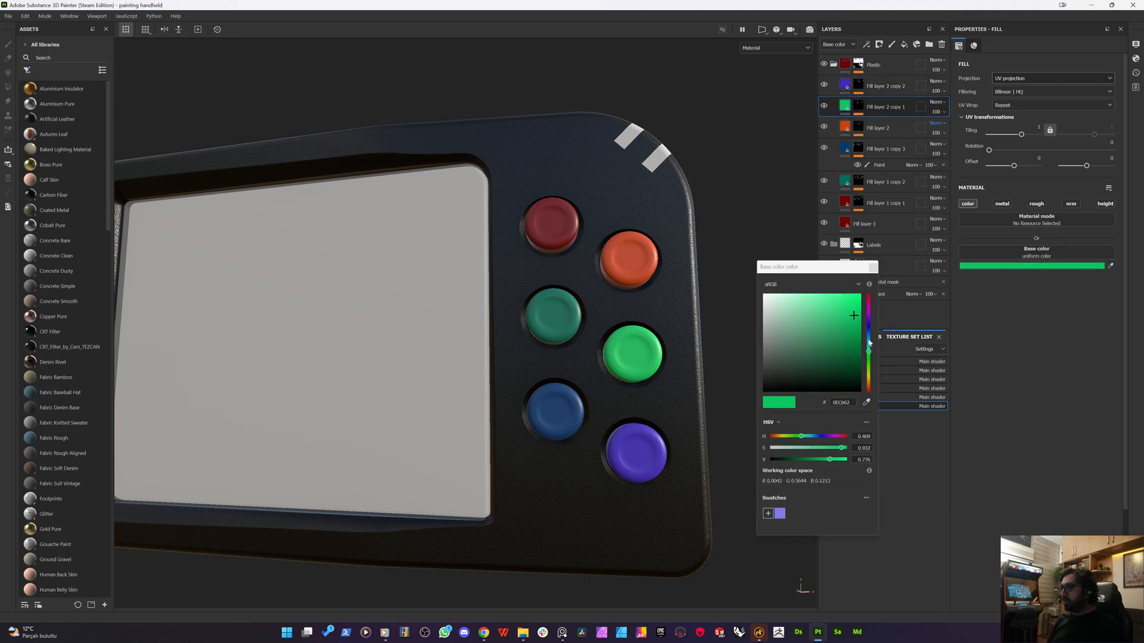
{"action": "left_click", "coordinate": [869, 358]}
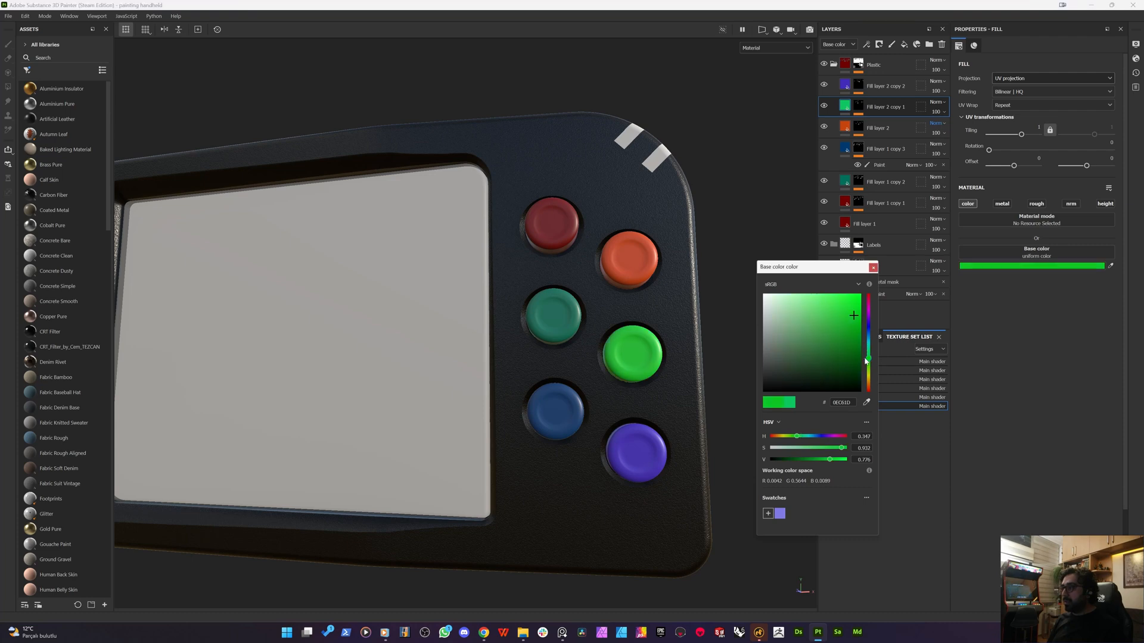
{"action": "left_click_drag", "start_coordinate": [869, 359], "coordinate": [868, 355]}
{"action": "left_click_drag", "start_coordinate": [845, 330], "coordinate": [830, 329]}
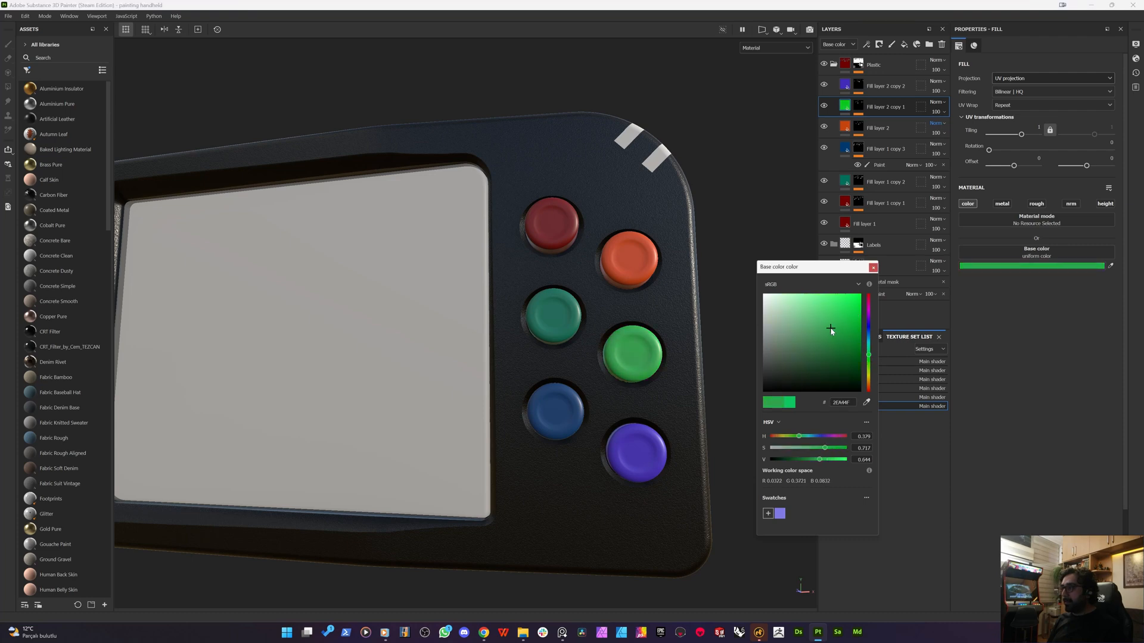
{"action": "left_click", "coordinate": [1050, 190]}
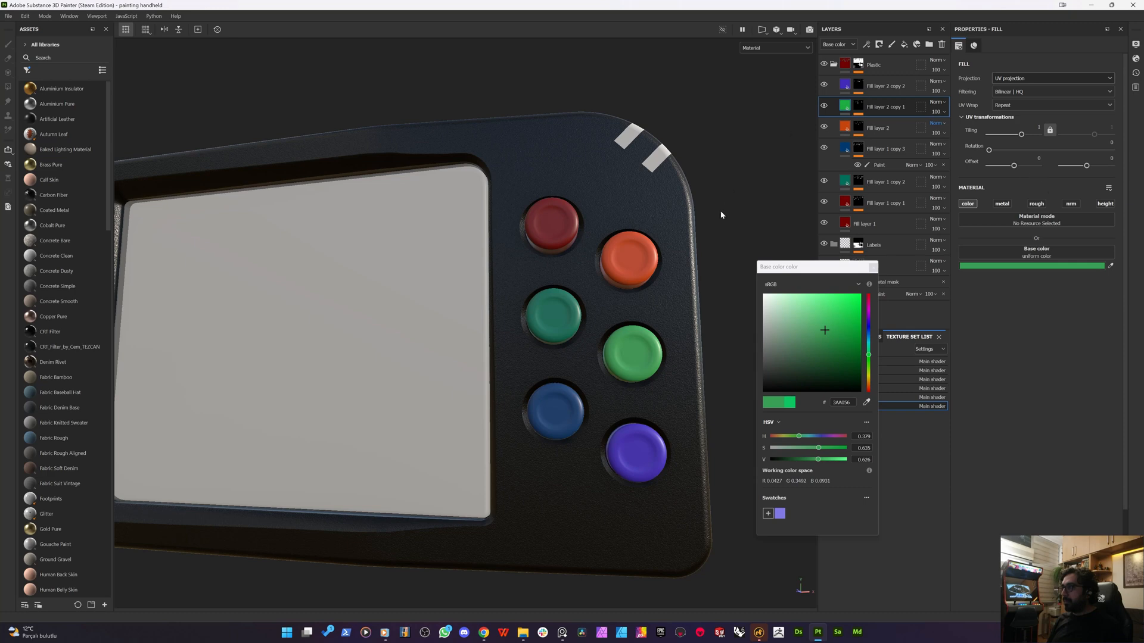
{"action": "left_click_drag", "start_coordinate": [555, 327], "coordinate": [498, 348], "text": "alt"}
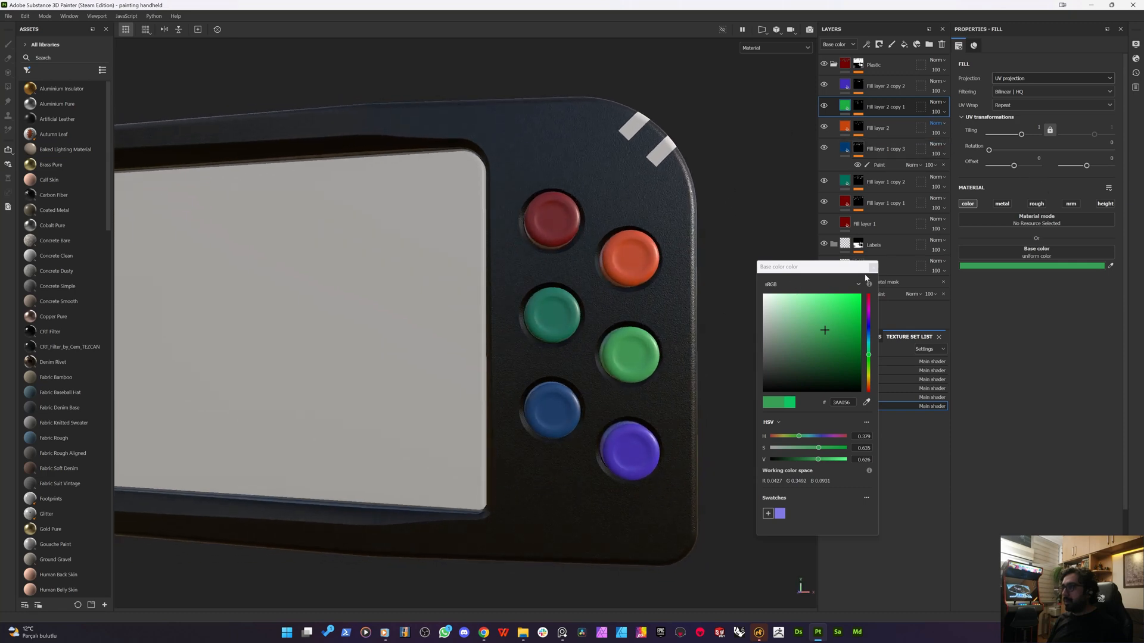
{"action": "left_click", "coordinate": [873, 268]}
- Shift the base color of Fill layer 2 copy 2 to blue with a hue of 0.598
{"action": "left_click", "coordinate": [888, 86]}
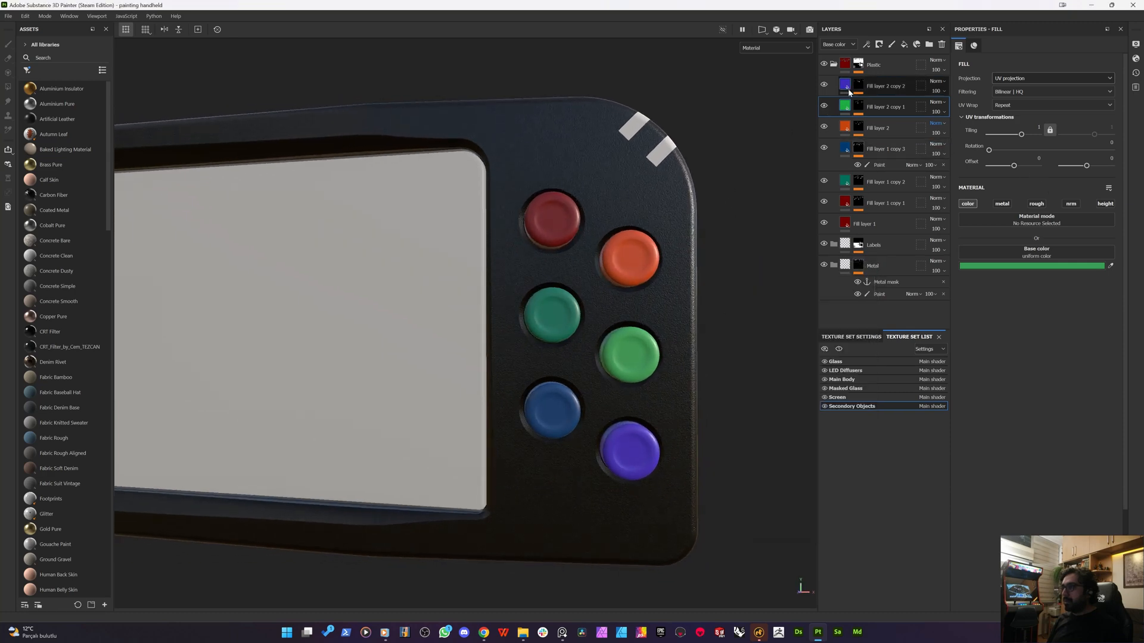
{"action": "left_click", "coordinate": [1030, 266]}
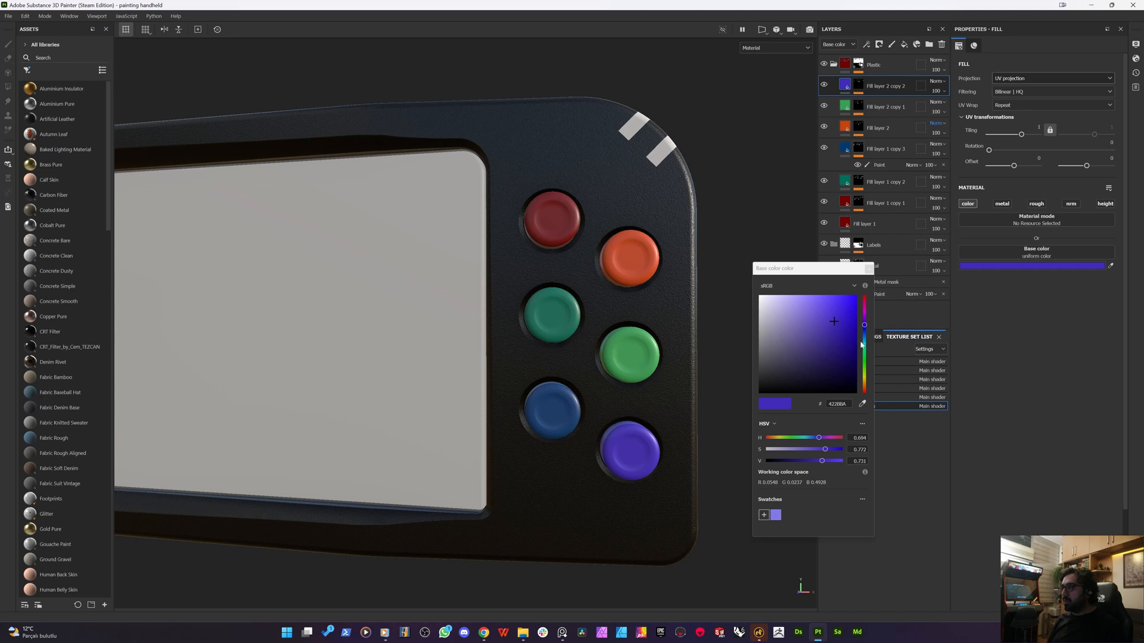
{"action": "left_click_drag", "start_coordinate": [864, 343], "coordinate": [868, 337]}
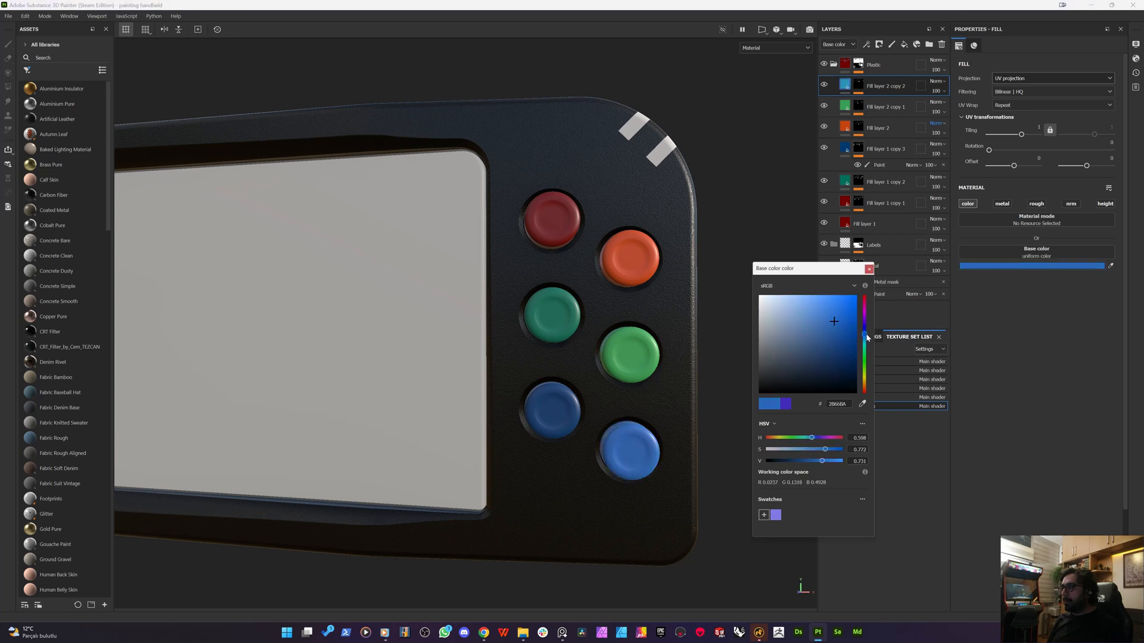
{"action": "scroll", "coordinate": [470, 420], "scroll_direction": "down", "scroll_amount": 10}
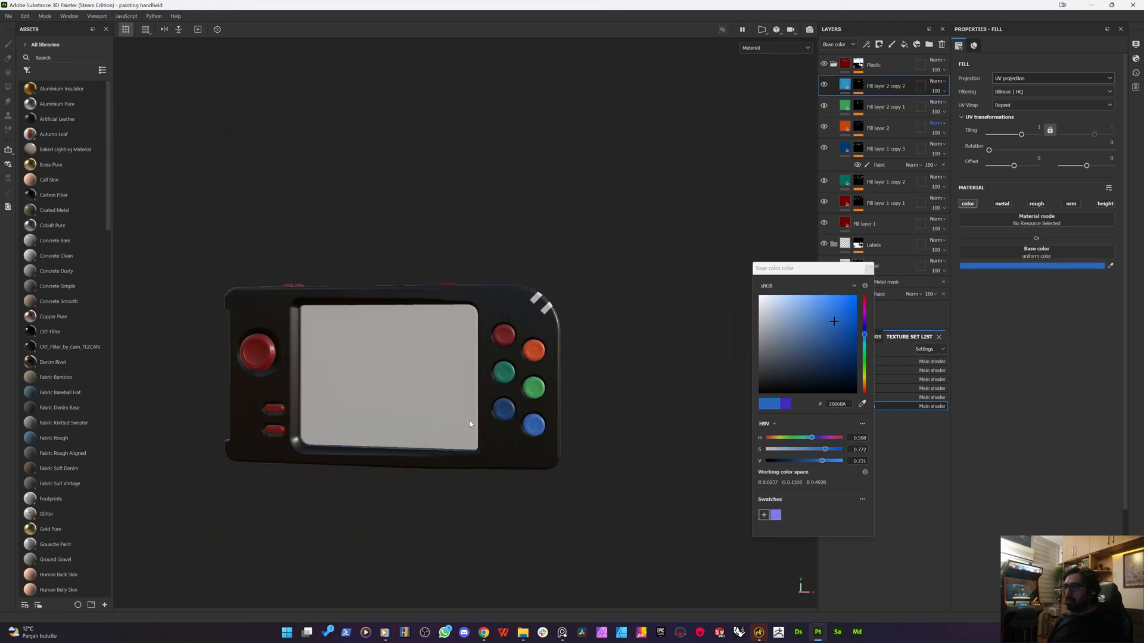
{"action": "left_click_drag", "start_coordinate": [470, 423], "coordinate": [453, 424], "text": "alt"}
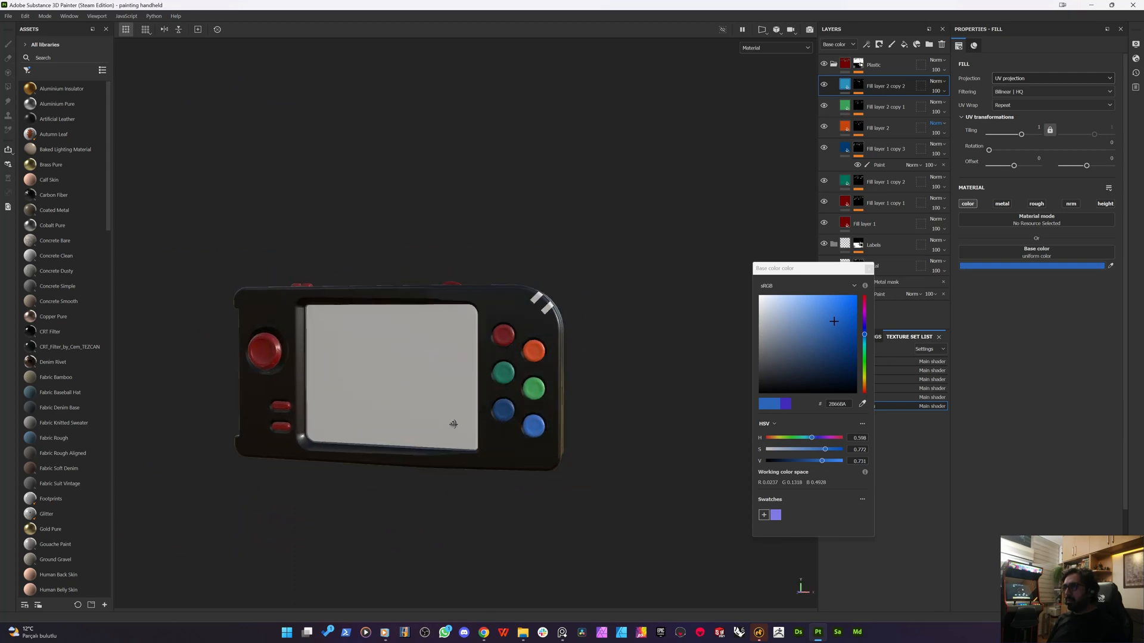
- Examine the six colored buttons up close and from several angles, and close the base color picker
{"action": "scroll", "coordinate": [455, 421], "scroll_direction": "up", "scroll_amount": 2}
{"action": "scroll", "coordinate": [459, 417], "scroll_direction": "down", "scroll_amount": 3}
{"action": "scroll", "coordinate": [477, 405], "scroll_direction": "up", "scroll_amount": 8}
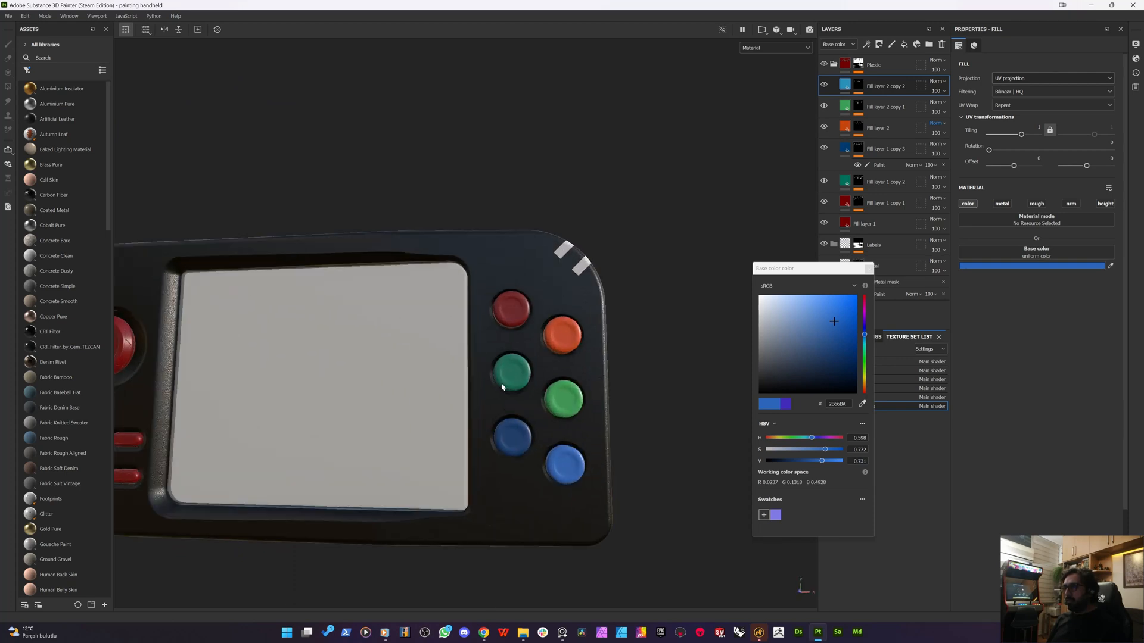
{"action": "left_click_drag", "start_coordinate": [502, 387], "coordinate": [531, 403], "text": "alt+shift"}
{"action": "scroll", "coordinate": [468, 433], "scroll_direction": "up", "scroll_amount": 1}
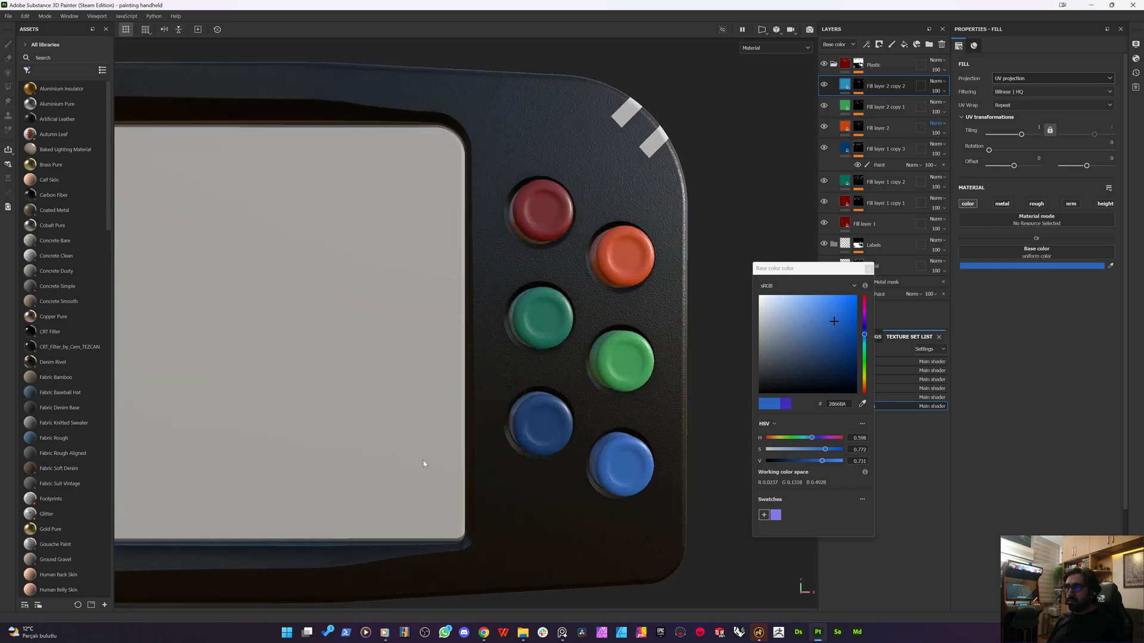
{"action": "scroll", "coordinate": [395, 438], "scroll_direction": "down", "scroll_amount": 6}
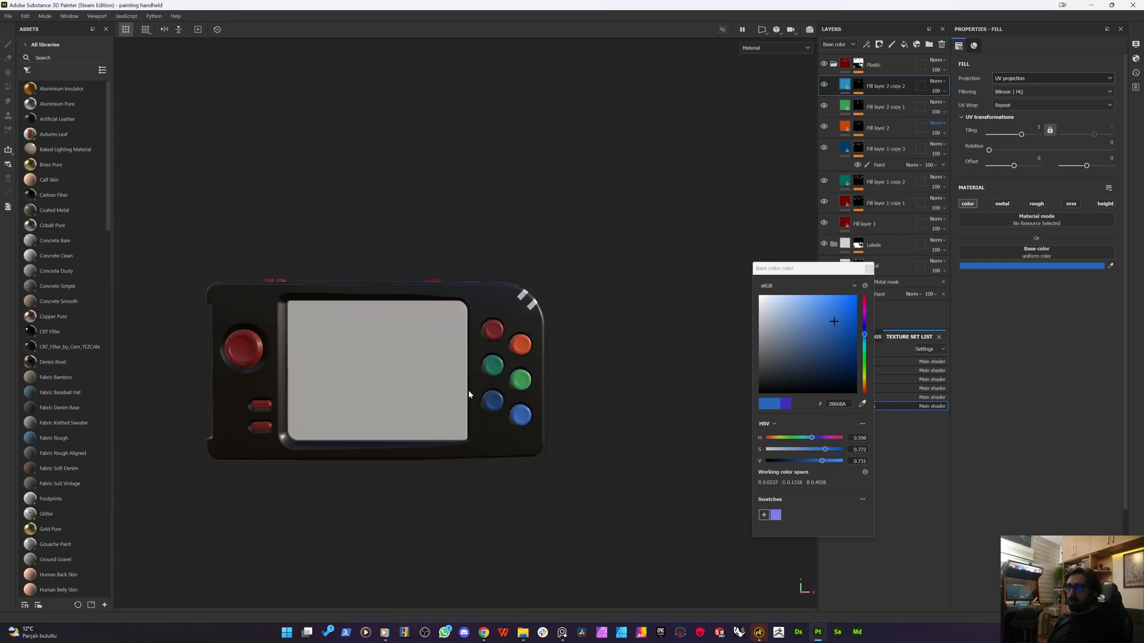
{"action": "left_click_drag", "start_coordinate": [469, 394], "coordinate": [387, 401], "text": "alt"}
{"action": "scroll", "coordinate": [455, 368], "scroll_direction": "up", "scroll_amount": 3}
{"action": "left_click_drag", "start_coordinate": [322, 373], "coordinate": [310, 413], "text": "alt"}
{"action": "right_click_drag", "start_coordinate": [309, 414], "coordinate": [296, 340], "text": "shift"}
{"action": "middle_click_drag", "start_coordinate": [296, 340], "coordinate": [461, 385], "text": "alt"}
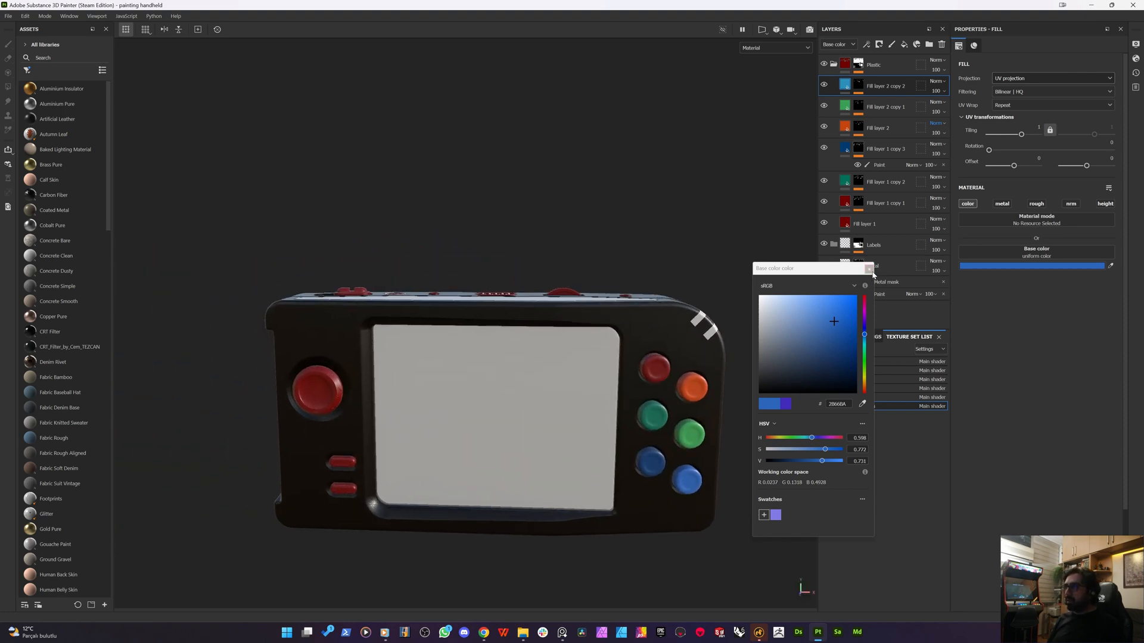
{"action": "left_click", "coordinate": [869, 268]}
{"action": "left_click_drag", "start_coordinate": [554, 281], "coordinate": [490, 340], "text": "alt"}
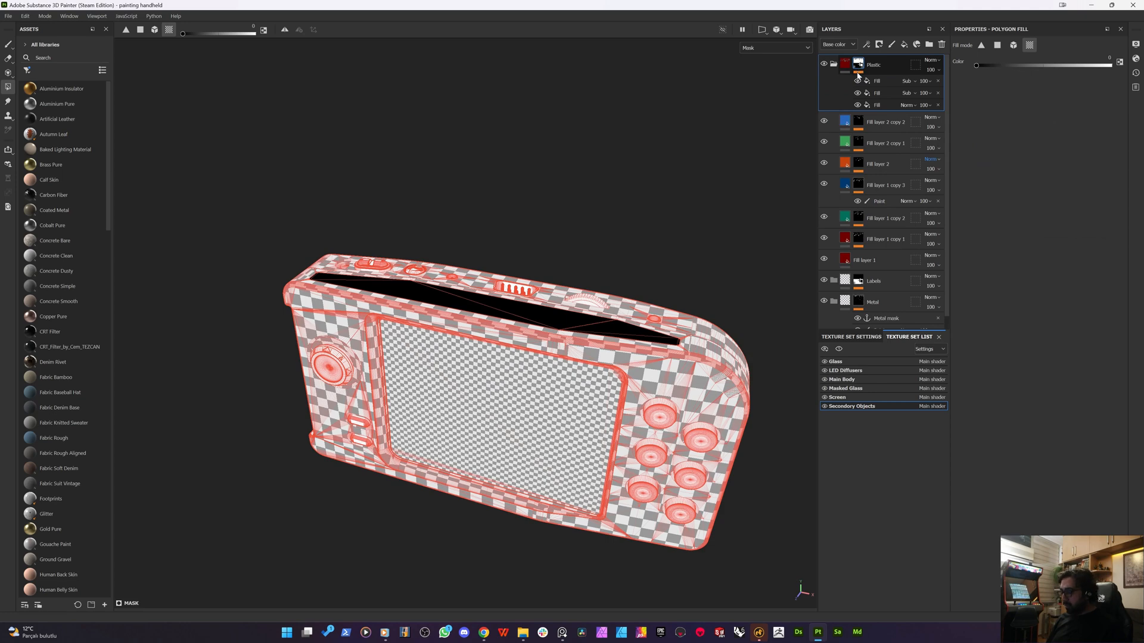
- Isolate the Secondary Objects texture set in the viewport and preview the Plastic folder's mask on its parts
{"action": "key", "text": "m"}
{"action": "left_click", "coordinate": [840, 349]}
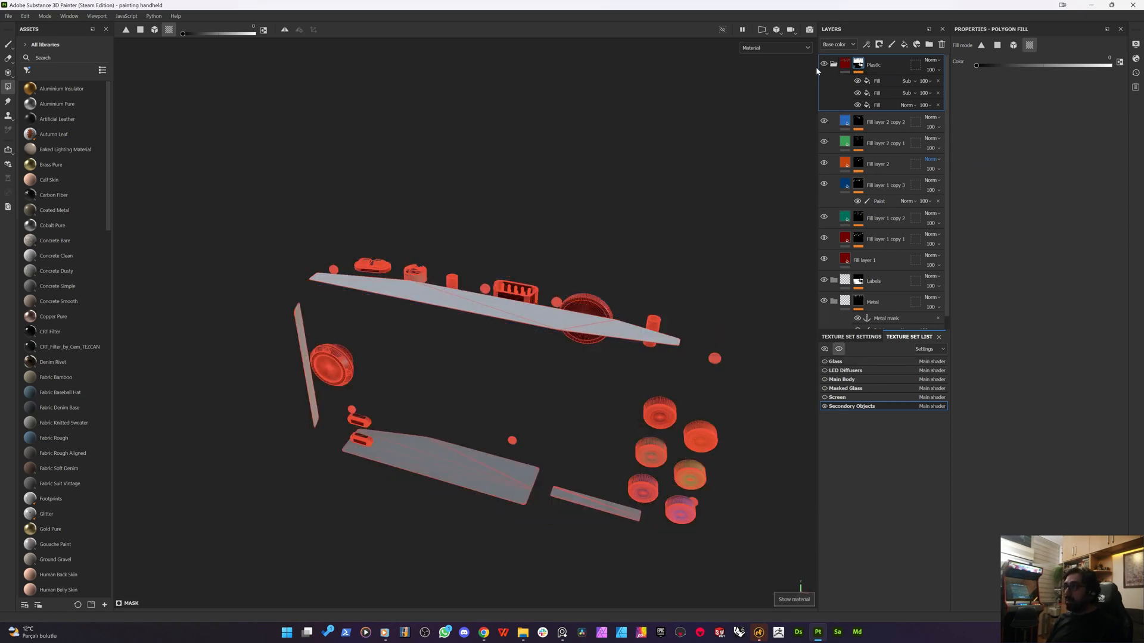
{"action": "left_click", "coordinate": [860, 67], "text": "alt"}
{"action": "left_click_drag", "start_coordinate": [454, 296], "coordinate": [710, 184], "text": "alt"}
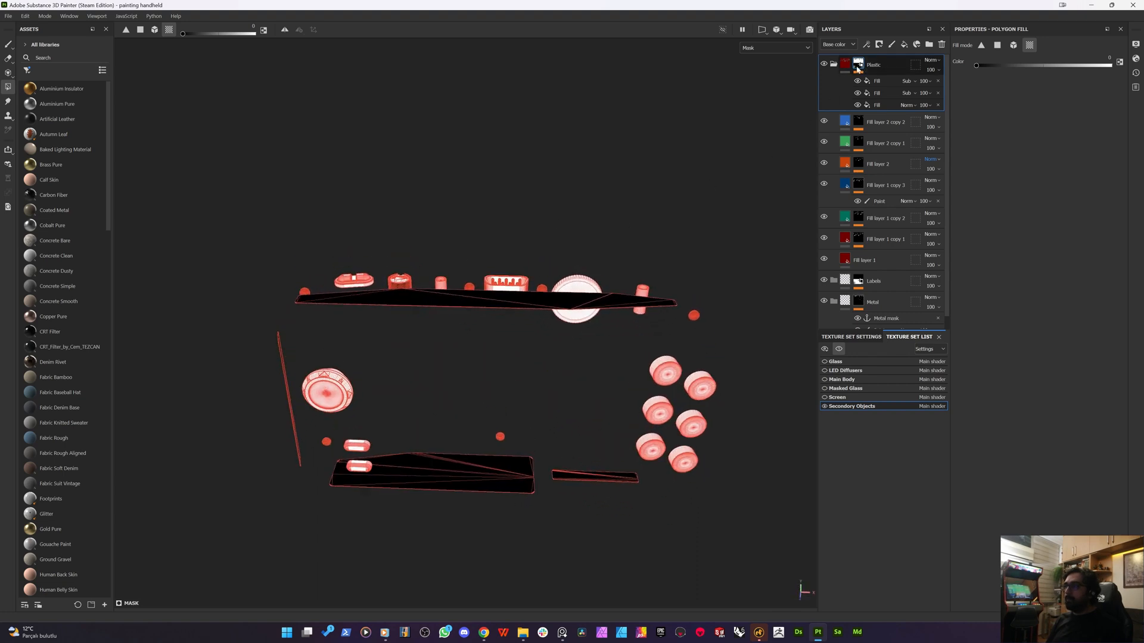
- Add a fill layer above Fill layer 2 copy 2 that affects only the color channel
{"action": "left_click", "coordinate": [884, 122]}
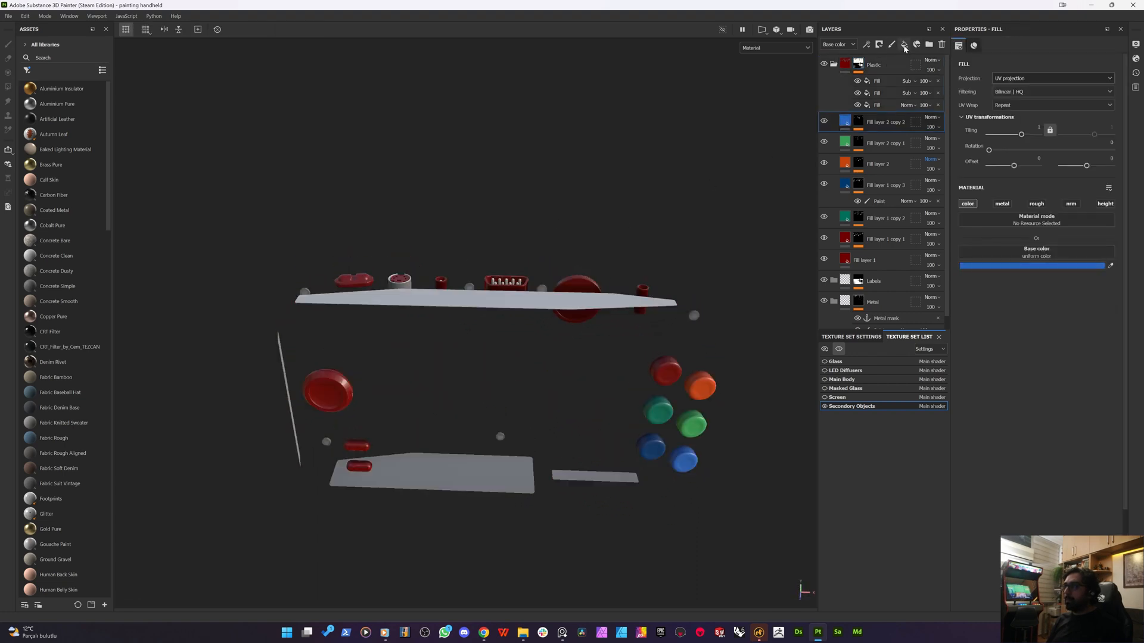
{"action": "left_click", "coordinate": [904, 46]}
{"action": "left_click", "coordinate": [1003, 203]}
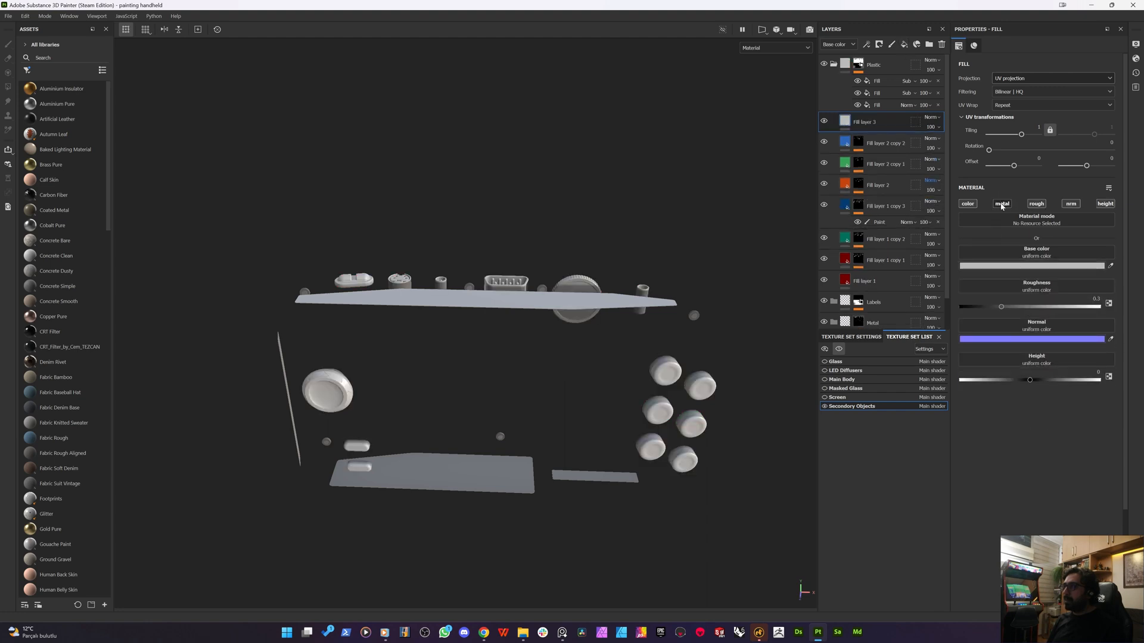
{"action": "left_click", "coordinate": [1037, 203]}
{"action": "left_click", "coordinate": [1071, 203]}
{"action": "left_click", "coordinate": [1105, 203]}
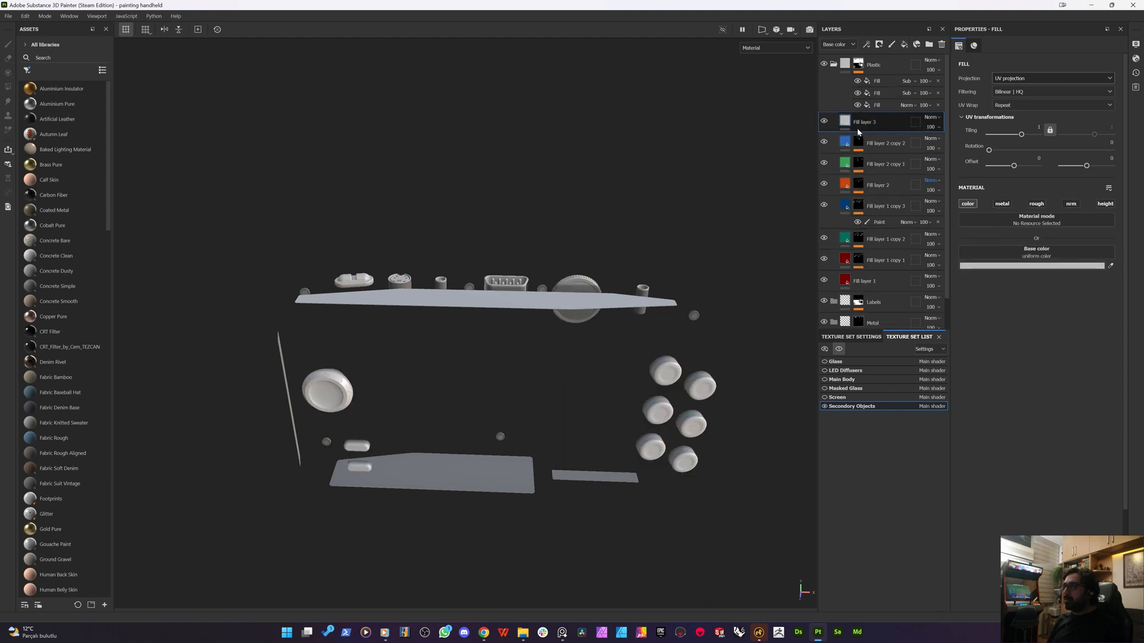
- Give Fill layer 3 a black mask and add a paint effect to that mask
{"action": "right_click", "coordinate": [863, 121]}
{"action": "left_click", "coordinate": [889, 136]}
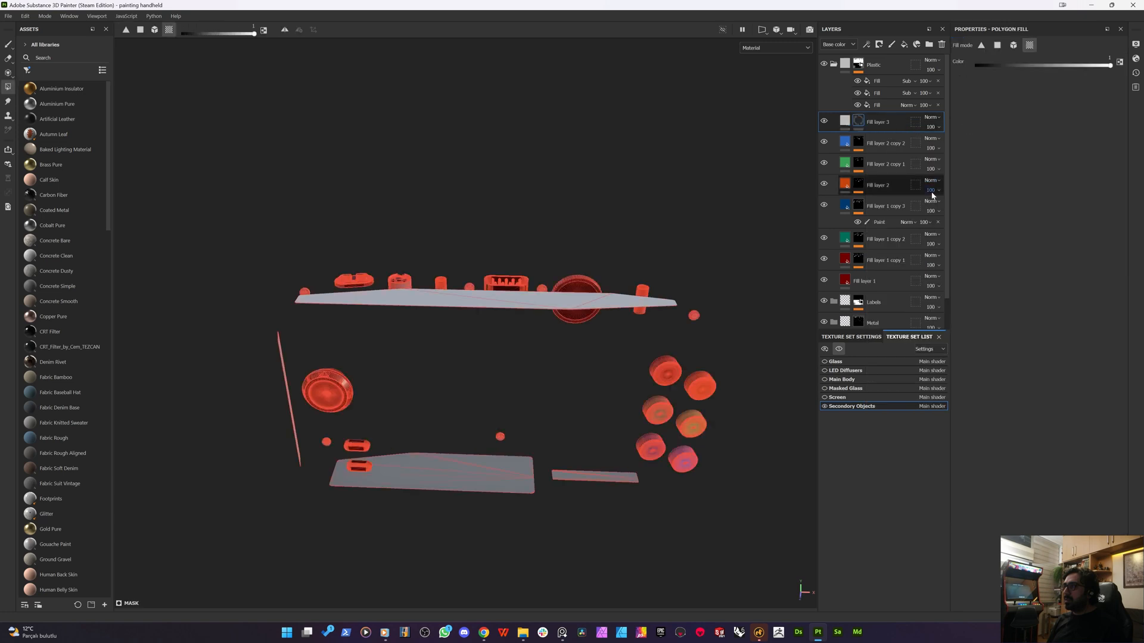
{"action": "right_click", "coordinate": [859, 119]}
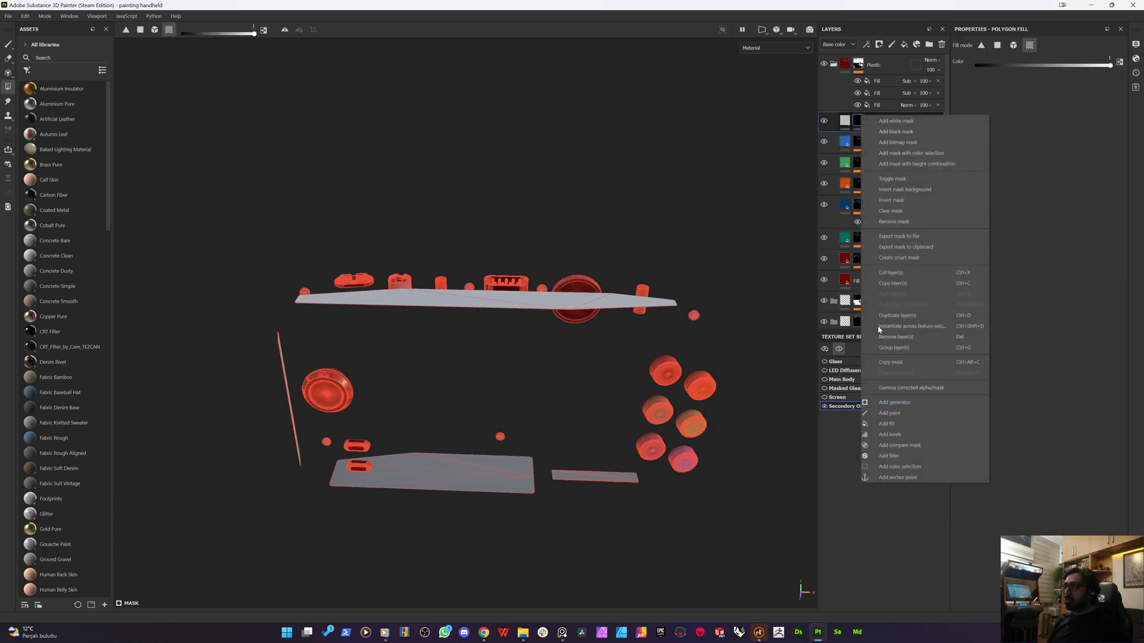
{"action": "left_click", "coordinate": [889, 413]}
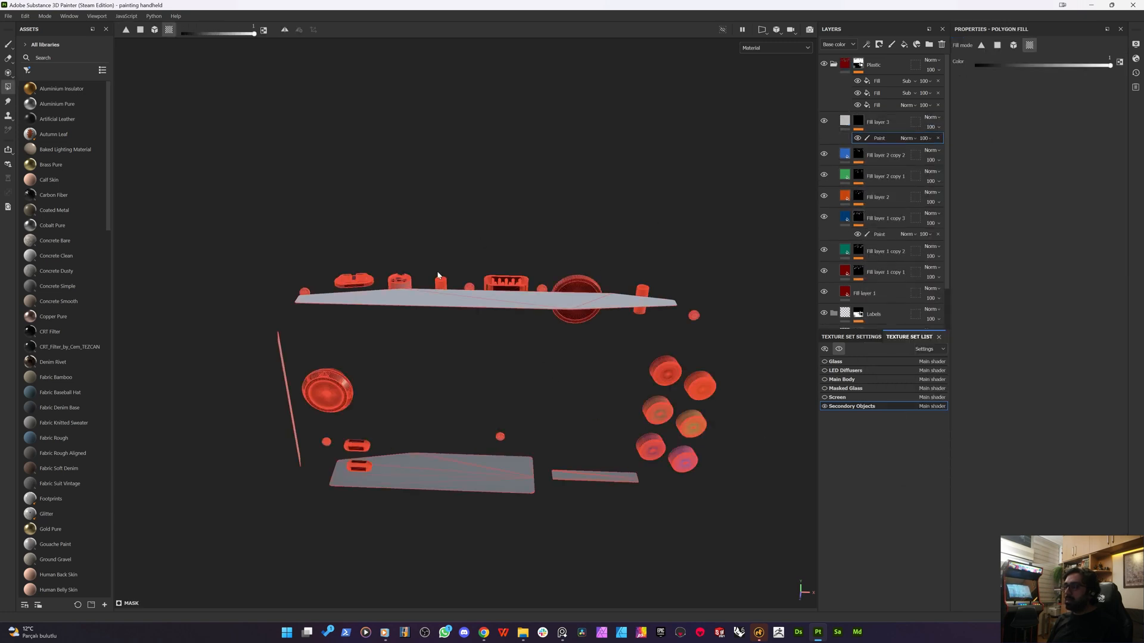
- Polygon-fill the inner and outer walls of the trapezoidal pin connector's housing in Fill layer 3's mask, leaving its pins out
{"action": "scroll", "coordinate": [399, 281], "scroll_direction": "up", "scroll_amount": 3}
{"action": "left_click_drag", "start_coordinate": [581, 283], "coordinate": [585, 386], "text": "alt"}
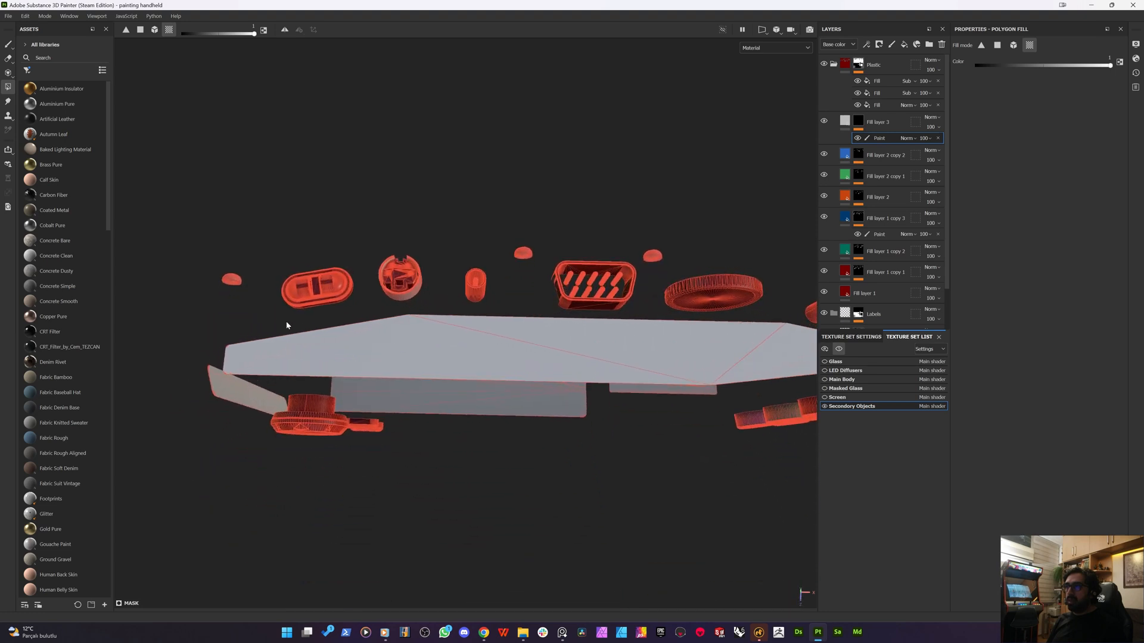
{"action": "scroll", "coordinate": [280, 322], "scroll_direction": "up", "scroll_amount": 2}
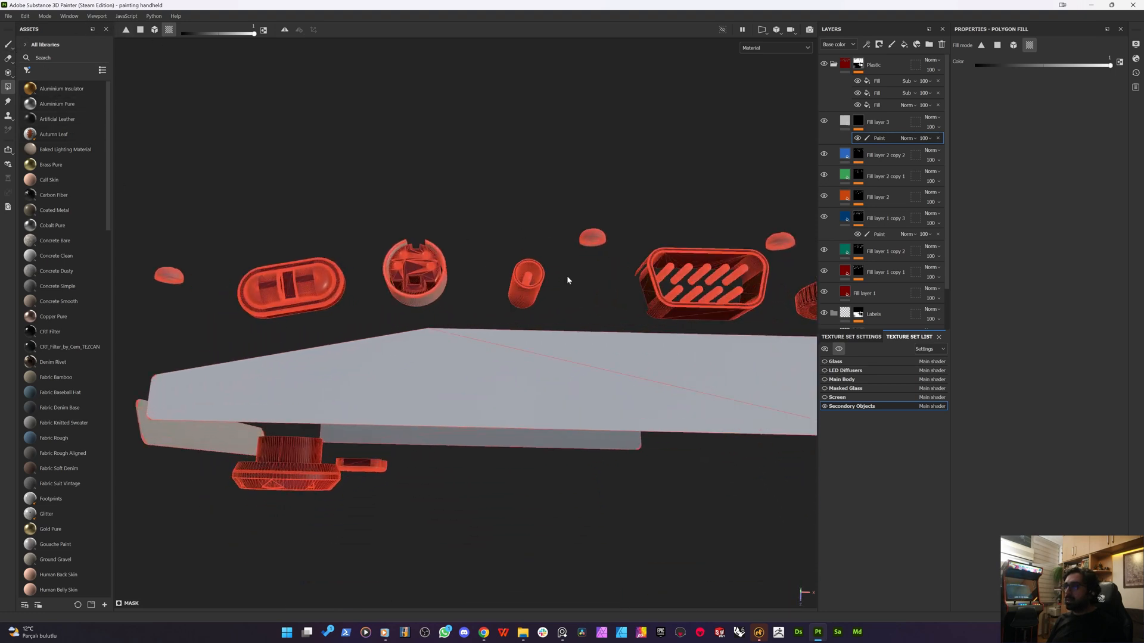
{"action": "left_click_drag", "start_coordinate": [568, 277], "coordinate": [456, 260], "text": "alt"}
{"action": "scroll", "coordinate": [473, 304], "scroll_direction": "down", "scroll_amount": 2}
{"action": "scroll", "coordinate": [465, 286], "scroll_direction": "up", "scroll_amount": 4}
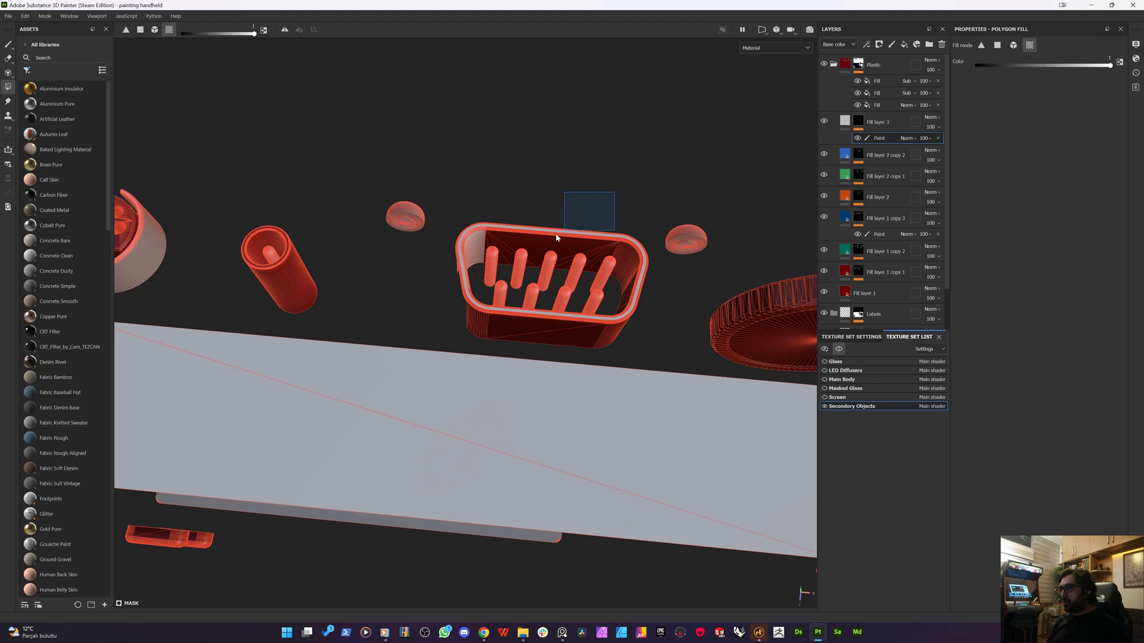
{"action": "left_click_drag", "start_coordinate": [557, 238], "coordinate": [548, 240]}
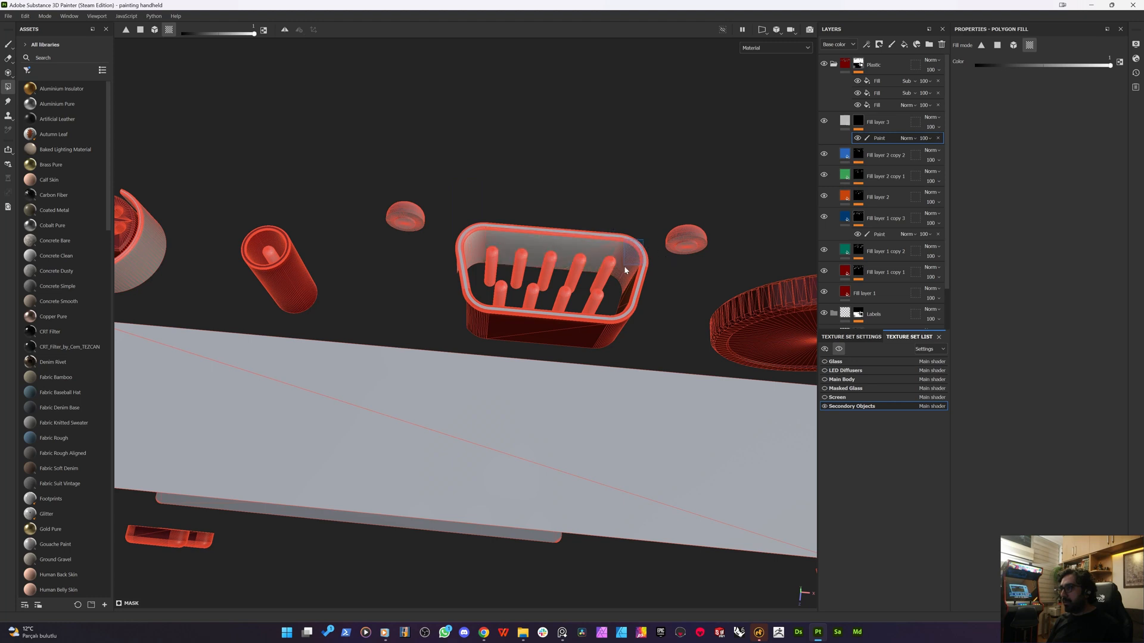
{"action": "left_click_drag", "start_coordinate": [666, 300], "coordinate": [549, 344]}
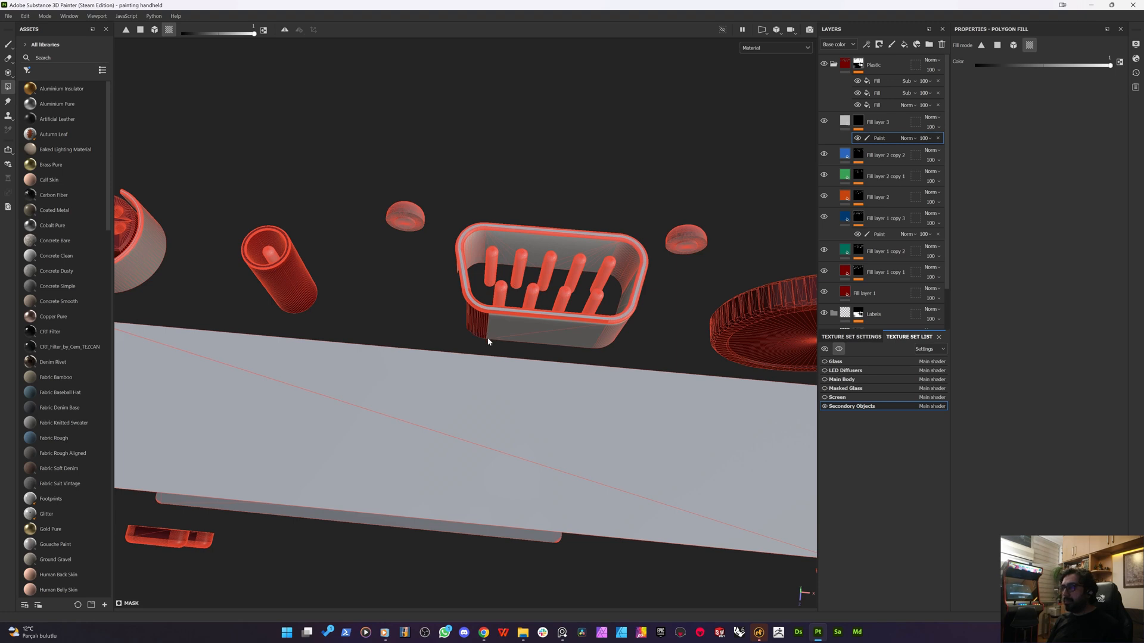
- Polygon-fill the ribbed wheel beside the pin connector in Fill layer 3's mask
{"action": "middle_click_drag", "start_coordinate": [674, 298], "coordinate": [419, 265], "text": "alt"}
{"action": "left_click_drag", "start_coordinate": [698, 197], "coordinate": [455, 301]}
{"action": "left_click_drag", "start_coordinate": [454, 302], "coordinate": [463, 262], "text": "alt"}
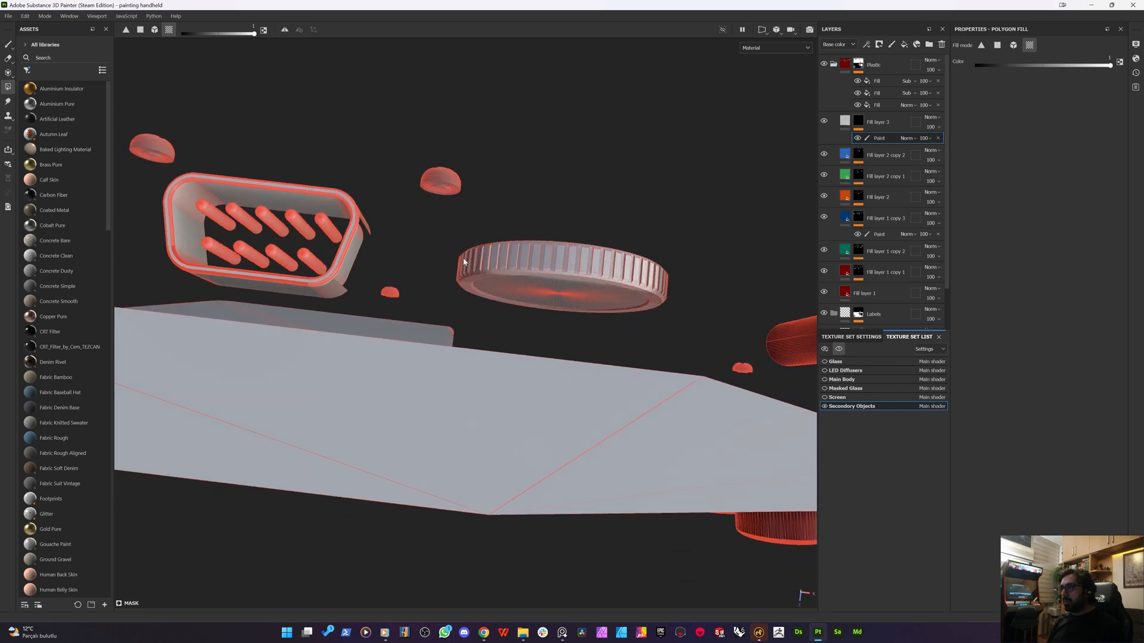
{"action": "left_click_drag", "start_coordinate": [568, 313], "coordinate": [654, 316]}
{"action": "right_click_drag", "start_coordinate": [620, 258], "coordinate": [634, 294], "text": "alt"}
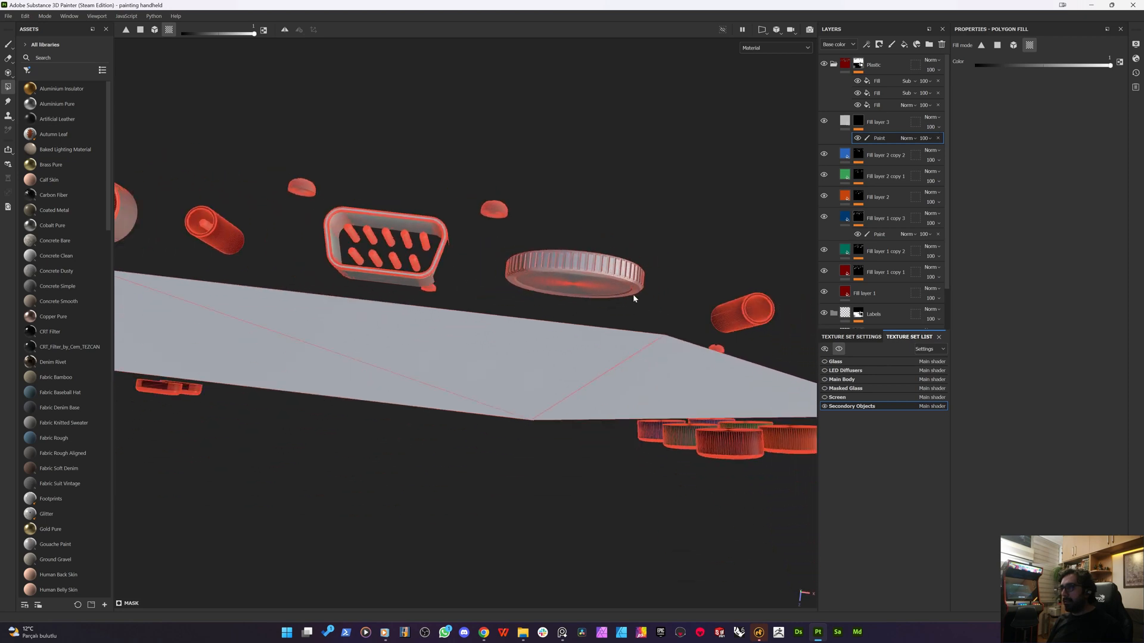
- Polygon-fill the hollow cylindrical socket beyond the ribbed wheel in Fill layer 3's mask
{"action": "middle_click_drag", "start_coordinate": [766, 279], "coordinate": [603, 257], "text": "alt"}
{"action": "left_click_drag", "start_coordinate": [515, 301], "coordinate": [516, 300]}
{"action": "left_click_drag", "start_coordinate": [588, 224], "coordinate": [520, 305]}
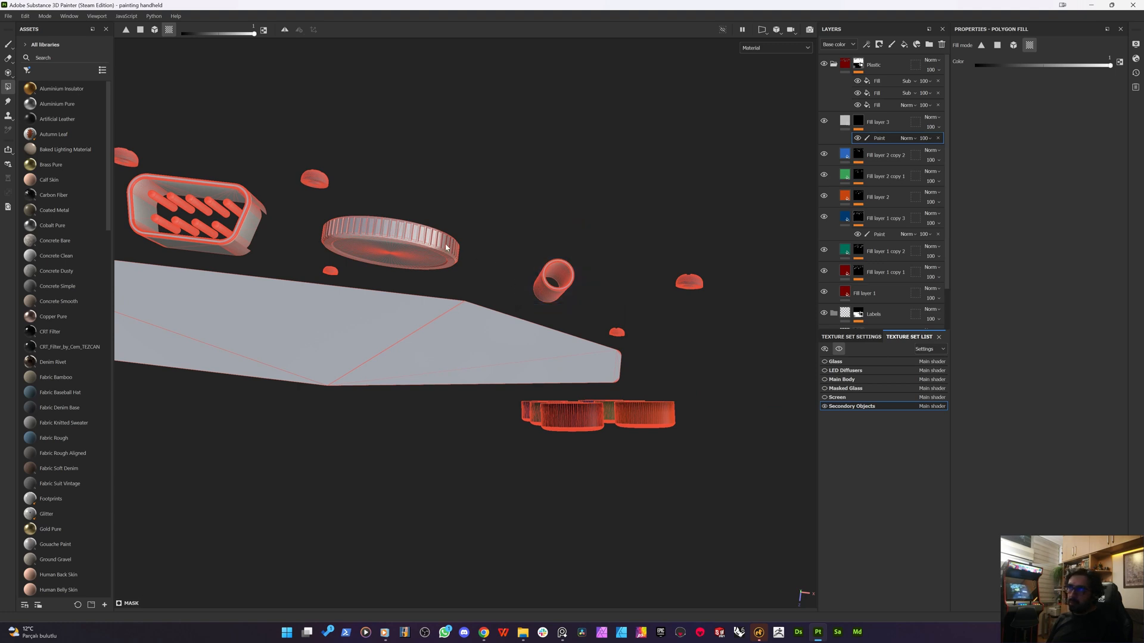
- Polygon-fill the inner body of the round four-hole connector in Fill layer 3's mask
{"action": "middle_click_drag", "start_coordinate": [377, 270], "coordinate": [552, 279], "text": "alt"}
{"action": "middle_click_drag", "start_coordinate": [372, 305], "coordinate": [480, 215], "text": "alt"}
{"action": "middle_click_drag", "start_coordinate": [436, 301], "coordinate": [546, 430], "text": "alt"}
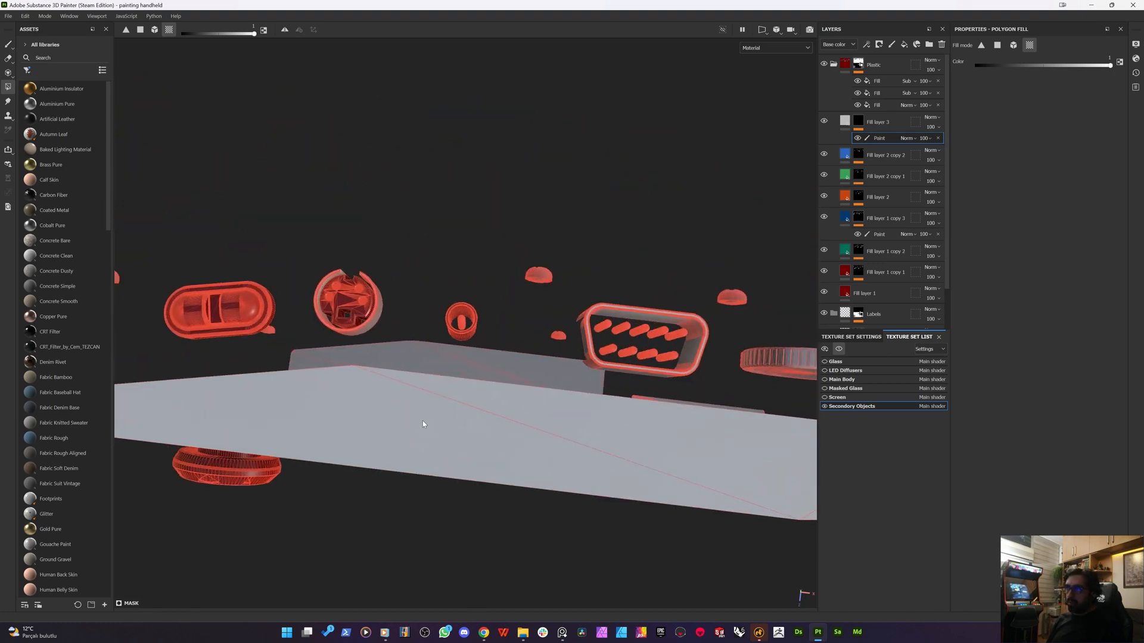
{"action": "middle_click_drag", "start_coordinate": [423, 422], "coordinate": [416, 377], "text": "alt"}
{"action": "middle_click_drag", "start_coordinate": [358, 271], "coordinate": [442, 320], "text": "alt"}
{"action": "scroll", "coordinate": [409, 266], "scroll_direction": "up", "scroll_amount": 5}
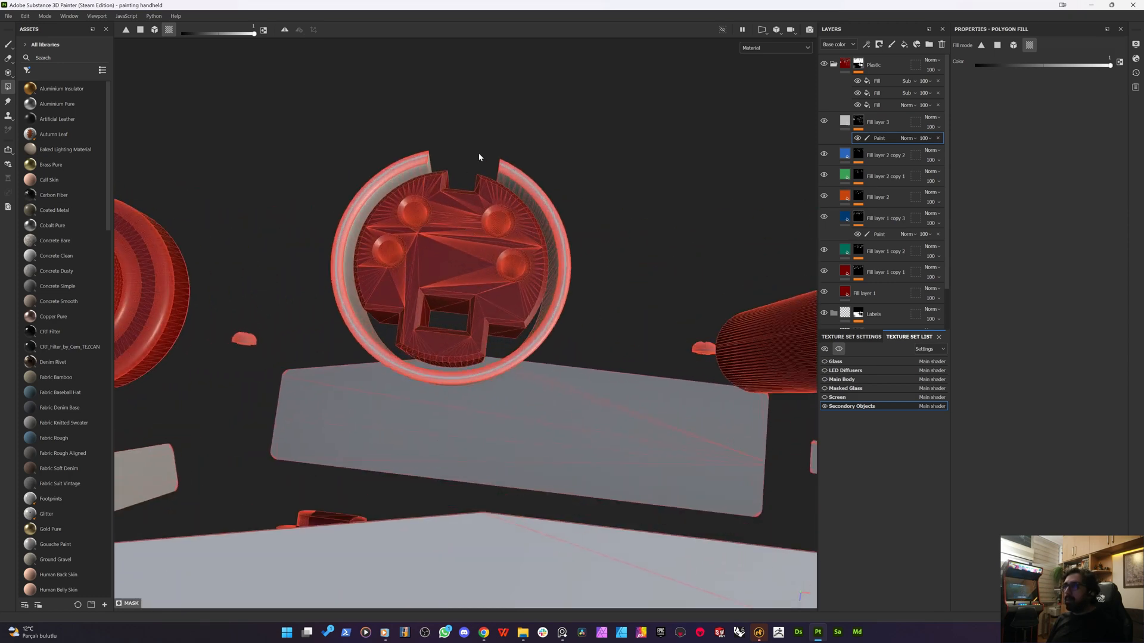
{"action": "scroll", "coordinate": [391, 123], "scroll_direction": "down", "scroll_amount": 2}
{"action": "left_click_drag", "start_coordinate": [367, 250], "coordinate": [367, 194], "text": "alt"}
{"action": "left_click_drag", "start_coordinate": [345, 137], "coordinate": [527, 357]}
- Preview Fill layer 3's mask around the round connector and neighboring parts, and return to the material view
{"action": "scroll", "coordinate": [500, 301], "scroll_direction": "down", "scroll_amount": 4}
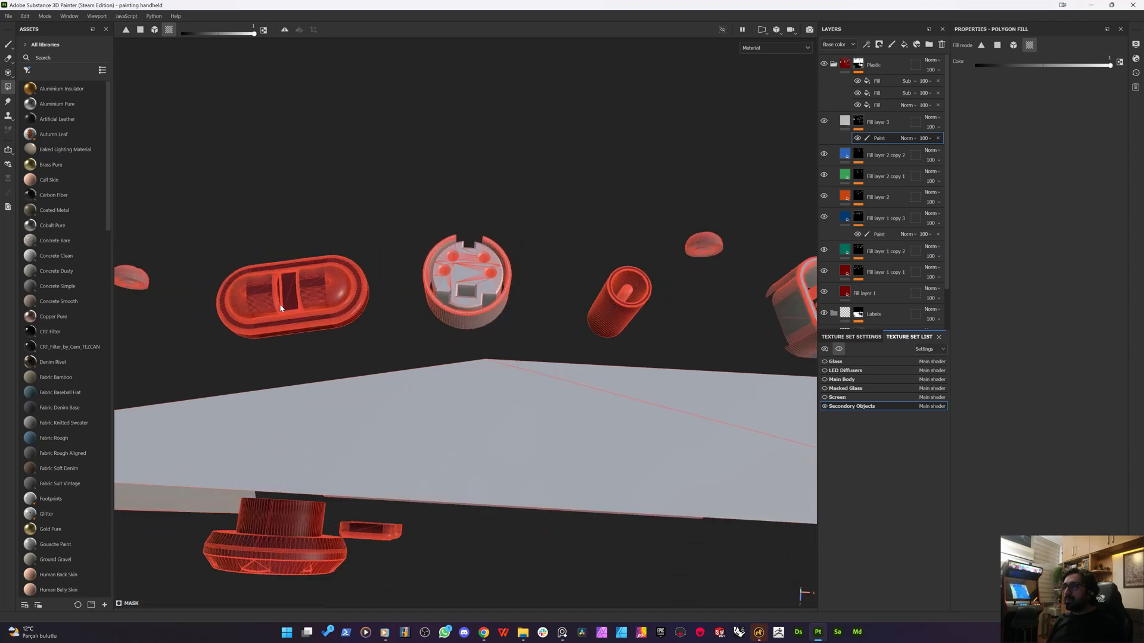
{"action": "middle_click_drag", "start_coordinate": [368, 302], "coordinate": [455, 323], "text": "alt"}
{"action": "middle_click_drag", "start_coordinate": [531, 317], "coordinate": [356, 270], "text": "alt"}
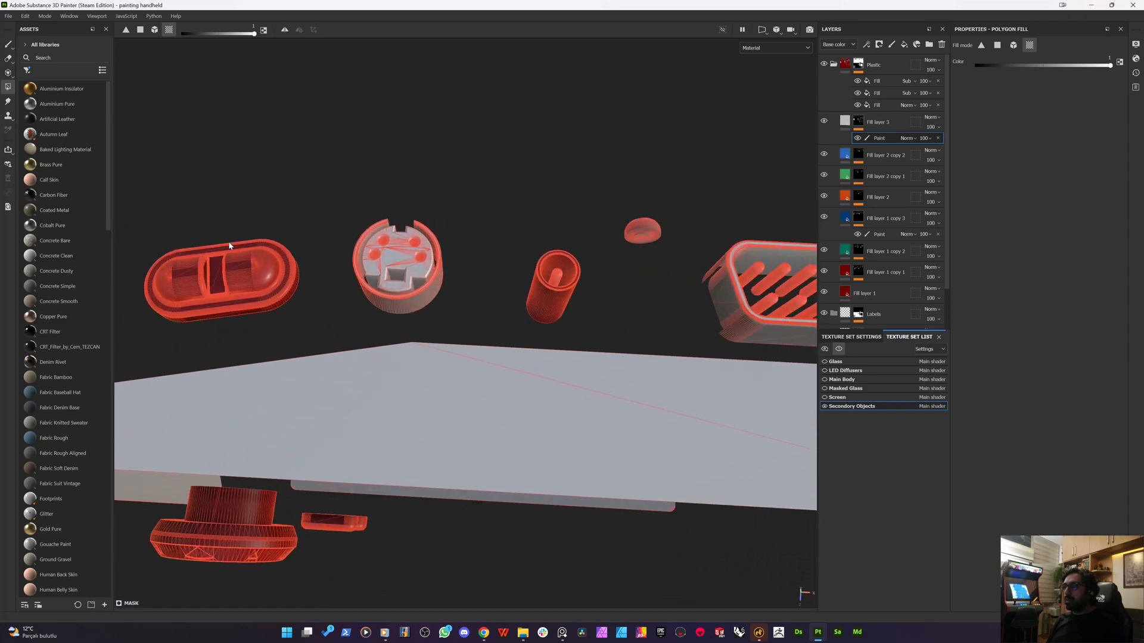
{"action": "middle_click_drag", "start_coordinate": [229, 245], "coordinate": [420, 230], "text": "alt"}
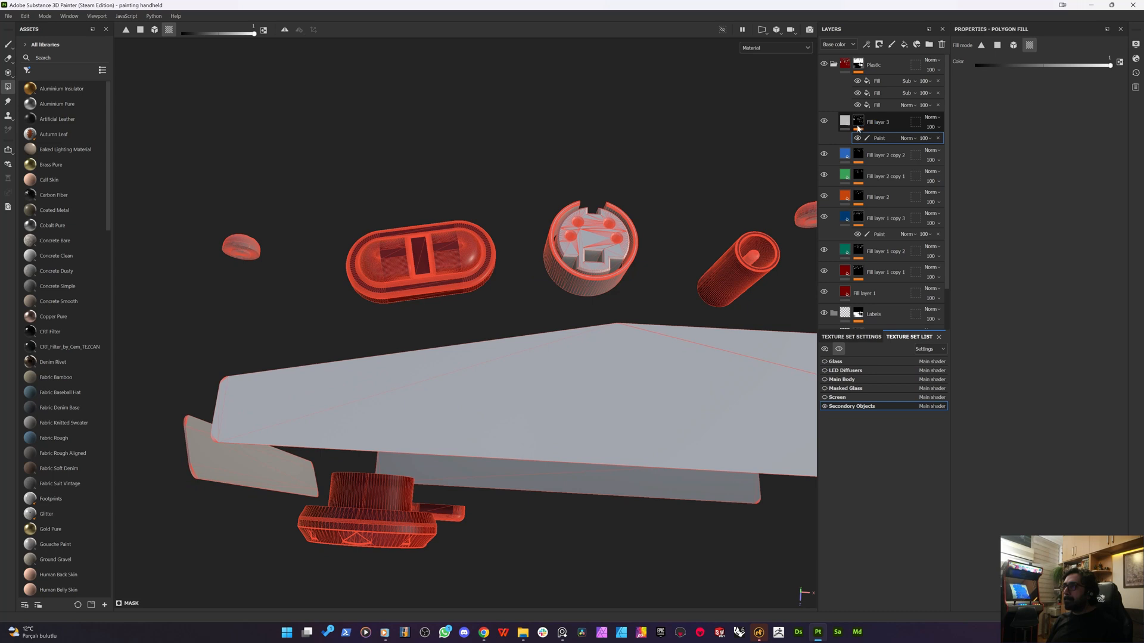
{"action": "left_click", "coordinate": [857, 125], "text": "alt"}
{"action": "middle_click_drag", "start_coordinate": [715, 240], "coordinate": [625, 228], "text": "alt"}
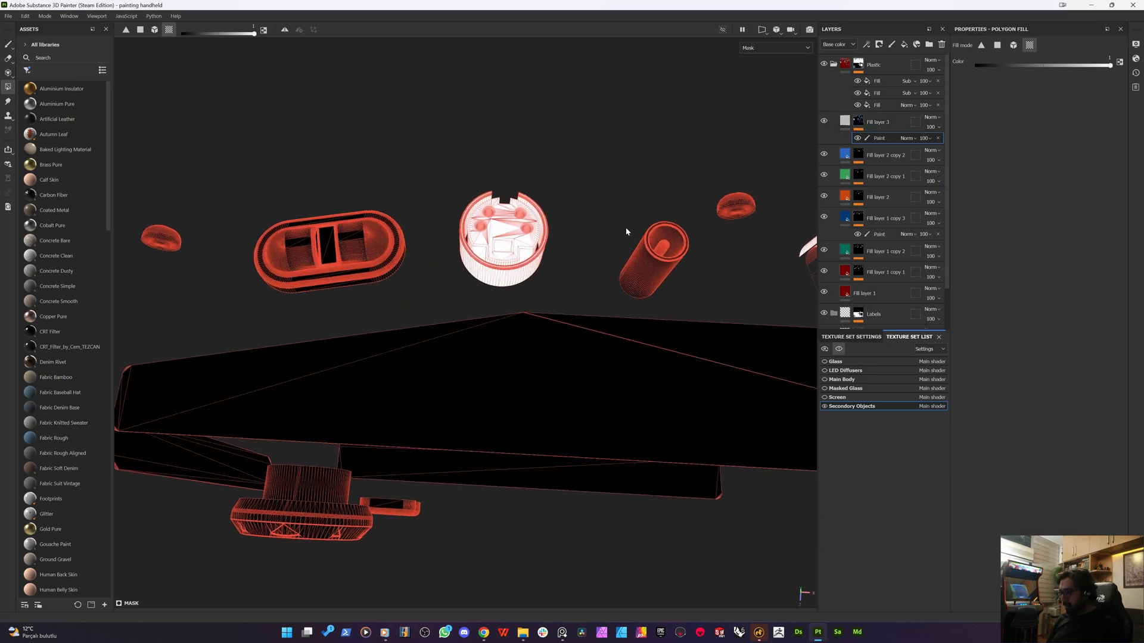
{"action": "key", "text": "m"}
- Set Fill layer 3's base color to dark gray 282828 and check it on the connectors
{"action": "left_click", "coordinate": [845, 121]}
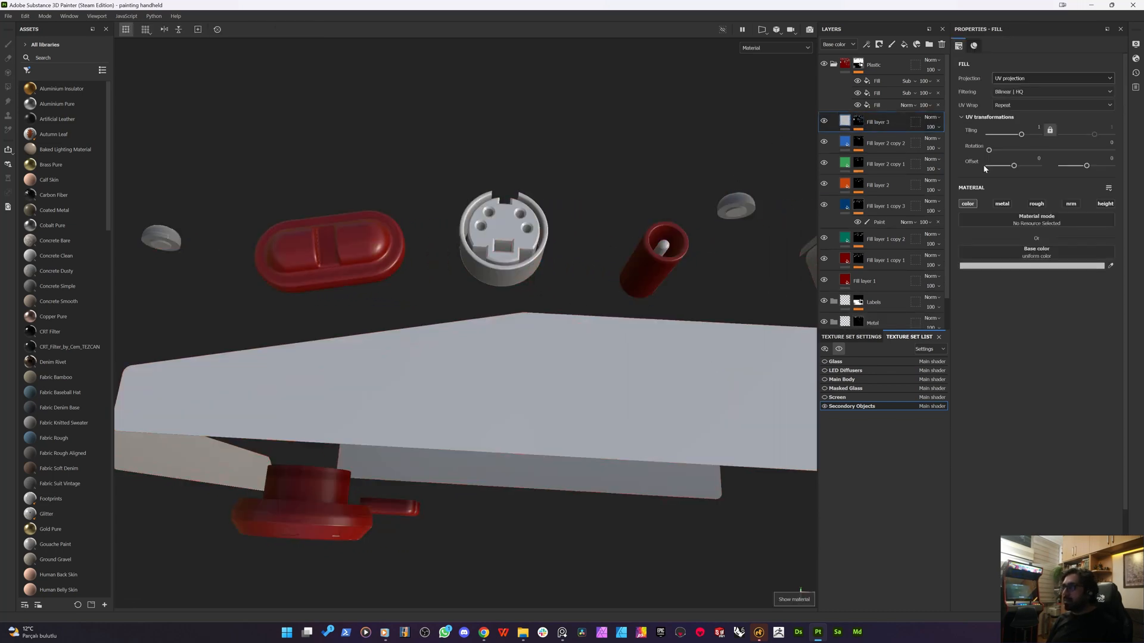
{"action": "left_click", "coordinate": [1002, 267]}
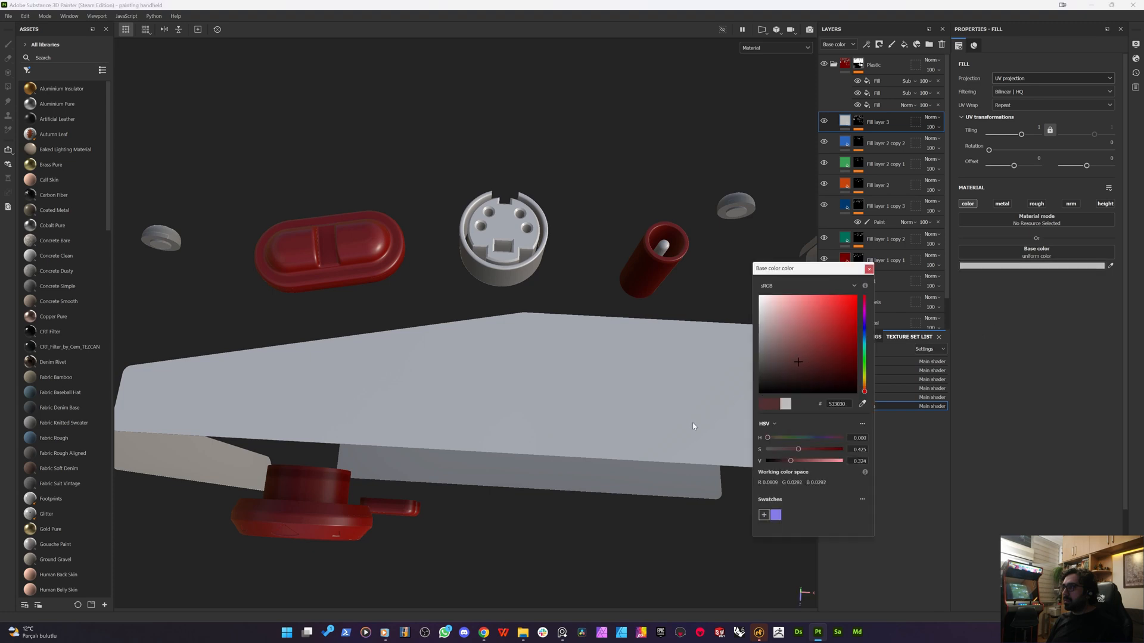
{"action": "left_click_drag", "start_coordinate": [772, 390], "coordinate": [709, 417]}
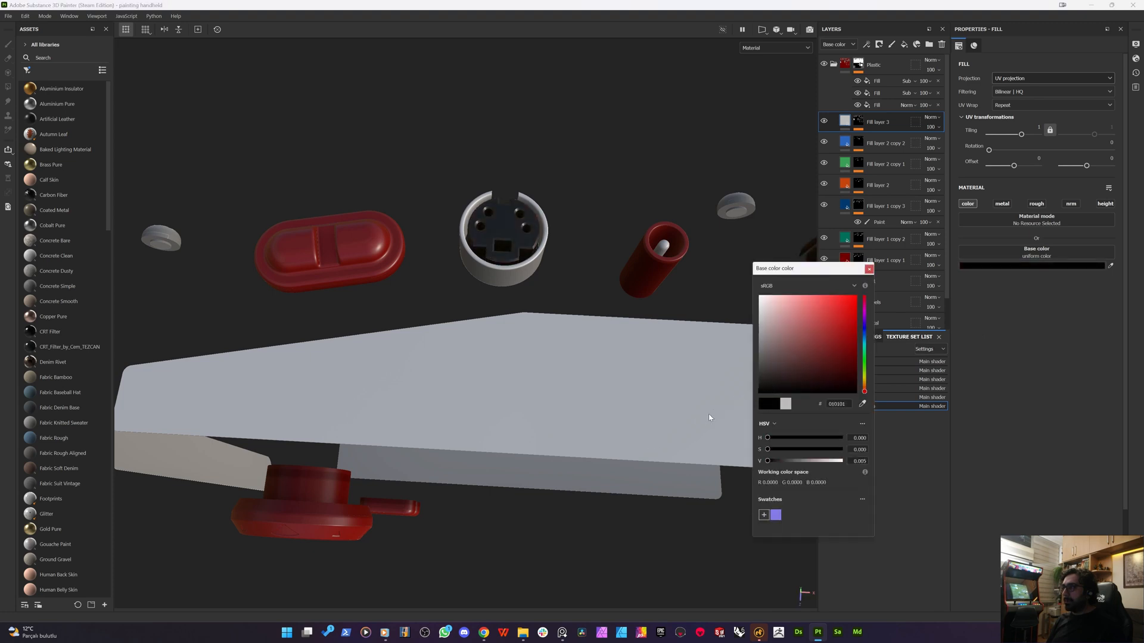
{"action": "left_click", "coordinate": [710, 416]}
{"action": "mouse_move", "coordinate": [830, 296]}
{"action": "left_mouse_down"}
{"action": "mouse_move", "coordinate": [749, 364]}
{"action": "mouse_move", "coordinate": [750, 379]}
{"action": "mouse_move", "coordinate": [727, 381]}
{"action": "left_mouse_up"}
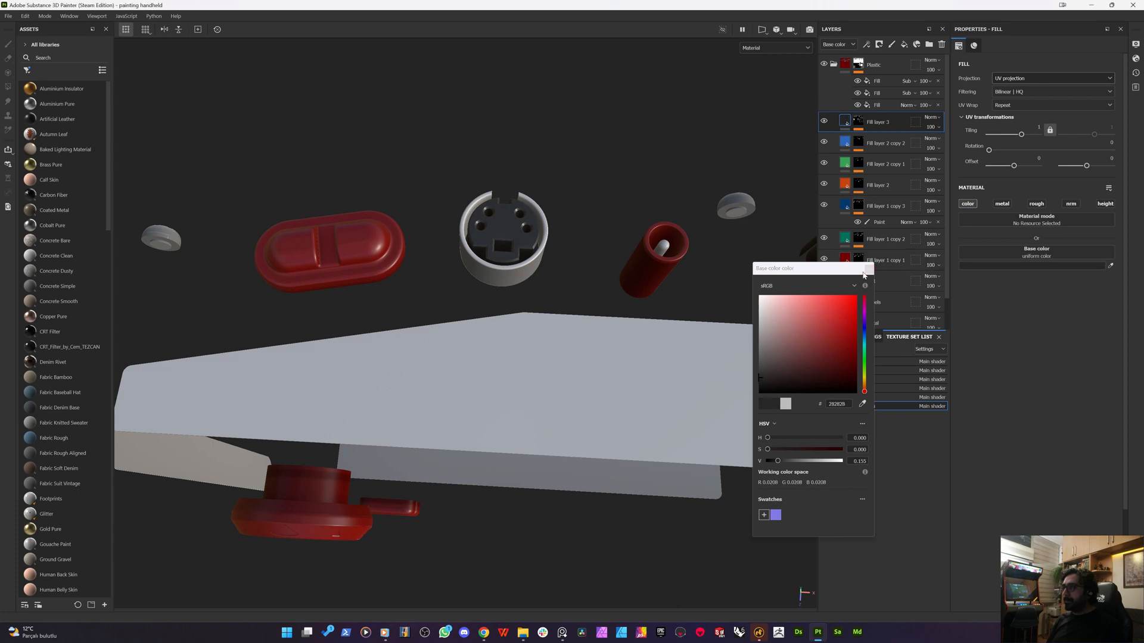
{"action": "middle_click_drag", "start_coordinate": [600, 329], "coordinate": [351, 342], "text": "alt"}
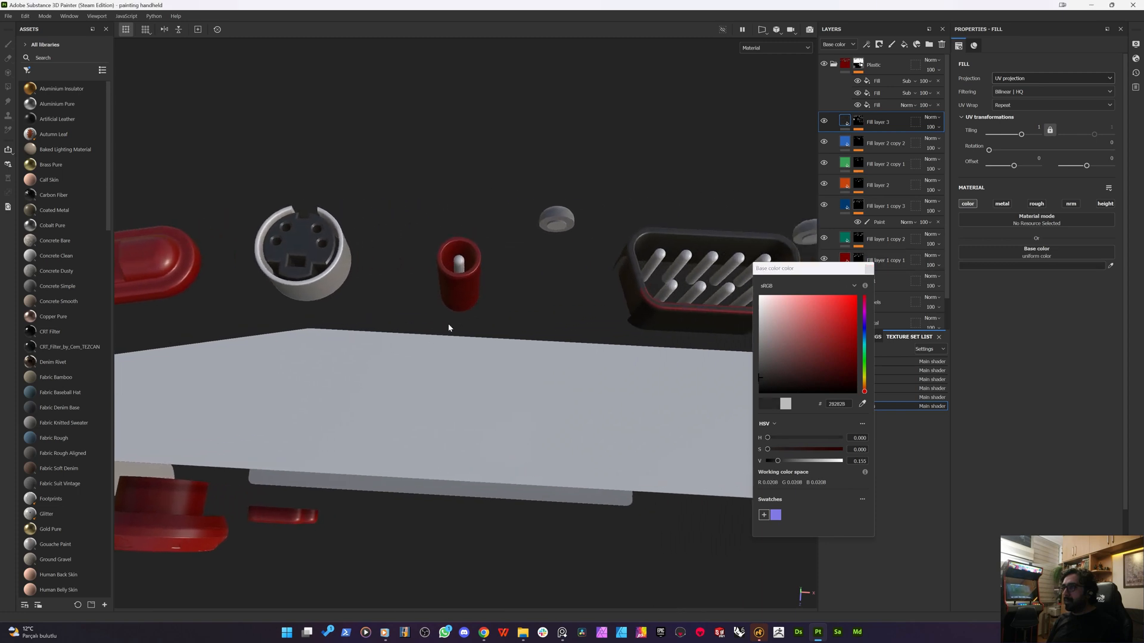
{"action": "left_click", "coordinate": [869, 270]}
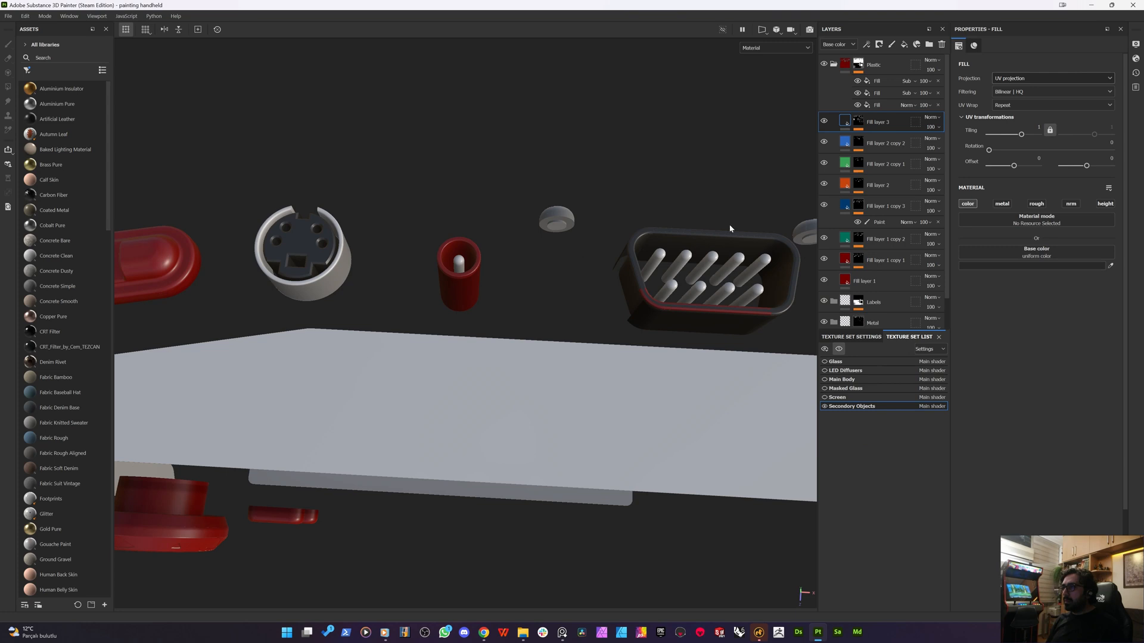
{"action": "middle_click_drag", "start_coordinate": [546, 262], "coordinate": [636, 279], "text": "alt"}
{"action": "scroll", "coordinate": [552, 275], "scroll_direction": "up", "scroll_amount": 2}
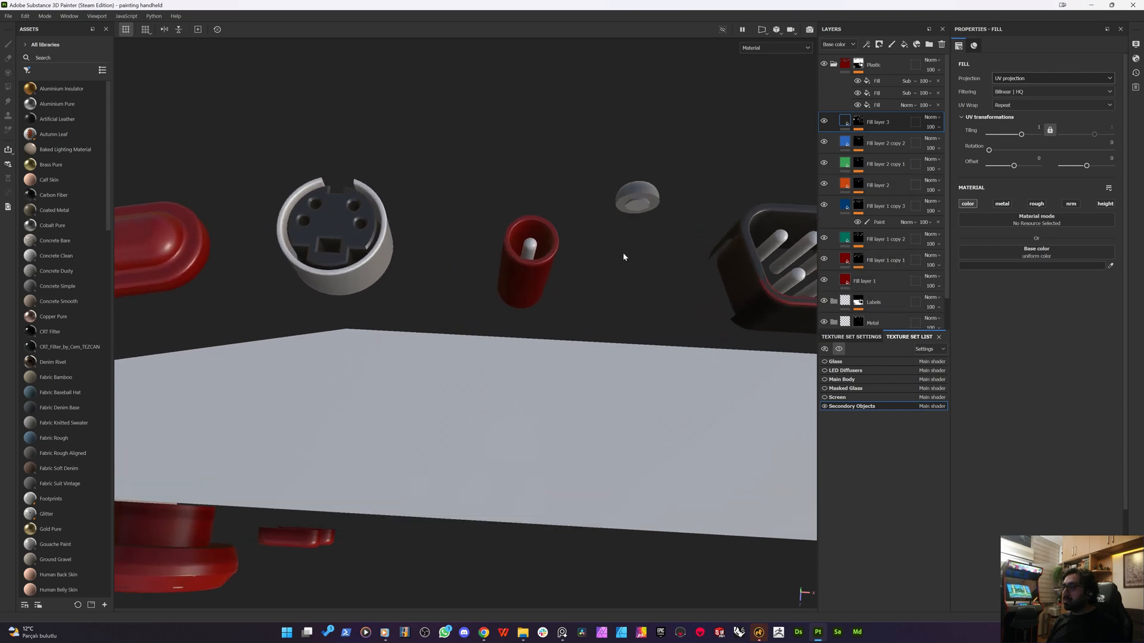
{"action": "middle_click_drag", "start_coordinate": [623, 252], "coordinate": [257, 249], "text": "alt"}
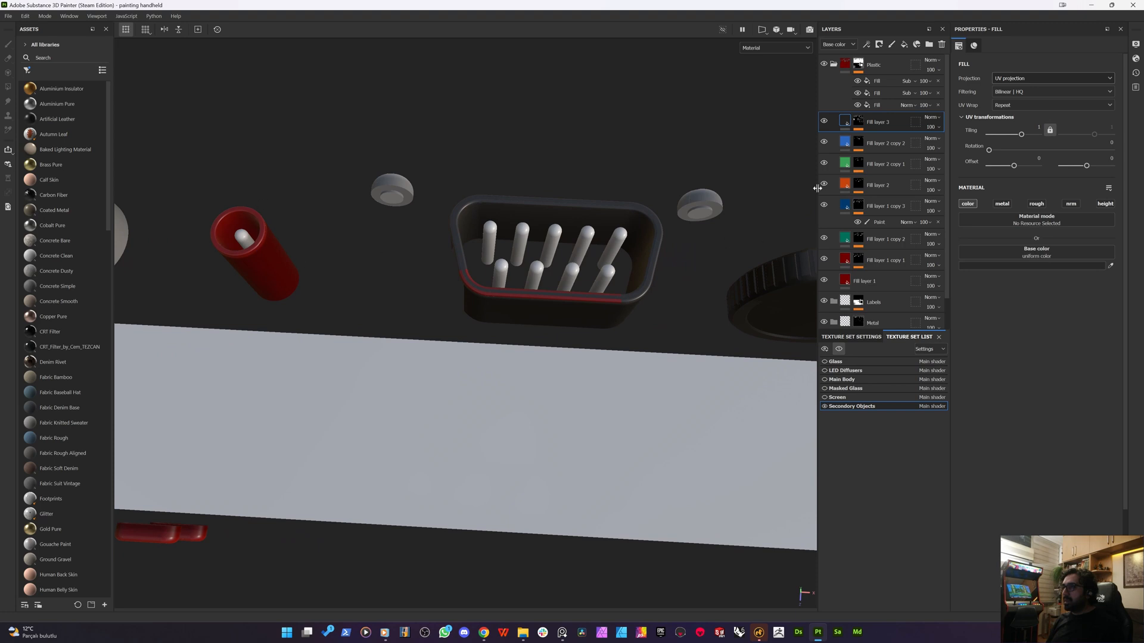
- Polygon-fill the remaining red faces on the nine-pin port's rim in Fill layer 3's mask, and return to the material view
{"action": "left_click", "coordinate": [860, 126]}
{"action": "key", "text": "4"}
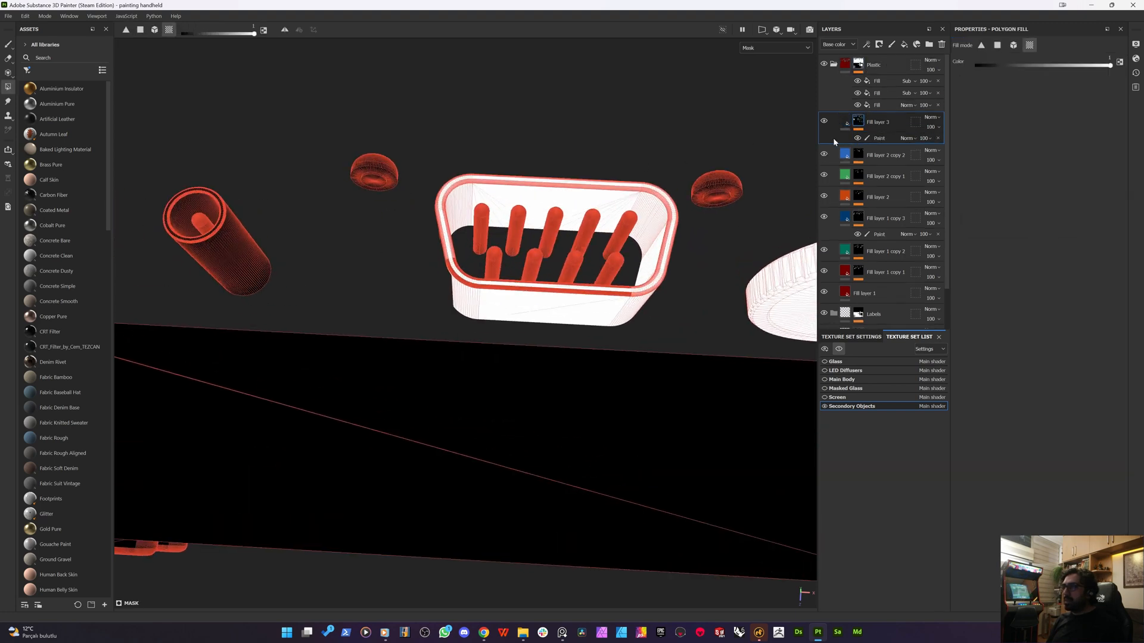
{"action": "left_click", "coordinate": [834, 138]}
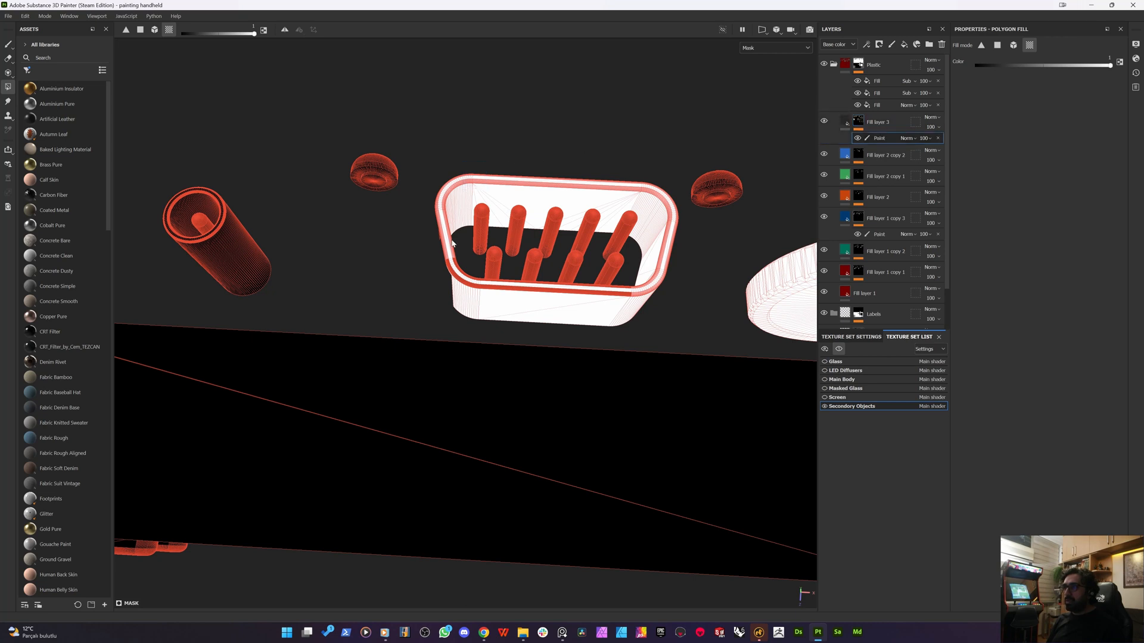
{"action": "scroll", "coordinate": [468, 253], "scroll_direction": "up", "scroll_amount": 2}
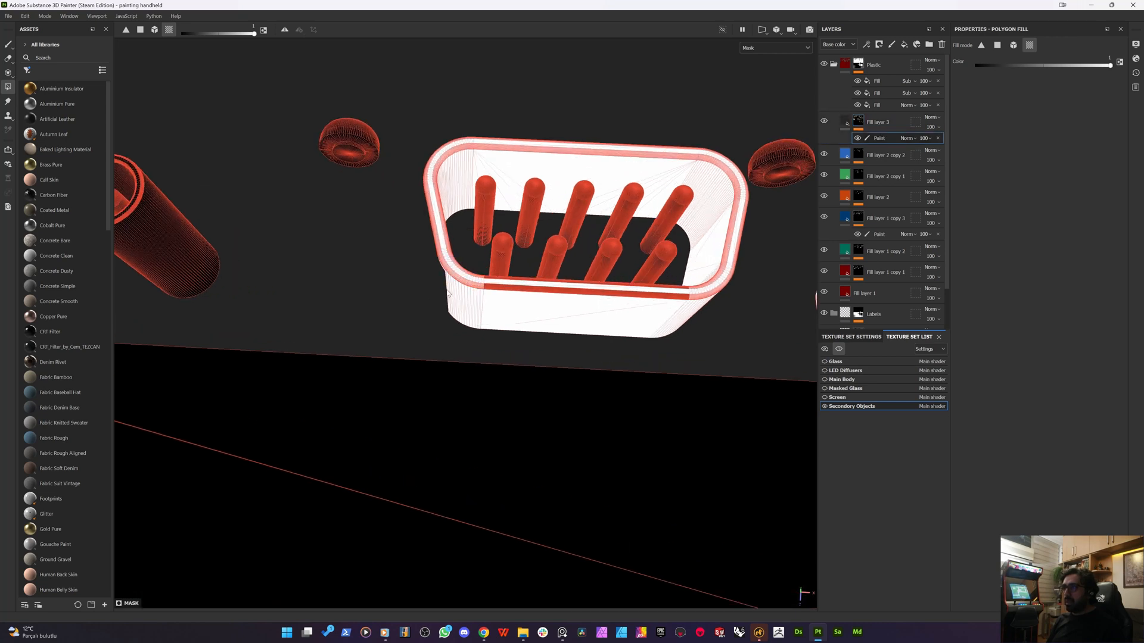
{"action": "left_click_drag", "start_coordinate": [509, 302], "coordinate": [512, 328], "text": "alt"}
{"action": "left_click_drag", "start_coordinate": [587, 304], "coordinate": [648, 293], "text": "alt"}
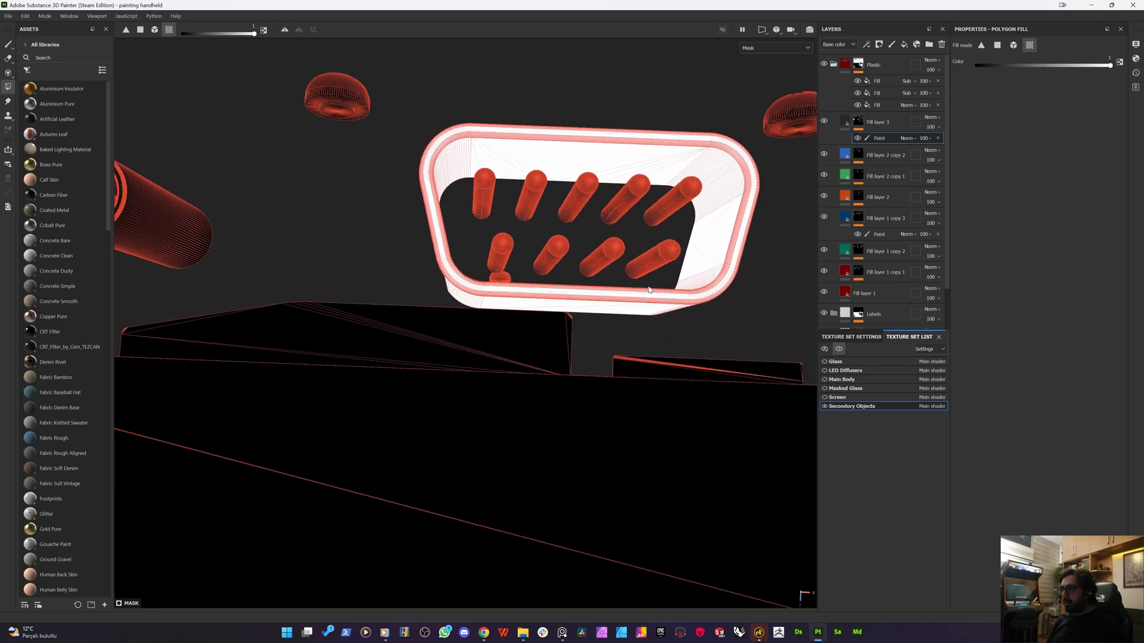
{"action": "key", "text": "m"}
{"action": "scroll", "coordinate": [558, 255], "scroll_direction": "down", "scroll_amount": 5}
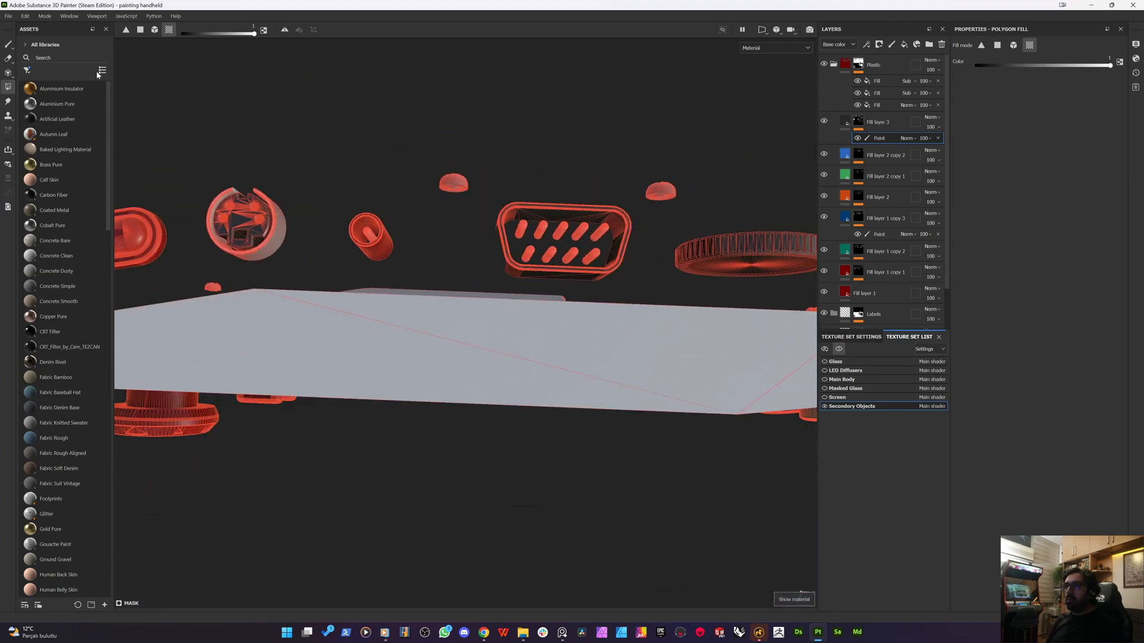
{"action": "left_click", "coordinate": [8, 44]}
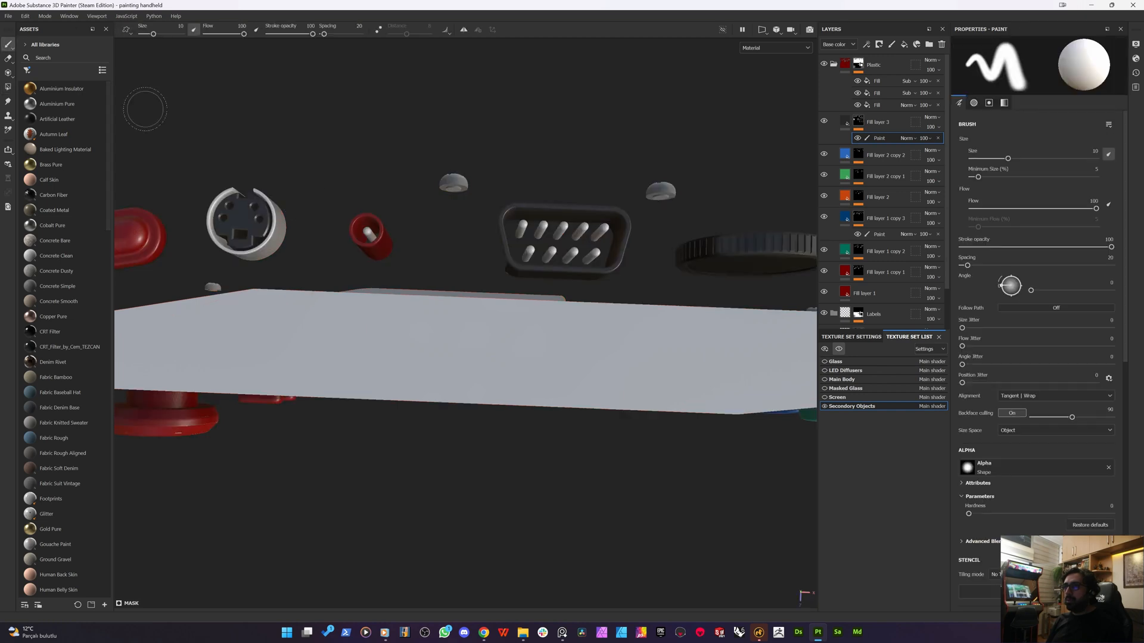
- Inspect the ribbed wheel, nine-pin port and neighboring connectors from several angles, and preview the Plastic folder's mask around them
{"action": "mouse_move", "coordinate": [536, 310]}
{"action": "left_mouse_down", "text": "alt"}
{"action": "mouse_move", "coordinate": [457, 240]}
{"action": "mouse_move", "coordinate": [701, 330]}
{"action": "left_mouse_up", "text": "alt"}
{"action": "scroll", "coordinate": [457, 240], "scroll_direction": "down", "scroll_amount": 4}
{"action": "middle_click_drag", "start_coordinate": [701, 329], "coordinate": [520, 310], "text": "alt"}
{"action": "scroll", "coordinate": [520, 310], "scroll_direction": "up", "scroll_amount": 5}
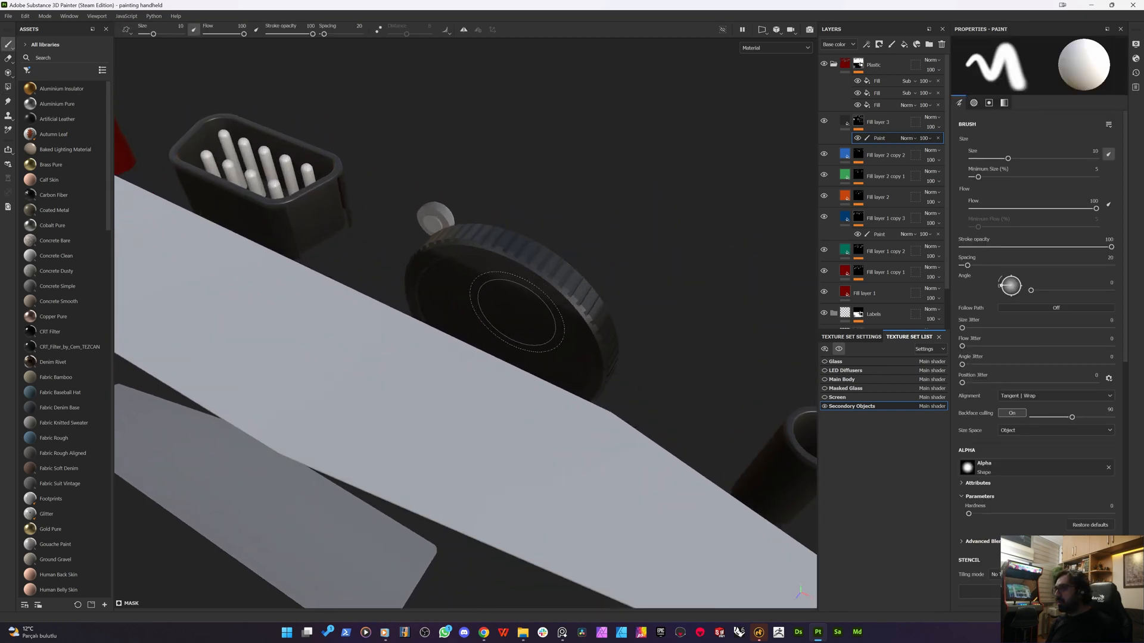
{"action": "mouse_move", "coordinate": [520, 310]}
{"action": "left_mouse_down", "text": "alt"}
{"action": "mouse_move", "coordinate": [191, 279]}
{"action": "mouse_move", "coordinate": [24, 238]}
{"action": "left_mouse_up", "text": "alt"}
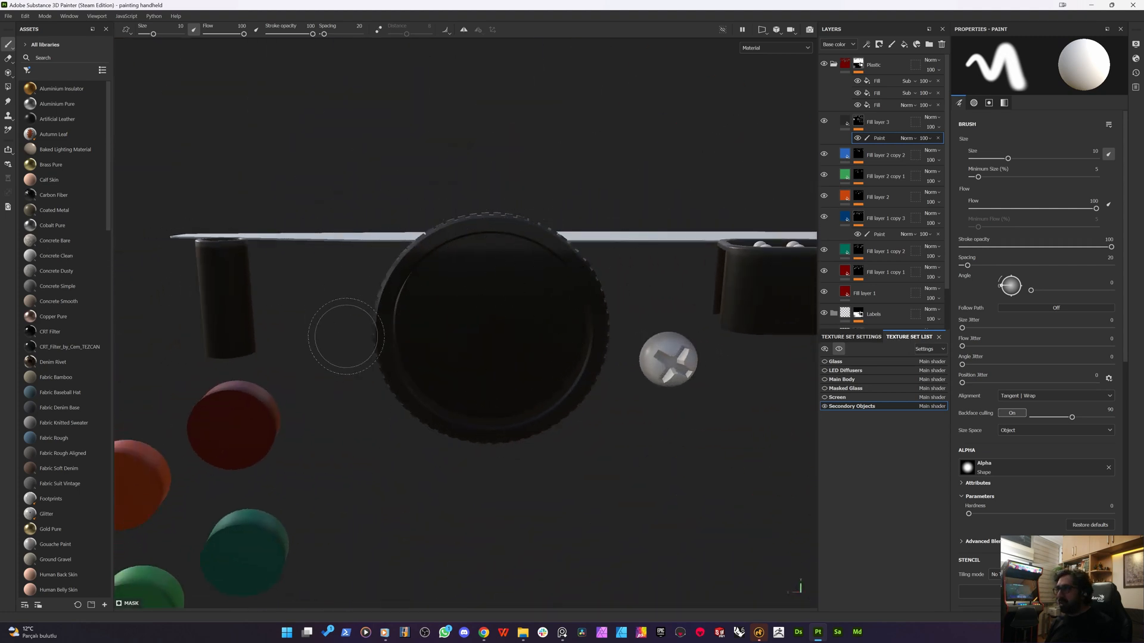
{"action": "mouse_move", "coordinate": [419, 339]}
{"action": "left_mouse_down", "text": "alt"}
{"action": "mouse_move", "coordinate": [452, 319]}
{"action": "mouse_move", "coordinate": [587, 310]}
{"action": "mouse_move", "coordinate": [590, 274]}
{"action": "left_mouse_up", "text": "alt"}
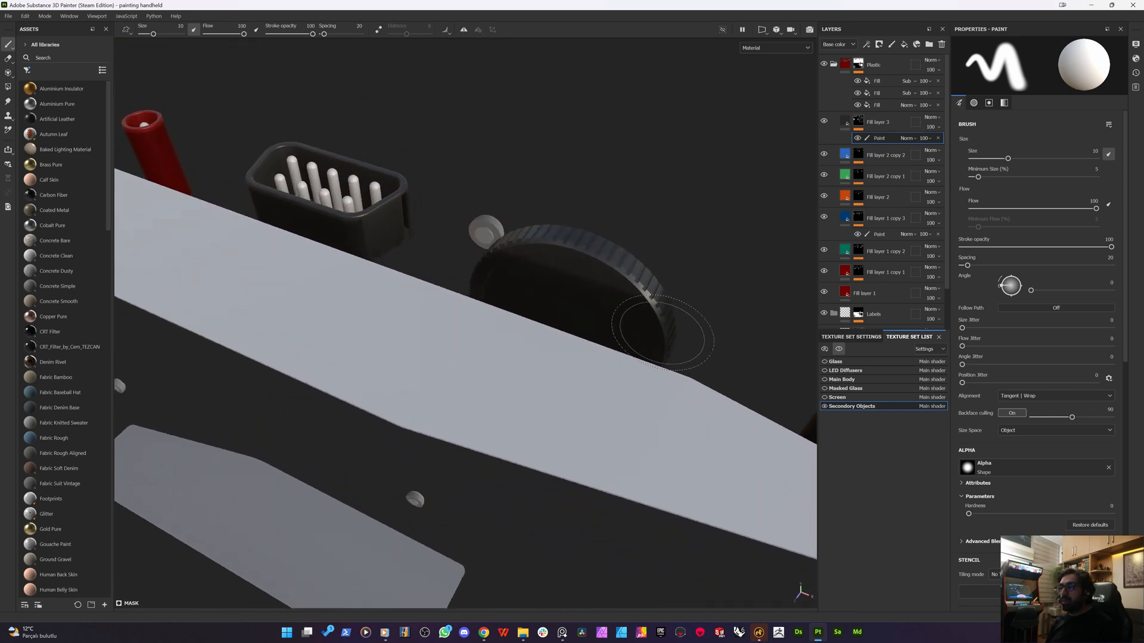
{"action": "left_click_drag", "start_coordinate": [477, 393], "coordinate": [518, 376], "text": "alt"}
{"action": "left_click_drag", "start_coordinate": [594, 296], "coordinate": [589, 253], "text": "alt"}
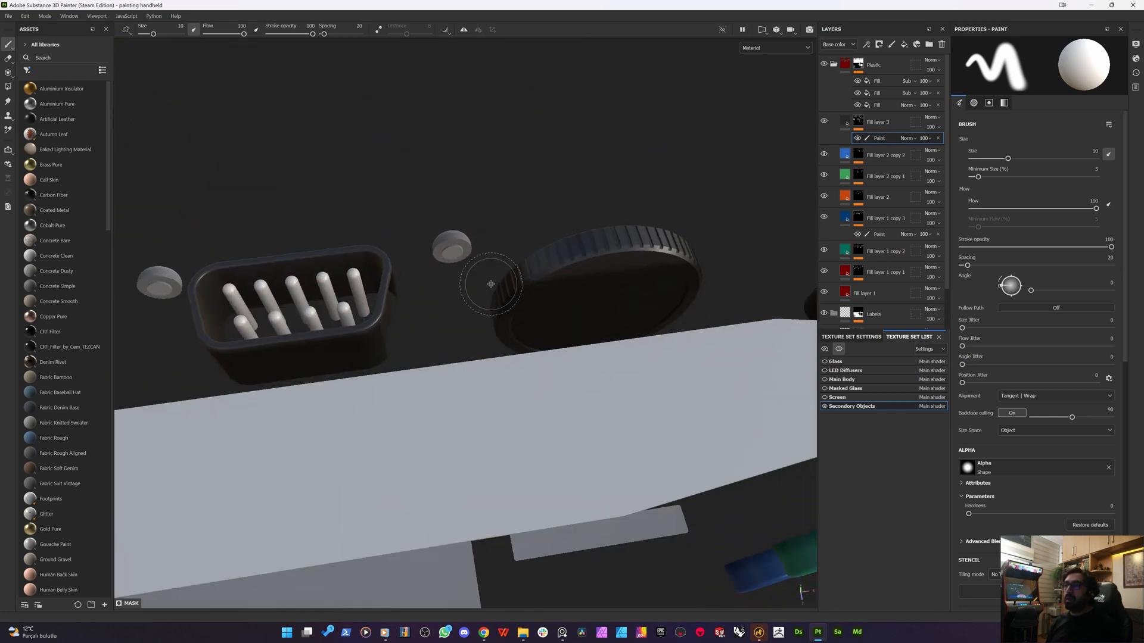
{"action": "left_click_drag", "start_coordinate": [492, 284], "coordinate": [616, 280], "text": "alt"}
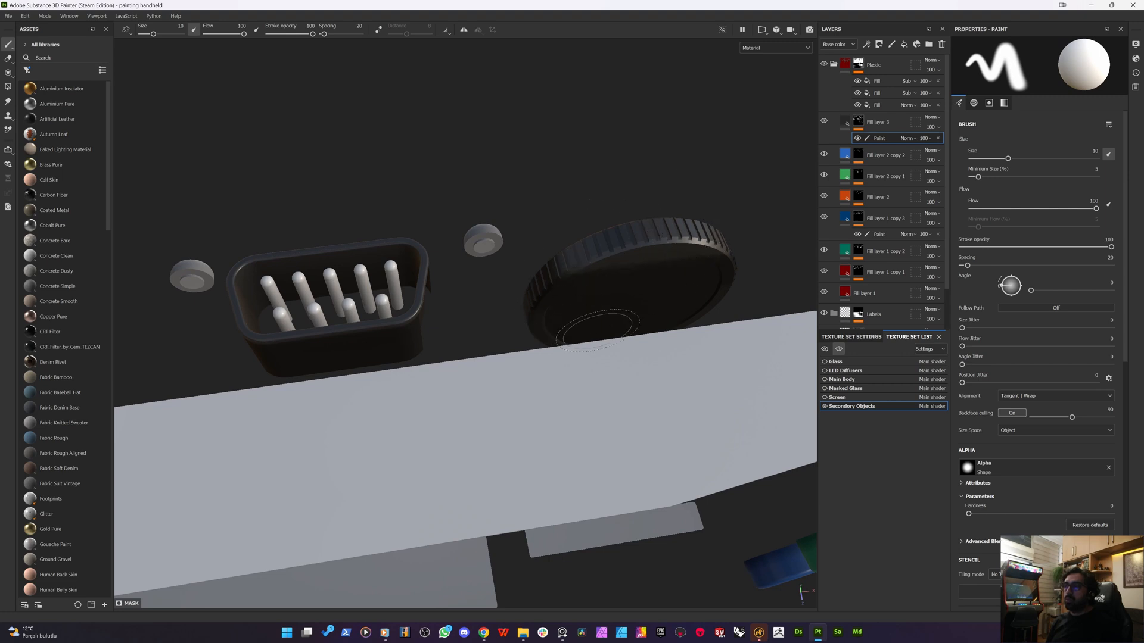
{"action": "scroll", "coordinate": [562, 282], "scroll_direction": "down", "scroll_amount": 4}
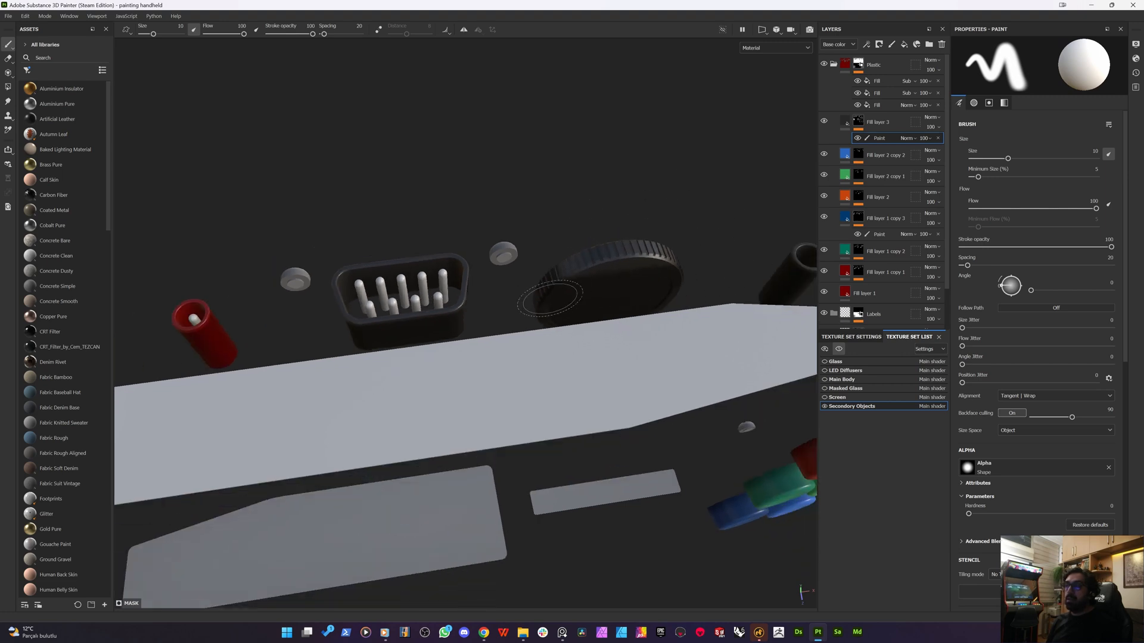
{"action": "middle_click_drag", "start_coordinate": [454, 357], "coordinate": [613, 342], "text": "alt"}
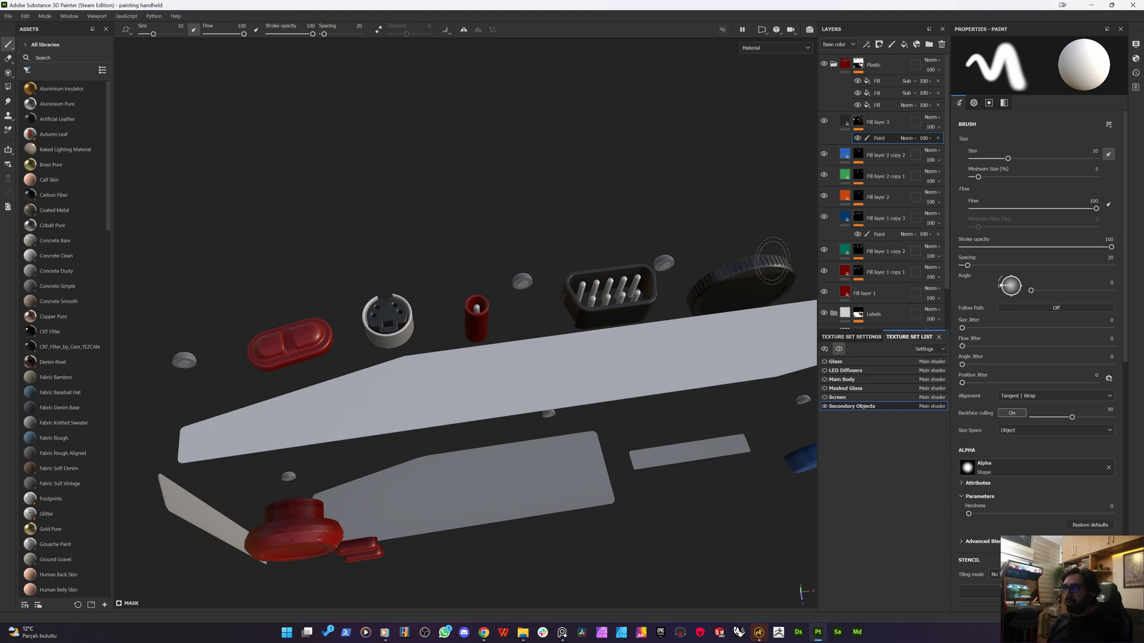
{"action": "middle_click_drag", "start_coordinate": [773, 261], "coordinate": [693, 243], "text": "alt"}
{"action": "scroll", "coordinate": [660, 255], "scroll_direction": "up", "scroll_amount": 5}
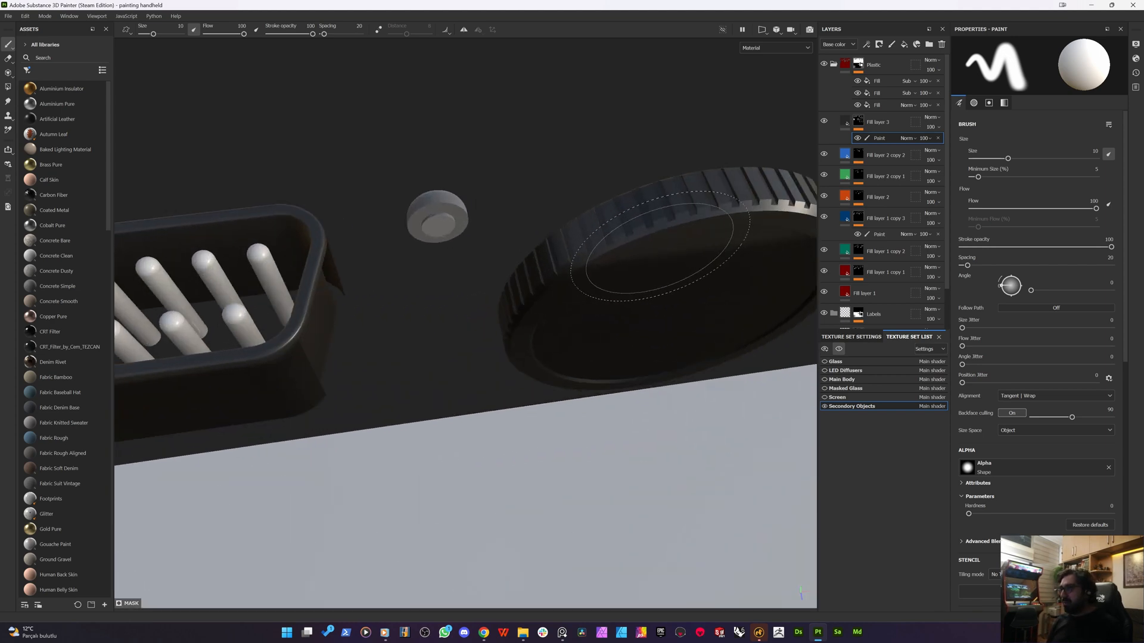
{"action": "left_click_drag", "start_coordinate": [659, 246], "coordinate": [613, 243], "text": "alt"}
{"action": "scroll", "coordinate": [643, 268], "scroll_direction": "up", "scroll_amount": 3}
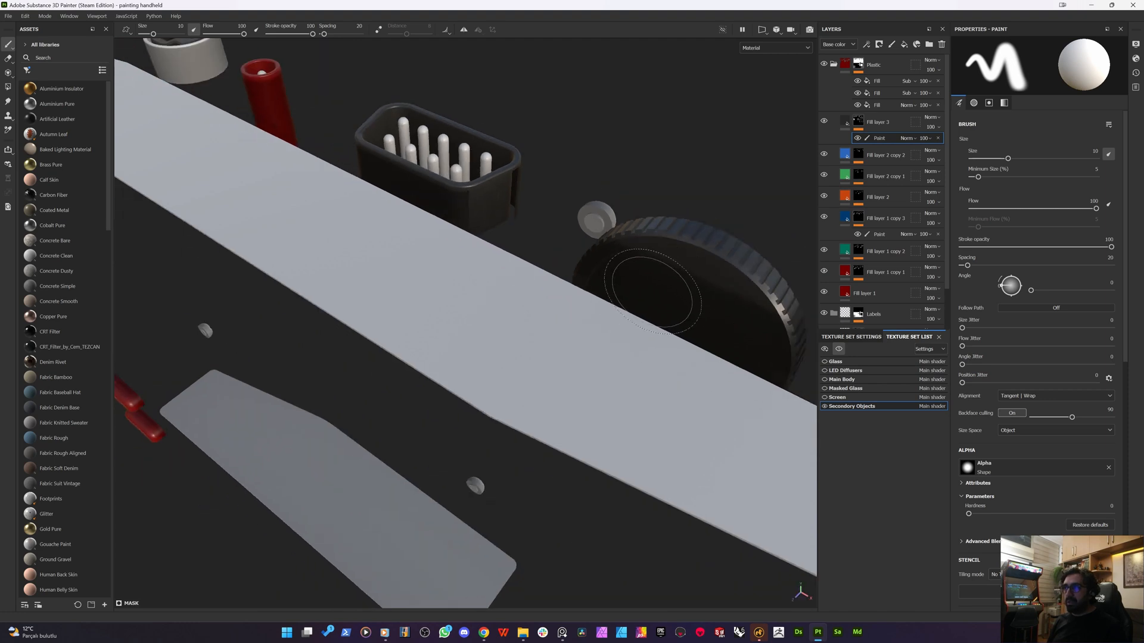
{"action": "scroll", "coordinate": [652, 291], "scroll_direction": "down", "scroll_amount": 3}
{"action": "middle_click_drag", "start_coordinate": [418, 284], "coordinate": [485, 363], "text": "alt"}
{"action": "left_click_drag", "start_coordinate": [395, 360], "coordinate": [408, 332], "text": "alt"}
{"action": "middle_click_drag", "start_coordinate": [398, 339], "coordinate": [515, 438], "text": "alt"}
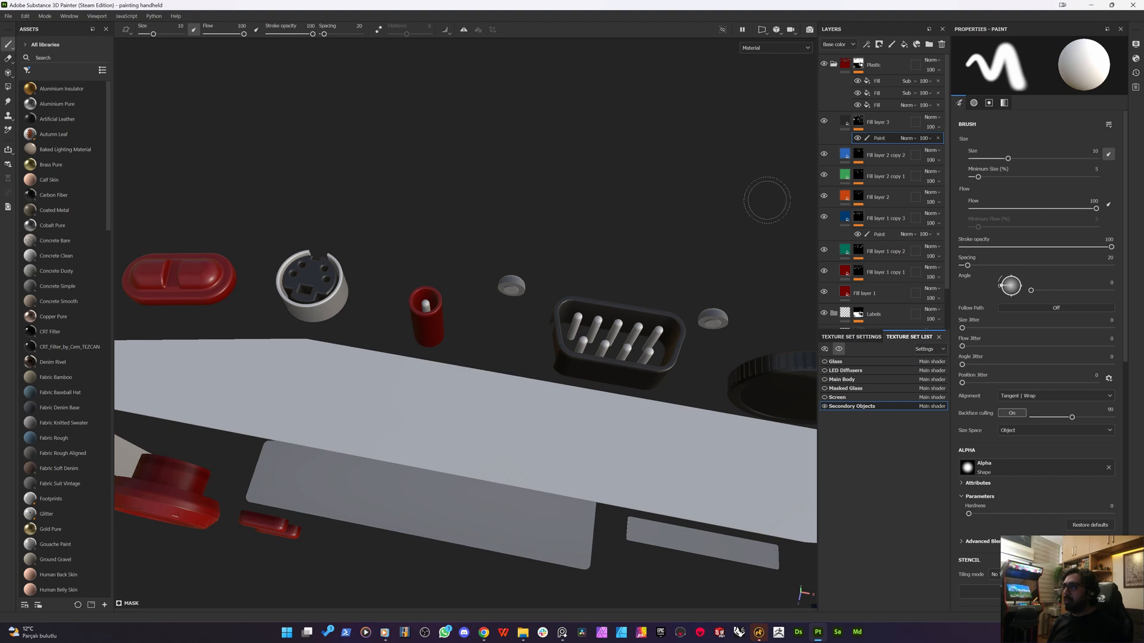
{"action": "left_click", "coordinate": [858, 64], "text": "alt"}
{"action": "middle_click_drag", "start_coordinate": [308, 320], "coordinate": [366, 319], "text": "alt"}
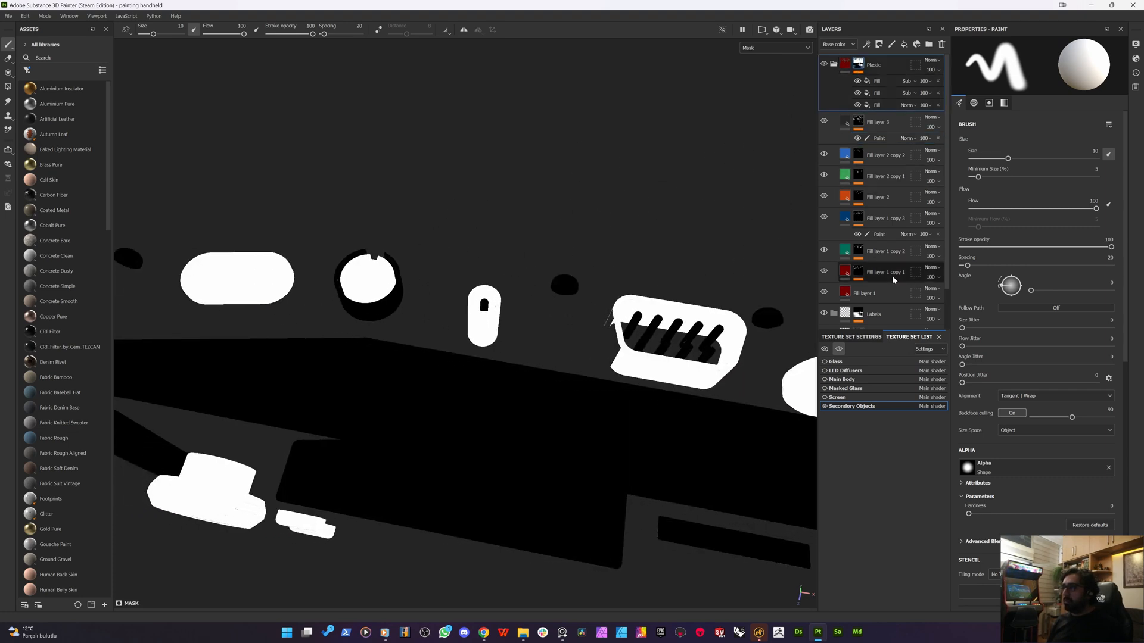
- Polygon-fill the small red cylindrical jack in the Metal folder mask's Paint effect, and return to the material view
{"action": "scroll", "coordinate": [866, 286], "scroll_direction": "down", "scroll_amount": 2}
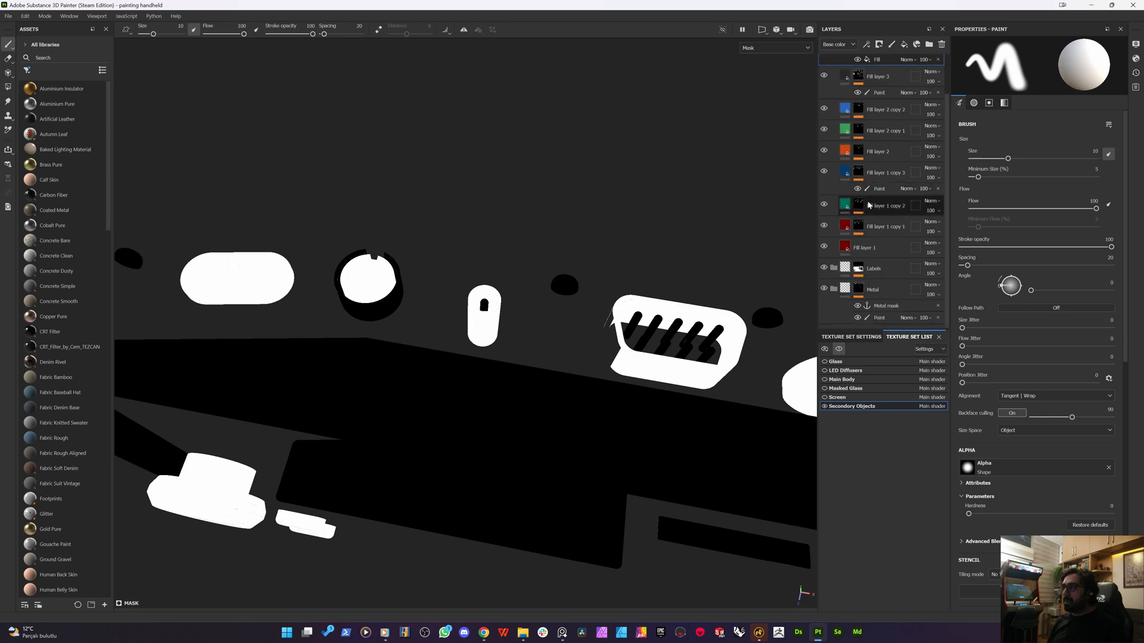
{"action": "left_click", "coordinate": [859, 293]}
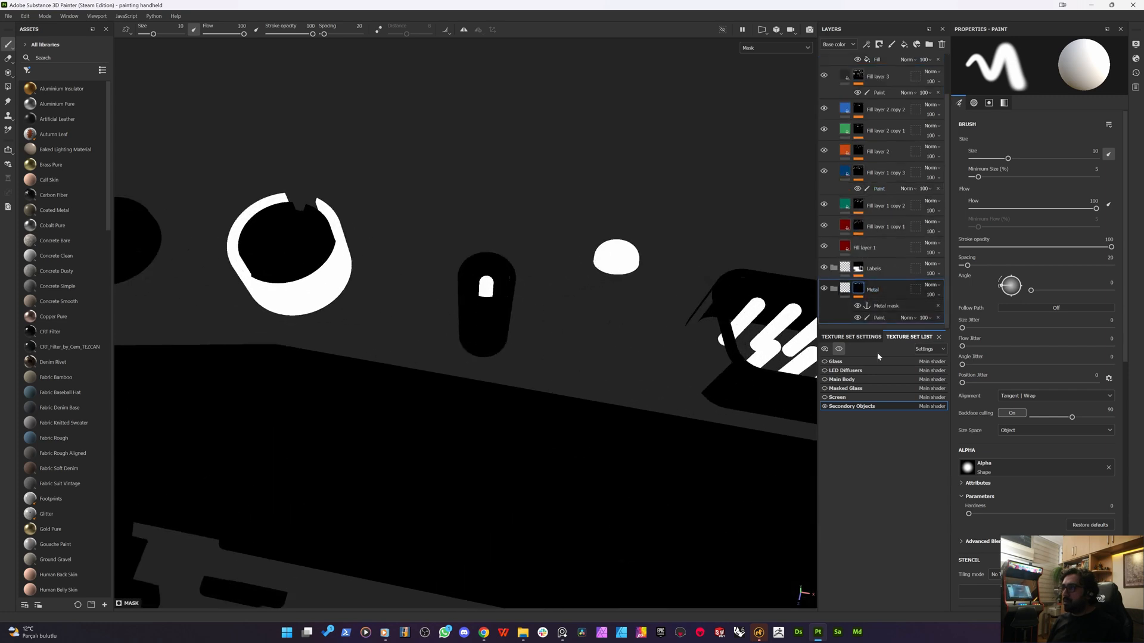
{"action": "left_click", "coordinate": [881, 318]}
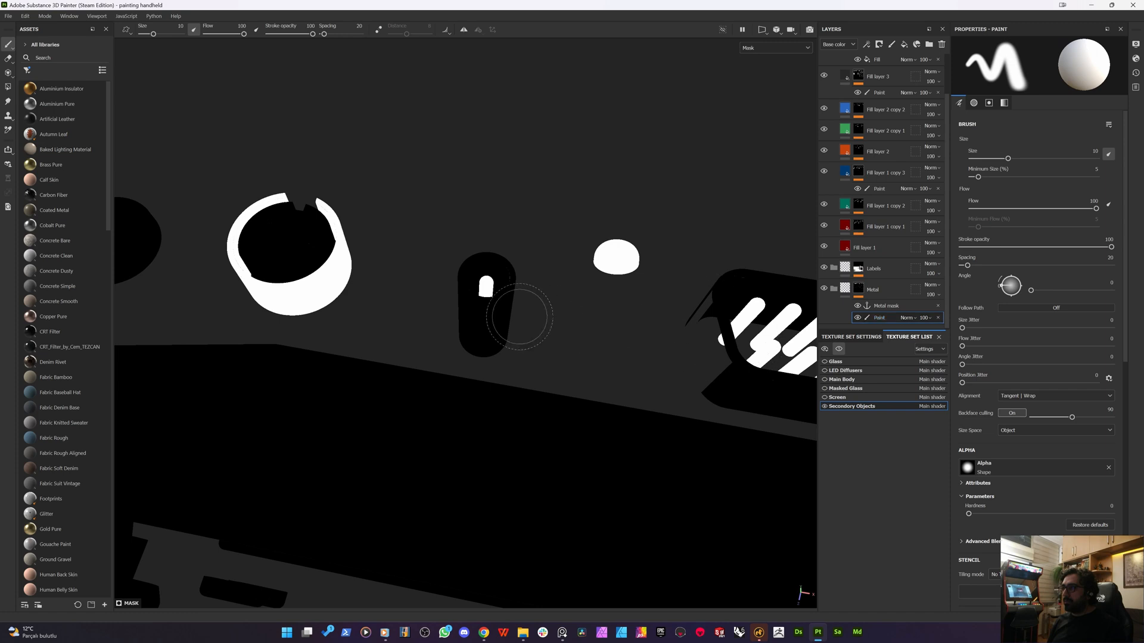
{"action": "left_click", "coordinate": [9, 87]}
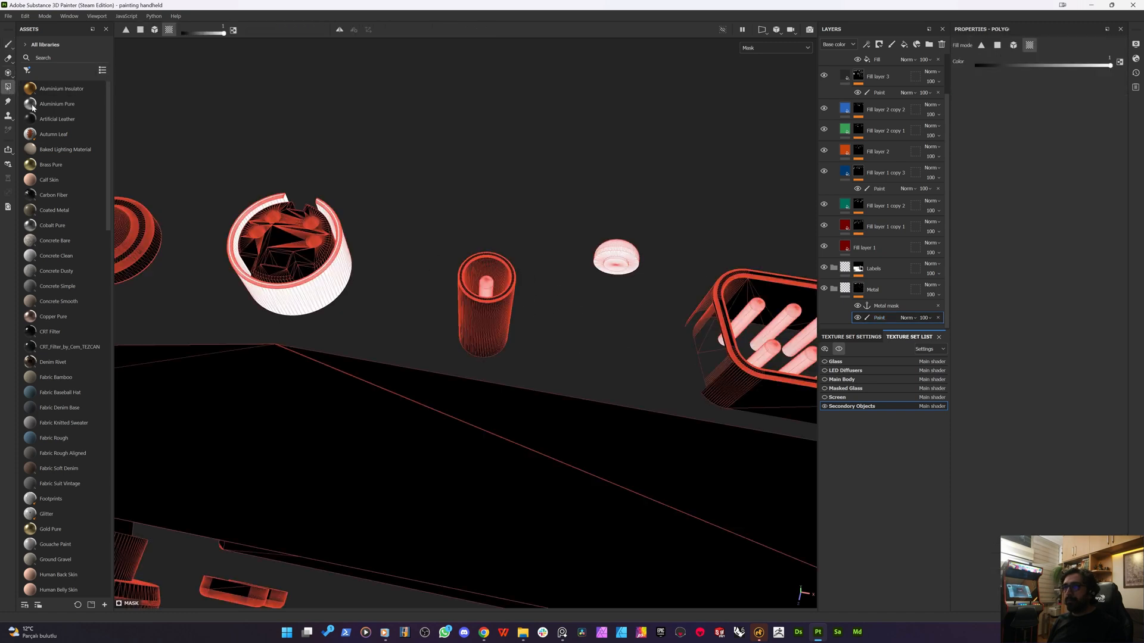
{"action": "left_click_drag", "start_coordinate": [511, 321], "coordinate": [511, 322]}
{"action": "left_click_drag", "start_coordinate": [543, 212], "coordinate": [454, 353]}
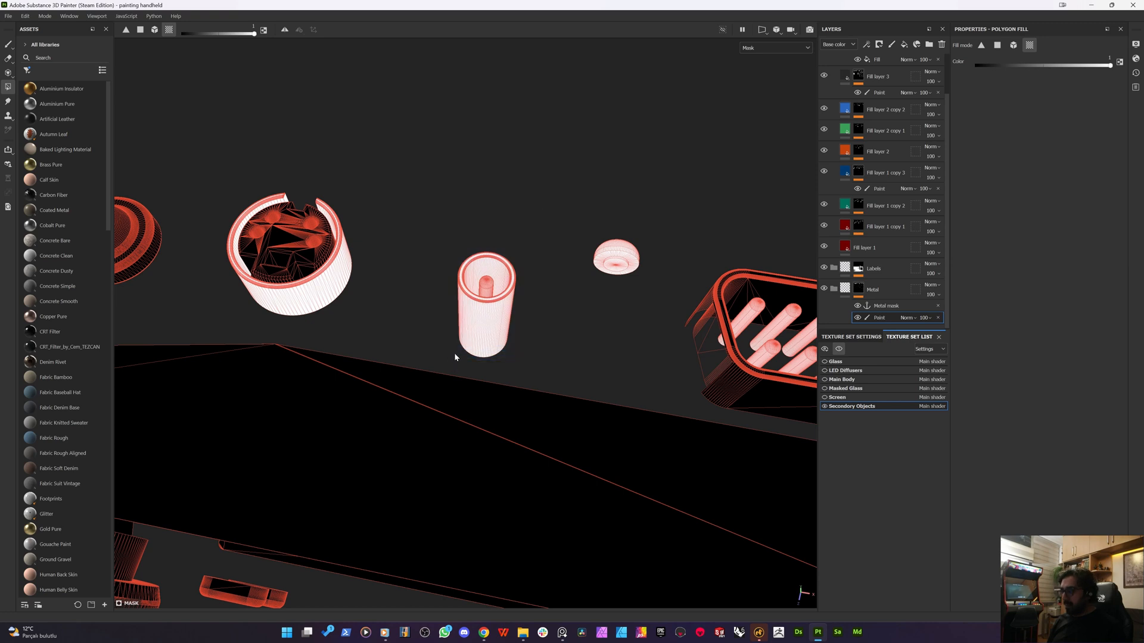
{"action": "key", "text": "m"}
{"action": "left_click", "coordinate": [9, 43]}
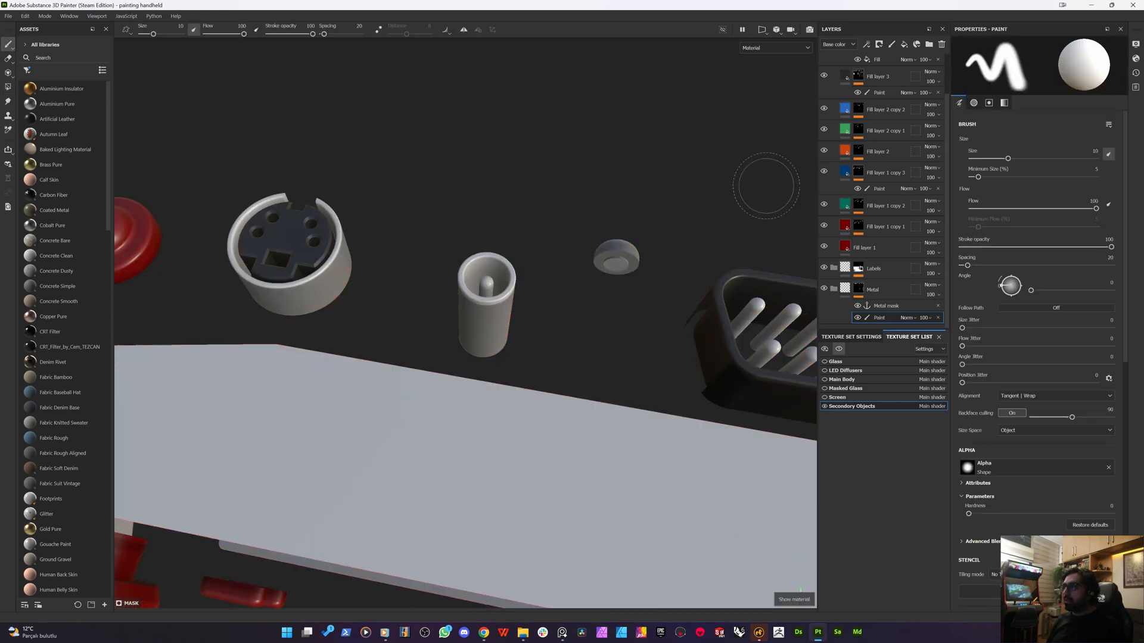
- Select the Metal folder's mask in the layer stack
{"action": "scroll", "coordinate": [879, 119], "scroll_direction": "up", "scroll_amount": 2}
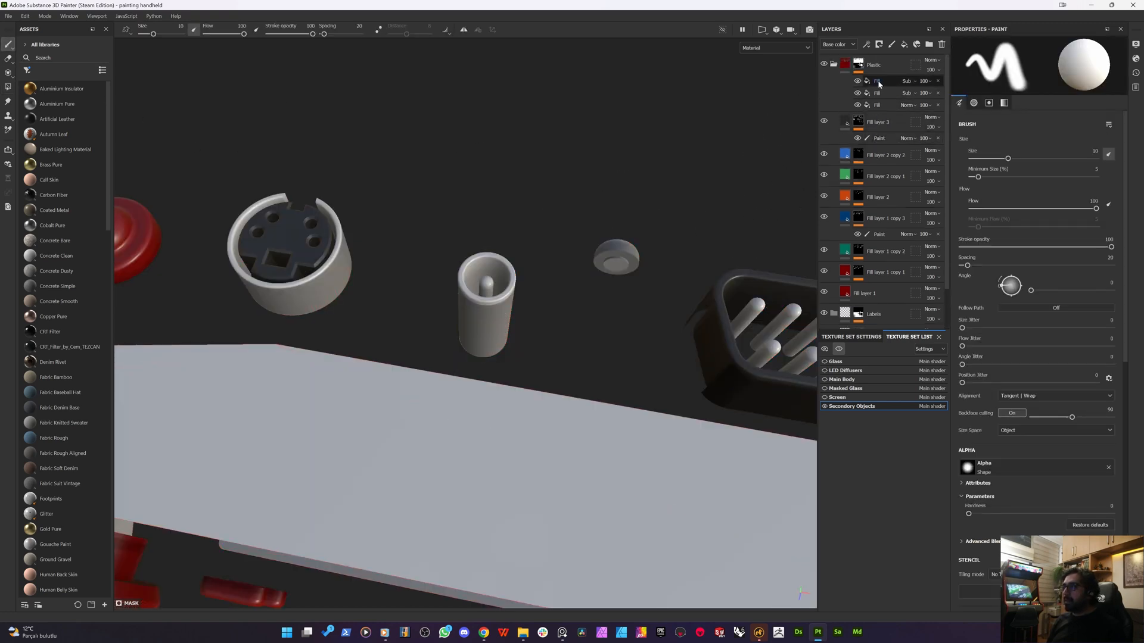
{"action": "scroll", "coordinate": [867, 179], "scroll_direction": "down", "scroll_amount": 2}
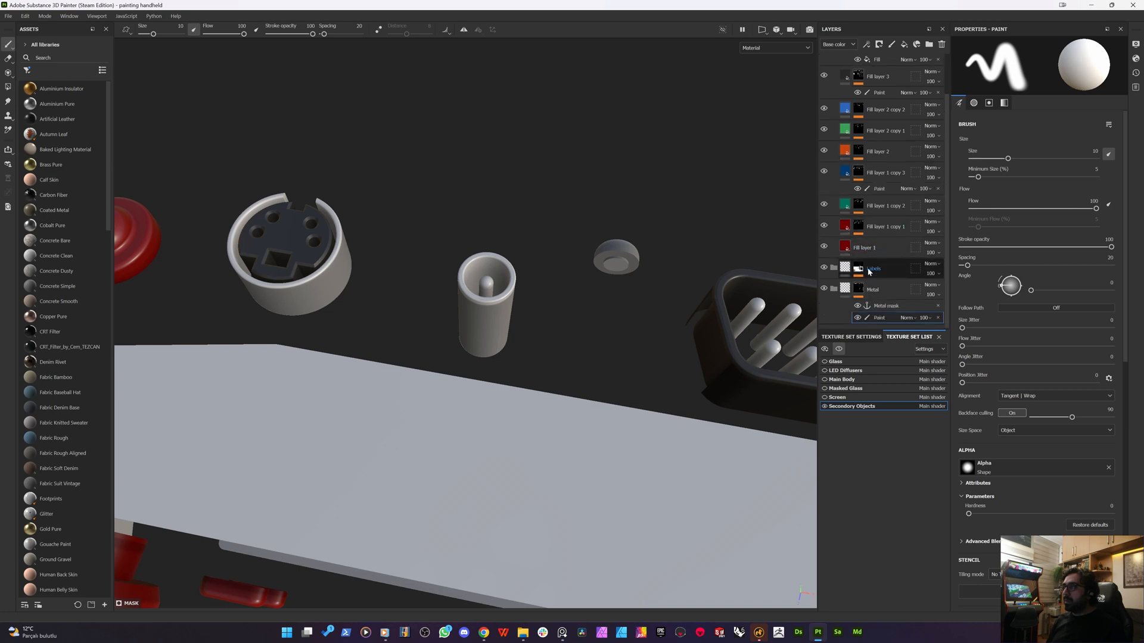
{"action": "left_click", "coordinate": [856, 290]}
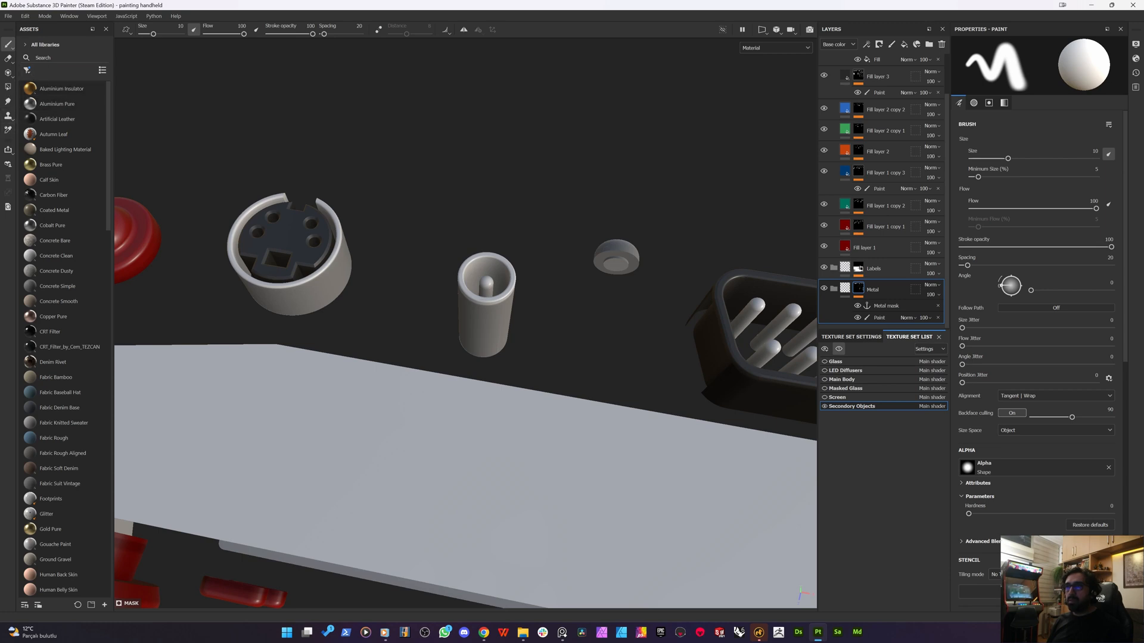
{"action": "type", "text": "iron"}
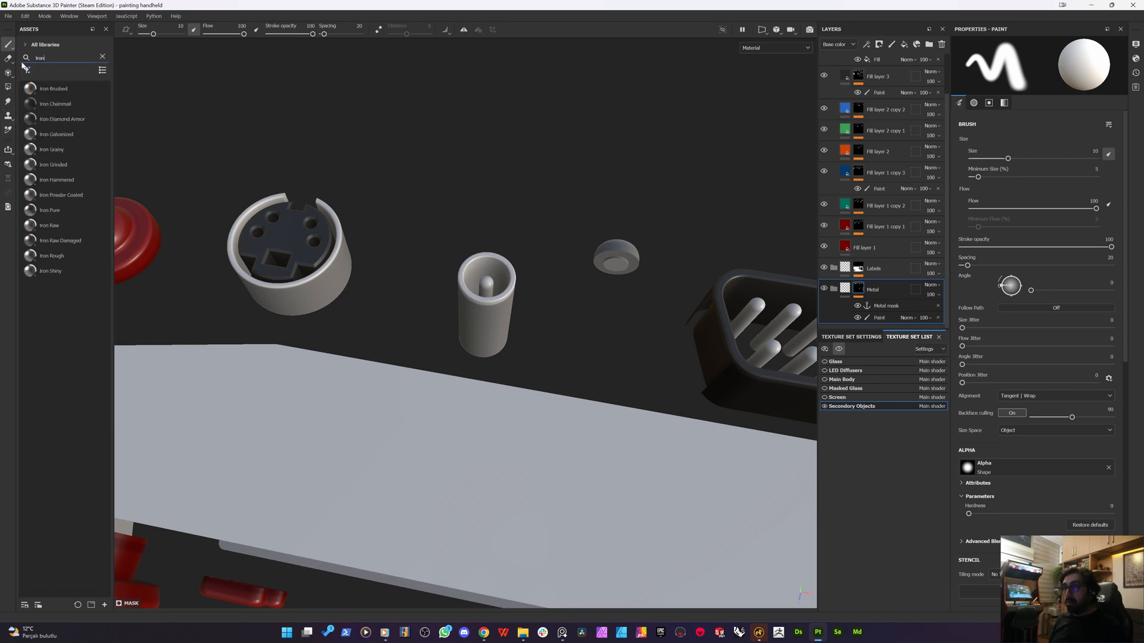
{"action": "type", "text": " ro"}
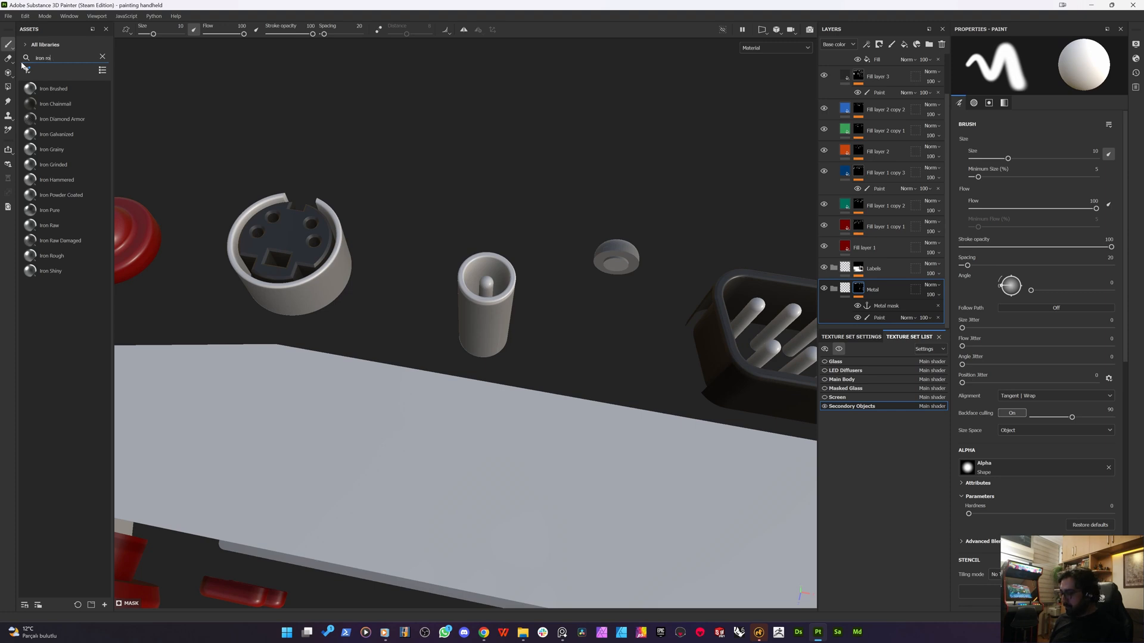
{"action": "key", "text": "BackSpace"}
{"action": "key", "text": "BackSpace"}
{"action": "key", "text": "BackSpace"}
{"action": "key", "text": "BackSpace"}
{"action": "key", "text": "BackSpace"}
{"action": "key", "text": "BackSpace"}
{"action": "key", "text": "BackSpace"}
- Search the assets for steel and add the Steel Rough material as a fill inside the Metal folder
{"action": "type", "text": "ste"}
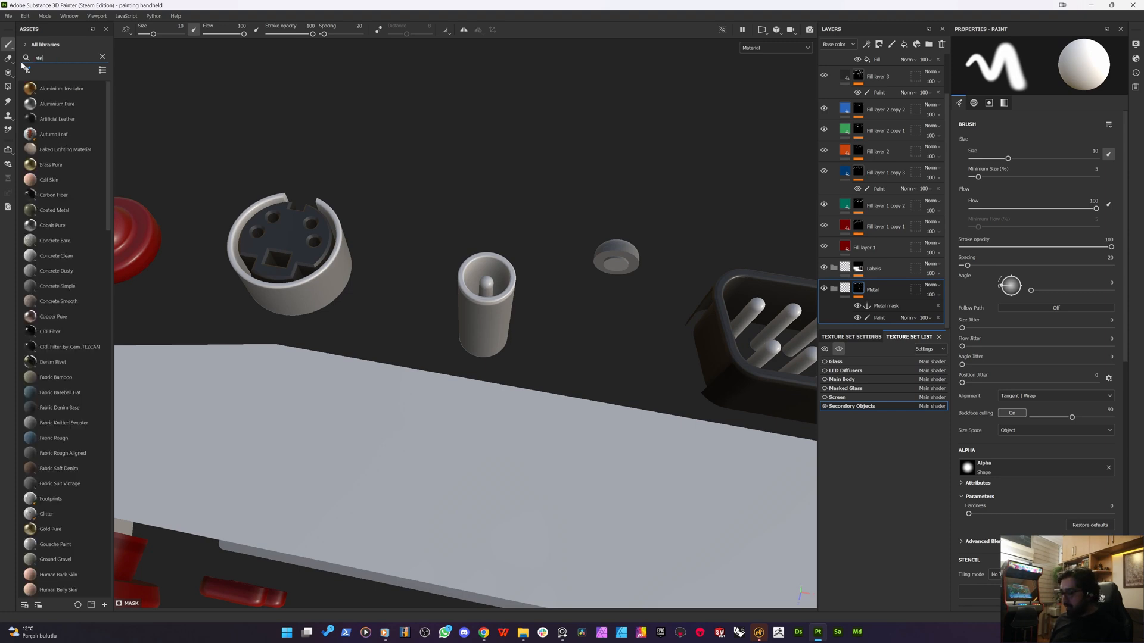
{"action": "type", "text": "el"}
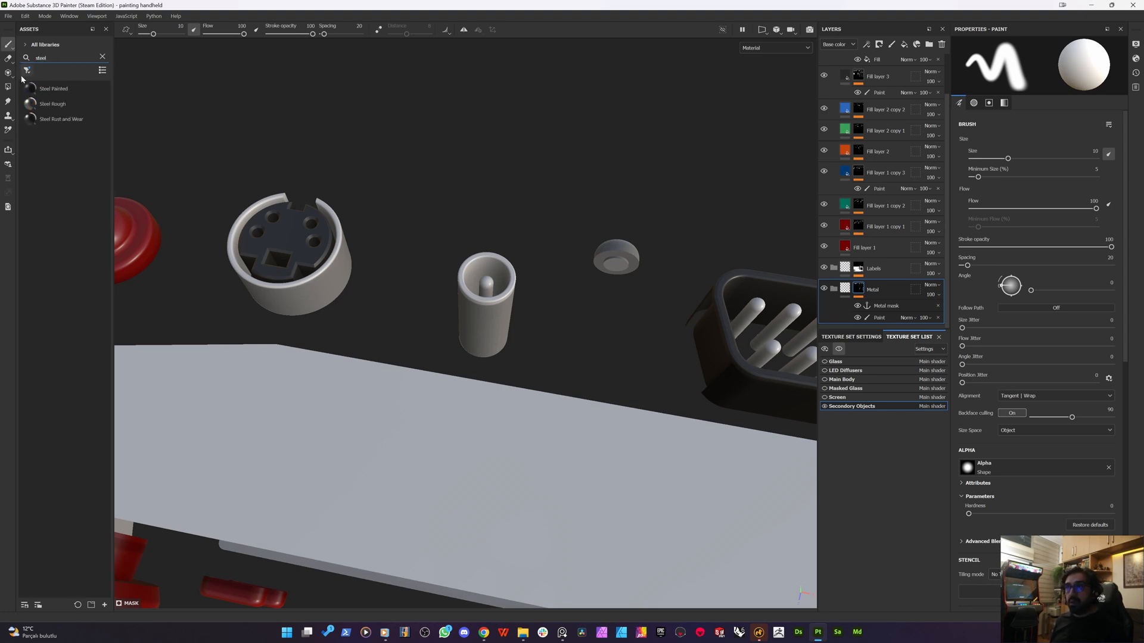
{"action": "mouse_move", "coordinate": [52, 104]}
{"action": "left_mouse_down"}
{"action": "mouse_move", "coordinate": [506, 298]}
{"action": "mouse_move", "coordinate": [863, 295]}
{"action": "mouse_move", "coordinate": [847, 291]}
{"action": "left_mouse_up"}
- Check the steel screws, show all texture sets again, and view the port side of the assembled console
{"action": "left_click_drag", "start_coordinate": [643, 222], "coordinate": [866, 339], "text": "alt"}
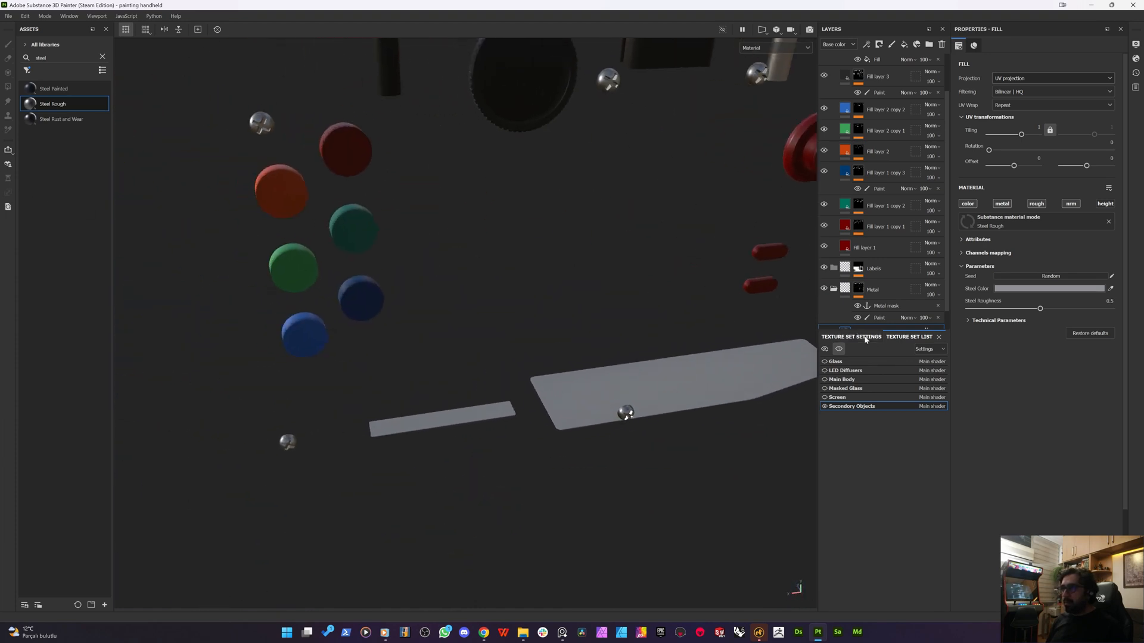
{"action": "left_click", "coordinate": [839, 349]}
{"action": "left_click_drag", "start_coordinate": [468, 314], "coordinate": [454, 211], "text": "alt"}
{"action": "middle_click_drag", "start_coordinate": [454, 211], "coordinate": [450, 438], "text": "alt"}
{"action": "left_click_drag", "start_coordinate": [529, 337], "coordinate": [545, 435], "text": "alt"}
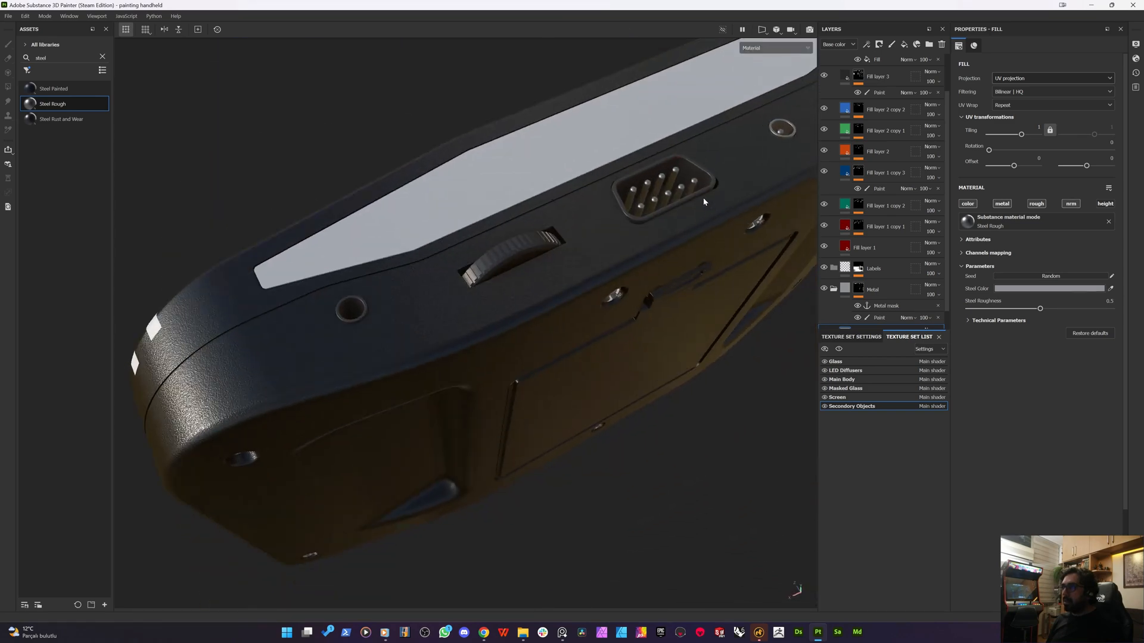
- Darken the Steel Rough fill's Steel Color to neutral gray 4C4C4C while viewing the nine-pin port's pins up close
{"action": "scroll", "coordinate": [703, 199], "scroll_direction": "up", "scroll_amount": 4}
{"action": "left_click_drag", "start_coordinate": [626, 277], "coordinate": [609, 321], "text": "alt"}
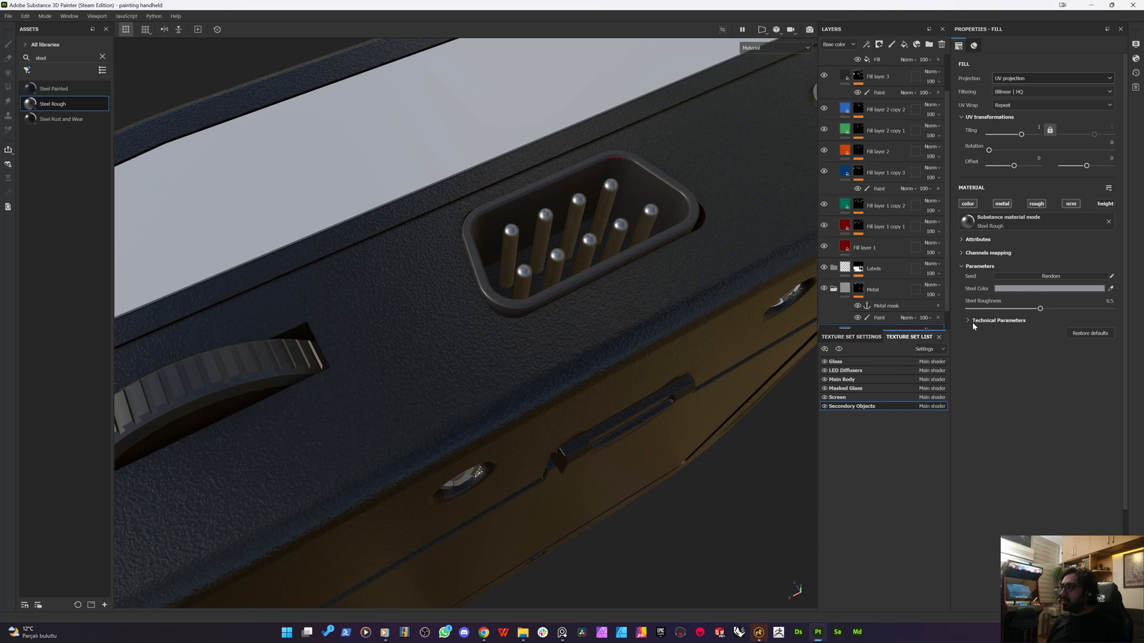
{"action": "left_click", "coordinate": [1021, 290]}
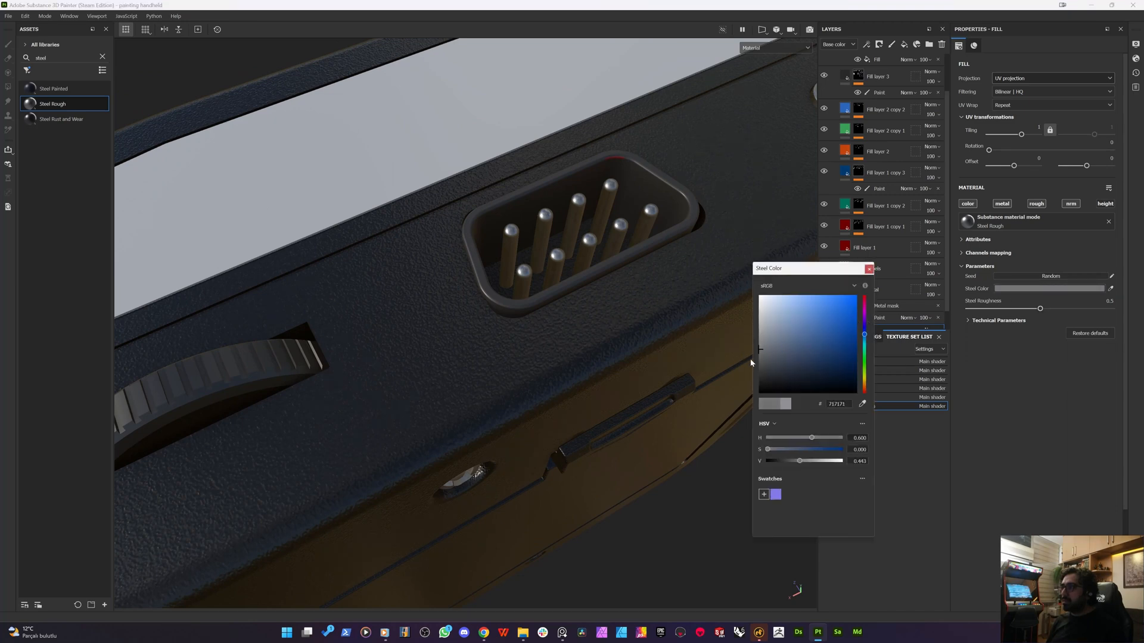
{"action": "left_click_drag", "start_coordinate": [767, 360], "coordinate": [757, 363]}
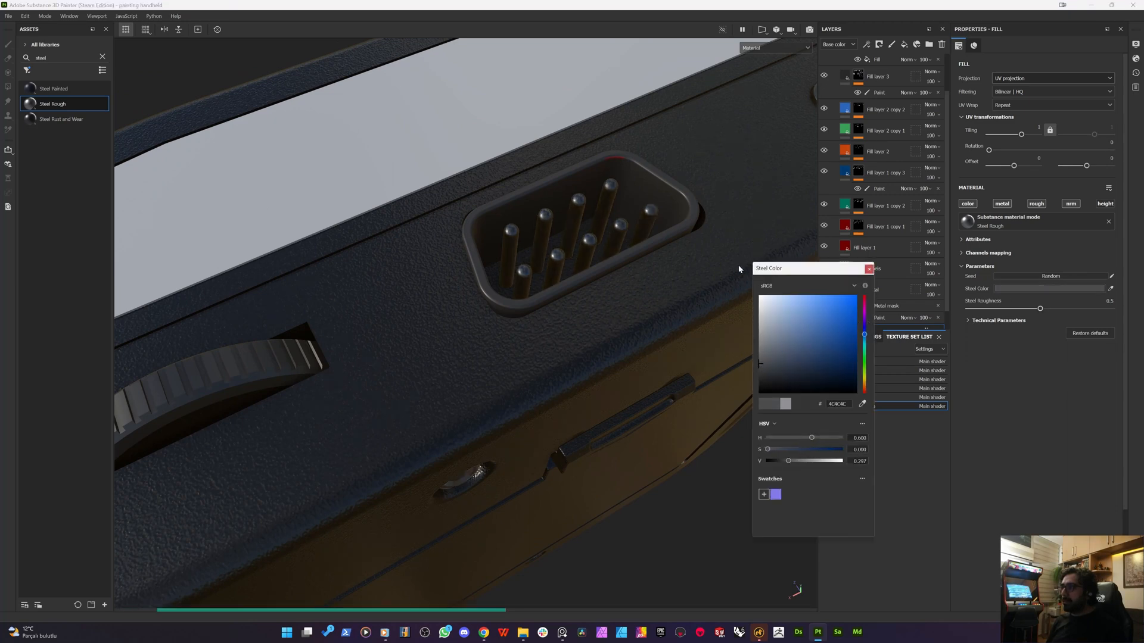
- Try near-white and dark gray Steel Colors on the Steel Rough fill
{"action": "left_click", "coordinate": [769, 297]}
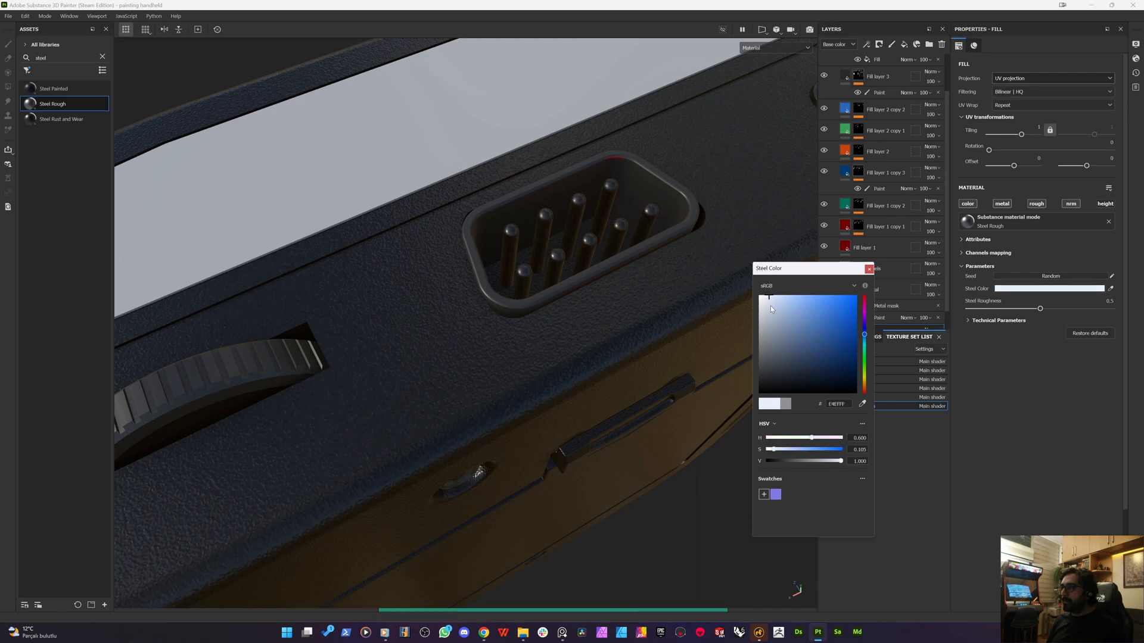
{"action": "left_click", "coordinate": [765, 308]}
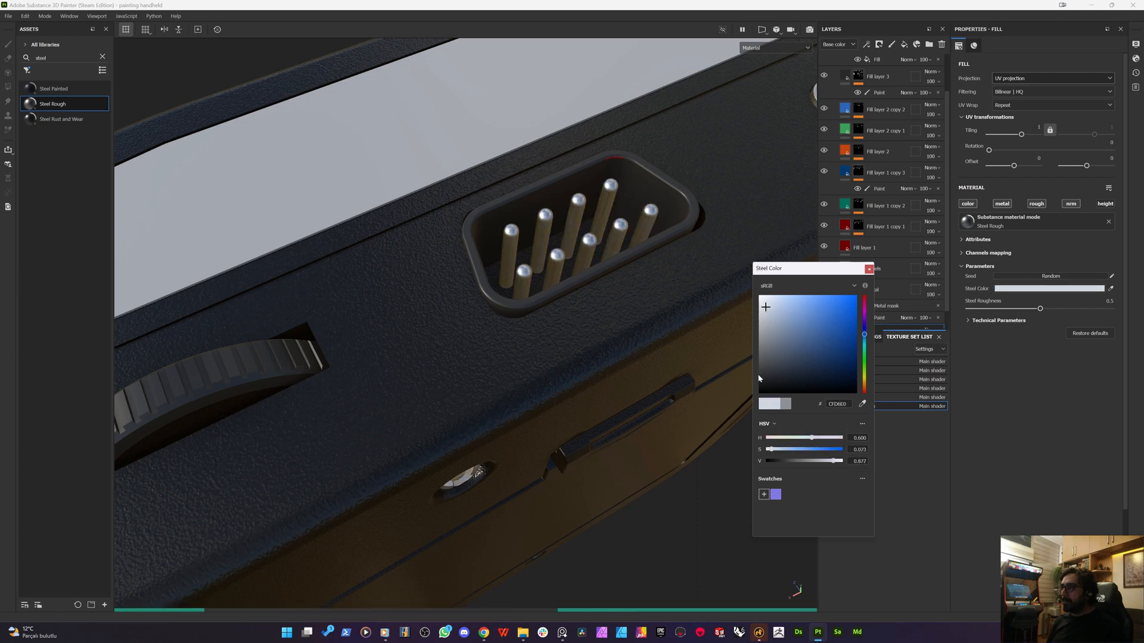
{"action": "left_click_drag", "start_coordinate": [760, 378], "coordinate": [764, 362]}
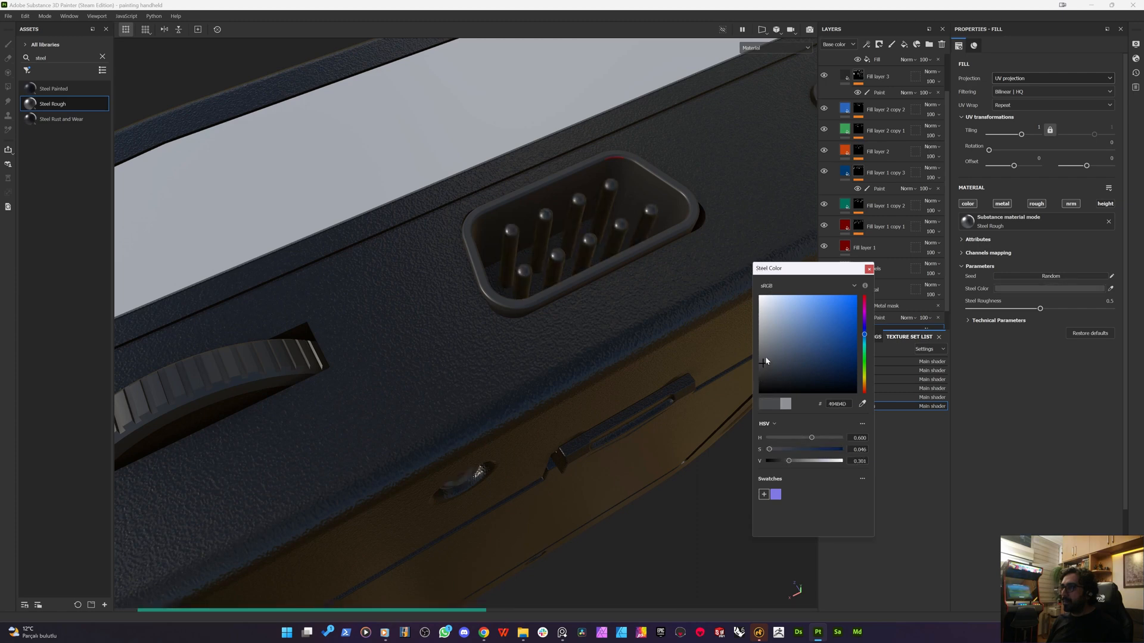
{"action": "left_click", "coordinate": [869, 269]}
- Set the Steel Rough fill's Steel Color to a light bluish gray with a brightness value of 0.790
{"action": "scroll", "coordinate": [510, 277], "scroll_direction": "down", "scroll_amount": 4}
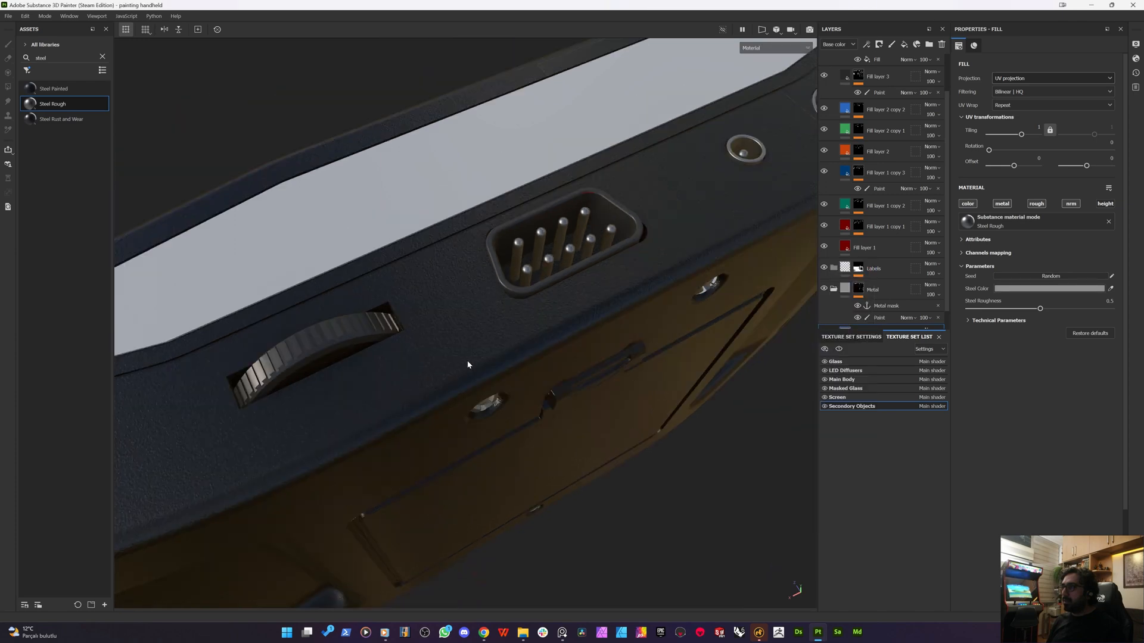
{"action": "left_click", "coordinate": [1025, 290]}
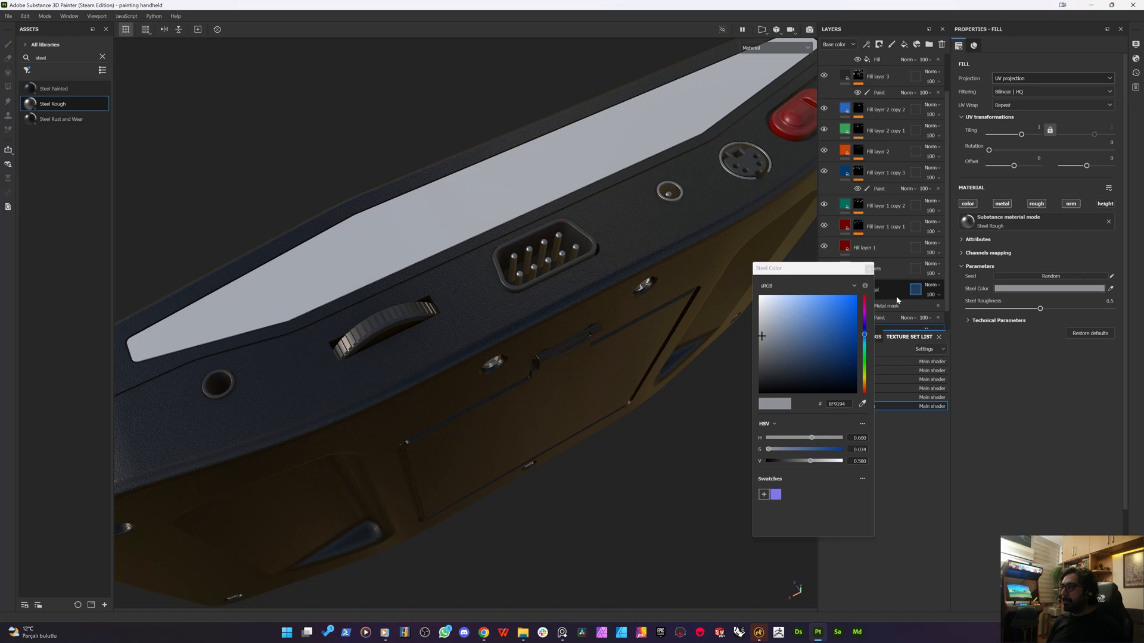
{"action": "left_click", "coordinate": [766, 316]}
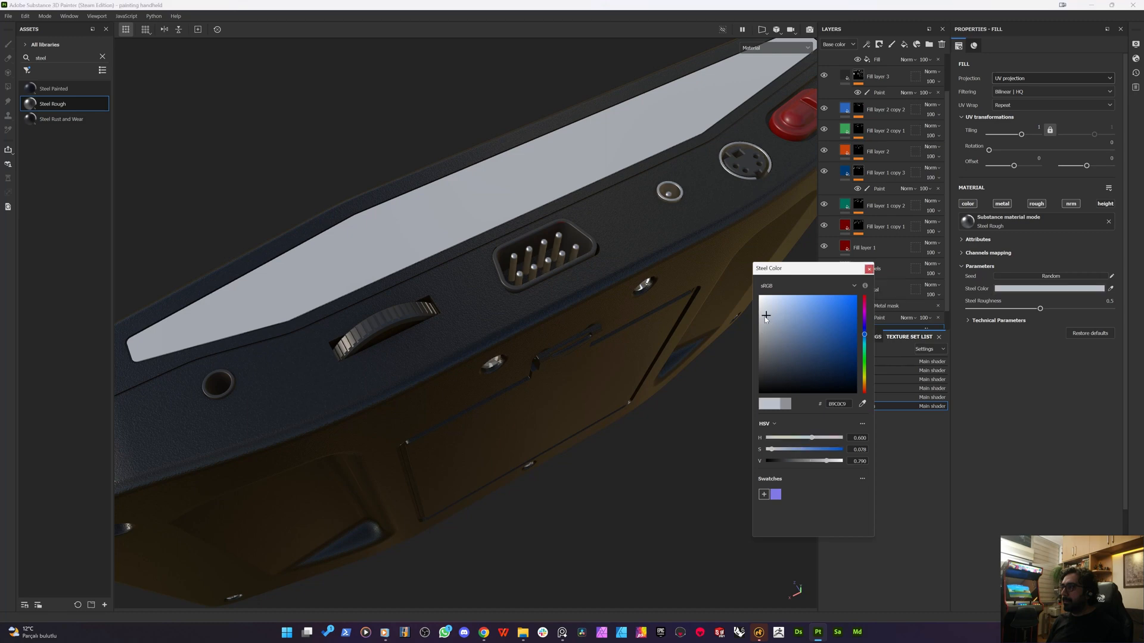
{"action": "left_click", "coordinate": [869, 268]}
- Add a fill layer above Steel Rough in the Metal folder and leave only its color channel enabled
{"action": "scroll", "coordinate": [856, 289], "scroll_direction": "down", "scroll_amount": 1}
{"action": "right_click", "coordinate": [858, 319]}
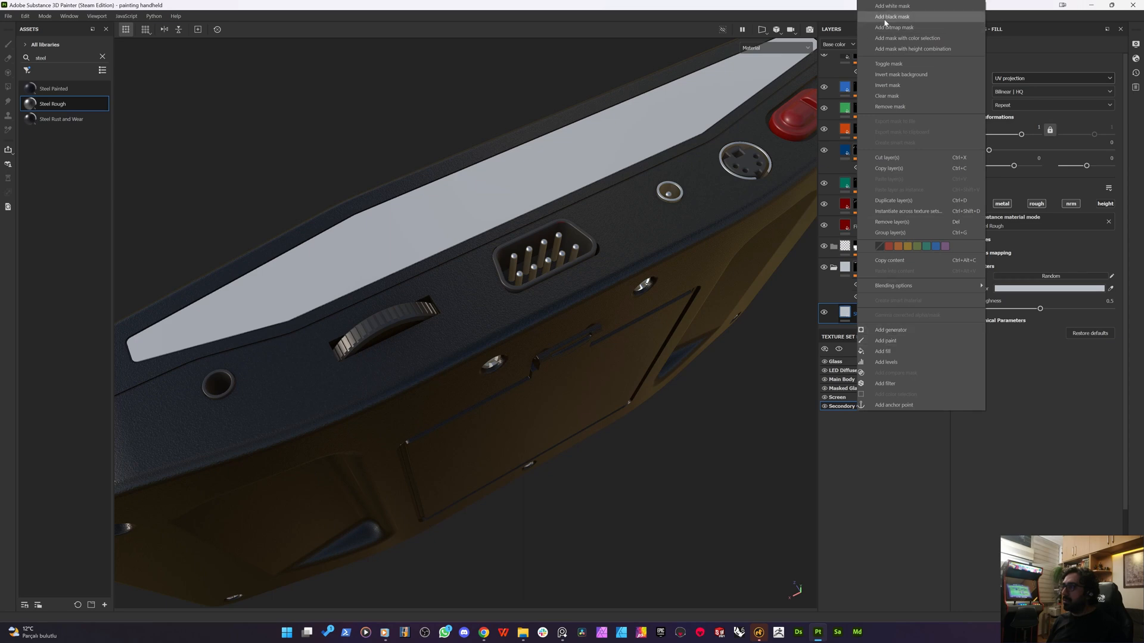
{"action": "left_click", "coordinate": [831, 7]}
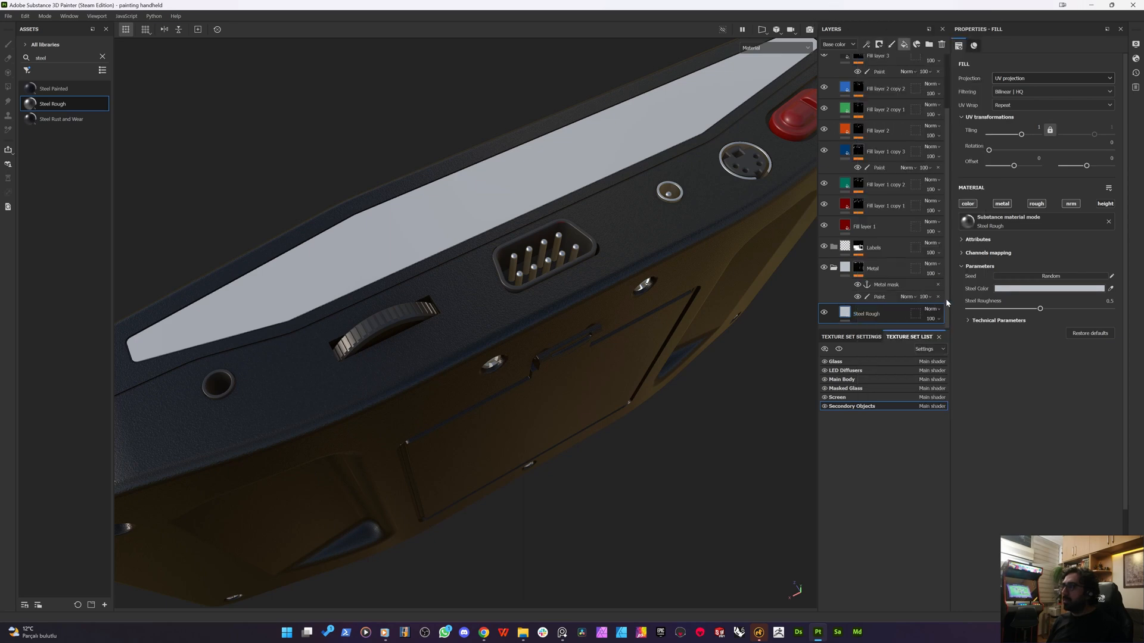
{"action": "left_click", "coordinate": [1036, 204]}
{"action": "left_click", "coordinate": [1070, 204]}
{"action": "left_click", "coordinate": [1106, 204]}
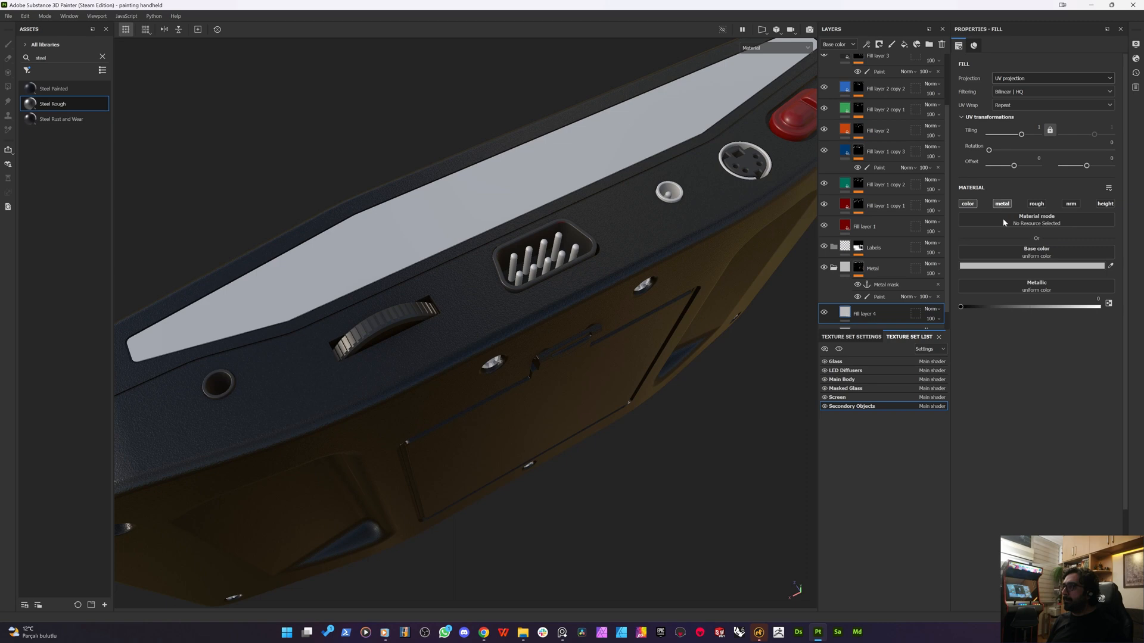
{"action": "left_click", "coordinate": [1002, 204]}
{"action": "left_click", "coordinate": [1011, 269]}
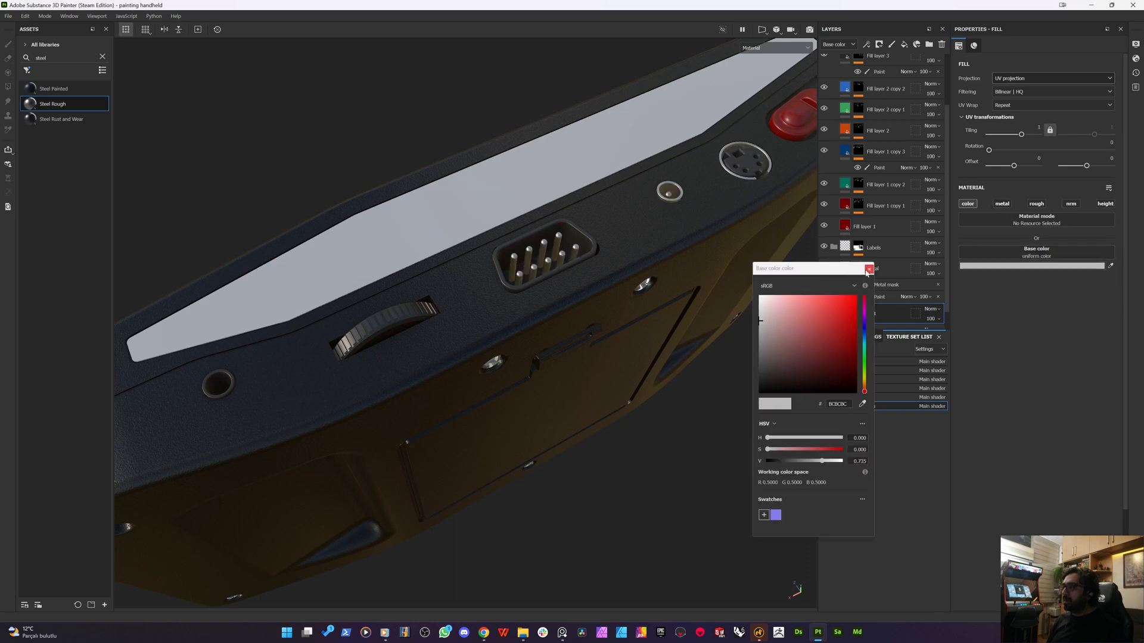
{"action": "left_click", "coordinate": [868, 269]}
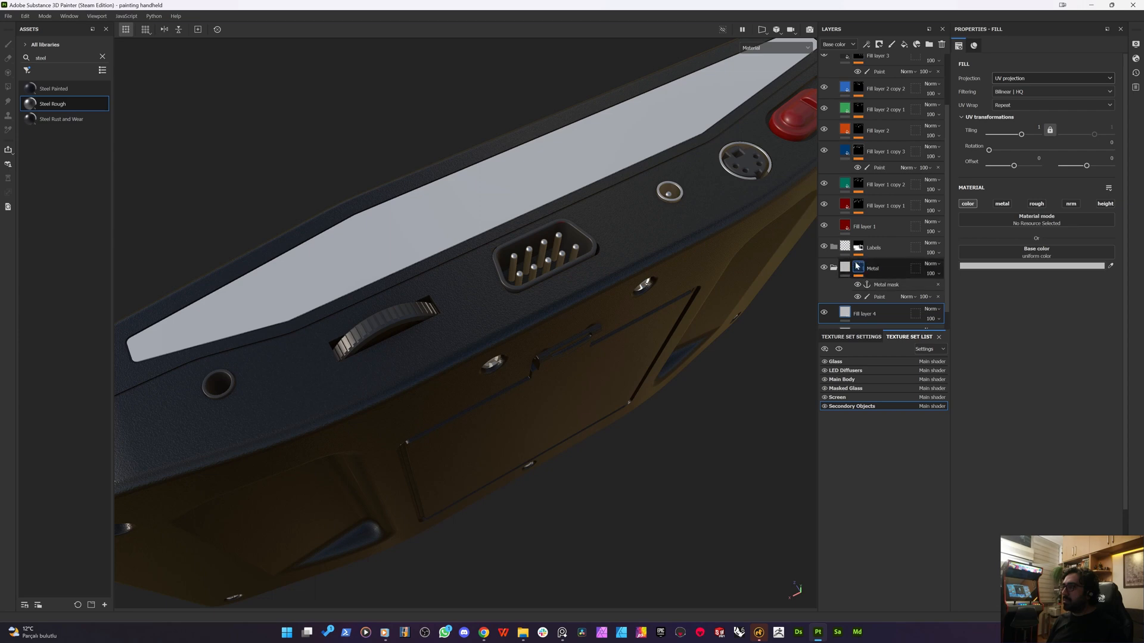
- Add a black mask to Fill layer 4 and switch to the Polygon Fill tool
{"action": "scroll", "coordinate": [855, 268], "scroll_direction": "down", "scroll_amount": 1}
{"action": "right_click", "coordinate": [878, 298]}
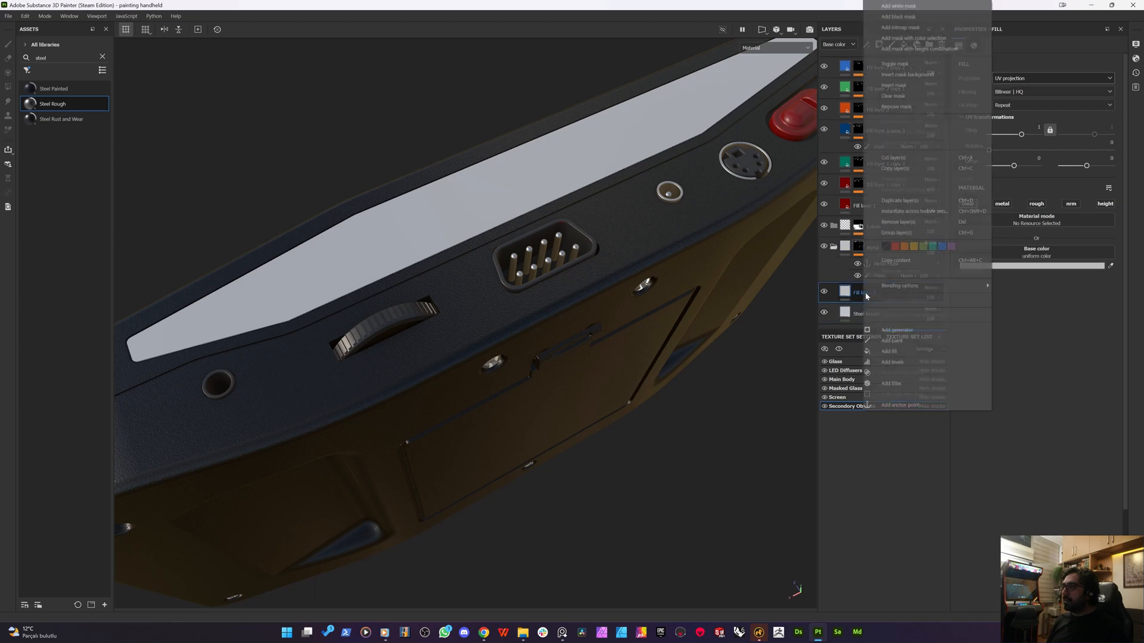
{"action": "left_click", "coordinate": [898, 17]}
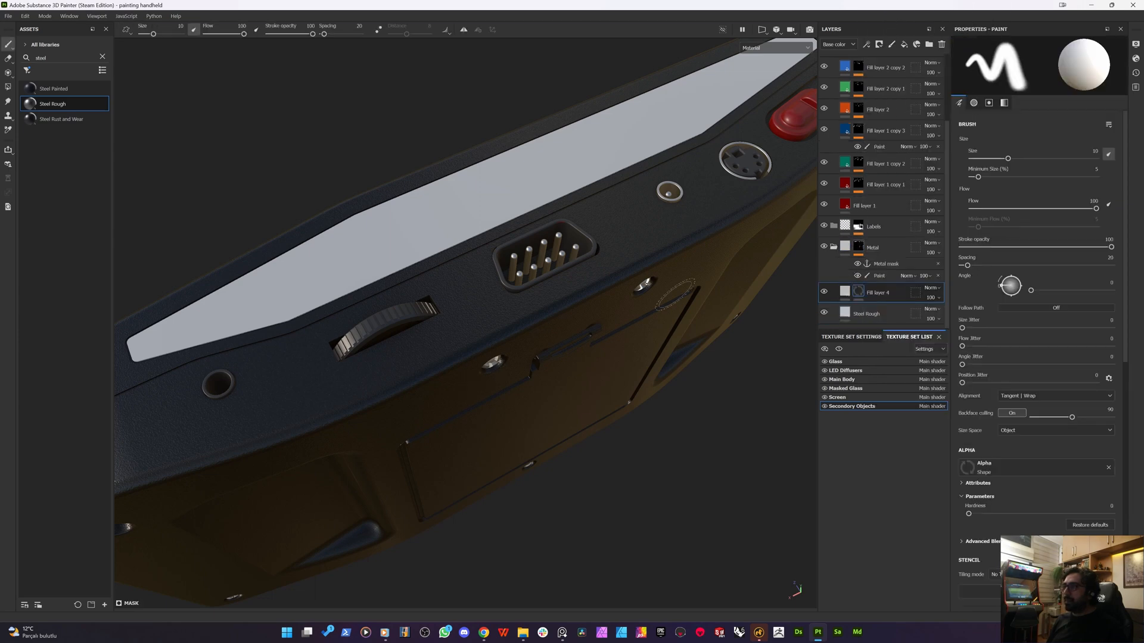
{"action": "middle_click_drag", "start_coordinate": [730, 212], "coordinate": [612, 309], "text": "alt"}
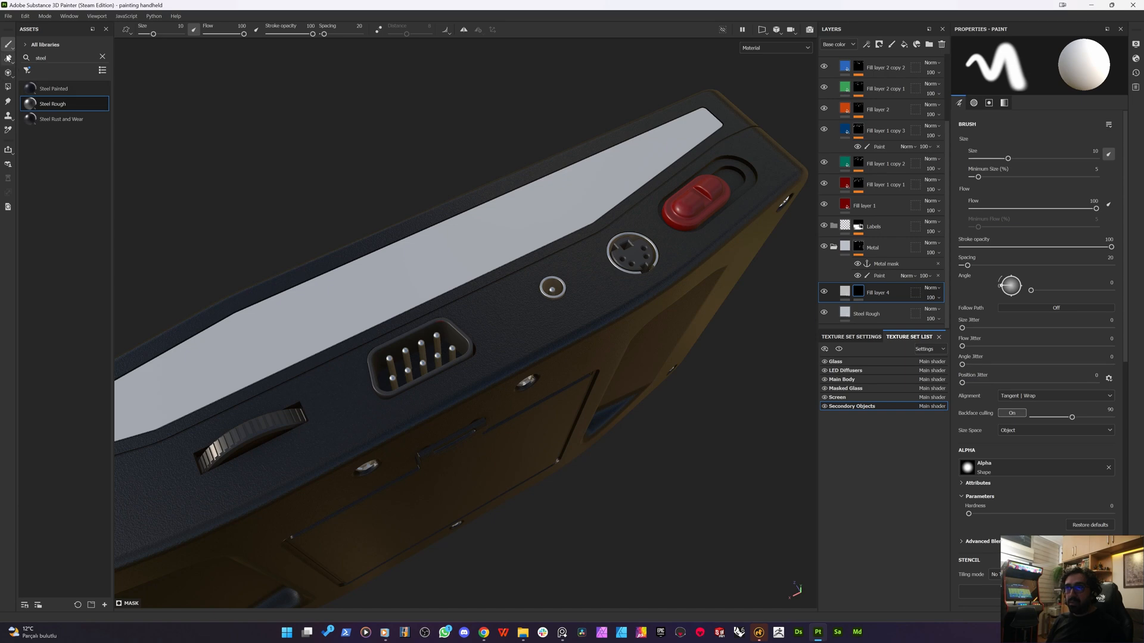
{"action": "left_click", "coordinate": [7, 87]}
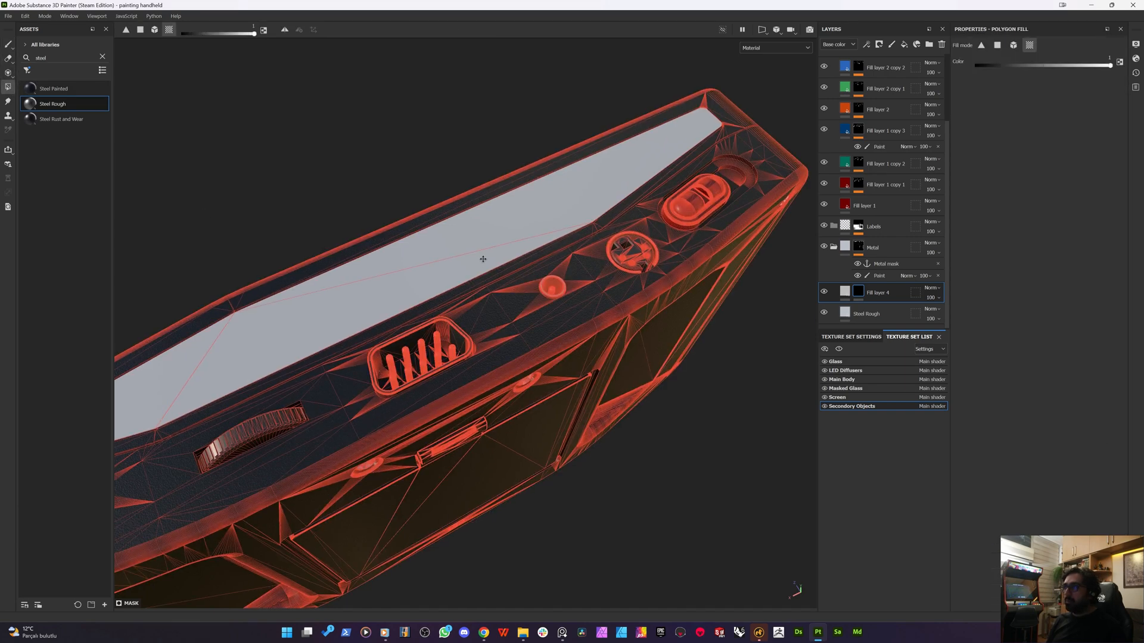
- Isolate the Secondary Objects texture set and add a paint effect to Fill layer 4's mask
{"action": "left_click_drag", "start_coordinate": [485, 255], "coordinate": [376, 251], "text": "alt"}
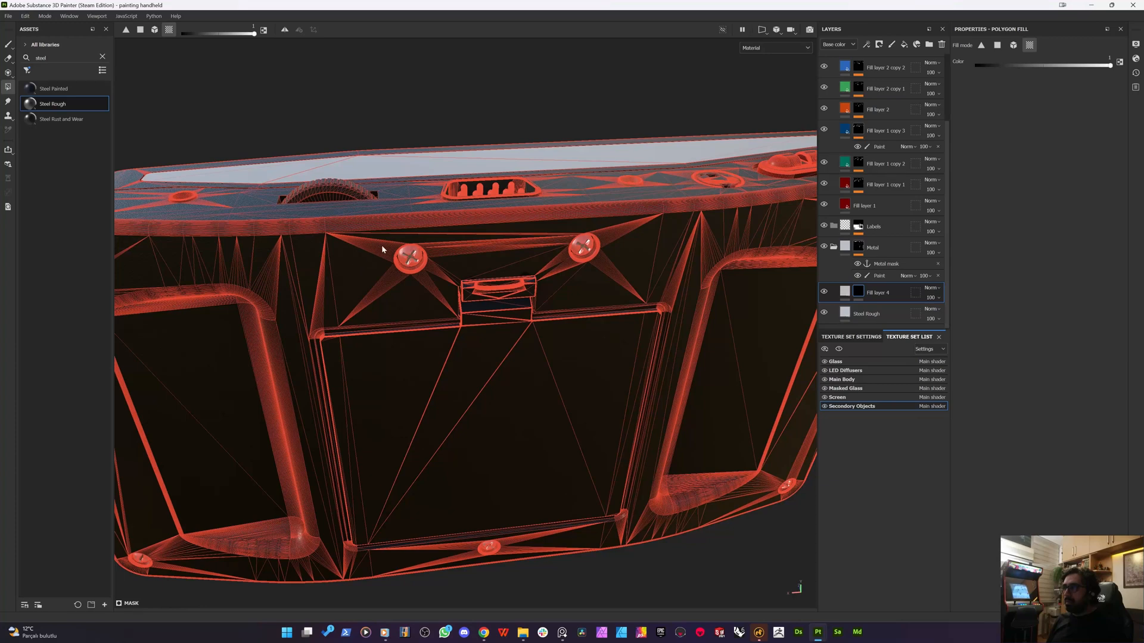
{"action": "left_click_drag", "start_coordinate": [373, 252], "coordinate": [378, 232], "text": "alt"}
{"action": "left_click", "coordinate": [839, 350]}
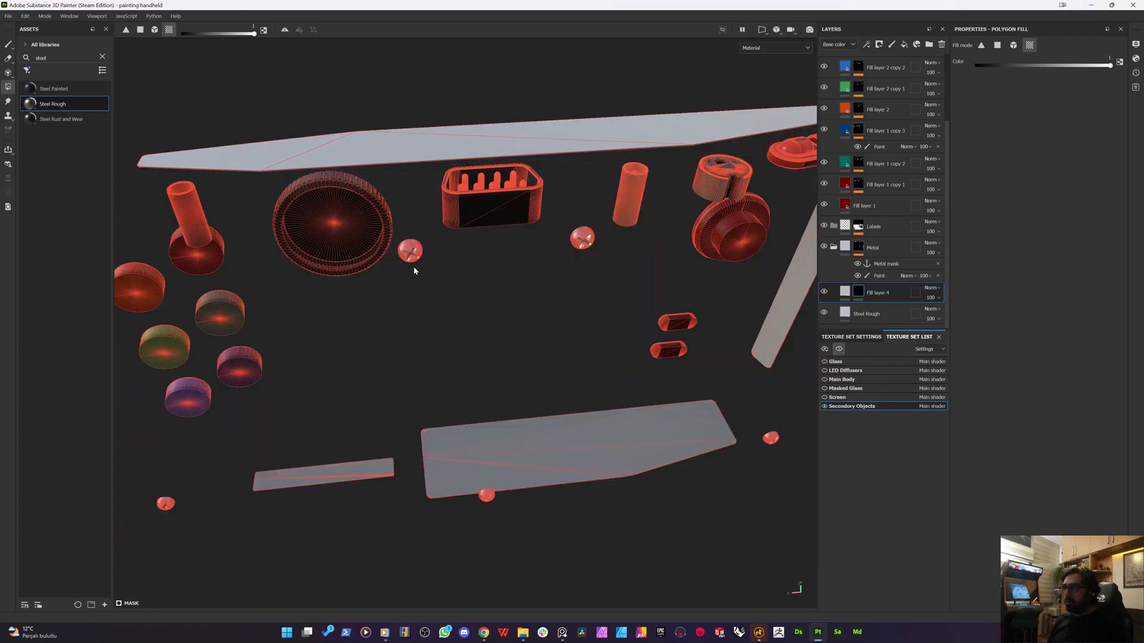
{"action": "right_click", "coordinate": [858, 292]}
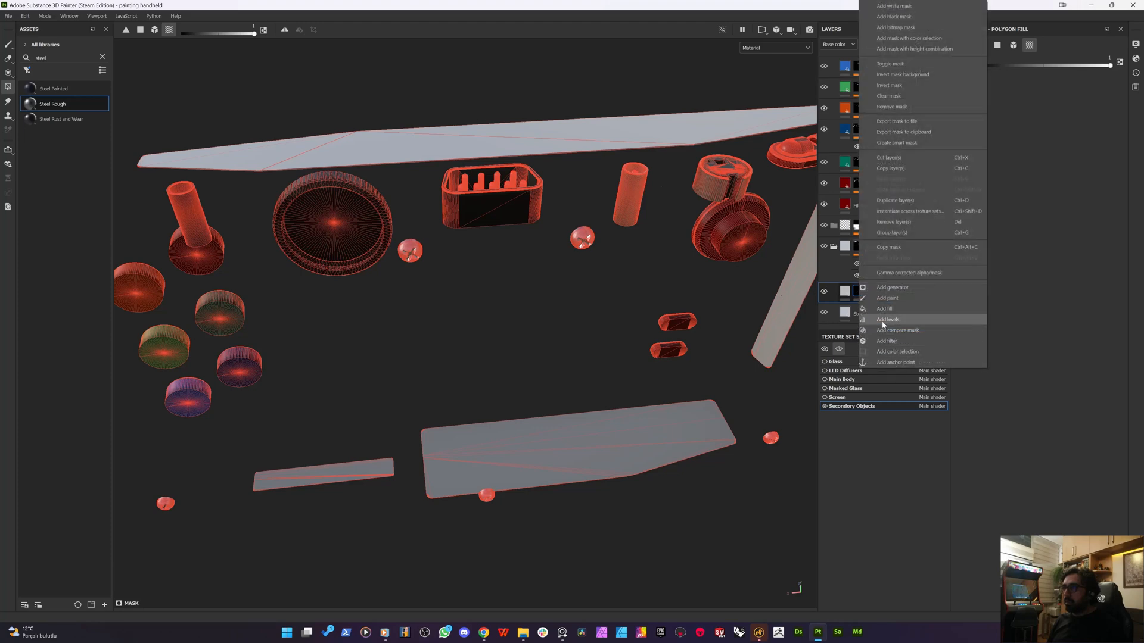
{"action": "left_click", "coordinate": [879, 301]}
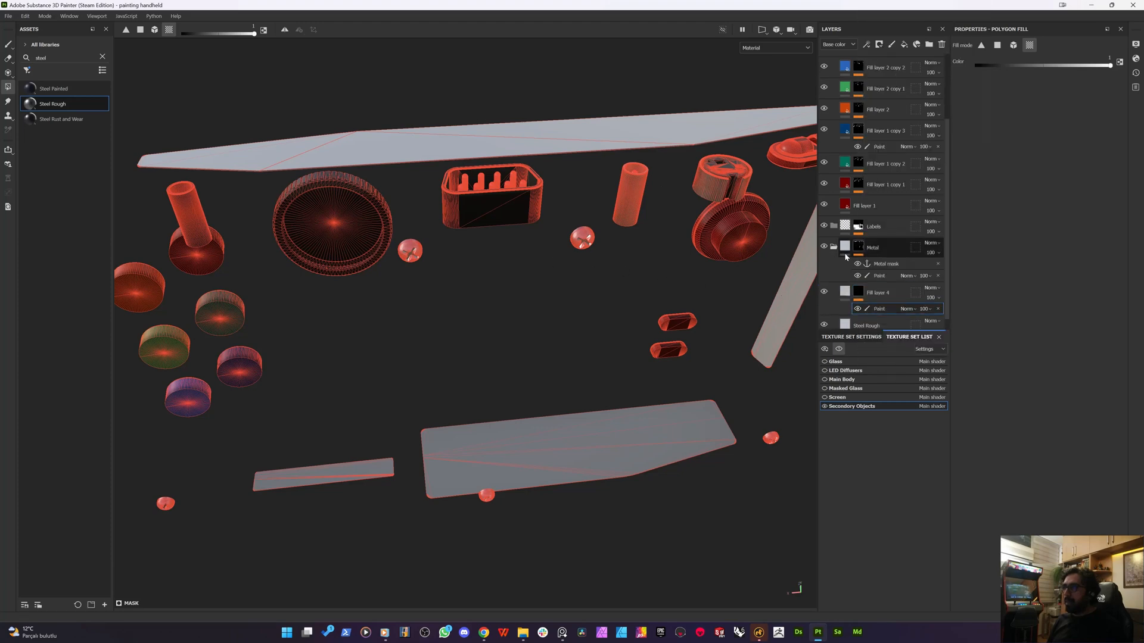
- Examine the Metal folder's mask on the model to see which parts it covers
{"action": "left_click", "coordinate": [858, 248], "text": "alt"}
{"action": "key", "text": "f"}
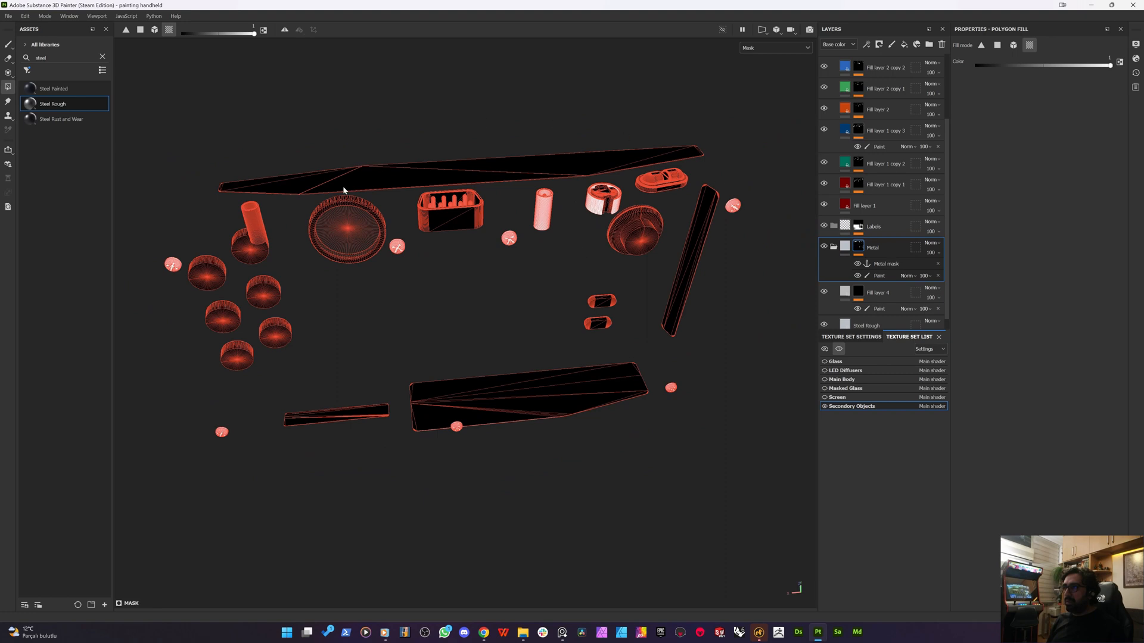
{"action": "middle_click_drag", "start_coordinate": [290, 380], "coordinate": [324, 403], "text": "alt"}
{"action": "left_click_drag", "start_coordinate": [324, 404], "coordinate": [461, 374], "text": "alt"}
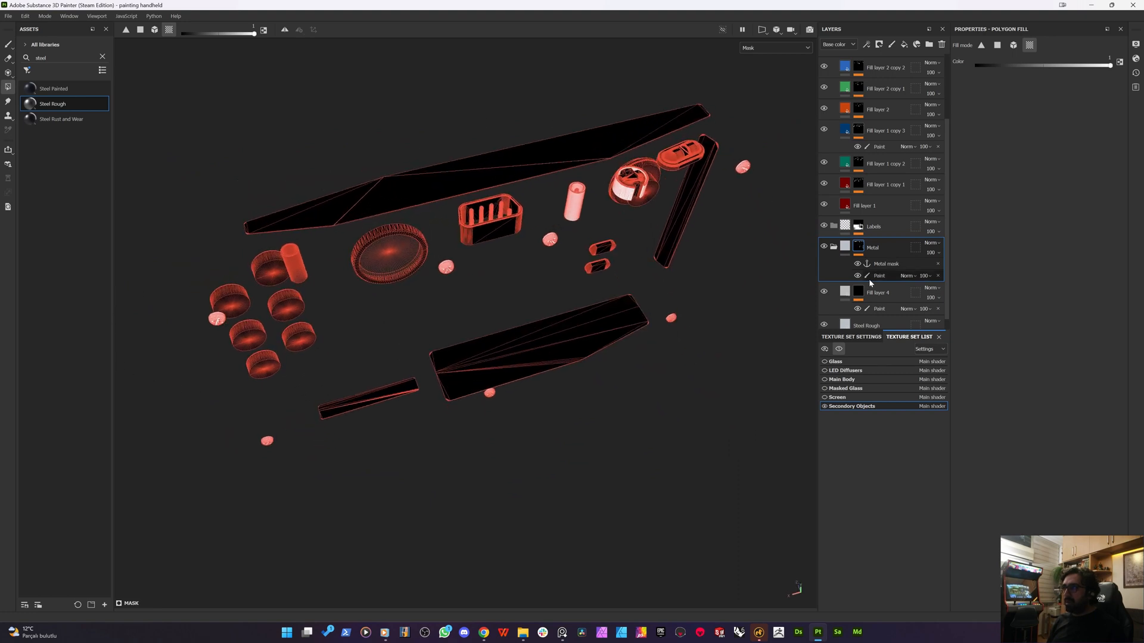
- Fill the console's screws into Fill layer 4's mask paint effect with polygon selections, leaving out the port pins
{"action": "left_click", "coordinate": [879, 309]}
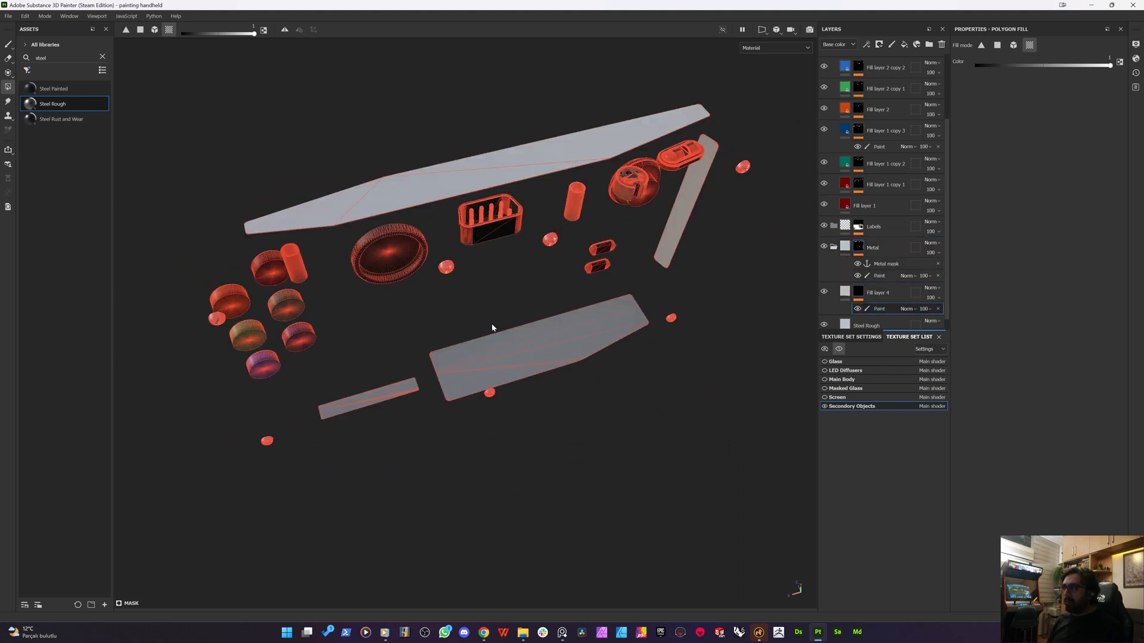
{"action": "left_click_drag", "start_coordinate": [493, 324], "coordinate": [446, 296], "text": "alt"}
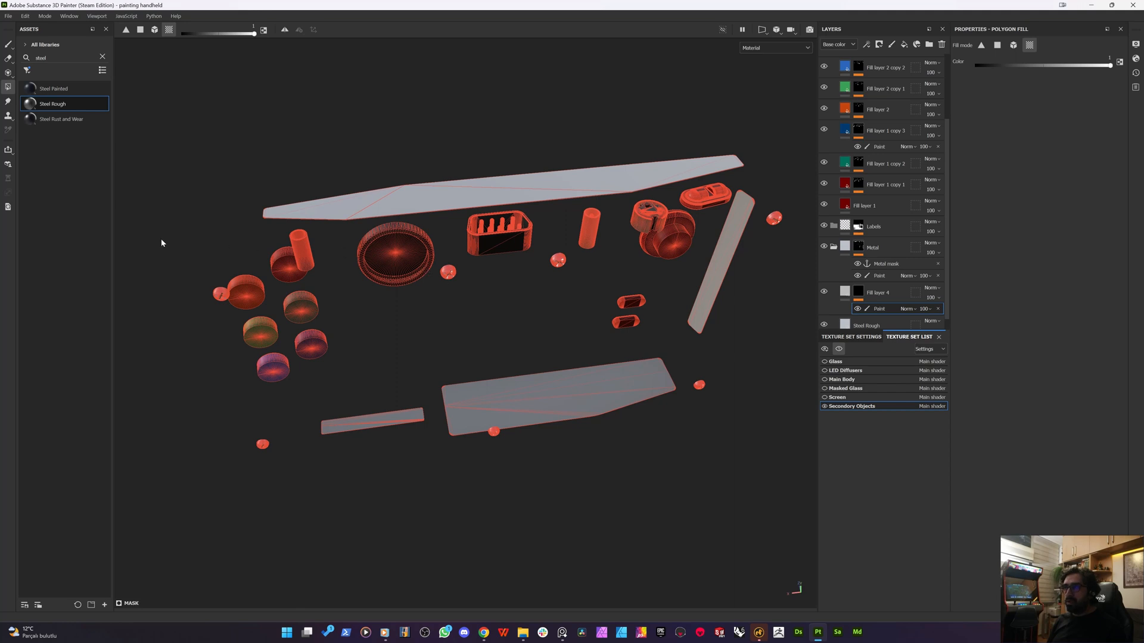
{"action": "middle_click_drag", "start_coordinate": [161, 242], "coordinate": [310, 237], "text": "alt"}
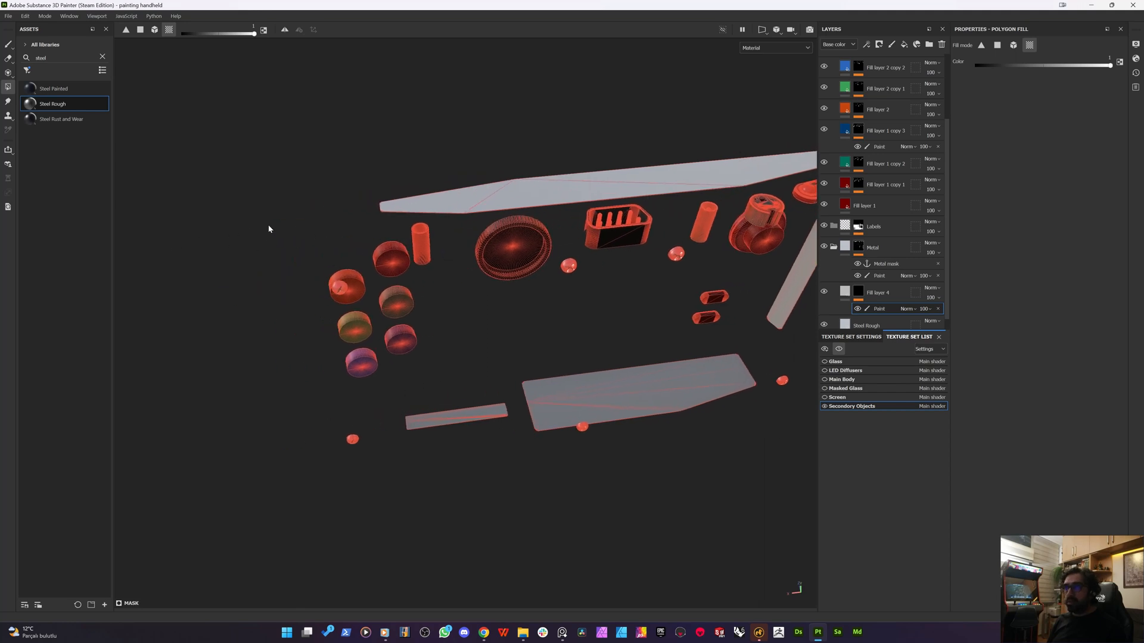
{"action": "left_click_drag", "start_coordinate": [273, 239], "coordinate": [375, 333]}
{"action": "left_click_drag", "start_coordinate": [248, 363], "coordinate": [403, 480]}
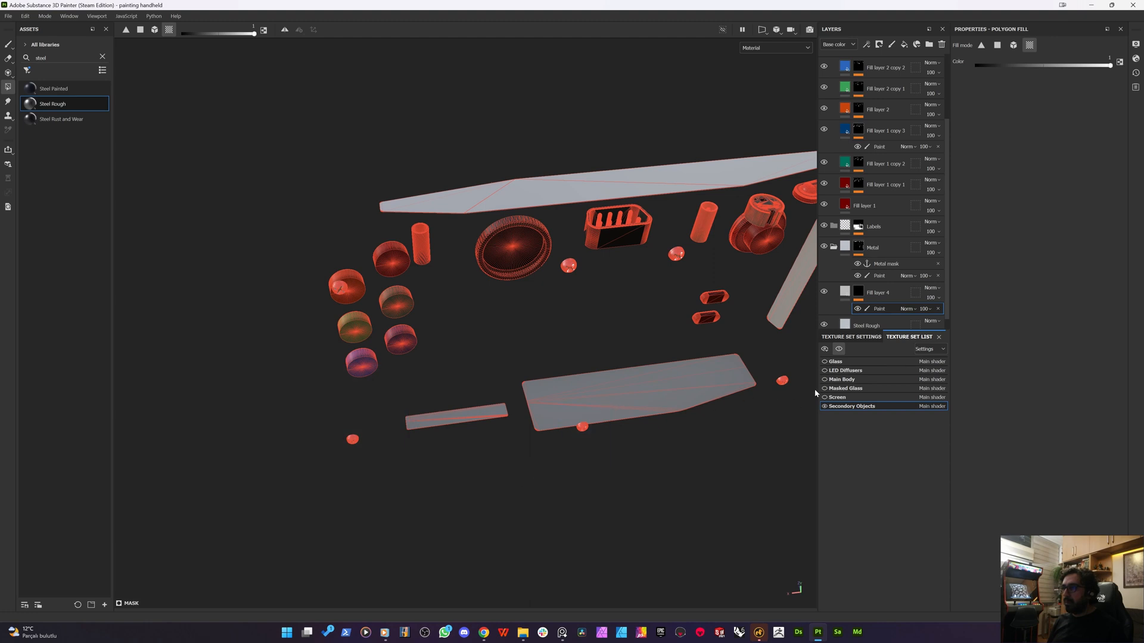
{"action": "middle_click_drag", "start_coordinate": [767, 369], "coordinate": [312, 384], "text": "alt"}
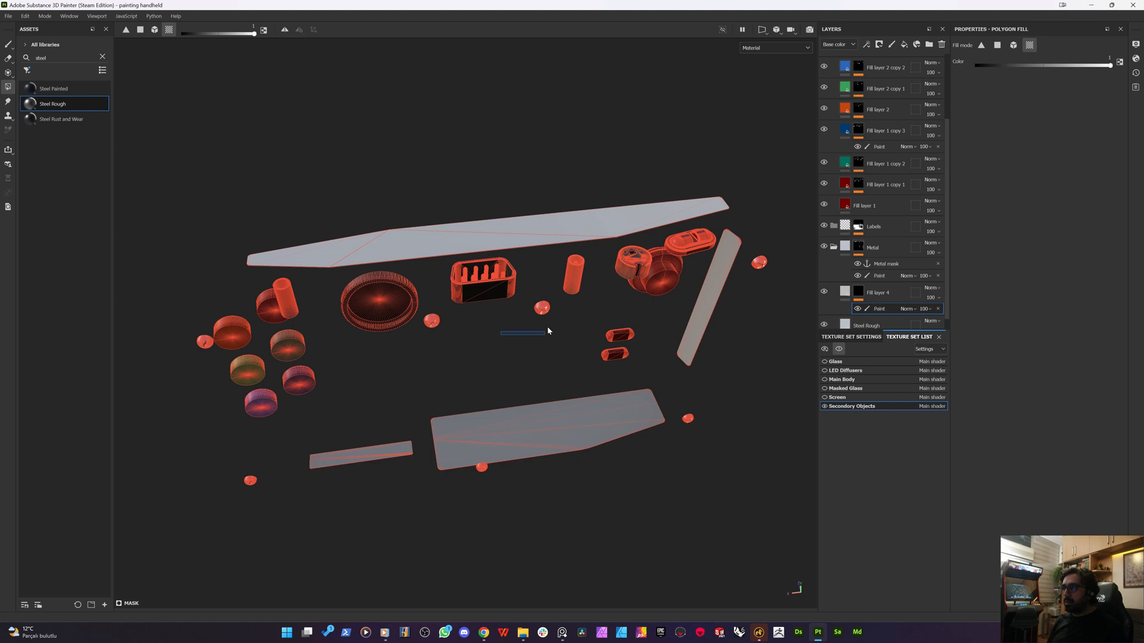
{"action": "left_click_drag", "start_coordinate": [568, 298], "coordinate": [567, 299]}
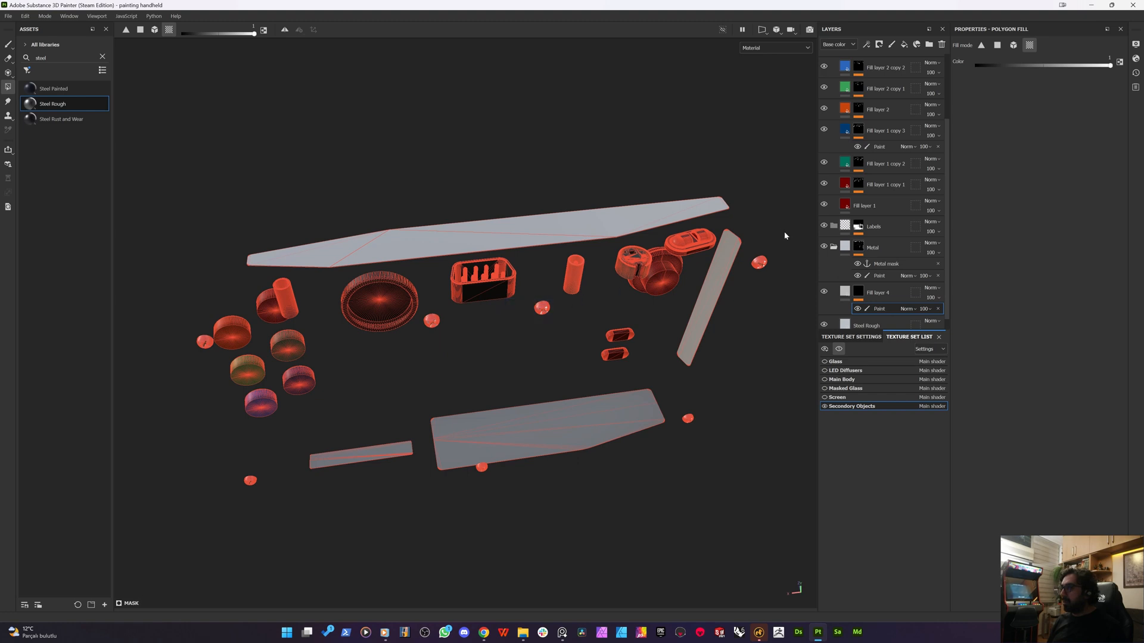
{"action": "middle_click_drag", "start_coordinate": [652, 301], "coordinate": [616, 334], "text": "alt"}
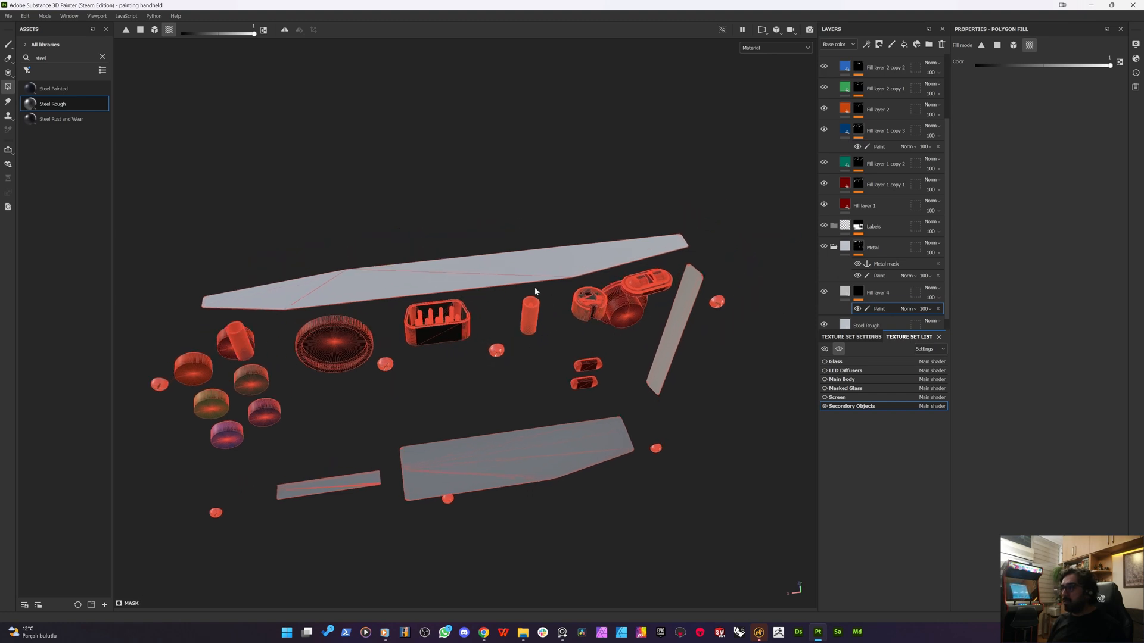
{"action": "scroll", "coordinate": [535, 287], "scroll_direction": "up", "scroll_amount": 4}
{"action": "left_click_drag", "start_coordinate": [697, 333], "coordinate": [626, 369], "text": "alt"}
{"action": "middle_click_drag", "start_coordinate": [753, 316], "coordinate": [766, 471], "text": "alt"}
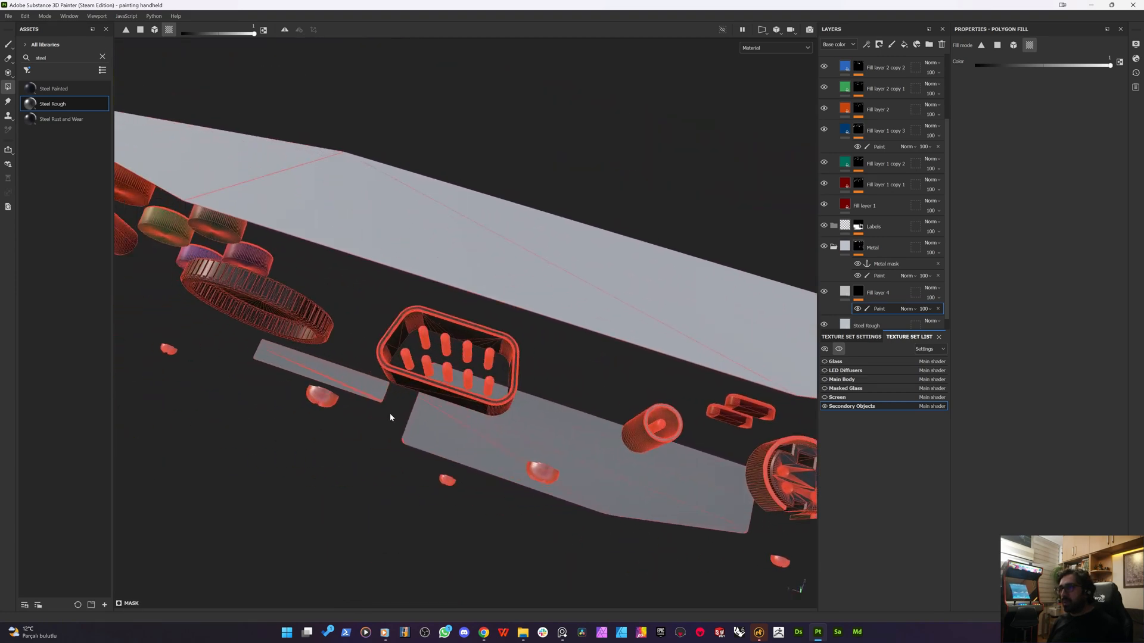
{"action": "middle_click_drag", "start_coordinate": [389, 413], "coordinate": [650, 429], "text": "alt"}
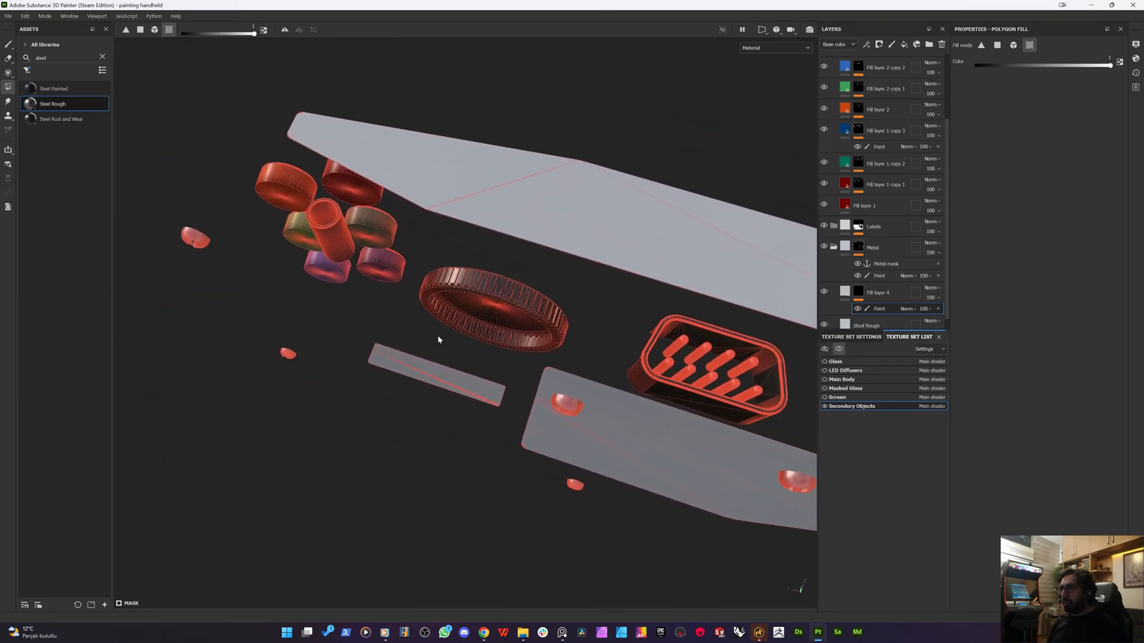
- Set Fill layer 4's base color blending mode to Subtract
{"action": "left_click", "coordinate": [859, 292]}
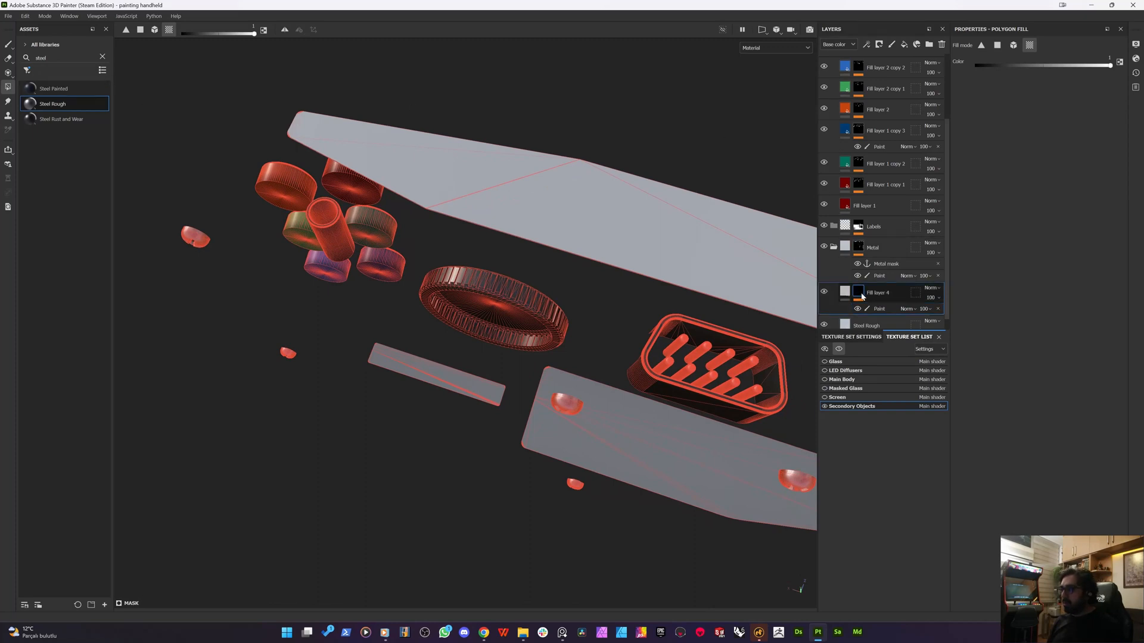
{"action": "left_click", "coordinate": [847, 292]}
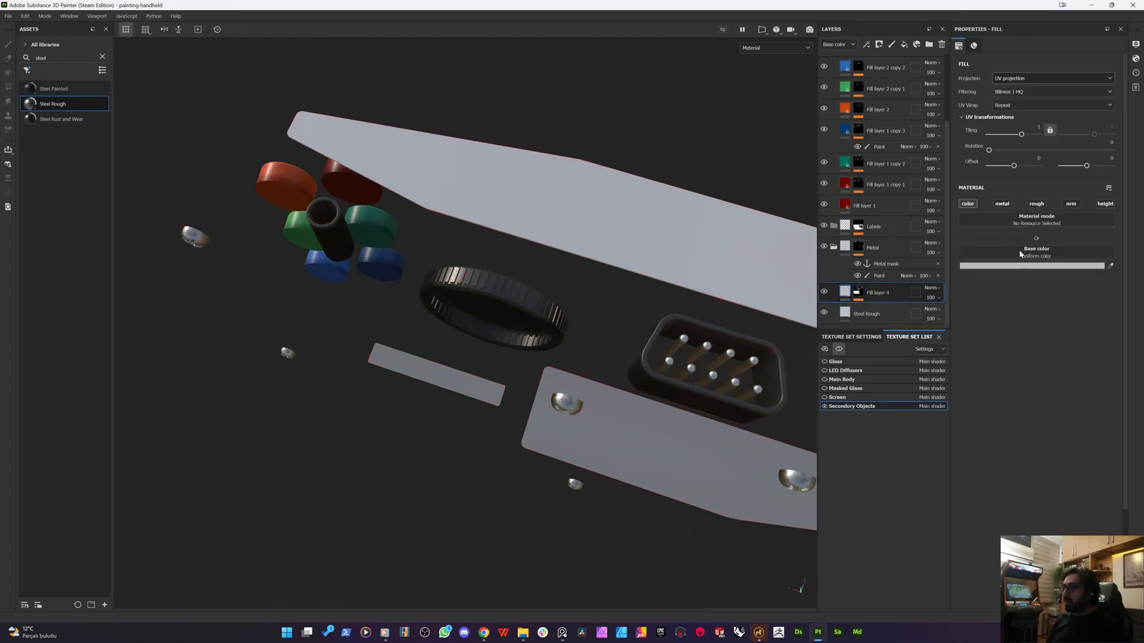
{"action": "left_click_drag", "start_coordinate": [402, 381], "coordinate": [470, 226], "text": "alt"}
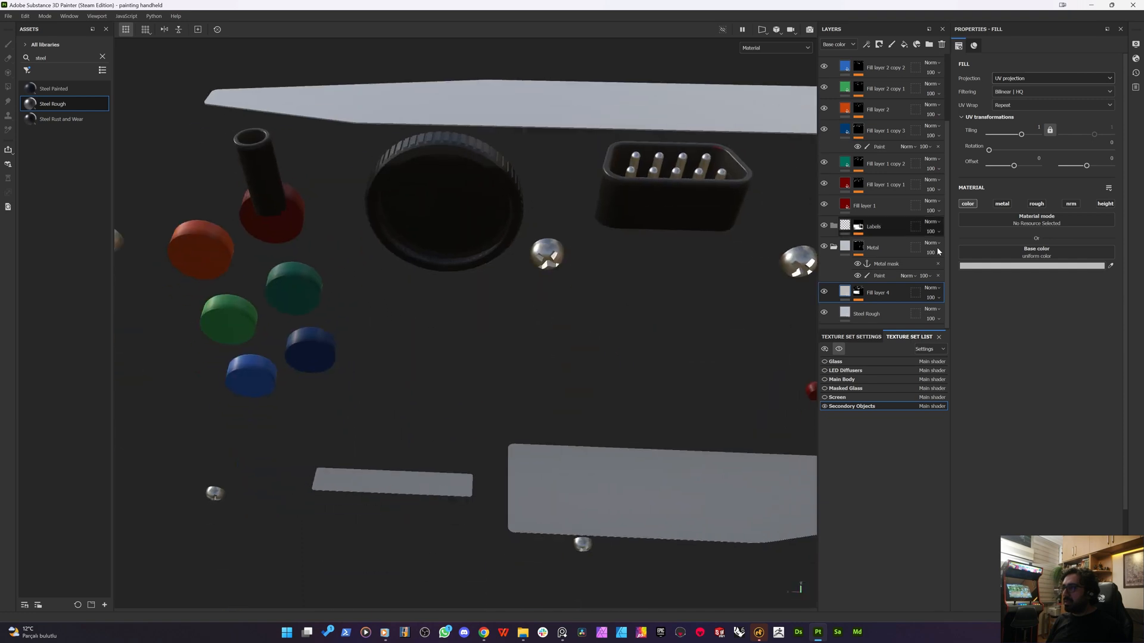
{"action": "left_click", "coordinate": [932, 289]}
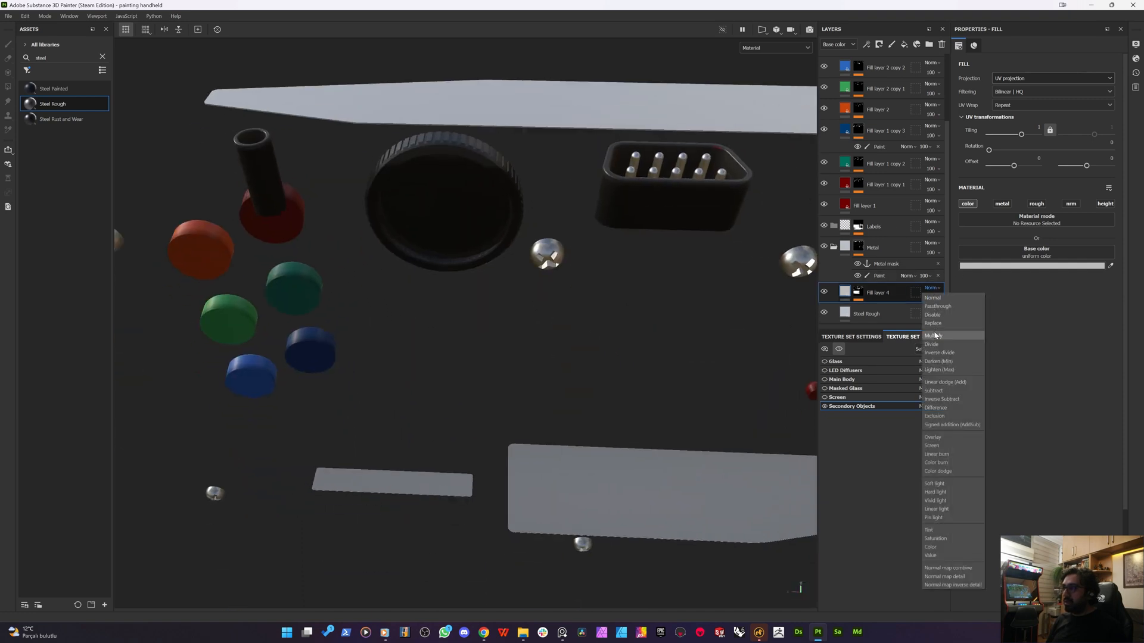
{"action": "left_click", "coordinate": [942, 392]}
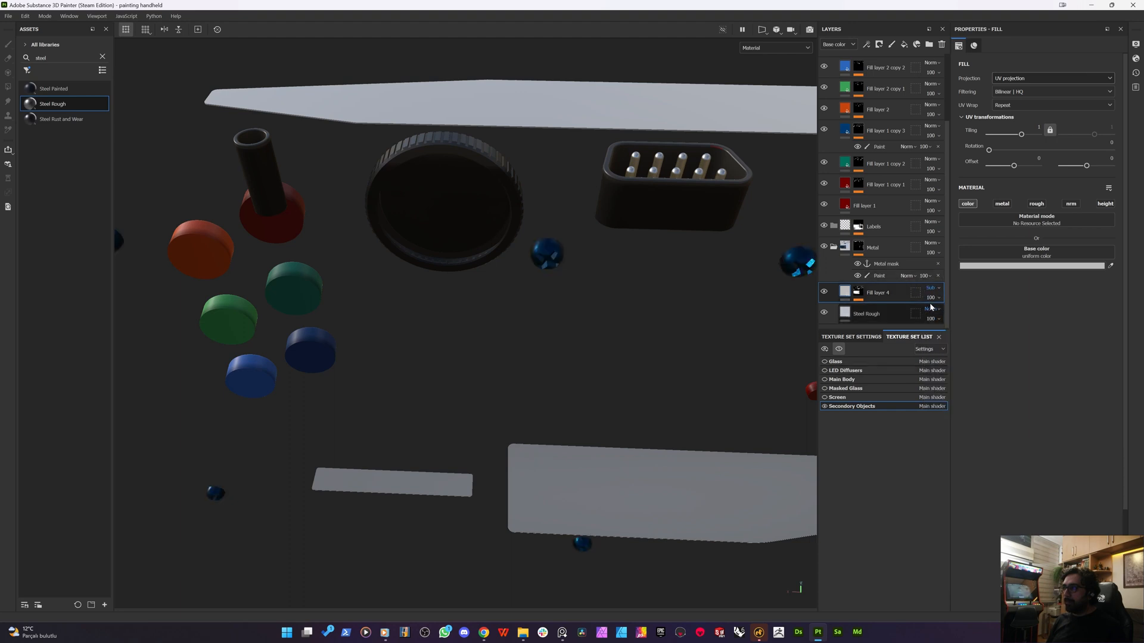
- Brighten Fill layer 4's base color to near-white FCFCFC and set the layer's opacity to 89
{"action": "left_click_drag", "start_coordinate": [935, 315], "coordinate": [946, 318]}
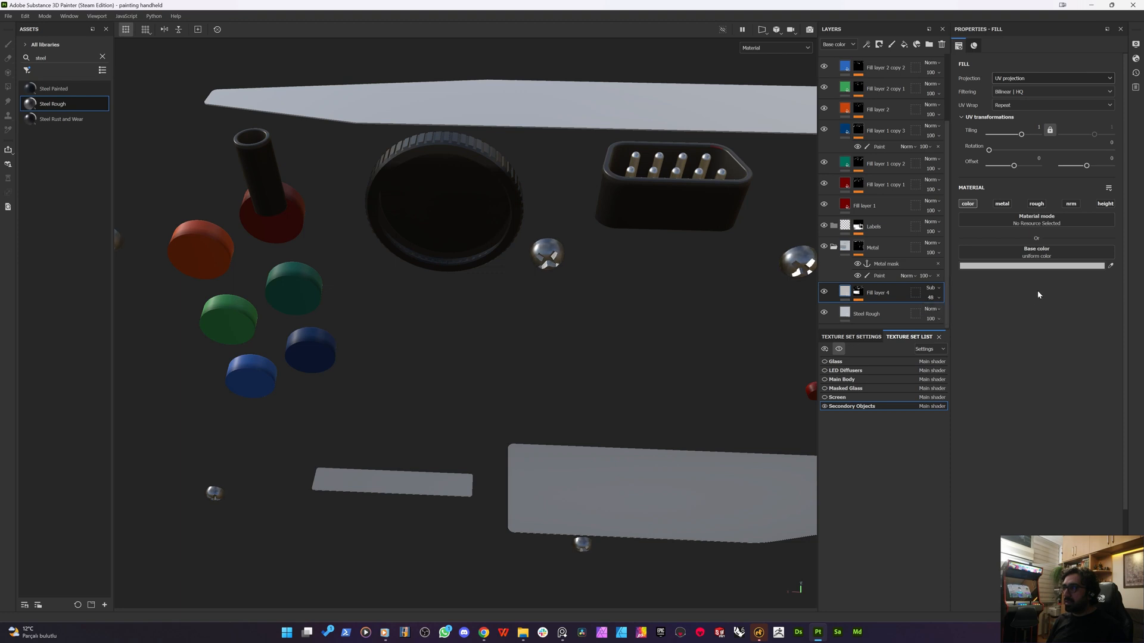
{"action": "left_click", "coordinate": [1003, 266]}
{"action": "left_click_drag", "start_coordinate": [783, 322], "coordinate": [734, 280]}
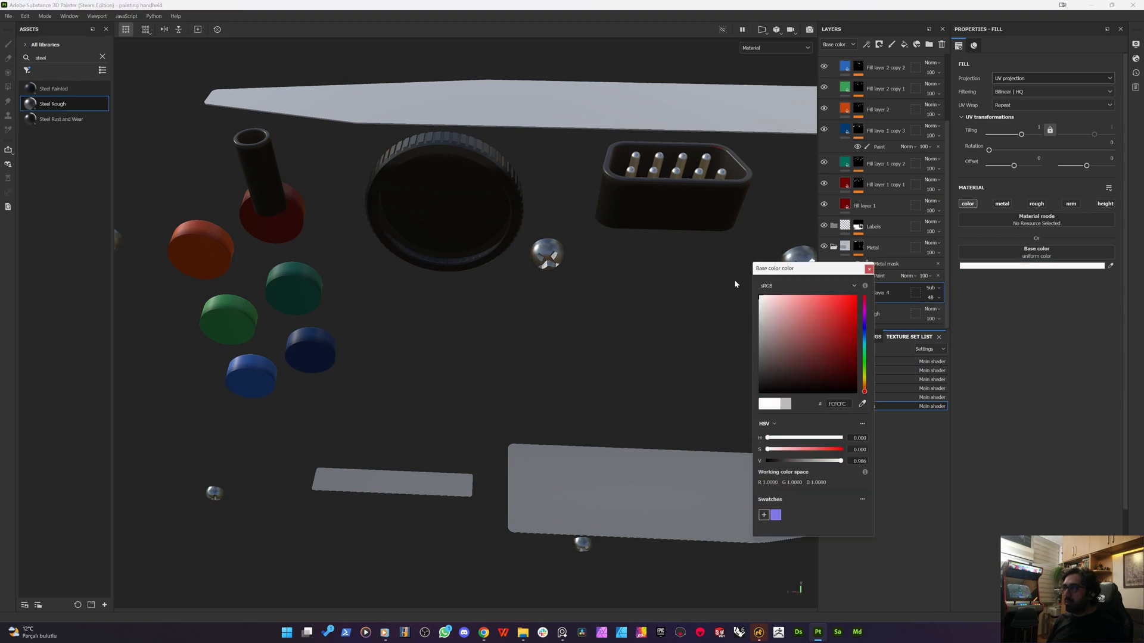
{"action": "left_click", "coordinate": [869, 270]}
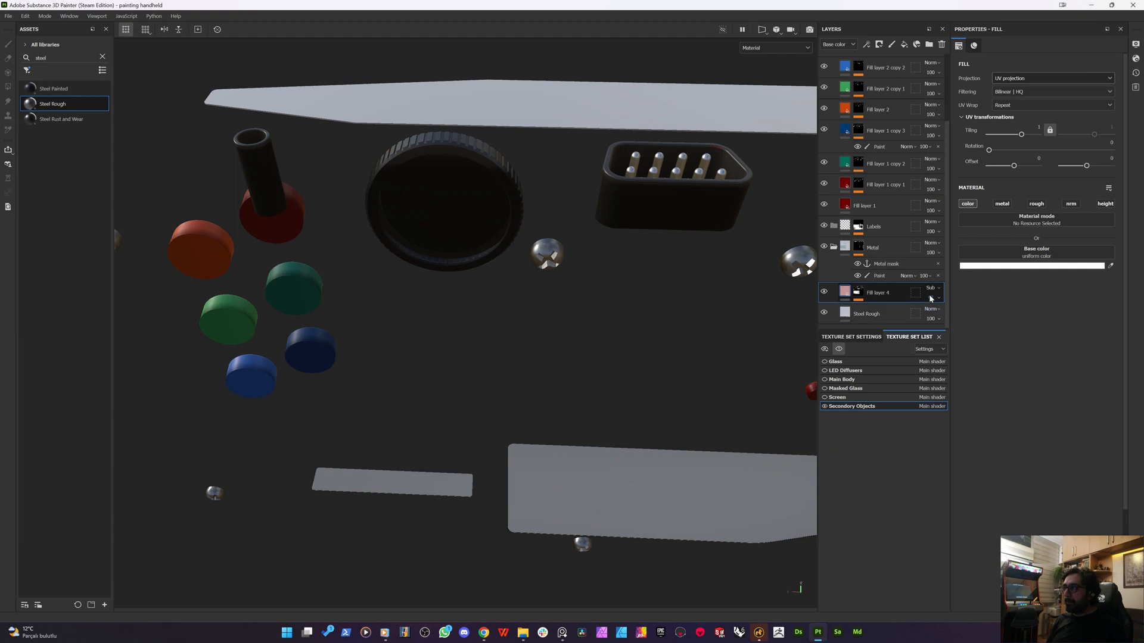
{"action": "left_click_drag", "start_coordinate": [948, 317], "coordinate": [958, 320]}
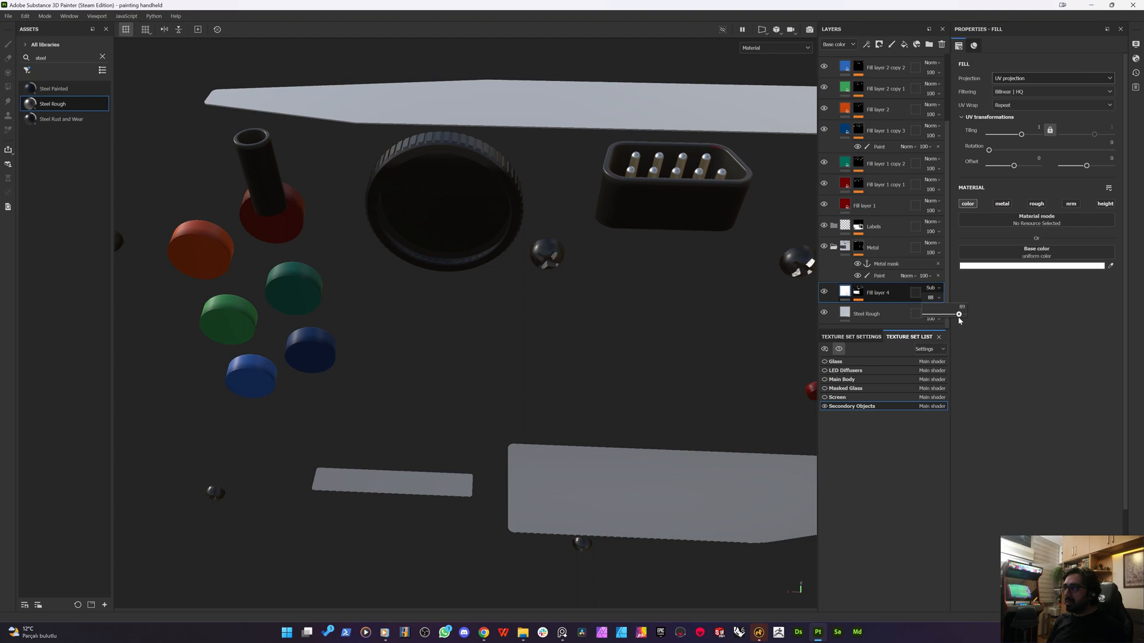
- Show all texture sets again and check the darkened screws in the console's back
{"action": "left_click_drag", "start_coordinate": [630, 339], "coordinate": [548, 296], "text": "alt"}
{"action": "key", "text": "f"}
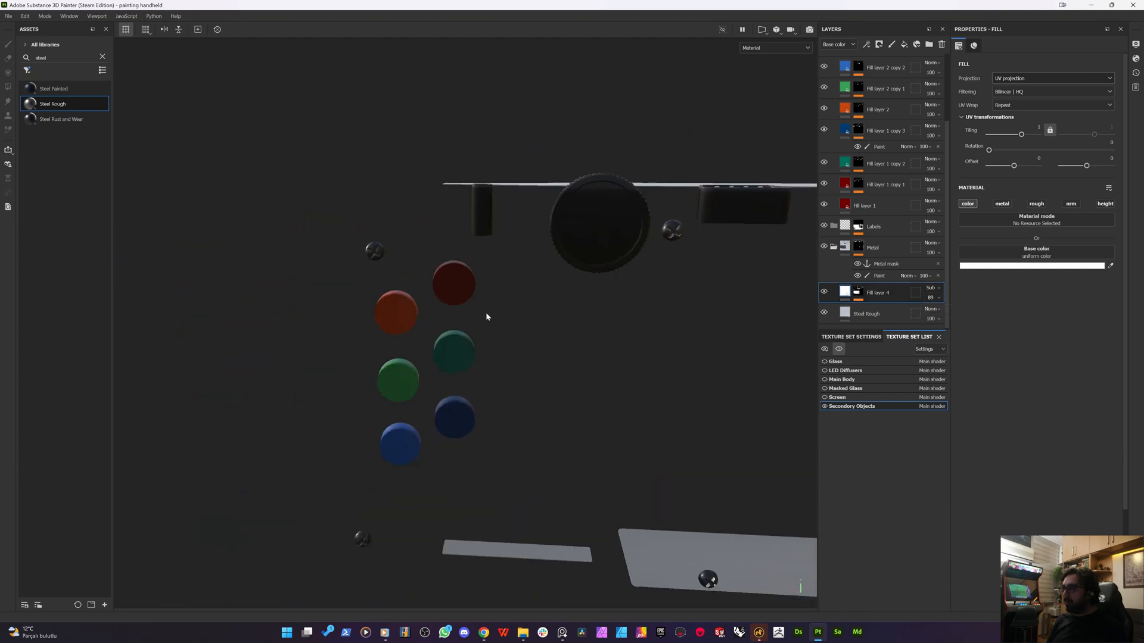
{"action": "left_click", "coordinate": [839, 349]}
{"action": "left_click_drag", "start_coordinate": [428, 285], "coordinate": [369, 352], "text": "alt"}
{"action": "middle_click_drag", "start_coordinate": [511, 238], "coordinate": [427, 376], "text": "alt"}
{"action": "scroll", "coordinate": [523, 327], "scroll_direction": "up", "scroll_amount": 4}
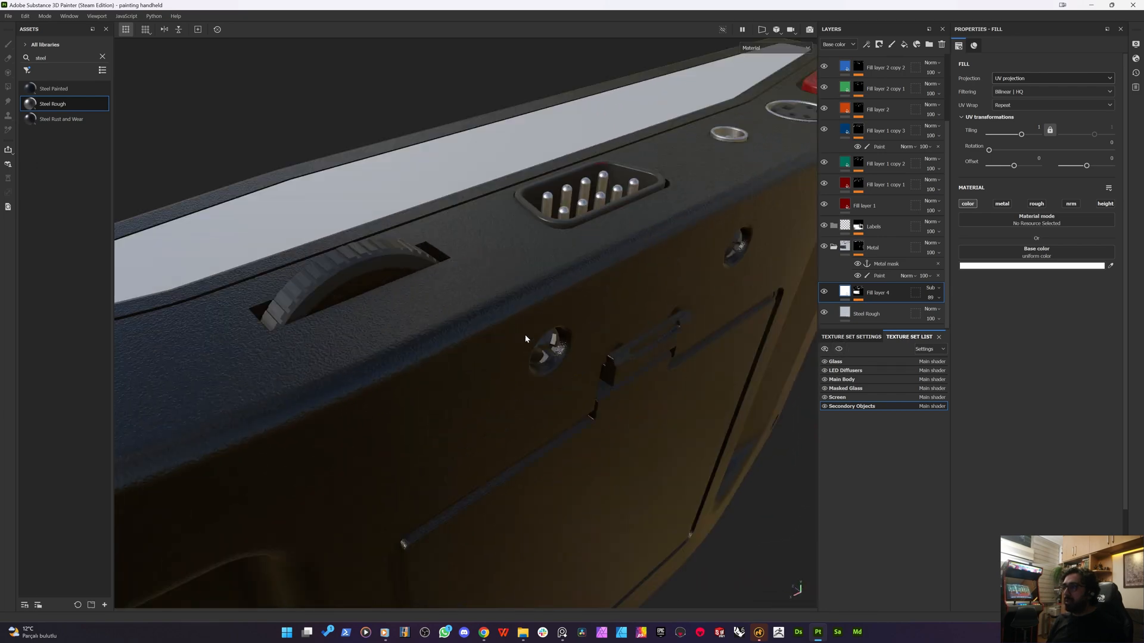
- Examine the metal port pins and rings along the console's top edge
{"action": "left_click_drag", "start_coordinate": [500, 331], "coordinate": [400, 377], "text": "alt"}
{"action": "middle_click_drag", "start_coordinate": [401, 377], "coordinate": [58, 444], "text": "alt"}
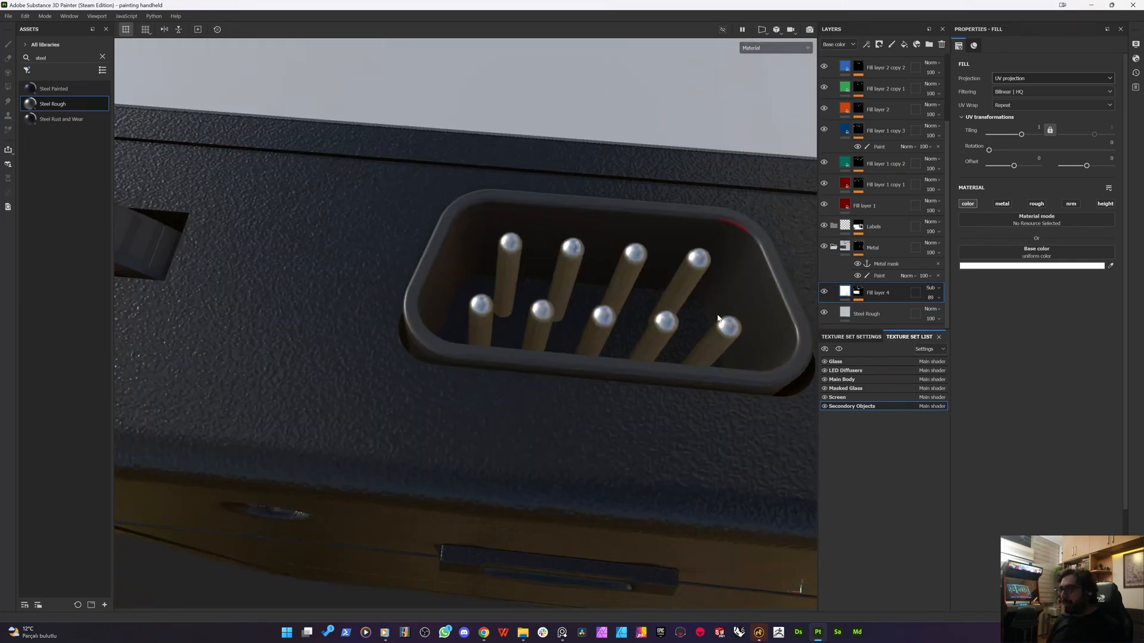
{"action": "scroll", "coordinate": [426, 354], "scroll_direction": "down", "scroll_amount": 1}
{"action": "scroll", "coordinate": [430, 362], "scroll_direction": "down", "scroll_amount": 4}
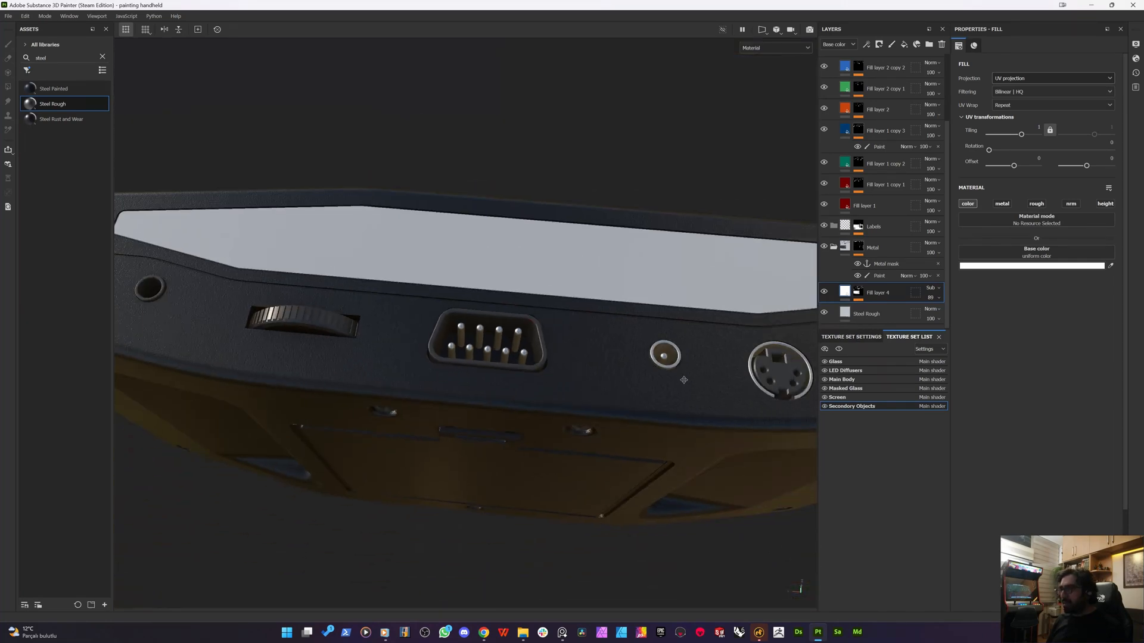
{"action": "middle_click_drag", "start_coordinate": [610, 377], "coordinate": [452, 367], "text": "alt"}
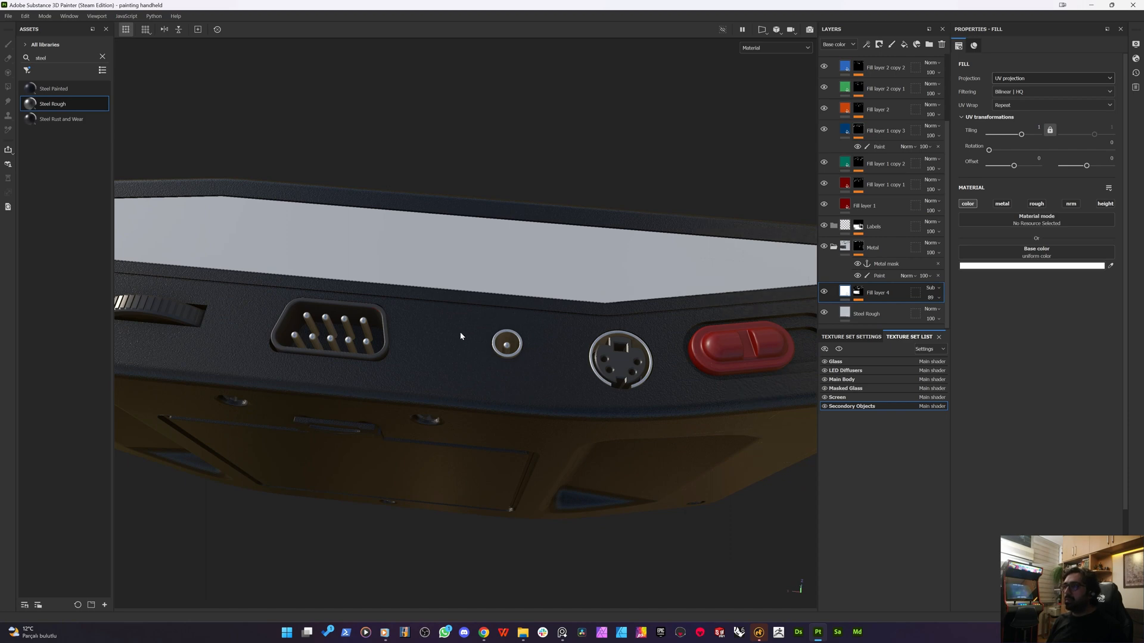
{"action": "left_click_drag", "start_coordinate": [460, 336], "coordinate": [119, 306], "text": "alt"}
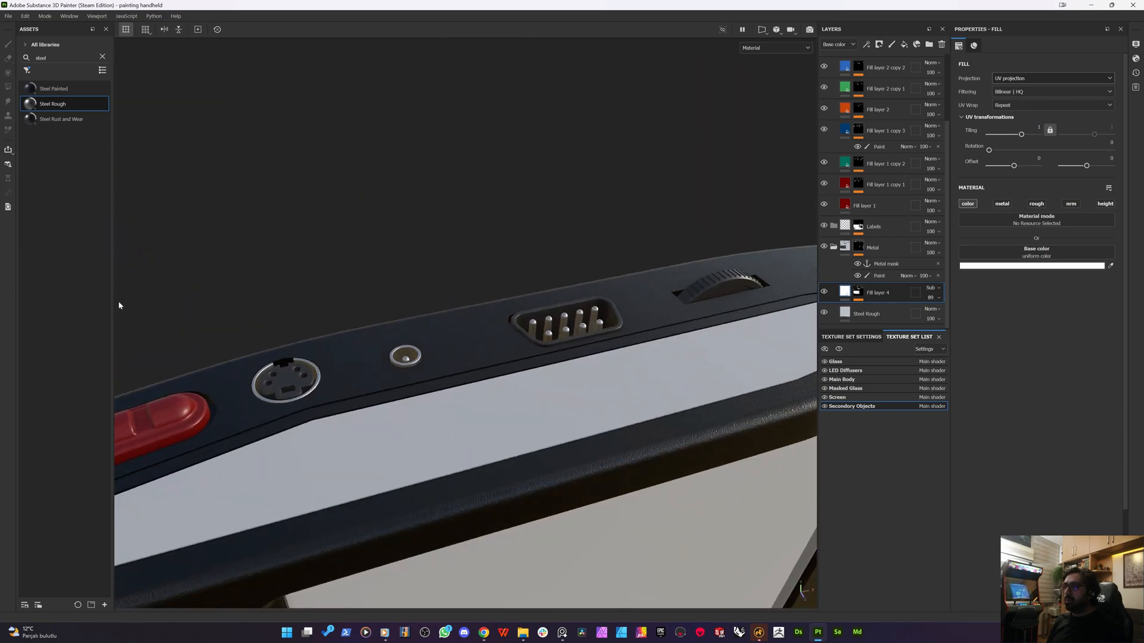
{"action": "scroll", "coordinate": [342, 355], "scroll_direction": "up", "scroll_amount": 5}
{"action": "left_click_drag", "start_coordinate": [417, 358], "coordinate": [663, 342], "text": "alt"}
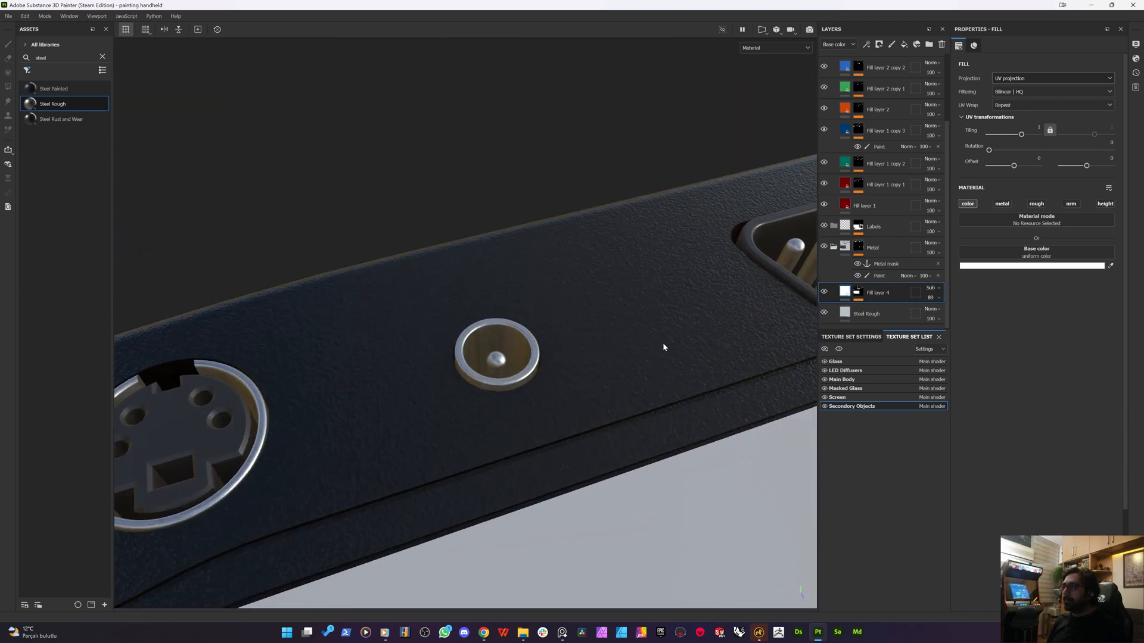
- Darken the Steel Rough layer's steel color to the bluish grey 767C85
{"action": "left_click", "coordinate": [842, 321]}
{"action": "left_click", "coordinate": [1033, 290]}
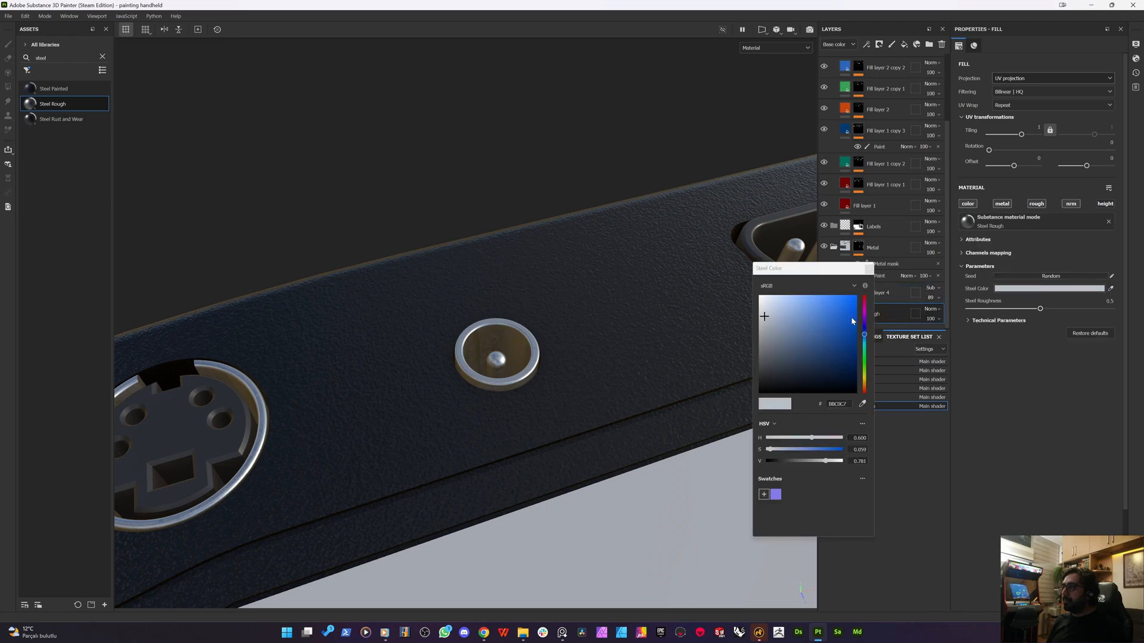
{"action": "left_click_drag", "start_coordinate": [765, 325], "coordinate": [770, 341]}
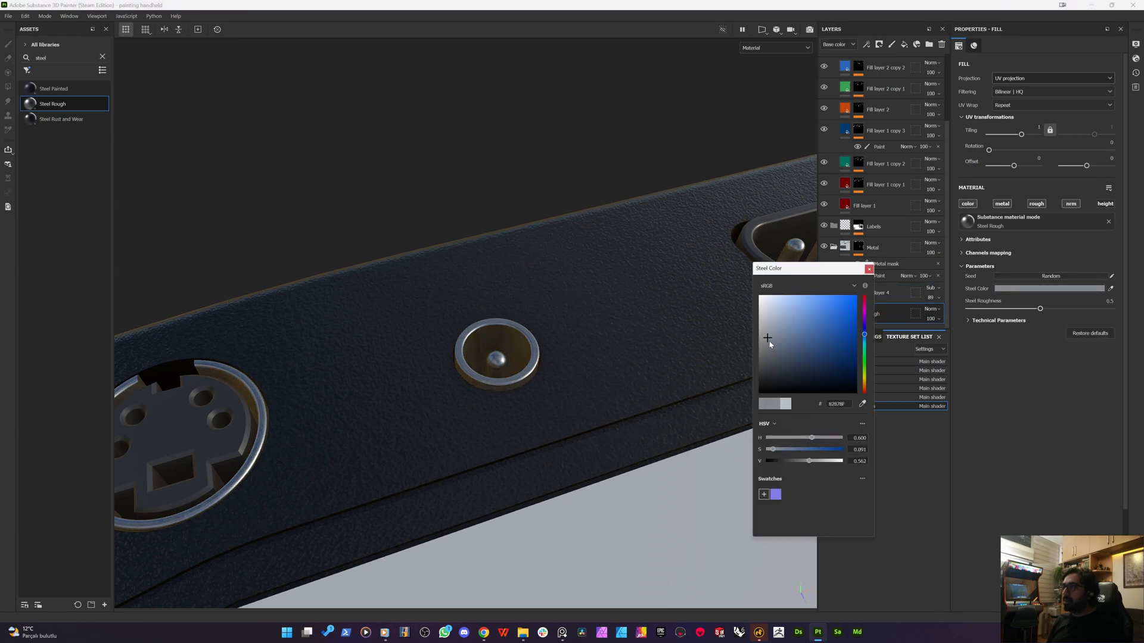
{"action": "scroll", "coordinate": [440, 343], "scroll_direction": "up", "scroll_amount": 2}
{"action": "scroll", "coordinate": [440, 343], "scroll_direction": "down", "scroll_amount": 3}
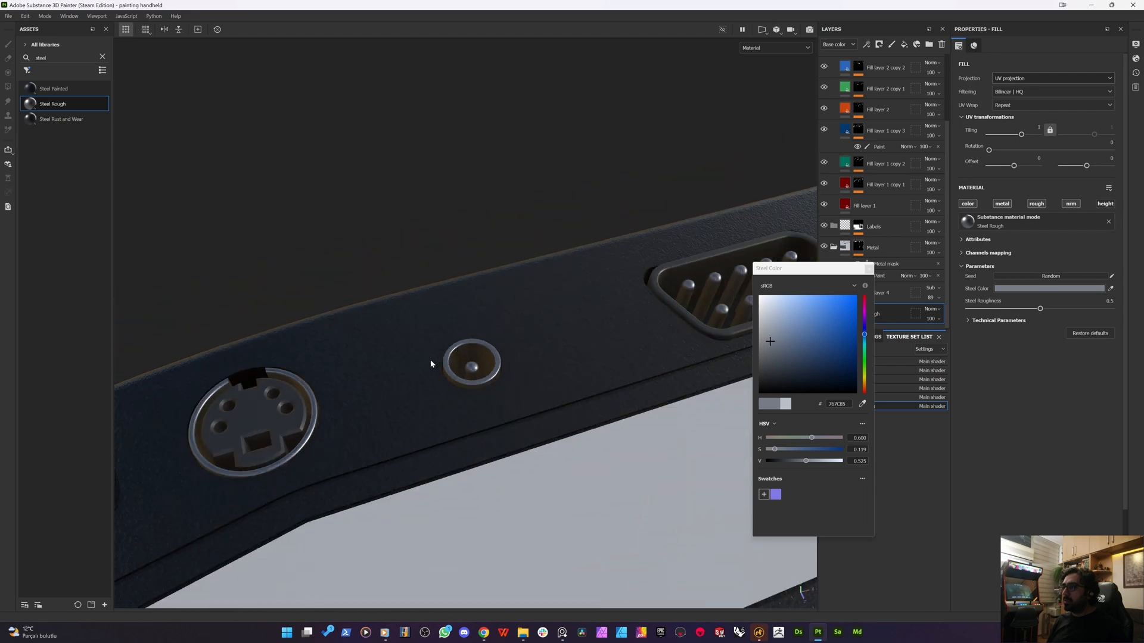
{"action": "left_click_drag", "start_coordinate": [432, 361], "coordinate": [802, 305], "text": "alt"}
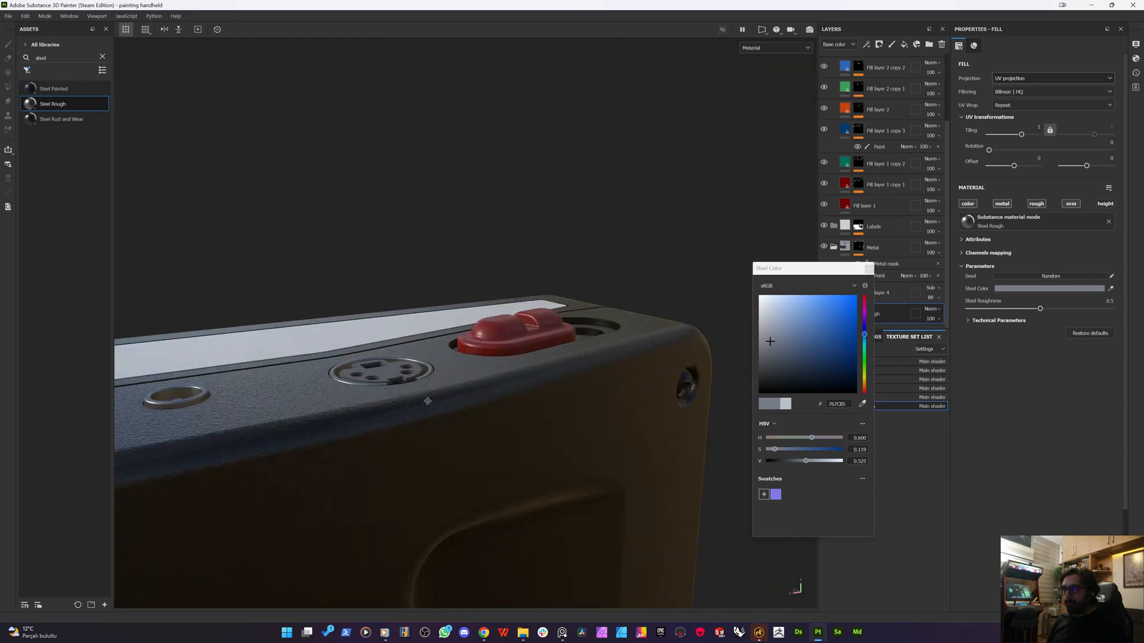
{"action": "left_click_drag", "start_coordinate": [427, 401], "coordinate": [1019, 254], "text": "alt"}
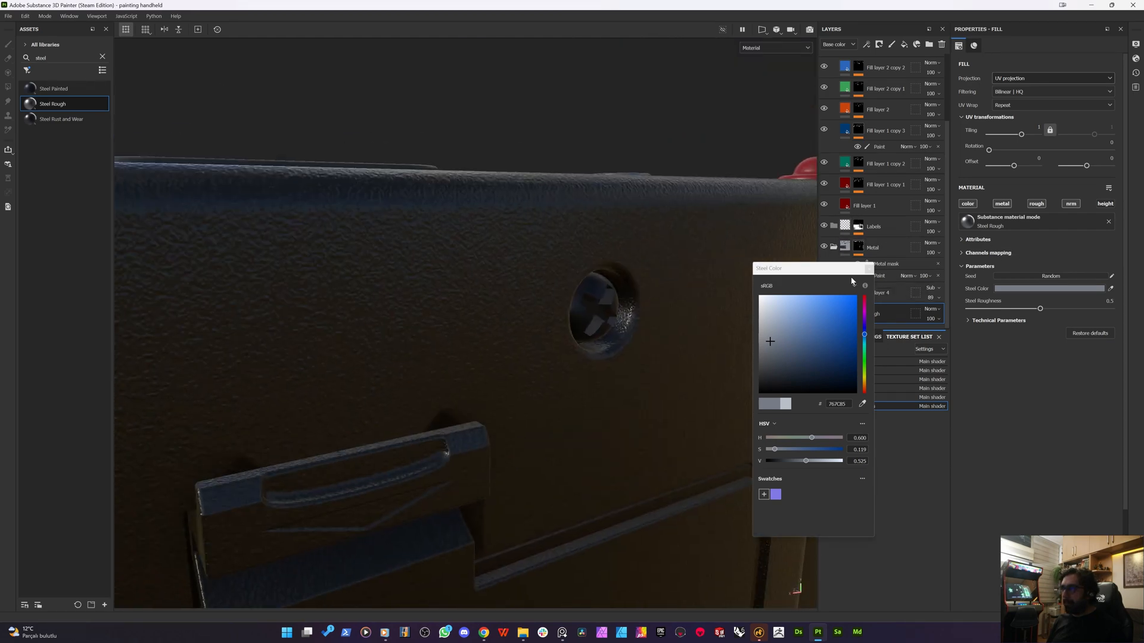
{"action": "left_click", "coordinate": [869, 268]}
- Set Fill layer 4's opacity to 75 so the screws are darkened less
{"action": "left_click_drag", "start_coordinate": [588, 330], "coordinate": [488, 319], "text": "alt"}
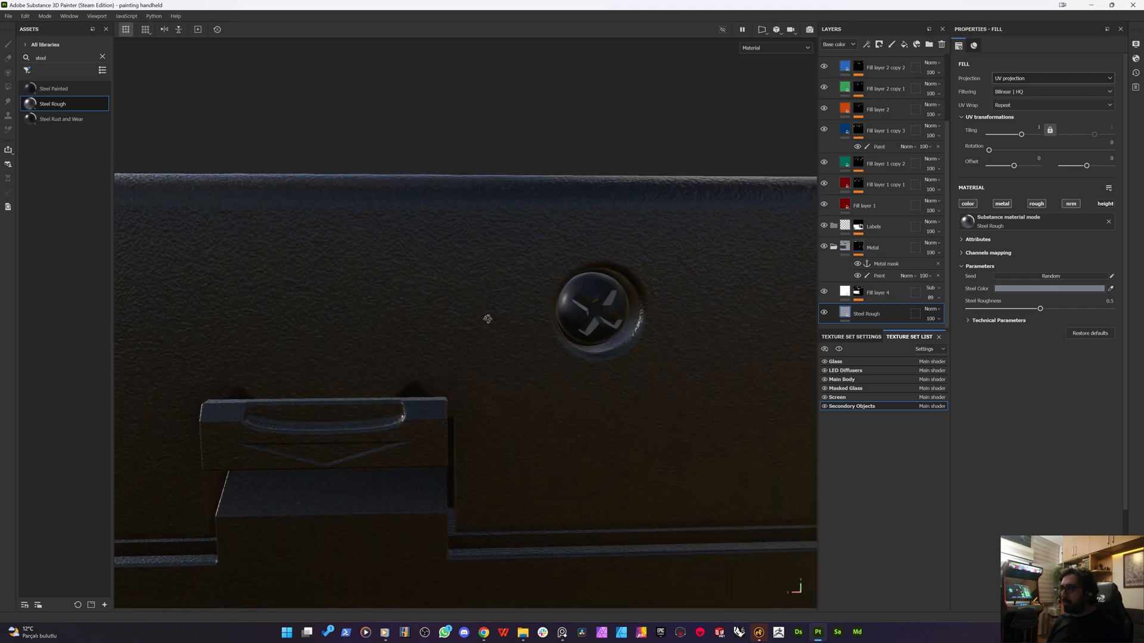
{"action": "left_click", "coordinate": [875, 296]}
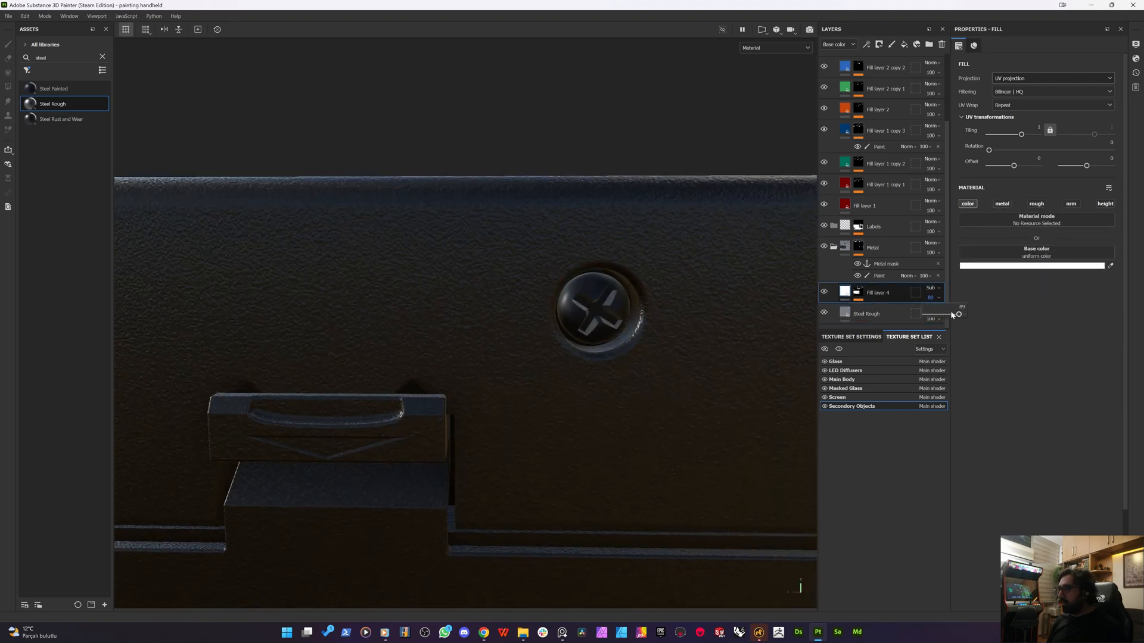
{"action": "left_click_drag", "start_coordinate": [952, 314], "coordinate": [954, 316]}
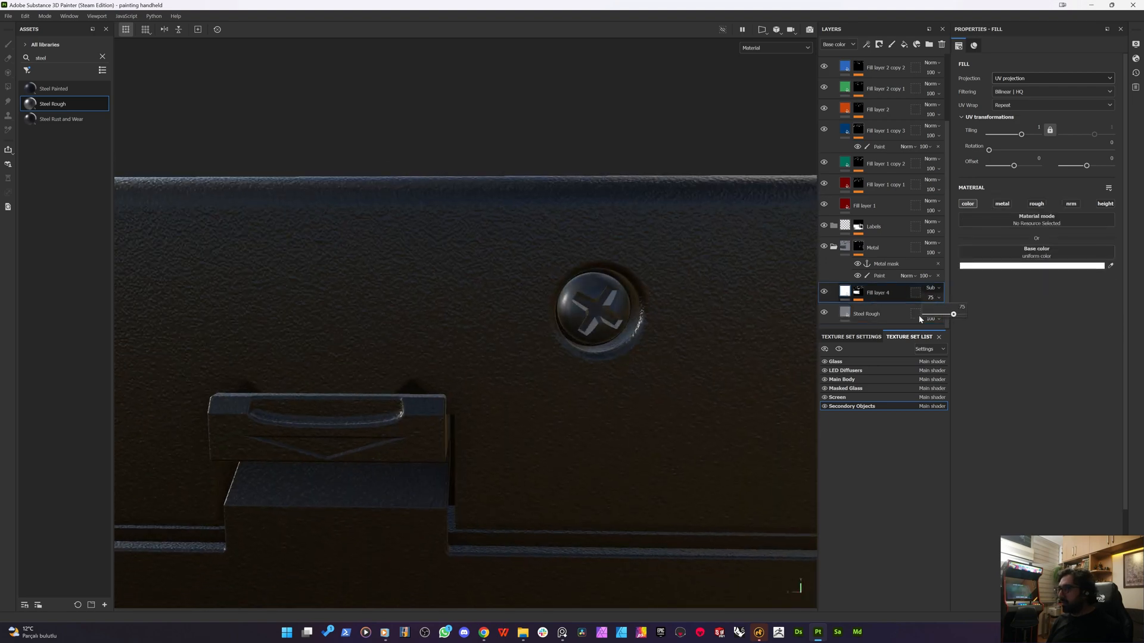
- Examine the whole console from the back and the front, including the large red directional button
{"action": "scroll", "coordinate": [485, 324], "scroll_direction": "down", "scroll_amount": 8}
{"action": "left_click_drag", "start_coordinate": [511, 317], "coordinate": [370, 450], "text": "alt"}
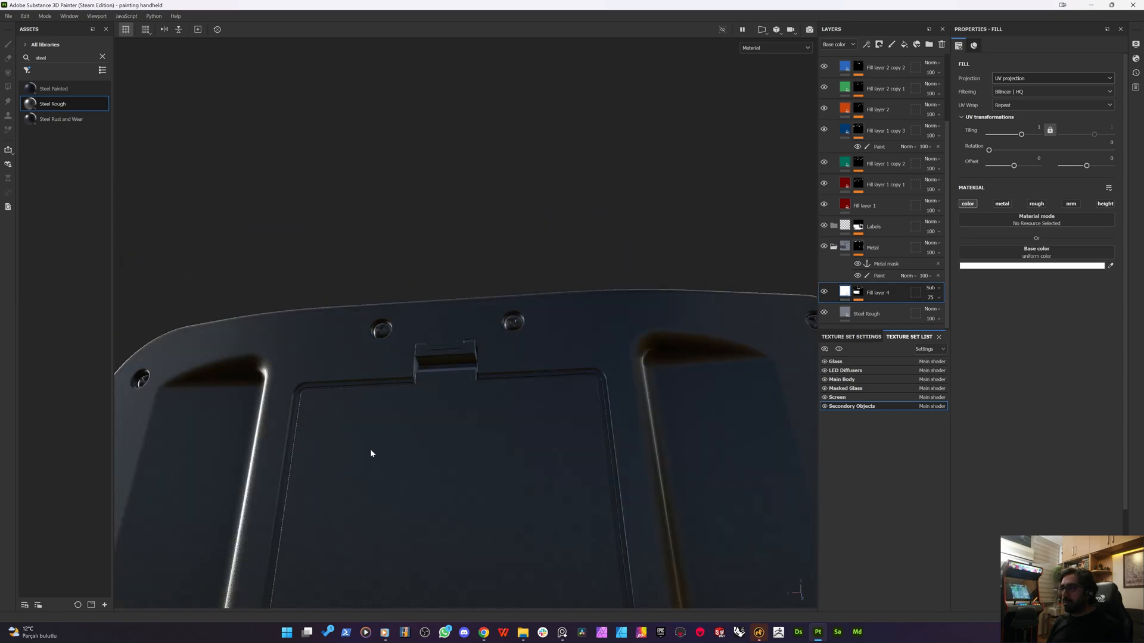
{"action": "middle_click_drag", "start_coordinate": [389, 417], "coordinate": [389, 166], "text": "alt"}
{"action": "scroll", "coordinate": [394, 263], "scroll_direction": "down", "scroll_amount": 5}
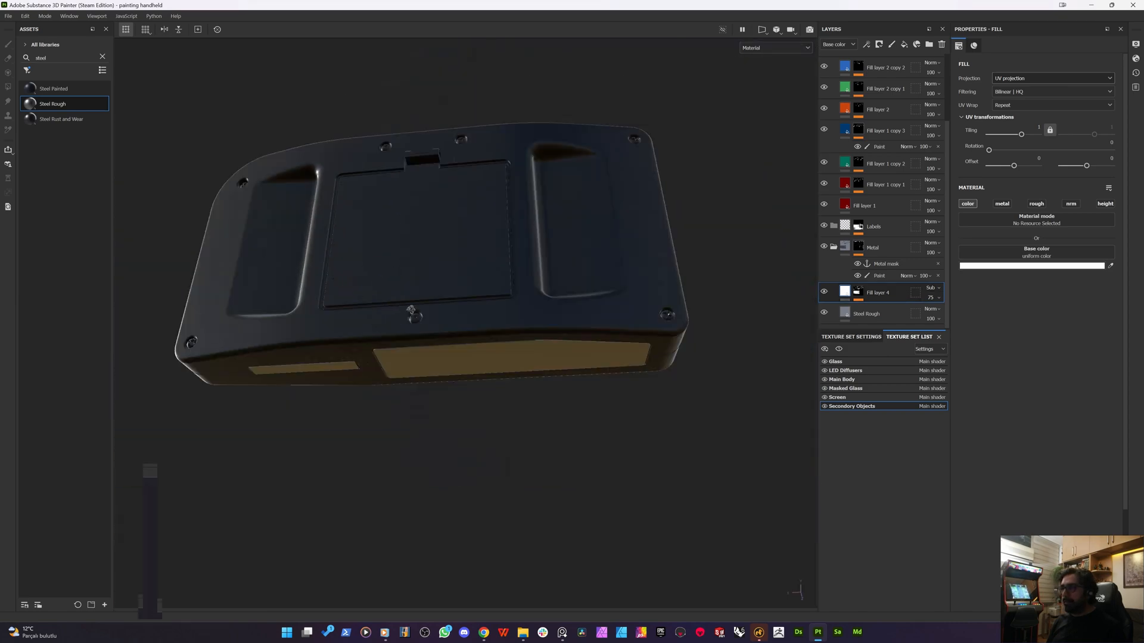
{"action": "left_click_drag", "start_coordinate": [411, 309], "coordinate": [656, 507], "text": "alt"}
{"action": "left_click_drag", "start_coordinate": [419, 470], "coordinate": [515, 351], "text": "alt"}
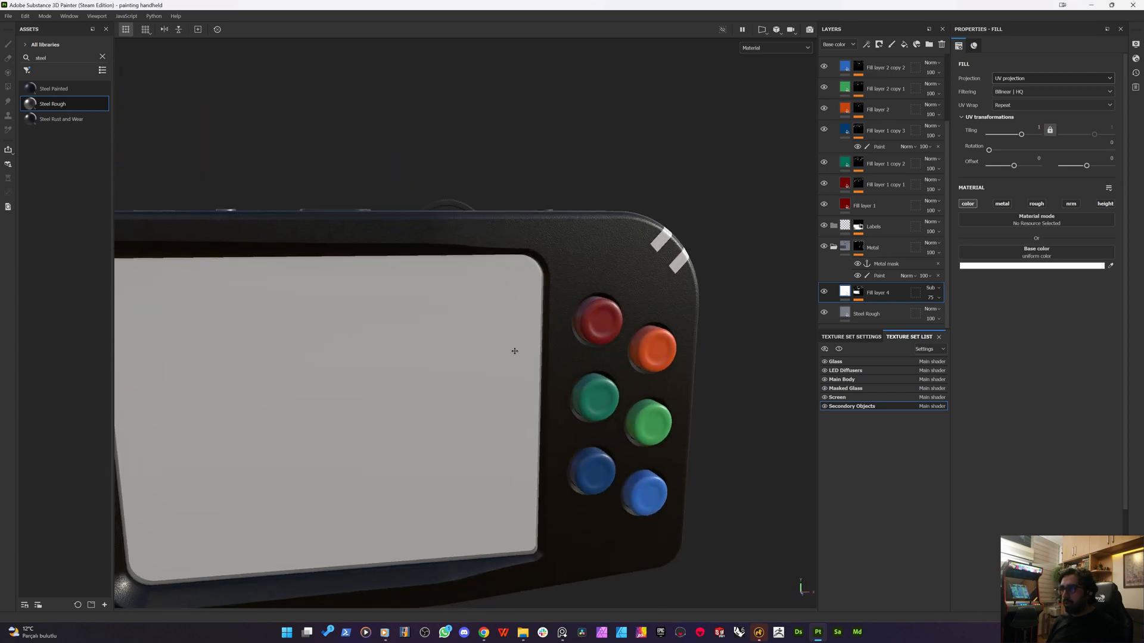
{"action": "middle_click_drag", "start_coordinate": [515, 351], "coordinate": [546, 313], "text": "alt"}
{"action": "right_click_drag", "start_coordinate": [546, 313], "coordinate": [494, 321], "text": "alt"}
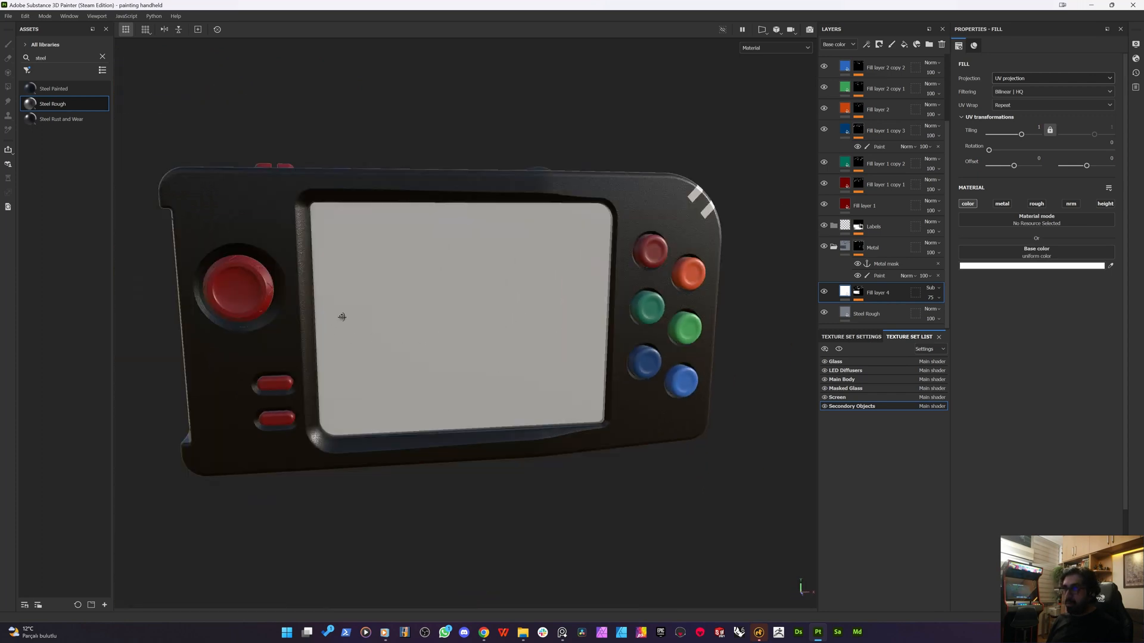
{"action": "left_click_drag", "start_coordinate": [342, 317], "coordinate": [323, 338], "text": "alt"}
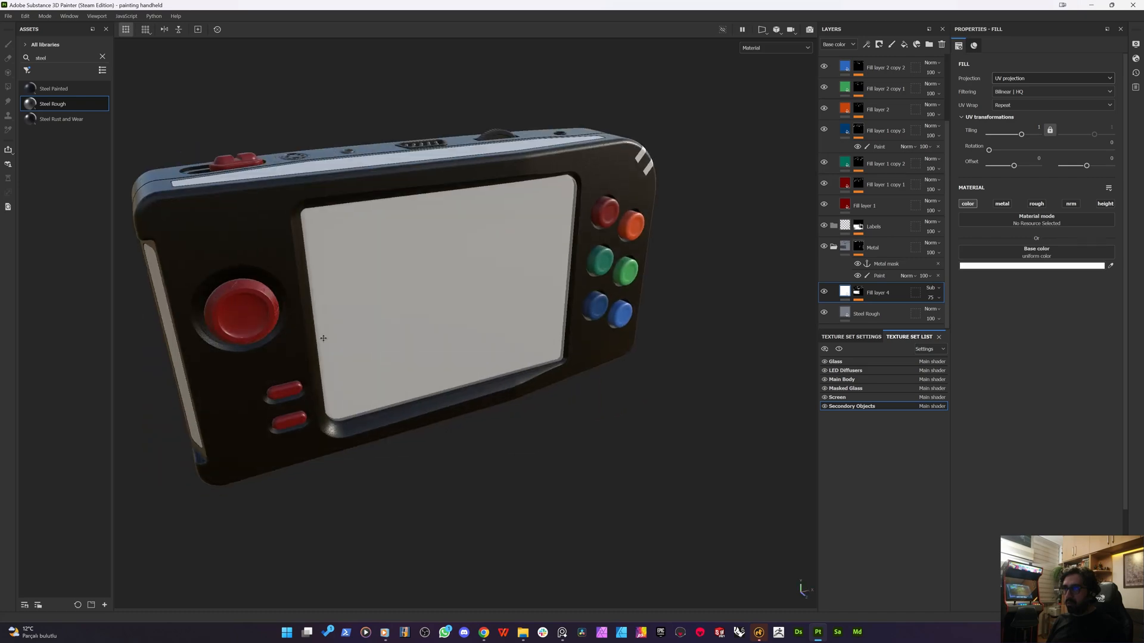
{"action": "middle_click_drag", "start_coordinate": [323, 338], "coordinate": [667, 420], "text": "alt"}
{"action": "left_click_drag", "start_coordinate": [460, 334], "coordinate": [453, 280], "text": "alt"}
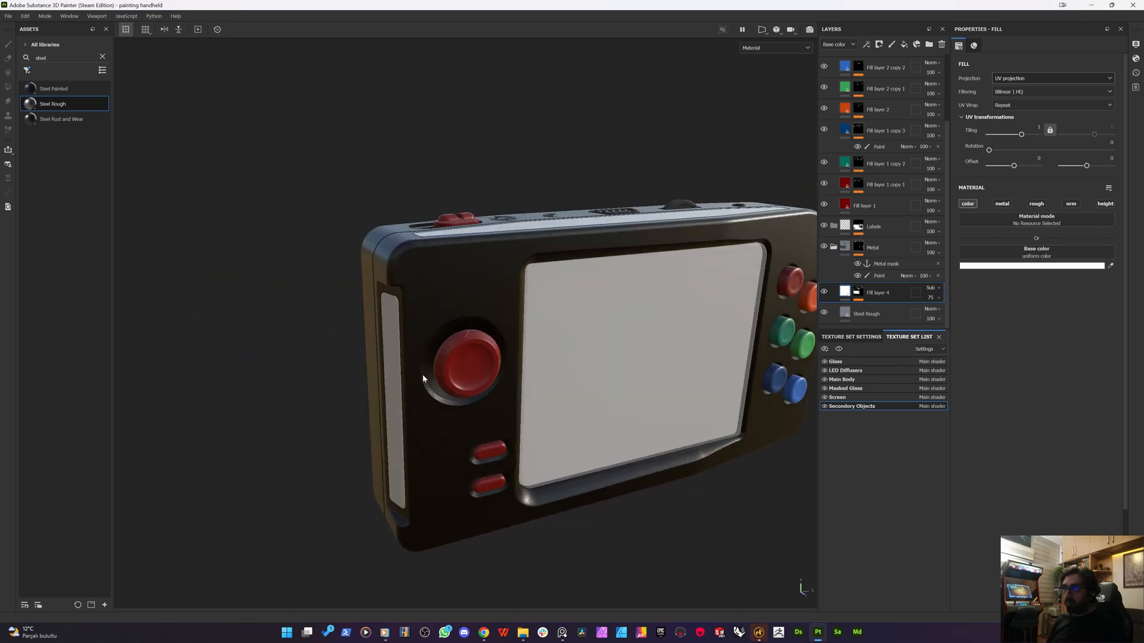
{"action": "right_click_drag", "start_coordinate": [423, 374], "coordinate": [621, 261], "text": "alt"}
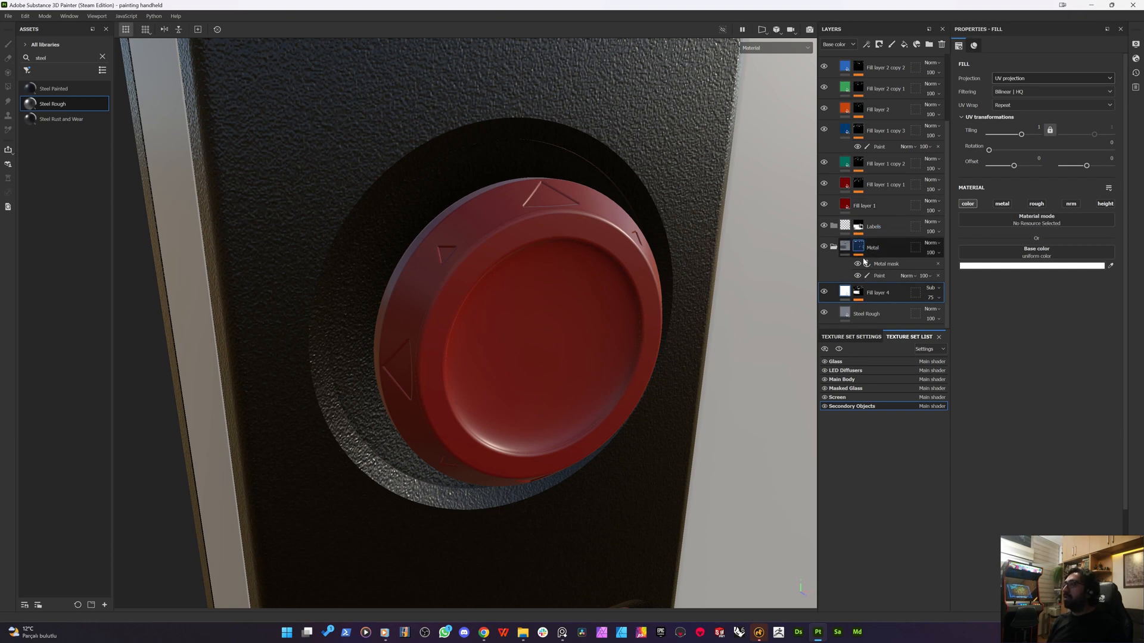
- Rename the Main Body set's Fill layer 2 as "grain effect" and copy it above Fill layer 3 in Secondary Objects' Plastic folder
{"action": "left_click", "coordinate": [842, 379]}
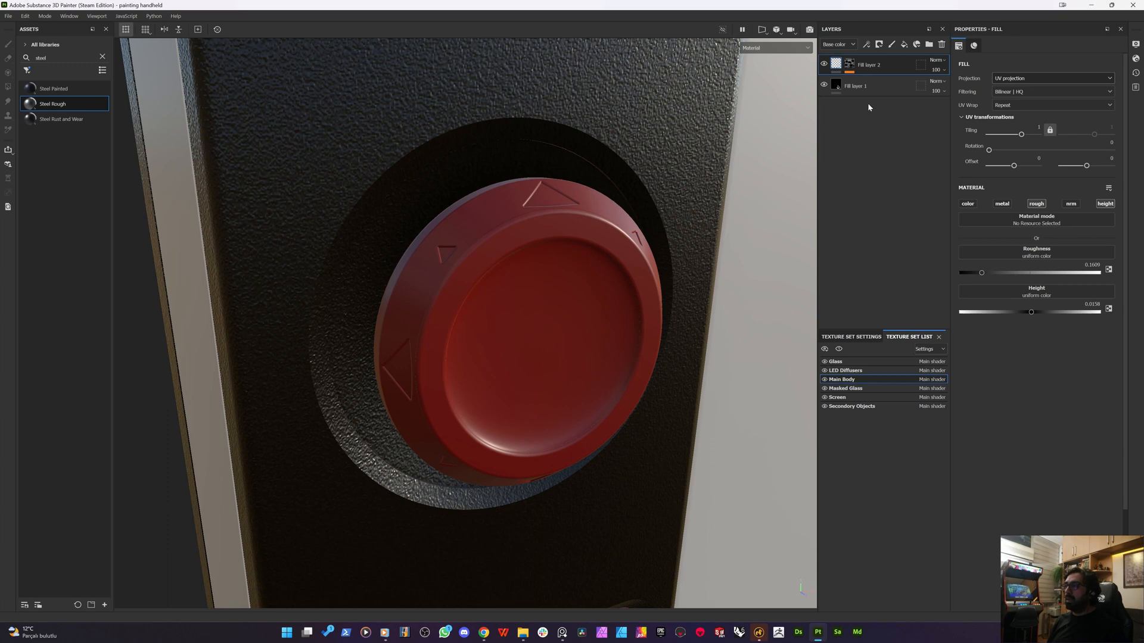
{"action": "double_click", "coordinate": [870, 66]}
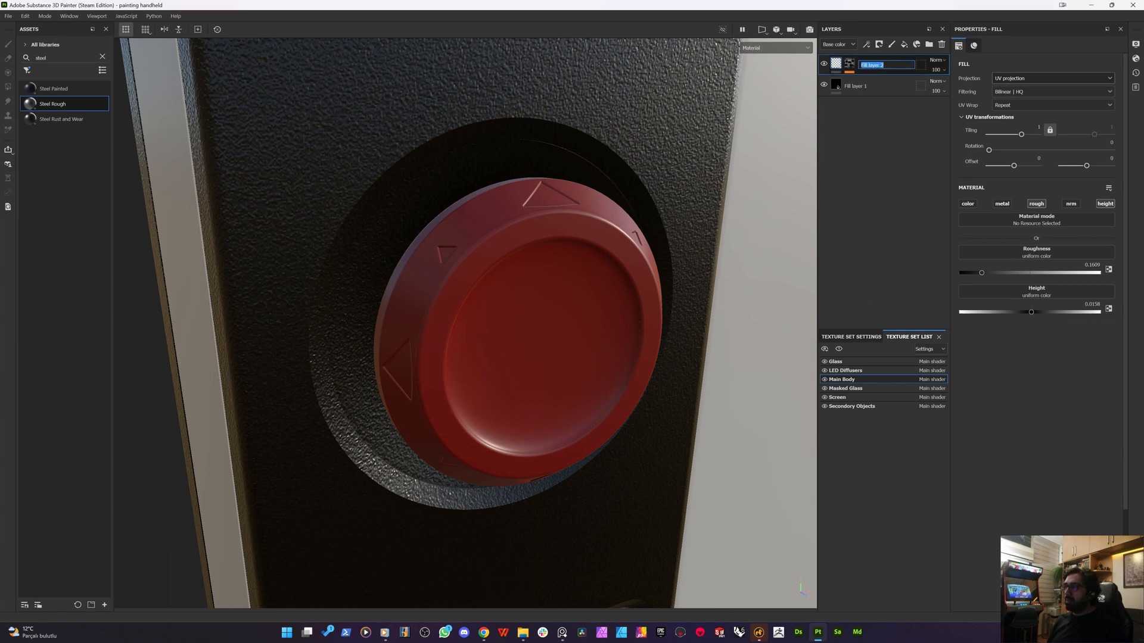
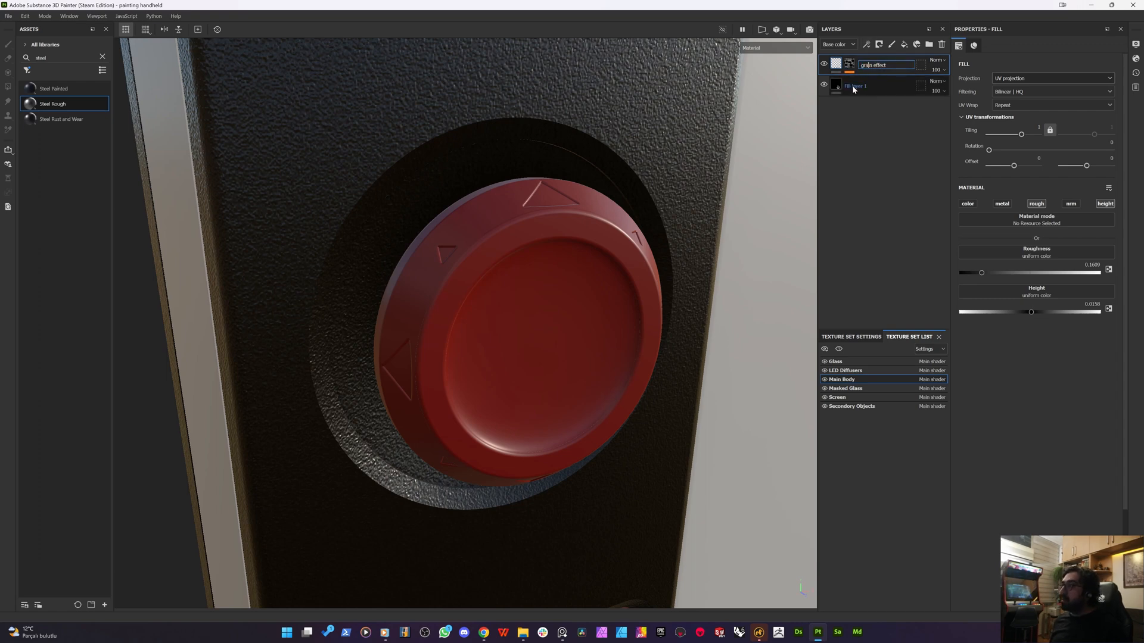
{"action": "key", "text": "Return"}
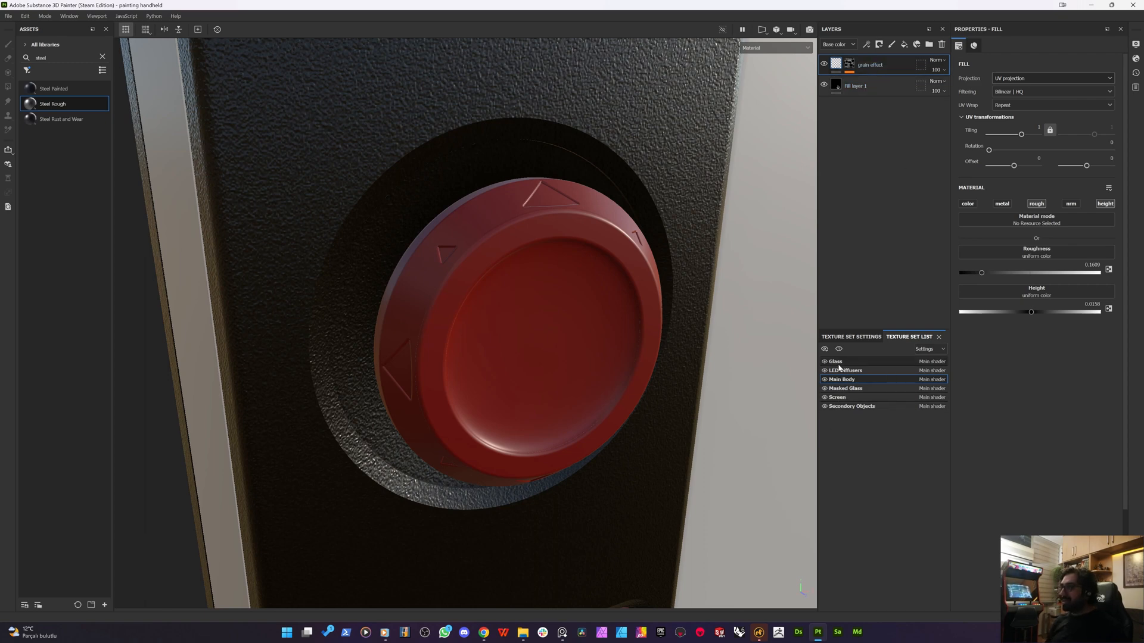
{"action": "left_click", "coordinate": [847, 407]}
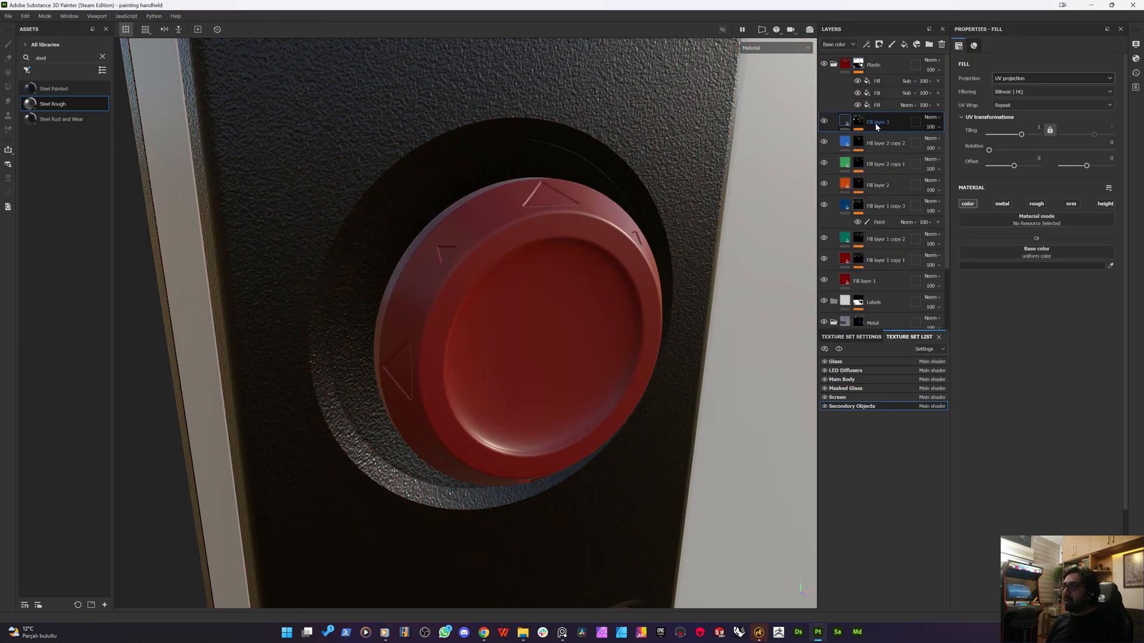
{"action": "key", "text": "ctrl+v"}
- Examine how the grain effect looks on the buttons and the red switch on the top edge
{"action": "left_click_drag", "start_coordinate": [467, 324], "coordinate": [472, 247], "text": "alt"}
{"action": "left_click_drag", "start_coordinate": [519, 419], "coordinate": [590, 539], "text": "alt"}
{"action": "middle_click_drag", "start_coordinate": [590, 539], "coordinate": [603, 619], "text": "alt"}
{"action": "left_click_drag", "start_coordinate": [485, 363], "coordinate": [810, 614], "text": "alt"}
{"action": "scroll", "coordinate": [412, 127], "scroll_direction": "up", "scroll_amount": 4}
{"action": "left_click_drag", "start_coordinate": [434, 136], "coordinate": [667, 361], "text": "alt"}
{"action": "scroll", "coordinate": [634, 313], "scroll_direction": "up", "scroll_amount": 6}
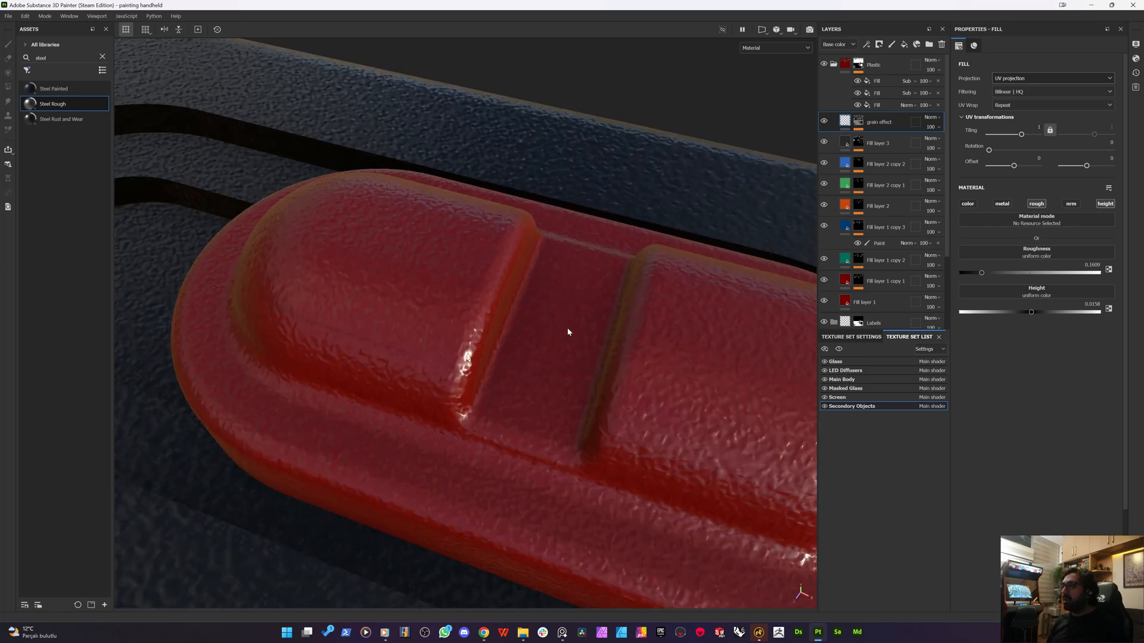
- Add a fill layer above grain effect in the Plastic folder and set its base color to orange EC3D03
{"action": "scroll", "coordinate": [605, 338], "scroll_direction": "down", "scroll_amount": 5}
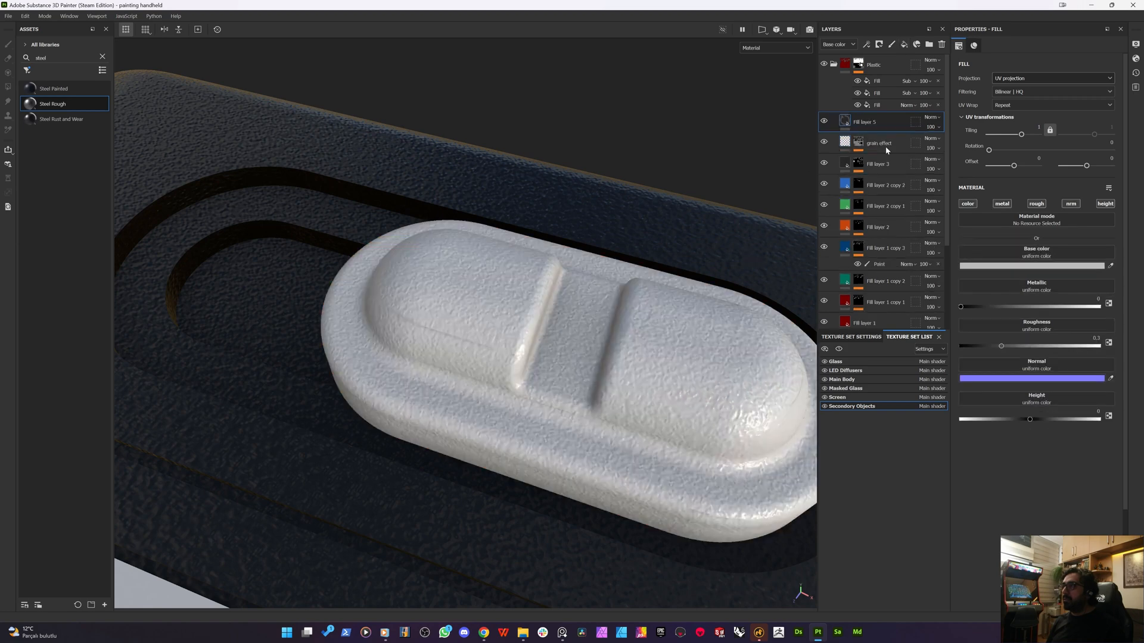
{"action": "left_click", "coordinate": [1032, 267]}
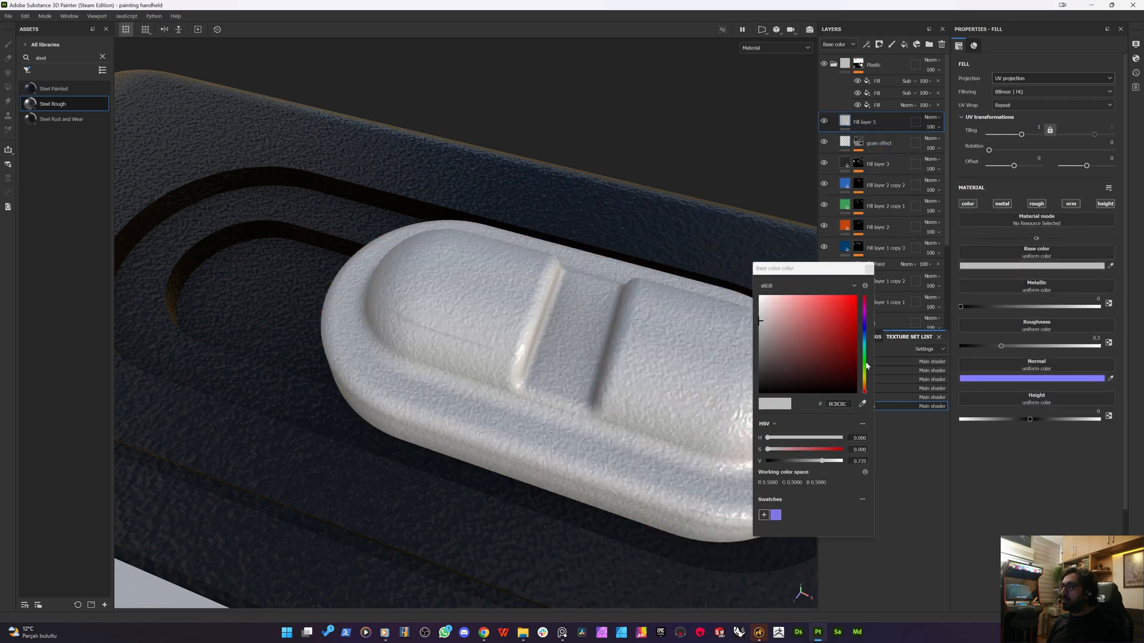
{"action": "left_click_drag", "start_coordinate": [865, 375], "coordinate": [877, 392]}
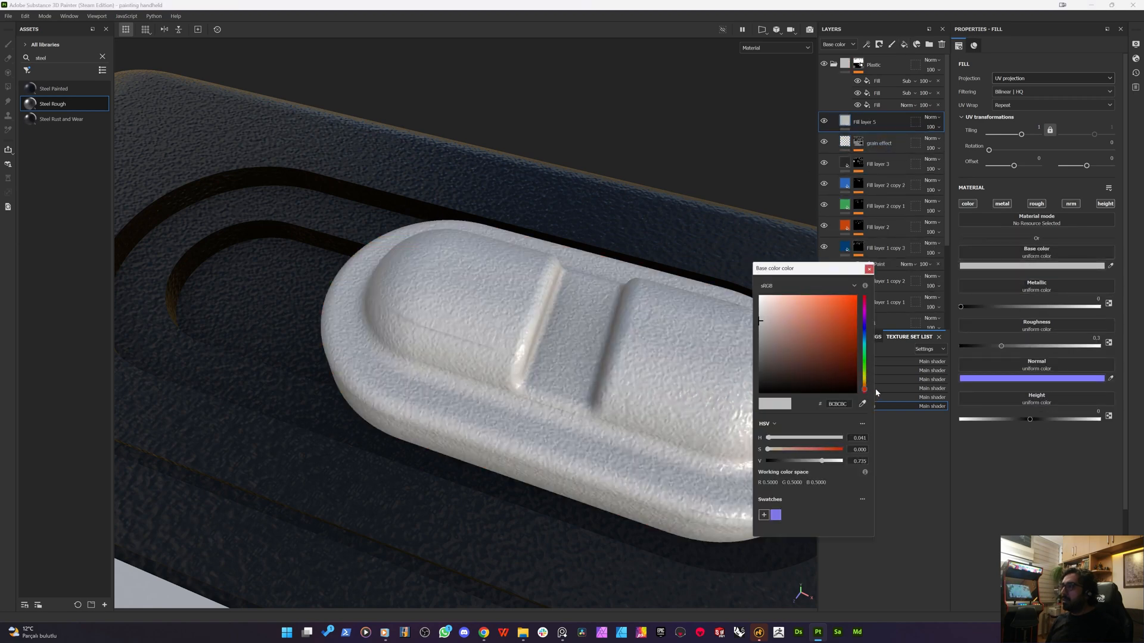
{"action": "left_click_drag", "start_coordinate": [822, 299], "coordinate": [854, 302]}
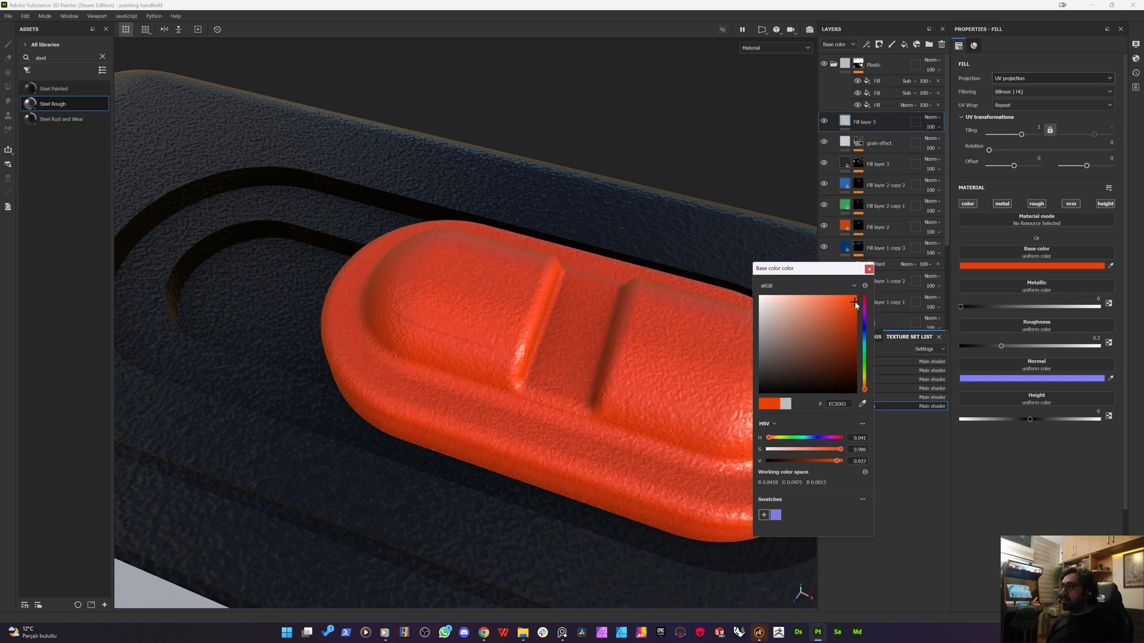
{"action": "left_click", "coordinate": [868, 268]}
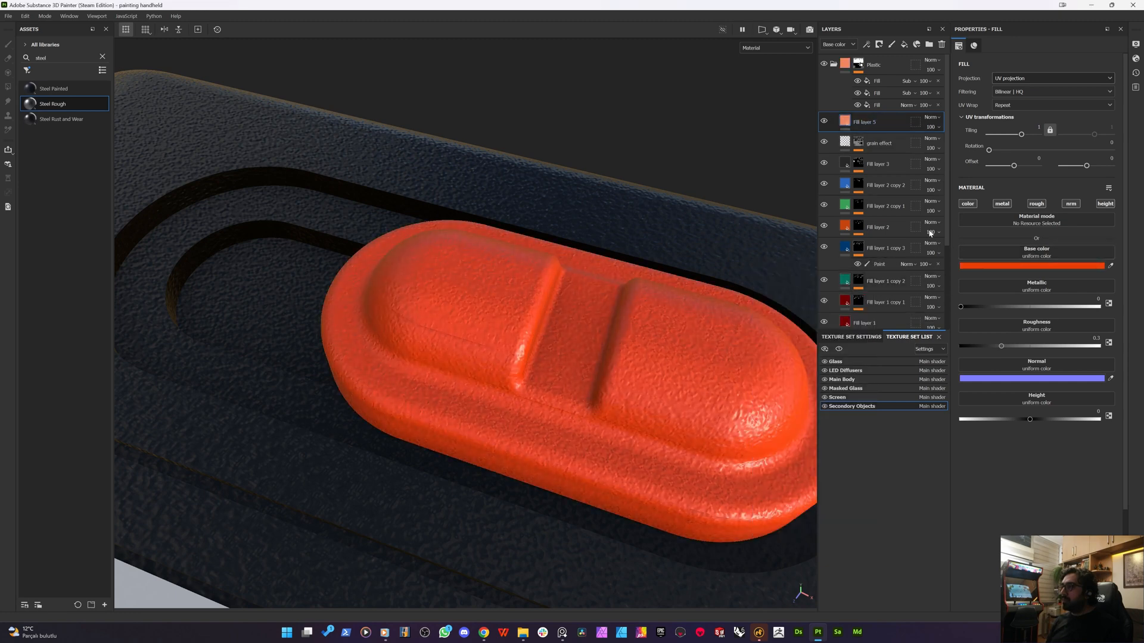
- Set Fill layer 5's height to -0.0347 and its Height channel blend mode to Normal
{"action": "right_click", "coordinate": [854, 120]}
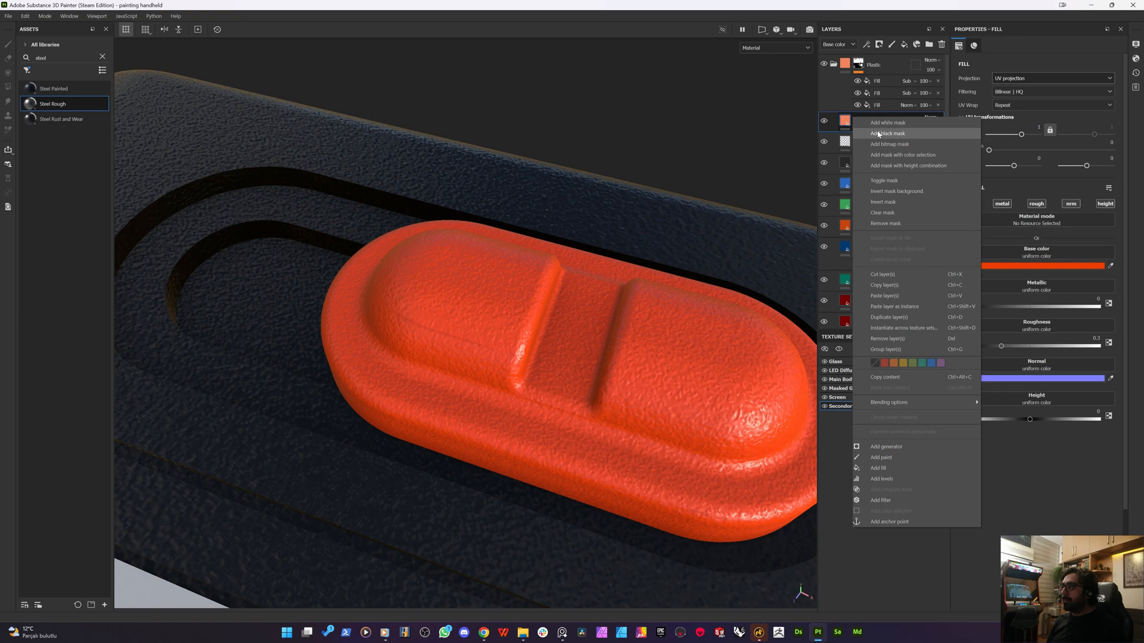
{"action": "left_click", "coordinate": [1057, 460]}
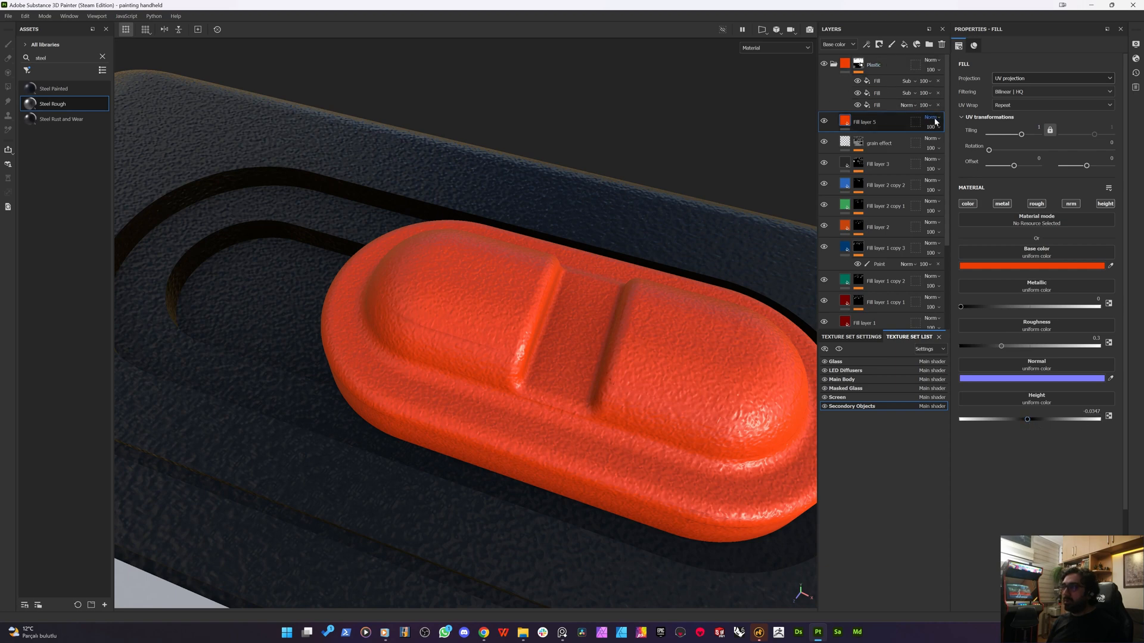
{"action": "left_click", "coordinate": [835, 42]}
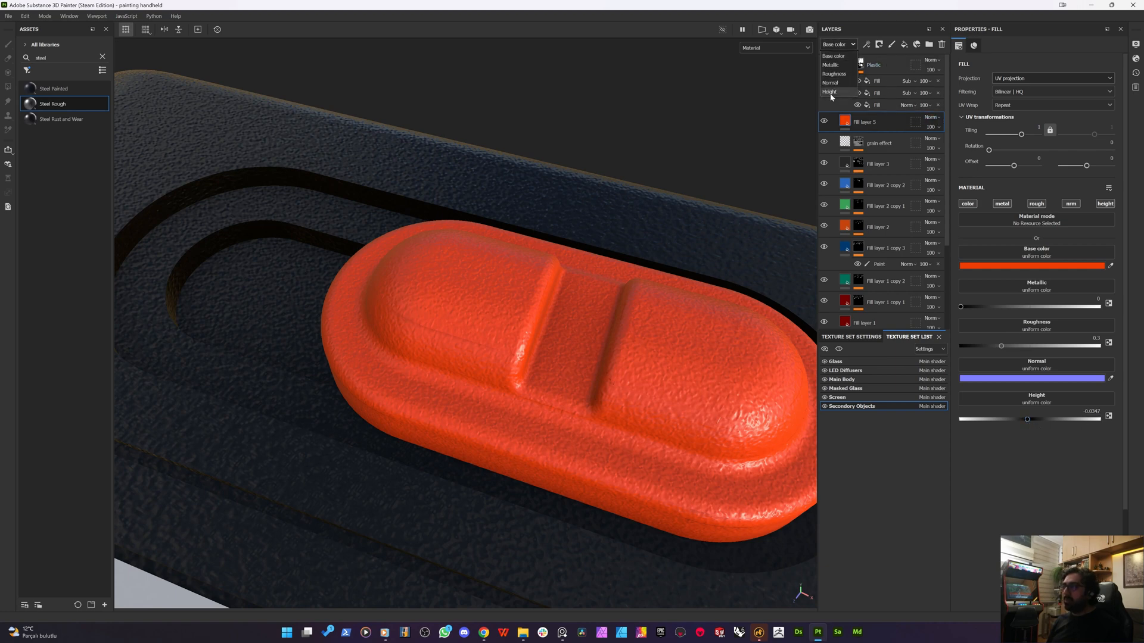
{"action": "left_click", "coordinate": [829, 94]}
{"action": "left_click", "coordinate": [930, 117]}
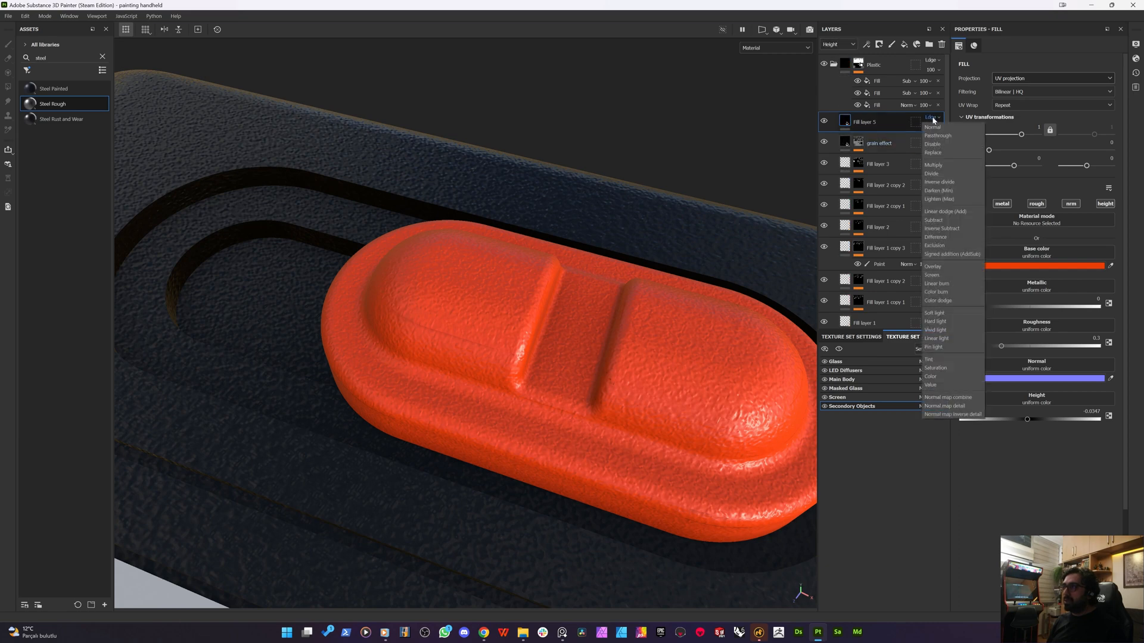
{"action": "left_click", "coordinate": [931, 128]}
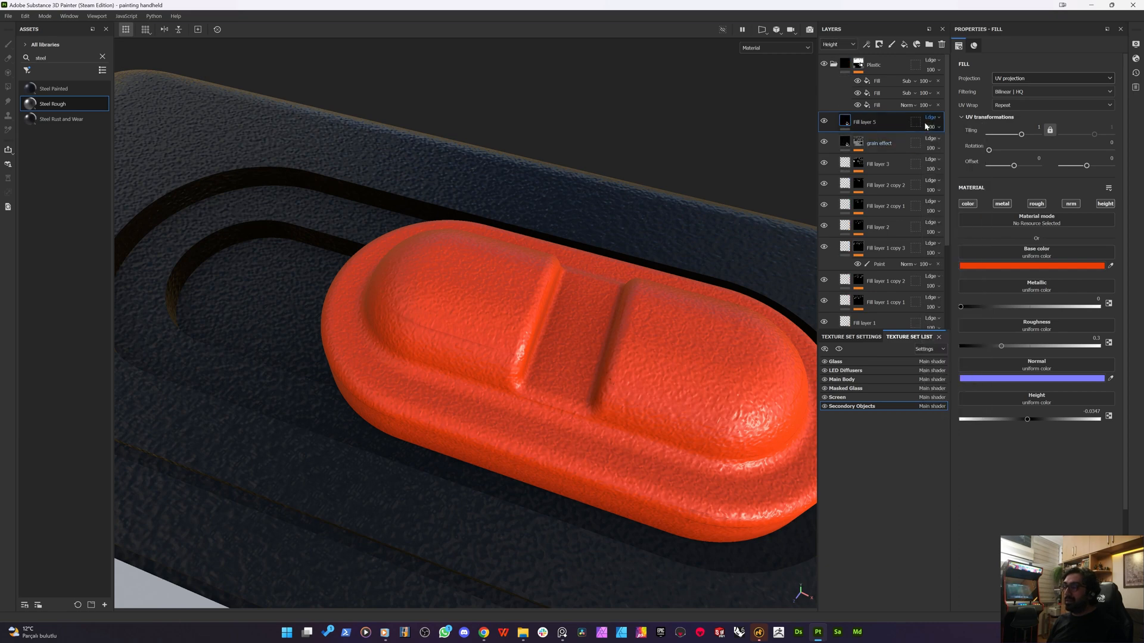
{"action": "left_click", "coordinate": [836, 45]}
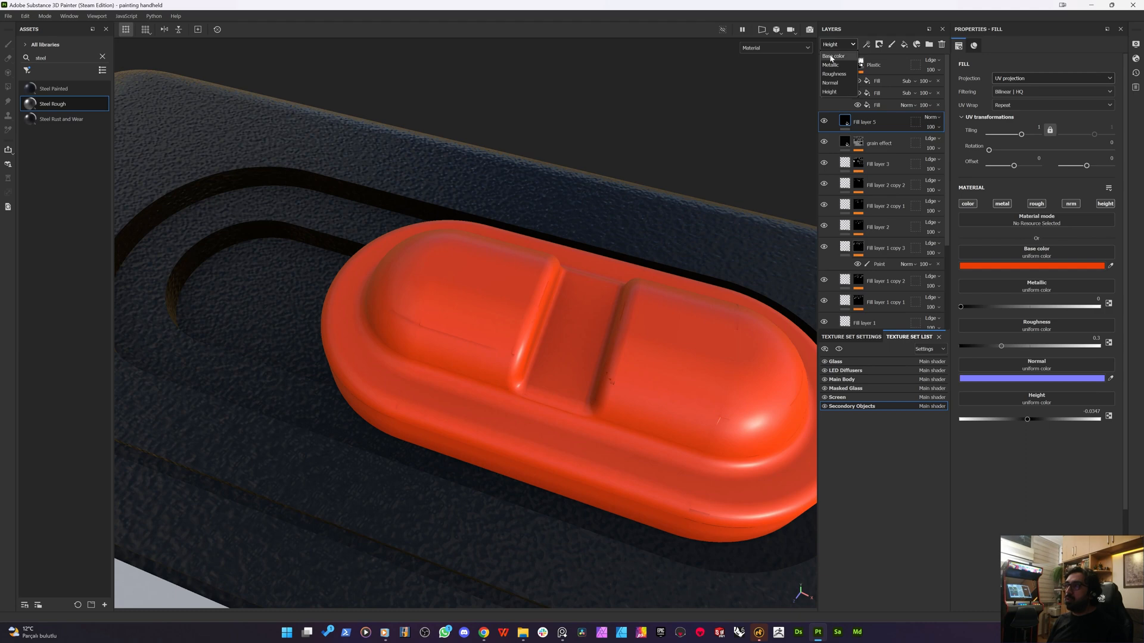
{"action": "left_click", "coordinate": [833, 56]}
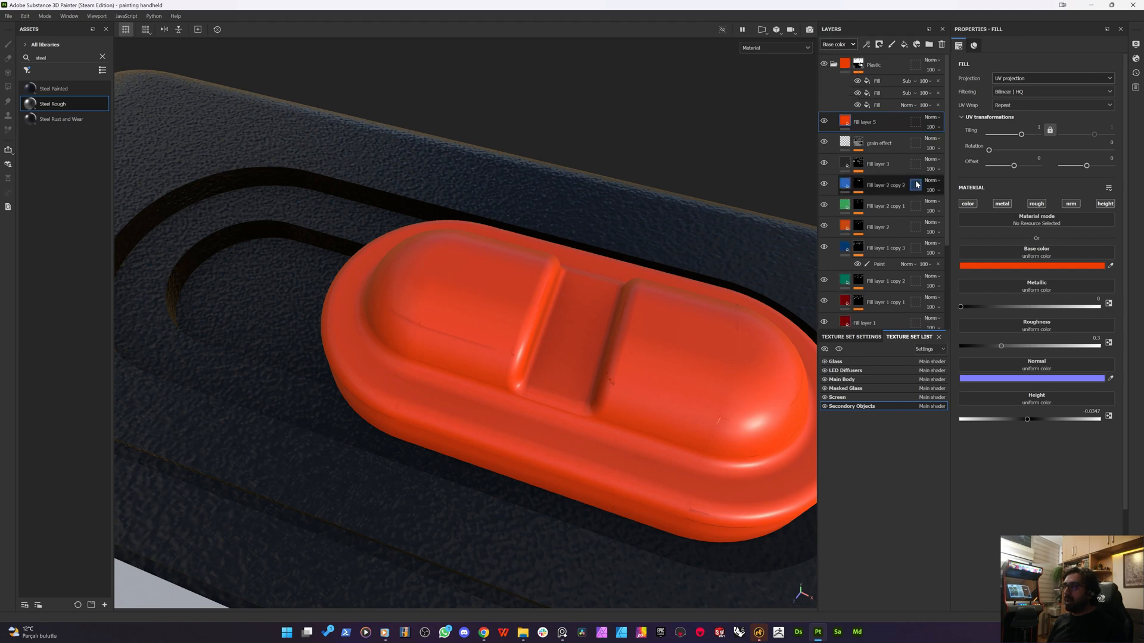
- Give Fill layer 5 a black mask and add a Paint effect to that mask
{"action": "right_click", "coordinate": [866, 117]}
{"action": "left_click", "coordinate": [882, 133]}
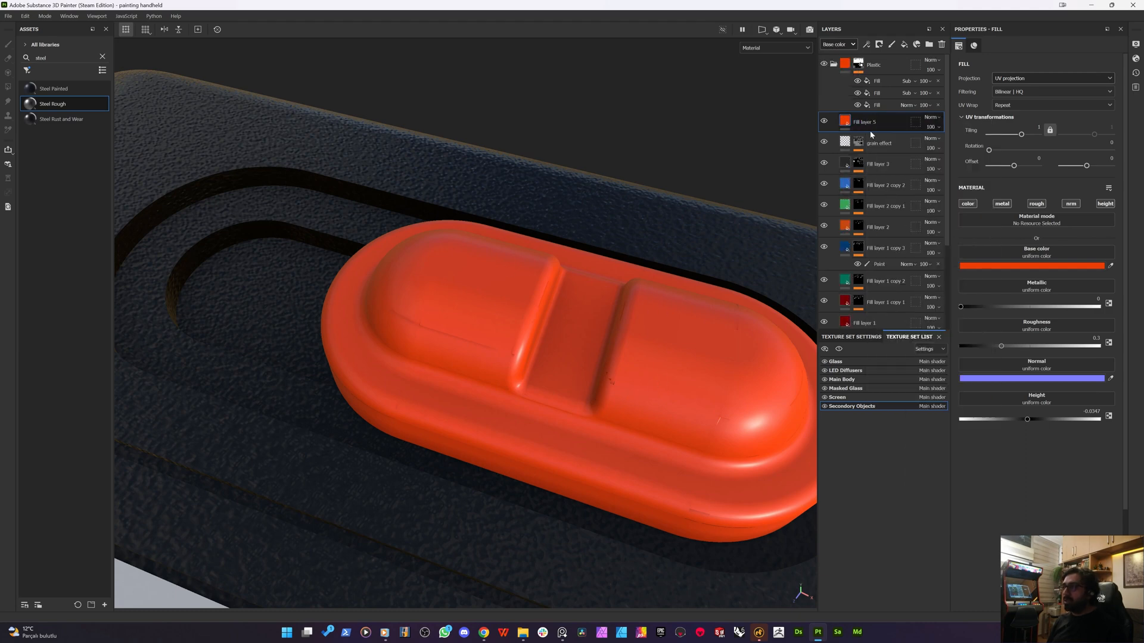
{"action": "key", "text": "4"}
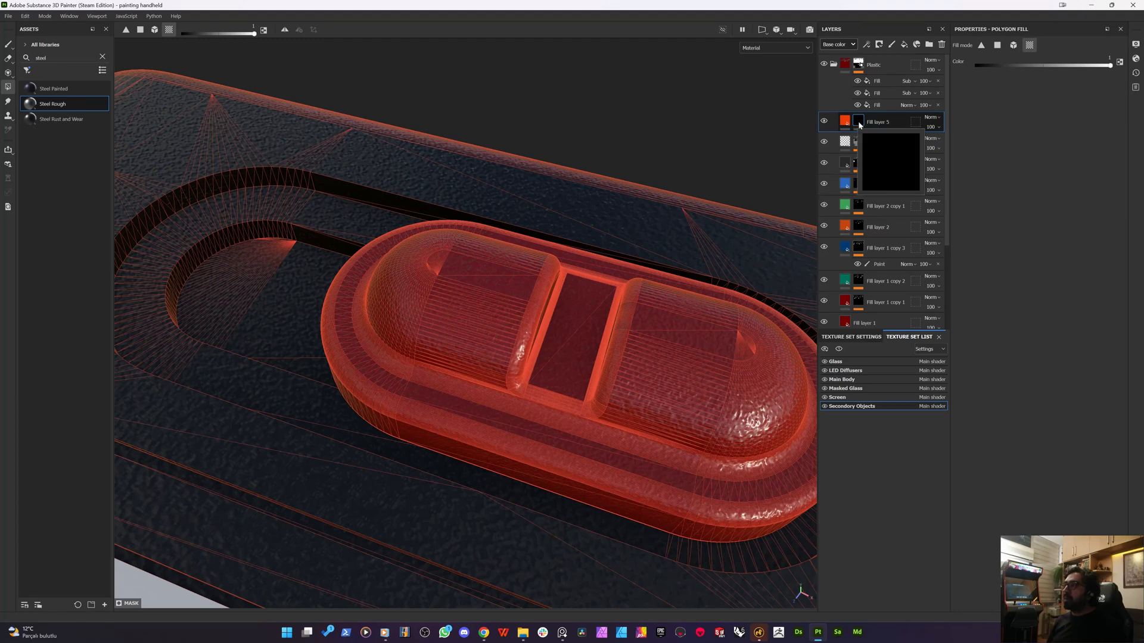
{"action": "right_click", "coordinate": [859, 124]}
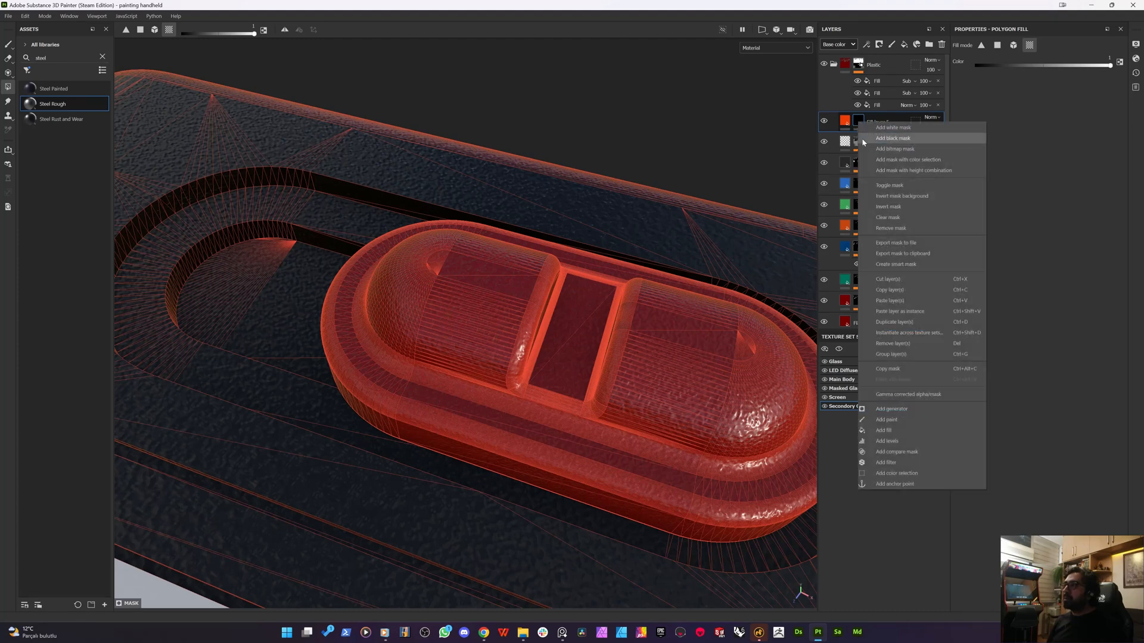
{"action": "left_click", "coordinate": [893, 422]}
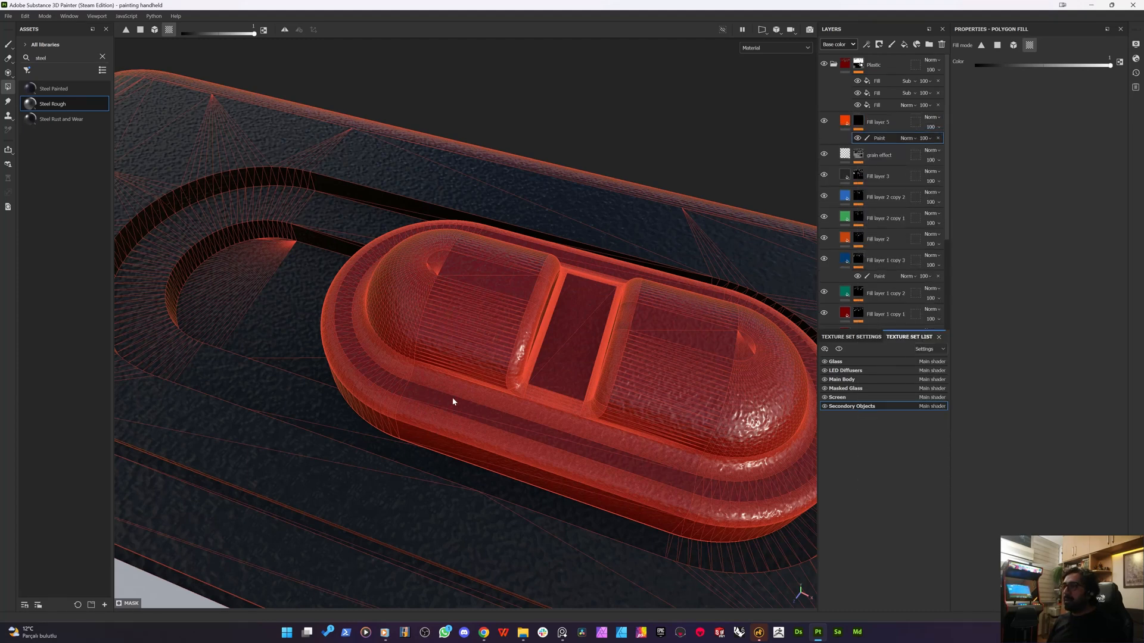
- Switch to the Paint brush for Fill layer 5's mask and enlarge the brush to about 1.76
{"action": "mouse_move", "coordinate": [427, 400]}
{"action": "left_mouse_down", "text": "alt"}
{"action": "mouse_move", "coordinate": [459, 468]}
{"action": "mouse_move", "coordinate": [448, 473]}
{"action": "left_mouse_up", "text": "alt"}
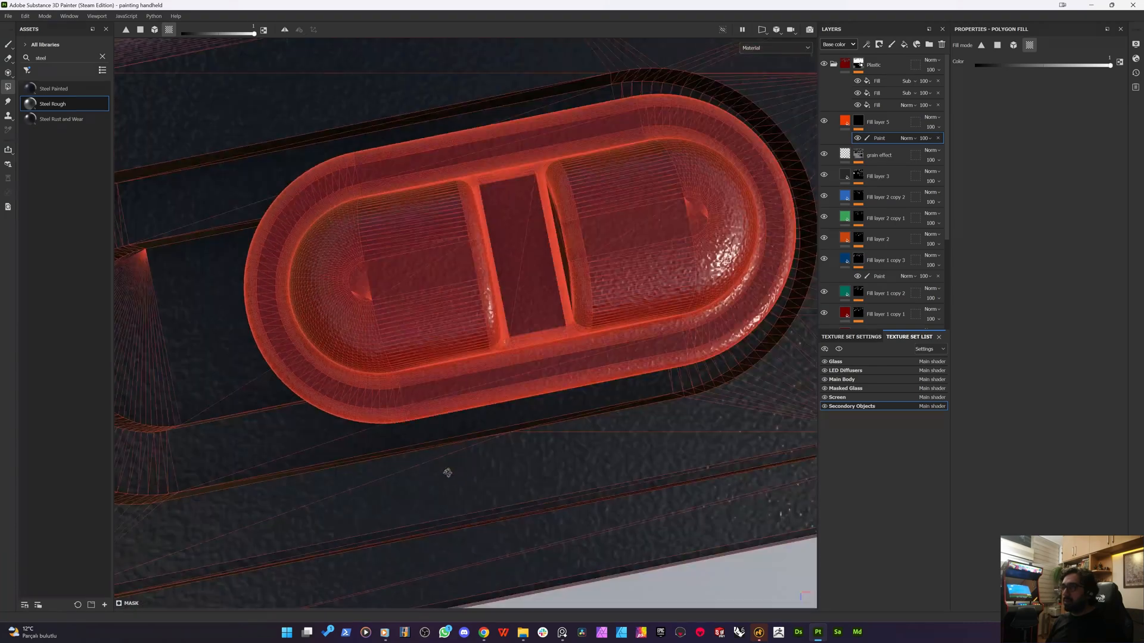
{"action": "scroll", "coordinate": [530, 238], "scroll_direction": "up", "scroll_amount": 2}
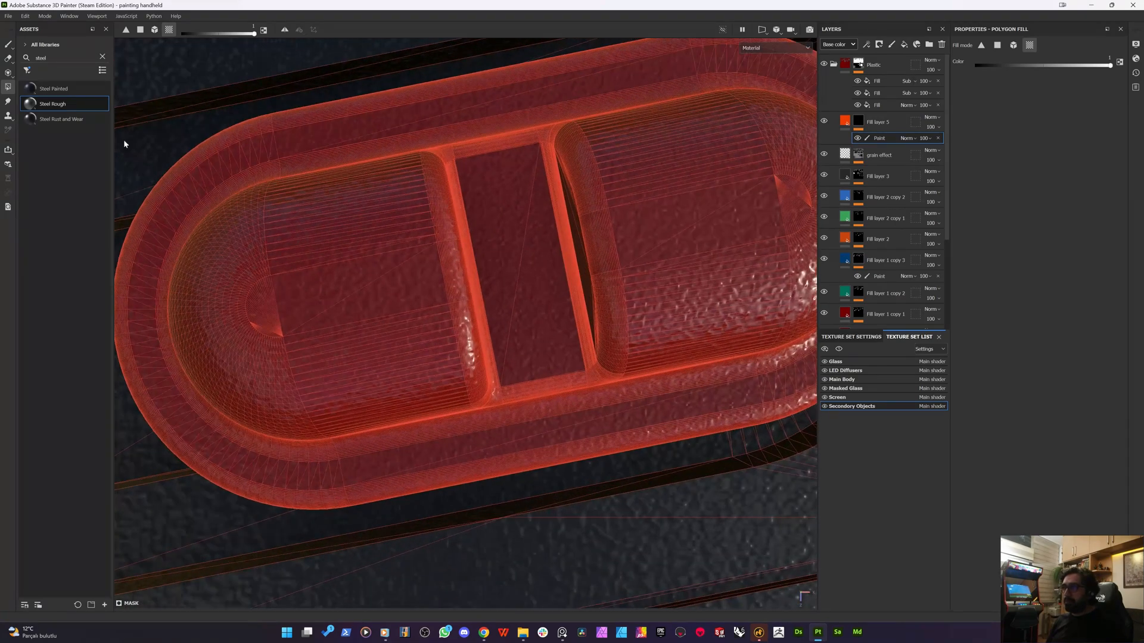
{"action": "left_click", "coordinate": [8, 44]}
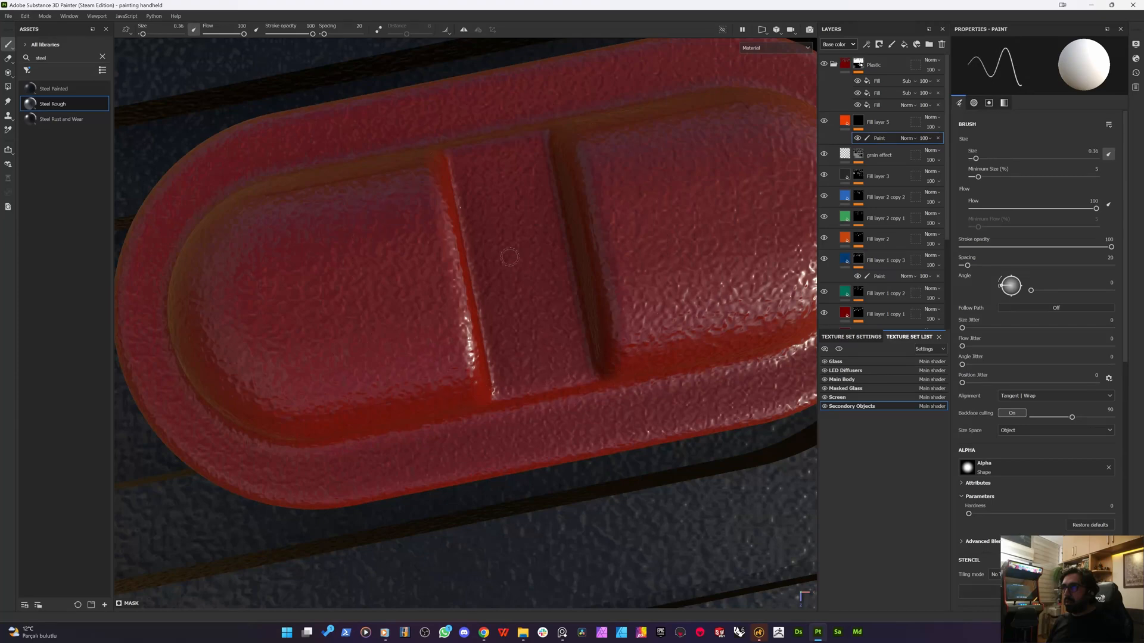
{"action": "right_click_drag", "start_coordinate": [509, 257], "coordinate": [551, 256], "text": "ctrl"}
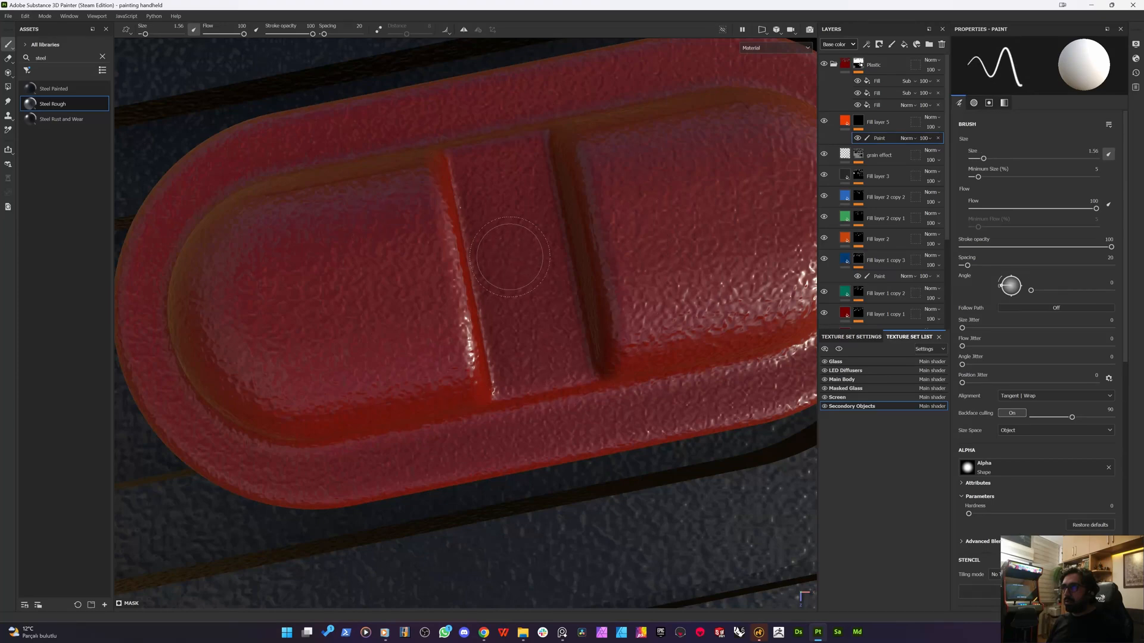
- Try a straight stroke in the recess between the red switch's two raised pads
{"action": "left_click", "coordinate": [506, 187]}
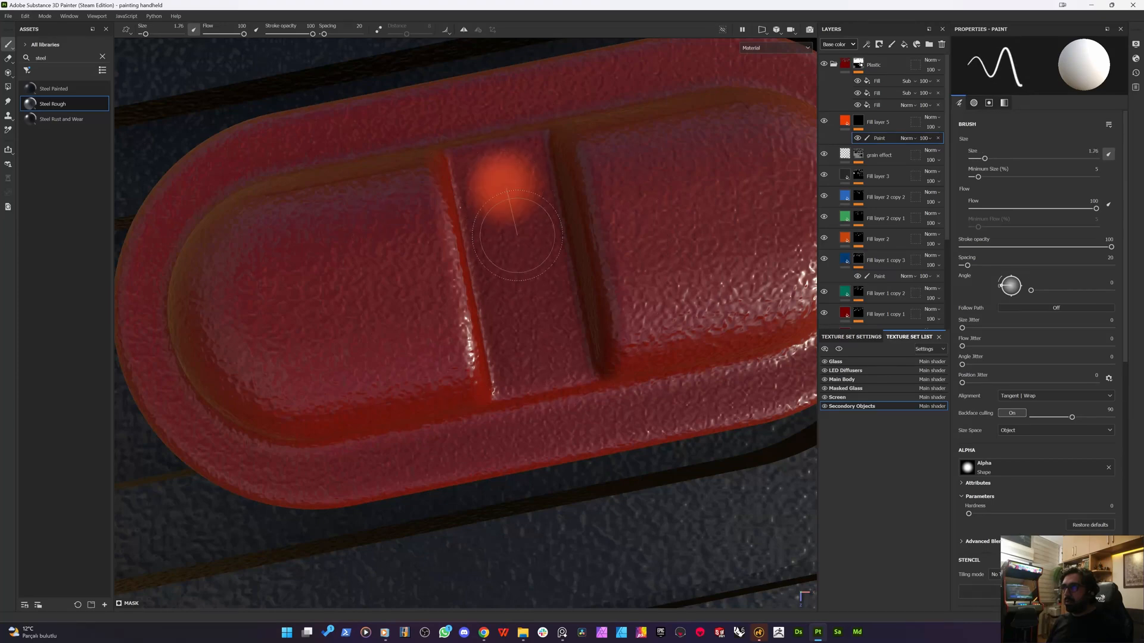
{"action": "left_click", "coordinate": [539, 341], "text": "shift"}
{"action": "key", "text": "ctrl+z"}
{"action": "key", "text": "ctrl+z"}
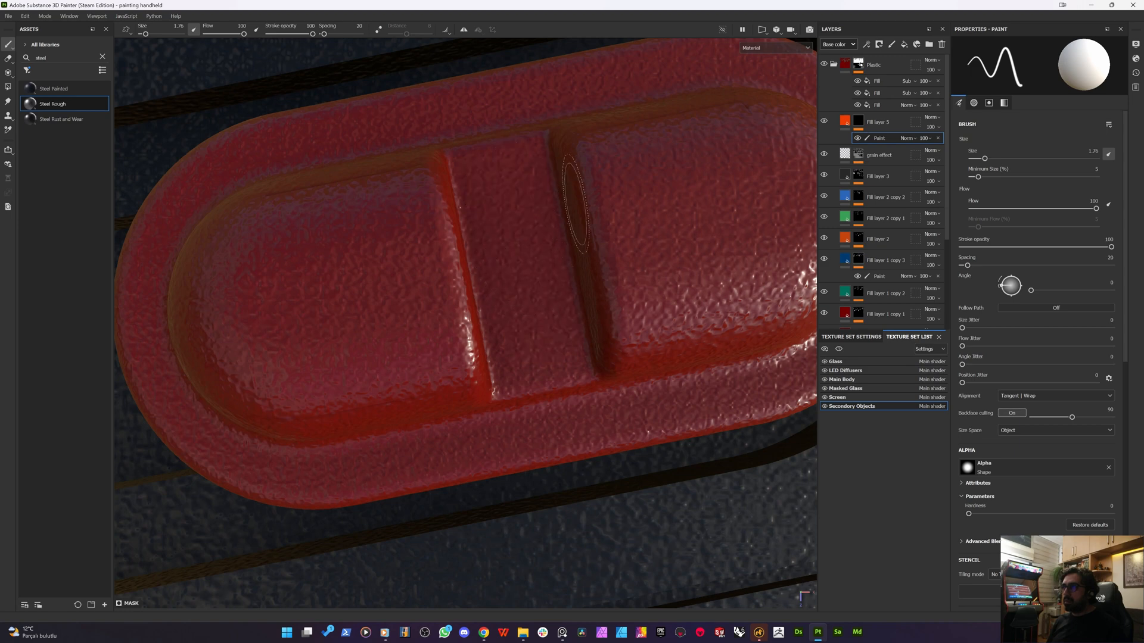
- Lower Fill layer 5's height to about -0.37 and paint a straight stroke along the recess between the red switch's raised pads
{"action": "left_click", "coordinate": [846, 121]}
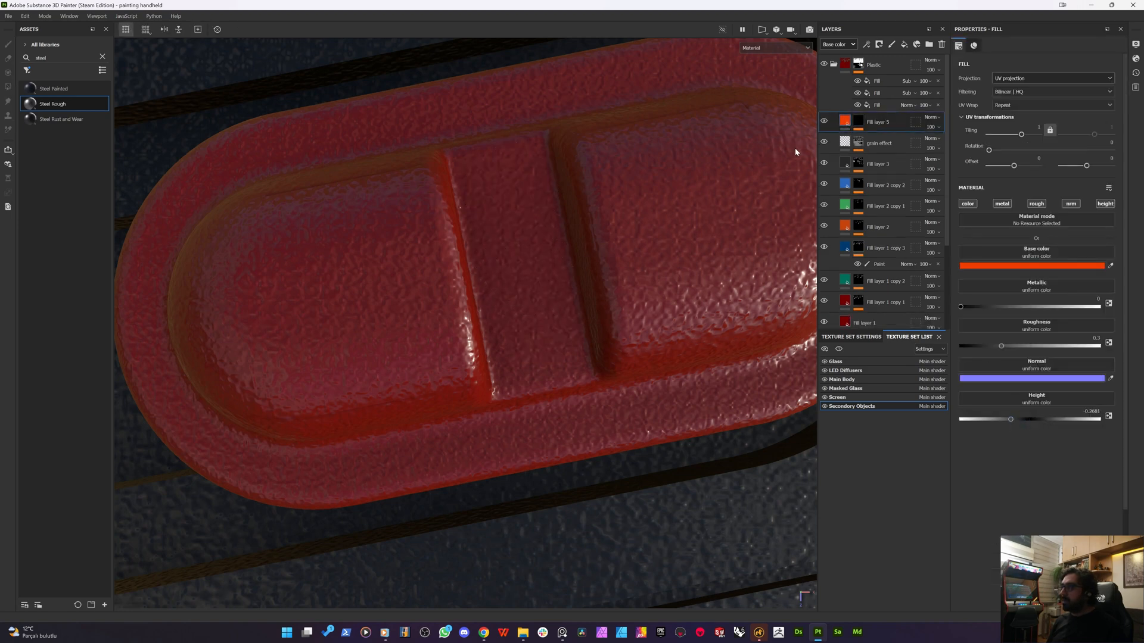
{"action": "left_click", "coordinate": [858, 121]}
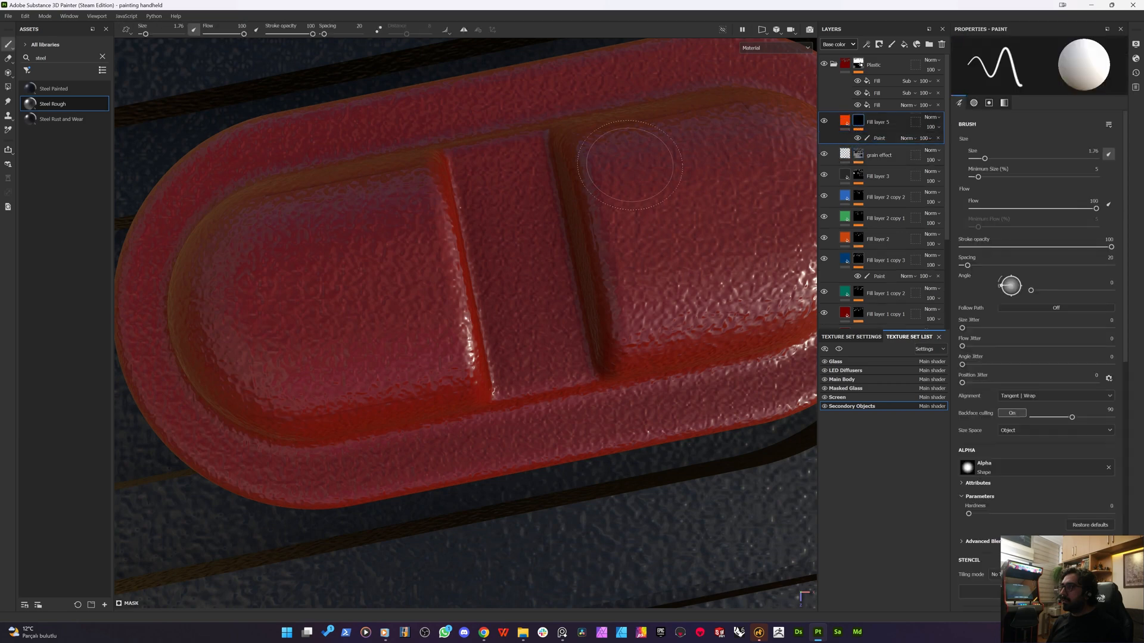
{"action": "left_click", "coordinate": [880, 137]}
{"action": "left_click", "coordinate": [506, 194]}
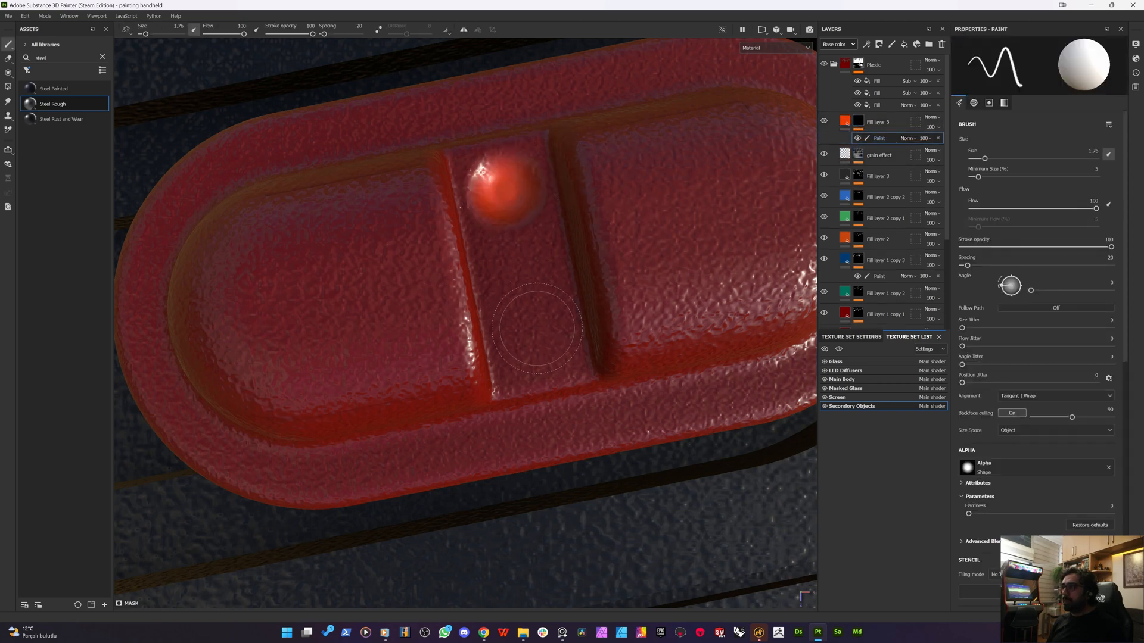
{"action": "key", "text": "shift"}
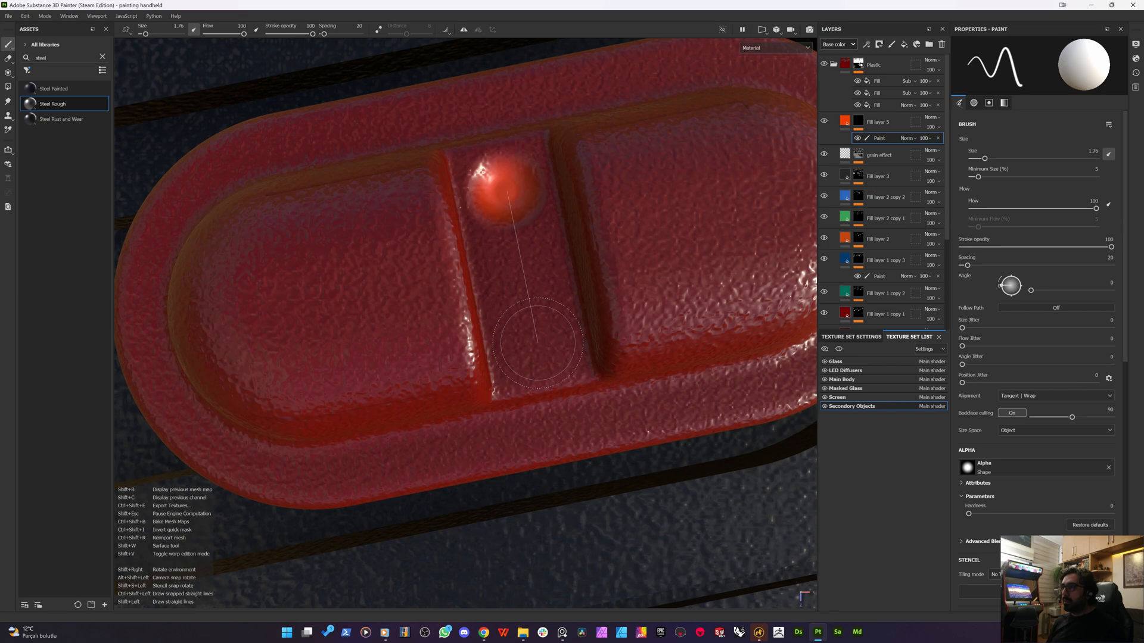
{"action": "left_click", "coordinate": [537, 333], "text": "shift"}
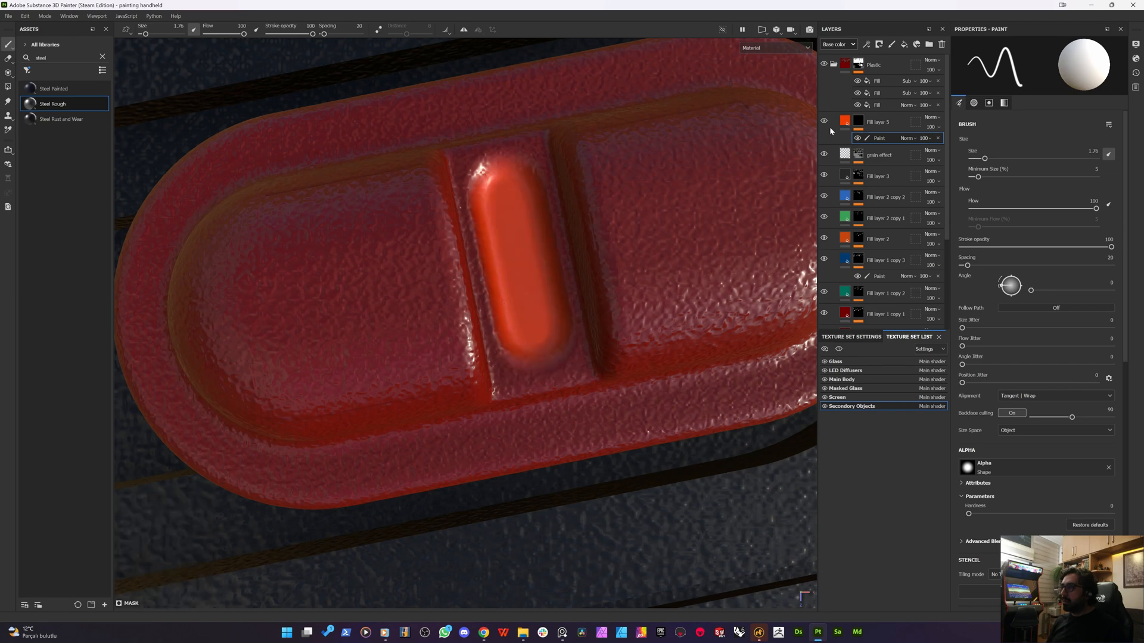
- Set Fill layer 5's height to about -0.12 to make the orange strip's indentation shallower
{"action": "left_click", "coordinate": [845, 122]}
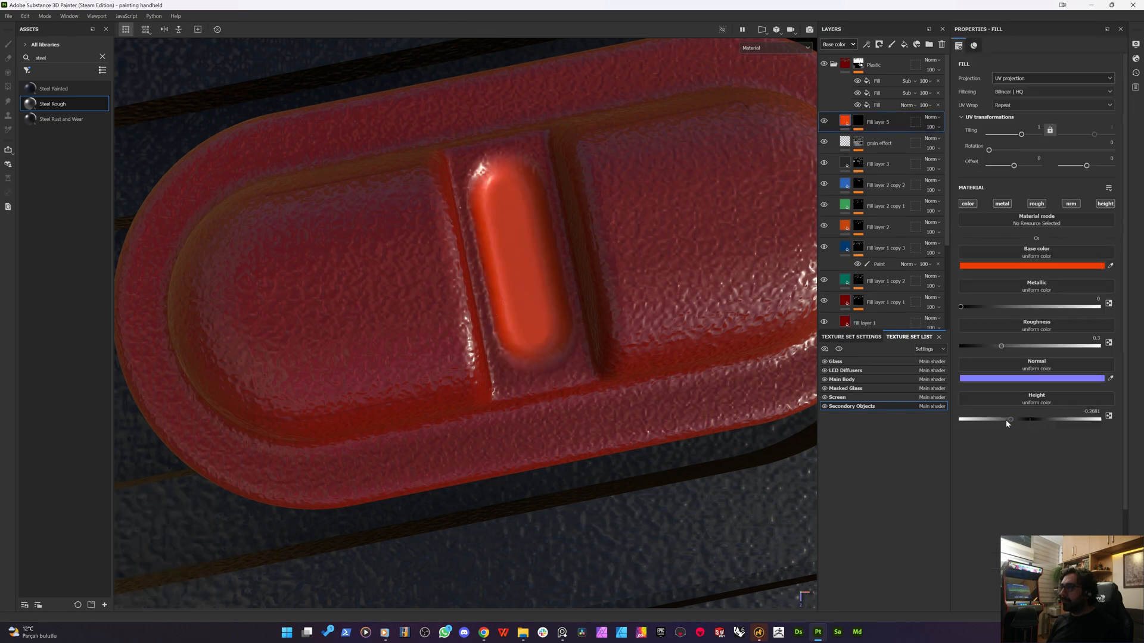
{"action": "left_click_drag", "start_coordinate": [1005, 421], "coordinate": [1021, 422]}
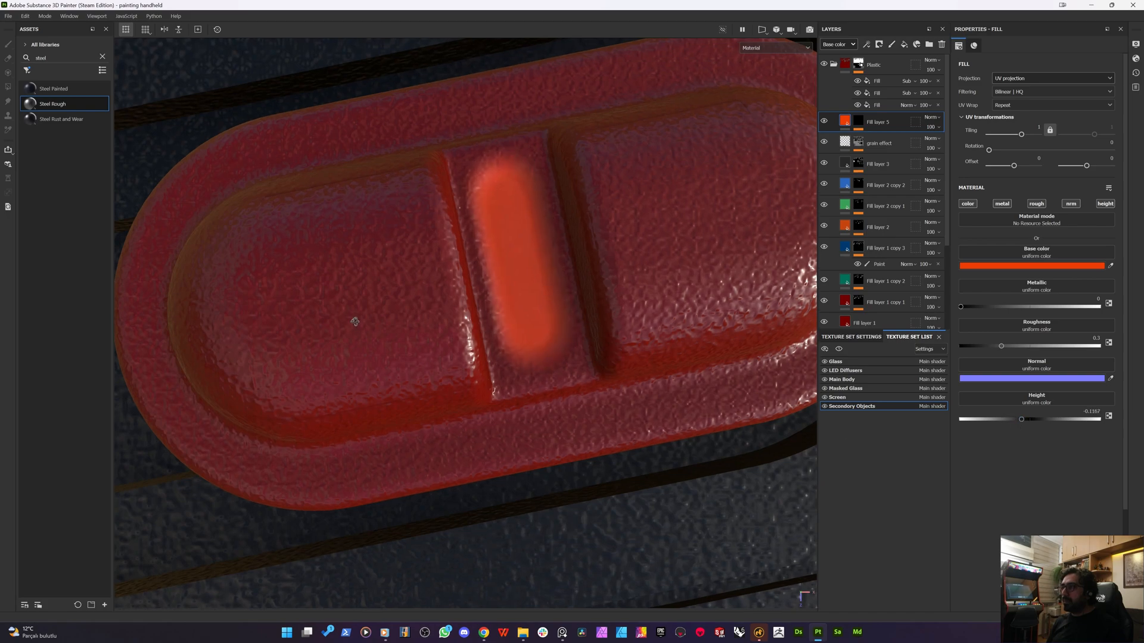
{"action": "left_click_drag", "start_coordinate": [352, 248], "coordinate": [457, 174], "text": "alt"}
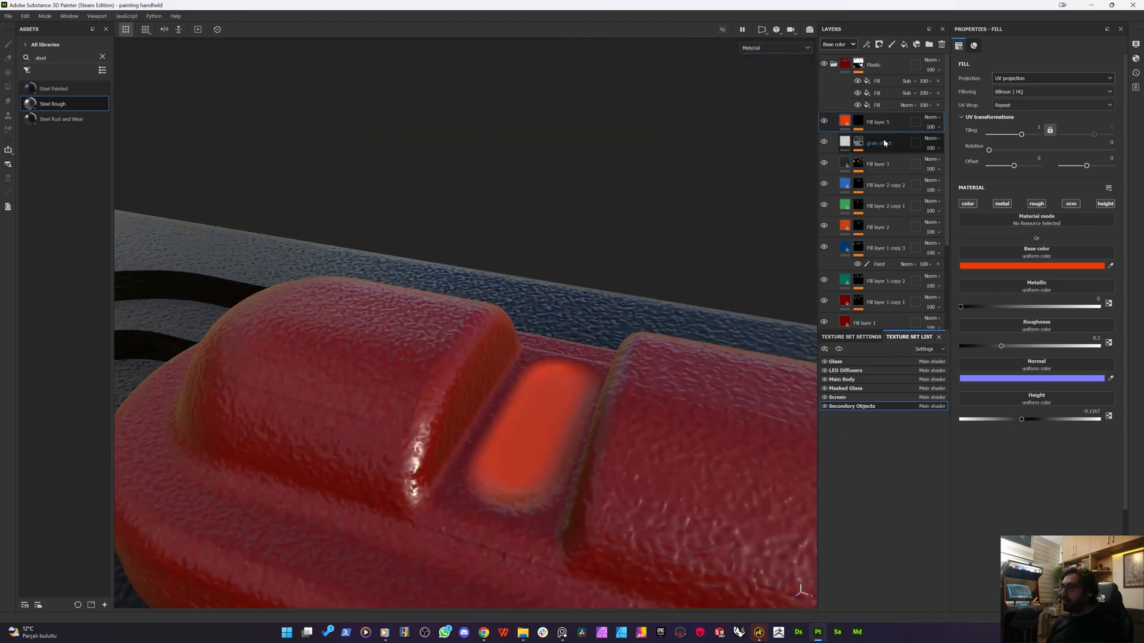
- Add a Levels effect over Fill layer 5's mask paint and set its input levels to about 0.152, 0.484 and 0.649 to harden the strip's edges
{"action": "left_click", "coordinate": [863, 121]}
{"action": "right_click", "coordinate": [875, 136]}
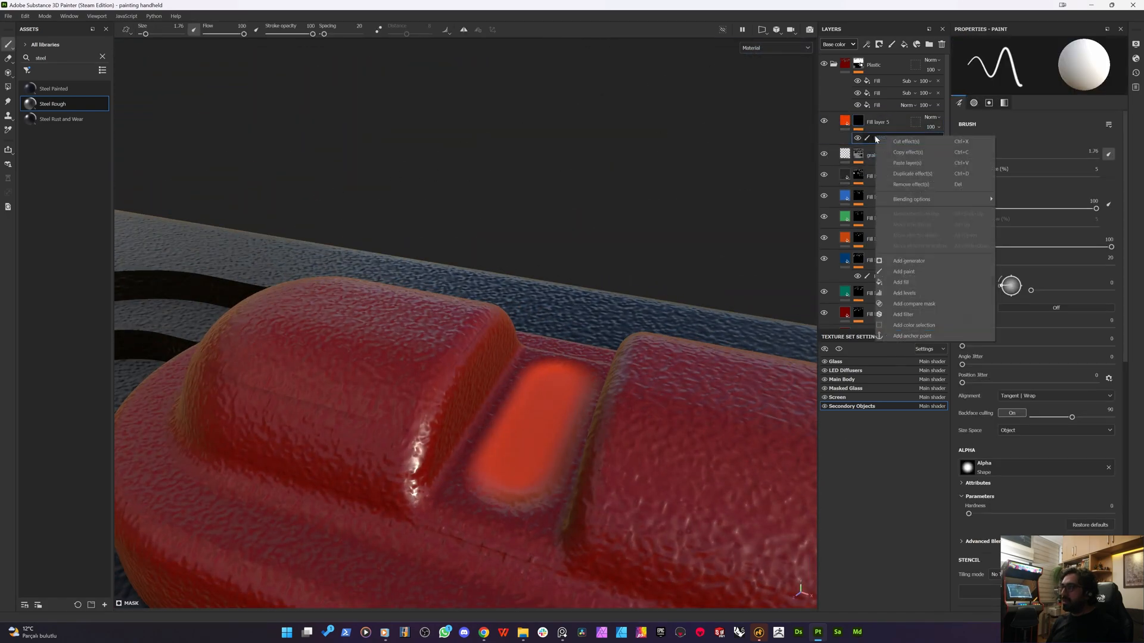
{"action": "left_click", "coordinate": [905, 292]}
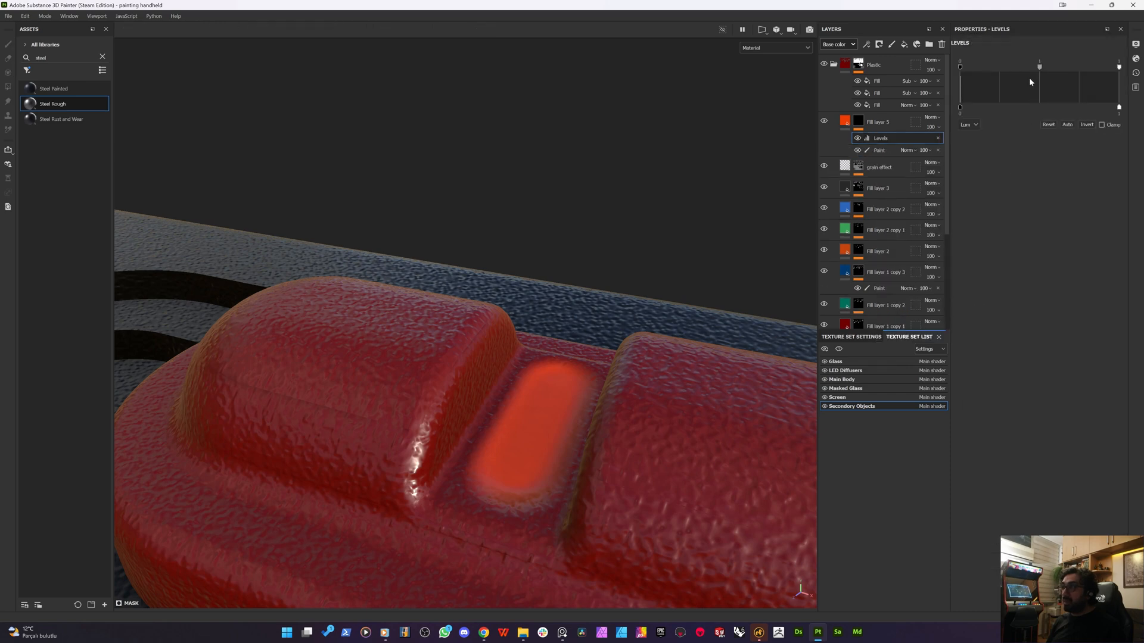
{"action": "mouse_move", "coordinate": [1041, 66]}
{"action": "left_mouse_down"}
{"action": "mouse_move", "coordinate": [980, 70]}
{"action": "mouse_move", "coordinate": [1067, 69]}
{"action": "mouse_move", "coordinate": [994, 72]}
{"action": "mouse_move", "coordinate": [1028, 65]}
{"action": "left_mouse_up"}
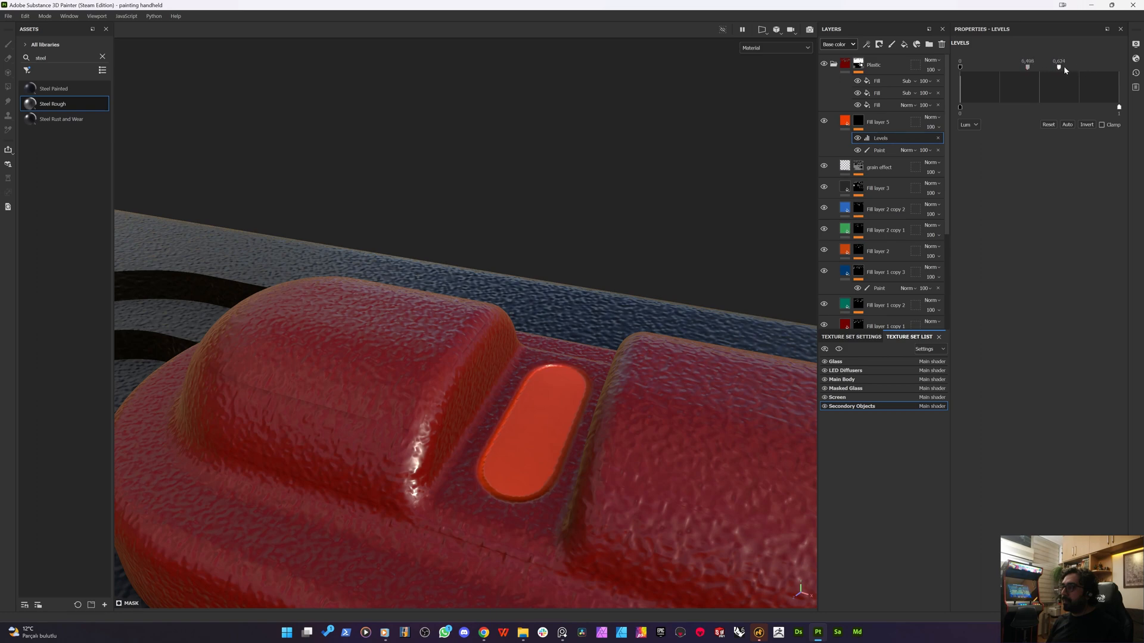
{"action": "mouse_move", "coordinate": [1061, 67]}
{"action": "left_mouse_down"}
{"action": "mouse_move", "coordinate": [1104, 66]}
{"action": "mouse_move", "coordinate": [1037, 70]}
{"action": "left_mouse_up"}
{"action": "left_click_drag", "start_coordinate": [505, 286], "coordinate": [1060, 348], "text": "alt"}
{"action": "left_click_drag", "start_coordinate": [633, 422], "coordinate": [545, 352], "text": "alt"}
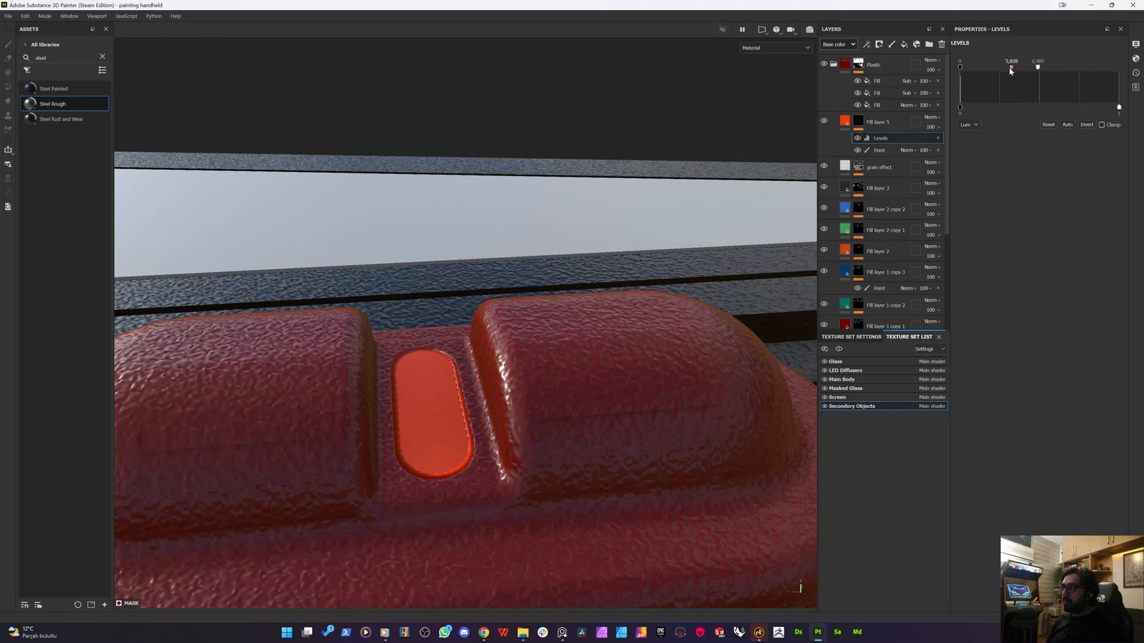
{"action": "mouse_move", "coordinate": [1010, 69]}
{"action": "left_mouse_down"}
{"action": "mouse_move", "coordinate": [982, 78]}
{"action": "mouse_move", "coordinate": [983, 68]}
{"action": "mouse_move", "coordinate": [1077, 66]}
{"action": "mouse_move", "coordinate": [1001, 69]}
{"action": "left_mouse_up"}
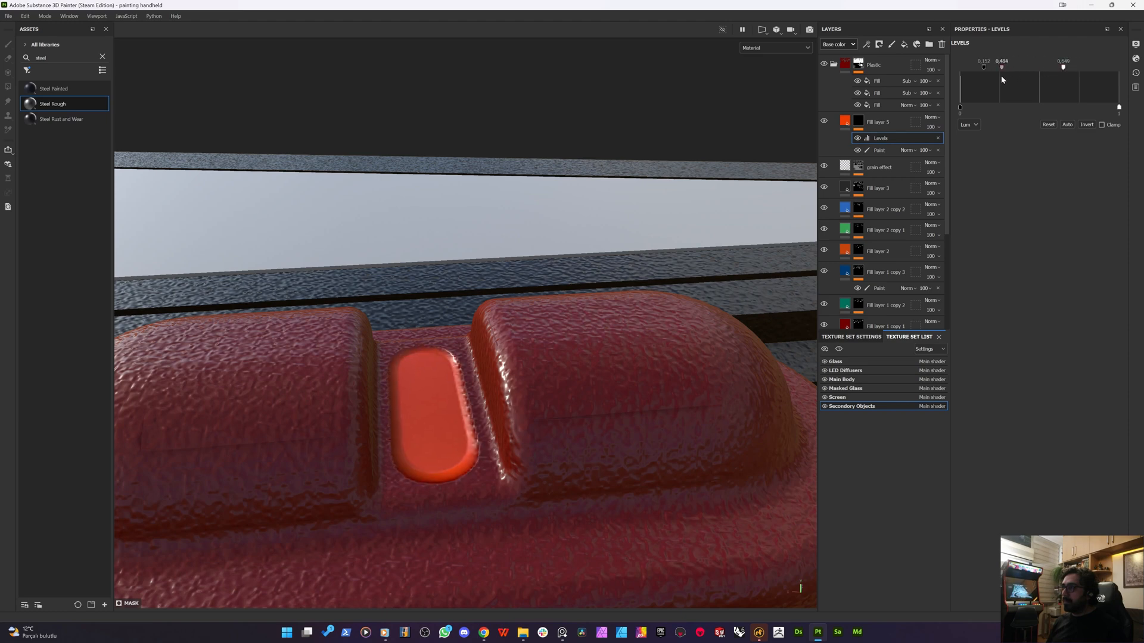
- Set Fill layer 5's height to about -0.047 and check the orange strip's shallower indentation from several angles
{"action": "left_click", "coordinate": [845, 122]}
{"action": "left_click_drag", "start_coordinate": [1023, 422], "coordinate": [1027, 419]}
{"action": "left_click_drag", "start_coordinate": [409, 439], "coordinate": [437, 450], "text": "alt"}
{"action": "mouse_move", "coordinate": [1026, 419]}
{"action": "left_mouse_down"}
{"action": "mouse_move", "coordinate": [960, 423]}
{"action": "mouse_move", "coordinate": [1026, 418]}
{"action": "left_mouse_up"}
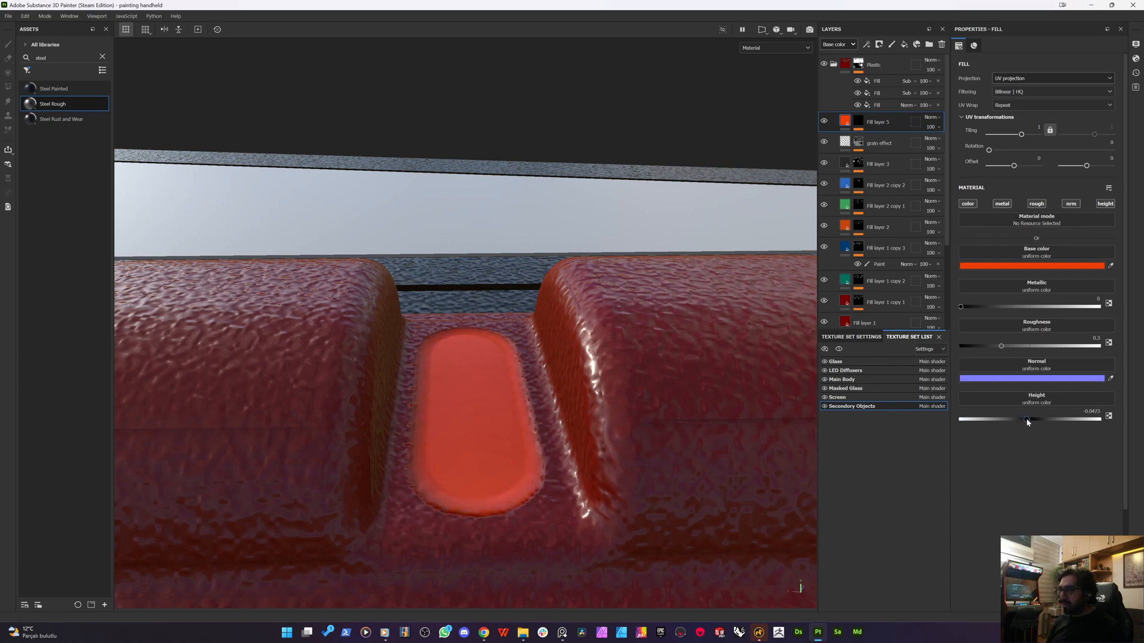
{"action": "left_click_drag", "start_coordinate": [393, 316], "coordinate": [480, 126], "text": "alt"}
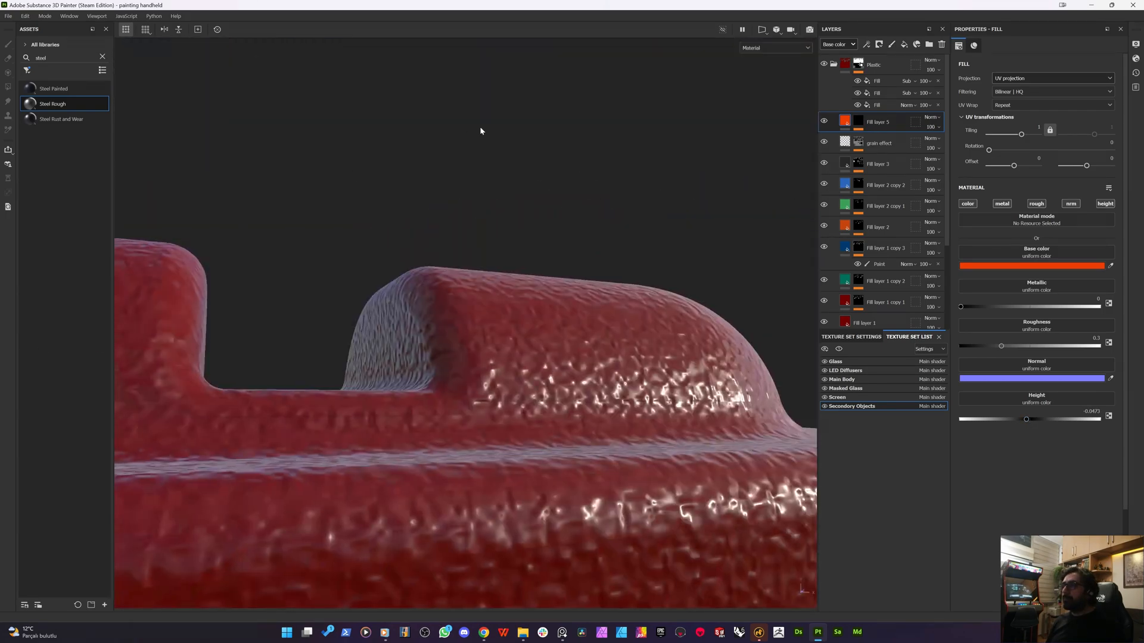
{"action": "left_click_drag", "start_coordinate": [369, 373], "coordinate": [321, 371], "text": "alt"}
{"action": "scroll", "coordinate": [322, 370], "scroll_direction": "down", "scroll_amount": 3}
{"action": "middle_click_drag", "start_coordinate": [322, 370], "coordinate": [429, 296], "text": "alt"}
{"action": "left_click_drag", "start_coordinate": [409, 334], "coordinate": [421, 367], "text": "alt"}
{"action": "scroll", "coordinate": [421, 366], "scroll_direction": "up", "scroll_amount": 8}
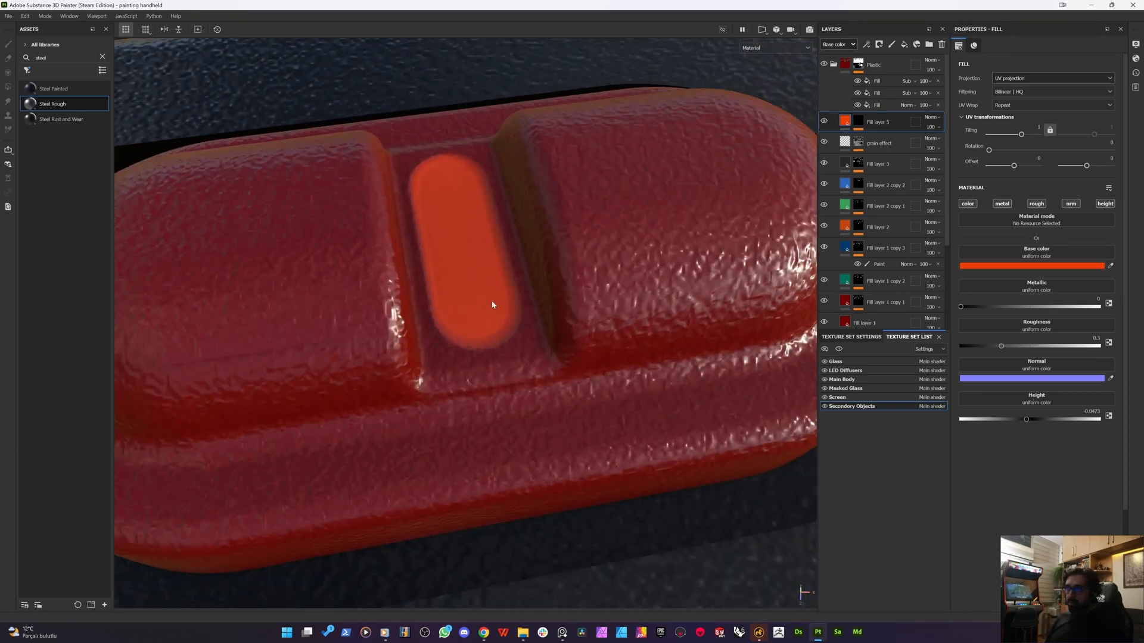
{"action": "left_click_drag", "start_coordinate": [489, 338], "coordinate": [483, 356], "text": "alt"}
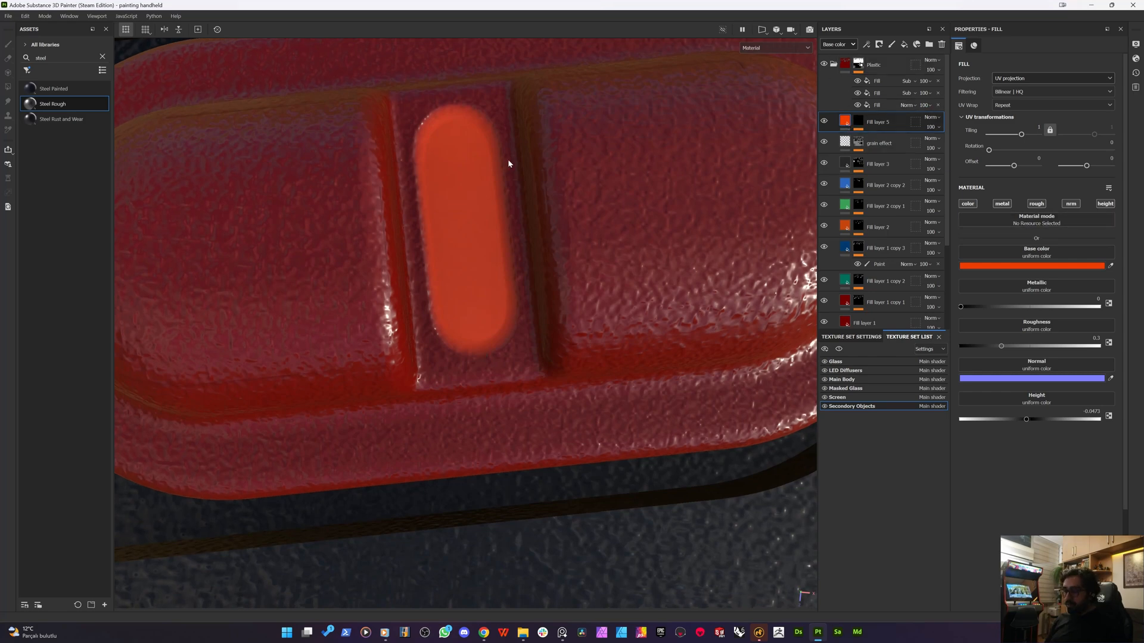
- Add a fill effect above the paint in Fill layer 5's mask and set its grayscale to 1
{"action": "left_click", "coordinate": [857, 121]}
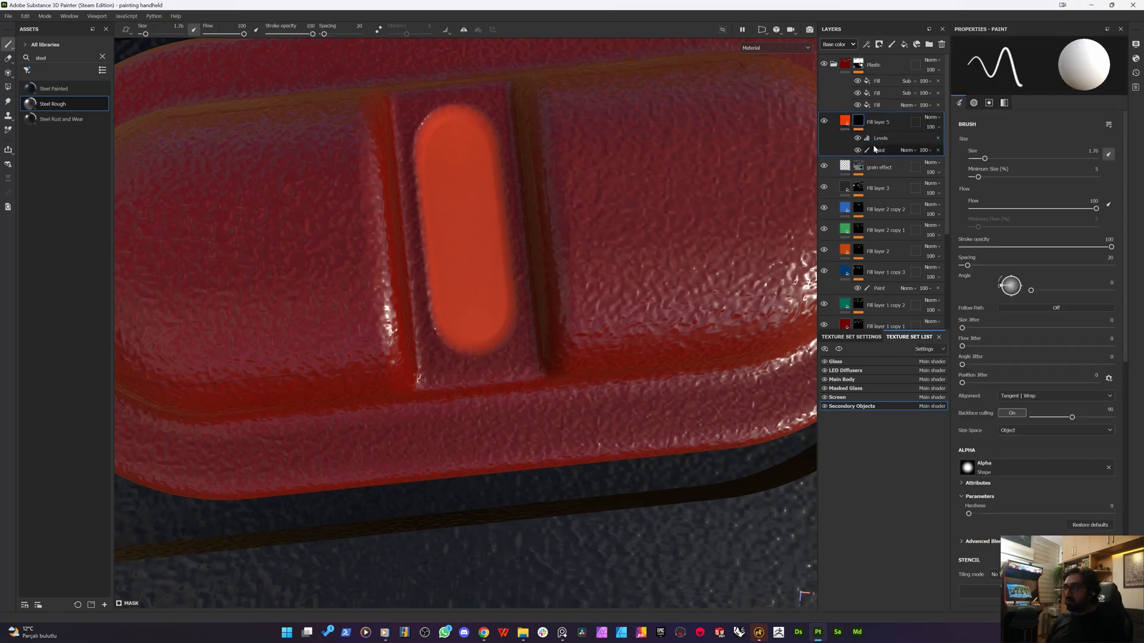
{"action": "right_click", "coordinate": [879, 150]}
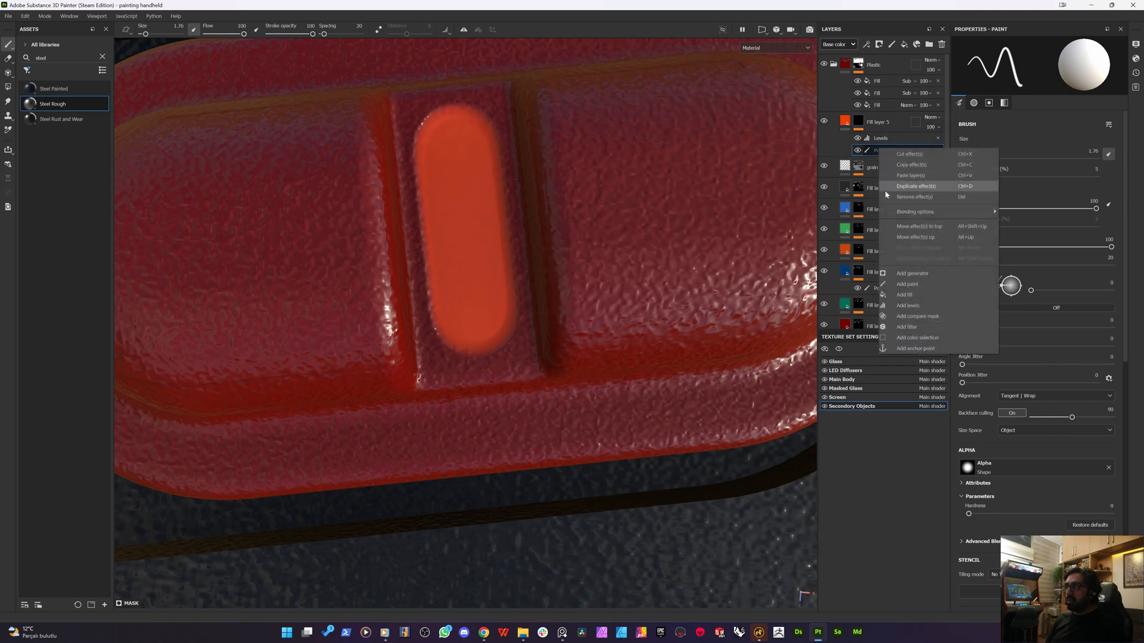
{"action": "left_click", "coordinate": [904, 294]}
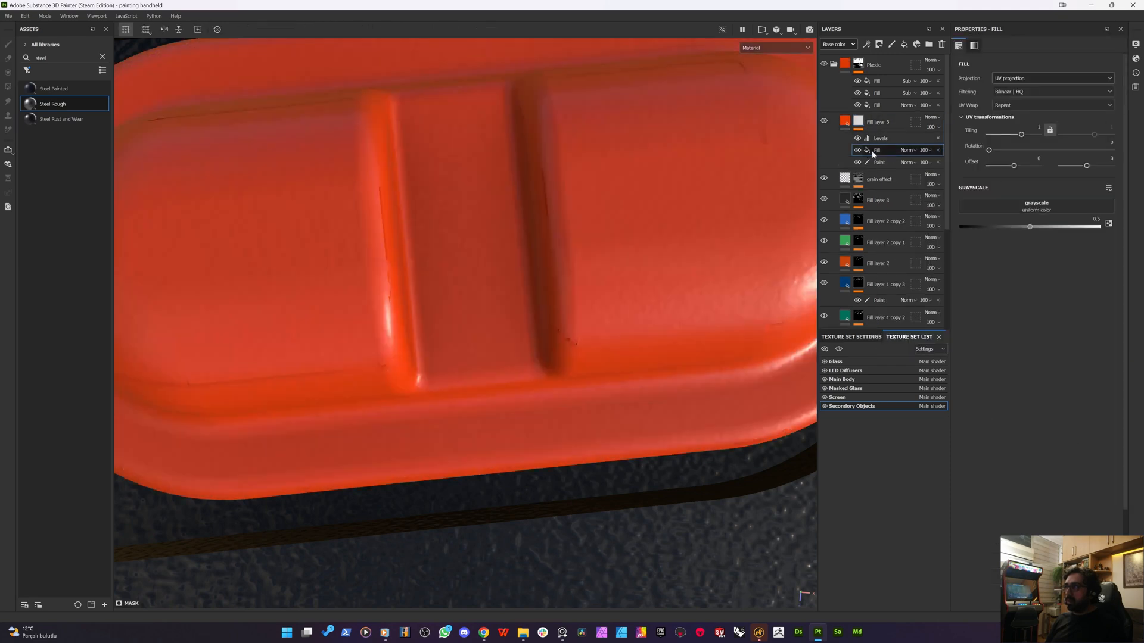
{"action": "left_click_drag", "start_coordinate": [1067, 227], "coordinate": [1099, 227]}
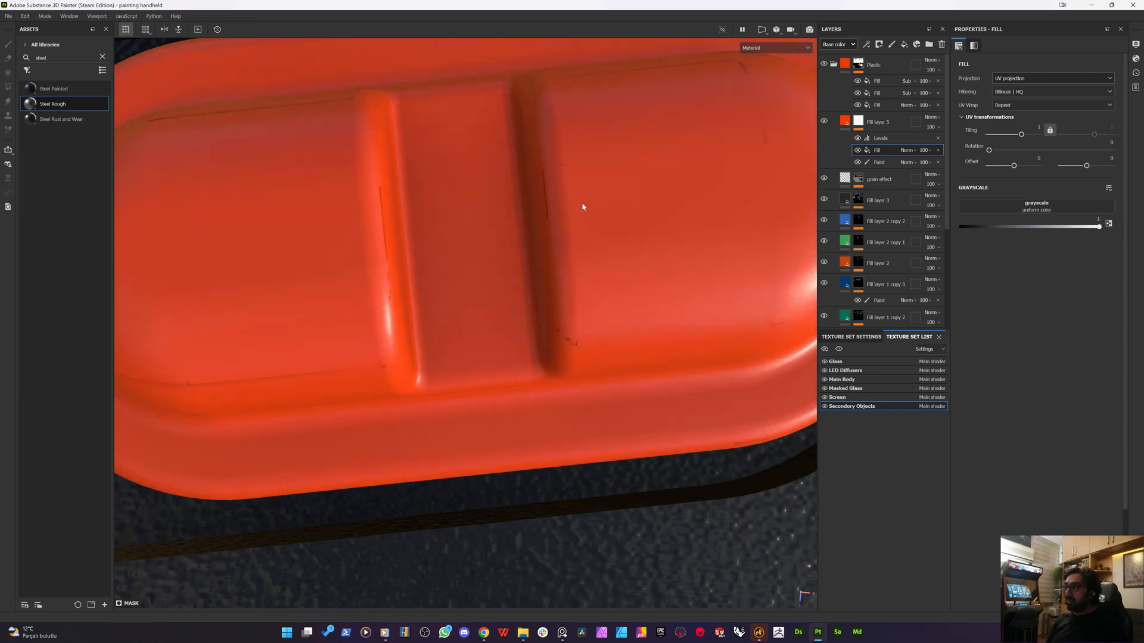
- Show the 3D and 2D views side by side in mask display and locate the painted strip's UV island with the mask fill temporarily hidden
{"action": "key", "text": "F1"}
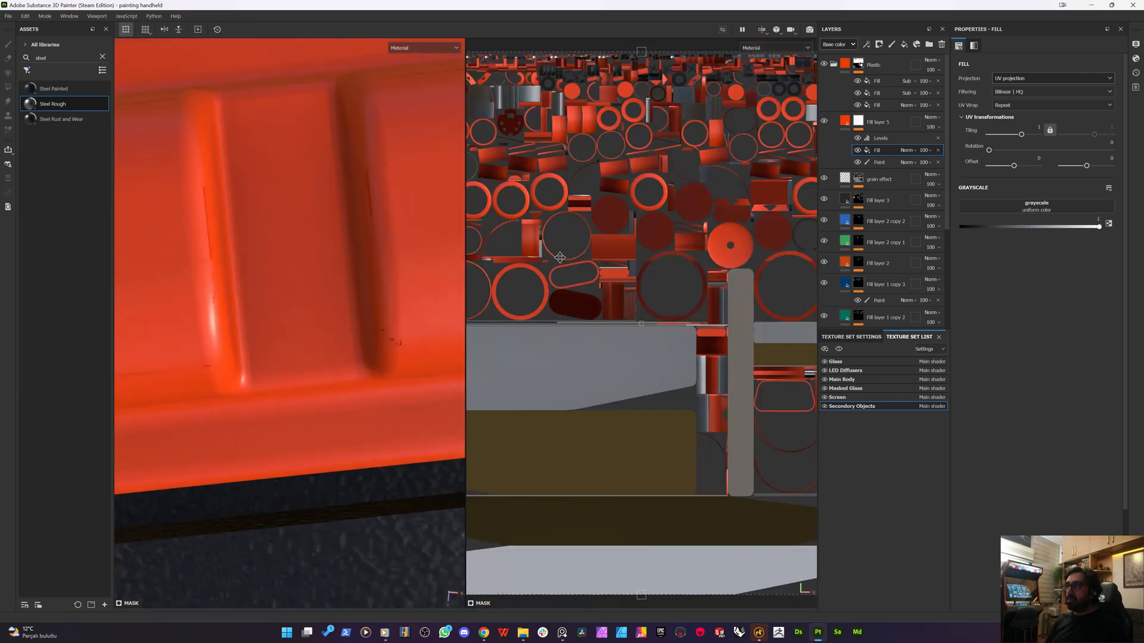
{"action": "left_click", "coordinate": [858, 150]}
{"action": "key", "text": "m"}
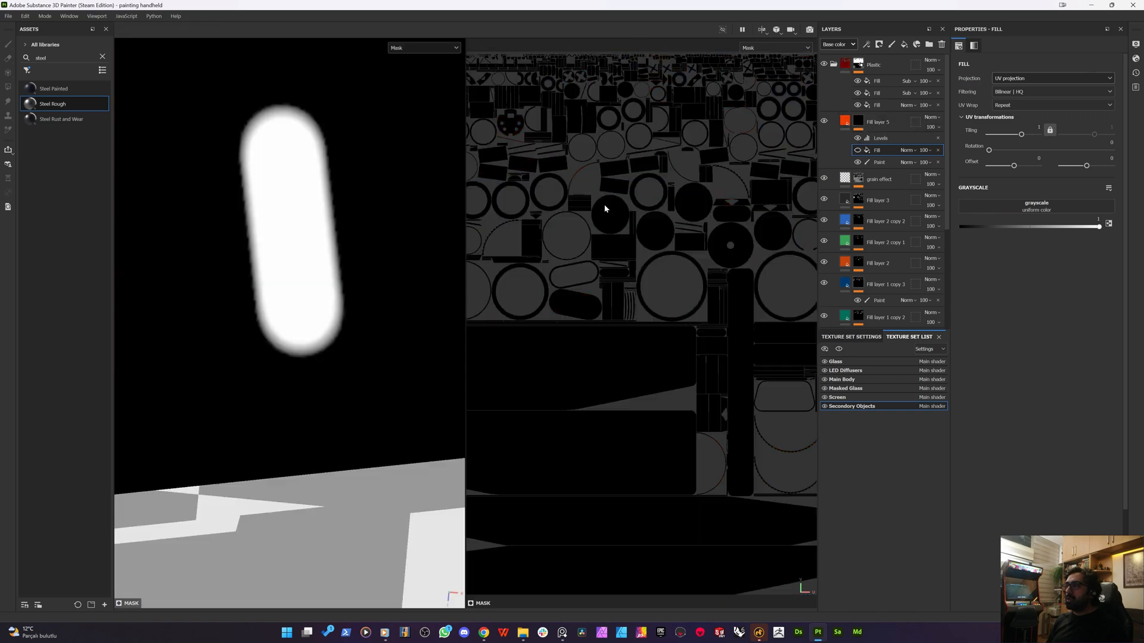
{"action": "scroll", "coordinate": [566, 331], "scroll_direction": "down", "scroll_amount": 3}
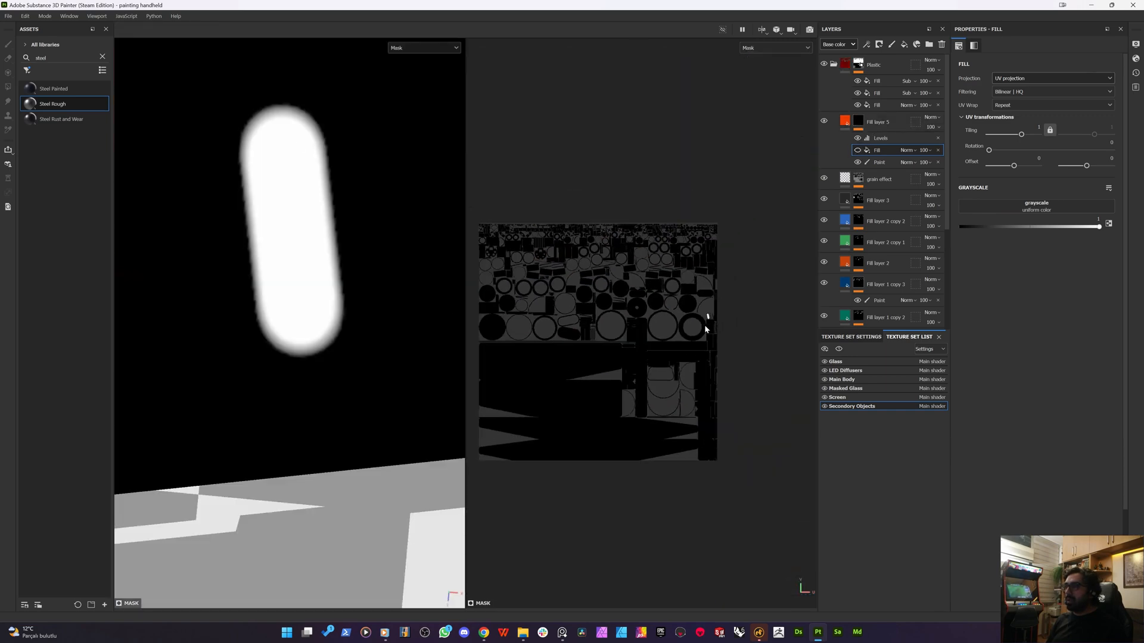
{"action": "scroll", "coordinate": [705, 327], "scroll_direction": "up", "scroll_amount": 5}
{"action": "scroll", "coordinate": [695, 339], "scroll_direction": "up", "scroll_amount": 8}
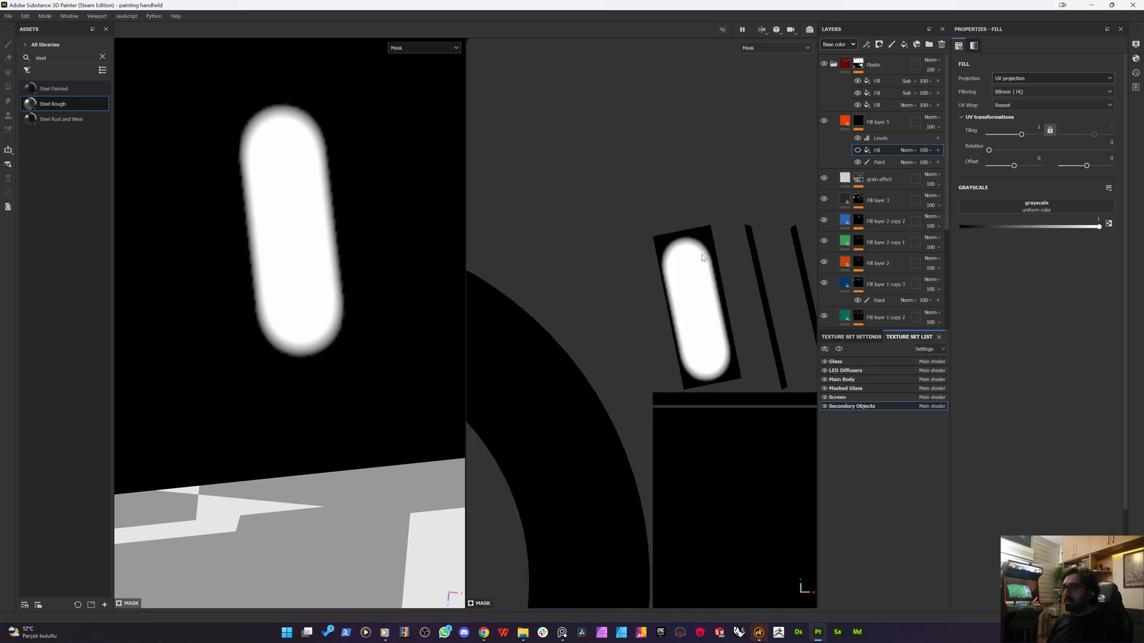
{"action": "left_click", "coordinate": [857, 151]}
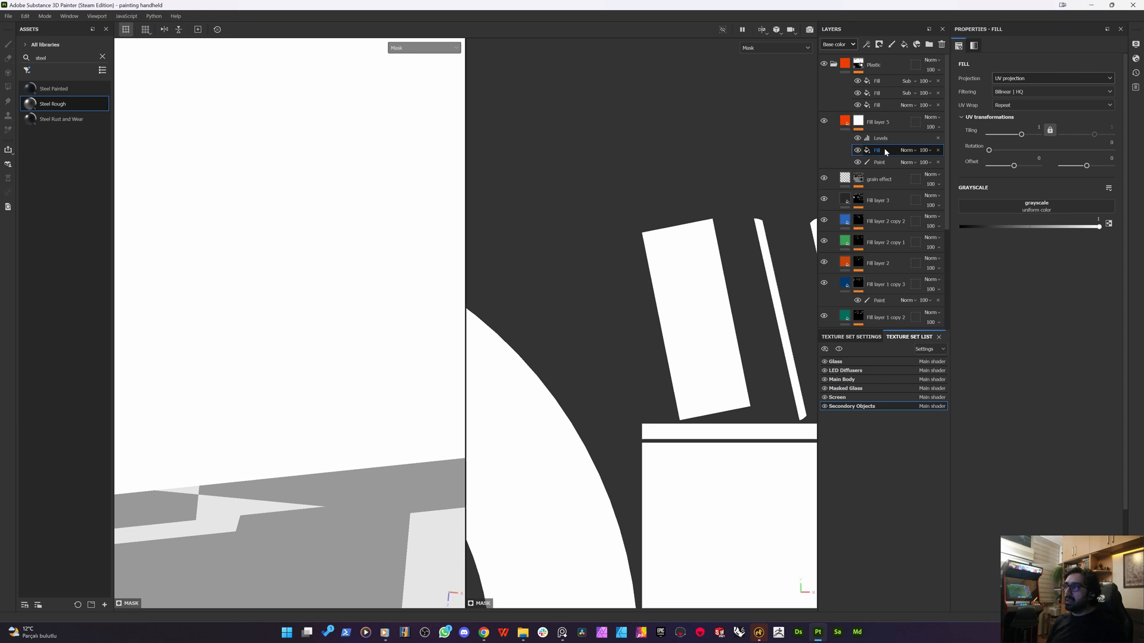
- Set the mask fill's UV Wrap to None and scale it down to the area around the strip's UV island
{"action": "left_click", "coordinate": [1009, 105]}
{"action": "left_click", "coordinate": [1013, 116]}
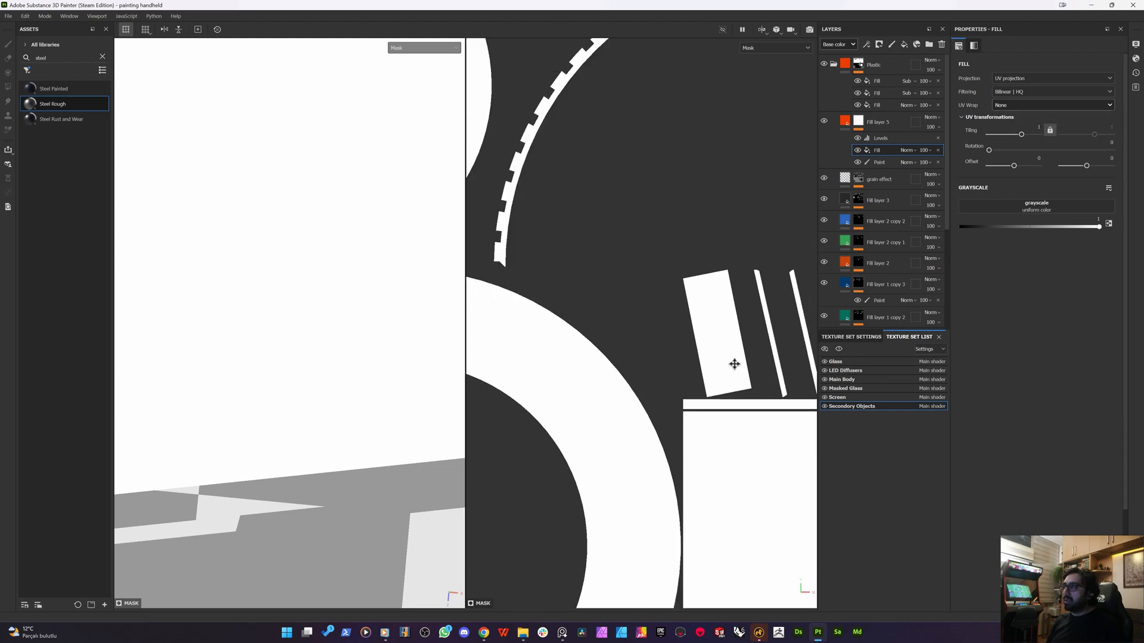
{"action": "scroll", "coordinate": [731, 363], "scroll_direction": "down", "scroll_amount": 10}
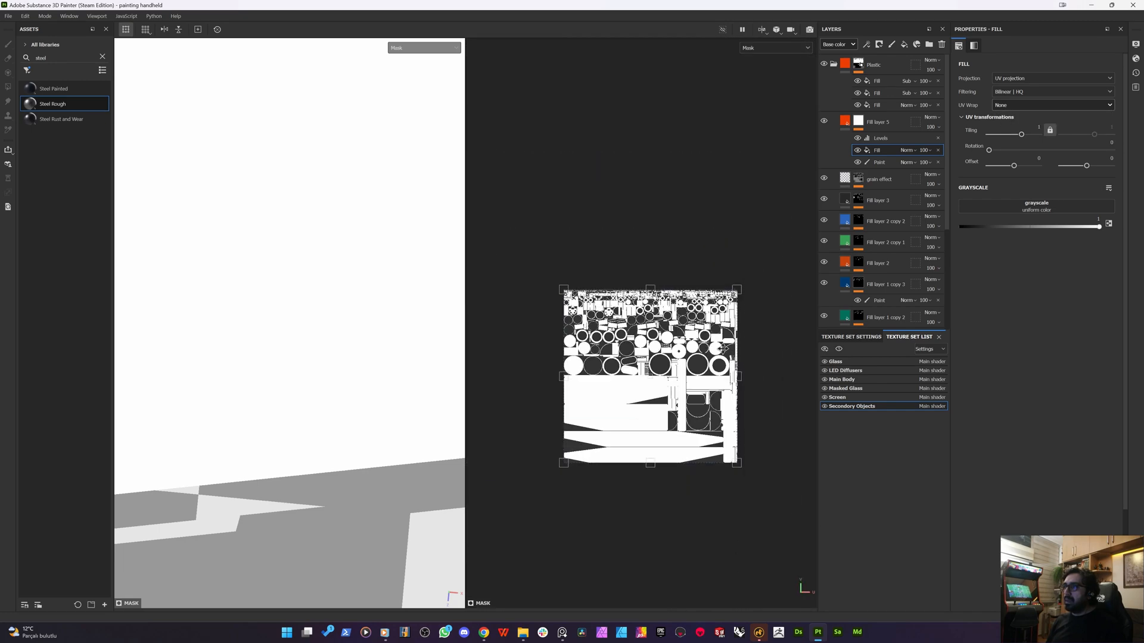
{"action": "left_click_drag", "start_coordinate": [563, 289], "coordinate": [730, 355]}
{"action": "scroll", "coordinate": [730, 356], "scroll_direction": "up", "scroll_amount": 5}
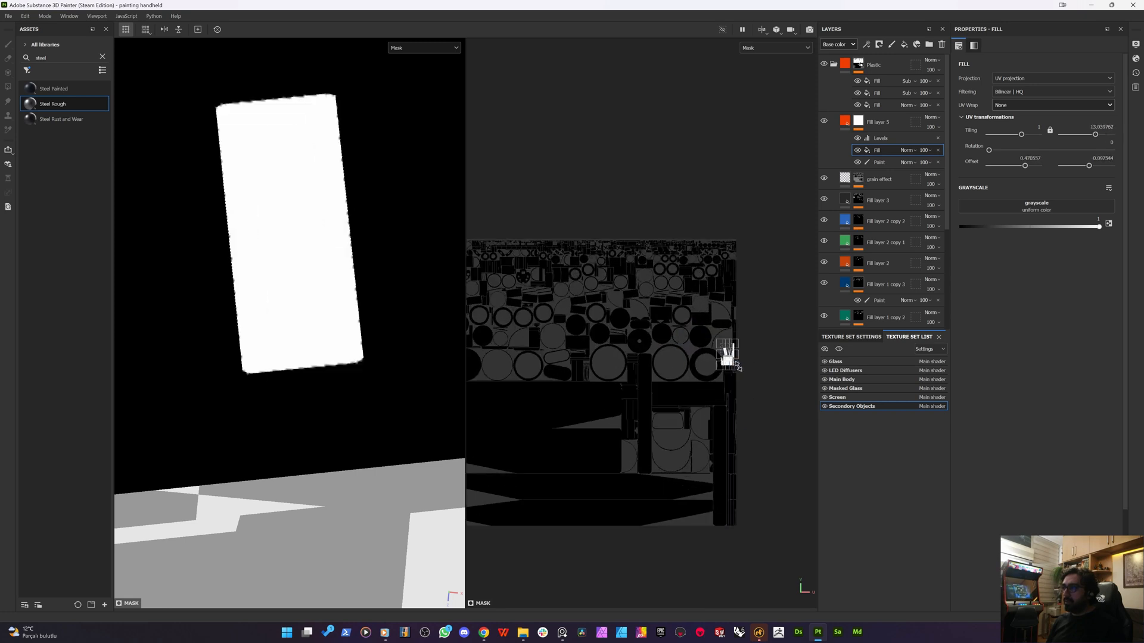
{"action": "scroll", "coordinate": [777, 380], "scroll_direction": "up", "scroll_amount": 5}
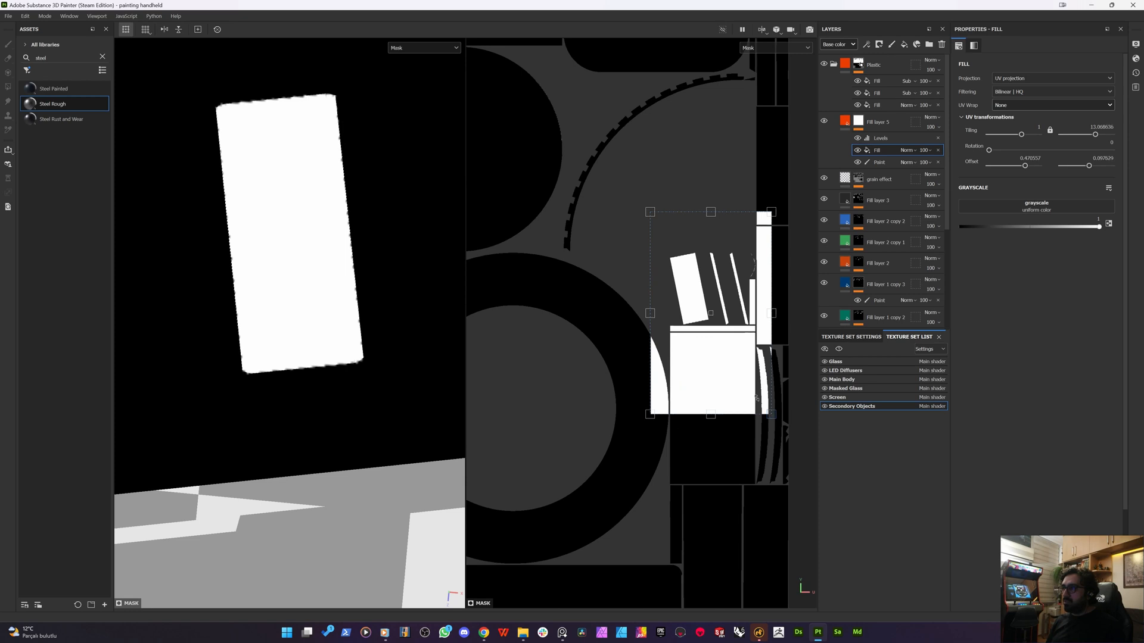
- Shrink the mask fill into the recess's UV island, rotate it to about 10.25, and hide the paint effect beneath it
{"action": "left_click_drag", "start_coordinate": [771, 413], "coordinate": [724, 348]}
{"action": "scroll", "coordinate": [668, 265], "scroll_direction": "up", "scroll_amount": 4}
{"action": "left_click_drag", "start_coordinate": [695, 230], "coordinate": [718, 286]}
{"action": "left_click", "coordinate": [858, 162]}
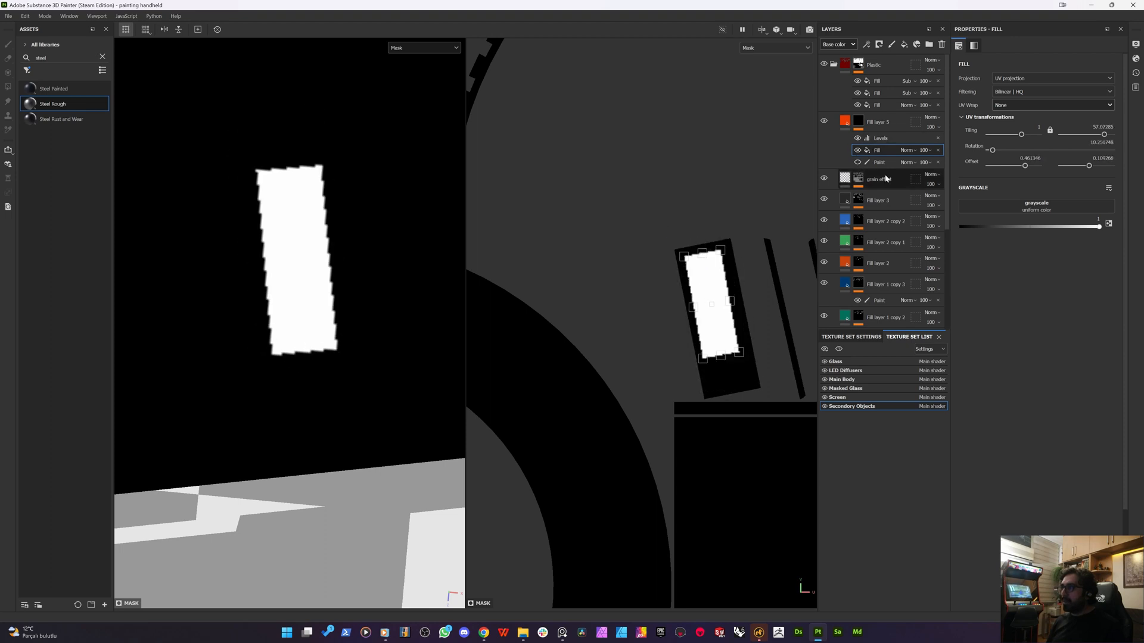
- Enlarge the mask fill within the recess's UV island, rotate it to about 11.3, and center it there
{"action": "scroll", "coordinate": [703, 339], "scroll_direction": "up", "scroll_amount": 2}
{"action": "left_click_drag", "start_coordinate": [754, 358], "coordinate": [775, 395]}
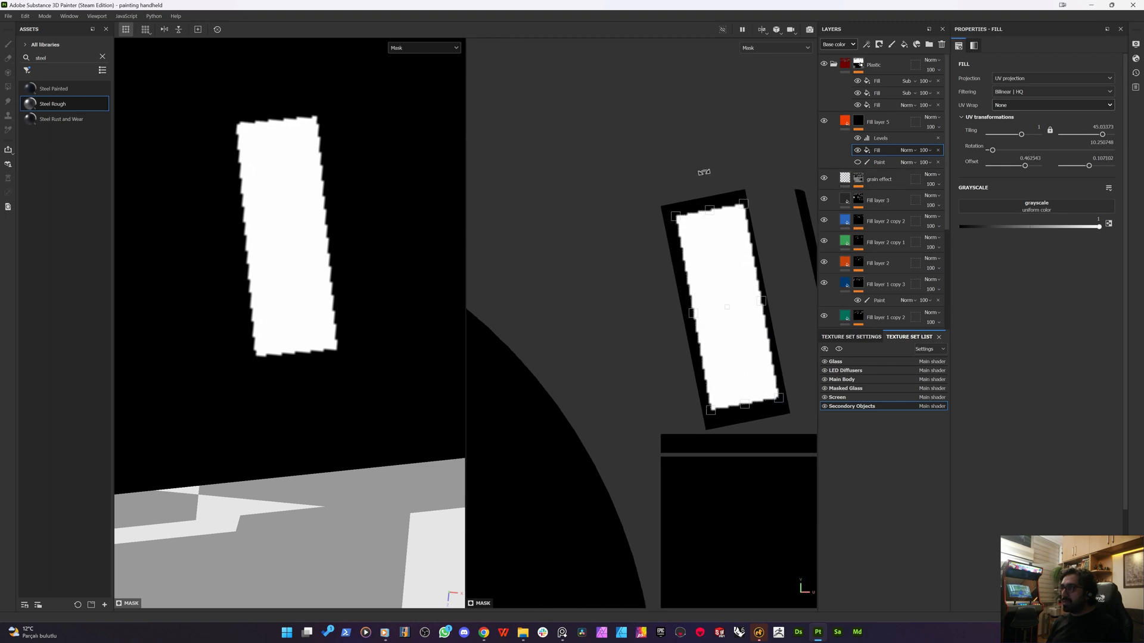
{"action": "mouse_move", "coordinate": [704, 172]}
{"action": "left_mouse_down"}
{"action": "mouse_move", "coordinate": [679, 179]}
{"action": "mouse_move", "coordinate": [693, 179]}
{"action": "left_mouse_up"}
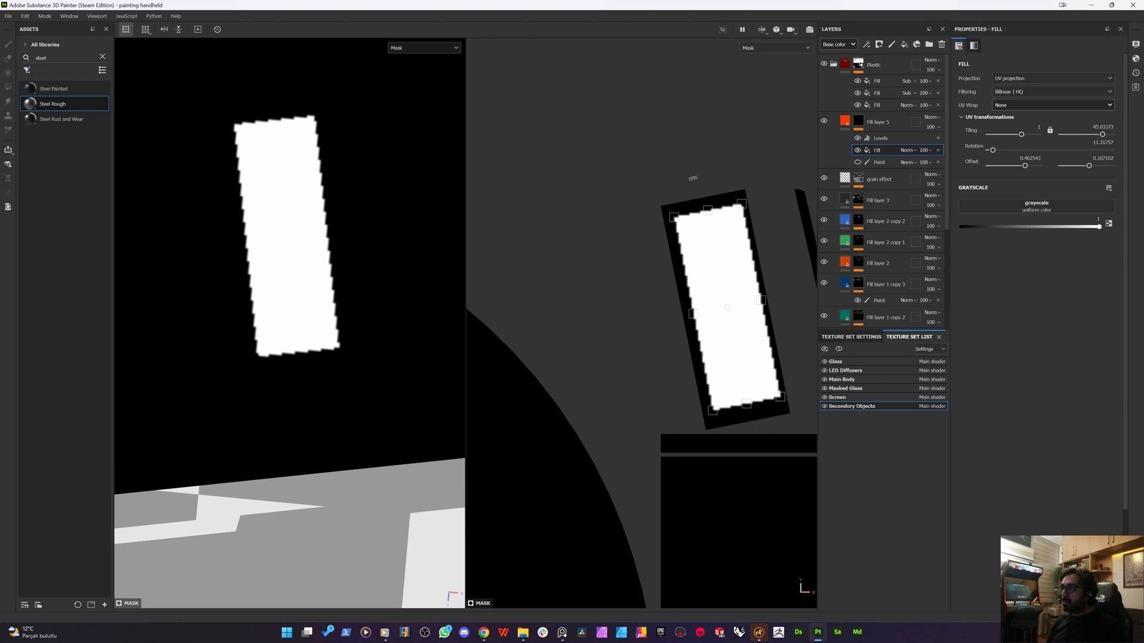
{"action": "scroll", "coordinate": [733, 275], "scroll_direction": "up", "scroll_amount": 1}
{"action": "left_click_drag", "start_coordinate": [733, 276], "coordinate": [728, 284]}
{"action": "left_click", "coordinate": [862, 337]}
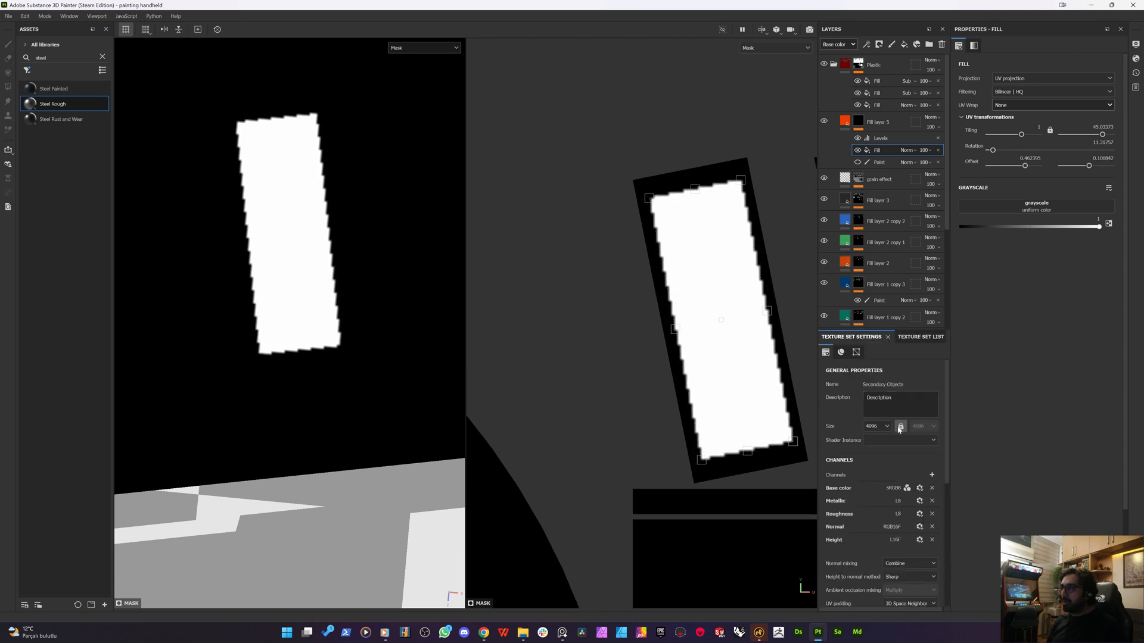
{"action": "left_click", "coordinate": [921, 337]}
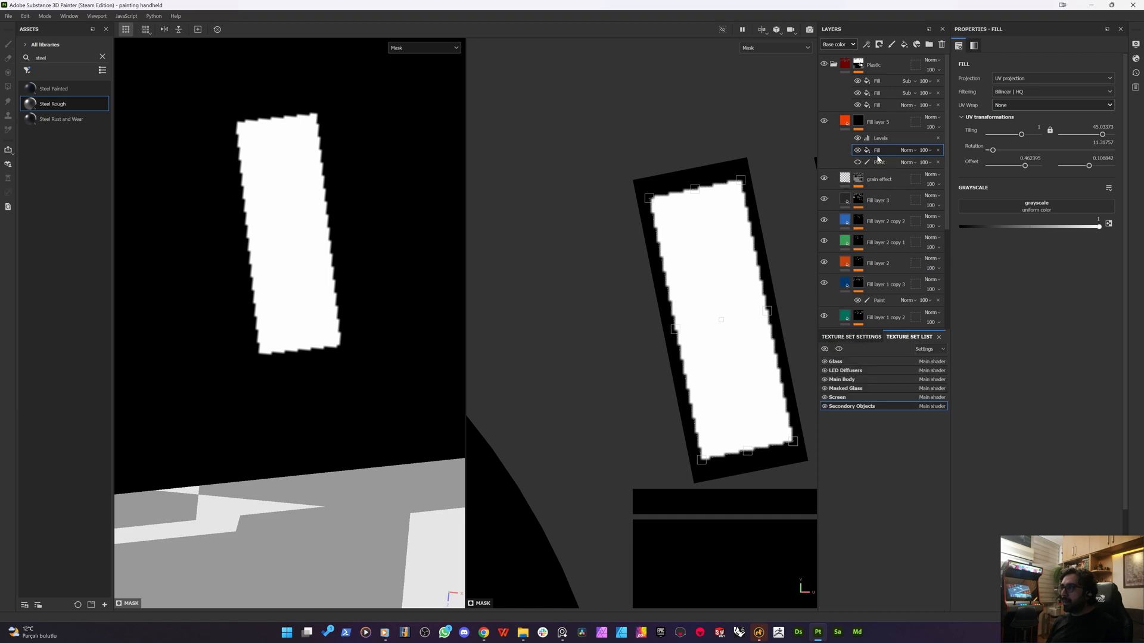
- Add a Blur filter above the mask fill with a blur intensity of about 0.41
{"action": "right_click", "coordinate": [879, 152]}
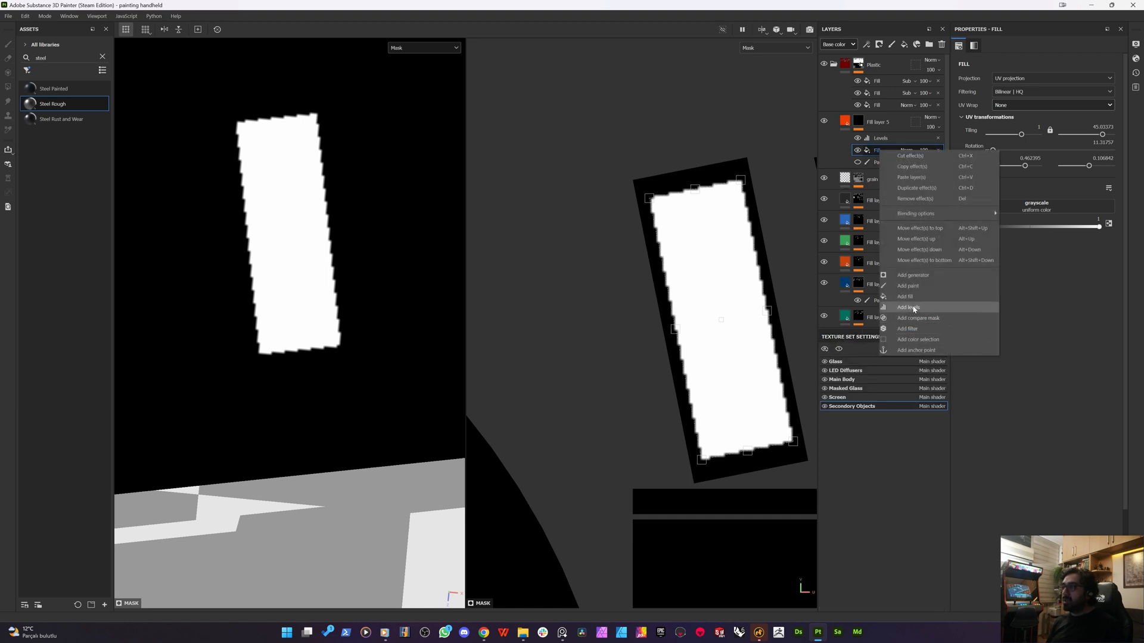
{"action": "left_click", "coordinate": [908, 329]}
{"action": "left_click", "coordinate": [1041, 68]}
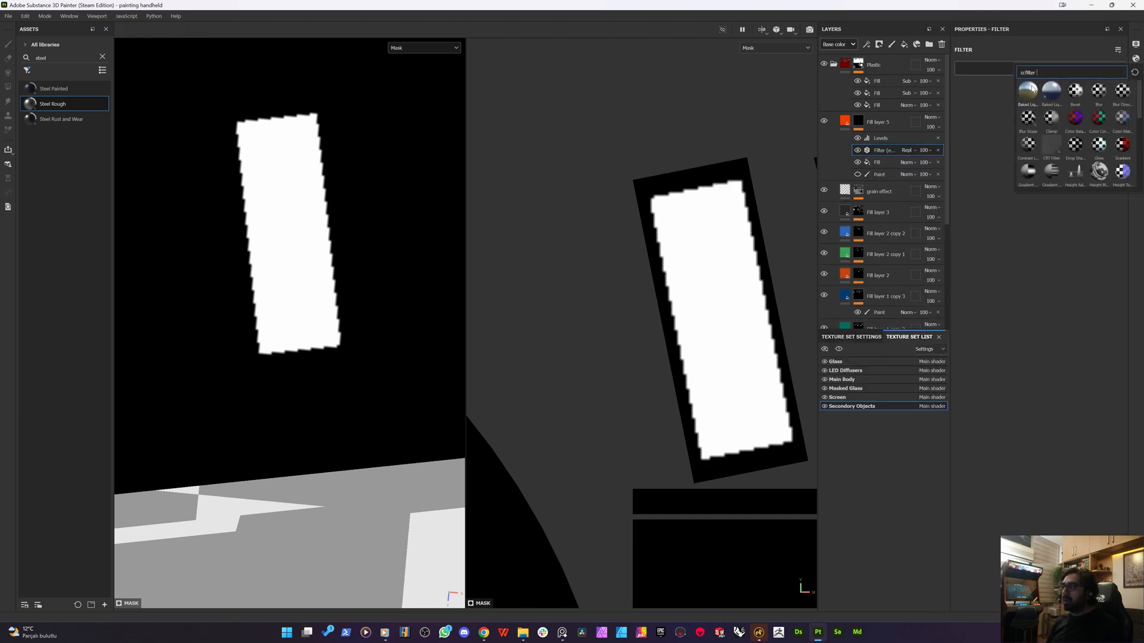
{"action": "left_click", "coordinate": [1100, 94]}
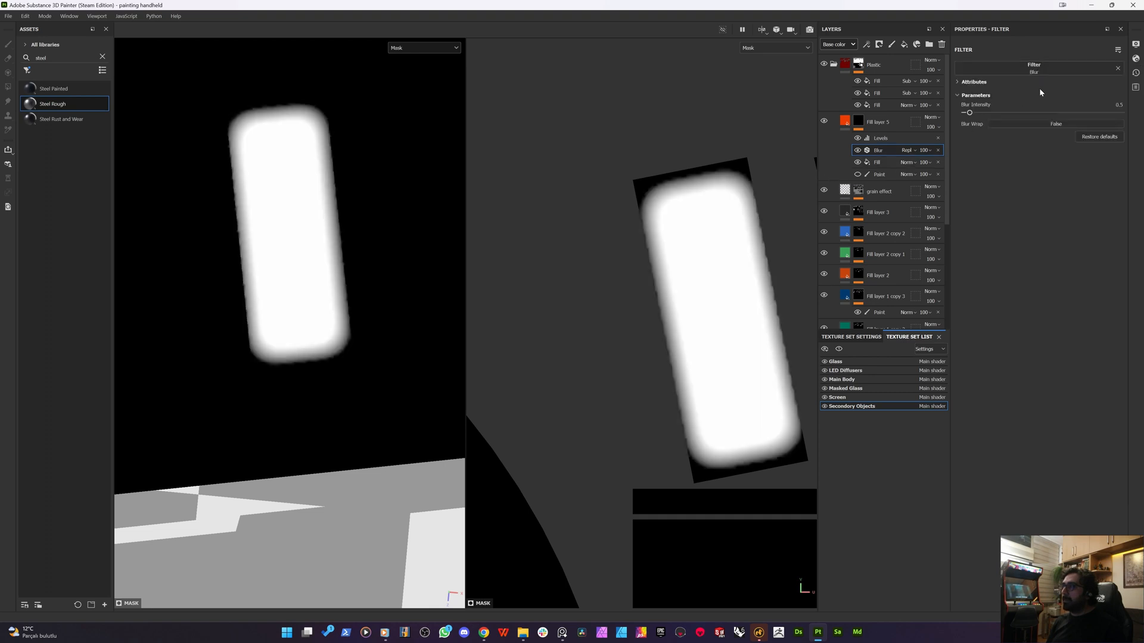
{"action": "left_click_drag", "start_coordinate": [969, 112], "coordinate": [968, 113]}
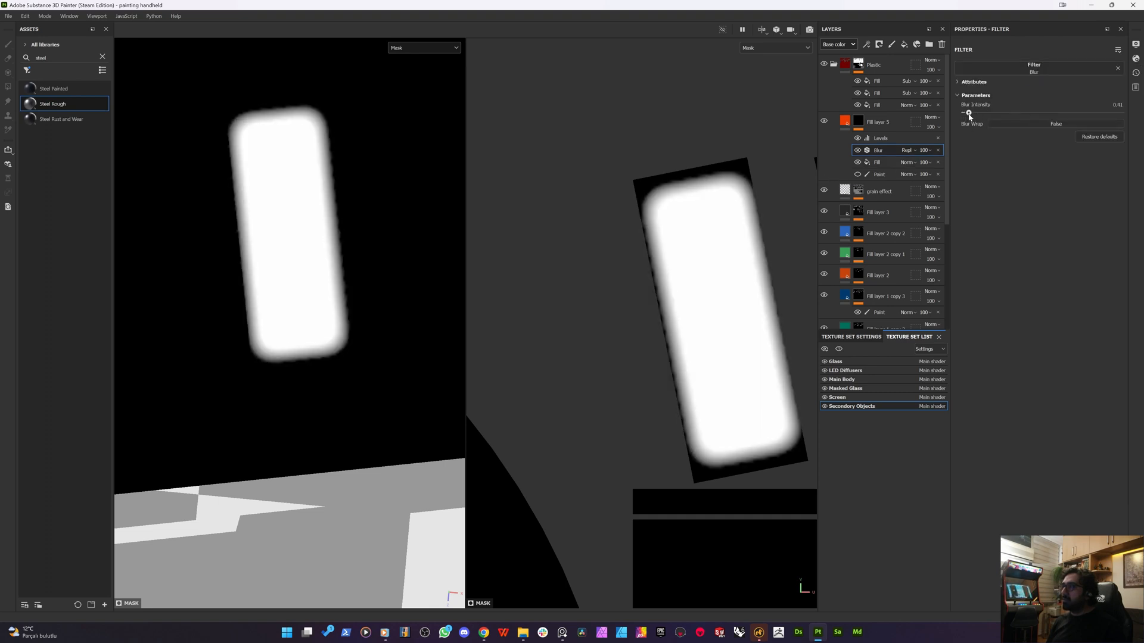
- Narrow the mask fill slightly inside the recess's UV island
{"action": "left_click", "coordinate": [877, 162]}
{"action": "left_click_drag", "start_coordinate": [740, 176], "coordinate": [731, 183]}
{"action": "left_click_drag", "start_coordinate": [643, 194], "coordinate": [656, 196]}
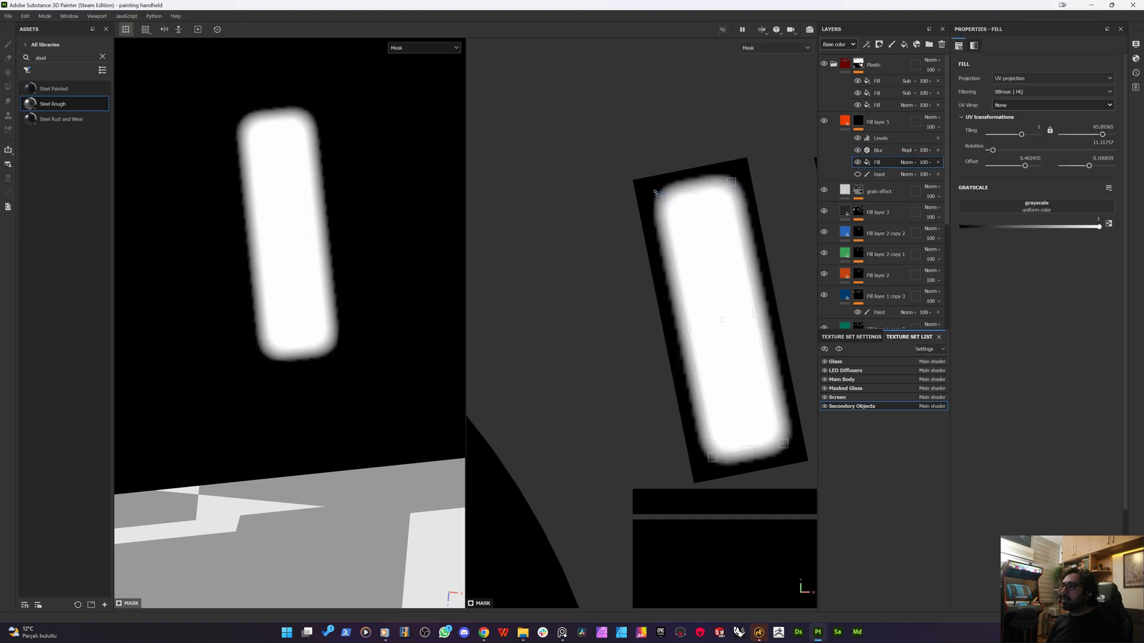
- Add a Levels effect above the Blur, set its input range to about 0.17 to 0.494, and return to the material display
{"action": "right_click", "coordinate": [876, 151]}
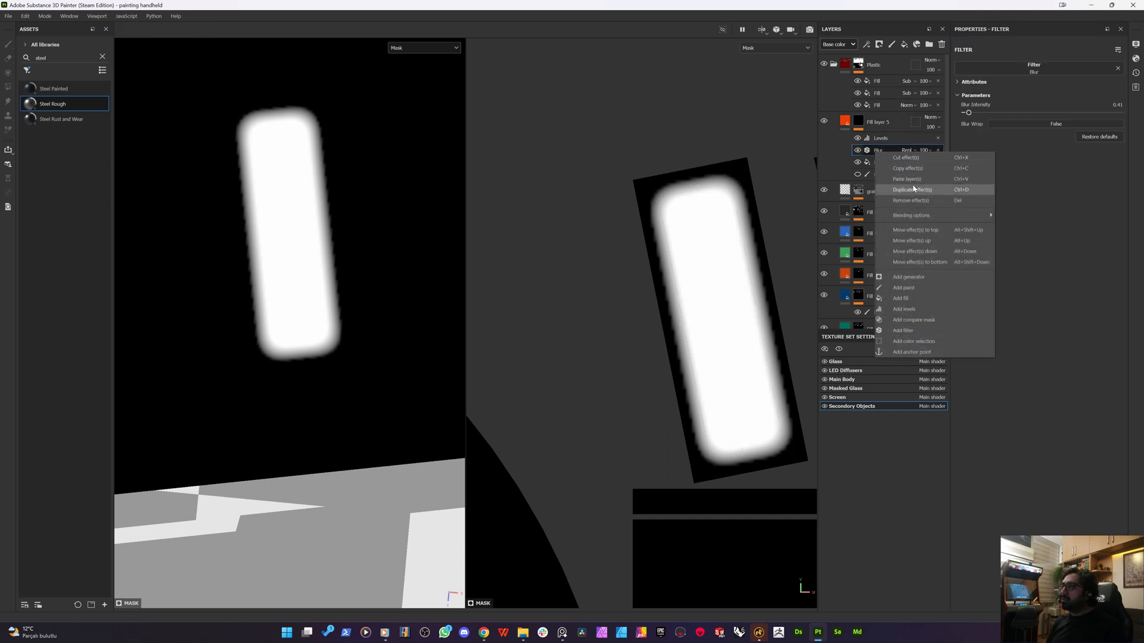
{"action": "left_click", "coordinate": [904, 310]}
{"action": "mouse_move", "coordinate": [1118, 66]}
{"action": "left_mouse_down"}
{"action": "mouse_move", "coordinate": [1016, 95]}
{"action": "mouse_move", "coordinate": [1038, 91]}
{"action": "left_mouse_up"}
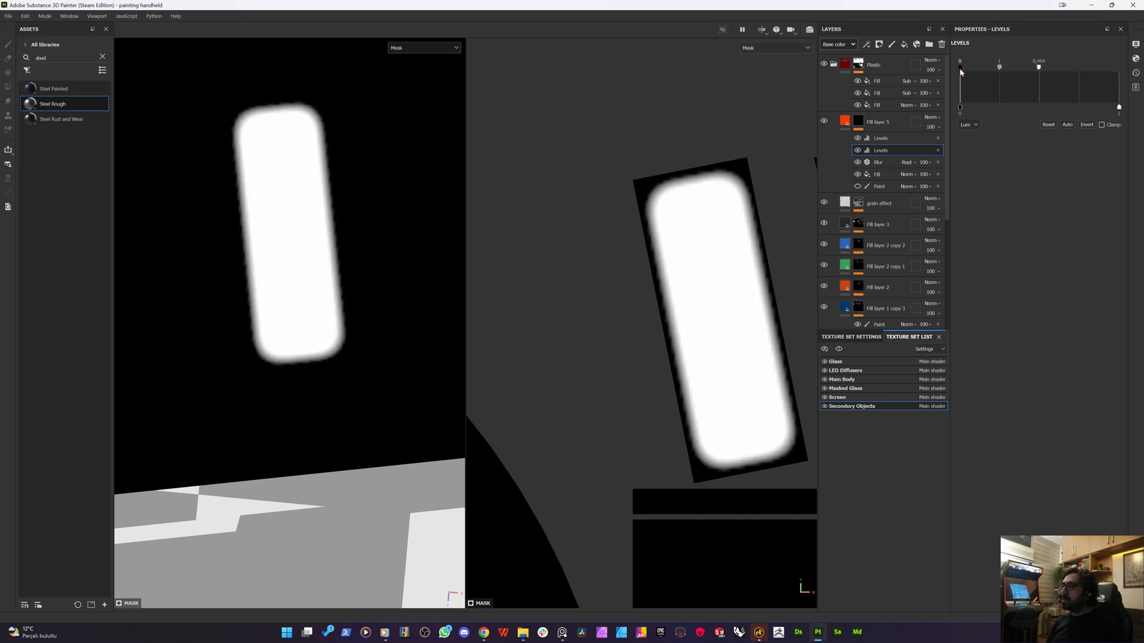
{"action": "left_click_drag", "start_coordinate": [959, 67], "coordinate": [999, 76]}
{"action": "key", "text": "m"}
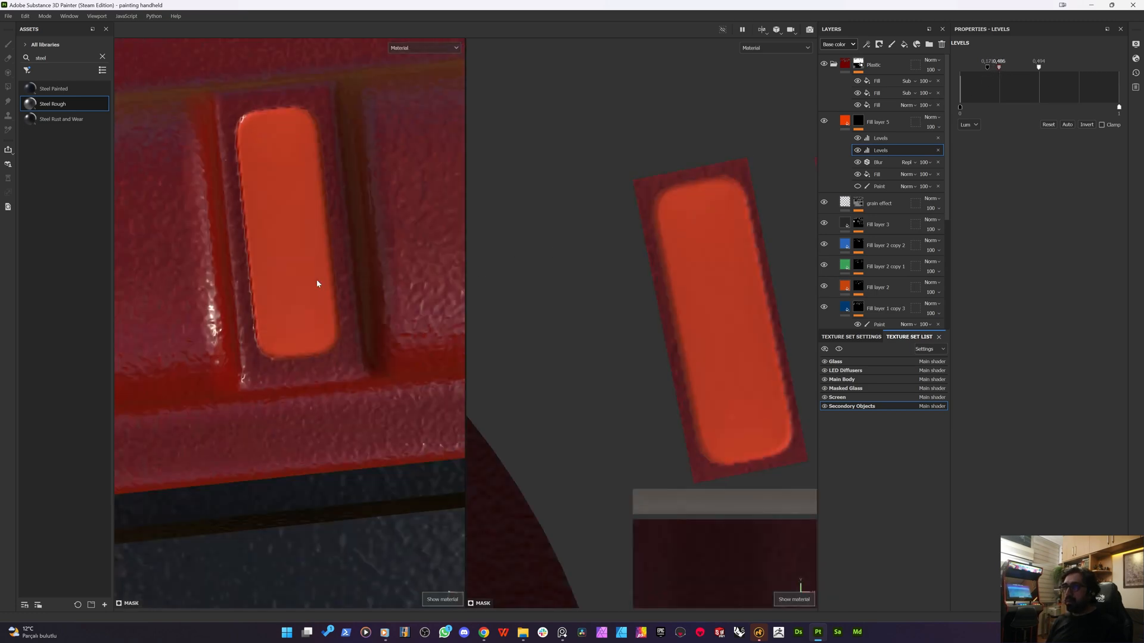
{"action": "left_click_drag", "start_coordinate": [248, 337], "coordinate": [271, 325], "text": "alt"}
{"action": "scroll", "coordinate": [271, 267], "scroll_direction": "up", "scroll_amount": 3}
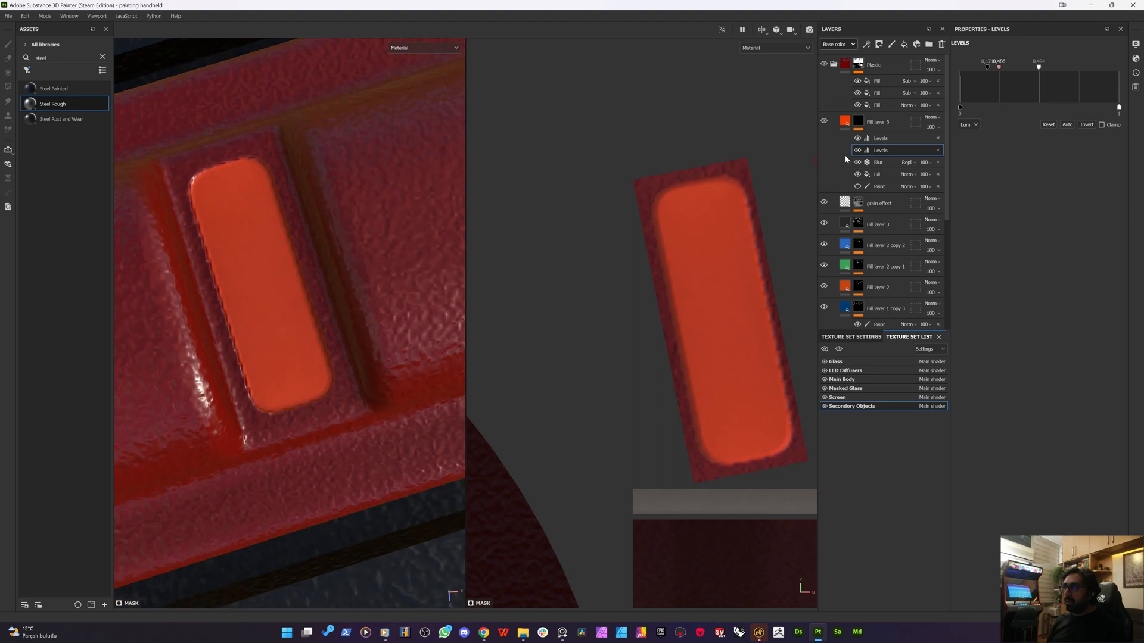
- Nudge the mask fill to an offset of about 0.462 and 0.107 to center the orange strip in the switch's recess
{"action": "left_click", "coordinate": [888, 173]}
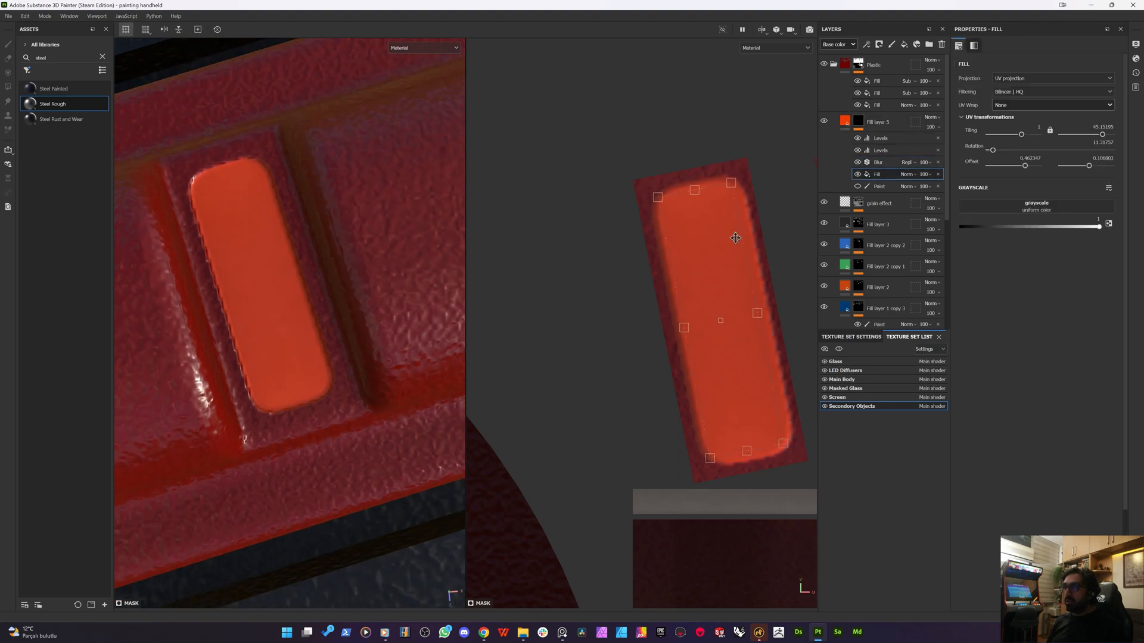
{"action": "left_click_drag", "start_coordinate": [717, 244], "coordinate": [719, 245]}
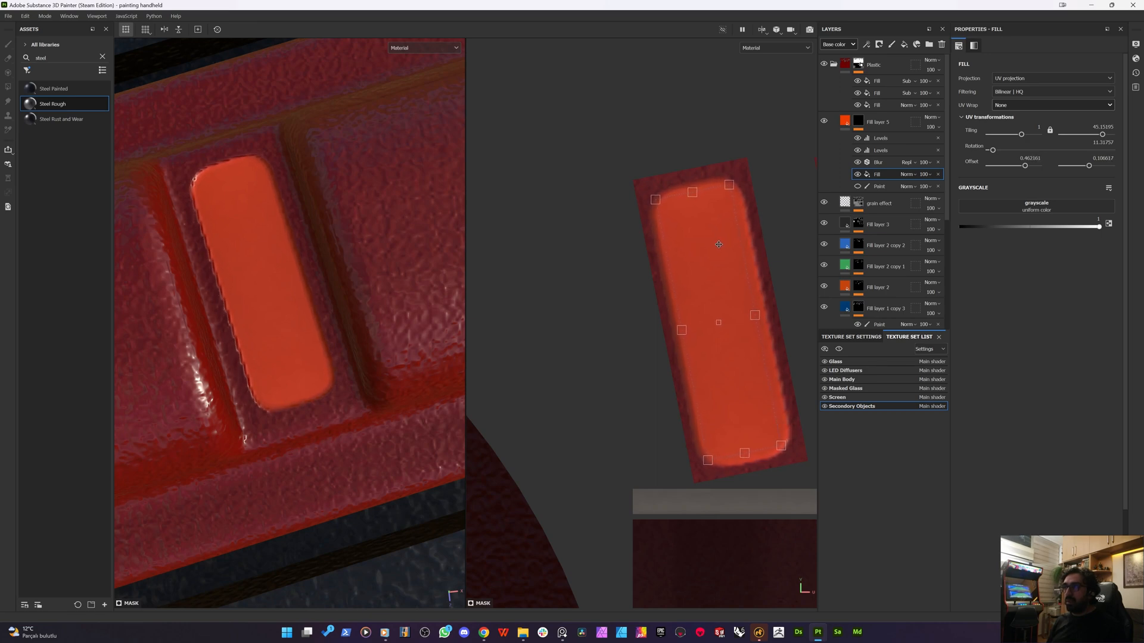
{"action": "left_click_drag", "start_coordinate": [644, 232], "coordinate": [644, 231]}
{"action": "scroll", "coordinate": [334, 310], "scroll_direction": "down", "scroll_amount": 5}
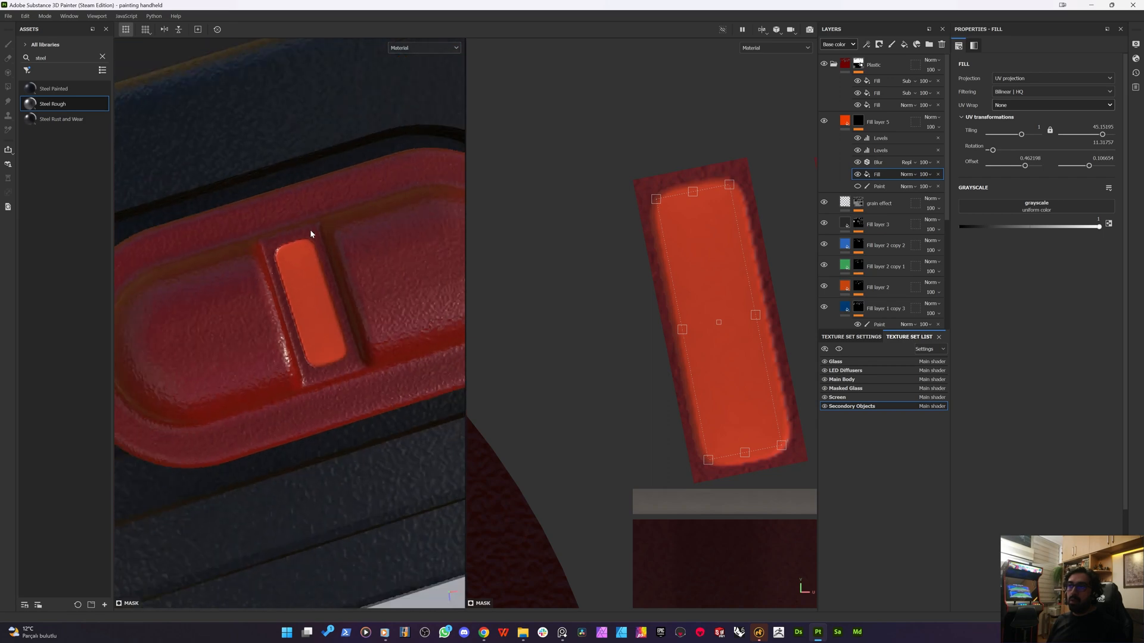
{"action": "left_click_drag", "start_coordinate": [275, 299], "coordinate": [230, 209], "text": "alt"}
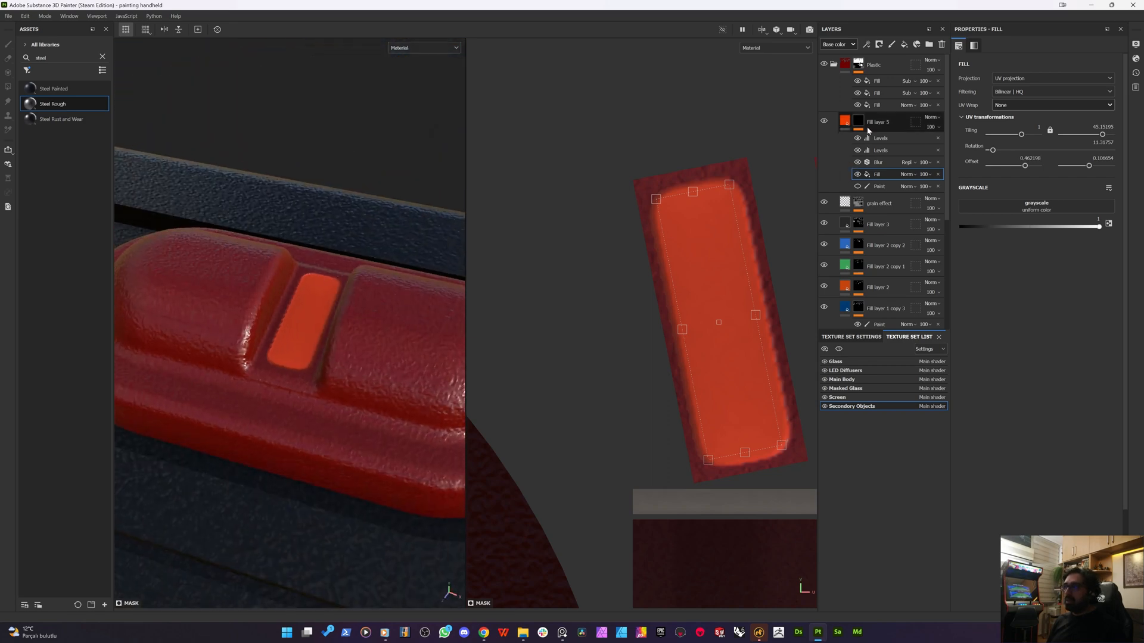
- Disable the roughness, normal and metallic channels of the orange strip's fill layer, keeping only color and height
{"action": "left_click", "coordinate": [844, 119]}
{"action": "left_click", "coordinate": [1025, 265]}
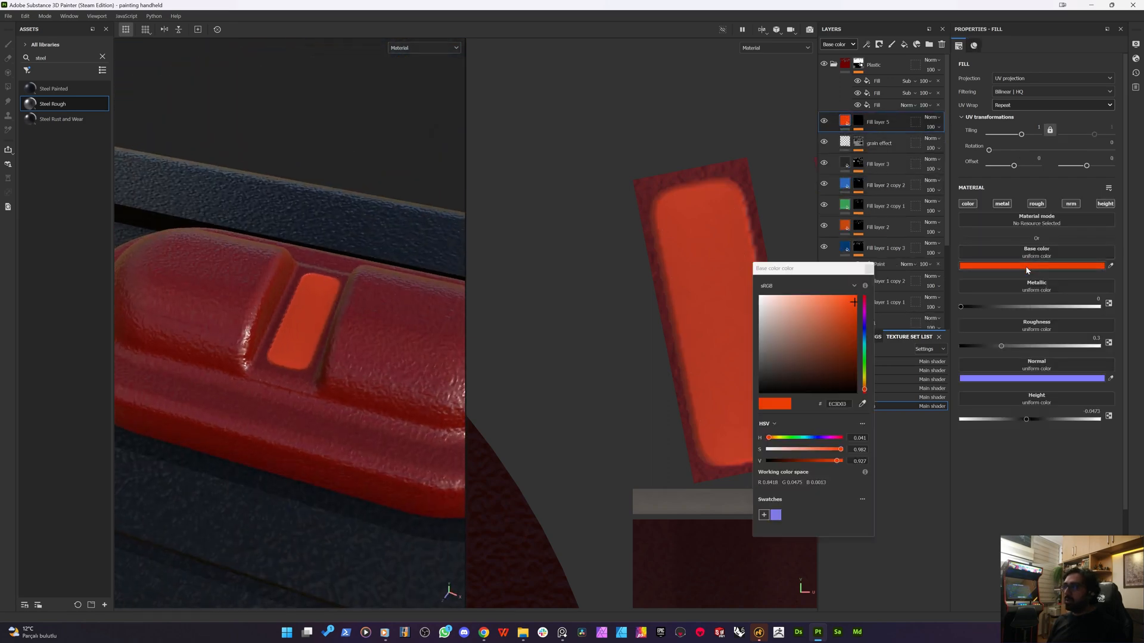
{"action": "left_click", "coordinate": [1036, 205]}
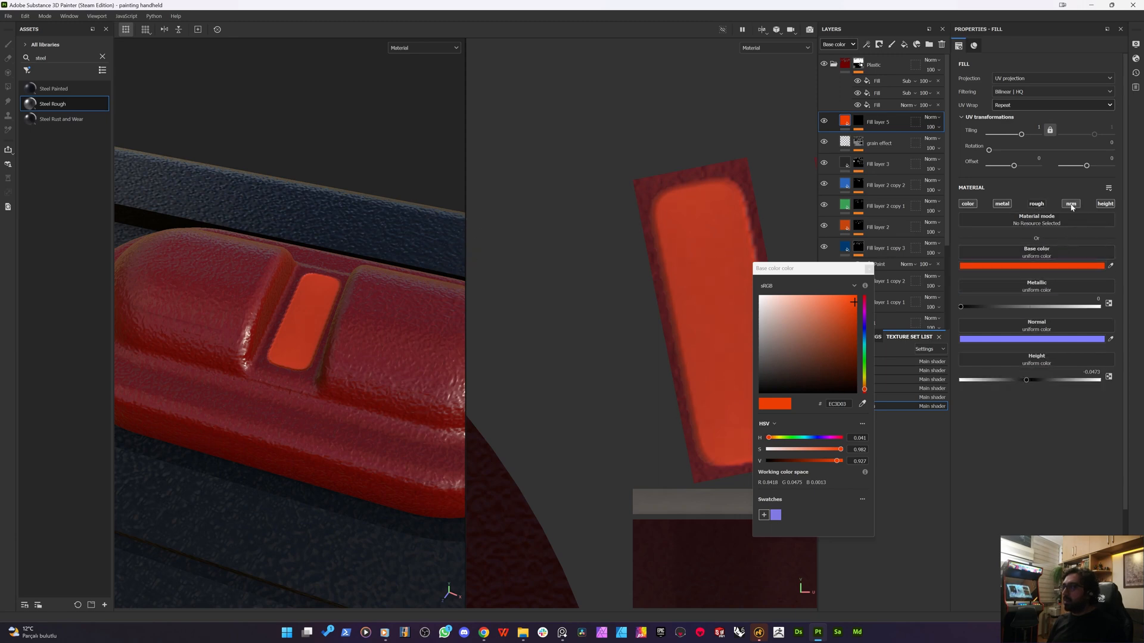
{"action": "left_click", "coordinate": [1071, 204]}
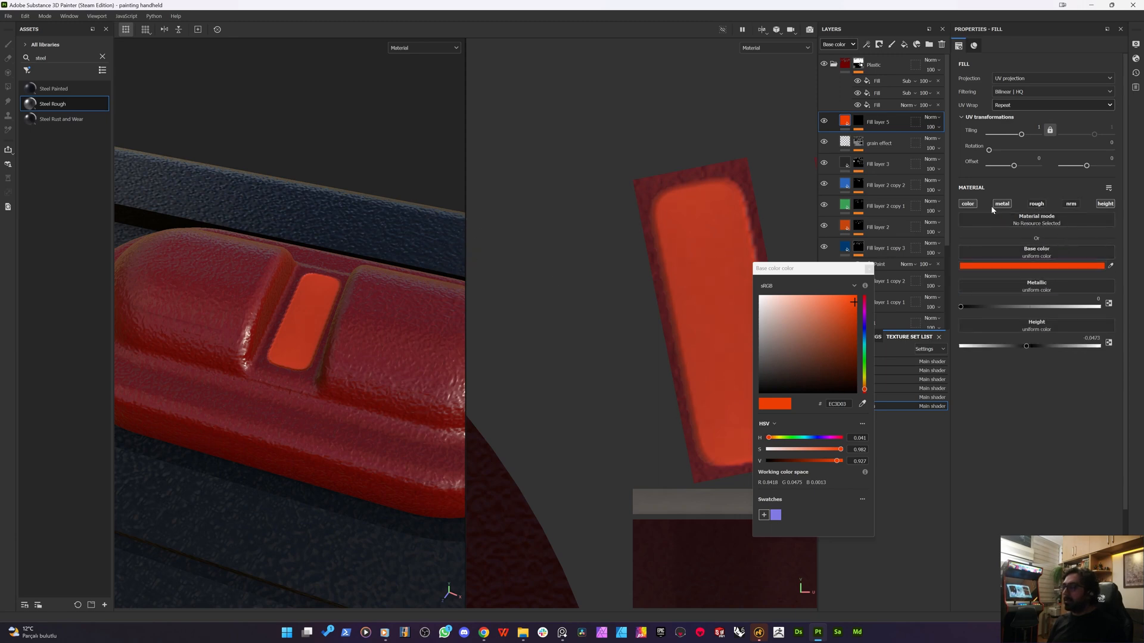
{"action": "left_click", "coordinate": [1003, 204]}
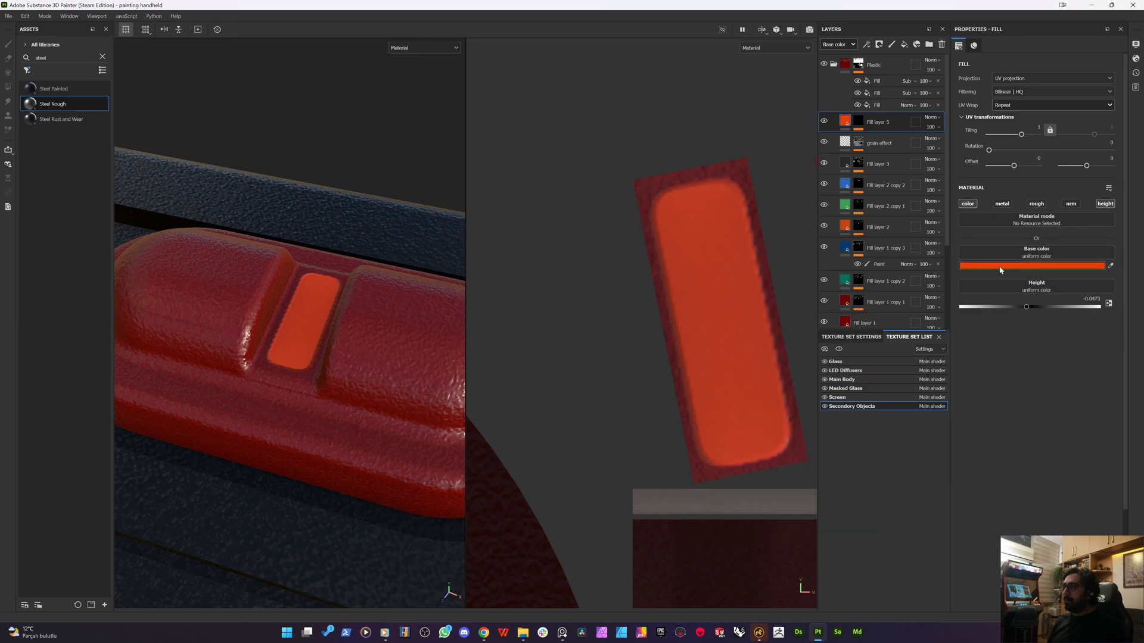
- Change the strip's base color to the pale peach FFBAA3 and check it on the switch in the full 3D view
{"action": "left_click", "coordinate": [1015, 271]}
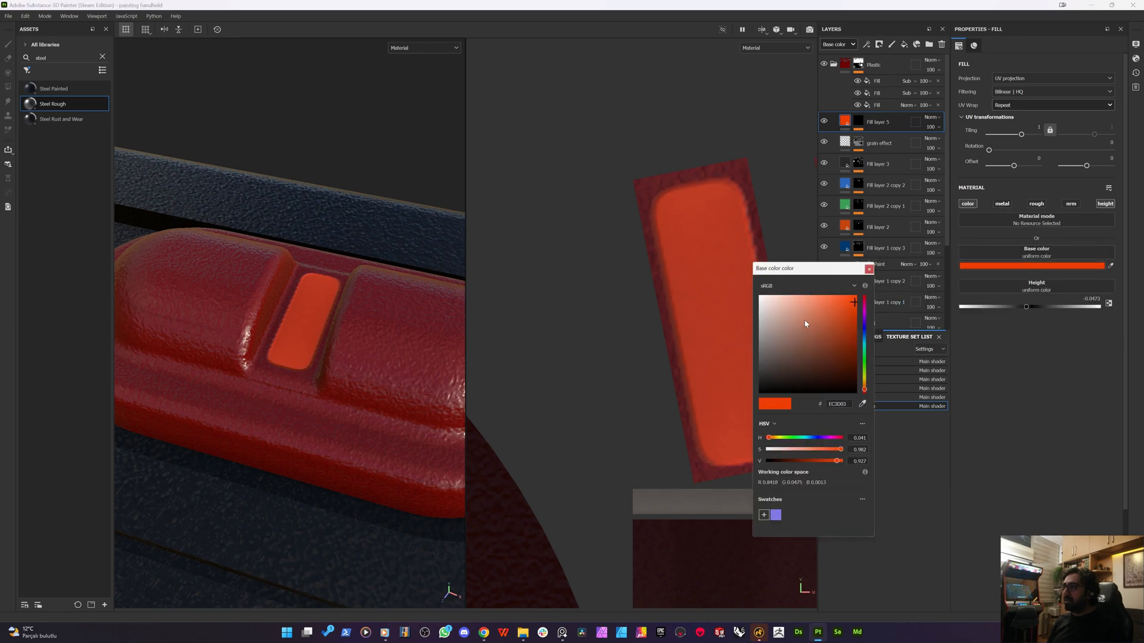
{"action": "left_click_drag", "start_coordinate": [810, 324], "coordinate": [795, 297]}
{"action": "scroll", "coordinate": [334, 390], "scroll_direction": "down", "scroll_amount": 6}
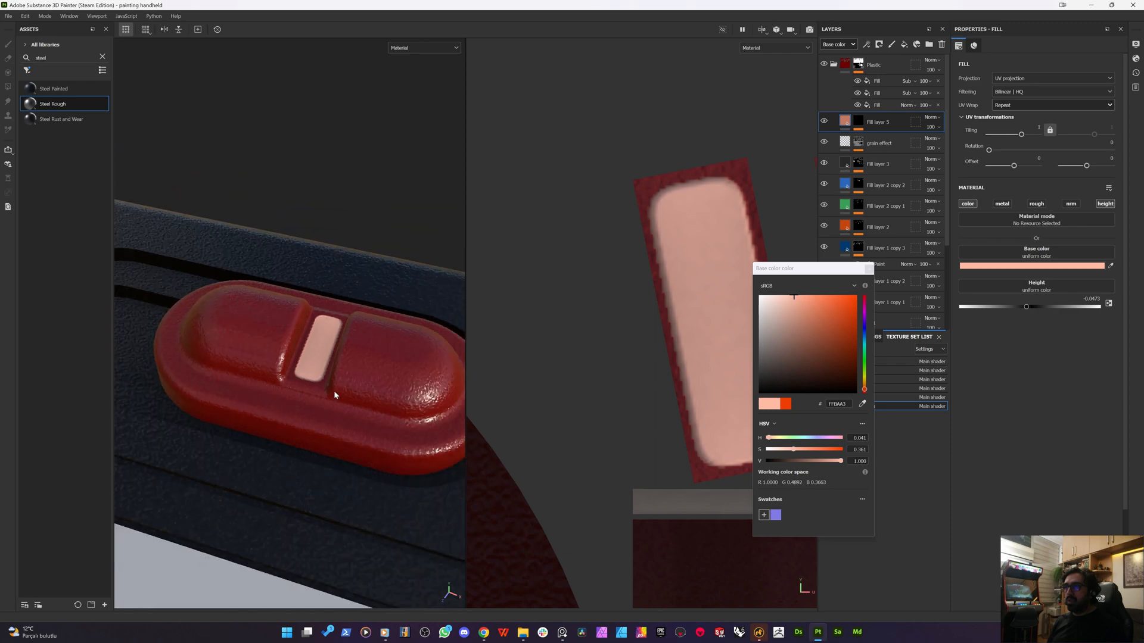
{"action": "left_click_drag", "start_coordinate": [294, 414], "coordinate": [348, 446], "text": "alt"}
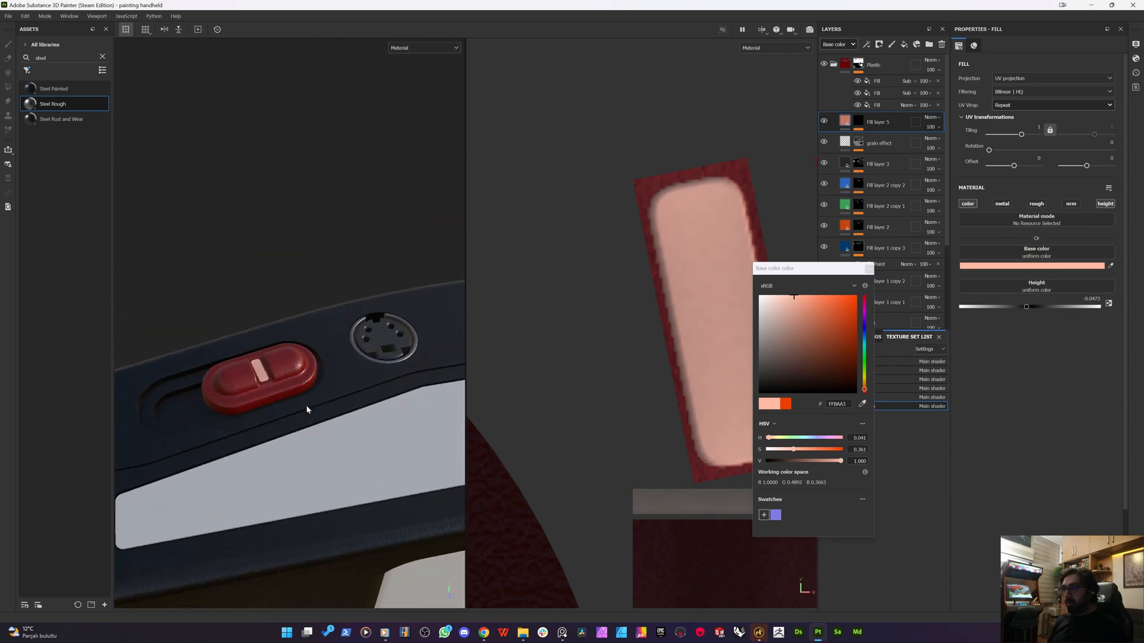
{"action": "key", "text": "m"}
{"action": "scroll", "coordinate": [325, 373], "scroll_direction": "down", "scroll_amount": 2}
{"action": "left_click_drag", "start_coordinate": [298, 387], "coordinate": [332, 393], "text": "alt"}
{"action": "key", "text": "F2"}
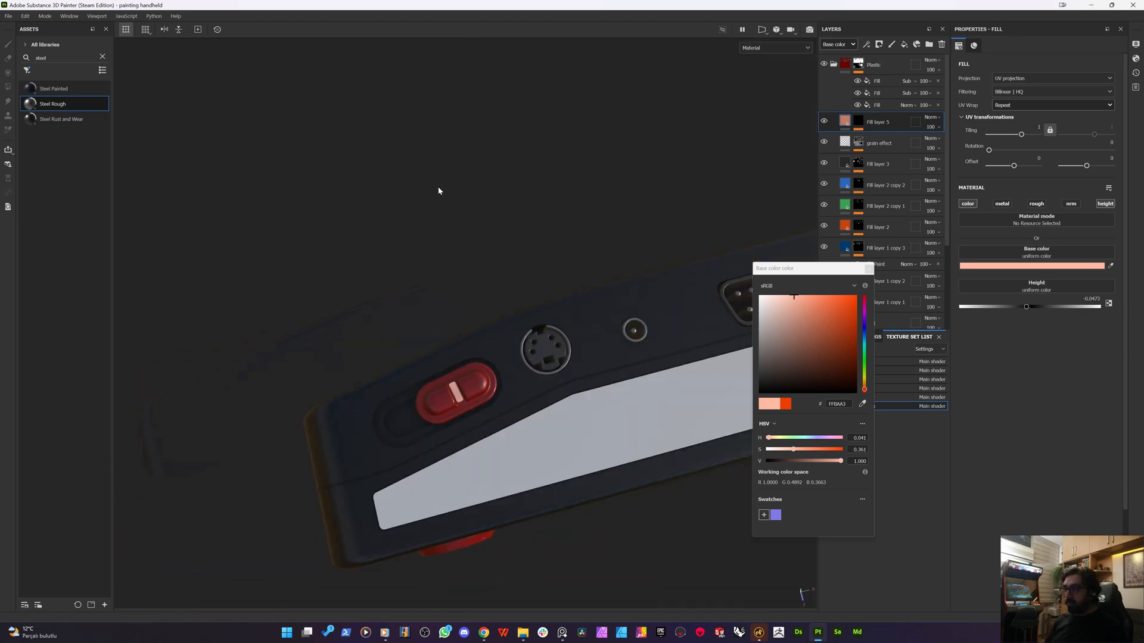
{"action": "left_click", "coordinate": [868, 270]}
- Examine the two red pill-shaped buttons below the thumbstick on the console's front, up close and from several angles
{"action": "left_click_drag", "start_coordinate": [408, 337], "coordinate": [368, 482], "text": "alt"}
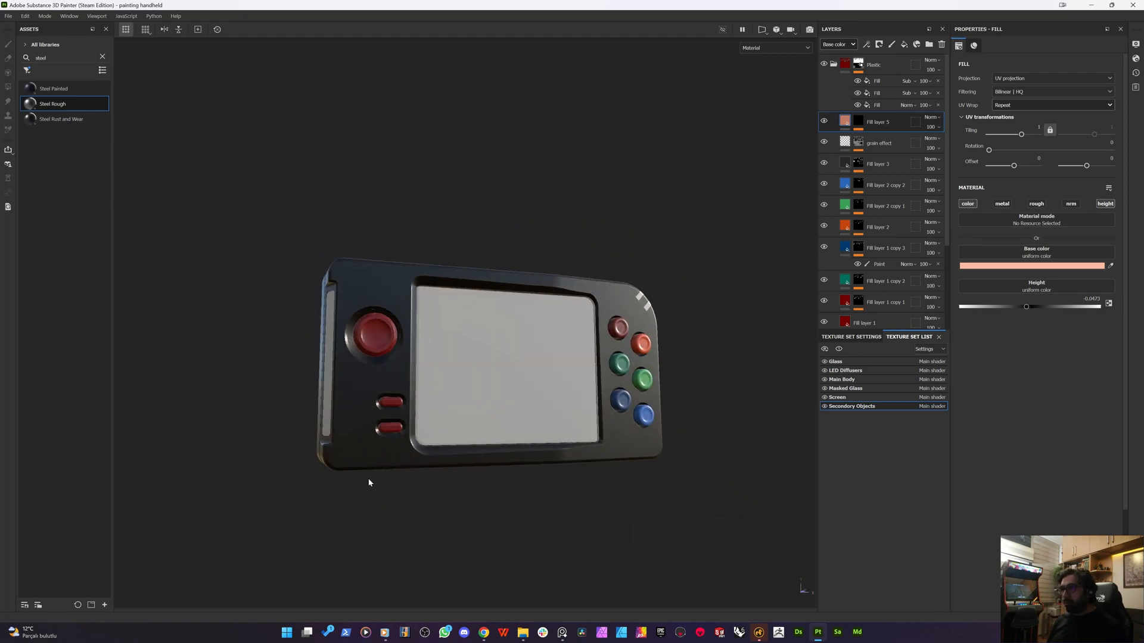
{"action": "scroll", "coordinate": [360, 439], "scroll_direction": "up", "scroll_amount": 5}
{"action": "left_click_drag", "start_coordinate": [362, 427], "coordinate": [488, 334], "text": "alt"}
{"action": "key", "text": "ctrl"}
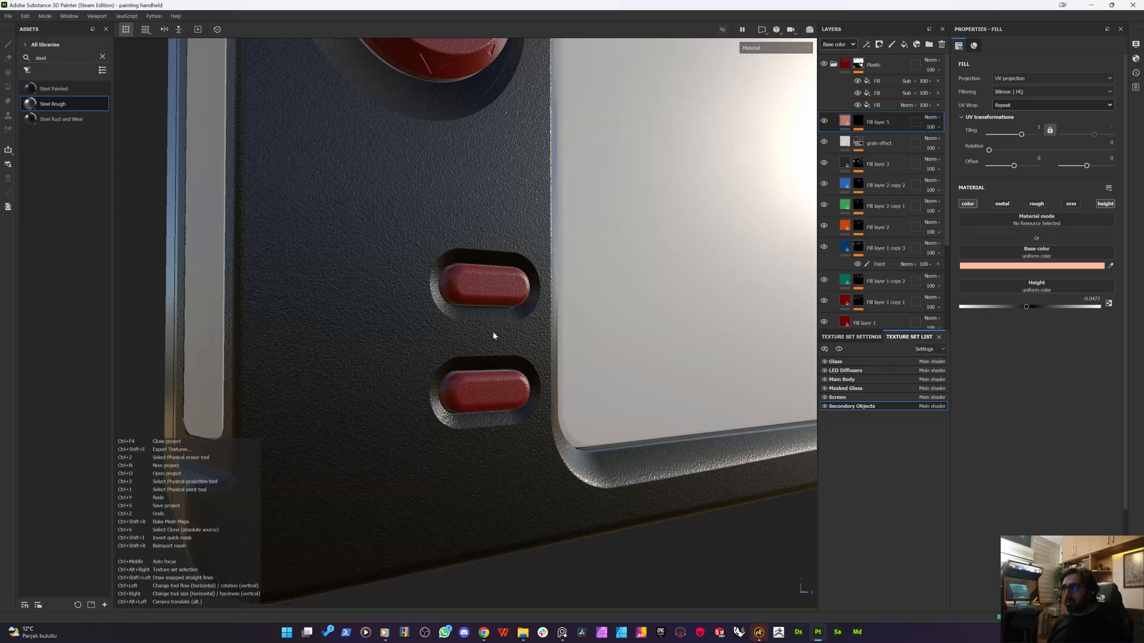
{"action": "scroll", "coordinate": [501, 364], "scroll_direction": "down", "scroll_amount": 2}
{"action": "left_click_drag", "start_coordinate": [408, 368], "coordinate": [363, 350], "text": "alt"}
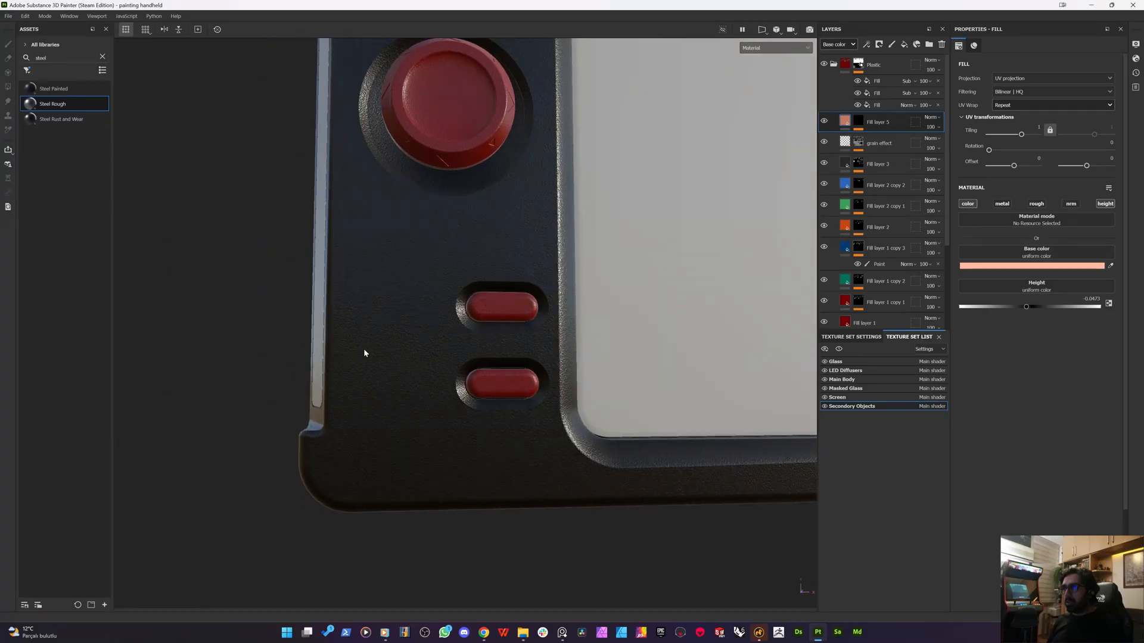
{"action": "scroll", "coordinate": [437, 330], "scroll_direction": "up", "scroll_amount": 2}
{"action": "scroll", "coordinate": [435, 329], "scroll_direction": "up", "scroll_amount": 2}
{"action": "left_click_drag", "start_coordinate": [429, 327], "coordinate": [420, 296], "text": "alt"}
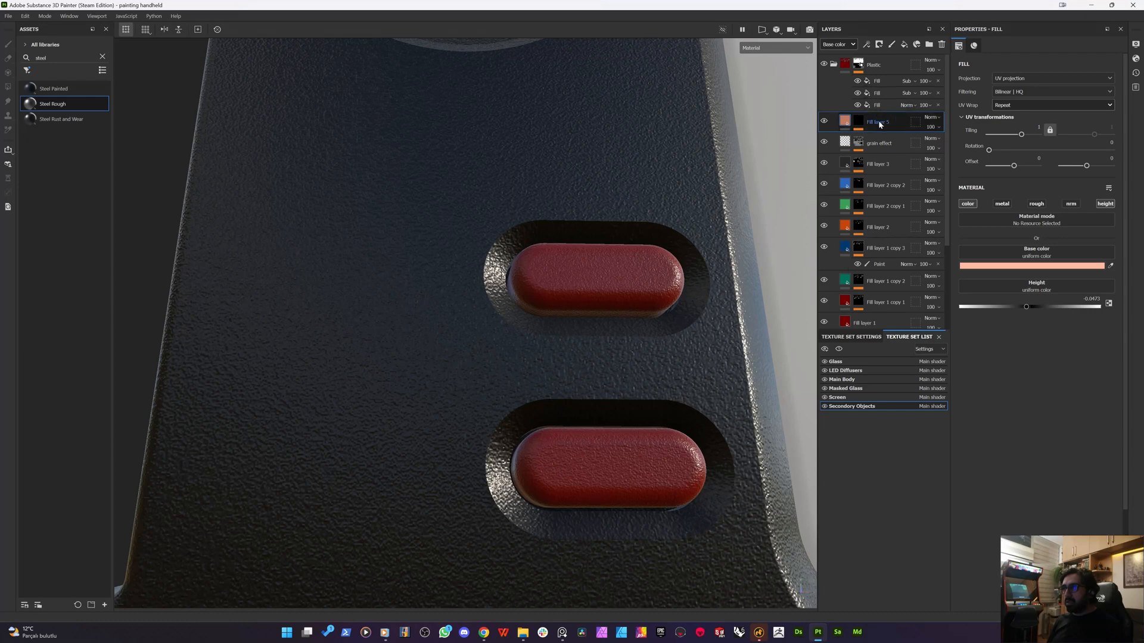
- Add a fill layer above the strip's layer and disable its metallic, height and normal channels
{"action": "left_click", "coordinate": [903, 44]}
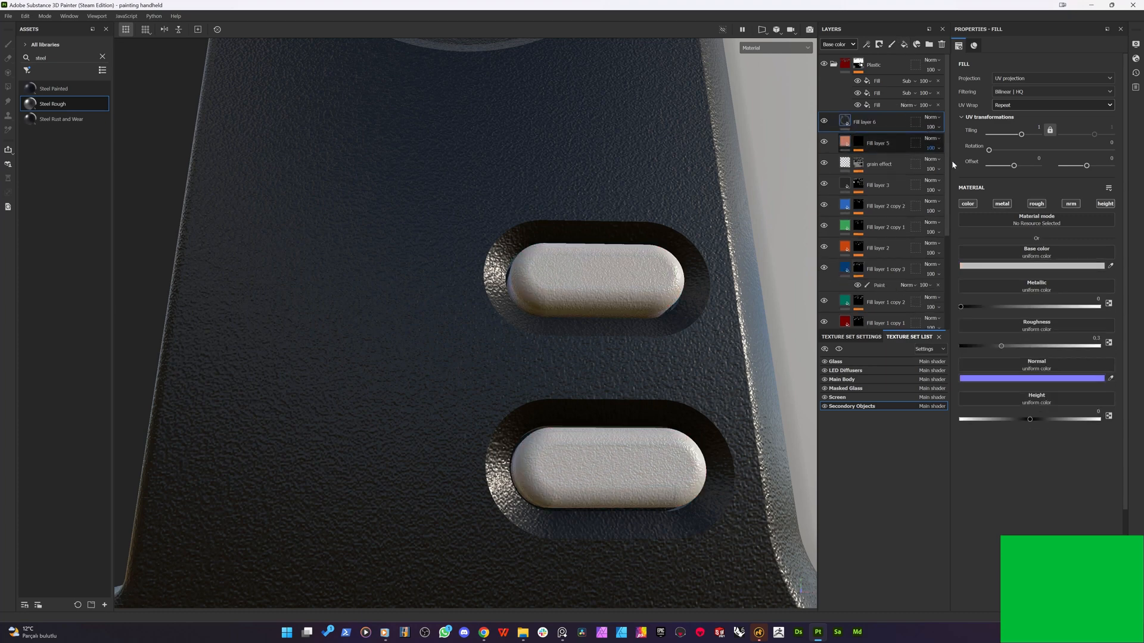
{"action": "left_click", "coordinate": [1002, 204]}
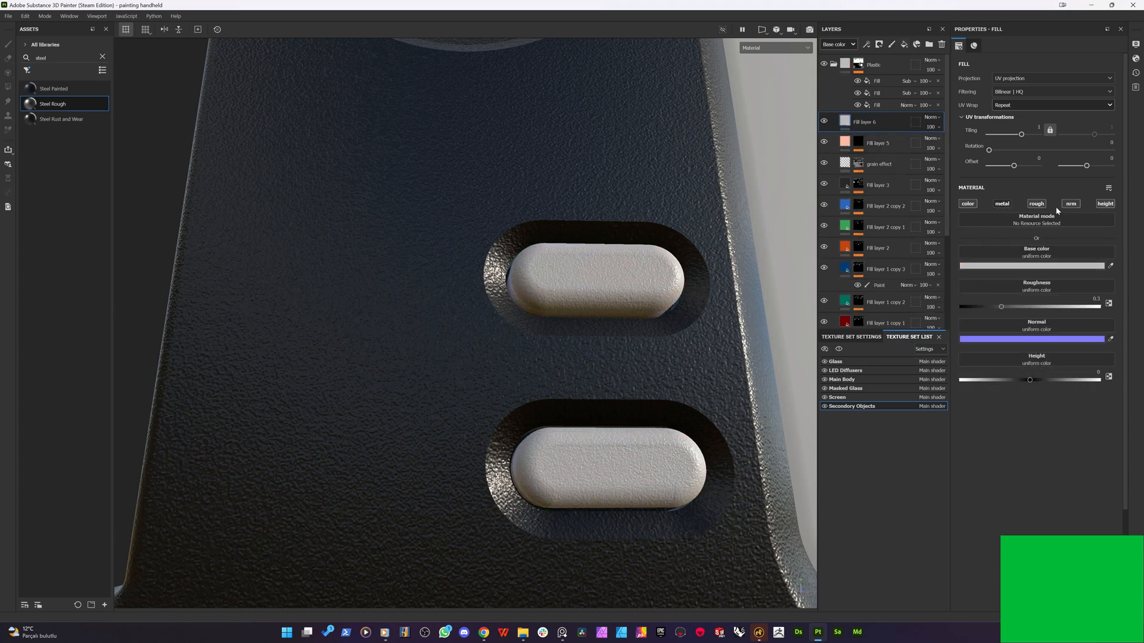
{"action": "left_click", "coordinate": [1105, 203]}
{"action": "left_click", "coordinate": [1070, 204]}
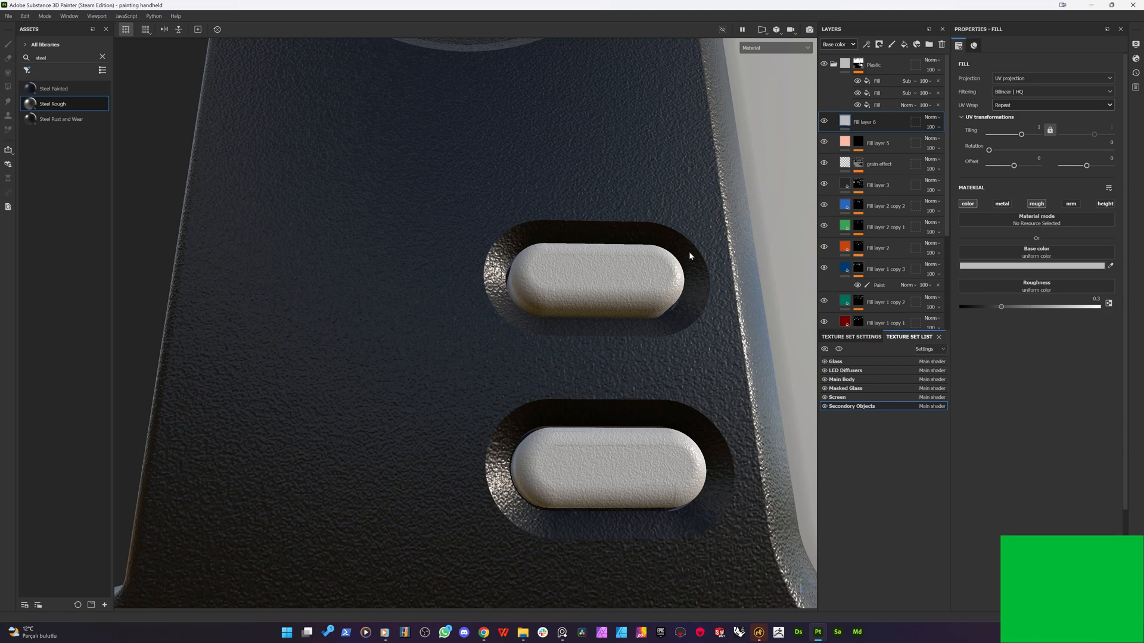
- Set the new fill layer's base color to a dark neutral gray
{"action": "left_click", "coordinate": [1044, 268]}
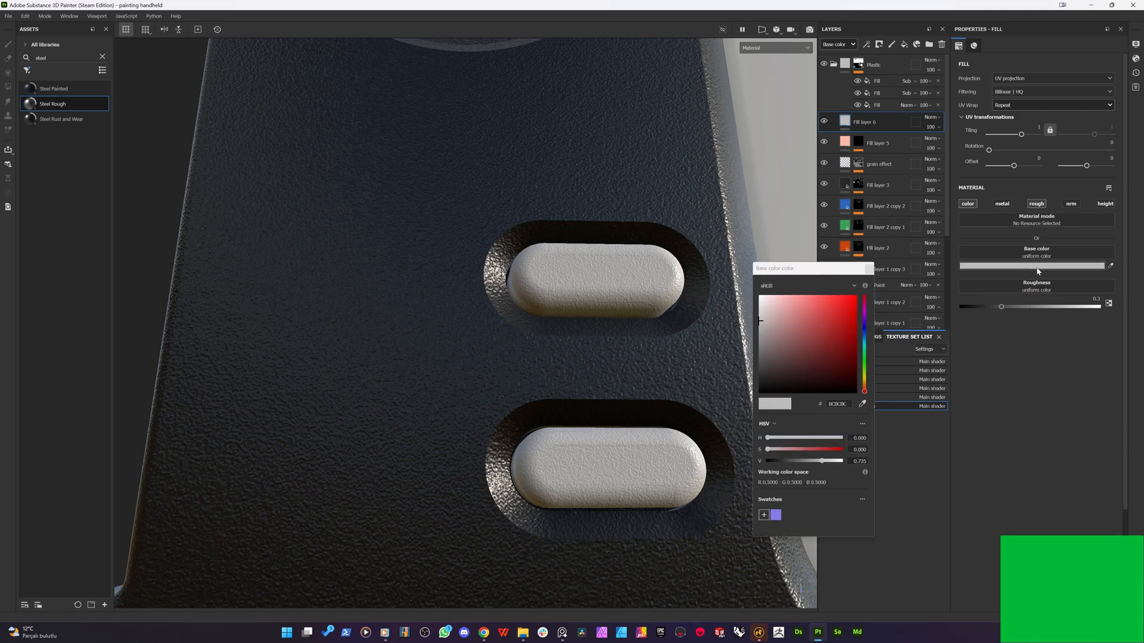
{"action": "left_click", "coordinate": [800, 351]}
{"action": "left_click_drag", "start_coordinate": [734, 363], "coordinate": [722, 373]}
{"action": "left_click", "coordinate": [710, 368]}
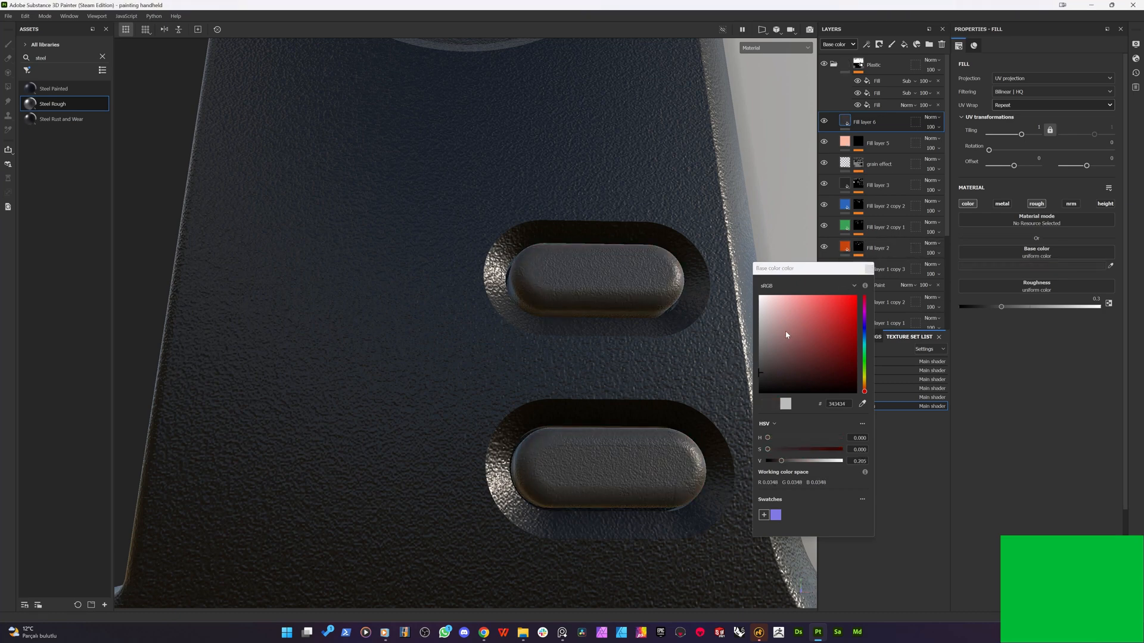
{"action": "left_click", "coordinate": [757, 375]}
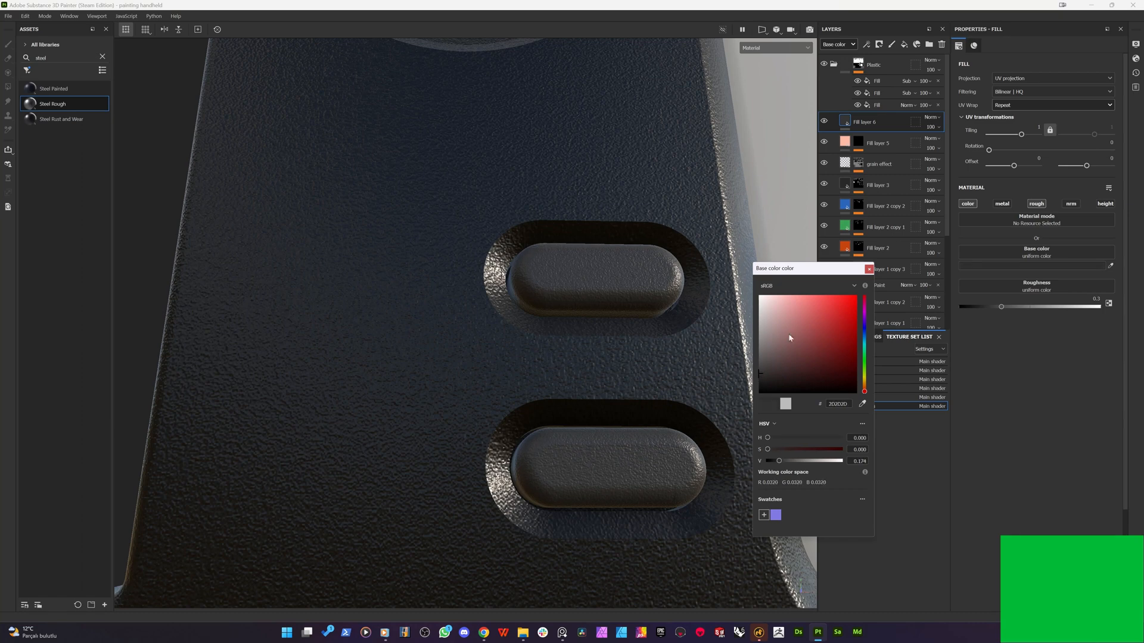
{"action": "left_click", "coordinate": [868, 269]}
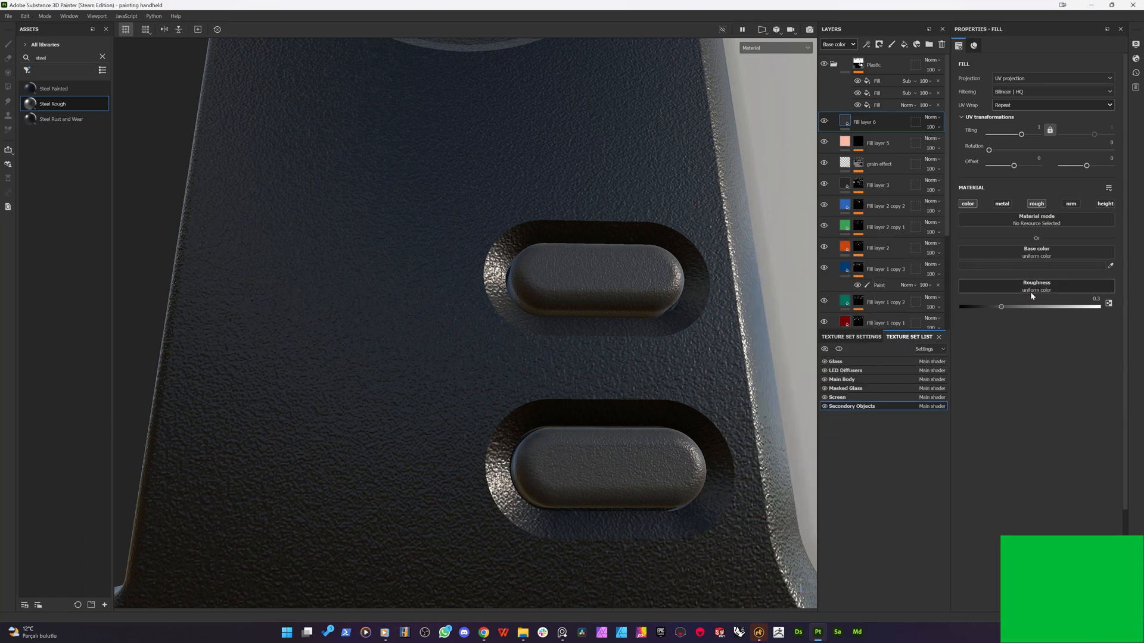
- Raise the new fill layer's roughness to about 0.68 and check the matte look on the pill-shaped buttons
{"action": "left_click_drag", "start_coordinate": [1052, 308], "coordinate": [1068, 309]}
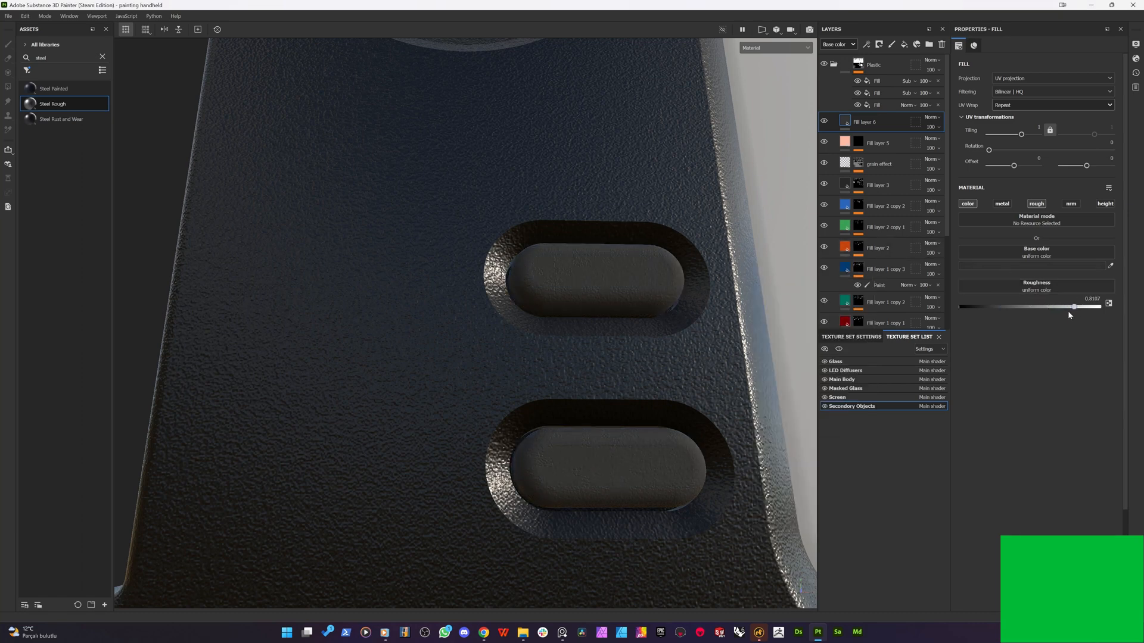
{"action": "scroll", "coordinate": [582, 347], "scroll_direction": "down", "scroll_amount": 3}
{"action": "left_click_drag", "start_coordinate": [583, 348], "coordinate": [500, 350], "text": "alt"}
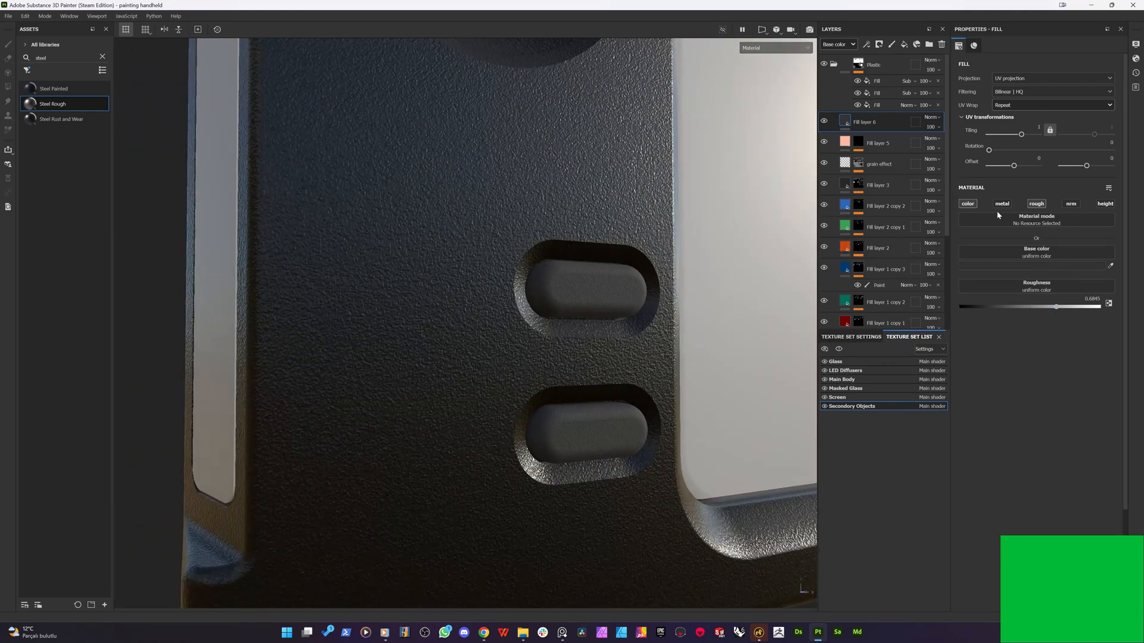
- Change the new fill layer's base color to the dark olive brown 4E4221 and view it on the front controls
{"action": "left_click", "coordinate": [1009, 268]}
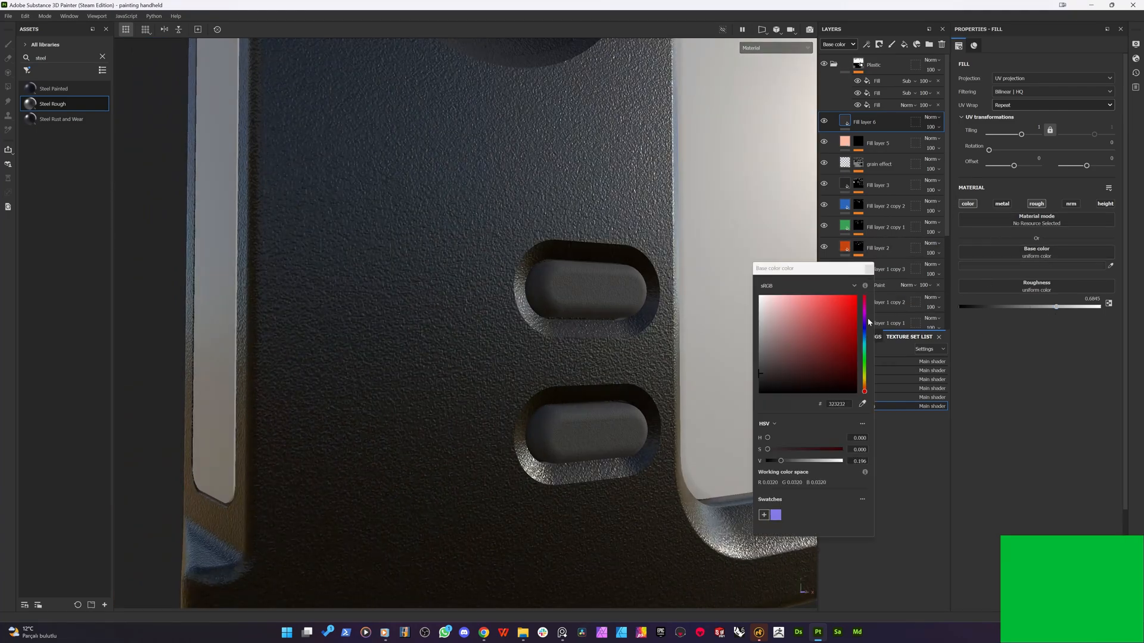
{"action": "left_click", "coordinate": [781, 336]}
{"action": "left_click_drag", "start_coordinate": [789, 335], "coordinate": [864, 381]}
{"action": "scroll", "coordinate": [434, 370], "scroll_direction": "down", "scroll_amount": 5}
{"action": "left_click_drag", "start_coordinate": [435, 363], "coordinate": [462, 326], "text": "alt"}
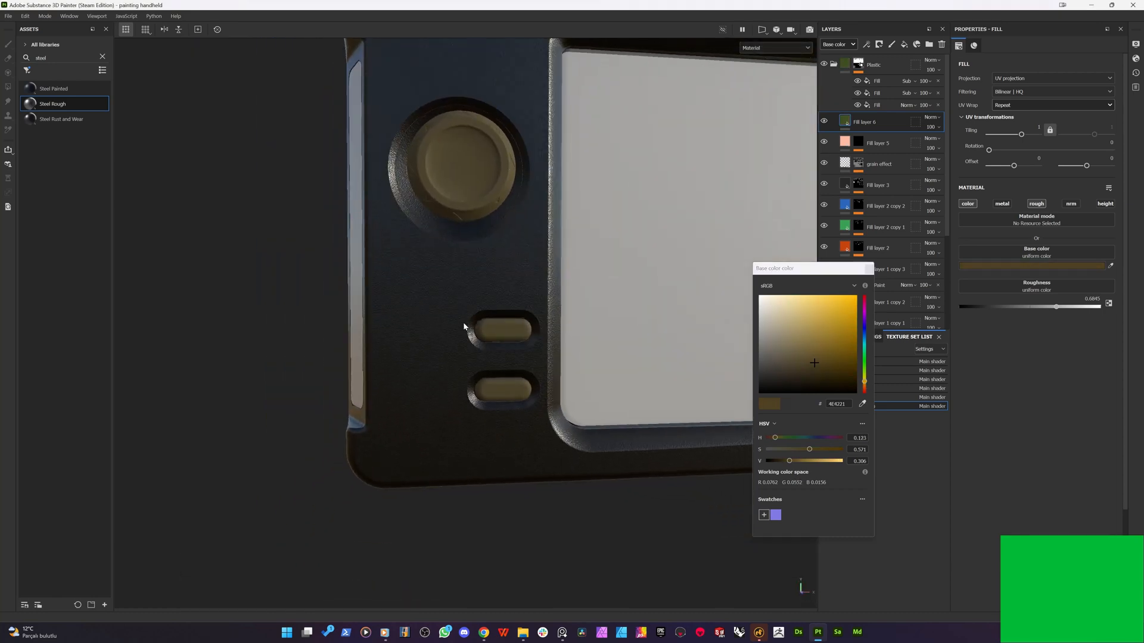
- Add a black mask to the olive brown fill layer and put a Paint effect on that mask
{"action": "right_click", "coordinate": [863, 124]}
{"action": "left_click", "coordinate": [901, 130]}
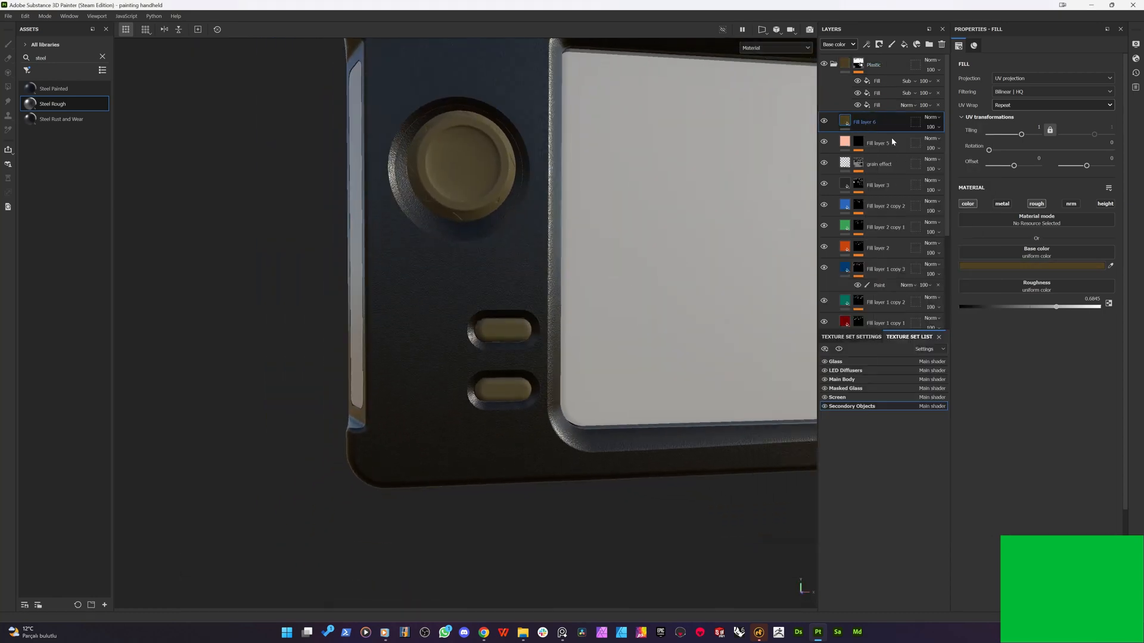
{"action": "right_click", "coordinate": [860, 121]}
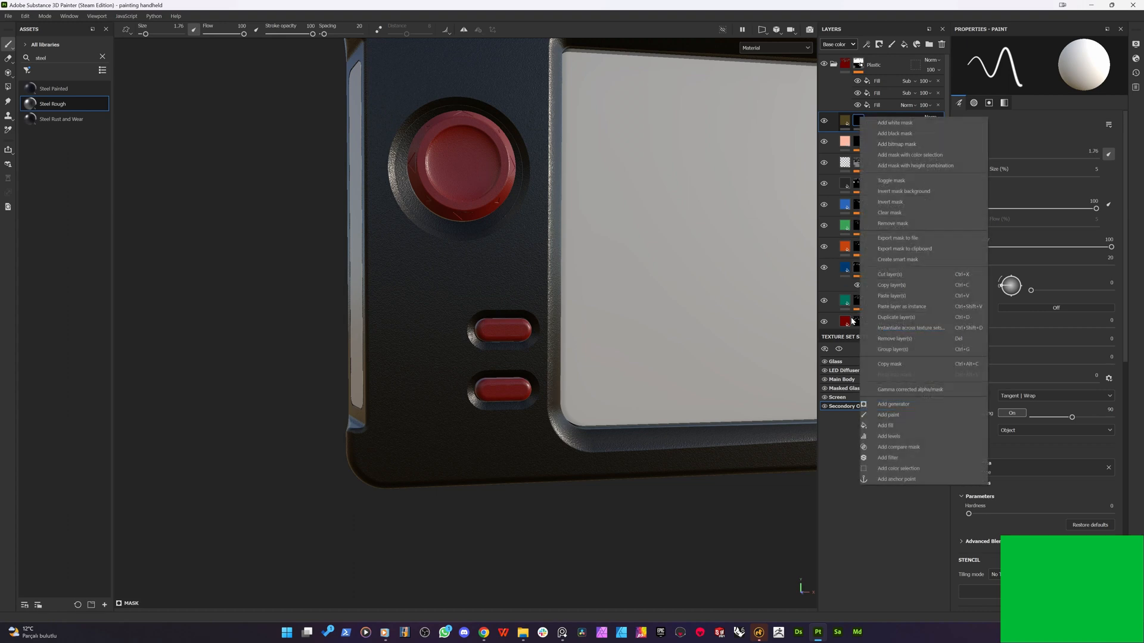
{"action": "left_click", "coordinate": [884, 419]}
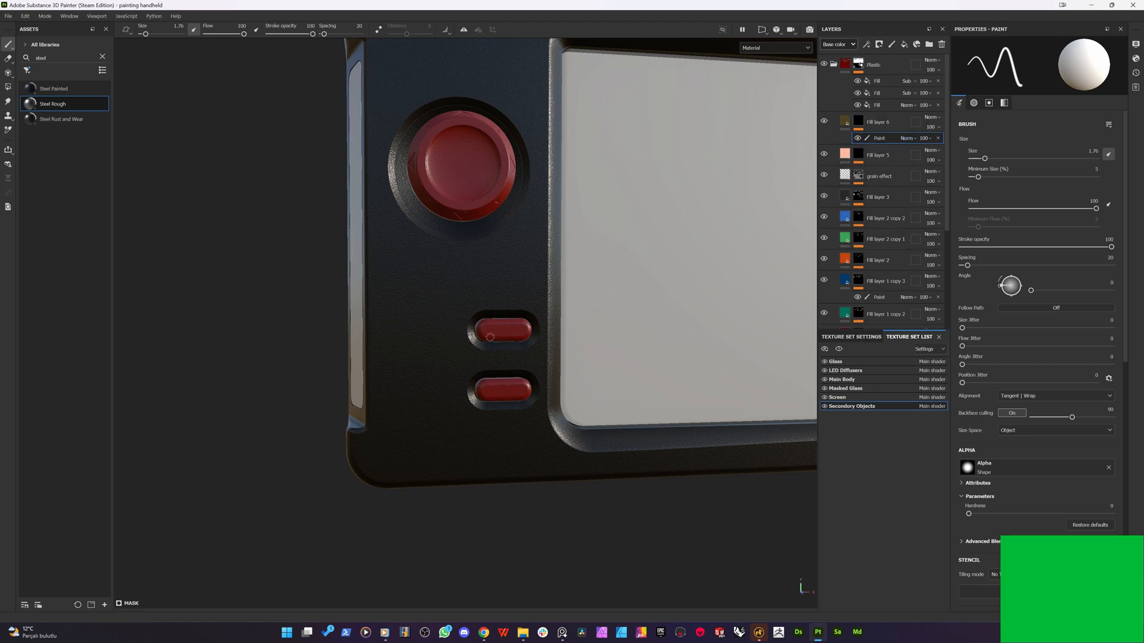
- Isolate the Secondary Objects texture set and polygon-fill both pill-shaped buttons white in the new layer's mask
{"action": "scroll", "coordinate": [490, 337], "scroll_direction": "up", "scroll_amount": 5}
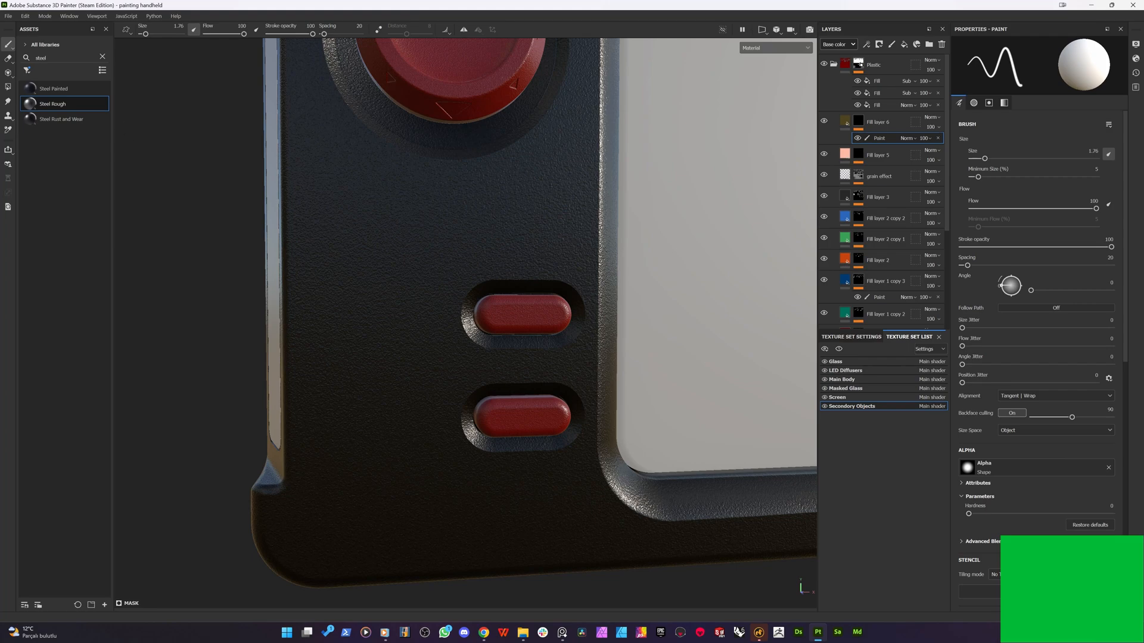
{"action": "left_click", "coordinate": [12, 88]}
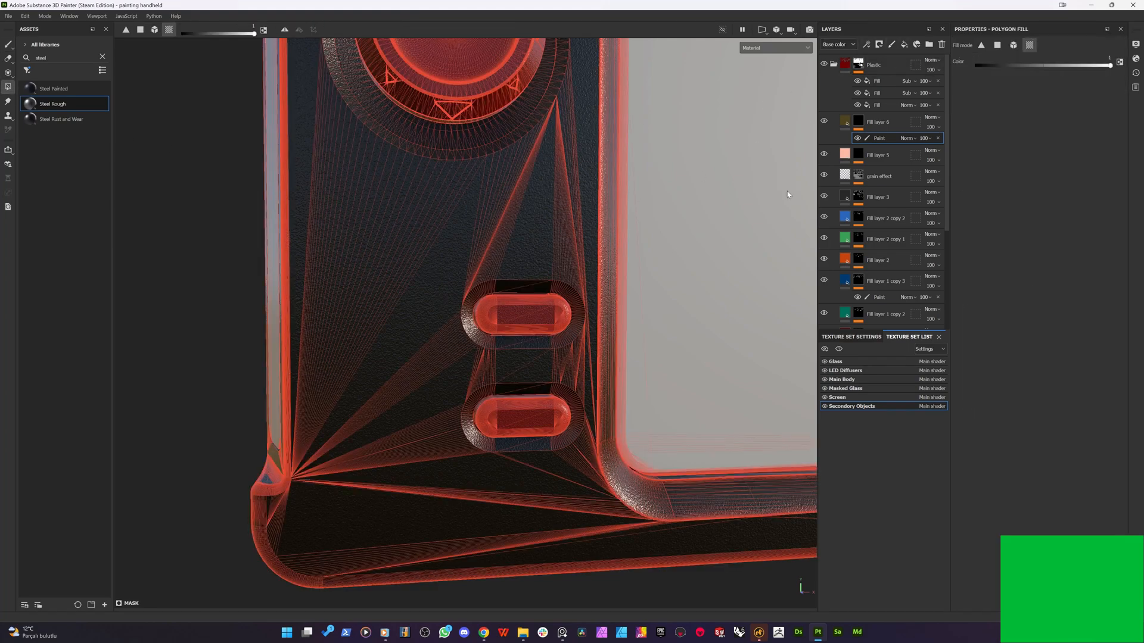
{"action": "left_click", "coordinate": [858, 121], "text": "alt"}
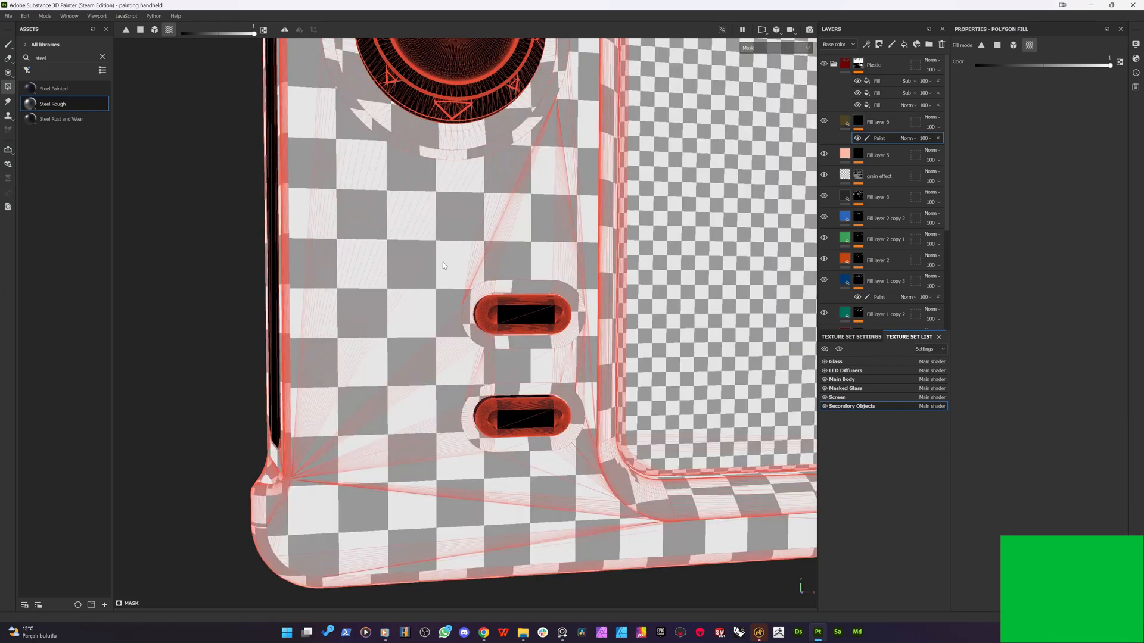
{"action": "left_click_drag", "start_coordinate": [443, 265], "coordinate": [539, 280], "text": "alt"}
{"action": "left_click", "coordinate": [840, 348]}
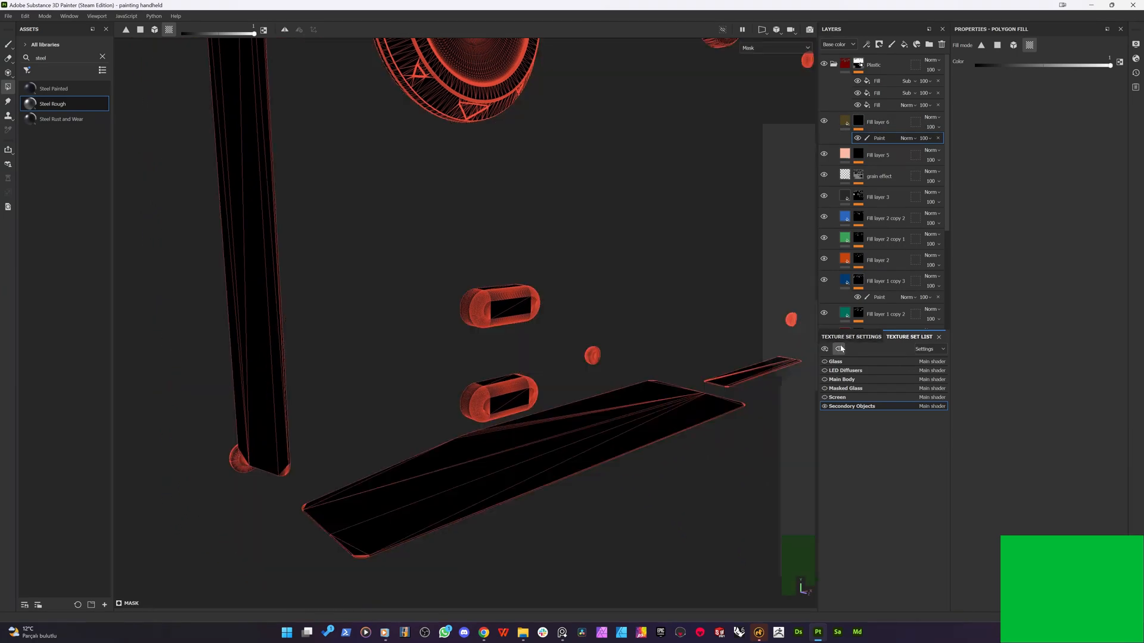
{"action": "left_click_drag", "start_coordinate": [429, 285], "coordinate": [381, 259], "text": "alt"}
{"action": "left_click_drag", "start_coordinate": [400, 248], "coordinate": [574, 442]}
{"action": "key", "text": "m"}
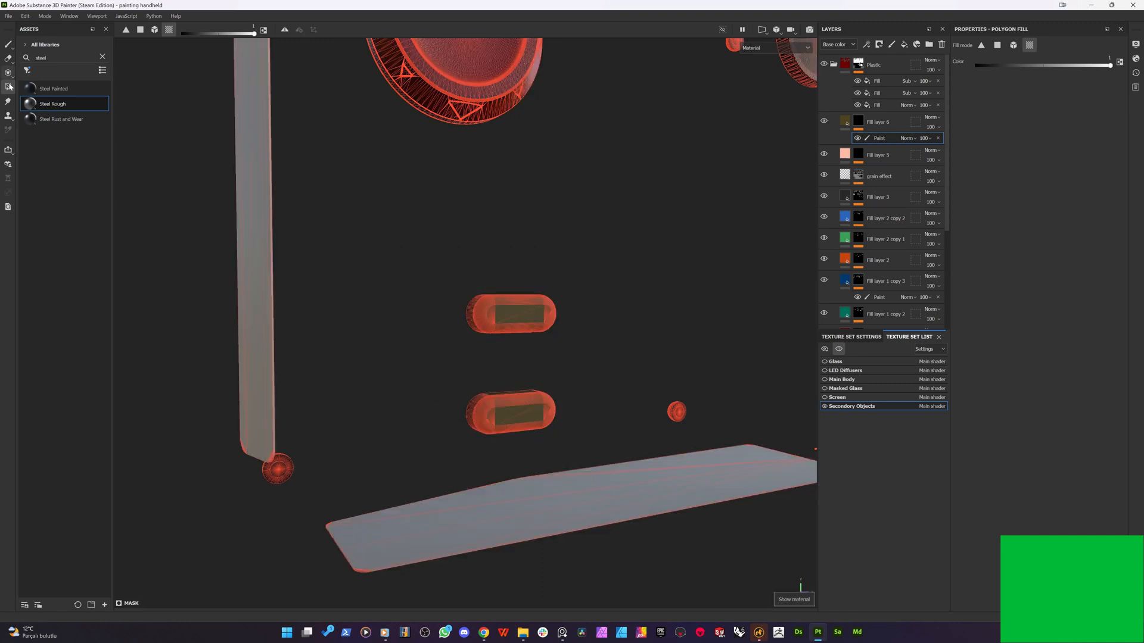
- Delete the Paint effect from the new layer's mask and show all texture sets again
{"action": "left_click", "coordinate": [8, 43]}
{"action": "left_click_drag", "start_coordinate": [483, 310], "coordinate": [450, 336], "text": "alt"}
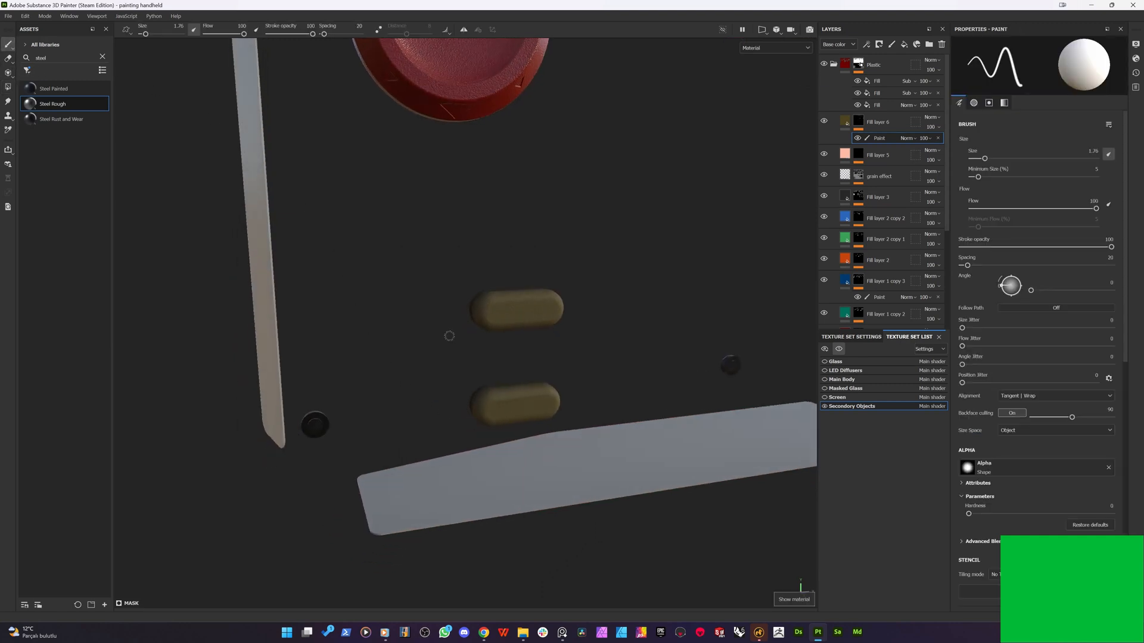
{"action": "key", "text": "Delete"}
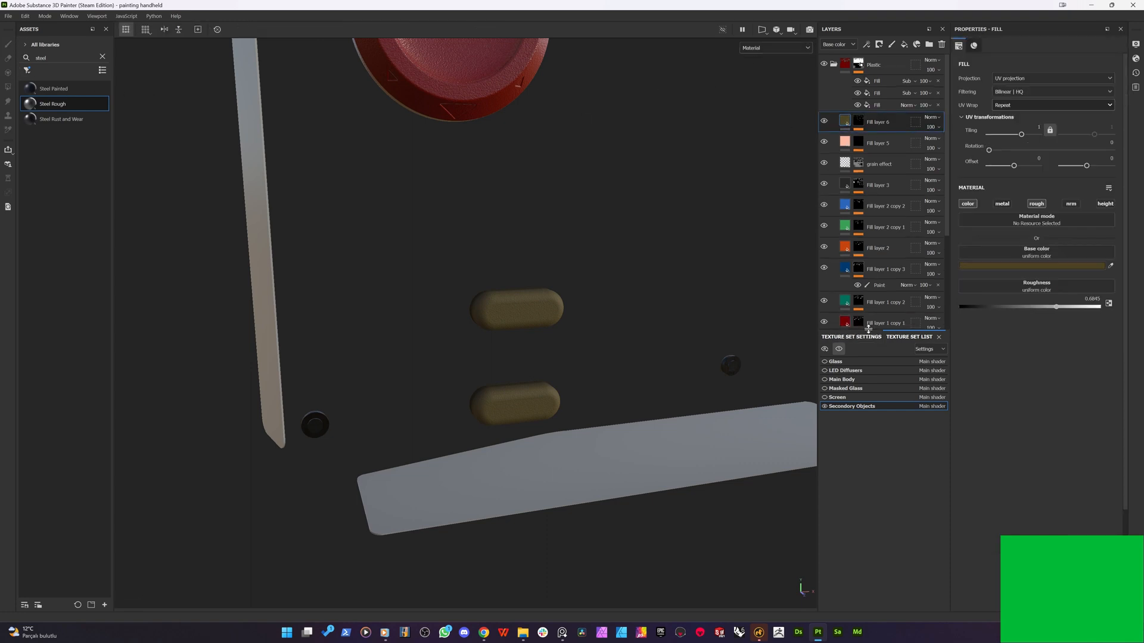
{"action": "left_click", "coordinate": [840, 350]}
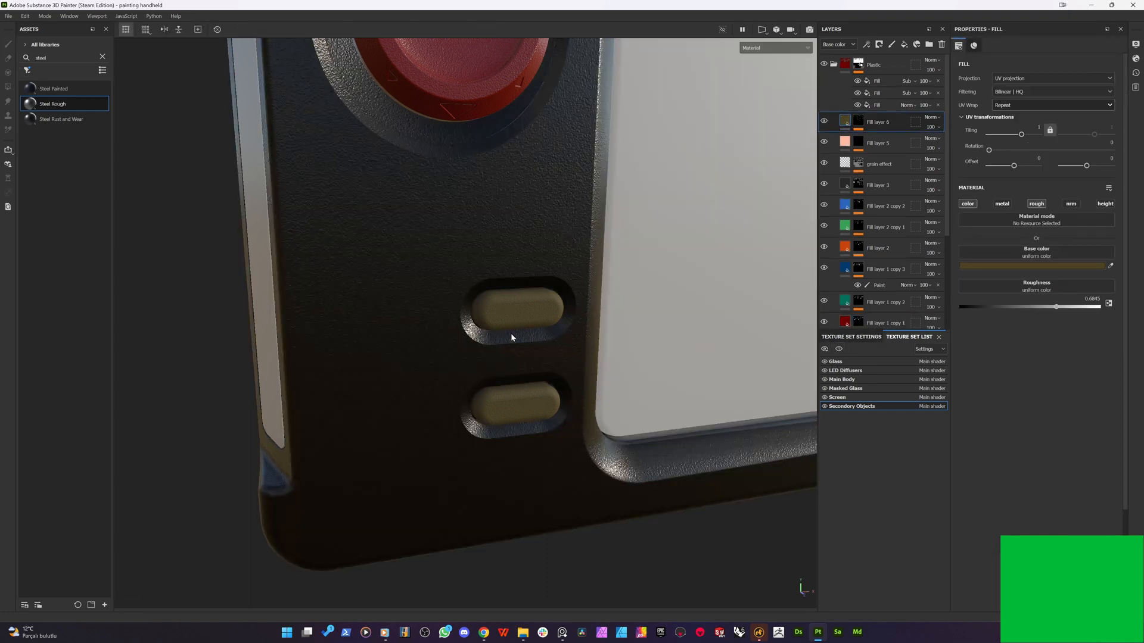
- Change the masked fill layer's base color to the saturated golden yellow 9B7300 and view the buttons on the console
{"action": "left_click", "coordinate": [1044, 265]}
{"action": "left_click_drag", "start_coordinate": [848, 337], "coordinate": [867, 333]}
{"action": "scroll", "coordinate": [300, 335], "scroll_direction": "down", "scroll_amount": 5}
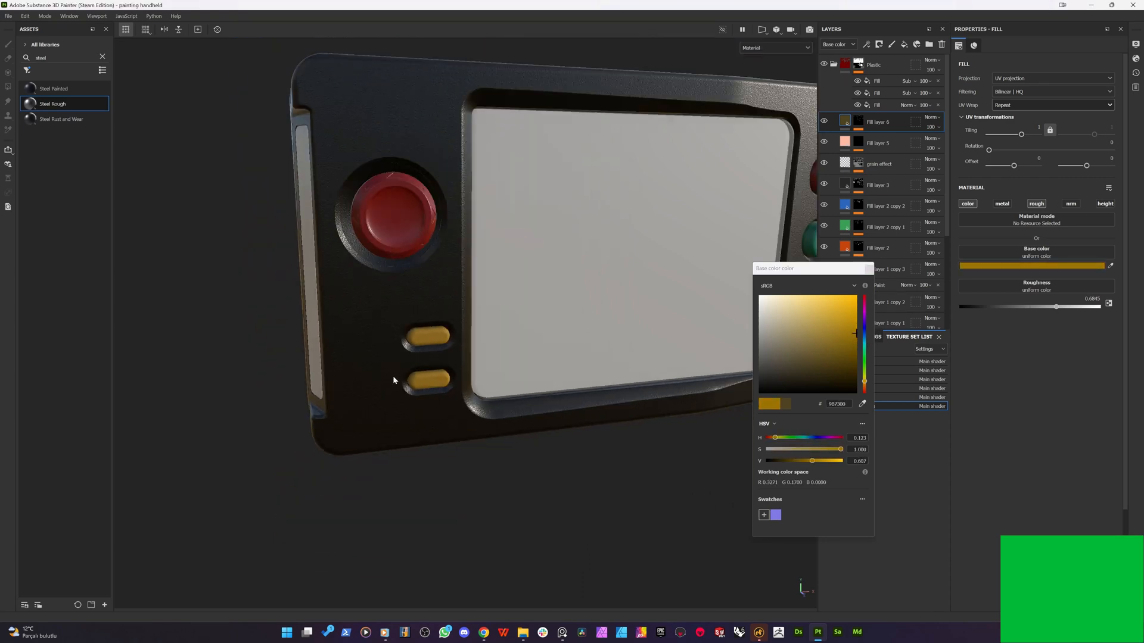
- Change the pill-shaped buttons' base color to the neutral dark gray 474747 and inspect the buttons up close
{"action": "left_click_drag", "start_coordinate": [396, 378], "coordinate": [363, 353], "text": "alt"}
{"action": "middle_click_drag", "start_coordinate": [509, 335], "coordinate": [486, 312], "text": "alt"}
{"action": "left_click_drag", "start_coordinate": [790, 268], "coordinate": [908, 323]}
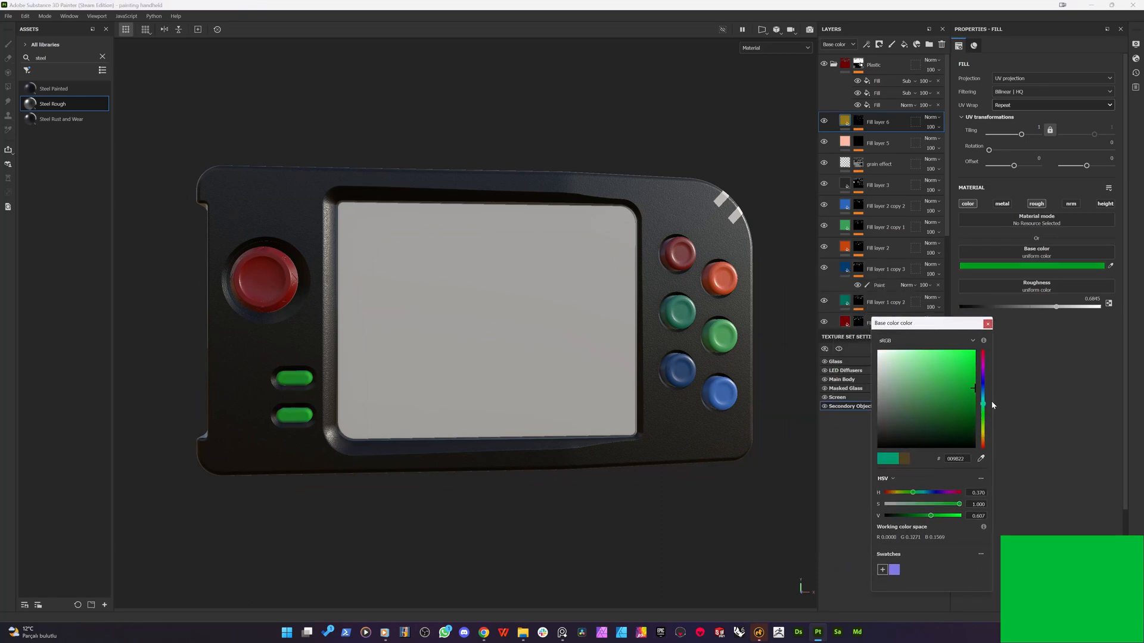
{"action": "left_click_drag", "start_coordinate": [992, 405], "coordinate": [811, 420]}
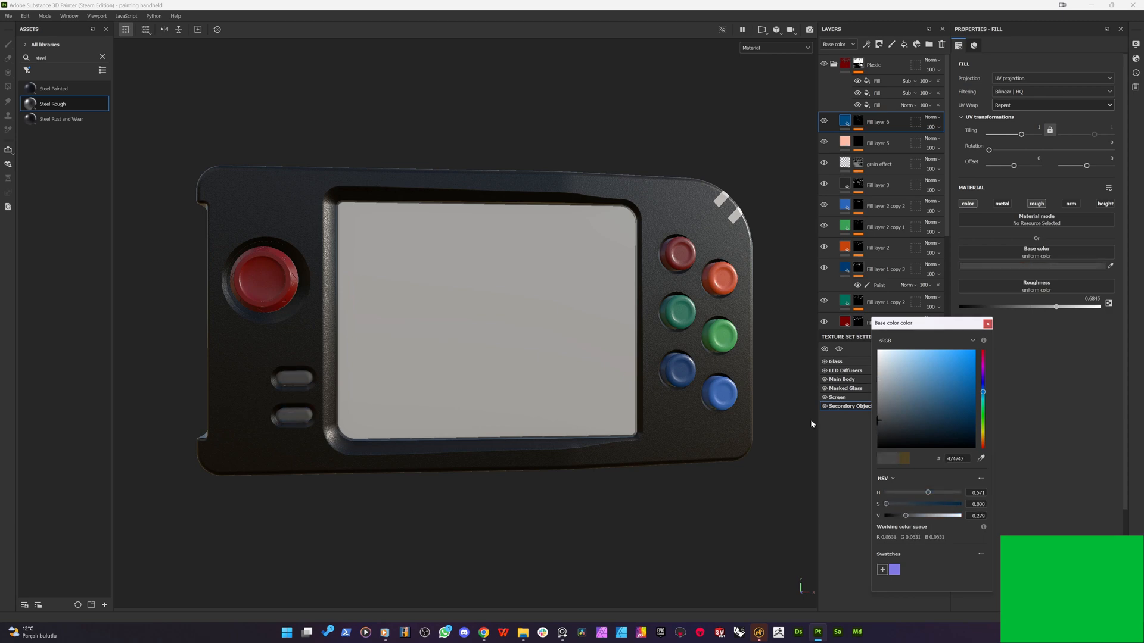
{"action": "scroll", "coordinate": [280, 431], "scroll_direction": "up", "scroll_amount": 5}
{"action": "left_click_drag", "start_coordinate": [268, 406], "coordinate": [449, 432], "text": "alt"}
{"action": "scroll", "coordinate": [415, 399], "scroll_direction": "down", "scroll_amount": 3}
{"action": "scroll", "coordinate": [449, 431], "scroll_direction": "up", "scroll_amount": 3}
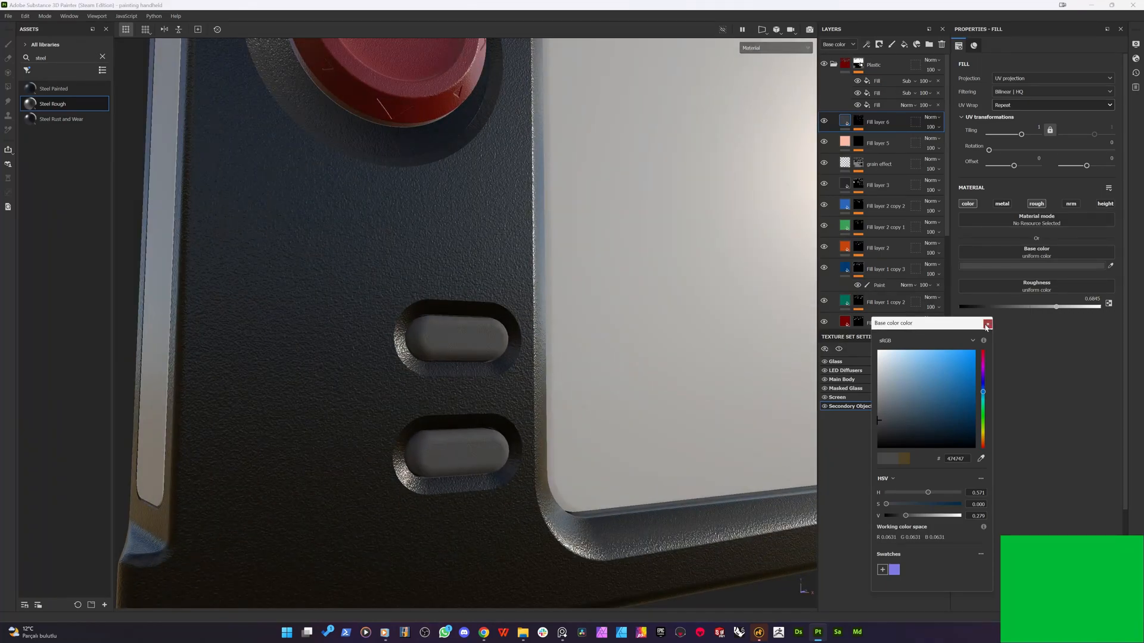
{"action": "left_click", "coordinate": [987, 324]}
- Enable the height channel on Fill layer 6 and set its height blending mode to Normal to smooth the pill-shaped buttons
{"action": "right_click", "coordinate": [882, 119]}
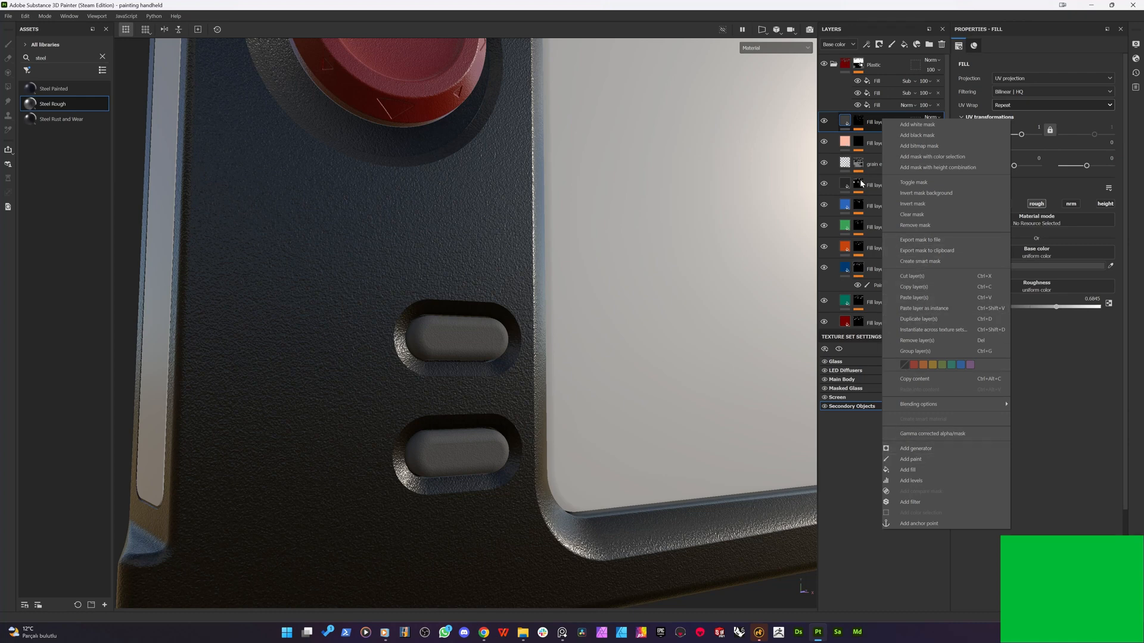
{"action": "left_click", "coordinate": [872, 126]}
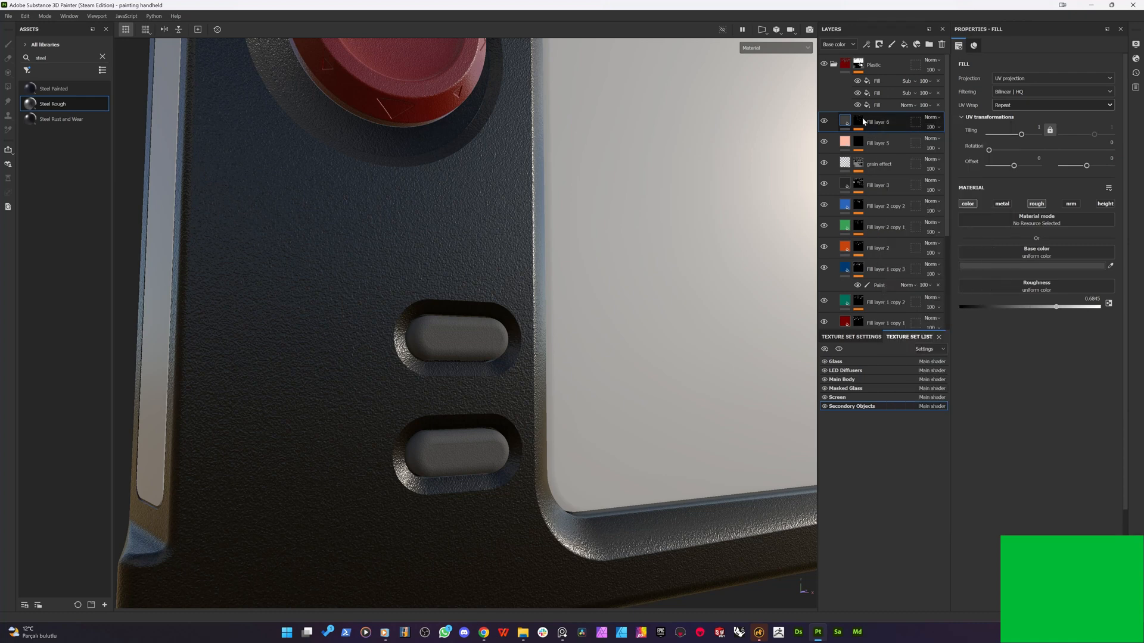
{"action": "left_click", "coordinate": [1103, 205]}
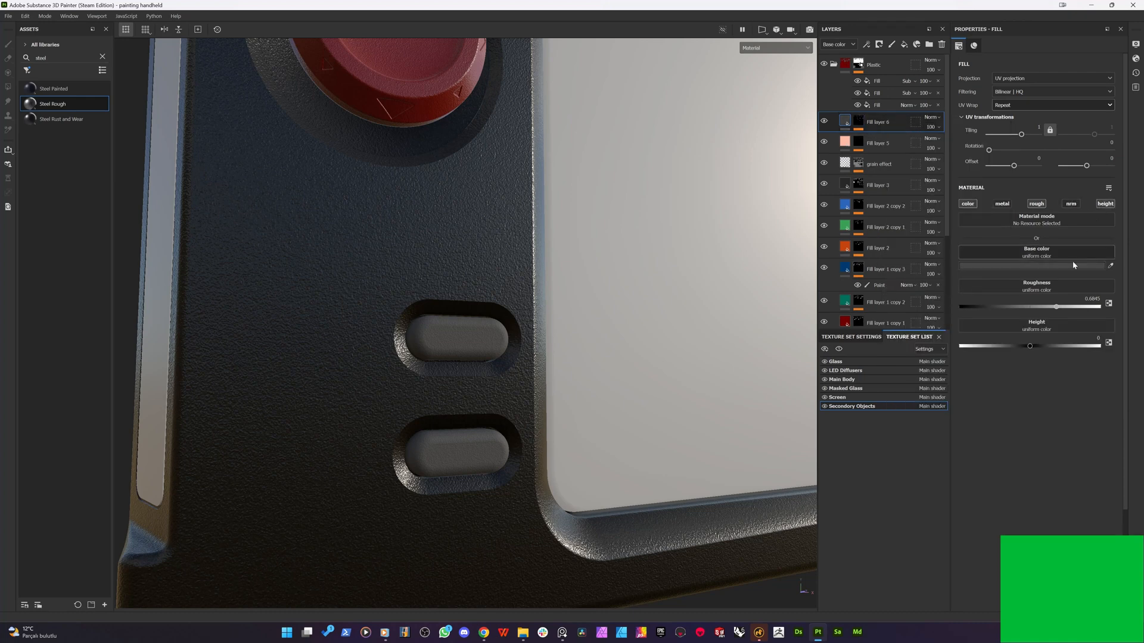
{"action": "left_click", "coordinate": [850, 44]}
{"action": "left_click", "coordinate": [840, 94]}
{"action": "left_click", "coordinate": [930, 117]}
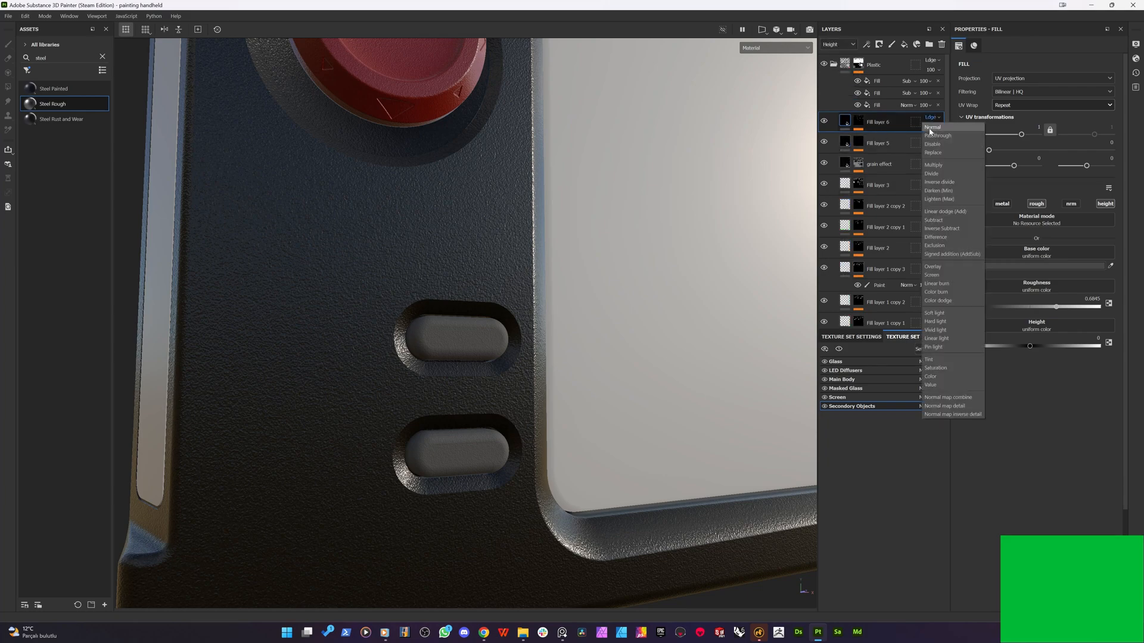
{"action": "left_click", "coordinate": [932, 128]}
{"action": "scroll", "coordinate": [439, 429], "scroll_direction": "up", "scroll_amount": 5}
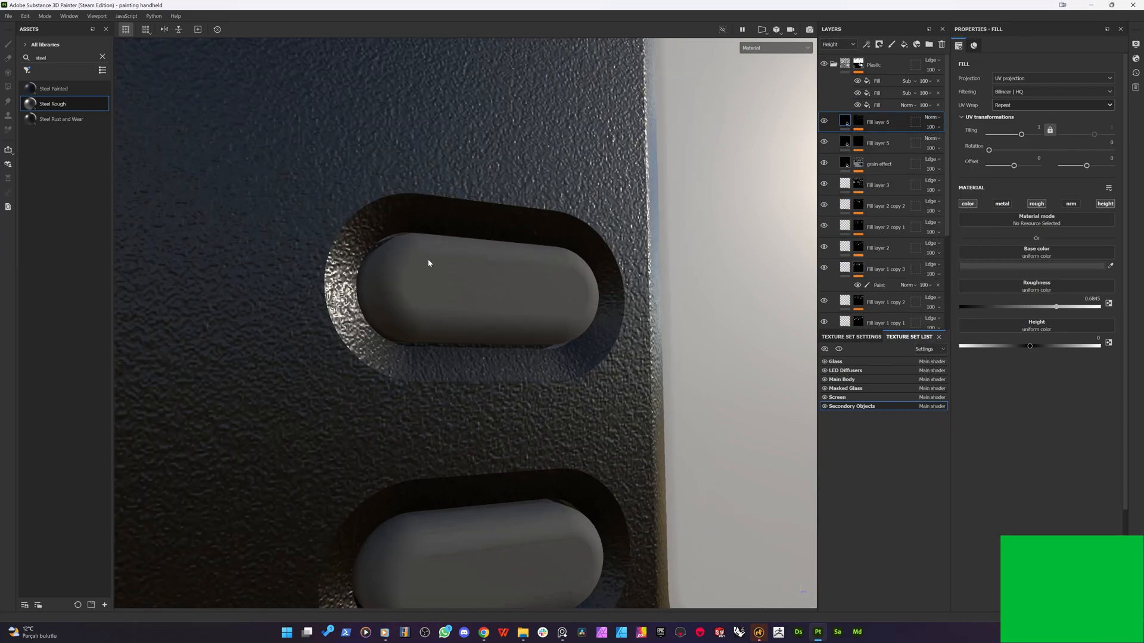
{"action": "scroll", "coordinate": [452, 287], "scroll_direction": "up", "scroll_amount": 3}
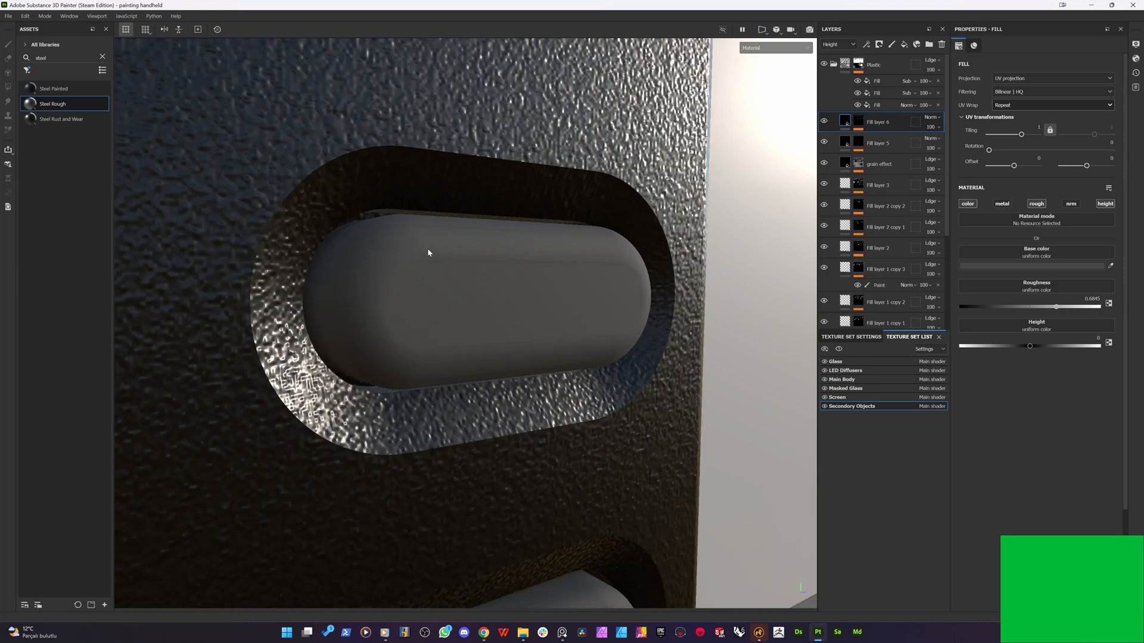
- Lower Fill layer 6's height opacity to 58 and review the pill-shaped buttons' grain on the console
{"action": "left_click", "coordinate": [930, 128]}
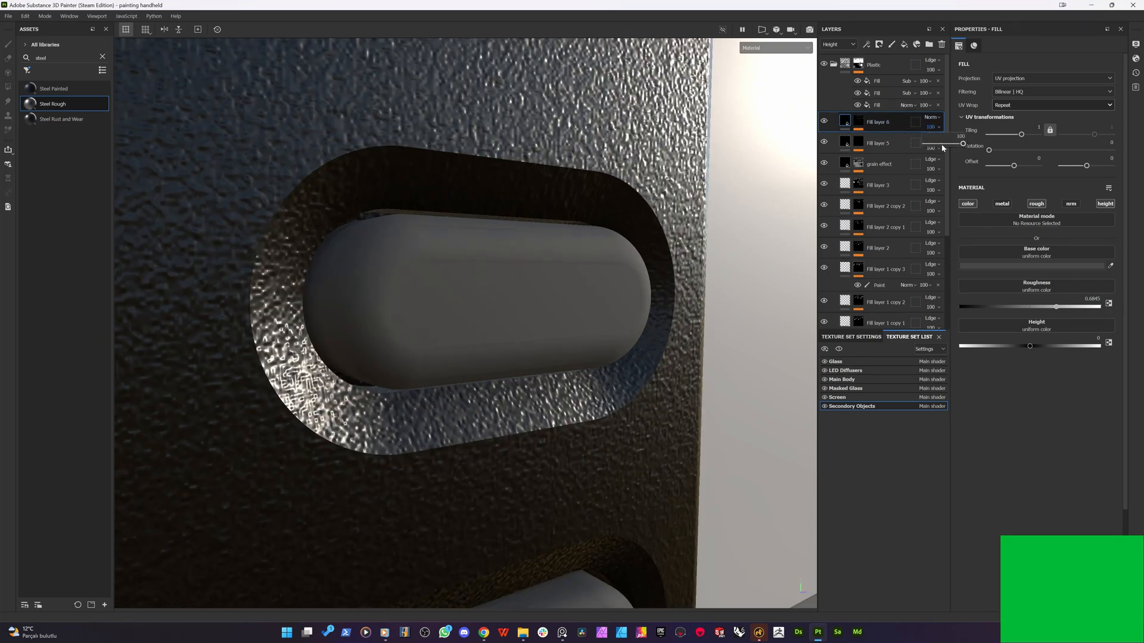
{"action": "left_click_drag", "start_coordinate": [942, 147], "coordinate": [940, 147]}
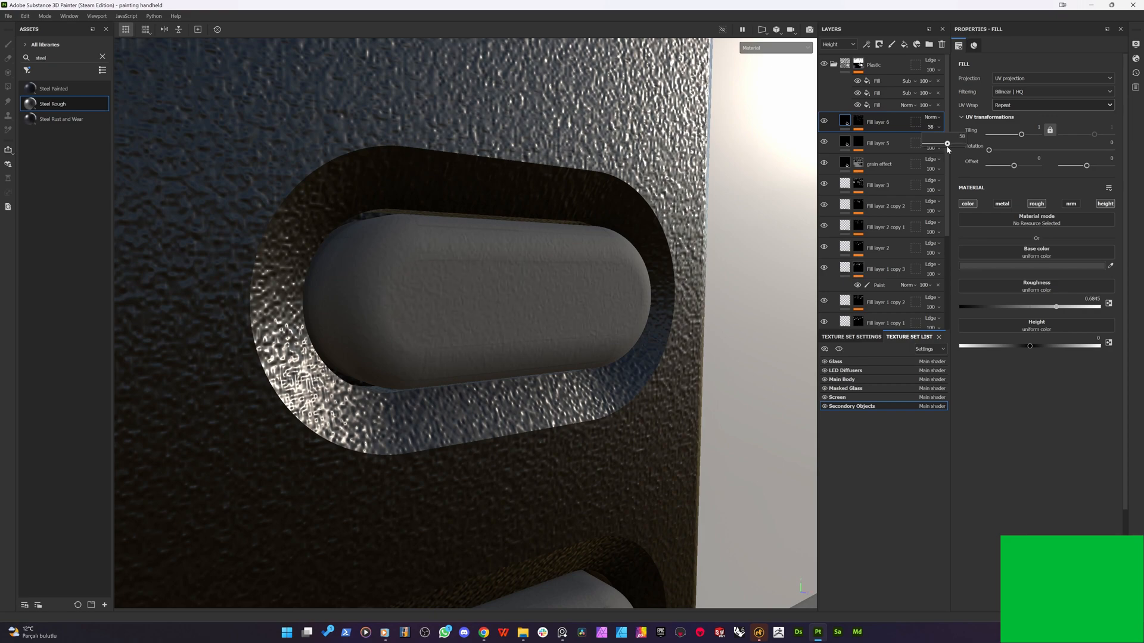
{"action": "left_click_drag", "start_coordinate": [435, 357], "coordinate": [536, 387], "text": "alt"}
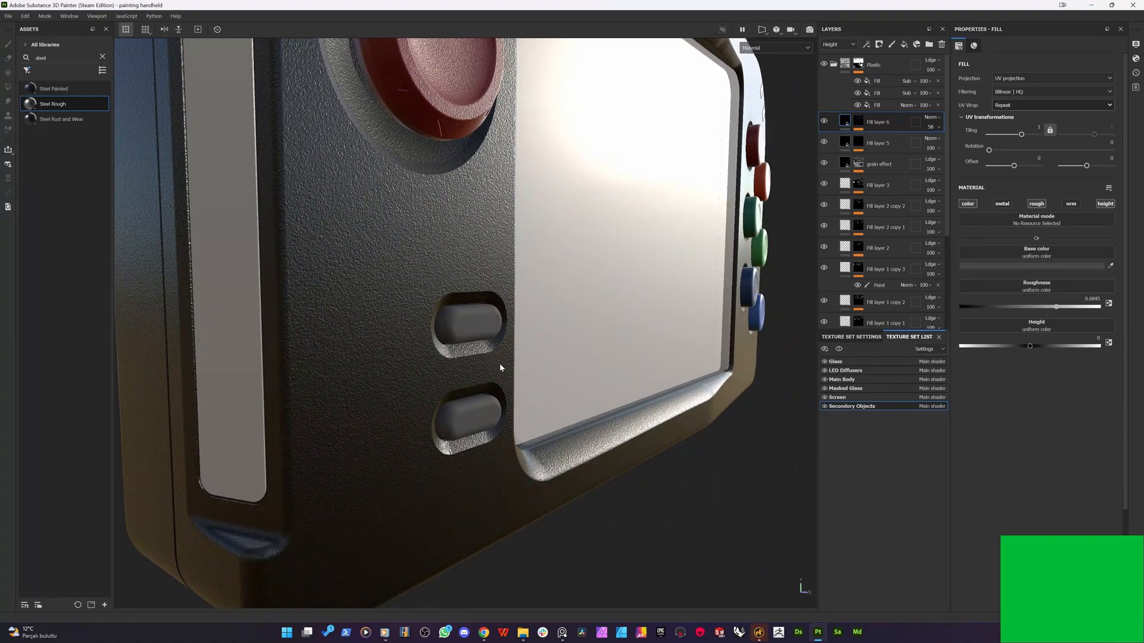
{"action": "middle_click_drag", "start_coordinate": [499, 364], "coordinate": [519, 434], "text": "alt"}
{"action": "scroll", "coordinate": [472, 398], "scroll_direction": "down", "scroll_amount": 3}
{"action": "left_click_drag", "start_coordinate": [473, 399], "coordinate": [366, 258], "text": "alt"}
{"action": "scroll", "coordinate": [474, 427], "scroll_direction": "up", "scroll_amount": 2}
{"action": "scroll", "coordinate": [474, 427], "scroll_direction": "down", "scroll_amount": 5}
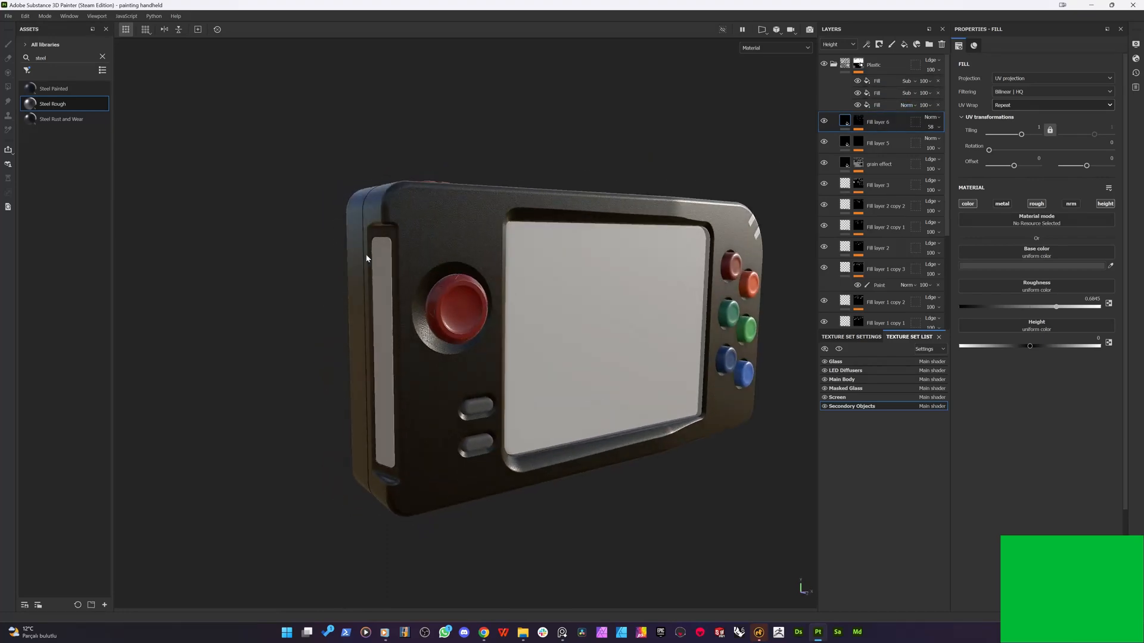
- Add a fill layer above Fill layer 6 with only the roughness channel active and lower its roughness to about 0.14
{"action": "scroll", "coordinate": [490, 259], "scroll_direction": "up", "scroll_amount": 6}
{"action": "scroll", "coordinate": [507, 216], "scroll_direction": "up", "scroll_amount": 3}
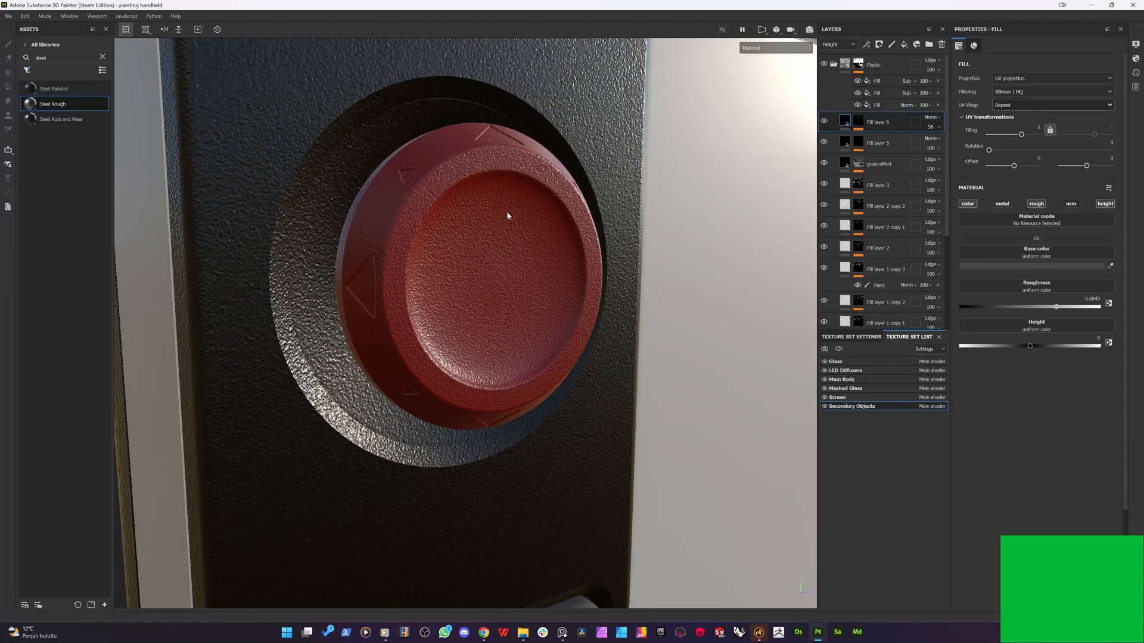
{"action": "left_click", "coordinate": [904, 45]}
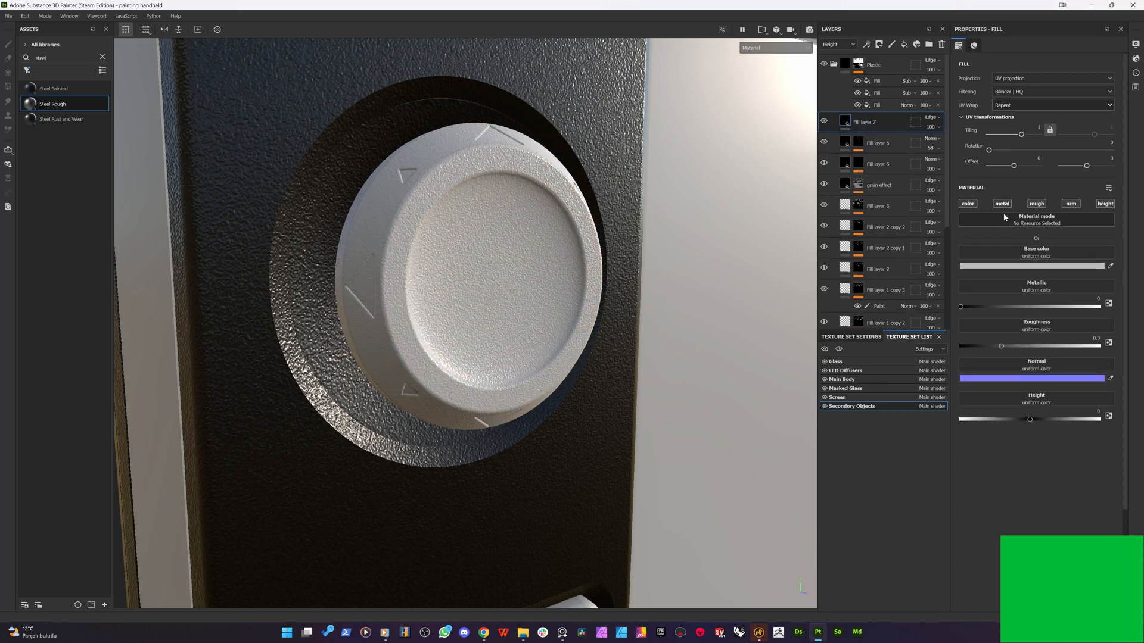
{"action": "left_click", "coordinate": [968, 203]}
{"action": "left_click", "coordinate": [1002, 204]}
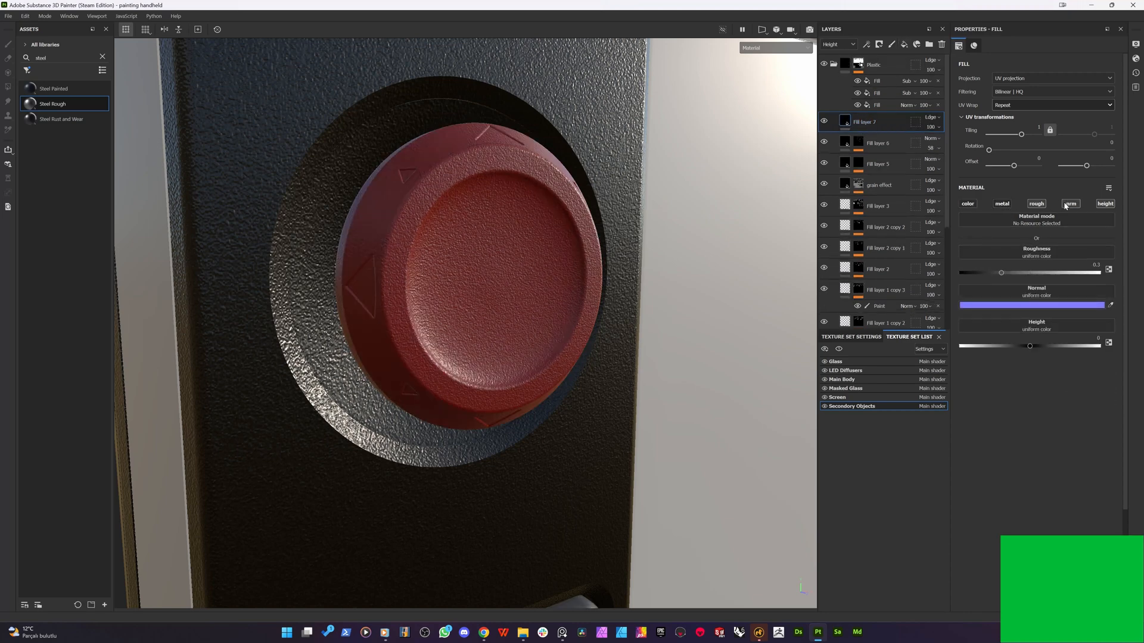
{"action": "left_click", "coordinate": [1071, 204]}
{"action": "left_click", "coordinate": [1105, 204]}
{"action": "mouse_move", "coordinate": [1001, 273]}
{"action": "left_mouse_down"}
{"action": "mouse_move", "coordinate": [945, 283]}
{"action": "mouse_move", "coordinate": [982, 275]}
{"action": "left_mouse_up"}
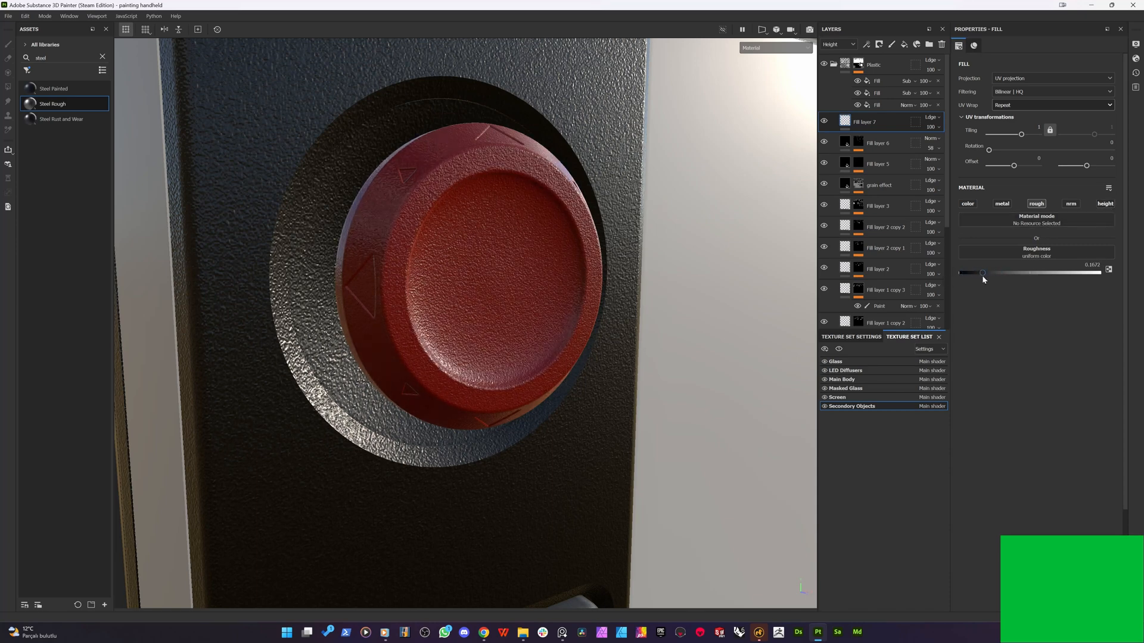
- Enable the height channel on the new fill layer and set its height blending mode to Normal
{"action": "left_click", "coordinate": [1106, 203]}
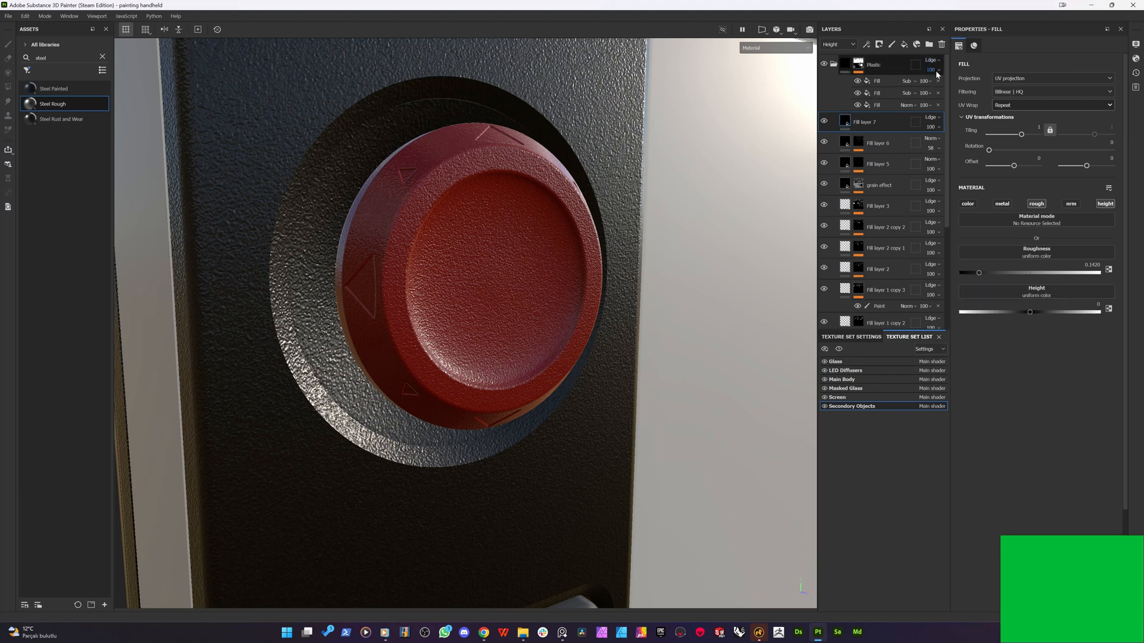
{"action": "left_click", "coordinate": [932, 122]}
{"action": "left_click", "coordinate": [946, 133]}
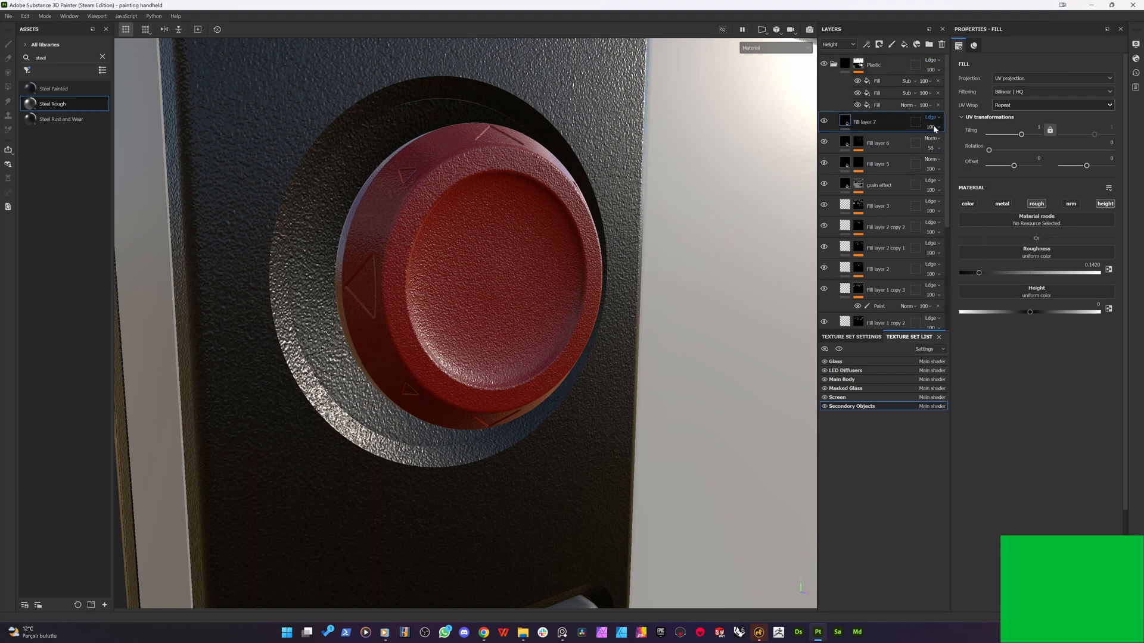
{"action": "left_click_drag", "start_coordinate": [490, 229], "coordinate": [466, 294], "text": "alt"}
- Add a black mask to the new smoothing fill layer and put a Paint effect on that mask
{"action": "right_click", "coordinate": [875, 123]}
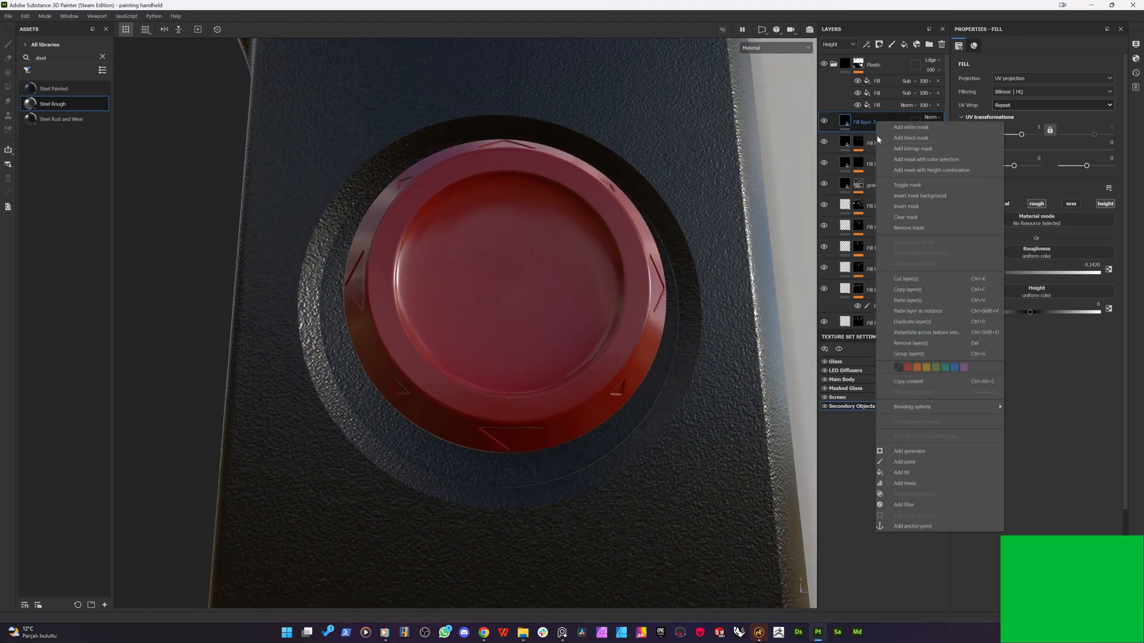
{"action": "left_click", "coordinate": [882, 139]}
{"action": "right_click", "coordinate": [858, 122]}
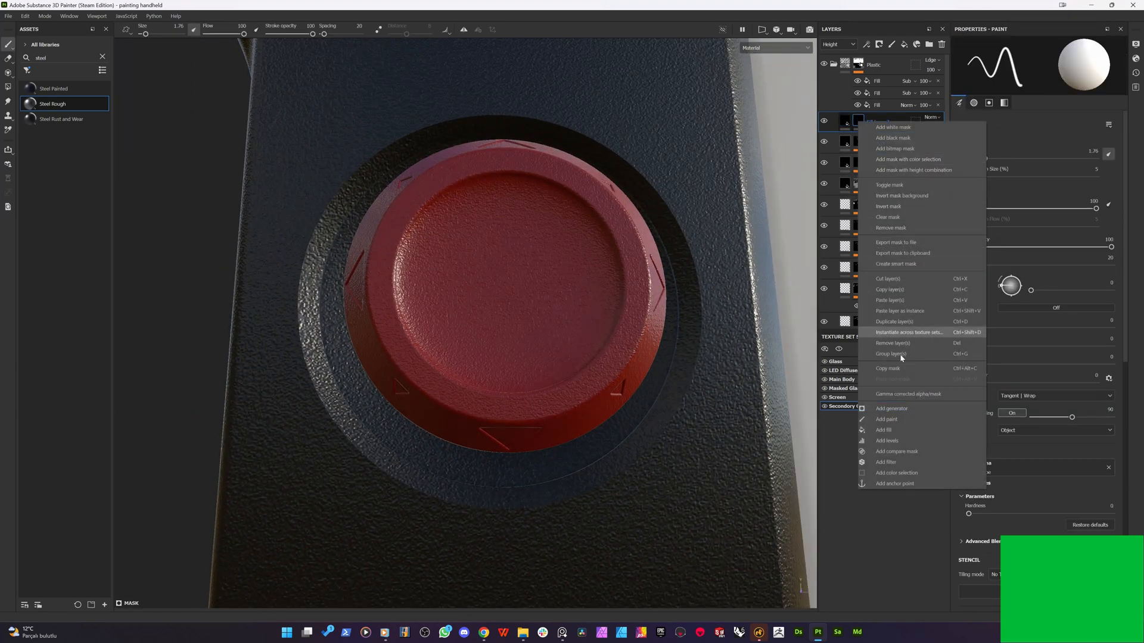
{"action": "left_click", "coordinate": [886, 419]}
- Polygon-fill the red thumbstick's recessed center white in the mask, then check the mask and the resulting material
{"action": "left_click_drag", "start_coordinate": [640, 340], "coordinate": [590, 406], "text": "alt"}
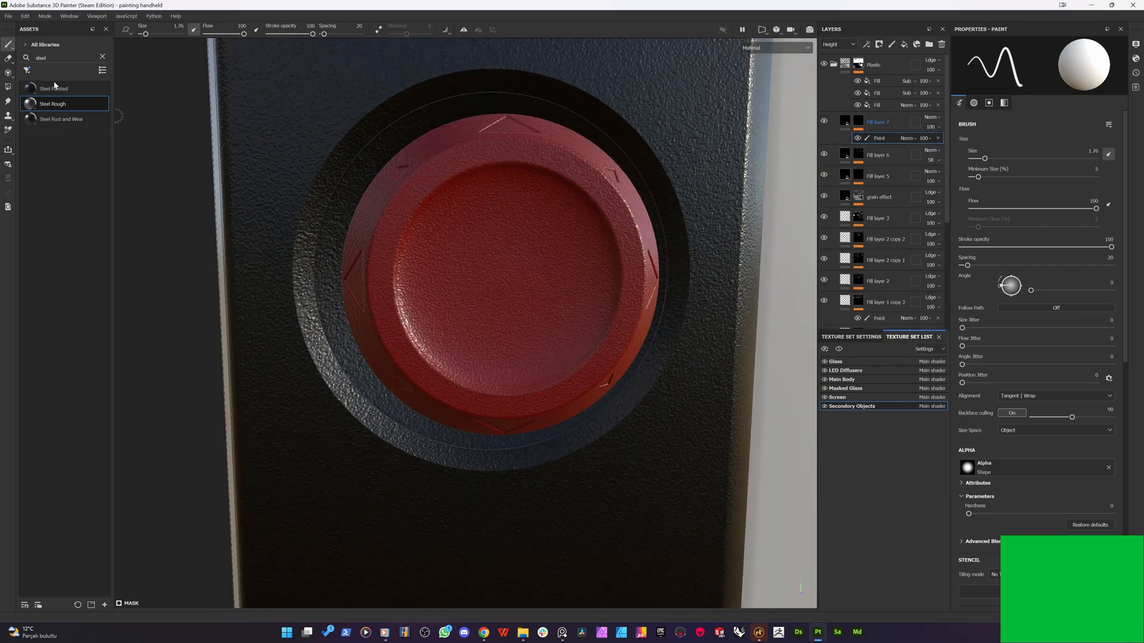
{"action": "left_click", "coordinate": [8, 87]}
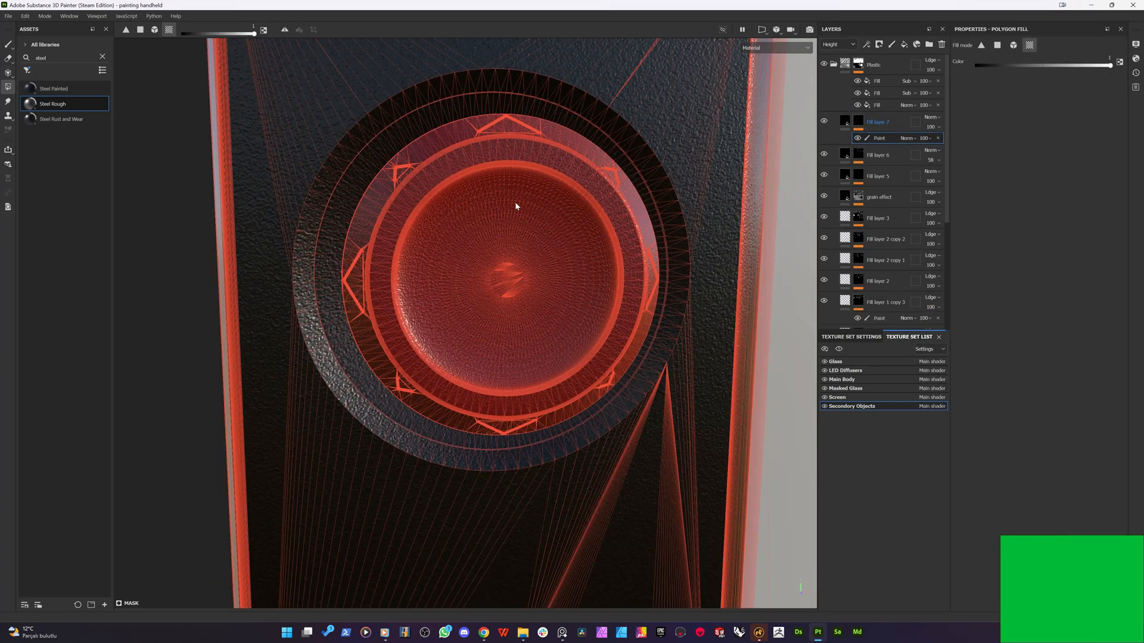
{"action": "left_click_drag", "start_coordinate": [442, 219], "coordinate": [559, 333]}
{"action": "left_click", "coordinate": [859, 123], "text": "alt"}
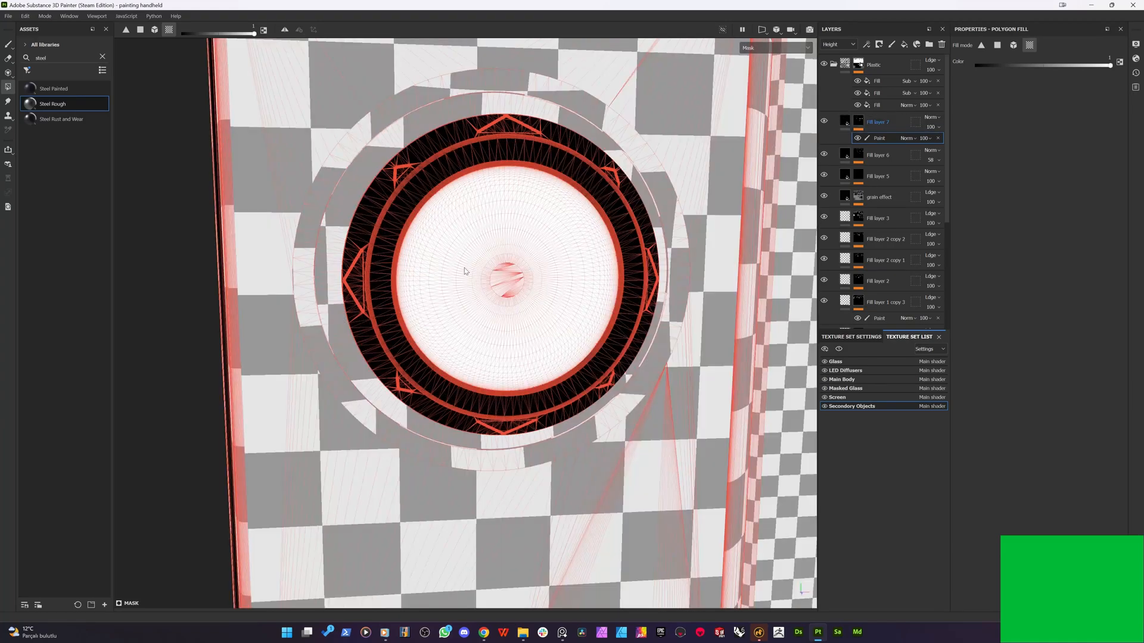
{"action": "left_click_drag", "start_coordinate": [465, 272], "coordinate": [593, 198], "text": "alt"}
{"action": "key", "text": "m"}
{"action": "left_click_drag", "start_coordinate": [434, 230], "coordinate": [388, 269], "text": "alt"}
{"action": "scroll", "coordinate": [405, 257], "scroll_direction": "up", "scroll_amount": 2}
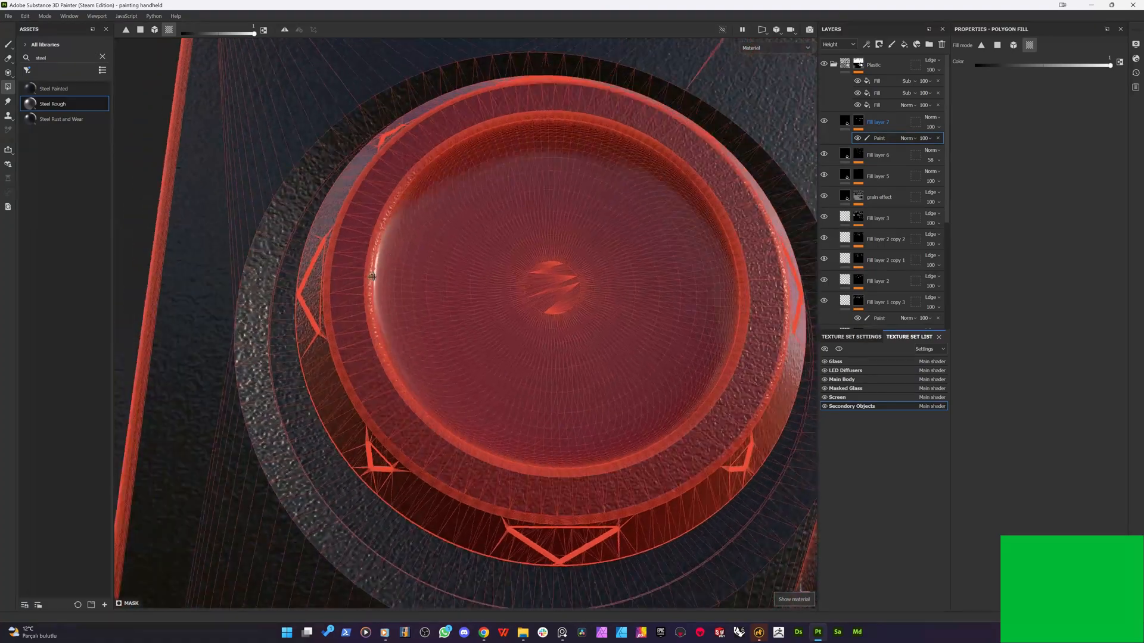
{"action": "left_click", "coordinate": [8, 44]}
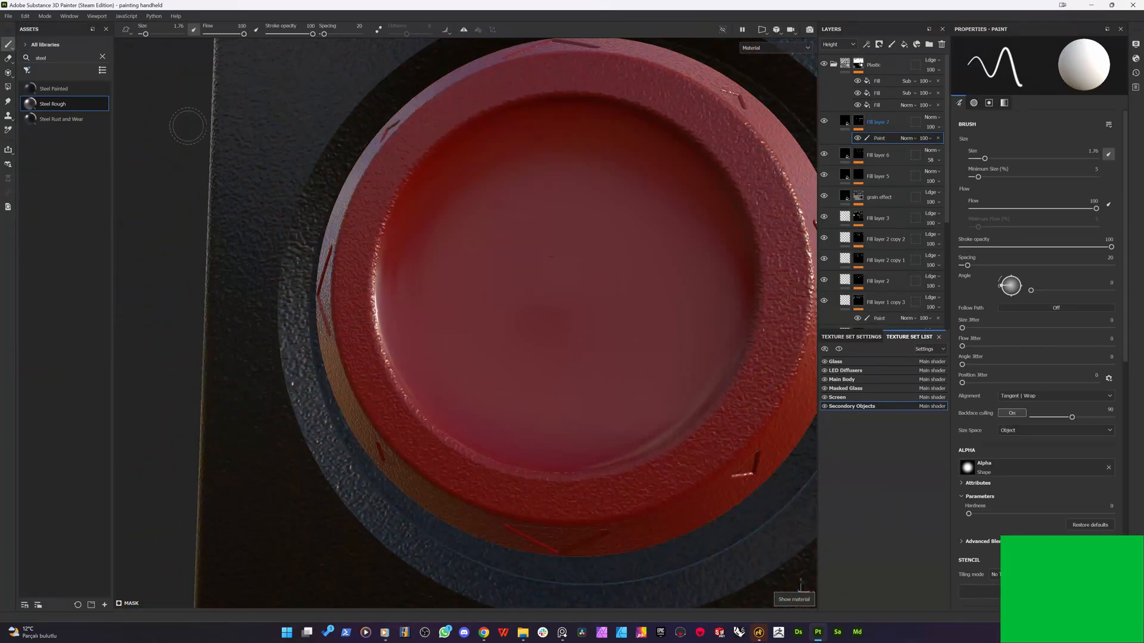
{"action": "scroll", "coordinate": [532, 274], "scroll_direction": "down", "scroll_amount": 2}
{"action": "mouse_move", "coordinate": [532, 274]}
{"action": "left_mouse_down", "text": "alt"}
{"action": "mouse_move", "coordinate": [614, 295]}
{"action": "mouse_move", "coordinate": [518, 209]}
{"action": "left_mouse_up", "text": "alt"}
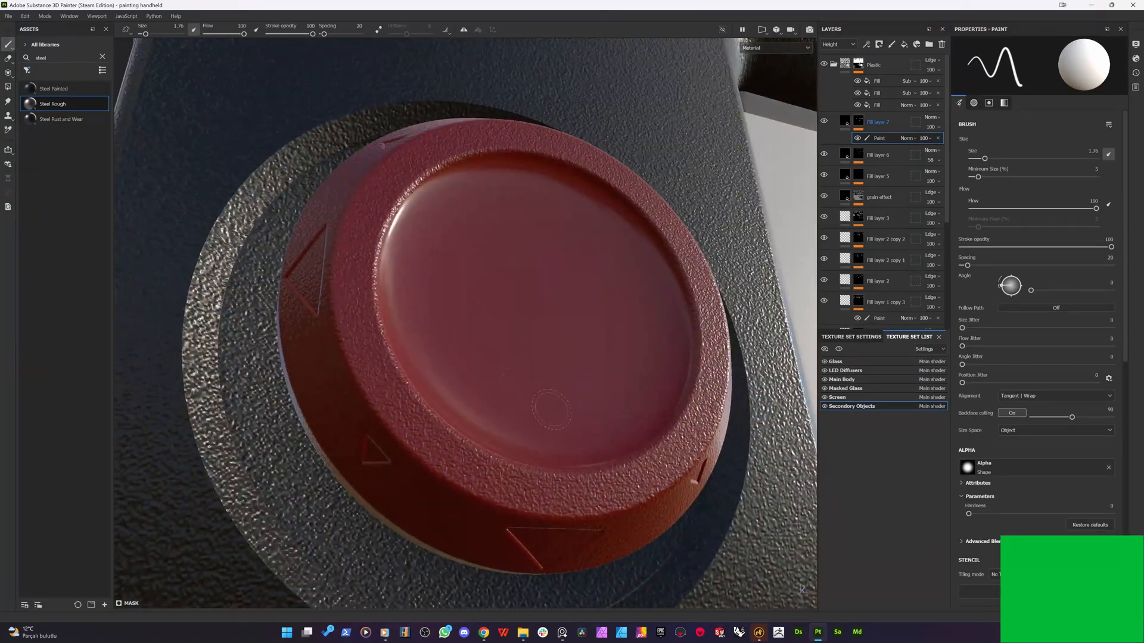
{"action": "scroll", "coordinate": [549, 304], "scroll_direction": "down", "scroll_amount": 3}
{"action": "left_click_drag", "start_coordinate": [549, 301], "coordinate": [602, 316], "text": "alt"}
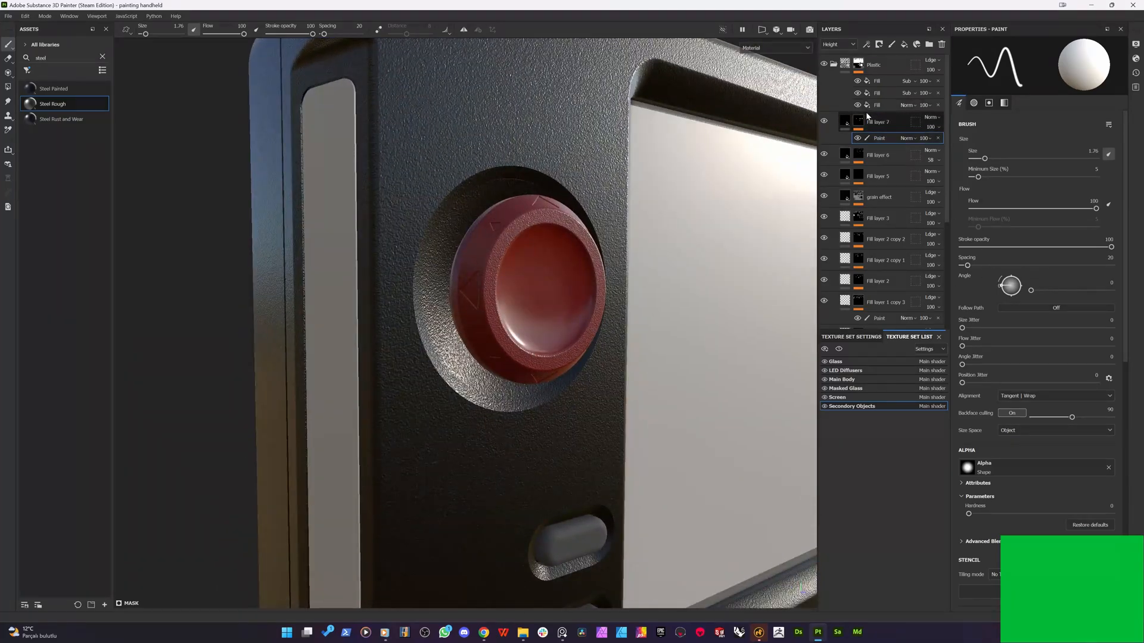
- Set the roughness of the thumbstick center's fill layer to 0.123
{"action": "left_click", "coordinate": [863, 126]}
{"action": "left_click", "coordinate": [846, 122]}
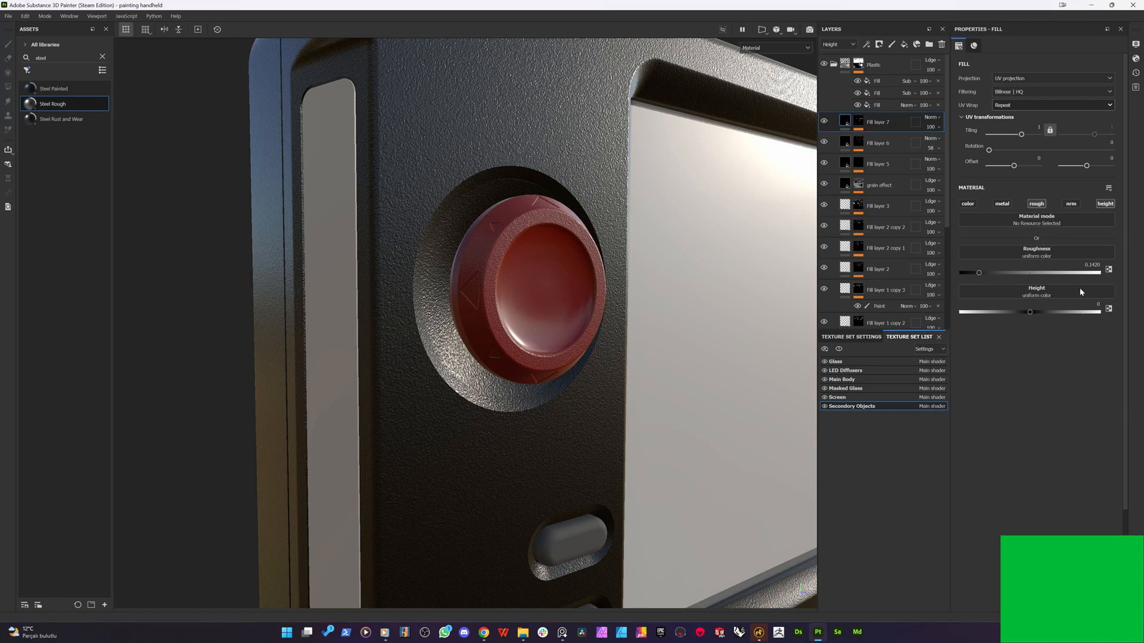
{"action": "left_click_drag", "start_coordinate": [1050, 275], "coordinate": [975, 272]}
{"action": "left_click_drag", "start_coordinate": [459, 250], "coordinate": [497, 264], "text": "alt"}
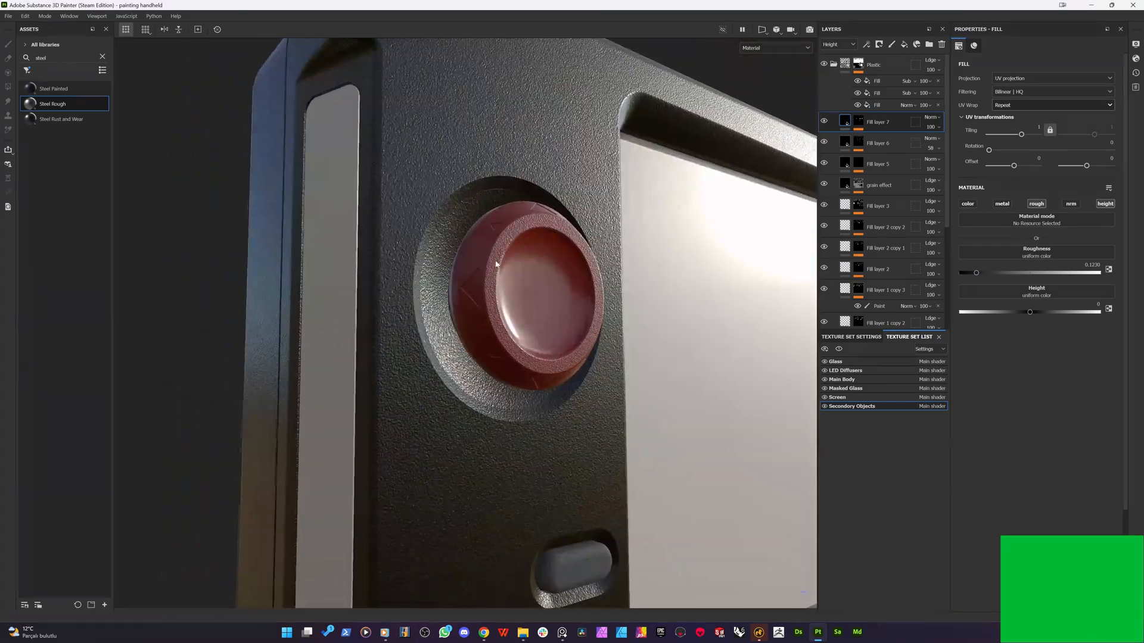
- Examine the thumbstick in the single-channel views, including Base color, and return to the Material view
{"action": "key", "text": "c"}
{"action": "right_click_drag", "start_coordinate": [495, 298], "coordinate": [521, 276], "text": "alt"}
{"action": "key", "text": "c"}
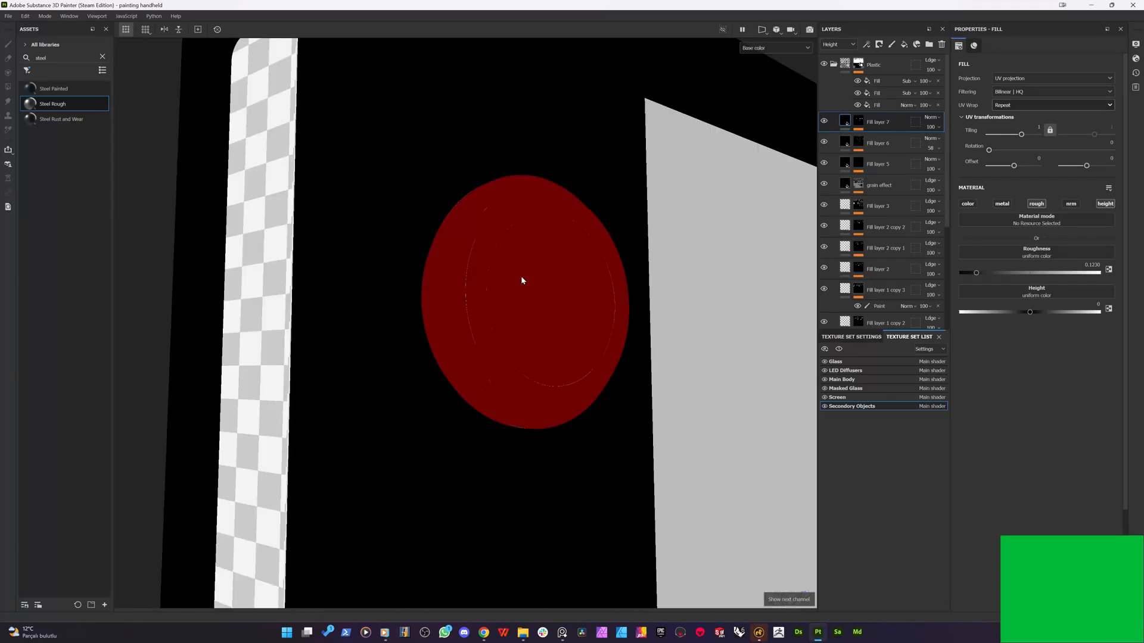
{"action": "key", "text": "c"}
{"action": "key", "text": "c"}
{"action": "left_click_drag", "start_coordinate": [524, 279], "coordinate": [566, 286], "text": "alt"}
{"action": "key", "text": "m"}
- Enable the roughness and height channels on the dark red Fill layer 1
{"action": "scroll", "coordinate": [878, 269], "scroll_direction": "down", "scroll_amount": 5}
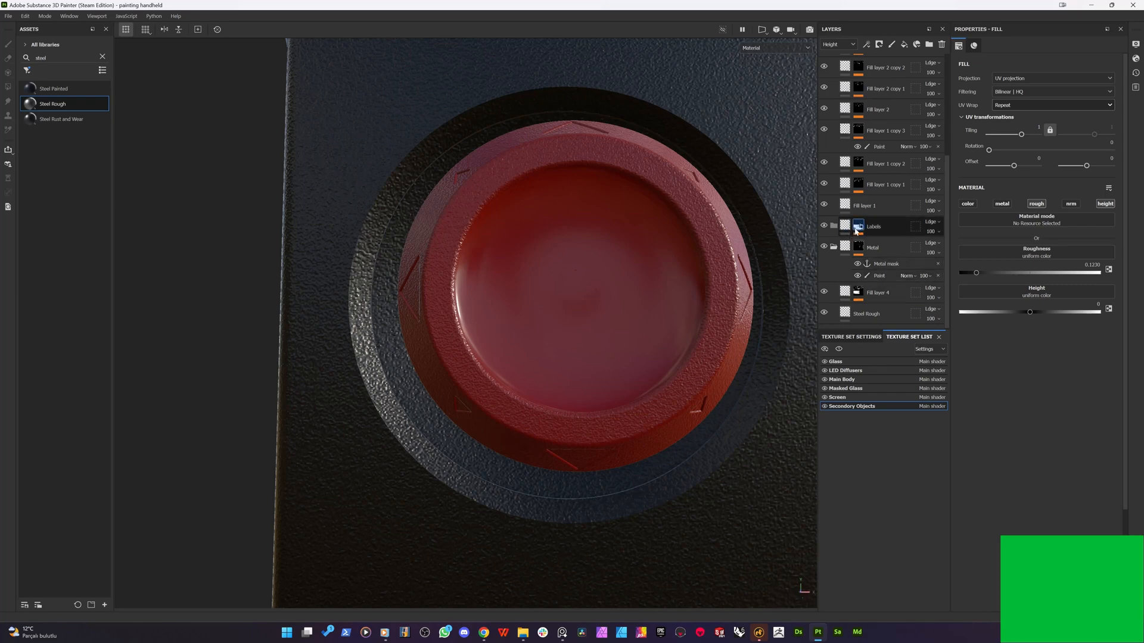
{"action": "left_click", "coordinate": [876, 205]}
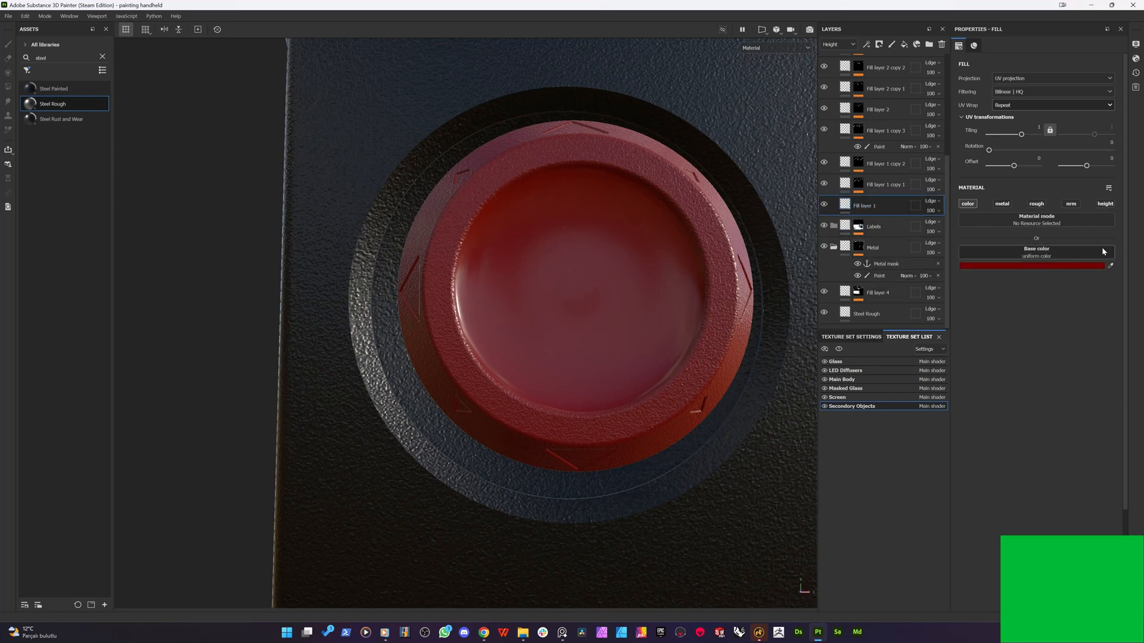
{"action": "left_click", "coordinate": [1037, 203]}
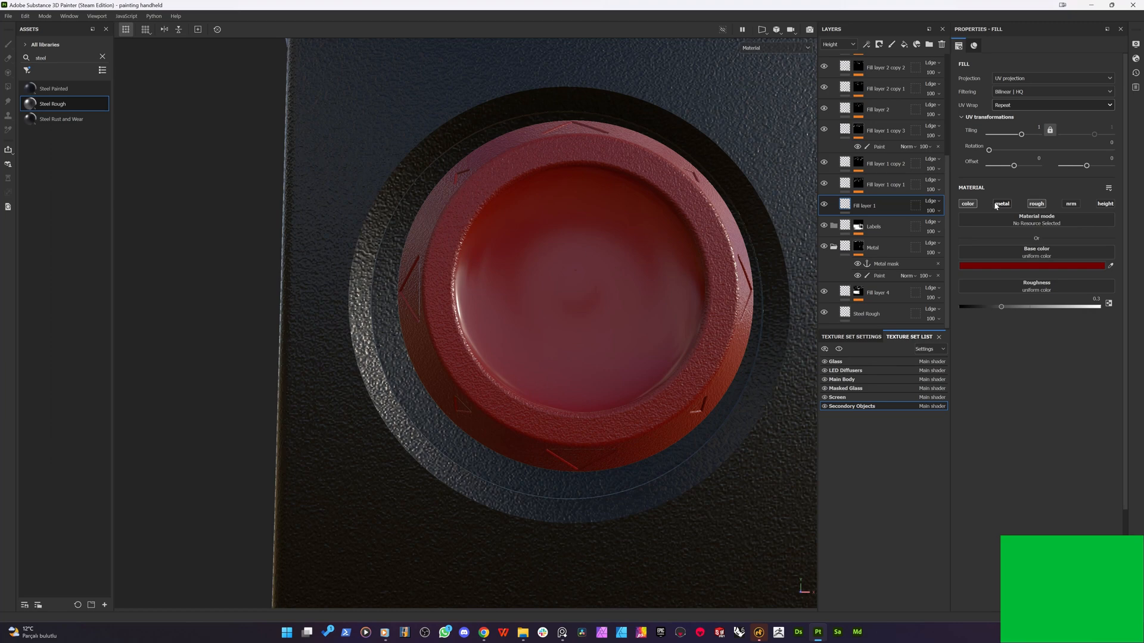
{"action": "left_click", "coordinate": [1108, 204]}
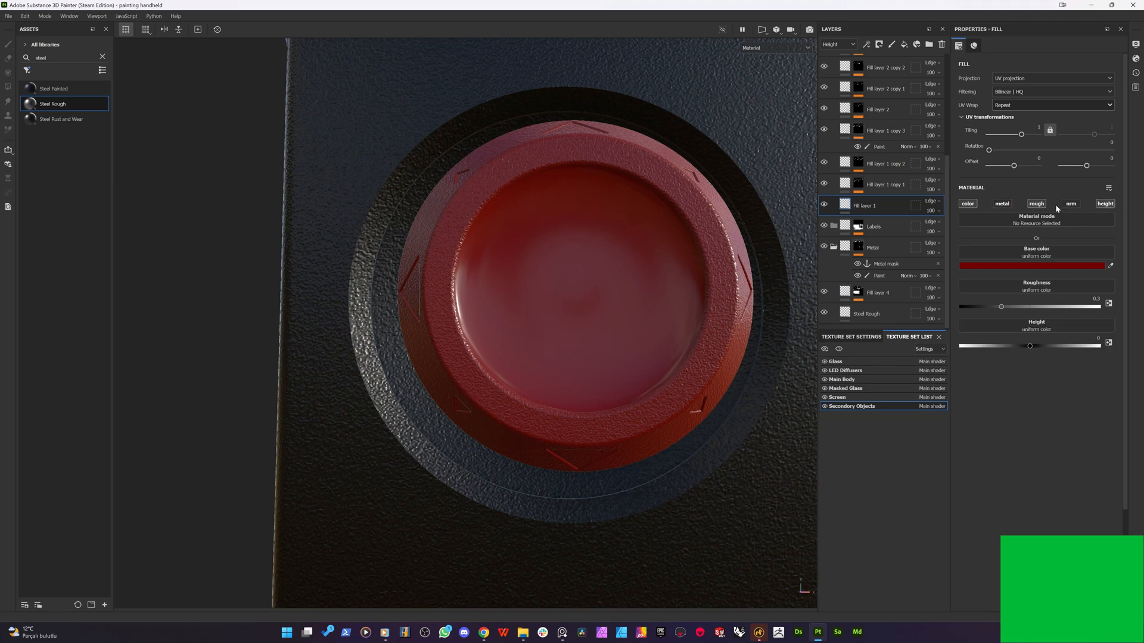
- Enable the metallic and normal channels on the dark red Fill layer 1
{"action": "left_click", "coordinate": [999, 205]}
{"action": "left_click", "coordinate": [1071, 205]}
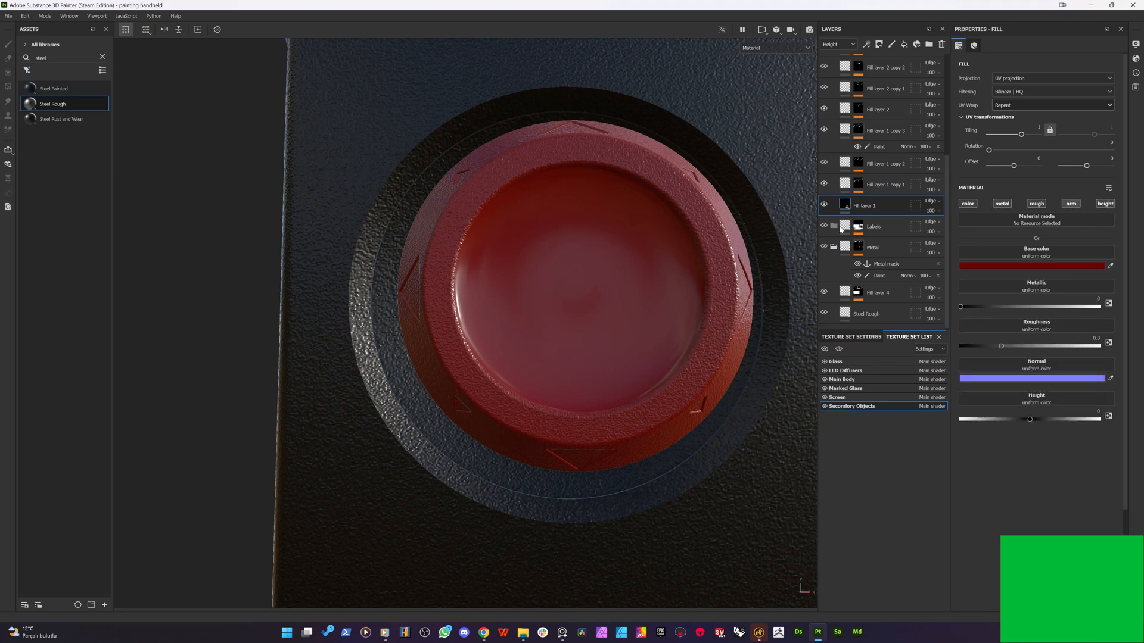
- Examine the red thumbstick in the Material view, cycle through the single-channel views, and end on a close view of its Roughness channel
{"action": "left_click_drag", "start_coordinate": [544, 289], "coordinate": [465, 240], "text": "alt"}
{"action": "scroll", "coordinate": [614, 320], "scroll_direction": "down", "scroll_amount": 6}
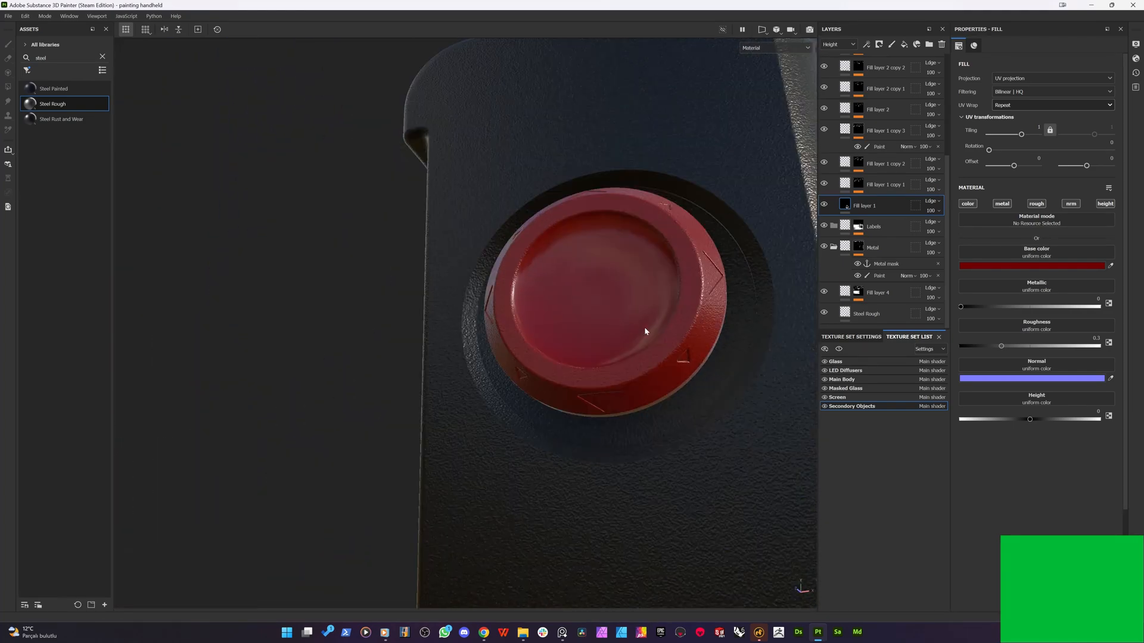
{"action": "scroll", "coordinate": [650, 338], "scroll_direction": "down", "scroll_amount": 6}
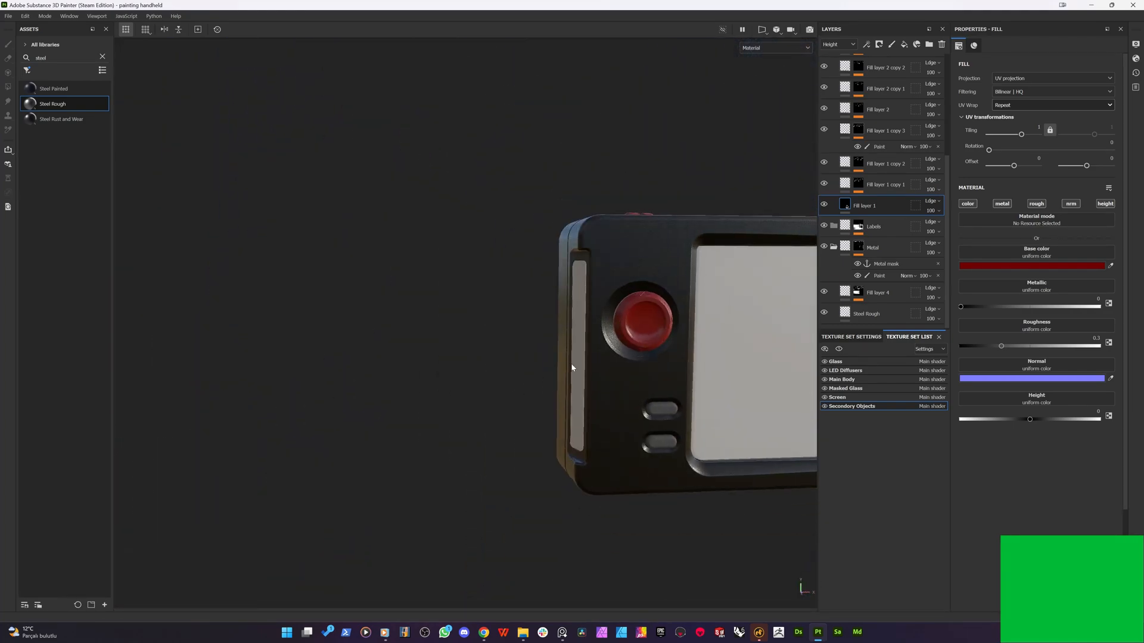
{"action": "middle_click_drag", "start_coordinate": [566, 381], "coordinate": [462, 383], "text": "alt"}
{"action": "scroll", "coordinate": [402, 372], "scroll_direction": "up", "scroll_amount": 5}
{"action": "key", "text": "c"}
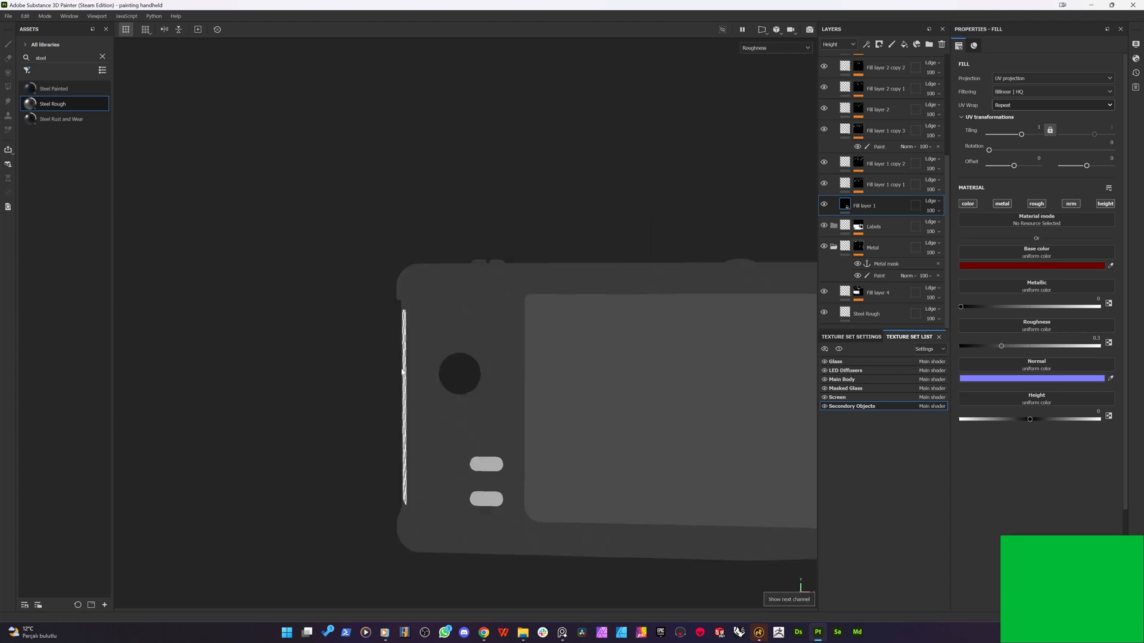
{"action": "scroll", "coordinate": [423, 389], "scroll_direction": "up", "scroll_amount": 4}
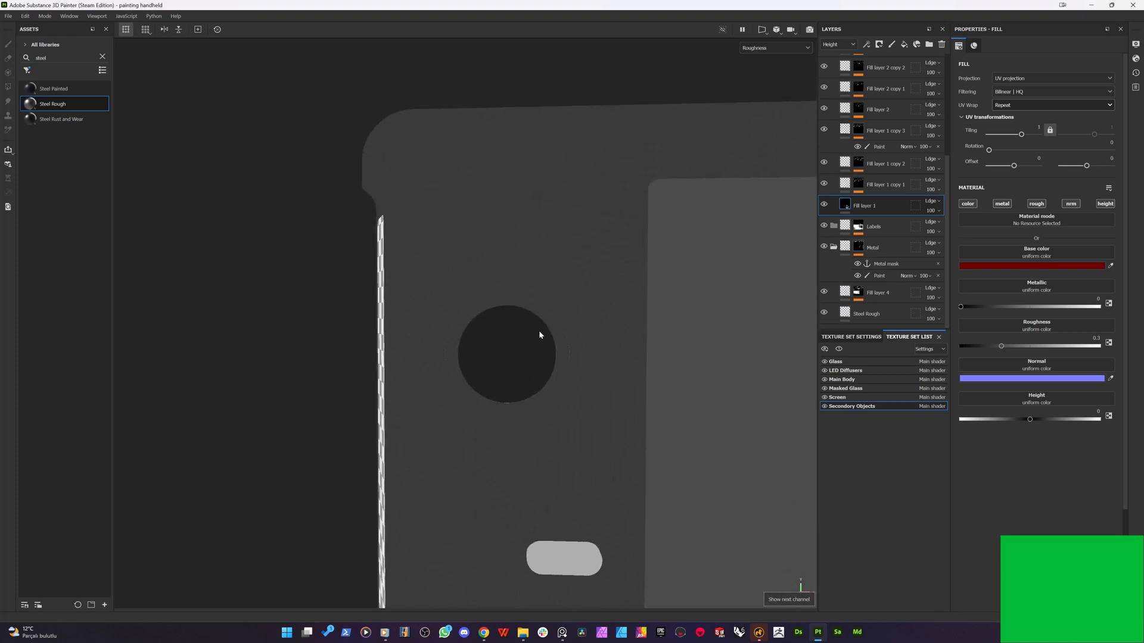
{"action": "key", "text": "c"}
{"action": "key", "text": "c"}
{"action": "key", "text": "c"}
{"action": "key", "text": "c"}
{"action": "key", "text": "c"}
{"action": "scroll", "coordinate": [490, 327], "scroll_direction": "up", "scroll_amount": 2}
{"action": "middle_click_drag", "start_coordinate": [524, 413], "coordinate": [575, 397]}
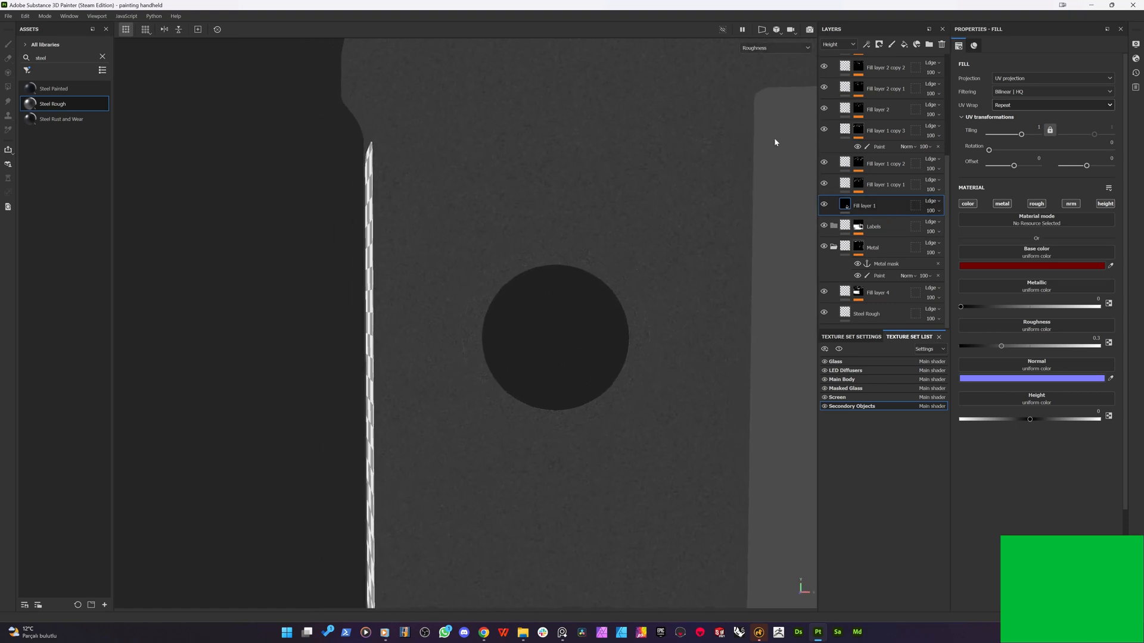
- Compare the red thumbstick with Fill layer 1 hidden and shown, changing the viewport display from Roughness to Material
{"action": "left_click", "coordinate": [826, 206]}
{"action": "left_click_drag", "start_coordinate": [455, 342], "coordinate": [462, 301], "text": "alt"}
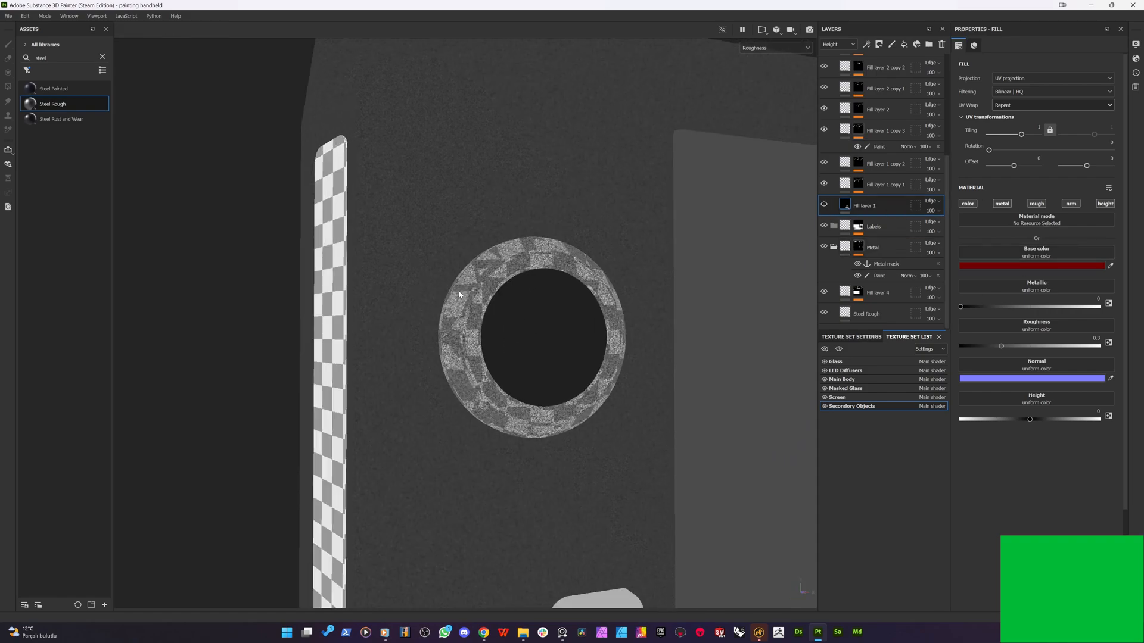
{"action": "scroll", "coordinate": [464, 303], "scroll_direction": "up", "scroll_amount": 7}
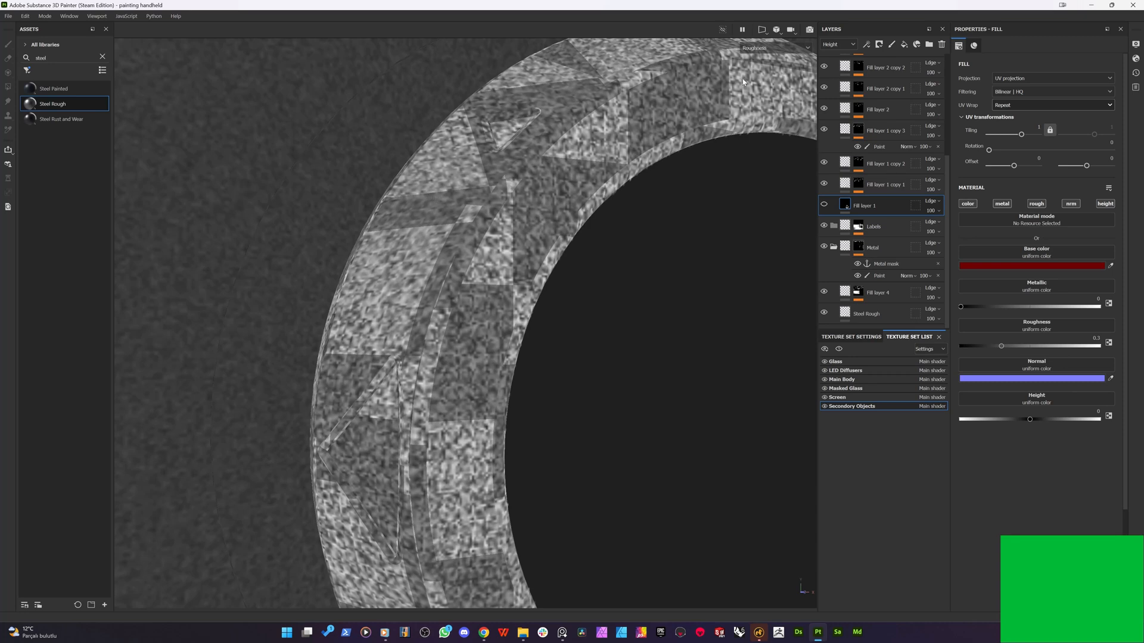
{"action": "left_click", "coordinate": [747, 50]}
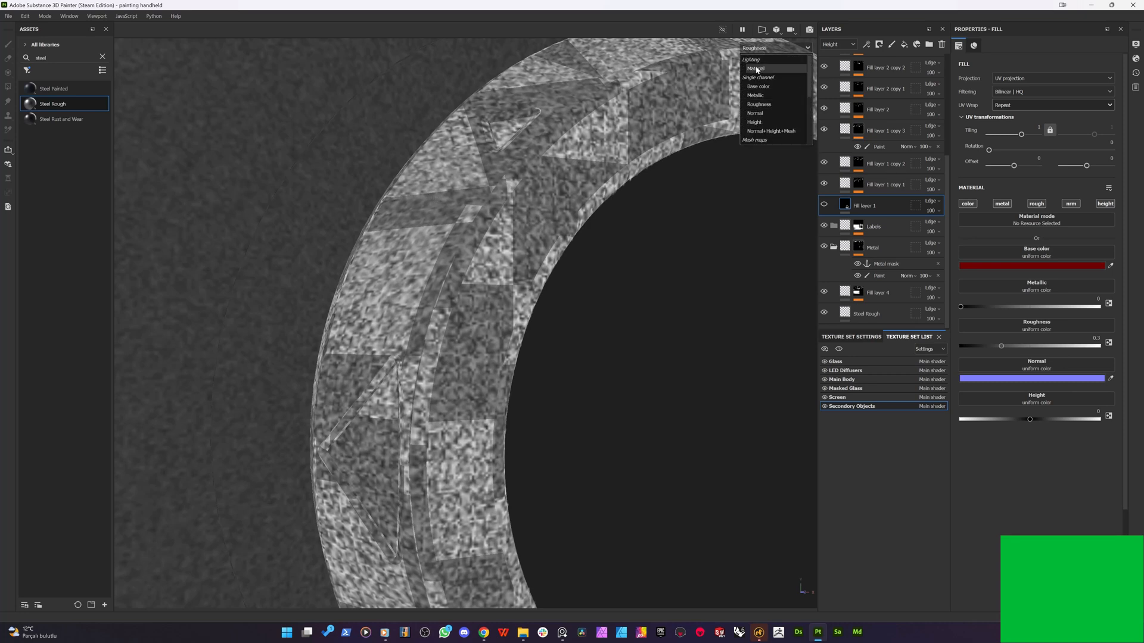
{"action": "left_click", "coordinate": [756, 69]}
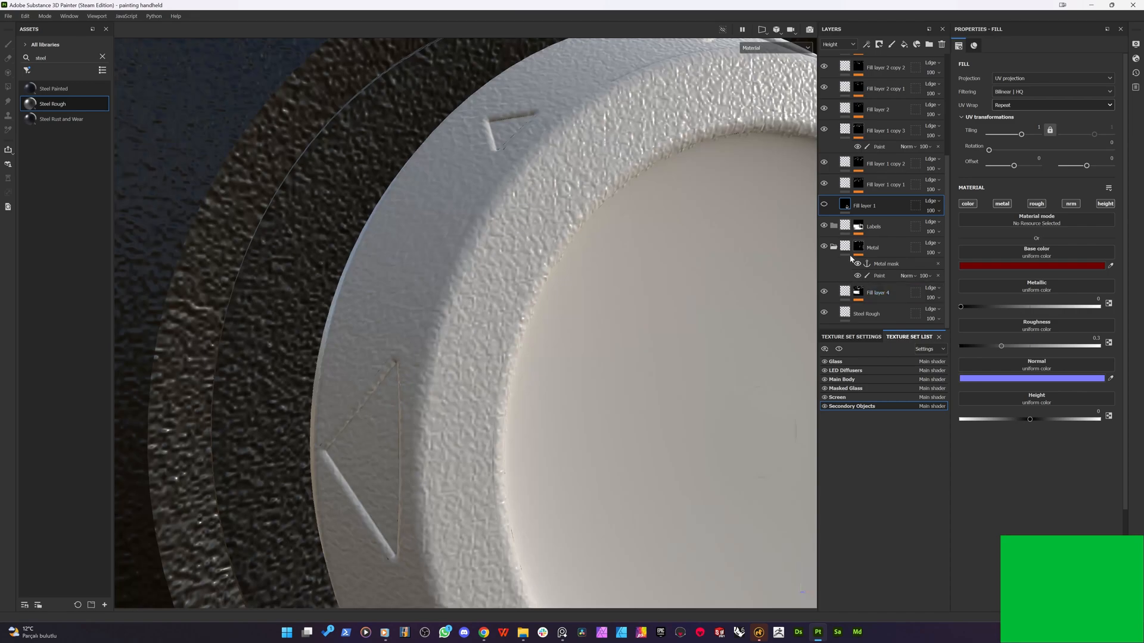
{"action": "left_click", "coordinate": [824, 205]}
- Examine the handheld's materials on the thumbstick, coloured buttons, side strip, screen frame and top edge from several angles
{"action": "scroll", "coordinate": [640, 270], "scroll_direction": "down", "scroll_amount": 8}
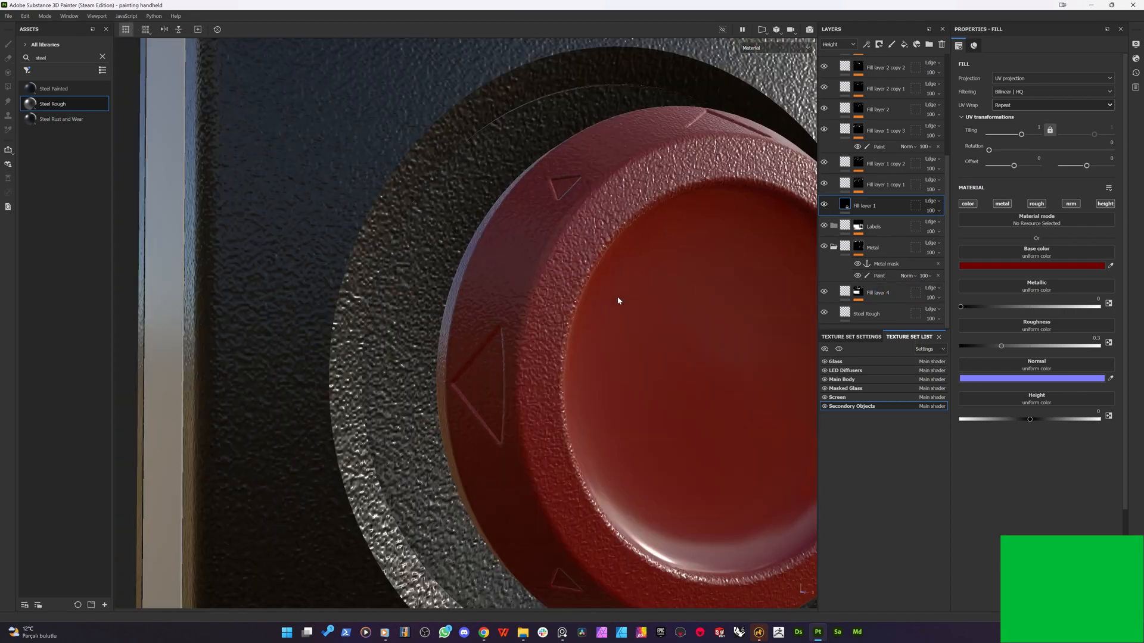
{"action": "middle_click_drag", "start_coordinate": [504, 408], "coordinate": [404, 381], "text": "alt"}
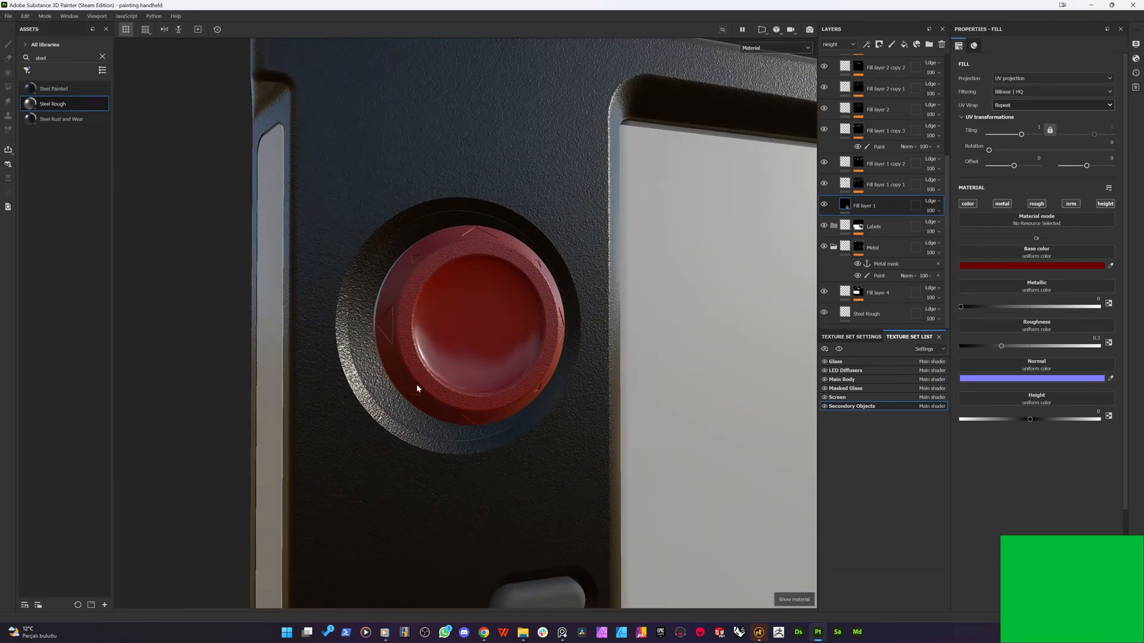
{"action": "scroll", "coordinate": [409, 388], "scroll_direction": "down", "scroll_amount": 3}
{"action": "left_click_drag", "start_coordinate": [405, 385], "coordinate": [490, 476], "text": "alt"}
{"action": "middle_click_drag", "start_coordinate": [490, 476], "coordinate": [591, 379], "text": "alt"}
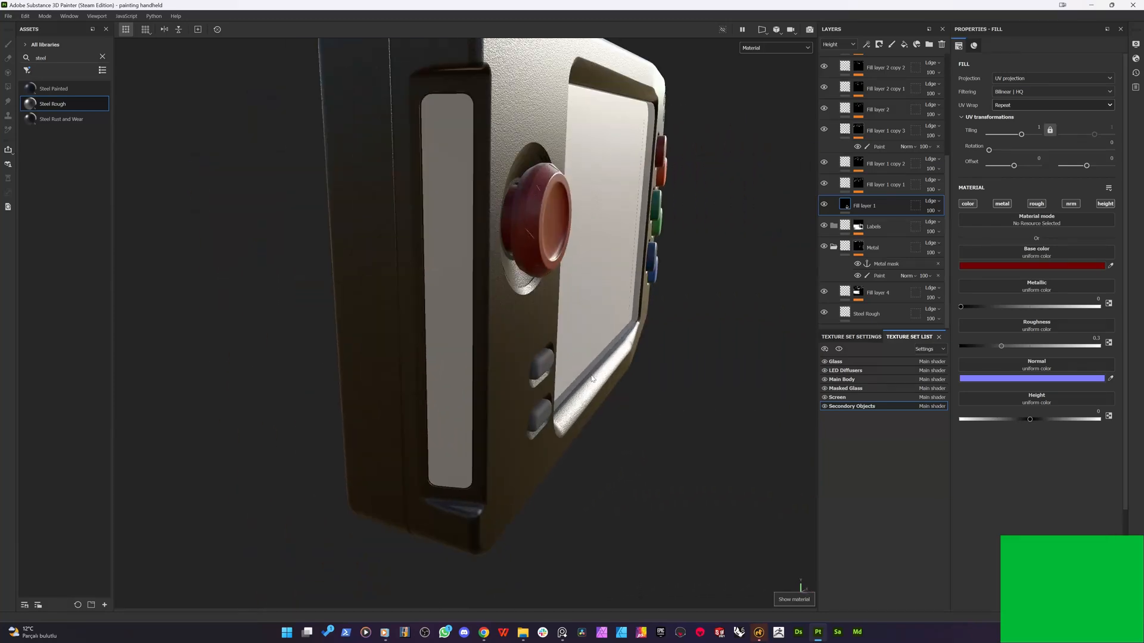
{"action": "scroll", "coordinate": [592, 430], "scroll_direction": "down", "scroll_amount": 5}
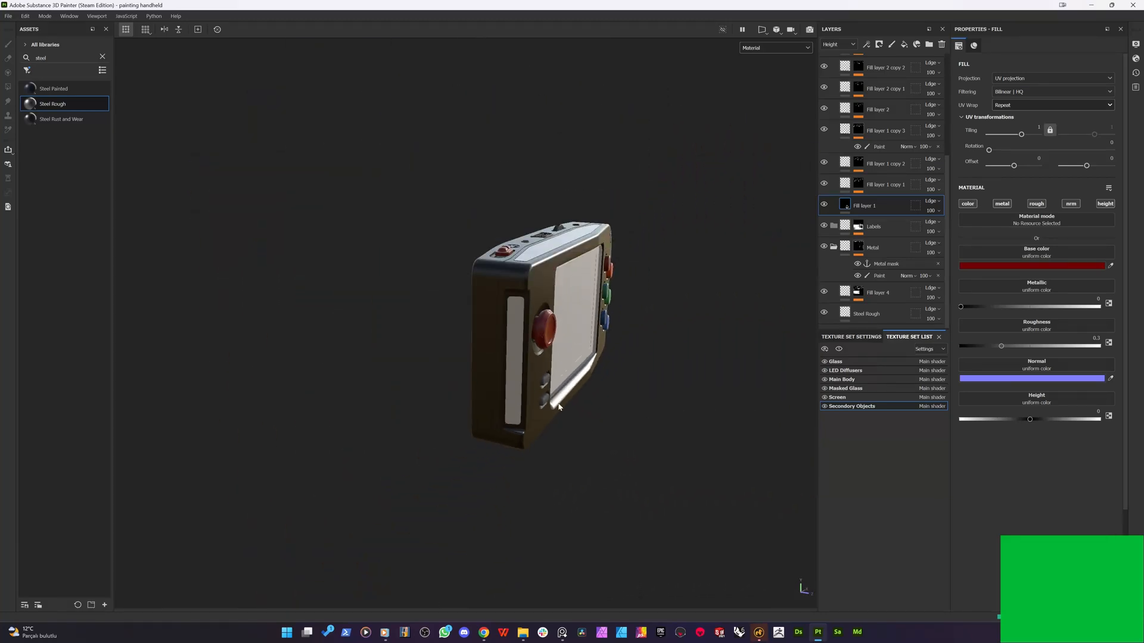
{"action": "left_click_drag", "start_coordinate": [591, 430], "coordinate": [521, 371], "text": "alt"}
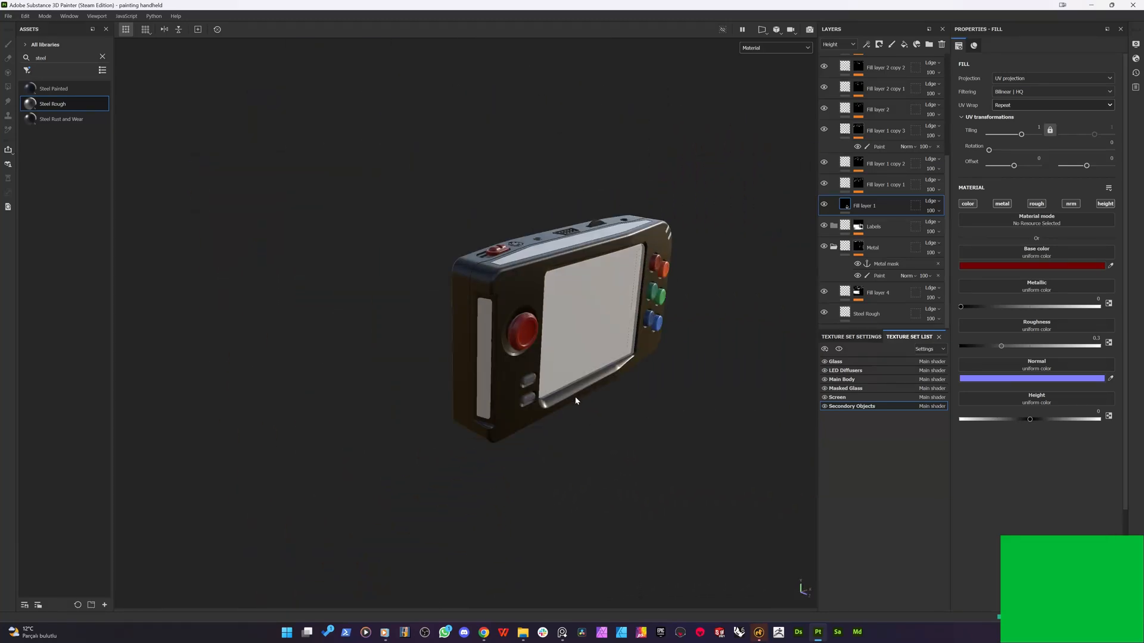
{"action": "left_click_drag", "start_coordinate": [453, 354], "coordinate": [417, 357], "text": "alt"}
{"action": "middle_click_drag", "start_coordinate": [620, 355], "coordinate": [459, 365], "text": "alt"}
{"action": "scroll", "coordinate": [447, 343], "scroll_direction": "up", "scroll_amount": 3}
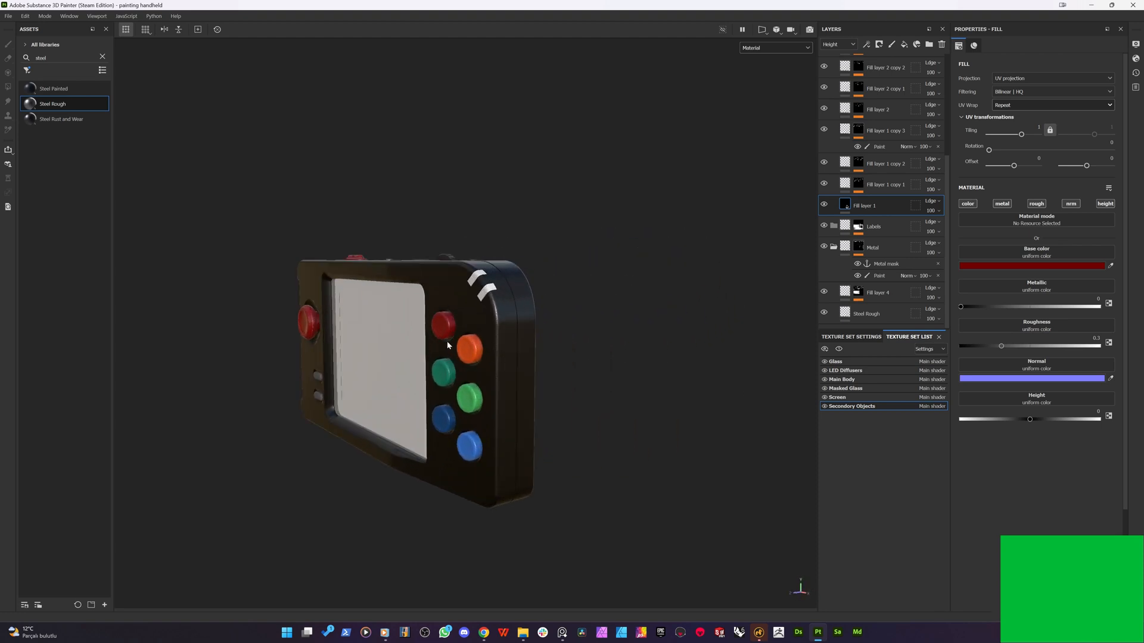
{"action": "left_click_drag", "start_coordinate": [417, 364], "coordinate": [499, 409], "text": "alt"}
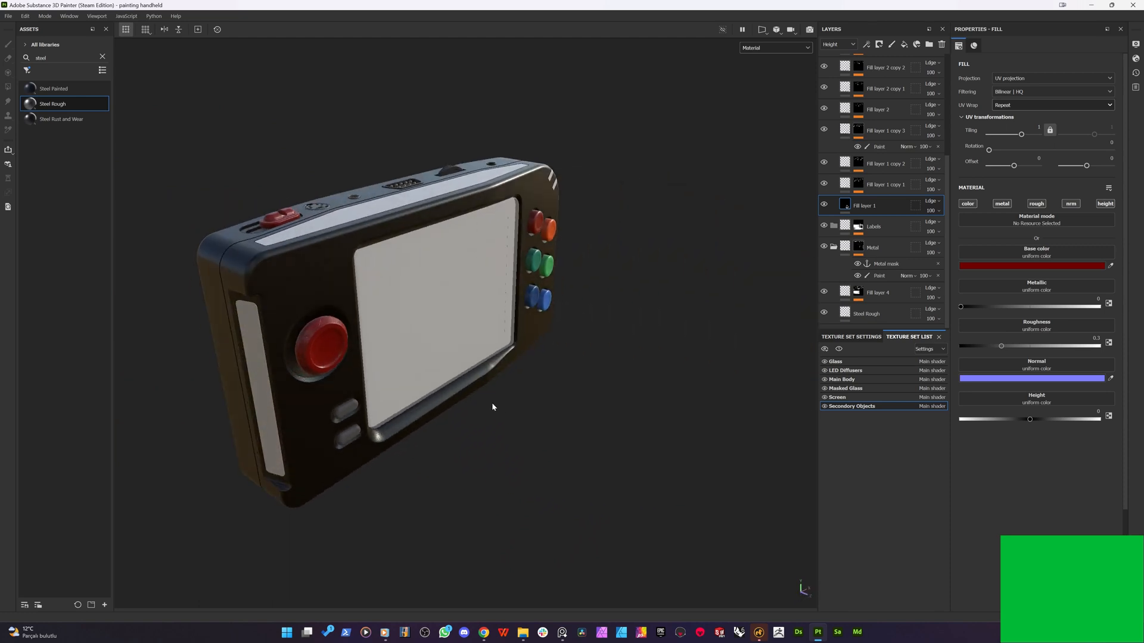
{"action": "left_click_drag", "start_coordinate": [437, 421], "coordinate": [573, 407], "text": "alt"}
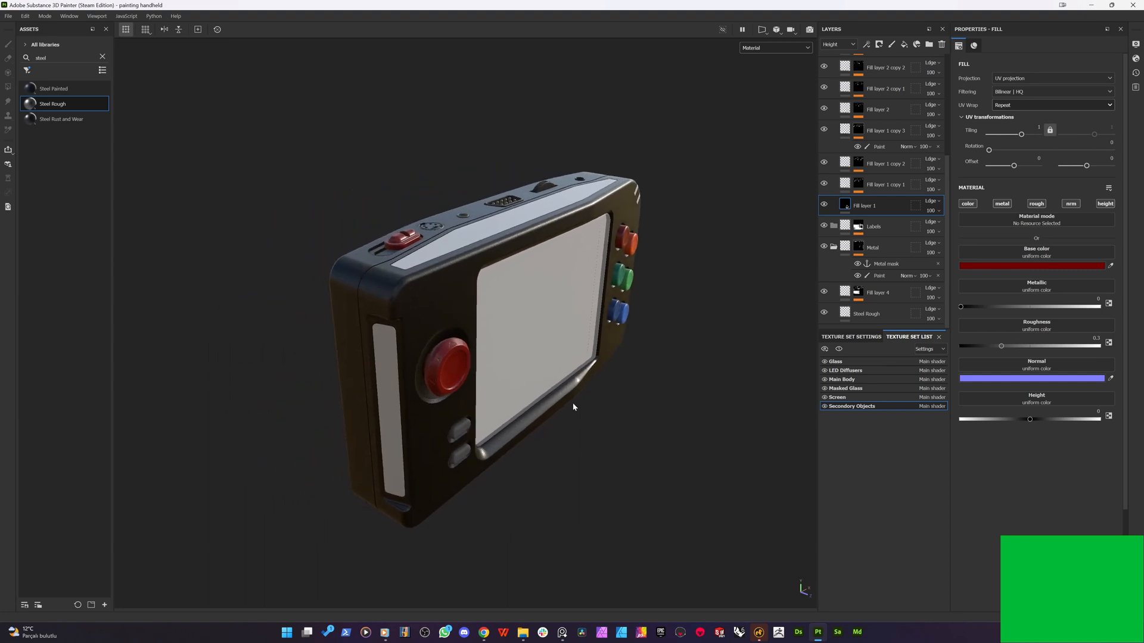
{"action": "left_click_drag", "start_coordinate": [501, 417], "coordinate": [284, 455], "text": "alt"}
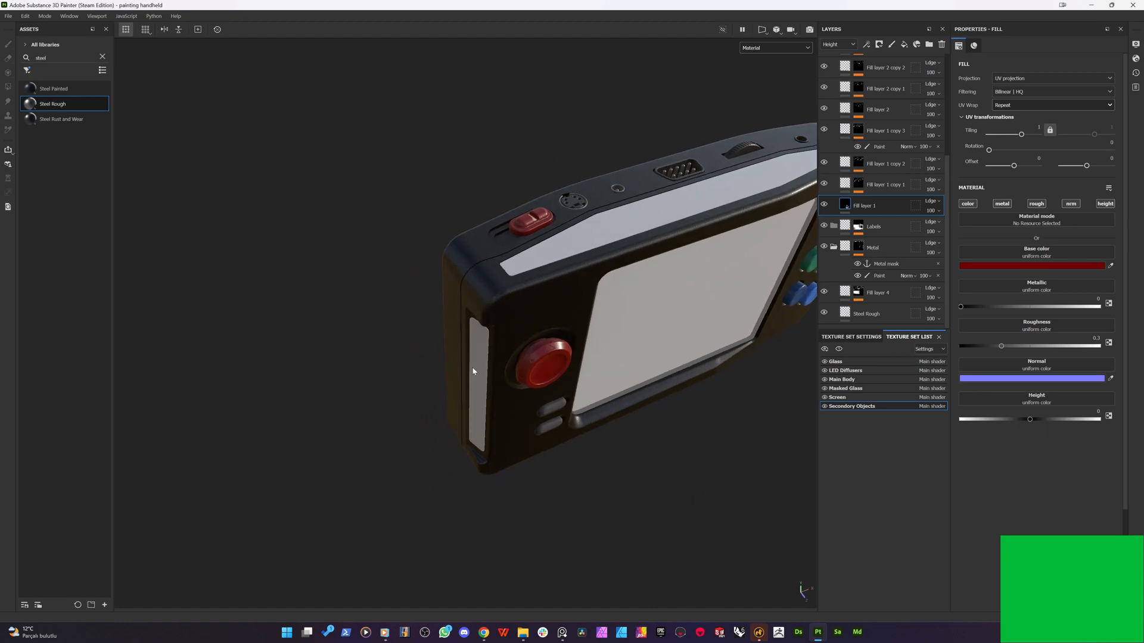
{"action": "left_click_drag", "start_coordinate": [473, 370], "coordinate": [345, 310], "text": "alt"}
{"action": "middle_click_drag", "start_coordinate": [413, 444], "coordinate": [339, 223], "text": "alt"}
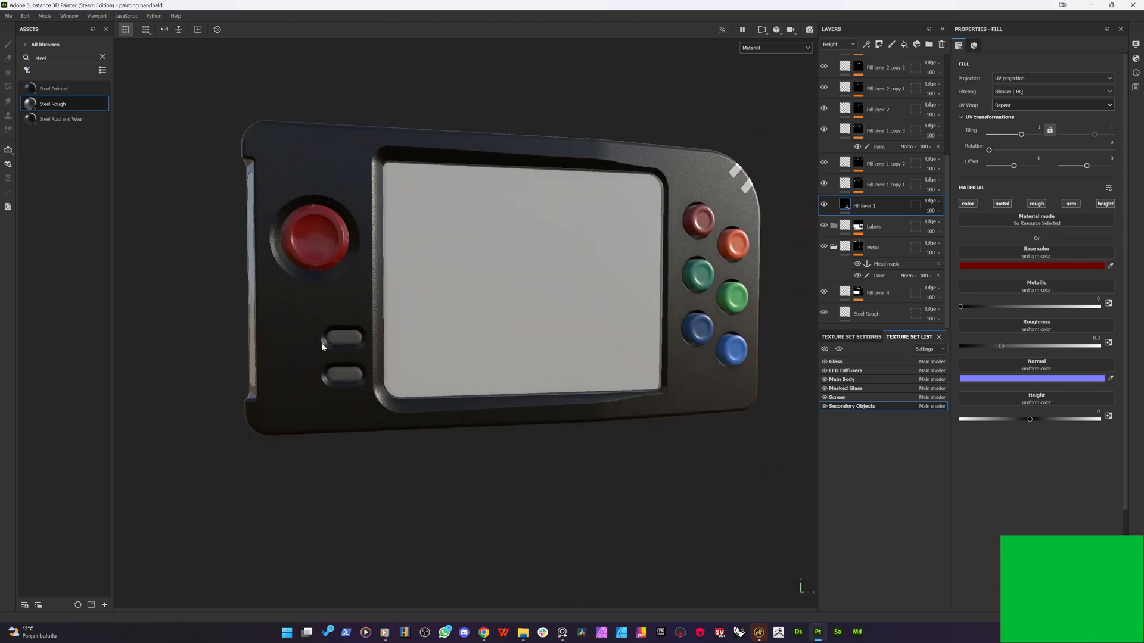
{"action": "left_click_drag", "start_coordinate": [322, 343], "coordinate": [388, 415], "text": "alt"}
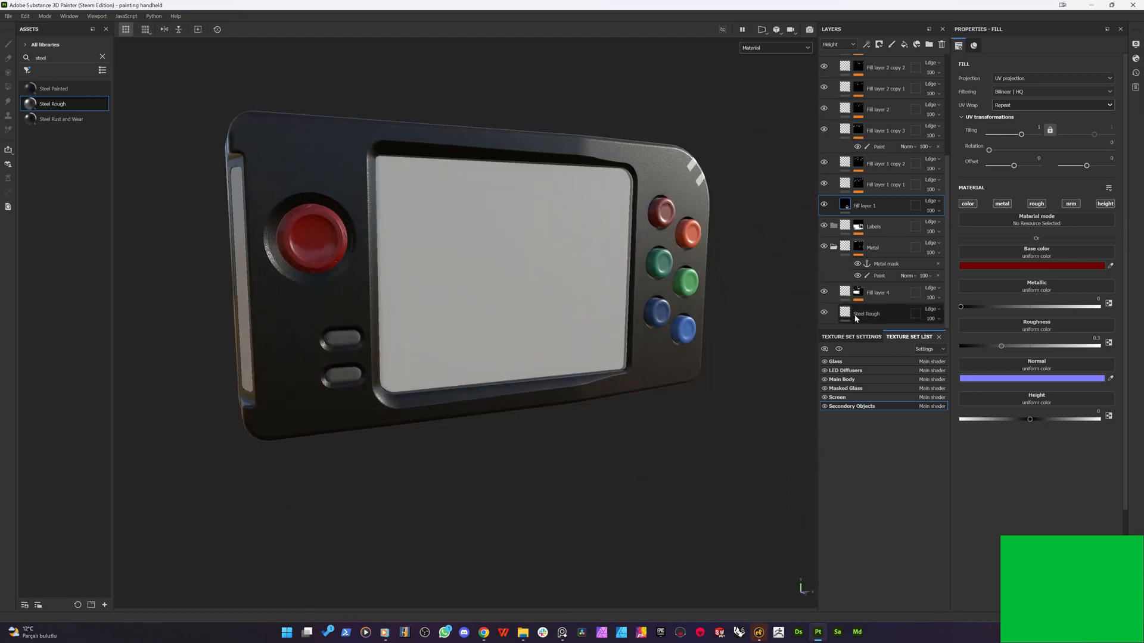
- Select the Labels folder and collapse the Plastic folder in the layer stack
{"action": "left_click", "coordinate": [872, 229]}
{"action": "scroll", "coordinate": [864, 225], "scroll_direction": "up", "scroll_amount": 4}
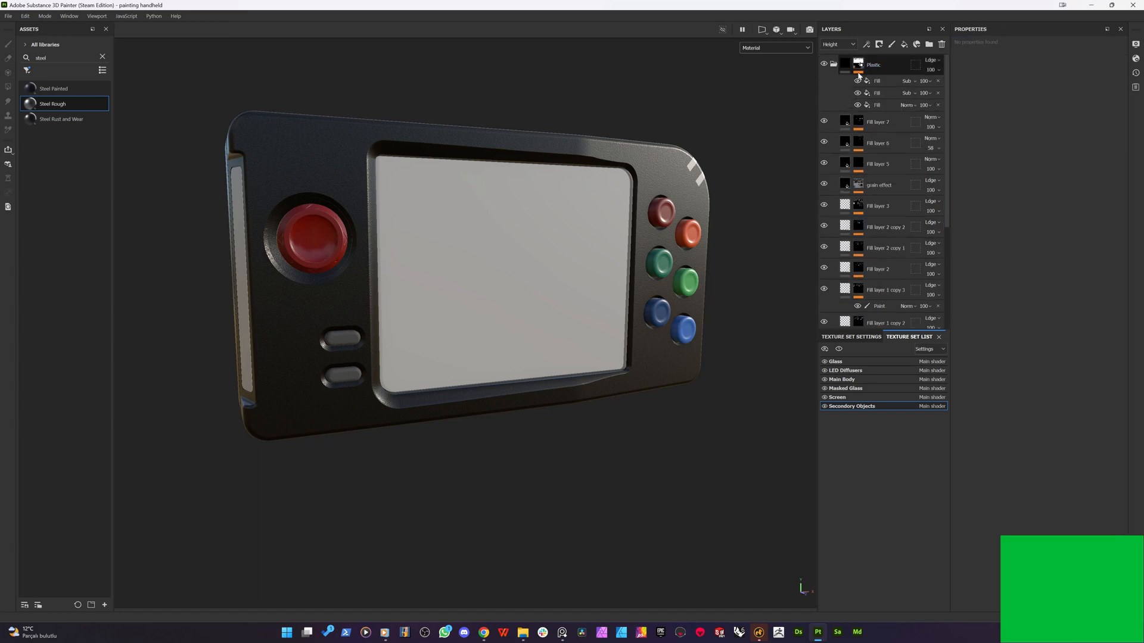
{"action": "left_click", "coordinate": [833, 65]}
- Examine the ribbed scroll wheel and the pin connector on the handheld's top edge up close
{"action": "left_click_drag", "start_coordinate": [351, 216], "coordinate": [429, 352], "text": "alt"}
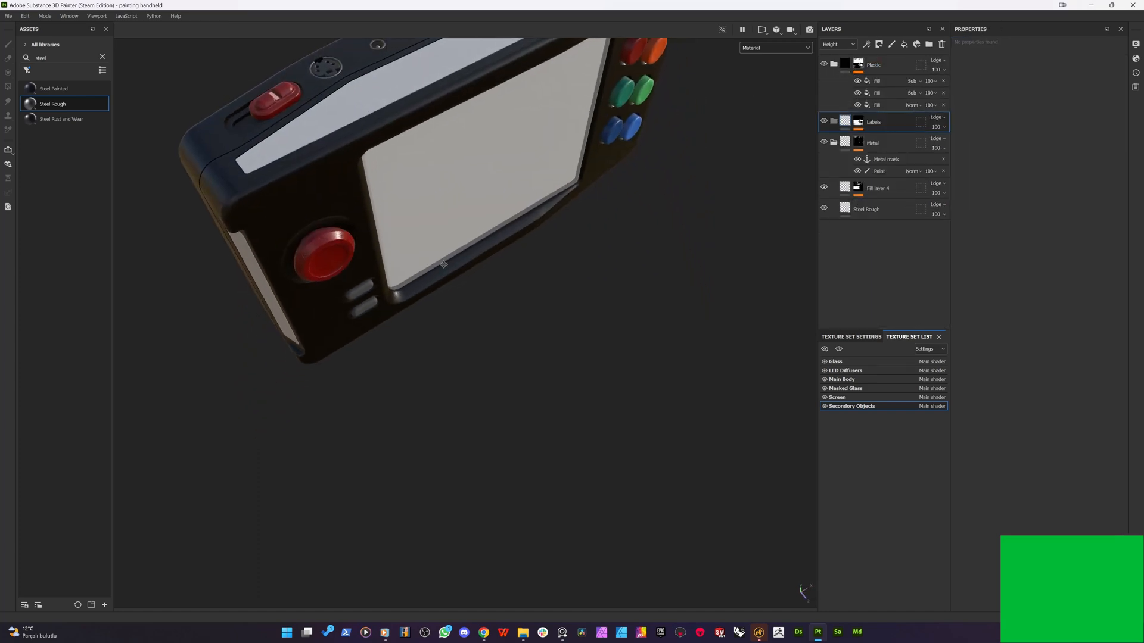
{"action": "middle_click_drag", "start_coordinate": [433, 166], "coordinate": [511, 454], "text": "alt"}
{"action": "scroll", "coordinate": [510, 454], "scroll_direction": "up", "scroll_amount": 3}
{"action": "left_click_drag", "start_coordinate": [456, 427], "coordinate": [690, 326], "text": "alt"}
{"action": "middle_click_drag", "start_coordinate": [689, 326], "coordinate": [312, 362], "text": "alt"}
{"action": "left_click_drag", "start_coordinate": [547, 339], "coordinate": [348, 301], "text": "alt"}
{"action": "scroll", "coordinate": [547, 233], "scroll_direction": "up", "scroll_amount": 3}
{"action": "scroll", "coordinate": [548, 236], "scroll_direction": "up", "scroll_amount": 5}
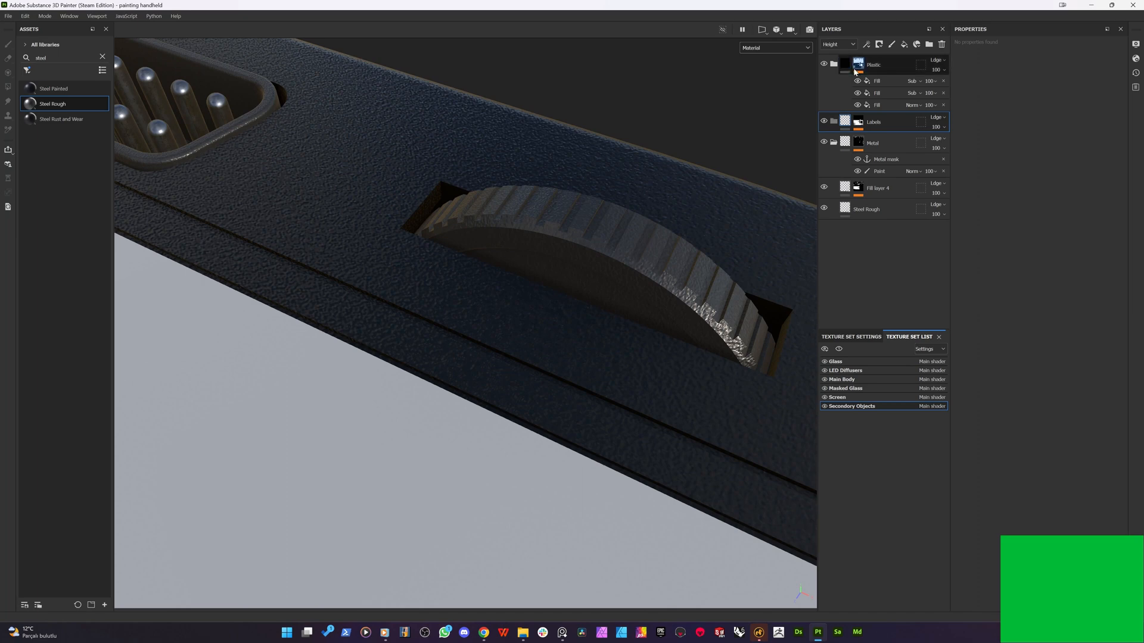
- Expand the Plastic folder and display the Base color channel in both the viewport and the layer stack
{"action": "left_click", "coordinate": [834, 120]}
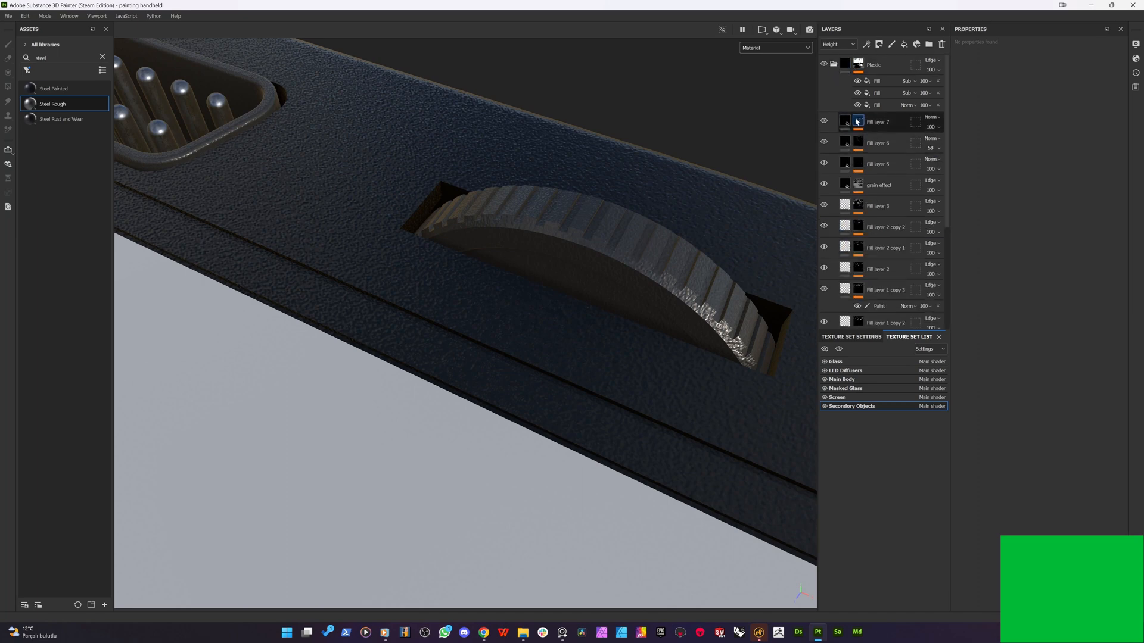
{"action": "key", "text": "c"}
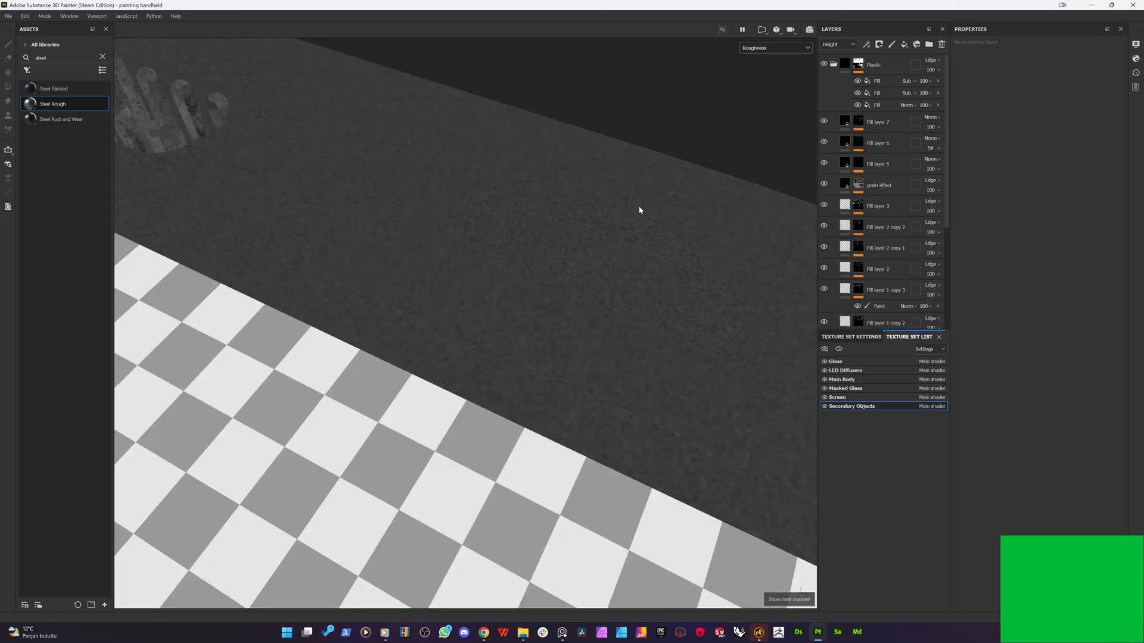
{"action": "key", "text": "c"}
{"action": "key", "text": "c"}
{"action": "key", "text": "c"}
{"action": "key", "text": "c"}
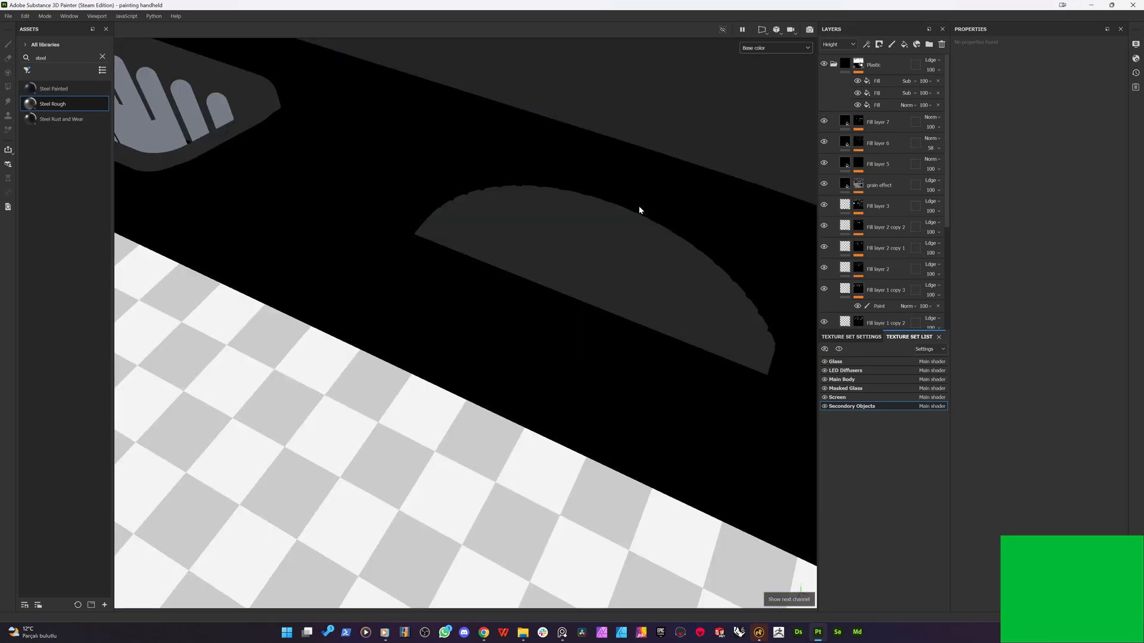
{"action": "scroll", "coordinate": [839, 81], "scroll_direction": "down", "scroll_amount": 1}
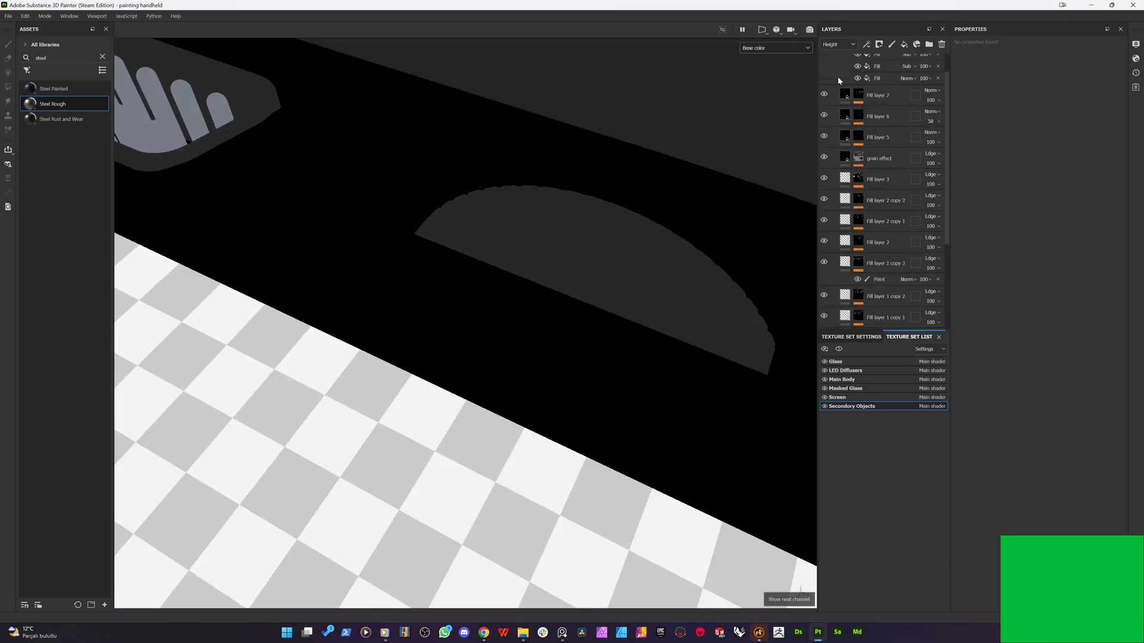
{"action": "left_click", "coordinate": [838, 44]}
{"action": "left_click", "coordinate": [837, 50]}
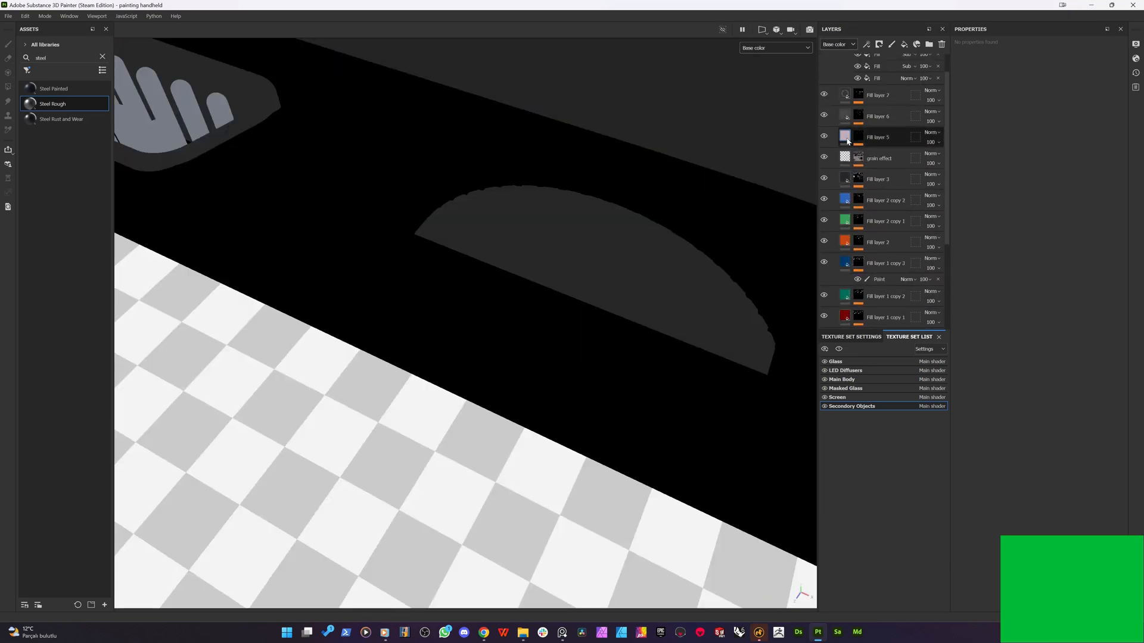
- Inspect Fill layer 6's mask and toggle Fill layer 3's visibility to find which layer colours the scroll wheel
{"action": "left_click", "coordinate": [846, 118]}
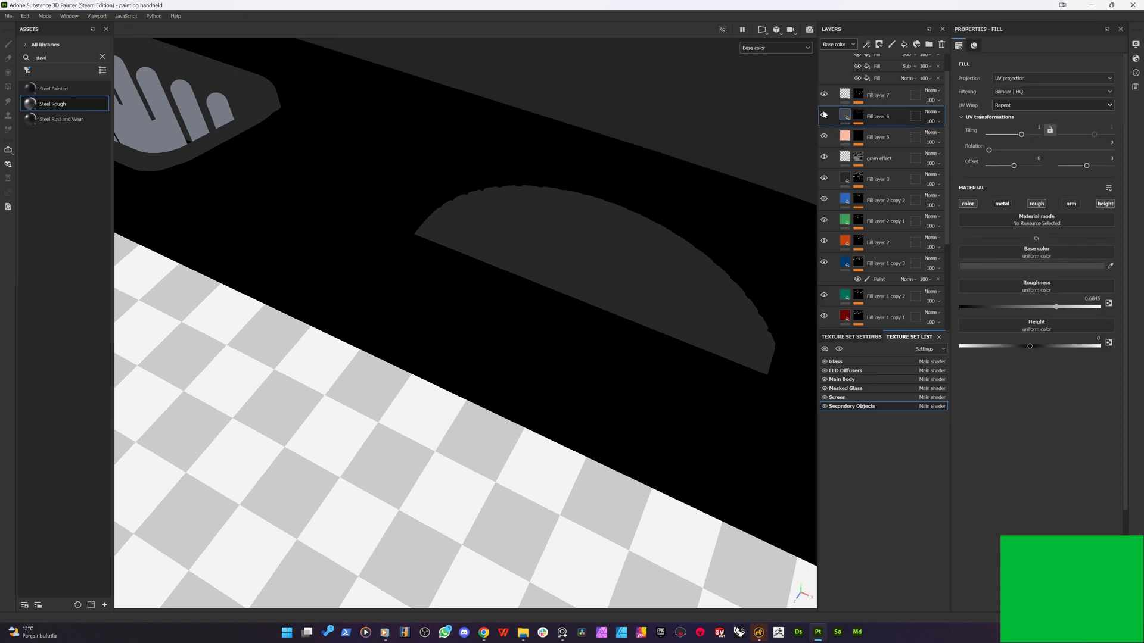
{"action": "left_click", "coordinate": [857, 114], "text": "alt"}
{"action": "left_click", "coordinate": [856, 114], "text": "alt"}
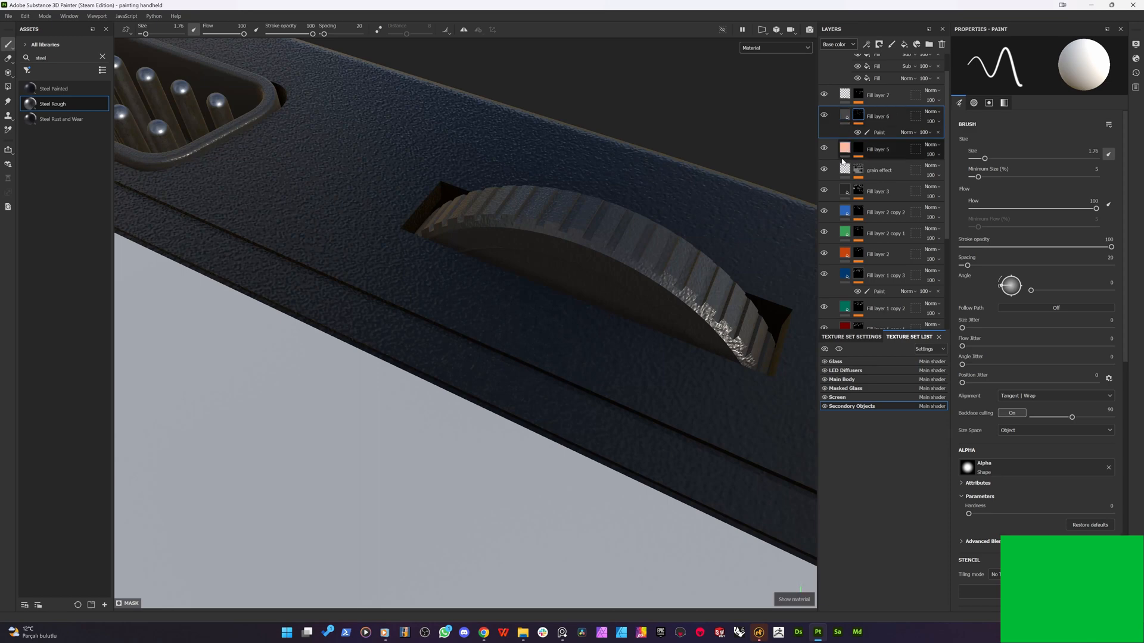
{"action": "scroll", "coordinate": [843, 201], "scroll_direction": "down", "scroll_amount": 2}
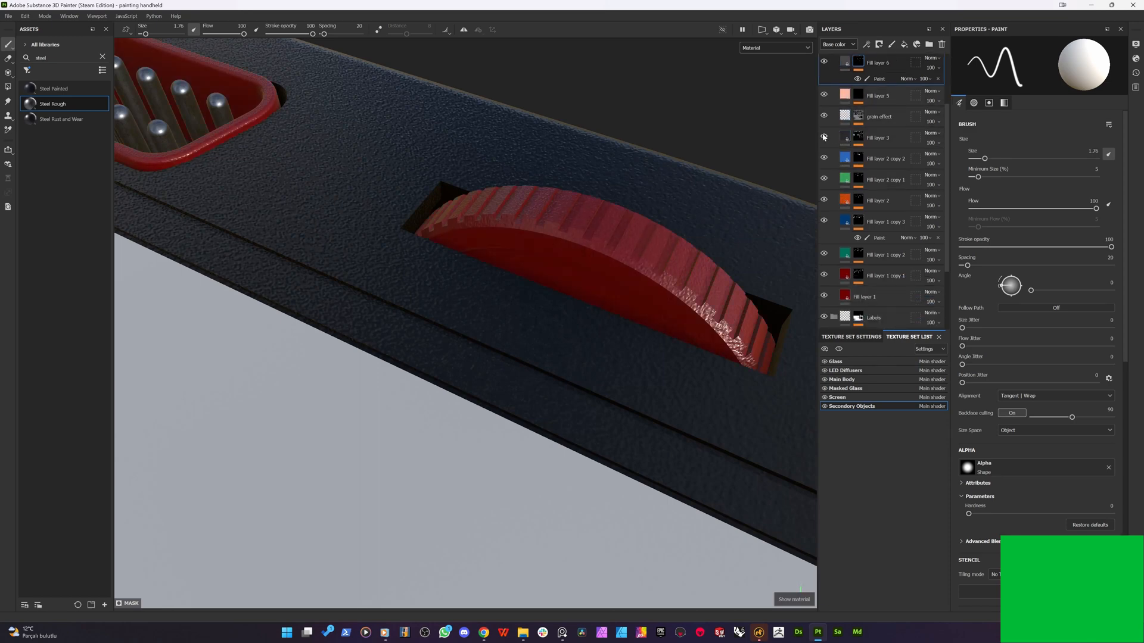
{"action": "left_click", "coordinate": [824, 136]}
- Duplicate Fill layer 3 together with its mask inside the Plastic folder
{"action": "left_click", "coordinate": [861, 137]}
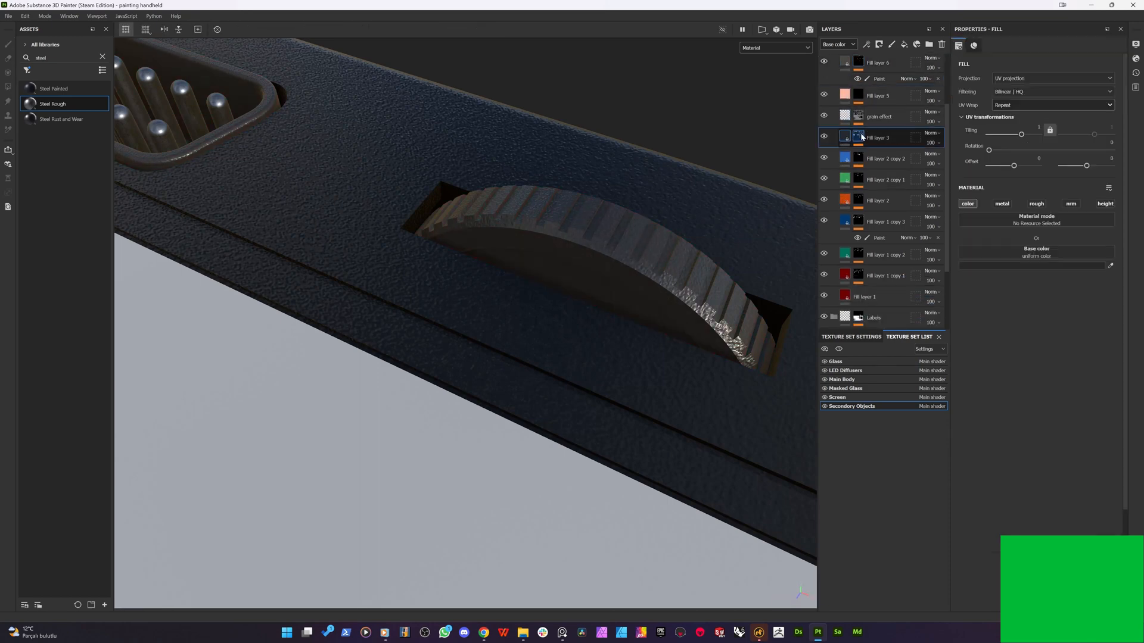
{"action": "left_click", "coordinate": [862, 137]}
{"action": "scroll", "coordinate": [383, 196], "scroll_direction": "down", "scroll_amount": 3}
{"action": "scroll", "coordinate": [449, 236], "scroll_direction": "up", "scroll_amount": 1}
{"action": "mouse_move", "coordinate": [449, 236]}
{"action": "middle_mouse_down", "text": "alt"}
{"action": "mouse_move", "coordinate": [493, 320]}
{"action": "mouse_move", "coordinate": [534, 361]}
{"action": "middle_mouse_up", "text": "alt"}
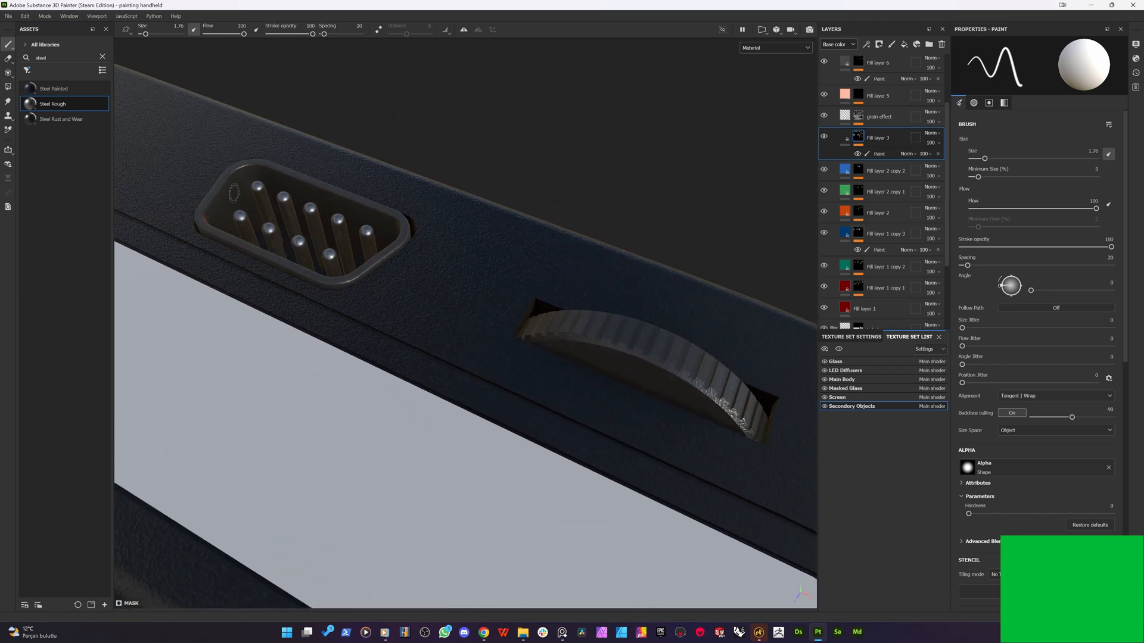
{"action": "left_click", "coordinate": [845, 136]}
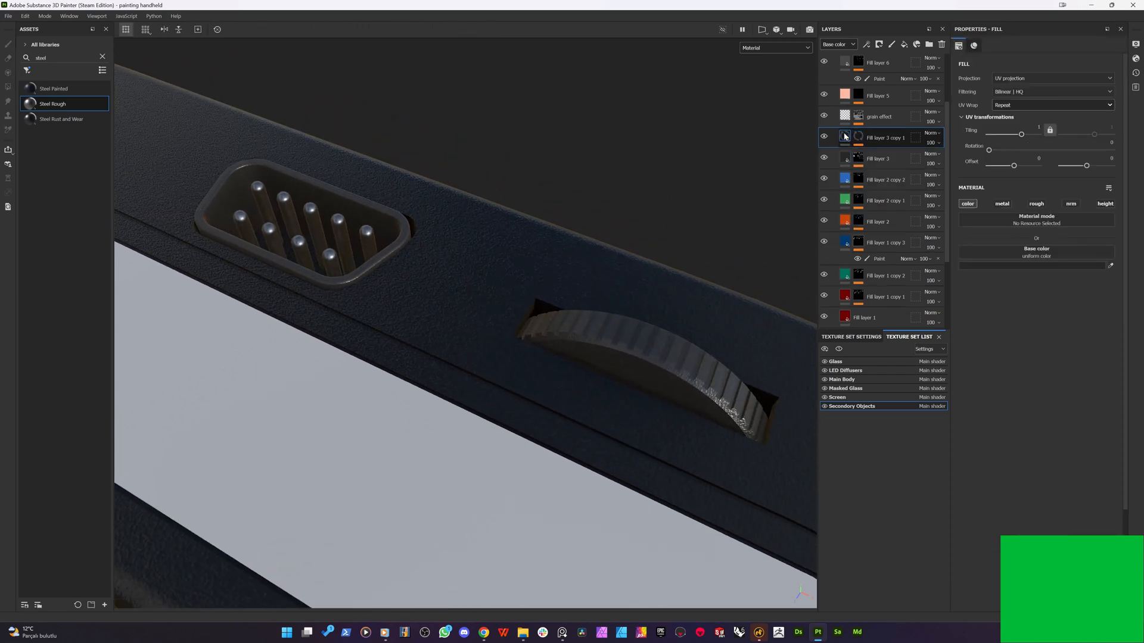
{"action": "key", "text": "ctrl+d"}
- Delete the Paint effect from the mask of Fill layer 3 copy 1 and add a new empty Paint effect there
{"action": "left_click", "coordinate": [882, 153]}
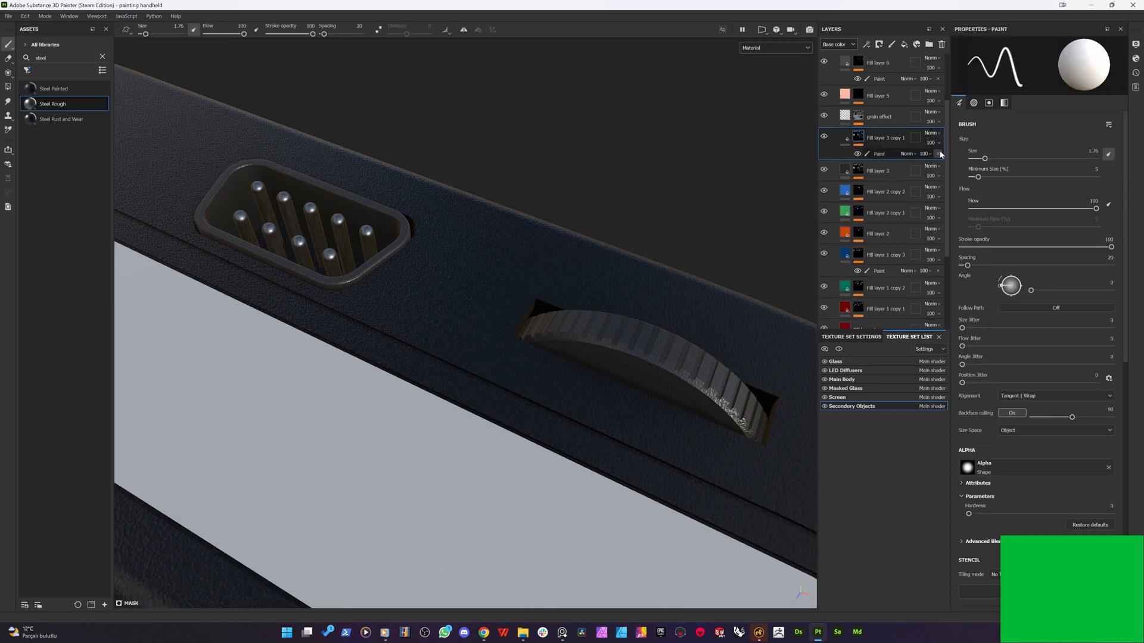
{"action": "key", "text": "Delete"}
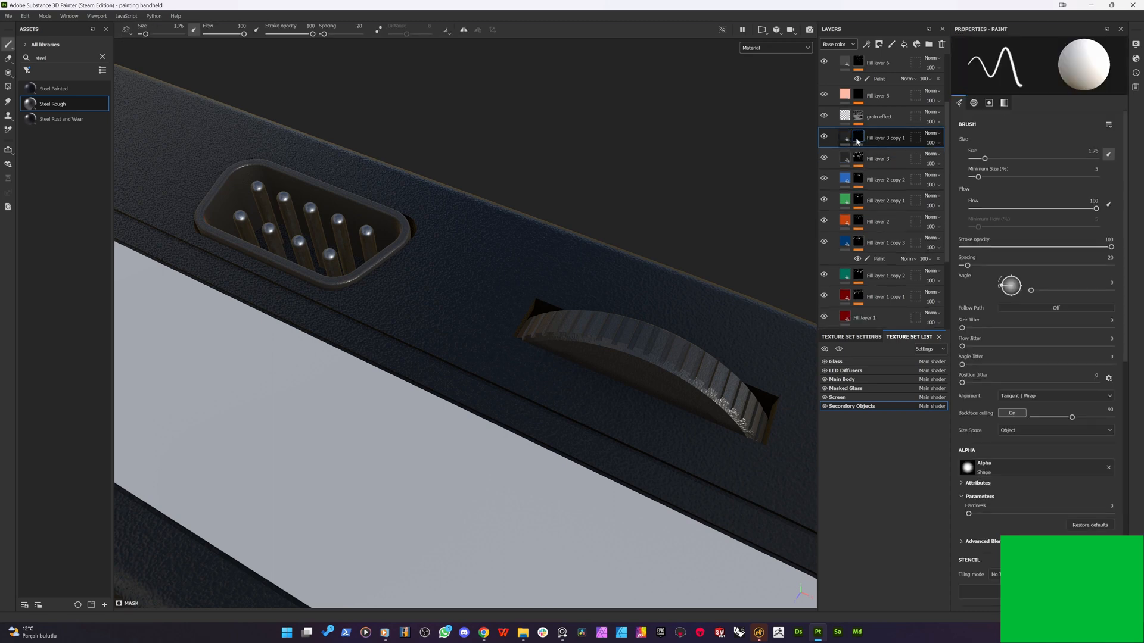
{"action": "left_click", "coordinate": [847, 138]}
{"action": "left_click", "coordinate": [858, 138]}
{"action": "right_click", "coordinate": [858, 138]}
{"action": "left_click", "coordinate": [891, 437]}
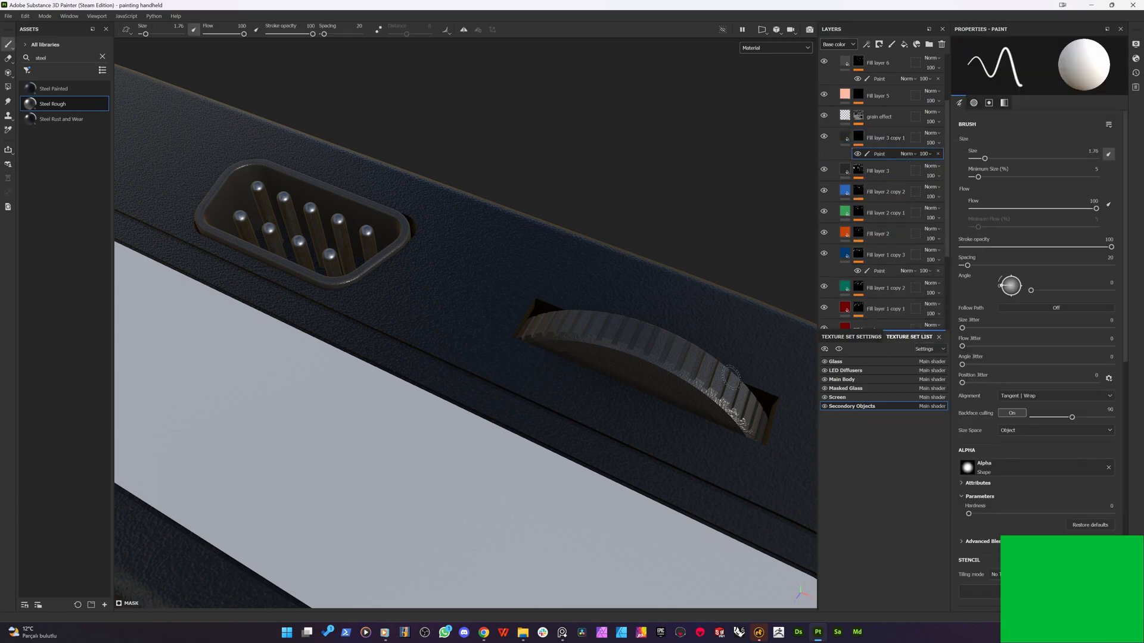
- Isolate the Secondary Objects texture set and polygon-fill the scroll wheel's rim in the mask of Fill layer 3 copy 1
{"action": "left_click", "coordinate": [8, 86]}
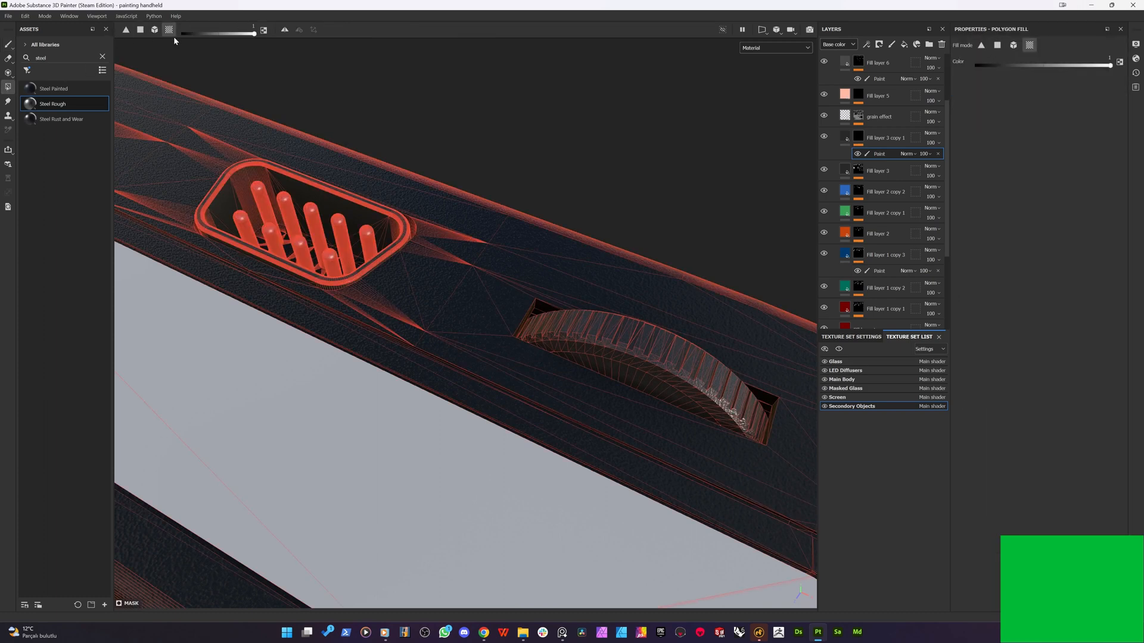
{"action": "left_click", "coordinate": [858, 137], "text": "alt"}
{"action": "scroll", "coordinate": [530, 262], "scroll_direction": "down", "scroll_amount": 3}
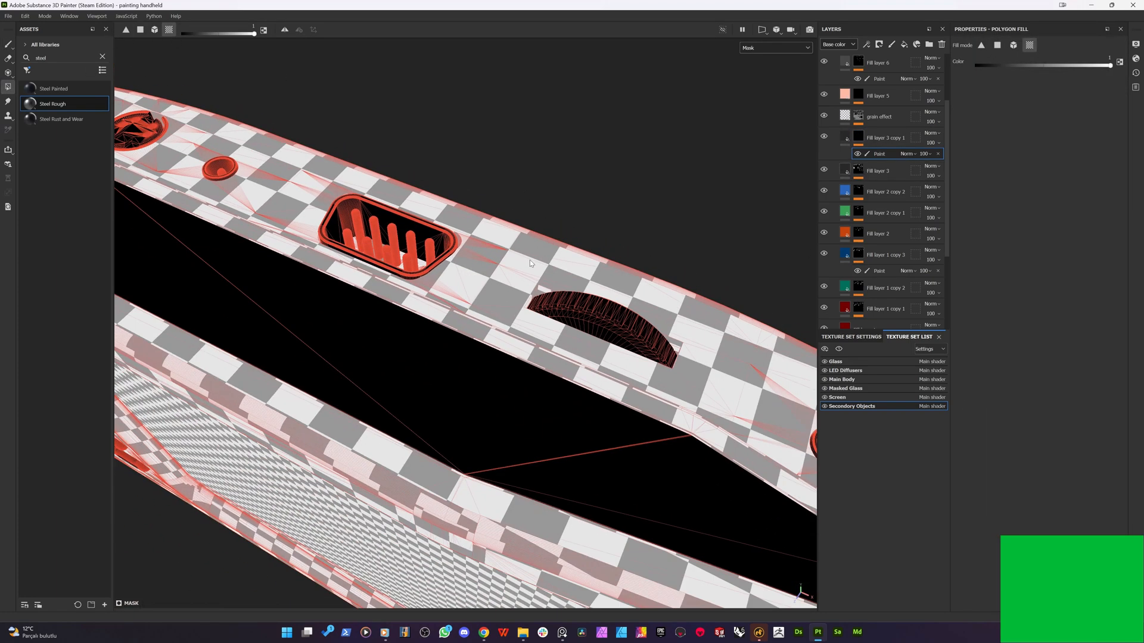
{"action": "left_click", "coordinate": [839, 349]}
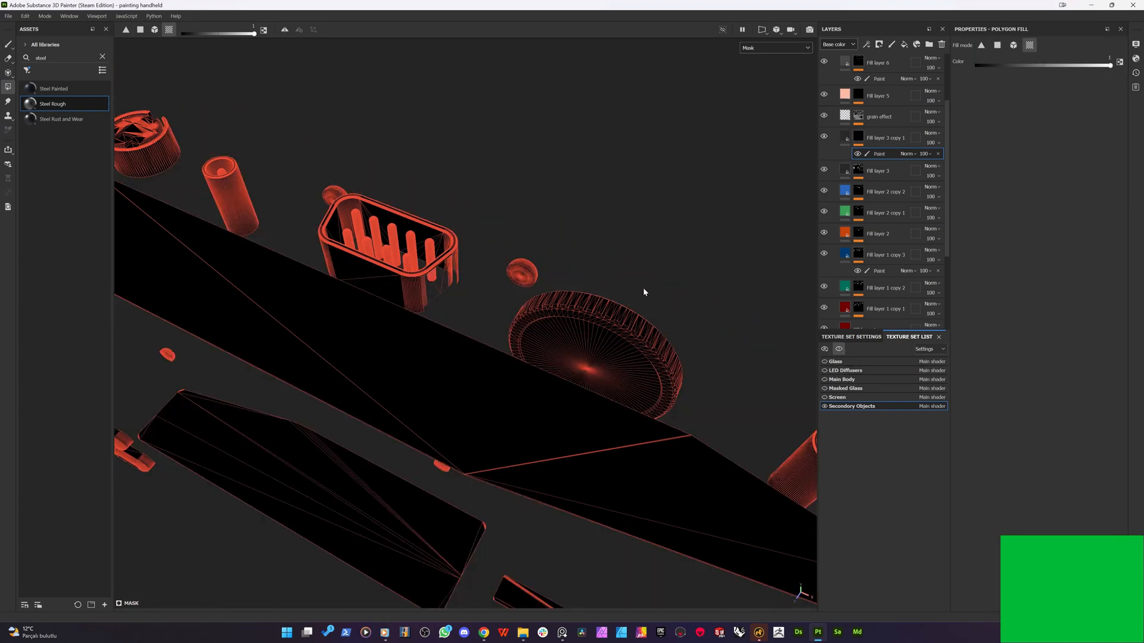
{"action": "left_click_drag", "start_coordinate": [680, 281], "coordinate": [465, 326]}
{"action": "left_click_drag", "start_coordinate": [608, 261], "coordinate": [346, 305]}
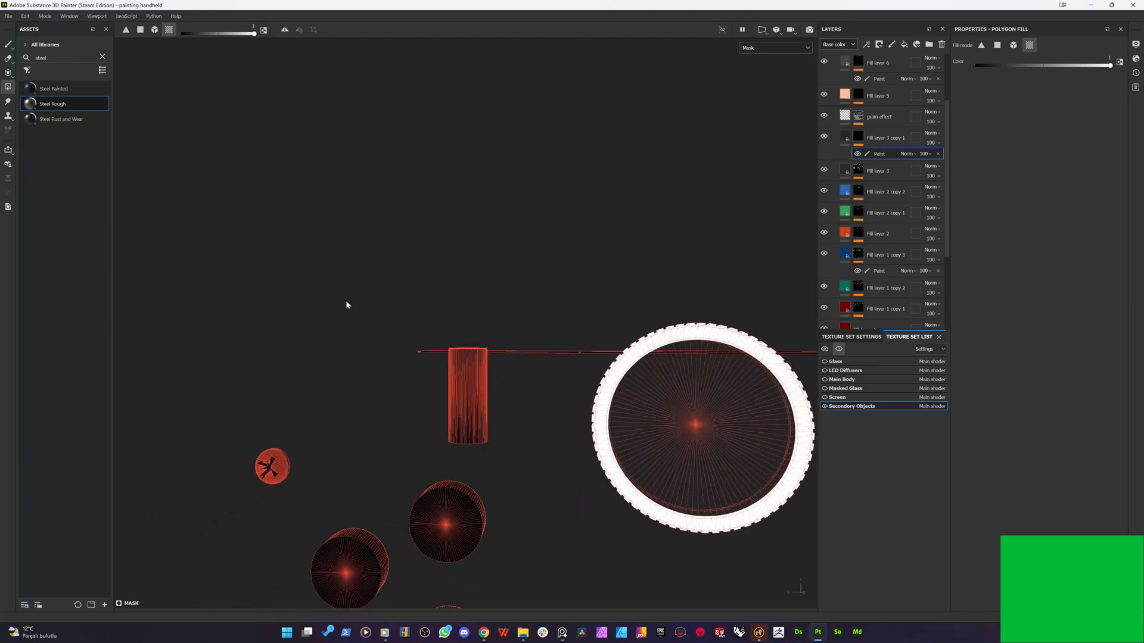
{"action": "left_click_drag", "start_coordinate": [599, 477], "coordinate": [660, 367], "text": "alt"}
{"action": "scroll", "coordinate": [656, 371], "scroll_direction": "up", "scroll_amount": 3}
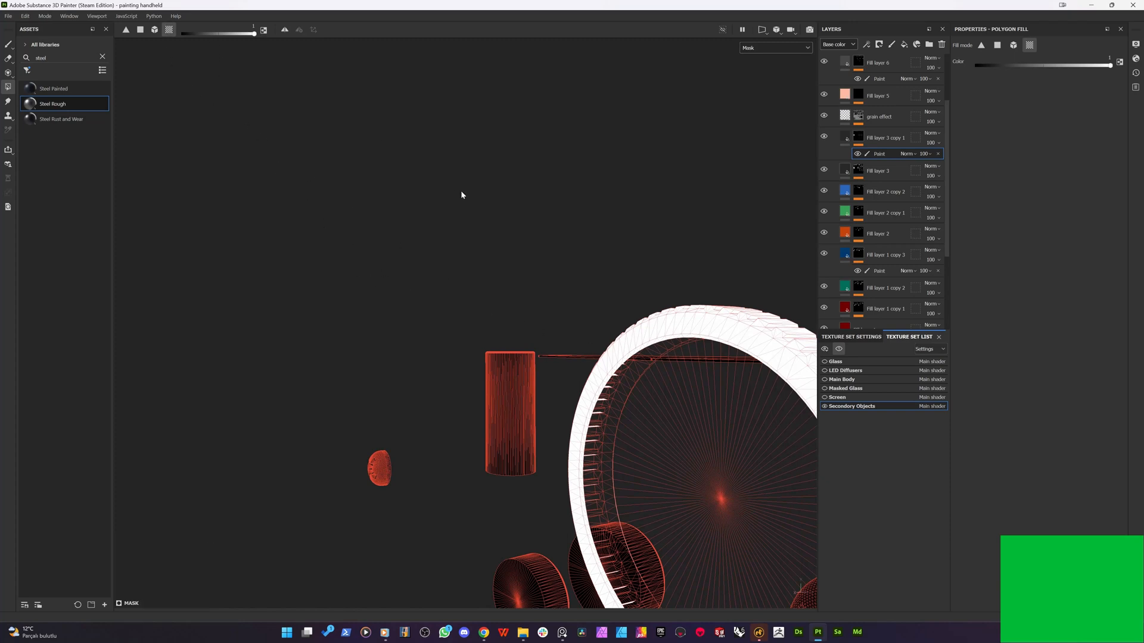
- Show all texture sets again and return the viewport to the material display
{"action": "left_click", "coordinate": [839, 350]}
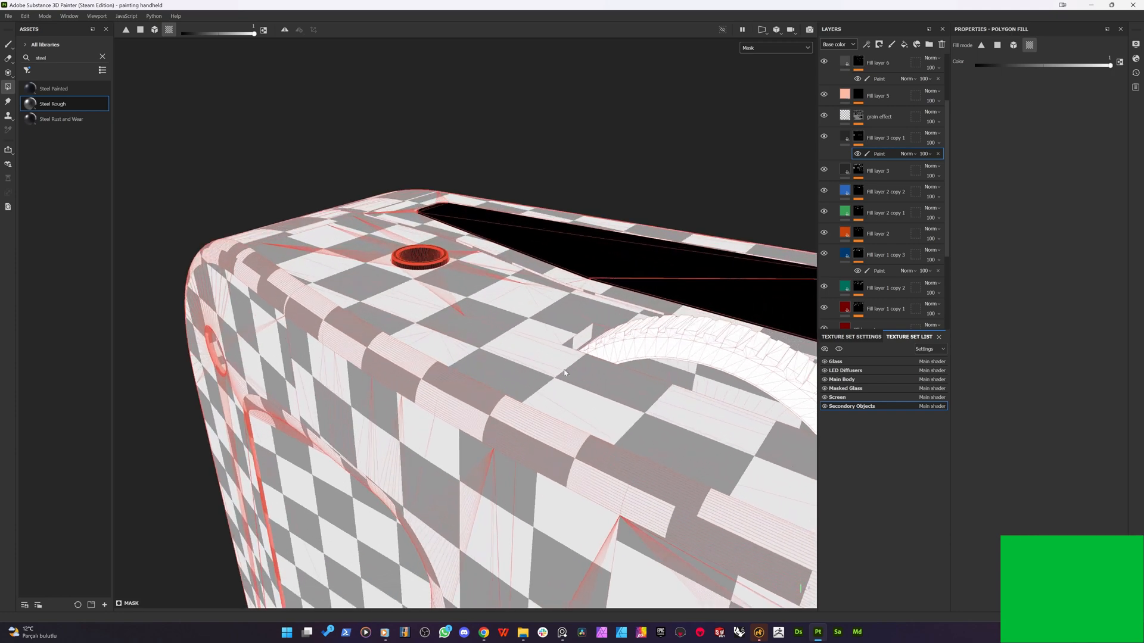
{"action": "left_click", "coordinate": [839, 349]}
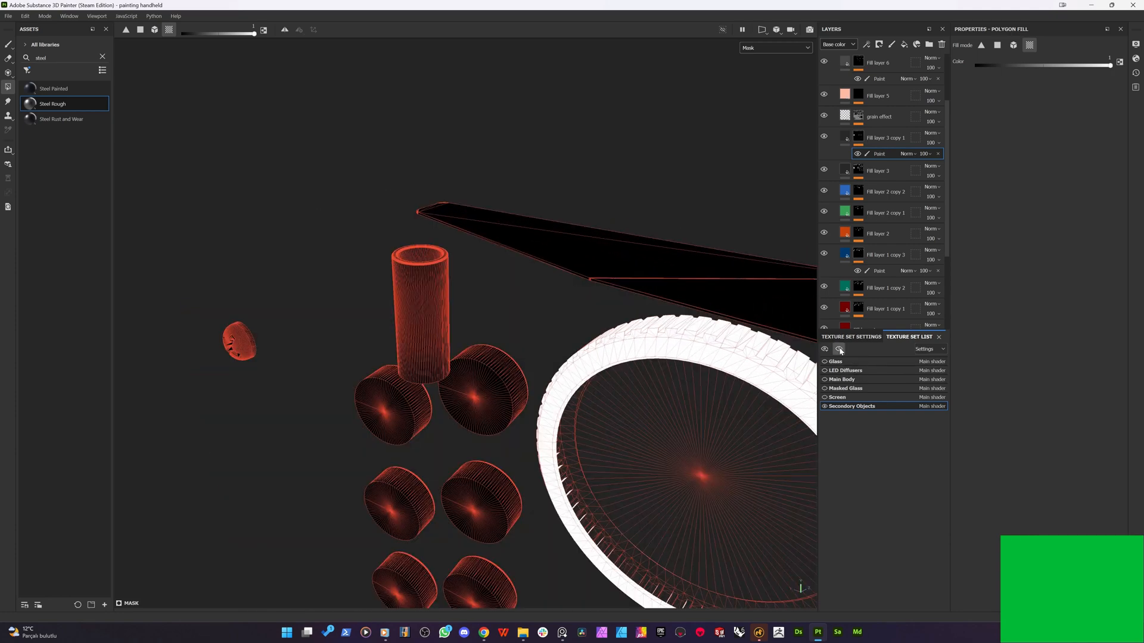
{"action": "left_click", "coordinate": [848, 338]}
{"action": "left_click", "coordinate": [909, 337]}
{"action": "left_click", "coordinate": [839, 350]}
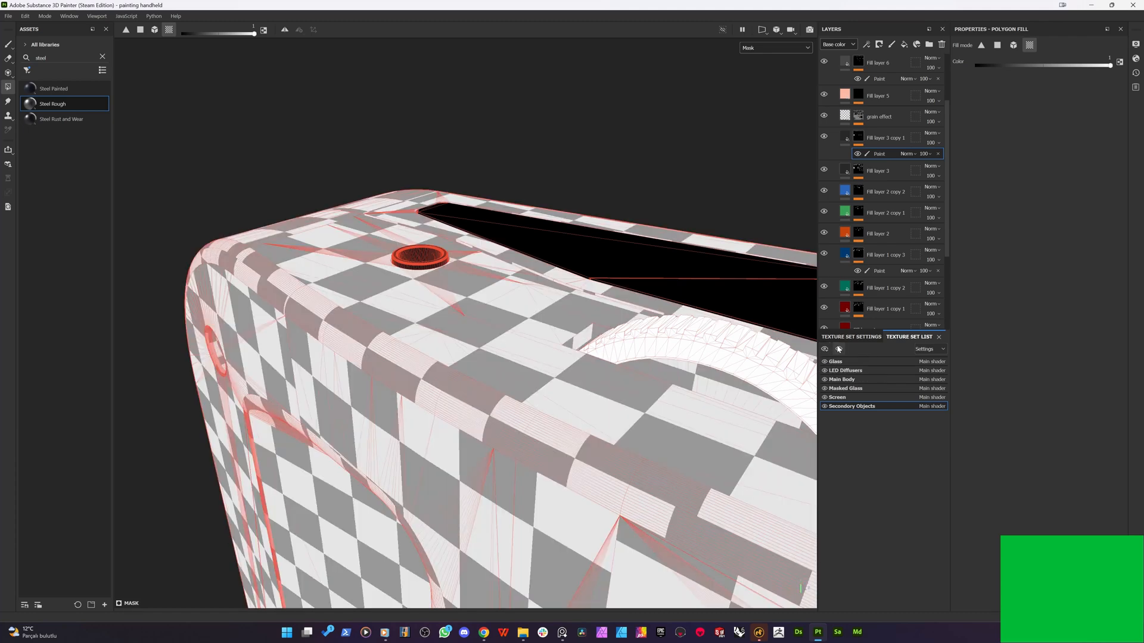
{"action": "key", "text": "m"}
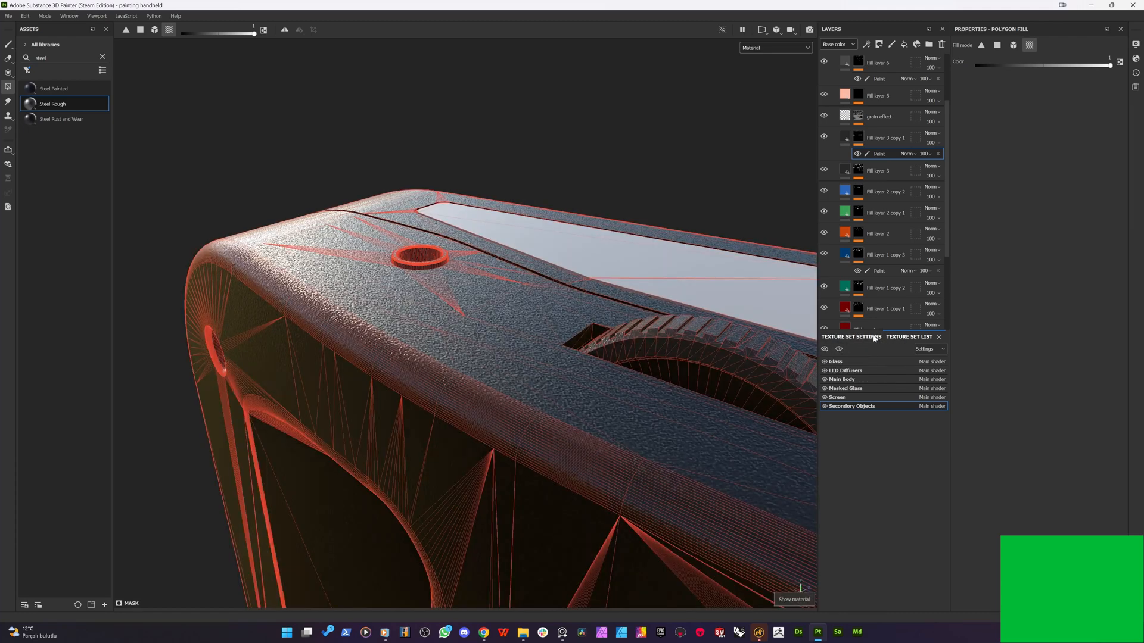
- Check the Secondary Objects texture set settings and look closely at the scroll wheel's ridges
{"action": "left_click", "coordinate": [874, 339]}
{"action": "scroll", "coordinate": [676, 347], "scroll_direction": "up", "scroll_amount": 1}
{"action": "left_click_drag", "start_coordinate": [676, 347], "coordinate": [634, 383], "text": "alt"}
{"action": "middle_click_drag", "start_coordinate": [633, 383], "coordinate": [541, 395], "text": "alt"}
{"action": "scroll", "coordinate": [541, 394], "scroll_direction": "up", "scroll_amount": 3}
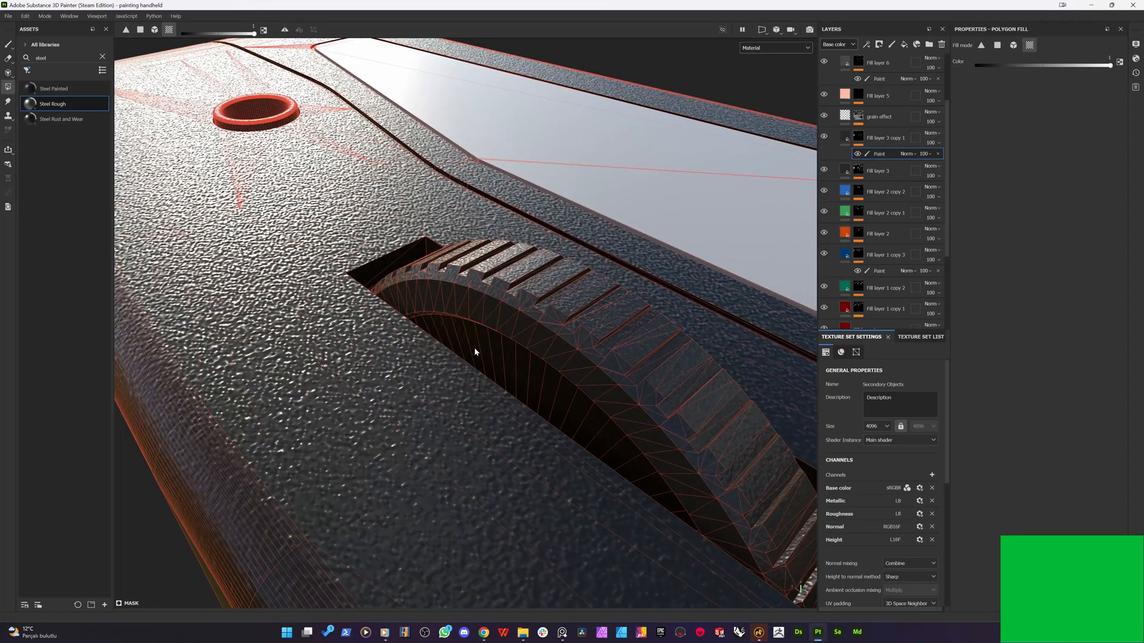
{"action": "left_click", "coordinate": [910, 338]}
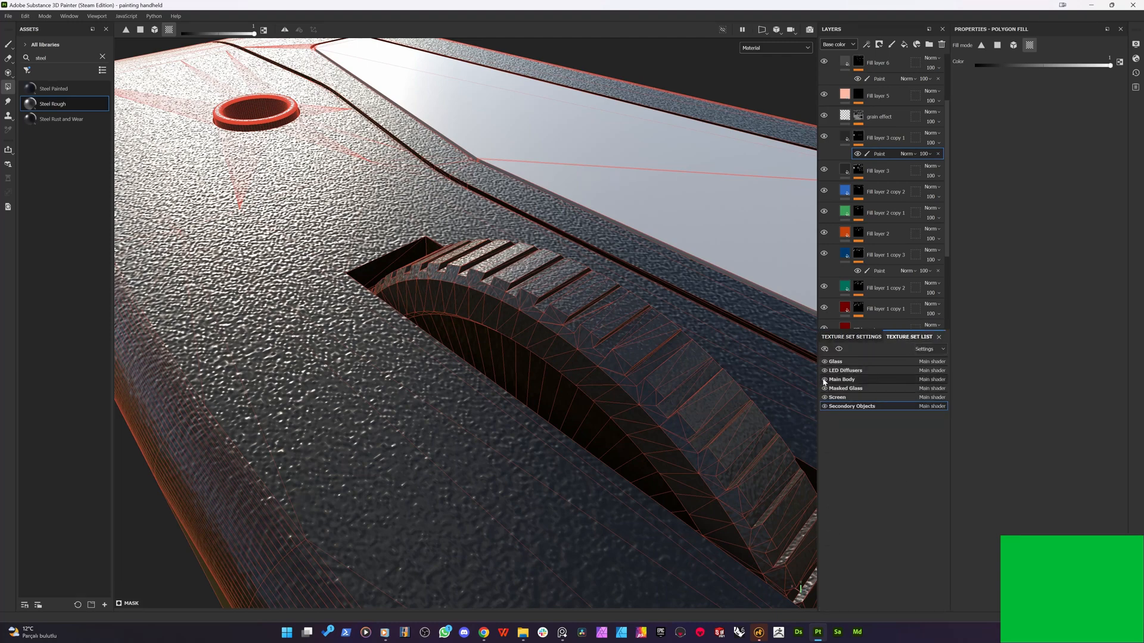
- Isolate the Main Body texture set and examine the slot around the scroll wheel
{"action": "left_click", "coordinate": [851, 379]}
{"action": "left_click", "coordinate": [839, 349]}
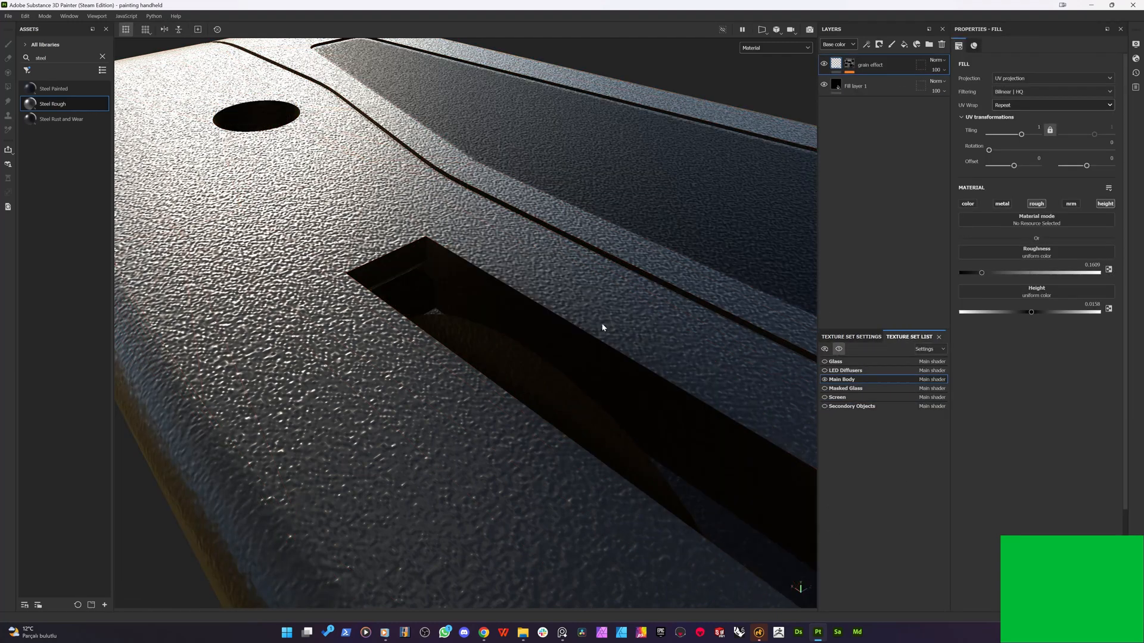
{"action": "scroll", "coordinate": [489, 345], "scroll_direction": "down", "scroll_amount": 2}
{"action": "scroll", "coordinate": [489, 344], "scroll_direction": "up", "scroll_amount": 2}
{"action": "mouse_move", "coordinate": [520, 368]}
{"action": "left_mouse_down", "text": "alt"}
{"action": "mouse_move", "coordinate": [291, 347]}
{"action": "mouse_move", "coordinate": [505, 364]}
{"action": "left_mouse_up", "text": "alt"}
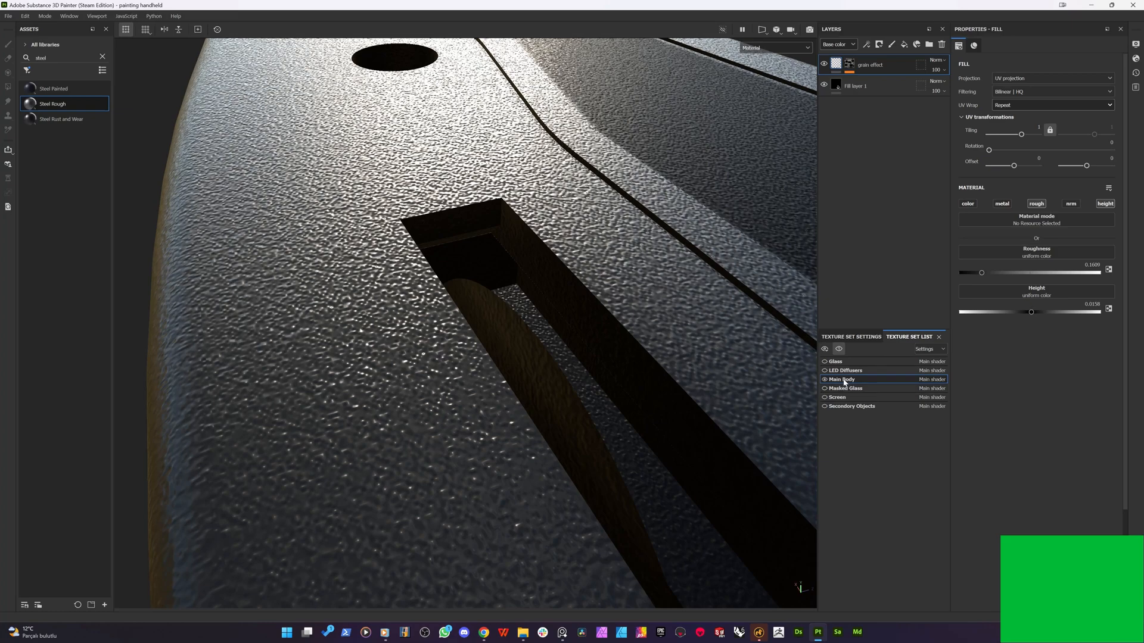
- Show all texture sets again, view the exposed scroll wheel from the side and check the Main Body texture set settings
{"action": "left_click", "coordinate": [840, 349]}
{"action": "scroll", "coordinate": [546, 377], "scroll_direction": "down", "scroll_amount": 2}
{"action": "left_click_drag", "start_coordinate": [547, 378], "coordinate": [151, 285], "text": "alt"}
{"action": "left_click_drag", "start_coordinate": [473, 326], "coordinate": [516, 363], "text": "alt"}
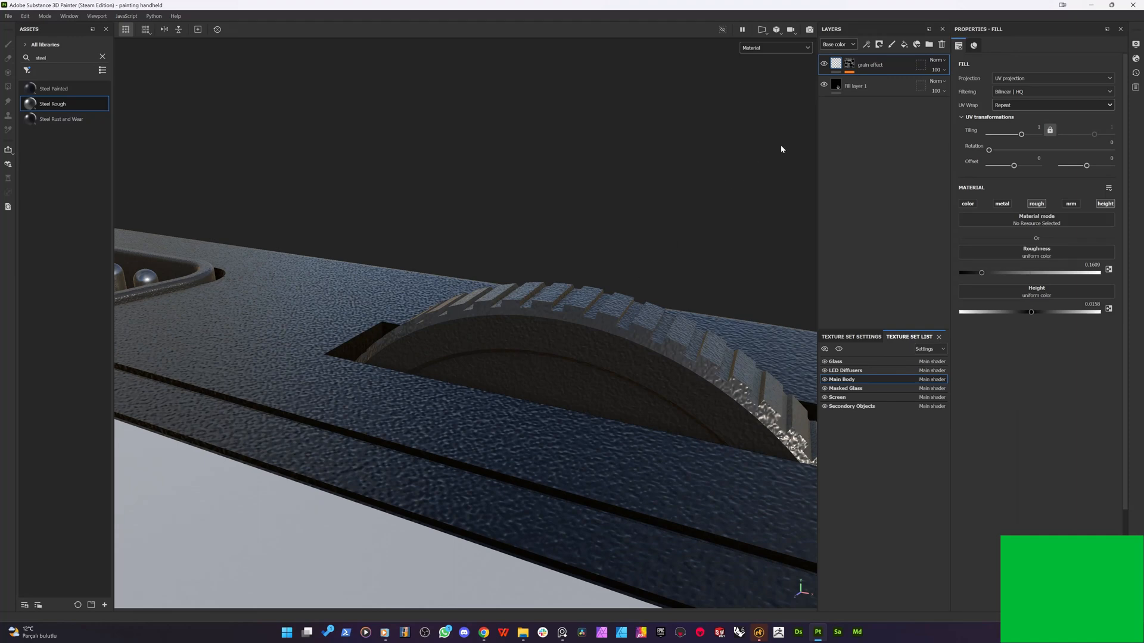
{"action": "left_click", "coordinate": [847, 337]}
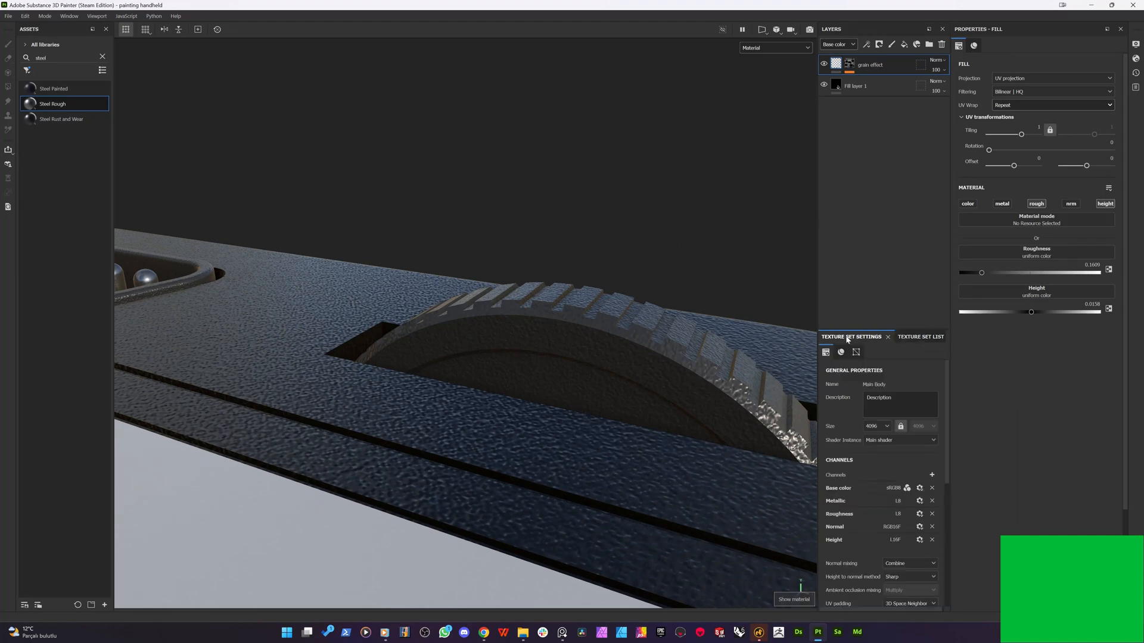
{"action": "left_click", "coordinate": [912, 337]}
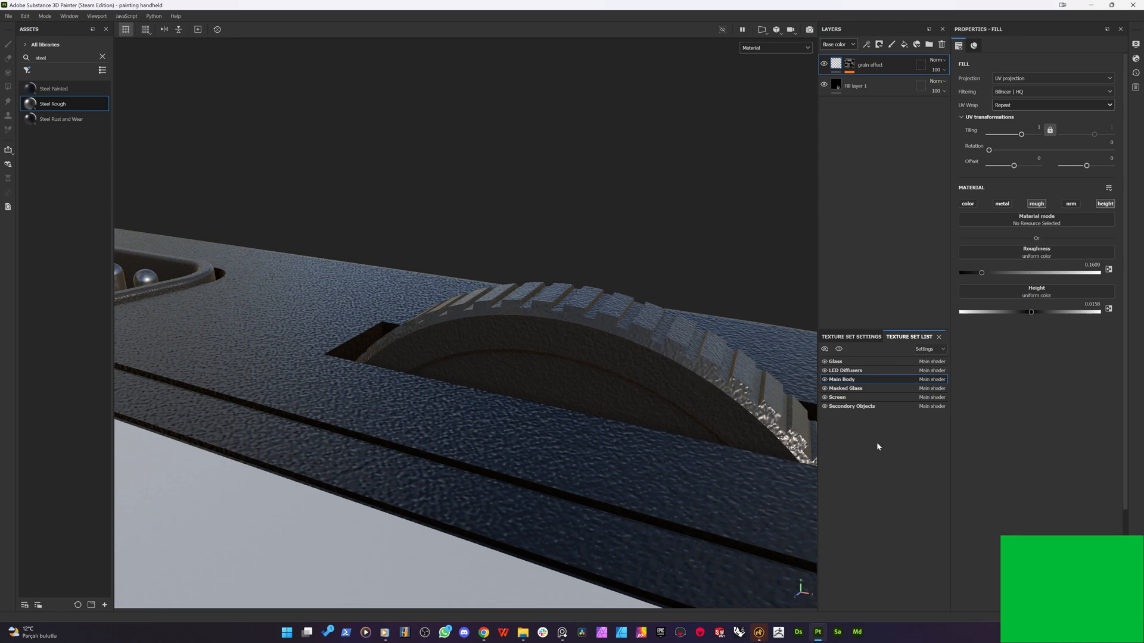
- Examine the scroll wheel and connector on the console's top edge and expand the Main Body's grain effect mask
{"action": "key", "text": "alt"}
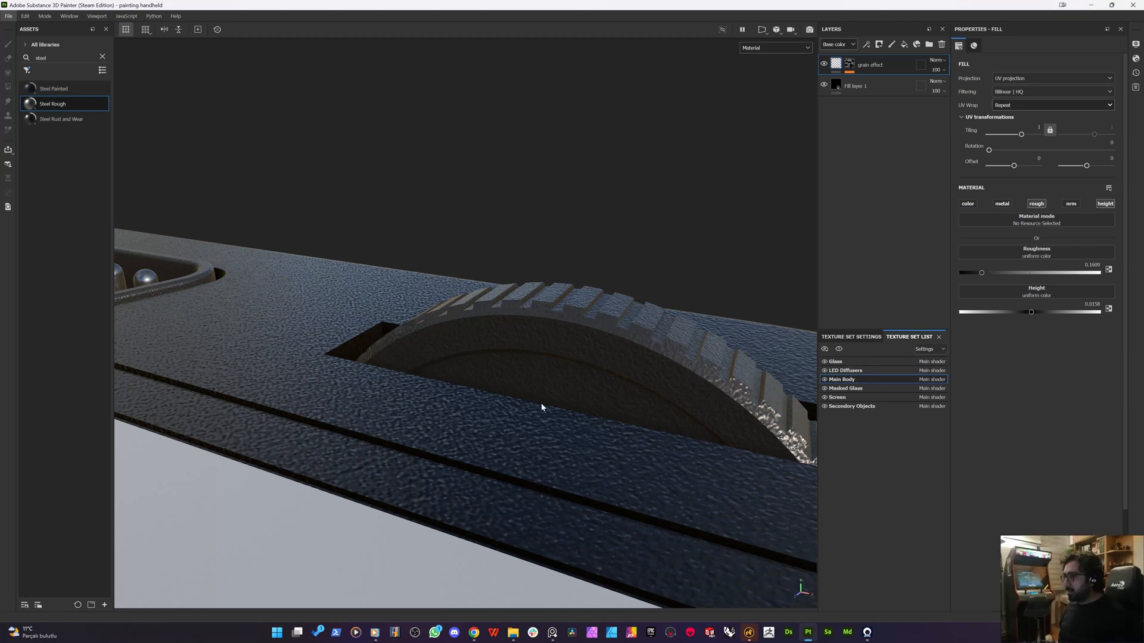
{"action": "scroll", "coordinate": [541, 399], "scroll_direction": "down", "scroll_amount": 2}
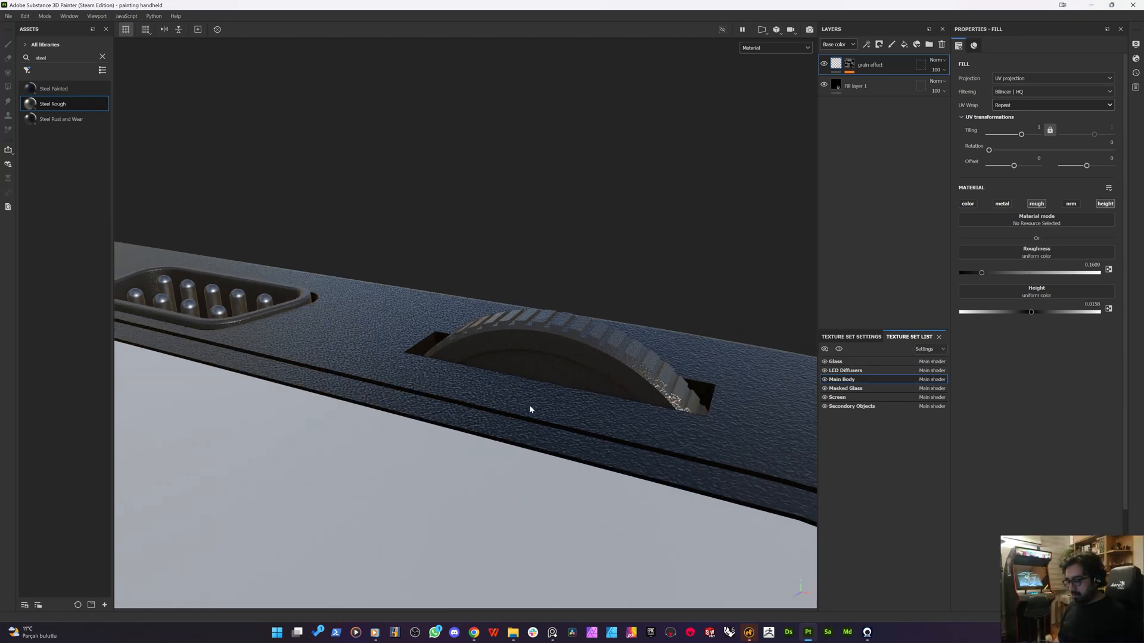
{"action": "left_click_drag", "start_coordinate": [475, 421], "coordinate": [557, 294], "text": "alt"}
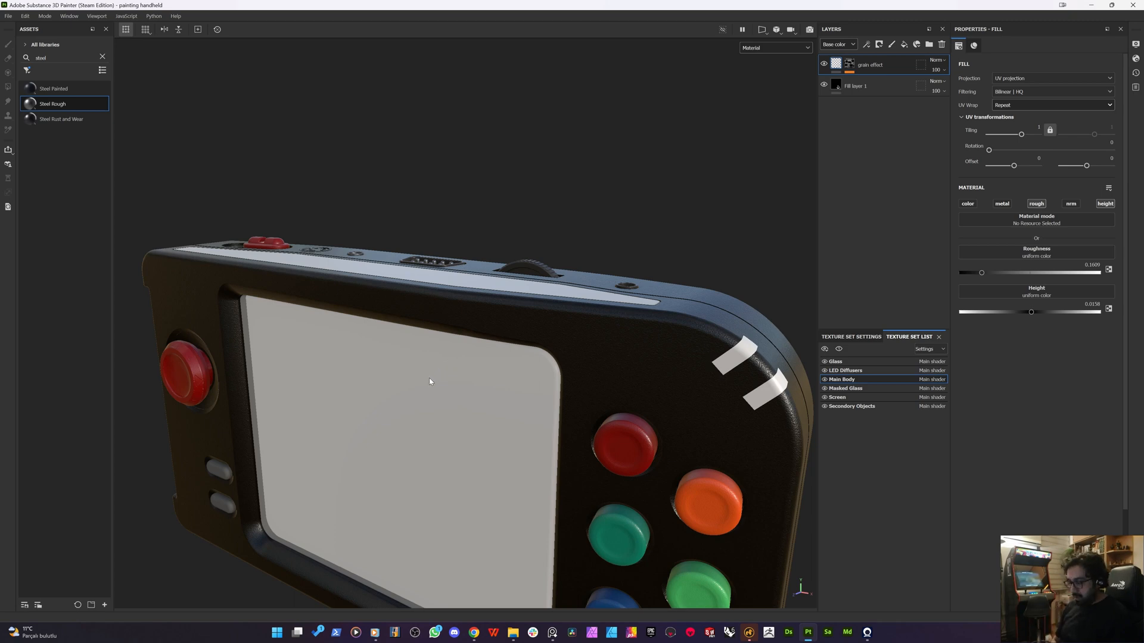
{"action": "left_click_drag", "start_coordinate": [393, 406], "coordinate": [470, 370], "text": "alt"}
{"action": "scroll", "coordinate": [465, 256], "scroll_direction": "up", "scroll_amount": 3}
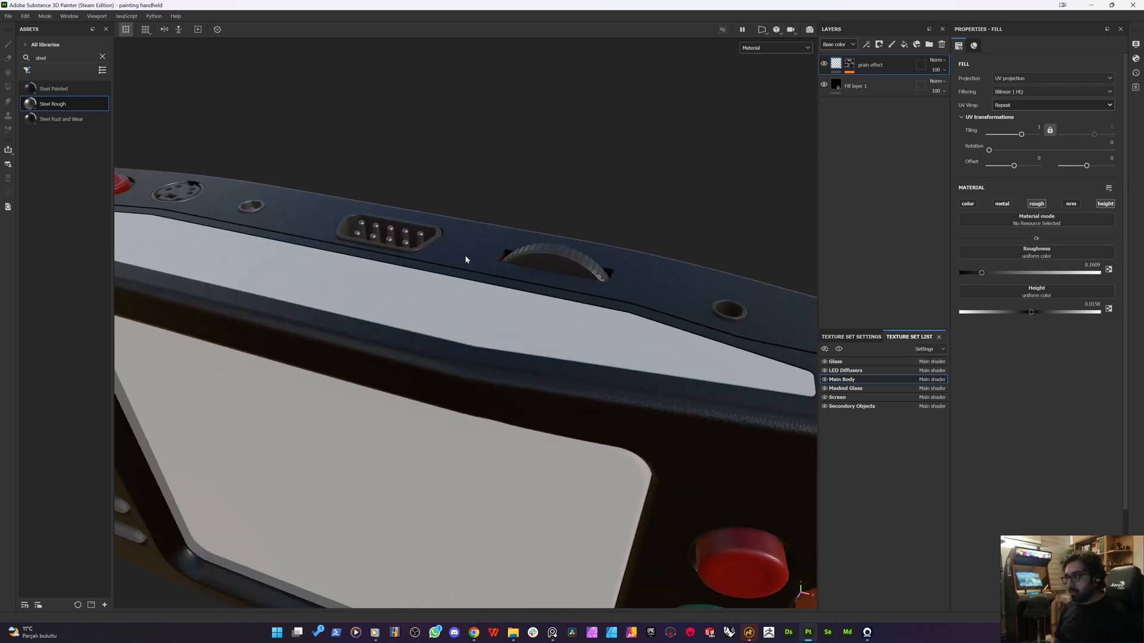
{"action": "left_click_drag", "start_coordinate": [465, 258], "coordinate": [601, 260], "text": "alt"}
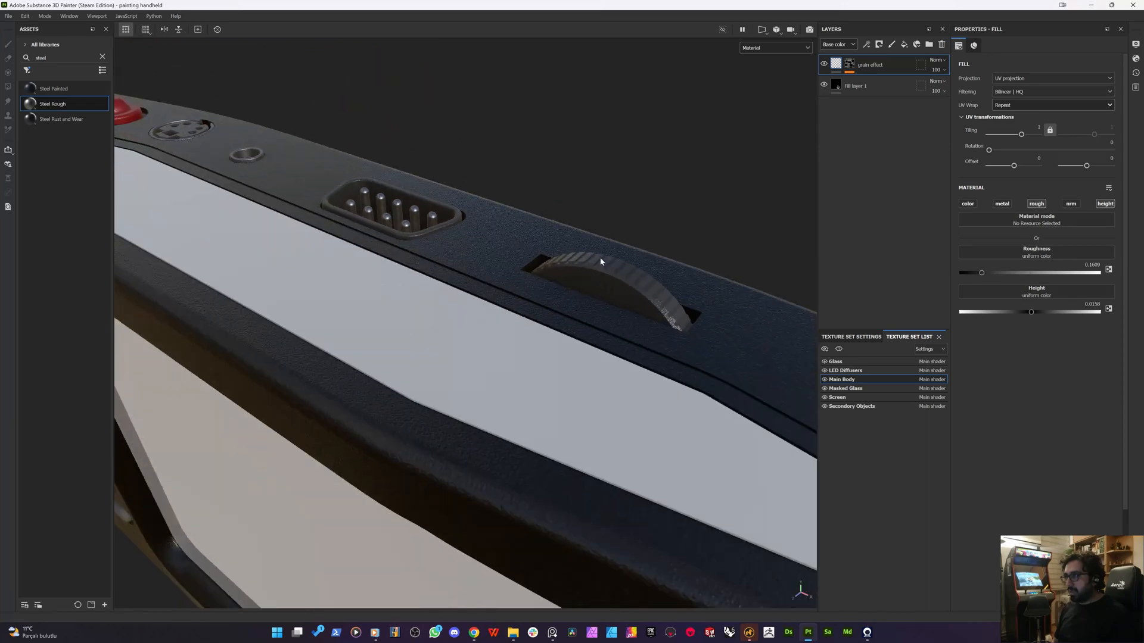
{"action": "scroll", "coordinate": [599, 257], "scroll_direction": "up", "scroll_amount": 2}
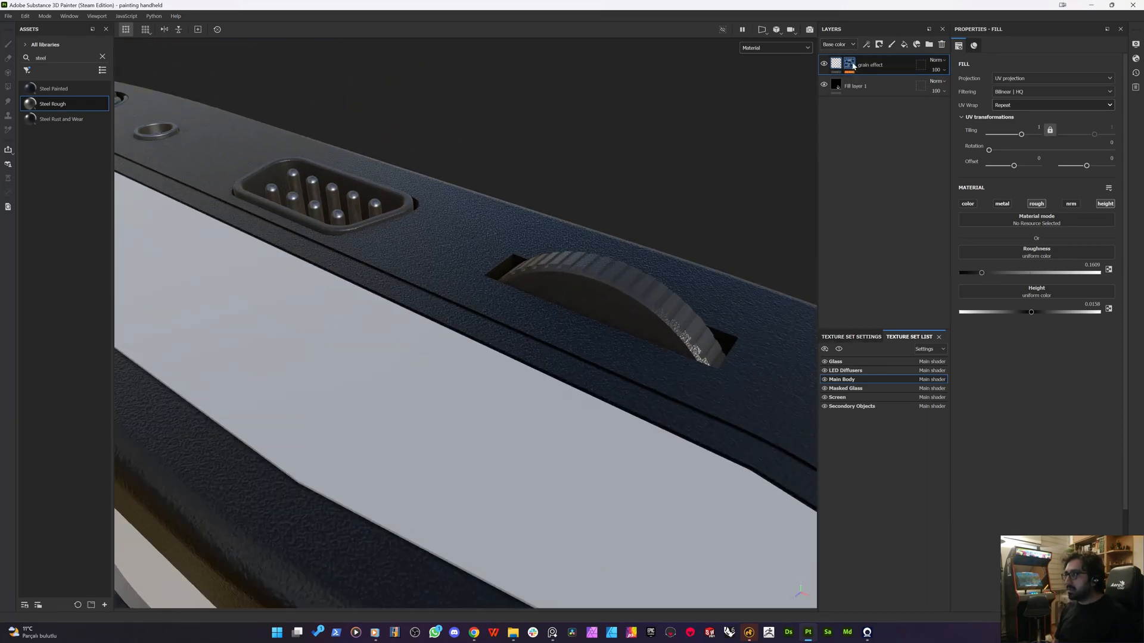
{"action": "left_click", "coordinate": [851, 65]}
{"action": "left_click", "coordinate": [858, 81]}
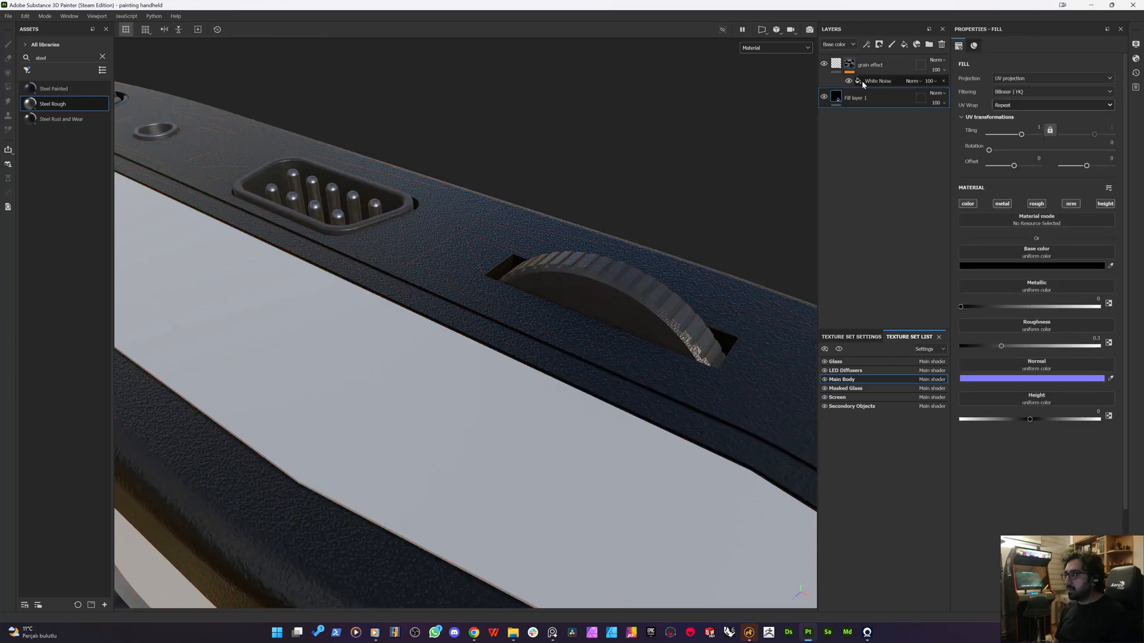
- Switch to Modo and open handheld_01.lxo from the 03 - 2022.12.16 folder
{"action": "left_click", "coordinate": [749, 633]}
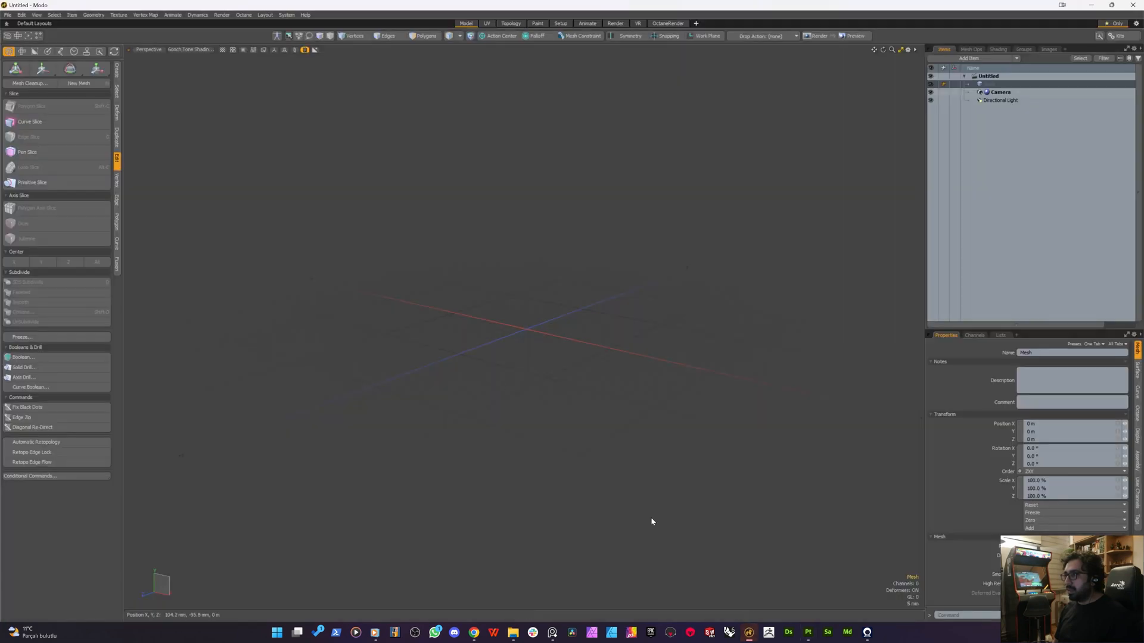
{"action": "left_click", "coordinate": [12, 15]}
{"action": "left_click", "coordinate": [536, 565]}
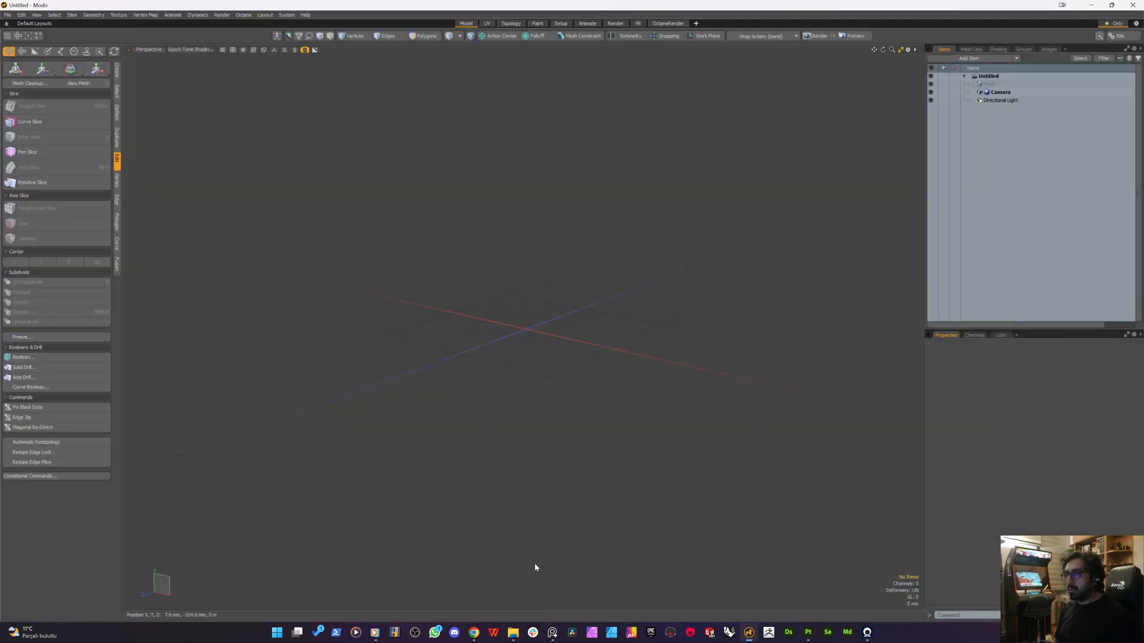
{"action": "left_click", "coordinate": [513, 632]}
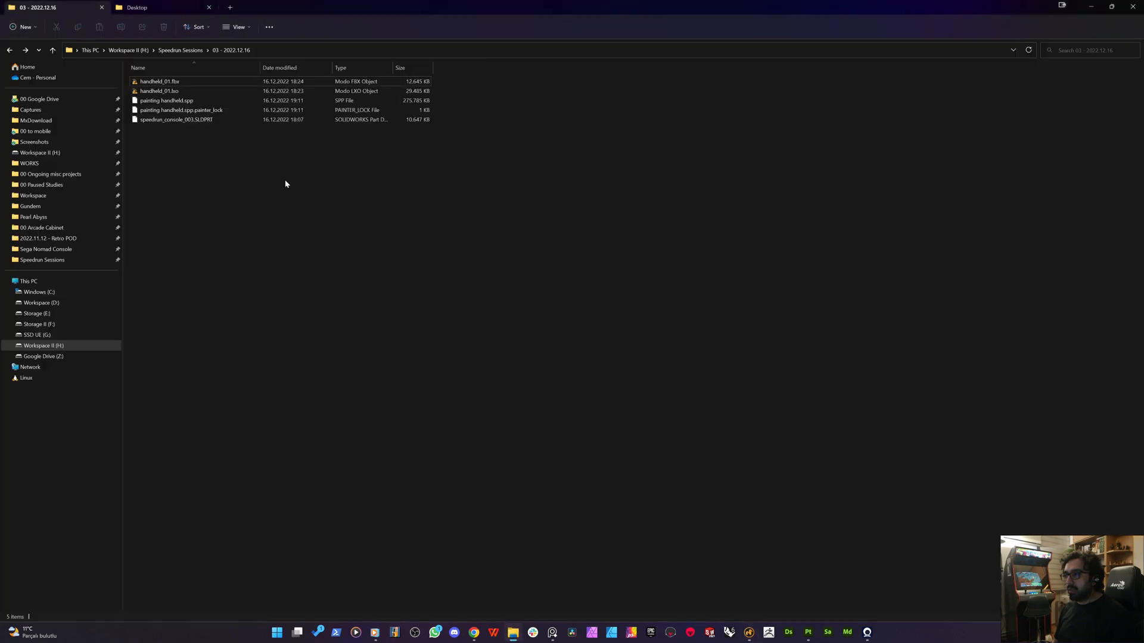
{"action": "double_click", "coordinate": [160, 82]}
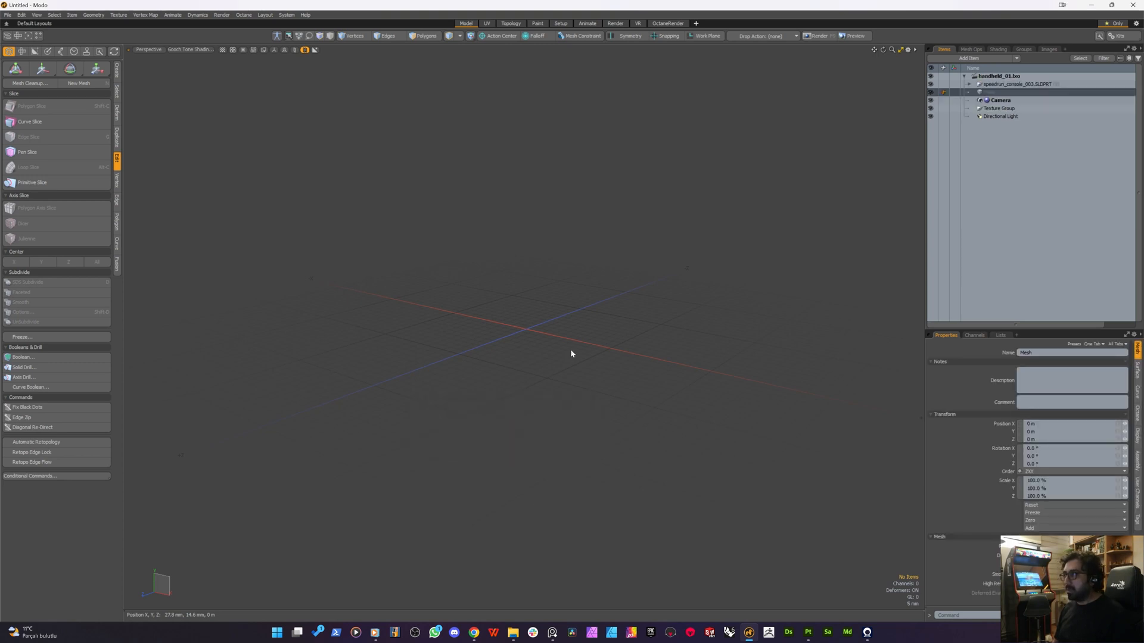
- Select the root mesh inside speedrun_console_003.SLDPRT and bring the connector on the console's top edge into close view
{"action": "left_click", "coordinate": [969, 84]}
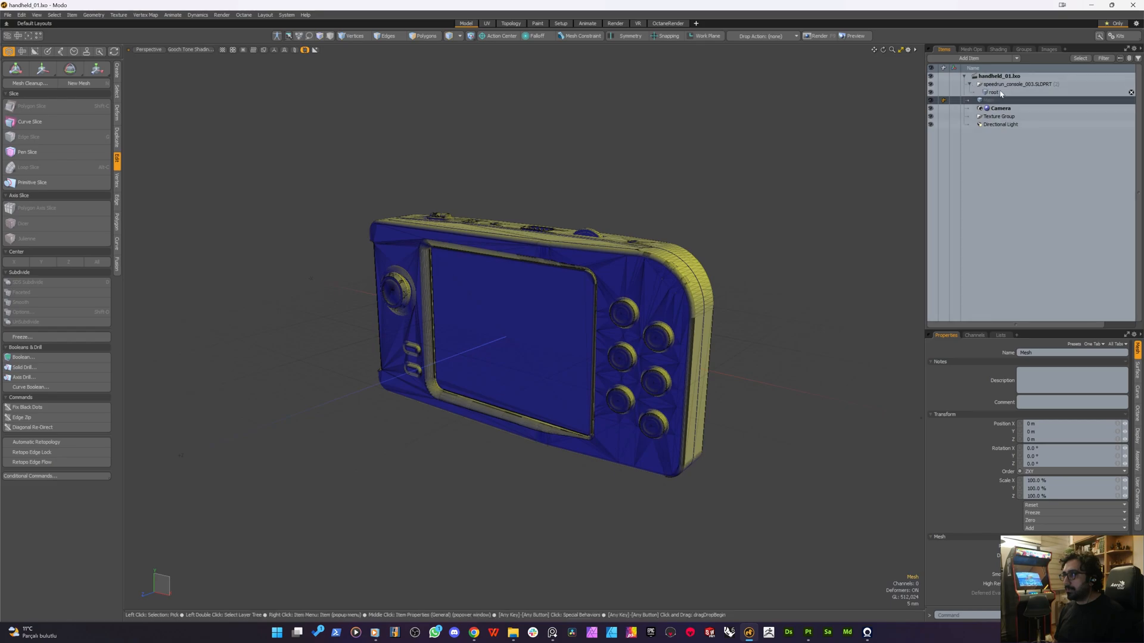
{"action": "left_click", "coordinate": [994, 92]}
{"action": "scroll", "coordinate": [811, 205], "scroll_direction": "up", "scroll_amount": 10}
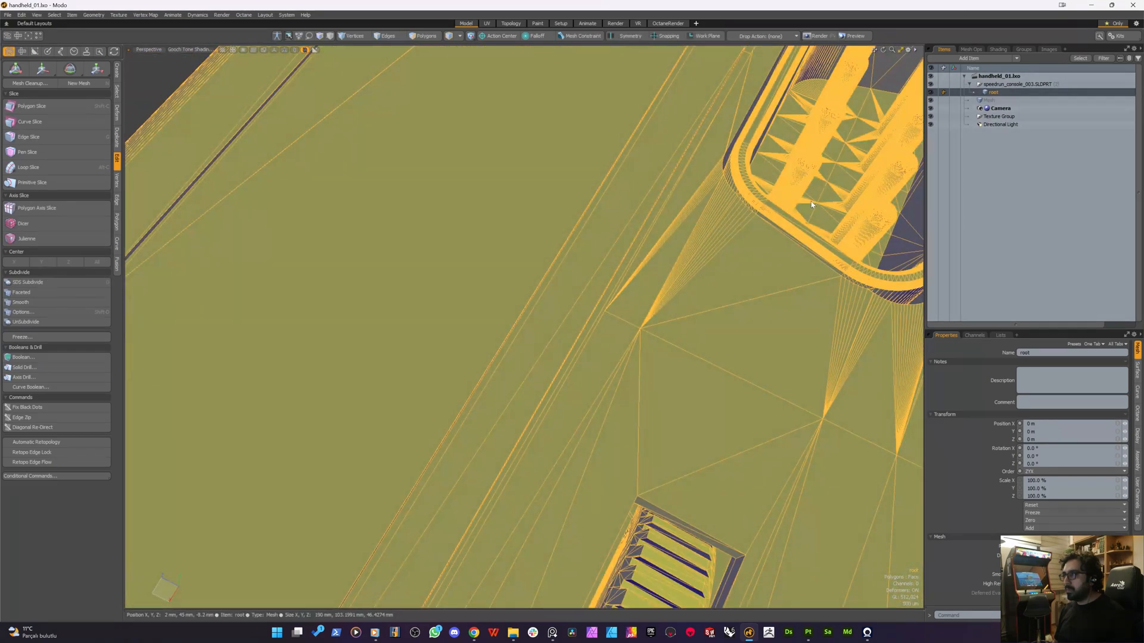
{"action": "scroll", "coordinate": [560, 334], "scroll_direction": "up", "scroll_amount": 4}
{"action": "left_click_drag", "start_coordinate": [812, 205], "coordinate": [469, 366], "text": "alt+shift"}
{"action": "scroll", "coordinate": [537, 345], "scroll_direction": "down", "scroll_amount": 6}
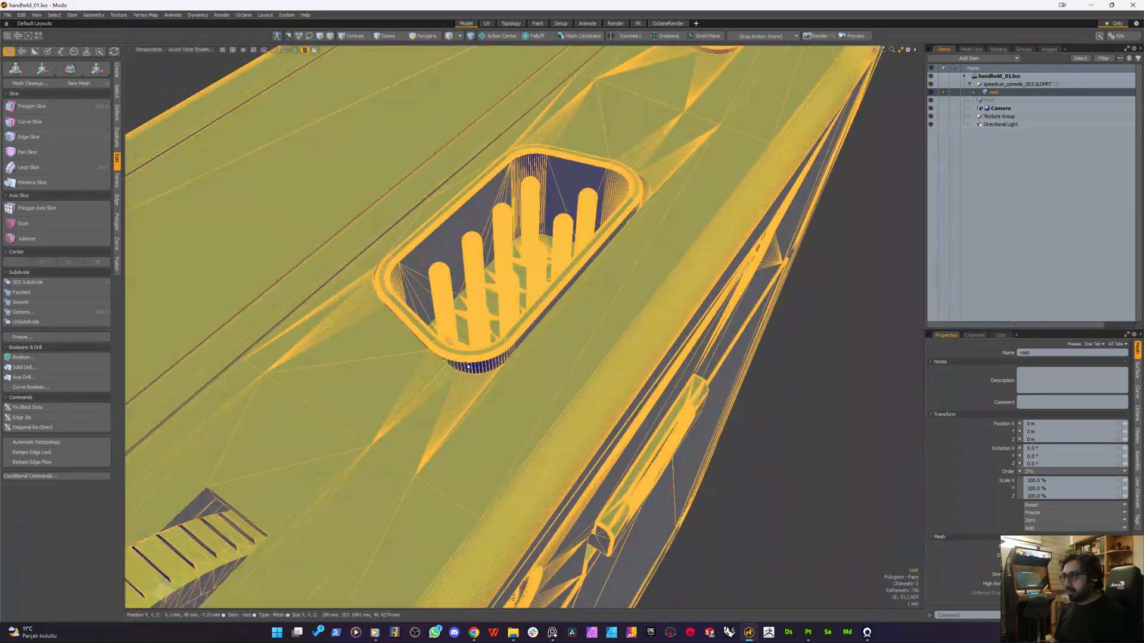
- Try to select connected polygons starting from a few faces beside the connector
{"action": "key", "text": "3"}
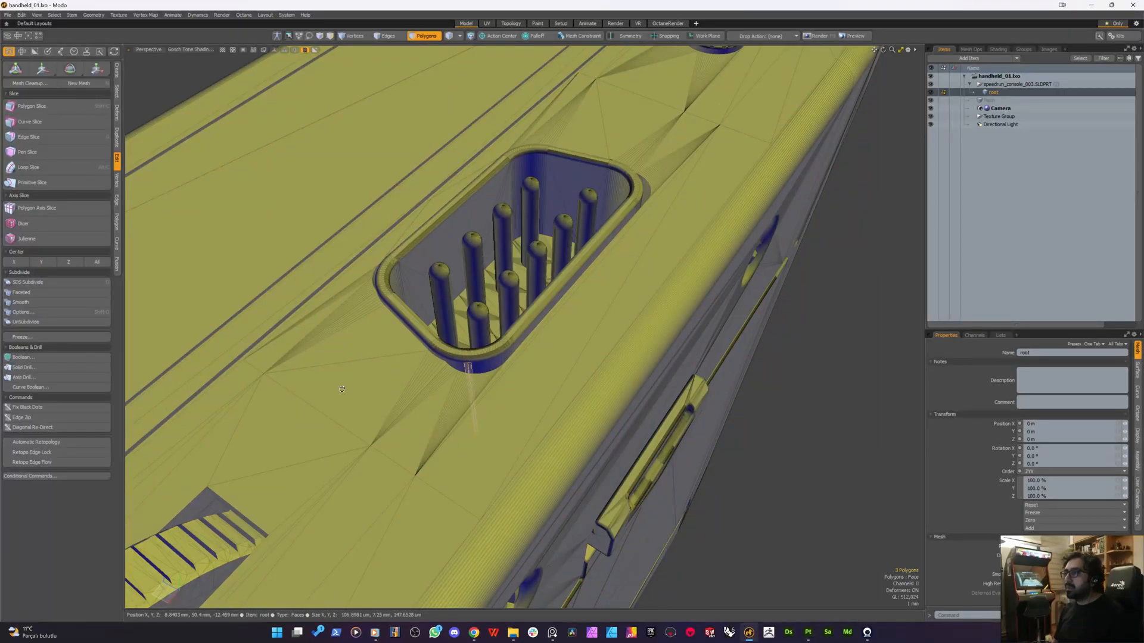
{"action": "key", "text": "bracketright"}
{"action": "left_click_drag", "start_coordinate": [366, 384], "coordinate": [479, 338], "text": "alt"}
{"action": "scroll", "coordinate": [479, 338], "scroll_direction": "down", "scroll_amount": 5}
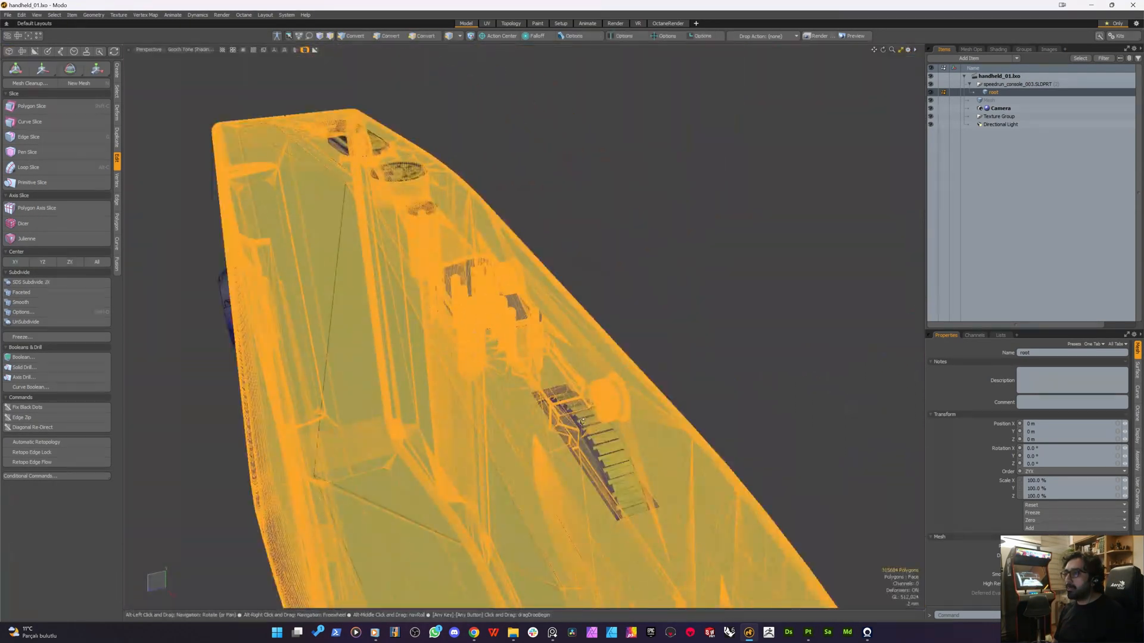
- Select the scroll wheel's connected polygons to inspect its shape, and return to item selection
{"action": "double_click", "coordinate": [581, 477]}
{"action": "left_click_drag", "start_coordinate": [581, 477], "coordinate": [525, 483], "text": "alt"}
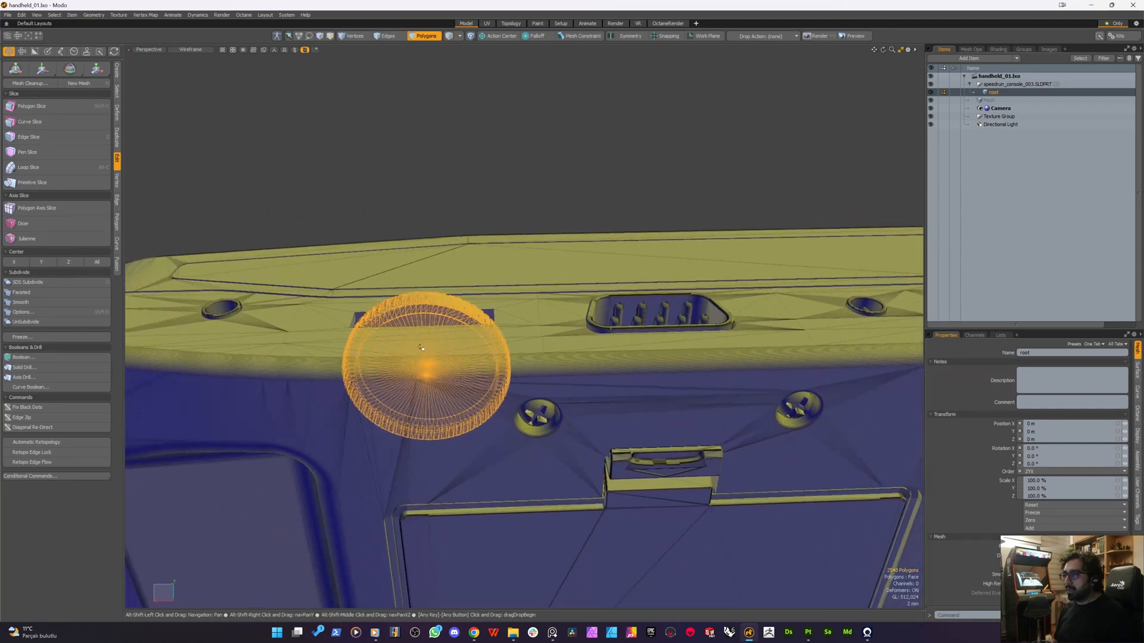
{"action": "scroll", "coordinate": [411, 339], "scroll_direction": "up", "scroll_amount": 5}
{"action": "key", "text": "5"}
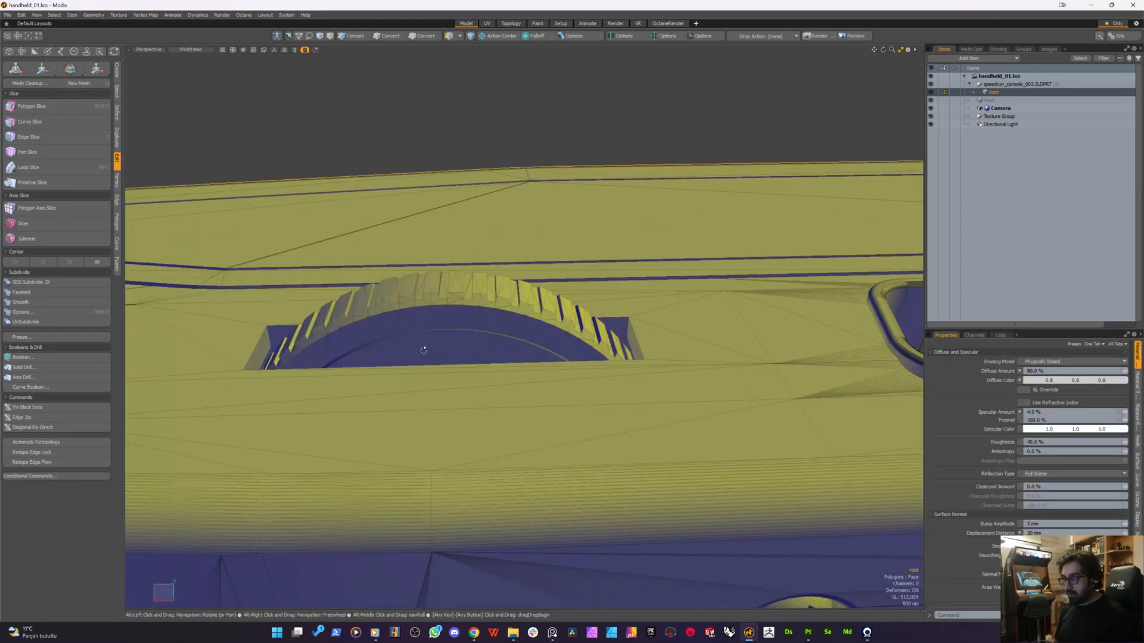
{"action": "left_click", "coordinate": [438, 418]}
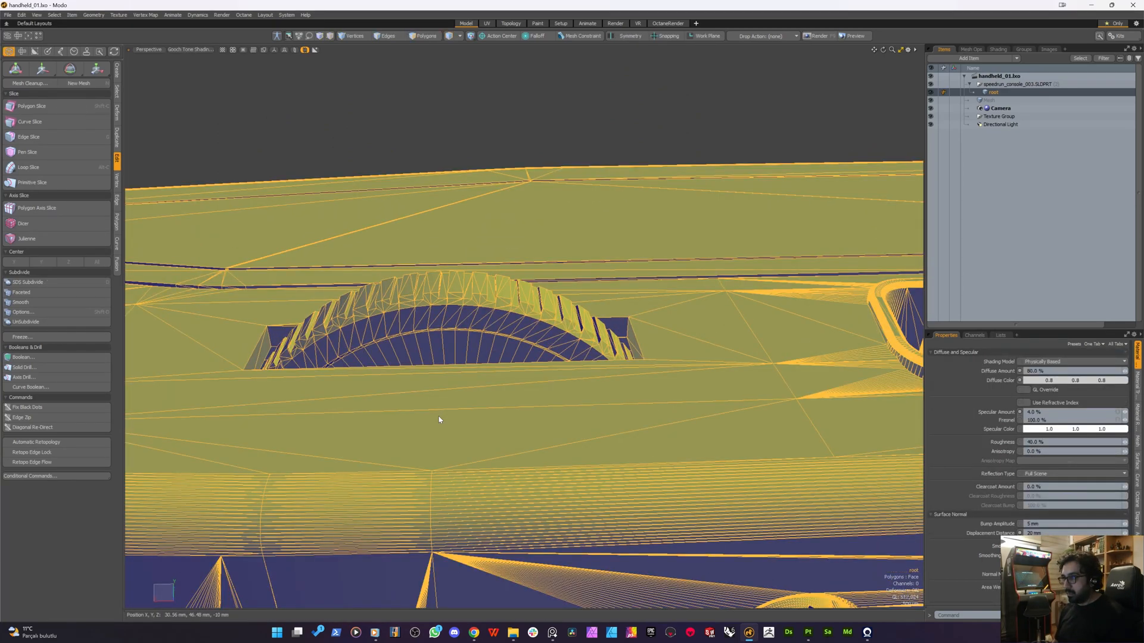
- Select all connected polygons of the scroll wheel and assign them the existing Secondary Objects material
{"action": "key", "text": "4"}
{"action": "key", "text": "alt"}
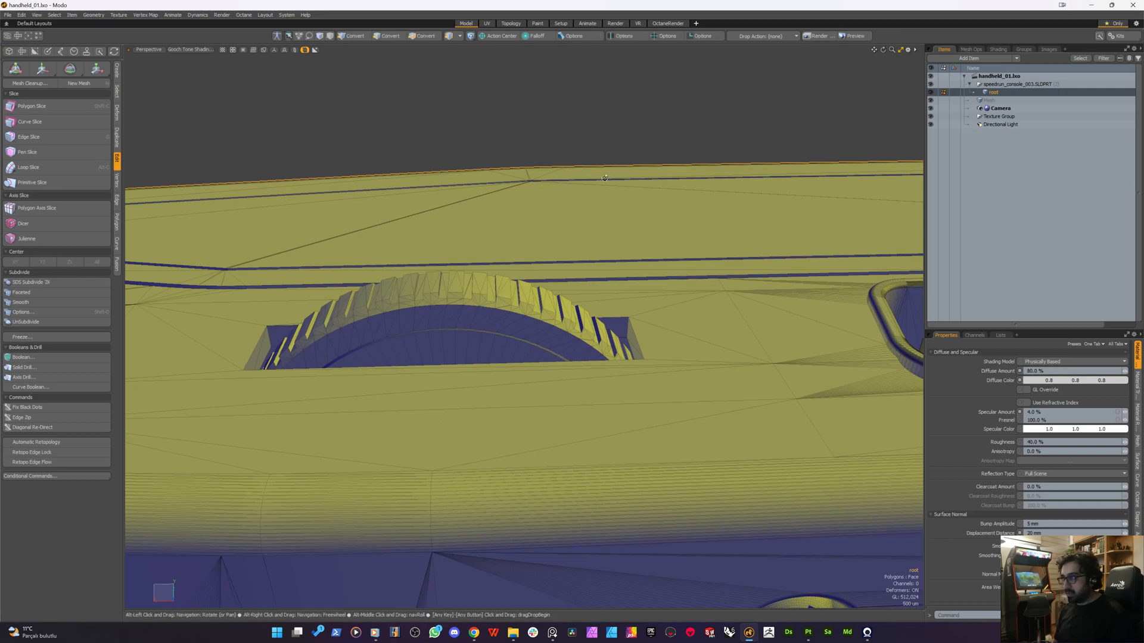
{"action": "left_click_drag", "start_coordinate": [516, 380], "coordinate": [458, 372], "text": "alt"}
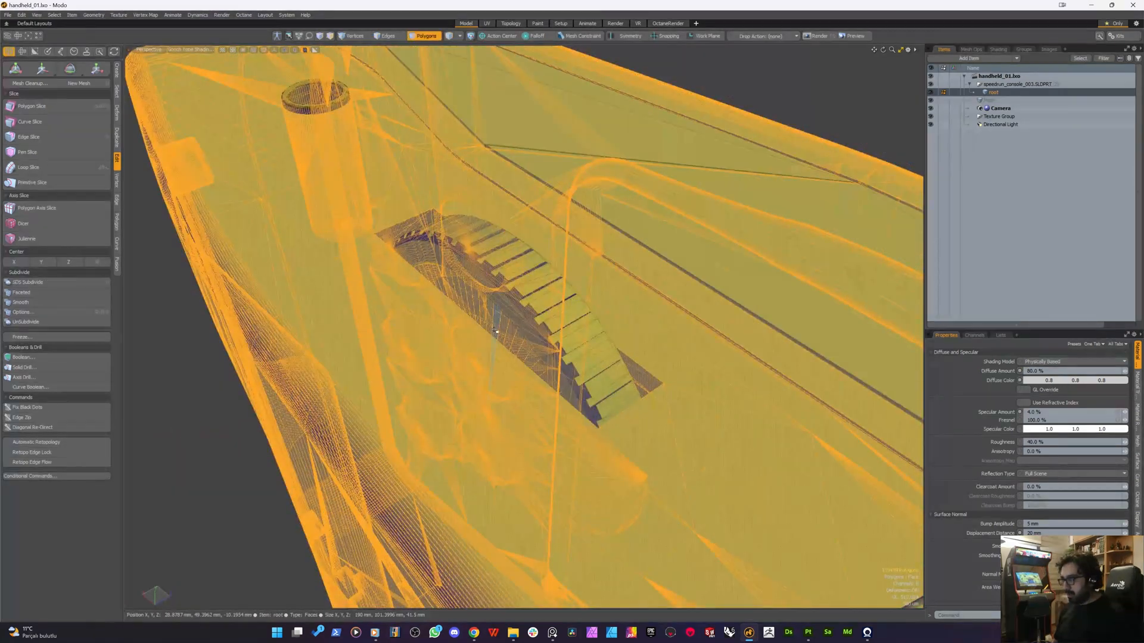
{"action": "double_click", "coordinate": [495, 330]}
{"action": "left_click", "coordinate": [494, 331]}
{"action": "double_click", "coordinate": [498, 325]}
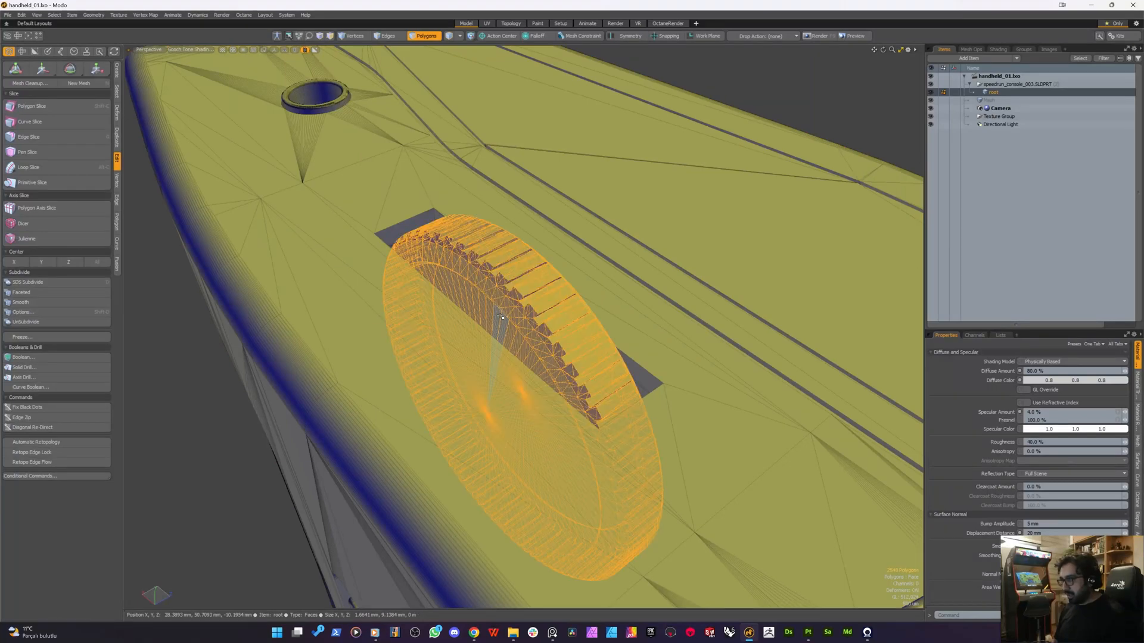
{"action": "key", "text": "m"}
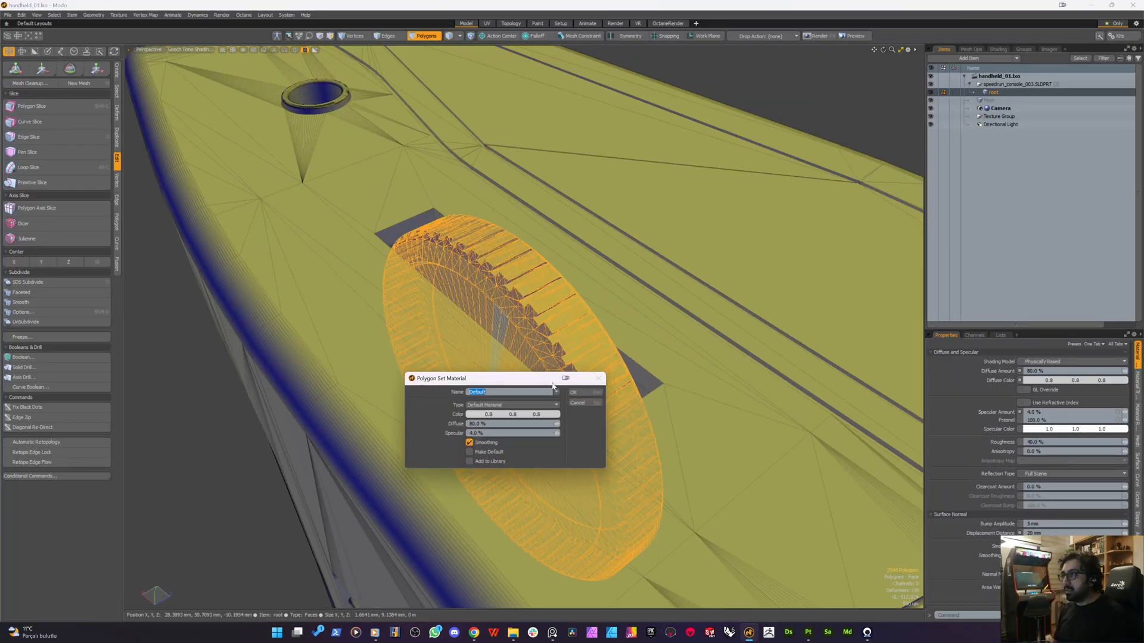
{"action": "left_click", "coordinate": [554, 392]}
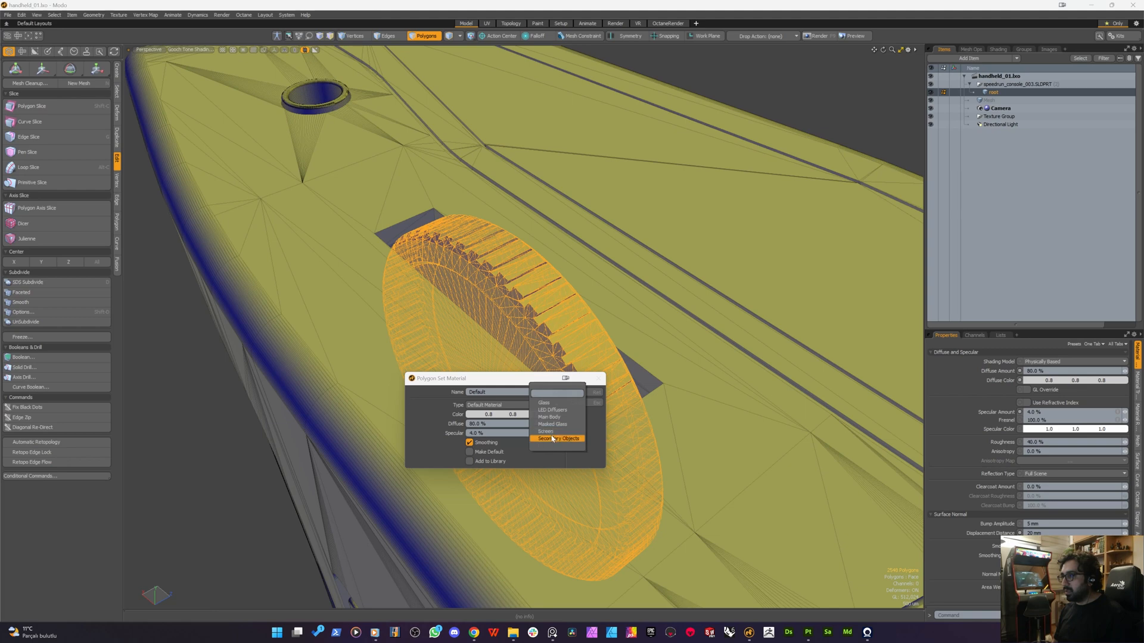
{"action": "left_click", "coordinate": [557, 438]}
{"action": "left_click", "coordinate": [576, 392]}
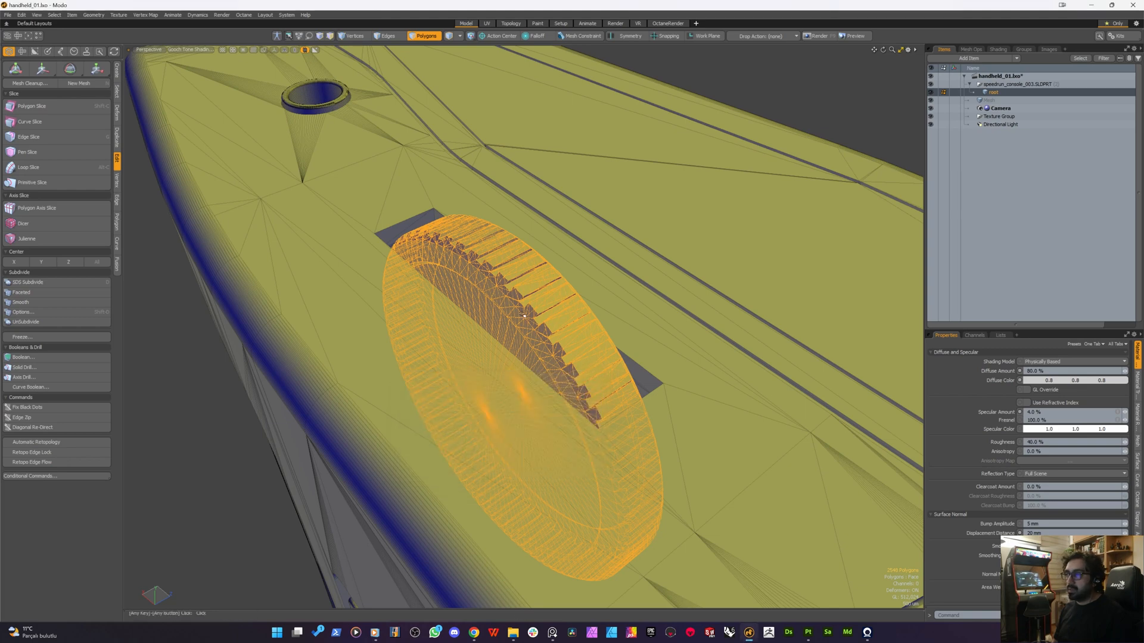
- Switch to the UV layout and display the mesh's Texture UV map beside the scroll wheel
{"action": "key", "text": "alt"}
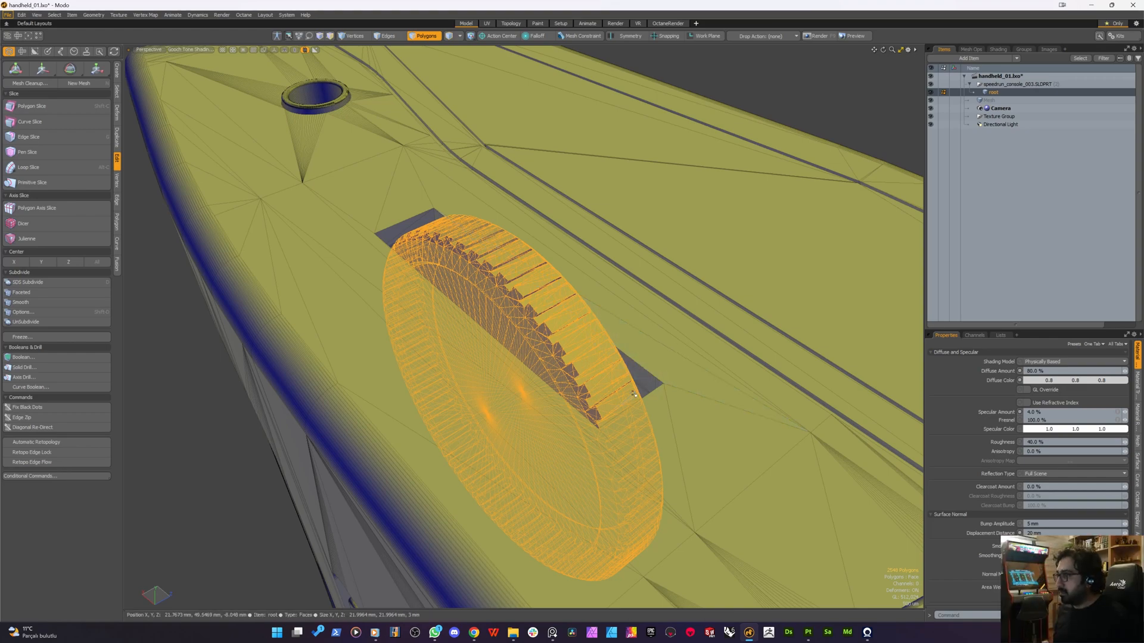
{"action": "left_click_drag", "start_coordinate": [367, 377], "coordinate": [397, 351], "text": "alt"}
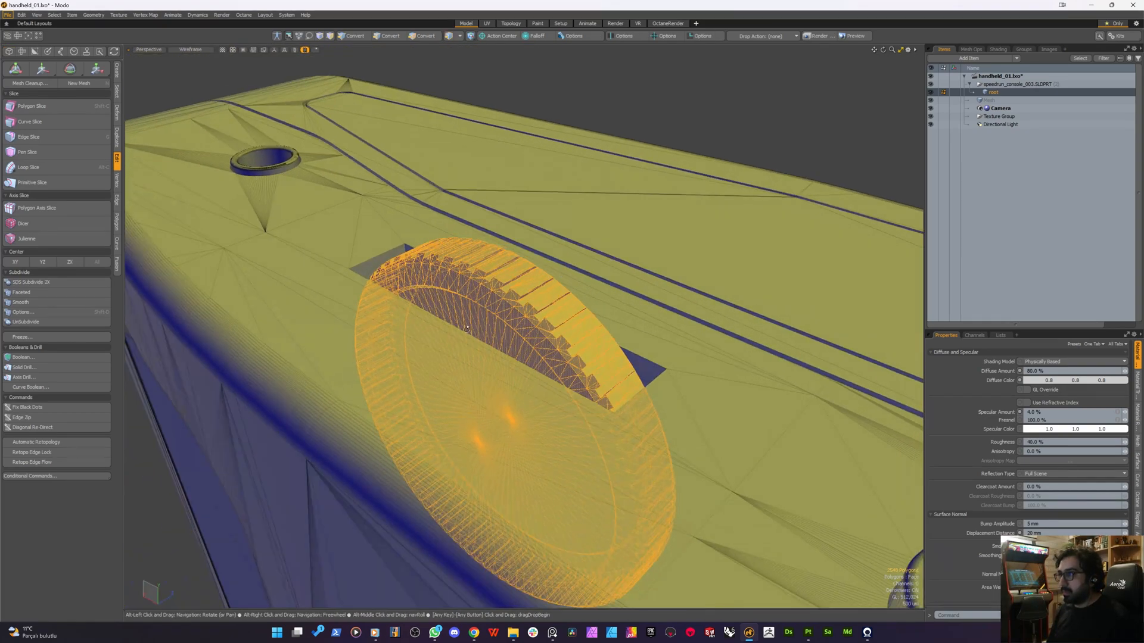
{"action": "left_click", "coordinate": [487, 24]}
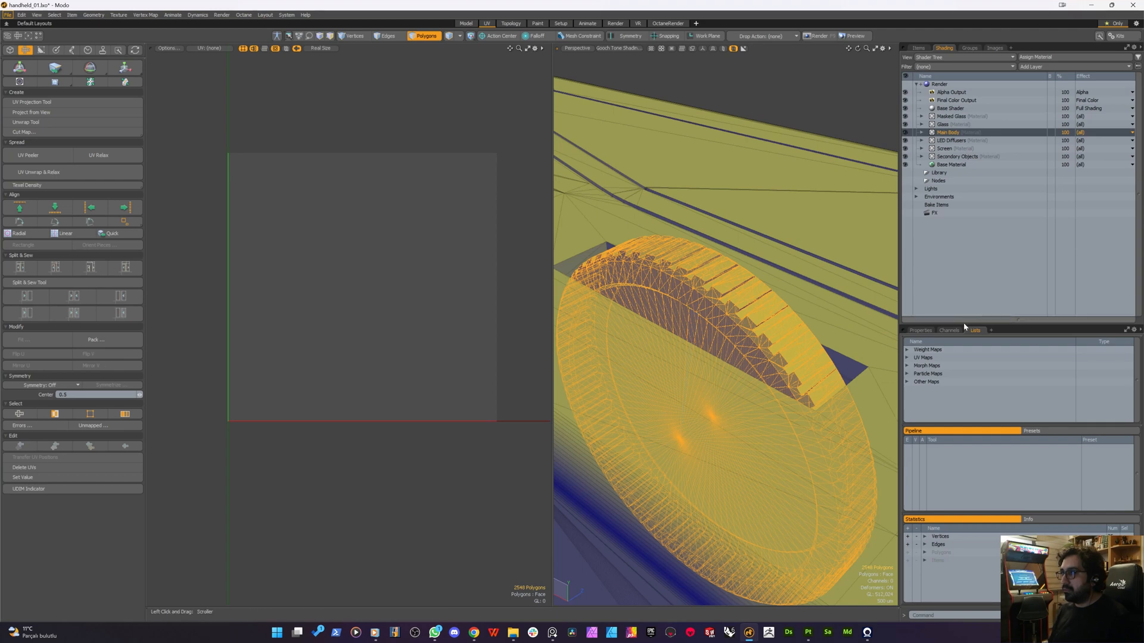
{"action": "left_click", "coordinate": [907, 357]}
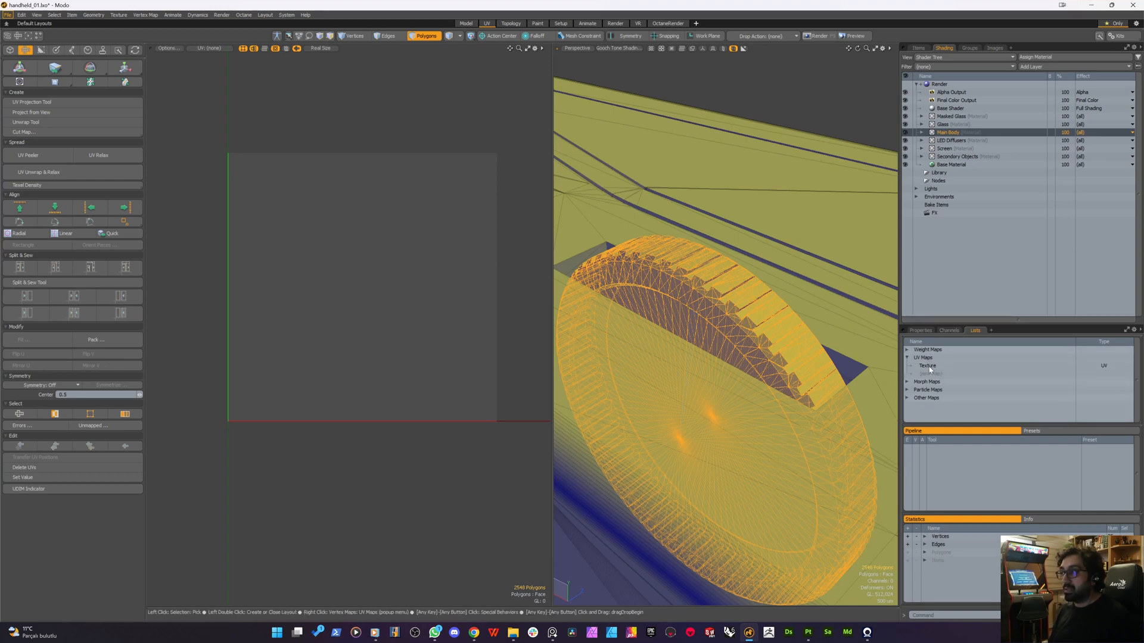
{"action": "left_click", "coordinate": [928, 367]}
{"action": "left_click_drag", "start_coordinate": [657, 319], "coordinate": [679, 335], "text": "alt"}
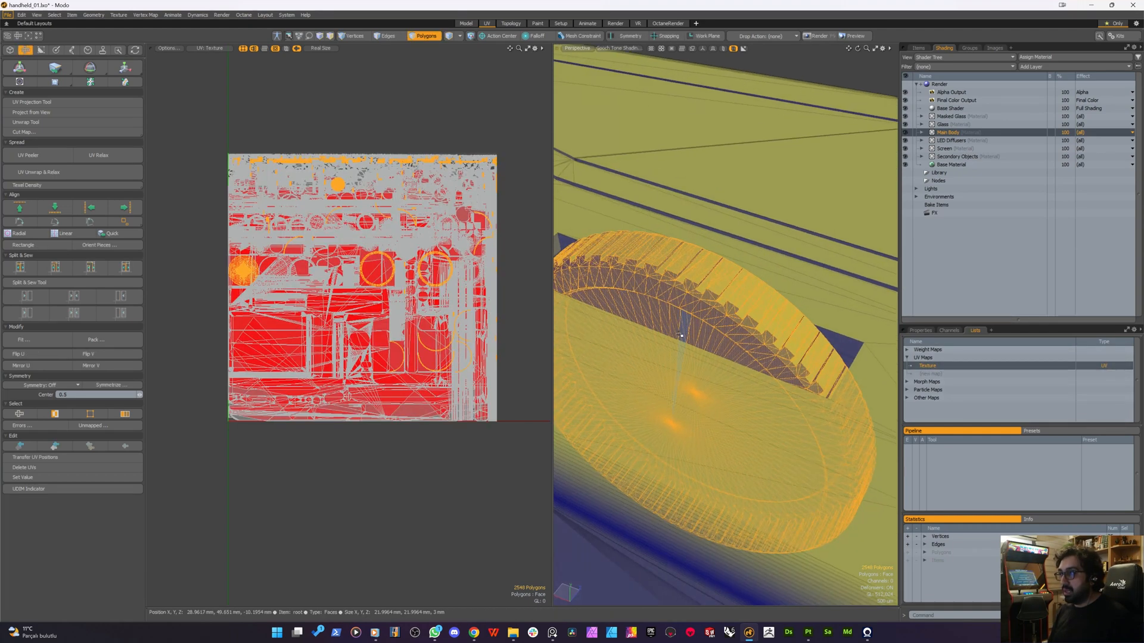
- Select every polygon that uses the Secondary Objects material and hide all the other geometry
{"action": "left_click", "coordinate": [680, 335]}
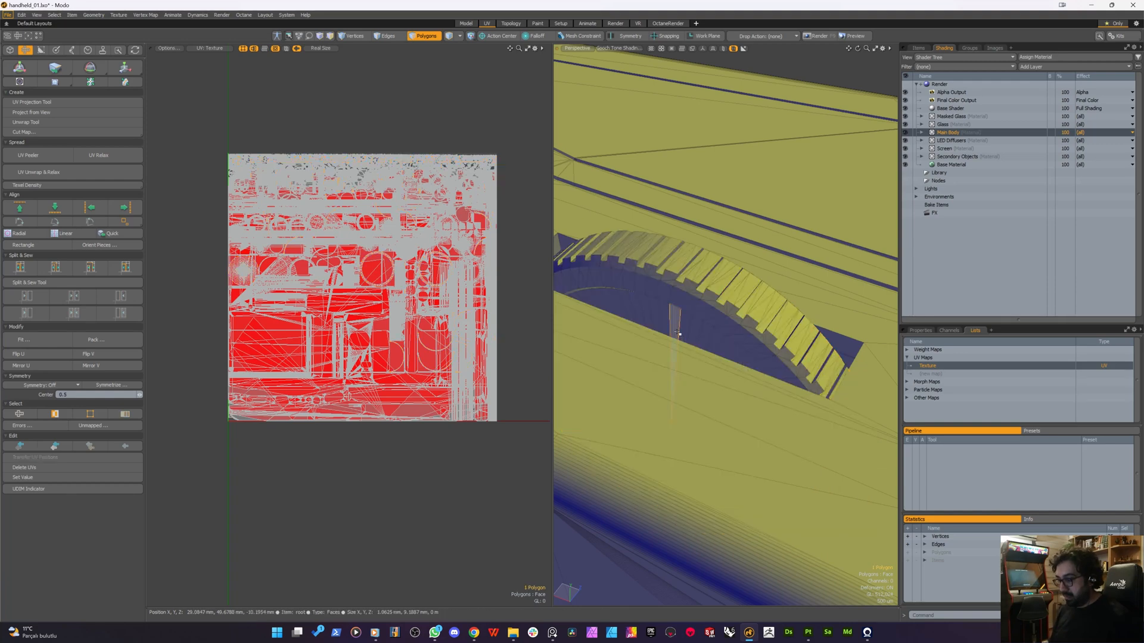
{"action": "left_click", "coordinate": [684, 323]}
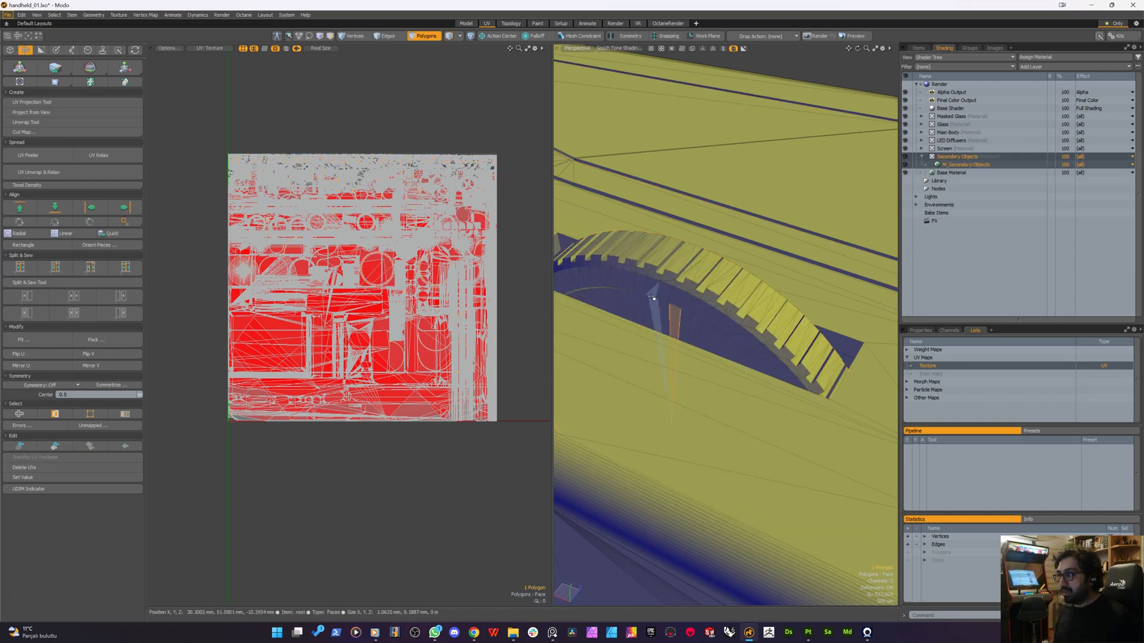
{"action": "key", "text": "4"}
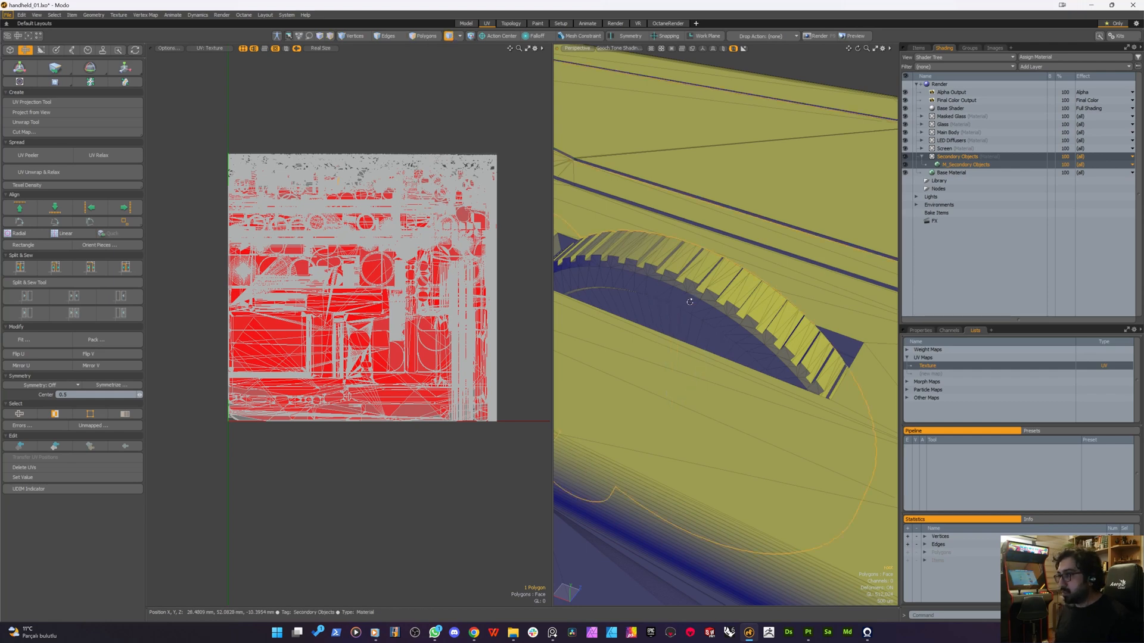
{"action": "left_click", "coordinate": [689, 302]}
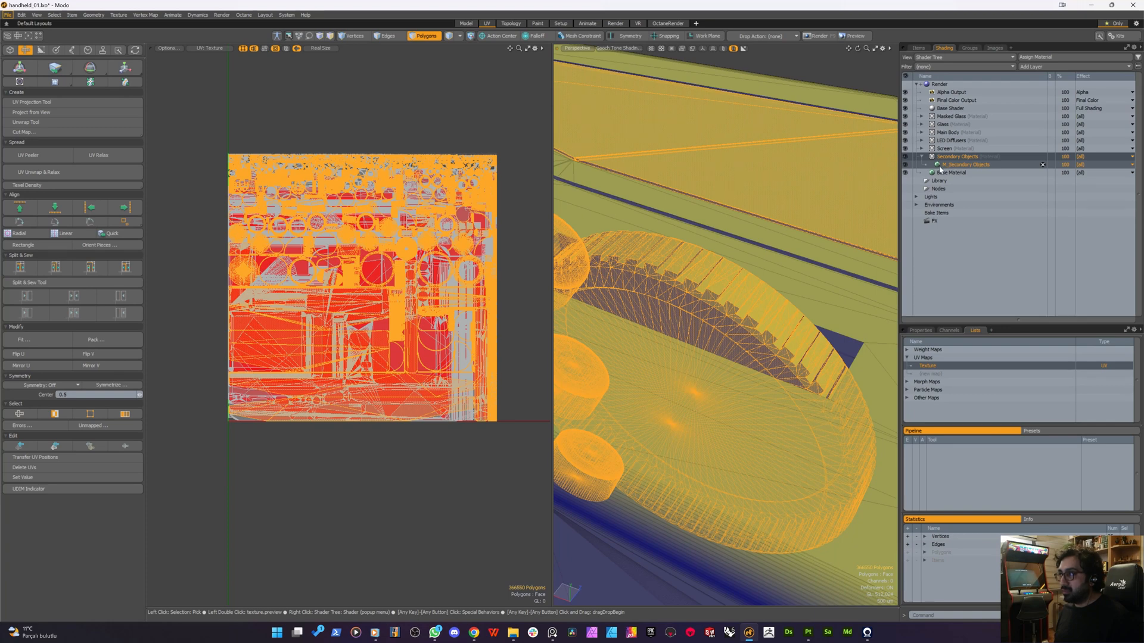
{"action": "key", "text": "h"}
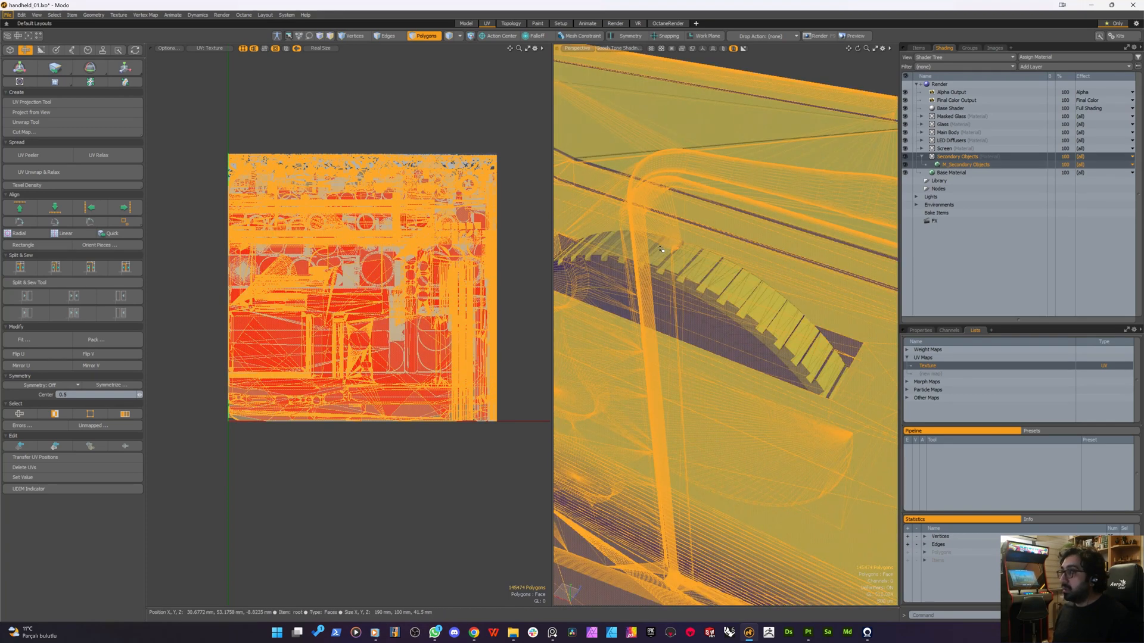
{"action": "key", "text": "h"}
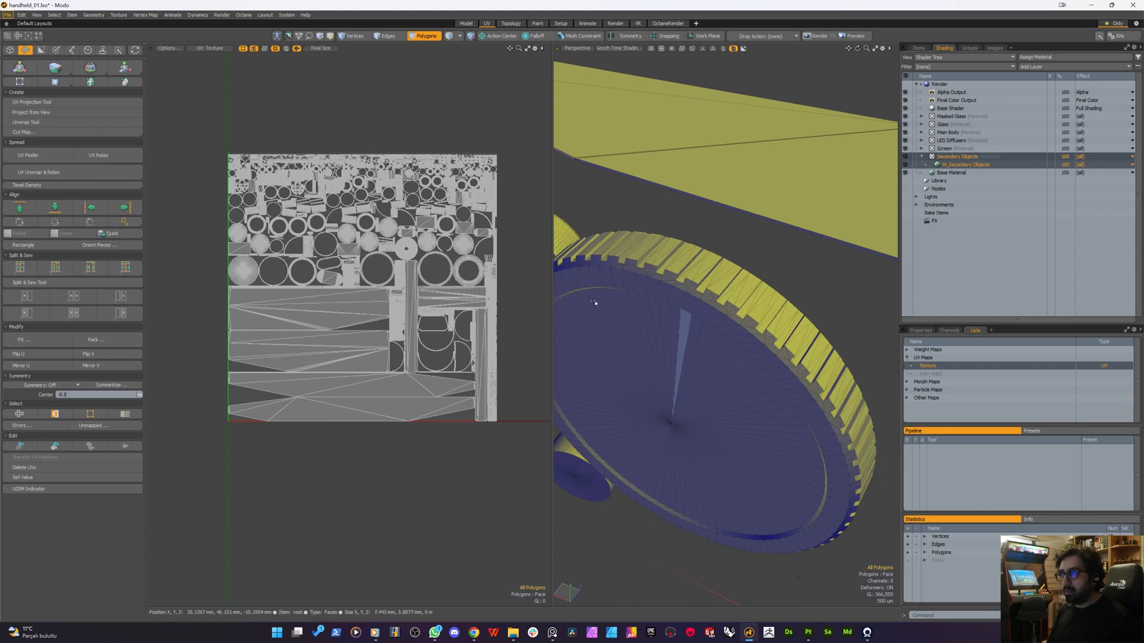
- Select the wheel's flat disc face and move its UV island into the large ring island, about 0.146 in U and -0.333 in V
{"action": "left_click", "coordinate": [732, 350]}
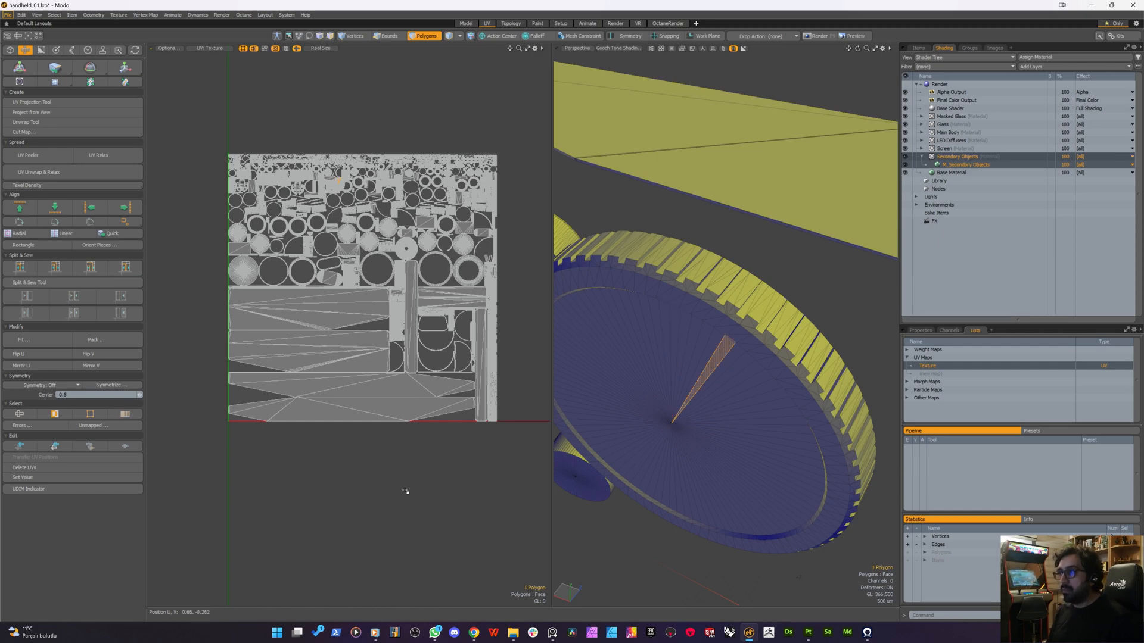
{"action": "key", "text": "bracketright"}
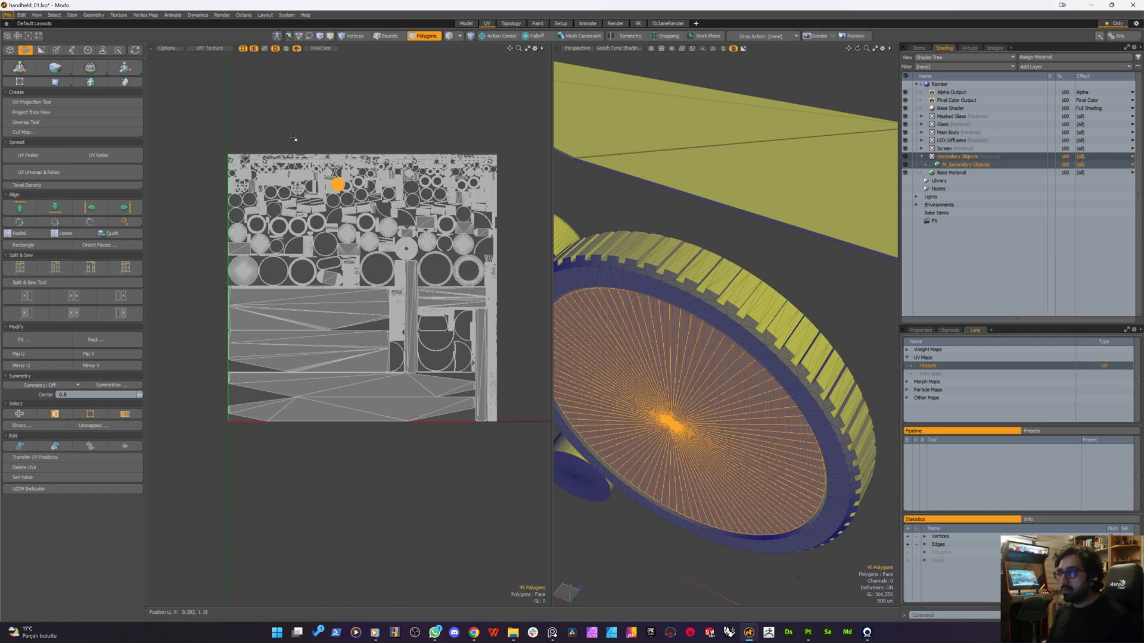
{"action": "key", "text": "shift+a"}
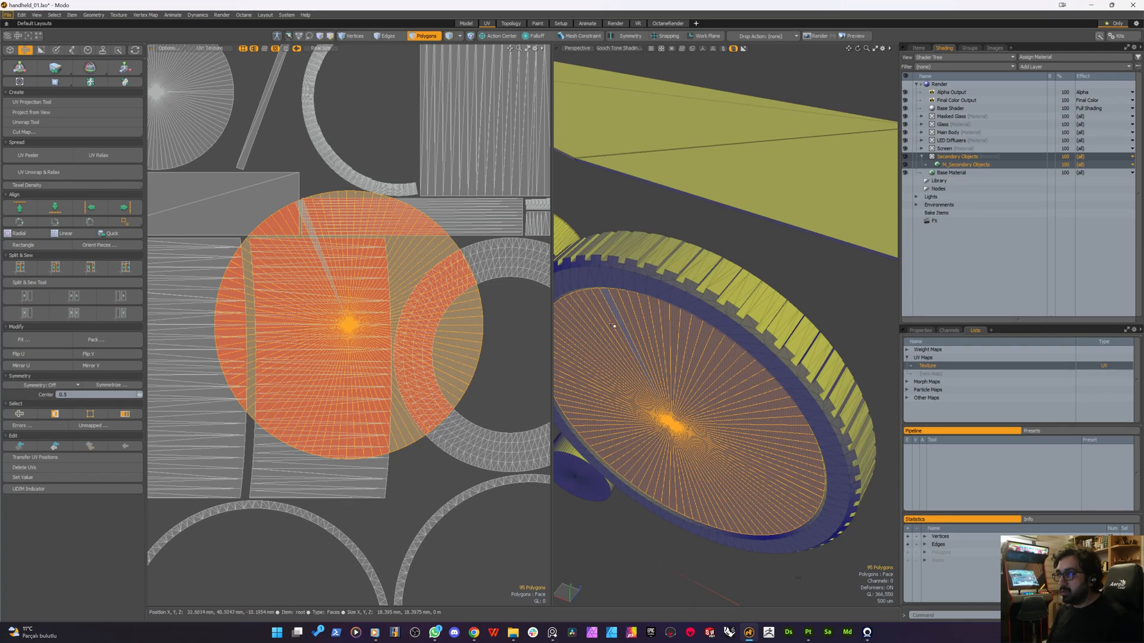
{"action": "left_click_drag", "start_coordinate": [639, 321], "coordinate": [671, 254], "text": "alt"}
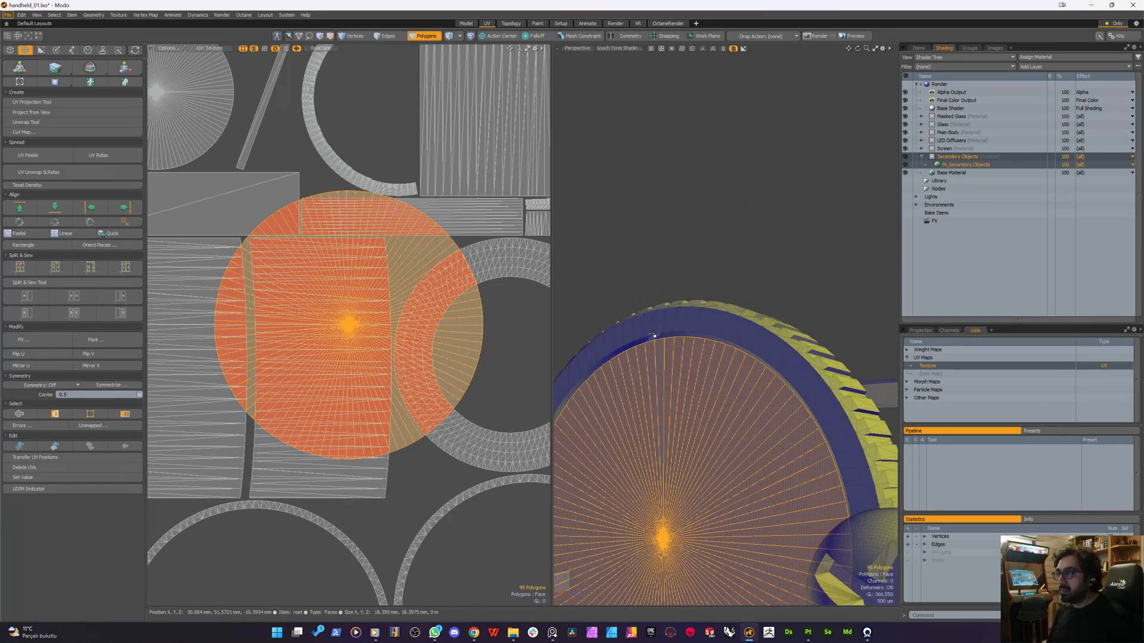
{"action": "scroll", "coordinate": [379, 292], "scroll_direction": "down", "scroll_amount": 4}
{"action": "scroll", "coordinate": [354, 286], "scroll_direction": "down", "scroll_amount": 4}
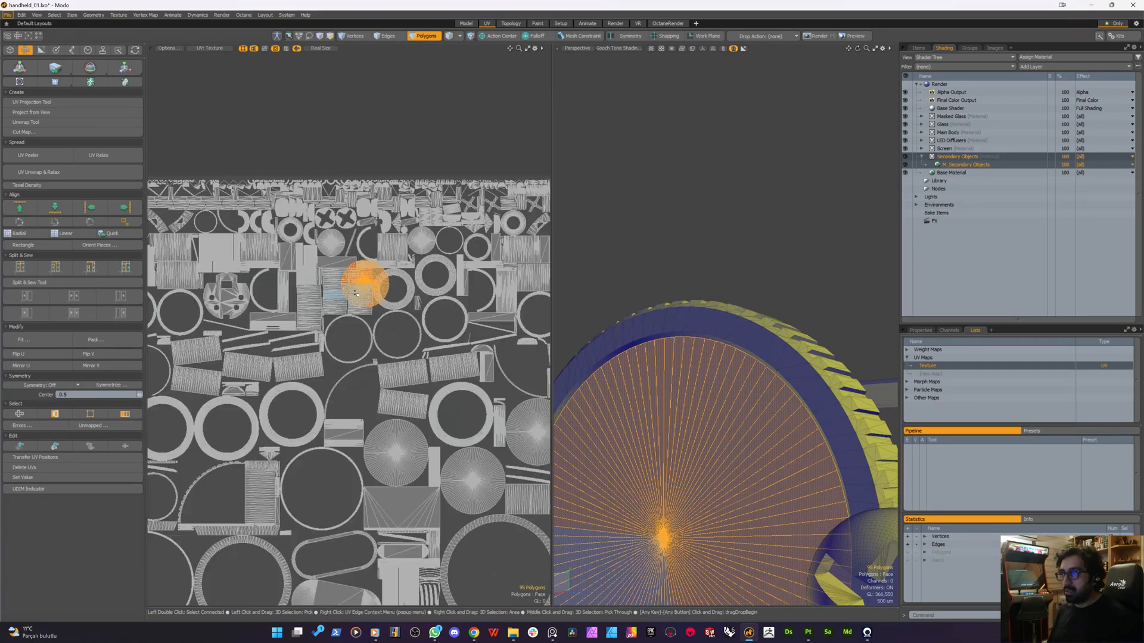
{"action": "scroll", "coordinate": [354, 298], "scroll_direction": "up", "scroll_amount": 2}
{"action": "scroll", "coordinate": [354, 321], "scroll_direction": "down", "scroll_amount": 3}
{"action": "scroll", "coordinate": [357, 307], "scroll_direction": "up", "scroll_amount": 3}
{"action": "key", "text": "w"}
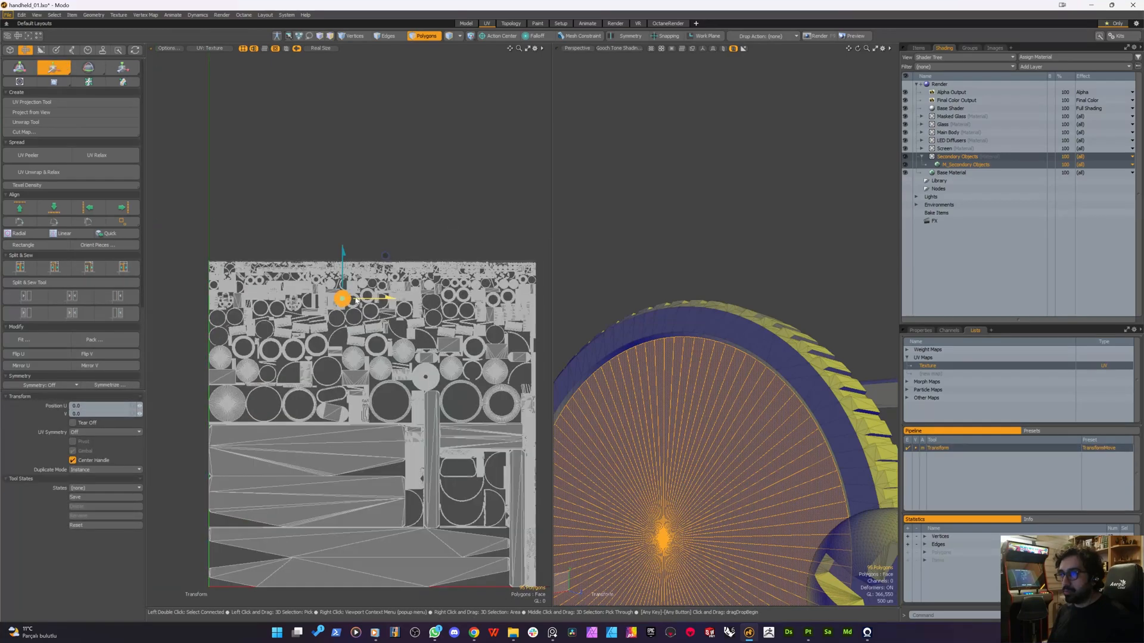
{"action": "scroll", "coordinate": [417, 460], "scroll_direction": "up", "scroll_amount": 3}
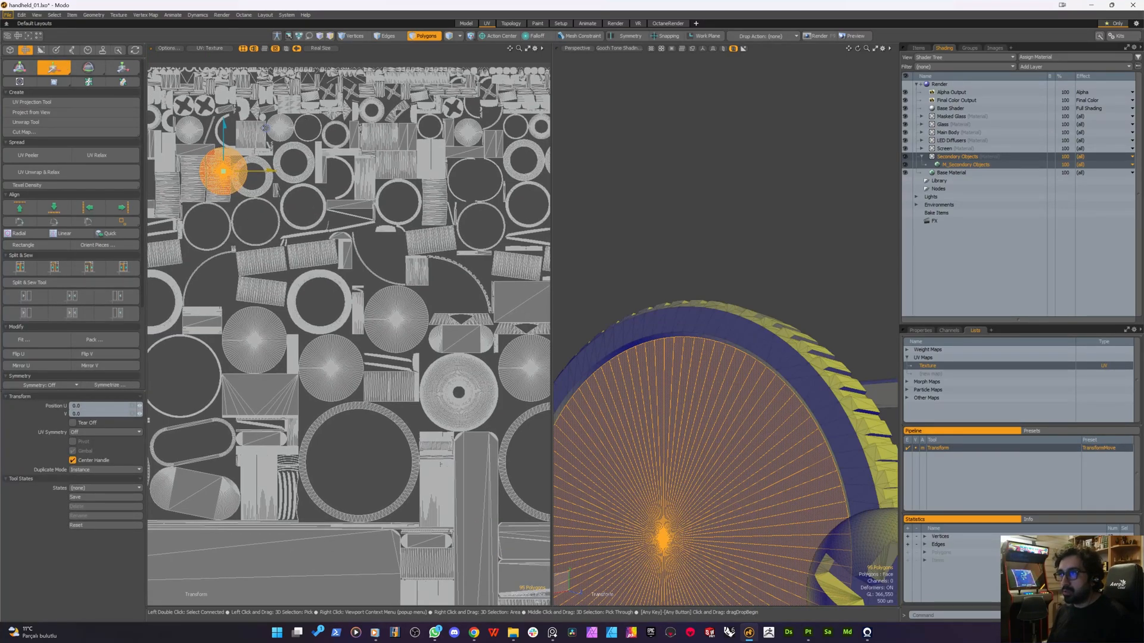
{"action": "left_click_drag", "start_coordinate": [266, 128], "coordinate": [367, 382]}
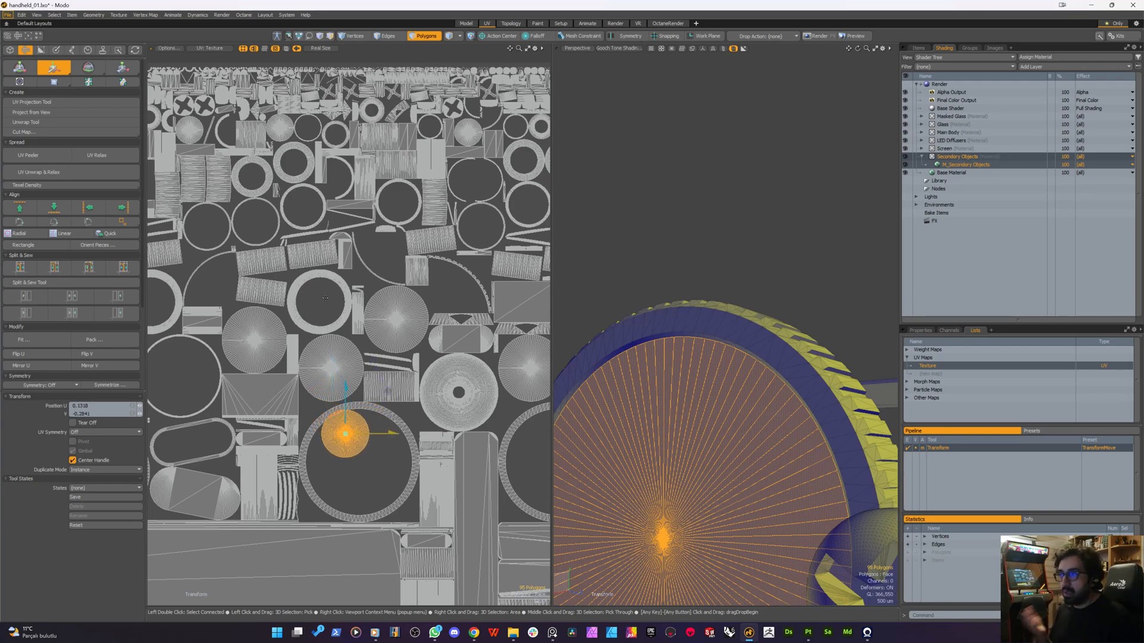
{"action": "left_click_drag", "start_coordinate": [388, 391], "coordinate": [402, 436]}
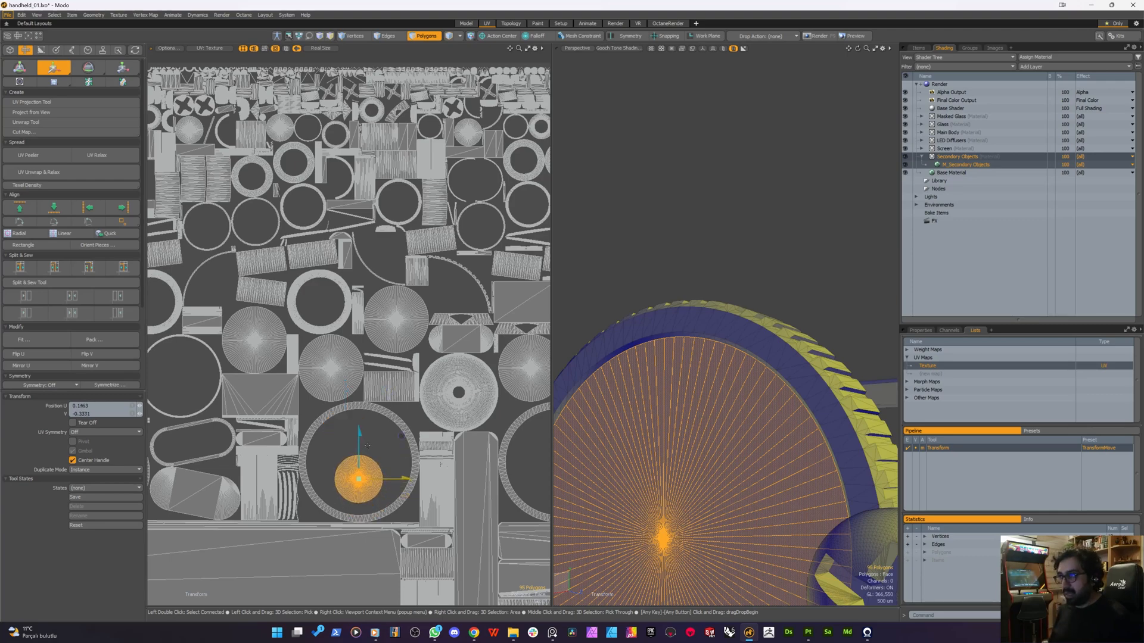
- Try scaling the disc's UV island, shift it about -0.004 in U and 0.022 in V within the ring, and clear the selection
{"action": "key", "text": "r"}
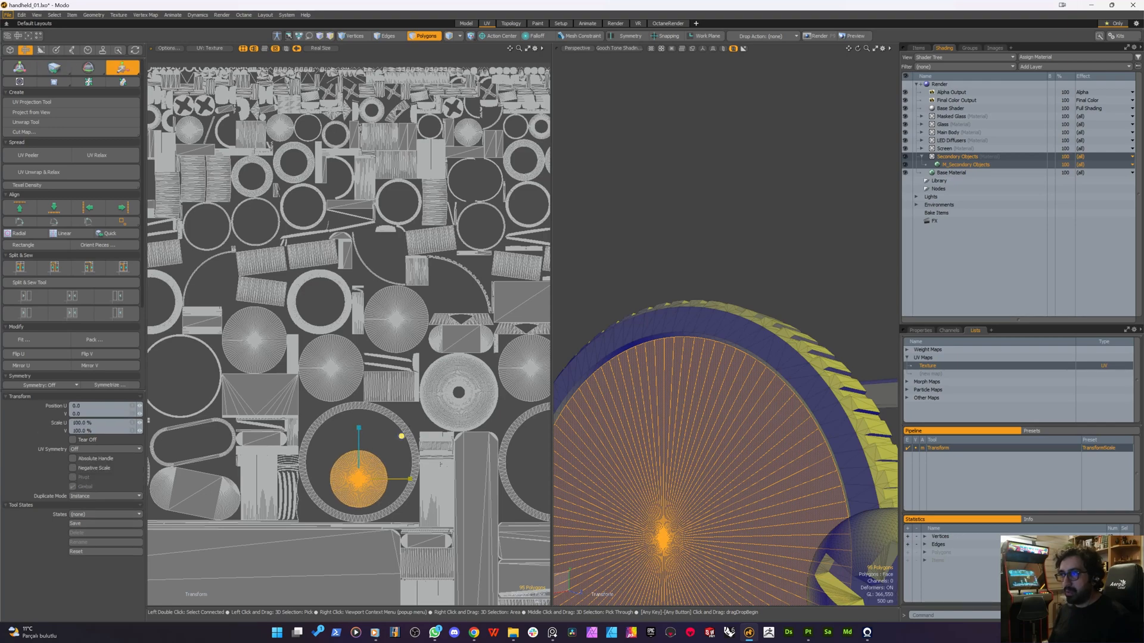
{"action": "left_click_drag", "start_coordinate": [349, 439], "coordinate": [419, 415], "text": "alt"}
{"action": "key", "text": "w"}
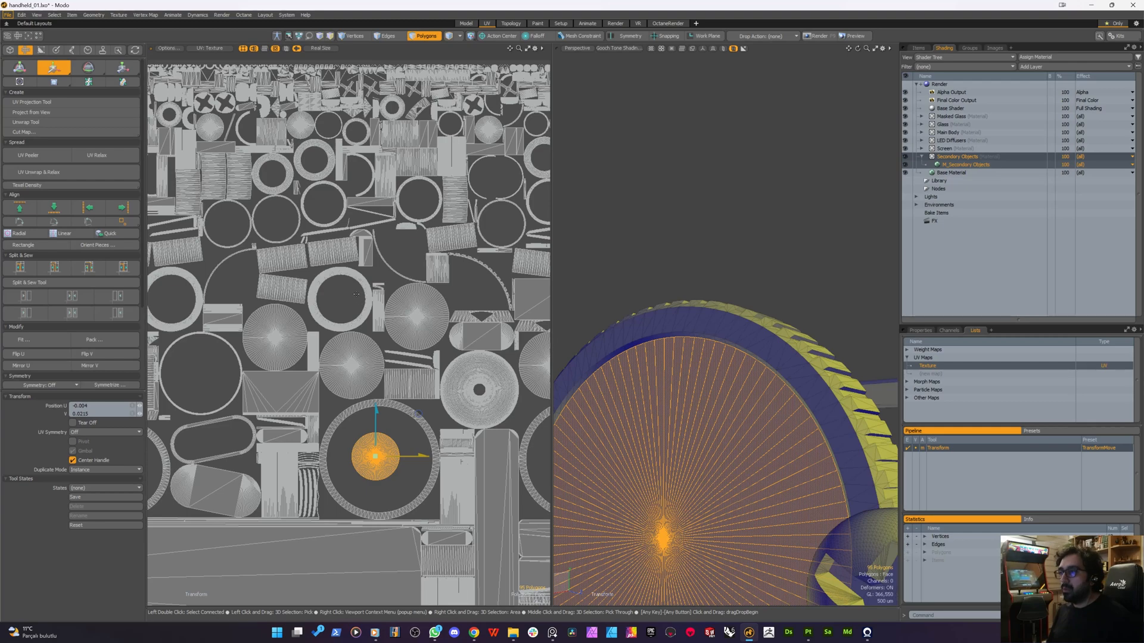
{"action": "key", "text": "w"}
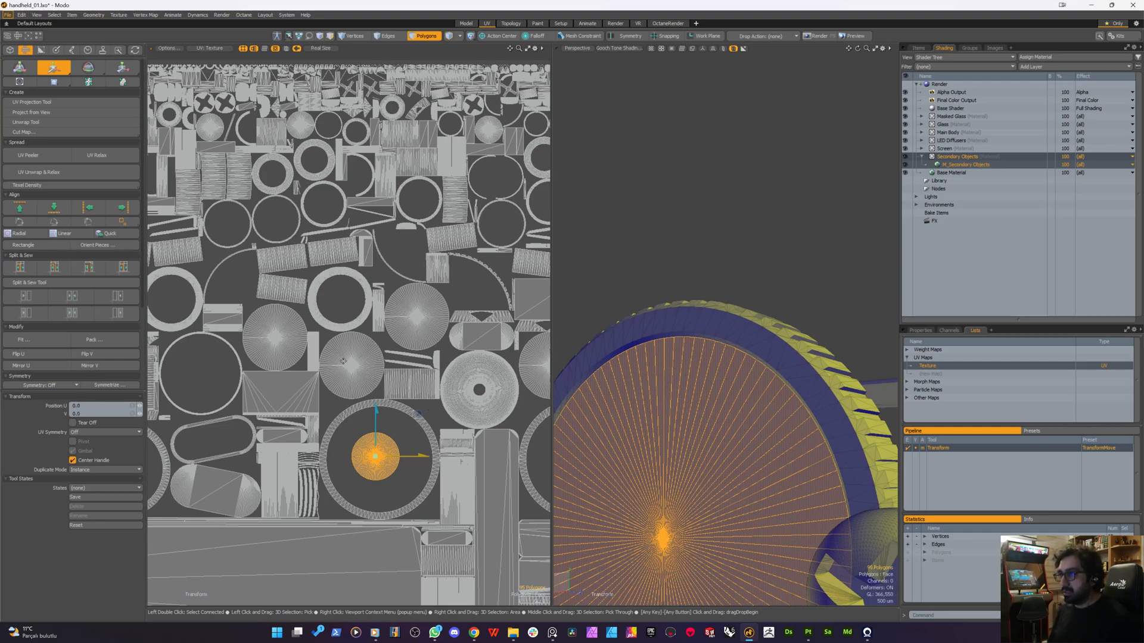
{"action": "key", "text": "q"}
{"action": "scroll", "coordinate": [361, 342], "scroll_direction": "down", "scroll_amount": 6}
{"action": "left_click", "coordinate": [343, 232]}
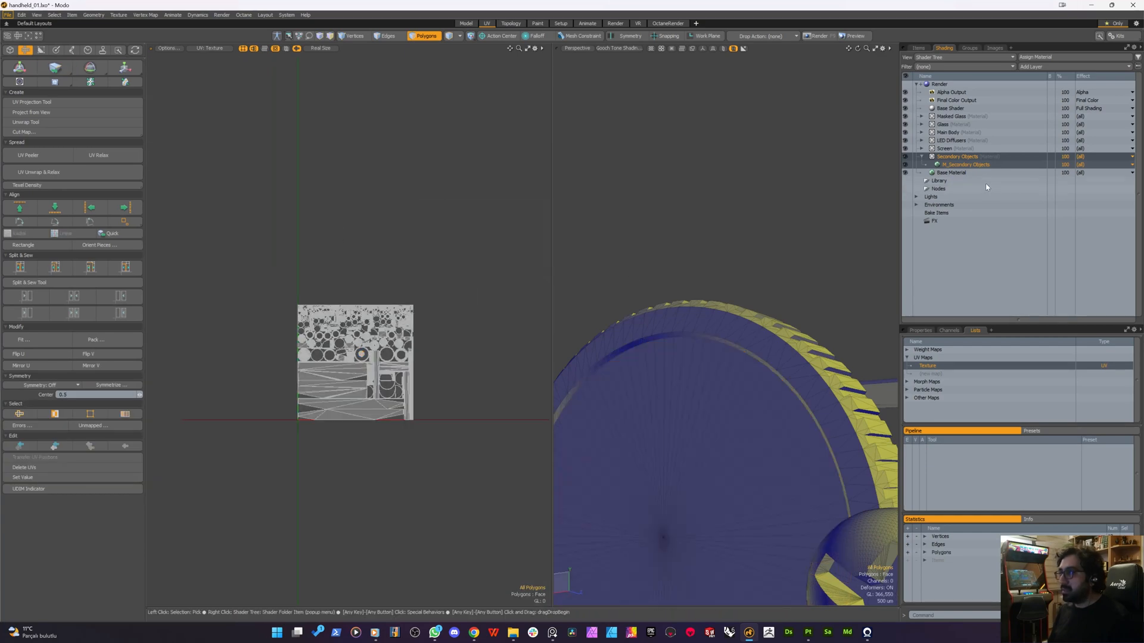
- Export the selected mesh layer as Autodesk FBX 2018, overwriting handheld_01.fbx, and switch to Substance 3D Painter
{"action": "left_click", "coordinate": [919, 48]}
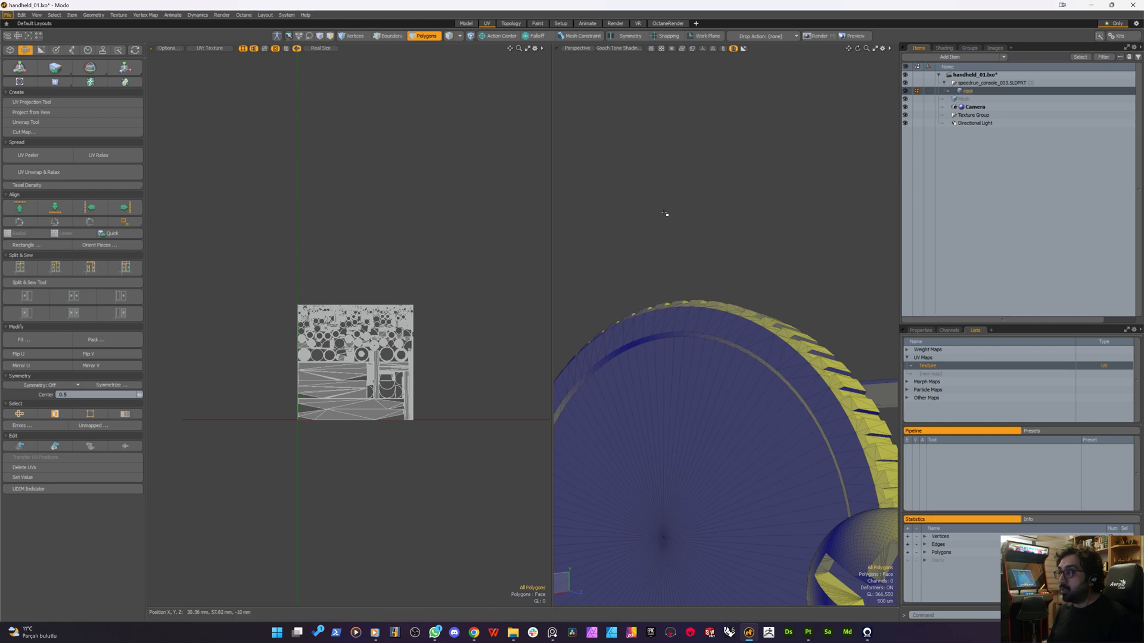
{"action": "right_click", "coordinate": [977, 94]}
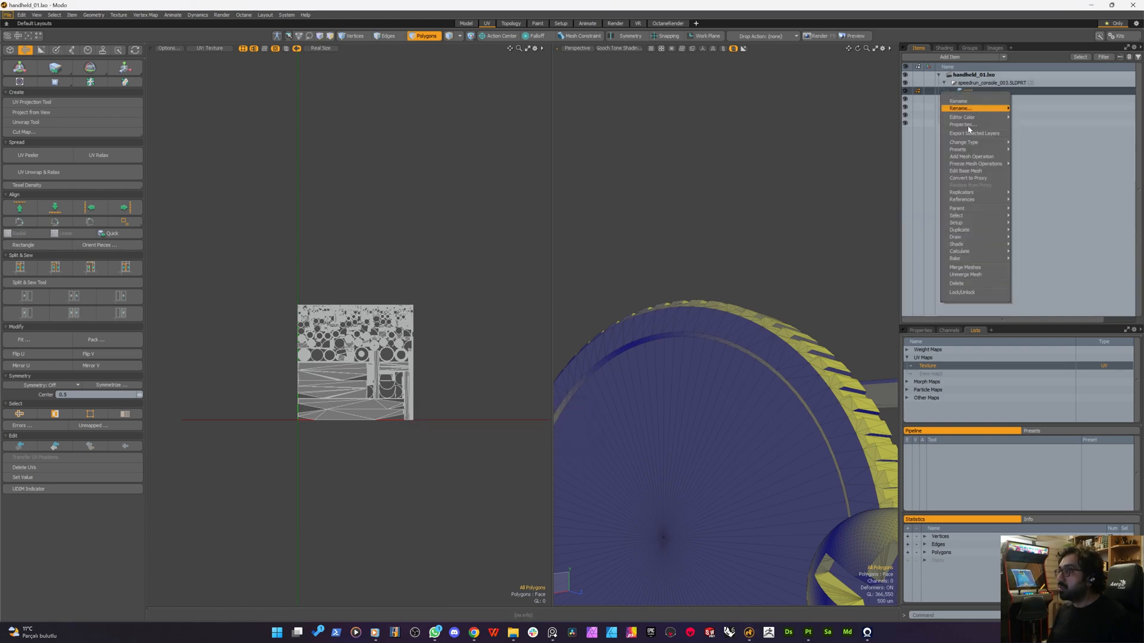
{"action": "left_click", "coordinate": [968, 132]}
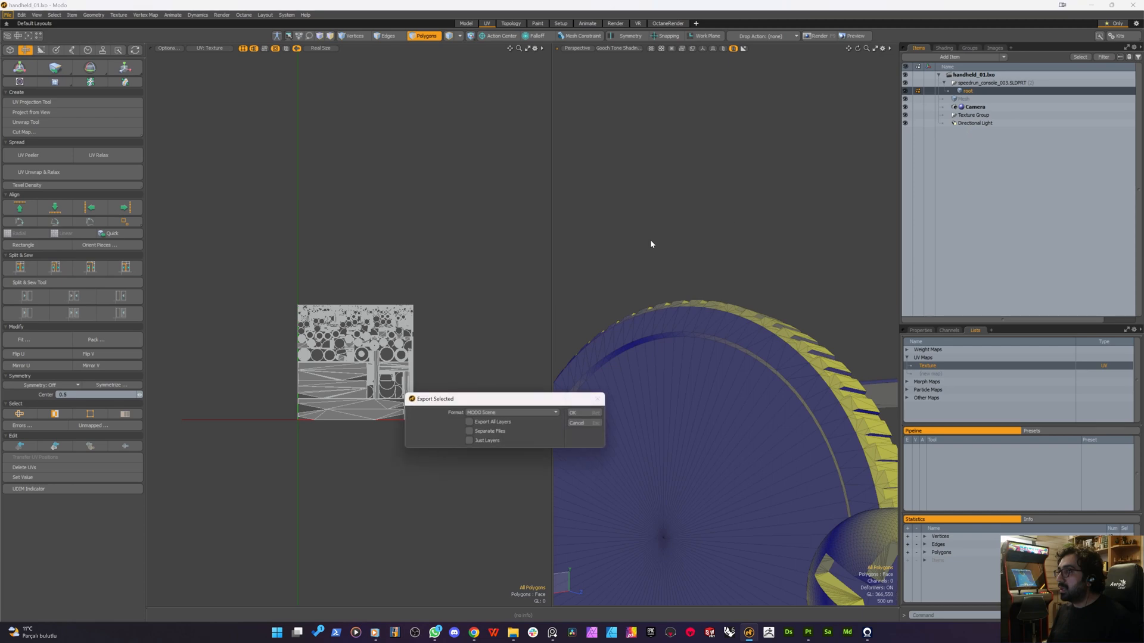
{"action": "left_click", "coordinate": [556, 413]}
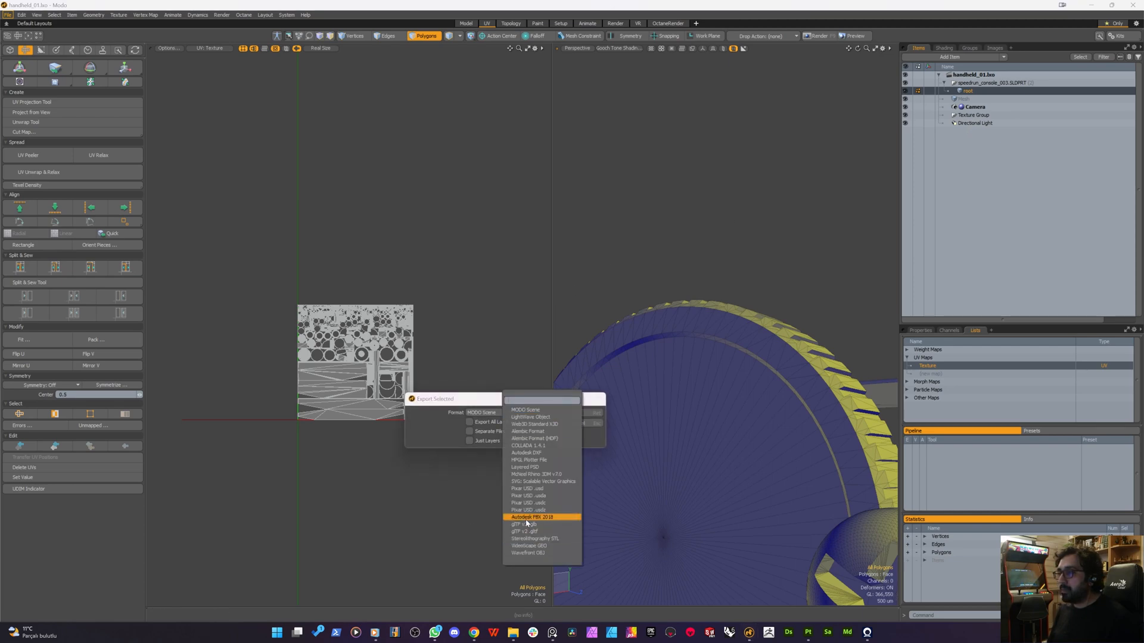
{"action": "left_click", "coordinate": [525, 524]}
{"action": "left_click", "coordinate": [596, 413]}
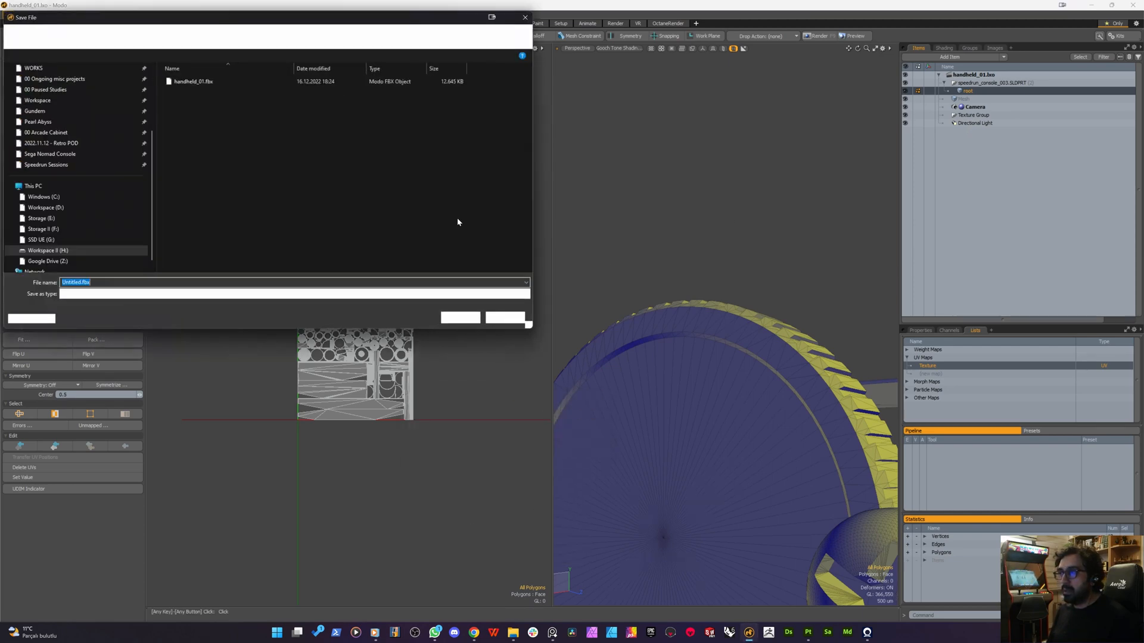
{"action": "double_click", "coordinate": [188, 82]}
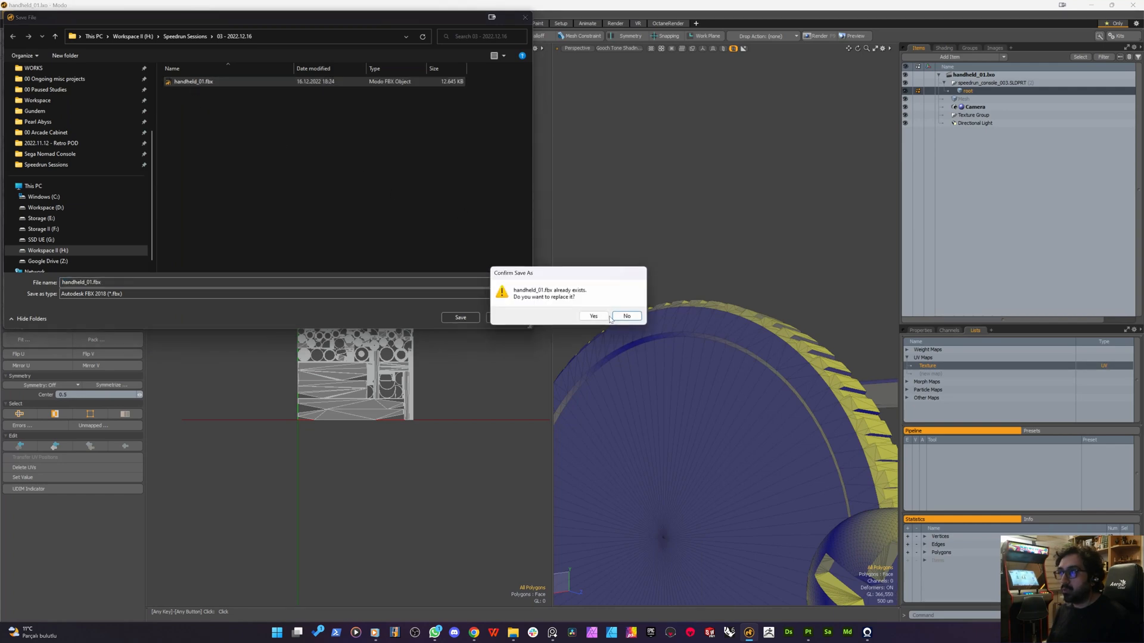
{"action": "left_click", "coordinate": [592, 315]}
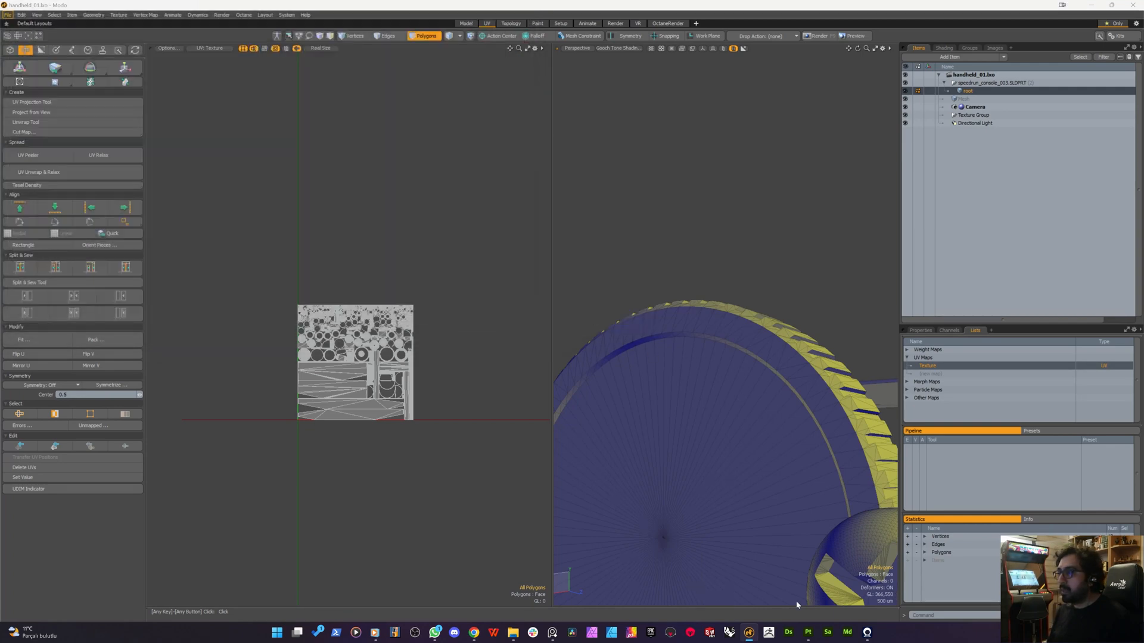
{"action": "left_click", "coordinate": [807, 633]}
{"action": "left_click", "coordinate": [25, 16]}
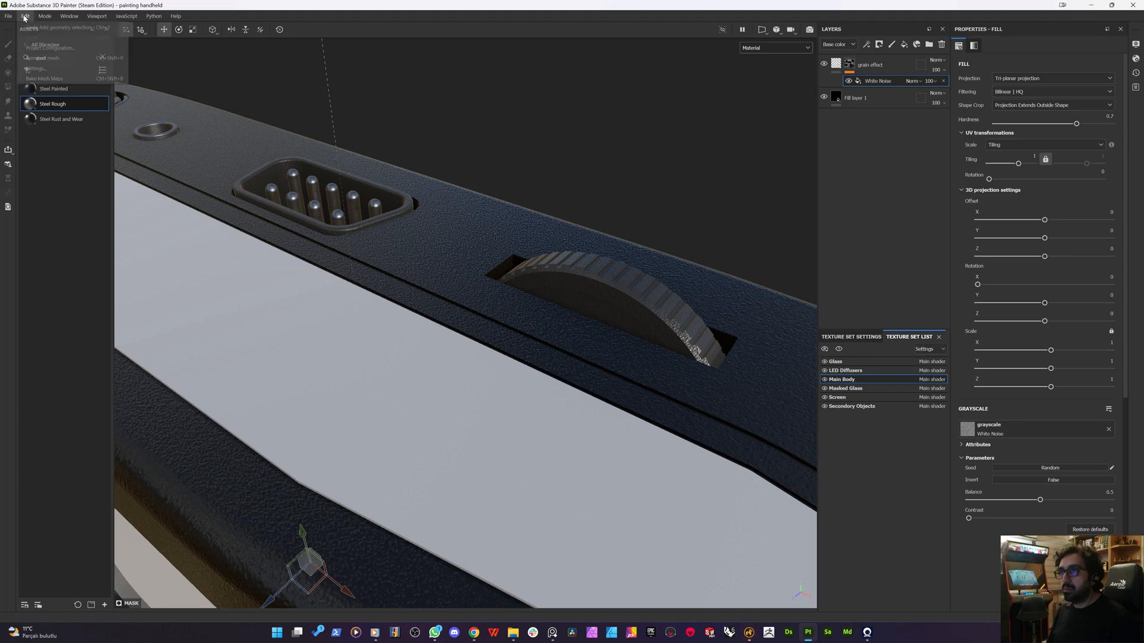
{"action": "left_click", "coordinate": [108, 3]}
{"action": "left_click", "coordinate": [25, 16]}
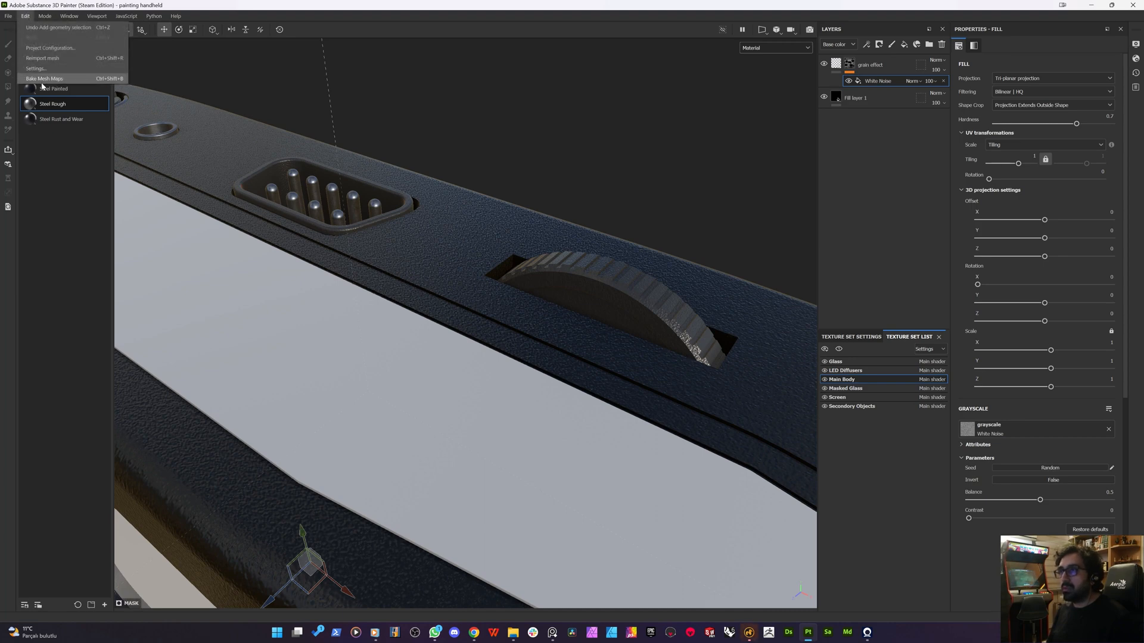
{"action": "left_click", "coordinate": [36, 68]}
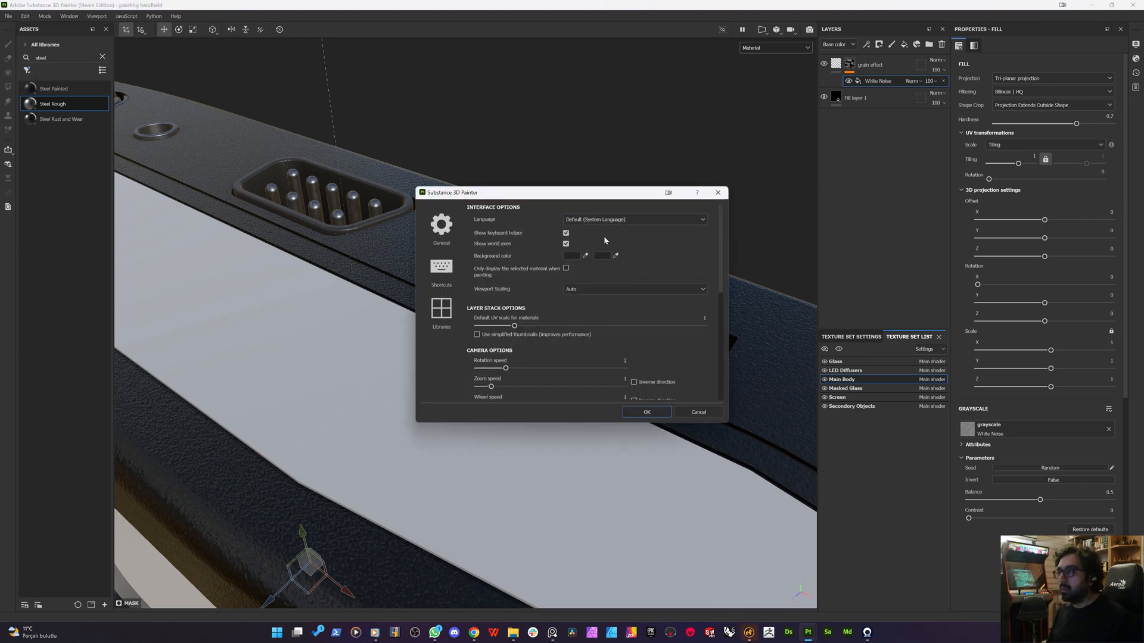
{"action": "left_click", "coordinate": [696, 412]}
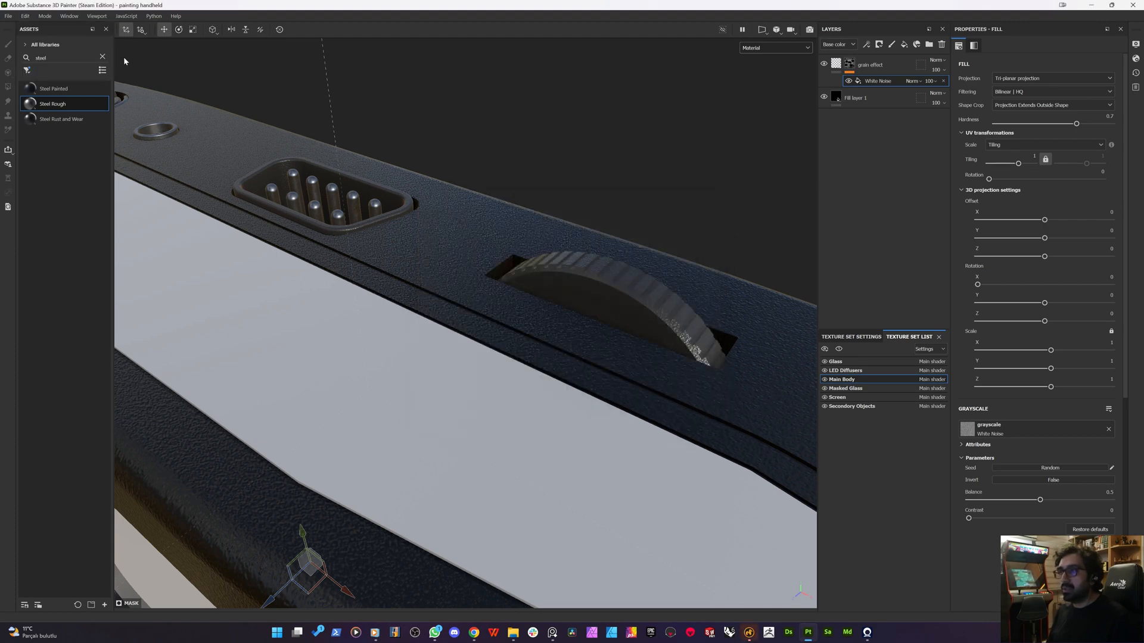
- Replace the project's mesh with the re-exported handheld_01.fbx through the project configuration, preserving stroke positions on the mesh
{"action": "left_click", "coordinate": [24, 17]}
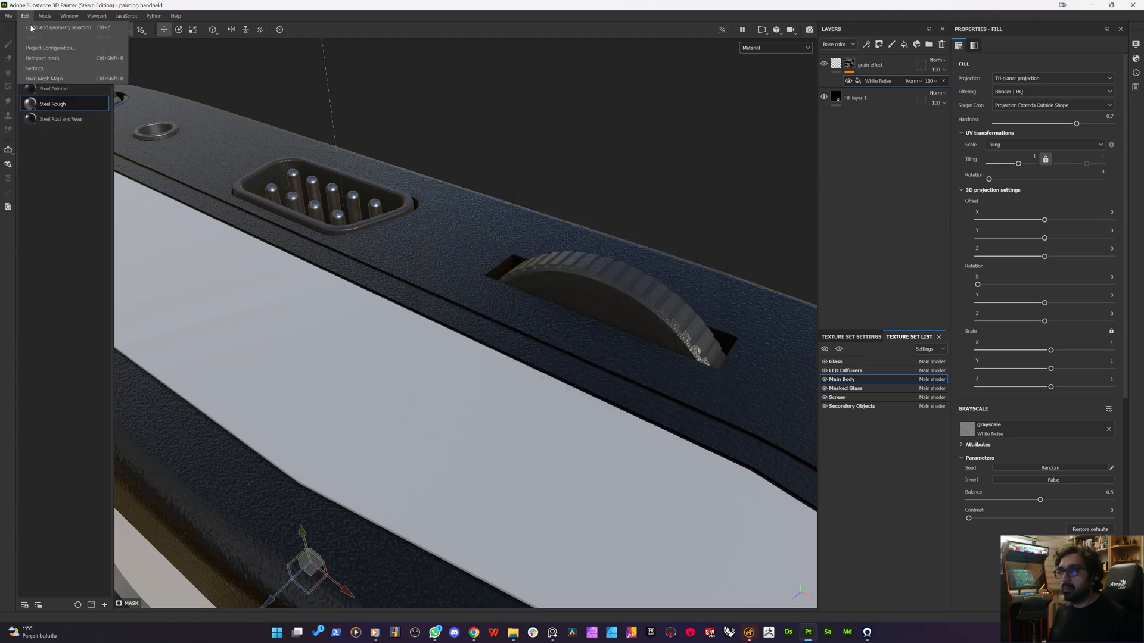
{"action": "left_click", "coordinate": [50, 48]}
{"action": "left_click", "coordinate": [658, 241]}
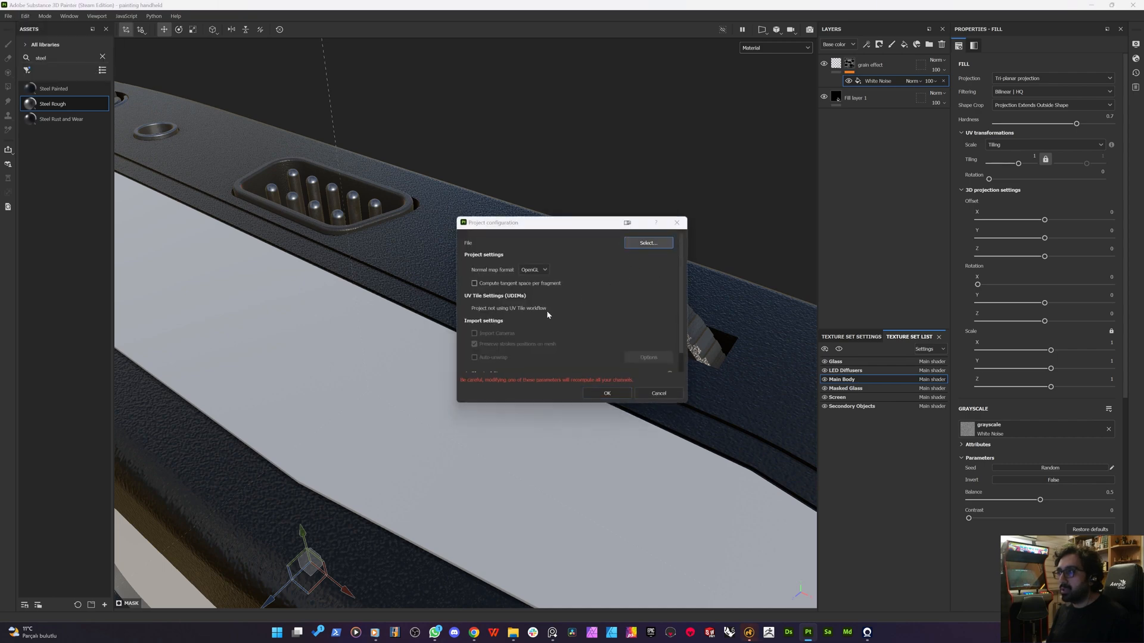
{"action": "left_click", "coordinate": [688, 301]}
{"action": "double_click", "coordinate": [688, 301]}
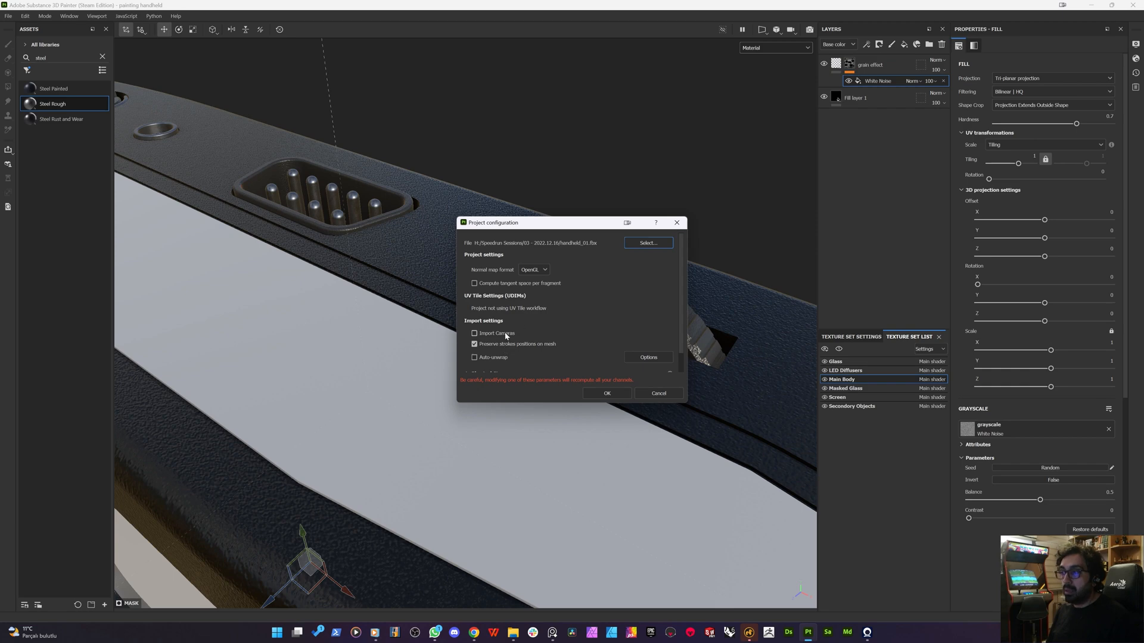
{"action": "scroll", "coordinate": [558, 357], "scroll_direction": "down", "scroll_amount": 1}
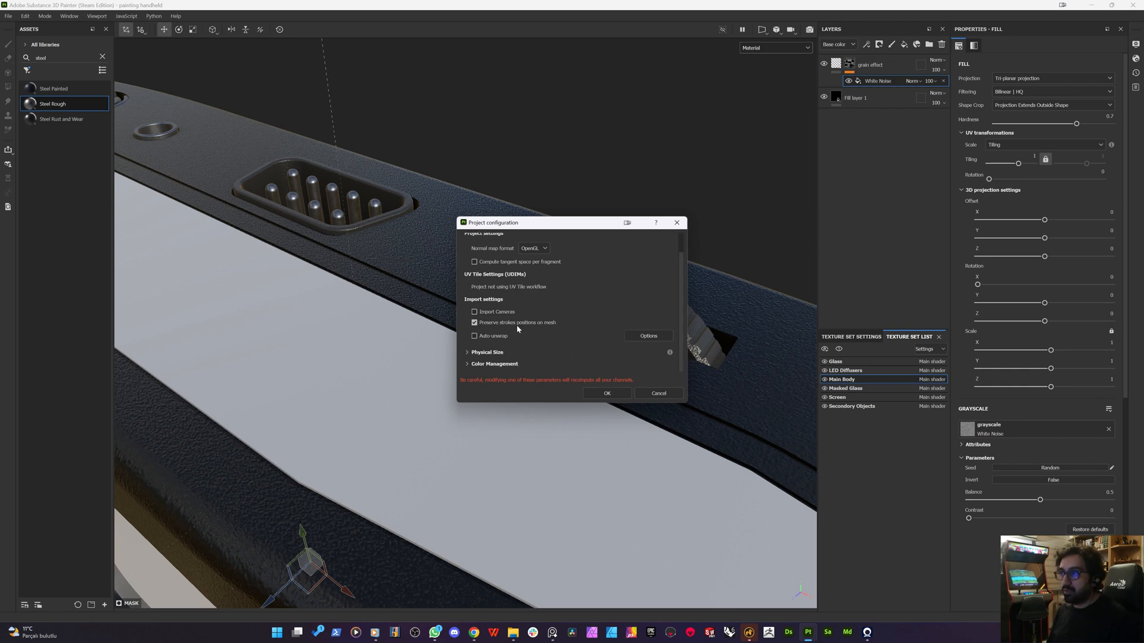
{"action": "left_click", "coordinate": [613, 391]}
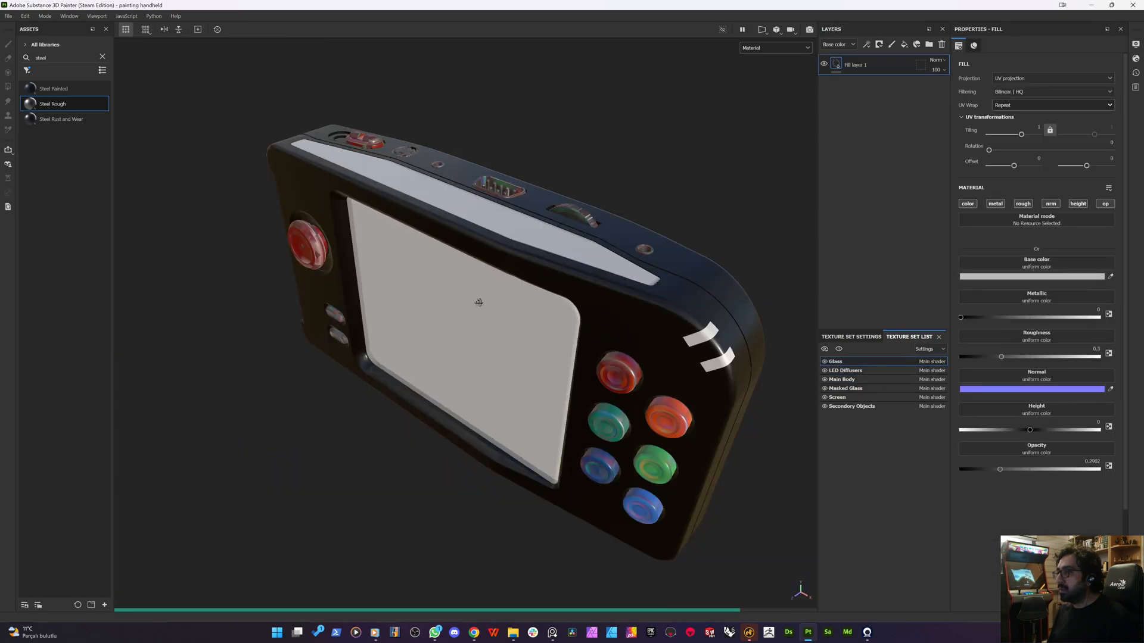
- Examine the scroll wheel and its slot on the console's upper side up close on the reloaded mesh
{"action": "left_click_drag", "start_coordinate": [478, 302], "coordinate": [458, 295], "text": "alt"}
{"action": "left_click_drag", "start_coordinate": [326, 281], "coordinate": [326, 281], "text": "alt"}
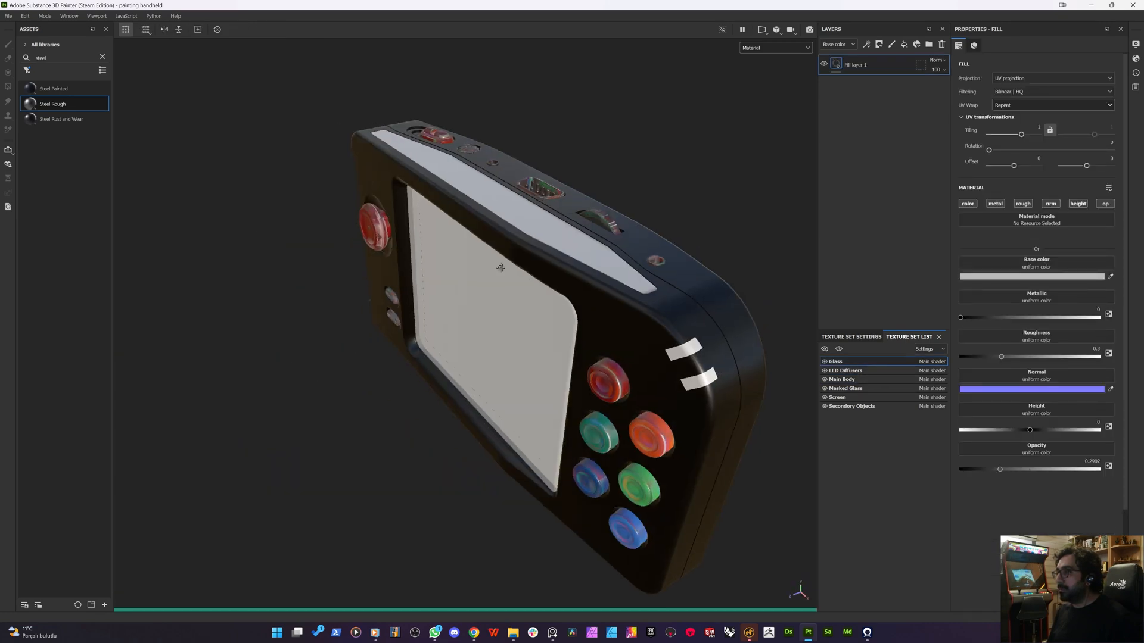
{"action": "left_click_drag", "start_coordinate": [500, 269], "coordinate": [659, 242], "text": "alt"}
{"action": "scroll", "coordinate": [660, 242], "scroll_direction": "up", "scroll_amount": 3}
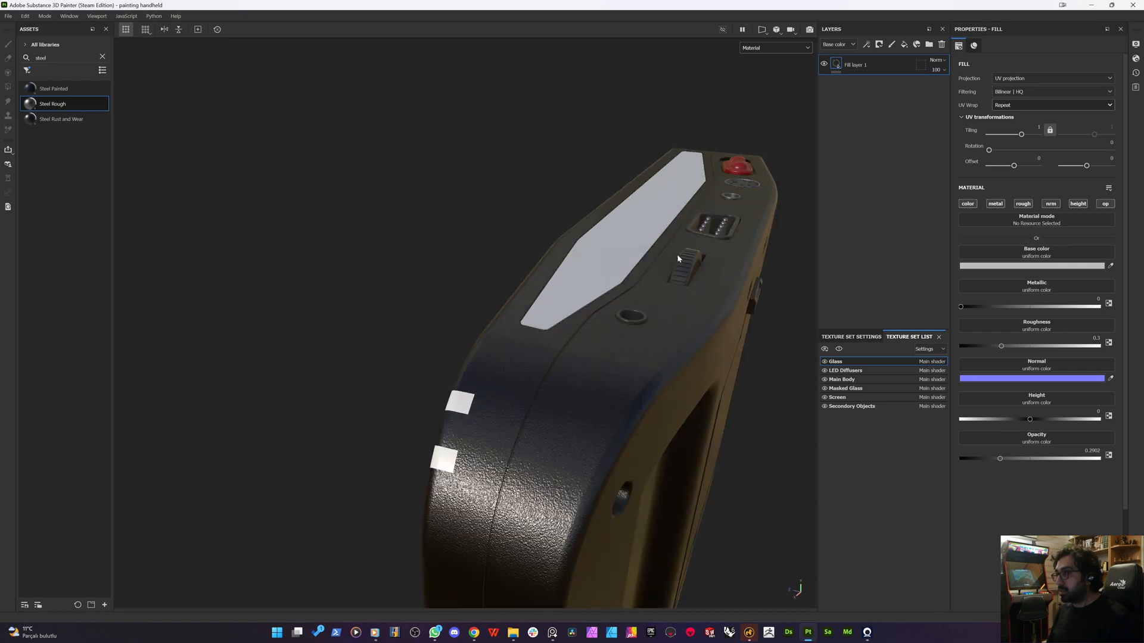
{"action": "scroll", "coordinate": [690, 261], "scroll_direction": "up", "scroll_amount": 5}
{"action": "left_click_drag", "start_coordinate": [690, 272], "coordinate": [477, 311], "text": "alt"}
{"action": "middle_click_drag", "start_coordinate": [687, 314], "coordinate": [542, 298], "text": "alt"}
{"action": "scroll", "coordinate": [542, 299], "scroll_direction": "up", "scroll_amount": 2}
{"action": "left_click_drag", "start_coordinate": [541, 298], "coordinate": [426, 343], "text": "alt"}
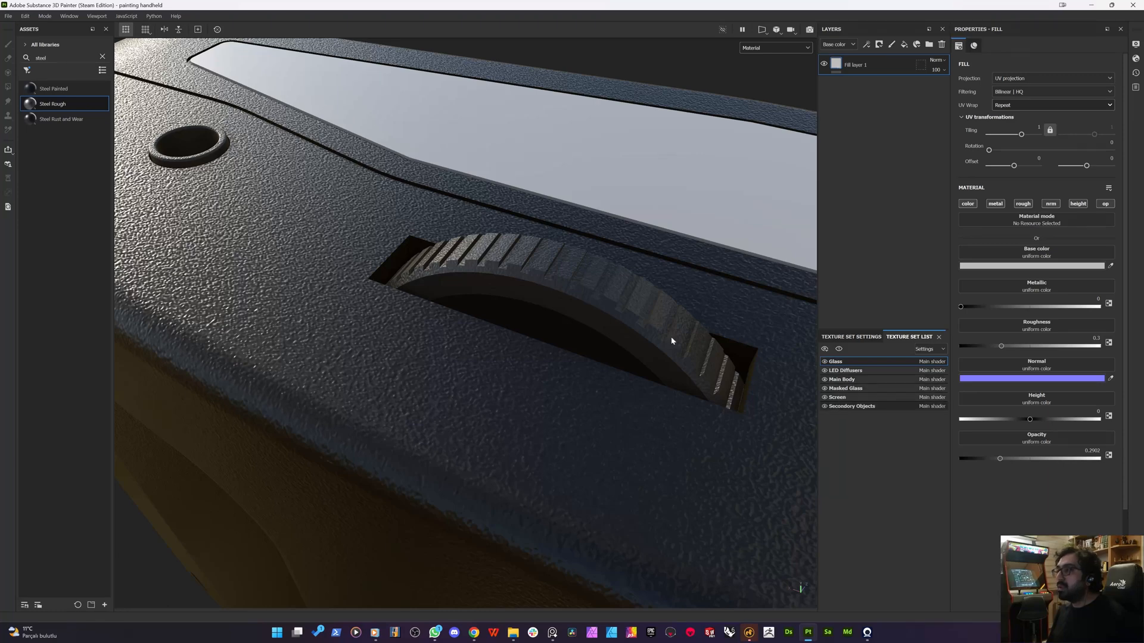
- Select the Secondary Objects texture set and isolate it so only its parts, including the full scroll wheel, are displayed
{"action": "left_click", "coordinate": [852, 406]}
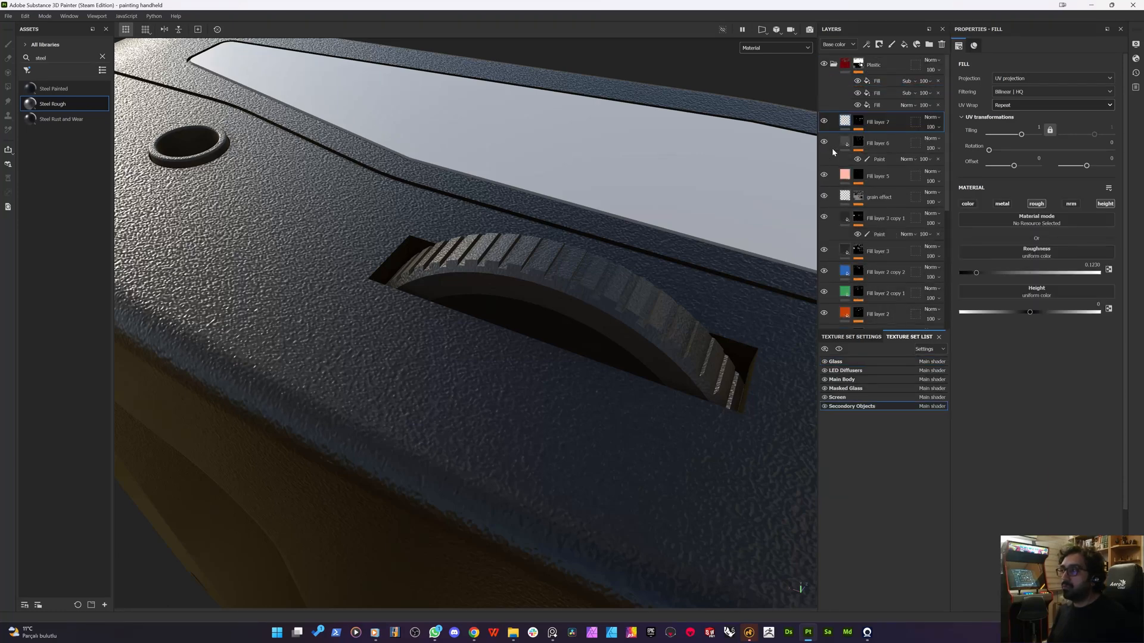
{"action": "left_click", "coordinate": [839, 349]}
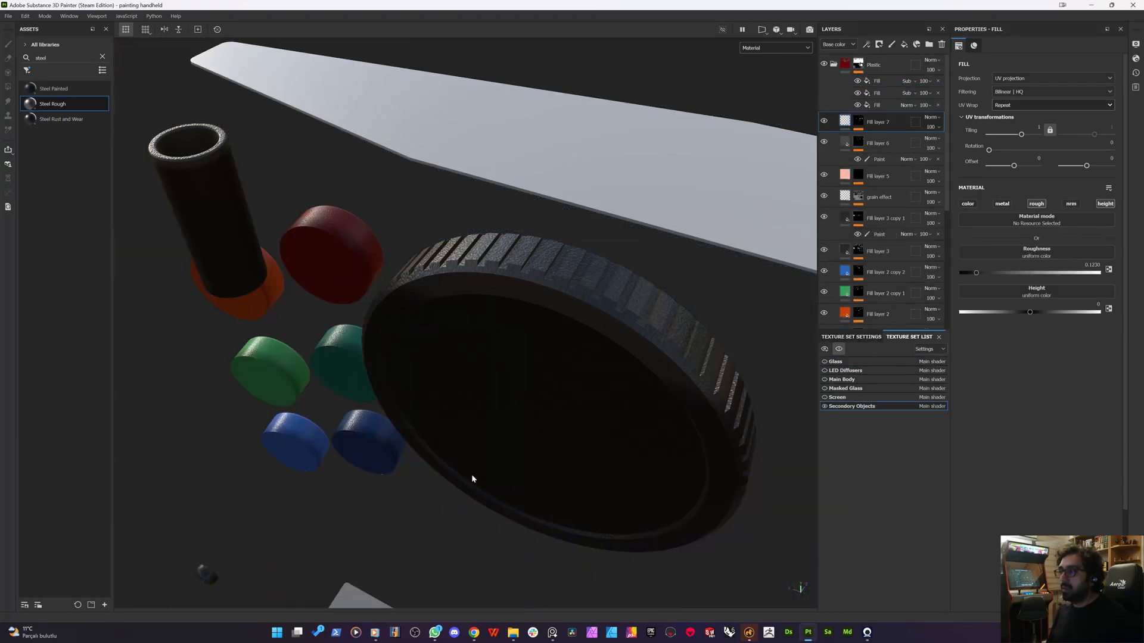
{"action": "left_click_drag", "start_coordinate": [472, 477], "coordinate": [584, 312], "text": "alt"}
- Try to bake the selected mesh maps for all texture sets at an output size of 2048
{"action": "left_click", "coordinate": [862, 338]}
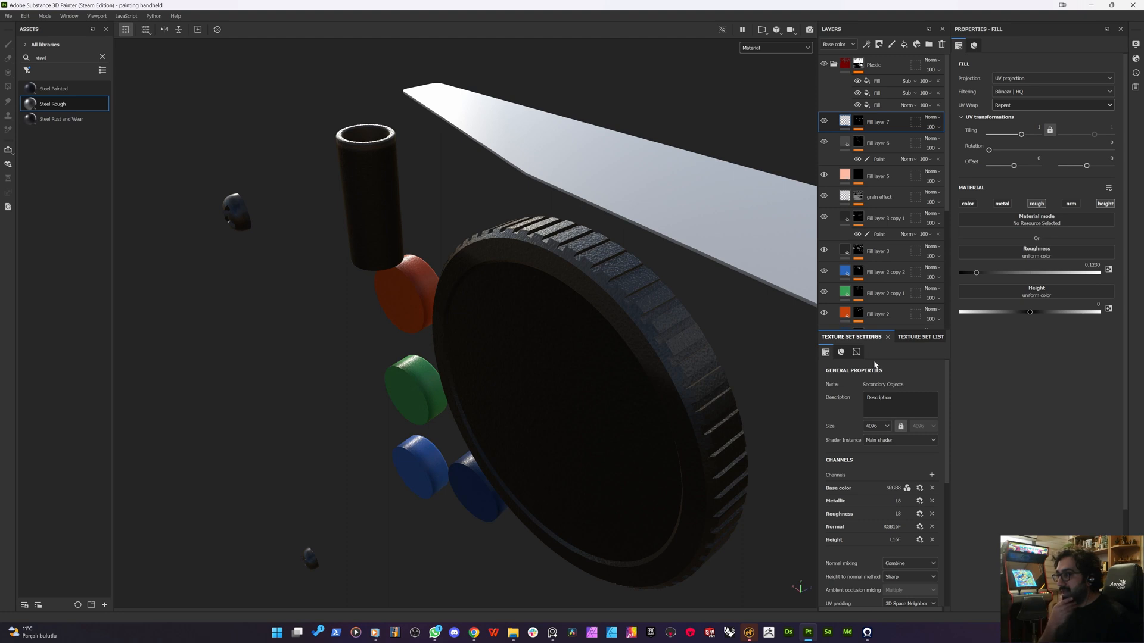
{"action": "left_click", "coordinate": [912, 338]}
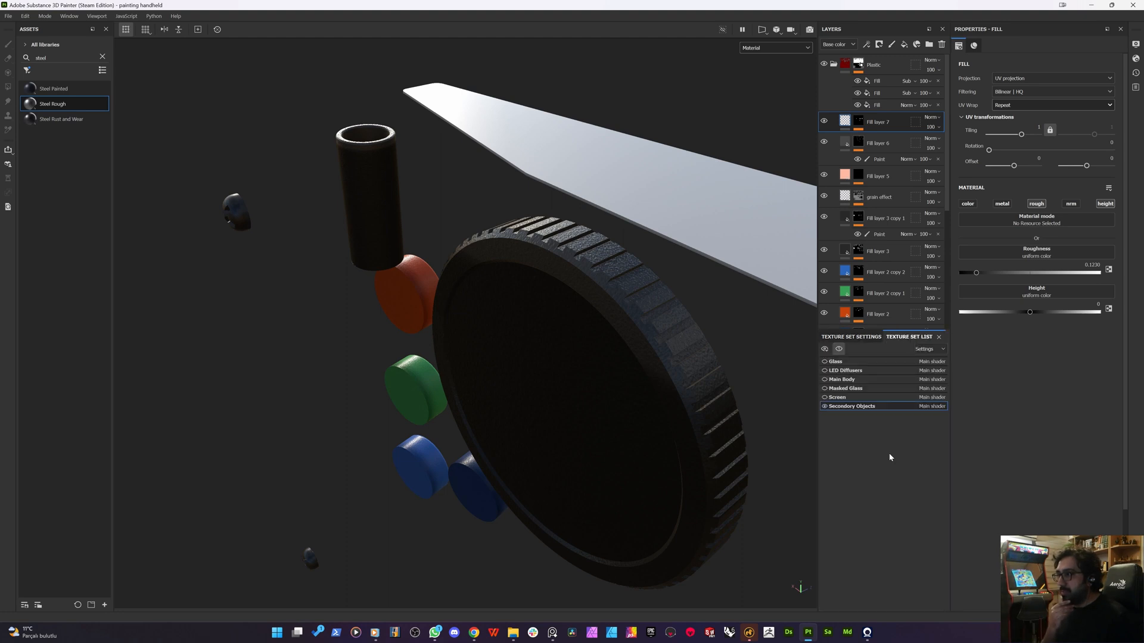
{"action": "left_click", "coordinate": [857, 338]}
{"action": "scroll", "coordinate": [896, 451], "scroll_direction": "down", "scroll_amount": 2}
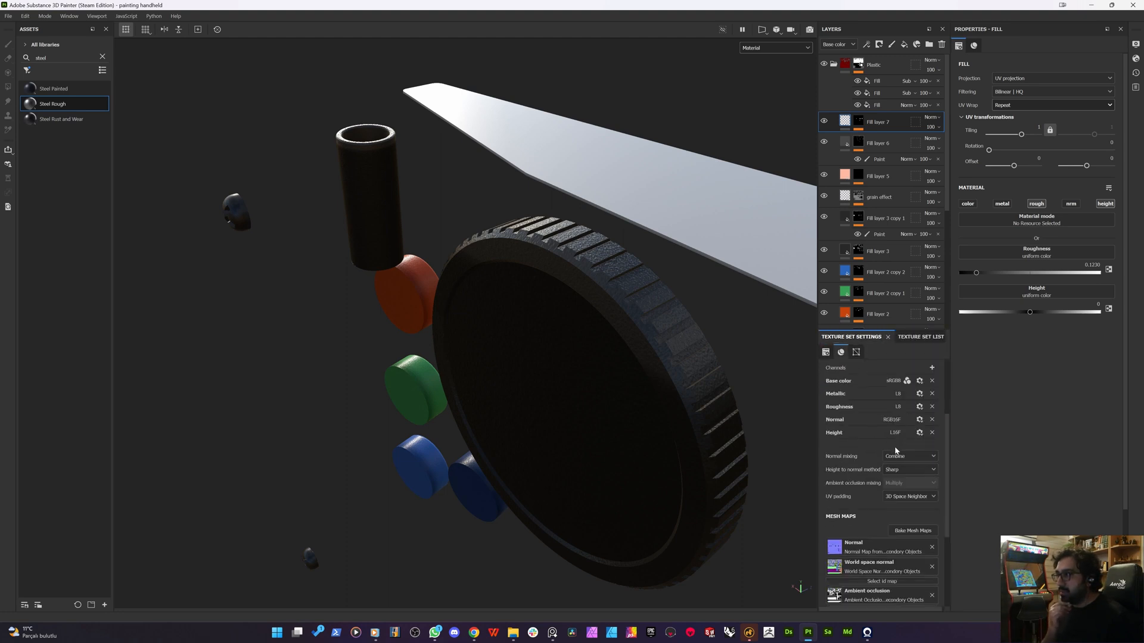
{"action": "left_click", "coordinate": [912, 530]}
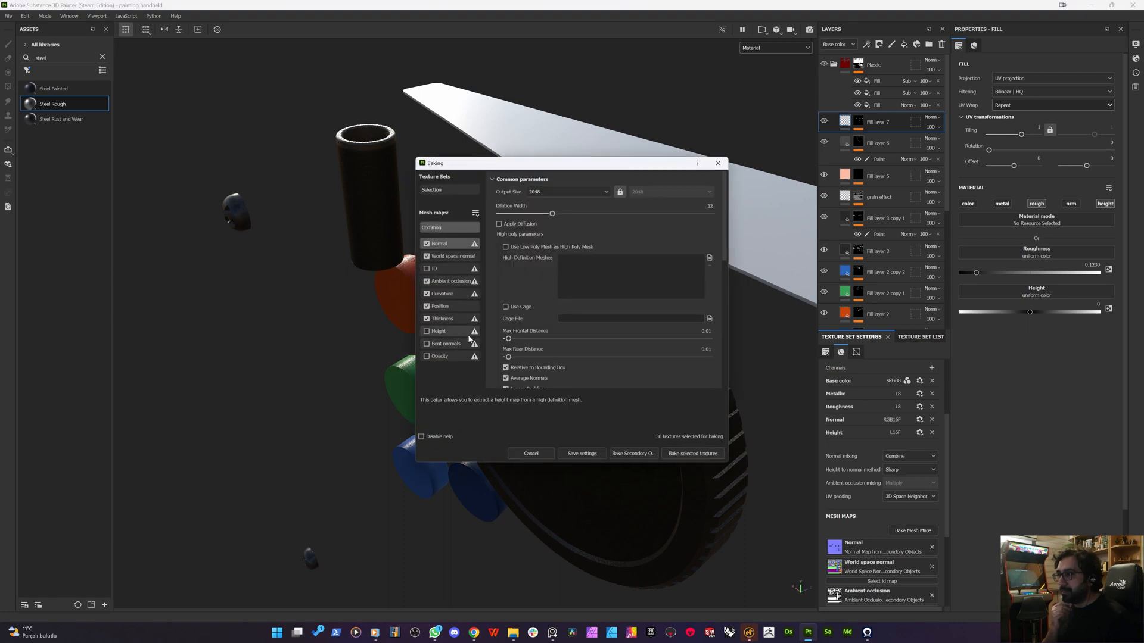
{"action": "left_click", "coordinate": [703, 454]}
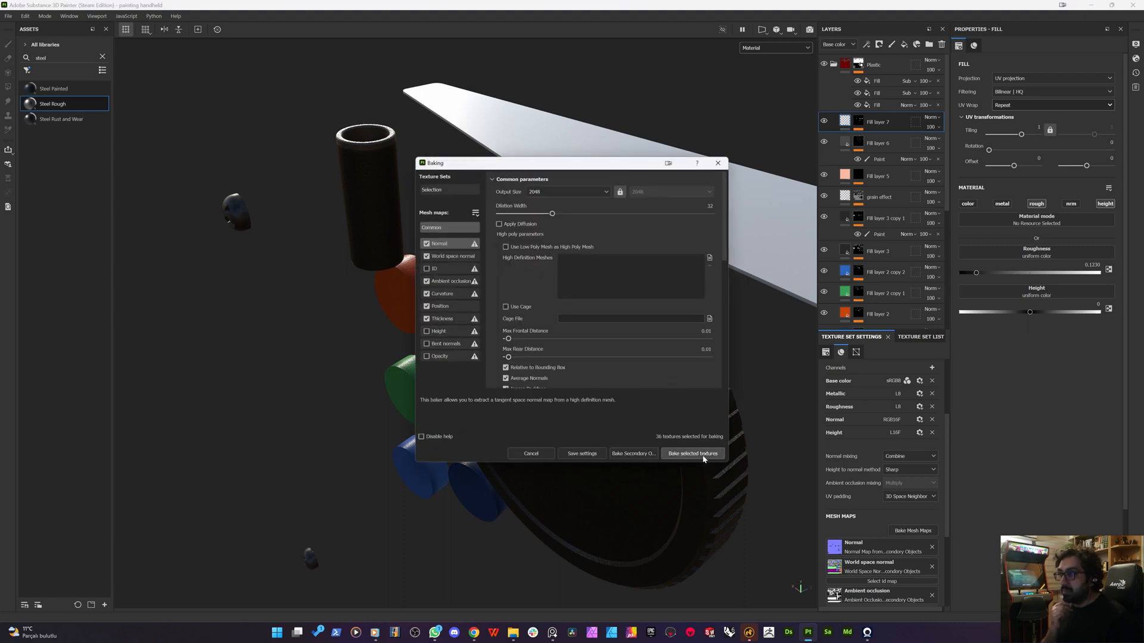
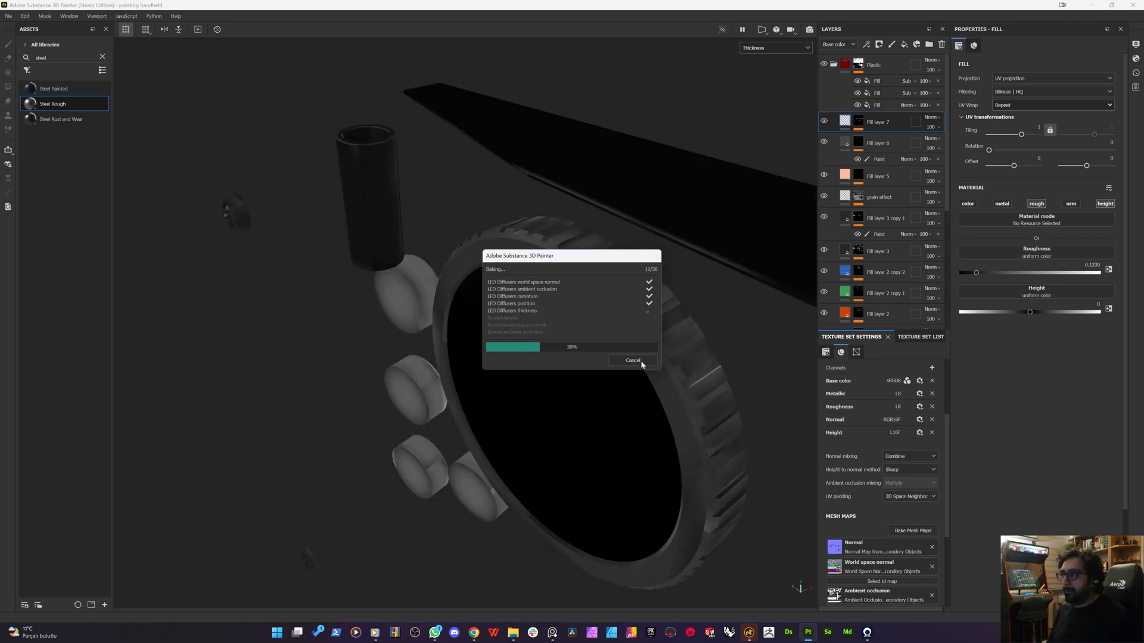
{"action": "left_click", "coordinate": [641, 360]}
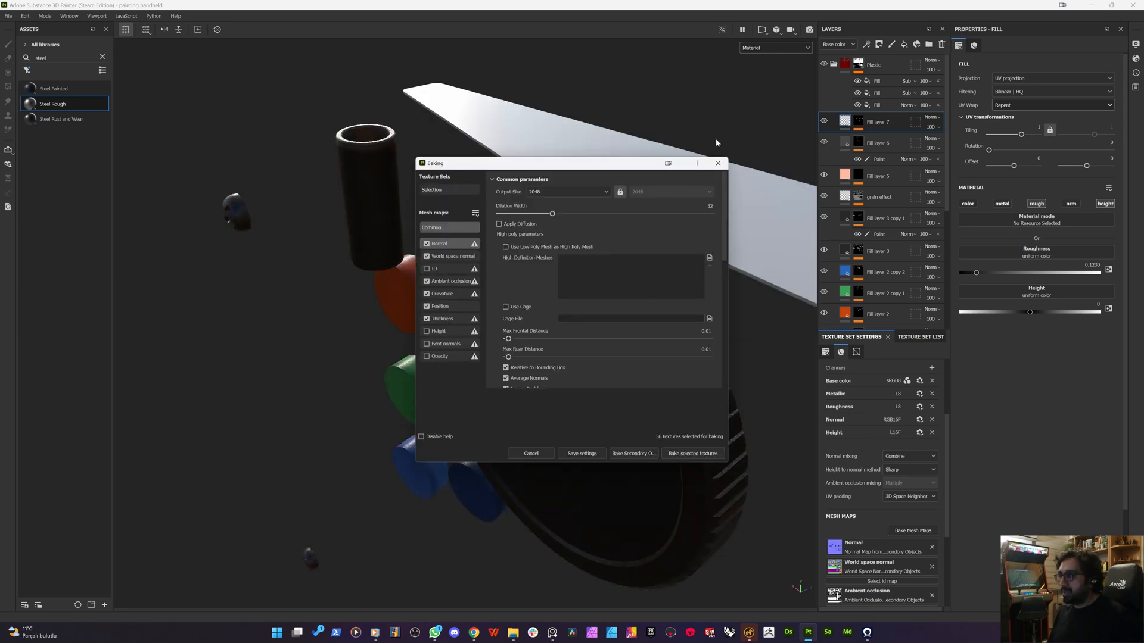
{"action": "left_click", "coordinate": [718, 163]}
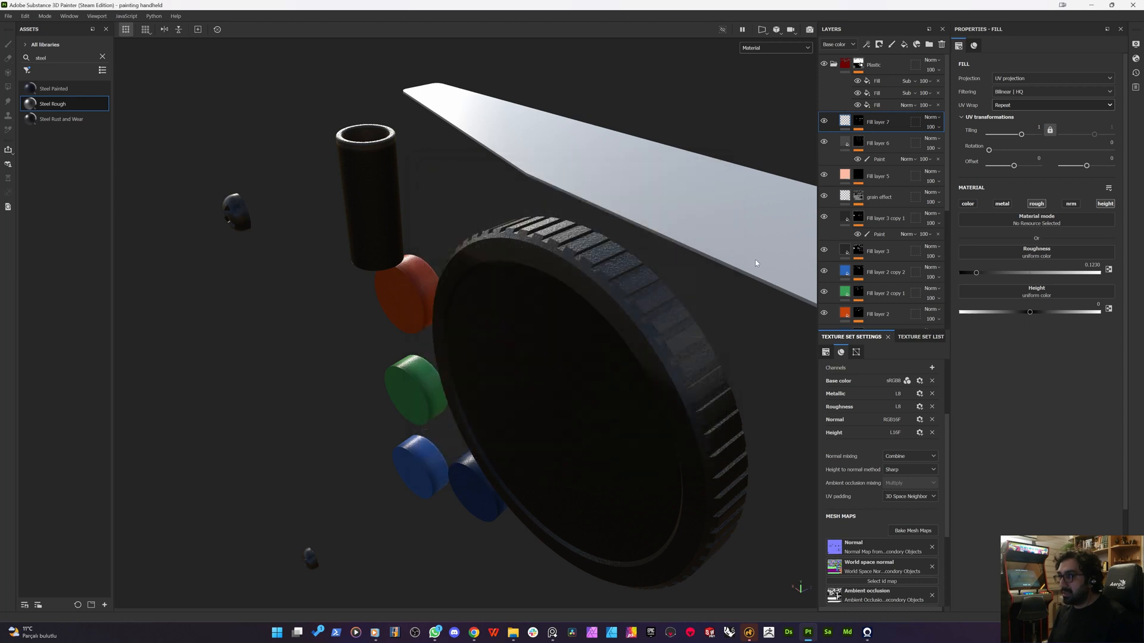
- Bake the mesh maps for the Secondary Objects texture set only, at an output size of 2048
{"action": "left_click", "coordinate": [918, 337]}
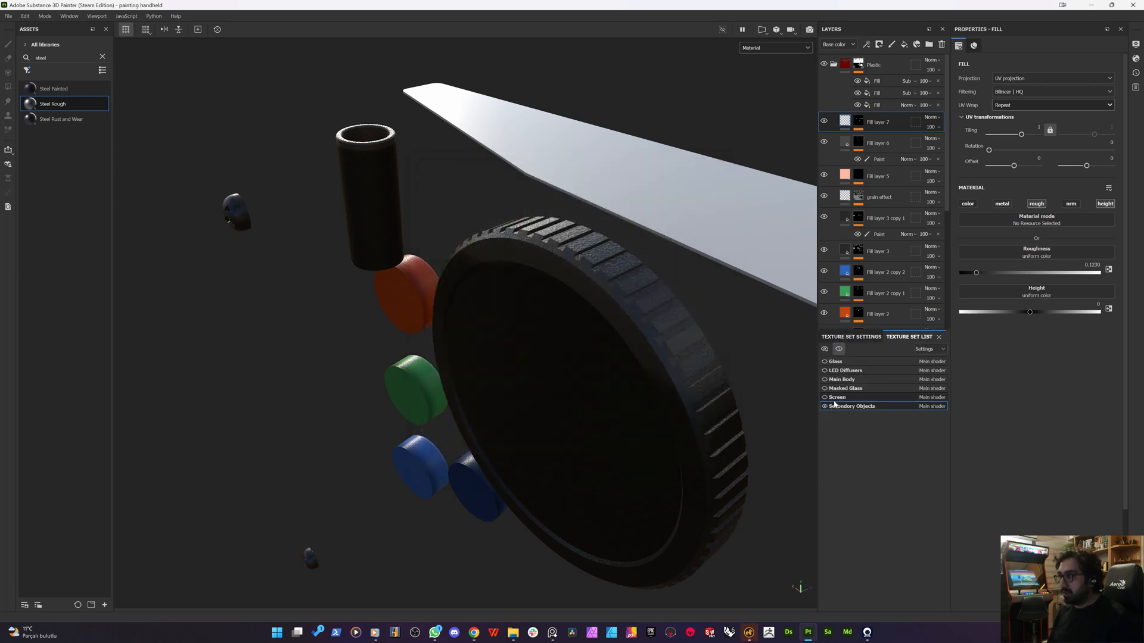
{"action": "left_click", "coordinate": [845, 337]}
{"action": "scroll", "coordinate": [915, 457], "scroll_direction": "down", "scroll_amount": 3}
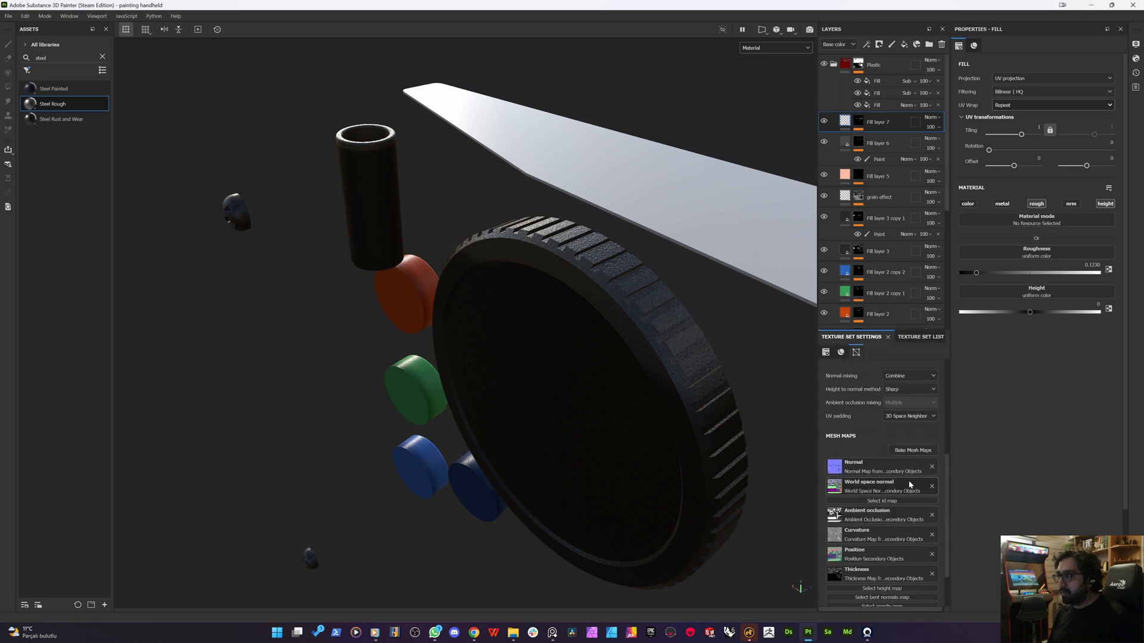
{"action": "left_click", "coordinate": [910, 450]}
{"action": "left_click", "coordinate": [631, 453]}
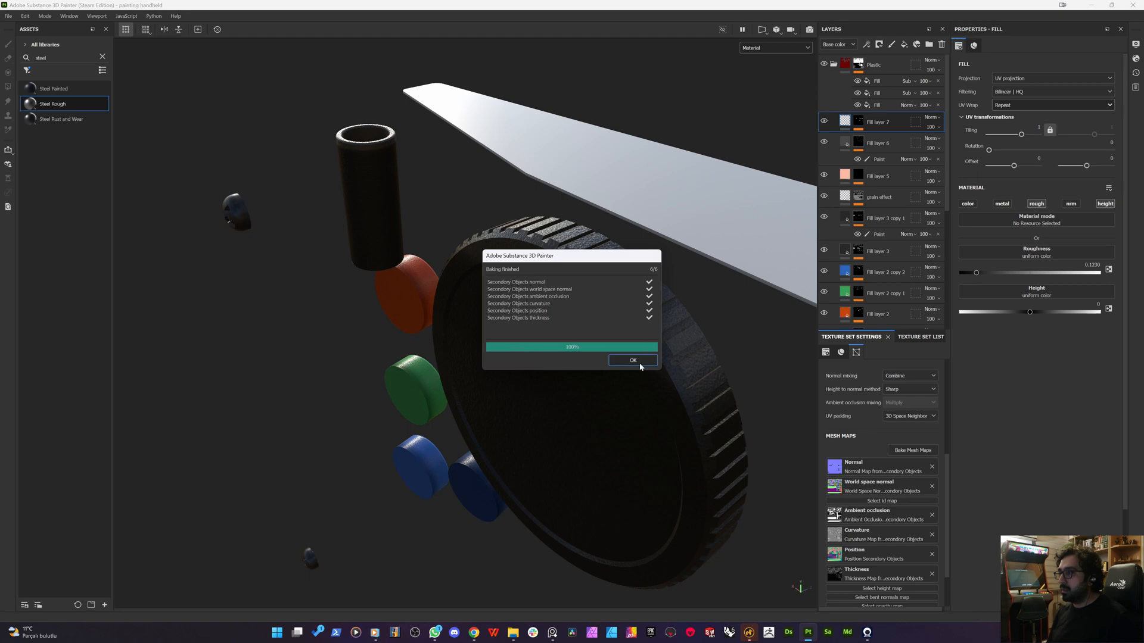
{"action": "left_click", "coordinate": [633, 361]}
- Isolate the Main Body texture set and bake its mesh maps only, at an output size of 2048
{"action": "left_click", "coordinate": [909, 337]}
{"action": "left_click", "coordinate": [842, 379]}
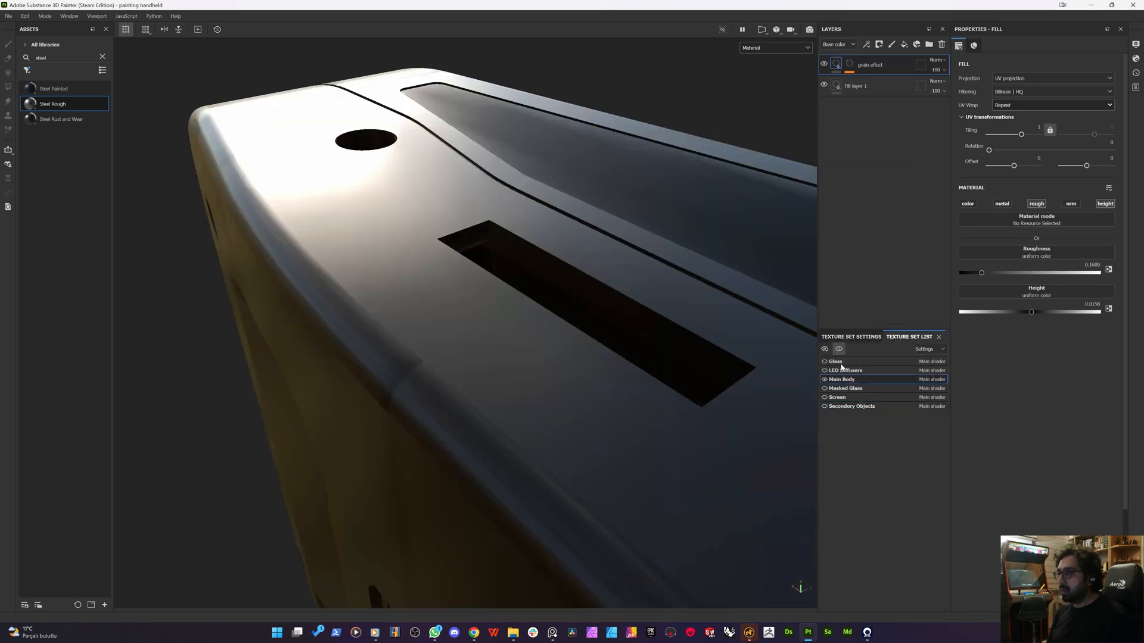
{"action": "left_click", "coordinate": [845, 337]}
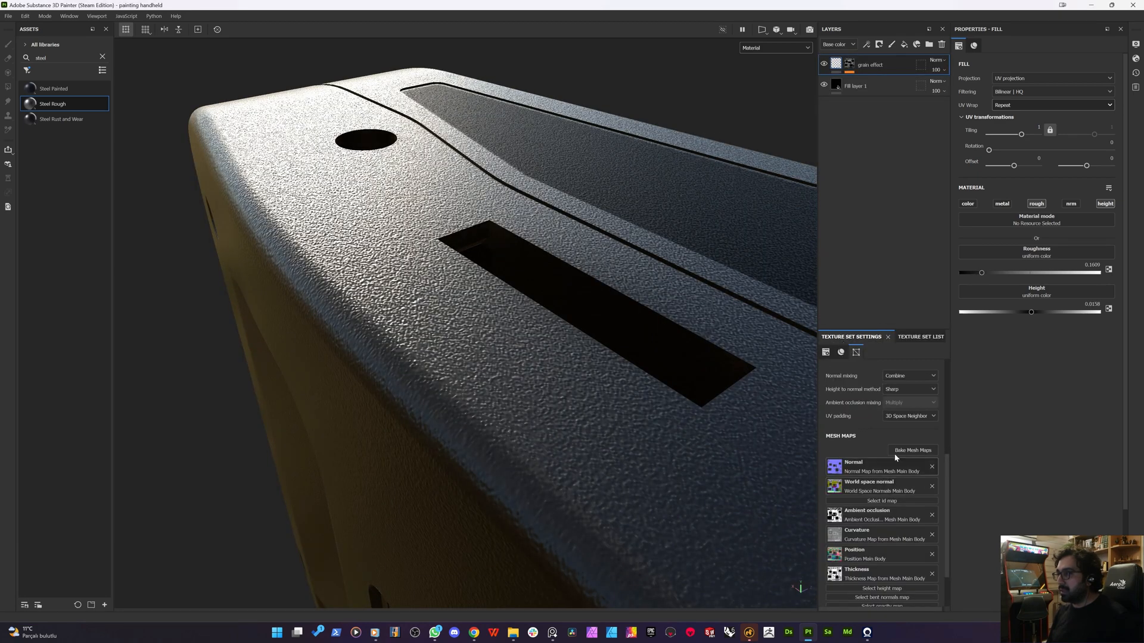
{"action": "left_click", "coordinate": [901, 451]}
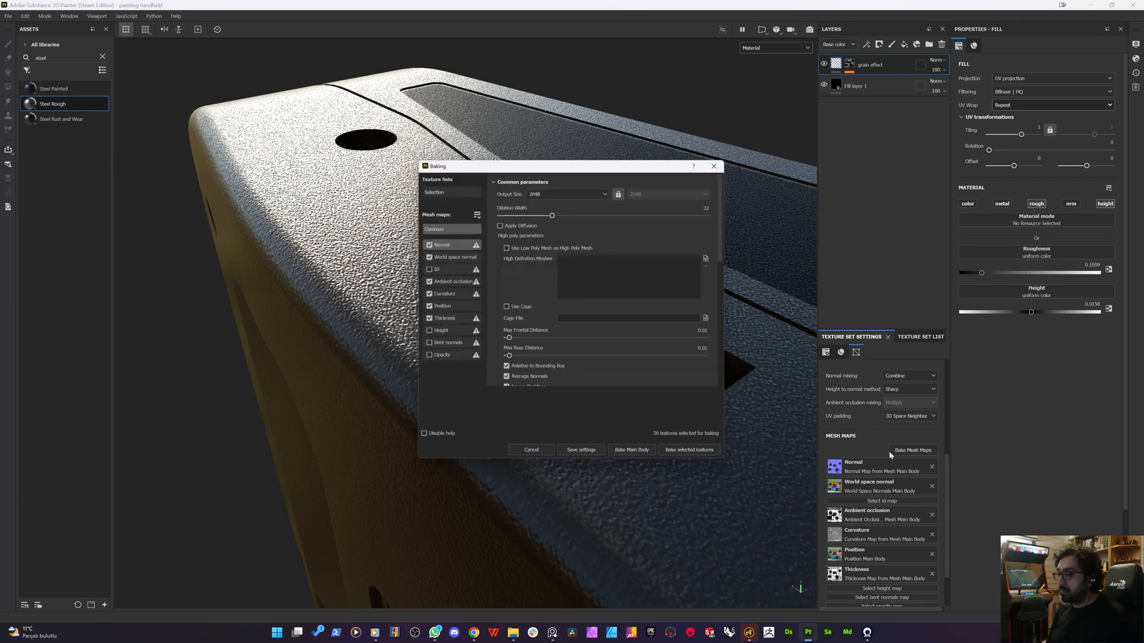
{"action": "left_click", "coordinate": [635, 452]}
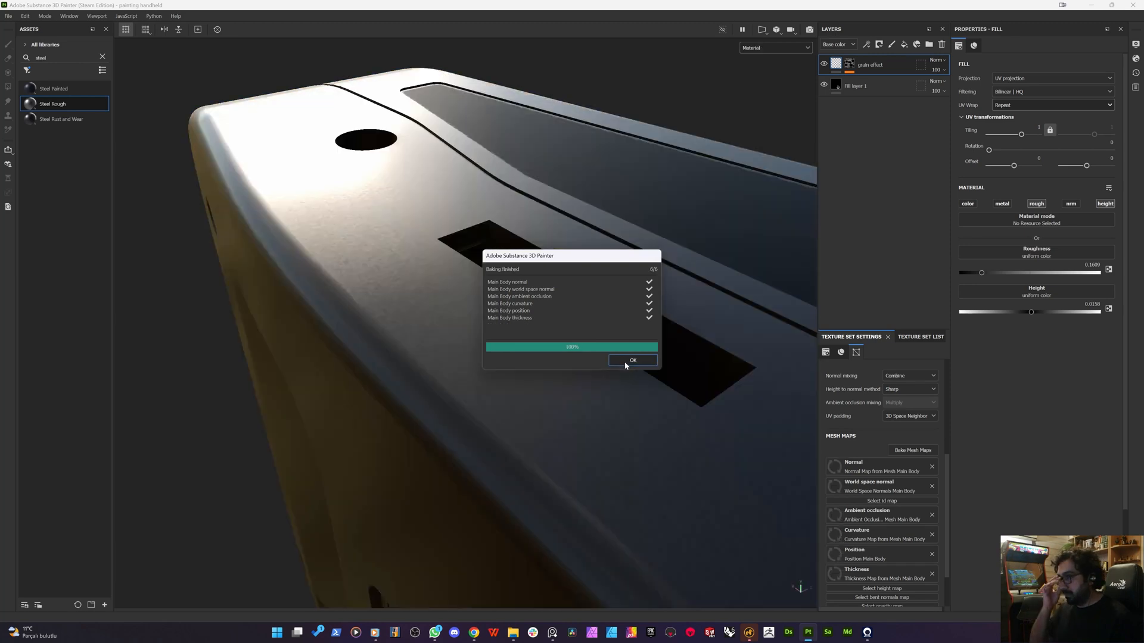
{"action": "left_click", "coordinate": [626, 364]}
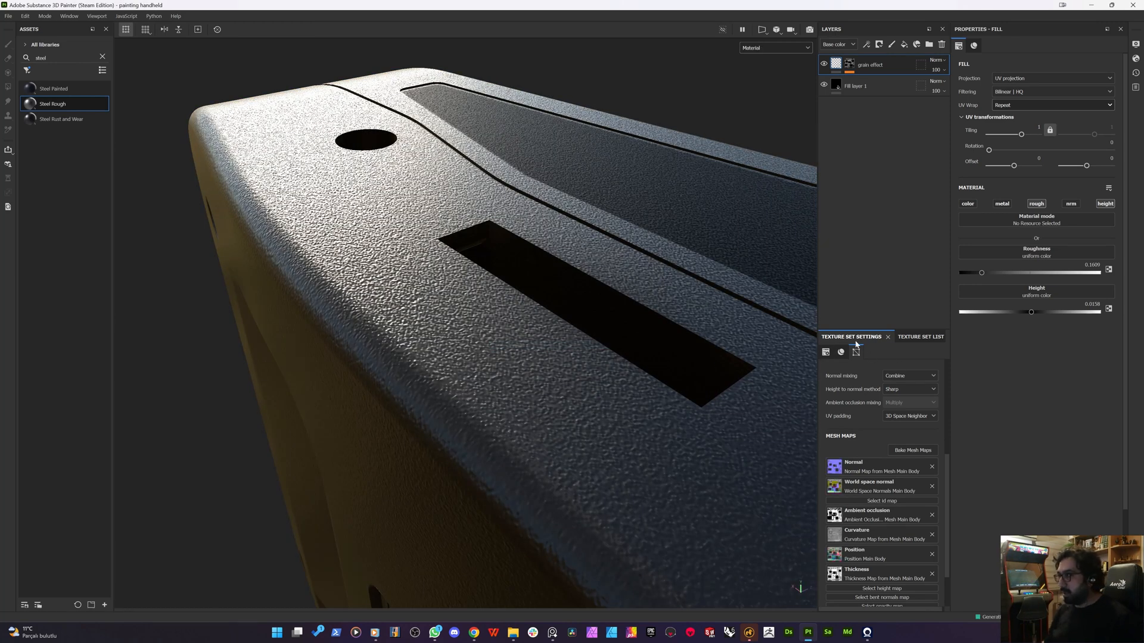
- Display all texture sets together again and check the scroll wheel in its slot up close
{"action": "left_click", "coordinate": [921, 337]}
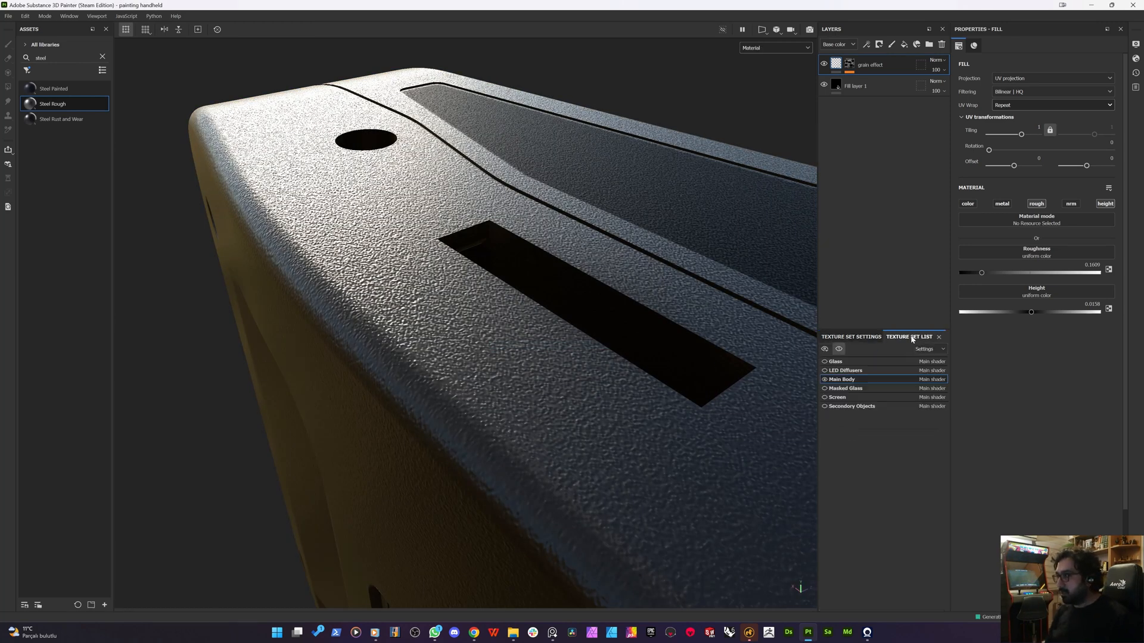
{"action": "left_click", "coordinate": [838, 350]}
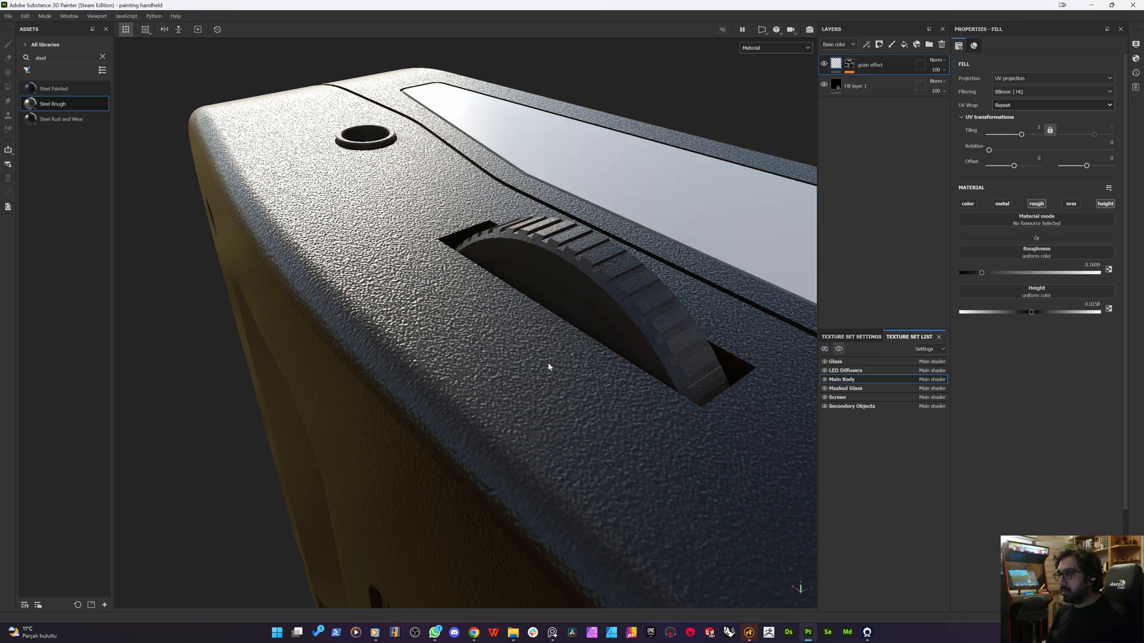
{"action": "scroll", "coordinate": [548, 362], "scroll_direction": "down", "scroll_amount": 2}
{"action": "left_click_drag", "start_coordinate": [548, 362], "coordinate": [528, 286], "text": "alt"}
{"action": "scroll", "coordinate": [552, 302], "scroll_direction": "up", "scroll_amount": 3}
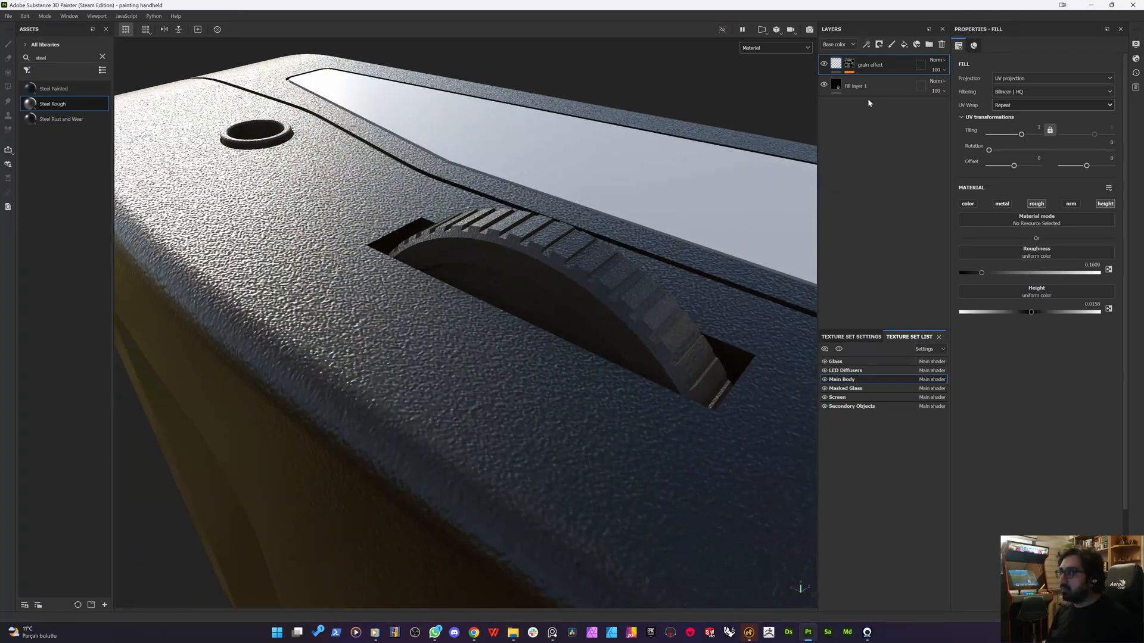
{"action": "left_click", "coordinate": [860, 338]}
{"action": "left_click", "coordinate": [921, 337]}
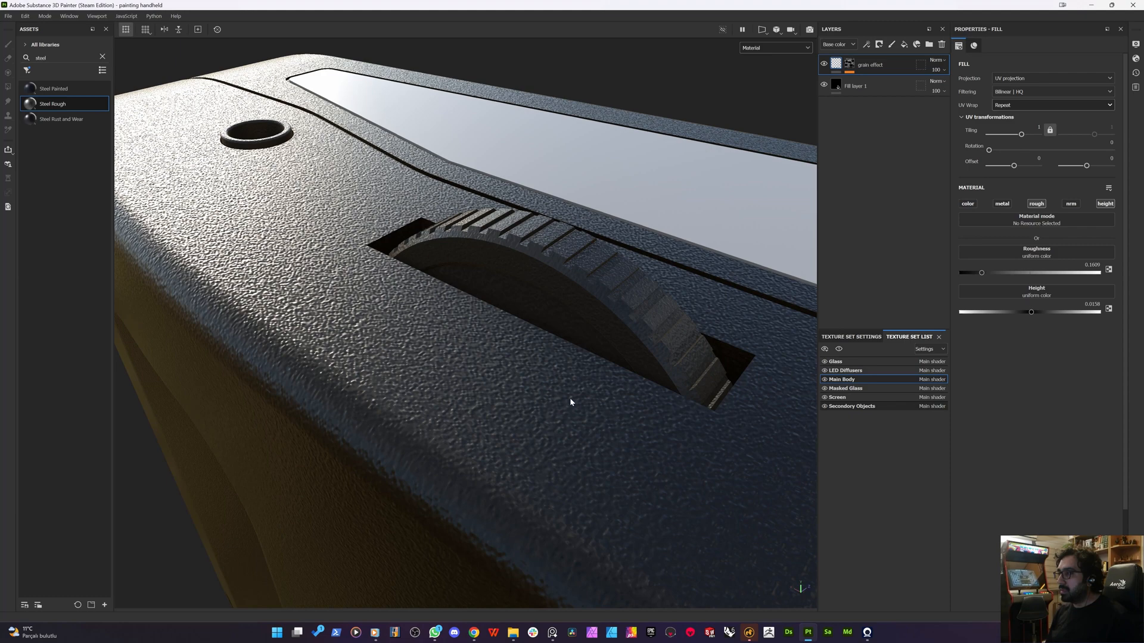
- Check Fill layer 7's mask in the Secondary Objects set for coverage of the scroll wheel
{"action": "left_click", "coordinate": [858, 121], "text": "alt"}
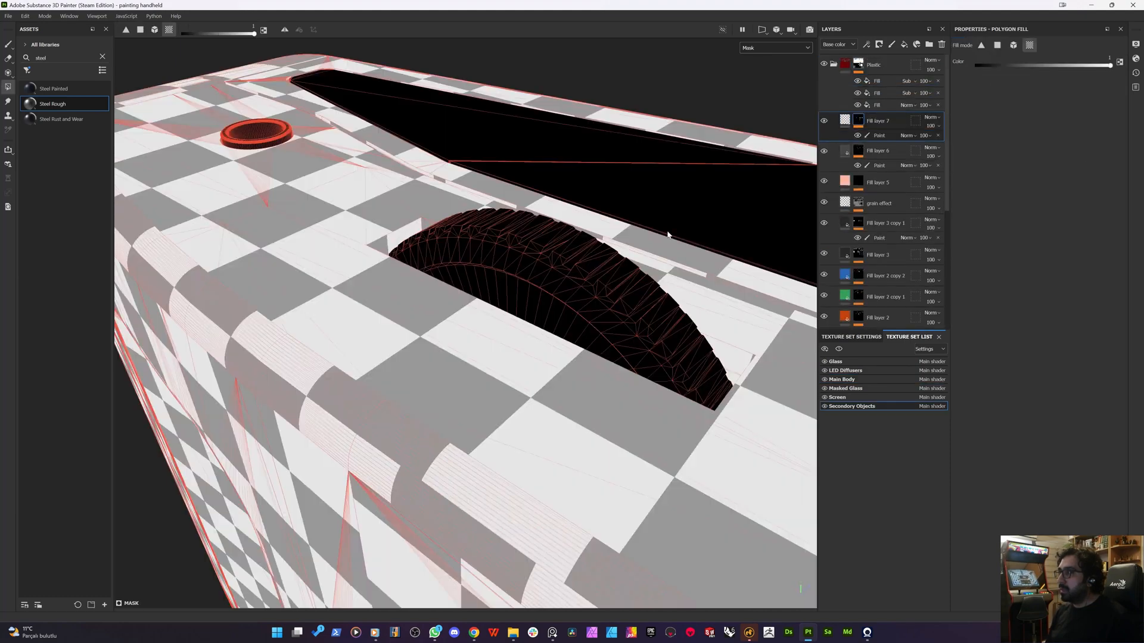
{"action": "left_click_drag", "start_coordinate": [667, 235], "coordinate": [769, 153], "text": "alt"}
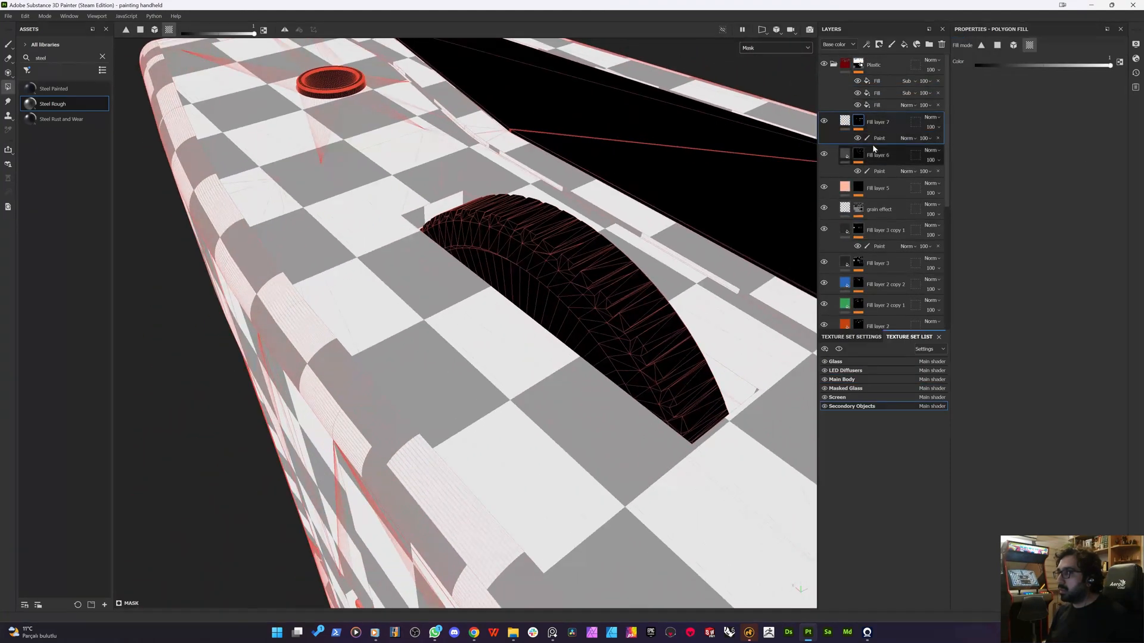
{"action": "left_click", "coordinate": [845, 121]}
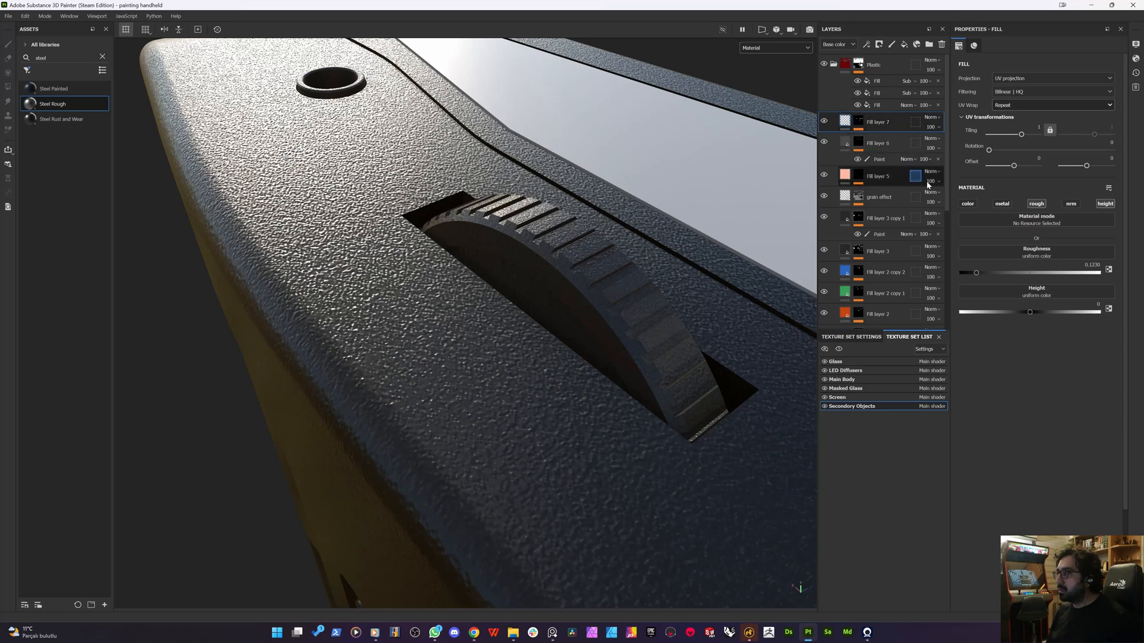
- Try a pure red base color (FF0000) on Fill layer 6 to test whether it controls the scroll wheel, and undo it
{"action": "left_click", "coordinate": [856, 144]}
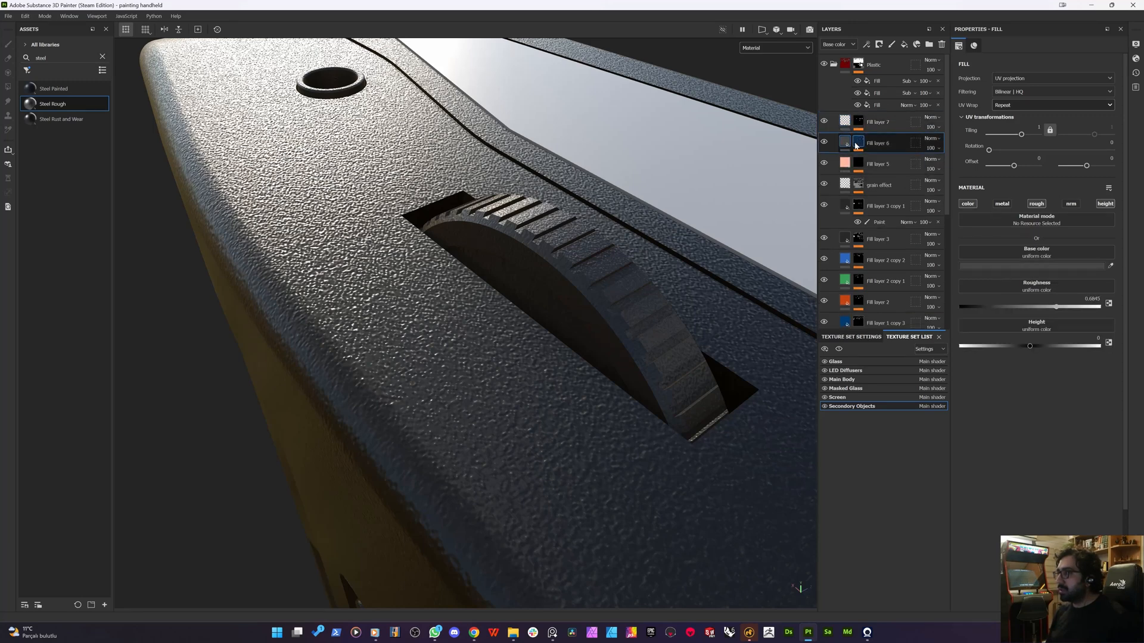
{"action": "left_click", "coordinate": [1002, 263]}
{"action": "left_click_drag", "start_coordinate": [940, 380], "coordinate": [984, 347]}
{"action": "right_click_drag", "start_coordinate": [448, 308], "coordinate": [386, 353], "text": "alt"}
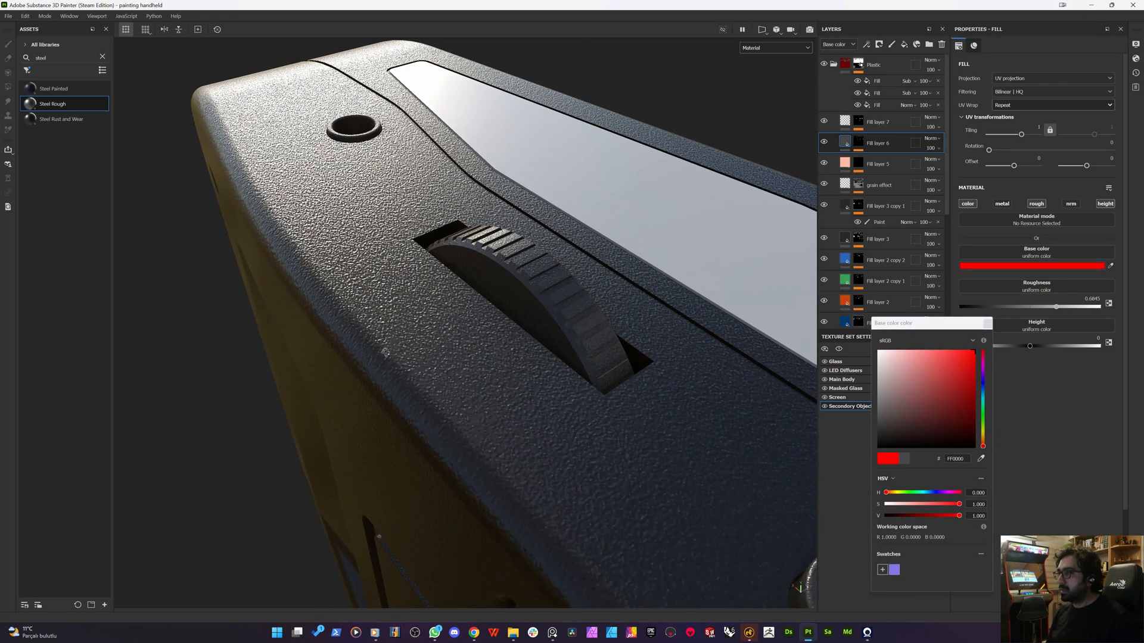
{"action": "left_click_drag", "start_coordinate": [385, 352], "coordinate": [477, 339], "text": "alt"}
{"action": "key", "text": "ctrl+z"}
- Examine Fill layer 6's mask on the model with only the Secondary Objects texture set isolated
{"action": "left_click", "coordinate": [856, 145], "text": "alt"}
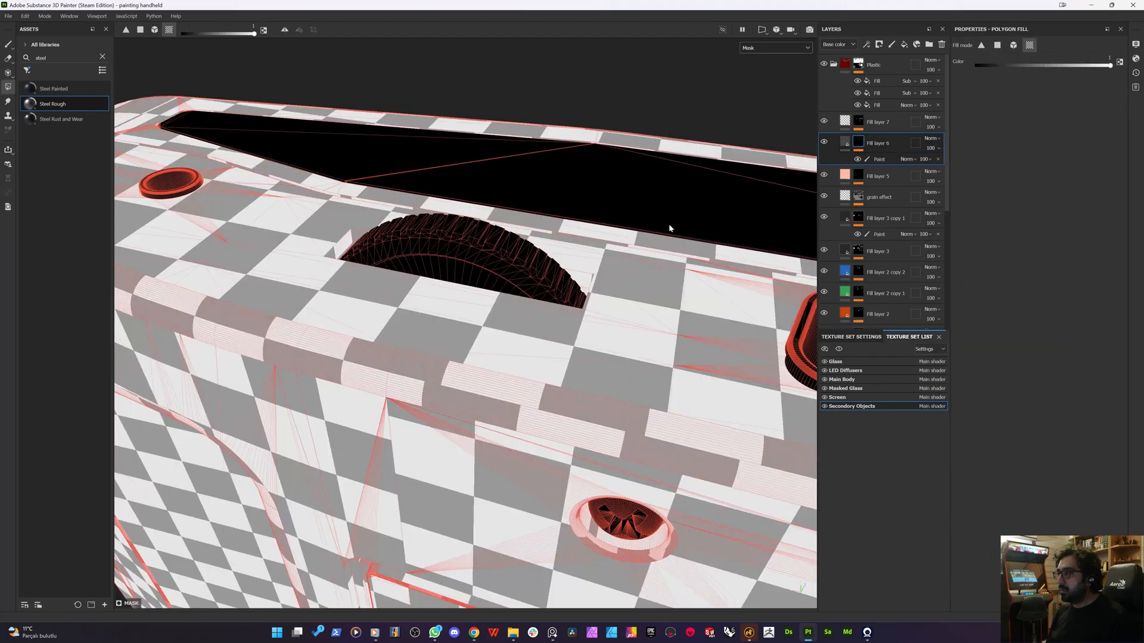
{"action": "scroll", "coordinate": [426, 331], "scroll_direction": "down", "scroll_amount": 5}
{"action": "left_click_drag", "start_coordinate": [434, 403], "coordinate": [527, 374], "text": "alt"}
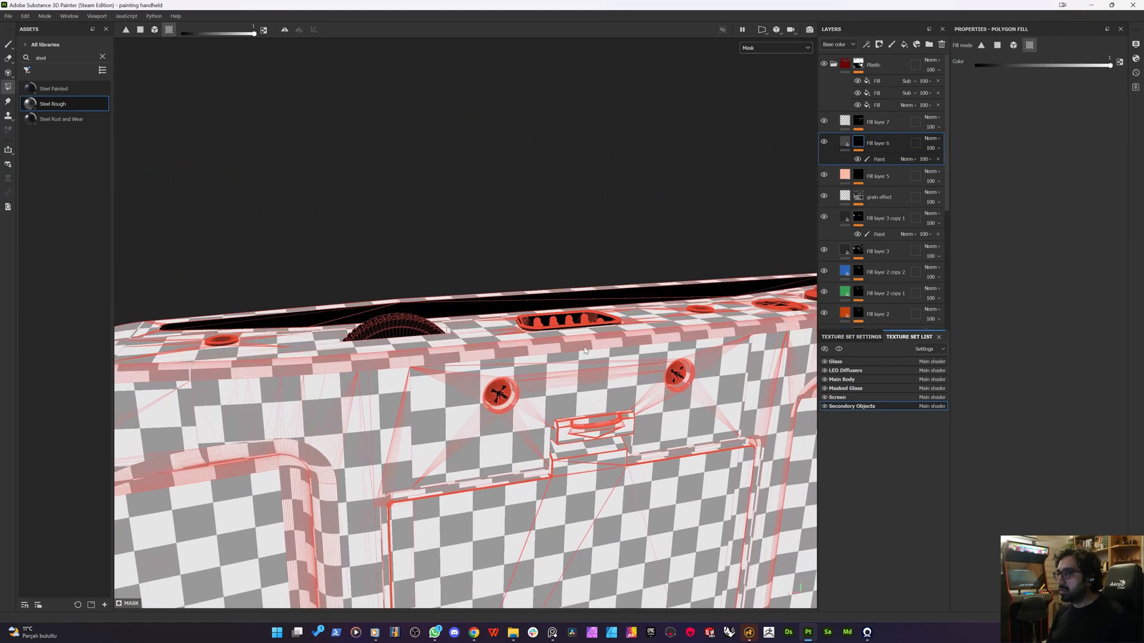
{"action": "left_click", "coordinate": [839, 349]}
{"action": "scroll", "coordinate": [402, 373], "scroll_direction": "down", "scroll_amount": 3}
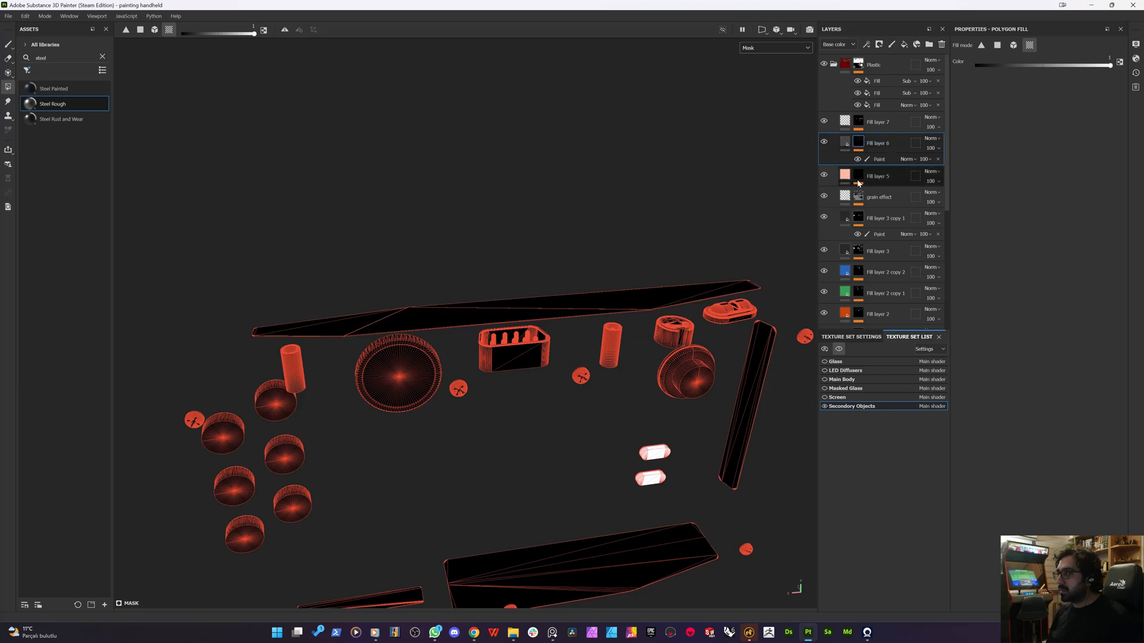
- Examine Fill layer 7's mask around the isolated secondary parts to identify which ones it covers
{"action": "left_click", "coordinate": [855, 126]}
{"action": "left_click", "coordinate": [857, 122], "text": "alt"}
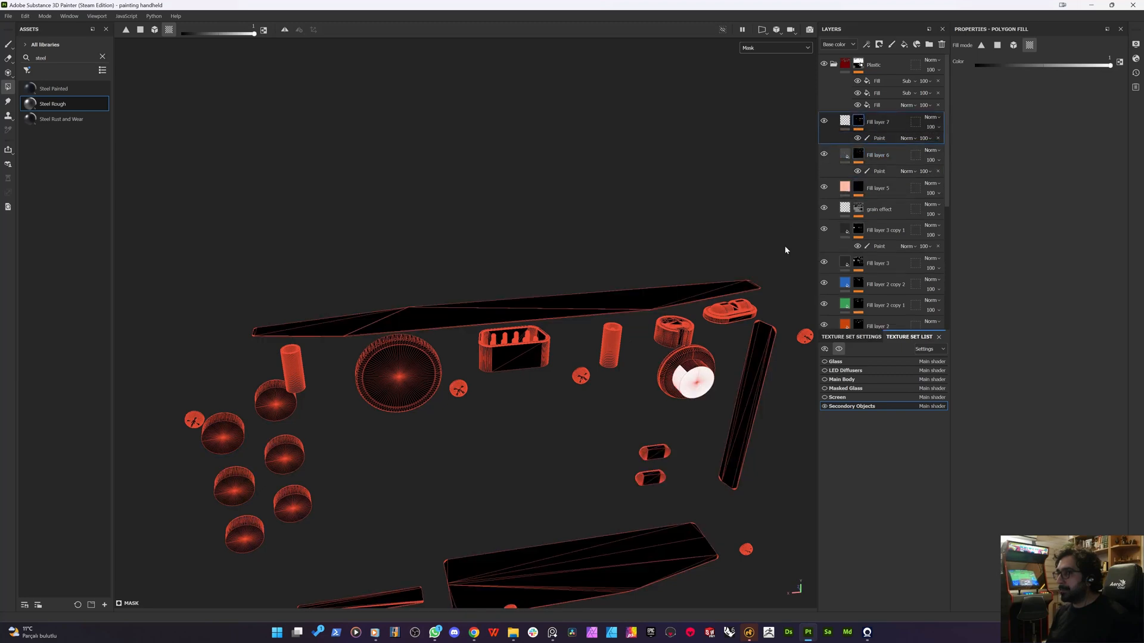
{"action": "left_click_drag", "start_coordinate": [648, 294], "coordinate": [759, 386], "text": "alt"}
{"action": "left_click", "coordinate": [882, 138]}
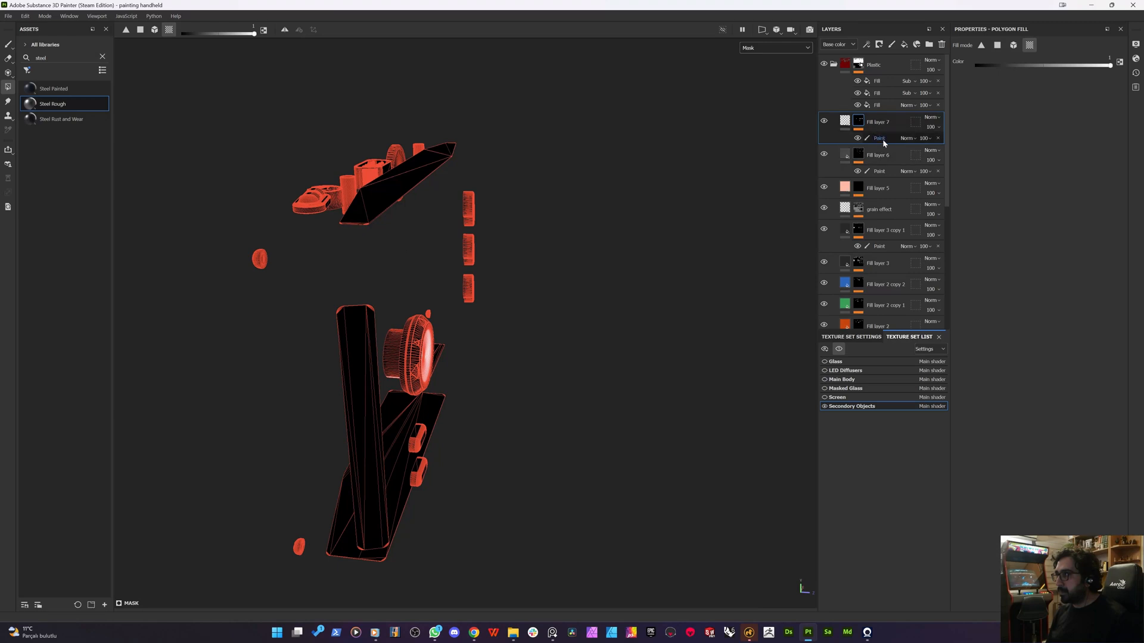
{"action": "scroll", "coordinate": [399, 376], "scroll_direction": "up", "scroll_amount": 3}
{"action": "left_click_drag", "start_coordinate": [399, 377], "coordinate": [385, 346], "text": "alt"}
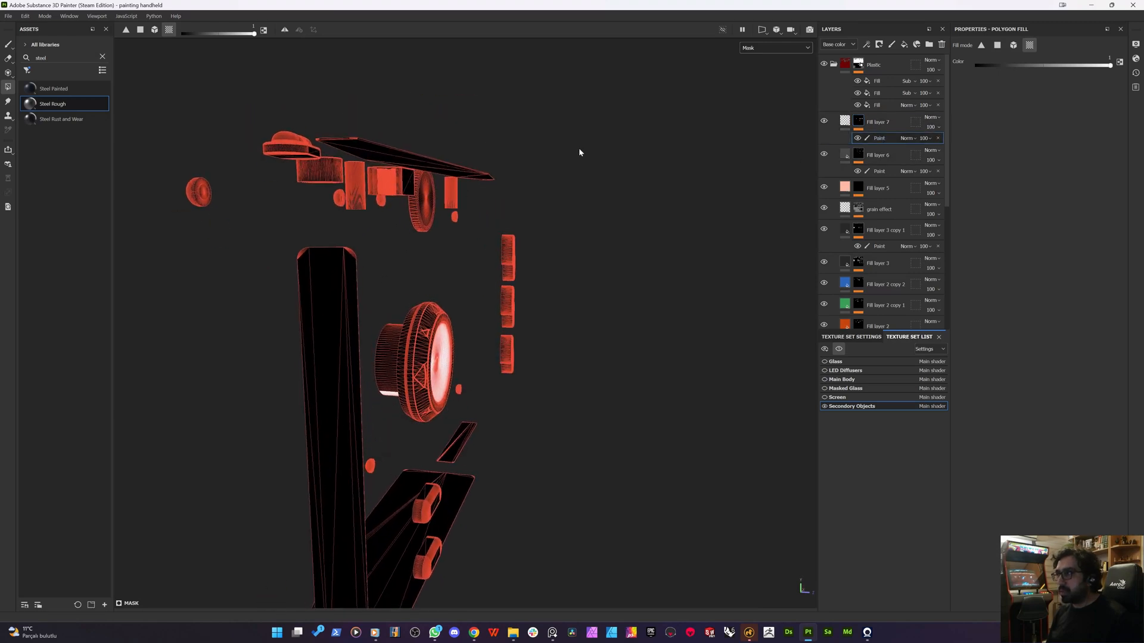
{"action": "left_click_drag", "start_coordinate": [383, 296], "coordinate": [686, 238]}
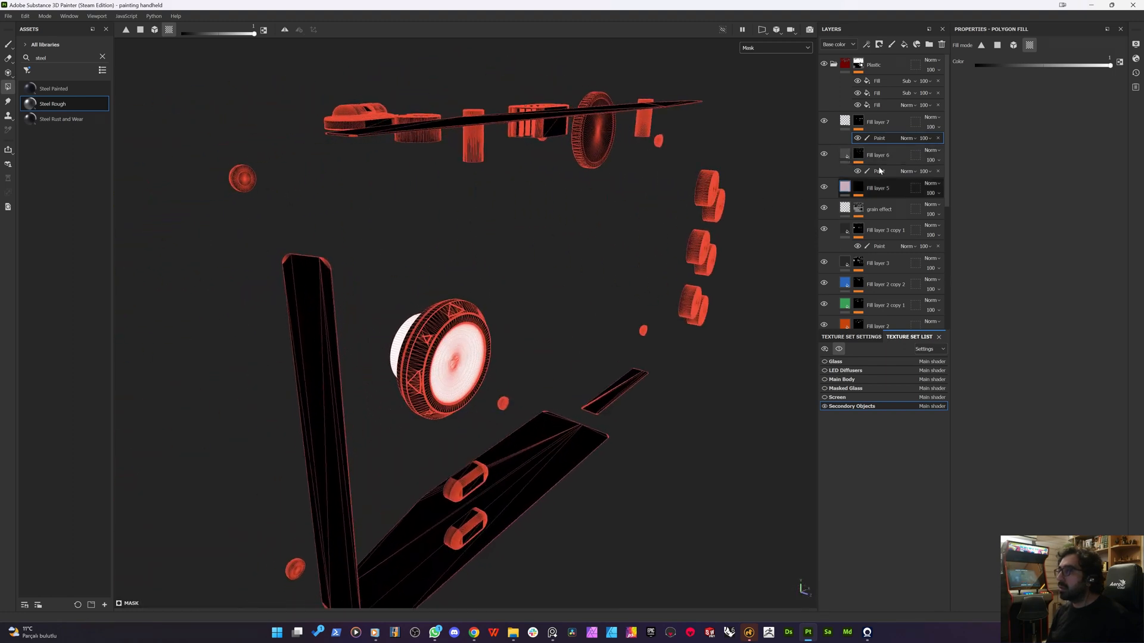
{"action": "scroll", "coordinate": [870, 227], "scroll_direction": "down", "scroll_amount": 1}
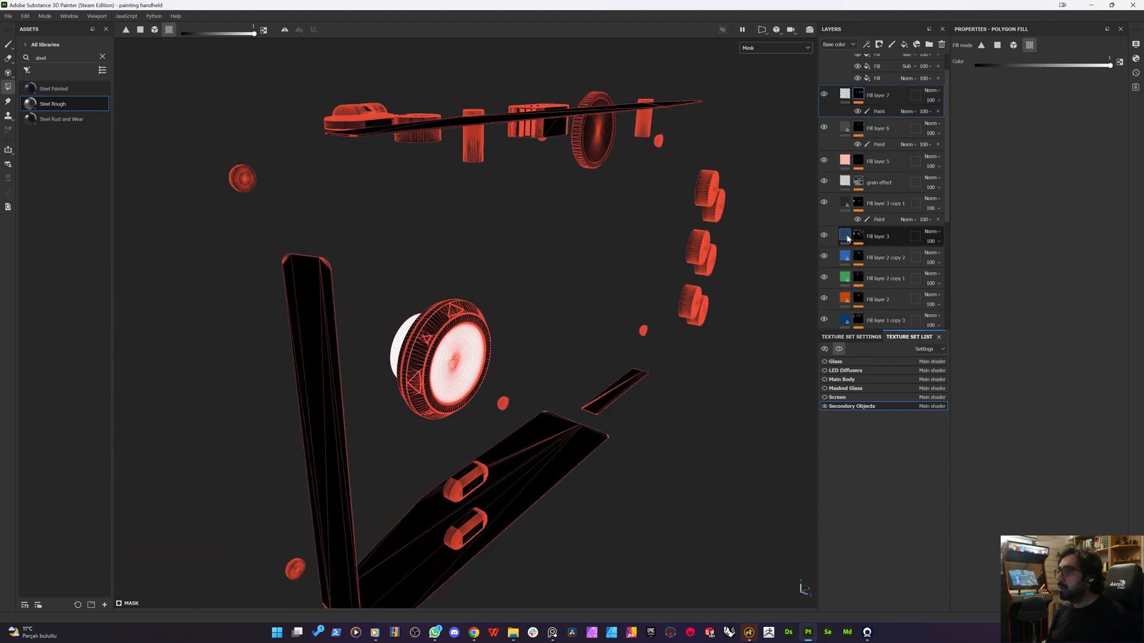
- Check Fill layer 3 copy 1's mask, show all texture sets in material view, and select that layer's fill
{"action": "left_click", "coordinate": [859, 203]}
{"action": "left_click_drag", "start_coordinate": [566, 273], "coordinate": [598, 263], "text": "alt"}
{"action": "key", "text": "m"}
{"action": "left_click", "coordinate": [840, 349]}
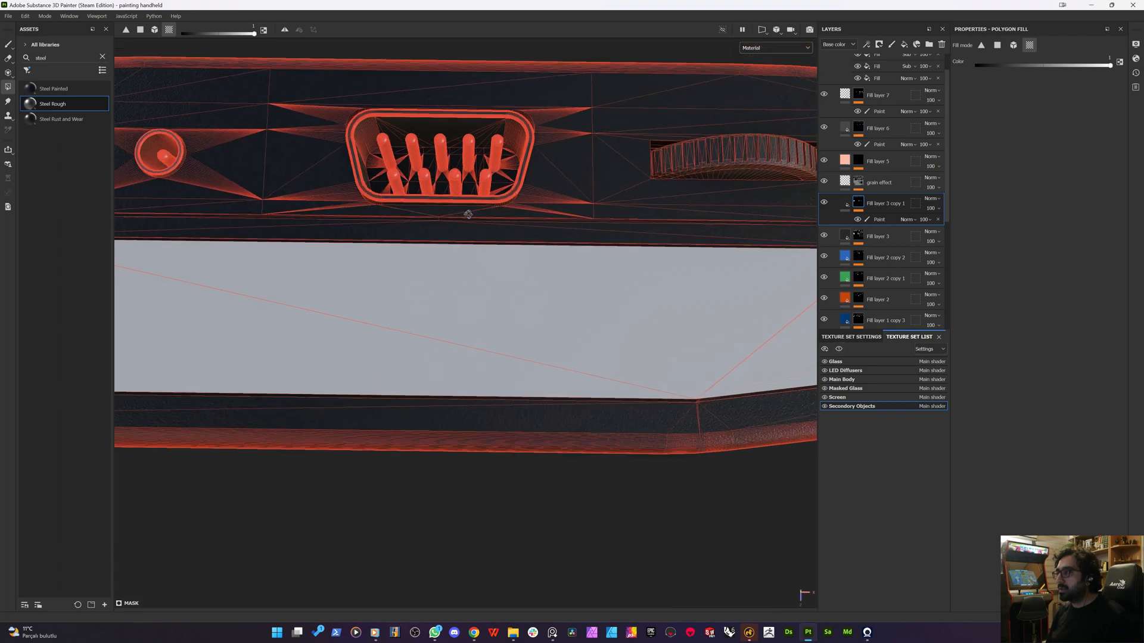
{"action": "left_click_drag", "start_coordinate": [467, 215], "coordinate": [524, 333], "text": "alt"}
{"action": "left_click", "coordinate": [844, 203]}
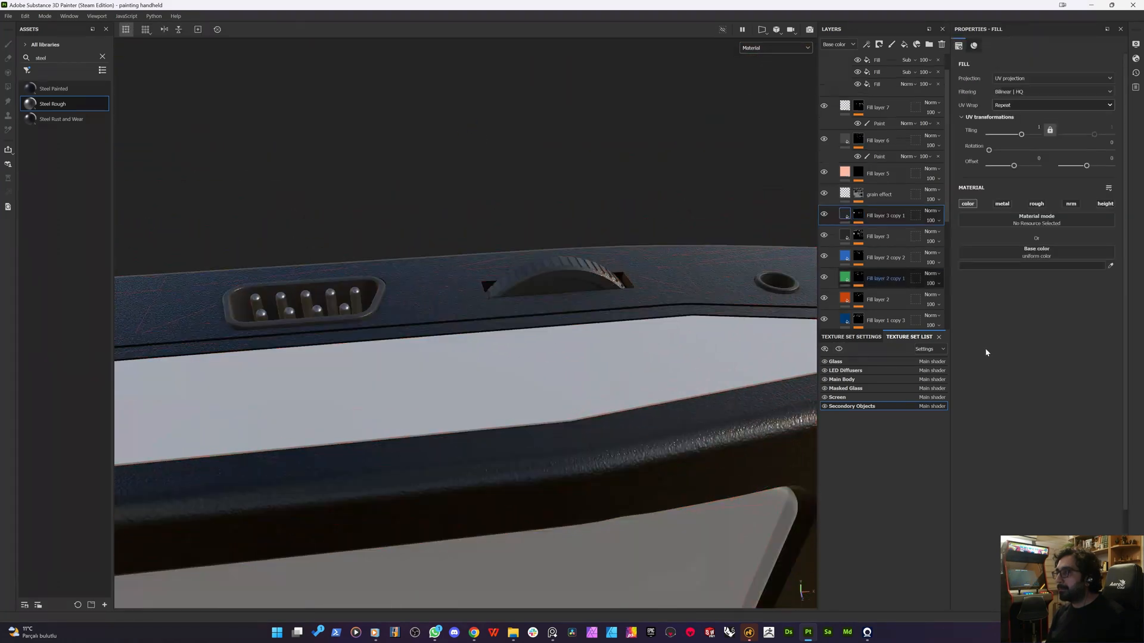
- Set the base color of Fill layer 3 copy 1 to pure red, FF0000
{"action": "left_click", "coordinate": [1033, 265]}
{"action": "left_click", "coordinate": [908, 374]}
{"action": "left_click_drag", "start_coordinate": [885, 359], "coordinate": [976, 350]}
- In the base color view, sample the switch's dark red (6F0000) as Fill layer 3 copy 1's base color, and return to material view
{"action": "scroll", "coordinate": [421, 296], "scroll_direction": "down", "scroll_amount": 3}
{"action": "left_click_drag", "start_coordinate": [383, 390], "coordinate": [559, 441], "text": "alt"}
{"action": "key", "text": "c"}
{"action": "key", "text": "c"}
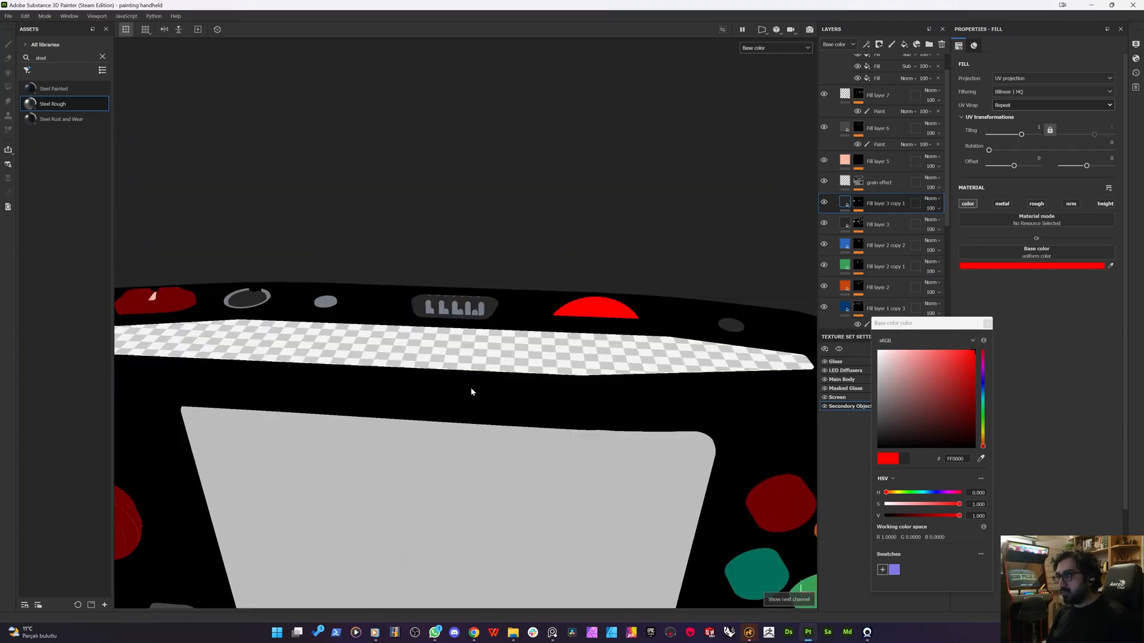
{"action": "scroll", "coordinate": [798, 337], "scroll_direction": "down", "scroll_amount": 2}
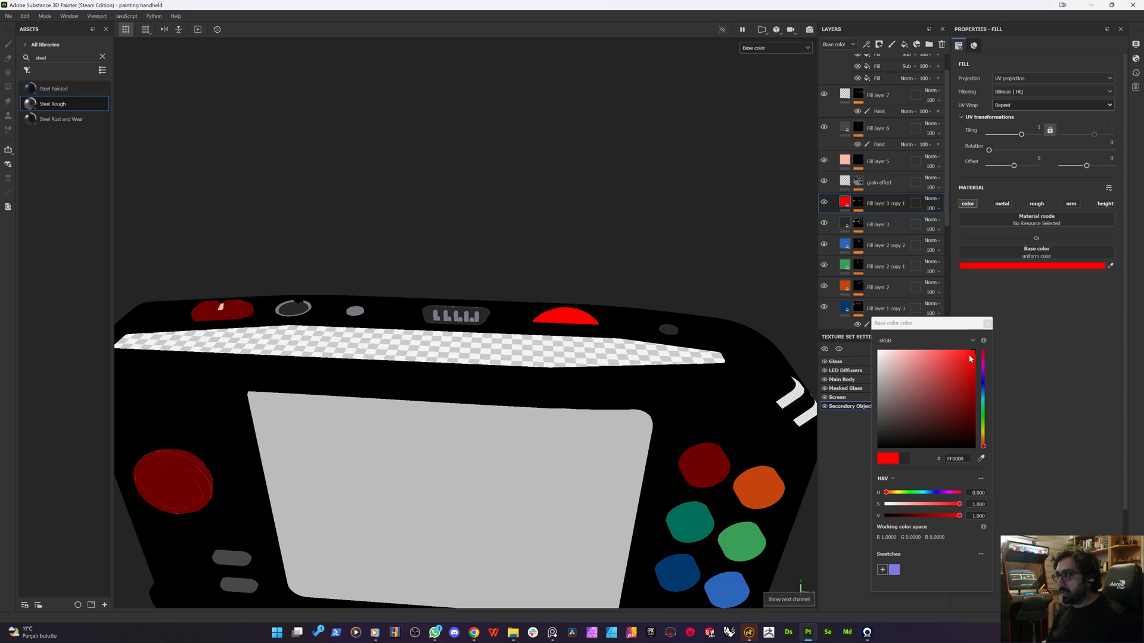
{"action": "left_click", "coordinate": [981, 459]}
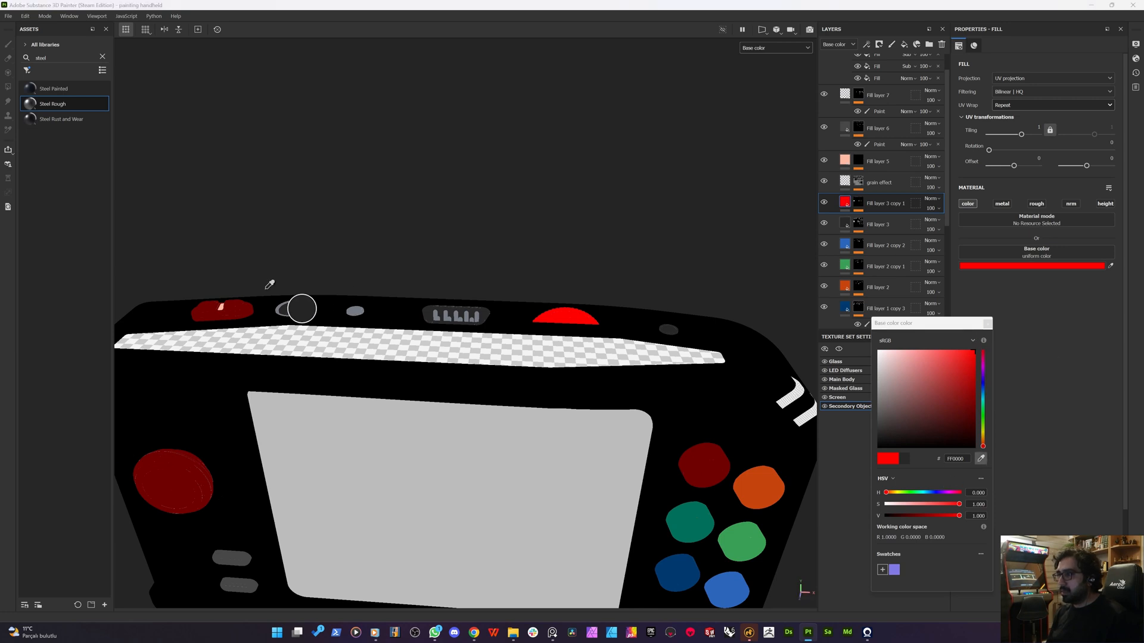
{"action": "left_click", "coordinate": [239, 311]}
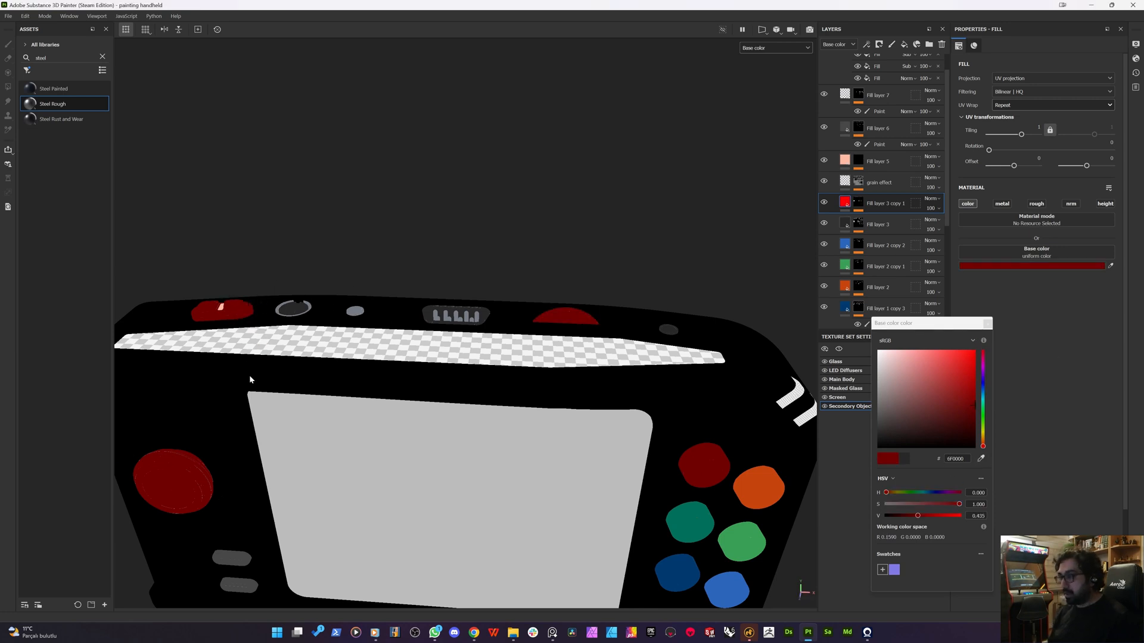
{"action": "key", "text": "m"}
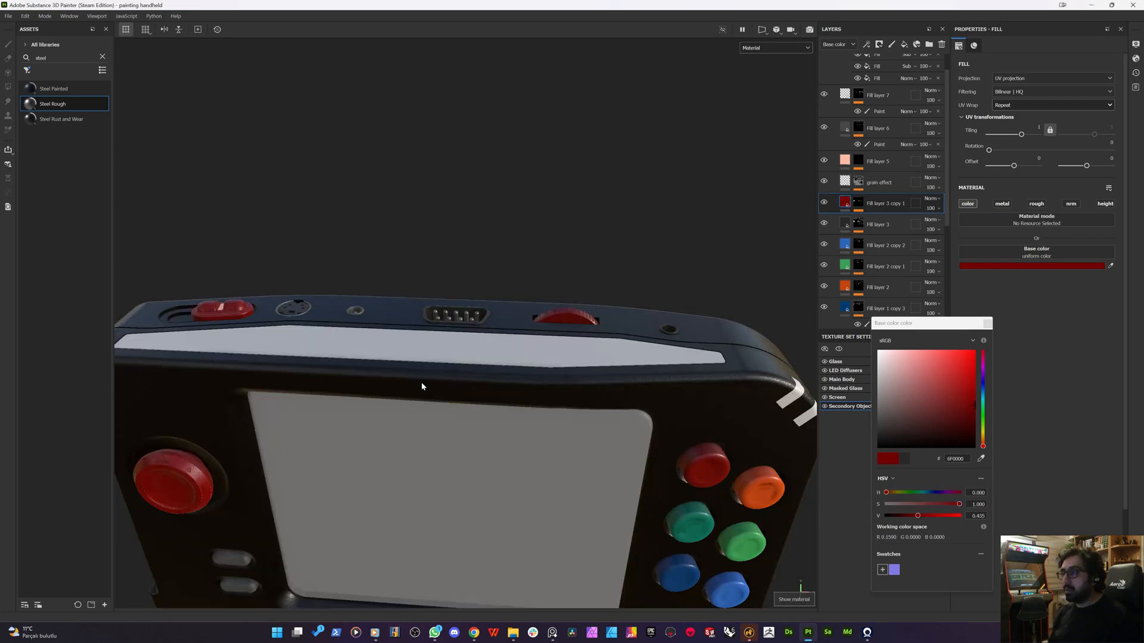
{"action": "left_click", "coordinate": [987, 323]}
- Paint over the uncovered patch on the pin connector's inner corner in Fill layer 3's mask with a brush of size 1.76
{"action": "scroll", "coordinate": [534, 324], "scroll_direction": "up", "scroll_amount": 3}
{"action": "left_click_drag", "start_coordinate": [534, 330], "coordinate": [305, 255], "text": "alt"}
{"action": "scroll", "coordinate": [301, 259], "scroll_direction": "up", "scroll_amount": 6}
{"action": "mouse_move", "coordinate": [345, 307]}
{"action": "left_mouse_down", "text": "alt"}
{"action": "mouse_move", "coordinate": [285, 296]}
{"action": "mouse_move", "coordinate": [336, 292]}
{"action": "left_mouse_up", "text": "alt"}
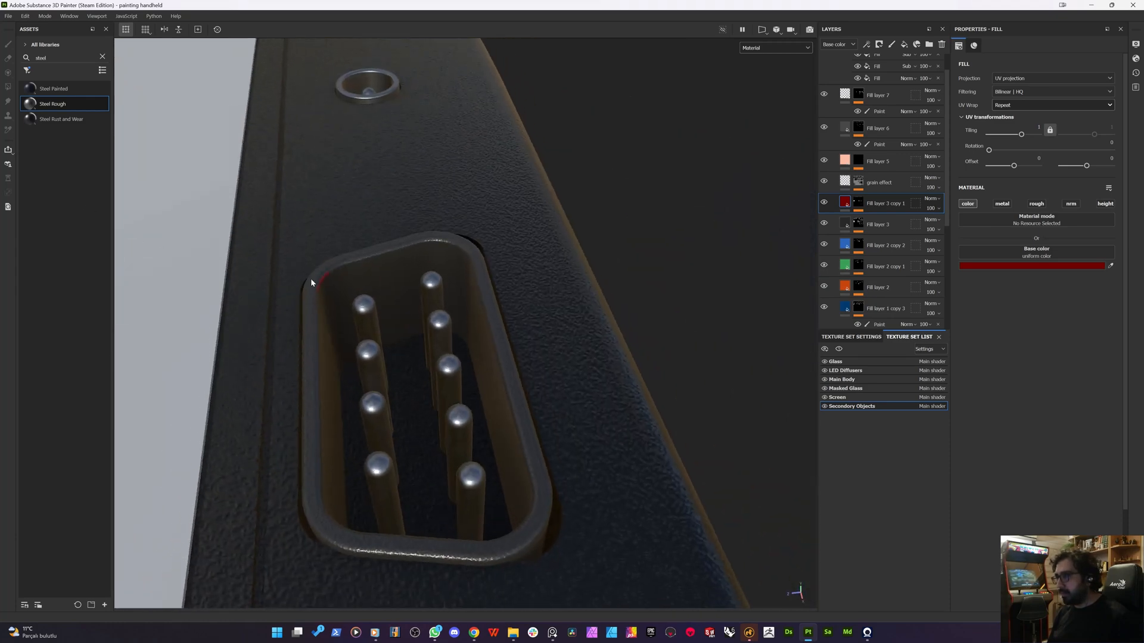
{"action": "scroll", "coordinate": [310, 278], "scroll_direction": "up", "scroll_amount": 5}
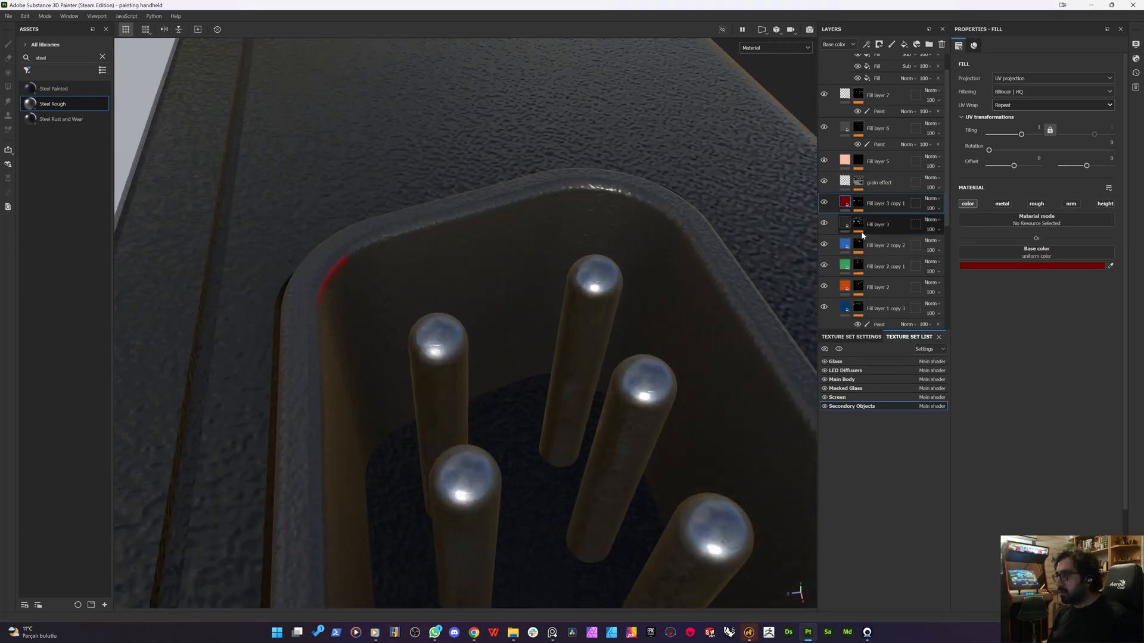
{"action": "left_click", "coordinate": [857, 228], "text": "alt"}
{"action": "middle_click_drag", "start_coordinate": [360, 284], "coordinate": [503, 296], "text": "alt"}
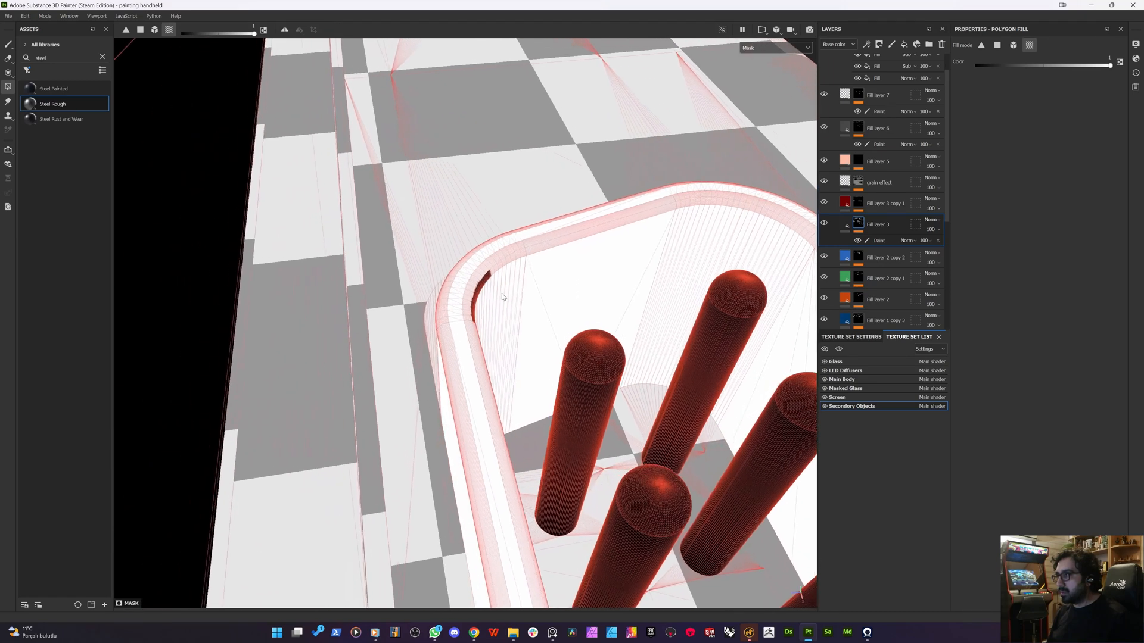
{"action": "left_click", "coordinate": [876, 244]}
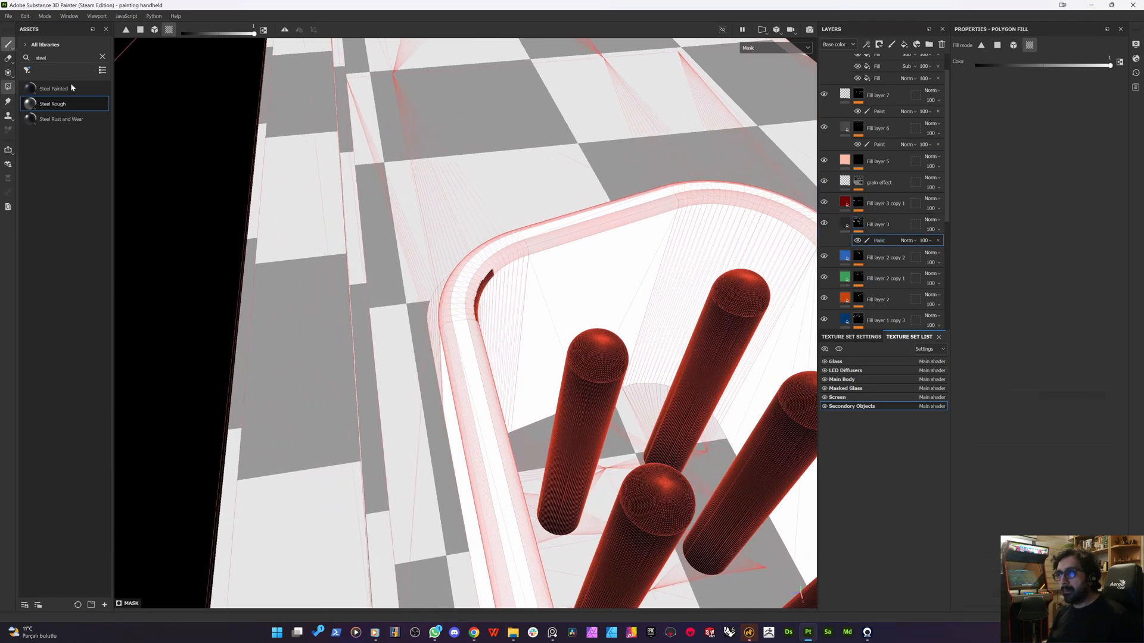
{"action": "left_click_drag", "start_coordinate": [524, 381], "coordinate": [459, 240], "text": "alt"}
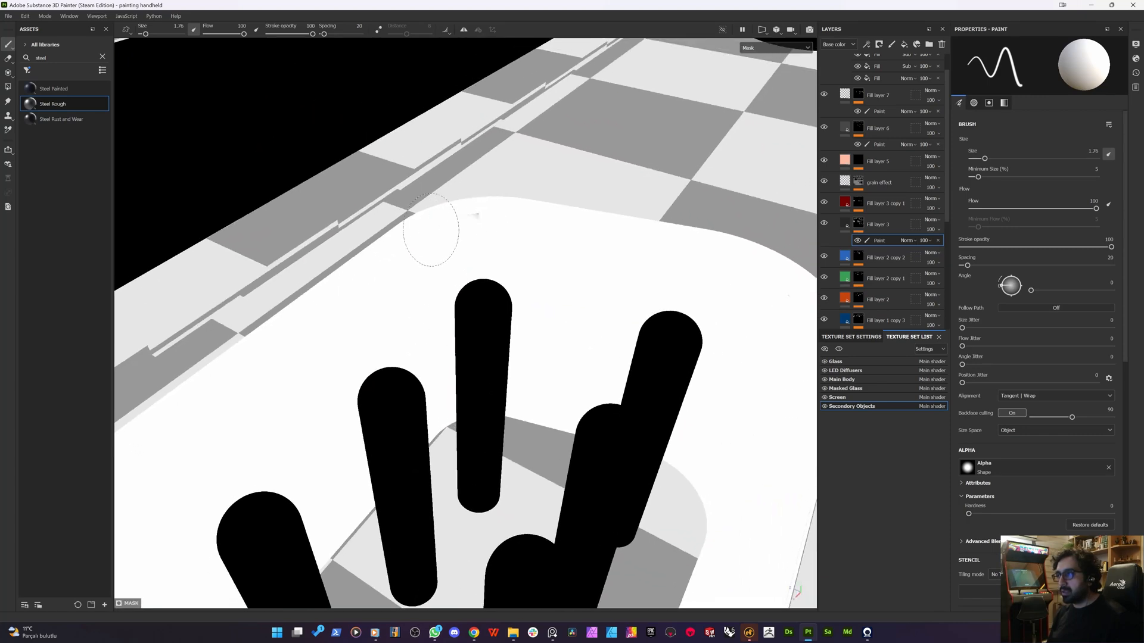
{"action": "left_click_drag", "start_coordinate": [383, 288], "coordinate": [577, 293], "text": "alt"}
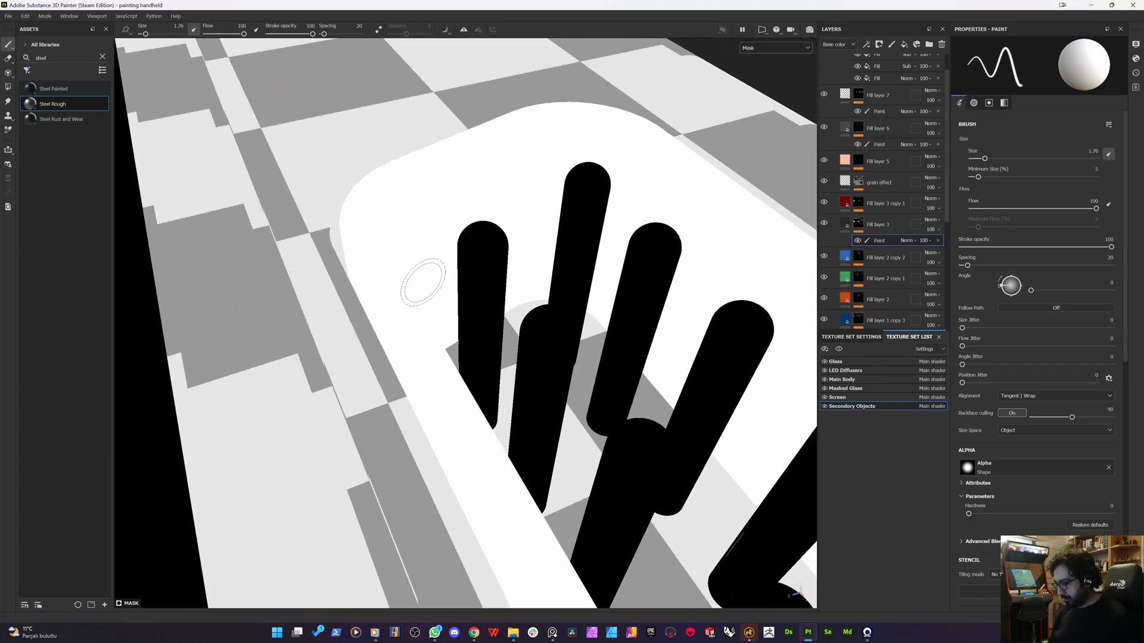
- Return to material view and examine the power switch and connectors along the console's top edge
{"action": "key", "text": "m"}
{"action": "right_click_drag", "start_coordinate": [529, 300], "coordinate": [382, 419], "text": "alt"}
{"action": "left_click_drag", "start_coordinate": [381, 419], "coordinate": [474, 385], "text": "alt"}
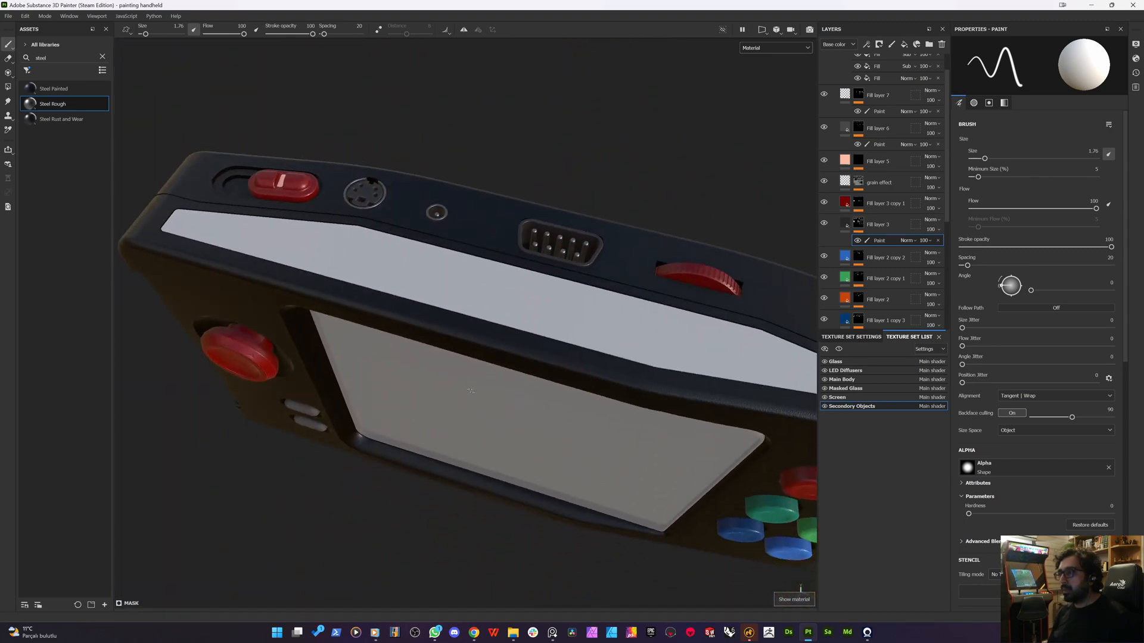
{"action": "right_click_drag", "start_coordinate": [473, 385], "coordinate": [409, 417], "text": "alt"}
{"action": "left_click_drag", "start_coordinate": [409, 417], "coordinate": [536, 406], "text": "alt"}
{"action": "scroll", "coordinate": [239, 295], "scroll_direction": "up", "scroll_amount": 6}
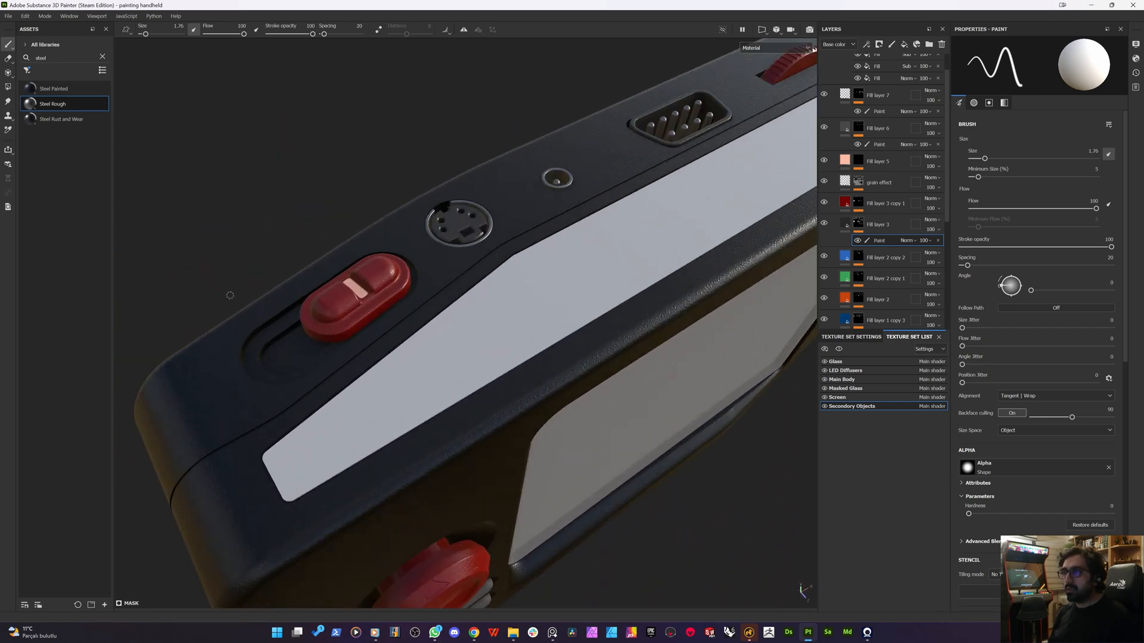
{"action": "middle_click_drag", "start_coordinate": [286, 393], "coordinate": [404, 454], "text": "alt"}
{"action": "scroll", "coordinate": [495, 438], "scroll_direction": "up", "scroll_amount": 1}
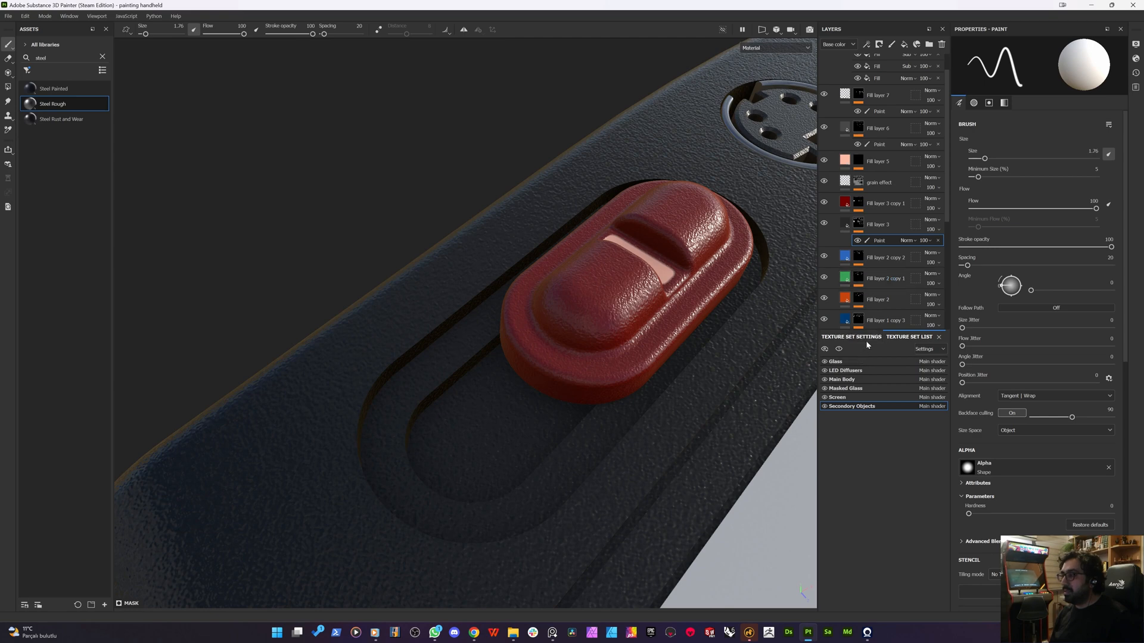
- Isolate the Main Body texture set in the viewport, showing the power switch recess and its layer stack
{"action": "left_click", "coordinate": [839, 348]}
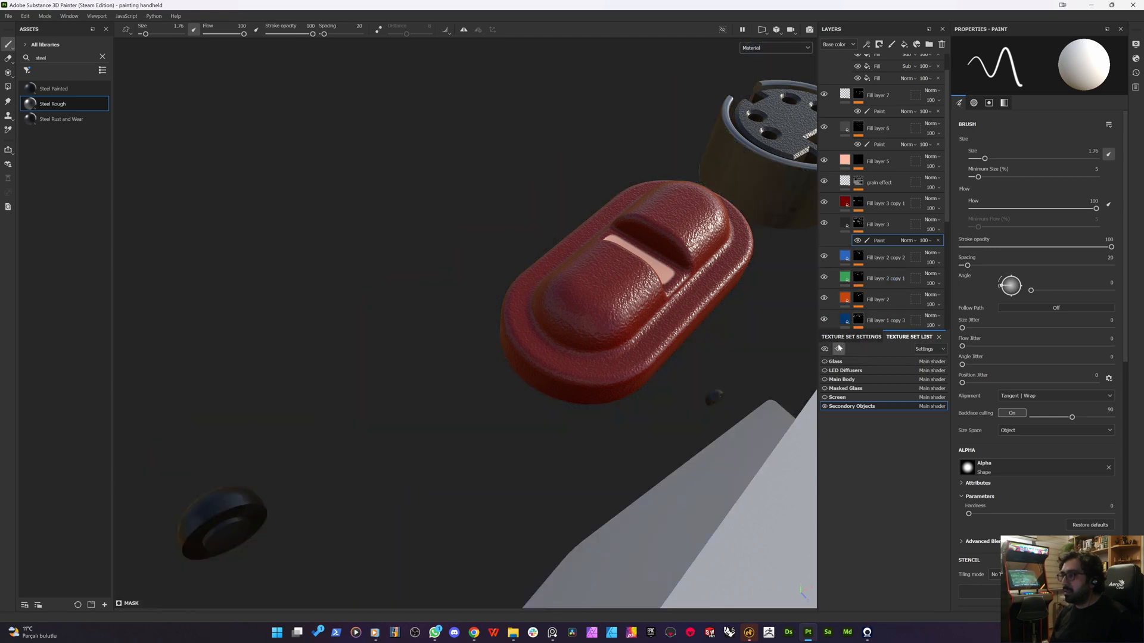
{"action": "left_click", "coordinate": [842, 380]}
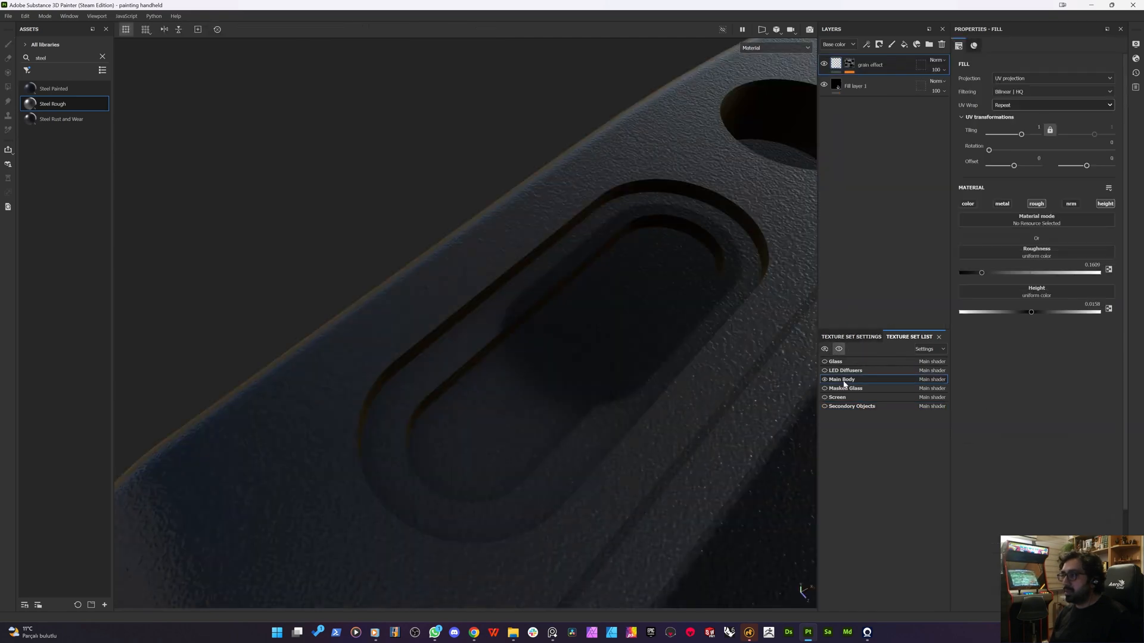
{"action": "left_click_drag", "start_coordinate": [578, 361], "coordinate": [437, 383], "text": "alt"}
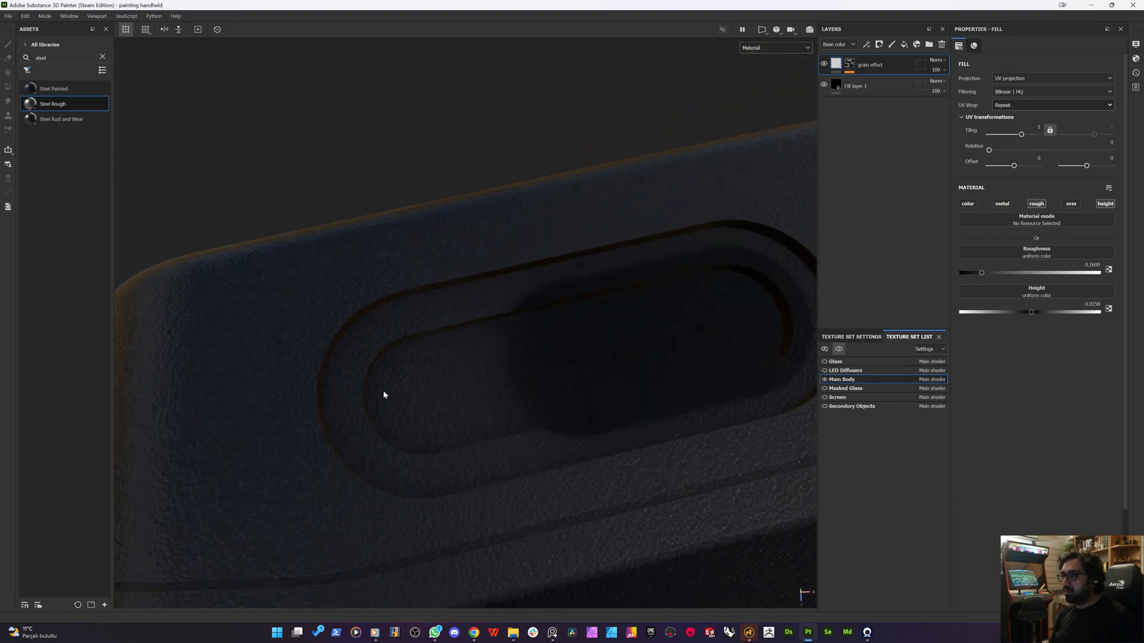
{"action": "left_click", "coordinate": [868, 338]}
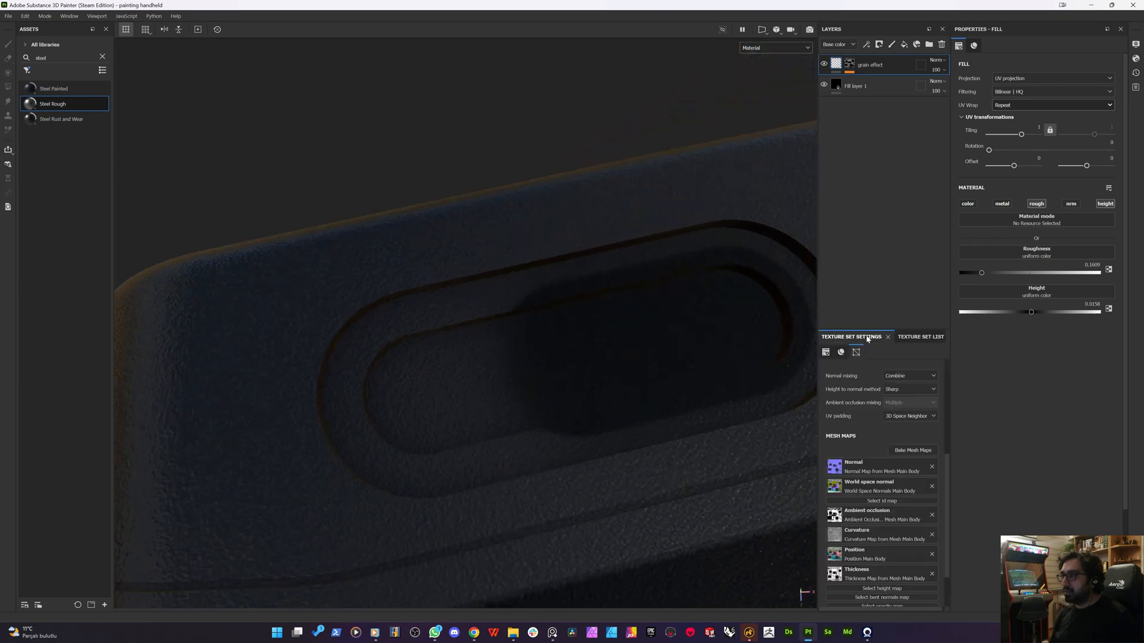
{"action": "left_click", "coordinate": [920, 337]}
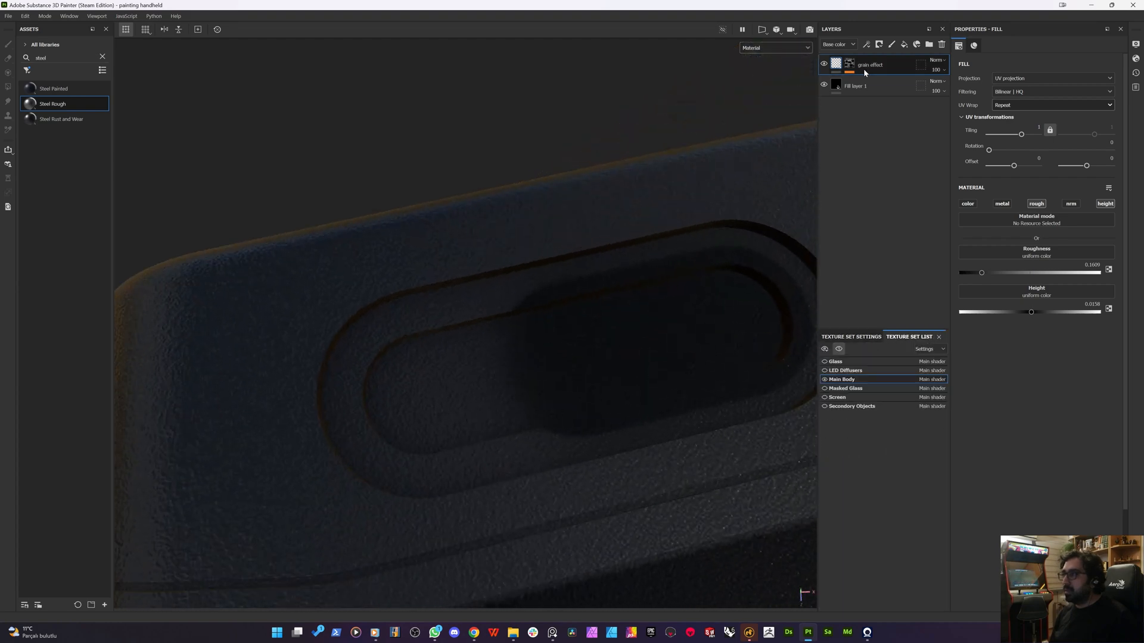
- Add a fill layer directly above Fill layer 1 in Main Body and rename it power button hole
{"action": "left_click", "coordinate": [855, 83]}
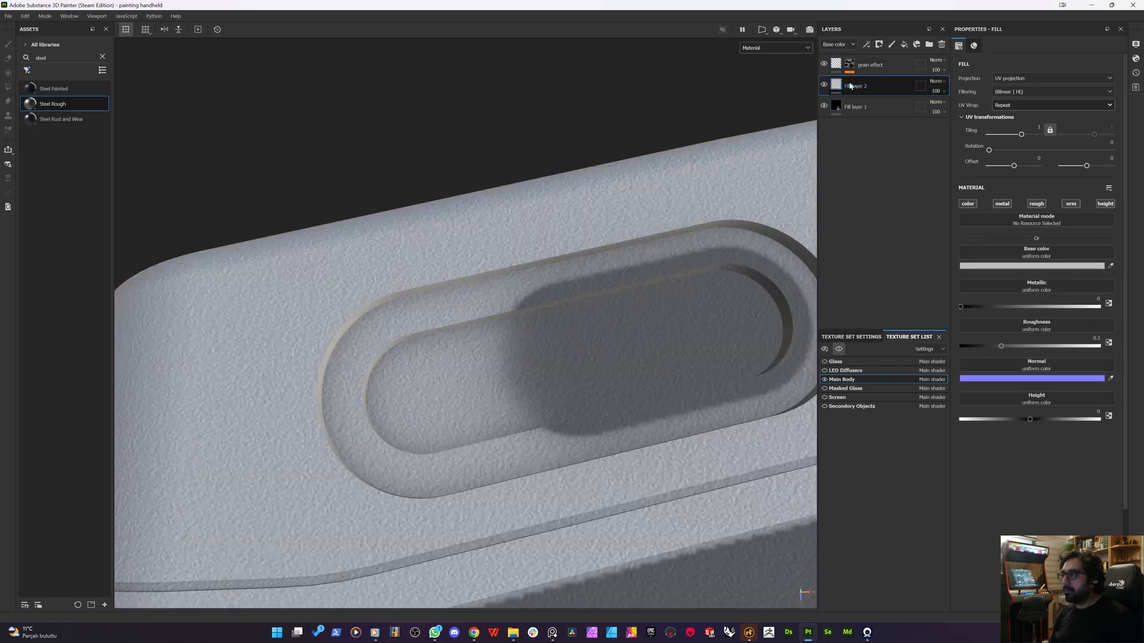
{"action": "double_click", "coordinate": [853, 87]}
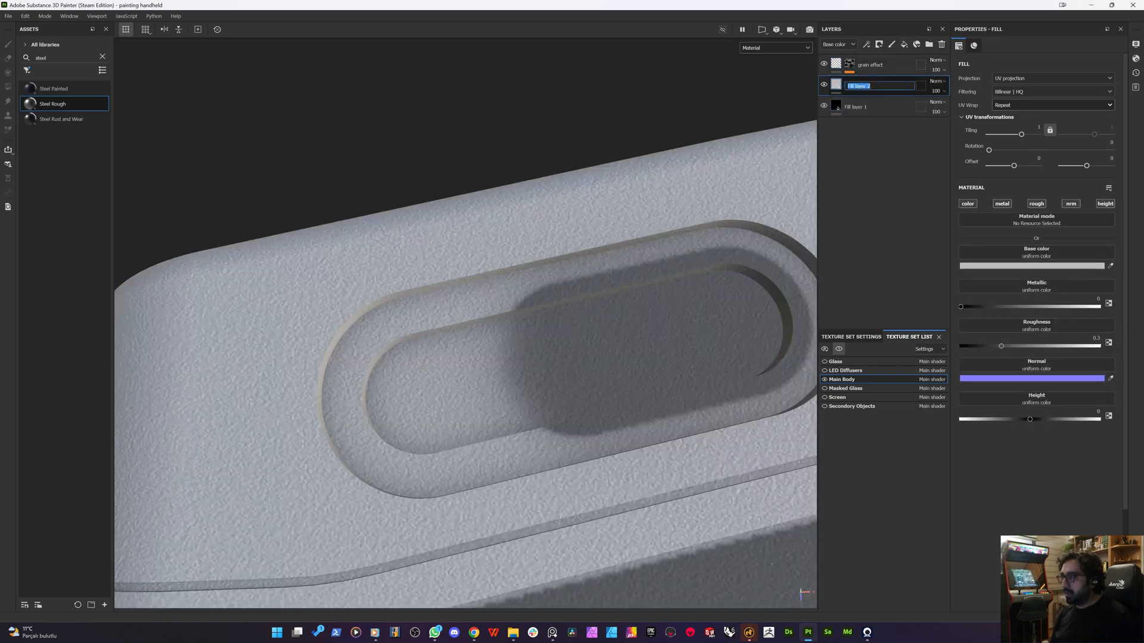
{"action": "type", "text": "power"}
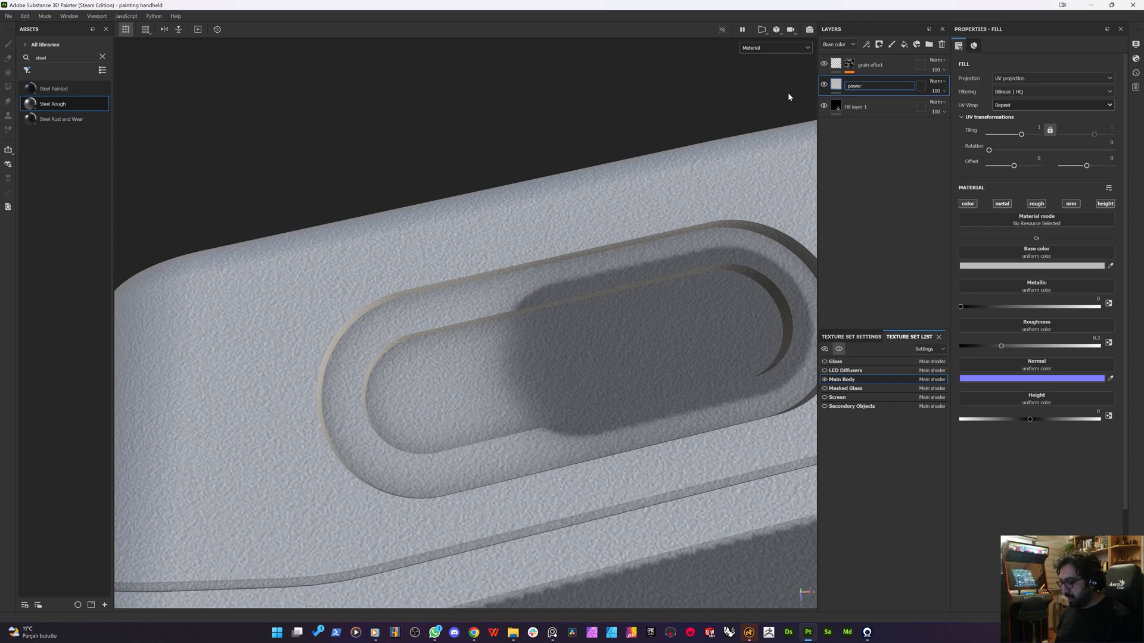
{"action": "type", "text": " button"}
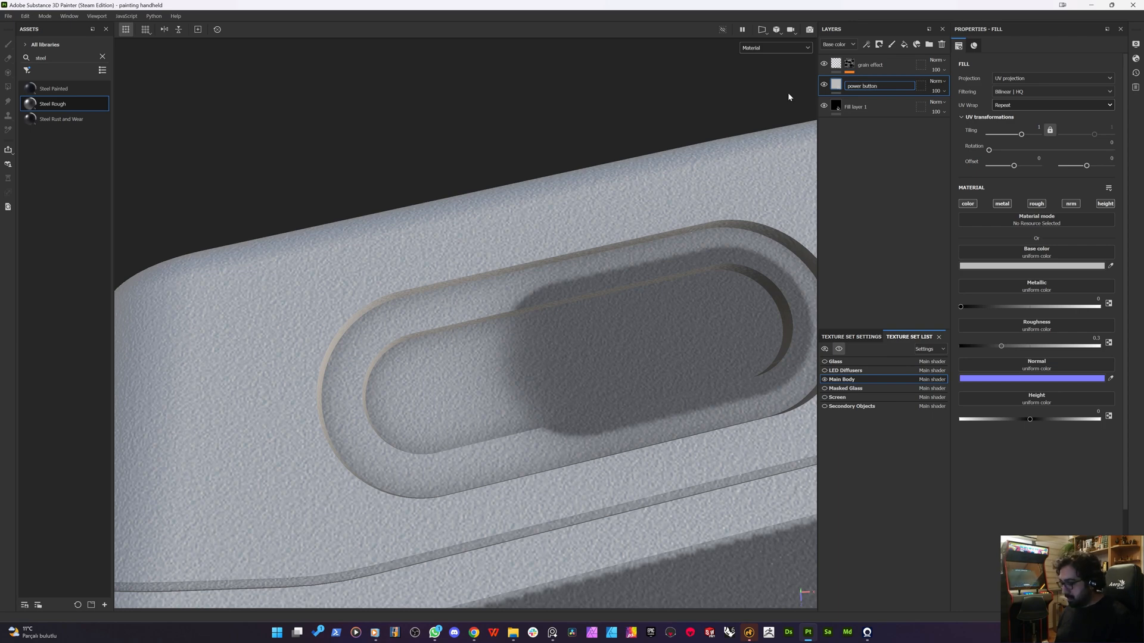
{"action": "type", "text": " hole"}
{"action": "key", "text": "Return"}
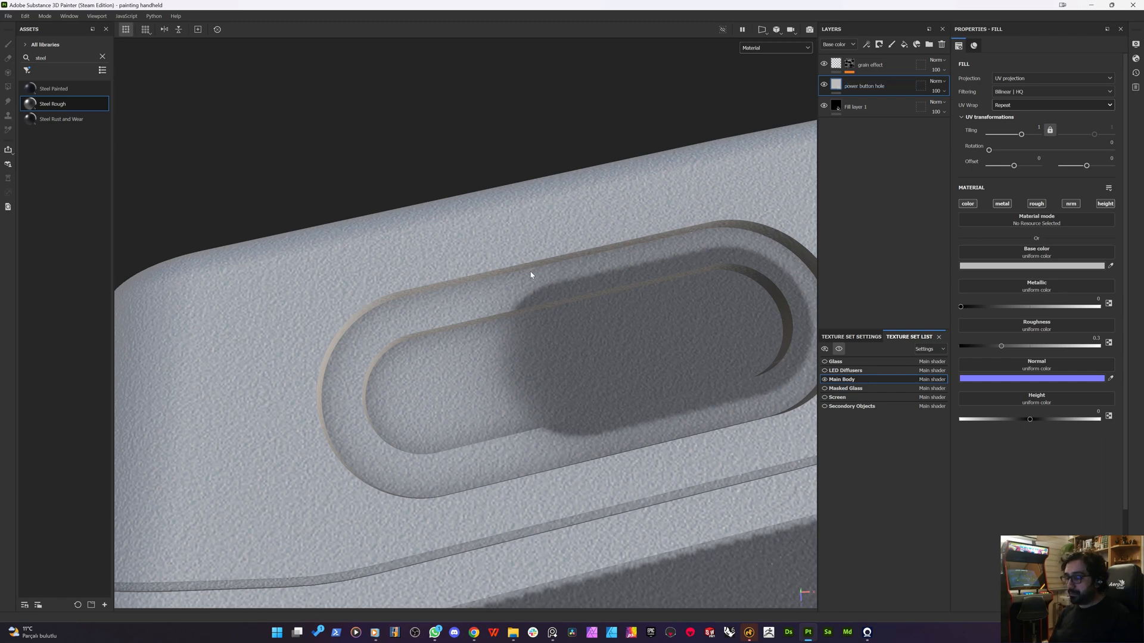
- Move the power button hole layer above grain effect and set its height channel's blending mode to Normal
{"action": "left_click_drag", "start_coordinate": [862, 87], "coordinate": [863, 59]}
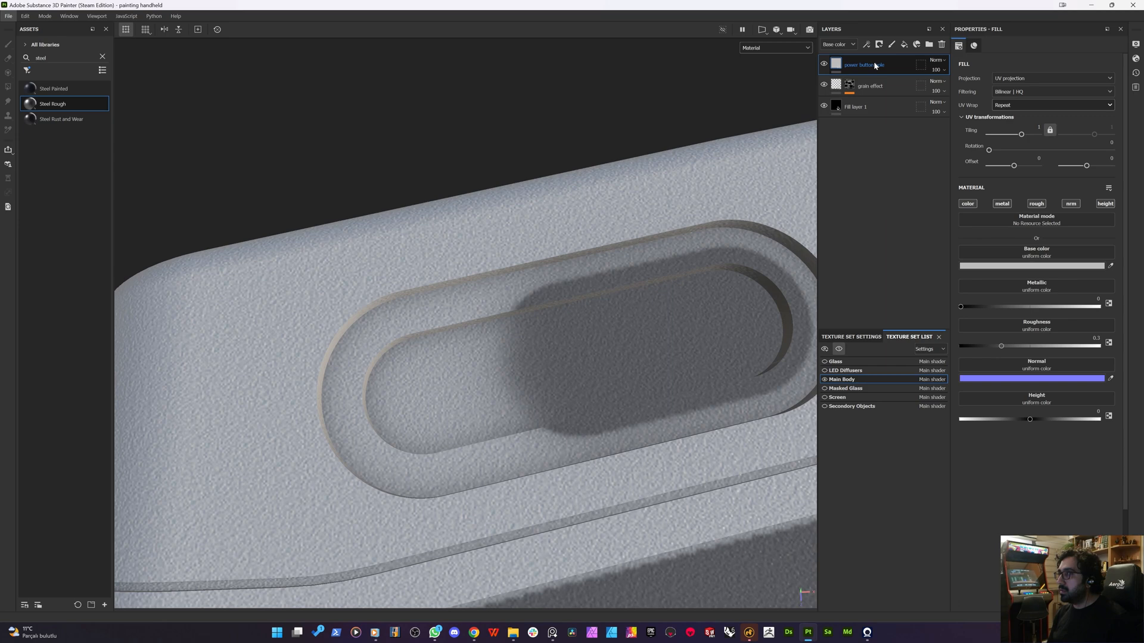
{"action": "left_click", "coordinate": [846, 47]}
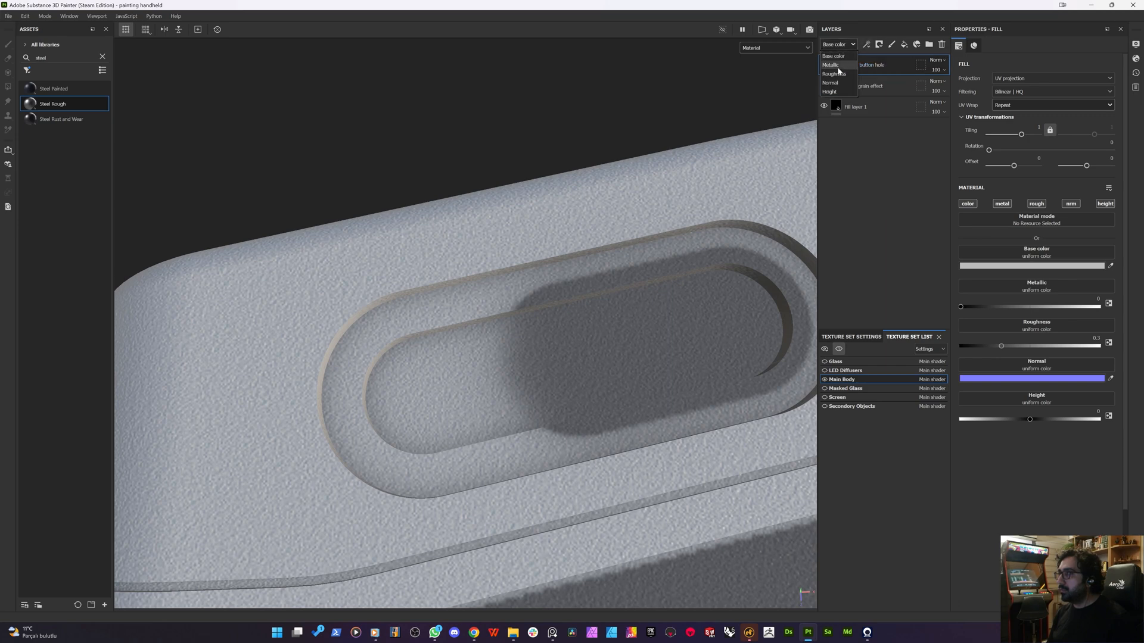
{"action": "left_click", "coordinate": [837, 88]}
{"action": "left_click", "coordinate": [936, 59]}
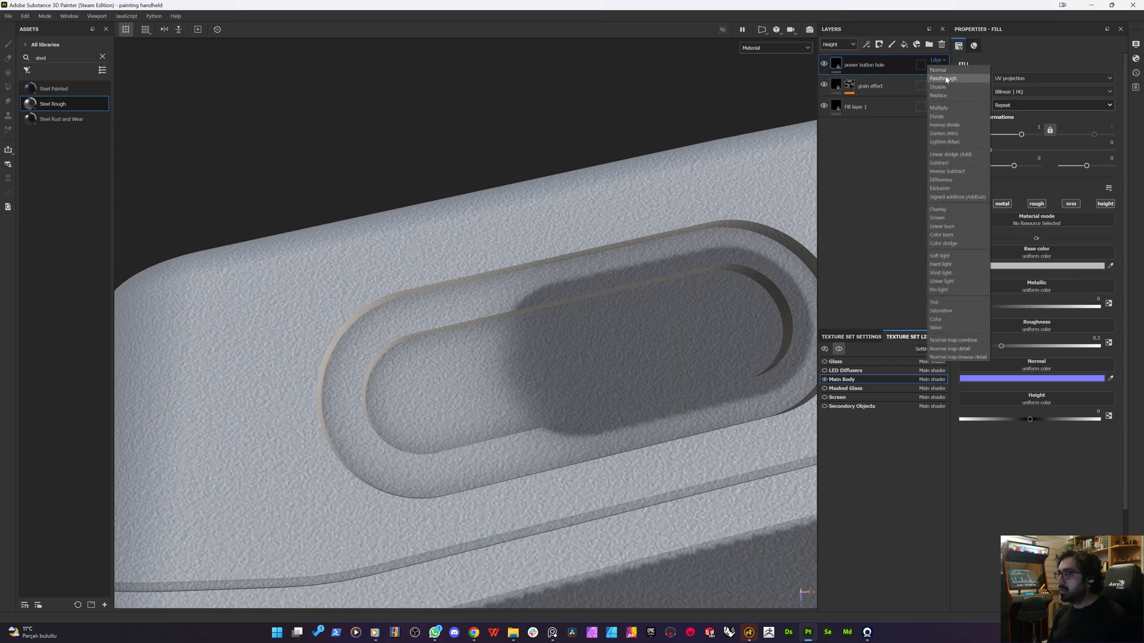
{"action": "left_click", "coordinate": [938, 68]}
{"action": "left_click", "coordinate": [845, 44]}
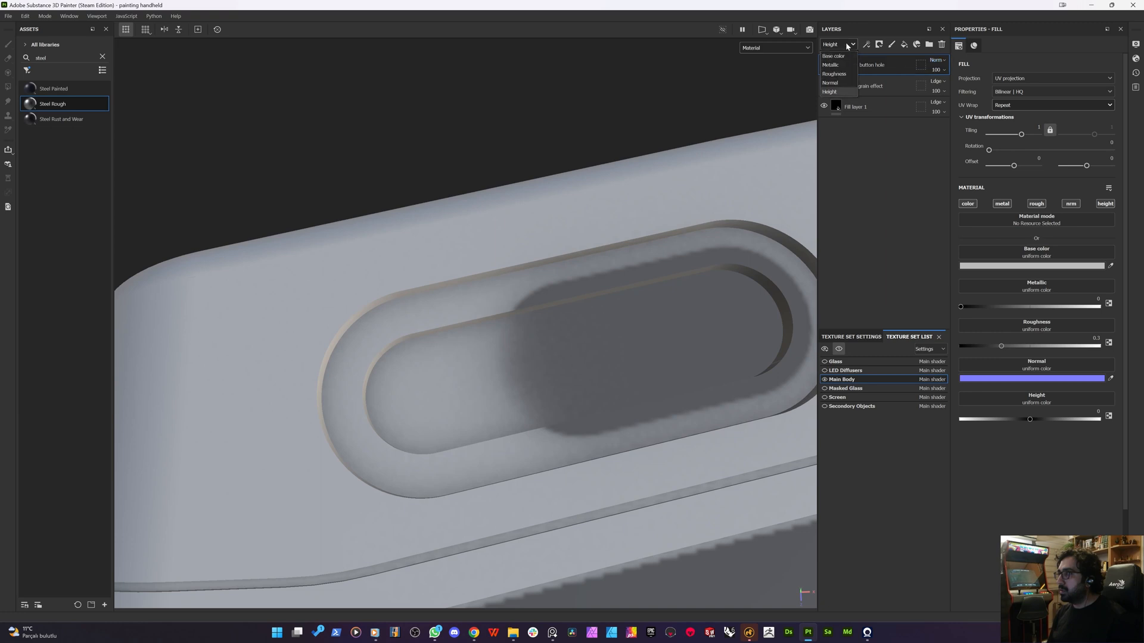
{"action": "left_click", "coordinate": [840, 55]}
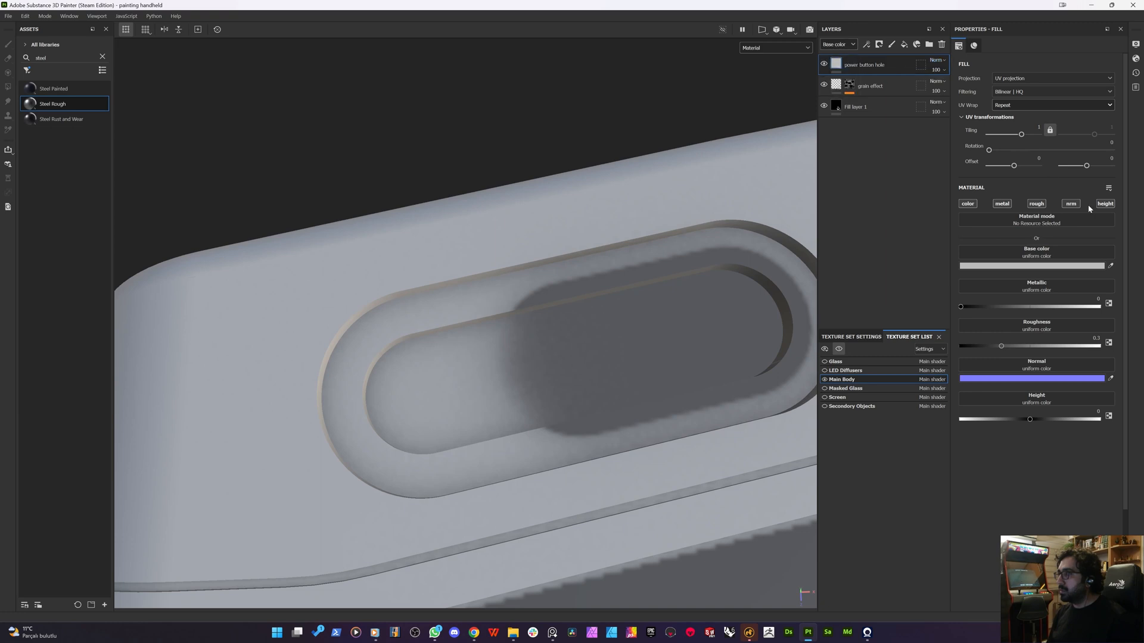
- Set the power button hole layer's base color to black, 000000
{"action": "left_click", "coordinate": [1012, 265]}
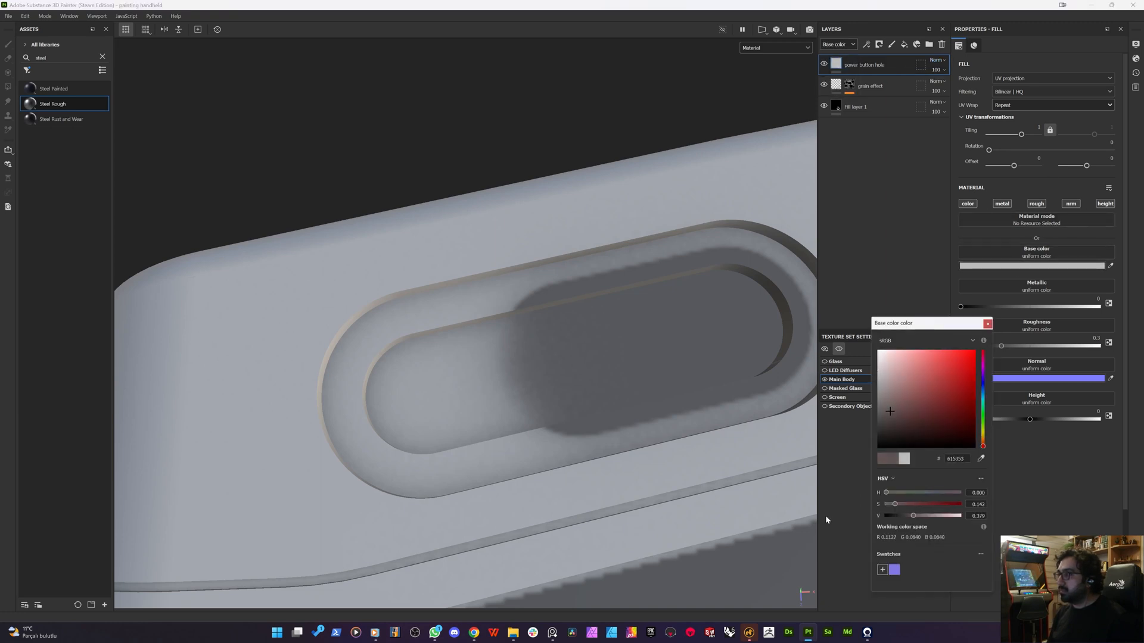
{"action": "left_click_drag", "start_coordinate": [890, 414], "coordinate": [877, 448]}
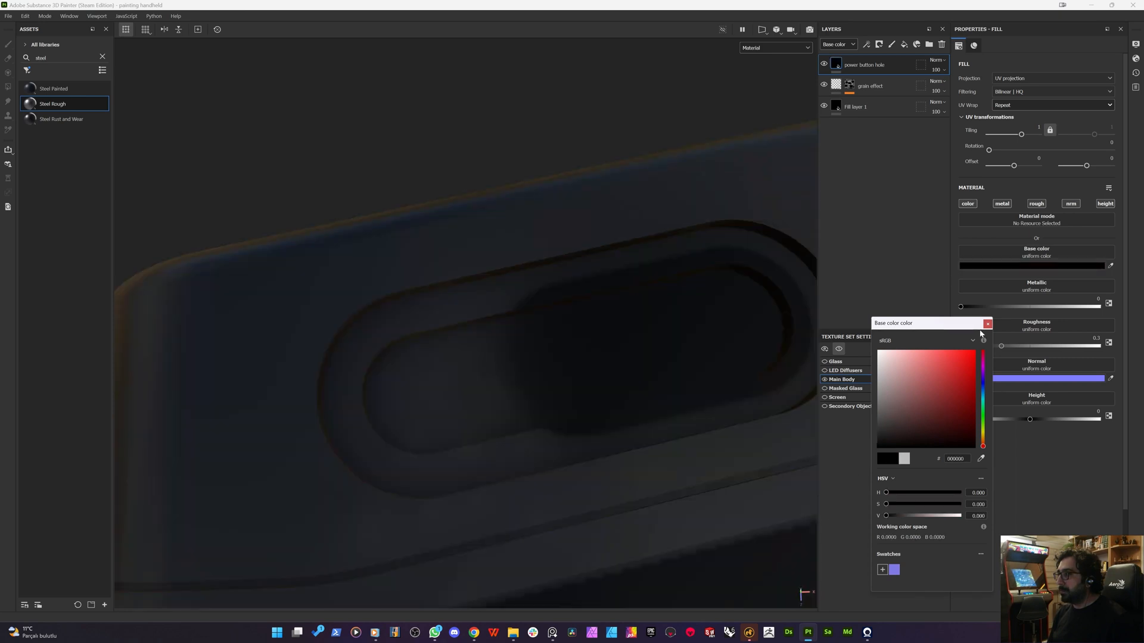
{"action": "left_click", "coordinate": [988, 324]}
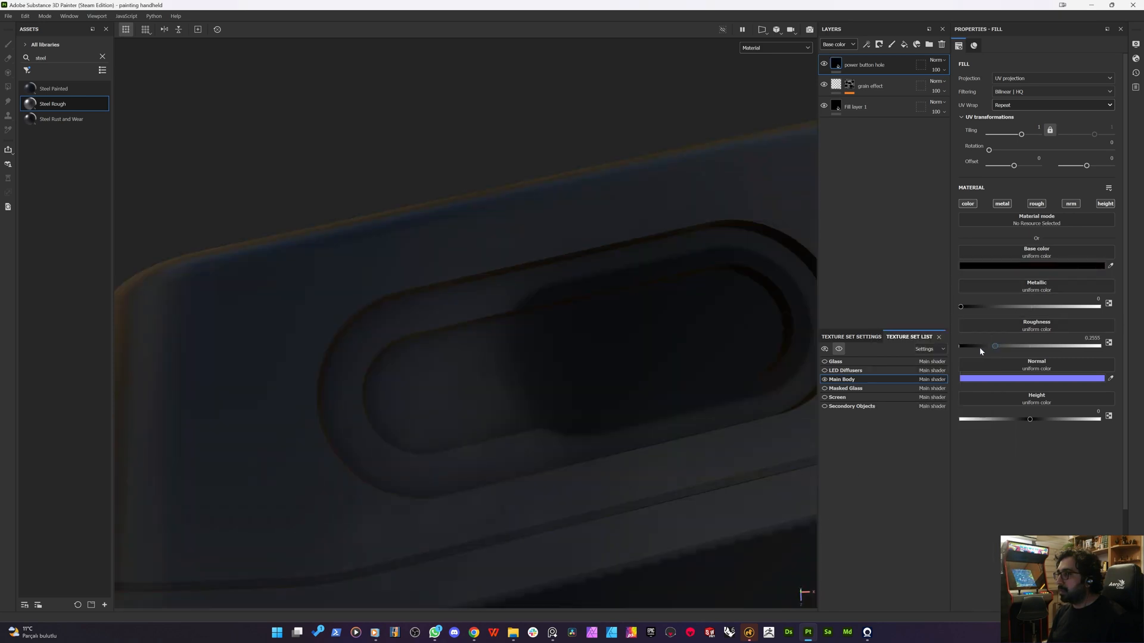
- Set the power button hole layer's roughness to 1 and height to -0.1420, with its normal and metallic channels disabled
{"action": "left_click_drag", "start_coordinate": [980, 351], "coordinate": [1129, 348]}
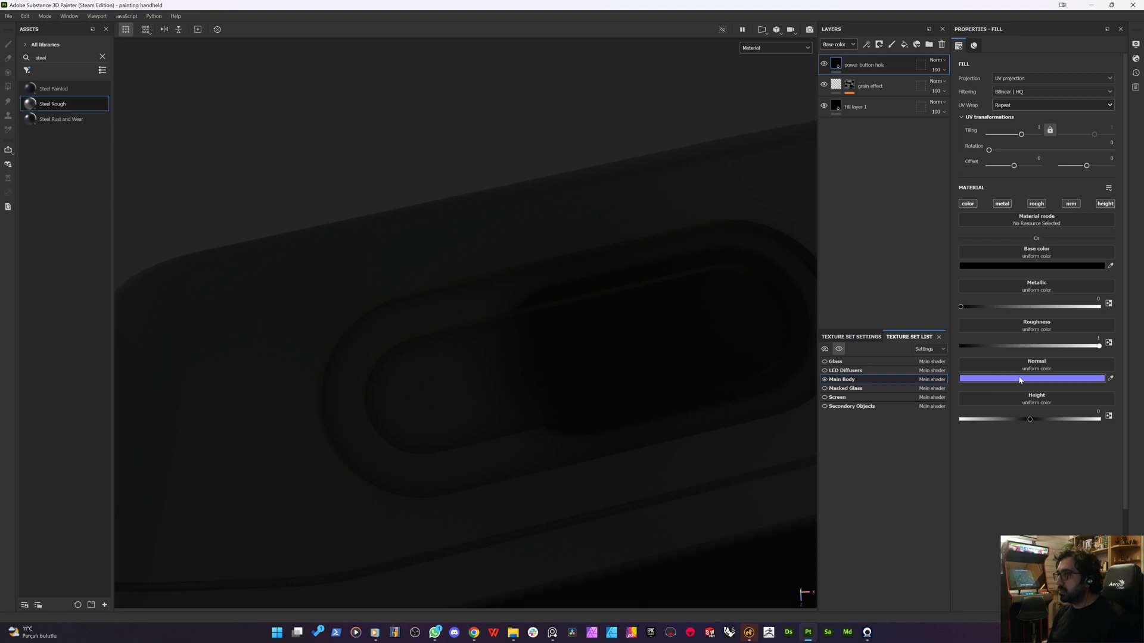
{"action": "left_click", "coordinate": [1075, 205]}
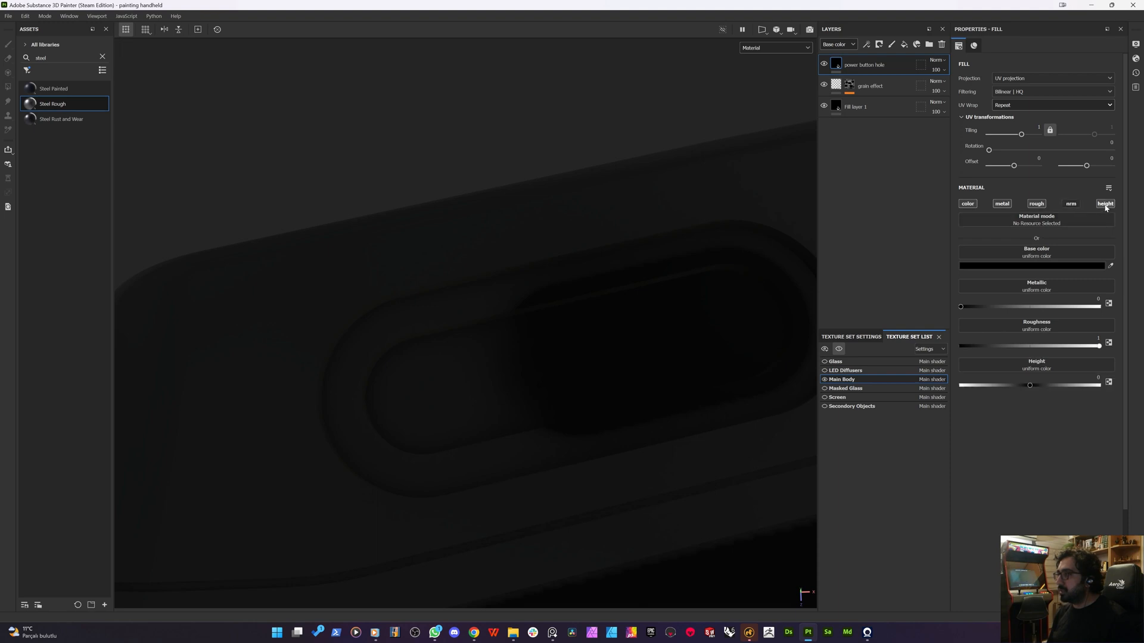
{"action": "left_click", "coordinate": [1003, 204]}
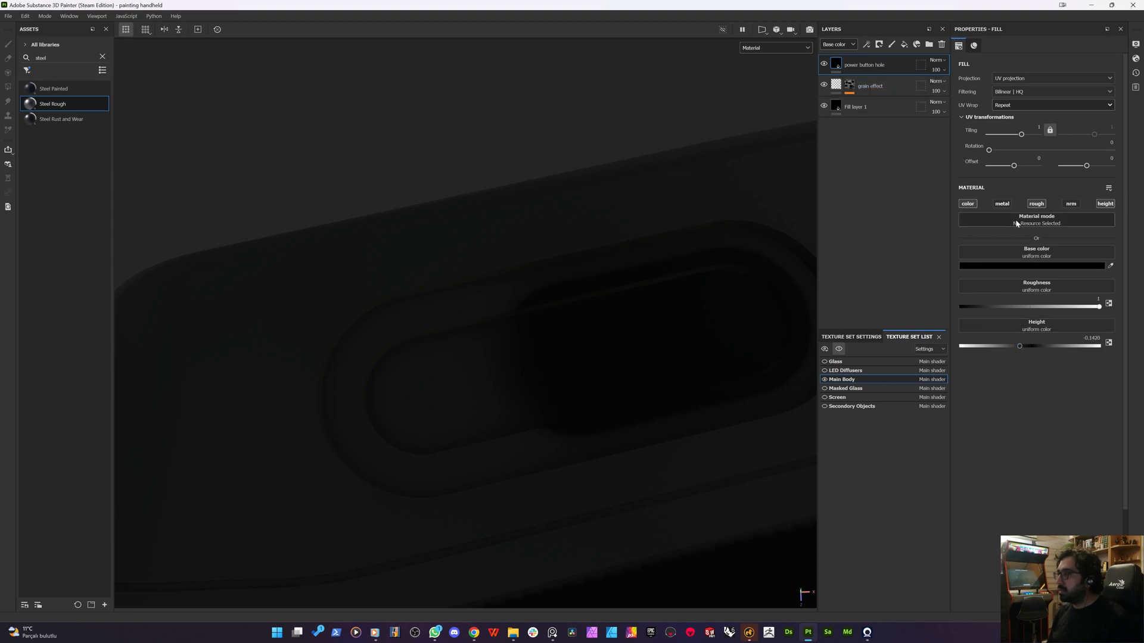
- Add a black mask with a paint effect to power button hole and reveal the recess floor with Polygon Fill
{"action": "right_click", "coordinate": [848, 64]}
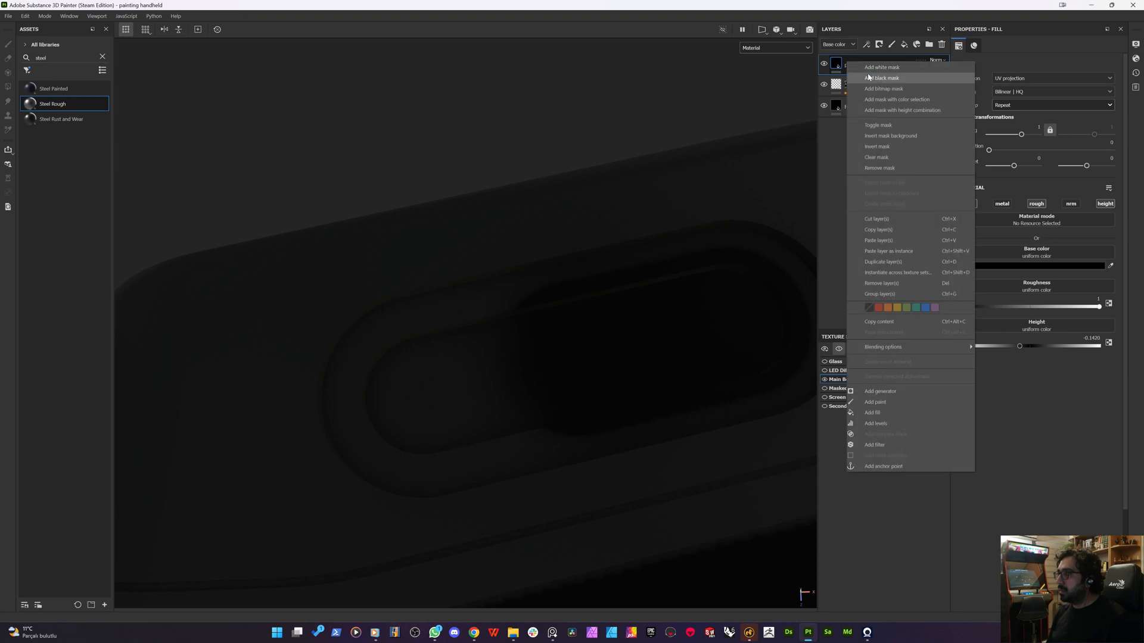
{"action": "left_click", "coordinate": [868, 75]}
{"action": "right_click", "coordinate": [857, 70]}
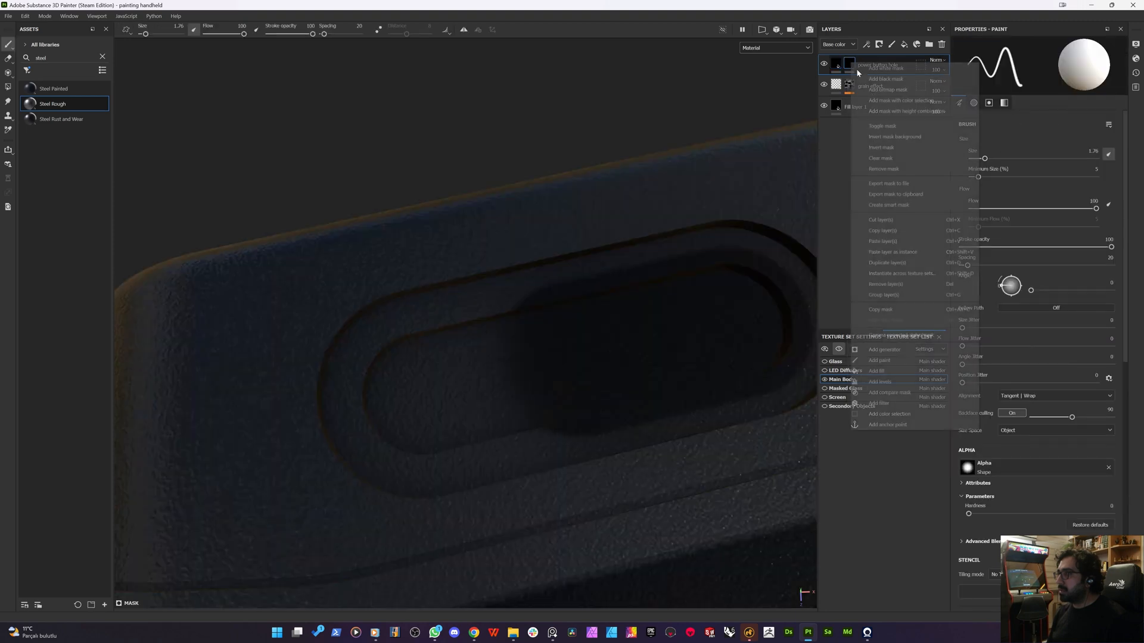
{"action": "left_click", "coordinate": [878, 361]}
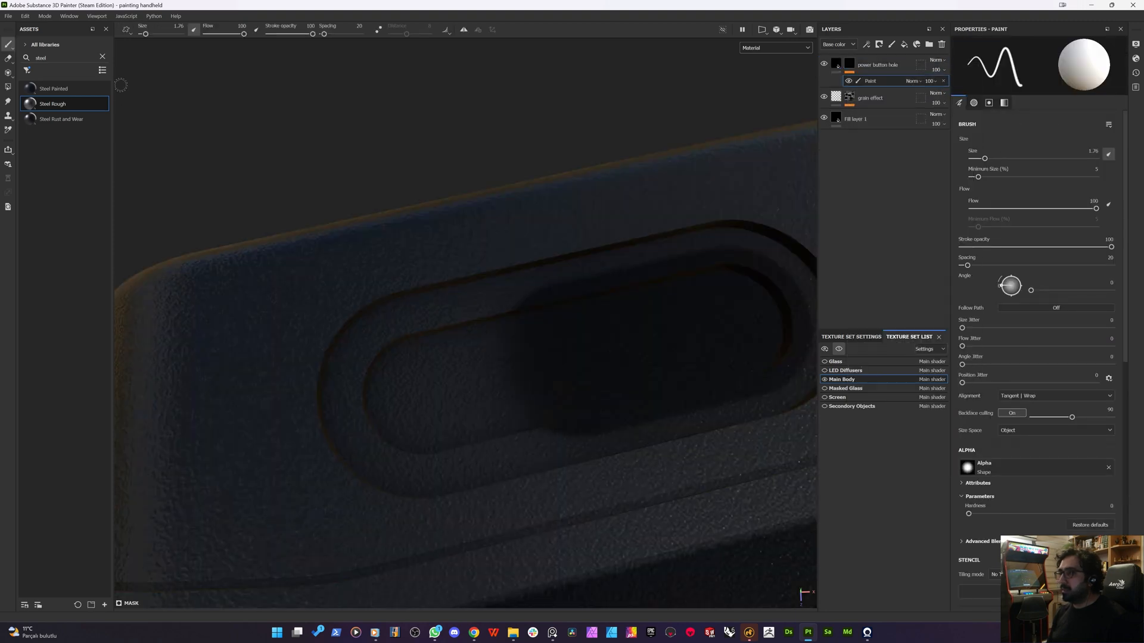
{"action": "left_click", "coordinate": [8, 87]}
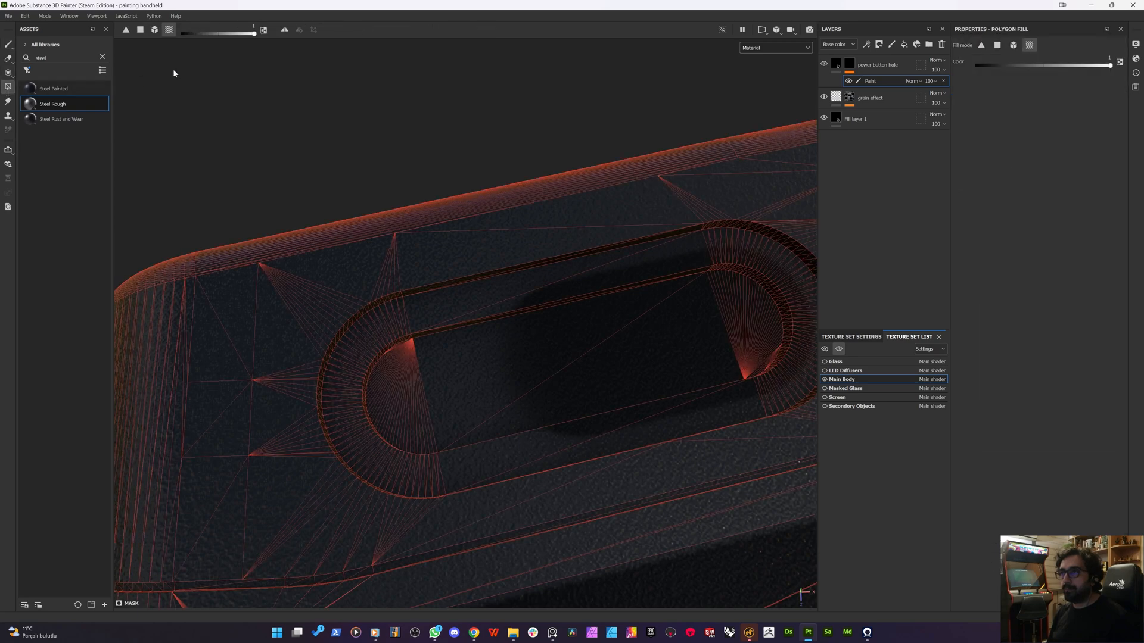
{"action": "left_click", "coordinate": [519, 338]}
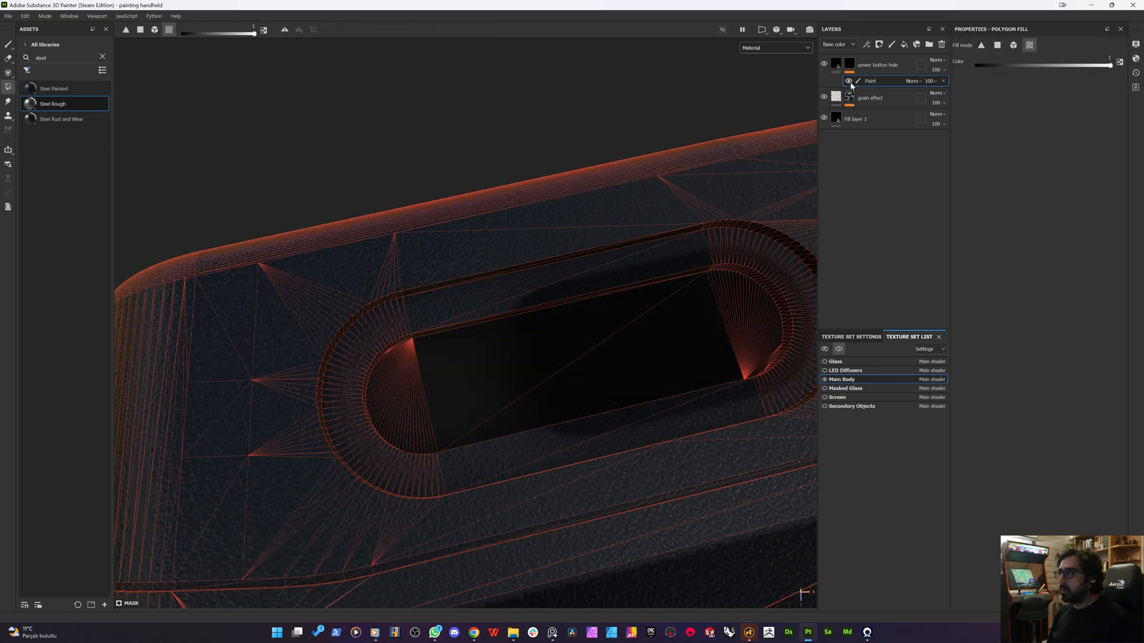
- Check the power button hole layer's mask on the recess and return to material view
{"action": "left_click", "coordinate": [850, 67], "text": "alt"}
{"action": "left_click_drag", "start_coordinate": [557, 241], "coordinate": [564, 225], "text": "alt"}
{"action": "key", "text": "m"}
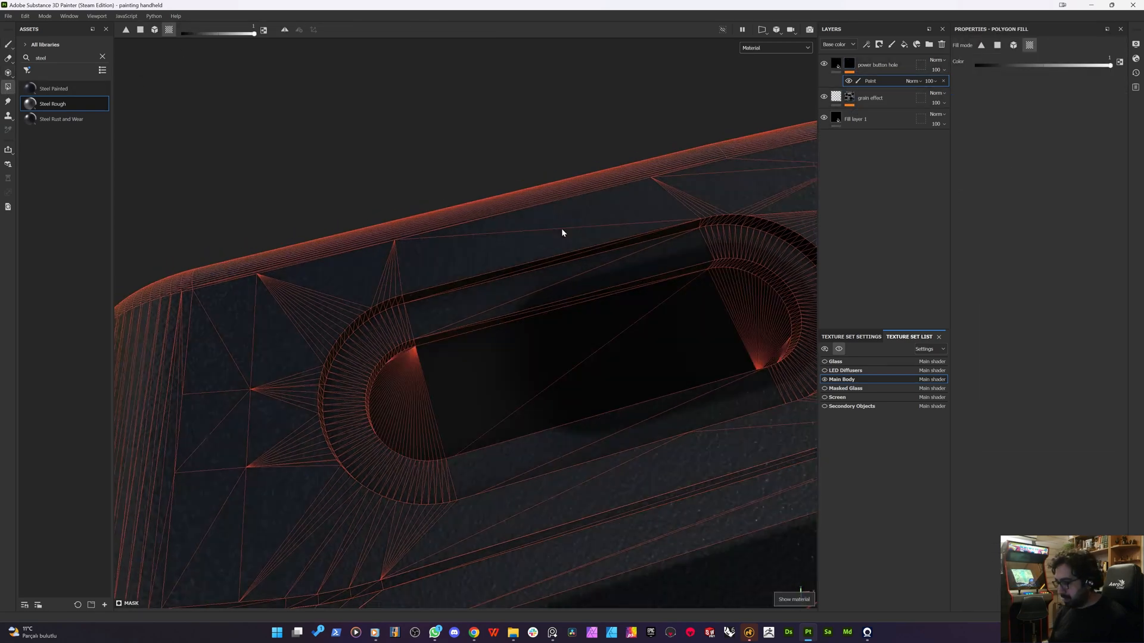
{"action": "scroll", "coordinate": [428, 337], "scroll_direction": "up", "scroll_amount": 2}
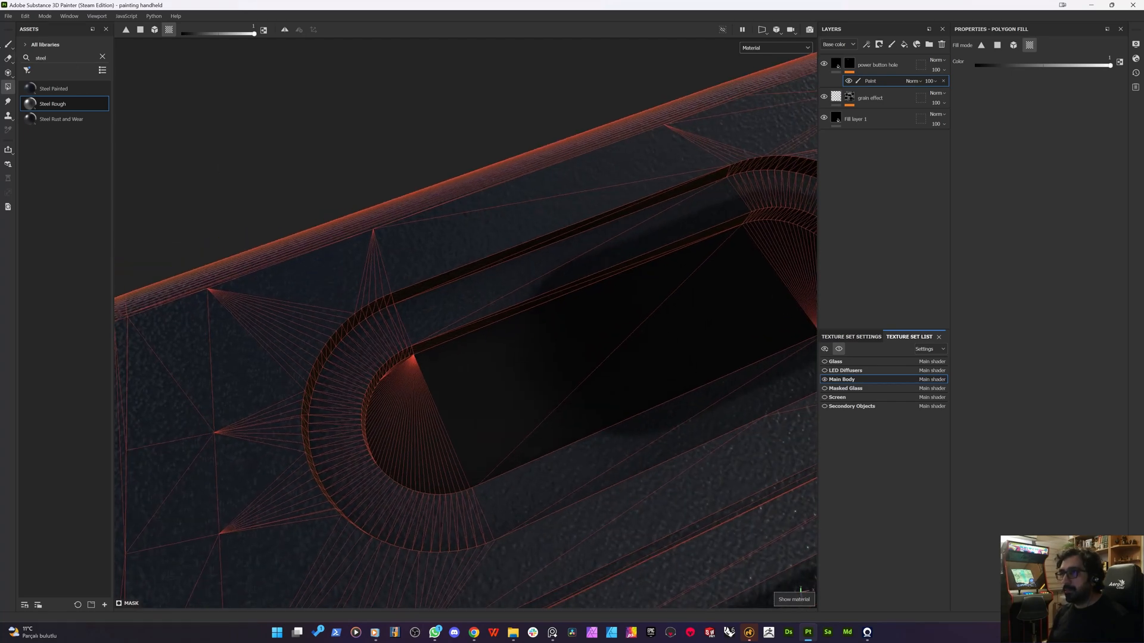
- Leave Polygon Fill, select the power button hole layer's fill, and examine the recess and the layer's channels
{"action": "left_click", "coordinate": [11, 46]}
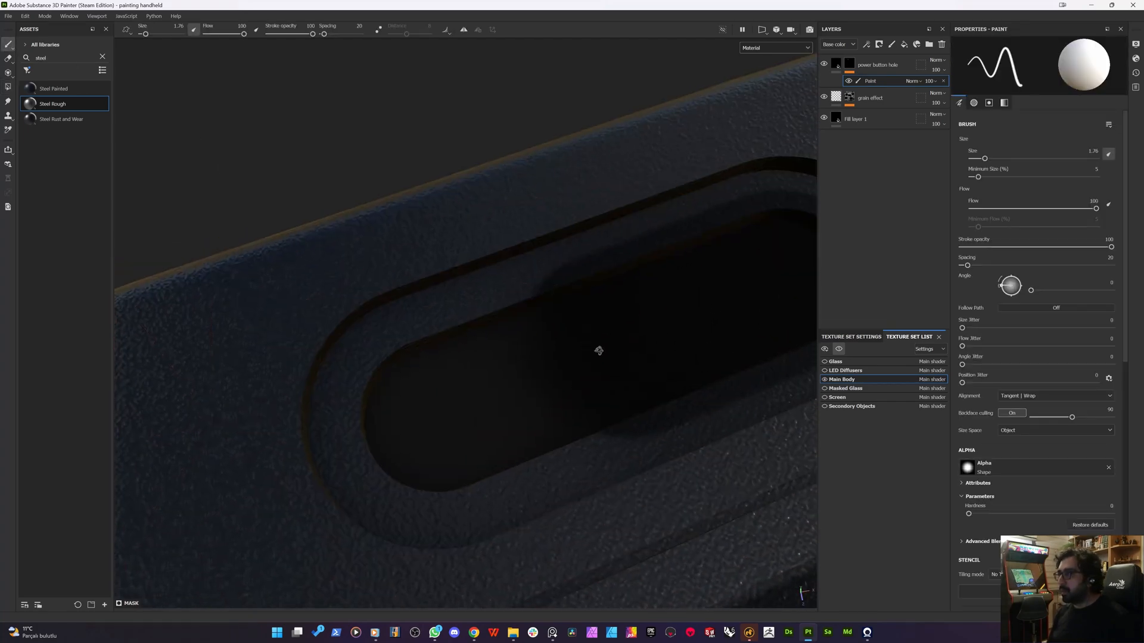
{"action": "left_click", "coordinate": [835, 64]}
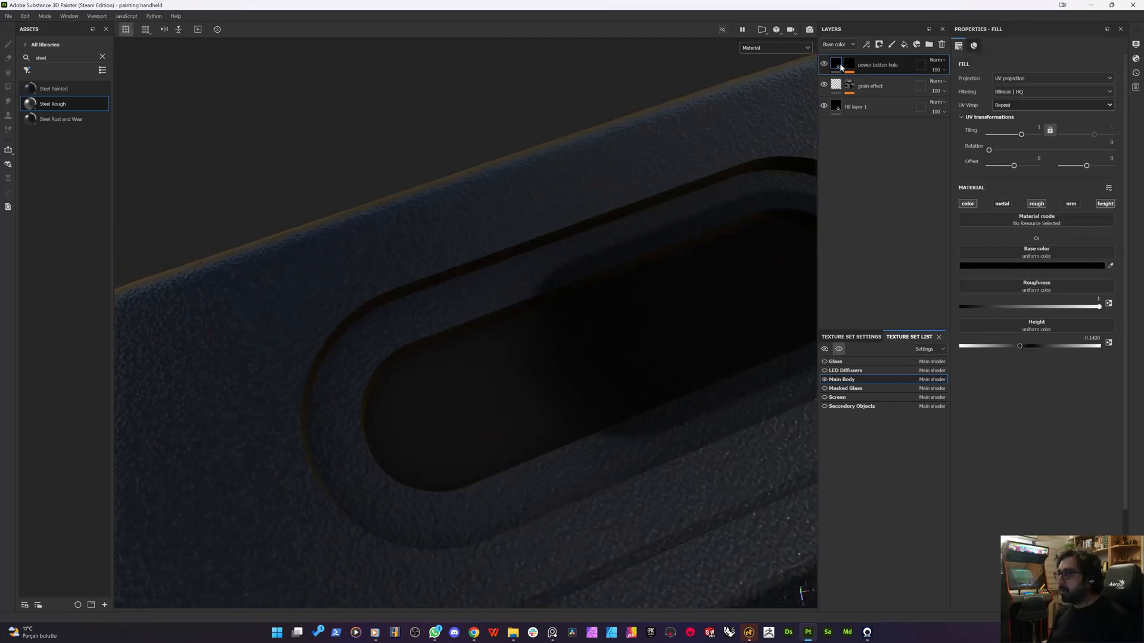
{"action": "left_click", "coordinate": [853, 372]}
{"action": "left_click", "coordinate": [848, 379]}
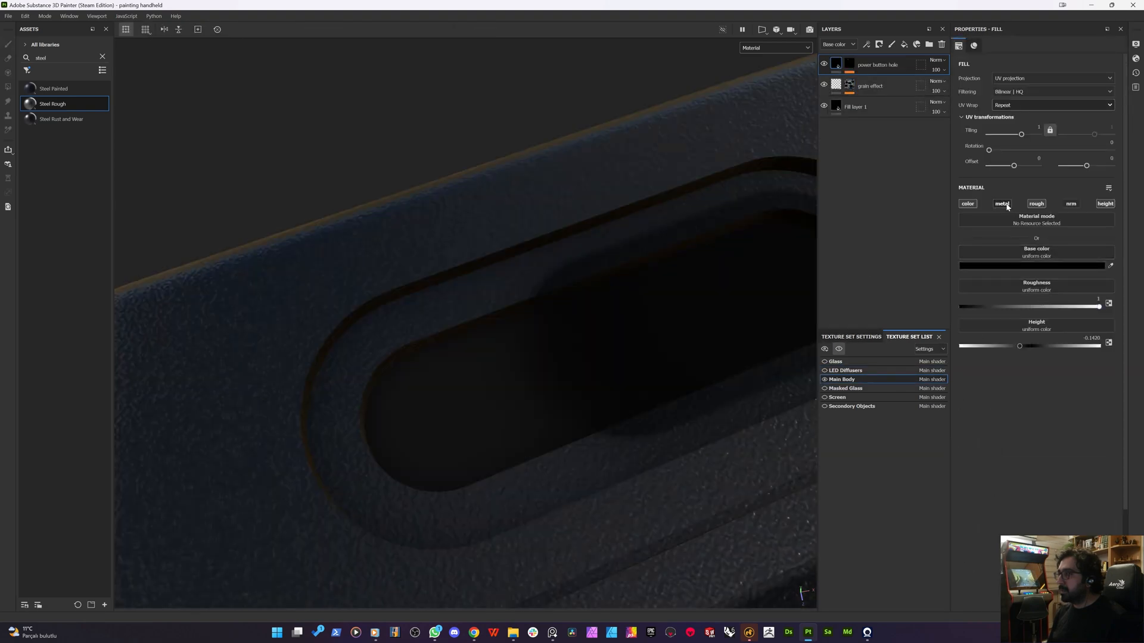
{"action": "left_click_drag", "start_coordinate": [529, 312], "coordinate": [538, 298], "text": "alt"}
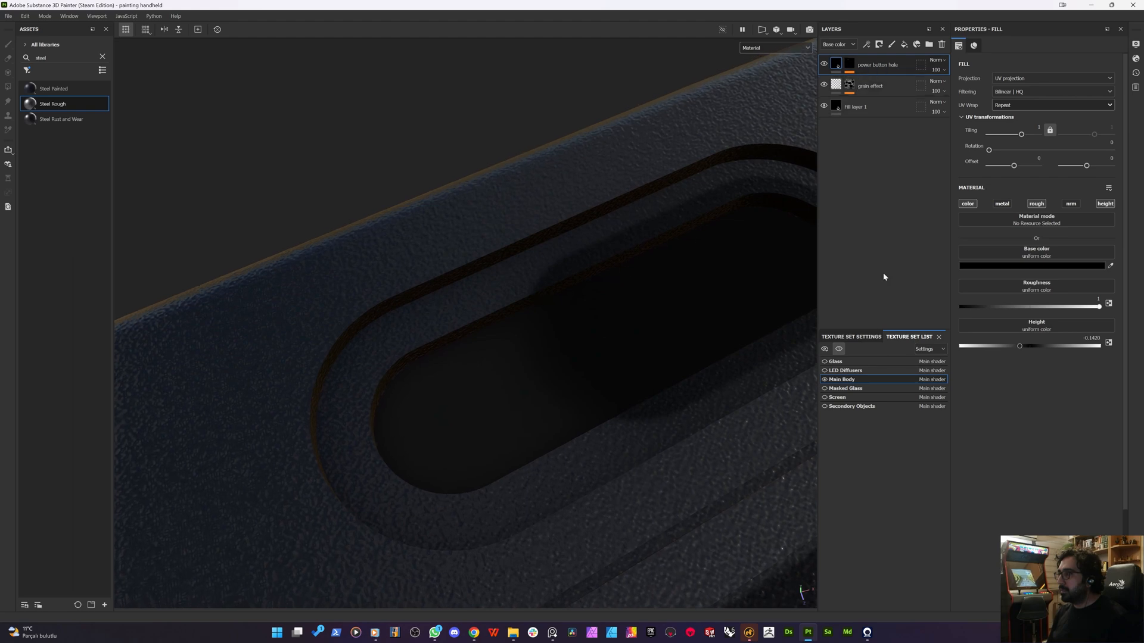
- Show all texture sets again and examine the power switch in its recess
{"action": "left_click", "coordinate": [861, 338]}
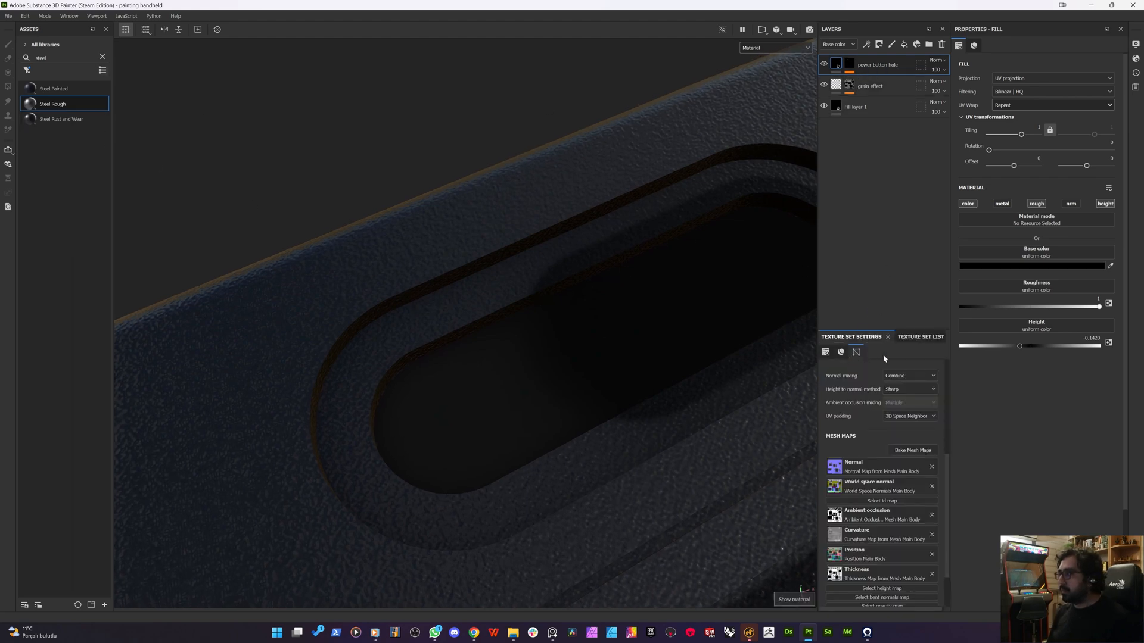
{"action": "left_click", "coordinate": [911, 338]}
{"action": "left_click", "coordinate": [840, 349]}
{"action": "scroll", "coordinate": [495, 316], "scroll_direction": "down", "scroll_amount": 5}
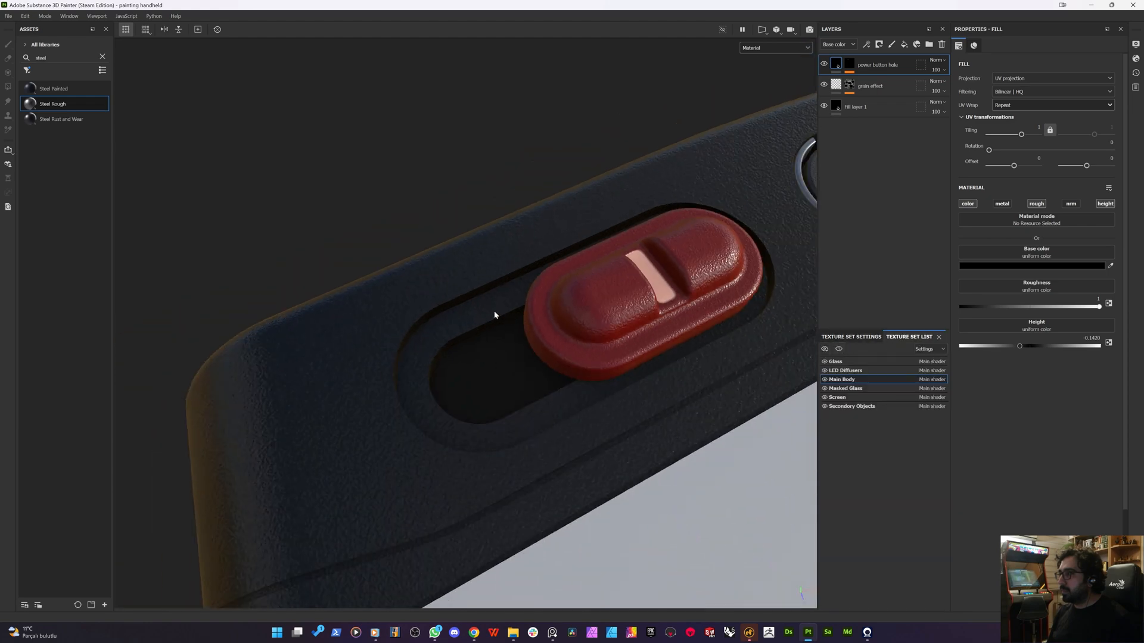
{"action": "left_click_drag", "start_coordinate": [474, 340], "coordinate": [504, 330], "text": "alt"}
{"action": "scroll", "coordinate": [504, 330], "scroll_direction": "up", "scroll_amount": 5}
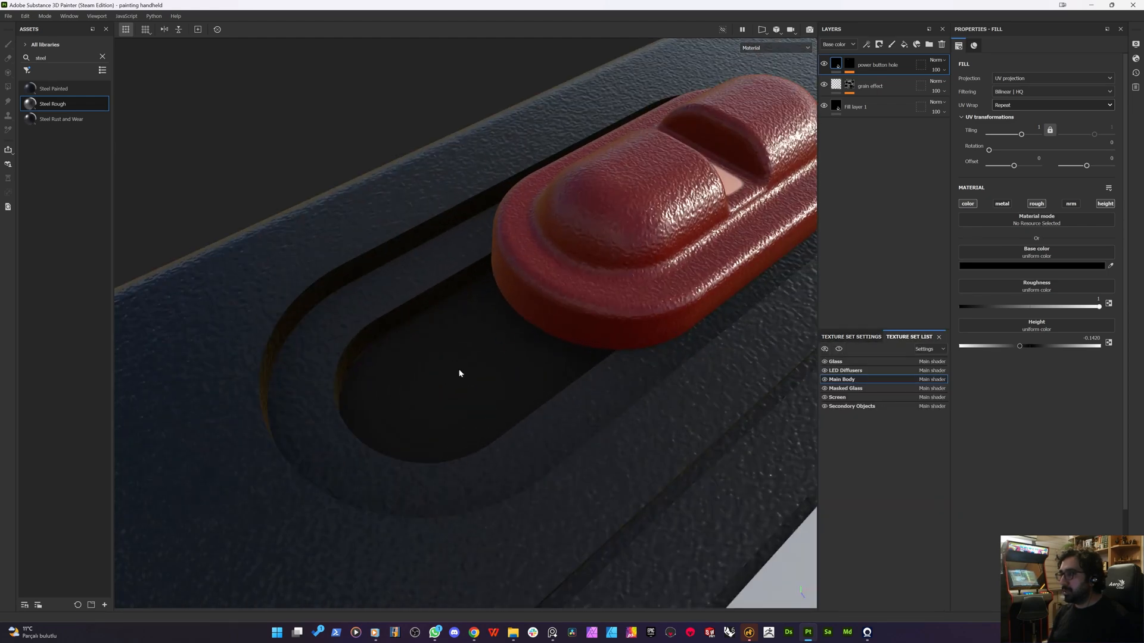
{"action": "scroll", "coordinate": [501, 333], "scroll_direction": "down", "scroll_amount": 5}
{"action": "left_click_drag", "start_coordinate": [557, 334], "coordinate": [466, 350], "text": "alt"}
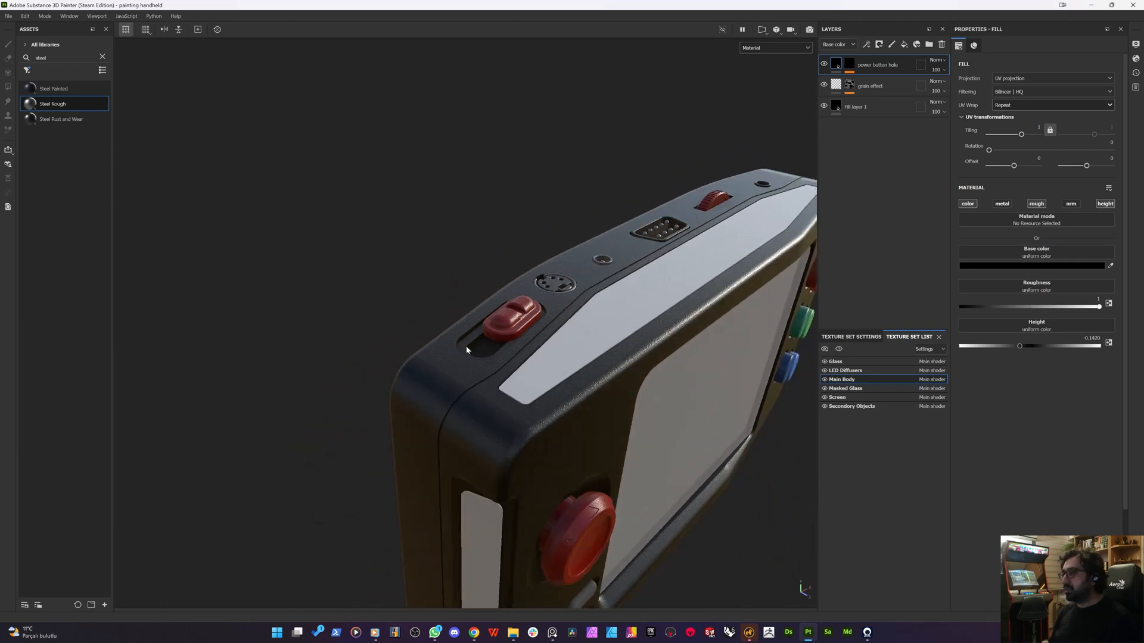
{"action": "left_click_drag", "start_coordinate": [535, 375], "coordinate": [482, 351], "text": "alt"}
{"action": "scroll", "coordinate": [506, 376], "scroll_direction": "down", "scroll_amount": 2}
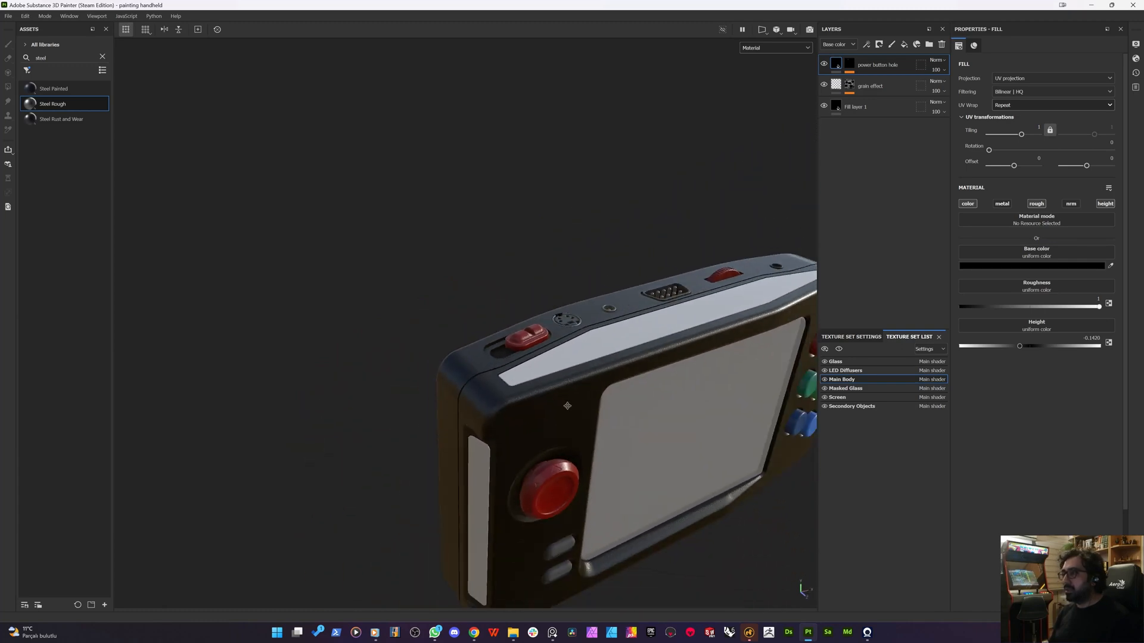
- Examine the grip recesses and the central panel on the back of the console
{"action": "middle_click_drag", "start_coordinate": [532, 376], "coordinate": [386, 355], "text": "alt"}
{"action": "left_click_drag", "start_coordinate": [387, 356], "coordinate": [864, 268], "text": "alt"}
{"action": "middle_click_drag", "start_coordinate": [383, 361], "coordinate": [570, 214], "text": "alt"}
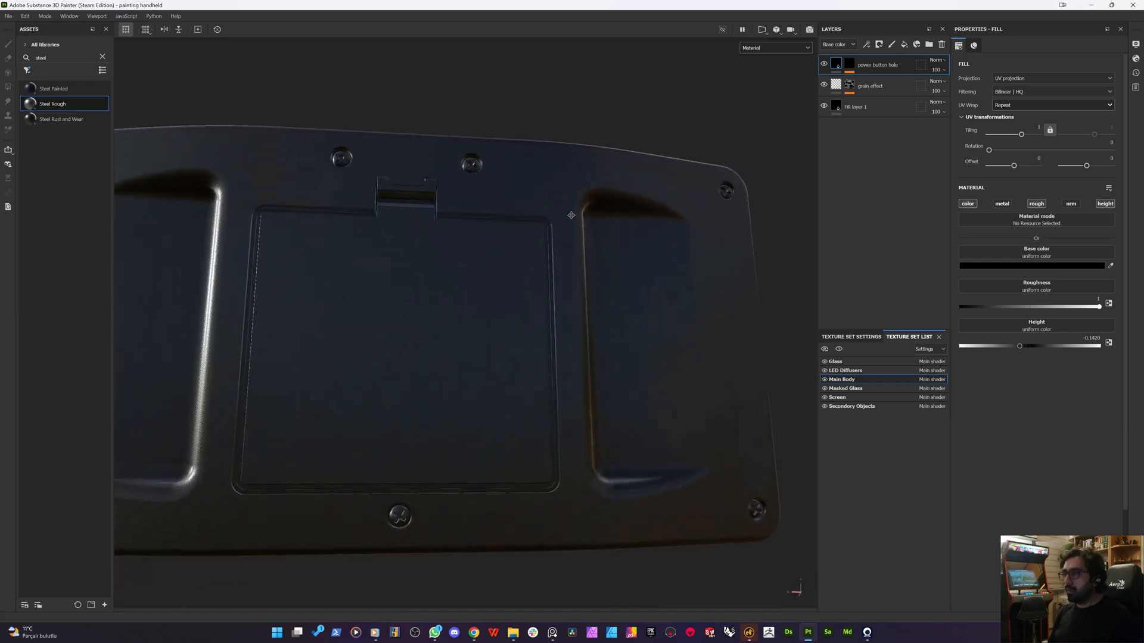
{"action": "left_click_drag", "start_coordinate": [324, 328], "coordinate": [347, 356], "text": "alt"}
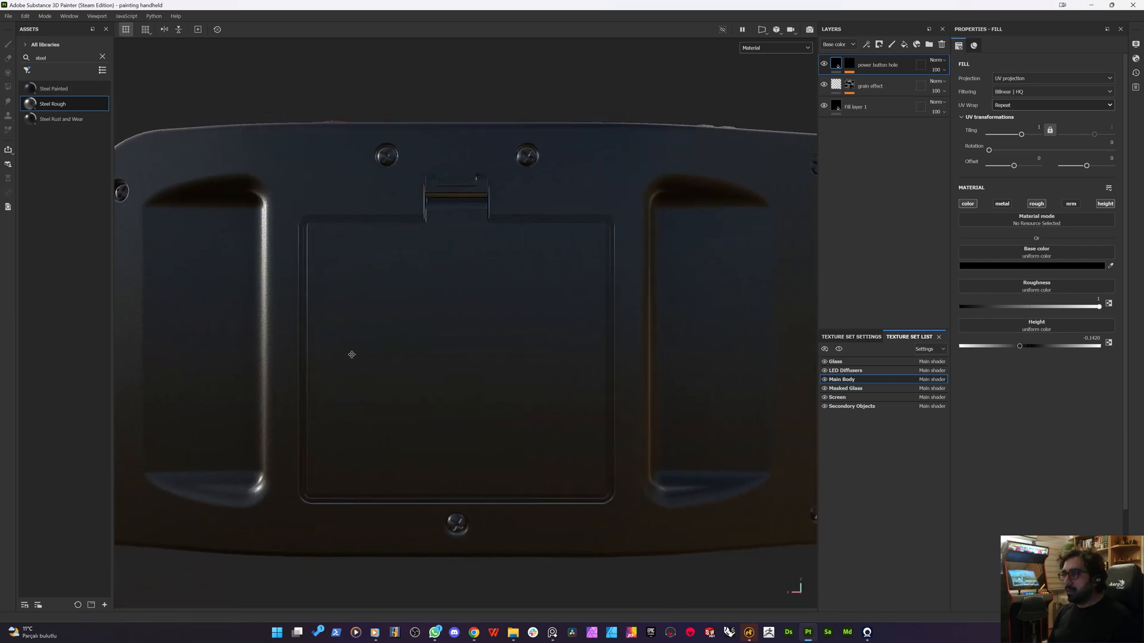
{"action": "scroll", "coordinate": [351, 353], "scroll_direction": "up", "scroll_amount": 3}
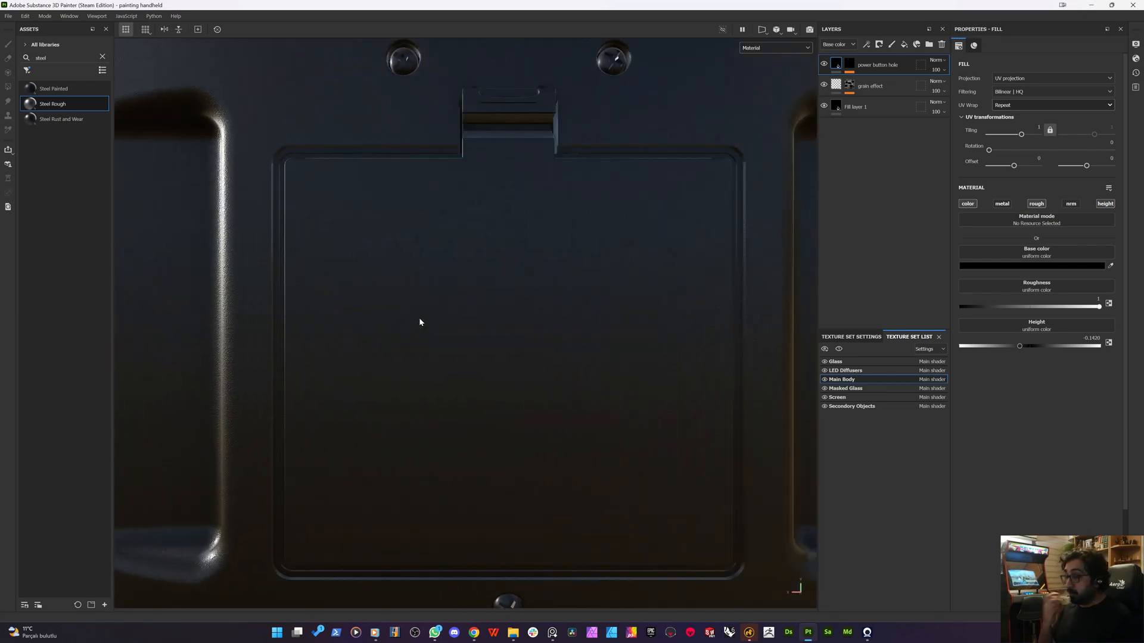
{"action": "scroll", "coordinate": [416, 320], "scroll_direction": "down", "scroll_amount": 3}
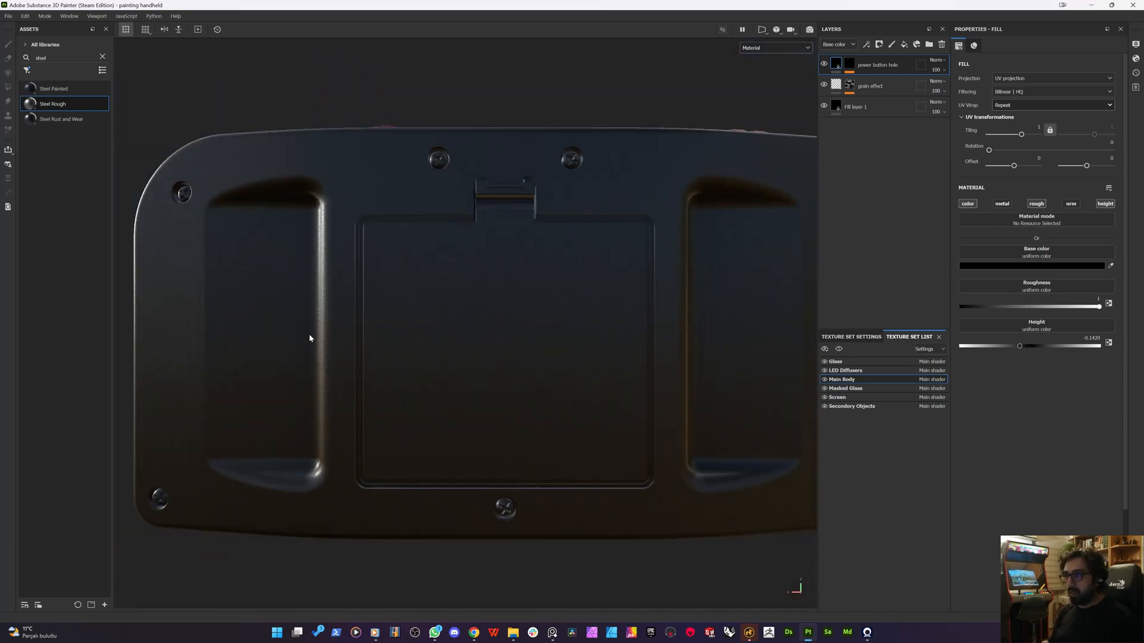
{"action": "left_click_drag", "start_coordinate": [687, 308], "coordinate": [810, 297], "text": "alt"}
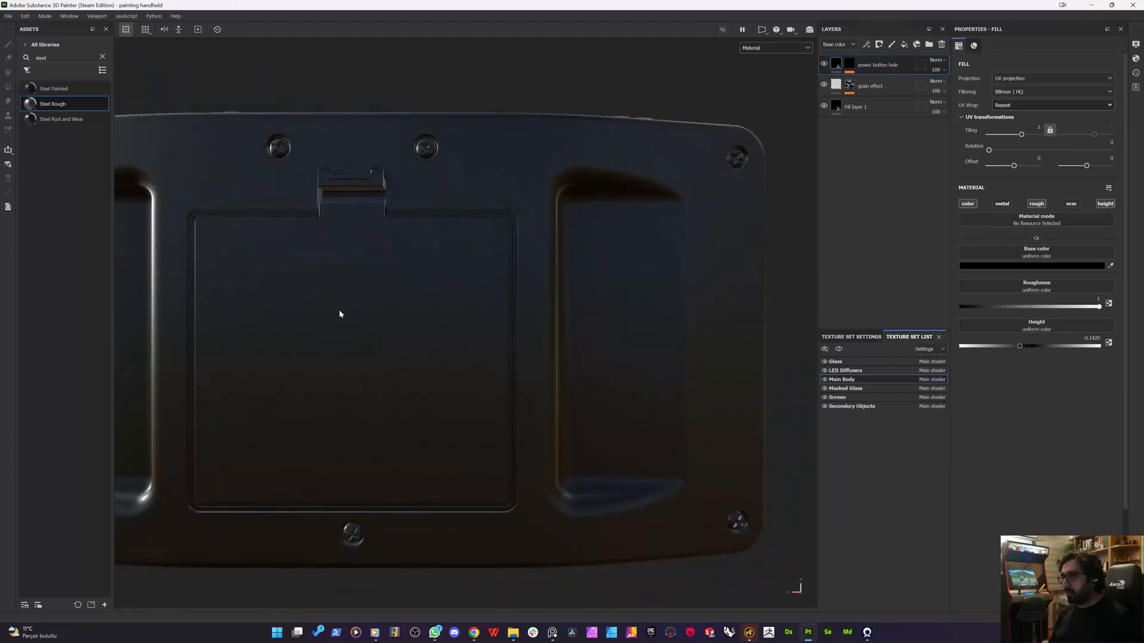
{"action": "left_click_drag", "start_coordinate": [340, 314], "coordinate": [480, 211], "text": "alt"}
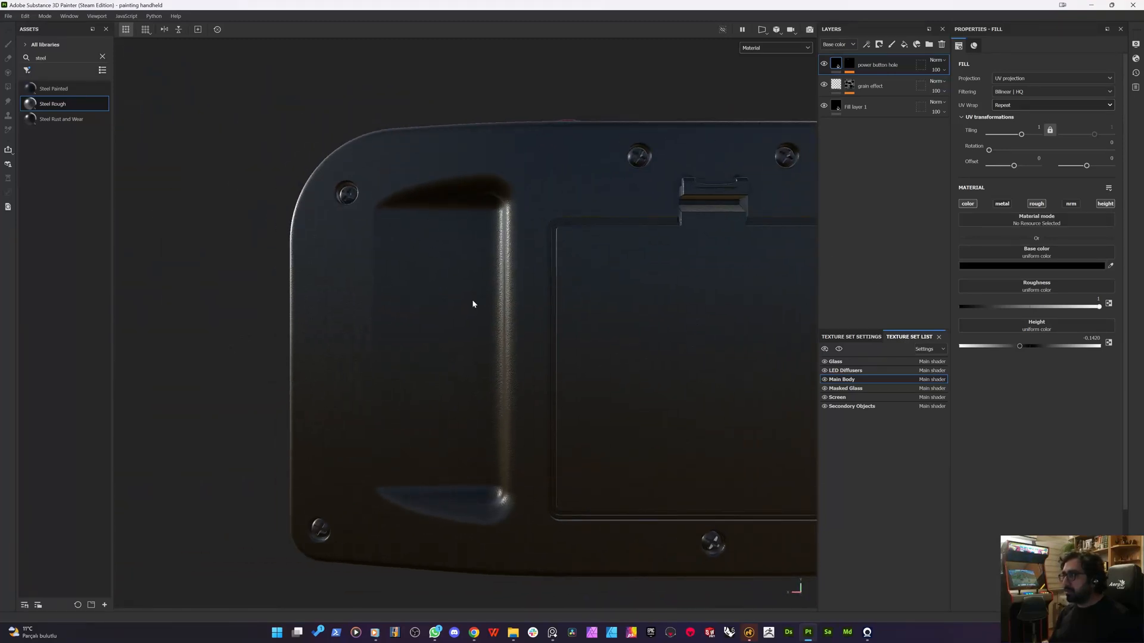
- Add a folder named rubber panels at the top of the Main Body layer stack
{"action": "left_click", "coordinate": [928, 44]}
{"action": "double_click", "coordinate": [862, 64]}
{"action": "type", "text": "ru"}
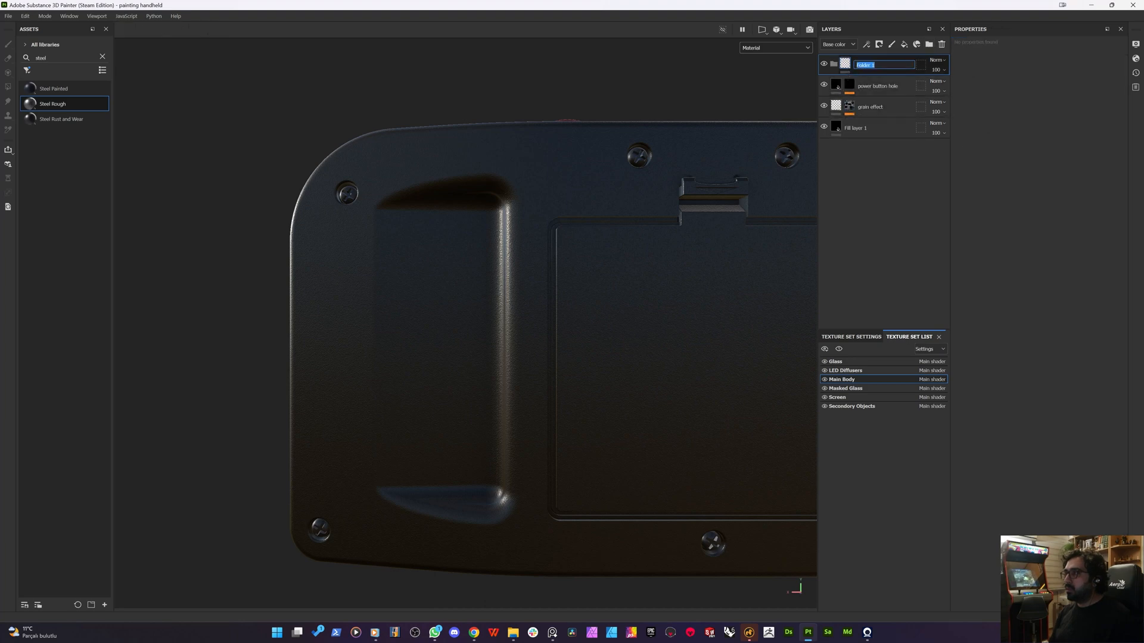
{"action": "type", "text": "bnber"}
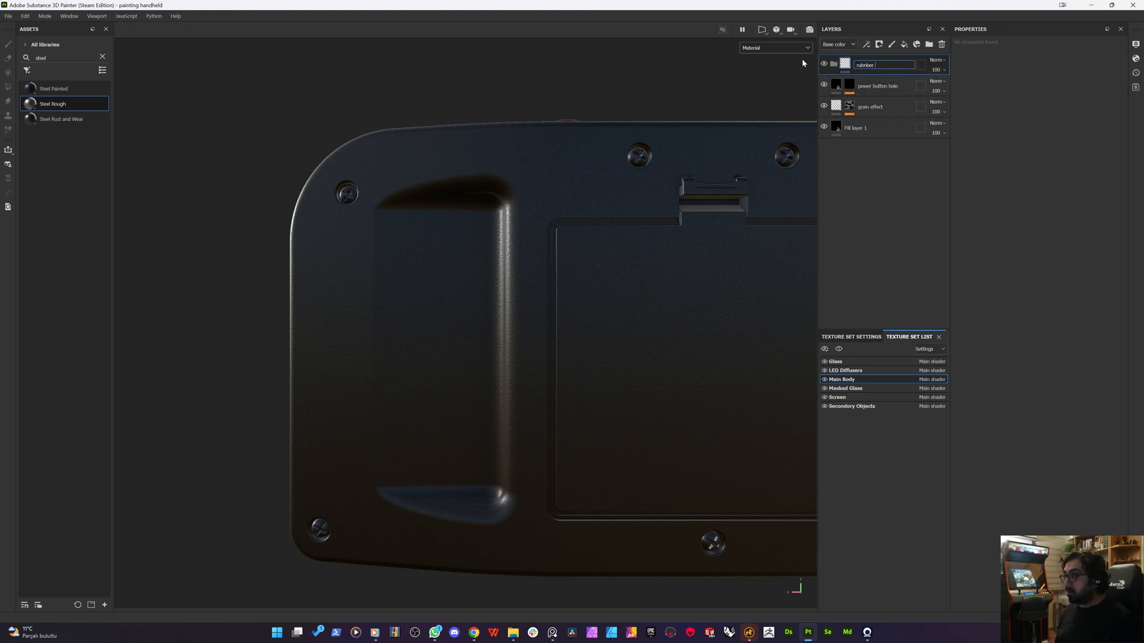
{"action": "key", "text": "BackSpace"}
{"action": "key", "text": "BackSpace"}
{"action": "key", "text": "BackSpace"}
{"action": "key", "text": "BackSpace"}
{"action": "key", "text": "BackSpace"}
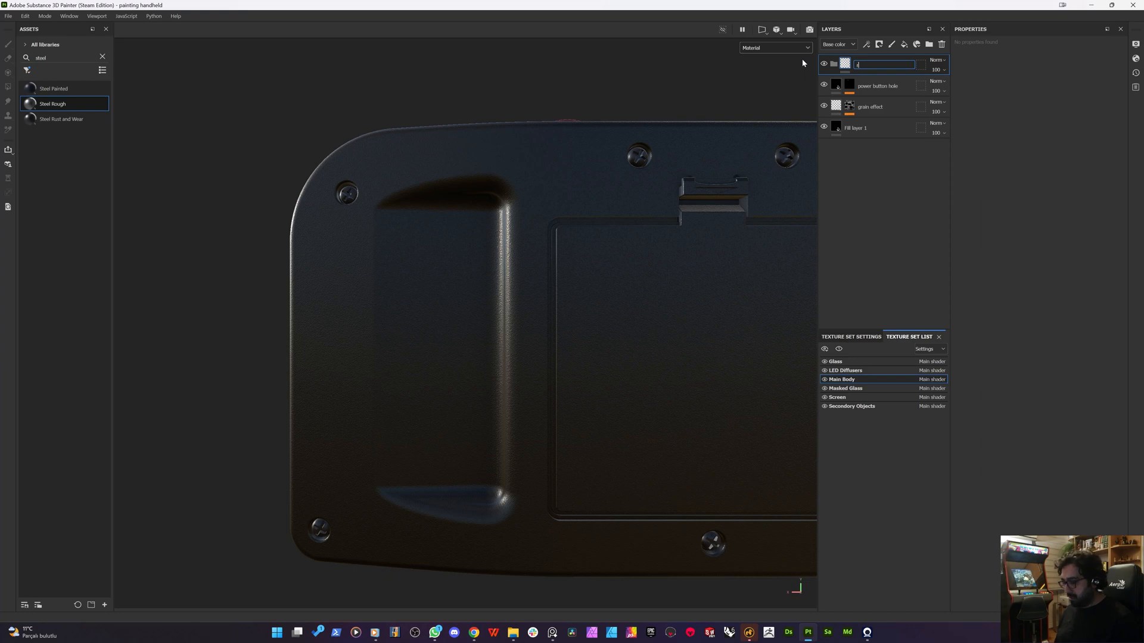
{"action": "type", "text": "ber panels"}
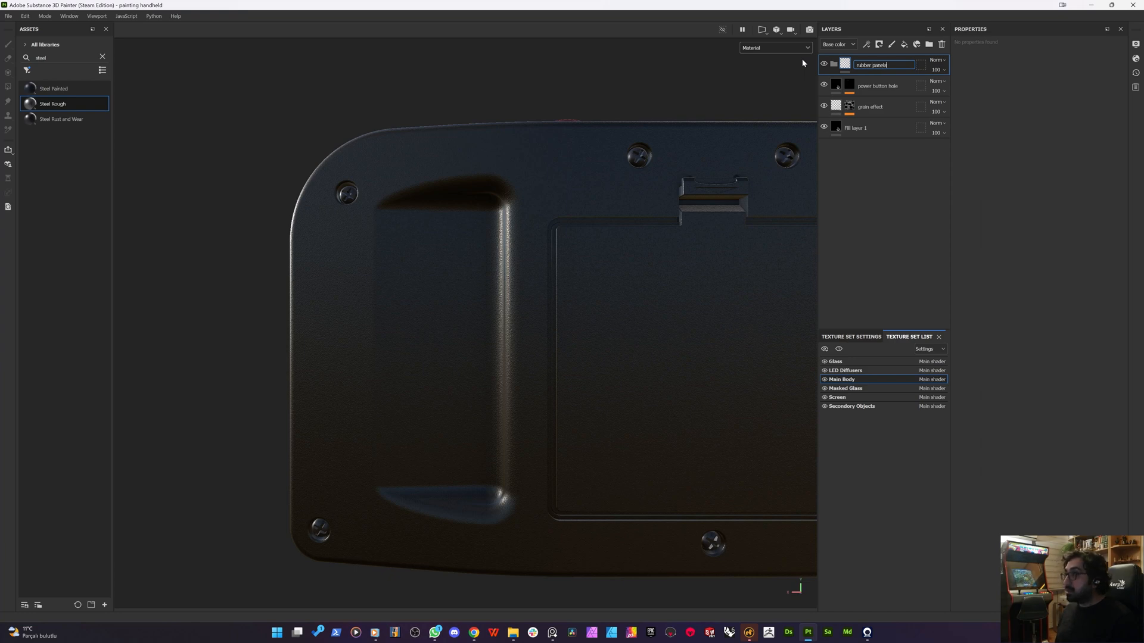
{"action": "key", "text": "Return"}
- Add a fill layer inside the rubber panels folder with pure black (000000) as its base color
{"action": "right_click", "coordinate": [866, 66]}
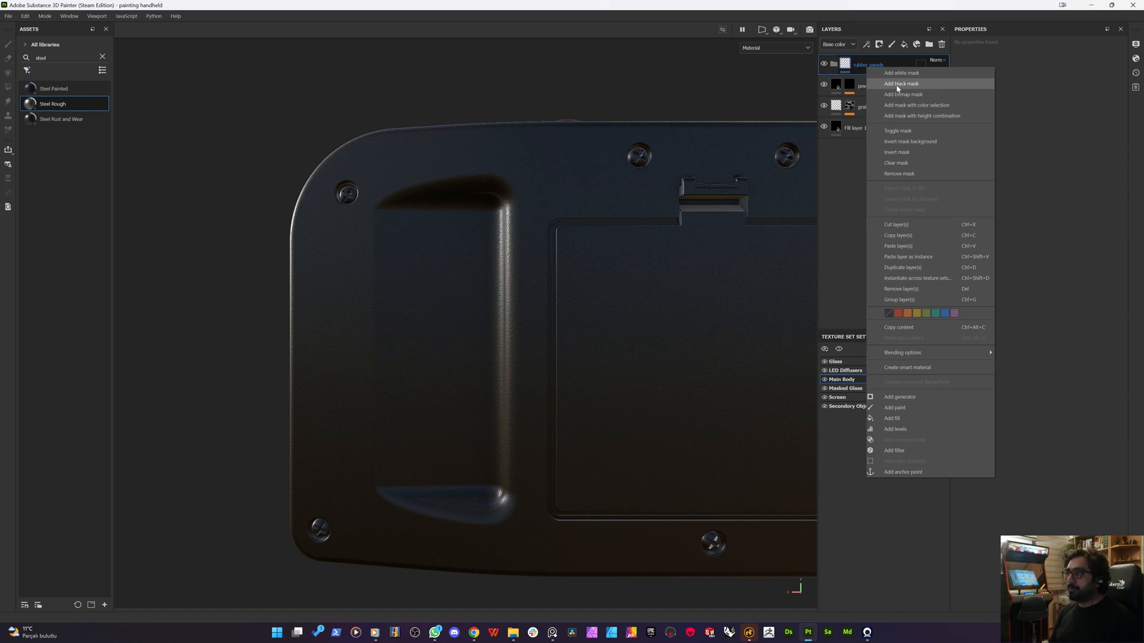
{"action": "left_click", "coordinate": [905, 44]}
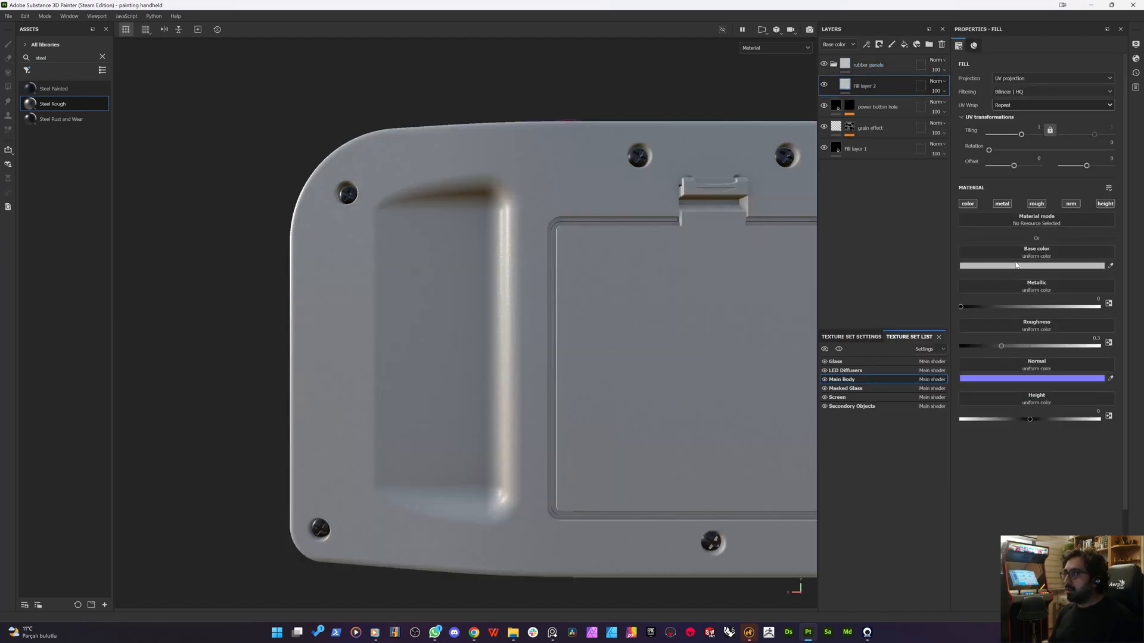
{"action": "left_click", "coordinate": [1016, 267]}
{"action": "left_click", "coordinate": [886, 439]}
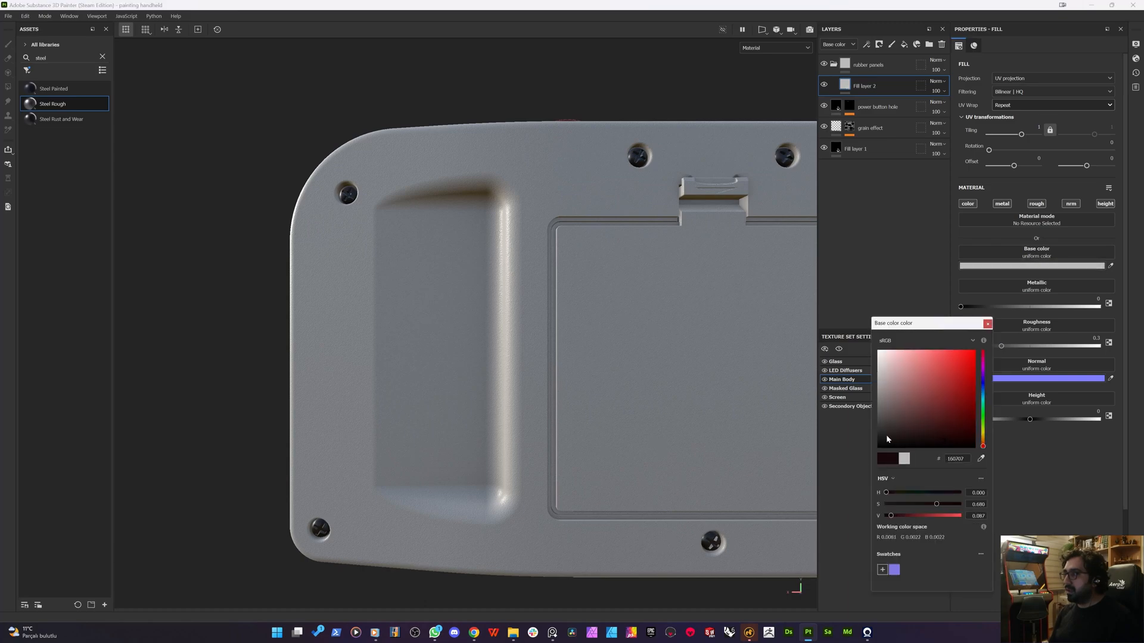
{"action": "left_click_drag", "start_coordinate": [848, 449], "coordinate": [846, 450]}
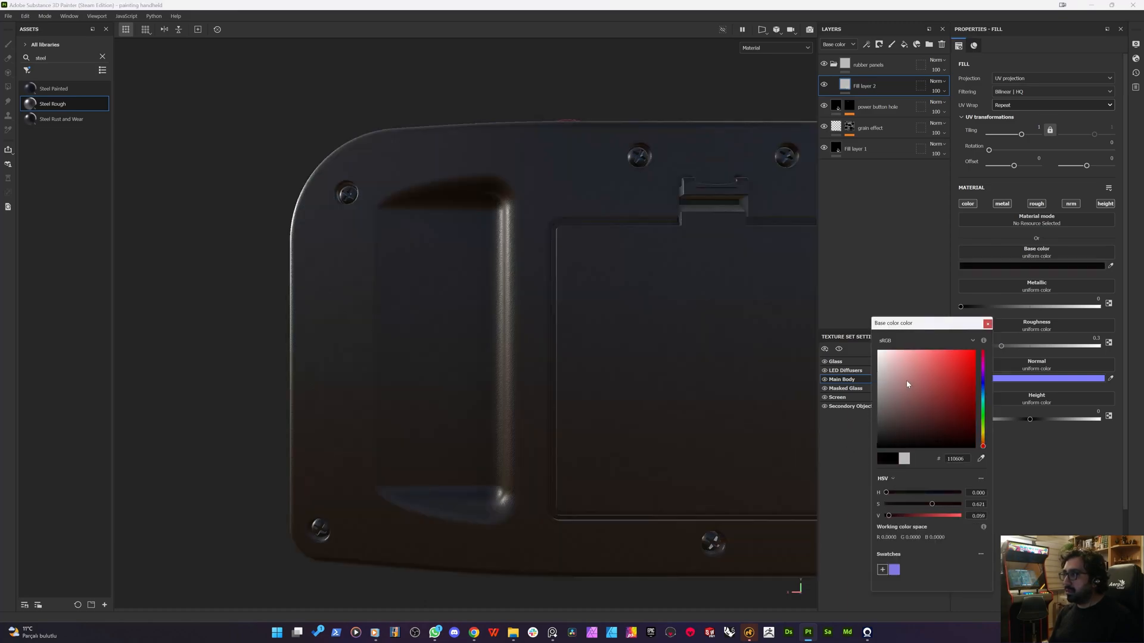
{"action": "left_click_drag", "start_coordinate": [906, 383], "coordinate": [834, 482]}
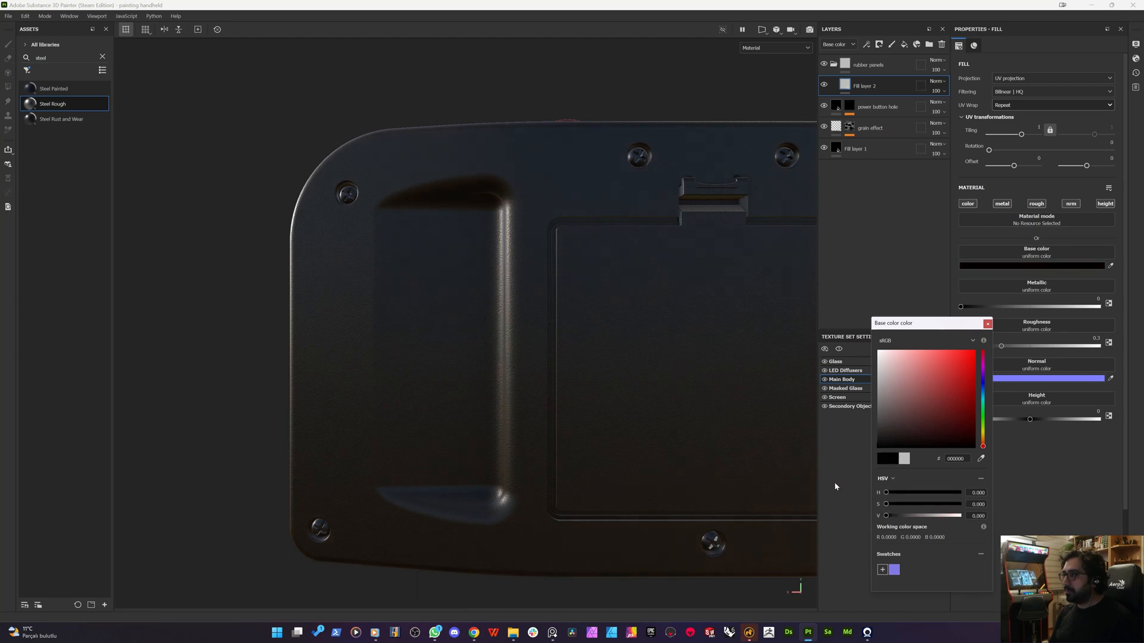
{"action": "left_click", "coordinate": [986, 324]}
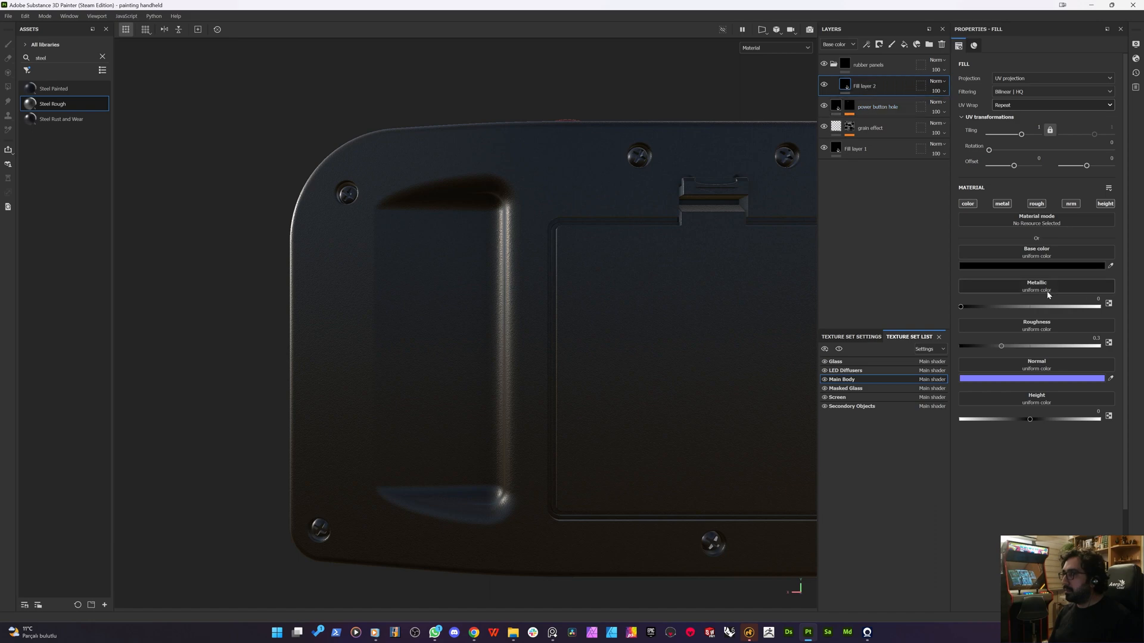
- In the Height channel, set the new fill layer's blending to Normal, its opacity to 50 and its height to 0.1546
{"action": "left_click", "coordinate": [839, 44]}
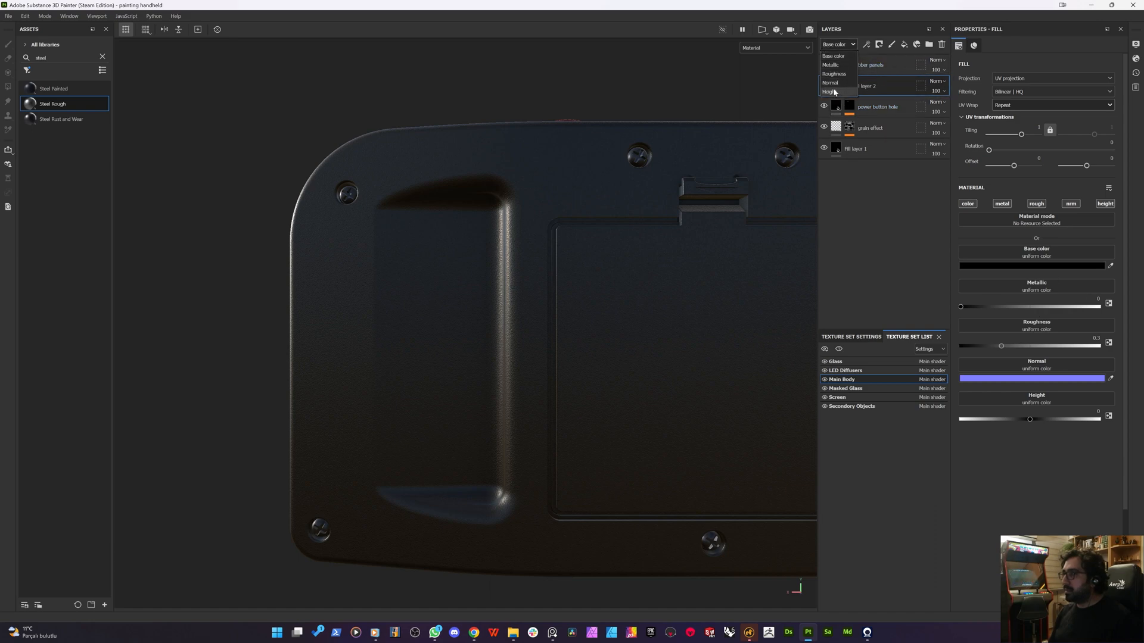
{"action": "left_click", "coordinate": [835, 92]}
{"action": "left_click", "coordinate": [937, 81]}
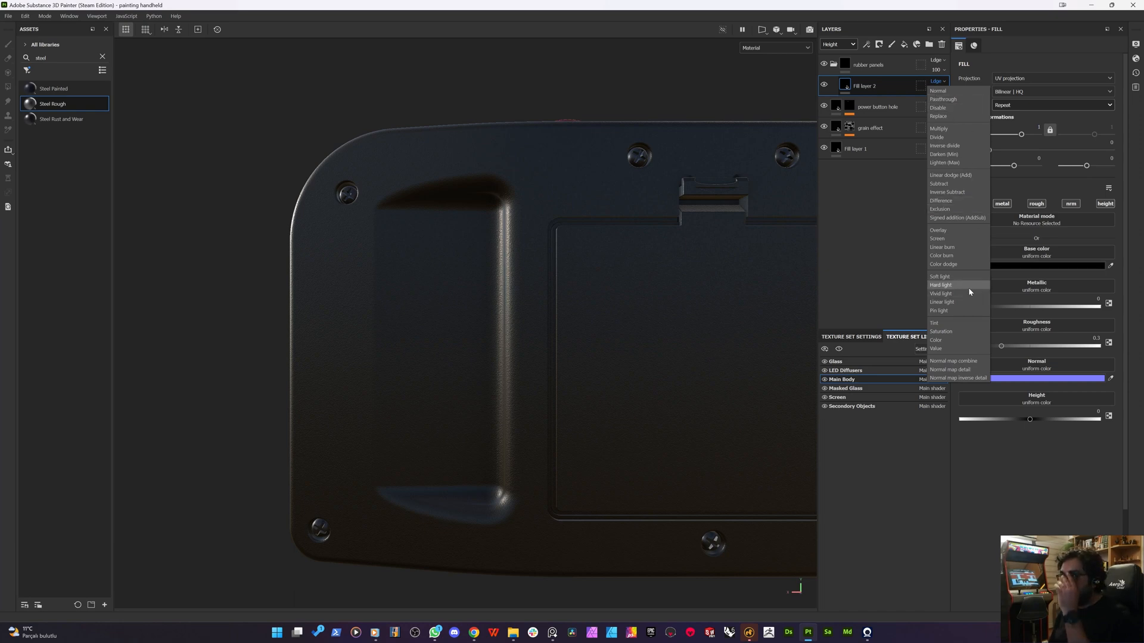
{"action": "left_click", "coordinate": [939, 90]}
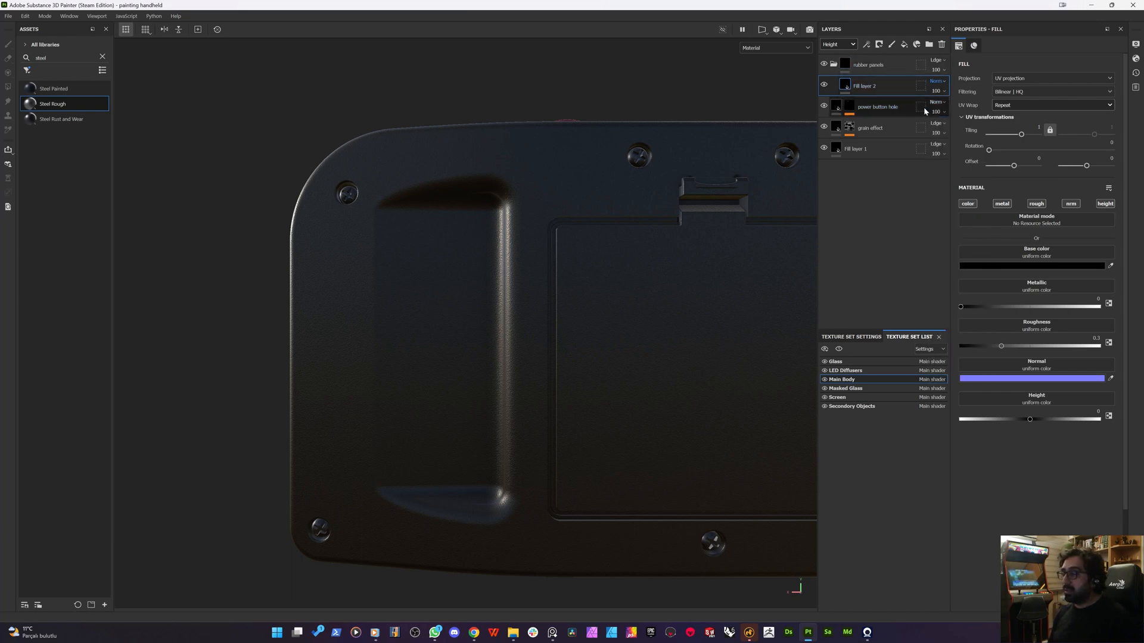
{"action": "left_click_drag", "start_coordinate": [1027, 420], "coordinate": [1007, 422]}
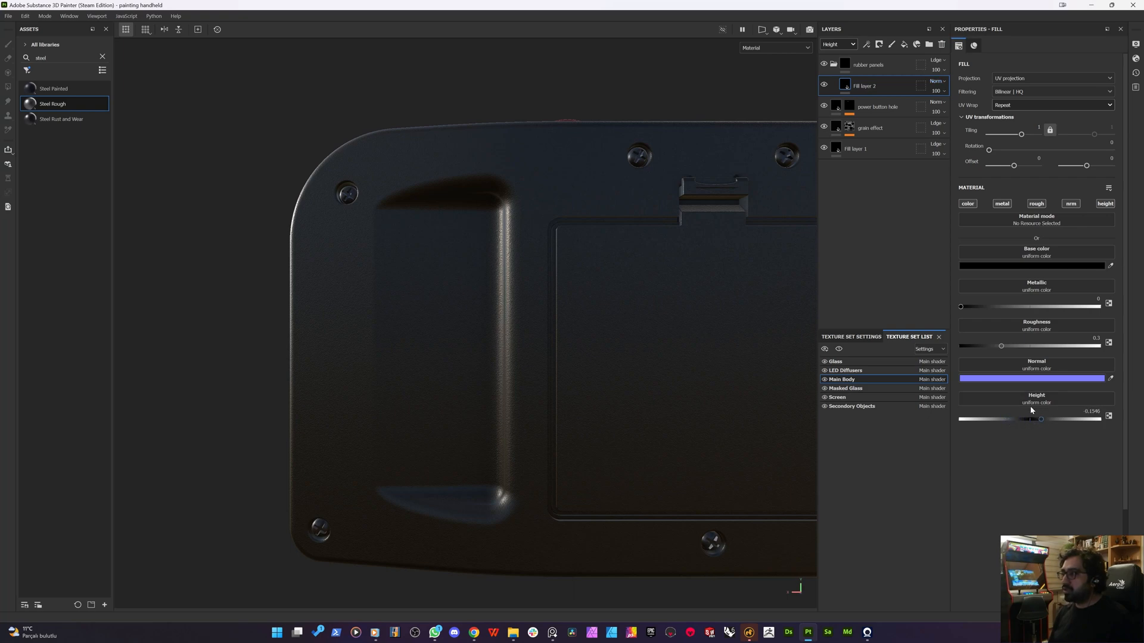
{"action": "left_click", "coordinate": [937, 91]}
{"action": "left_click", "coordinate": [952, 110]}
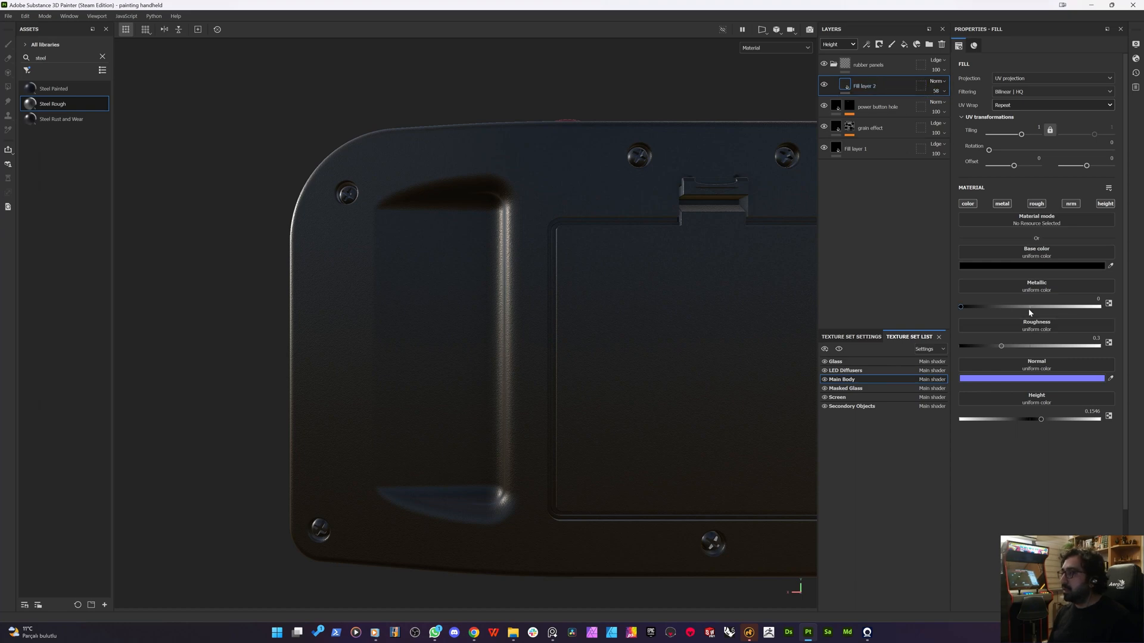
- Set the new fill layer's roughness to 0.7413 and its height to 0.4196
{"action": "left_click_drag", "start_coordinate": [1049, 349], "coordinate": [1064, 350]}
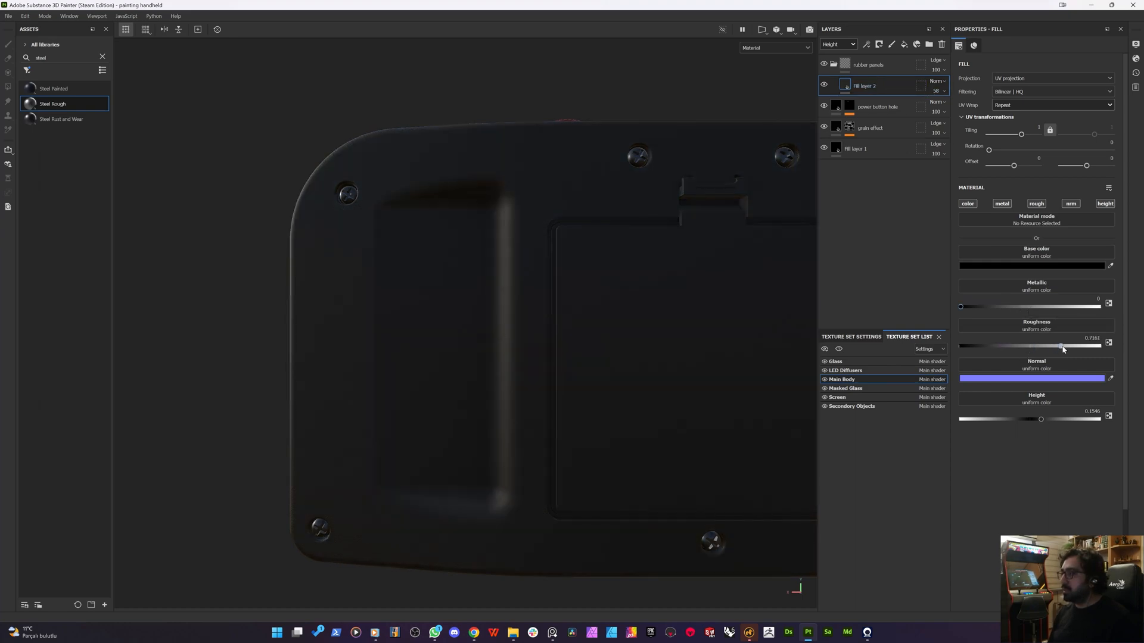
{"action": "left_click_drag", "start_coordinate": [428, 359], "coordinate": [337, 373], "text": "alt"}
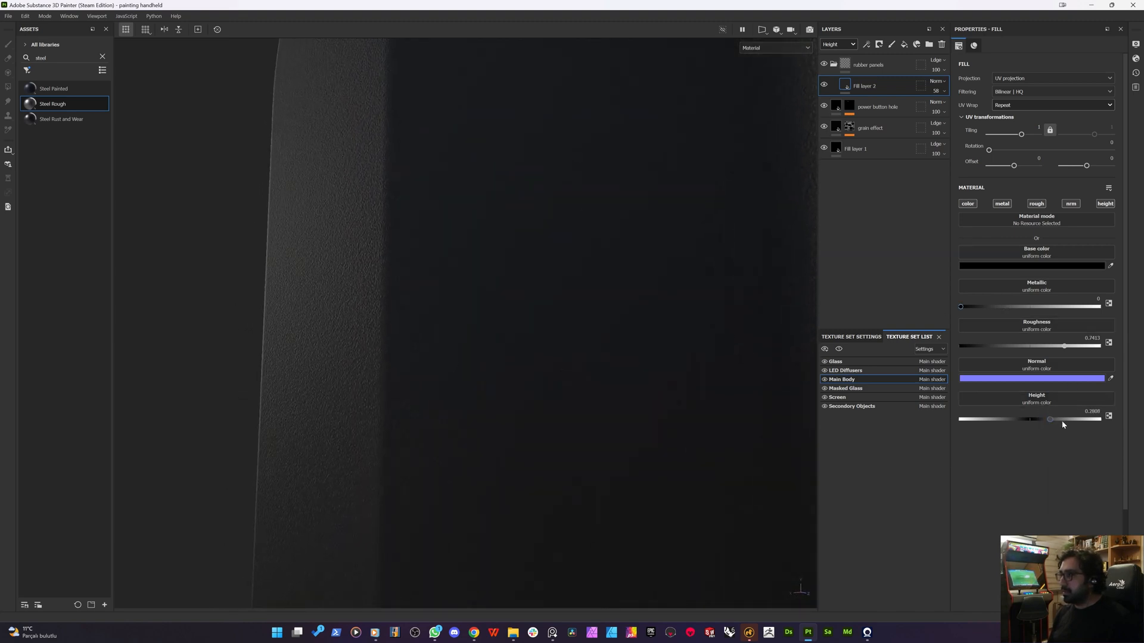
{"action": "left_click_drag", "start_coordinate": [1040, 420], "coordinate": [1098, 420]}
- Set the rubber panels folder's height blending to Normal and the height opacity of the fill layer inside it to 65
{"action": "left_click", "coordinate": [936, 60]}
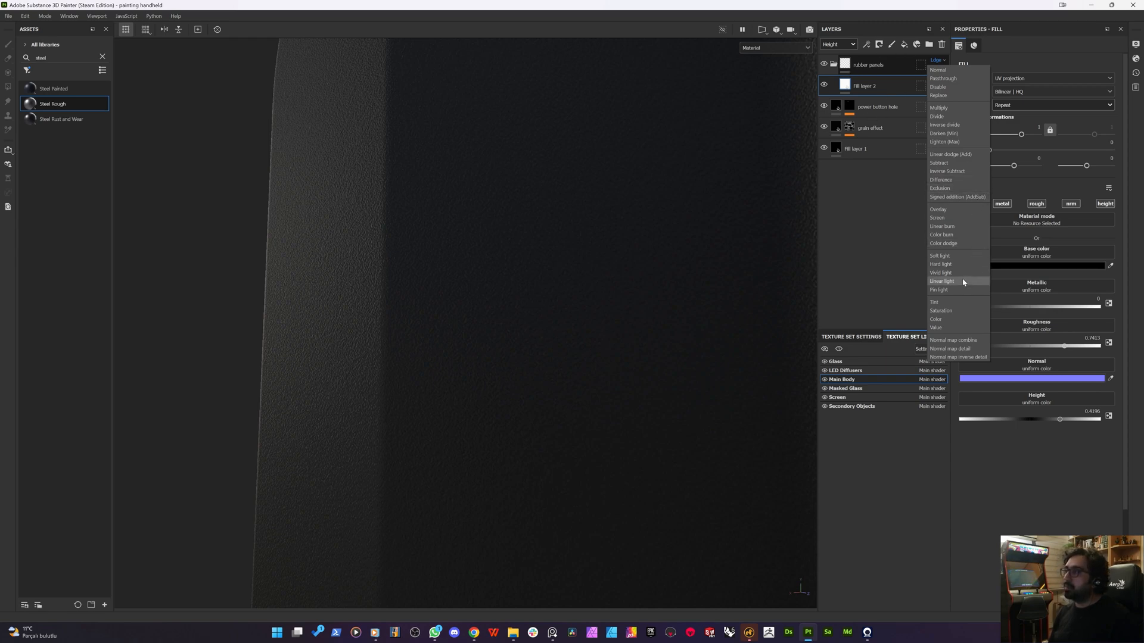
{"action": "left_click", "coordinate": [938, 70]}
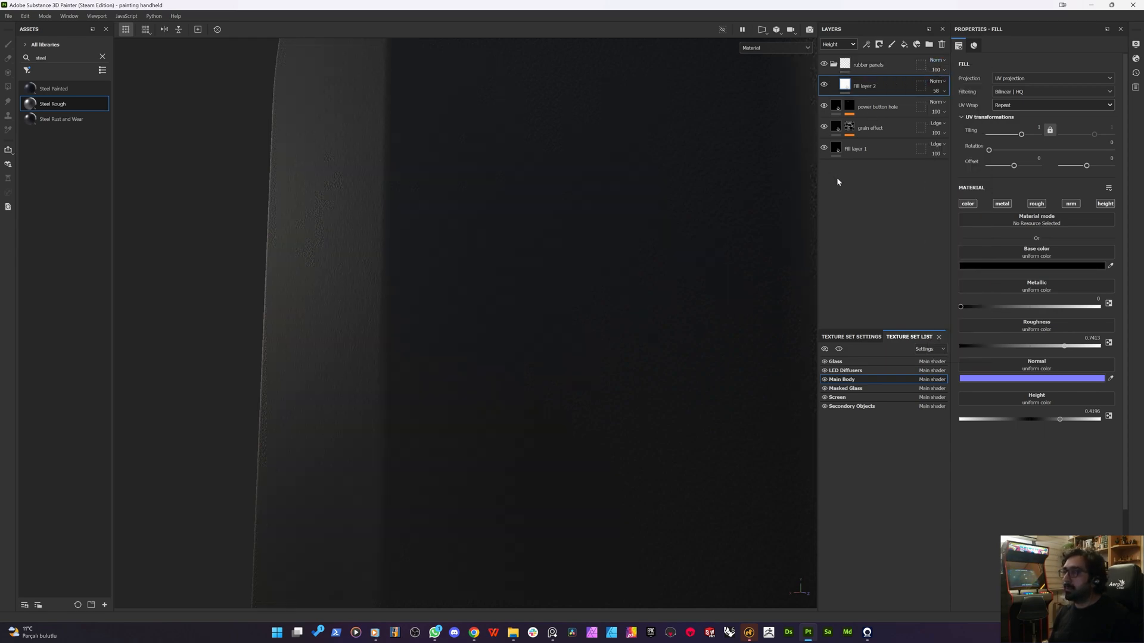
{"action": "mouse_move", "coordinate": [939, 93]}
{"action": "left_mouse_down"}
{"action": "mouse_move", "coordinate": [992, 105]}
{"action": "mouse_move", "coordinate": [949, 112]}
{"action": "left_mouse_up"}
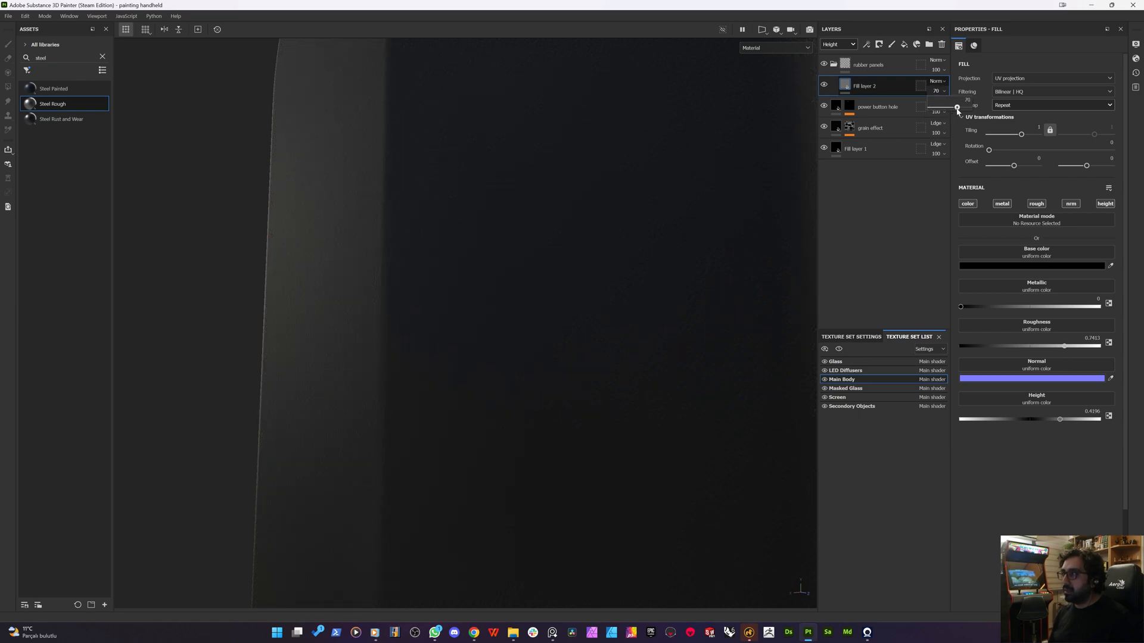
{"action": "mouse_move", "coordinate": [329, 234]}
{"action": "left_mouse_down", "text": "alt"}
{"action": "mouse_move", "coordinate": [511, 253]}
{"action": "mouse_move", "coordinate": [367, 252]}
{"action": "mouse_move", "coordinate": [306, 270]}
{"action": "mouse_move", "coordinate": [248, 260]}
{"action": "mouse_move", "coordinate": [392, 281]}
{"action": "left_mouse_up", "text": "alt"}
{"action": "scroll", "coordinate": [391, 286], "scroll_direction": "down", "scroll_amount": 3}
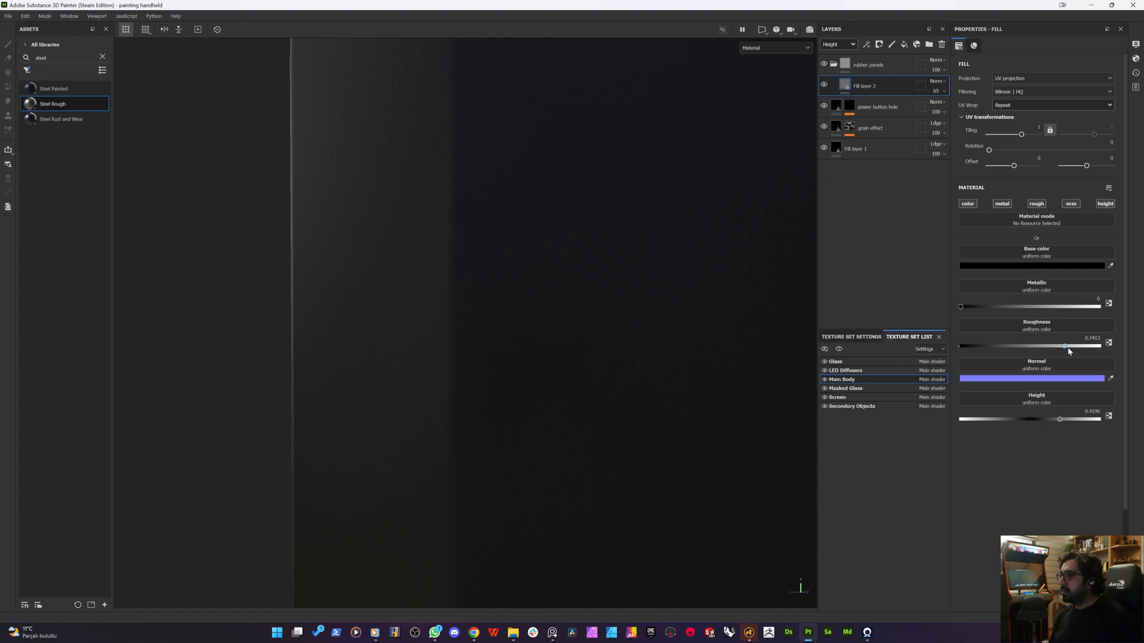
- Raise the rubber fill layer's roughness to 0.8801 and check the finish on the back grip recess
{"action": "mouse_move", "coordinate": [1099, 355]}
{"action": "left_mouse_down"}
{"action": "mouse_move", "coordinate": [1121, 357]}
{"action": "mouse_move", "coordinate": [1080, 356]}
{"action": "left_mouse_up"}
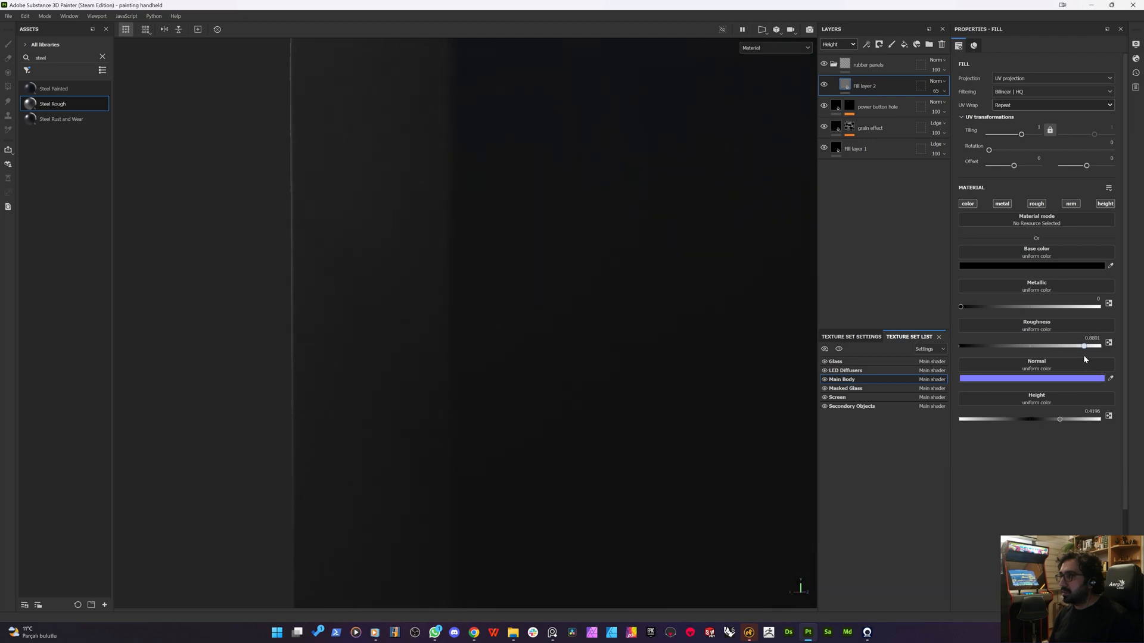
{"action": "scroll", "coordinate": [429, 309], "scroll_direction": "down", "scroll_amount": 5}
{"action": "middle_click_drag", "start_coordinate": [482, 316], "coordinate": [355, 272], "text": "alt"}
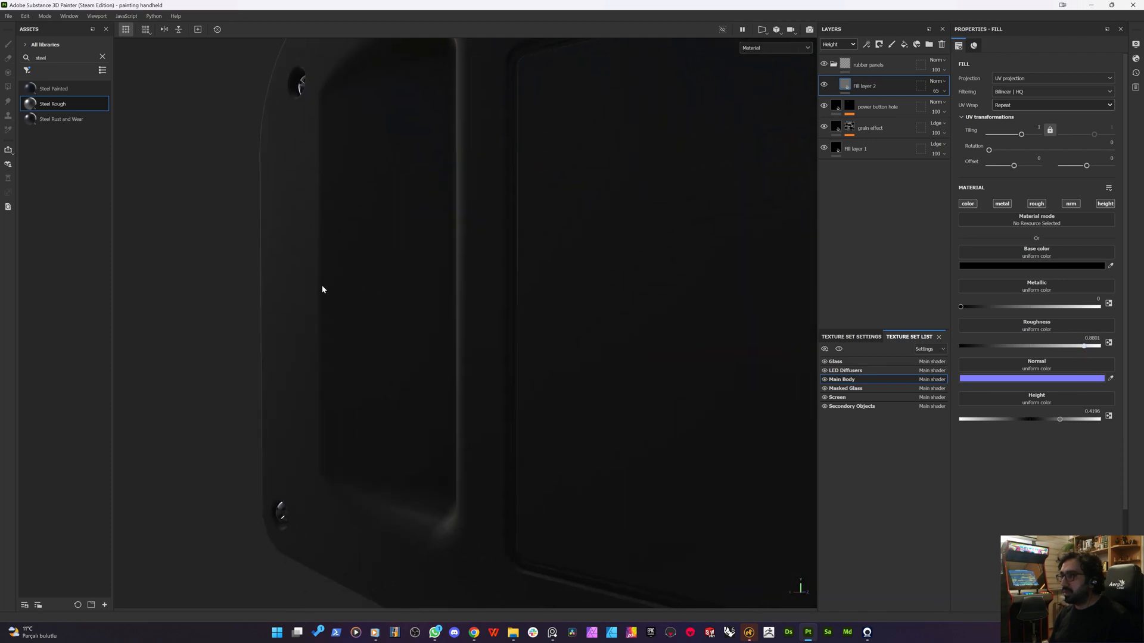
{"action": "left_click_drag", "start_coordinate": [326, 288], "coordinate": [597, 397], "text": "alt"}
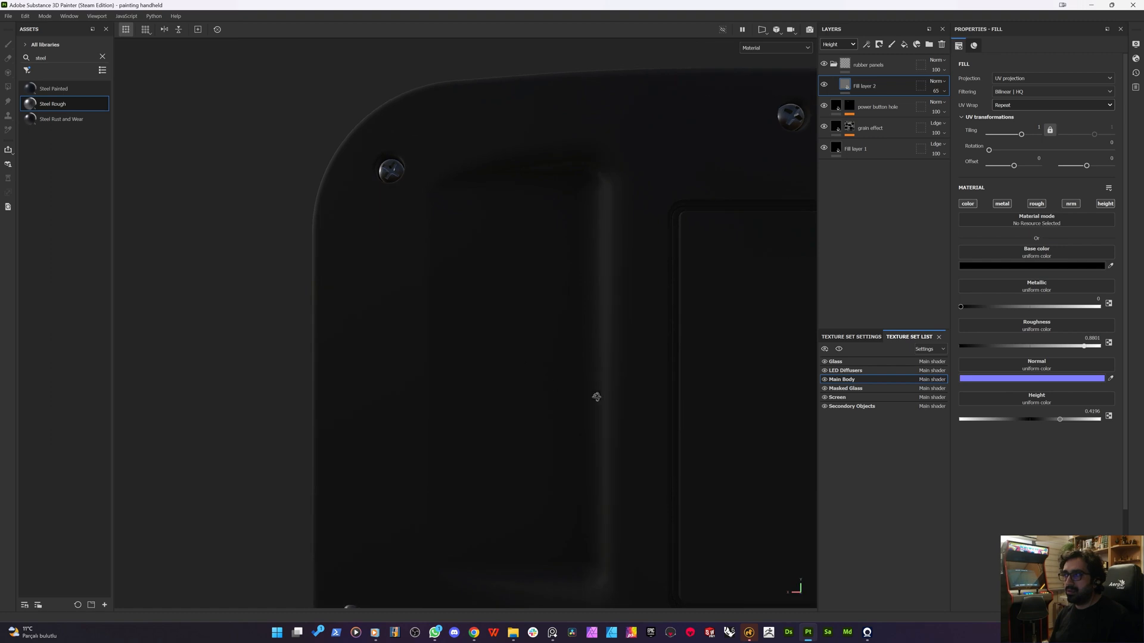
- Try a black mask with a paint effect on the rubber panels folder, removing the paint effect again
{"action": "middle_click_drag", "start_coordinate": [510, 362], "coordinate": [475, 299], "text": "alt"}
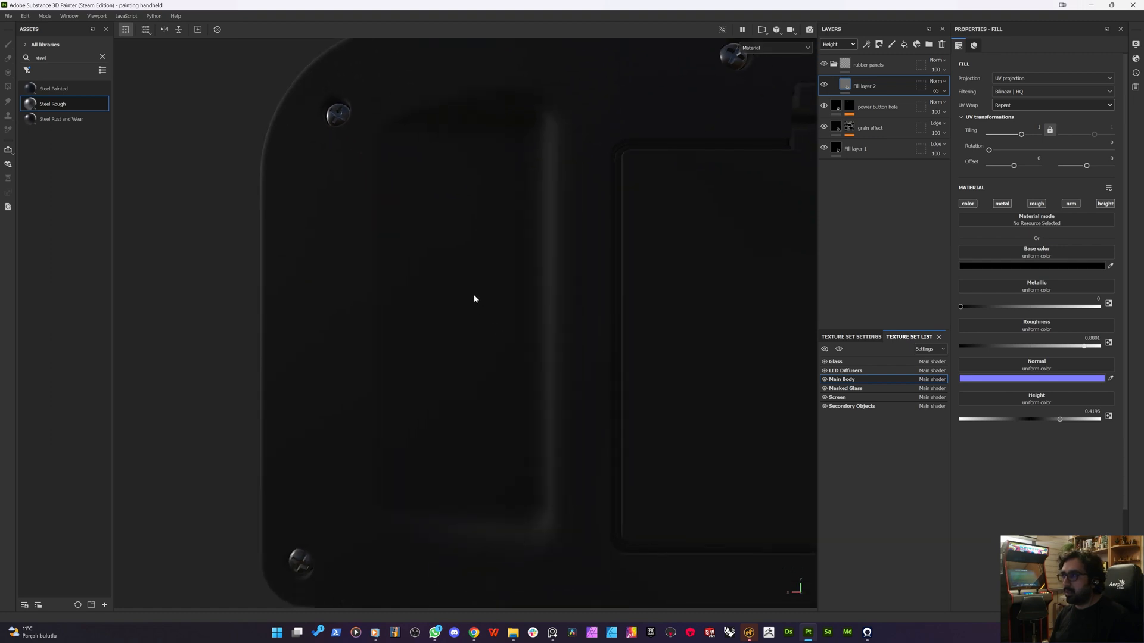
{"action": "right_click", "coordinate": [855, 66]}
{"action": "left_click", "coordinate": [883, 90]}
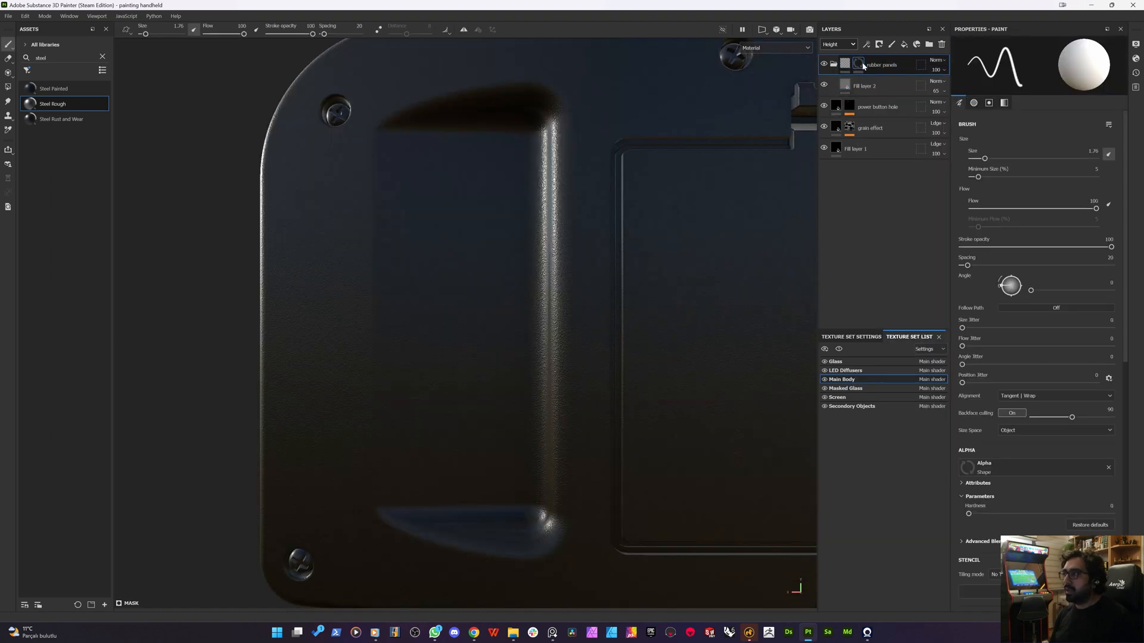
{"action": "right_click", "coordinate": [861, 66]}
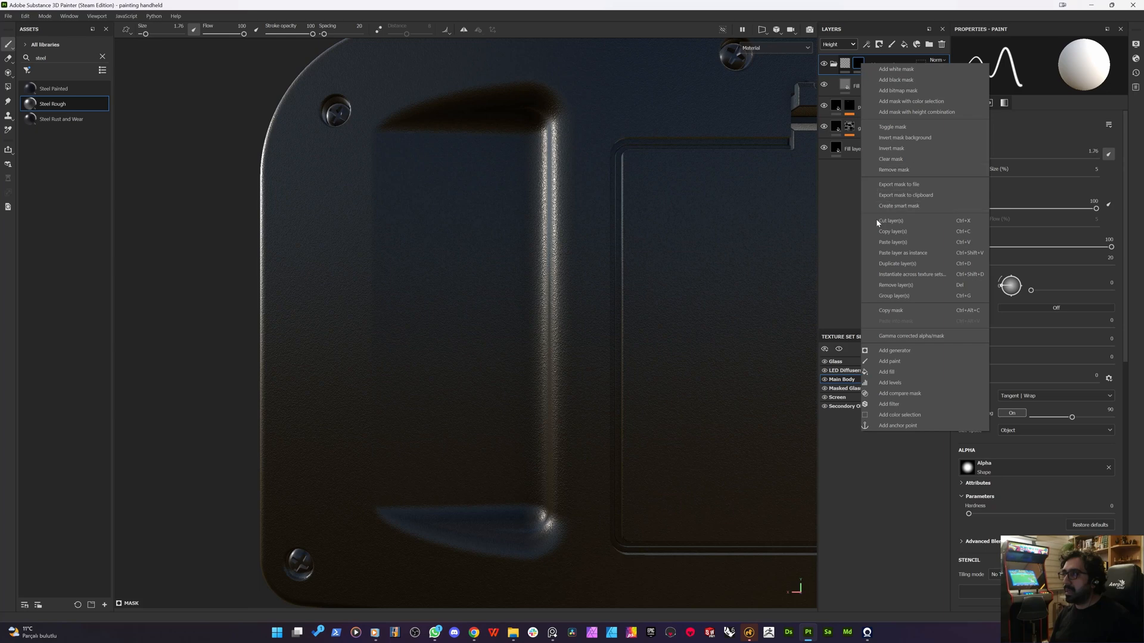
{"action": "left_click", "coordinate": [902, 362]}
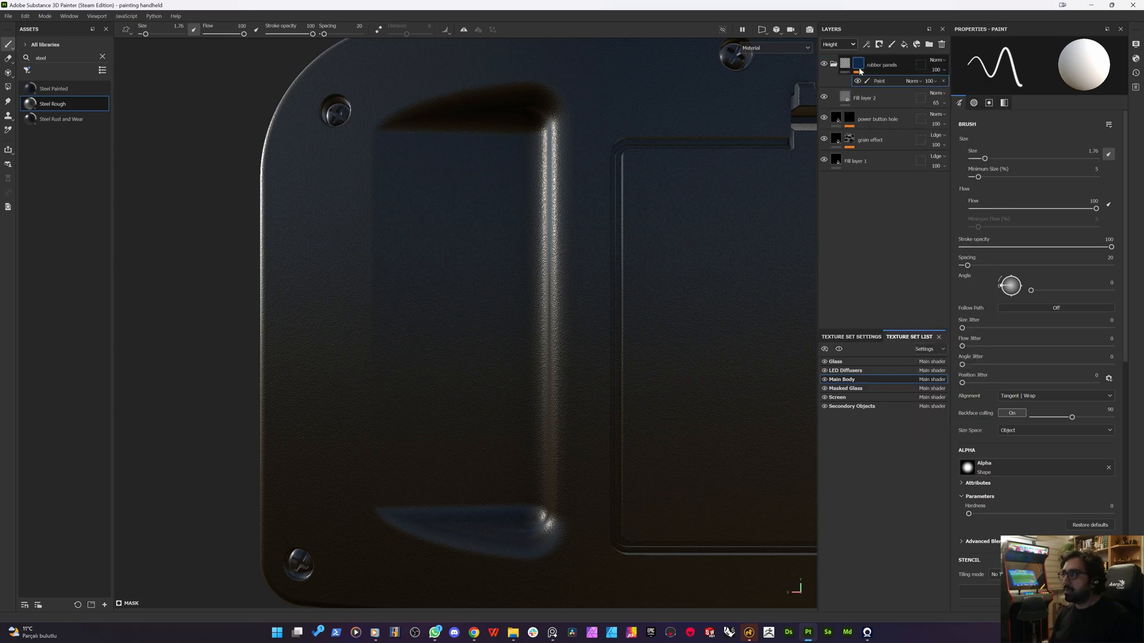
{"action": "right_click_drag", "start_coordinate": [424, 262], "coordinate": [470, 264], "text": "ctrl"}
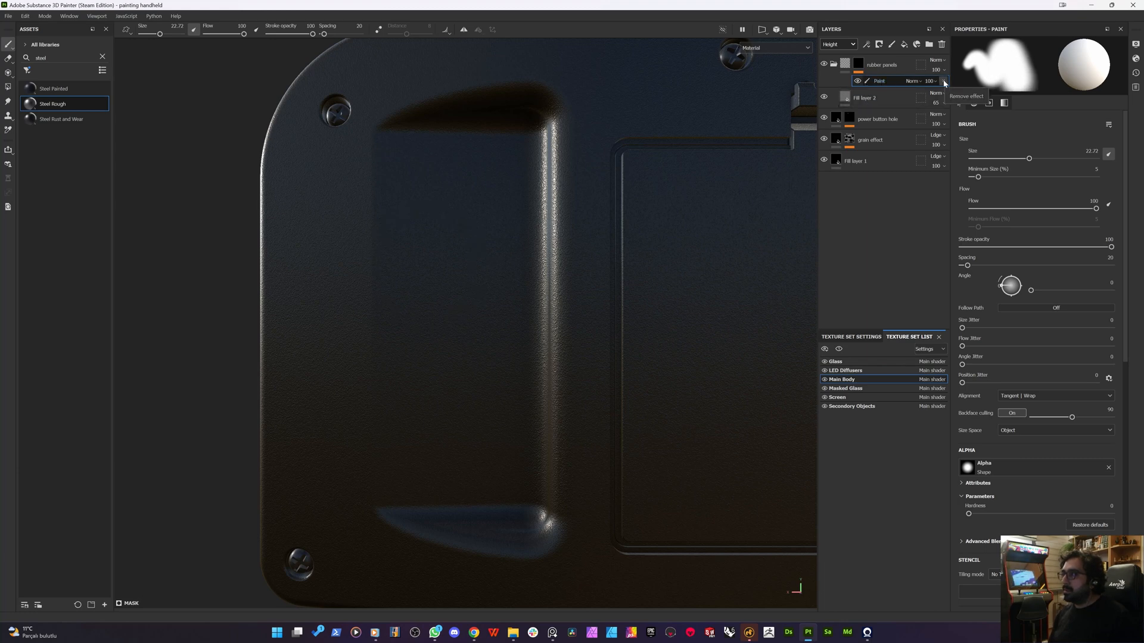
{"action": "left_click", "coordinate": [944, 84]}
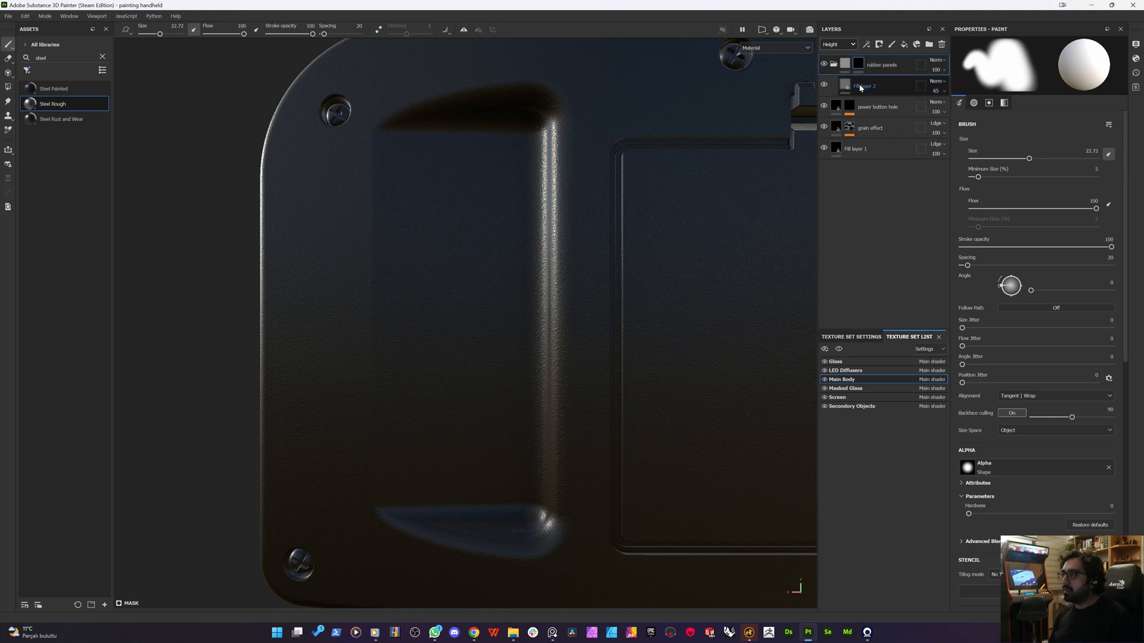
- Add a black mask with a paint effect to Fill layer 2 inside the rubber panels folder
{"action": "right_click", "coordinate": [861, 86]}
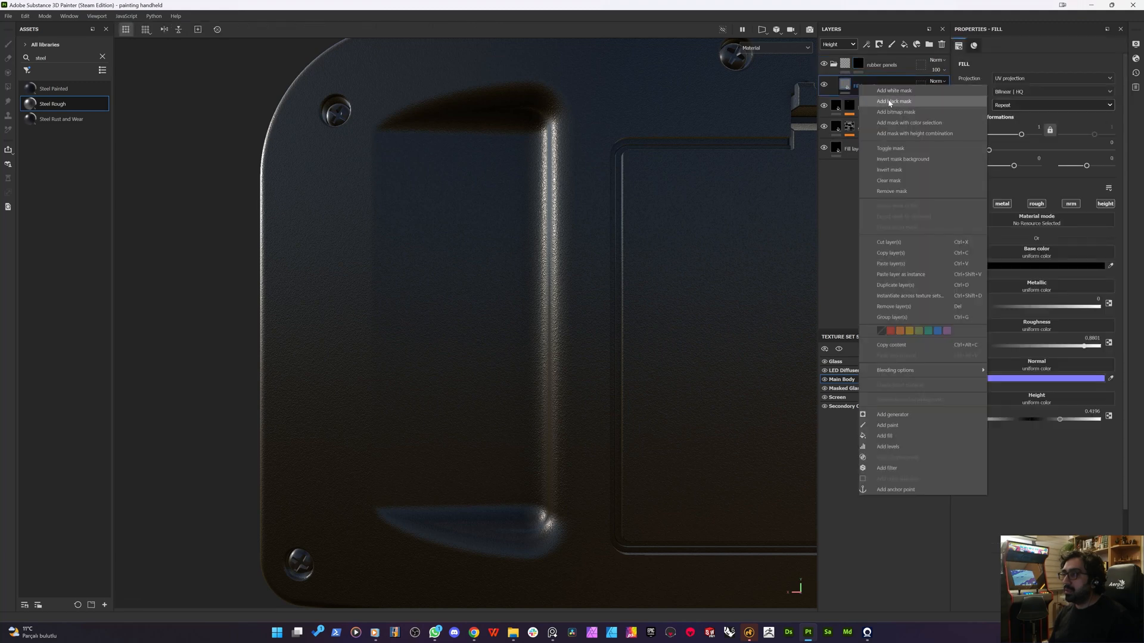
{"action": "left_click", "coordinate": [913, 104]}
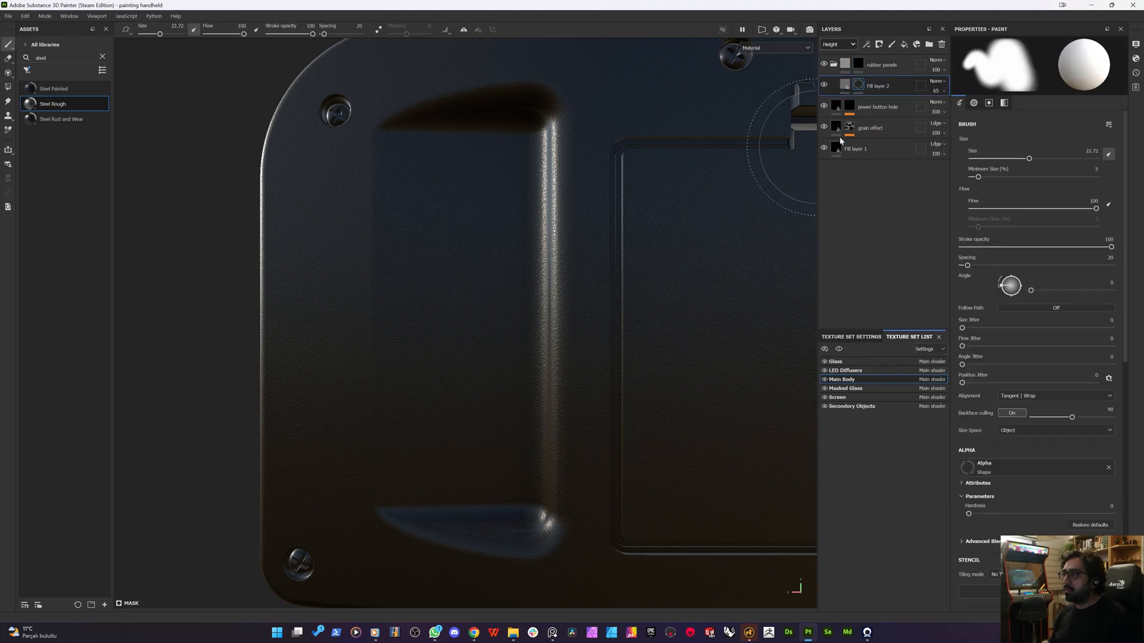
{"action": "right_click", "coordinate": [858, 84]}
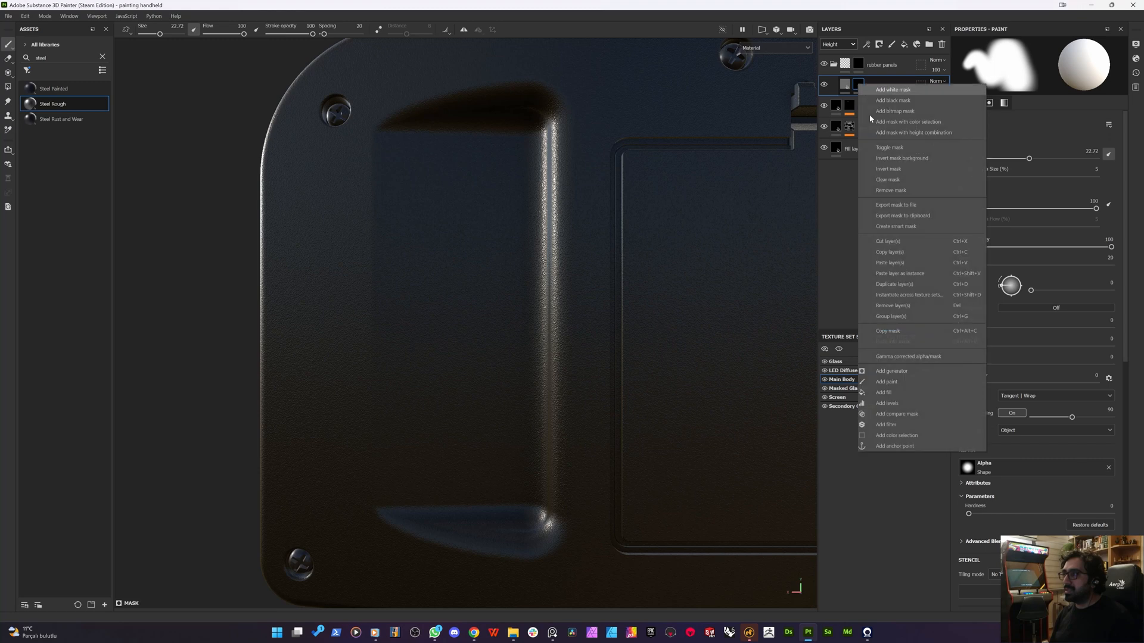
{"action": "left_click", "coordinate": [899, 384]}
{"action": "right_click", "coordinate": [859, 60]}
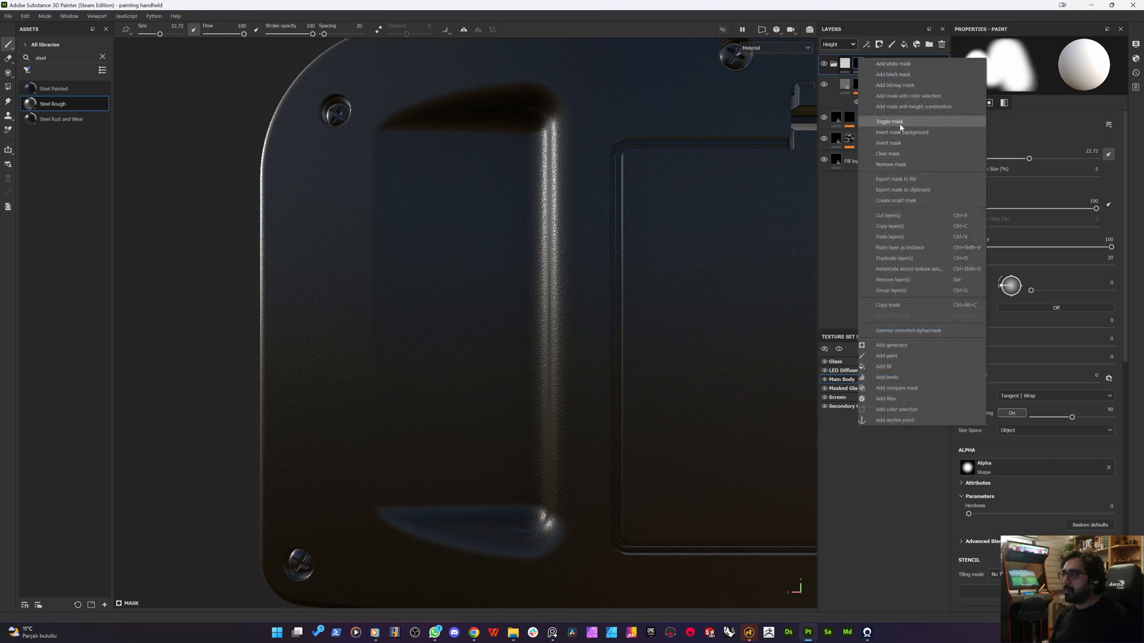
{"action": "left_click", "coordinate": [899, 282]}
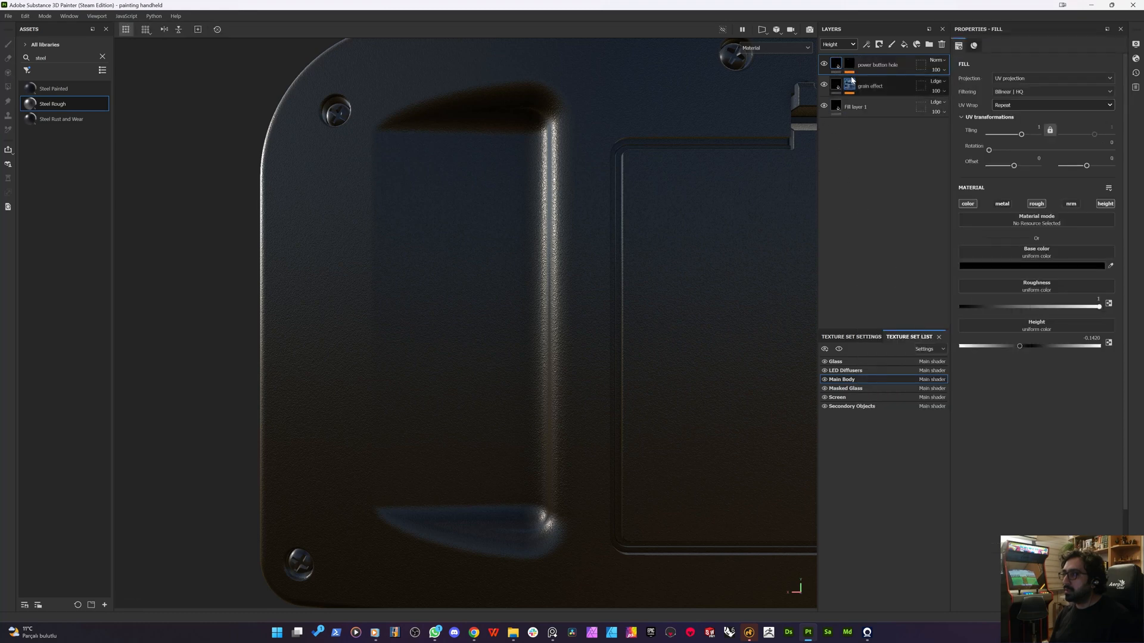
{"action": "key", "text": "ctrl+z"}
- Clear and remove the black mask from the rubber panels folder
{"action": "right_click", "coordinate": [854, 69]}
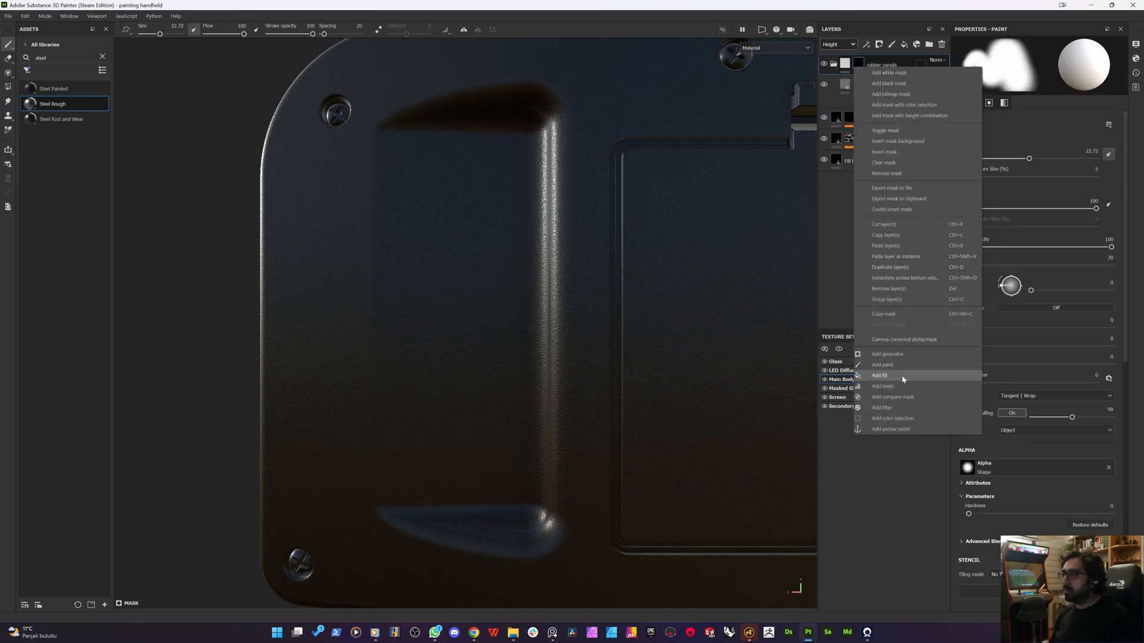
{"action": "left_click", "coordinate": [885, 162]}
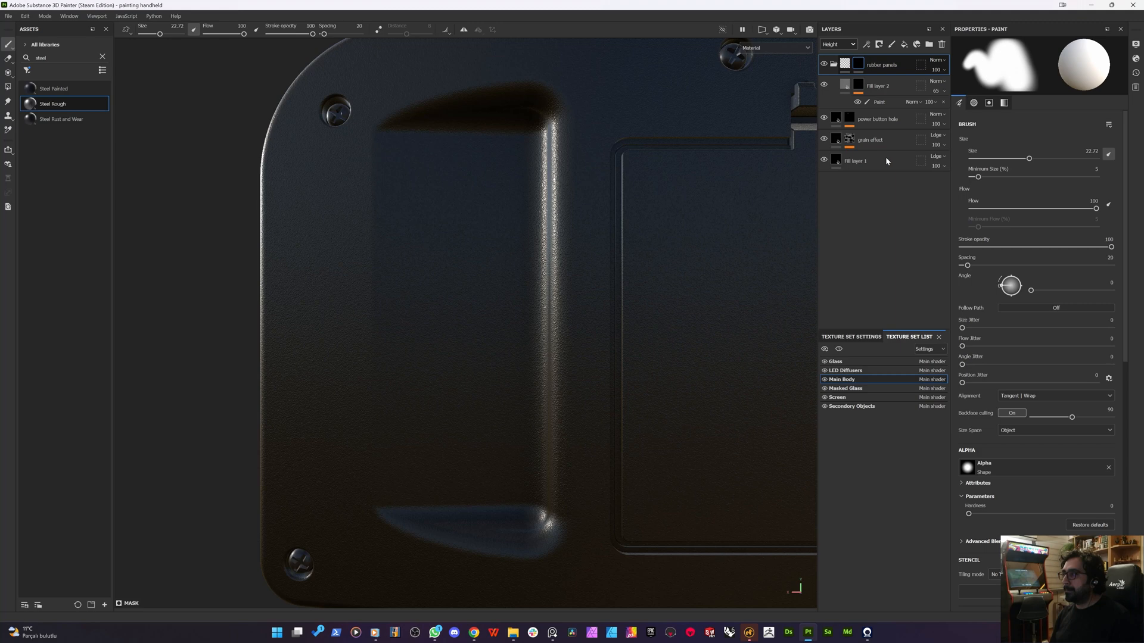
{"action": "right_click", "coordinate": [857, 68]}
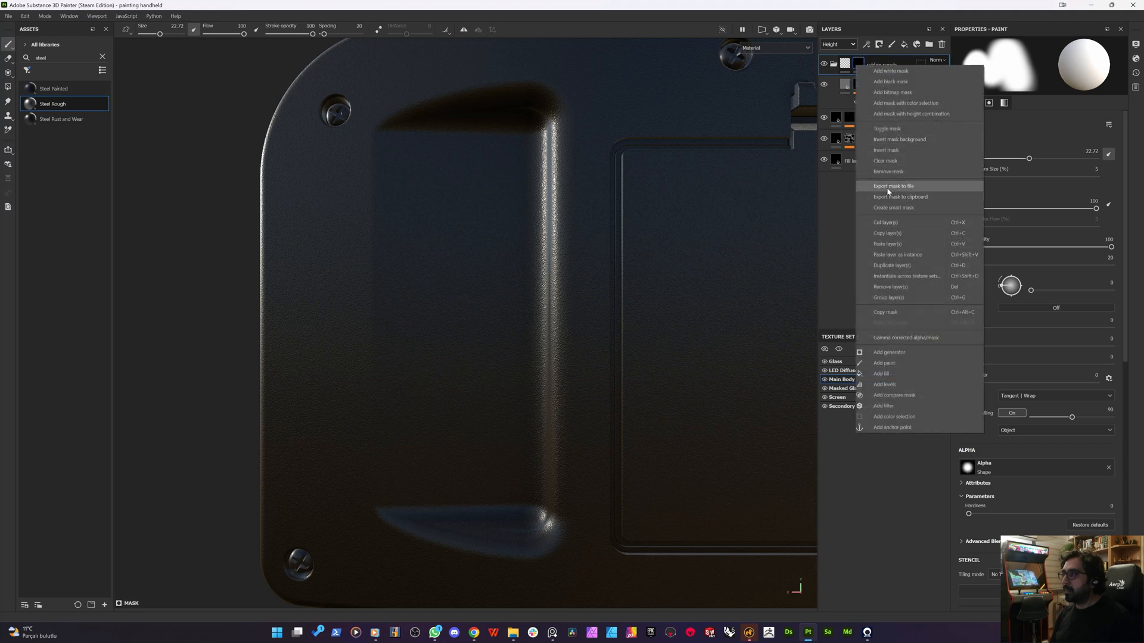
{"action": "left_click", "coordinate": [888, 171]}
- Set the brush for the paint effect in Fill layer 2's mask to size 19.22 and hardness 0.875
{"action": "left_click", "coordinate": [863, 82]}
{"action": "left_click", "coordinate": [883, 102]}
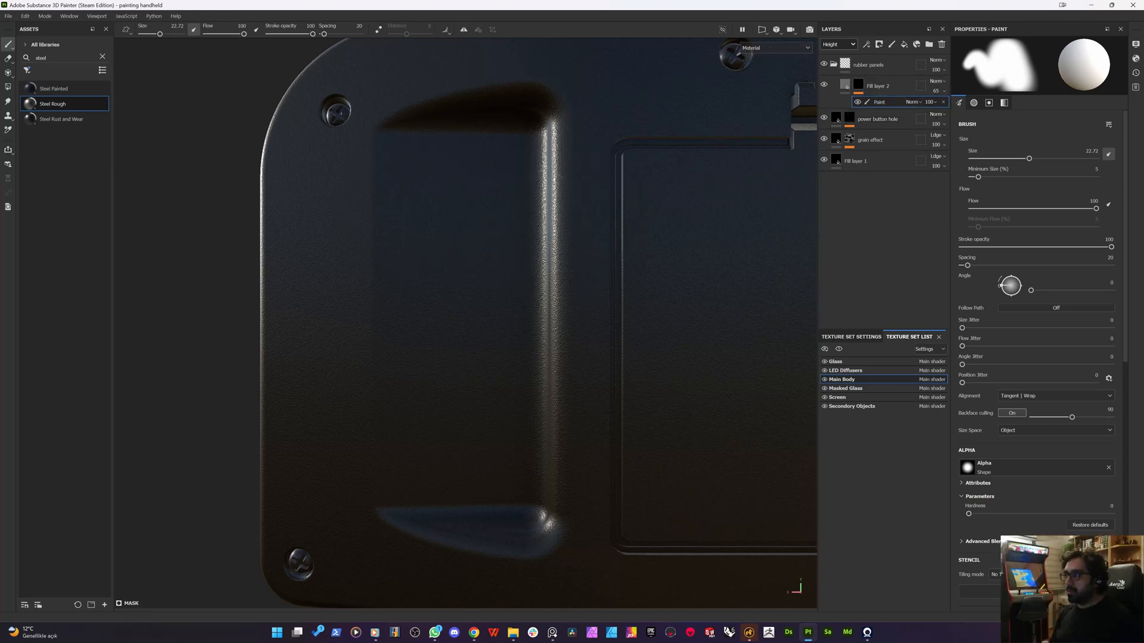
{"action": "key", "text": "bracketleft"}
{"action": "mouse_move", "coordinate": [510, 191]}
{"action": "right_mouse_down", "text": "ctrl"}
{"action": "mouse_move", "coordinate": [514, 122]}
{"action": "mouse_move", "coordinate": [512, 133]}
{"action": "right_mouse_up", "text": "ctrl"}
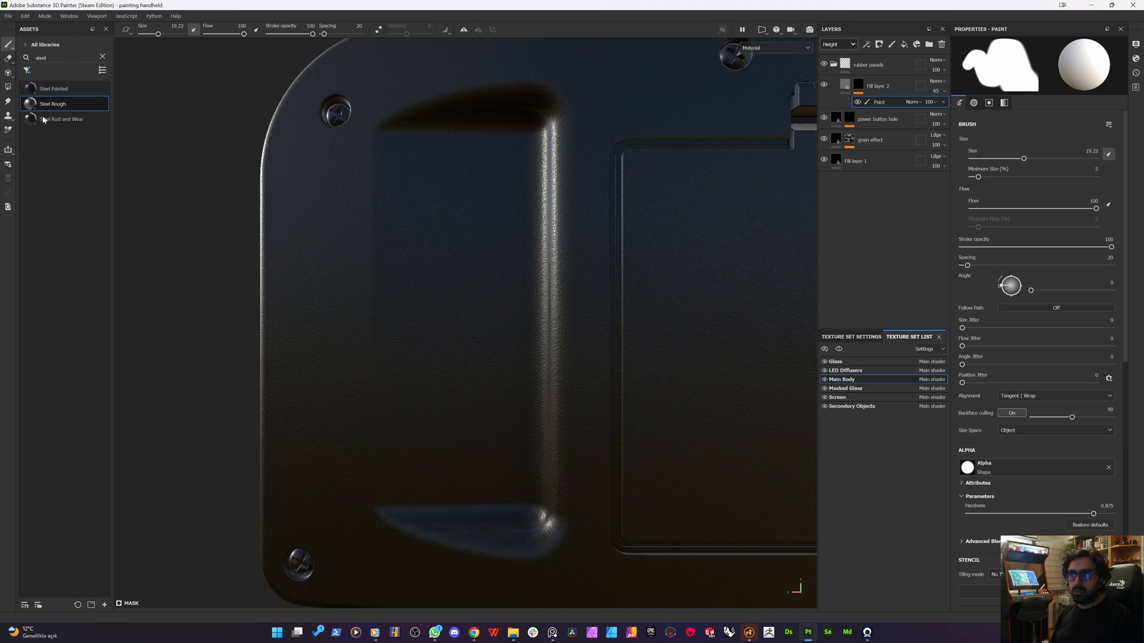
- Replace the paint effect in Fill layer 2's mask with a fill effect
{"action": "left_click", "coordinate": [944, 102]}
{"action": "right_click", "coordinate": [859, 88]}
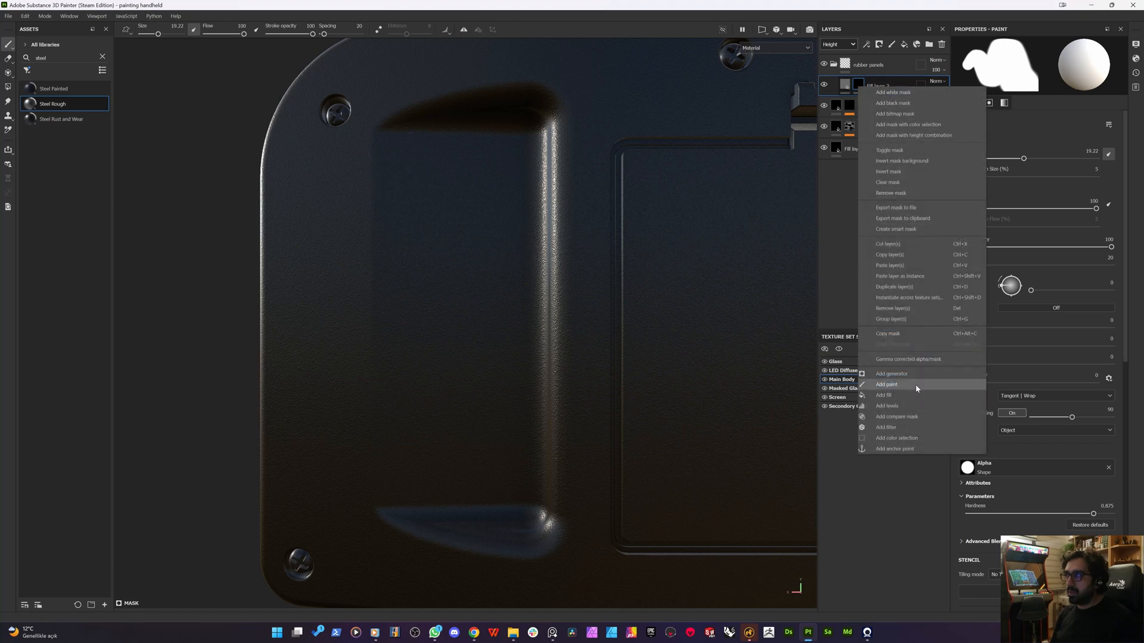
{"action": "left_click", "coordinate": [902, 395]}
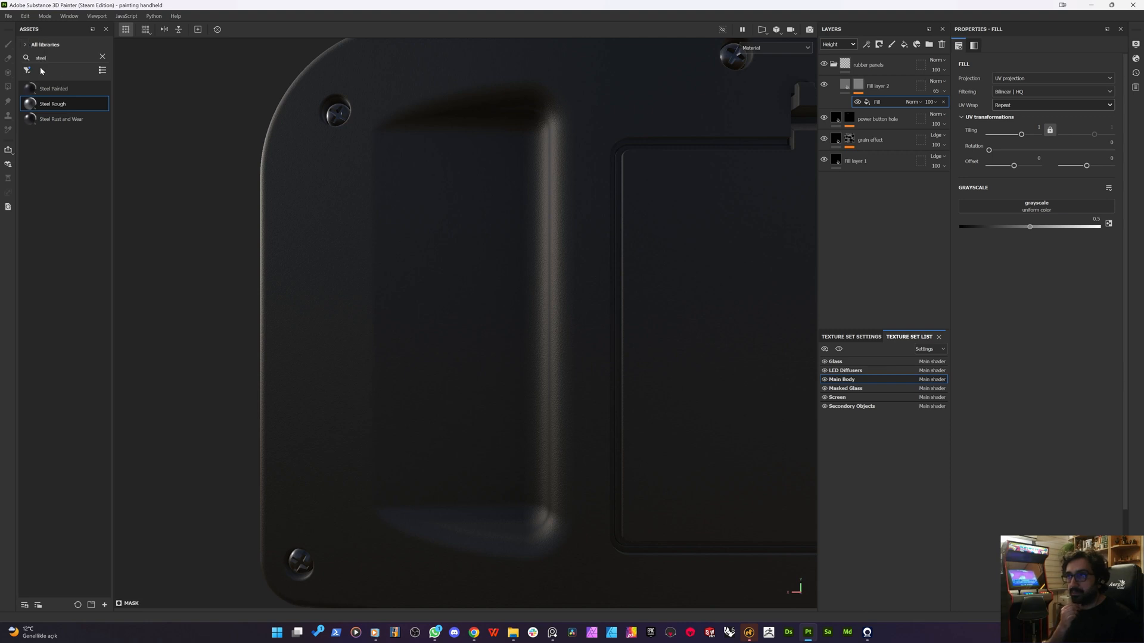
- Clear the asset search and widen the asset library to show only alphas as large thumbnails
{"action": "left_click", "coordinate": [103, 57]}
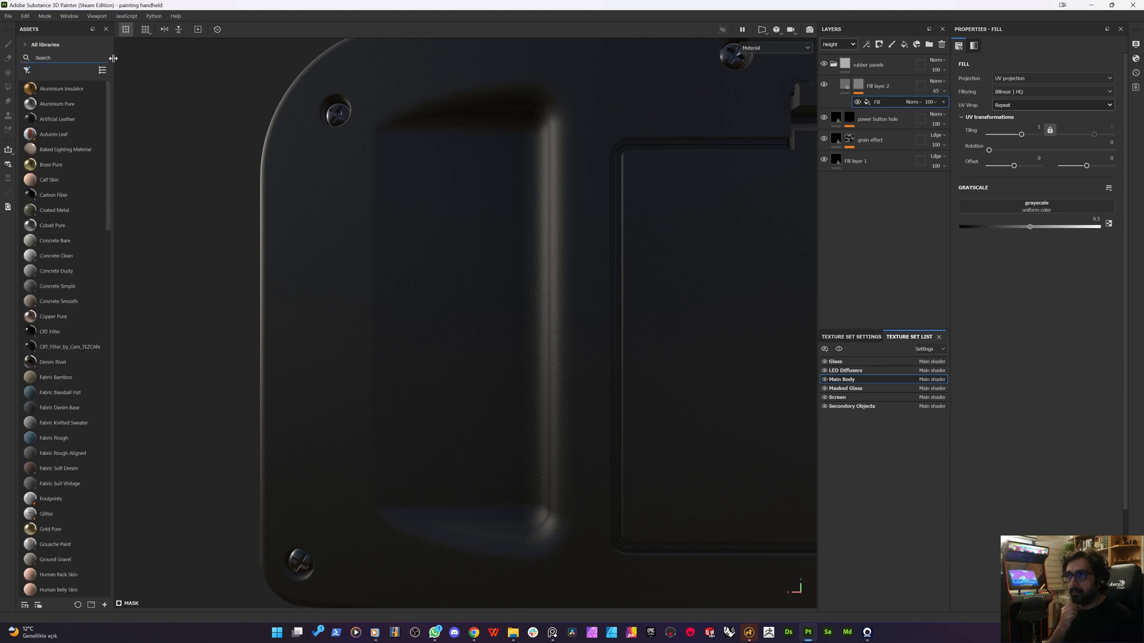
{"action": "left_click_drag", "start_coordinate": [113, 57], "coordinate": [219, 84]}
{"action": "left_click", "coordinate": [41, 71]}
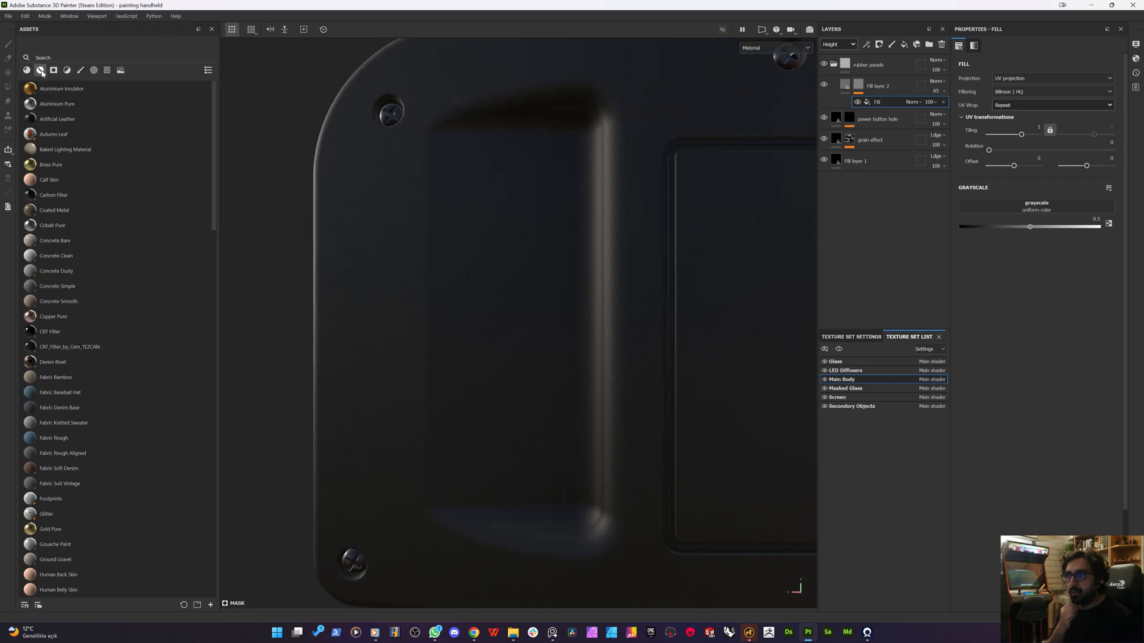
{"action": "left_click", "coordinate": [67, 71]}
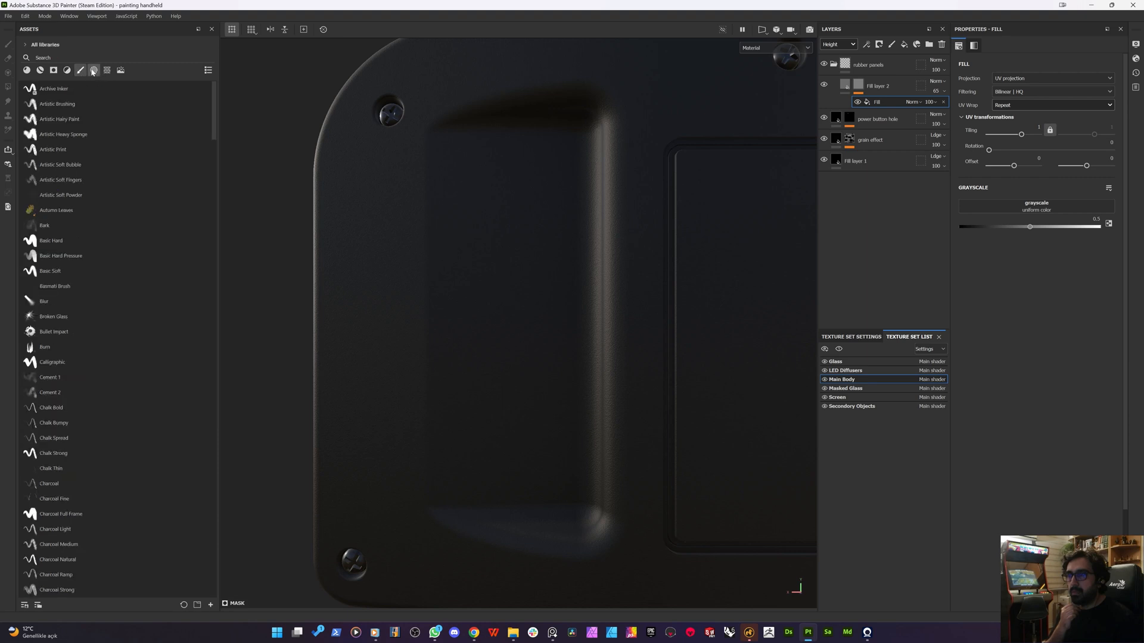
{"action": "left_click", "coordinate": [93, 71]}
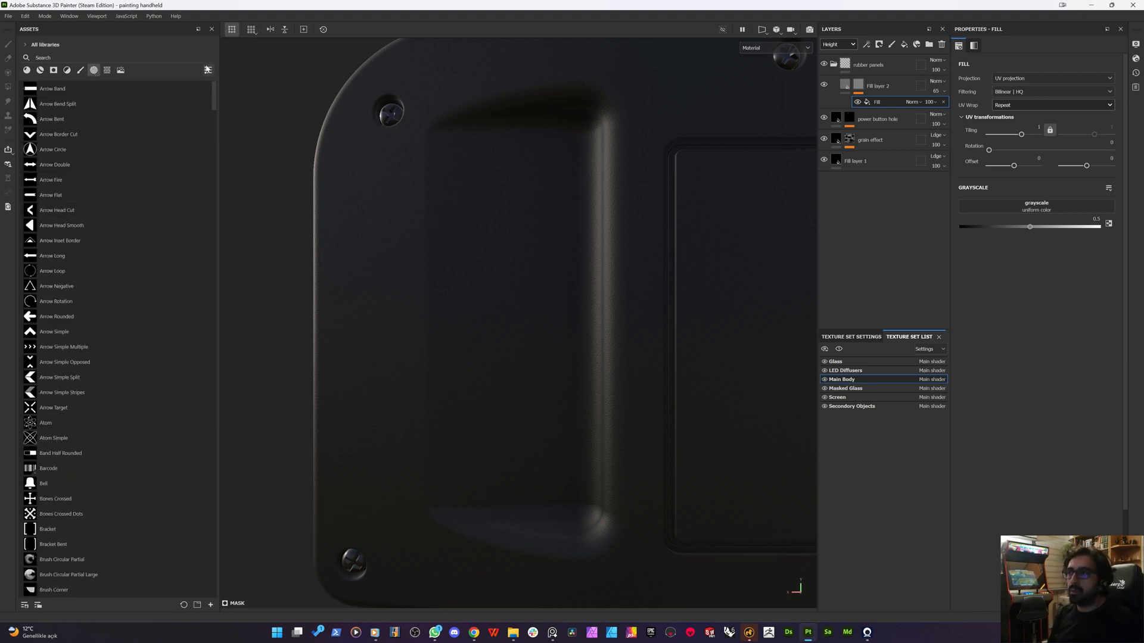
{"action": "left_click", "coordinate": [207, 71]}
{"action": "left_click", "coordinate": [227, 104]}
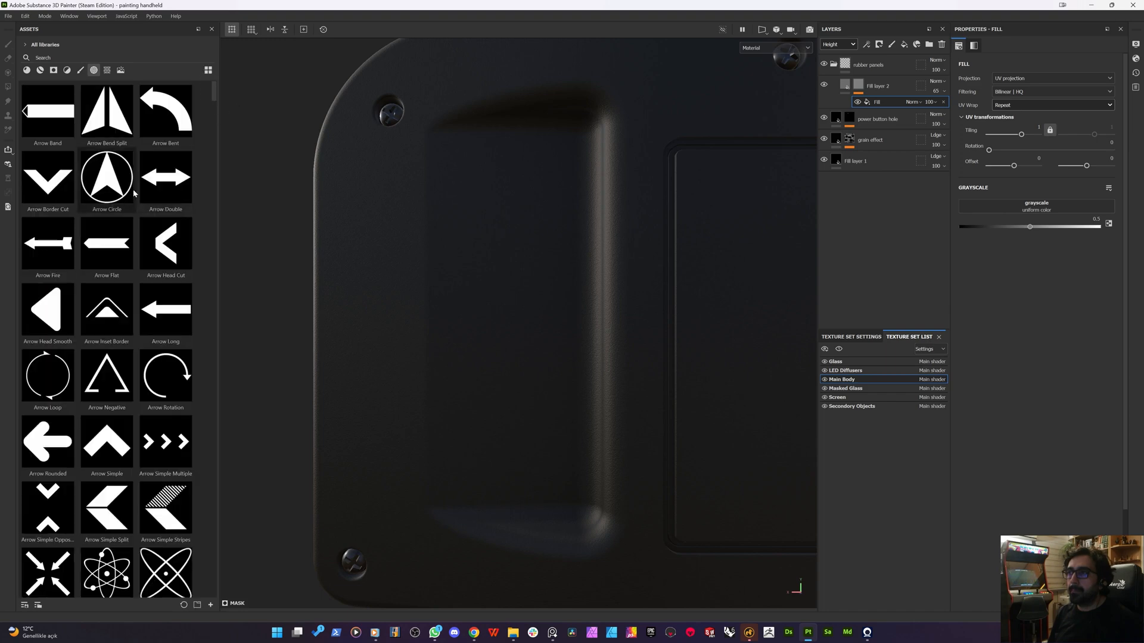
- Find the Shape Wave alpha in the library and assign it as the grayscale of the fill effect in Fill layer 2's mask
{"action": "scroll", "coordinate": [123, 271], "scroll_direction": "down", "scroll_amount": 5}
{"action": "scroll", "coordinate": [119, 275], "scroll_direction": "up", "scroll_amount": 5}
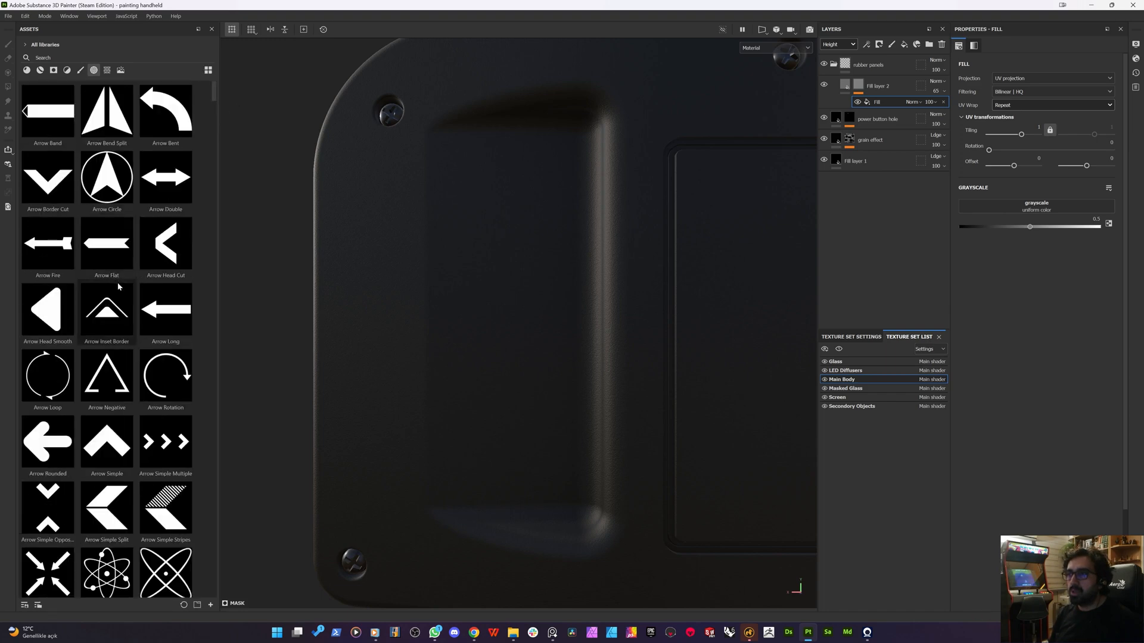
{"action": "scroll", "coordinate": [119, 292], "scroll_direction": "down", "scroll_amount": 5}
{"action": "scroll", "coordinate": [116, 297], "scroll_direction": "up", "scroll_amount": 5}
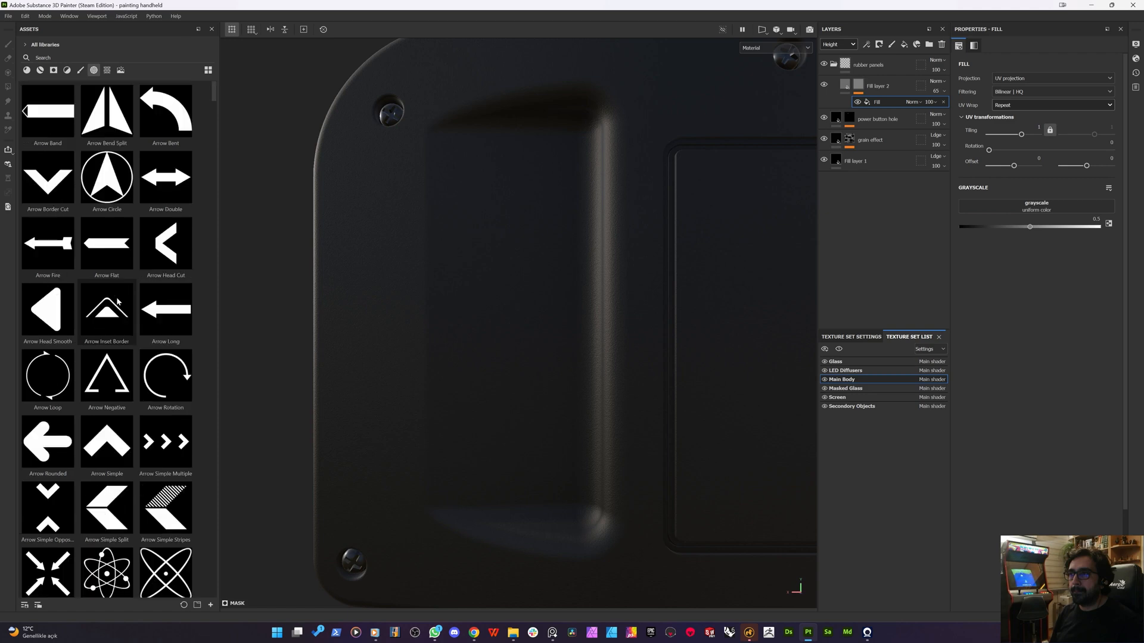
{"action": "scroll", "coordinate": [119, 302], "scroll_direction": "down", "scroll_amount": 10}
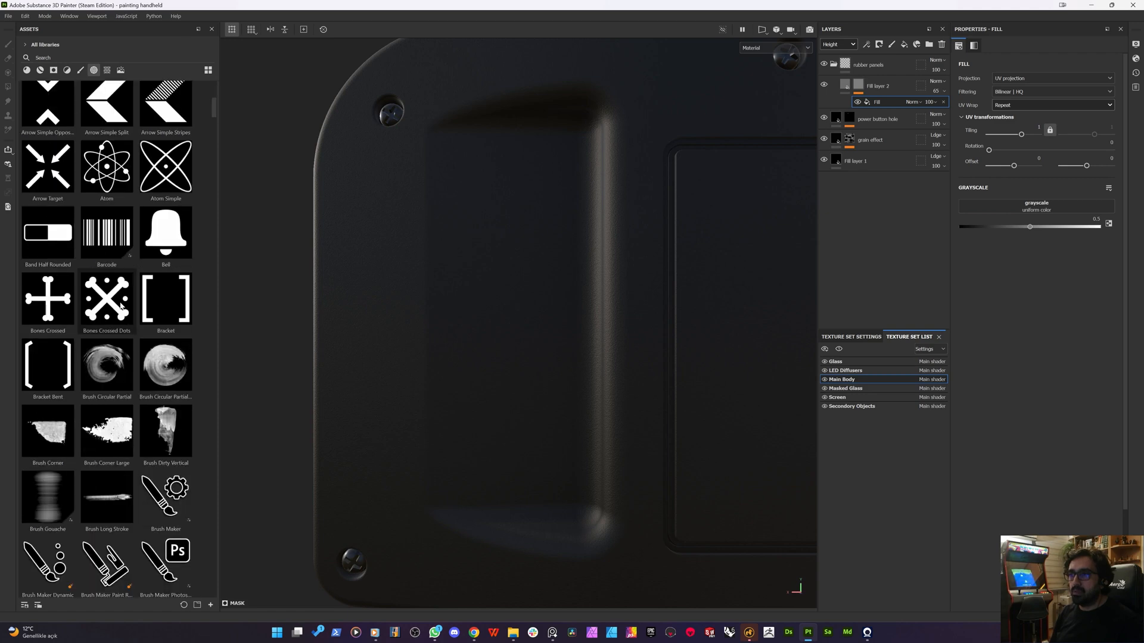
{"action": "scroll", "coordinate": [134, 304], "scroll_direction": "down", "scroll_amount": 10}
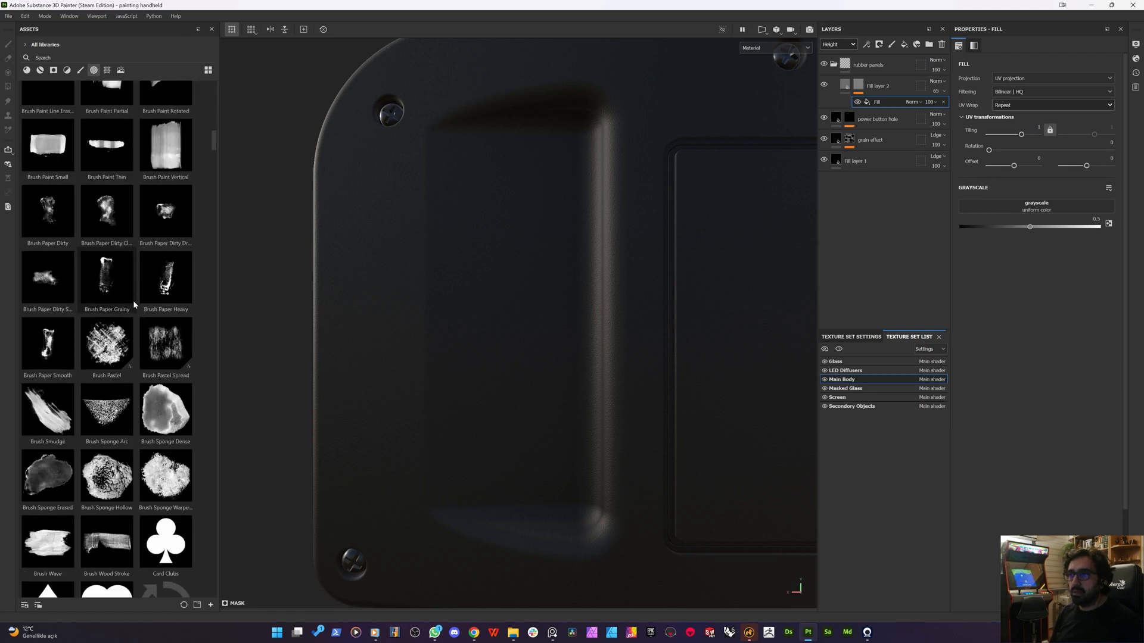
{"action": "scroll", "coordinate": [137, 301], "scroll_direction": "down", "scroll_amount": 12}
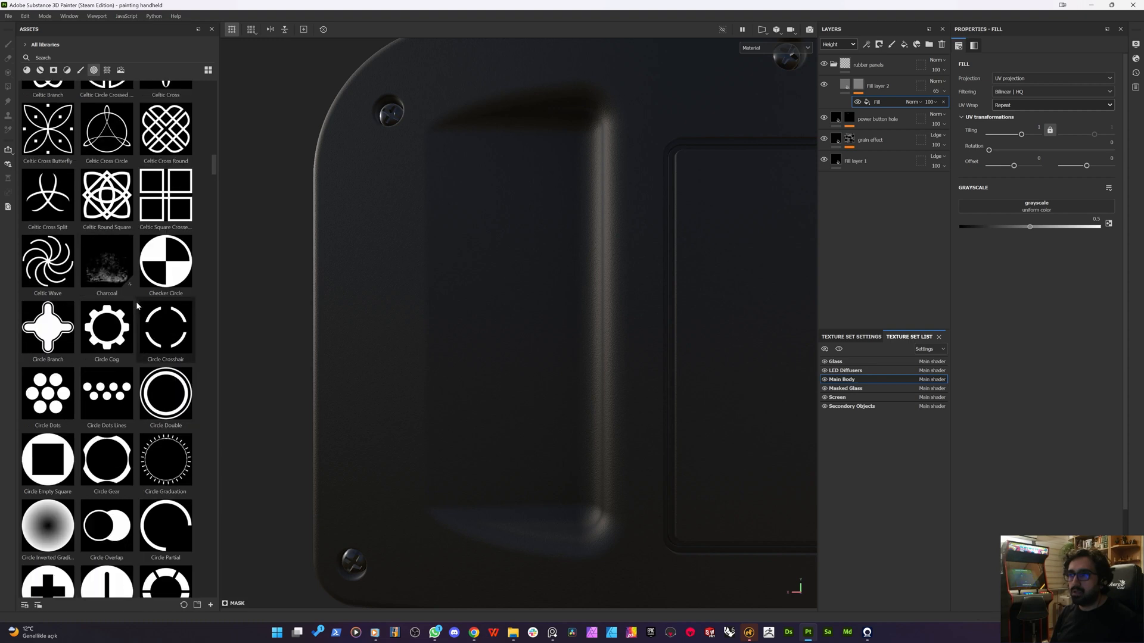
{"action": "scroll", "coordinate": [137, 302], "scroll_direction": "down", "scroll_amount": 12}
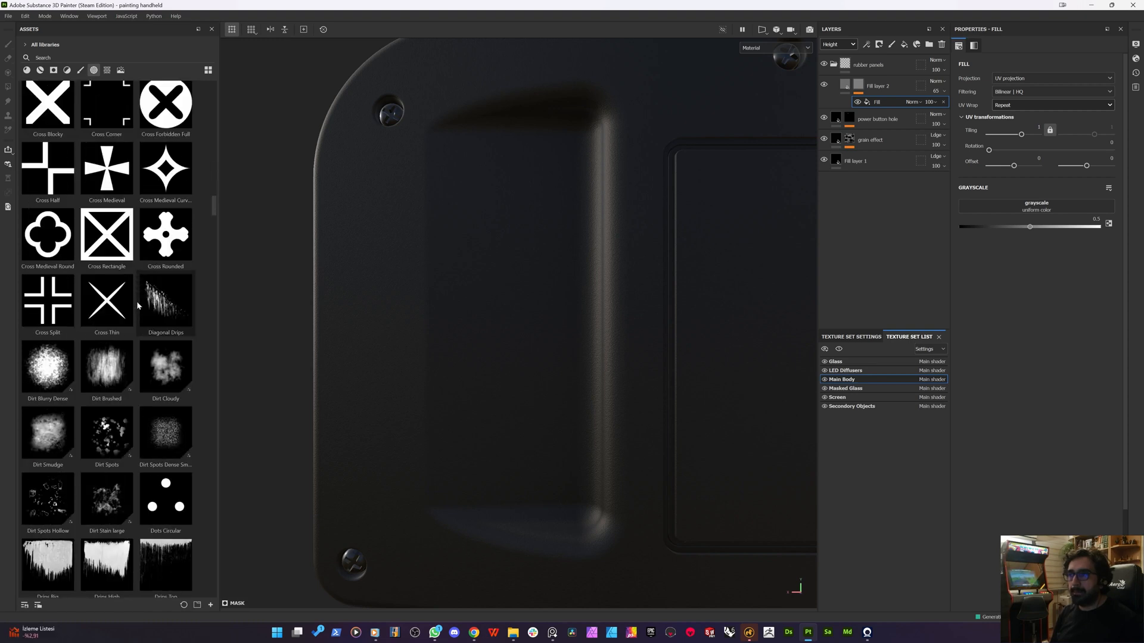
{"action": "scroll", "coordinate": [137, 302], "scroll_direction": "down", "scroll_amount": 12}
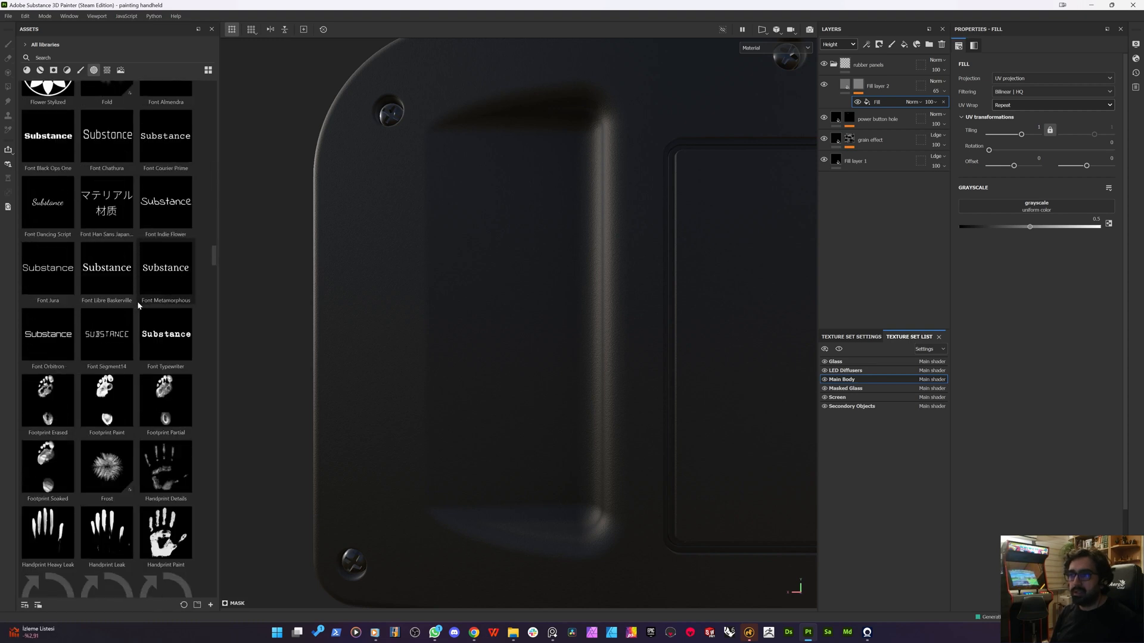
{"action": "scroll", "coordinate": [138, 301], "scroll_direction": "up", "scroll_amount": 3}
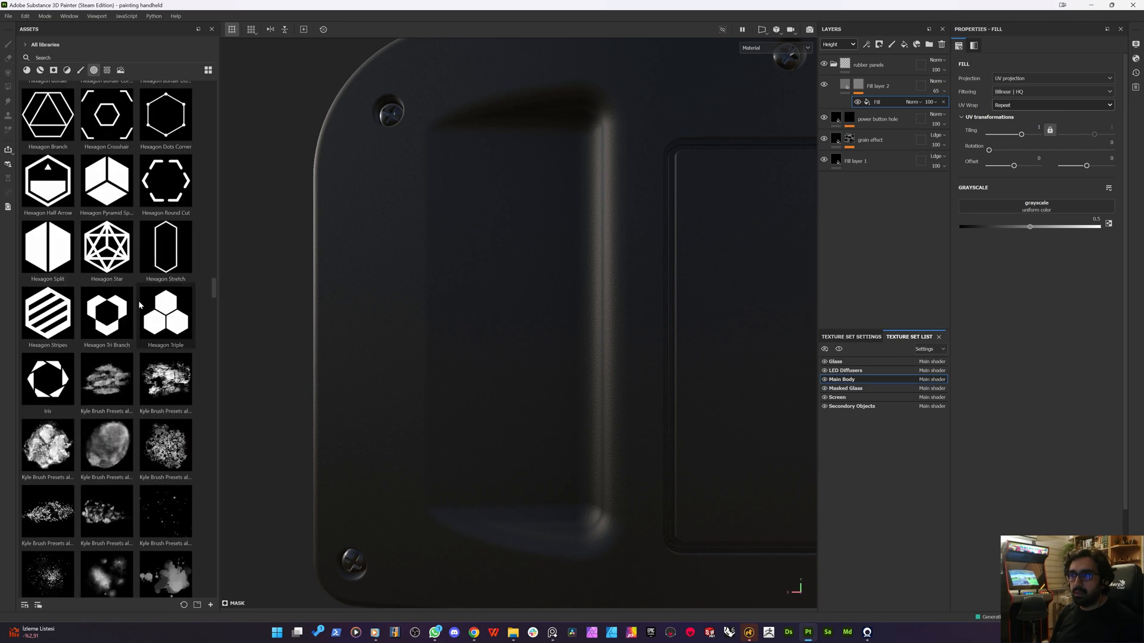
{"action": "scroll", "coordinate": [139, 300], "scroll_direction": "down", "scroll_amount": 3}
{"action": "scroll", "coordinate": [138, 301], "scroll_direction": "up", "scroll_amount": 3}
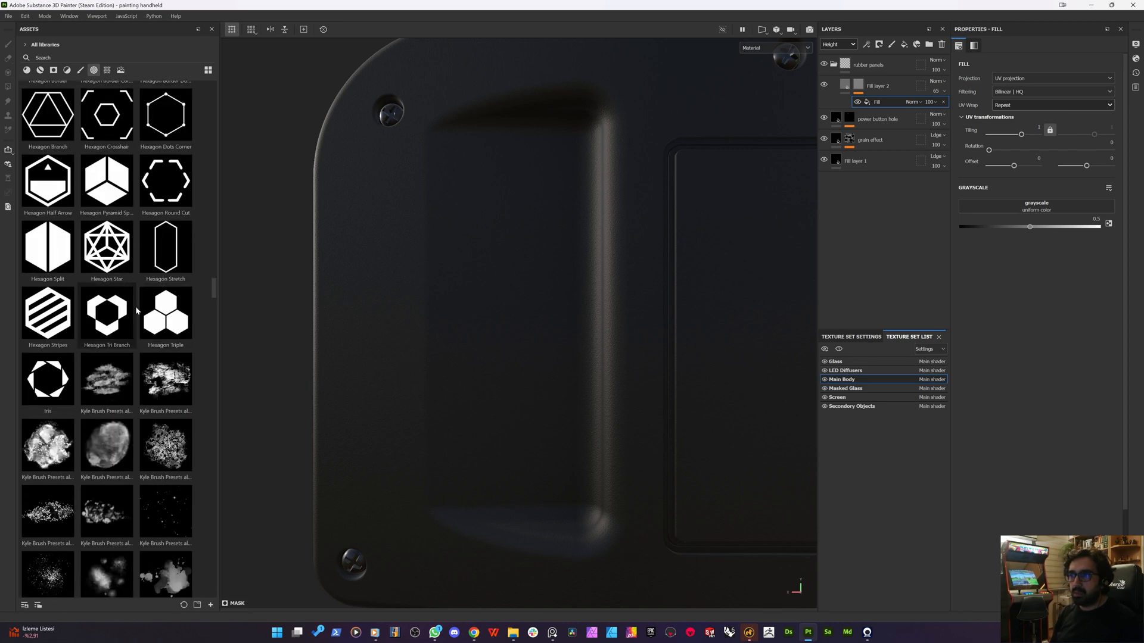
{"action": "scroll", "coordinate": [136, 305], "scroll_direction": "down", "scroll_amount": 6}
{"action": "scroll", "coordinate": [137, 309], "scroll_direction": "down", "scroll_amount": 15}
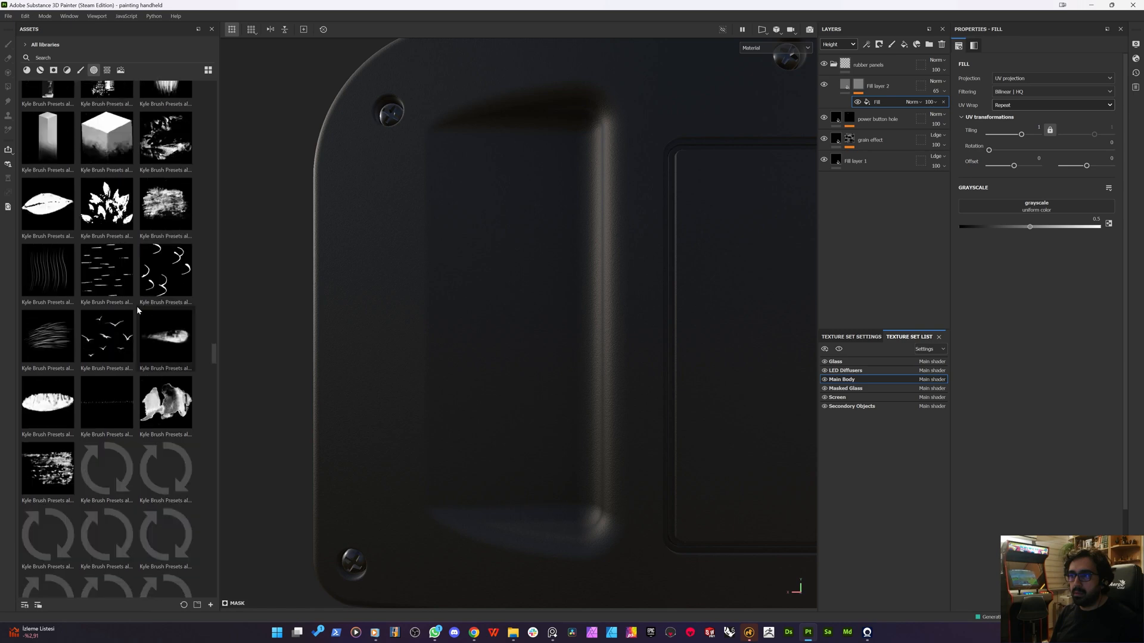
{"action": "scroll", "coordinate": [139, 309], "scroll_direction": "down", "scroll_amount": 3}
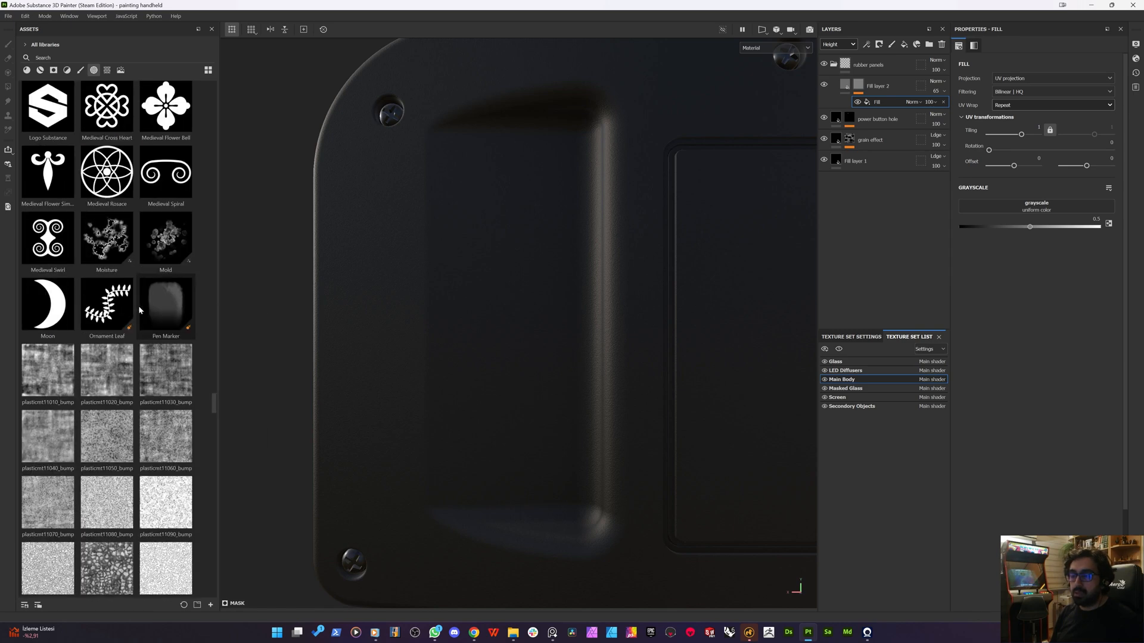
{"action": "scroll", "coordinate": [142, 310], "scroll_direction": "down", "scroll_amount": 10}
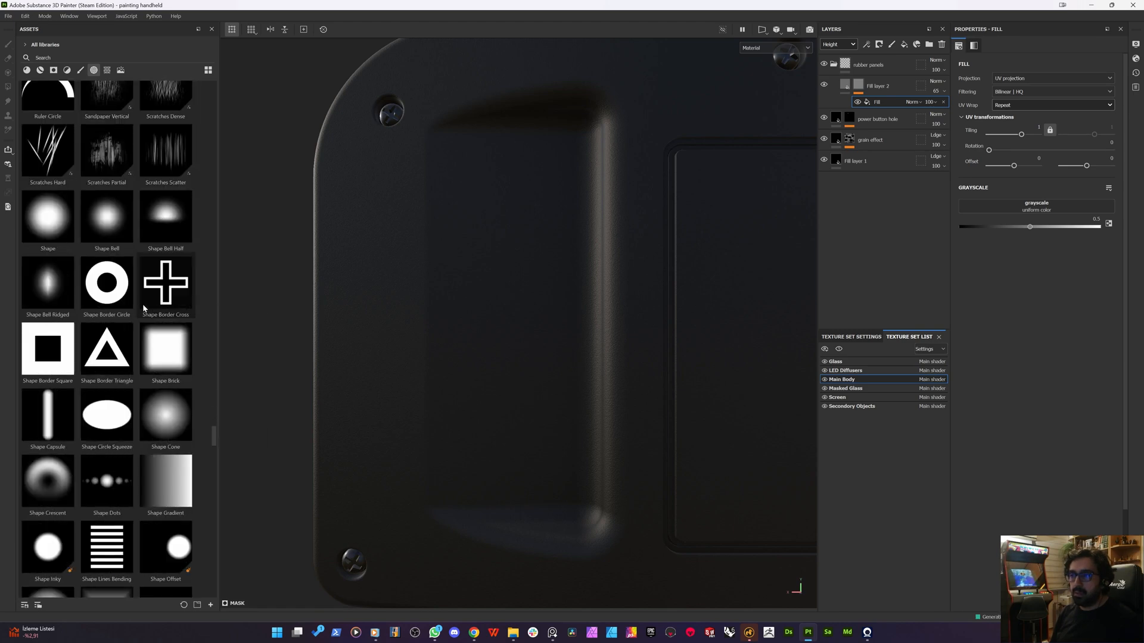
{"action": "scroll", "coordinate": [143, 308], "scroll_direction": "down", "scroll_amount": 10}
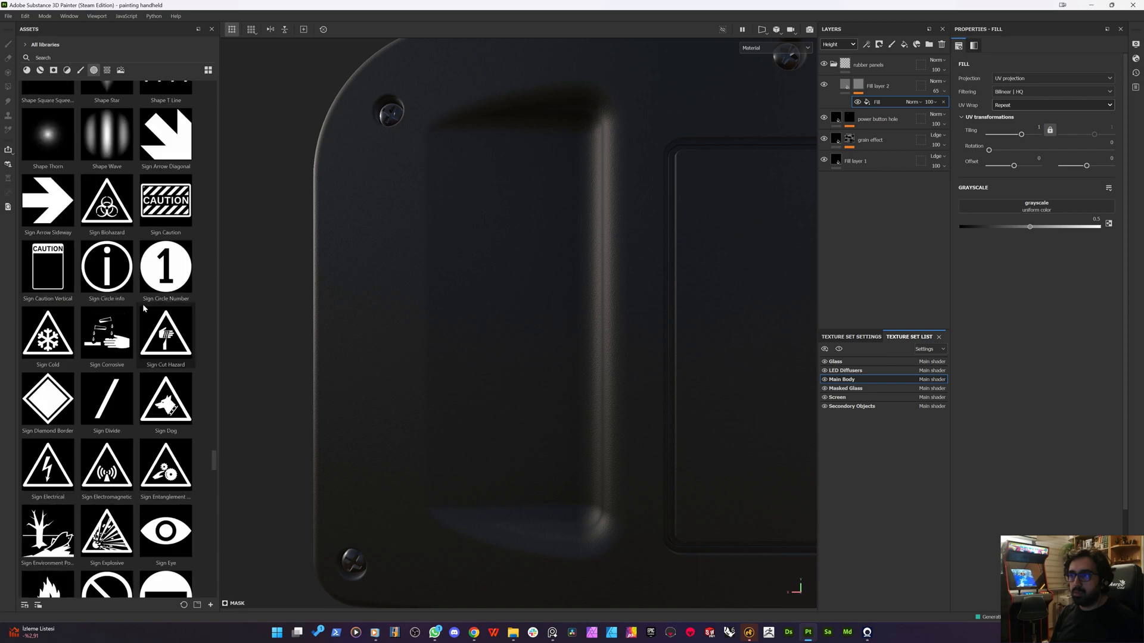
{"action": "mouse_move", "coordinate": [123, 136]}
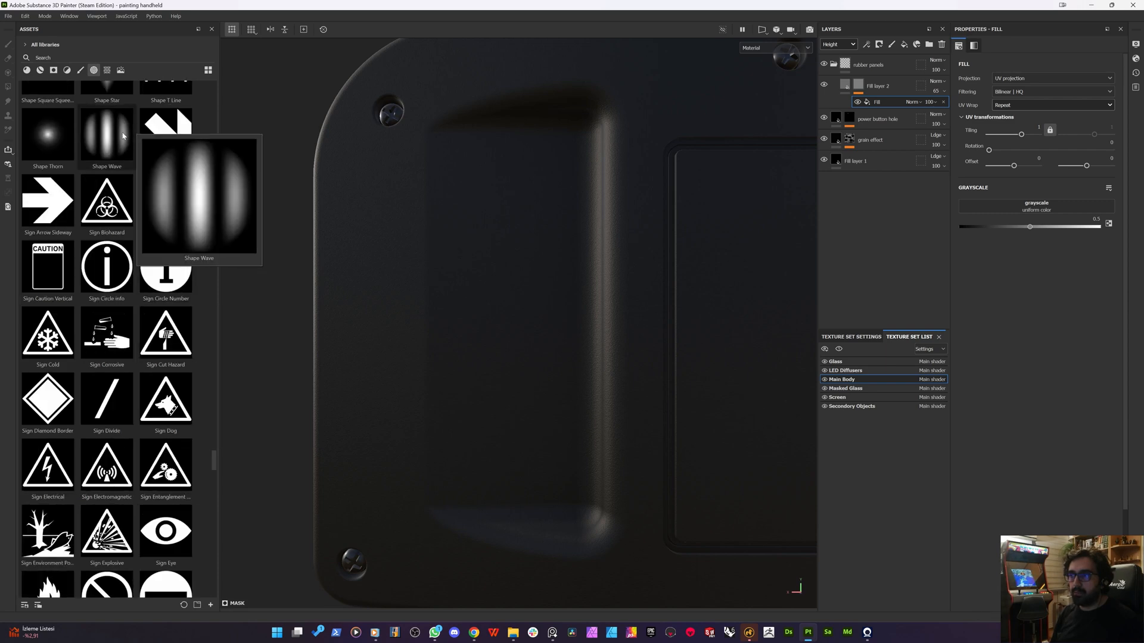
{"action": "left_click_drag", "start_coordinate": [111, 137], "coordinate": [1040, 206]}
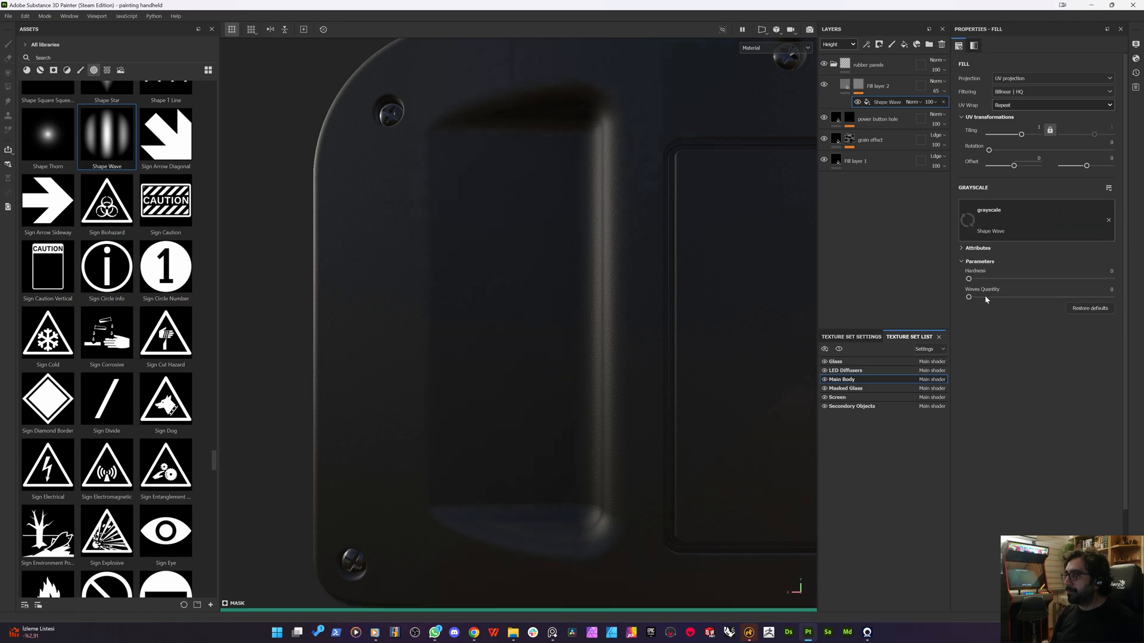
- Display Fill layer 2's mask in side-by-side 3D and UV views and set the Shape Wave fill's UV wrap to None
{"action": "scroll", "coordinate": [471, 247], "scroll_direction": "down", "scroll_amount": 3}
{"action": "key", "text": "F1"}
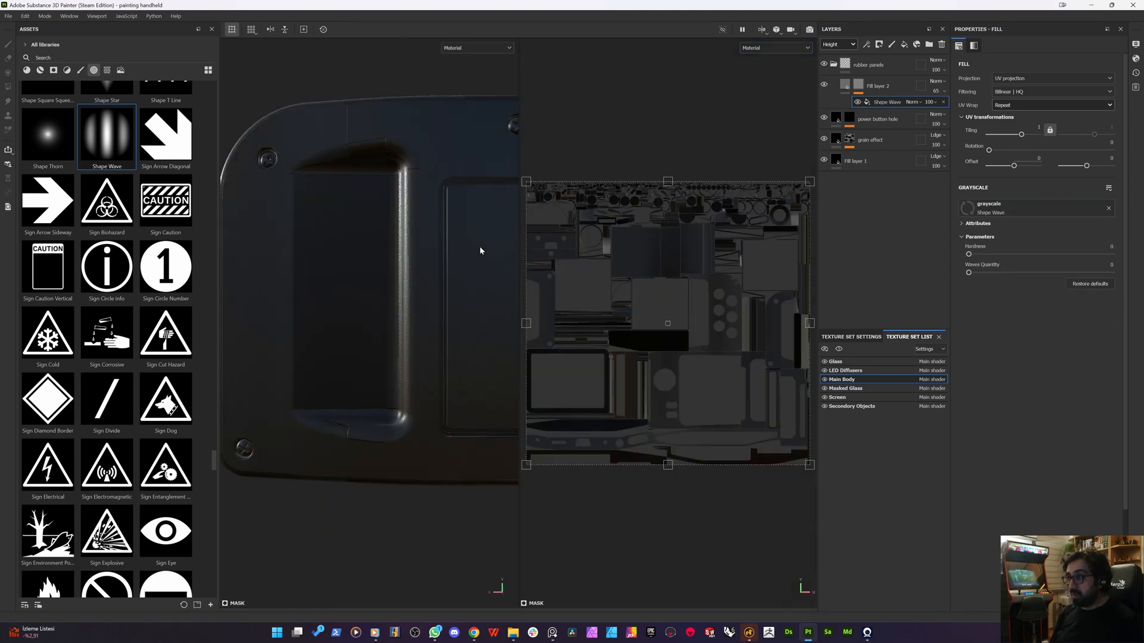
{"action": "scroll", "coordinate": [662, 342], "scroll_direction": "down", "scroll_amount": 2}
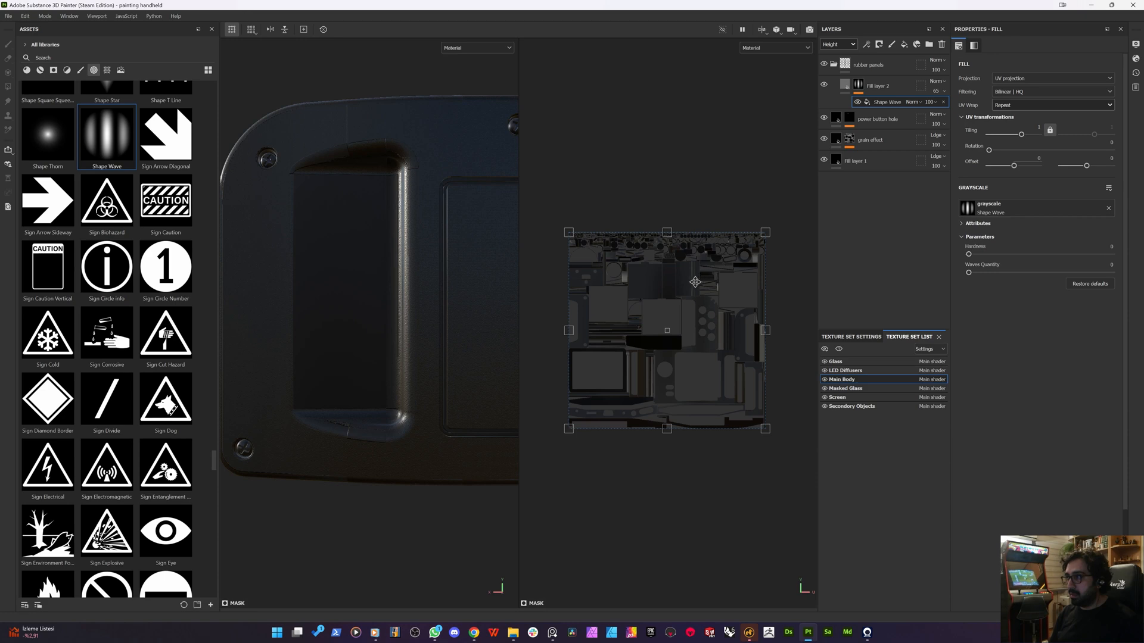
{"action": "scroll", "coordinate": [630, 312], "scroll_direction": "up", "scroll_amount": 2}
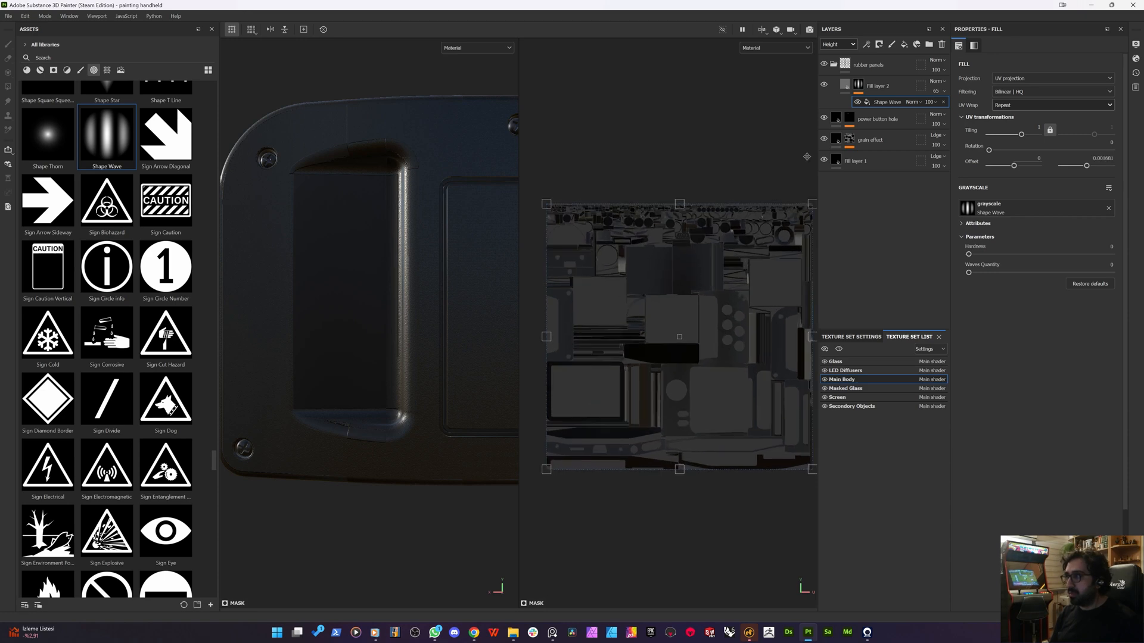
{"action": "left_click_drag", "start_coordinate": [807, 156], "coordinate": [762, 116]}
{"action": "left_click", "coordinate": [858, 85], "text": "alt"}
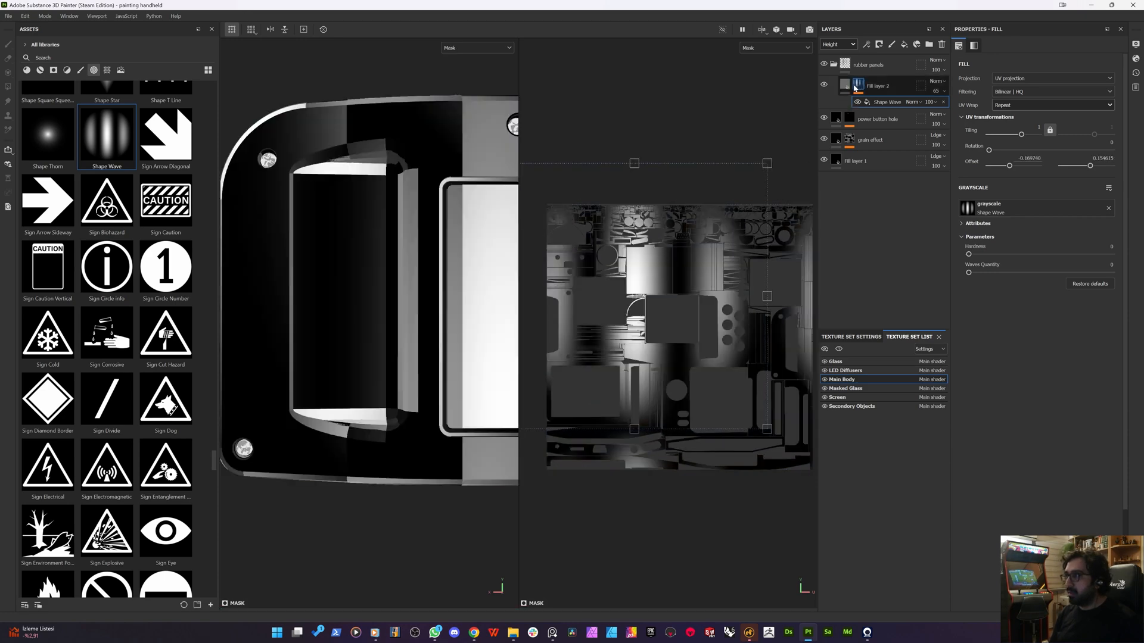
{"action": "left_click", "coordinate": [1014, 104]}
{"action": "left_click", "coordinate": [1002, 118]}
- Scale the Shape Wave alpha down proportionally and place it on the UV island of the back grip recess, fitting the island's width
{"action": "scroll", "coordinate": [656, 279], "scroll_direction": "down", "scroll_amount": 2}
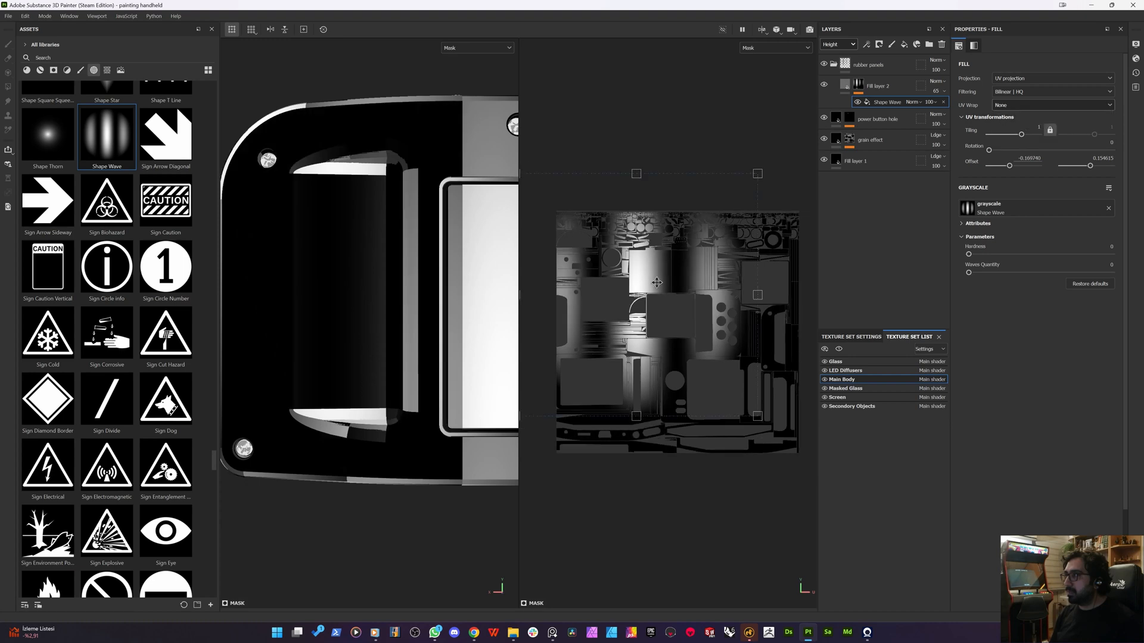
{"action": "left_click_drag", "start_coordinate": [752, 182], "coordinate": [658, 258]}
{"action": "scroll", "coordinate": [643, 282], "scroll_direction": "up", "scroll_amount": 3}
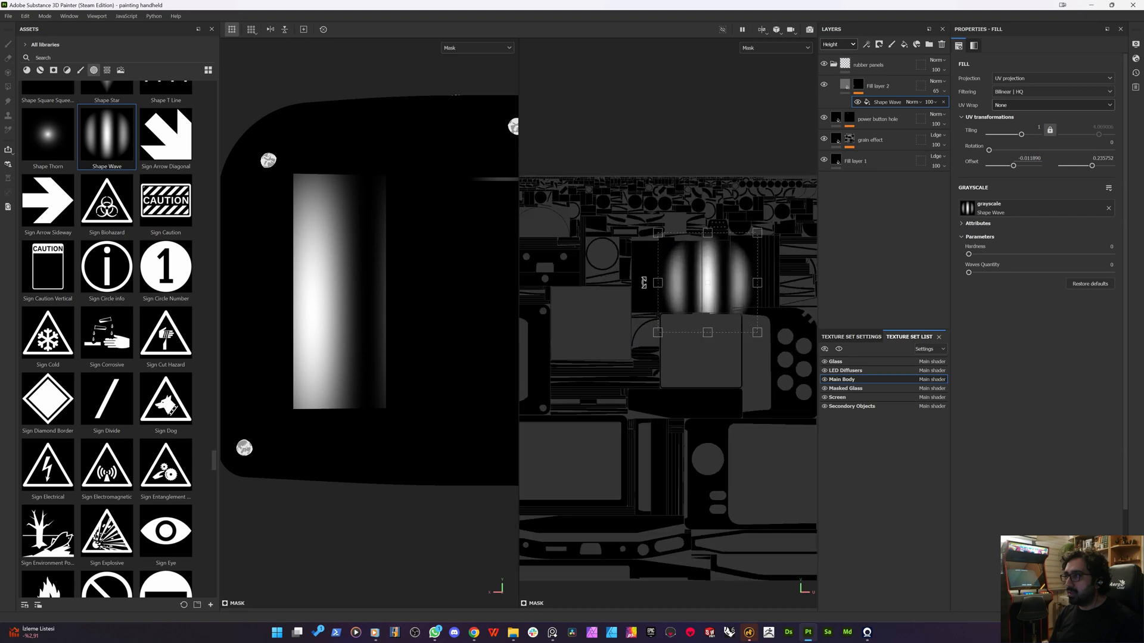
{"action": "scroll", "coordinate": [644, 283], "scroll_direction": "up", "scroll_amount": 5}
{"action": "left_click_drag", "start_coordinate": [758, 243], "coordinate": [727, 241]}
{"action": "scroll", "coordinate": [644, 271], "scroll_direction": "down", "scroll_amount": 5}
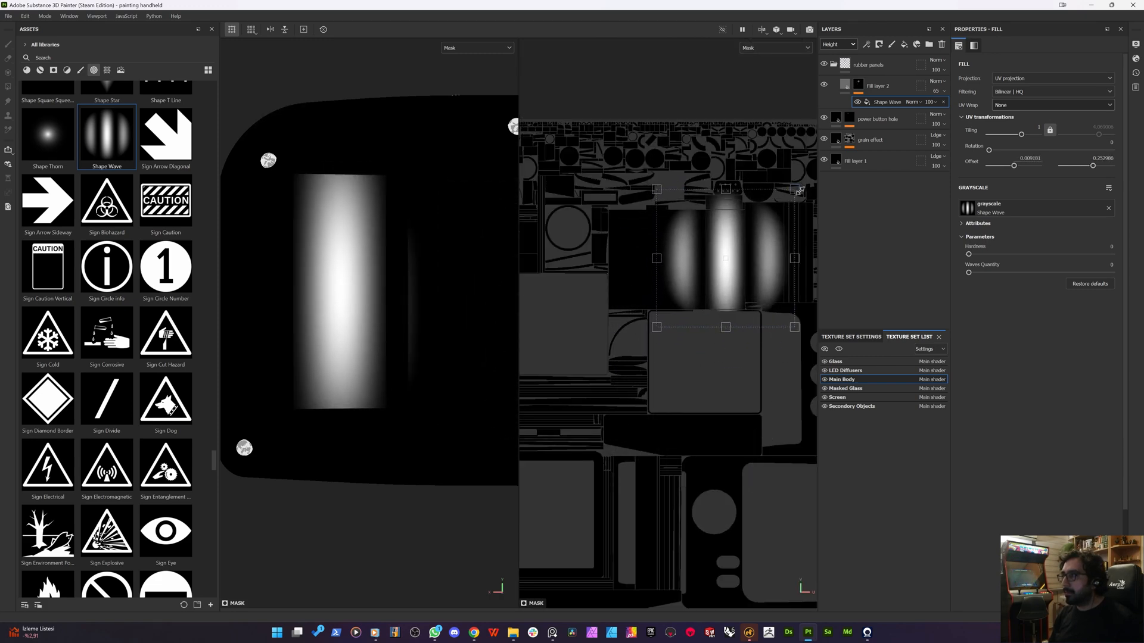
{"action": "left_click_drag", "start_coordinate": [799, 191], "coordinate": [731, 267]}
{"action": "scroll", "coordinate": [723, 245], "scroll_direction": "up", "scroll_amount": 1}
{"action": "scroll", "coordinate": [723, 245], "scroll_direction": "up", "scroll_amount": 2}
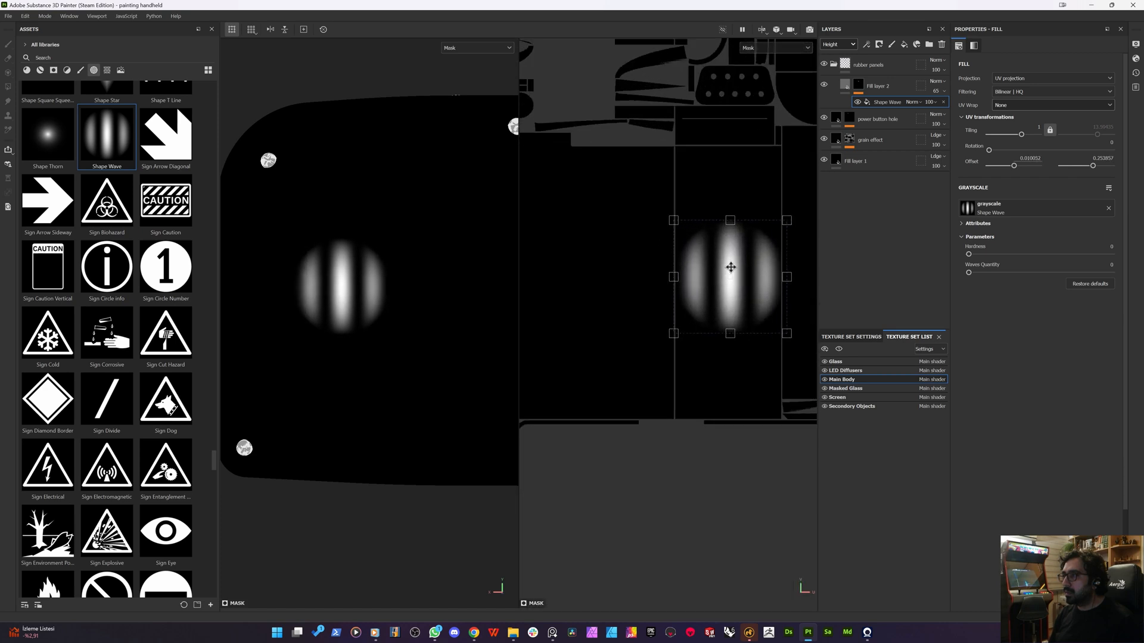
- Stretch the Shape Wave alpha lengthwise, narrow it slightly and center it on the grip recess, reaching a vertical tiling of about 10.06
{"action": "left_click_drag", "start_coordinate": [733, 221], "coordinate": [731, 169]}
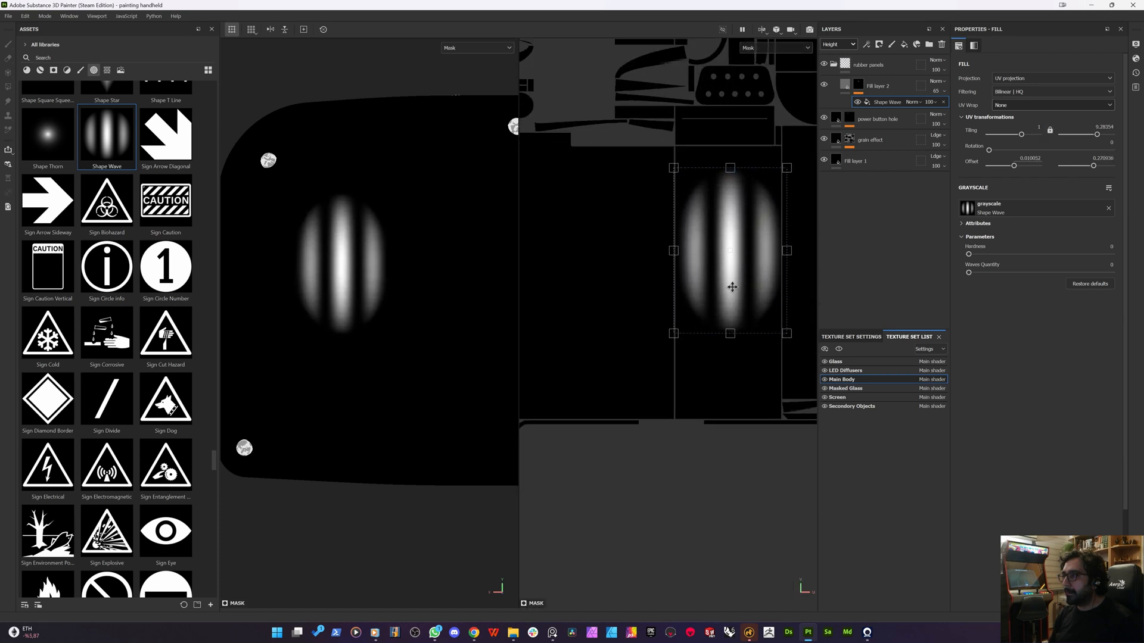
{"action": "left_click_drag", "start_coordinate": [729, 333], "coordinate": [732, 353]}
{"action": "mouse_move", "coordinate": [735, 257]}
{"action": "left_mouse_down"}
{"action": "mouse_move", "coordinate": [737, 283]}
{"action": "mouse_move", "coordinate": [738, 270]}
{"action": "left_mouse_up"}
{"action": "left_click_drag", "start_coordinate": [787, 194], "coordinate": [774, 211]}
{"action": "left_click_drag", "start_coordinate": [733, 264], "coordinate": [727, 253]}
- Return to the material display and stretch the Shape Wave alpha along the whole grip recess, to tiling of about 15.77 by 4.70
{"action": "key", "text": "m"}
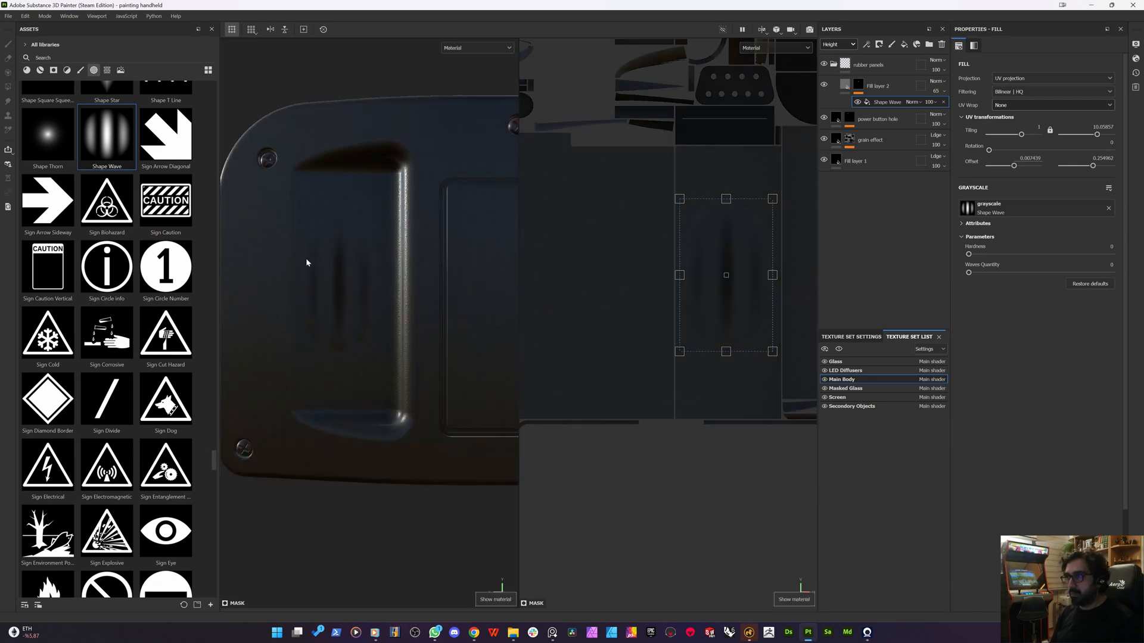
{"action": "scroll", "coordinate": [322, 291], "scroll_direction": "up", "scroll_amount": 3}
{"action": "left_click_drag", "start_coordinate": [322, 291], "coordinate": [366, 293], "text": "alt"}
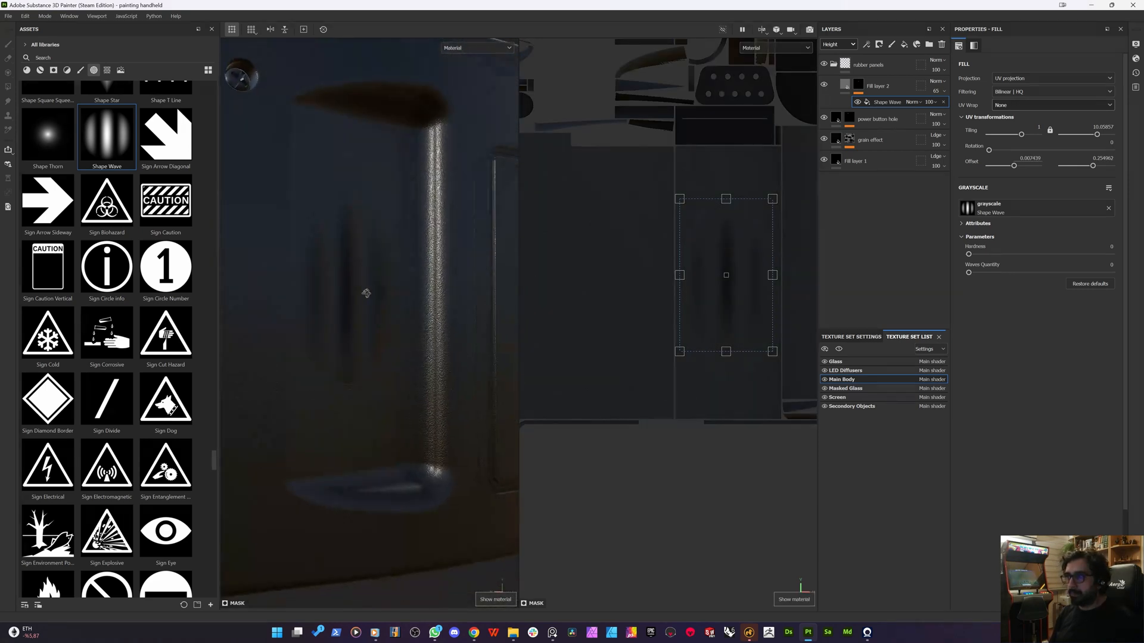
{"action": "left_click_drag", "start_coordinate": [734, 273], "coordinate": [735, 199]}
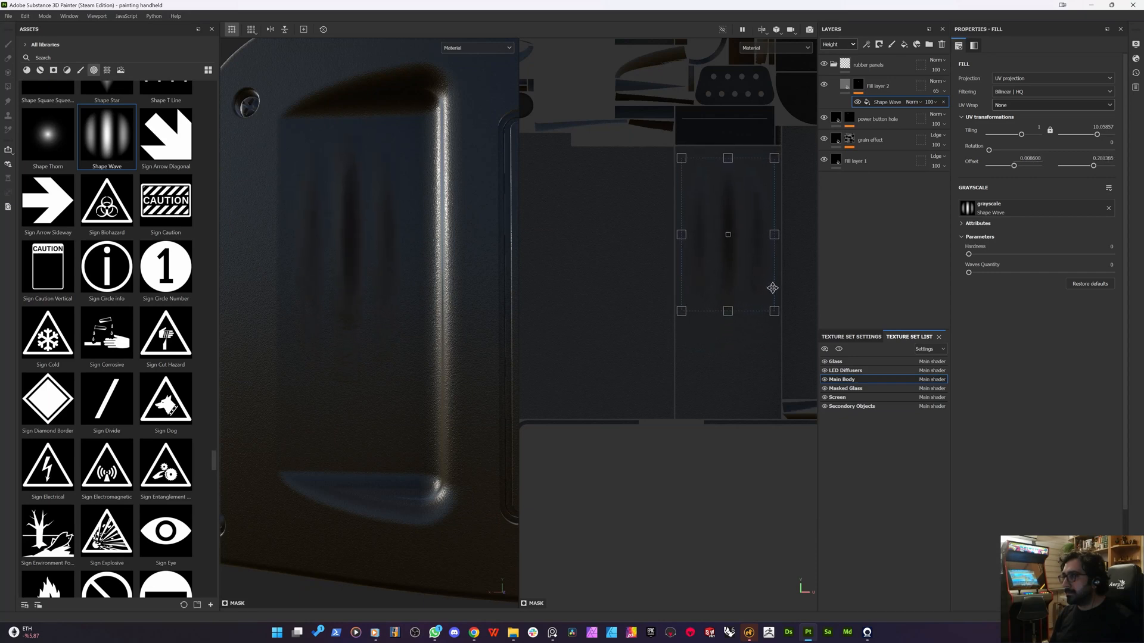
{"action": "left_click_drag", "start_coordinate": [770, 314], "coordinate": [776, 455]}
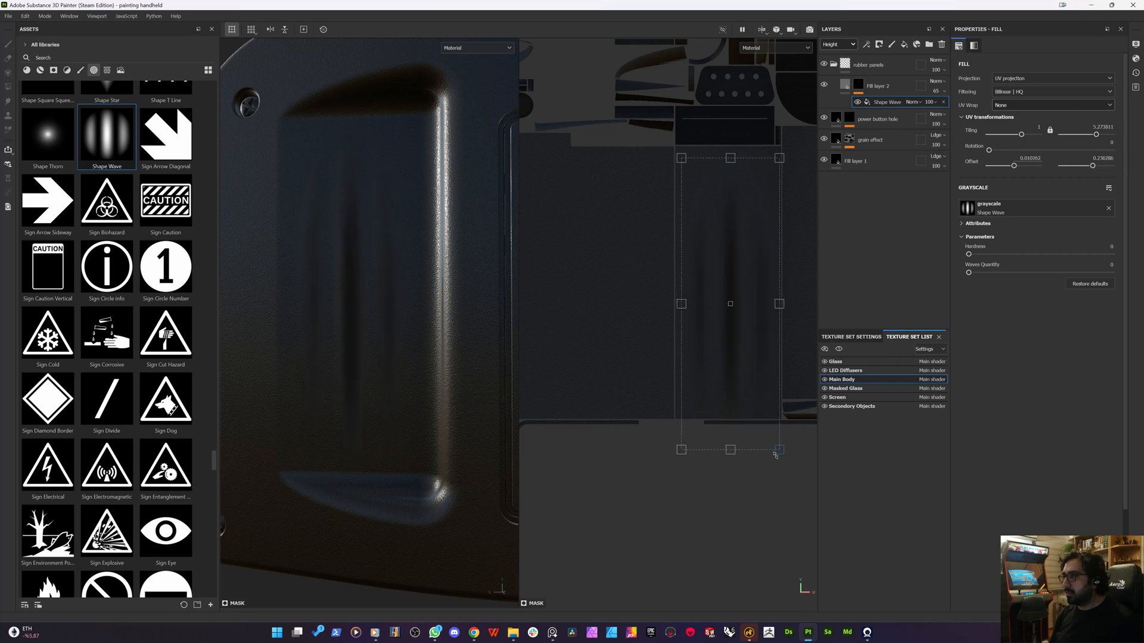
{"action": "left_click_drag", "start_coordinate": [721, 134], "coordinate": [719, 120]}
- Duplicate the Shape Wave fill effect and replace the copy's alpha with a uniform grayscale value of 1
{"action": "key", "text": "ctrl+d"}
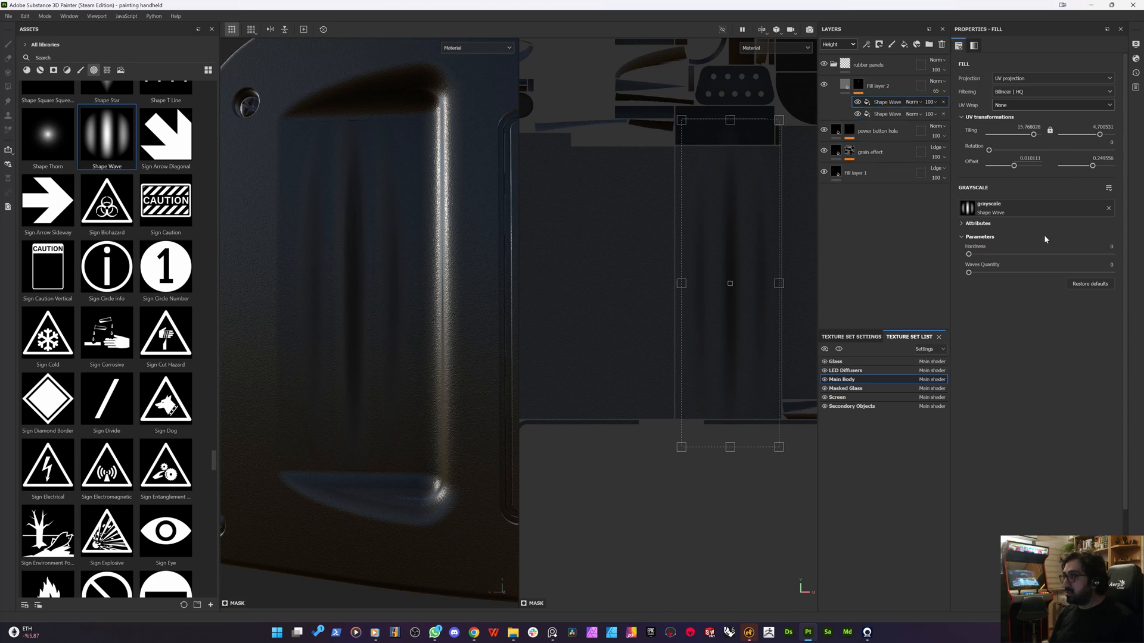
{"action": "left_click", "coordinate": [1013, 208]}
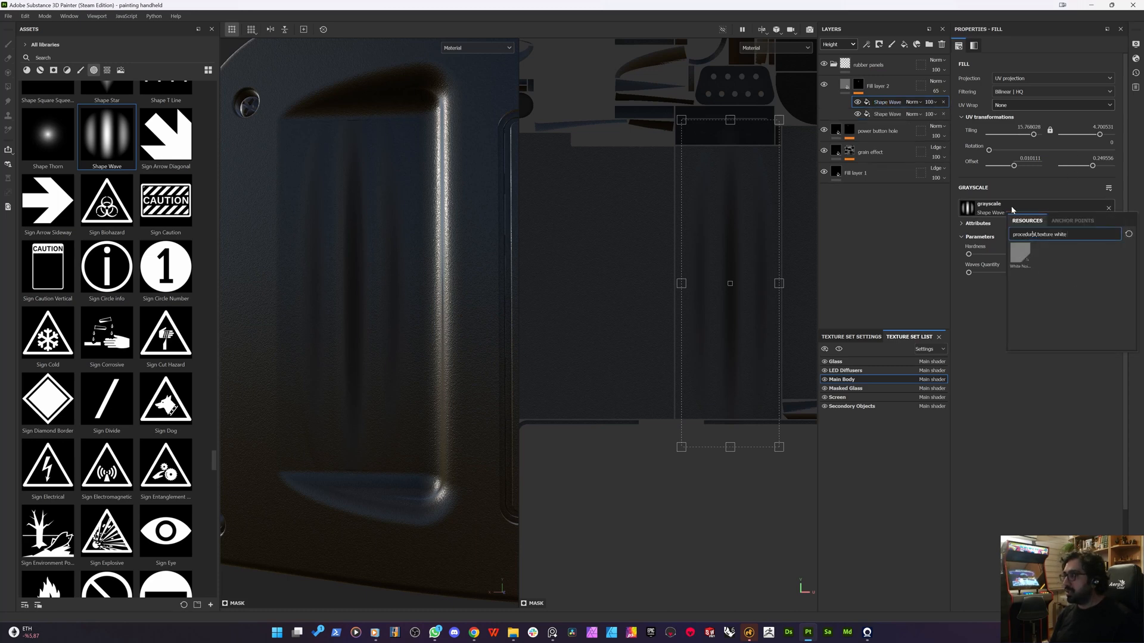
{"action": "left_click", "coordinate": [1109, 208]}
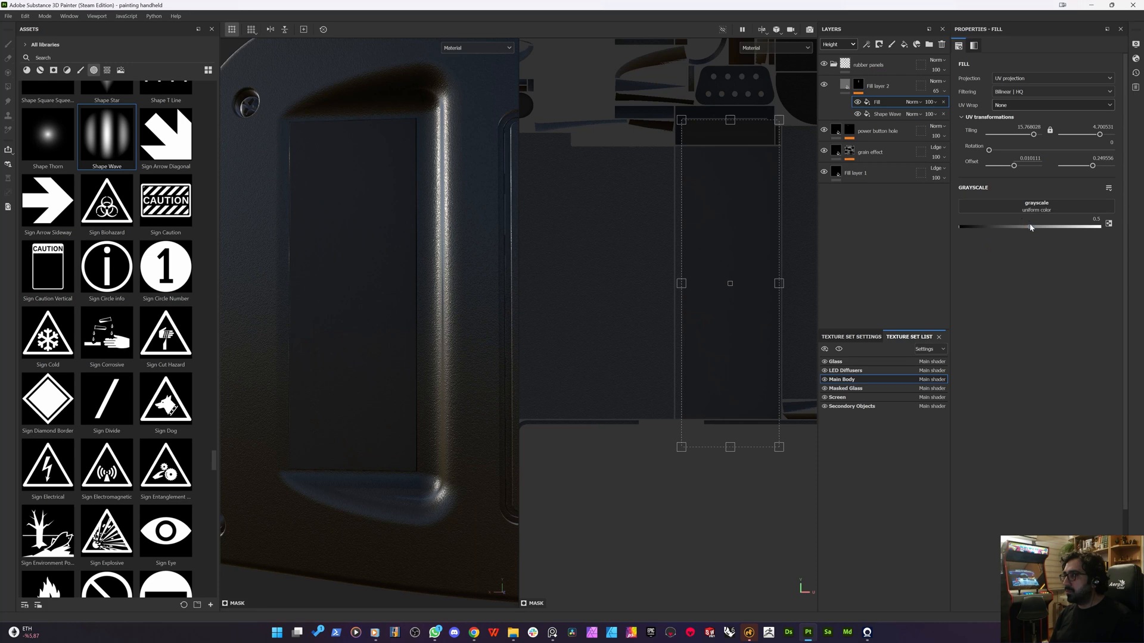
{"action": "left_click_drag", "start_coordinate": [1135, 232], "coordinate": [1143, 224]}
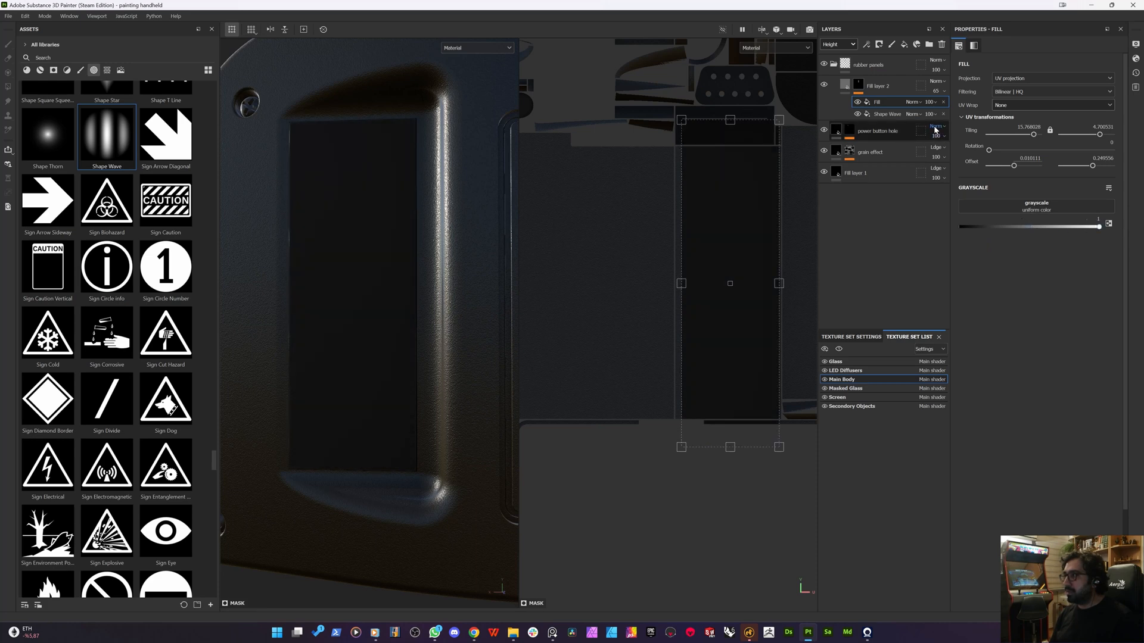
- Set the uniform fill's blend mode to Multiply and shorten it at both ends to crop the wave stripes within the grip recess
{"action": "left_click", "coordinate": [920, 102]}
{"action": "left_click", "coordinate": [915, 149]}
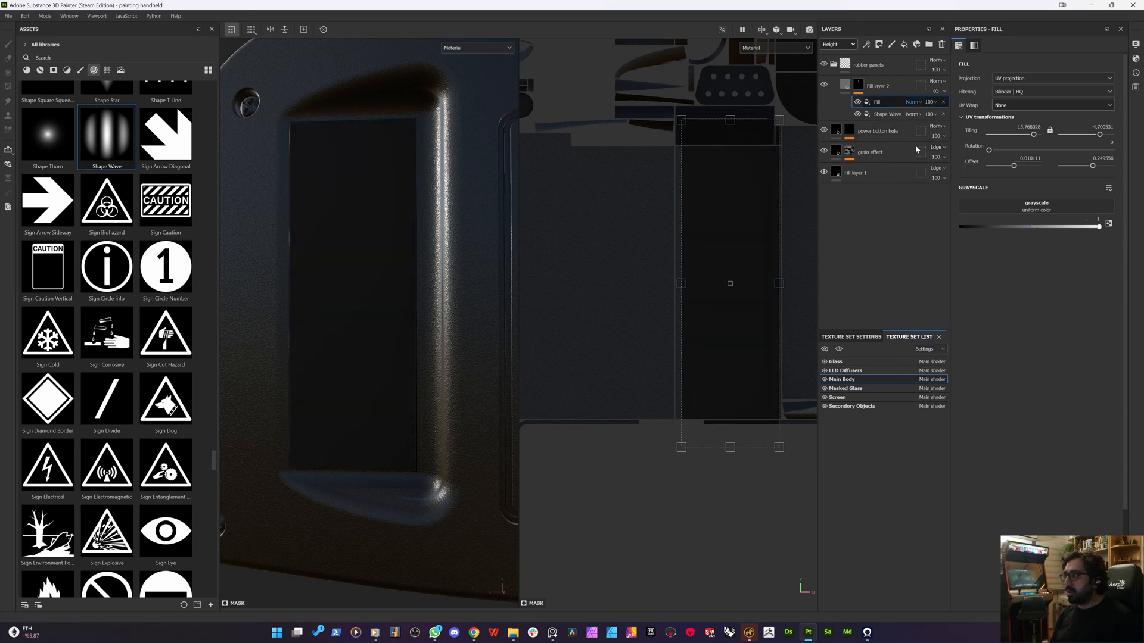
{"action": "left_click_drag", "start_coordinate": [773, 122], "coordinate": [777, 163]}
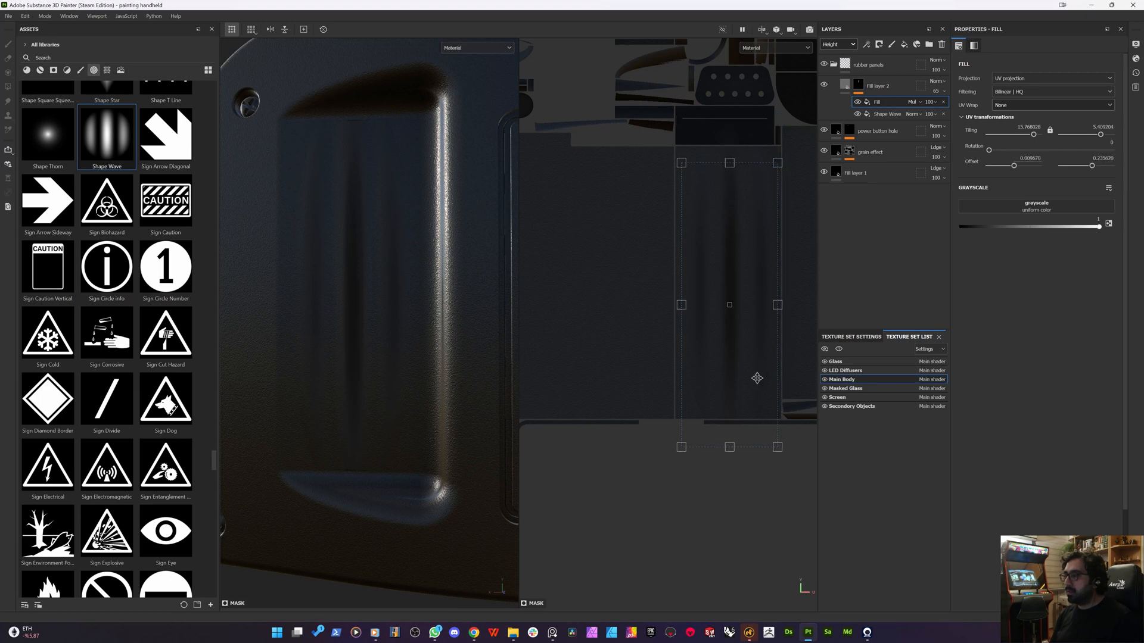
{"action": "left_click_drag", "start_coordinate": [728, 416], "coordinate": [725, 404]}
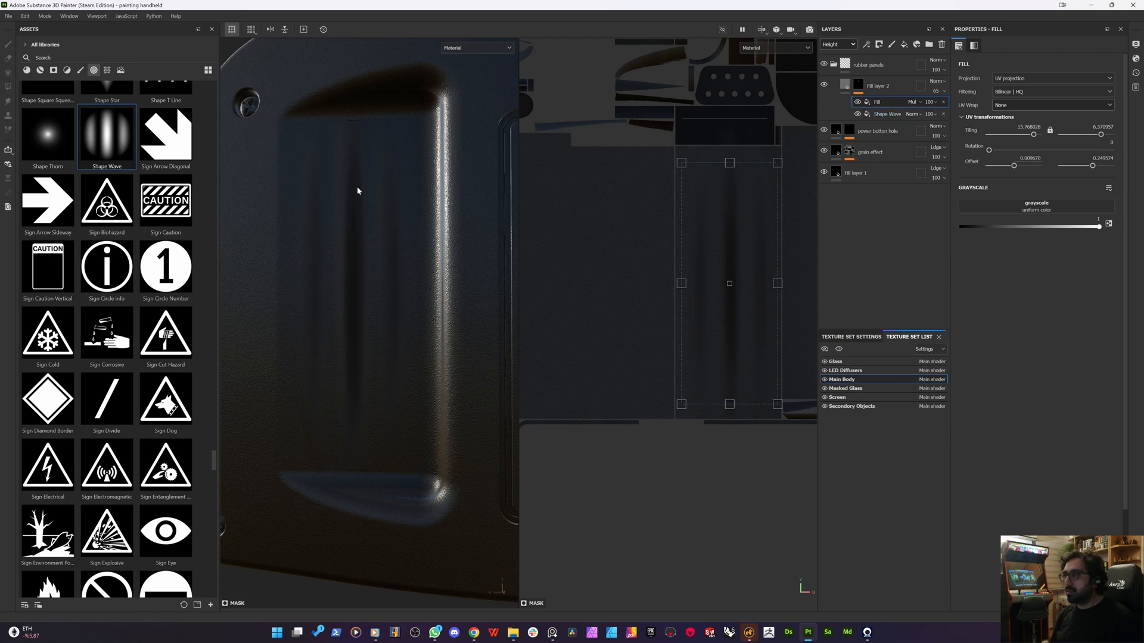
- Extend the Multiply-blended uniform fill slightly upward in the UV view, to a vertical tiling of about 6.20
{"action": "left_click_drag", "start_coordinate": [347, 261], "coordinate": [387, 265], "text": "alt"}
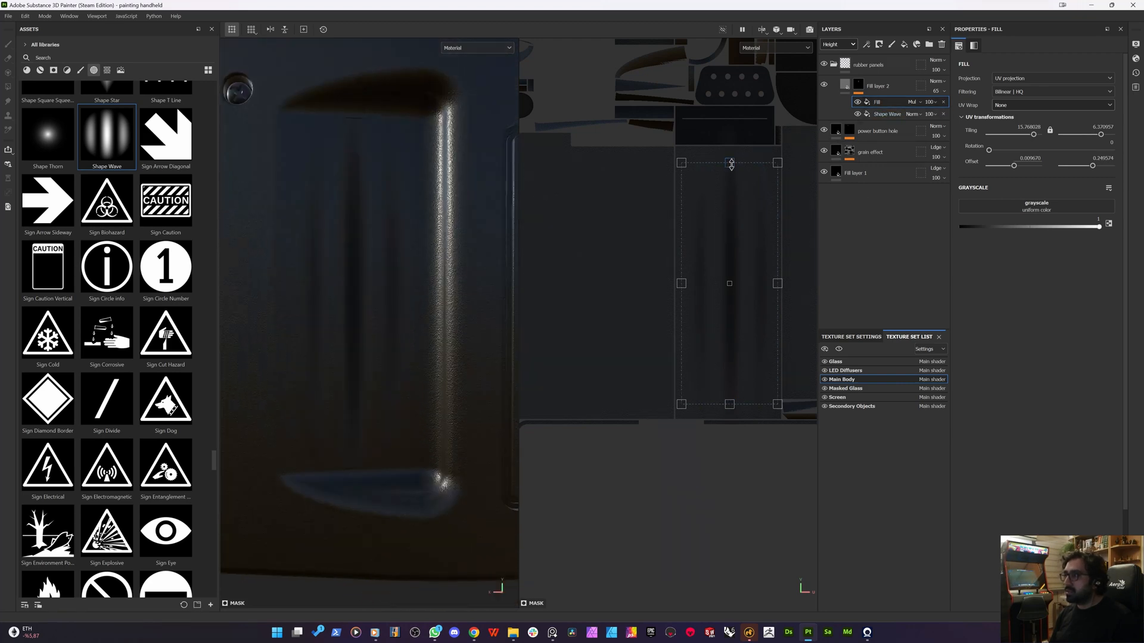
{"action": "left_click_drag", "start_coordinate": [731, 158], "coordinate": [732, 156]}
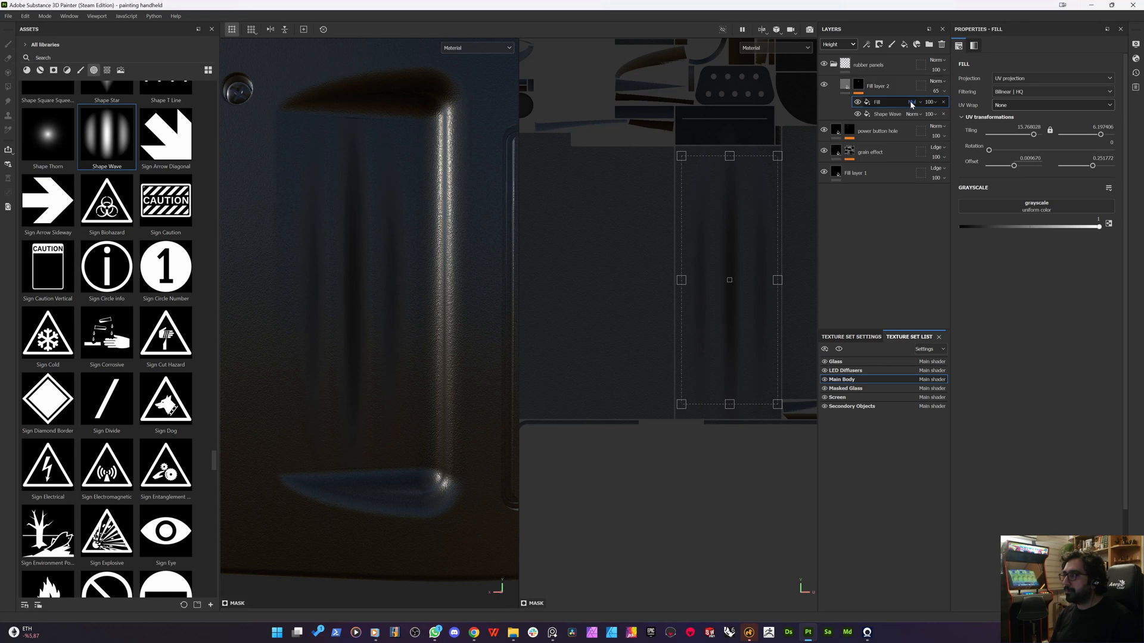
{"action": "left_click", "coordinate": [911, 102]}
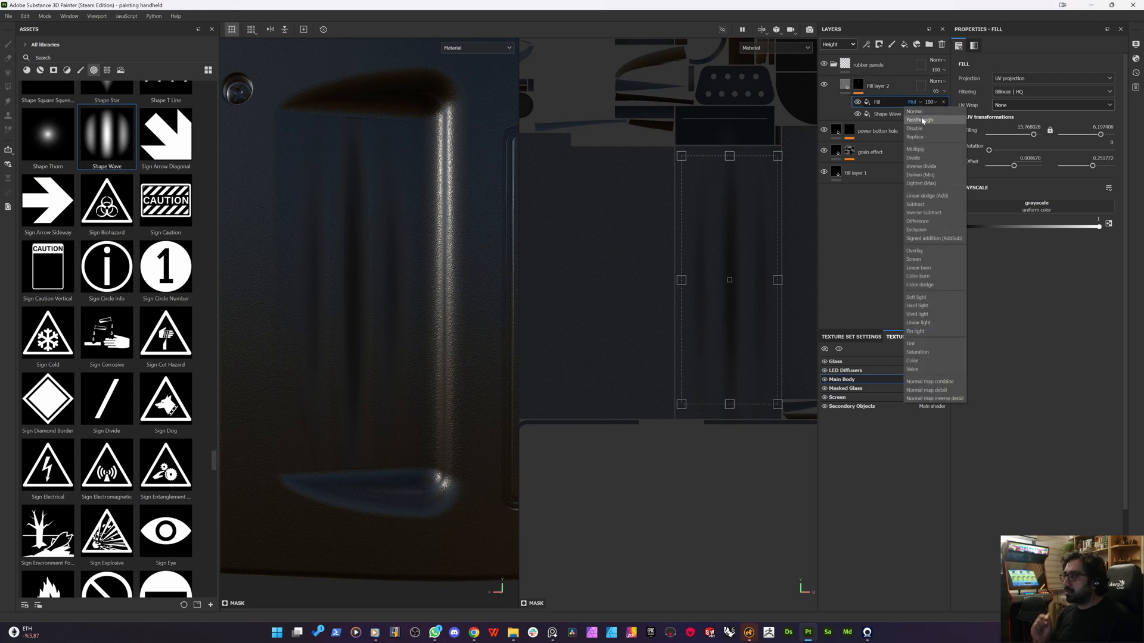
{"action": "left_click", "coordinate": [1060, 307]}
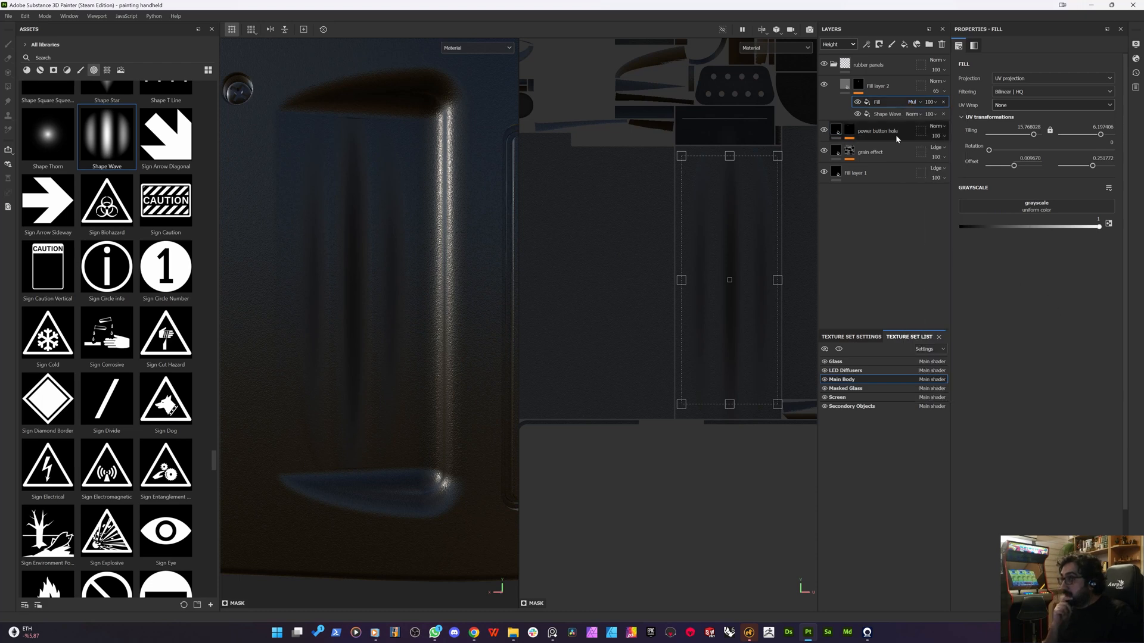
- Try the Lighten (Max) and Darken (Min) blend modes on the uniform fill and adjust its upper edge to a vertical tiling of about 6.24
{"action": "left_click", "coordinate": [915, 103]}
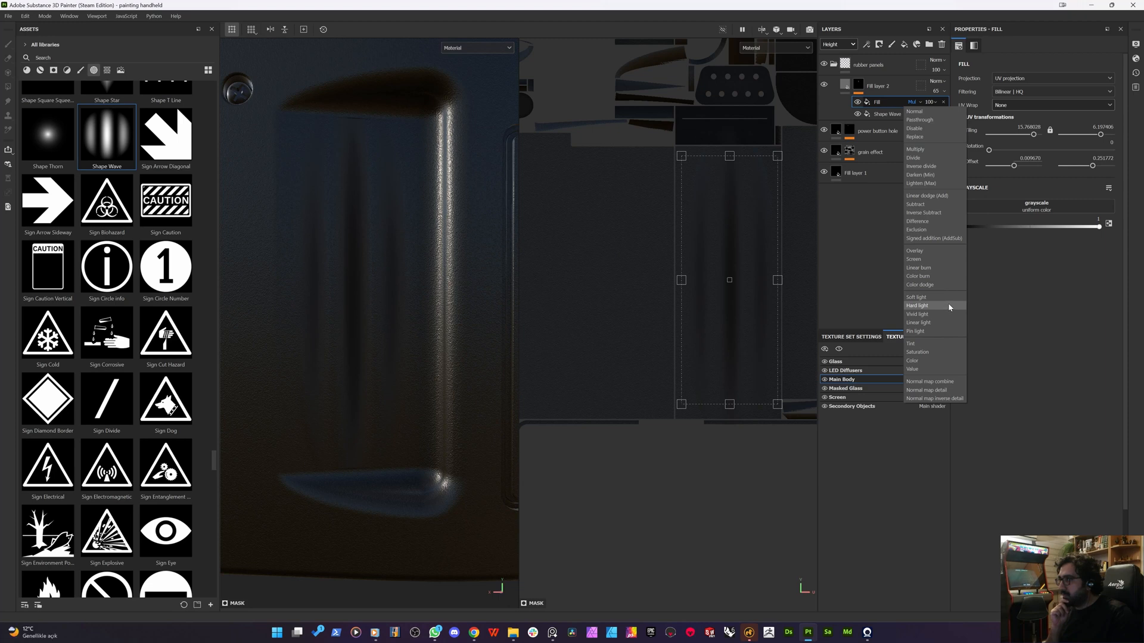
{"action": "left_click", "coordinate": [917, 183]}
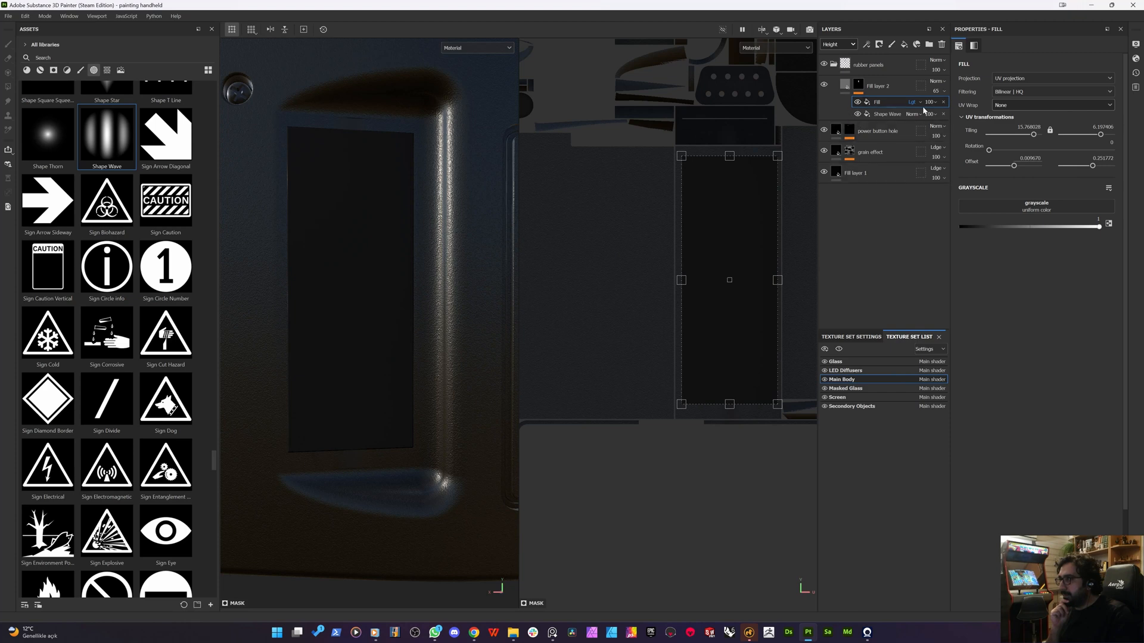
{"action": "left_click", "coordinate": [910, 102]}
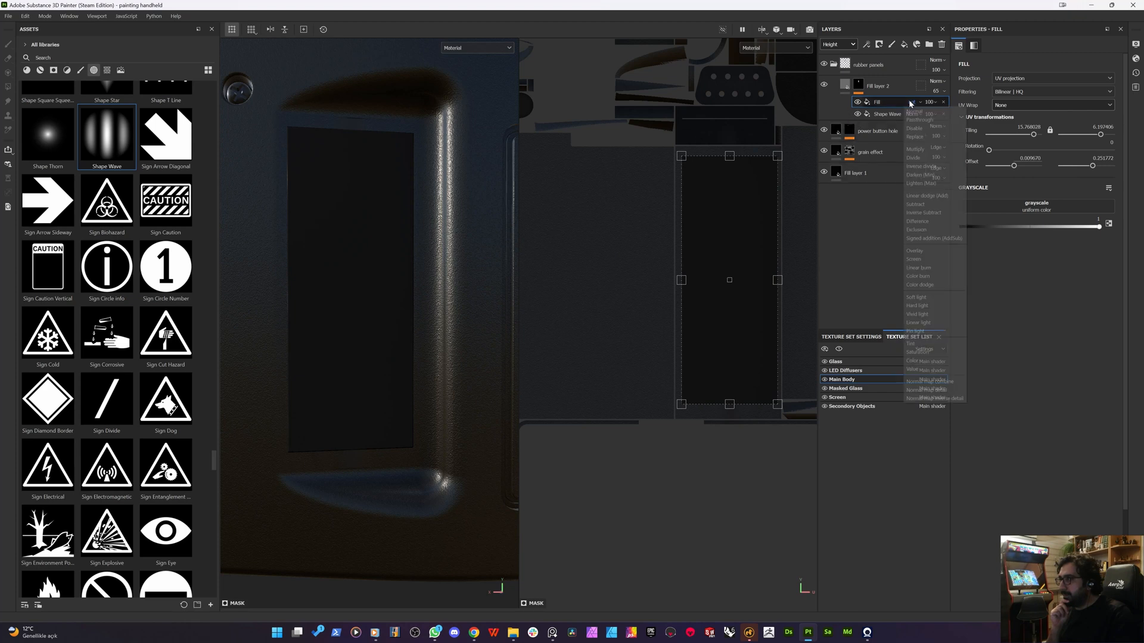
{"action": "left_click", "coordinate": [919, 176]}
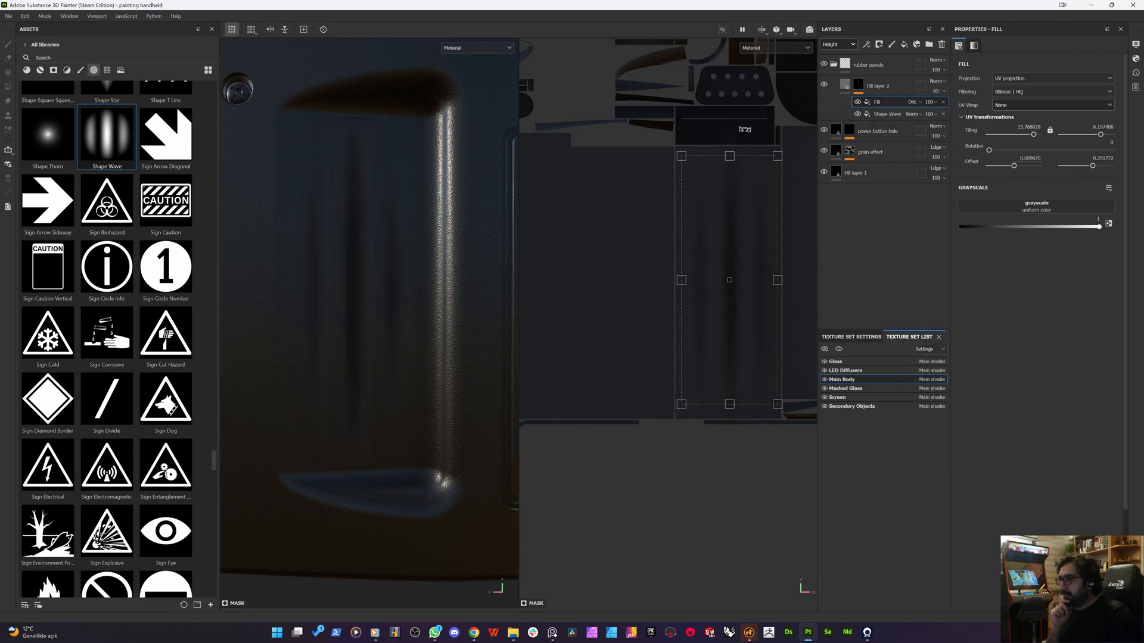
{"action": "mouse_move", "coordinate": [735, 164]}
{"action": "left_mouse_down"}
{"action": "mouse_move", "coordinate": [752, 178]}
{"action": "mouse_move", "coordinate": [745, 138]}
{"action": "mouse_move", "coordinate": [743, 173]}
{"action": "mouse_move", "coordinate": [742, 157]}
{"action": "left_mouse_up"}
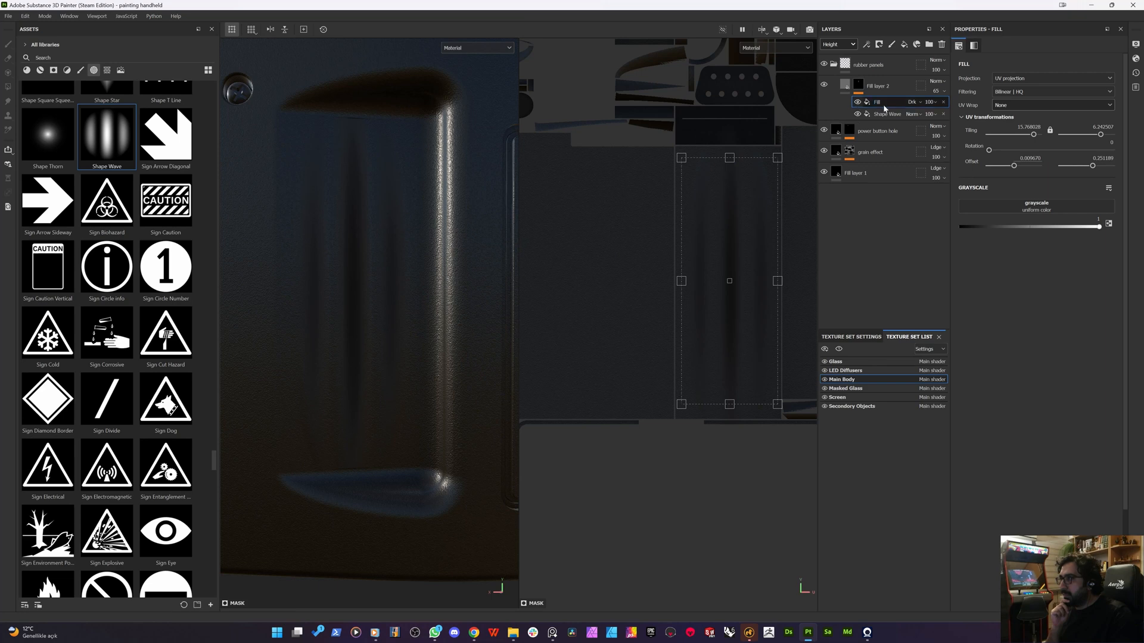
- Move the uniform fill below Shape Wave in the mask stack, and add a fill with grayscale 0 beneath it
{"action": "left_click_drag", "start_coordinate": [877, 102], "coordinate": [875, 118]}
{"action": "right_click", "coordinate": [875, 117]}
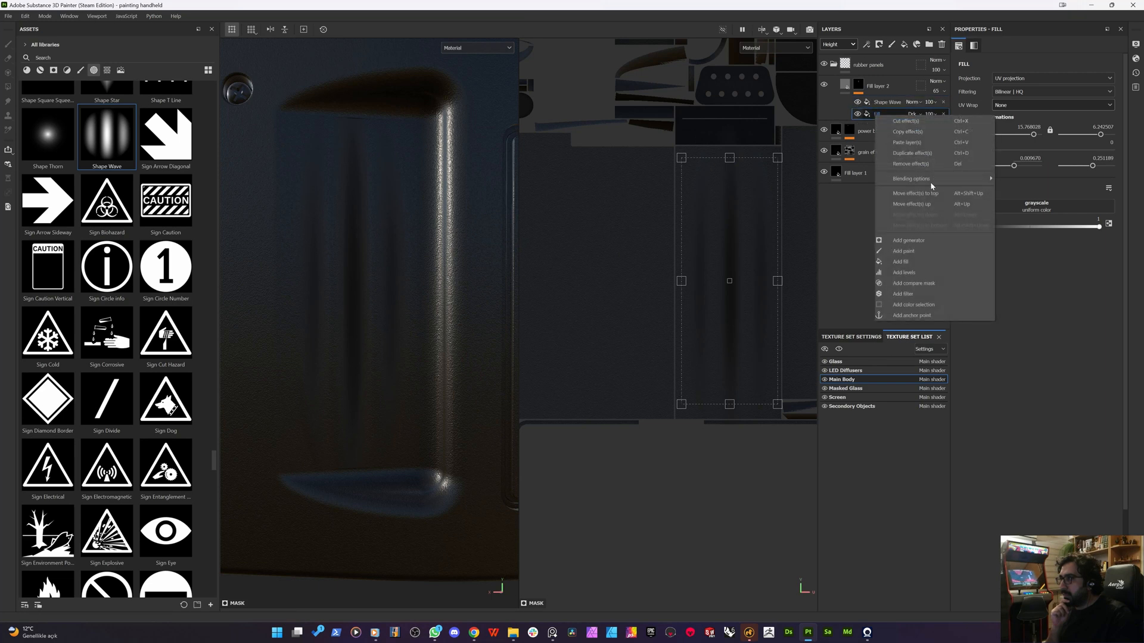
{"action": "left_click", "coordinate": [910, 261]}
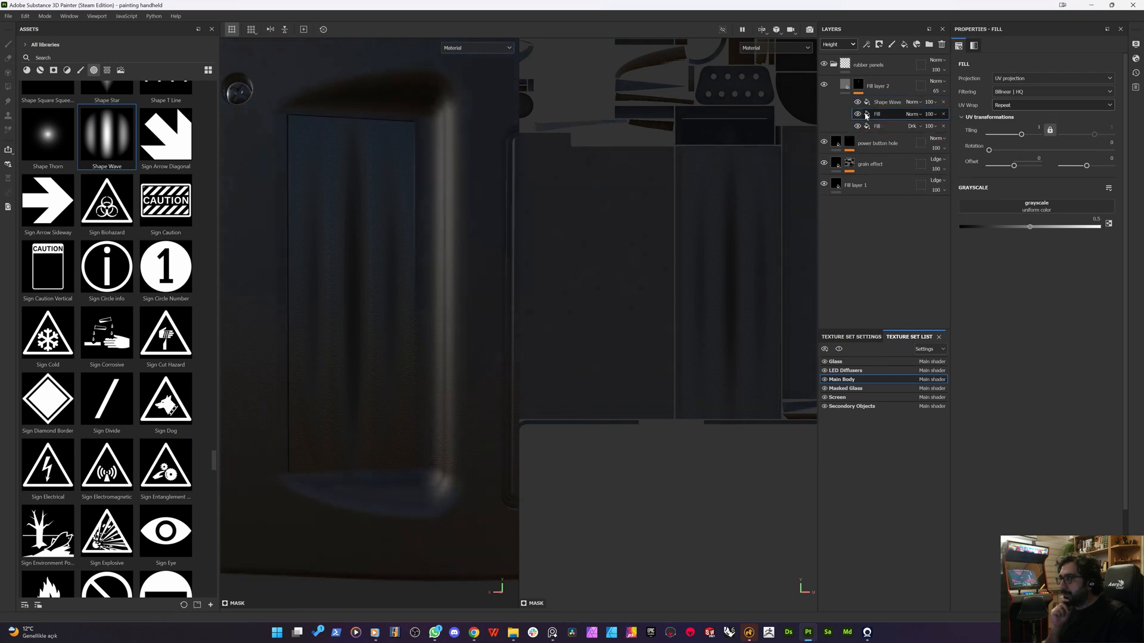
{"action": "mouse_move", "coordinate": [876, 119]}
{"action": "left_mouse_down"}
{"action": "mouse_move", "coordinate": [876, 143]}
{"action": "mouse_move", "coordinate": [876, 127]}
{"action": "left_mouse_up"}
{"action": "left_click_drag", "start_coordinate": [1048, 228], "coordinate": [1099, 227]}
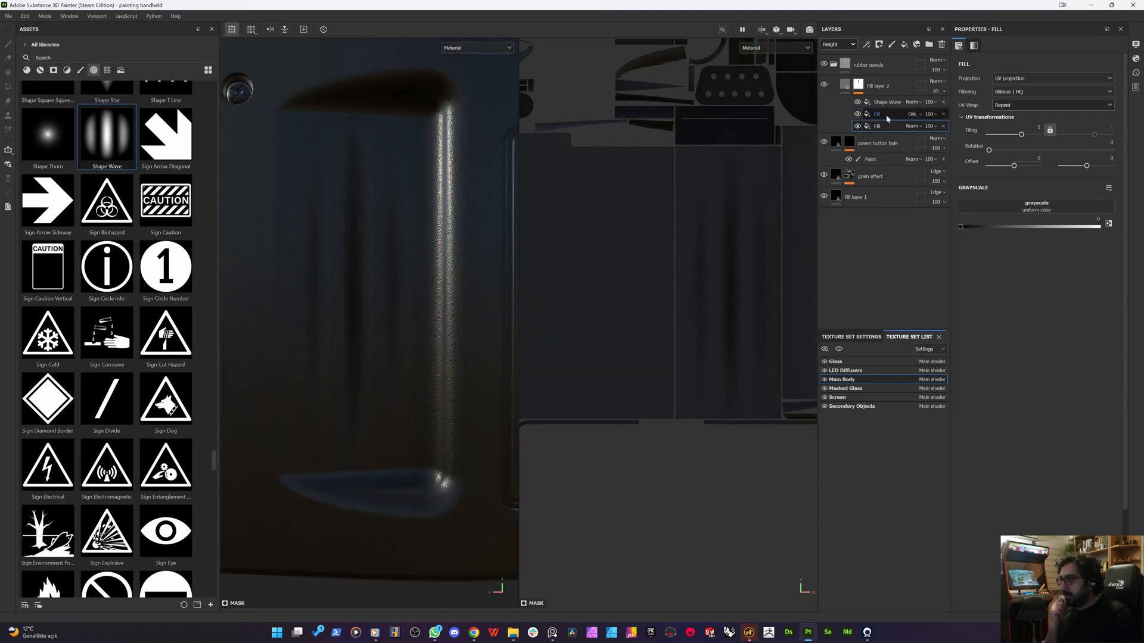
- Add an anchor point directly above the white cropping fill in Fill layer 2's mask
{"action": "left_click", "coordinate": [881, 114]}
{"action": "right_click", "coordinate": [880, 114]}
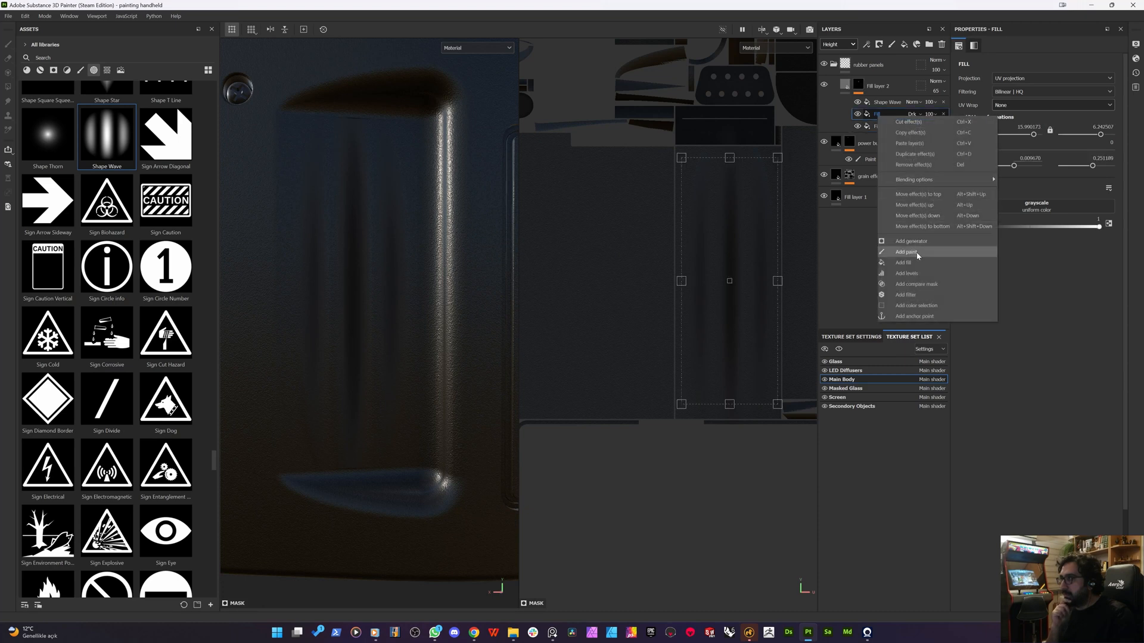
{"action": "left_click", "coordinate": [917, 316]}
- Add a fill effect above Shape Wave and use the Fill layer 2 mask anchor point as its grayscale source
{"action": "right_click", "coordinate": [881, 105]}
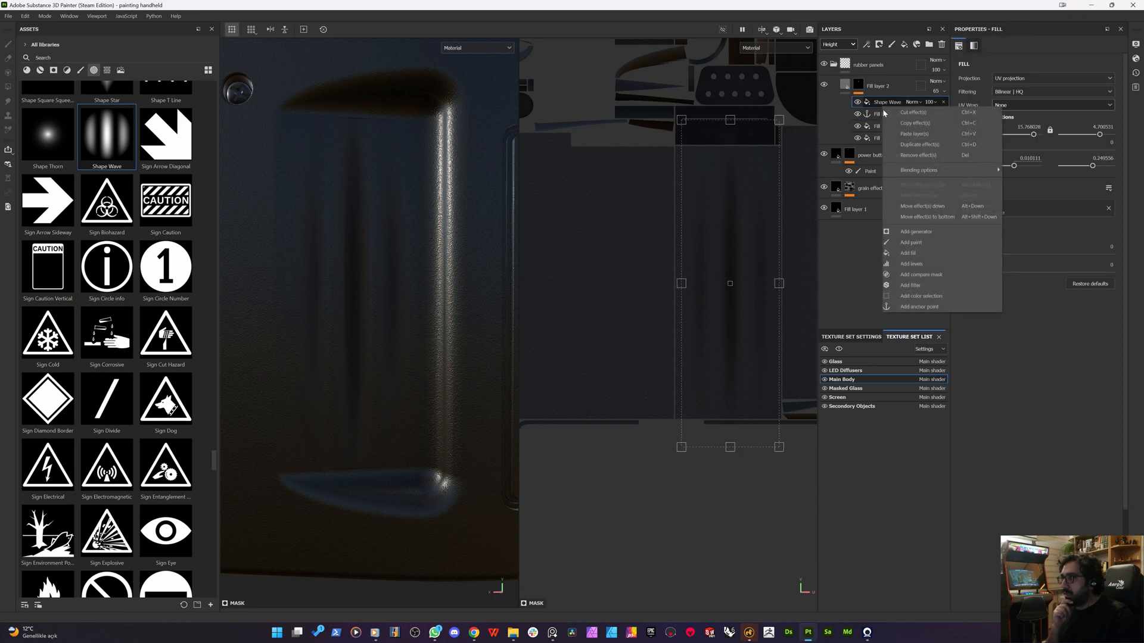
{"action": "left_click", "coordinate": [908, 253]}
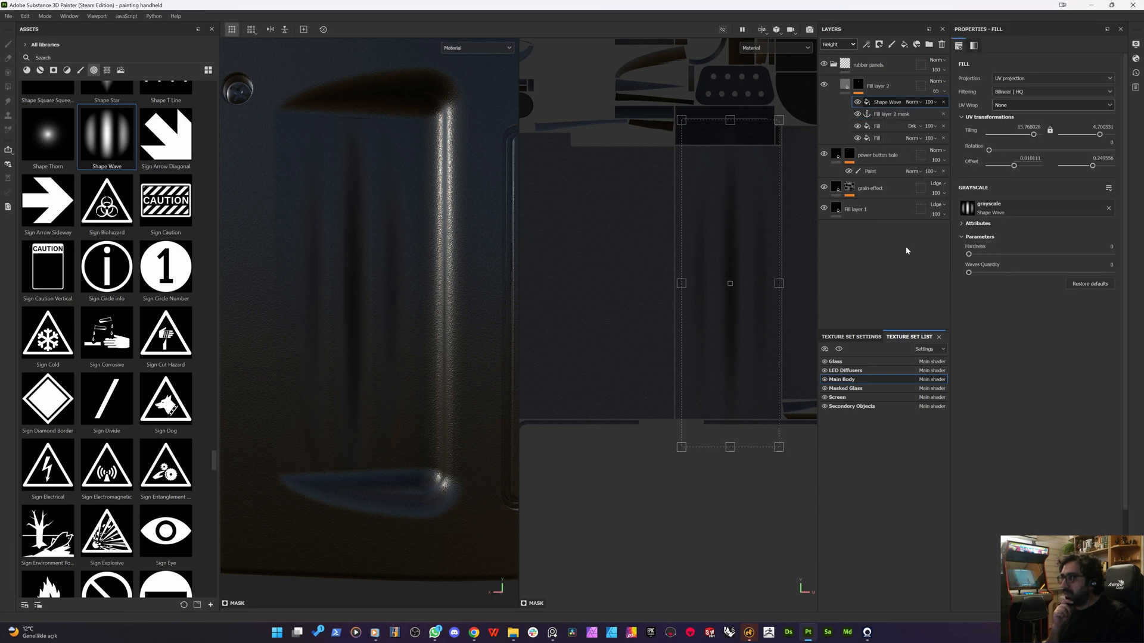
{"action": "left_click", "coordinate": [1039, 212]}
{"action": "left_click", "coordinate": [1076, 222]}
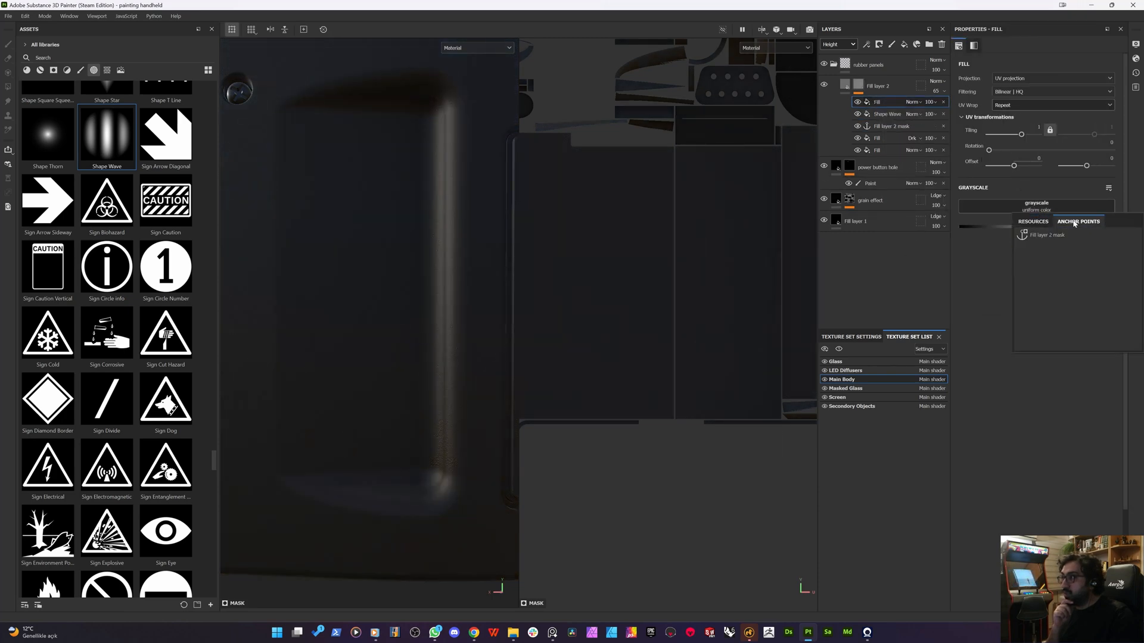
{"action": "left_click", "coordinate": [1041, 235]}
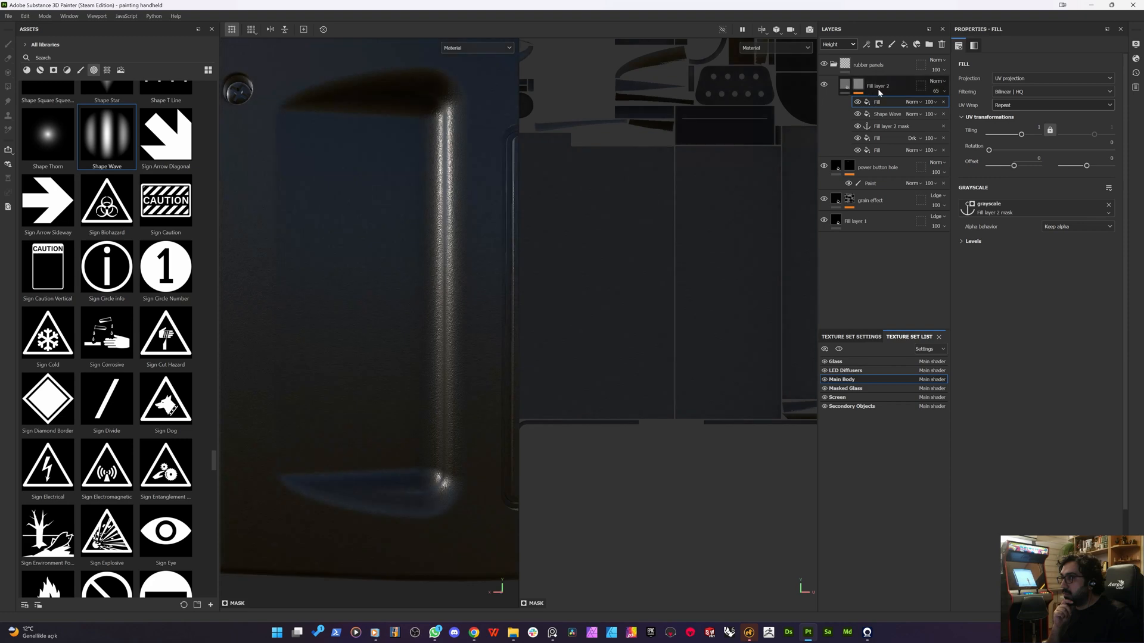
- Set the anchor-based fill's blend mode to Multiply and the white cropping fill's blend mode to Normal
{"action": "left_click", "coordinate": [912, 103]}
{"action": "left_click", "coordinate": [910, 143]}
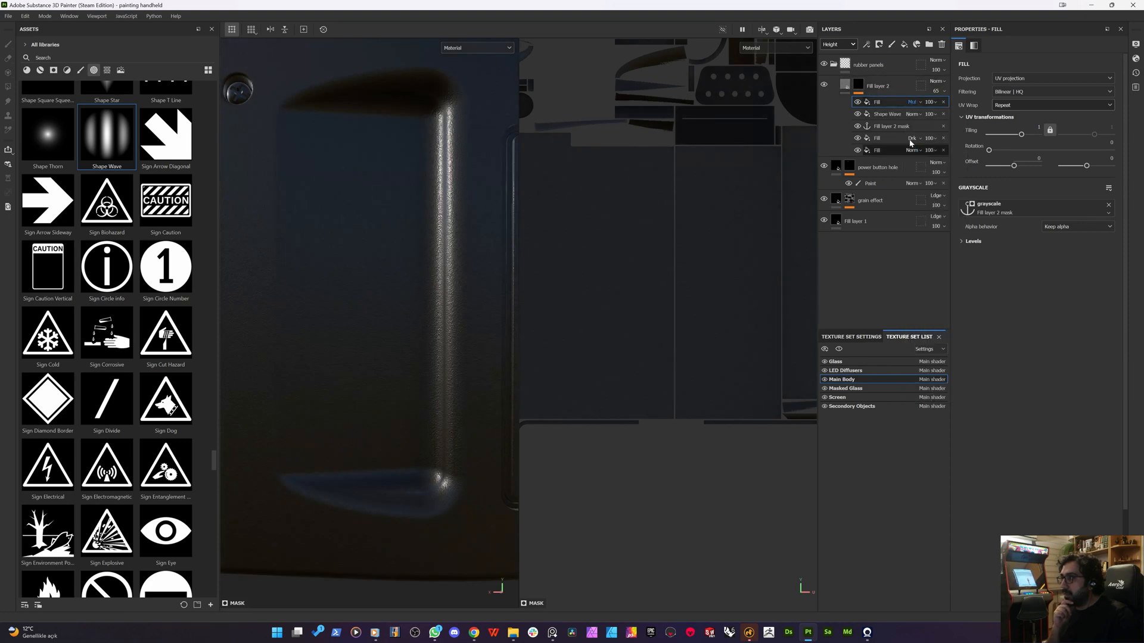
{"action": "left_click", "coordinate": [910, 143]}
{"action": "left_click", "coordinate": [923, 148]}
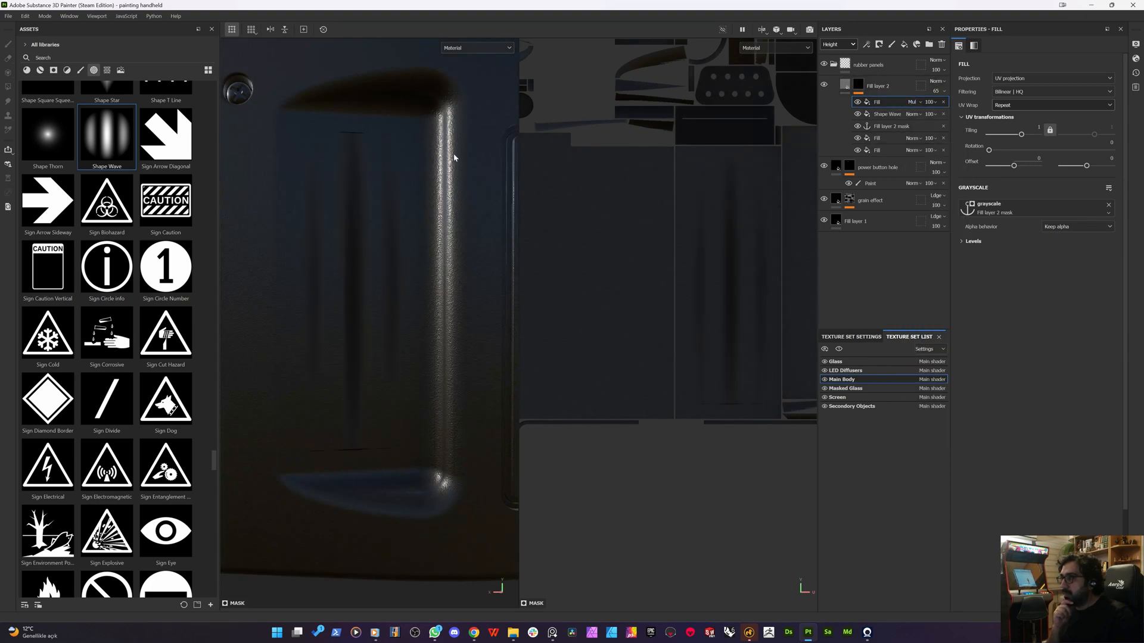
- Lower the white cropping fill's upper edge in the UV view, to a vertical tiling of about 6.39
{"action": "left_click", "coordinate": [888, 150]}
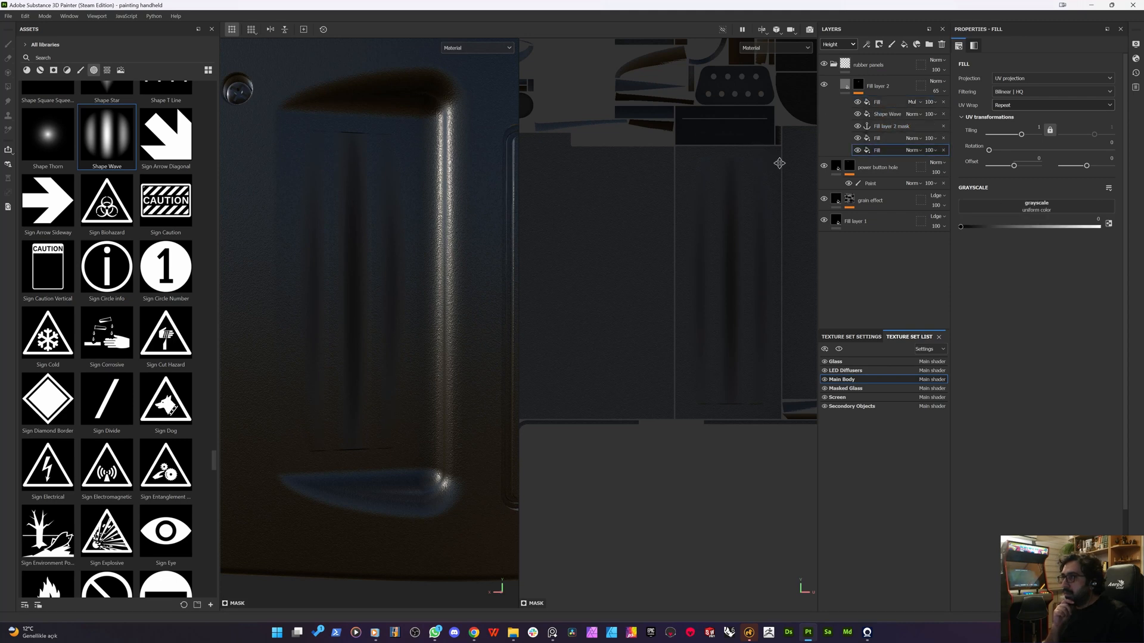
{"action": "left_click", "coordinate": [885, 137]}
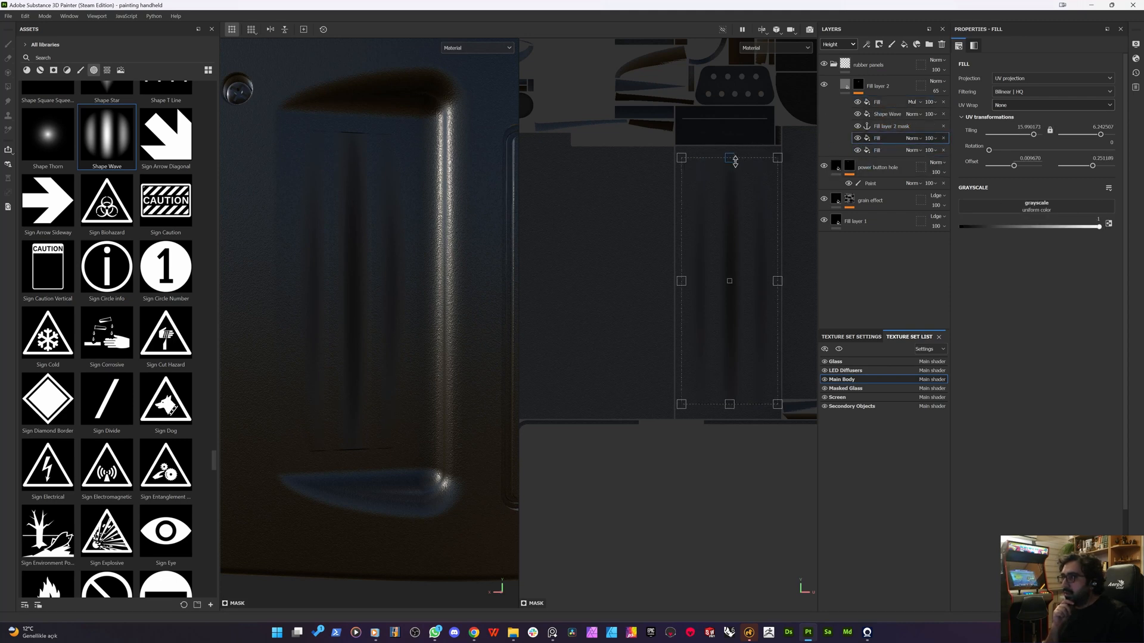
{"action": "mouse_move", "coordinate": [729, 158]}
{"action": "left_mouse_down"}
{"action": "mouse_move", "coordinate": [723, 142]}
{"action": "mouse_move", "coordinate": [720, 162]}
{"action": "left_mouse_up"}
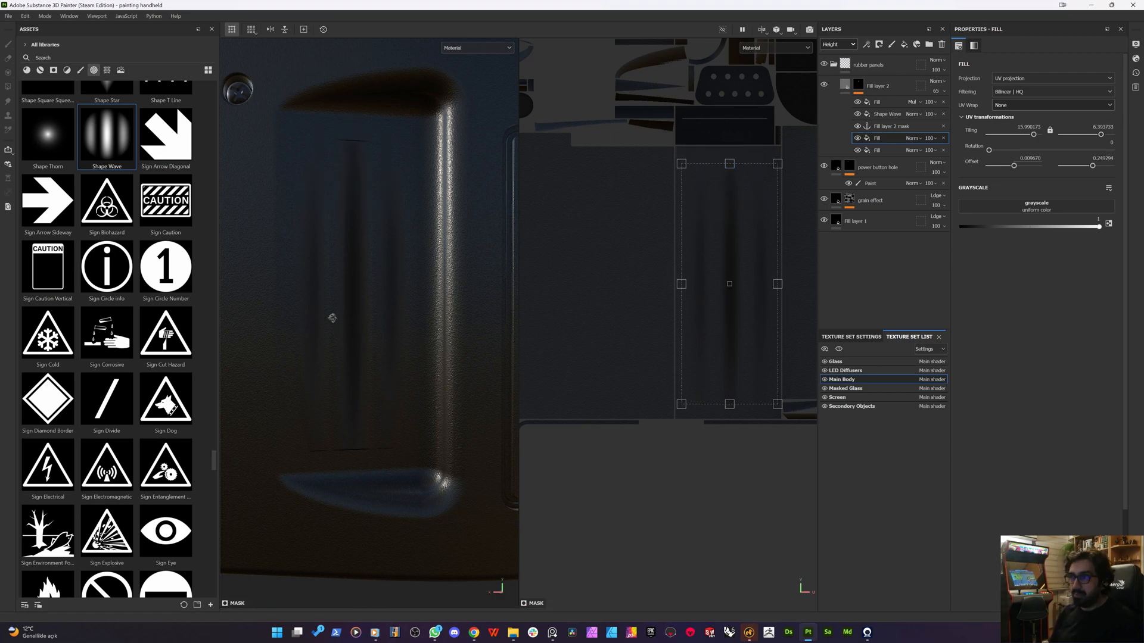
- Add a Levels effect on top of the mask stack and narrow its input range to about 0.18–0.22, giving the grooves hard edges
{"action": "left_click_drag", "start_coordinate": [329, 316], "coordinate": [449, 287], "text": "alt"}
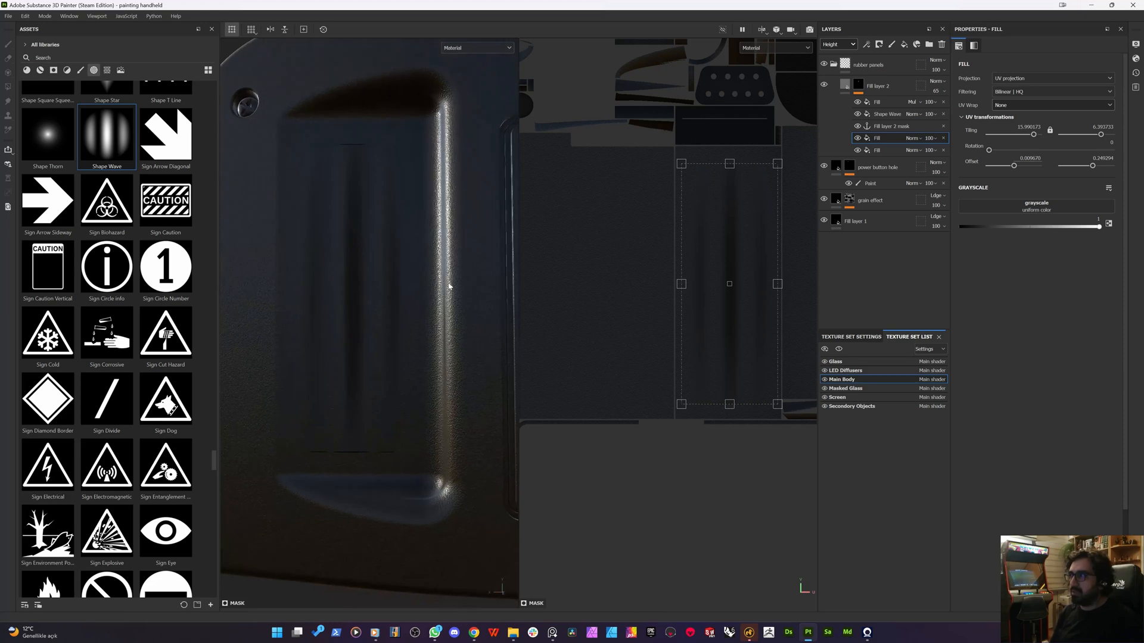
{"action": "right_click", "coordinate": [879, 105]}
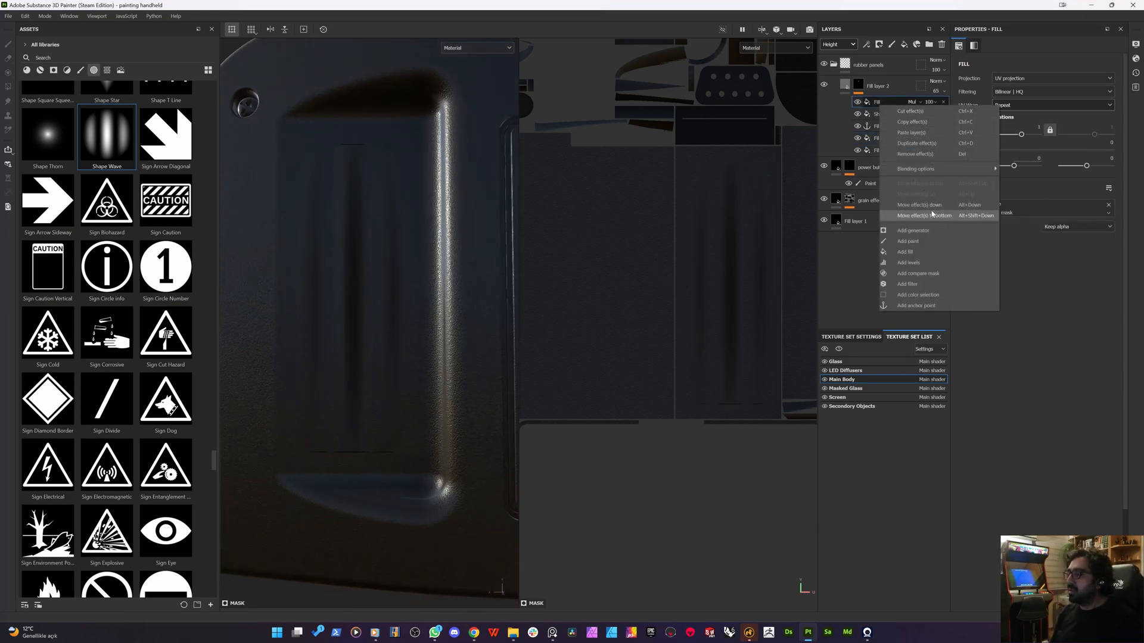
{"action": "left_click", "coordinate": [908, 263]}
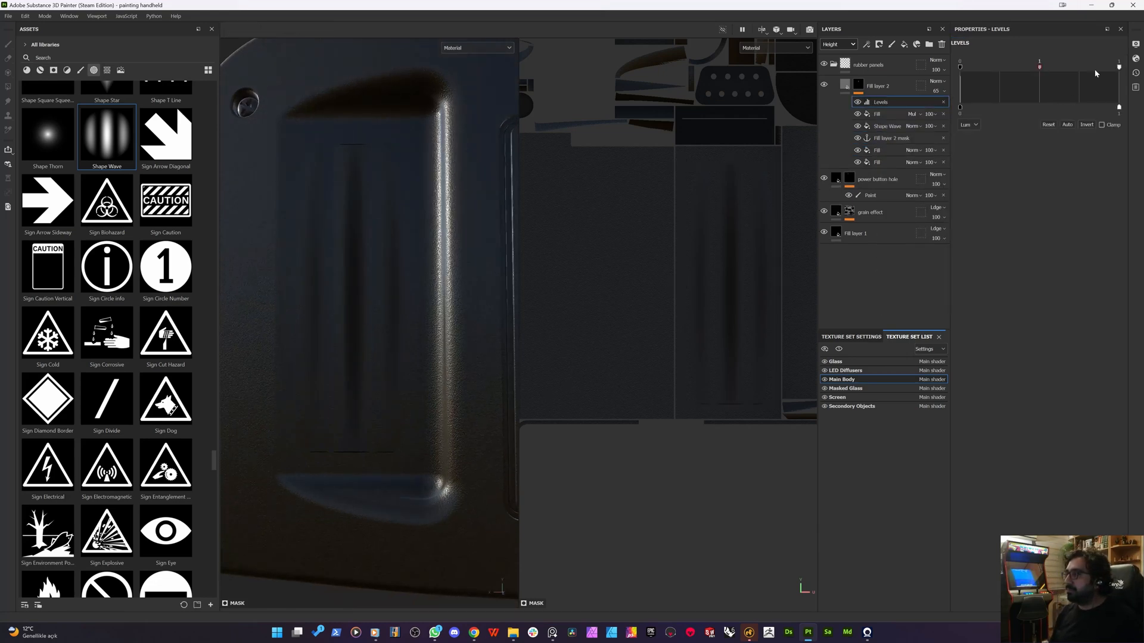
{"action": "left_click_drag", "start_coordinate": [1041, 65], "coordinate": [987, 68]}
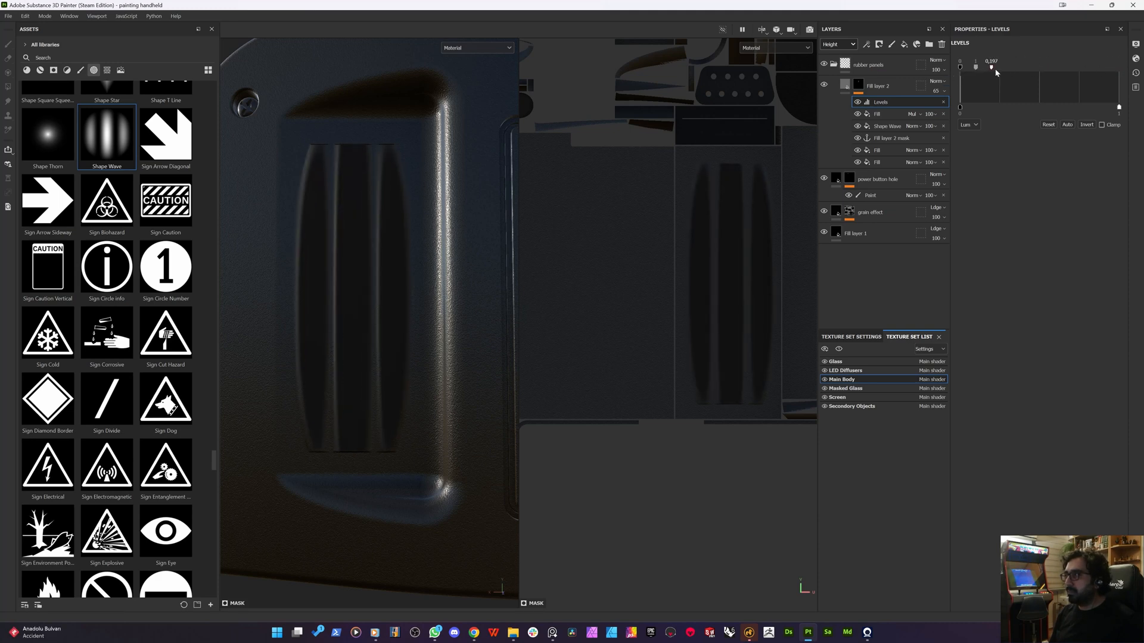
{"action": "mouse_move", "coordinate": [986, 70]}
{"action": "left_mouse_down"}
{"action": "mouse_move", "coordinate": [997, 70]}
{"action": "mouse_move", "coordinate": [987, 70]}
{"action": "left_mouse_up"}
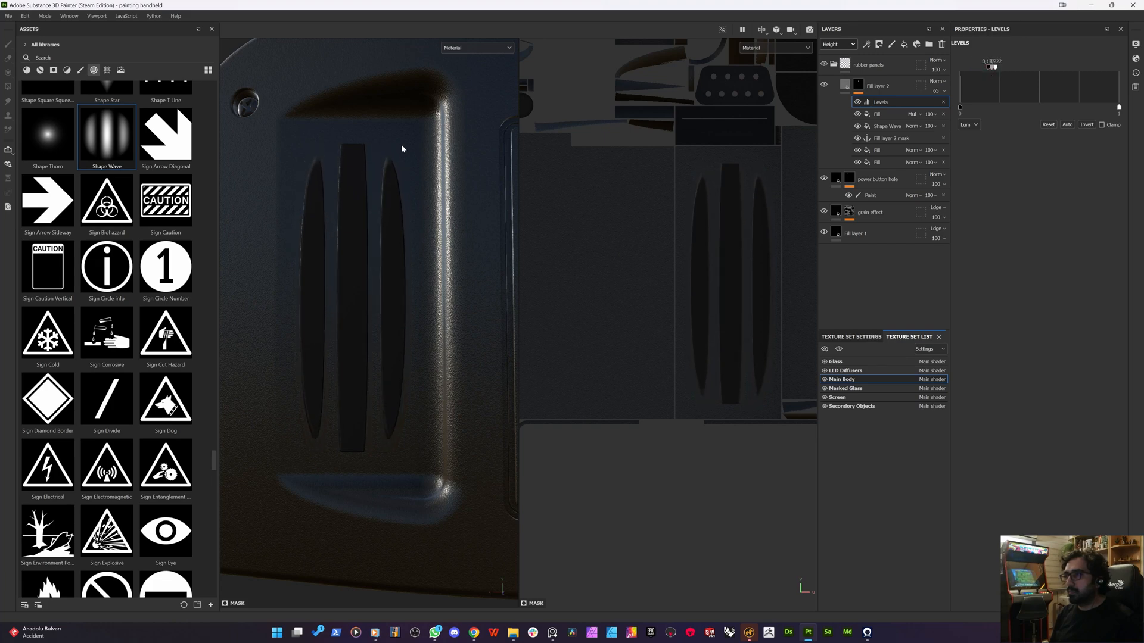
- Duplicate the Shape Wave fill effect in Fill layer 2's mask and hide the lower copy
{"action": "left_click_drag", "start_coordinate": [402, 149], "coordinate": [345, 212], "text": "alt"}
{"action": "scroll", "coordinate": [323, 280], "scroll_direction": "up", "scroll_amount": 4}
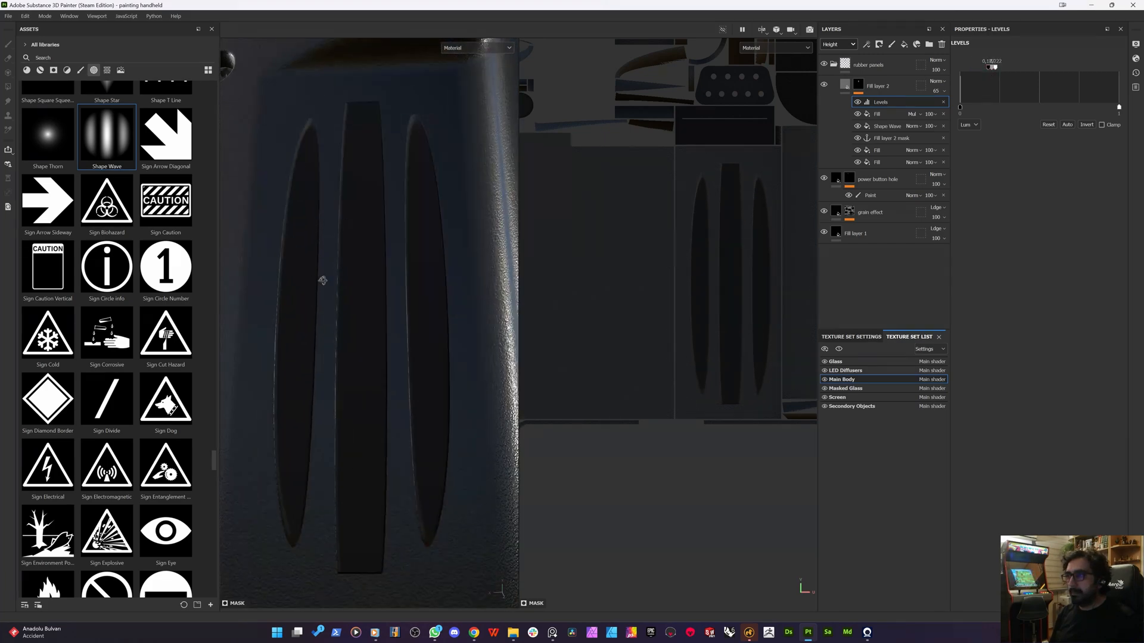
{"action": "left_click_drag", "start_coordinate": [323, 281], "coordinate": [265, 258], "text": "alt"}
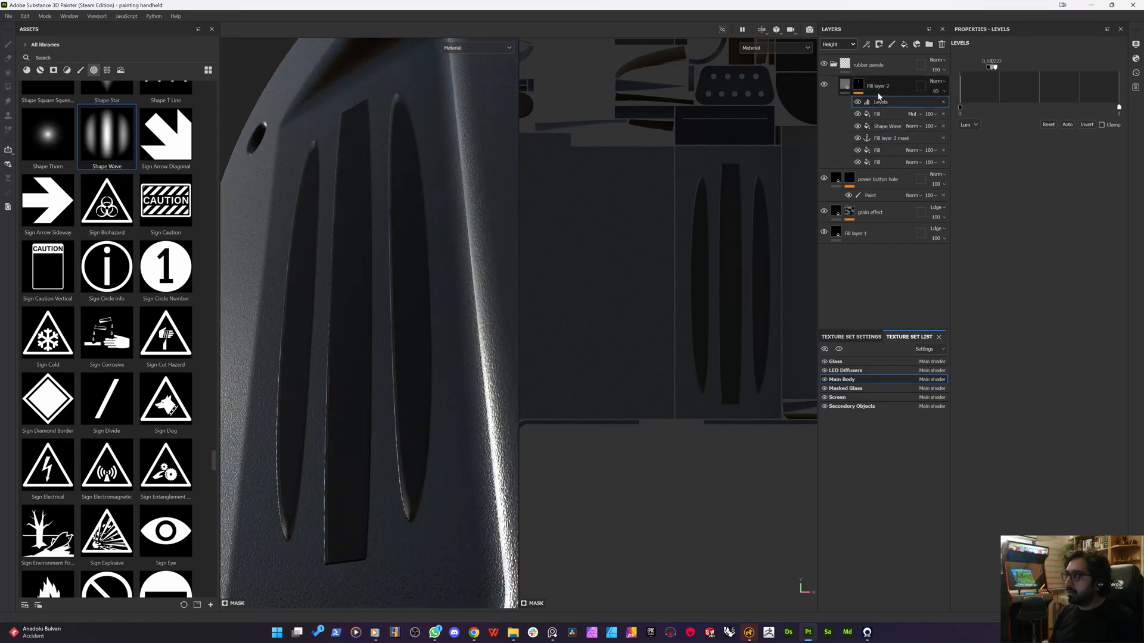
{"action": "left_click", "coordinate": [879, 162]}
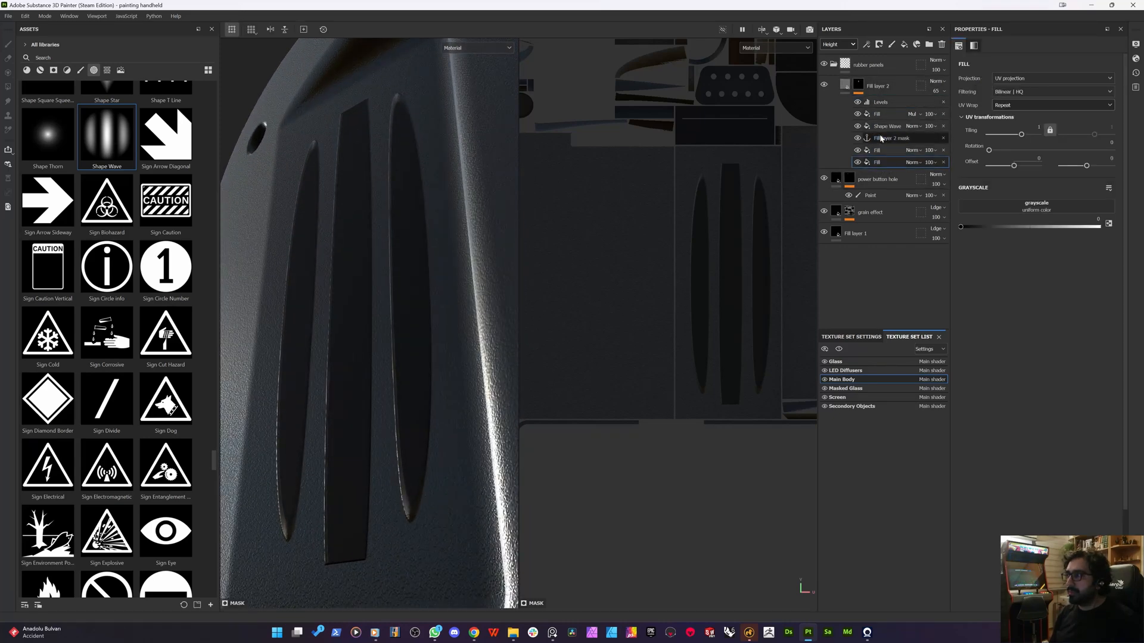
{"action": "left_click", "coordinate": [892, 138]}
{"action": "left_click", "coordinate": [891, 126]}
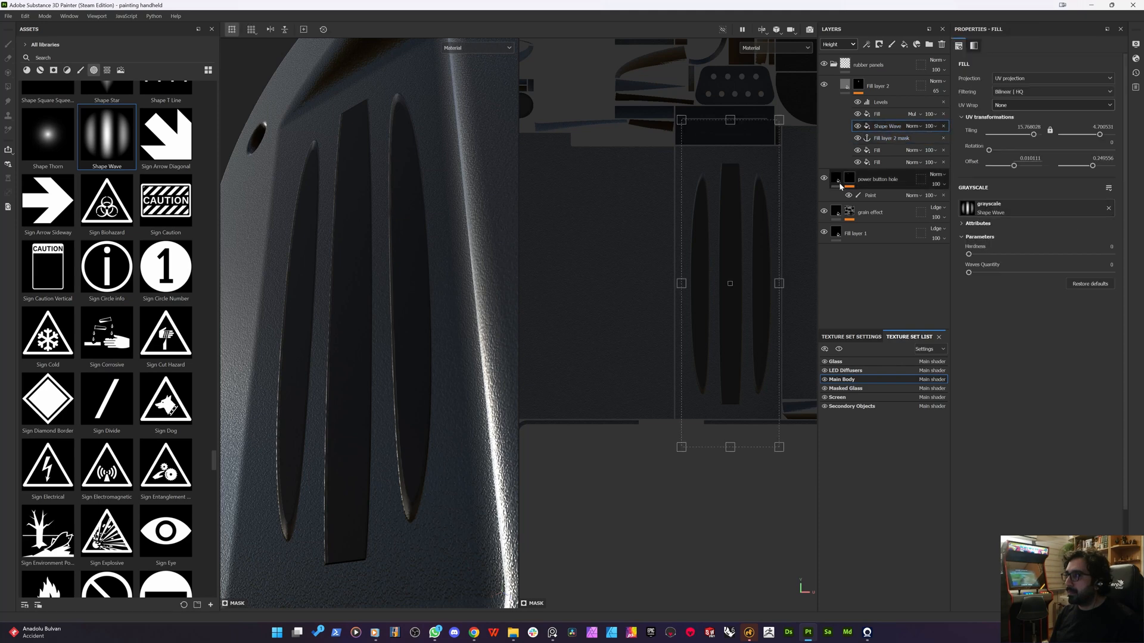
{"action": "key", "text": "ctrl+d"}
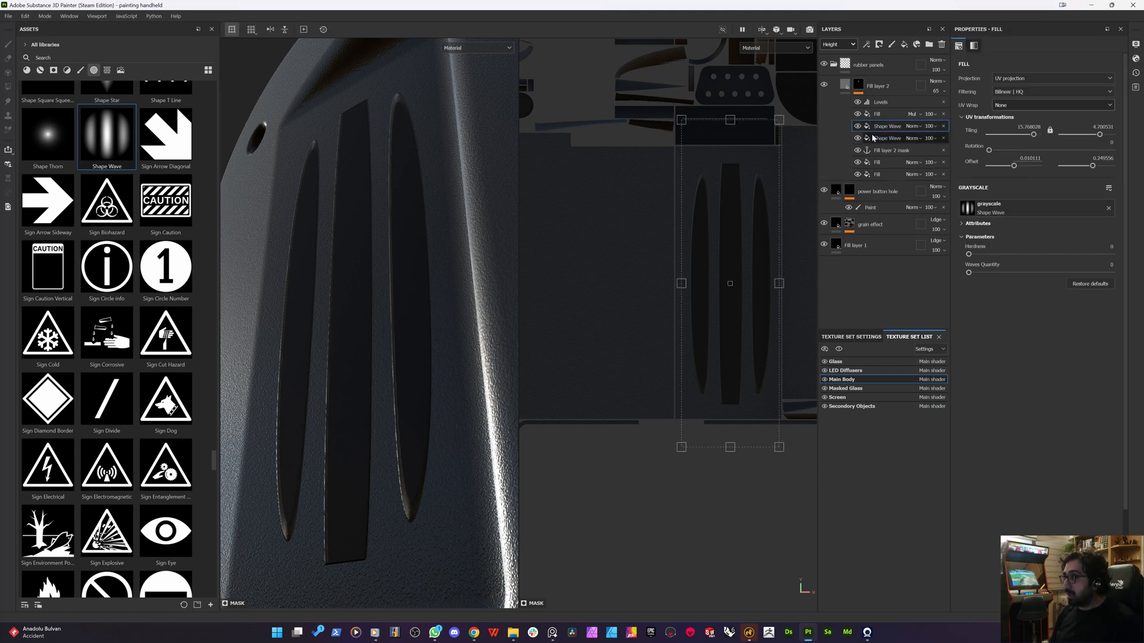
{"action": "left_click", "coordinate": [858, 138]}
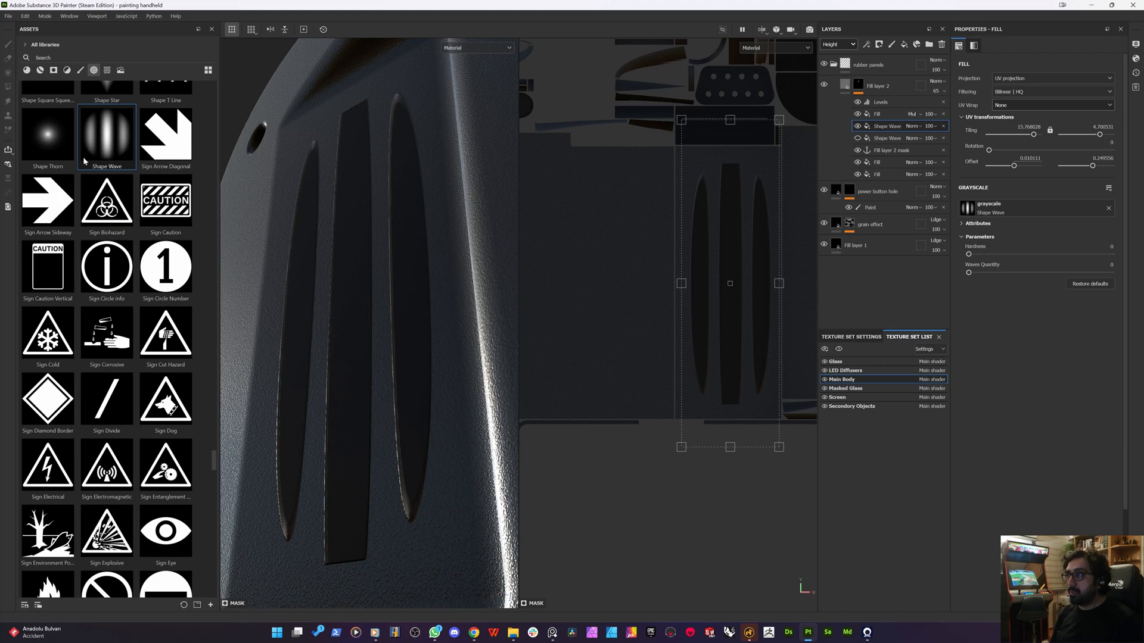
- Replace the Shape Wave alpha in the visible duplicate fill effect with the Square Rounded Split alpha
{"action": "scroll", "coordinate": [131, 288], "scroll_direction": "down", "scroll_amount": 10}
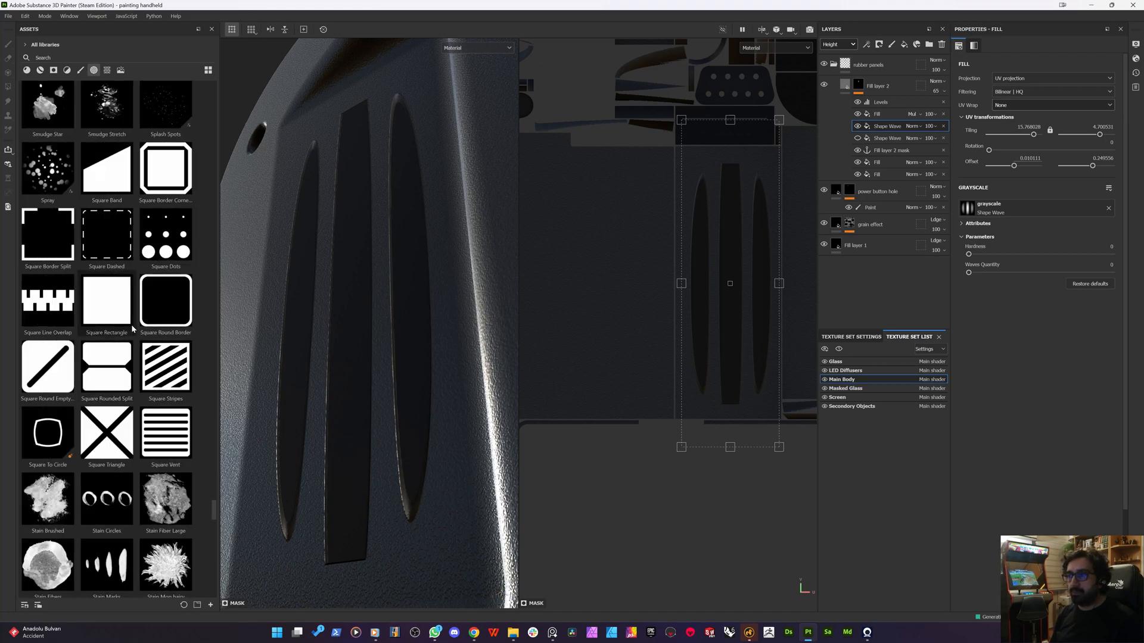
{"action": "scroll", "coordinate": [119, 358], "scroll_direction": "down", "scroll_amount": 10}
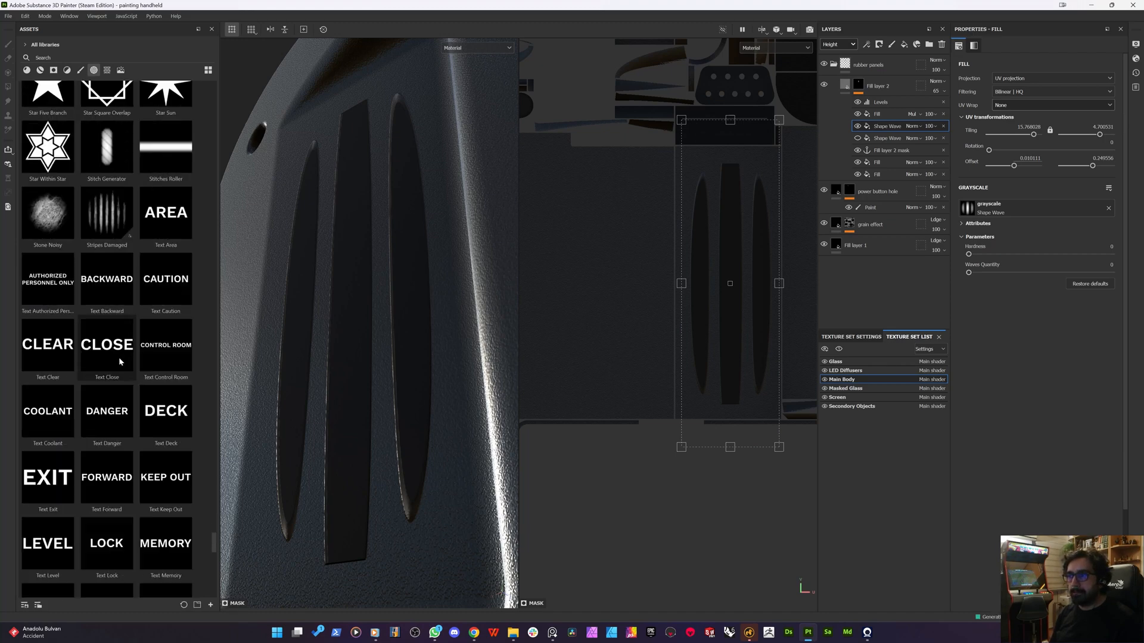
{"action": "scroll", "coordinate": [119, 357], "scroll_direction": "up", "scroll_amount": 4}
{"action": "scroll", "coordinate": [119, 360], "scroll_direction": "down", "scroll_amount": 4}
{"action": "scroll", "coordinate": [119, 359], "scroll_direction": "down", "scroll_amount": 6}
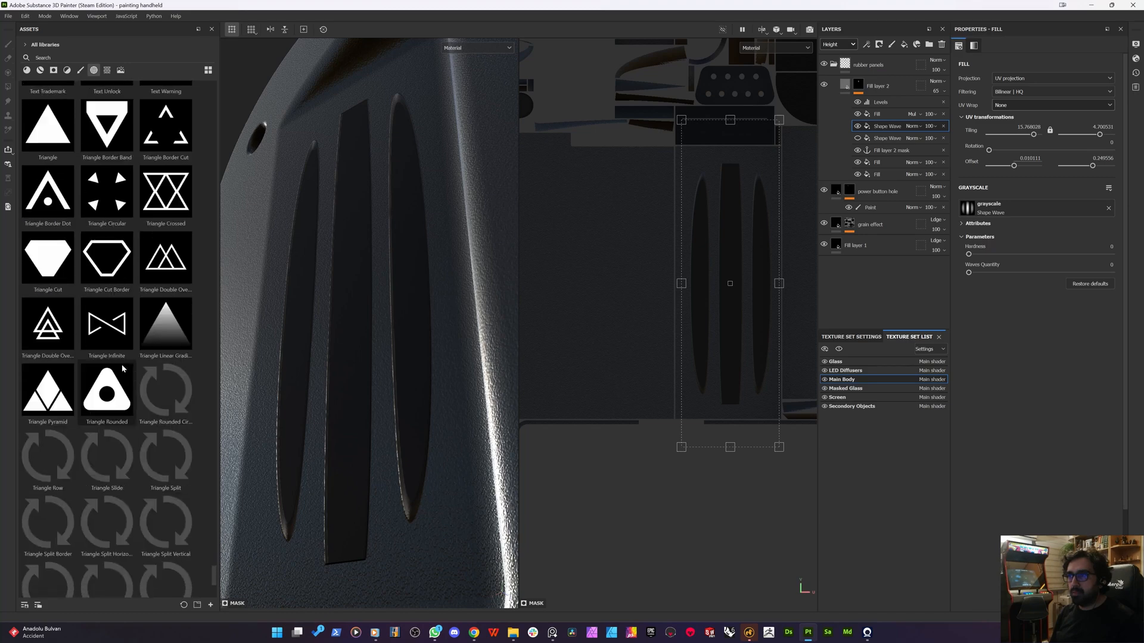
{"action": "mouse_move", "coordinate": [70, 301]}
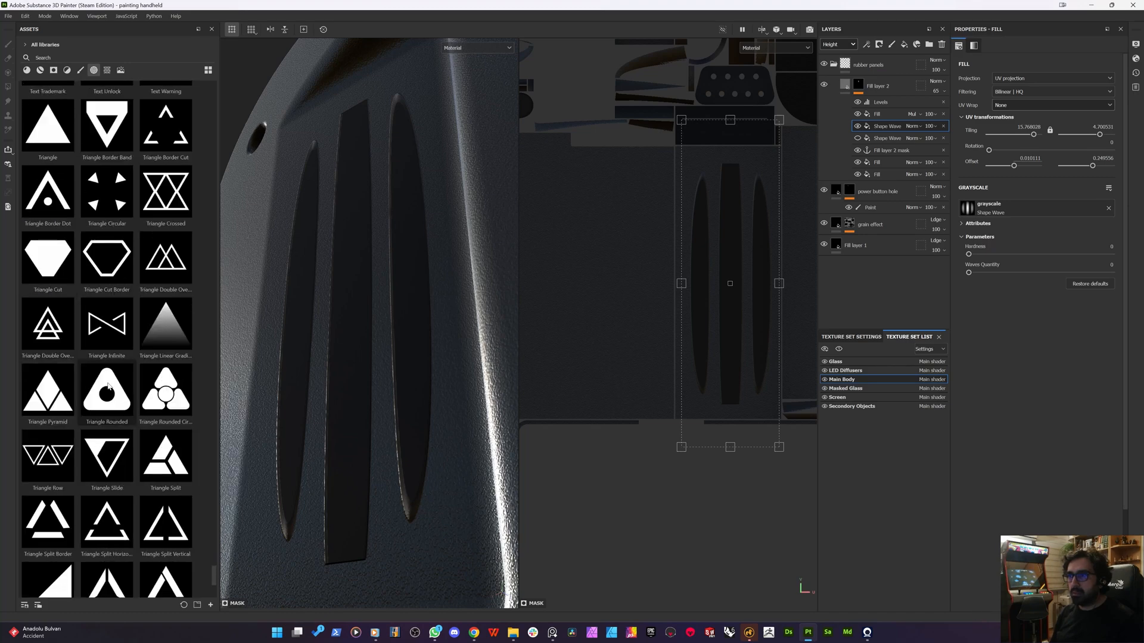
{"action": "scroll", "coordinate": [105, 424], "scroll_direction": "down", "scroll_amount": 5}
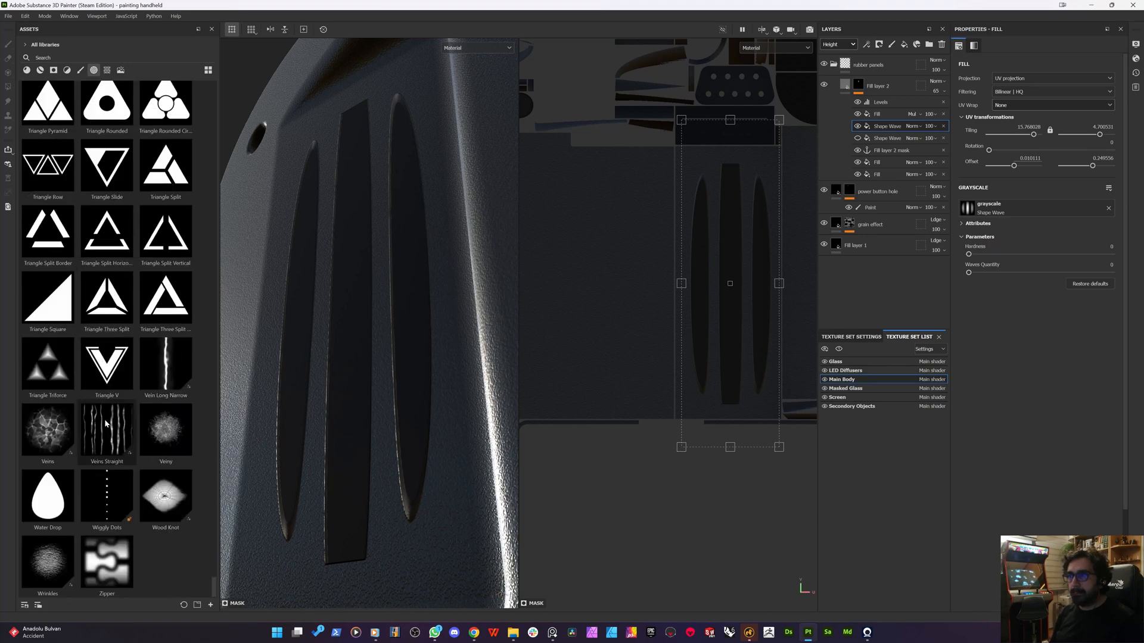
{"action": "scroll", "coordinate": [105, 424], "scroll_direction": "up", "scroll_amount": 3}
{"action": "scroll", "coordinate": [105, 423], "scroll_direction": "up", "scroll_amount": 15}
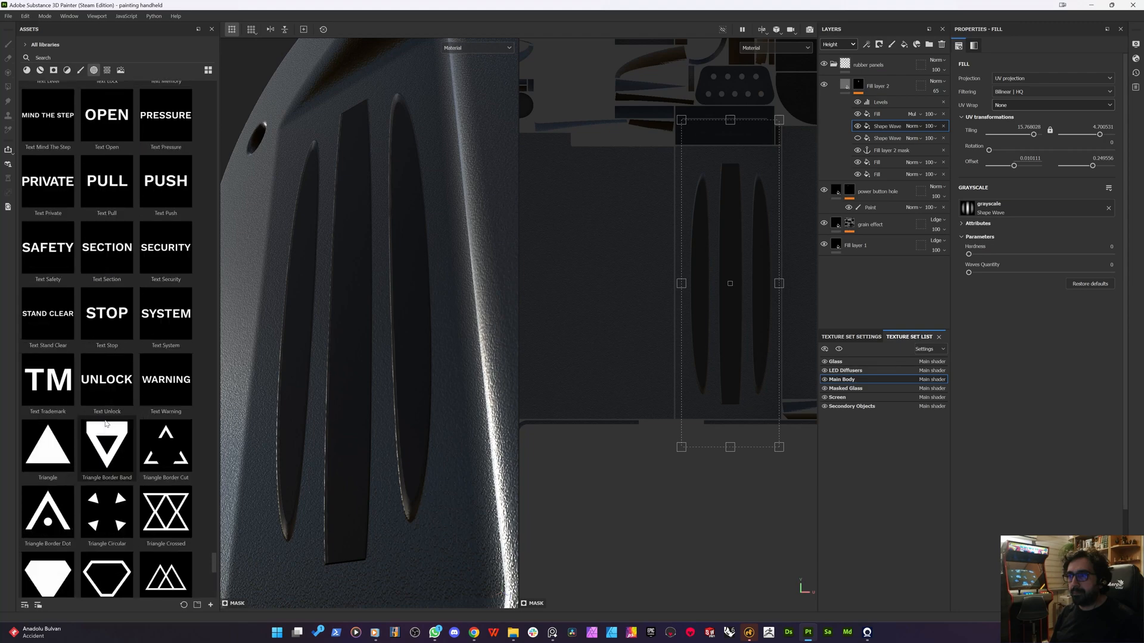
{"action": "scroll", "coordinate": [100, 416], "scroll_direction": "up", "scroll_amount": 10}
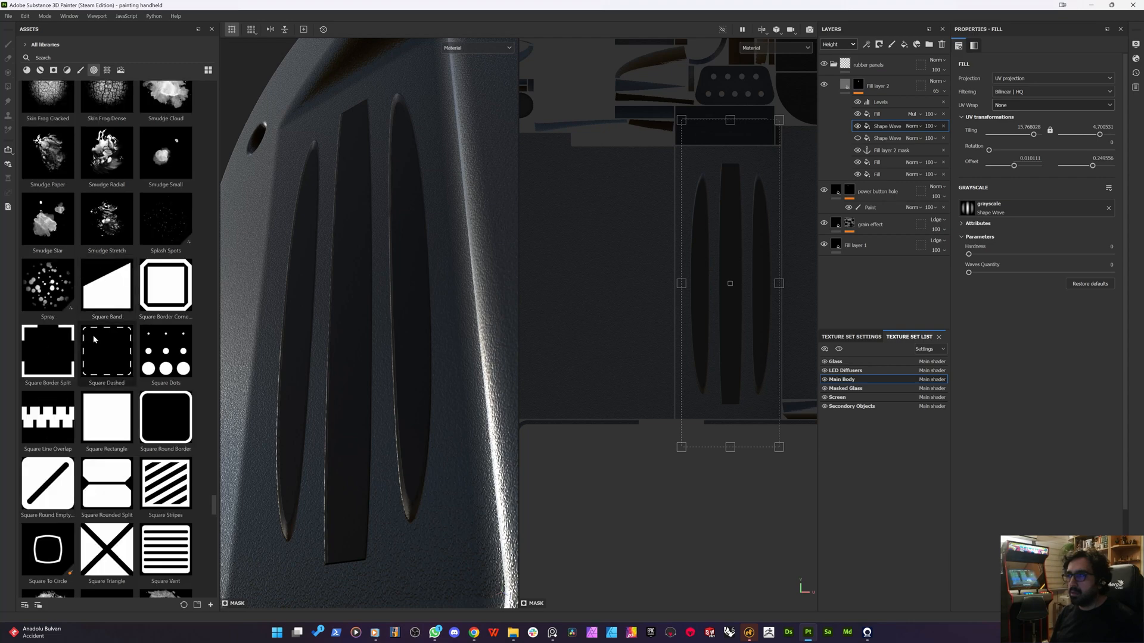
{"action": "left_click_drag", "start_coordinate": [100, 277], "coordinate": [993, 209]}
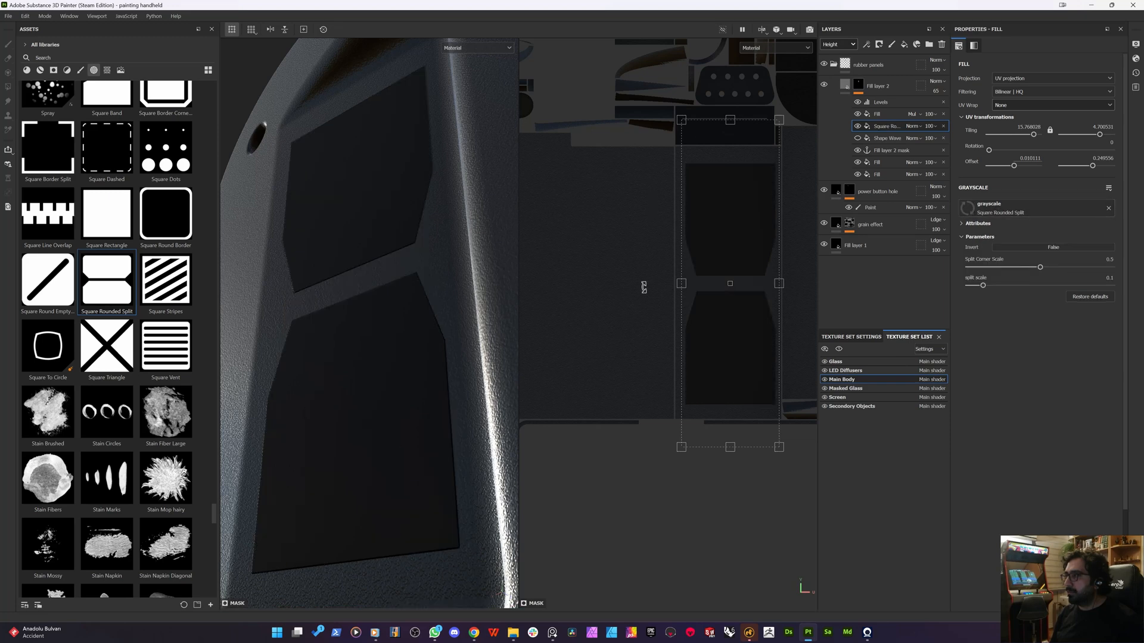
- Widen the Square Rounded Split fill in the UV view, rotate it to 270° and resize it so one split half covers the recess
{"action": "left_click_drag", "start_coordinate": [667, 284], "coordinate": [579, 283]}
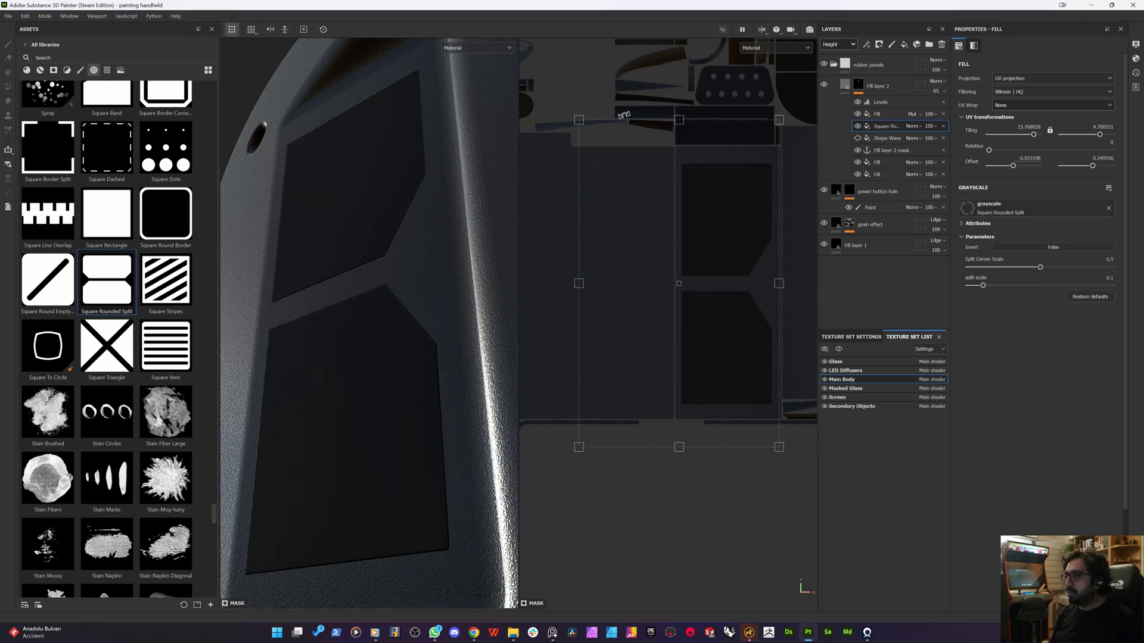
{"action": "left_click_drag", "start_coordinate": [481, 256], "coordinate": [473, 355]}
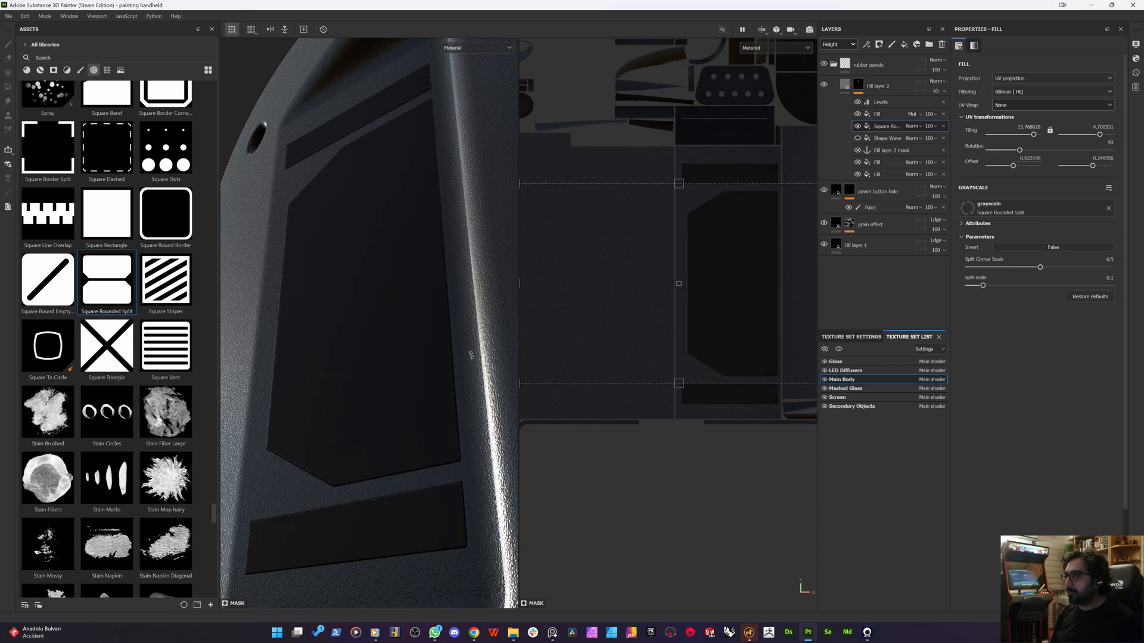
{"action": "scroll", "coordinate": [641, 317], "scroll_direction": "down", "scroll_amount": 1}
{"action": "scroll", "coordinate": [641, 317], "scroll_direction": "down", "scroll_amount": 1}
{"action": "left_click_drag", "start_coordinate": [555, 295], "coordinate": [632, 266]}
{"action": "scroll", "coordinate": [646, 276], "scroll_direction": "up", "scroll_amount": 2}
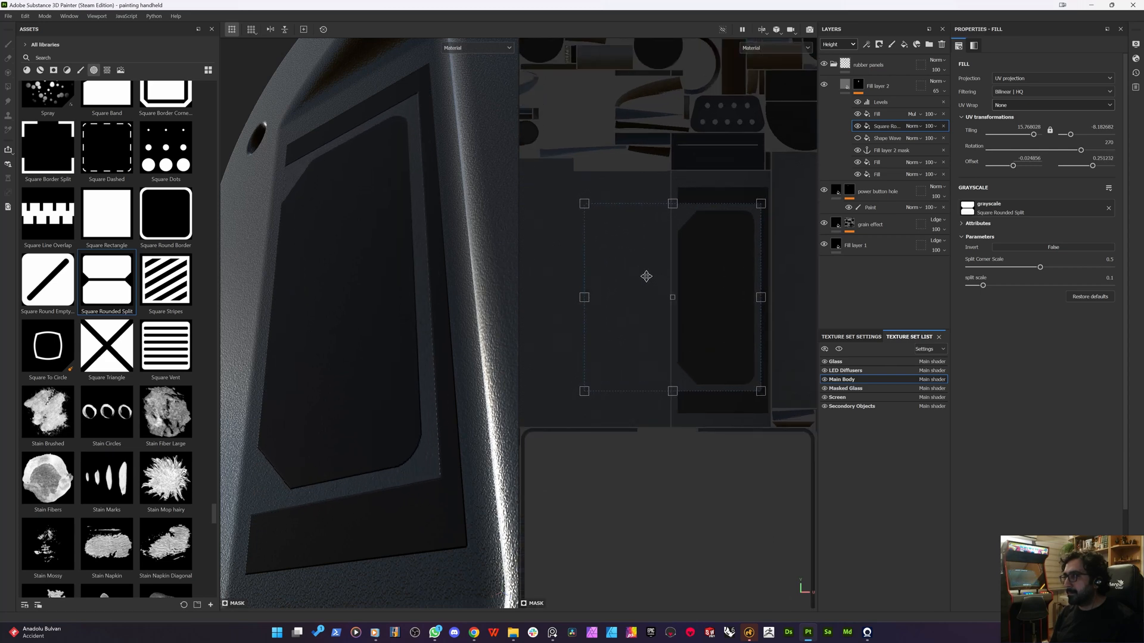
- Reposition and scale the rotated split shape in the UV view, extending its lower and upper edges to fill the grip recess's height
{"action": "left_click_drag", "start_coordinate": [713, 254], "coordinate": [721, 252]}
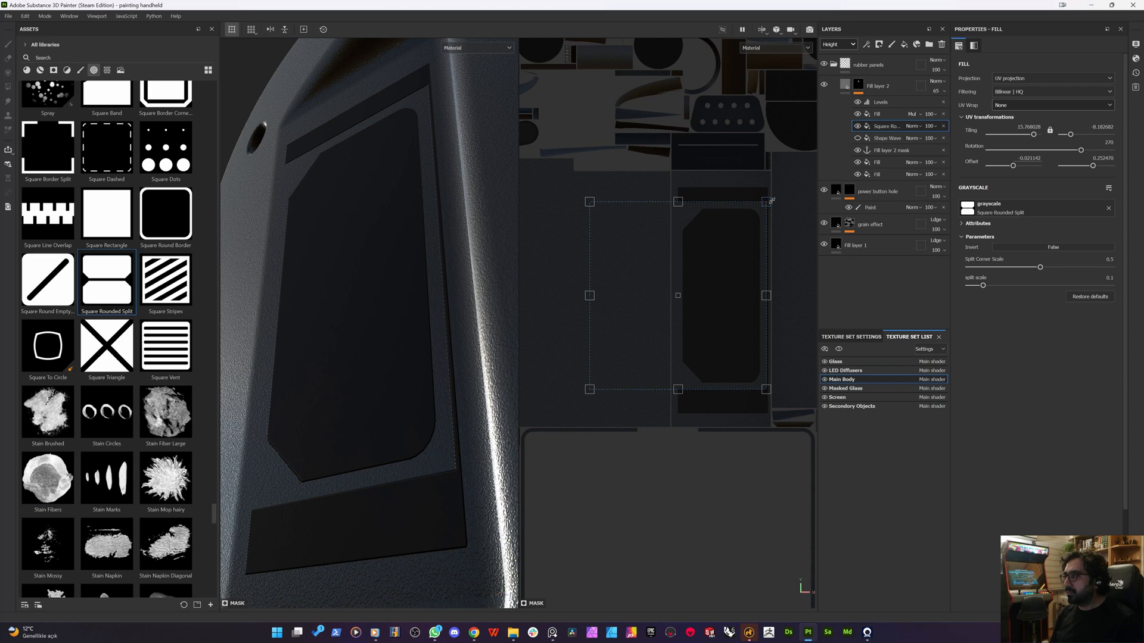
{"action": "left_click_drag", "start_coordinate": [771, 201], "coordinate": [781, 196]}
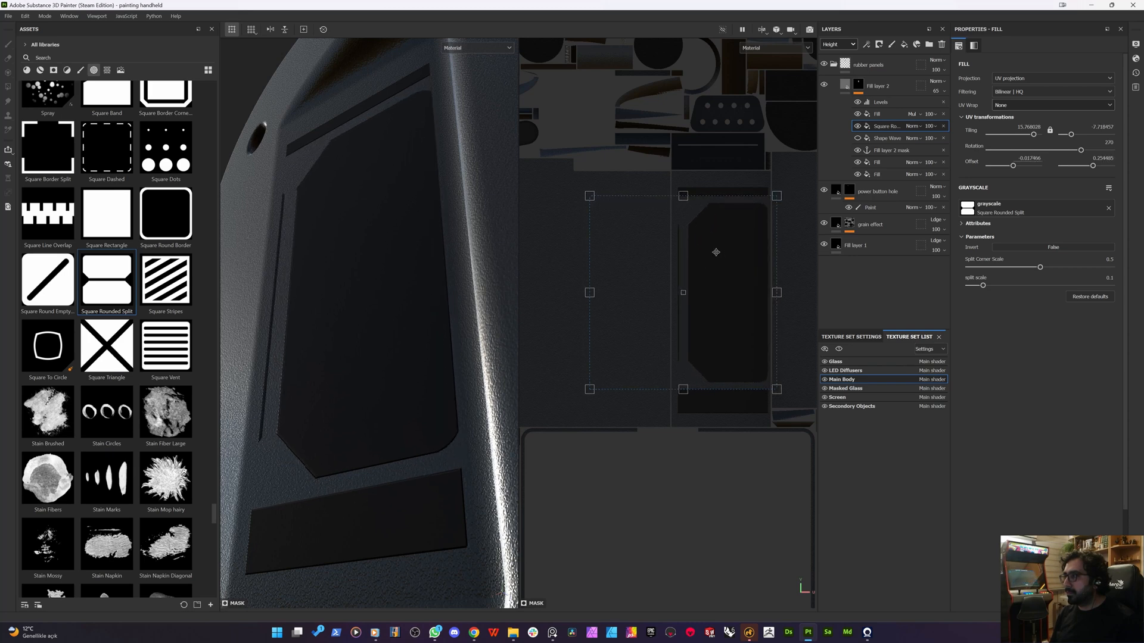
{"action": "left_click_drag", "start_coordinate": [716, 252], "coordinate": [715, 253]}
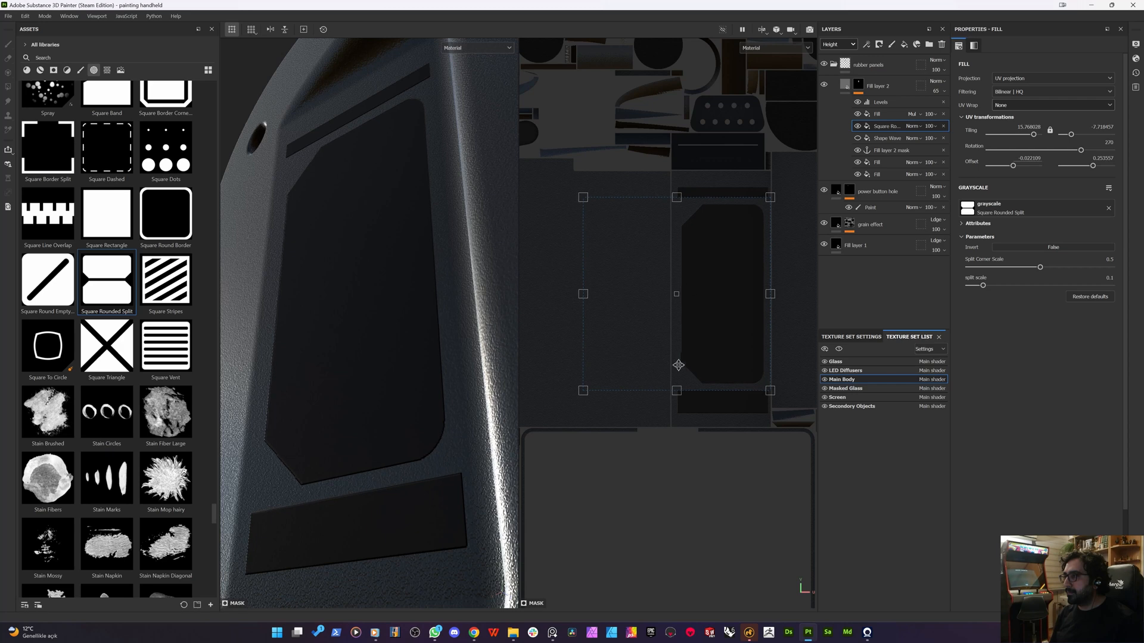
{"action": "left_click_drag", "start_coordinate": [678, 409], "coordinate": [677, 415]}
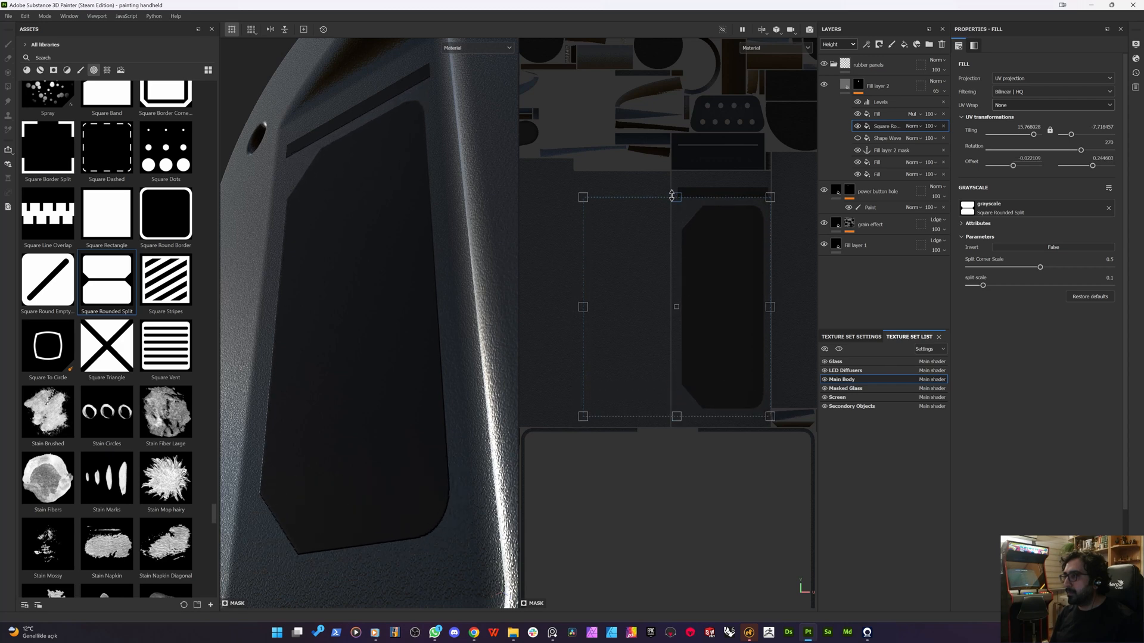
{"action": "left_click_drag", "start_coordinate": [677, 197], "coordinate": [674, 181]}
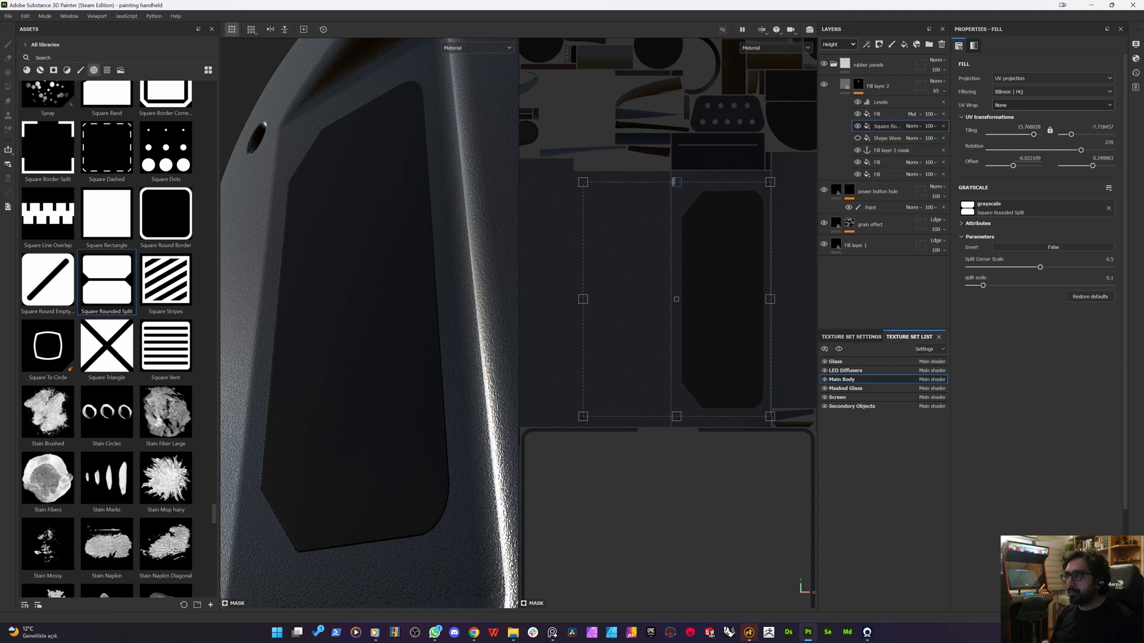
- Set Fill layer 2's height to about 0.37
{"action": "left_click_drag", "start_coordinate": [265, 272], "coordinate": [466, 297], "text": "alt"}
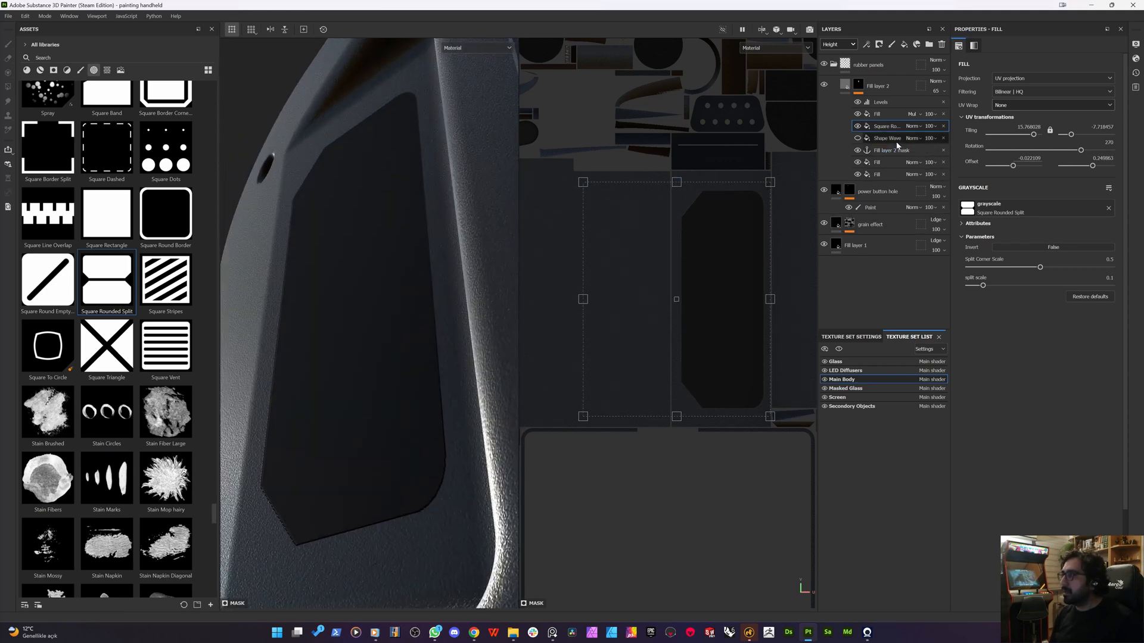
{"action": "left_click", "coordinate": [844, 84]}
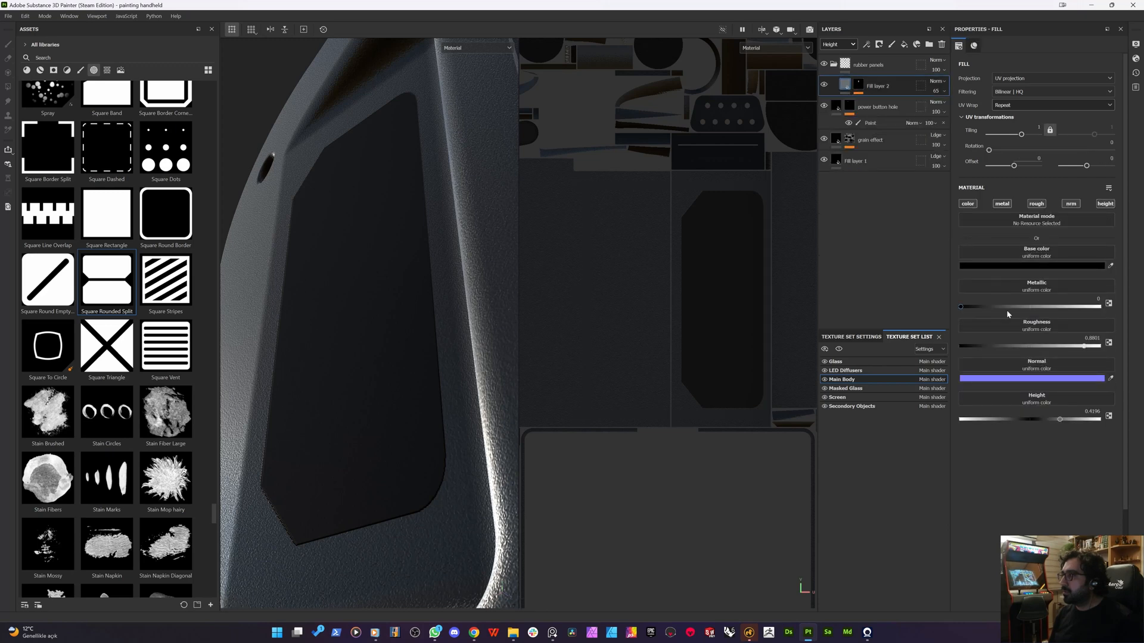
{"action": "left_click_drag", "start_coordinate": [1063, 419], "coordinate": [1096, 424]}
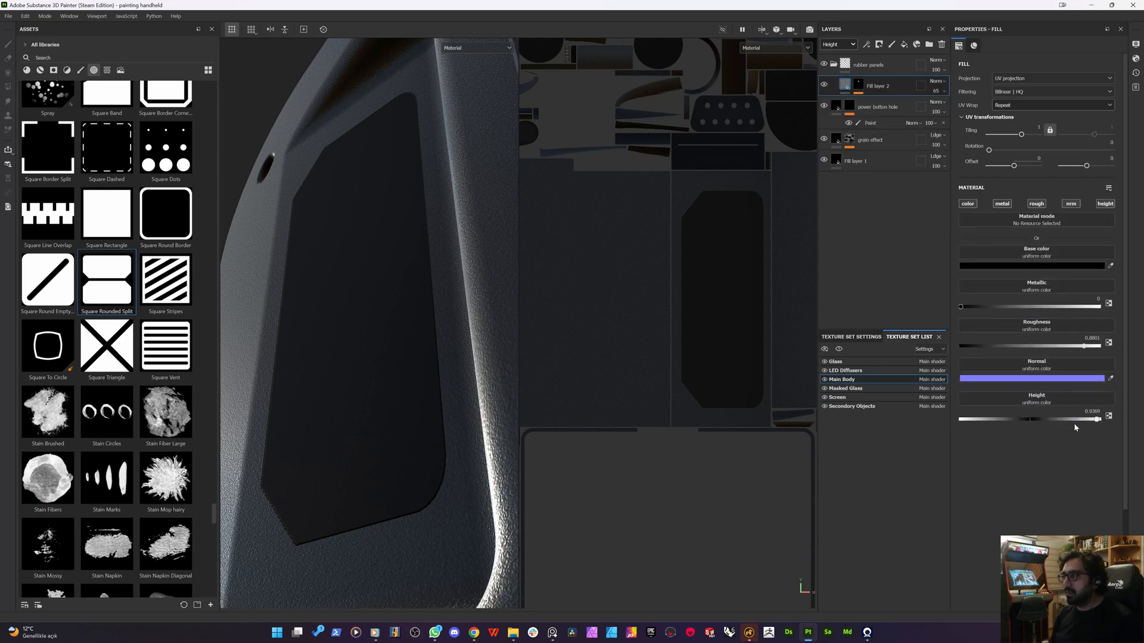
- Add a Blur filter above the Levels effect in Fill layer 2's mask and set its intensity to 0.41
{"action": "left_click", "coordinate": [858, 85]}
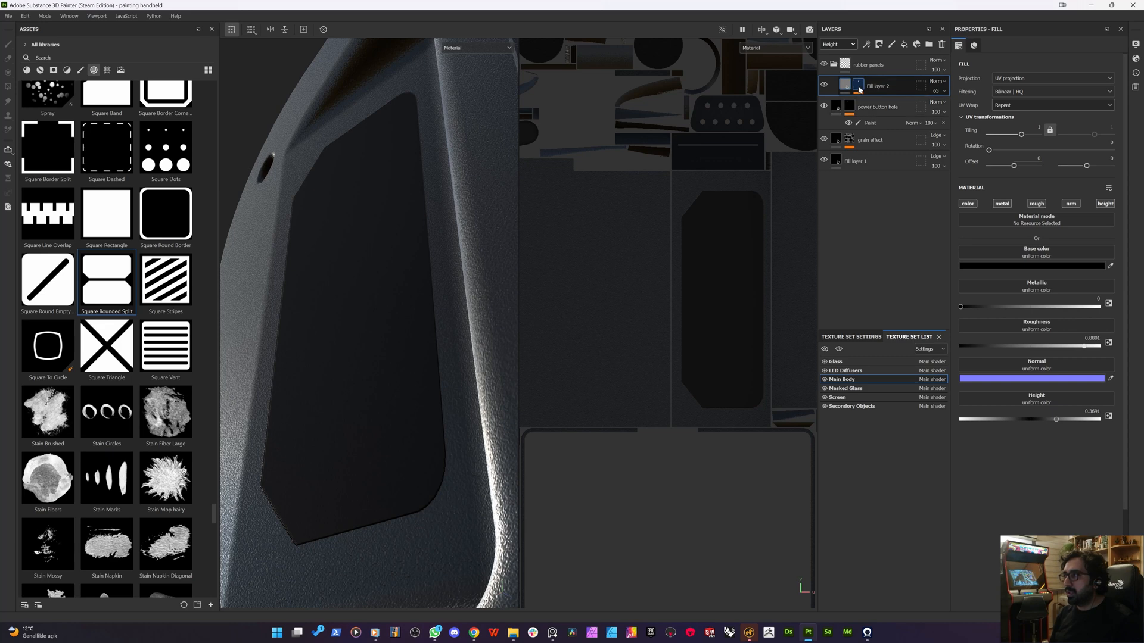
{"action": "right_click", "coordinate": [875, 107]}
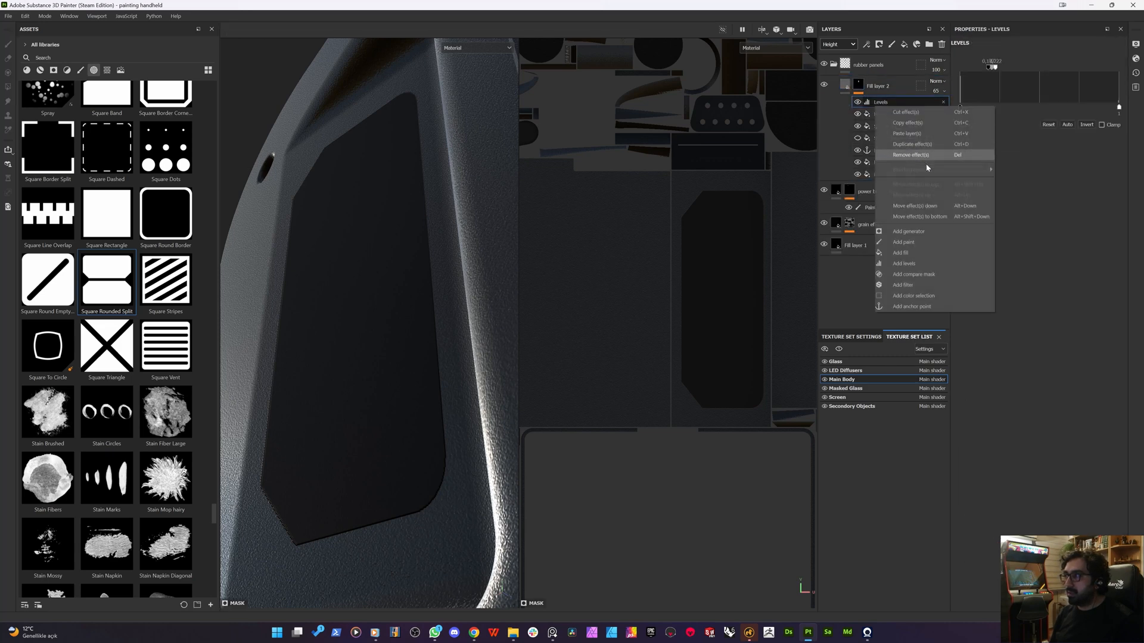
{"action": "left_click", "coordinate": [903, 285]}
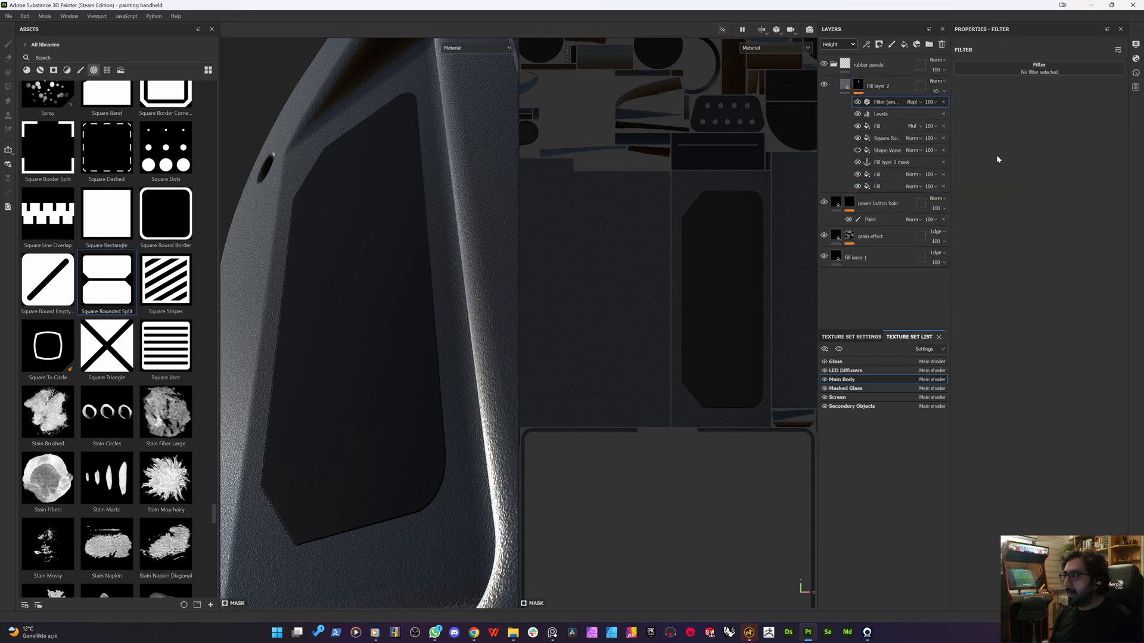
{"action": "left_click", "coordinate": [1022, 70]}
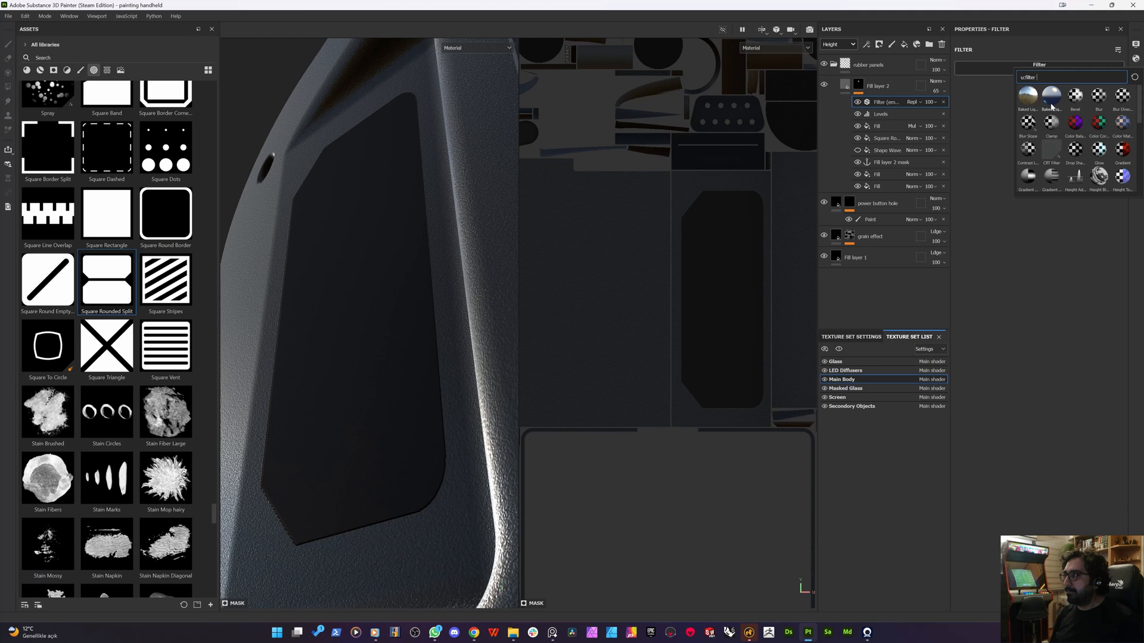
{"action": "left_click", "coordinate": [1100, 97]}
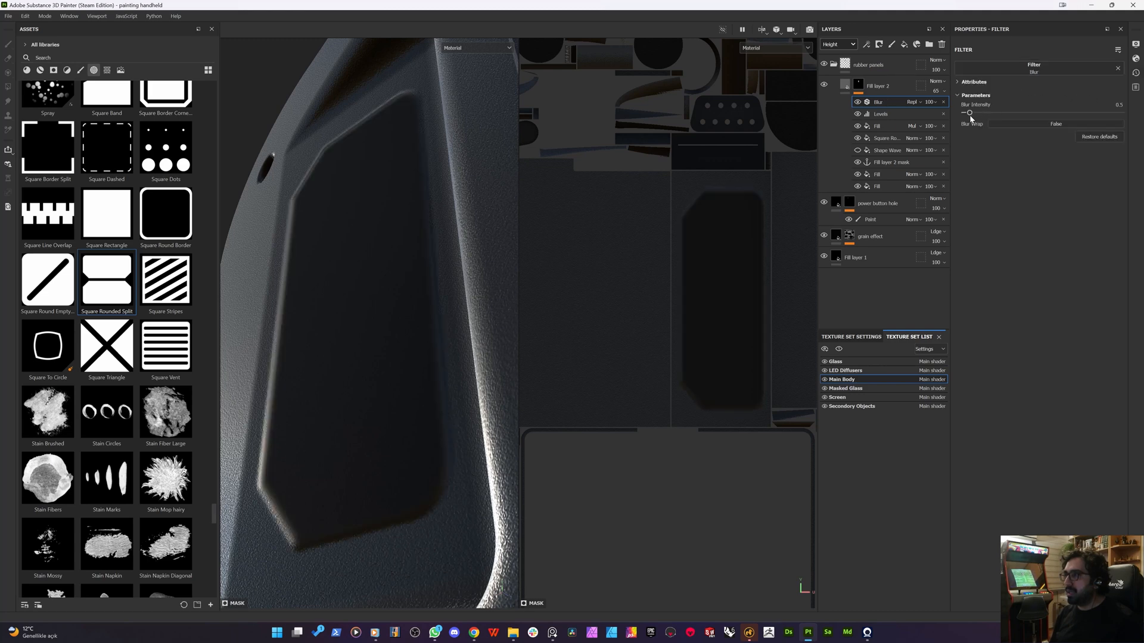
{"action": "left_click_drag", "start_coordinate": [970, 113], "coordinate": [969, 113]}
- Examine Fill layer 2's blurred mask on its own and check the recess edges in the material view
{"action": "left_click_drag", "start_coordinate": [376, 200], "coordinate": [444, 251], "text": "alt"}
{"action": "left_click", "coordinate": [857, 88], "text": "alt"}
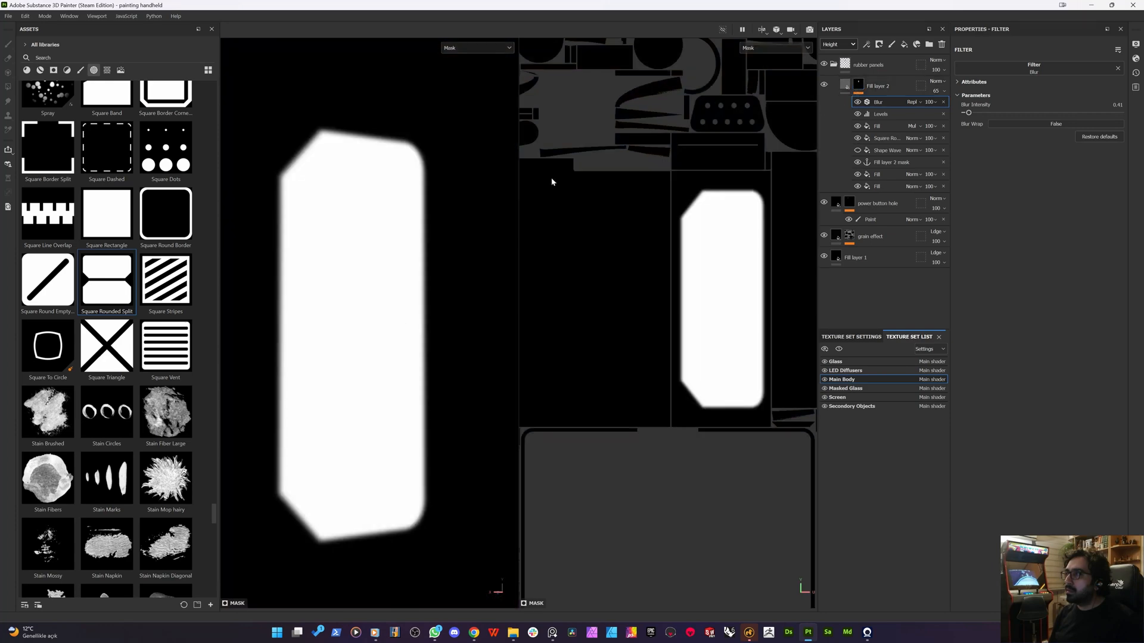
{"action": "scroll", "coordinate": [409, 264], "scroll_direction": "down", "scroll_amount": 3}
{"action": "left_click_drag", "start_coordinate": [357, 278], "coordinate": [319, 282], "text": "alt+shift"}
{"action": "key", "text": "m"}
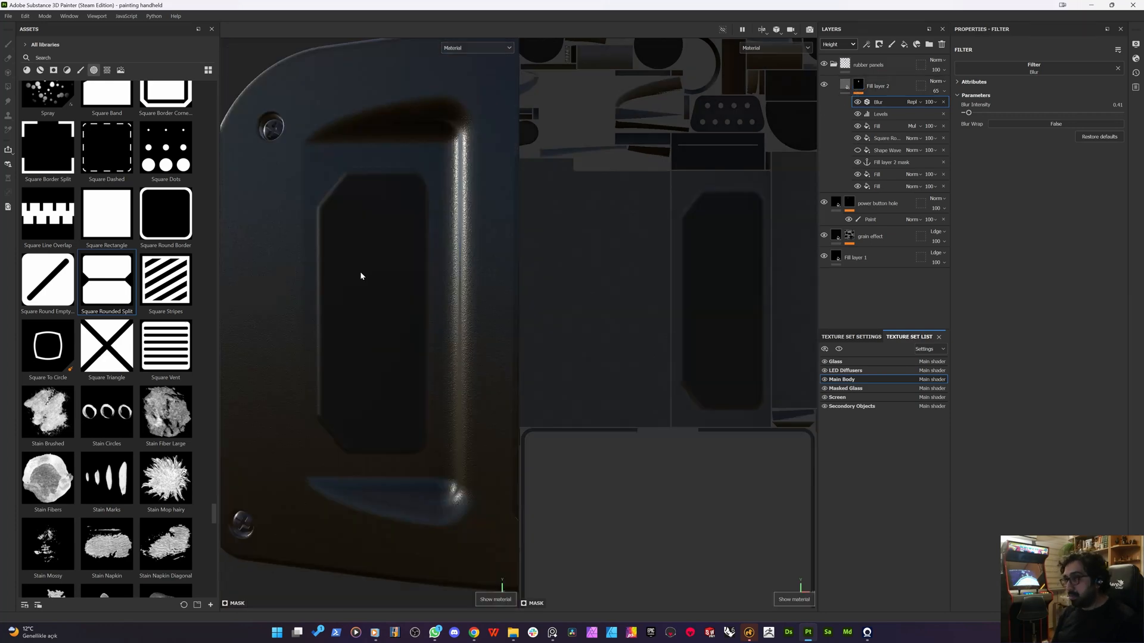
- Add an anchor point above the Blur filter in Fill layer 2's mask and create a new fill layer above that layer
{"action": "scroll", "coordinate": [325, 263], "scroll_direction": "up", "scroll_amount": 2}
{"action": "left_click_drag", "start_coordinate": [325, 237], "coordinate": [327, 225], "text": "alt"}
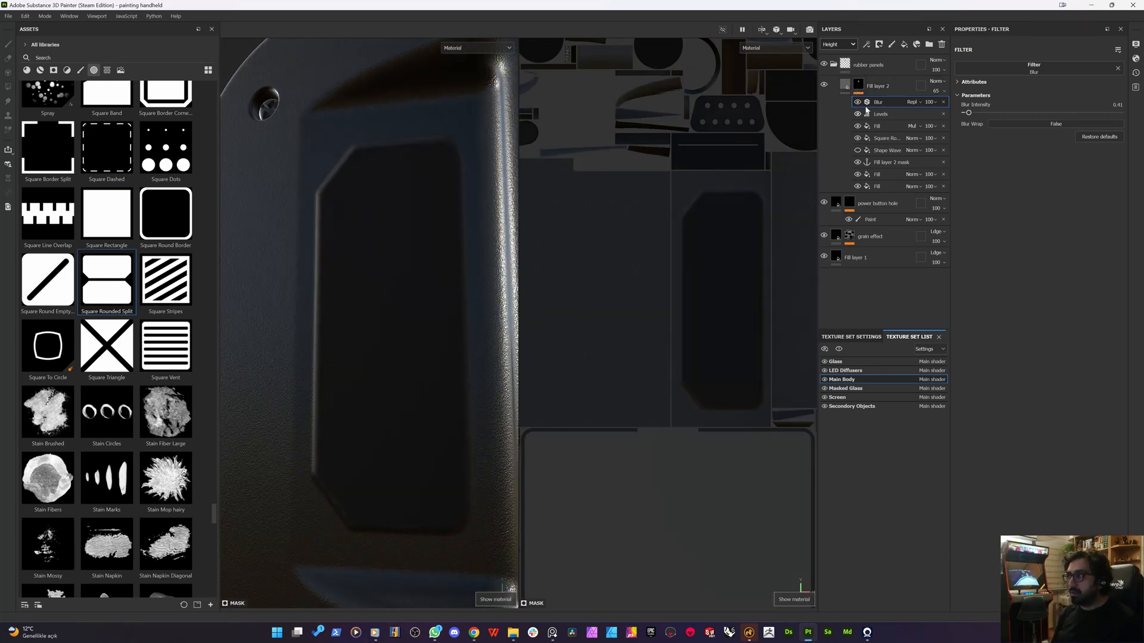
{"action": "left_click", "coordinate": [844, 87]}
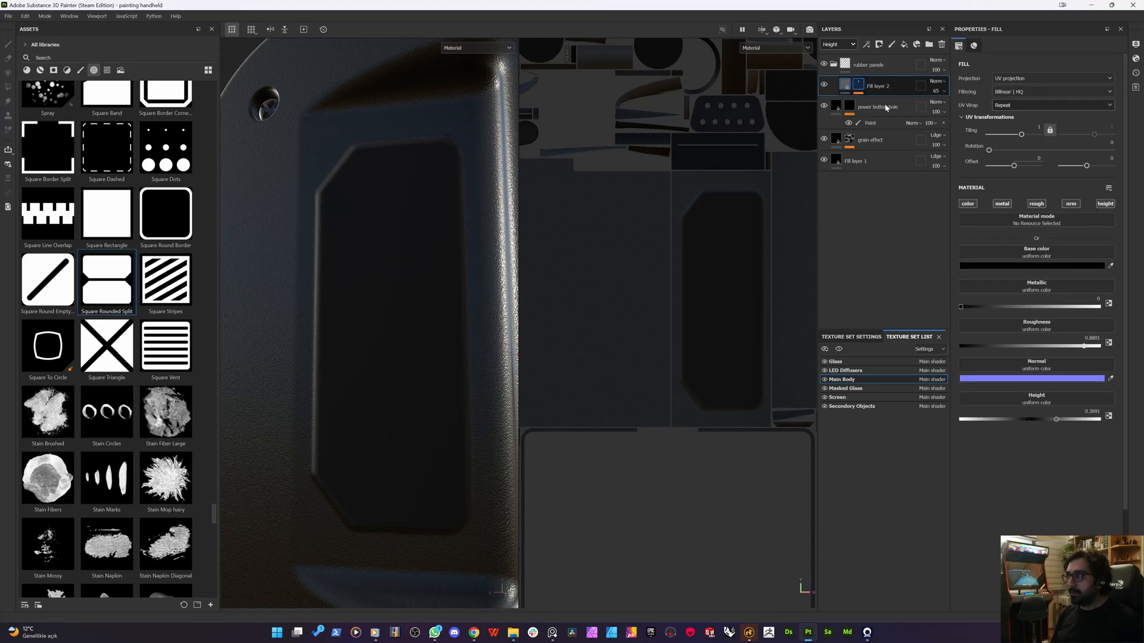
{"action": "left_click", "coordinate": [858, 84]}
{"action": "left_click", "coordinate": [878, 102]}
{"action": "left_click_drag", "start_coordinate": [341, 225], "coordinate": [262, 215], "text": "alt"}
{"action": "left_click", "coordinate": [845, 85]}
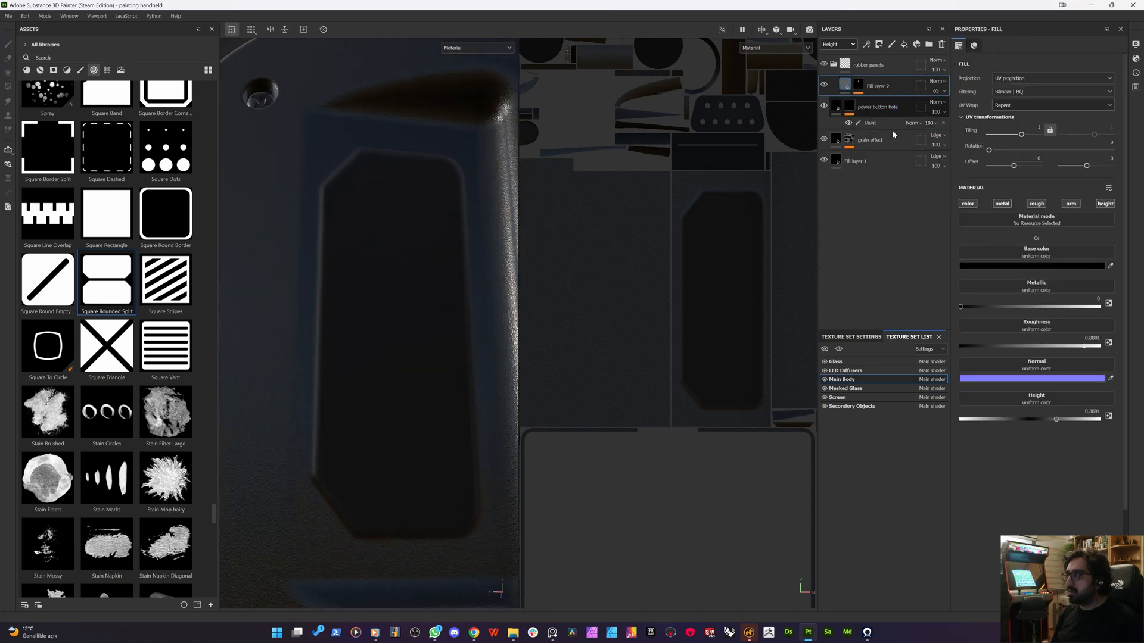
{"action": "left_click", "coordinate": [859, 85]}
{"action": "right_click", "coordinate": [884, 100]}
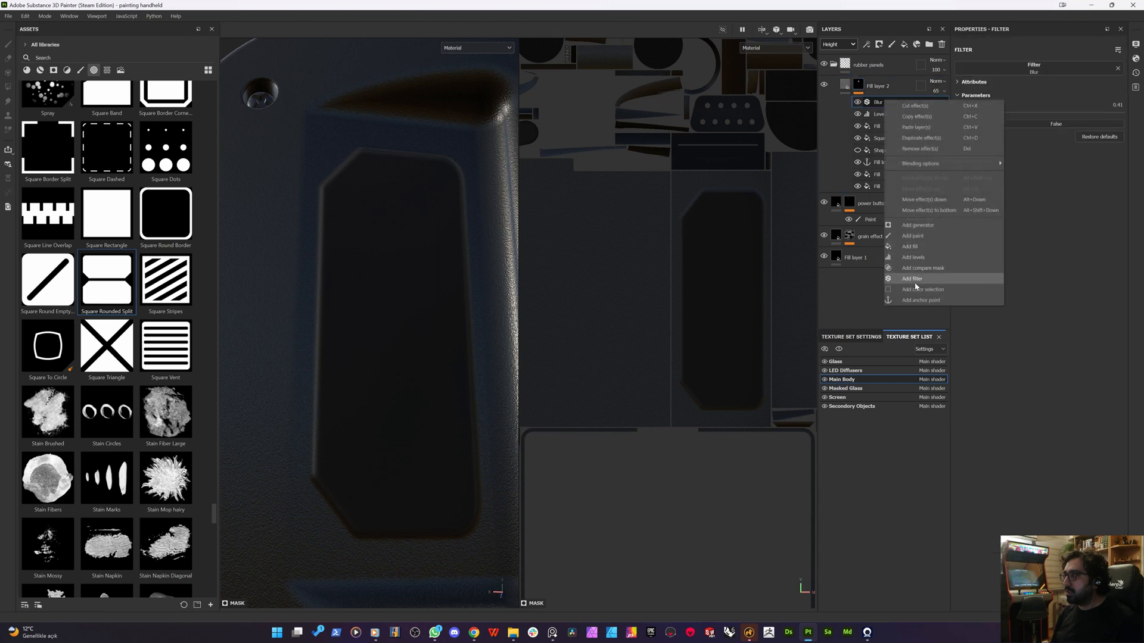
{"action": "left_click", "coordinate": [920, 300]}
{"action": "left_click", "coordinate": [862, 91]}
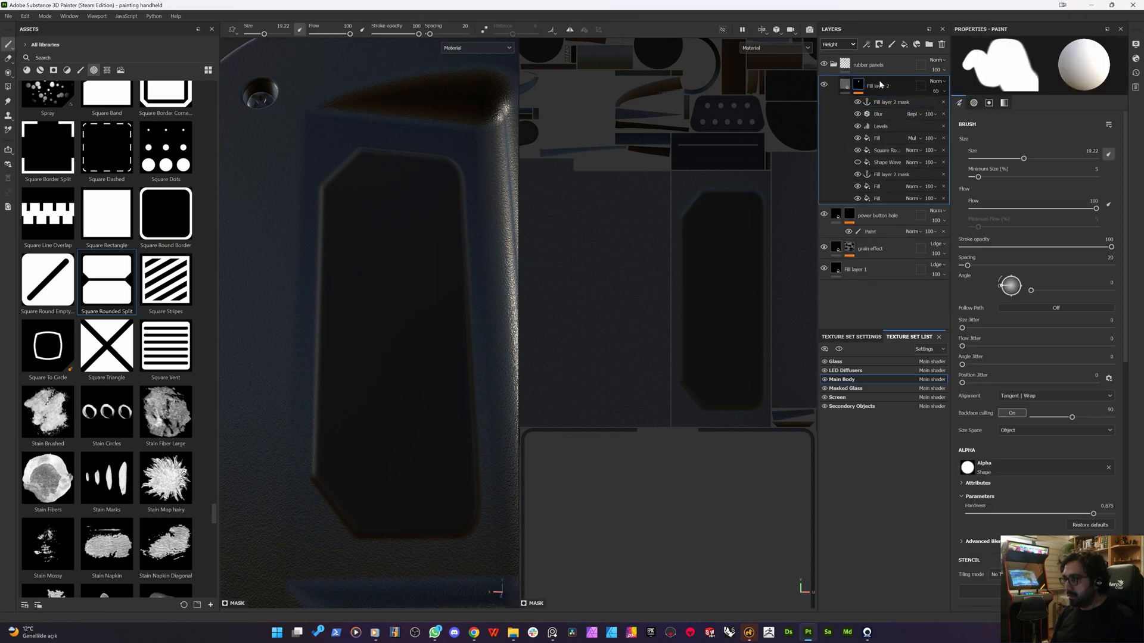
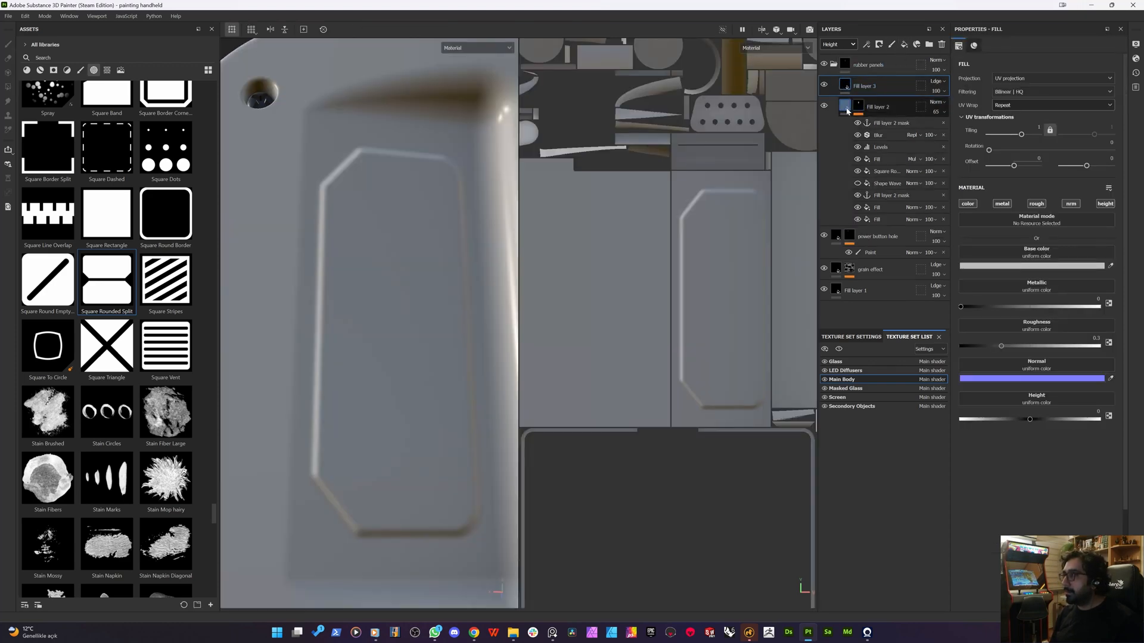
- Disable the color, metal, rough and normal channels of Fill layer 2, leaving only height active
{"action": "left_click", "coordinate": [846, 109]}
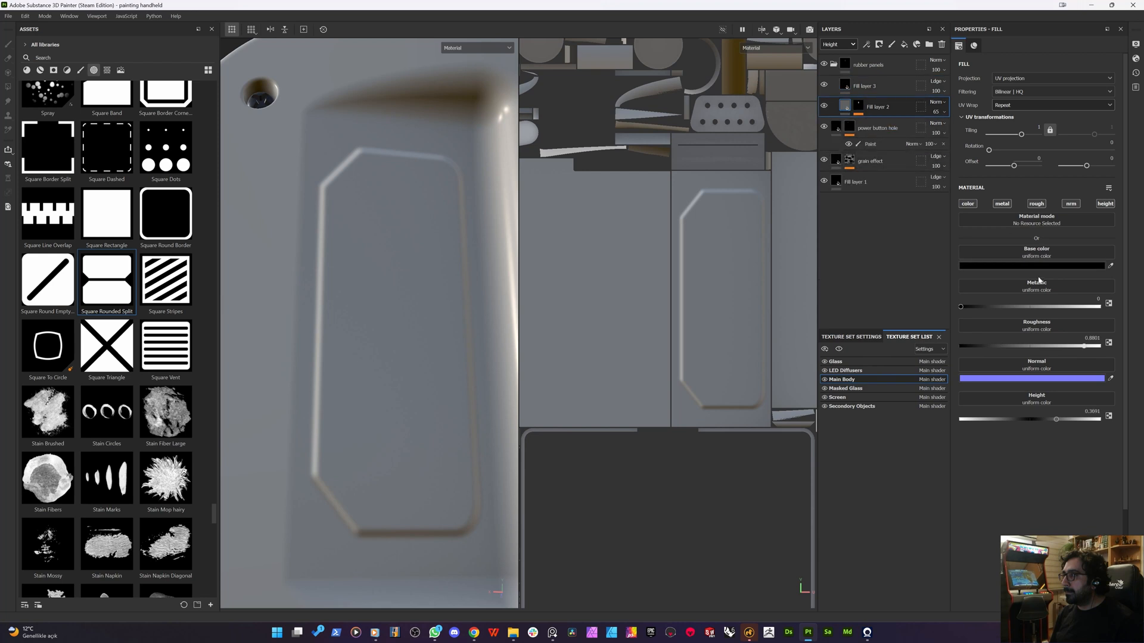
{"action": "left_click", "coordinate": [969, 204]}
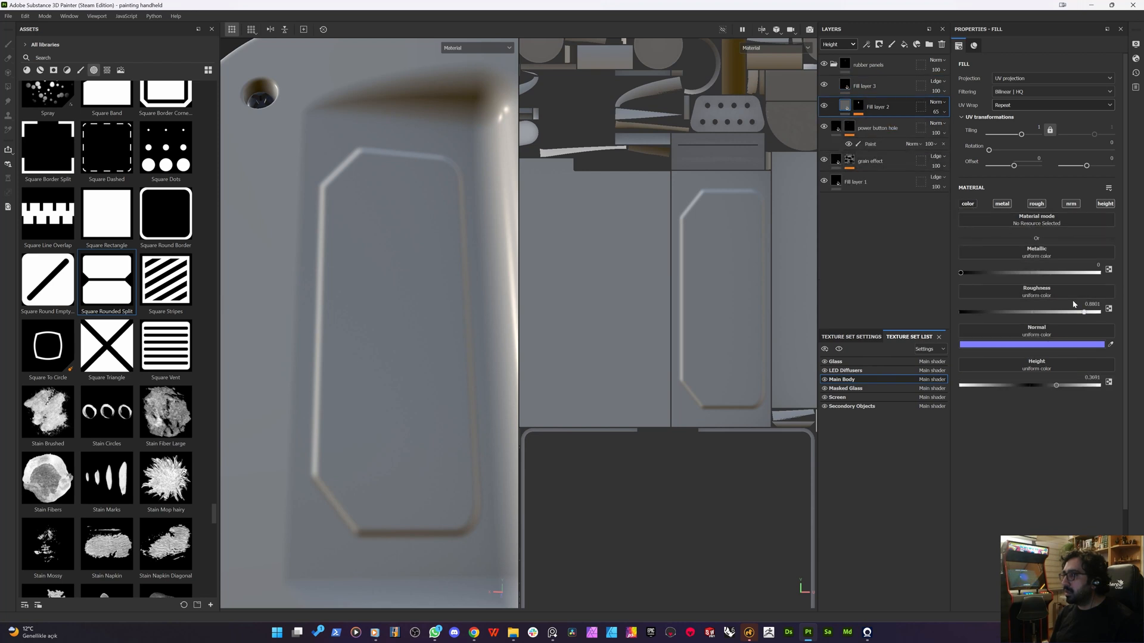
{"action": "left_click", "coordinate": [1003, 204]}
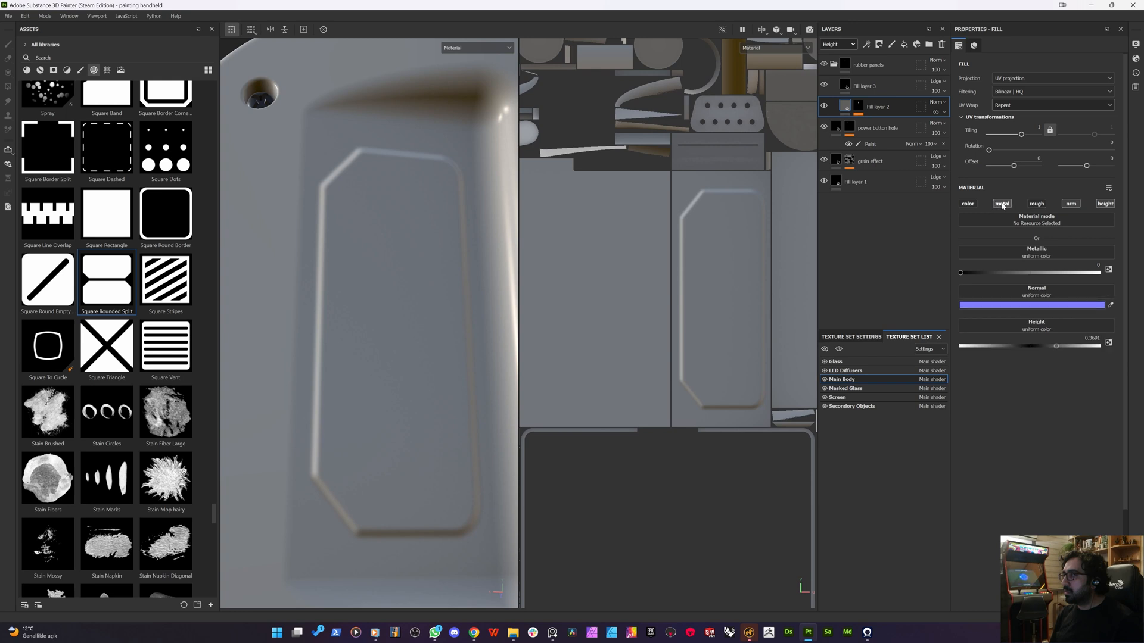
{"action": "left_click", "coordinate": [1036, 204]}
{"action": "left_click", "coordinate": [1071, 204]}
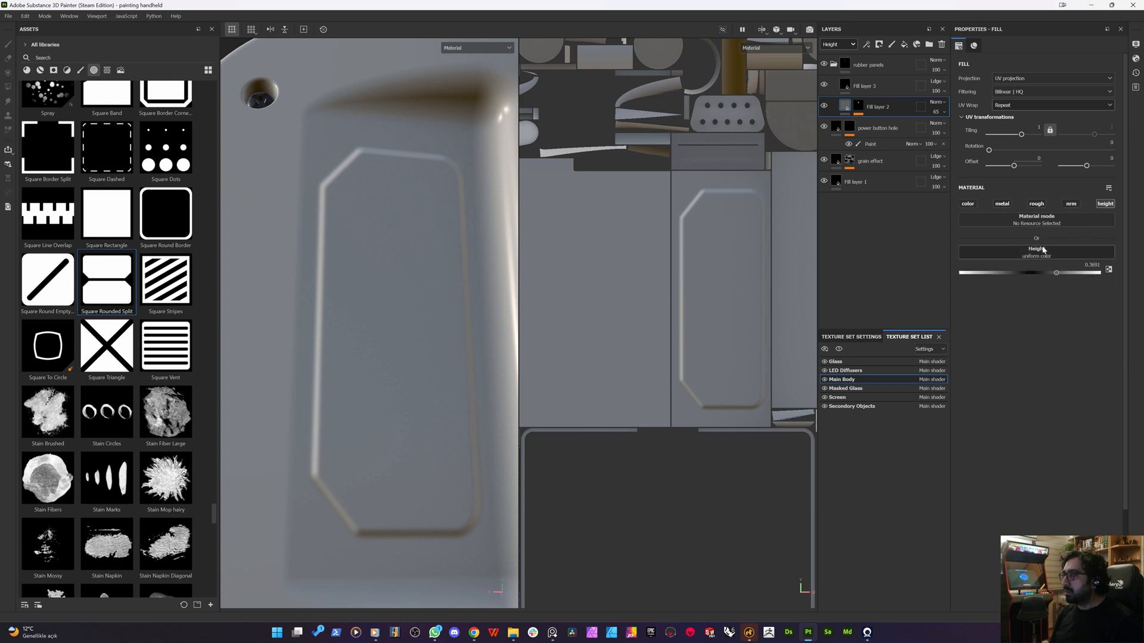
- Disable the height channel of Fill layer 3 and set its base color to black (000000)
{"action": "left_click", "coordinate": [865, 87]}
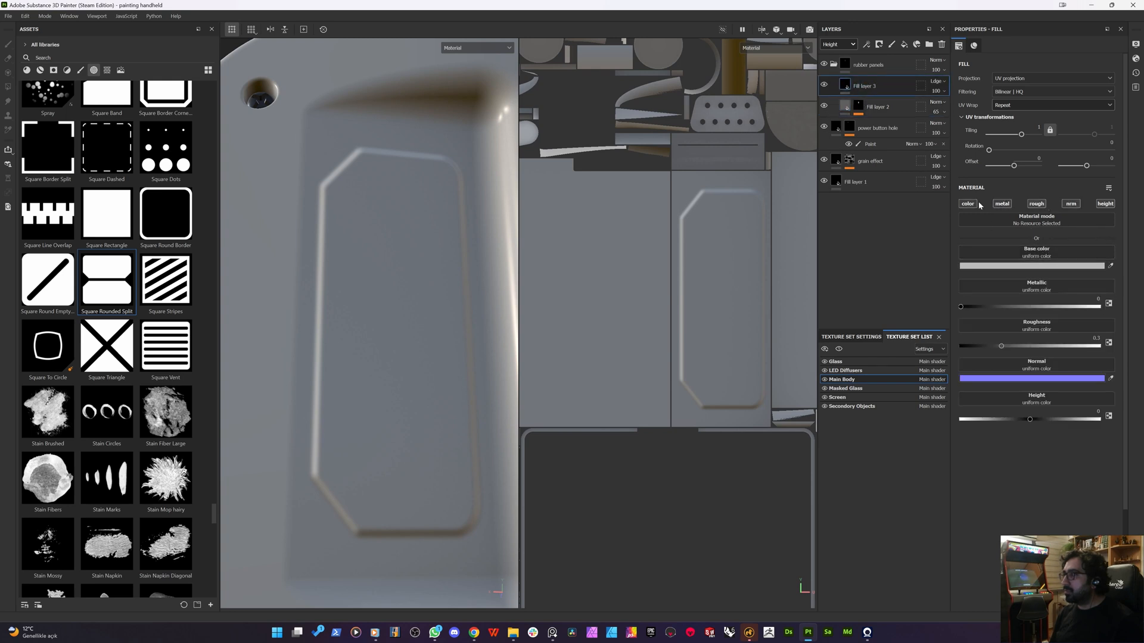
{"action": "left_click", "coordinate": [1003, 204]}
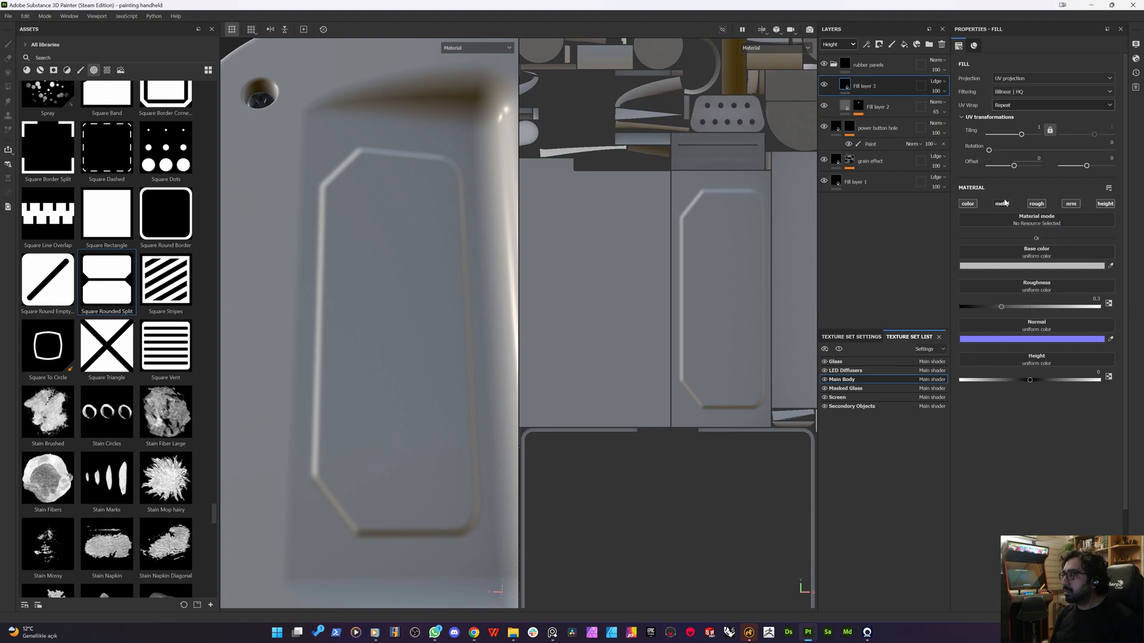
{"action": "left_click", "coordinate": [1105, 204]}
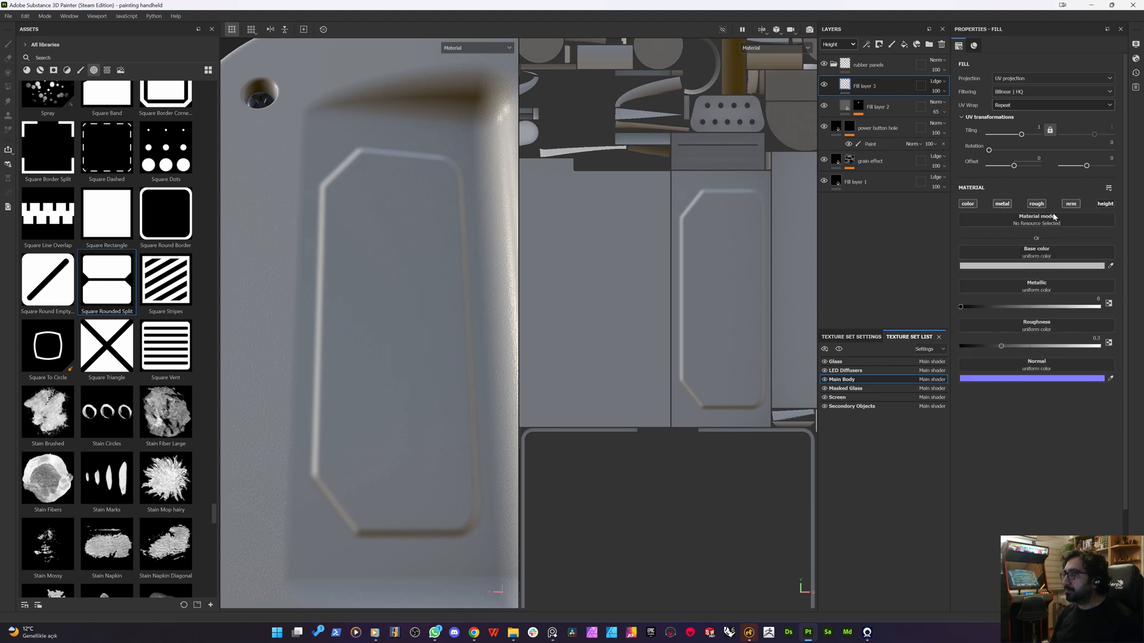
{"action": "left_click", "coordinate": [1019, 266]}
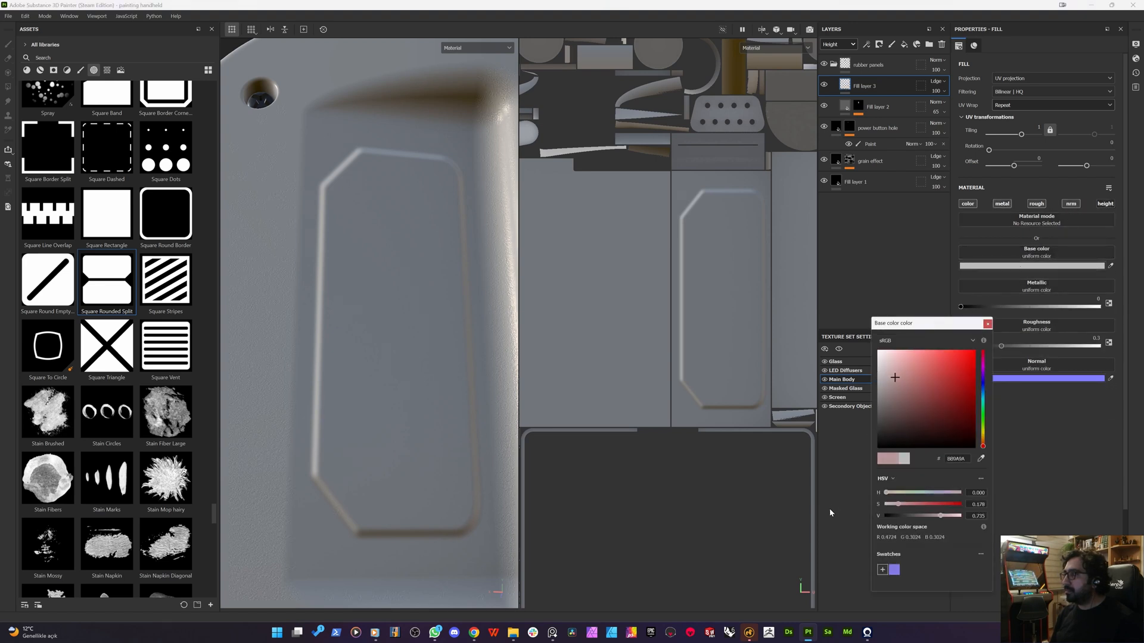
{"action": "left_click_drag", "start_coordinate": [830, 510], "coordinate": [826, 510]}
{"action": "left_click", "coordinate": [1017, 374]}
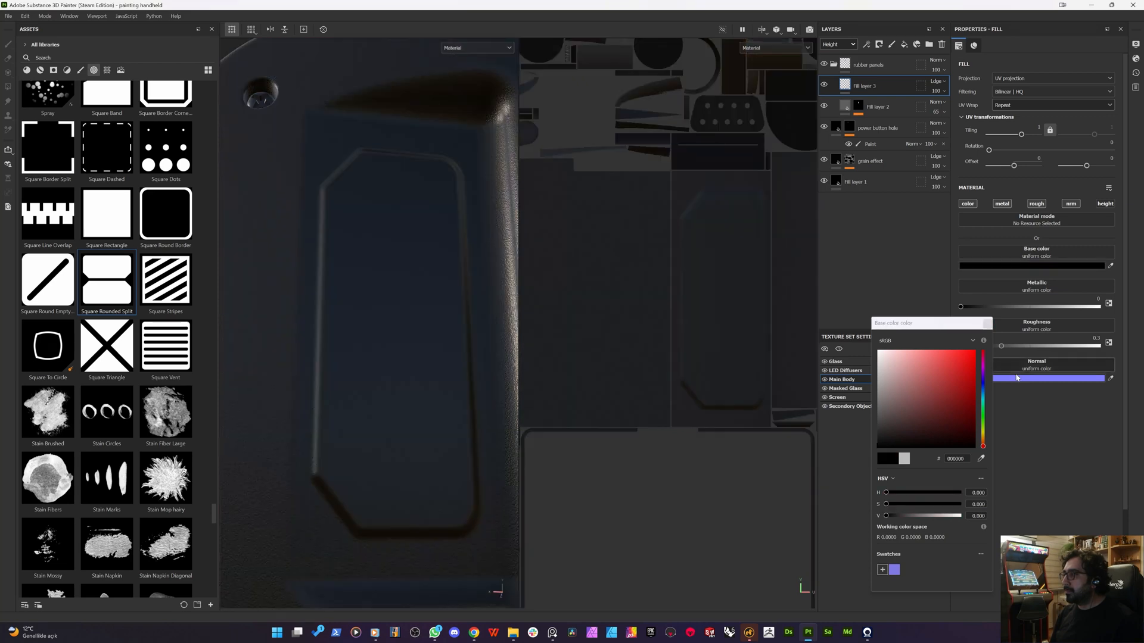
- Set Fill layer 3's roughness to about 0.845 and disable its normal channel
{"action": "left_click", "coordinate": [1073, 346]}
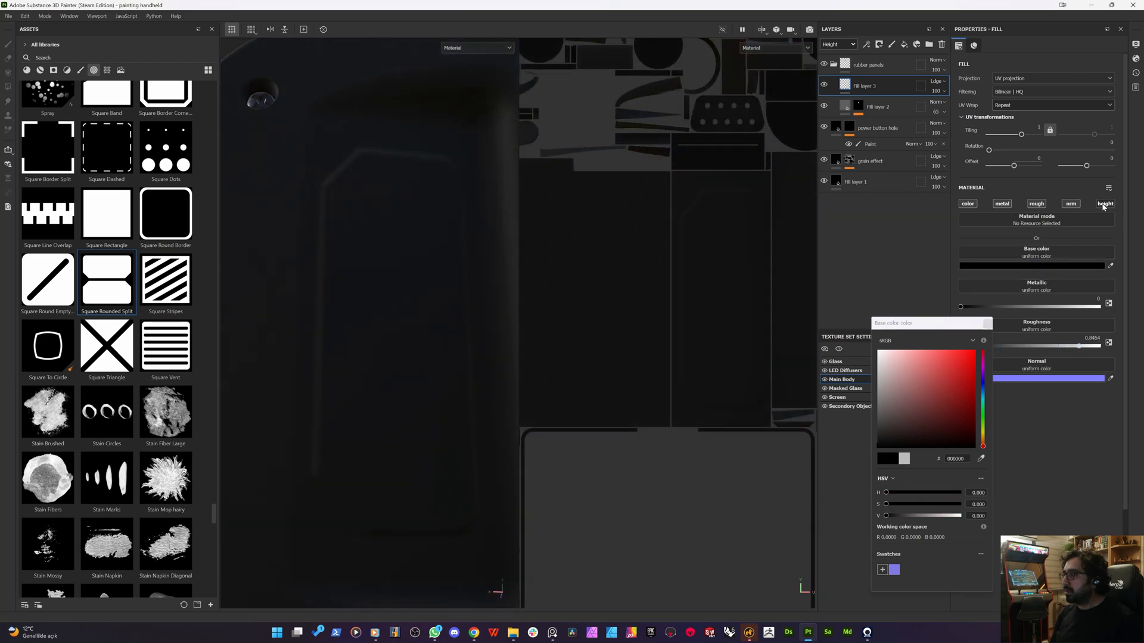
{"action": "left_click", "coordinate": [1070, 205]}
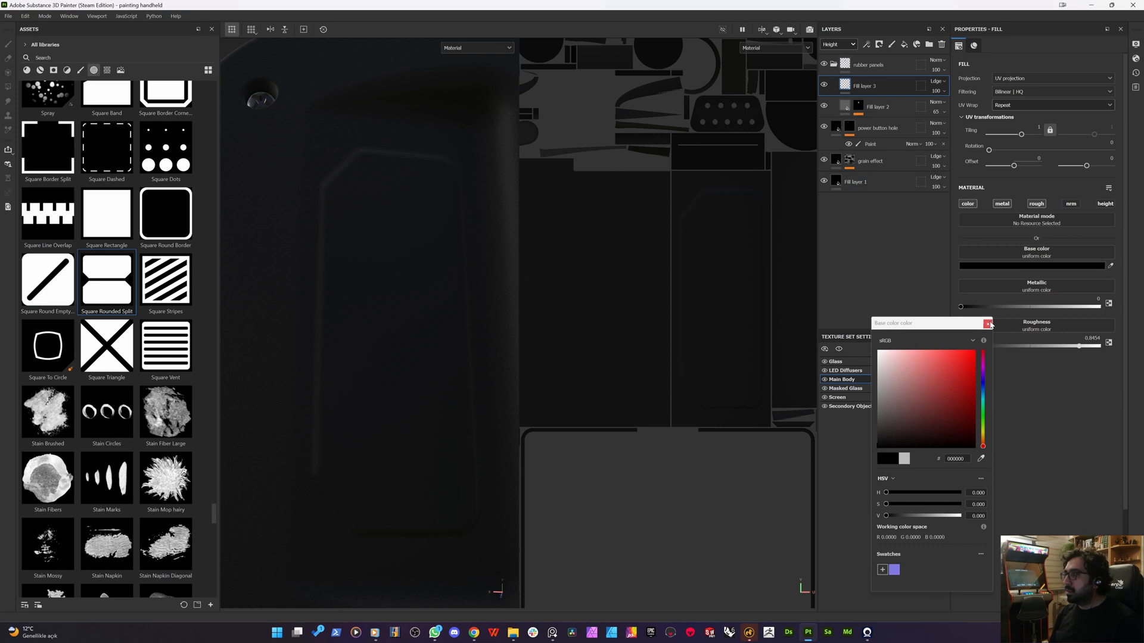
{"action": "left_click", "coordinate": [987, 324]}
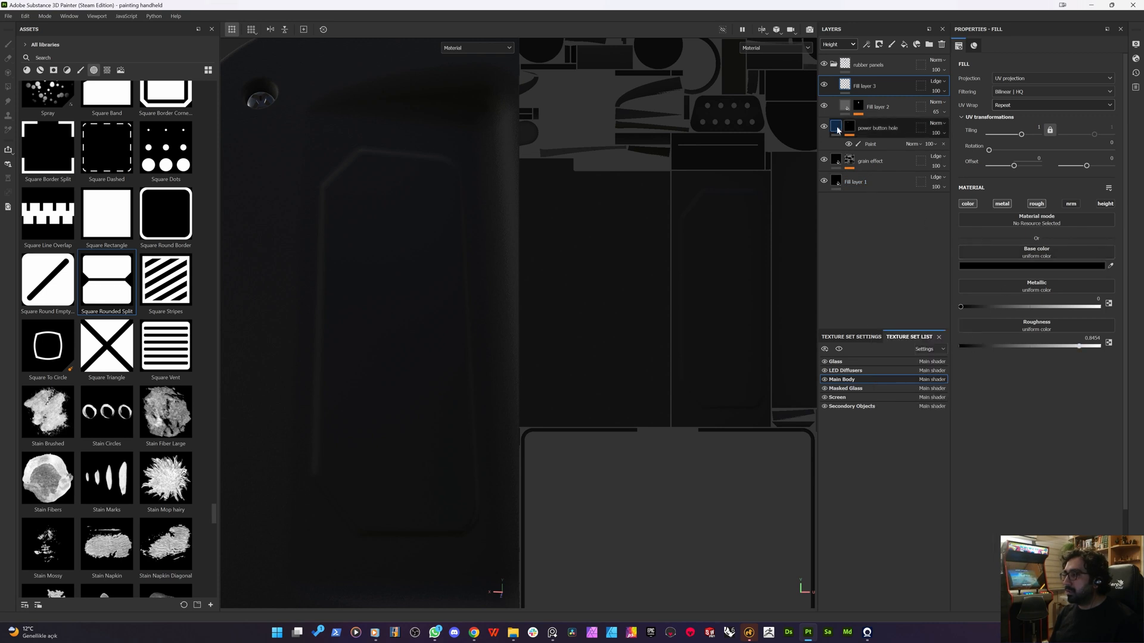
- Add a black mask to Fill layer 3 with a fill effect driven by the Fill layer 2 mask anchor point
{"action": "right_click", "coordinate": [846, 83]}
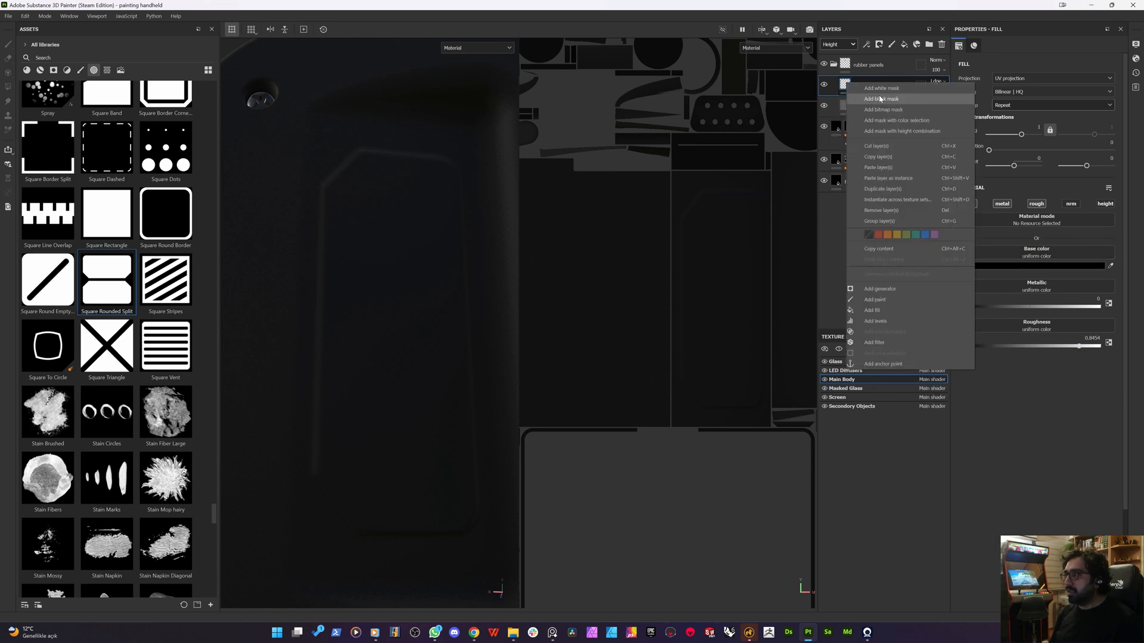
{"action": "left_click", "coordinate": [880, 99]}
{"action": "right_click", "coordinate": [857, 84]}
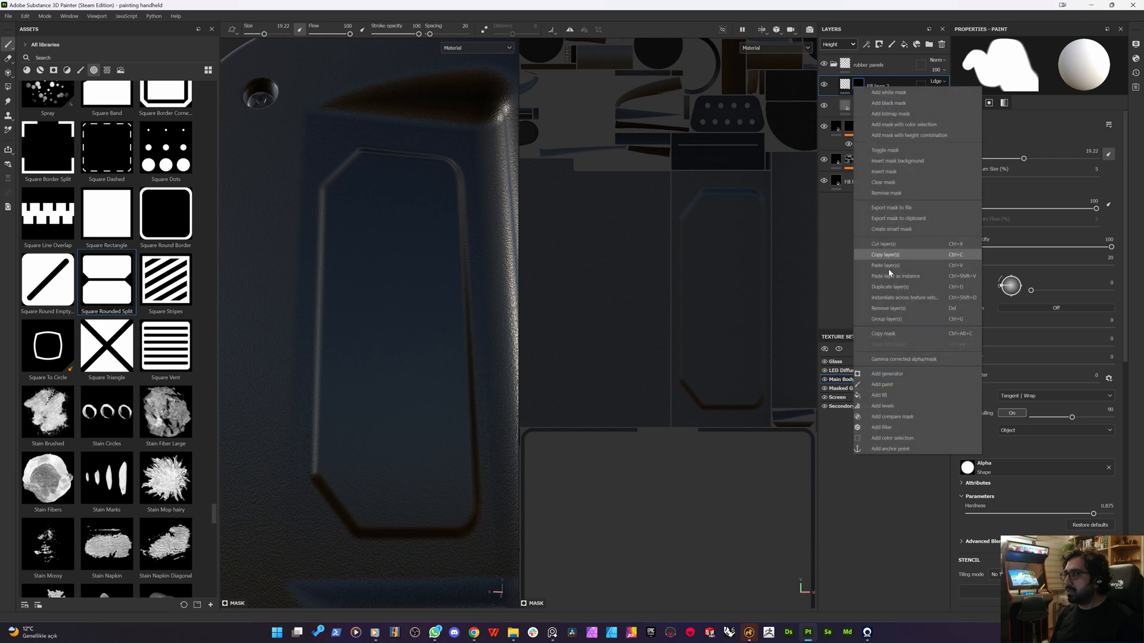
{"action": "left_click", "coordinate": [879, 395]}
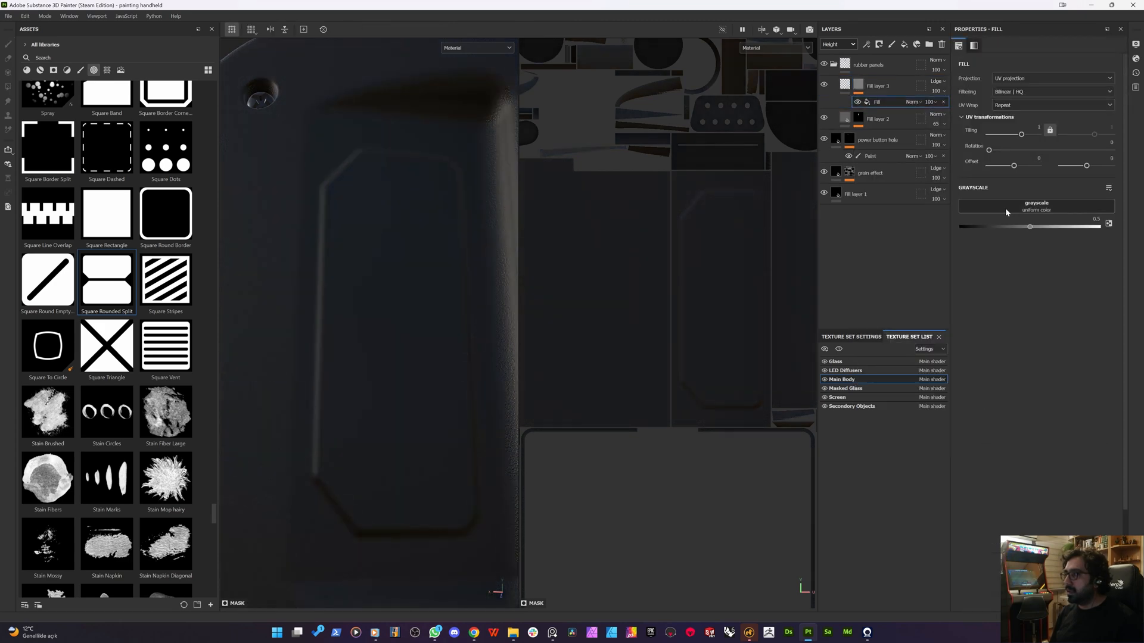
{"action": "left_click", "coordinate": [1006, 208]}
{"action": "left_click", "coordinate": [1071, 218]}
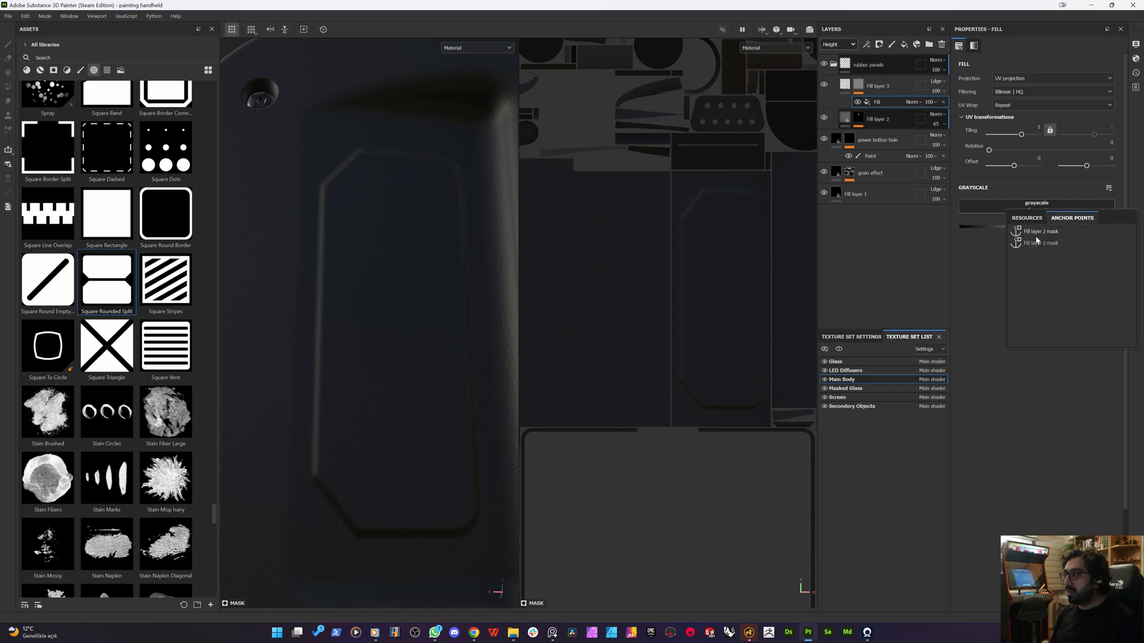
{"action": "left_click", "coordinate": [1034, 236]}
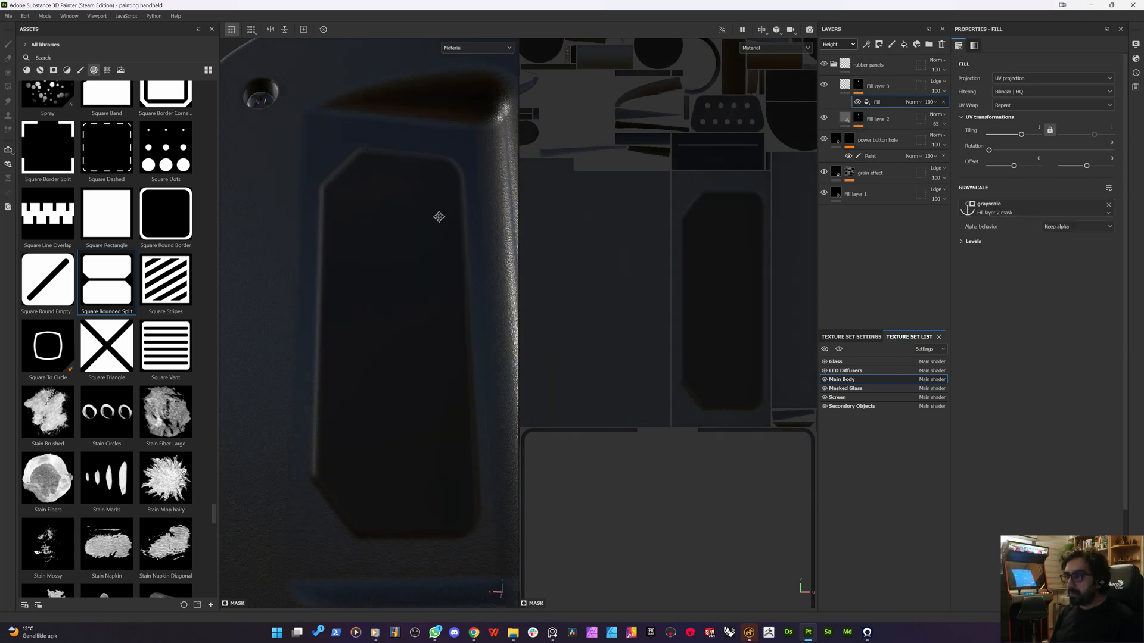
- Lower the white input level of Fill layer 3's mask fill to about 0.36 and check the panel edge
{"action": "left_click", "coordinate": [961, 241]}
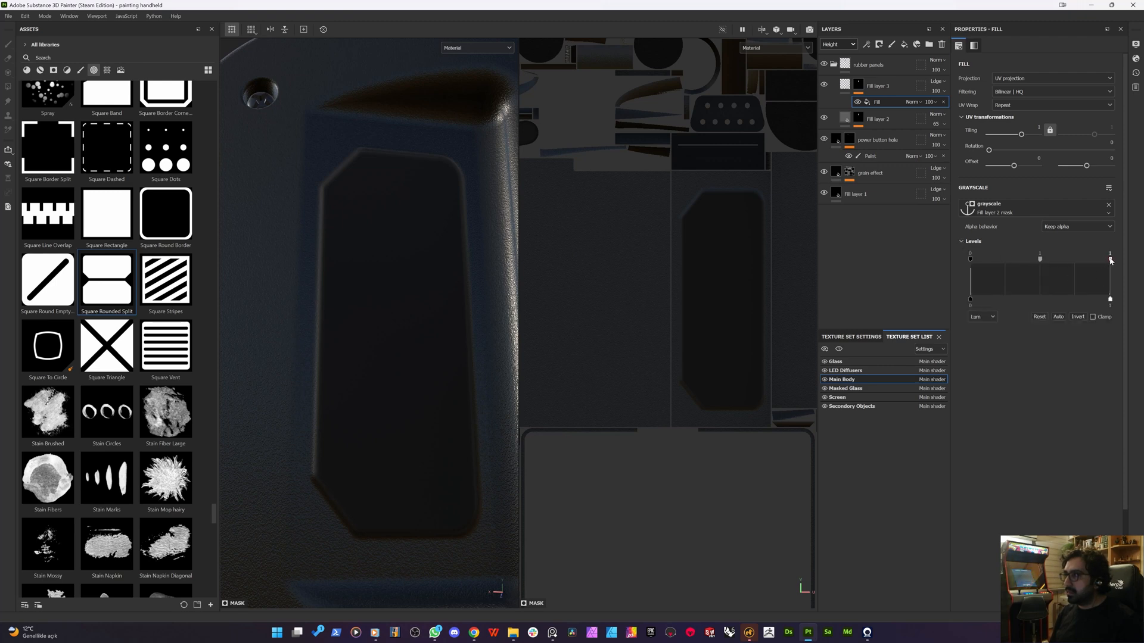
{"action": "left_click_drag", "start_coordinate": [1084, 265], "coordinate": [1020, 271]}
{"action": "left_click_drag", "start_coordinate": [391, 234], "coordinate": [382, 260], "text": "alt"}
{"action": "right_click_drag", "start_coordinate": [383, 260], "coordinate": [461, 290], "text": "shift"}
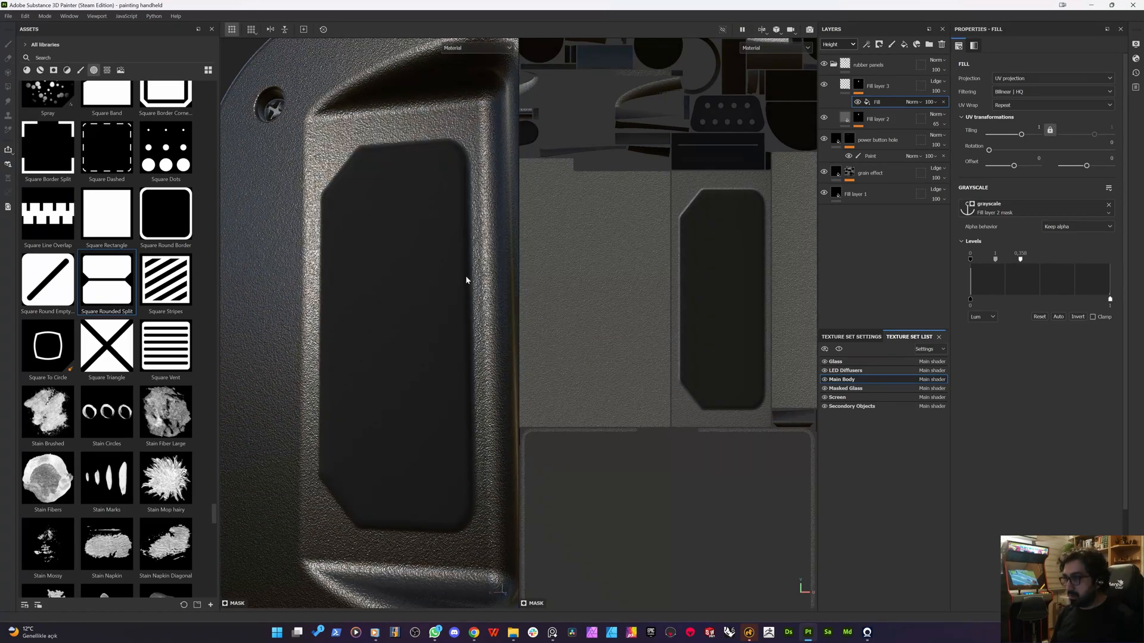
{"action": "left_click_drag", "start_coordinate": [383, 278], "coordinate": [352, 298], "text": "alt"}
{"action": "right_click_drag", "start_coordinate": [352, 298], "coordinate": [417, 298], "text": "shift"}
{"action": "left_click_drag", "start_coordinate": [462, 263], "coordinate": [327, 184], "text": "alt"}
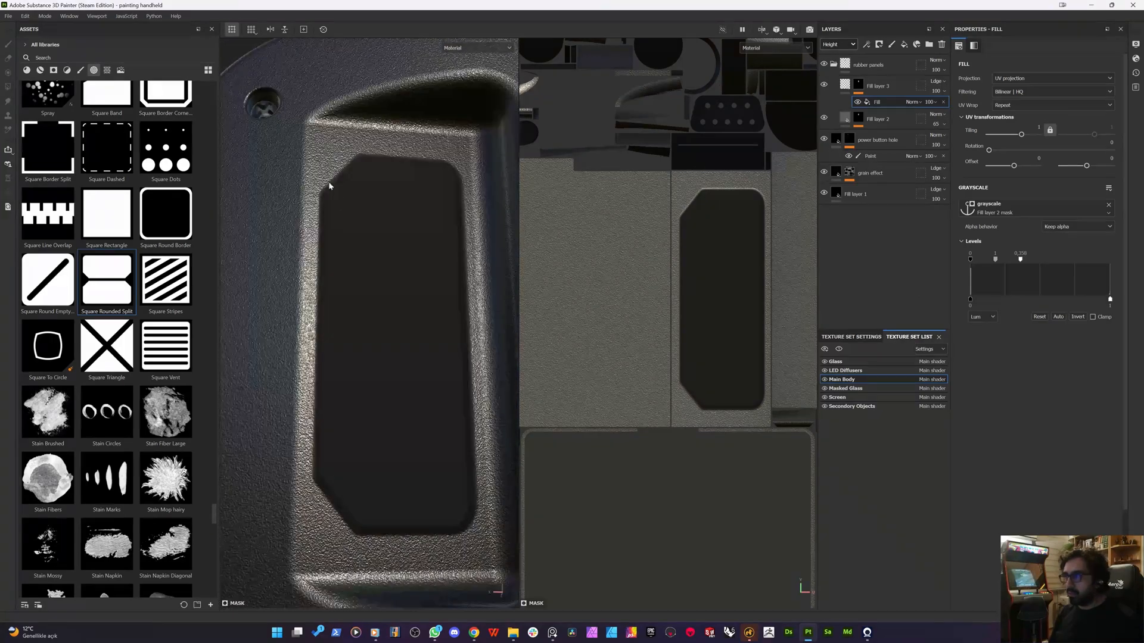
{"action": "scroll", "coordinate": [327, 184], "scroll_direction": "up", "scroll_amount": 5}
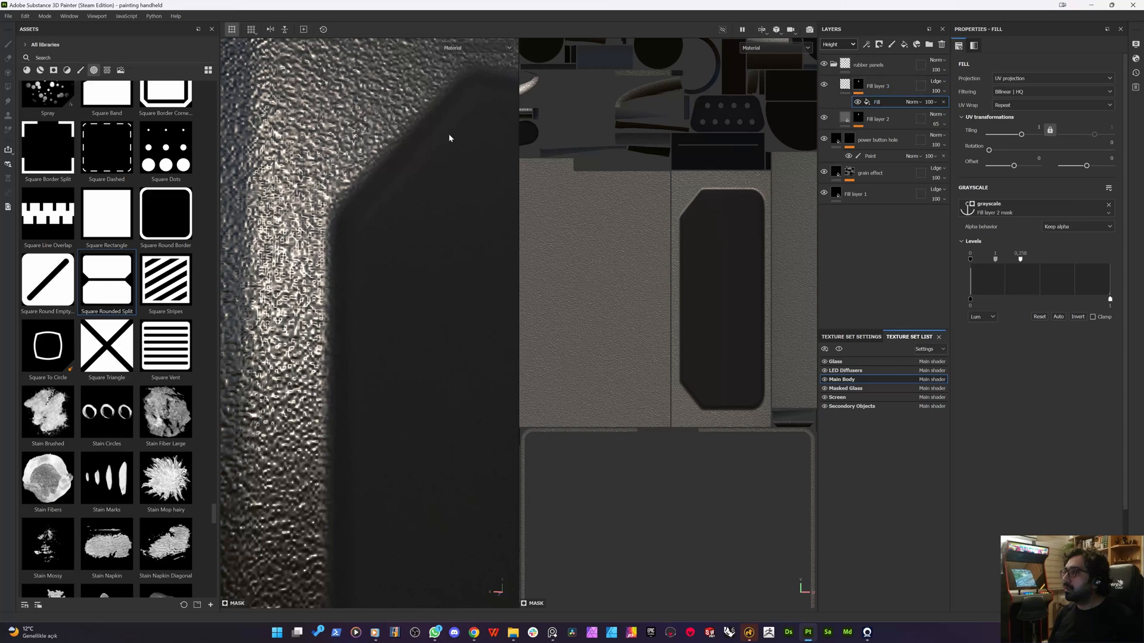
- Sharpen the mask edge in the fill's levels, with white input about 0.236 and midtone about 6.2, using the mask view to judge it
{"action": "key", "text": "m"}
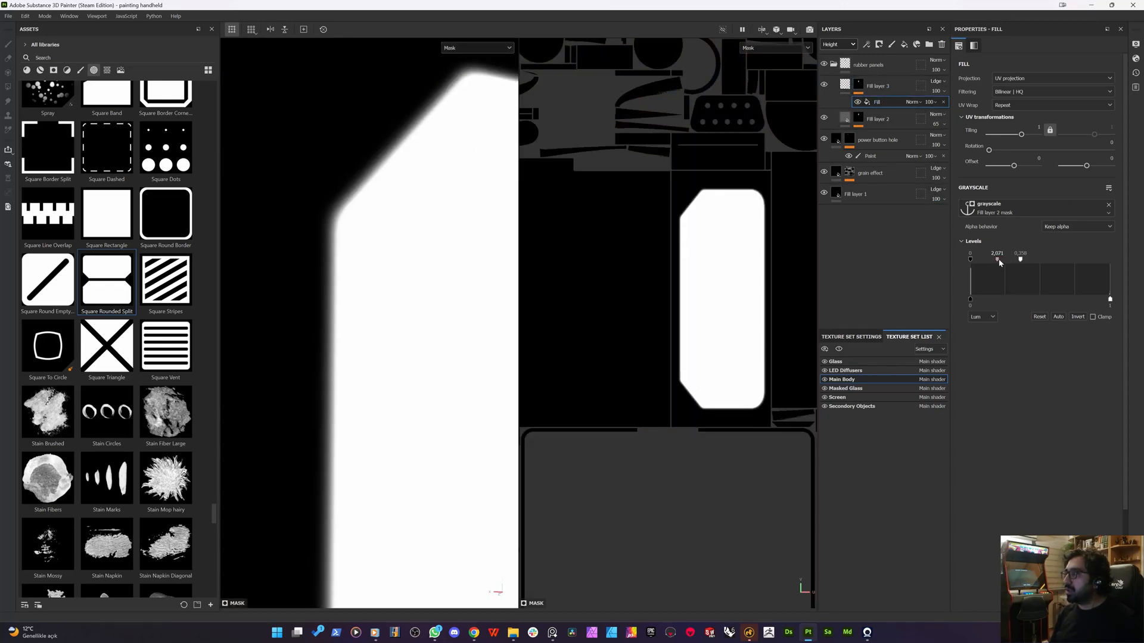
{"action": "left_click_drag", "start_coordinate": [999, 262], "coordinate": [1004, 264]}
{"action": "key", "text": "m"}
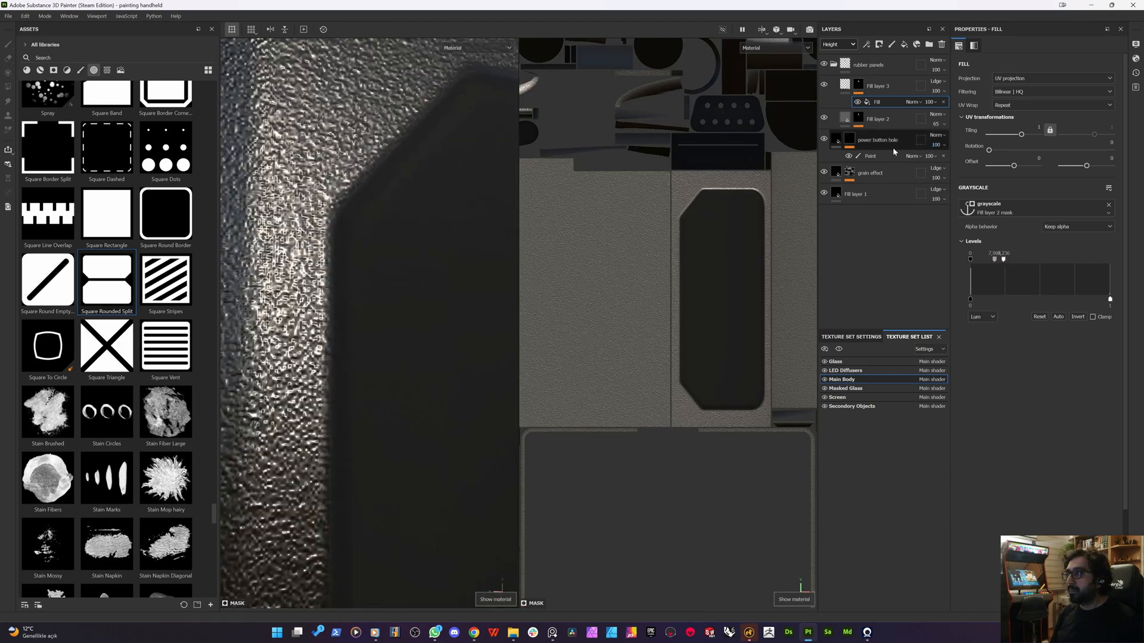
{"action": "right_click_drag", "start_coordinate": [387, 239], "coordinate": [383, 236], "text": "shift"}
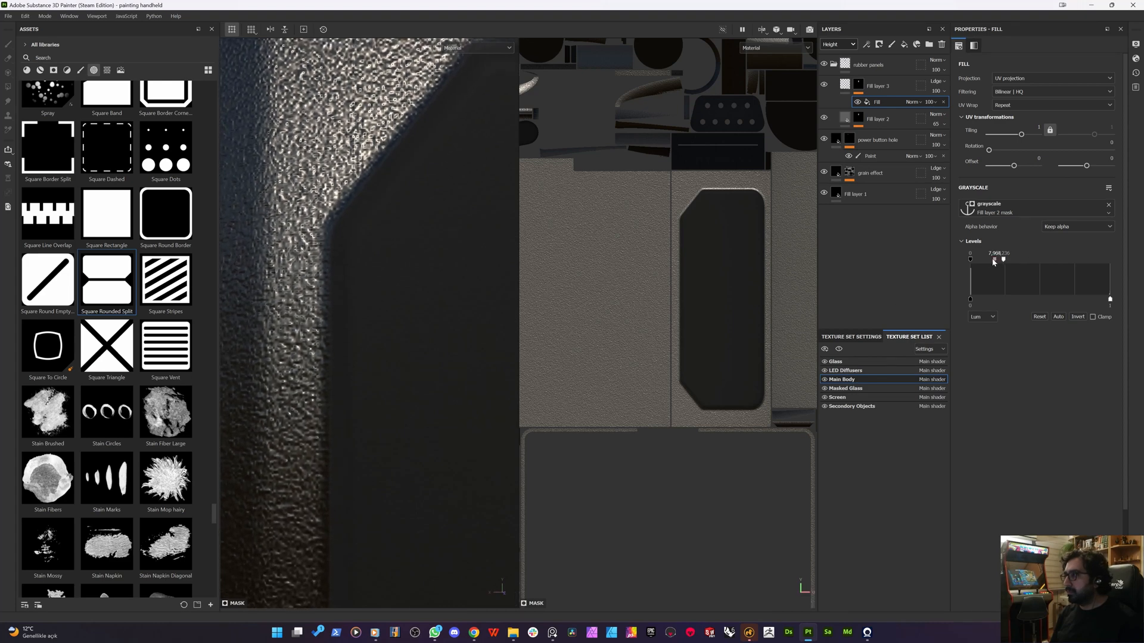
{"action": "mouse_move", "coordinate": [988, 270]}
{"action": "left_mouse_down"}
{"action": "mouse_move", "coordinate": [977, 270]}
{"action": "mouse_move", "coordinate": [995, 269]}
{"action": "left_mouse_up"}
- Examine the rubber panel's edges and corners up close from several angles in the 3D-only view
{"action": "right_click_drag", "start_coordinate": [499, 291], "coordinate": [317, 318], "text": "alt"}
{"action": "left_click_drag", "start_coordinate": [351, 371], "coordinate": [352, 293], "text": "alt"}
{"action": "scroll", "coordinate": [352, 293], "scroll_direction": "up", "scroll_amount": 5}
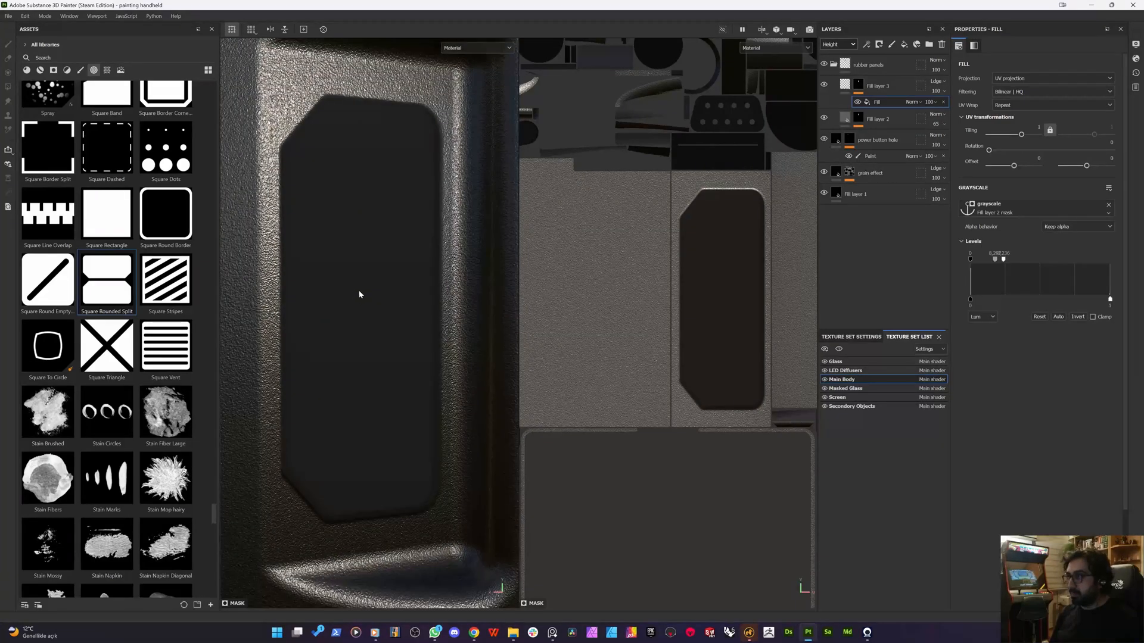
{"action": "key", "text": "F2"}
{"action": "scroll", "coordinate": [419, 324], "scroll_direction": "down", "scroll_amount": 4}
{"action": "left_click_drag", "start_coordinate": [418, 324], "coordinate": [432, 245], "text": "alt"}
{"action": "scroll", "coordinate": [432, 233], "scroll_direction": "up", "scroll_amount": 6}
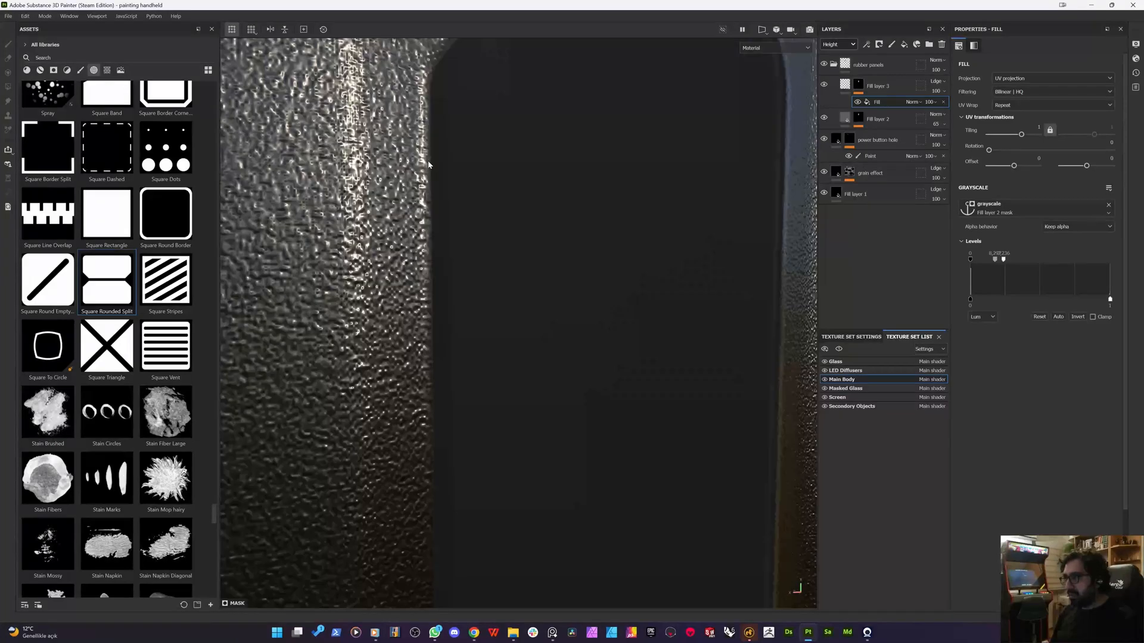
{"action": "scroll", "coordinate": [428, 165], "scroll_direction": "down", "scroll_amount": 4}
{"action": "left_click_drag", "start_coordinate": [428, 165], "coordinate": [445, 284], "text": "alt"}
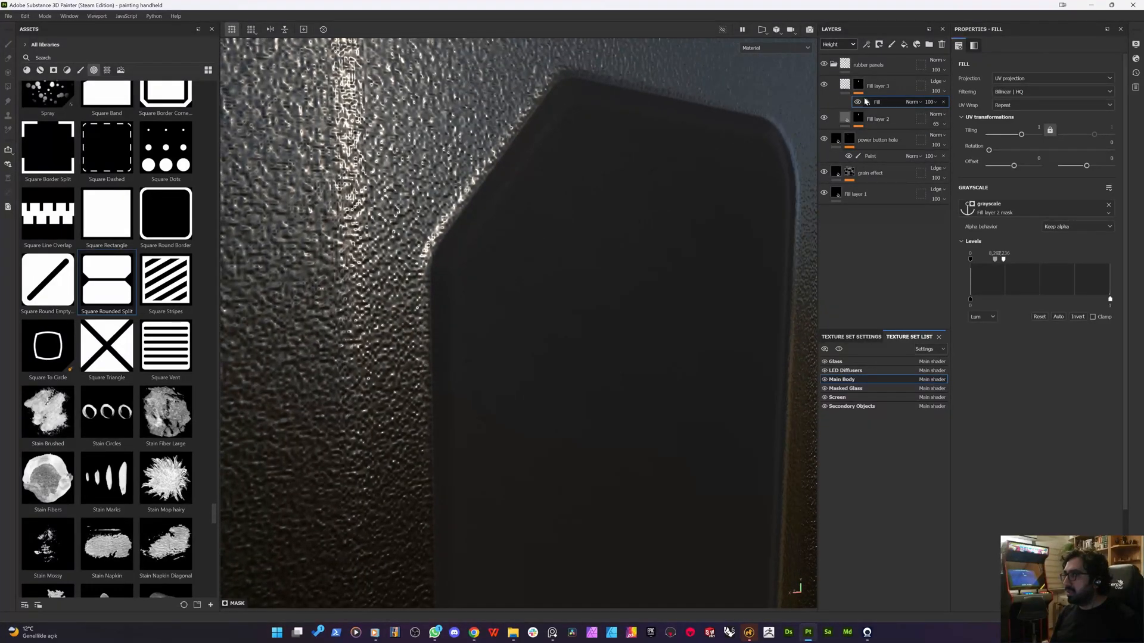
- Create a new fill layer above Fill layer 3 inside the rubber panels group
{"action": "left_click", "coordinate": [860, 87]}
{"action": "key", "text": "1"}
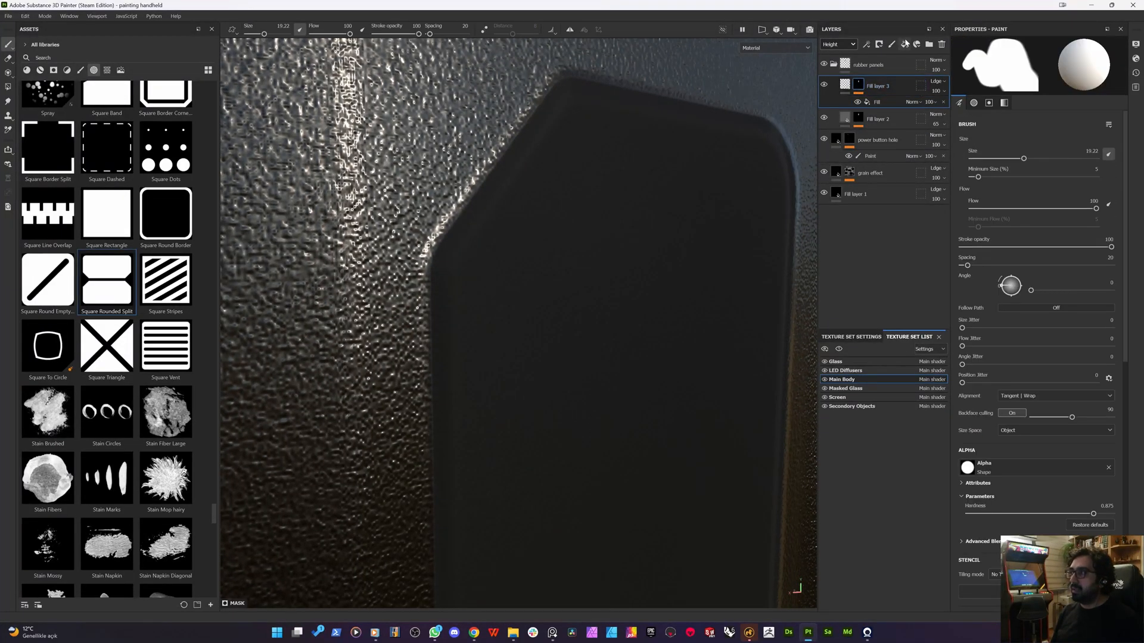
{"action": "left_click", "coordinate": [904, 44]}
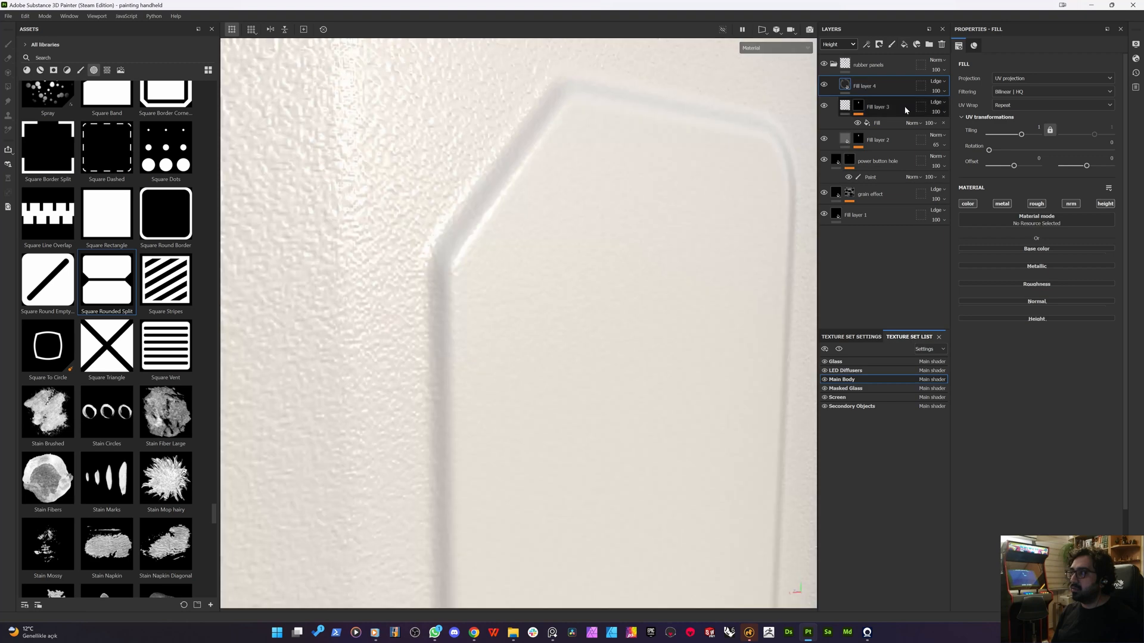
- Restrict Fill layer 4 to the height channel and set its height to about -0.2366
{"action": "left_click", "coordinate": [968, 204]}
{"action": "left_click", "coordinate": [1002, 204]}
{"action": "left_click", "coordinate": [1037, 203]}
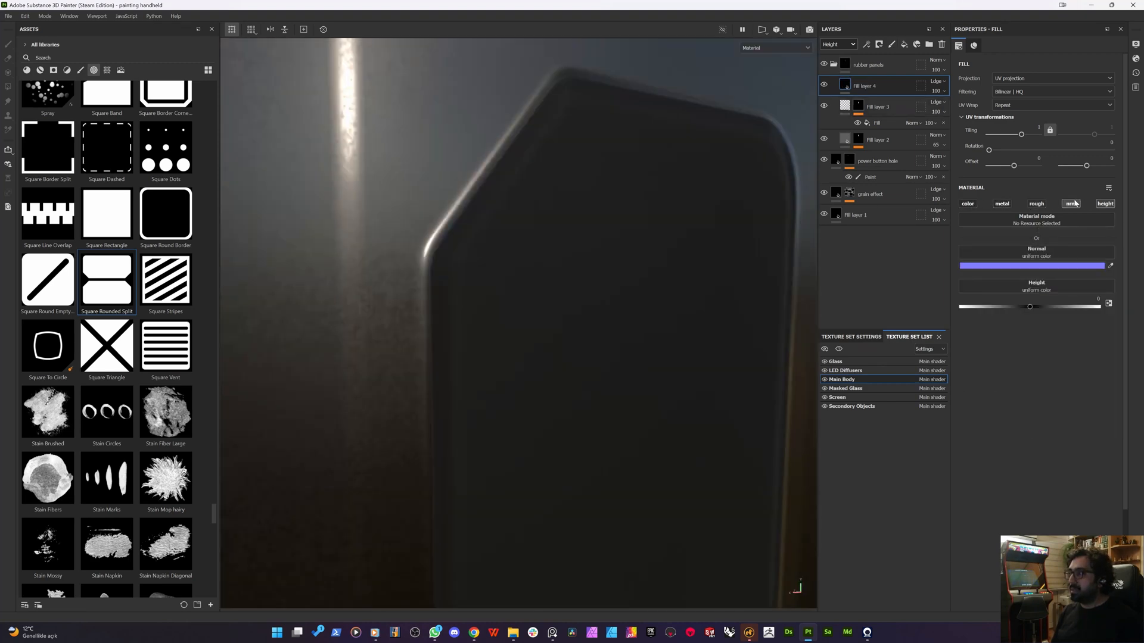
{"action": "left_click", "coordinate": [1072, 203]}
{"action": "left_click", "coordinate": [1014, 273]}
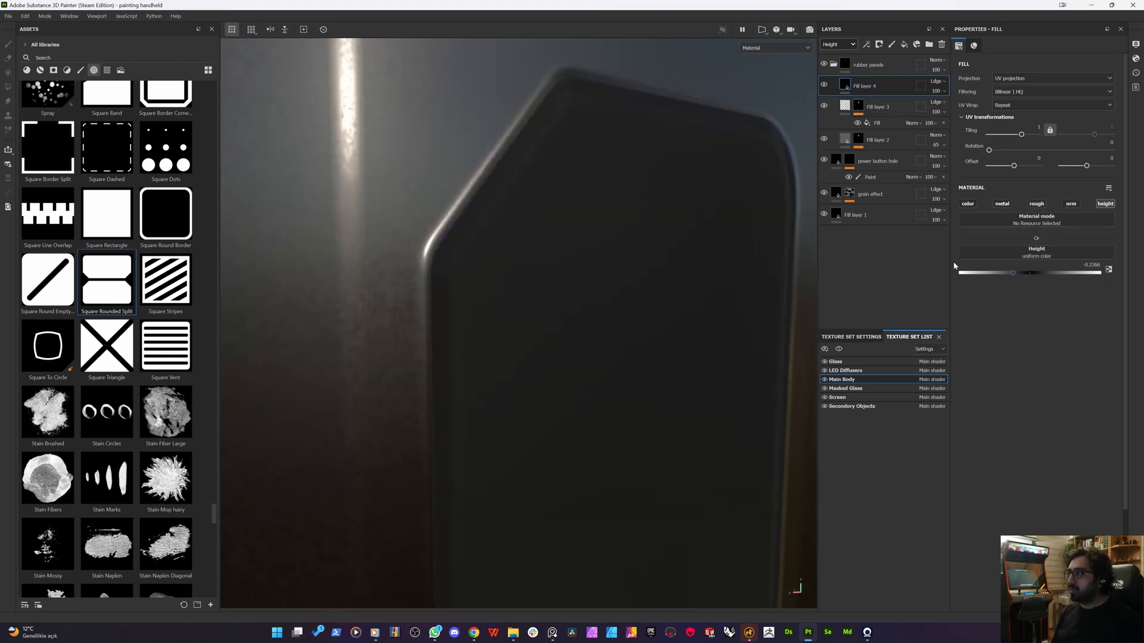
- Give Fill layer 4 a black mask containing a fill driven by the Fill layer 2 mask anchor point
{"action": "right_click", "coordinate": [854, 89]}
{"action": "left_click", "coordinate": [890, 102]}
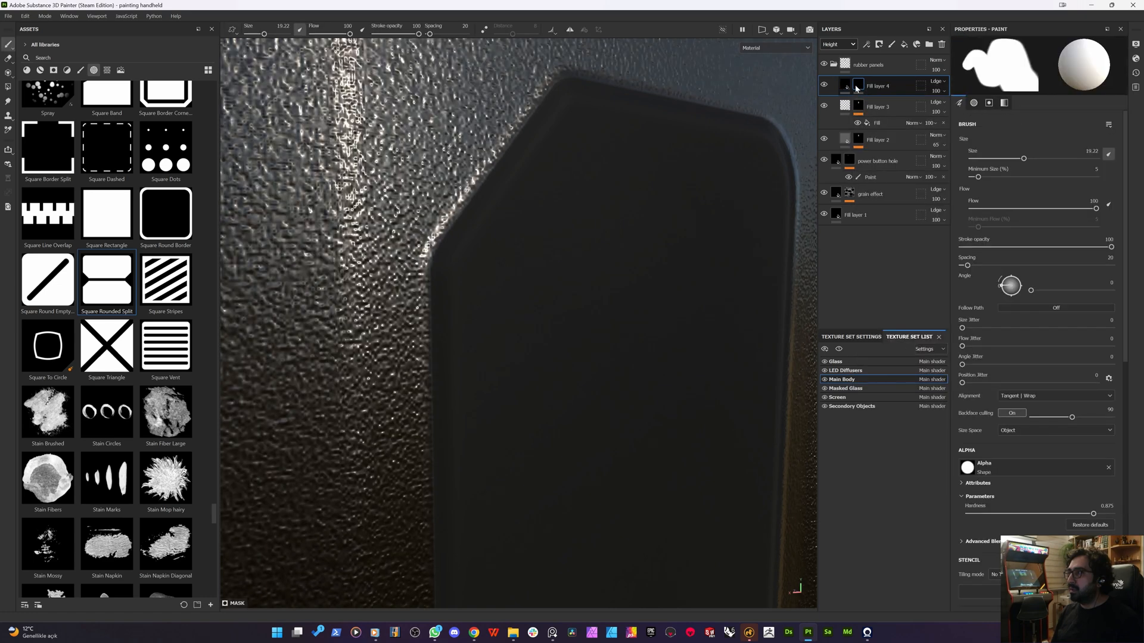
{"action": "right_click", "coordinate": [858, 85]}
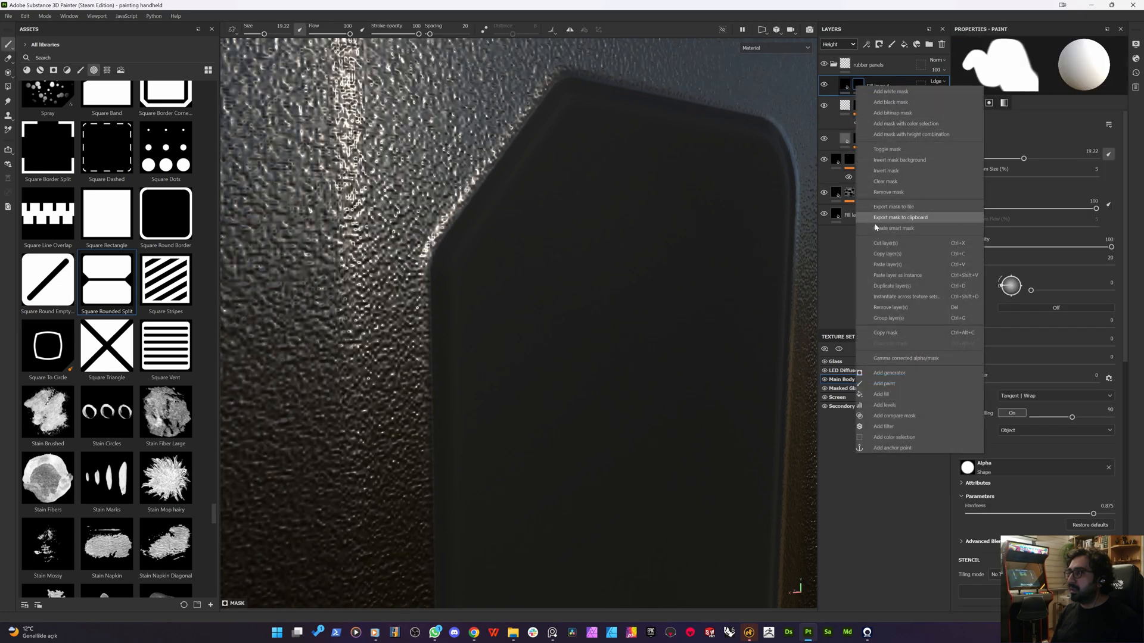
{"action": "left_click", "coordinate": [880, 395]}
{"action": "left_click", "coordinate": [1042, 207]}
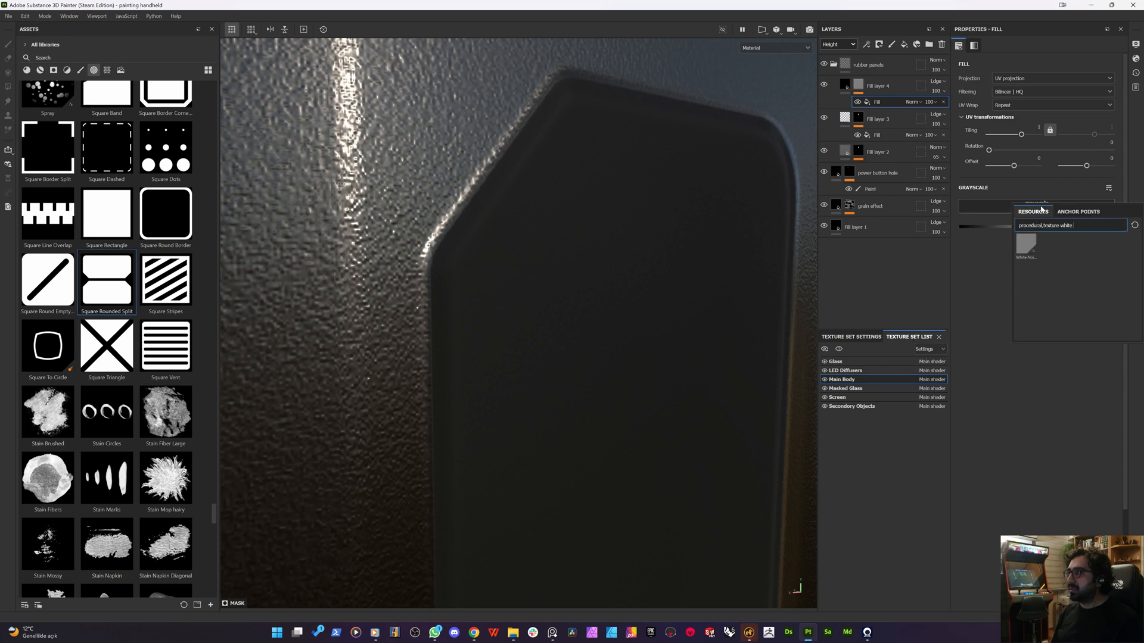
{"action": "left_click", "coordinate": [1078, 211]}
{"action": "left_click", "coordinate": [1044, 228]}
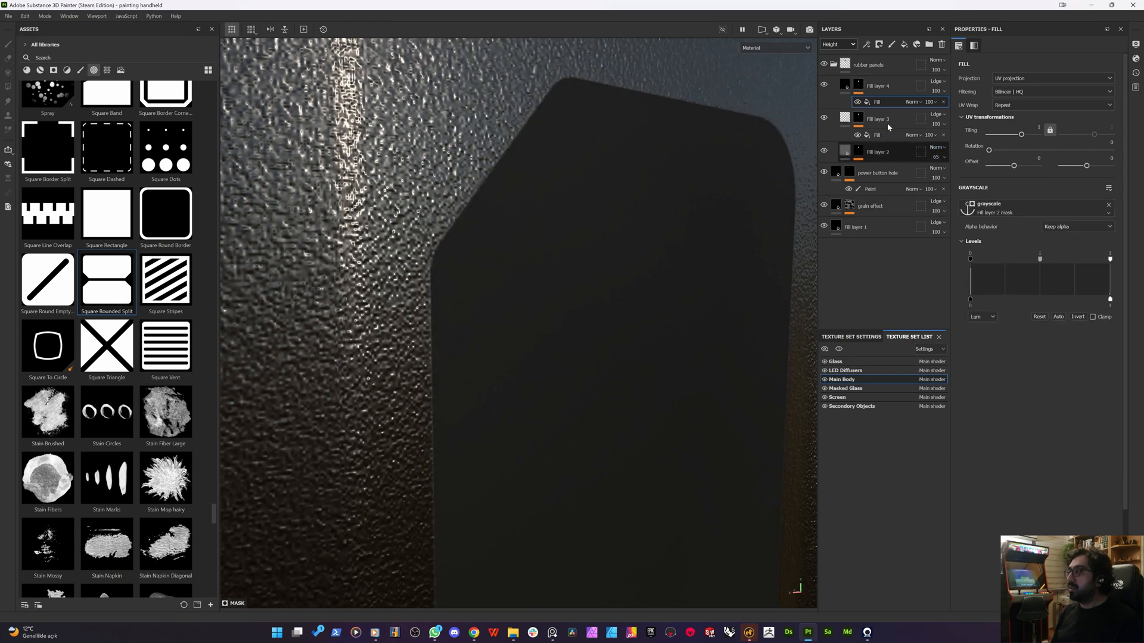
- Add a Histogram Scan filter above the fill in Fill layer 4's mask
{"action": "right_click", "coordinate": [880, 105]}
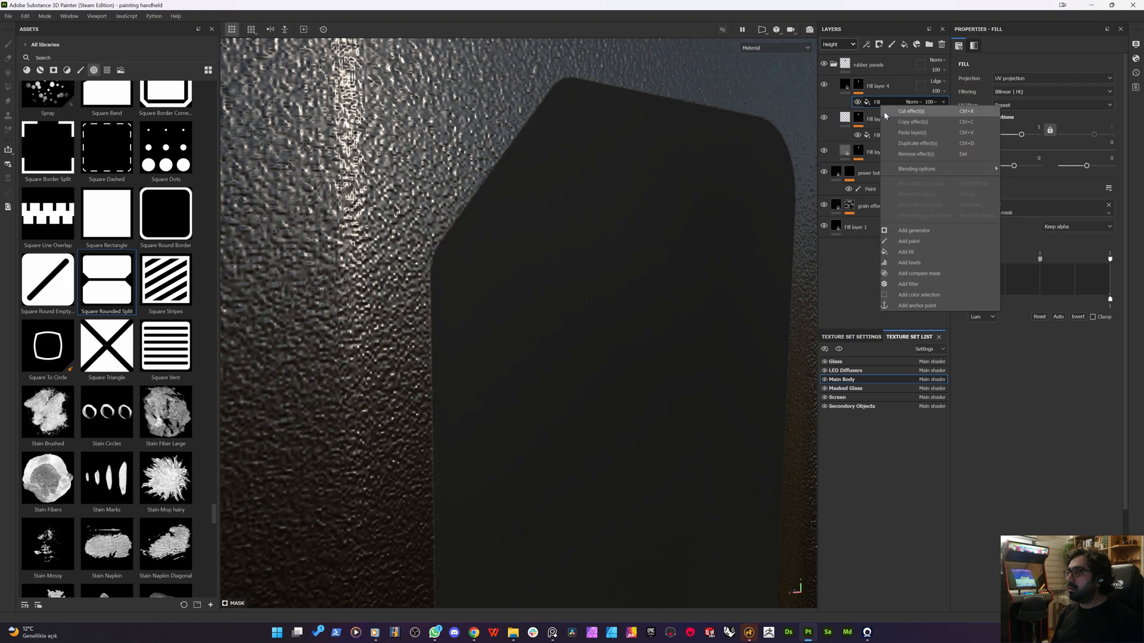
{"action": "left_click", "coordinate": [909, 284]}
{"action": "left_click", "coordinate": [1027, 65]}
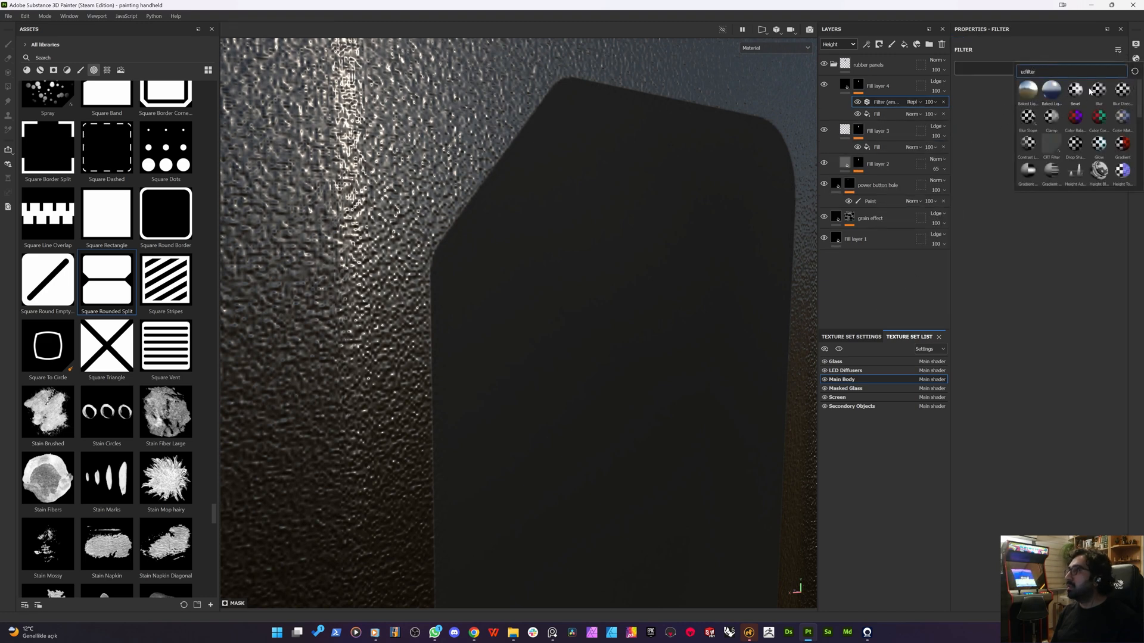
{"action": "type", "text": "his"}
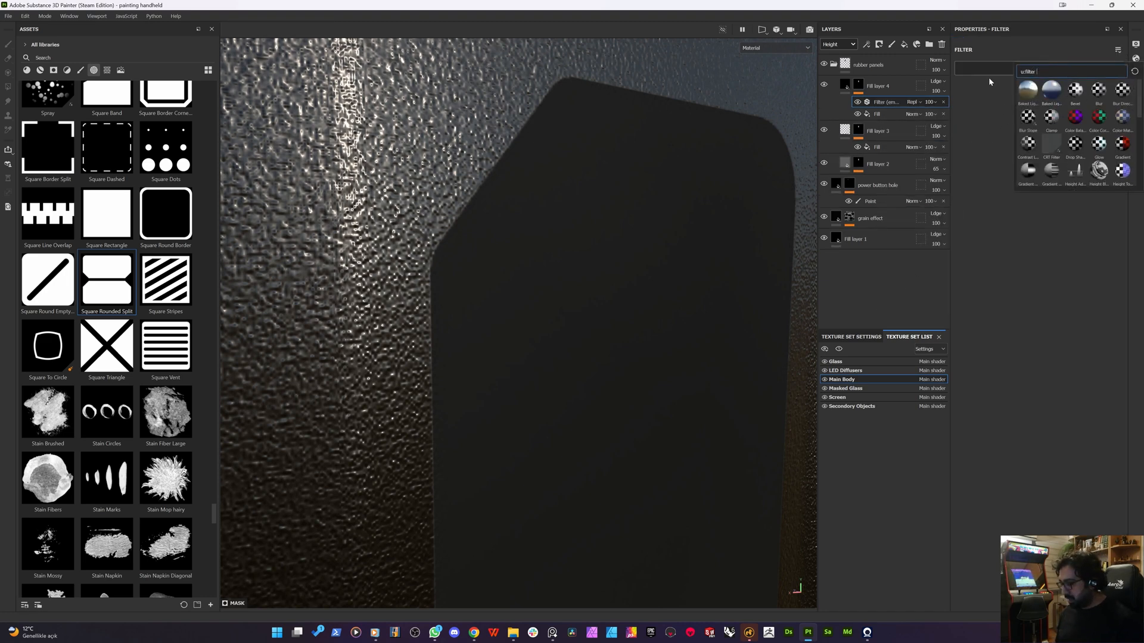
{"action": "type", "text": "t"}
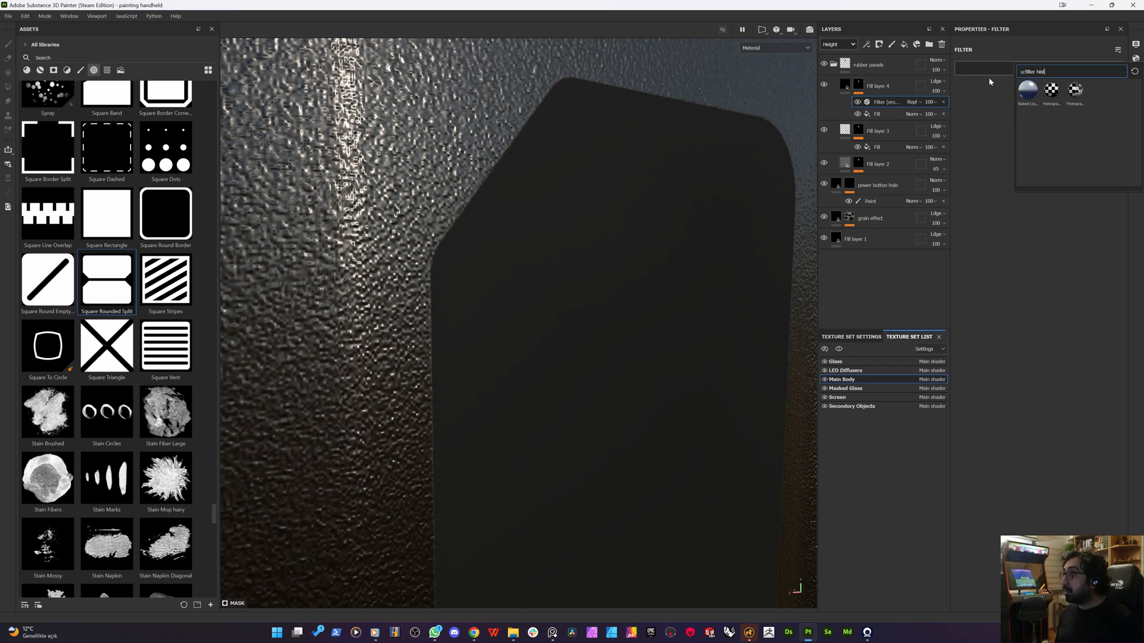
{"action": "left_click", "coordinate": [1052, 92]}
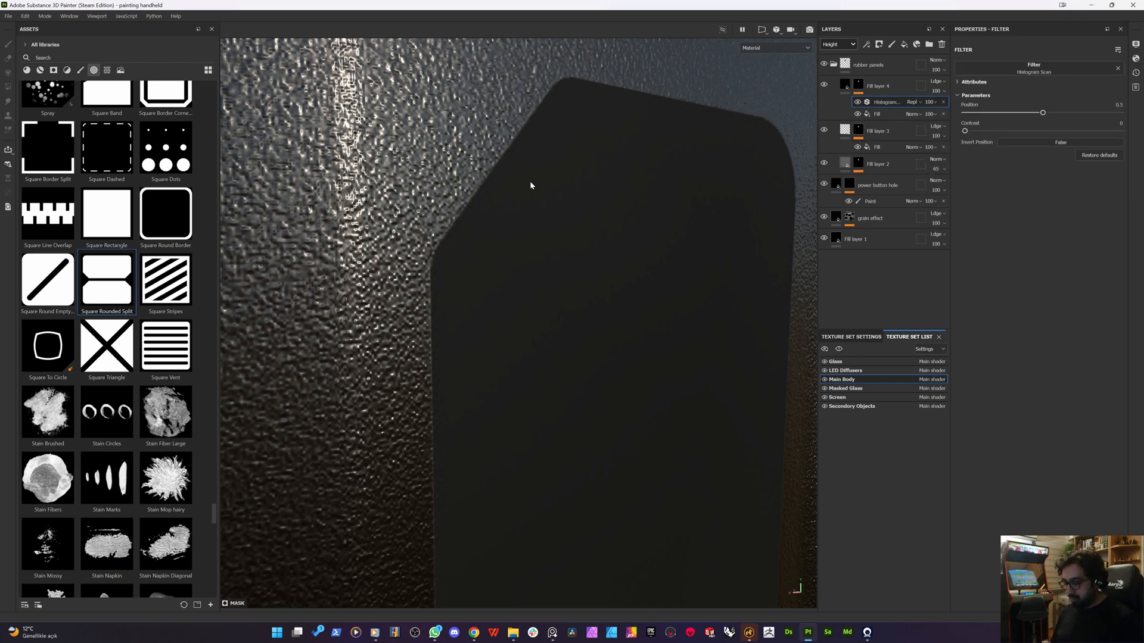
- Expand the panel shape in the mask view by setting Histogram Scan position to 0.94 and contrast to 0.56
{"action": "left_click", "coordinate": [858, 84], "text": "alt"}
{"action": "left_click_drag", "start_coordinate": [1042, 113], "coordinate": [1085, 112]}
{"action": "left_click_drag", "start_coordinate": [966, 130], "coordinate": [1052, 132]}
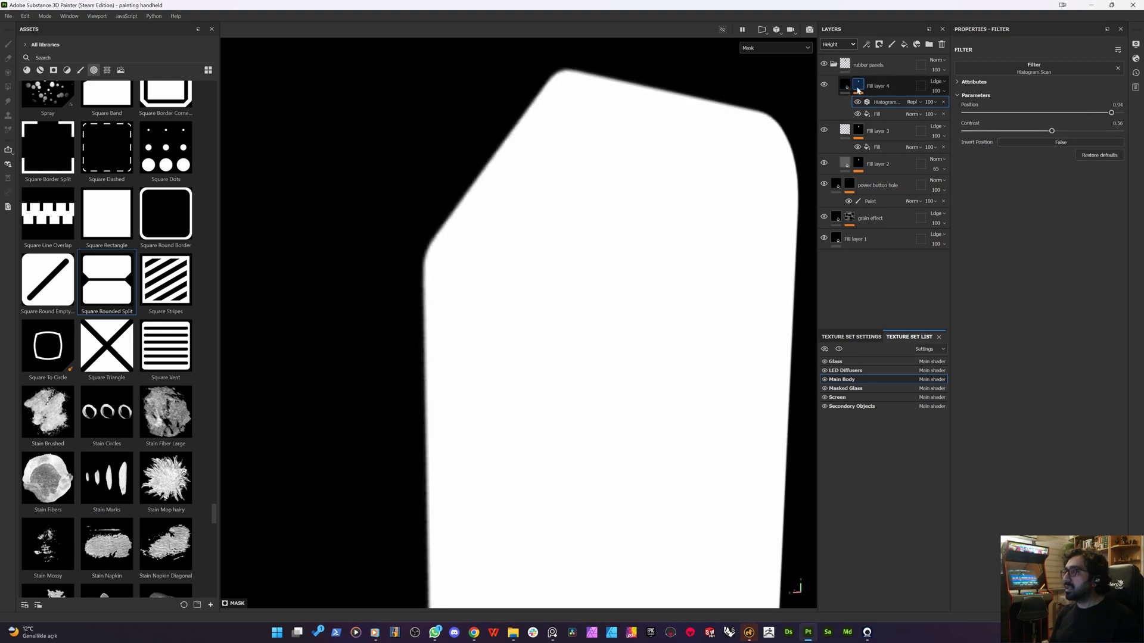
- Add a second mask fill above the Histogram Scan, using the Fill layer 2 mask anchor point, and sharpen its levels with white input about 0.684
{"action": "right_click", "coordinate": [880, 107]}
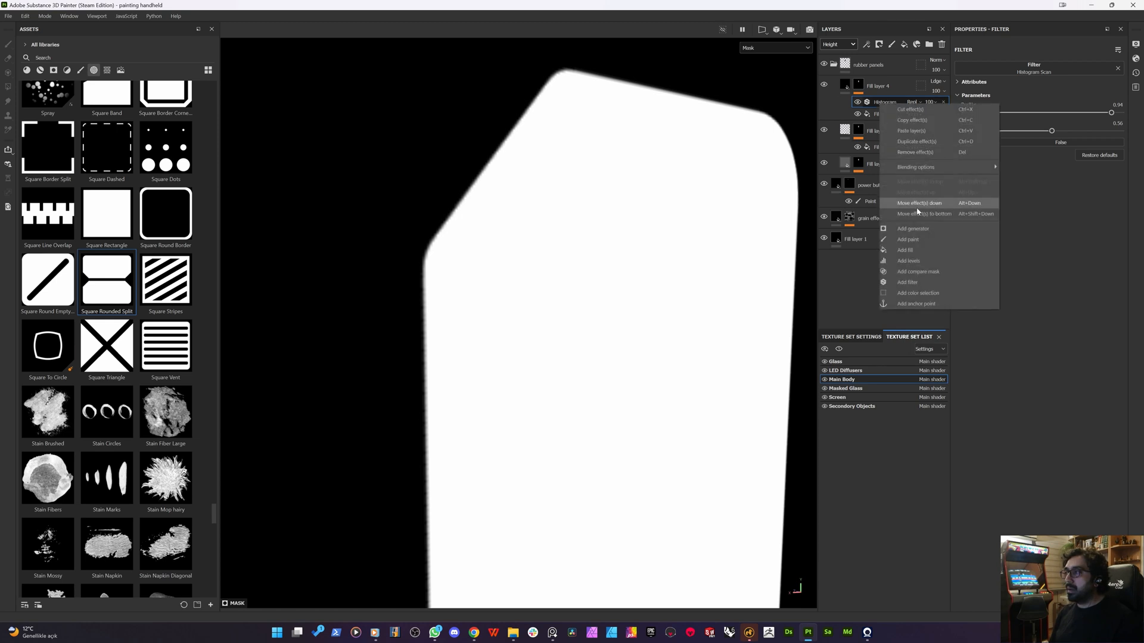
{"action": "left_click", "coordinate": [906, 250]}
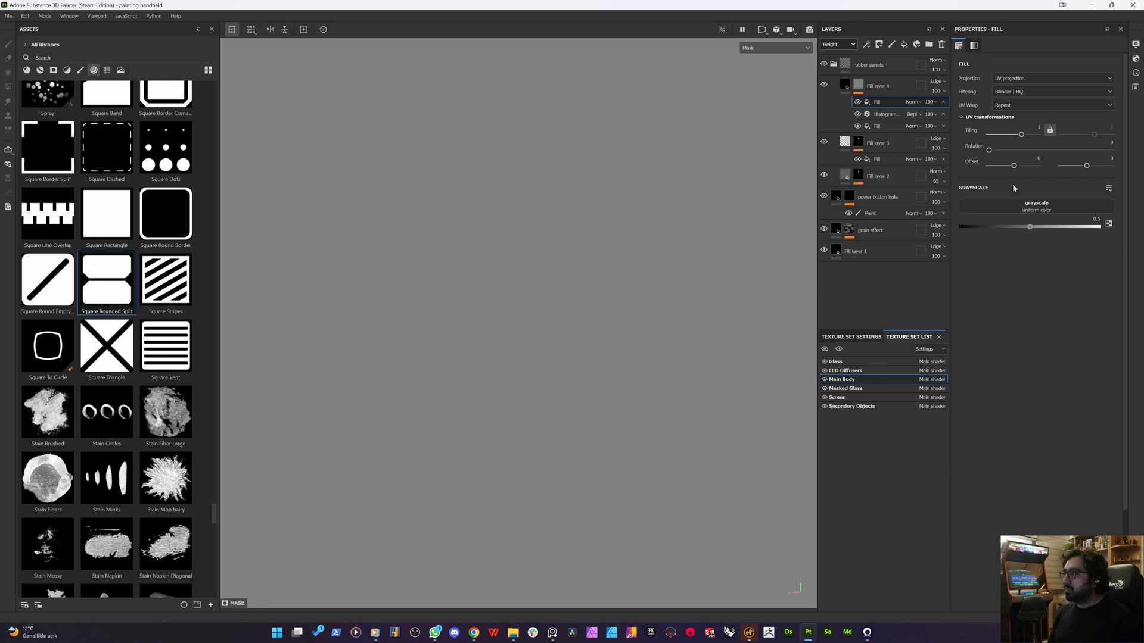
{"action": "left_click", "coordinate": [1020, 206]}
{"action": "left_click", "coordinate": [1080, 218]}
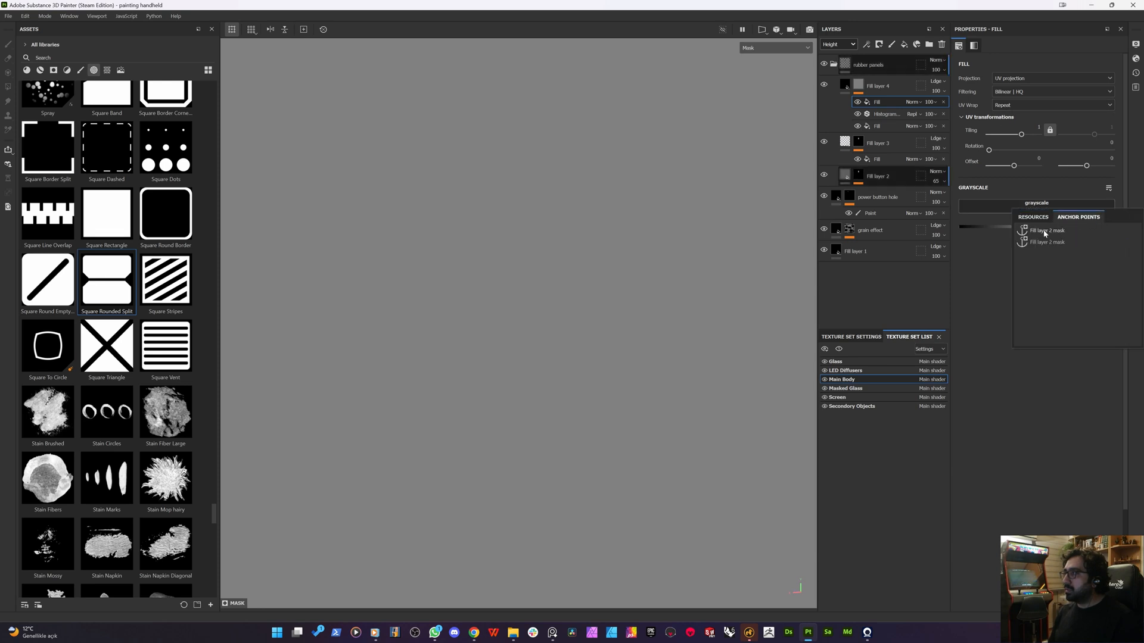
{"action": "left_click", "coordinate": [1045, 231]}
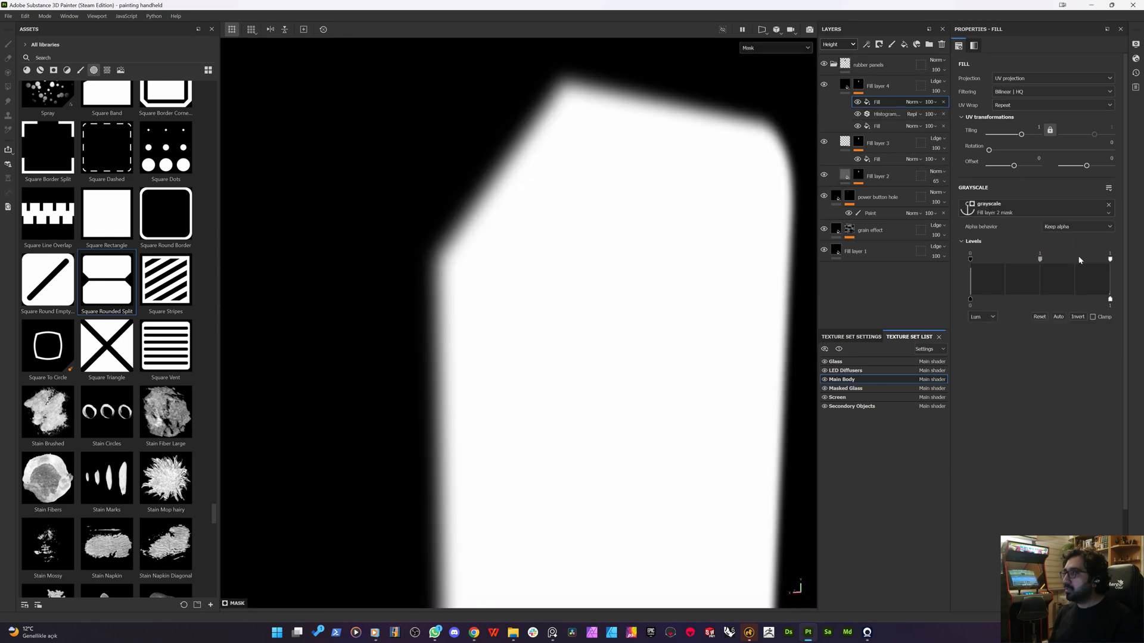
{"action": "left_click_drag", "start_coordinate": [1044, 265], "coordinate": [1066, 257]}
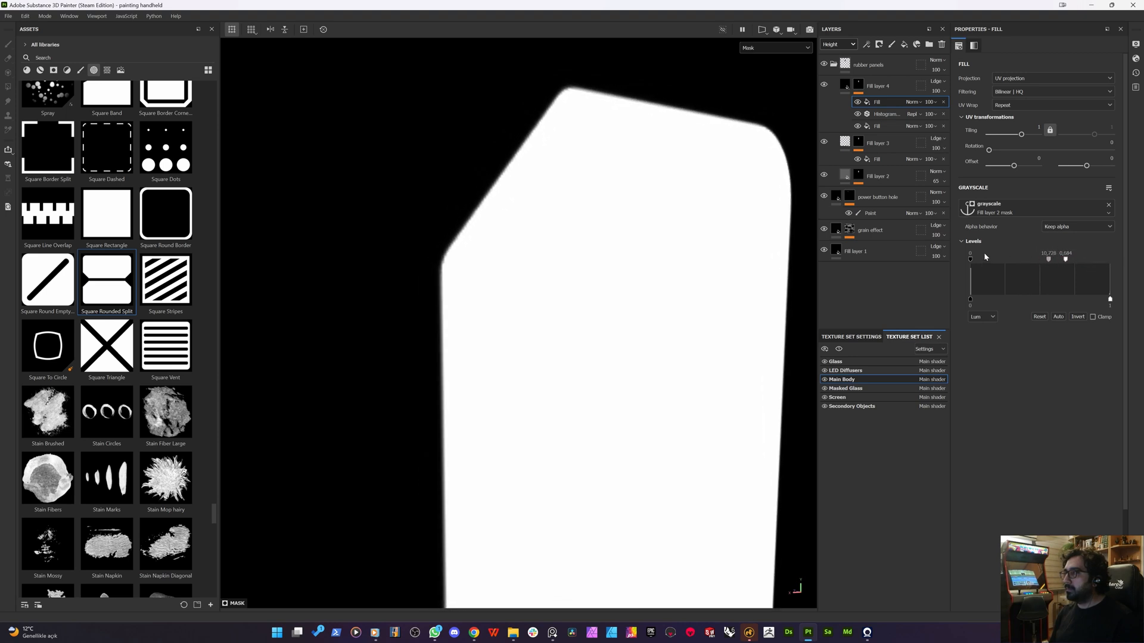
{"action": "left_click_drag", "start_coordinate": [971, 259], "coordinate": [1038, 259]}
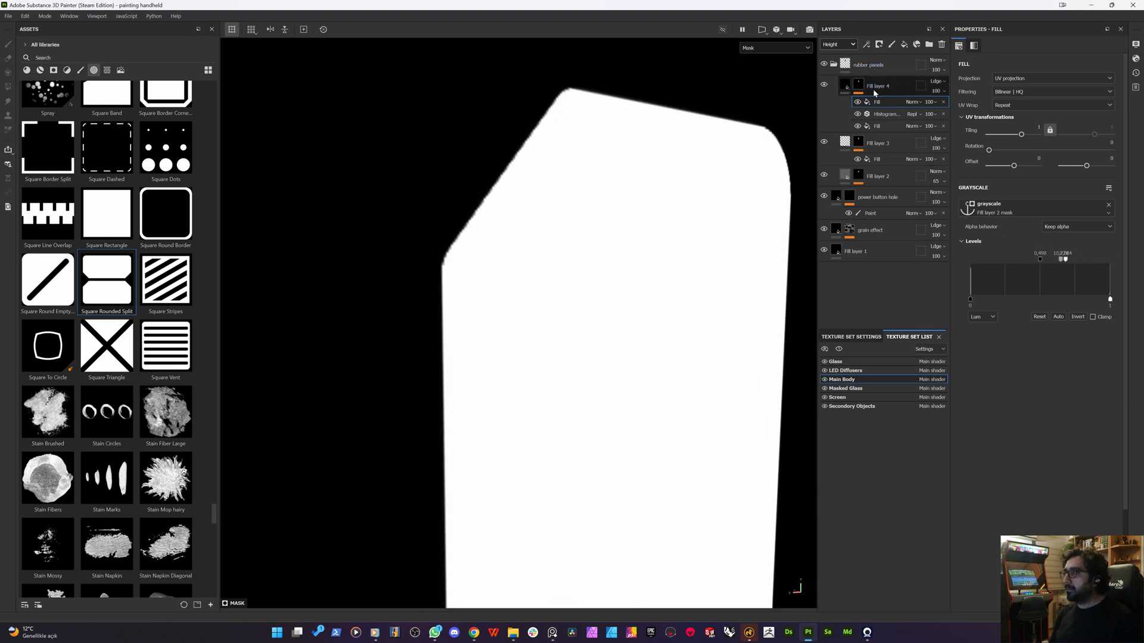
- Set the upper mask fill's blending to Subtract and lower its white input to about 0.224 to leave a thin panel outline
{"action": "left_click", "coordinate": [913, 102]}
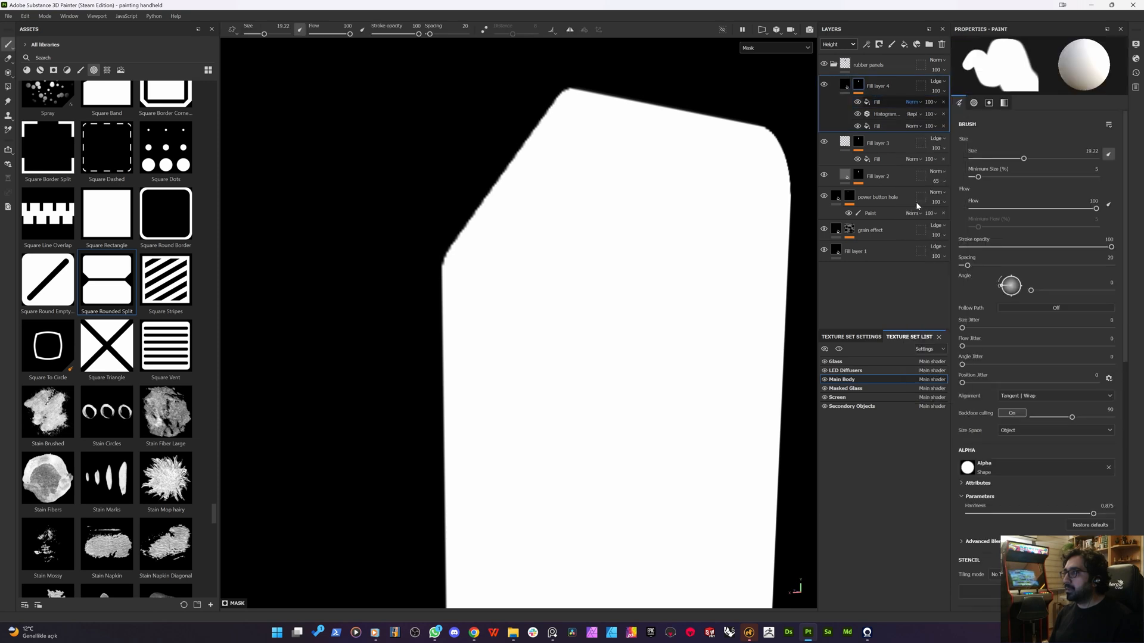
{"action": "left_click", "coordinate": [916, 205]}
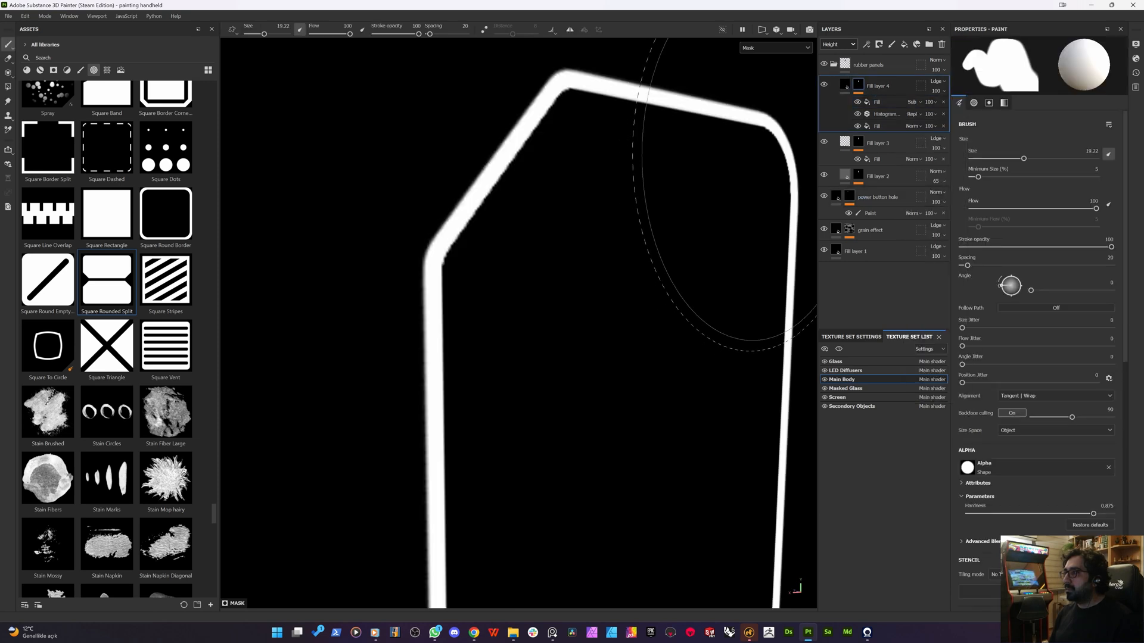
{"action": "left_click", "coordinate": [877, 101]}
{"action": "left_click_drag", "start_coordinate": [1059, 264], "coordinate": [986, 260]}
{"action": "left_click_drag", "start_coordinate": [1062, 260], "coordinate": [1002, 262]}
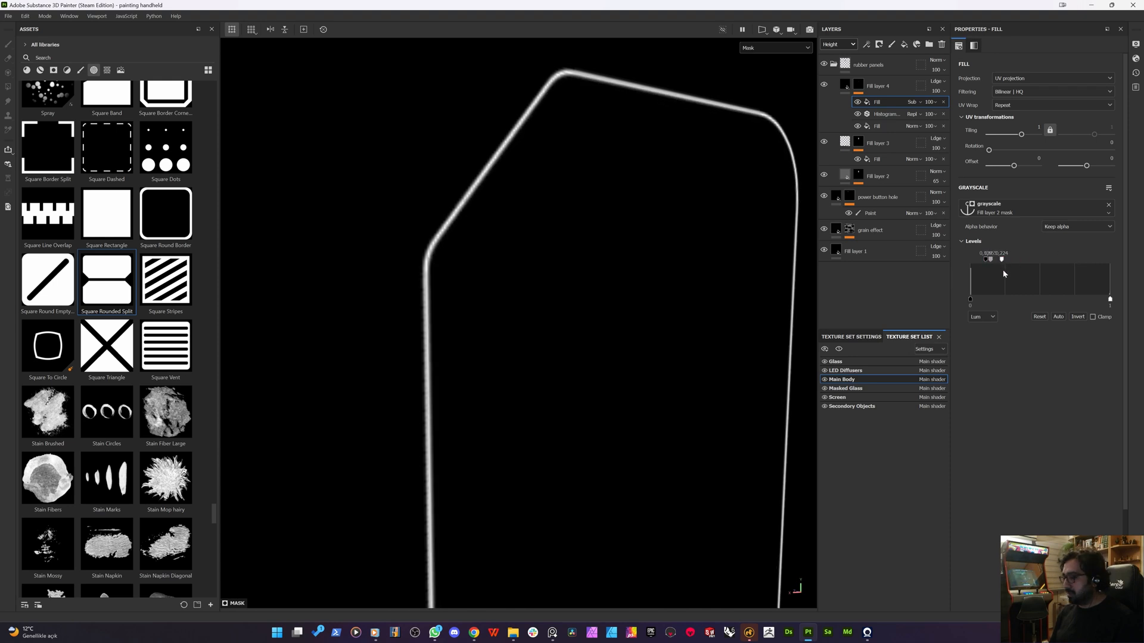
- Thin the groove further in the material view by setting the fill's black input to 0 and lowering its midtone, then check the panel corner
{"action": "key", "text": "m"}
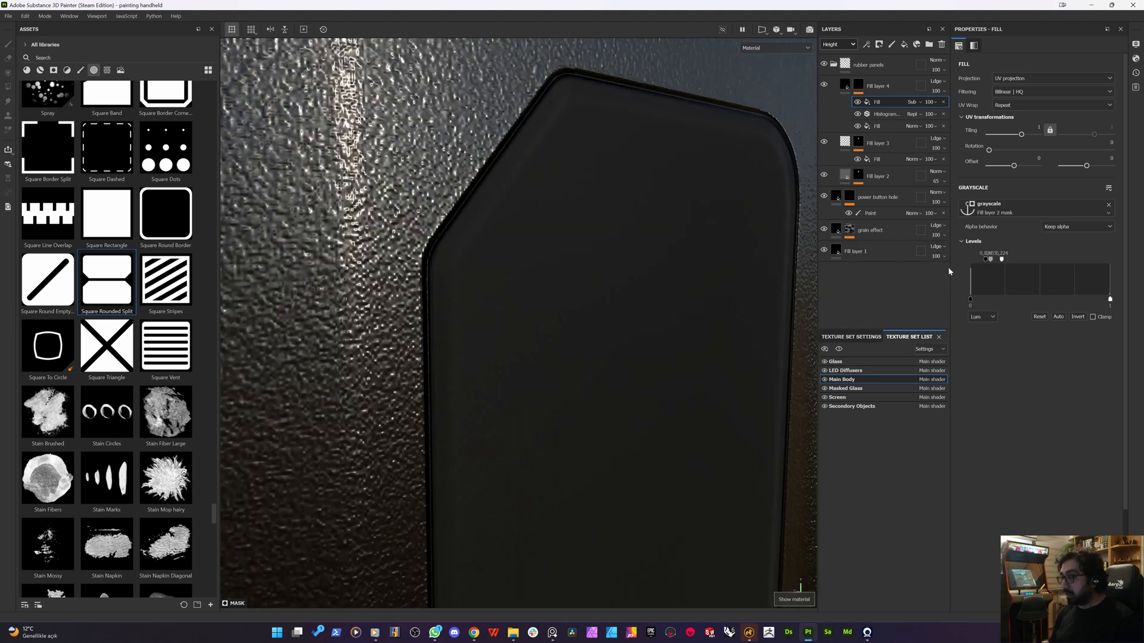
{"action": "left_click_drag", "start_coordinate": [979, 261], "coordinate": [962, 261]}
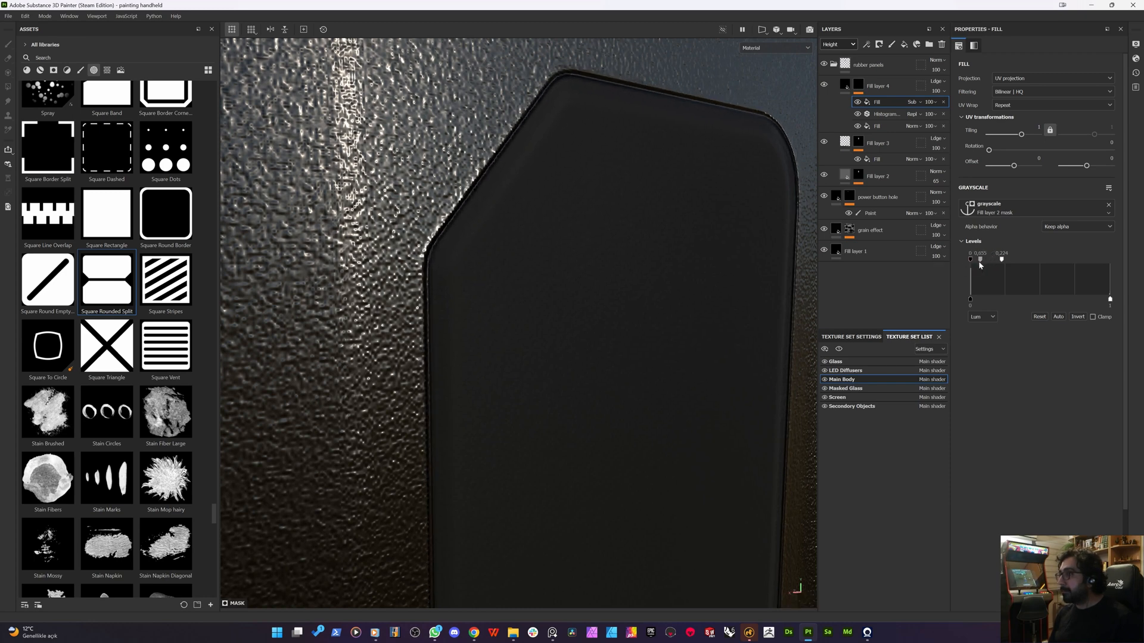
{"action": "mouse_move", "coordinate": [988, 265]}
{"action": "left_mouse_down"}
{"action": "mouse_move", "coordinate": [998, 265]}
{"action": "mouse_move", "coordinate": [975, 261]}
{"action": "left_mouse_up"}
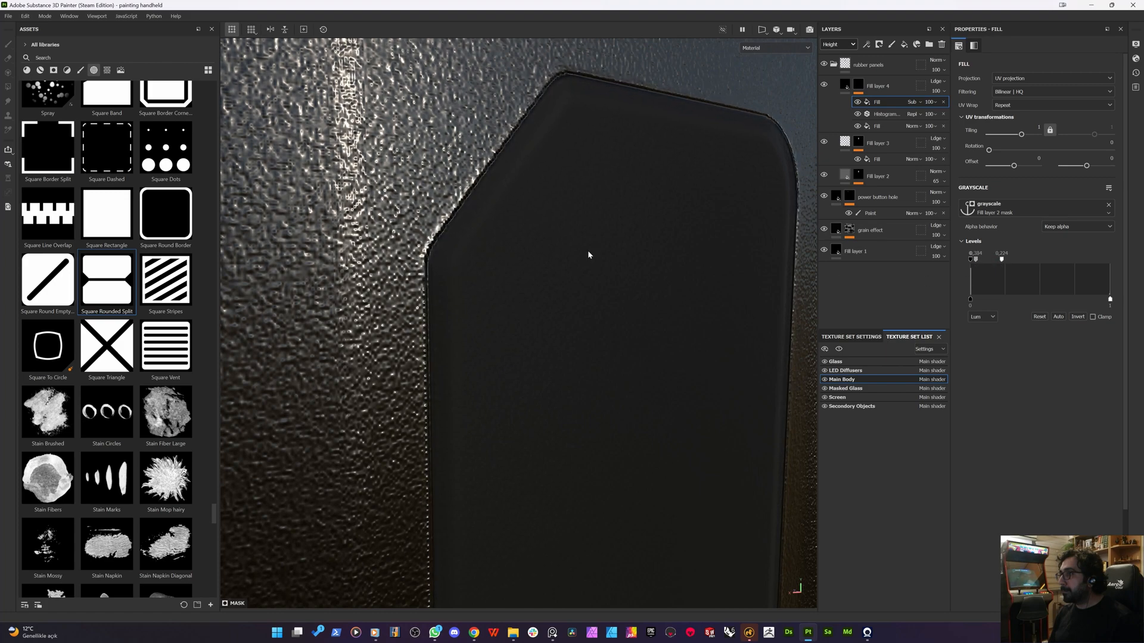
{"action": "scroll", "coordinate": [525, 255], "scroll_direction": "down", "scroll_amount": 2}
{"action": "left_click_drag", "start_coordinate": [503, 255], "coordinate": [403, 253], "text": "alt"}
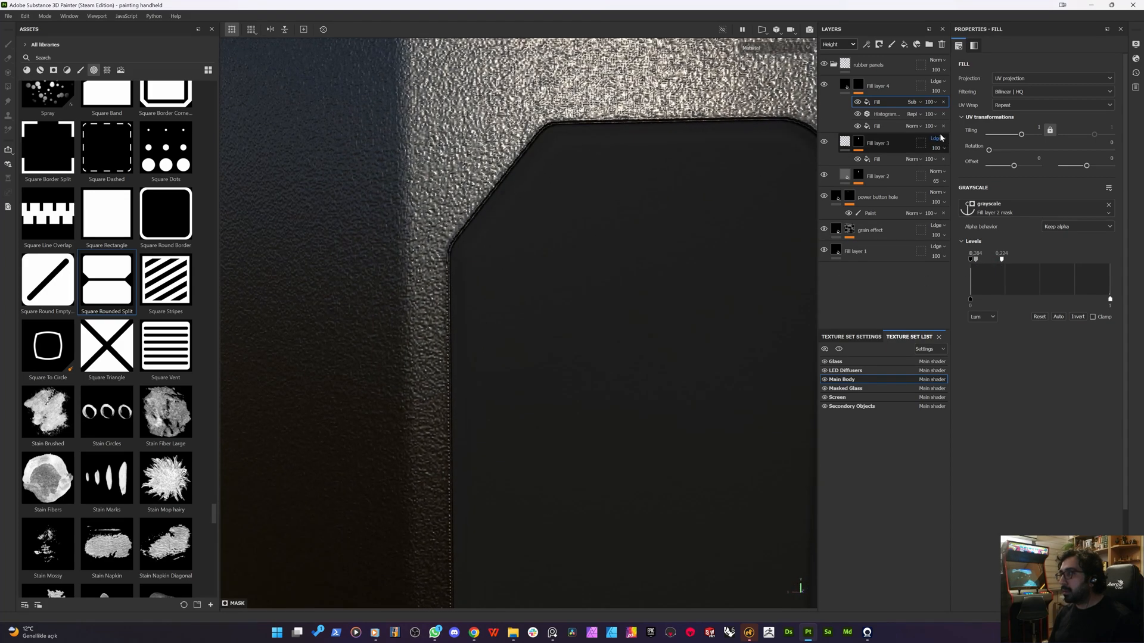
- Add a Blur filter at the top of Fill layer 4's mask stack
{"action": "right_click", "coordinate": [880, 101]}
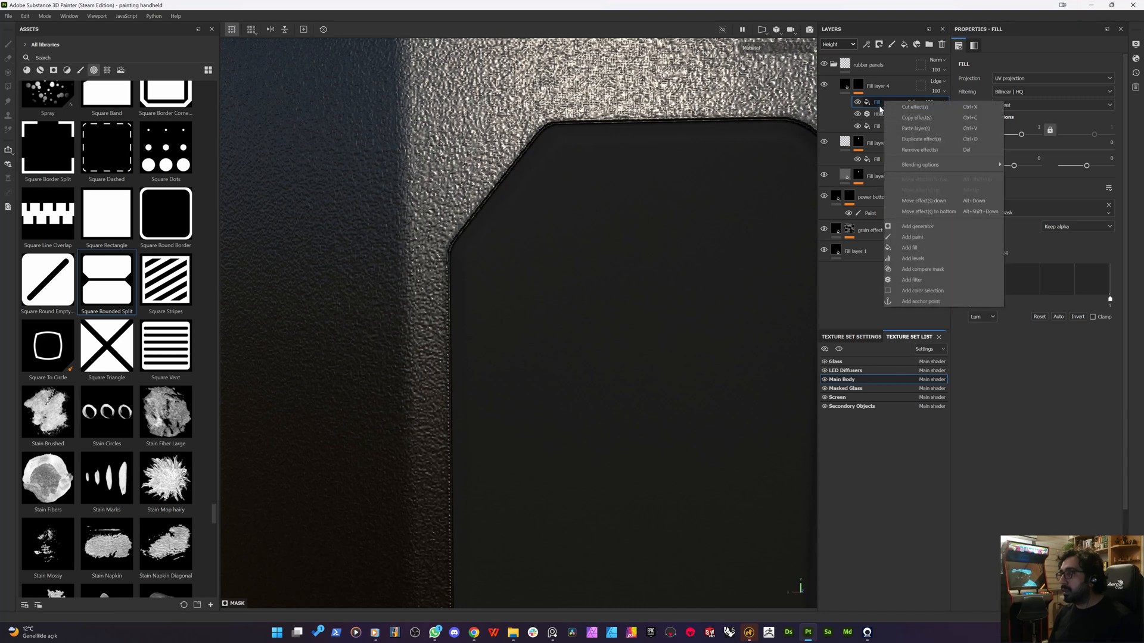
{"action": "left_click", "coordinate": [911, 280]}
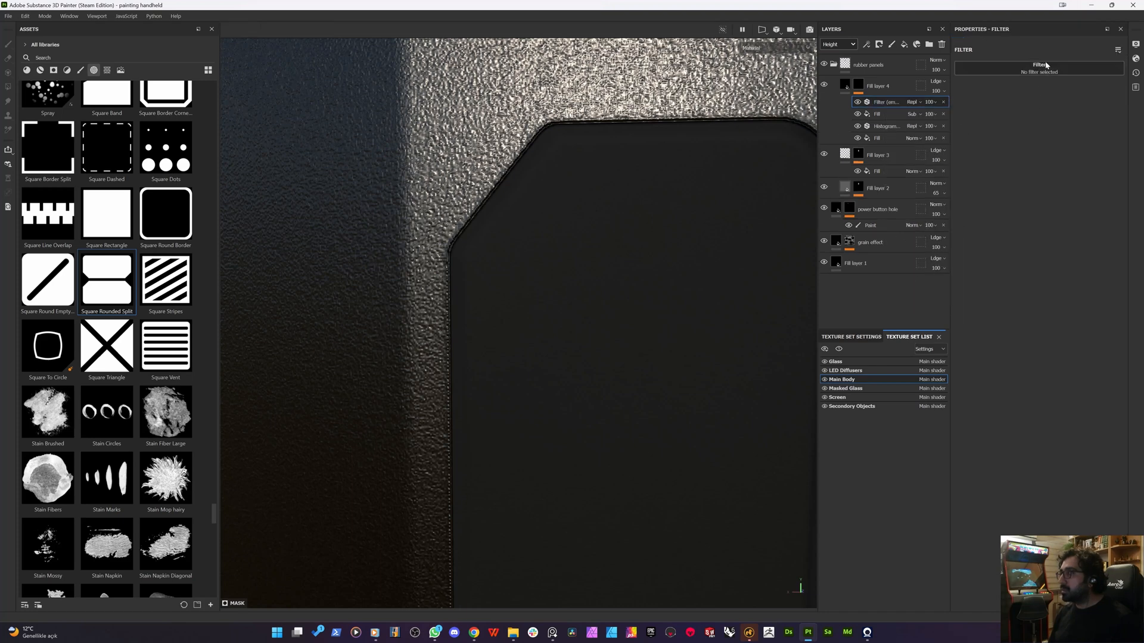
{"action": "left_click", "coordinate": [1040, 67]}
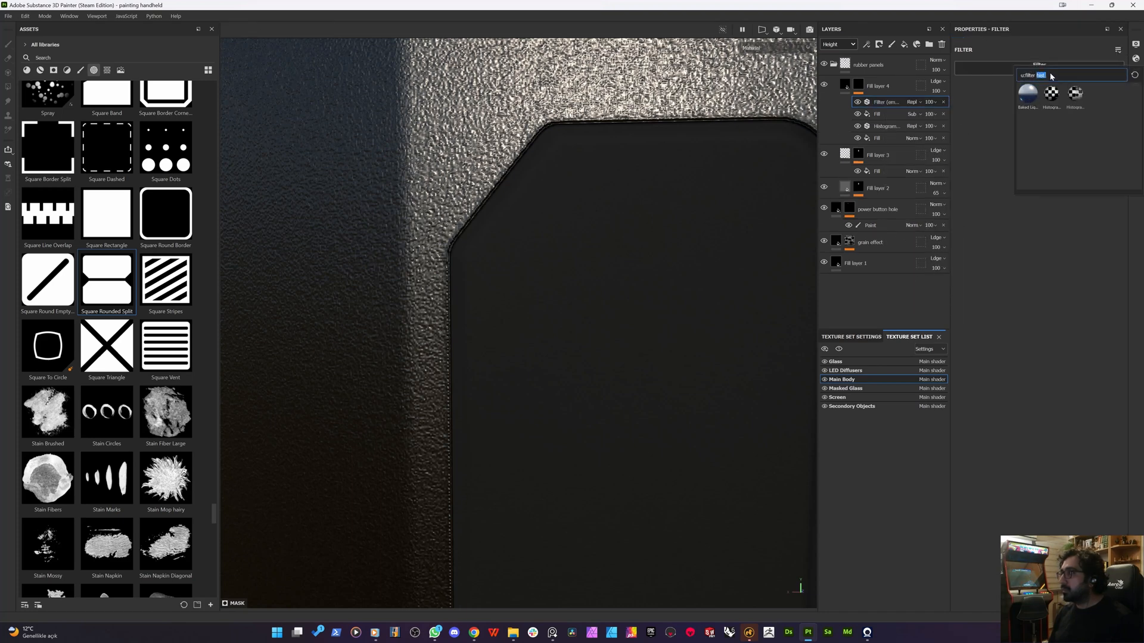
{"action": "type", "text": "blu"}
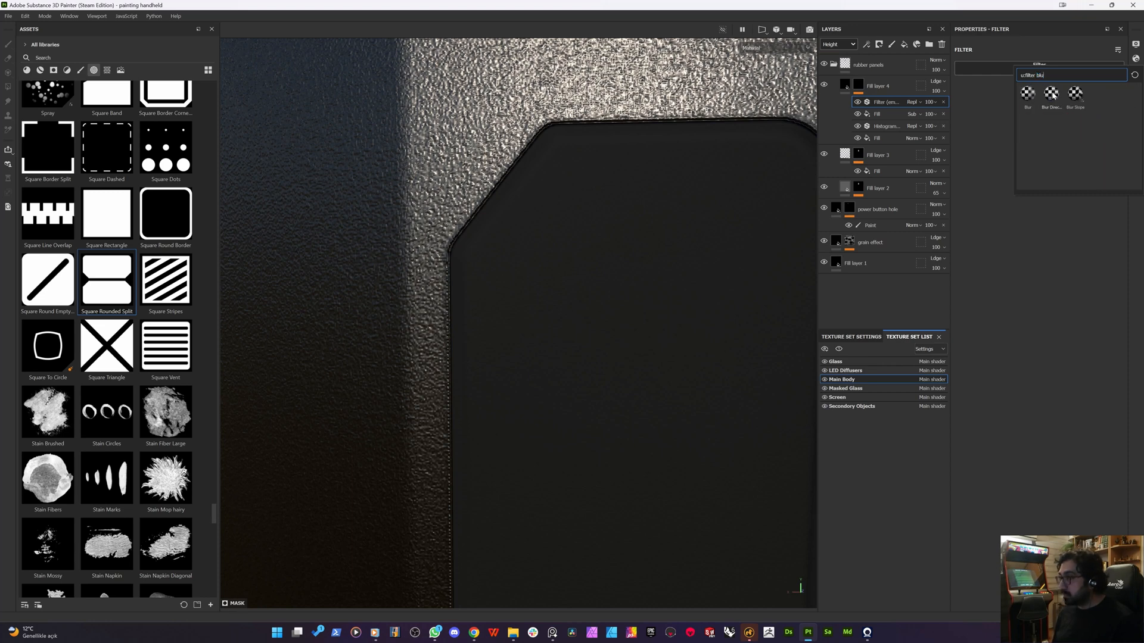
{"action": "left_click", "coordinate": [1028, 93]}
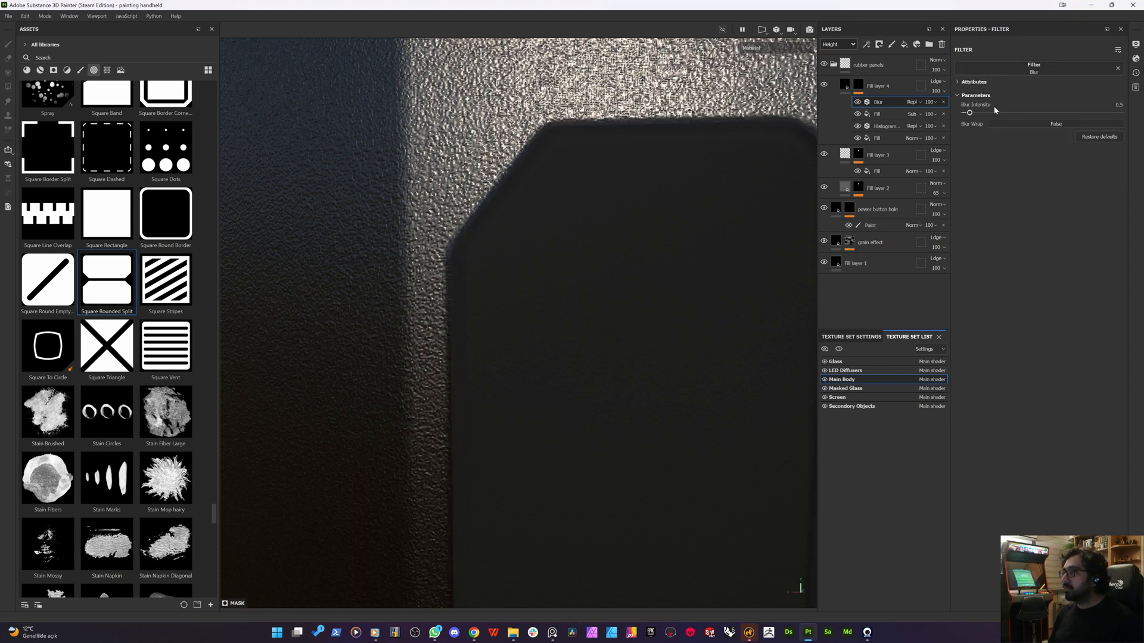
- Lower the Blur intensity through about 0.23 and 0.14 to nearly zero, judging the groove along the panel corner up close
{"action": "left_click_drag", "start_coordinate": [969, 113], "coordinate": [967, 114]}
{"action": "scroll", "coordinate": [545, 156], "scroll_direction": "up", "scroll_amount": 4}
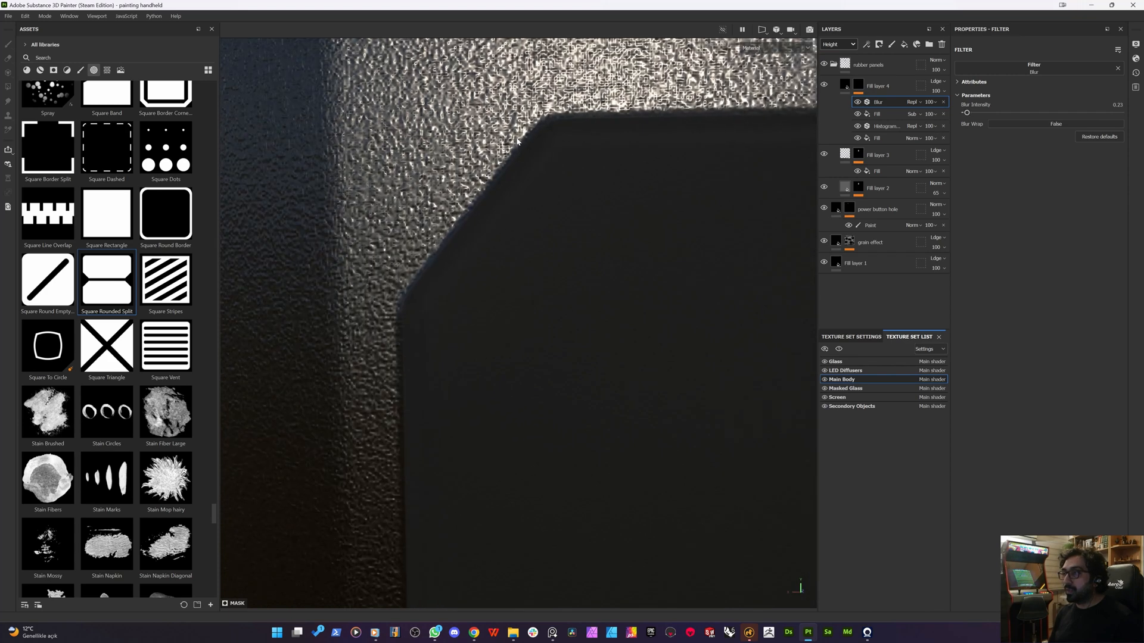
{"action": "left_click_drag", "start_coordinate": [484, 193], "coordinate": [595, 143], "text": "alt"}
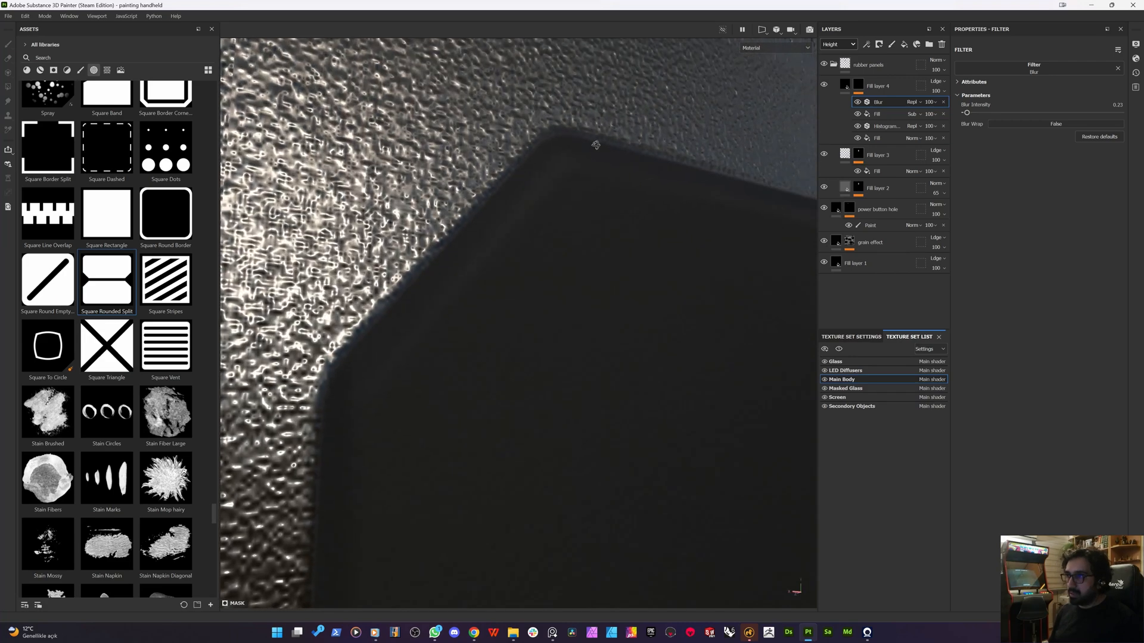
{"action": "left_click_drag", "start_coordinate": [972, 116], "coordinate": [1082, 116]}
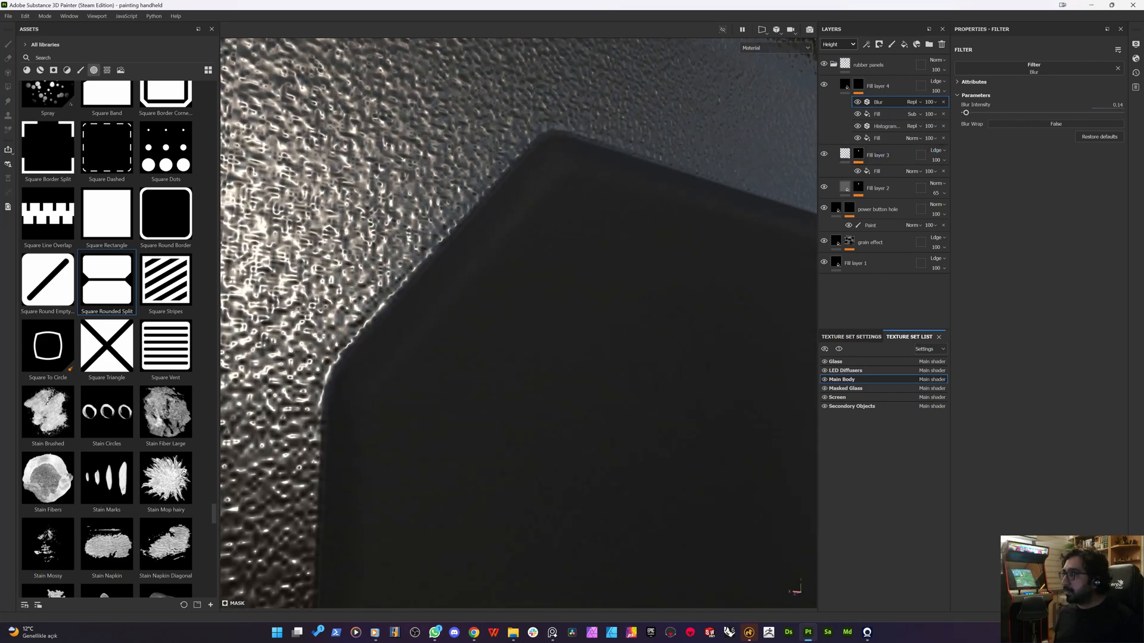
{"action": "key", "text": "Return"}
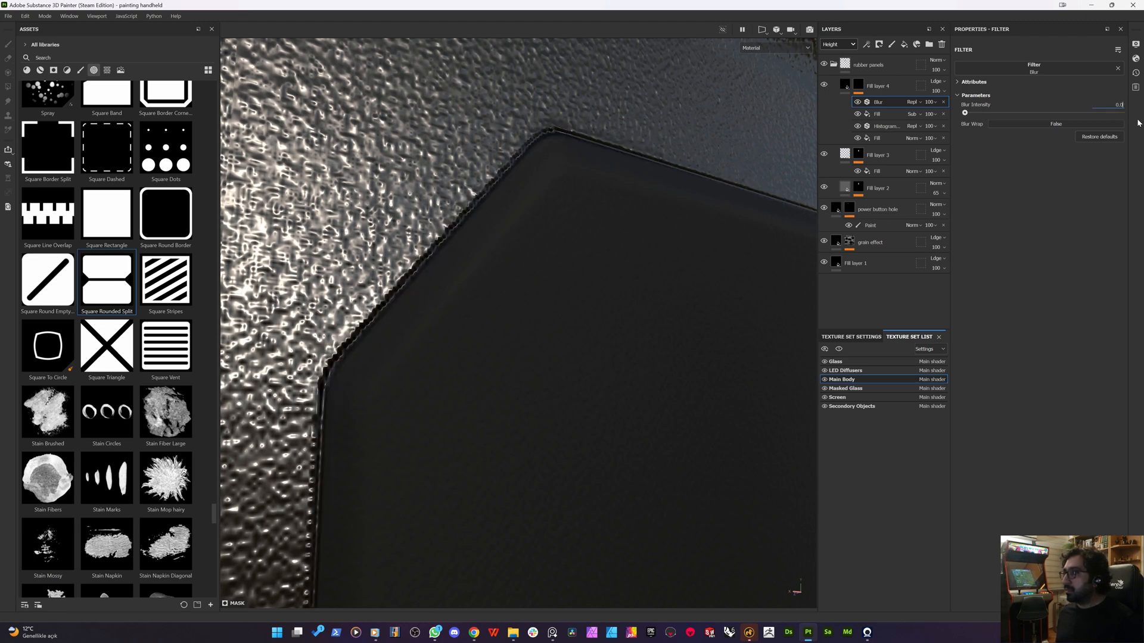
{"action": "type", "text": "5"}
{"action": "key", "text": "Return"}
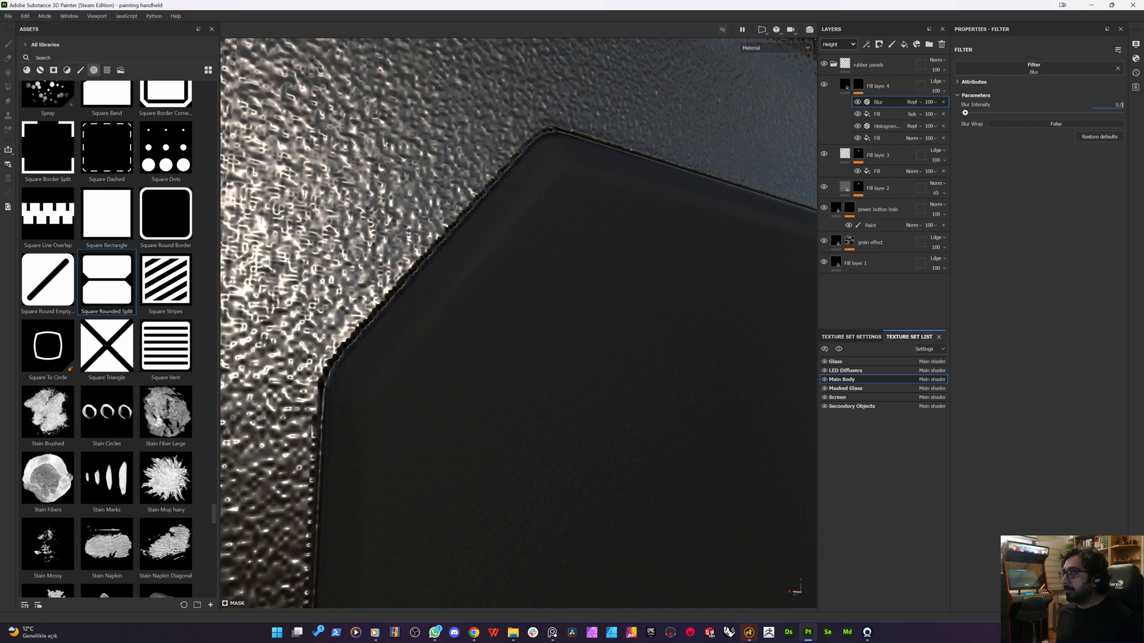
- Set the Blur intensity on Fill layer 4's mask to 0.06 and check the groove on the whole panel corner
{"action": "key", "text": "Return"}
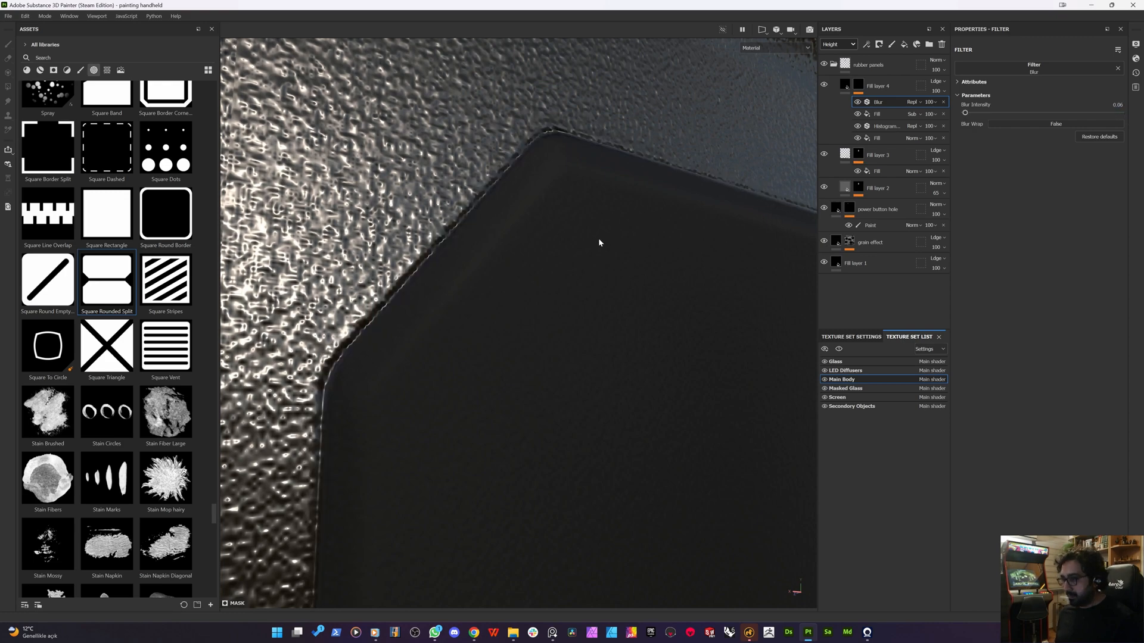
{"action": "scroll", "coordinate": [579, 227], "scroll_direction": "down", "scroll_amount": 5}
{"action": "left_click_drag", "start_coordinate": [510, 309], "coordinate": [474, 310], "text": "alt"}
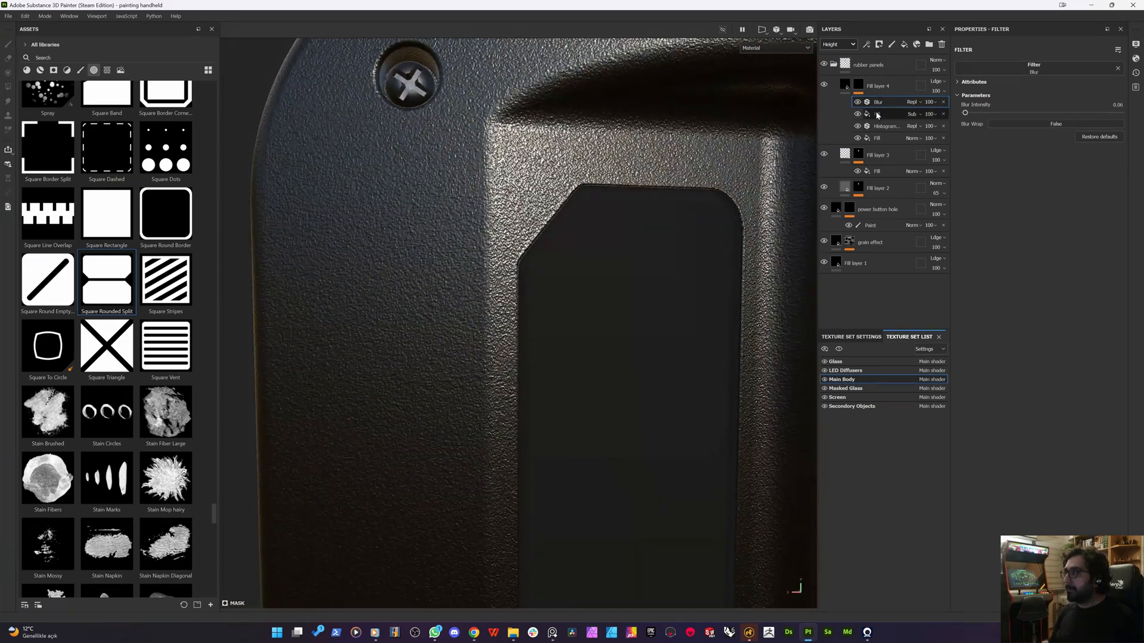
- Raise the levels midtone of the Subtract fill in Fill layer 4's mask to widen the groove, checking it at the corner
{"action": "left_click", "coordinate": [878, 114]}
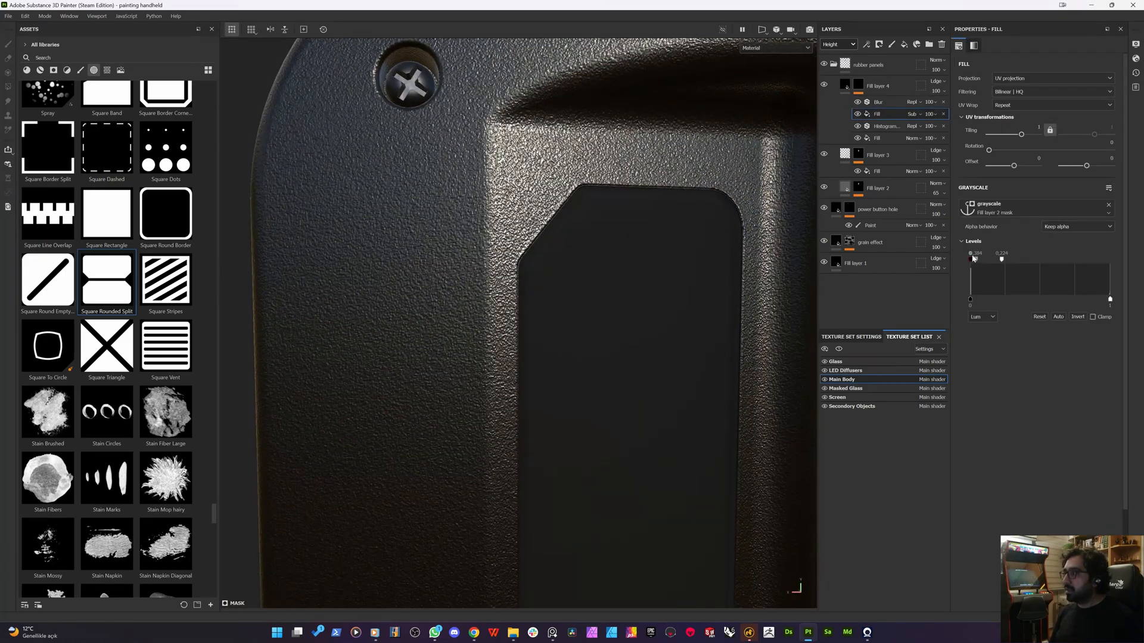
{"action": "left_click_drag", "start_coordinate": [978, 262], "coordinate": [1002, 261]}
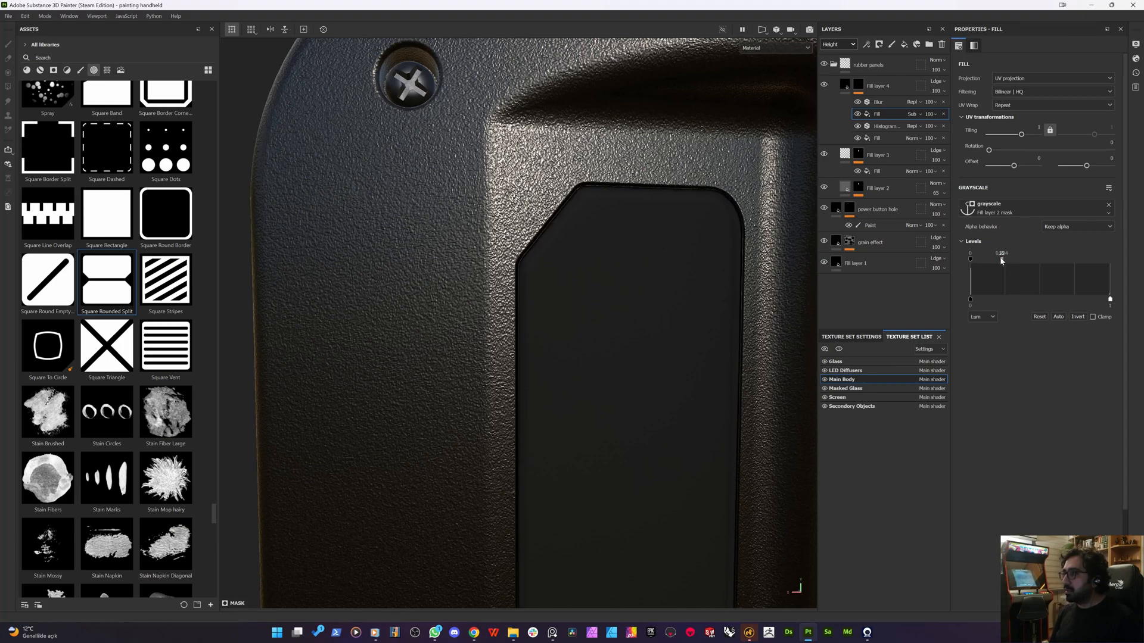
{"action": "scroll", "coordinate": [546, 280], "scroll_direction": "down", "scroll_amount": 2}
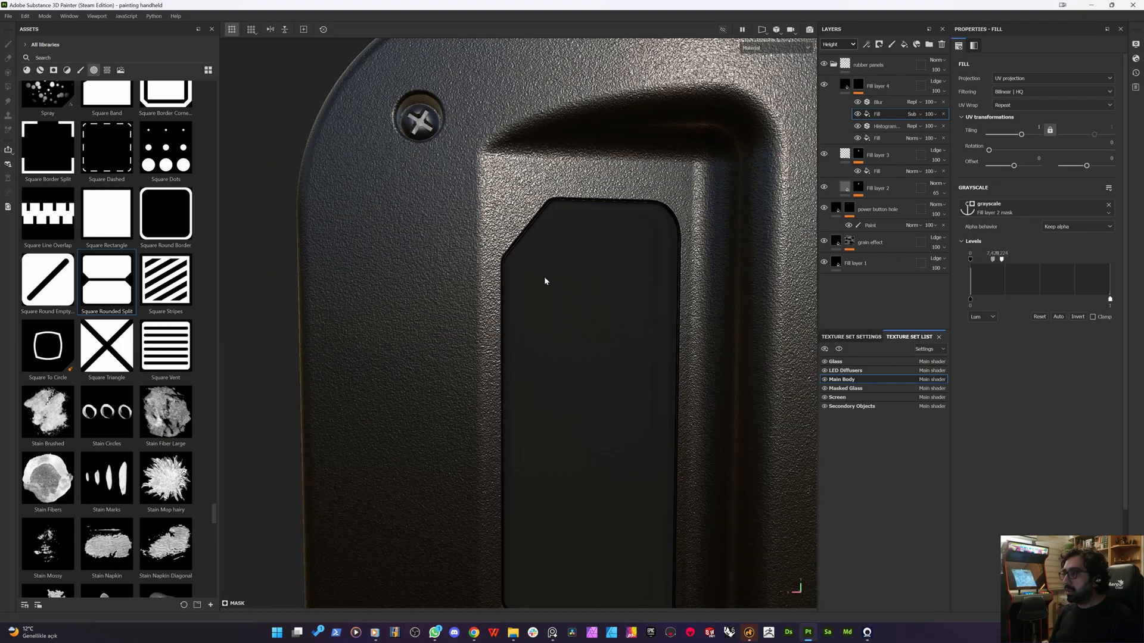
{"action": "left_click_drag", "start_coordinate": [546, 281], "coordinate": [498, 260], "text": "alt"}
{"action": "scroll", "coordinate": [522, 277], "scroll_direction": "up", "scroll_amount": 4}
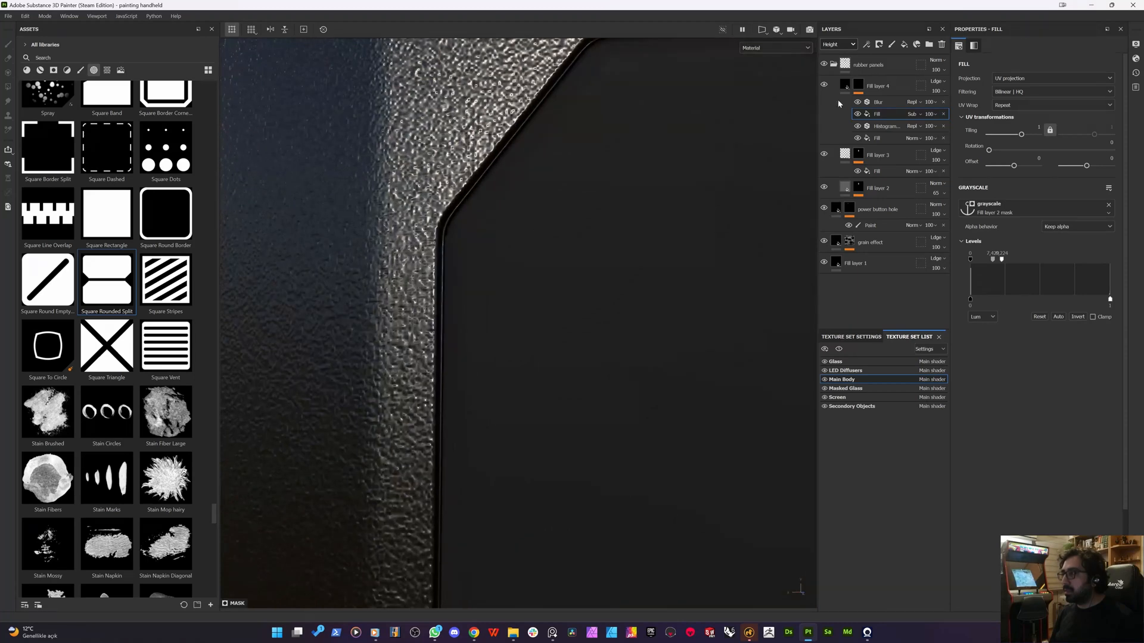
- Soften the groove by setting Fill layer 4's height to about -0.09, then inspect the panel from near and far
{"action": "left_click", "coordinate": [845, 85]}
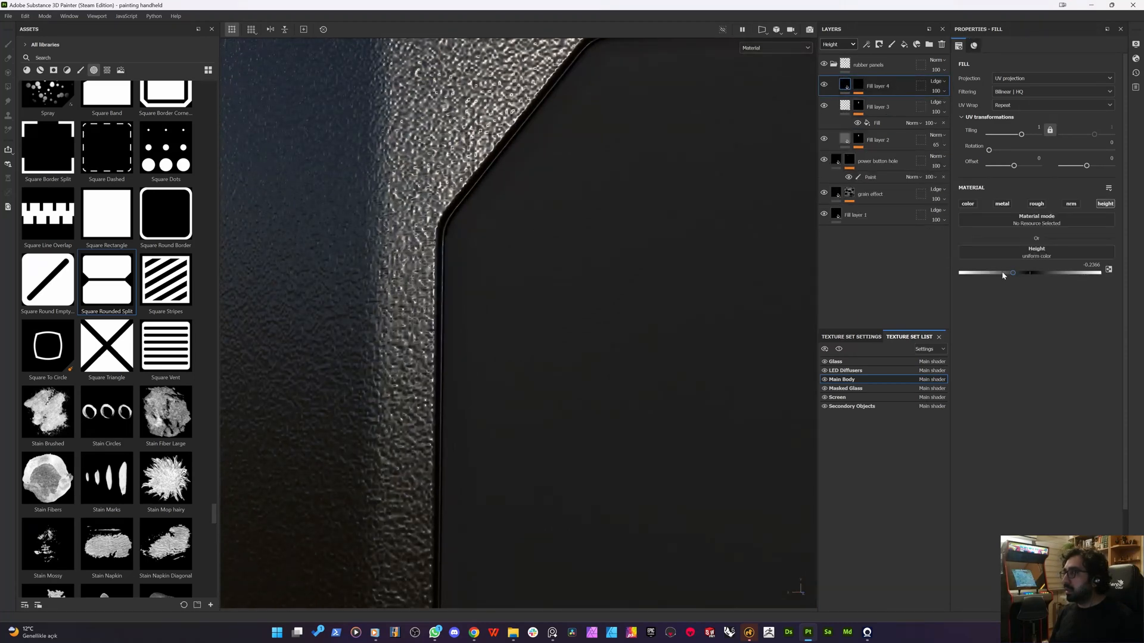
{"action": "left_click_drag", "start_coordinate": [1020, 273], "coordinate": [1023, 275]}
{"action": "scroll", "coordinate": [423, 260], "scroll_direction": "down", "scroll_amount": 4}
{"action": "left_click_drag", "start_coordinate": [445, 304], "coordinate": [522, 320], "text": "alt"}
{"action": "scroll", "coordinate": [522, 319], "scroll_direction": "down", "scroll_amount": 4}
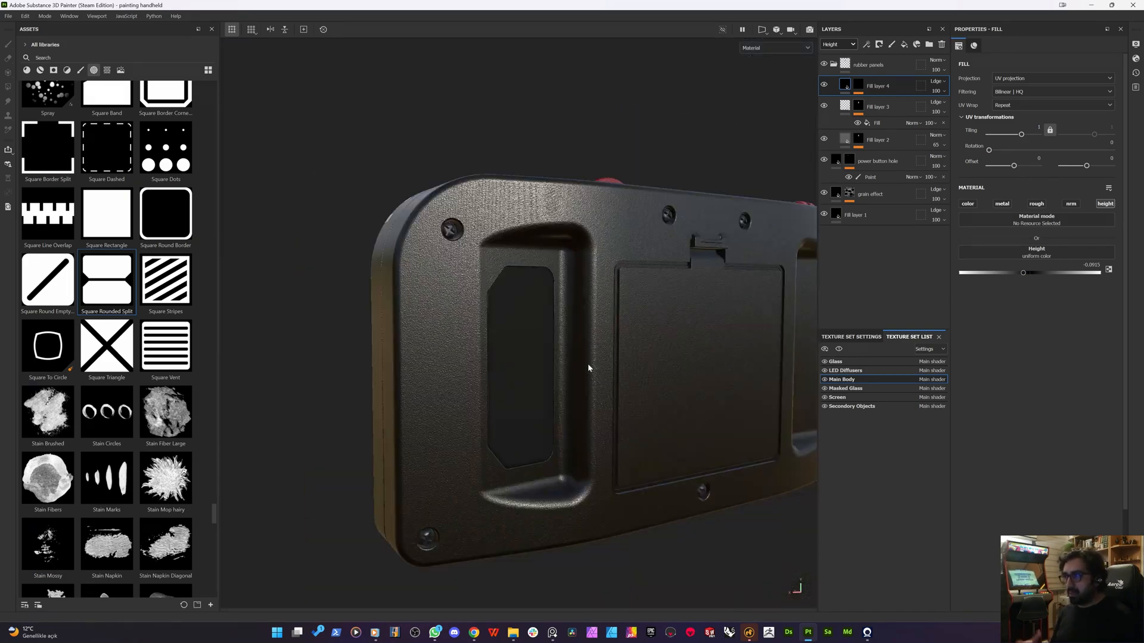
{"action": "scroll", "coordinate": [588, 364], "scroll_direction": "up", "scroll_amount": 5}
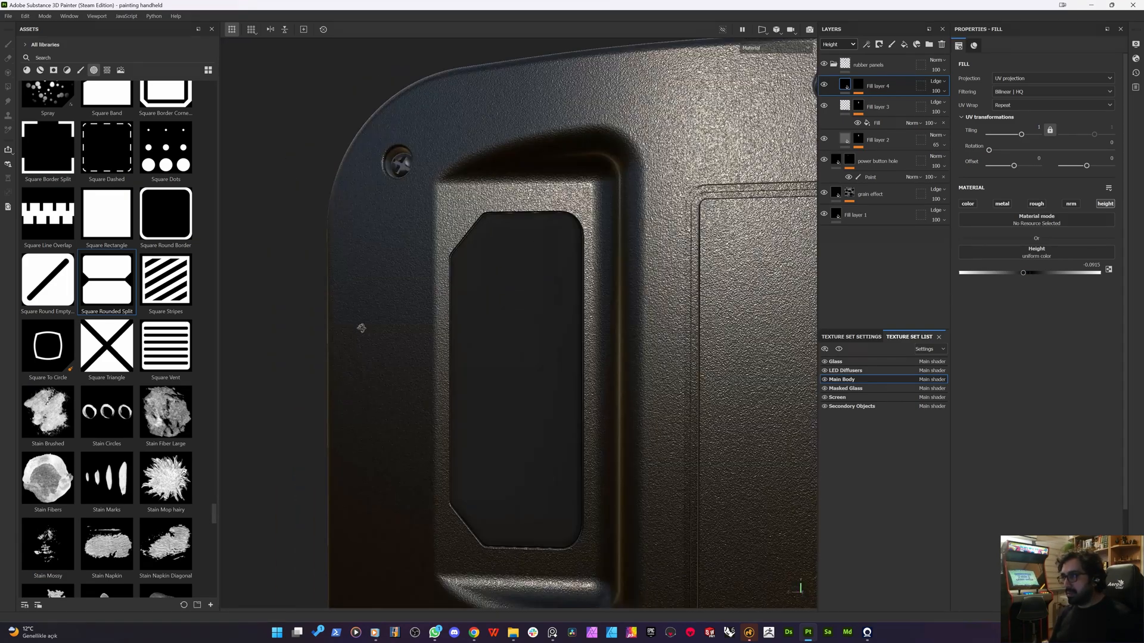
{"action": "scroll", "coordinate": [542, 334], "scroll_direction": "down", "scroll_amount": 3}
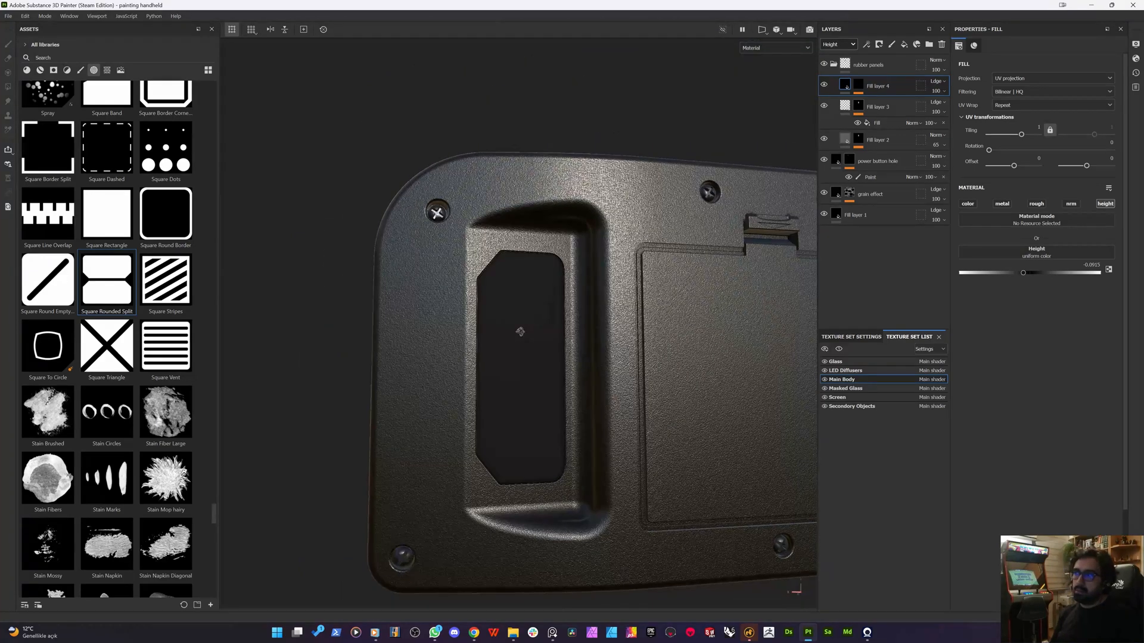
- Add a fill above the upper anchor point in Fill layer 2's mask stack
{"action": "left_click", "coordinate": [871, 112]}
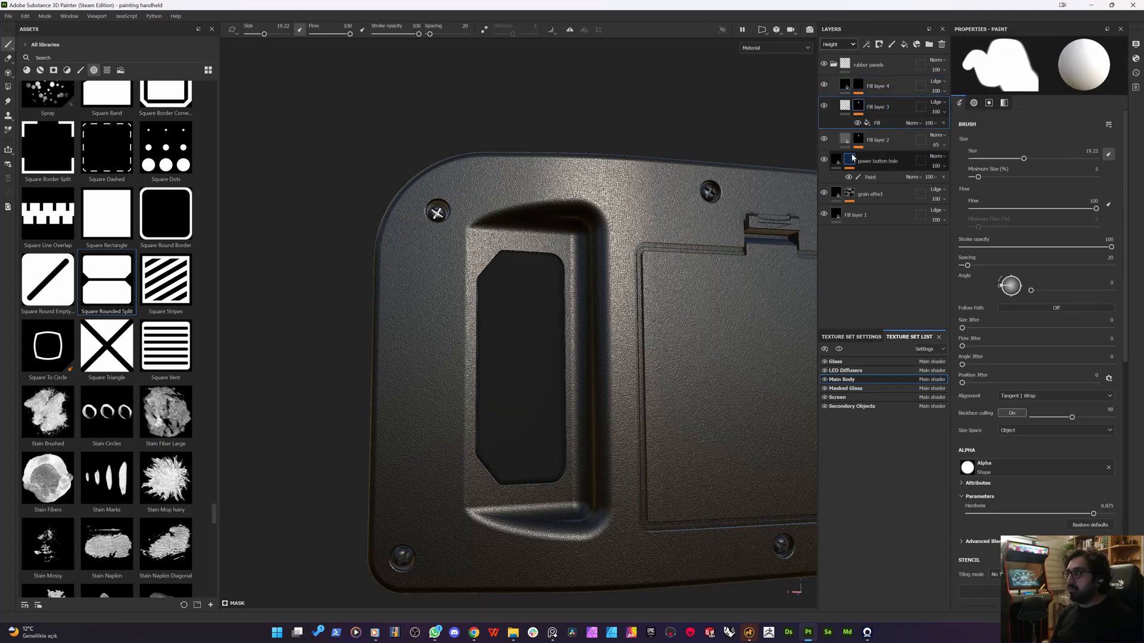
{"action": "left_click", "coordinate": [853, 139]}
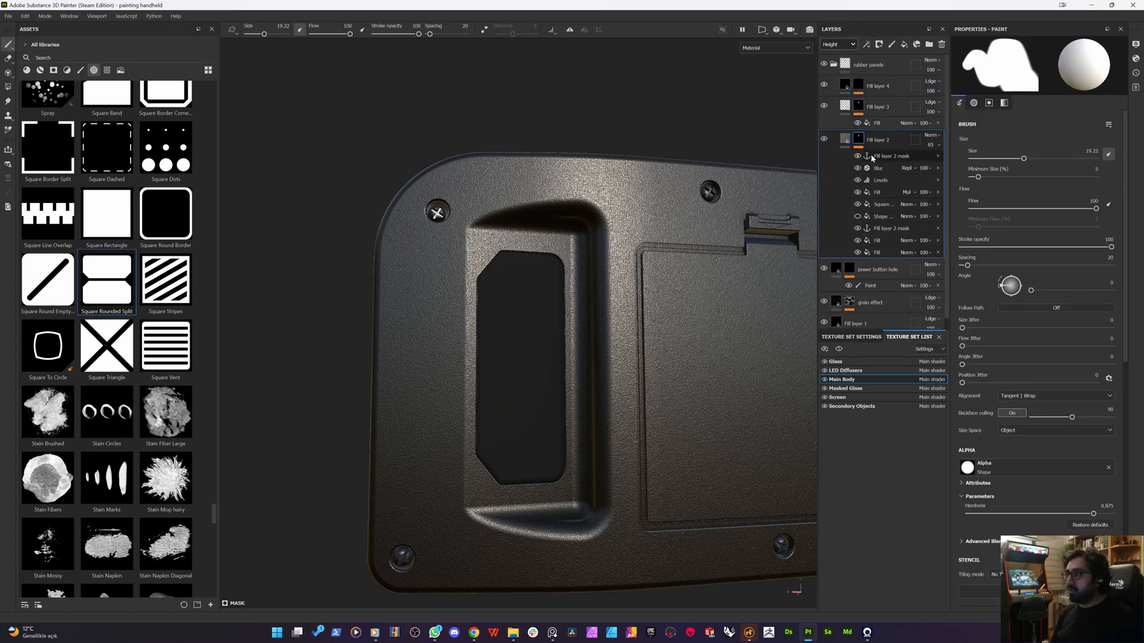
{"action": "left_click", "coordinate": [846, 108]}
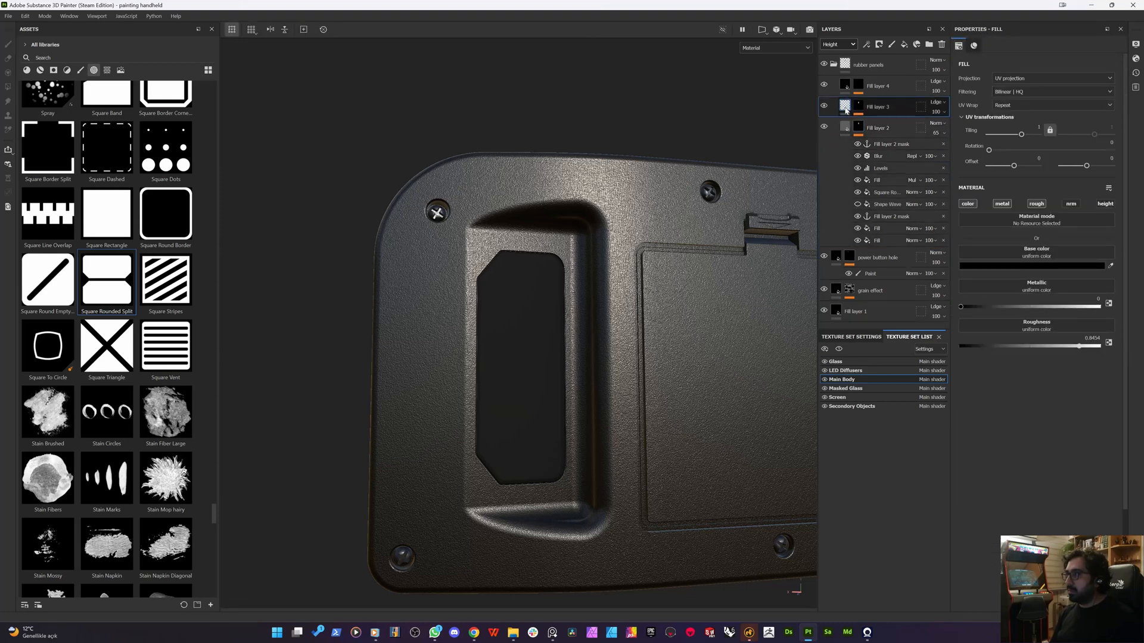
{"action": "left_click", "coordinate": [856, 127]}
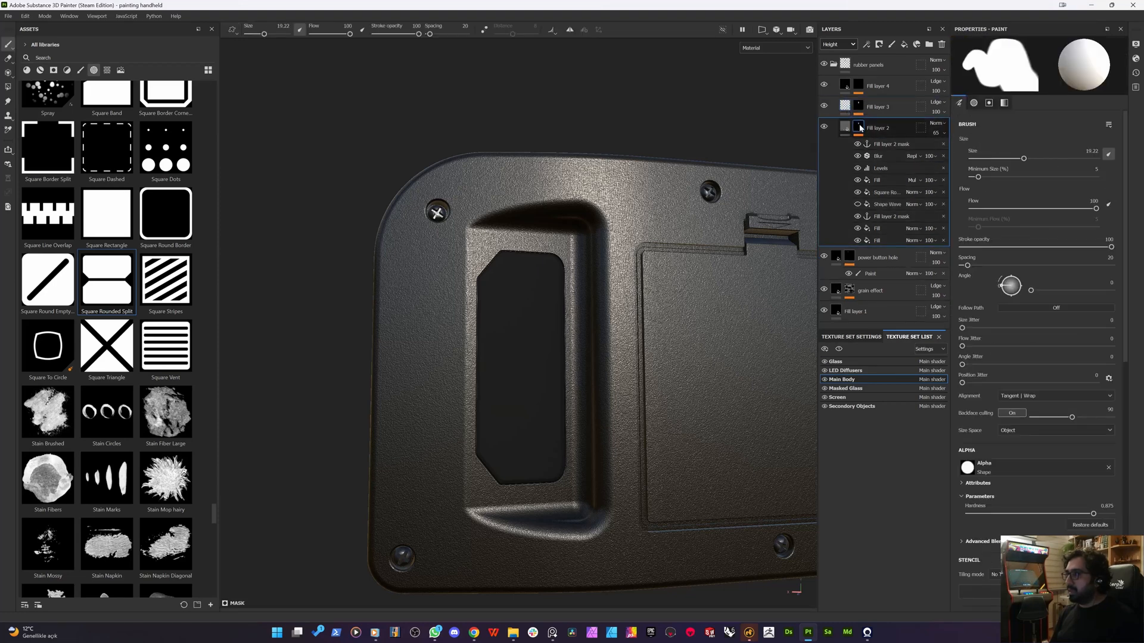
{"action": "left_click", "coordinate": [887, 144]}
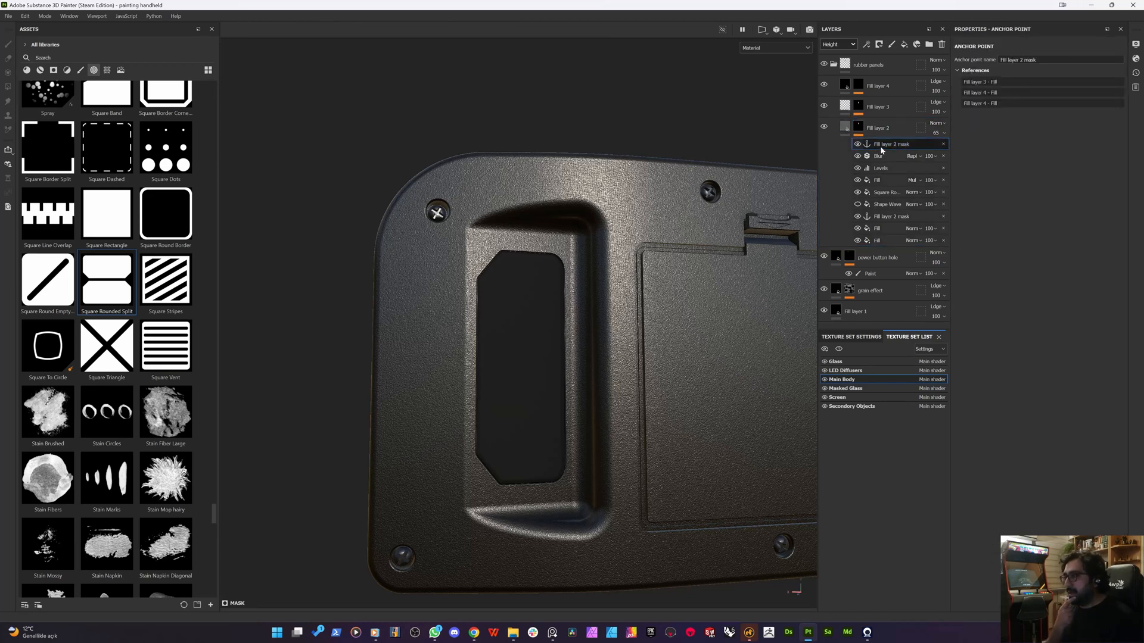
{"action": "right_click", "coordinate": [880, 145]}
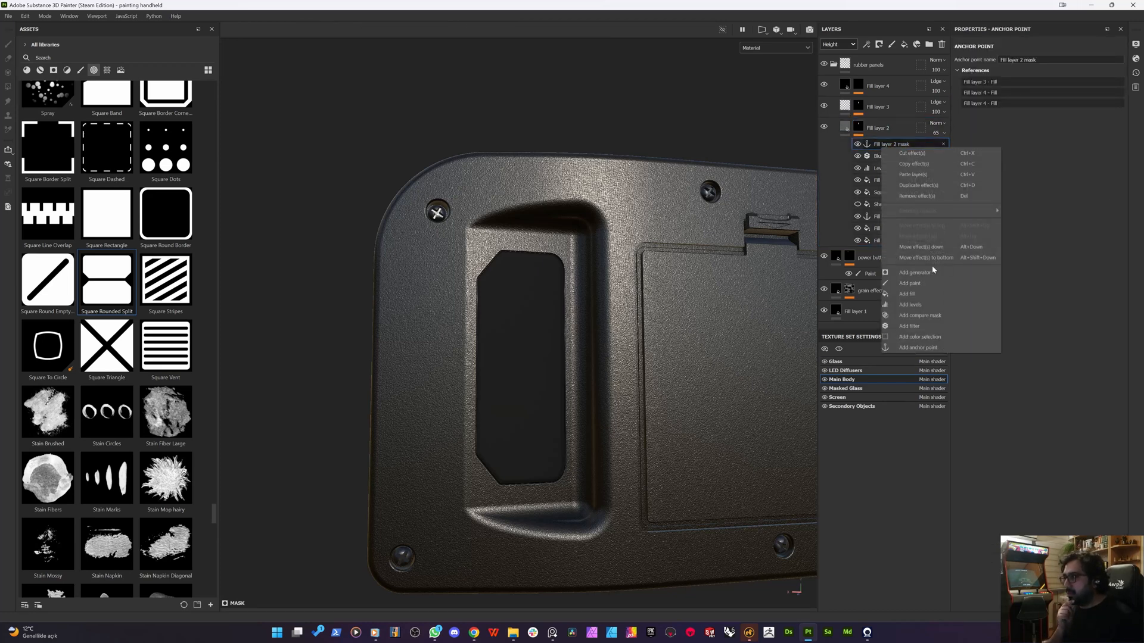
{"action": "left_click", "coordinate": [906, 294]}
- Search the grayscale resources for "perli" and assign Perlin Noise to the new mask fill
{"action": "left_click", "coordinate": [1037, 205]}
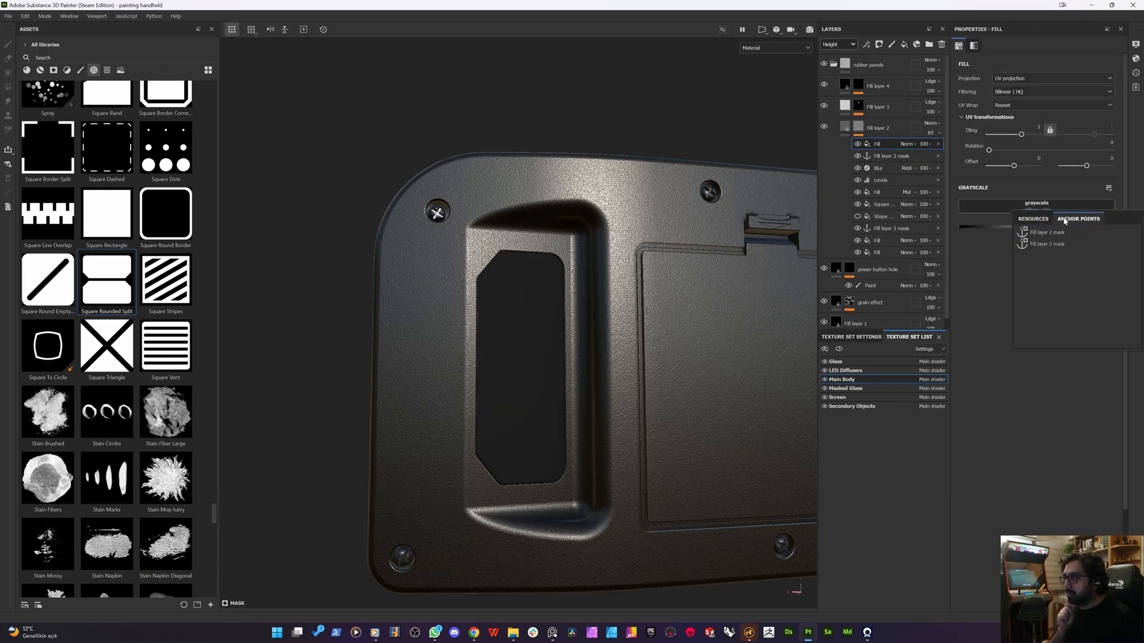
{"action": "left_click", "coordinate": [1041, 220]}
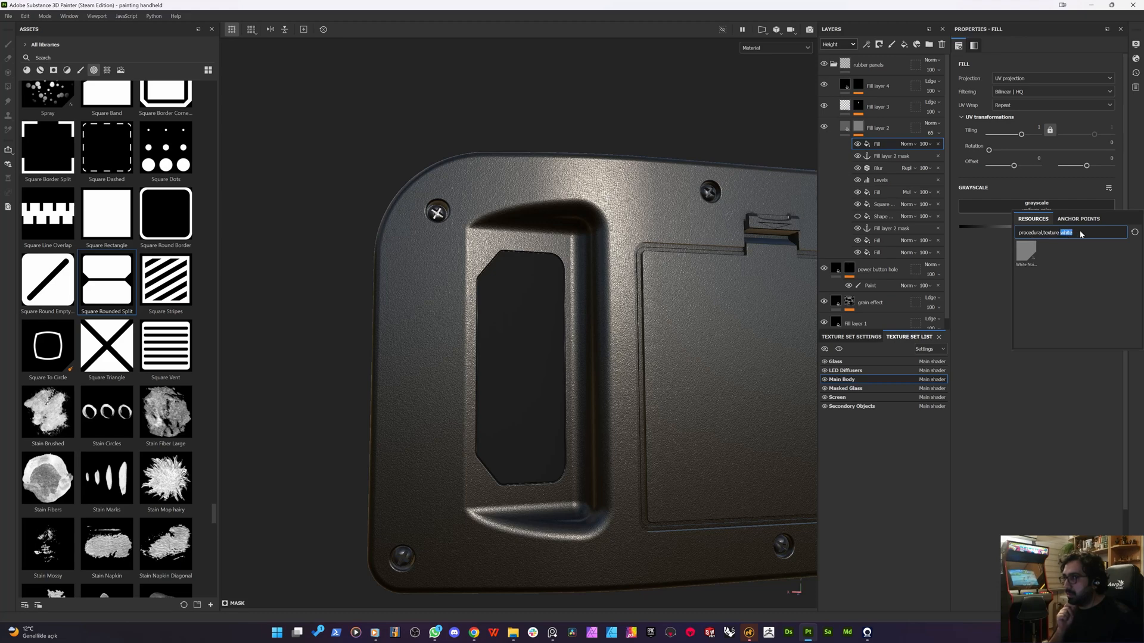
{"action": "type", "text": "perli"}
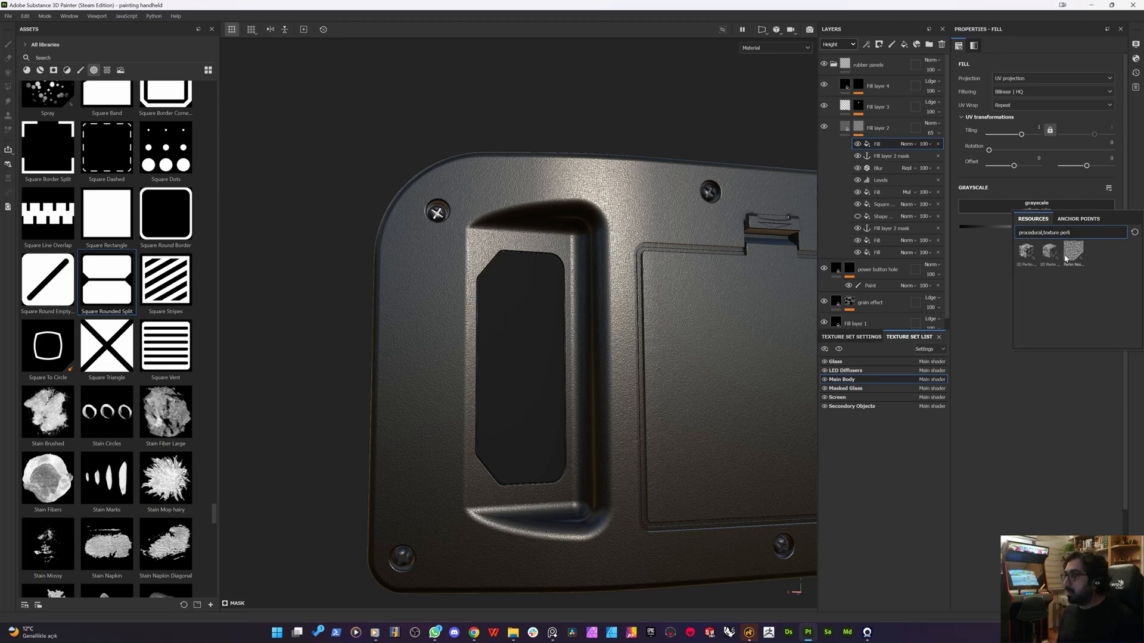
{"action": "left_click", "coordinate": [1065, 257]}
{"action": "scroll", "coordinate": [499, 321], "scroll_direction": "up", "scroll_amount": 5}
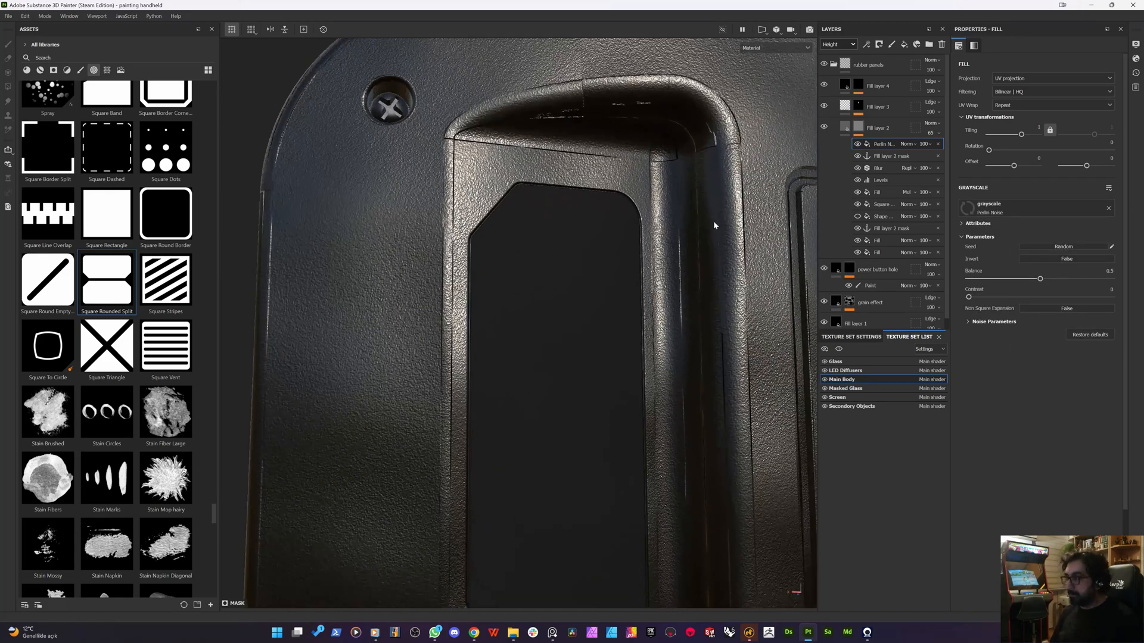
- Set the Perlin Noise fill's blending to Multiply so it stays within the panel shape, then check the mask and material
{"action": "left_click", "coordinate": [907, 143]}
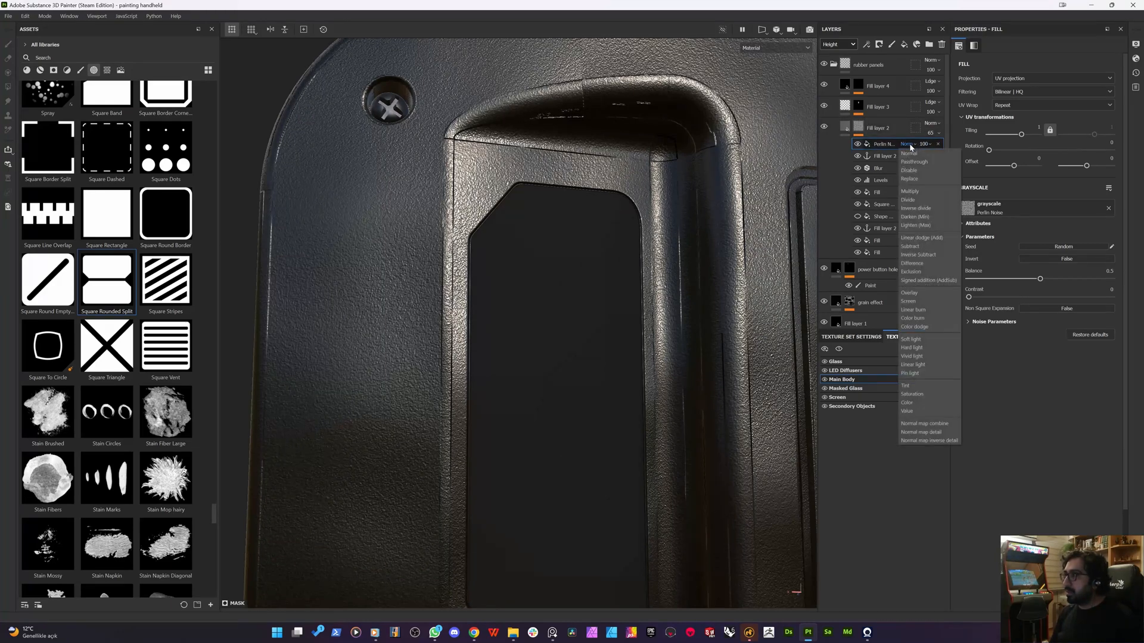
{"action": "left_click", "coordinate": [931, 194]}
{"action": "left_click_drag", "start_coordinate": [551, 276], "coordinate": [493, 264], "text": "alt"}
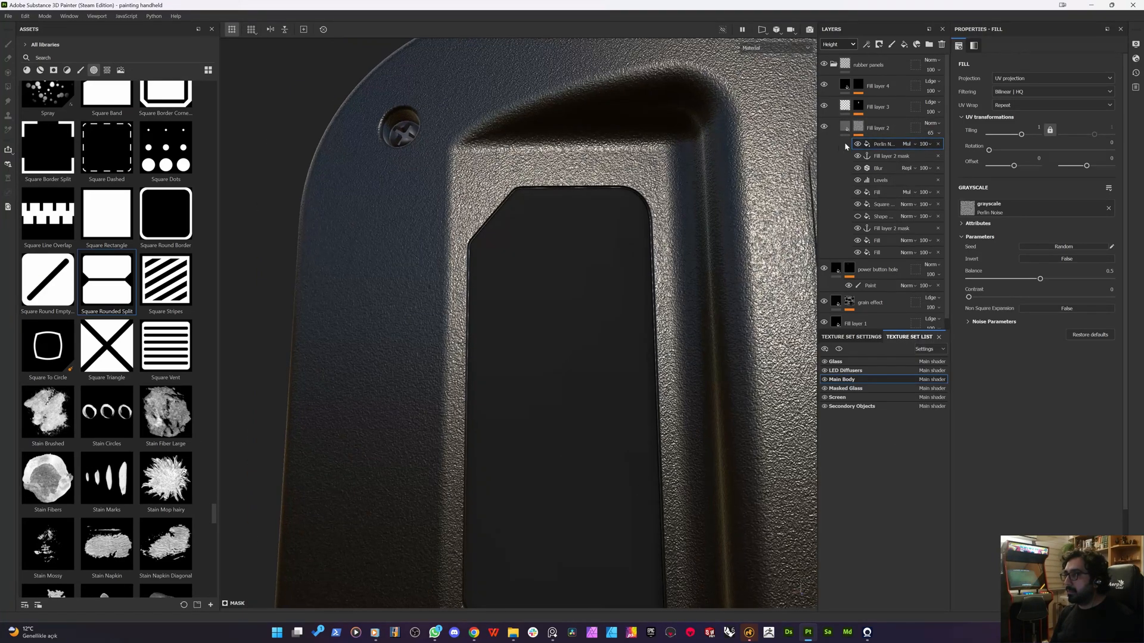
{"action": "left_click", "coordinate": [857, 126], "text": "alt"}
{"action": "left_click_drag", "start_coordinate": [643, 228], "coordinate": [685, 227], "text": "alt"}
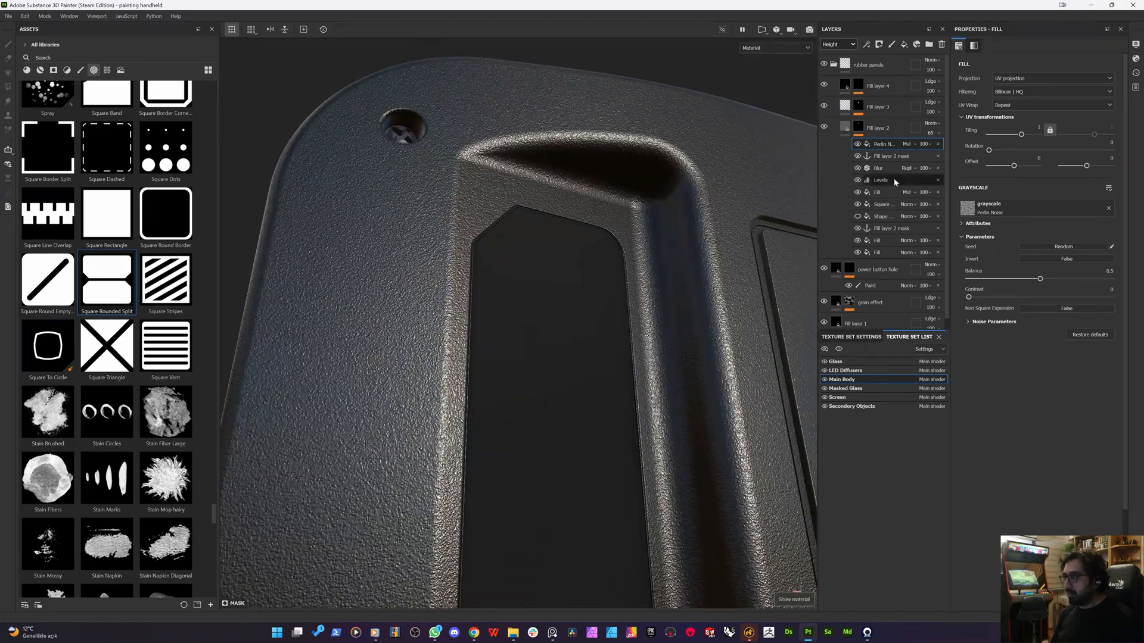
- Lower Fill layer 3's roughness to about 0.66 and inspect how the rubber panel catches the light
{"action": "left_click", "coordinate": [846, 107]}
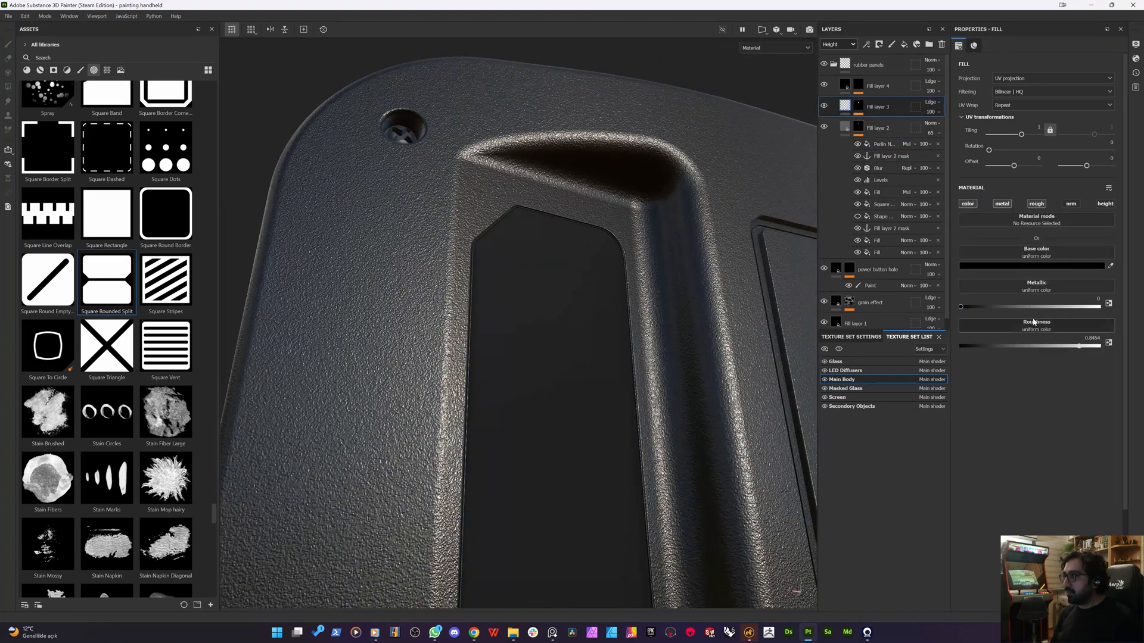
{"action": "left_click", "coordinate": [1053, 348]}
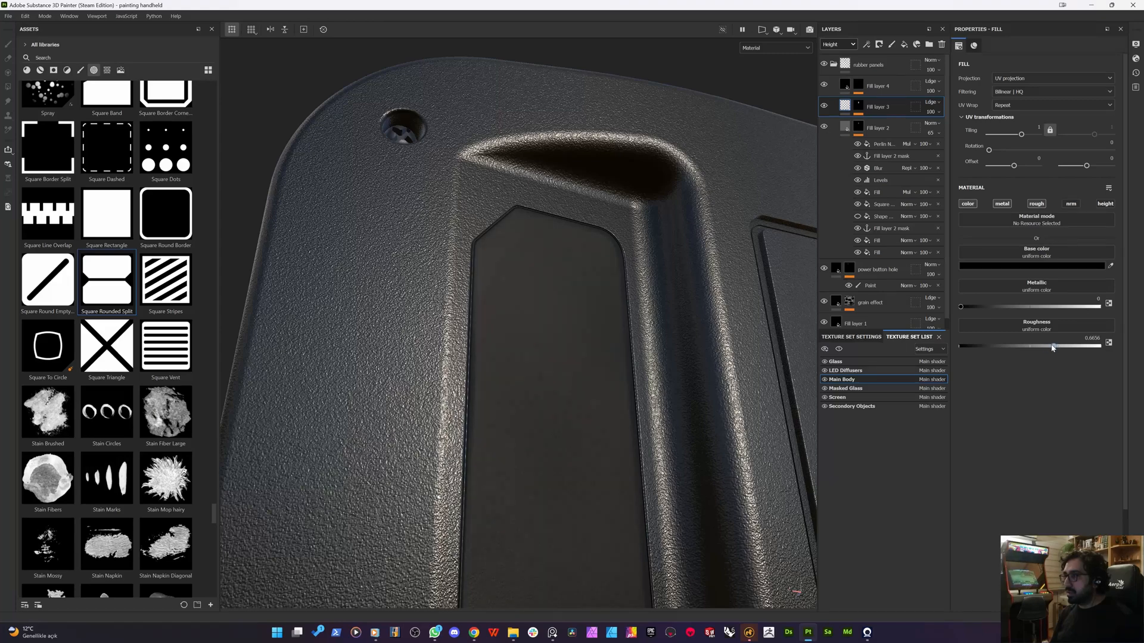
{"action": "left_click_drag", "start_coordinate": [545, 290], "coordinate": [465, 356], "text": "alt"}
{"action": "mouse_move", "coordinate": [465, 355]}
{"action": "right_mouse_down", "text": "shift"}
{"action": "mouse_move", "coordinate": [520, 356]}
{"action": "mouse_move", "coordinate": [479, 355]}
{"action": "right_mouse_up", "text": "shift"}
{"action": "left_click_drag", "start_coordinate": [483, 388], "coordinate": [506, 370], "text": "alt"}
{"action": "middle_click_drag", "start_coordinate": [488, 389], "coordinate": [531, 317], "text": "alt"}
{"action": "scroll", "coordinate": [582, 419], "scroll_direction": "up", "scroll_amount": 3}
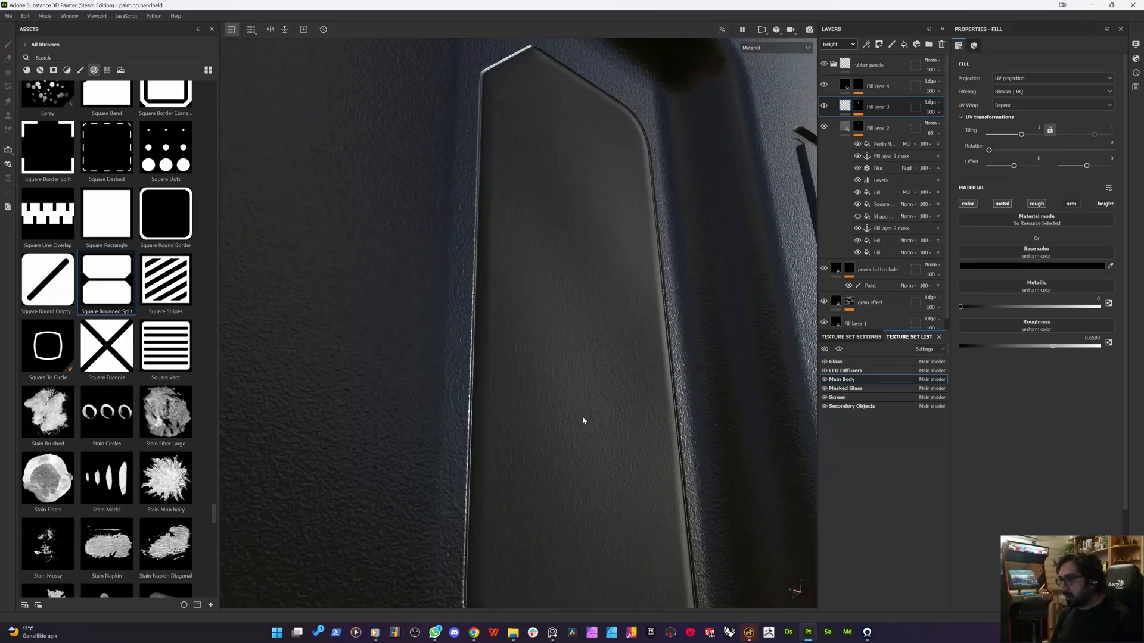
- Raise Fill layer 2's height opacity to 100 and examine the panel surface at a grazing angle
{"action": "left_click", "coordinate": [848, 133]}
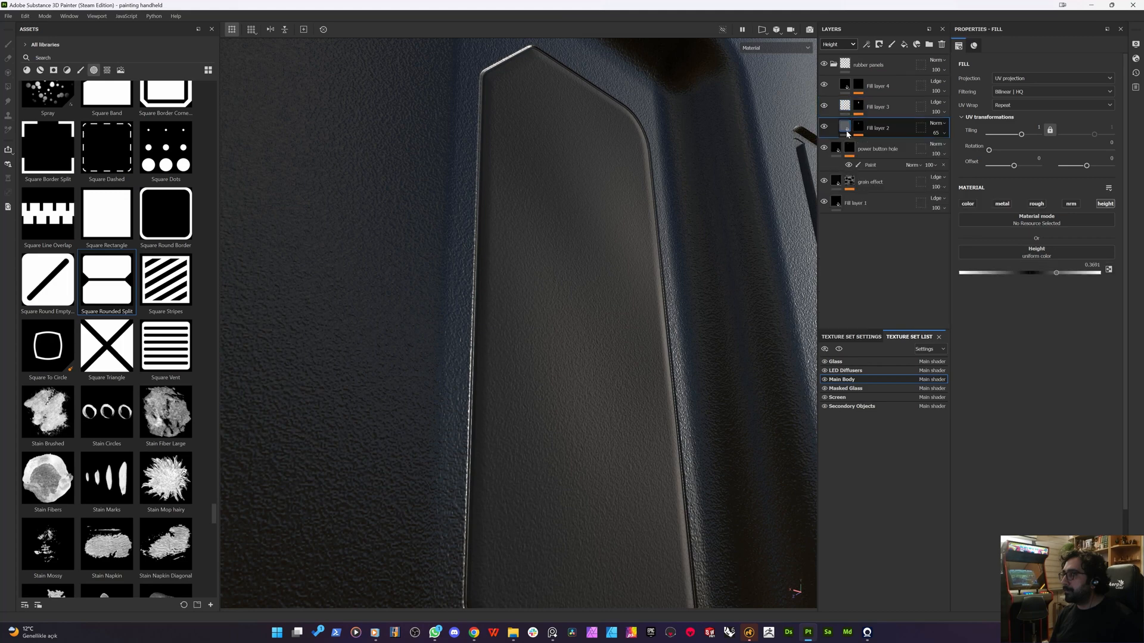
{"action": "left_click", "coordinate": [938, 132]}
{"action": "mouse_move", "coordinate": [959, 150]}
{"action": "left_mouse_down"}
{"action": "mouse_move", "coordinate": [971, 148]}
{"action": "mouse_move", "coordinate": [956, 160]}
{"action": "mouse_move", "coordinate": [974, 156]}
{"action": "left_mouse_up"}
{"action": "left_click_drag", "start_coordinate": [534, 198], "coordinate": [727, 176], "text": "alt"}
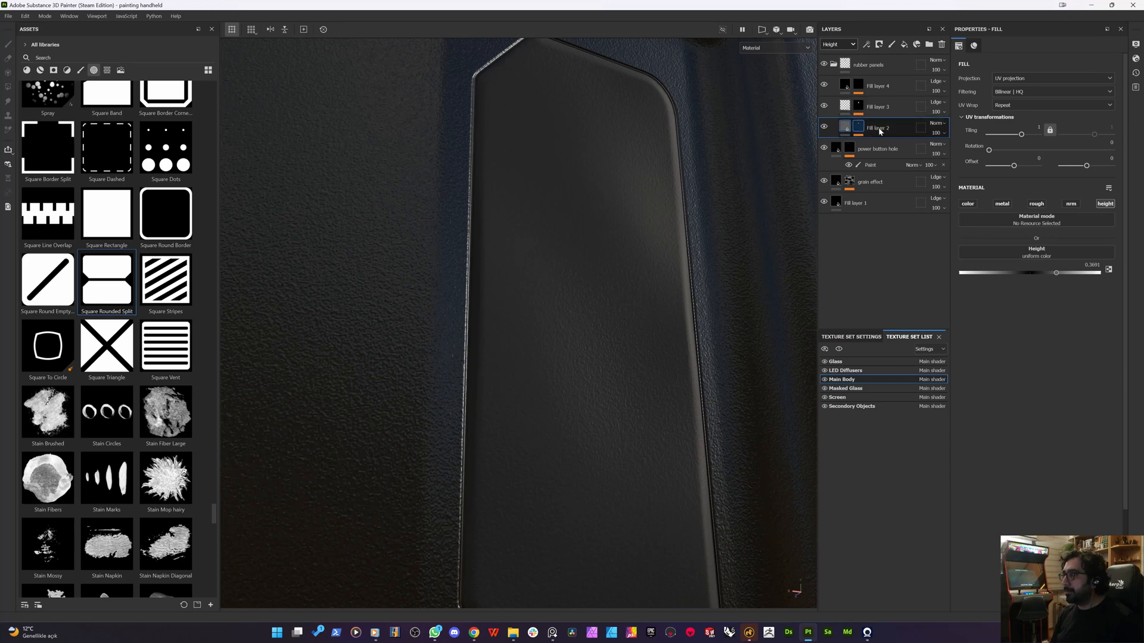
- Switch Fill layer 2's height blending to Linear dodge (Add) with its opacity at 100
{"action": "left_click", "coordinate": [933, 132]}
{"action": "left_click", "coordinate": [967, 141]}
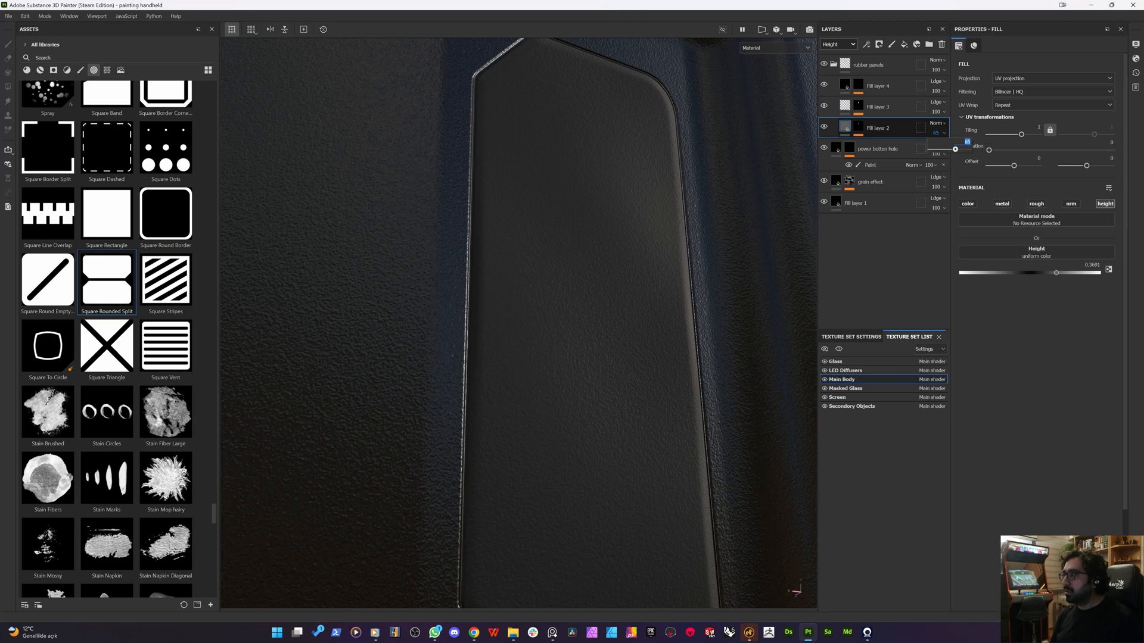
{"action": "left_click", "coordinate": [940, 125]}
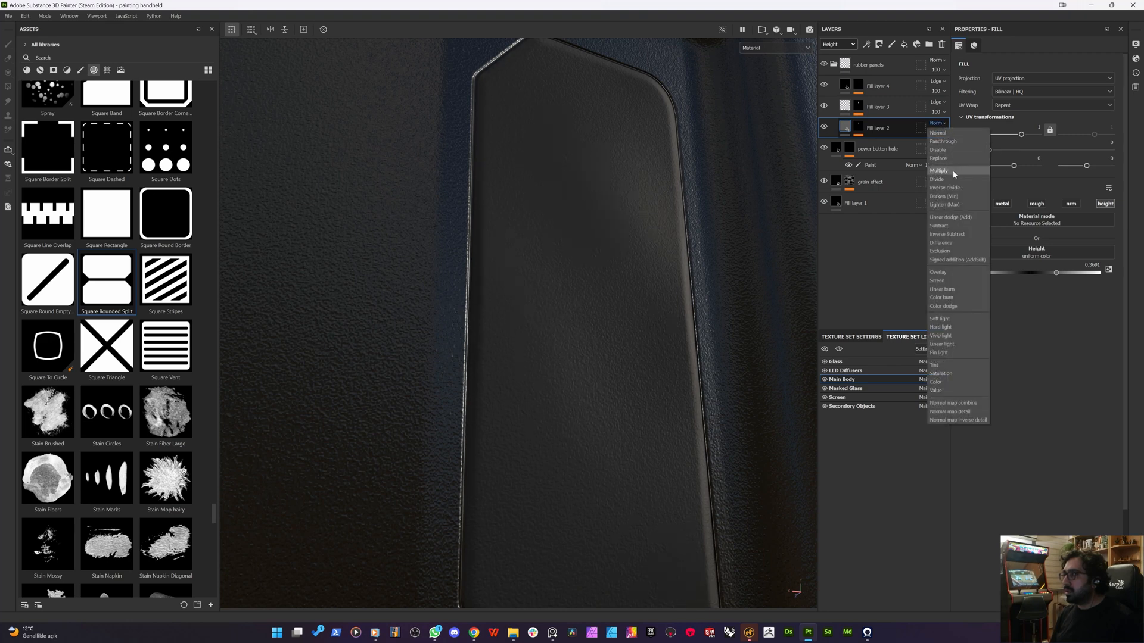
{"action": "left_click", "coordinate": [948, 216]}
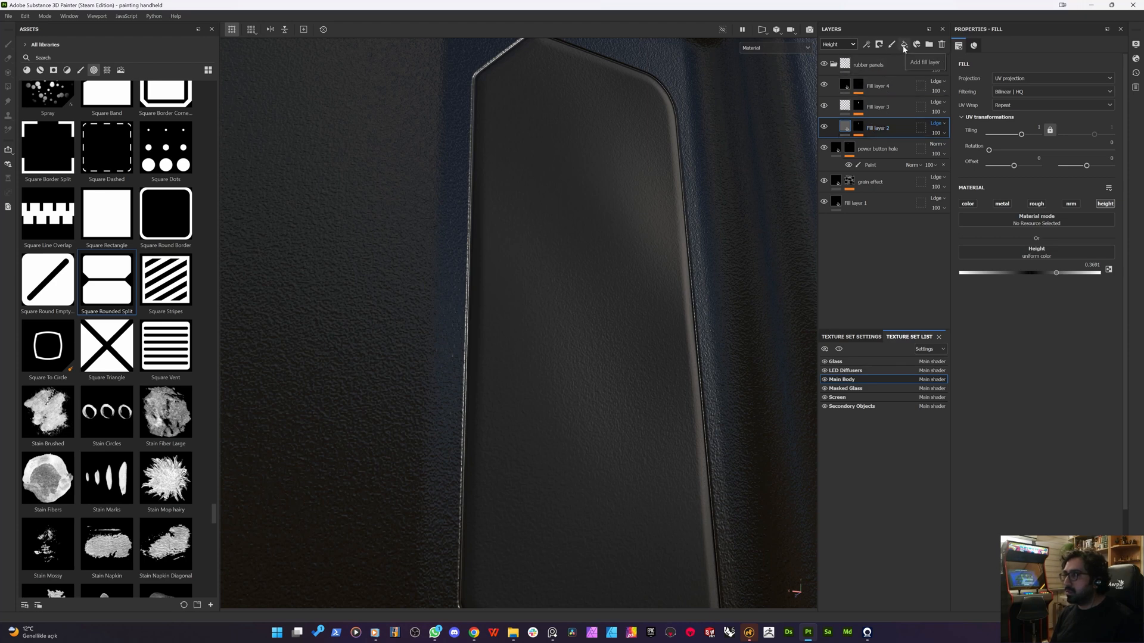
- Add a fill layer beneath Fill layer 2 in the rubber panels group, leaving only its height channel enabled
{"action": "left_click", "coordinate": [903, 46]}
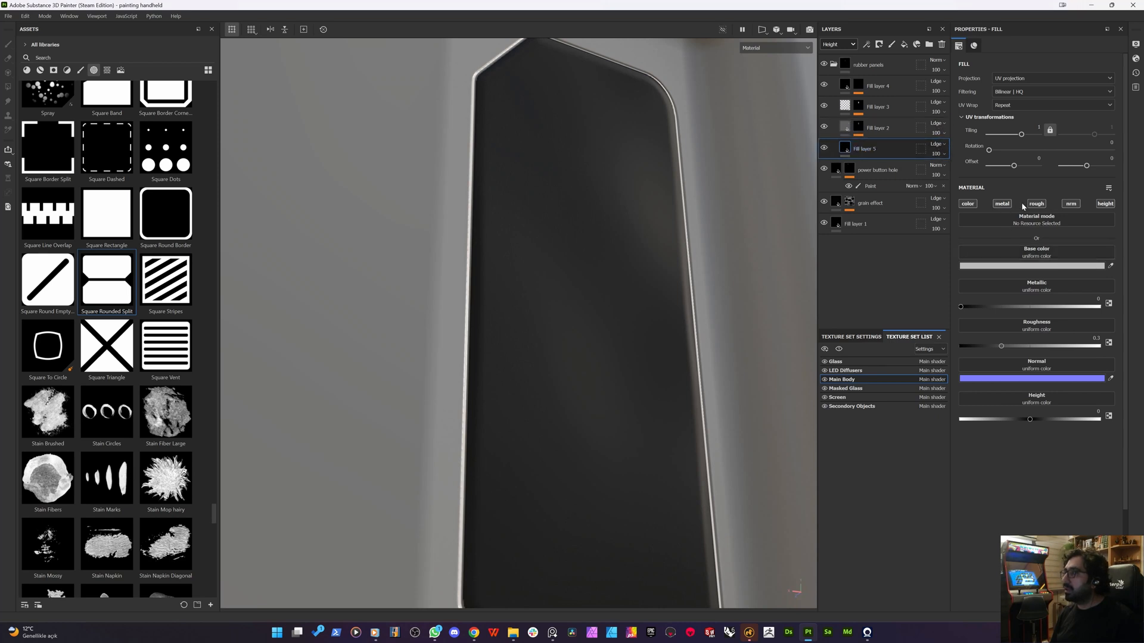
{"action": "left_click", "coordinate": [1072, 204]}
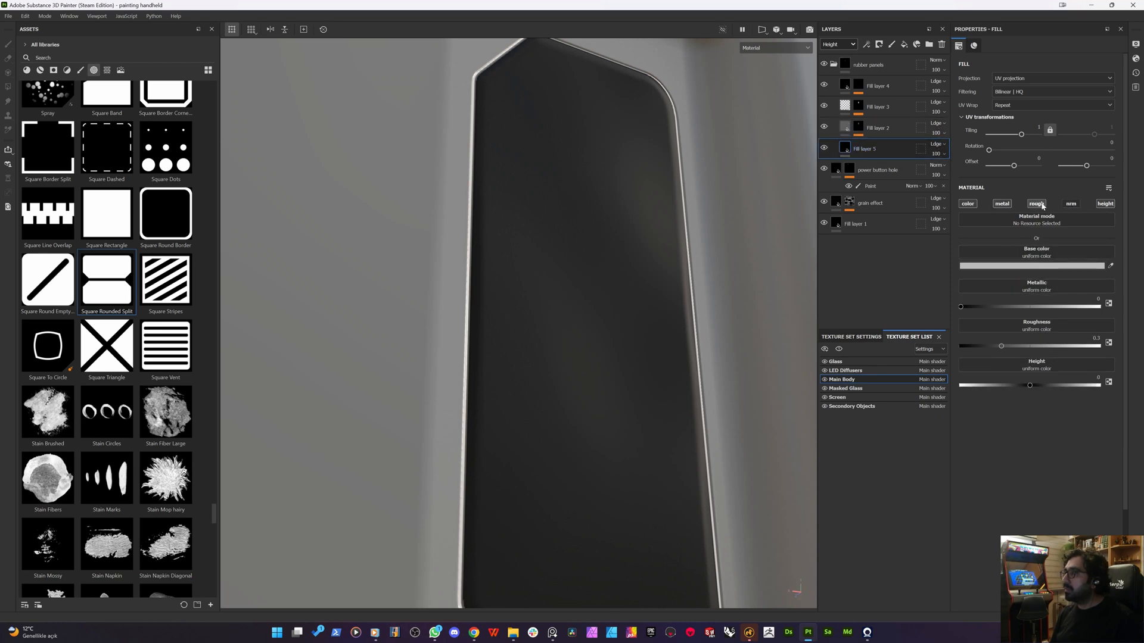
{"action": "left_click", "coordinate": [1037, 204]}
{"action": "left_click", "coordinate": [1002, 204]}
{"action": "left_click", "coordinate": [967, 204]}
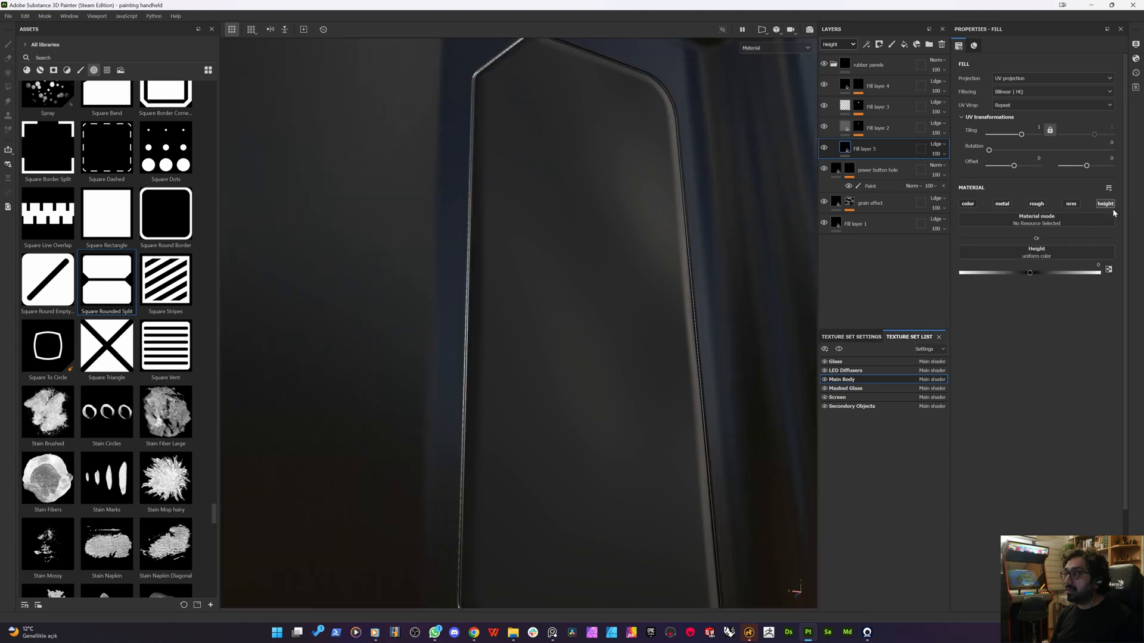
- Set Fill layer 5's height to about 0.167 and its height blending to Normal
{"action": "left_click", "coordinate": [1041, 272]}
{"action": "left_click", "coordinate": [936, 144]}
{"action": "left_click", "coordinate": [923, 198]}
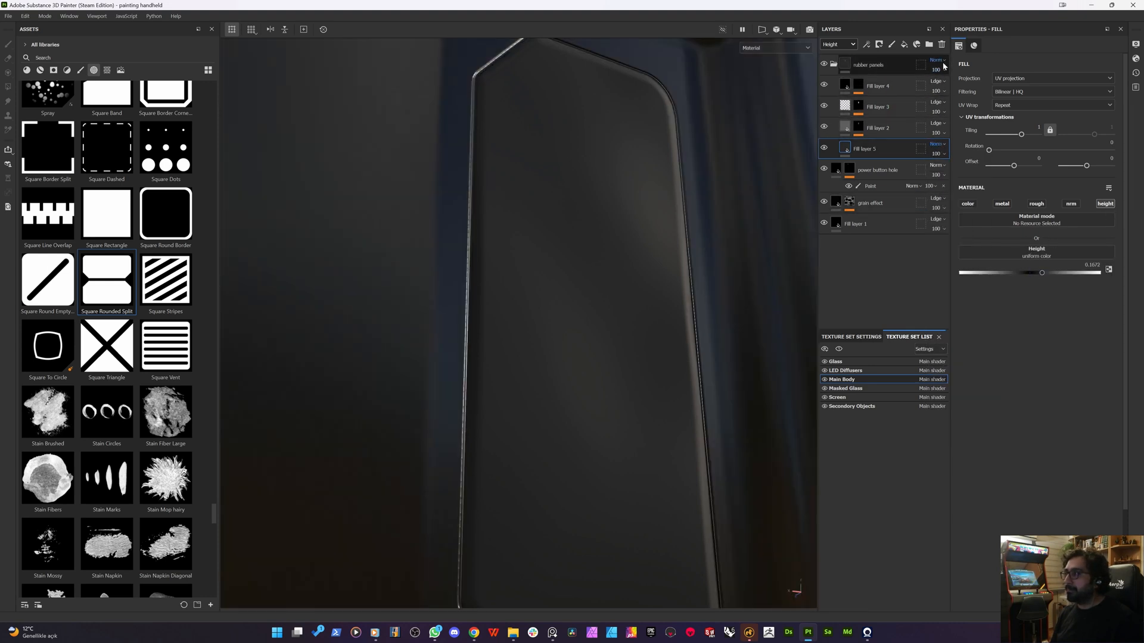
- Lower Fill layer 5's height opacity to 18
{"action": "left_click", "coordinate": [936, 154]}
{"action": "left_click_drag", "start_coordinate": [951, 172], "coordinate": [922, 180]}
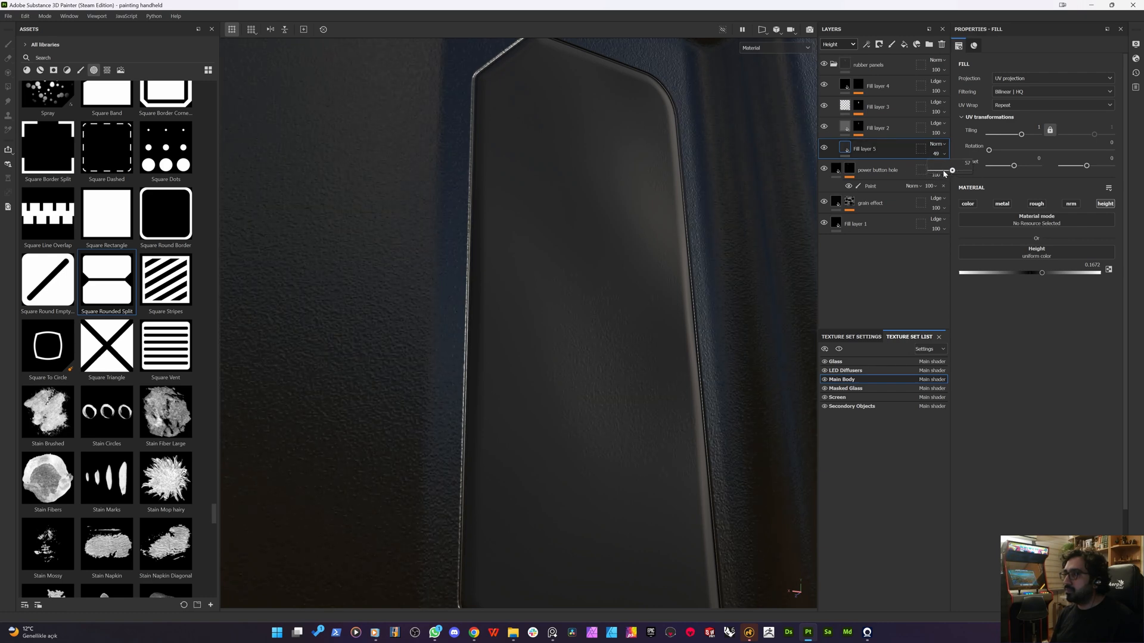
{"action": "mouse_move", "coordinate": [940, 172]}
{"action": "left_mouse_down"}
{"action": "mouse_move", "coordinate": [923, 174]}
{"action": "mouse_move", "coordinate": [937, 171]}
{"action": "left_mouse_up"}
- Copy Fill layer 3's mask, with its anchor-based fill effect, onto Fill layer 5
{"action": "left_click", "coordinate": [858, 106]}
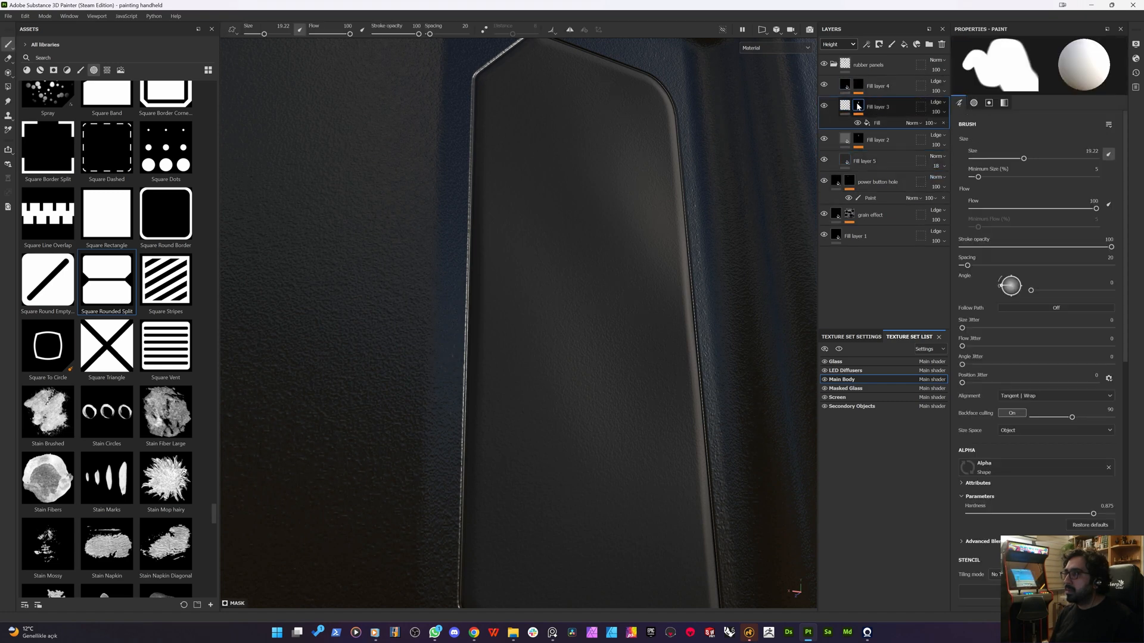
{"action": "left_click", "coordinate": [858, 107], "text": "alt"}
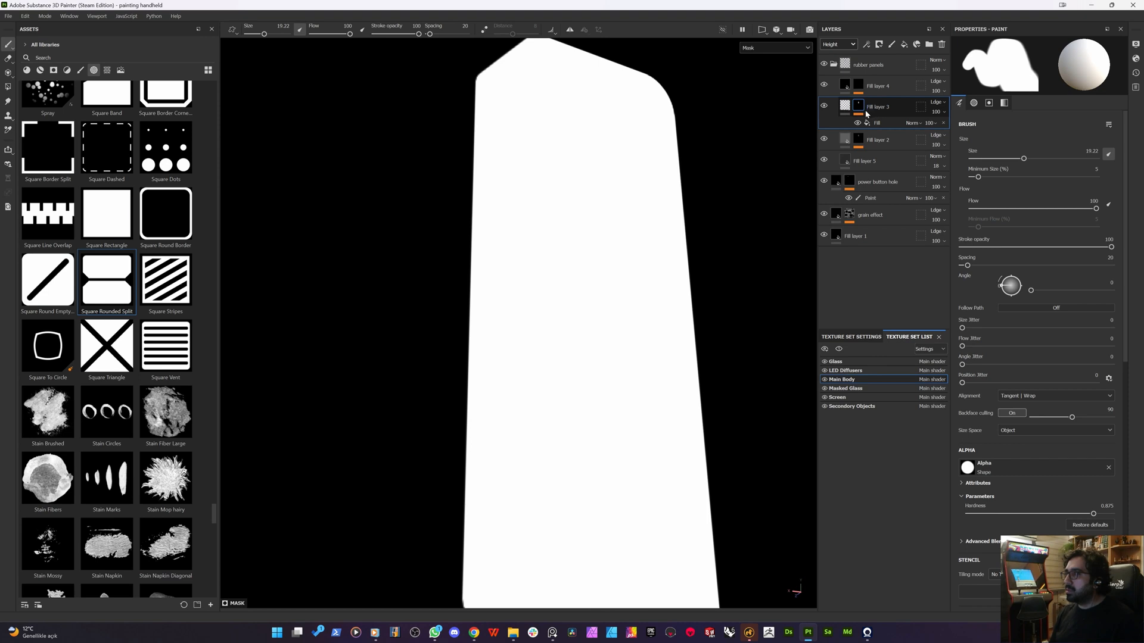
{"action": "left_click", "coordinate": [871, 121]}
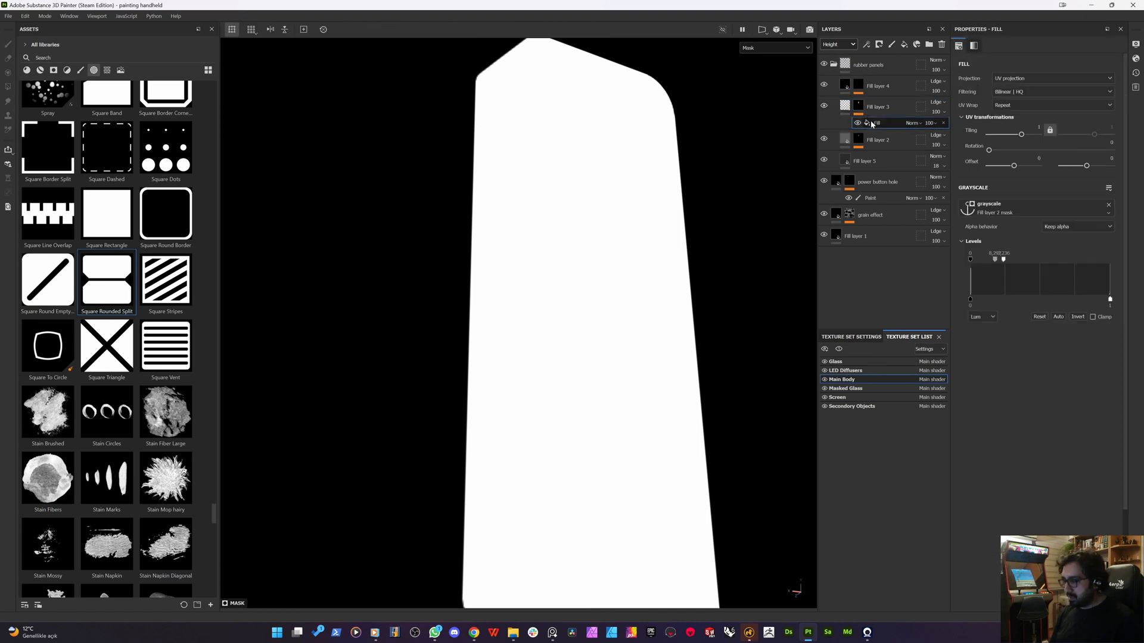
{"action": "left_click", "coordinate": [866, 160]}
{"action": "key", "text": "ctrl+v"}
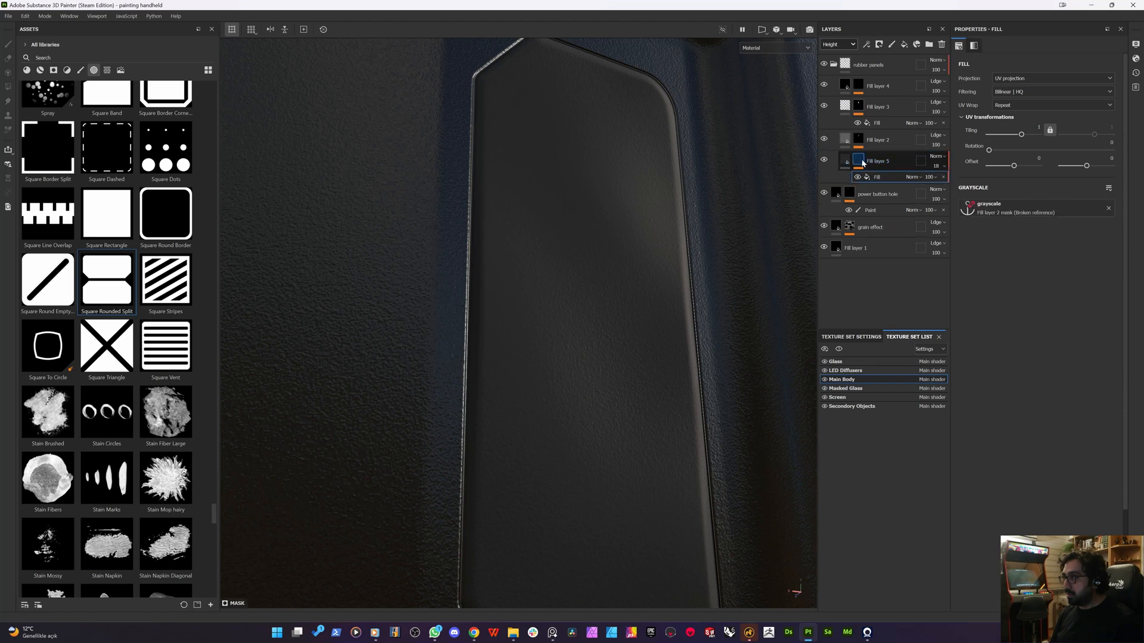
{"action": "mouse_move", "coordinate": [862, 162]}
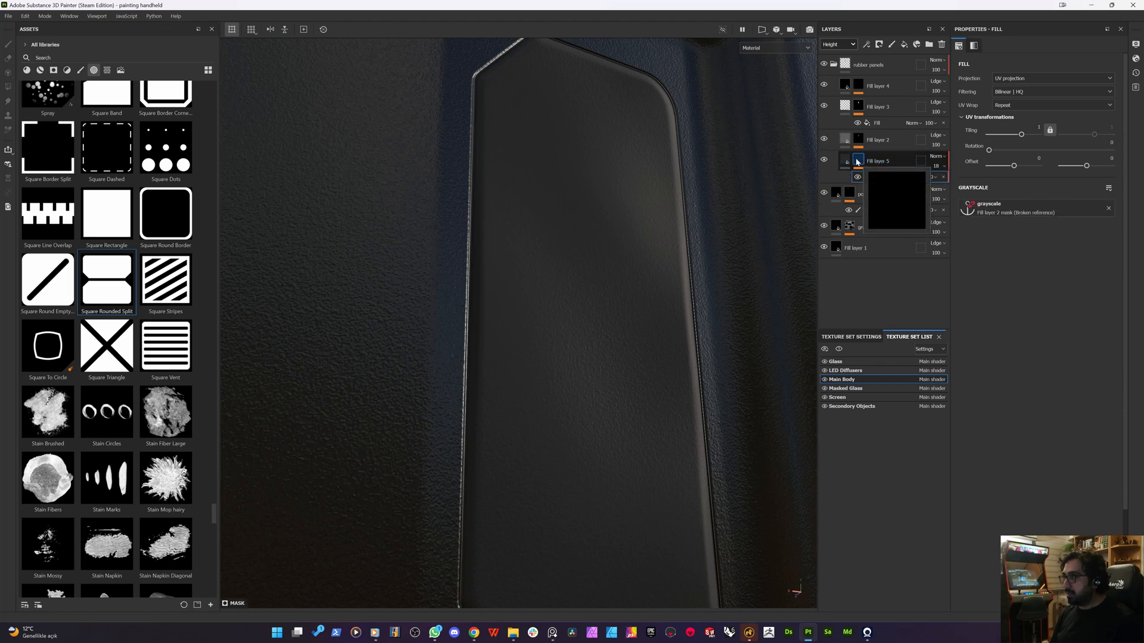
- Try Fill layer 5's height opacity at 100, view its mask, and undo the opacity change
{"action": "left_click", "coordinate": [933, 166]}
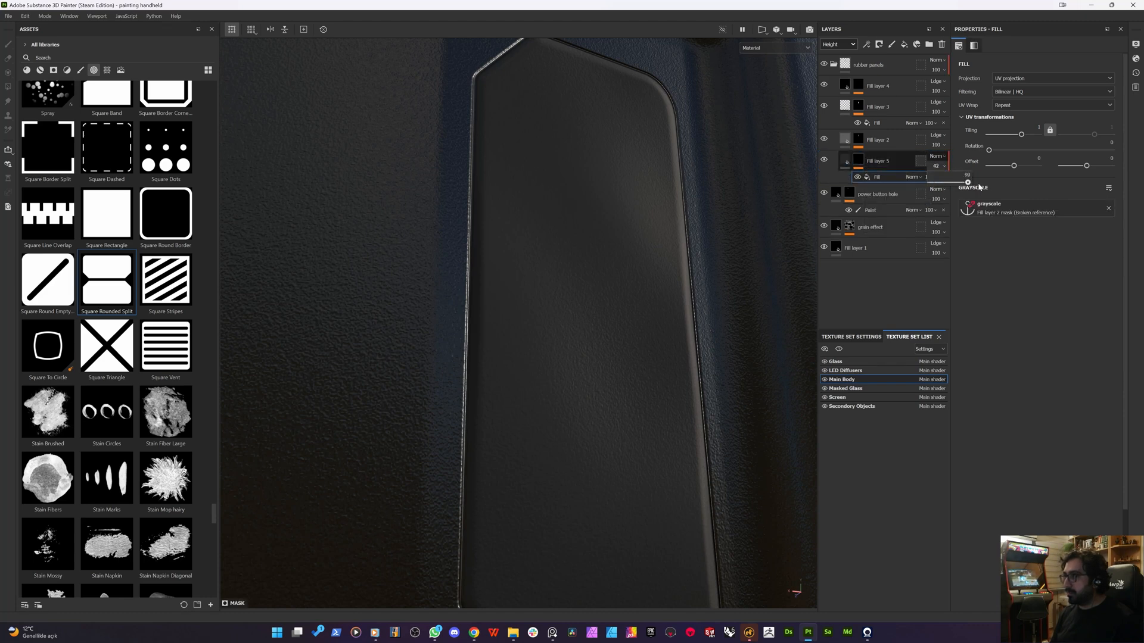
{"action": "left_click_drag", "start_coordinate": [995, 187], "coordinate": [877, 187]}
{"action": "left_click_drag", "start_coordinate": [984, 188], "coordinate": [989, 188]}
{"action": "left_click", "coordinate": [859, 162], "text": "alt"}
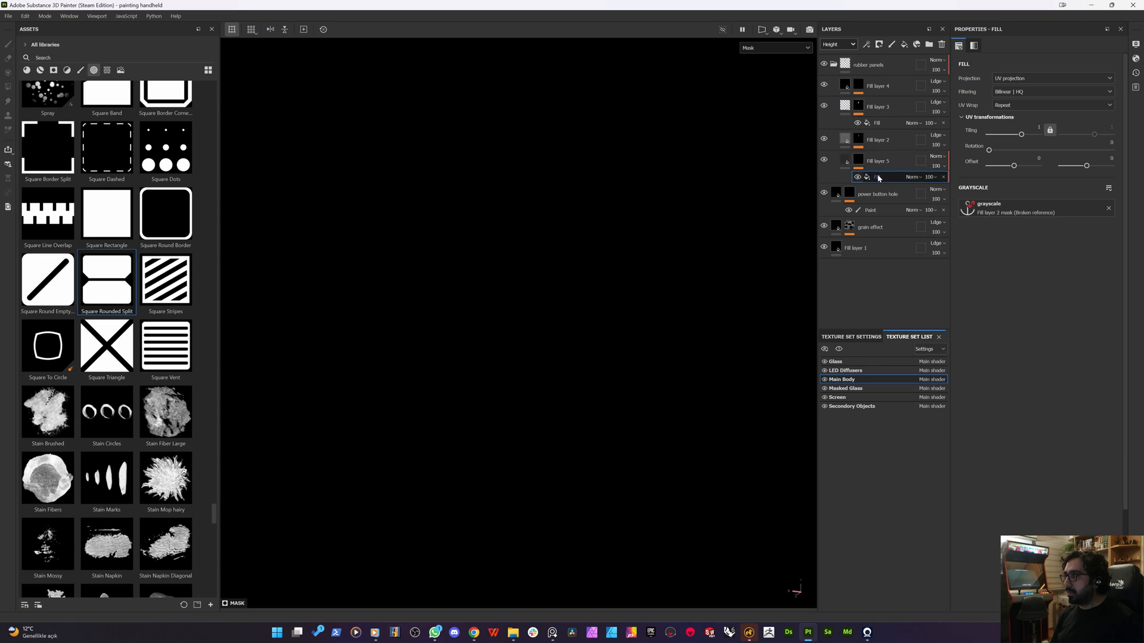
{"action": "left_click", "coordinate": [875, 122]}
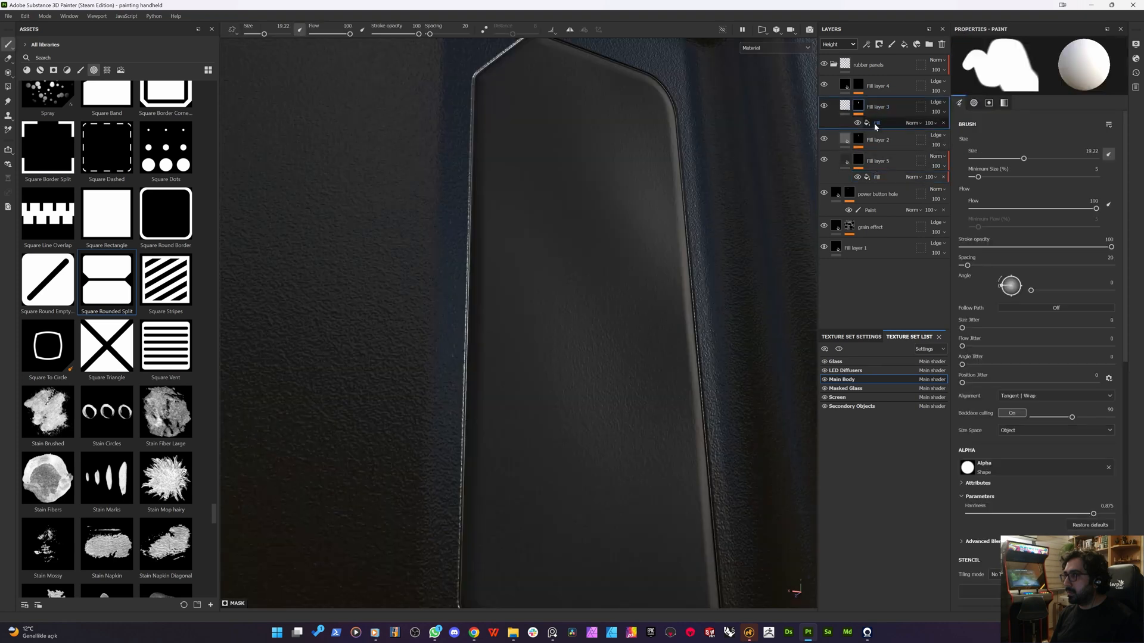
{"action": "key", "text": "ctrl+z"}
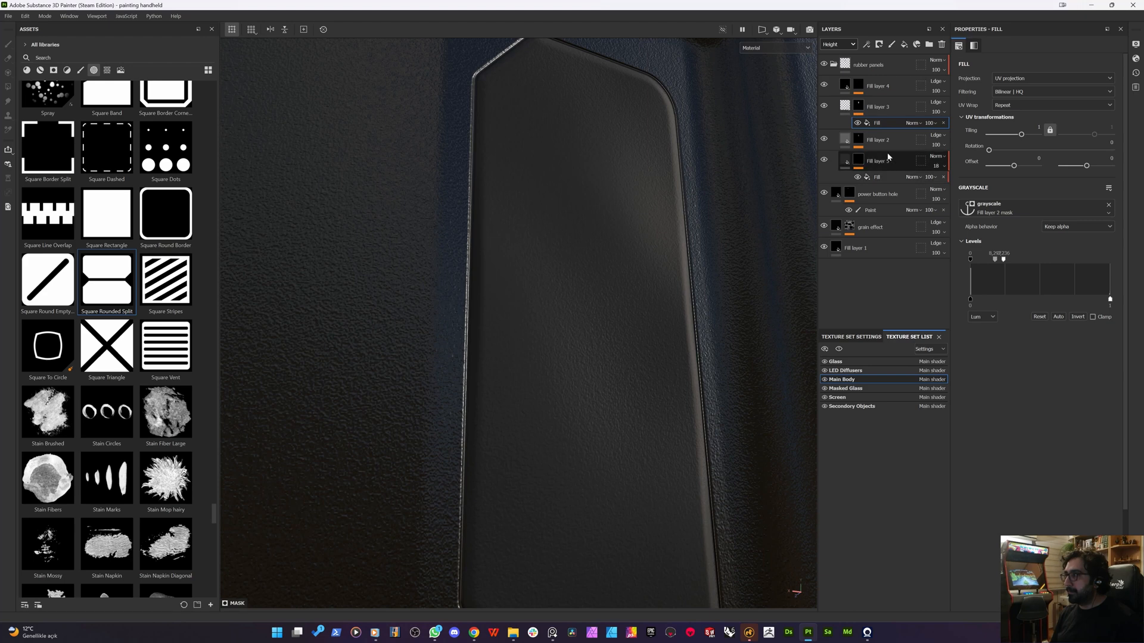
- Try removing the fill effect from Fill layer 5's mask
{"action": "left_click", "coordinate": [887, 157]}
{"action": "left_click", "coordinate": [944, 178]}
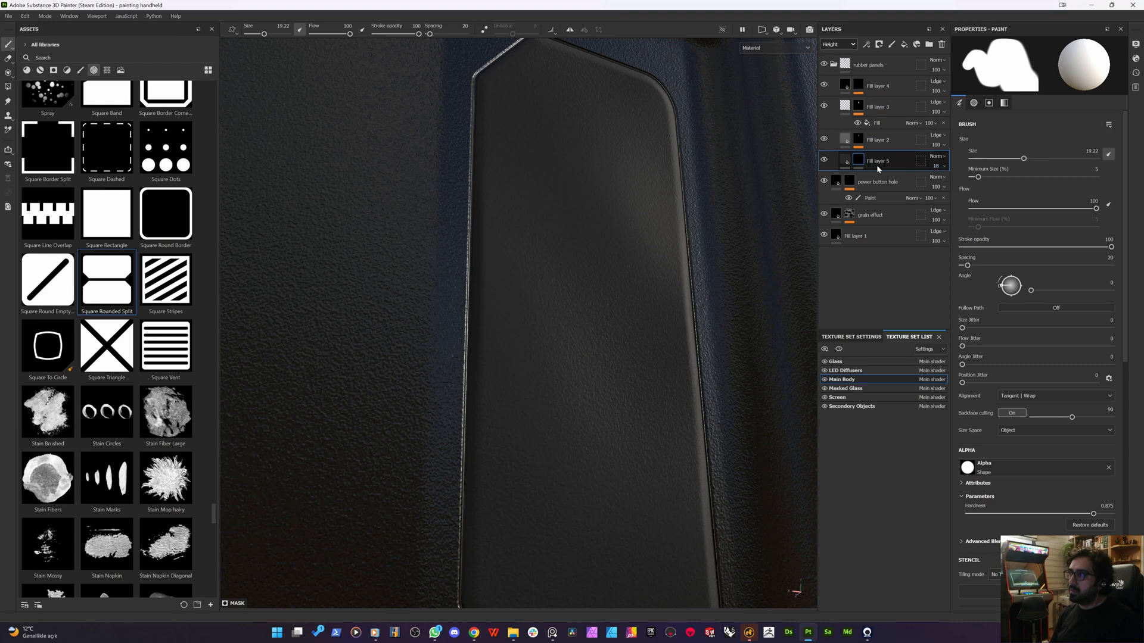
{"action": "key", "text": "ctrl+z"}
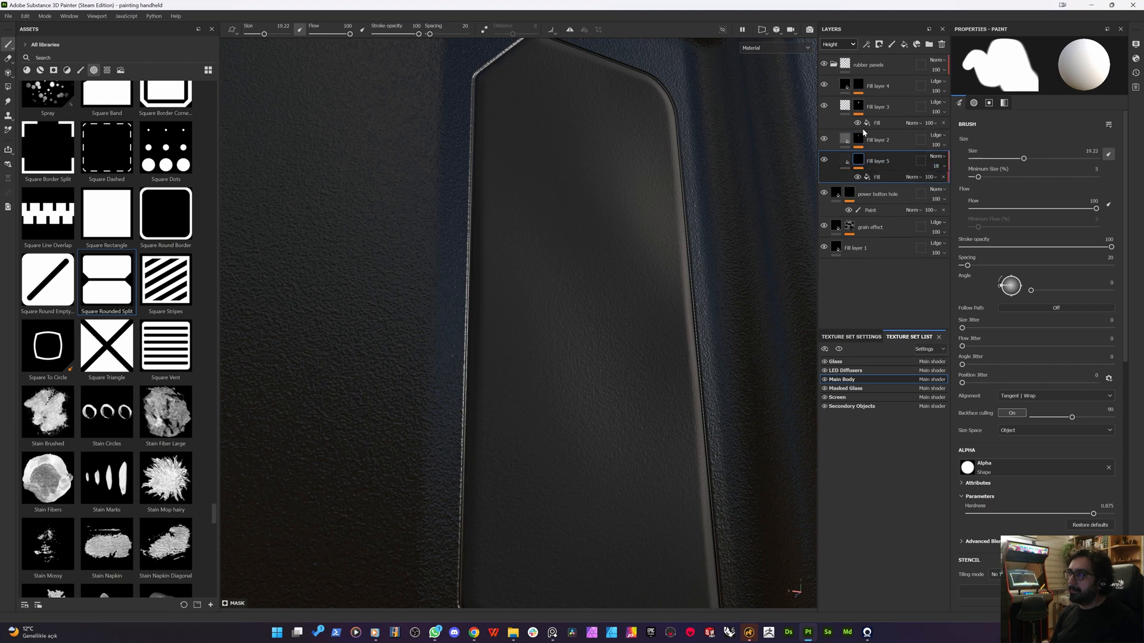
- Compare the mask effects of Fill layers 2 and 3, and delete Fill layer 5 from the rubber panels group
{"action": "left_click", "coordinate": [860, 140]}
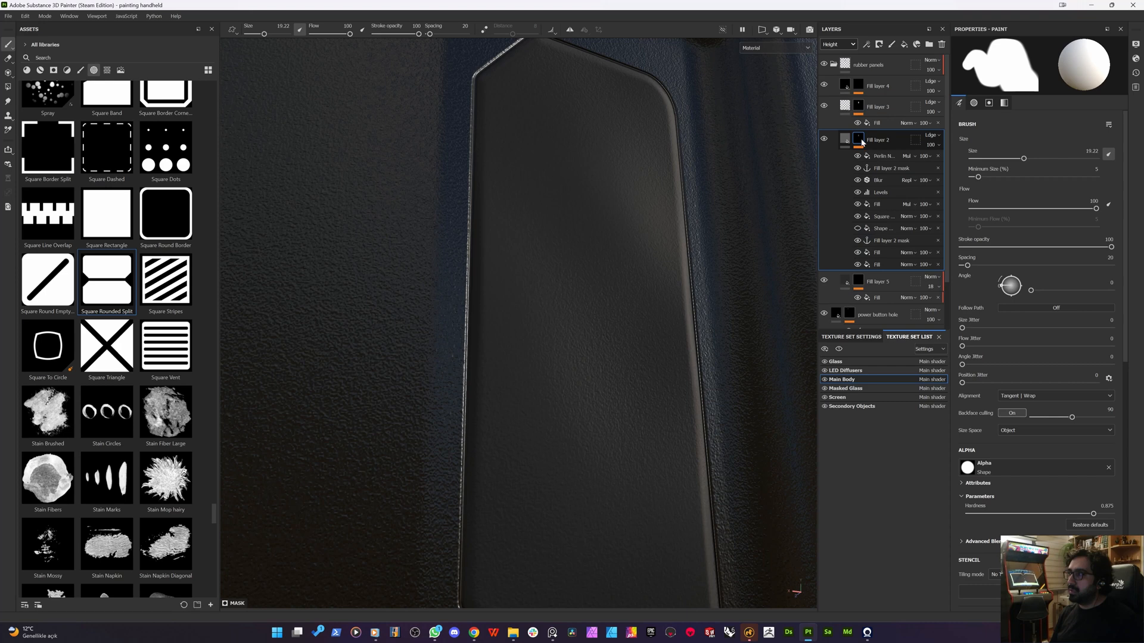
{"action": "left_click", "coordinate": [846, 141]}
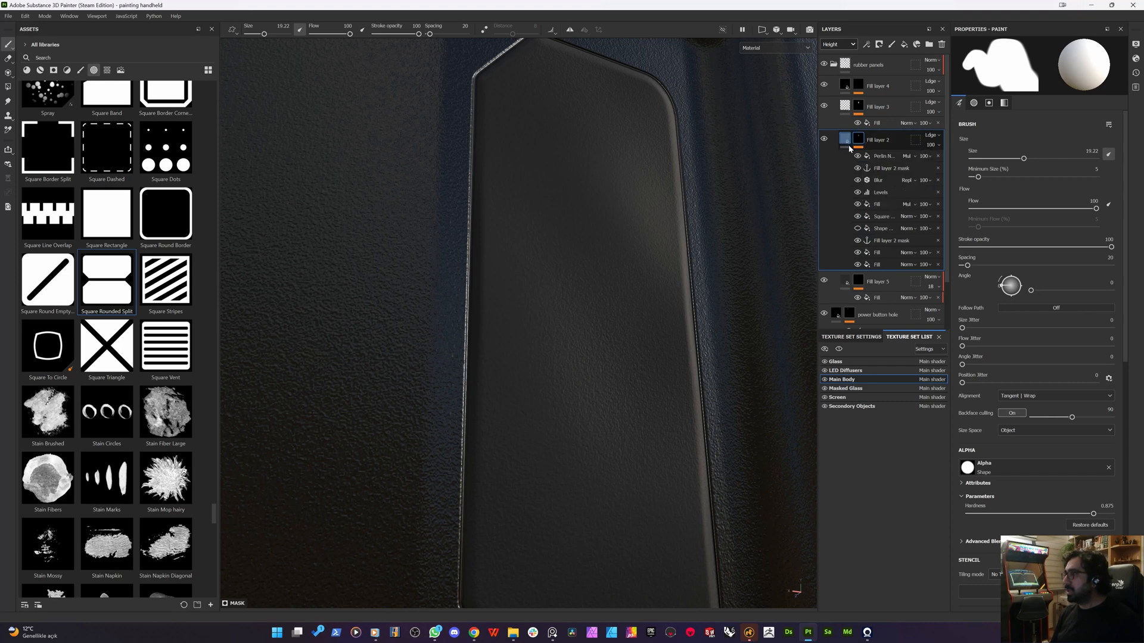
{"action": "left_click", "coordinate": [846, 160]}
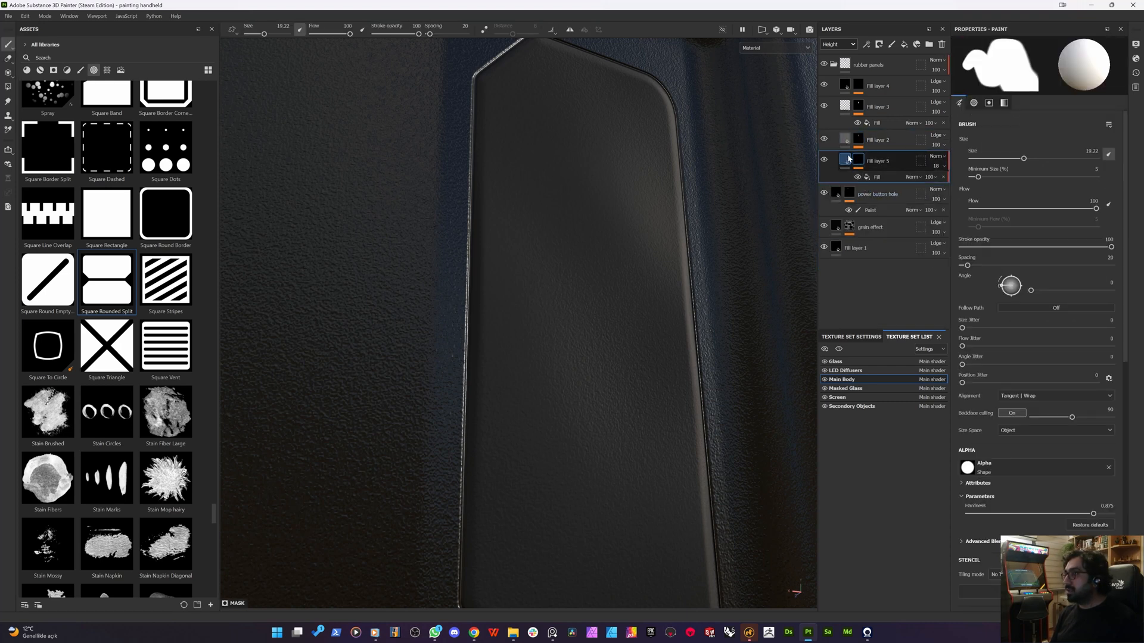
{"action": "left_click", "coordinate": [873, 123]}
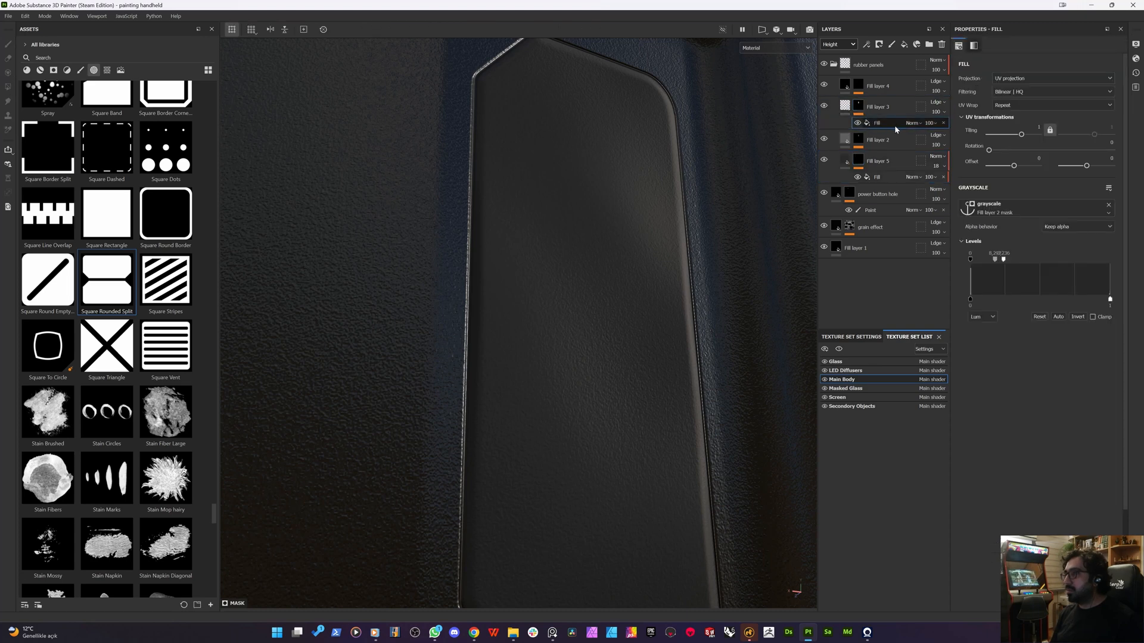
{"action": "left_click", "coordinate": [858, 159]}
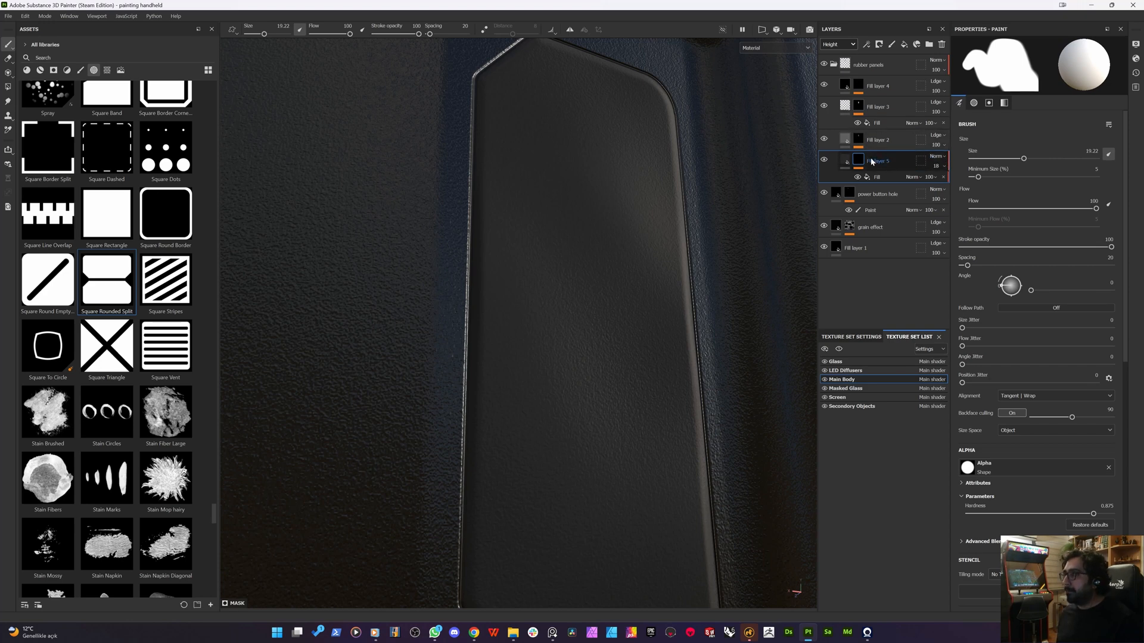
{"action": "key", "text": "Delete"}
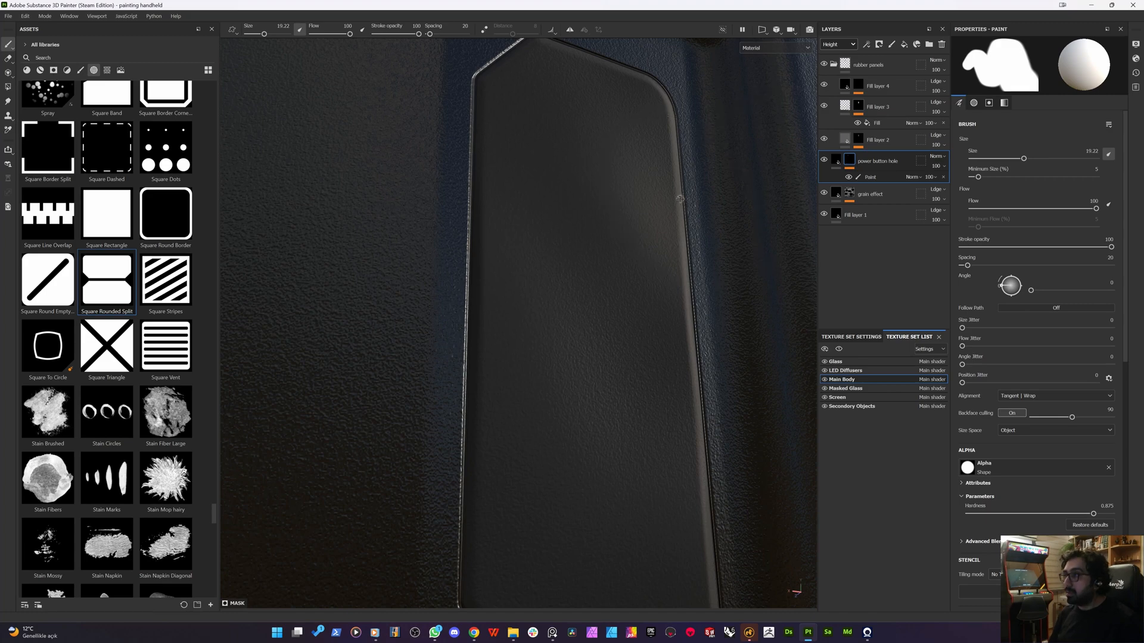
- Set Fill layer 2's height to about 0.413 and check the panel's relief from several angles
{"action": "left_click", "coordinate": [943, 141]}
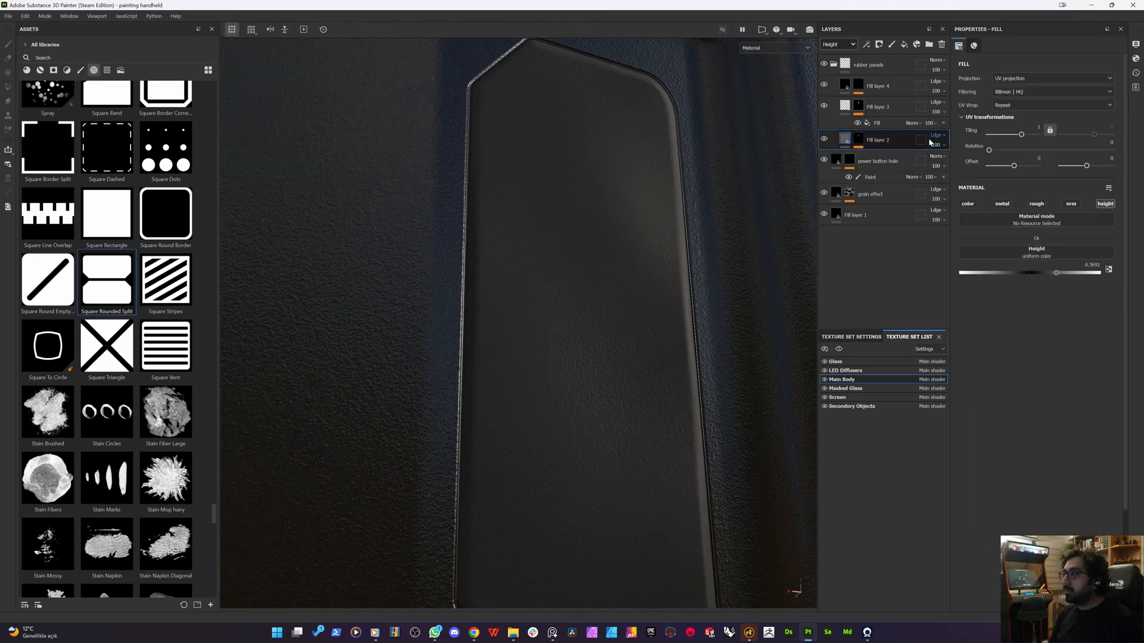
{"action": "mouse_move", "coordinate": [595, 222]}
{"action": "left_mouse_down", "text": "alt"}
{"action": "mouse_move", "coordinate": [564, 235]}
{"action": "mouse_move", "coordinate": [588, 238]}
{"action": "mouse_move", "coordinate": [590, 220]}
{"action": "left_mouse_up", "text": "alt"}
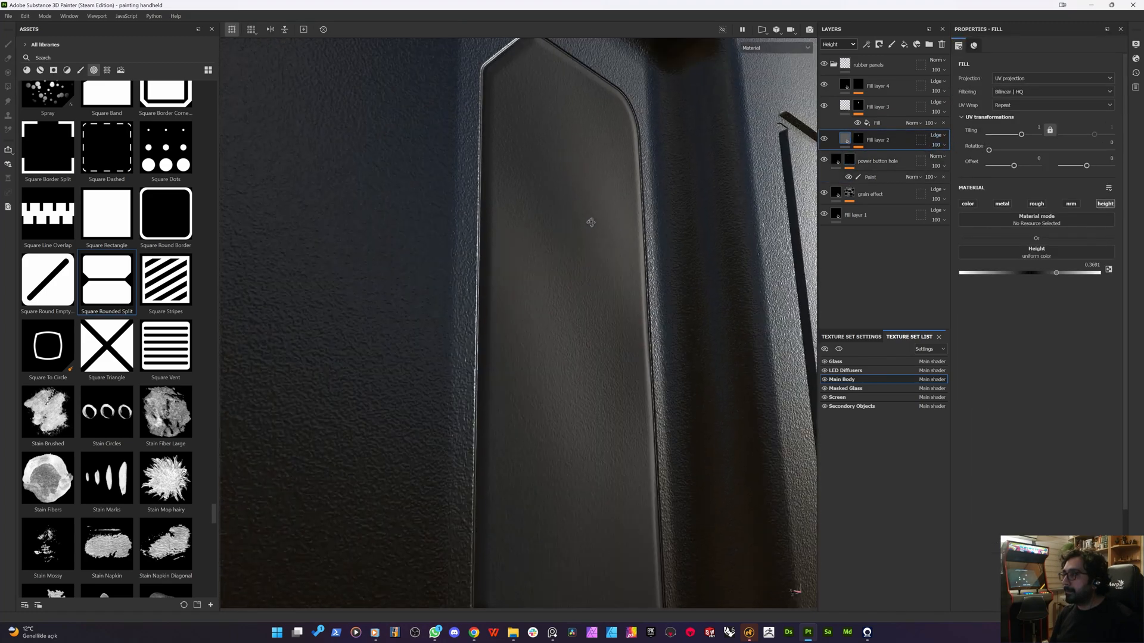
{"action": "left_click", "coordinate": [858, 146]}
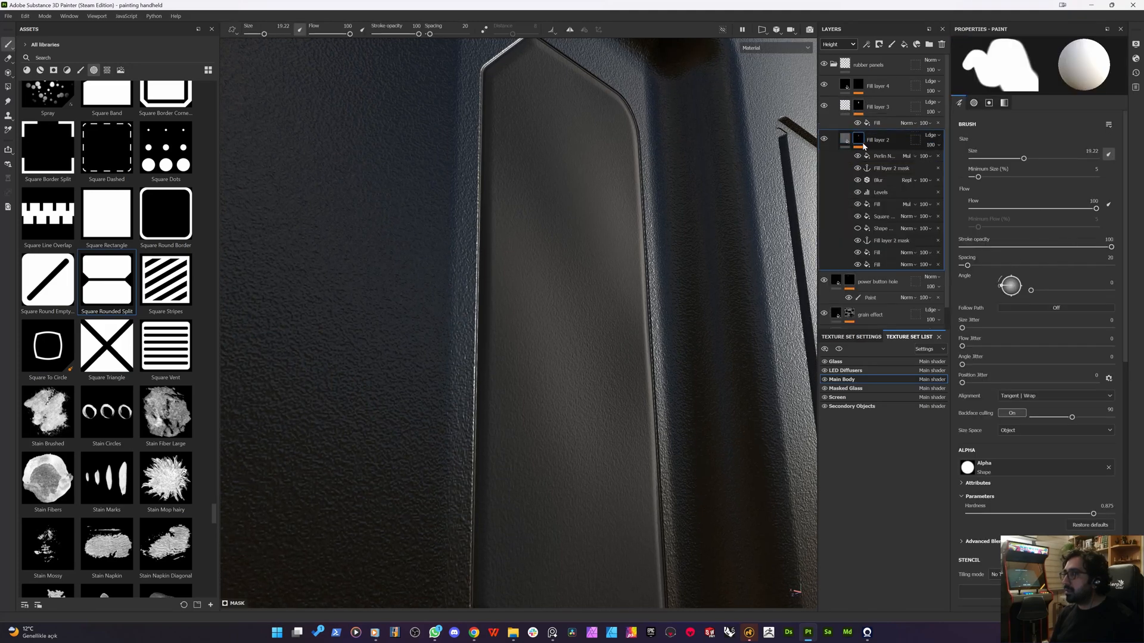
{"action": "left_click", "coordinate": [844, 139]}
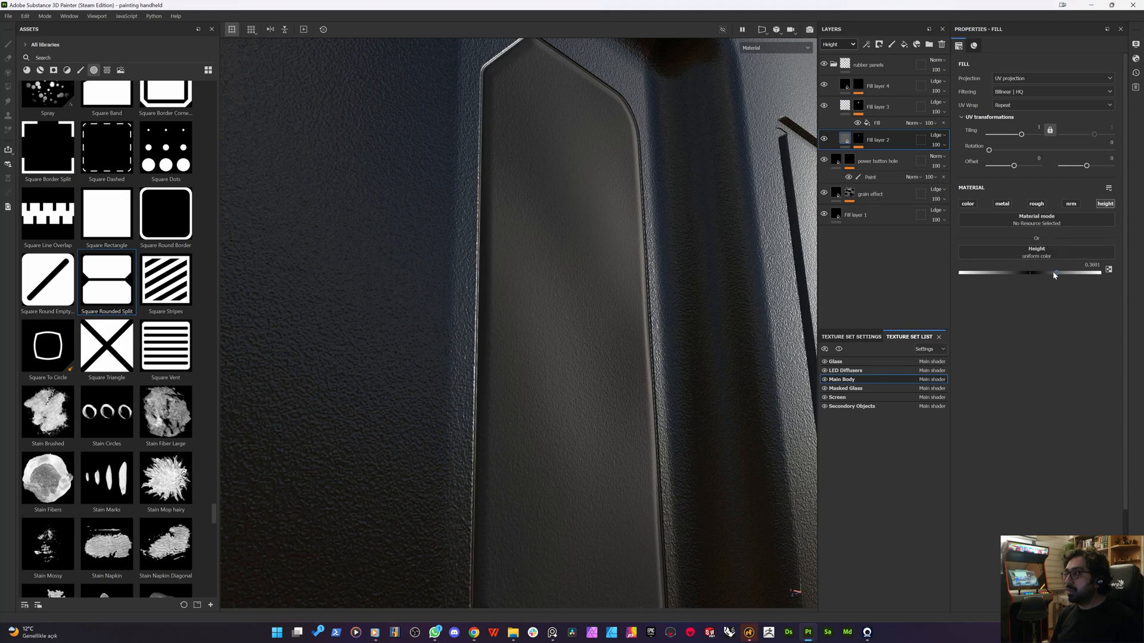
{"action": "mouse_move", "coordinate": [1056, 275]}
{"action": "left_mouse_down"}
{"action": "mouse_move", "coordinate": [1102, 267]}
{"action": "mouse_move", "coordinate": [1060, 268]}
{"action": "left_mouse_up"}
{"action": "left_click_drag", "start_coordinate": [438, 235], "coordinate": [393, 275], "text": "alt"}
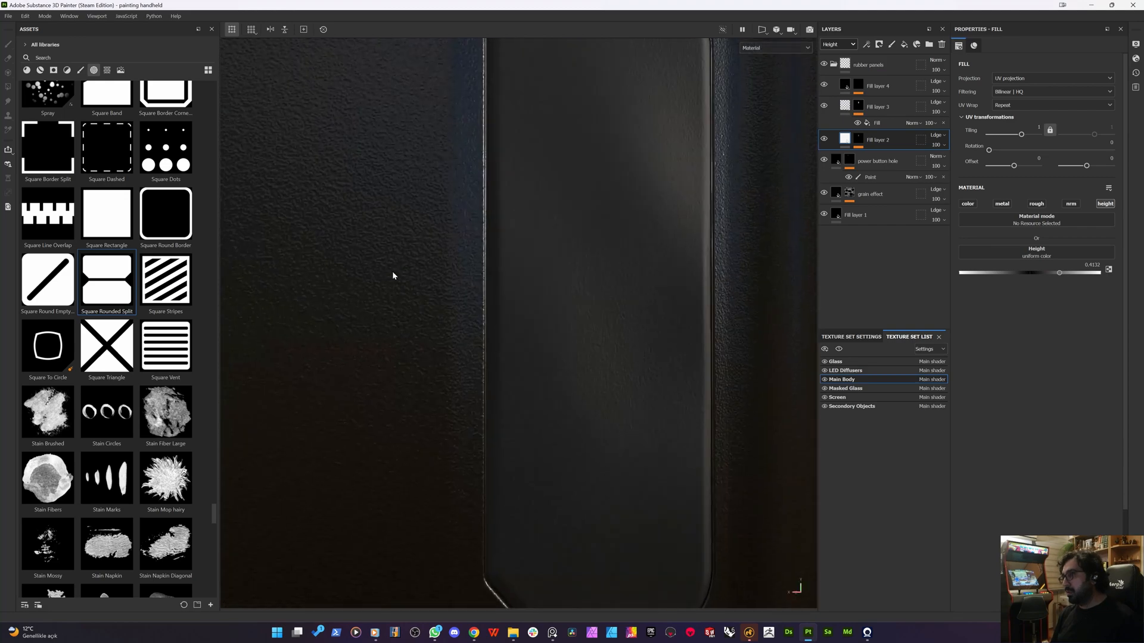
{"action": "right_click_drag", "start_coordinate": [393, 276], "coordinate": [549, 289], "text": "alt"}
{"action": "left_click_drag", "start_coordinate": [549, 289], "coordinate": [789, 185], "text": "alt"}
{"action": "scroll", "coordinate": [511, 264], "scroll_direction": "up", "scroll_amount": 5}
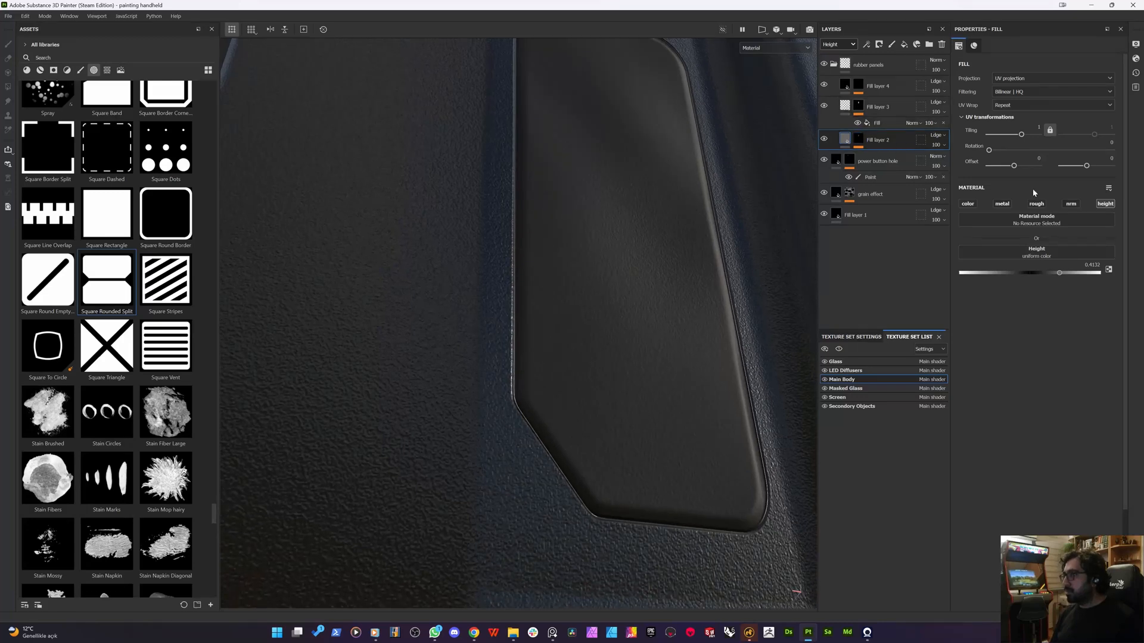
- Set the Perlin Noise scale in Fill layer 2's mask to 32 and check the whole panel
{"action": "left_click", "coordinate": [859, 107]}
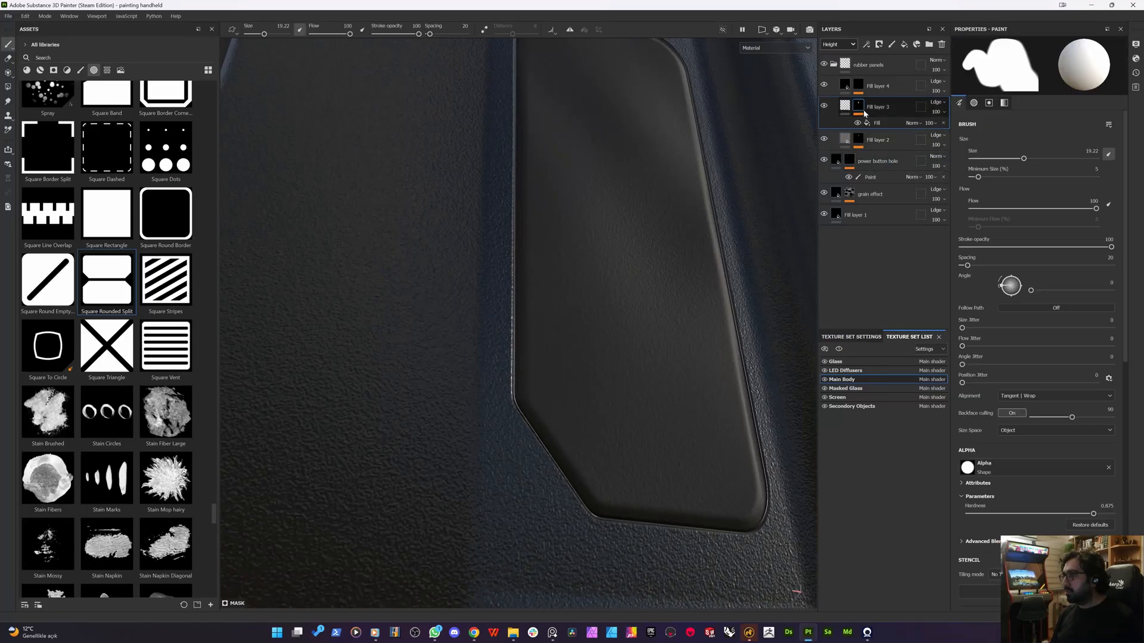
{"action": "left_click", "coordinate": [850, 139]}
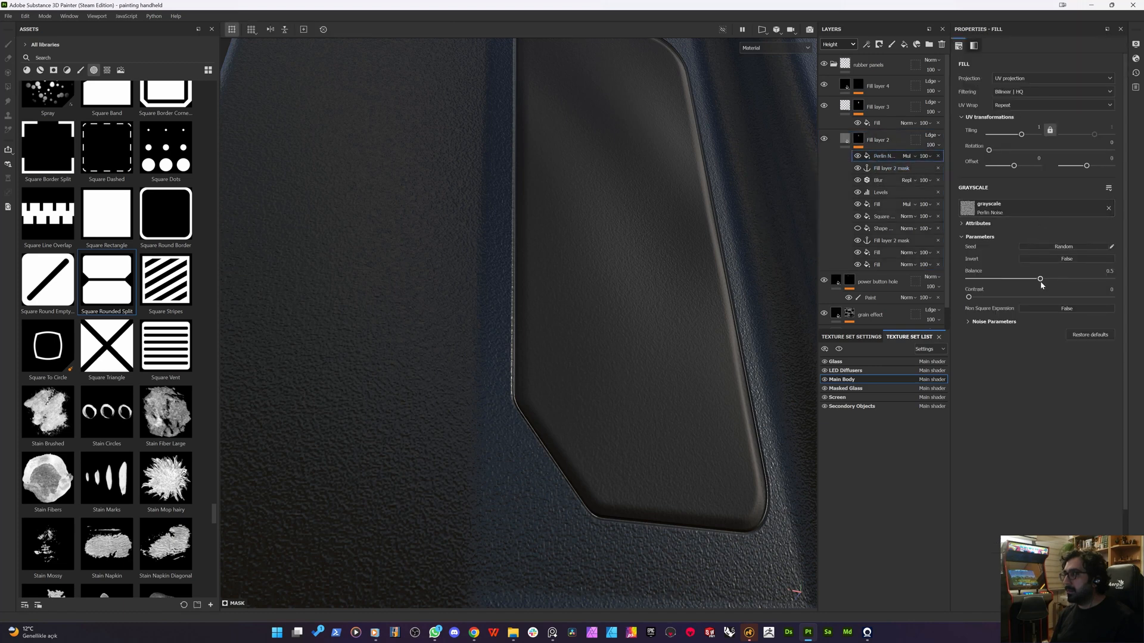
{"action": "left_click", "coordinate": [969, 322]}
{"action": "mouse_move", "coordinate": [1036, 339]}
{"action": "left_mouse_down"}
{"action": "mouse_move", "coordinate": [1012, 339]}
{"action": "mouse_move", "coordinate": [1076, 334]}
{"action": "mouse_move", "coordinate": [1032, 337]}
{"action": "mouse_move", "coordinate": [1042, 339]}
{"action": "left_mouse_up"}
{"action": "left_click_drag", "start_coordinate": [605, 225], "coordinate": [506, 156], "text": "alt"}
{"action": "scroll", "coordinate": [524, 295], "scroll_direction": "down", "scroll_amount": 5}
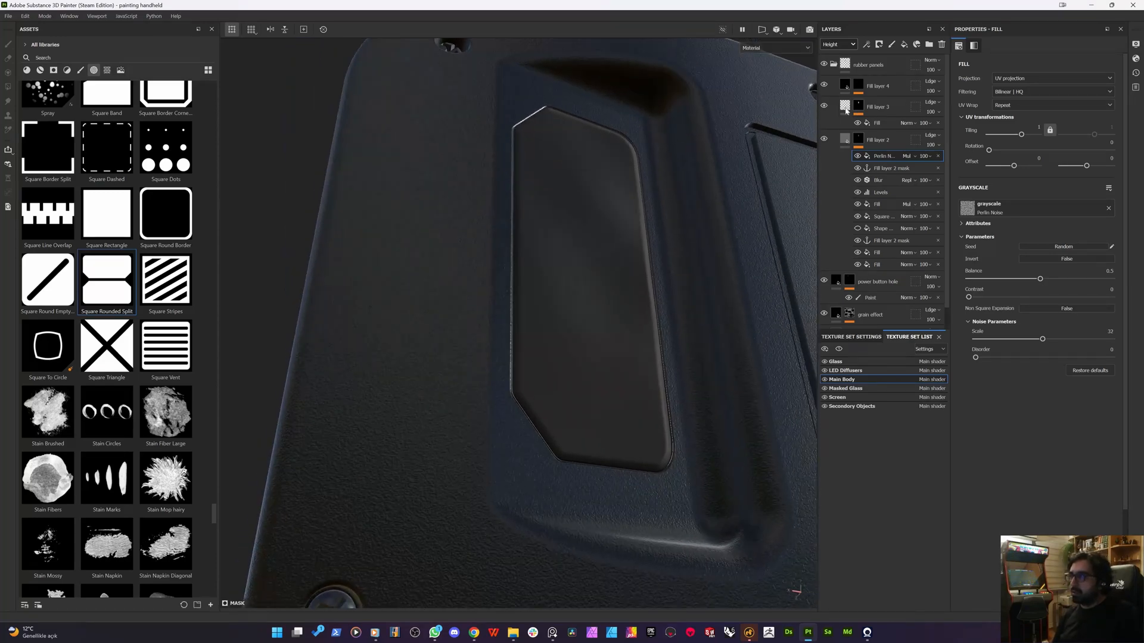
- Set the roughness of Fill layer 3's black rubber material to about 0.727
{"action": "left_click", "coordinate": [845, 141]}
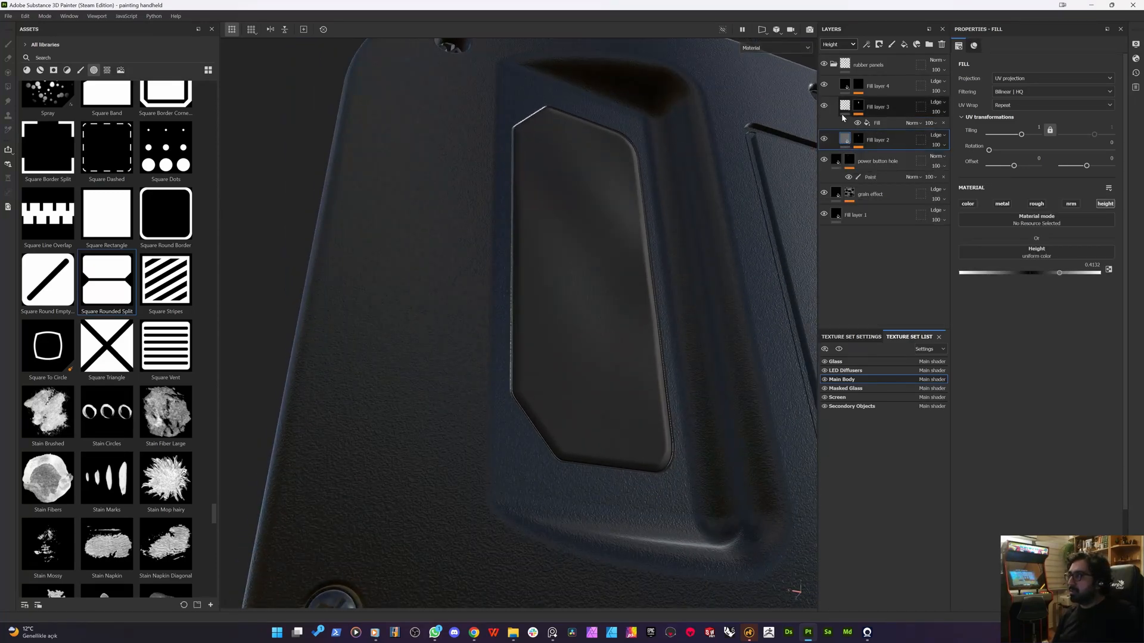
{"action": "left_click", "coordinate": [845, 107]}
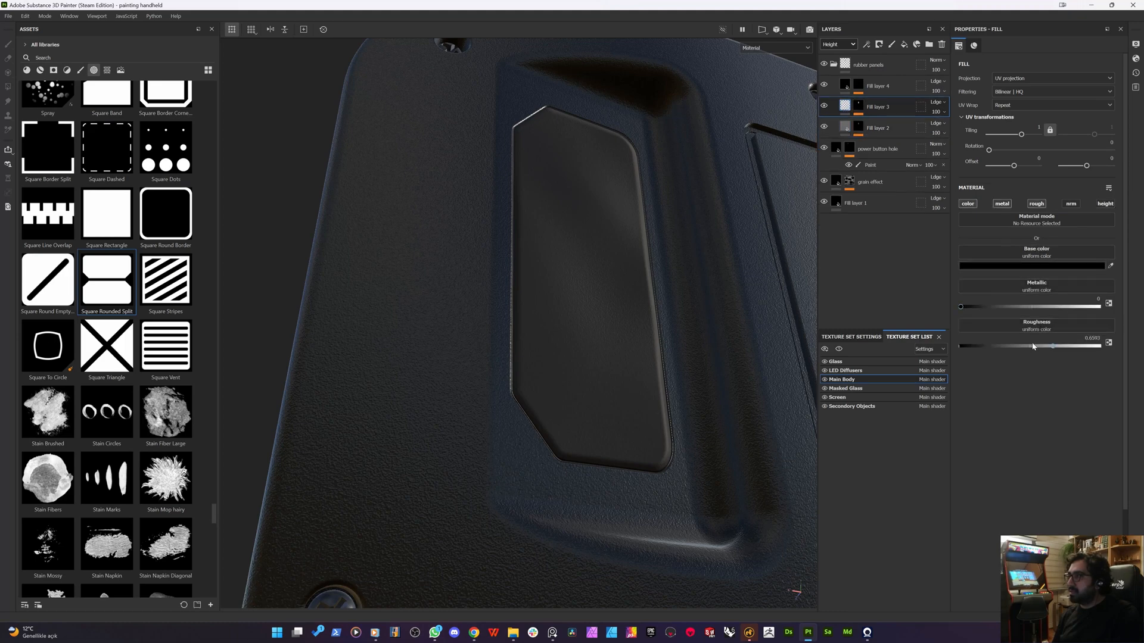
{"action": "left_click_drag", "start_coordinate": [1034, 346], "coordinate": [1009, 346]}
{"action": "left_click_drag", "start_coordinate": [447, 299], "coordinate": [480, 317], "text": "alt"}
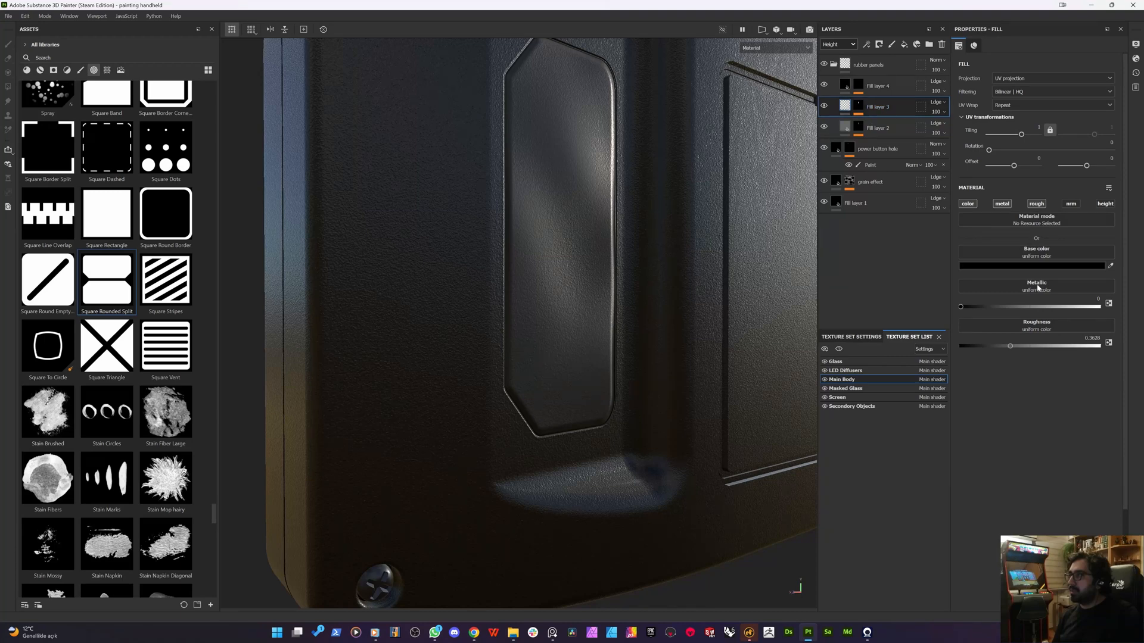
{"action": "left_click_drag", "start_coordinate": [1052, 346], "coordinate": [1062, 346]}
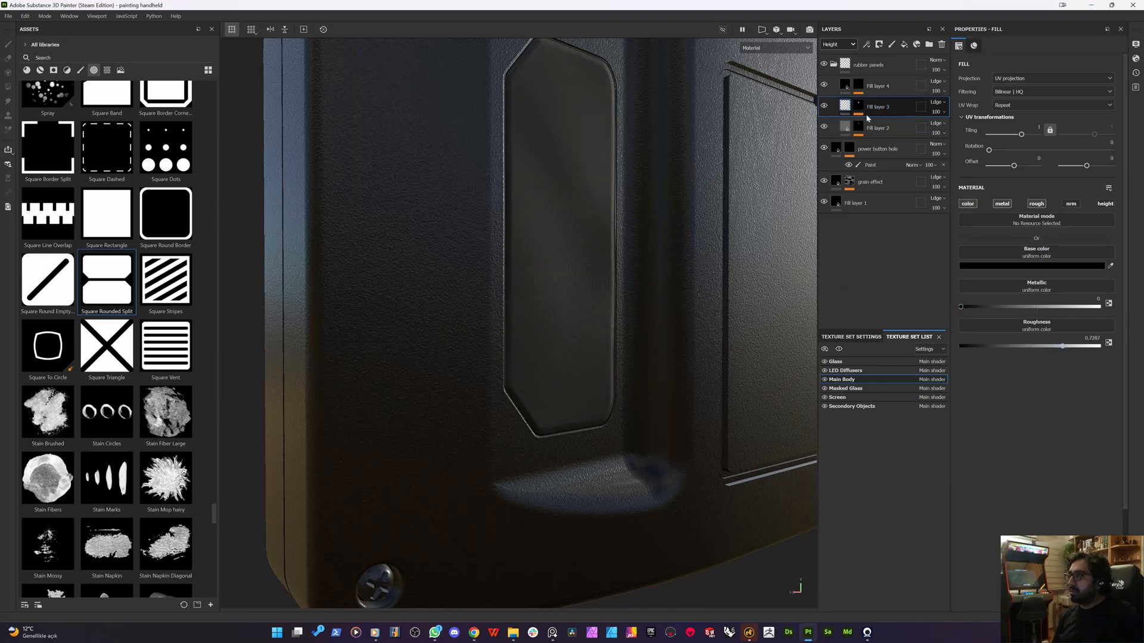
{"action": "right_click", "coordinate": [845, 105]}
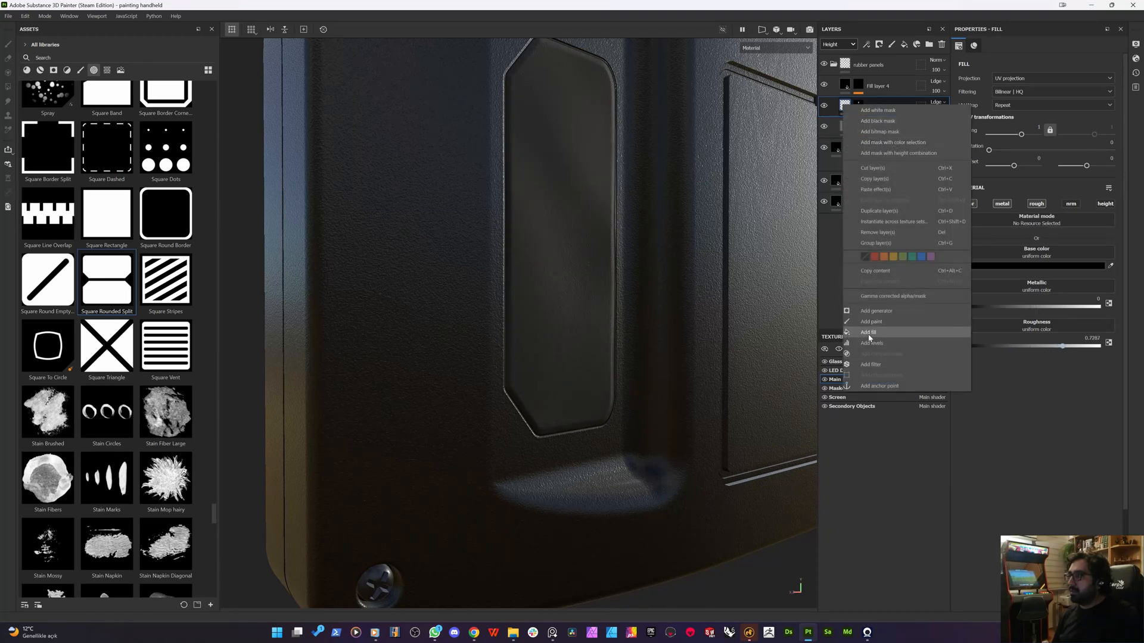
{"action": "left_click", "coordinate": [869, 333]}
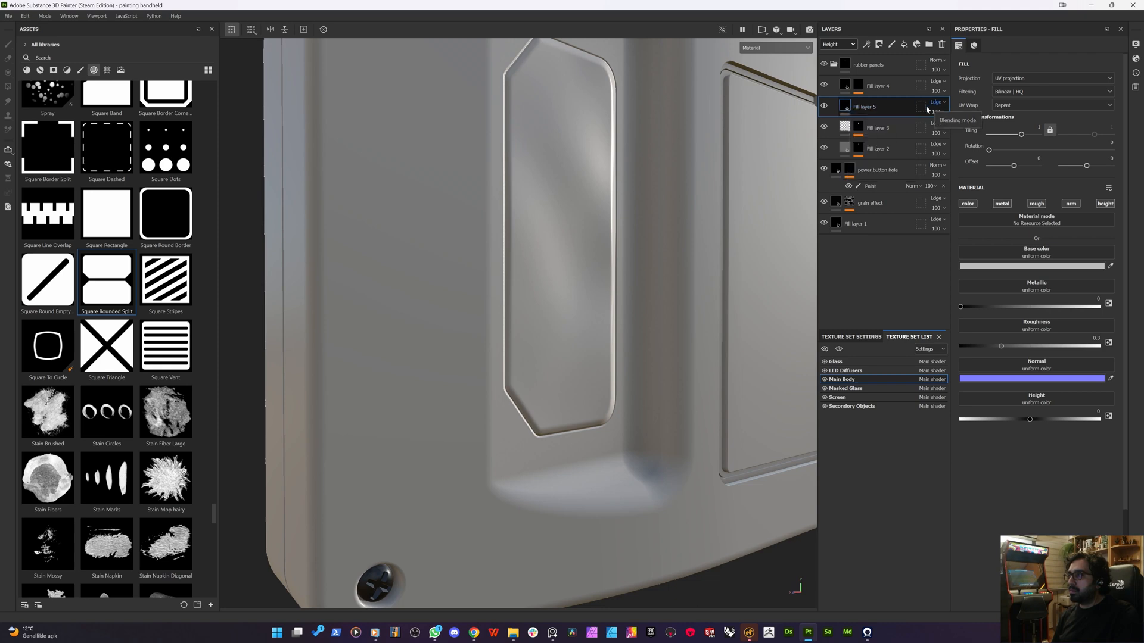
{"action": "key", "text": "Delete"}
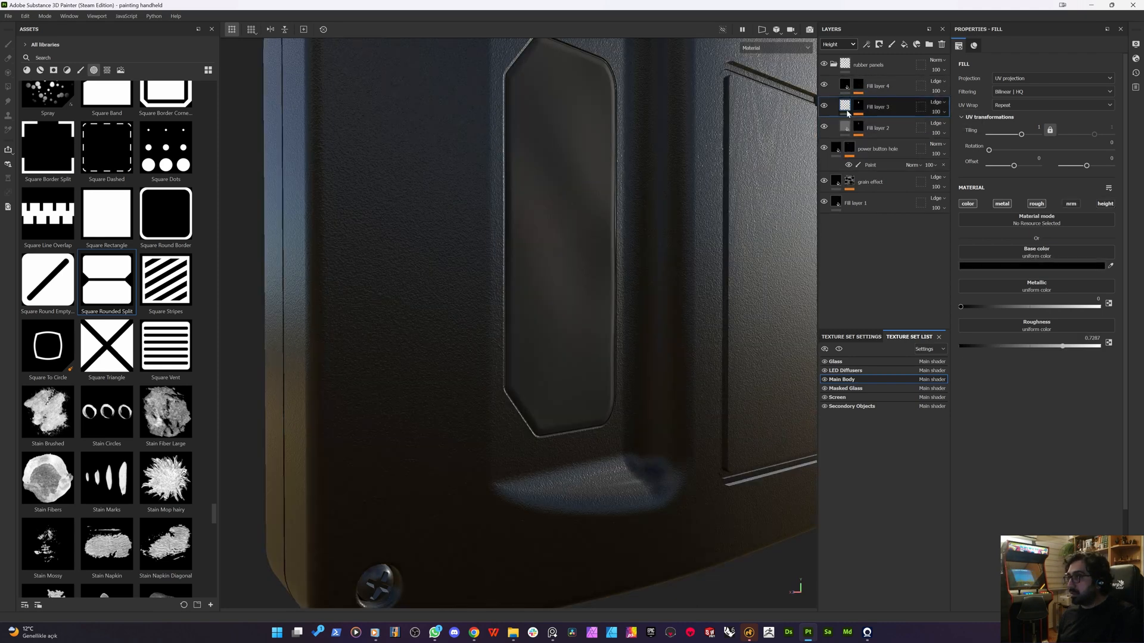
- Add a fill effect to Fill layer 3's material with only the roughness channel enabled
{"action": "right_click", "coordinate": [844, 105]}
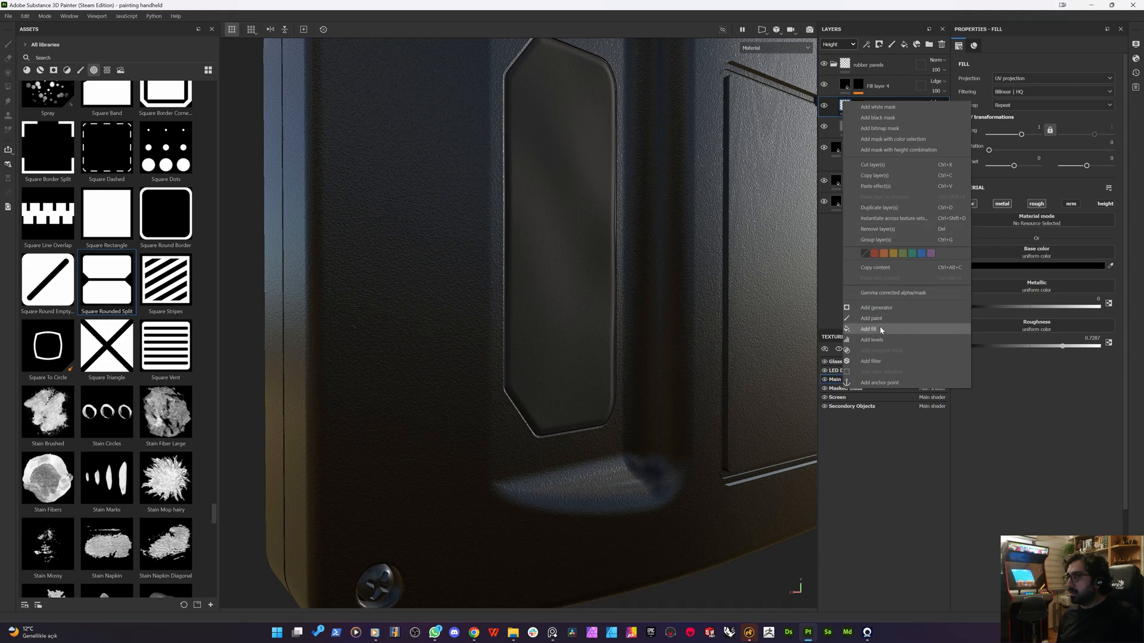
{"action": "left_click", "coordinate": [877, 303]}
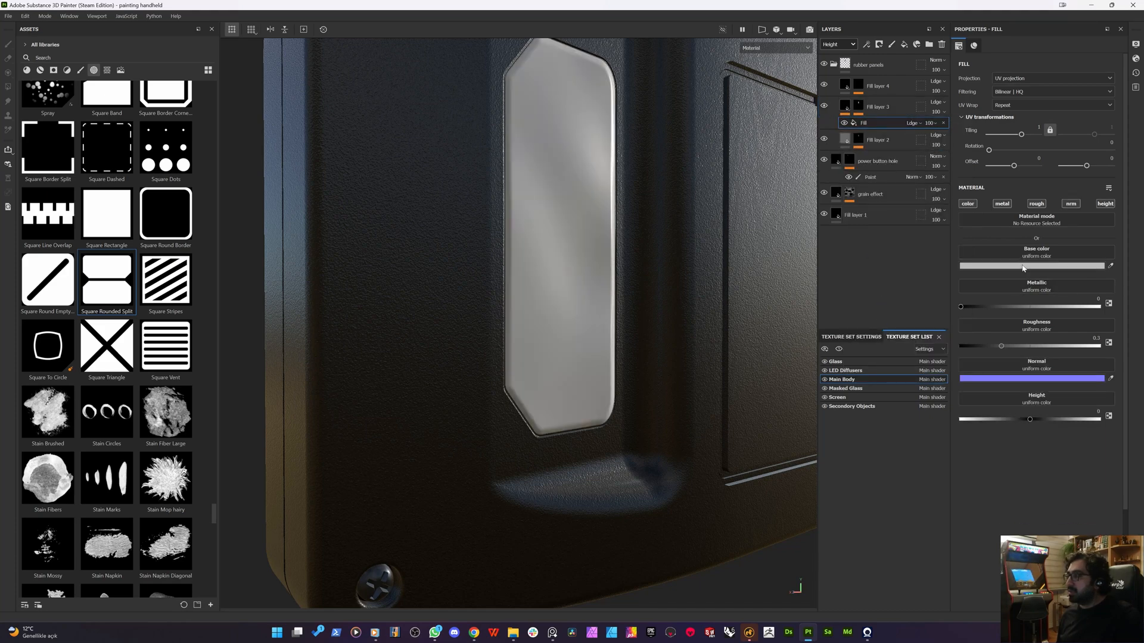
{"action": "left_click", "coordinate": [1002, 203]}
{"action": "left_click", "coordinate": [968, 203]}
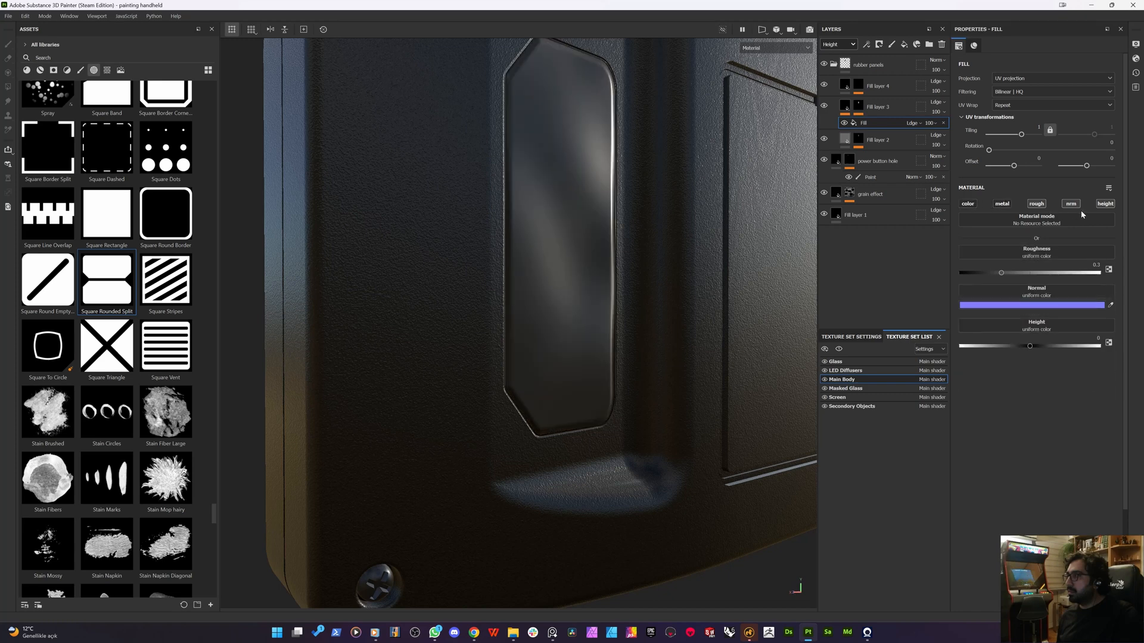
{"action": "left_click", "coordinate": [1071, 203]}
{"action": "left_click", "coordinate": [1106, 203]}
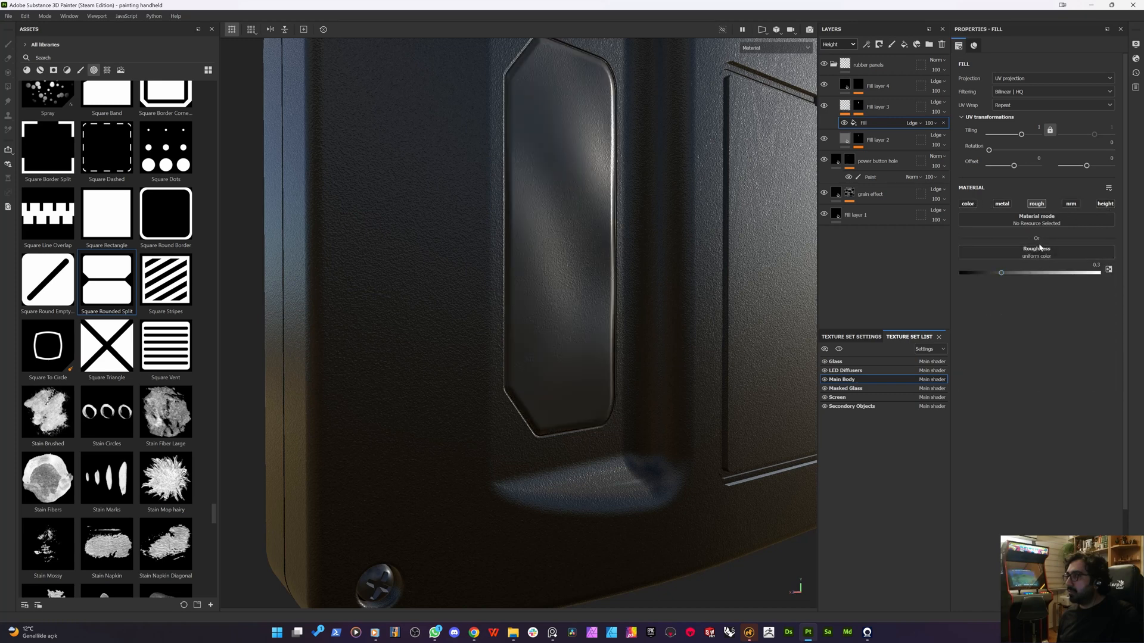
- Search the procedural textures for "cloud" and assign Clouds 2 as the fill effect's roughness source
{"action": "left_click", "coordinate": [1036, 255]}
{"action": "key", "text": "BackSpace"}
{"action": "key", "text": "BackSpace"}
{"action": "key", "text": "BackSpace"}
{"action": "key", "text": "BackSpace"}
{"action": "key", "text": "BackSpace"}
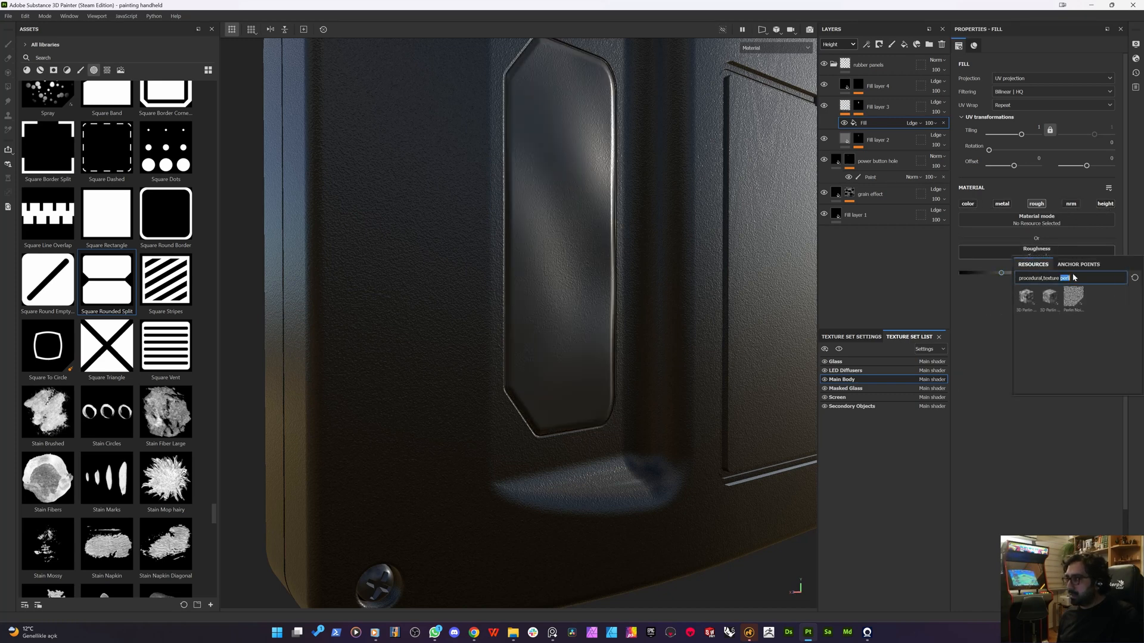
{"action": "type", "text": "cloud"}
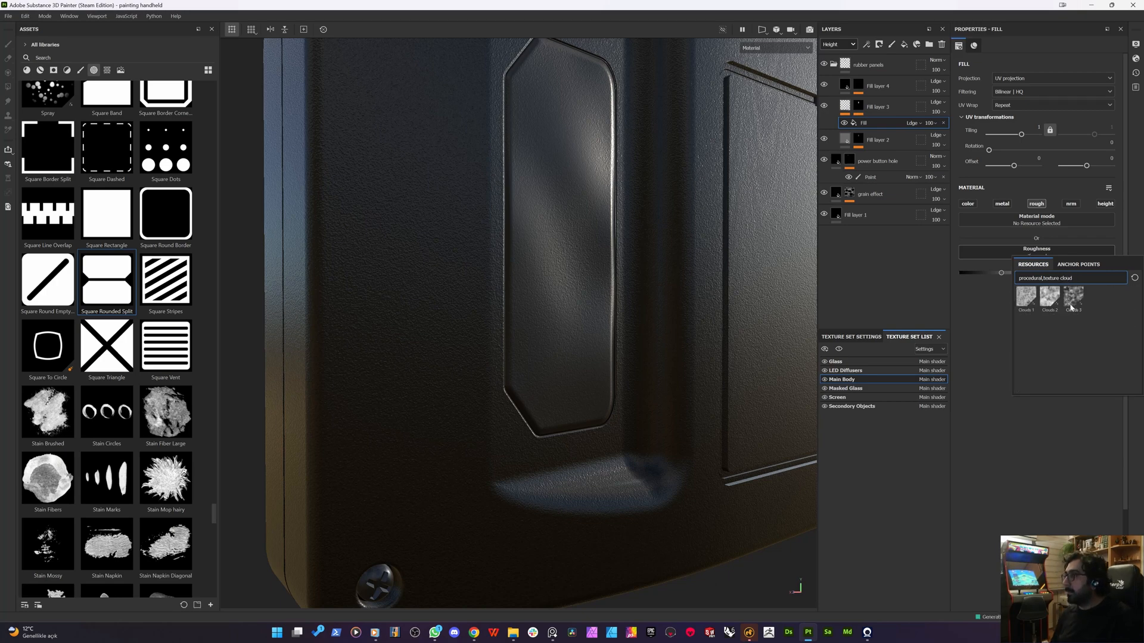
{"action": "left_click", "coordinate": [1049, 296]}
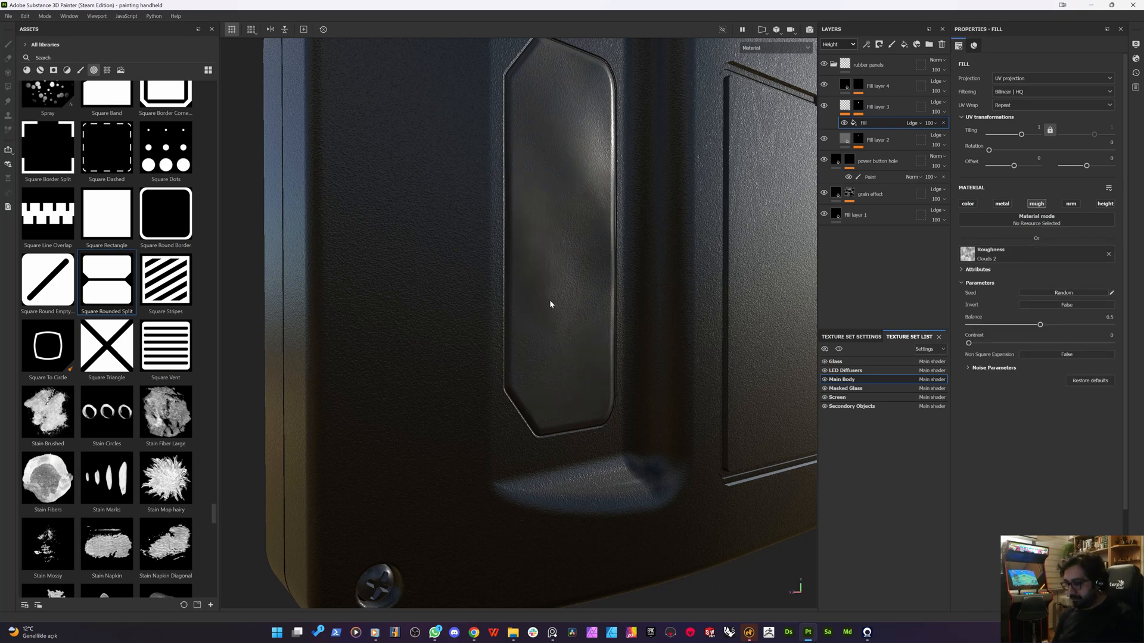
{"action": "mouse_move", "coordinate": [549, 302]}
{"action": "left_mouse_down", "text": "alt"}
{"action": "mouse_move", "coordinate": [518, 280]}
{"action": "mouse_move", "coordinate": [518, 258]}
{"action": "mouse_move", "coordinate": [550, 285]}
{"action": "mouse_move", "coordinate": [572, 378]}
{"action": "mouse_move", "coordinate": [587, 357]}
{"action": "mouse_move", "coordinate": [782, 320]}
{"action": "mouse_move", "coordinate": [655, 286]}
{"action": "left_mouse_up", "text": "alt"}
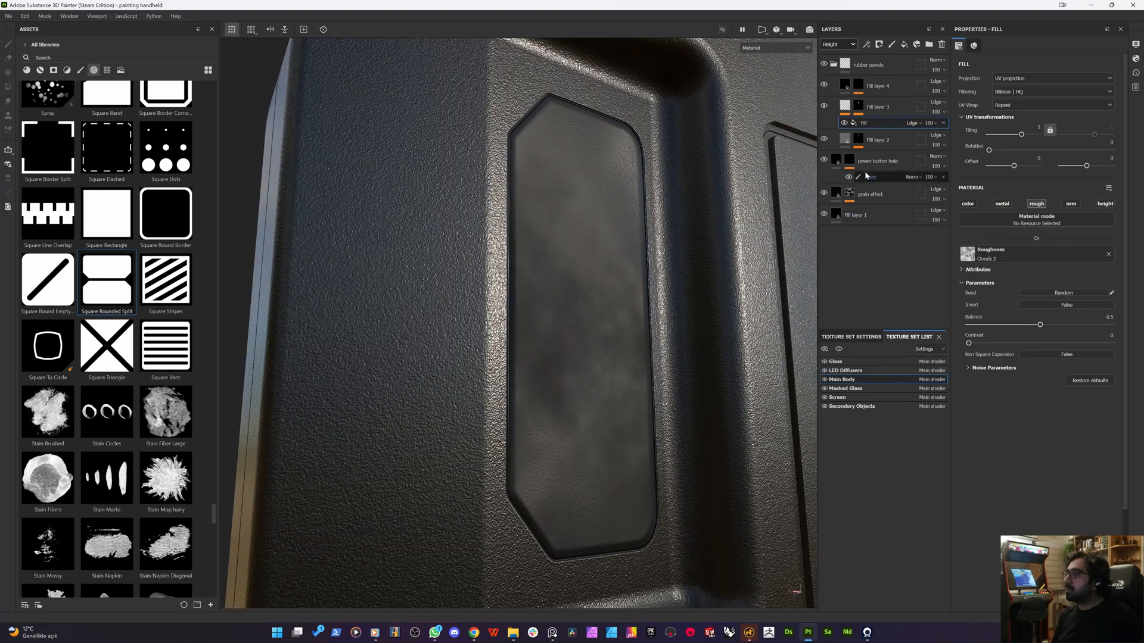
- Switch the layer stack to the Roughness channel, set the Clouds 2 fill's opacity to 42 and inspect the panel's roughness map
{"action": "left_click", "coordinate": [931, 124]}
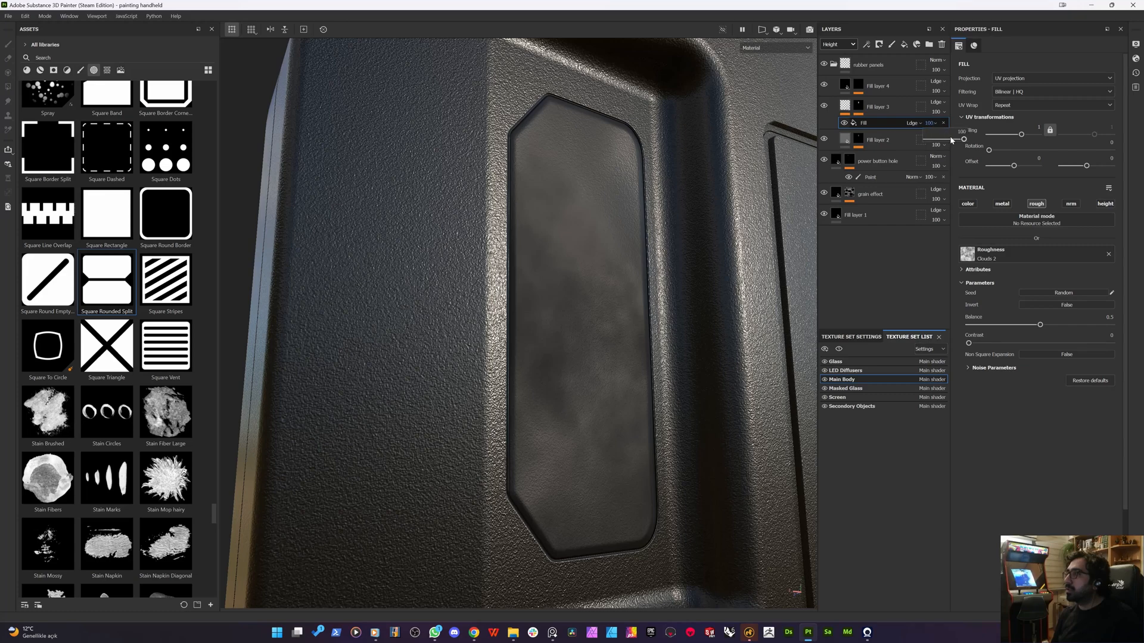
{"action": "left_click_drag", "start_coordinate": [963, 139], "coordinate": [993, 142]}
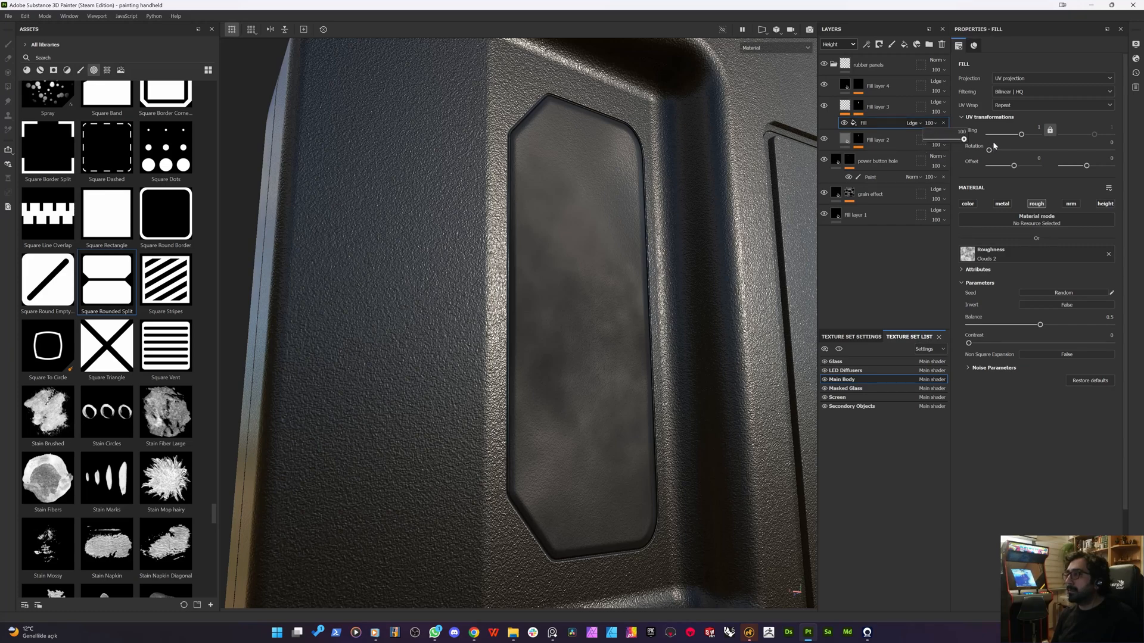
{"action": "left_click", "coordinate": [835, 46]}
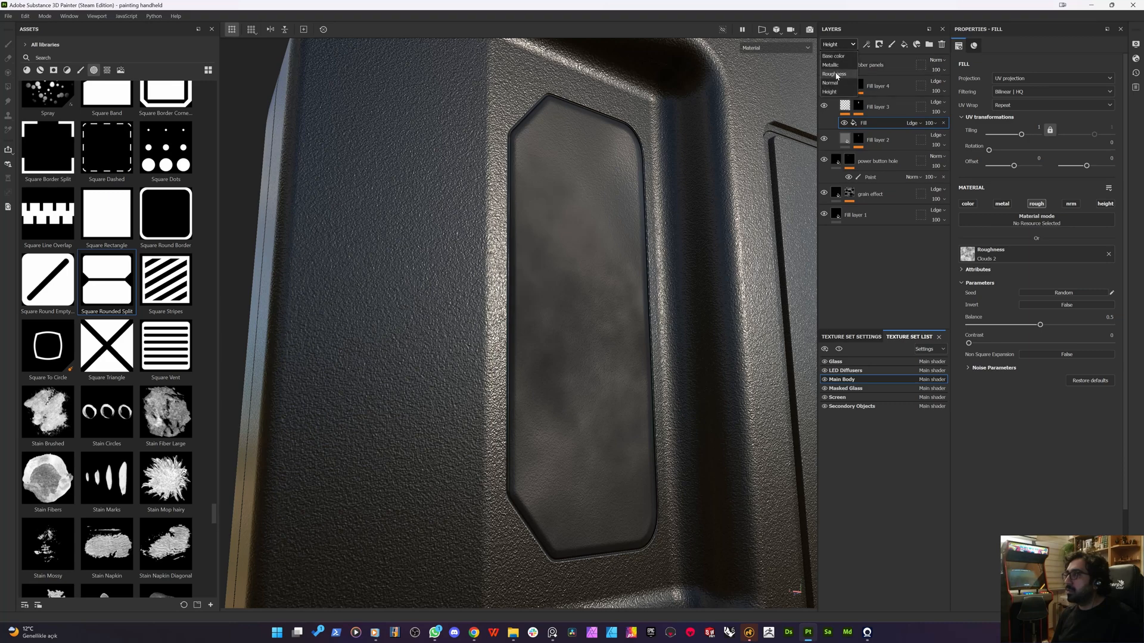
{"action": "left_click", "coordinate": [836, 74]}
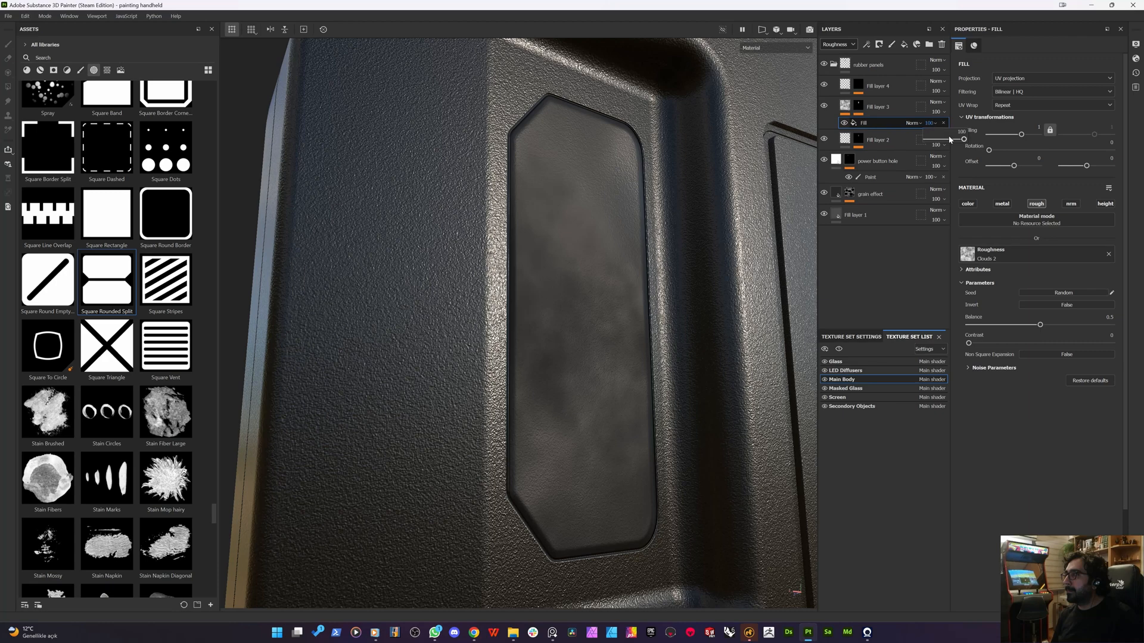
{"action": "mouse_move", "coordinate": [950, 140]}
{"action": "left_mouse_down"}
{"action": "mouse_move", "coordinate": [920, 156]}
{"action": "mouse_move", "coordinate": [951, 153]}
{"action": "mouse_move", "coordinate": [941, 151]}
{"action": "left_mouse_up"}
{"action": "left_click_drag", "start_coordinate": [476, 342], "coordinate": [482, 349], "text": "alt"}
{"action": "key", "text": "c"}
{"action": "key", "text": "c"}
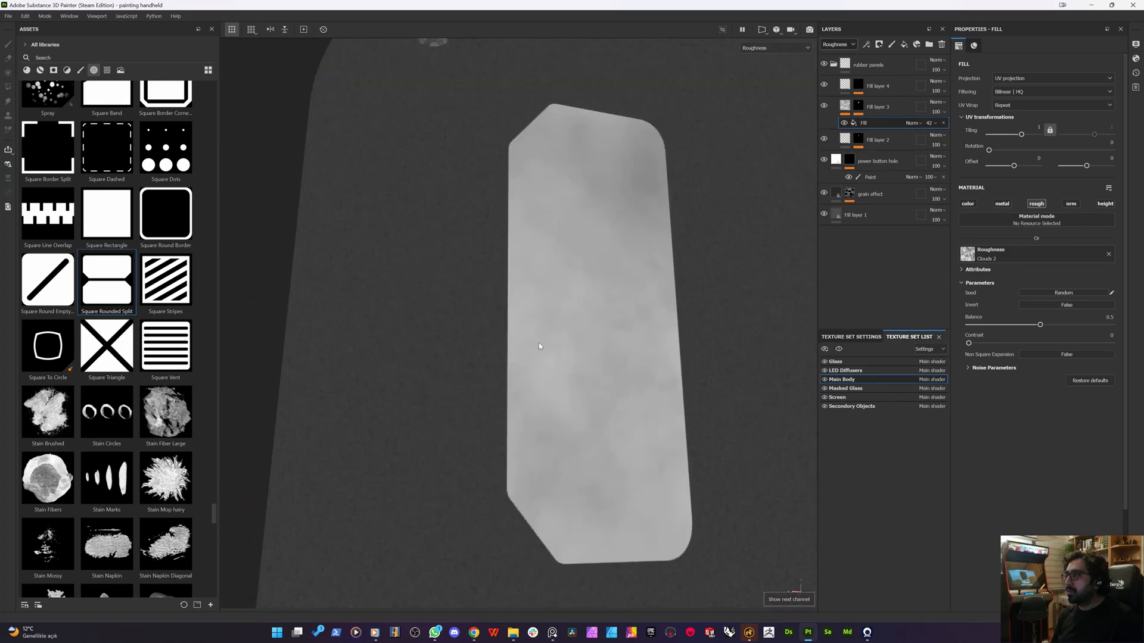
{"action": "left_click_drag", "start_coordinate": [478, 345], "coordinate": [541, 369], "text": "alt"}
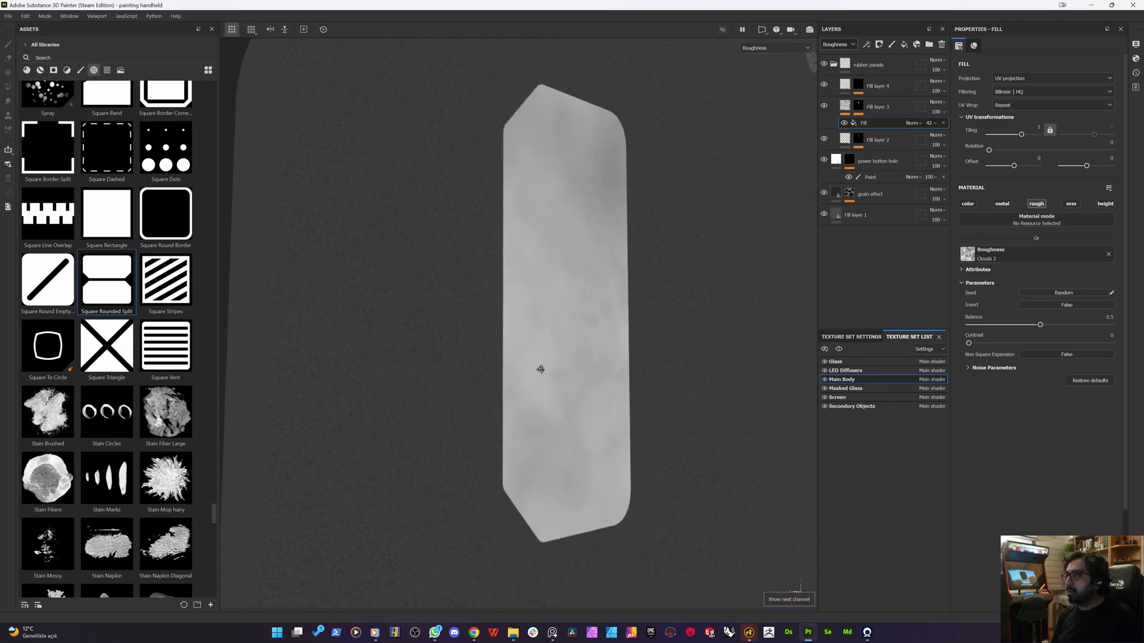
- Set Fill layer 3's base roughness to about 0.205 and check the panel in the material view
{"action": "left_click", "coordinate": [873, 108]}
{"action": "left_click_drag", "start_coordinate": [1049, 349], "coordinate": [988, 352]}
{"action": "key", "text": "m"}
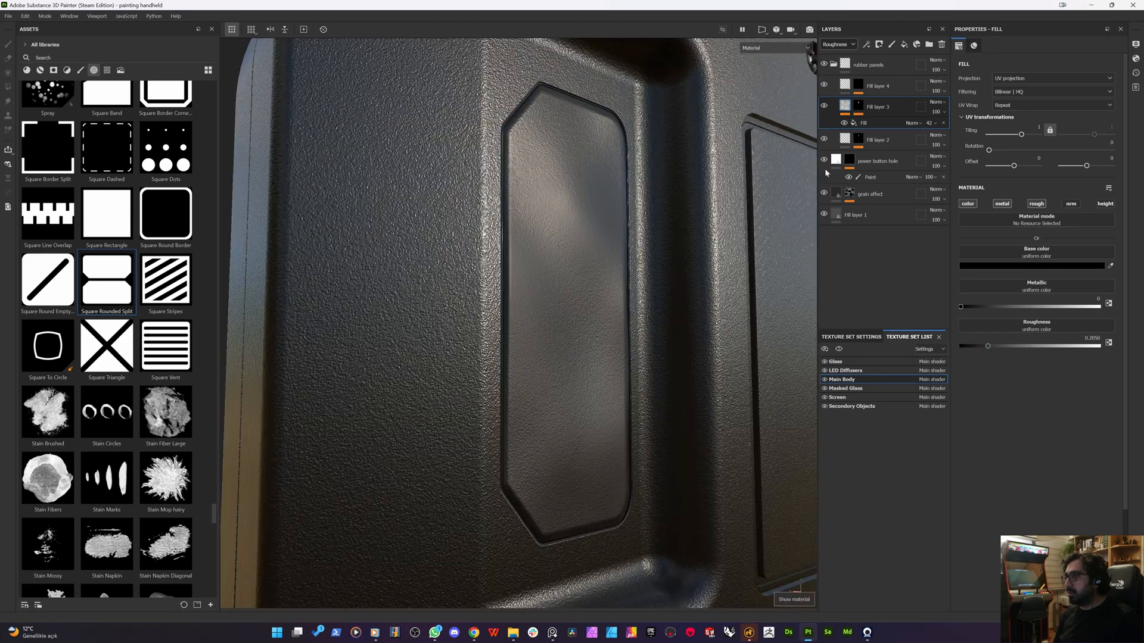
{"action": "left_click_drag", "start_coordinate": [475, 315], "coordinate": [751, 245], "text": "alt"}
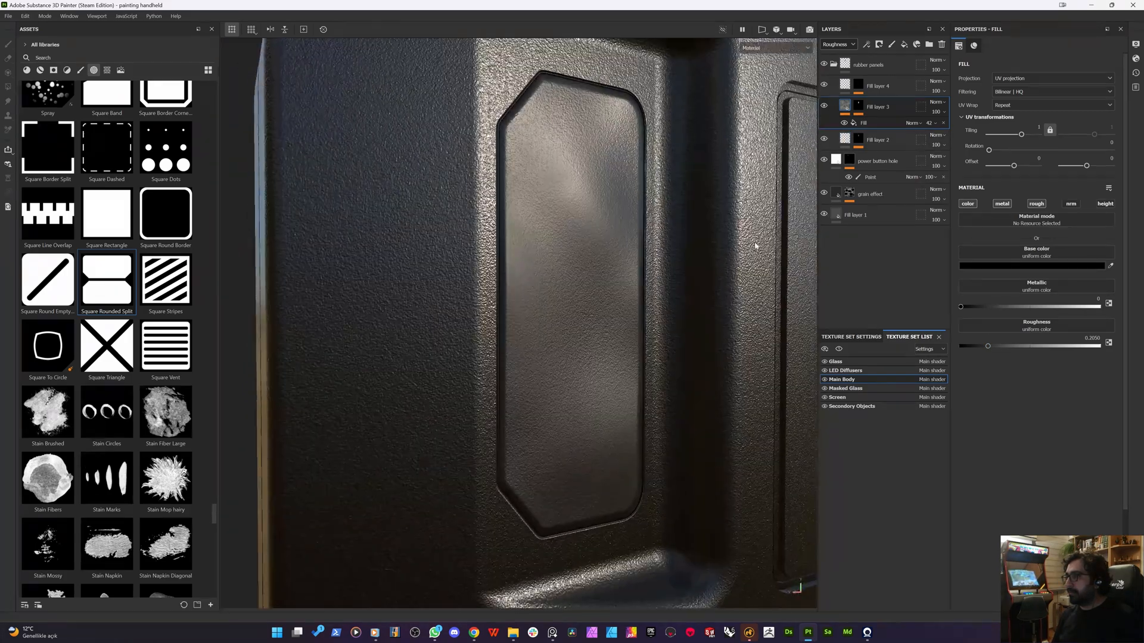
- Change Fill layer 3's base color to dark grey 2C2C2C and check it against the surrounding body
{"action": "left_click", "coordinate": [1026, 267]}
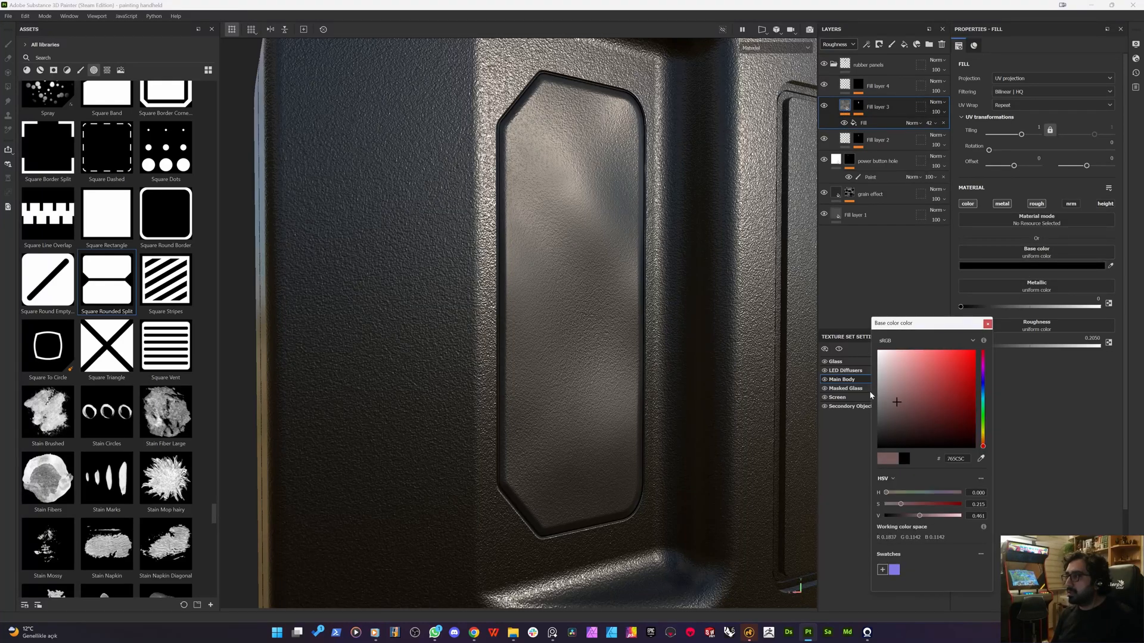
{"action": "left_click_drag", "start_coordinate": [870, 392], "coordinate": [852, 436]}
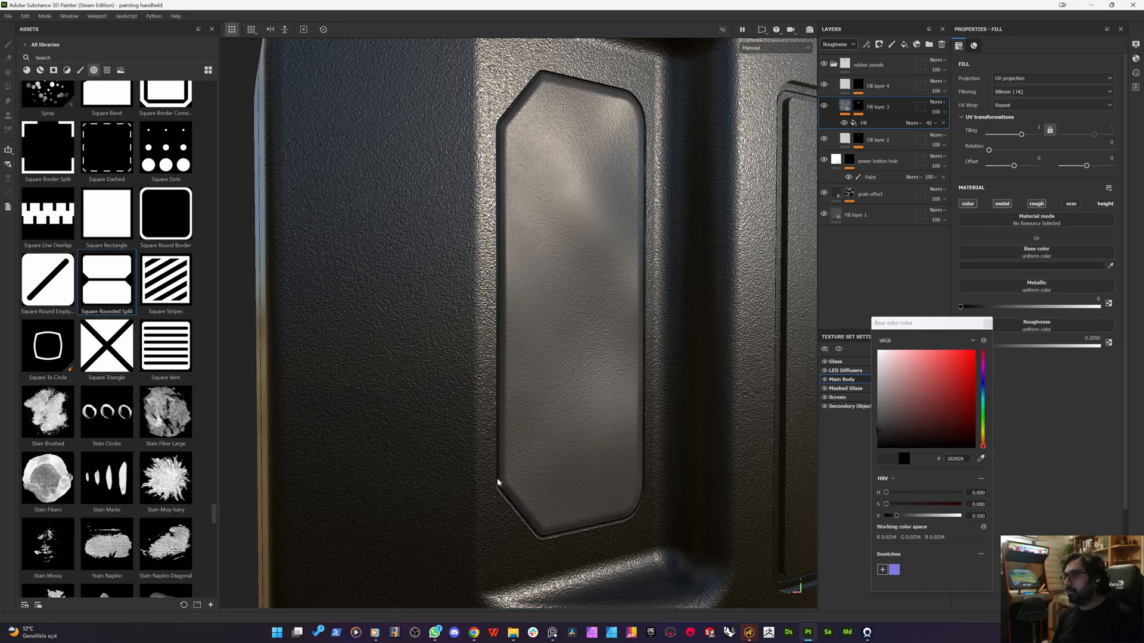
{"action": "scroll", "coordinate": [498, 487], "scroll_direction": "down", "scroll_amount": 5}
{"action": "left_click_drag", "start_coordinate": [495, 492], "coordinate": [482, 468], "text": "alt"}
{"action": "scroll", "coordinate": [493, 466], "scroll_direction": "up", "scroll_amount": 4}
{"action": "scroll", "coordinate": [493, 467], "scroll_direction": "up", "scroll_amount": 2}
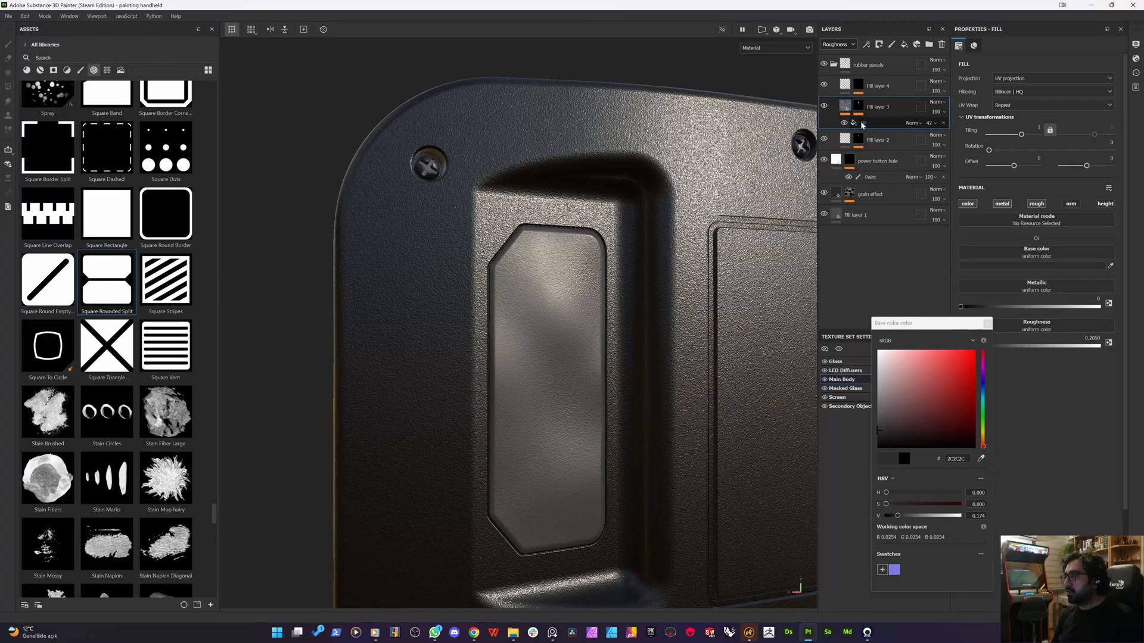
- Raise the Clouds 2 fill's roughness opacity to 100 and set Fill layer 3's base roughness to about 0.584
{"action": "left_click", "coordinate": [882, 123]}
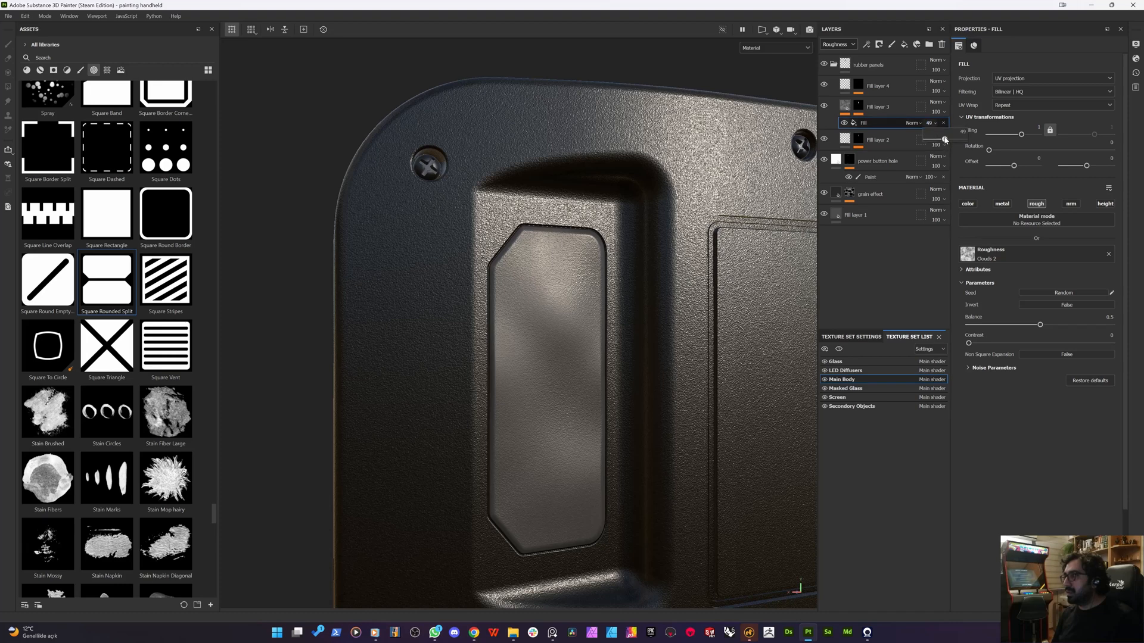
{"action": "left_click_drag", "start_coordinate": [945, 139], "coordinate": [972, 141]}
{"action": "left_click", "coordinate": [867, 110]}
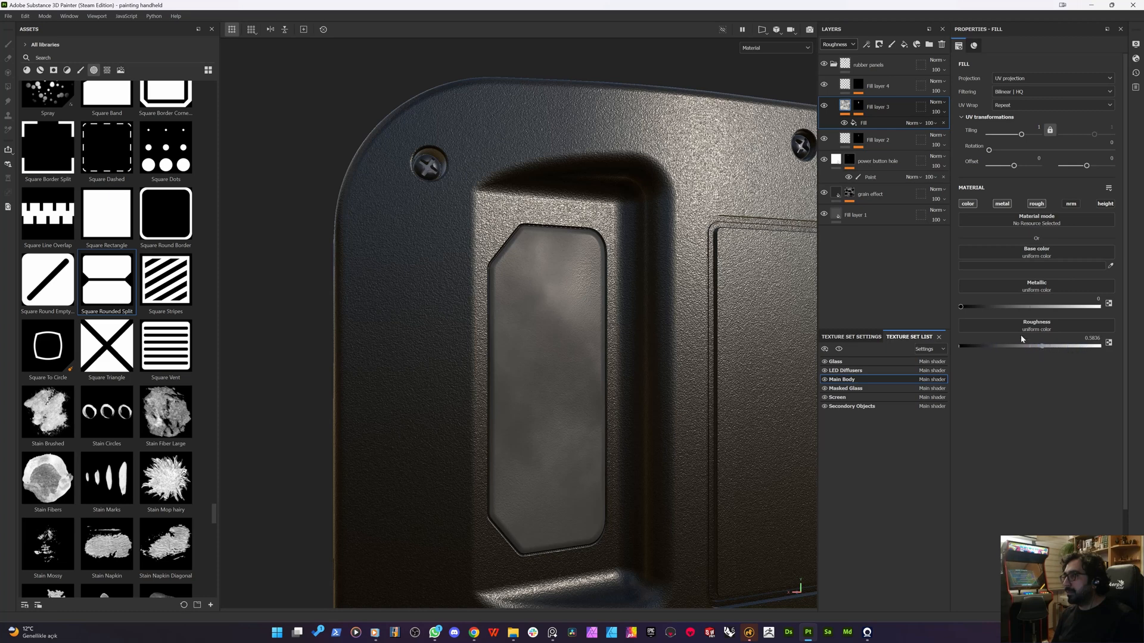
- Blend the Clouds 2 fill as Linear dodge (Add) and set Fill layer 3's base roughness to about 0.189
{"action": "left_click", "coordinate": [912, 123]}
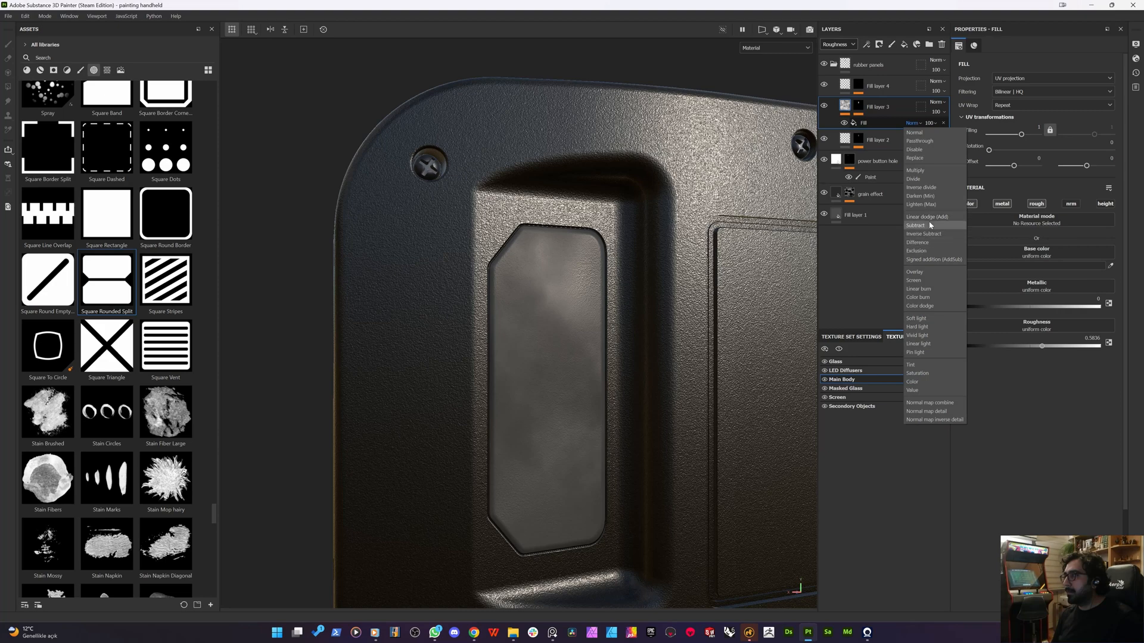
{"action": "left_click", "coordinate": [927, 217]}
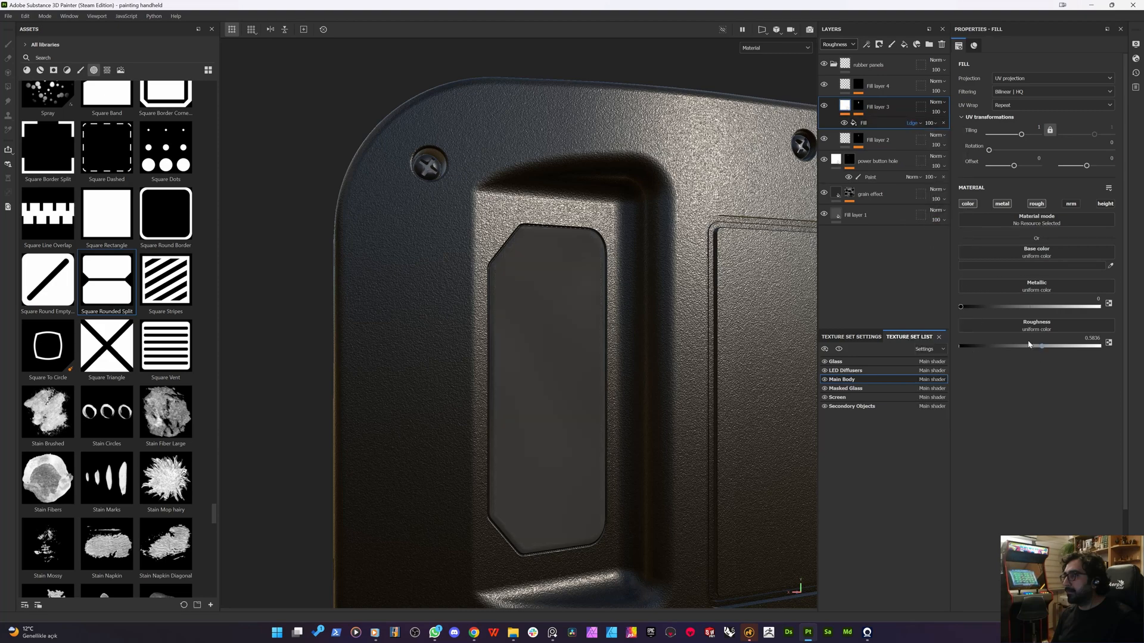
{"action": "left_click_drag", "start_coordinate": [999, 348], "coordinate": [986, 348]}
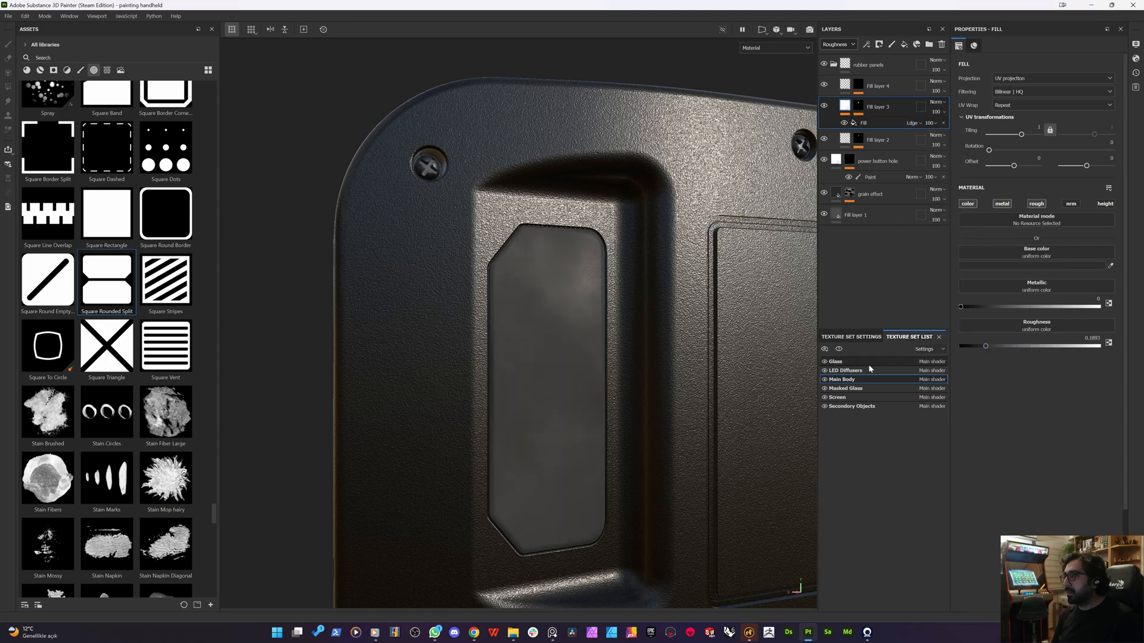
{"action": "left_click_drag", "start_coordinate": [483, 351], "coordinate": [524, 362], "text": "alt"}
{"action": "scroll", "coordinate": [524, 375], "scroll_direction": "up", "scroll_amount": 3}
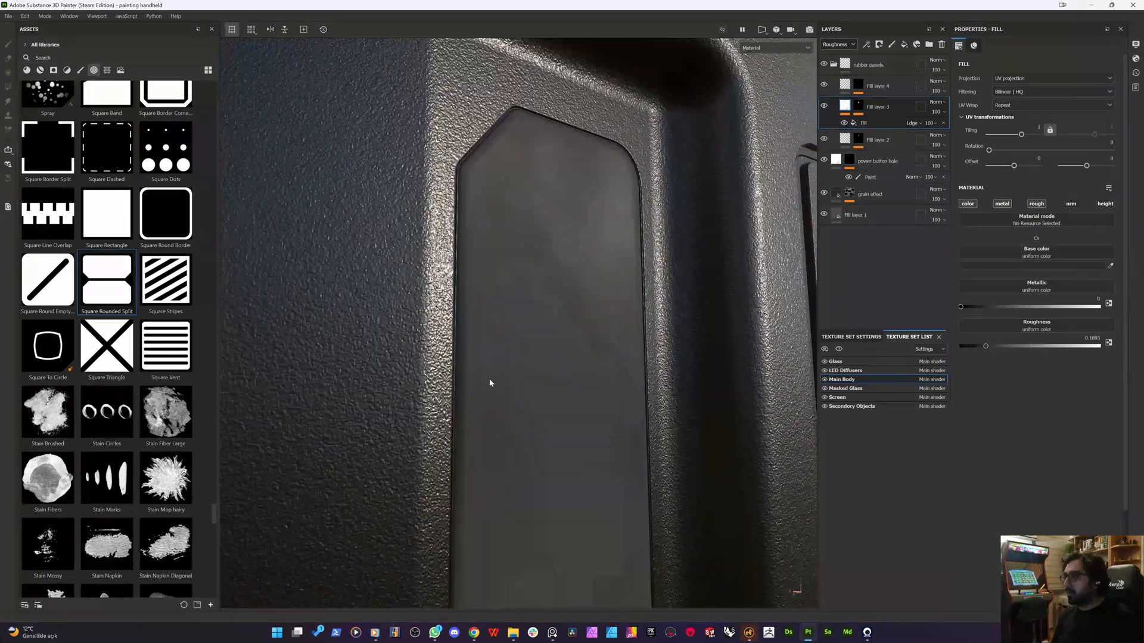
{"action": "mouse_move", "coordinate": [491, 383]}
{"action": "right_mouse_down", "text": "shift"}
{"action": "mouse_move", "coordinate": [603, 381]}
{"action": "mouse_move", "coordinate": [580, 396]}
{"action": "right_mouse_up", "text": "shift"}
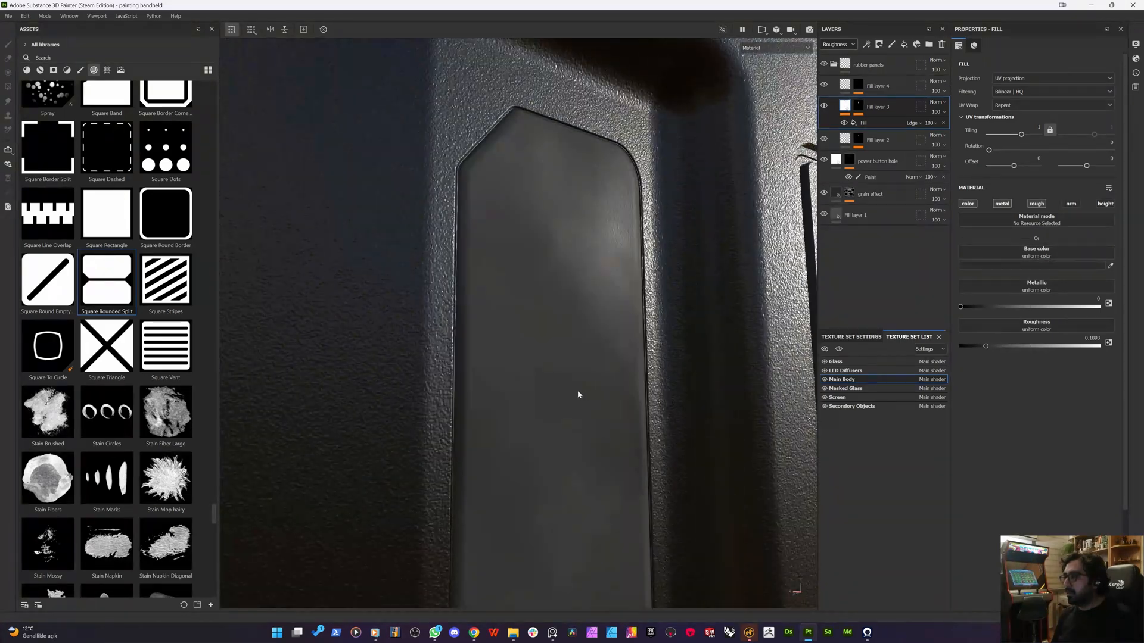
{"action": "scroll", "coordinate": [580, 399], "scroll_direction": "down", "scroll_amount": 3}
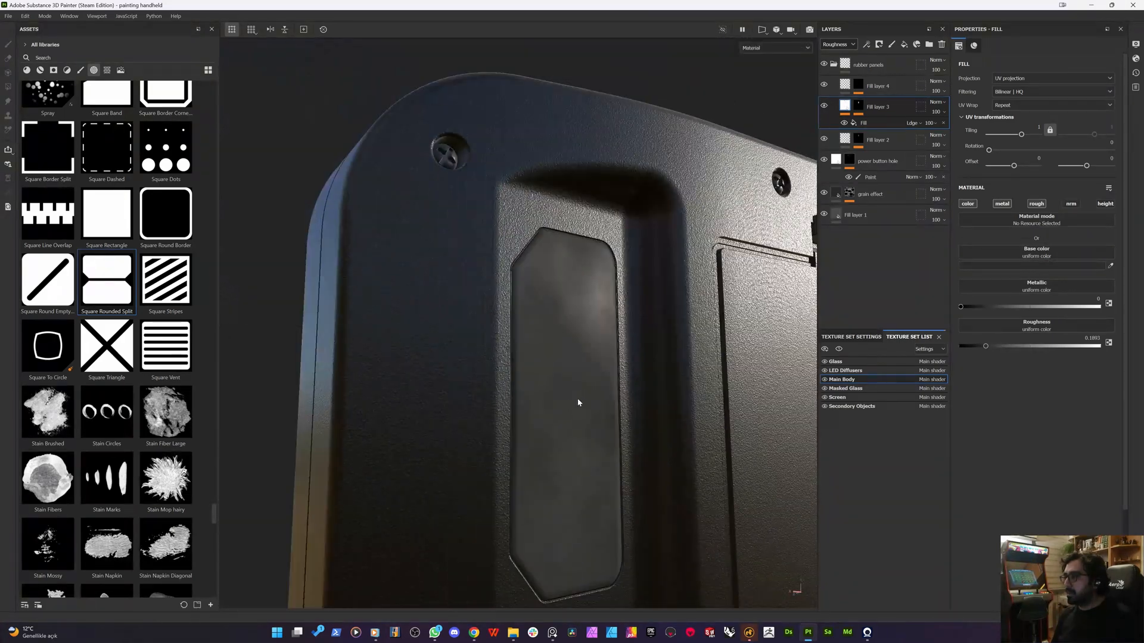
- Set the Clouds 2 fill's tiling to about 2.89 and its noise scale to 5
{"action": "left_click", "coordinate": [871, 120]}
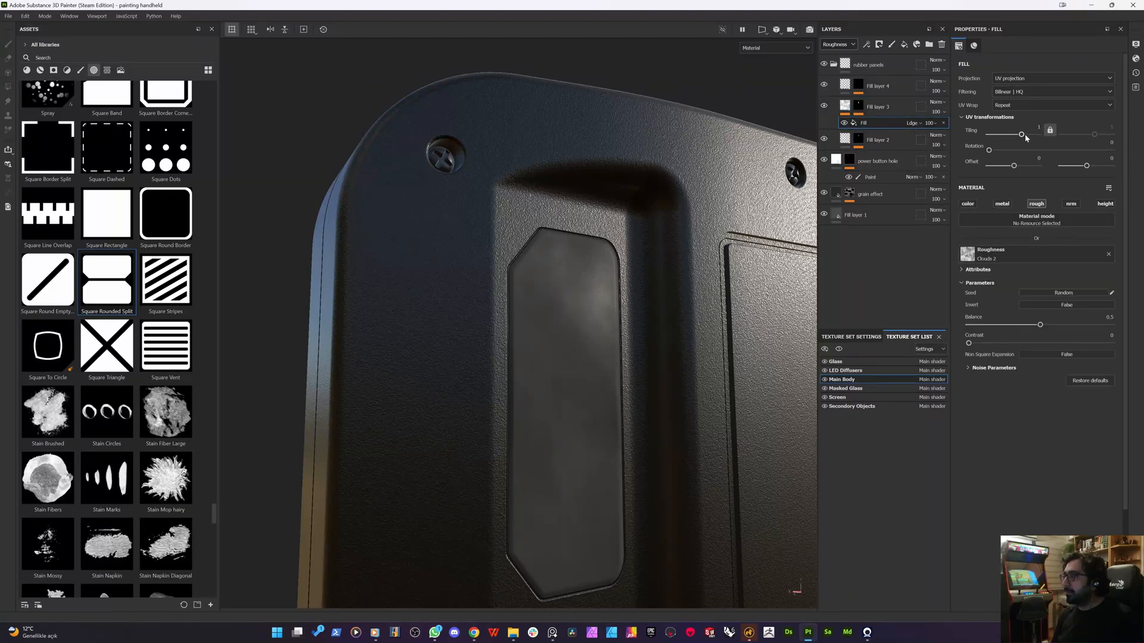
{"action": "left_click_drag", "start_coordinate": [1026, 137], "coordinate": [1026, 136]}
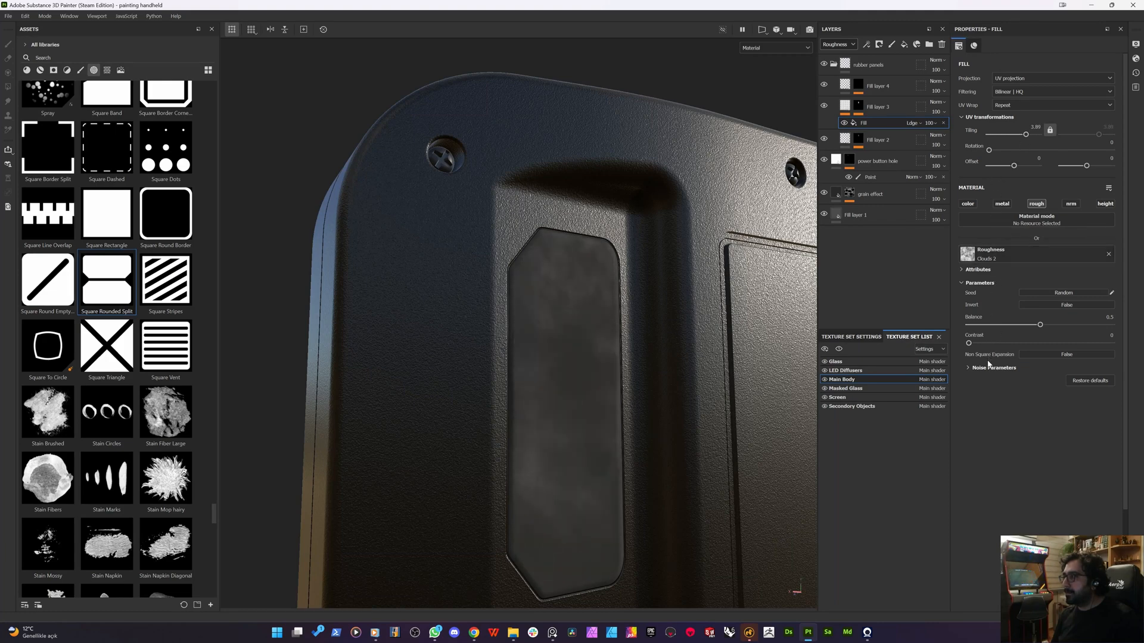
{"action": "left_click", "coordinate": [967, 368]}
{"action": "left_click_drag", "start_coordinate": [989, 384], "coordinate": [1054, 384]}
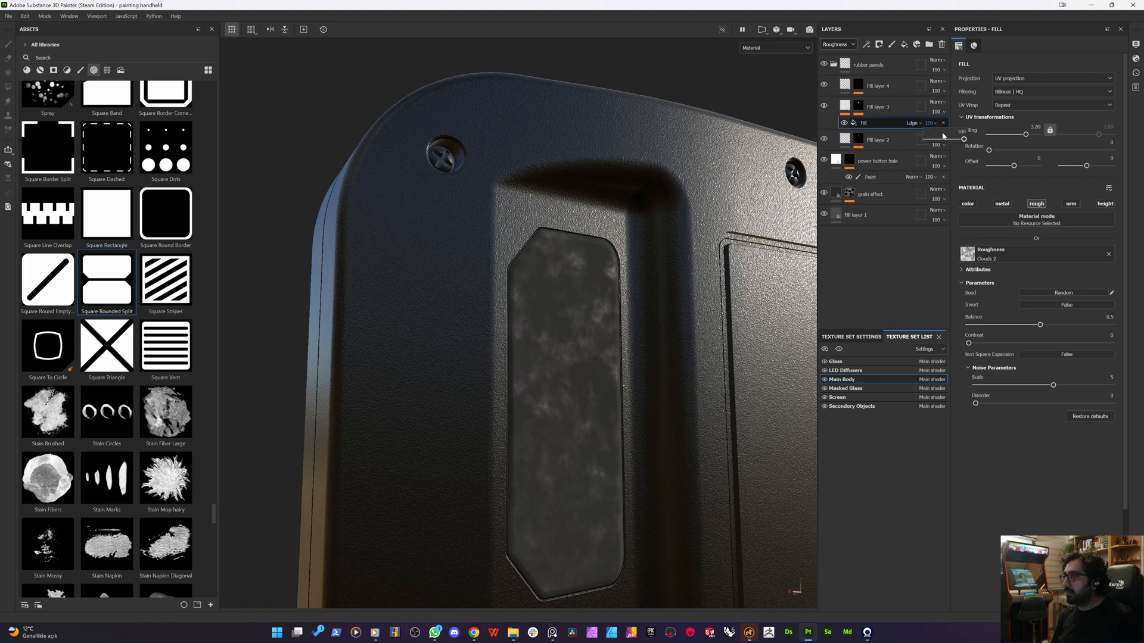
- Lower the Clouds 2 fill's roughness opacity to 30 and check the panel's reflections from several angles
{"action": "left_click_drag", "start_coordinate": [943, 136], "coordinate": [936, 138]}
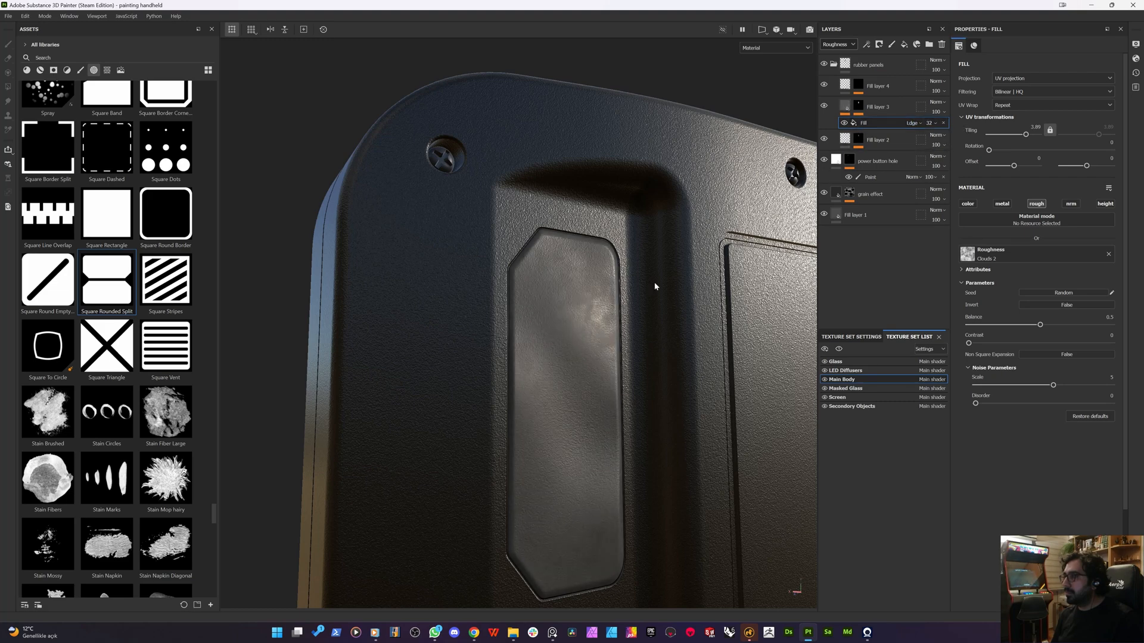
{"action": "left_click_drag", "start_coordinate": [655, 287], "coordinate": [620, 286], "text": "alt"}
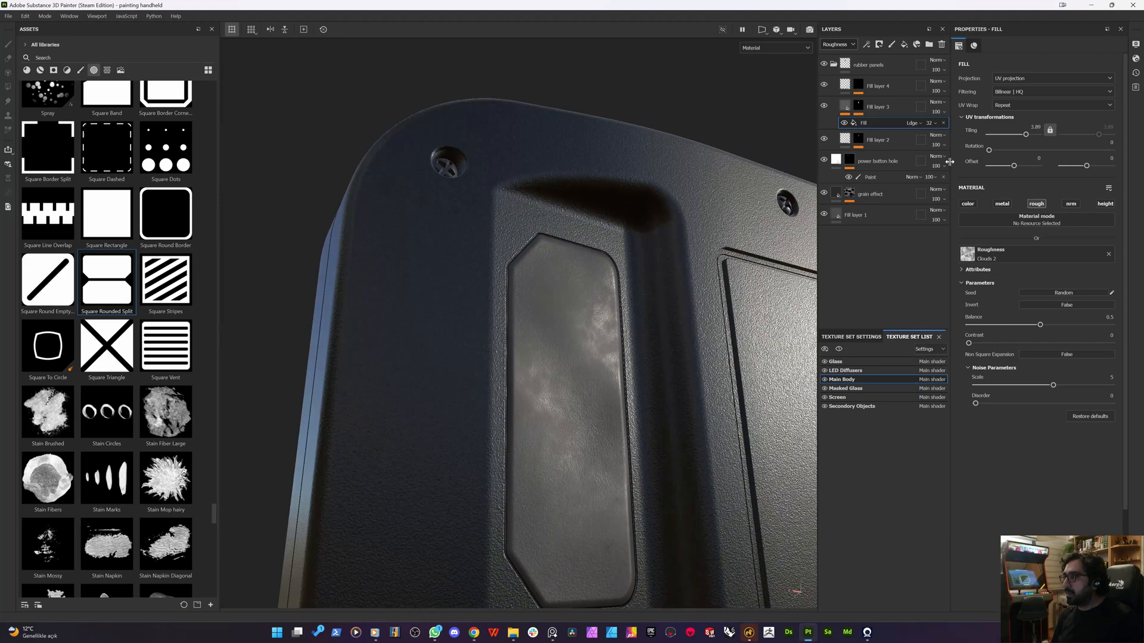
{"action": "left_click", "coordinate": [927, 125]}
{"action": "left_click_drag", "start_coordinate": [952, 138], "coordinate": [938, 140]}
{"action": "left_click_drag", "start_coordinate": [565, 294], "coordinate": [577, 388], "text": "alt"}
{"action": "right_click_drag", "start_coordinate": [577, 388], "coordinate": [509, 404], "text": "alt"}
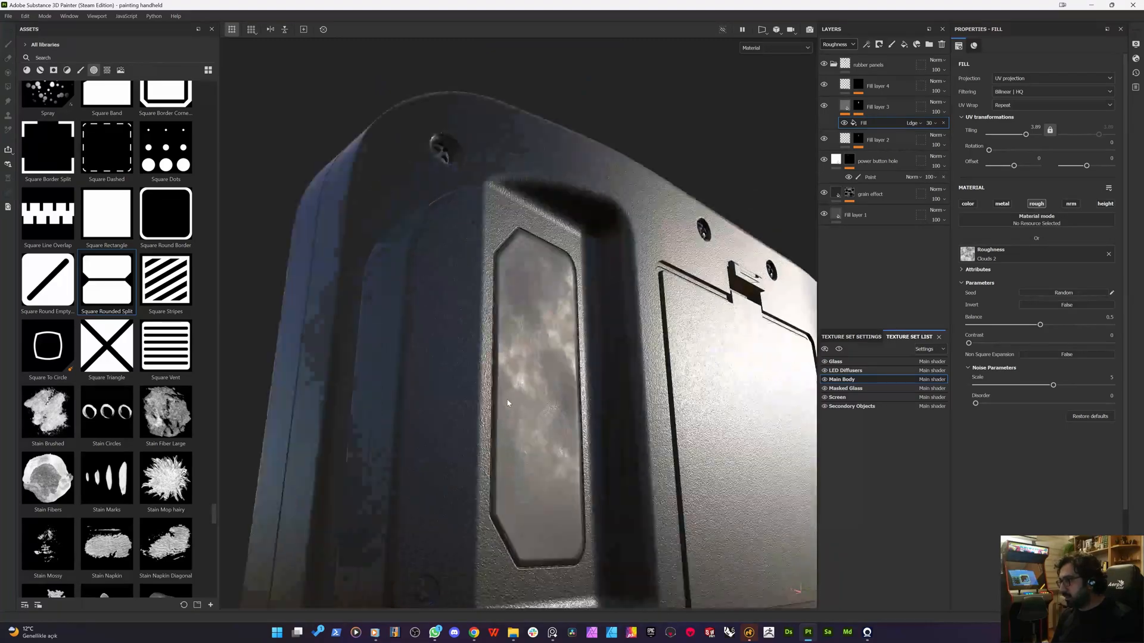
{"action": "left_click_drag", "start_coordinate": [508, 403], "coordinate": [431, 437], "text": "alt"}
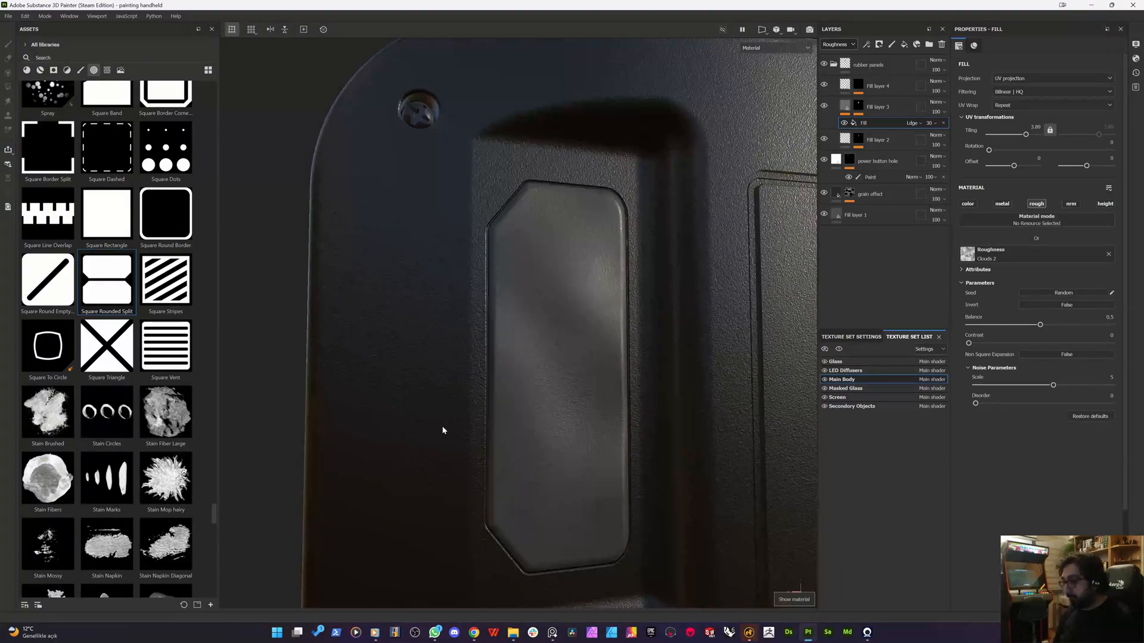
{"action": "scroll", "coordinate": [442, 428], "scroll_direction": "down", "scroll_amount": 3}
{"action": "left_click_drag", "start_coordinate": [503, 393], "coordinate": [462, 388], "text": "alt"}
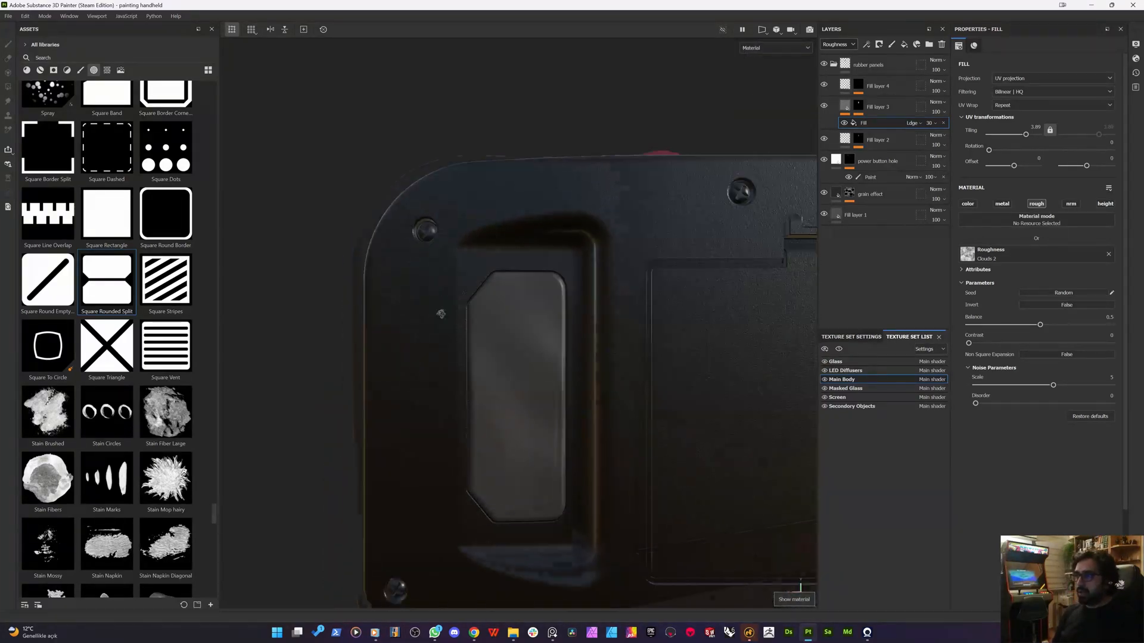
- Face the handheld's back straight on and display Fill layer 2's mask alone with its effect stack expanded
{"action": "scroll", "coordinate": [477, 405], "scroll_direction": "down", "scroll_amount": 3}
{"action": "left_click_drag", "start_coordinate": [511, 428], "coordinate": [484, 413], "text": "alt"}
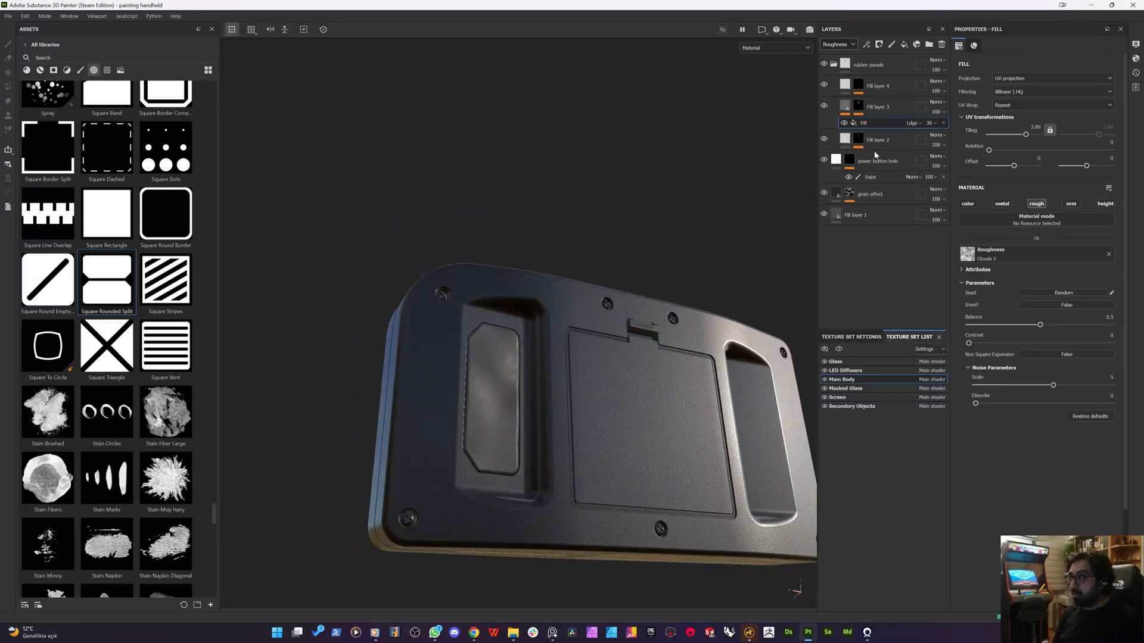
{"action": "key", "text": "ctrl"}
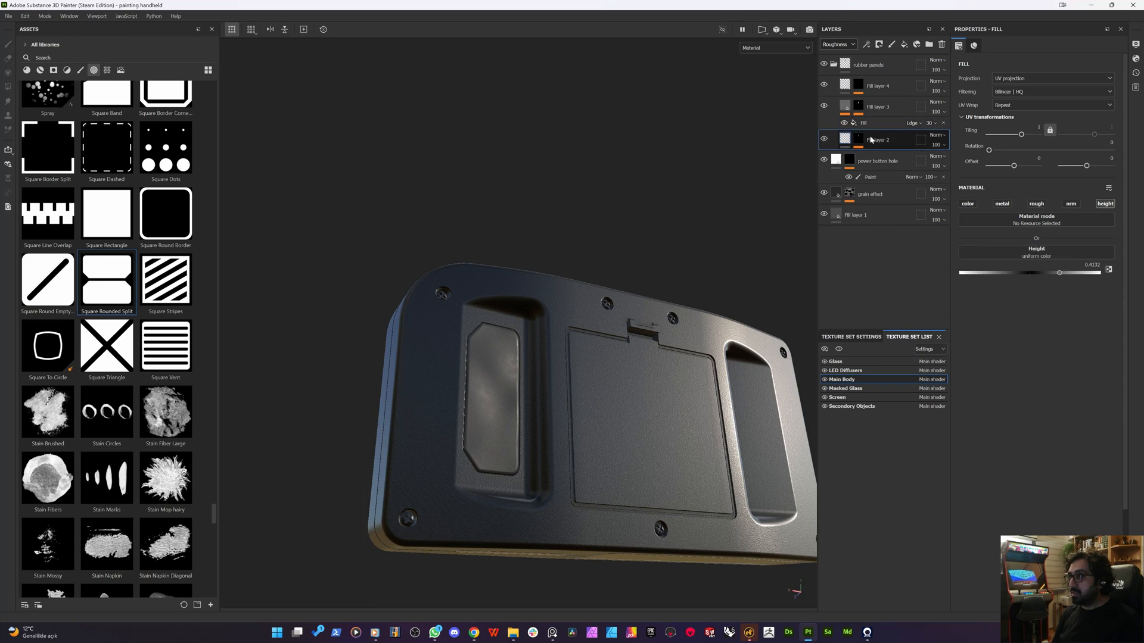
{"action": "left_click", "coordinate": [857, 143]}
{"action": "left_click", "coordinate": [861, 142]}
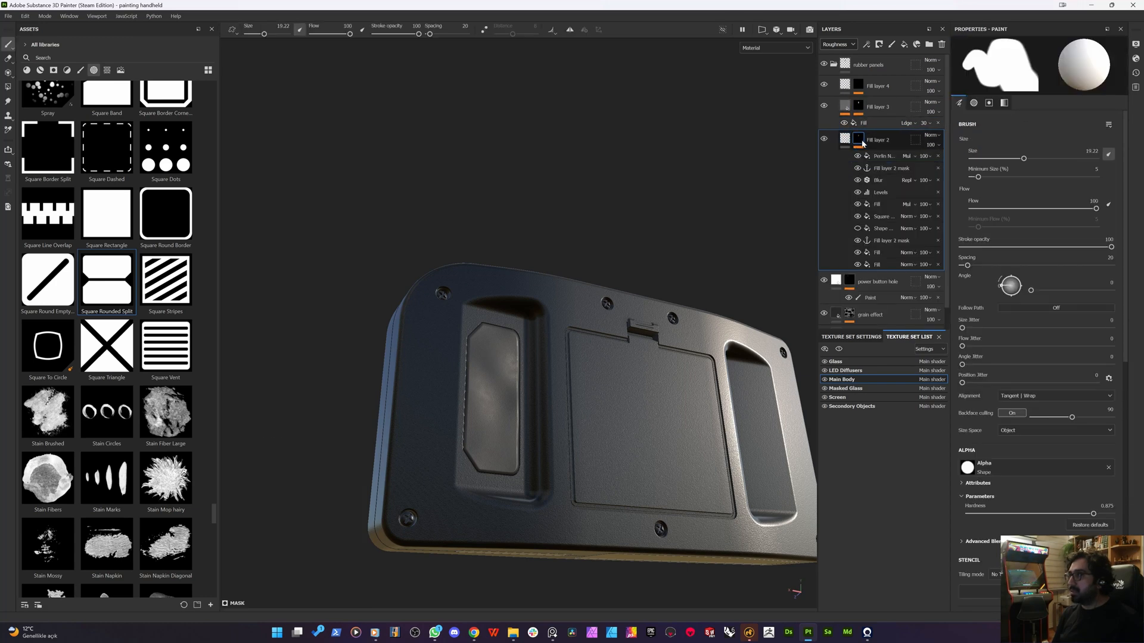
{"action": "left_click_drag", "start_coordinate": [613, 320], "coordinate": [608, 391], "text": "alt"}
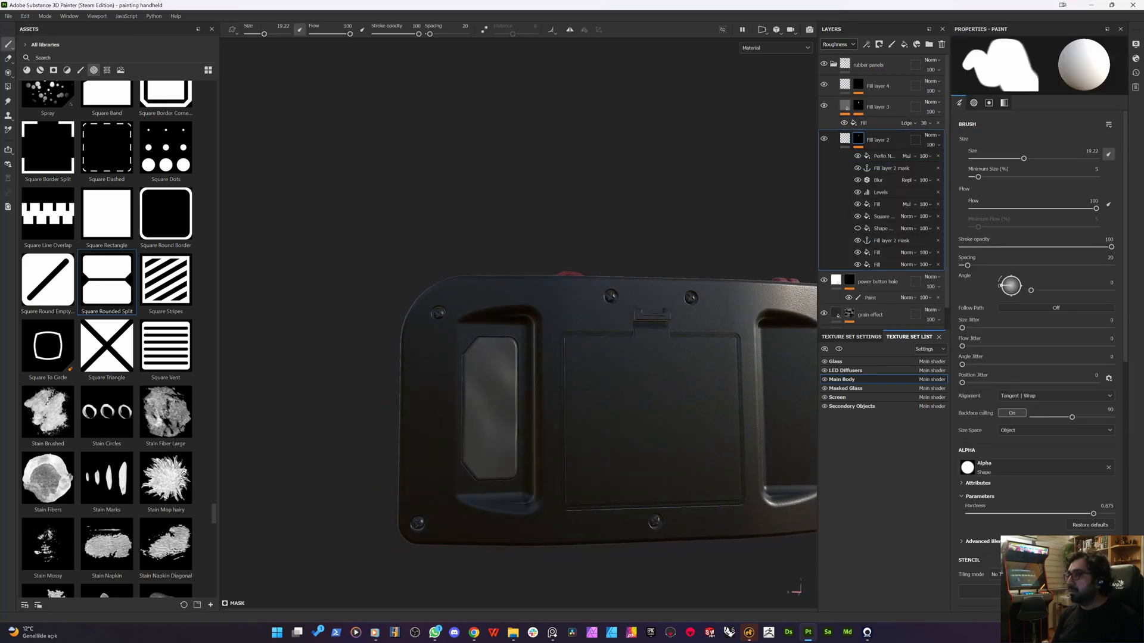
{"action": "middle_click_drag", "start_coordinate": [608, 391], "coordinate": [504, 375], "text": "alt"}
{"action": "left_click_drag", "start_coordinate": [504, 375], "coordinate": [553, 368], "text": "alt+shift"}
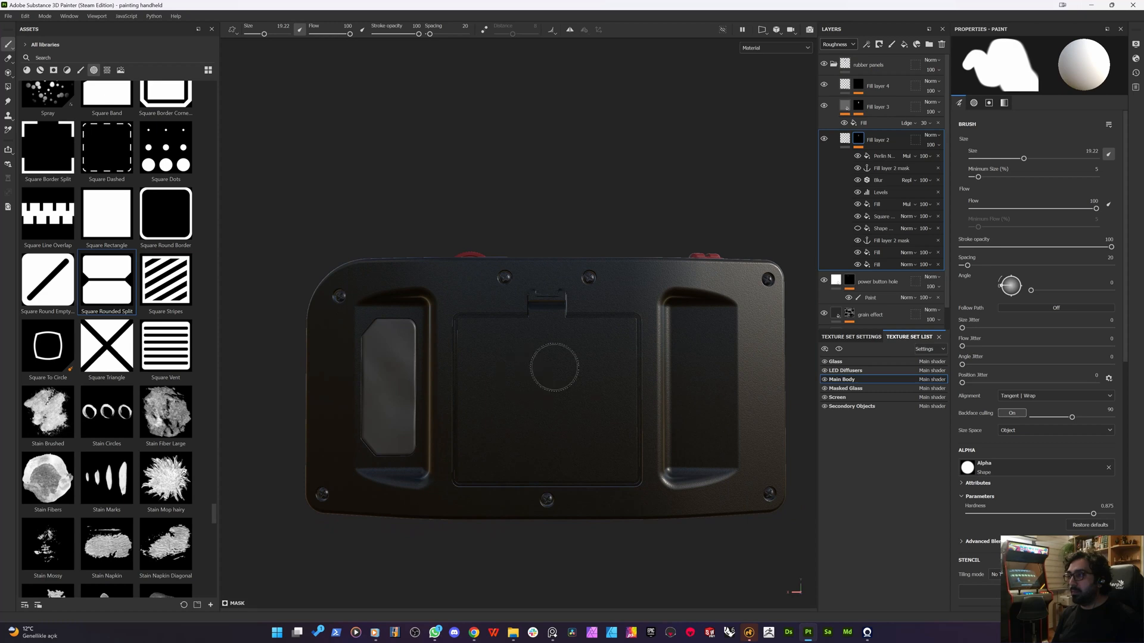
{"action": "left_click", "coordinate": [875, 254]}
{"action": "left_click", "coordinate": [860, 139], "text": "alt"}
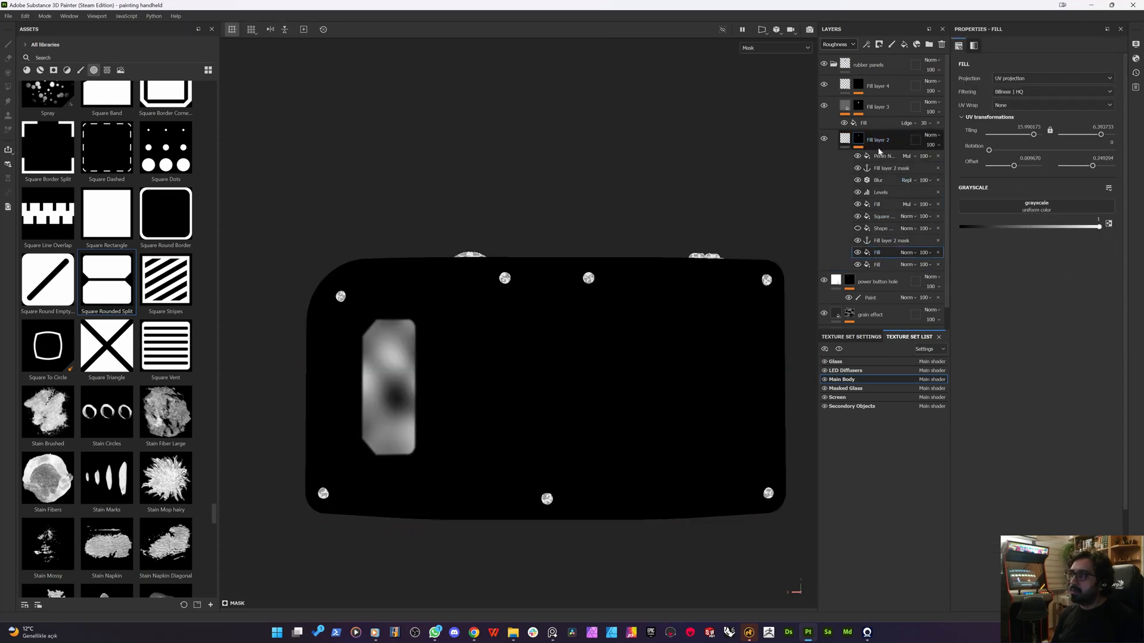
- Duplicate the Square Rounded Split fill in Fill layer 2's mask and blend the copy as Linear dodge (Add)
{"action": "left_click", "coordinate": [884, 241]}
{"action": "left_click", "coordinate": [881, 217]}
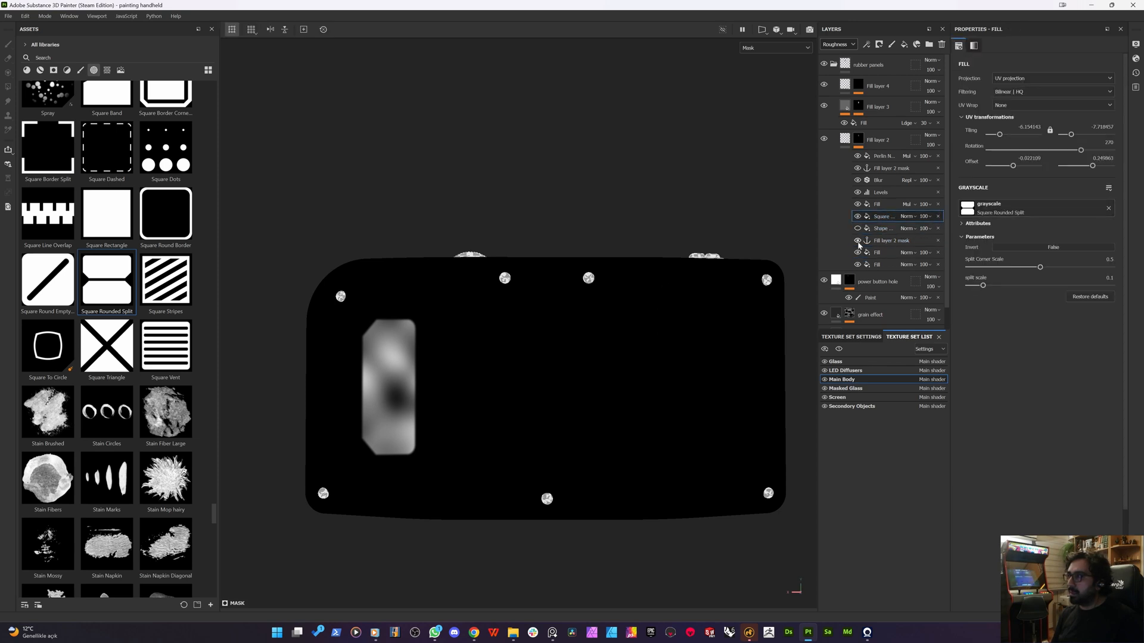
{"action": "key", "text": "ctrl+d"}
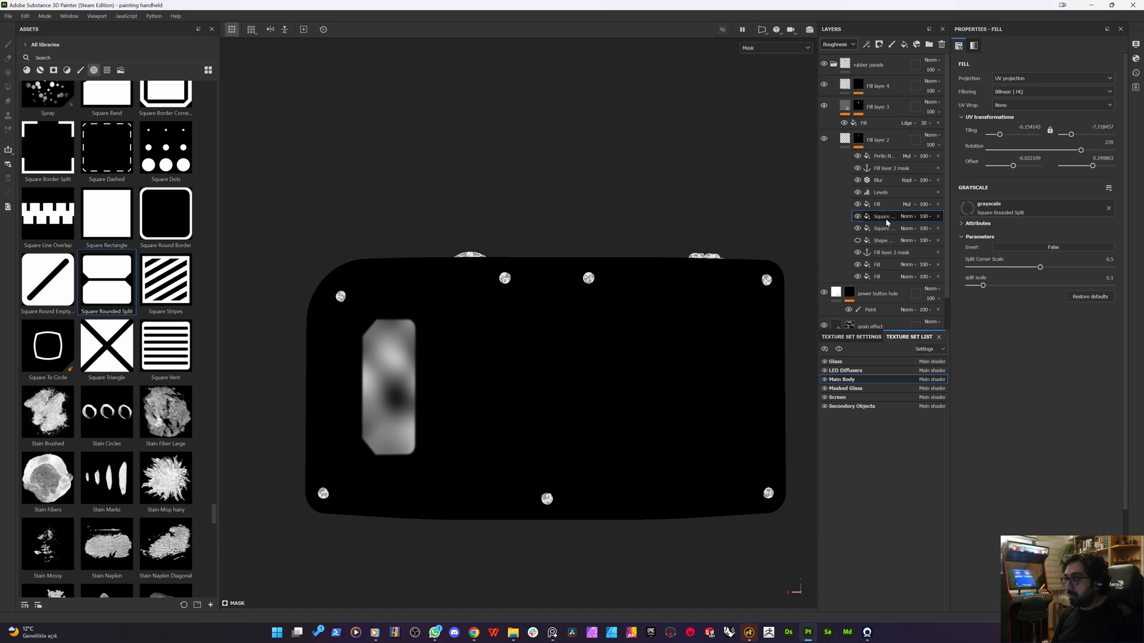
{"action": "left_click", "coordinate": [906, 216]}
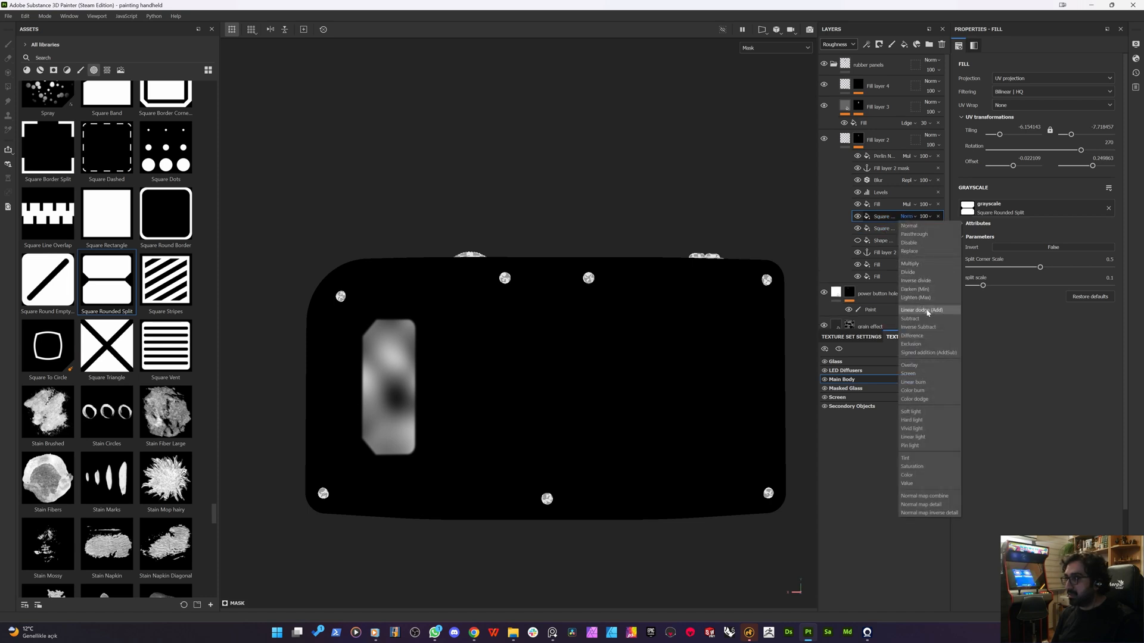
{"action": "left_click", "coordinate": [929, 313]}
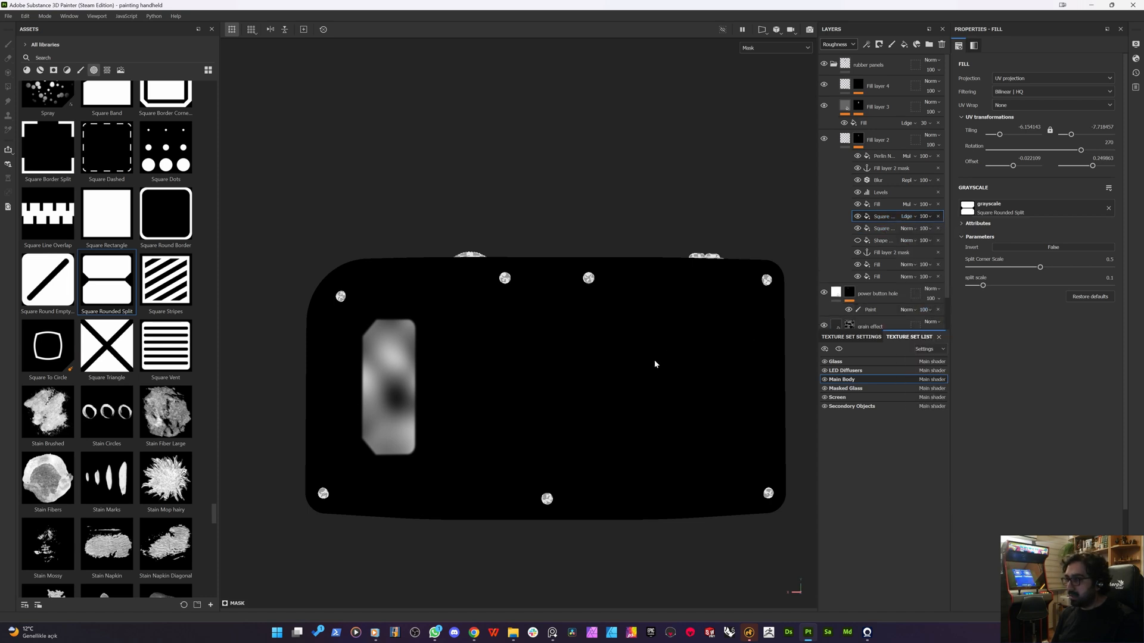
- Show the 3D and UV views side by side and examine which mask fill defines the grip panel's rectangle
{"action": "key", "text": "F1"}
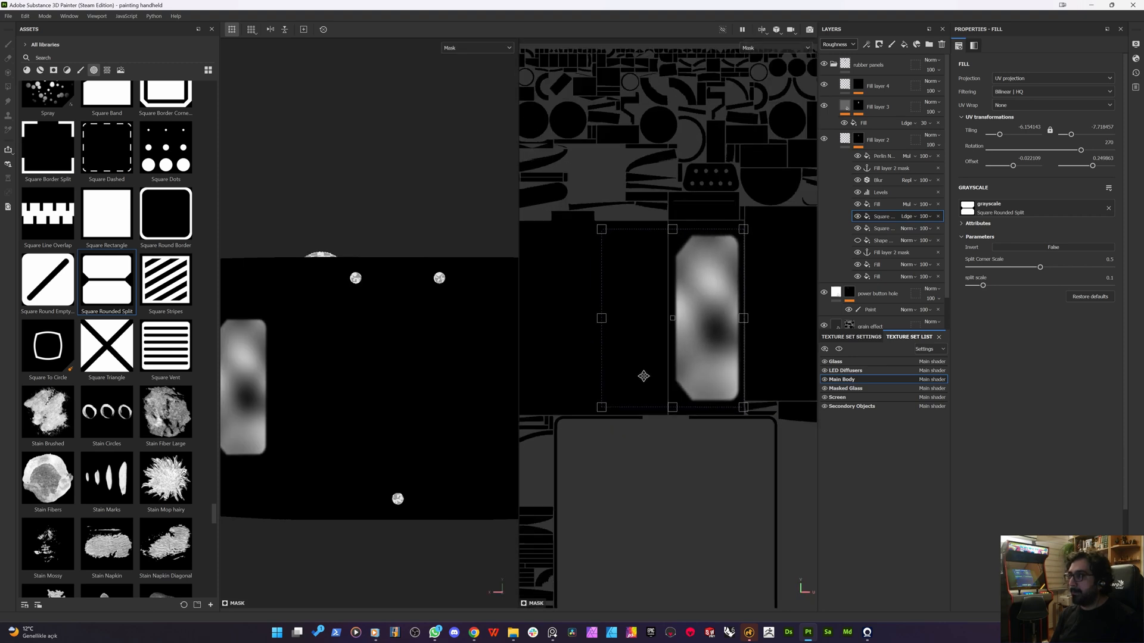
{"action": "scroll", "coordinate": [643, 376], "scroll_direction": "down", "scroll_amount": 2}
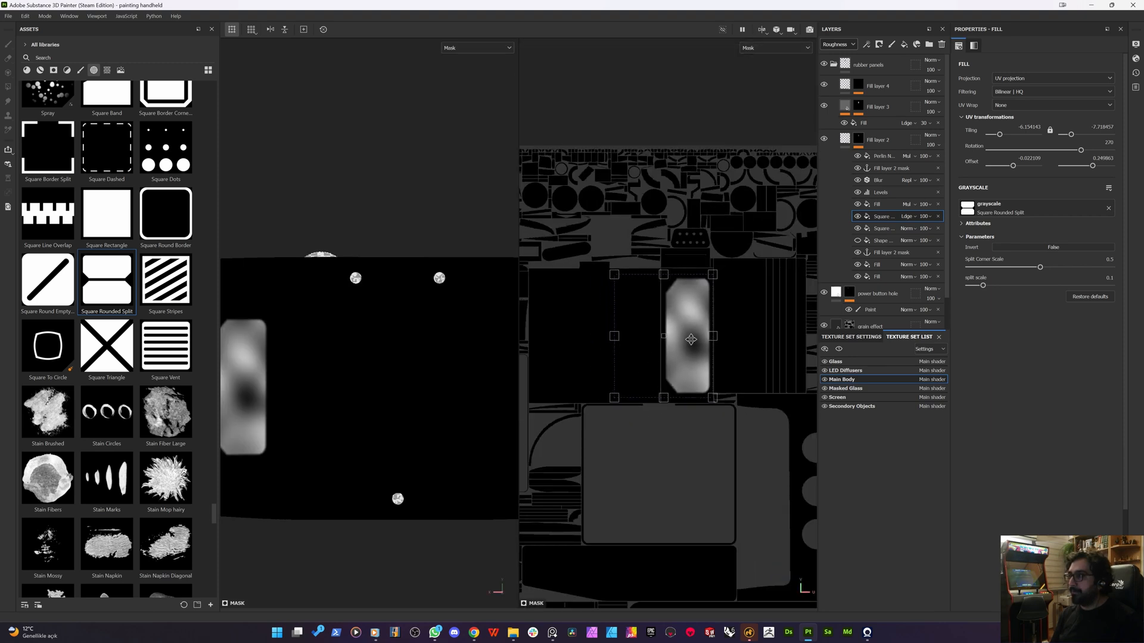
{"action": "left_click", "coordinate": [884, 208]}
{"action": "scroll", "coordinate": [675, 353], "scroll_direction": "down", "scroll_amount": 3}
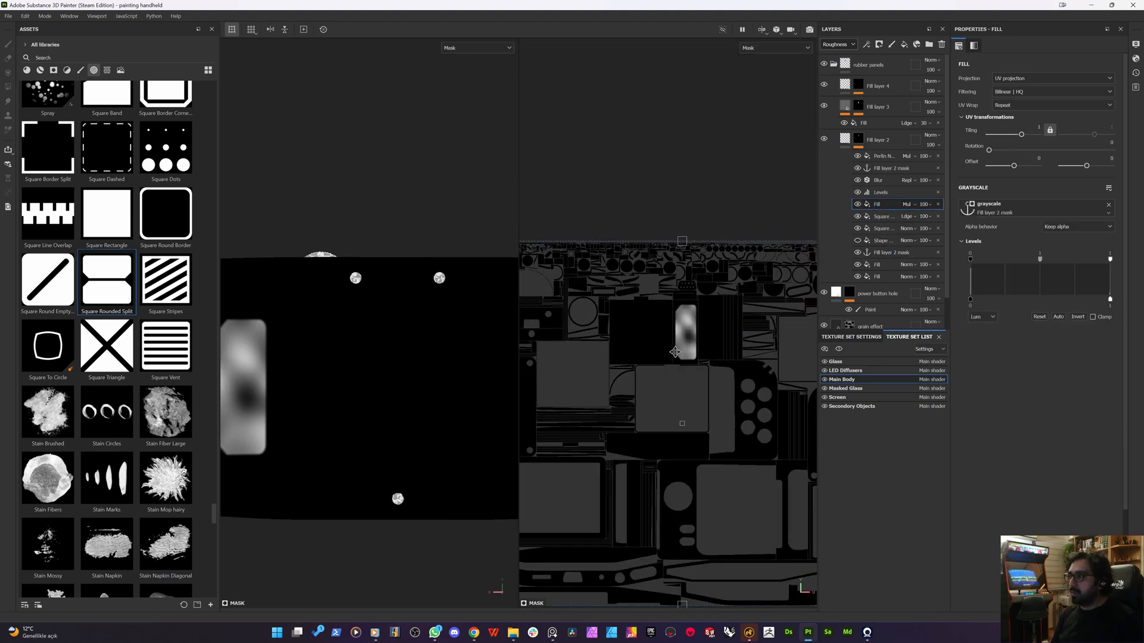
{"action": "left_click", "coordinate": [881, 216]}
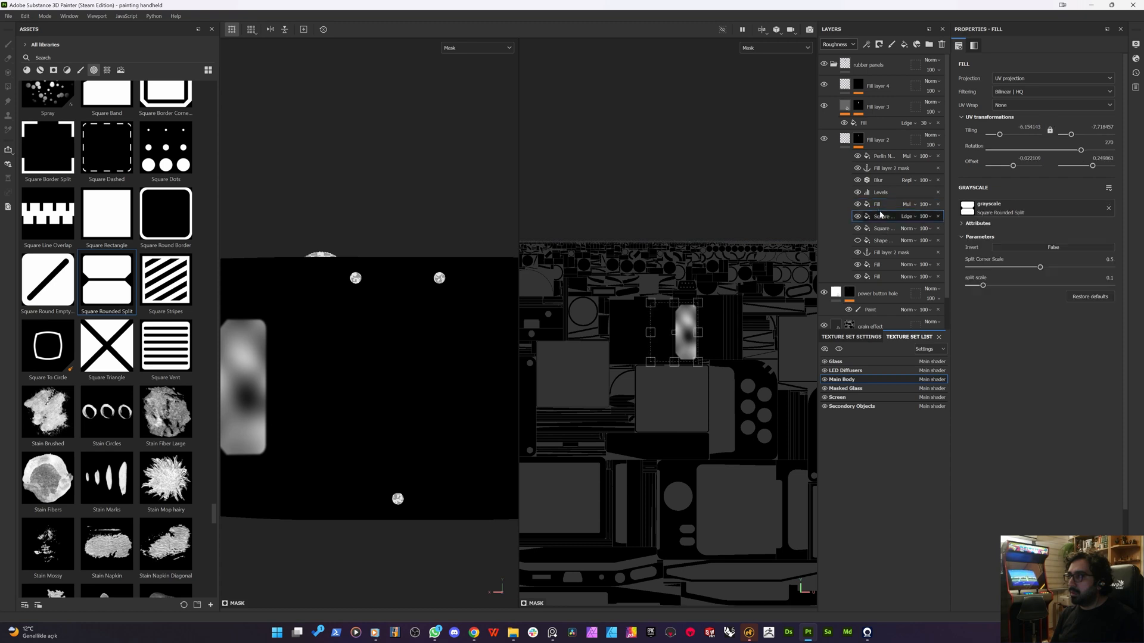
{"action": "left_click", "coordinate": [887, 202]}
{"action": "left_click", "coordinate": [879, 264]}
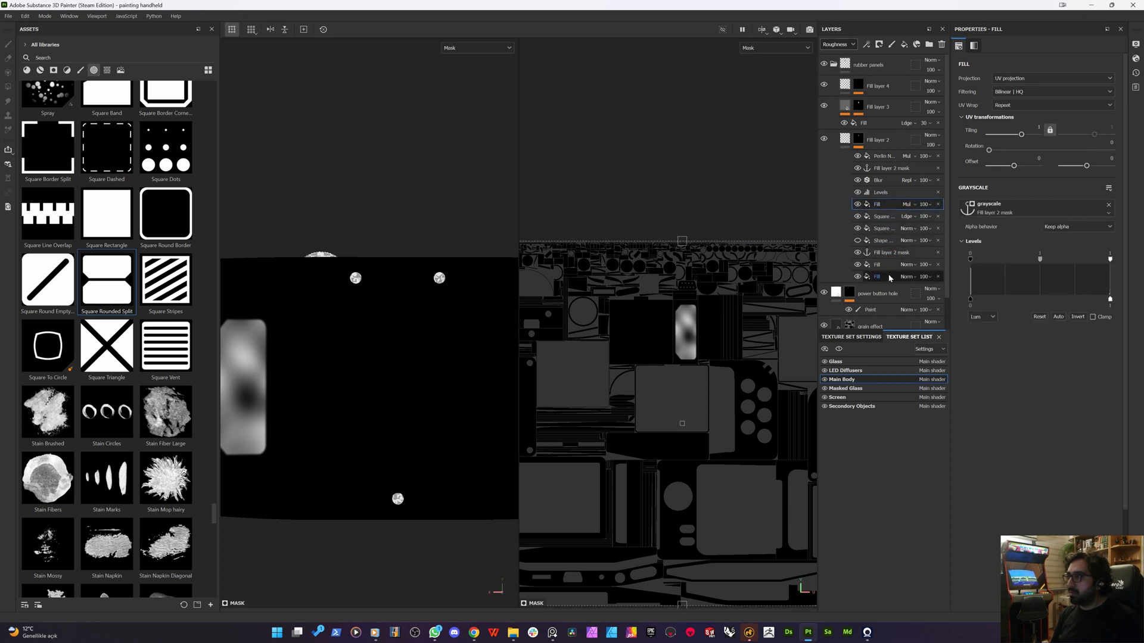
{"action": "scroll", "coordinate": [652, 348], "scroll_direction": "up", "scroll_amount": 1}
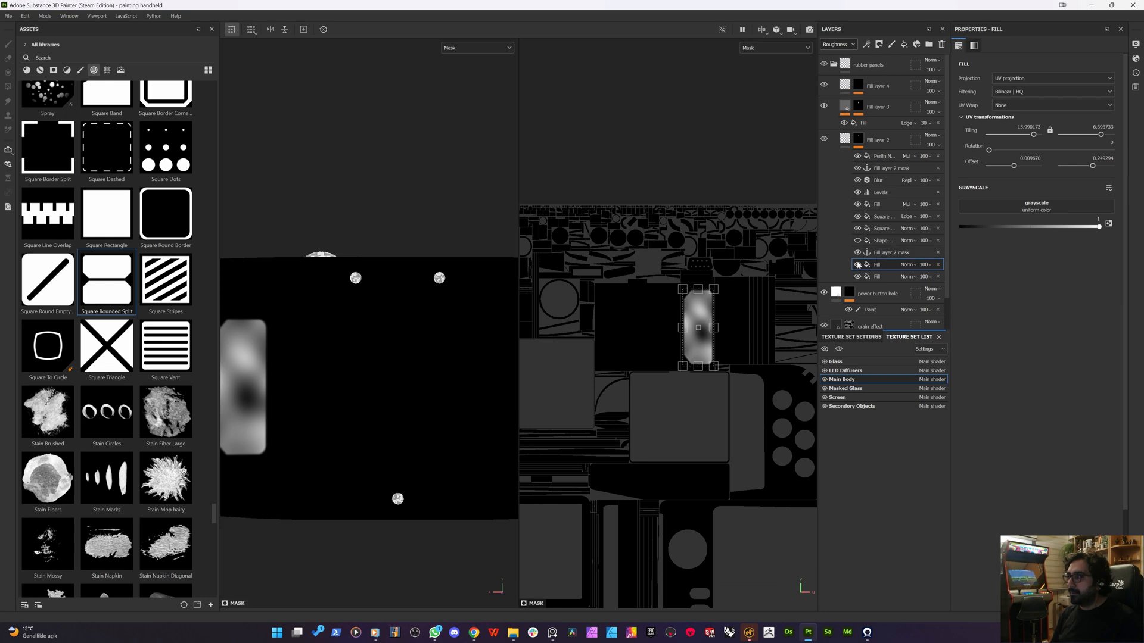
{"action": "left_click", "coordinate": [858, 264]}
{"action": "left_click", "coordinate": [858, 264]}
{"action": "left_click", "coordinate": [878, 277]}
{"action": "scroll", "coordinate": [615, 313], "scroll_direction": "up", "scroll_amount": 2}
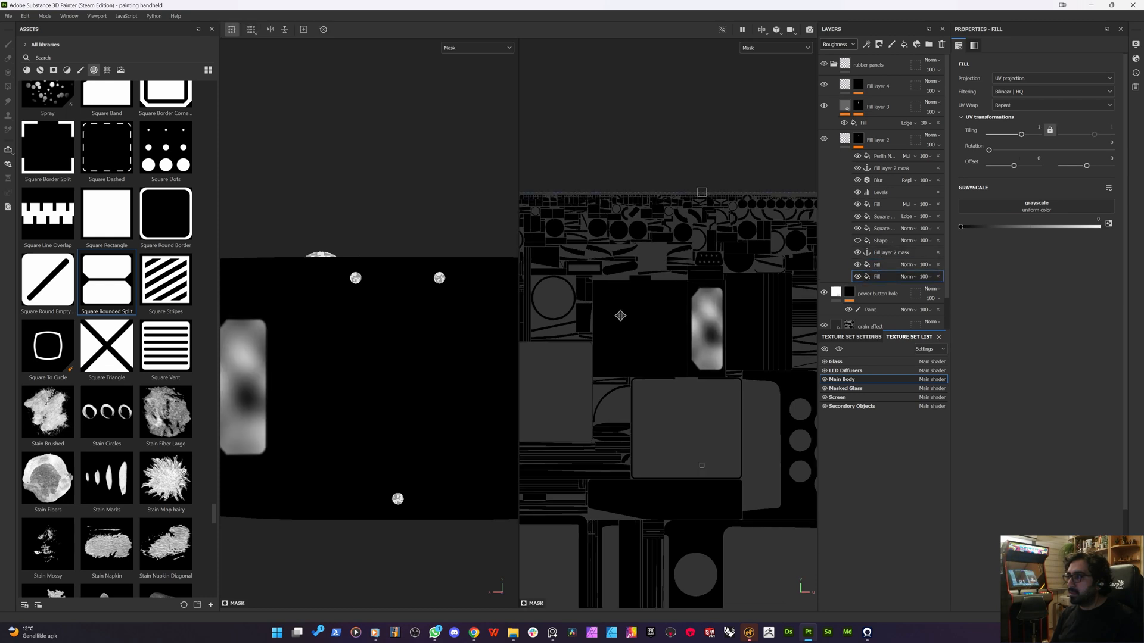
- Duplicate the white rectangle fill, offset the copy to about 0.078 and 0.262 over the empty grip recess, and return to material view
{"action": "left_click", "coordinate": [880, 268]}
{"action": "scroll", "coordinate": [724, 295], "scroll_direction": "up", "scroll_amount": 2}
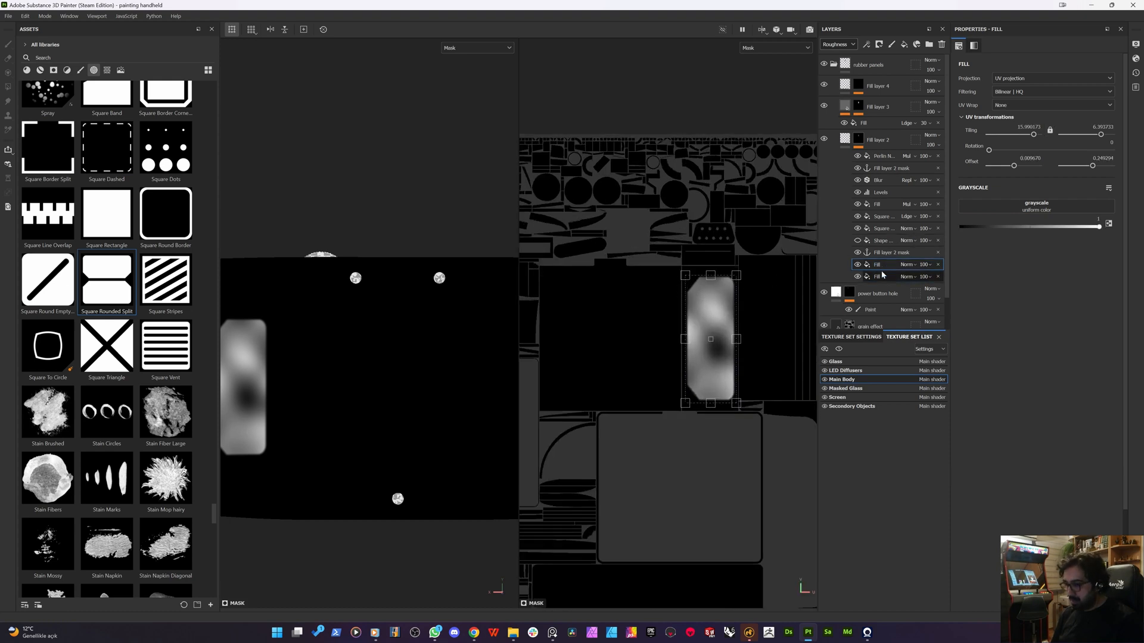
{"action": "key", "text": "ctrl+d"}
{"action": "scroll", "coordinate": [668, 347], "scroll_direction": "down", "scroll_amount": 1}
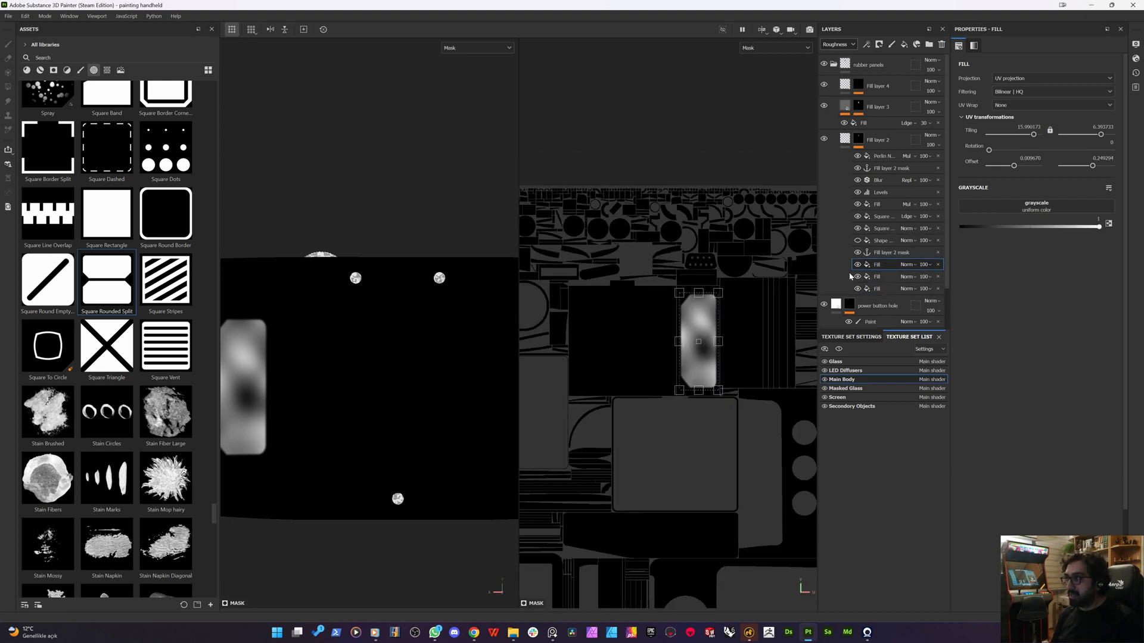
{"action": "scroll", "coordinate": [661, 329], "scroll_direction": "down", "scroll_amount": 1}
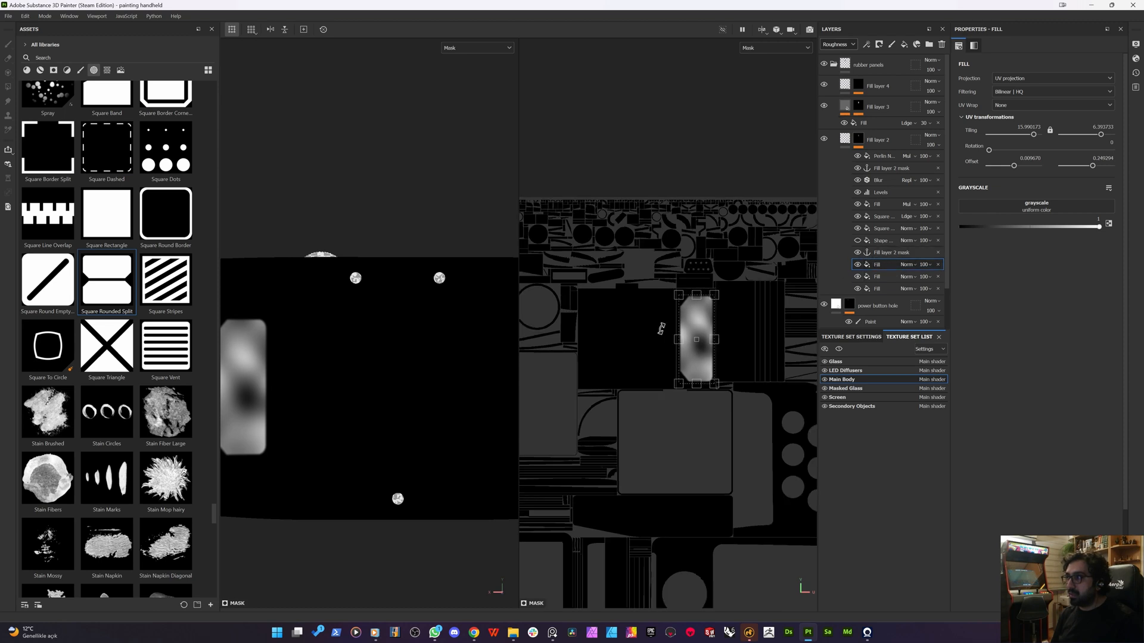
{"action": "scroll", "coordinate": [661, 328], "scroll_direction": "down", "scroll_amount": 1}
{"action": "scroll", "coordinate": [299, 376], "scroll_direction": "down", "scroll_amount": 2}
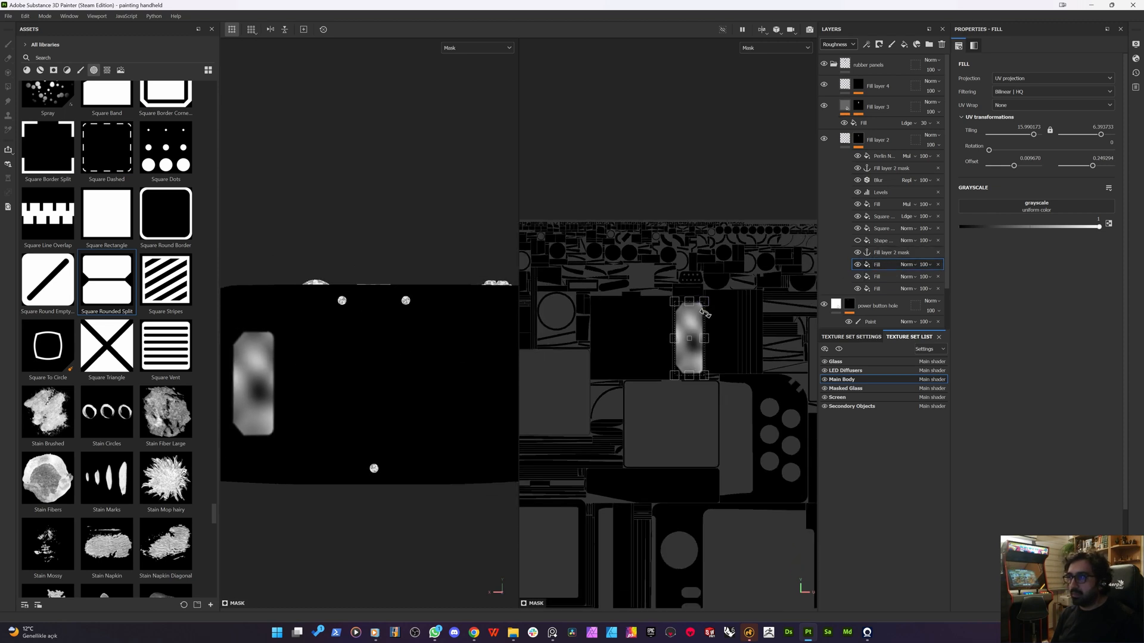
{"action": "left_click_drag", "start_coordinate": [372, 358], "coordinate": [412, 325], "text": "alt"}
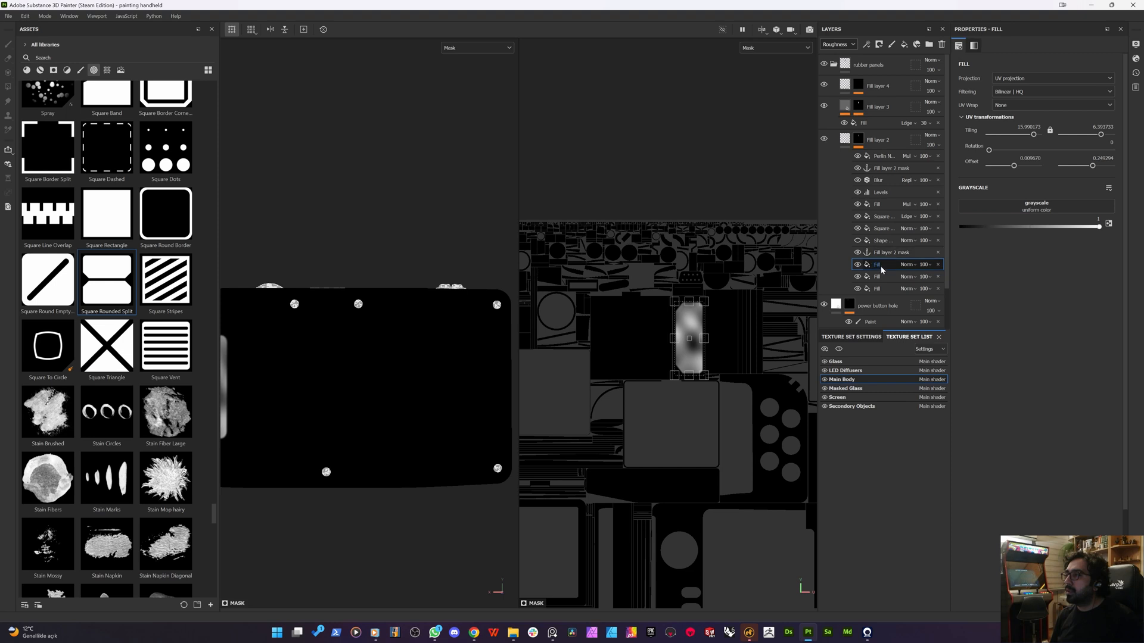
{"action": "scroll", "coordinate": [703, 345], "scroll_direction": "up", "scroll_amount": 4}
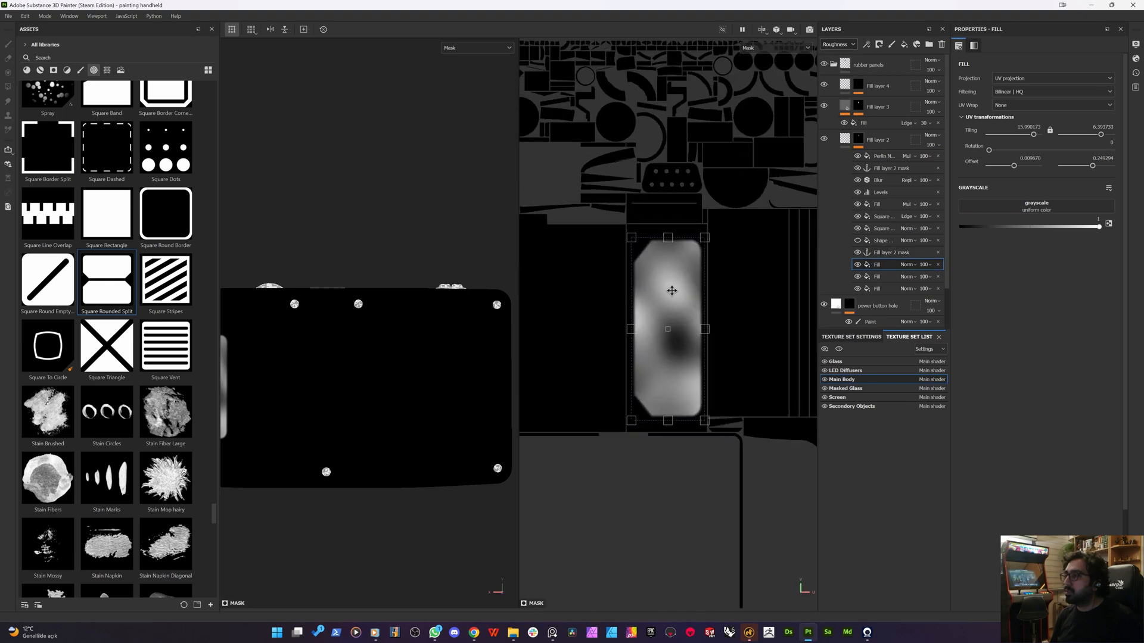
{"action": "left_click_drag", "start_coordinate": [670, 286], "coordinate": [750, 272]}
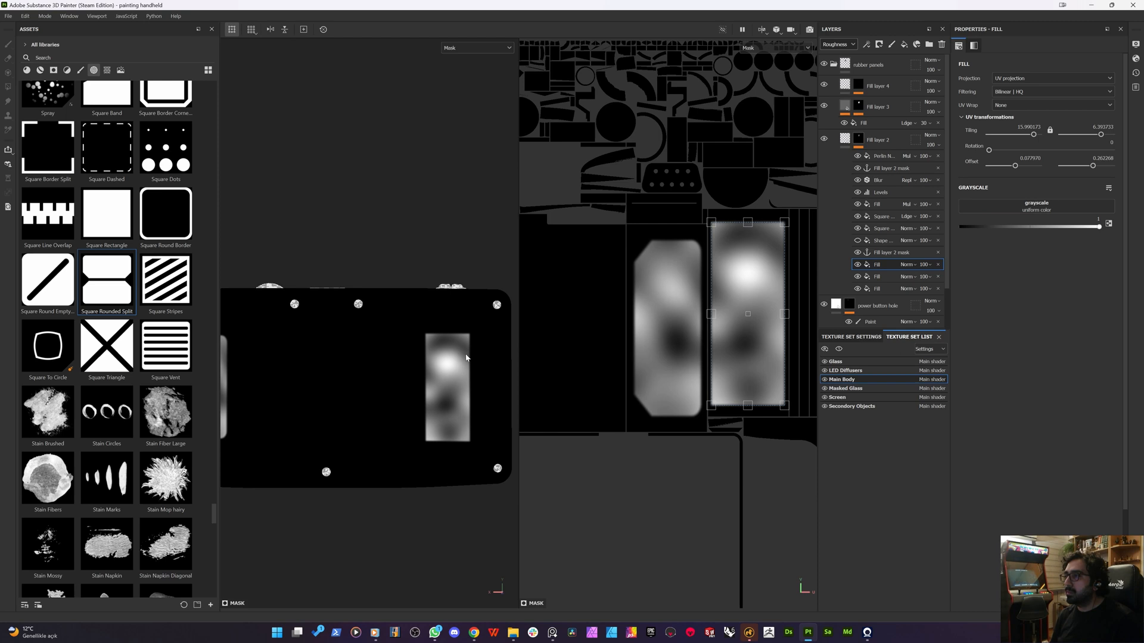
{"action": "key", "text": "m"}
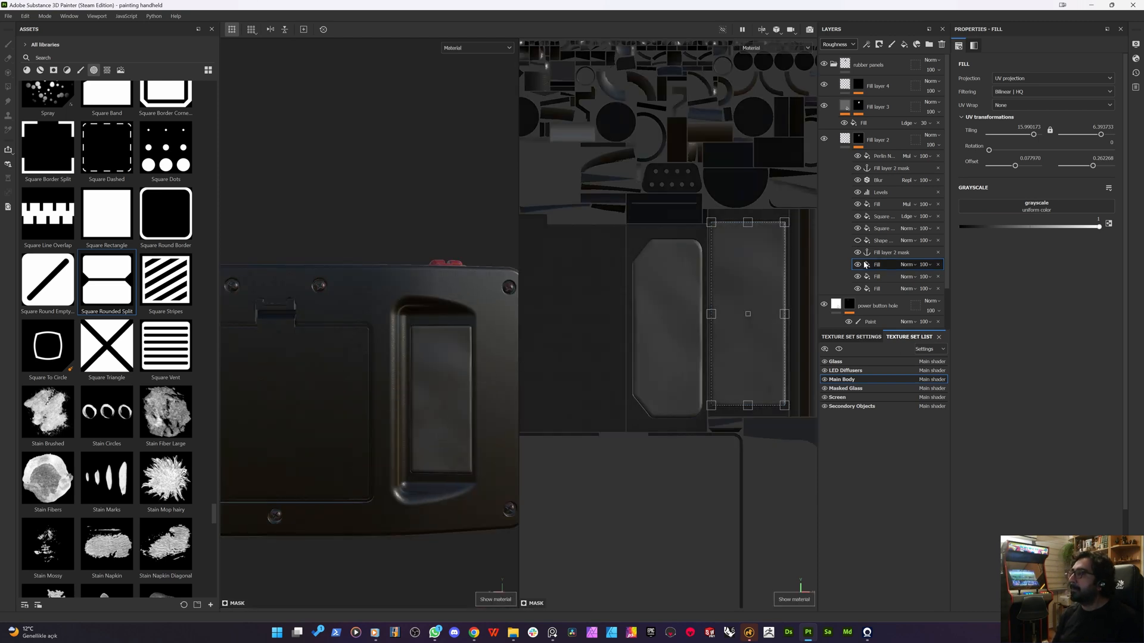
- Place the duplicated Square Rounded Split fill over the new grip panel, rotated to 270 with an offset of about 0.11 and 0.26
{"action": "left_click", "coordinate": [883, 217]}
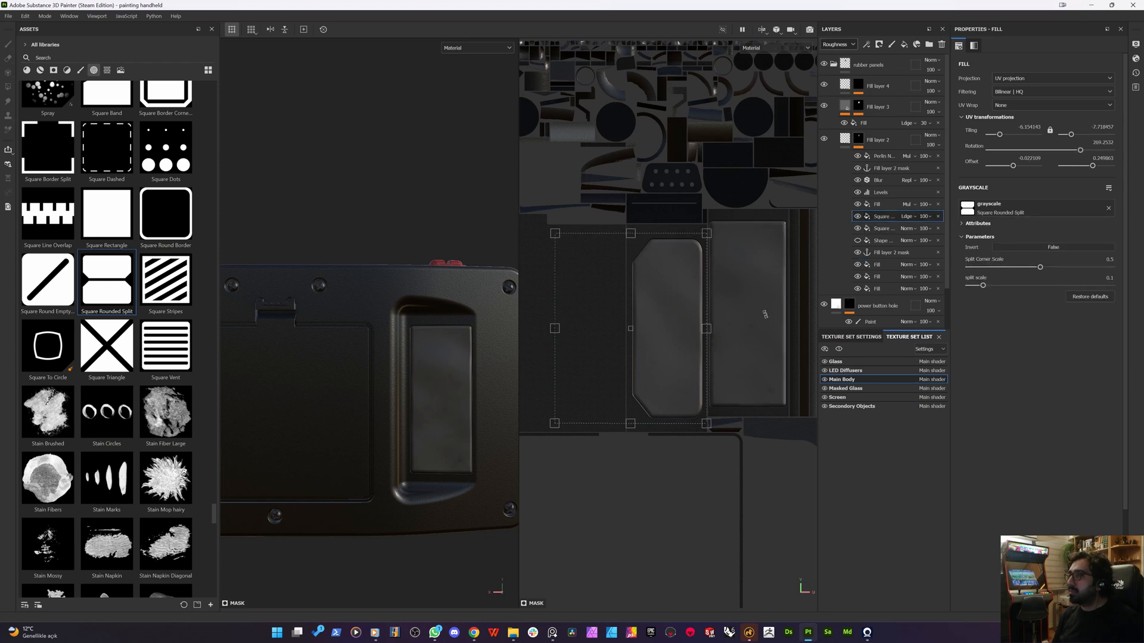
{"action": "left_click_drag", "start_coordinate": [765, 314], "coordinate": [522, 549]}
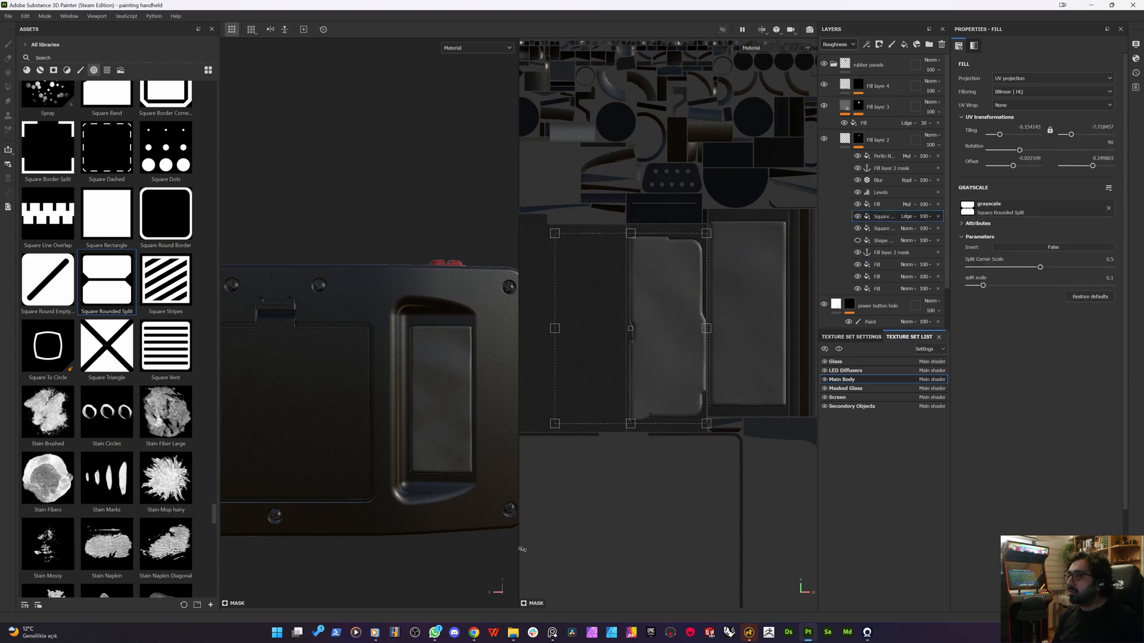
{"action": "left_click_drag", "start_coordinate": [616, 376], "coordinate": [752, 353]}
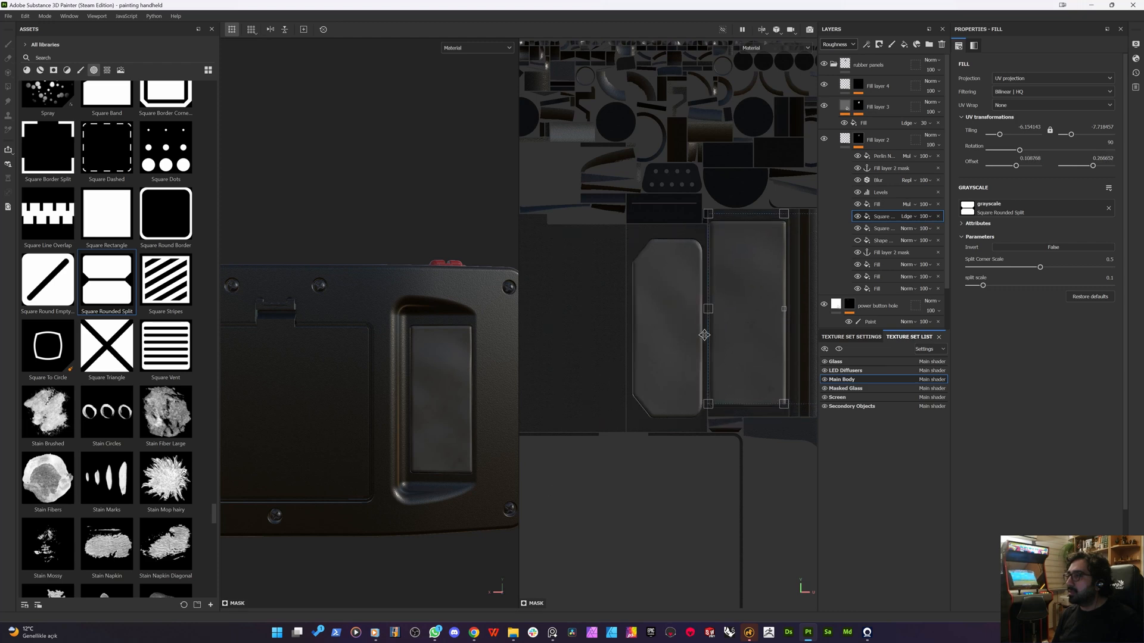
{"action": "middle_click_drag", "start_coordinate": [687, 336], "coordinate": [650, 345], "text": "alt"}
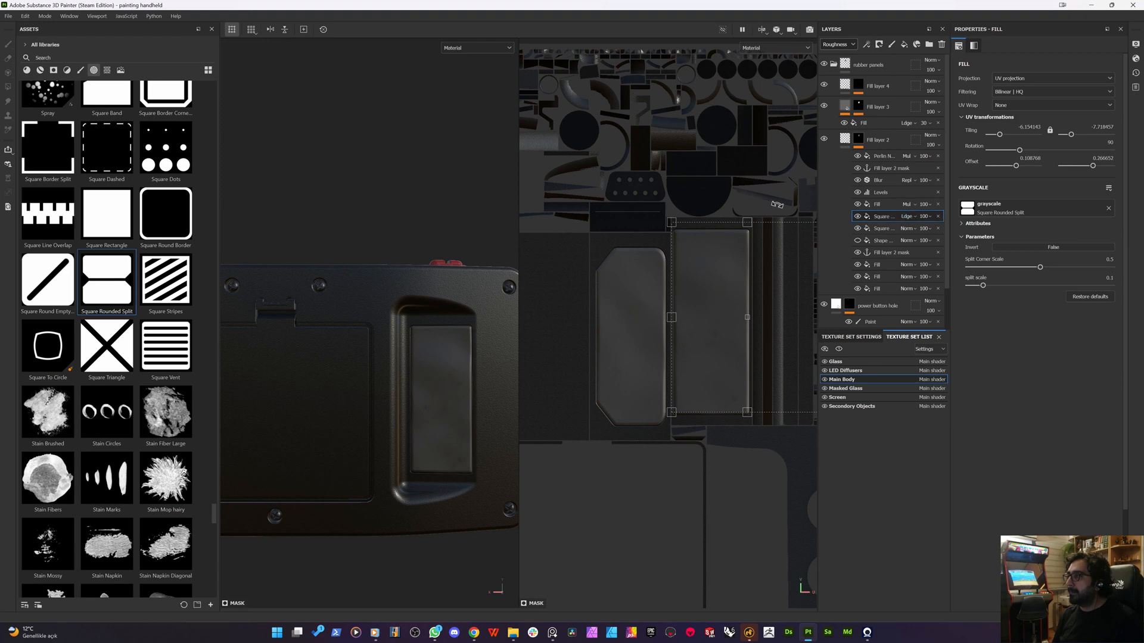
{"action": "left_click_drag", "start_coordinate": [694, 202], "coordinate": [664, 488]}
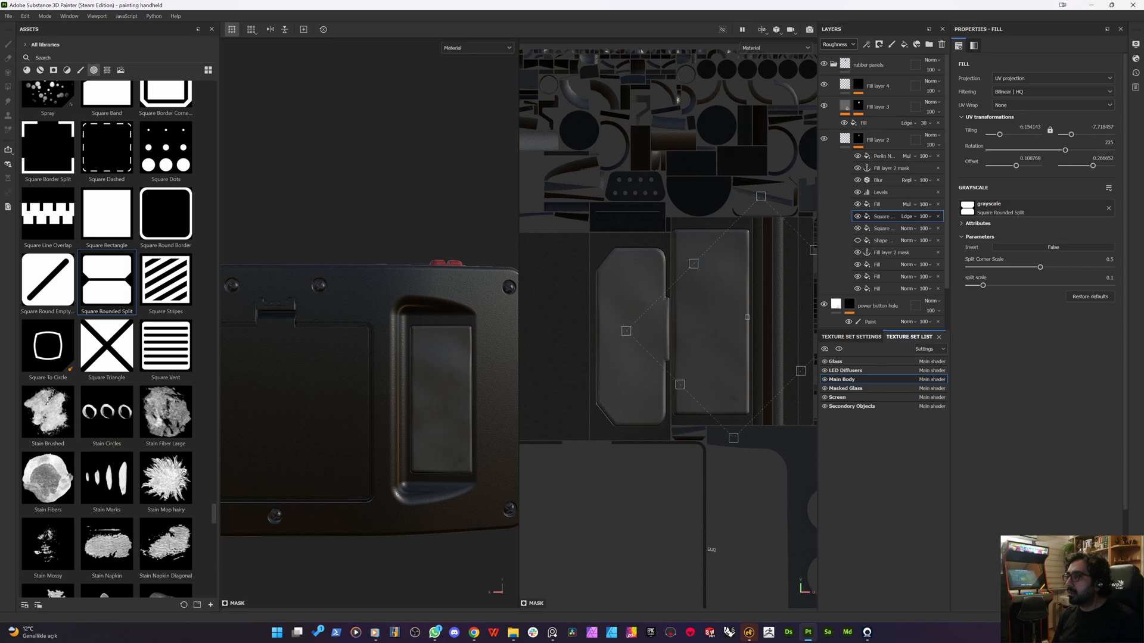
{"action": "left_click_drag", "start_coordinate": [712, 549], "coordinate": [717, 539], "text": "shift"}
{"action": "mouse_move", "coordinate": [716, 312]}
{"action": "left_mouse_down"}
{"action": "mouse_move", "coordinate": [599, 295]}
{"action": "mouse_move", "coordinate": [724, 312]}
{"action": "left_mouse_up"}
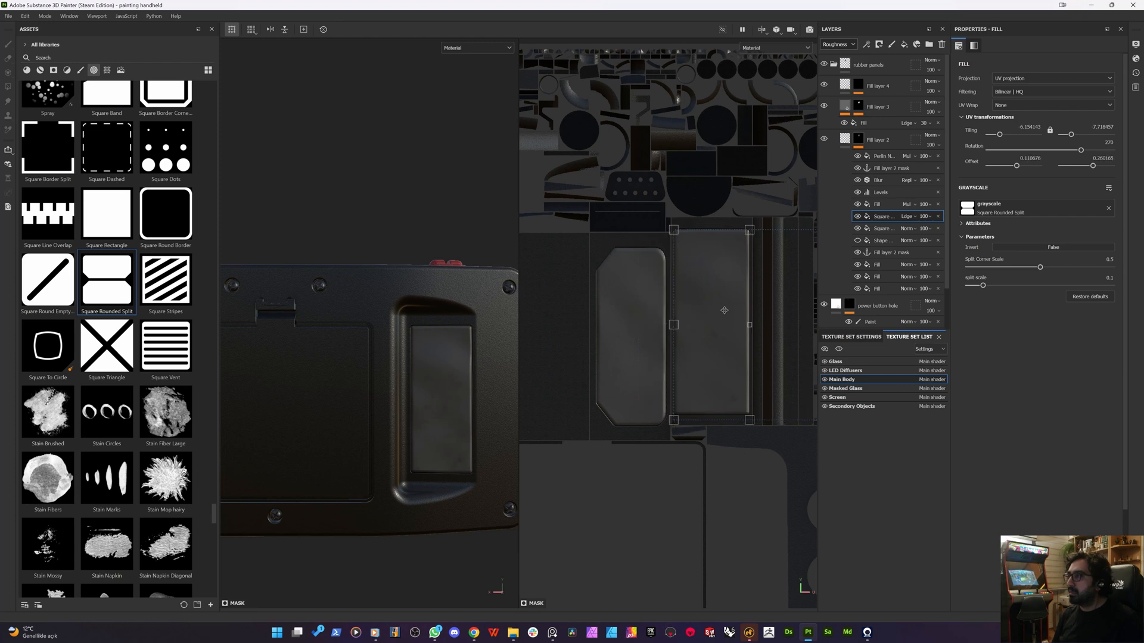
- Blend the new panel's white rectangle fill as Linear dodge (Add)
{"action": "left_click", "coordinate": [887, 266]}
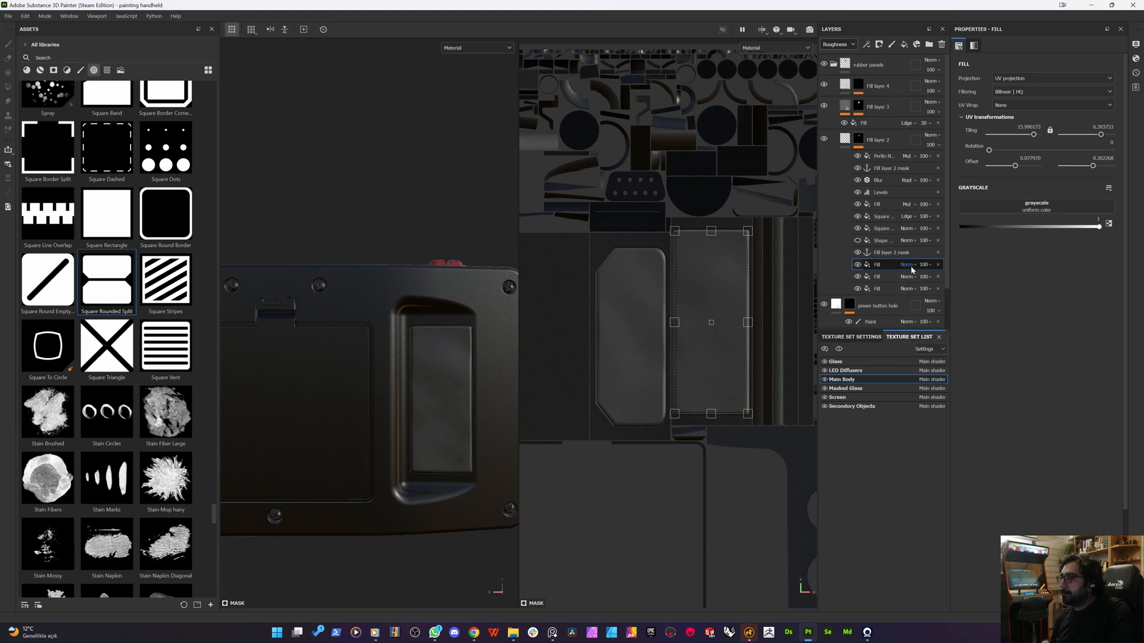
{"action": "left_click", "coordinate": [911, 266]}
{"action": "left_click", "coordinate": [898, 359]}
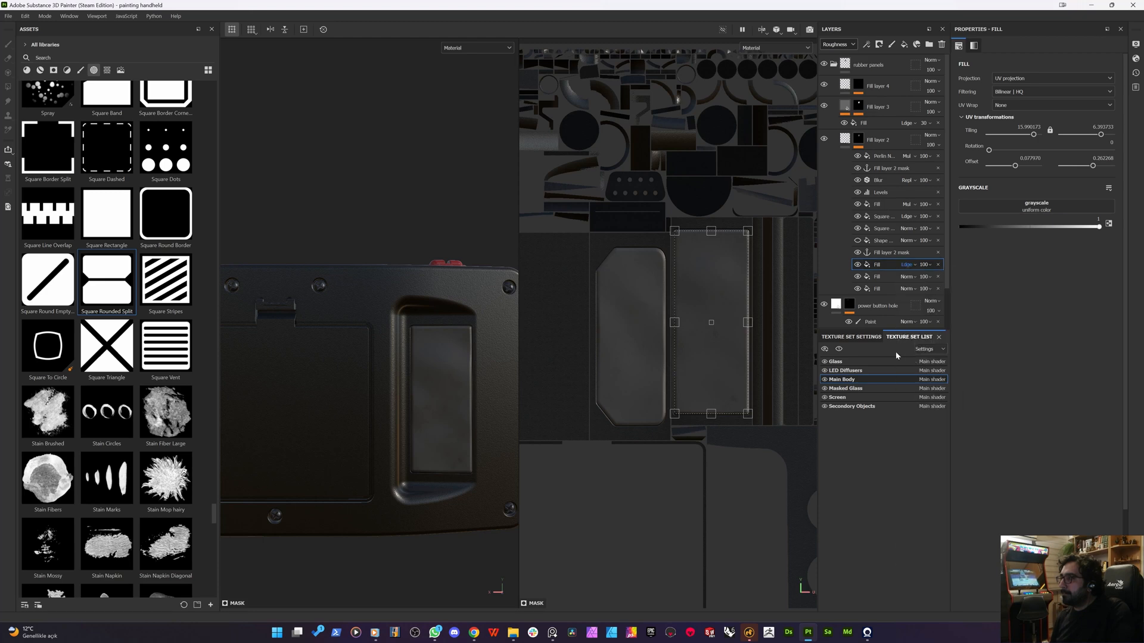
- Toggle the Shape Waves fill on and off to check its effect on the panel mask
{"action": "left_click", "coordinate": [858, 241]}
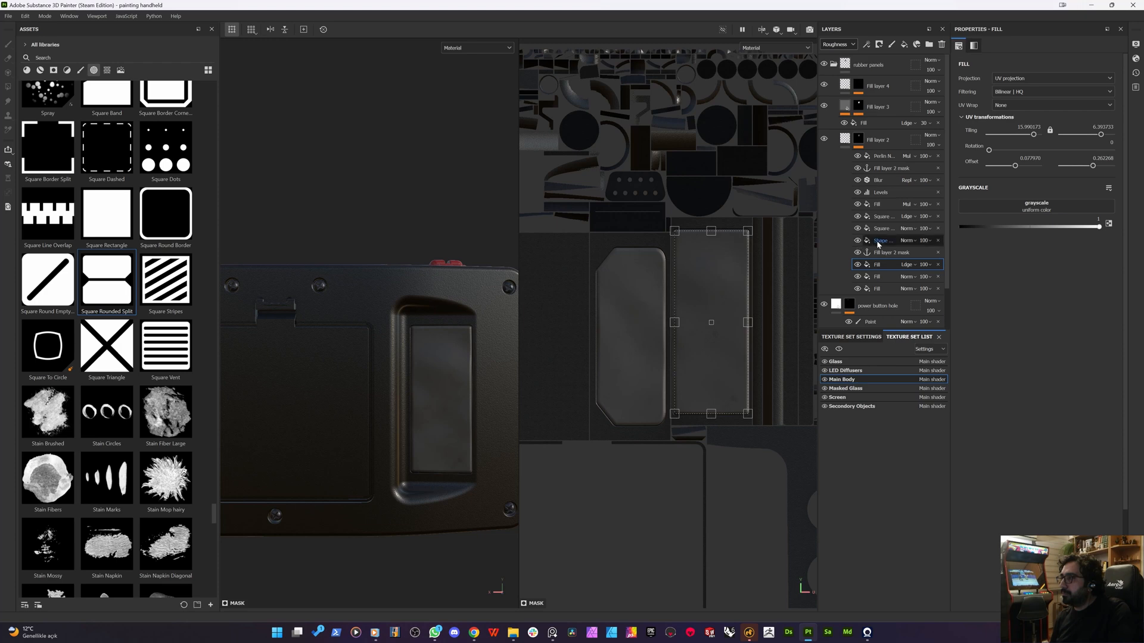
{"action": "left_click", "coordinate": [877, 242]}
{"action": "left_click", "coordinate": [858, 241]}
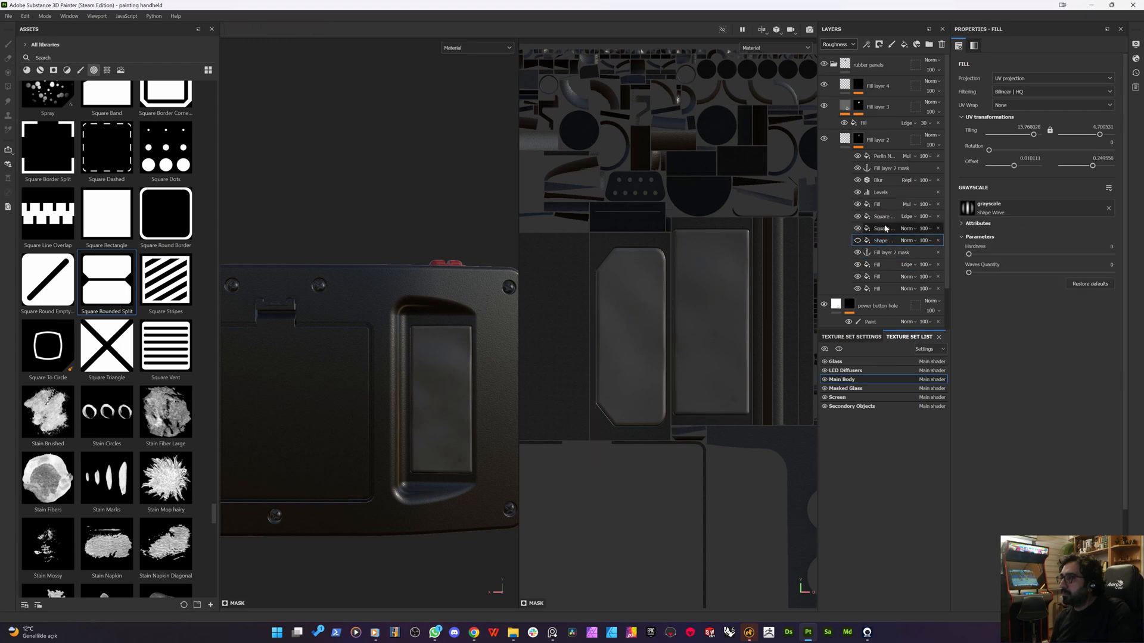
- Nudge the new panel's Square Rounded Split fill within the grip recess to an offset of about 0.113 and 0.263
{"action": "left_click", "coordinate": [884, 228]}
{"action": "left_click", "coordinate": [881, 217]}
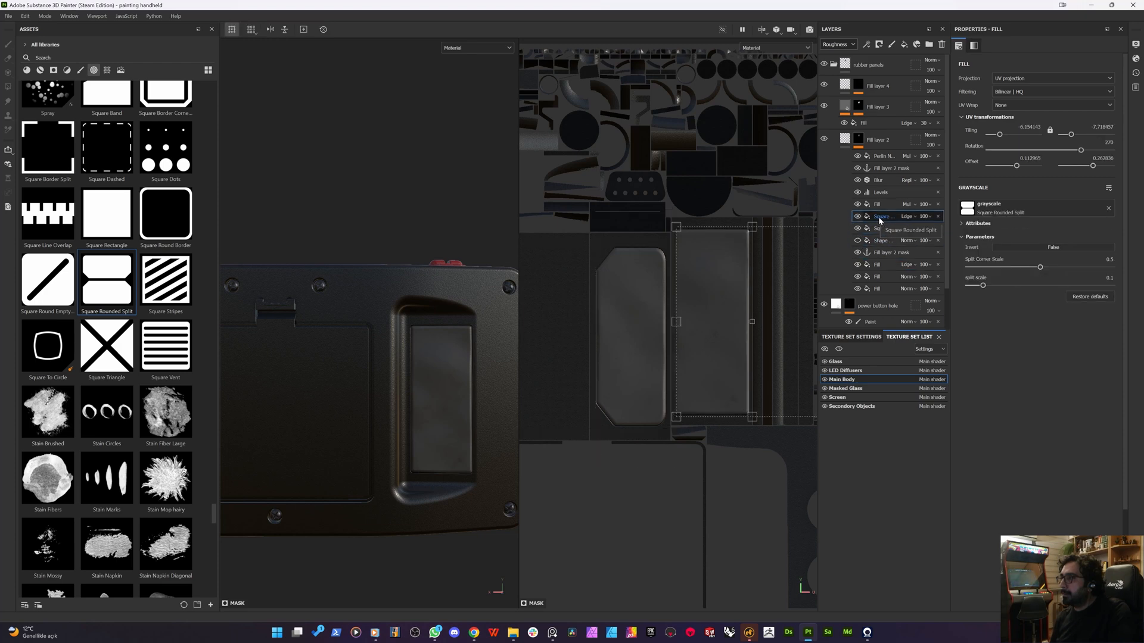
{"action": "mouse_move", "coordinate": [722, 267]}
{"action": "left_mouse_down"}
{"action": "mouse_move", "coordinate": [759, 313]}
{"action": "mouse_move", "coordinate": [758, 287]}
{"action": "mouse_move", "coordinate": [740, 273]}
{"action": "left_mouse_up"}
{"action": "left_click_drag", "start_coordinate": [726, 268], "coordinate": [725, 264]}
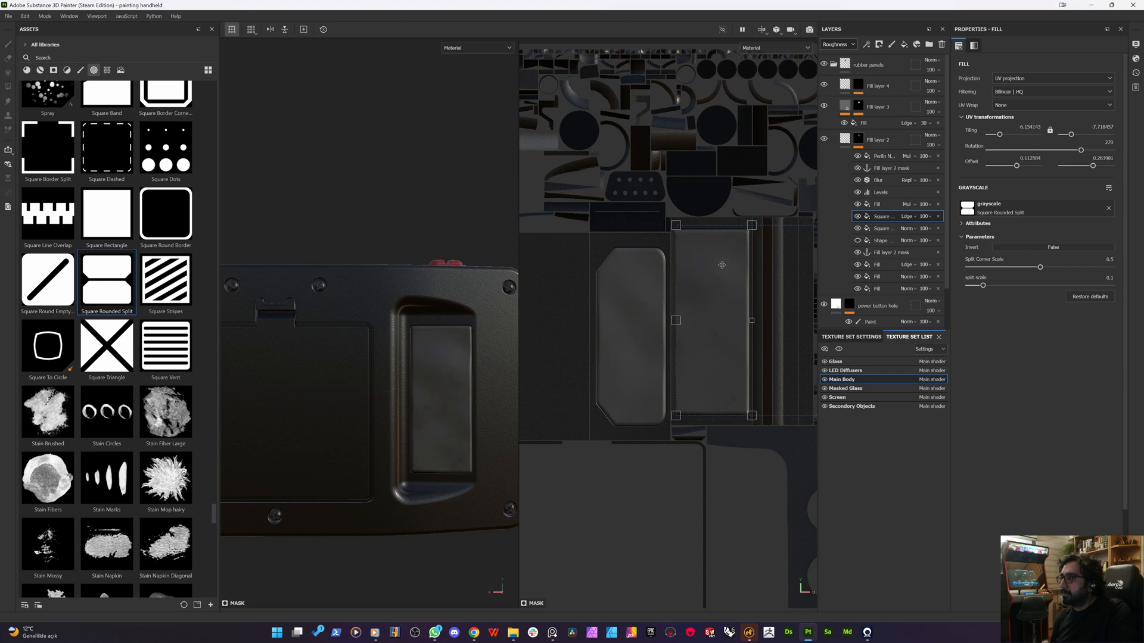
- Delete the hidden Shape Waves fill from the Fill layer 2 mask
{"action": "left_click", "coordinate": [888, 204]}
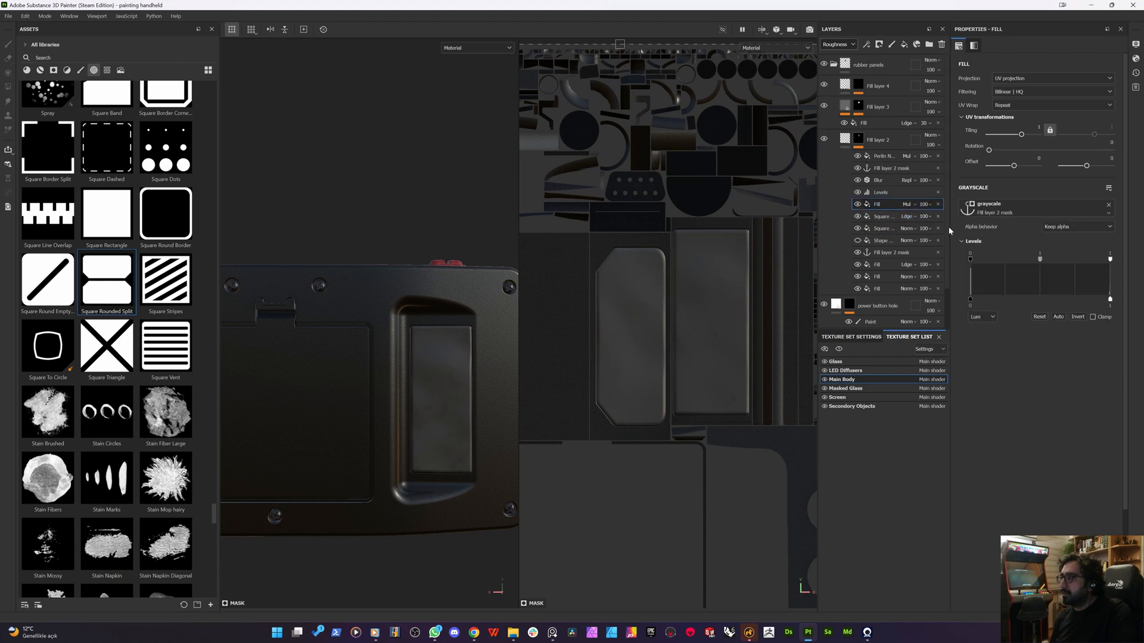
{"action": "left_click", "coordinate": [881, 252]}
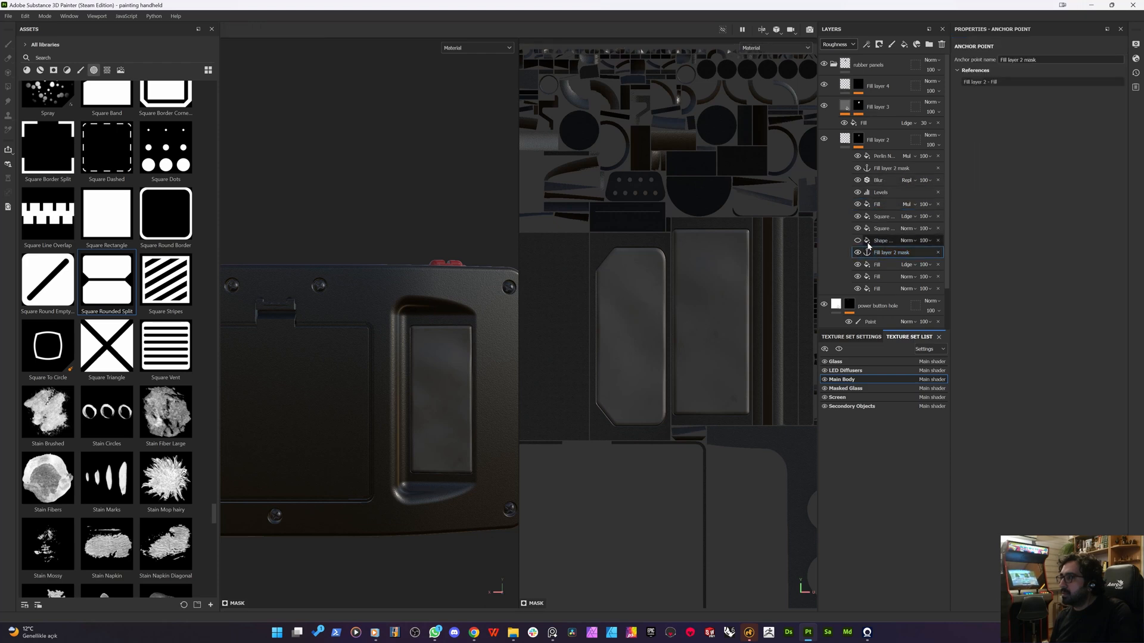
{"action": "left_click", "coordinate": [873, 243]}
{"action": "key", "text": "Delete"}
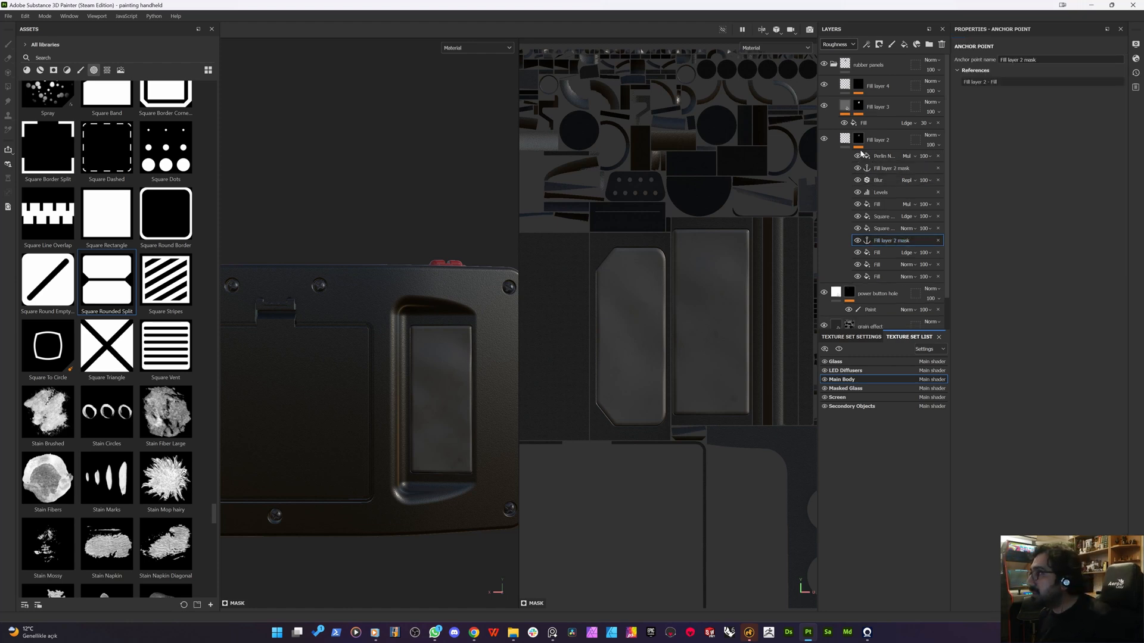
- Hide the mask effects above the Square Rounded Split fills, and toggle both split fills to compare their shapes
{"action": "left_click", "coordinate": [858, 157]}
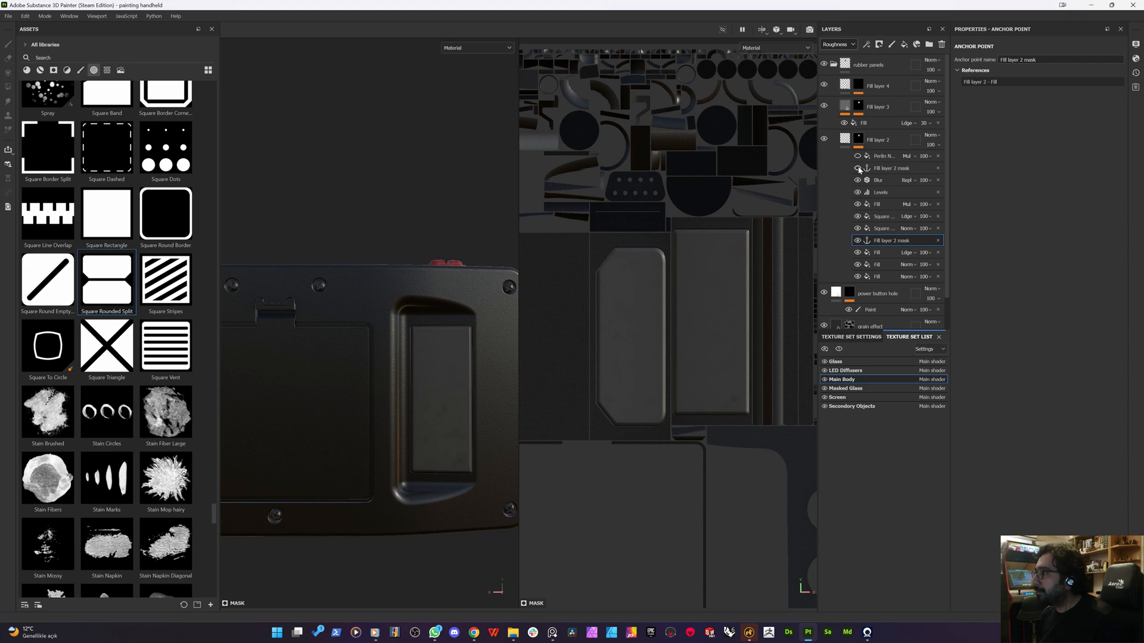
{"action": "left_click", "coordinate": [858, 192]}
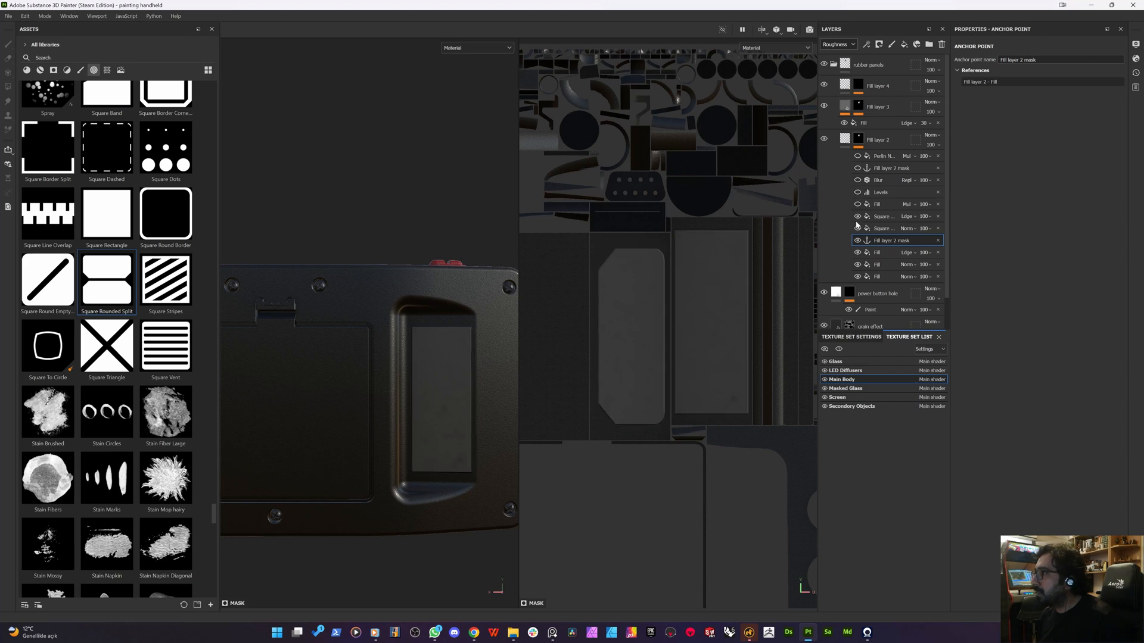
{"action": "left_click", "coordinate": [858, 216]}
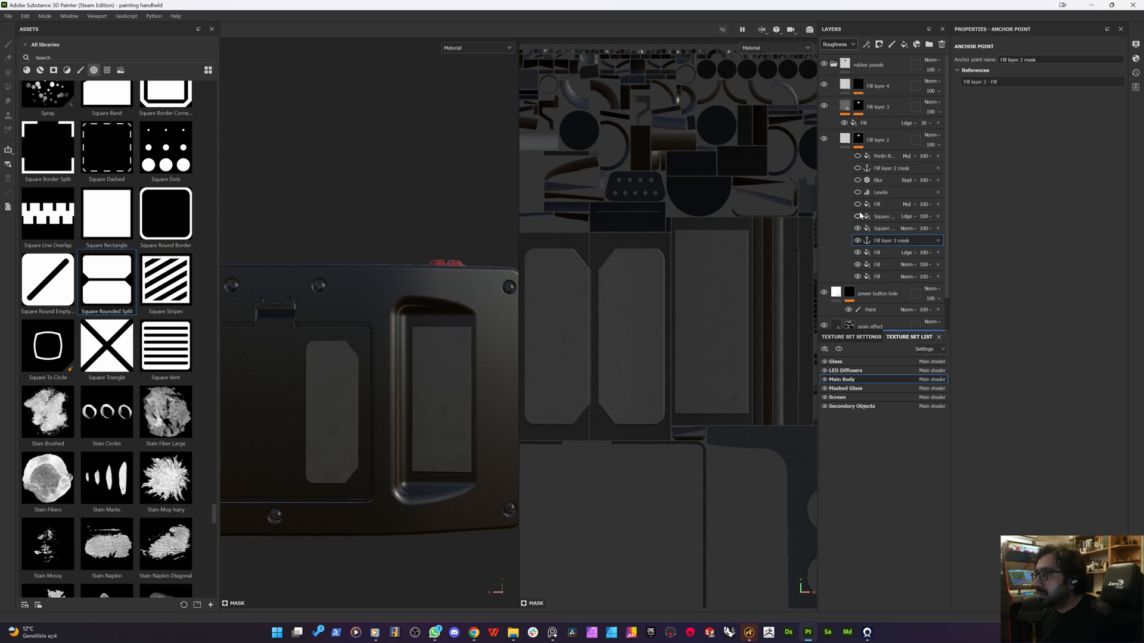
{"action": "left_click", "coordinate": [858, 228]}
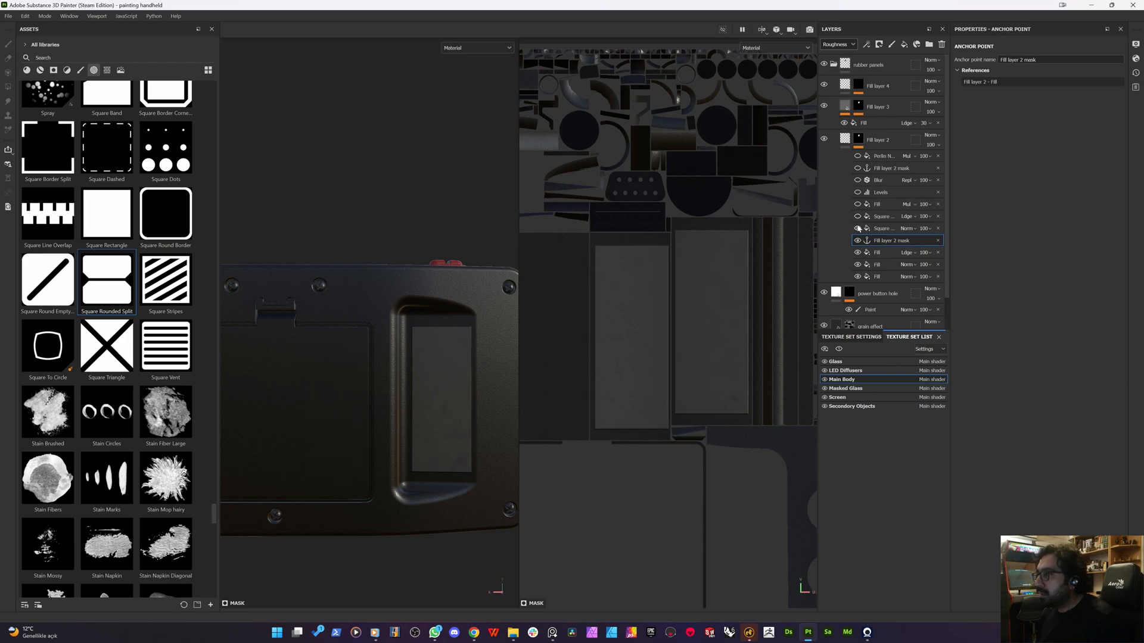
{"action": "left_click", "coordinate": [858, 228]}
{"action": "left_click", "coordinate": [873, 216]}
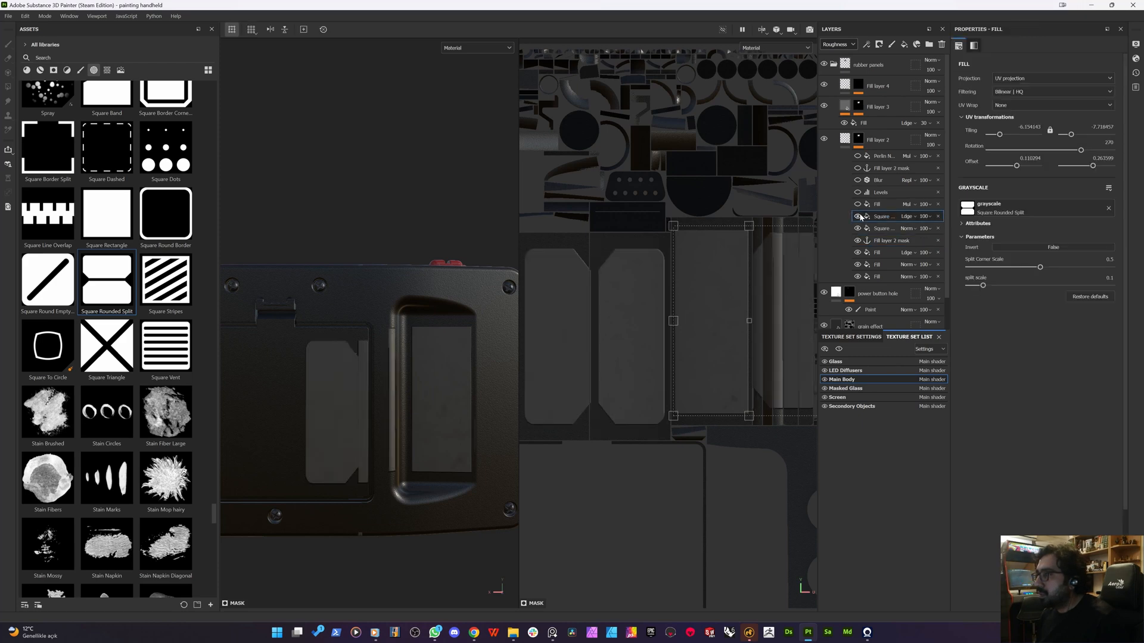
- Hide the two white rectangle fills and examine the remaining split shapes on the UV layout and the model's back
{"action": "left_click", "coordinate": [858, 265]}
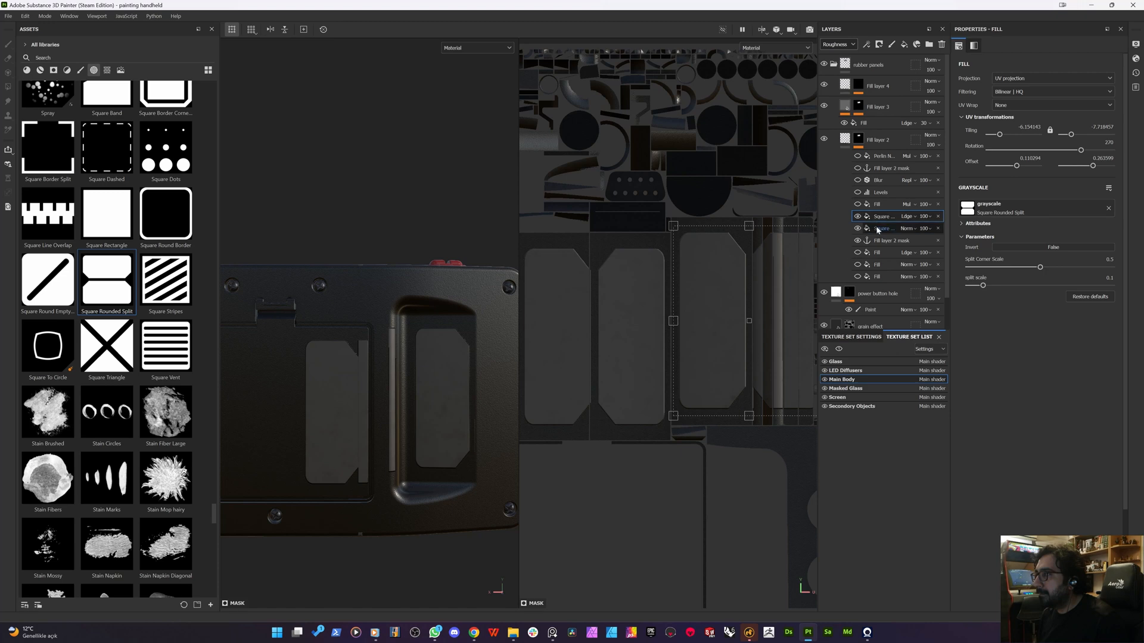
{"action": "scroll", "coordinate": [717, 302], "scroll_direction": "up", "scroll_amount": 2}
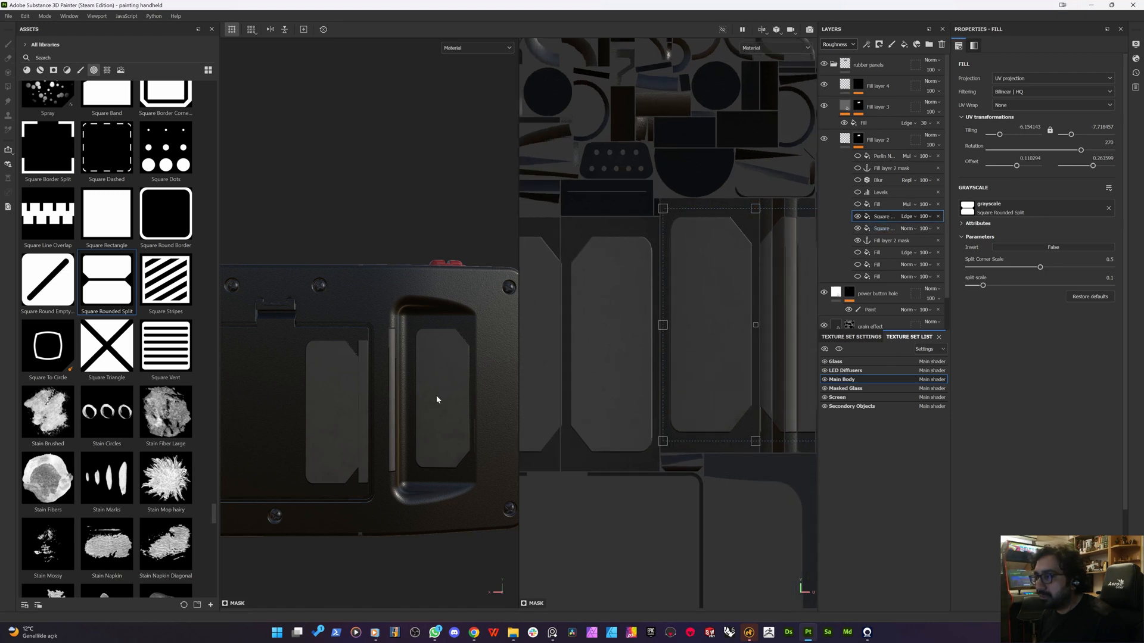
{"action": "left_click_drag", "start_coordinate": [377, 414], "coordinate": [420, 393], "text": "alt"}
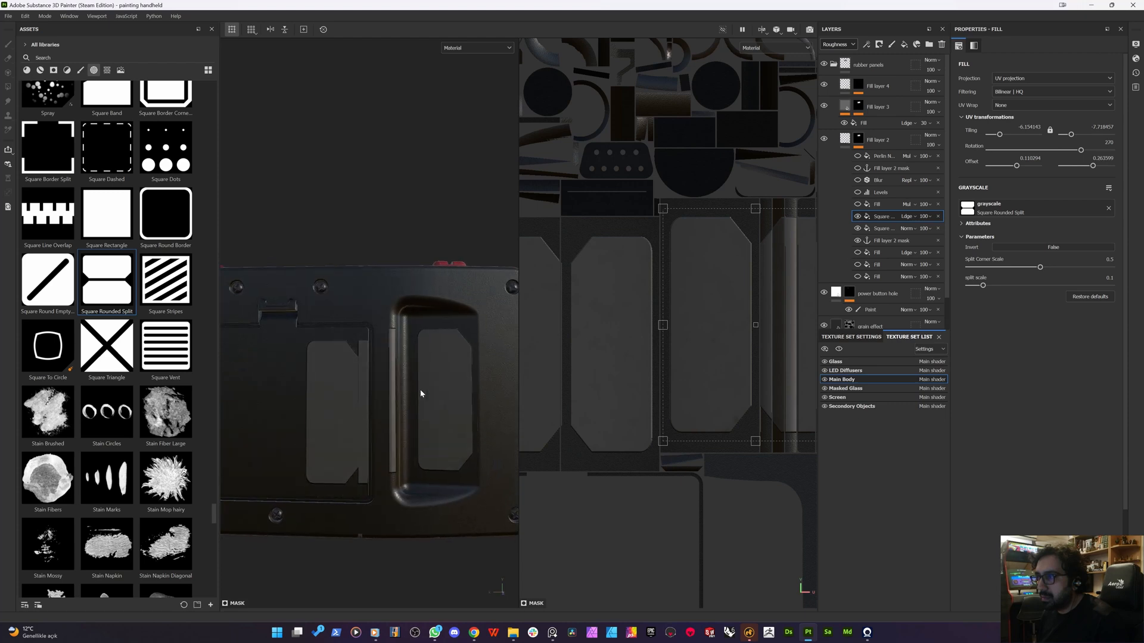
{"action": "right_click_drag", "start_coordinate": [363, 429], "coordinate": [485, 411], "text": "alt"}
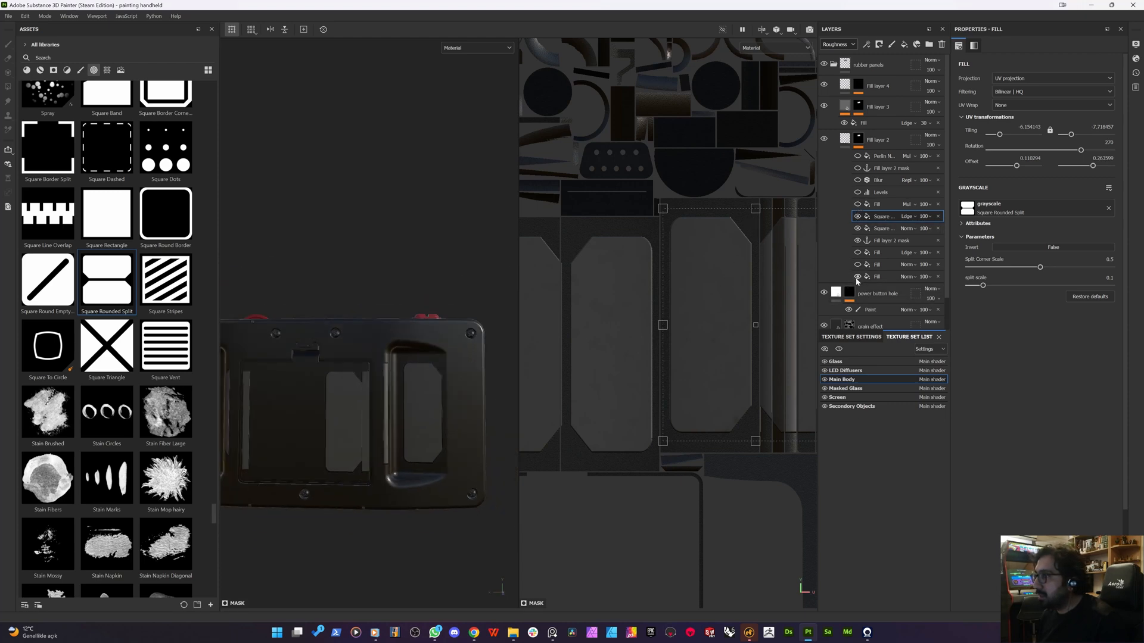
- Show the white rectangle fills again and set the new panel's rectangle fill to Normal blending
{"action": "left_click", "coordinate": [871, 276]}
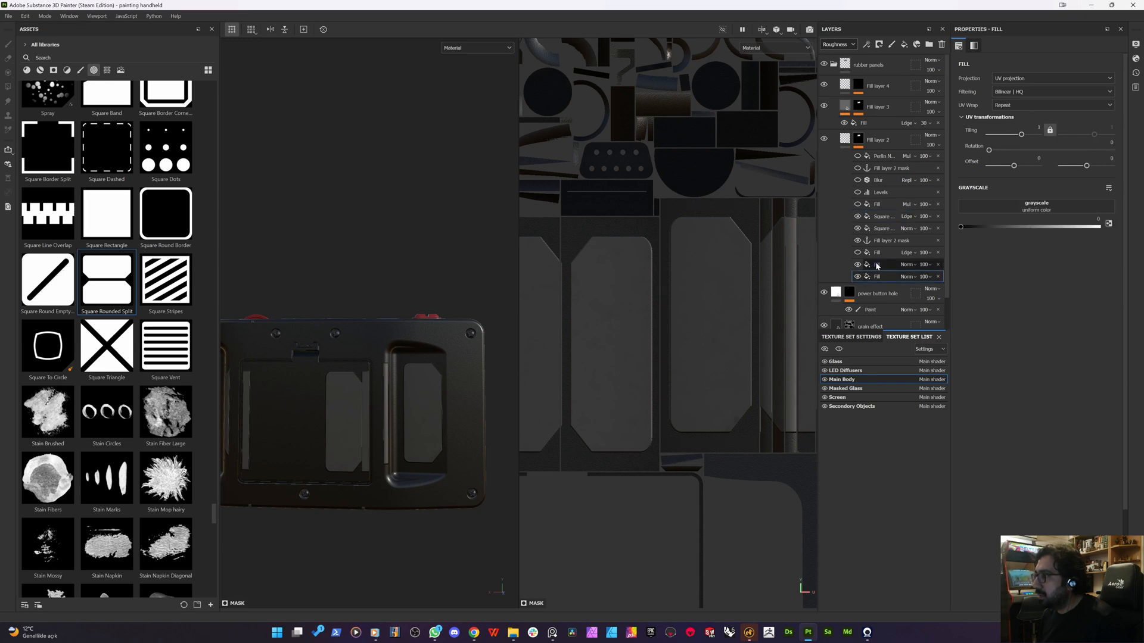
{"action": "left_click", "coordinate": [877, 265]}
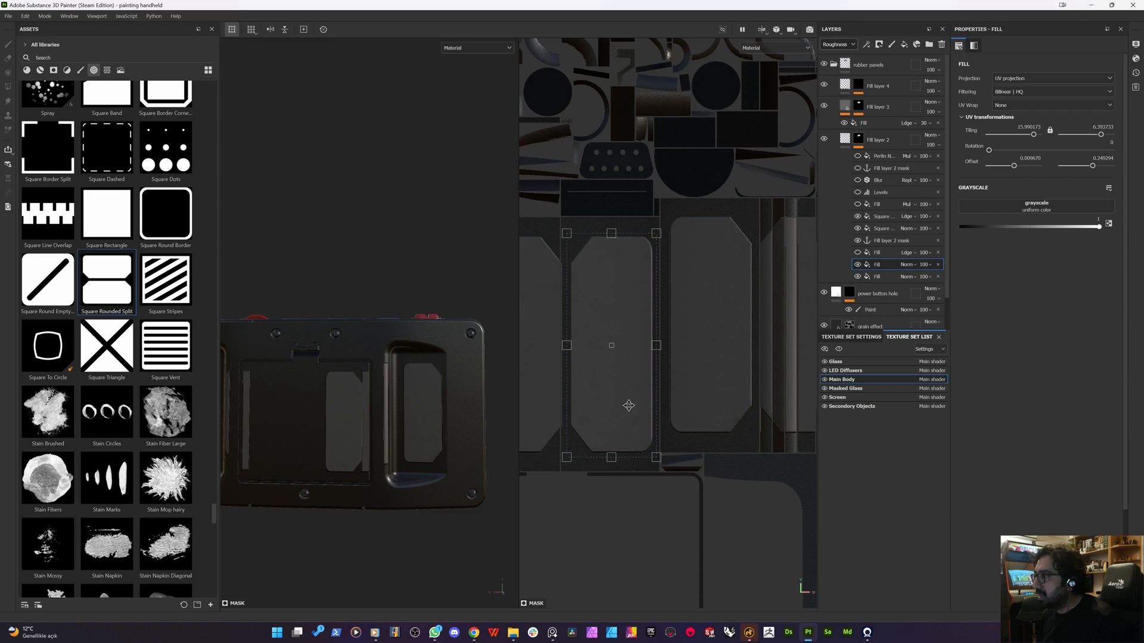
{"action": "left_click", "coordinate": [877, 253]}
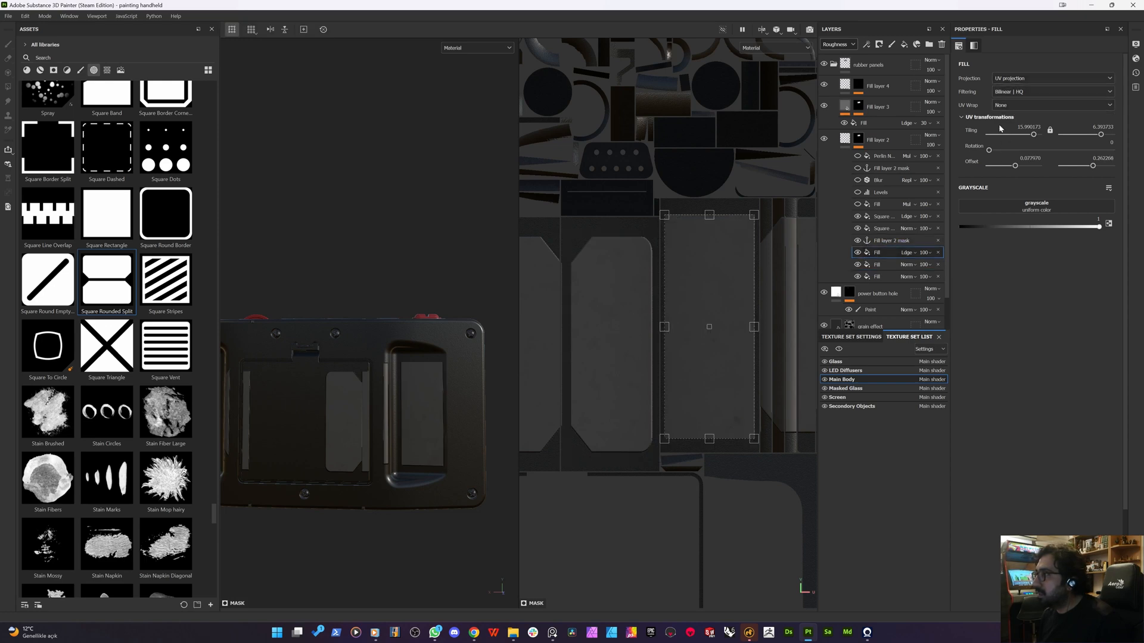
{"action": "left_click", "coordinate": [909, 253]}
{"action": "left_click", "coordinate": [913, 263]}
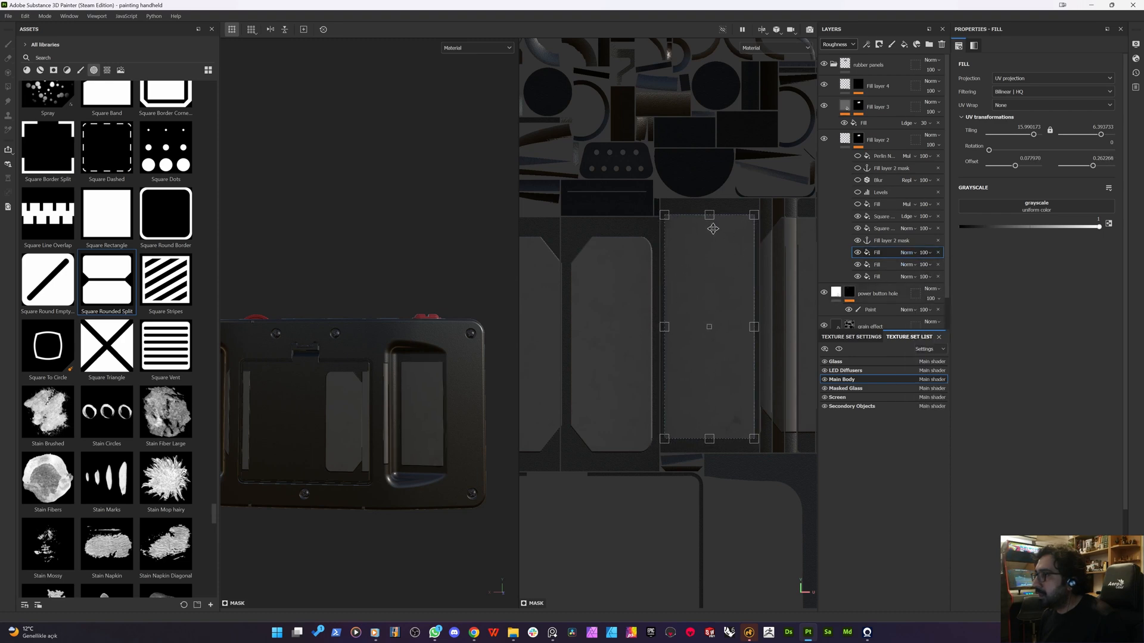
- Hide both Square Rounded Split fills and view the Fill layer 2 mask on its own
{"action": "left_click", "coordinate": [889, 242]}
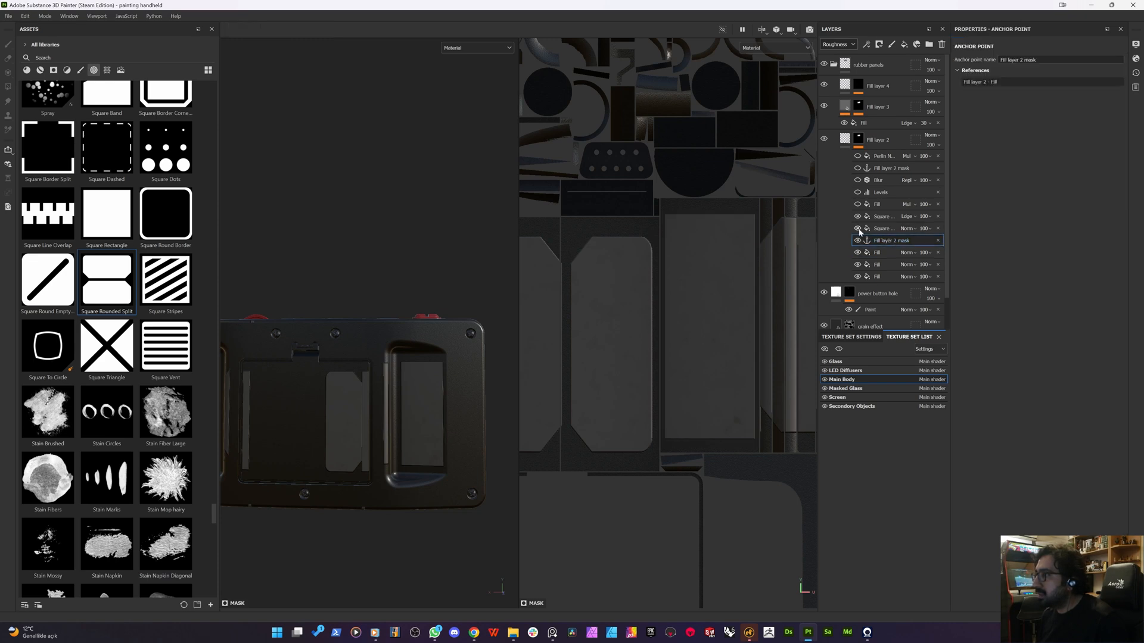
{"action": "left_click", "coordinate": [857, 228]}
{"action": "left_click", "coordinate": [858, 217]}
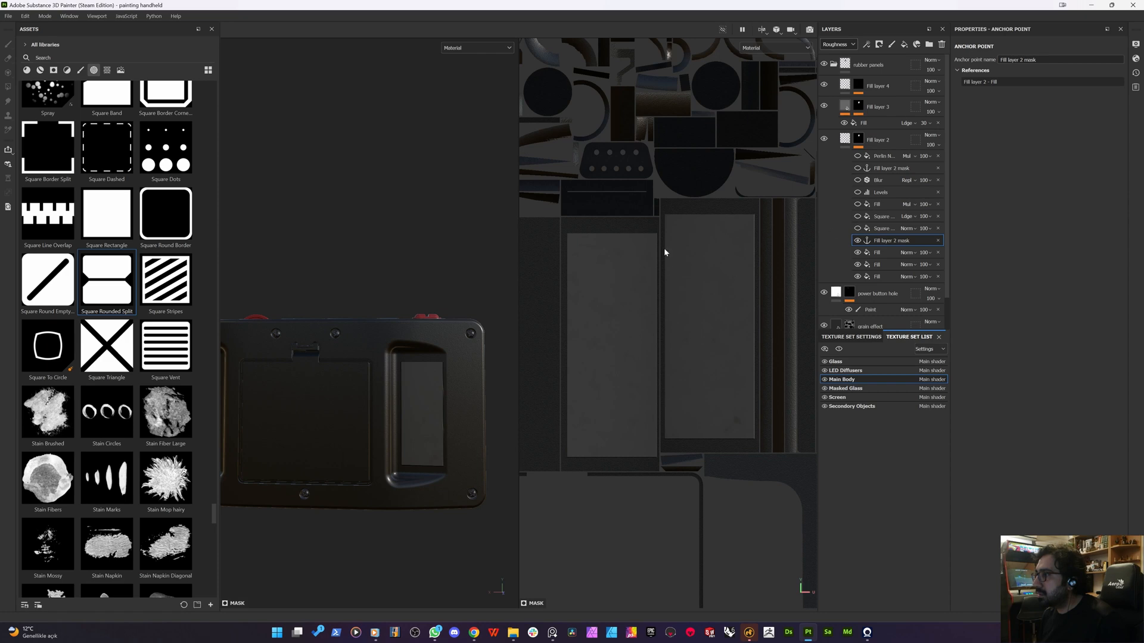
{"action": "left_click", "coordinate": [858, 139], "text": "alt"}
{"action": "scroll", "coordinate": [700, 386], "scroll_direction": "down", "scroll_amount": 1}
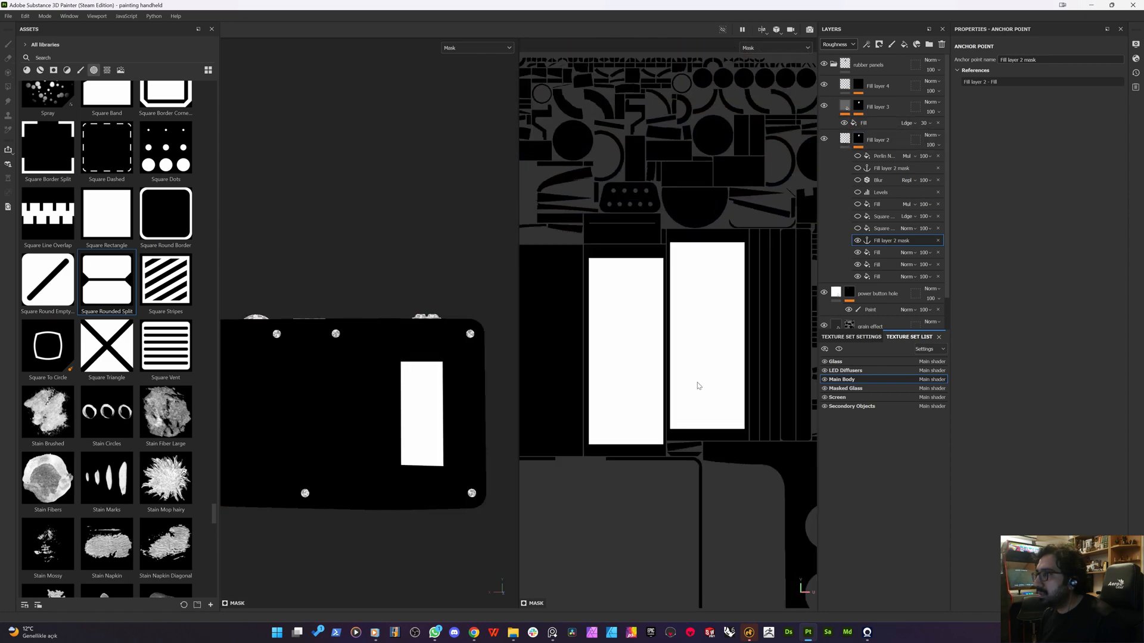
{"action": "scroll", "coordinate": [731, 309], "scroll_direction": "up", "scroll_amount": 1}
- Toggle the two Square Rounded Split fills one at a time to compare their effect in the mask view
{"action": "left_click", "coordinate": [858, 229]}
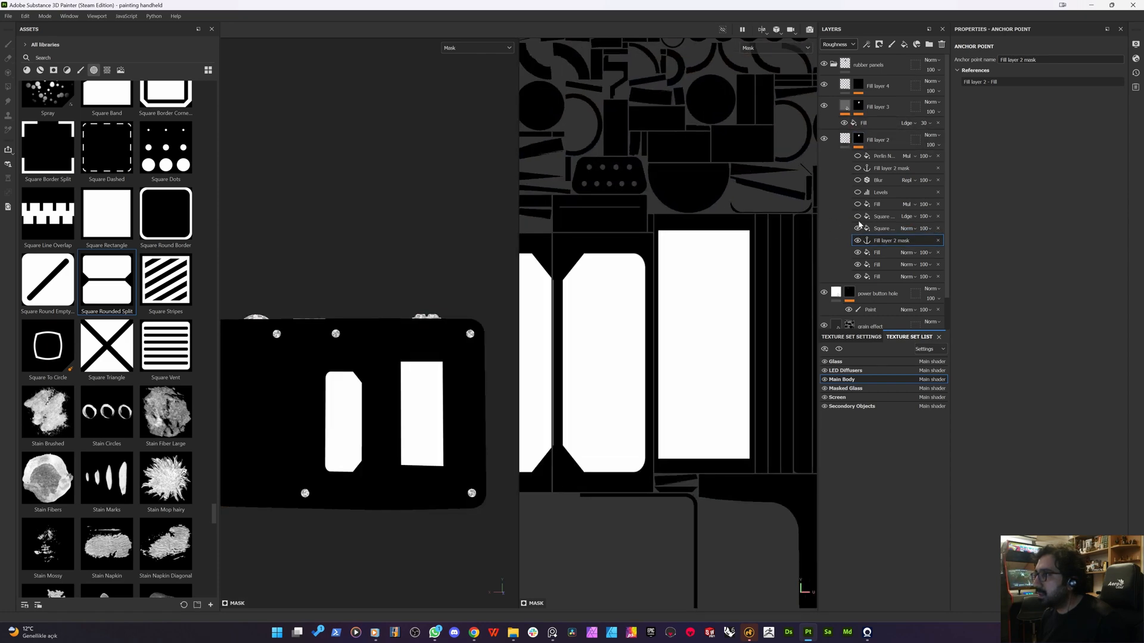
{"action": "left_click", "coordinate": [857, 219]}
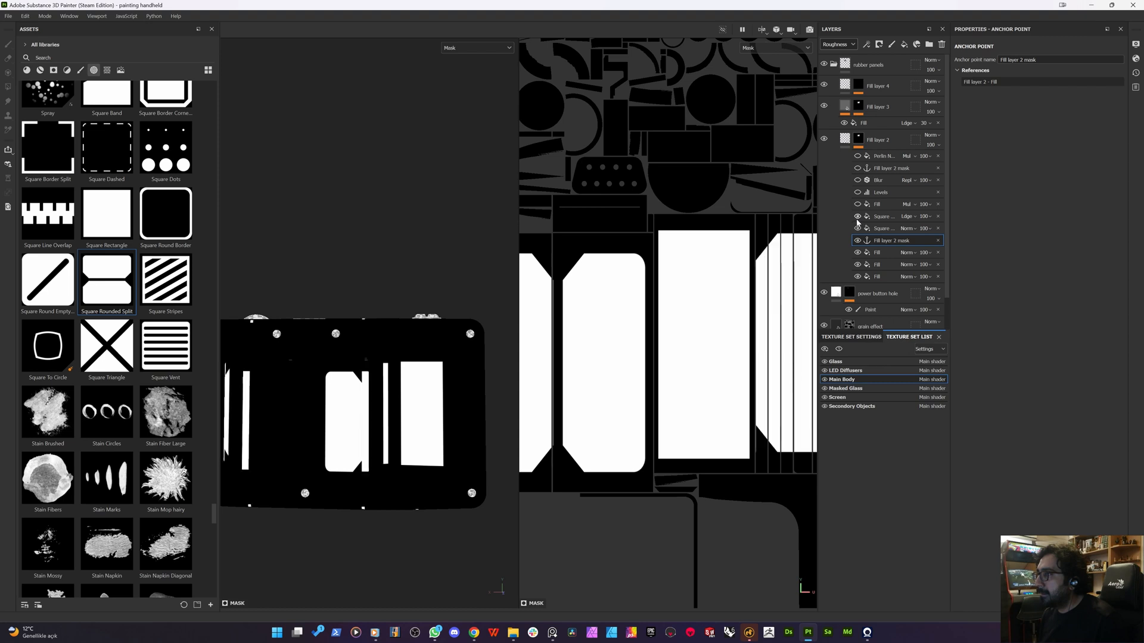
{"action": "left_click", "coordinate": [857, 217]}
{"action": "left_click", "coordinate": [858, 229]}
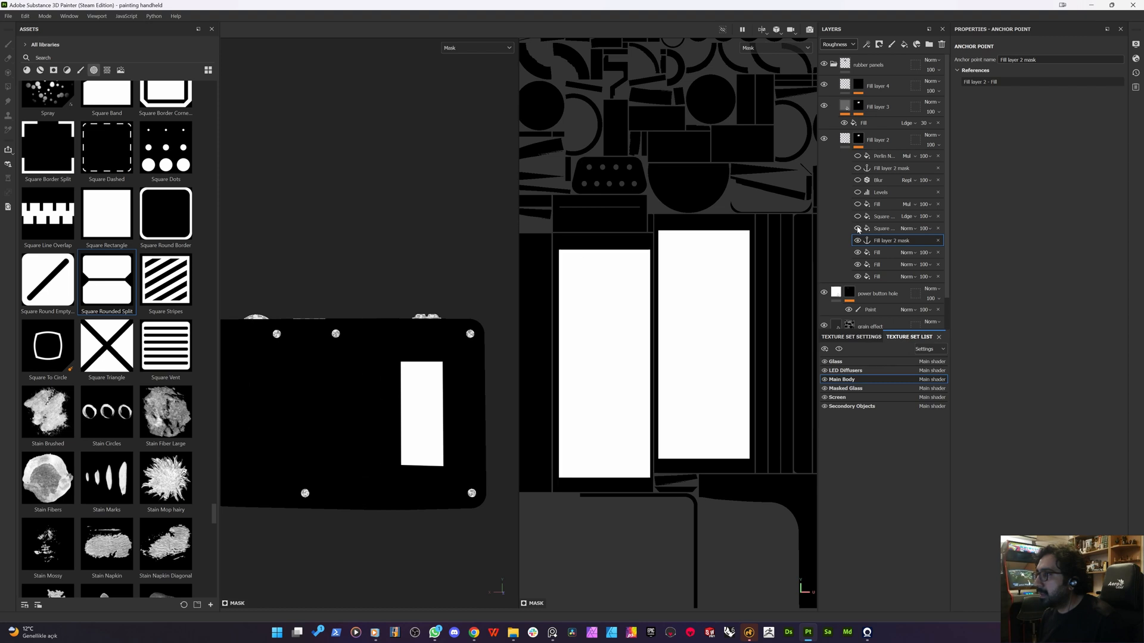
{"action": "key", "text": "1"}
{"action": "left_click", "coordinate": [858, 229]}
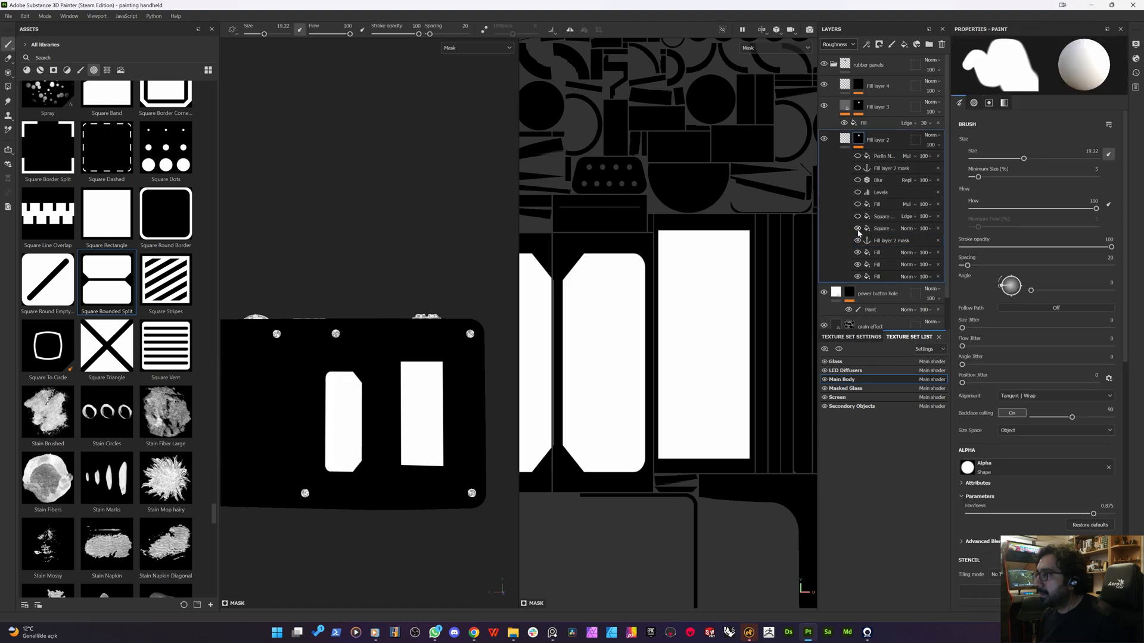
{"action": "left_click", "coordinate": [858, 218]}
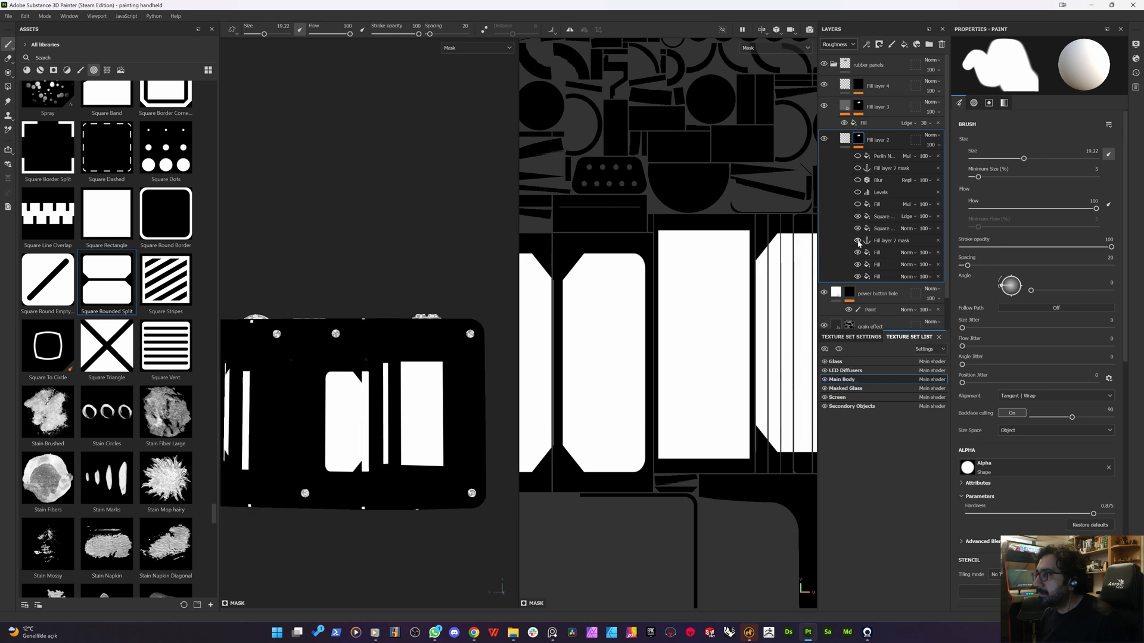
- Add a black fill with grayscale 0 directly above the lower anchor point in the mask, and return to material view
{"action": "left_click", "coordinate": [881, 239]}
{"action": "right_click", "coordinate": [883, 240]}
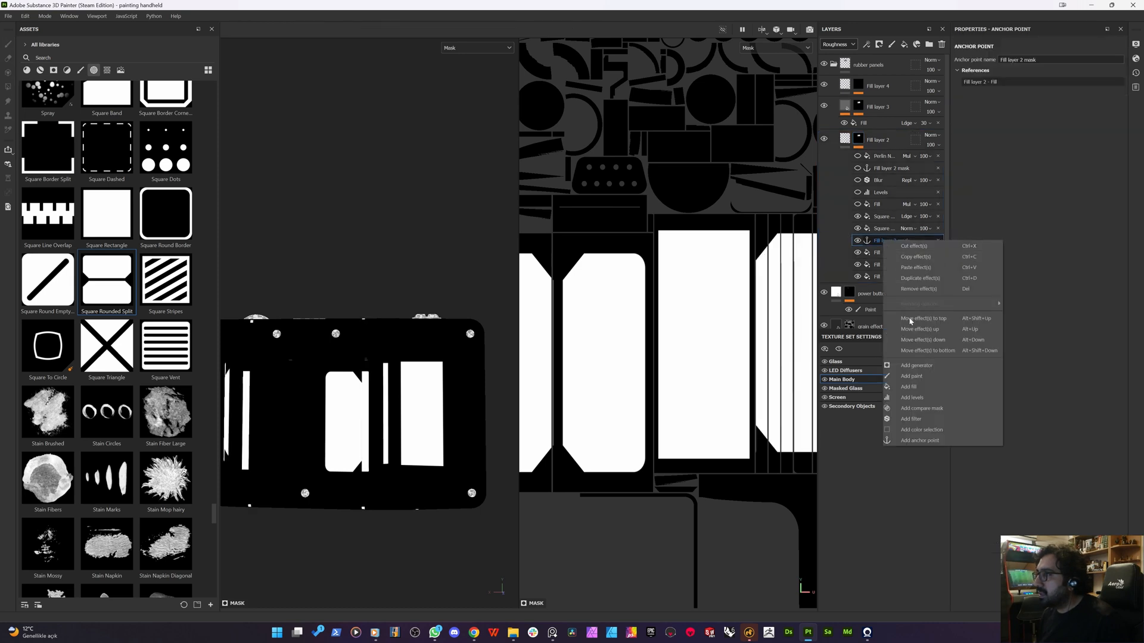
{"action": "left_click", "coordinate": [916, 386]}
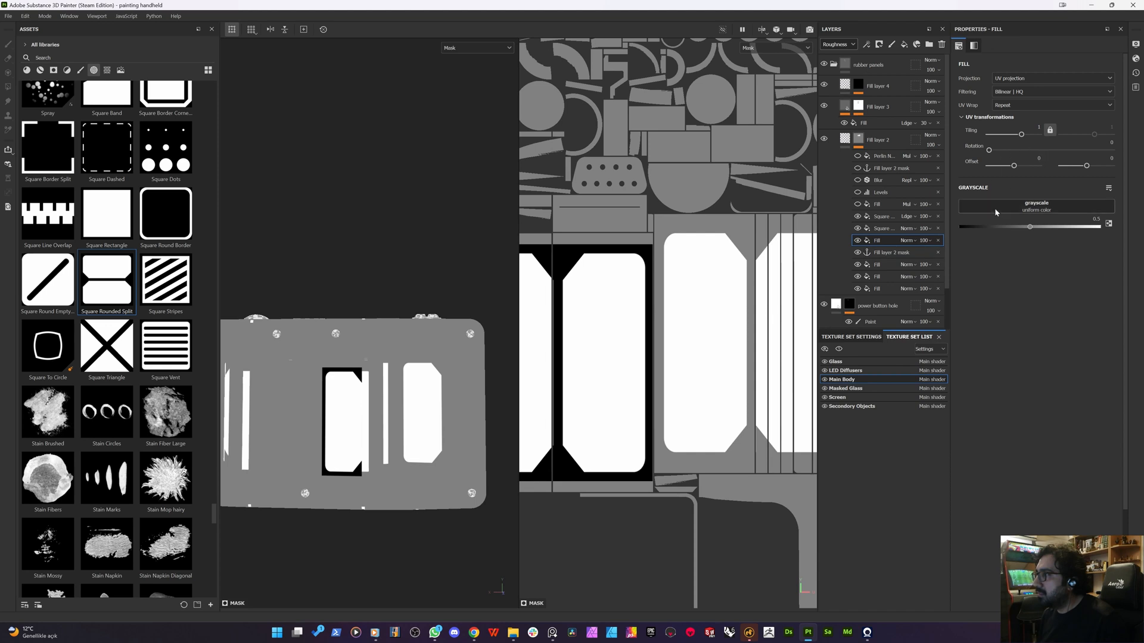
{"action": "left_click_drag", "start_coordinate": [980, 231], "coordinate": [956, 227]}
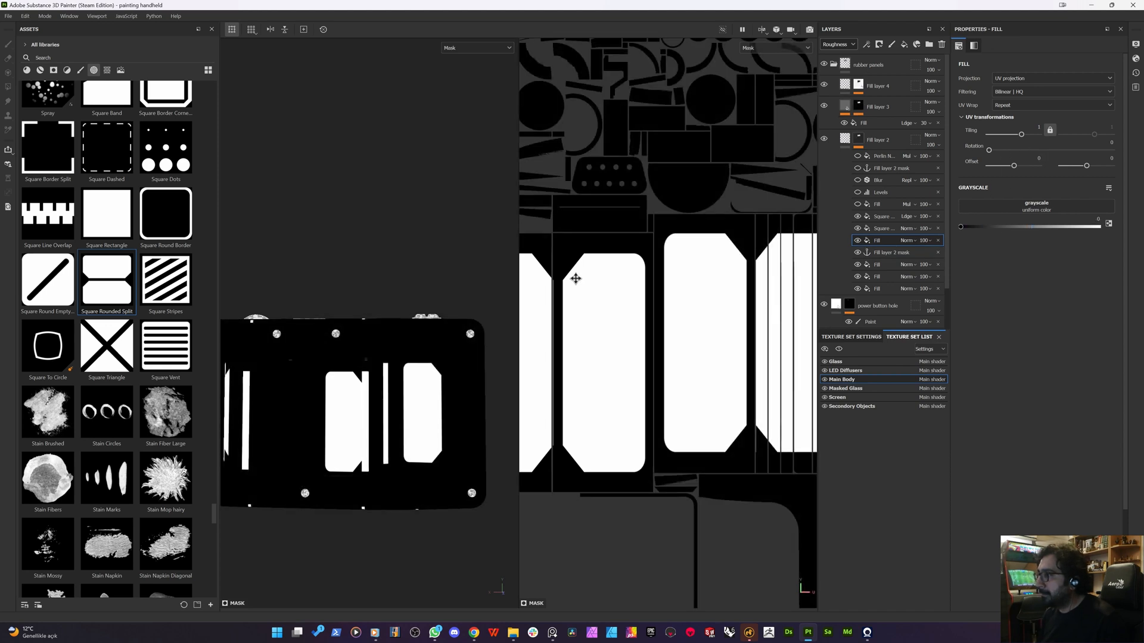
{"action": "key", "text": "m"}
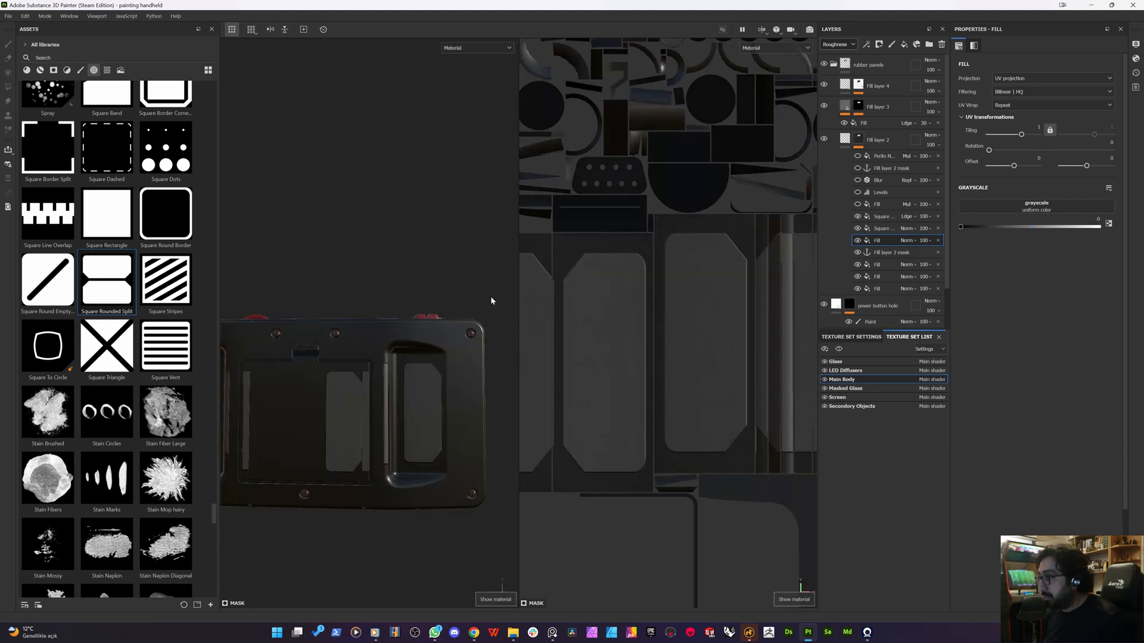
- Show the mask's hidden multiplied fill, Levels, Blur, anchor point and Perlin Noise effects again
{"action": "left_click", "coordinate": [879, 229]}
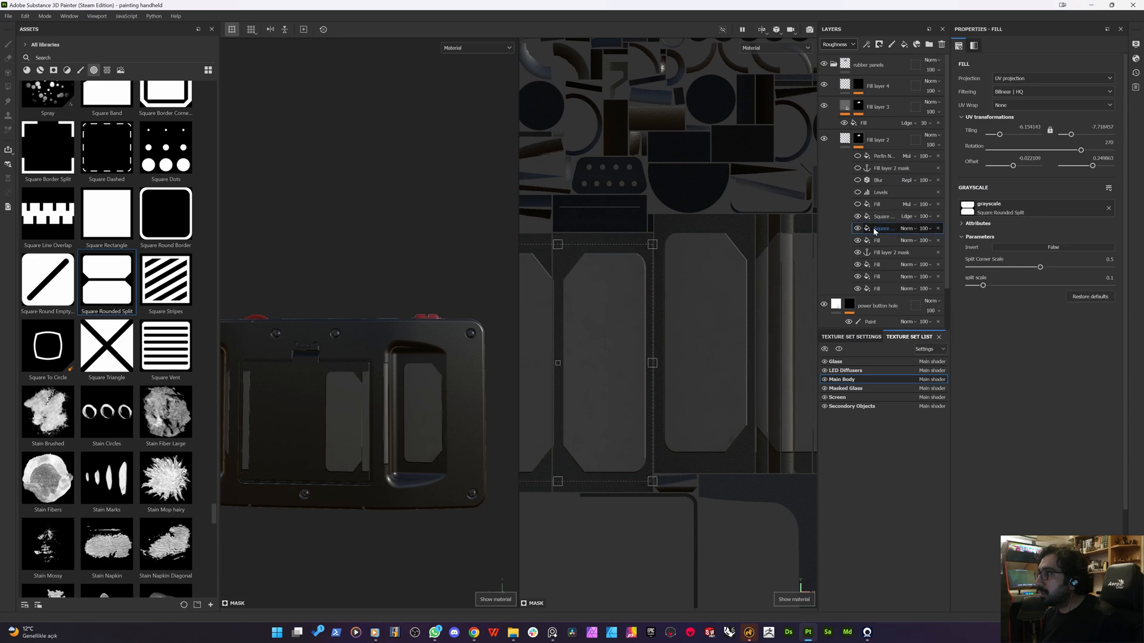
{"action": "left_click", "coordinate": [857, 193]}
{"action": "left_click", "coordinate": [858, 180]}
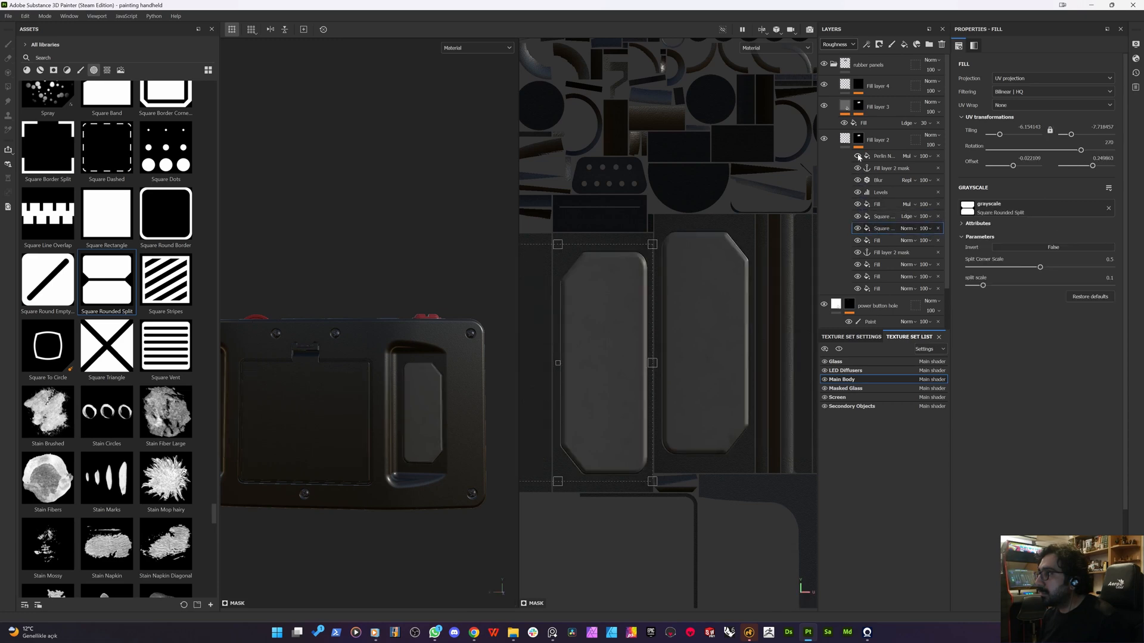
- Select the upper Square Rounded Split fill in the Fill layer 2 mask and nudge its vertical offset to 0.263146
{"action": "scroll", "coordinate": [705, 327], "scroll_direction": "up", "scroll_amount": 1}
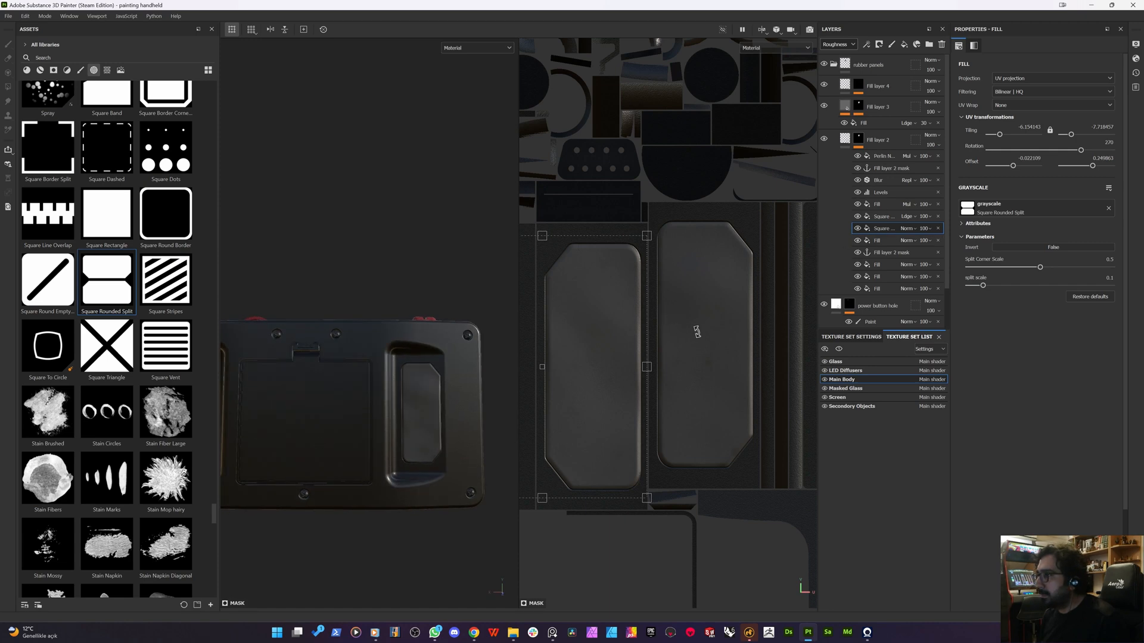
{"action": "scroll", "coordinate": [698, 332], "scroll_direction": "up", "scroll_amount": 2}
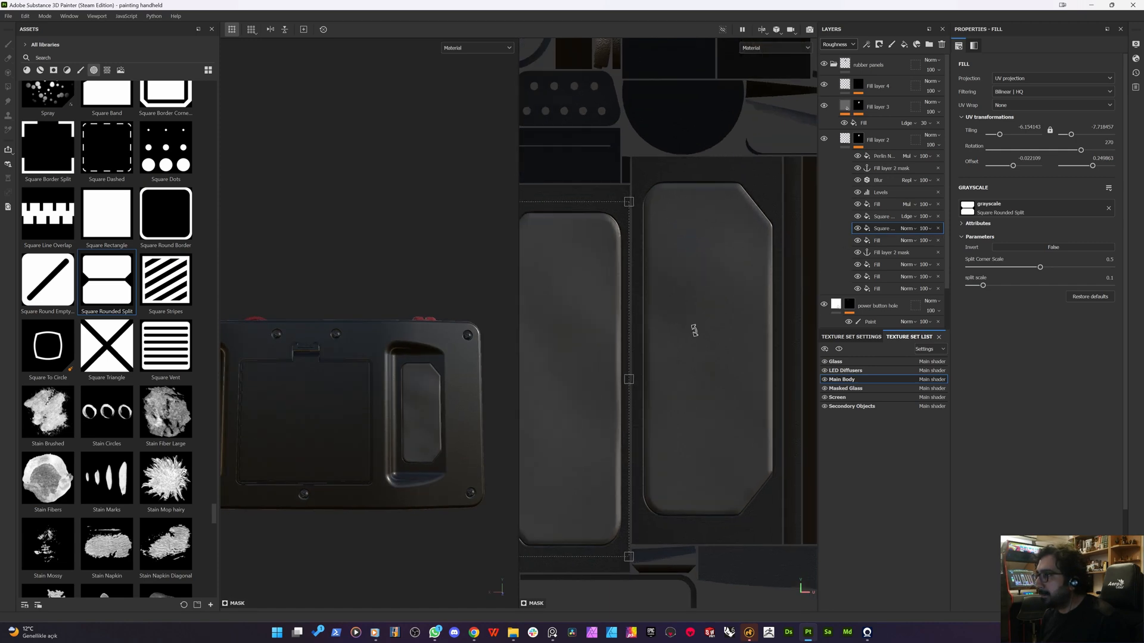
{"action": "left_click", "coordinate": [884, 216]}
{"action": "scroll", "coordinate": [681, 258], "scroll_direction": "up", "scroll_amount": 2}
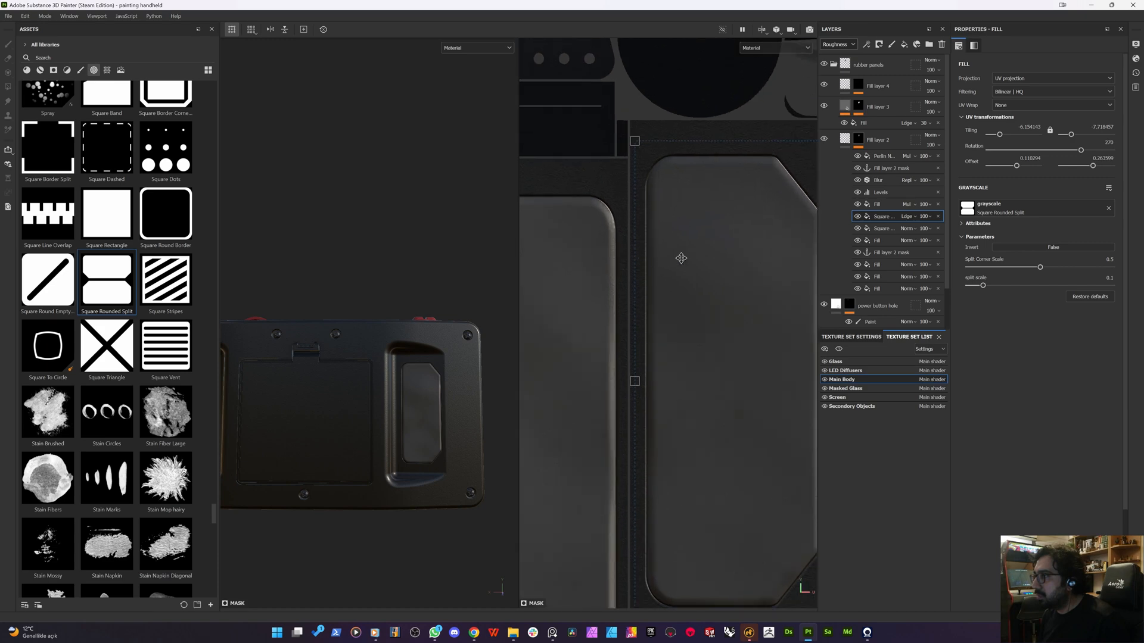
{"action": "scroll", "coordinate": [646, 332], "scroll_direction": "down", "scroll_amount": 2}
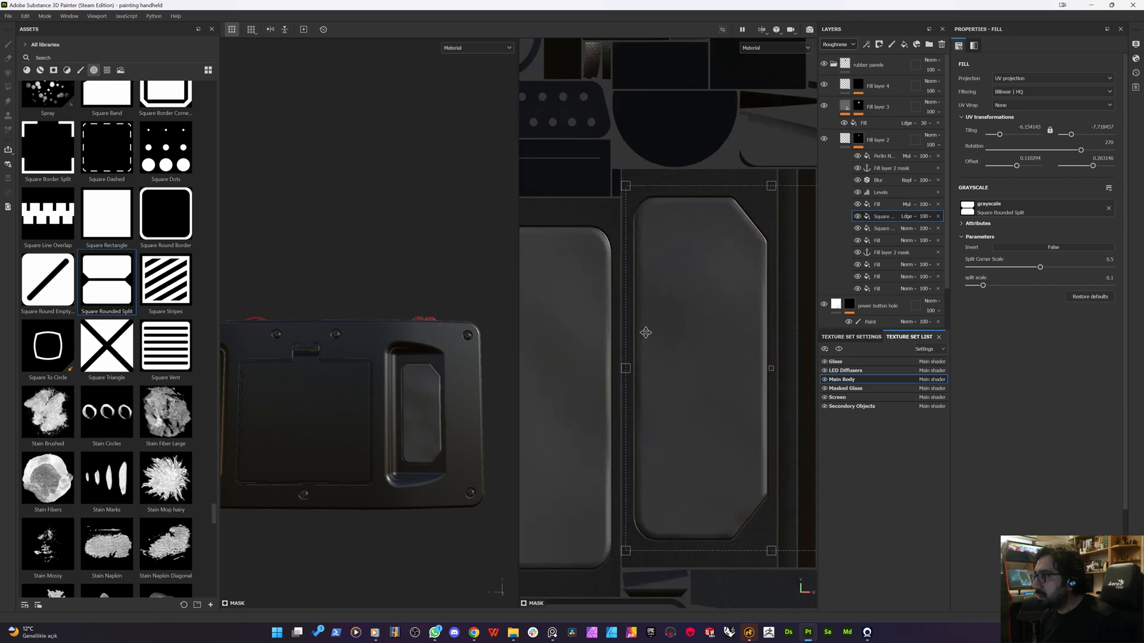
{"action": "scroll", "coordinate": [706, 330], "scroll_direction": "down", "scroll_amount": 2}
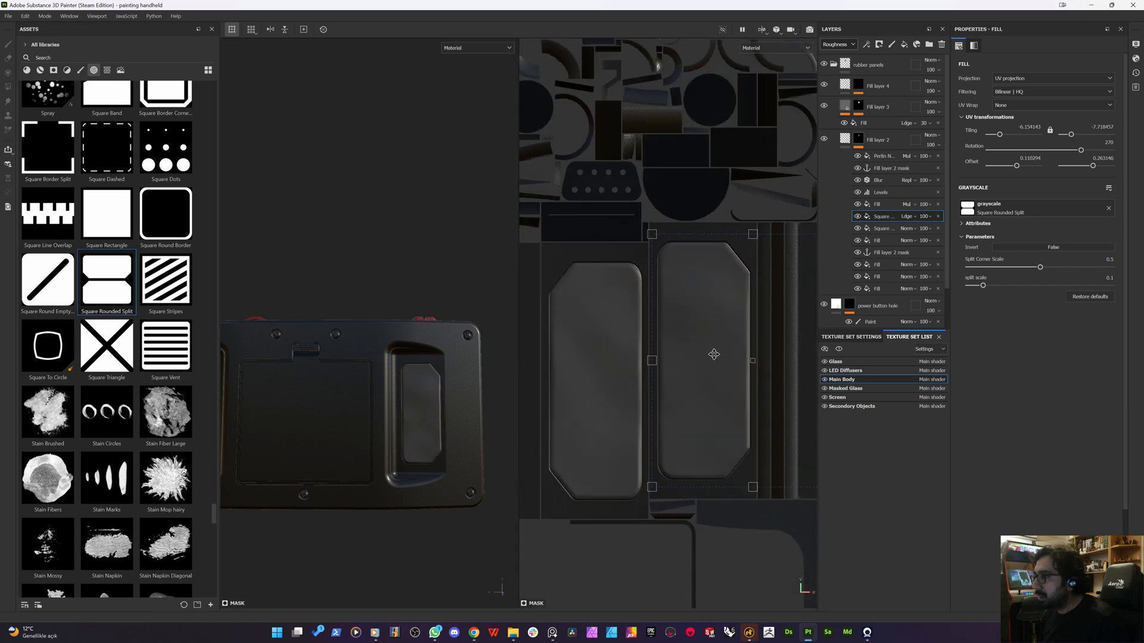
{"action": "scroll", "coordinate": [391, 392], "scroll_direction": "up", "scroll_amount": 2}
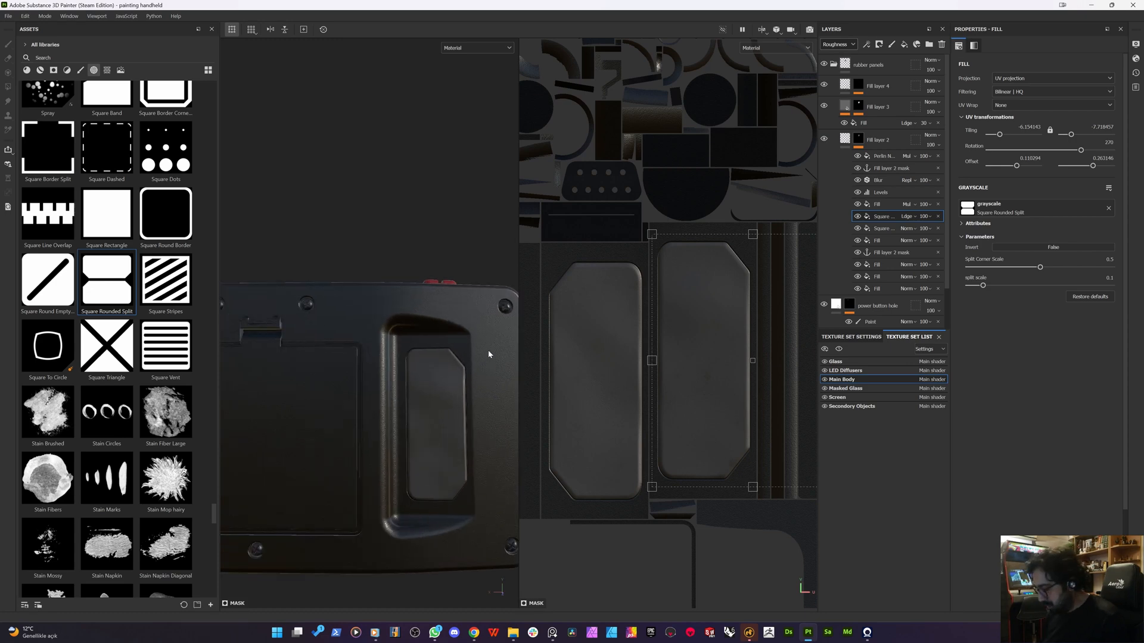
- Nudge the upper Square Rounded Split fill sideways in the UV layout to a horizontal offset of about 0.1086
{"action": "key", "text": "F2"}
{"action": "scroll", "coordinate": [535, 414], "scroll_direction": "down", "scroll_amount": 1}
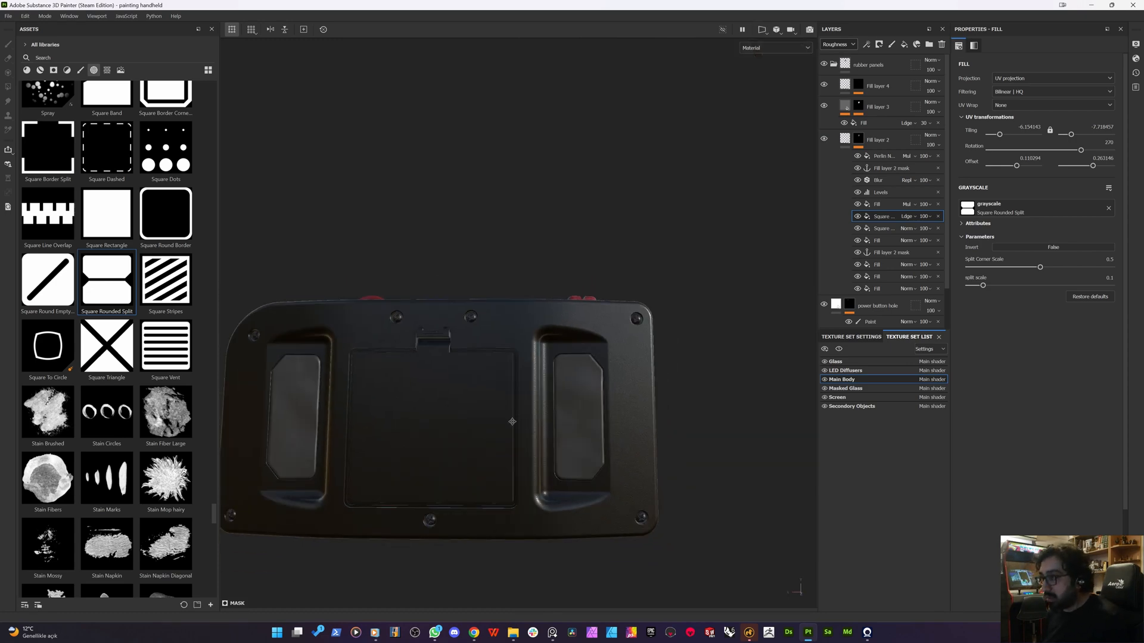
{"action": "middle_click_drag", "start_coordinate": [510, 421], "coordinate": [549, 404], "text": "alt"}
{"action": "scroll", "coordinate": [505, 394], "scroll_direction": "up", "scroll_amount": 2}
{"action": "left_click_drag", "start_coordinate": [505, 393], "coordinate": [485, 414], "text": "alt"}
{"action": "scroll", "coordinate": [628, 401], "scroll_direction": "up", "scroll_amount": 3}
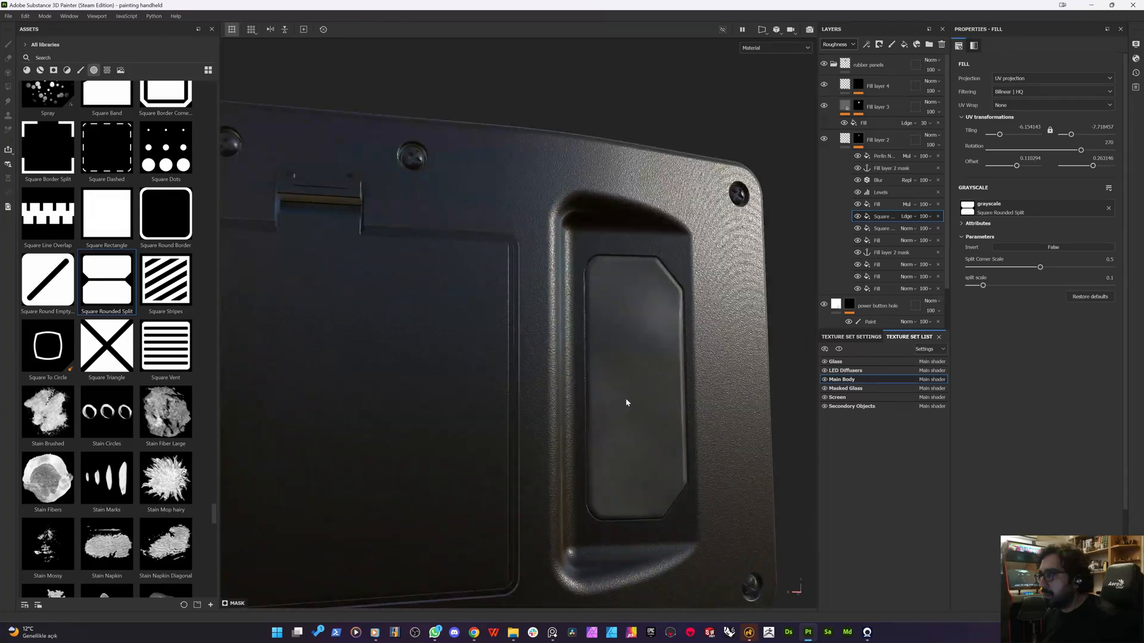
{"action": "key", "text": "F1"}
{"action": "scroll", "coordinate": [735, 376], "scroll_direction": "up", "scroll_amount": 1}
{"action": "scroll", "coordinate": [735, 375], "scroll_direction": "up", "scroll_amount": 1}
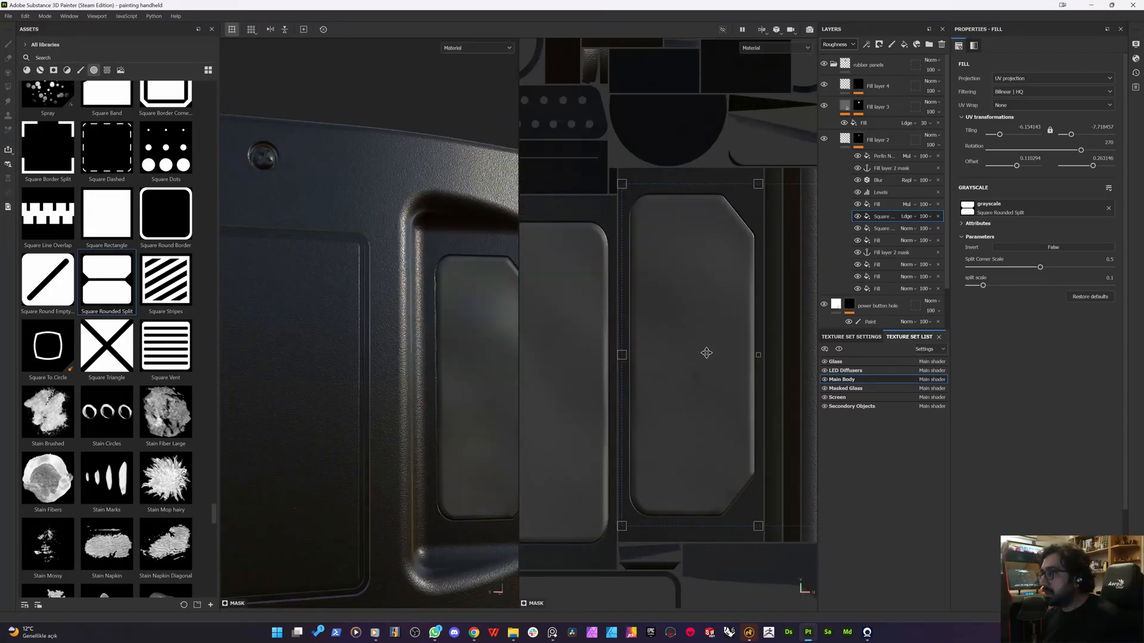
{"action": "left_click_drag", "start_coordinate": [706, 353], "coordinate": [703, 353]}
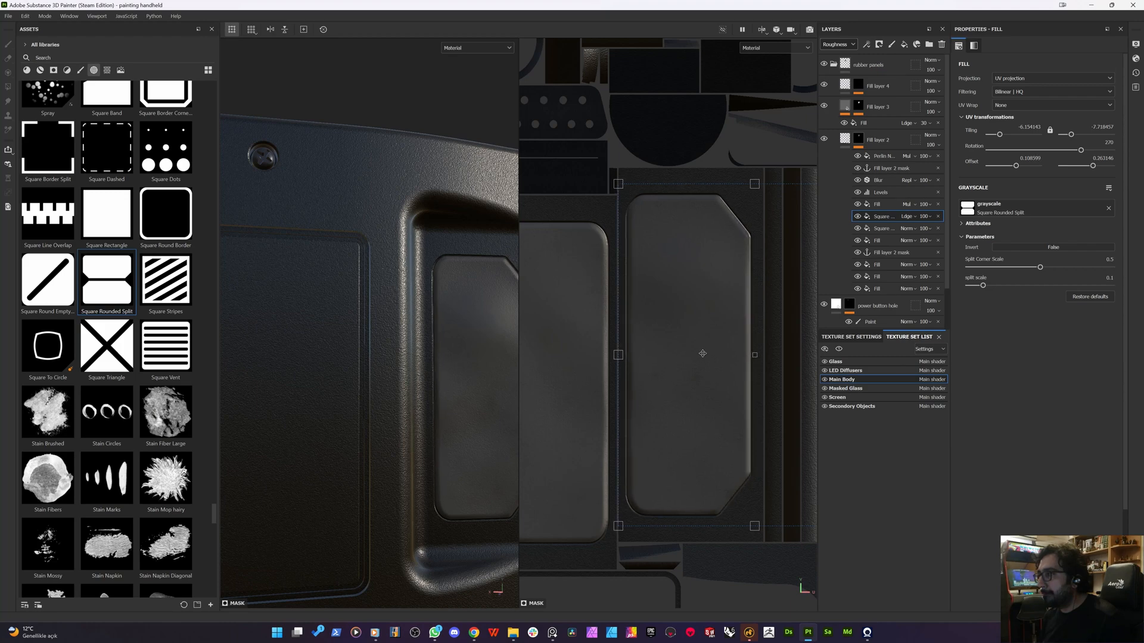
- Inspect both rubber grip panels on the back of the handheld from several angles, and view the front face
{"action": "scroll", "coordinate": [308, 443], "scroll_direction": "down", "scroll_amount": 2}
{"action": "middle_click_drag", "start_coordinate": [327, 398], "coordinate": [680, 405], "text": "alt"}
{"action": "key", "text": "F2"}
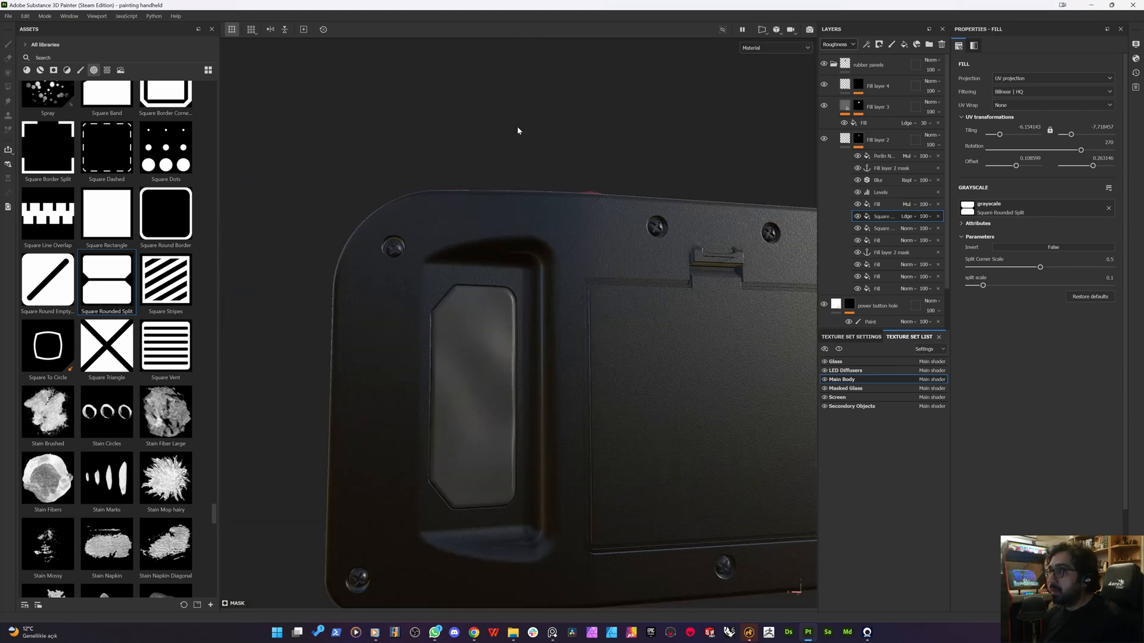
{"action": "scroll", "coordinate": [478, 341], "scroll_direction": "down", "scroll_amount": 5}
{"action": "left_click_drag", "start_coordinate": [431, 381], "coordinate": [577, 327], "text": "alt"}
{"action": "scroll", "coordinate": [467, 362], "scroll_direction": "up", "scroll_amount": 5}
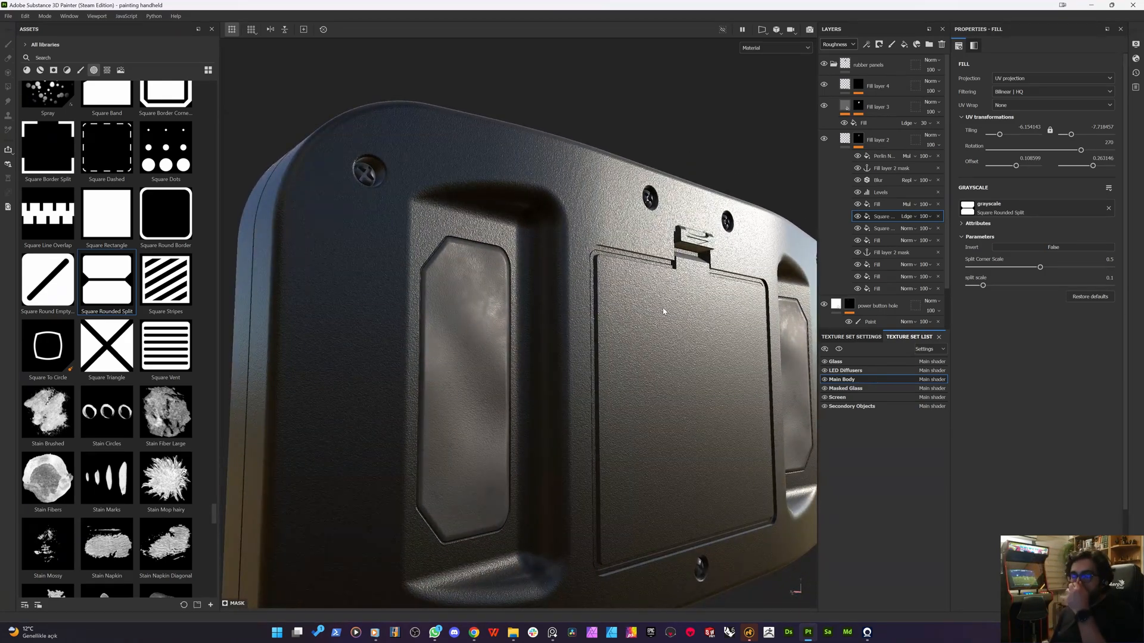
{"action": "key", "text": "ctrl"}
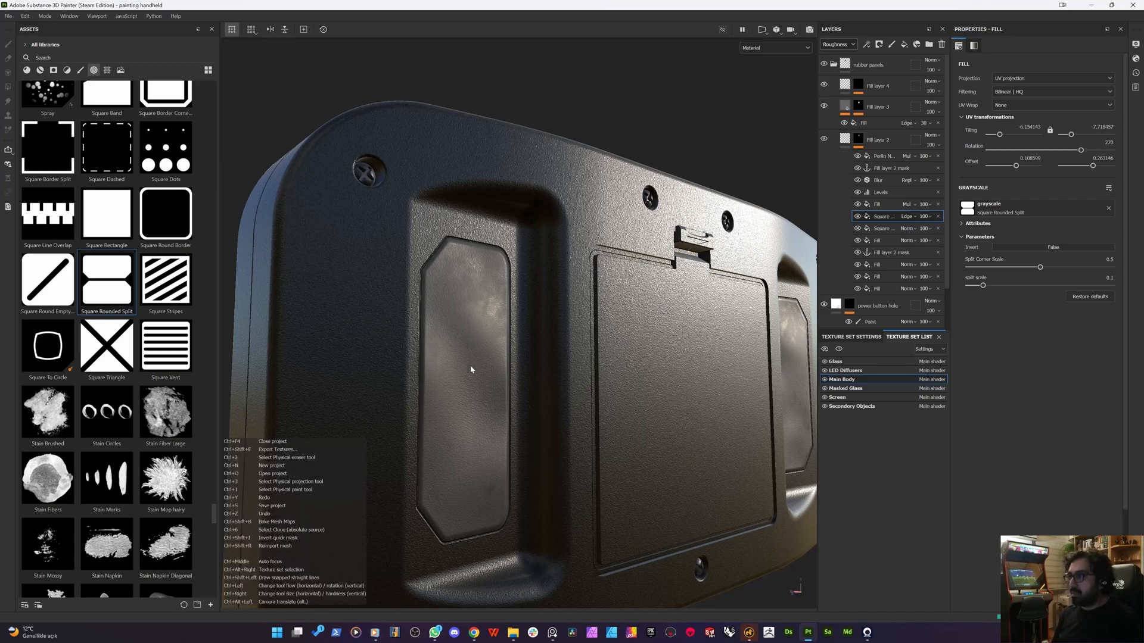
{"action": "scroll", "coordinate": [564, 363], "scroll_direction": "down", "scroll_amount": 3}
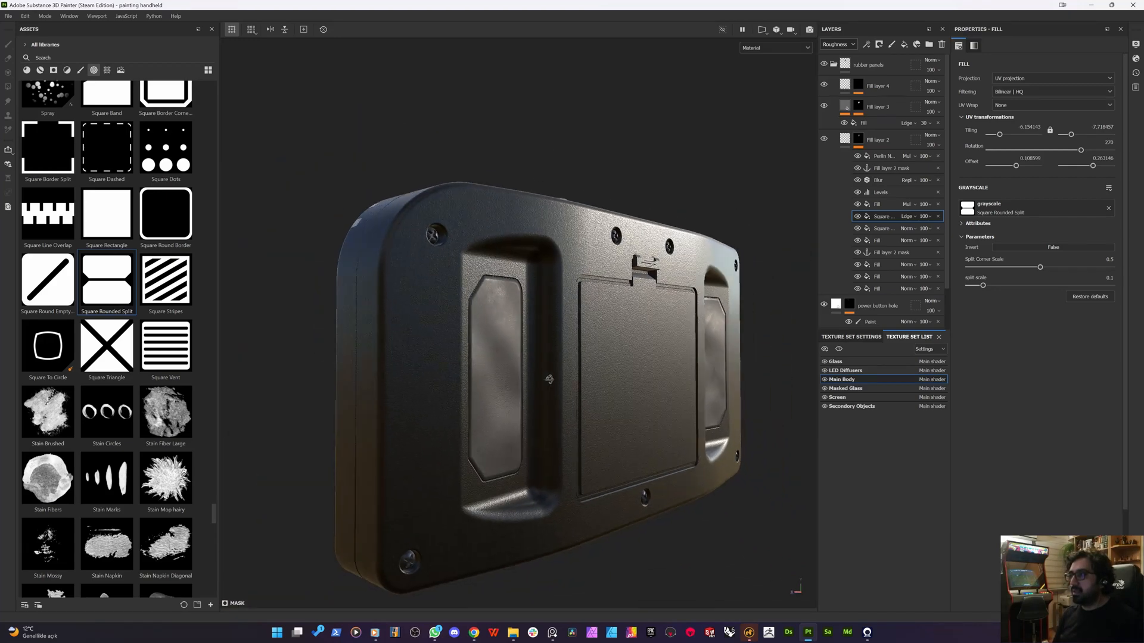
{"action": "left_click_drag", "start_coordinate": [549, 378], "coordinate": [475, 372], "text": "alt"}
{"action": "scroll", "coordinate": [475, 370], "scroll_direction": "up", "scroll_amount": 2}
{"action": "scroll", "coordinate": [476, 372], "scroll_direction": "down", "scroll_amount": 4}
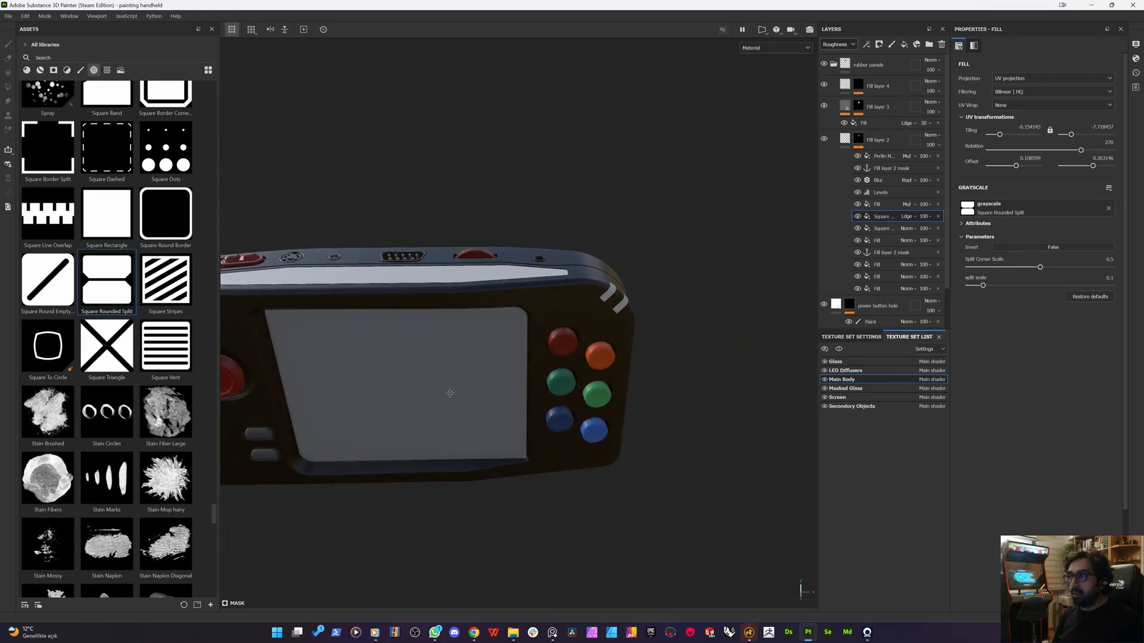
{"action": "middle_click_drag", "start_coordinate": [449, 393], "coordinate": [532, 416], "text": "alt"}
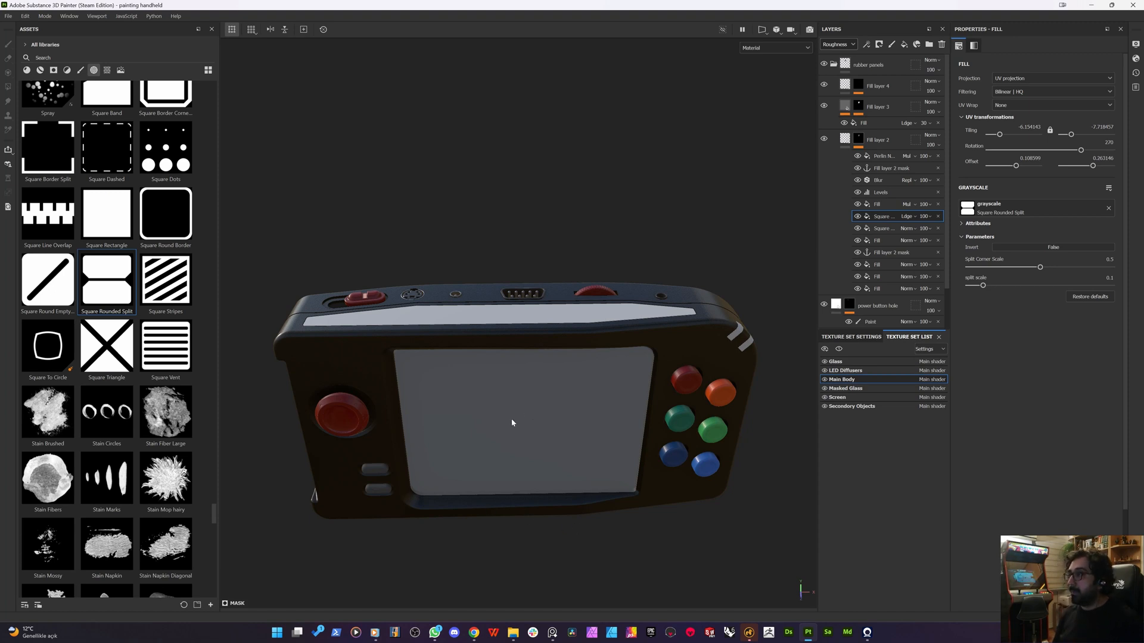
{"action": "mouse_move", "coordinate": [507, 388]}
{"action": "left_mouse_down", "text": "alt"}
{"action": "mouse_move", "coordinate": [485, 254]}
{"action": "mouse_move", "coordinate": [500, 322]}
{"action": "mouse_move", "coordinate": [646, 360]}
{"action": "mouse_move", "coordinate": [739, 367]}
{"action": "mouse_move", "coordinate": [596, 358]}
{"action": "mouse_move", "coordinate": [492, 369]}
{"action": "mouse_move", "coordinate": [511, 373]}
{"action": "left_mouse_up", "text": "alt"}
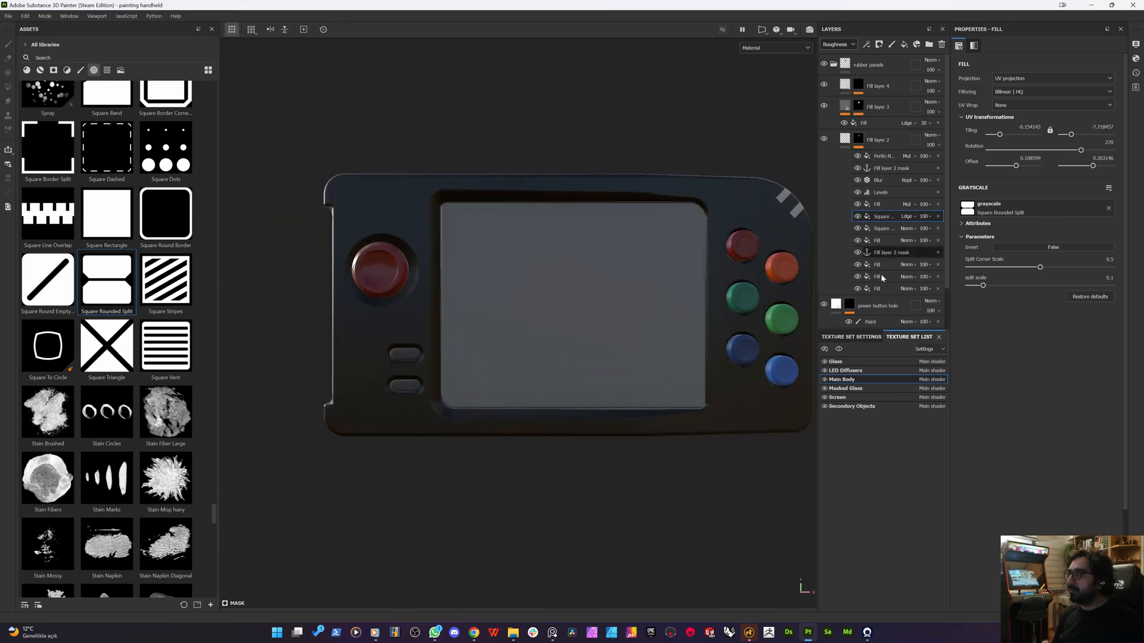
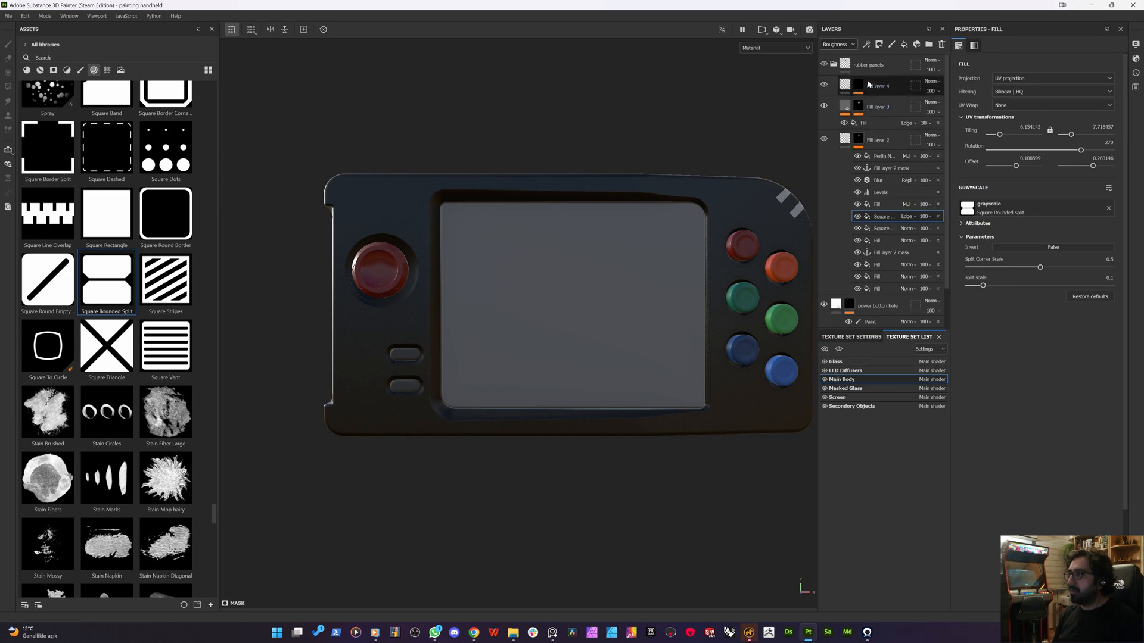
- Collapse the rubber panels folder and add a fill layer above Fill layer 1 with only color and height enabled, height 0.0158
{"action": "left_click", "coordinate": [833, 64]}
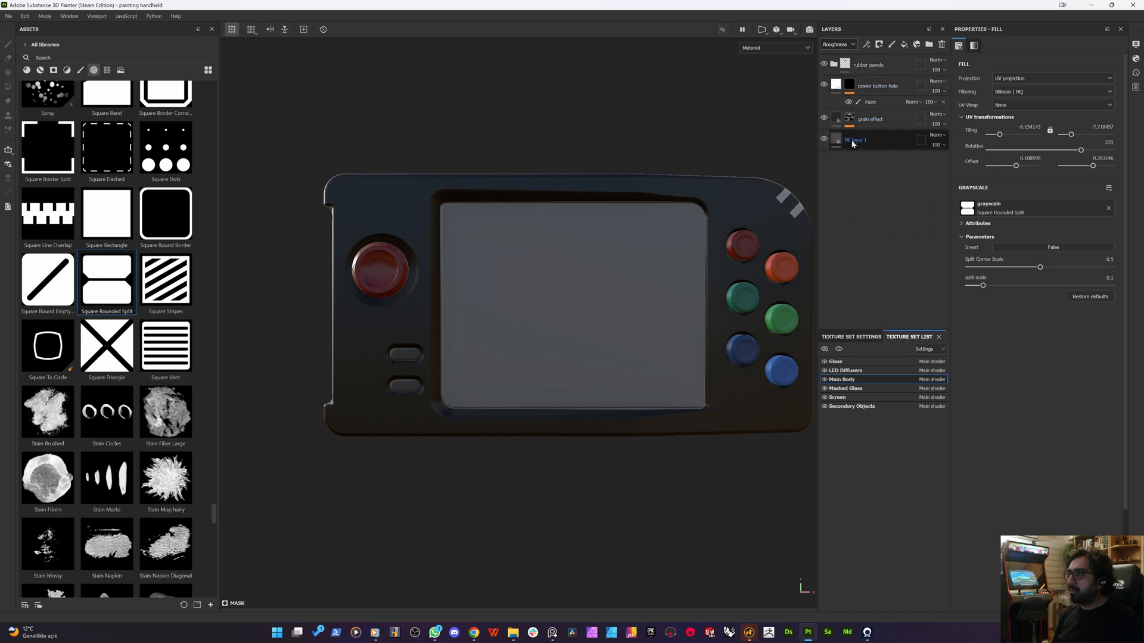
{"action": "left_click", "coordinate": [894, 143]}
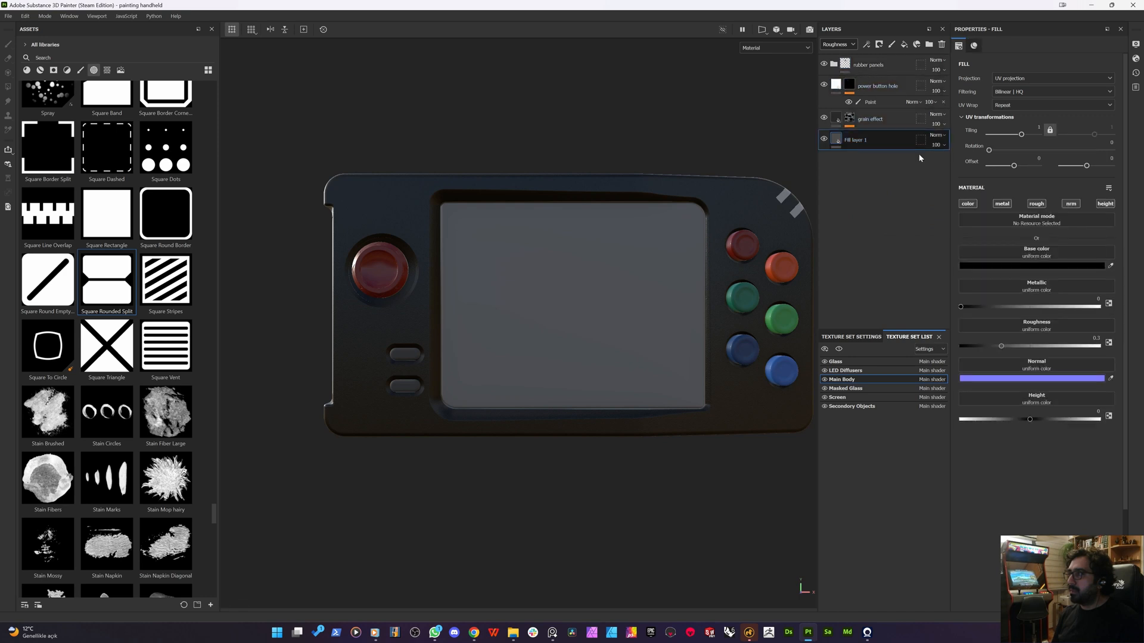
{"action": "left_click", "coordinate": [904, 45]}
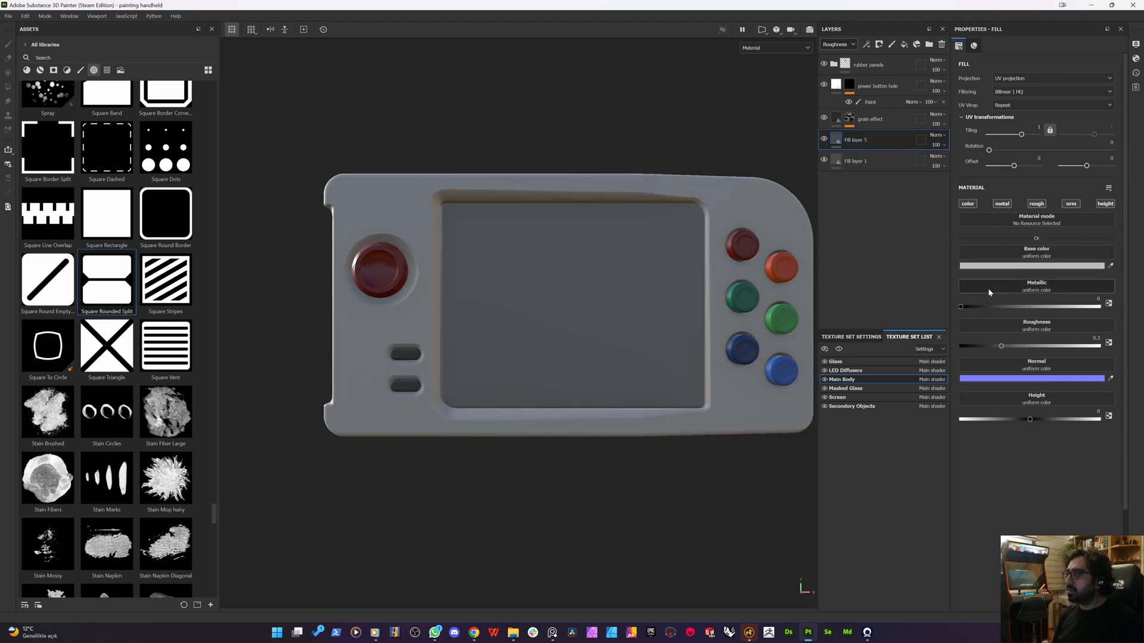
{"action": "left_click", "coordinate": [1004, 204]}
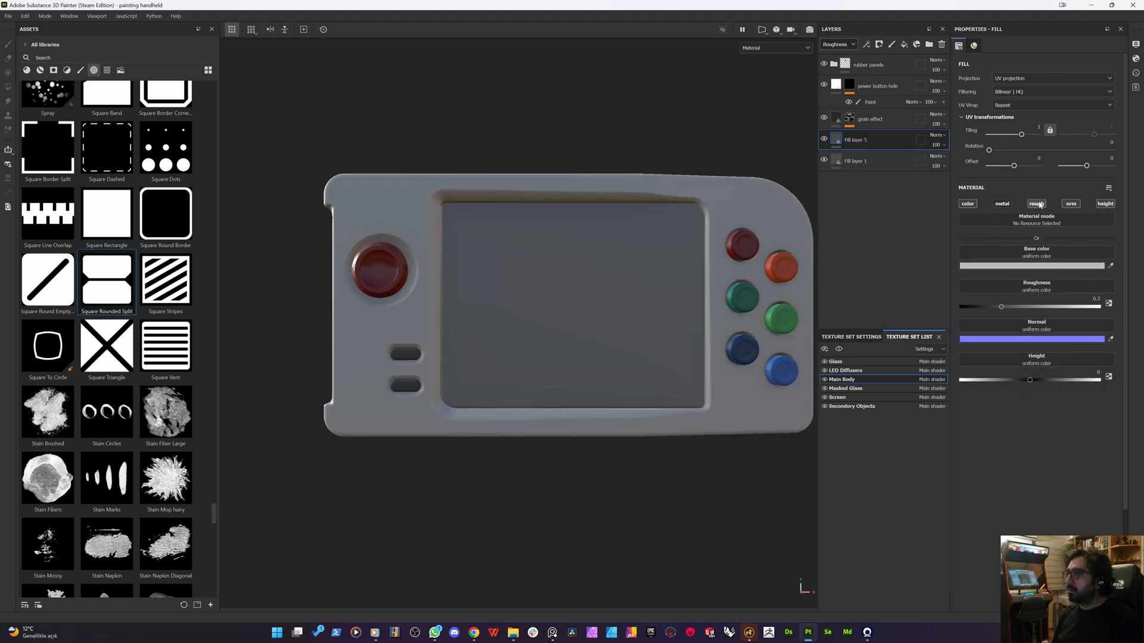
{"action": "left_click", "coordinate": [1037, 204]}
{"action": "left_click", "coordinate": [1070, 204]}
{"action": "left_click", "coordinate": [1106, 204]}
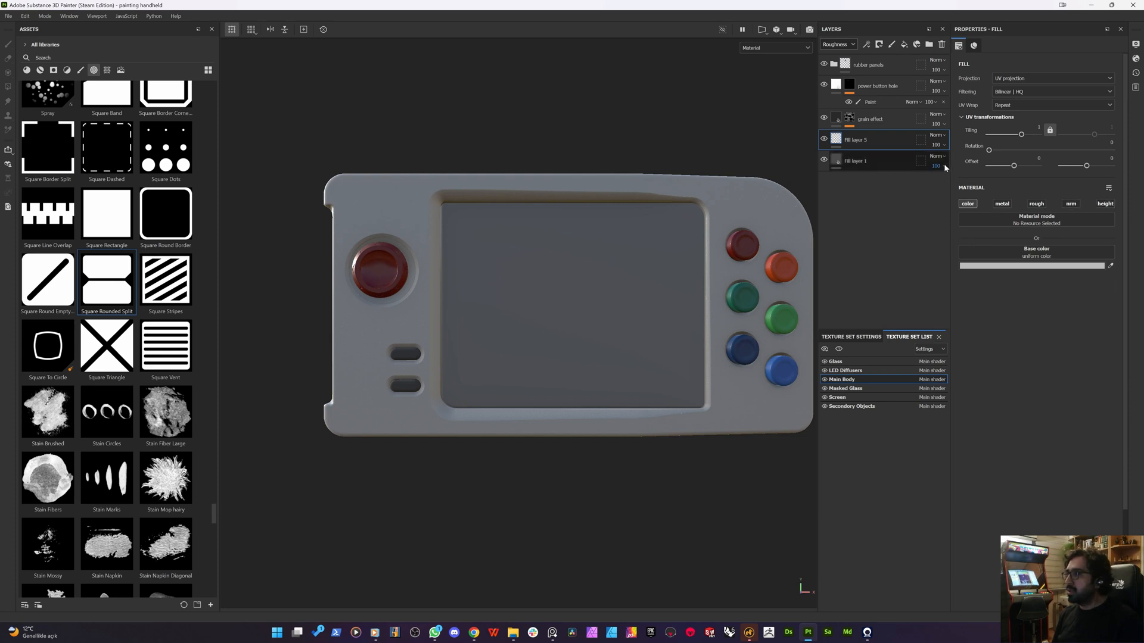
{"action": "left_click", "coordinate": [1107, 204]}
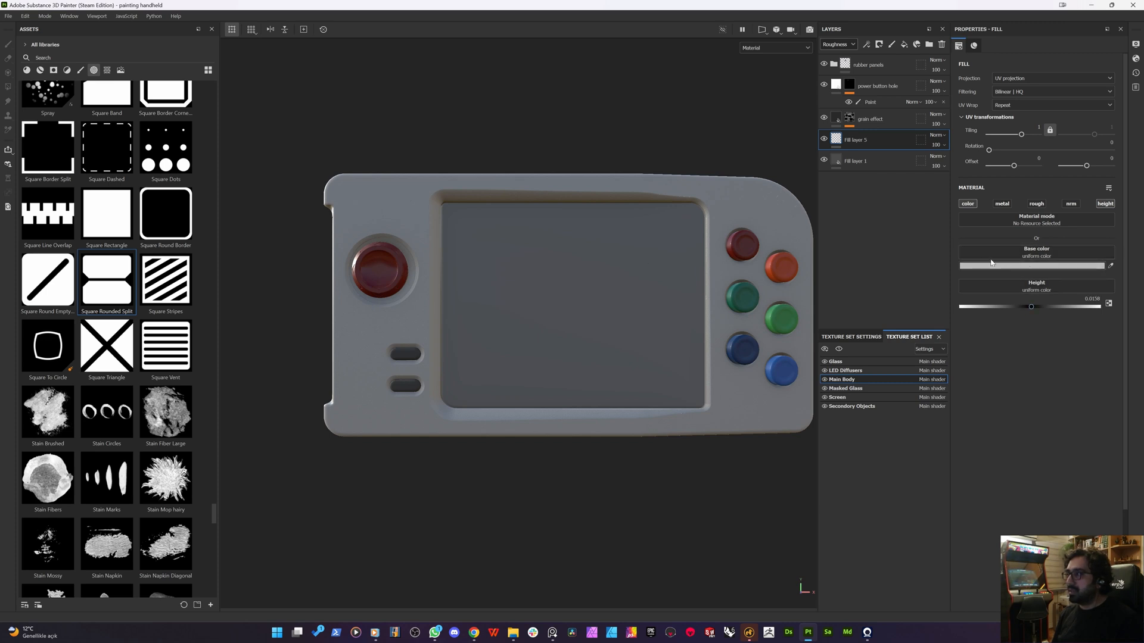
- Give Fill layer 5 a black mask containing a fill effect, and show the 3D and UV views side by side
{"action": "right_click", "coordinate": [854, 140]}
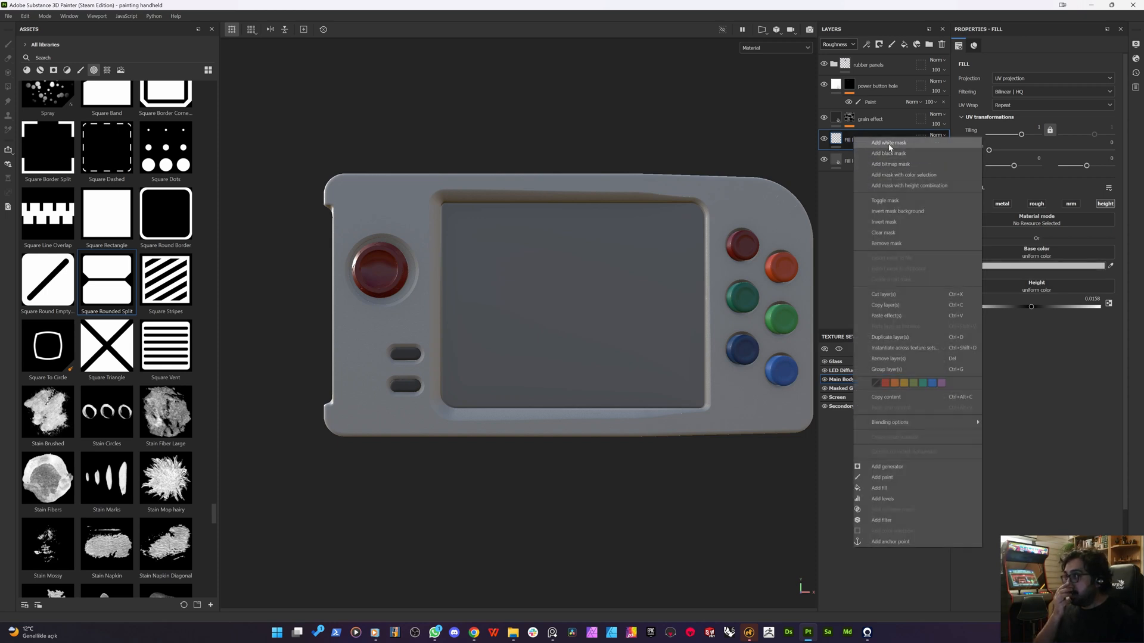
{"action": "left_click", "coordinate": [888, 153]}
{"action": "right_click", "coordinate": [849, 138]}
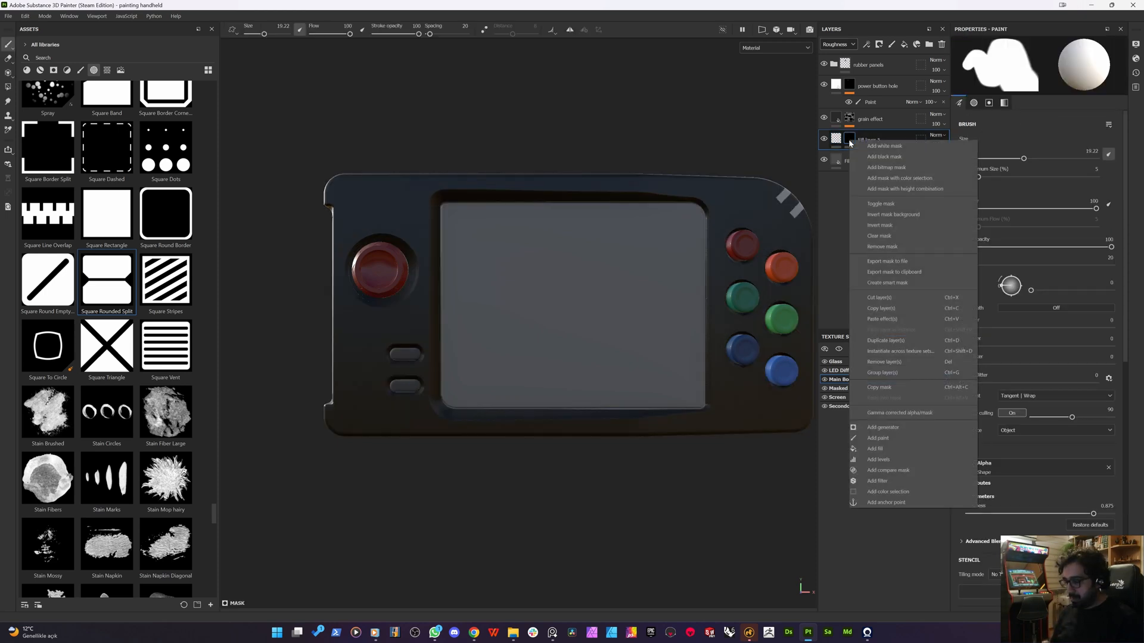
{"action": "left_click", "coordinate": [877, 449]}
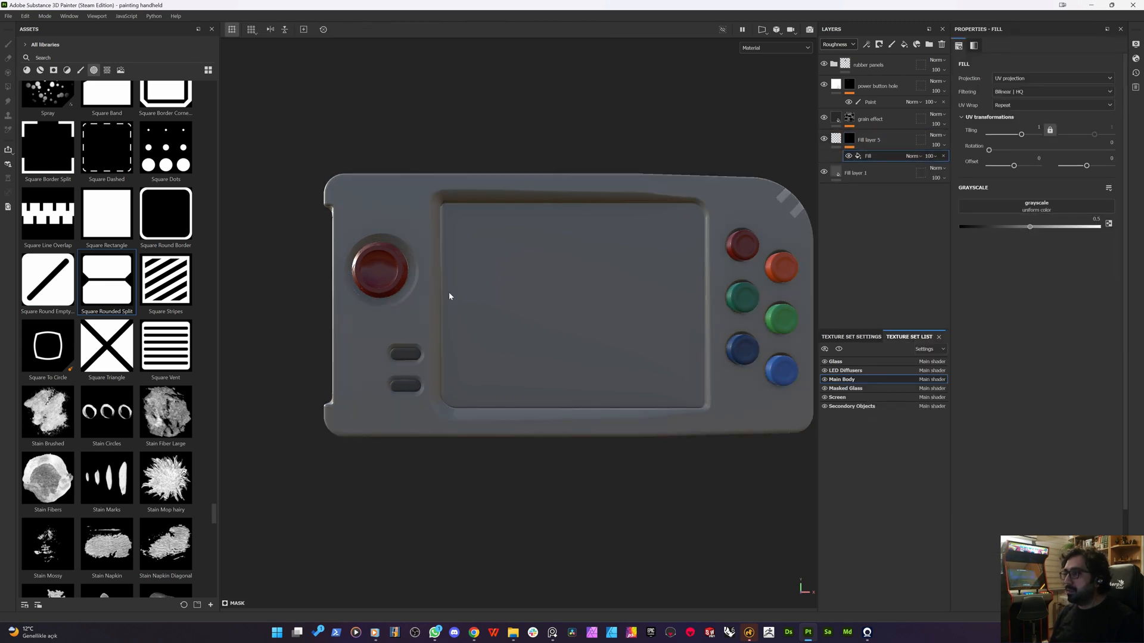
{"action": "key", "text": "F1"}
{"action": "scroll", "coordinate": [670, 325], "scroll_direction": "down", "scroll_amount": 5}
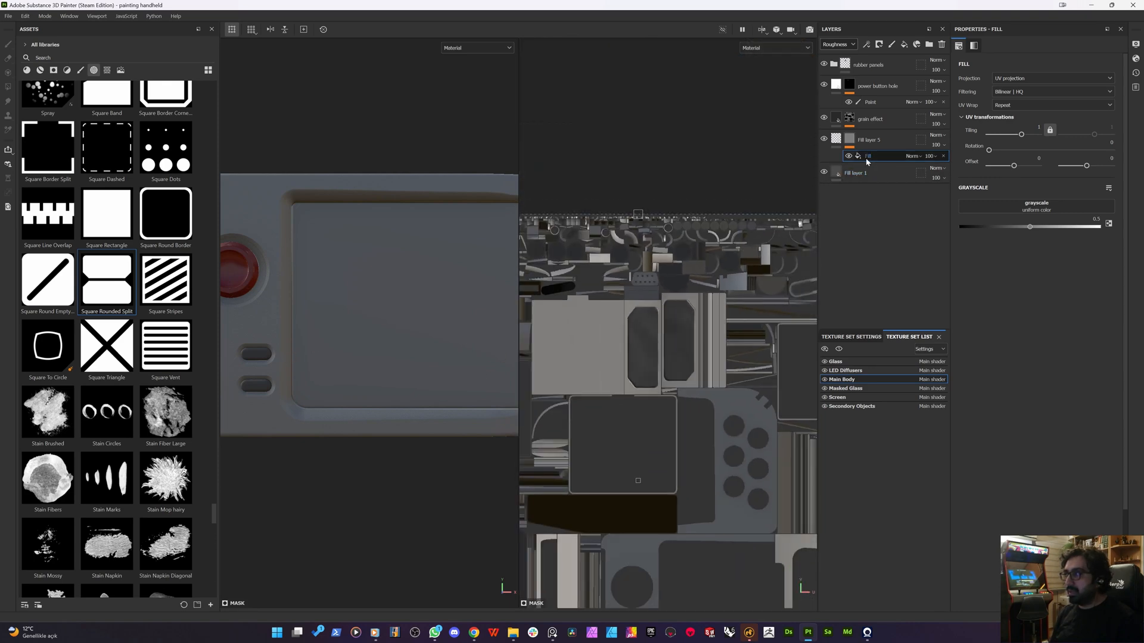
- Search the resources for "font" to use as the grayscale source of Fill layer 5's mask fill
{"action": "left_click", "coordinate": [1037, 207]}
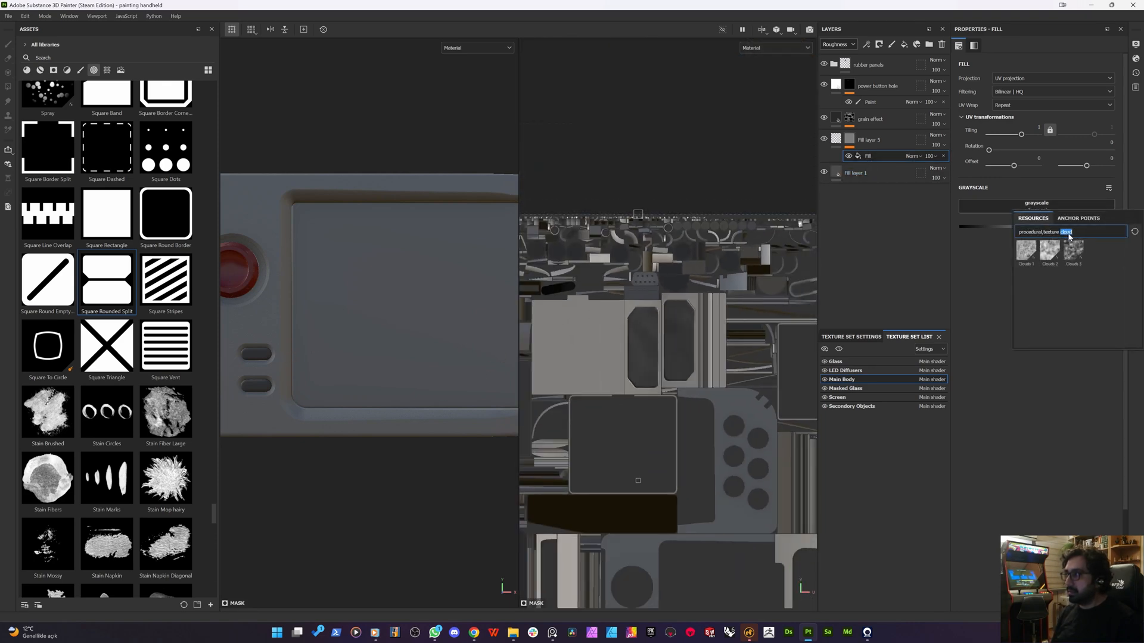
{"action": "key", "text": "BackSpace"}
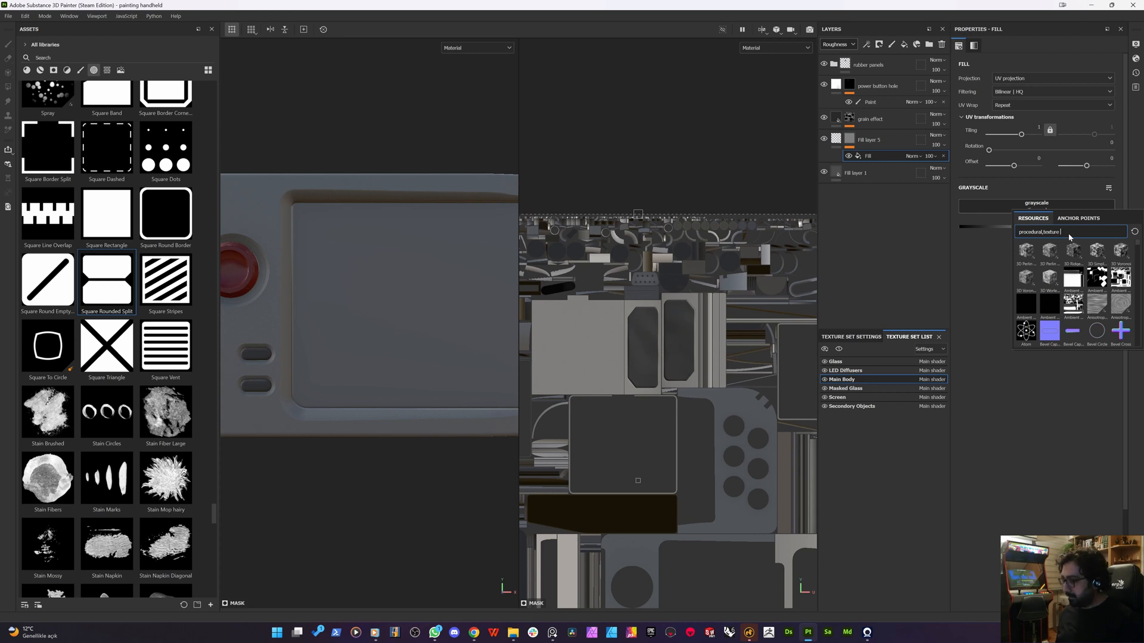
{"action": "type", "text": "tex"}
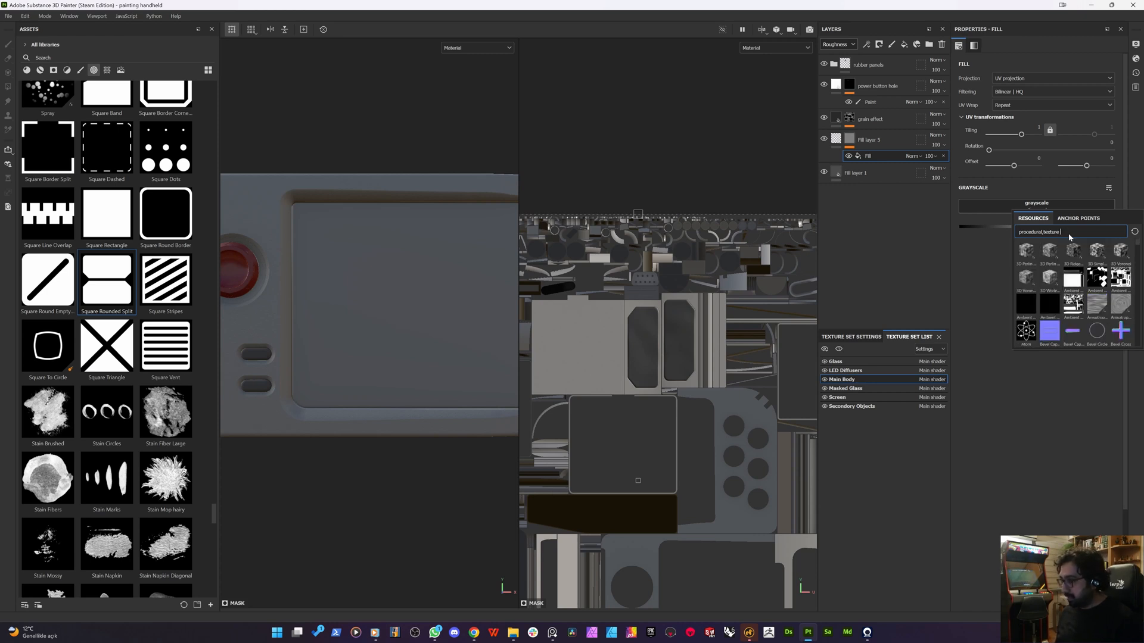
{"action": "key", "text": "BackSpace"}
{"action": "key", "text": "BackSpace"}
{"action": "type", "text": "font"}
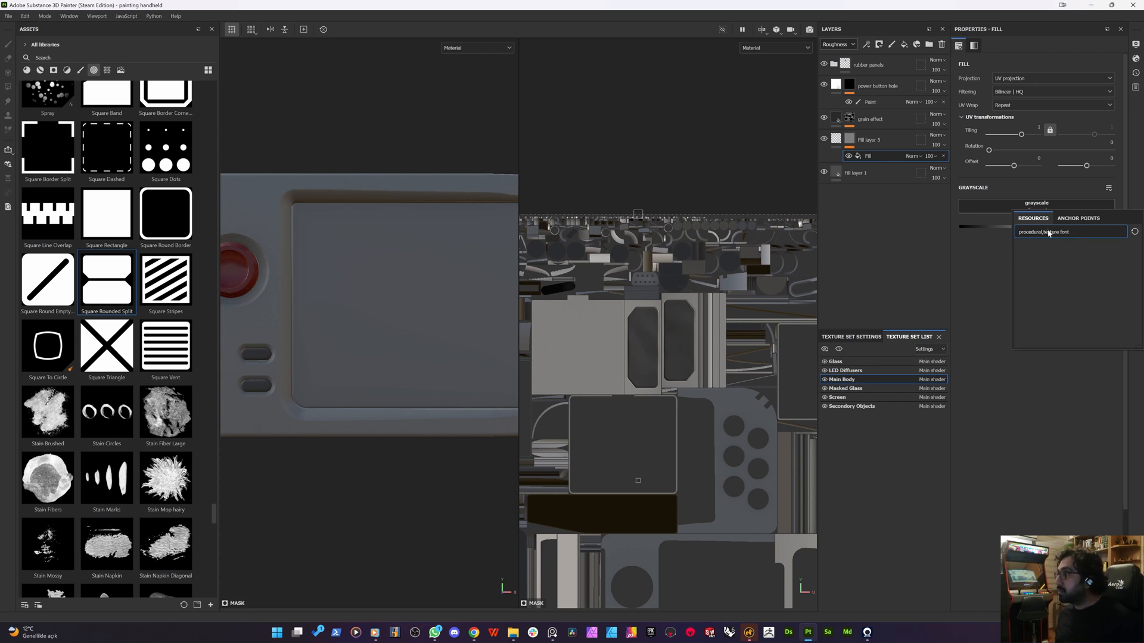
{"action": "double_click", "coordinate": [1050, 233]}
{"action": "key", "text": "BackSpace"}
{"action": "key", "text": "BackSpace"}
{"action": "key", "text": "ctrl+BackSpace"}
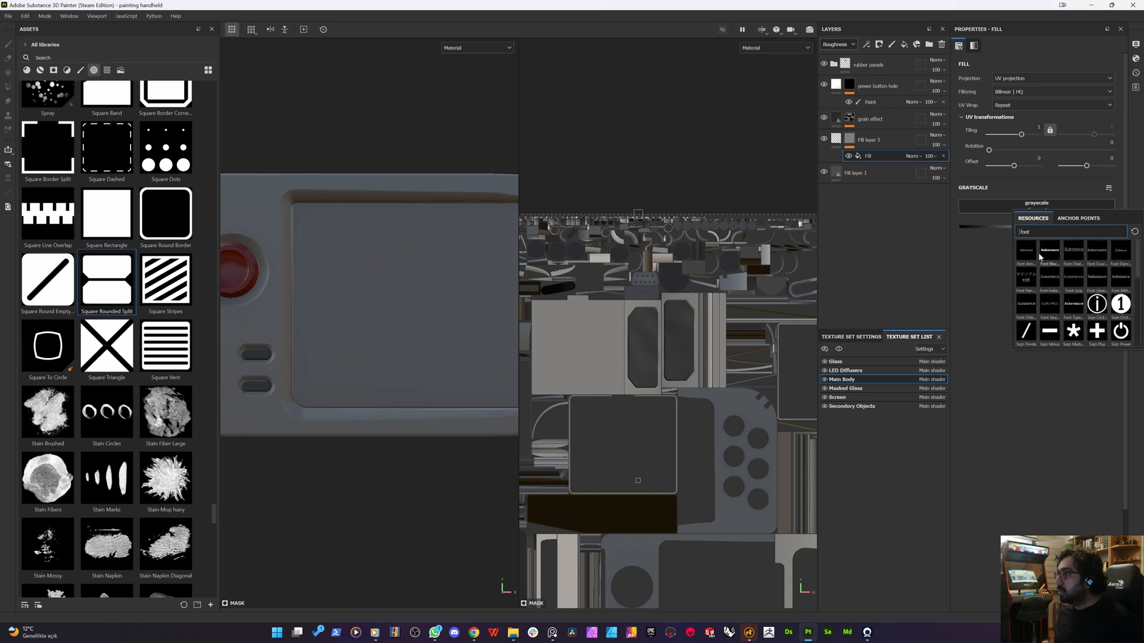
- Preview the available font resources and assign Font Jura to the mask fill
{"action": "mouse_move", "coordinate": [1030, 256]}
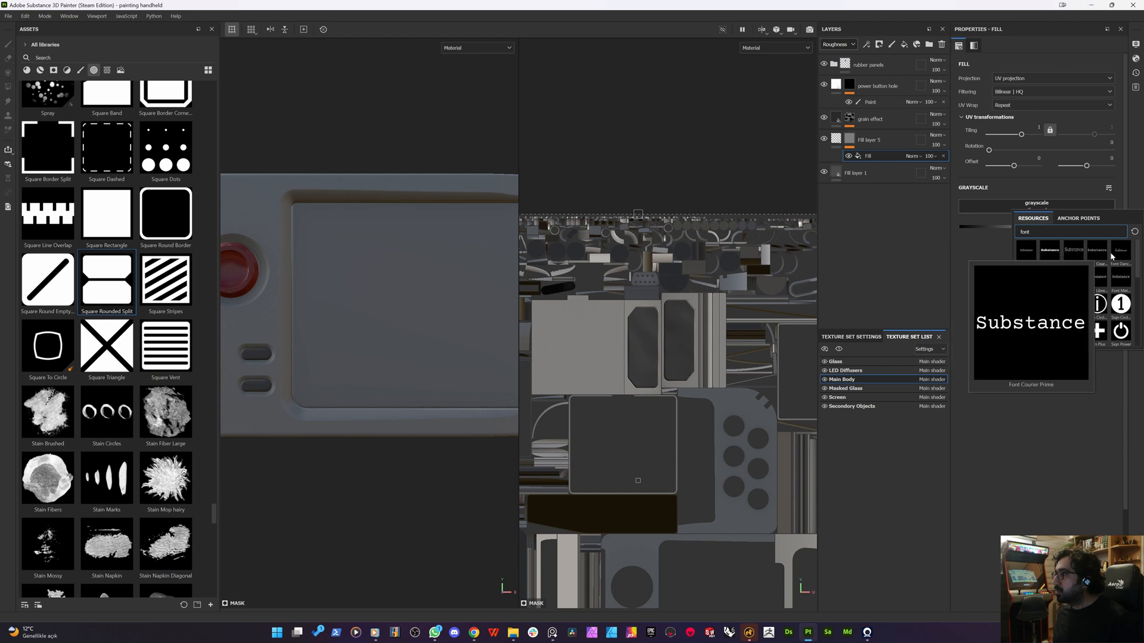
{"action": "mouse_move", "coordinate": [1112, 257]}
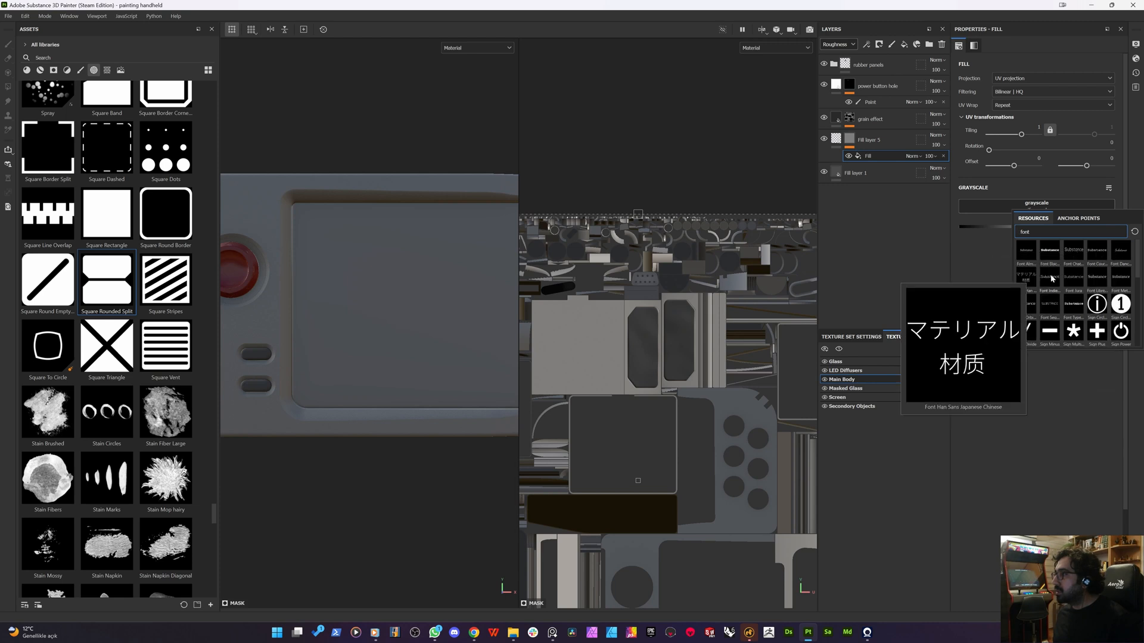
{"action": "mouse_move", "coordinate": [1059, 279]}
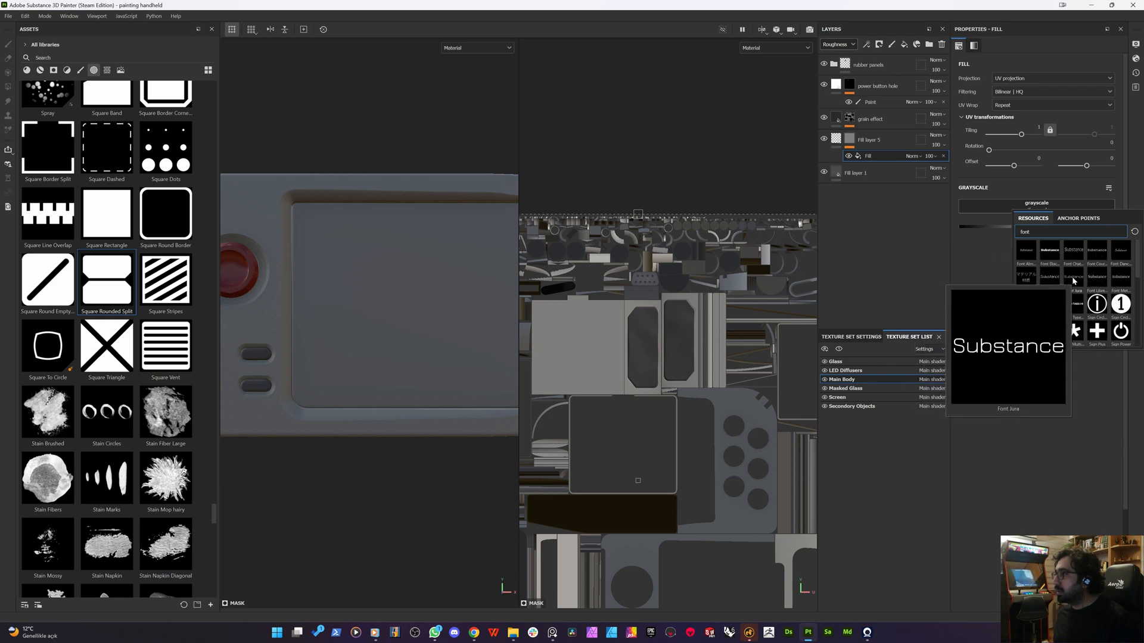
{"action": "mouse_move", "coordinate": [1119, 275]}
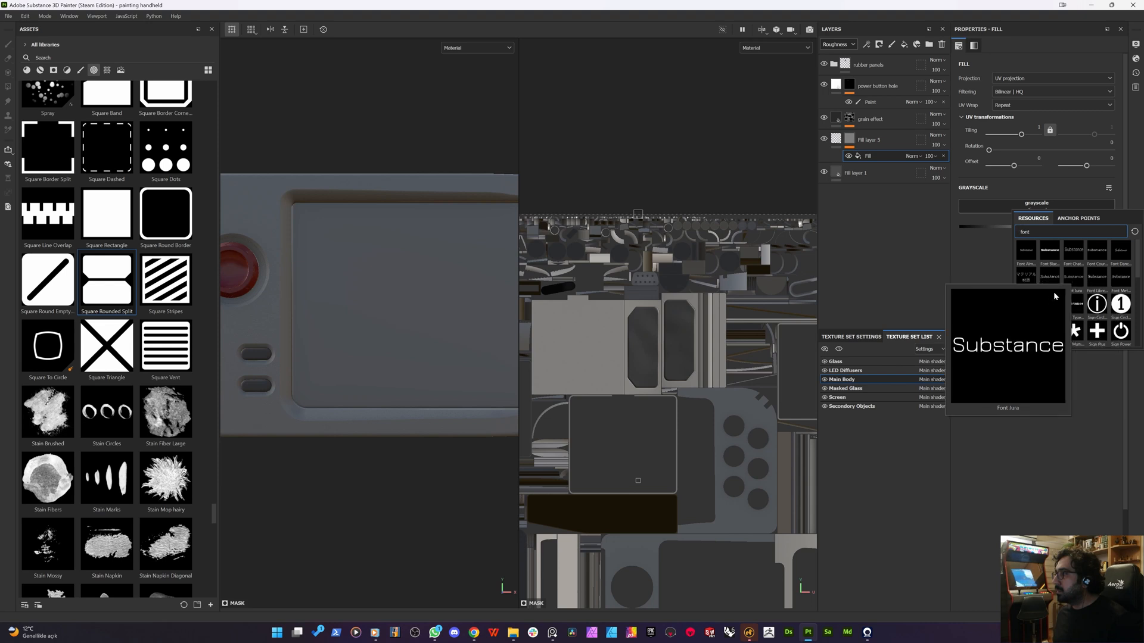
{"action": "mouse_move", "coordinate": [1031, 311]}
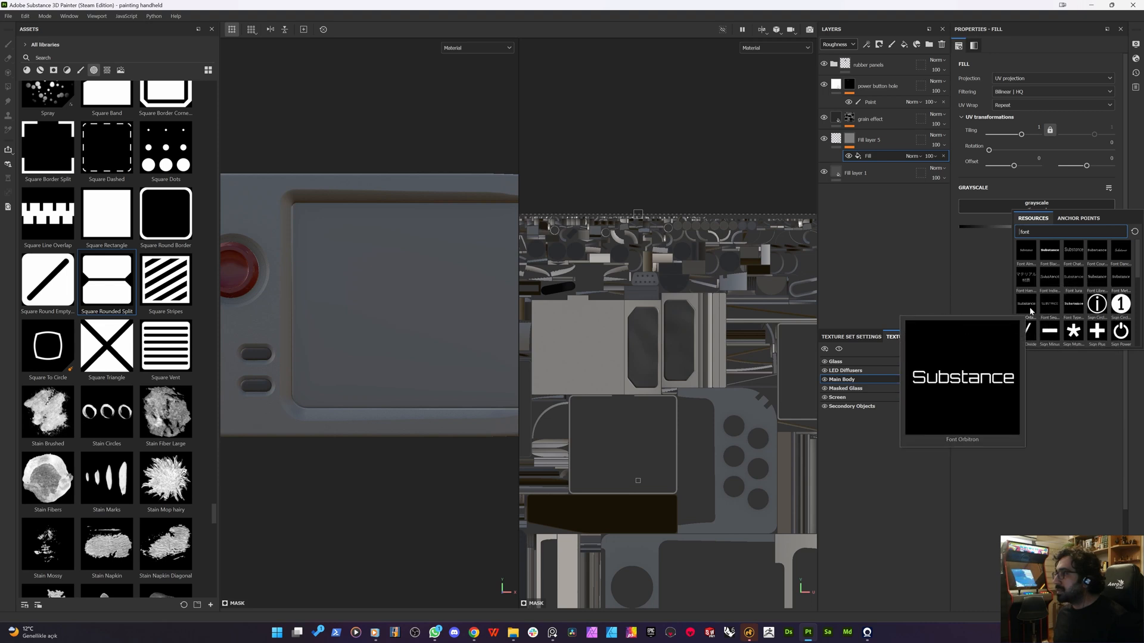
{"action": "mouse_move", "coordinate": [1075, 304]}
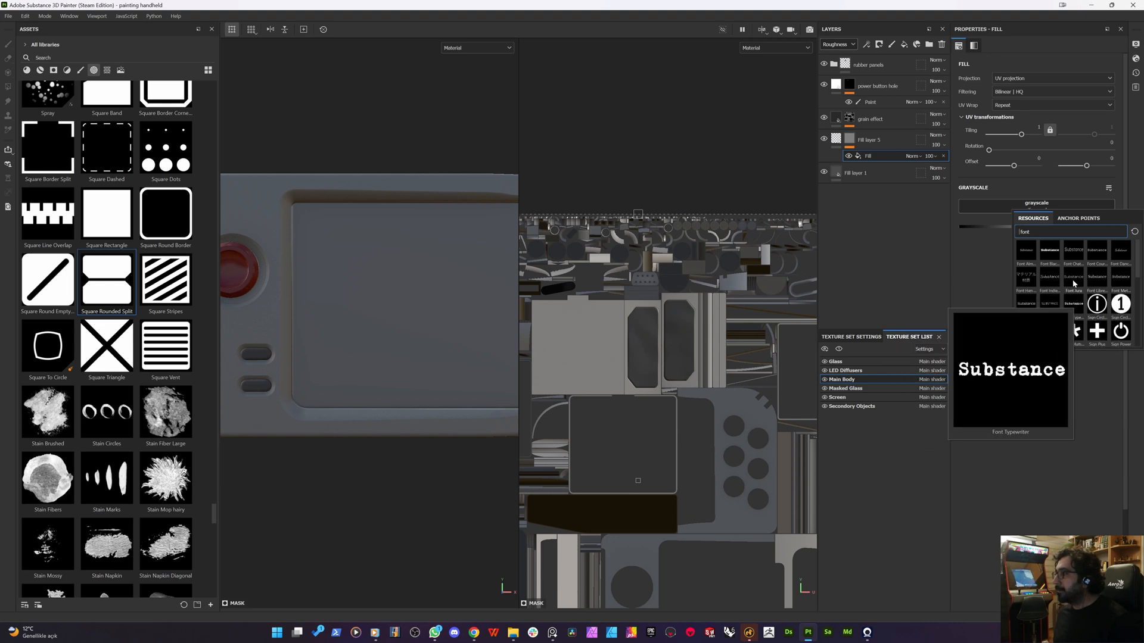
{"action": "left_click", "coordinate": [1074, 283]}
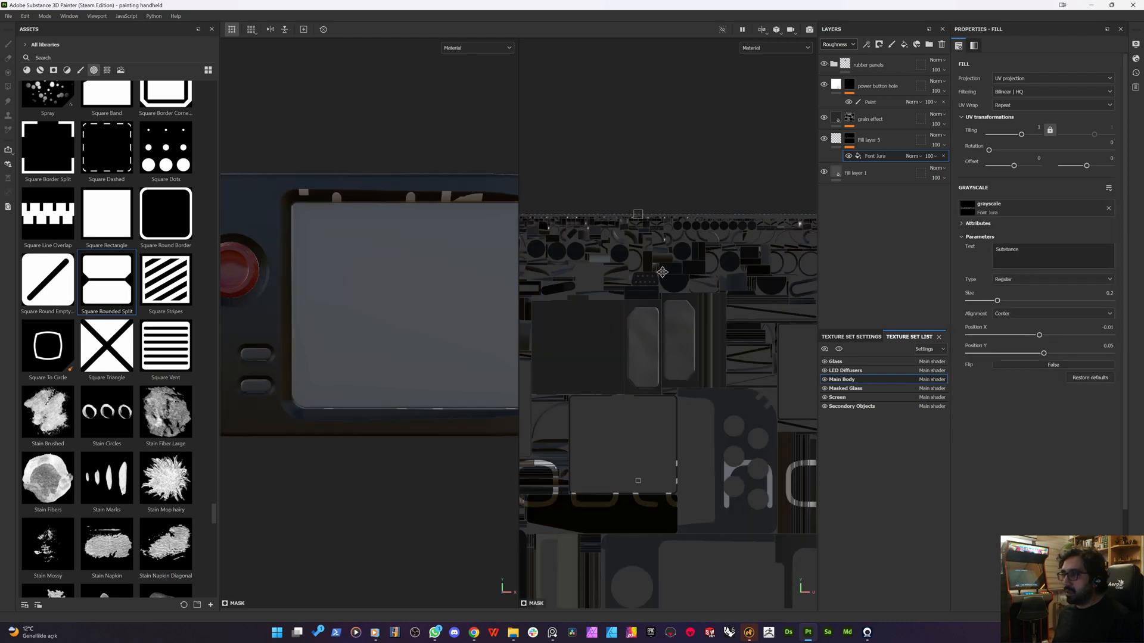
- Show the mask view, change the font text to SELECT, and set UV Wrap to None
{"action": "scroll", "coordinate": [684, 314], "scroll_direction": "down", "scroll_amount": 1}
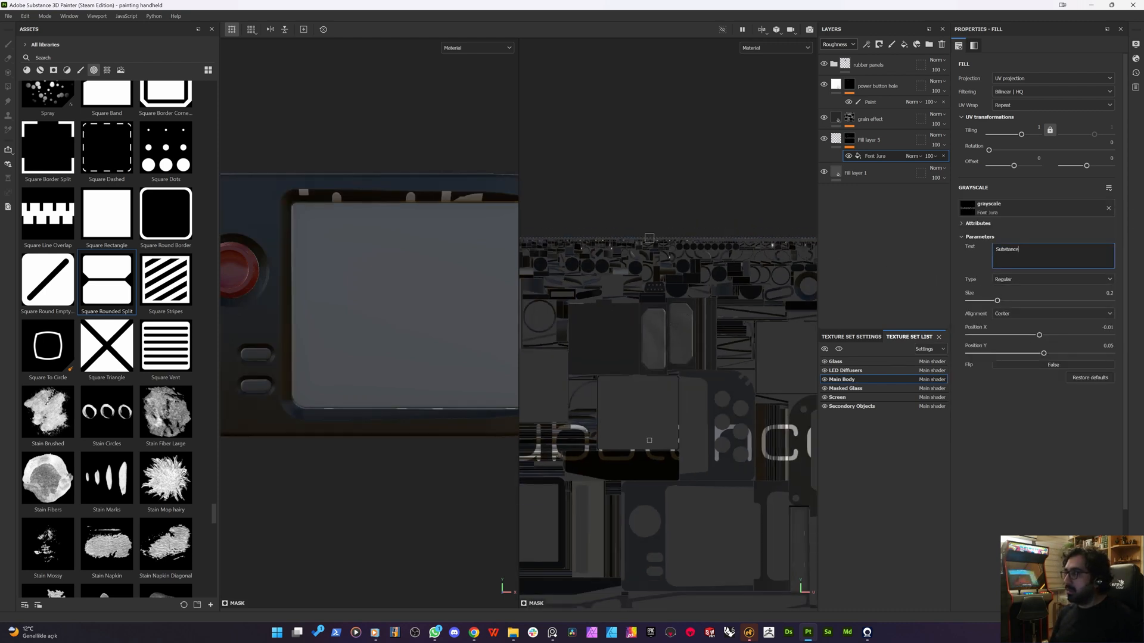
{"action": "left_click", "coordinate": [916, 286]}
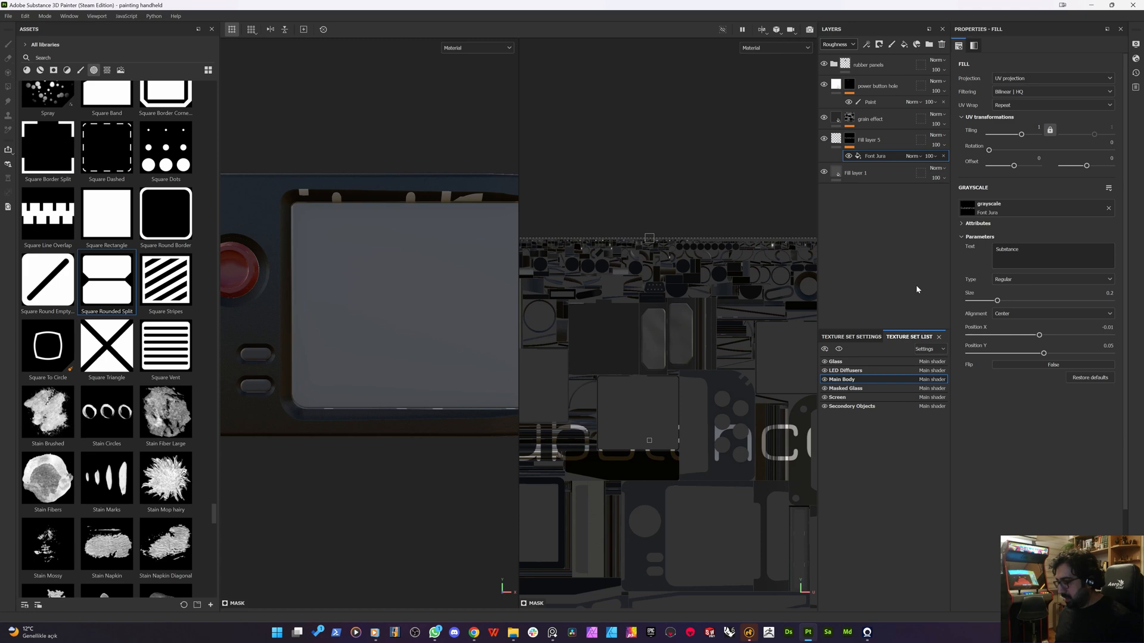
{"action": "key", "text": "m"}
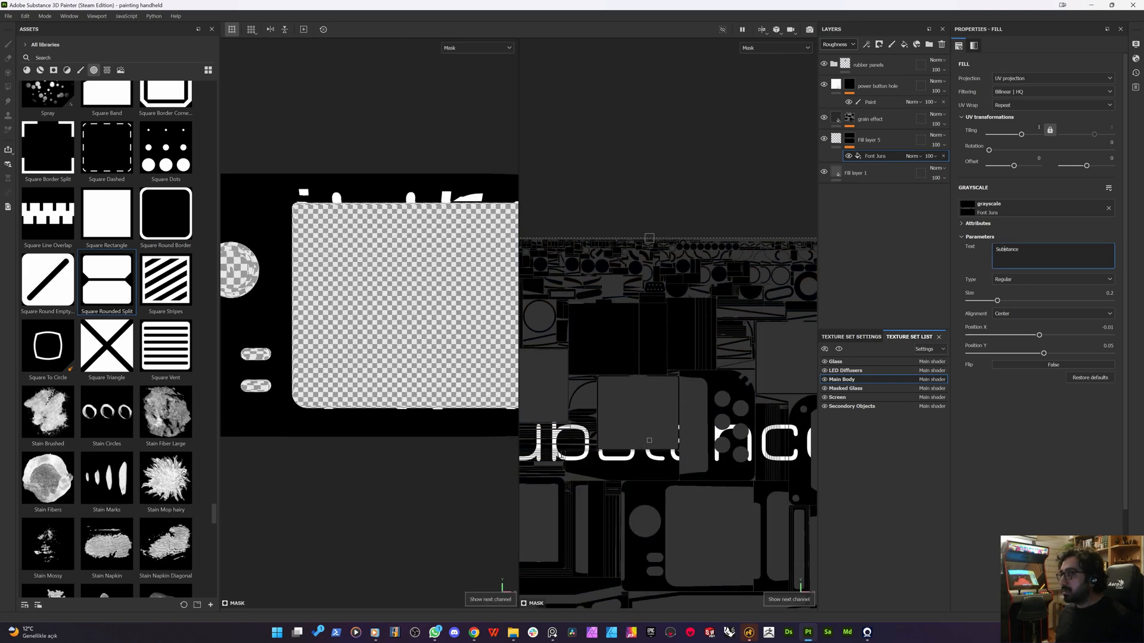
{"action": "type", "text": "SELECT"}
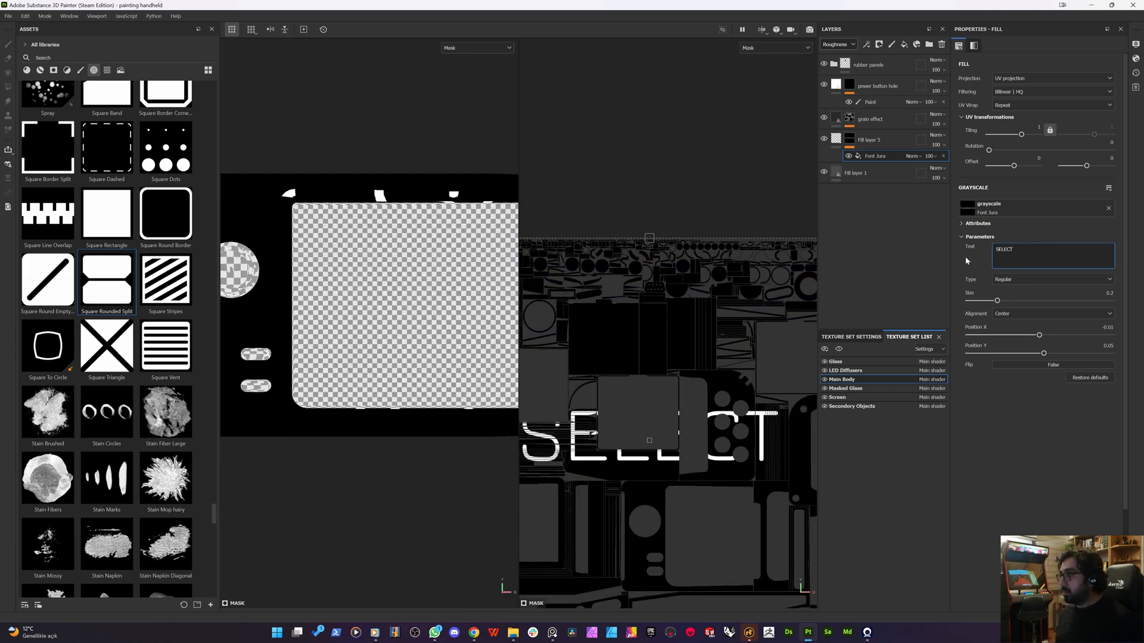
{"action": "left_click", "coordinate": [966, 260]}
{"action": "left_click", "coordinate": [1013, 107]}
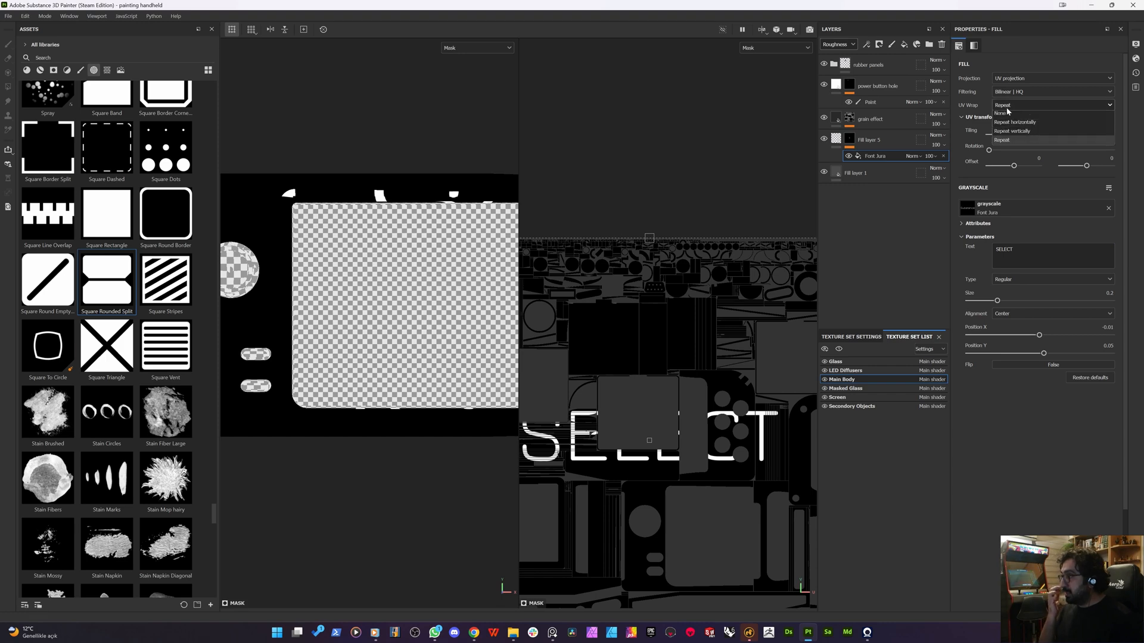
{"action": "left_click", "coordinate": [1006, 115]}
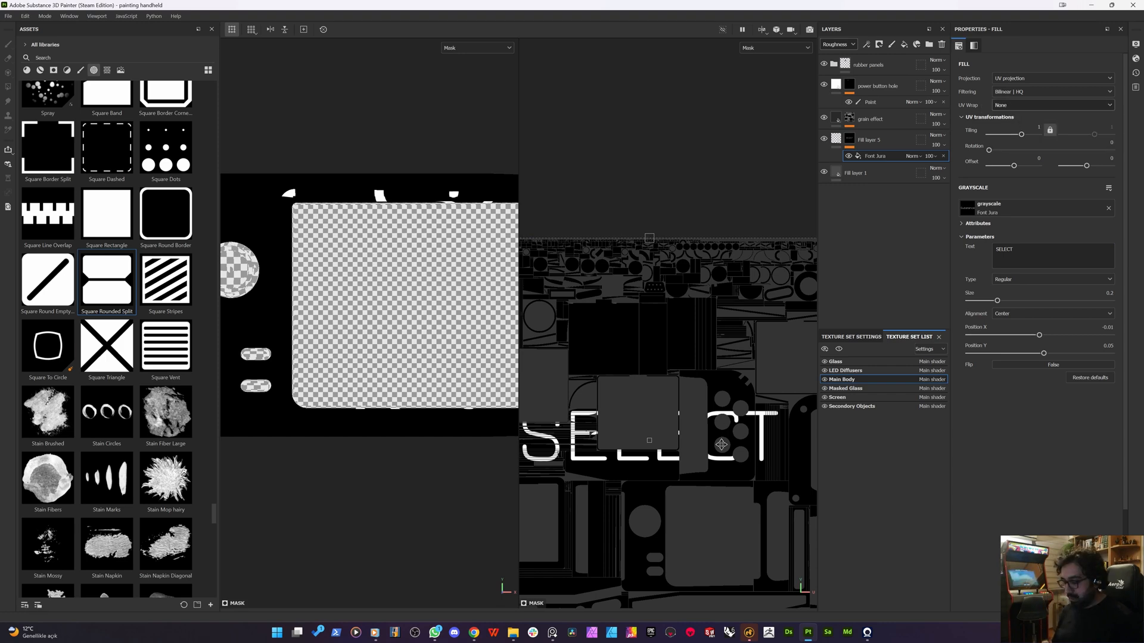
- Shrink the SELECT text in the UV layout and move it over the front face area beside the two pill-shaped buttons
{"action": "scroll", "coordinate": [681, 483], "scroll_direction": "down", "scroll_amount": 5}
{"action": "scroll", "coordinate": [361, 393], "scroll_direction": "down", "scroll_amount": 4}
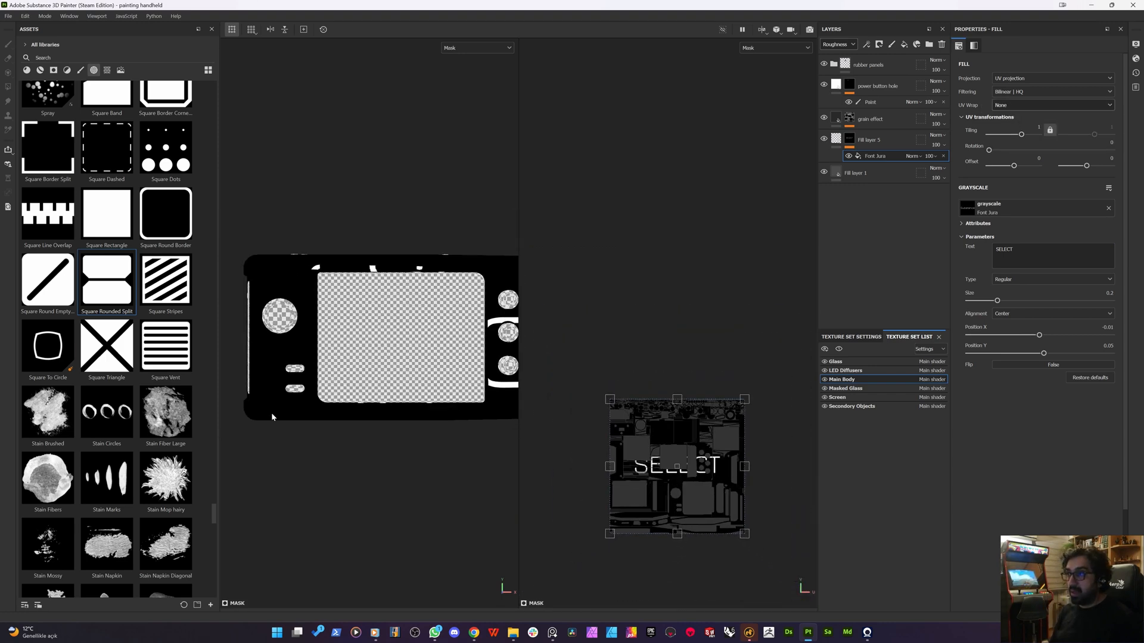
{"action": "scroll", "coordinate": [209, 411], "scroll_direction": "up", "scroll_amount": 5}
{"action": "scroll", "coordinate": [289, 406], "scroll_direction": "up", "scroll_amount": 7}
{"action": "middle_click_drag", "start_coordinate": [282, 392], "coordinate": [345, 388], "text": "alt"}
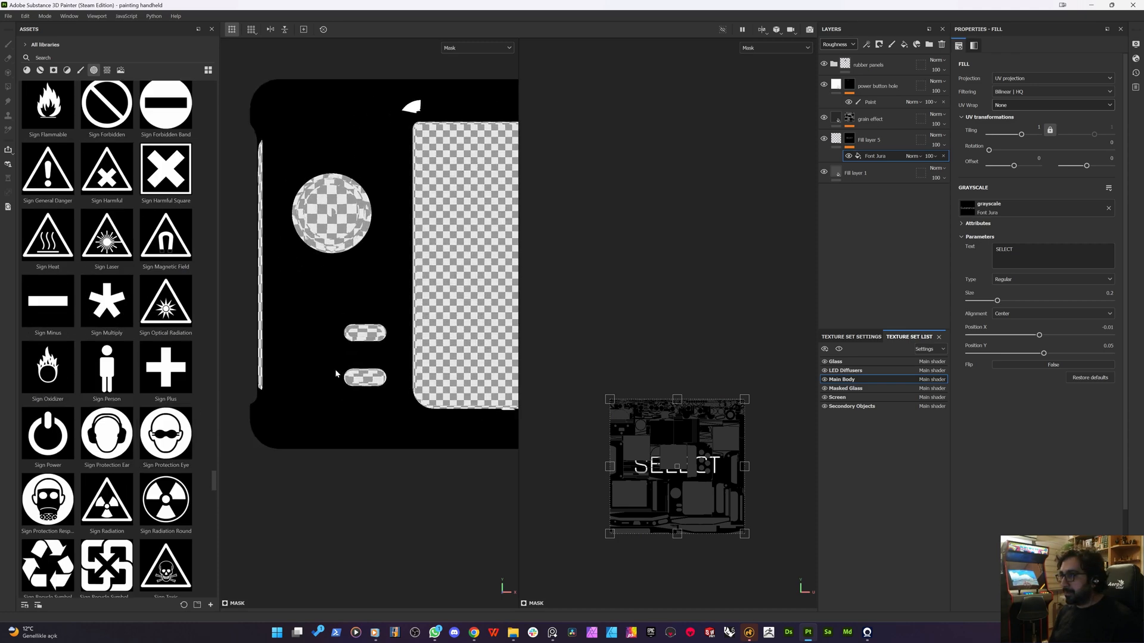
{"action": "scroll", "coordinate": [345, 388], "scroll_direction": "up", "scroll_amount": 3}
{"action": "left_click_drag", "start_coordinate": [742, 398], "coordinate": [672, 502]}
{"action": "scroll", "coordinate": [679, 506], "scroll_direction": "up", "scroll_amount": 3}
{"action": "scroll", "coordinate": [689, 499], "scroll_direction": "up", "scroll_amount": 4}
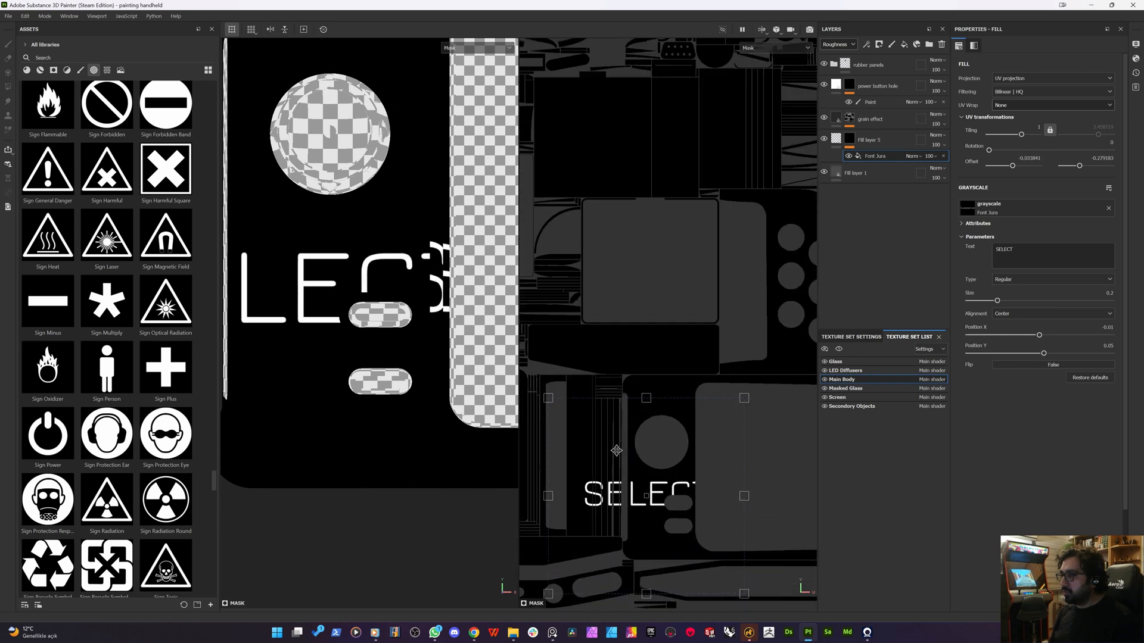
- Scale the SELECT text down further, place it beside the upper pill-shaped button, and return to the material view
{"action": "left_click_drag", "start_coordinate": [555, 406], "coordinate": [643, 497]}
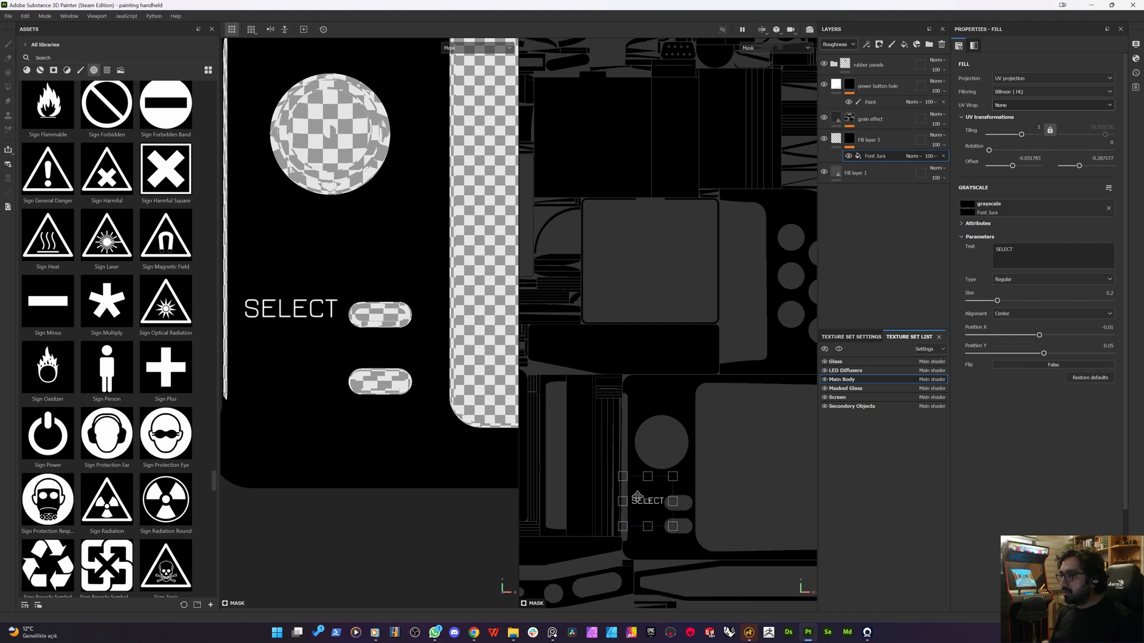
{"action": "scroll", "coordinate": [627, 494], "scroll_direction": "up", "scroll_amount": 3}
{"action": "left_click_drag", "start_coordinate": [616, 451], "coordinate": [644, 479]}
{"action": "left_click_drag", "start_coordinate": [692, 512], "coordinate": [677, 501]}
{"action": "key", "text": "m"}
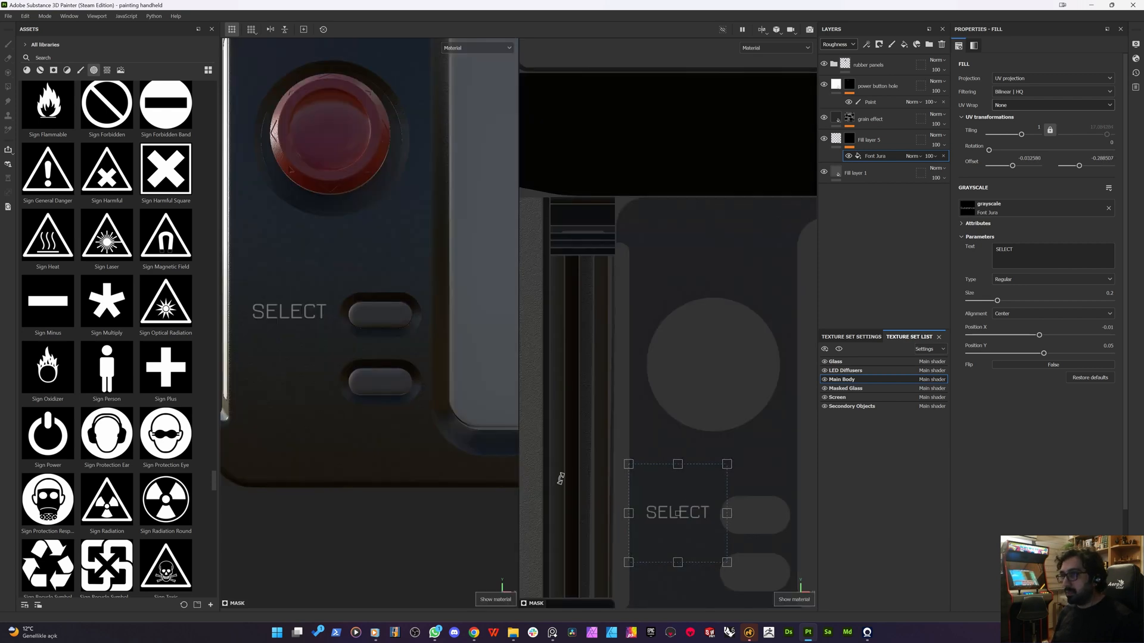
- Set the SELECT text's font type to Bold and check the lettering up close on the model
{"action": "scroll", "coordinate": [296, 353], "scroll_direction": "up", "scroll_amount": 3}
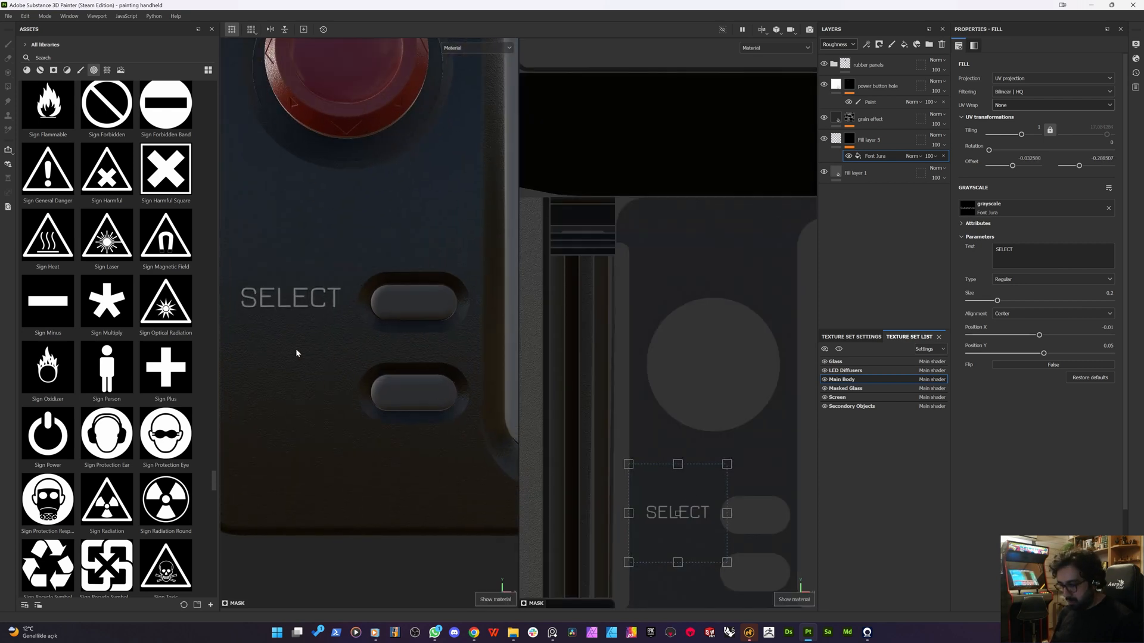
{"action": "left_click", "coordinate": [1012, 280]}
{"action": "left_click", "coordinate": [1005, 300]}
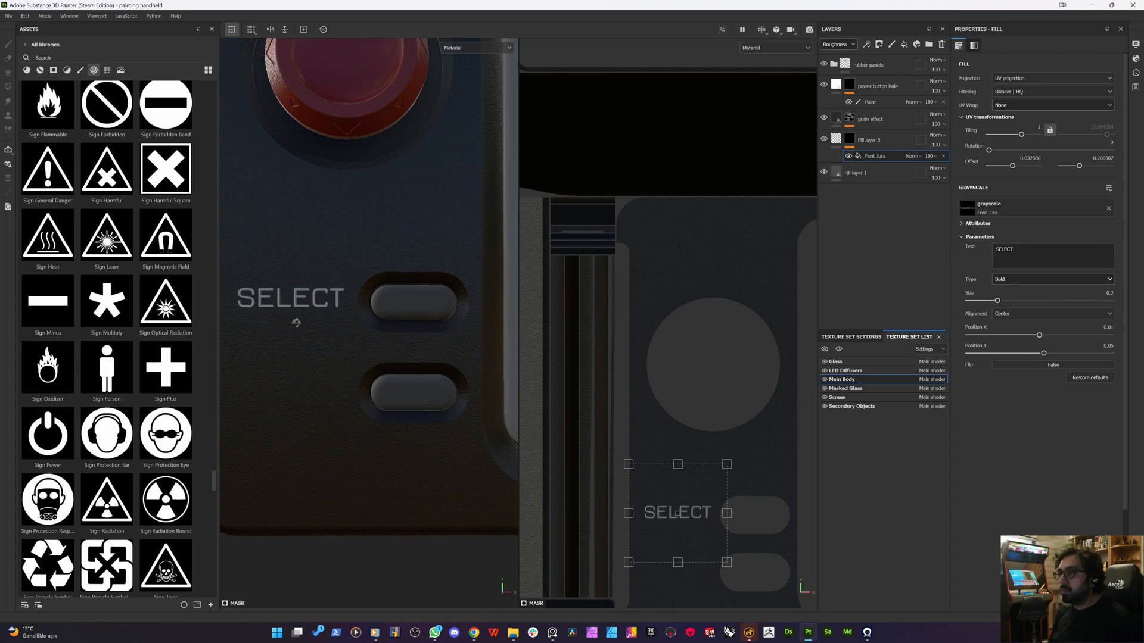
{"action": "left_click_drag", "start_coordinate": [289, 332], "coordinate": [322, 324], "text": "alt"}
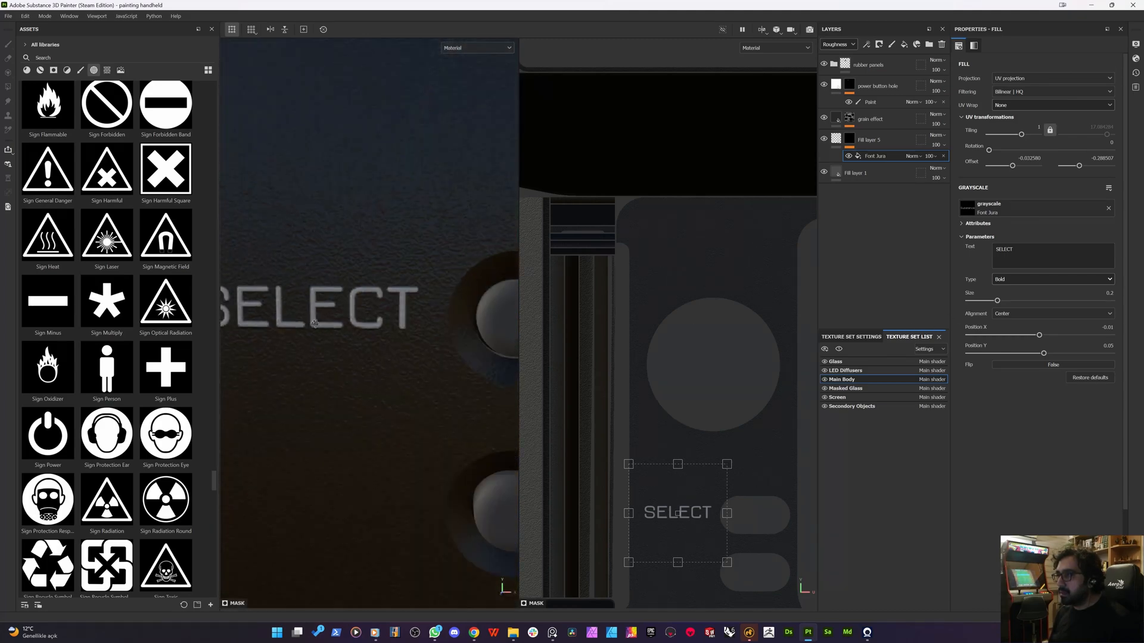
{"action": "scroll", "coordinate": [415, 343], "scroll_direction": "down", "scroll_amount": 3}
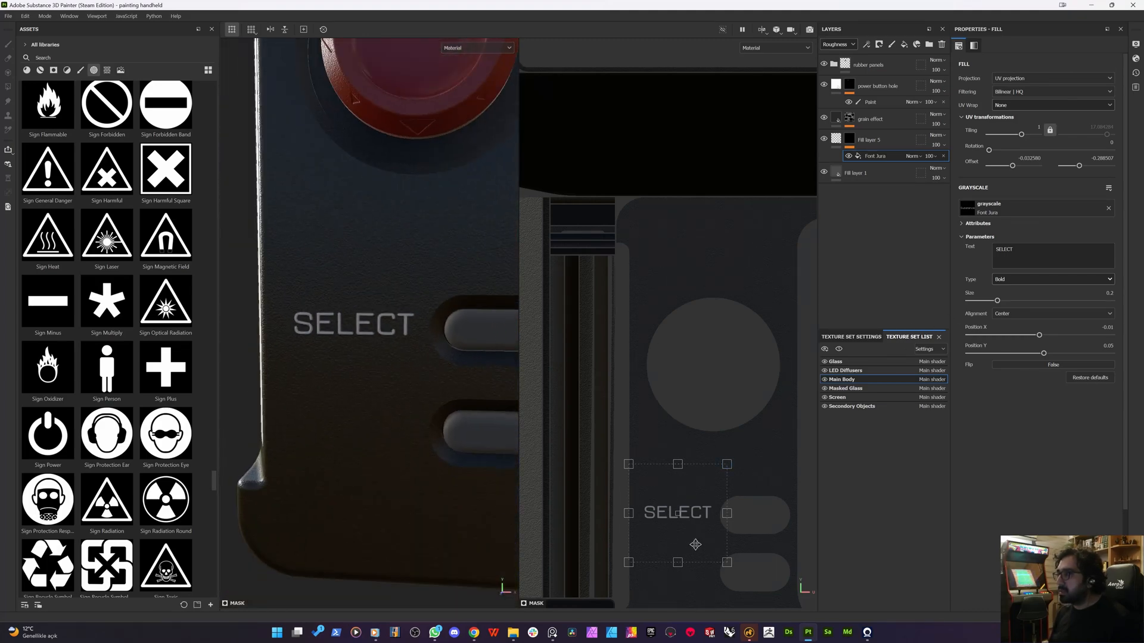
- Enlarge the SELECT text to a tiling of about 14.85 and nudge it into line with the upper pill-shaped button
{"action": "scroll", "coordinate": [703, 566], "scroll_direction": "up", "scroll_amount": 2}
{"action": "left_click_drag", "start_coordinate": [738, 563], "coordinate": [747, 568]}
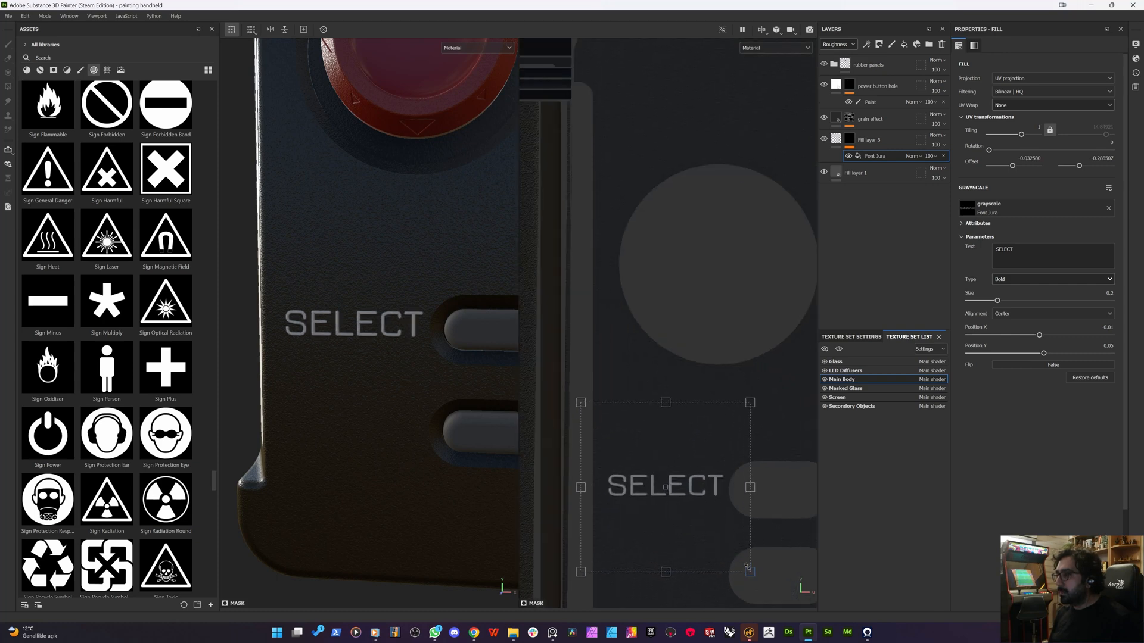
{"action": "left_click_drag", "start_coordinate": [639, 500], "coordinate": [636, 503]}
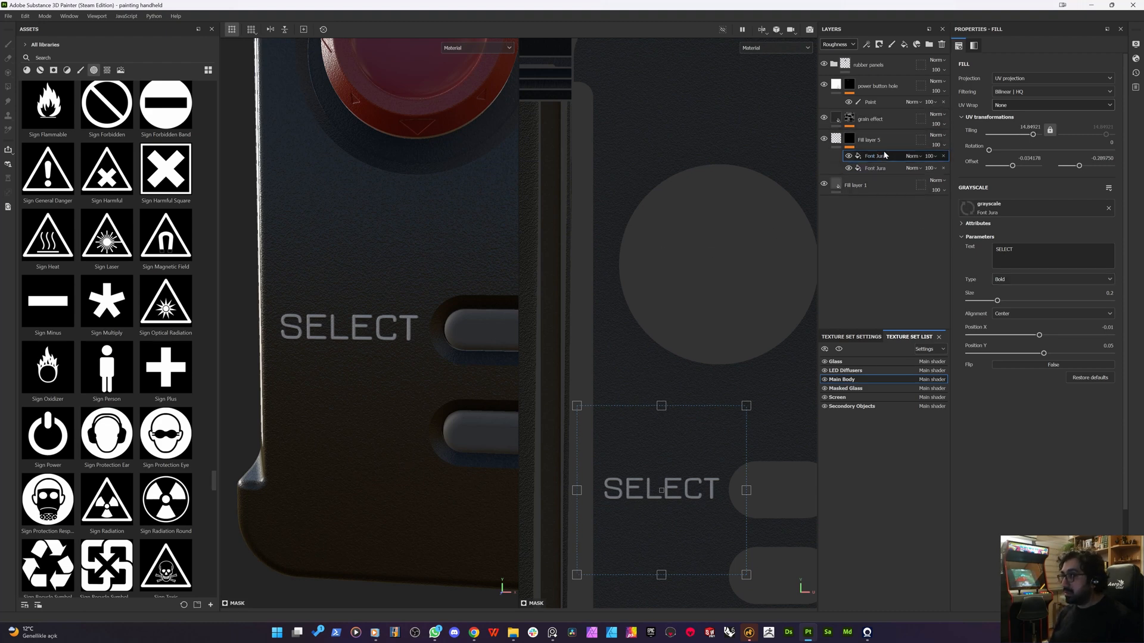
- Duplicate the Font Jura fill, change the copy's text to START, and set its blend mode to Lighten (Max)
{"action": "key", "text": "ctrl+d"}
{"action": "type", "text": "START"}
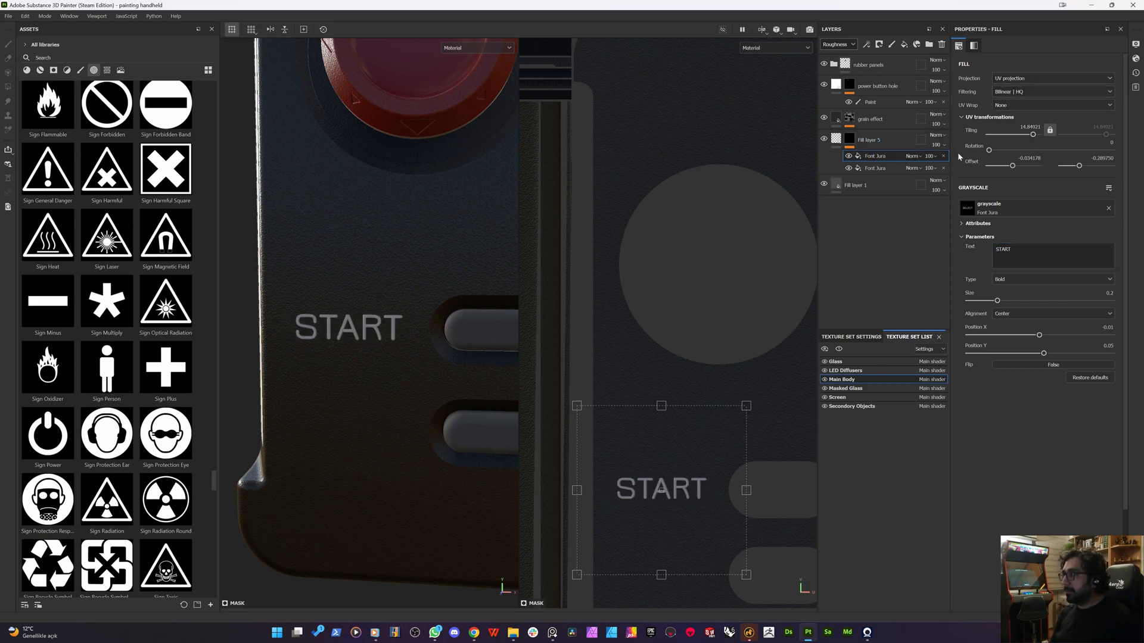
{"action": "left_click", "coordinate": [914, 157]}
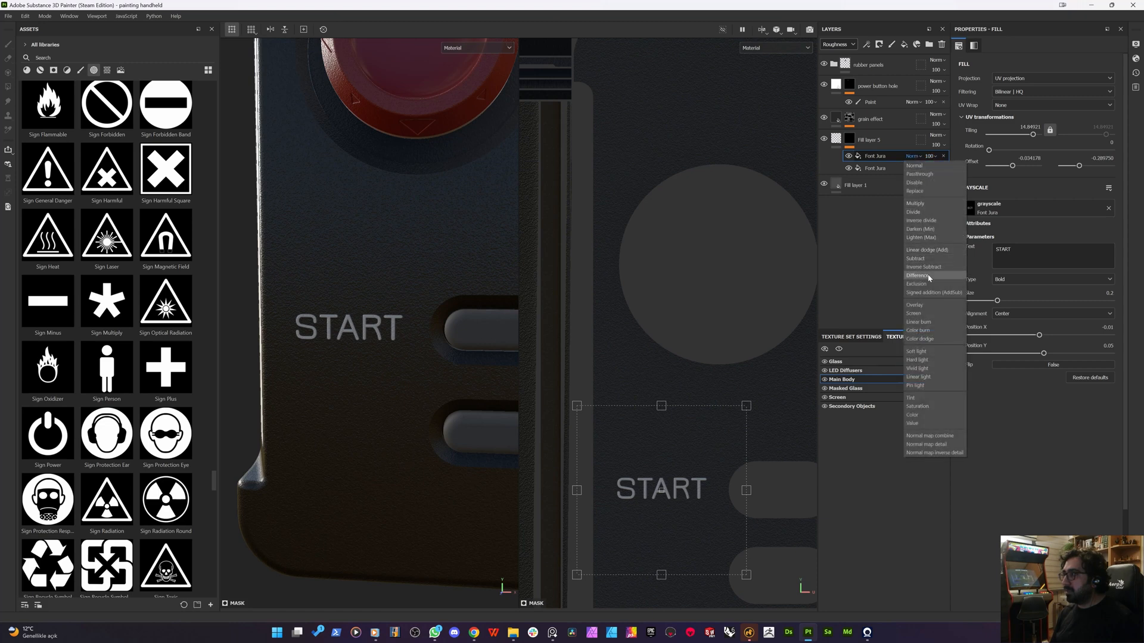
{"action": "left_click", "coordinate": [912, 237]}
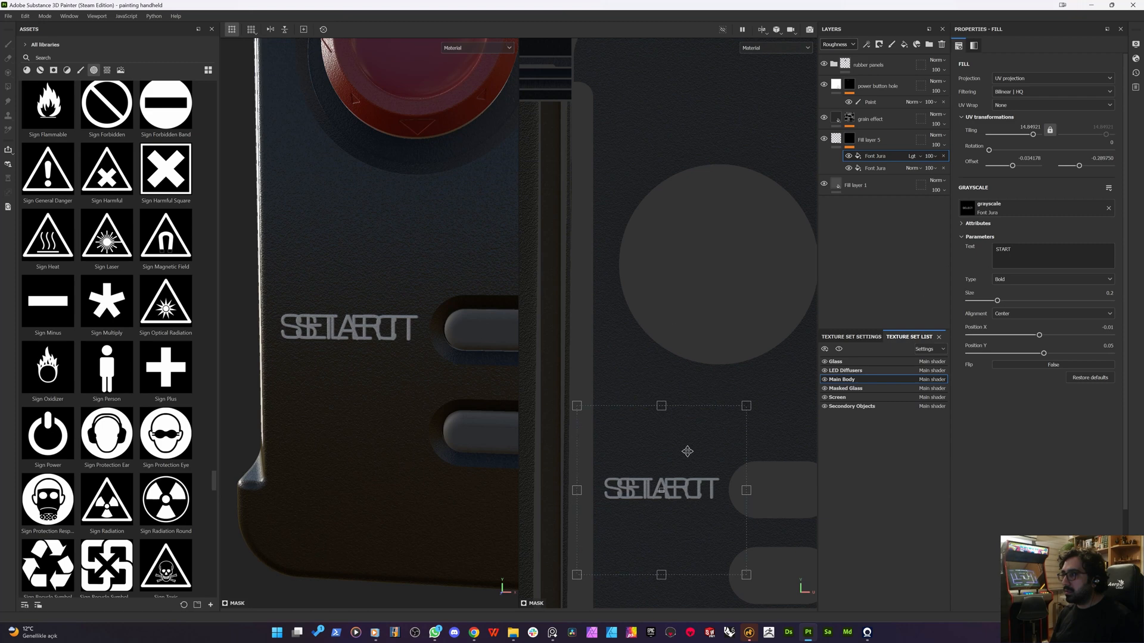
- Move the START text straight down beside the lower pill-shaped button and check both labels on the model
{"action": "left_click_drag", "start_coordinate": [649, 534], "coordinate": [647, 589]}
{"action": "right_click_drag", "start_coordinate": [244, 373], "coordinate": [363, 409], "text": "alt"}
{"action": "middle_click_drag", "start_coordinate": [363, 409], "coordinate": [339, 444], "text": "alt"}
{"action": "left_click_drag", "start_coordinate": [339, 447], "coordinate": [327, 494], "text": "alt"}
{"action": "scroll", "coordinate": [327, 493], "scroll_direction": "up", "scroll_amount": 5}
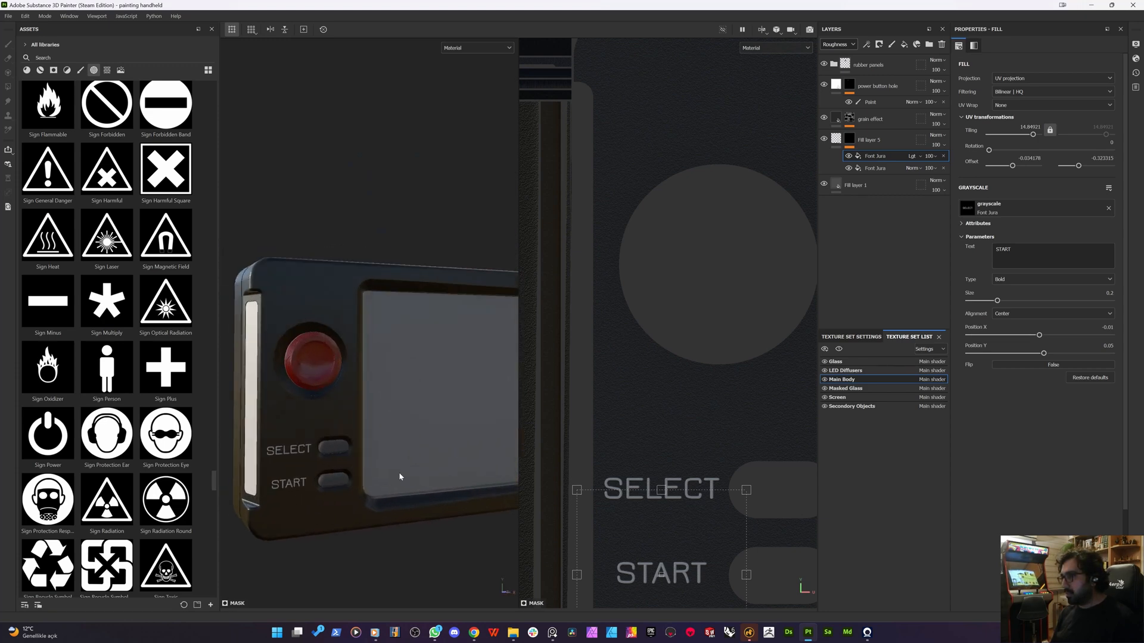
- Rotate the START text in the UV layout to about 22.39 degrees
{"action": "left_click_drag", "start_coordinate": [653, 498], "coordinate": [603, 488]}
{"action": "key", "text": "ctrl+z"}
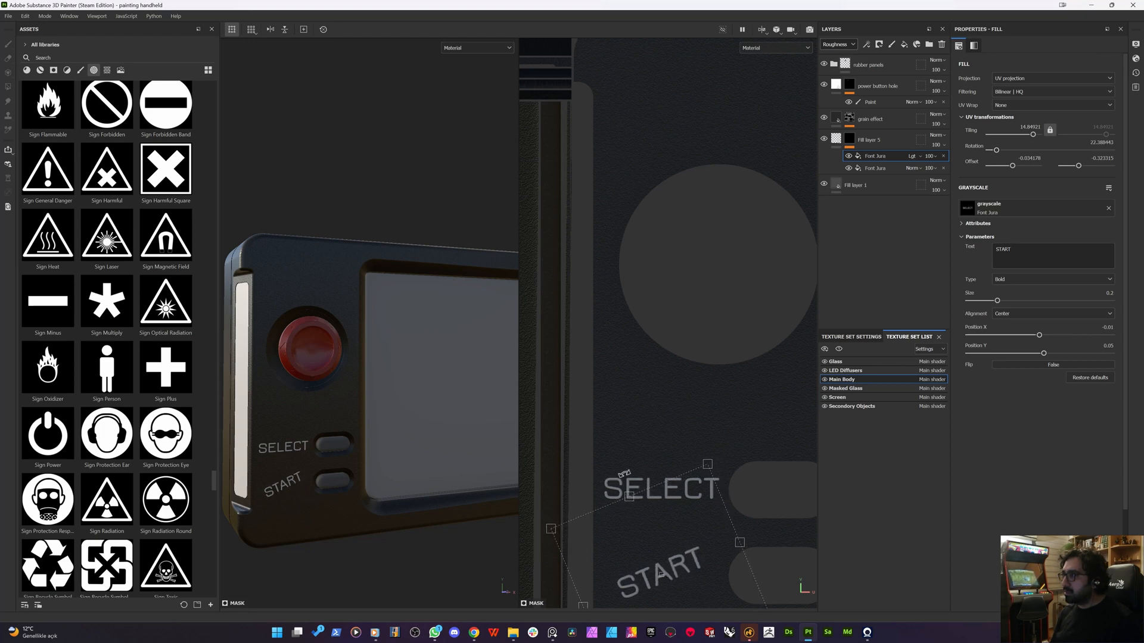
{"action": "scroll", "coordinate": [673, 470], "scroll_direction": "down", "scroll_amount": 3}
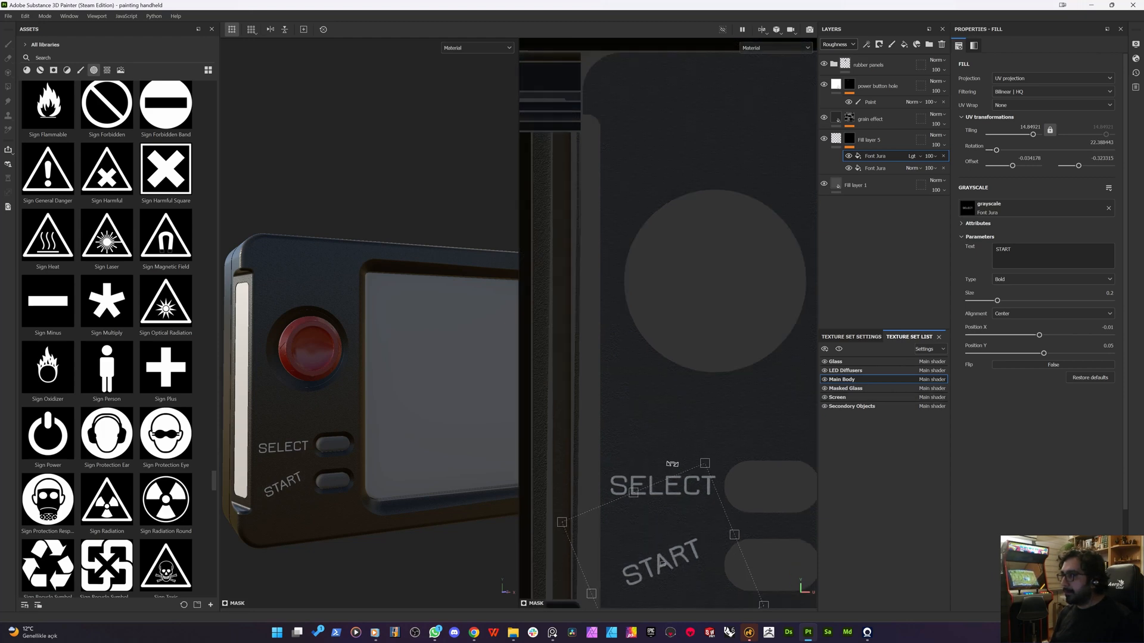
- Rotate the SELECT text in the UV layout to about 24.47 degrees and move it down closer to the START text
{"action": "scroll", "coordinate": [677, 530], "scroll_direction": "up", "scroll_amount": 3}
{"action": "middle_click_drag", "start_coordinate": [633, 518], "coordinate": [643, 487]}
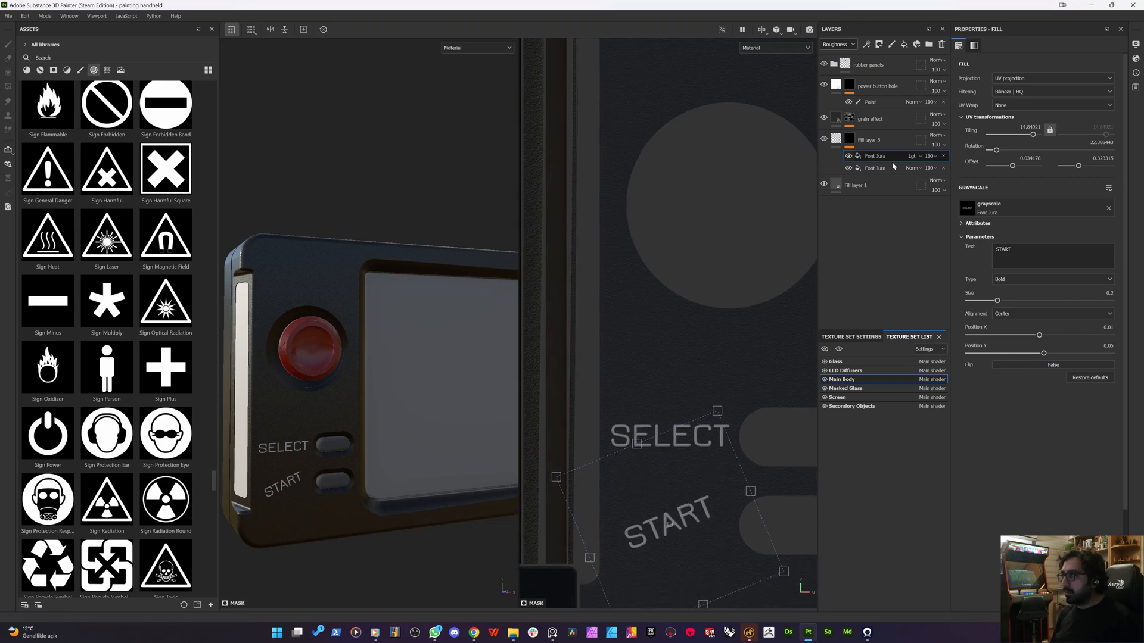
{"action": "left_click", "coordinate": [874, 170]}
{"action": "left_click_drag", "start_coordinate": [612, 336], "coordinate": [577, 369]}
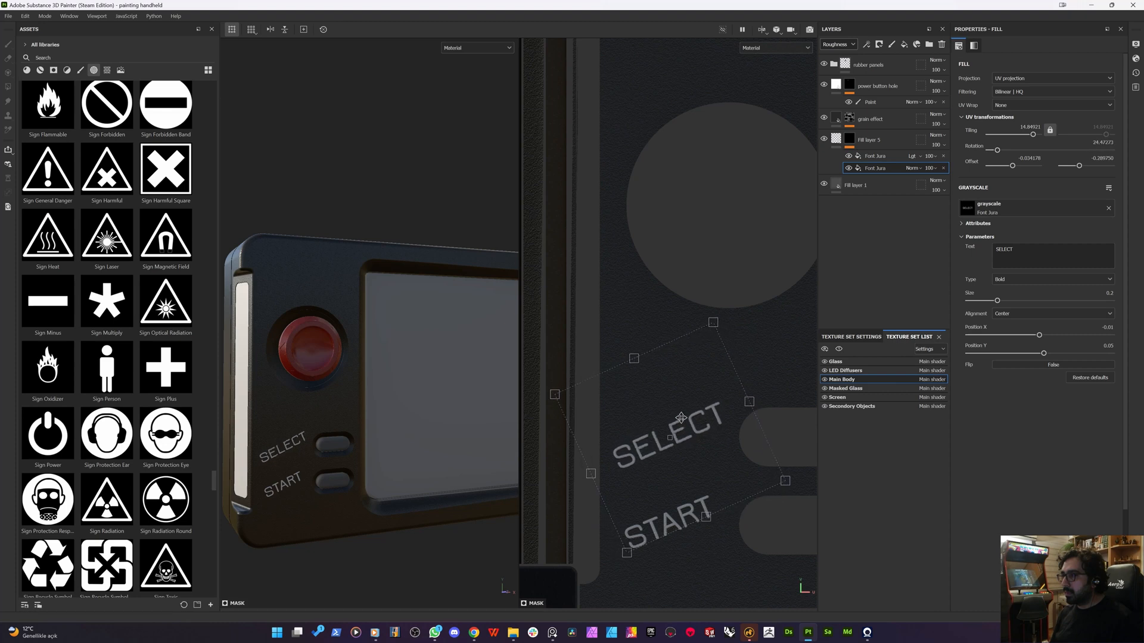
{"action": "left_click_drag", "start_coordinate": [681, 418], "coordinate": [681, 445]}
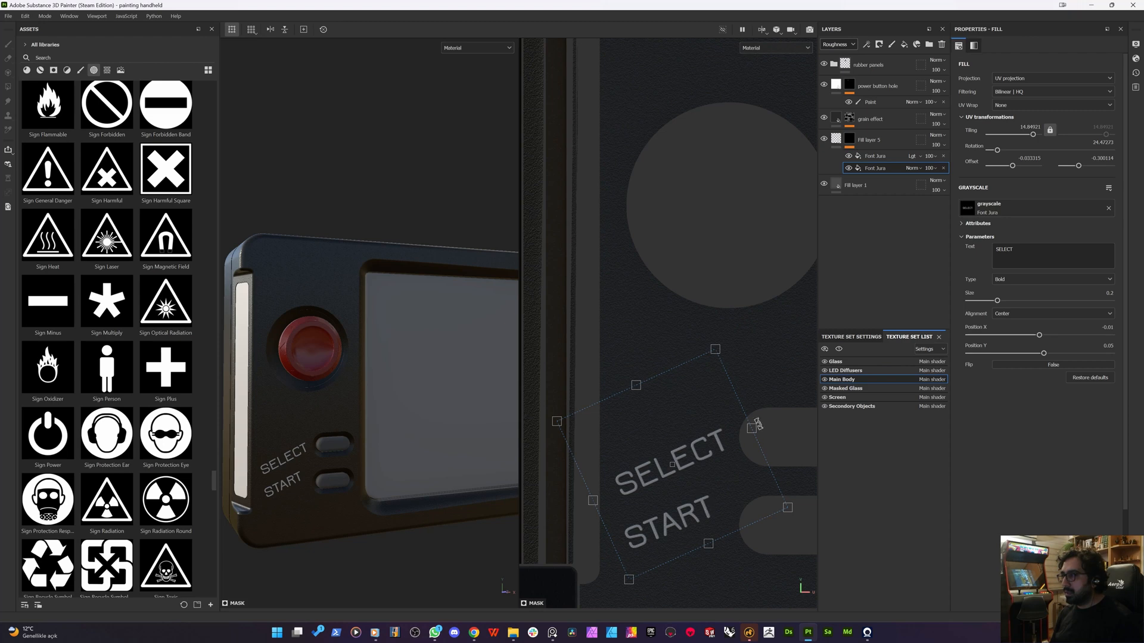
- Delete the START Font Jura fill from the mask of Fill layer 5
{"action": "left_click", "coordinate": [851, 141]}
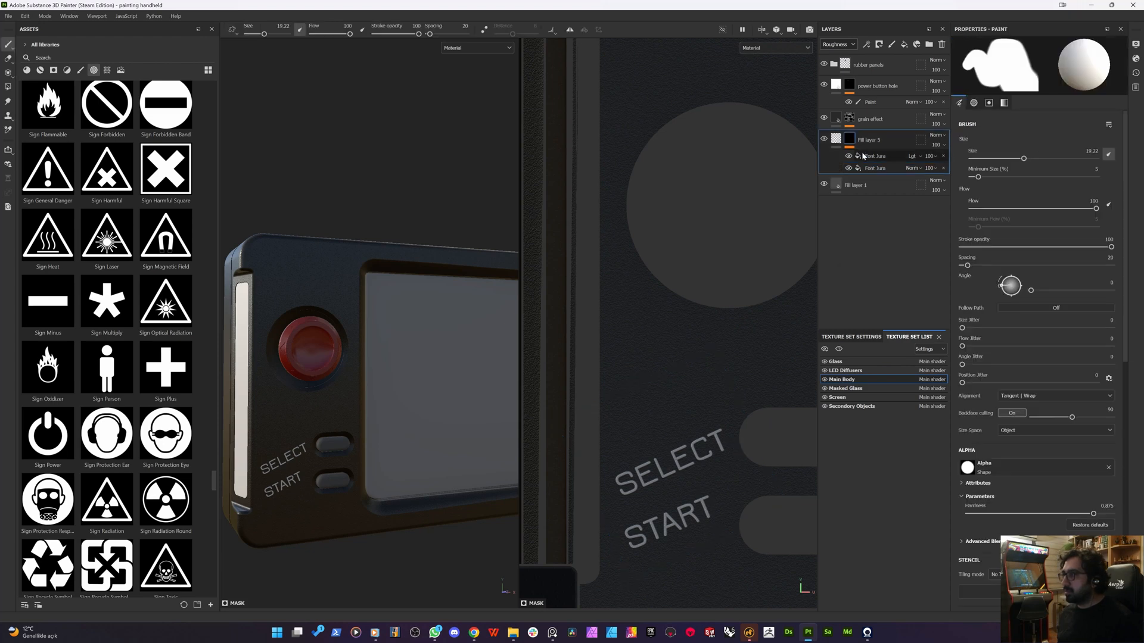
{"action": "left_click", "coordinate": [868, 157]}
{"action": "key", "text": "Delete"}
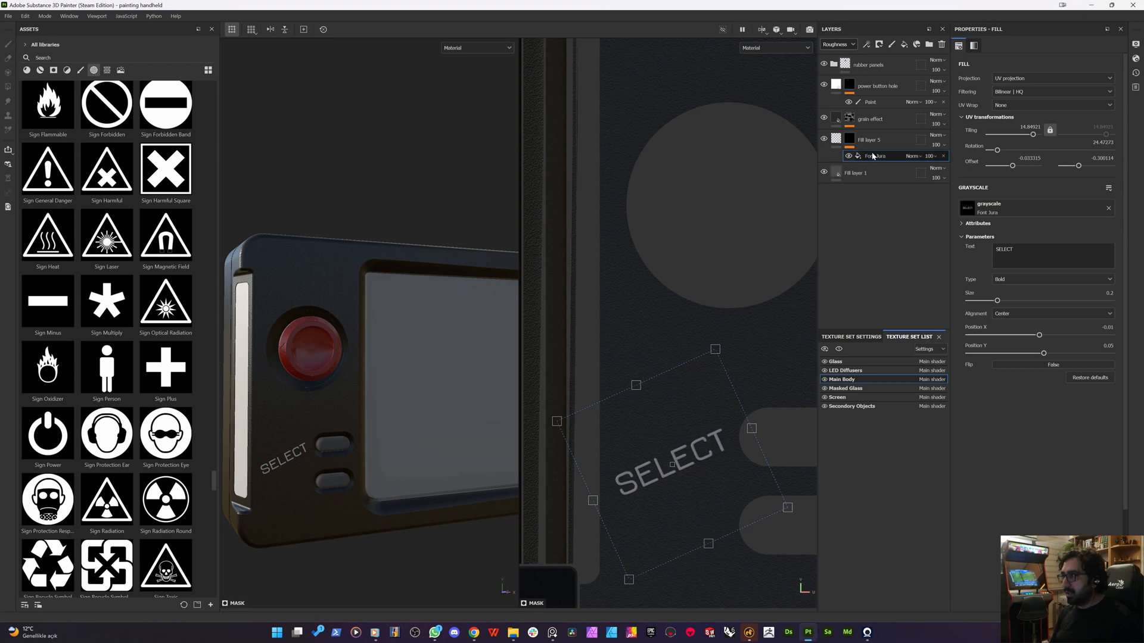
- Duplicate the SELECT fill, move the copy straight down beside the lower pill-shaped button, and set its blend mode to Lighten (Max)
{"action": "key", "text": "ctrl+d"}
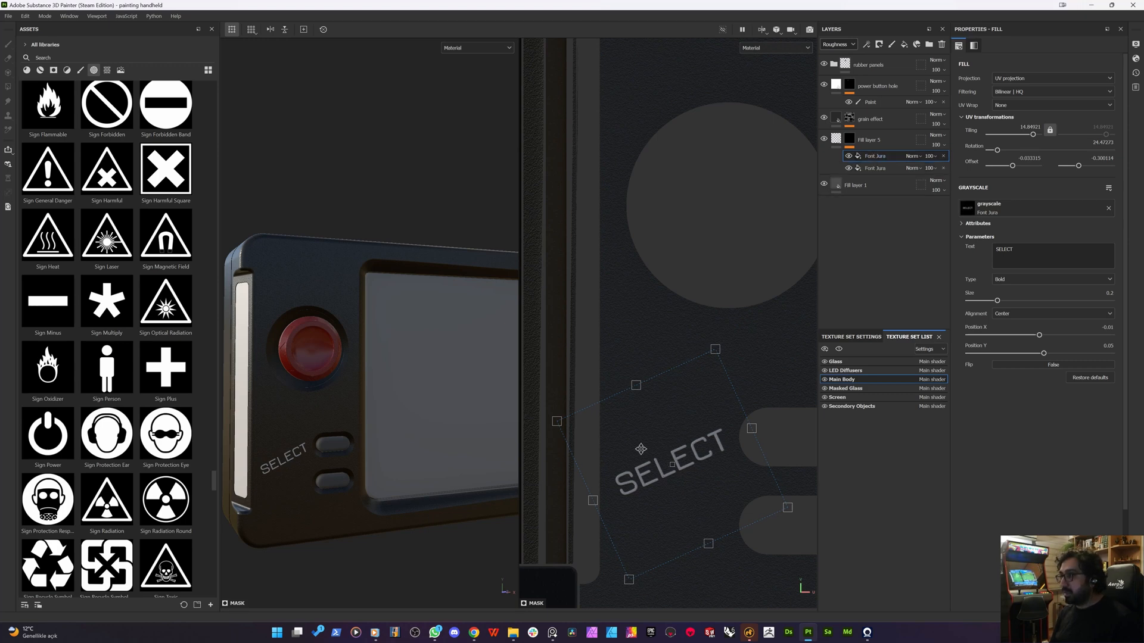
{"action": "left_click_drag", "start_coordinate": [634, 449], "coordinate": [633, 533]}
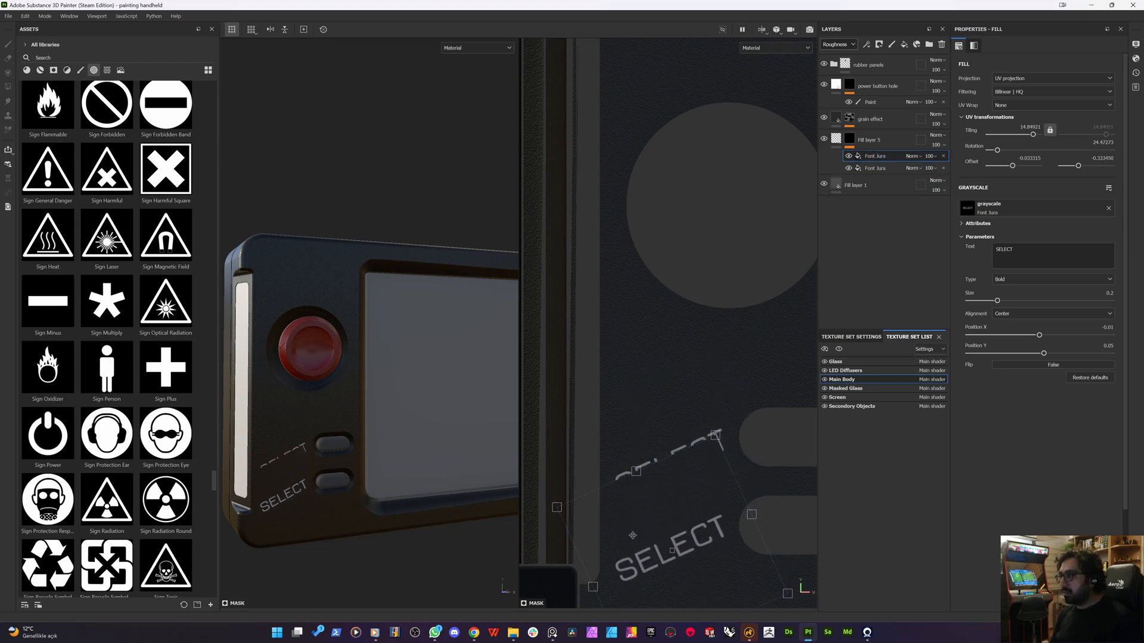
{"action": "left_click", "coordinate": [914, 168]}
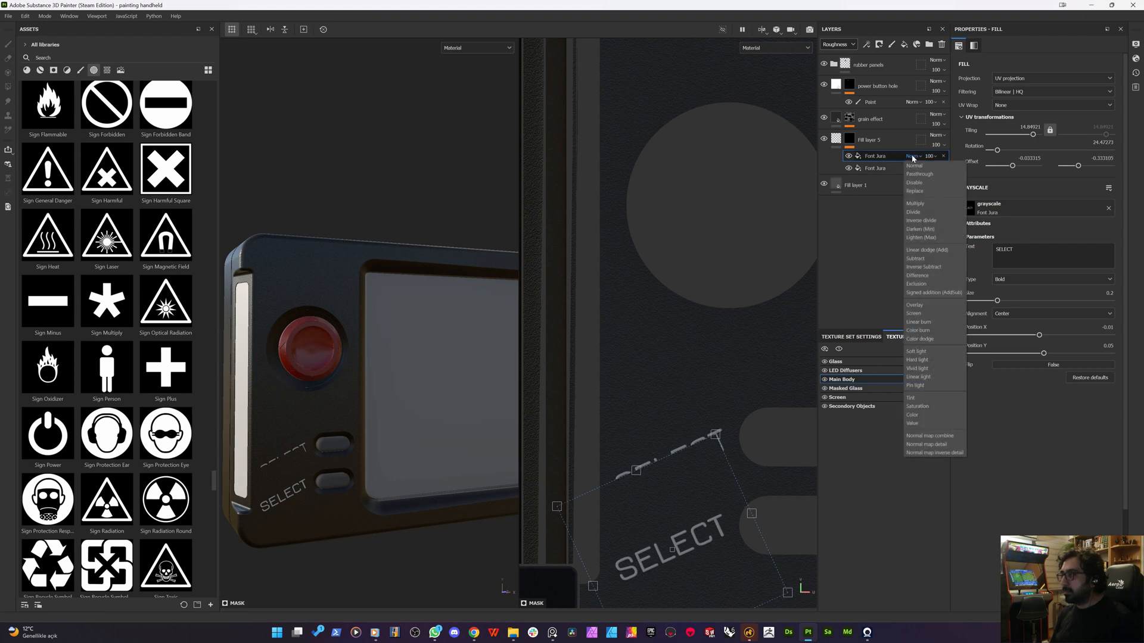
{"action": "left_click", "coordinate": [921, 238]}
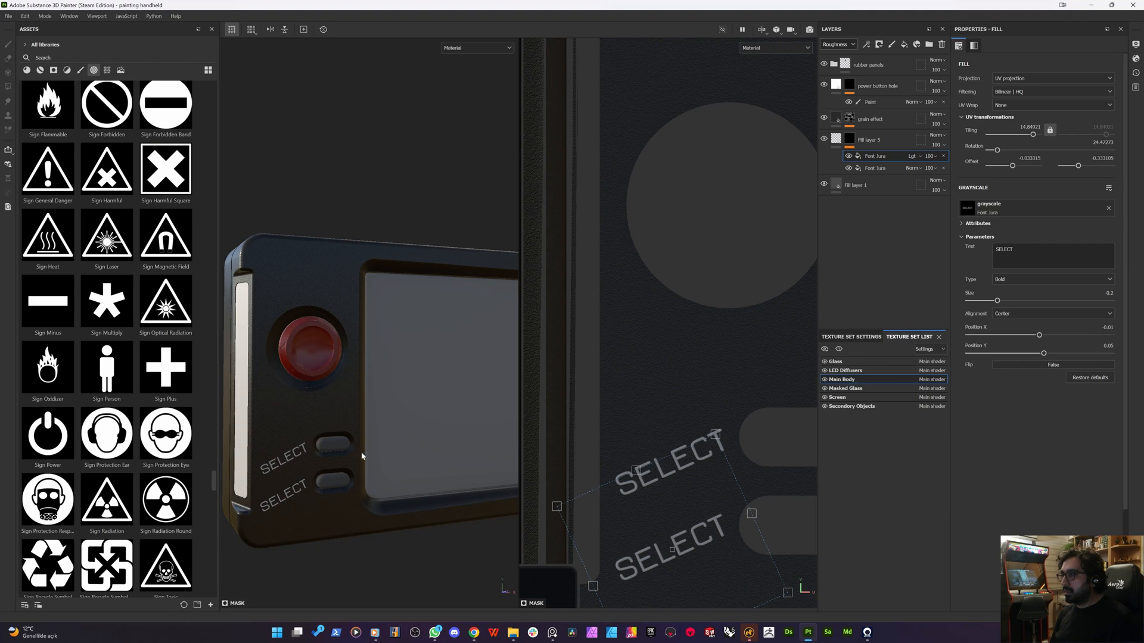
- Change the text of the duplicated lower Font Jura fill to START
{"action": "left_click_drag", "start_coordinate": [362, 456], "coordinate": [298, 430], "text": "alt"}
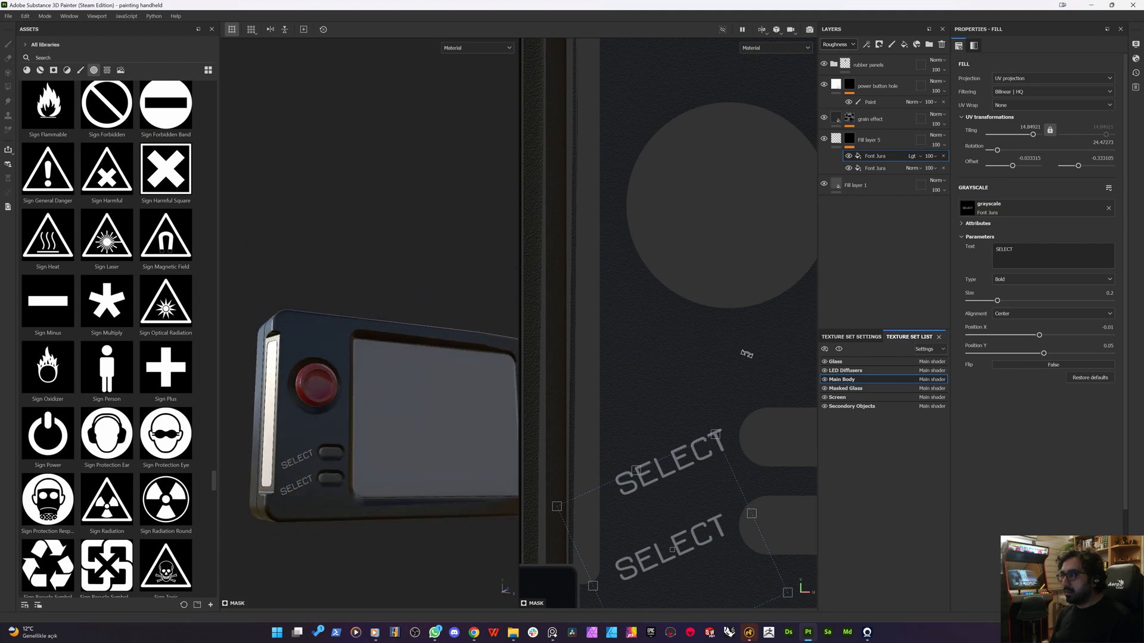
{"action": "left_click", "coordinate": [876, 169]}
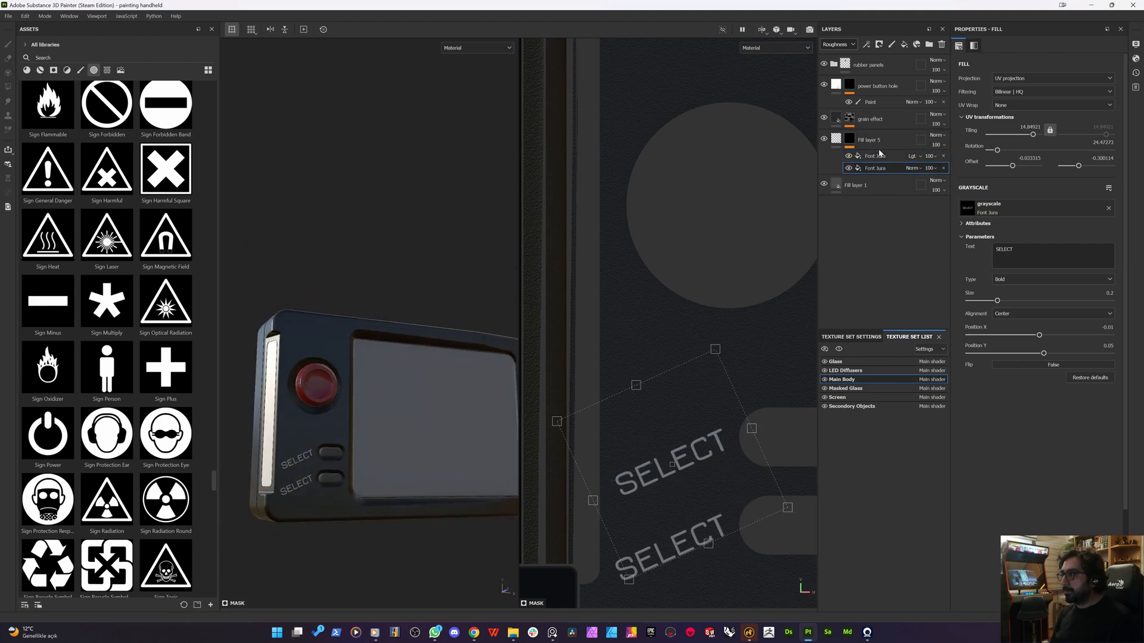
{"action": "left_click", "coordinate": [880, 155]}
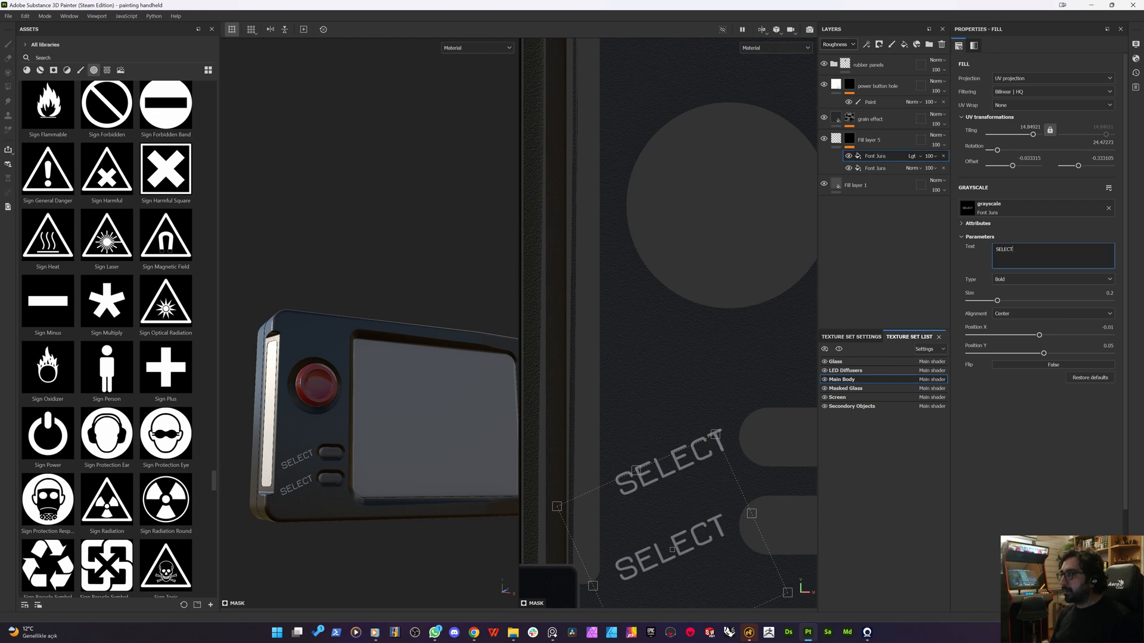
{"action": "left_click", "coordinate": [901, 255]}
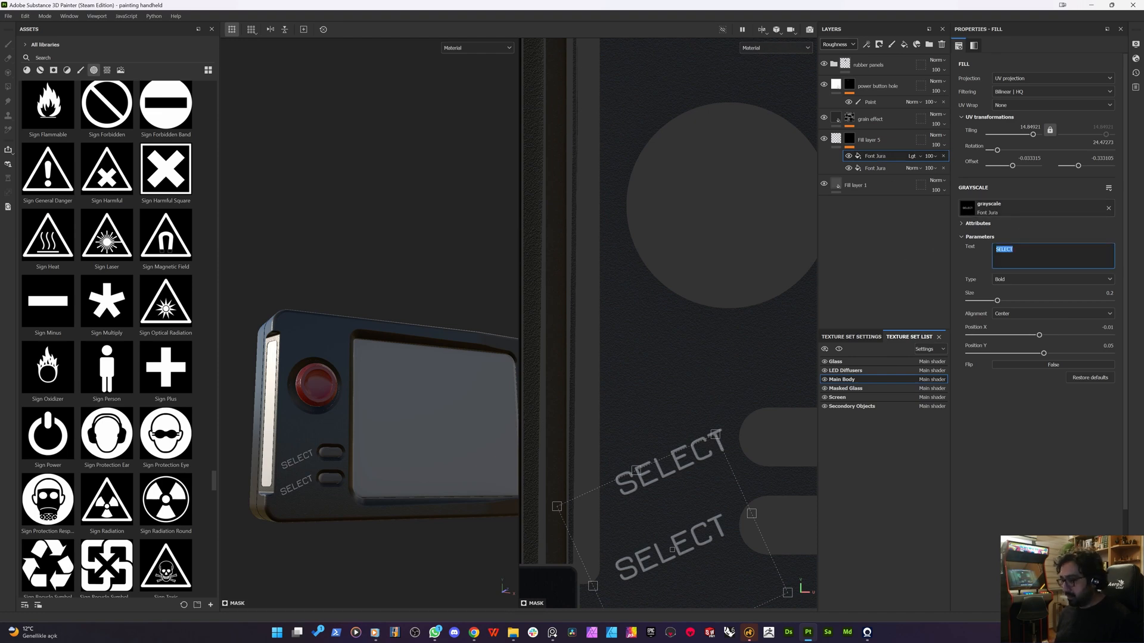
{"action": "type", "text": "START"}
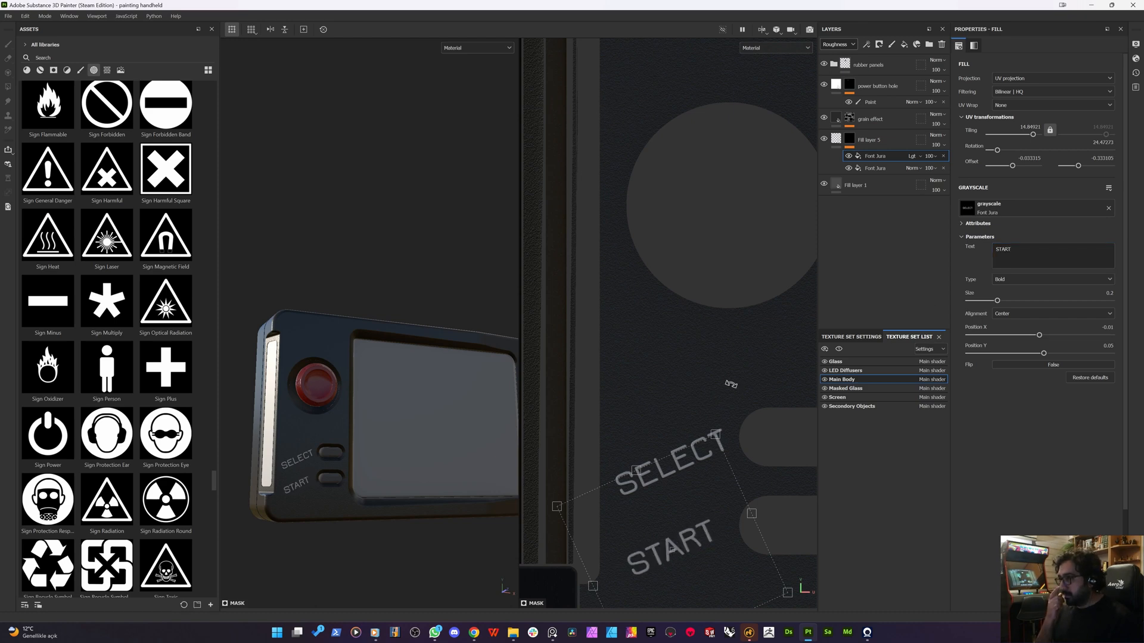
- Try moving the START text closer to the lower button, then undo the move and the START text change
{"action": "left_click_drag", "start_coordinate": [684, 514], "coordinate": [707, 515]}
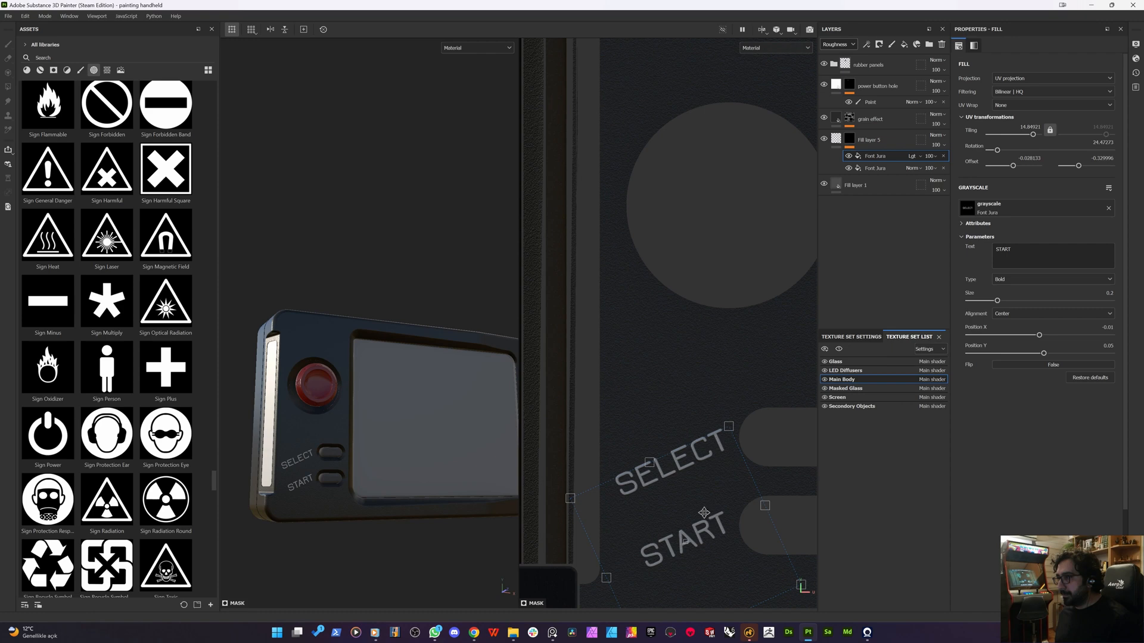
{"action": "left_click_drag", "start_coordinate": [304, 406], "coordinate": [321, 441], "text": "alt"}
{"action": "key", "text": "ctrl+z"}
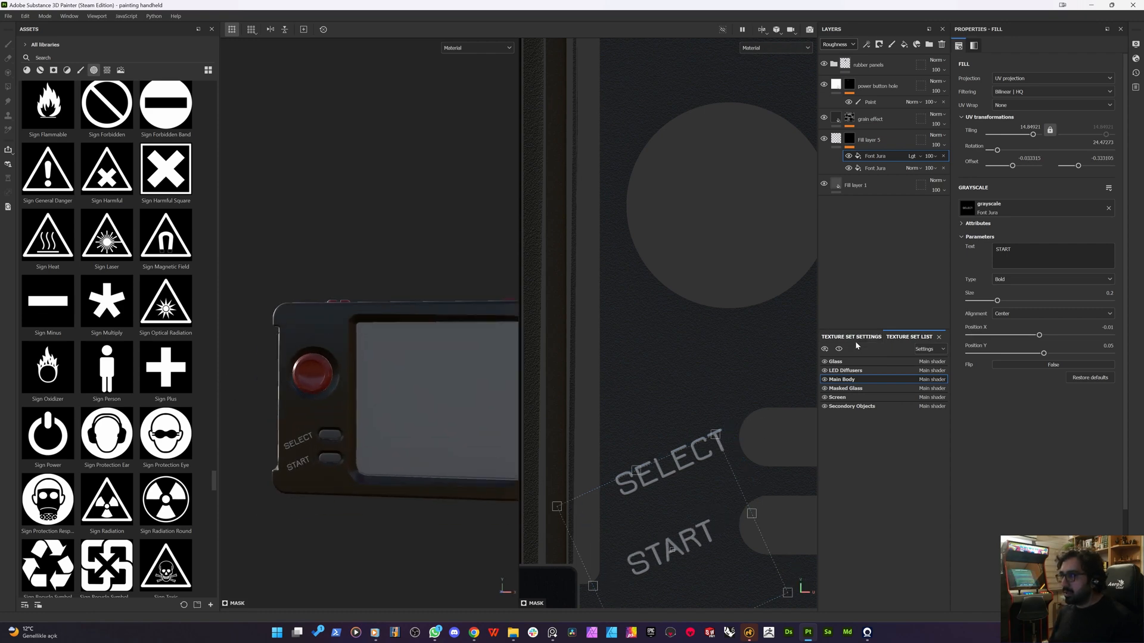
{"action": "key", "text": "ctrl+z"}
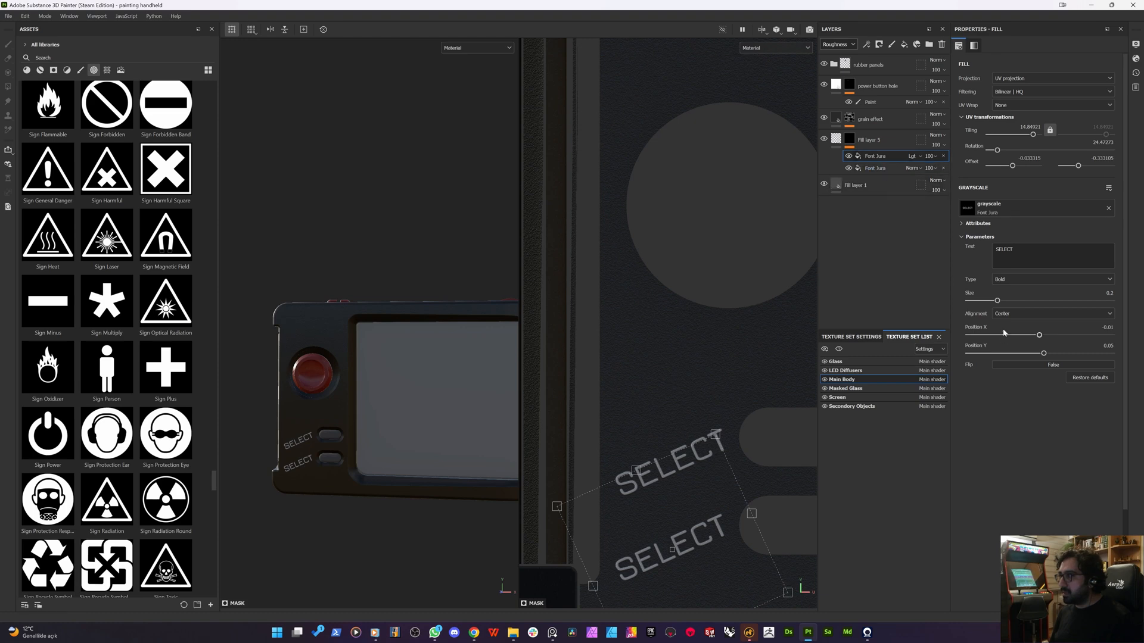
- Reduce the upper SELECT text's size to 0.14 and move it just above the upper pill-shaped button's outer end
{"action": "left_click", "coordinate": [893, 168]}
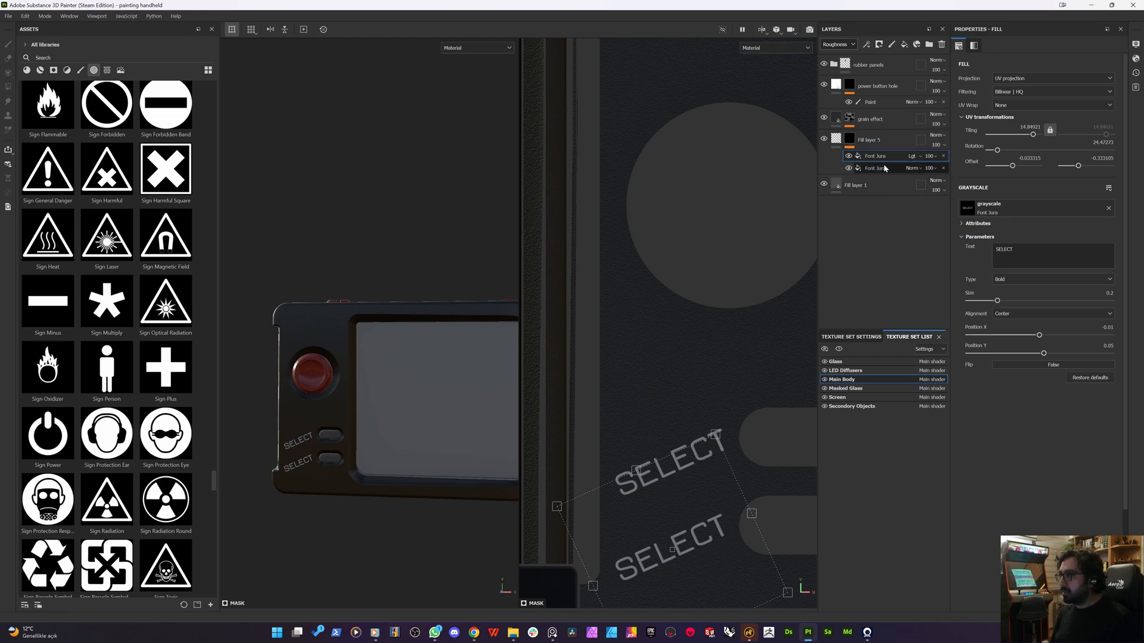
{"action": "left_click_drag", "start_coordinate": [995, 301], "coordinate": [989, 304]}
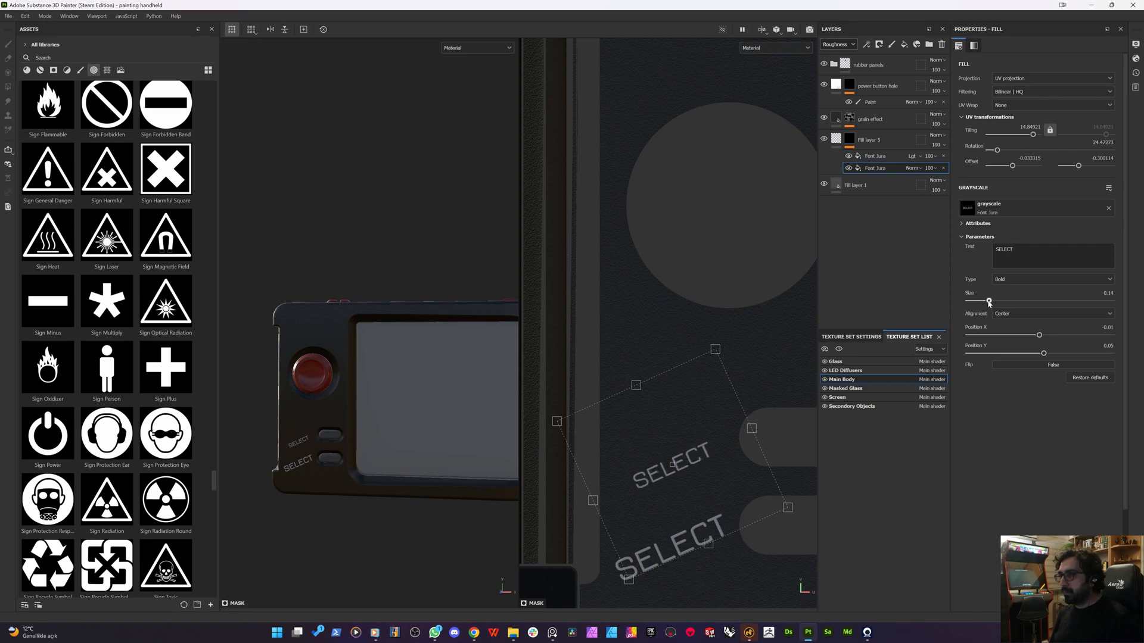
{"action": "left_click_drag", "start_coordinate": [660, 458], "coordinate": [703, 406]}
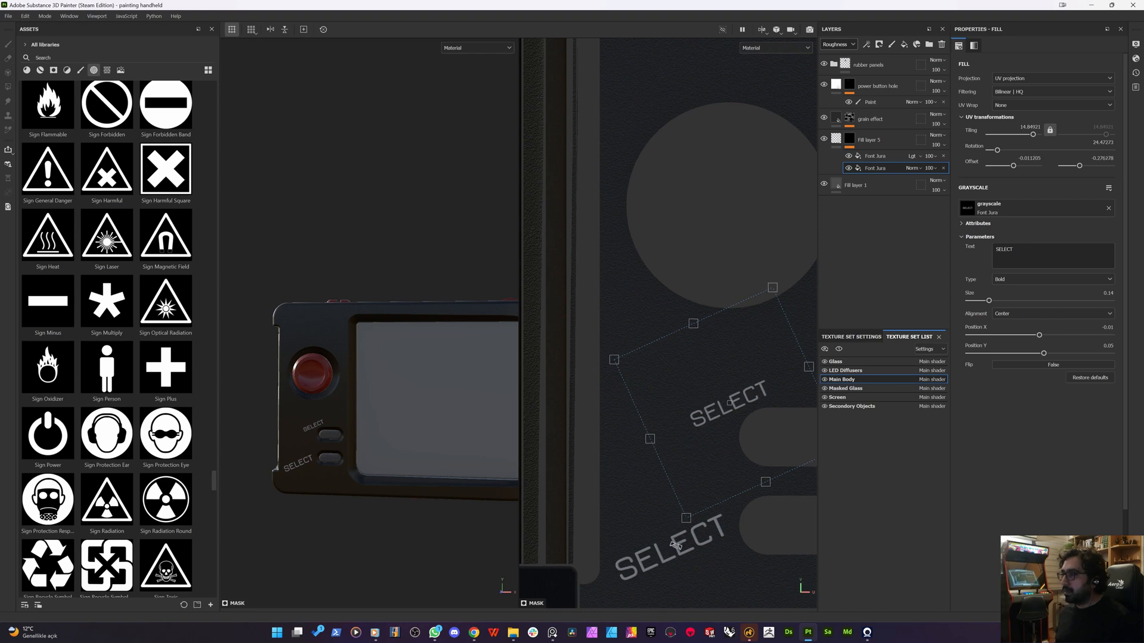
- Delete the larger lower SELECT fill, duplicate the resized one, and move the copy straight down above the lower pill-shaped button
{"action": "left_click", "coordinate": [873, 159]}
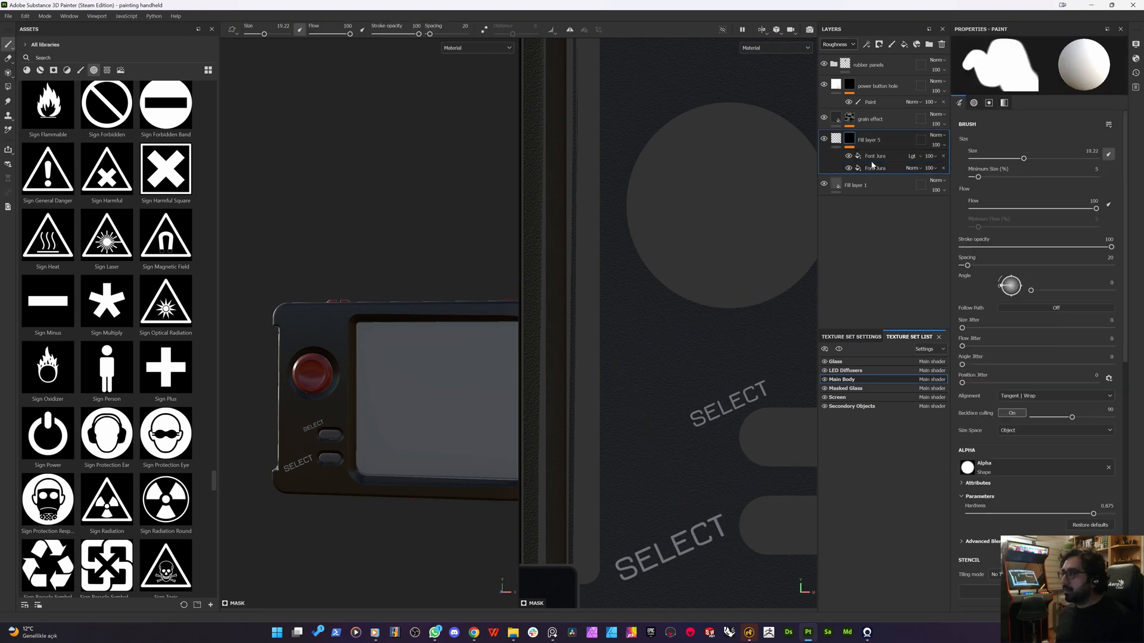
{"action": "key", "text": "Delete"}
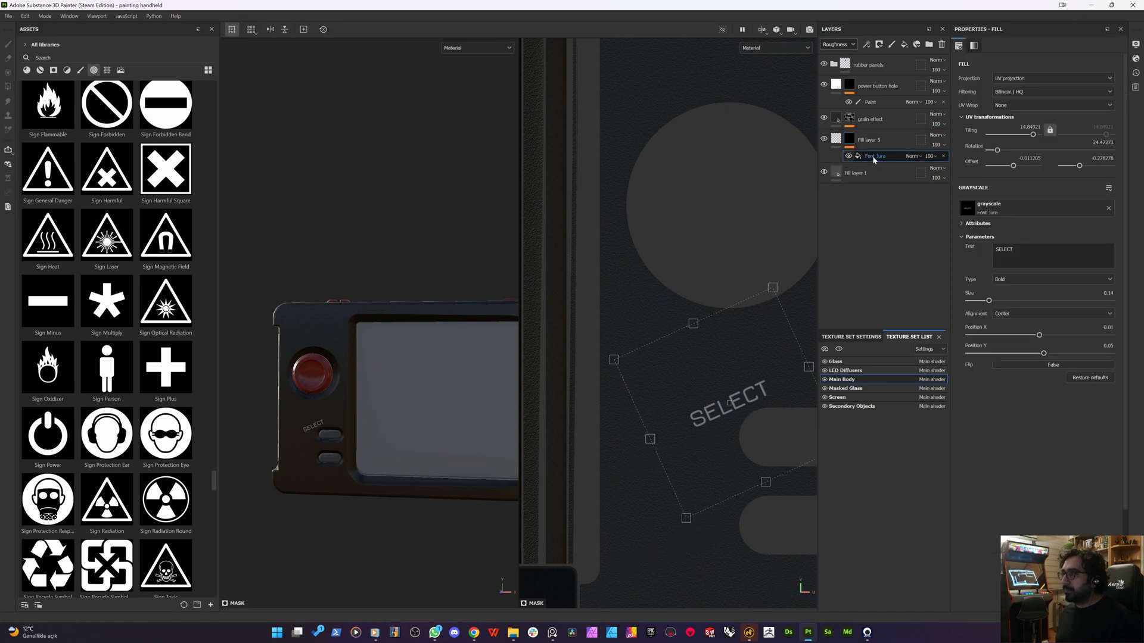
{"action": "key", "text": "ctrl+d"}
{"action": "left_click_drag", "start_coordinate": [696, 432], "coordinate": [696, 520]}
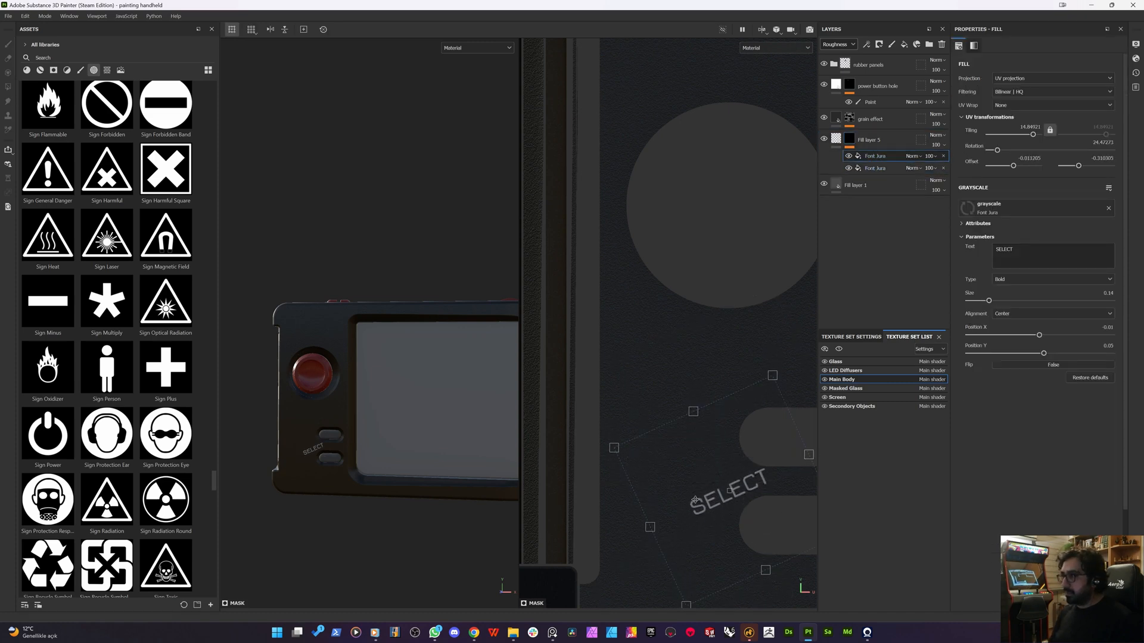
- Set the copied fill's blend mode to Linear dodge (Add) and change its text to START
{"action": "left_click", "coordinate": [911, 156]}
{"action": "left_click", "coordinate": [926, 250]}
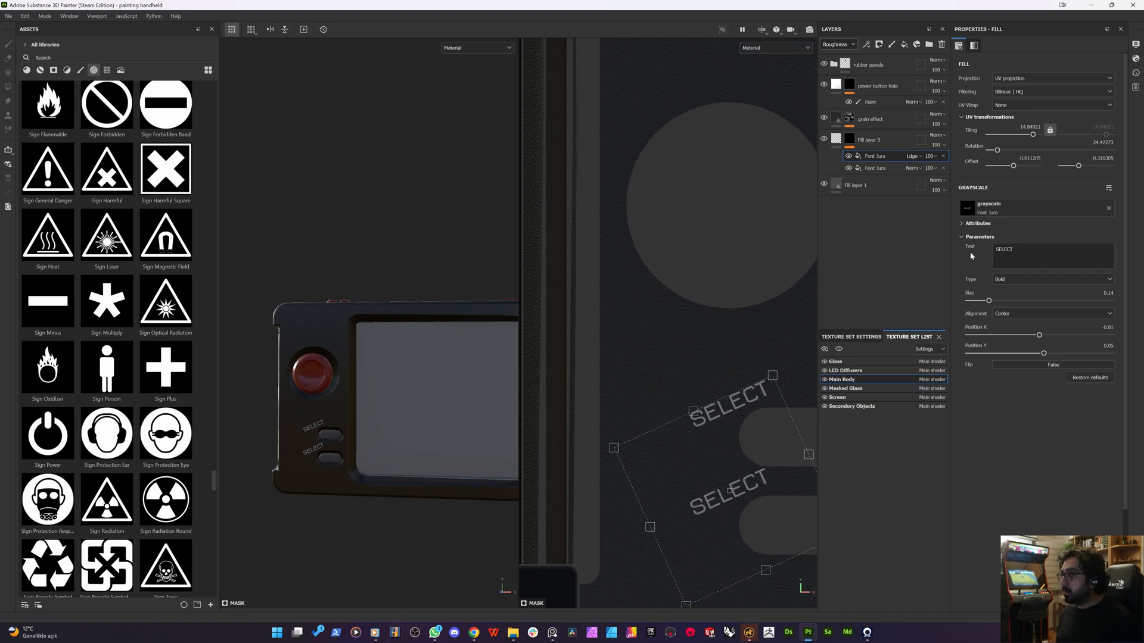
{"action": "left_click", "coordinate": [1022, 252]}
{"action": "type", "text": "START"}
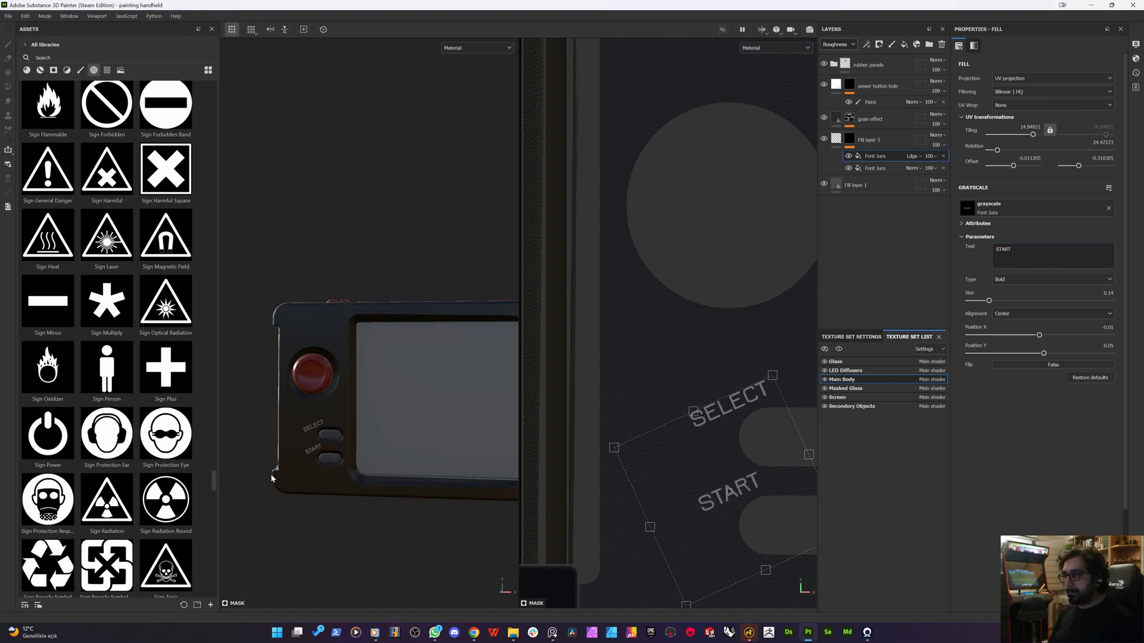
- Inspect the slanted SELECT and START labels on the model, close up and from a distance, using the 3D-only view
{"action": "scroll", "coordinate": [287, 456], "scroll_direction": "up", "scroll_amount": 5}
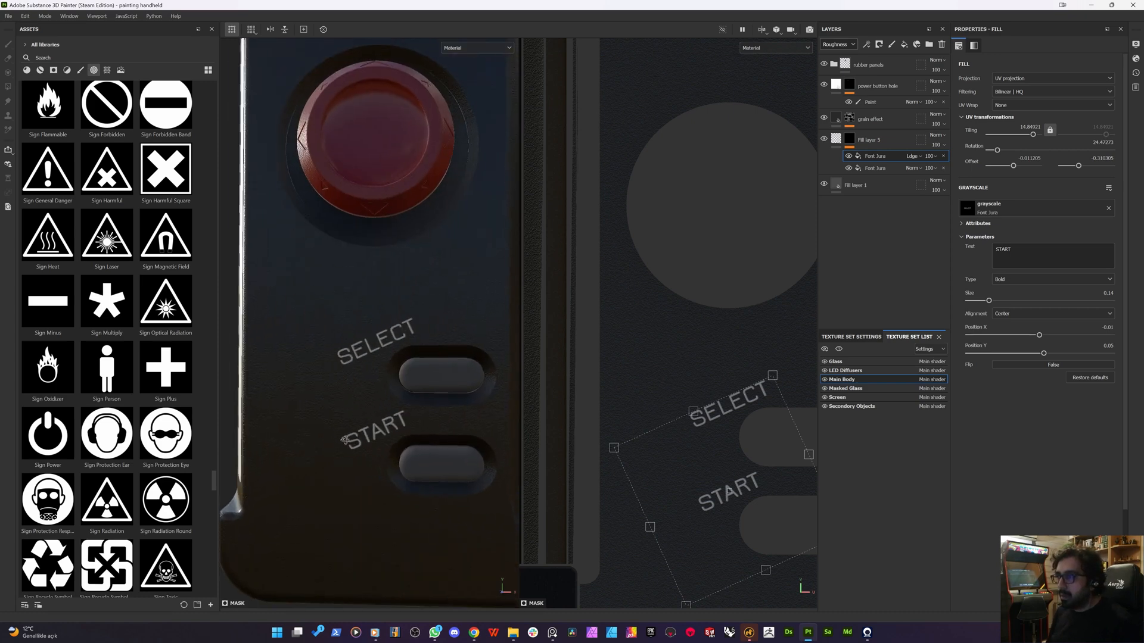
{"action": "left_click_drag", "start_coordinate": [344, 440], "coordinate": [429, 327], "text": "alt"}
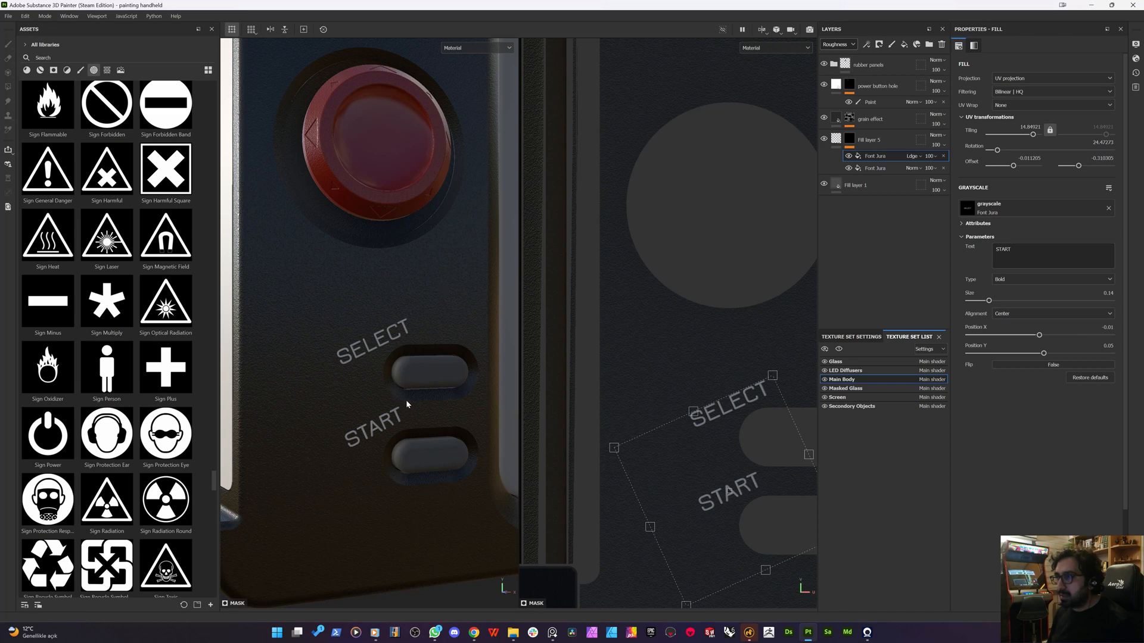
{"action": "scroll", "coordinate": [386, 402], "scroll_direction": "down", "scroll_amount": 5}
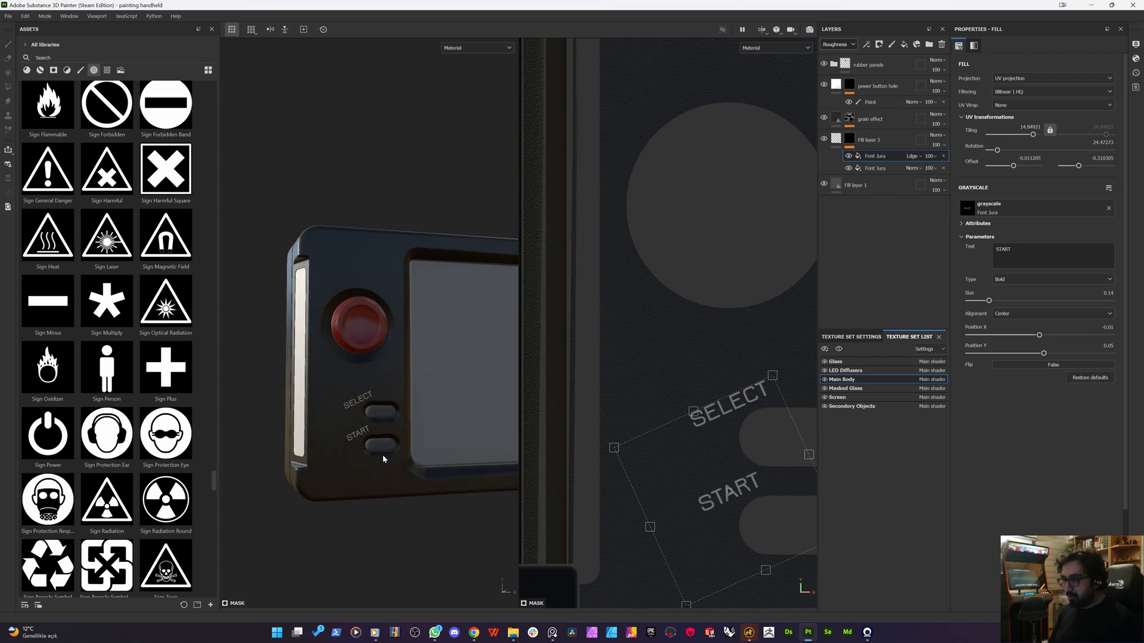
{"action": "key", "text": "F2"}
{"action": "scroll", "coordinate": [447, 484], "scroll_direction": "down", "scroll_amount": 3}
{"action": "left_click_drag", "start_coordinate": [449, 484], "coordinate": [463, 440], "text": "alt"}
{"action": "scroll", "coordinate": [464, 440], "scroll_direction": "up", "scroll_amount": 10}
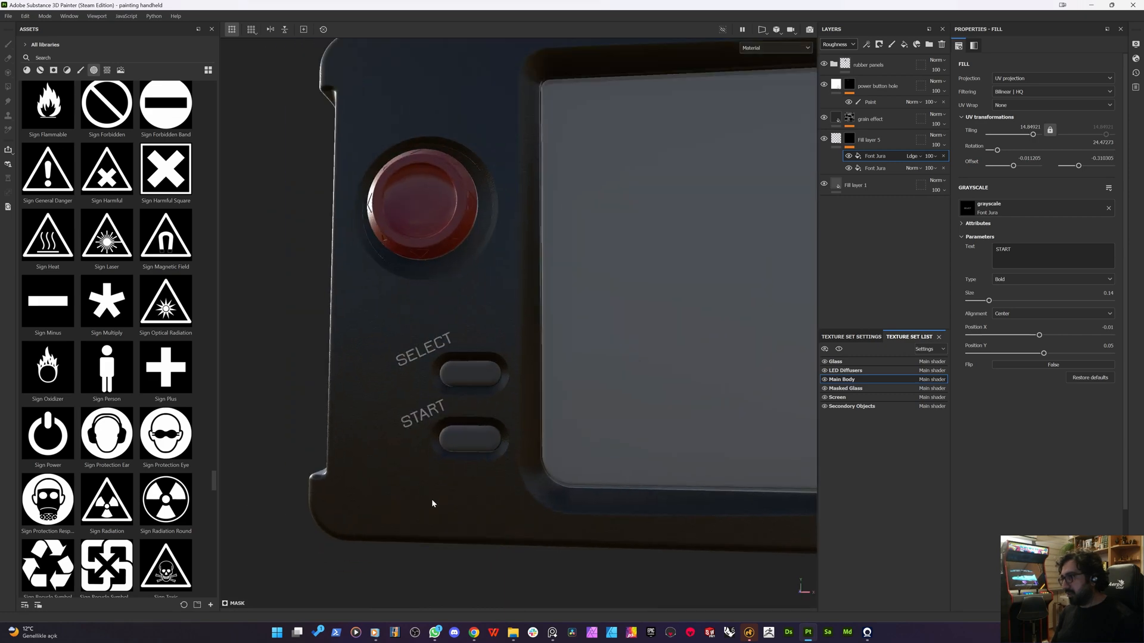
{"action": "scroll", "coordinate": [433, 492], "scroll_direction": "down", "scroll_amount": 10}
{"action": "scroll", "coordinate": [476, 454], "scroll_direction": "up", "scroll_amount": 3}
{"action": "key", "text": "ctrl"}
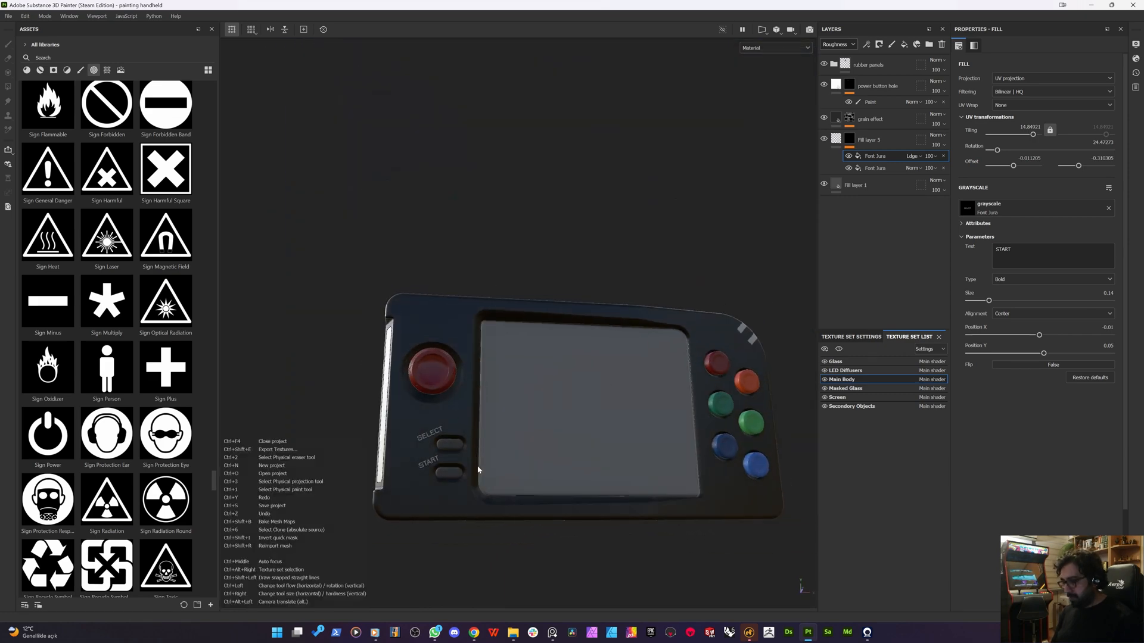
{"action": "scroll", "coordinate": [423, 449], "scroll_direction": "up", "scroll_amount": 3}
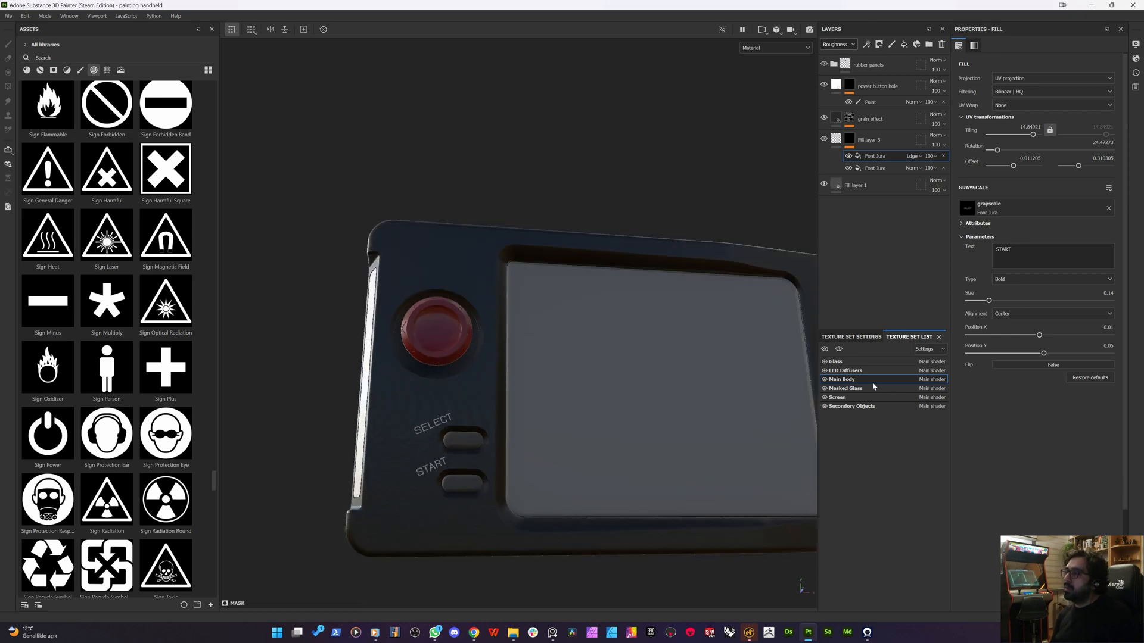
{"action": "scroll", "coordinate": [474, 365], "scroll_direction": "up", "scroll_amount": 5}
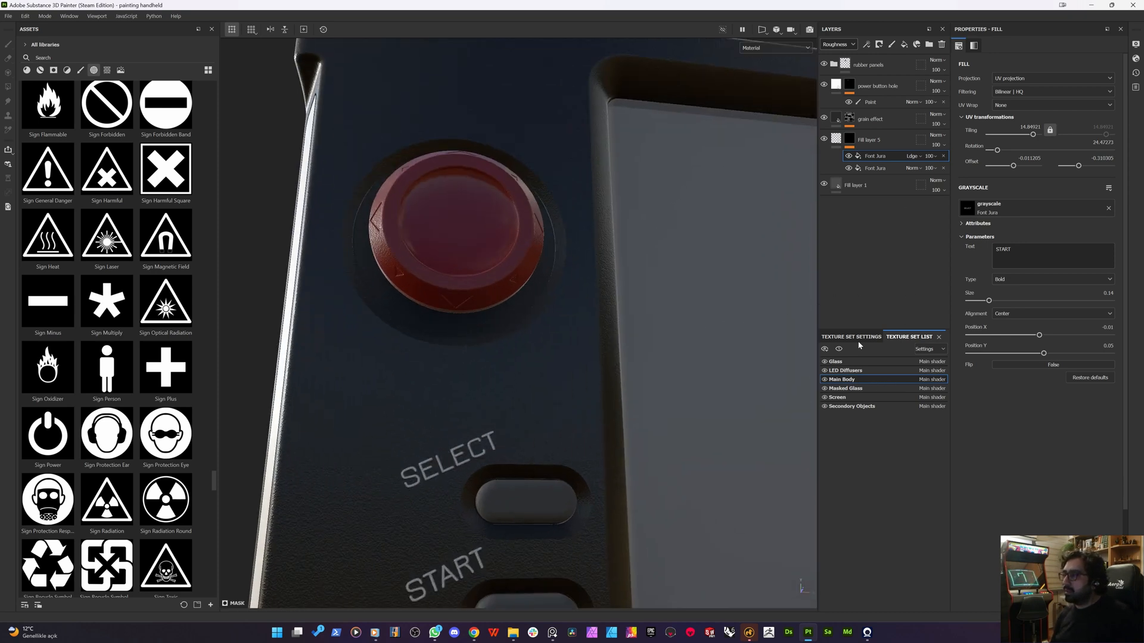
- View the mask of the power button hole layer, select its Paint effect, and return to the material view
{"action": "left_click", "coordinate": [850, 86], "text": "alt"}
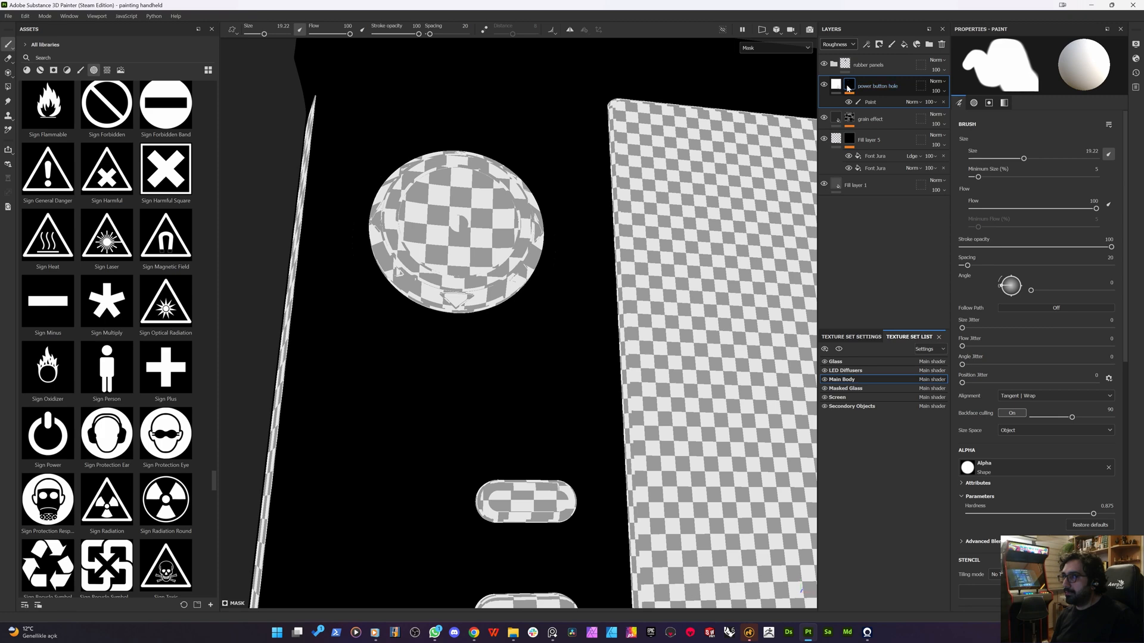
{"action": "left_click", "coordinate": [870, 101]}
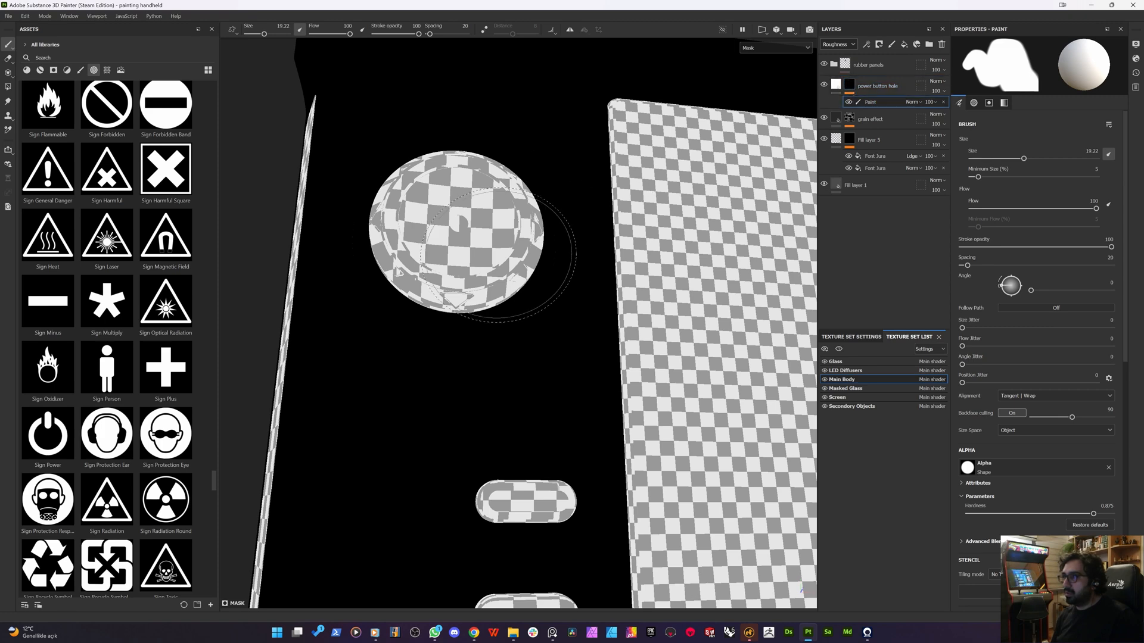
{"action": "right_click_drag", "start_coordinate": [498, 255], "coordinate": [510, 310], "text": "alt"}
{"action": "left_click_drag", "start_coordinate": [511, 309], "coordinate": [577, 315], "text": "alt"}
{"action": "key", "text": "m"}
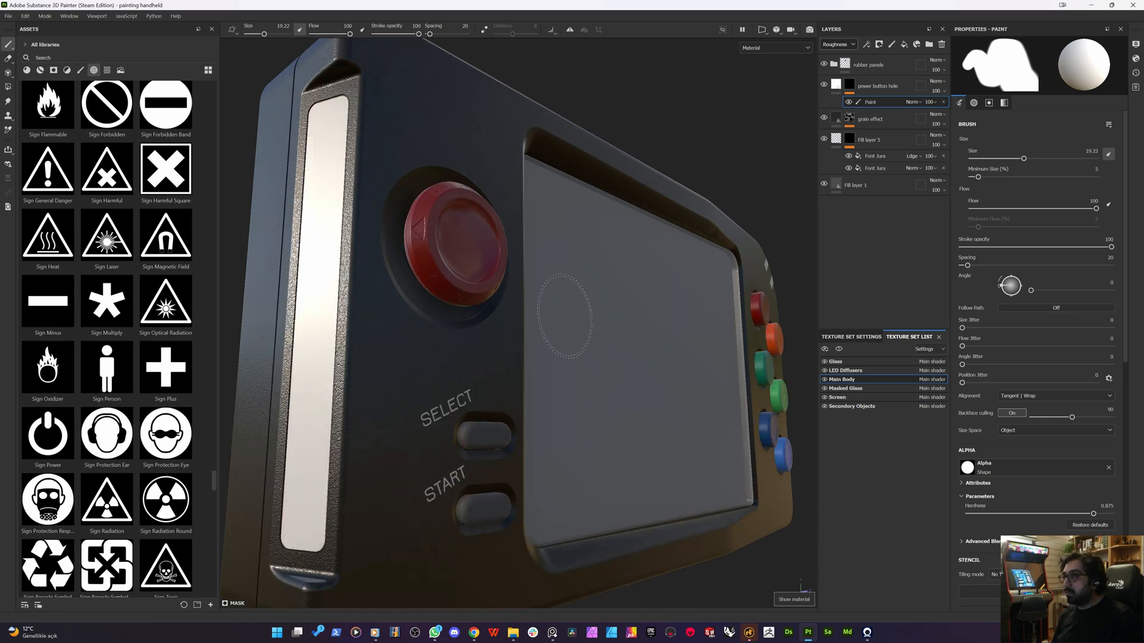
- Add a fill layer directly above the power button hole layer and rename it "remove the grain"
{"action": "scroll", "coordinate": [564, 316], "scroll_direction": "up", "scroll_amount": 3}
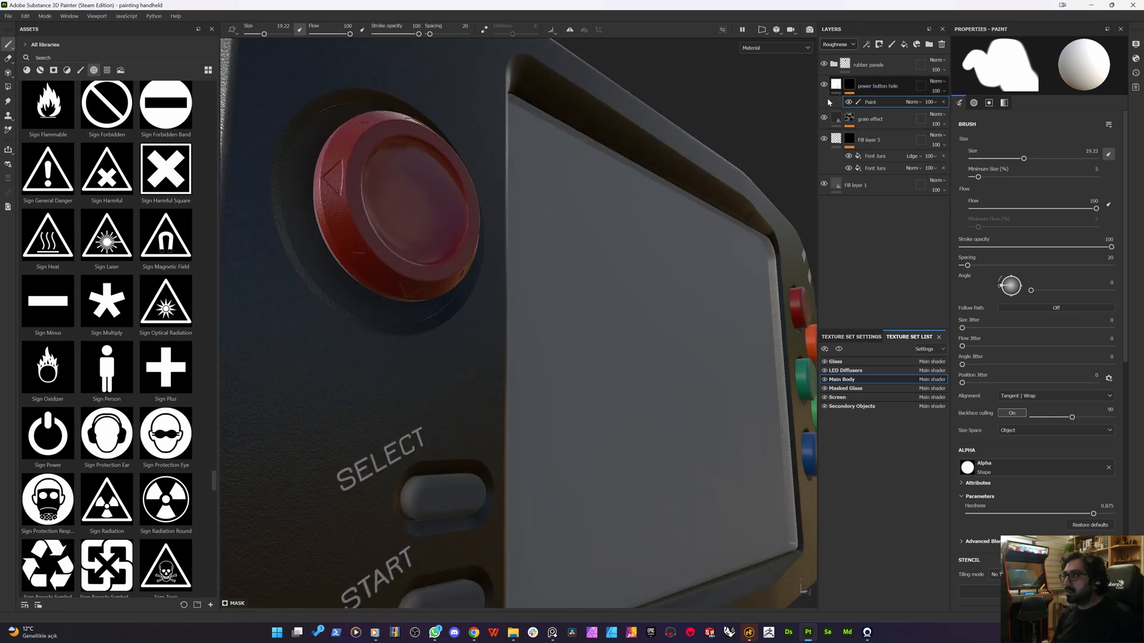
{"action": "scroll", "coordinate": [503, 277], "scroll_direction": "down", "scroll_amount": 5}
{"action": "left_click_drag", "start_coordinate": [390, 274], "coordinate": [424, 240], "text": "alt"}
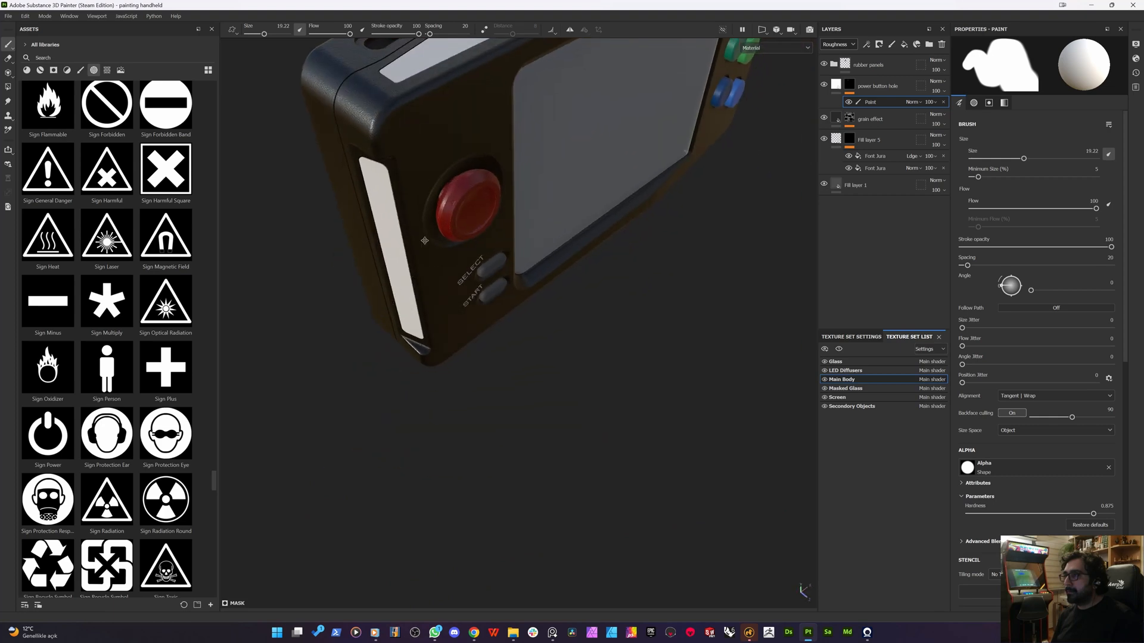
{"action": "middle_click_drag", "start_coordinate": [425, 241], "coordinate": [435, 426], "text": "alt"}
{"action": "left_click_drag", "start_coordinate": [506, 500], "coordinate": [476, 426], "text": "alt"}
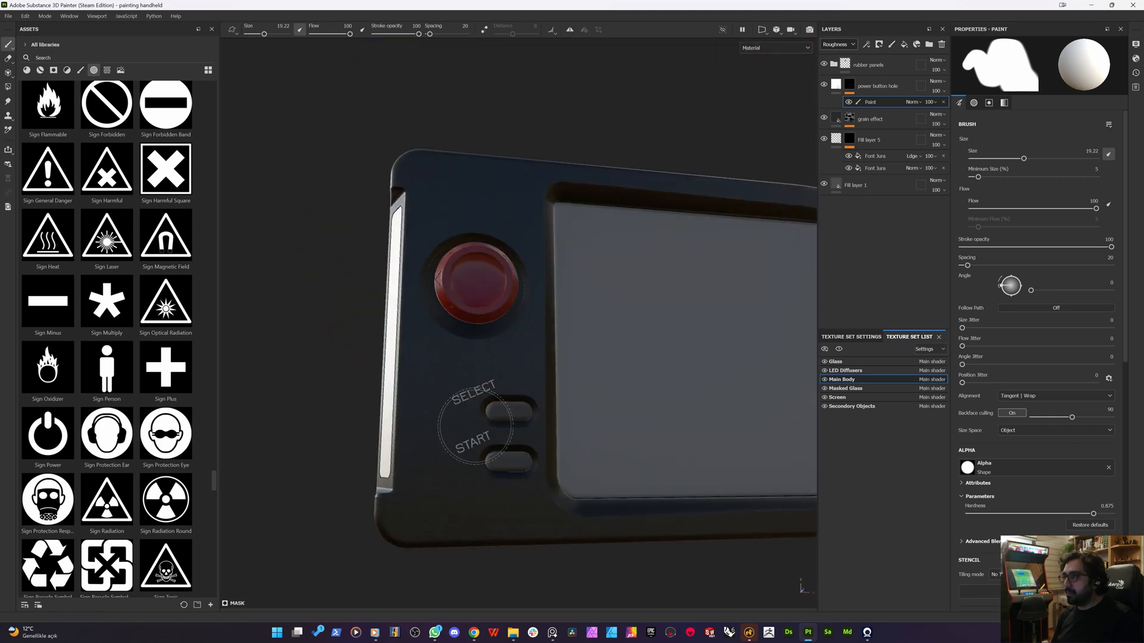
{"action": "scroll", "coordinate": [475, 427], "scroll_direction": "up", "scroll_amount": 8}
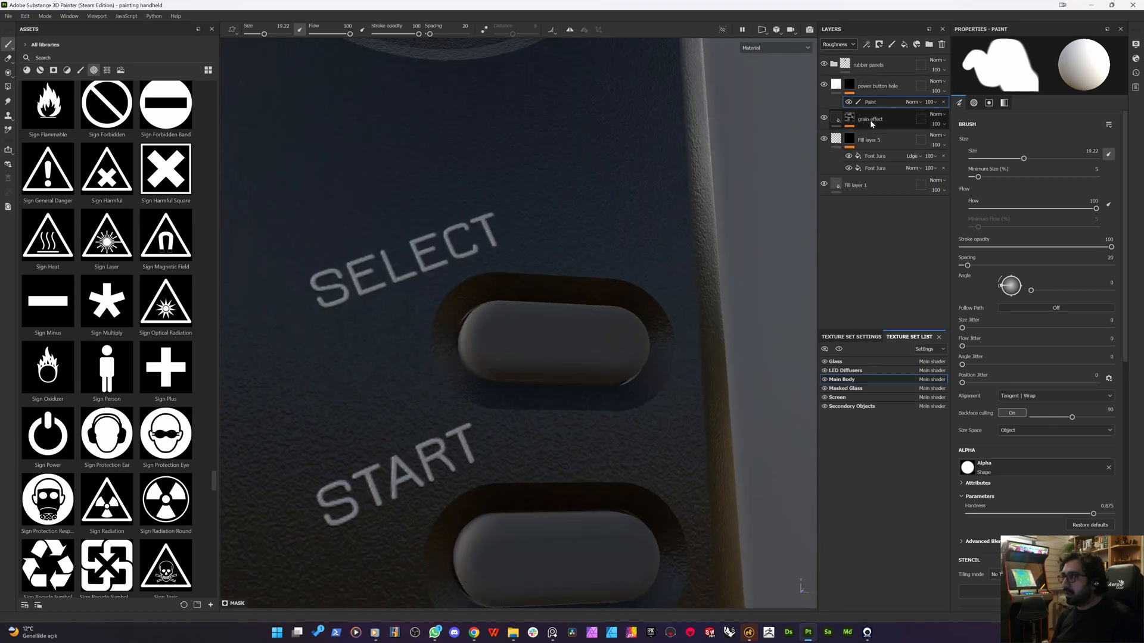
{"action": "left_click", "coordinate": [881, 90]}
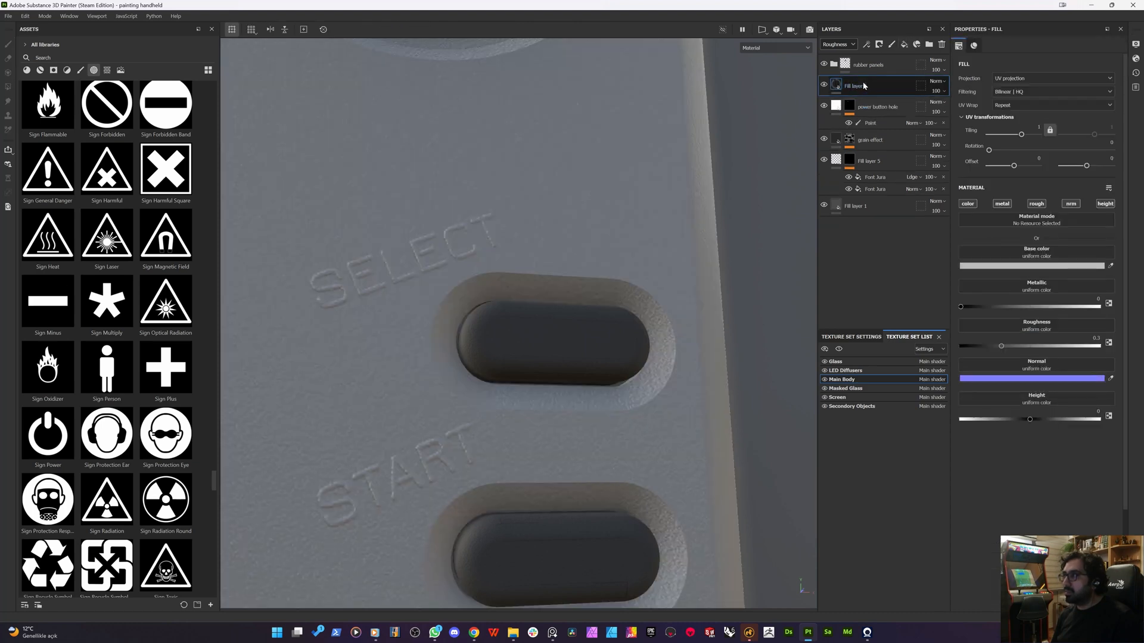
{"action": "double_click", "coordinate": [864, 85]}
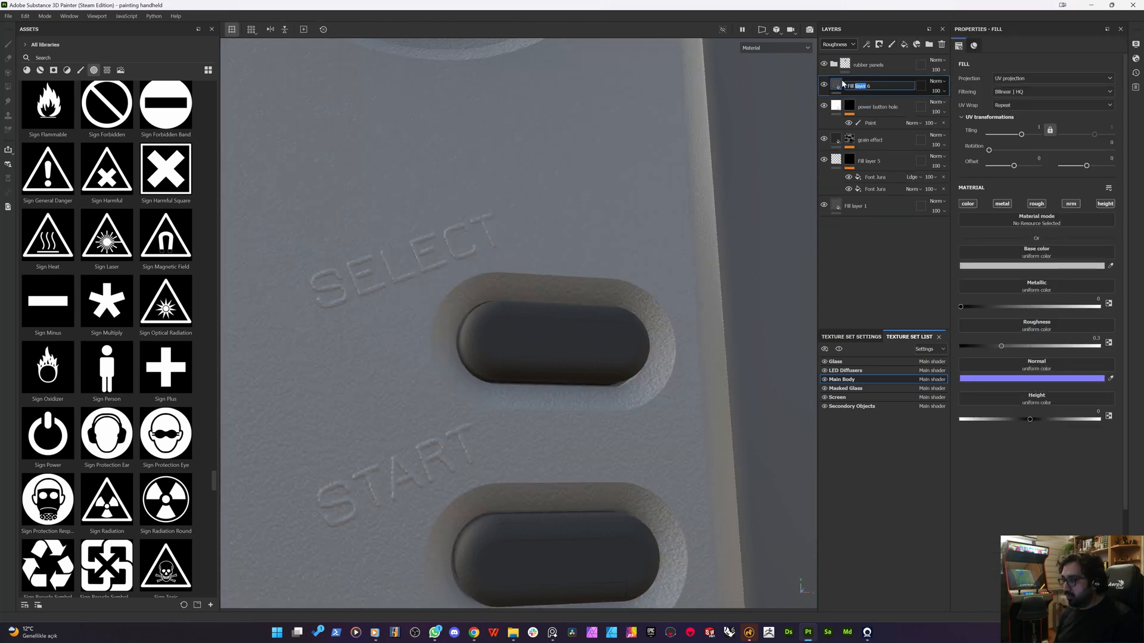
{"action": "key", "text": "End"}
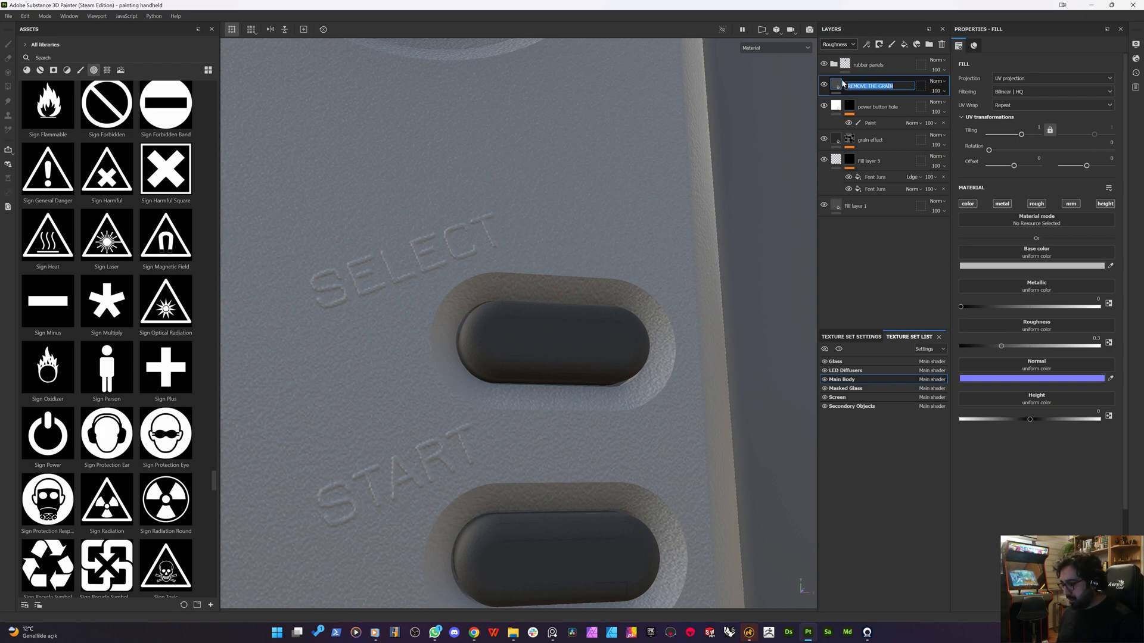
{"action": "type", "text": "n"}
{"action": "key", "text": "Return"}
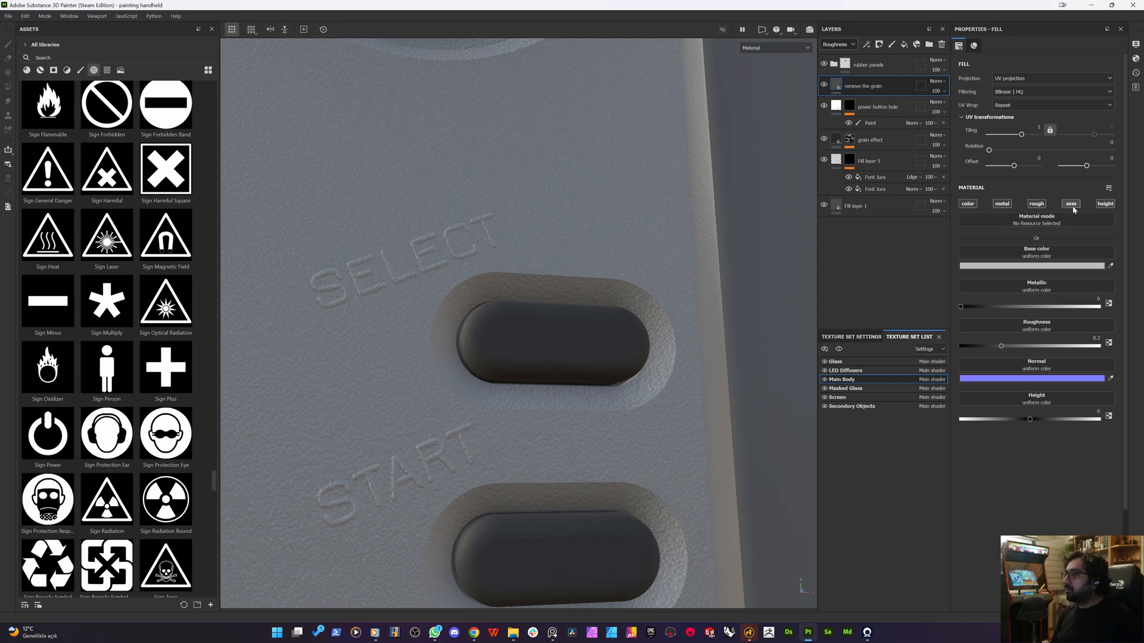
- Disable the metal, color and normal channels of the "remove the grain" fill, keeping roughness and height
{"action": "left_click", "coordinate": [1002, 204]}
{"action": "left_click", "coordinate": [968, 203]}
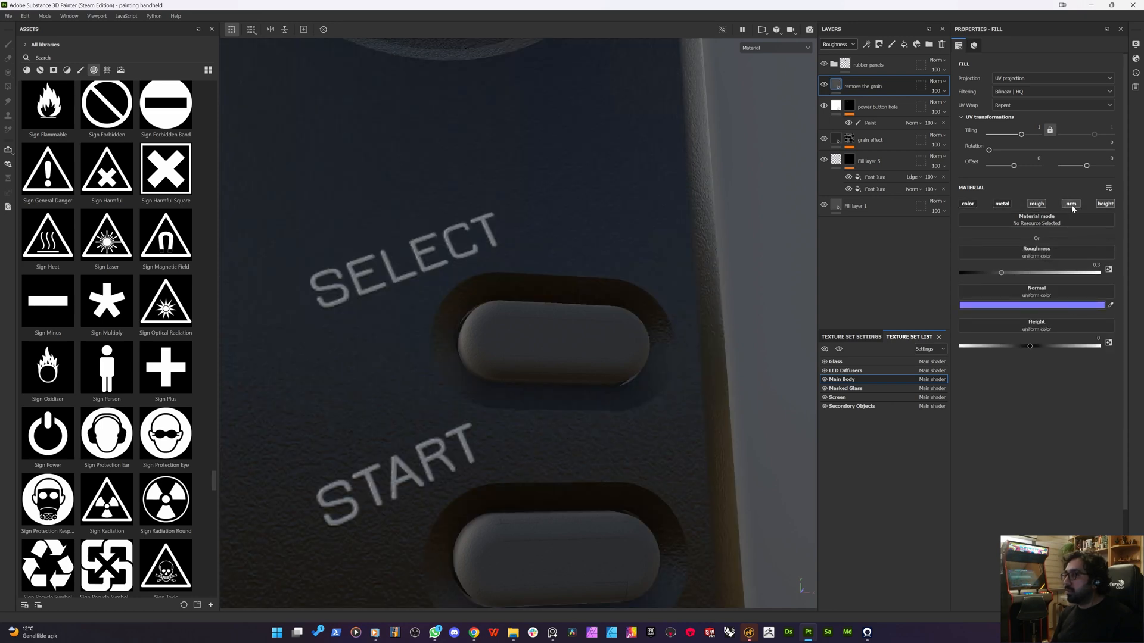
{"action": "left_click", "coordinate": [1072, 204]}
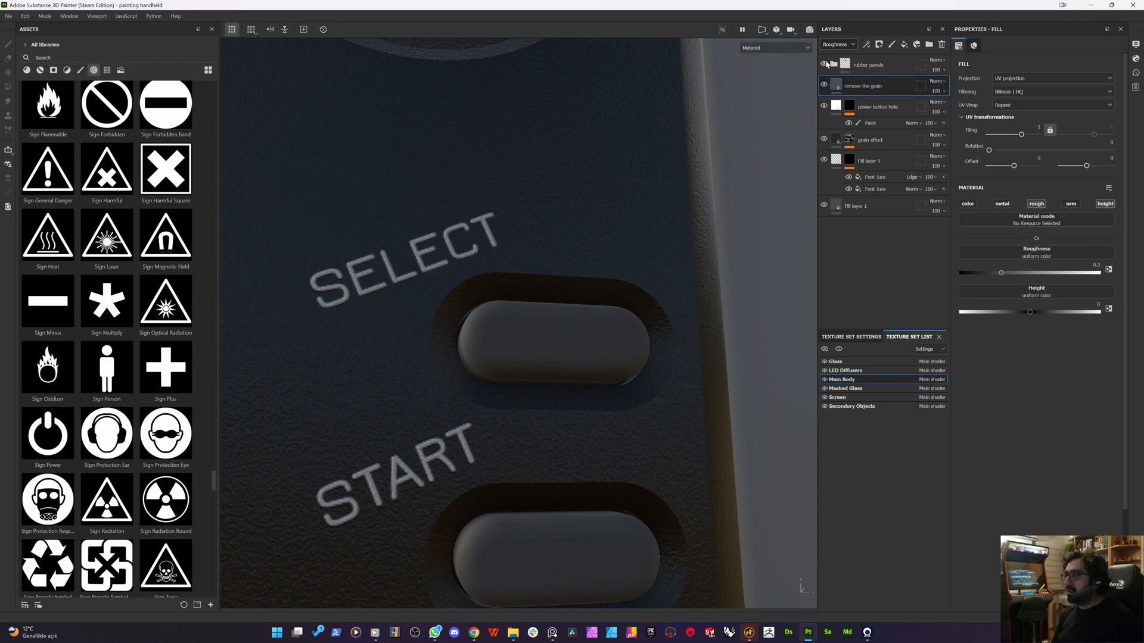
- Switch the layer stack to the Height channel and open the blend mode choices of the "remove the grain" layer
{"action": "left_click", "coordinate": [834, 45]}
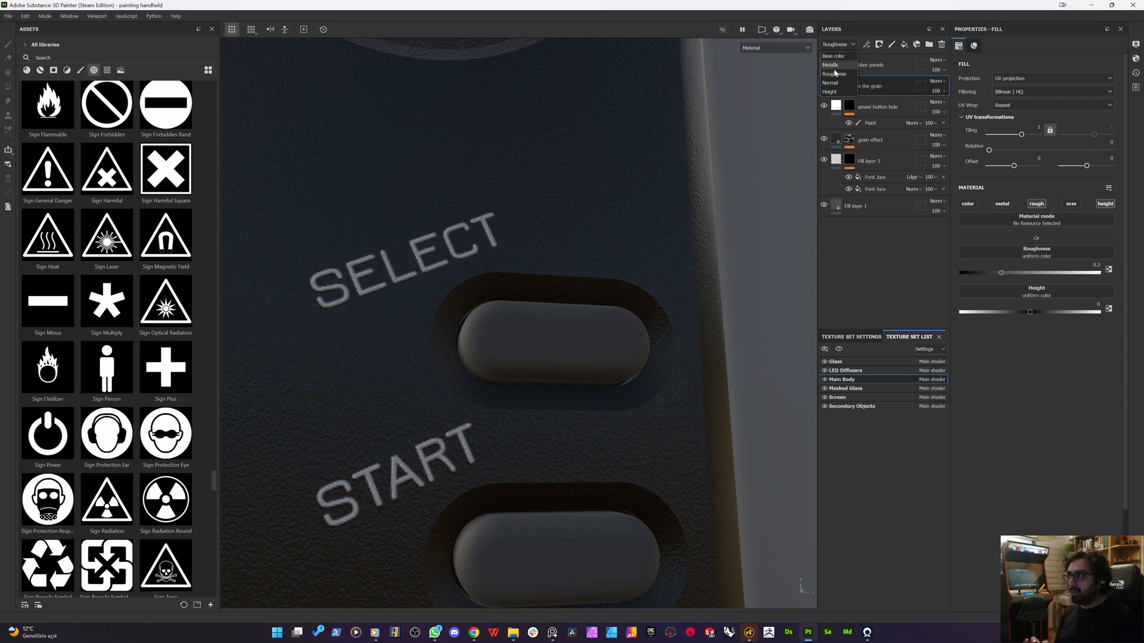
{"action": "left_click", "coordinate": [829, 92]}
{"action": "left_click", "coordinate": [938, 81]}
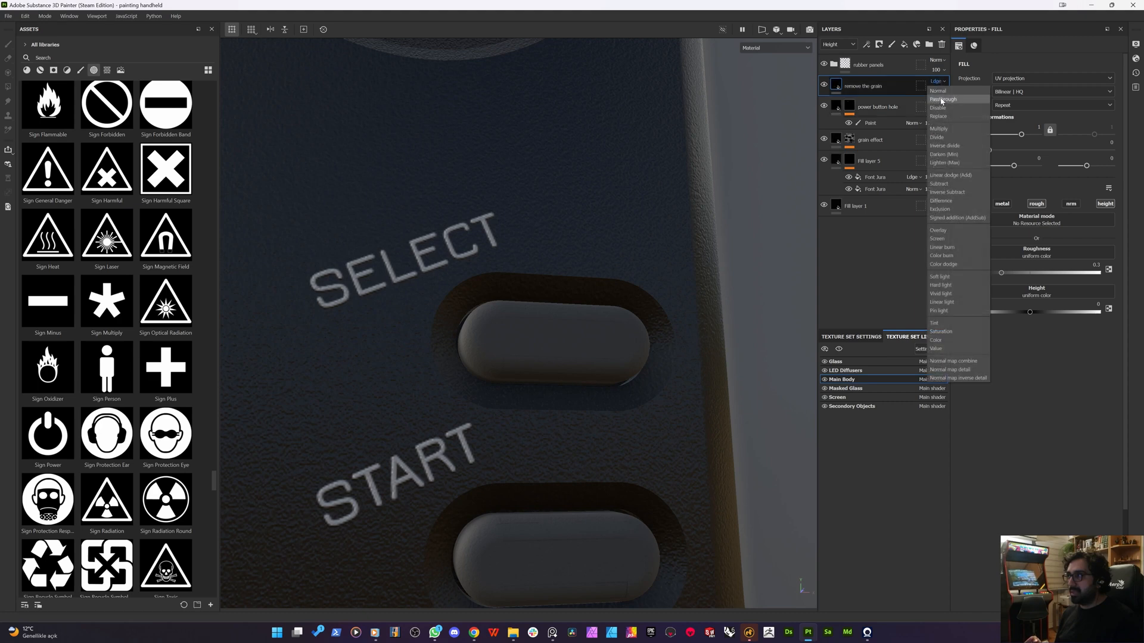
- Set the "remove the grain" layer's Height blending mode to Normal and show the Base color channel in the layer stack
{"action": "left_click", "coordinate": [939, 90]}
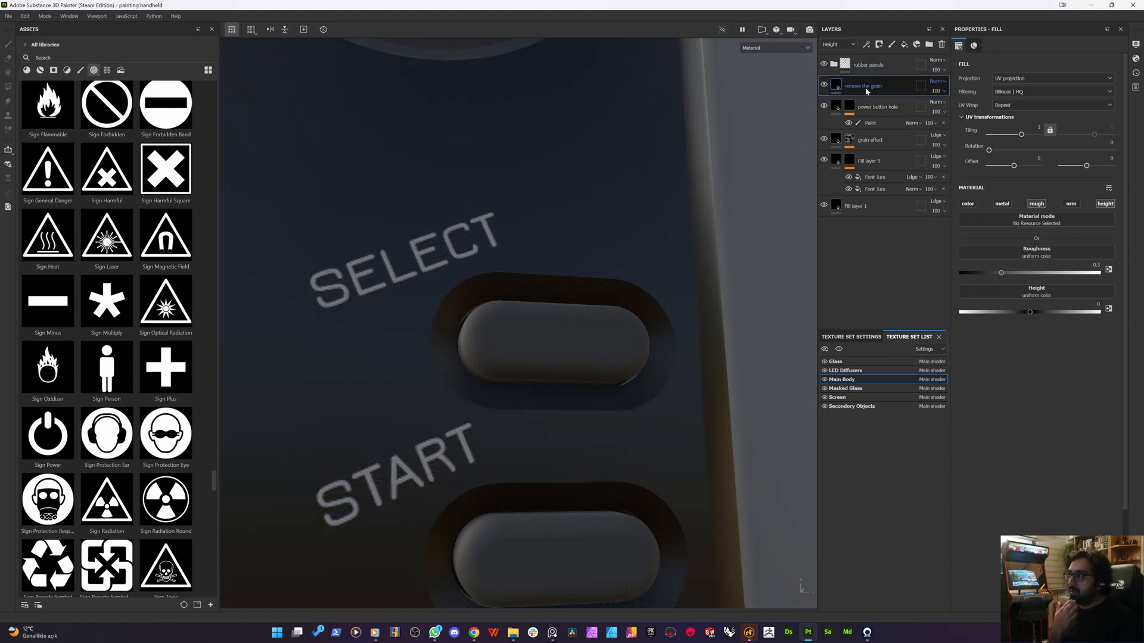
{"action": "right_click", "coordinate": [865, 89]}
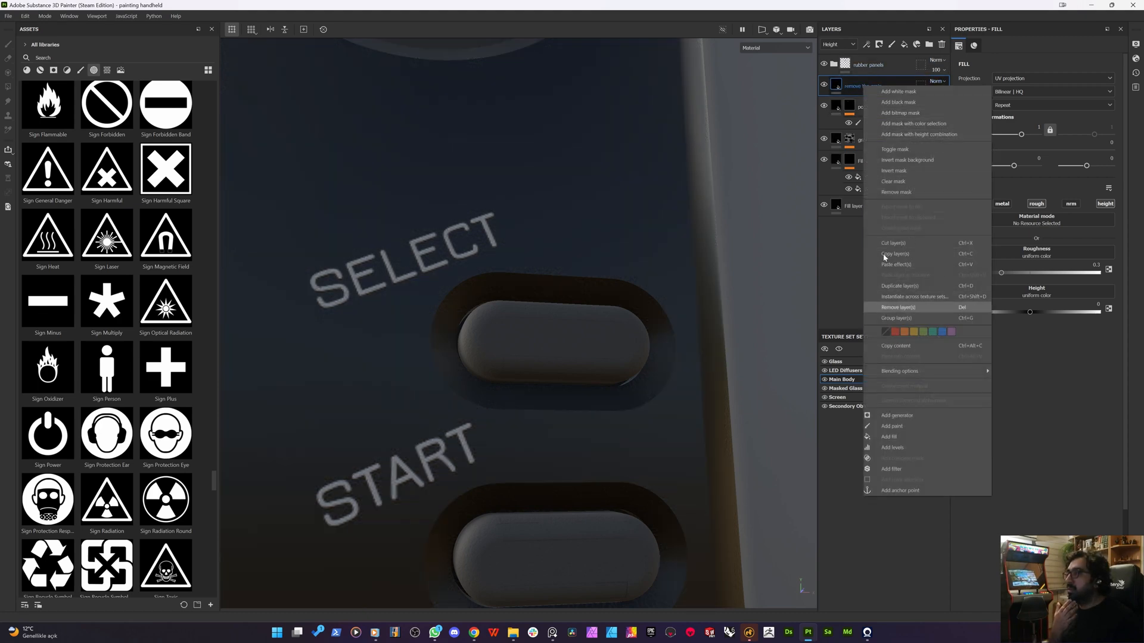
{"action": "left_click", "coordinate": [830, 54]}
{"action": "left_click", "coordinate": [830, 46]}
{"action": "left_click", "coordinate": [832, 55]}
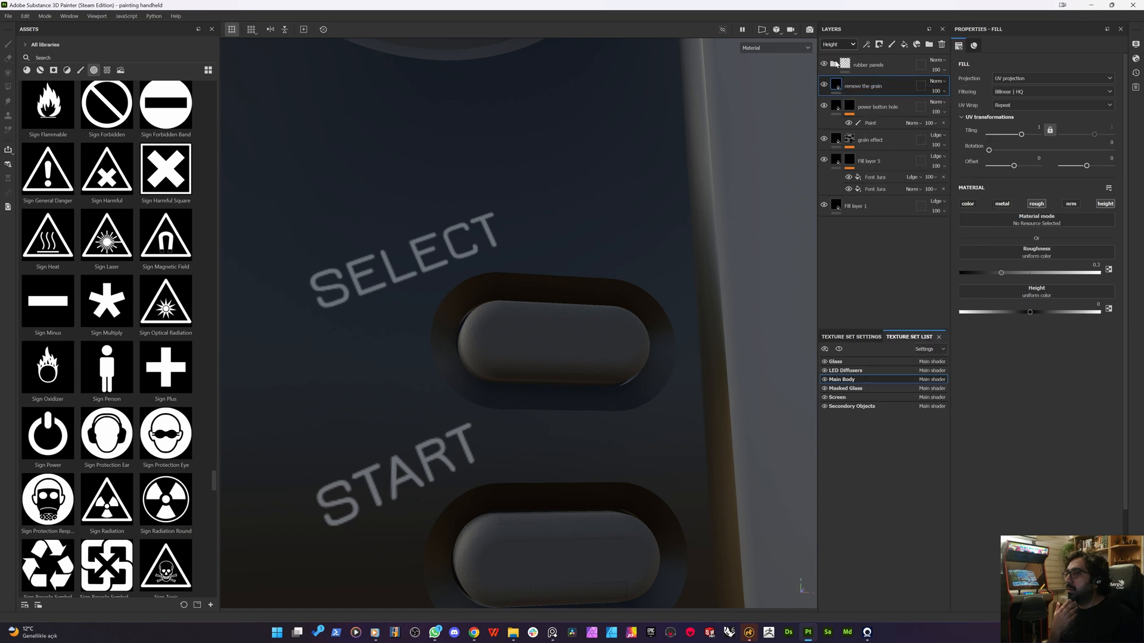
- Add a black mask with a paint effect to the "remove the grain" layer
{"action": "right_click", "coordinate": [859, 87]}
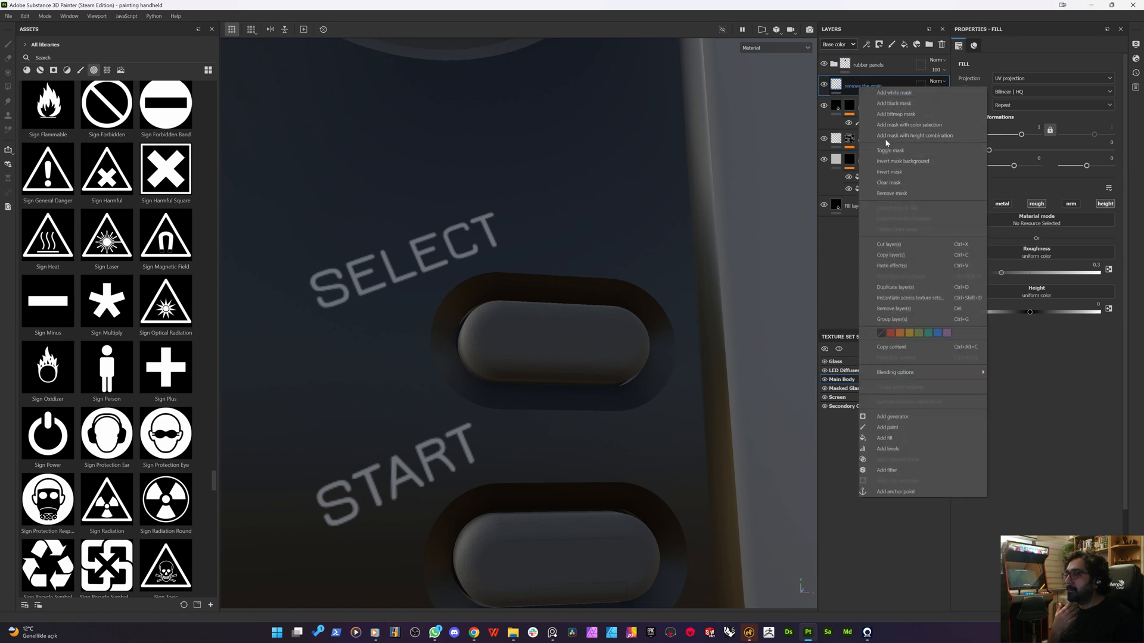
{"action": "left_click", "coordinate": [889, 105]}
{"action": "right_click", "coordinate": [851, 84]}
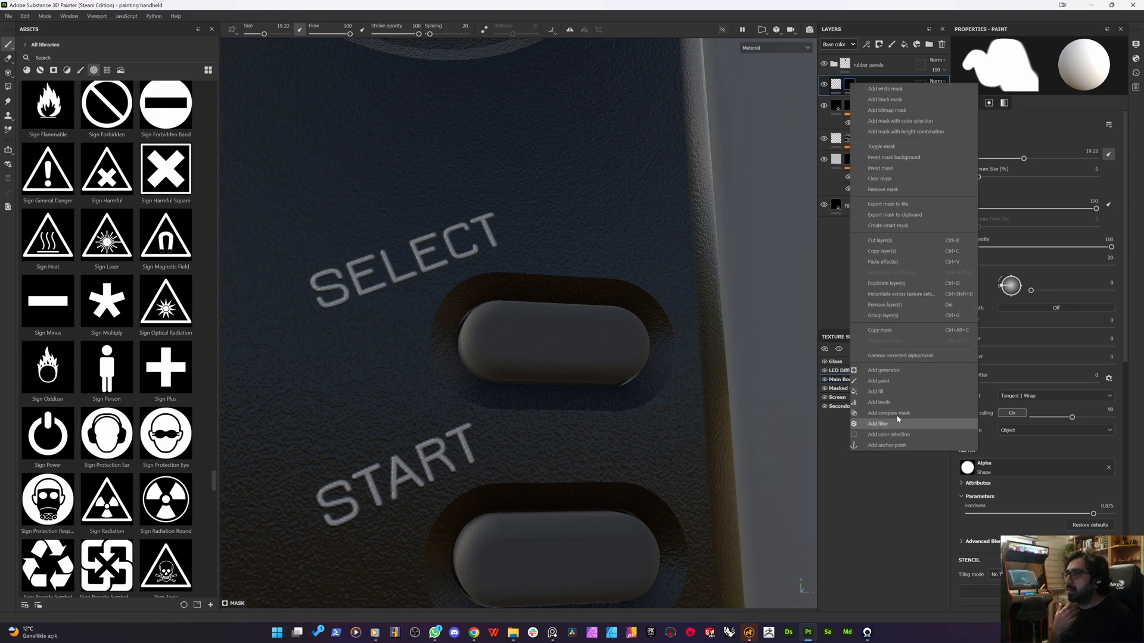
{"action": "left_click", "coordinate": [879, 381]}
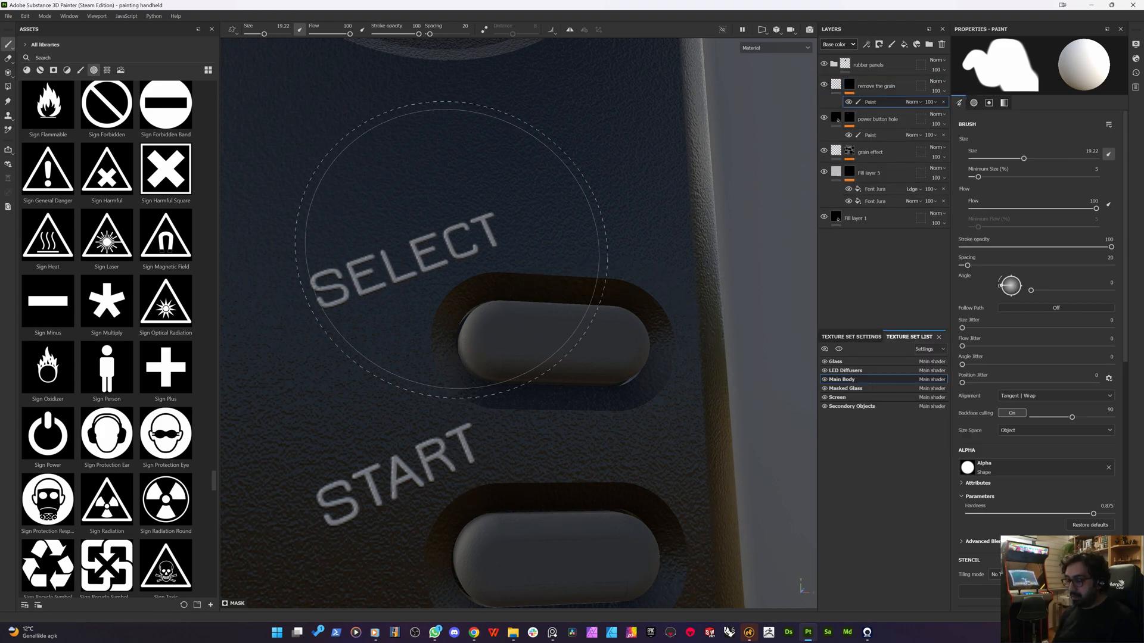
- With Polygon Fill in mask view, fill all recess faces around the SELECT button in white
{"action": "left_click", "coordinate": [10, 87]}
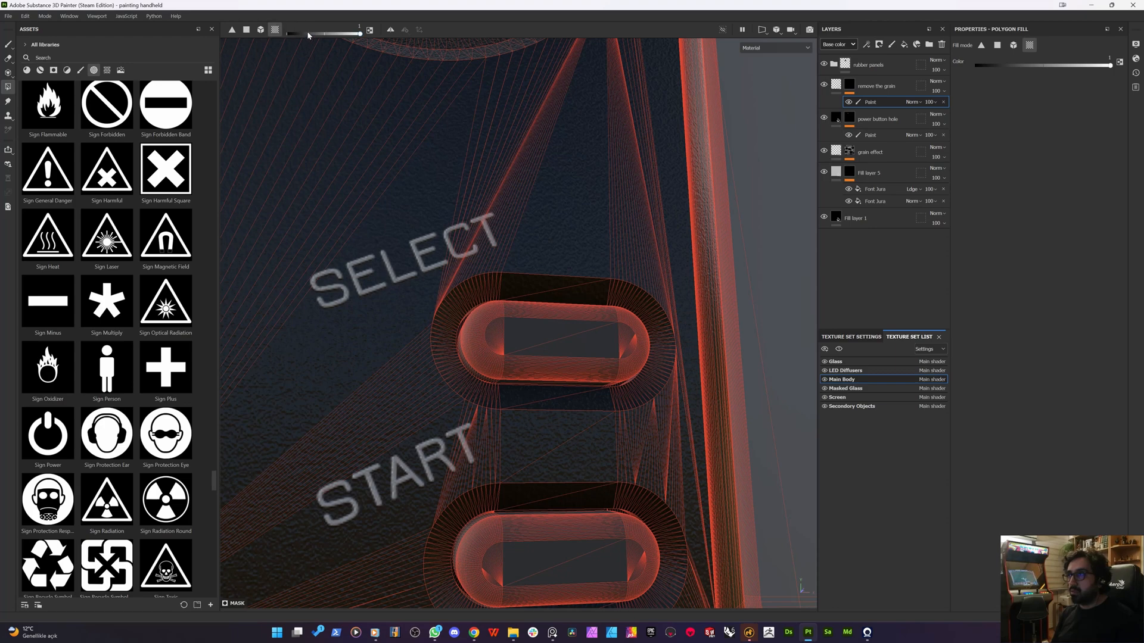
{"action": "scroll", "coordinate": [534, 272], "scroll_direction": "up", "scroll_amount": 2}
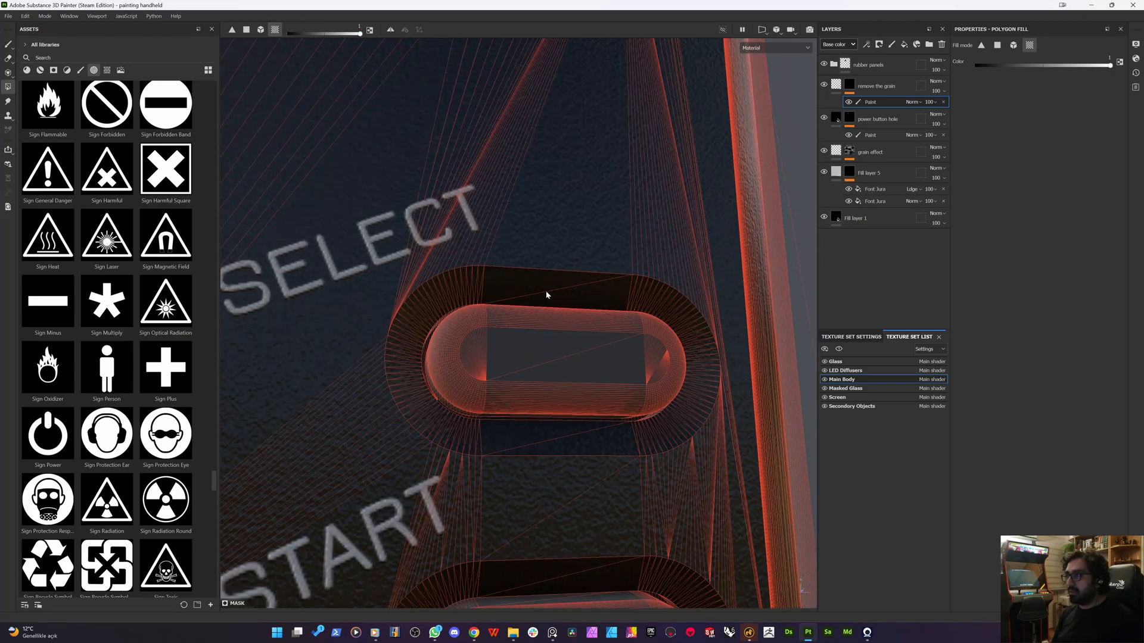
{"action": "left_click_drag", "start_coordinate": [549, 291], "coordinate": [406, 282], "text": "alt"}
{"action": "left_click", "coordinate": [848, 89], "text": "alt"}
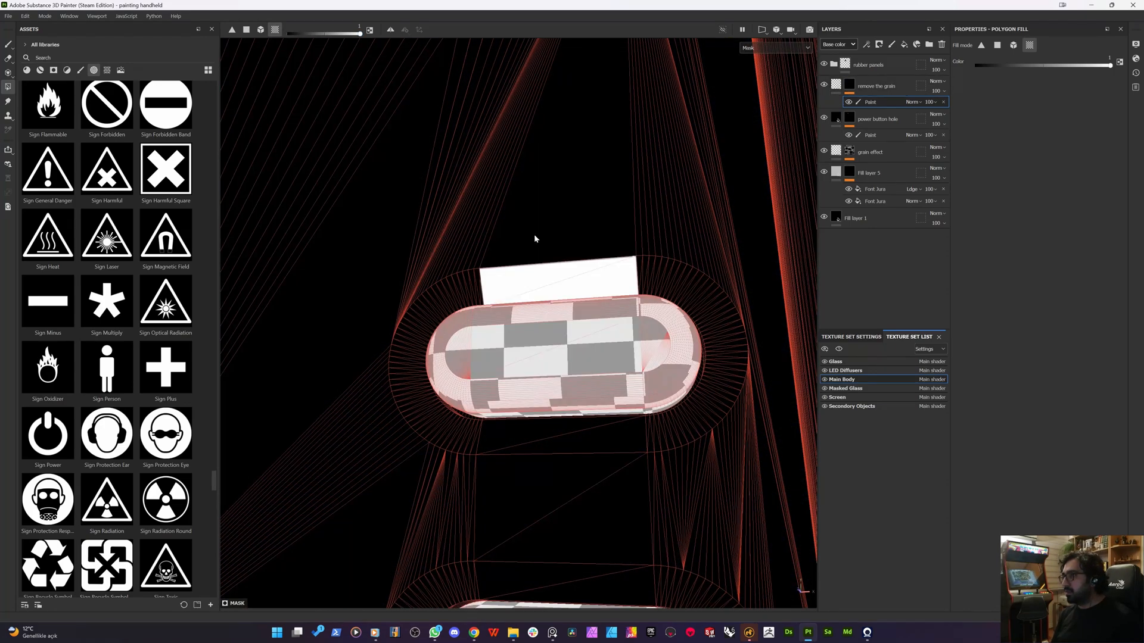
{"action": "left_click", "coordinate": [472, 293]}
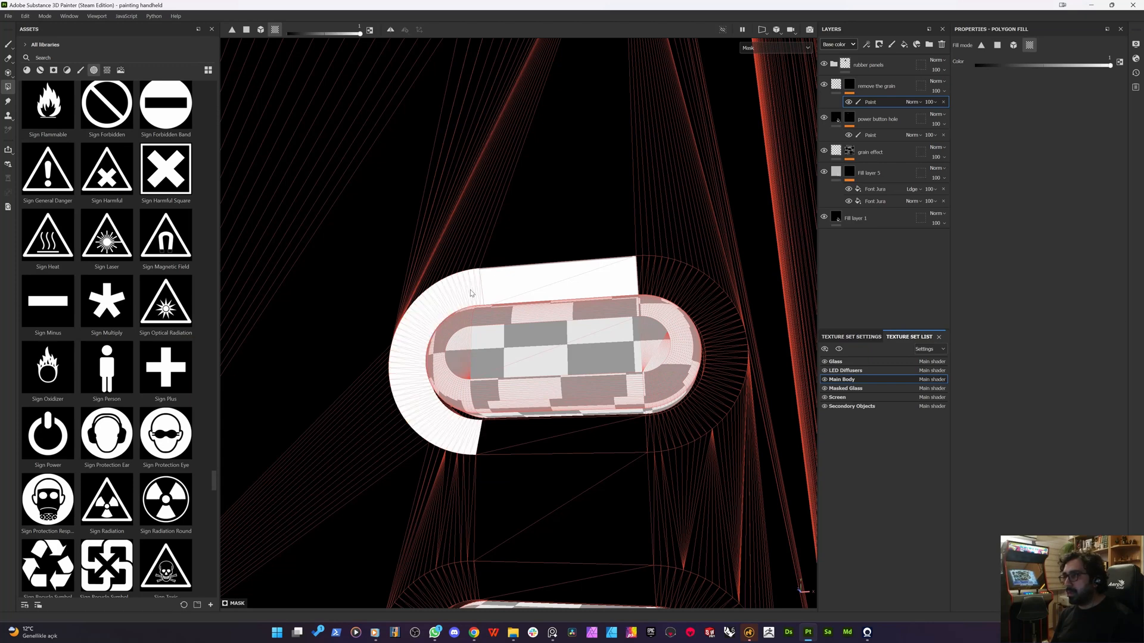
{"action": "left_click", "coordinate": [608, 434]}
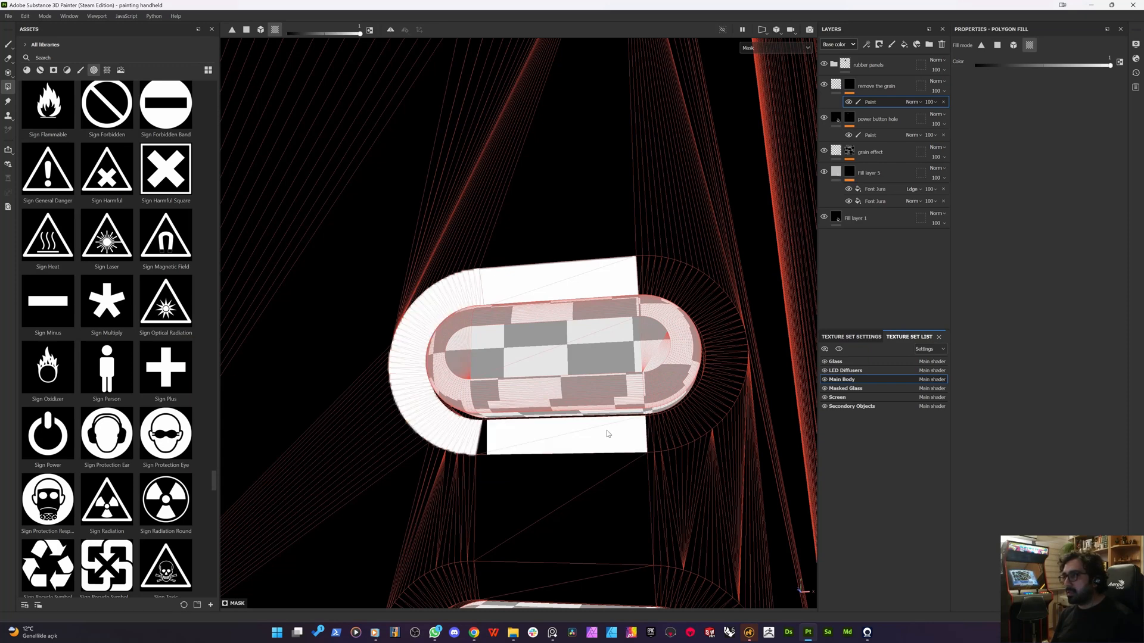
{"action": "left_click", "coordinate": [711, 401]}
- Fill all recess faces around the START button in white on the same mask
{"action": "scroll", "coordinate": [547, 302], "scroll_direction": "down", "scroll_amount": 3}
{"action": "scroll", "coordinate": [547, 301], "scroll_direction": "up", "scroll_amount": 5}
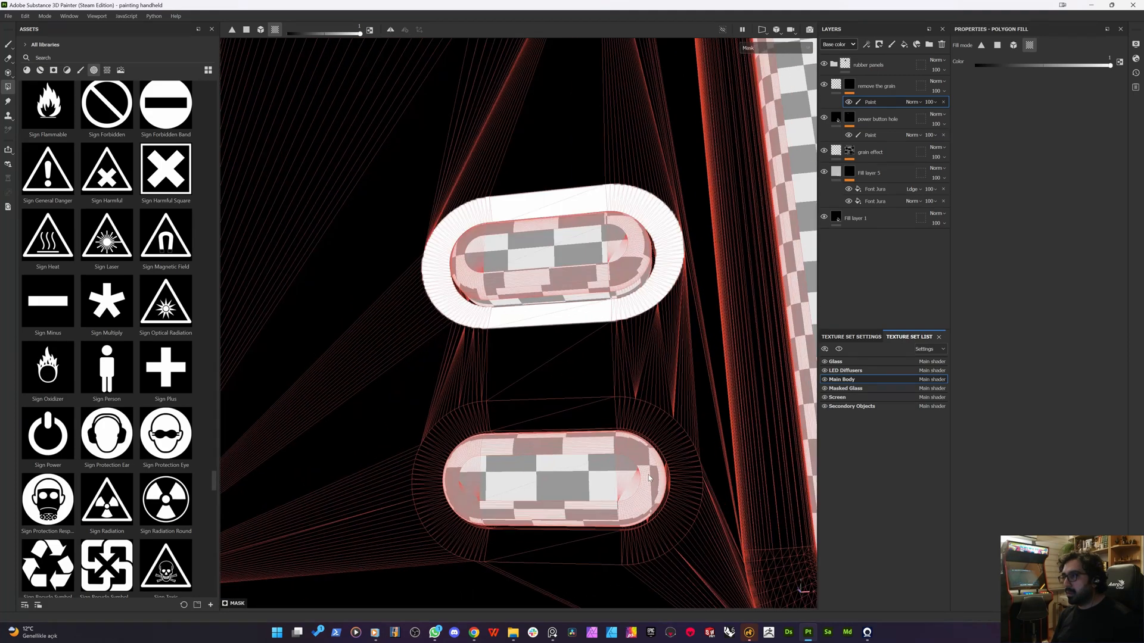
{"action": "left_click", "coordinate": [656, 388]}
{"action": "left_click", "coordinate": [572, 382]}
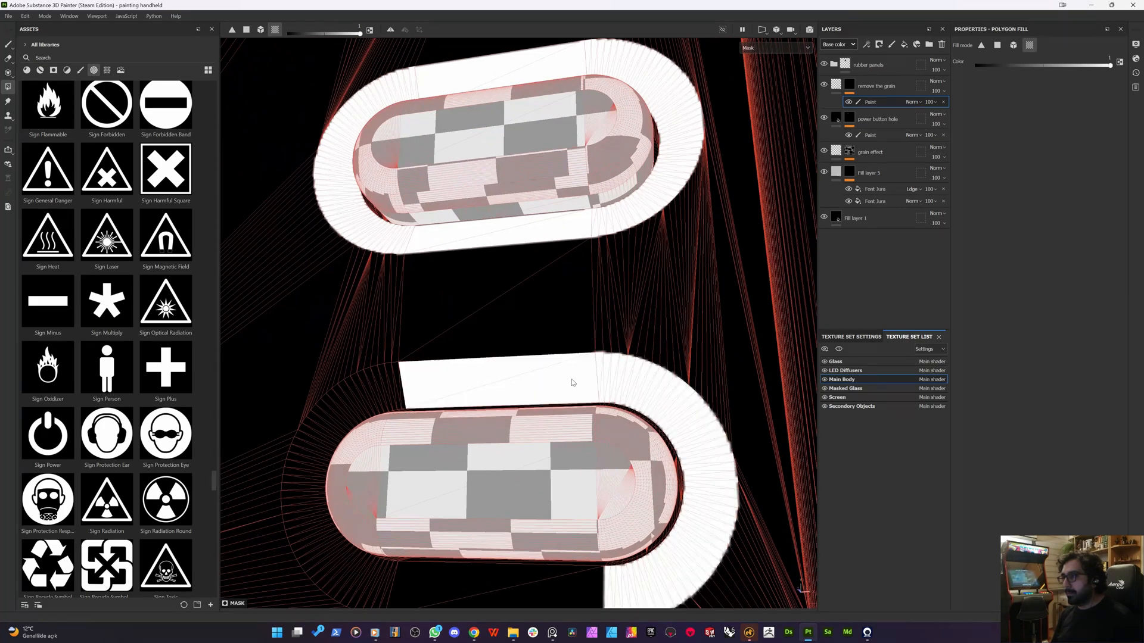
{"action": "left_click", "coordinate": [391, 397]}
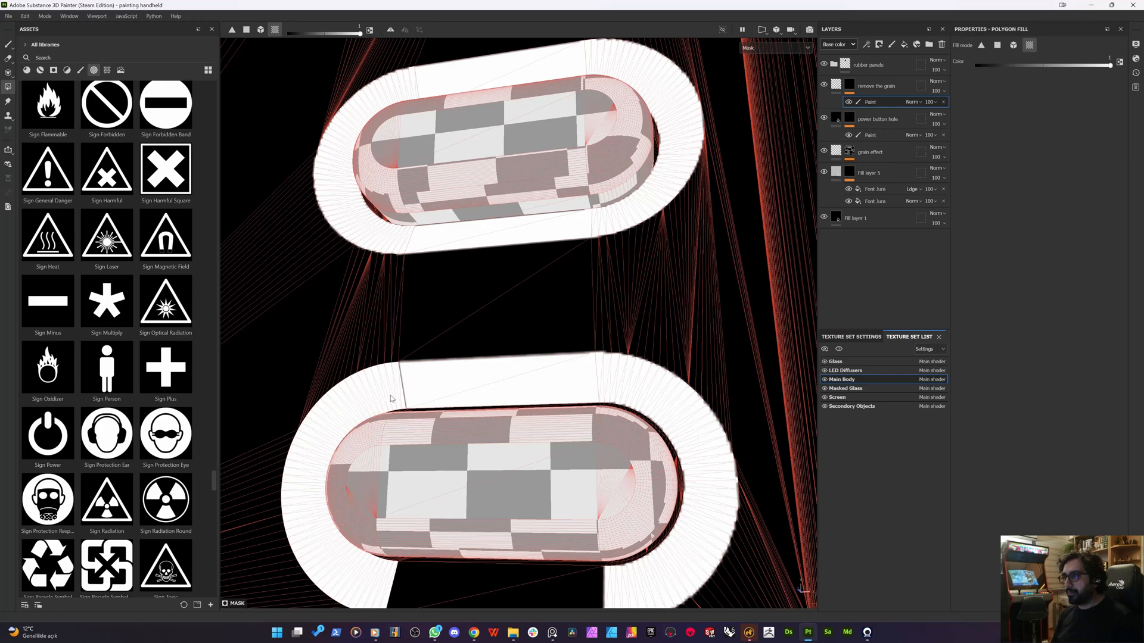
{"action": "left_click", "coordinate": [500, 582]}
- Fill the recess faces and outer rim around the round directional pad in white on the mask
{"action": "middle_click_drag", "start_coordinate": [462, 423], "coordinate": [447, 187], "text": "alt"}
{"action": "scroll", "coordinate": [426, 164], "scroll_direction": "down", "scroll_amount": 4}
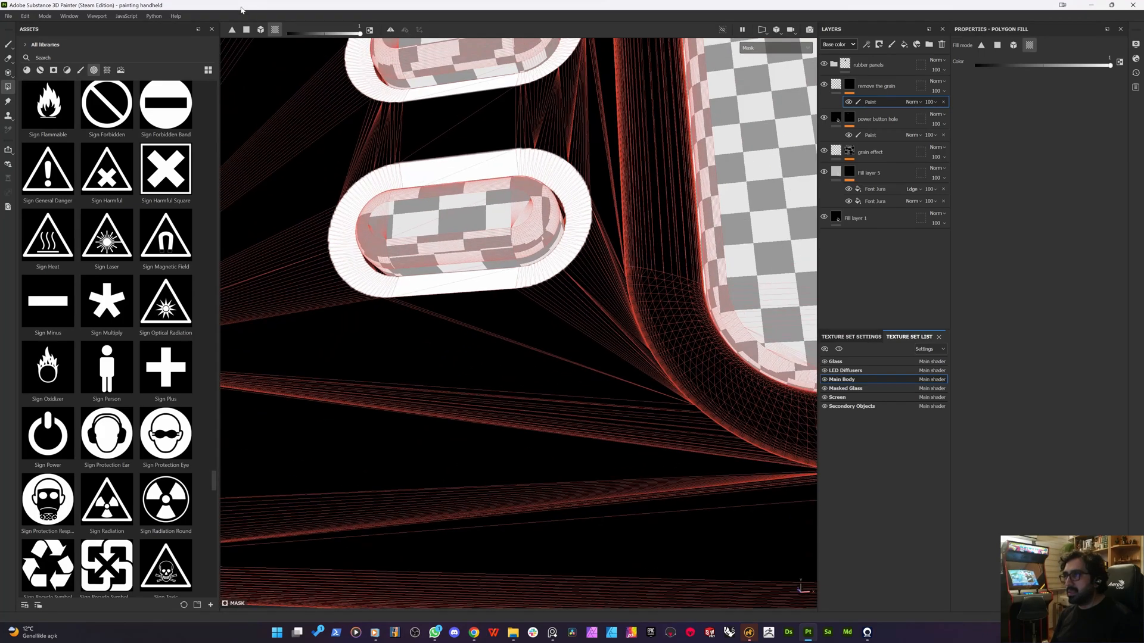
{"action": "scroll", "coordinate": [342, 280], "scroll_direction": "down", "scroll_amount": 5}
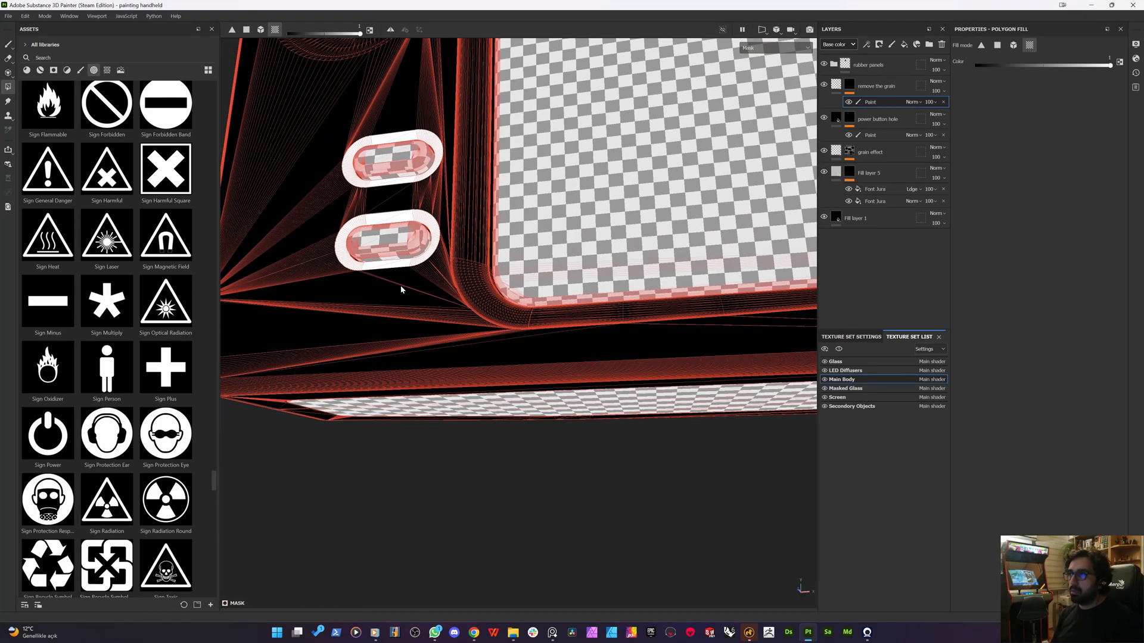
{"action": "middle_click_drag", "start_coordinate": [541, 269], "coordinate": [451, 580], "text": "alt"}
{"action": "scroll", "coordinate": [412, 512], "scroll_direction": "down", "scroll_amount": 1}
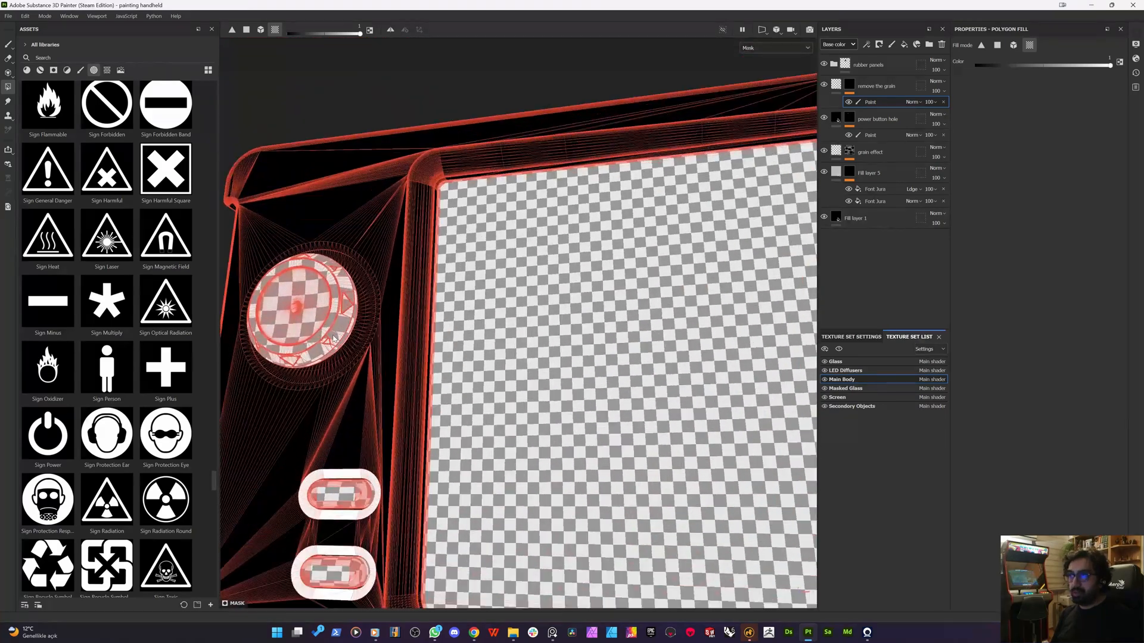
{"action": "scroll", "coordinate": [388, 330], "scroll_direction": "up", "scroll_amount": 6}
{"action": "scroll", "coordinate": [389, 332], "scroll_direction": "down", "scroll_amount": 2}
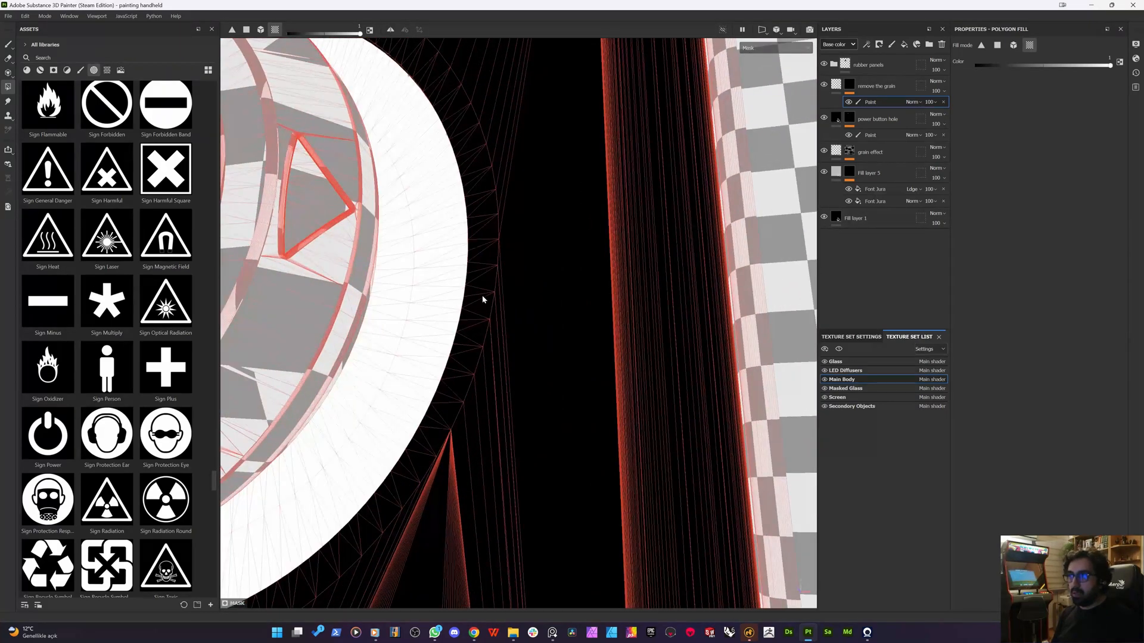
{"action": "scroll", "coordinate": [479, 303], "scroll_direction": "down", "scroll_amount": 3}
{"action": "scroll", "coordinate": [468, 286], "scroll_direction": "down", "scroll_amount": 2}
{"action": "scroll", "coordinate": [444, 221], "scroll_direction": "up", "scroll_amount": 7}
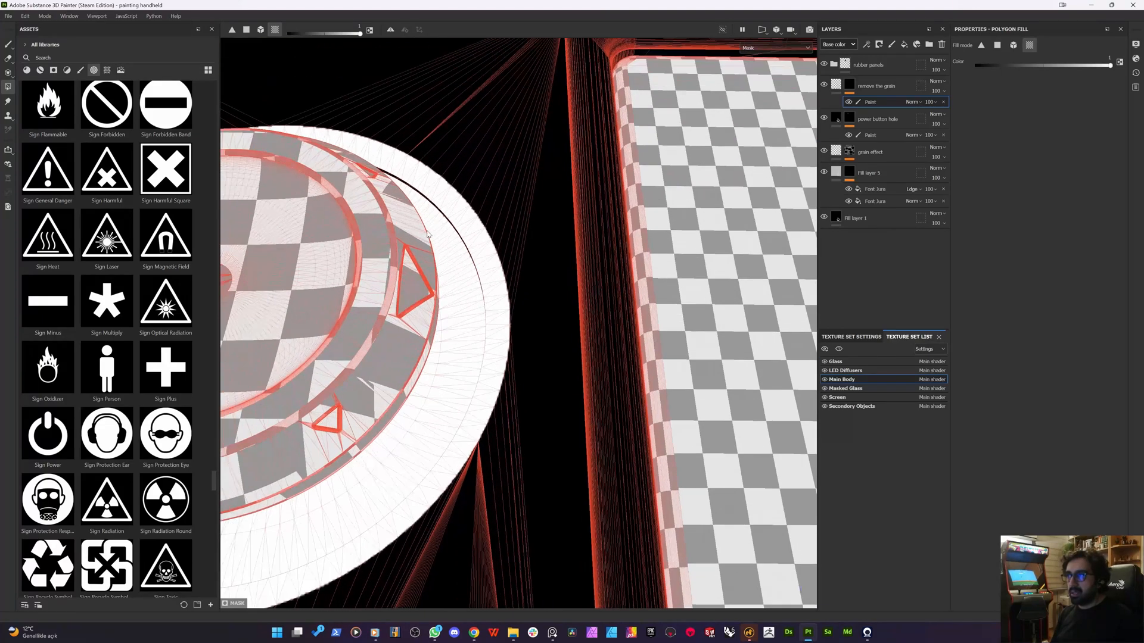
{"action": "scroll", "coordinate": [434, 197], "scroll_direction": "up", "scroll_amount": 1}
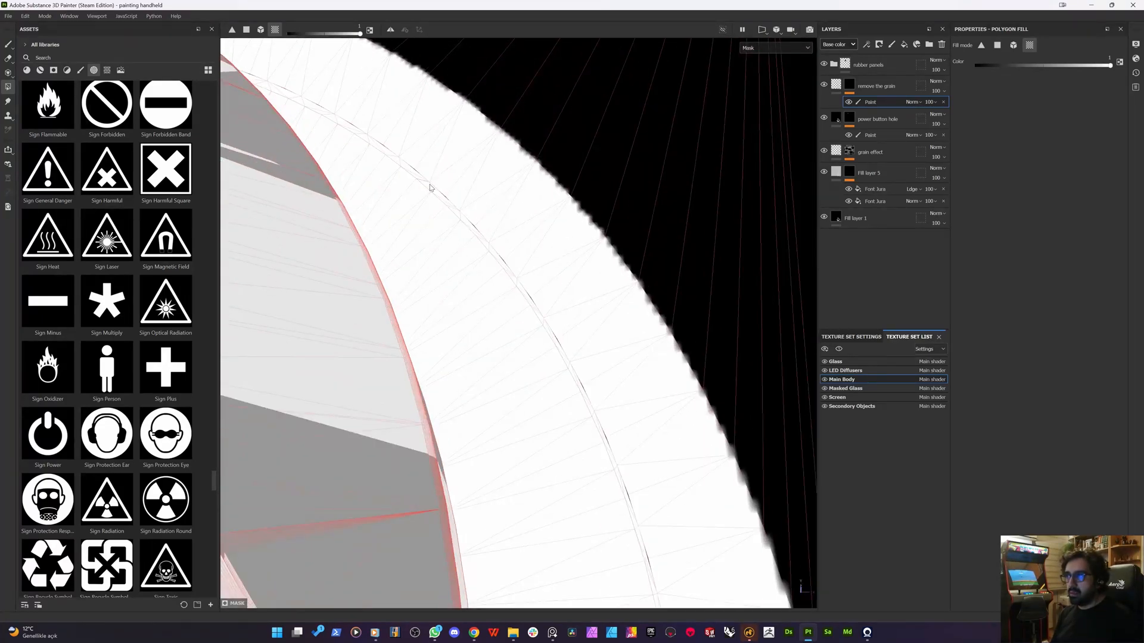
- Fill the remaining thin gap faces in the directional pad's recess ring and check the ring all round
{"action": "scroll", "coordinate": [397, 163], "scroll_direction": "down", "scroll_amount": 8}
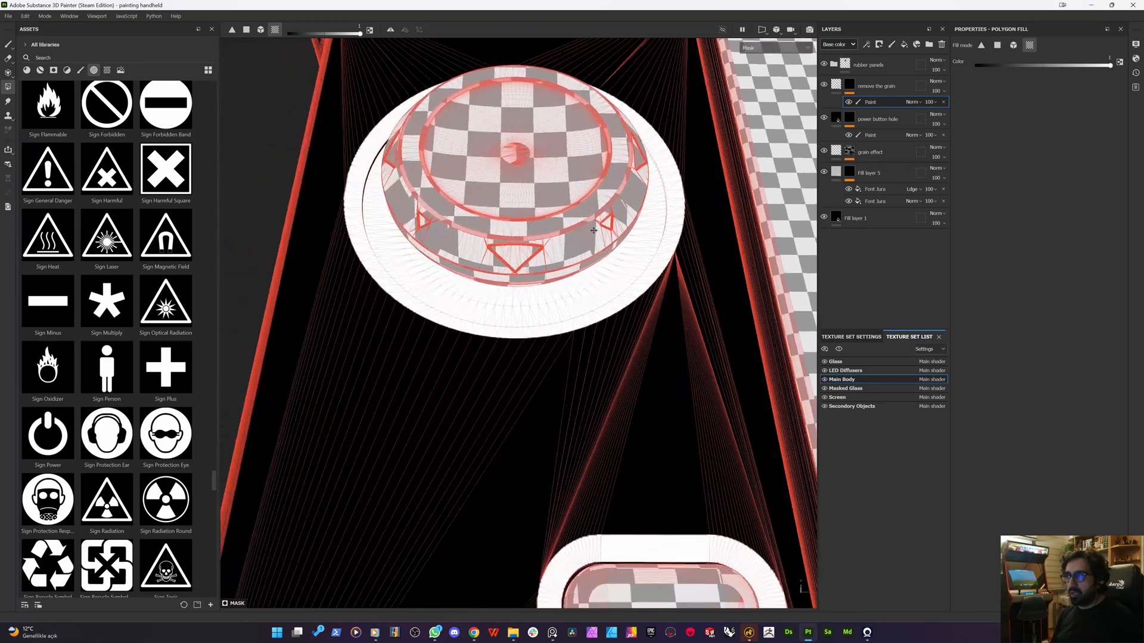
{"action": "left_click_drag", "start_coordinate": [593, 230], "coordinate": [487, 332], "text": "alt"}
{"action": "scroll", "coordinate": [487, 332], "scroll_direction": "up", "scroll_amount": 6}
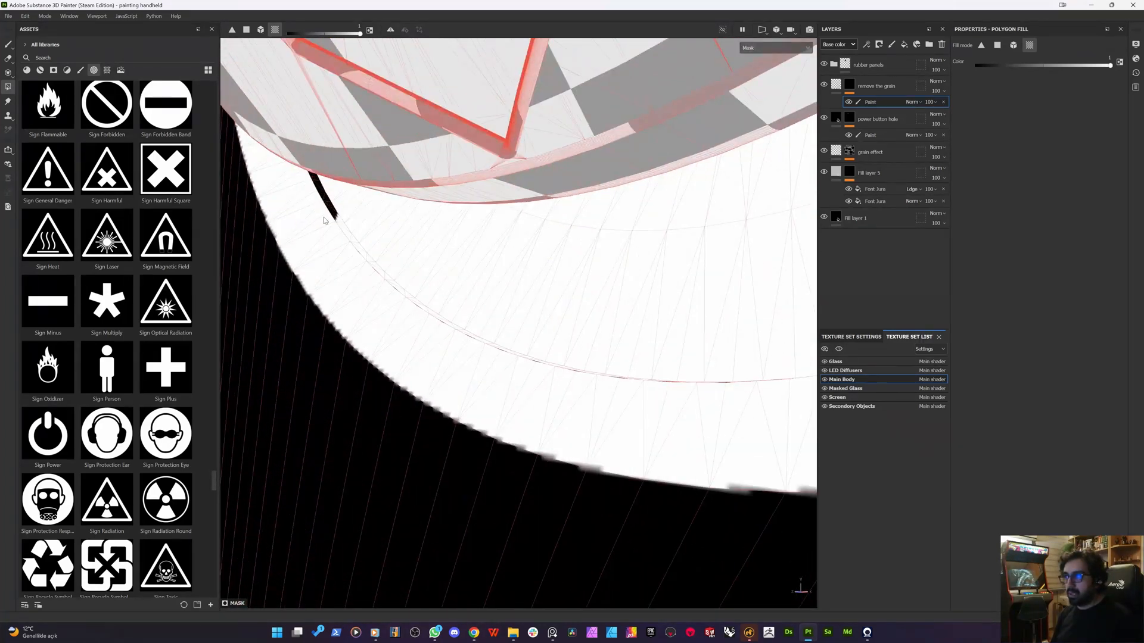
{"action": "scroll", "coordinate": [327, 205], "scroll_direction": "down", "scroll_amount": 10}
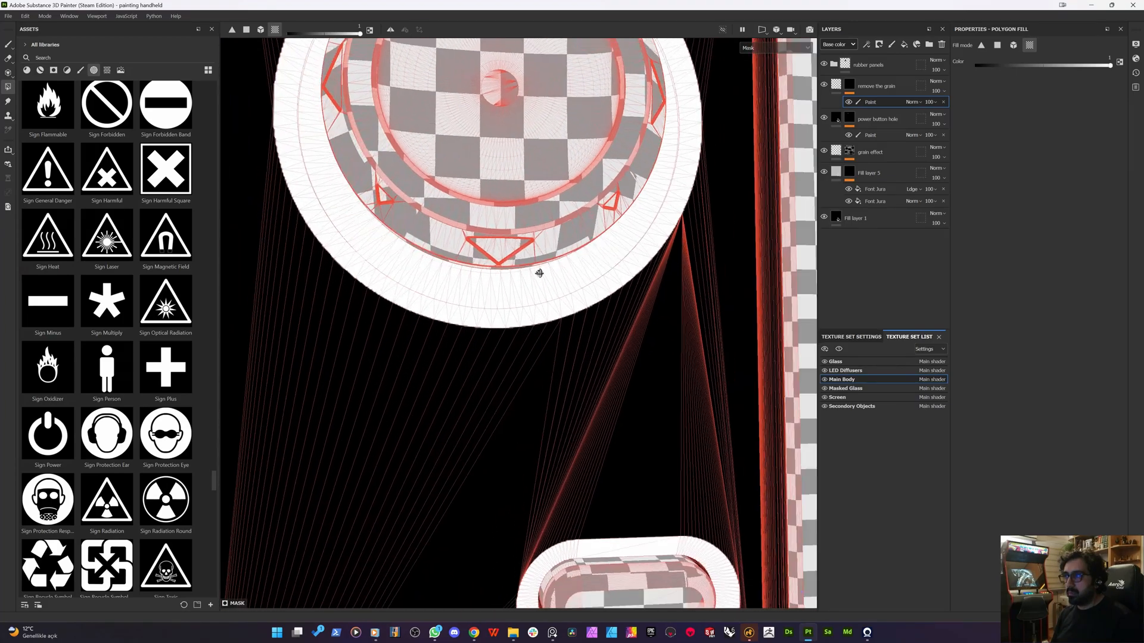
{"action": "left_click_drag", "start_coordinate": [610, 311], "coordinate": [372, 221], "text": "alt"}
{"action": "middle_click_drag", "start_coordinate": [372, 221], "coordinate": [560, 535], "text": "alt"}
{"action": "scroll", "coordinate": [560, 438], "scroll_direction": "up", "scroll_amount": 5}
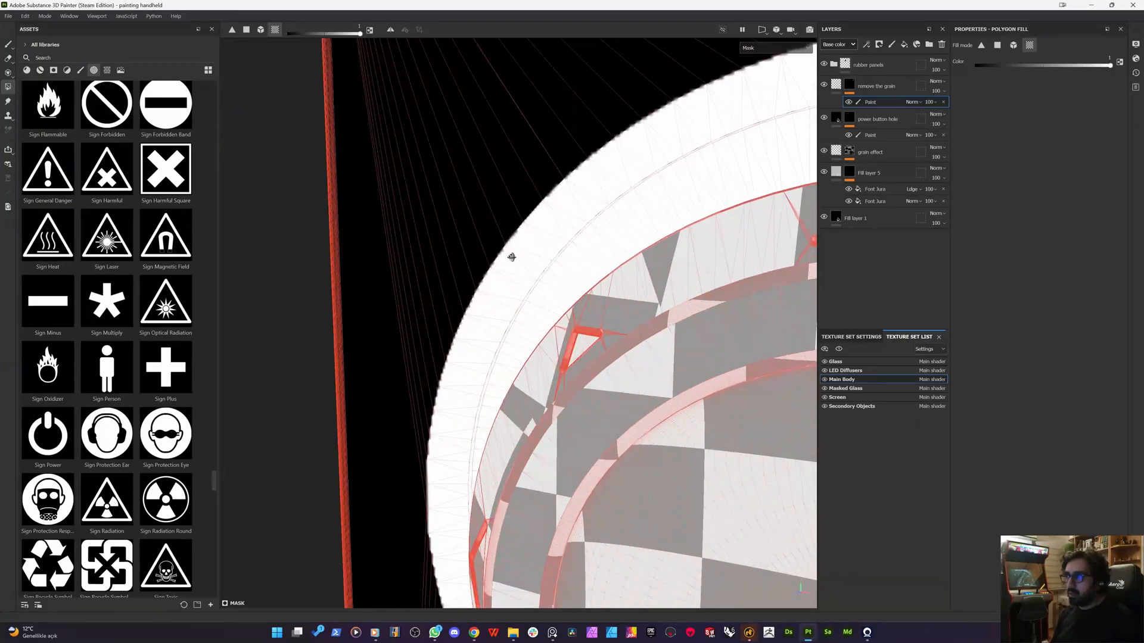
{"action": "left_click_drag", "start_coordinate": [510, 255], "coordinate": [417, 278], "text": "alt"}
- Fill the recess ring around the lowest round button of the inner column, beside the display, in white on the mask
{"action": "scroll", "coordinate": [513, 275], "scroll_direction": "down", "scroll_amount": 10}
{"action": "scroll", "coordinate": [417, 279], "scroll_direction": "down", "scroll_amount": 6}
{"action": "middle_click_drag", "start_coordinate": [810, 384], "coordinate": [748, 388], "text": "alt"}
{"action": "scroll", "coordinate": [631, 354], "scroll_direction": "up", "scroll_amount": 8}
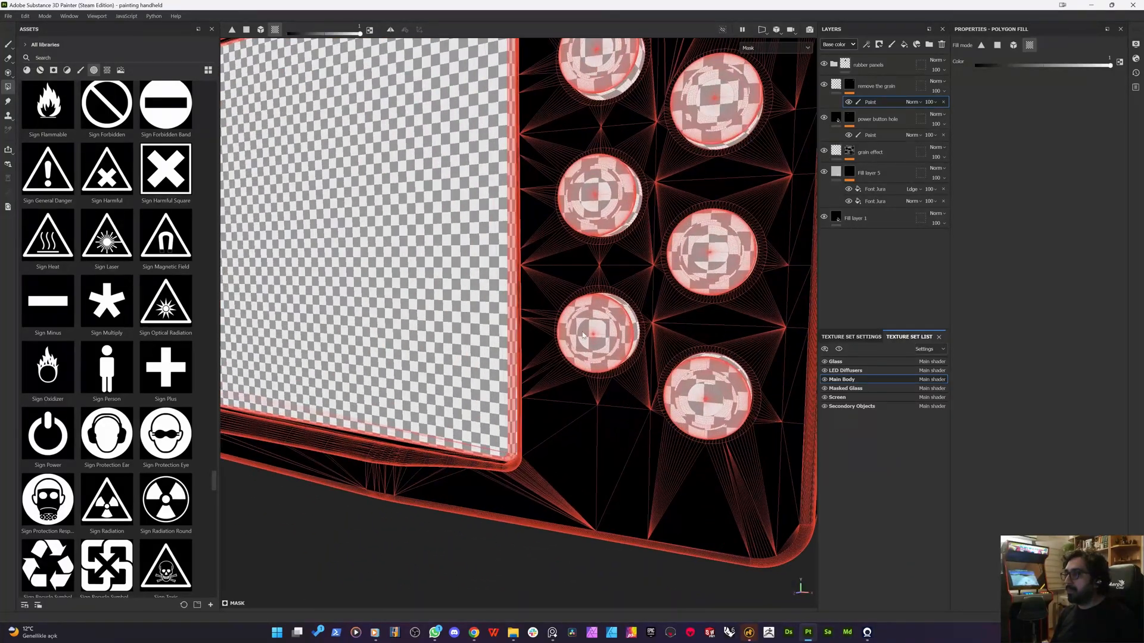
{"action": "scroll", "coordinate": [615, 289], "scroll_direction": "up", "scroll_amount": 2}
{"action": "left_click", "coordinate": [613, 280]}
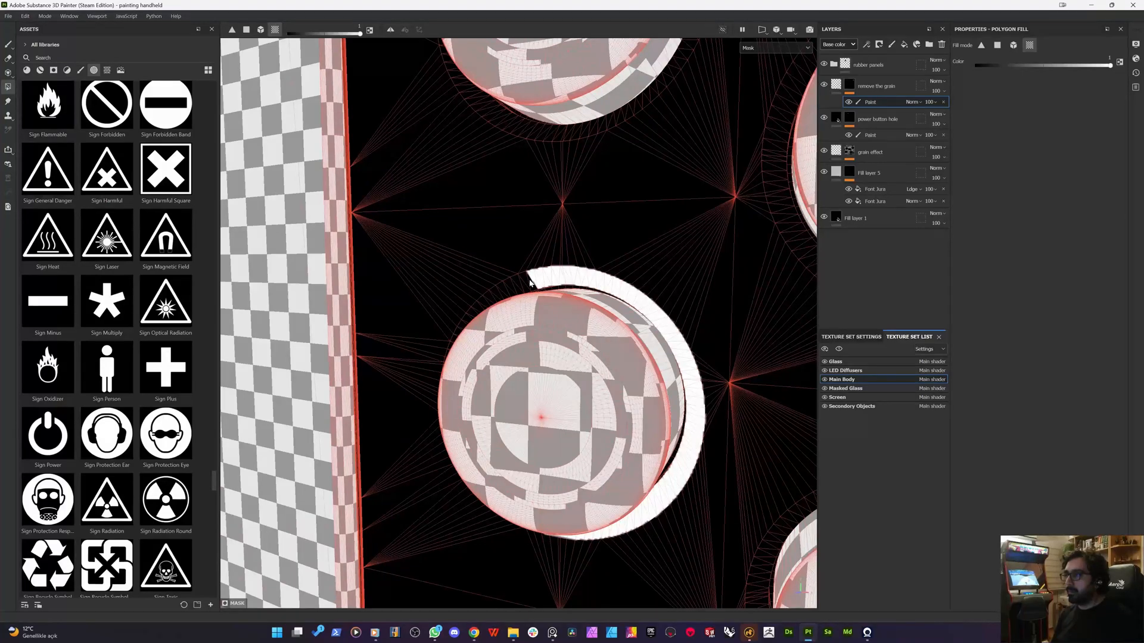
{"action": "left_click", "coordinate": [530, 280]}
{"action": "left_click", "coordinate": [464, 325]}
{"action": "left_click_drag", "start_coordinate": [464, 324], "coordinate": [602, 328], "text": "alt"}
{"action": "left_click", "coordinate": [489, 533]}
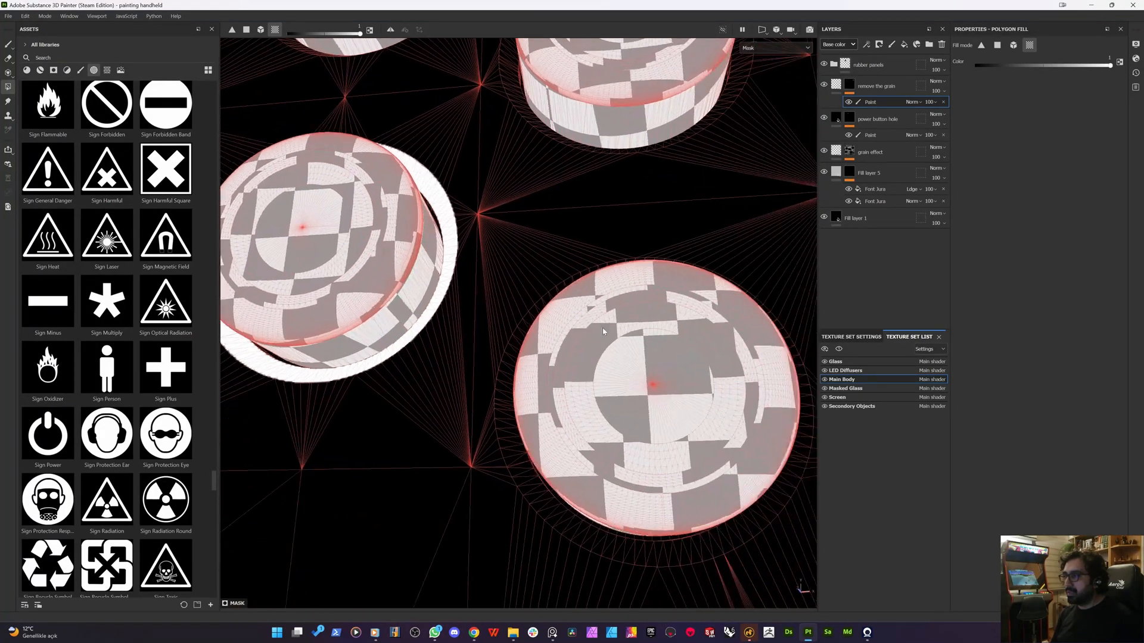
- Fill the complete recess ring around the lowest round button of the outer column on the mask
{"action": "left_click", "coordinate": [510, 370]}
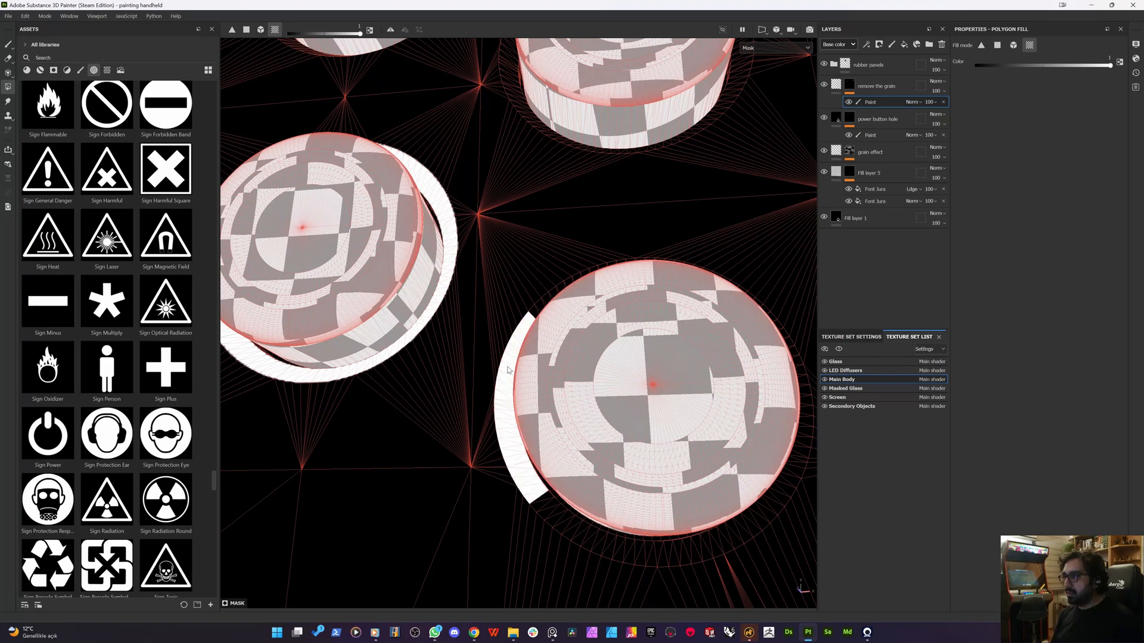
{"action": "left_click", "coordinate": [609, 538]}
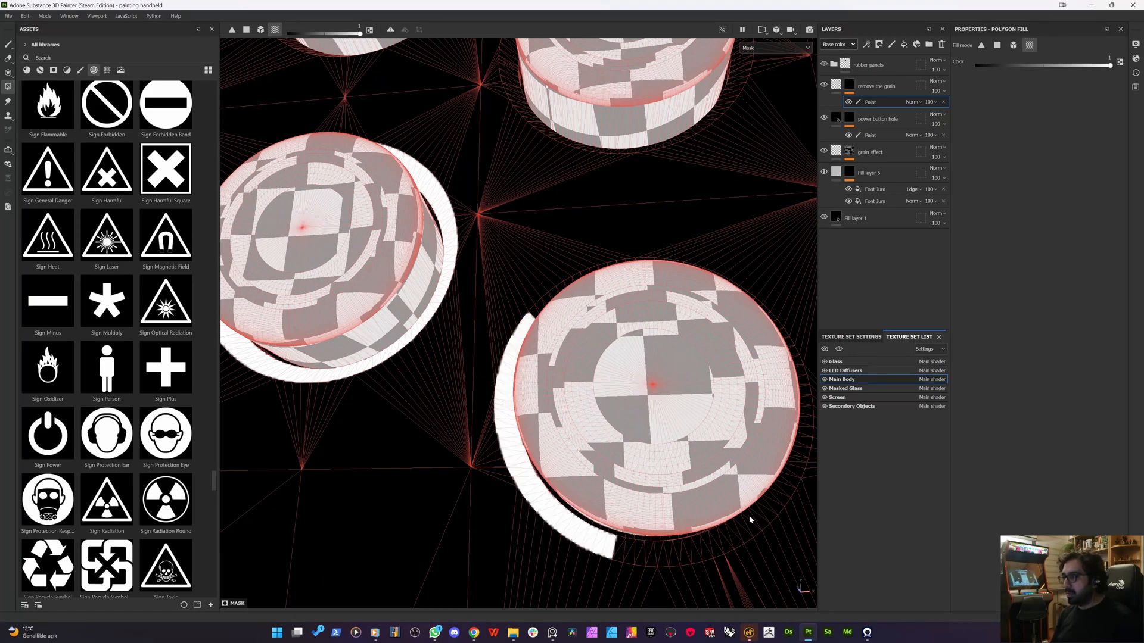
{"action": "left_click", "coordinate": [696, 544]}
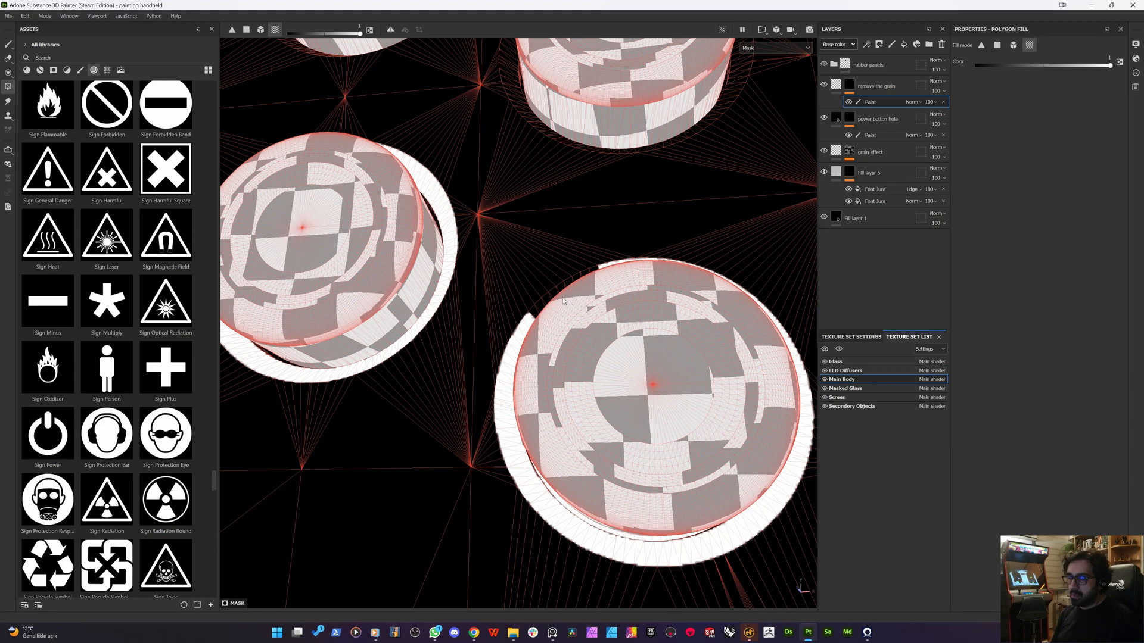
{"action": "left_click", "coordinate": [547, 299]}
{"action": "left_click_drag", "start_coordinate": [536, 303], "coordinate": [675, 204], "text": "alt"}
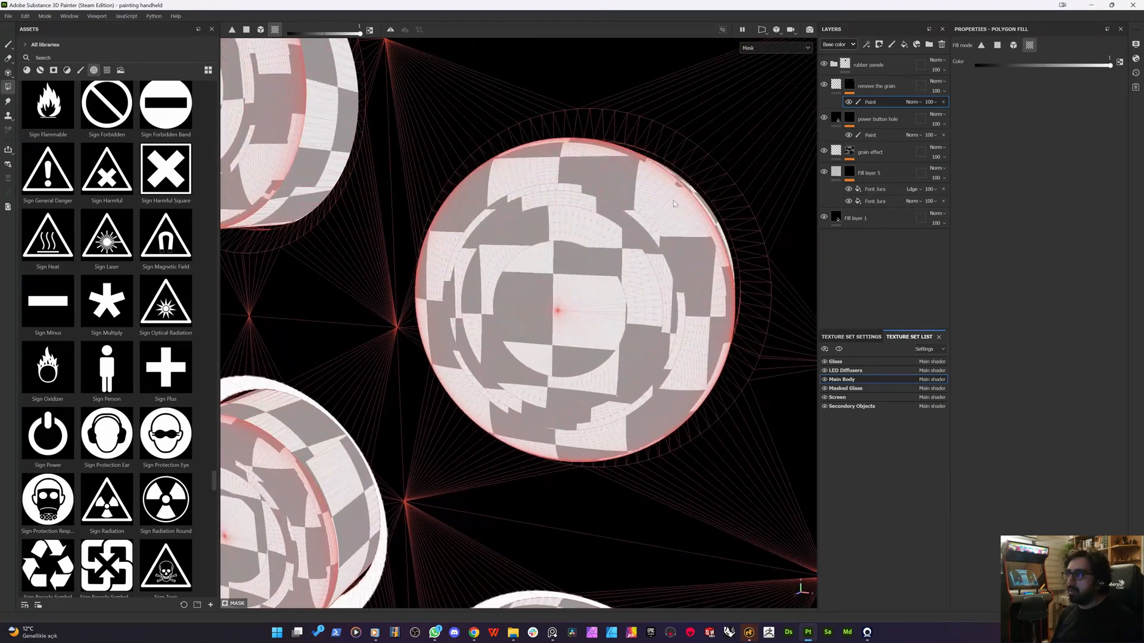
- Fill the complete recess ring around the middle round button of the outer column on the mask
{"action": "left_click", "coordinate": [666, 160]}
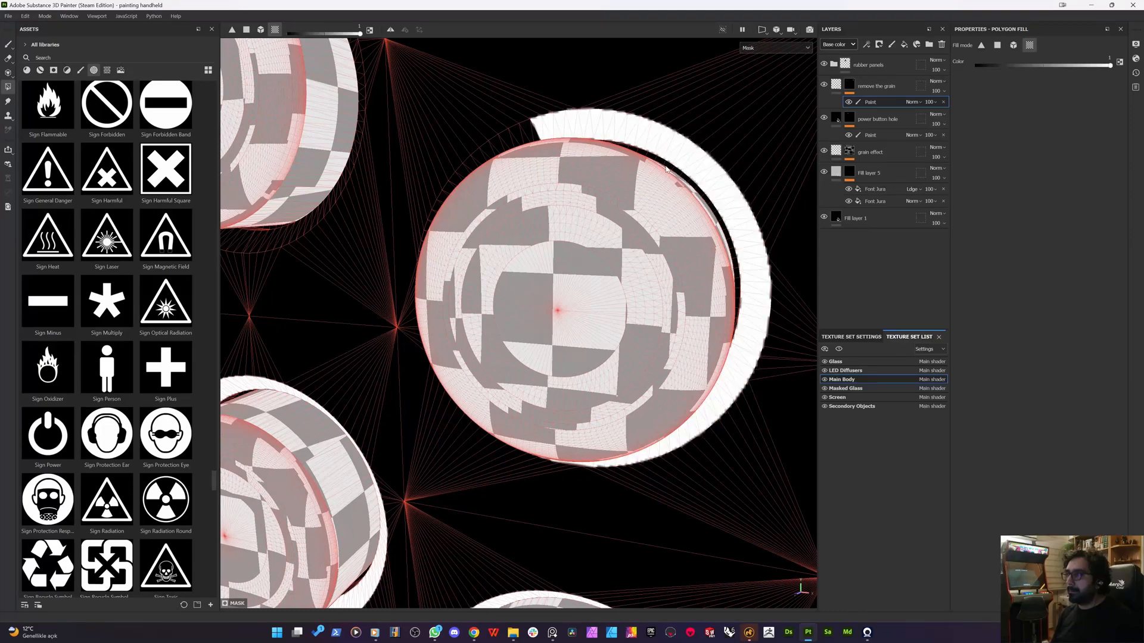
{"action": "left_click", "coordinate": [504, 148]}
{"action": "left_click_drag", "start_coordinate": [505, 147], "coordinate": [377, 321], "text": "alt"}
{"action": "left_click", "coordinate": [379, 325]}
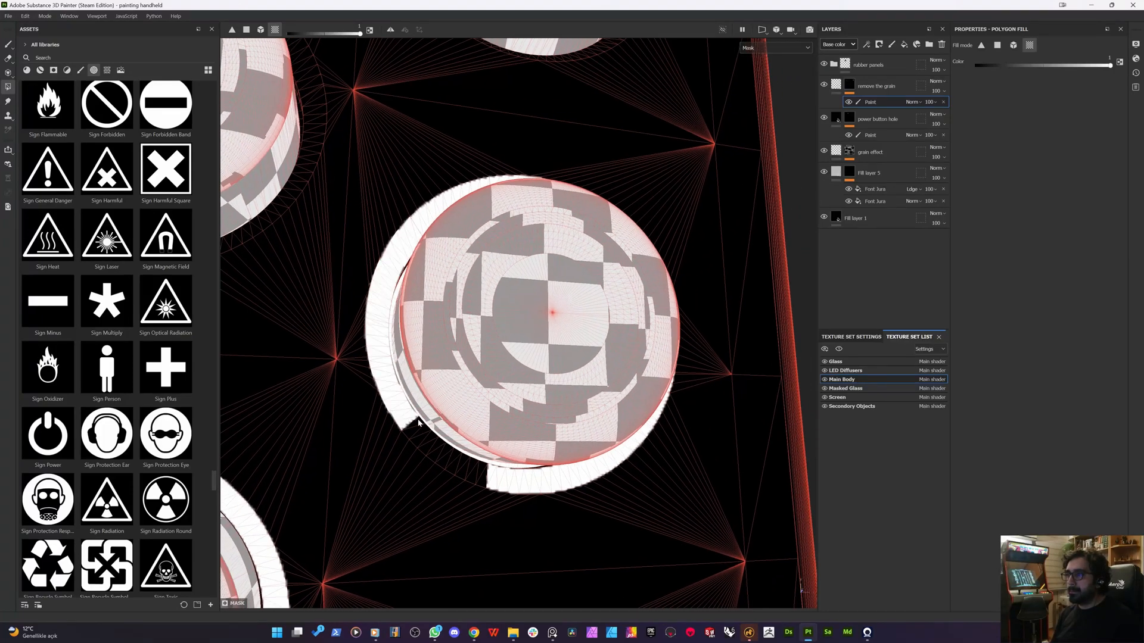
{"action": "left_click", "coordinate": [429, 447]}
- Fill the complete recess ring around the top round button of the outer column in white on the mask
{"action": "left_click_drag", "start_coordinate": [476, 192], "coordinate": [508, 408], "text": "alt"}
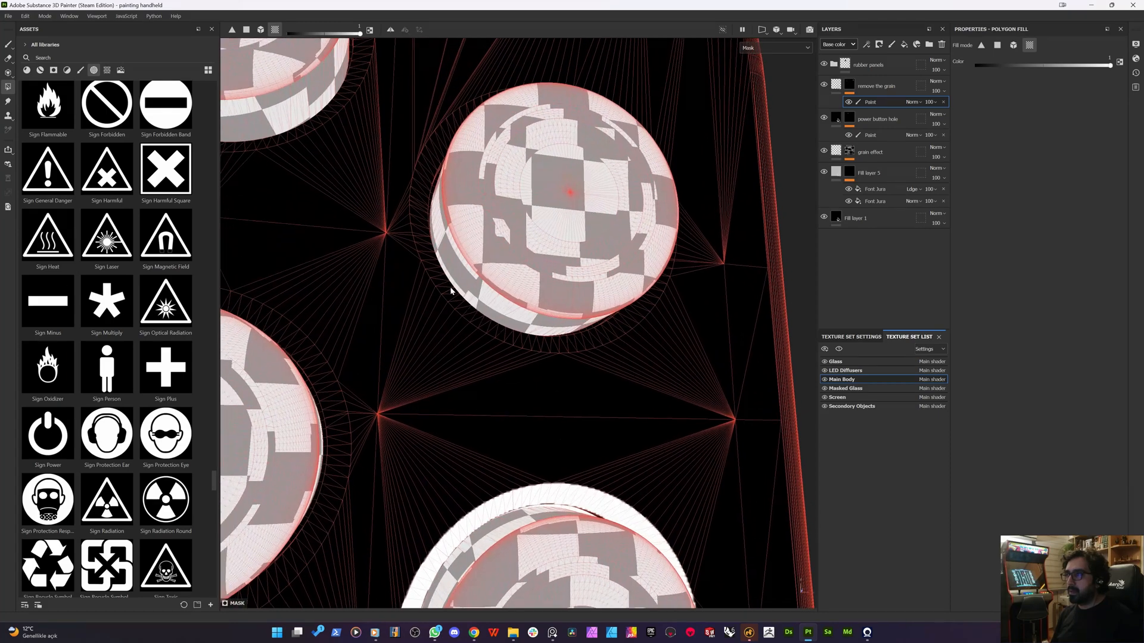
{"action": "left_click", "coordinate": [431, 259]}
{"action": "left_click", "coordinate": [464, 311]}
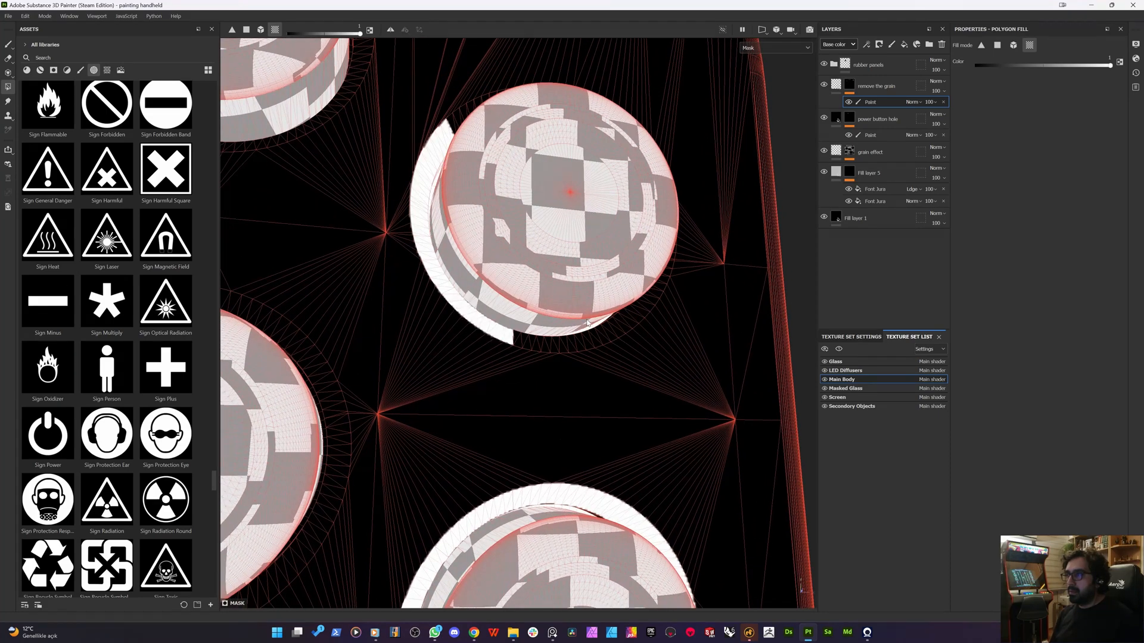
{"action": "left_click", "coordinate": [593, 337]}
{"action": "left_click_drag", "start_coordinate": [607, 337], "coordinate": [494, 65], "text": "alt"}
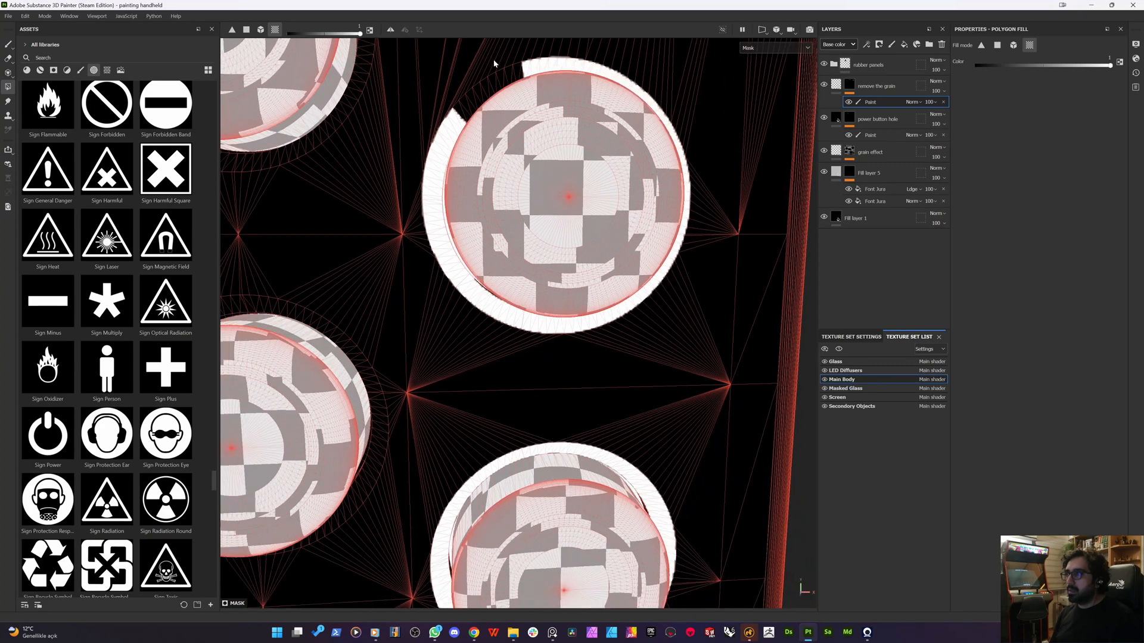
{"action": "left_click", "coordinate": [502, 80]}
{"action": "scroll", "coordinate": [417, 301], "scroll_direction": "down", "scroll_amount": 2}
{"action": "scroll", "coordinate": [355, 319], "scroll_direction": "up", "scroll_amount": 2}
- Fill the complete recess ring around the middle round button of the inner column, beside the display, in white on the mask
{"action": "left_click", "coordinate": [355, 324]}
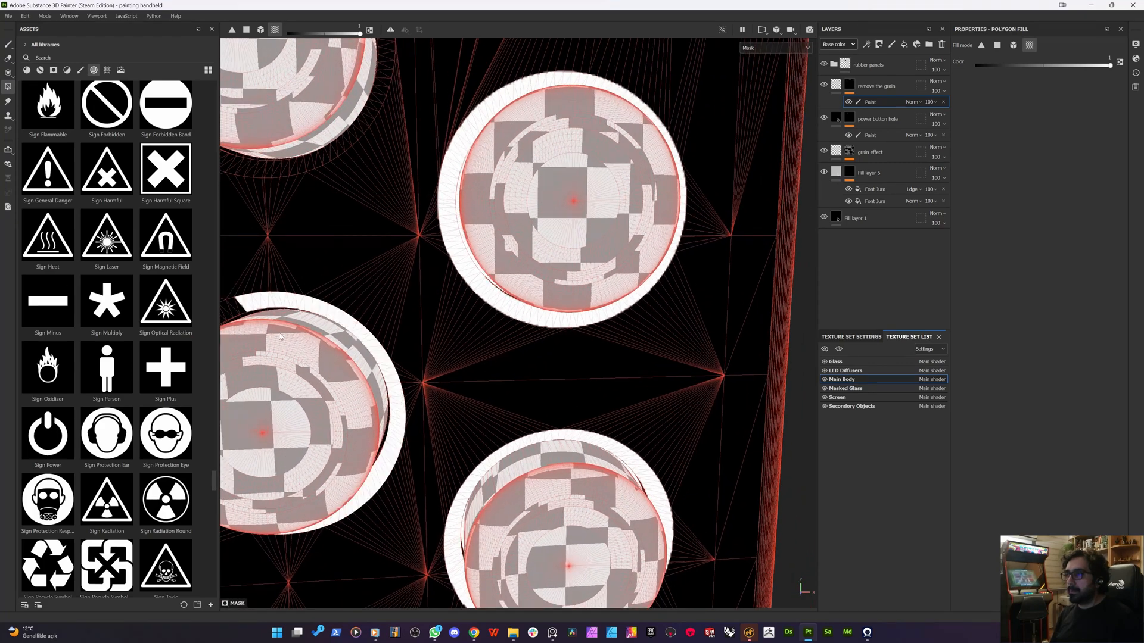
{"action": "middle_click_drag", "start_coordinate": [255, 323], "coordinate": [424, 255], "text": "alt"}
{"action": "left_click", "coordinate": [409, 262]}
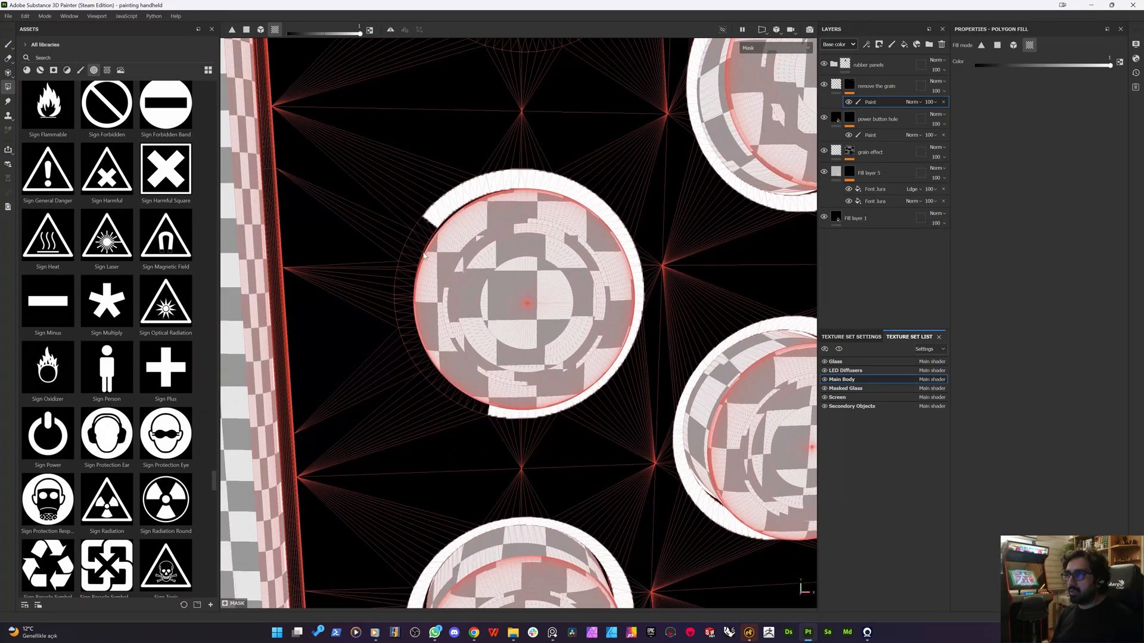
{"action": "left_click", "coordinate": [398, 303]}
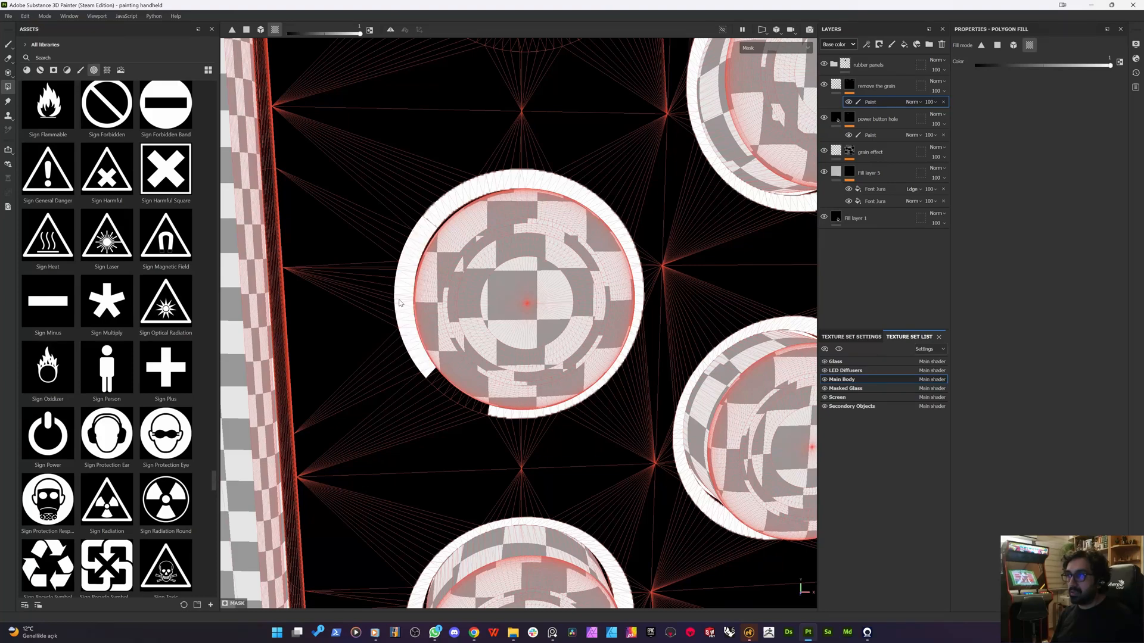
{"action": "left_click_drag", "start_coordinate": [398, 303], "coordinate": [455, 339], "text": "alt"}
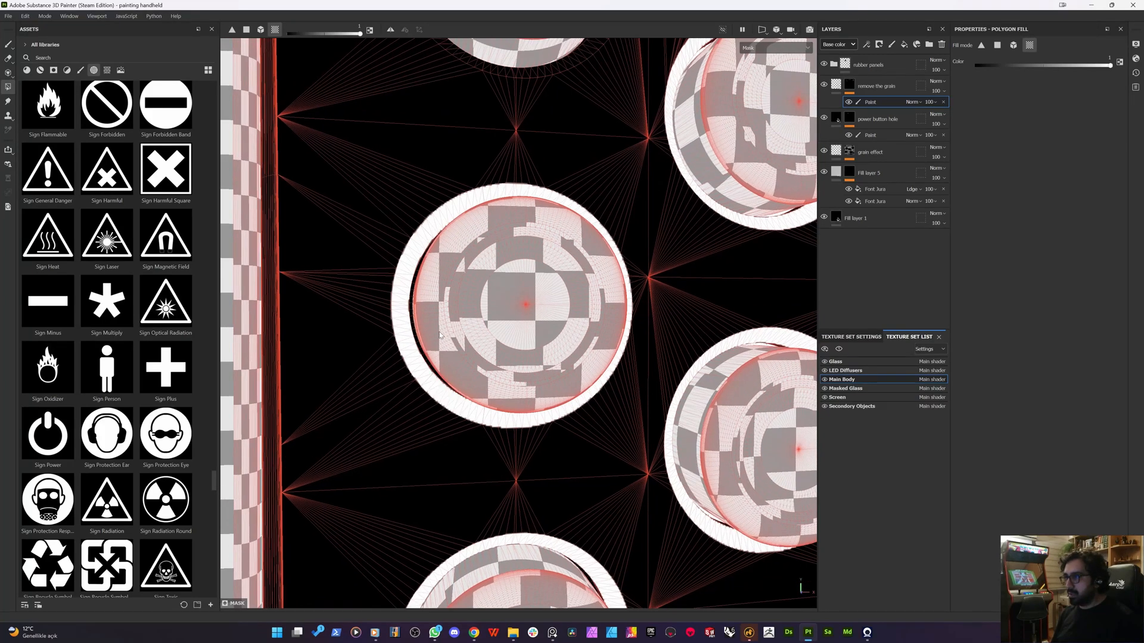
{"action": "left_click", "coordinate": [423, 348]}
{"action": "left_click_drag", "start_coordinate": [394, 250], "coordinate": [414, 214], "text": "alt"}
{"action": "key", "text": "ctrl+z"}
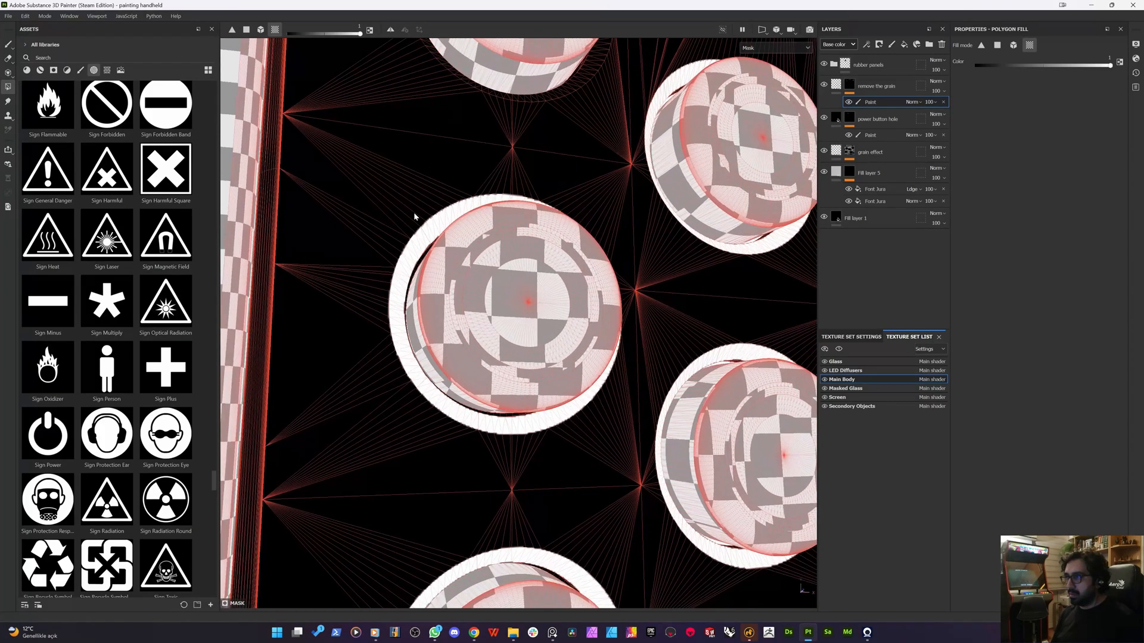
- Fill the complete recess ring around the top round button of the inner column in white on the mask
{"action": "middle_click_drag", "start_coordinate": [399, 110], "coordinate": [461, 341], "text": "alt"}
{"action": "scroll", "coordinate": [451, 309], "scroll_direction": "up", "scroll_amount": 2}
{"action": "left_click", "coordinate": [450, 304]}
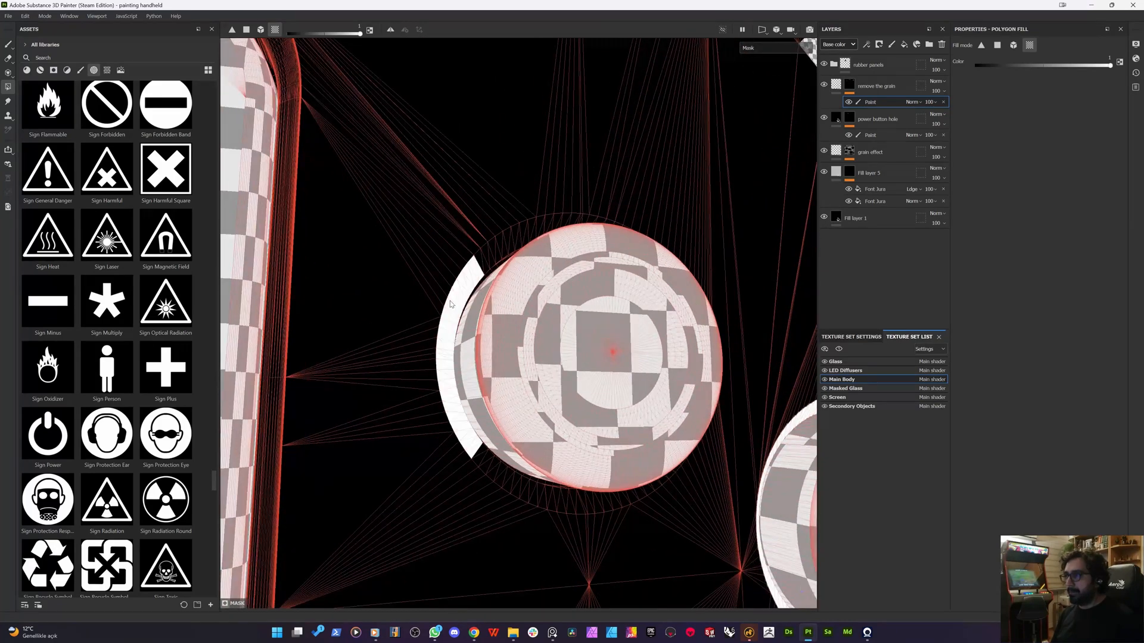
{"action": "left_click", "coordinate": [504, 266]}
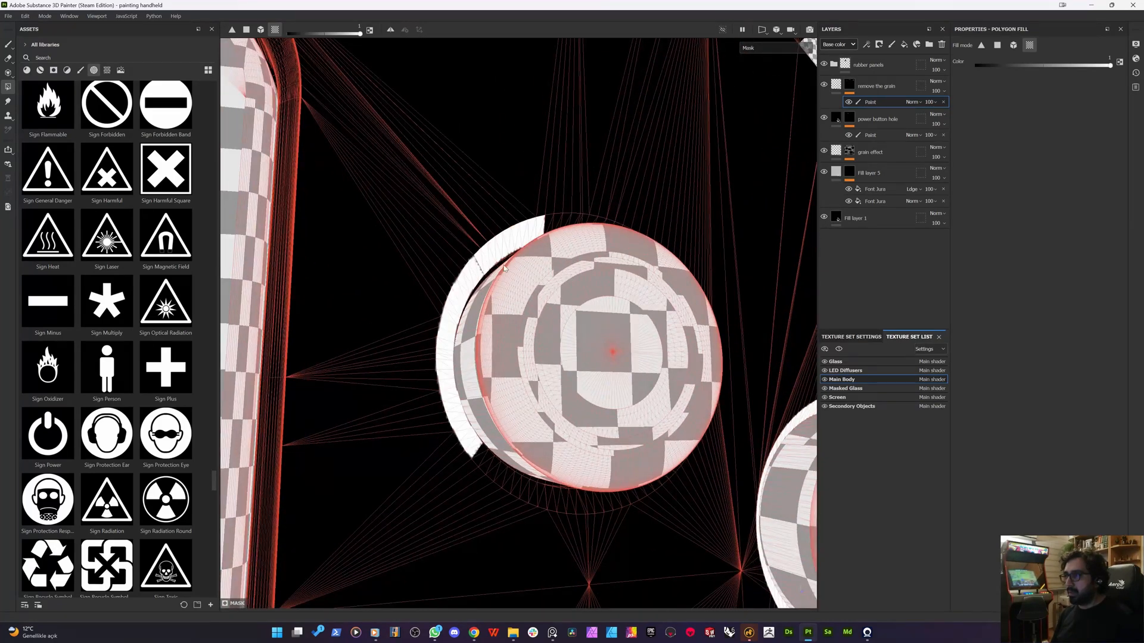
{"action": "left_click", "coordinate": [577, 502]}
{"action": "left_click", "coordinate": [532, 494]}
- Inspect the sides of the body and clear the stray white faces from the side recess with a black polygon fill
{"action": "left_click_drag", "start_coordinate": [581, 298], "coordinate": [226, 304], "text": "alt"}
{"action": "scroll", "coordinate": [516, 317], "scroll_direction": "down", "scroll_amount": 6}
{"action": "left_click_drag", "start_coordinate": [472, 330], "coordinate": [224, 82], "text": "alt"}
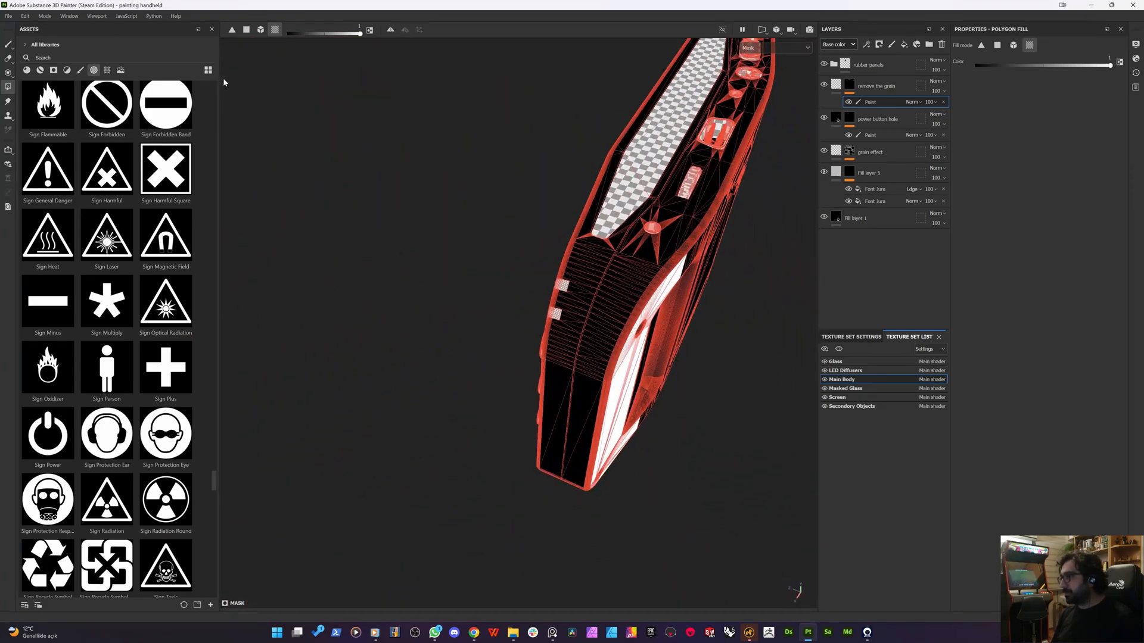
{"action": "left_click_drag", "start_coordinate": [558, 333], "coordinate": [351, 405], "text": "alt"}
{"action": "left_click_drag", "start_coordinate": [469, 348], "coordinate": [438, 420]}
{"action": "left_click_drag", "start_coordinate": [438, 343], "coordinate": [439, 381], "text": "alt"}
{"action": "left_click_drag", "start_coordinate": [469, 358], "coordinate": [602, 480]}
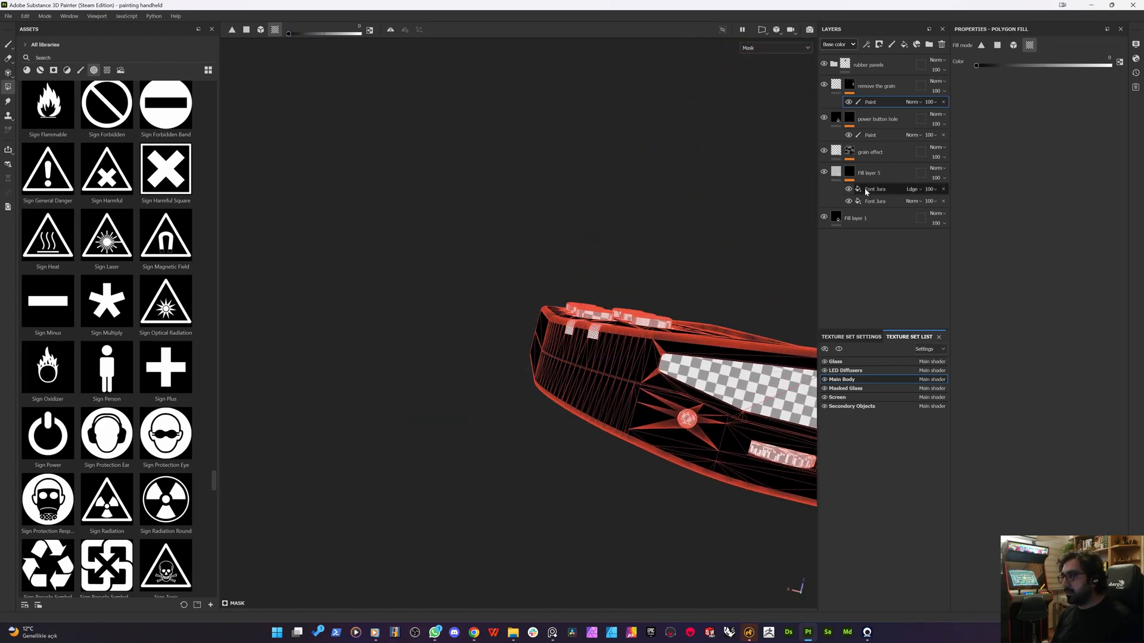
- Select the mask of the "remove the grain" layer, show only the Main Body texture set, and check the filled recesses on the front
{"action": "left_click", "coordinate": [851, 94]}
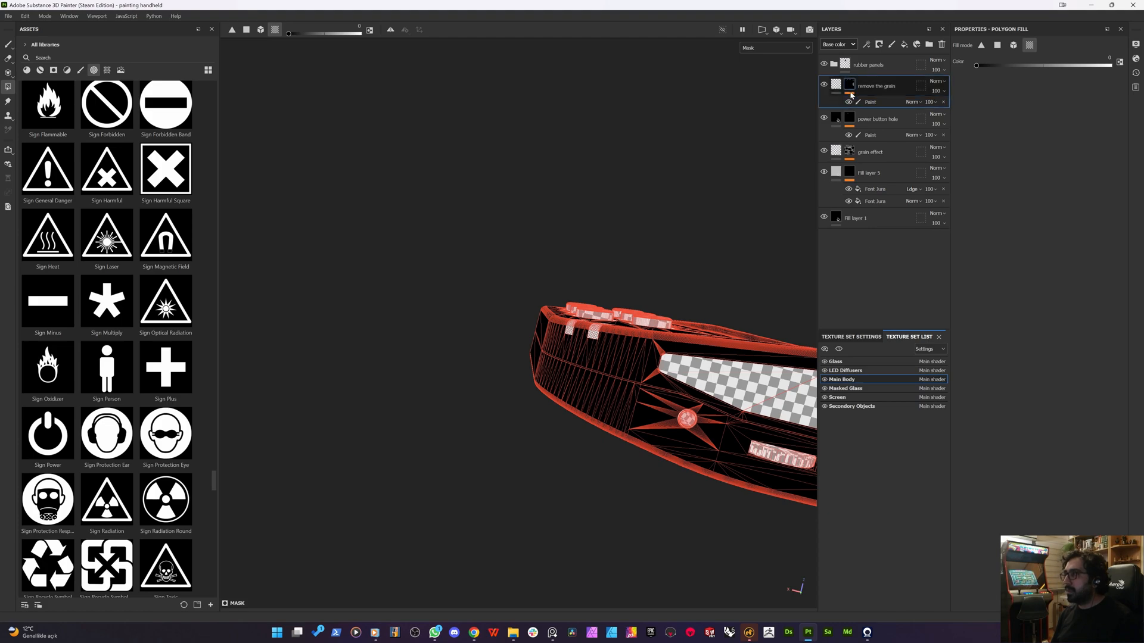
{"action": "left_click", "coordinate": [839, 350]}
{"action": "left_click_drag", "start_coordinate": [526, 457], "coordinate": [534, 255], "text": "alt"}
{"action": "middle_click_drag", "start_coordinate": [605, 345], "coordinate": [243, 185], "text": "alt"}
{"action": "left_click_drag", "start_coordinate": [671, 258], "coordinate": [87, 282], "text": "alt"}
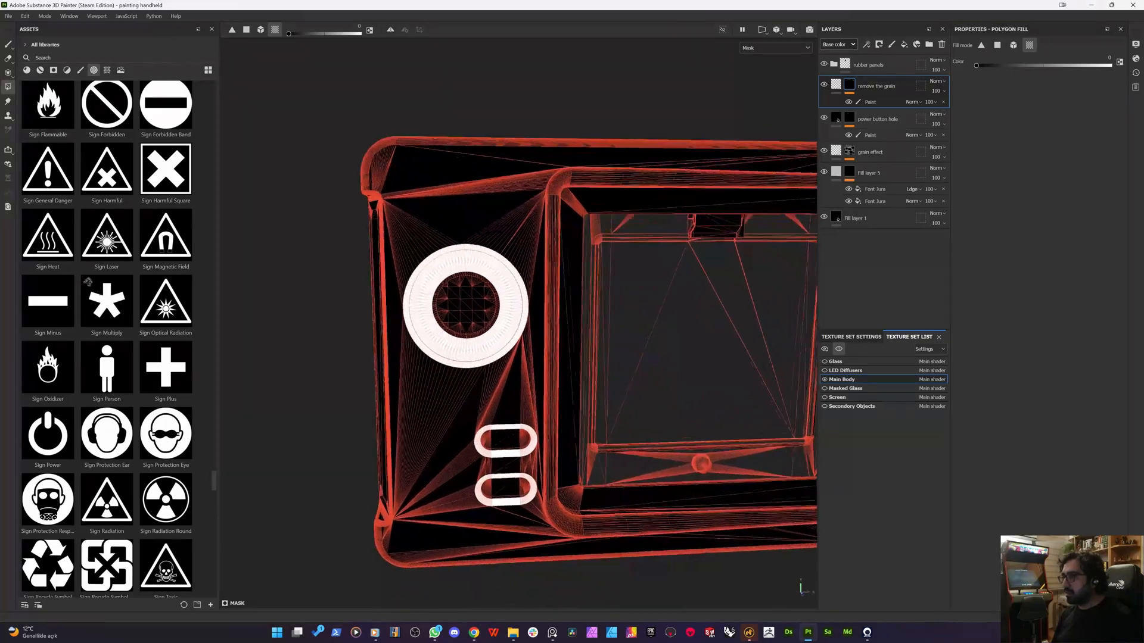
- Try to fill the display frame's bevel in white on the mask, covering its upper corner near the directional pad and both adjoining sides
{"action": "middle_click_drag", "start_coordinate": [467, 403], "coordinate": [153, 401], "text": "alt"}
{"action": "middle_click_drag", "start_coordinate": [470, 260], "coordinate": [512, 172], "text": "alt"}
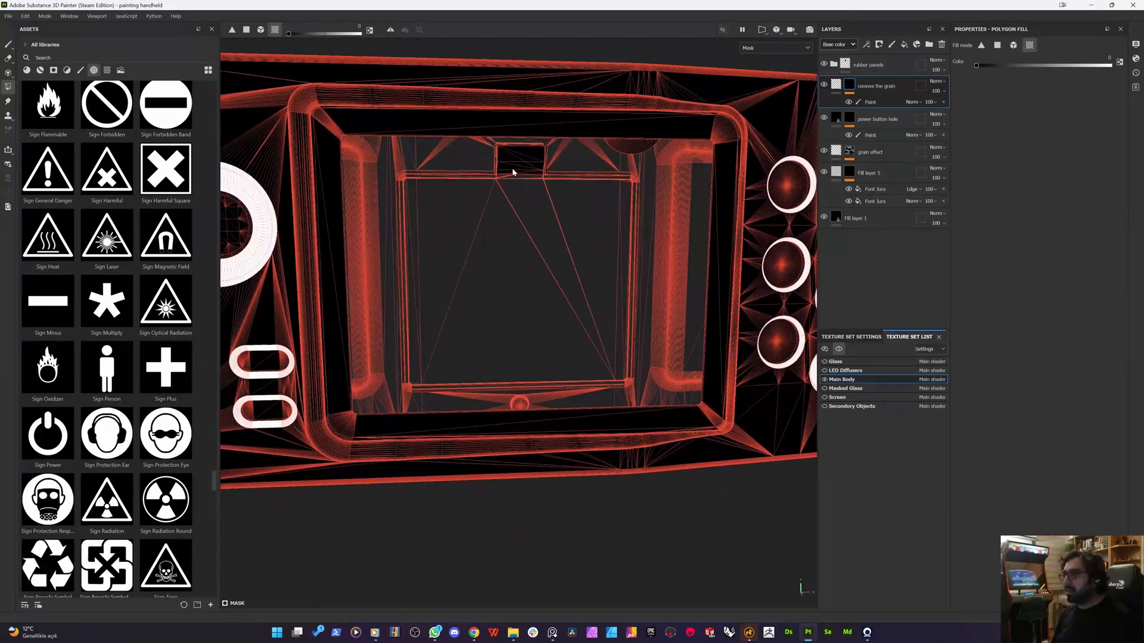
{"action": "scroll", "coordinate": [373, 118], "scroll_direction": "up", "scroll_amount": 4}
{"action": "middle_click_drag", "start_coordinate": [285, 84], "coordinate": [406, 133], "text": "alt"}
{"action": "left_click_drag", "start_coordinate": [406, 133], "coordinate": [353, 135], "text": "alt"}
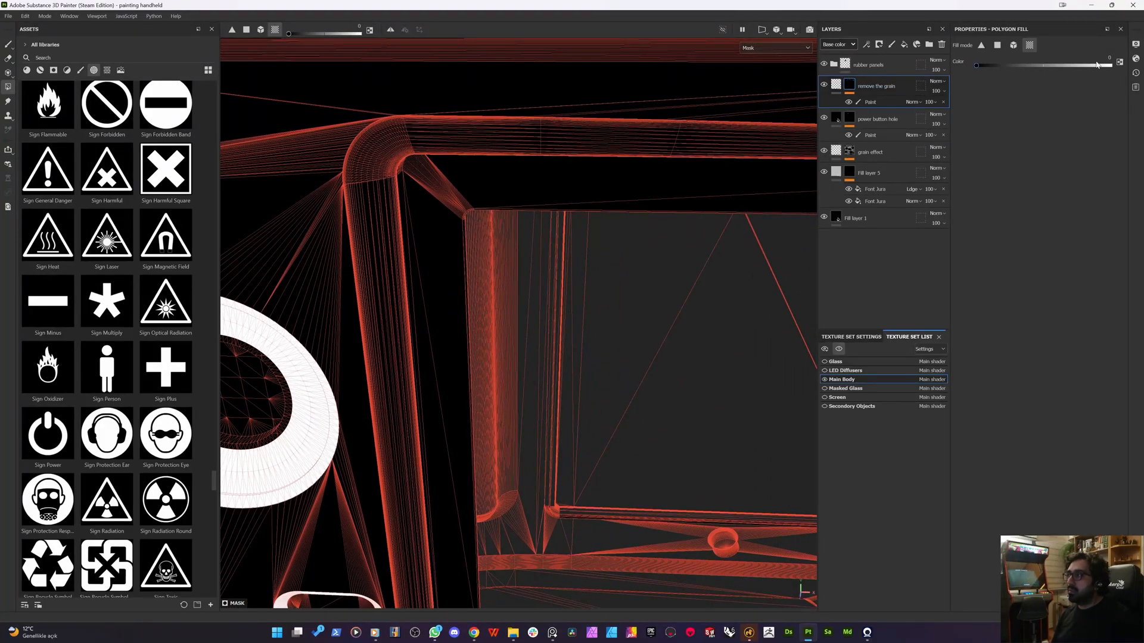
{"action": "left_click", "coordinate": [871, 102]}
{"action": "left_click", "coordinate": [384, 151]}
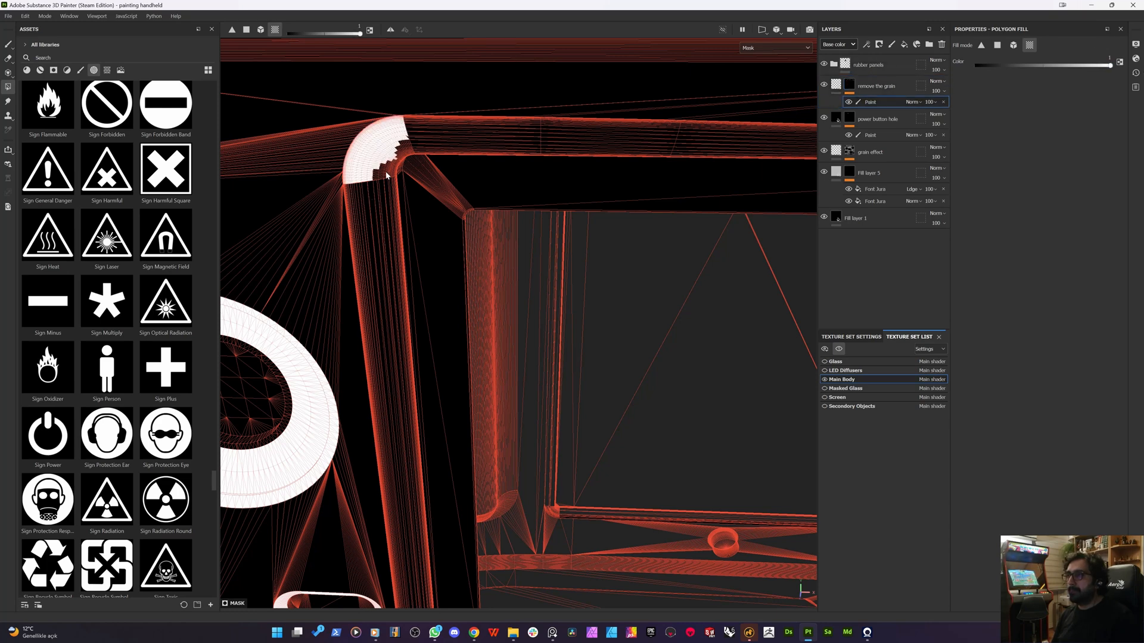
{"action": "left_click_drag", "start_coordinate": [369, 228], "coordinate": [374, 212], "text": "alt"}
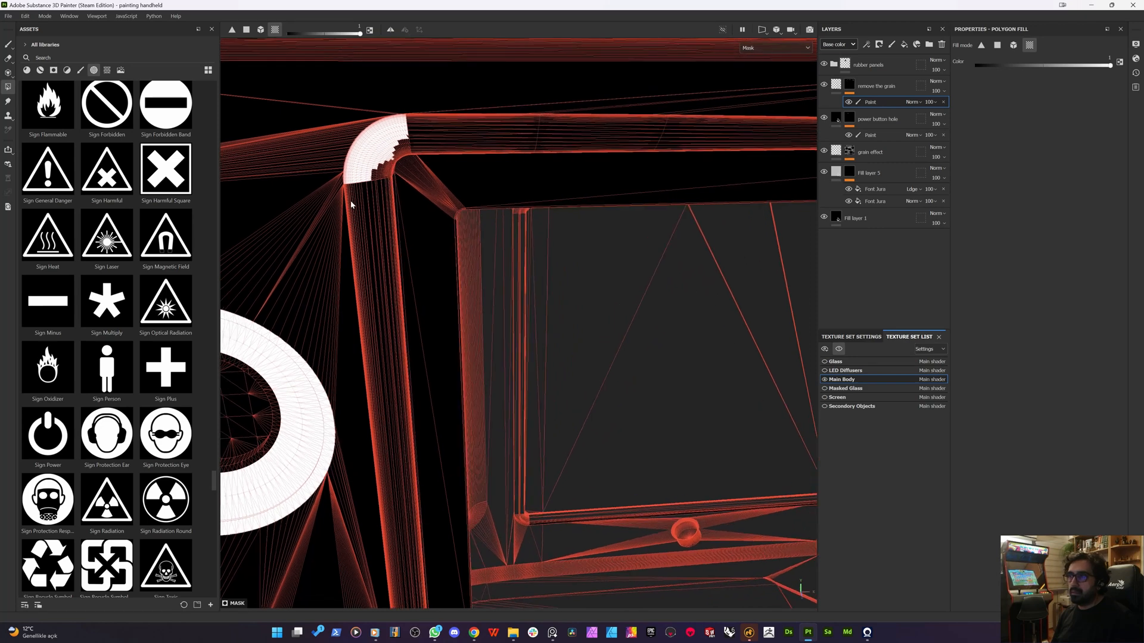
{"action": "left_click", "coordinate": [374, 210]}
{"action": "left_click", "coordinate": [386, 208]}
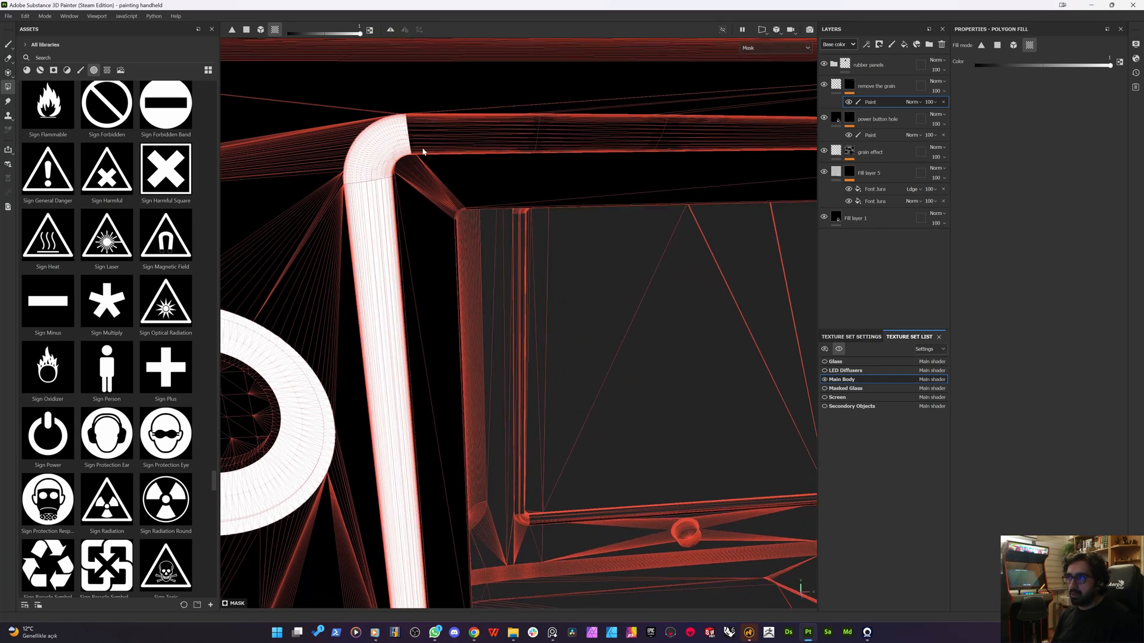
{"action": "left_click", "coordinate": [423, 151]}
{"action": "left_click", "coordinate": [435, 135]}
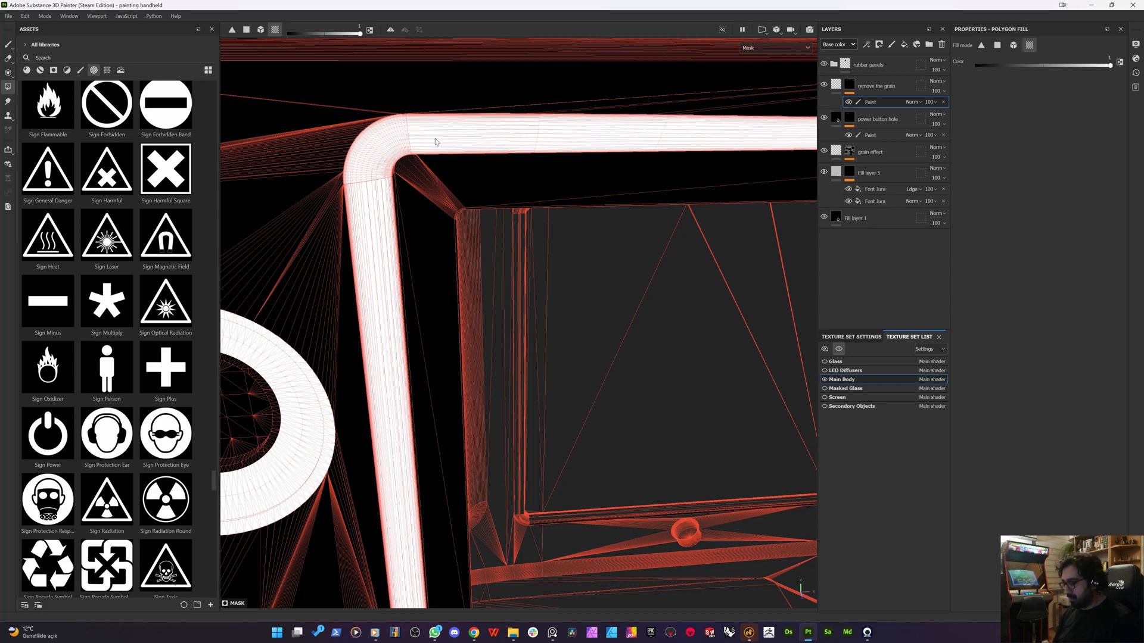
- Check the display frame's surface in the material view and undo the white fills on its bevel
{"action": "key", "text": "m"}
{"action": "left_click", "coordinate": [9, 45]}
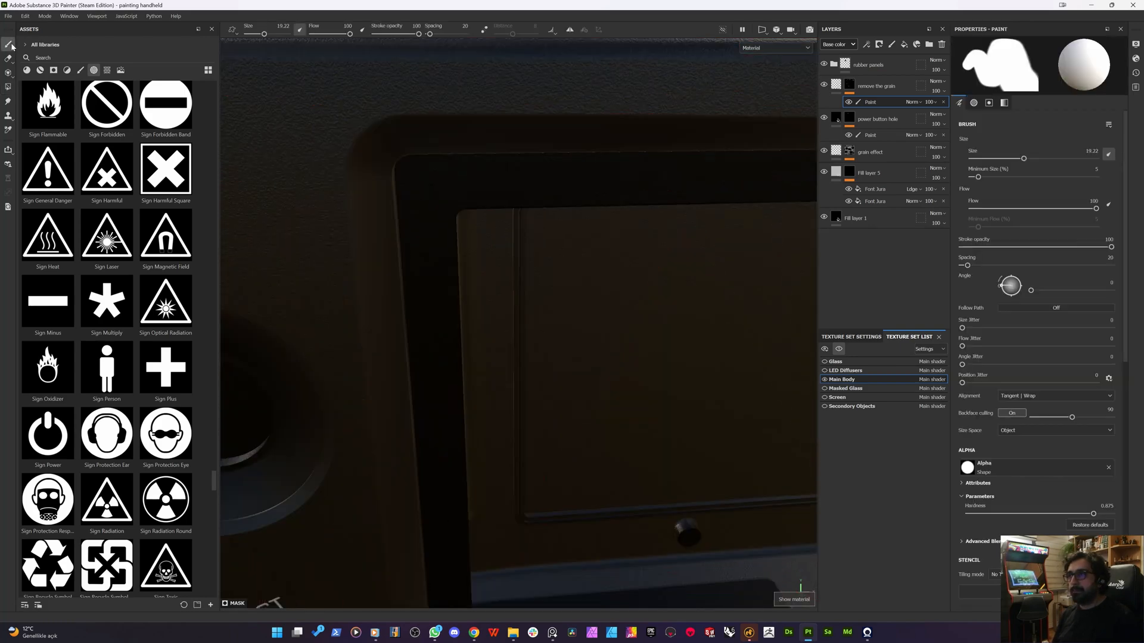
{"action": "mouse_move", "coordinate": [455, 245]}
{"action": "left_mouse_down", "text": "alt"}
{"action": "mouse_move", "coordinate": [367, 186]}
{"action": "mouse_move", "coordinate": [503, 235]}
{"action": "mouse_move", "coordinate": [605, 135]}
{"action": "mouse_move", "coordinate": [577, 102]}
{"action": "mouse_move", "coordinate": [707, 113]}
{"action": "mouse_move", "coordinate": [542, 292]}
{"action": "mouse_move", "coordinate": [448, 317]}
{"action": "left_mouse_up", "text": "alt"}
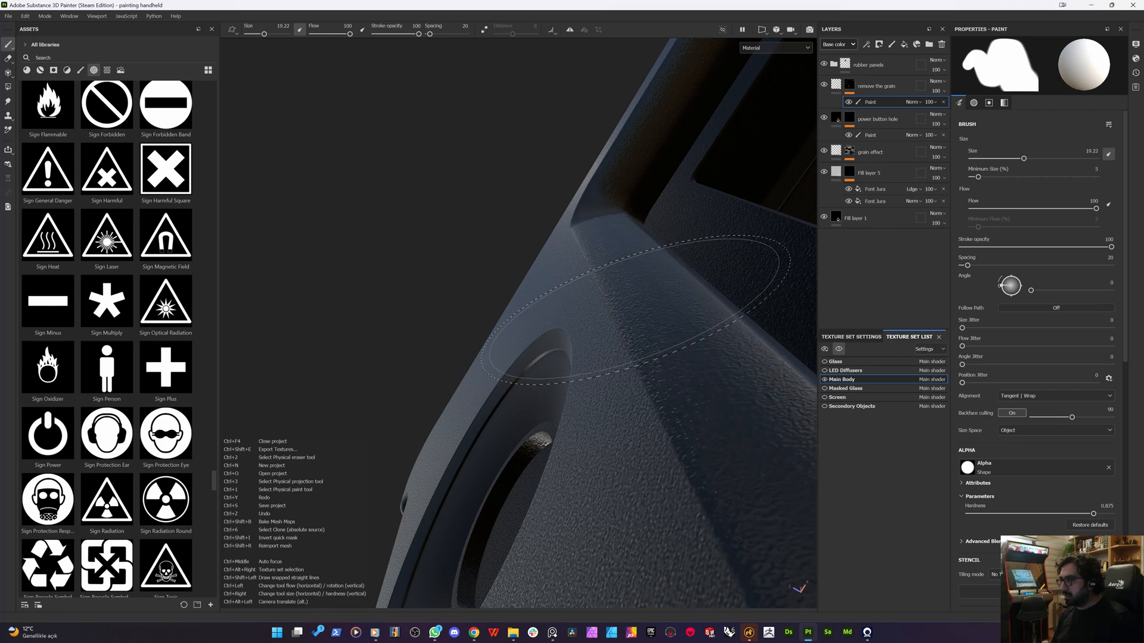
{"action": "mouse_move", "coordinate": [685, 262]}
{"action": "left_mouse_down", "text": "alt"}
{"action": "mouse_move", "coordinate": [566, 266]}
{"action": "mouse_move", "coordinate": [721, 186]}
{"action": "left_mouse_up", "text": "alt"}
{"action": "left_click", "coordinate": [849, 85], "text": "alt"}
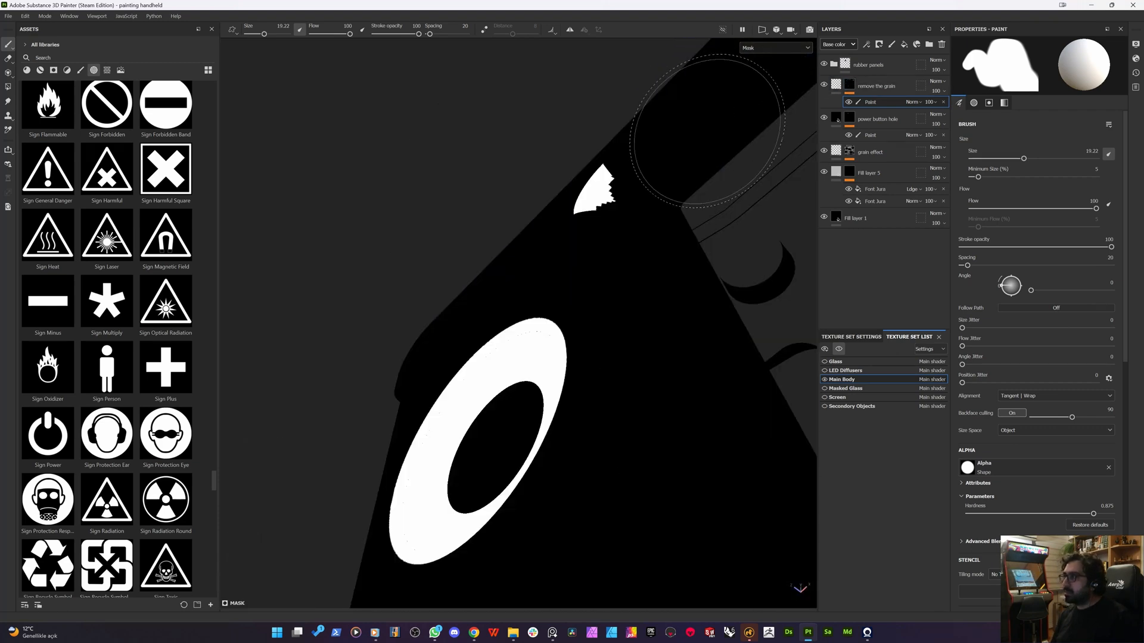
{"action": "key", "text": "ctrl+z"}
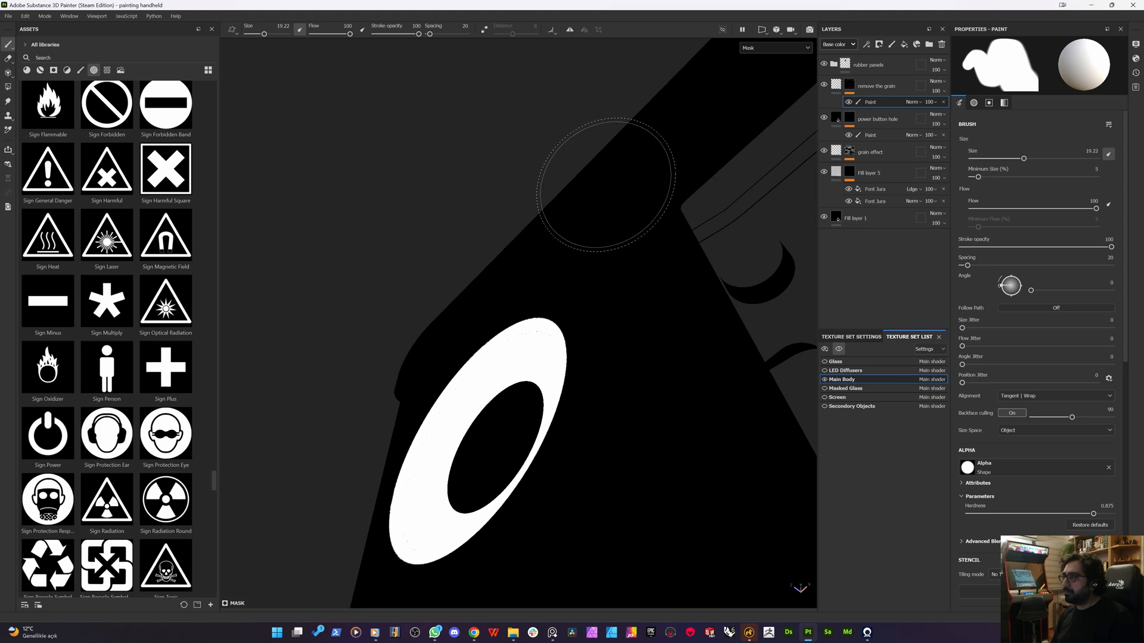
- Lower the roughness of the "remove the grain" fill layer to about 0.1 after a close look at the directional pad's recess
{"action": "key", "text": "m"}
{"action": "left_click_drag", "start_coordinate": [530, 196], "coordinate": [524, 306], "text": "alt"}
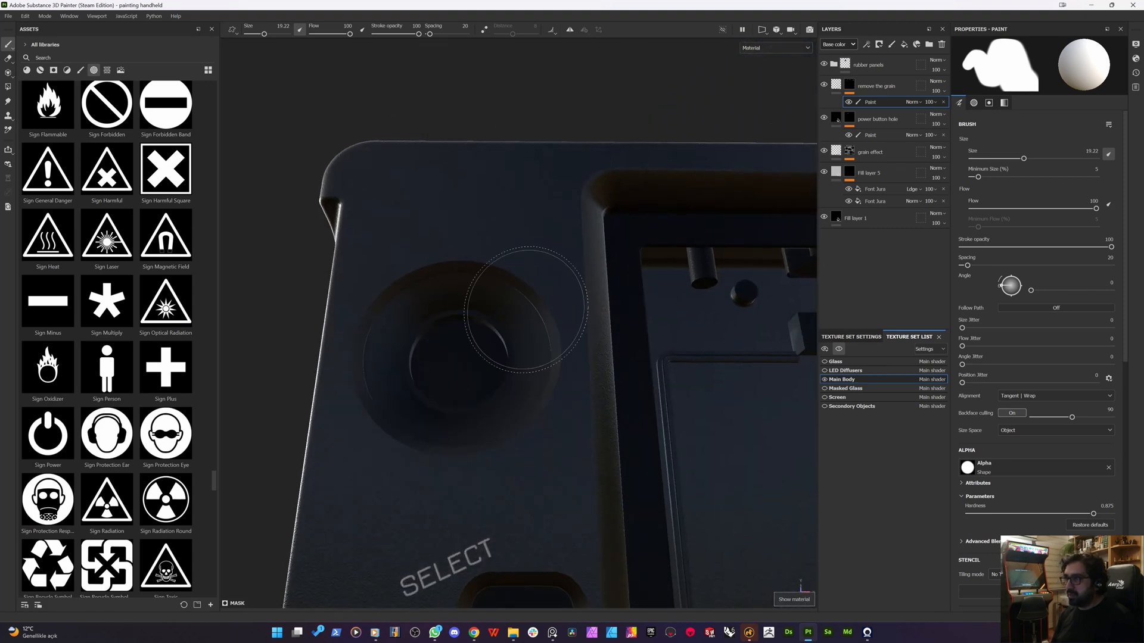
{"action": "scroll", "coordinate": [436, 316], "scroll_direction": "up", "scroll_amount": 3}
{"action": "left_click_drag", "start_coordinate": [441, 325], "coordinate": [375, 339], "text": "alt"}
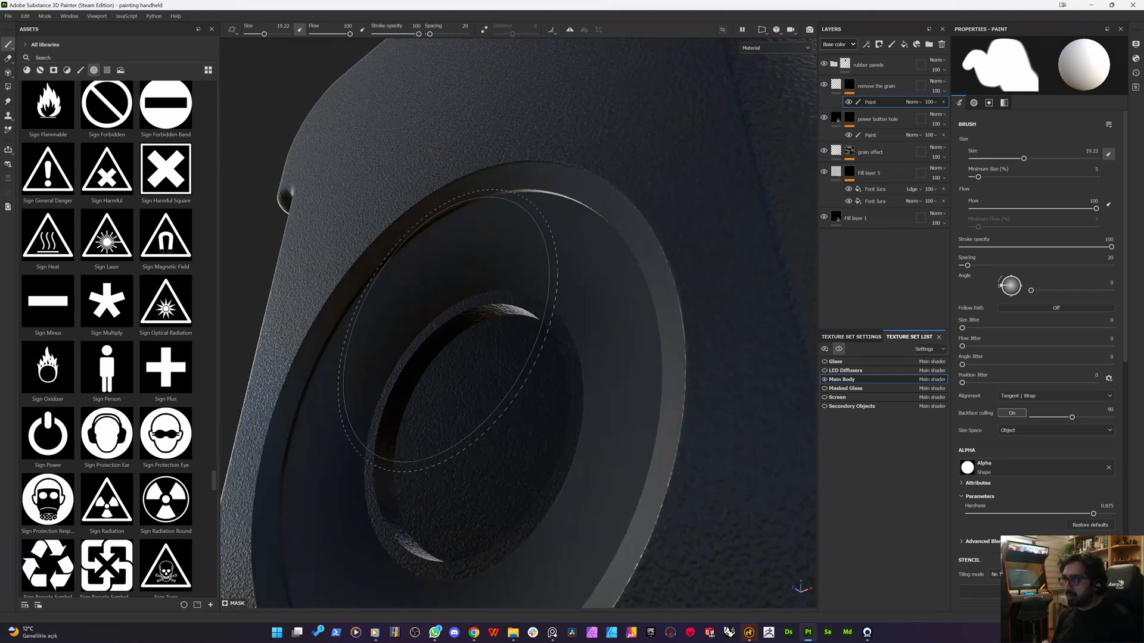
{"action": "left_click", "coordinate": [840, 88]}
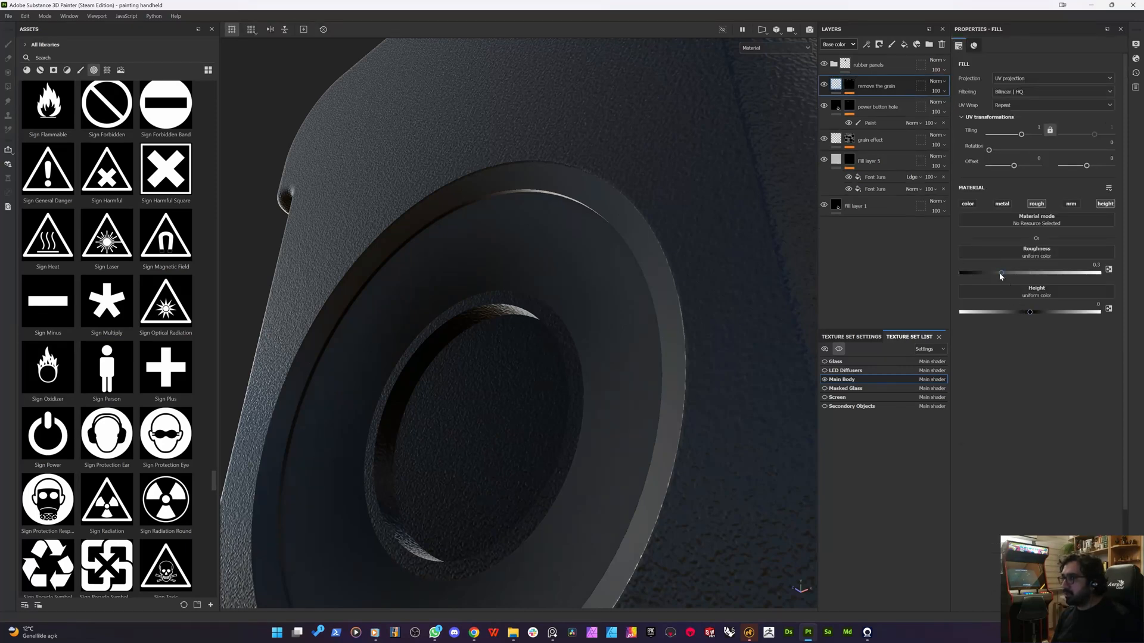
{"action": "left_click_drag", "start_coordinate": [1001, 274], "coordinate": [967, 284]}
- Check the smoother finish on the directional pad and round button recesses, and show all texture sets again
{"action": "scroll", "coordinate": [503, 208], "scroll_direction": "down", "scroll_amount": 5}
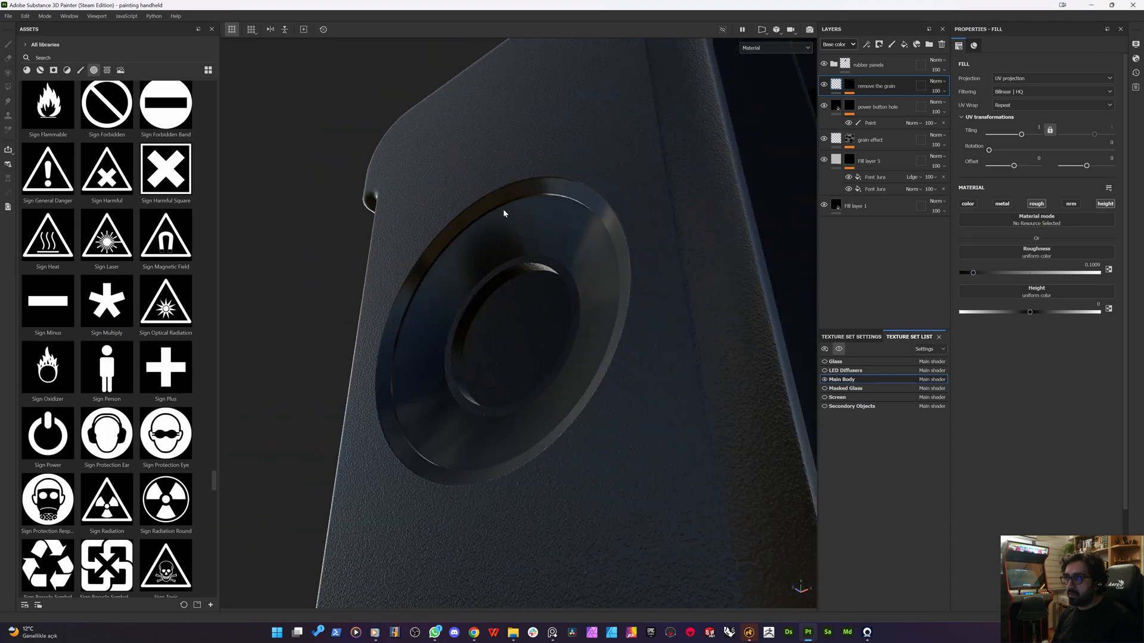
{"action": "left_click_drag", "start_coordinate": [419, 360], "coordinate": [619, 232], "text": "alt"}
{"action": "scroll", "coordinate": [413, 342], "scroll_direction": "down", "scroll_amount": 5}
{"action": "scroll", "coordinate": [603, 231], "scroll_direction": "up", "scroll_amount": 6}
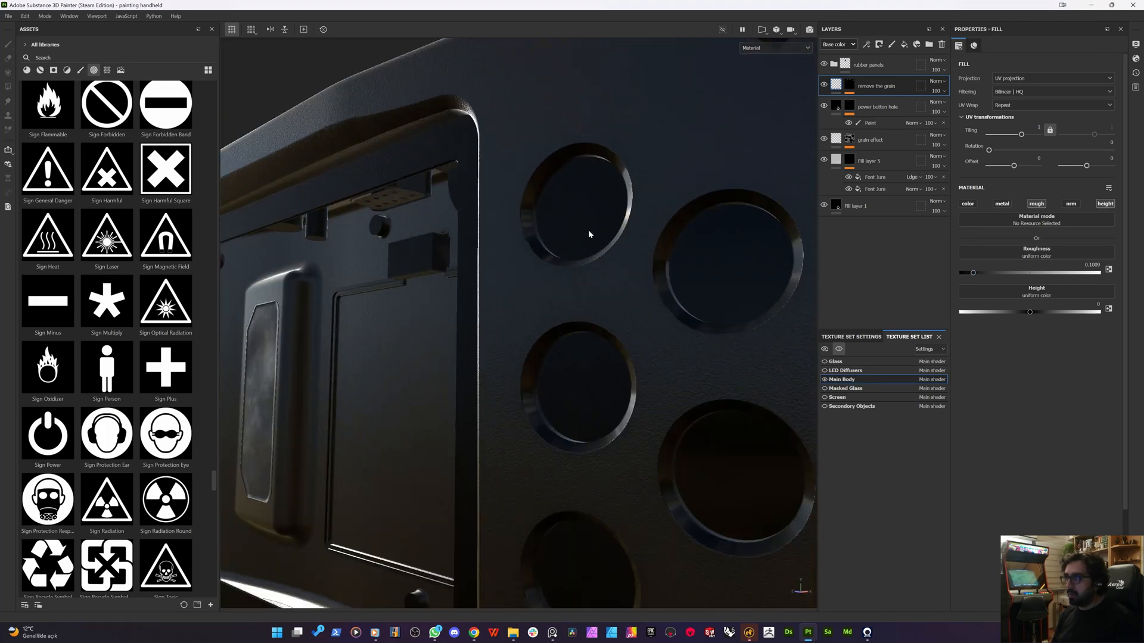
{"action": "left_click_drag", "start_coordinate": [504, 282], "coordinate": [590, 322], "text": "alt"}
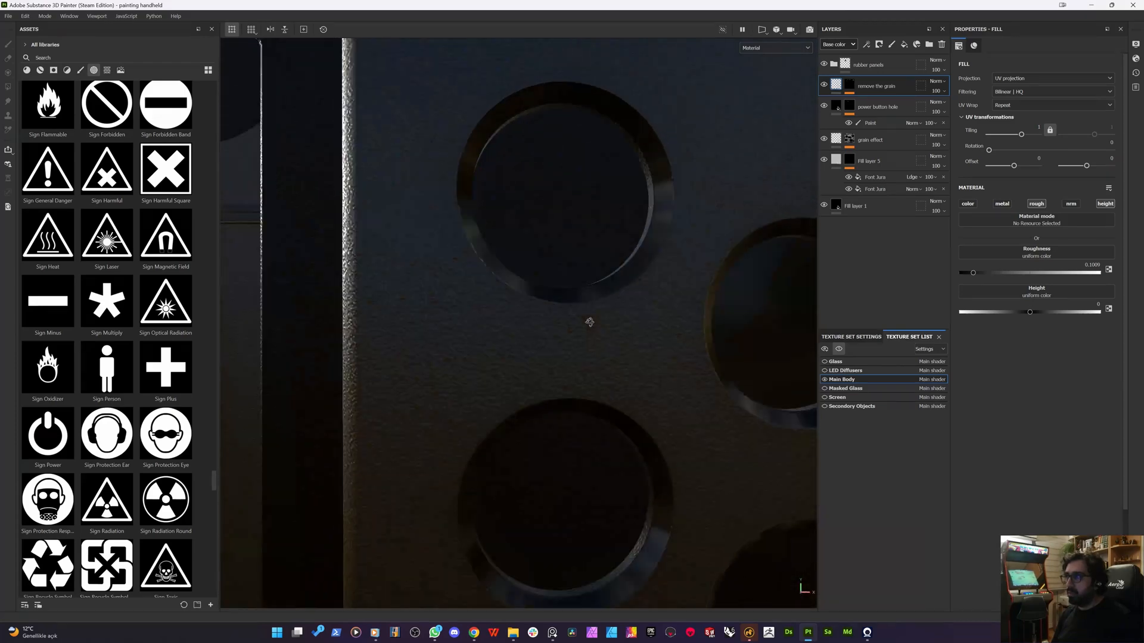
{"action": "scroll", "coordinate": [488, 317], "scroll_direction": "down", "scroll_amount": 6}
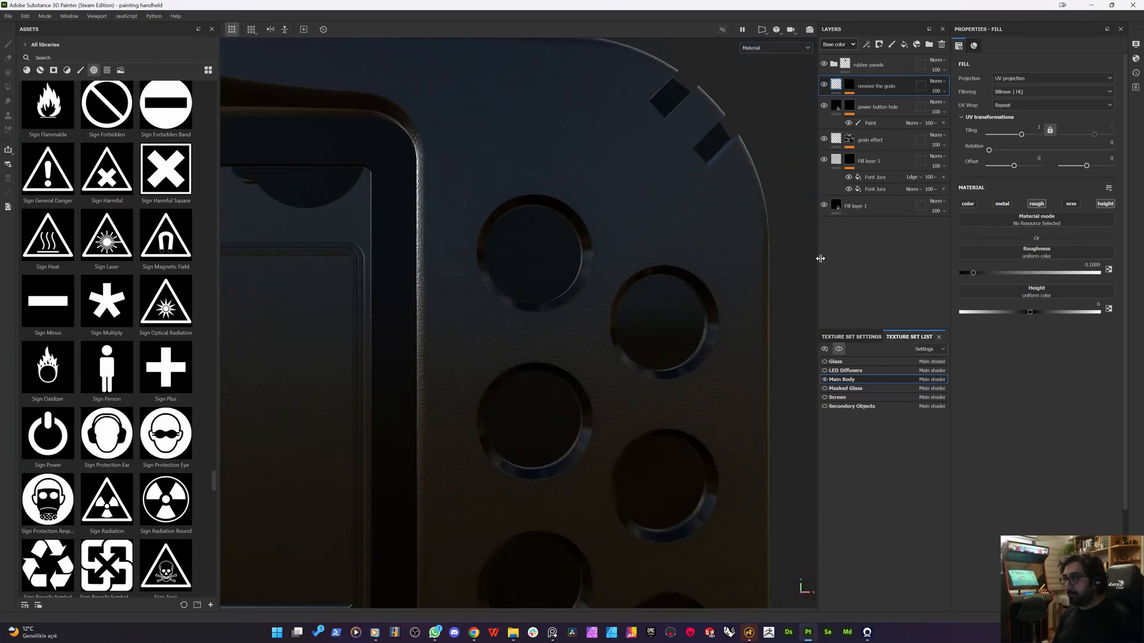
{"action": "left_click", "coordinate": [837, 349]}
- Examine the whole handheld from the front, the side light strip and the back to judge the grain and the smooth recesses
{"action": "left_click_drag", "start_coordinate": [530, 405], "coordinate": [427, 357], "text": "alt"}
{"action": "scroll", "coordinate": [608, 373], "scroll_direction": "down", "scroll_amount": 6}
{"action": "left_click_drag", "start_coordinate": [413, 404], "coordinate": [484, 354], "text": "alt"}
{"action": "scroll", "coordinate": [484, 356], "scroll_direction": "up", "scroll_amount": 5}
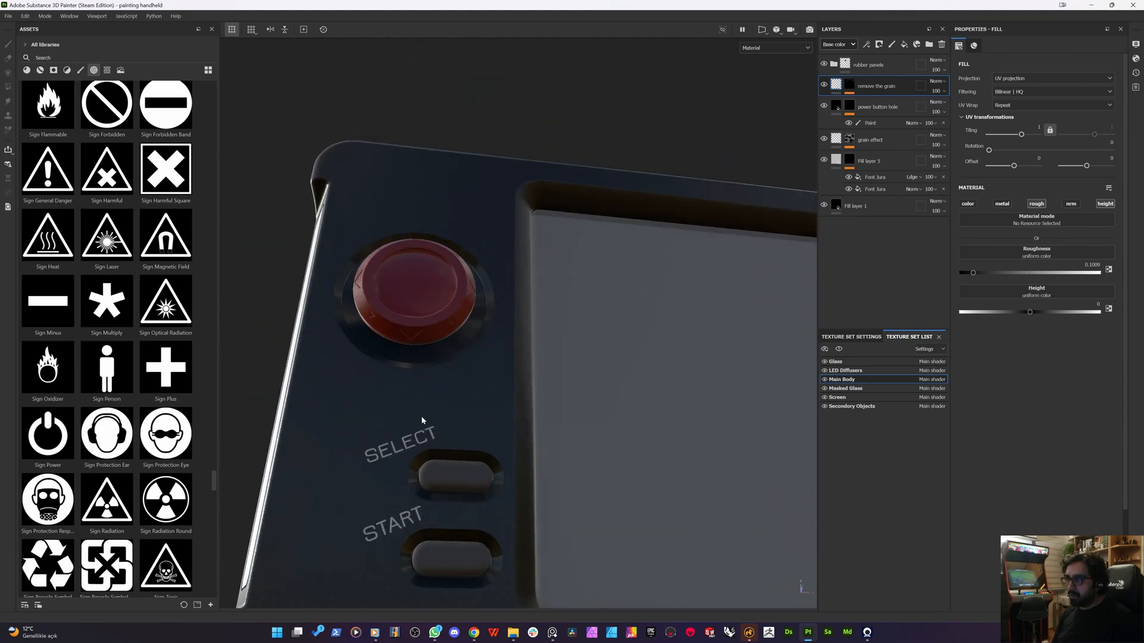
{"action": "left_click_drag", "start_coordinate": [421, 415], "coordinate": [679, 389], "text": "alt"}
{"action": "scroll", "coordinate": [454, 351], "scroll_direction": "down", "scroll_amount": 5}
{"action": "scroll", "coordinate": [299, 244], "scroll_direction": "up", "scroll_amount": 10}
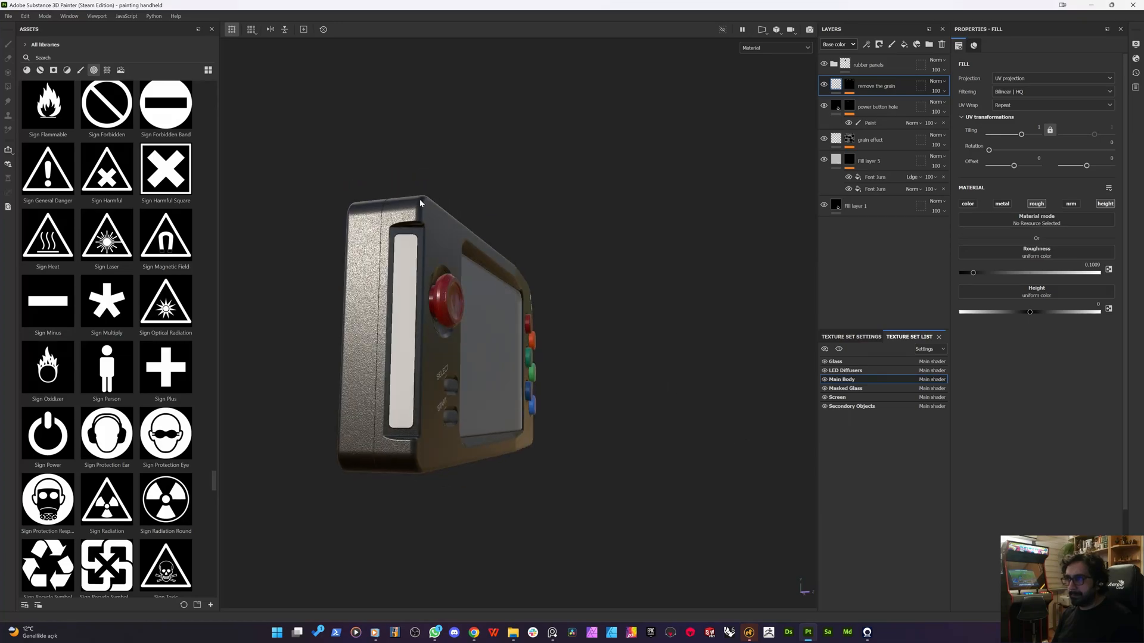
{"action": "scroll", "coordinate": [513, 286], "scroll_direction": "down", "scroll_amount": 6}
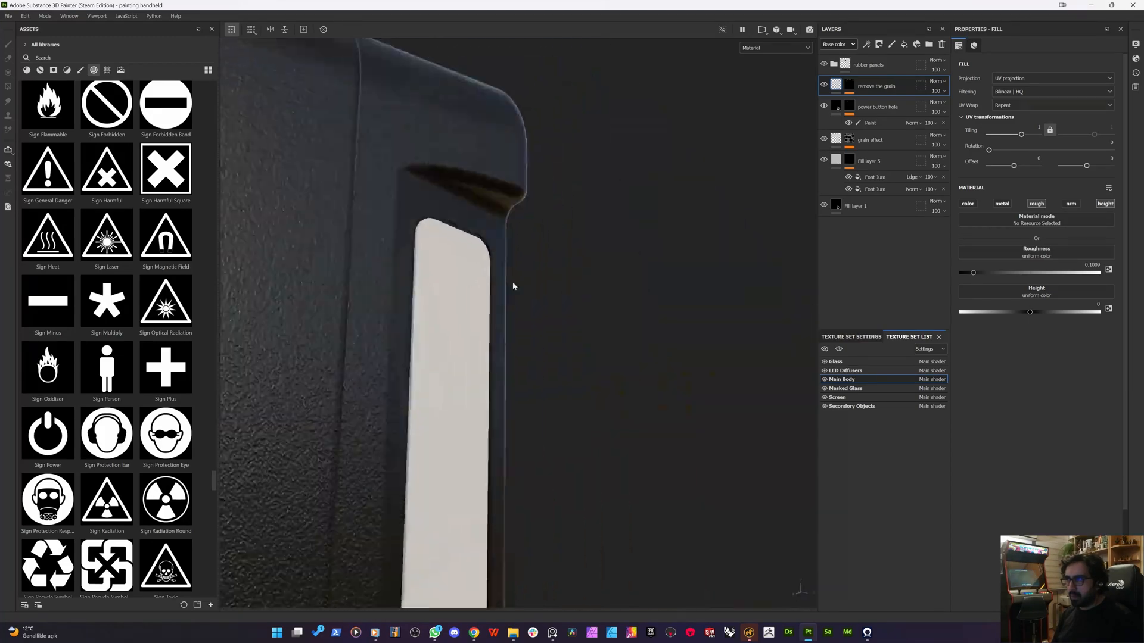
{"action": "left_click_drag", "start_coordinate": [513, 268], "coordinate": [625, 317], "text": "alt"}
{"action": "middle_click_drag", "start_coordinate": [625, 316], "coordinate": [744, 218], "text": "alt"}
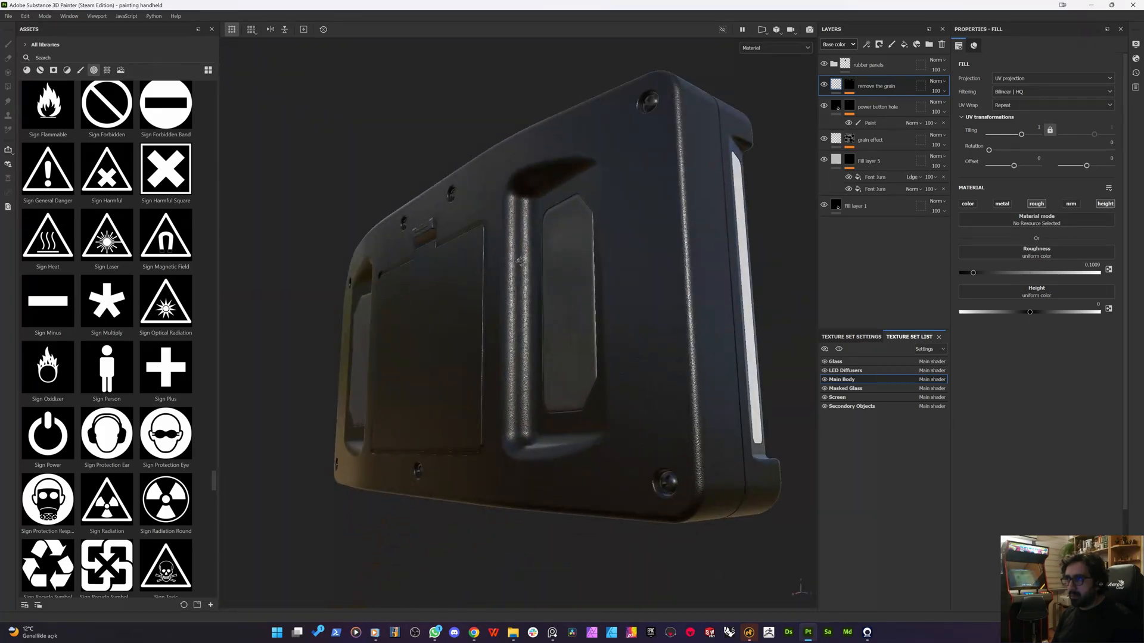
- Set the base color of Fill layer 3 in the rubber panels folder to black (000000)
{"action": "left_click_drag", "start_coordinate": [519, 261], "coordinate": [697, 289], "text": "alt"}
{"action": "middle_click_drag", "start_coordinate": [478, 304], "coordinate": [856, 333], "text": "alt"}
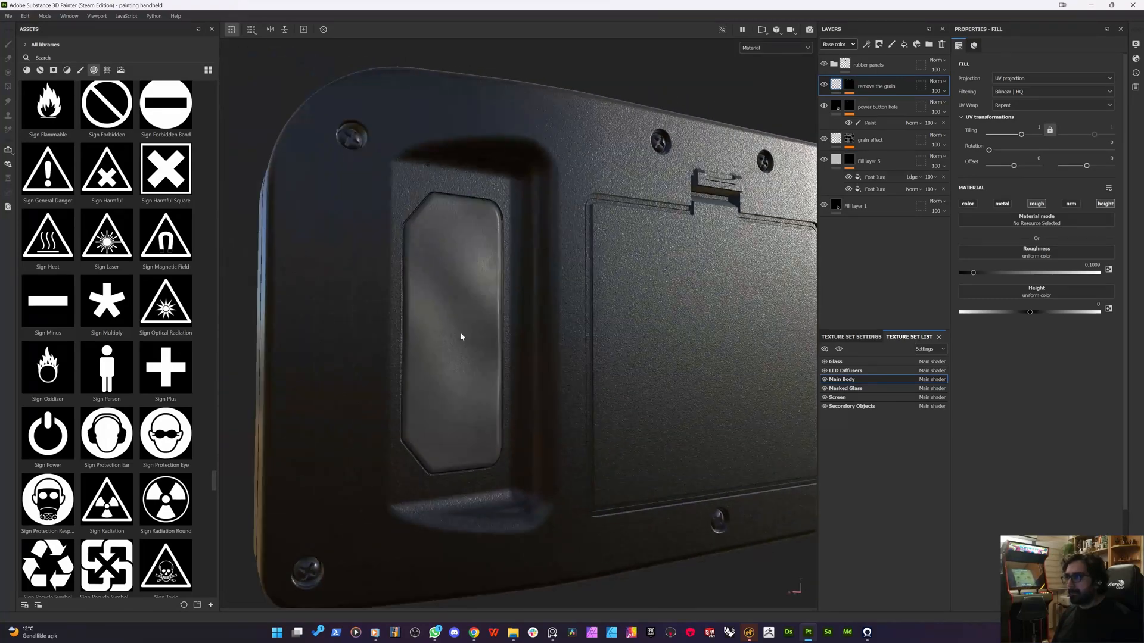
{"action": "scroll", "coordinate": [460, 331], "scroll_direction": "down", "scroll_amount": 5}
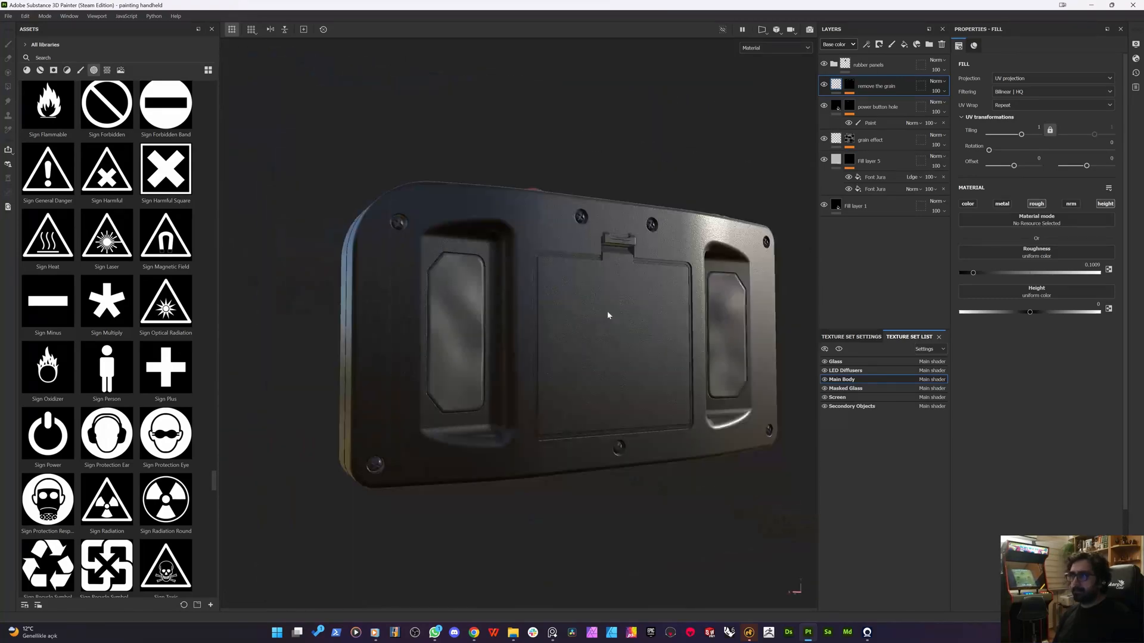
{"action": "left_click", "coordinate": [834, 64]}
{"action": "left_click", "coordinate": [847, 104]}
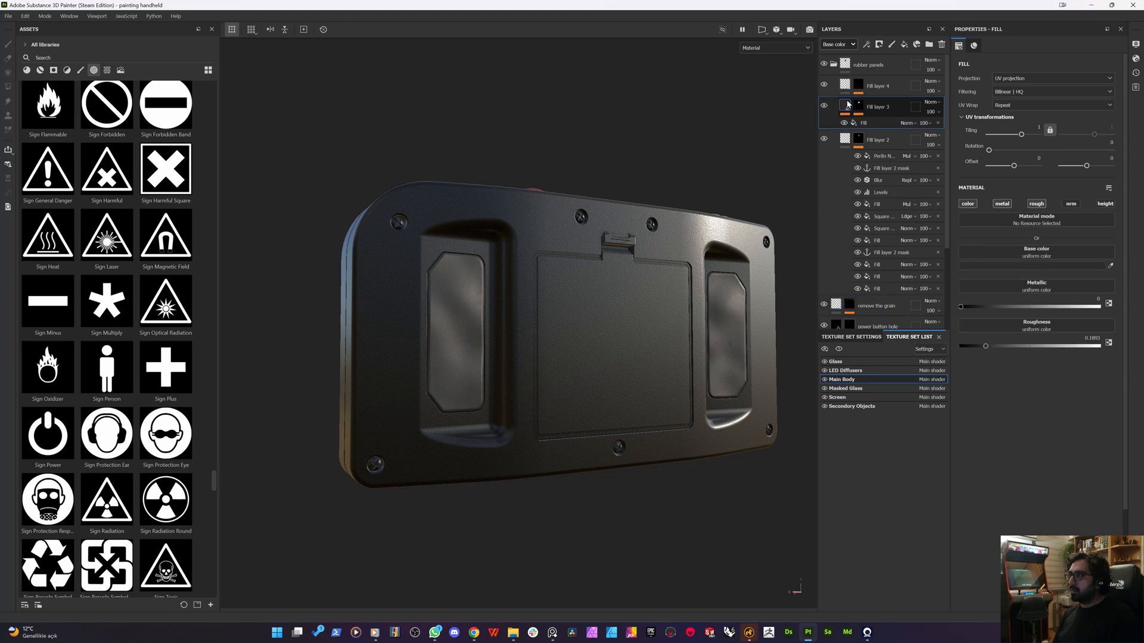
{"action": "left_click", "coordinate": [999, 271]}
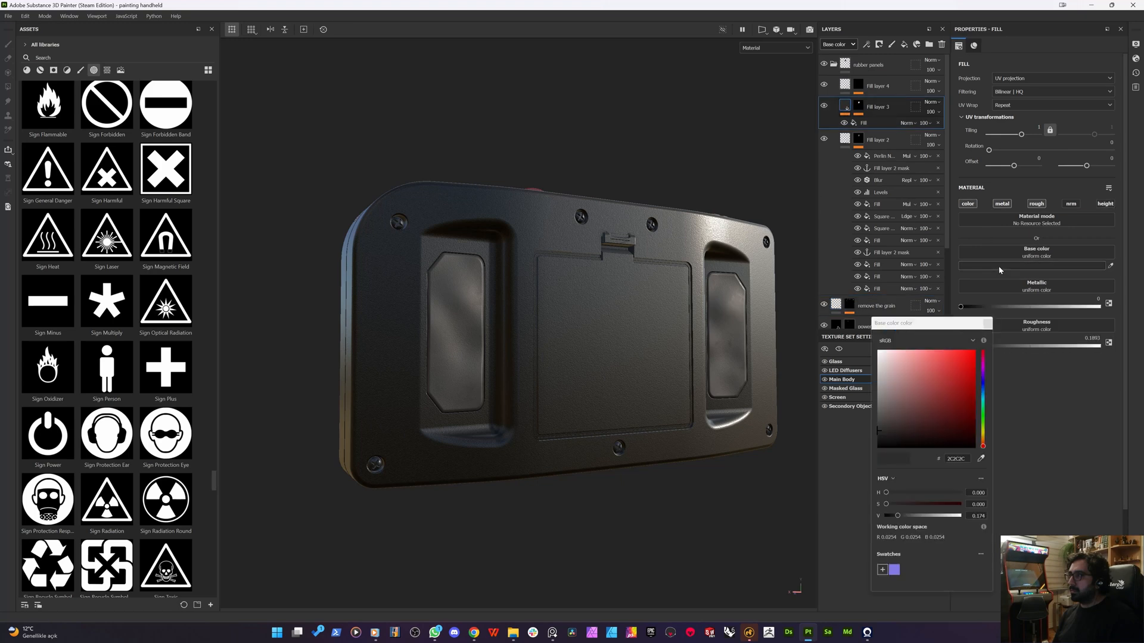
{"action": "left_click_drag", "start_coordinate": [877, 441], "coordinate": [861, 459]}
- Examine the black rubber panels and the grain on the battery cover at the back of the handheld, and dismiss the color picker
{"action": "left_click_drag", "start_coordinate": [728, 409], "coordinate": [534, 398], "text": "alt"}
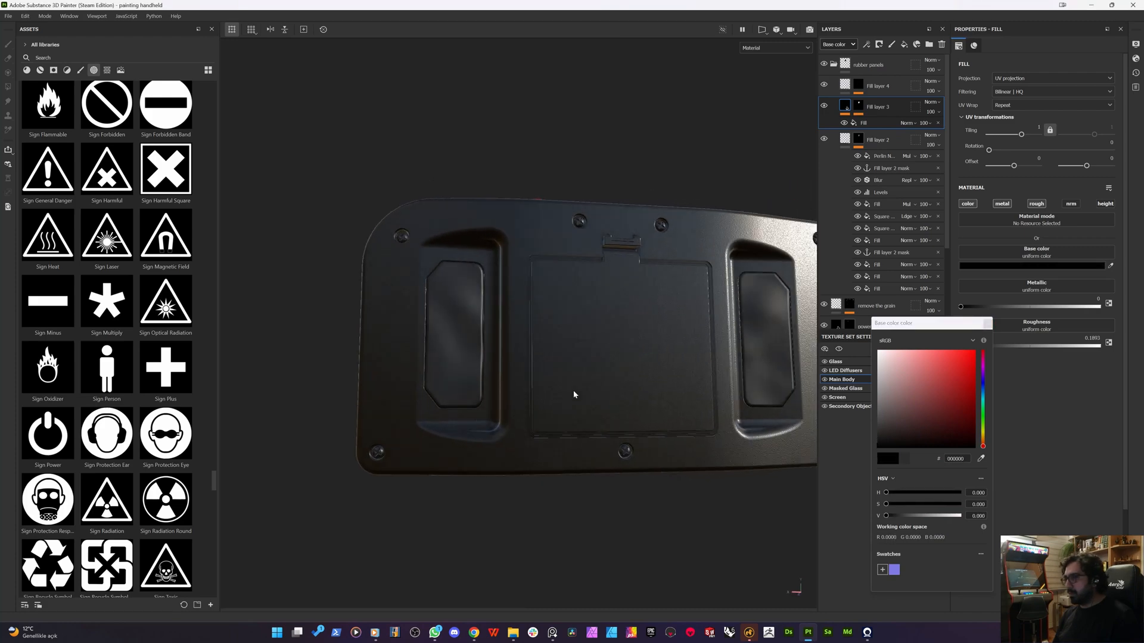
{"action": "scroll", "coordinate": [574, 394], "scroll_direction": "up", "scroll_amount": 3}
{"action": "scroll", "coordinate": [309, 345], "scroll_direction": "up", "scroll_amount": 2}
{"action": "middle_click_drag", "start_coordinate": [309, 345], "coordinate": [413, 367], "text": "alt"}
{"action": "left_click_drag", "start_coordinate": [414, 367], "coordinate": [283, 354], "text": "alt"}
{"action": "scroll", "coordinate": [468, 380], "scroll_direction": "down", "scroll_amount": 6}
{"action": "scroll", "coordinate": [449, 340], "scroll_direction": "up", "scroll_amount": 5}
{"action": "scroll", "coordinate": [623, 352], "scroll_direction": "down", "scroll_amount": 4}
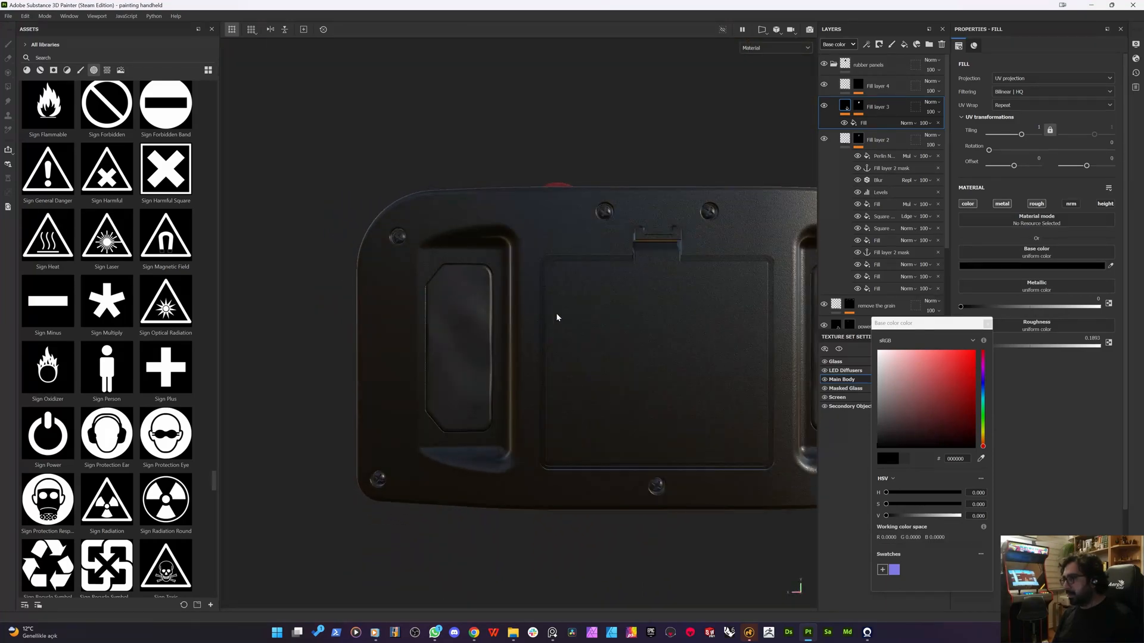
{"action": "middle_click_drag", "start_coordinate": [611, 343], "coordinate": [498, 363], "text": "alt"}
{"action": "scroll", "coordinate": [499, 365], "scroll_direction": "up", "scroll_amount": 5}
{"action": "scroll", "coordinate": [503, 386], "scroll_direction": "up", "scroll_amount": 1}
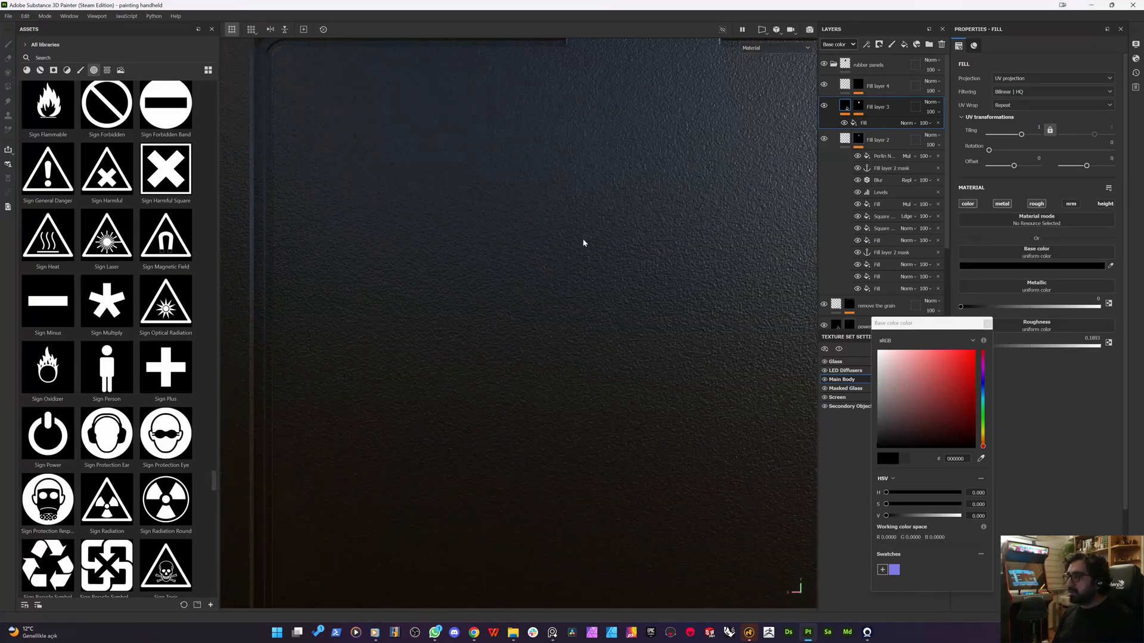
{"action": "key", "text": "ctrl"}
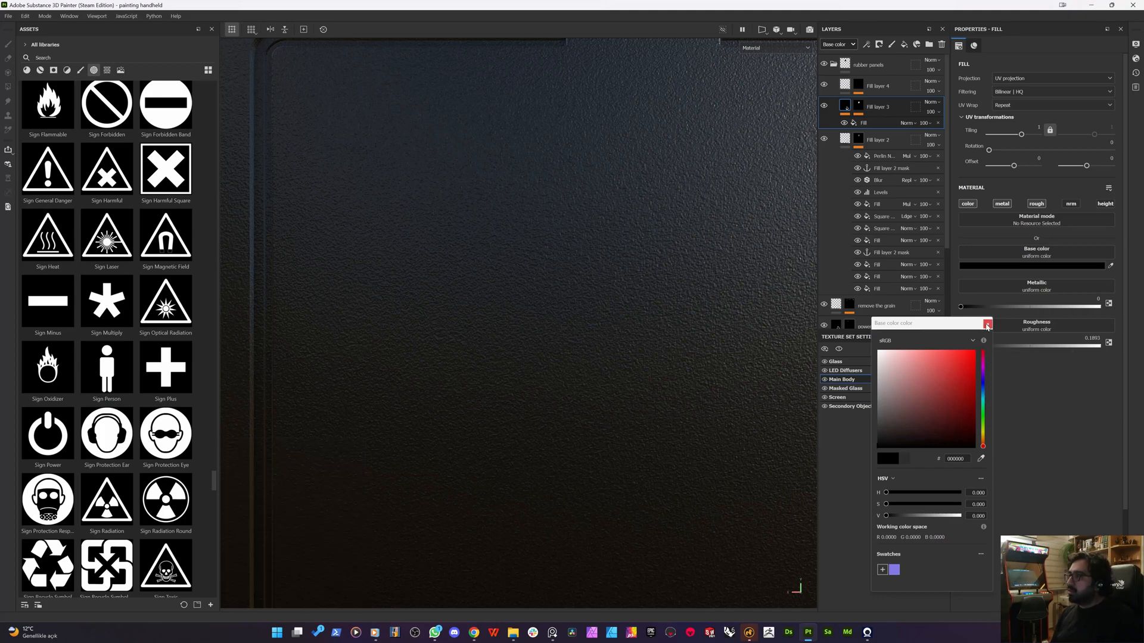
{"action": "scroll", "coordinate": [564, 368], "scroll_direction": "down", "scroll_amount": 2}
{"action": "scroll", "coordinate": [563, 365], "scroll_direction": "down", "scroll_amount": 2}
{"action": "middle_click_drag", "start_coordinate": [616, 361], "coordinate": [556, 322], "text": "alt"}
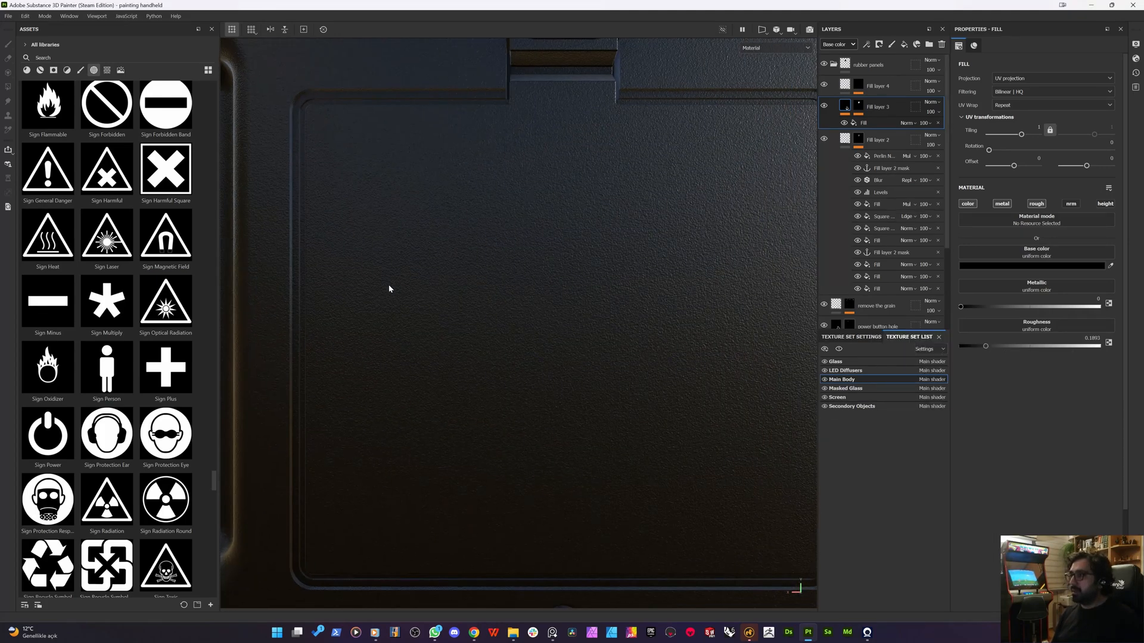
{"action": "scroll", "coordinate": [389, 289], "scroll_direction": "down", "scroll_amount": 3}
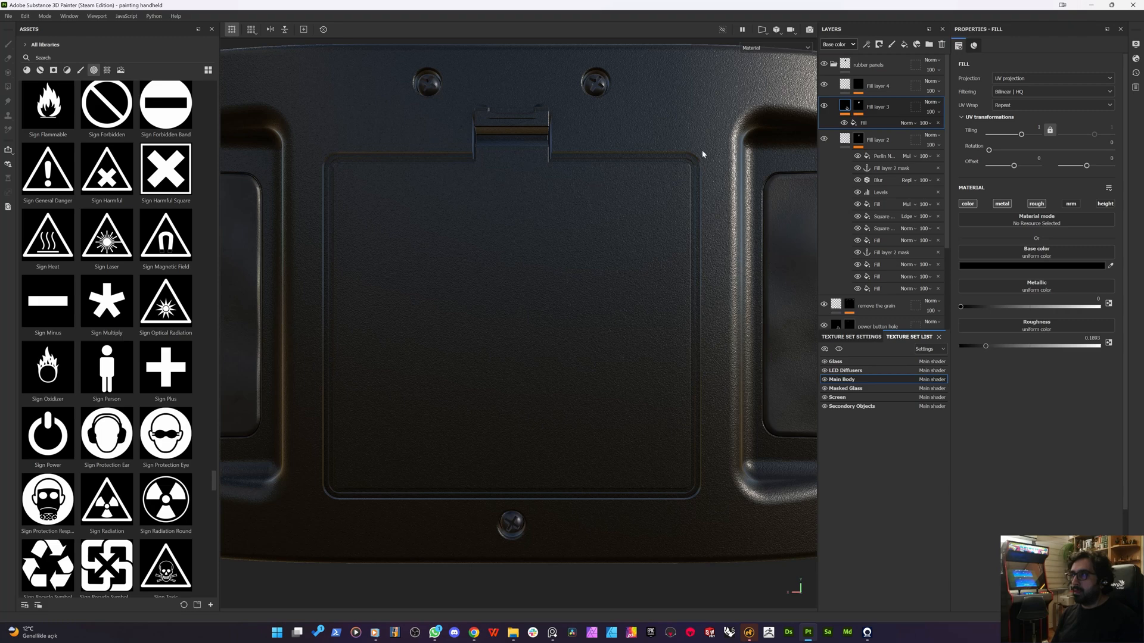
- View the mask of Fill layer 3 on the back of the handheld, return to the material view and collapse the rubber panels folder
{"action": "left_click", "coordinate": [858, 108], "text": "alt"}
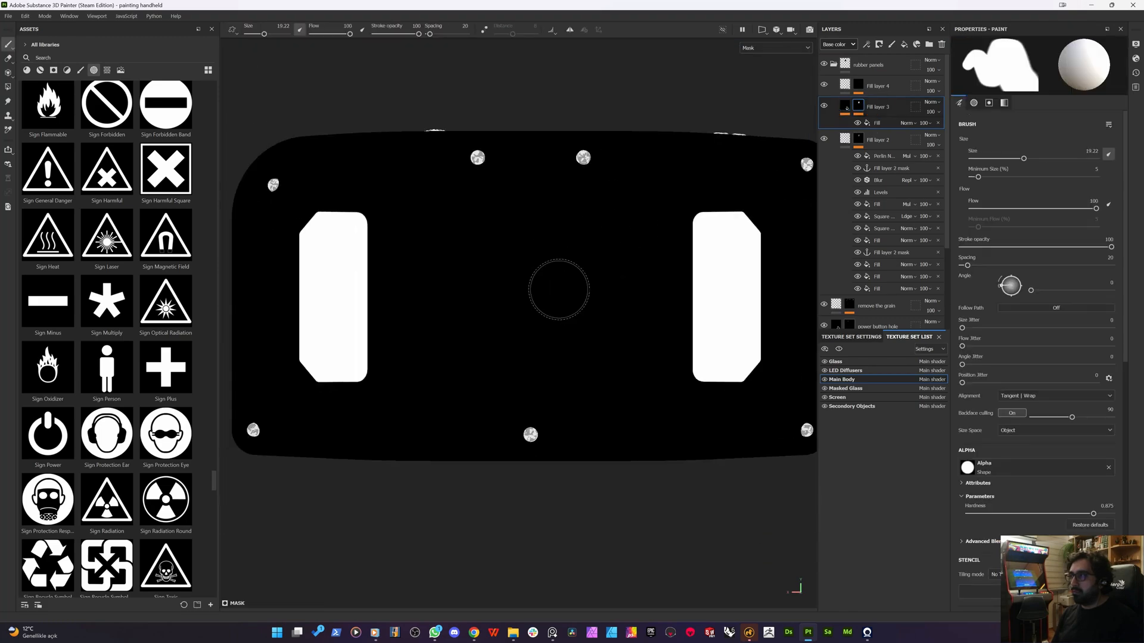
{"action": "key", "text": "m"}
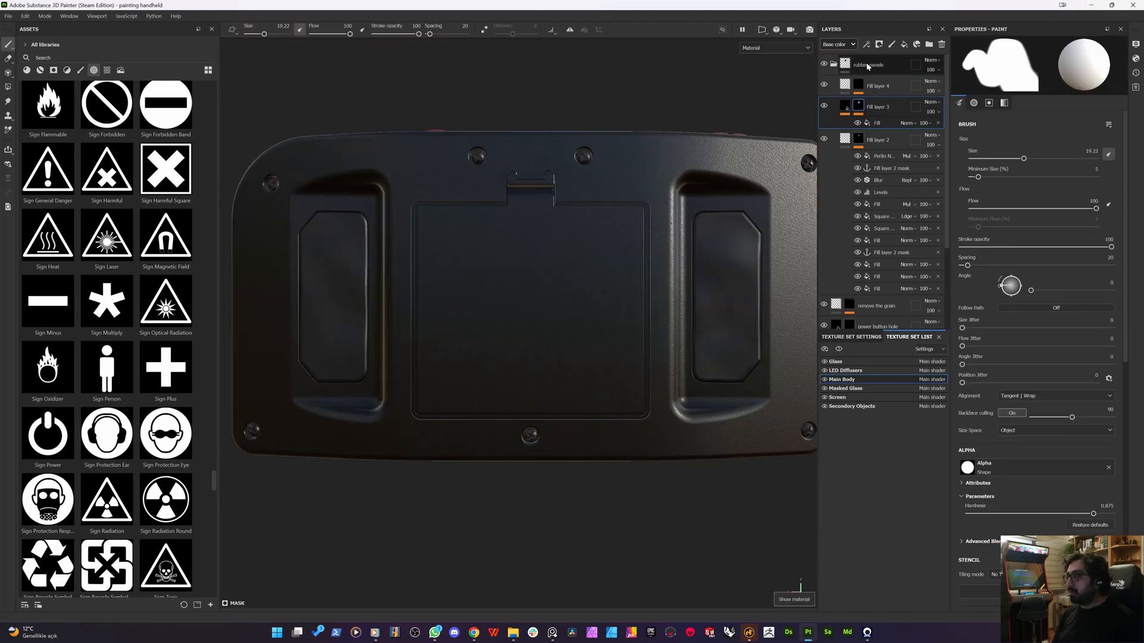
{"action": "left_click", "coordinate": [834, 64]}
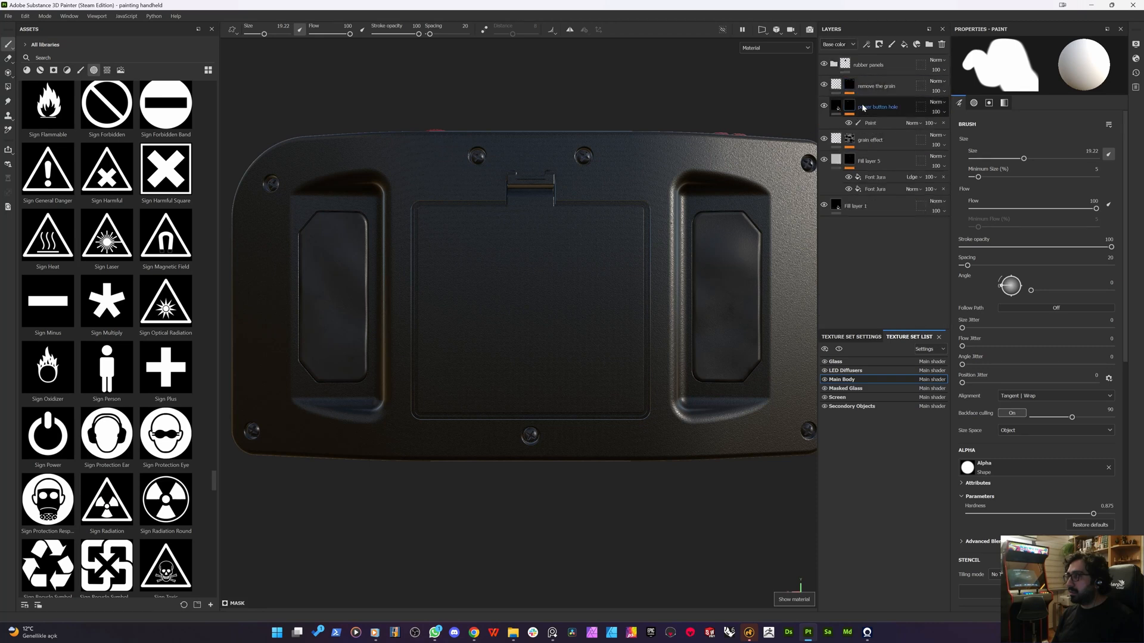
- Add a second paint effect to the mask of the "remove the grain" layer
{"action": "left_click", "coordinate": [867, 108]}
{"action": "left_click", "coordinate": [867, 85]}
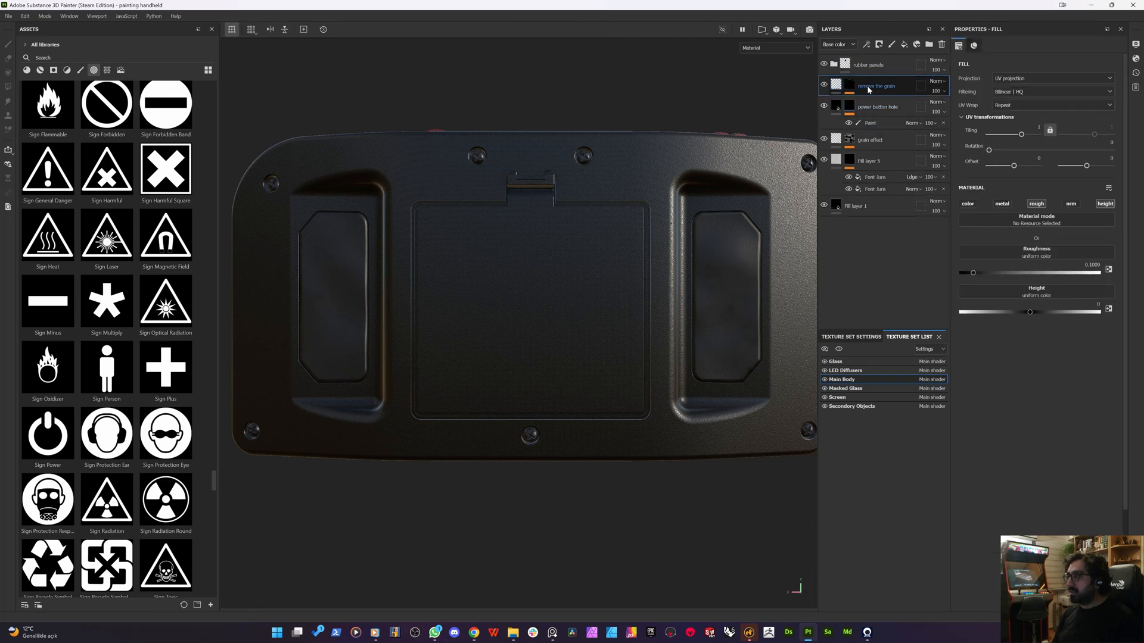
{"action": "left_click", "coordinate": [851, 84]}
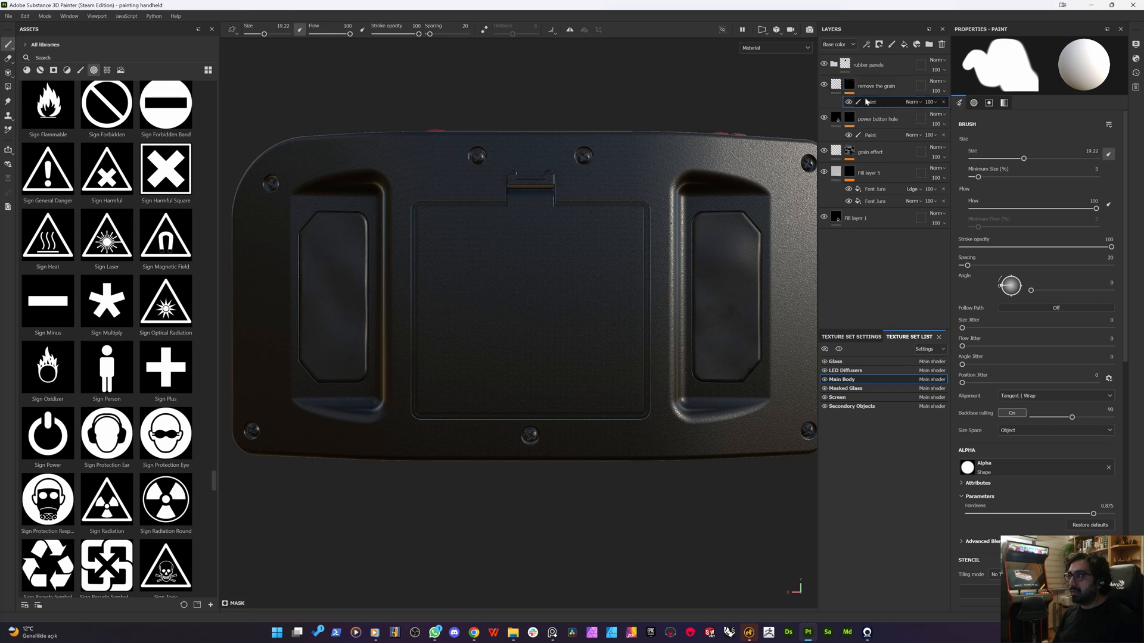
{"action": "right_click", "coordinate": [867, 101]}
{"action": "left_click", "coordinate": [900, 233]}
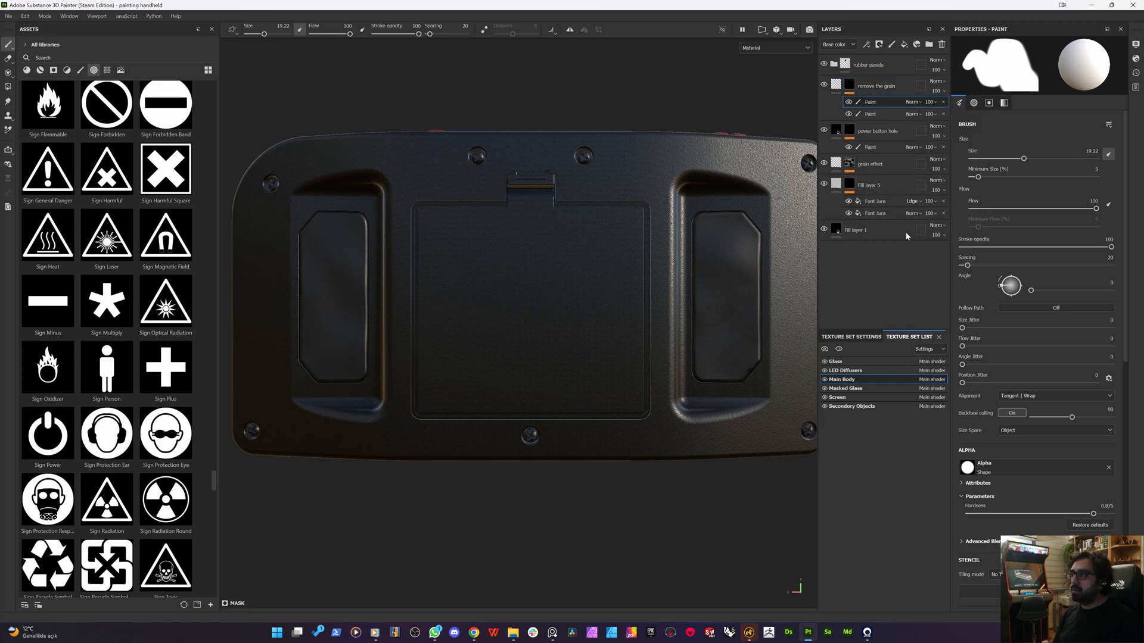
{"action": "scroll", "coordinate": [474, 327], "scroll_direction": "up", "scroll_amount": 3}
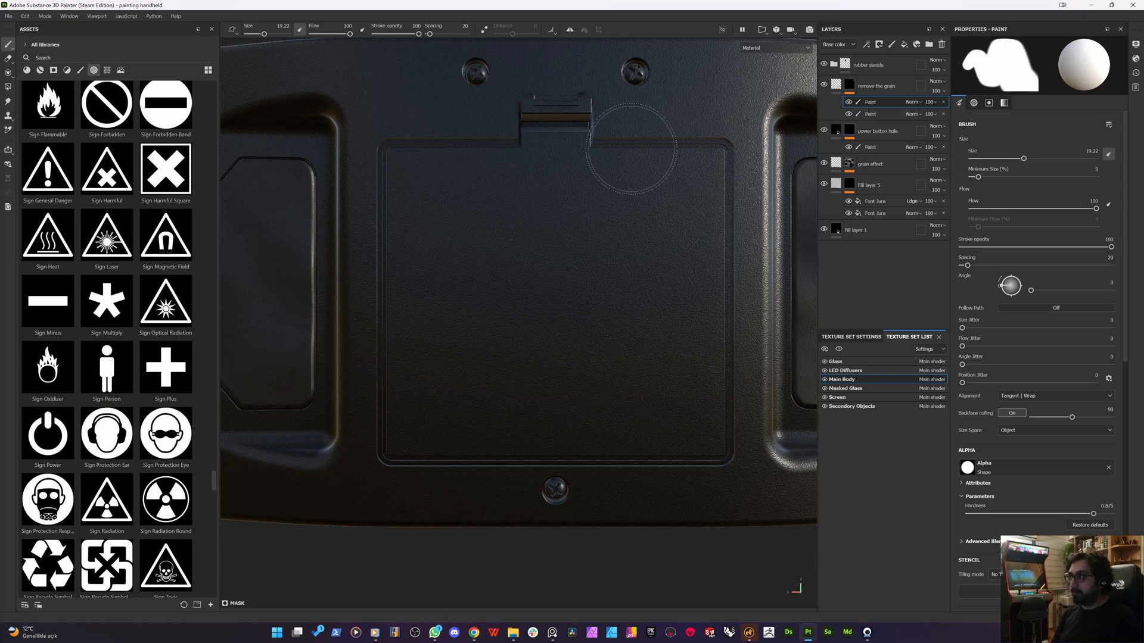
- Show the 3D and 2D views side by side and replace the extra paint effect on the "remove the grain" mask with a fill effect
{"action": "key", "text": "F1"}
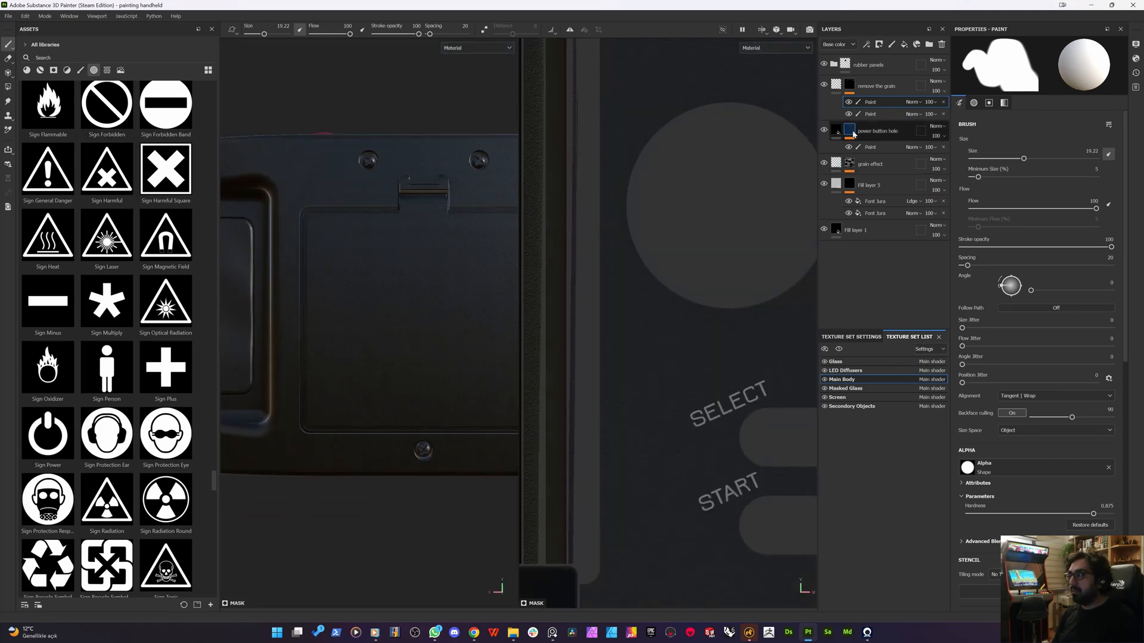
{"action": "left_click", "coordinate": [943, 102]}
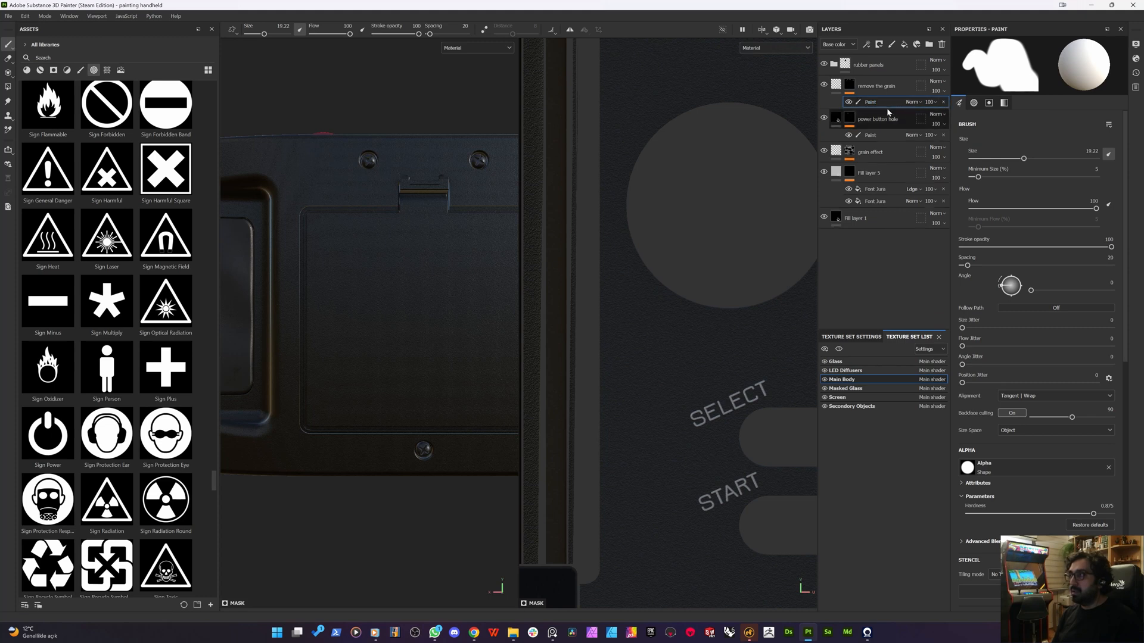
{"action": "right_click", "coordinate": [878, 102]}
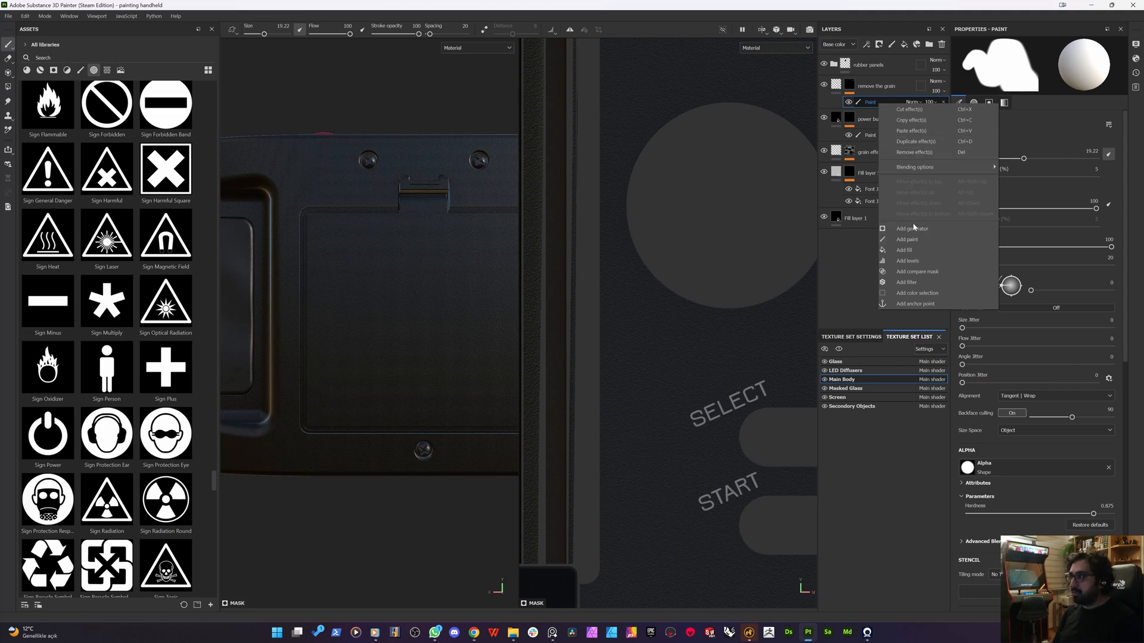
{"action": "left_click", "coordinate": [905, 251]}
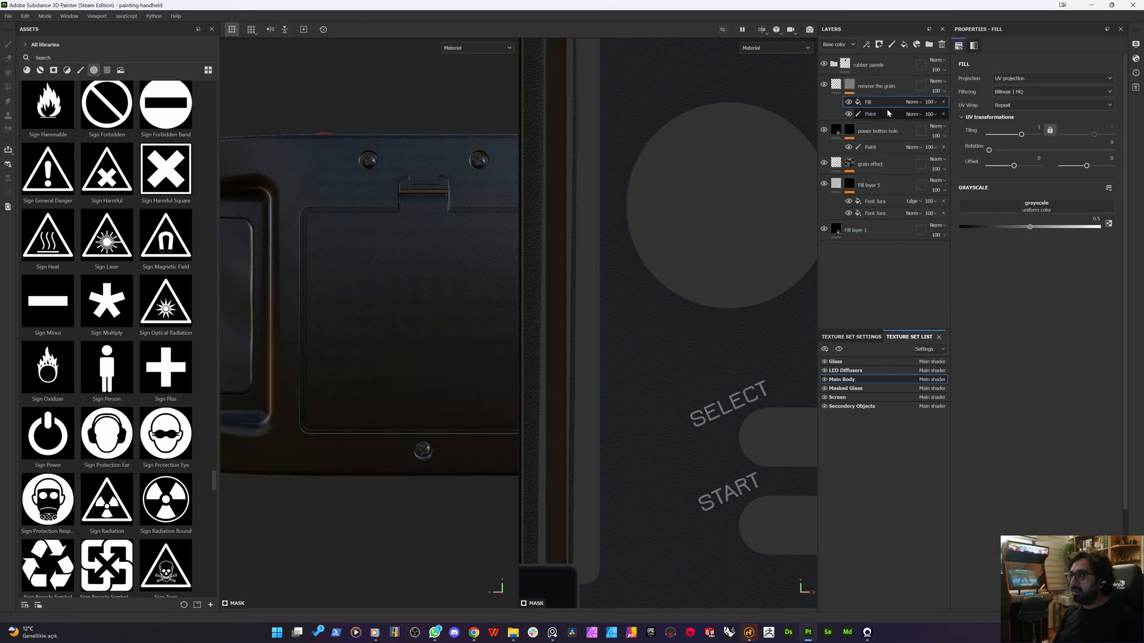
- Set the mask fill's UV wrap to None and its grayscale value to 1
{"action": "left_click", "coordinate": [1021, 105]}
{"action": "left_click", "coordinate": [1002, 118]}
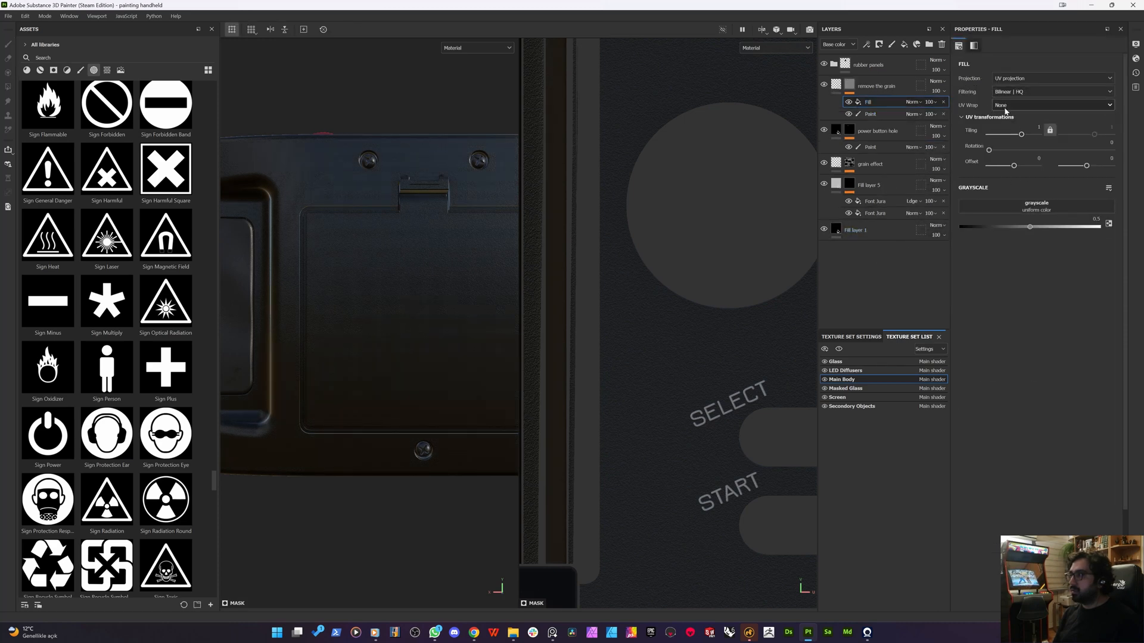
{"action": "left_click_drag", "start_coordinate": [1044, 230], "coordinate": [1099, 227]}
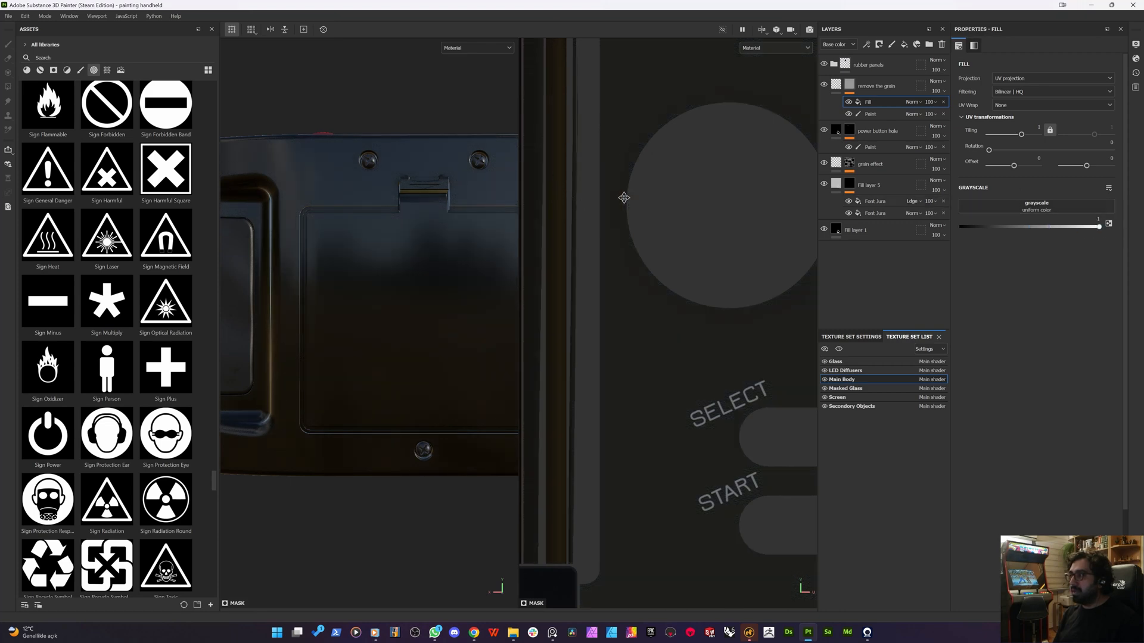
- Move the mask fill over the battery cover's UV island and shrink it to a square patch inside the cover
{"action": "scroll", "coordinate": [697, 303], "scroll_direction": "down", "scroll_amount": 5}
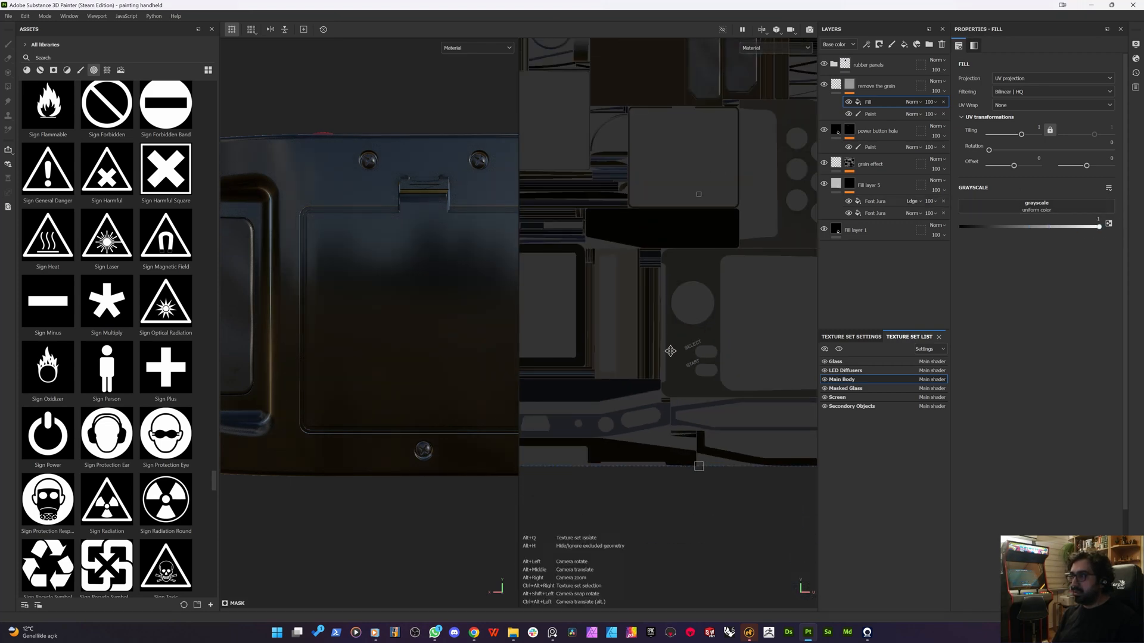
{"action": "scroll", "coordinate": [668, 292], "scroll_direction": "down", "scroll_amount": 4}
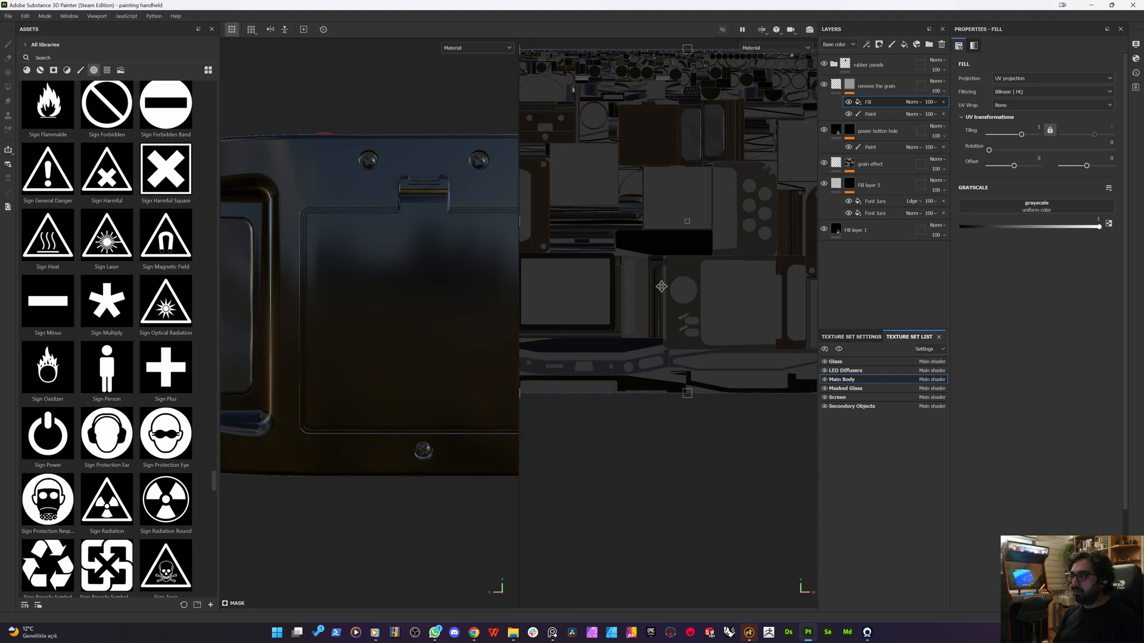
{"action": "left_click_drag", "start_coordinate": [769, 165], "coordinate": [667, 193]}
{"action": "scroll", "coordinate": [656, 197], "scroll_direction": "up", "scroll_amount": 5}
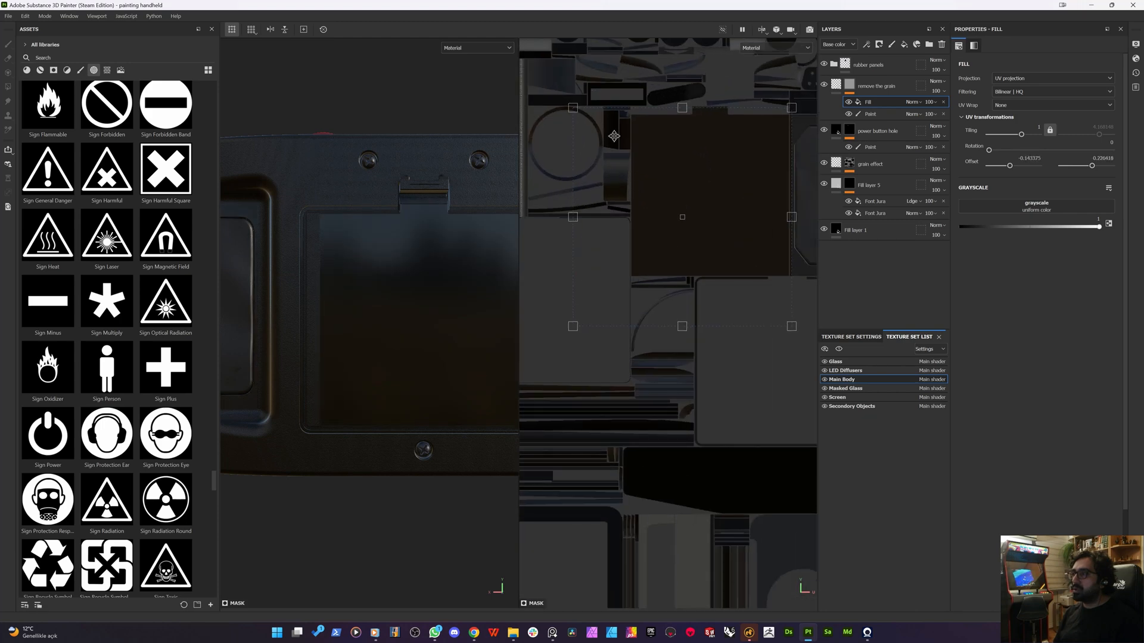
{"action": "left_click_drag", "start_coordinate": [569, 106], "coordinate": [683, 178]}
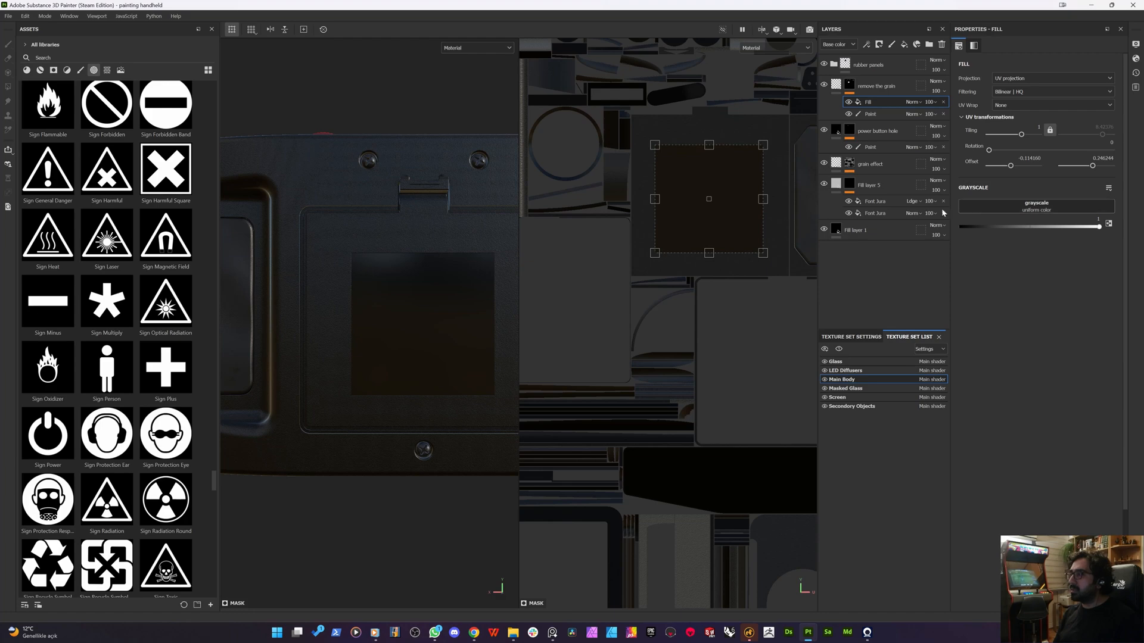
- Browse the alpha assets for a shape suited to the battery cover's smooth patch
{"action": "scroll", "coordinate": [109, 198], "scroll_direction": "up", "scroll_amount": 20}
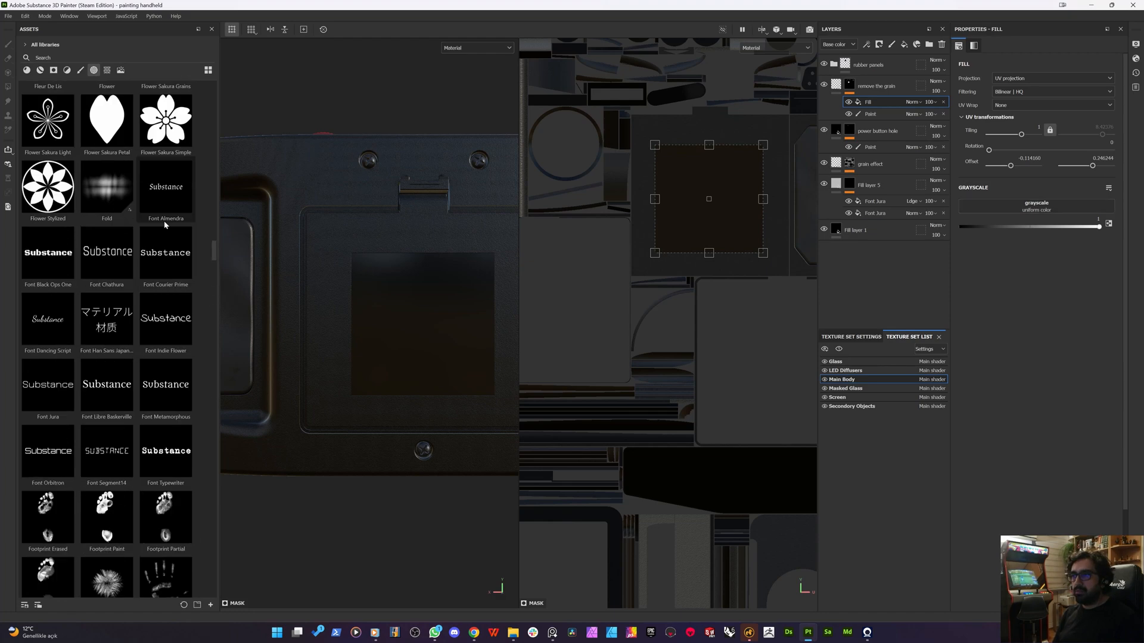
{"action": "scroll", "coordinate": [179, 231], "scroll_direction": "up", "scroll_amount": 10}
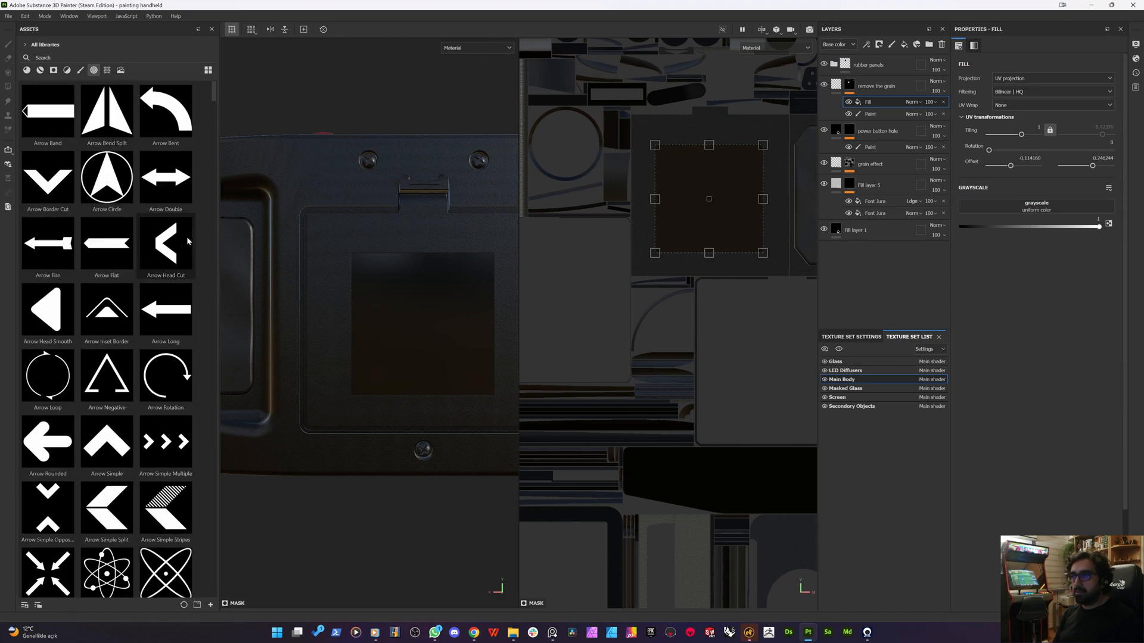
{"action": "scroll", "coordinate": [188, 237], "scroll_direction": "down", "scroll_amount": 4}
{"action": "scroll", "coordinate": [189, 248], "scroll_direction": "down", "scroll_amount": 4}
{"action": "scroll", "coordinate": [184, 268], "scroll_direction": "down", "scroll_amount": 6}
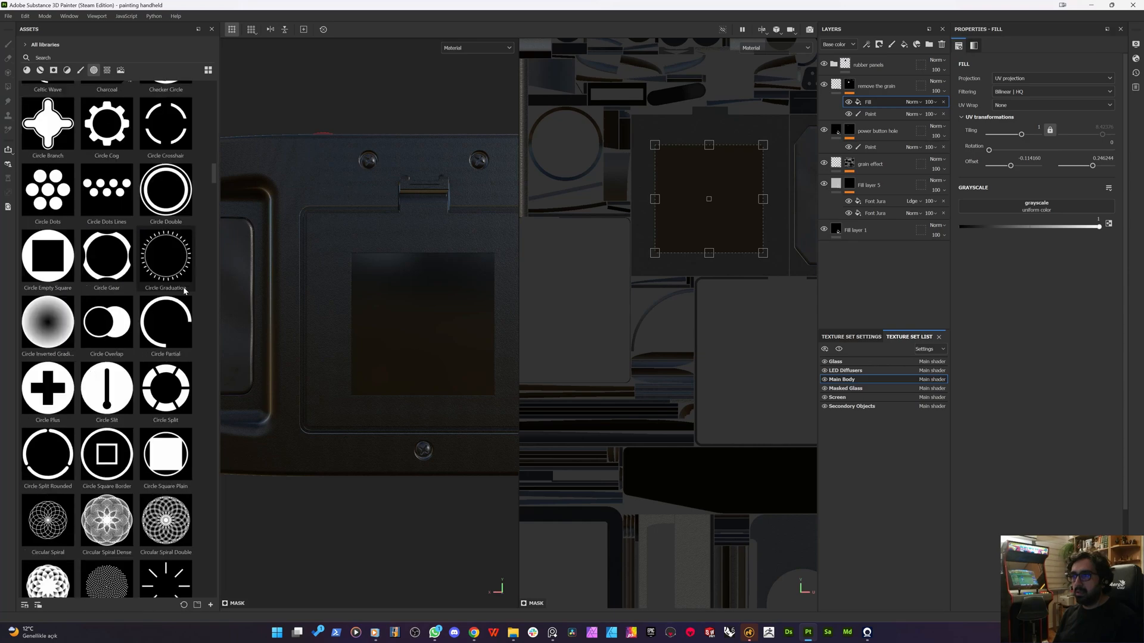
{"action": "scroll", "coordinate": [182, 293], "scroll_direction": "down", "scroll_amount": 3}
{"action": "scroll", "coordinate": [179, 294], "scroll_direction": "up", "scroll_amount": 8}
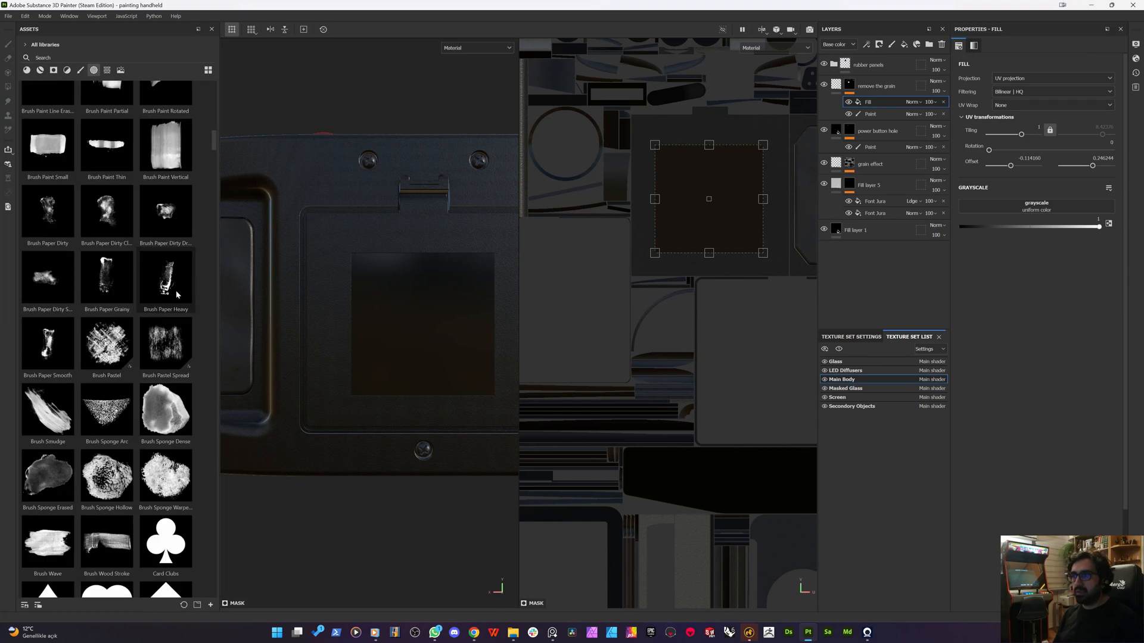
- Find a rectangular alpha and assign Square Rectangle as the grayscale source of the "remove the grain" mask fill
{"action": "left_click", "coordinate": [1036, 206]}
{"action": "type", "text": "font"}
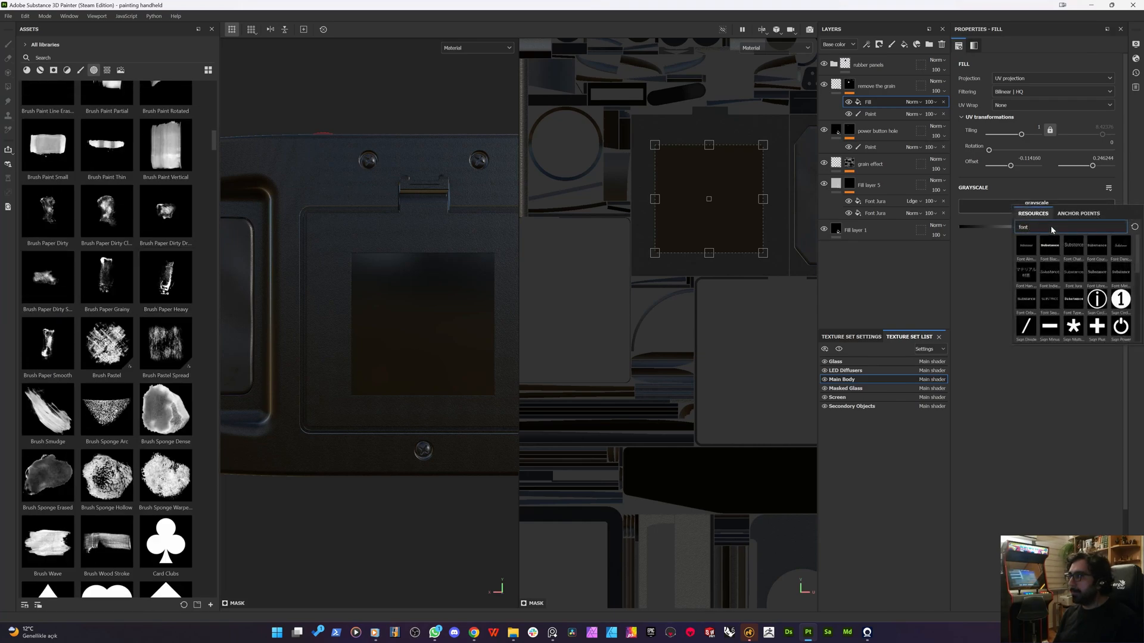
{"action": "type", "text": "shape"}
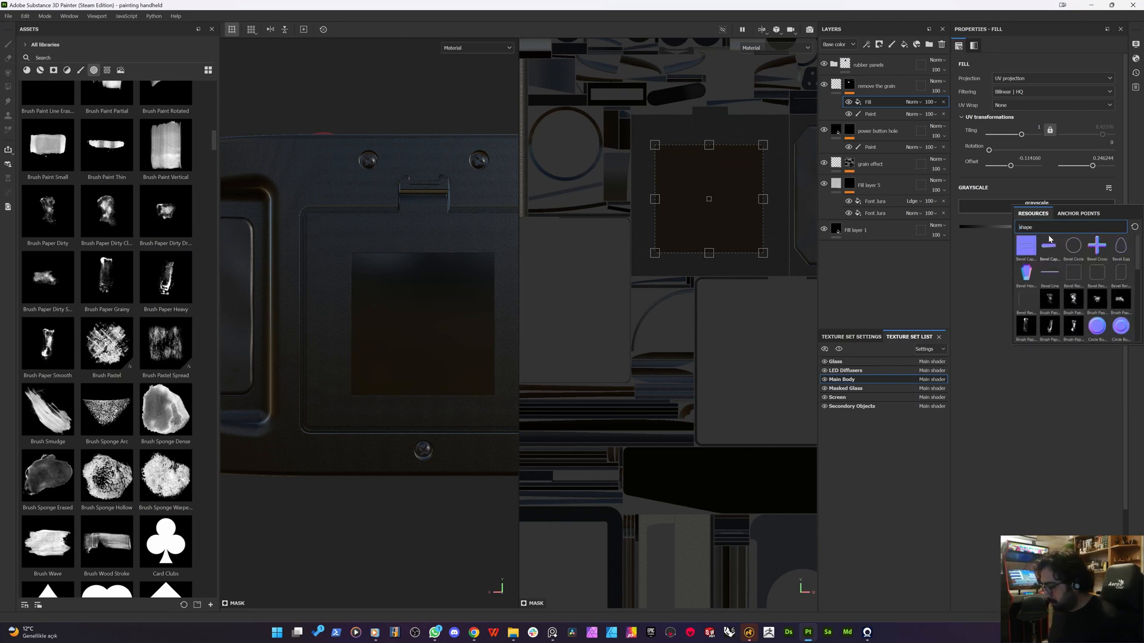
{"action": "key", "text": "Home"}
{"action": "type", "text": "alphe "}
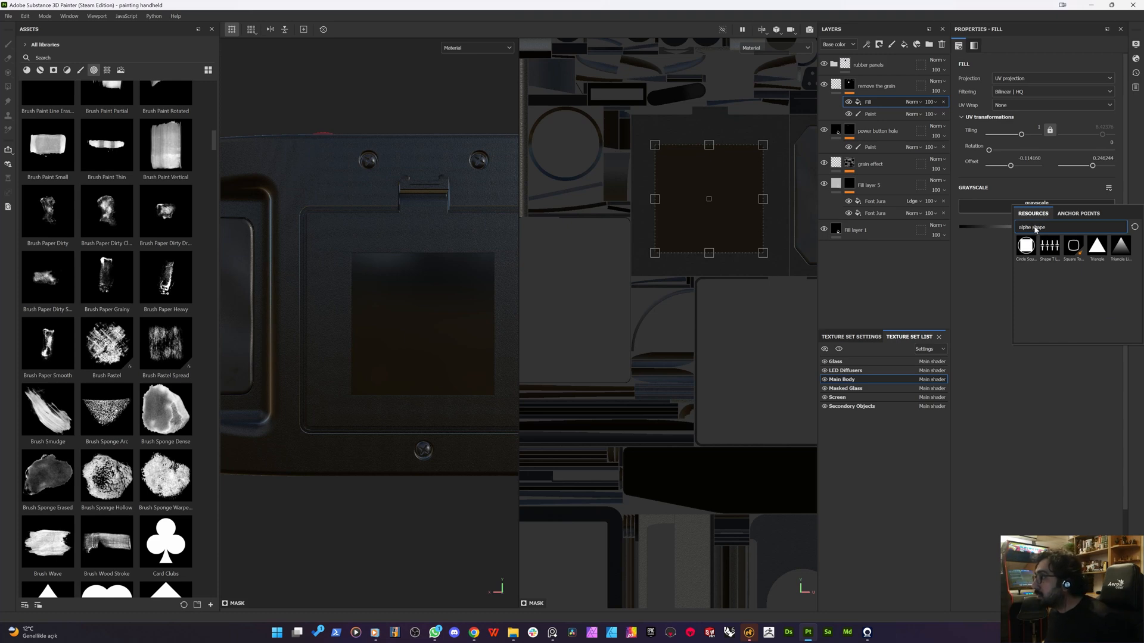
{"action": "type", "text": "rect"}
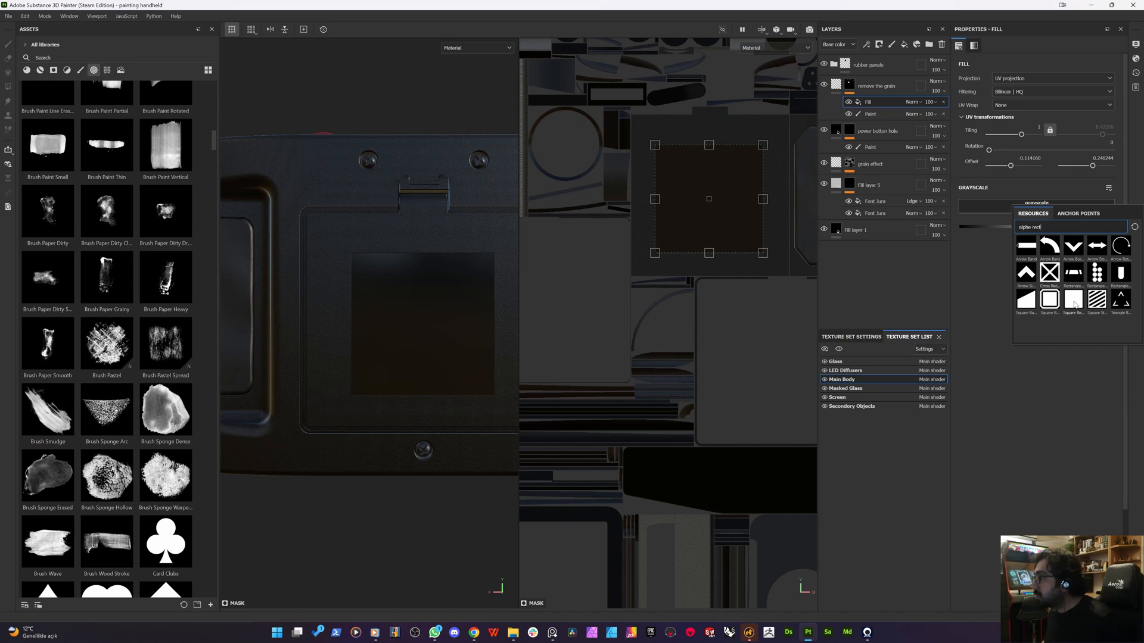
{"action": "left_click", "coordinate": [1075, 304]}
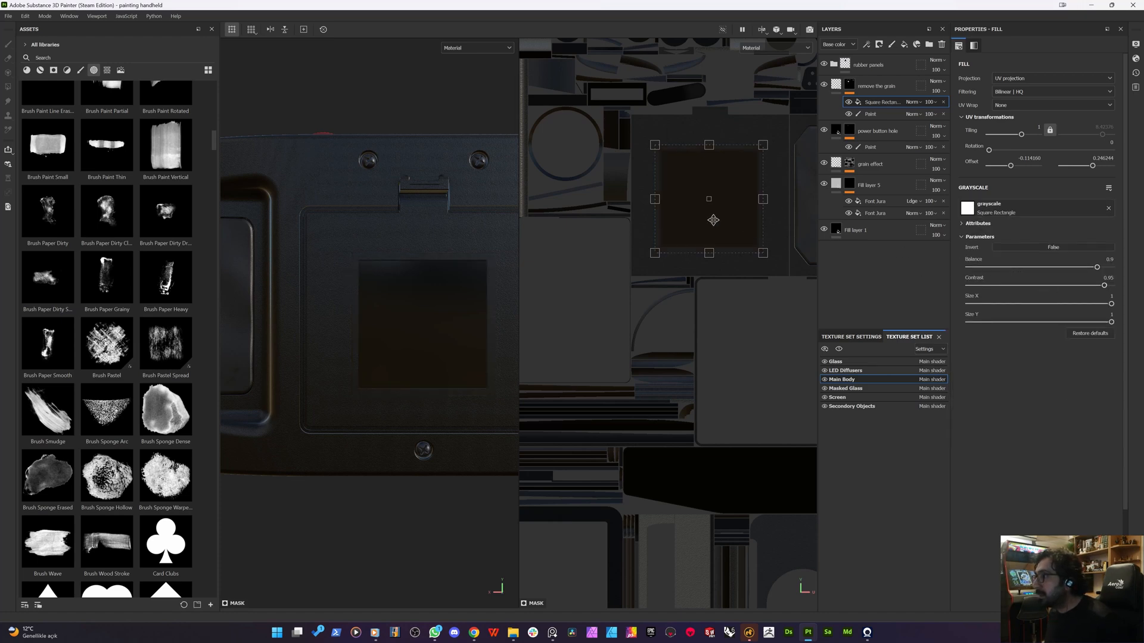
{"action": "scroll", "coordinate": [713, 220], "scroll_direction": "up", "scroll_amount": 2}
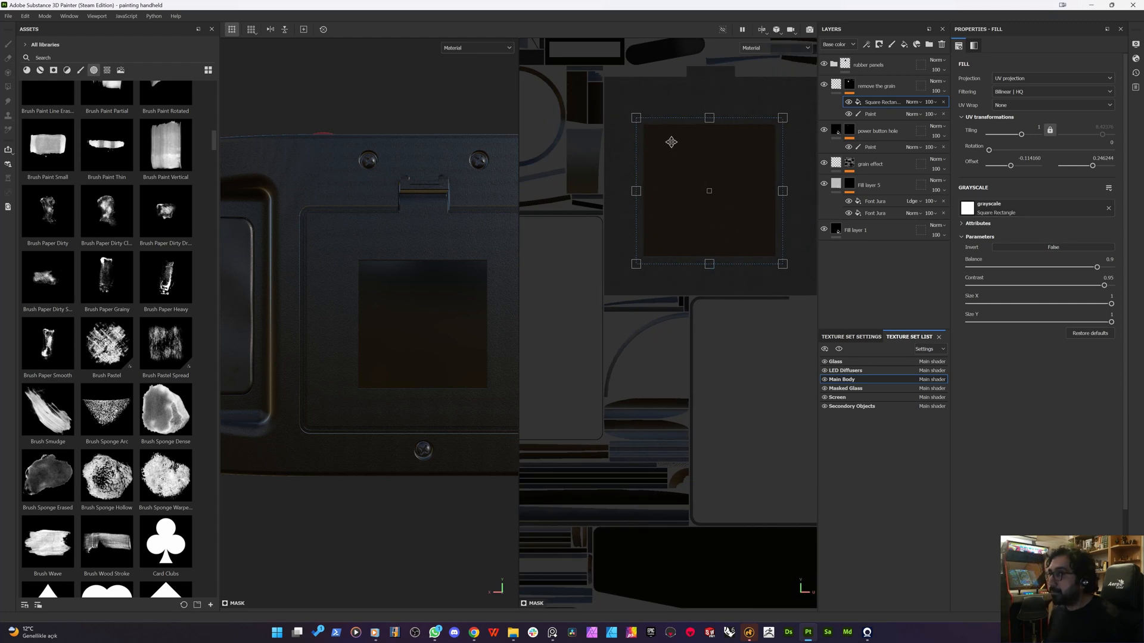
{"action": "scroll", "coordinate": [656, 137], "scroll_direction": "up", "scroll_amount": 2}
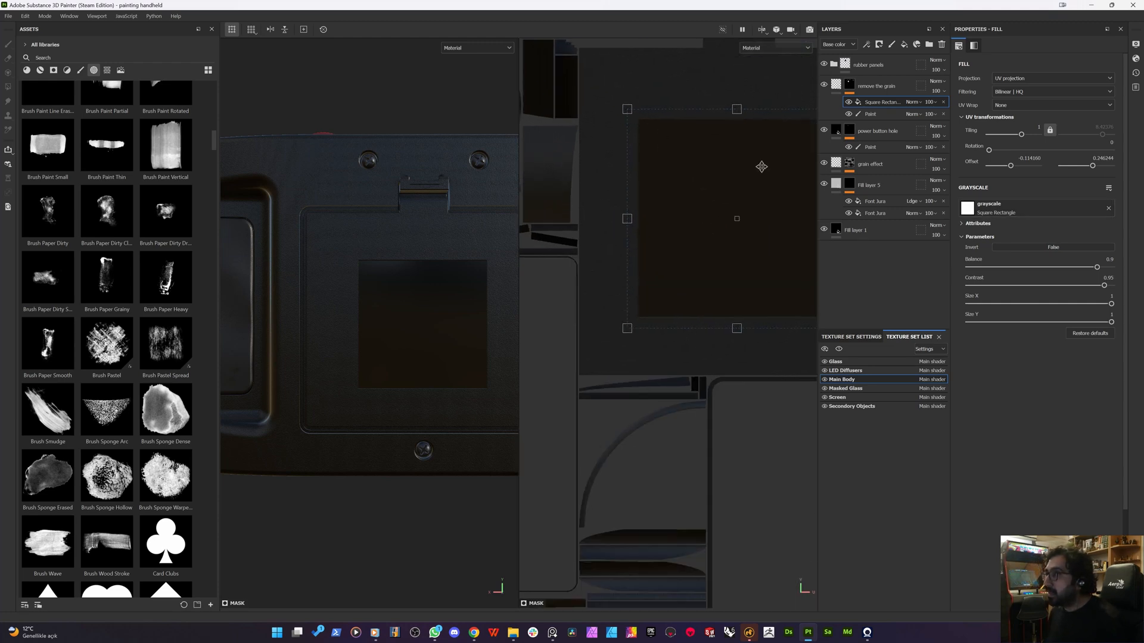
{"action": "left_click", "coordinate": [1008, 212]}
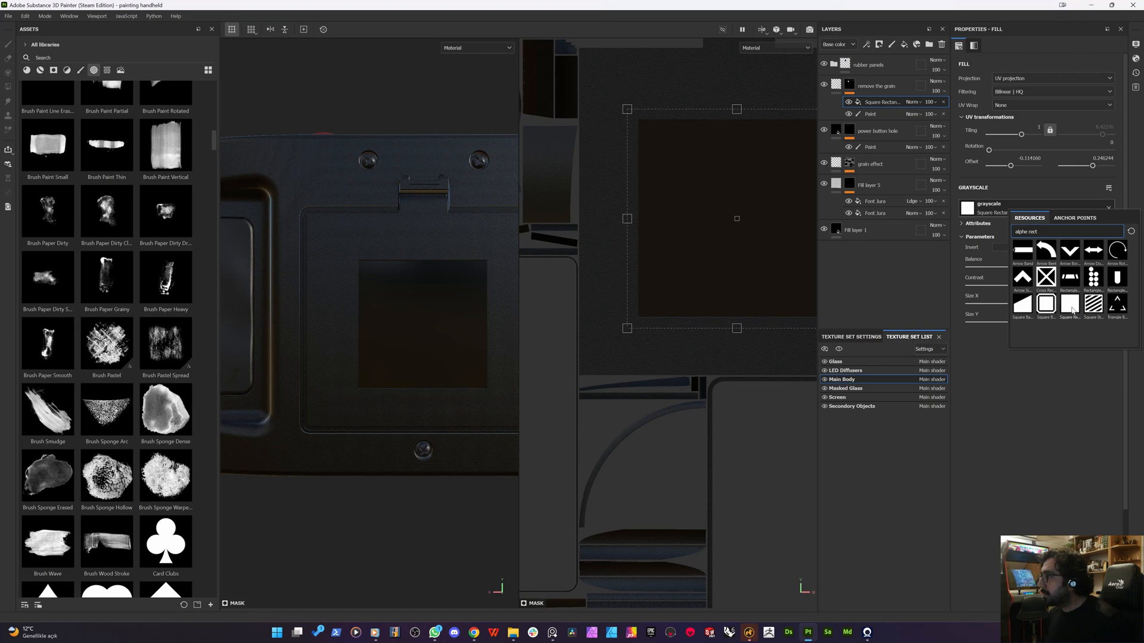
{"action": "left_click", "coordinate": [1070, 306]}
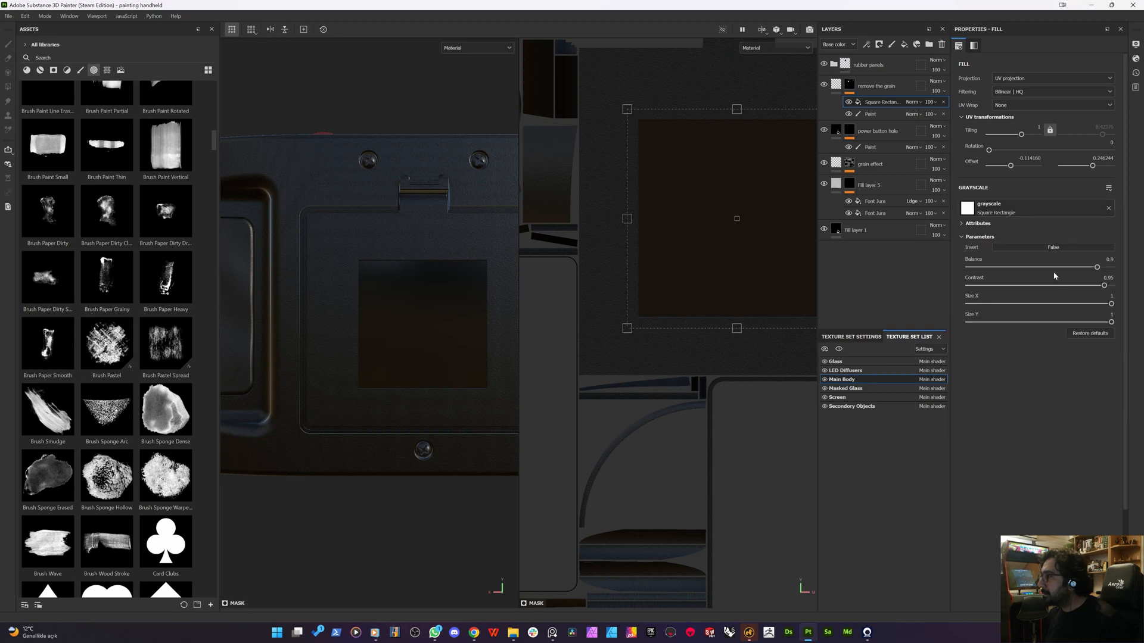
- Try a Balance of 0.96 on the Square Rectangle mask fill and inspect the patch's edges on the 3D model
{"action": "left_click_drag", "start_coordinate": [1061, 267], "coordinate": [1105, 275]}
{"action": "scroll", "coordinate": [331, 227], "scroll_direction": "up", "scroll_amount": 6}
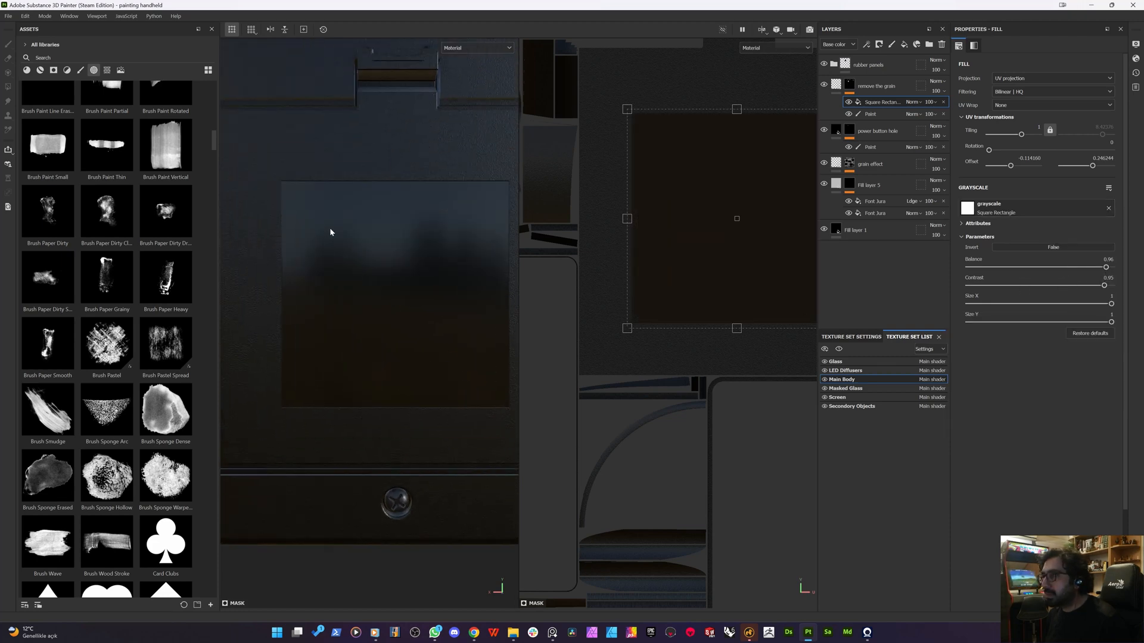
{"action": "left_click_drag", "start_coordinate": [288, 174], "coordinate": [363, 260], "text": "alt"}
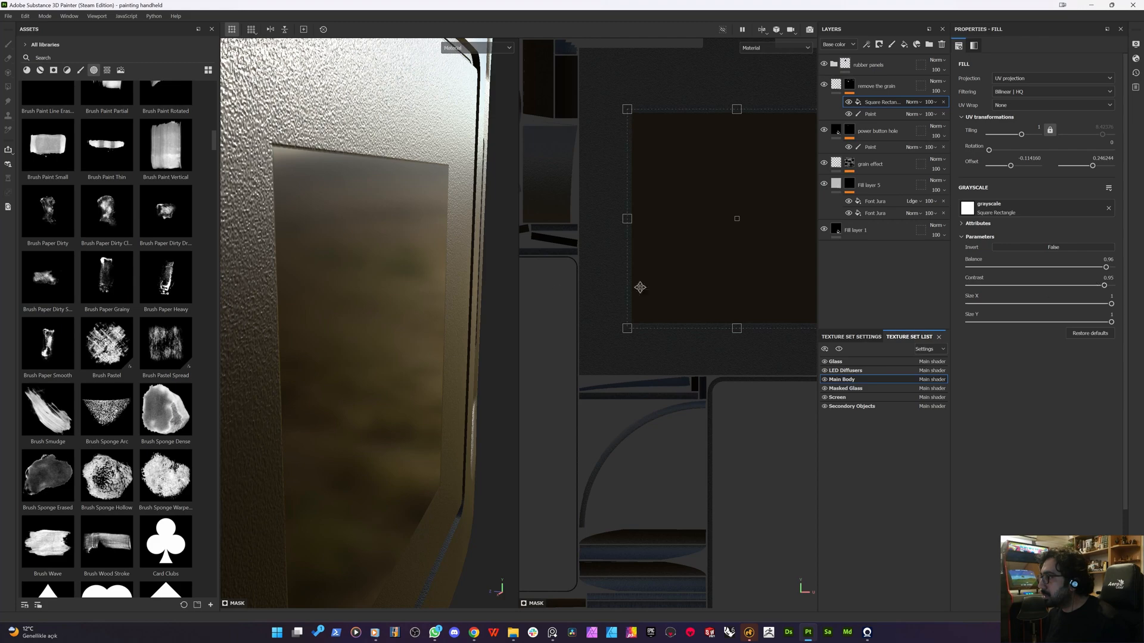
{"action": "left_click_drag", "start_coordinate": [405, 333], "coordinate": [274, 310], "text": "alt"}
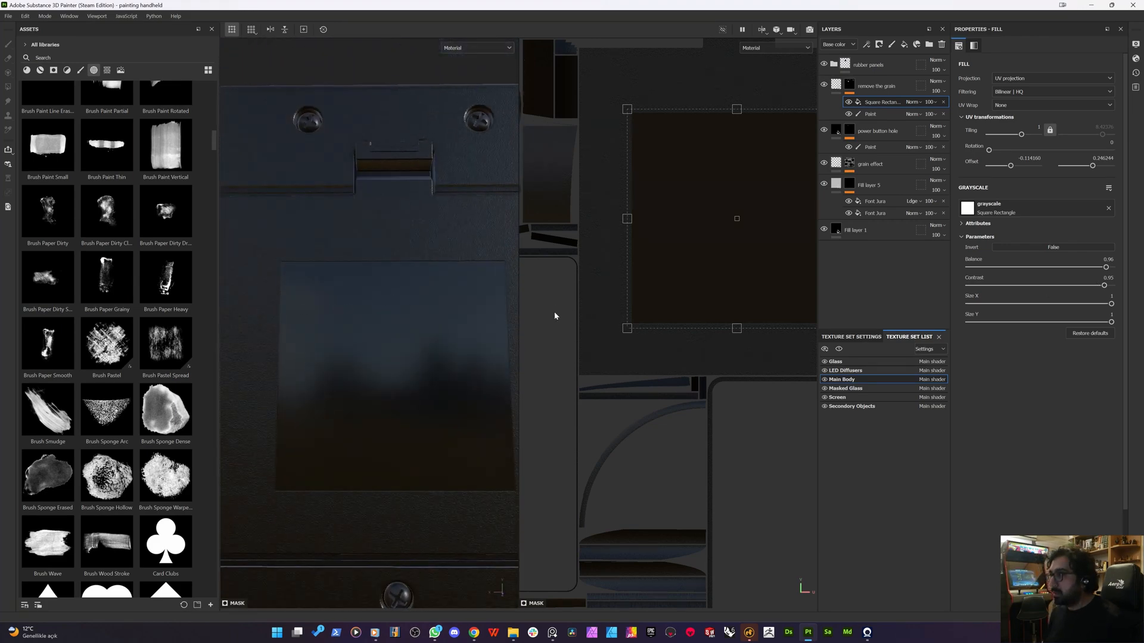
{"action": "key", "text": "F2"}
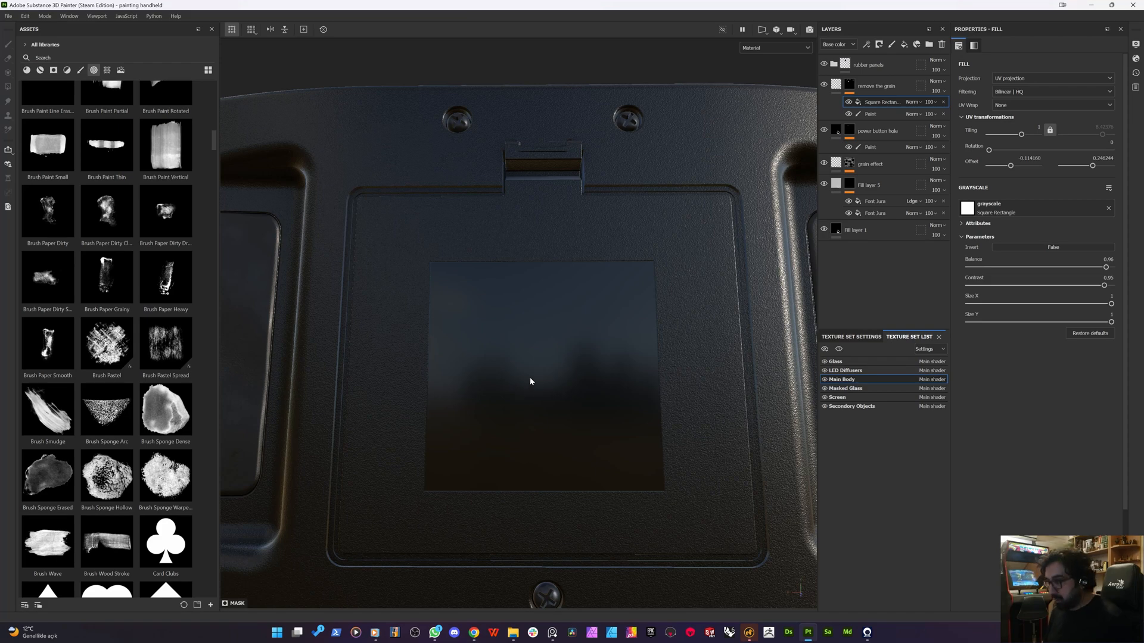
{"action": "left_click_drag", "start_coordinate": [531, 383], "coordinate": [588, 380], "text": "alt"}
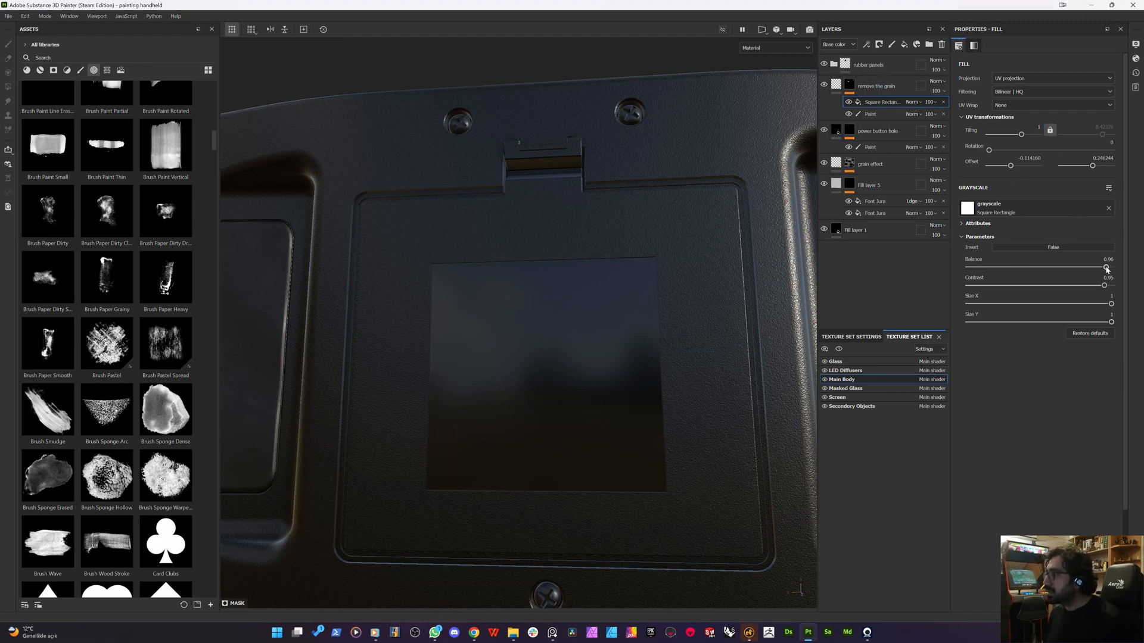
- Try other Balance values up to 1 and a lower Contrast on the rectangle fill, and undo the Balance changes
{"action": "left_click_drag", "start_coordinate": [1106, 269], "coordinate": [1118, 272]}
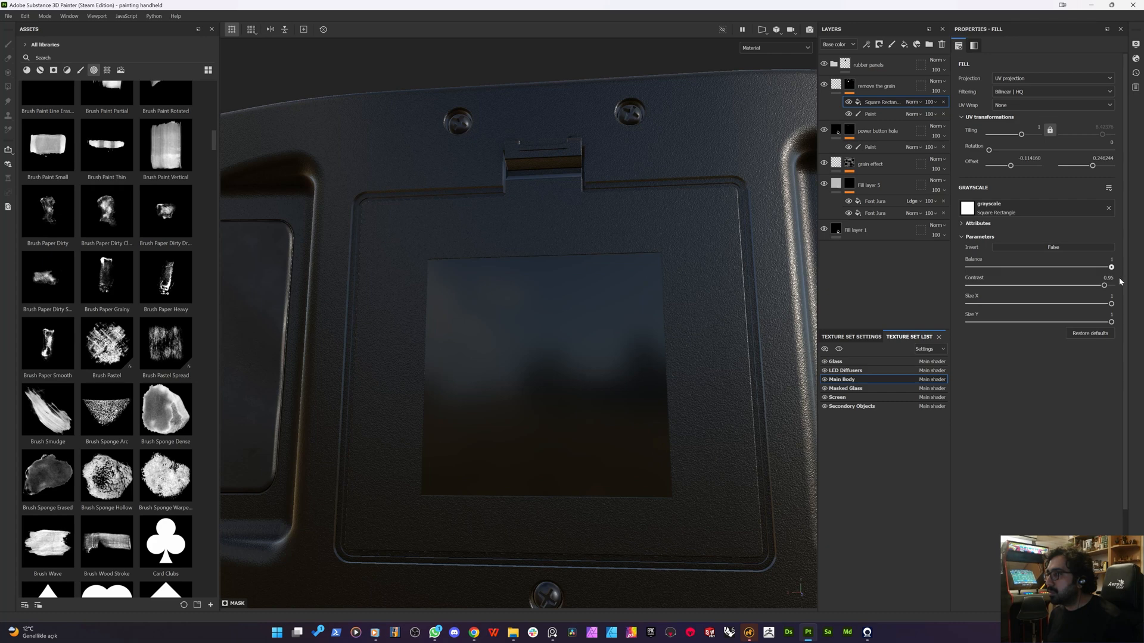
{"action": "left_click_drag", "start_coordinate": [1111, 267], "coordinate": [1102, 266]}
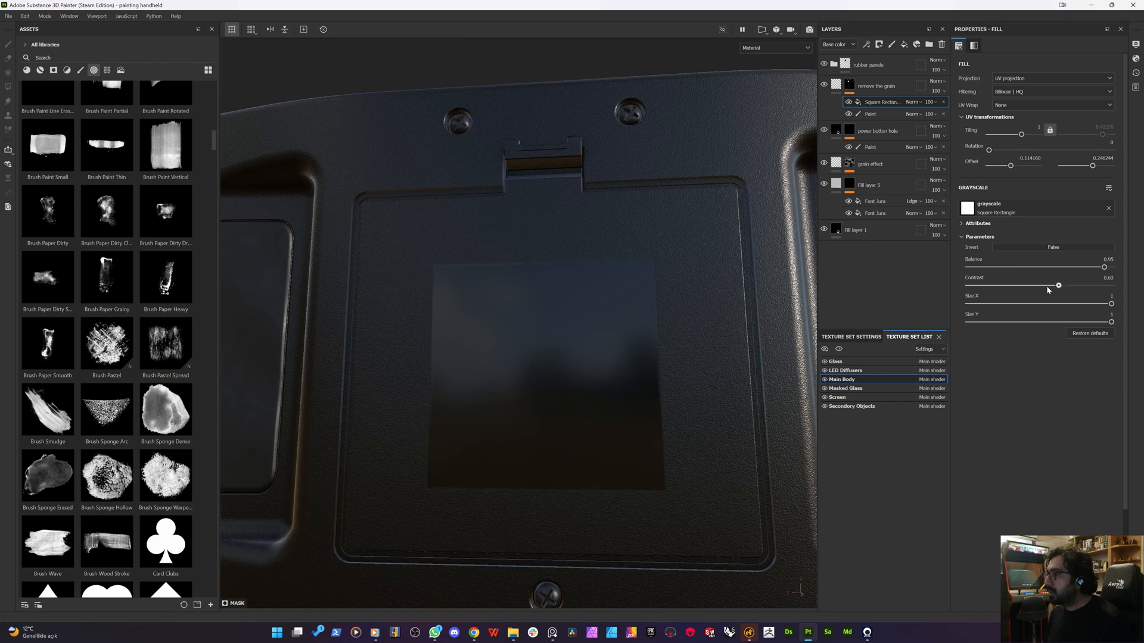
{"action": "left_click", "coordinate": [1103, 285]}
{"action": "left_click_drag", "start_coordinate": [1104, 267], "coordinate": [1113, 268]}
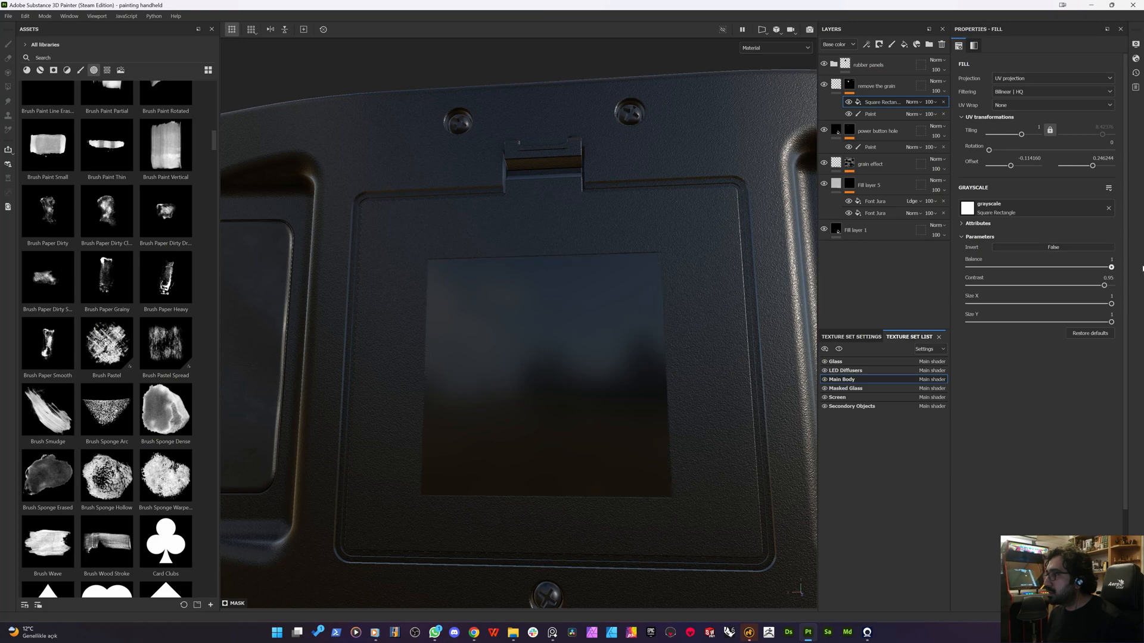
{"action": "key", "text": "ctrl+z"}
- Show the 3D and 2D views side by side and reshape the patch into a wide, low rectangle across the battery cover's lower half
{"action": "left_click_drag", "start_coordinate": [570, 258], "coordinate": [596, 267], "text": "alt"}
{"action": "key", "text": "F1"}
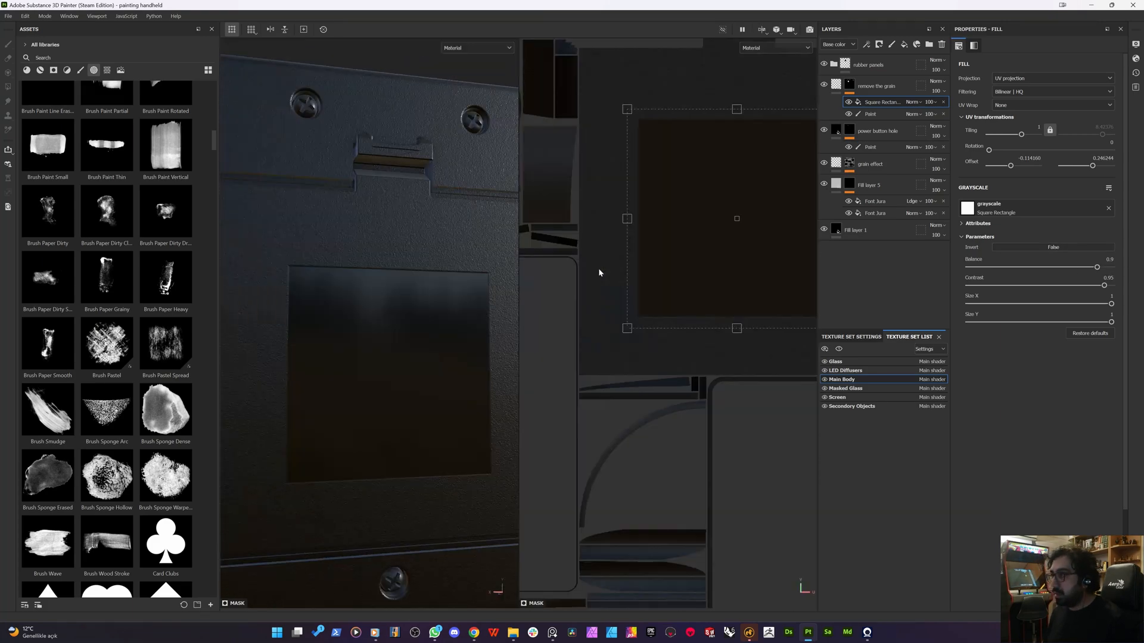
{"action": "scroll", "coordinate": [688, 206], "scroll_direction": "down", "scroll_amount": 2}
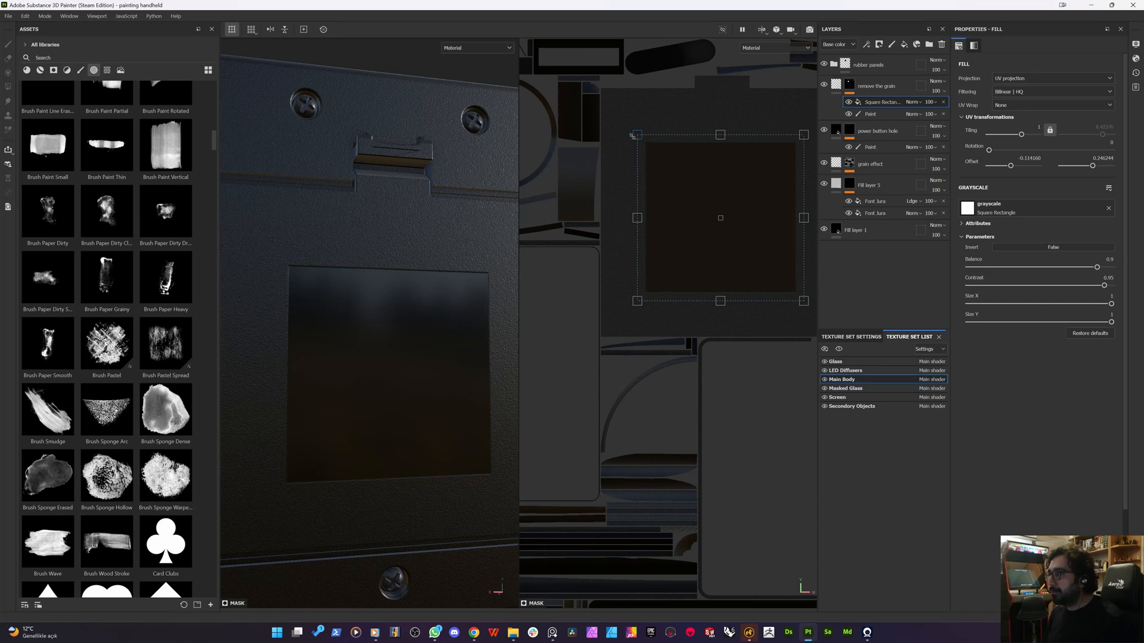
{"action": "left_click_drag", "start_coordinate": [633, 136], "coordinate": [656, 280]}
{"action": "scroll", "coordinate": [605, 273], "scroll_direction": "down", "scroll_amount": 2}
{"action": "scroll", "coordinate": [361, 320], "scroll_direction": "down", "scroll_amount": 3}
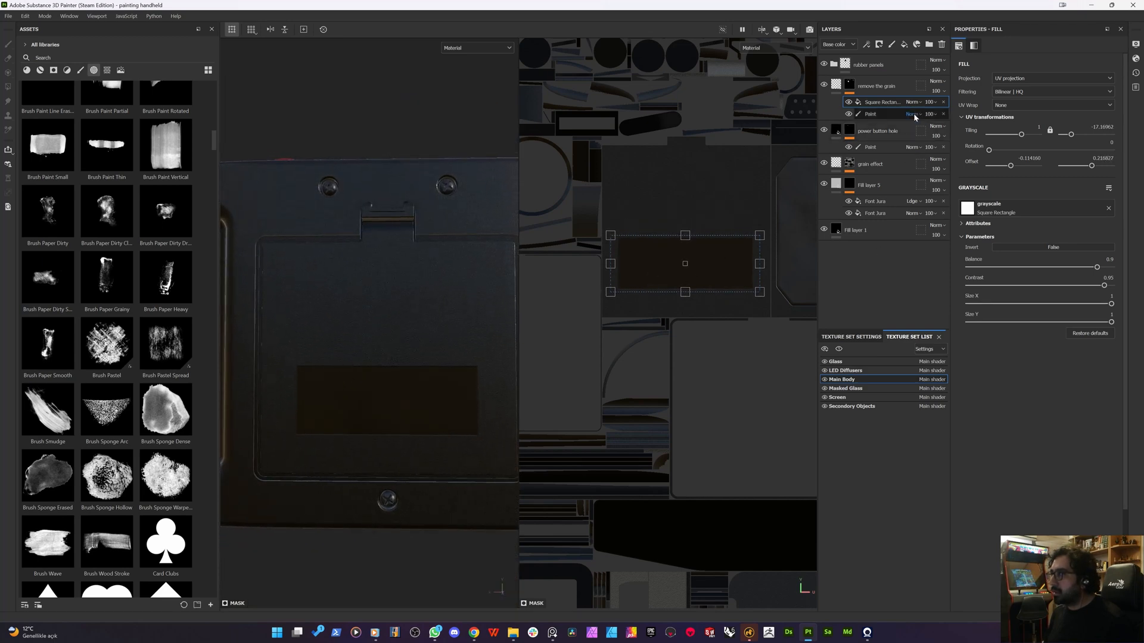
- Duplicate the rectangle mask fill and shape the copy into a small, roughly square patch centred just below the cover's latch
{"action": "key", "text": "ctrl+d"}
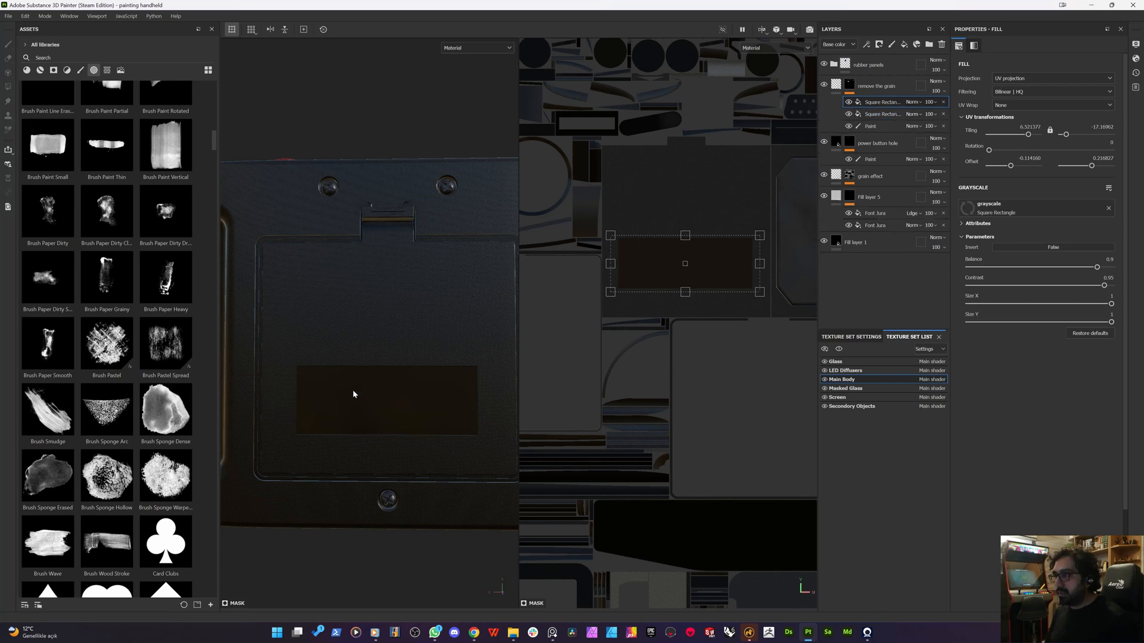
{"action": "left_click_drag", "start_coordinate": [638, 289], "coordinate": [669, 180]}
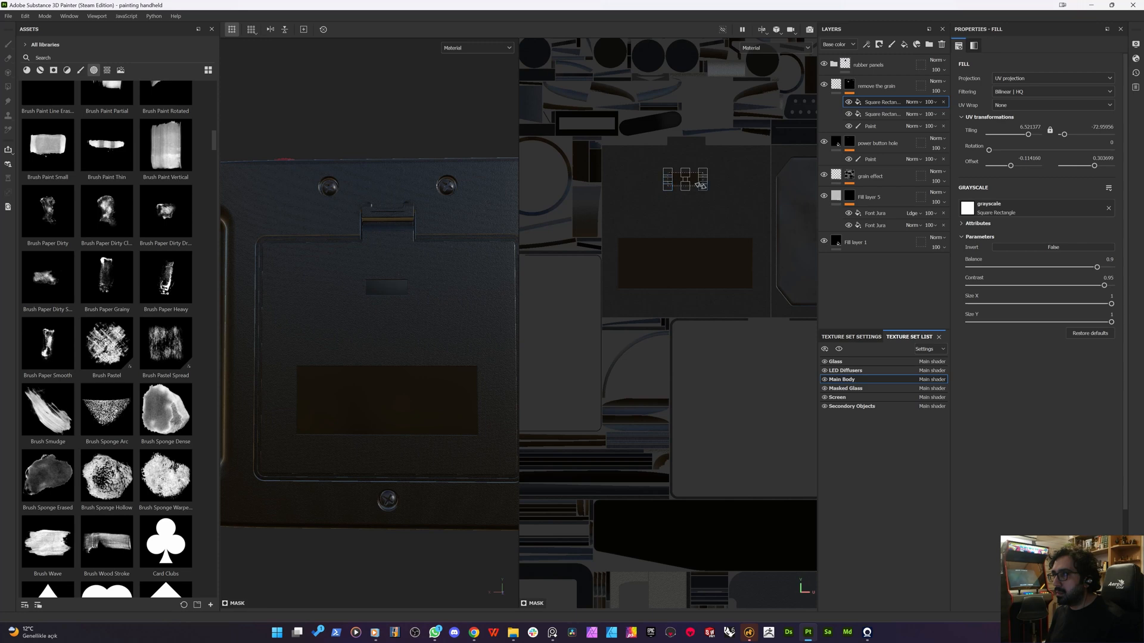
{"action": "mouse_move", "coordinate": [690, 188]}
{"action": "left_mouse_down"}
{"action": "mouse_move", "coordinate": [684, 210]}
{"action": "mouse_move", "coordinate": [713, 211]}
{"action": "mouse_move", "coordinate": [681, 187]}
{"action": "left_mouse_up"}
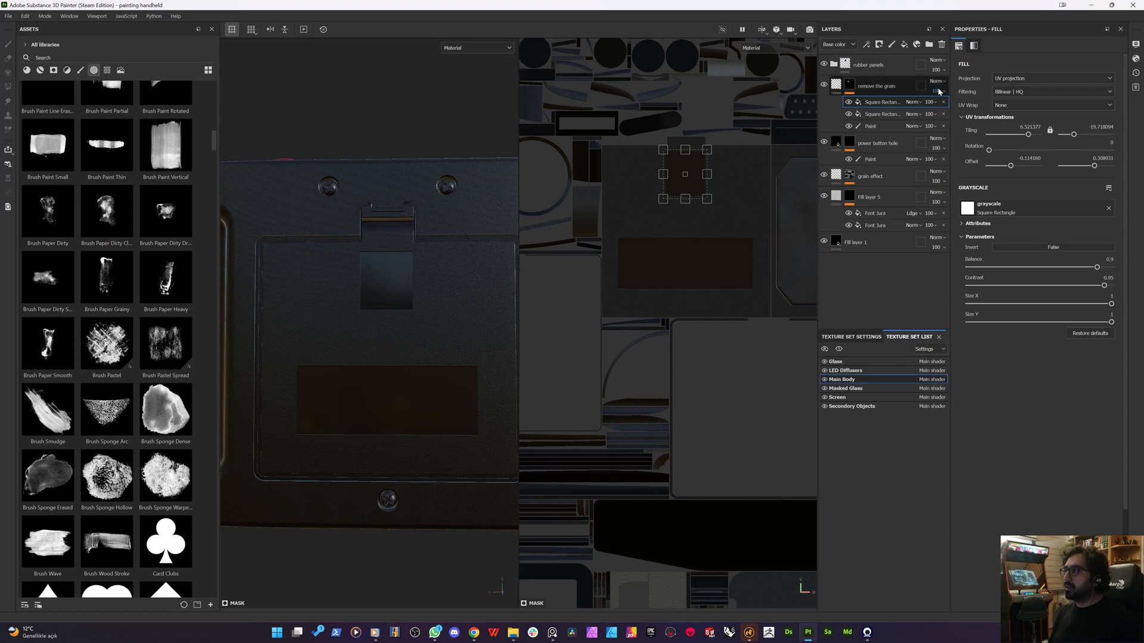
- Recess both smooth patches by setting the "remove the grain" layer's Height to -0.0397
{"action": "scroll", "coordinate": [357, 336], "scroll_direction": "up", "scroll_amount": 4}
{"action": "left_click_drag", "start_coordinate": [345, 347], "coordinate": [456, 277], "text": "alt"}
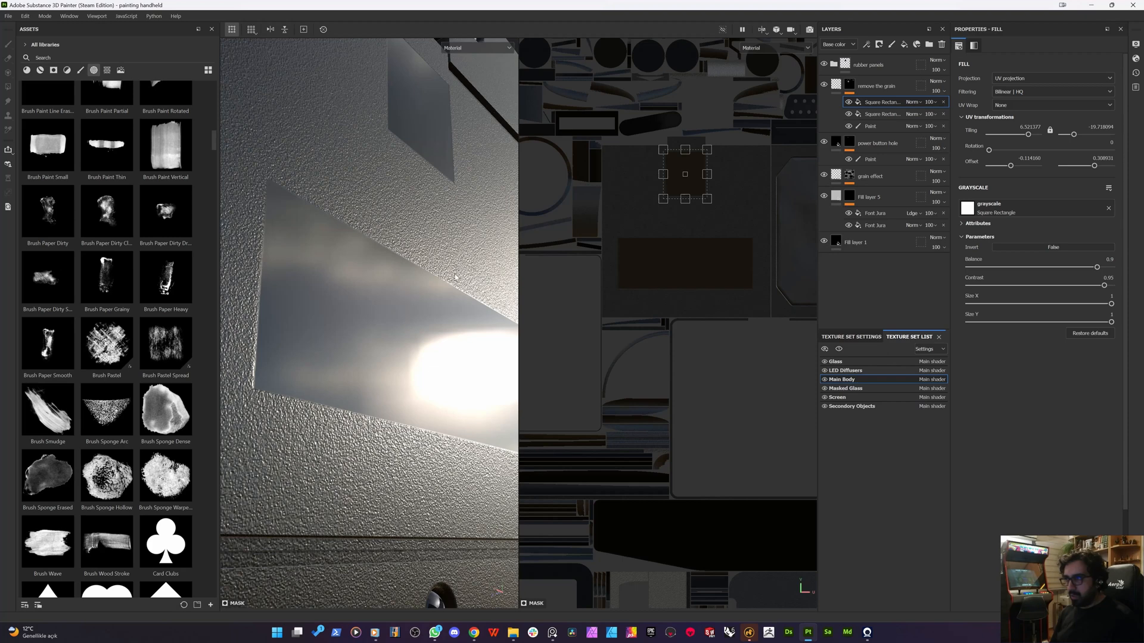
{"action": "left_click", "coordinate": [841, 87]}
{"action": "left_click_drag", "start_coordinate": [1020, 312], "coordinate": [1027, 316]}
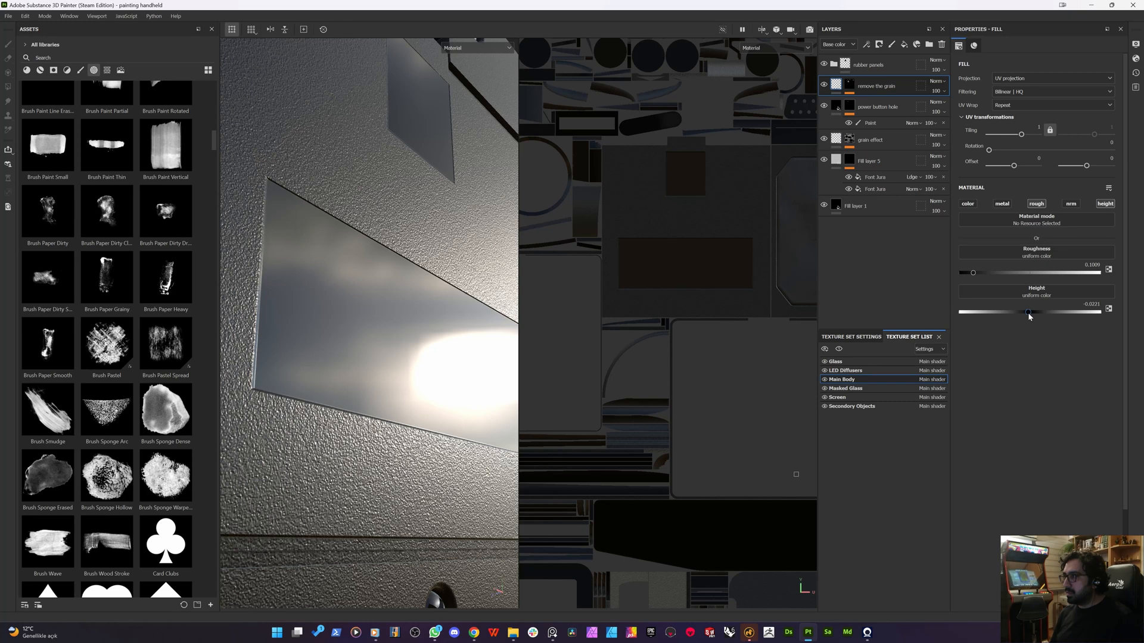
{"action": "left_click_drag", "start_coordinate": [413, 324], "coordinate": [270, 363], "text": "alt"}
{"action": "right_click_drag", "start_coordinate": [270, 362], "coordinate": [387, 365], "text": "alt"}
{"action": "left_click_drag", "start_coordinate": [387, 365], "coordinate": [374, 390], "text": "alt+shift"}
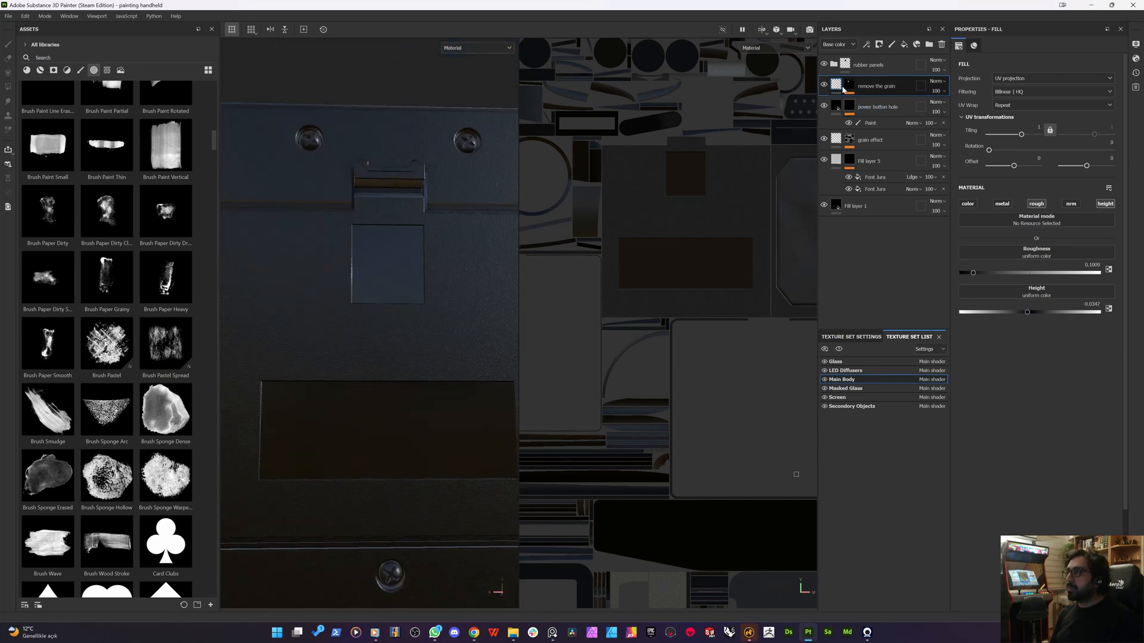
- Add a fill layer directly above "remove the grain" and name it "hatch texts"
{"action": "left_click", "coordinate": [850, 89]}
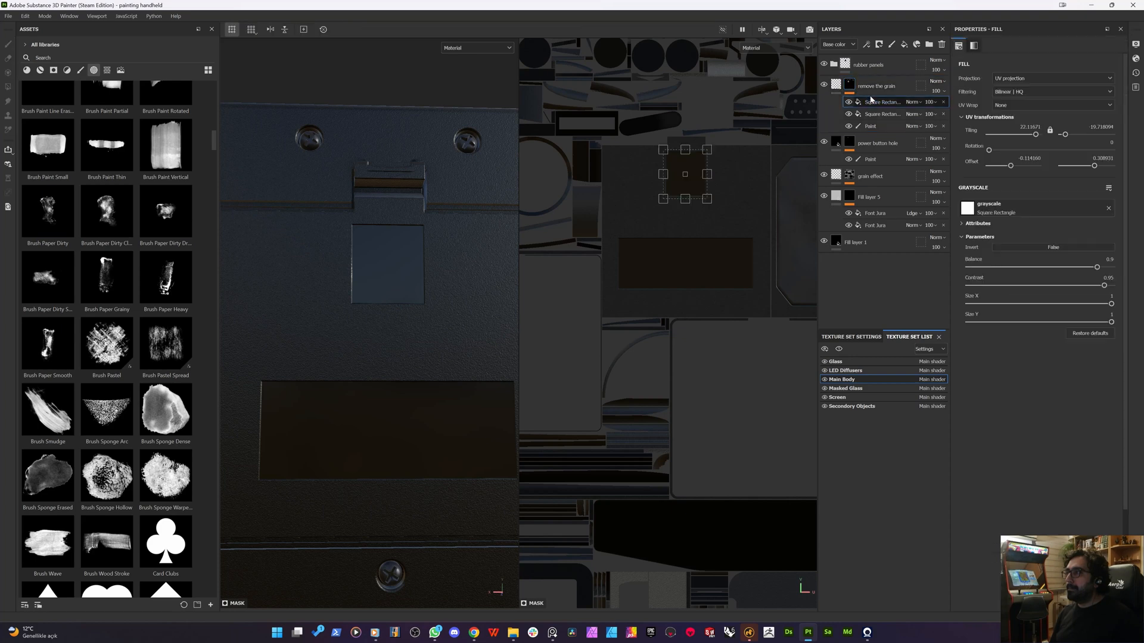
{"action": "left_click", "coordinate": [867, 88]}
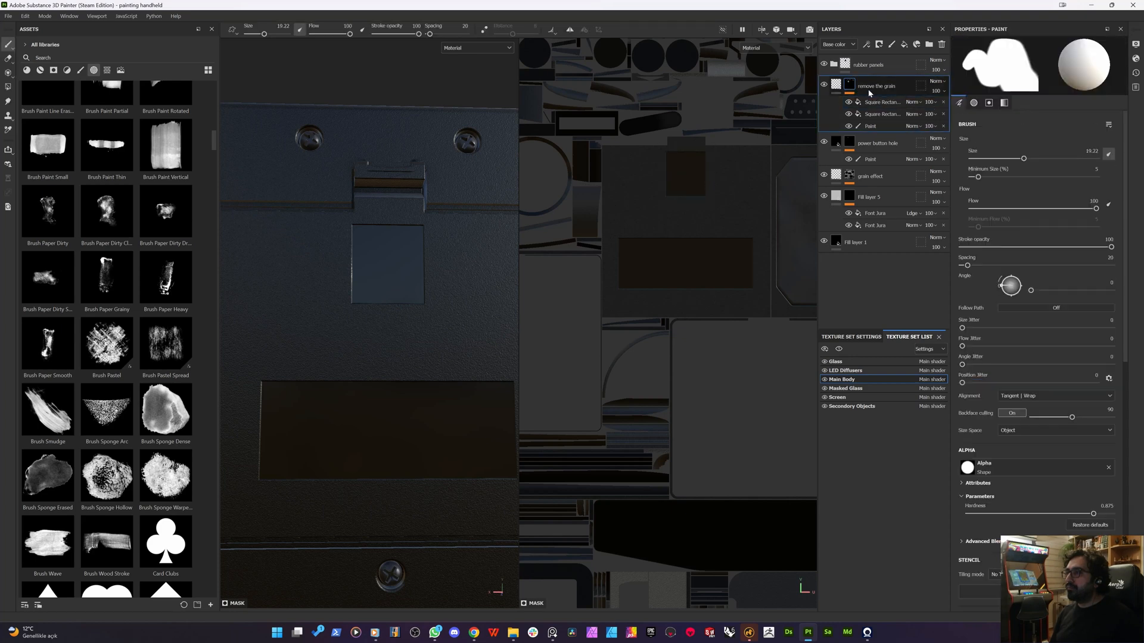
{"action": "left_click", "coordinate": [904, 44]}
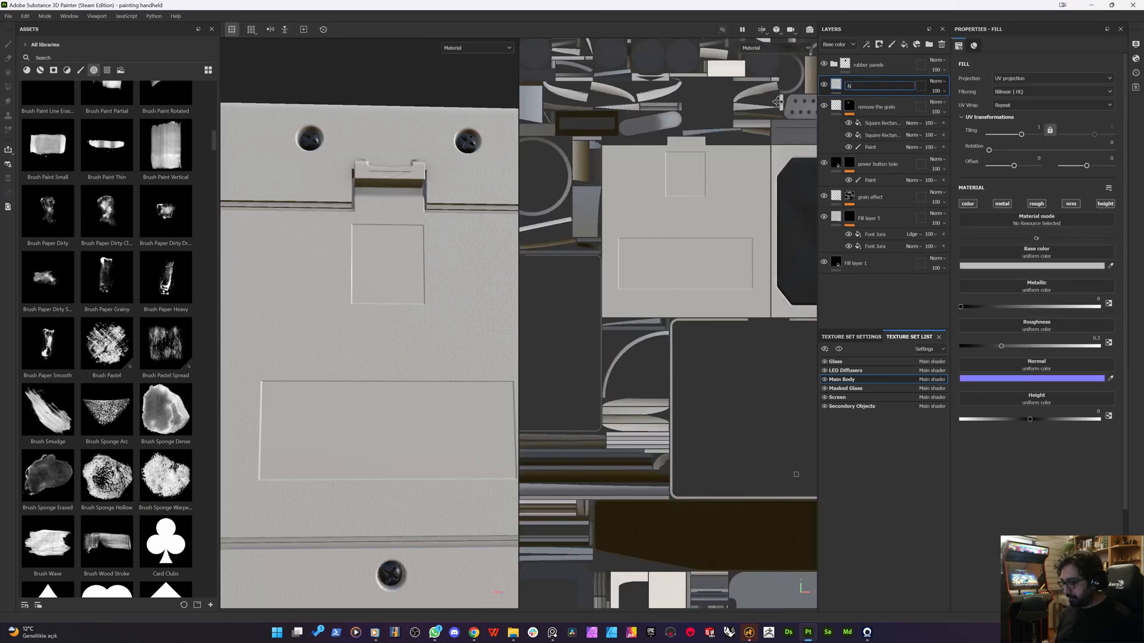
{"action": "type", "text": "hatch texts"}
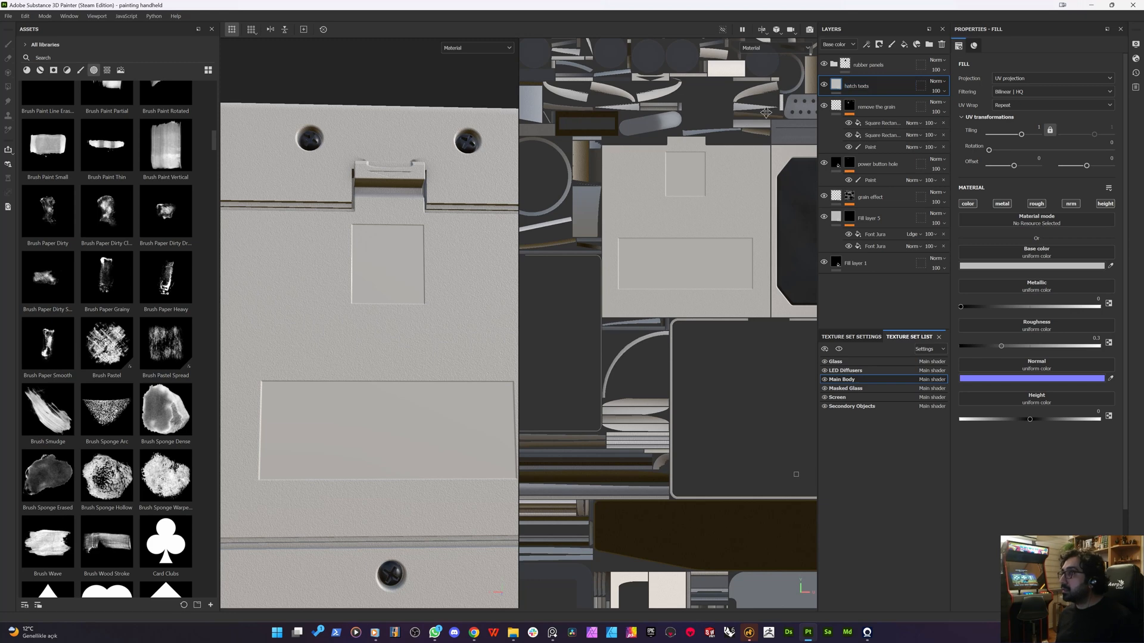
{"action": "key", "text": "Return"}
- Keep only the height channel active on the "hatch texts" layer and set its Height to 0.0726
{"action": "left_click", "coordinate": [967, 203]}
{"action": "left_click", "coordinate": [1036, 204]}
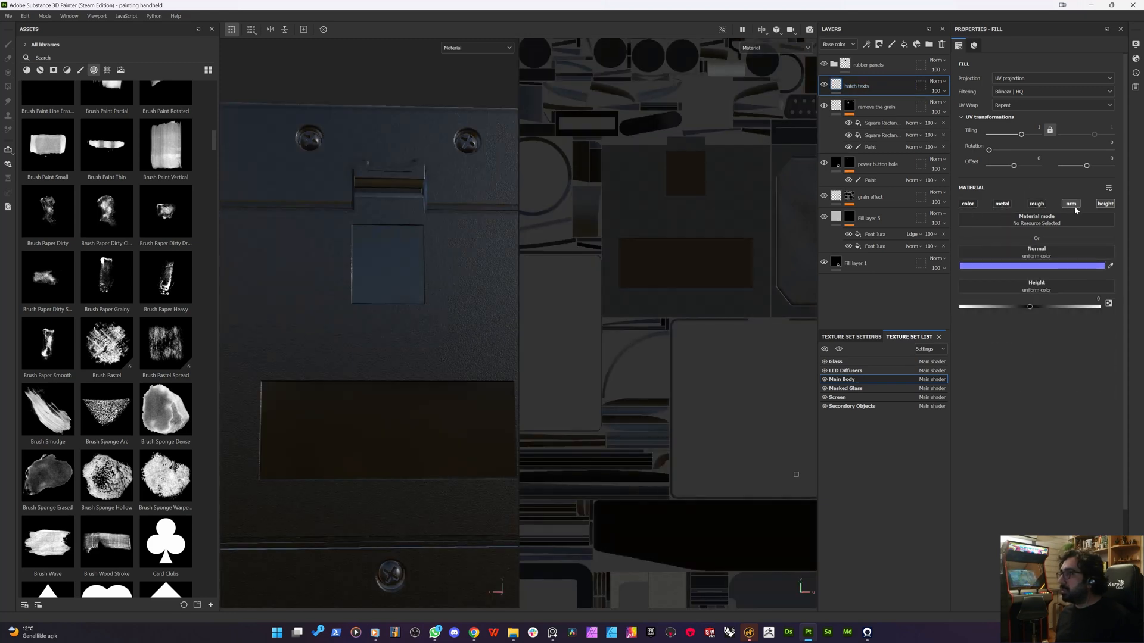
{"action": "left_click", "coordinate": [1071, 203]}
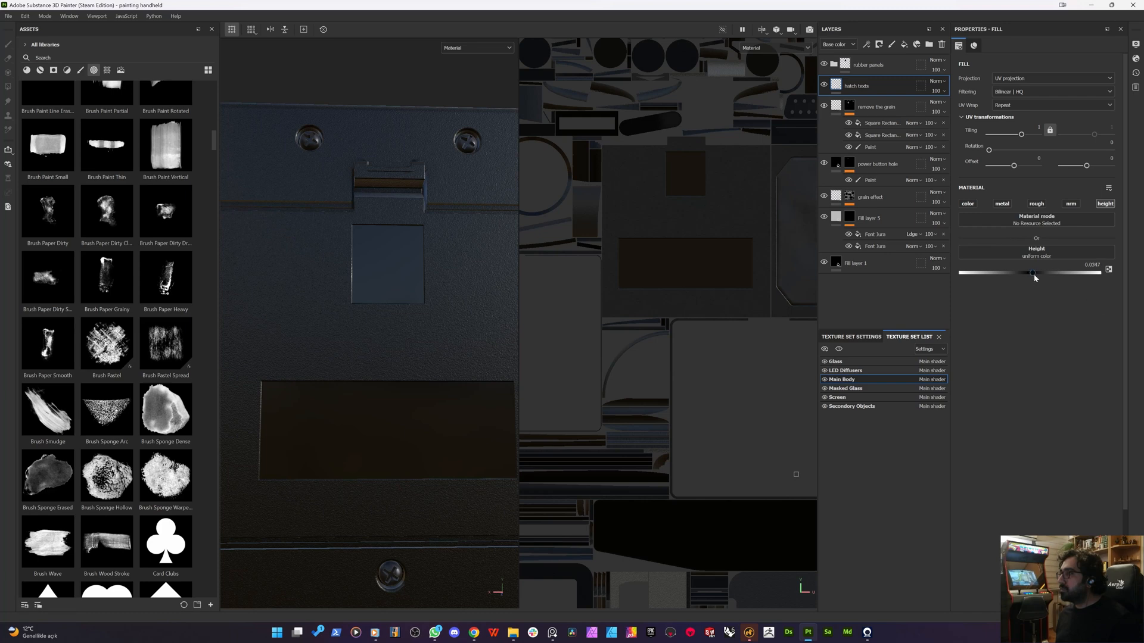
- Add a black mask to the "hatch texts" layer and put a fill effect on that mask
{"action": "right_click", "coordinate": [862, 84]}
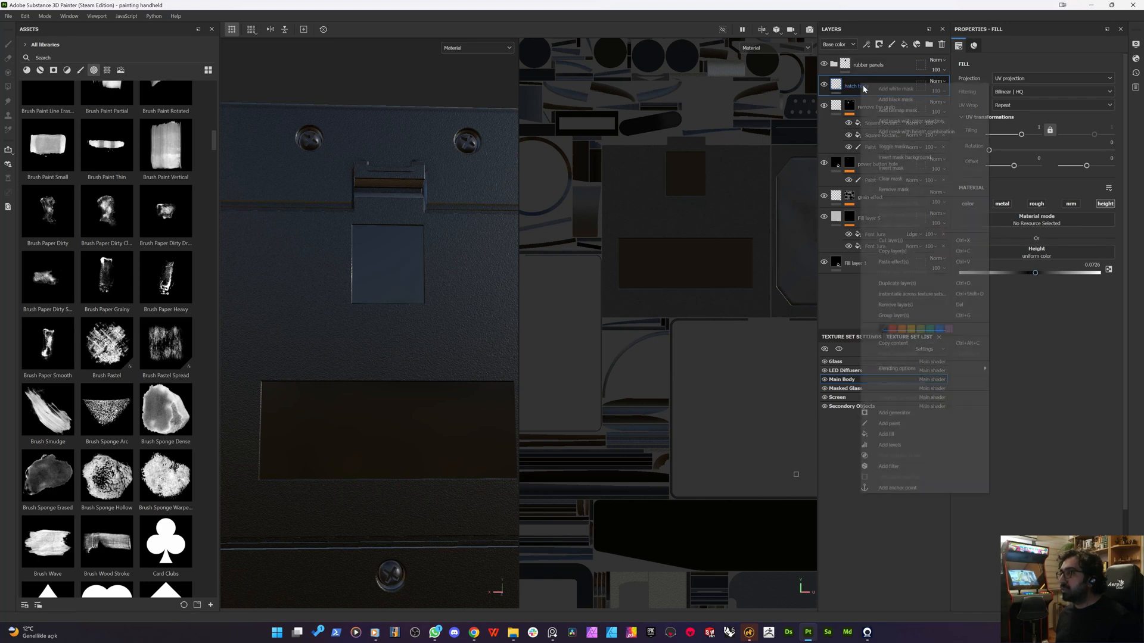
{"action": "left_click", "coordinate": [891, 103]}
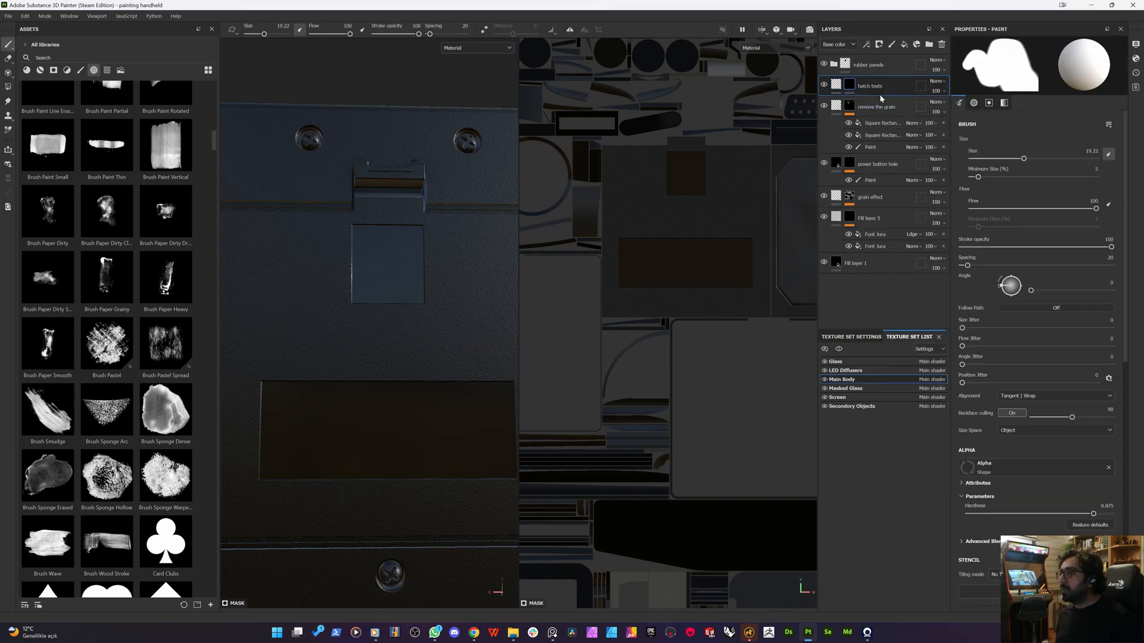
{"action": "right_click", "coordinate": [850, 87]}
{"action": "left_click", "coordinate": [888, 397]}
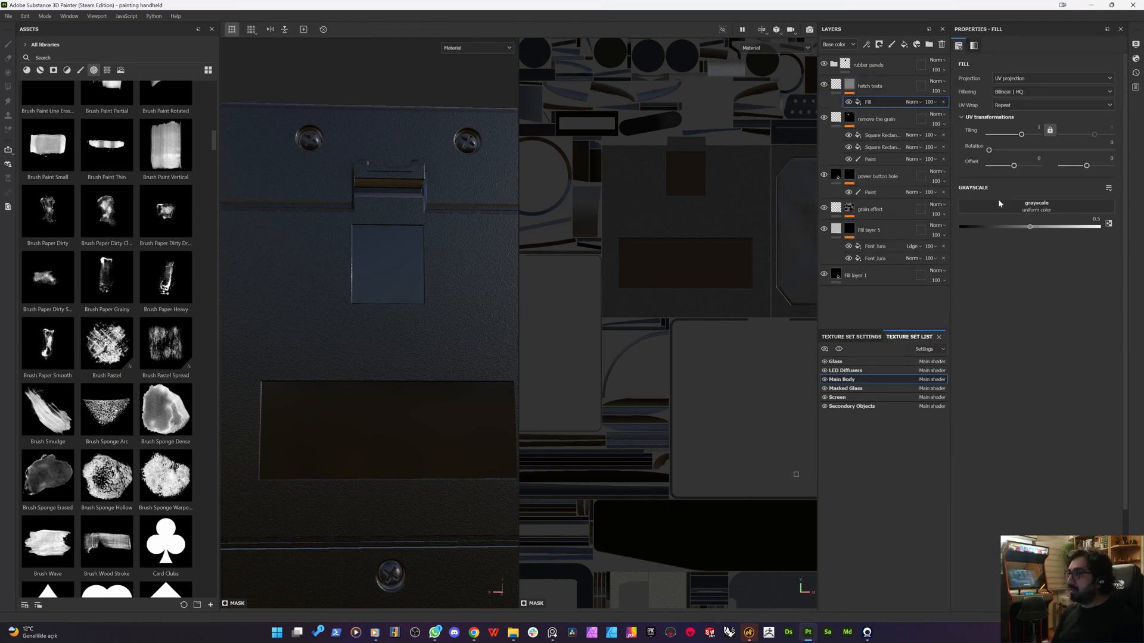
- Search the grayscale resources for the "hatch texts" mask fill with "alpha font"
{"action": "left_click", "coordinate": [1030, 212]}
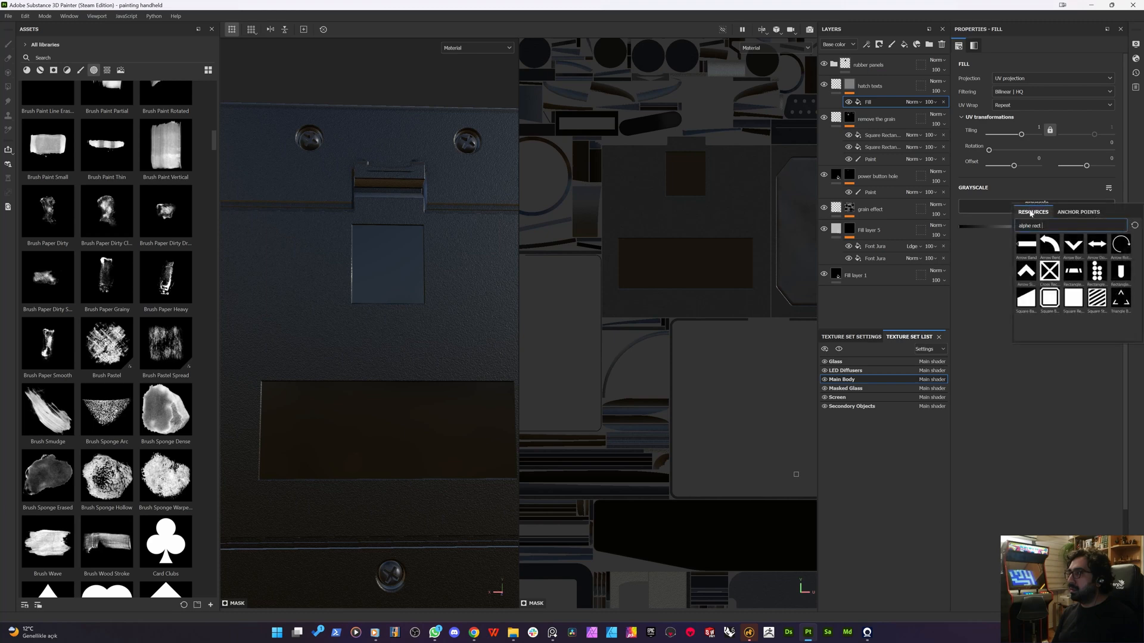
{"action": "type", "text": "texts"}
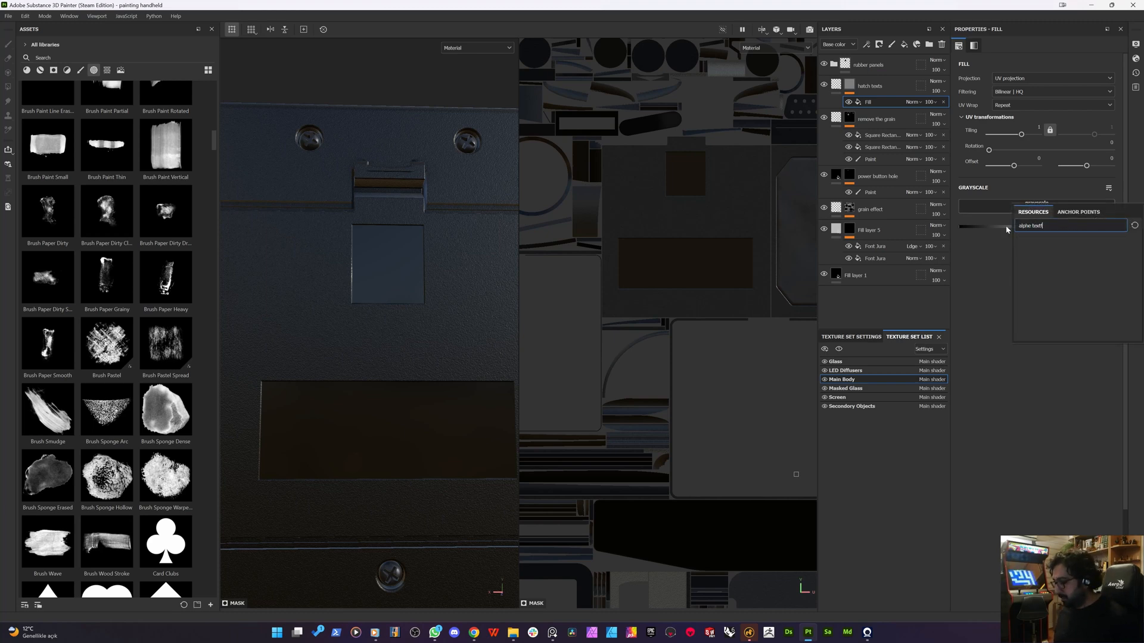
{"action": "key", "text": "BackSpace"}
{"action": "key", "text": "BackSpace"}
{"action": "key", "text": "BackSpace"}
{"action": "key", "text": "BackSpace"}
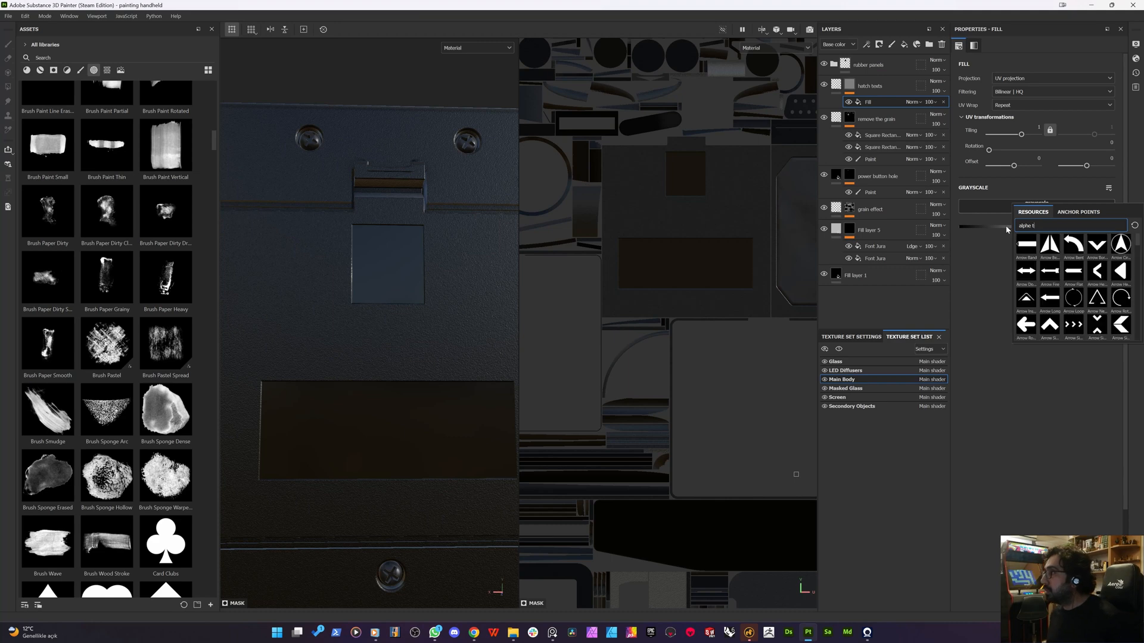
{"action": "key", "text": "BackSpace"}
{"action": "type", "text": "font"}
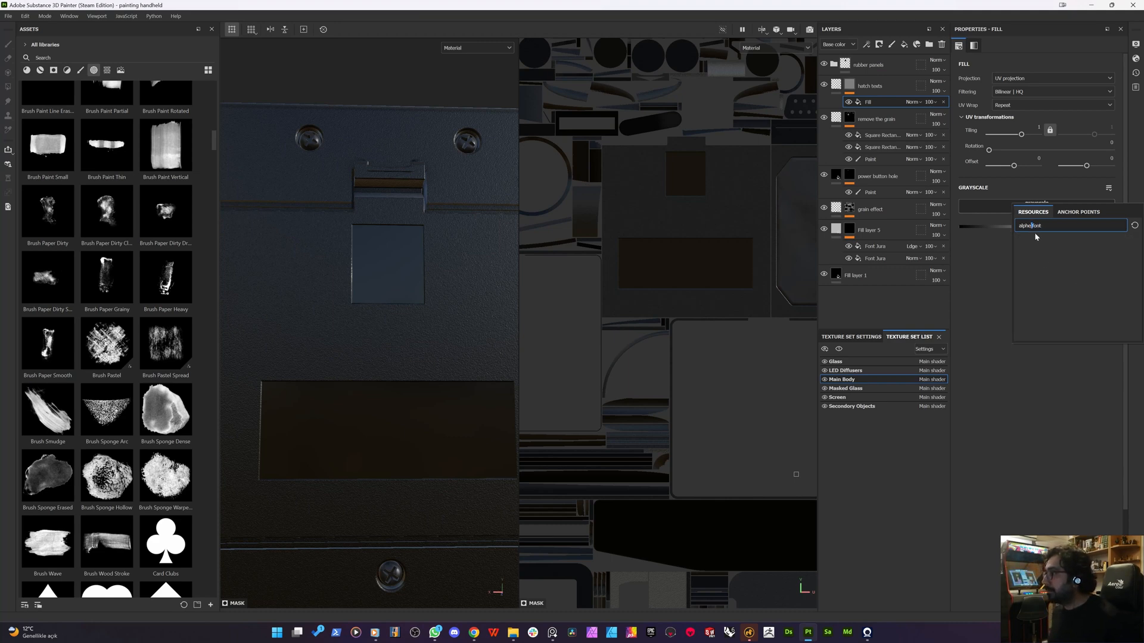
{"action": "key", "text": "Delete"}
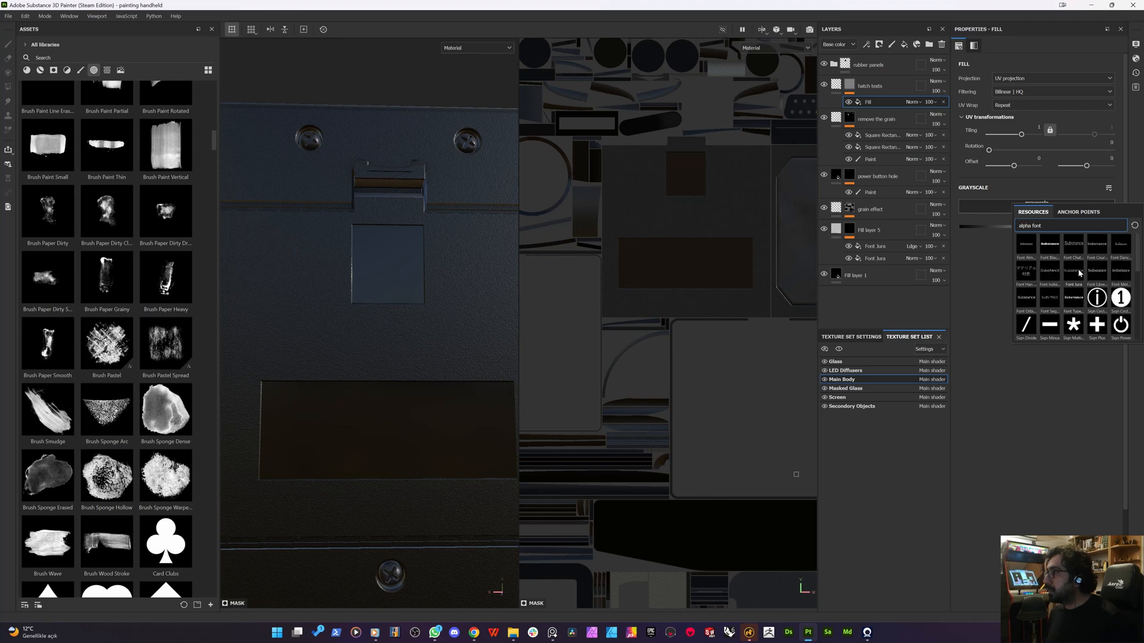
- Compare the available font alphas and assign Font Chathura to the "hatch texts" mask fill
{"action": "mouse_move", "coordinate": [1027, 252]}
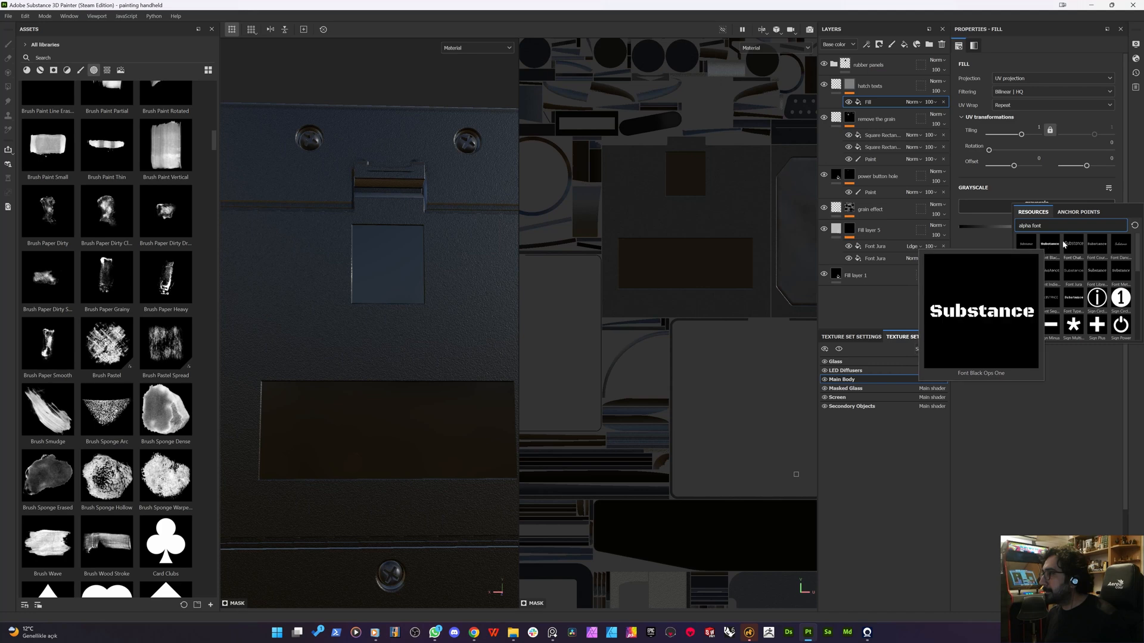
{"action": "mouse_move", "coordinate": [1076, 245]}
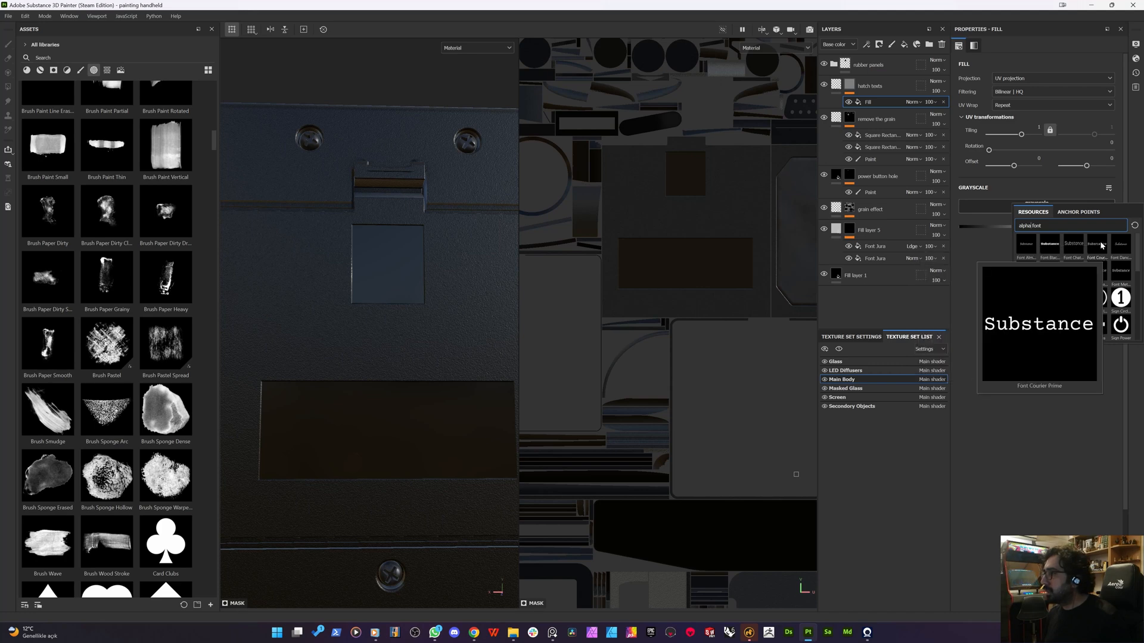
{"action": "mouse_move", "coordinate": [1119, 249]}
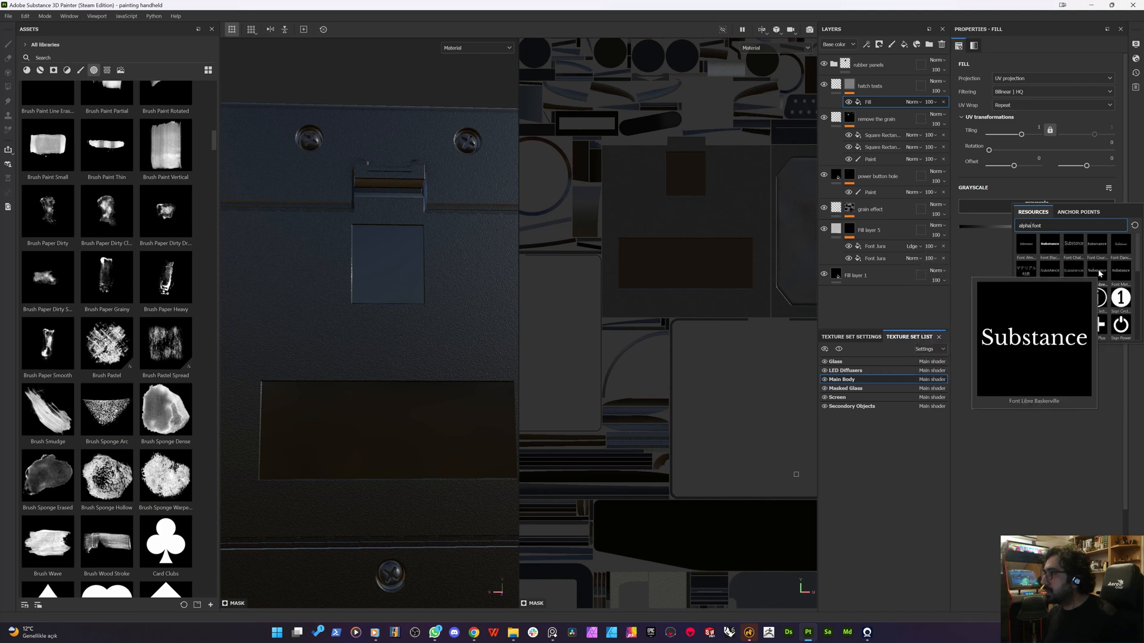
{"action": "mouse_move", "coordinate": [1074, 275]}
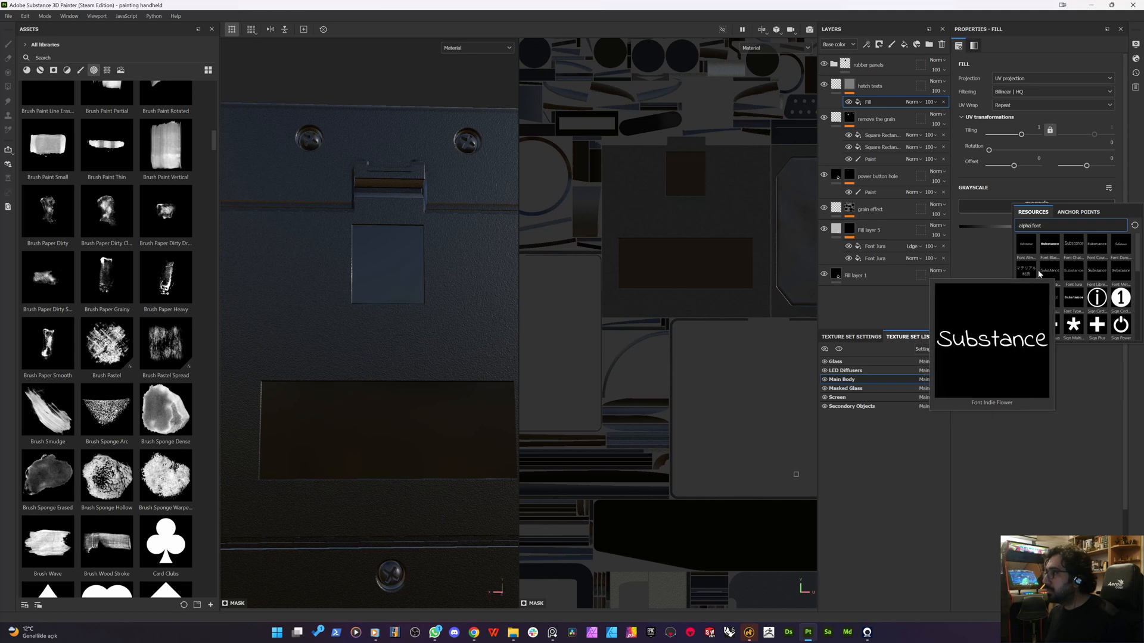
{"action": "mouse_move", "coordinate": [1028, 282]}
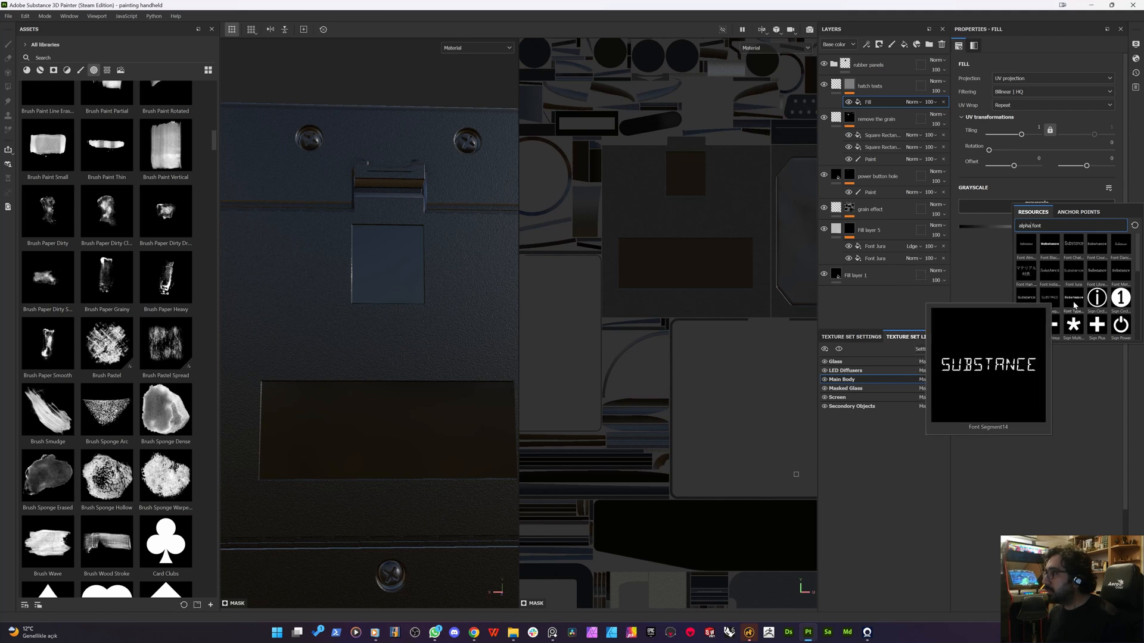
{"action": "mouse_move", "coordinate": [1076, 304]}
{"action": "mouse_move", "coordinate": [1031, 302]}
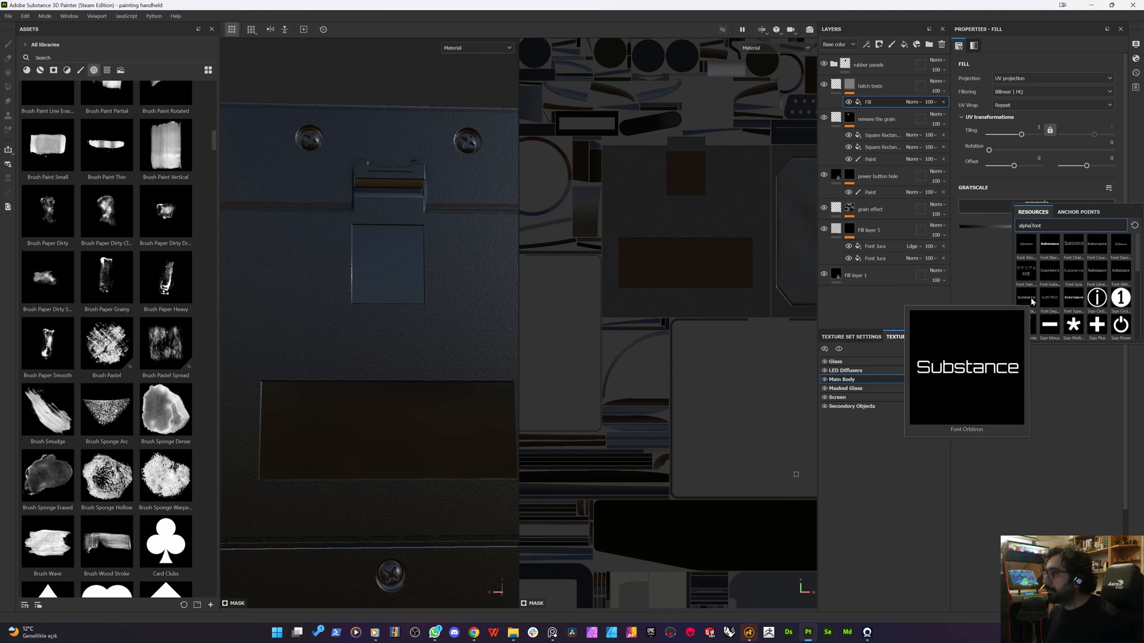
{"action": "left_click", "coordinate": [1076, 250]}
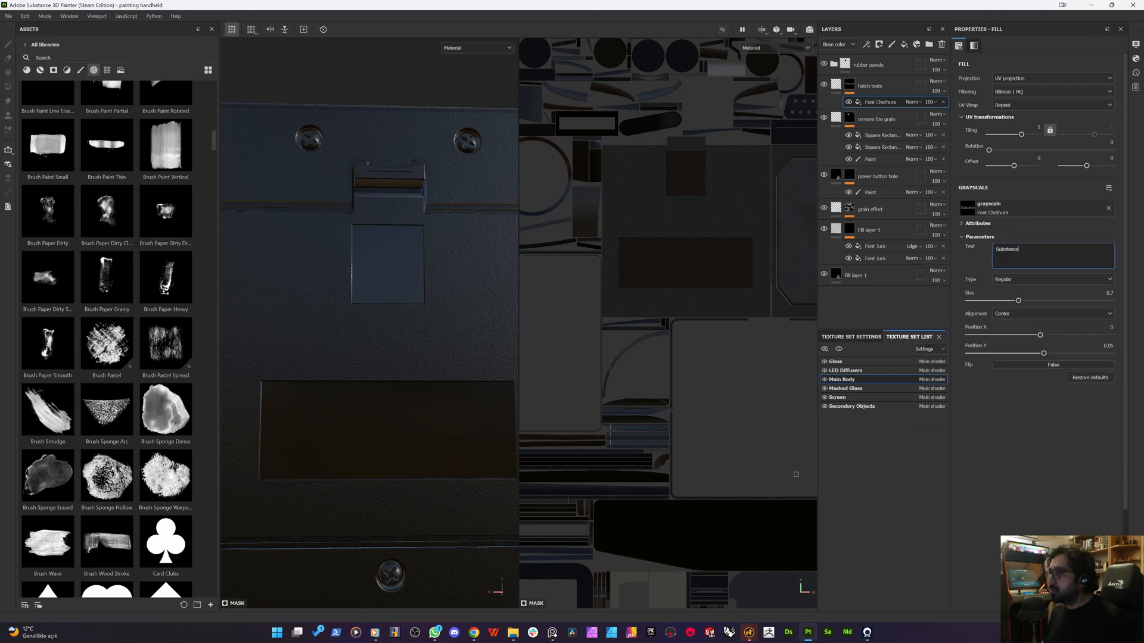
- Set the font fill's UV Wrap to None and change its text to "OPEN"
{"action": "double_click", "coordinate": [1007, 249]}
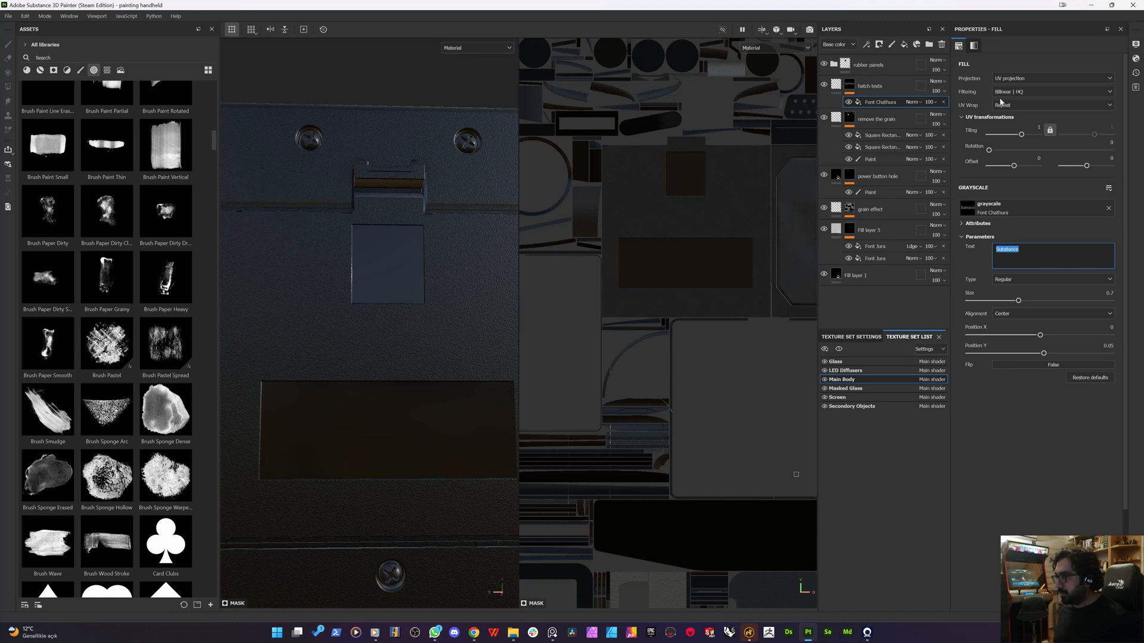
{"action": "left_click", "coordinate": [1008, 104]}
{"action": "left_click", "coordinate": [1006, 117]}
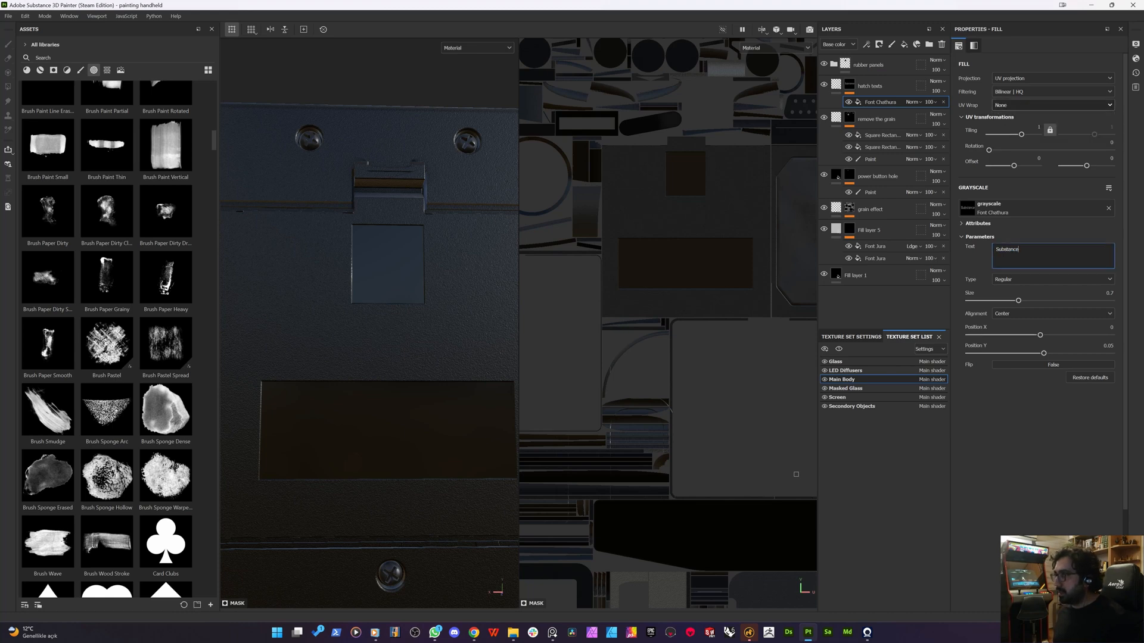
{"action": "key", "text": "ctrl+a"}
{"action": "type", "text": "OPE"}
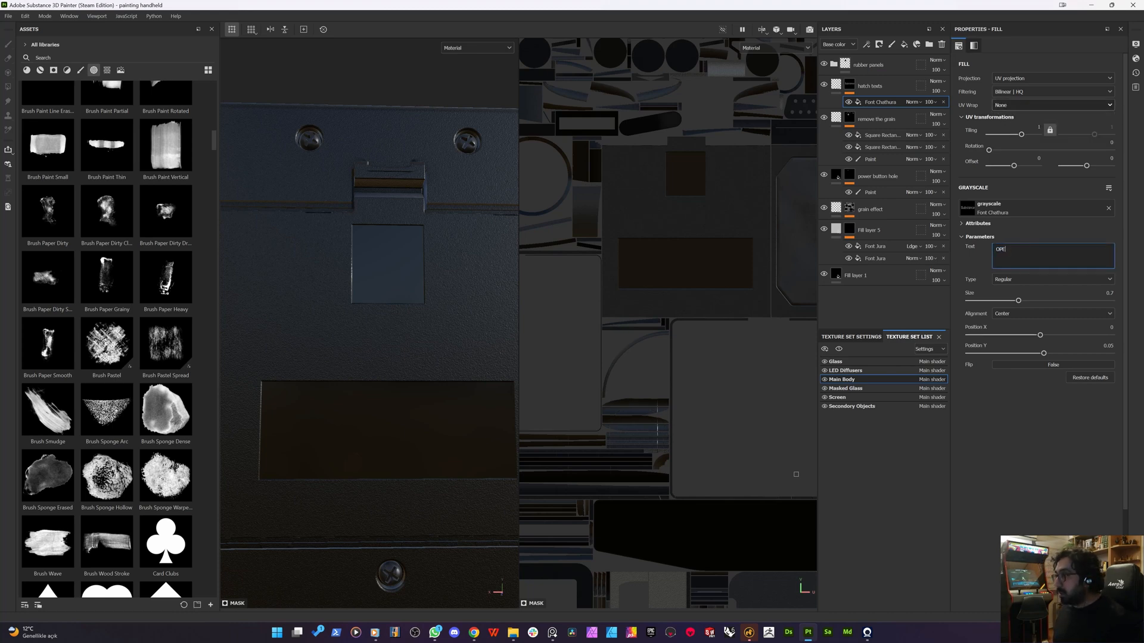
- Scale the OPEN text down to a tiling of about 16.11 and place it in the upper part of the small square patch below the latch
{"action": "scroll", "coordinate": [716, 390], "scroll_direction": "down", "scroll_amount": 6}
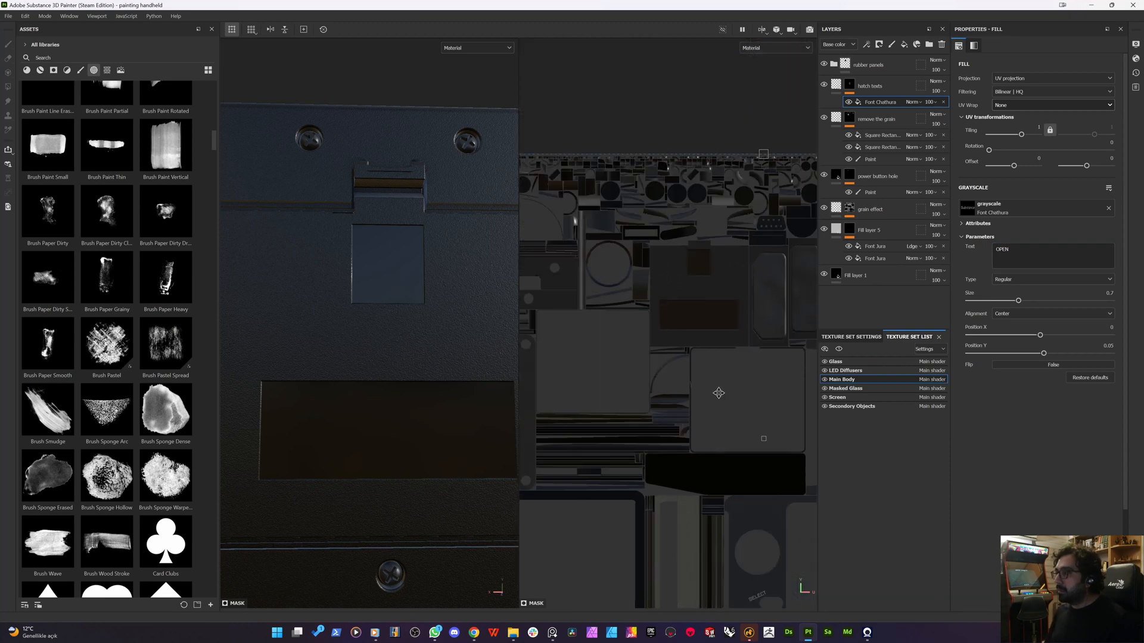
{"action": "left_click_drag", "start_coordinate": [716, 393], "coordinate": [679, 309]}
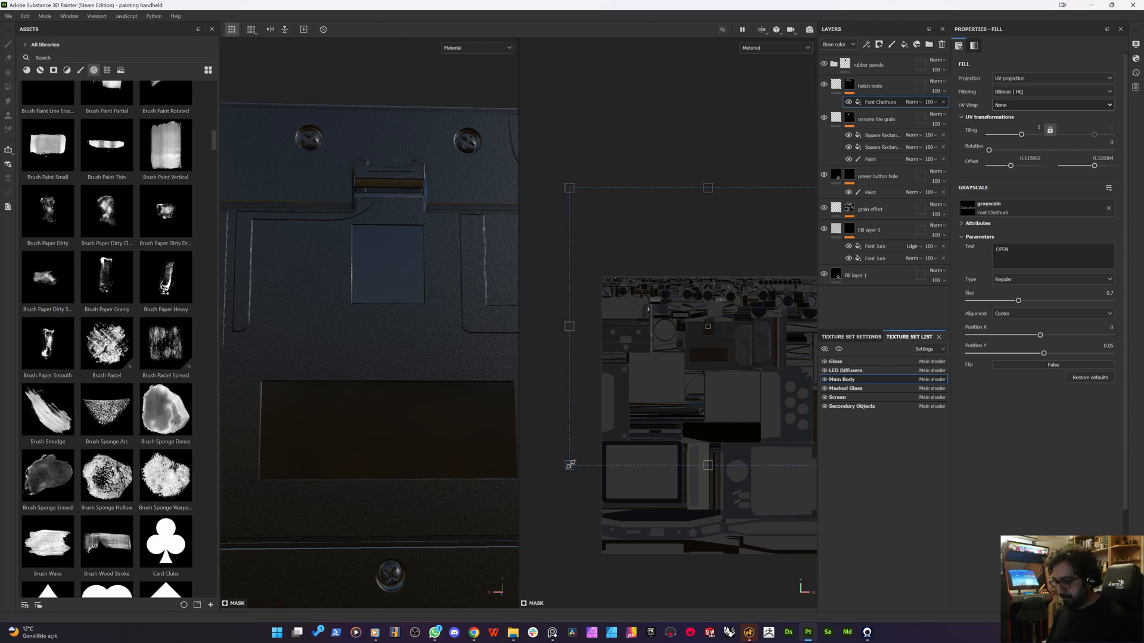
{"action": "left_click_drag", "start_coordinate": [572, 465], "coordinate": [723, 332]}
{"action": "scroll", "coordinate": [703, 334], "scroll_direction": "up", "scroll_amount": 6}
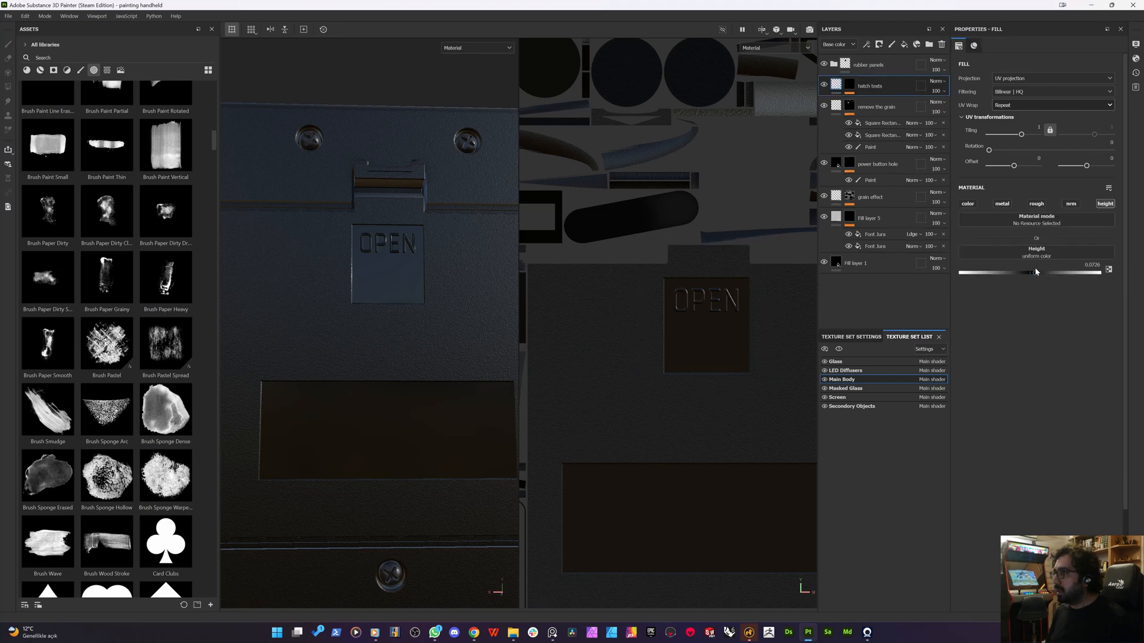
- Set the "hatch texts" layer's Height to 0.0221 and check the relief of the lettering
{"action": "left_click_drag", "start_coordinate": [1033, 274], "coordinate": [1033, 273]}
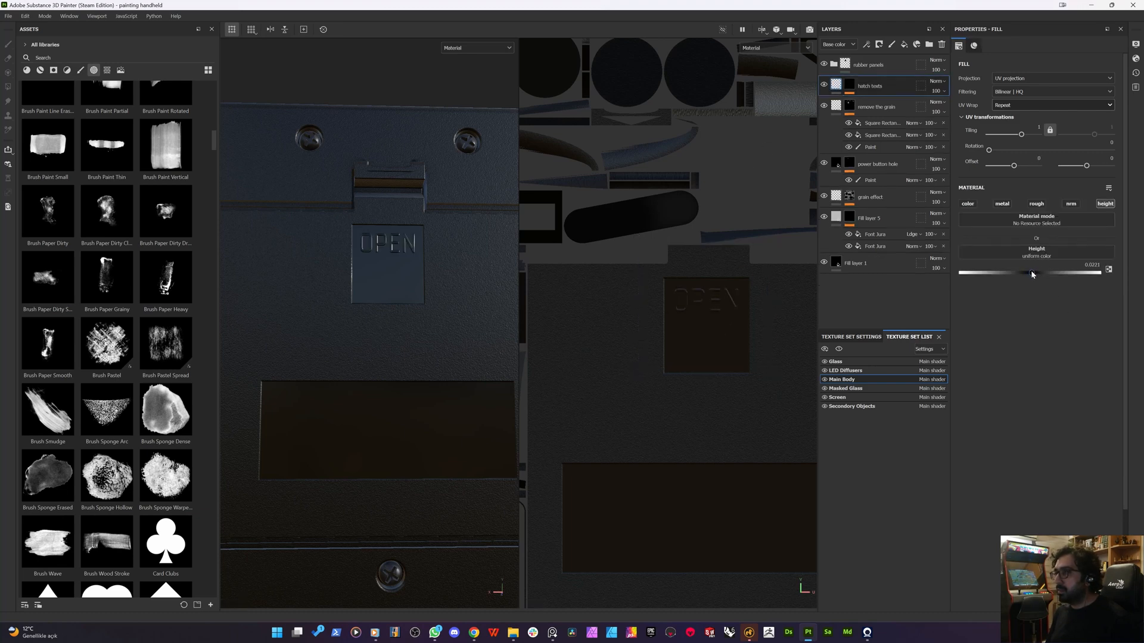
{"action": "scroll", "coordinate": [357, 235], "scroll_direction": "up", "scroll_amount": 5}
{"action": "mouse_move", "coordinate": [420, 277]}
{"action": "left_mouse_down", "text": "alt"}
{"action": "mouse_move", "coordinate": [447, 286]}
{"action": "mouse_move", "coordinate": [464, 341]}
{"action": "left_mouse_up", "text": "alt"}
{"action": "left_click_drag", "start_coordinate": [420, 280], "coordinate": [497, 273], "text": "alt"}
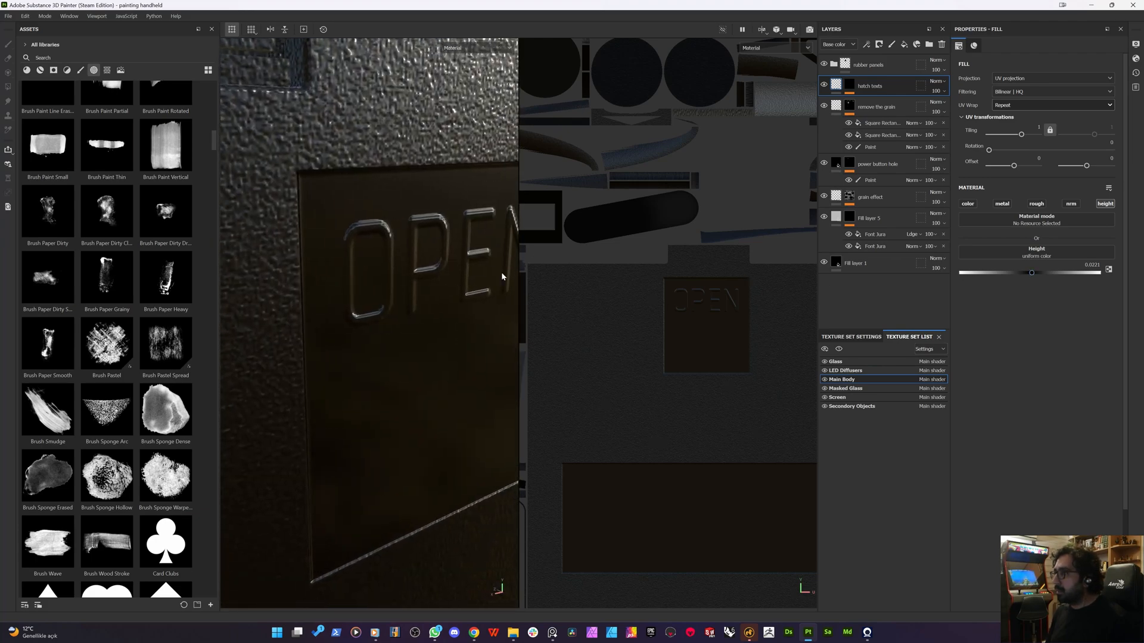
- Check the lettering in the Normal + Height + Mesh channel, set the "hatch texts" layer's Height to 0.0158, and return to the material display
{"action": "key", "text": "c"}
{"action": "key", "text": "c"}
{"action": "key", "text": "c"}
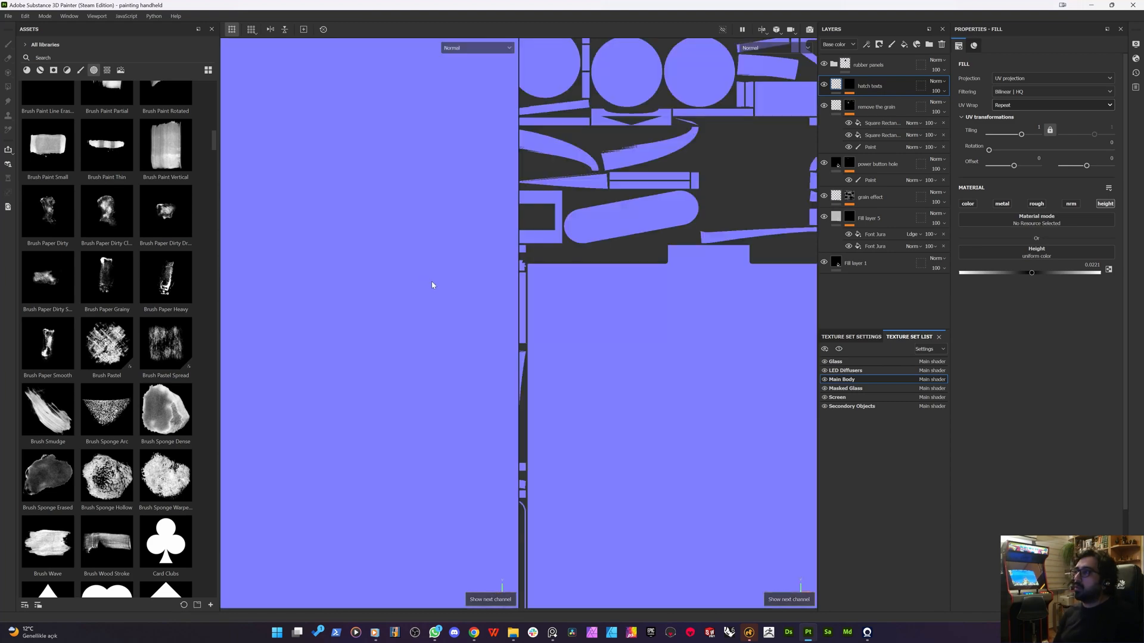
{"action": "key", "text": "c"}
{"action": "key", "text": "c"}
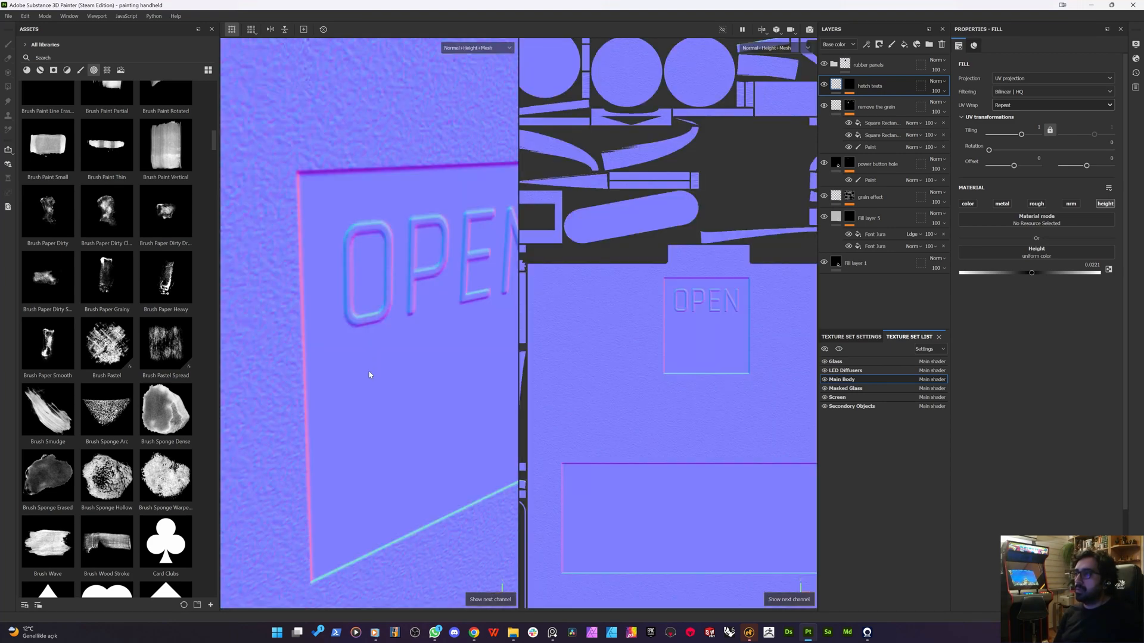
{"action": "left_click_drag", "start_coordinate": [370, 375], "coordinate": [360, 360], "text": "alt"}
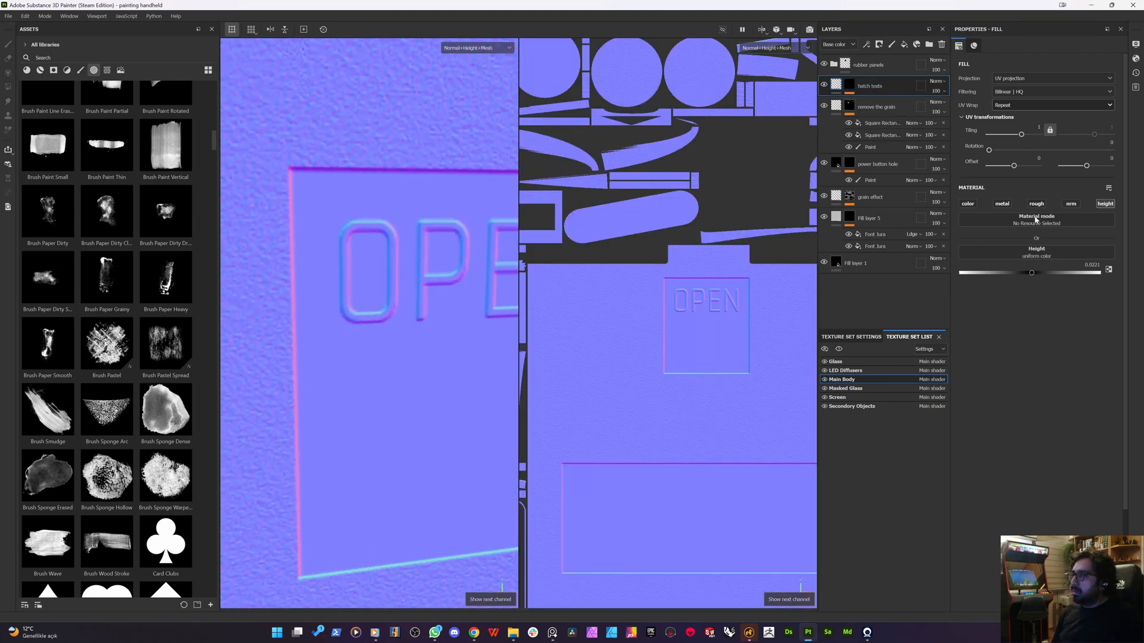
{"action": "mouse_move", "coordinate": [1032, 274]}
{"action": "left_mouse_down"}
{"action": "mouse_move", "coordinate": [1064, 273]}
{"action": "mouse_move", "coordinate": [1015, 296]}
{"action": "mouse_move", "coordinate": [1031, 291]}
{"action": "left_mouse_up"}
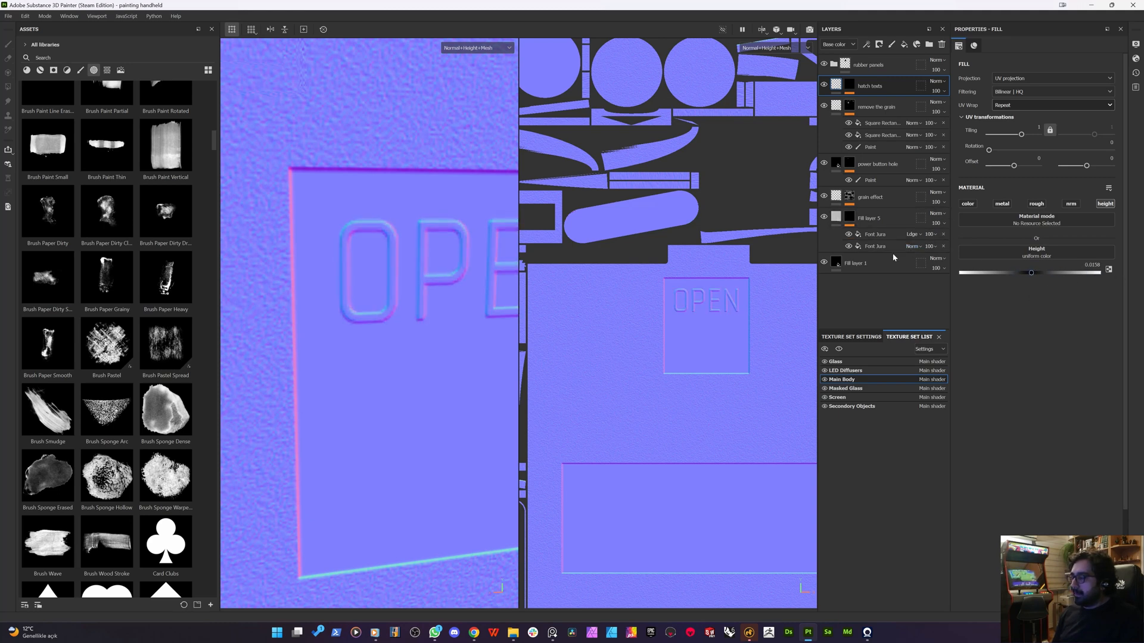
{"action": "key", "text": "m"}
{"action": "scroll", "coordinate": [361, 298], "scroll_direction": "down", "scroll_amount": 5}
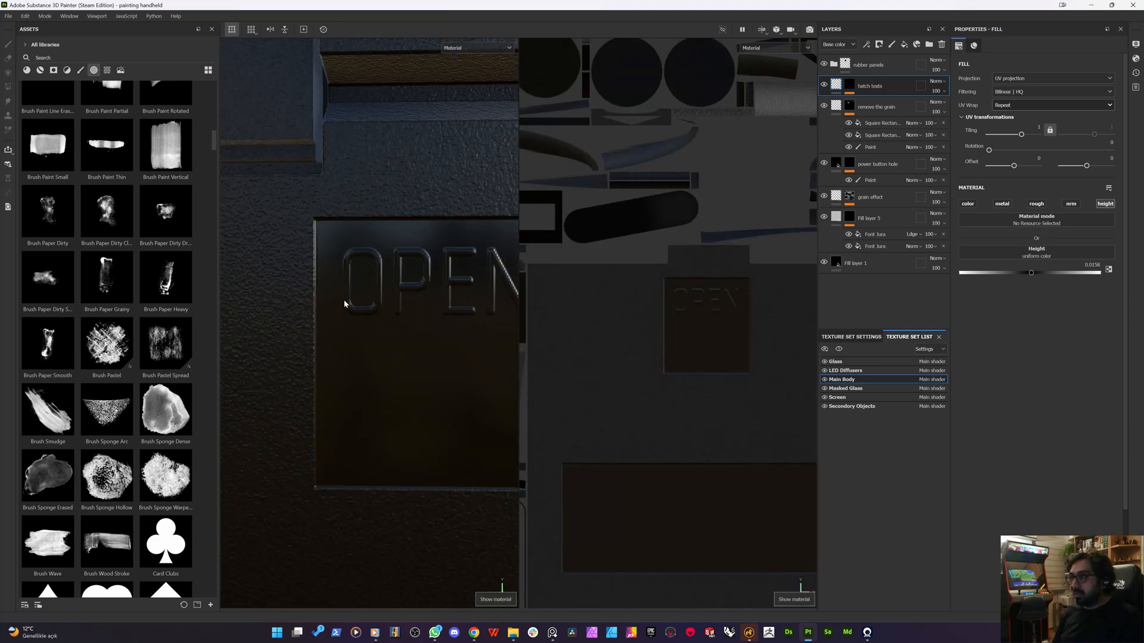
{"action": "left_click_drag", "start_coordinate": [352, 327], "coordinate": [340, 314], "text": "alt"}
{"action": "right_click_drag", "start_coordinate": [340, 314], "coordinate": [349, 292], "text": "shift"}
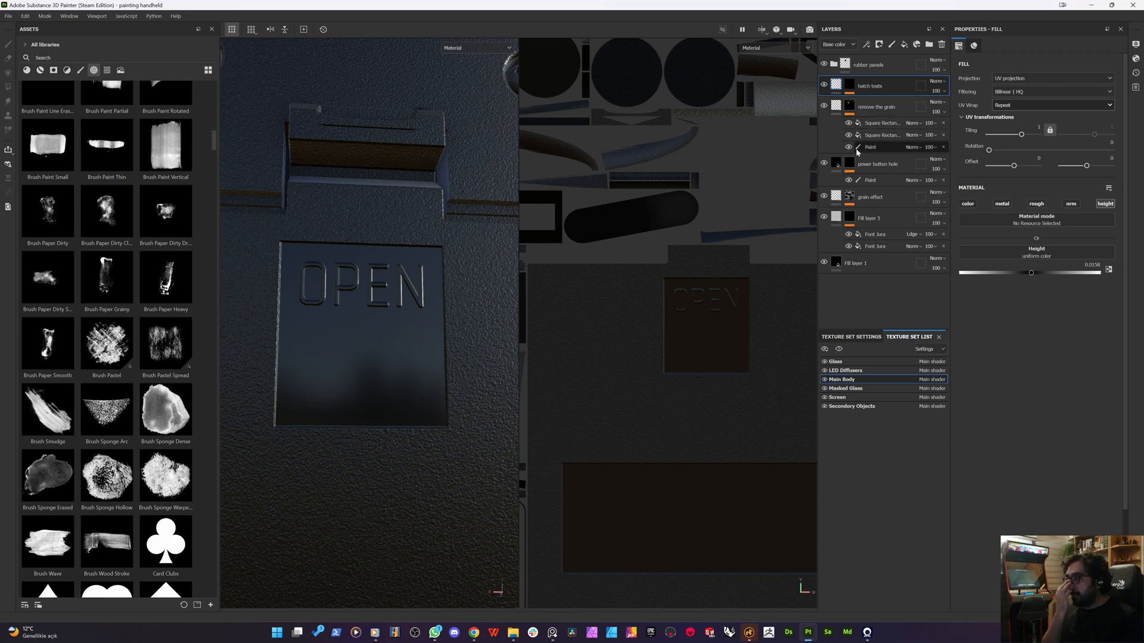
- Duplicate the Font Chathura fill in the "hatch texts" layer's mask
{"action": "left_click", "coordinate": [868, 124]}
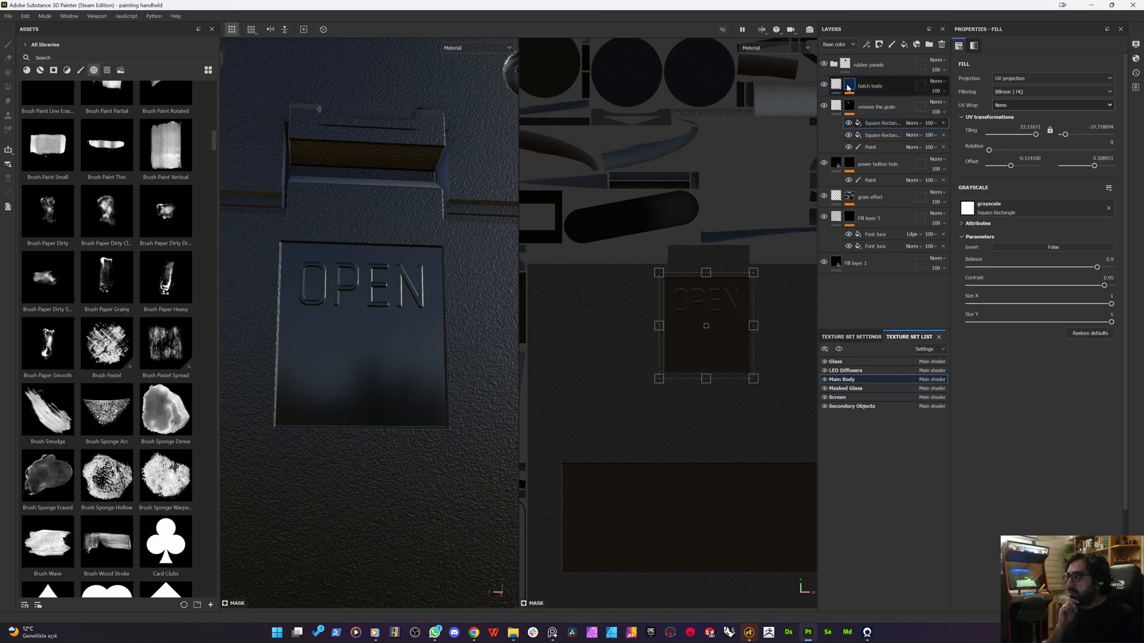
{"action": "left_click", "coordinate": [847, 85]}
{"action": "left_click", "coordinate": [871, 102]}
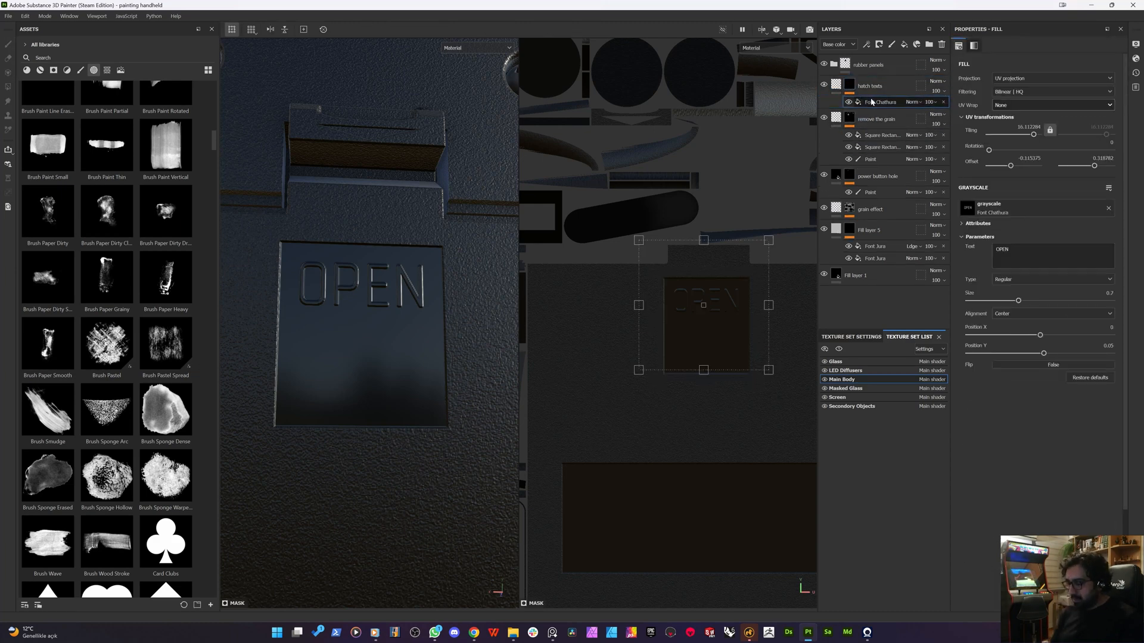
{"action": "key", "text": "ctrl+d"}
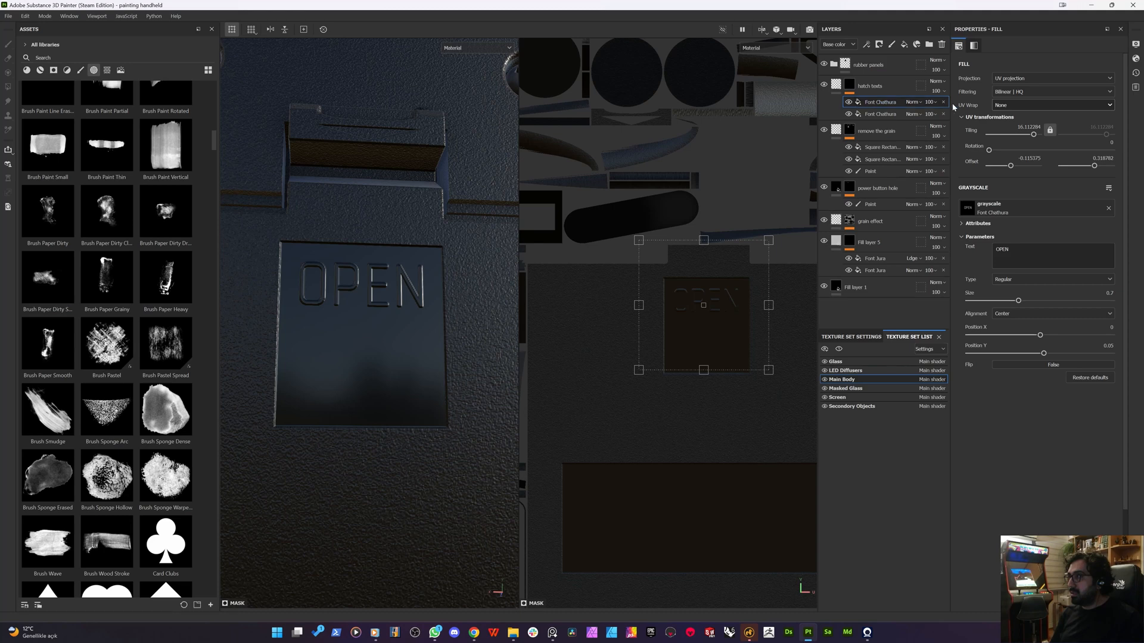
- Search the resources for "alpha trian" and replace the duplicated fill's font with the solid Triangle alpha
{"action": "left_click", "coordinate": [1019, 212]}
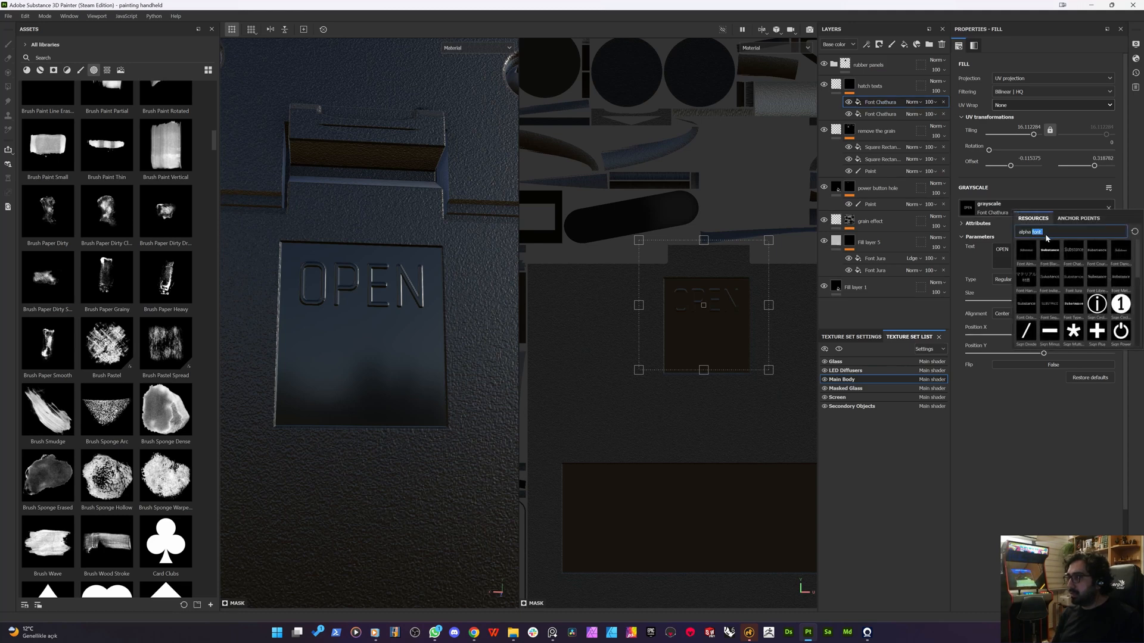
{"action": "mouse_move", "coordinate": [1017, 257]}
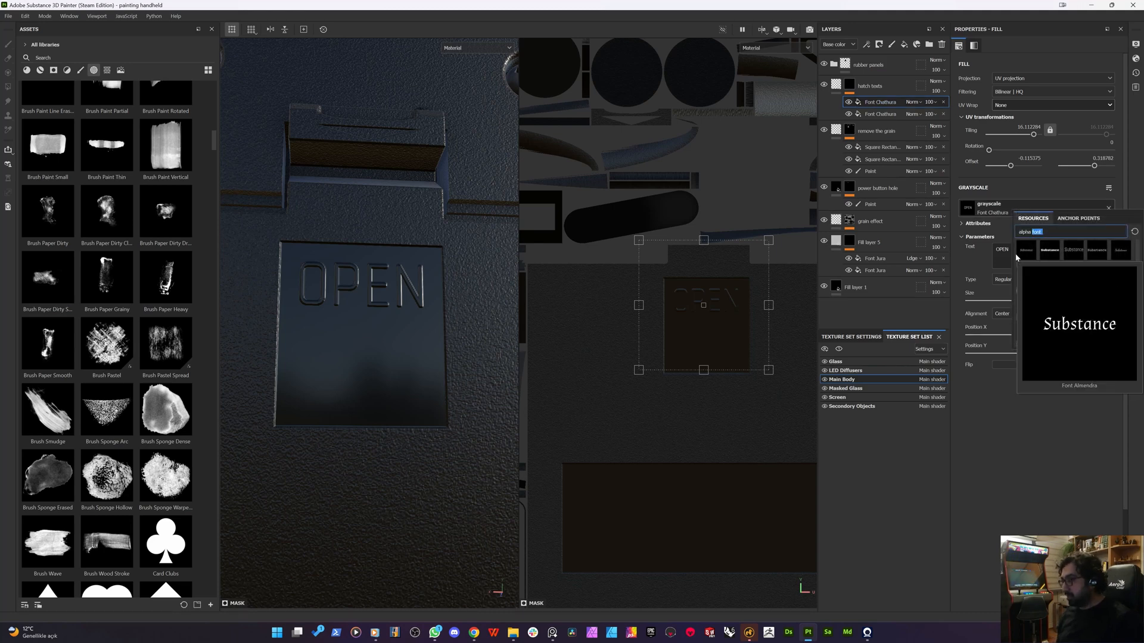
{"action": "type", "text": "RE"}
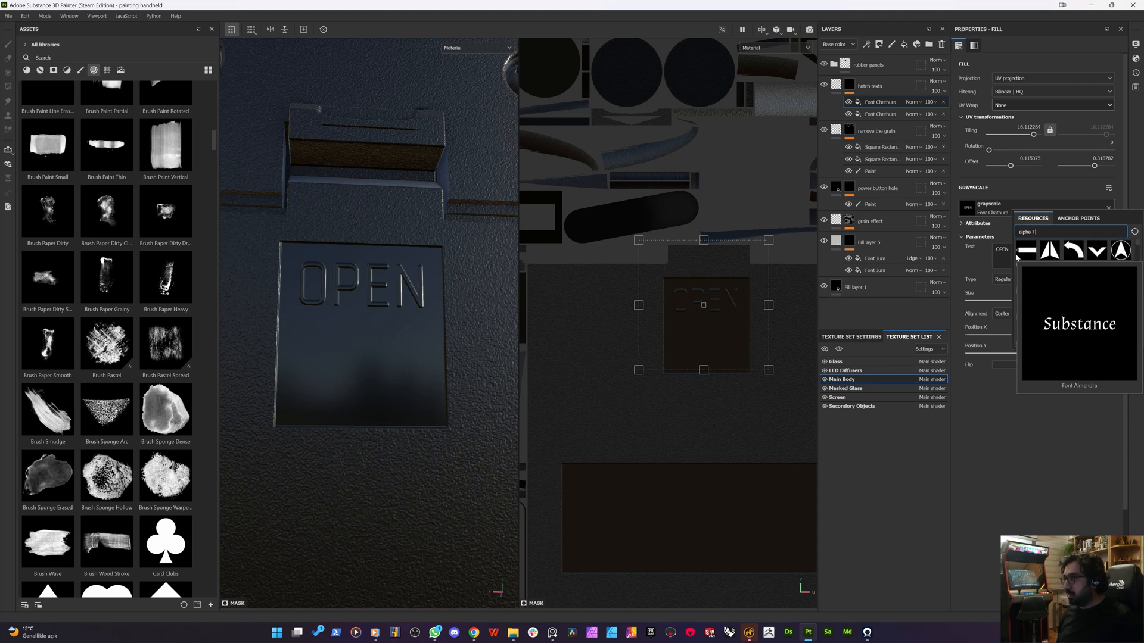
{"action": "type", "text": "TRIA"}
{"action": "key", "text": "BackSpace"}
{"action": "key", "text": "BackSpace"}
{"action": "key", "text": "BackSpace"}
{"action": "type", "text": "tri"}
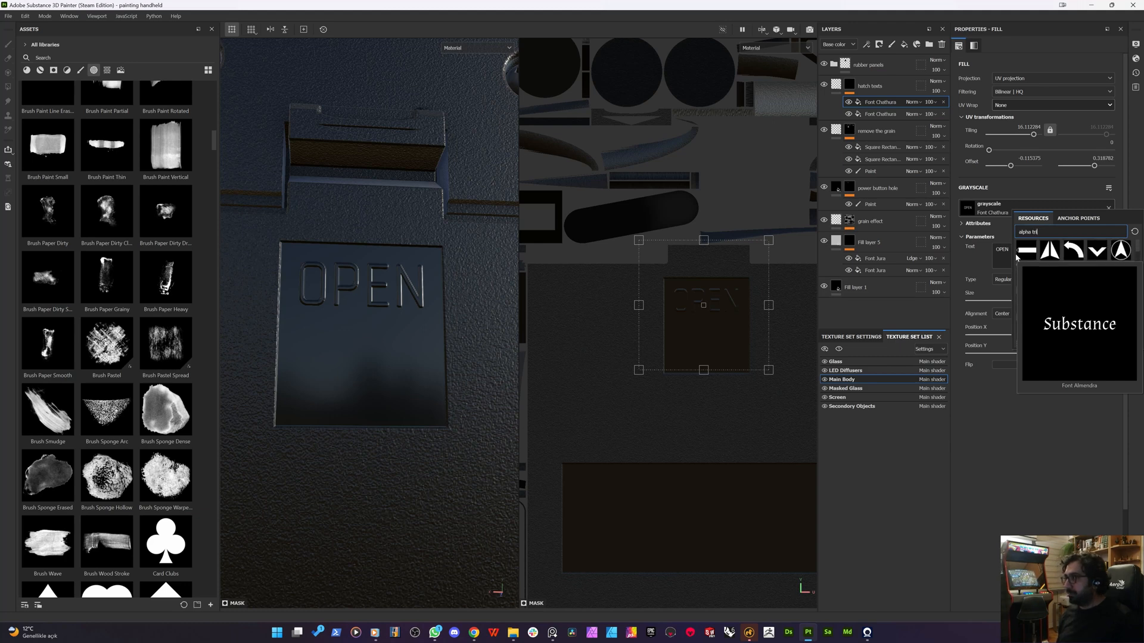
{"action": "type", "text": "an"}
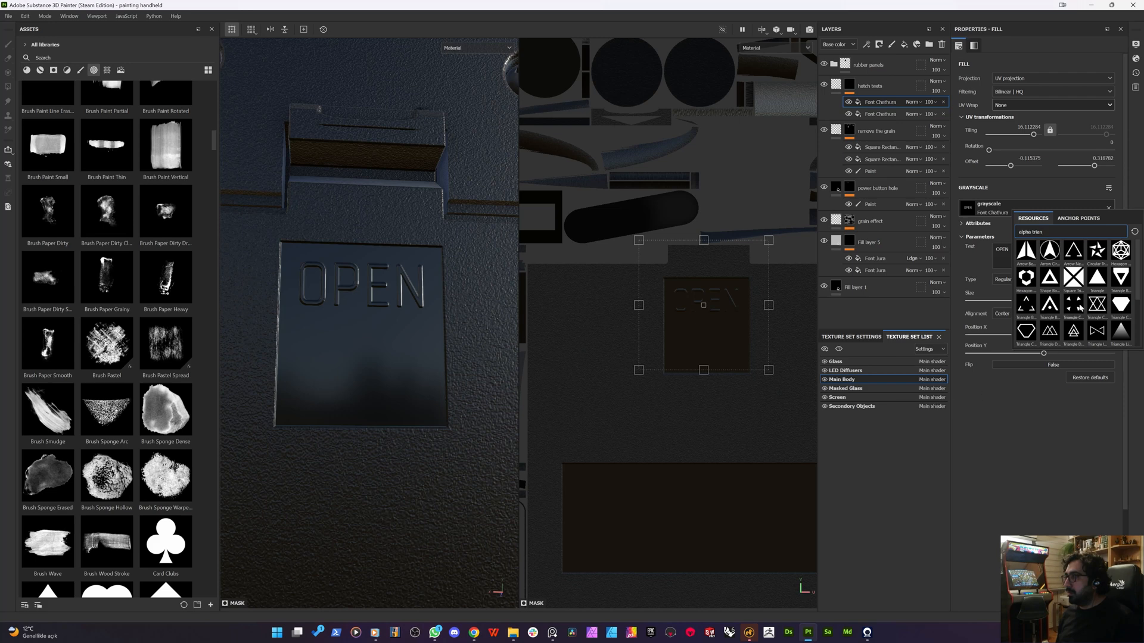
{"action": "left_click", "coordinate": [1097, 277]}
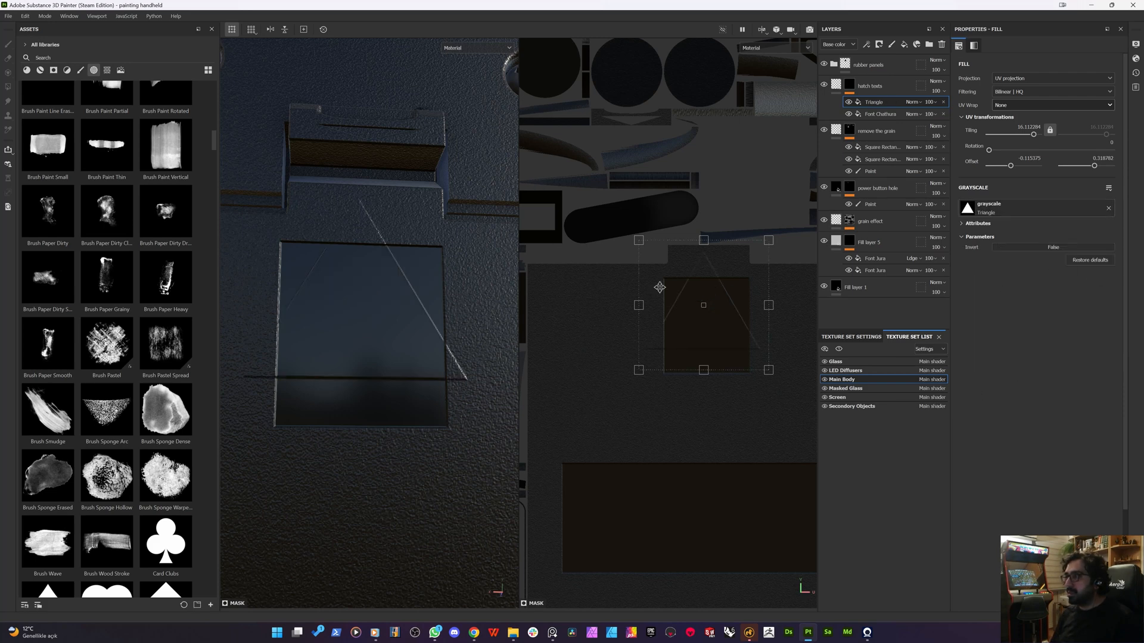
- Rotate the Triangle fill 180 degrees and set its blending mode to Lighten (Max)
{"action": "left_click_drag", "start_coordinate": [681, 235], "coordinate": [779, 454]}
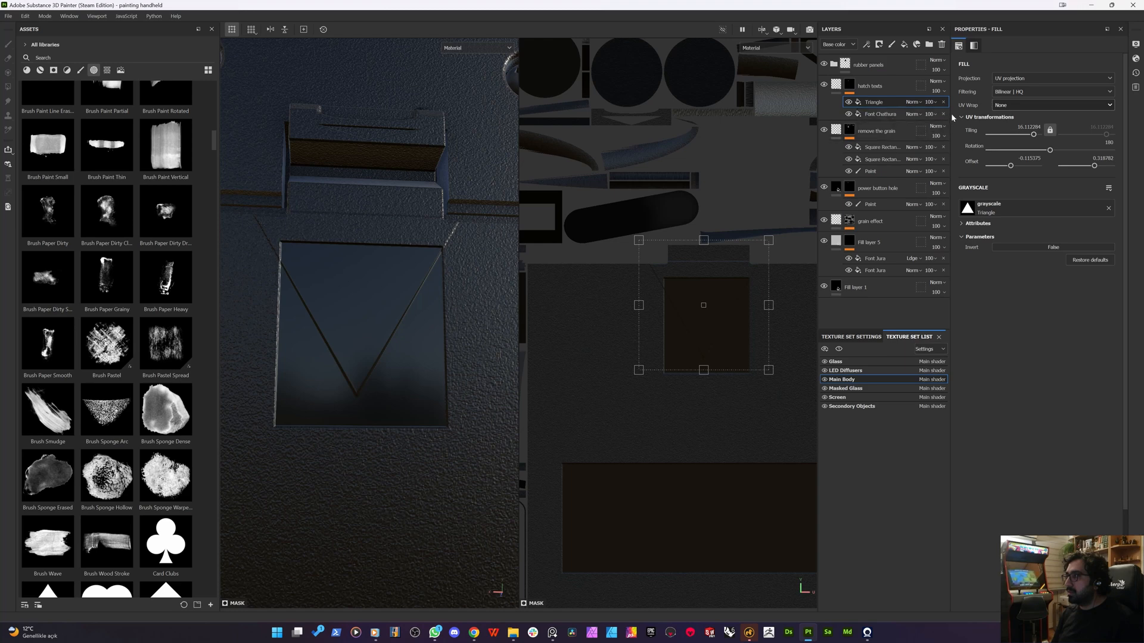
{"action": "left_click", "coordinate": [912, 102]}
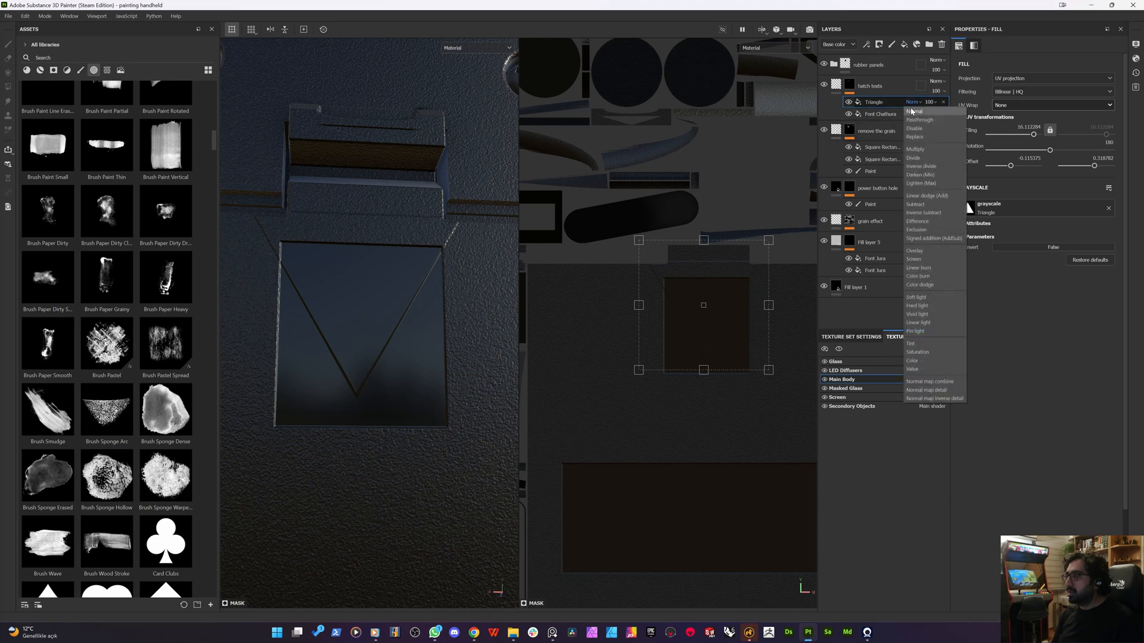
{"action": "left_click", "coordinate": [920, 183]}
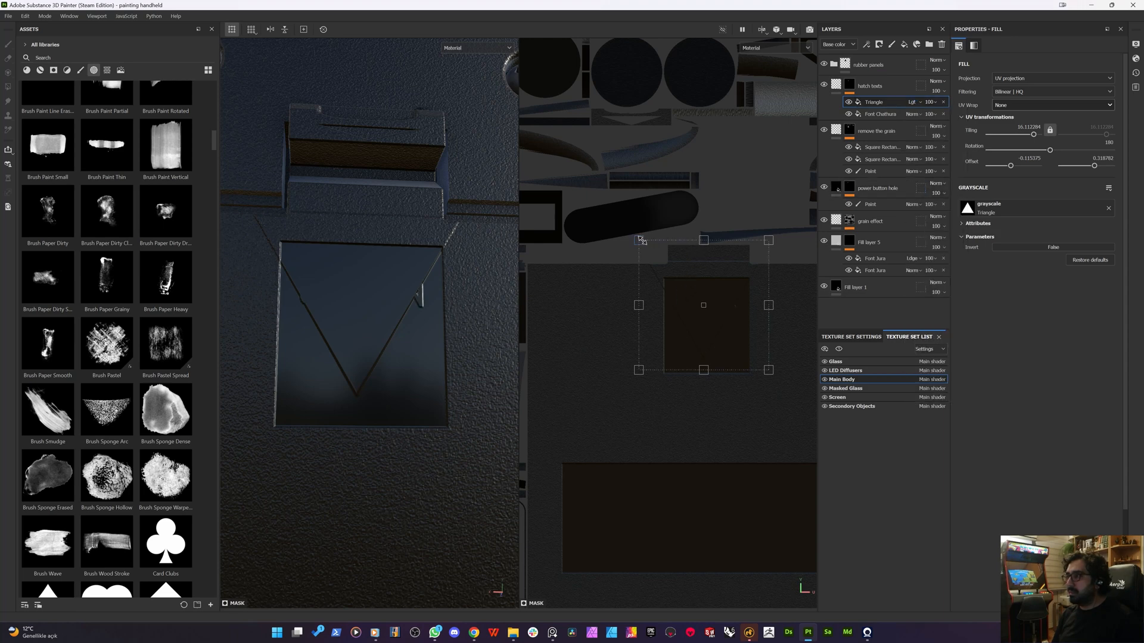
- Shrink and flatten the triangle, place it centred just below the OPEN lettering, and check the shapes in the mask view
{"action": "left_click_drag", "start_coordinate": [641, 240], "coordinate": [671, 296]}
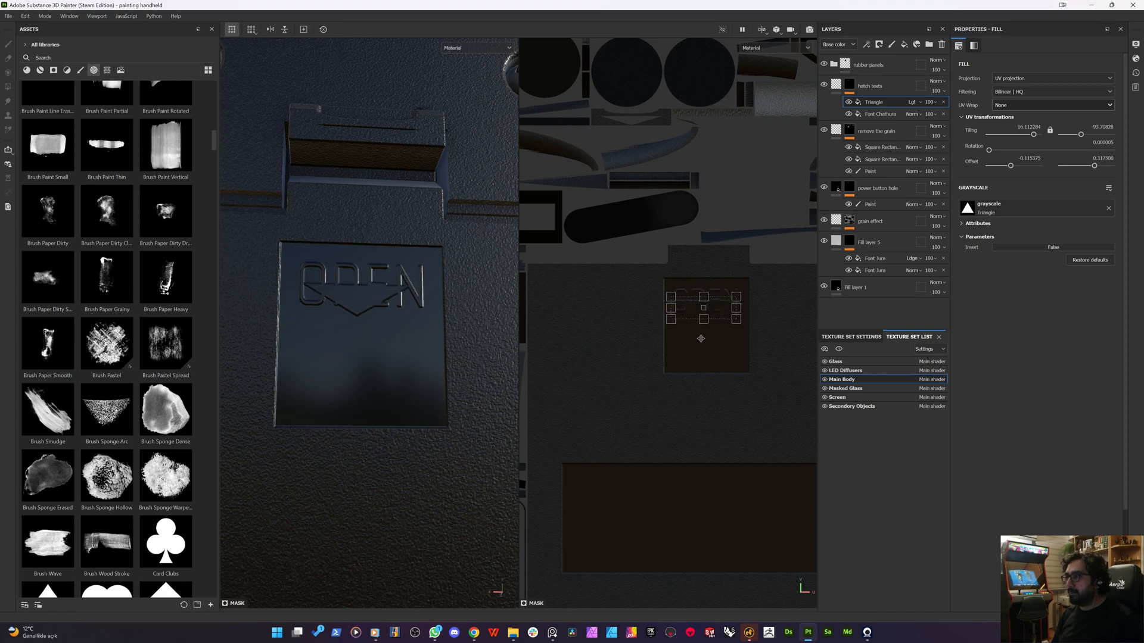
{"action": "left_click_drag", "start_coordinate": [701, 339], "coordinate": [693, 326]}
{"action": "scroll", "coordinate": [693, 326], "scroll_direction": "up", "scroll_amount": 3}
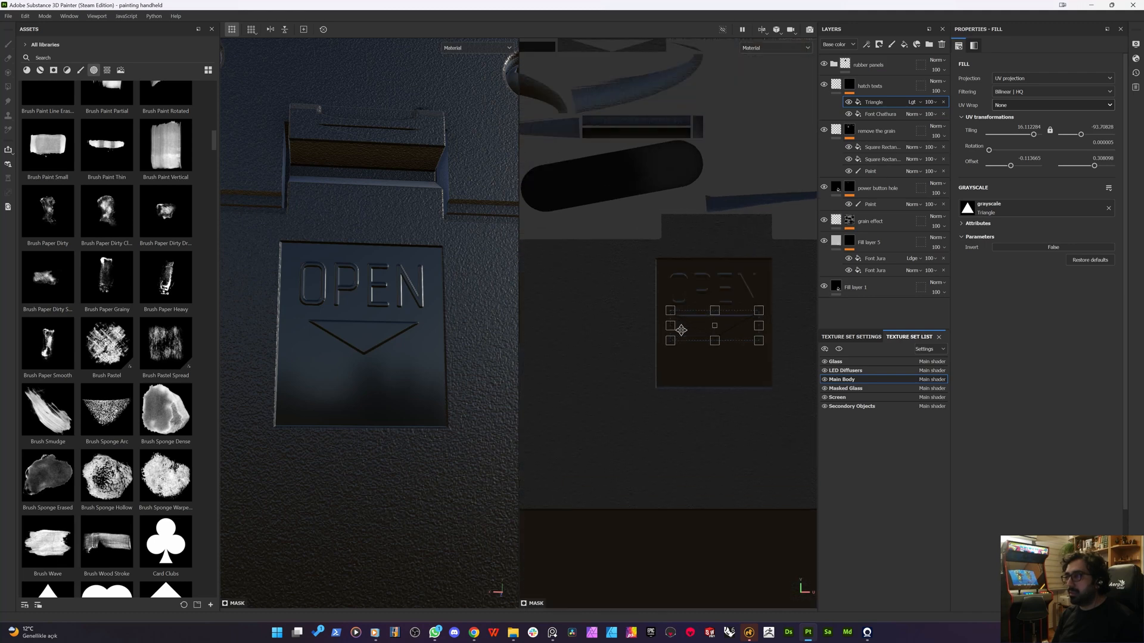
{"action": "left_click", "coordinate": [847, 89], "text": "alt"}
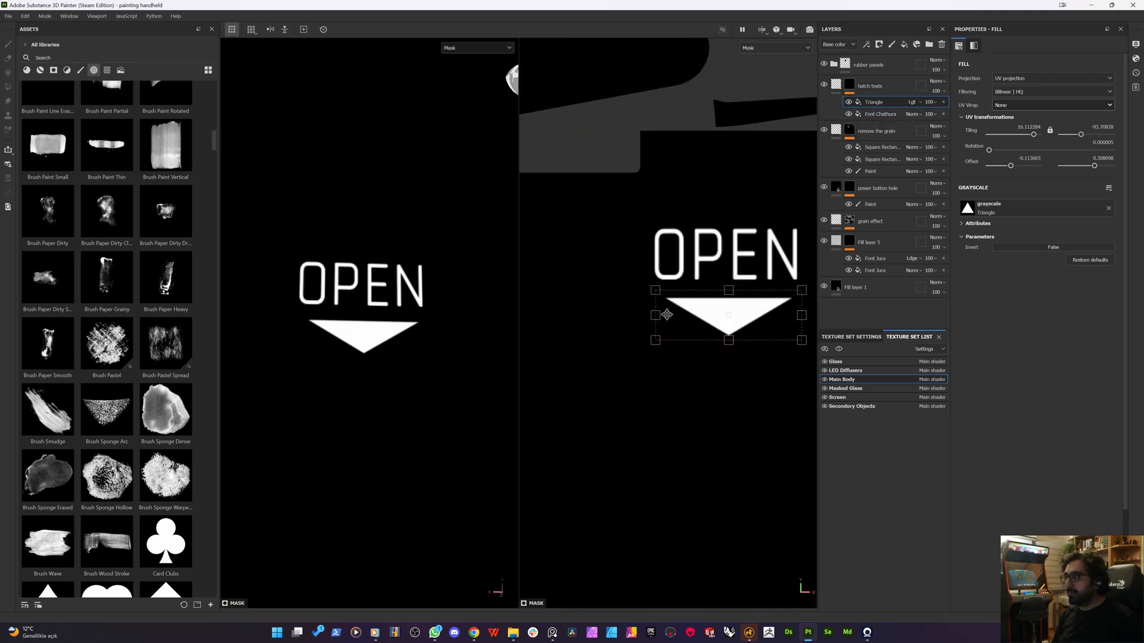
- Shorten the upper Square Rectangle fill of the "remove the grain" layer so the smooth patch ends just below the triangle
{"action": "left_click", "coordinate": [881, 147]}
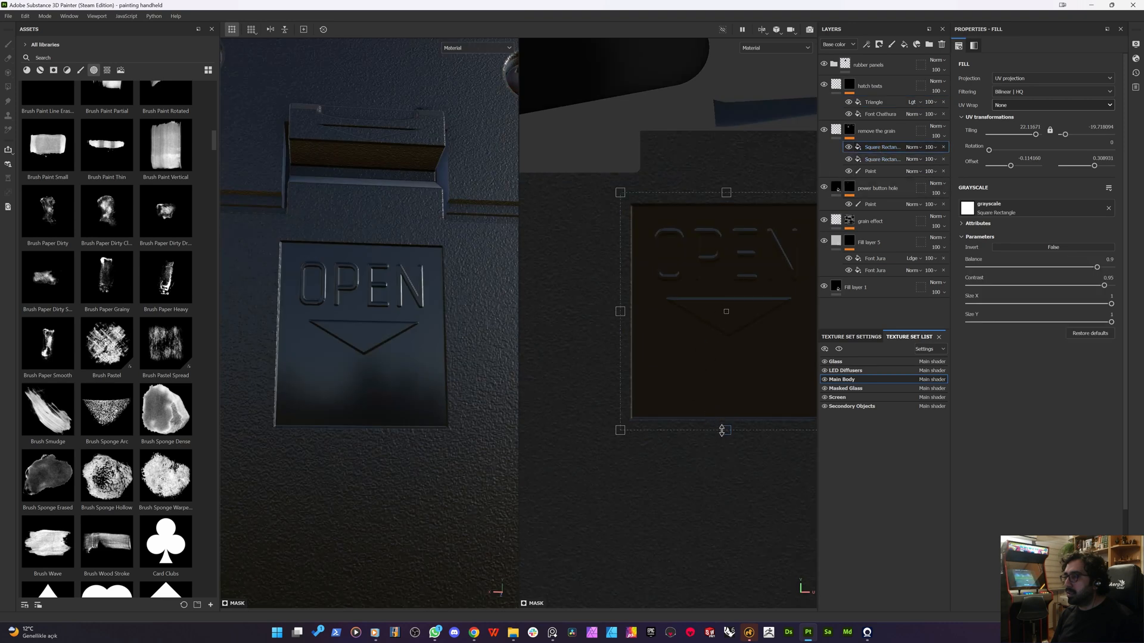
{"action": "left_click_drag", "start_coordinate": [726, 430], "coordinate": [729, 364]}
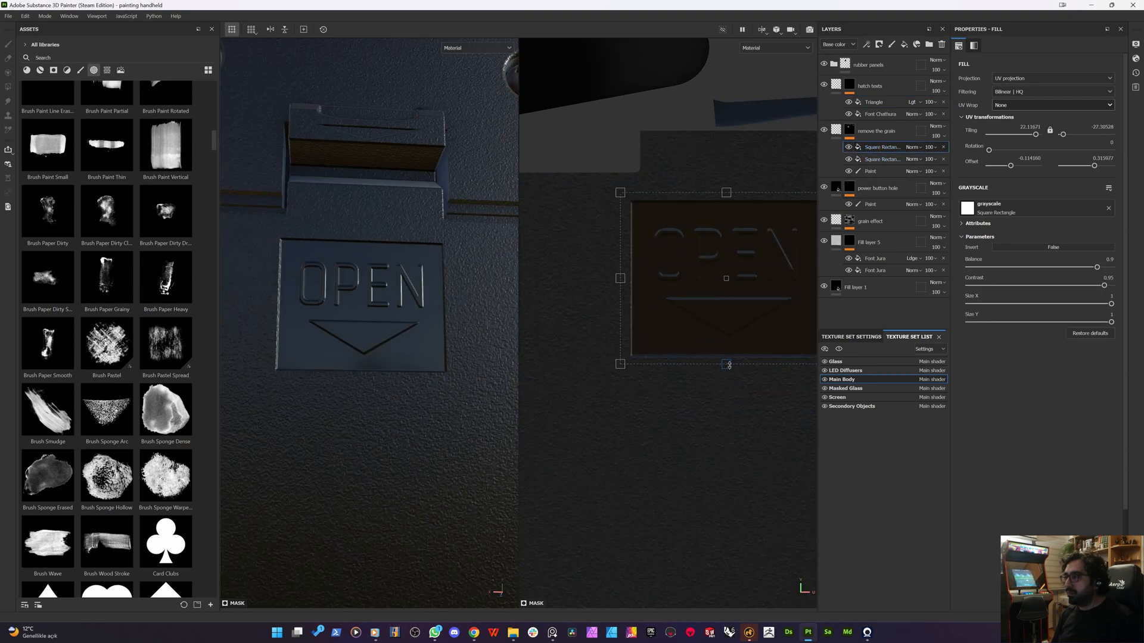
{"action": "scroll", "coordinate": [485, 430], "scroll_direction": "down", "scroll_amount": 2}
{"action": "left_click_drag", "start_coordinate": [370, 375], "coordinate": [339, 320], "text": "alt"}
{"action": "scroll", "coordinate": [373, 331], "scroll_direction": "down", "scroll_amount": 2}
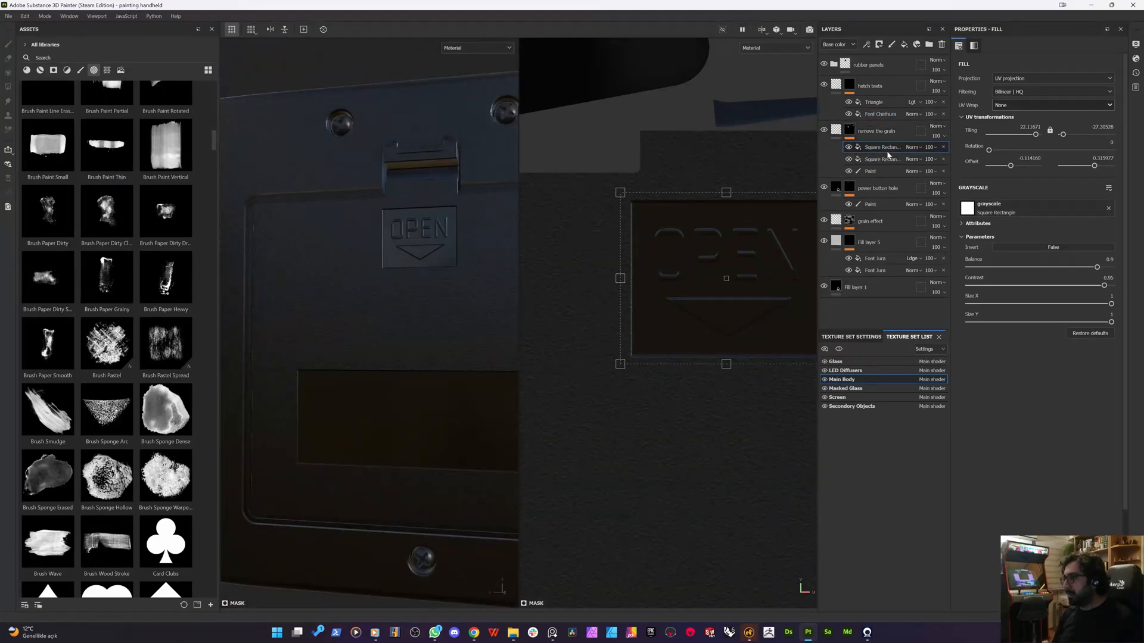
- Try extending the smooth patch behind the OPEN lettering up to the latch, and undo the change
{"action": "scroll", "coordinate": [637, 187], "scroll_direction": "down", "scroll_amount": 2}
{"action": "left_click_drag", "start_coordinate": [706, 192], "coordinate": [727, 95]}
{"action": "scroll", "coordinate": [690, 172], "scroll_direction": "up", "scroll_amount": 2}
{"action": "scroll", "coordinate": [663, 145], "scroll_direction": "up", "scroll_amount": 1}
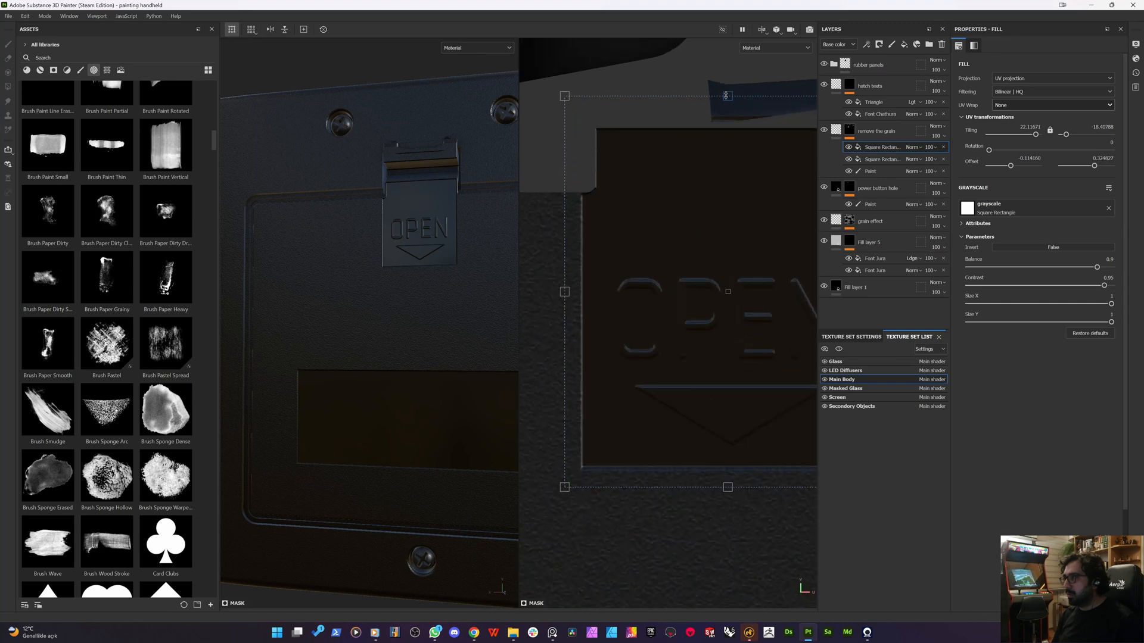
{"action": "scroll", "coordinate": [391, 203], "scroll_direction": "up", "scroll_amount": 3}
{"action": "key", "text": "ctrl+z"}
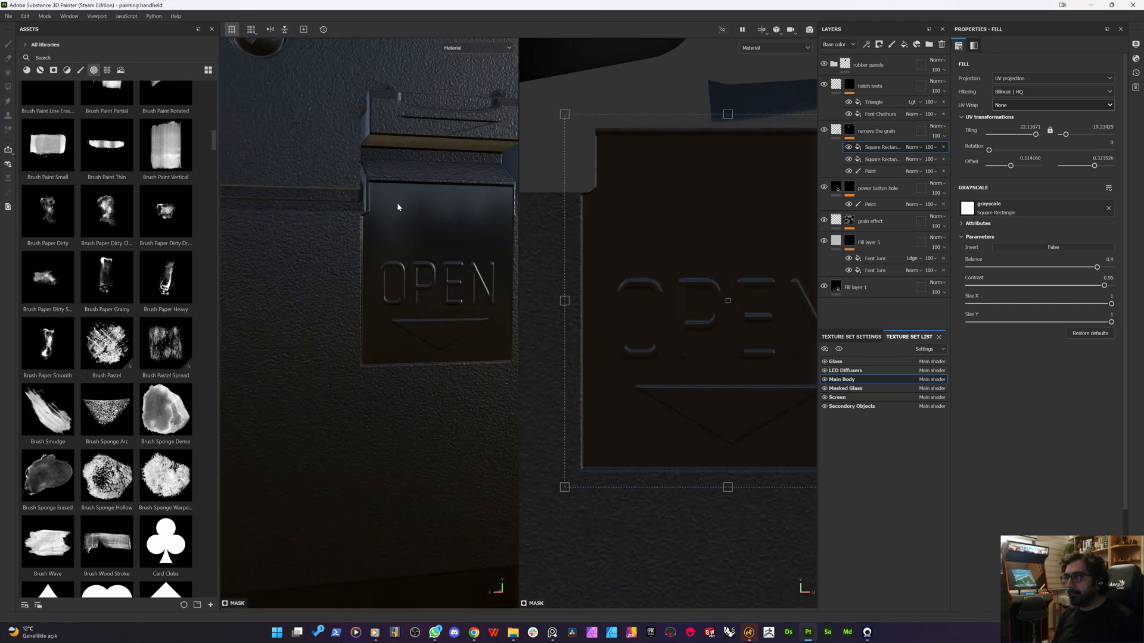
{"action": "key", "text": "ctrl+z"}
- Examine the proportions of the OPEN patch and the lower smooth patch on the whole battery cover
{"action": "scroll", "coordinate": [409, 246], "scroll_direction": "down", "scroll_amount": 2}
{"action": "mouse_move", "coordinate": [392, 260]}
{"action": "left_mouse_down", "text": "alt"}
{"action": "mouse_move", "coordinate": [355, 250]}
{"action": "mouse_move", "coordinate": [377, 250]}
{"action": "left_mouse_up", "text": "alt"}
{"action": "scroll", "coordinate": [369, 261], "scroll_direction": "down", "scroll_amount": 3}
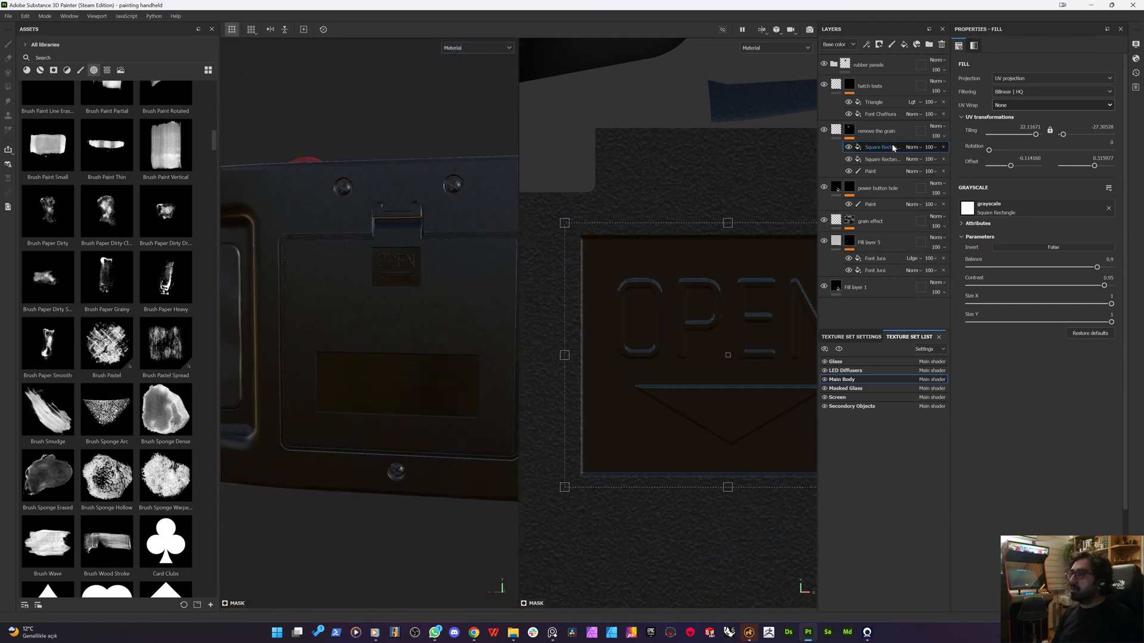
{"action": "left_click", "coordinate": [850, 89]}
{"action": "left_click", "coordinate": [870, 103]}
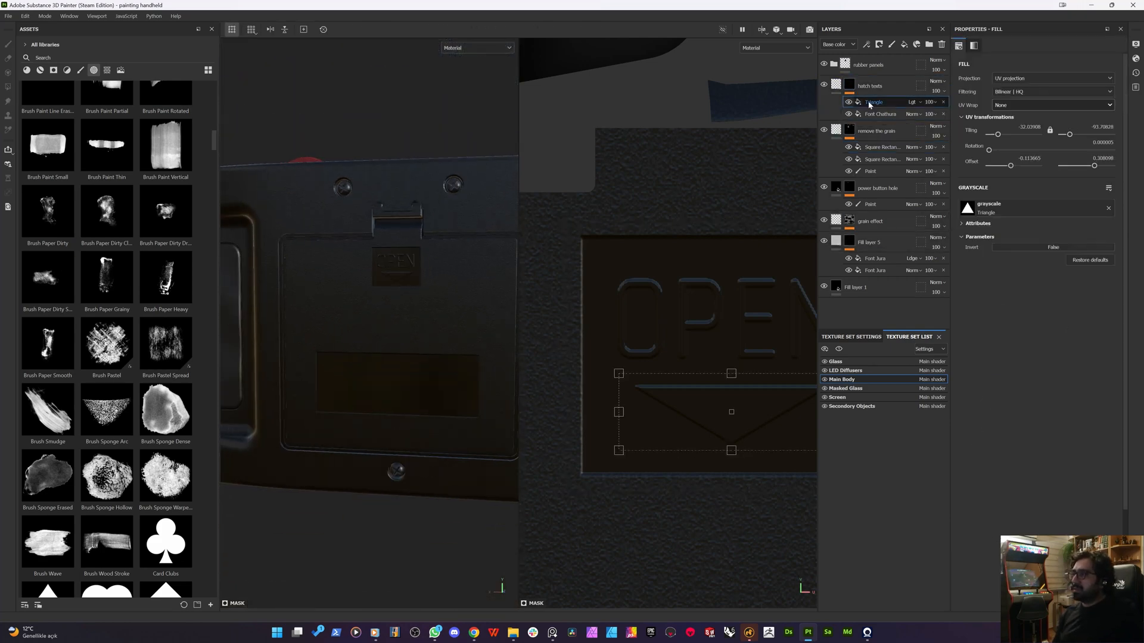
{"action": "scroll", "coordinate": [397, 401], "scroll_direction": "down", "scroll_amount": 3}
{"action": "left_click_drag", "start_coordinate": [397, 402], "coordinate": [403, 397], "text": "alt"}
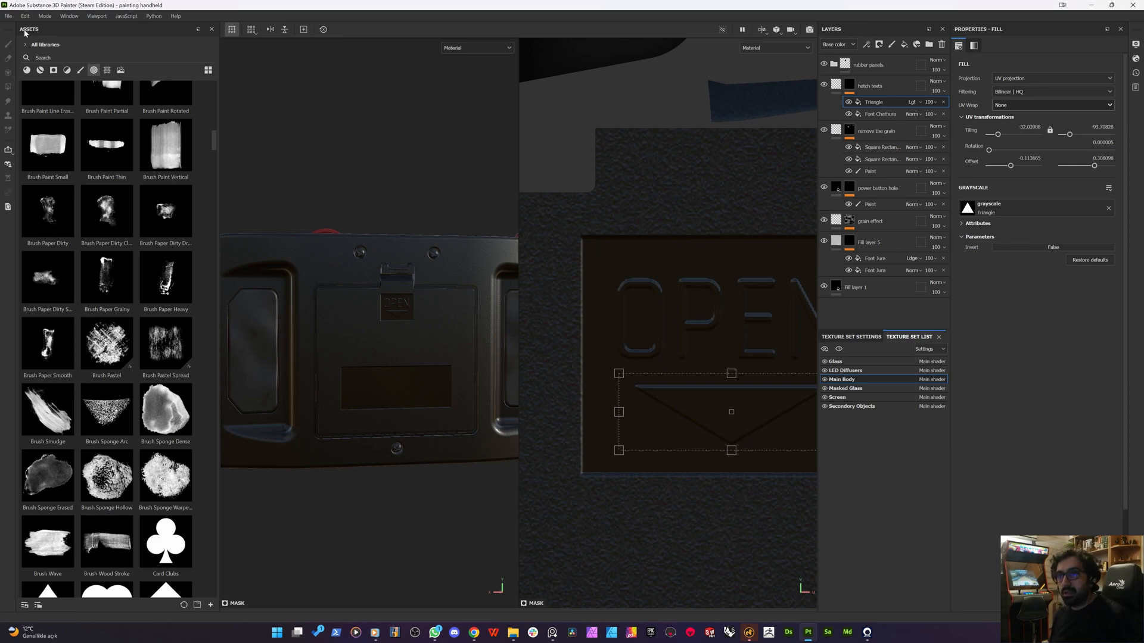
{"action": "left_click", "coordinate": [474, 634]}
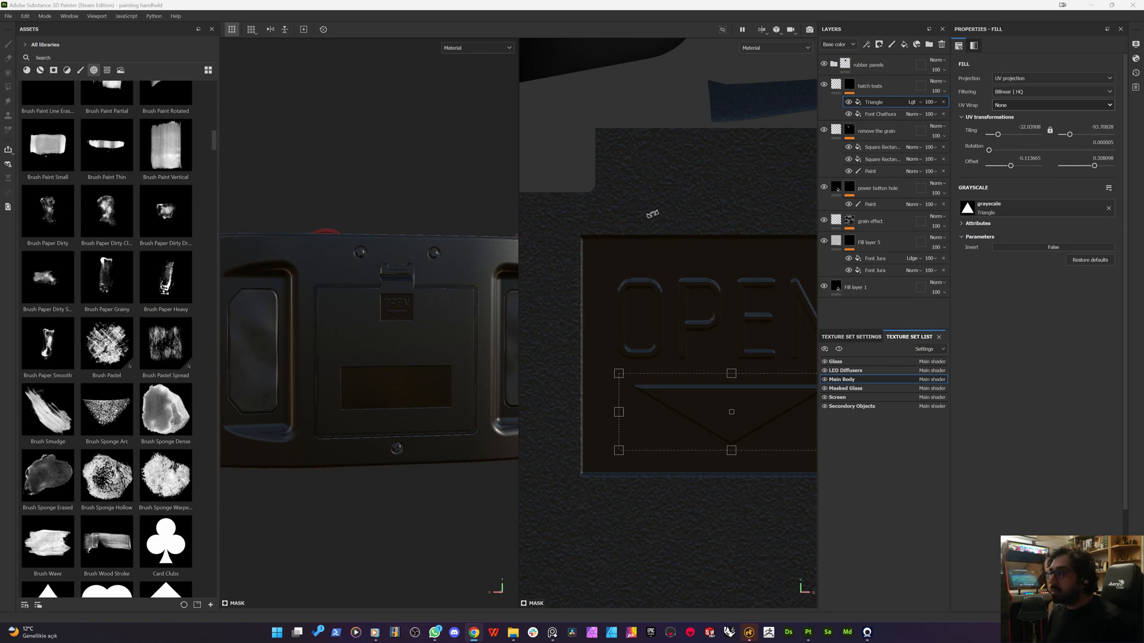
- Duplicate the Font Chathura fill in the "hatch texts" mask, move the copy onto the lower smooth patch and enlarge it slightly
{"action": "left_click", "coordinate": [874, 116]}
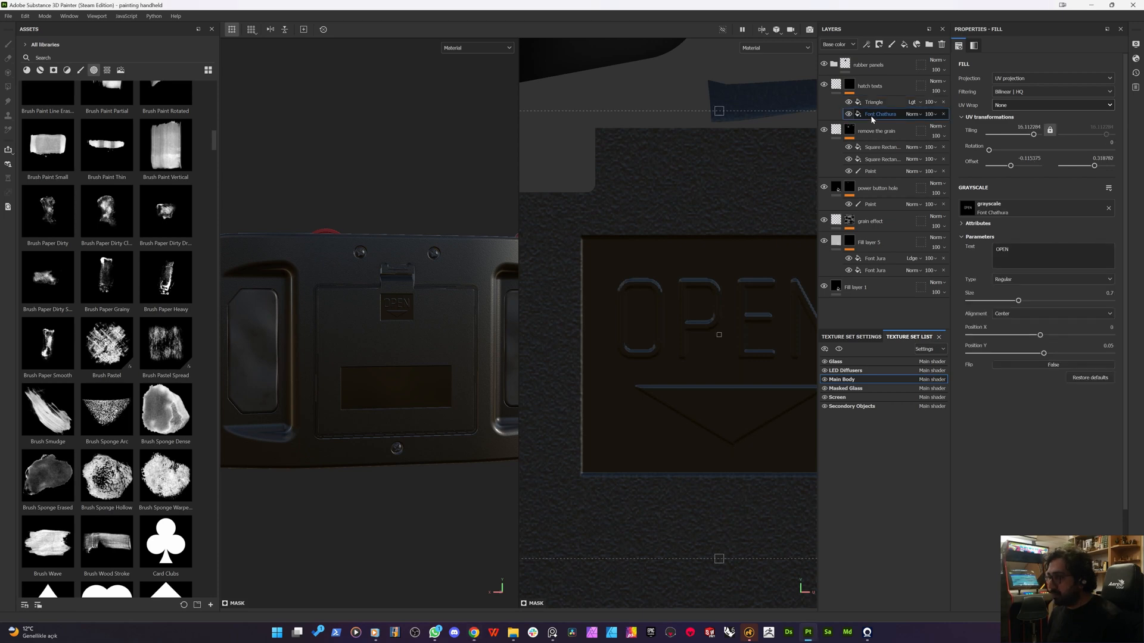
{"action": "key", "text": "ctrl+d"}
{"action": "scroll", "coordinate": [685, 298], "scroll_direction": "down", "scroll_amount": 5}
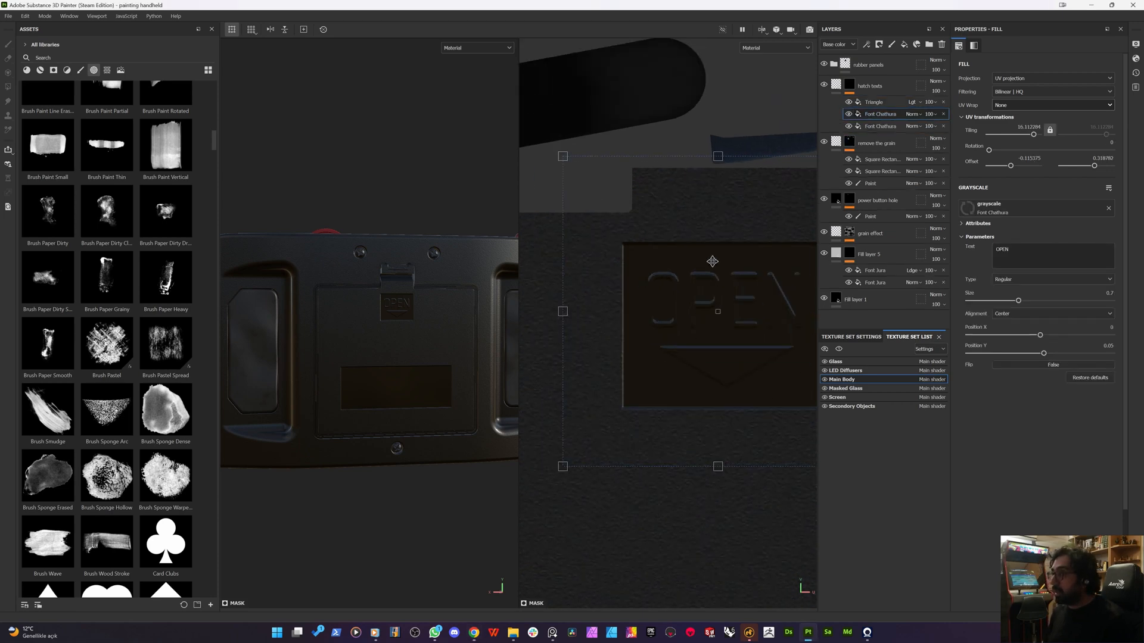
{"action": "scroll", "coordinate": [685, 298], "scroll_direction": "down", "scroll_amount": 2}
{"action": "left_click_drag", "start_coordinate": [685, 298], "coordinate": [691, 420]}
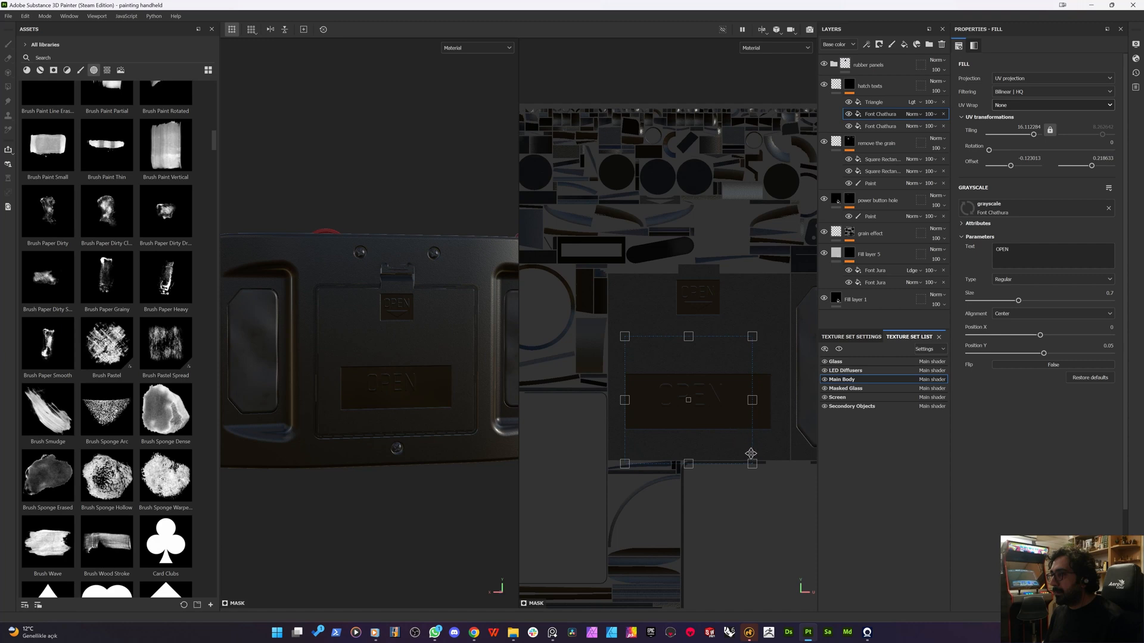
{"action": "mouse_move", "coordinate": [752, 461]}
{"action": "left_mouse_down"}
{"action": "mouse_move", "coordinate": [772, 472]}
{"action": "mouse_move", "coordinate": [762, 464]}
{"action": "left_mouse_up"}
{"action": "left_click_drag", "start_coordinate": [715, 424], "coordinate": [721, 427]}
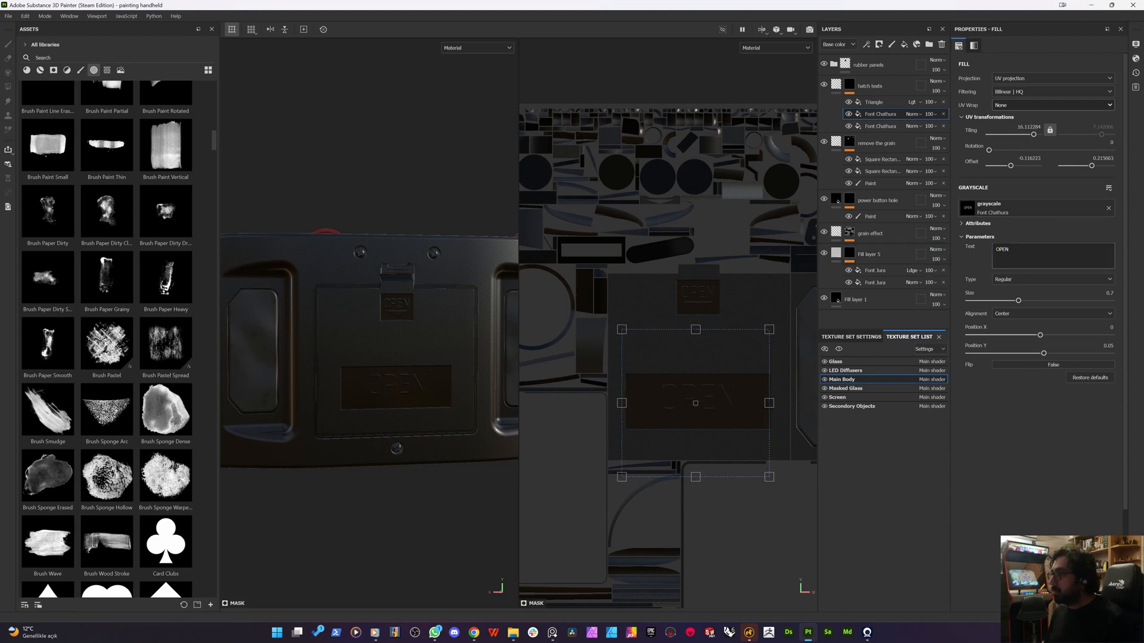
- Set the copy's text to "6 V, 0.7 W (4× AA batteries)" with Size 0.19 and check it in the mask view
{"action": "type", "text": "6 V, 0.7 W (4× AA batteries)"}
{"action": "key", "text": "BackSpace"}
{"action": "scroll", "coordinate": [681, 426], "scroll_direction": "up", "scroll_amount": 2}
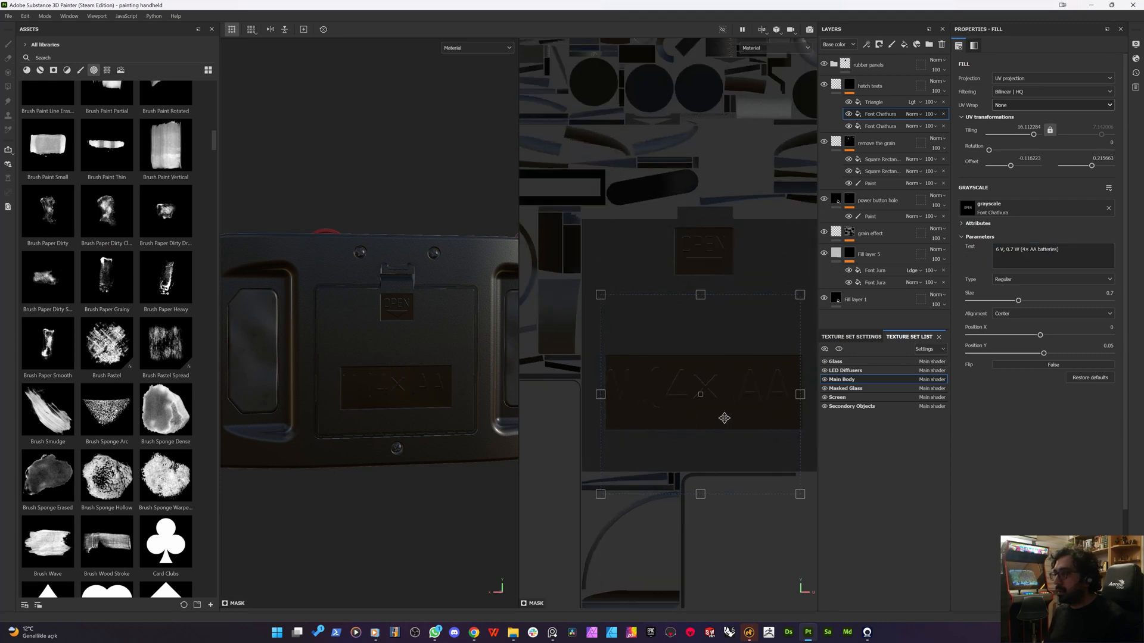
{"action": "left_click", "coordinate": [975, 302]}
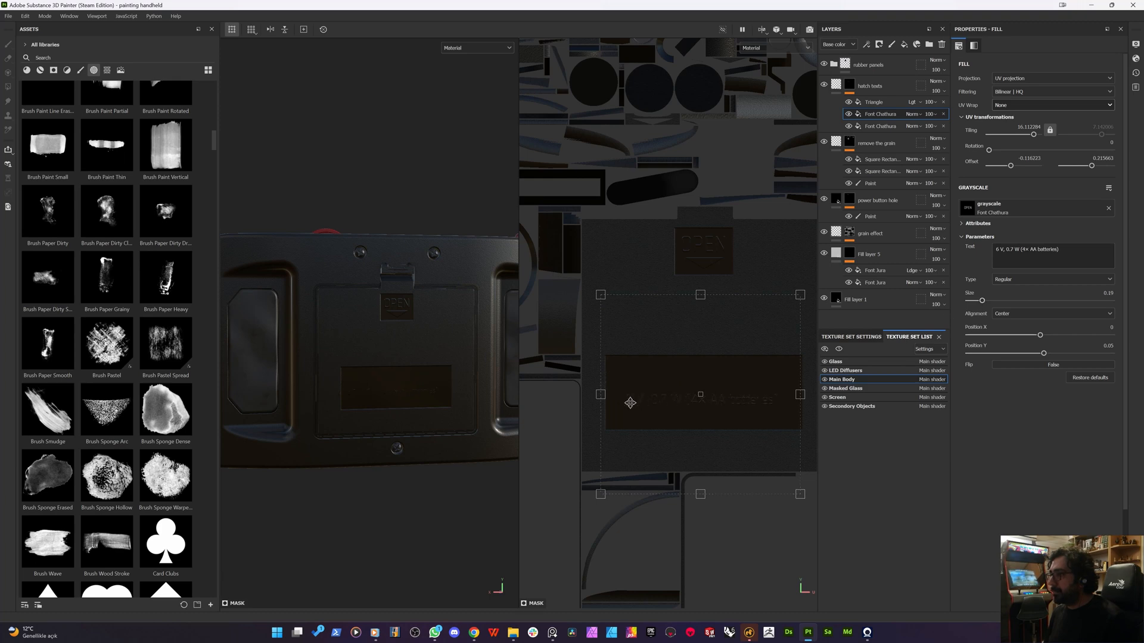
{"action": "key", "text": "m"}
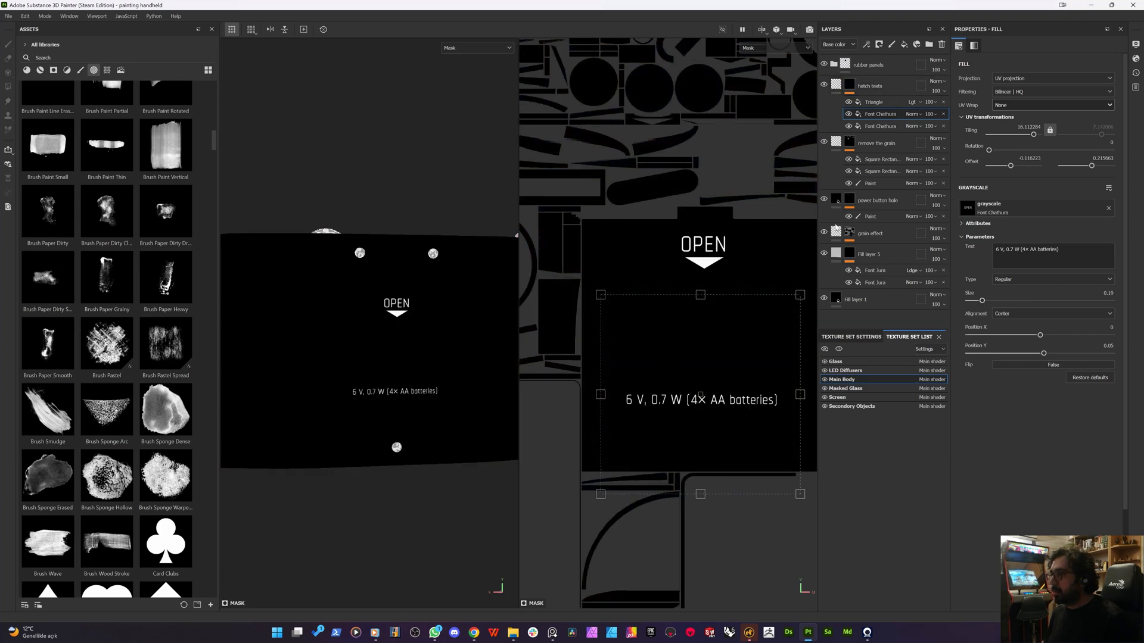
{"action": "key", "text": "m"}
- Move the battery text to the upper left of the lower smooth patch and rotate the environment lighting to make it readable
{"action": "scroll", "coordinate": [639, 417], "scroll_direction": "up", "scroll_amount": 2}
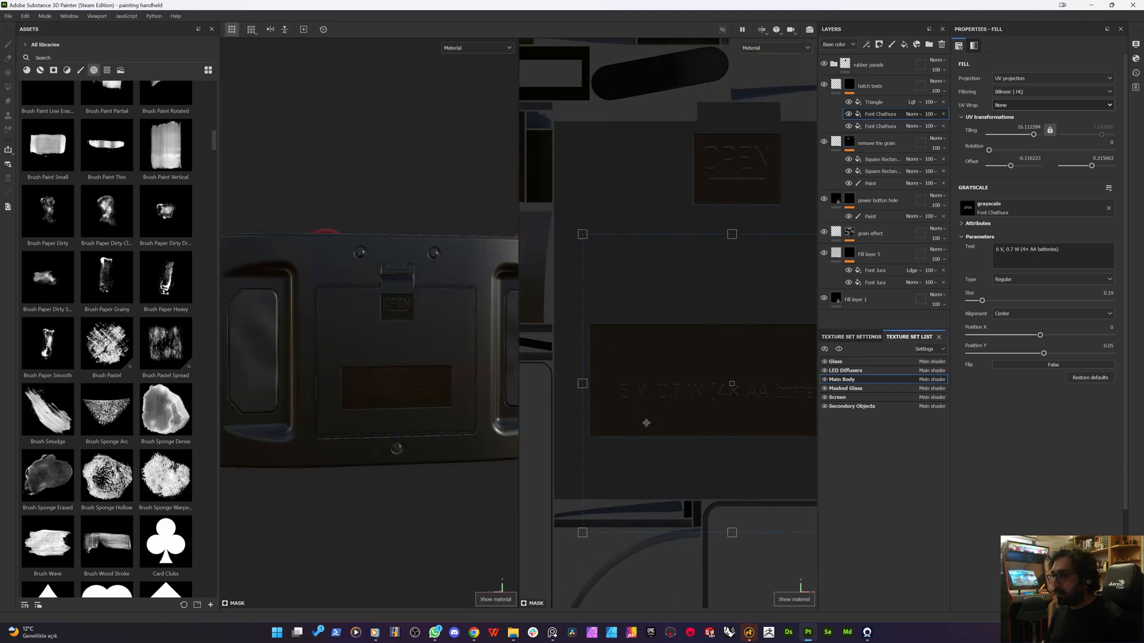
{"action": "left_click_drag", "start_coordinate": [646, 424], "coordinate": [638, 393]}
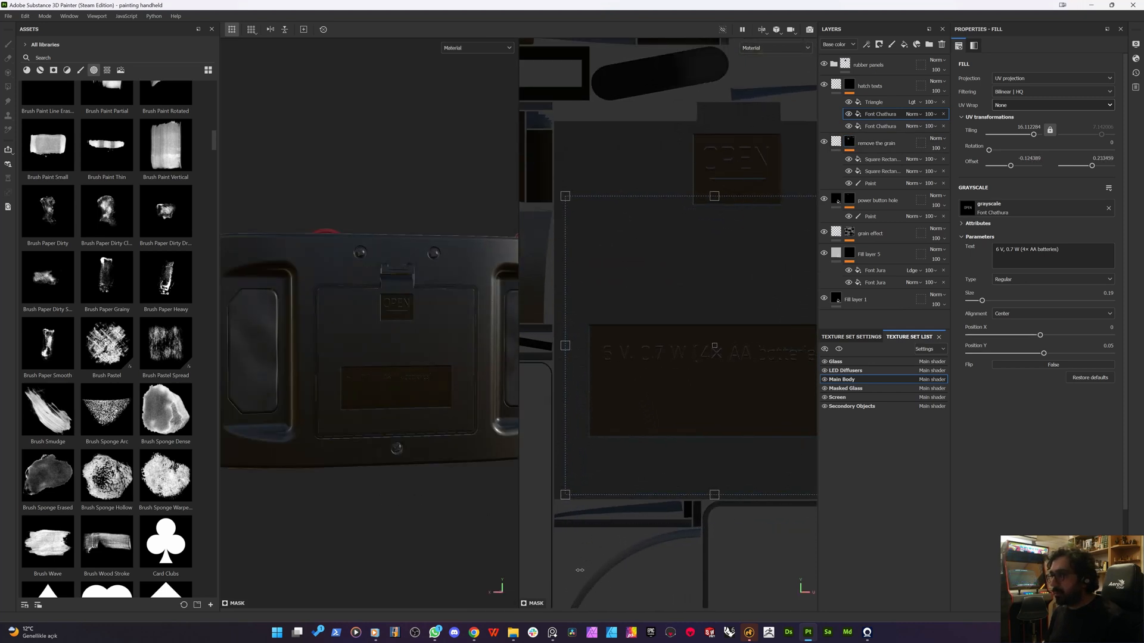
{"action": "right_click_drag", "start_coordinate": [580, 570], "coordinate": [621, 571], "text": "shift"}
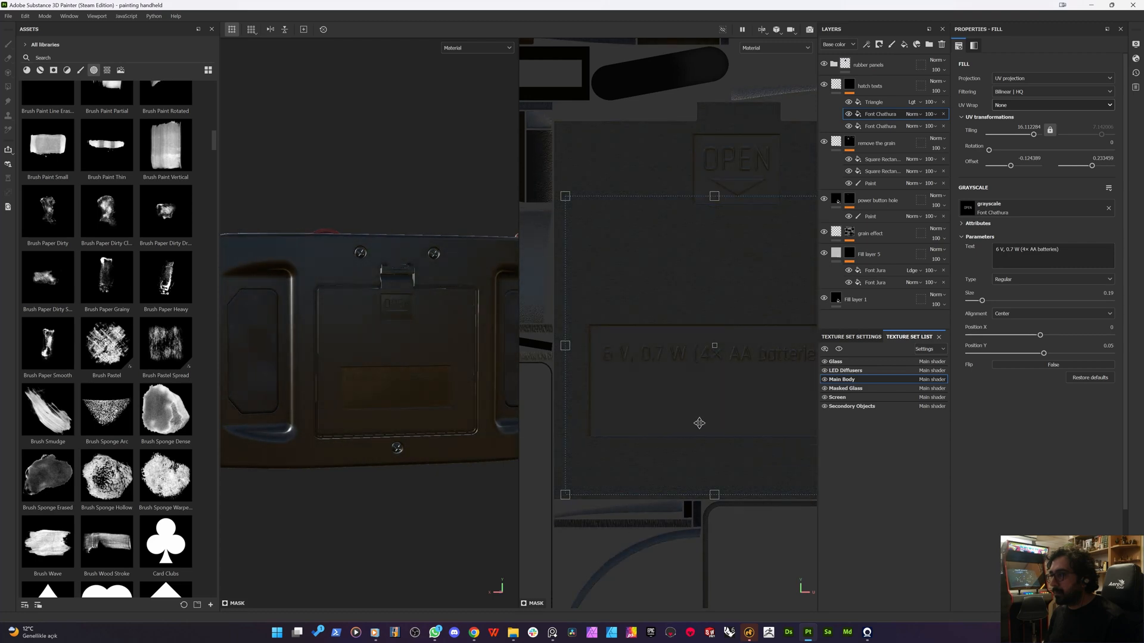
{"action": "middle_click_drag", "start_coordinate": [700, 423], "coordinate": [667, 387]}
{"action": "left_click_drag", "start_coordinate": [659, 376], "coordinate": [655, 366]}
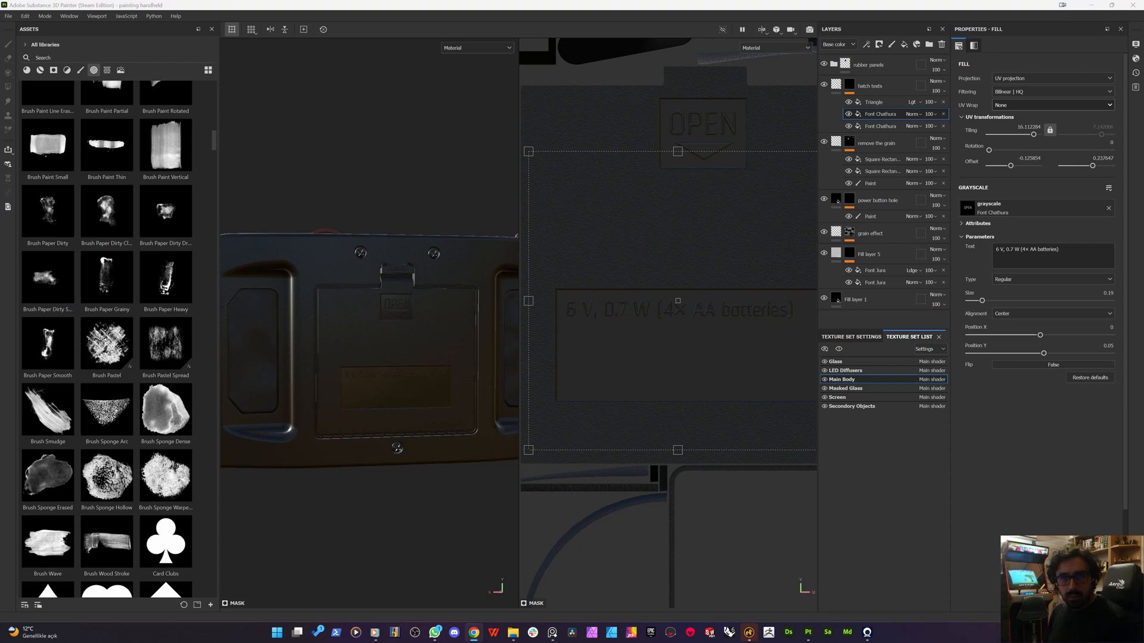
{"action": "scroll", "coordinate": [641, 333], "scroll_direction": "down", "scroll_amount": 2}
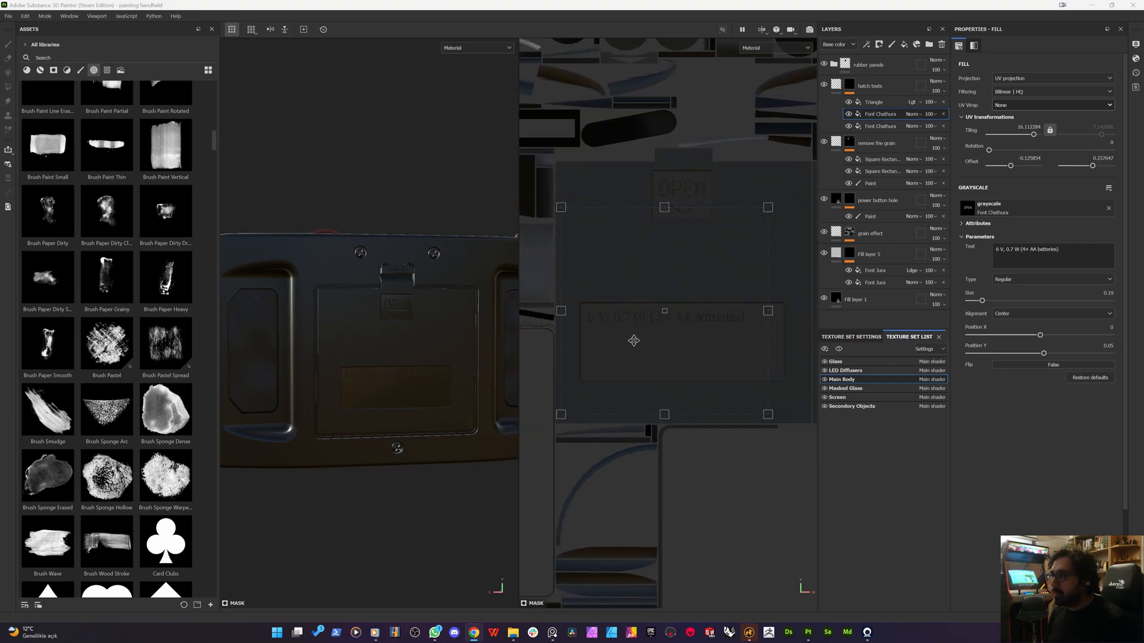
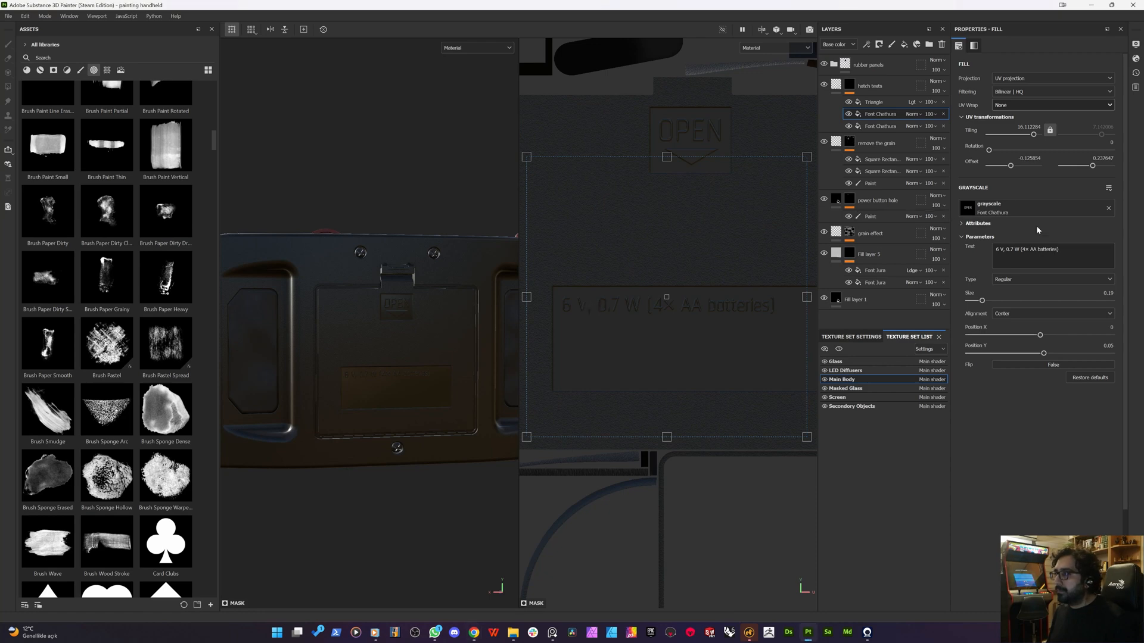
- Expand the text to two lines: "RATING: DC 6 V, 0.7 W" and "BATTERY: SUM - 3 (4× AA batteries)"
{"action": "left_click", "coordinate": [1037, 253]}
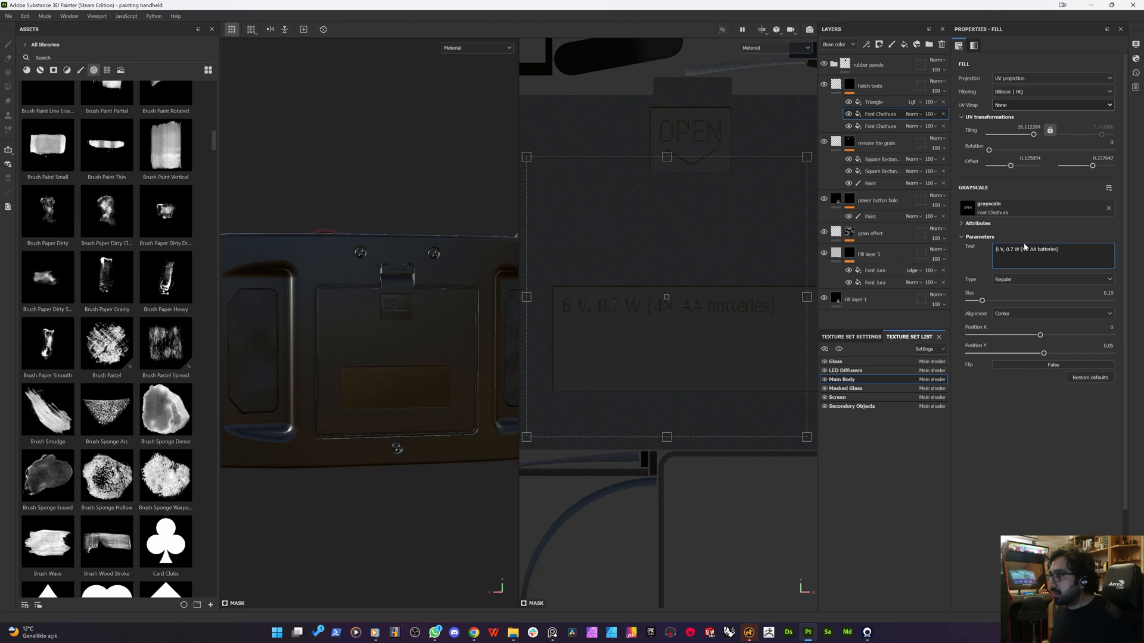
{"action": "type", "text": "RATING: "}
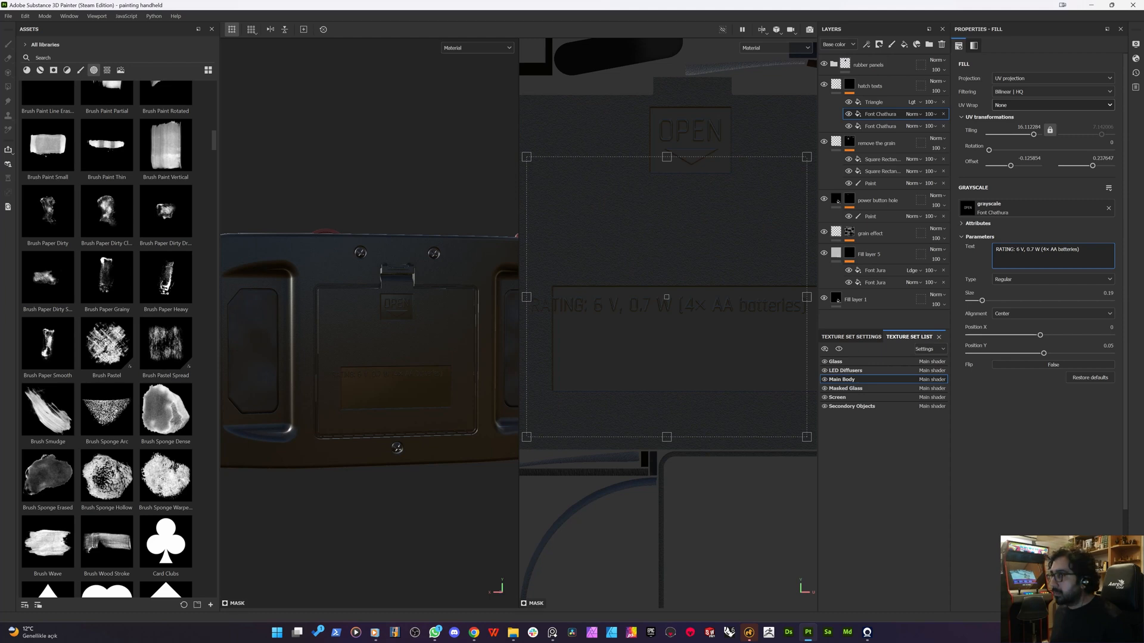
{"action": "type", "text": "DC"}
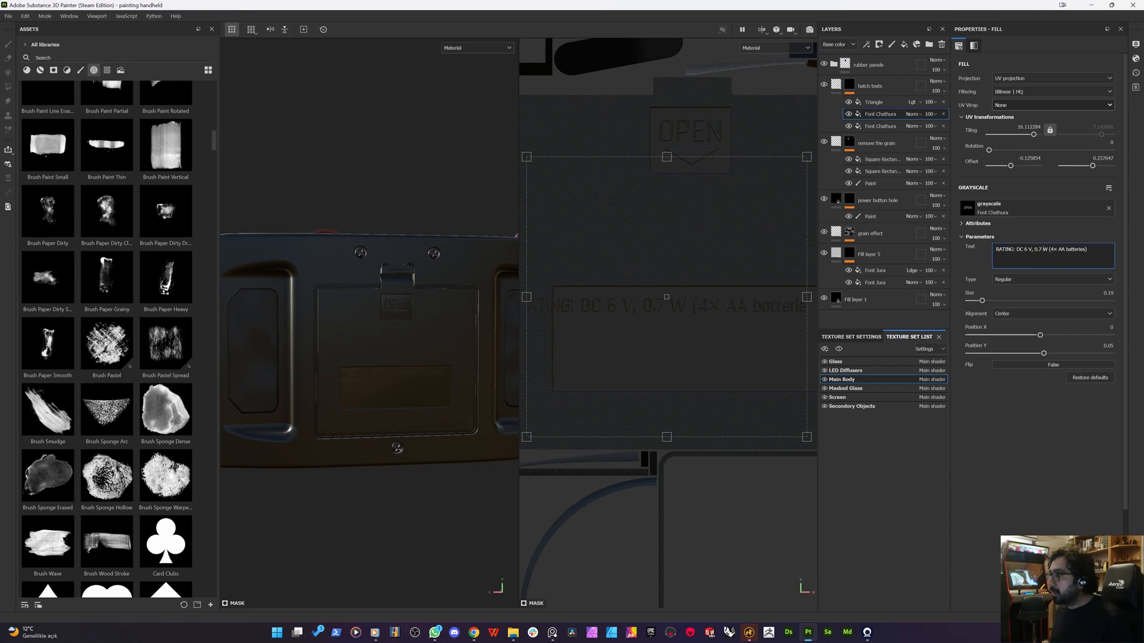
{"action": "key", "text": "Return"}
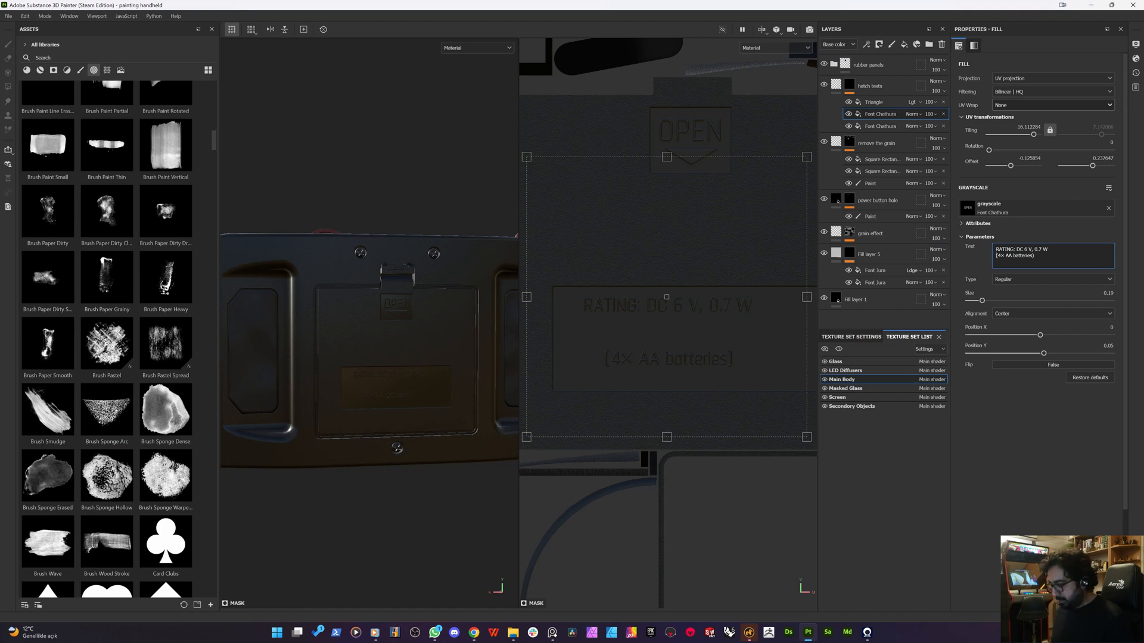
{"action": "type", "text": "BATTERY"}
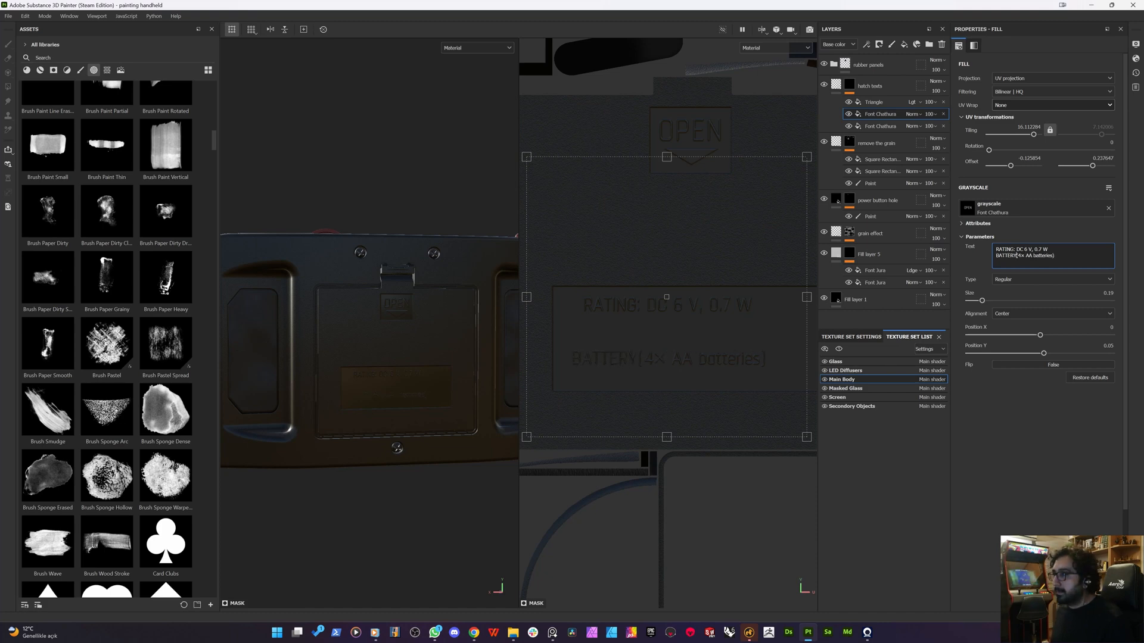
{"action": "type", "text": ": SUM - "}
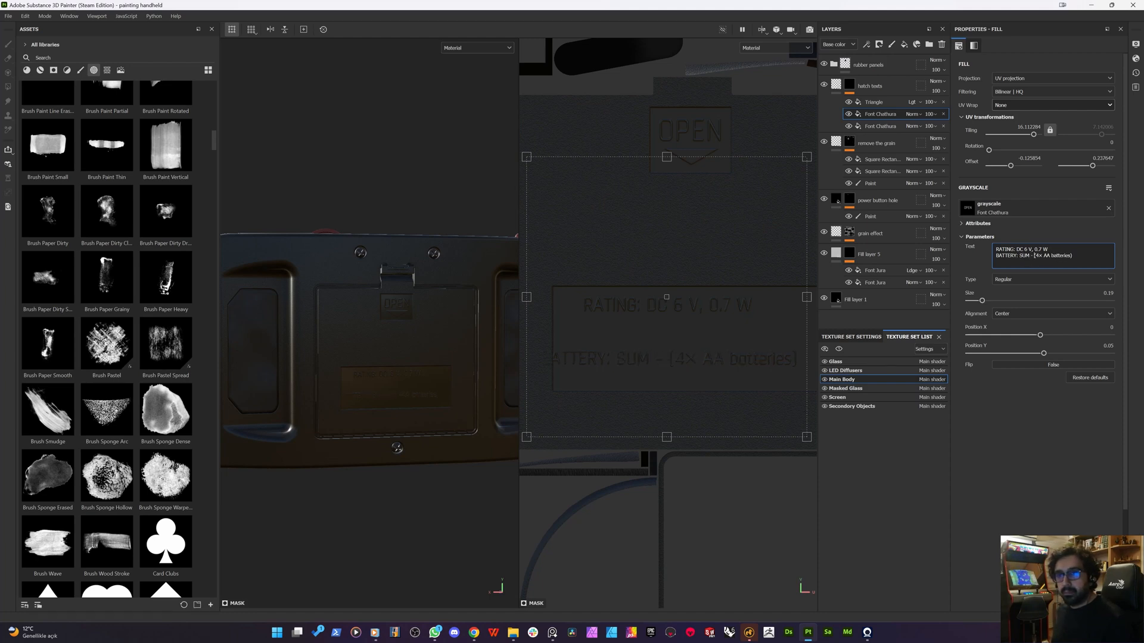
{"action": "type", "text": "3"}
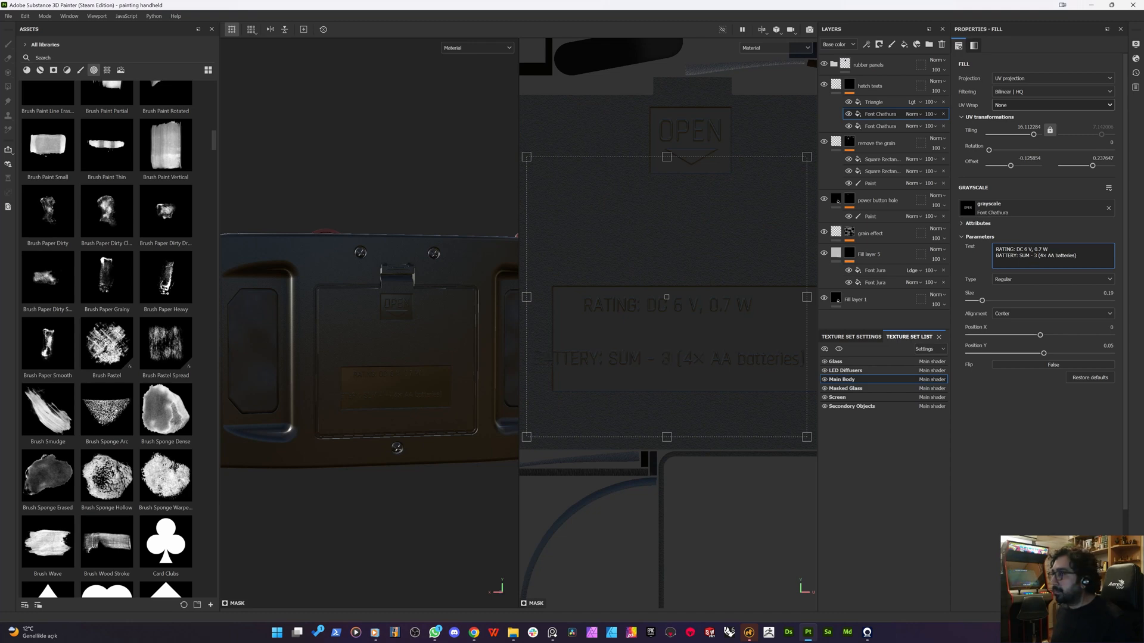
- Change the second line of the battery text to "BATTERY: SUM - 3 (AA,R6) X 4"
{"action": "key", "text": "BackSpace"}
{"action": "key", "text": "BackSpace"}
{"action": "key", "text": "BackSpace"}
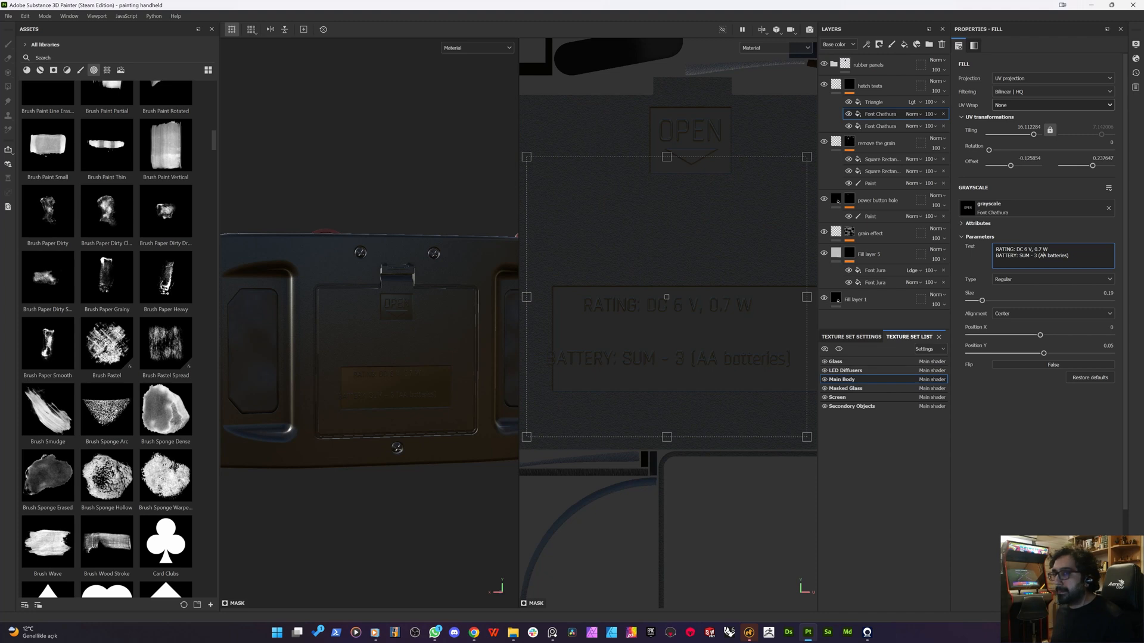
{"action": "type", "text": ",R6"}
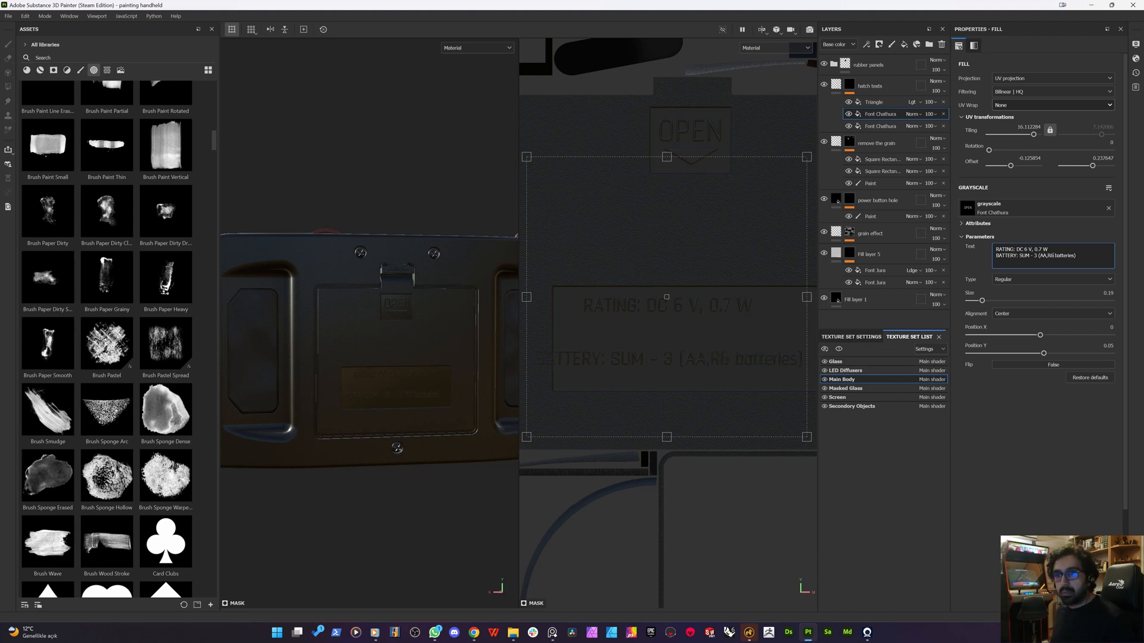
{"action": "type", "text": ") X"}
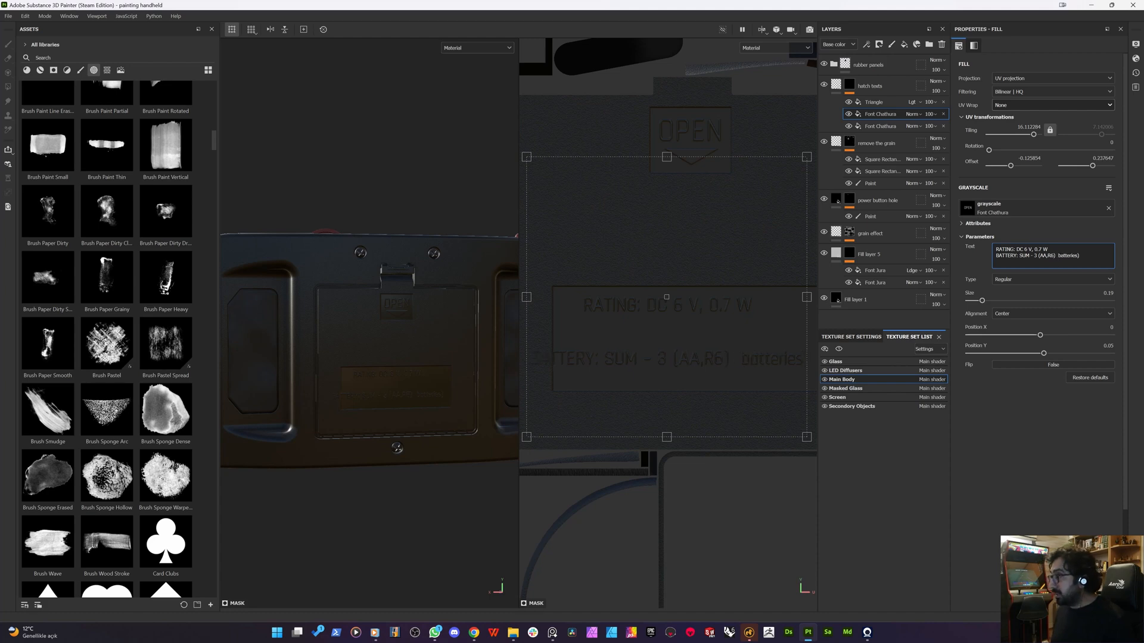
{"action": "key", "text": "shift+End"}
{"action": "type", "text": "4"}
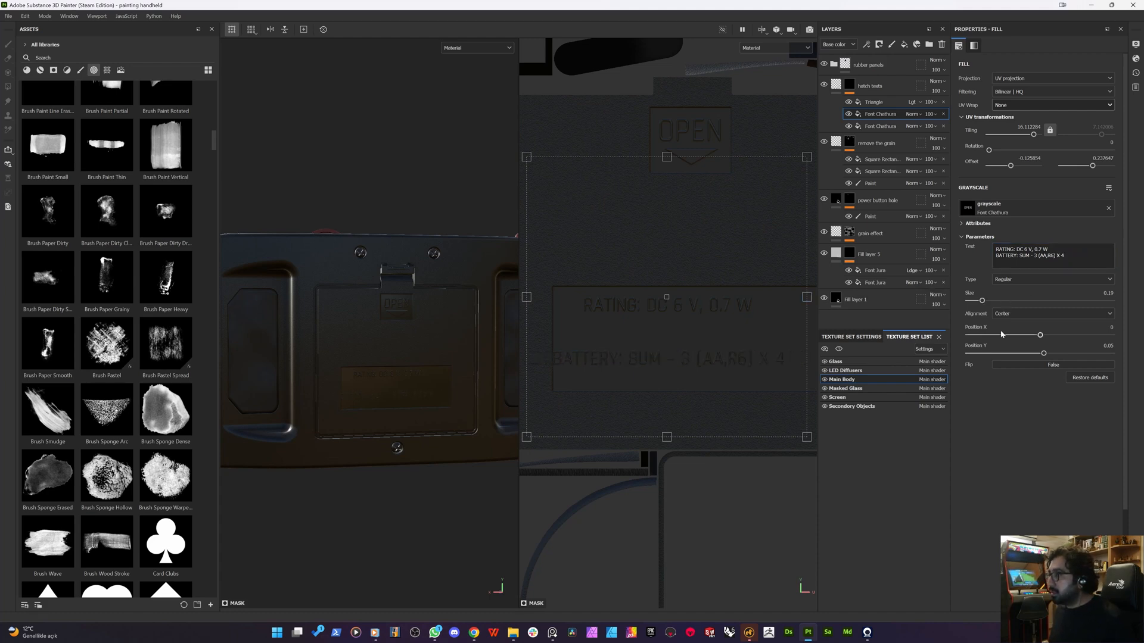
- Align the battery text to the left and set its Position X to -0.361 so it fits the lower smooth patch
{"action": "left_click", "coordinate": [1003, 320]}
{"action": "left_click", "coordinate": [1006, 328]}
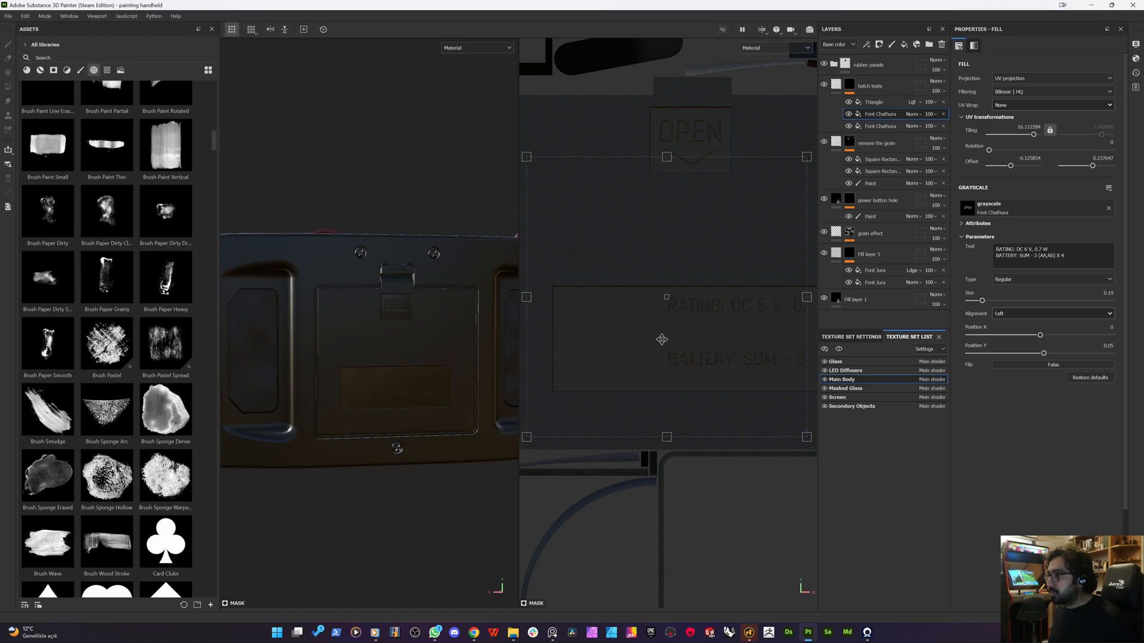
{"action": "left_click_drag", "start_coordinate": [689, 326], "coordinate": [618, 324]}
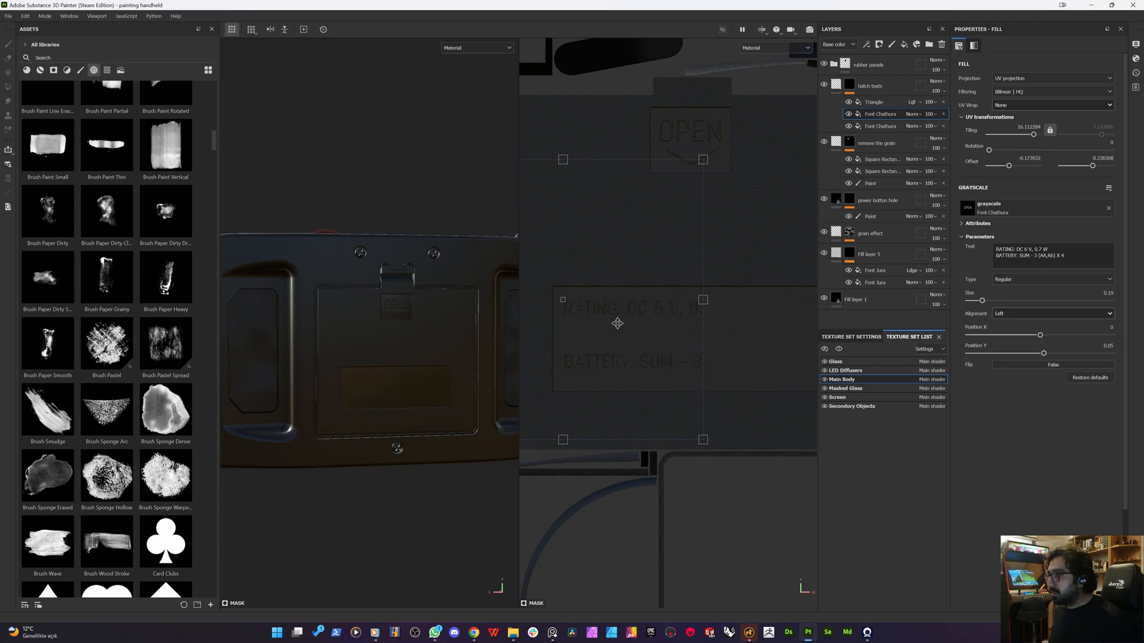
{"action": "scroll", "coordinate": [618, 324], "scroll_direction": "down", "scroll_amount": 2}
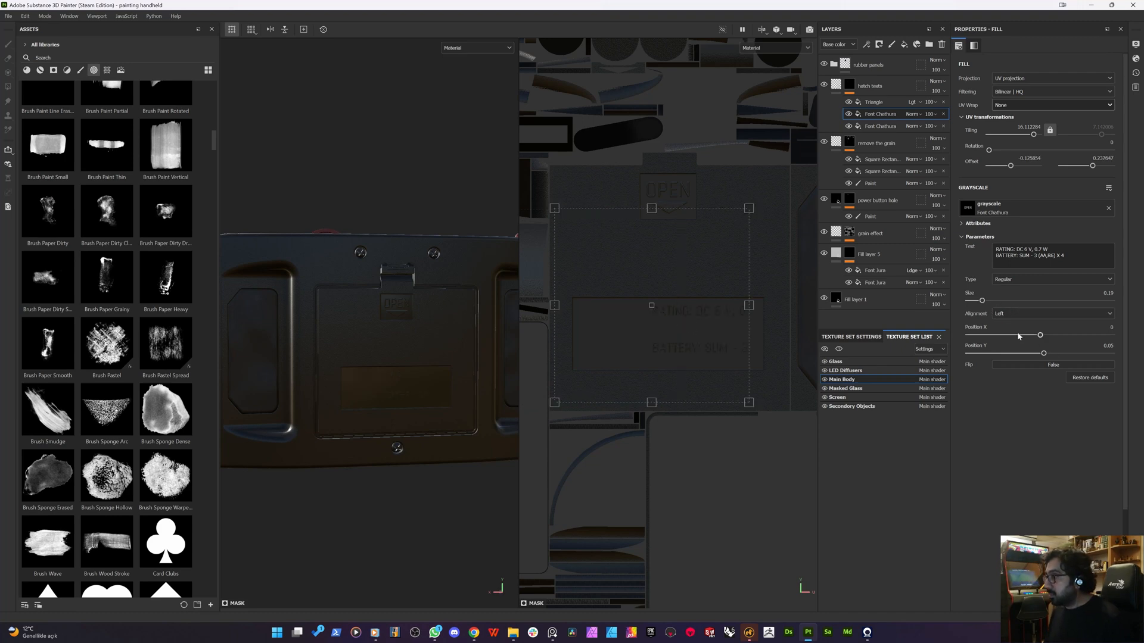
{"action": "left_click_drag", "start_coordinate": [1039, 335], "coordinate": [1014, 336]}
{"action": "left_click", "coordinate": [997, 256]}
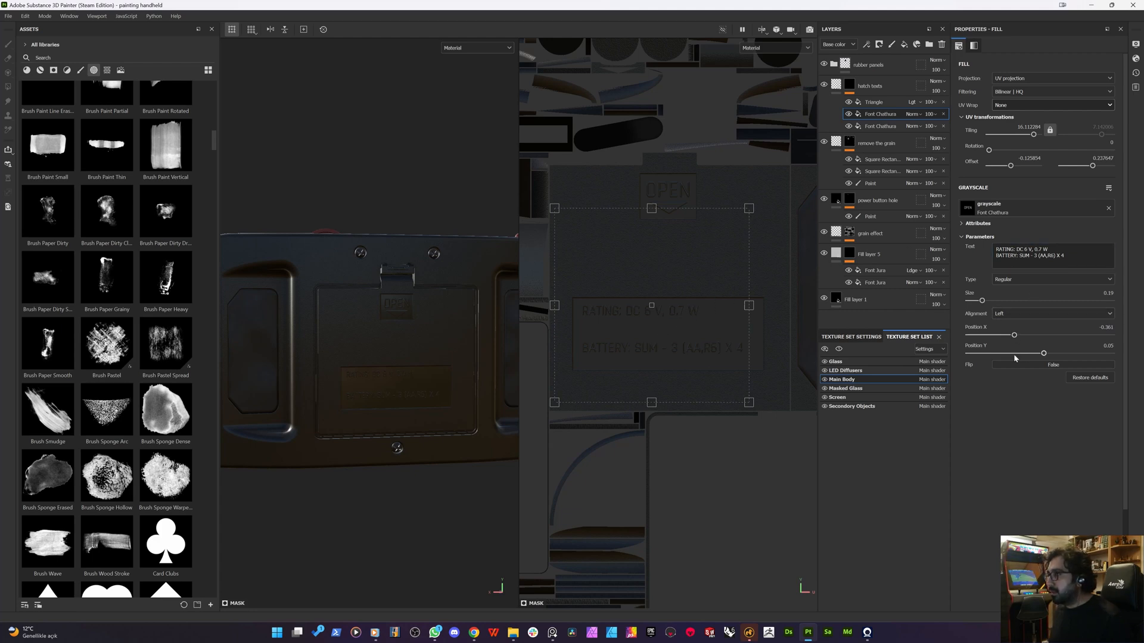
{"action": "scroll", "coordinate": [617, 349], "scroll_direction": "up", "scroll_amount": 2}
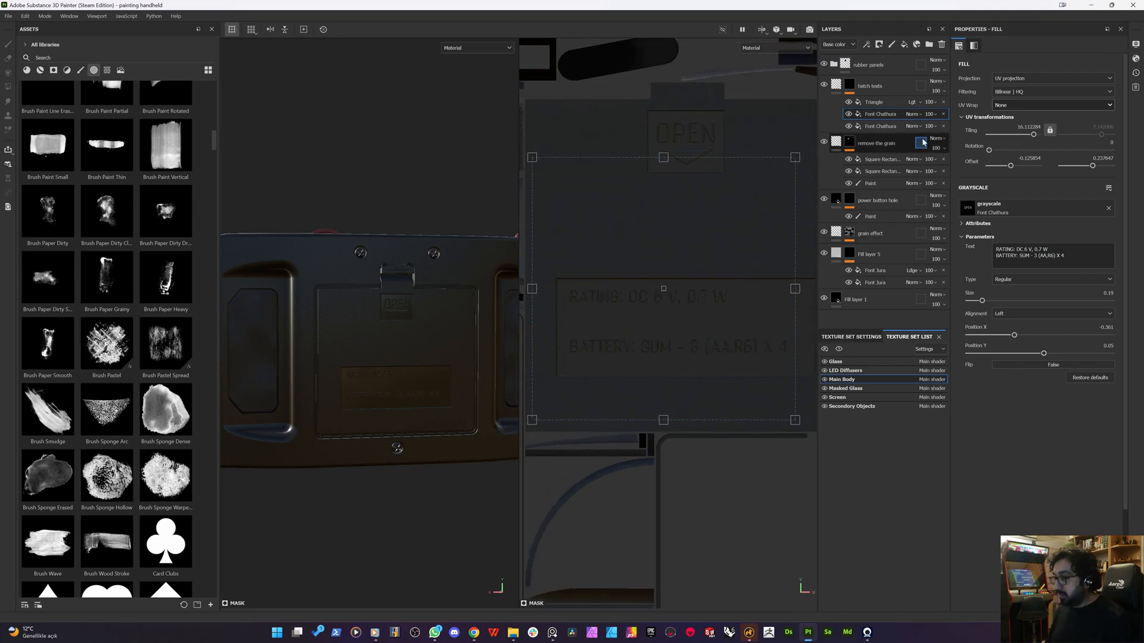
- Set the battery text fill's blending to Linear dodge (Add) and duplicate it, keeping only "BATTERY: SUM - 3 (AA,R6) X 4" in the copy
{"action": "left_click", "coordinate": [912, 114]}
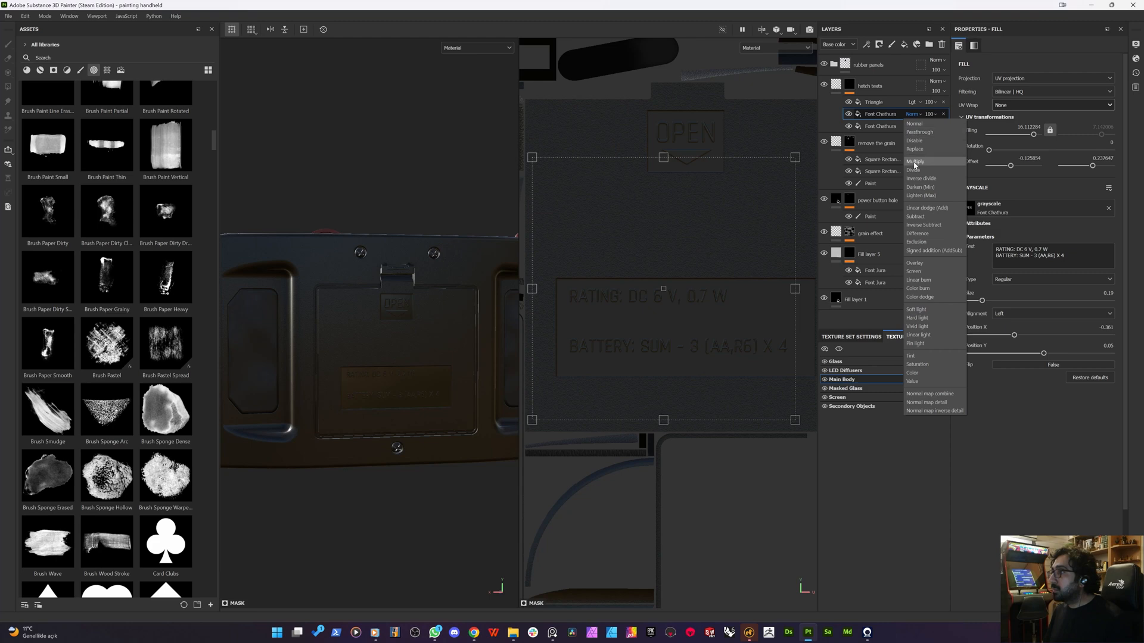
{"action": "left_click", "coordinate": [931, 207]}
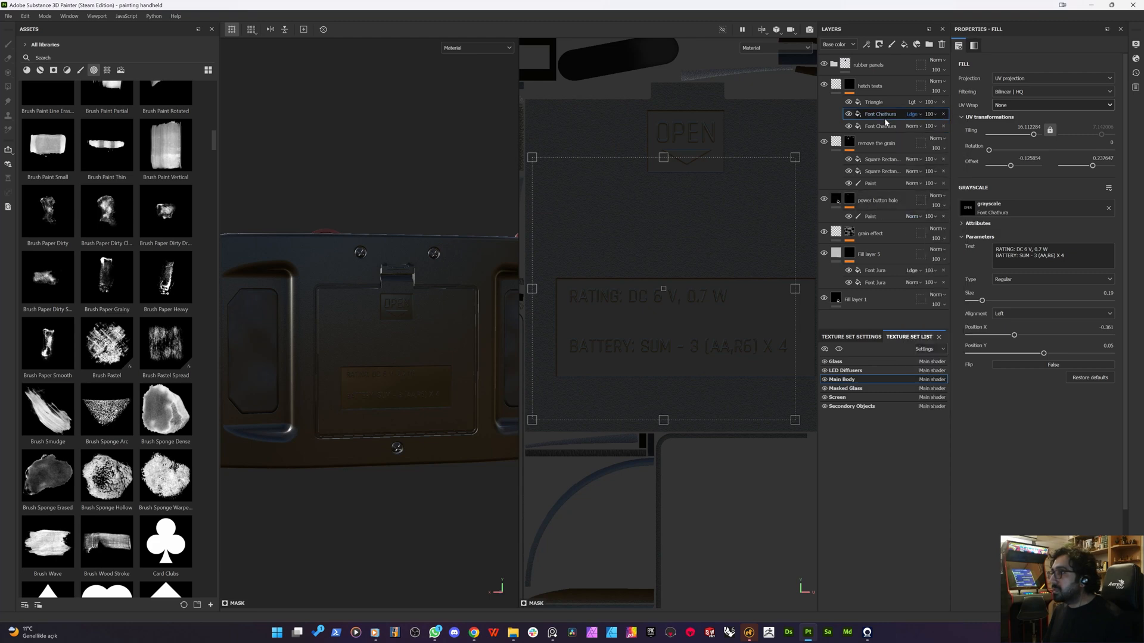
{"action": "key", "text": "ctrl+d"}
{"action": "left_click_drag", "start_coordinate": [1064, 255], "coordinate": [995, 248]}
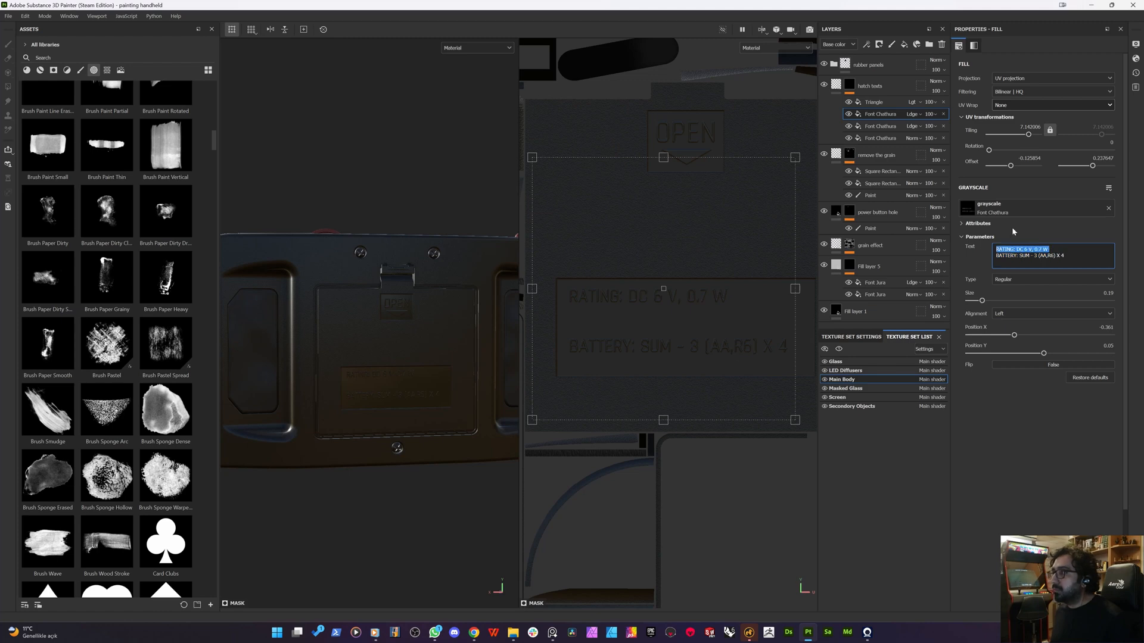
{"action": "key", "text": "Delete"}
{"action": "key", "text": "Delete"}
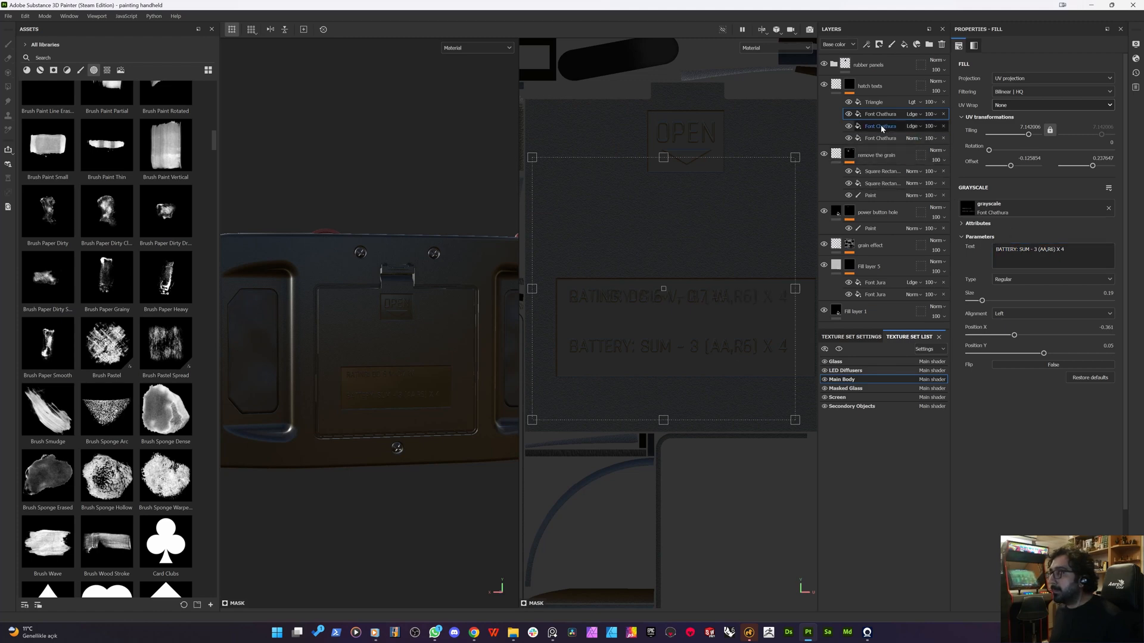
- Reduce the original two-line fill's text to "RATING: DC 6 V, 0.7 W" and move it just below the battery line
{"action": "left_click", "coordinate": [885, 126]}
{"action": "left_click_drag", "start_coordinate": [1049, 249], "coordinate": [995, 249]}
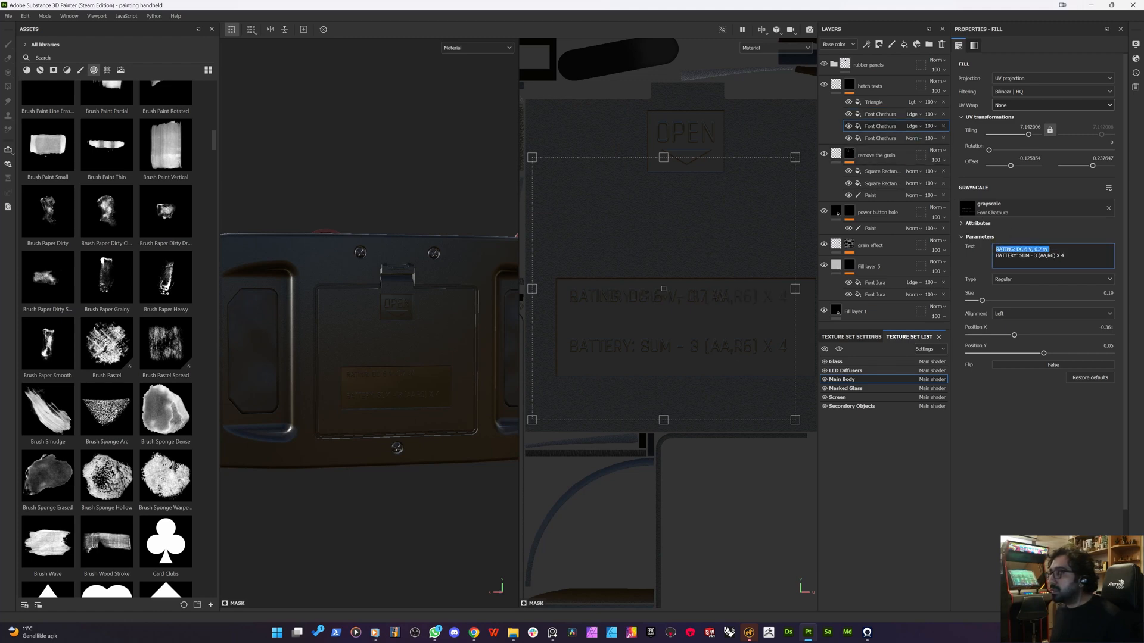
{"action": "left_click_drag", "start_coordinate": [1066, 255], "coordinate": [995, 256]}
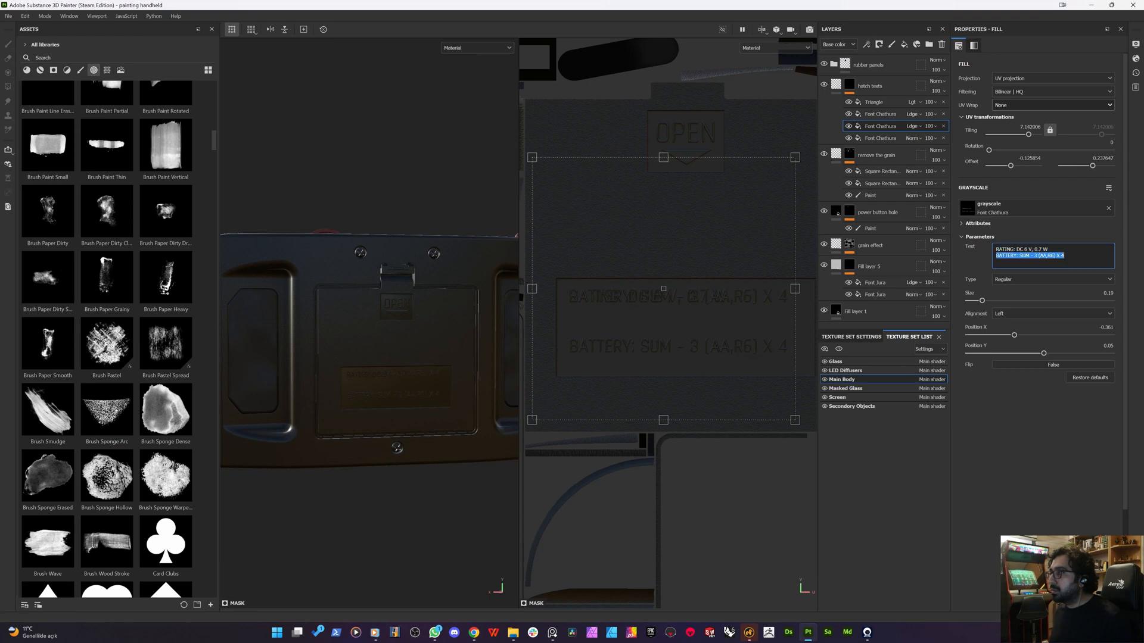
{"action": "key", "text": "Delete"}
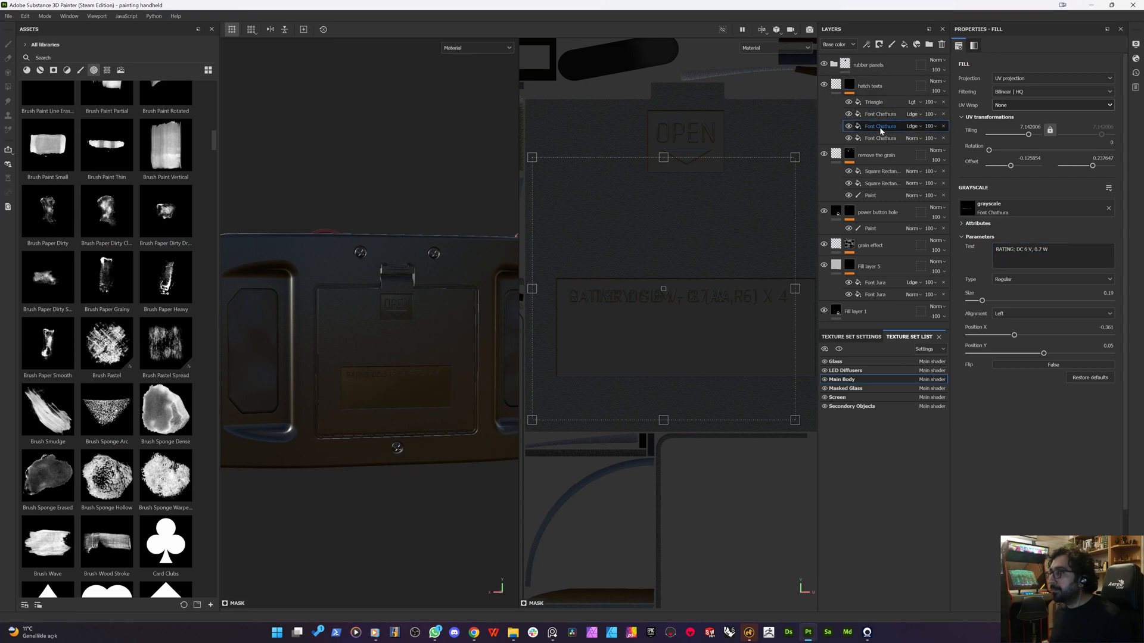
{"action": "left_click_drag", "start_coordinate": [638, 301], "coordinate": [652, 321]}
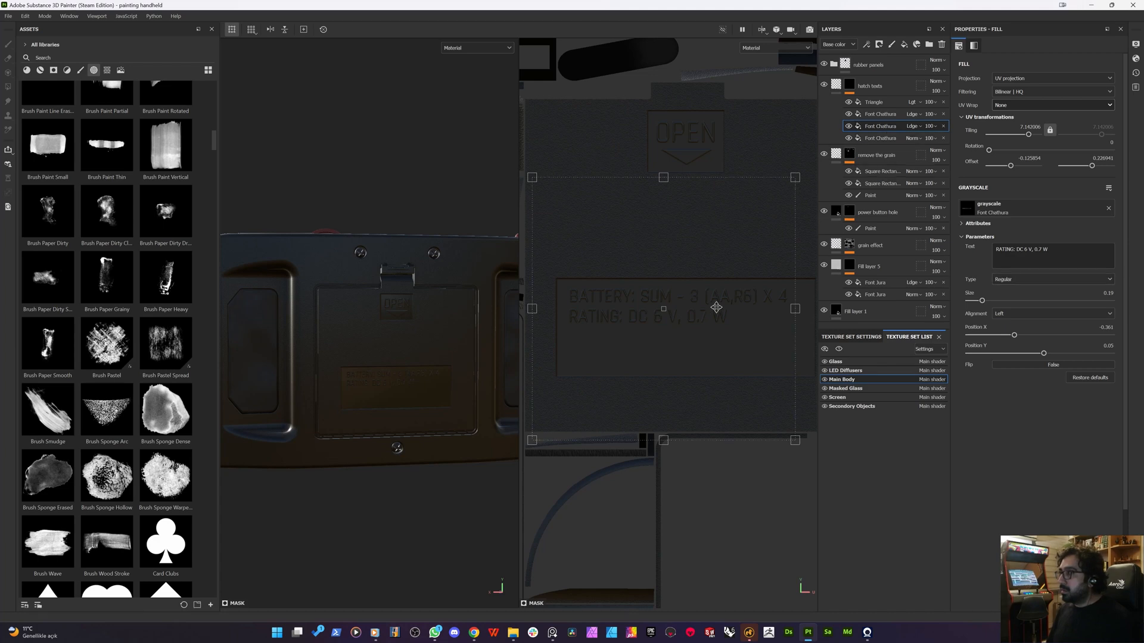
- Duplicate the battery line's Font Chathura fill and place the copy below the rating line on the smooth patch
{"action": "left_click", "coordinate": [883, 115]}
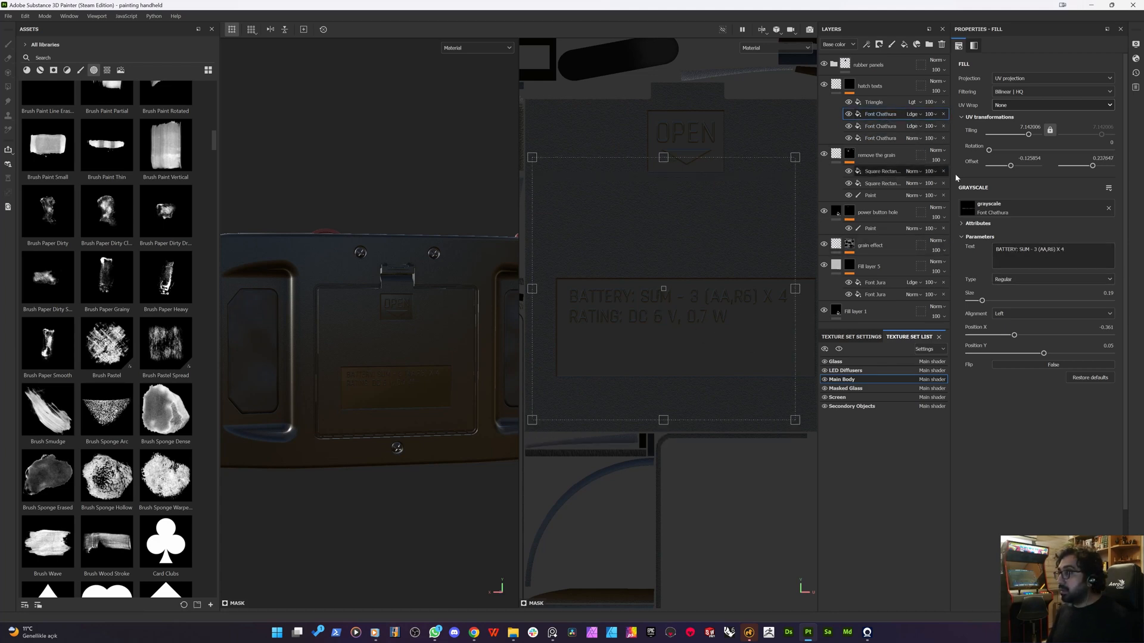
{"action": "triple_click", "coordinate": [1030, 249]}
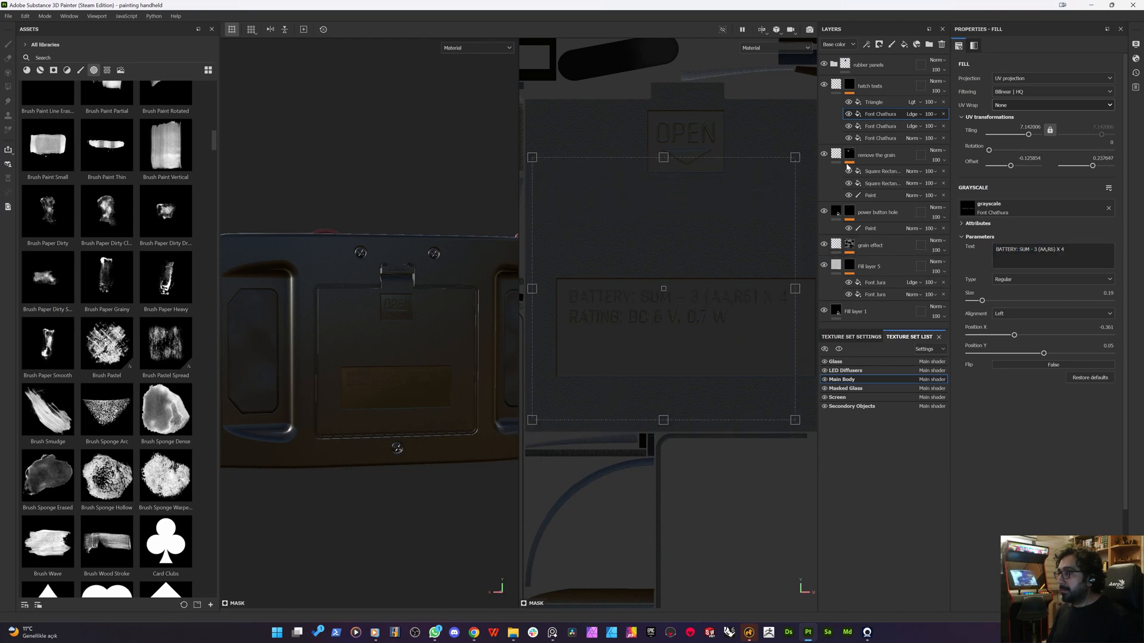
{"action": "left_click", "coordinate": [888, 138]}
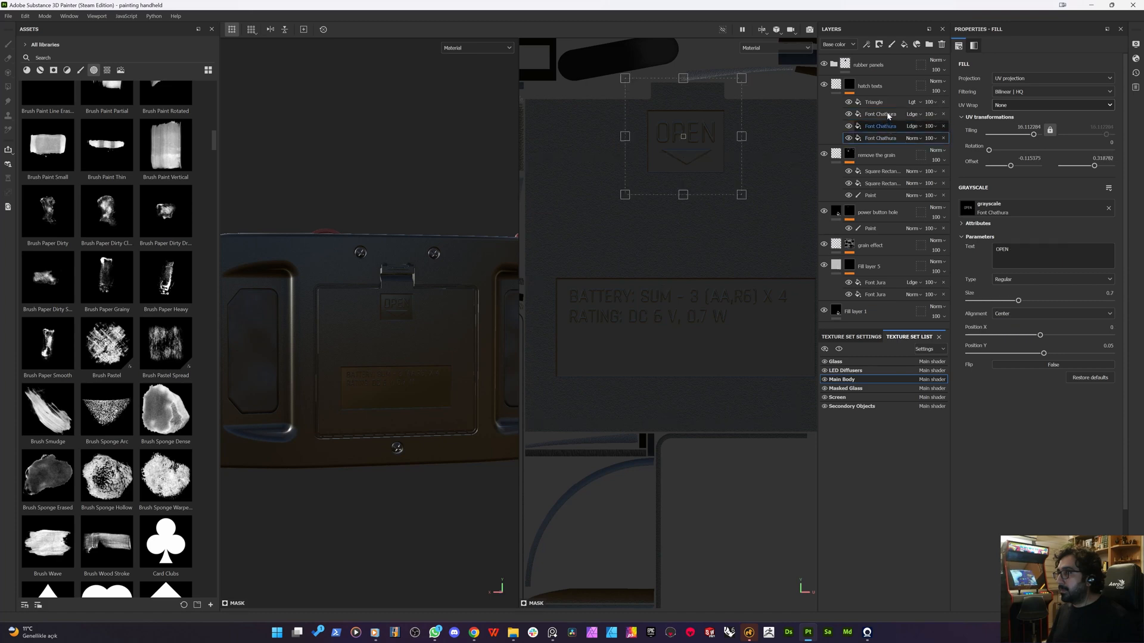
{"action": "left_click", "coordinate": [888, 115]}
{"action": "key", "text": "ctrl+d"}
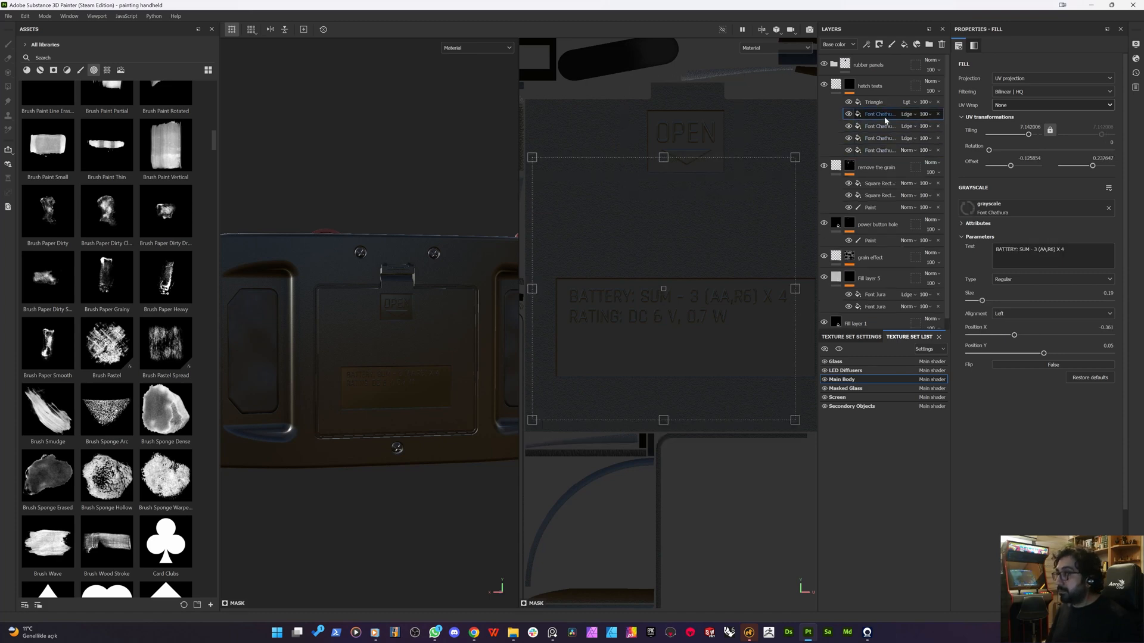
{"action": "left_click_drag", "start_coordinate": [640, 325], "coordinate": [655, 368]}
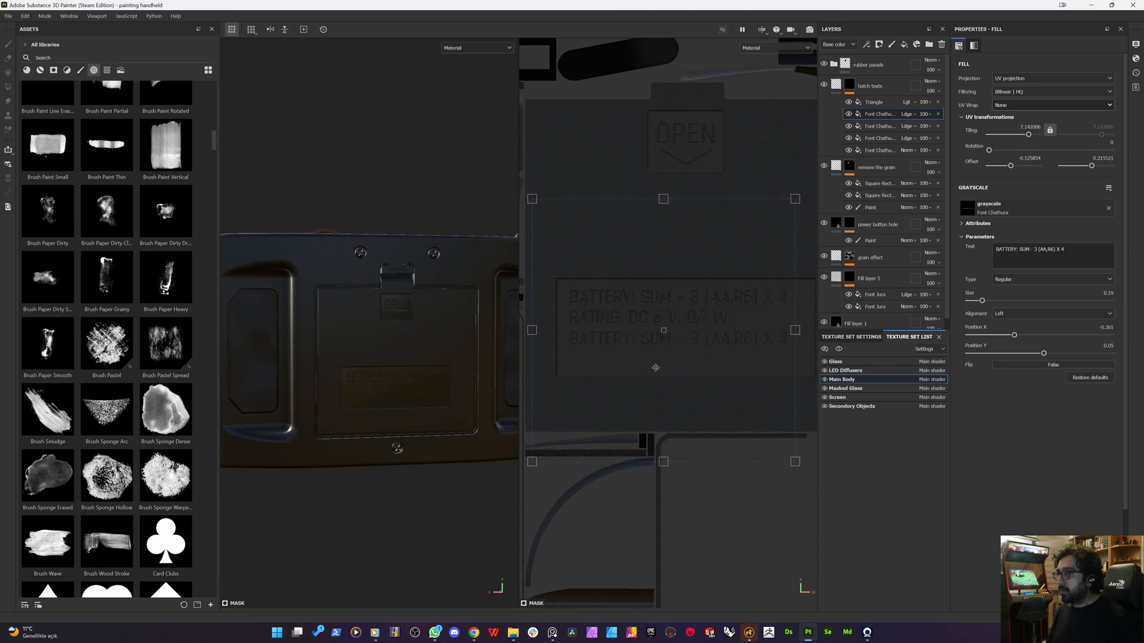
- Replace the third line's text with "CHARGE ONLY CHARGABLE BATTERIES"
{"action": "left_click_drag", "start_coordinate": [1065, 249], "coordinate": [994, 250]}
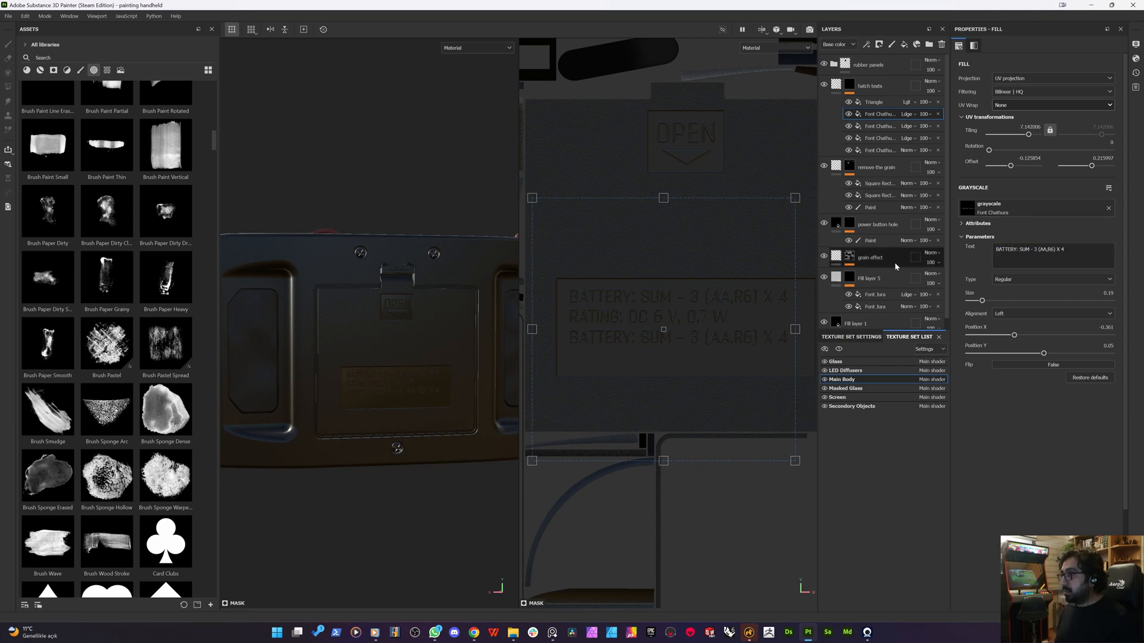
{"action": "left_click", "coordinate": [1064, 250]}
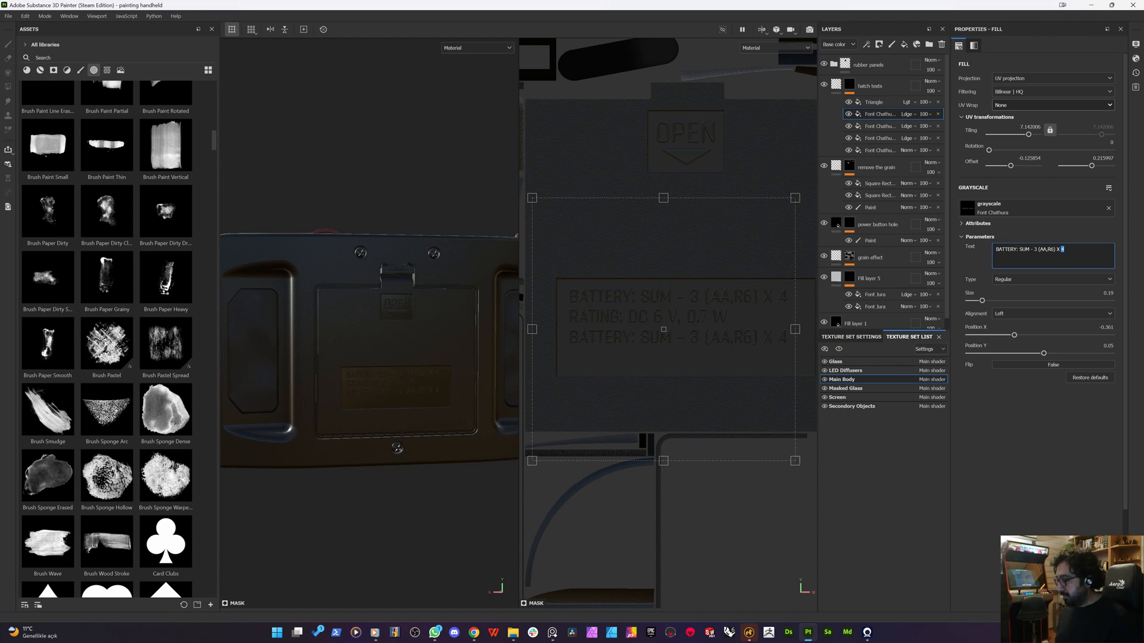
{"action": "key", "text": "ctrl+a"}
{"action": "type", "text": "N"}
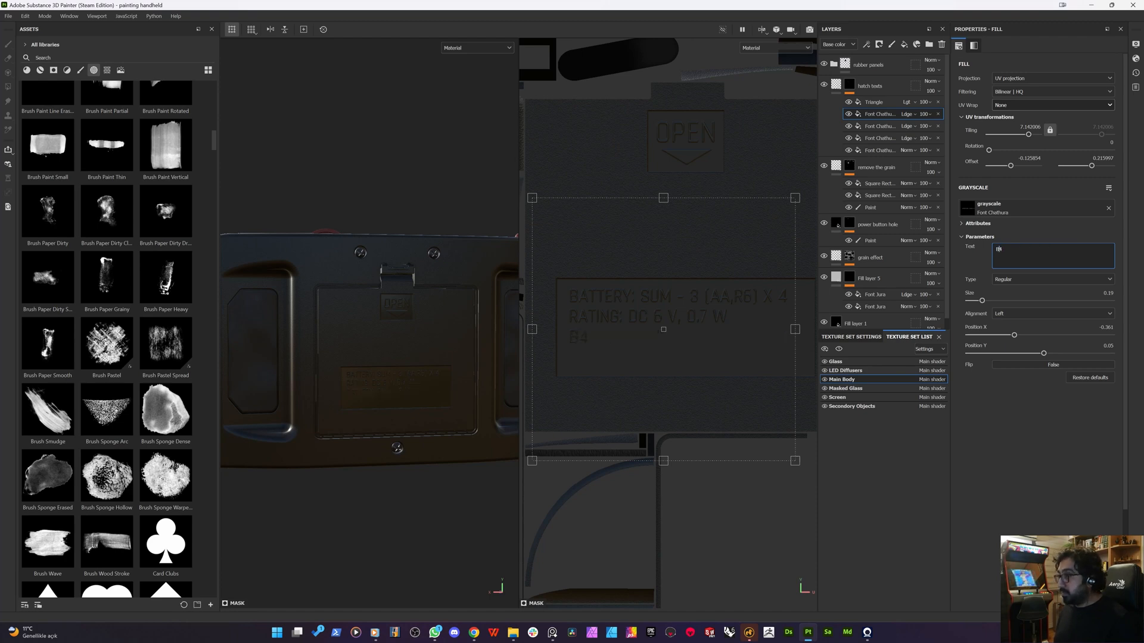
{"action": "type", "text": "I "}
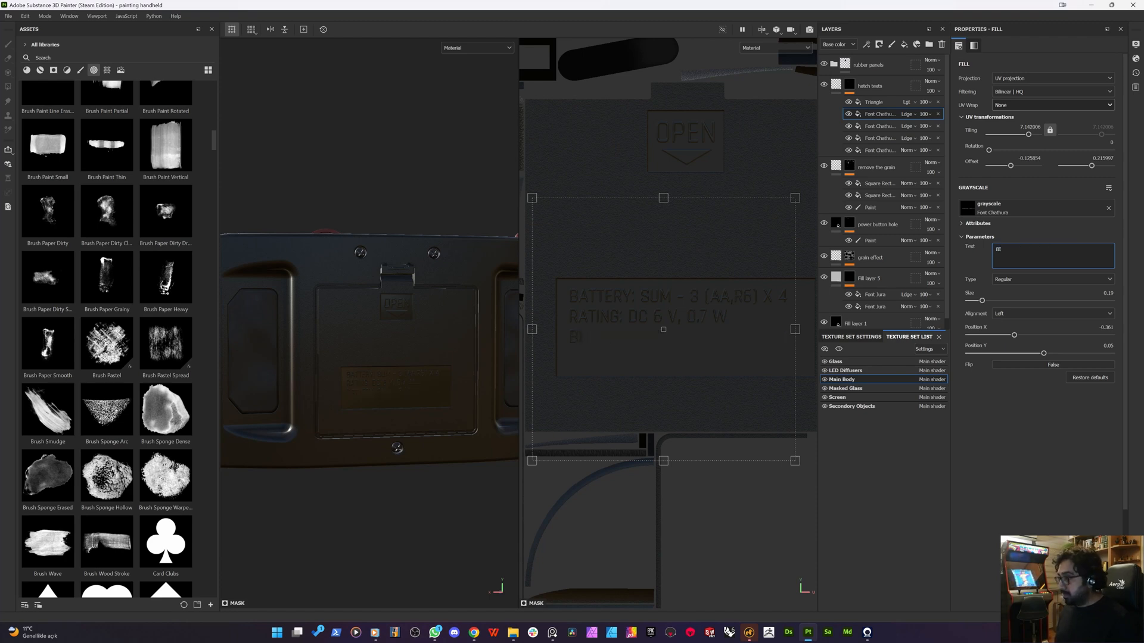
{"action": "type", "text": "NOT"}
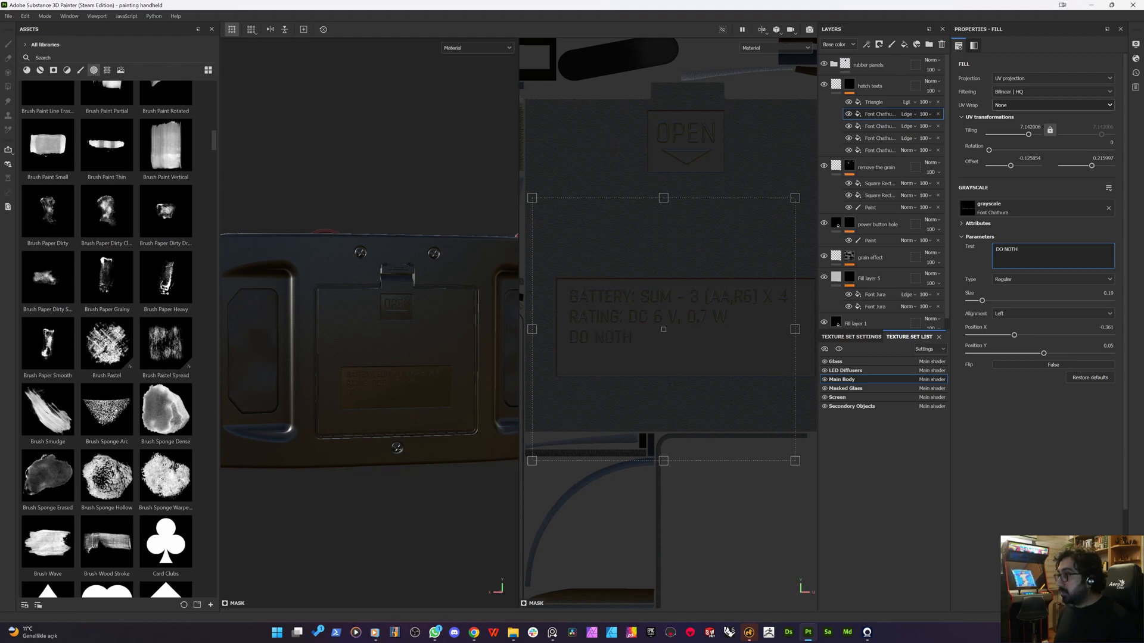
{"action": "type", "text": "H"}
{"action": "key", "text": "ctrl+a"}
{"action": "type", "text": "CHARGE"}
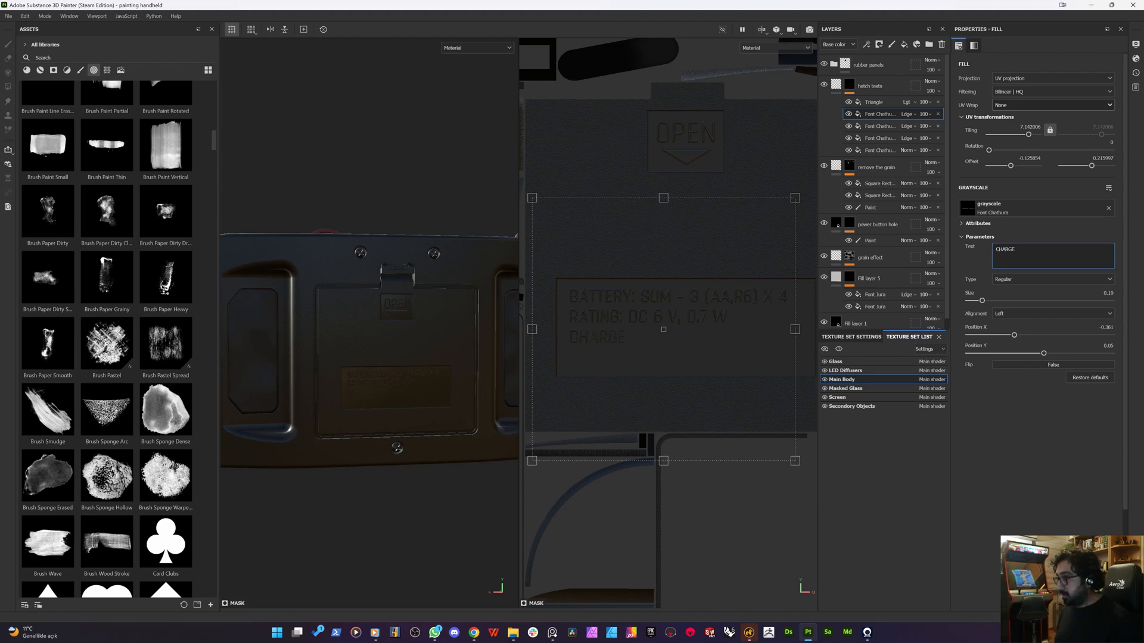
{"action": "type", "text": " ONLY CHAR"}
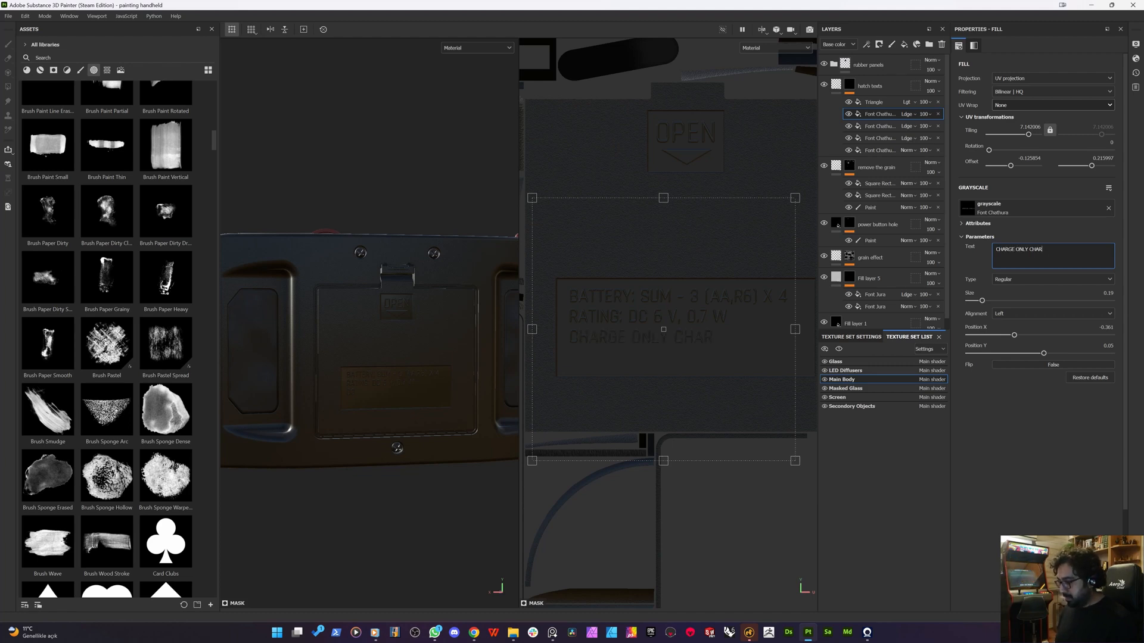
{"action": "type", "text": "GABLE"}
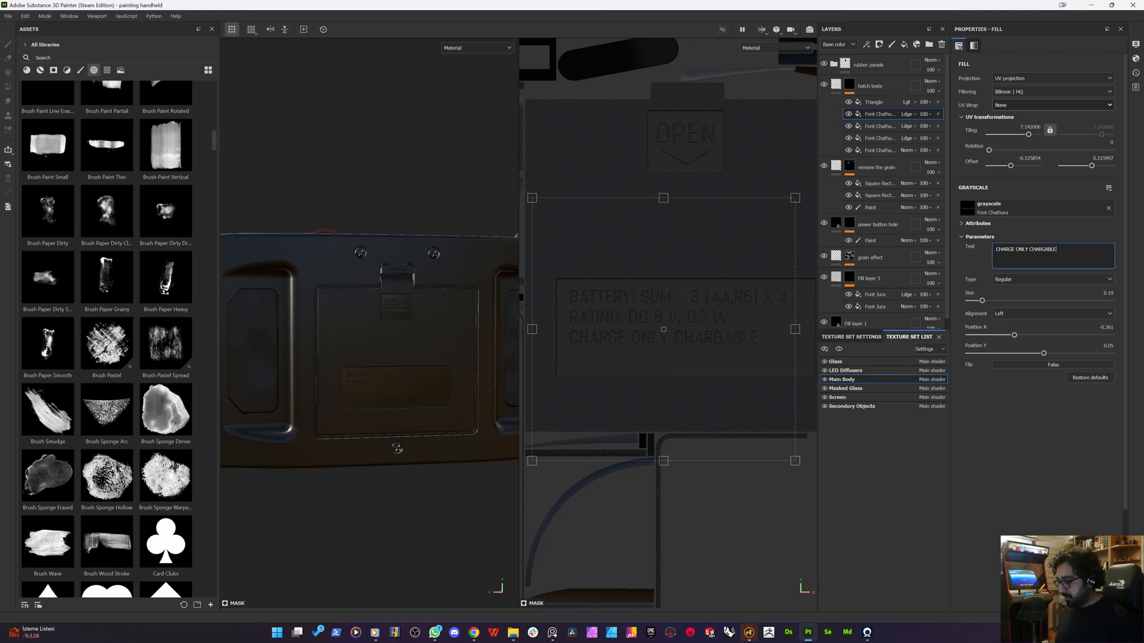
{"action": "type", "text": " BATTERIES"}
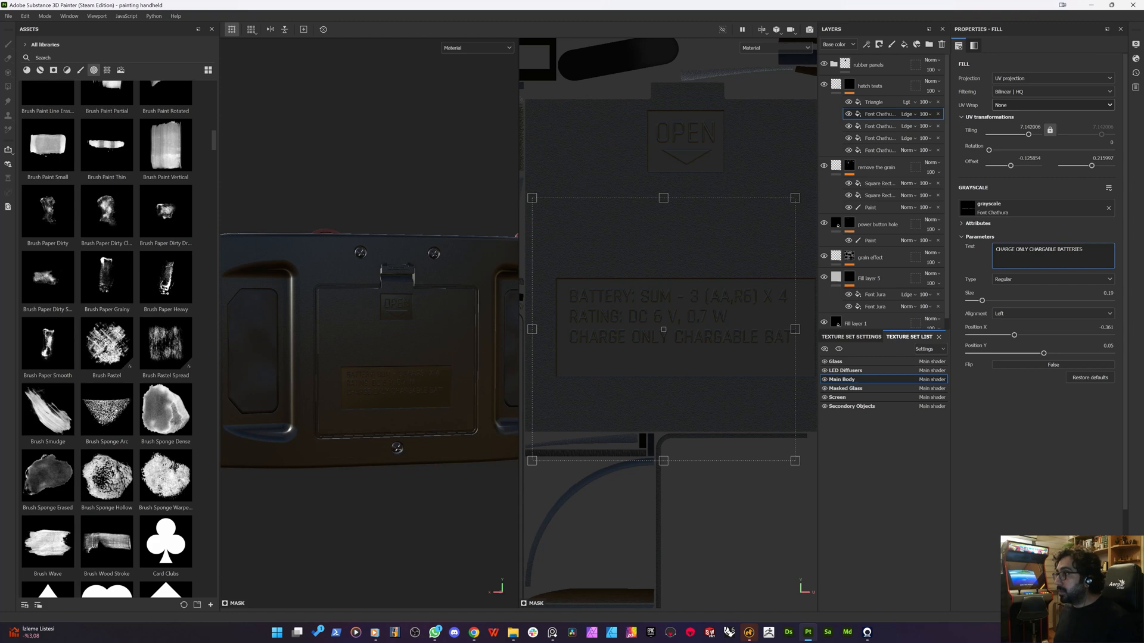
- Try a line break before "BATTERIES", then shorten the third line to "CHARGE ONLY CHARGABLE"
{"action": "left_click", "coordinate": [1057, 249]}
{"action": "key", "text": "Return"}
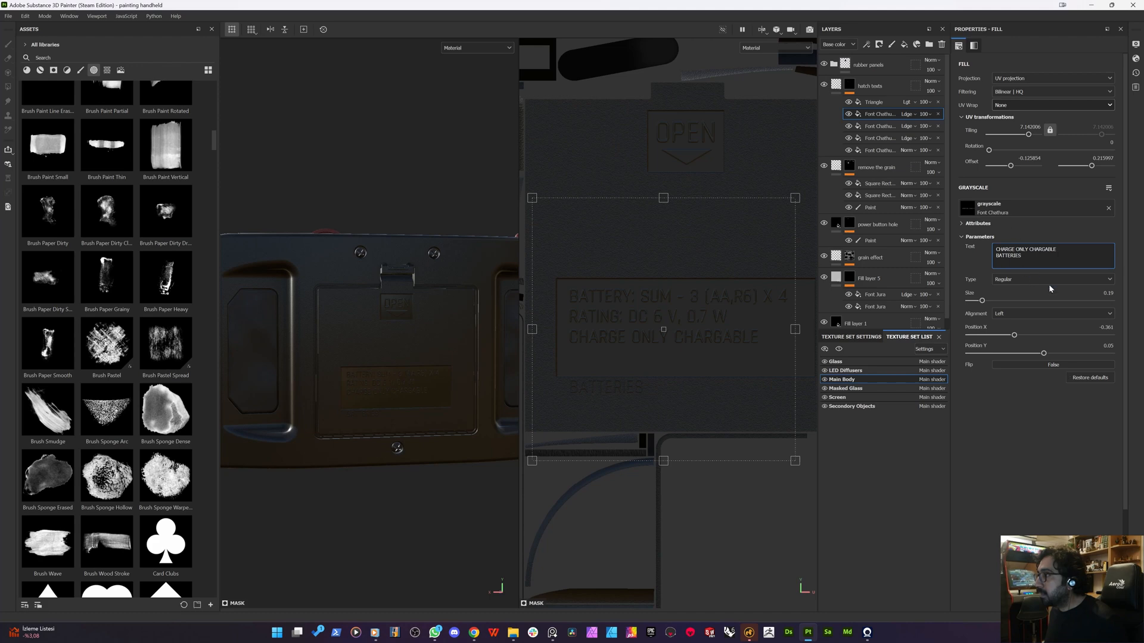
{"action": "key", "text": "BackSpace"}
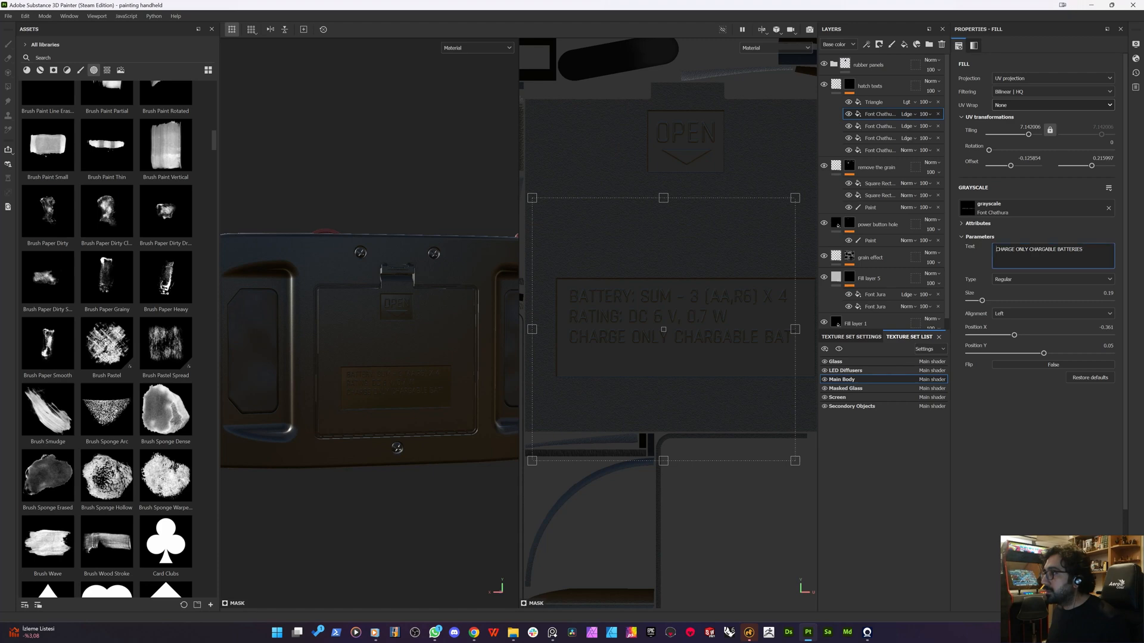
{"action": "left_click_drag", "start_coordinate": [1059, 249], "coordinate": [1084, 249]}
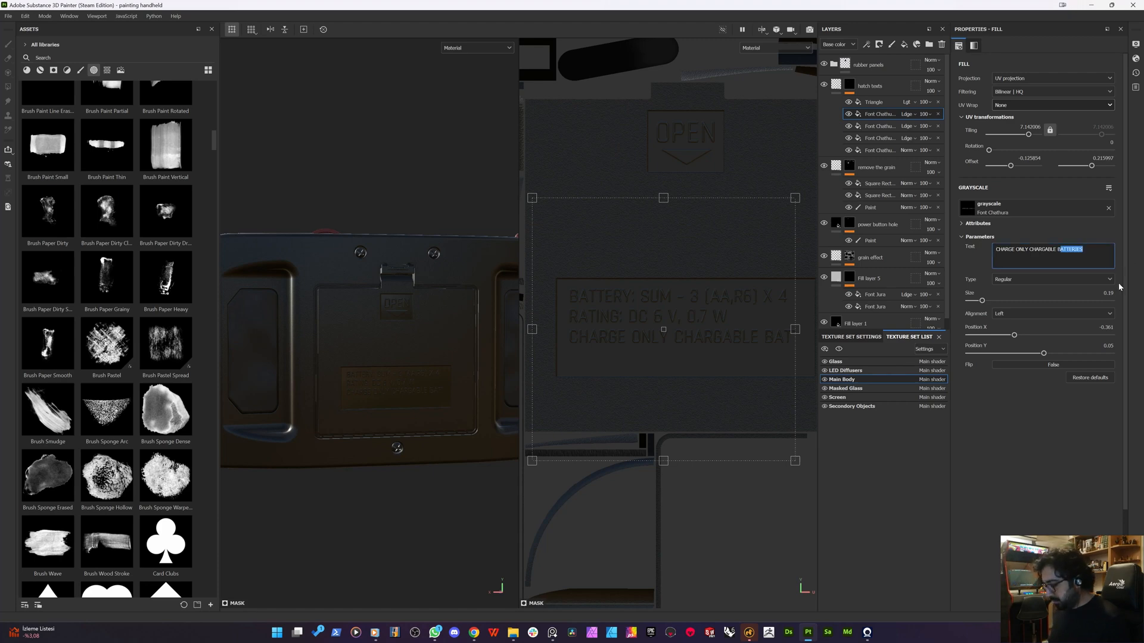
{"action": "key", "text": "BackSpace"}
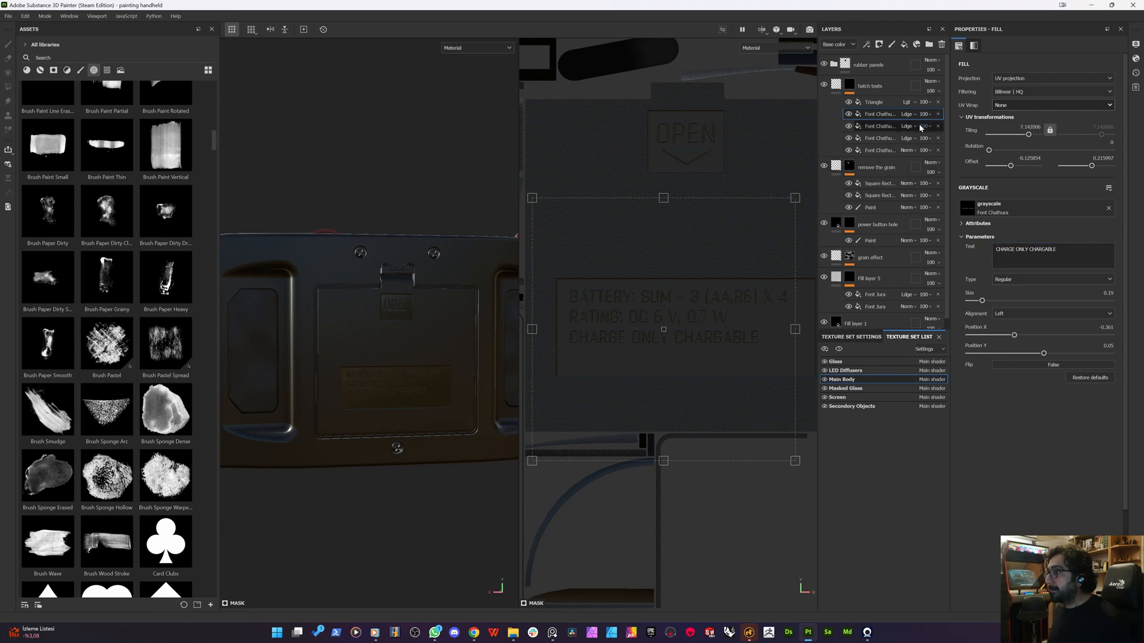
- Duplicate the "CHARGE ONLY CHARGABLE" font fill and replace the copy's text with "BATTERIES"
{"action": "left_click", "coordinate": [882, 124]}
{"action": "left_click", "coordinate": [880, 115]}
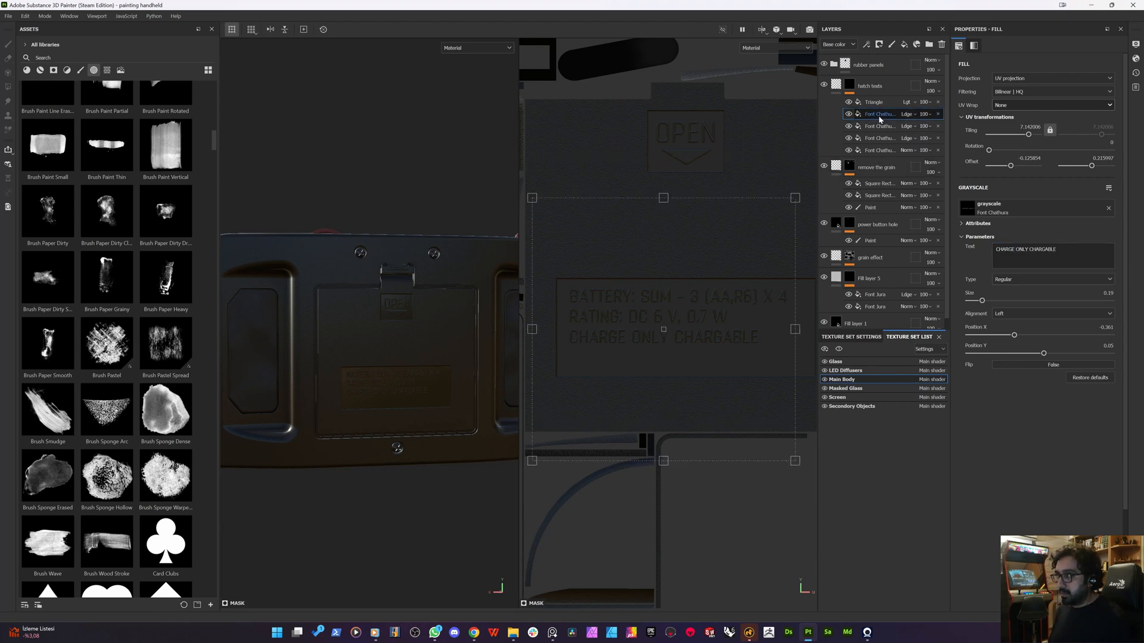
{"action": "key", "text": "ctrl+d"}
{"action": "left_click", "coordinate": [1021, 251]}
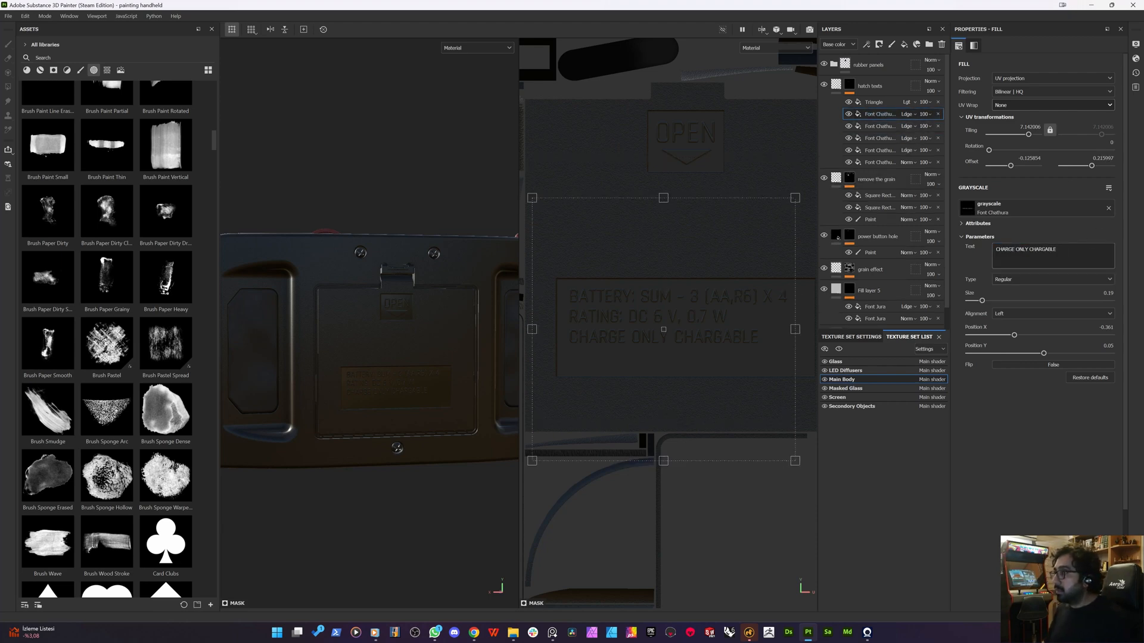
{"action": "key", "text": "ctrl+a"}
{"action": "key", "text": "b"}
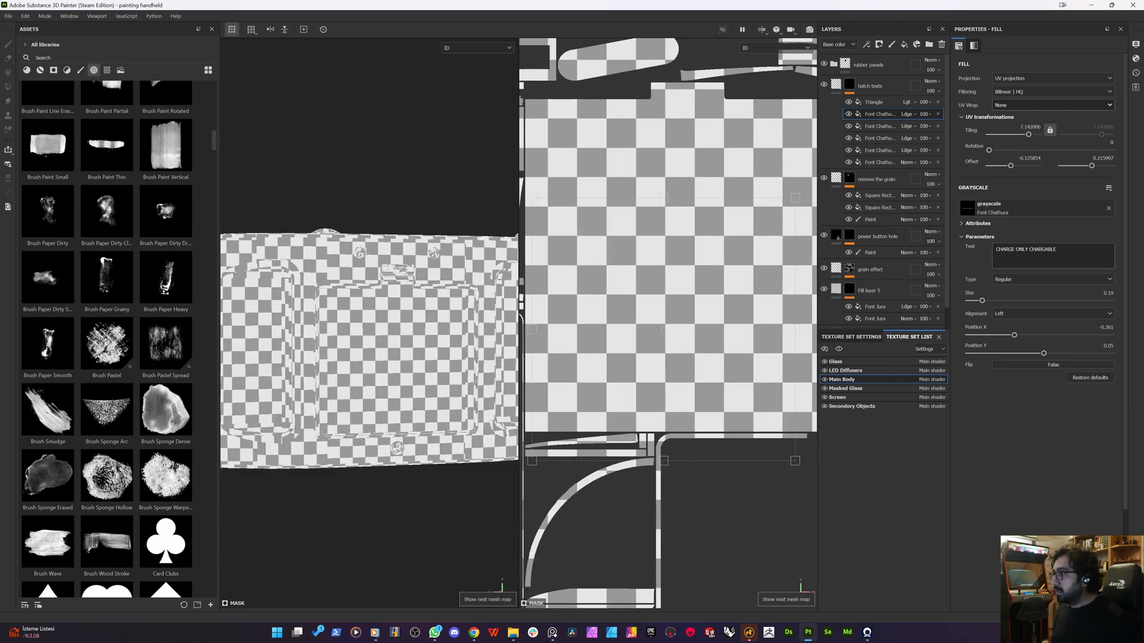
{"action": "left_click_drag", "start_coordinate": [996, 249], "coordinate": [1057, 249]}
{"action": "type", "text": "BATTERIES"}
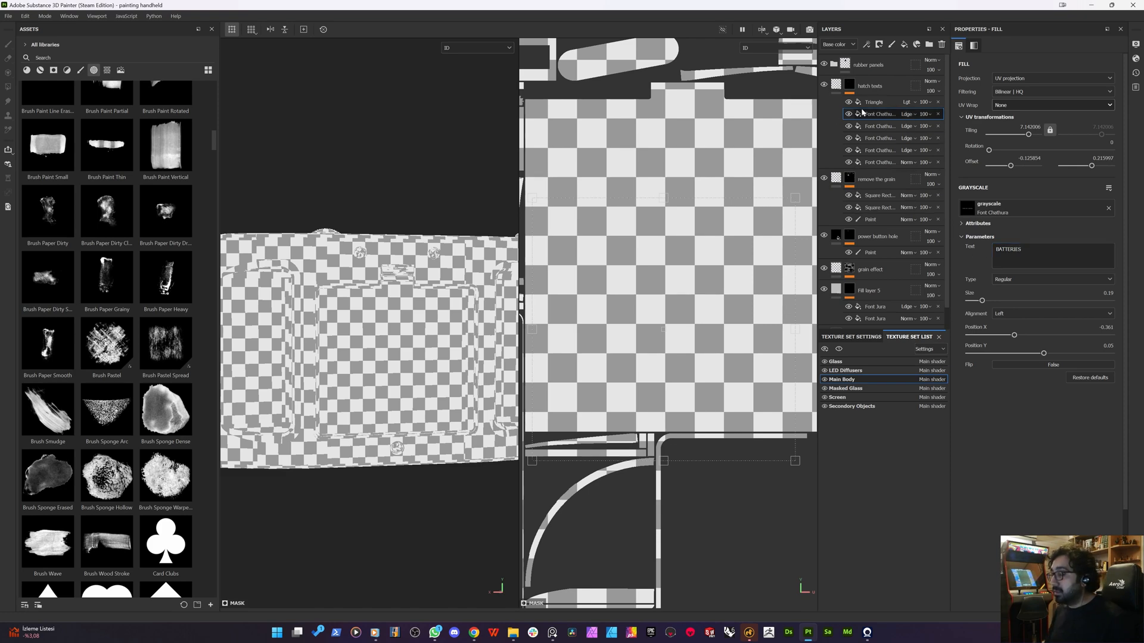
{"action": "type", "text": "m"}
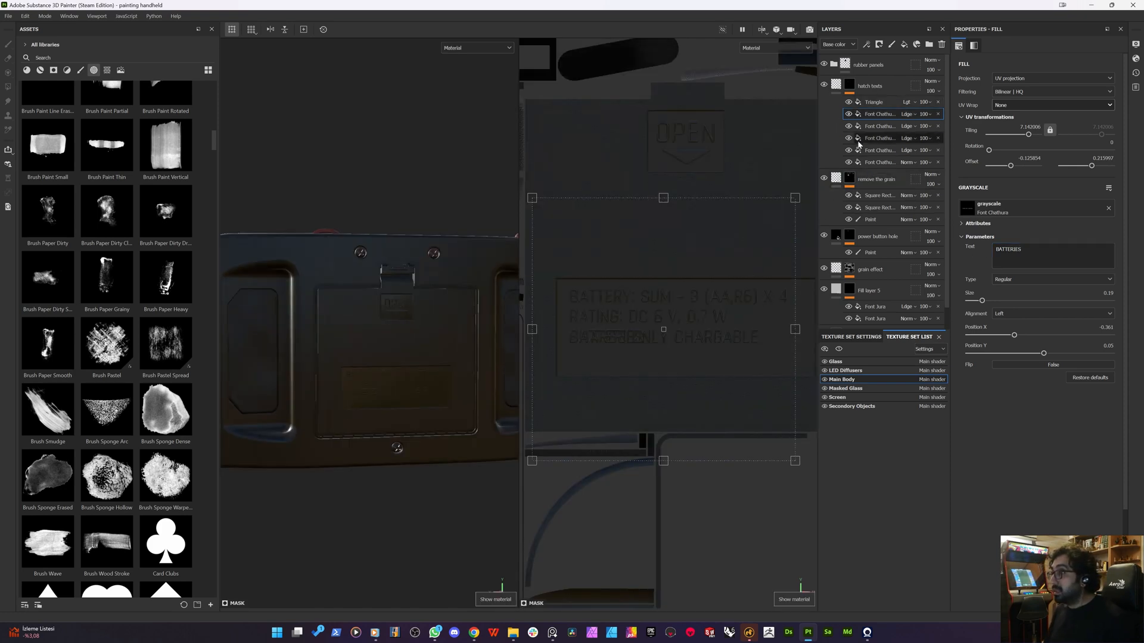
- Move the BATTERIES line below the charging line, close to the smooth patch's lower edge
{"action": "left_click_drag", "start_coordinate": [660, 349], "coordinate": [660, 359]}
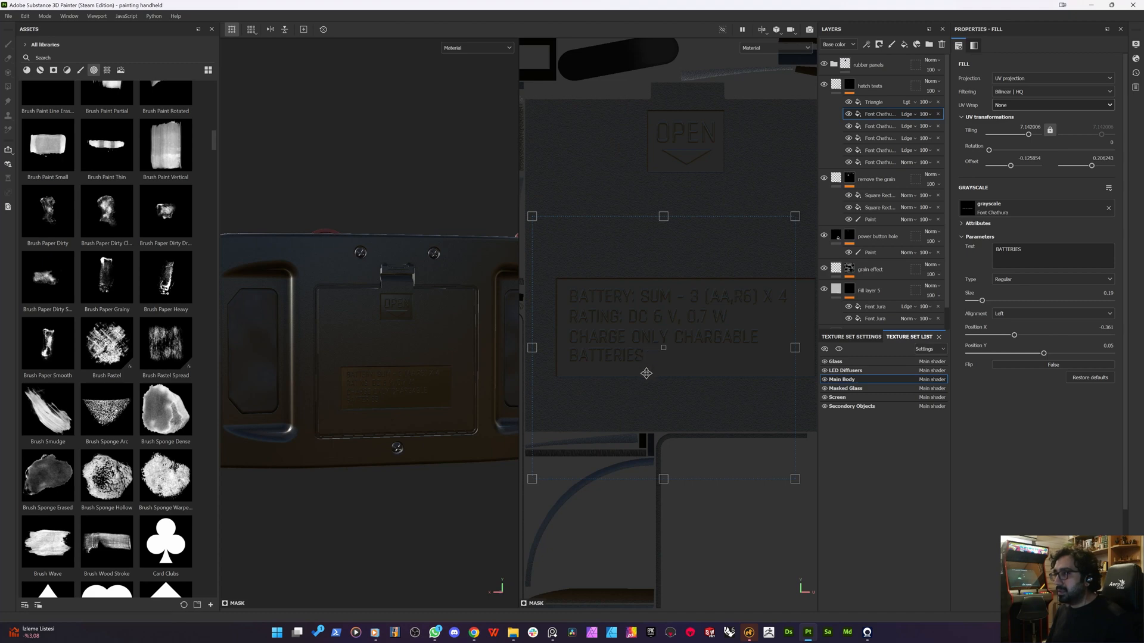
{"action": "left_click_drag", "start_coordinate": [646, 374], "coordinate": [650, 375]}
{"action": "left_click_drag", "start_coordinate": [648, 376], "coordinate": [648, 375]}
{"action": "scroll", "coordinate": [627, 367], "scroll_direction": "down", "scroll_amount": 2}
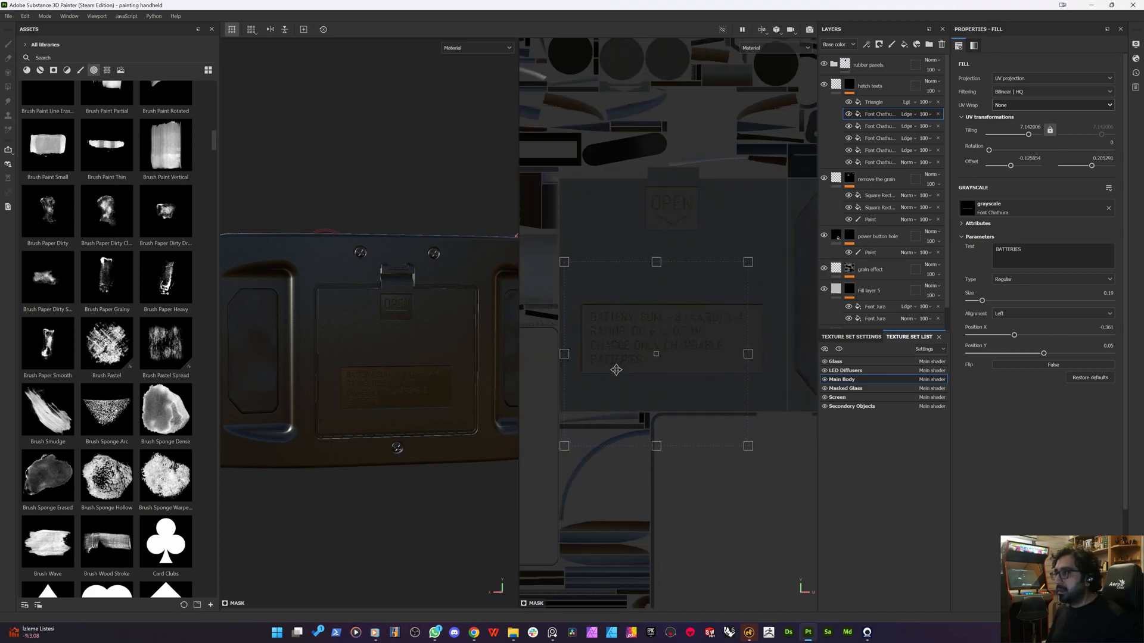
{"action": "scroll", "coordinate": [617, 370], "scroll_direction": "down", "scroll_amount": 2}
{"action": "mouse_move", "coordinate": [383, 396]}
{"action": "left_mouse_down", "text": "alt"}
{"action": "mouse_move", "coordinate": [320, 378]}
{"action": "mouse_move", "coordinate": [303, 352]}
{"action": "mouse_move", "coordinate": [345, 401]}
{"action": "mouse_move", "coordinate": [289, 402]}
{"action": "left_mouse_up", "text": "alt"}
{"action": "scroll", "coordinate": [345, 401], "scroll_direction": "up", "scroll_amount": 4}
{"action": "scroll", "coordinate": [615, 361], "scroll_direction": "up", "scroll_amount": 4}
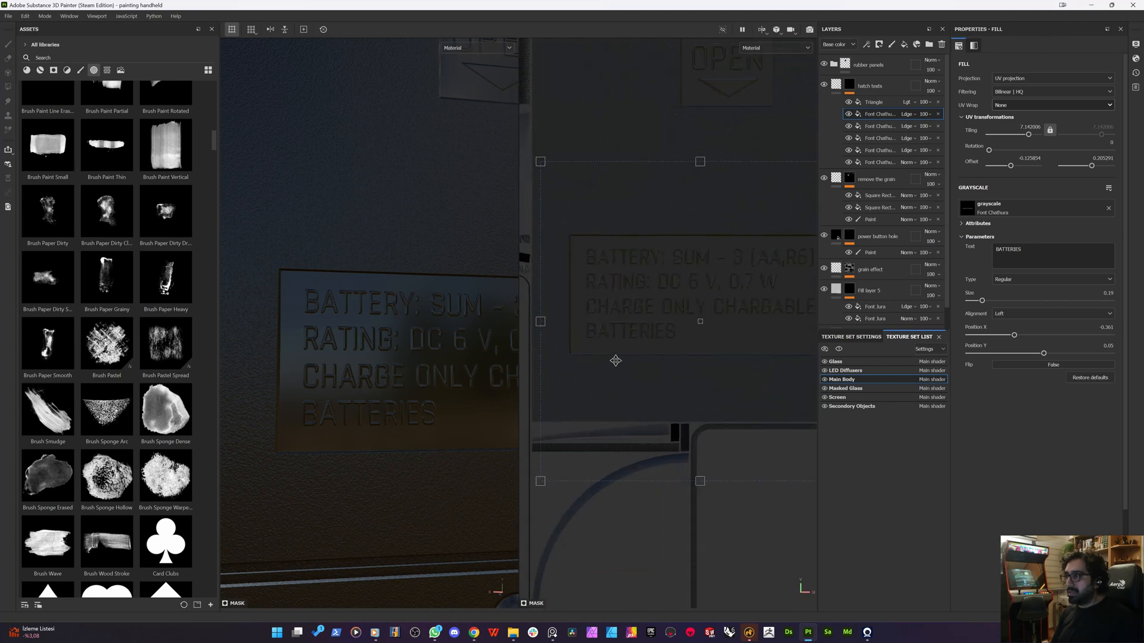
{"action": "left_click_drag", "start_coordinate": [617, 368], "coordinate": [617, 381]}
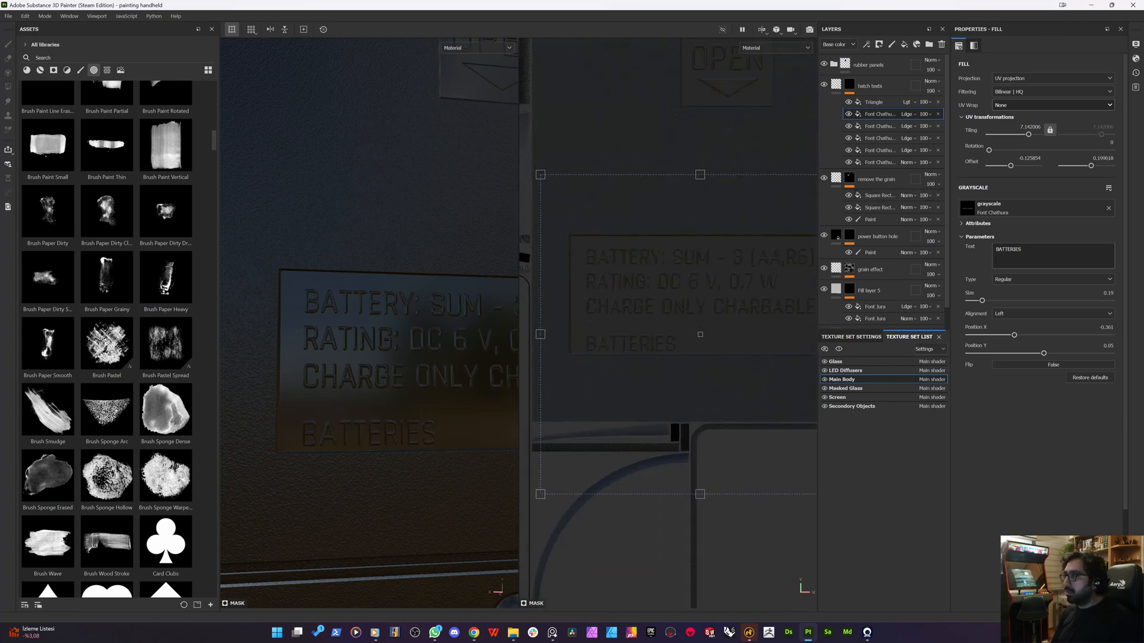
- Try adding "!!!" after BATTERIES, then undo it together with the accidental deletion of the font fills
{"action": "type", "text": "!!!"}
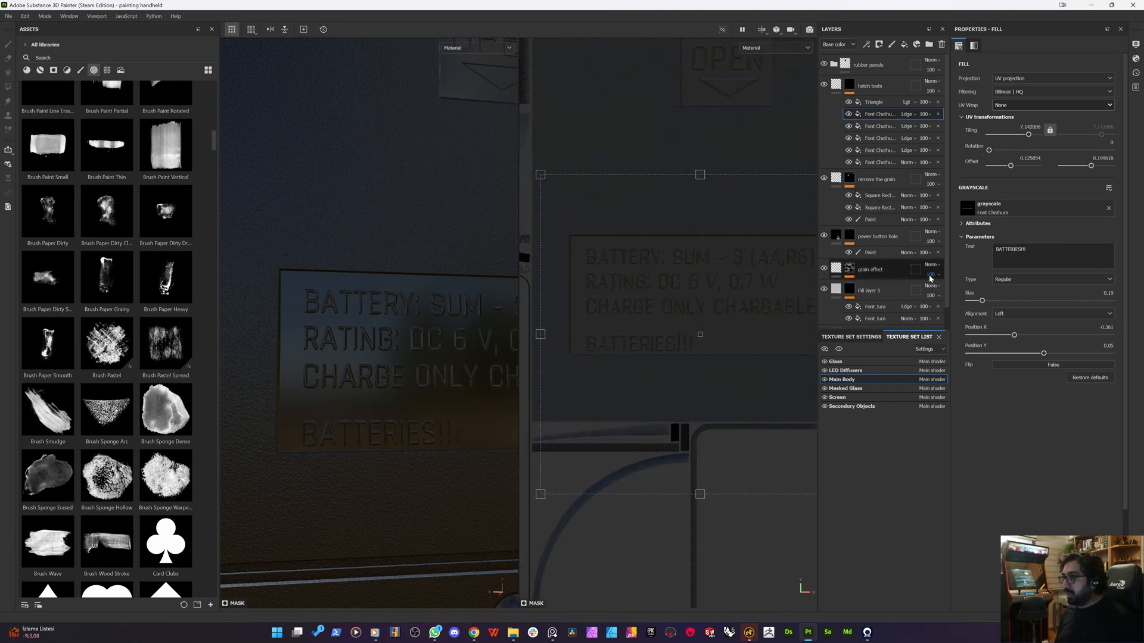
{"action": "key", "text": "Delete"}
{"action": "key", "text": "Delete"}
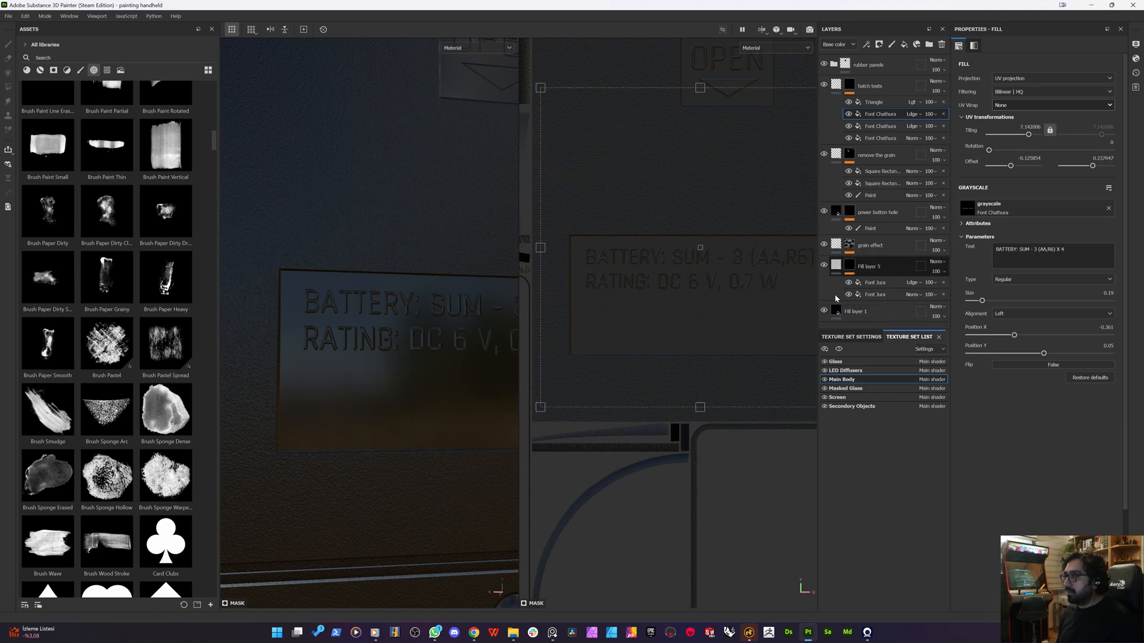
{"action": "key", "text": "ctrl+z"}
{"action": "key", "text": "ctrl+z"}
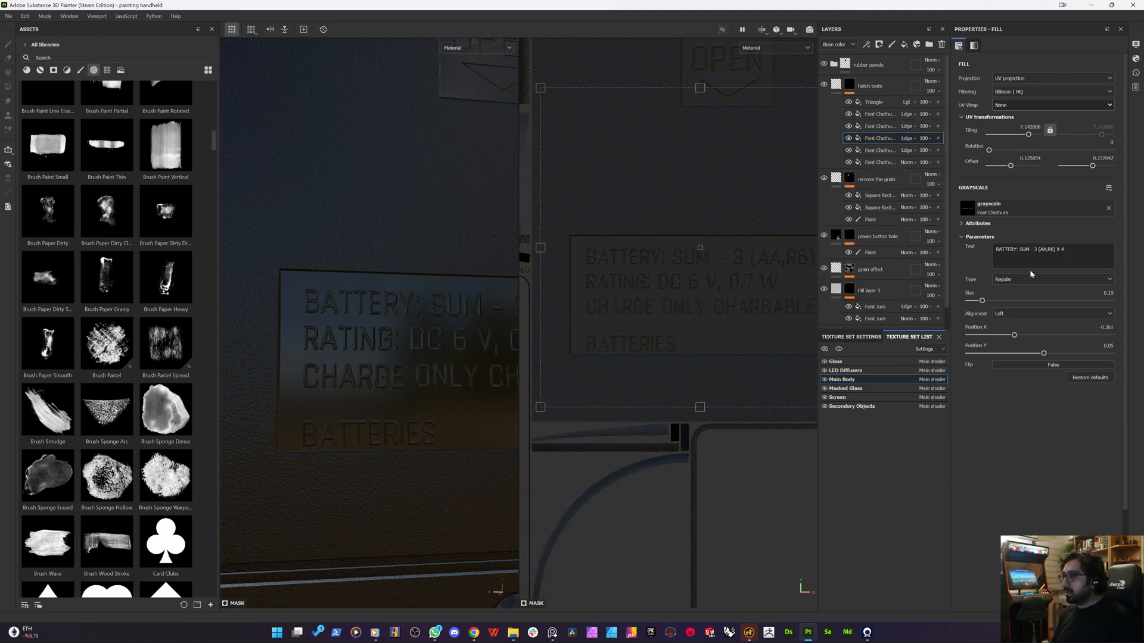
{"action": "key", "text": "ctrl+z"}
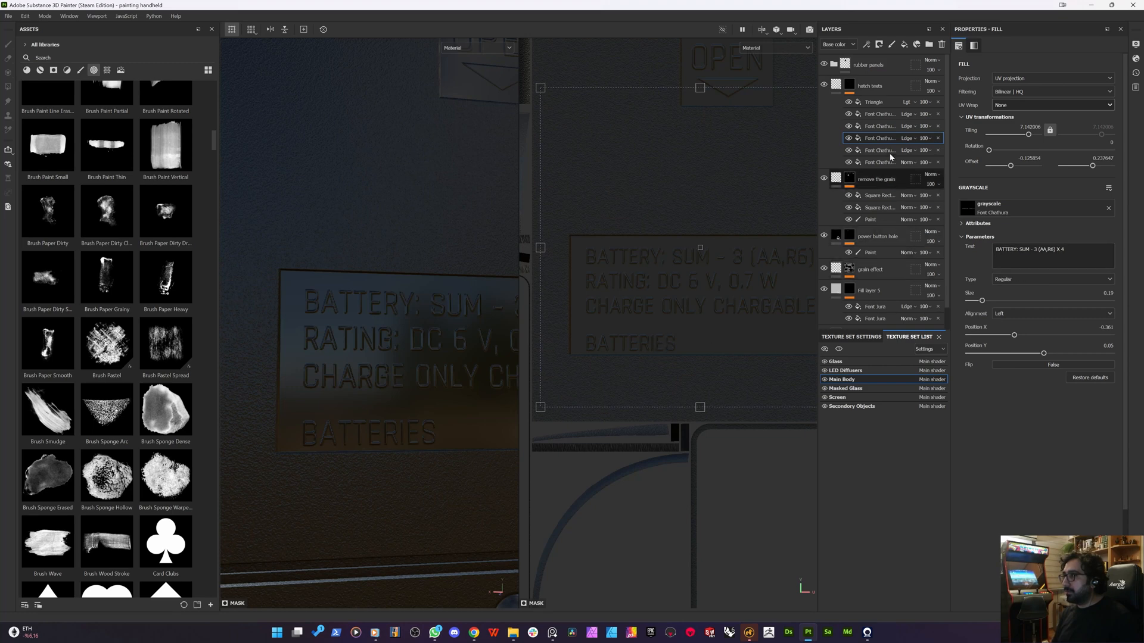
- Change the fourth line to "BATTERIES!" and lower the charging line to sit just above it, separated from the rating line
{"action": "left_click", "coordinate": [876, 114]}
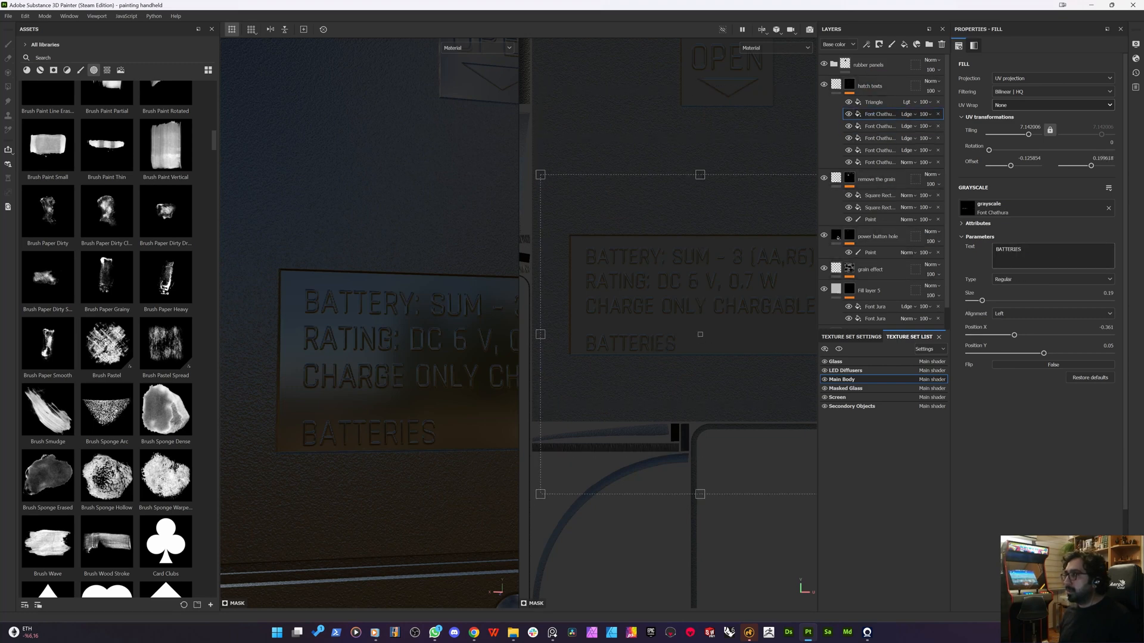
{"action": "type", "text": "!"}
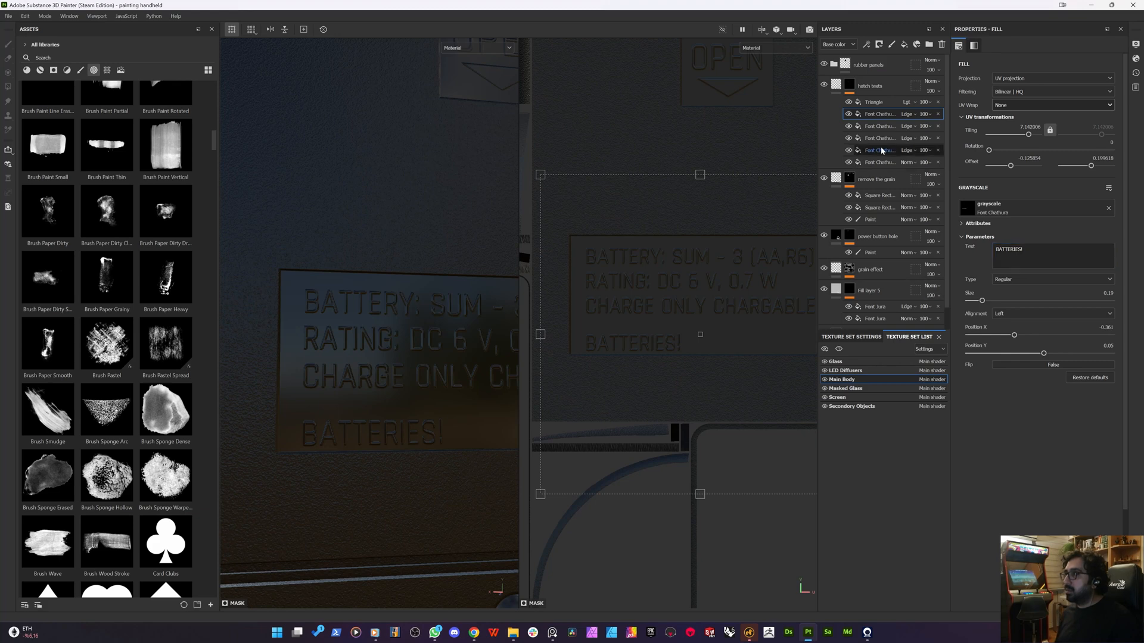
{"action": "left_click", "coordinate": [876, 125]}
{"action": "left_click_drag", "start_coordinate": [637, 315], "coordinate": [636, 329]}
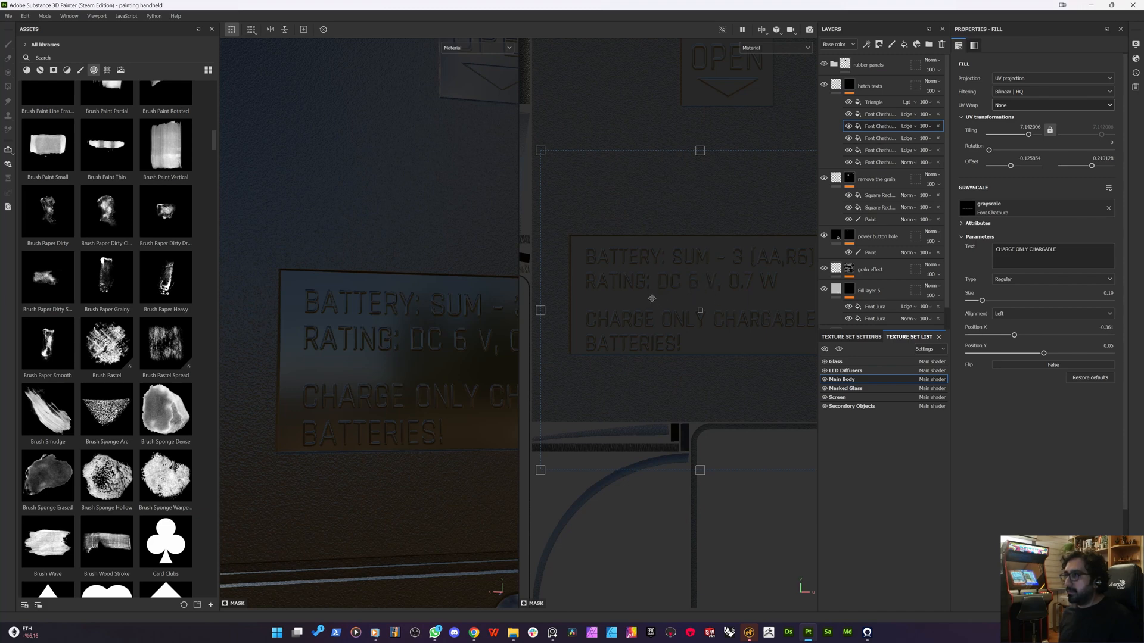
{"action": "left_click_drag", "start_coordinate": [652, 299], "coordinate": [652, 305]}
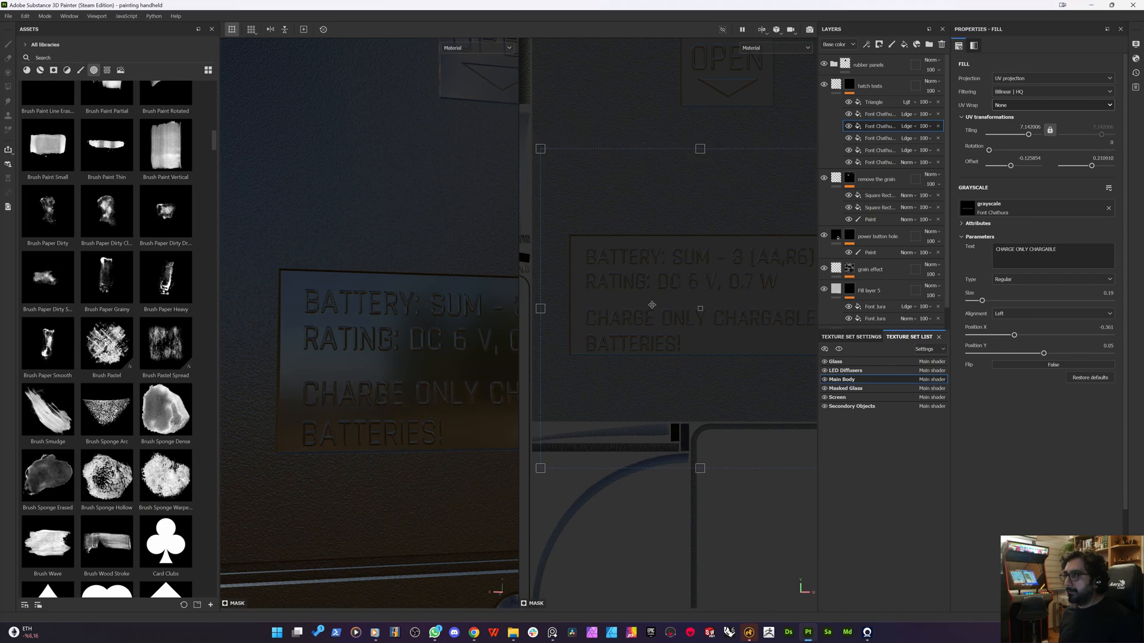
{"action": "left_click", "coordinate": [876, 112]}
{"action": "left_click_drag", "start_coordinate": [631, 342], "coordinate": [631, 341]}
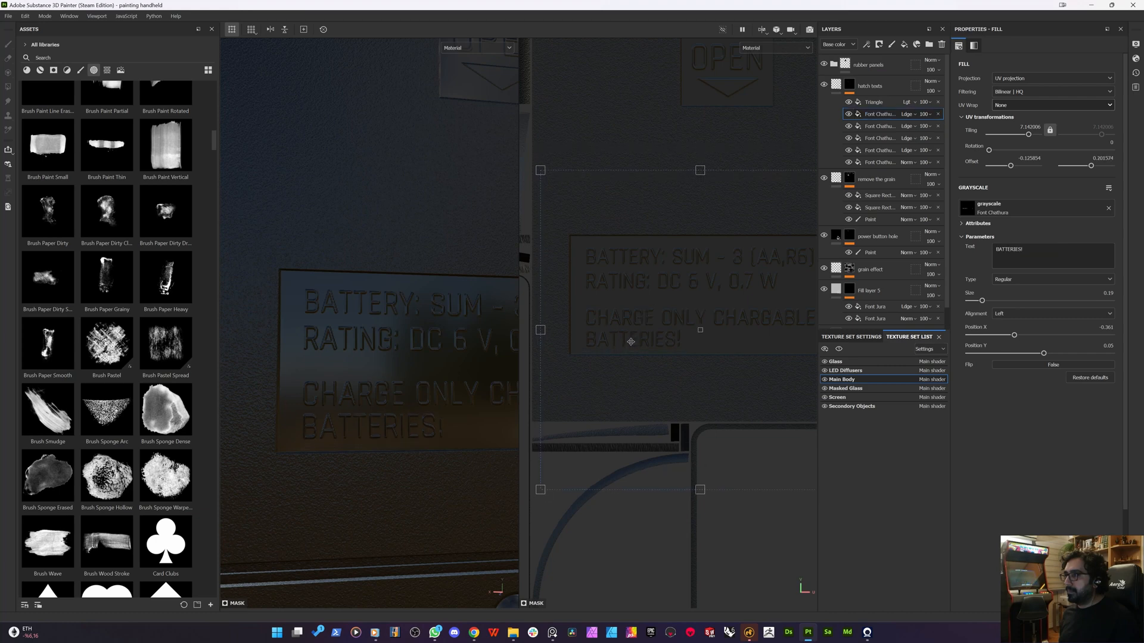
- Examine the cover lettering and the whole handheld from the back, top, front and side in a full 3D view
{"action": "scroll", "coordinate": [593, 381], "scroll_direction": "down", "scroll_amount": 3}
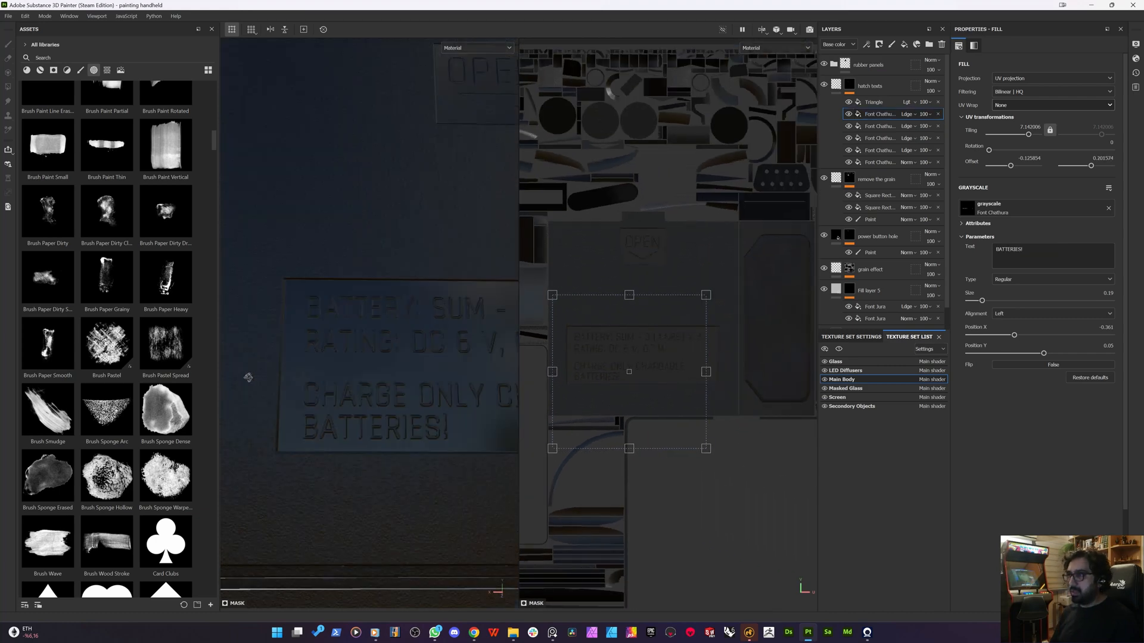
{"action": "mouse_move", "coordinate": [367, 415]}
{"action": "left_mouse_down", "text": "alt"}
{"action": "mouse_move", "coordinate": [324, 437]}
{"action": "mouse_move", "coordinate": [247, 417]}
{"action": "mouse_move", "coordinate": [270, 388]}
{"action": "mouse_move", "coordinate": [340, 391]}
{"action": "mouse_move", "coordinate": [342, 376]}
{"action": "mouse_move", "coordinate": [314, 413]}
{"action": "mouse_move", "coordinate": [295, 393]}
{"action": "mouse_move", "coordinate": [321, 414]}
{"action": "mouse_move", "coordinate": [618, 421]}
{"action": "mouse_move", "coordinate": [381, 483]}
{"action": "mouse_move", "coordinate": [424, 377]}
{"action": "mouse_move", "coordinate": [360, 224]}
{"action": "mouse_move", "coordinate": [370, 268]}
{"action": "mouse_move", "coordinate": [484, 466]}
{"action": "mouse_move", "coordinate": [351, 444]}
{"action": "left_mouse_up", "text": "alt"}
{"action": "scroll", "coordinate": [352, 416], "scroll_direction": "down", "scroll_amount": 5}
{"action": "scroll", "coordinate": [320, 416], "scroll_direction": "up", "scroll_amount": 3}
{"action": "scroll", "coordinate": [319, 415], "scroll_direction": "down", "scroll_amount": 4}
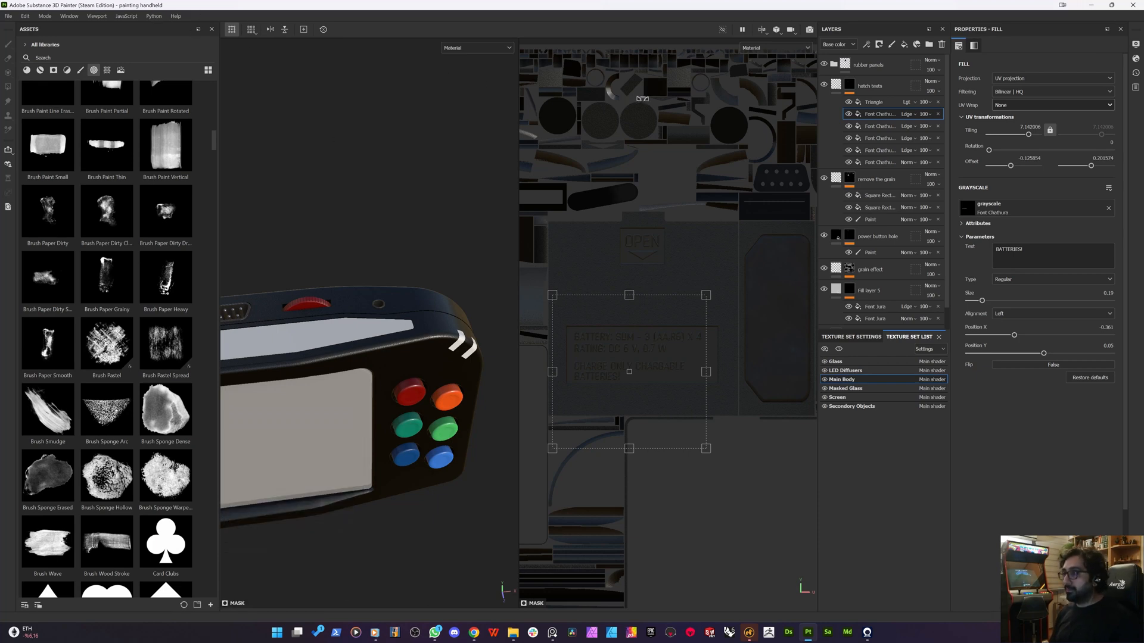
{"action": "key", "text": "F2"}
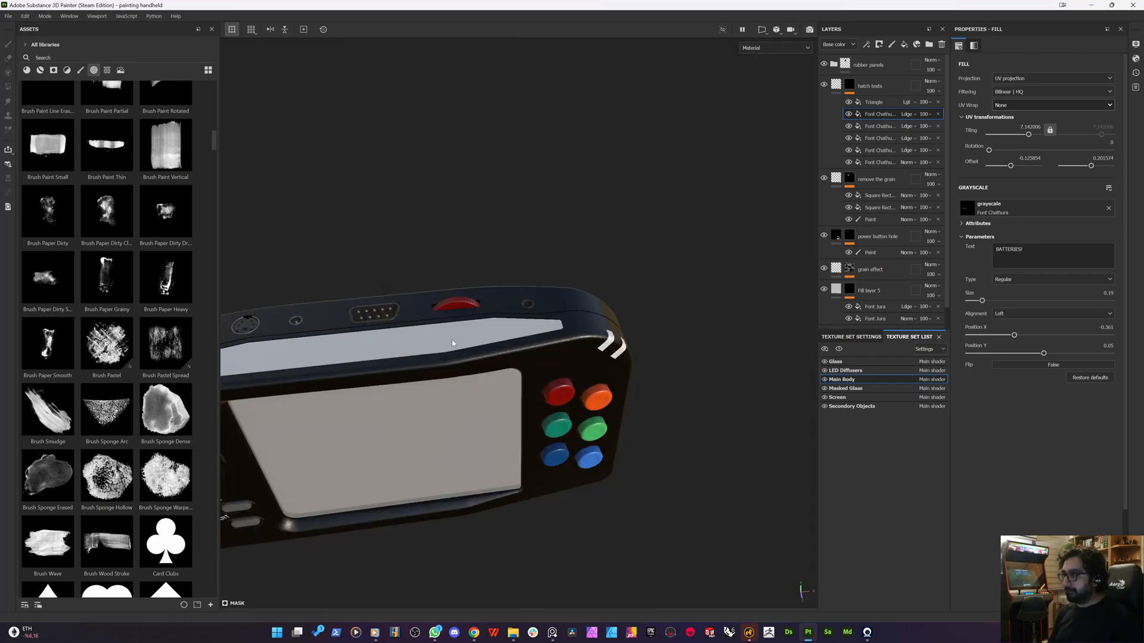
{"action": "scroll", "coordinate": [435, 381], "scroll_direction": "up", "scroll_amount": 3}
{"action": "left_click_drag", "start_coordinate": [405, 403], "coordinate": [358, 416], "text": "alt"}
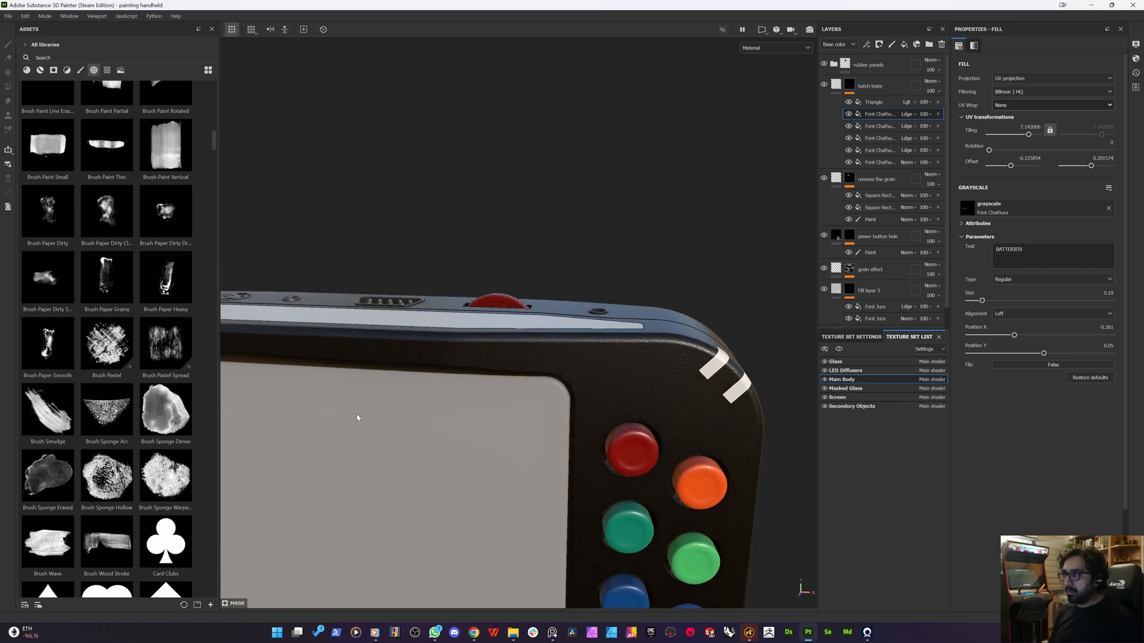
{"action": "middle_click_drag", "start_coordinate": [442, 279], "coordinate": [491, 232], "text": "alt"}
{"action": "middle_click_drag", "start_coordinate": [417, 379], "coordinate": [502, 234], "text": "alt"}
{"action": "right_click_drag", "start_coordinate": [503, 235], "coordinate": [426, 348], "text": "alt"}
{"action": "left_click_drag", "start_coordinate": [427, 347], "coordinate": [460, 325], "text": "alt"}
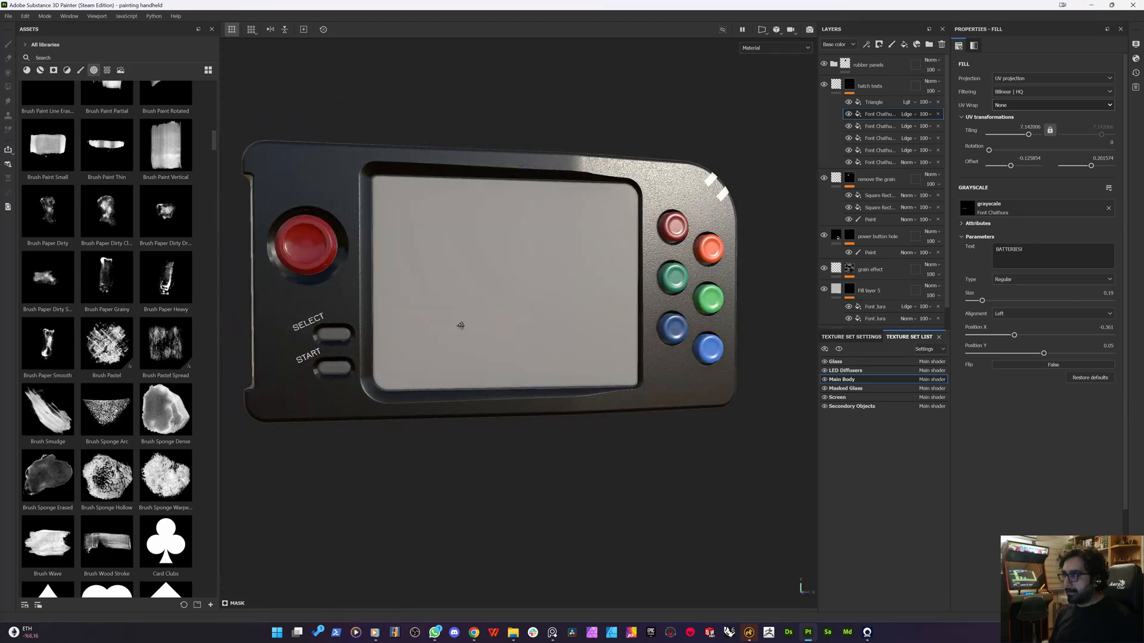
{"action": "right_click_drag", "start_coordinate": [454, 336], "coordinate": [421, 328], "text": "alt"}
{"action": "left_click_drag", "start_coordinate": [422, 327], "coordinate": [542, 332], "text": "alt"}
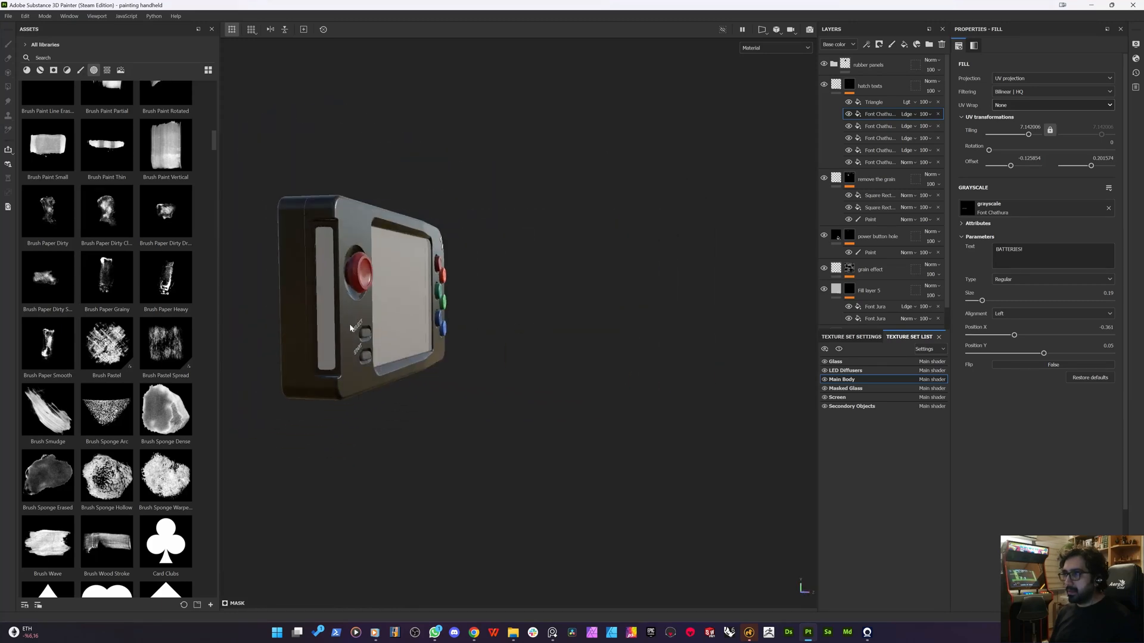
{"action": "right_click_drag", "start_coordinate": [354, 330], "coordinate": [329, 335], "text": "alt"}
{"action": "scroll", "coordinate": [322, 337], "scroll_direction": "up", "scroll_amount": 5}
{"action": "left_click_drag", "start_coordinate": [287, 337], "coordinate": [89, 310], "text": "alt"}
{"action": "middle_click_drag", "start_coordinate": [583, 274], "coordinate": [507, 387], "text": "alt"}
- Add a fill layer to the Screen texture set and delete its empty Layer 1
{"action": "left_click", "coordinate": [837, 398]}
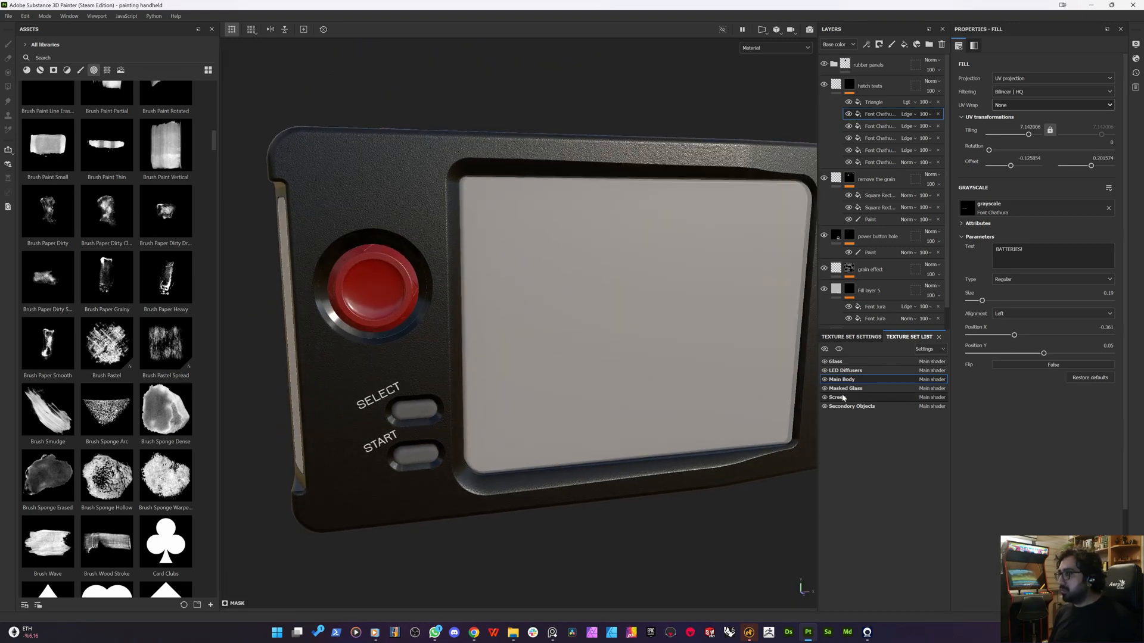
{"action": "left_click", "coordinate": [904, 45]}
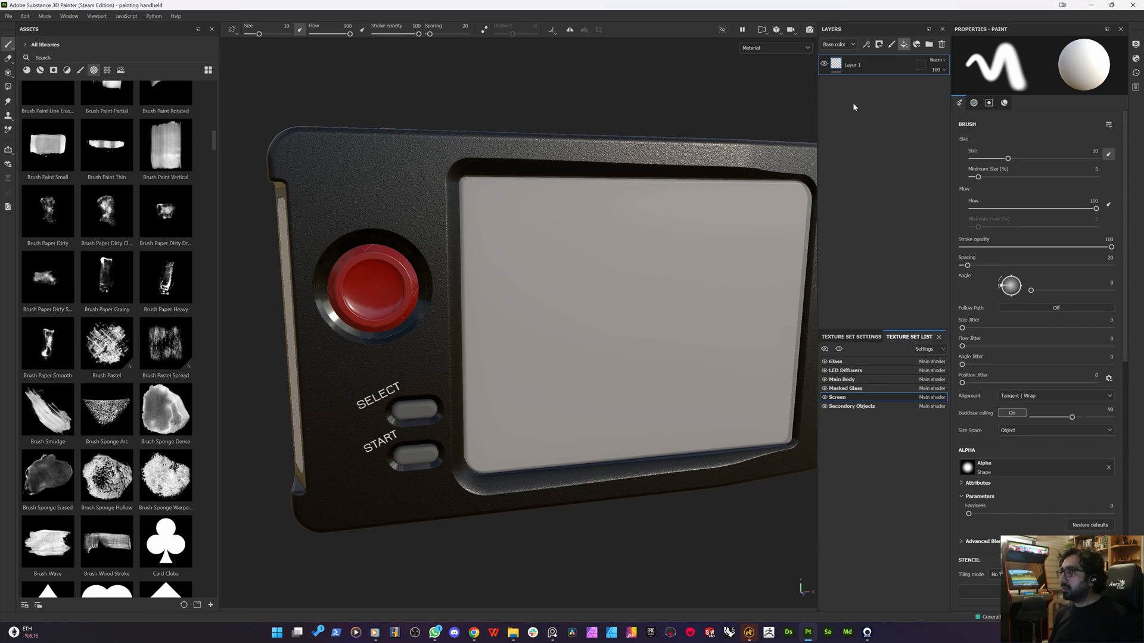
{"action": "left_click", "coordinate": [880, 89]}
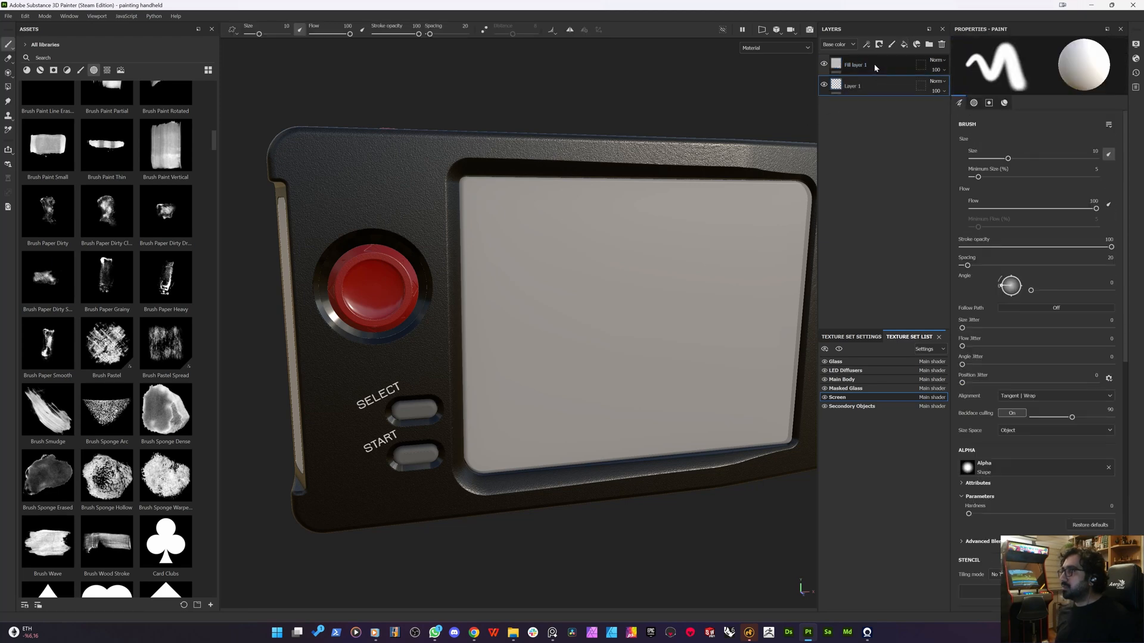
{"action": "key", "text": "Delete"}
- Set the screen fill layer's base color to black and its roughness to 0.1420
{"action": "left_click", "coordinate": [1033, 266]}
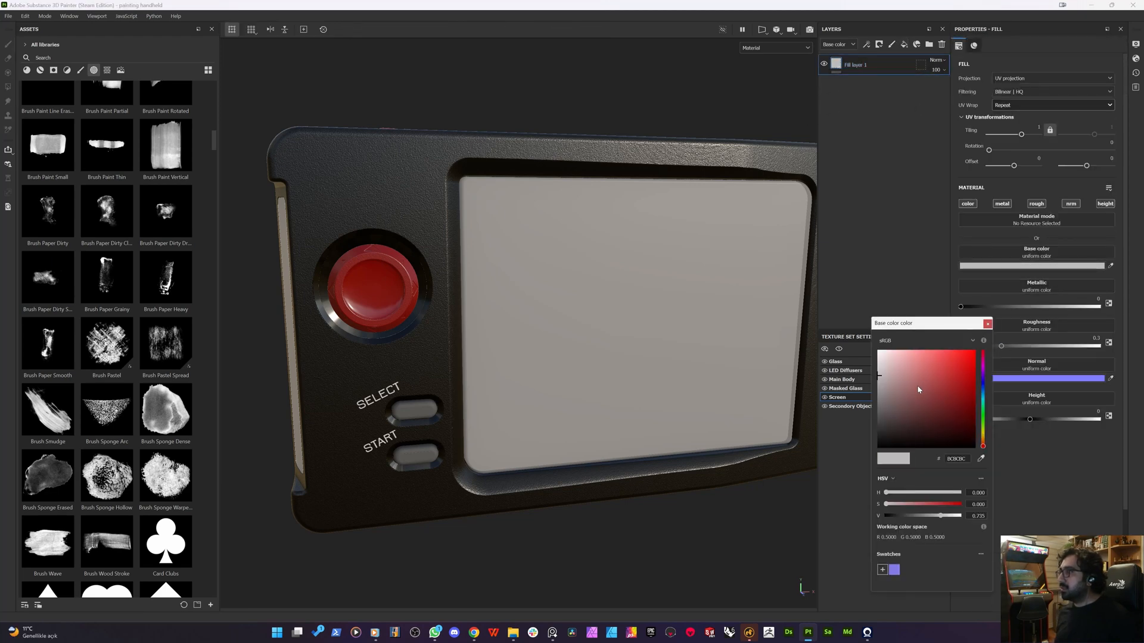
{"action": "left_click_drag", "start_coordinate": [844, 468], "coordinate": [830, 470]}
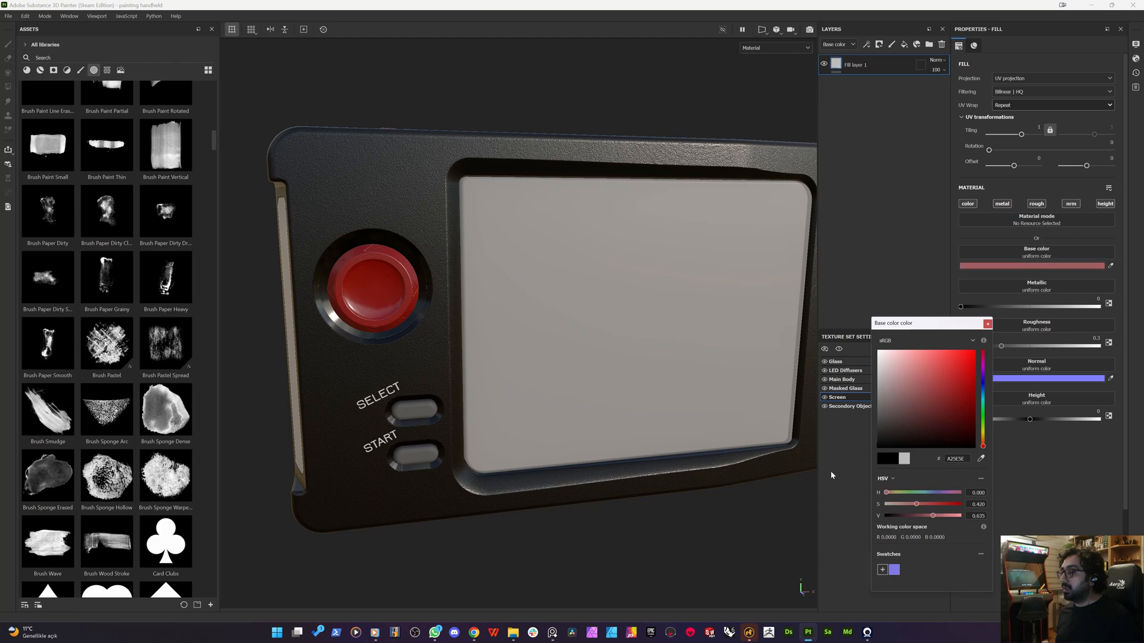
{"action": "left_click", "coordinate": [1020, 455]}
{"action": "left_click", "coordinate": [984, 324]}
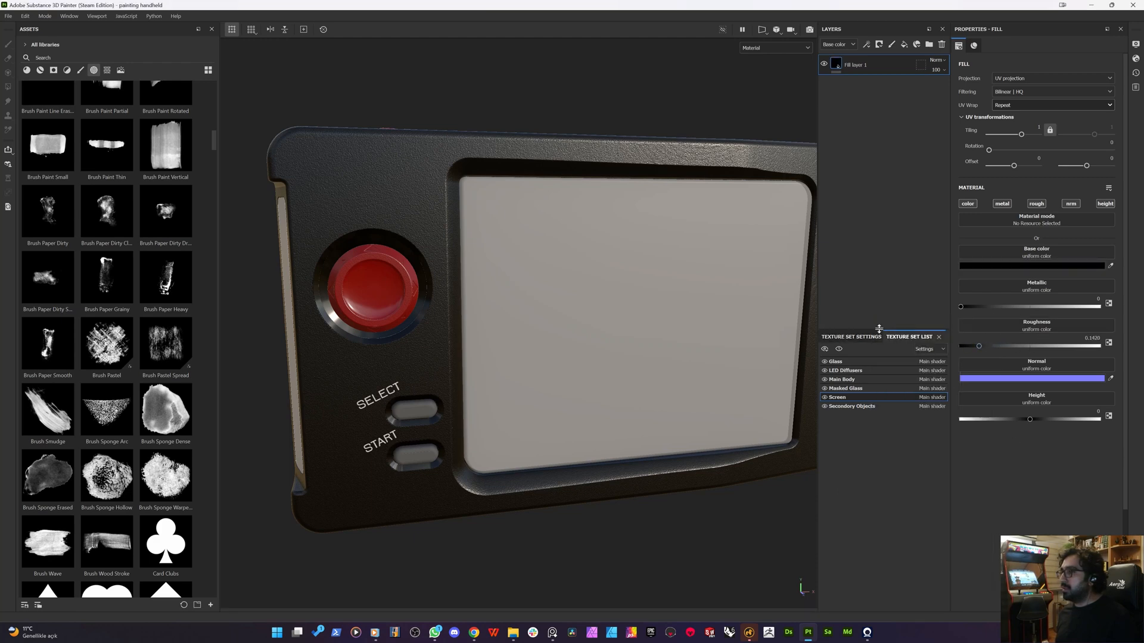
- Add an Emissive channel to the Screen texture set and enable it on the screen's fill layer
{"action": "left_click", "coordinate": [852, 337]}
{"action": "scroll", "coordinate": [856, 427], "scroll_direction": "up", "scroll_amount": 5}
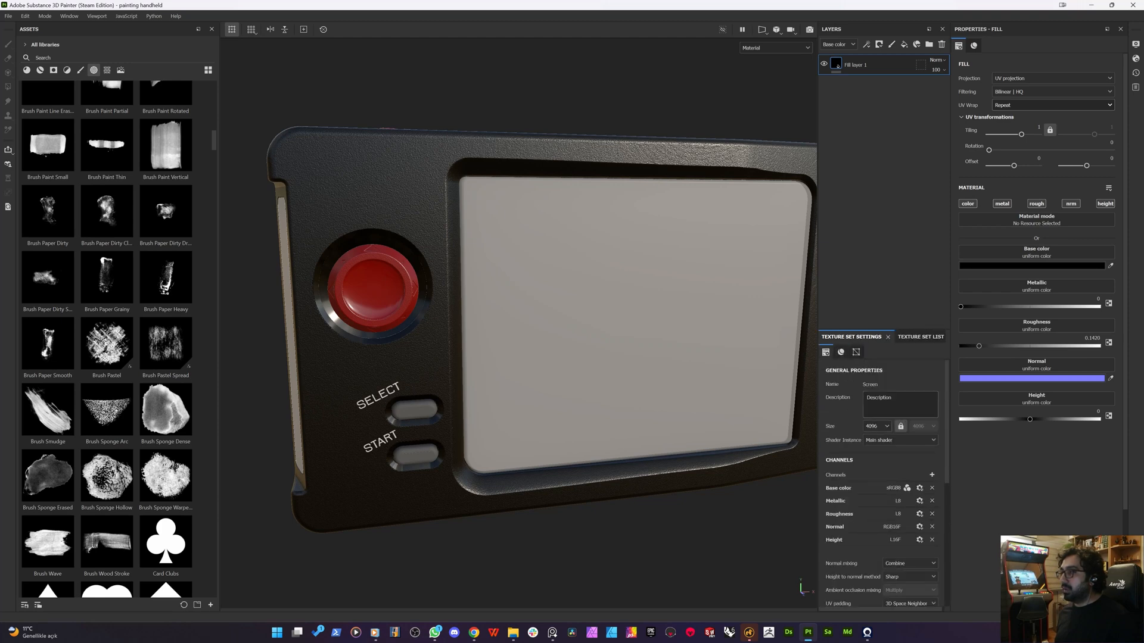
{"action": "left_click", "coordinate": [933, 475]}
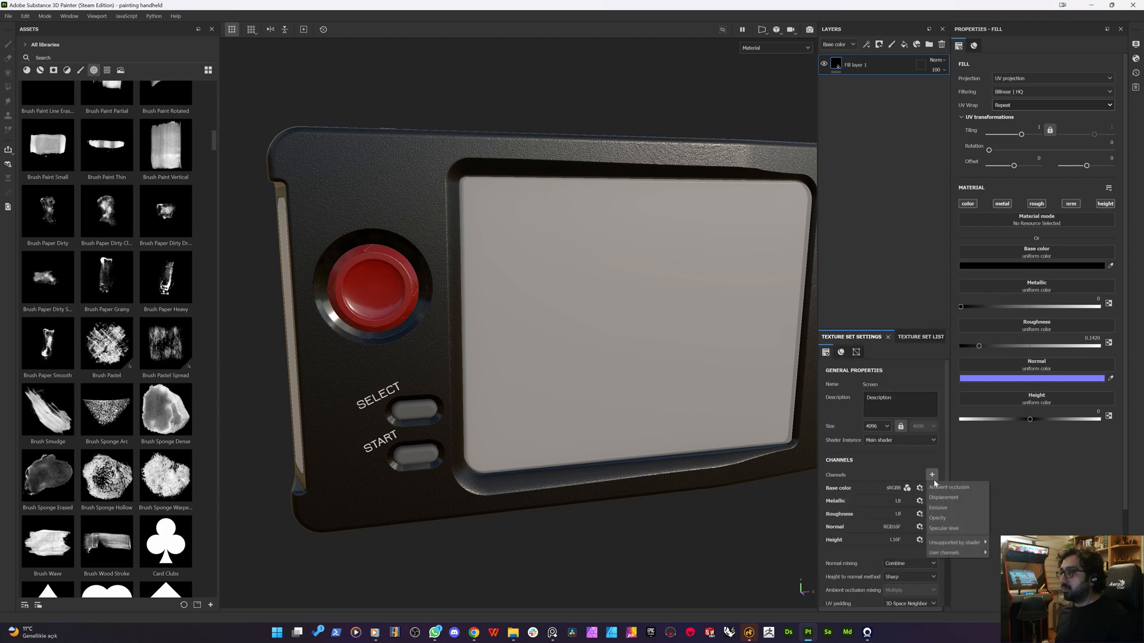
{"action": "left_click", "coordinate": [935, 510]}
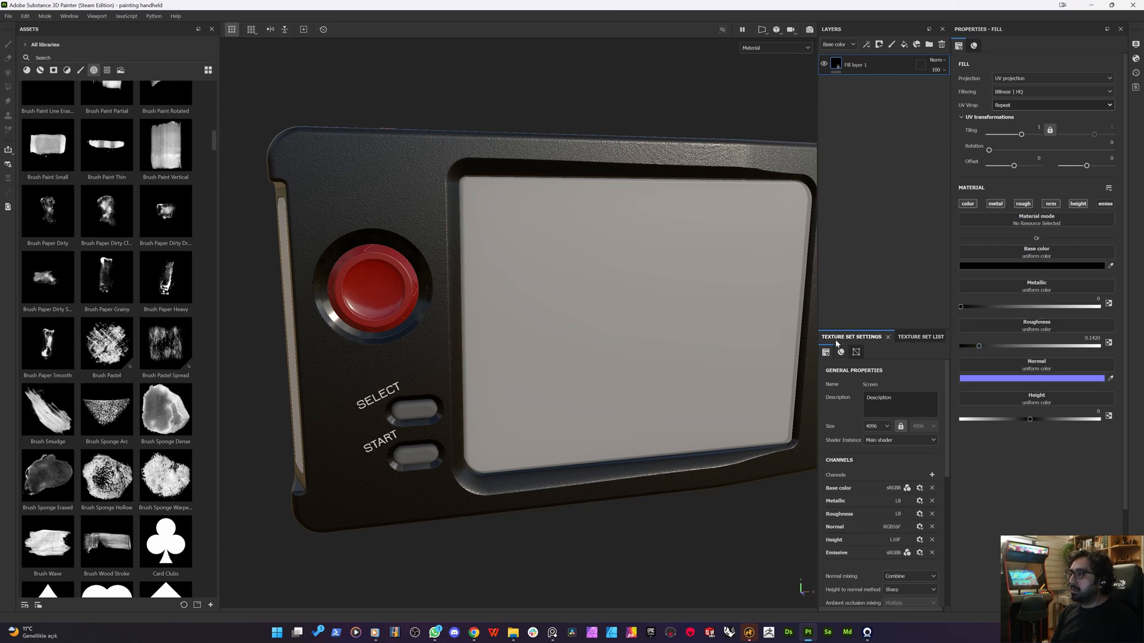
{"action": "mouse_move", "coordinate": [623, 277]}
{"action": "left_mouse_down", "text": "alt"}
{"action": "mouse_move", "coordinate": [585, 273]}
{"action": "mouse_move", "coordinate": [643, 278]}
{"action": "left_mouse_up", "text": "alt"}
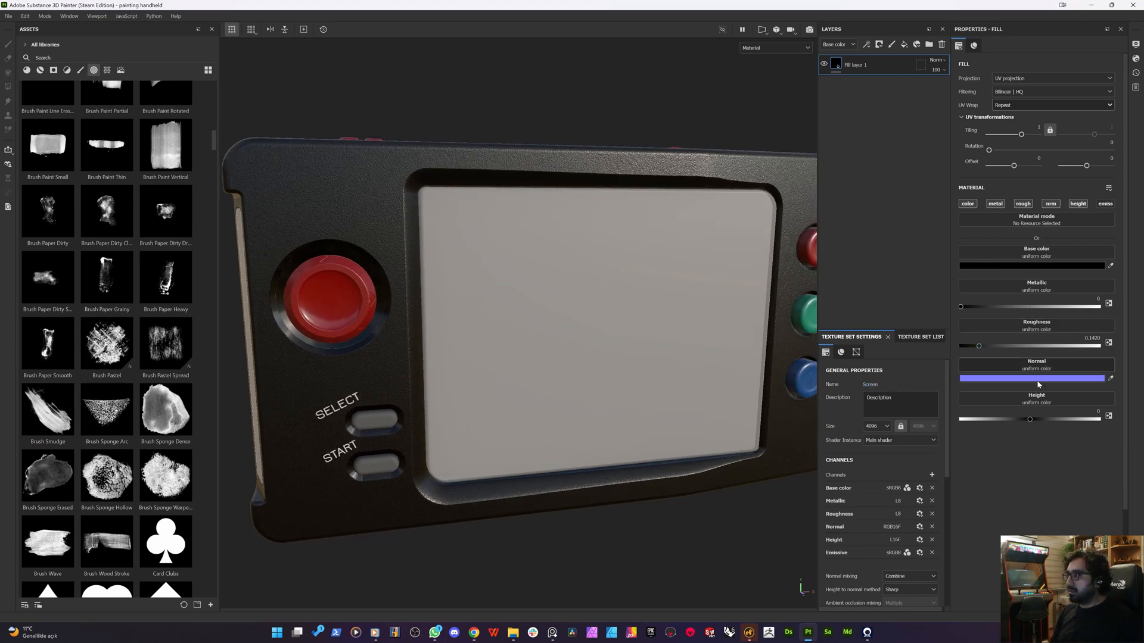
{"action": "left_click", "coordinate": [1103, 204]}
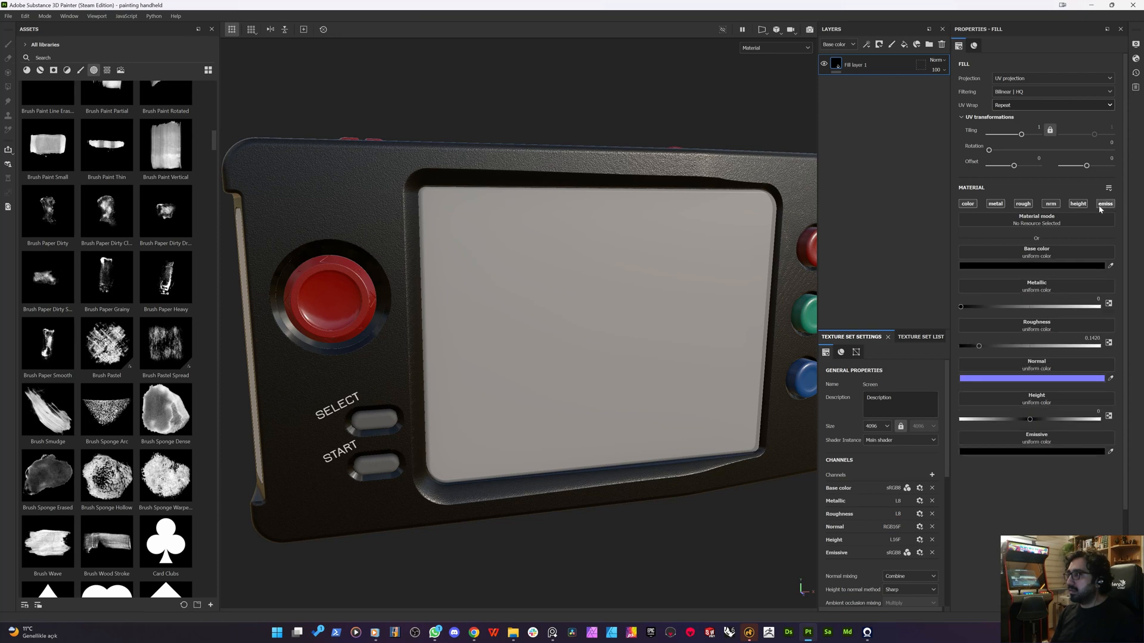
- Add an Opacity channel to the Masked Glass texture set and replace its empty Layer 1 with a fill layer
{"action": "left_click", "coordinate": [923, 337]}
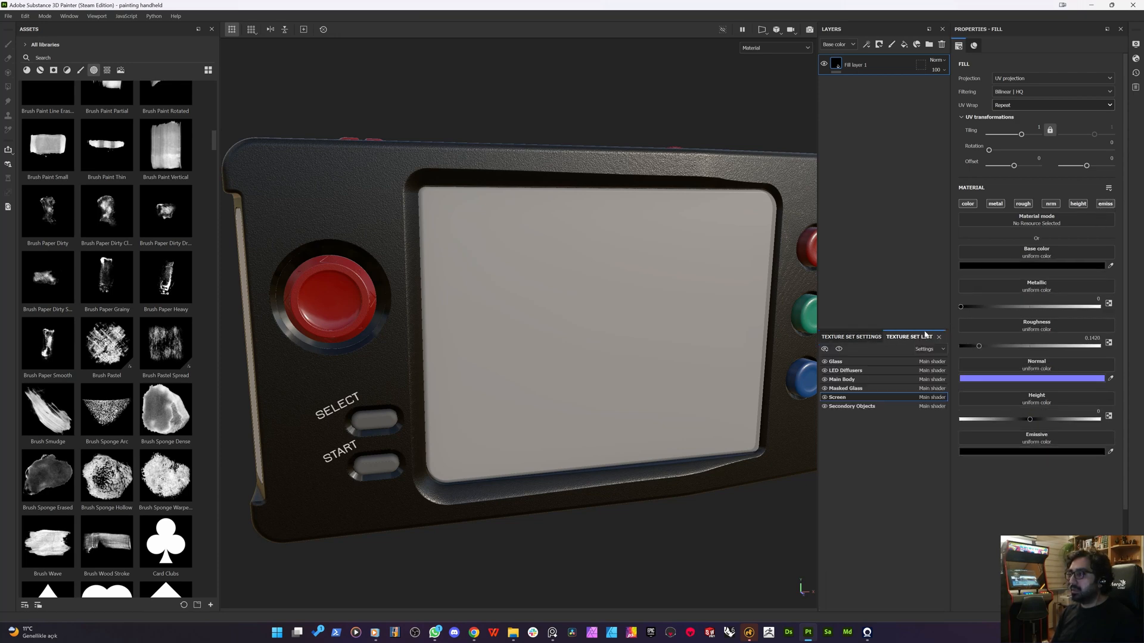
{"action": "left_click", "coordinate": [843, 388]}
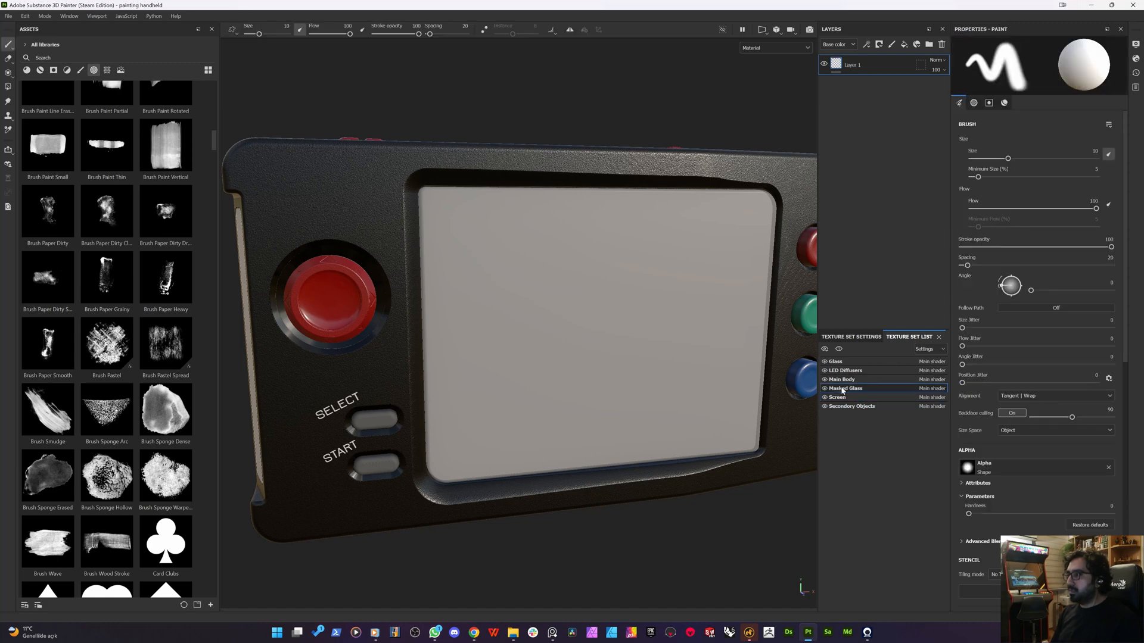
{"action": "left_click", "coordinate": [852, 336]}
{"action": "left_click", "coordinate": [932, 475]}
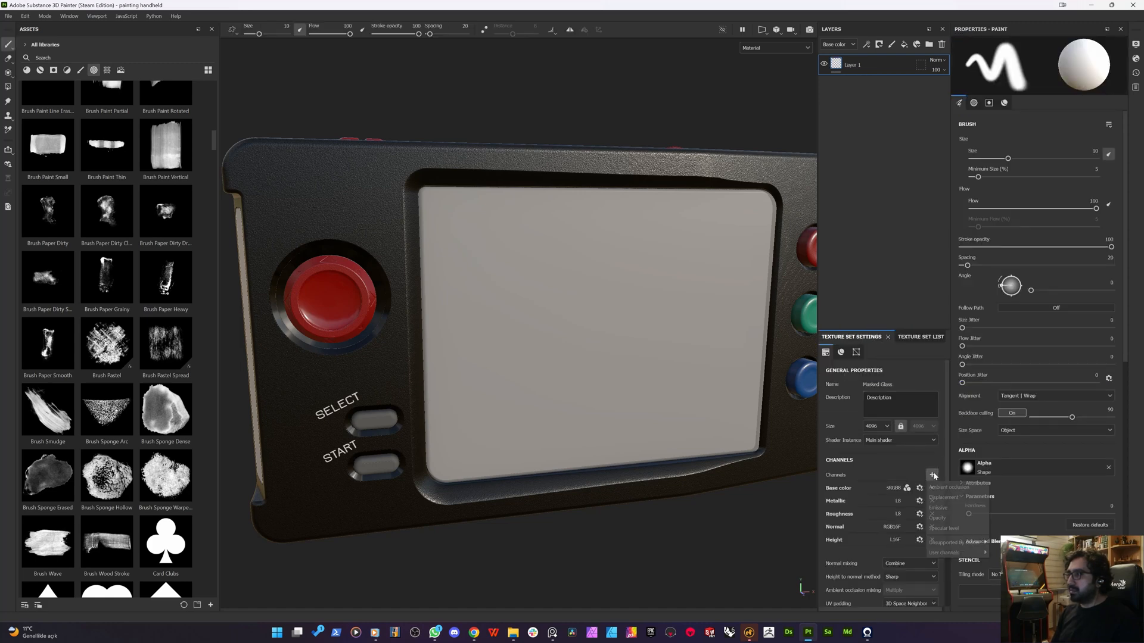
{"action": "left_click", "coordinate": [938, 518]}
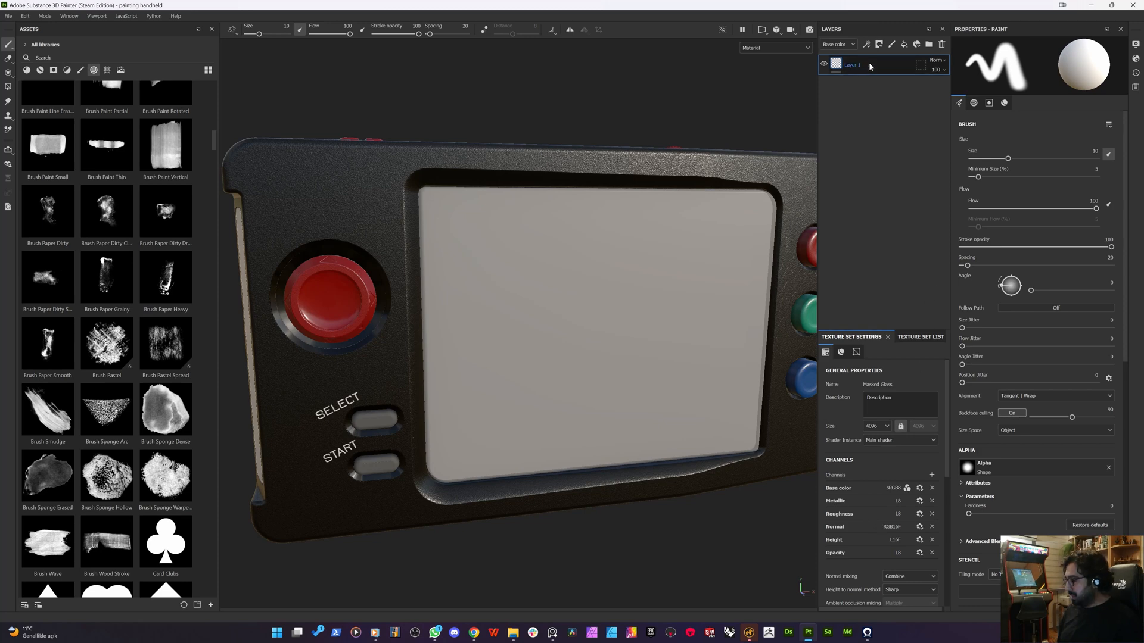
{"action": "key", "text": "Delete"}
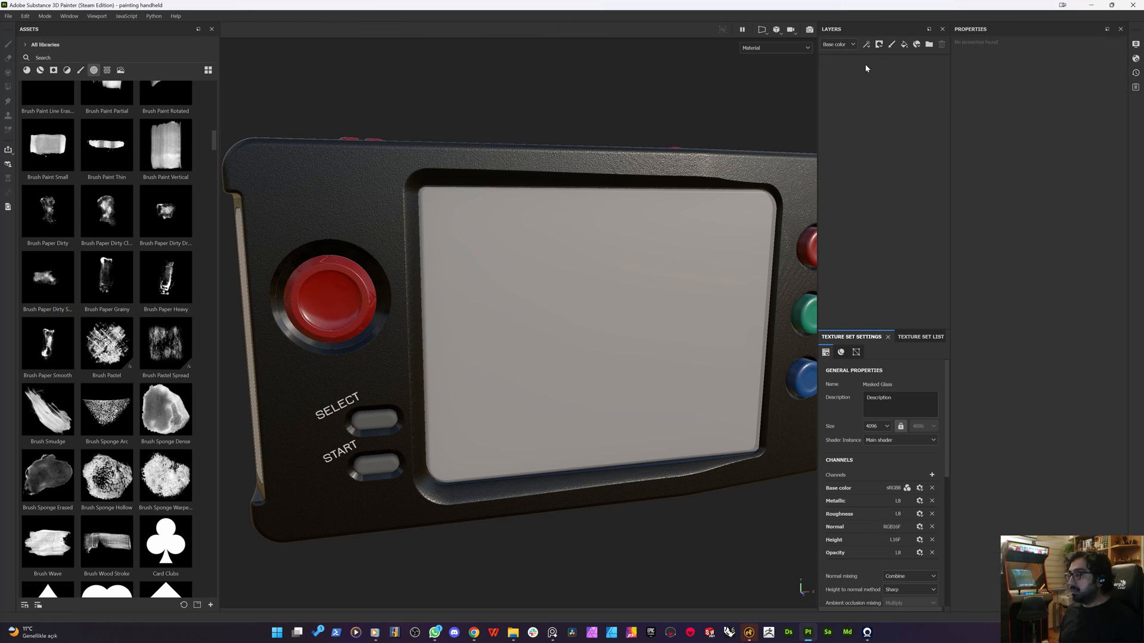
{"action": "left_click", "coordinate": [906, 45]}
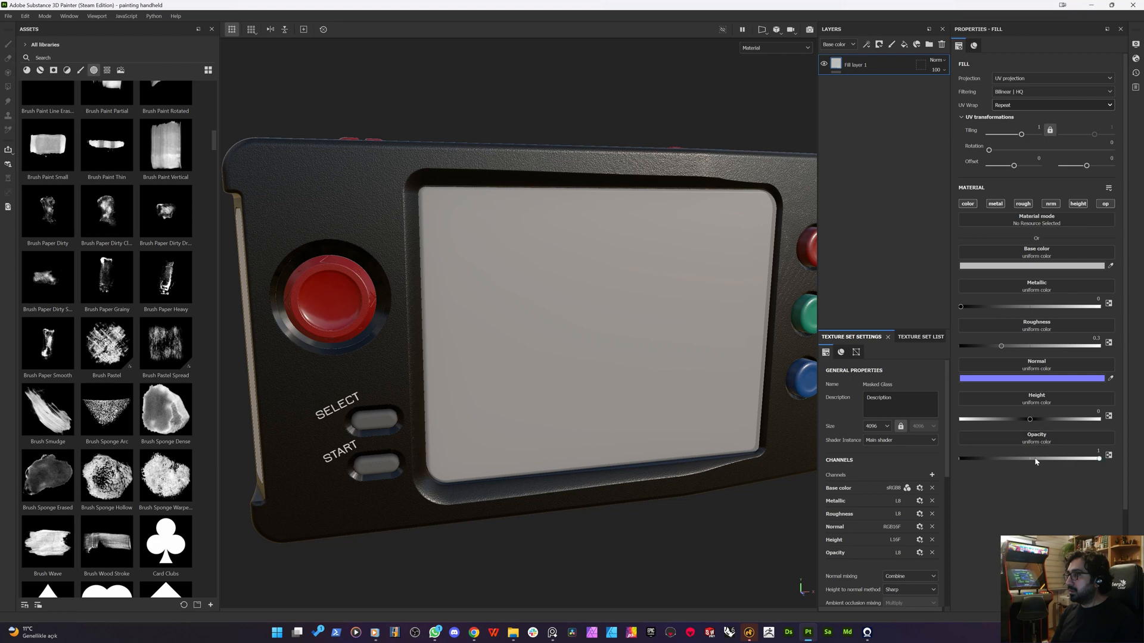
- Set the Masked Glass fill layer's base color to black and its roughness to 0.1924
{"action": "left_click", "coordinate": [1036, 265]}
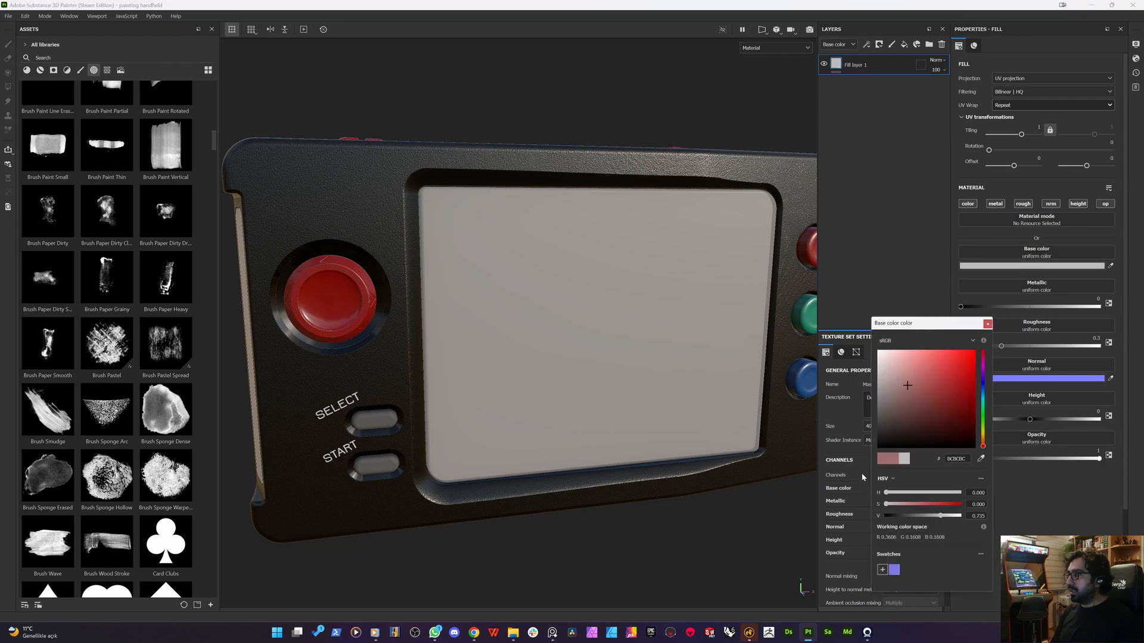
{"action": "left_click", "coordinate": [877, 447]}
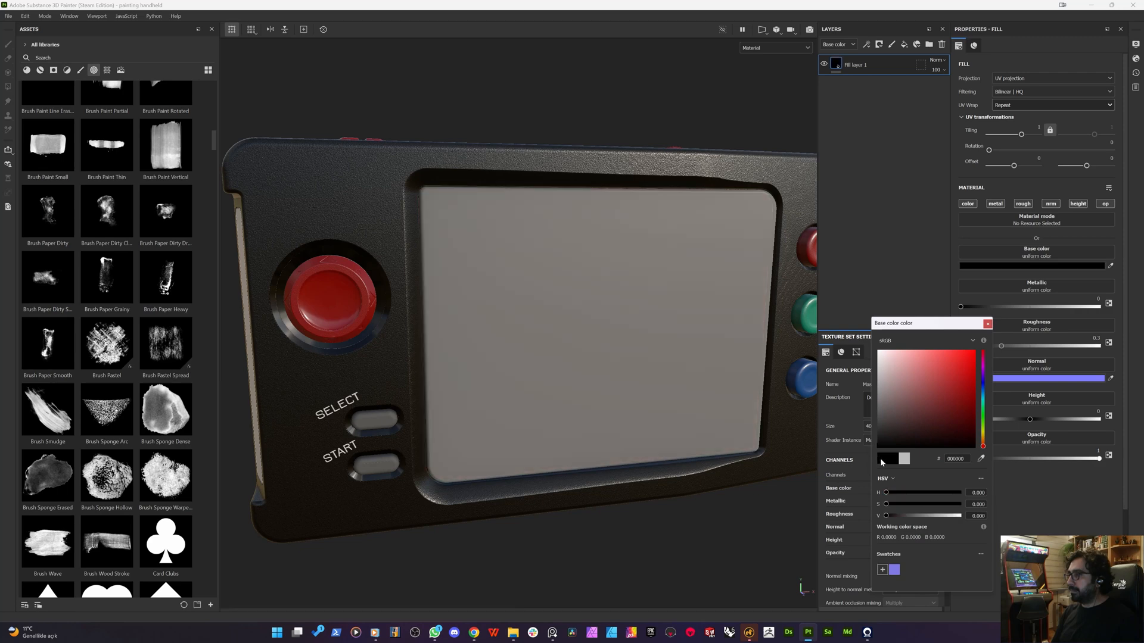
{"action": "left_click", "coordinate": [988, 324]}
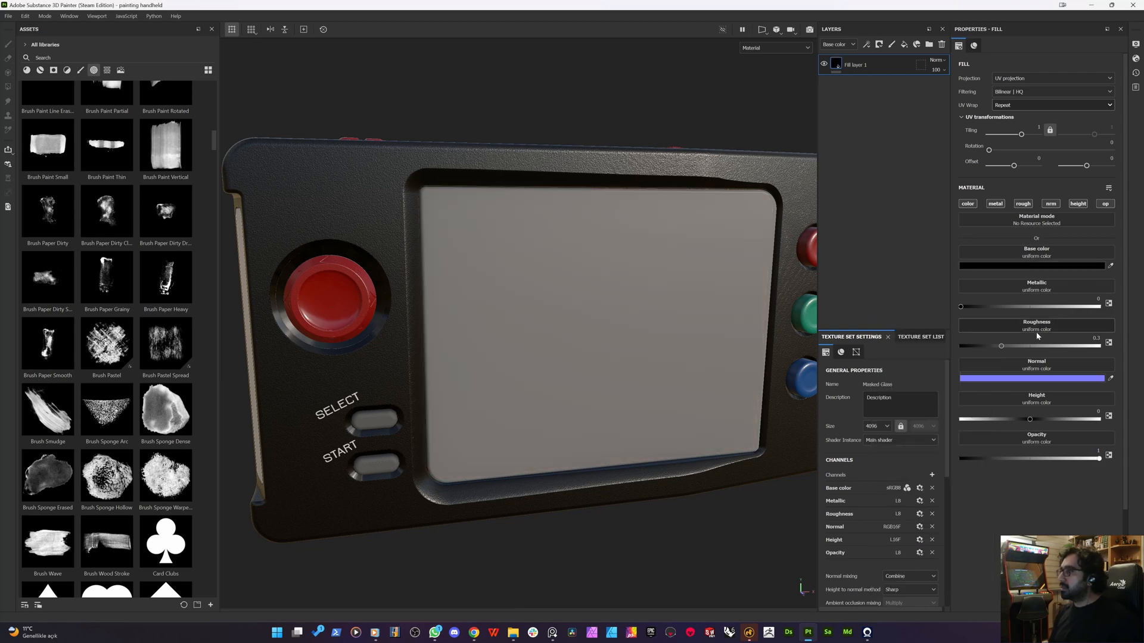
{"action": "left_click", "coordinate": [985, 346]}
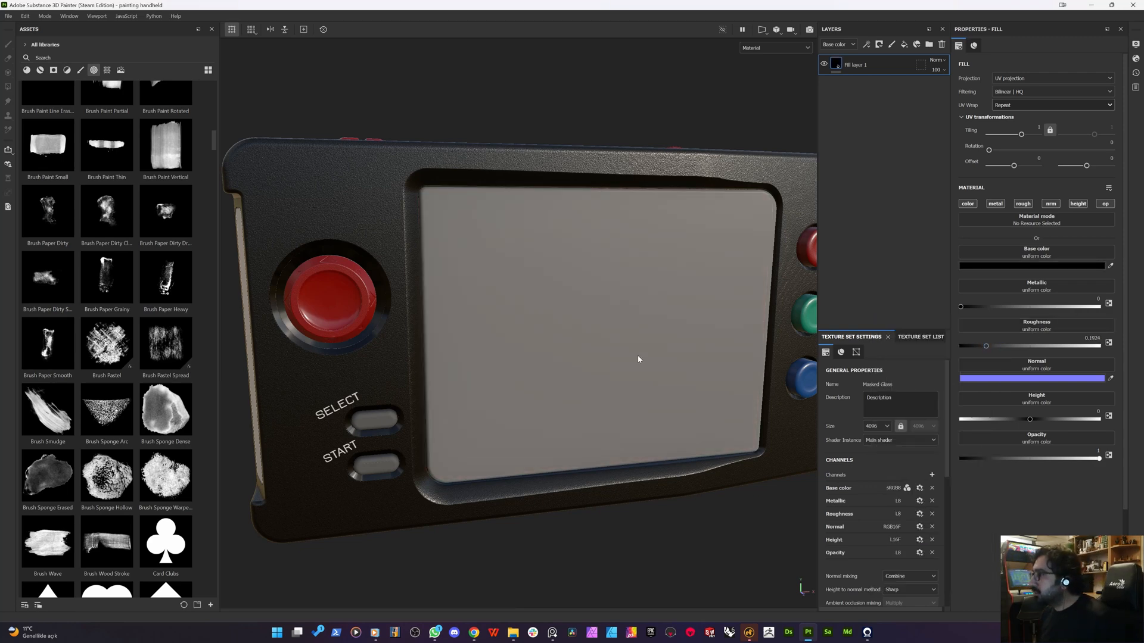
- Hide and reshow the Glass texture set to compare the screen with and without it, and examine the screen's edge
{"action": "left_click_drag", "start_coordinate": [638, 359], "coordinate": [512, 342], "text": "alt"}
{"action": "left_click", "coordinate": [909, 337]}
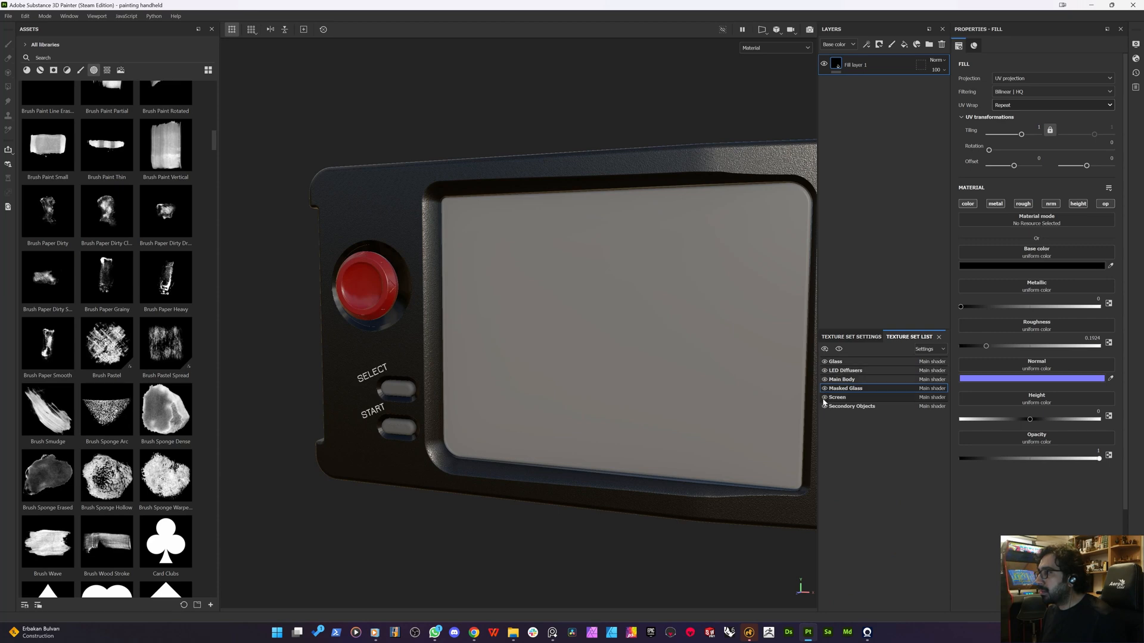
{"action": "left_click", "coordinate": [824, 362]}
{"action": "left_click_drag", "start_coordinate": [480, 342], "coordinate": [513, 327], "text": "alt"}
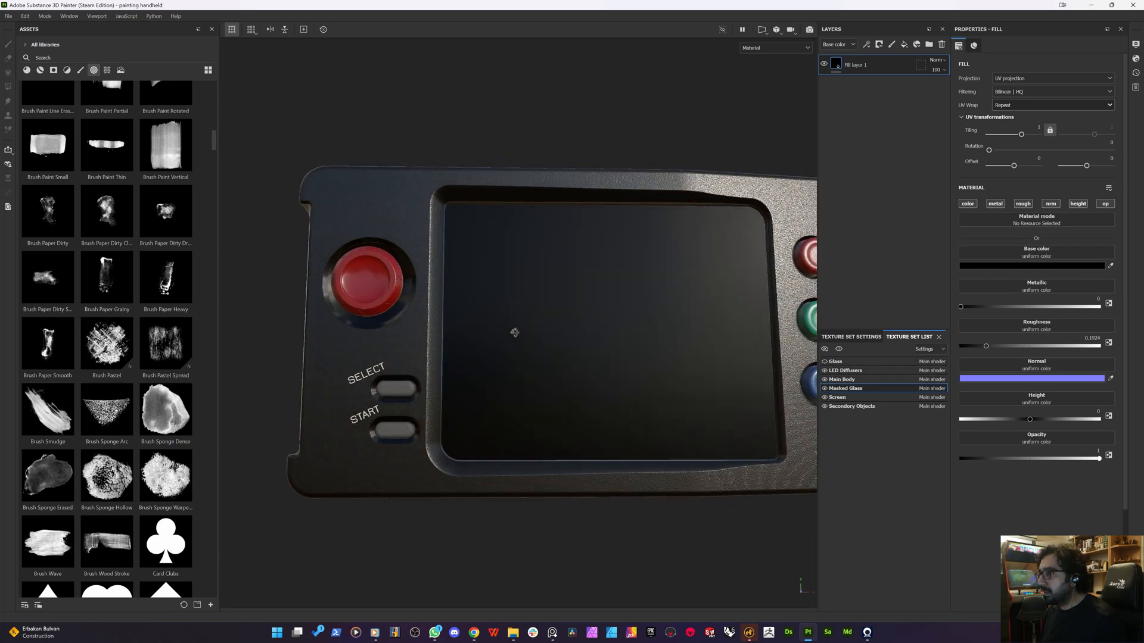
{"action": "left_click", "coordinate": [825, 362]}
{"action": "mouse_move", "coordinate": [595, 328]}
{"action": "left_mouse_down", "text": "alt"}
{"action": "mouse_move", "coordinate": [624, 342]}
{"action": "mouse_move", "coordinate": [587, 314]}
{"action": "left_mouse_up", "text": "alt"}
{"action": "scroll", "coordinate": [470, 220], "scroll_direction": "up", "scroll_amount": 3}
{"action": "scroll", "coordinate": [469, 221], "scroll_direction": "up", "scroll_amount": 2}
{"action": "left_click_drag", "start_coordinate": [361, 288], "coordinate": [473, 251], "text": "alt"}
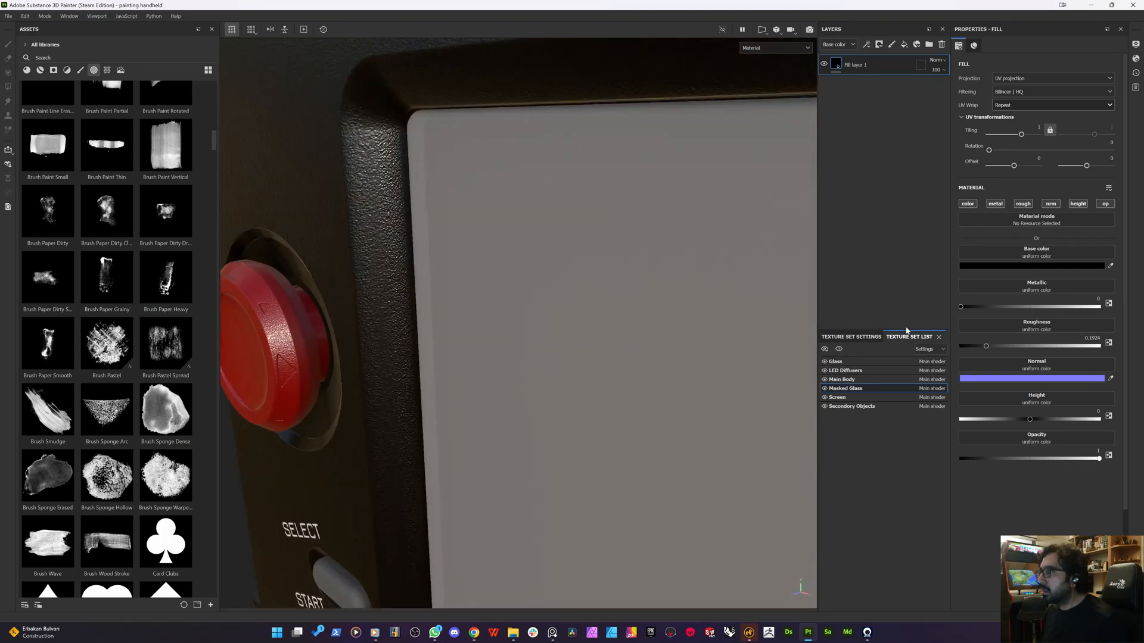
- Set the Glass fill layer's base color to black, its opacity to 0.0883 and its roughness to 0.1546
{"action": "left_click", "coordinate": [834, 362]}
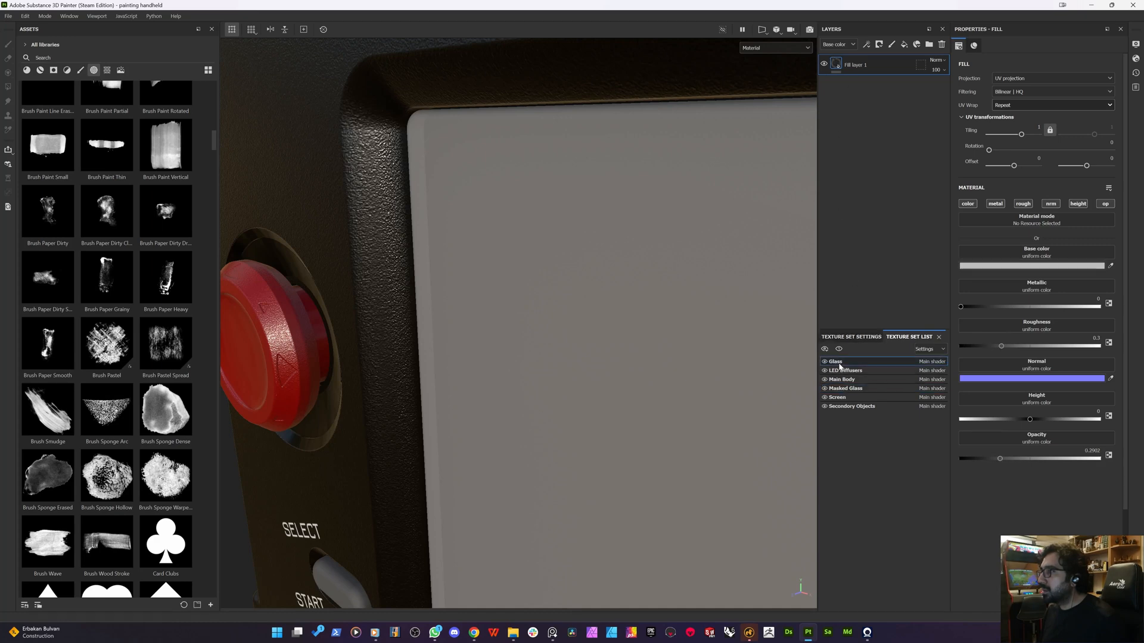
{"action": "left_click", "coordinate": [1032, 267]}
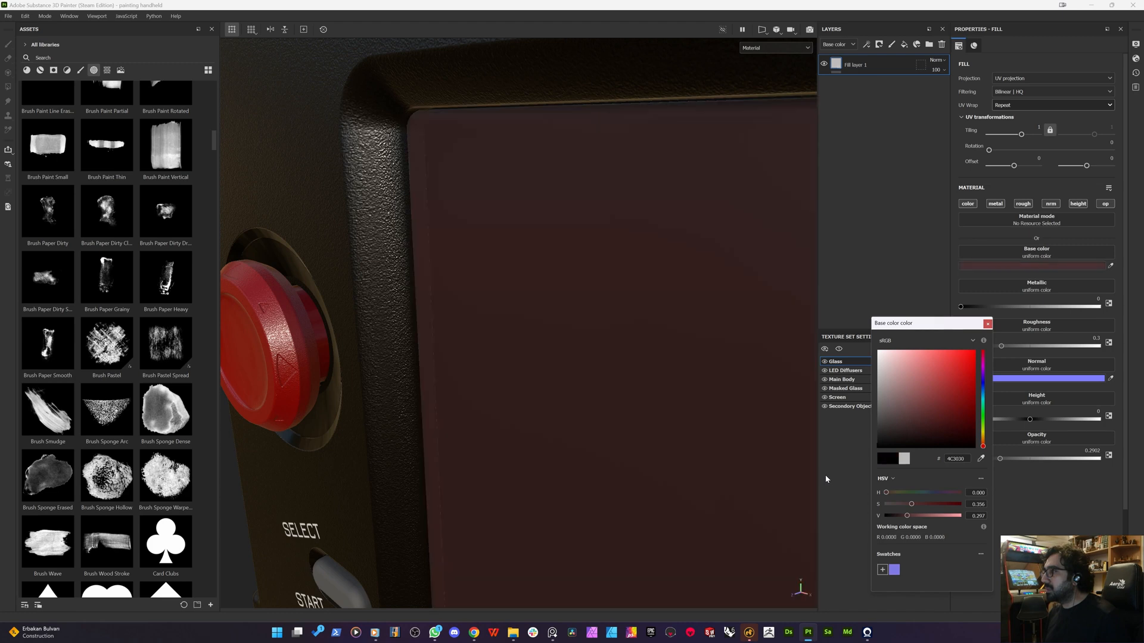
{"action": "left_click", "coordinate": [1032, 474]}
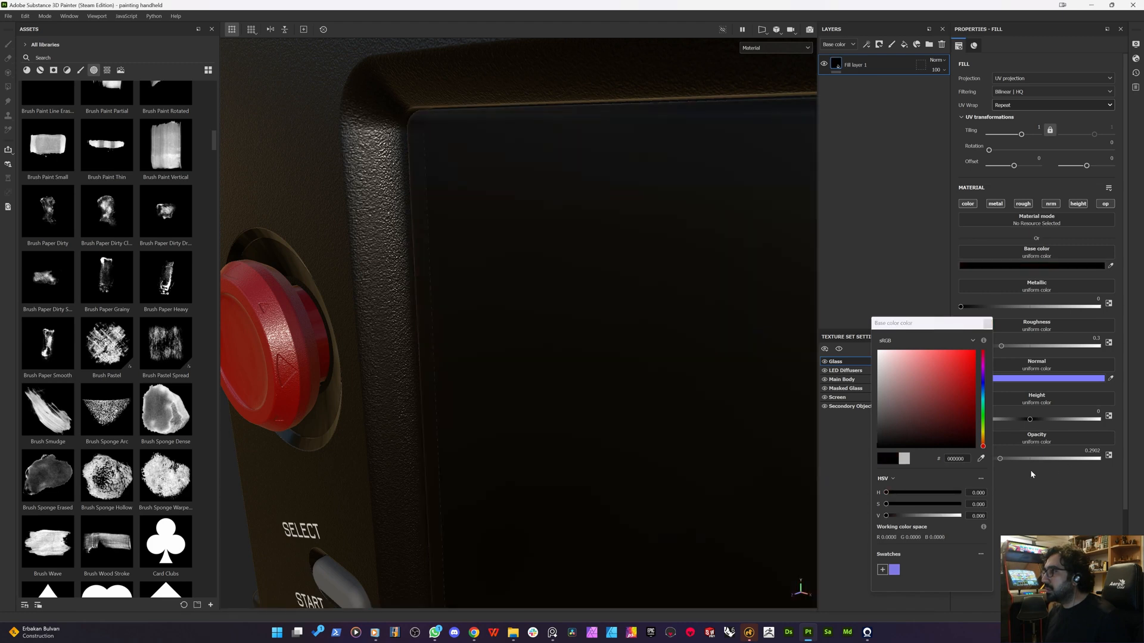
{"action": "left_click", "coordinate": [987, 323]}
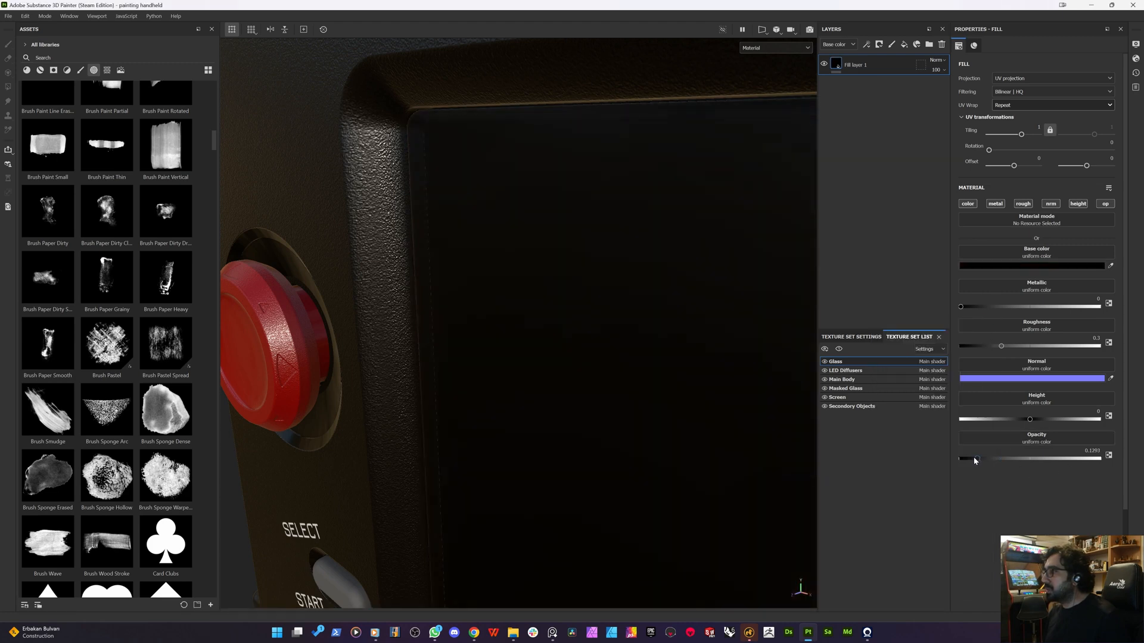
{"action": "left_click_drag", "start_coordinate": [973, 457], "coordinate": [969, 458]}
- Set the Glass fill layer's base color to light gray ADADAD and check the screen's reflection
{"action": "left_click", "coordinate": [1008, 266]}
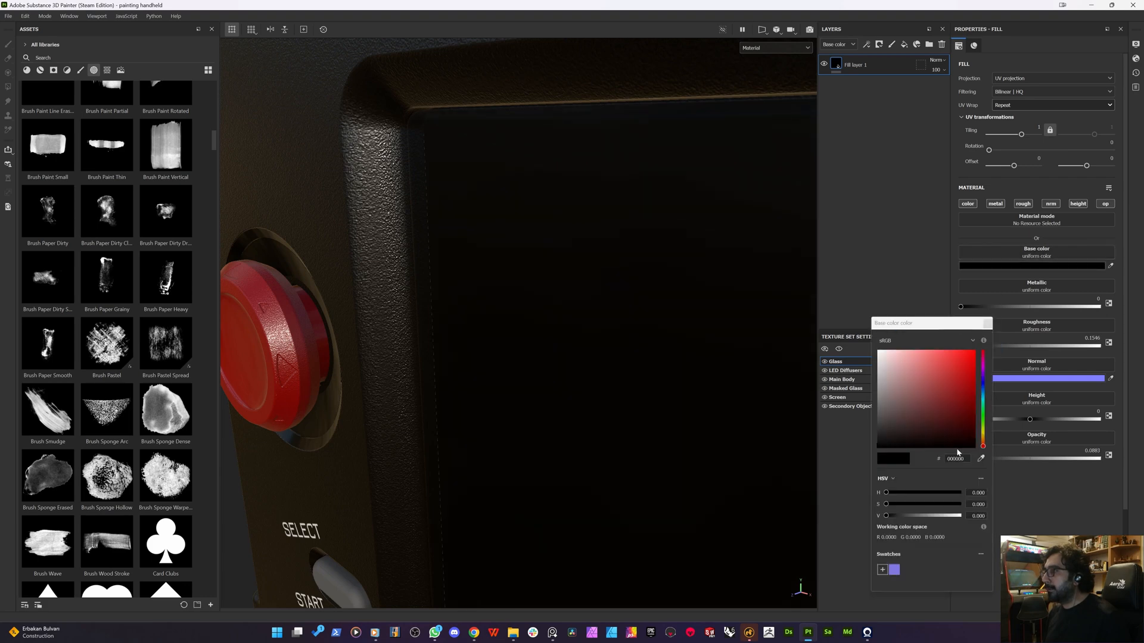
{"action": "left_click_drag", "start_coordinate": [934, 515], "coordinate": [938, 517]}
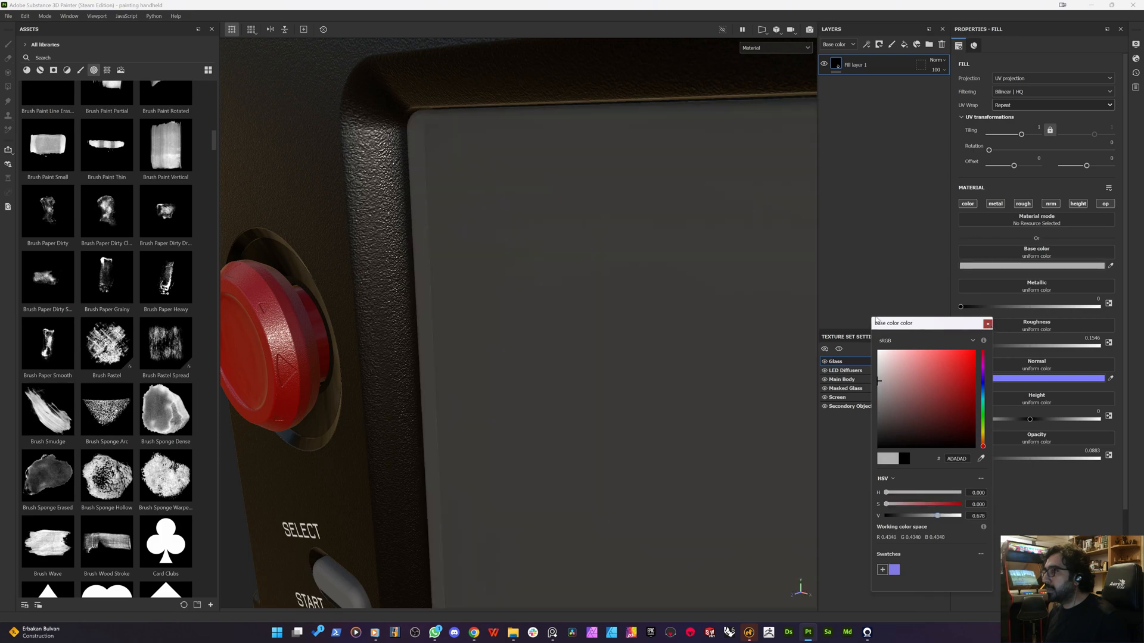
{"action": "left_click", "coordinate": [989, 324]}
{"action": "left_click_drag", "start_coordinate": [560, 322], "coordinate": [787, 325], "text": "alt"}
{"action": "right_click_drag", "start_coordinate": [581, 284], "coordinate": [542, 283], "text": "alt"}
{"action": "left_click_drag", "start_coordinate": [542, 283], "coordinate": [626, 316], "text": "alt"}
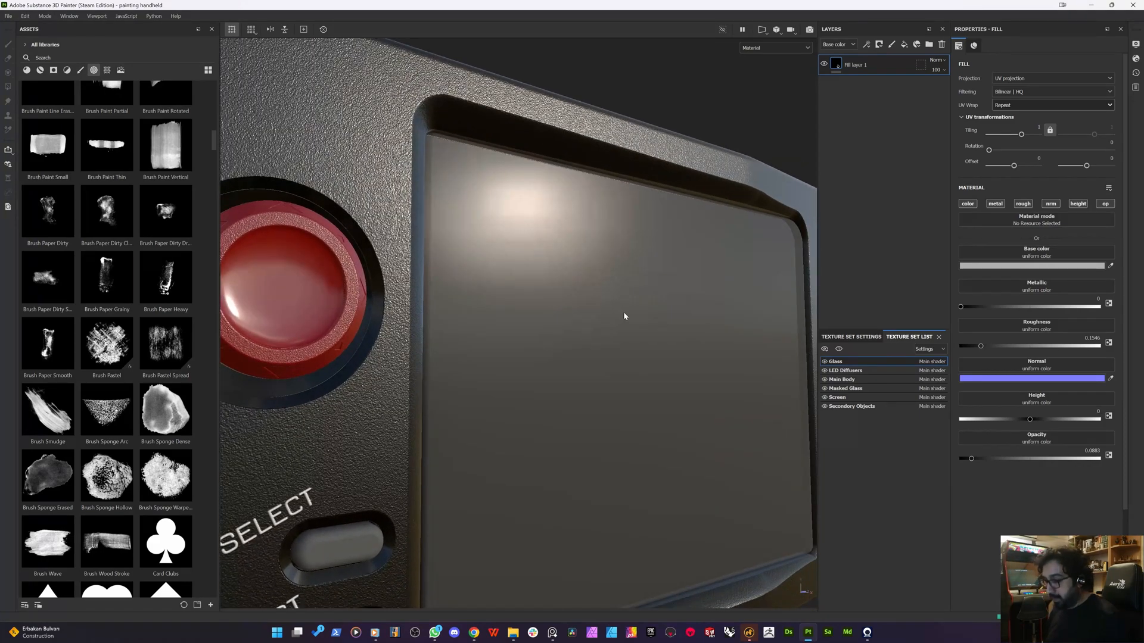
- Check which mesh maps are assigned to the Glass and Screen texture sets
{"action": "left_click", "coordinate": [862, 337]}
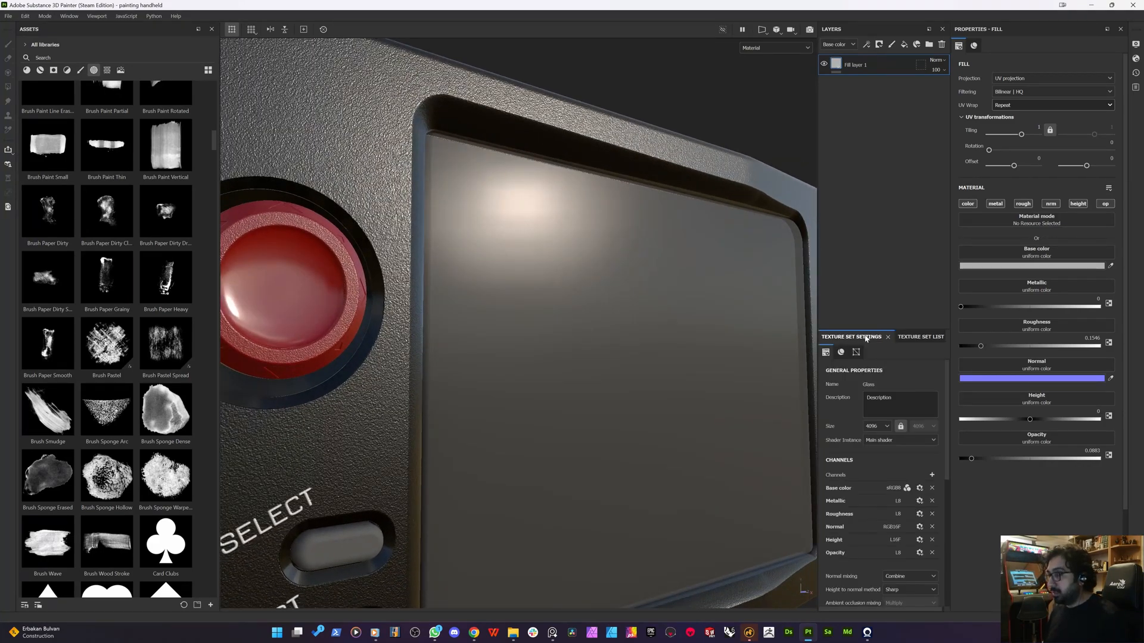
{"action": "scroll", "coordinate": [879, 479], "scroll_direction": "down", "scroll_amount": 5}
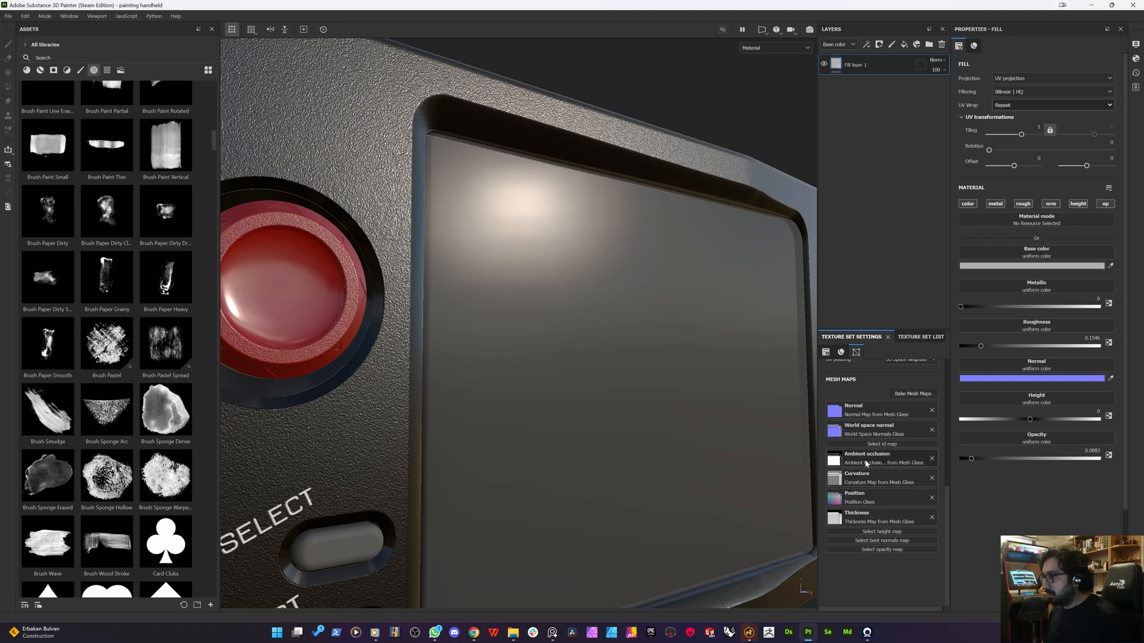
{"action": "left_click", "coordinate": [921, 337]}
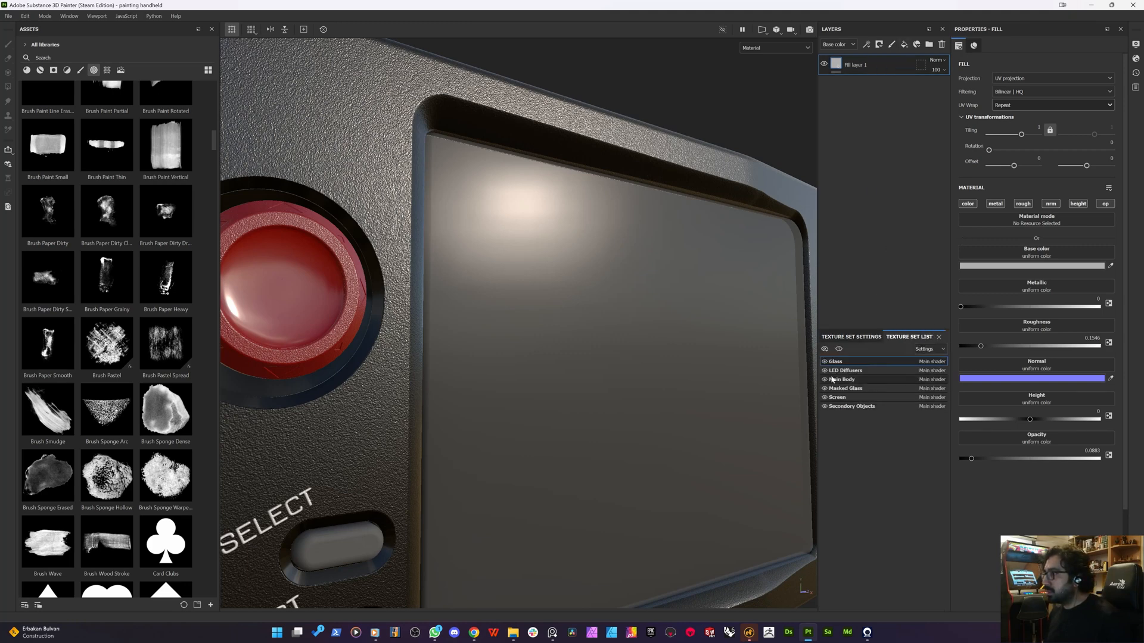
{"action": "left_click", "coordinate": [840, 397]}
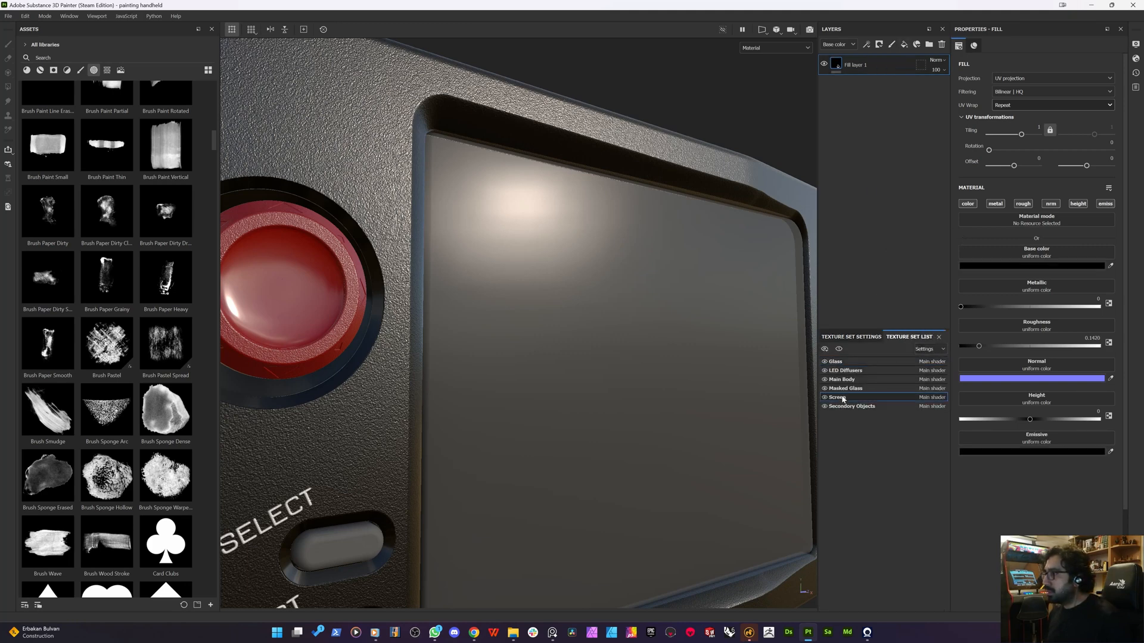
{"action": "left_click", "coordinate": [860, 338]}
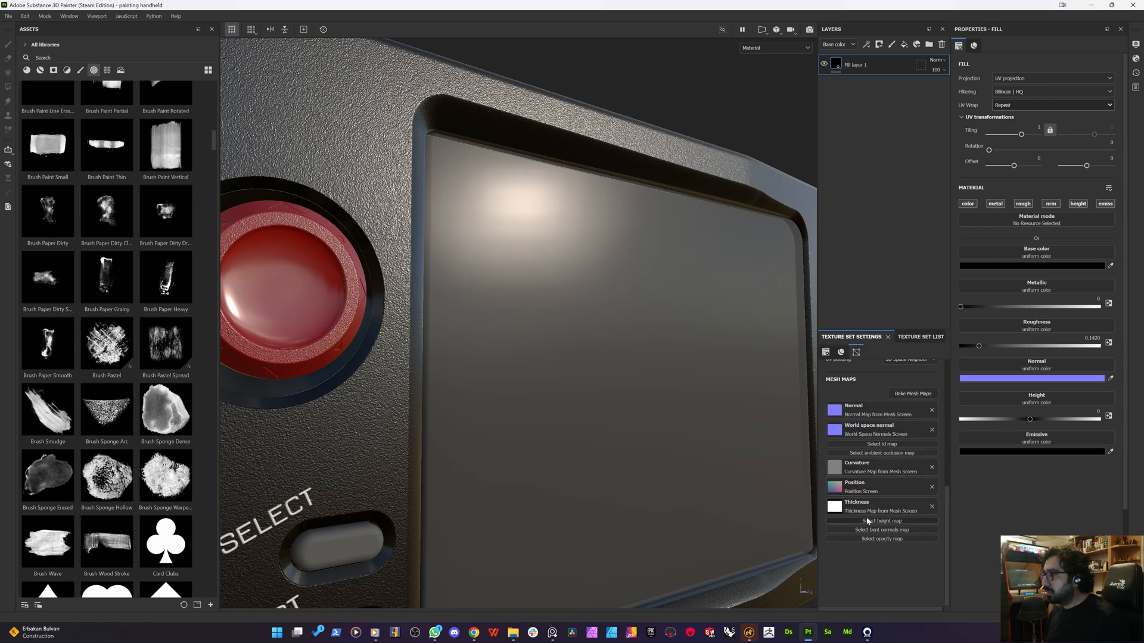
- Remove the ambient occlusion mesh map from the Masked Glass texture set
{"action": "left_click", "coordinate": [920, 337]}
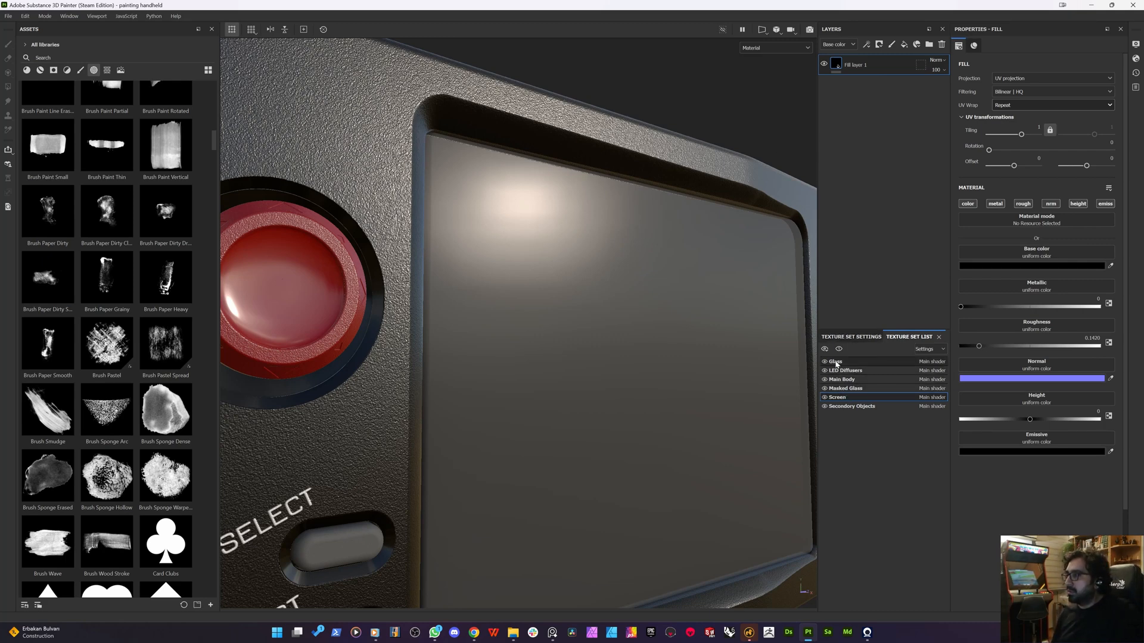
{"action": "left_click", "coordinate": [845, 389]}
{"action": "left_click", "coordinate": [840, 337]}
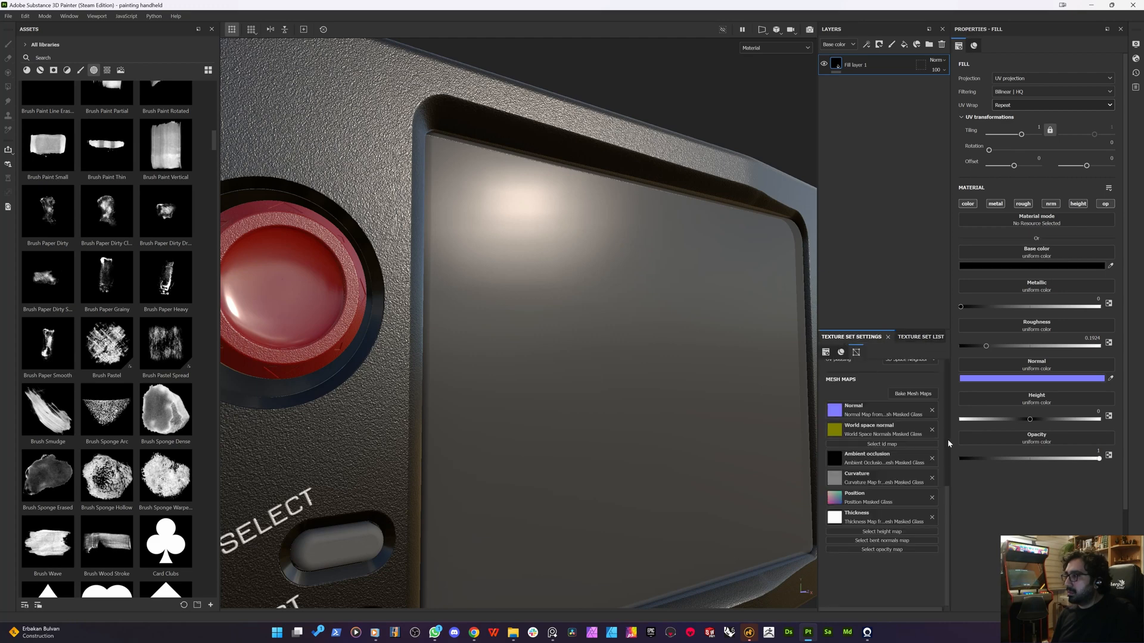
{"action": "left_click", "coordinate": [931, 459]}
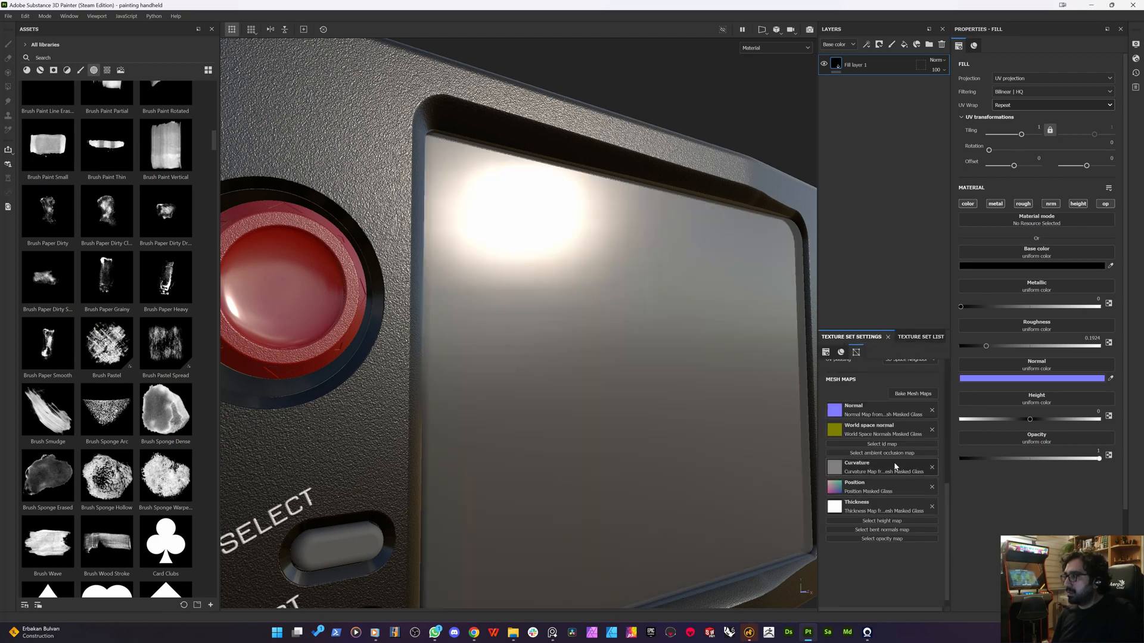
{"action": "left_click_drag", "start_coordinate": [605, 338], "coordinate": [552, 357], "text": "alt"}
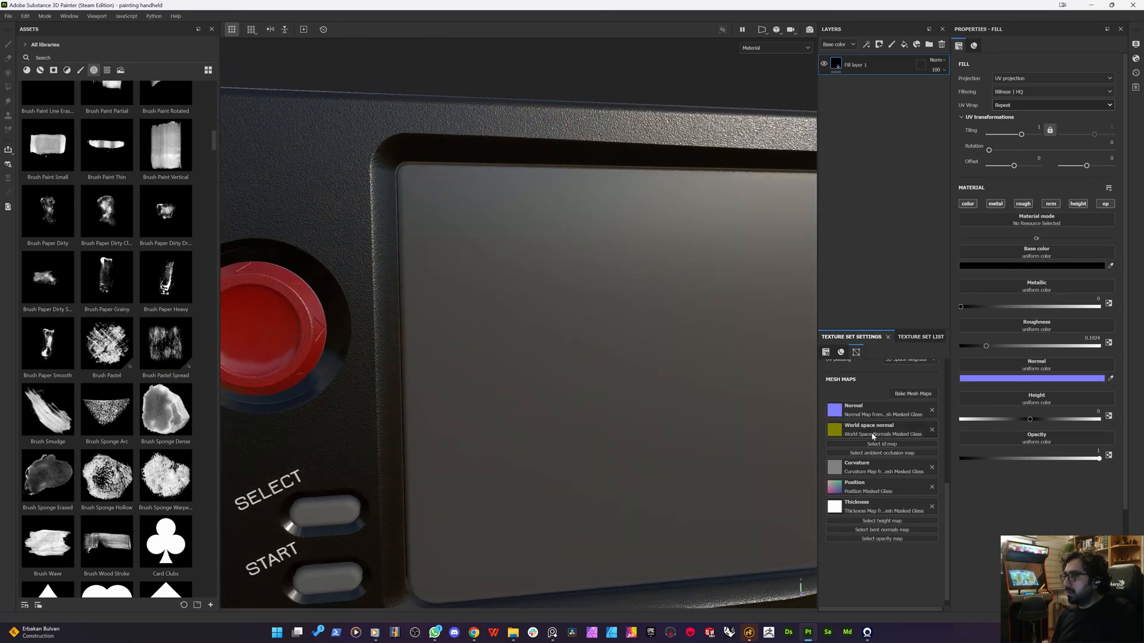
- Examine the glass edge and the whole screen from several angles with the Masked Glass texture set active
{"action": "left_click", "coordinate": [917, 337]}
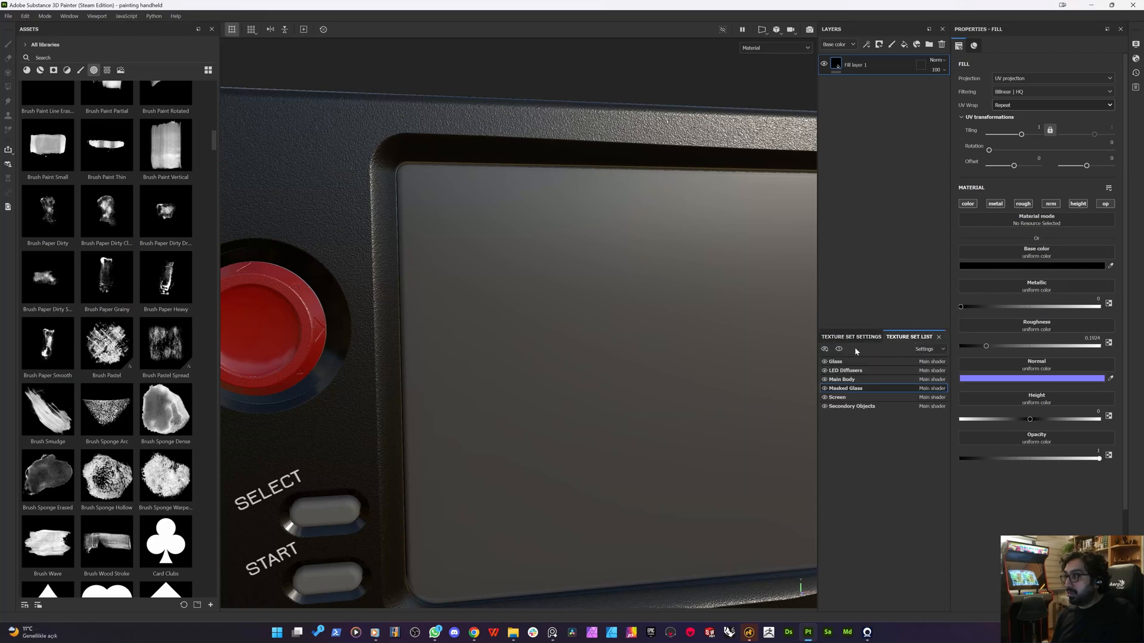
{"action": "left_click_drag", "start_coordinate": [589, 355], "coordinate": [480, 316], "text": "alt"}
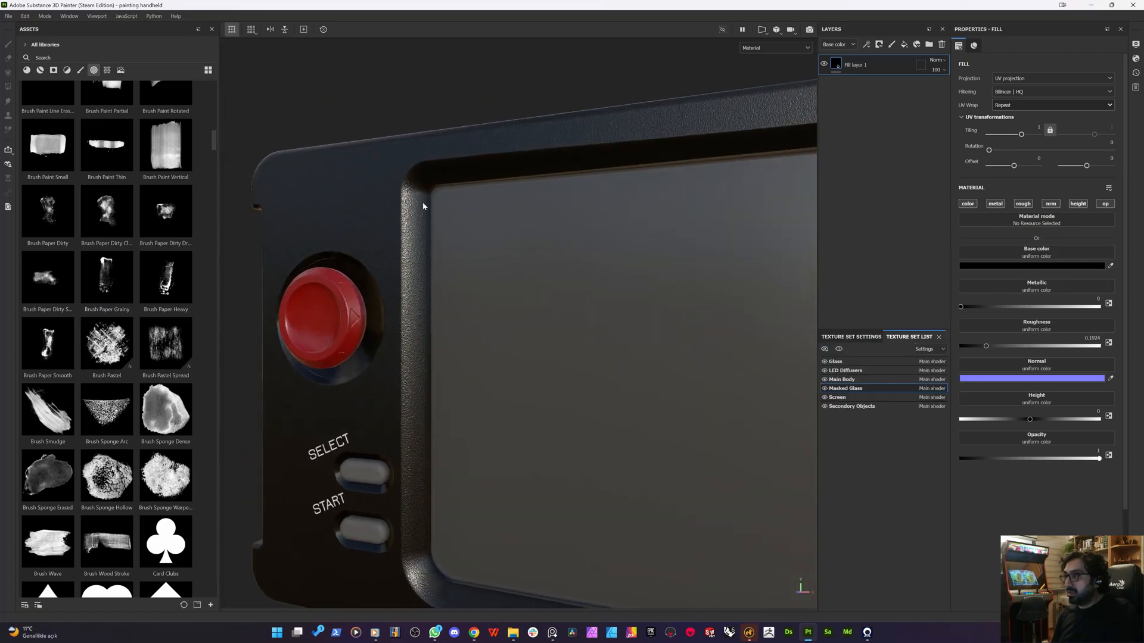
{"action": "scroll", "coordinate": [424, 203], "scroll_direction": "up", "scroll_amount": 5}
{"action": "left_click_drag", "start_coordinate": [446, 221], "coordinate": [539, 209], "text": "alt"}
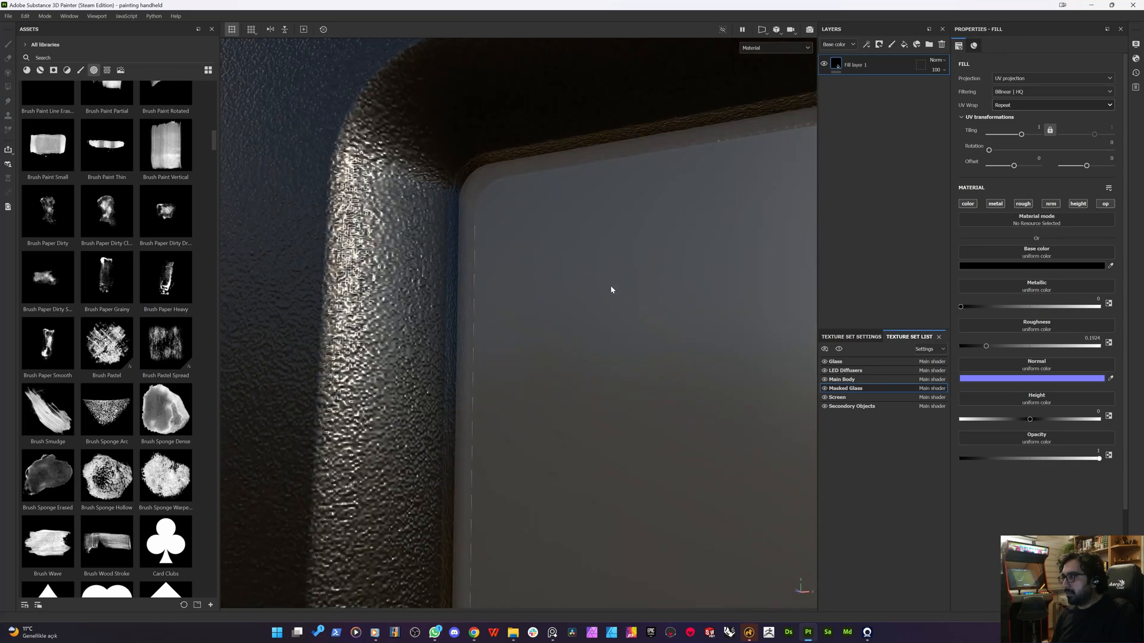
{"action": "right_click_drag", "start_coordinate": [611, 290], "coordinate": [534, 342], "text": "alt"}
{"action": "left_click_drag", "start_coordinate": [534, 342], "coordinate": [612, 391], "text": "alt"}
{"action": "middle_click_drag", "start_coordinate": [611, 391], "coordinate": [289, 214], "text": "alt"}
{"action": "right_click_drag", "start_coordinate": [518, 265], "coordinate": [376, 367], "text": "alt"}
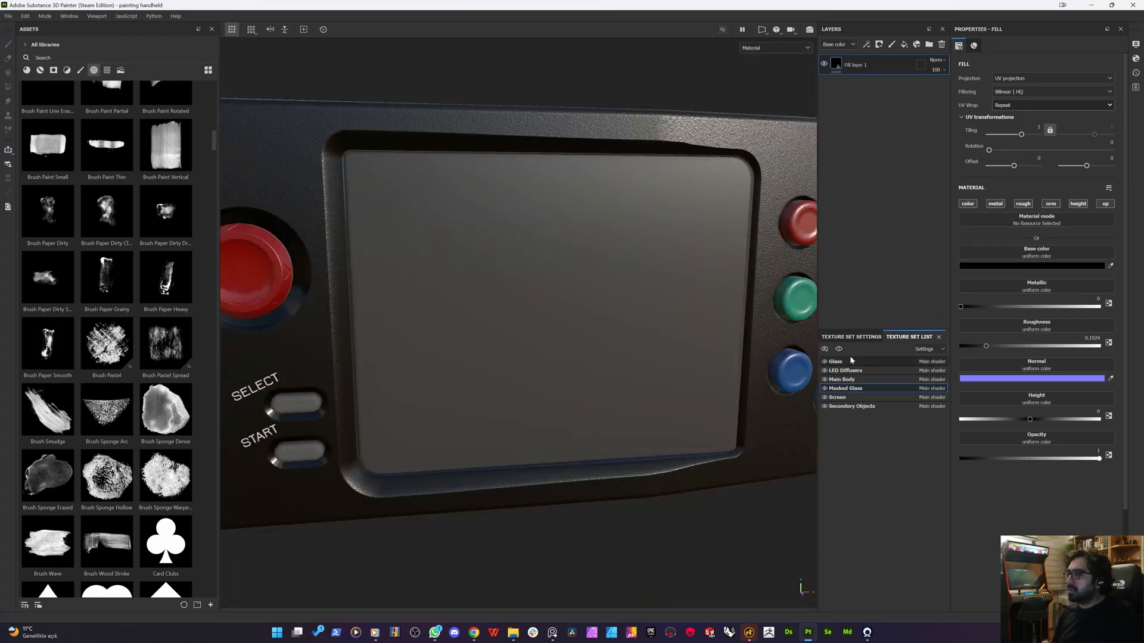
{"action": "left_click", "coordinate": [851, 338]}
{"action": "left_click", "coordinate": [911, 338]}
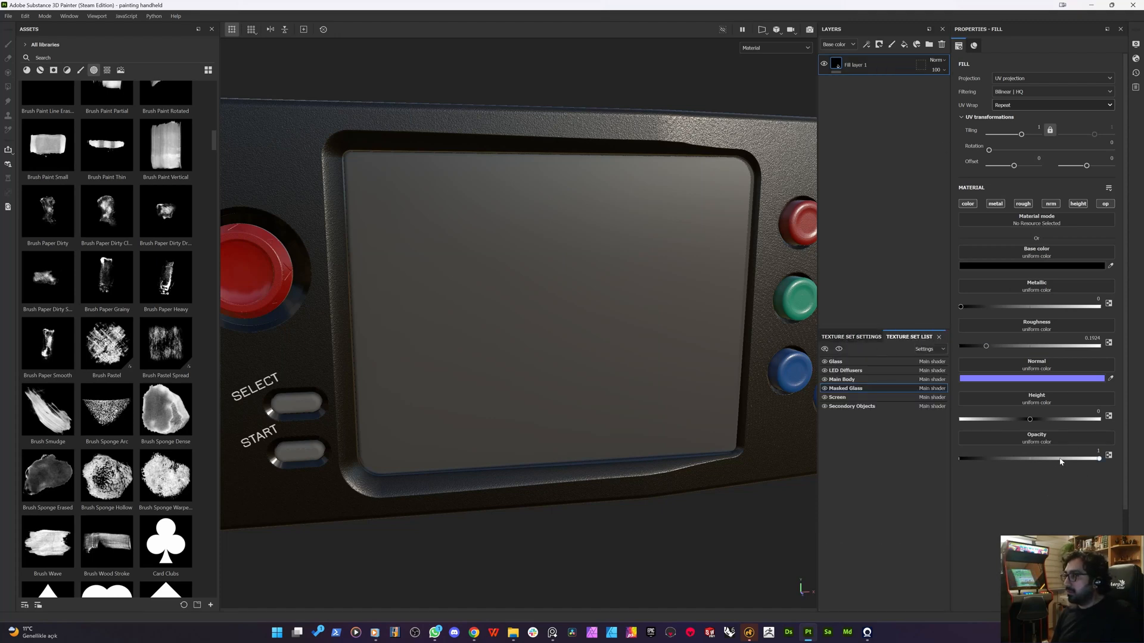
{"action": "left_click_drag", "start_coordinate": [634, 269], "coordinate": [608, 273], "text": "alt"}
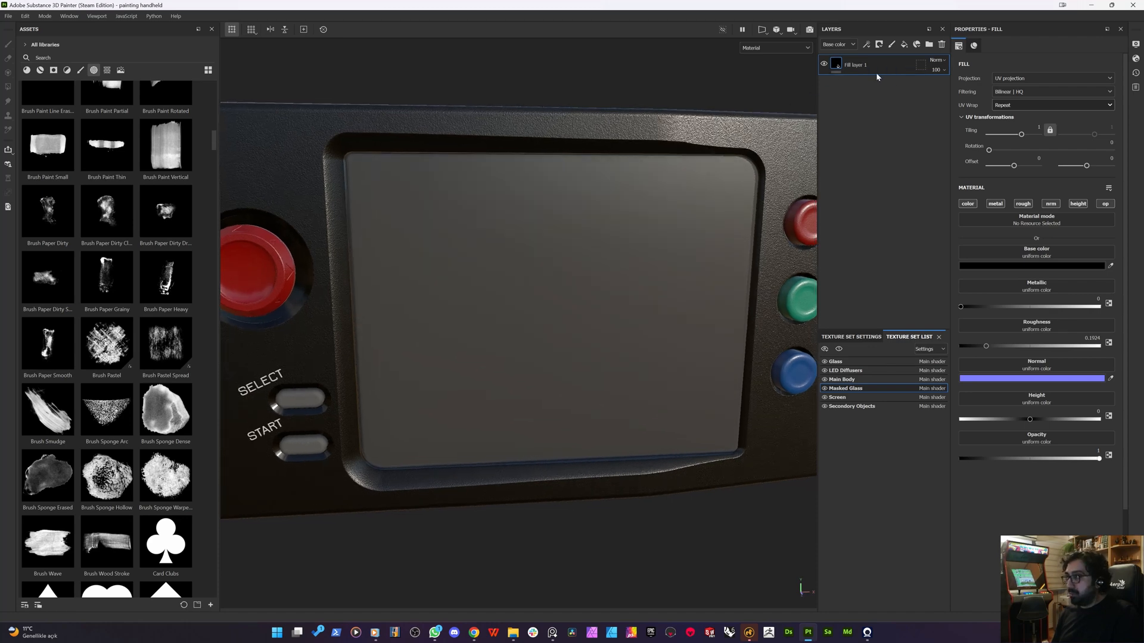
- Add a second fill layer to Masked Glass with only the opacity channel enabled, and set its opacity to 0
{"action": "left_click", "coordinate": [1079, 203]}
{"action": "left_click", "coordinate": [1051, 204]}
{"action": "left_click", "coordinate": [1023, 204]}
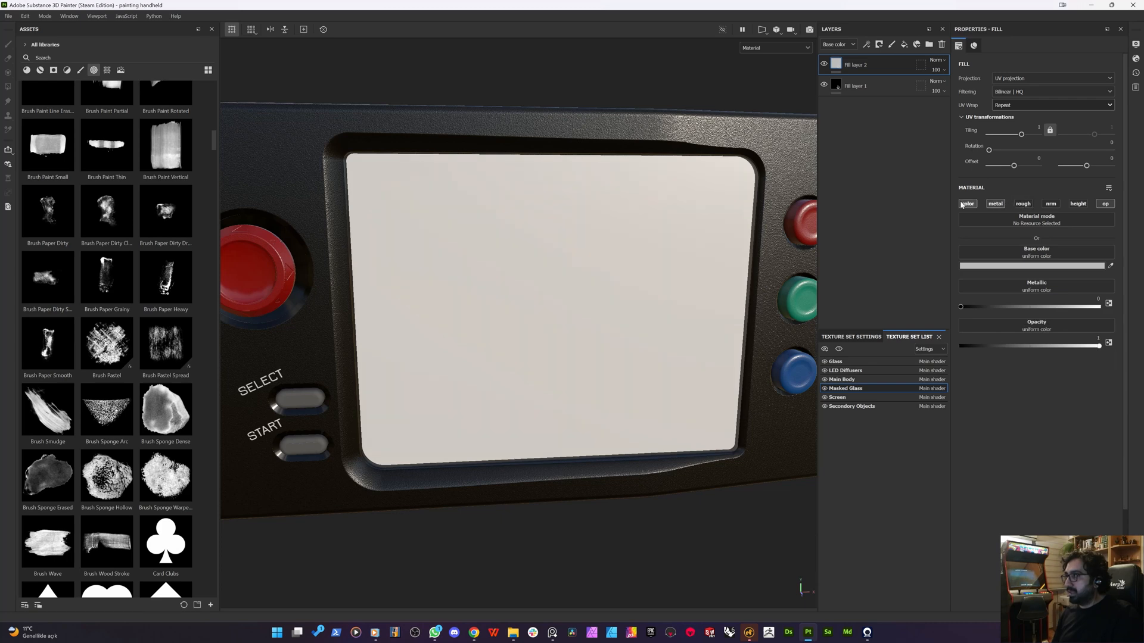
{"action": "left_click", "coordinate": [969, 203]}
{"action": "left_click", "coordinate": [995, 204]}
{"action": "left_click_drag", "start_coordinate": [1005, 274], "coordinate": [924, 269]}
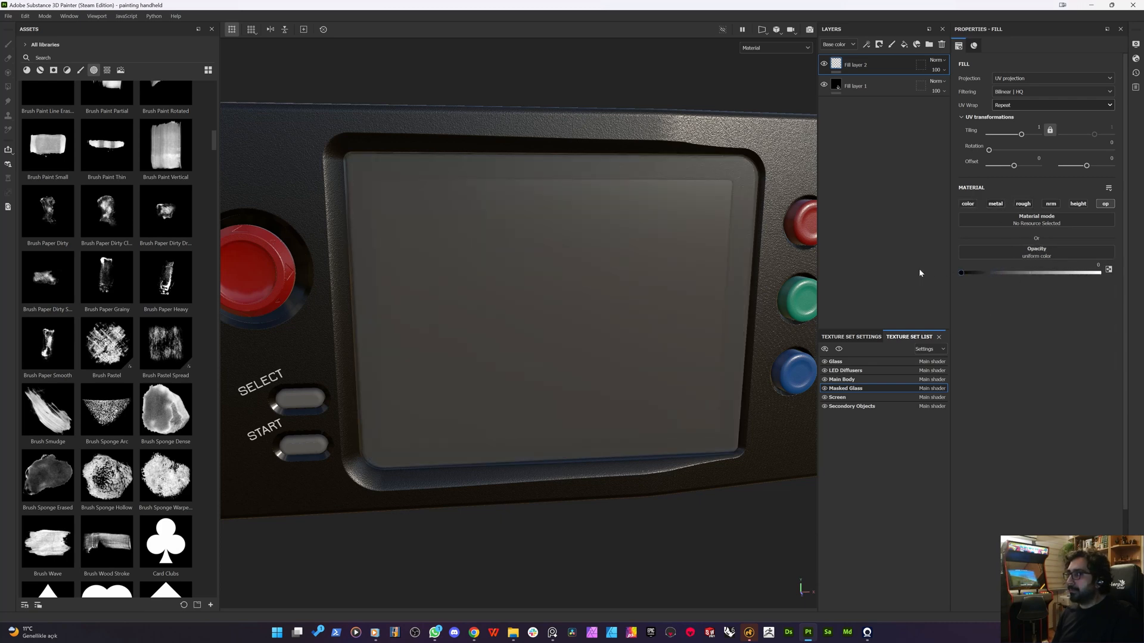
{"action": "scroll", "coordinate": [439, 225], "scroll_direction": "up", "scroll_amount": 2}
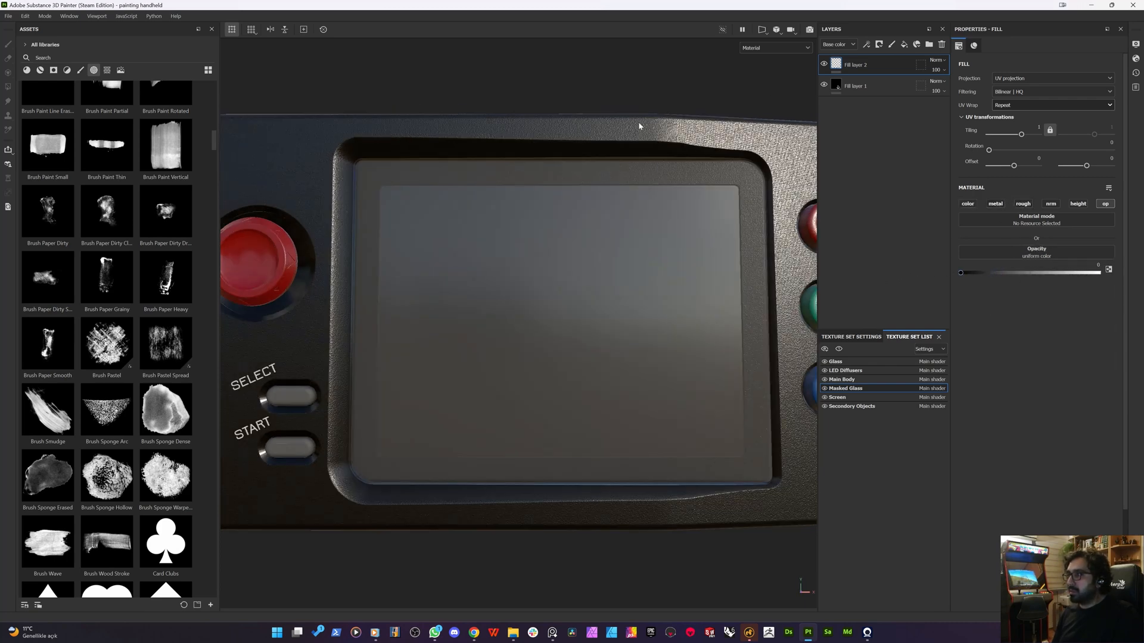
{"action": "left_click_drag", "start_coordinate": [447, 263], "coordinate": [597, 217], "text": "alt"}
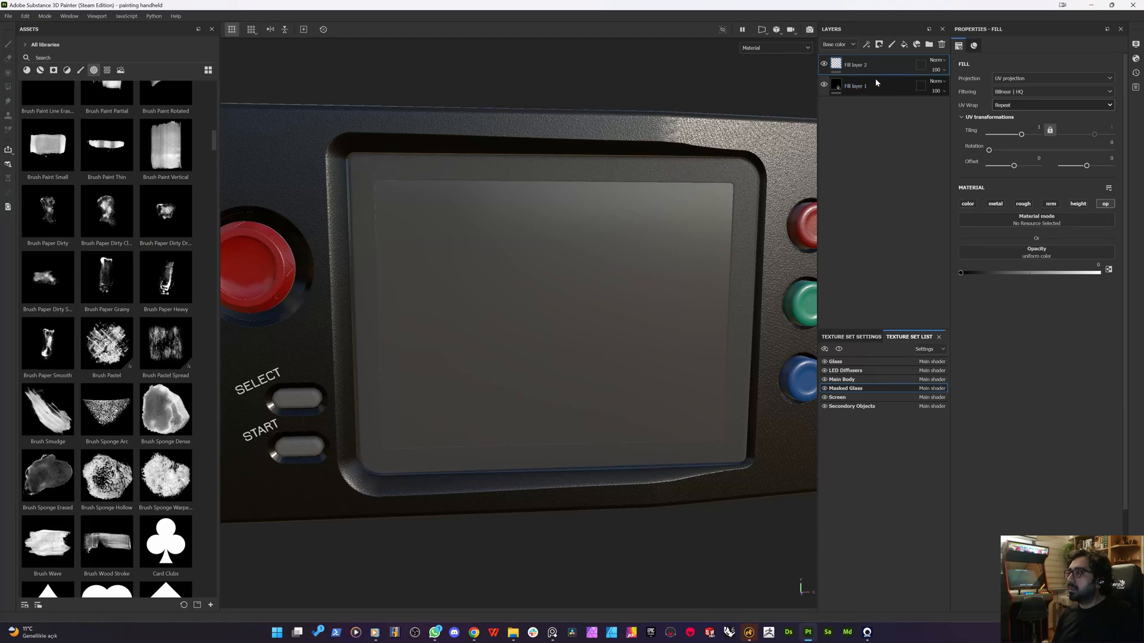
{"action": "right_click_drag", "start_coordinate": [527, 243], "coordinate": [352, 173], "text": "alt"}
{"action": "scroll", "coordinate": [352, 173], "scroll_direction": "down", "scroll_amount": 6}
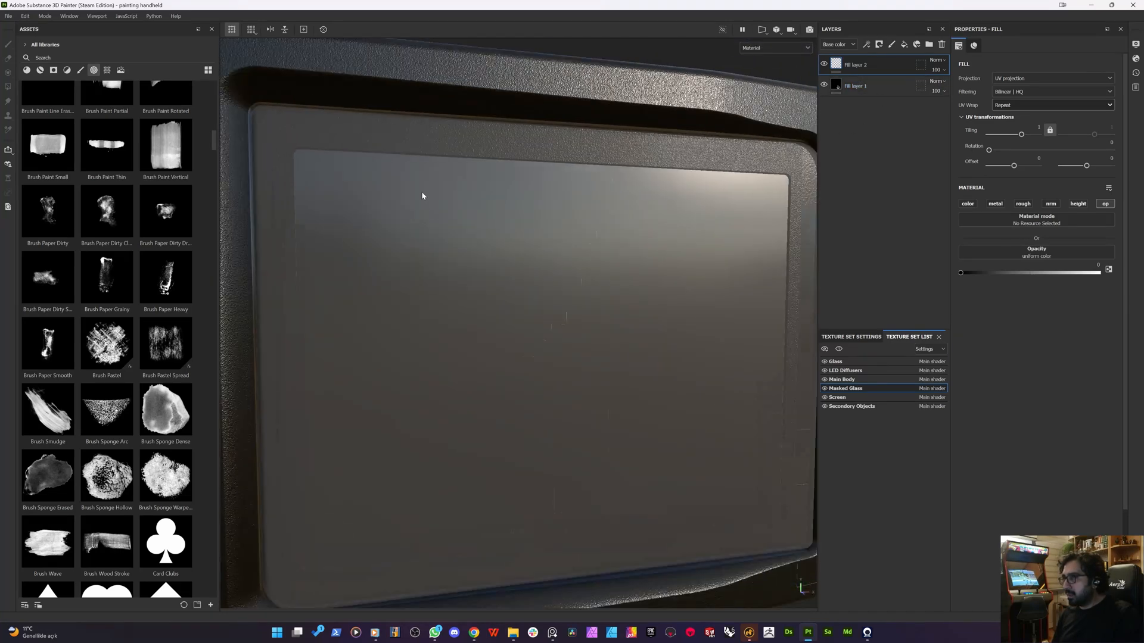
{"action": "left_click_drag", "start_coordinate": [714, 117], "coordinate": [603, 161], "text": "alt"}
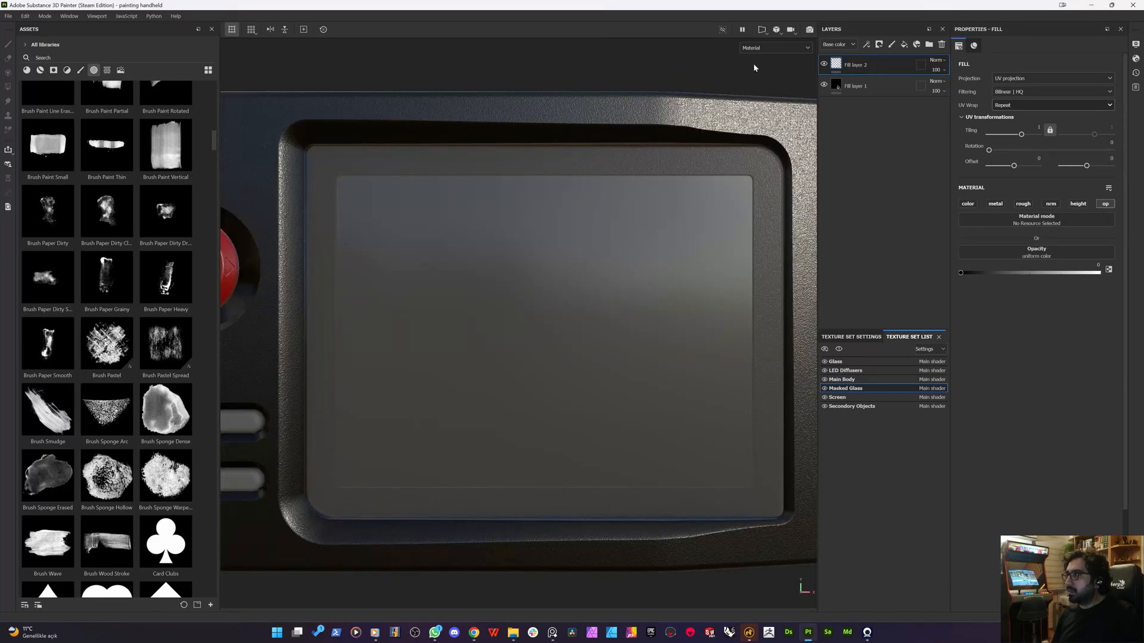
- Show the 3D and 2D views side by side and give Fill layer 2 a black mask with a fill effect
{"action": "key", "text": "F1"}
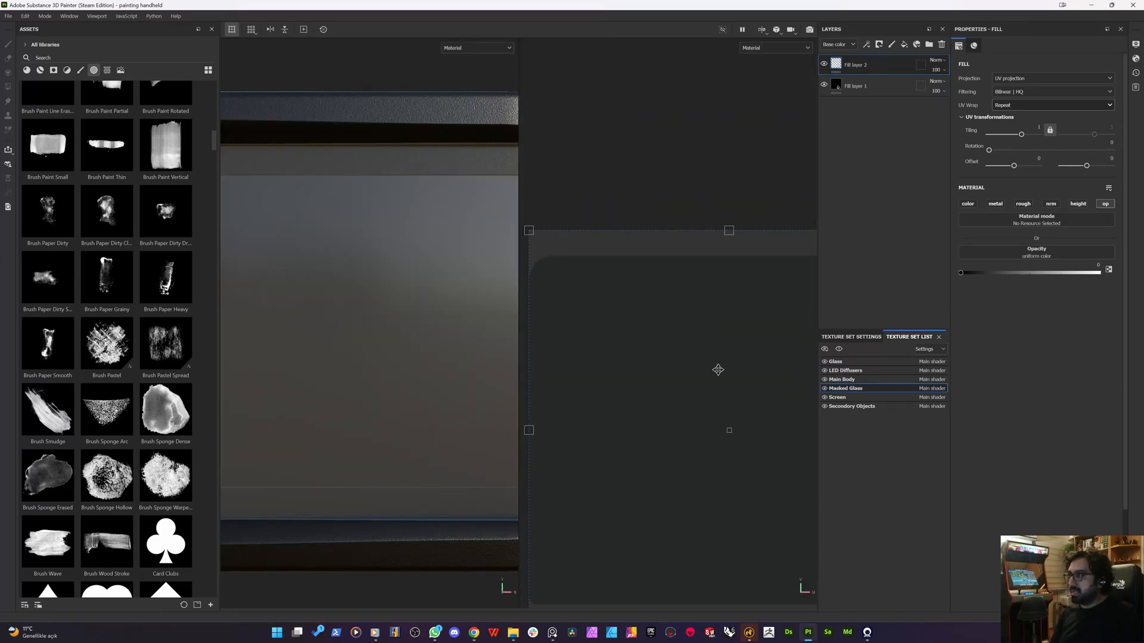
{"action": "scroll", "coordinate": [718, 370], "scroll_direction": "down", "scroll_amount": 4}
{"action": "scroll", "coordinate": [783, 437], "scroll_direction": "up", "scroll_amount": 1}
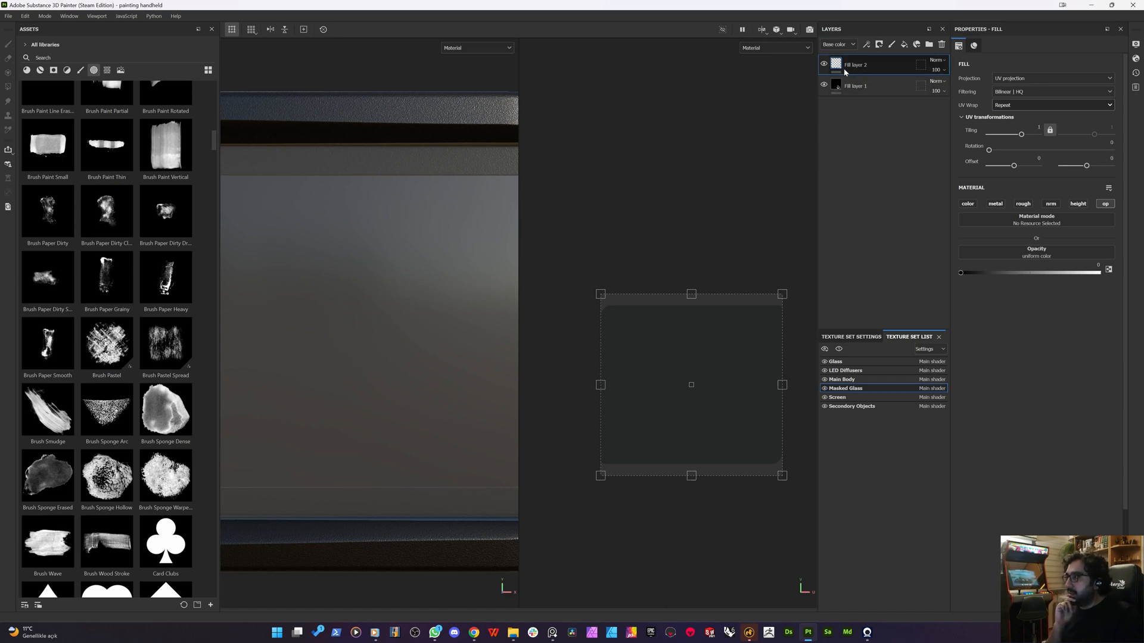
{"action": "right_click", "coordinate": [845, 71]}
{"action": "left_click", "coordinate": [865, 90]}
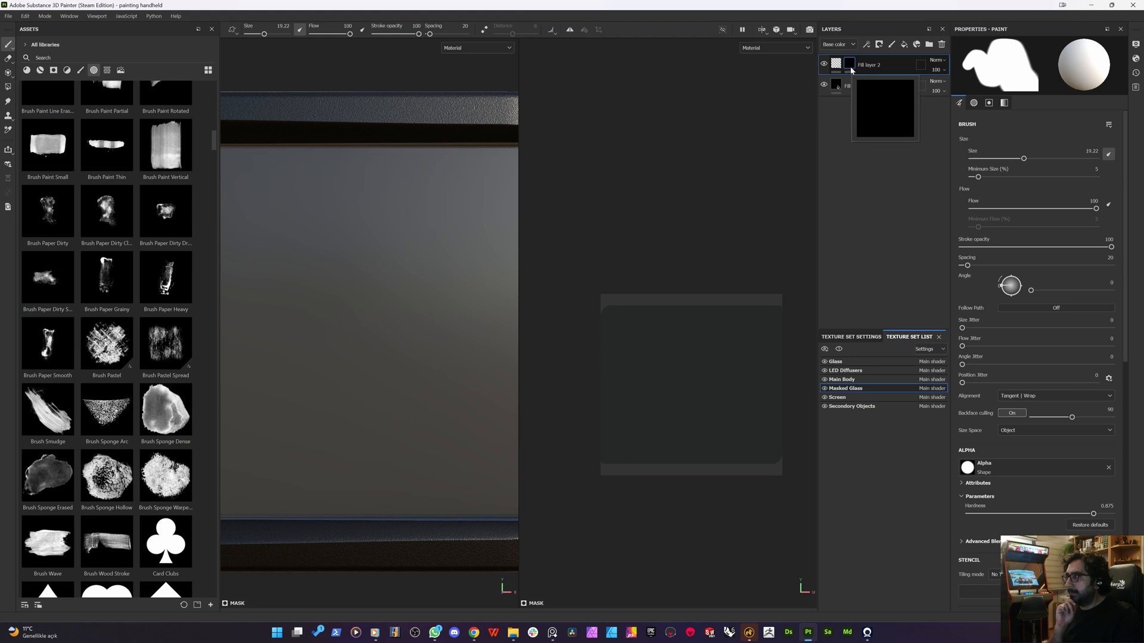
{"action": "right_click", "coordinate": [850, 68]}
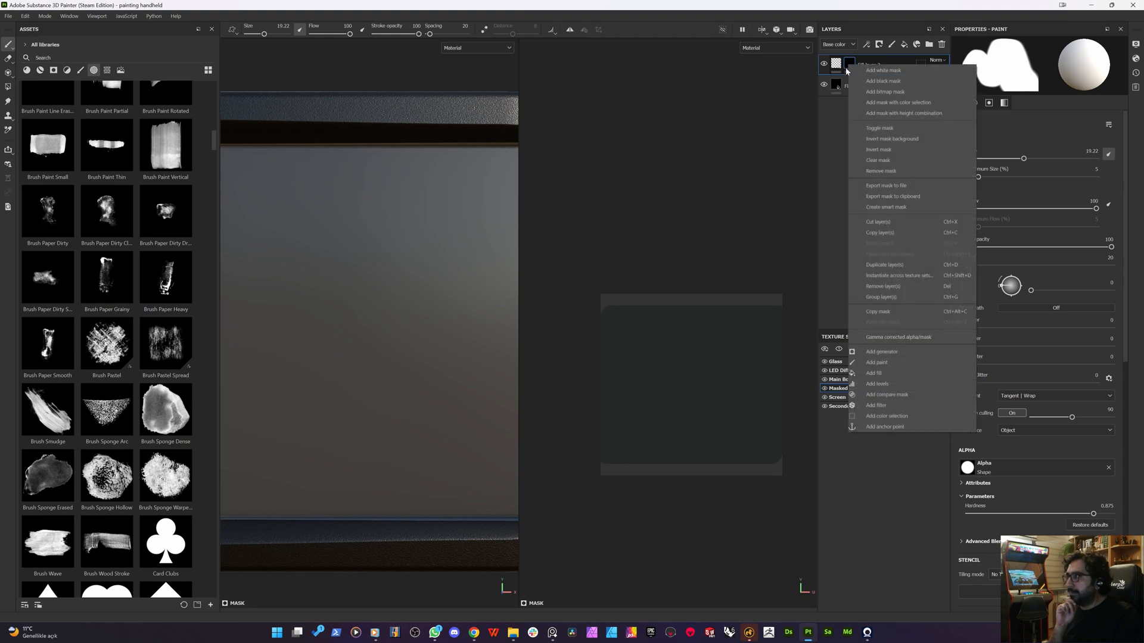
{"action": "left_click", "coordinate": [879, 373]}
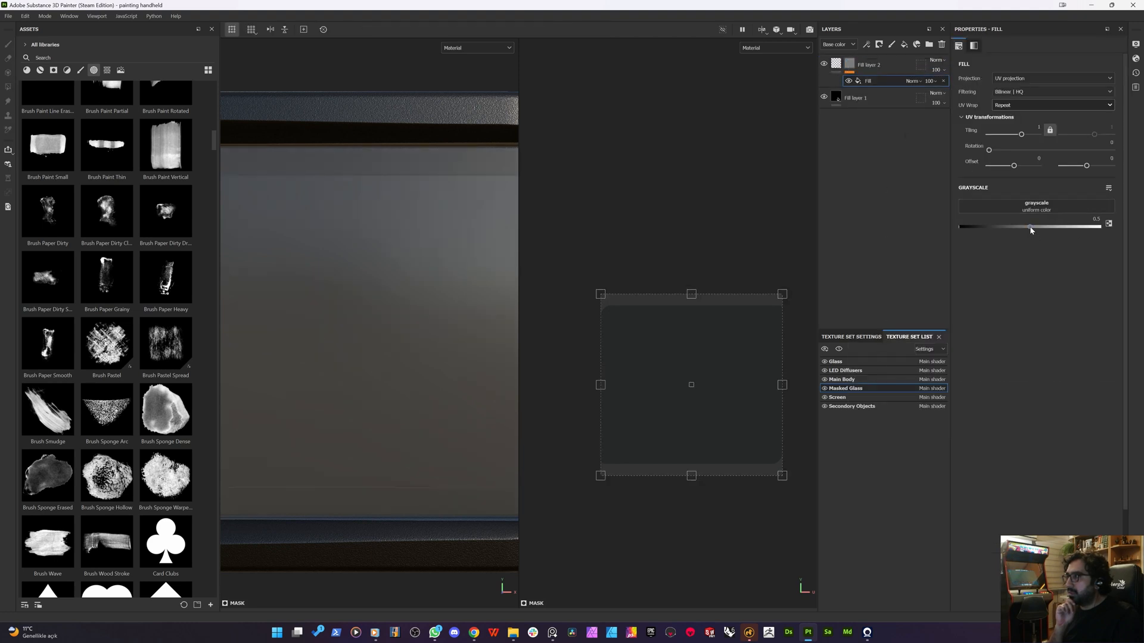
- Assign the Shape Brick alpha to the mask's fill effect and raise its hardness to 0.91
{"action": "left_click", "coordinate": [1035, 207]}
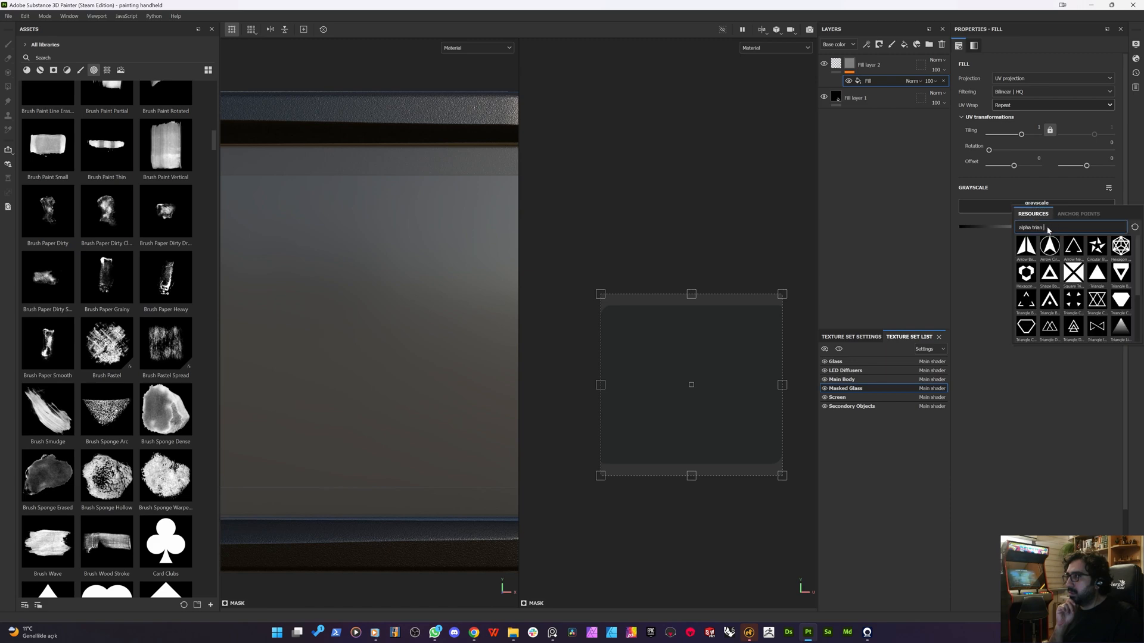
{"action": "type", "text": "SHAPE"}
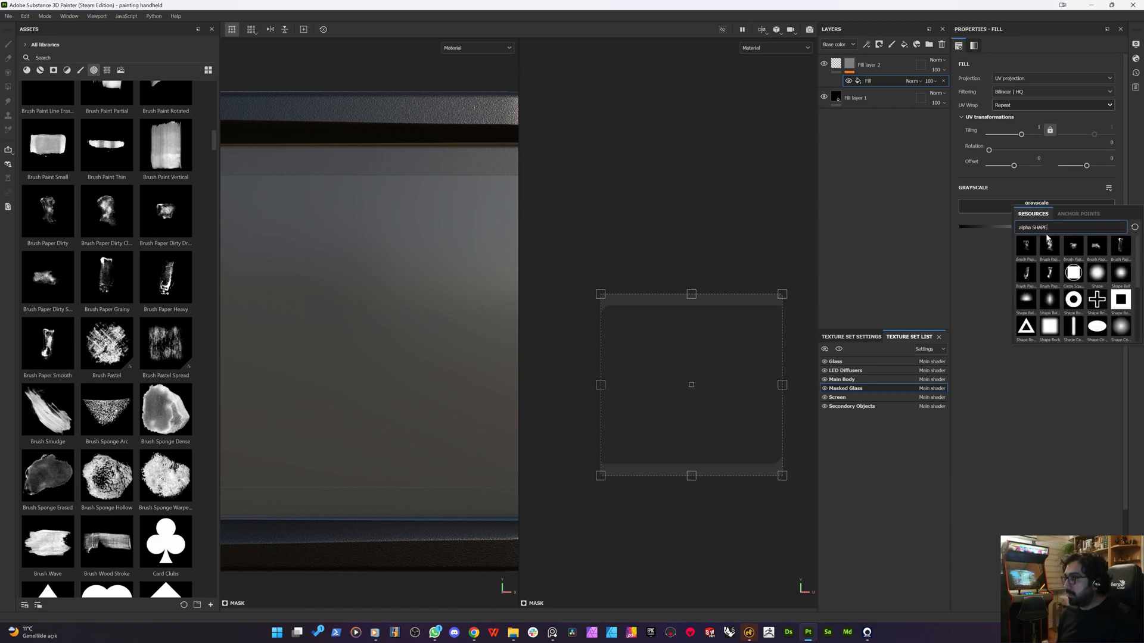
{"action": "scroll", "coordinate": [1085, 317], "scroll_direction": "down", "scroll_amount": 3}
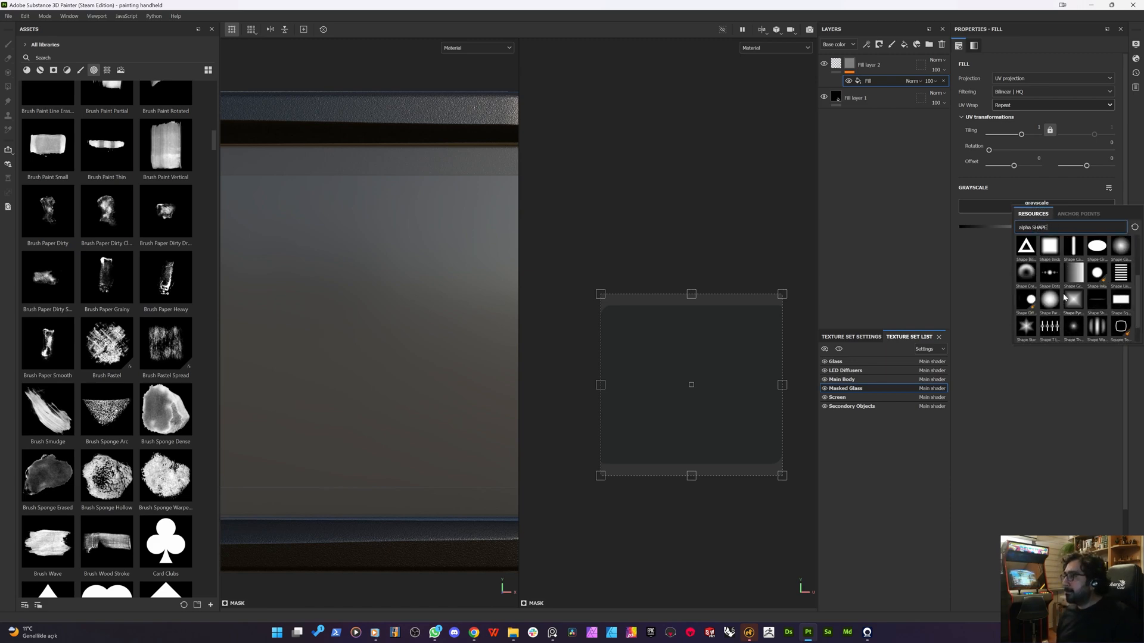
{"action": "left_click", "coordinate": [1051, 253]}
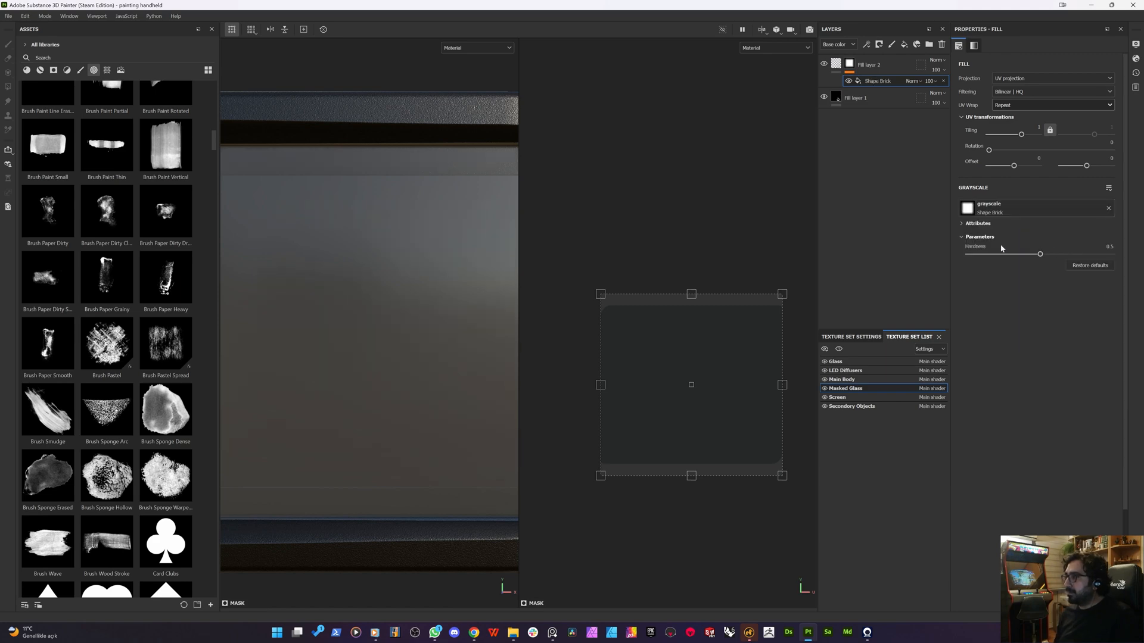
{"action": "left_click_drag", "start_coordinate": [1071, 266], "coordinate": [1101, 260]}
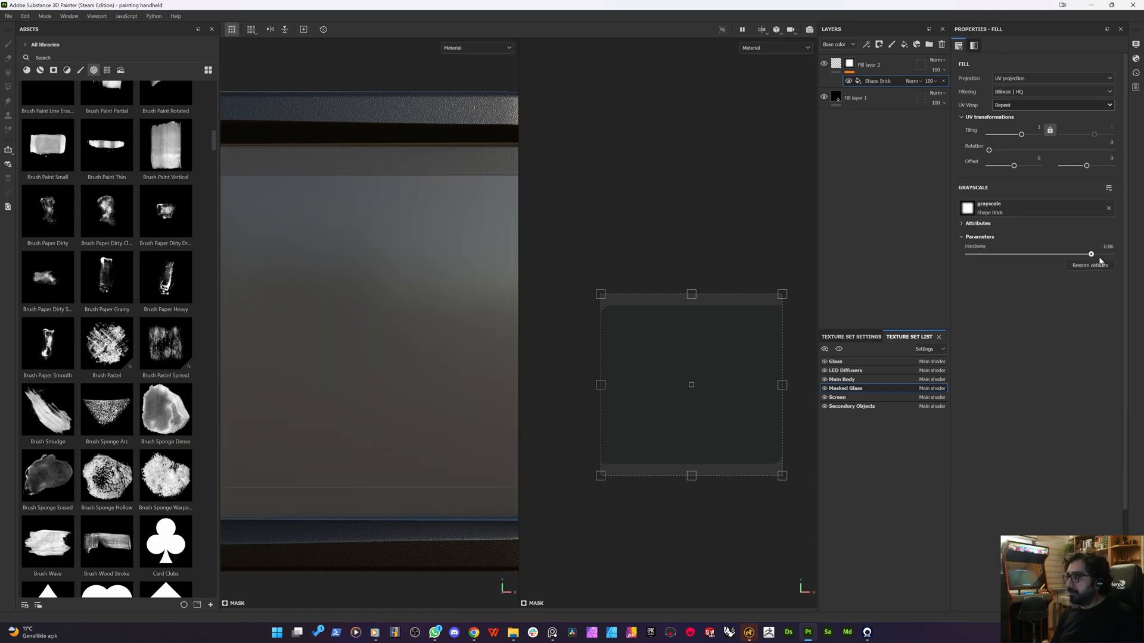
- Shrink and recenter the Shape Brick projection on the glass, set UV Wrap to None and hardness to 0.97
{"action": "left_click_drag", "start_coordinate": [691, 293], "coordinate": [692, 337]}
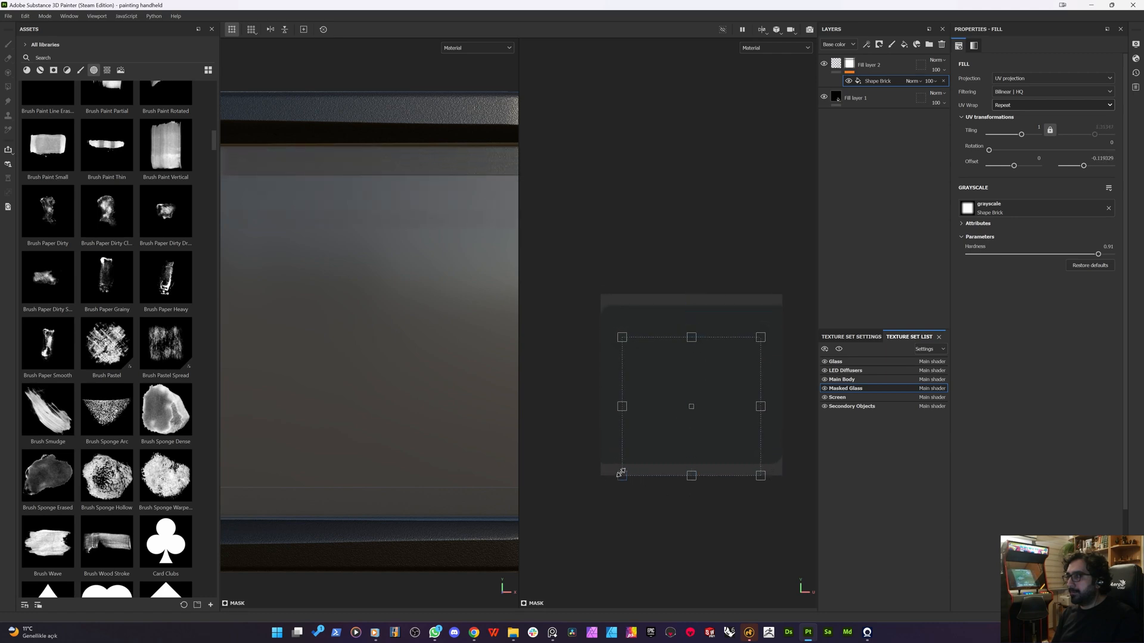
{"action": "left_click_drag", "start_coordinate": [621, 473], "coordinate": [639, 454]}
{"action": "left_click_drag", "start_coordinate": [661, 416], "coordinate": [662, 397]}
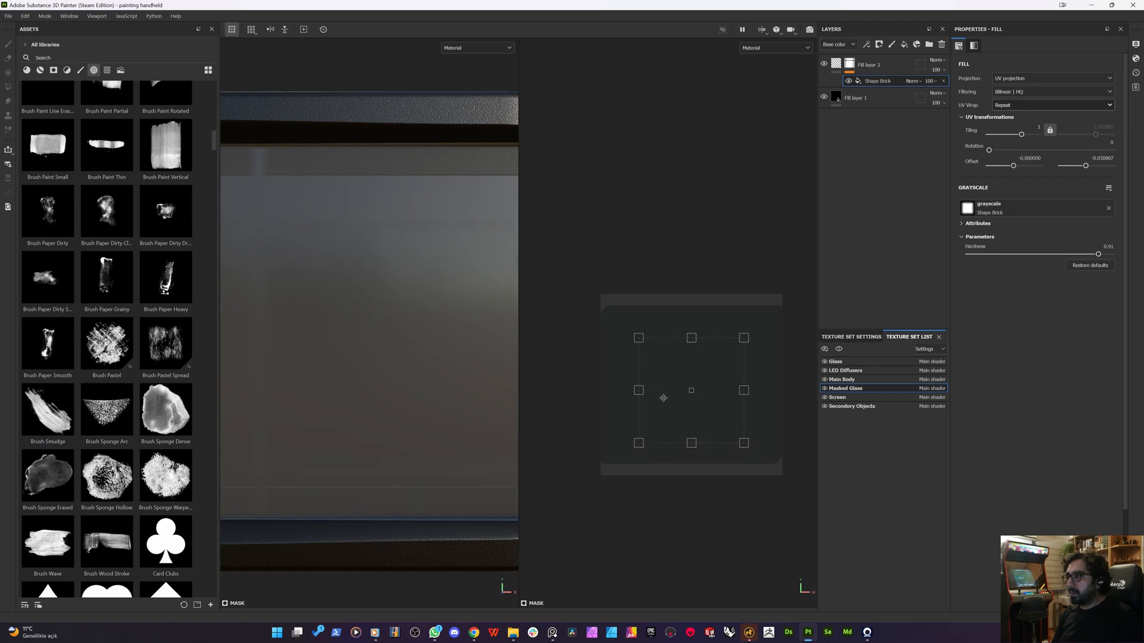
{"action": "left_click", "coordinate": [1027, 108]}
{"action": "left_click", "coordinate": [1017, 118]}
{"action": "scroll", "coordinate": [470, 388], "scroll_direction": "down", "scroll_amount": 5}
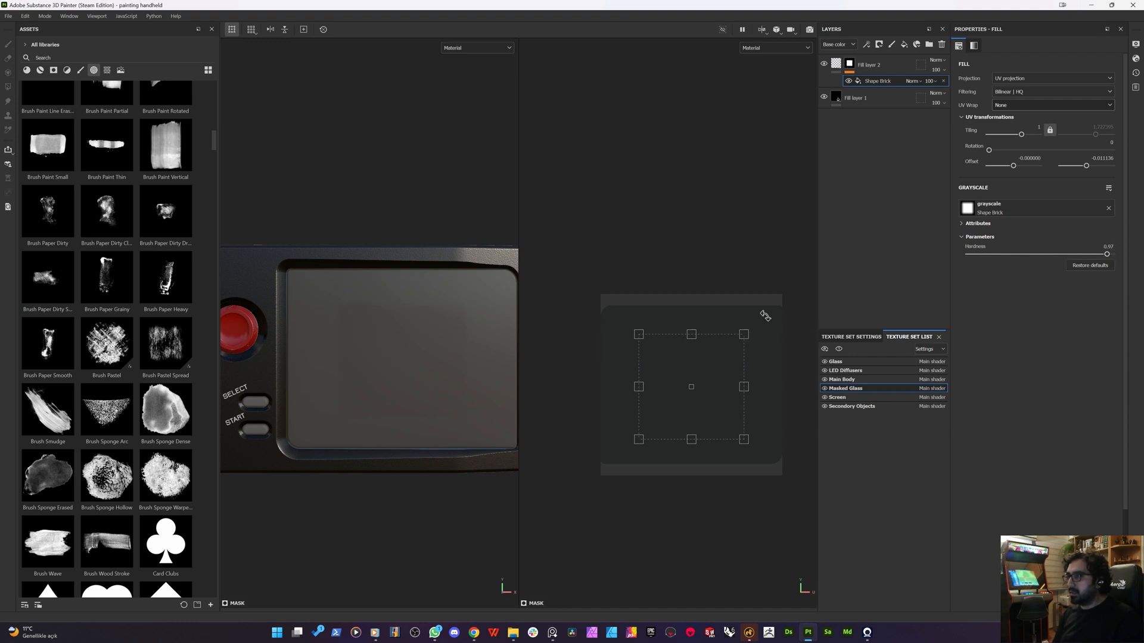
- Enlarge the Shape Brick projection to leave only a thin border around the glass, and set its hardness to 0.93
{"action": "mouse_move", "coordinate": [747, 331]}
{"action": "left_mouse_down"}
{"action": "mouse_move", "coordinate": [771, 302]}
{"action": "mouse_move", "coordinate": [761, 315]}
{"action": "left_mouse_up"}
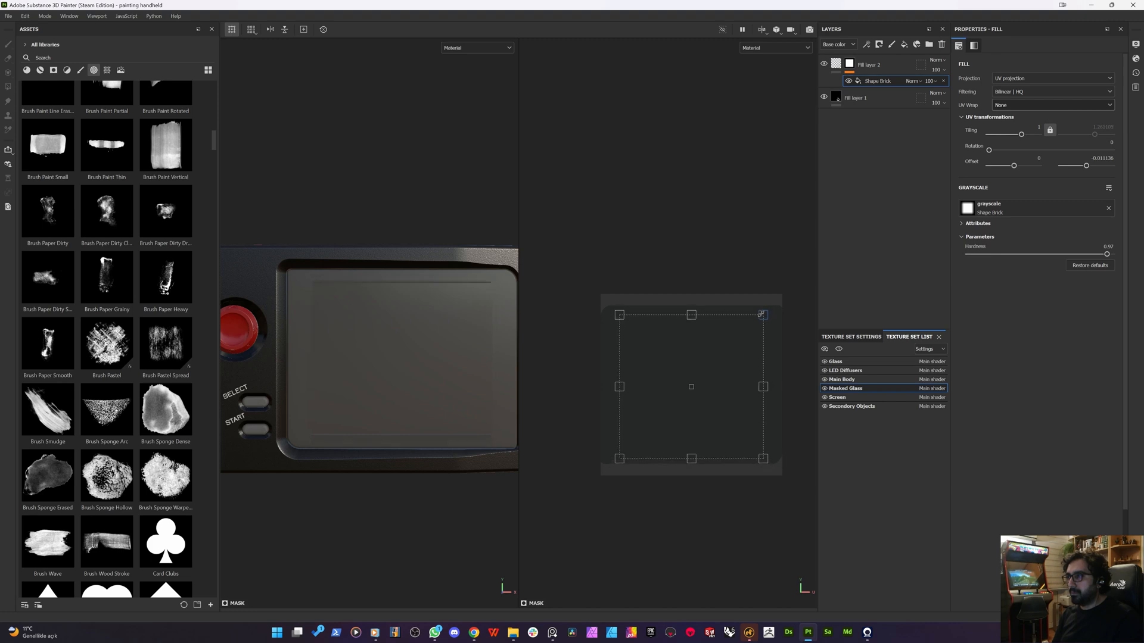
{"action": "left_click_drag", "start_coordinate": [691, 310], "coordinate": [697, 308]}
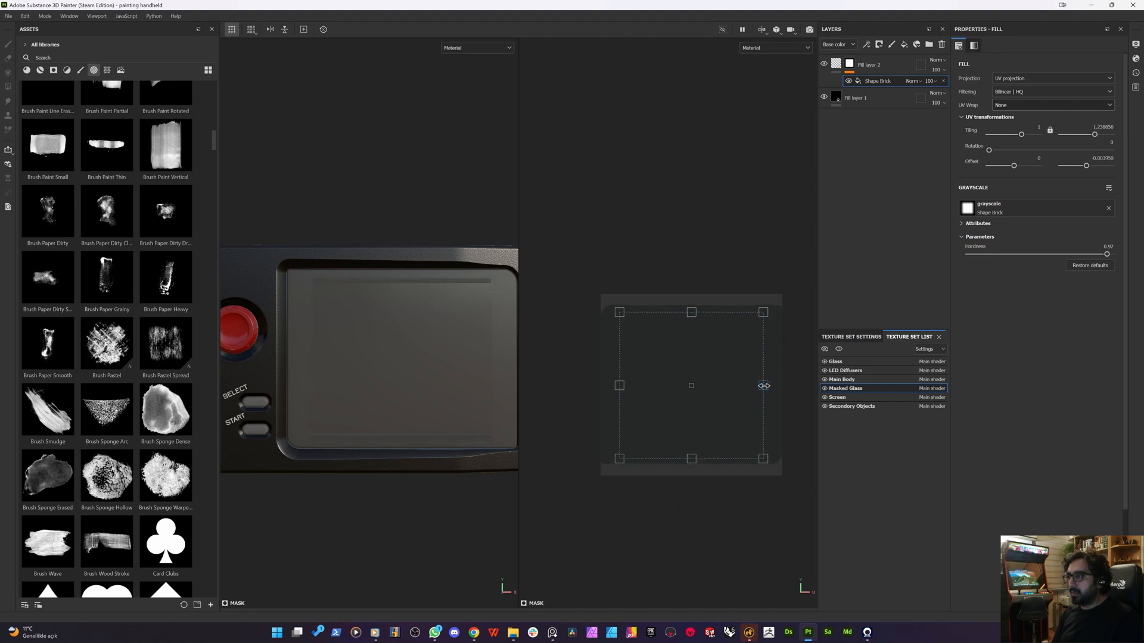
{"action": "left_click_drag", "start_coordinate": [763, 385], "coordinate": [777, 384]}
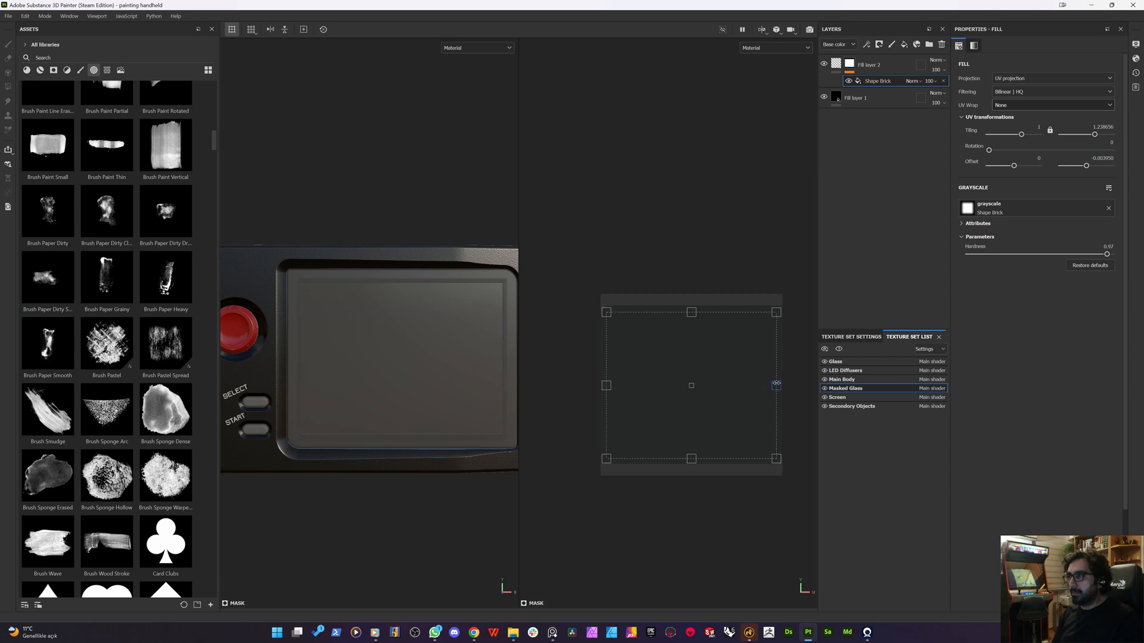
{"action": "scroll", "coordinate": [370, 395], "scroll_direction": "up", "scroll_amount": 5}
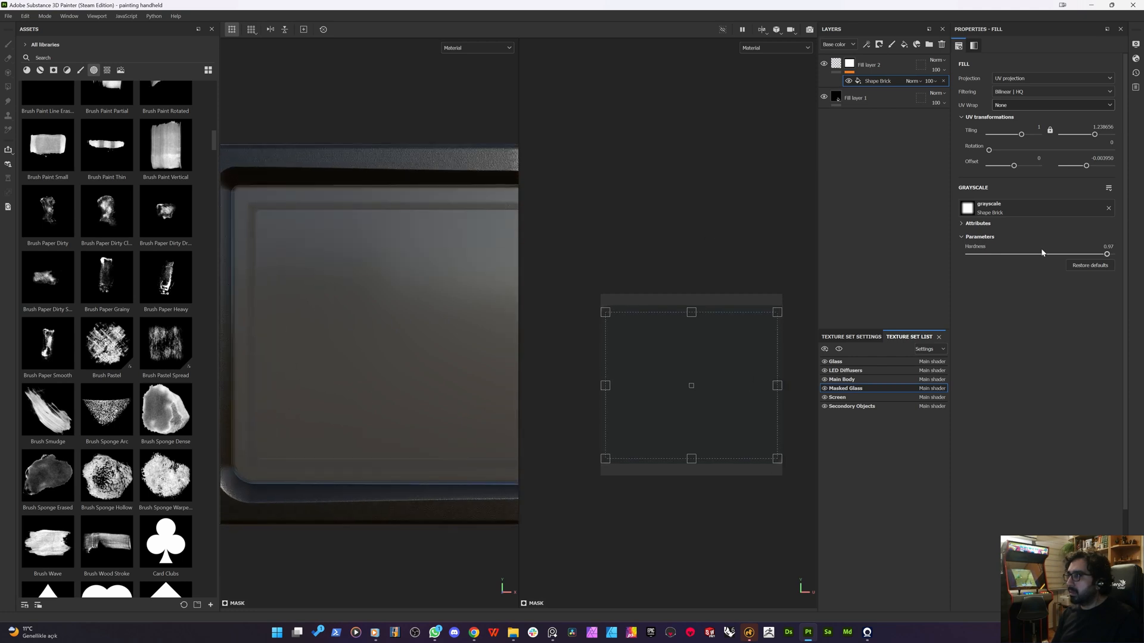
{"action": "left_click_drag", "start_coordinate": [1107, 254], "coordinate": [1102, 255]}
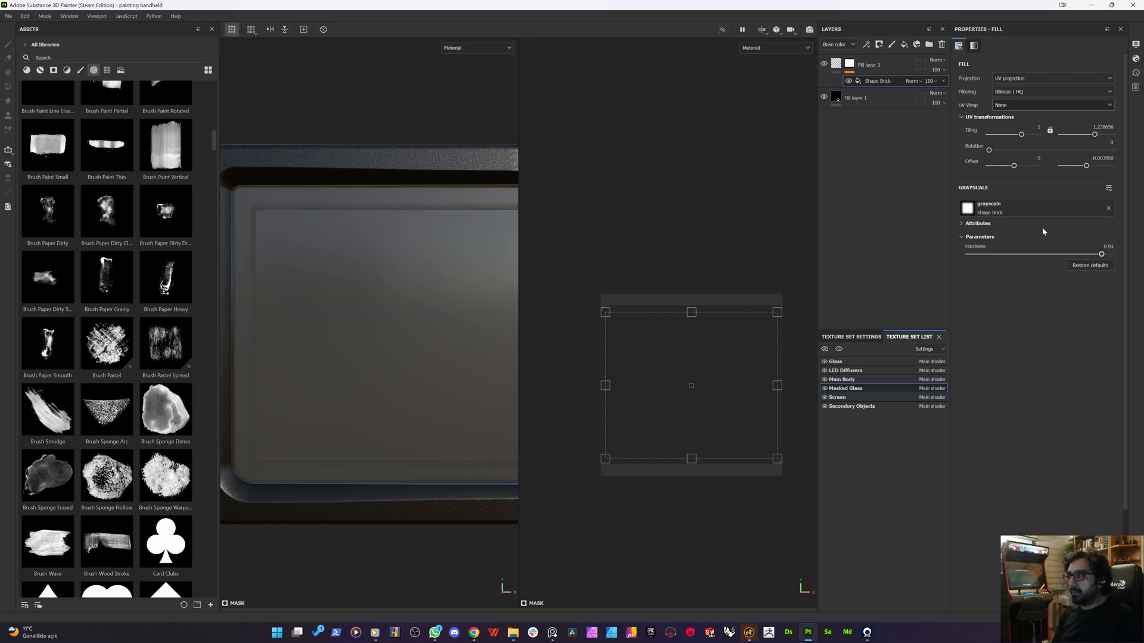
- Add a Levels effect above the Shape Brick fill, with midtones at about 12.2 and the white point at about 0.525
{"action": "right_click", "coordinate": [881, 82]}
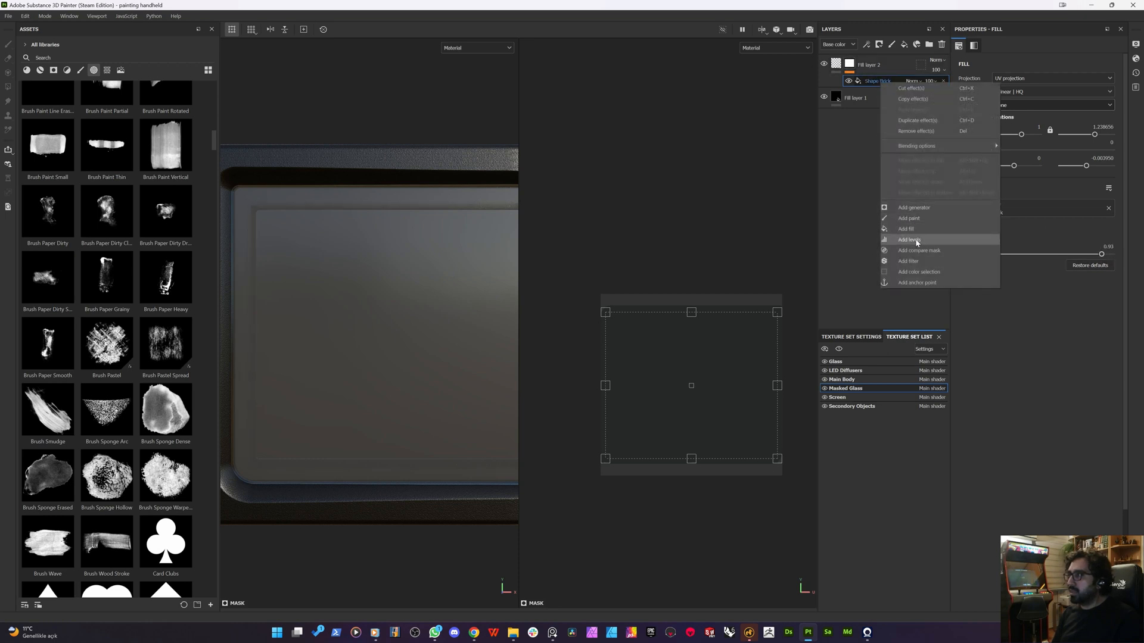
{"action": "left_click", "coordinate": [918, 242]}
{"action": "left_click_drag", "start_coordinate": [1039, 68], "coordinate": [1092, 69]}
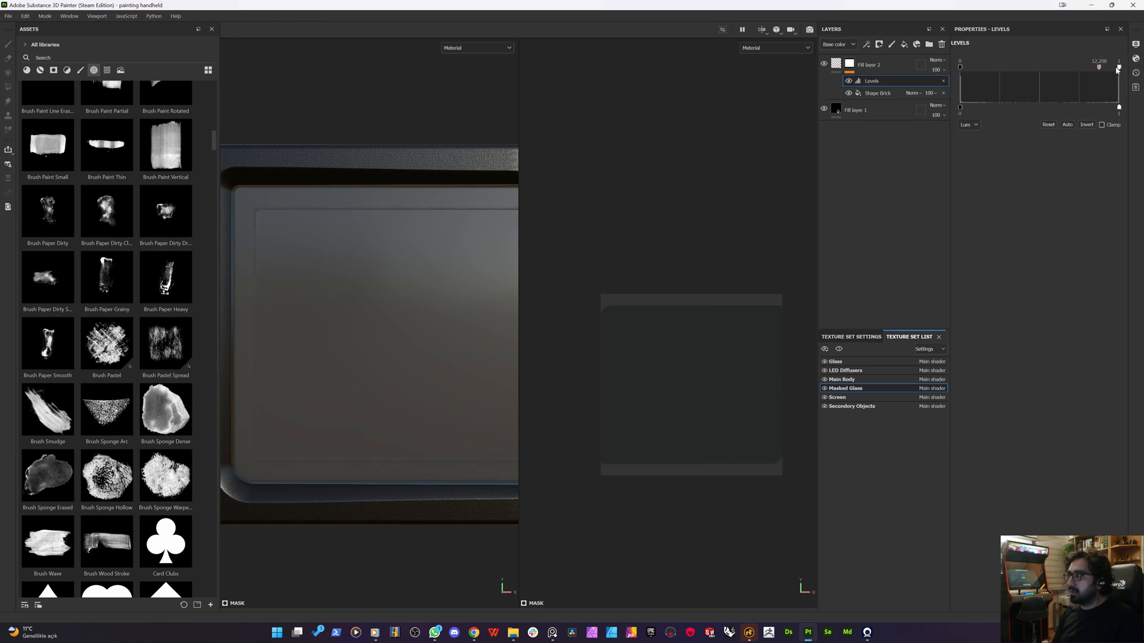
{"action": "left_click_drag", "start_coordinate": [1101, 71], "coordinate": [1044, 87]}
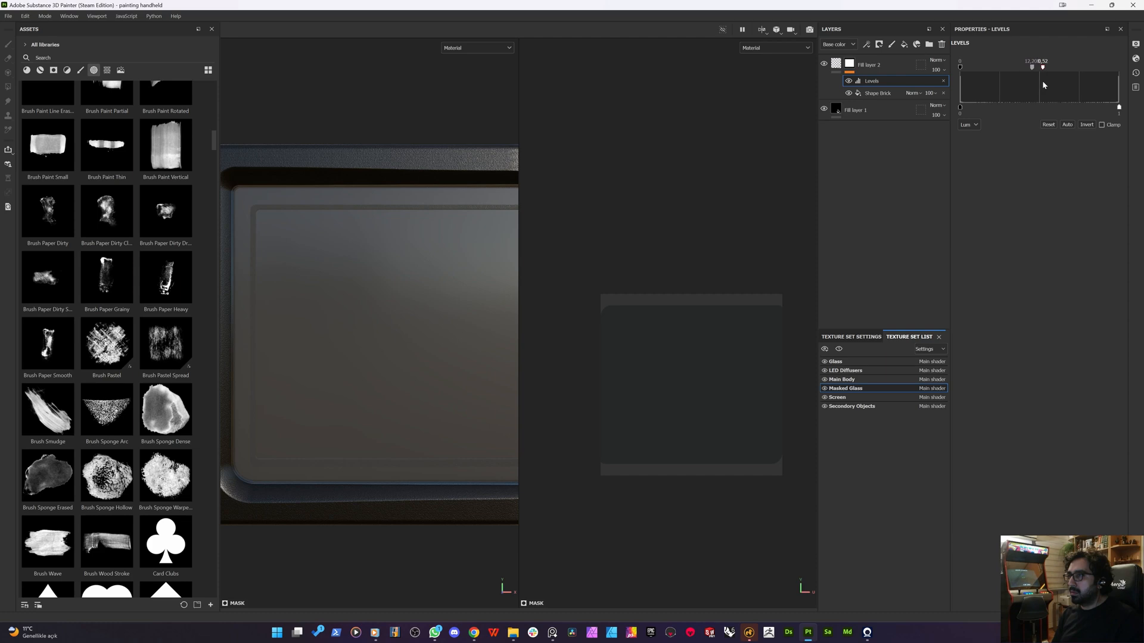
{"action": "scroll", "coordinate": [286, 208], "scroll_direction": "up", "scroll_amount": 3}
{"action": "scroll", "coordinate": [214, 248], "scroll_direction": "up", "scroll_amount": 5}
{"action": "middle_click_drag", "start_coordinate": [298, 225], "coordinate": [352, 245], "text": "alt"}
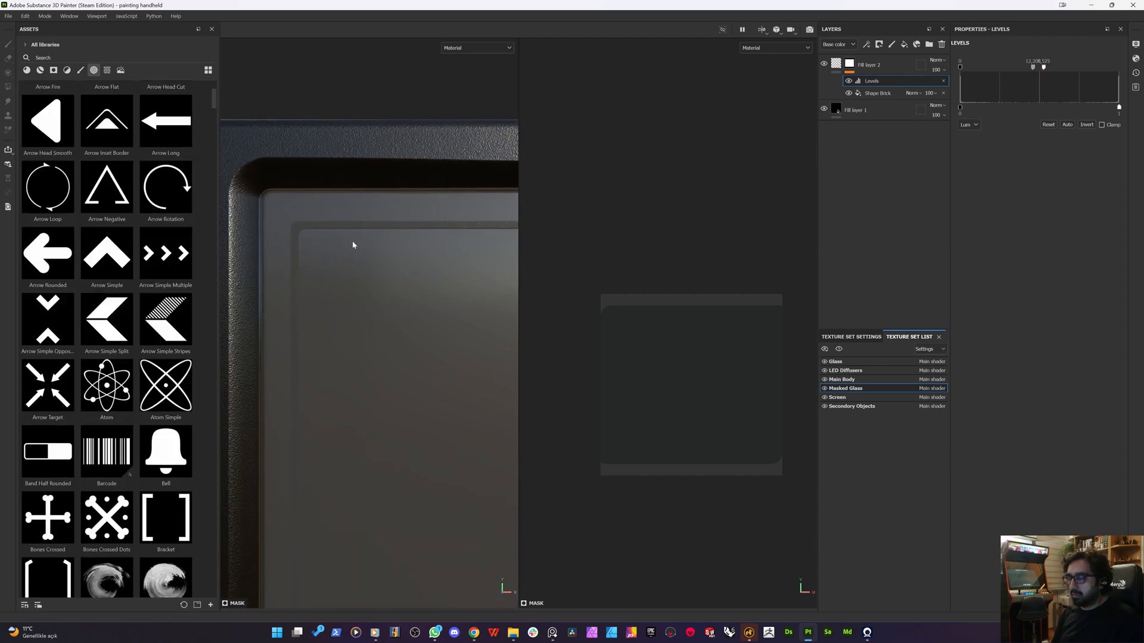
- Show only the Glass and Masked Glass texture sets in the 3D view and examine the glass border from several angles
{"action": "key", "text": "F2"}
{"action": "scroll", "coordinate": [417, 223], "scroll_direction": "up", "scroll_amount": 4}
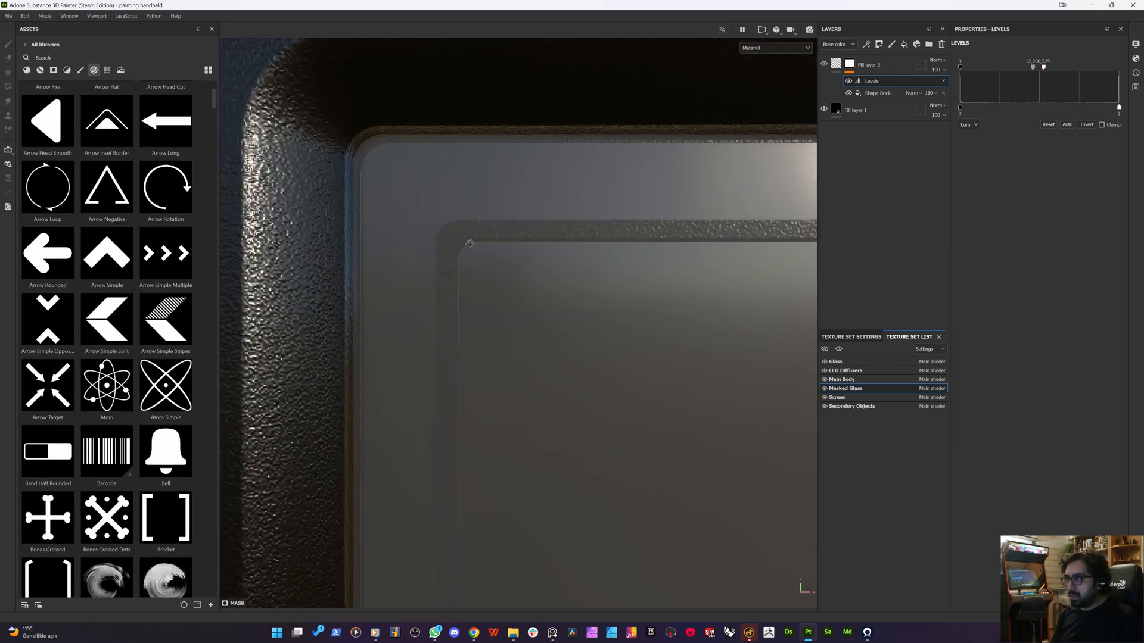
{"action": "left_click_drag", "start_coordinate": [467, 239], "coordinate": [709, 339], "text": "alt"}
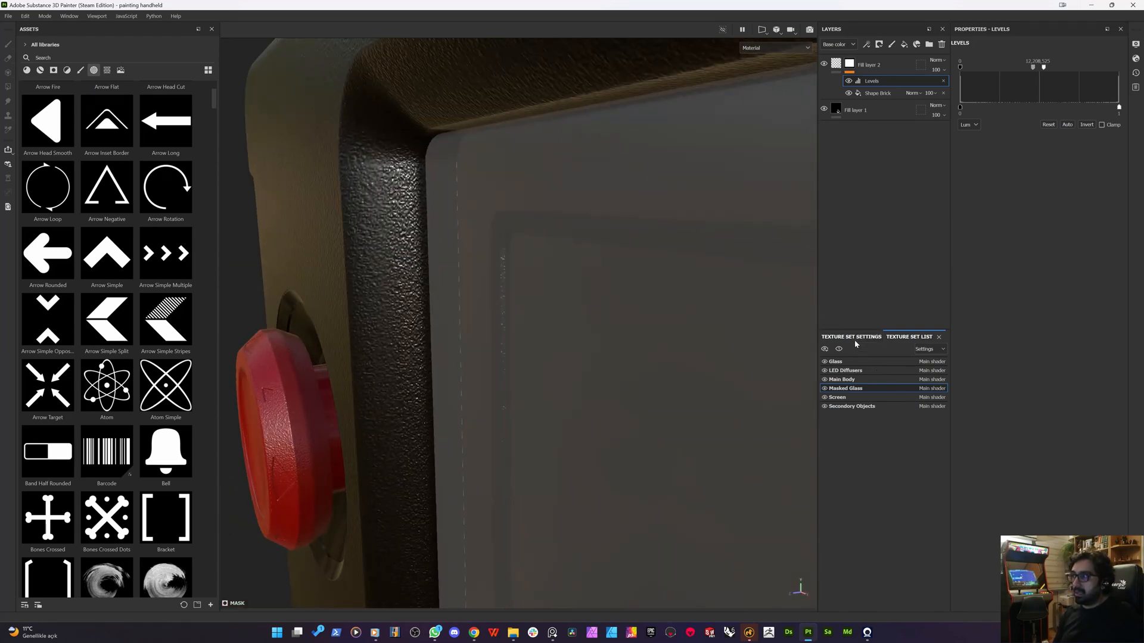
{"action": "left_click", "coordinate": [839, 350]}
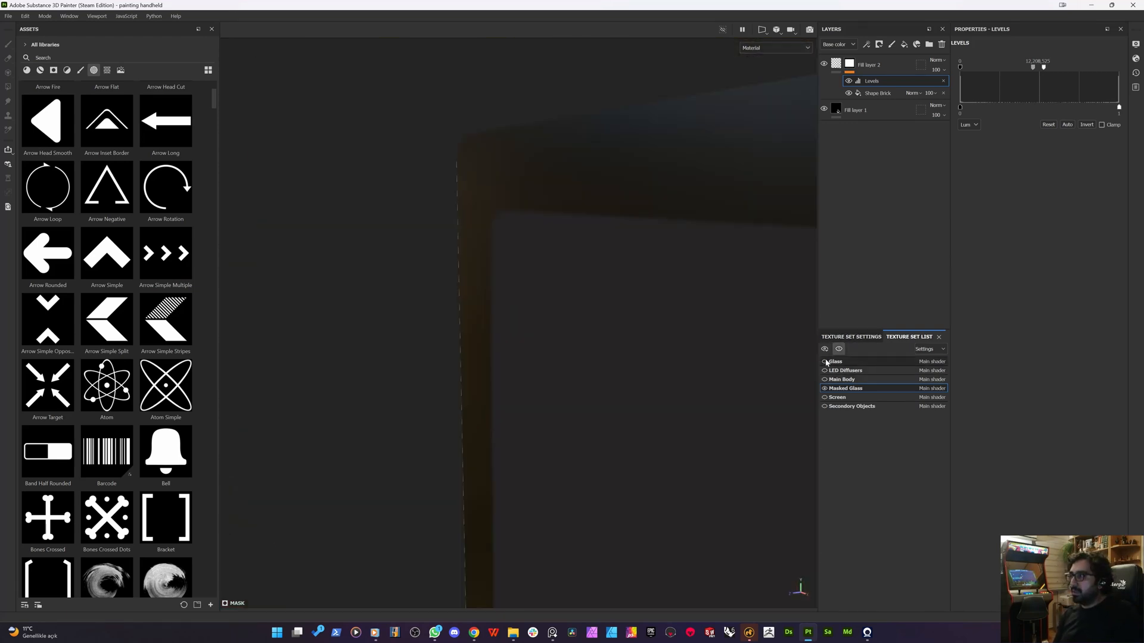
{"action": "left_click_drag", "start_coordinate": [620, 357], "coordinate": [439, 96], "text": "alt"}
{"action": "left_click_drag", "start_coordinate": [424, 139], "coordinate": [406, 115], "text": "alt"}
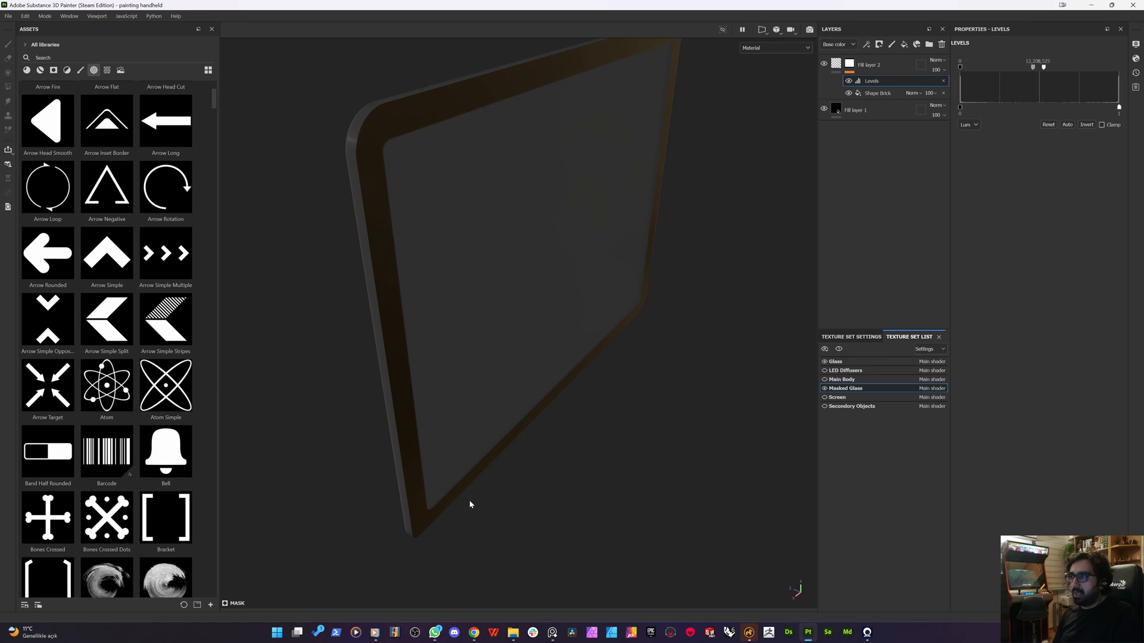
{"action": "left_click_drag", "start_coordinate": [605, 156], "coordinate": [465, 156], "text": "alt"}
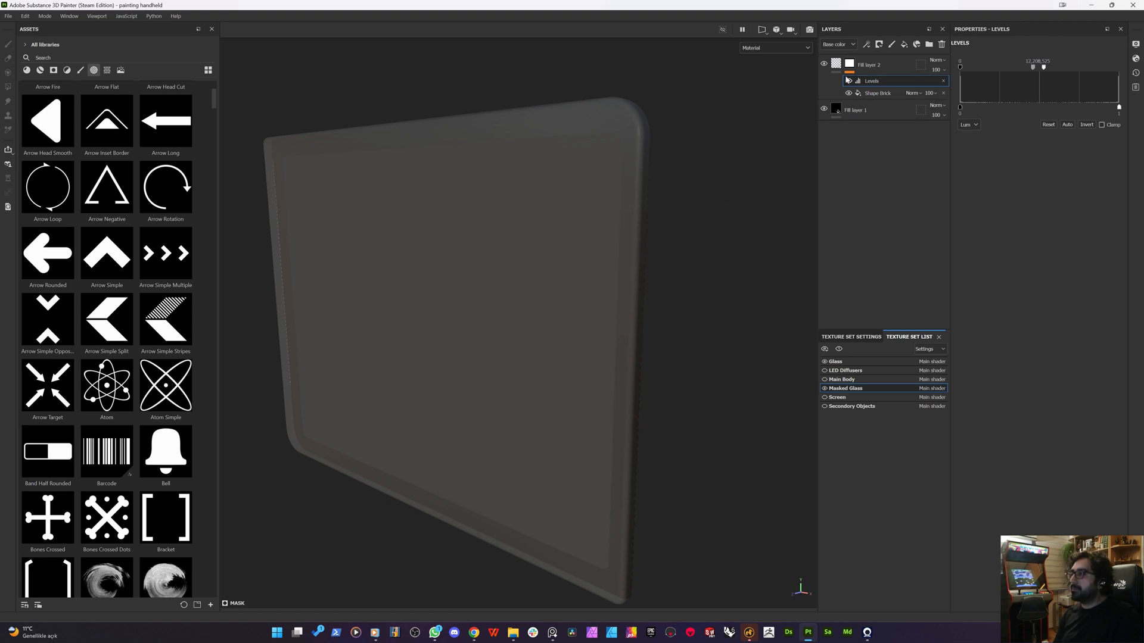
- Set the opacity of Fill layer 2 in the Masked Glass texture set to 0
{"action": "mouse_move", "coordinate": [840, 69]}
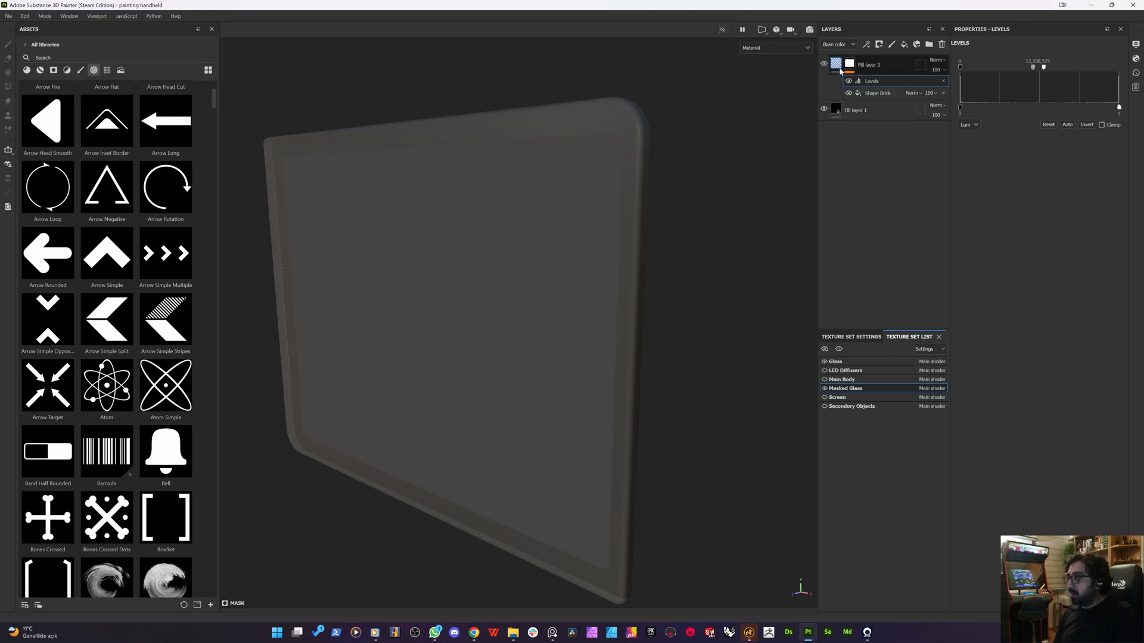
{"action": "left_click", "coordinate": [834, 63]}
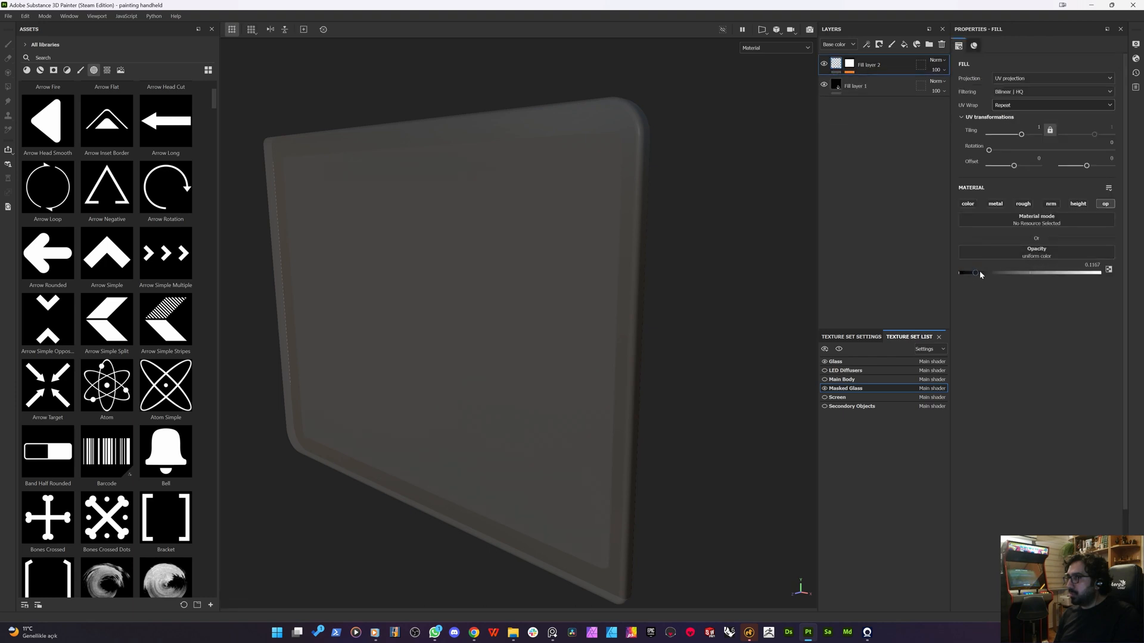
{"action": "left_click_drag", "start_coordinate": [970, 272], "coordinate": [934, 274]}
- Try zero opacity on the Glass texture set's fill layer, check the glass from another angle, and set the opacity to 0.02
{"action": "left_click", "coordinate": [835, 361]}
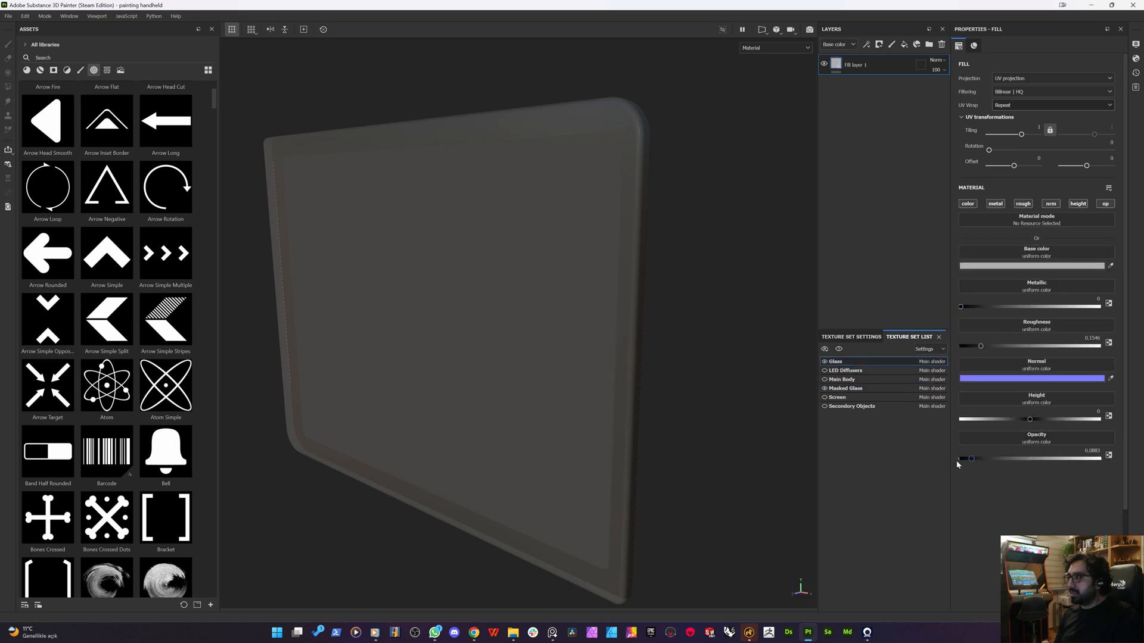
{"action": "left_click_drag", "start_coordinate": [971, 460], "coordinate": [952, 463]}
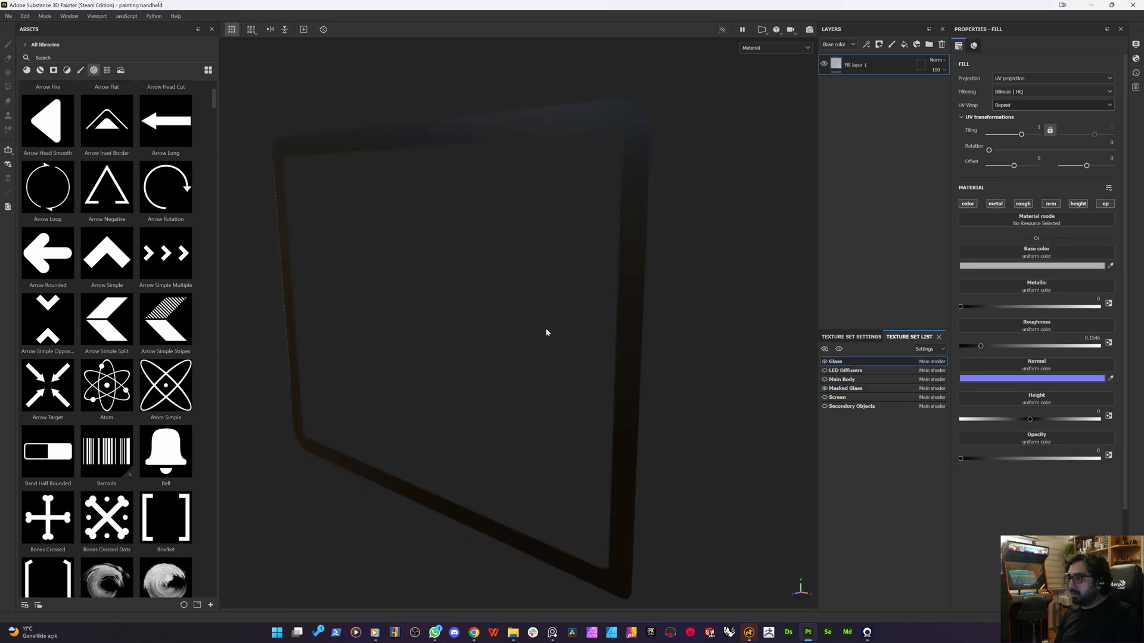
{"action": "left_click_drag", "start_coordinate": [377, 275], "coordinate": [697, 280], "text": "alt"}
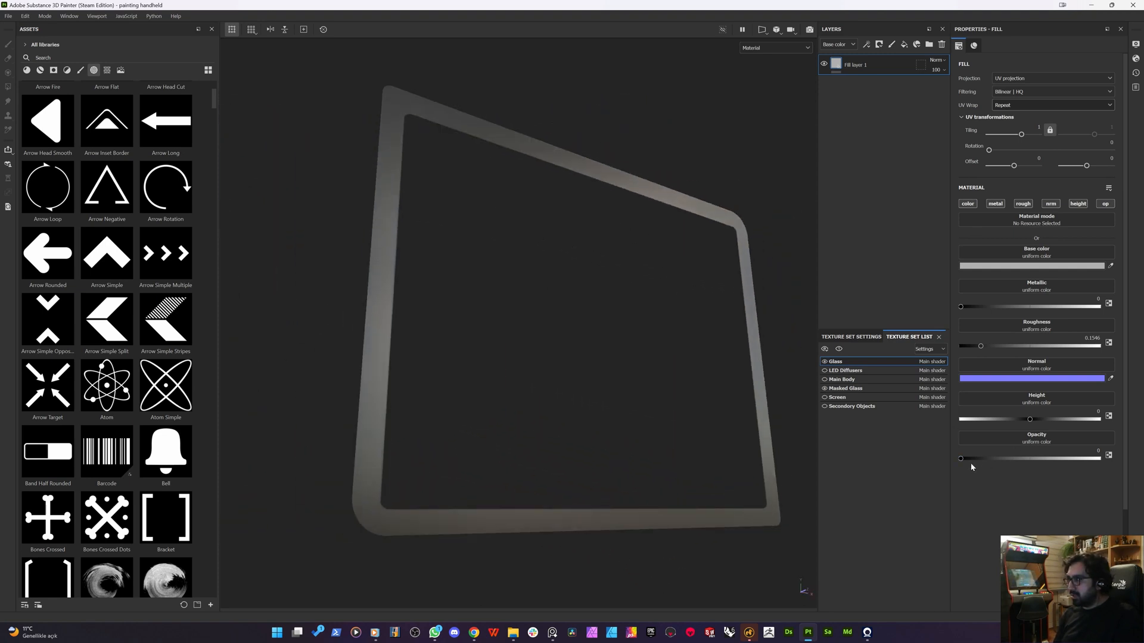
{"action": "left_click_drag", "start_coordinate": [961, 459], "coordinate": [960, 459]}
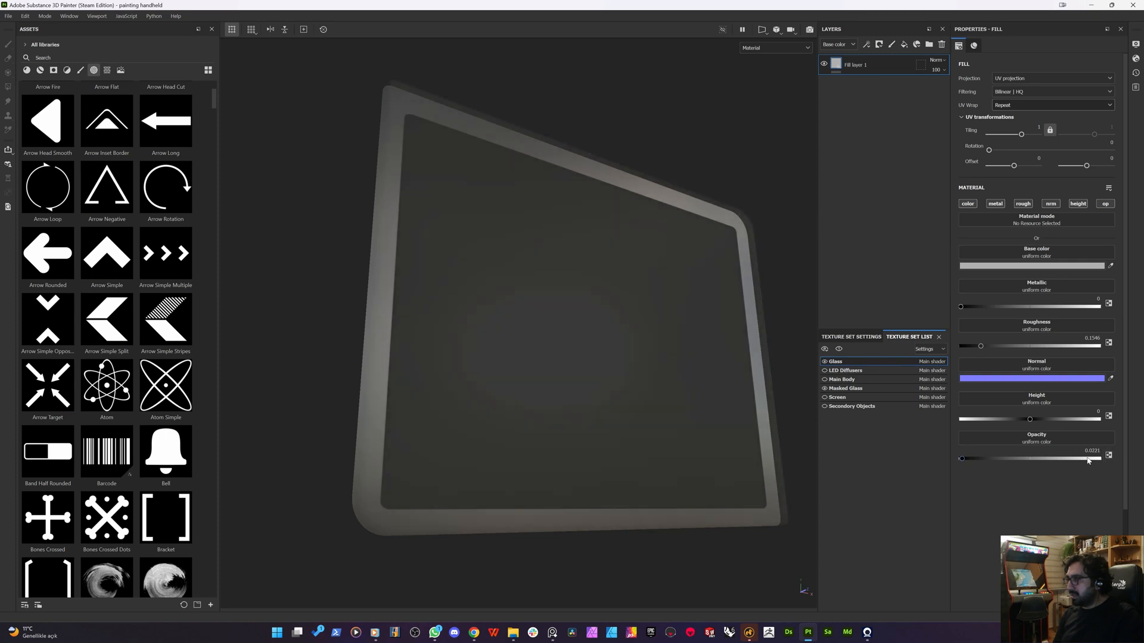
{"action": "key", "text": "BackSpace"}
{"action": "type", "text": "2"}
{"action": "key", "text": "Return"}
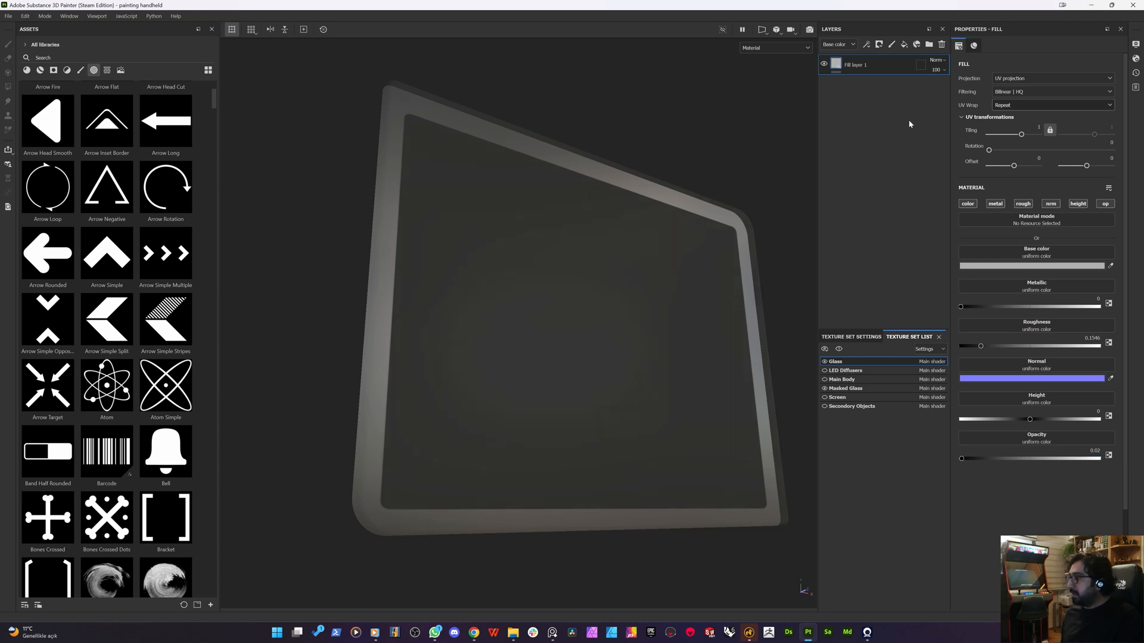
- Return to the Masked Glass texture set and open the opacity value of Fill layer 2 for editing
{"action": "left_click", "coordinate": [846, 390]}
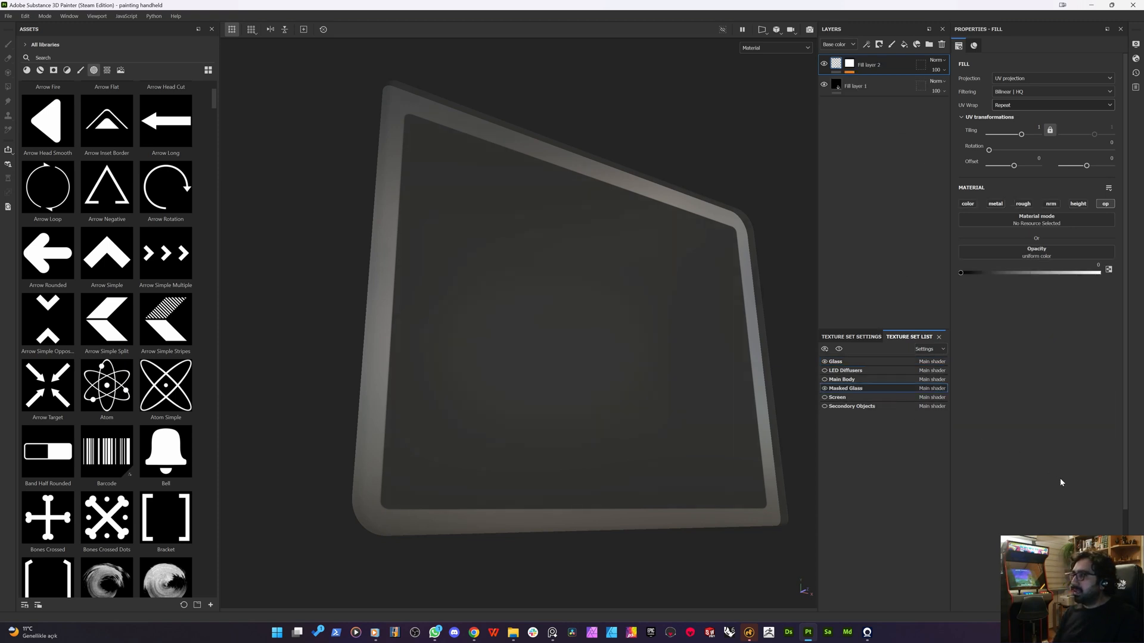
{"action": "left_click", "coordinate": [1100, 267]}
{"action": "type", "text": "."}
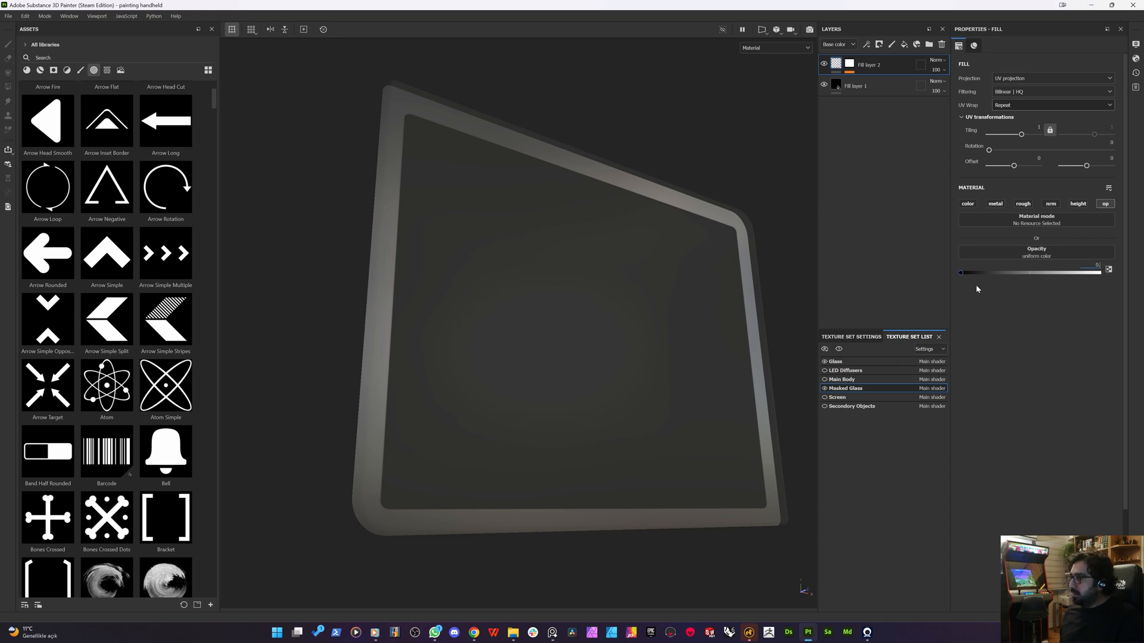
- Set the opacity channel of Fill layer 2 on the Masked Glass texture set to 0.02
{"action": "type", "text": "02"}
{"action": "key", "text": "Return"}
{"action": "left_click_drag", "start_coordinate": [559, 278], "coordinate": [436, 285], "text": "alt"}
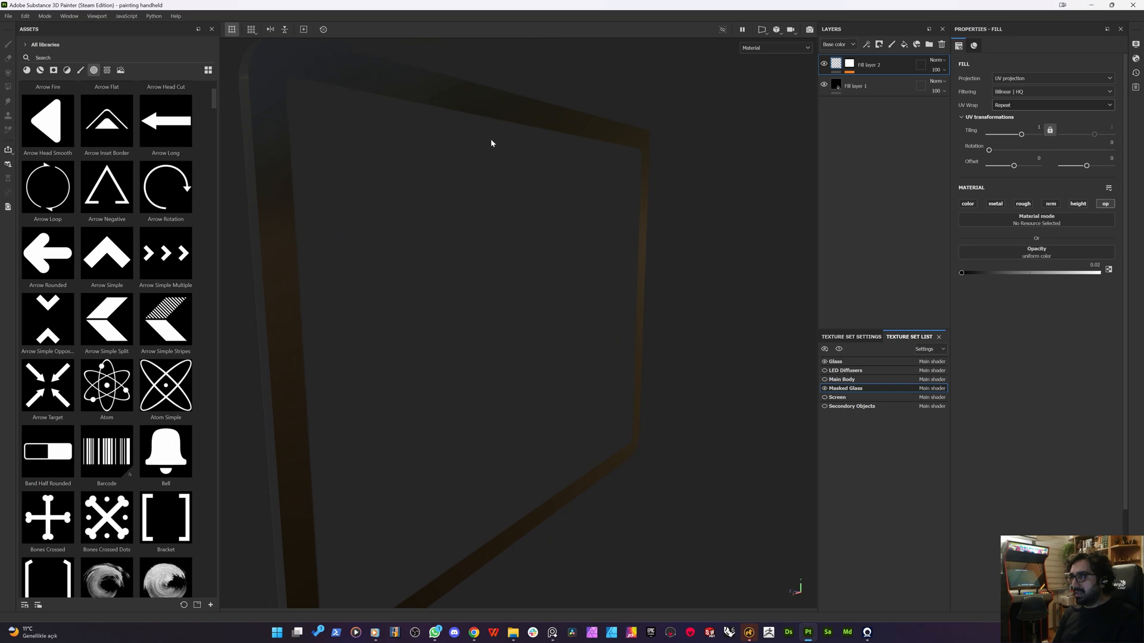
{"action": "left_click_drag", "start_coordinate": [435, 396], "coordinate": [787, 376], "text": "alt"}
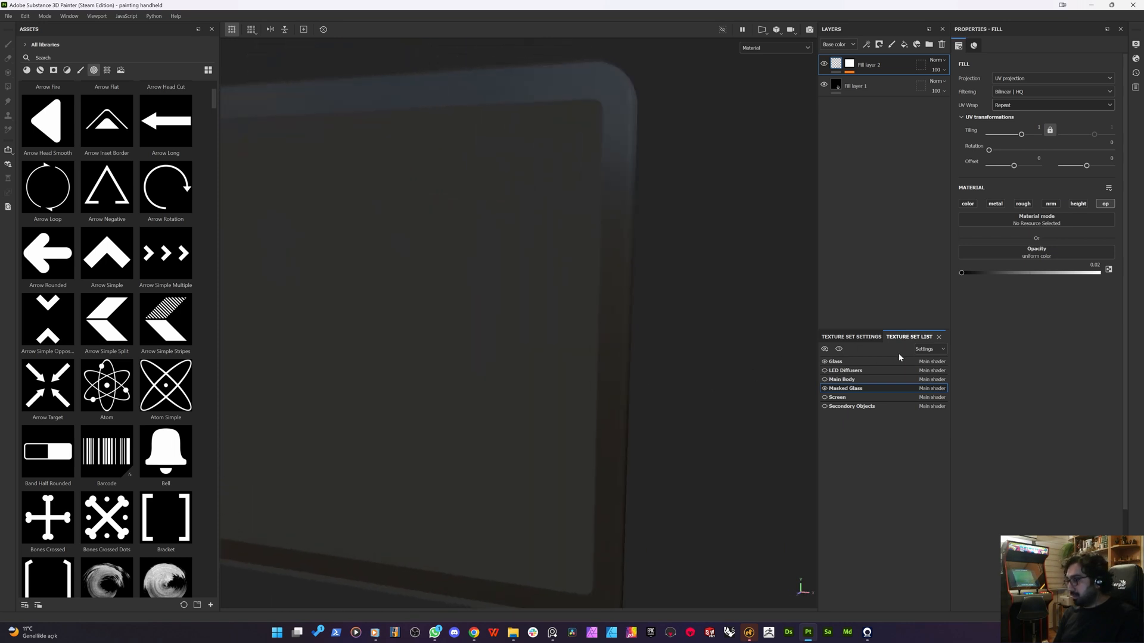
- Make all texture sets visible again and inspect the masked glass within the handheld's body
{"action": "left_click", "coordinate": [824, 389]}
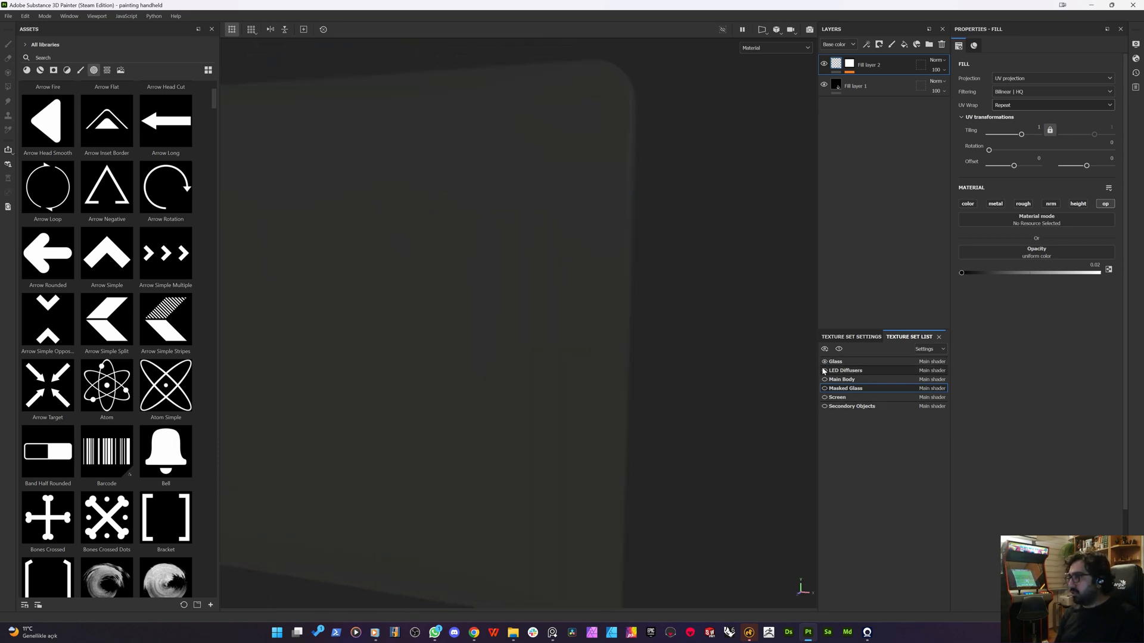
{"action": "left_click", "coordinate": [838, 349]}
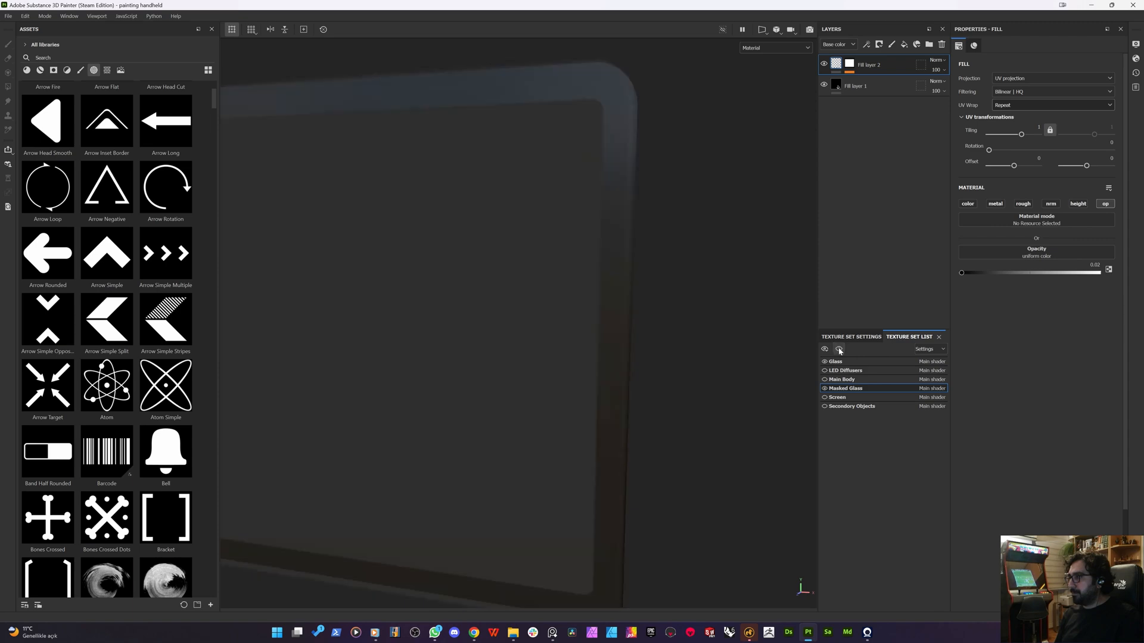
{"action": "left_click", "coordinate": [824, 350]}
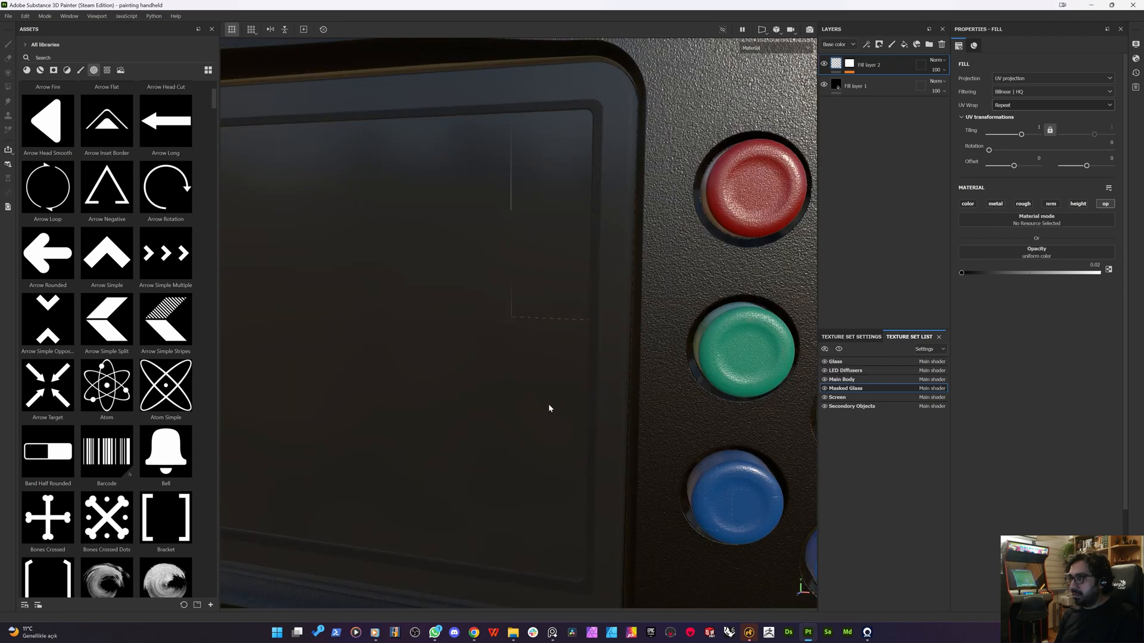
{"action": "left_click_drag", "start_coordinate": [549, 406], "coordinate": [518, 370], "text": "alt"}
{"action": "scroll", "coordinate": [582, 209], "scroll_direction": "up", "scroll_amount": 5}
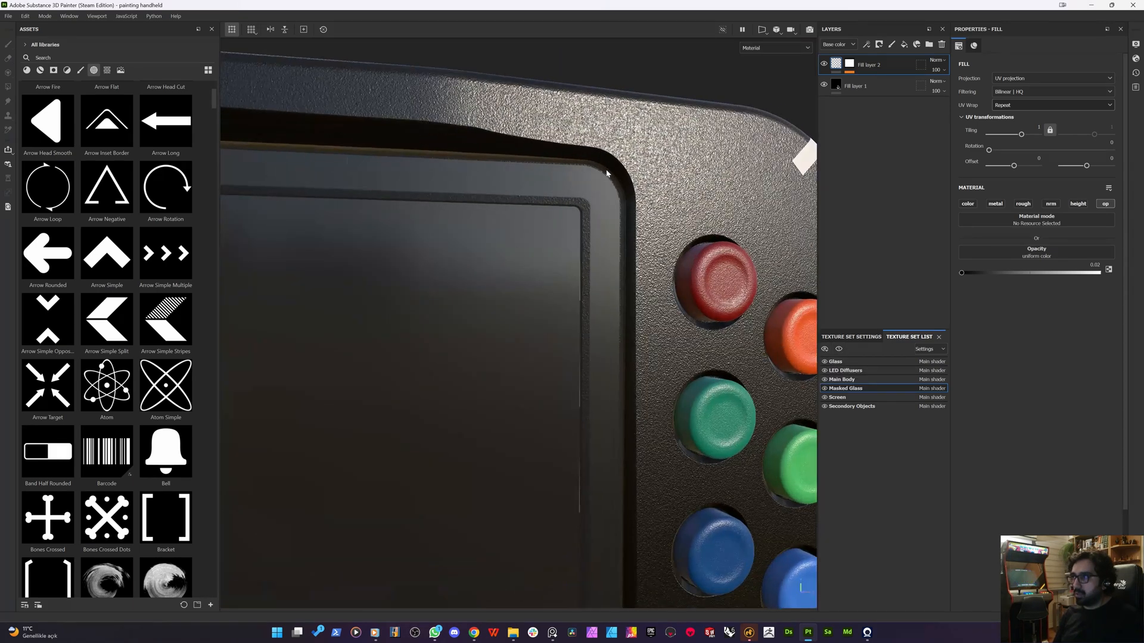
{"action": "scroll", "coordinate": [583, 207], "scroll_direction": "up", "scroll_amount": 3}
{"action": "left_click_drag", "start_coordinate": [583, 207], "coordinate": [496, 267], "text": "alt"}
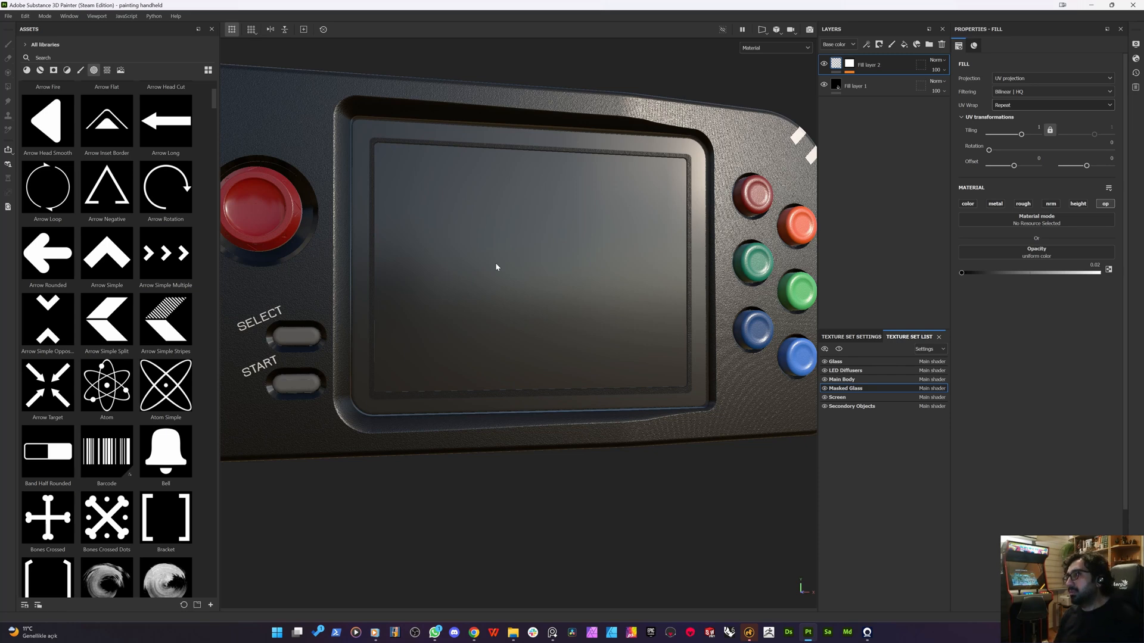
- Select the Shape Brick fill in Fill layer 2's mask and display the 2D view beside the 3D view
{"action": "left_click", "coordinate": [849, 63]}
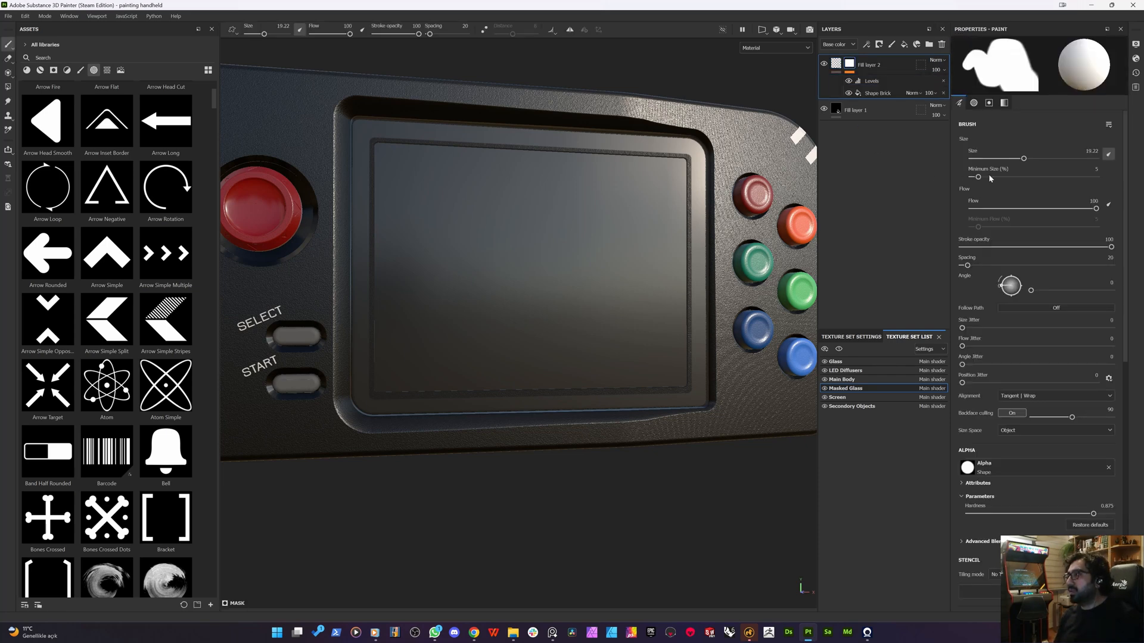
{"action": "left_click", "coordinate": [873, 93]}
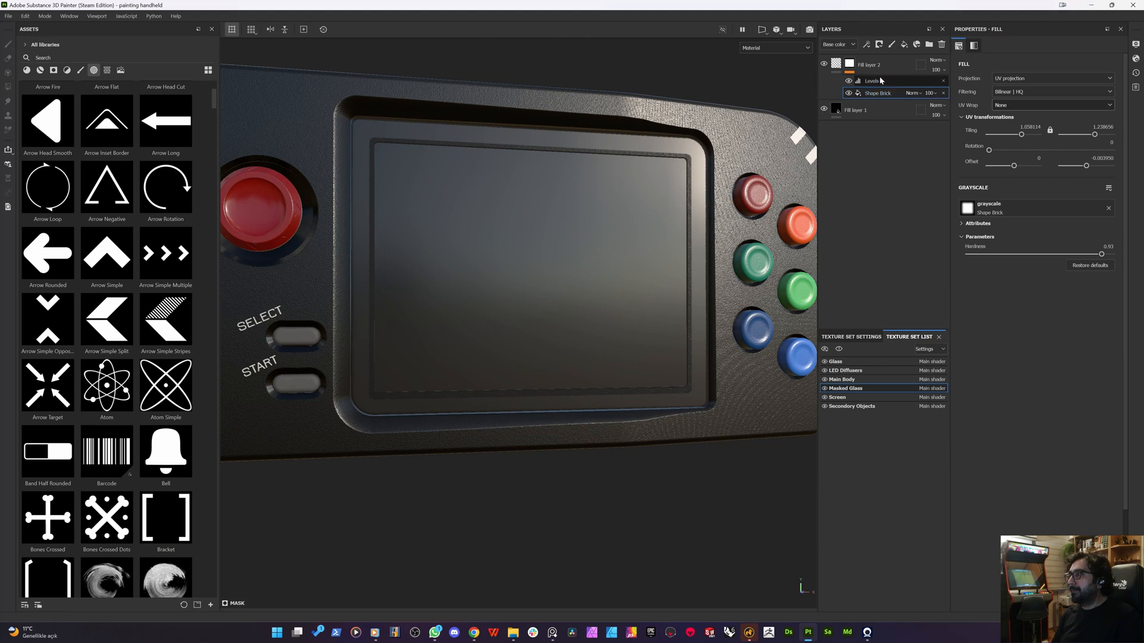
{"action": "key", "text": "F1"}
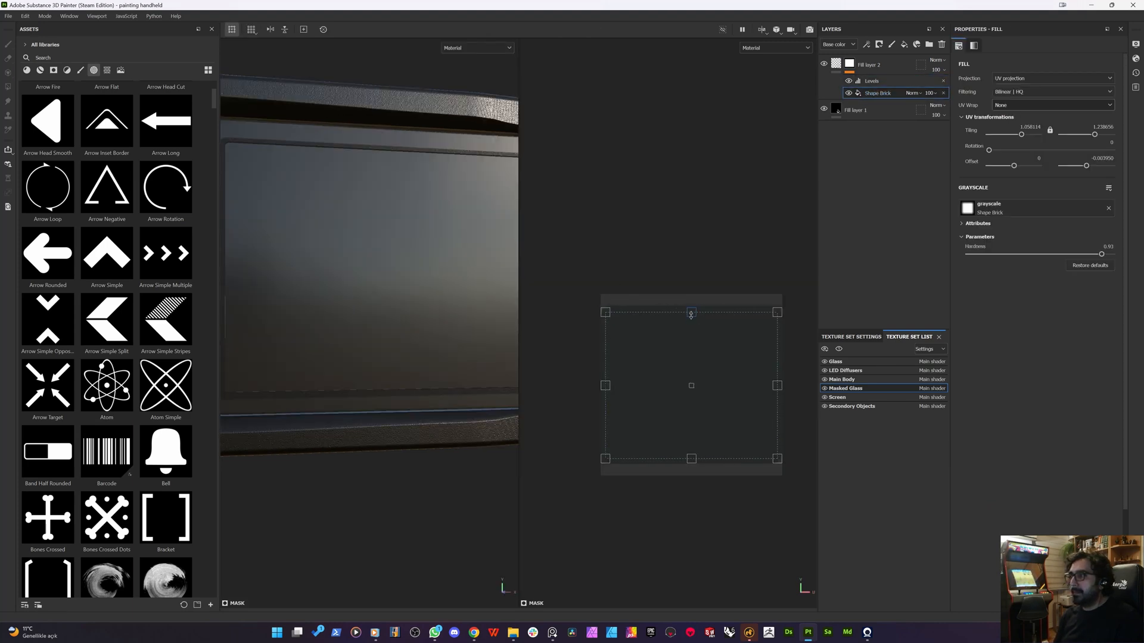
- Try to shrink the Shape Brick mask fill vertically and reposition it in the 2D view
{"action": "left_click_drag", "start_coordinate": [691, 314], "coordinate": [677, 344]}
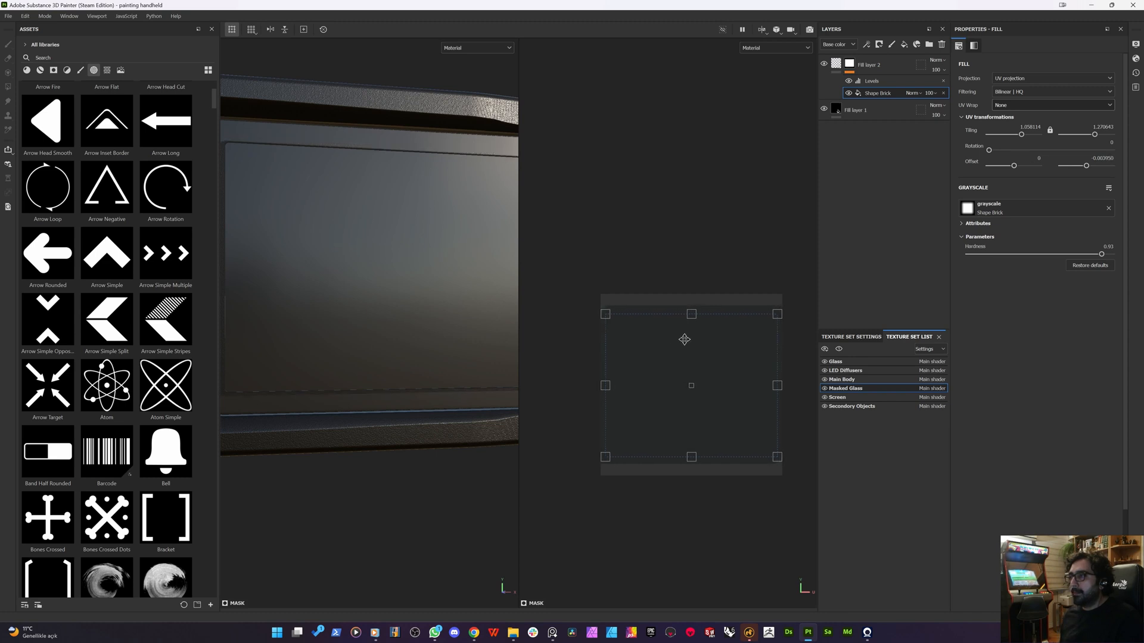
{"action": "scroll", "coordinate": [687, 339], "scroll_direction": "up", "scroll_amount": 2}
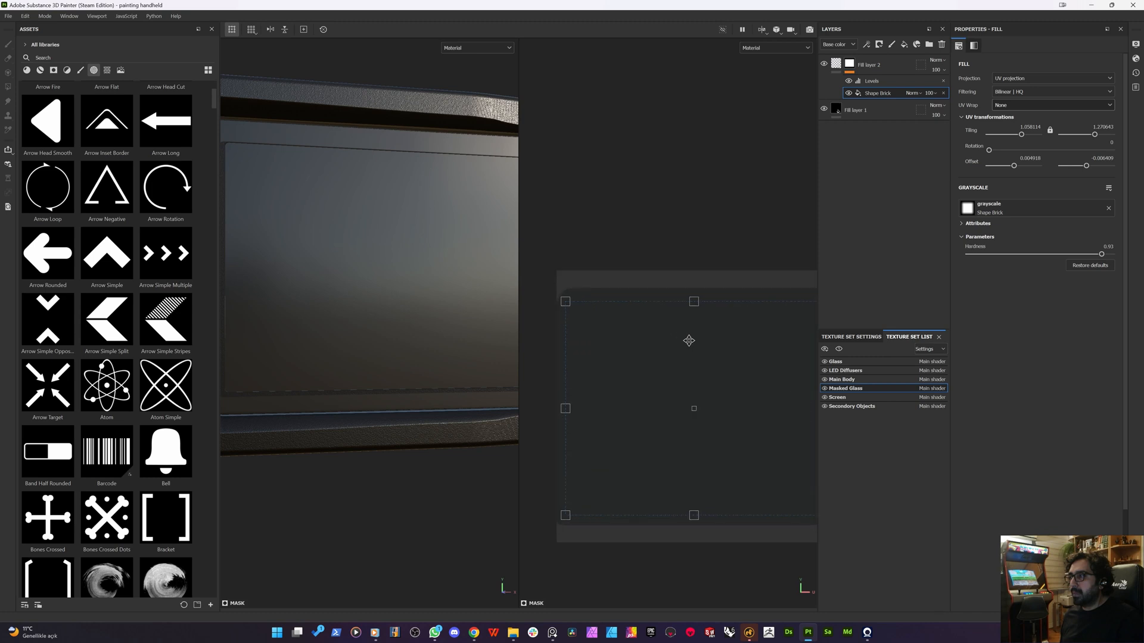
{"action": "left_click_drag", "start_coordinate": [690, 337], "coordinate": [695, 328]}
{"action": "scroll", "coordinate": [687, 343], "scroll_direction": "up", "scroll_amount": 2}
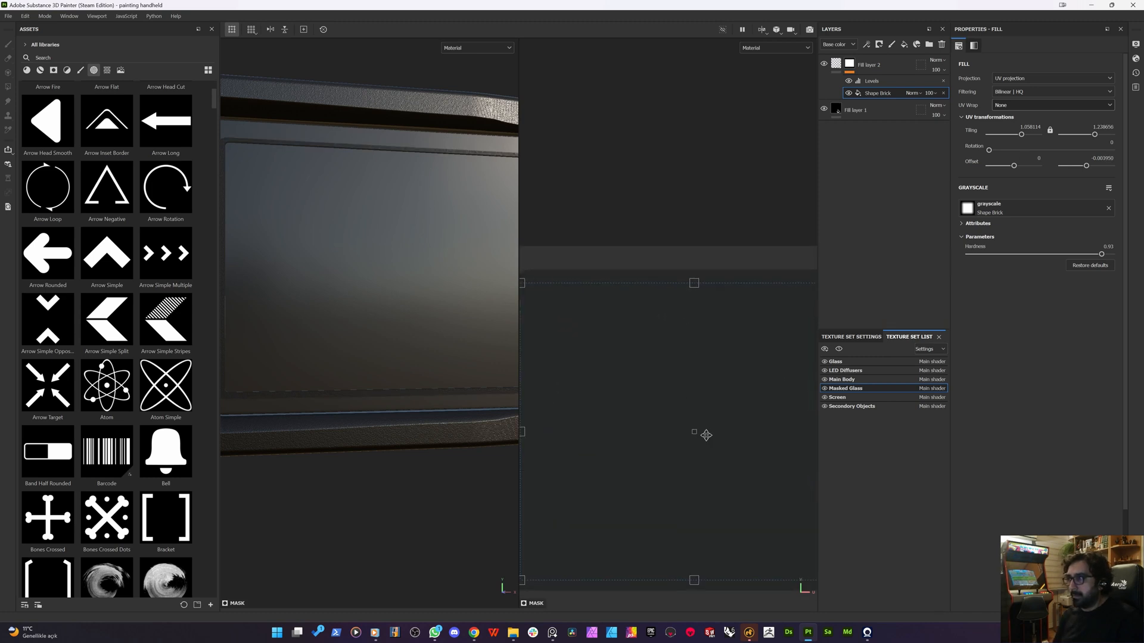
- Shrink the Shape Brick mask fill vertically to a V tiling of 1.2822 with a V offset of about 0.0004
{"action": "scroll", "coordinate": [700, 590], "scroll_direction": "up", "scroll_amount": 3}
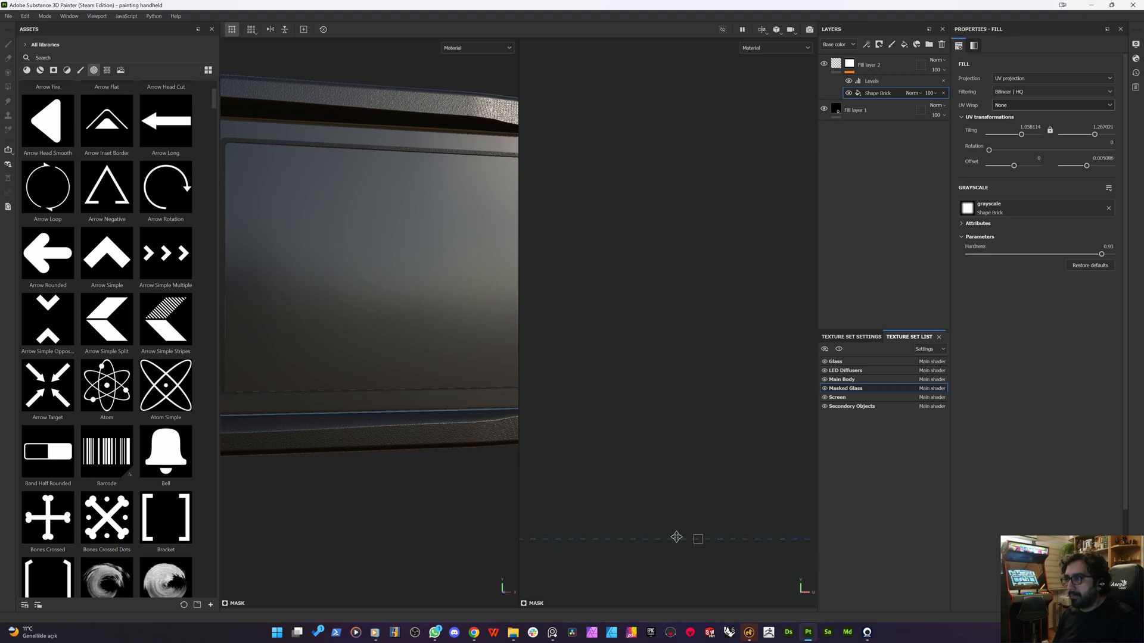
{"action": "scroll", "coordinate": [666, 529], "scroll_direction": "down", "scroll_amount": 4}
{"action": "scroll", "coordinate": [662, 184], "scroll_direction": "up", "scroll_amount": 3}
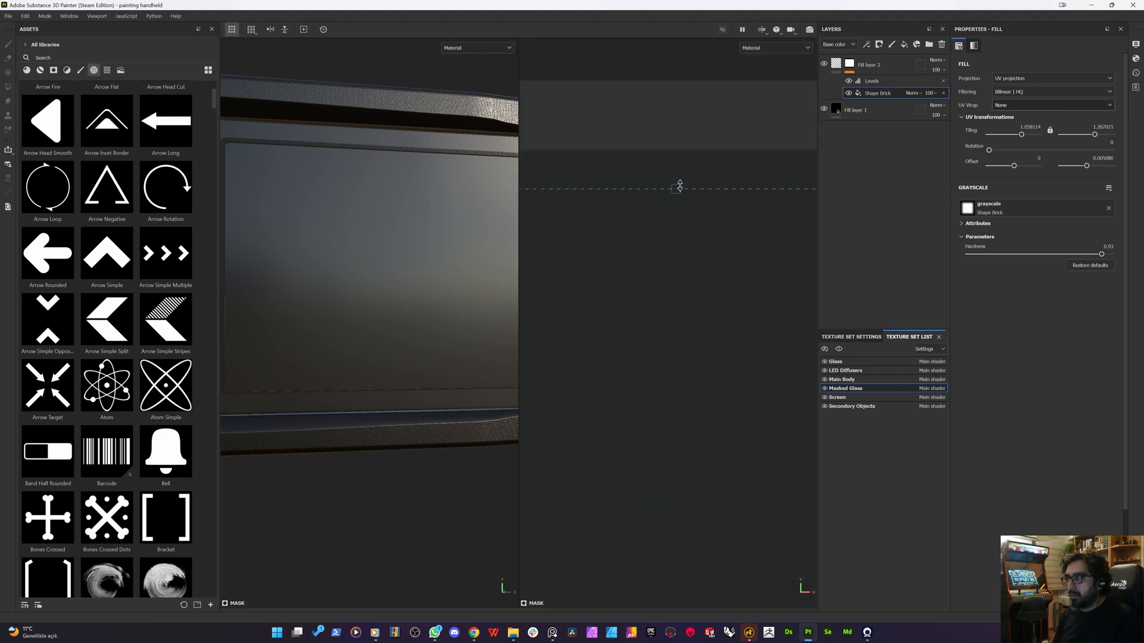
{"action": "scroll", "coordinate": [677, 187], "scroll_direction": "up", "scroll_amount": 2}
{"action": "left_click_drag", "start_coordinate": [673, 193], "coordinate": [679, 218]}
- Shift the Shape Brick mask fill slightly sideways to a U offset of about 0.005
{"action": "middle_click_drag", "start_coordinate": [322, 243], "coordinate": [418, 262], "text": "alt"}
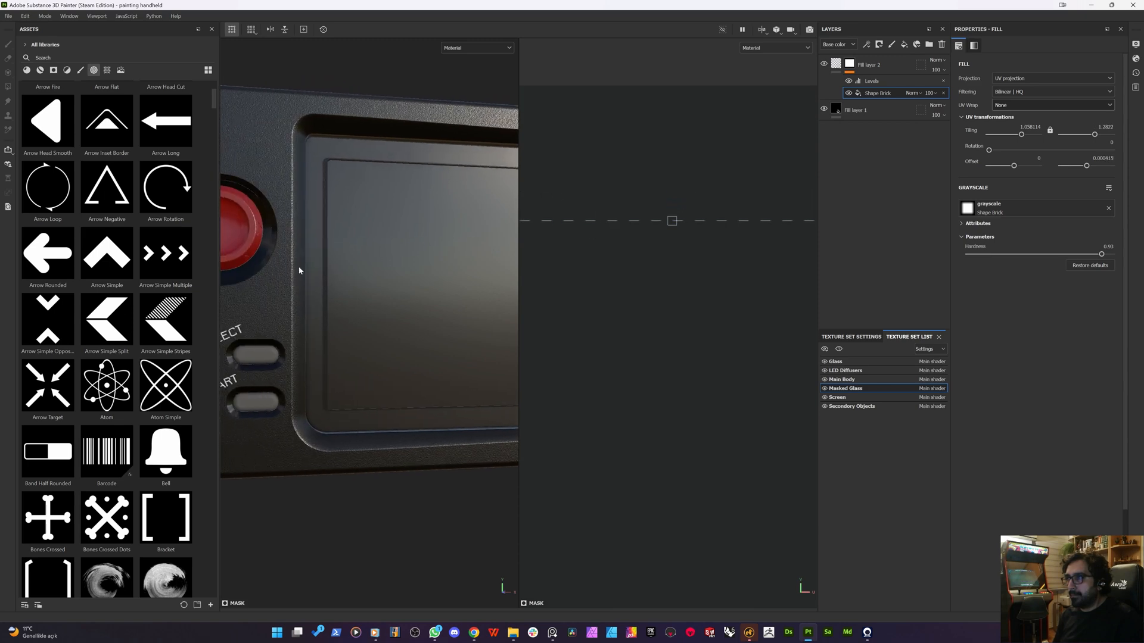
{"action": "scroll", "coordinate": [301, 266], "scroll_direction": "up", "scroll_amount": 7}
{"action": "middle_click_drag", "start_coordinate": [683, 376], "coordinate": [783, 337]}
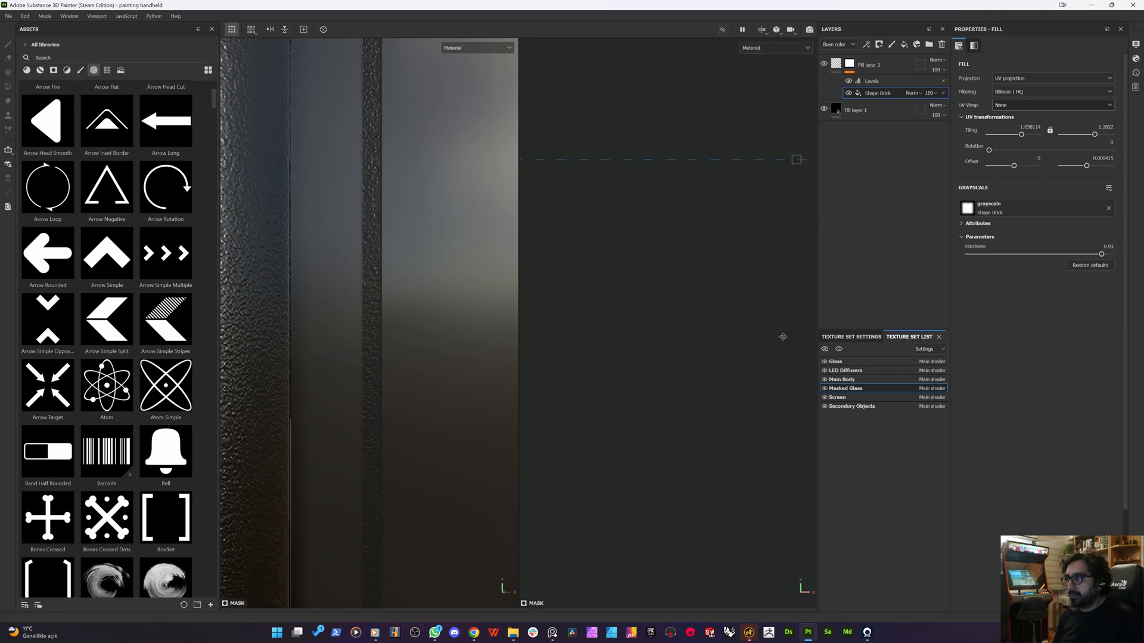
{"action": "scroll", "coordinate": [649, 394], "scroll_direction": "down", "scroll_amount": 6}
{"action": "middle_click_drag", "start_coordinate": [646, 404], "coordinate": [883, 324], "text": "alt"}
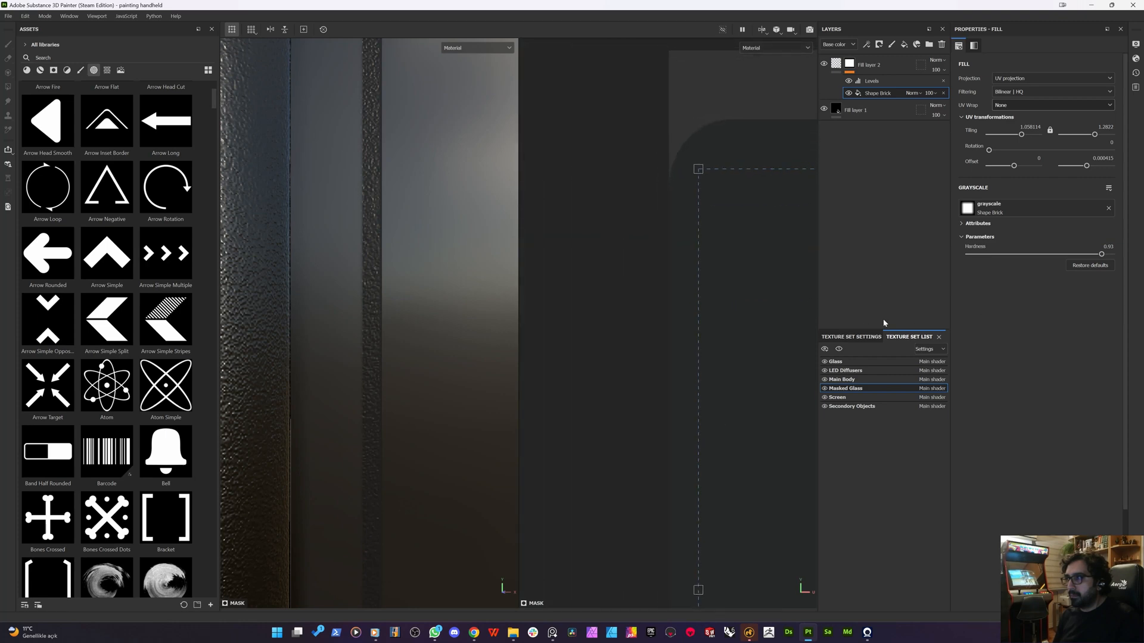
{"action": "scroll", "coordinate": [667, 364], "scroll_direction": "up", "scroll_amount": 4}
{"action": "scroll", "coordinate": [666, 364], "scroll_direction": "up", "scroll_amount": 1}
{"action": "middle_click_drag", "start_coordinate": [660, 511], "coordinate": [627, 206], "text": "alt"}
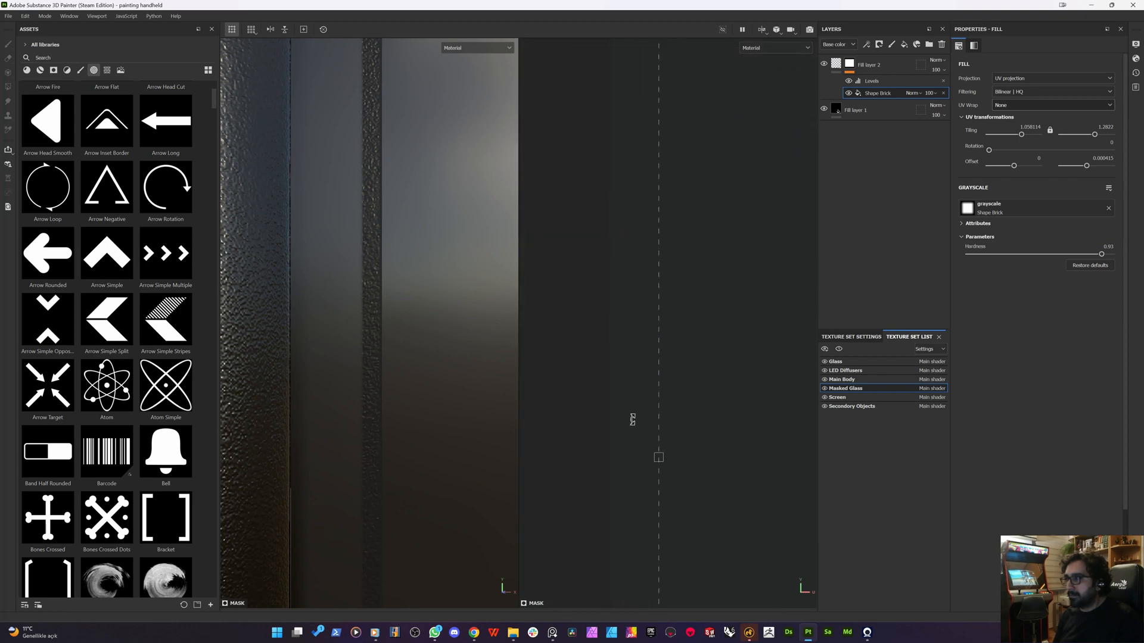
{"action": "left_click_drag", "start_coordinate": [666, 453], "coordinate": [668, 453]}
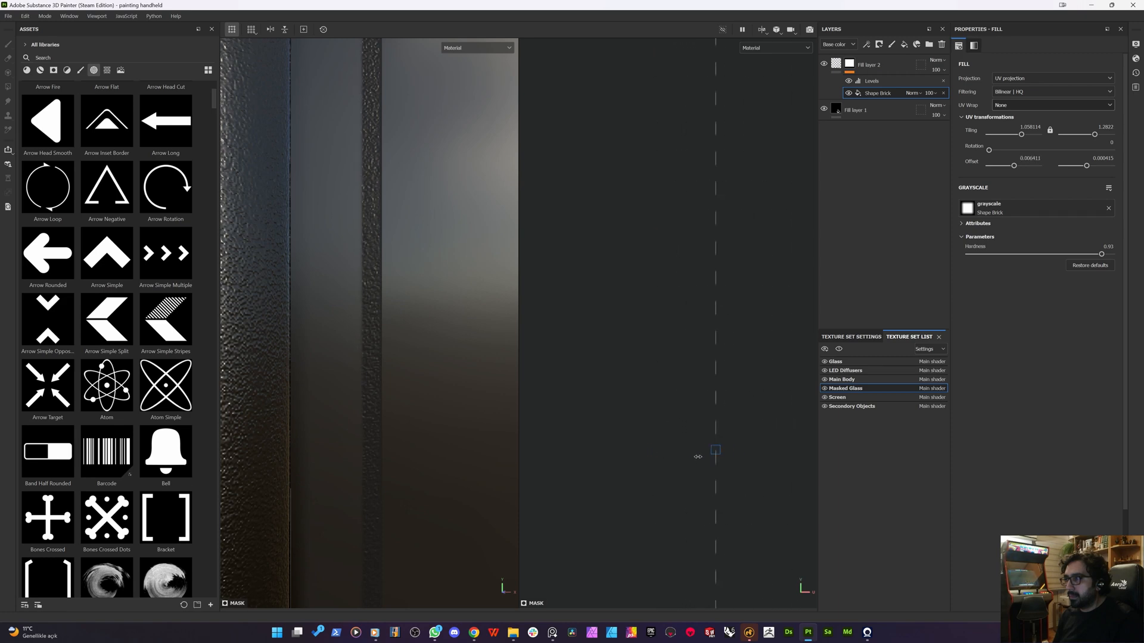
{"action": "scroll", "coordinate": [626, 458], "scroll_direction": "down", "scroll_amount": 4}
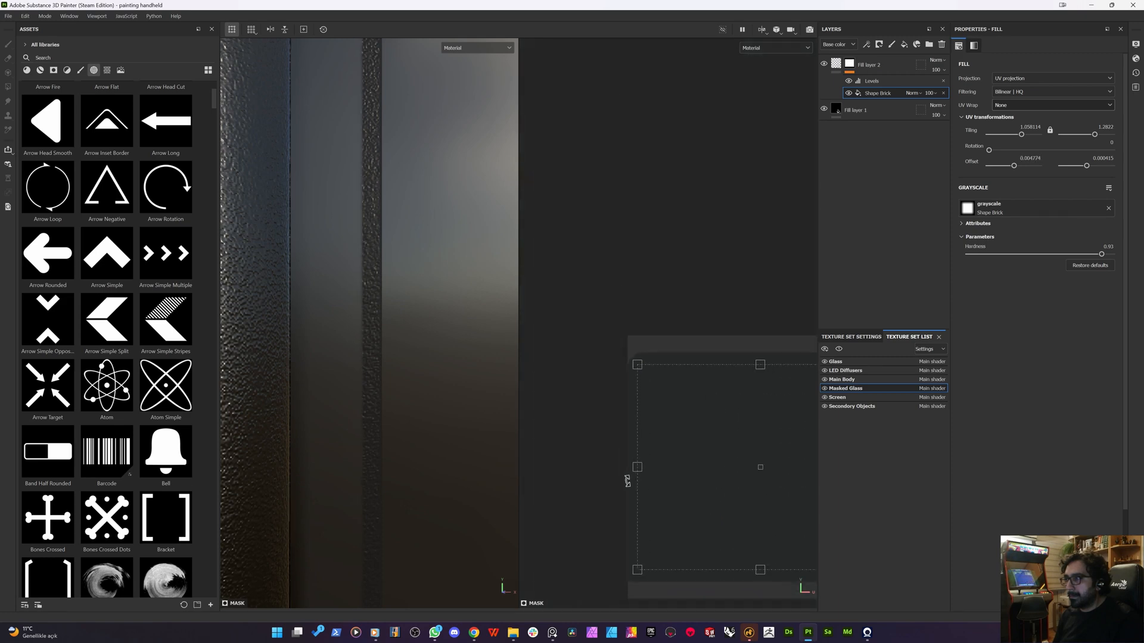
- Try moving the Shape Brick mask fill further inward from its left edge, and undo the moves
{"action": "scroll", "coordinate": [634, 482], "scroll_direction": "up", "scroll_amount": 4}
{"action": "left_click_drag", "start_coordinate": [638, 454], "coordinate": [769, 454]}
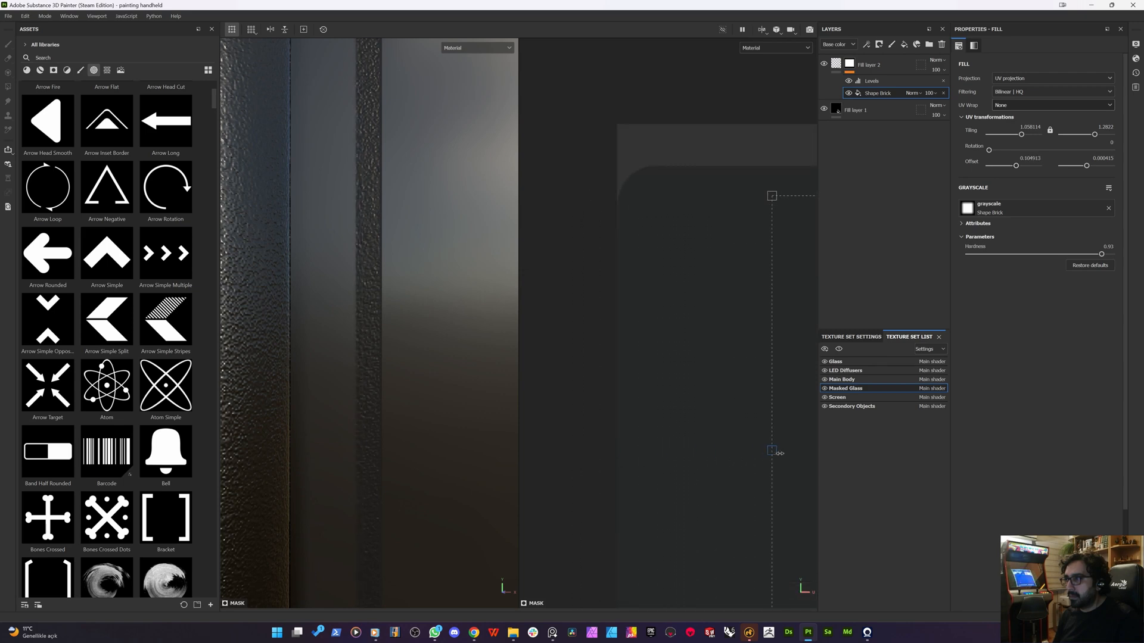
{"action": "key", "text": "ctrl+z"}
{"action": "scroll", "coordinate": [625, 468], "scroll_direction": "down", "scroll_amount": 3}
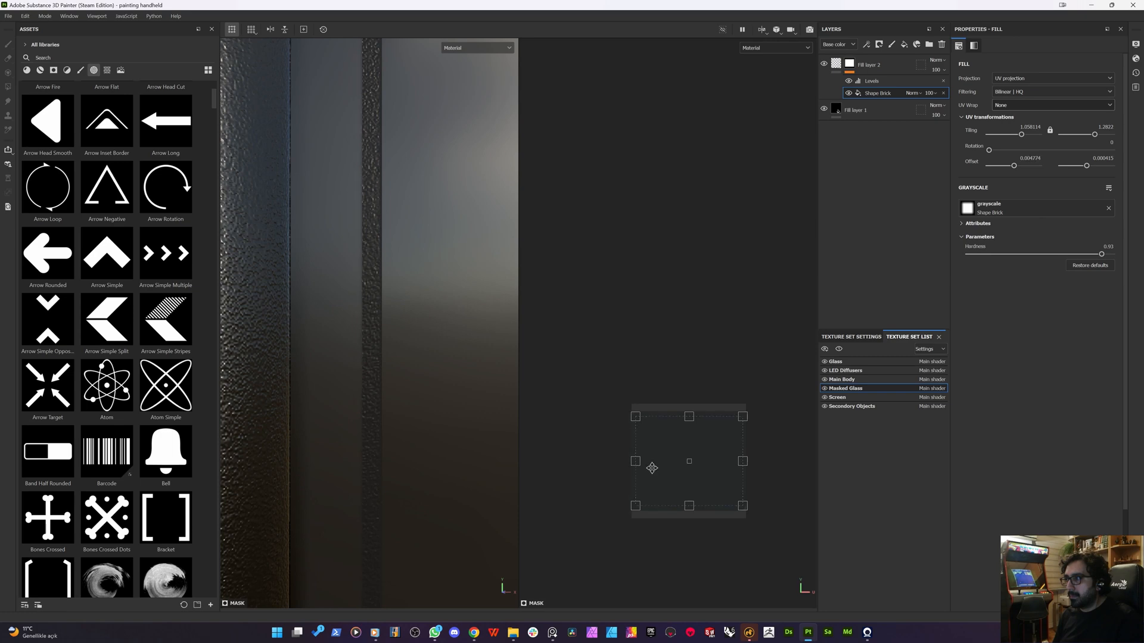
{"action": "scroll", "coordinate": [633, 460], "scroll_direction": "up", "scroll_amount": 4}
{"action": "left_click_drag", "start_coordinate": [630, 460], "coordinate": [689, 451]}
{"action": "key", "text": "ctrl+z"}
{"action": "scroll", "coordinate": [354, 417], "scroll_direction": "down", "scroll_amount": 2}
{"action": "scroll", "coordinate": [354, 419], "scroll_direction": "down", "scroll_amount": 5}
{"action": "key", "text": "ctrl+z"}
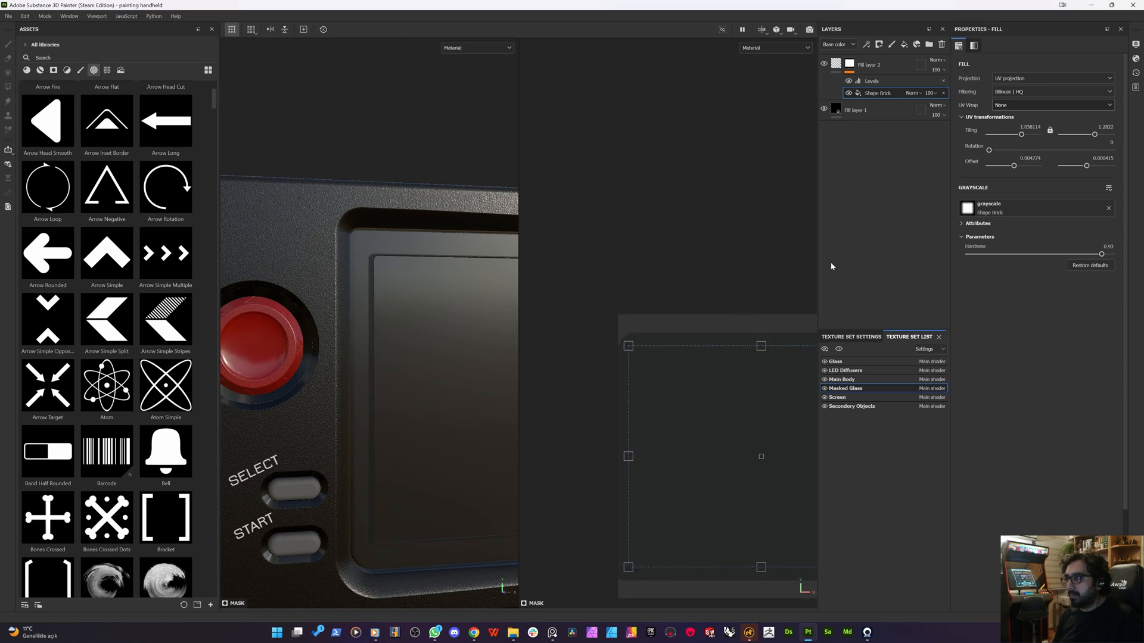
- Display Fill layer 2's mask alone with only Masked Glass isolated, and select the Shape Brick fill
{"action": "left_click", "coordinate": [848, 63], "text": "alt"}
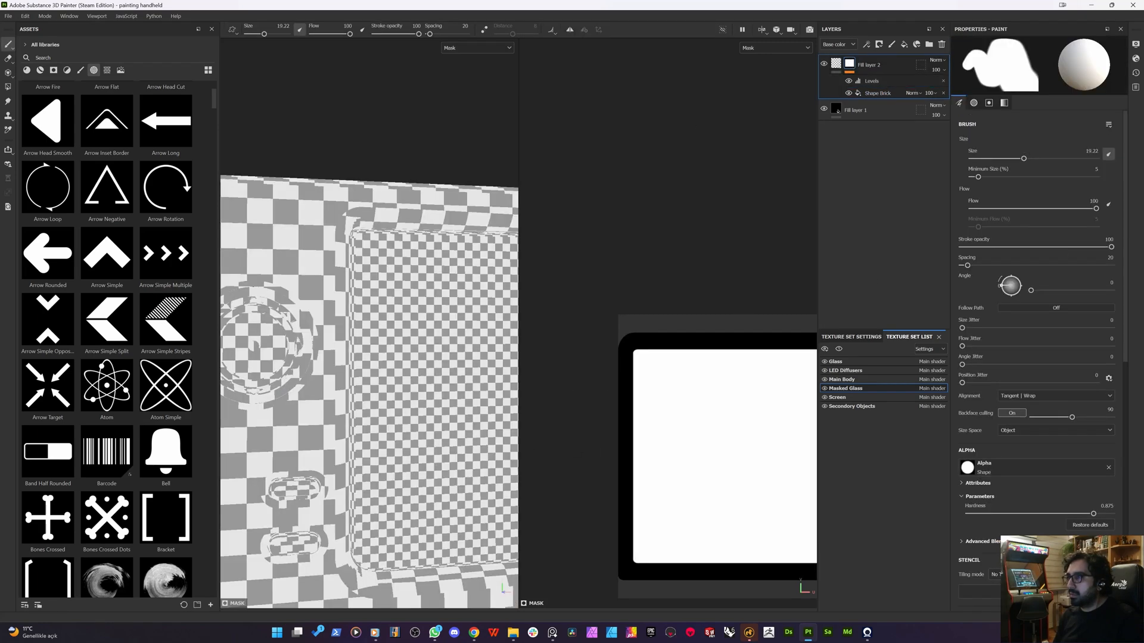
{"action": "left_click", "coordinate": [839, 348]}
{"action": "key", "text": "f"}
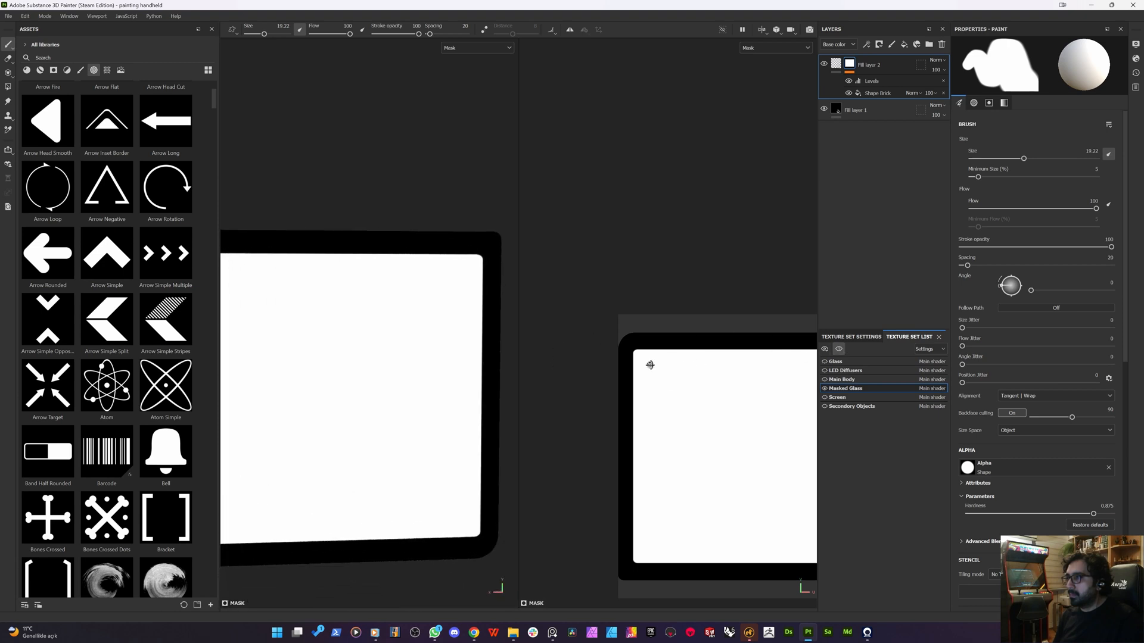
{"action": "left_click", "coordinate": [877, 93]}
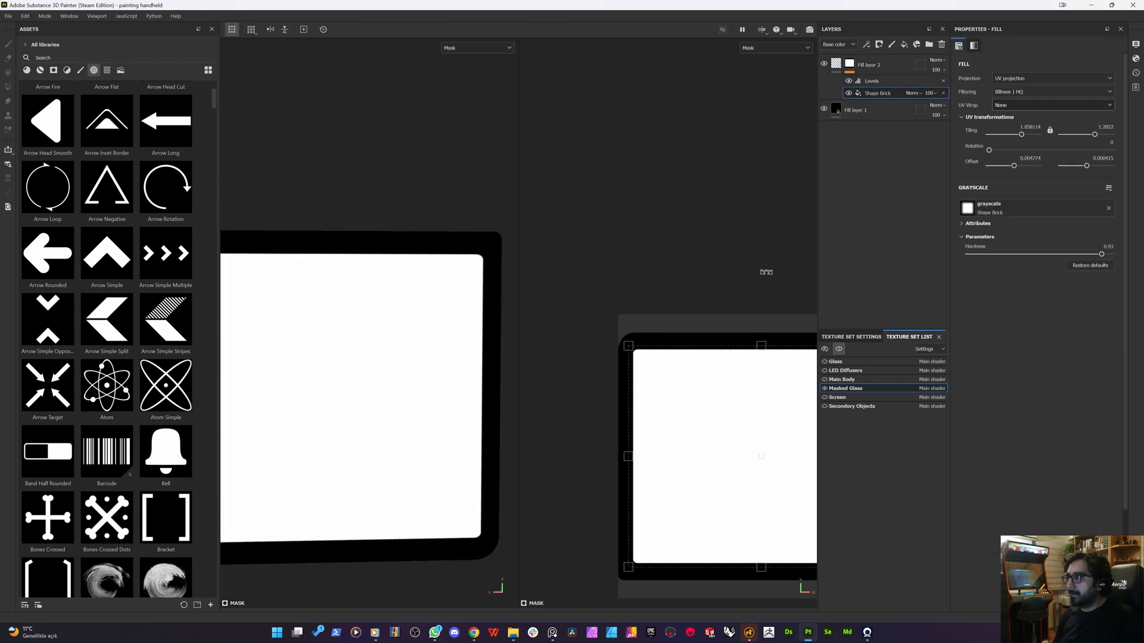
- Try nudging the Shape Brick fill while viewing the isolated mask, and undo the changes
{"action": "left_click_drag", "start_coordinate": [628, 453], "coordinate": [631, 453]}
{"action": "scroll", "coordinate": [390, 462], "scroll_direction": "down", "scroll_amount": 3}
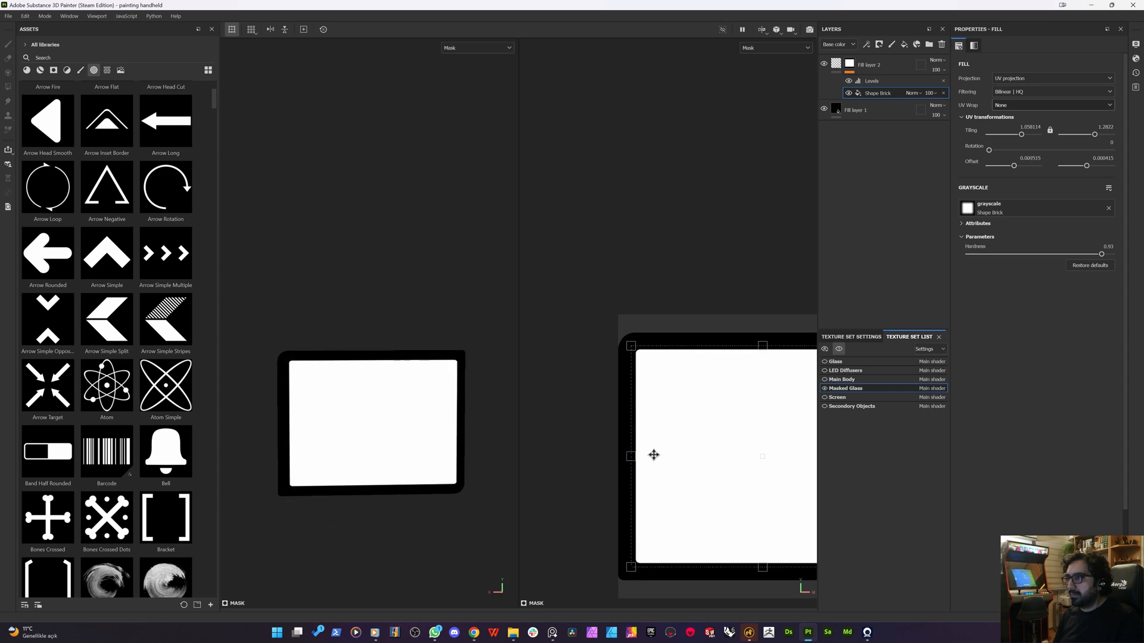
{"action": "scroll", "coordinate": [531, 455], "scroll_direction": "down", "scroll_amount": 3}
{"action": "key", "text": "ctrl+z"}
{"action": "mouse_move", "coordinate": [760, 455]}
{"action": "left_mouse_down"}
{"action": "mouse_move", "coordinate": [722, 456]}
{"action": "mouse_move", "coordinate": [759, 463]}
{"action": "left_mouse_up"}
{"action": "key", "text": "ctrl+z"}
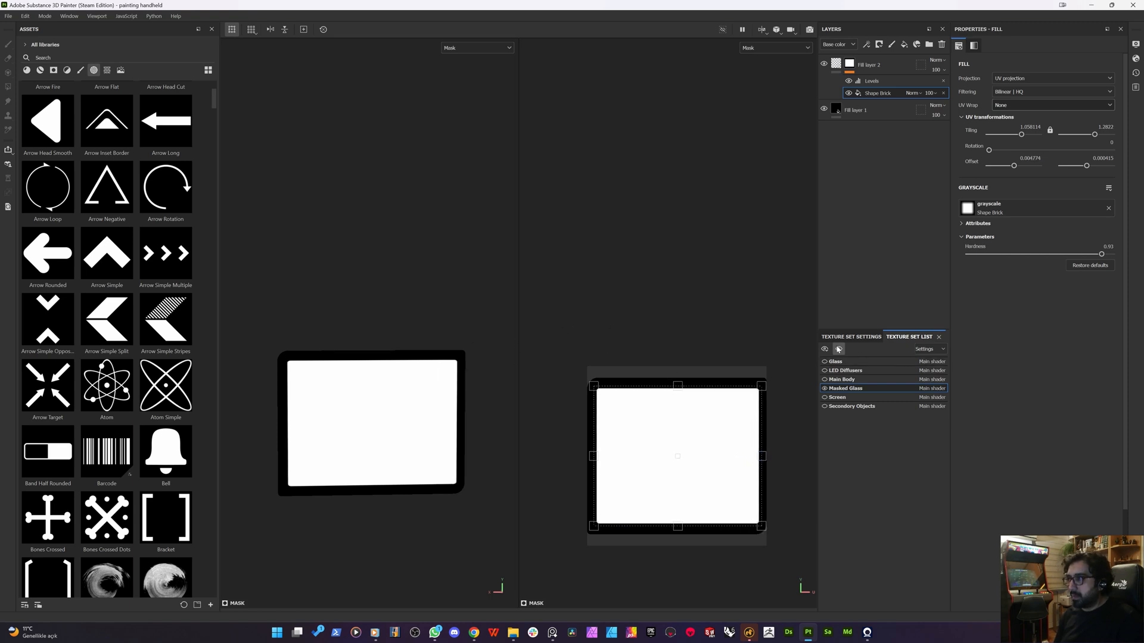
- Show all texture sets again and return both viewports to the material display
{"action": "left_click", "coordinate": [840, 350]}
{"action": "left_click", "coordinate": [836, 354]}
{"action": "left_click", "coordinate": [839, 351]}
{"action": "left_click_drag", "start_coordinate": [377, 449], "coordinate": [125, 452], "text": "alt"}
{"action": "key", "text": "m"}
{"action": "scroll", "coordinate": [362, 434], "scroll_direction": "up", "scroll_amount": 3}
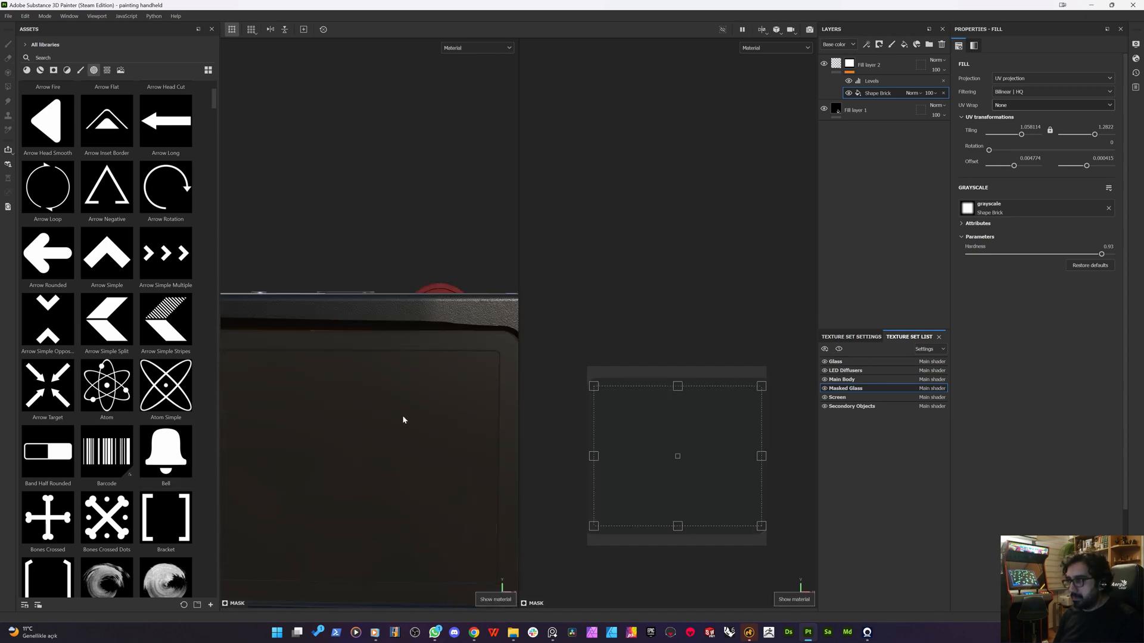
- Try to shift the Shape Brick fill using its right edge while watching the glass border, and undo the move
{"action": "middle_click_drag", "start_coordinate": [451, 425], "coordinate": [407, 281], "text": "alt"}
{"action": "scroll", "coordinate": [472, 276], "scroll_direction": "up", "scroll_amount": 4}
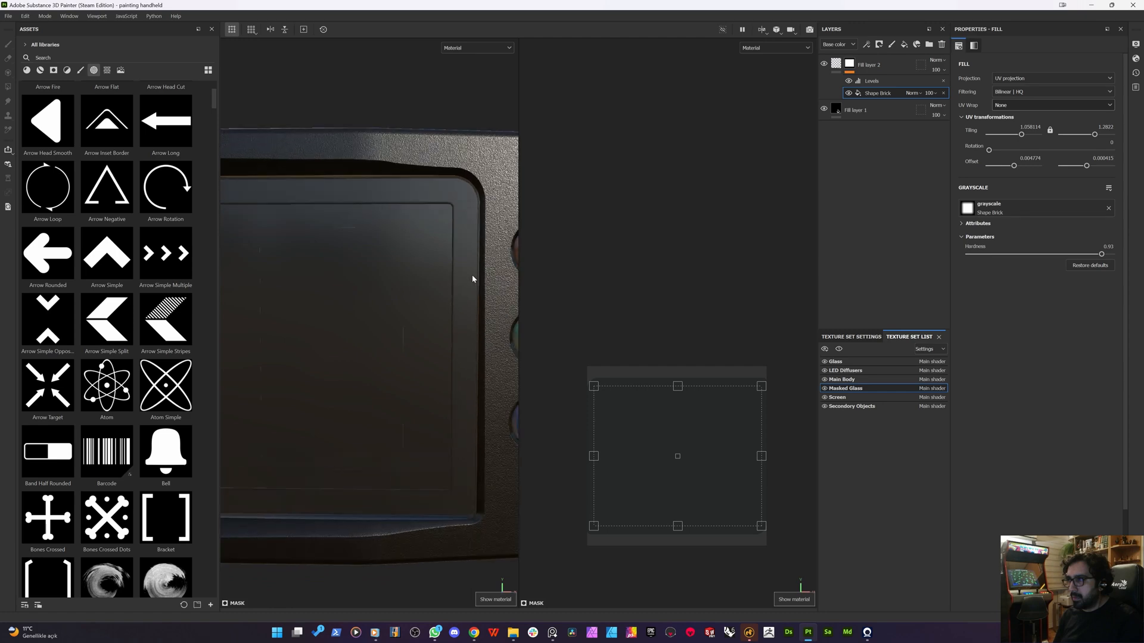
{"action": "scroll", "coordinate": [763, 455], "scroll_direction": "up", "scroll_amount": 3}
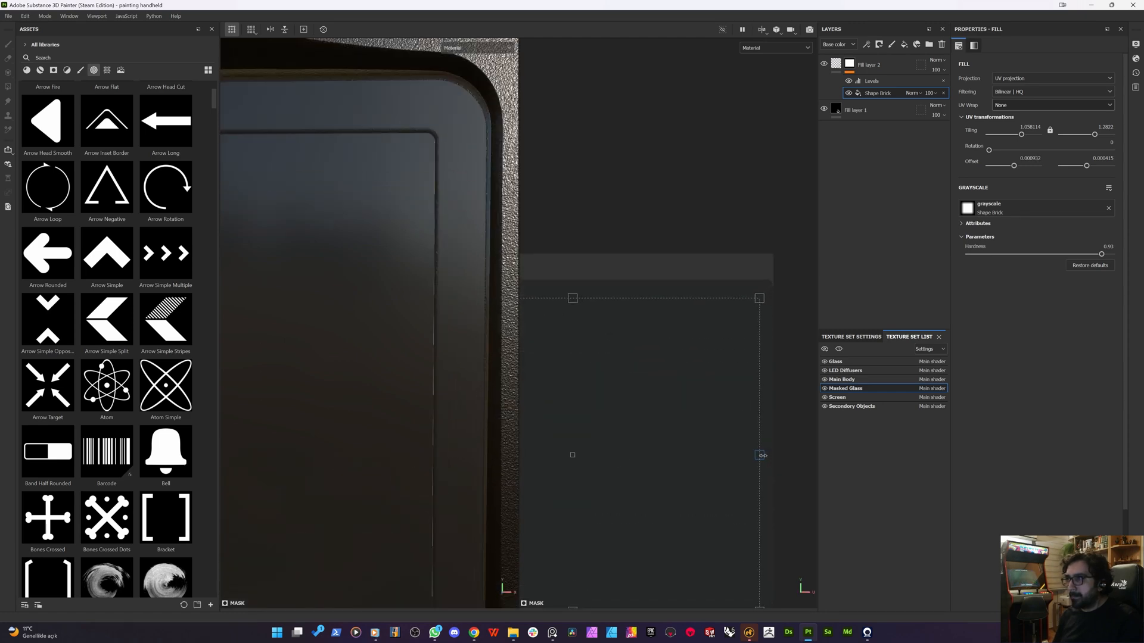
{"action": "mouse_move", "coordinate": [766, 455]}
{"action": "left_mouse_down"}
{"action": "mouse_move", "coordinate": [749, 456]}
{"action": "mouse_move", "coordinate": [812, 456]}
{"action": "mouse_move", "coordinate": [740, 456]}
{"action": "mouse_move", "coordinate": [787, 446]}
{"action": "left_mouse_up"}
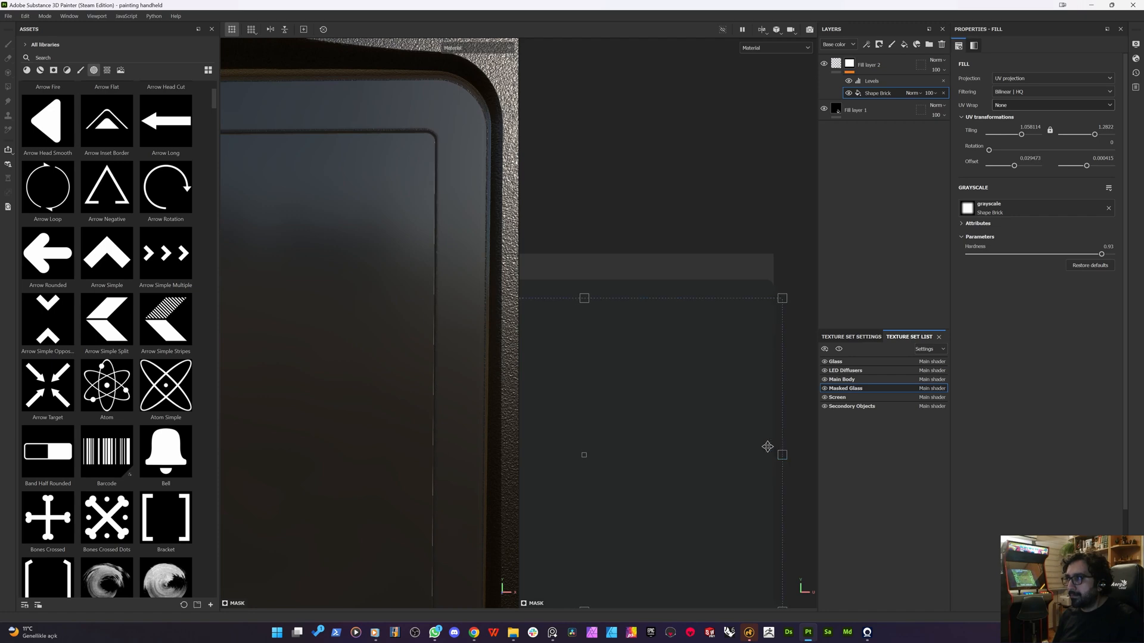
{"action": "key", "text": "ctrl+z"}
- Examine the inner border of the screen glass along its right and left edges
{"action": "left_click_drag", "start_coordinate": [402, 310], "coordinate": [420, 325], "text": "alt"}
{"action": "scroll", "coordinate": [421, 325], "scroll_direction": "down", "scroll_amount": 3}
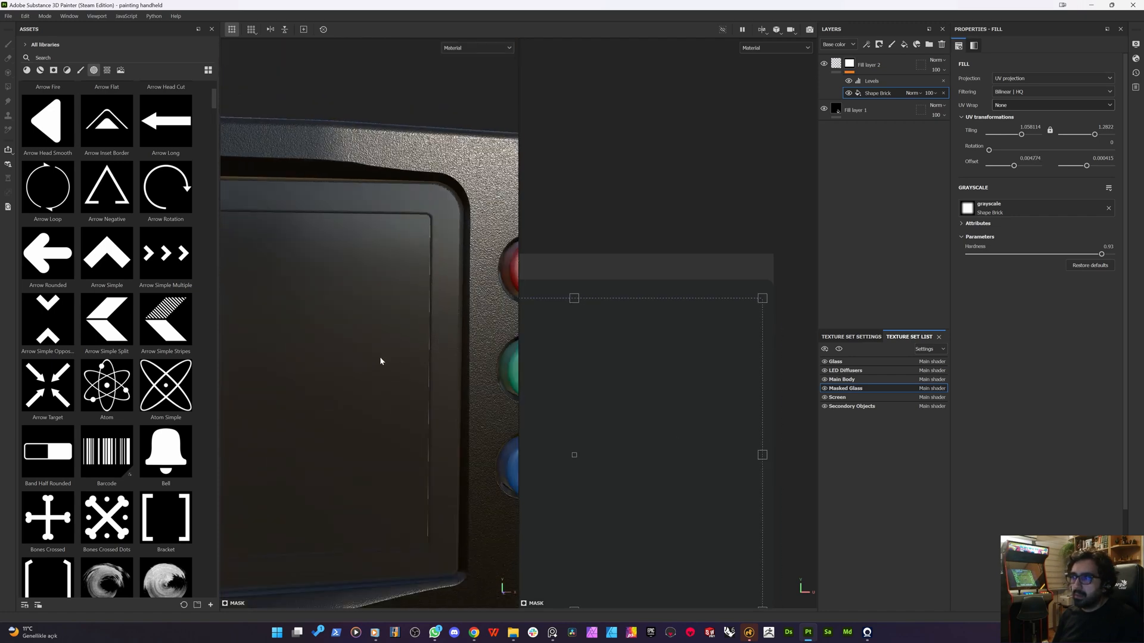
{"action": "middle_click_drag", "start_coordinate": [380, 361], "coordinate": [730, 334], "text": "alt"}
{"action": "scroll", "coordinate": [356, 274], "scroll_direction": "up", "scroll_amount": 3}
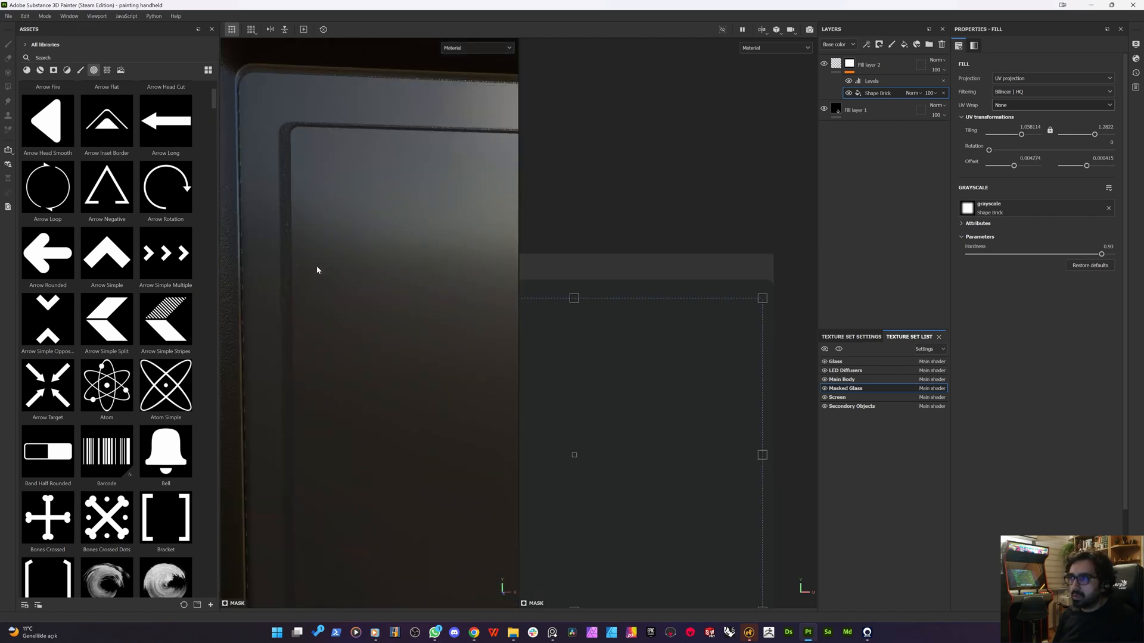
- Nudge the Shape Brick fill sideways in the UV view to even out the glass border at the display's sides
{"action": "middle_click_drag", "start_coordinate": [317, 270], "coordinate": [382, 276], "text": "alt"}
{"action": "left_click_drag", "start_coordinate": [639, 384], "coordinate": [634, 386]}
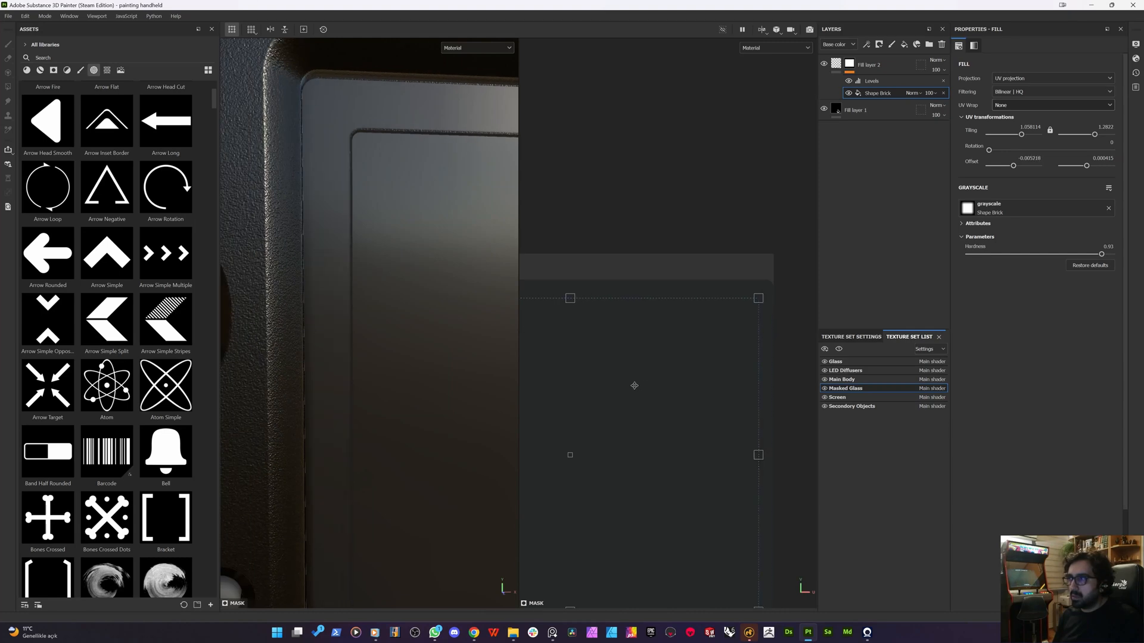
{"action": "scroll", "coordinate": [722, 407], "scroll_direction": "down", "scroll_amount": 2}
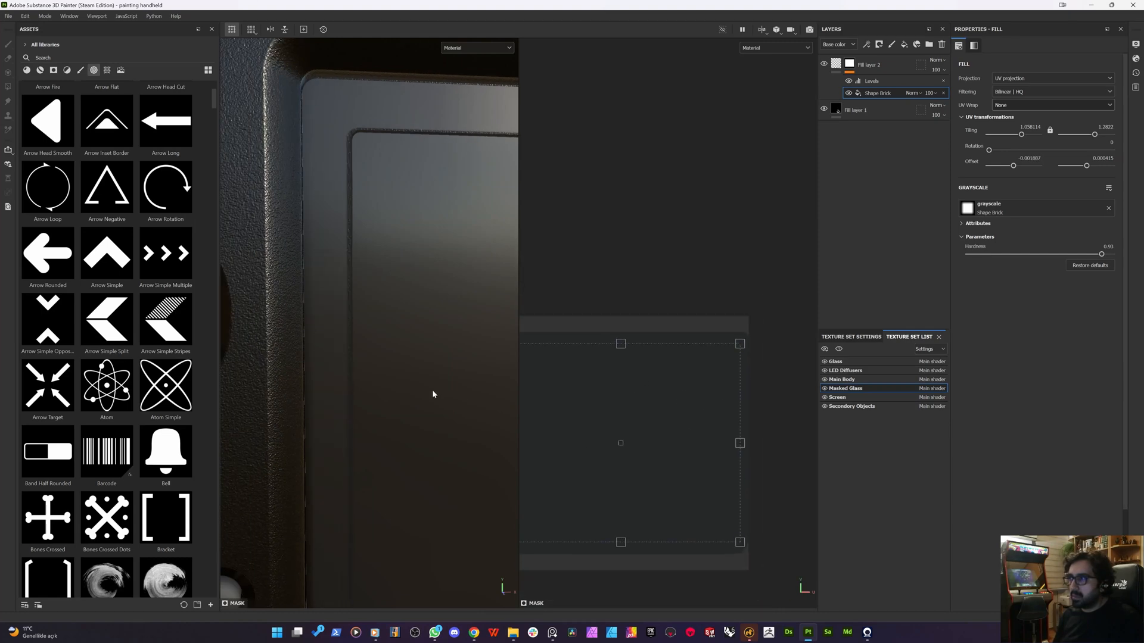
{"action": "scroll", "coordinate": [362, 395], "scroll_direction": "down", "scroll_amount": 4}
{"action": "scroll", "coordinate": [475, 398], "scroll_direction": "up", "scroll_amount": 3}
{"action": "left_click_drag", "start_coordinate": [476, 398], "coordinate": [452, 358], "text": "alt"}
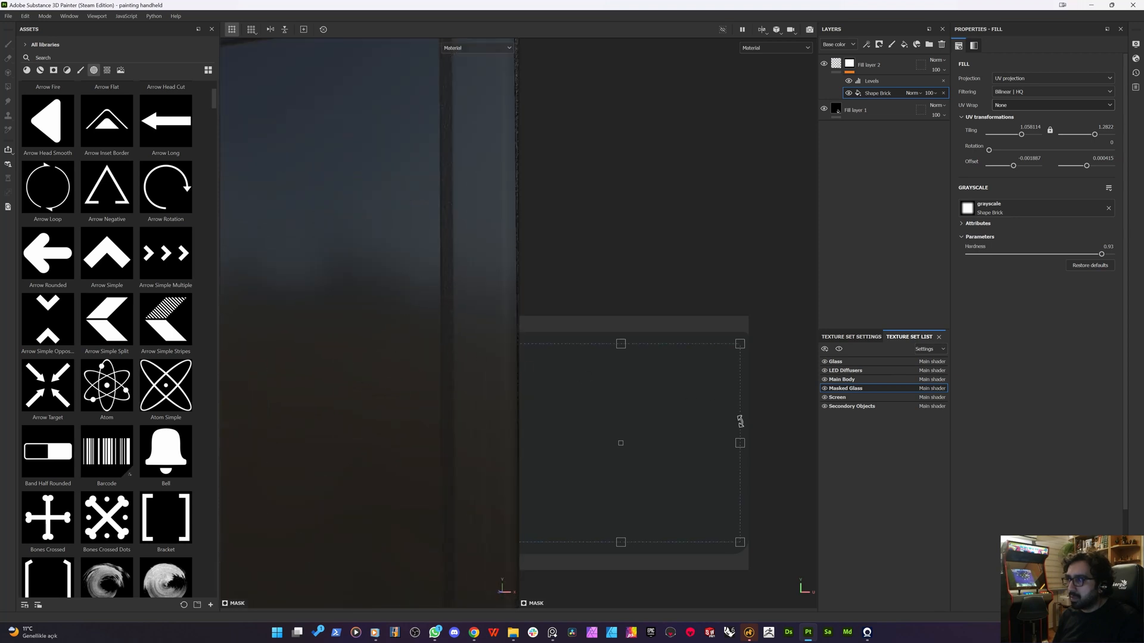
- Try shifting the Shape Brick fill by its right edge with the mask isolated, and undo the move after checking the border in material display
{"action": "mouse_move", "coordinate": [743, 446]}
{"action": "left_mouse_down"}
{"action": "mouse_move", "coordinate": [720, 451]}
{"action": "mouse_move", "coordinate": [744, 451]}
{"action": "left_mouse_up"}
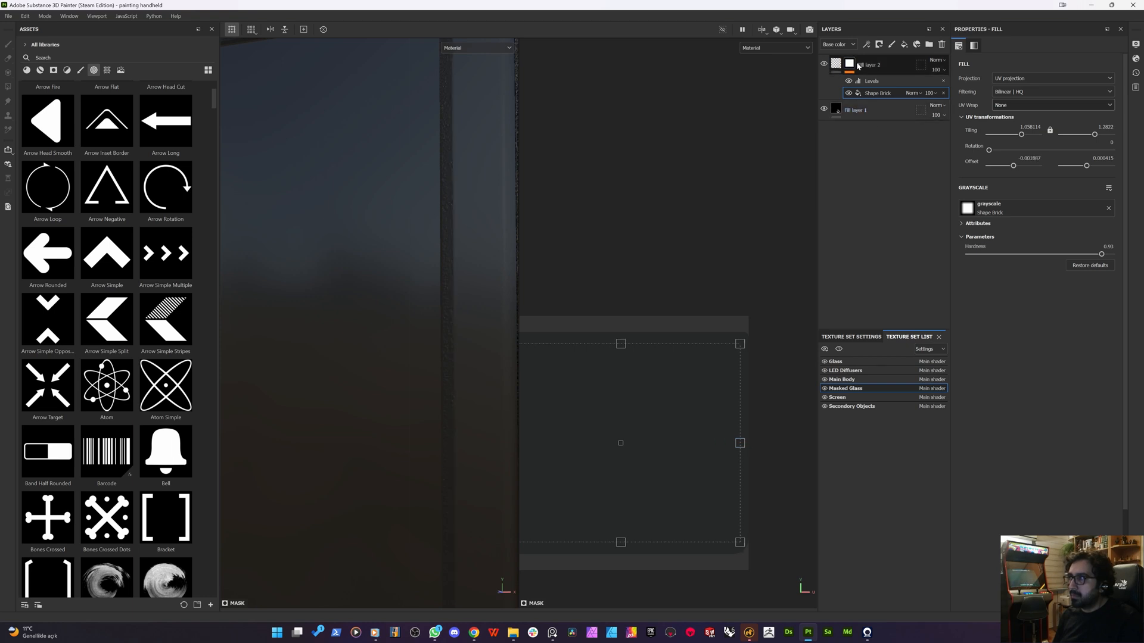
{"action": "left_click", "coordinate": [850, 65], "text": "alt"}
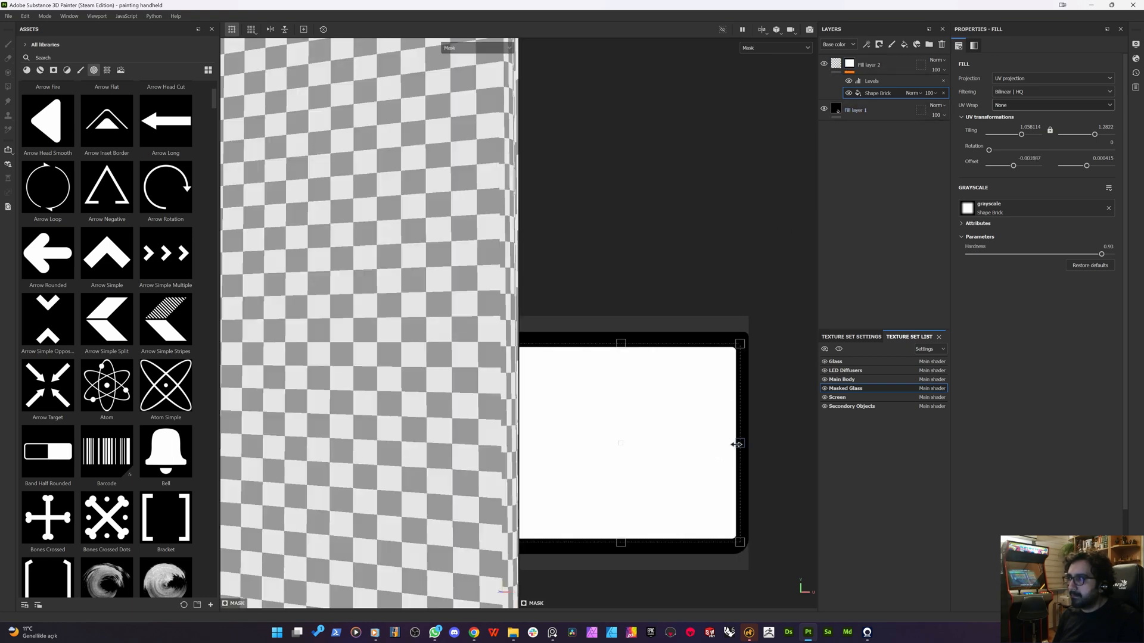
{"action": "left_click_drag", "start_coordinate": [737, 445], "coordinate": [731, 448]}
{"action": "key", "text": "m"}
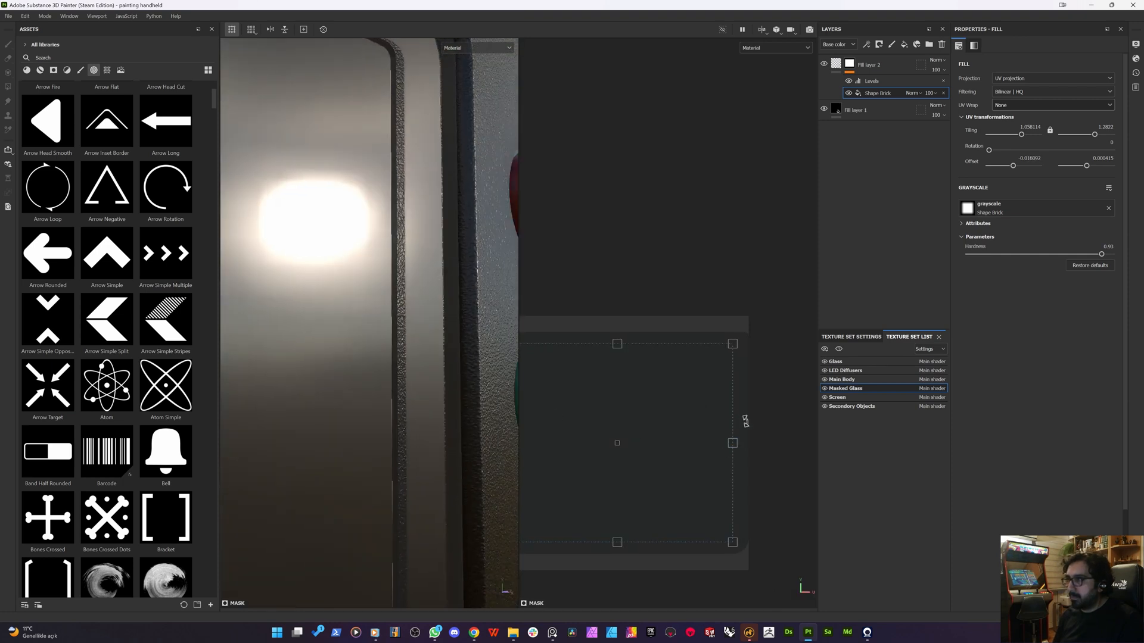
{"action": "scroll", "coordinate": [381, 357], "scroll_direction": "down", "scroll_amount": 5}
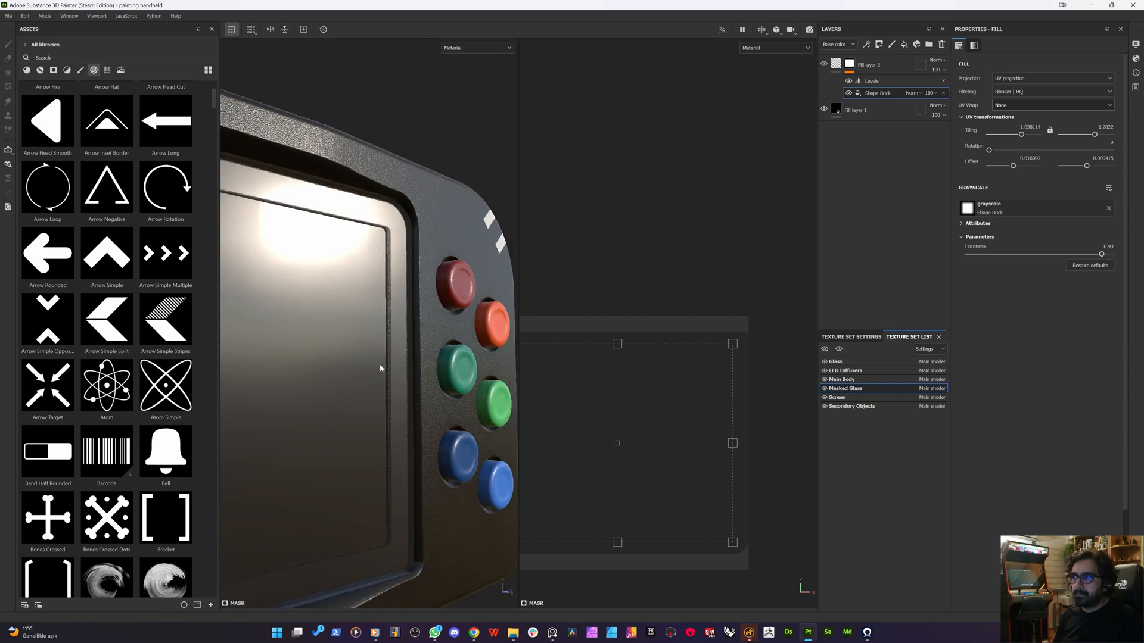
{"action": "scroll", "coordinate": [363, 365], "scroll_direction": "up", "scroll_amount": 4}
{"action": "middle_click_drag", "start_coordinate": [363, 365], "coordinate": [468, 374], "text": "alt"}
{"action": "scroll", "coordinate": [468, 374], "scroll_direction": "down", "scroll_amount": 3}
{"action": "left_click_drag", "start_coordinate": [419, 377], "coordinate": [304, 387], "text": "alt"}
{"action": "key", "text": "ctrl+z"}
{"action": "scroll", "coordinate": [648, 430], "scroll_direction": "down", "scroll_amount": 3}
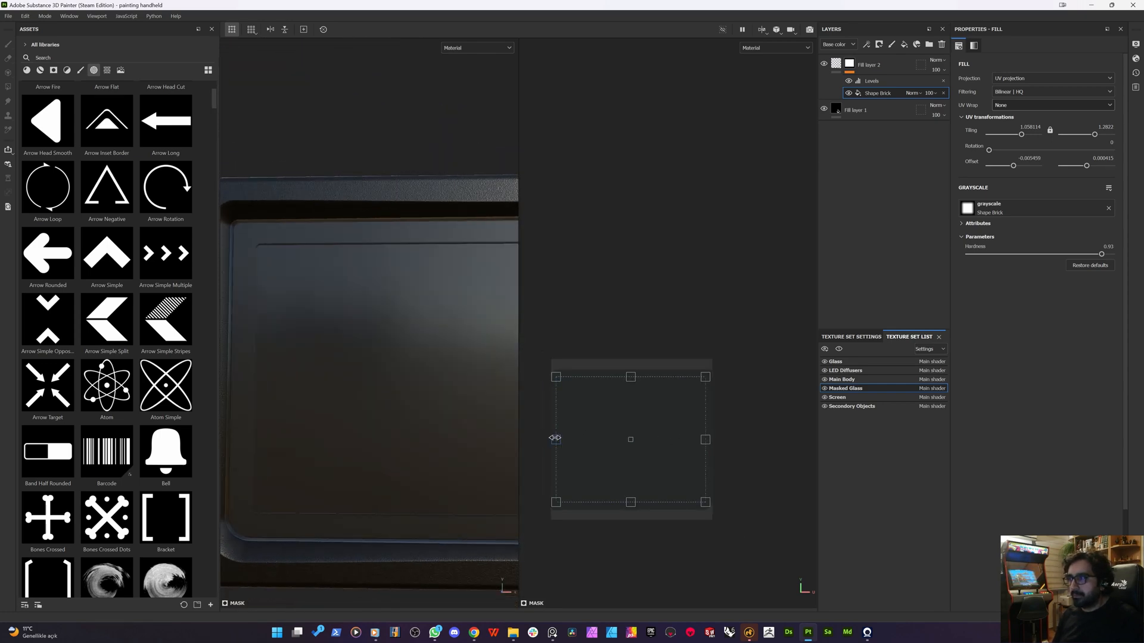
- Shift the Shape Brick fill to a horizontal offset of about -0.0034 and check the glass border's left edge
{"action": "scroll", "coordinate": [556, 439], "scroll_direction": "up", "scroll_amount": 2}
{"action": "left_click_drag", "start_coordinate": [553, 440], "coordinate": [569, 441]}
{"action": "mouse_move", "coordinate": [784, 445]}
{"action": "left_mouse_down"}
{"action": "mouse_move", "coordinate": [763, 441]}
{"action": "mouse_move", "coordinate": [780, 442]}
{"action": "left_mouse_up"}
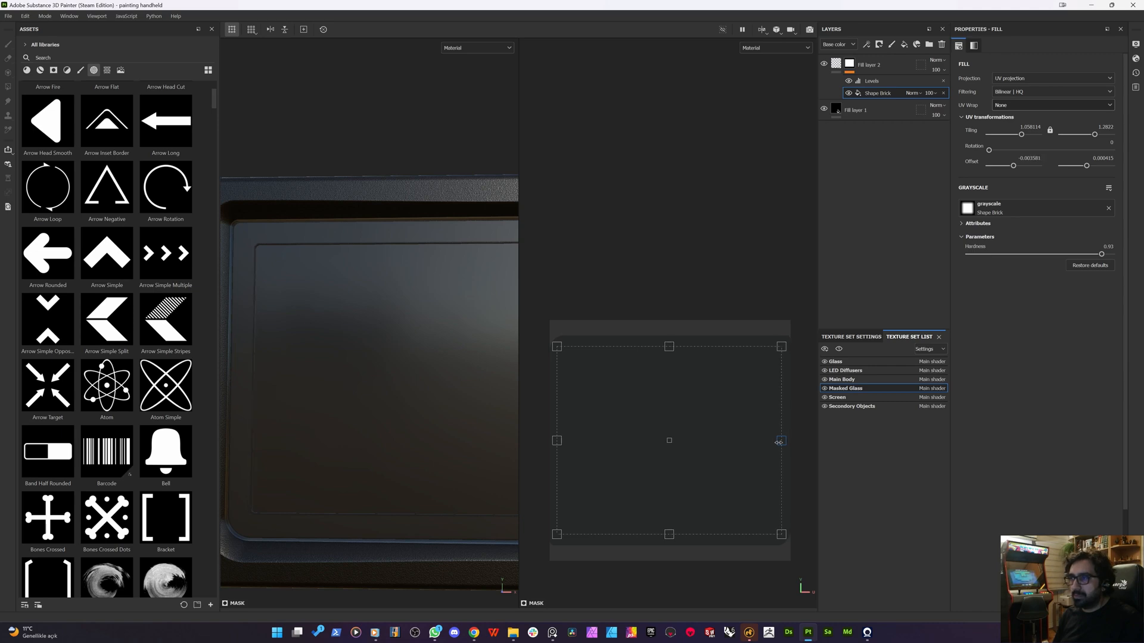
{"action": "scroll", "coordinate": [286, 407], "scroll_direction": "up", "scroll_amount": 8}
{"action": "middle_click_drag", "start_coordinate": [279, 409], "coordinate": [396, 413], "text": "alt"}
{"action": "scroll", "coordinate": [280, 375], "scroll_direction": "up", "scroll_amount": 3}
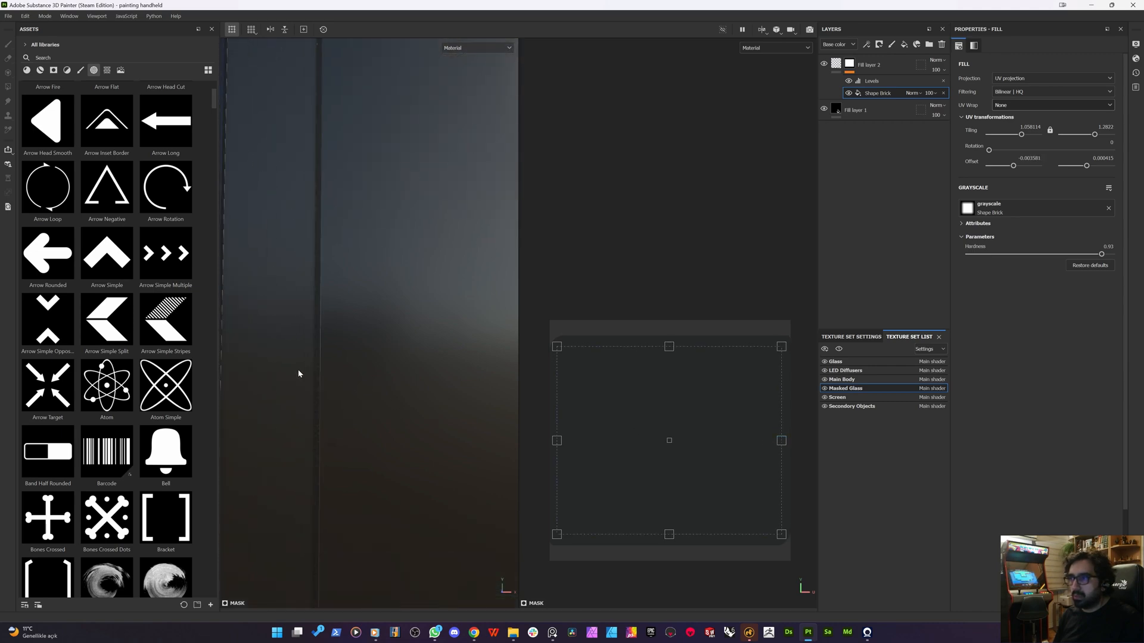
{"action": "scroll", "coordinate": [621, 431], "scroll_direction": "up", "scroll_amount": 1}
{"action": "scroll", "coordinate": [621, 431], "scroll_direction": "up", "scroll_amount": 1}
{"action": "scroll", "coordinate": [327, 398], "scroll_direction": "down", "scroll_amount": 5}
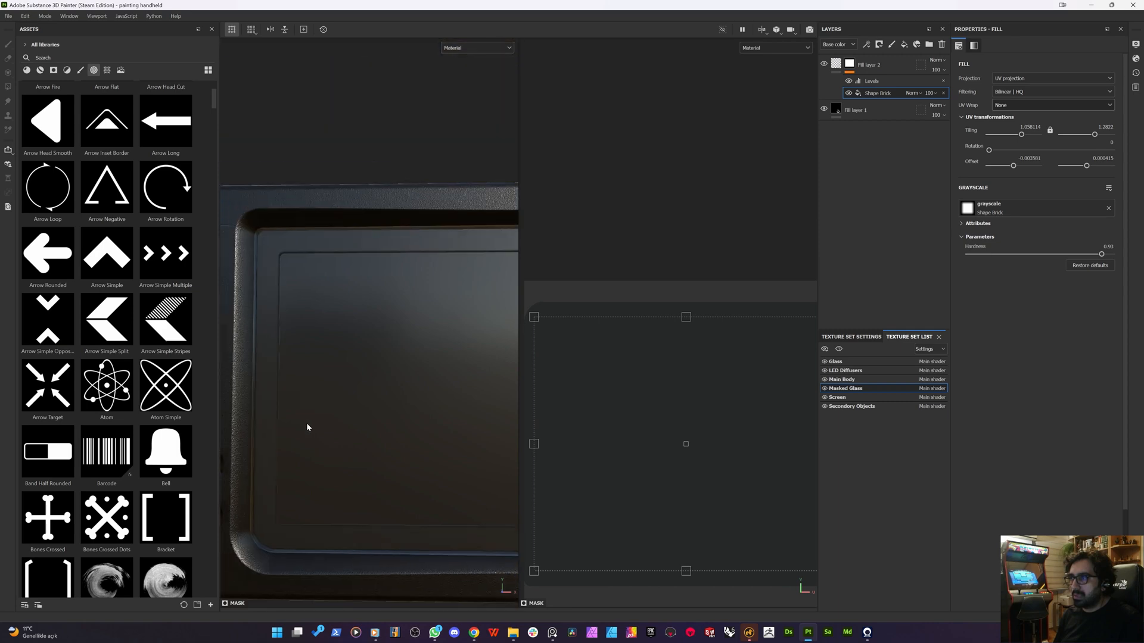
- Fine-tune the Shape Brick fill's horizontal offset to about -0.0008 while checking the glass border's right edge
{"action": "middle_click_drag", "start_coordinate": [471, 411], "coordinate": [388, 398], "text": "alt"}
{"action": "scroll", "coordinate": [398, 390], "scroll_direction": "up", "scroll_amount": 8}
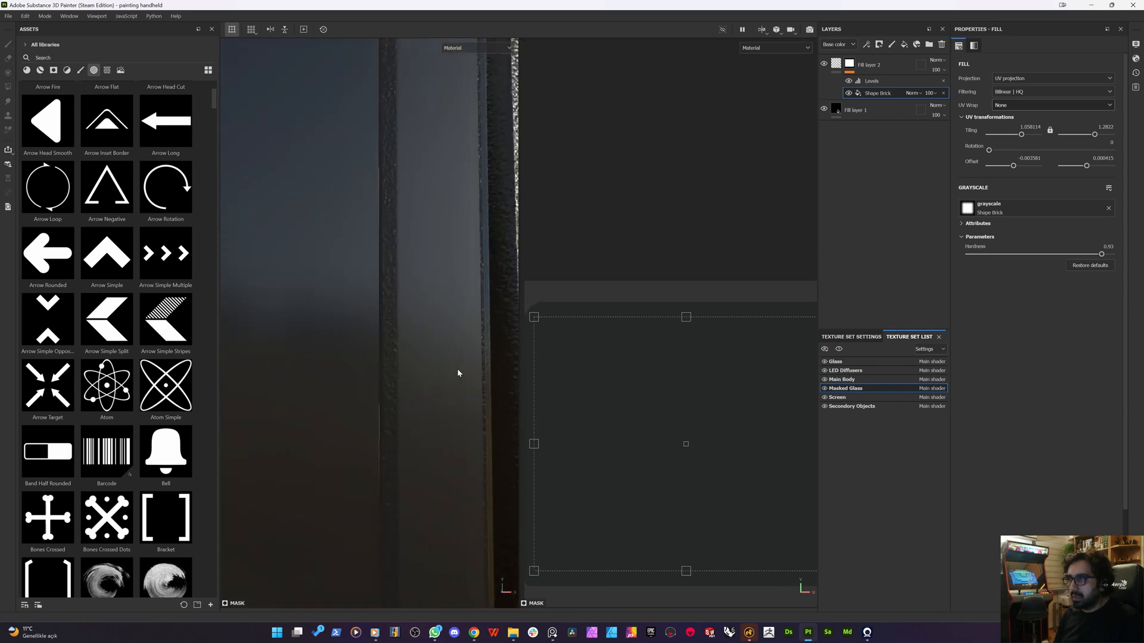
{"action": "left_click_drag", "start_coordinate": [536, 444], "coordinate": [537, 447]}
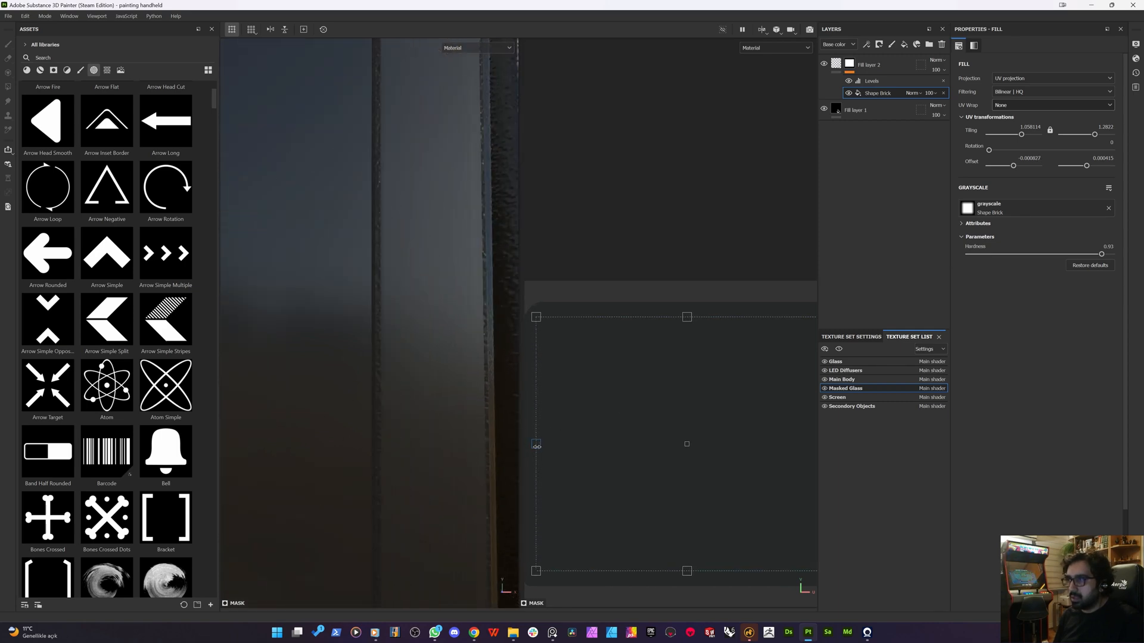
{"action": "scroll", "coordinate": [403, 429], "scroll_direction": "down", "scroll_amount": 5}
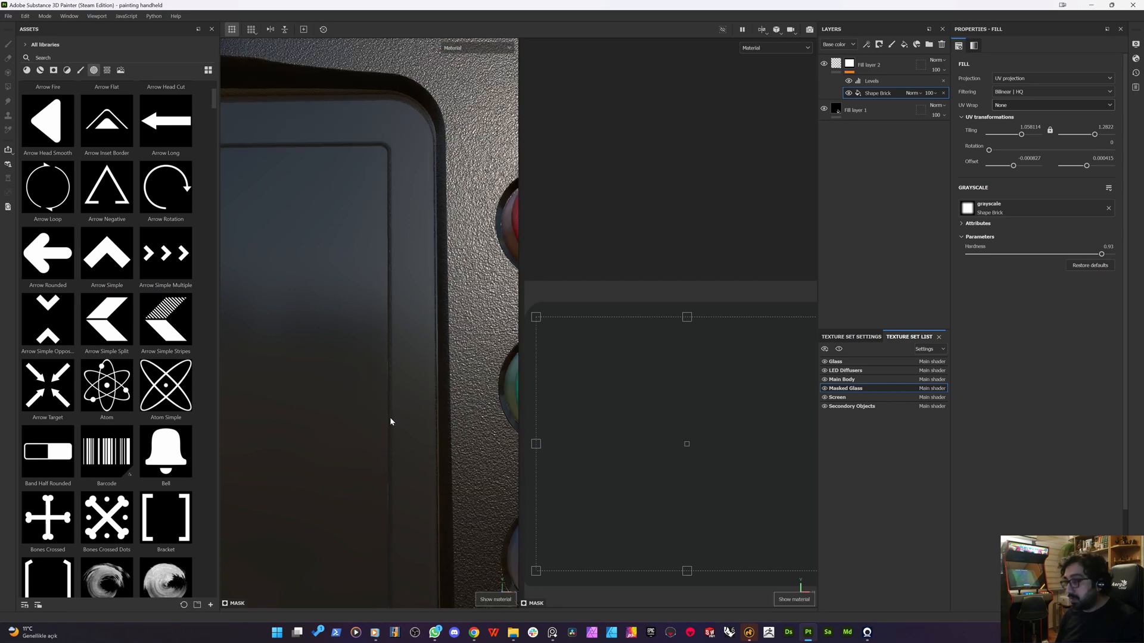
- Show only the 3D viewport, inspect the screen glass border on the whole handheld, and save the project
{"action": "scroll", "coordinate": [334, 405], "scroll_direction": "down", "scroll_amount": 3}
{"action": "middle_click_drag", "start_coordinate": [327, 400], "coordinate": [413, 358], "text": "alt"}
{"action": "scroll", "coordinate": [377, 367], "scroll_direction": "down", "scroll_amount": 5}
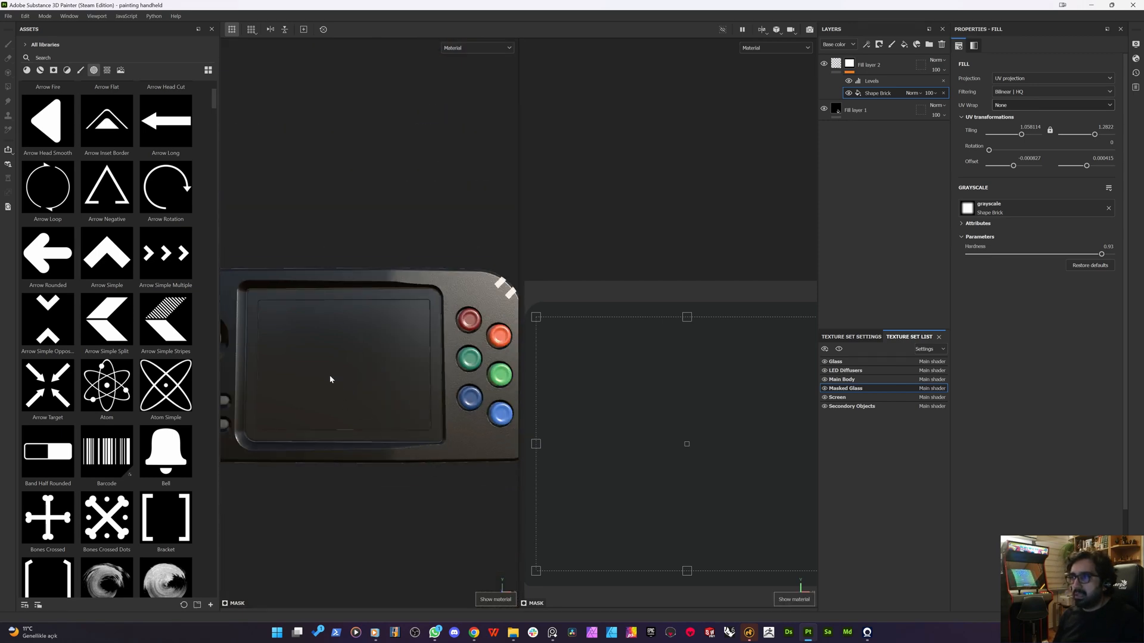
{"action": "left_click_drag", "start_coordinate": [329, 378], "coordinate": [352, 373], "text": "alt"}
{"action": "key", "text": "F2"}
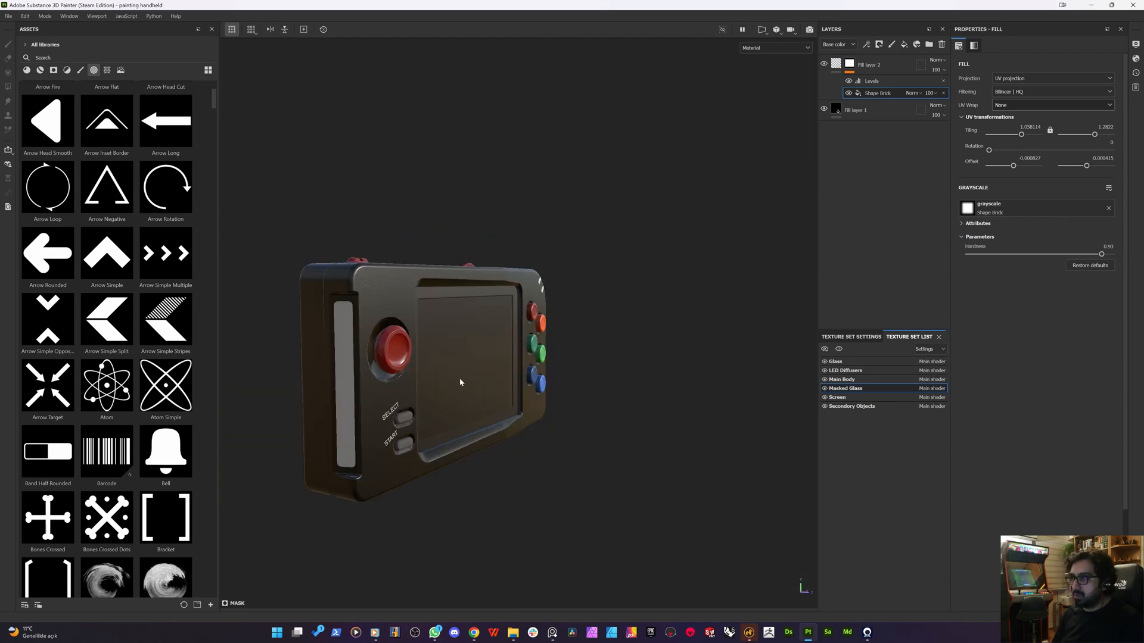
{"action": "scroll", "coordinate": [465, 378], "scroll_direction": "up", "scroll_amount": 4}
{"action": "left_click_drag", "start_coordinate": [474, 373], "coordinate": [317, 378], "text": "alt"}
{"action": "scroll", "coordinate": [474, 413], "scroll_direction": "down", "scroll_amount": 3}
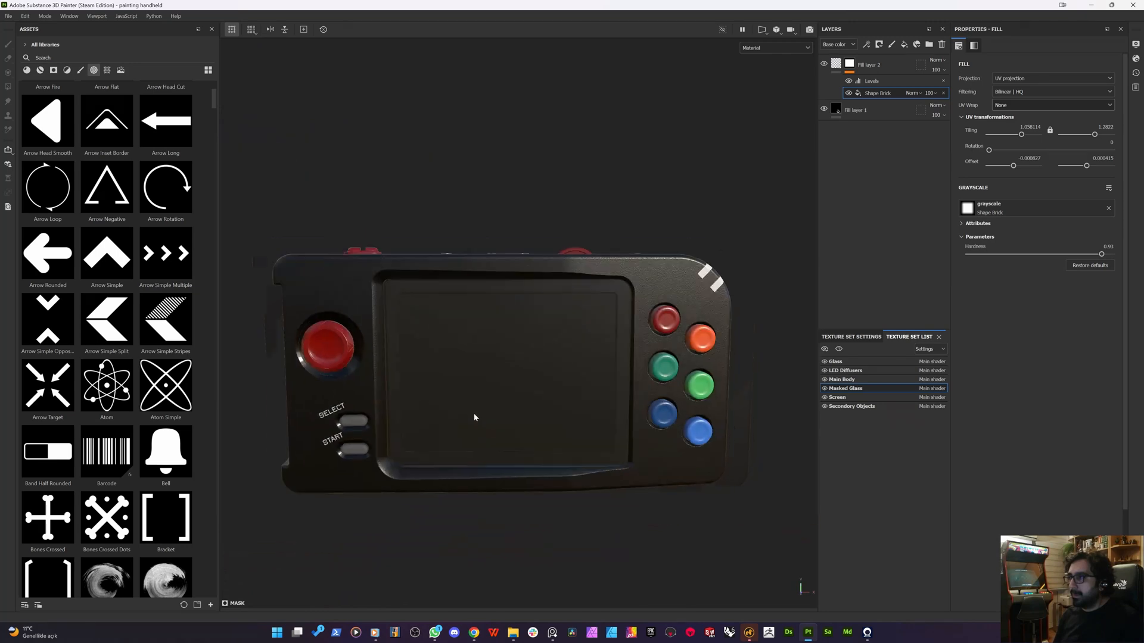
{"action": "left_click_drag", "start_coordinate": [475, 418], "coordinate": [471, 365], "text": "alt"}
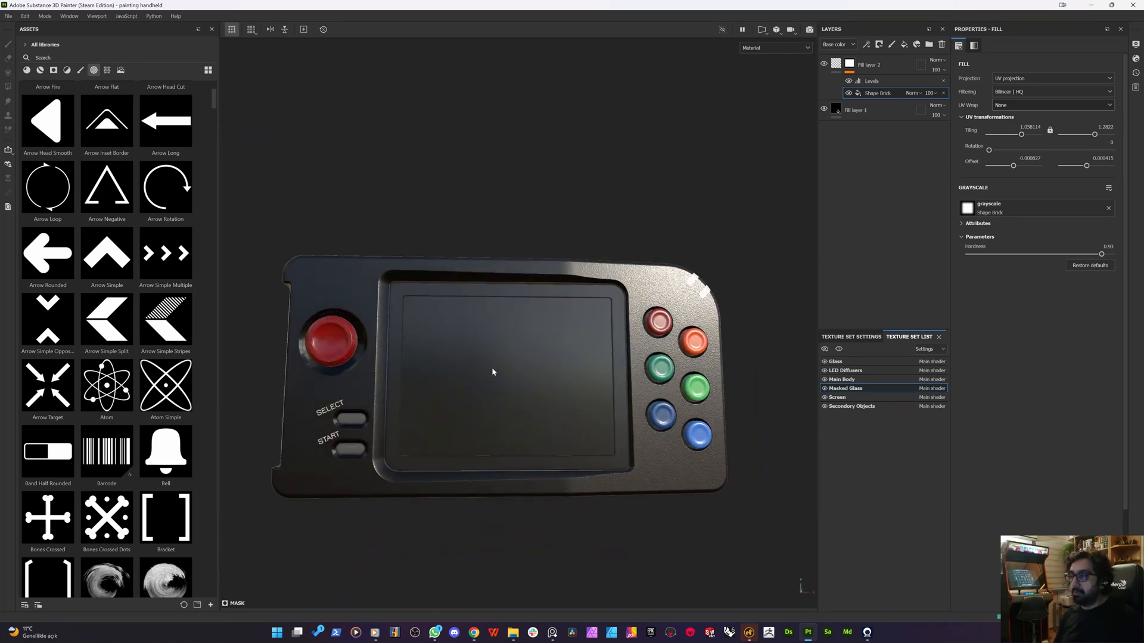
{"action": "key", "text": "ctrl+s"}
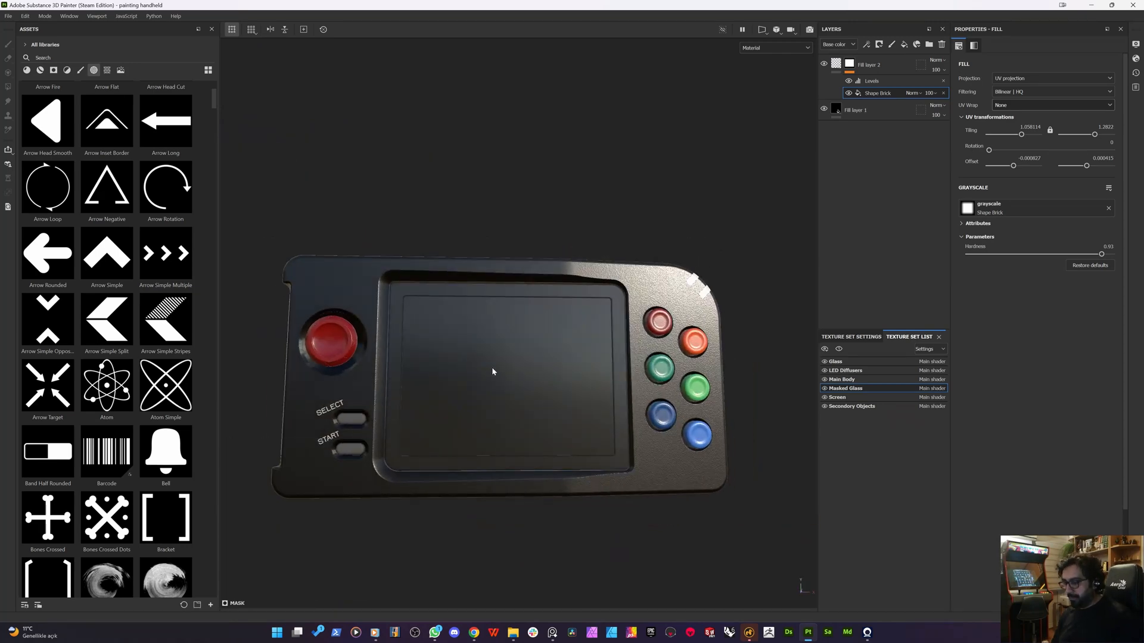
{"action": "left_click_drag", "start_coordinate": [507, 409], "coordinate": [475, 451], "text": "alt"}
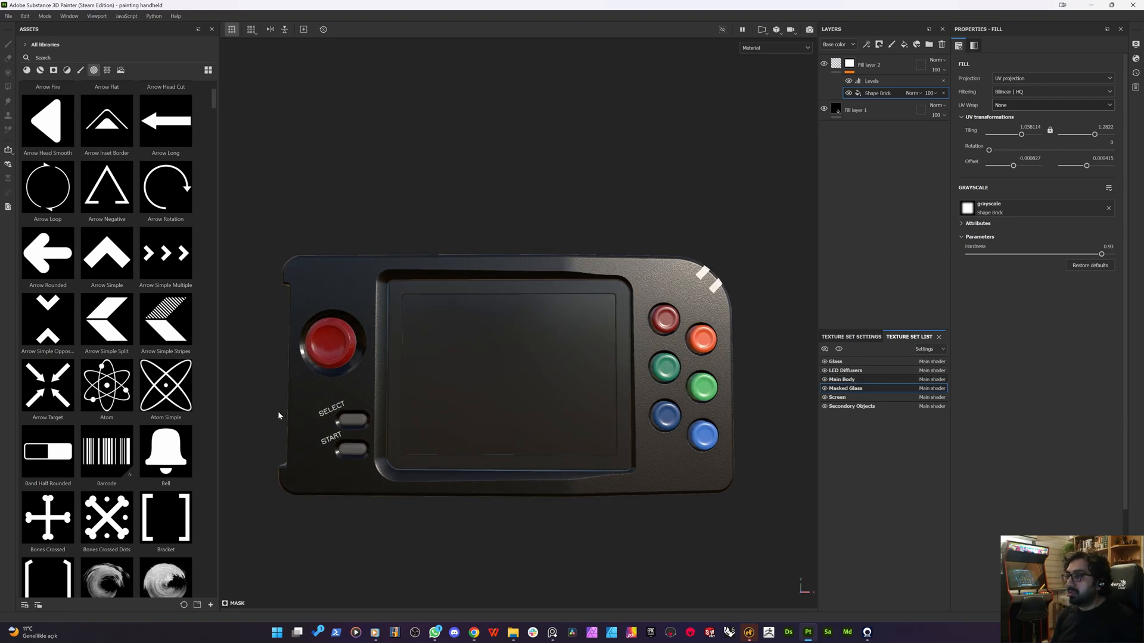
- In the Main Body texture set, check the layer masks to locate the SELECT and START labels, and restore the material display
{"action": "left_click", "coordinate": [842, 380]}
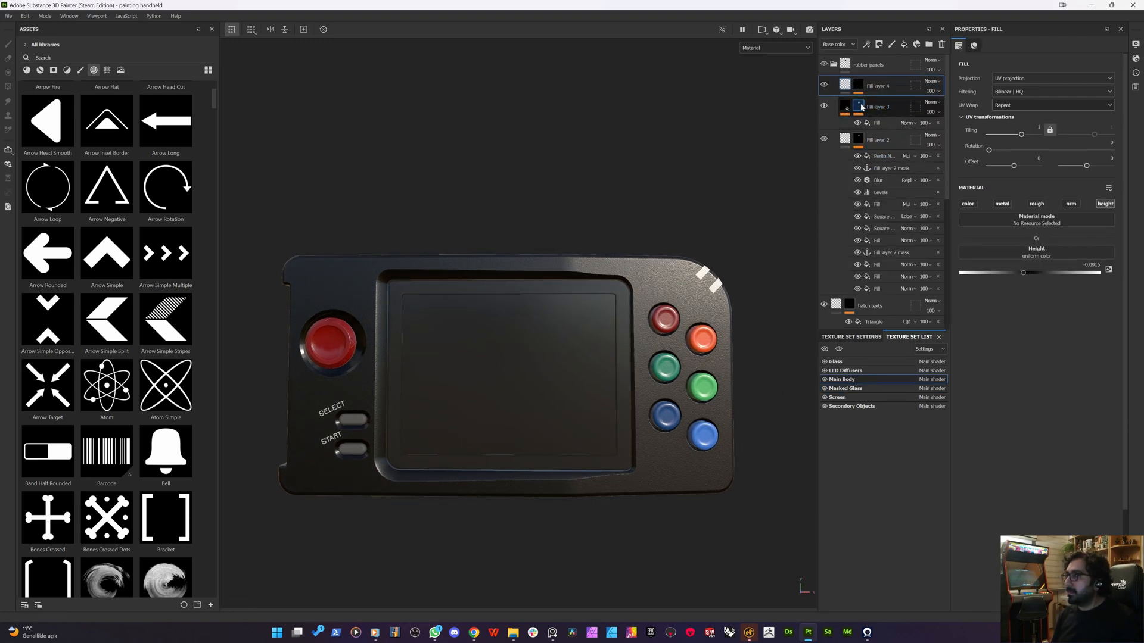
{"action": "left_click", "coordinate": [859, 107], "text": "alt"}
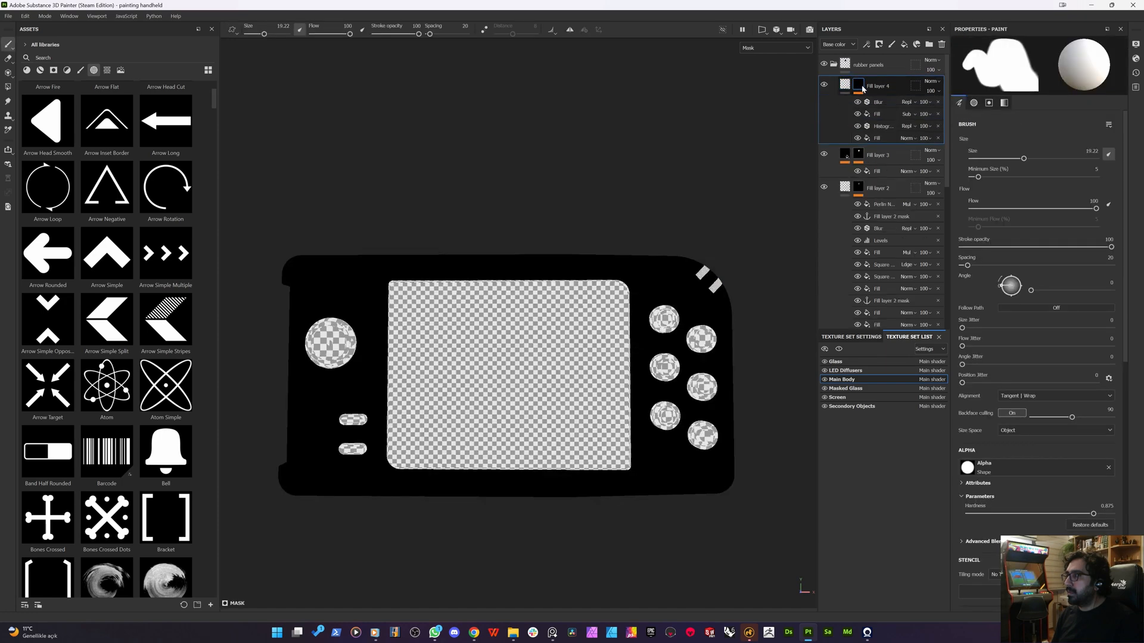
{"action": "scroll", "coordinate": [854, 215], "scroll_direction": "down", "scroll_amount": 3}
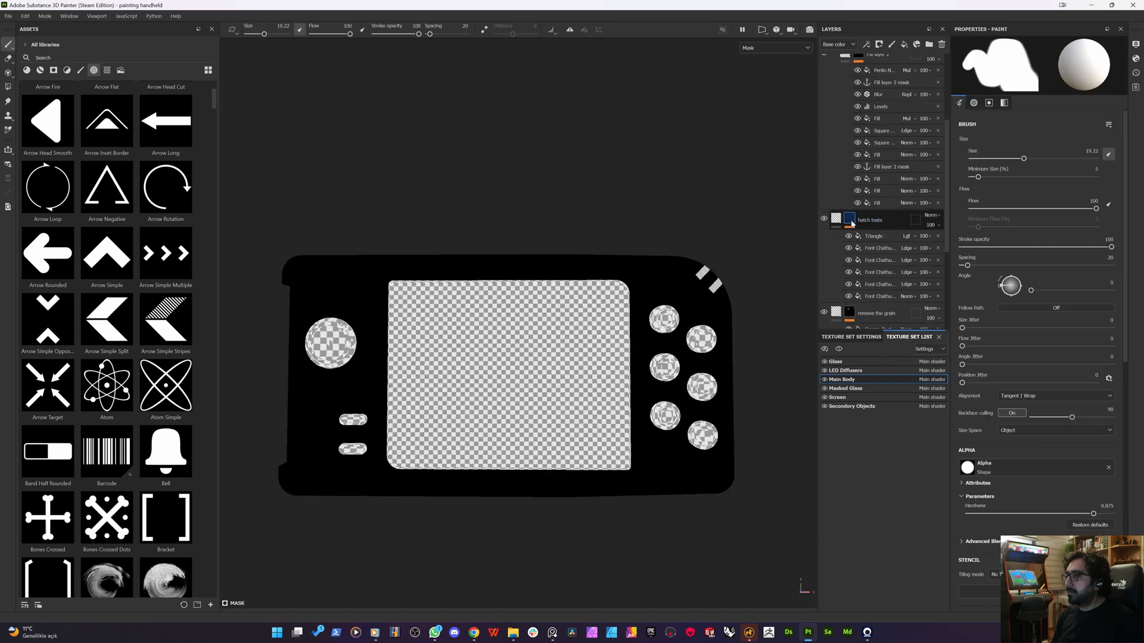
{"action": "scroll", "coordinate": [852, 224], "scroll_direction": "down", "scroll_amount": 5}
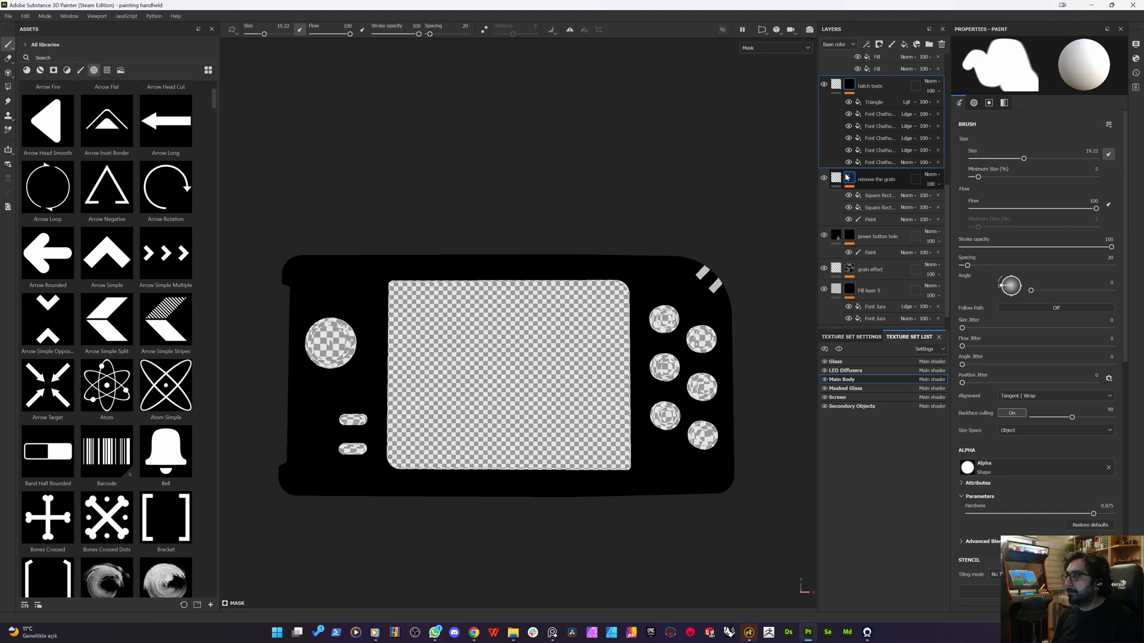
{"action": "scroll", "coordinate": [849, 235], "scroll_direction": "down", "scroll_amount": 1}
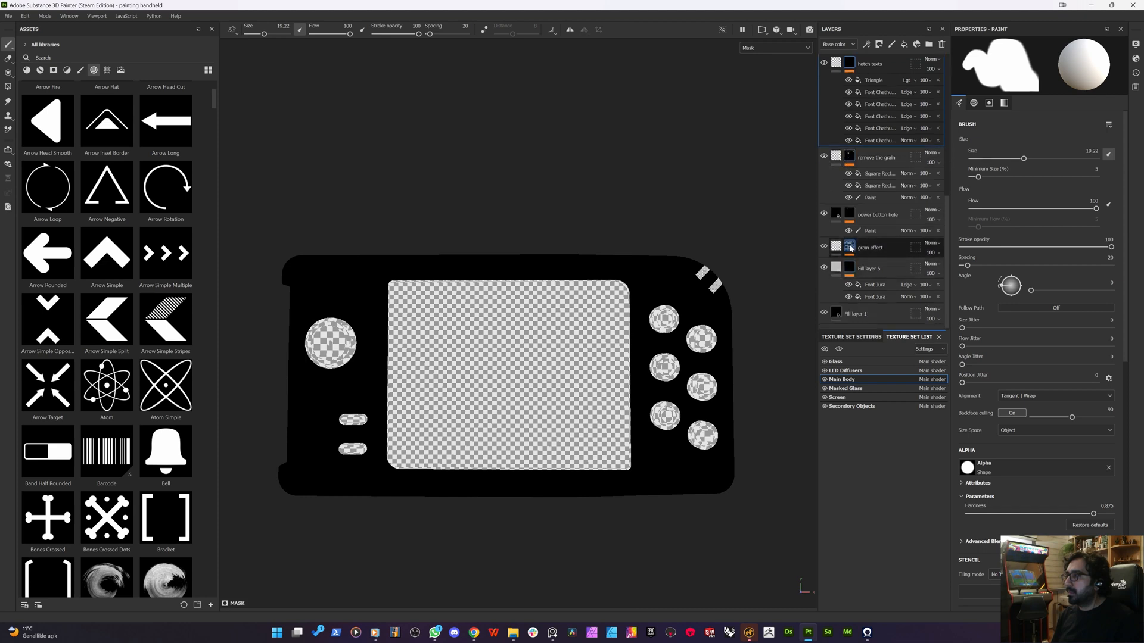
{"action": "left_click", "coordinate": [851, 269]}
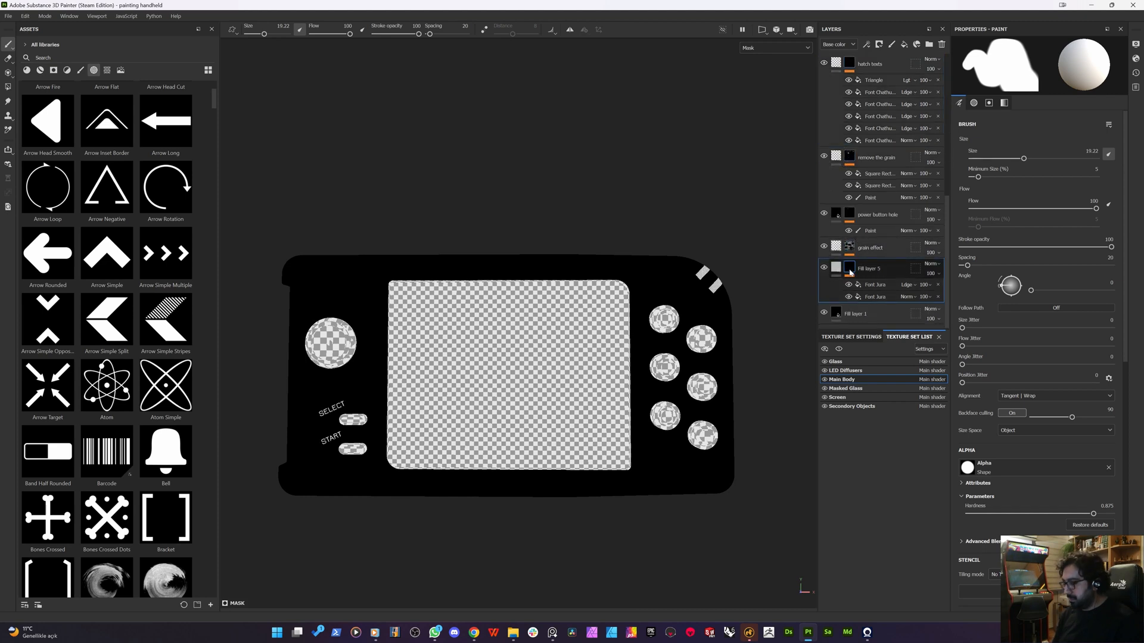
{"action": "key", "text": "m"}
- Duplicate the START text fill in Fill layer 5 and move the copy below the coloured buttons in the split 3D and UV view
{"action": "left_click", "coordinate": [876, 283]}
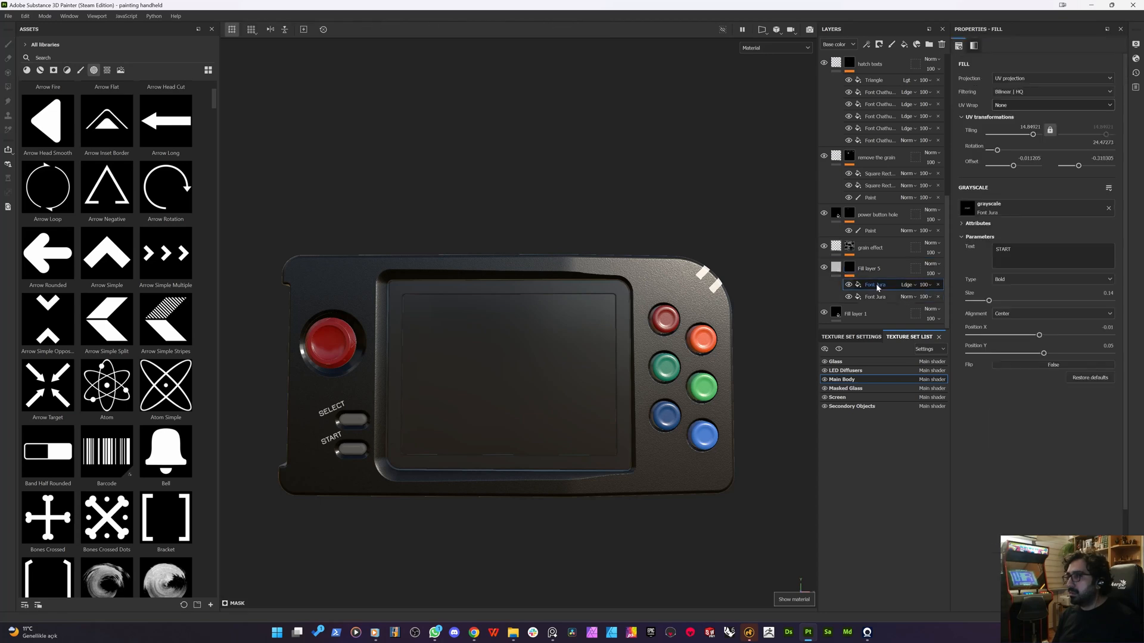
{"action": "key", "text": "ctrl+d"}
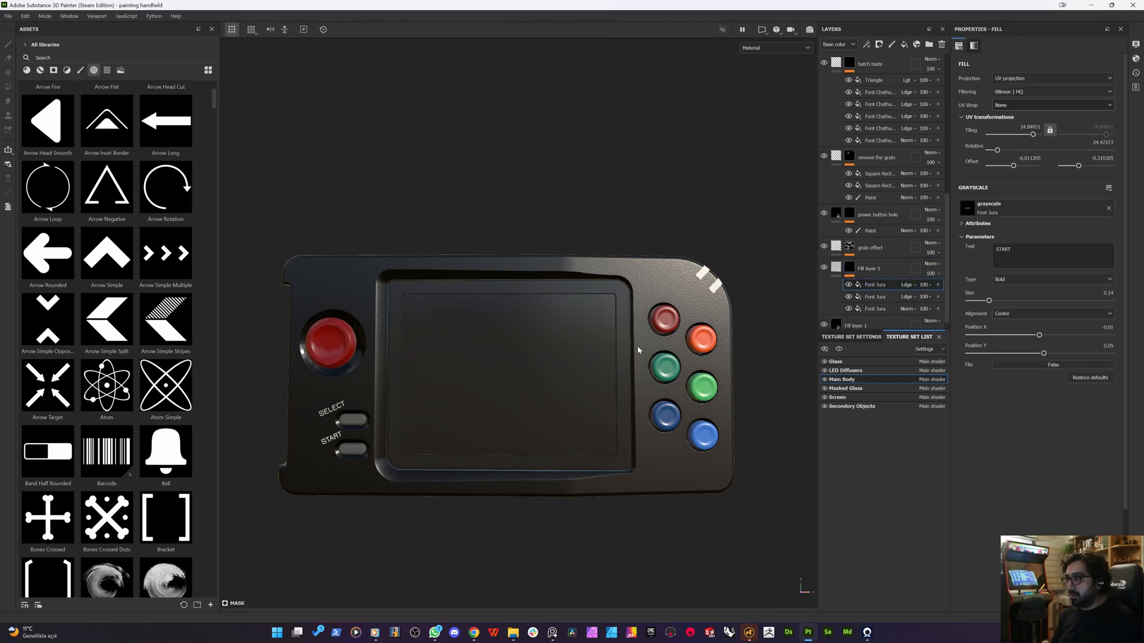
{"action": "key", "text": "F1"}
{"action": "scroll", "coordinate": [650, 484], "scroll_direction": "up", "scroll_amount": 5}
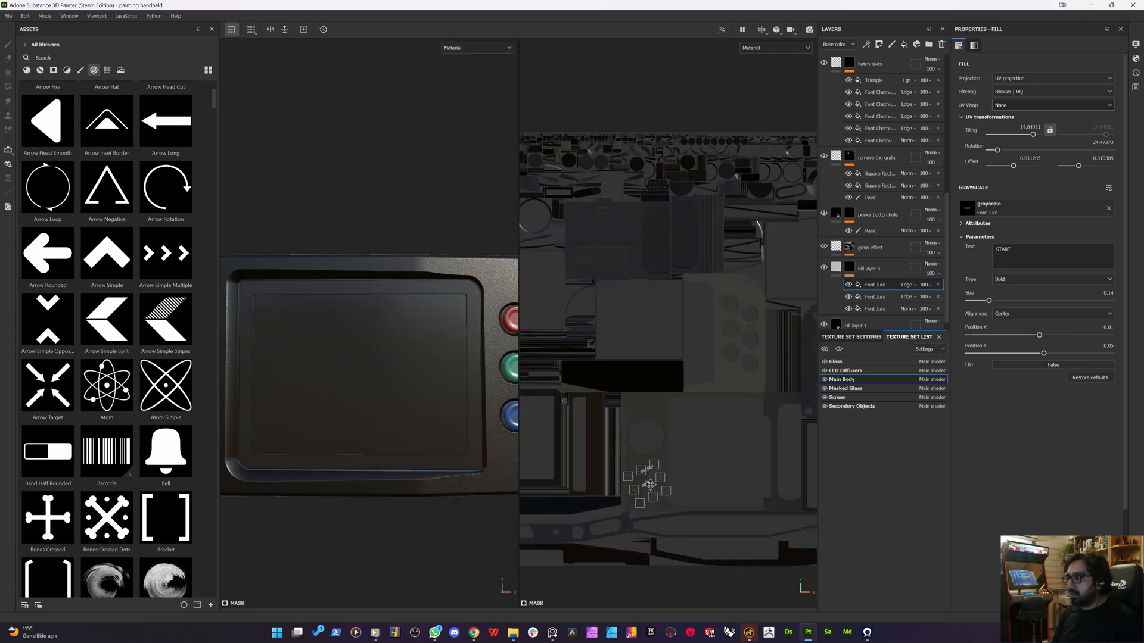
{"action": "scroll", "coordinate": [649, 483], "scroll_direction": "up", "scroll_amount": 3}
{"action": "left_click_drag", "start_coordinate": [646, 440], "coordinate": [770, 296]}
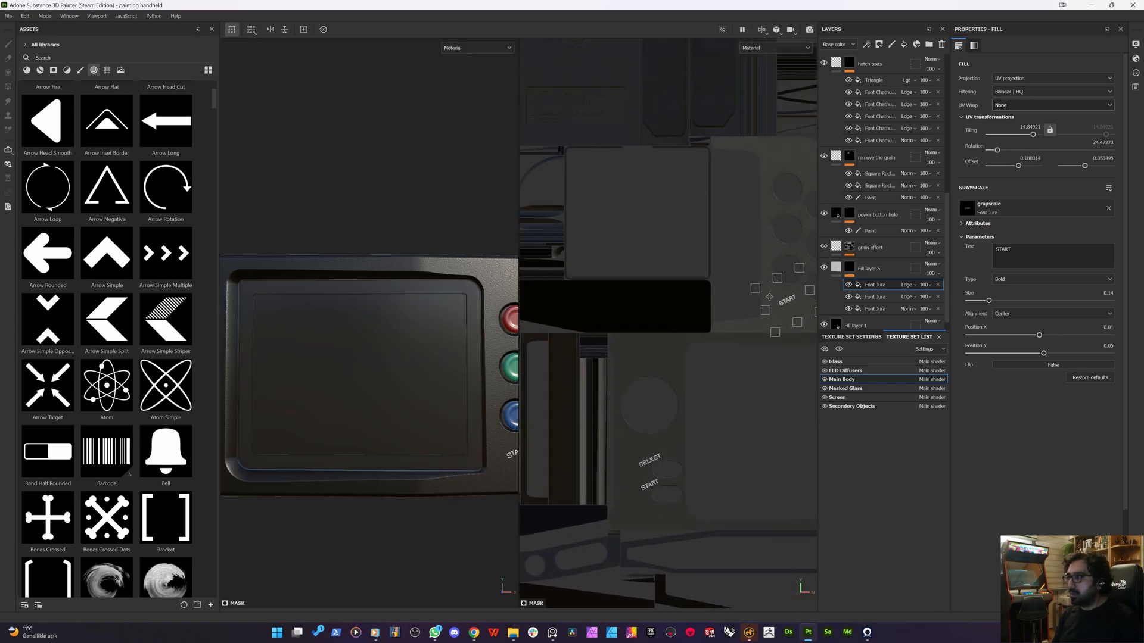
- Reposition the copied START label closer to the dark blue button, at an offset of about 0.166, -0.045
{"action": "scroll", "coordinate": [364, 437], "scroll_direction": "down", "scroll_amount": 3}
{"action": "scroll", "coordinate": [447, 440], "scroll_direction": "up", "scroll_amount": 5}
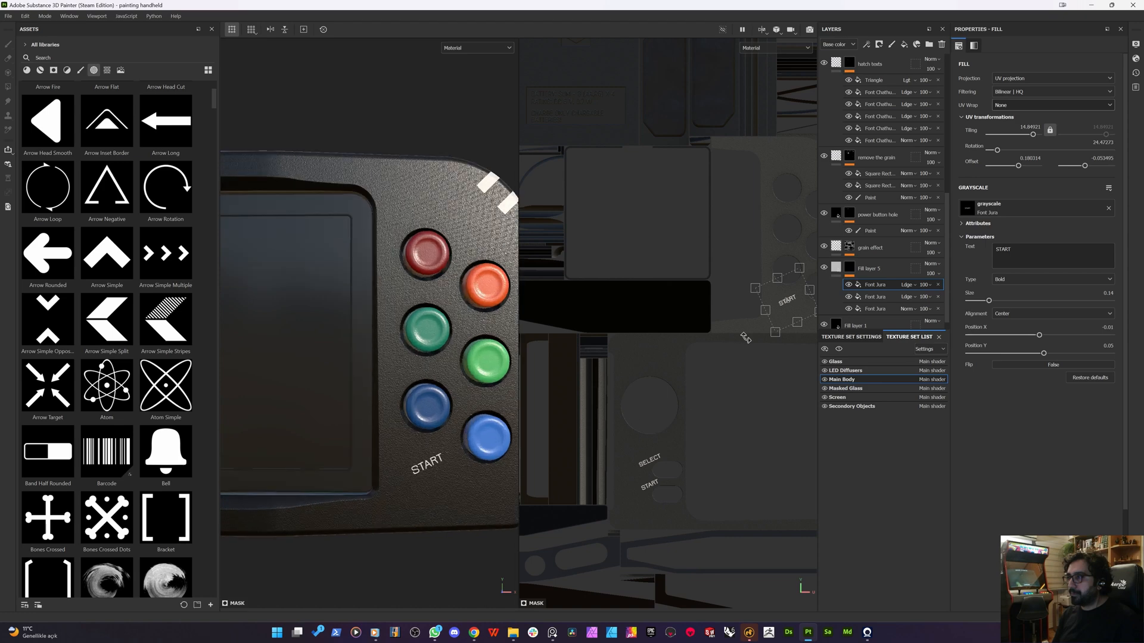
{"action": "scroll", "coordinate": [809, 321], "scroll_direction": "up", "scroll_amount": 3}
{"action": "scroll", "coordinate": [783, 322], "scroll_direction": "up", "scroll_amount": 2}
{"action": "scroll", "coordinate": [705, 403], "scroll_direction": "down", "scroll_amount": 2}
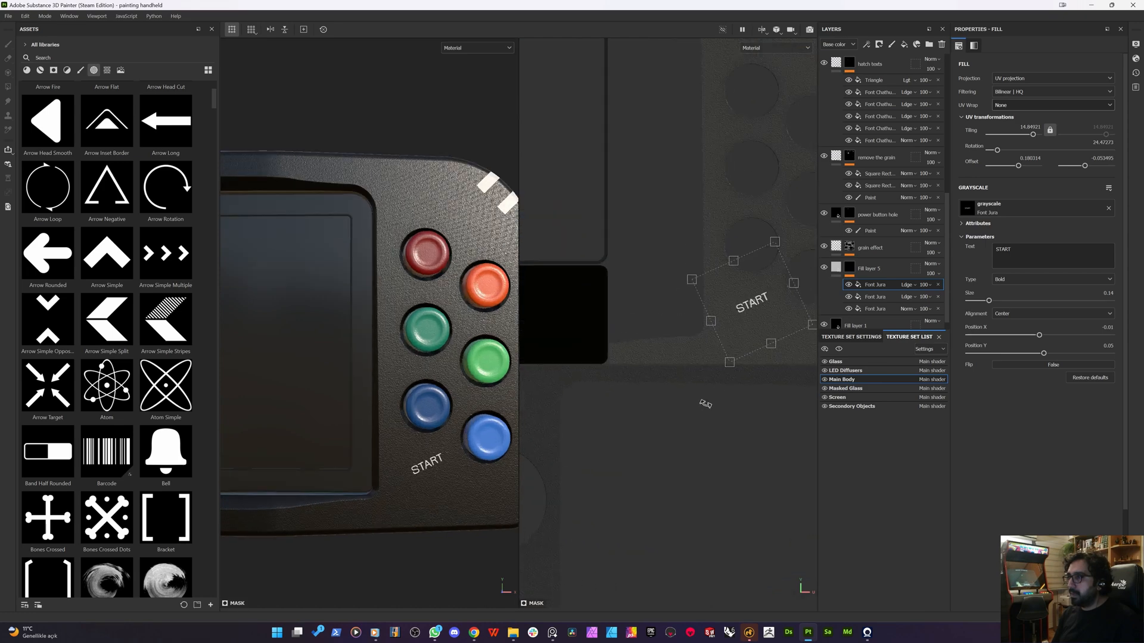
{"action": "middle_click_drag", "start_coordinate": [755, 376], "coordinate": [686, 449], "text": "alt"}
{"action": "scroll", "coordinate": [689, 403], "scroll_direction": "up", "scroll_amount": 3}
{"action": "left_click_drag", "start_coordinate": [674, 380], "coordinate": [656, 378]}
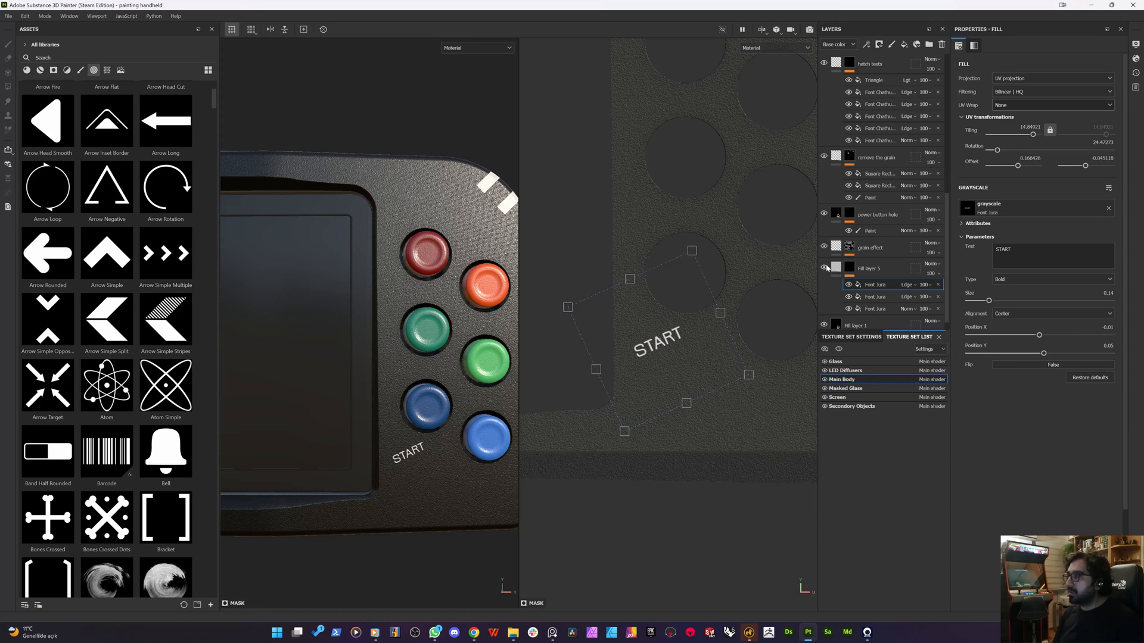
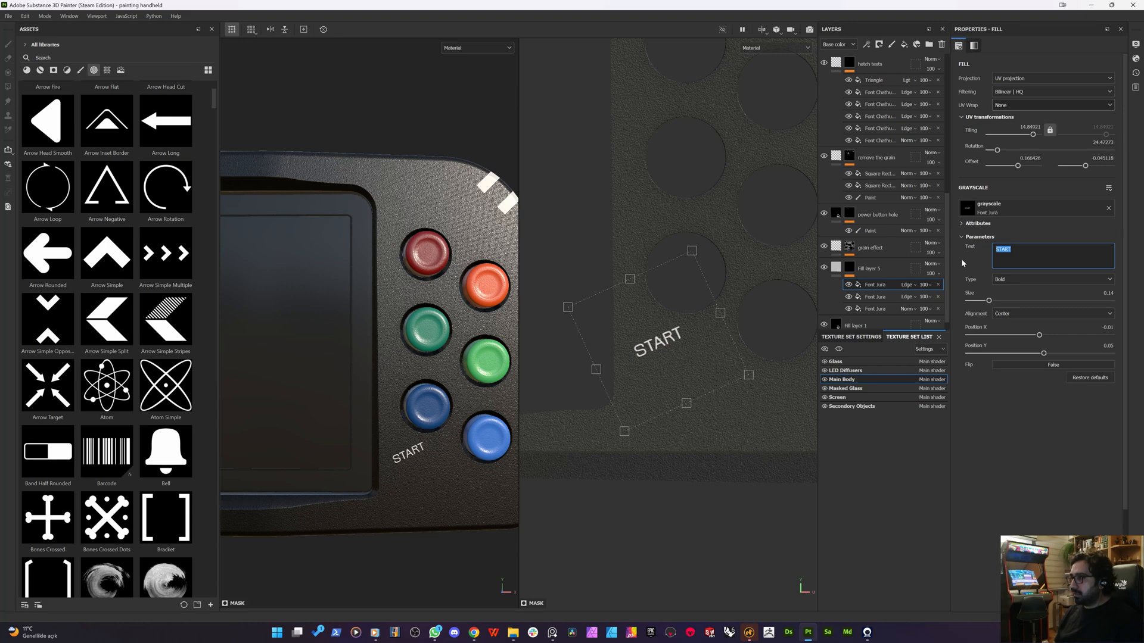
- Change the copied START label's text to a capital A and enlarge its size to about 0.28
{"action": "type", "text": "a"}
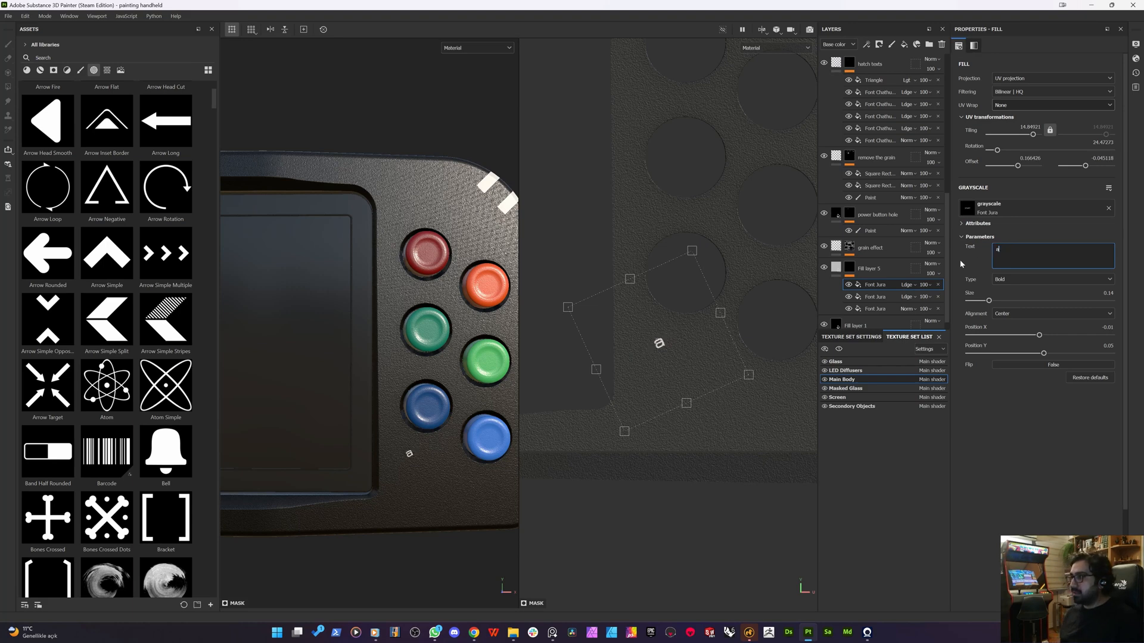
{"action": "key", "text": "BackSpace"}
{"action": "left_click", "coordinate": [1009, 301]}
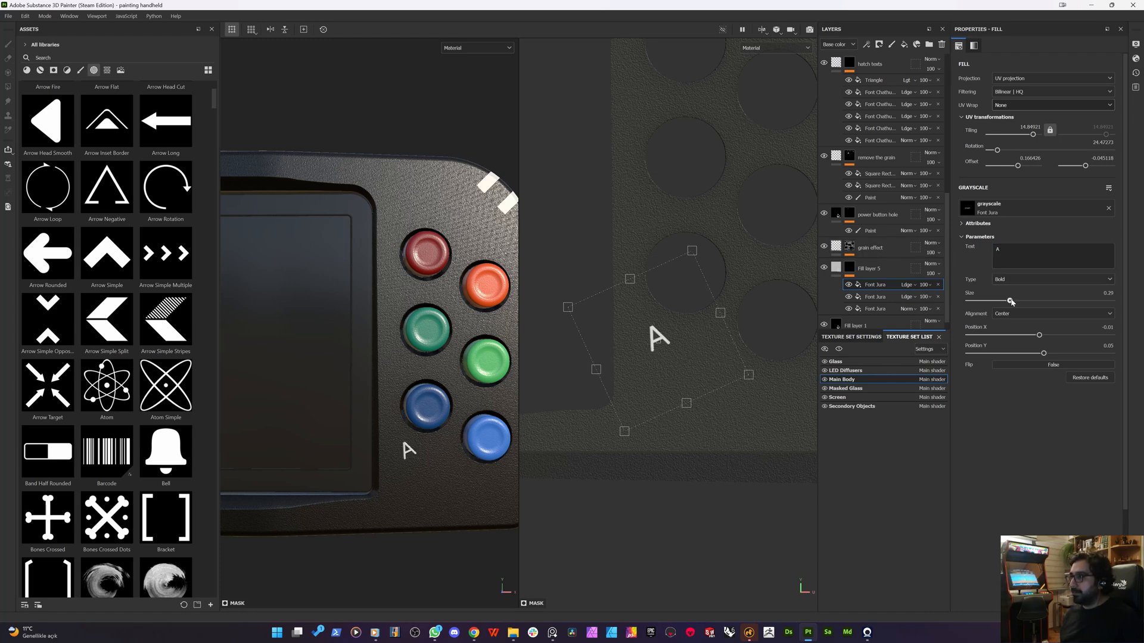
{"action": "left_click_drag", "start_coordinate": [1010, 301], "coordinate": [1013, 302]}
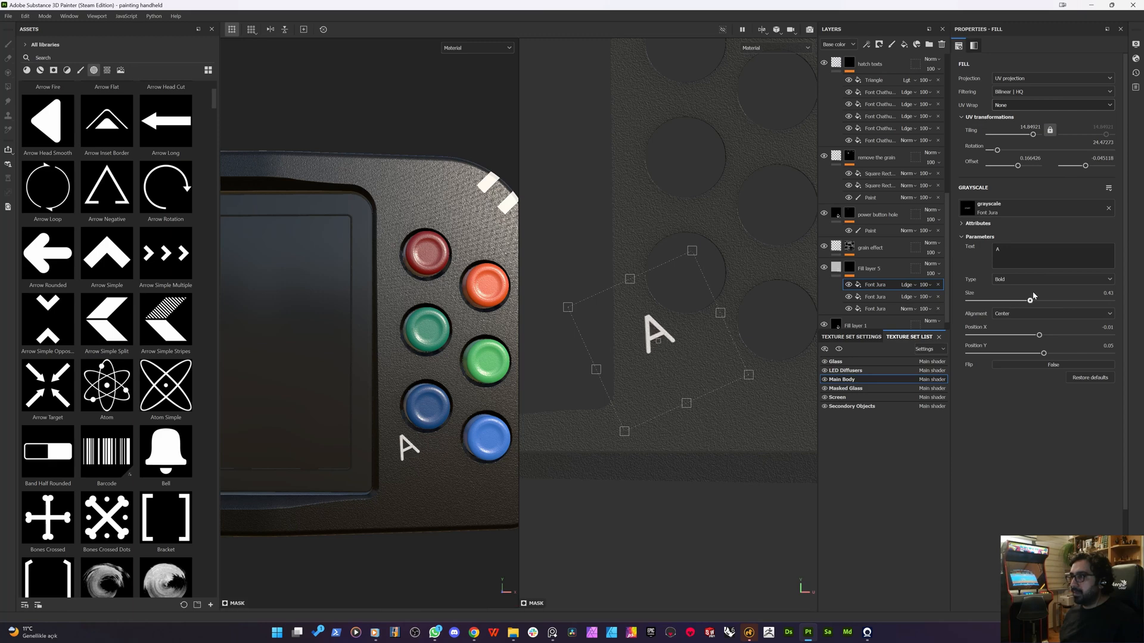
{"action": "left_click_drag", "start_coordinate": [1013, 303], "coordinate": [1009, 302]}
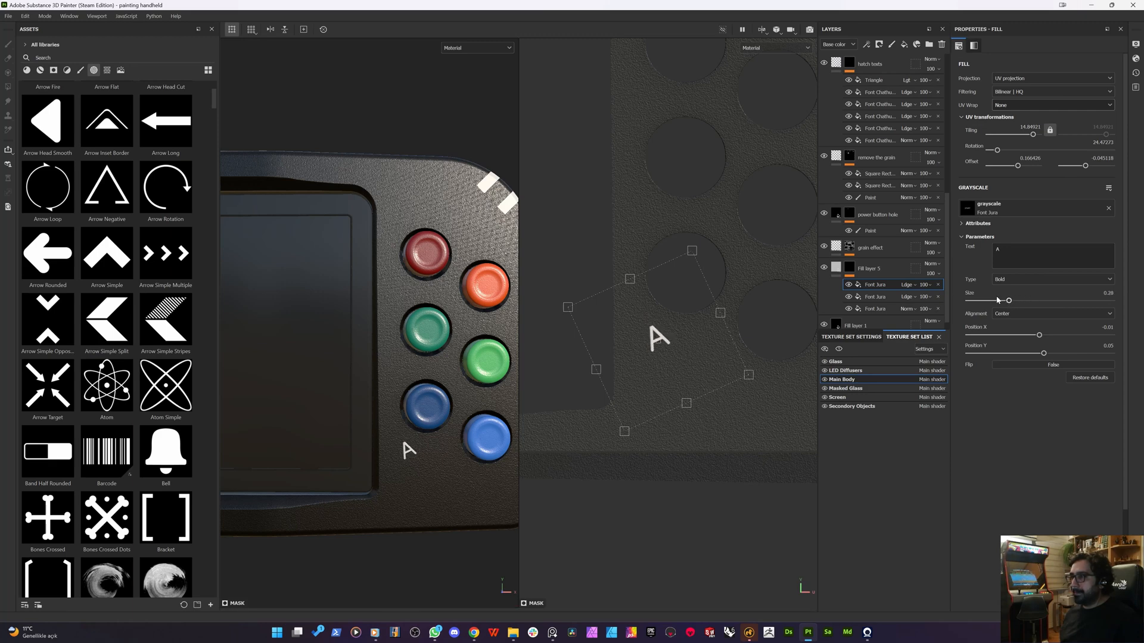
- Move the A label to just above the dark blue button, at an offset of about 0.167, 0.011
{"action": "left_click_drag", "start_coordinate": [668, 301], "coordinate": [670, 188]}
{"action": "scroll", "coordinate": [634, 274], "scroll_direction": "down", "scroll_amount": 2}
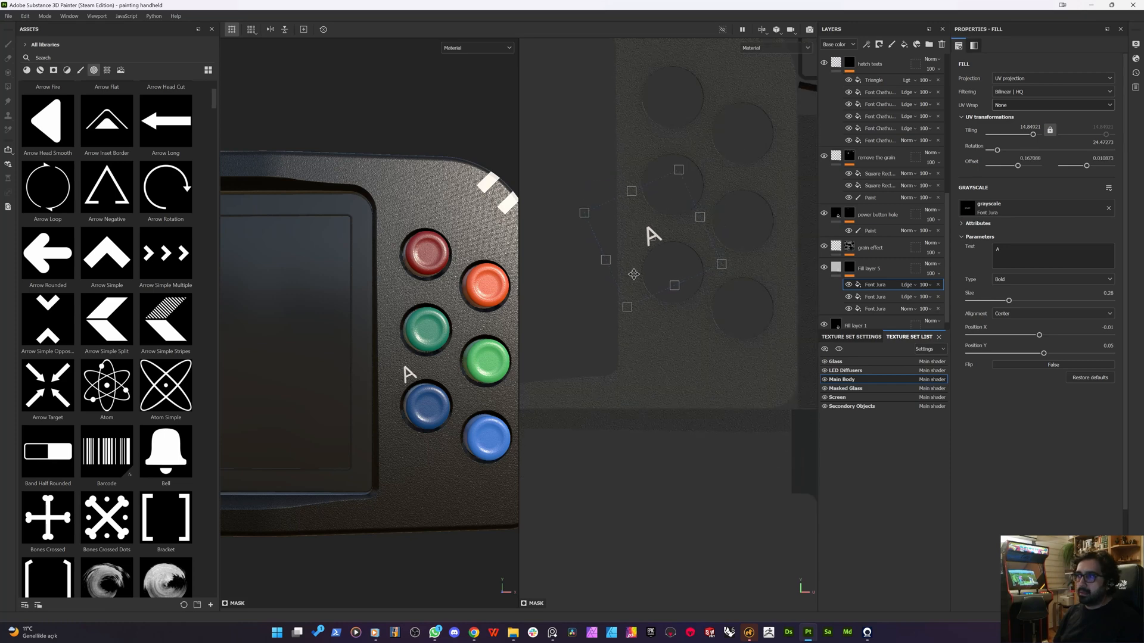
{"action": "scroll", "coordinate": [410, 411], "scroll_direction": "down", "scroll_amount": 3}
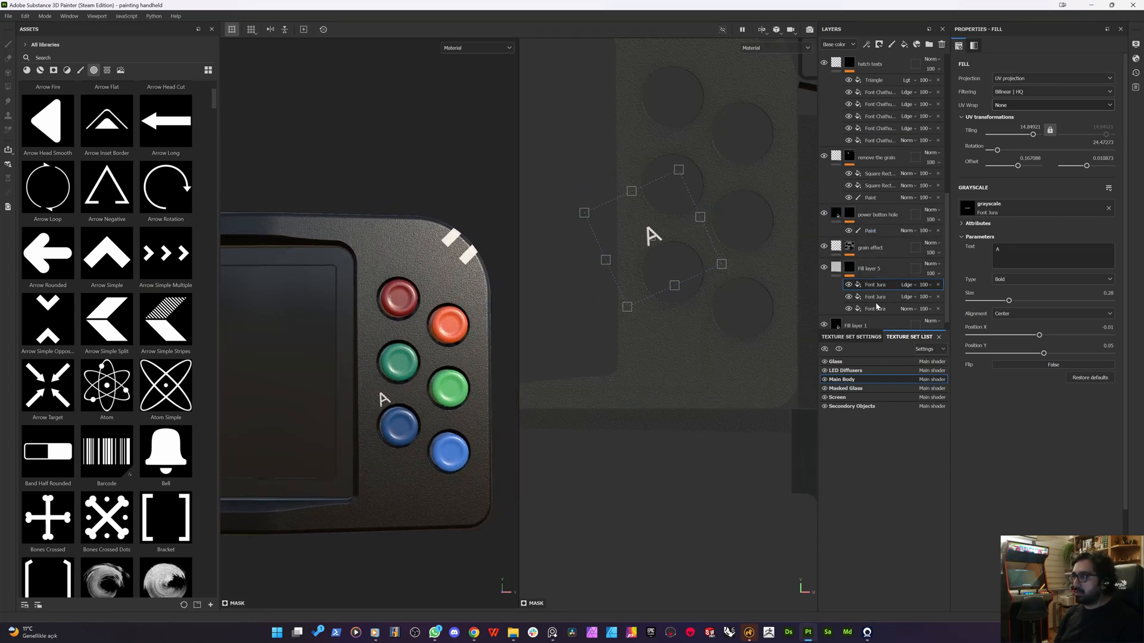
- Duplicate the A label and place copies above the dark green and red buttons, at vertical offsets of about 0.071 and 0.127
{"action": "left_click", "coordinate": [874, 286]}
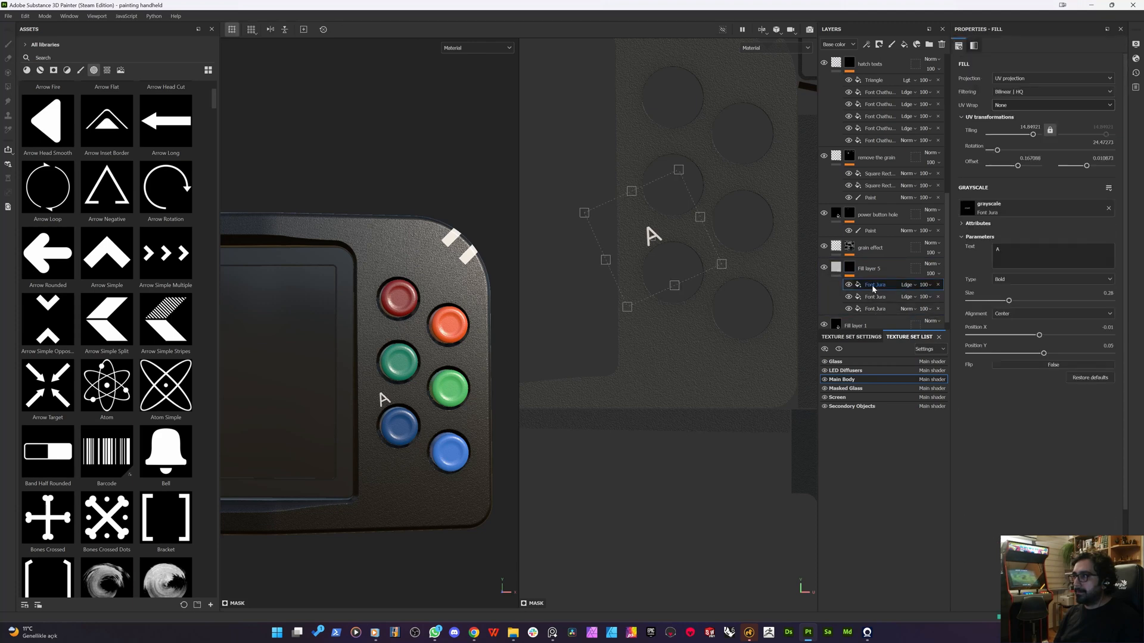
{"action": "key", "text": "ctrl+d"}
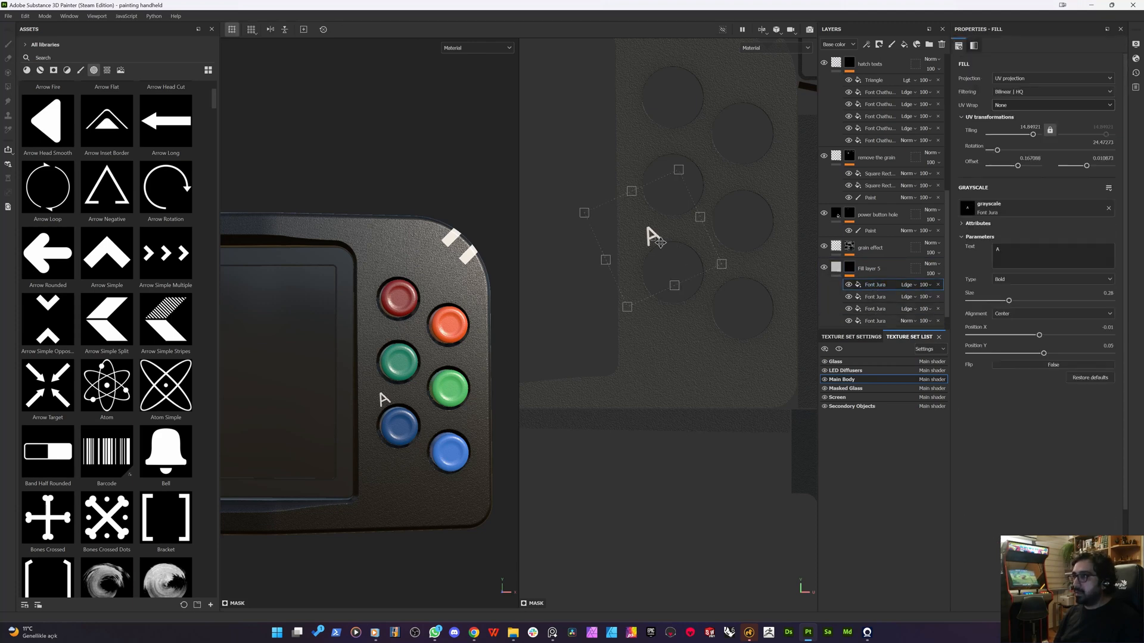
{"action": "left_click_drag", "start_coordinate": [656, 227], "coordinate": [663, 134]}
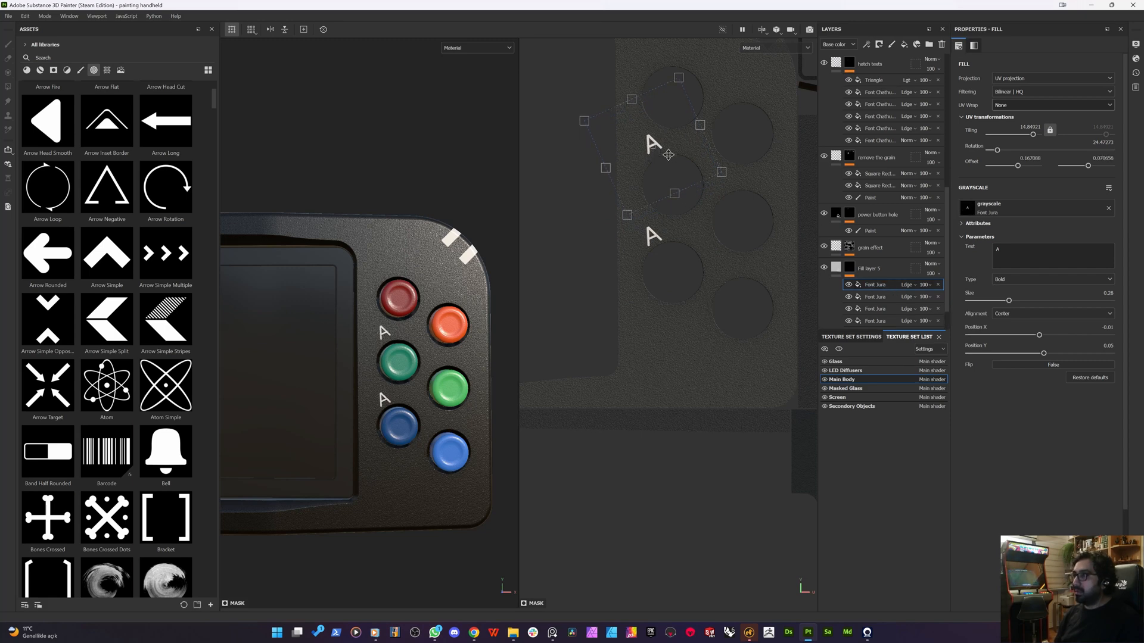
{"action": "left_click_drag", "start_coordinate": [655, 143], "coordinate": [657, 60]}
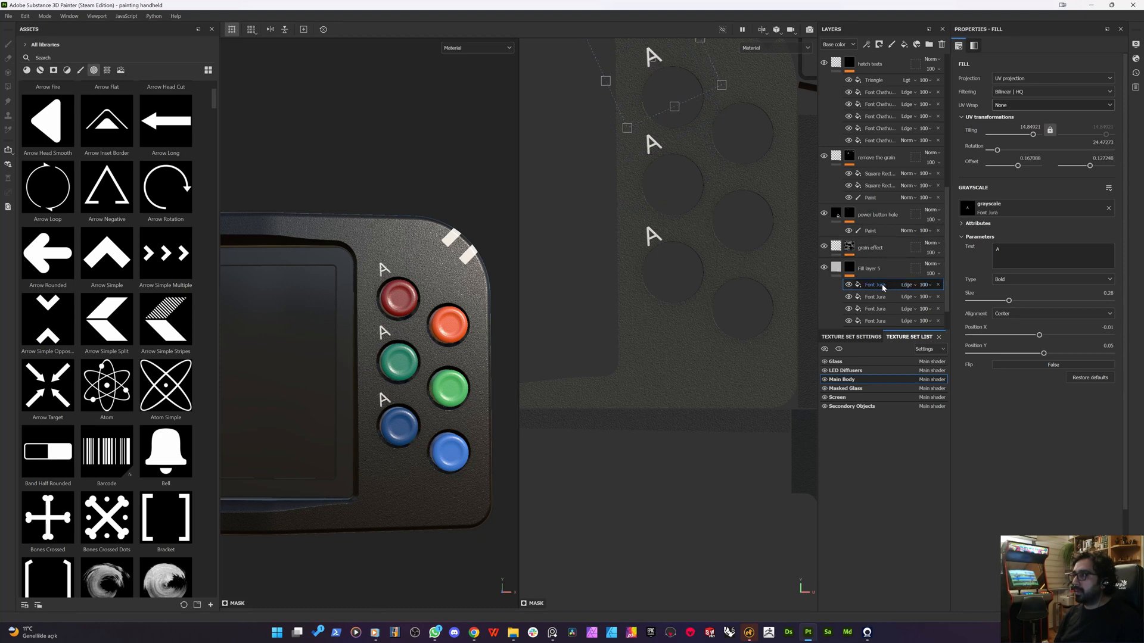
- Place further A label copies above the orange, light green and light blue buttons, at a horizontal offset of about 0.213
{"action": "left_click_drag", "start_coordinate": [650, 95], "coordinate": [780, 126]}
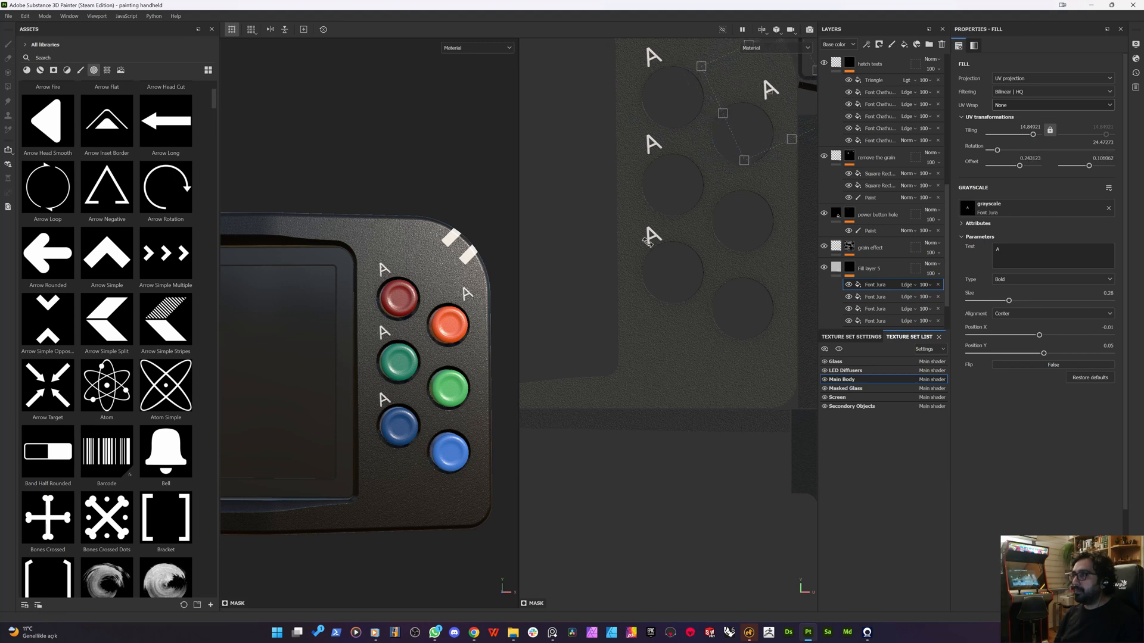
{"action": "middle_click_drag", "start_coordinate": [647, 246], "coordinate": [618, 294]}
{"action": "left_click_drag", "start_coordinate": [733, 149], "coordinate": [689, 151]}
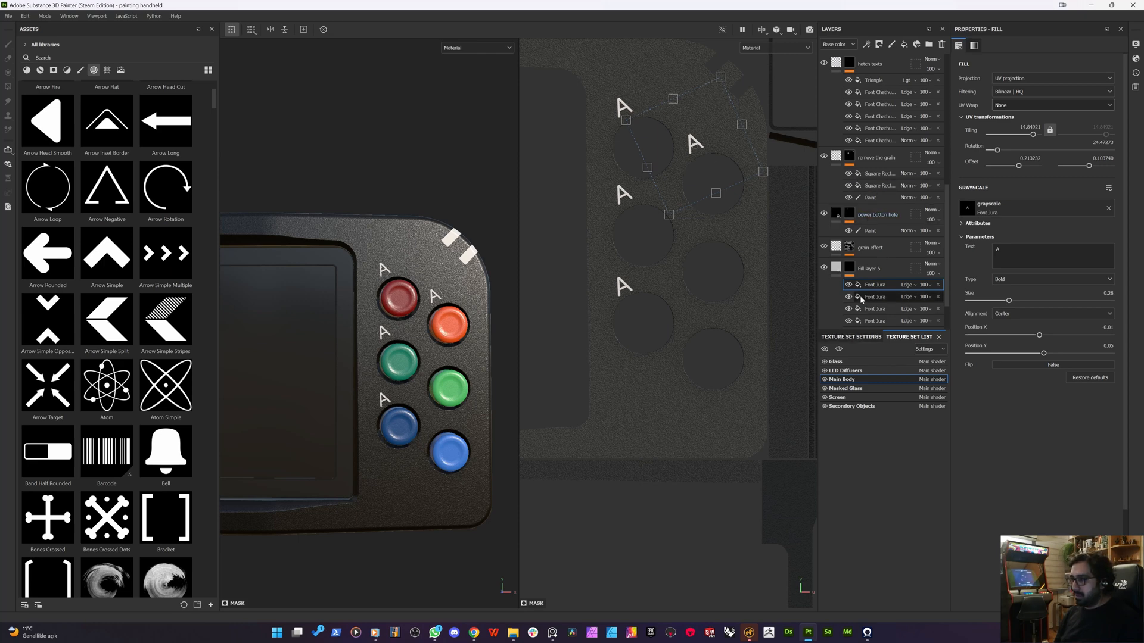
{"action": "left_click_drag", "start_coordinate": [684, 170], "coordinate": [686, 353]}
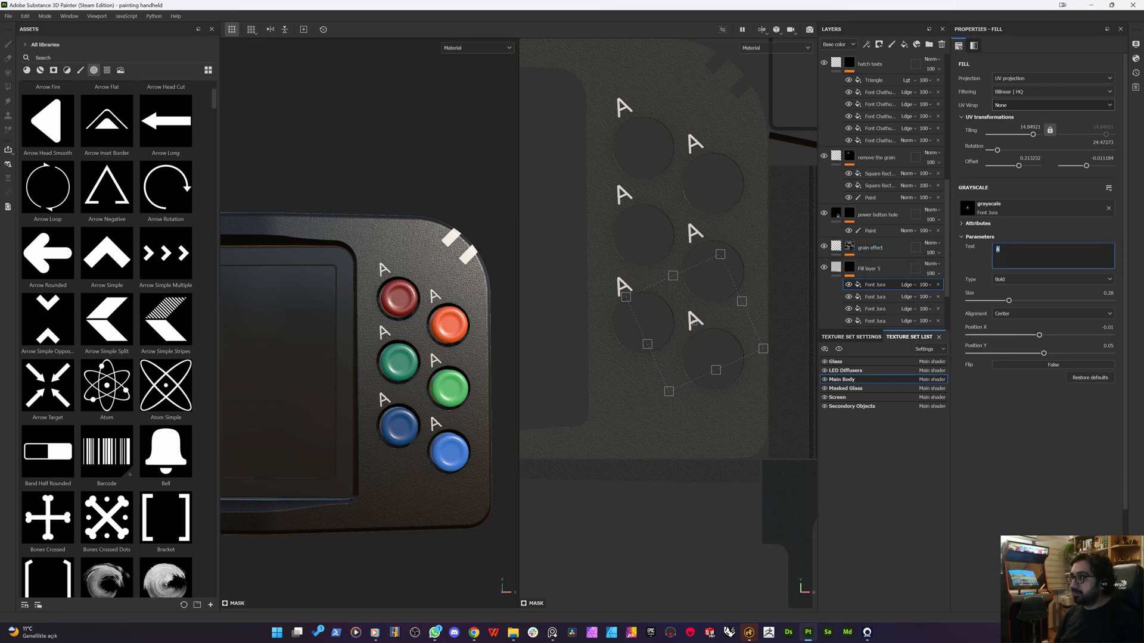
- Change the labels above the light blue, light green and orange buttons to Z, Y and X respectively
{"action": "type", "text": "Z"}
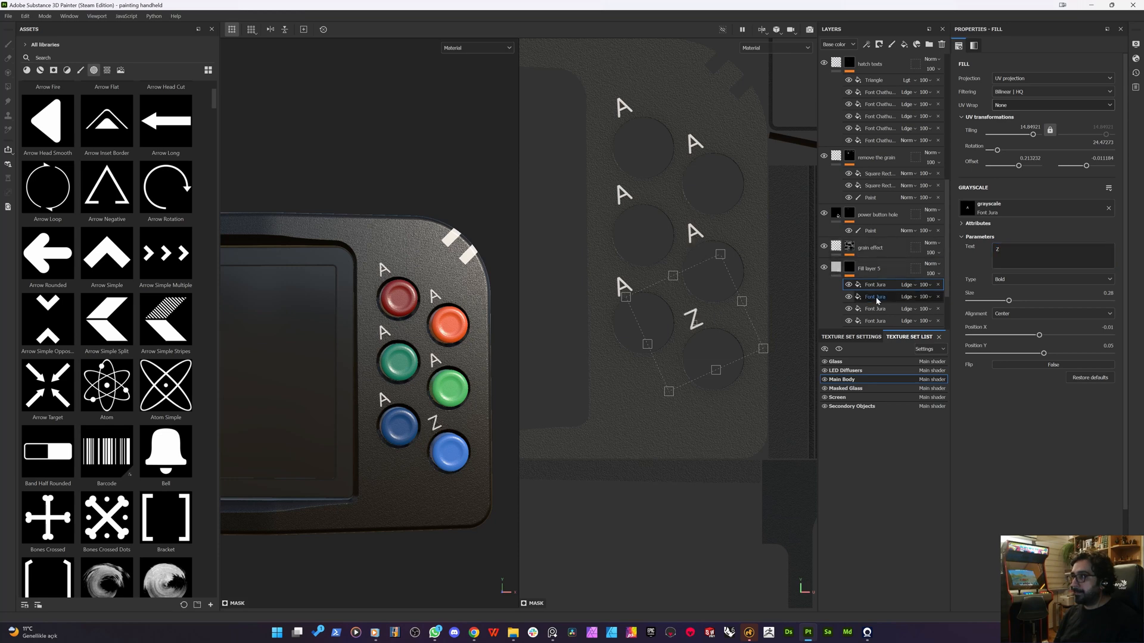
{"action": "left_click", "coordinate": [894, 296]}
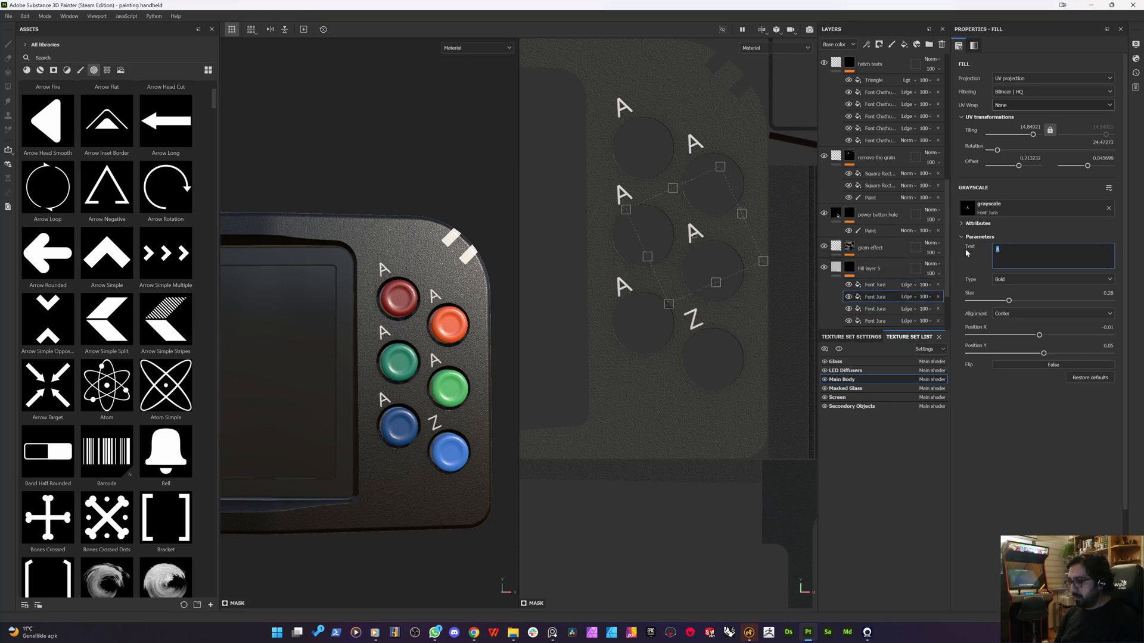
{"action": "key", "text": "1"}
{"action": "left_click", "coordinate": [878, 310]}
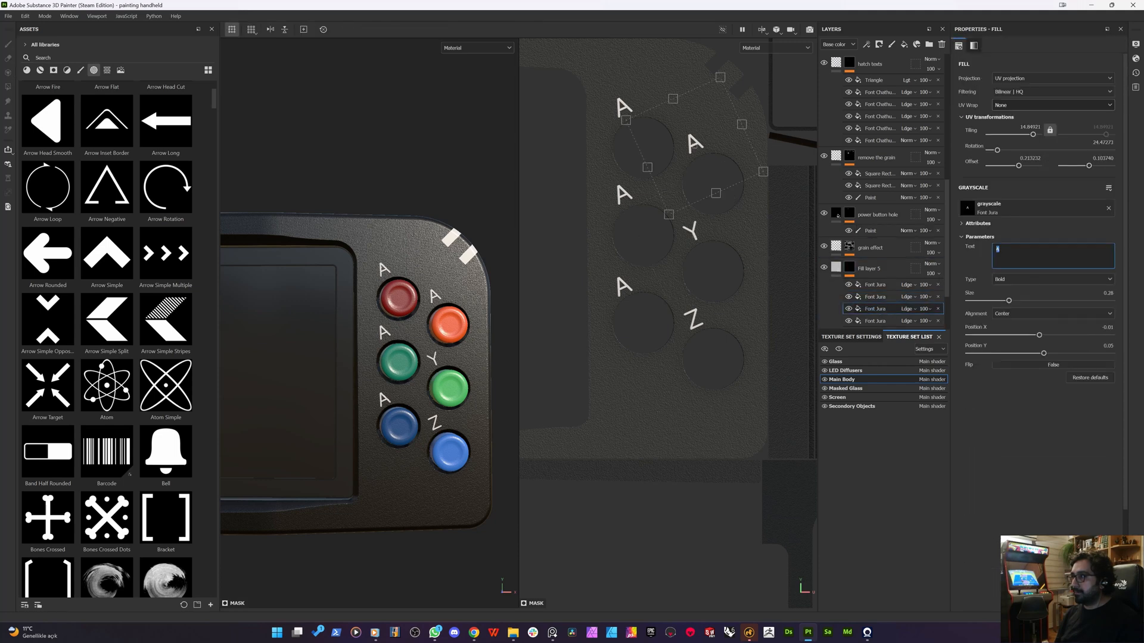
{"action": "type", "text": "X"}
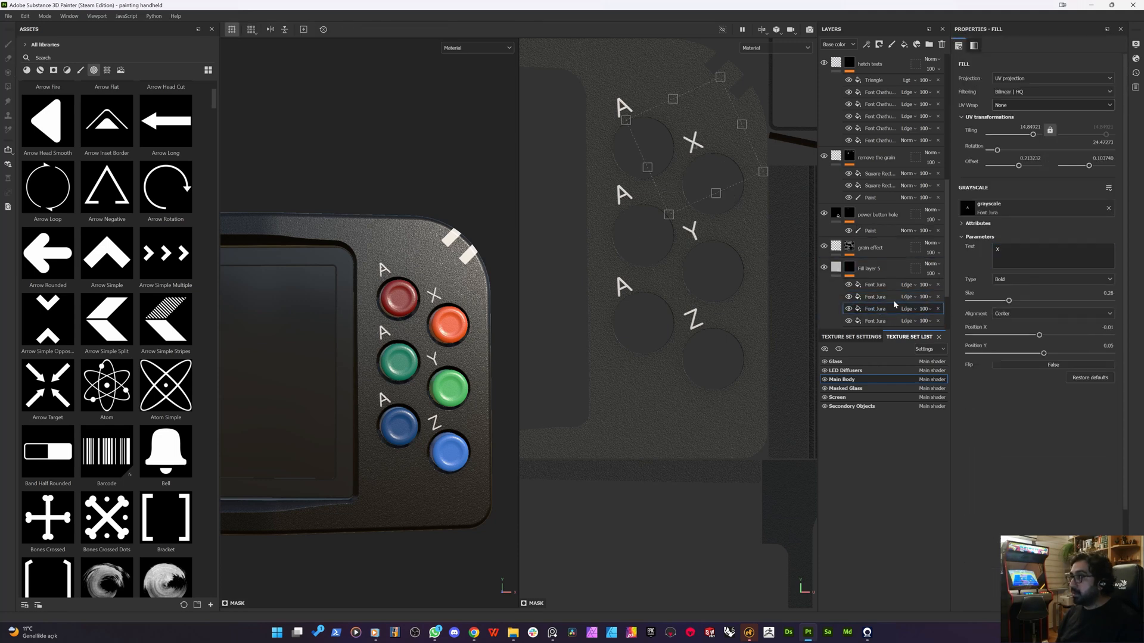
- Change the text of the label above the red button to a lowercase a
{"action": "scroll", "coordinate": [839, 302], "scroll_direction": "down", "scroll_amount": 2}
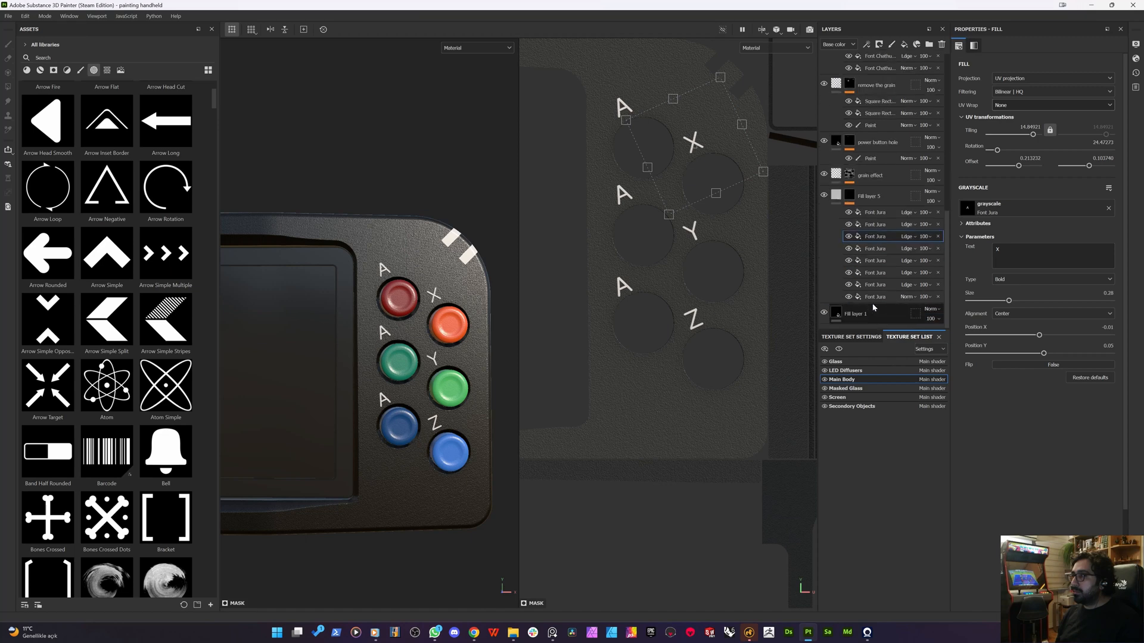
{"action": "left_click", "coordinate": [873, 250]}
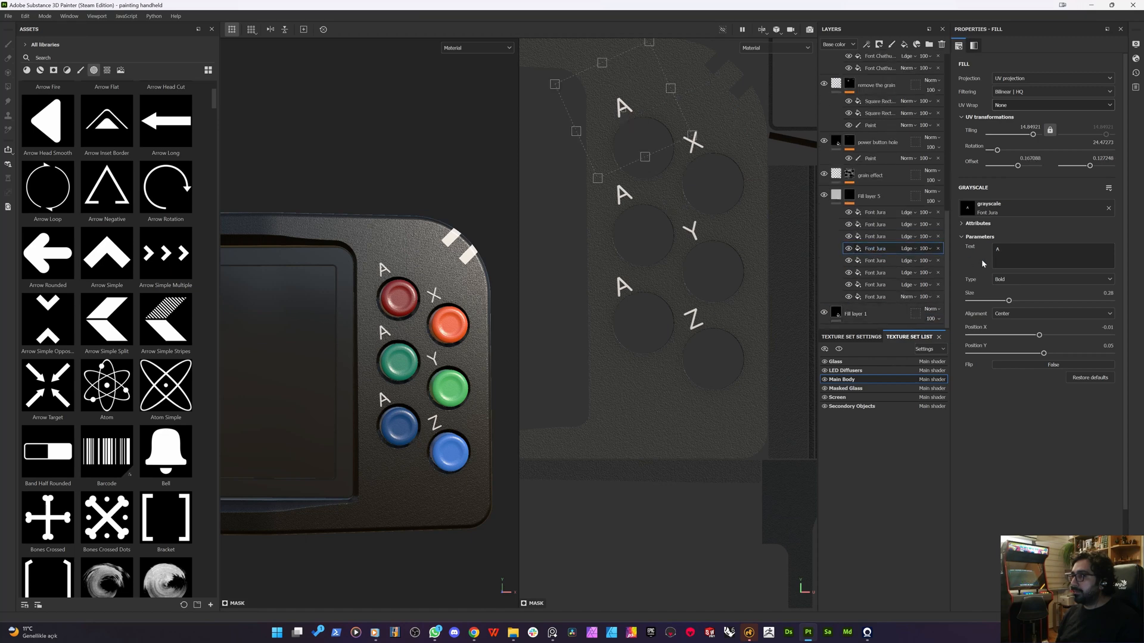
{"action": "double_click", "coordinate": [998, 249]}
{"action": "type", "text": "a"}
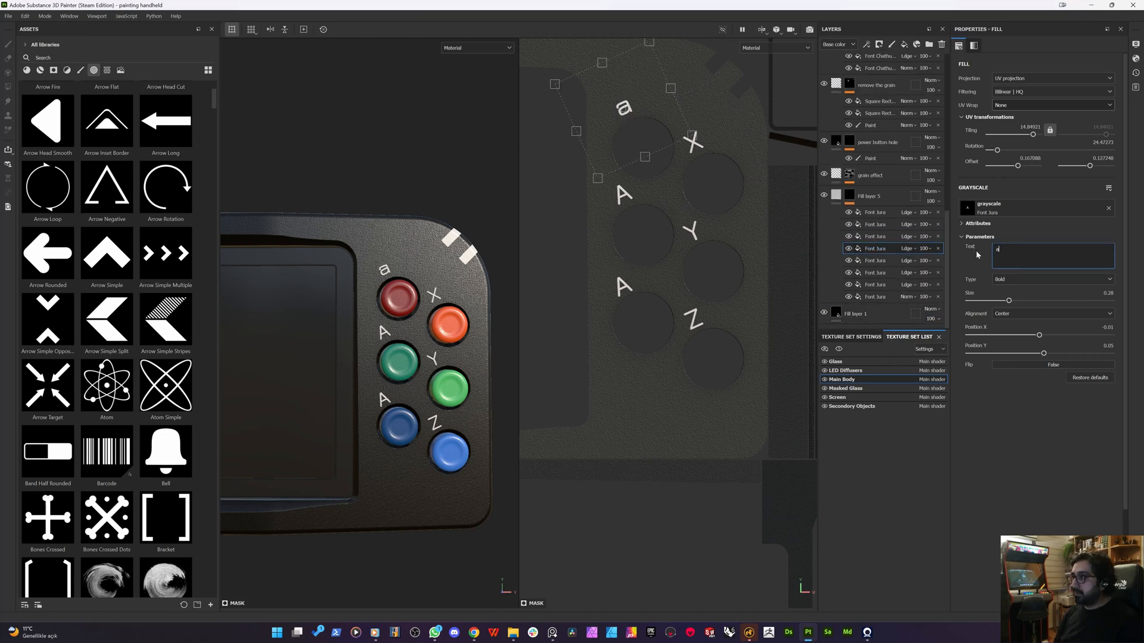
{"action": "left_click", "coordinate": [874, 261]}
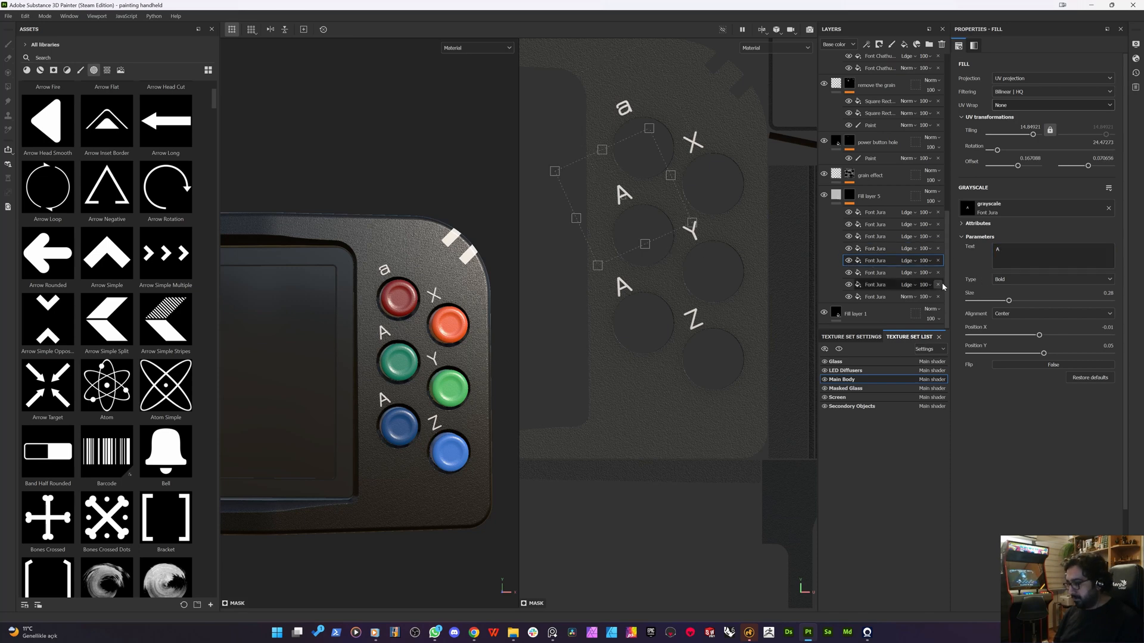
{"action": "key", "text": "Delete"}
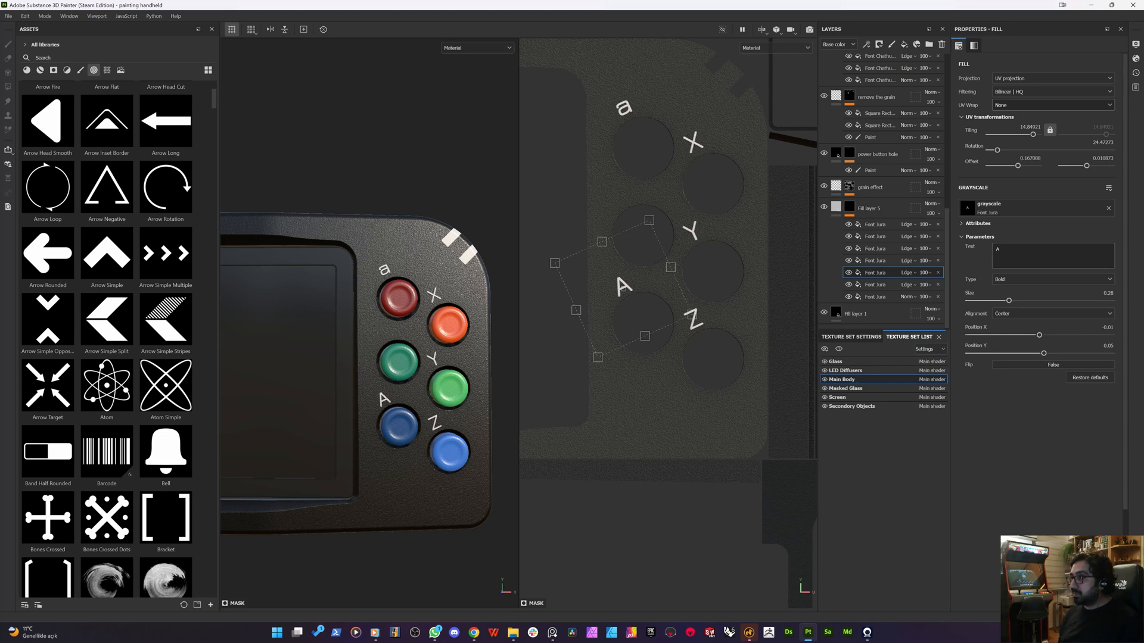
{"action": "type", "text": "b"}
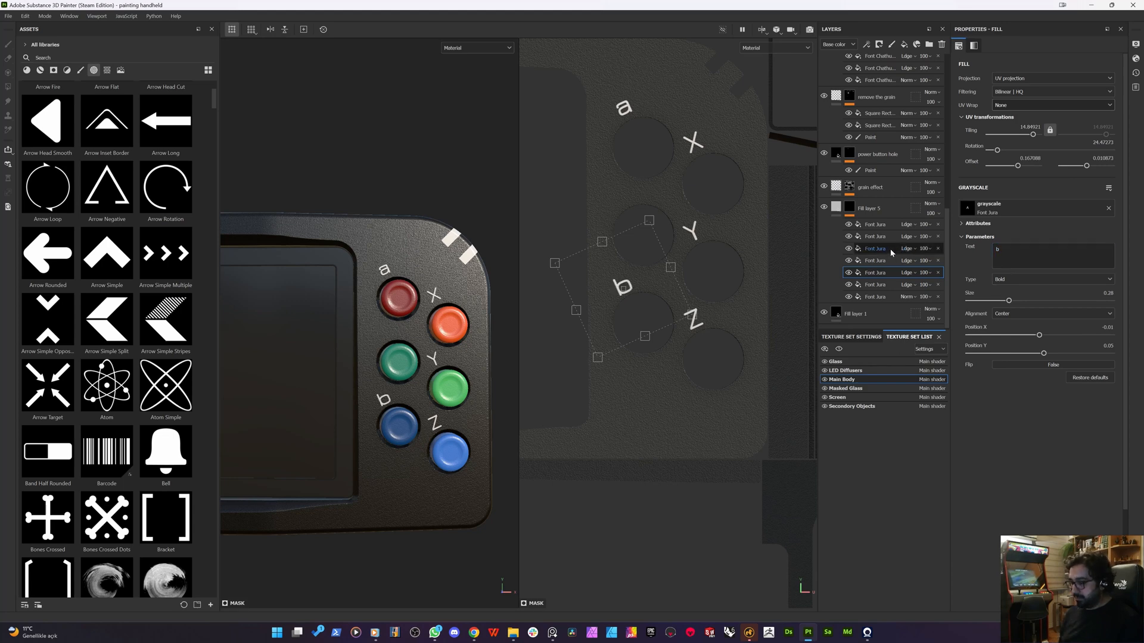
{"action": "key", "text": "Delete"}
{"action": "key", "text": "m"}
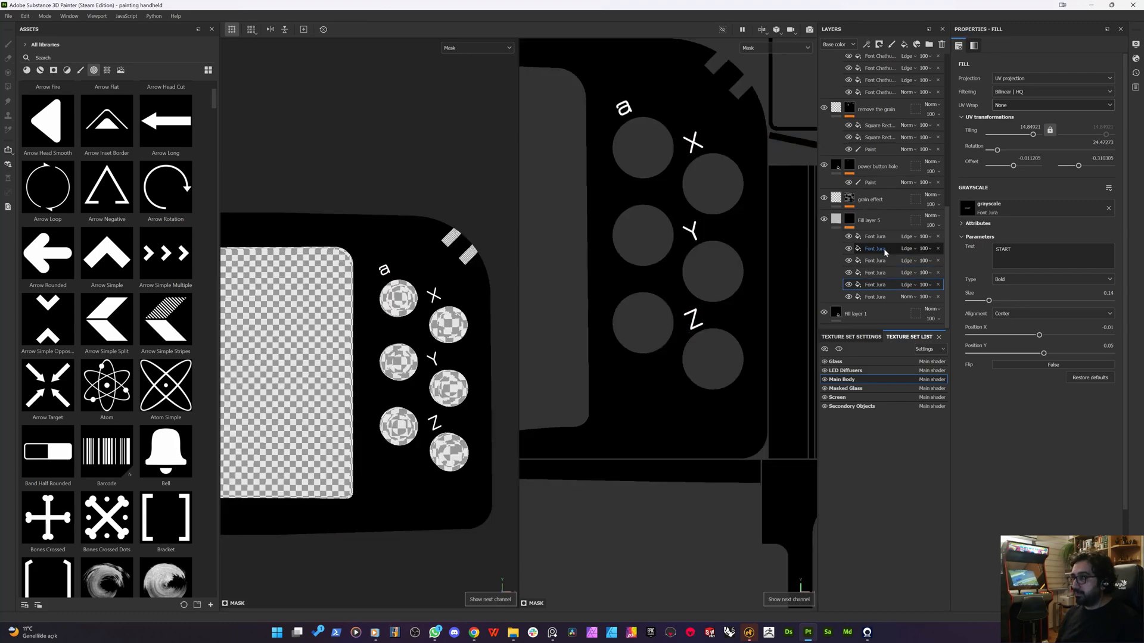
{"action": "key", "text": "m"}
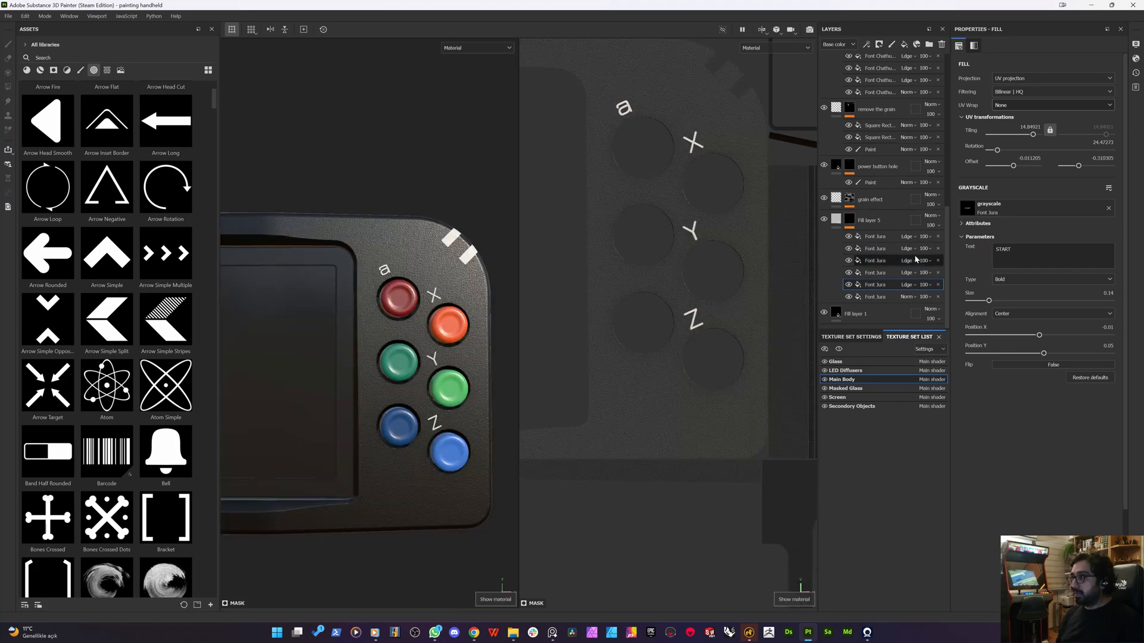
{"action": "left_click", "coordinate": [878, 274]}
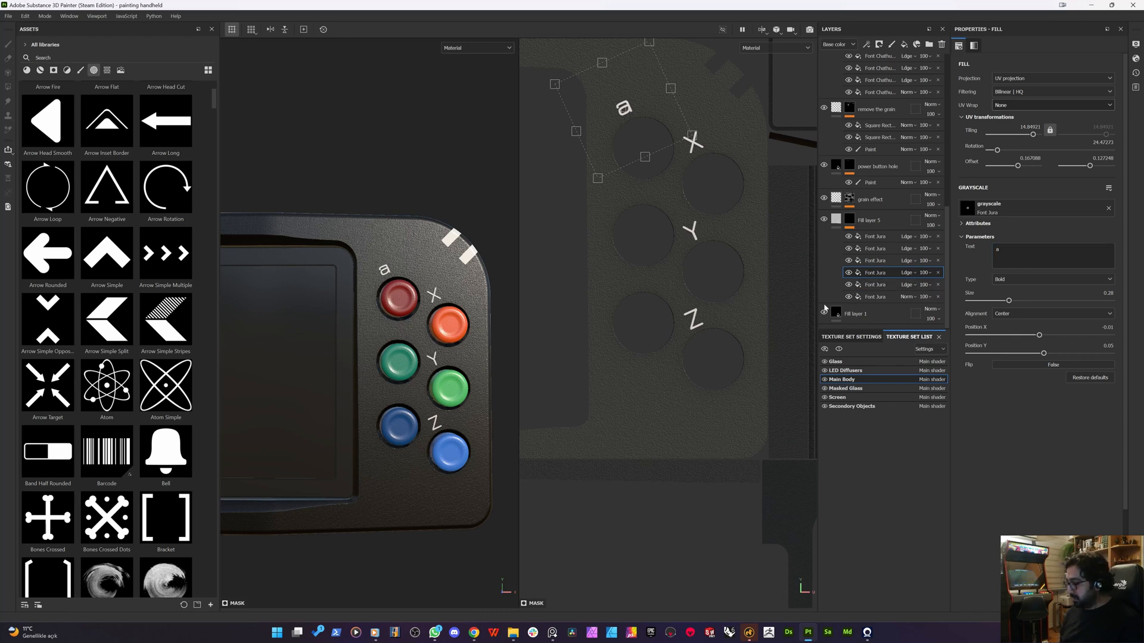
{"action": "left_click", "coordinate": [912, 263]}
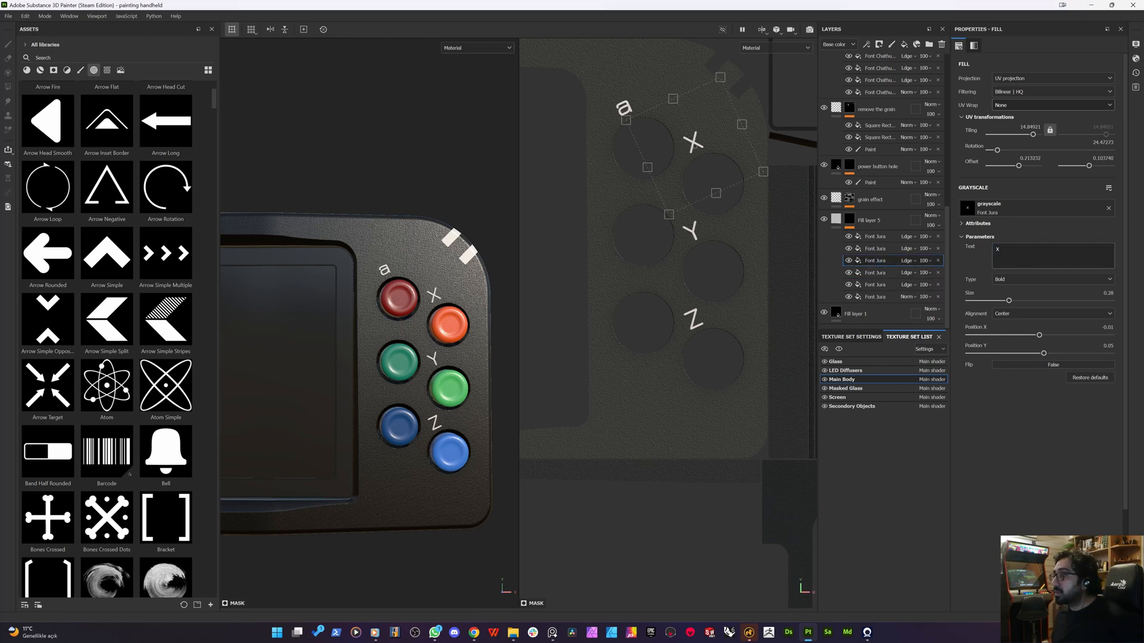
{"action": "left_click", "coordinate": [864, 261]}
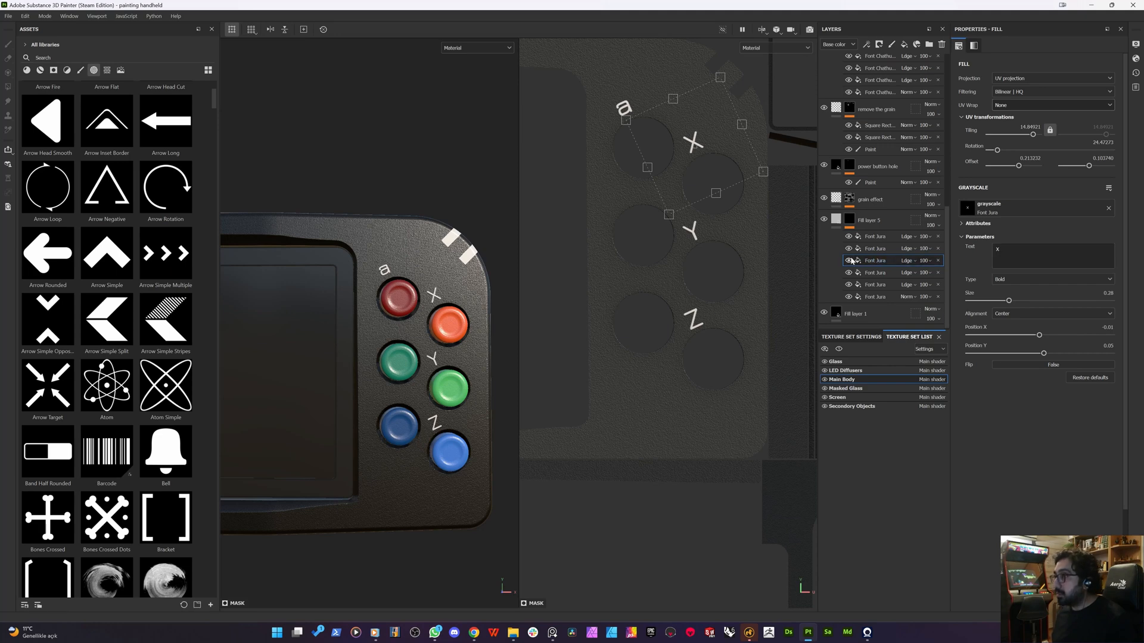
{"action": "left_click", "coordinate": [882, 296]}
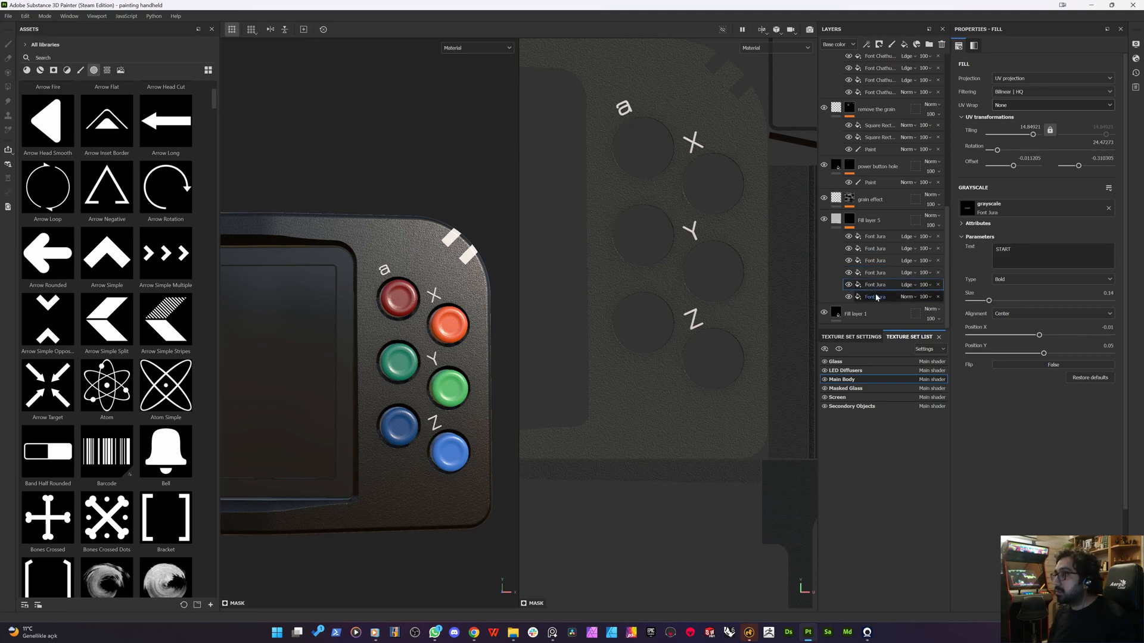
{"action": "left_click", "coordinate": [881, 277]}
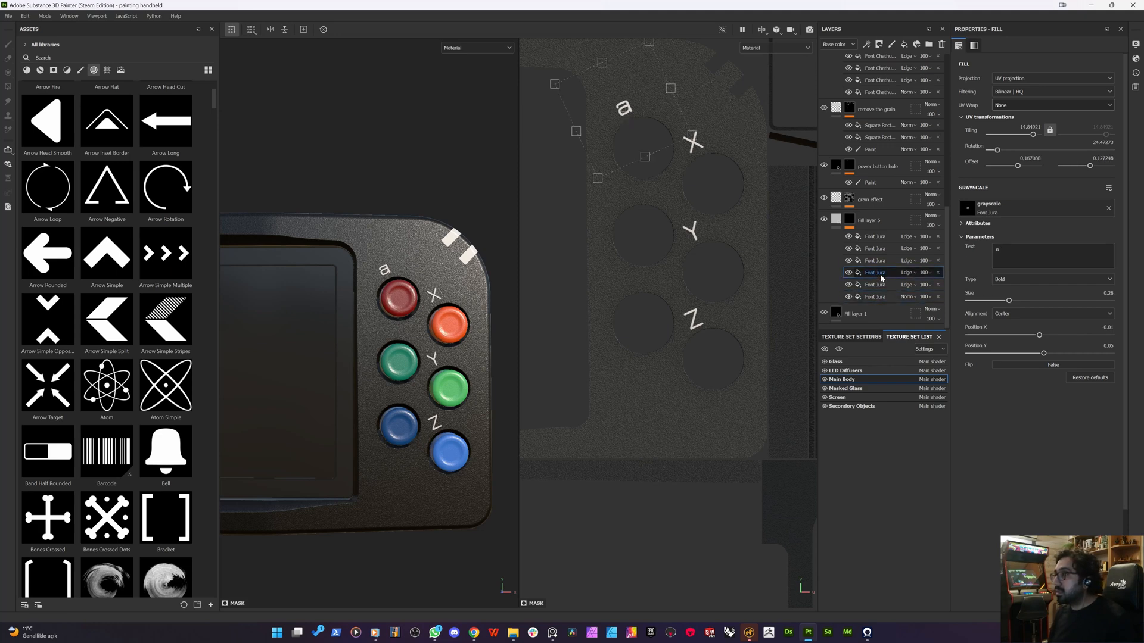
{"action": "left_click", "coordinate": [871, 260]}
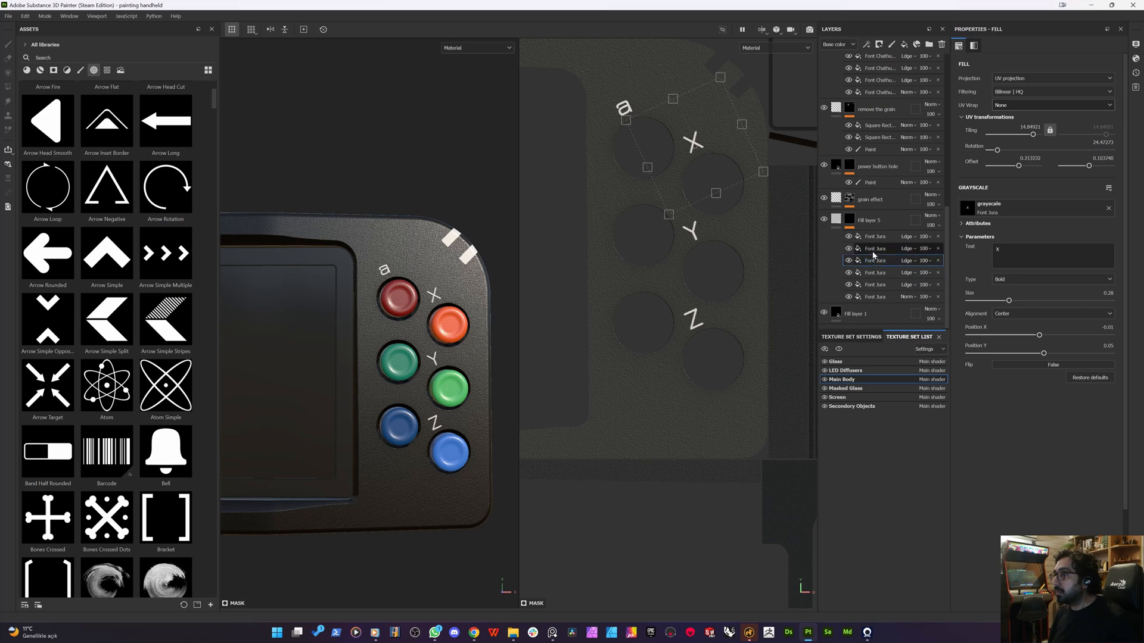
{"action": "left_click", "coordinate": [875, 237]}
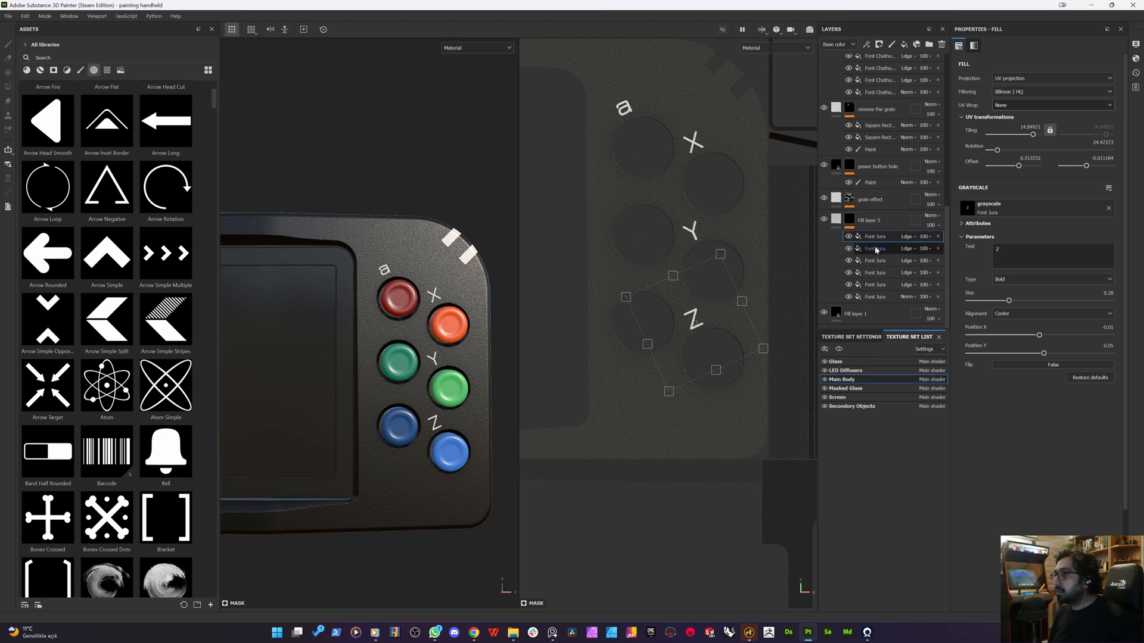
{"action": "key", "text": "ctrl+z"}
{"action": "key", "text": "ctrl+z"}
{"action": "key", "text": "ctrl+z"}
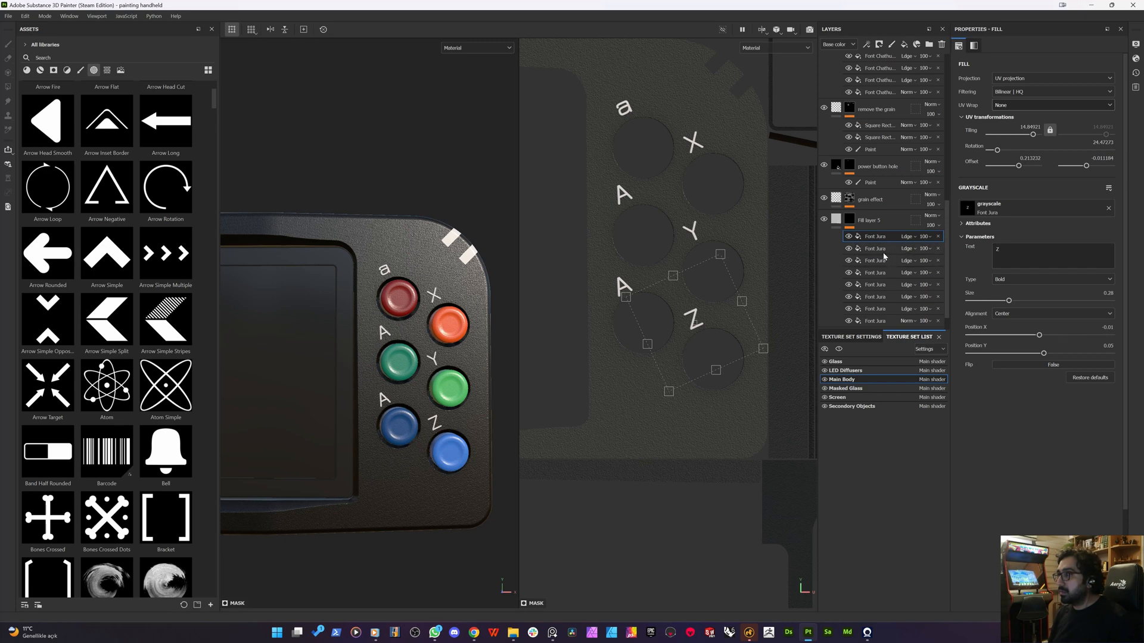
- Change the text of the label above the dark green button to a lowercase b
{"action": "left_click", "coordinate": [876, 249]}
{"action": "left_click", "coordinate": [877, 261]}
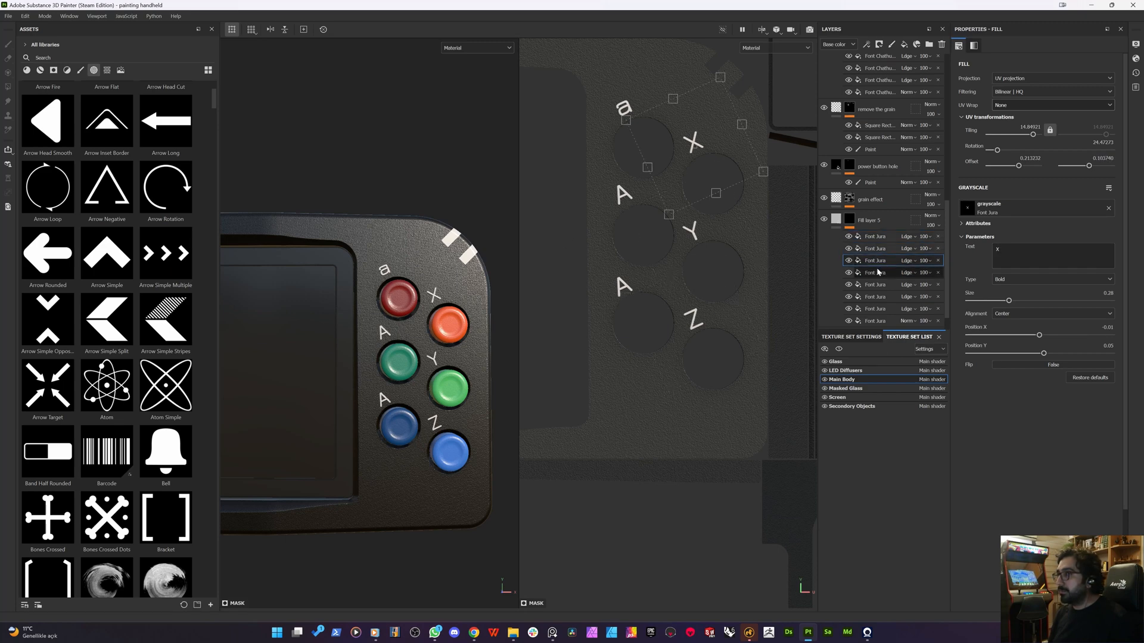
{"action": "left_click", "coordinate": [878, 273]}
{"action": "left_click", "coordinate": [873, 286]}
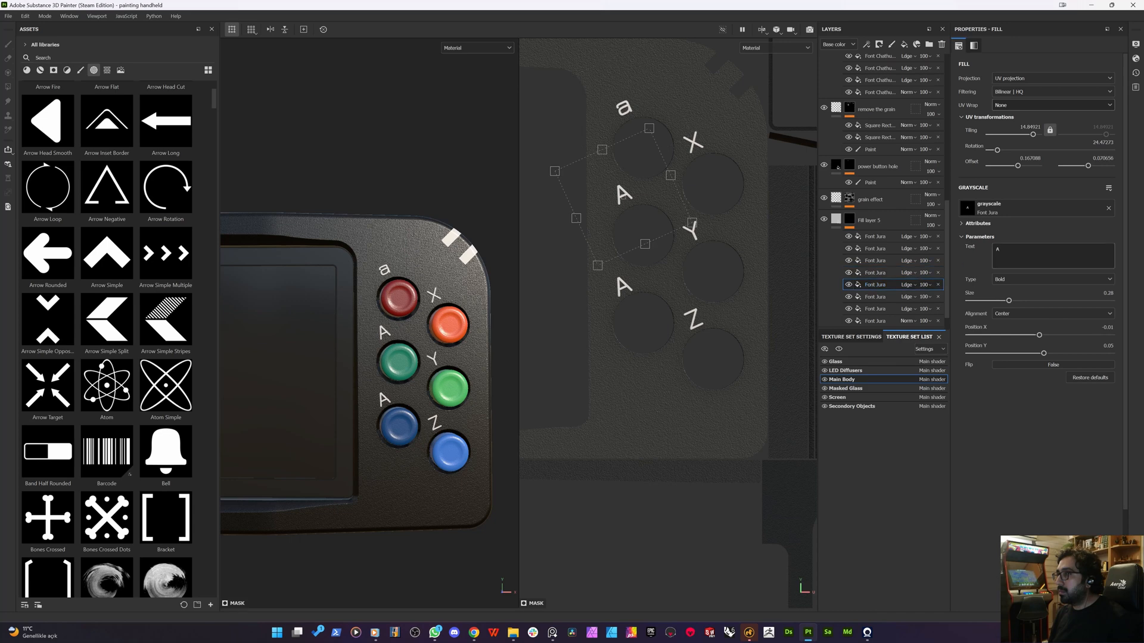
{"action": "key", "text": "BackSpace"}
{"action": "type", "text": "b"}
{"action": "key", "text": "Return"}
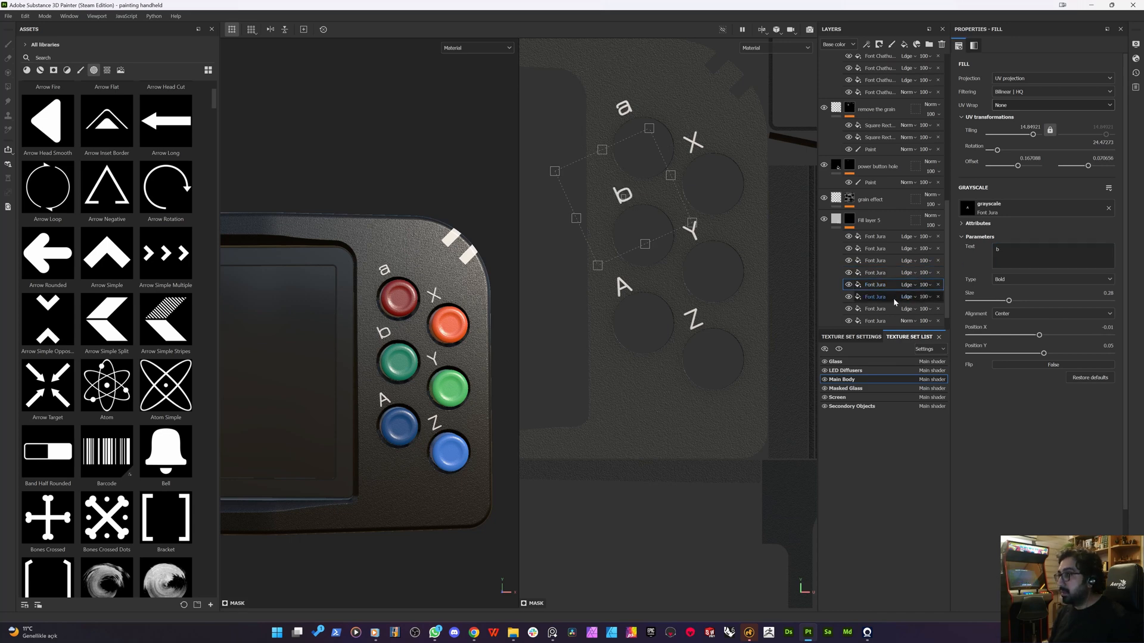
- Change the text of the label above the dark blue button to a lowercase c
{"action": "left_click", "coordinate": [877, 300]}
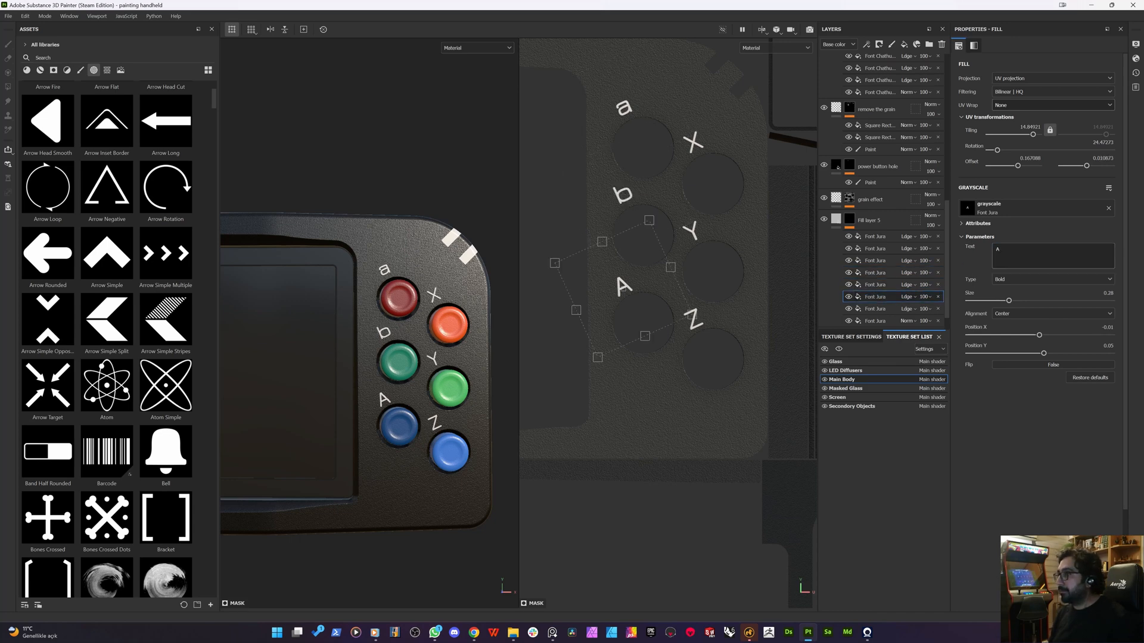
{"action": "key", "text": "BackSpace"}
{"action": "type", "text": "c"}
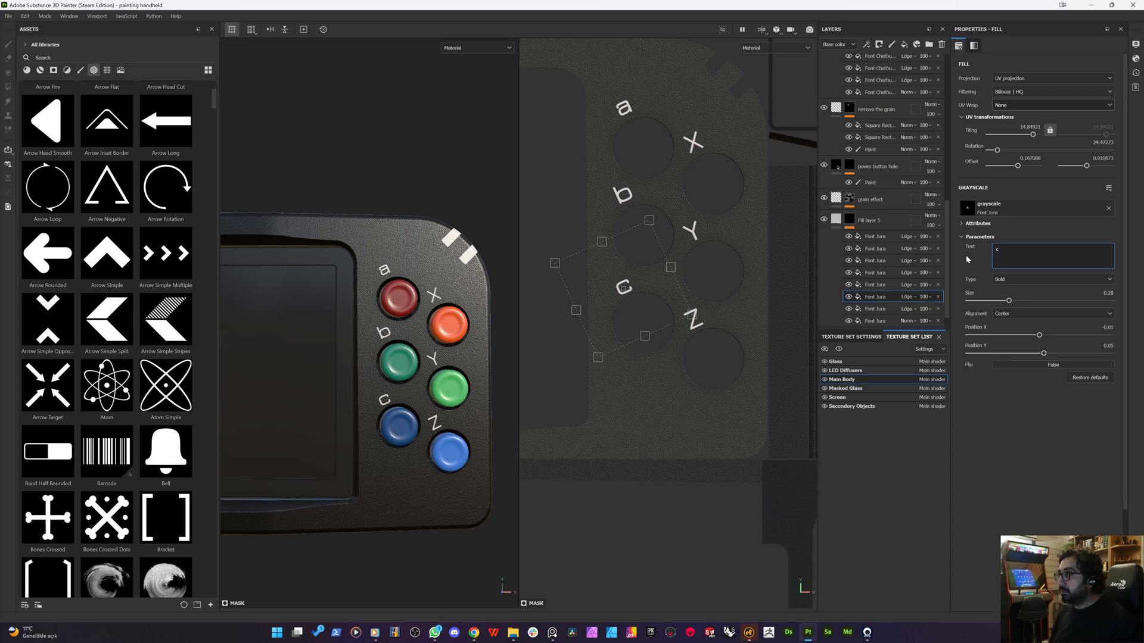
{"action": "key", "text": "Return"}
- Change the labels above the light blue, light green and orange buttons to lowercase z, y and x respectively
{"action": "left_click", "coordinate": [880, 237]}
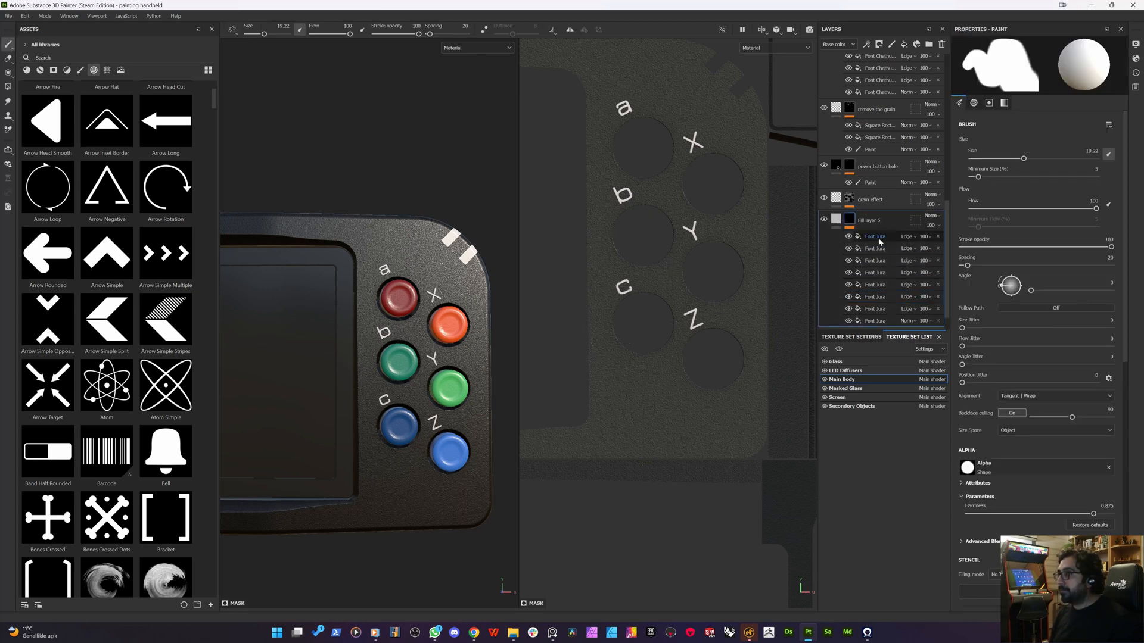
{"action": "key", "text": "BackSpace"}
{"action": "type", "text": "z"}
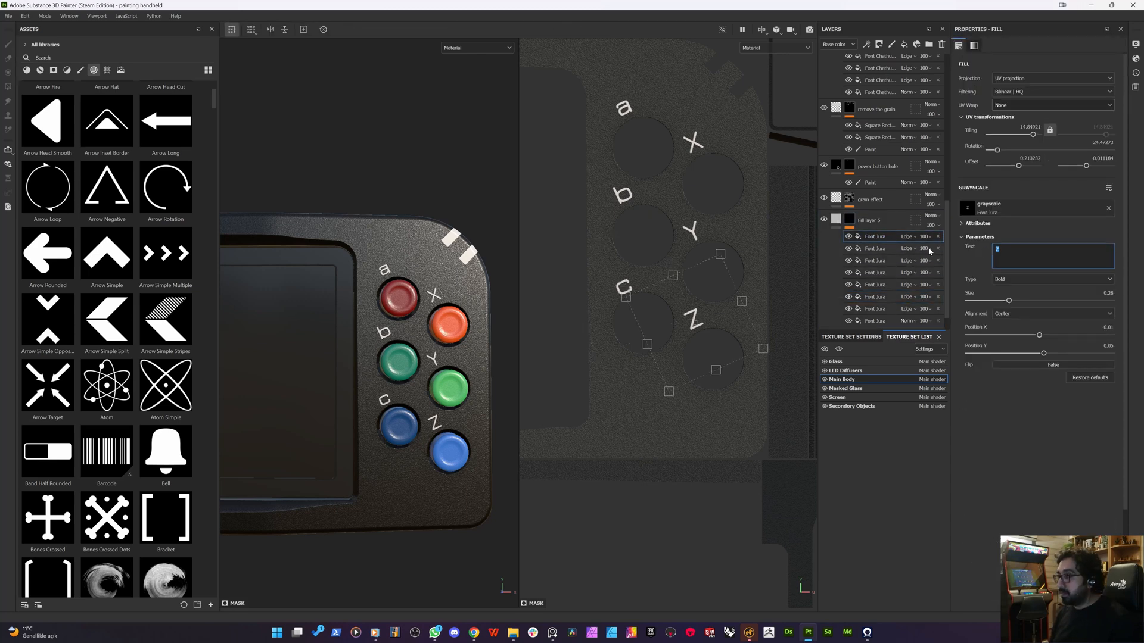
{"action": "key", "text": "Return"}
{"action": "left_click", "coordinate": [877, 249]}
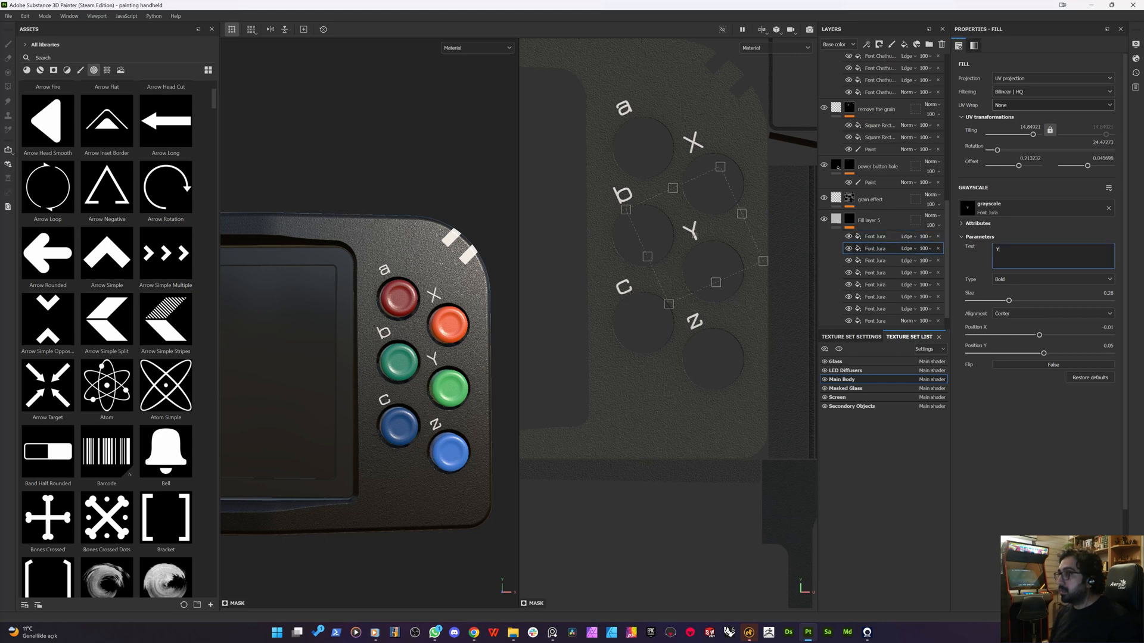
{"action": "key", "text": "BackSpace"}
{"action": "type", "text": "y"}
{"action": "key", "text": "Return"}
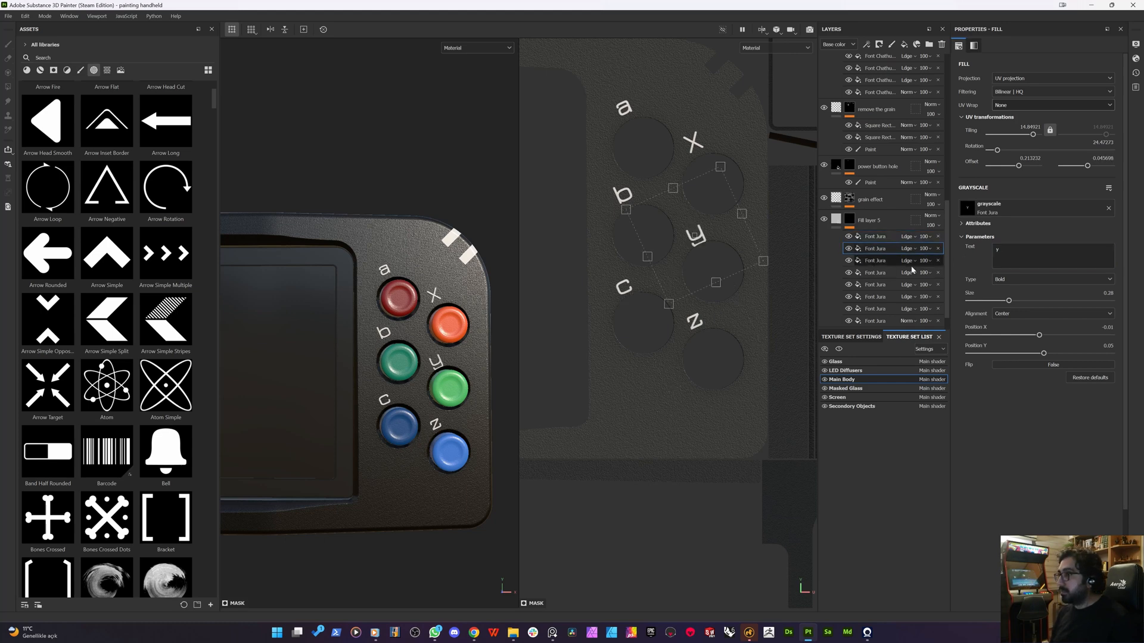
{"action": "left_click", "coordinate": [882, 261]}
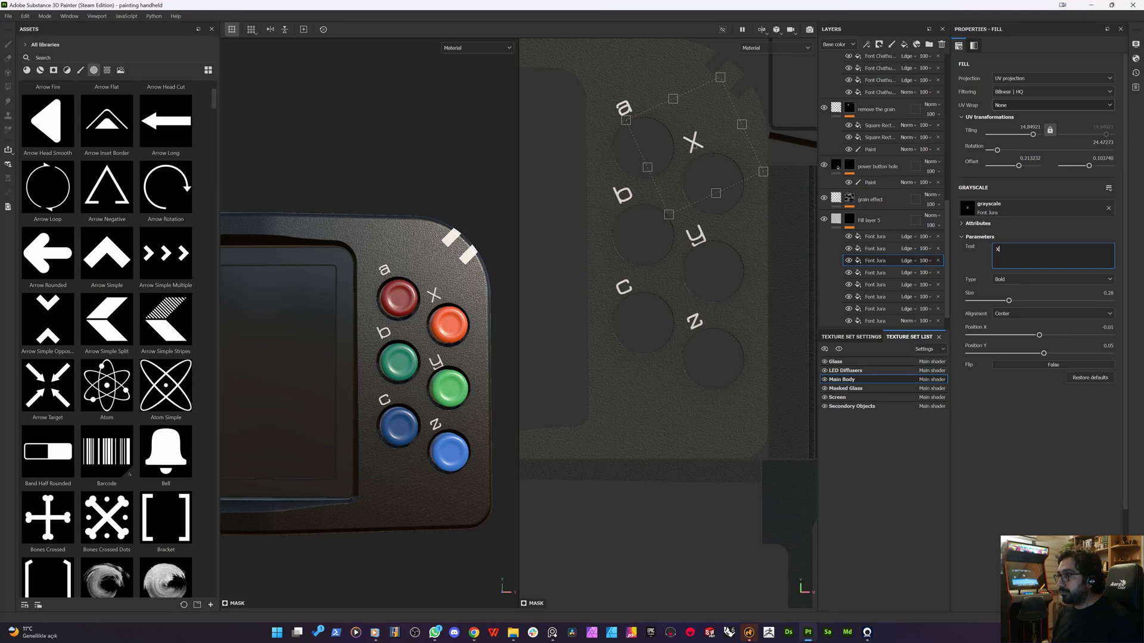
{"action": "type", "text": "x"}
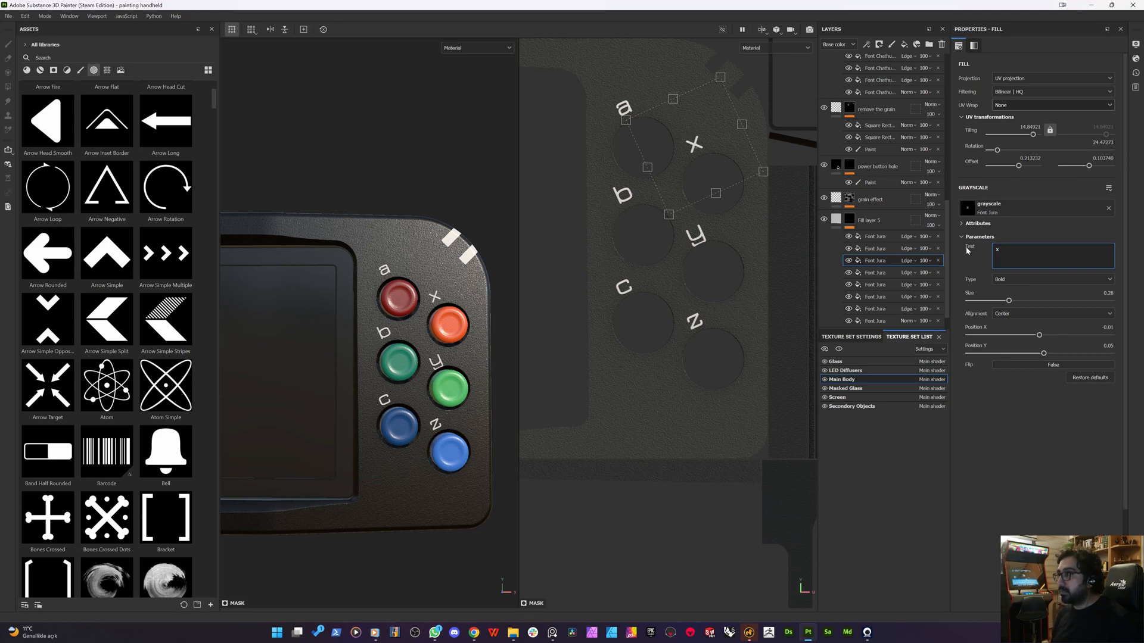
{"action": "key", "text": "Return"}
- Set the y label's size to 0.27 and shift it slightly upward to a vertical offset of about 0.05
{"action": "left_click", "coordinate": [882, 250]}
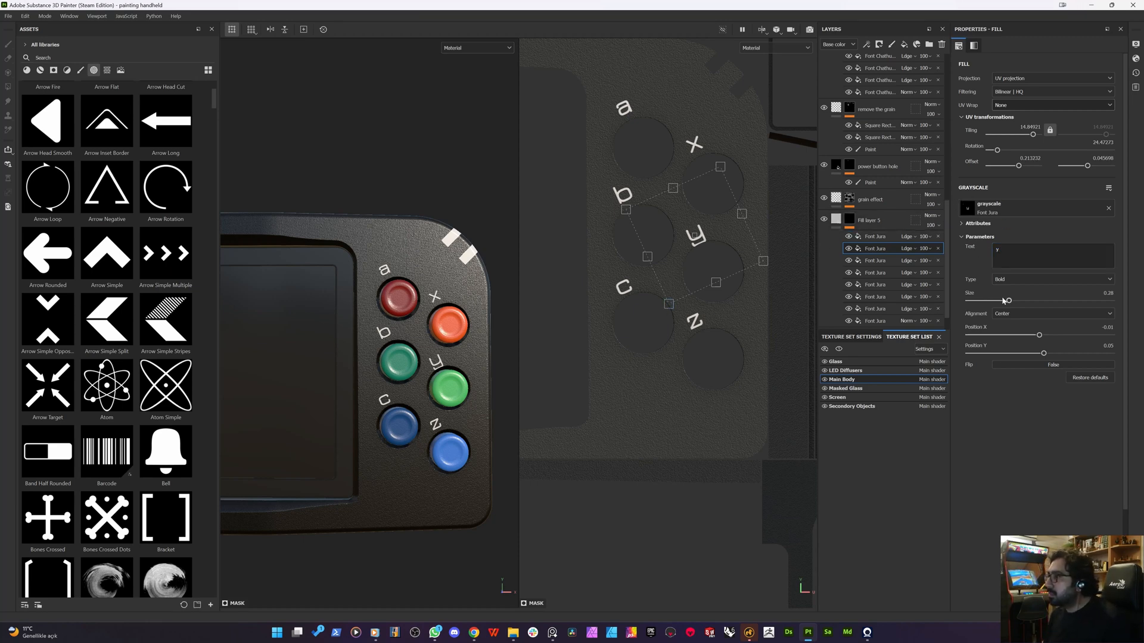
{"action": "left_click_drag", "start_coordinate": [1007, 302], "coordinate": [1007, 302]}
{"action": "left_click_drag", "start_coordinate": [681, 245], "coordinate": [682, 240]}
{"action": "scroll", "coordinate": [578, 350], "scroll_direction": "down", "scroll_amount": 2}
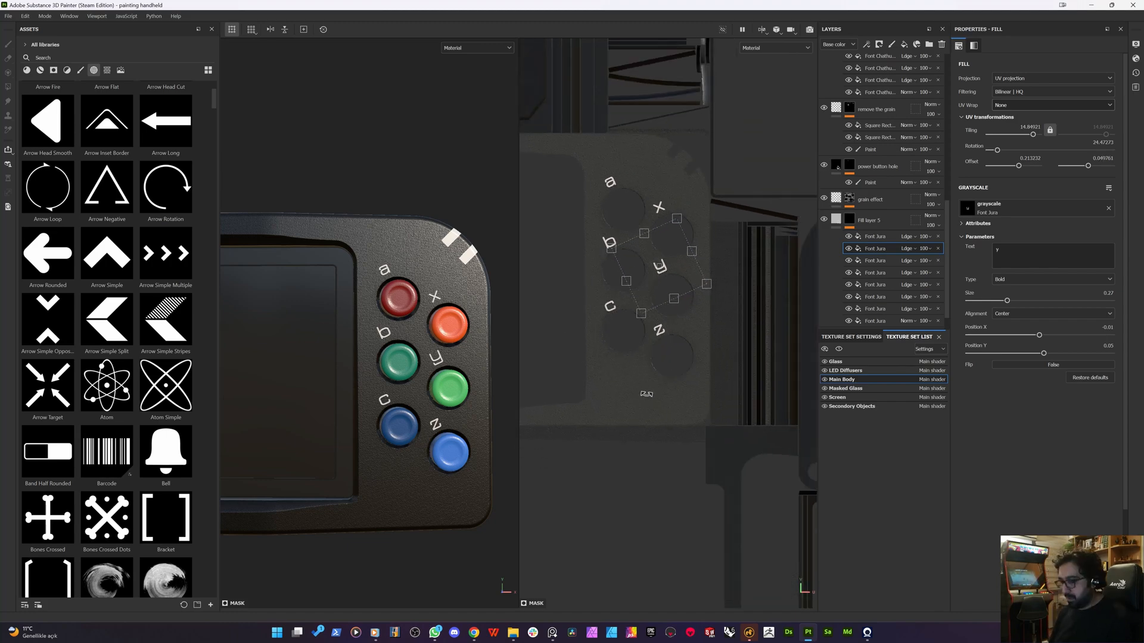
- Darken the base color of the lettering's fill layer to grey 787878, then further to dark grey 3F3F3F
{"action": "left_click_drag", "start_coordinate": [332, 373], "coordinate": [298, 368], "text": "alt"}
{"action": "scroll", "coordinate": [340, 404], "scroll_direction": "down", "scroll_amount": 3}
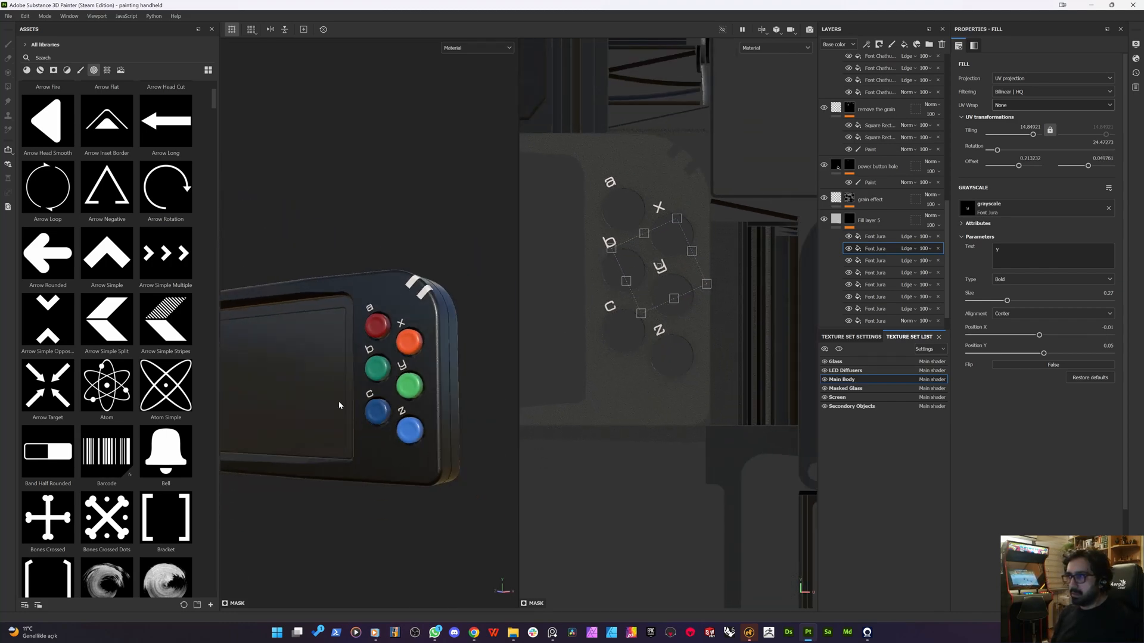
{"action": "left_click_drag", "start_coordinate": [339, 404], "coordinate": [365, 397], "text": "alt"}
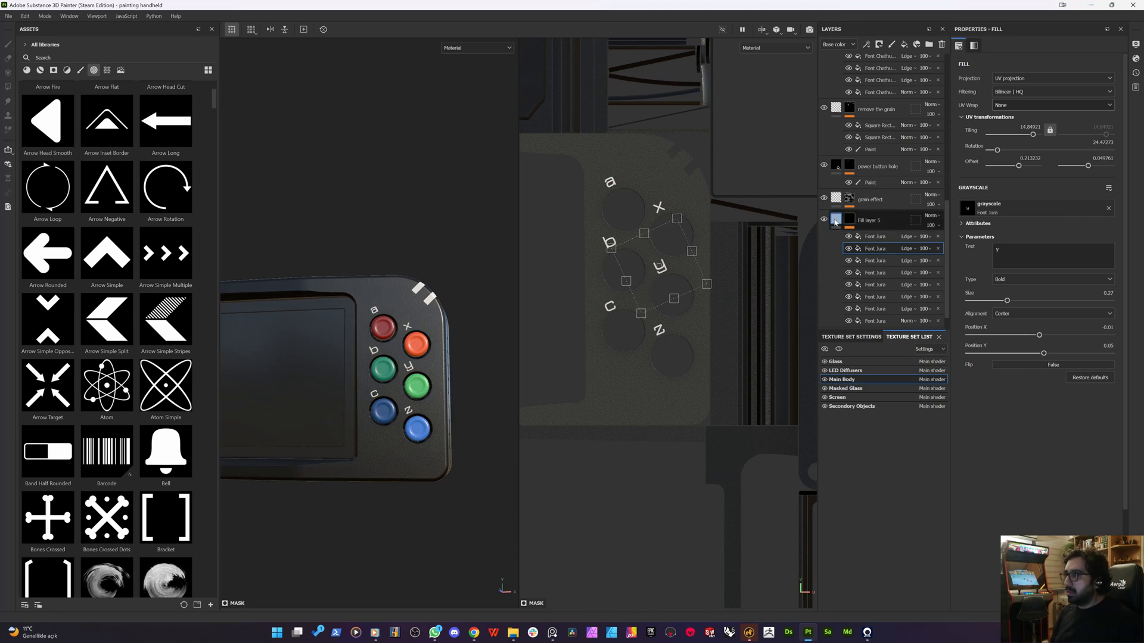
{"action": "left_click", "coordinate": [1033, 267]}
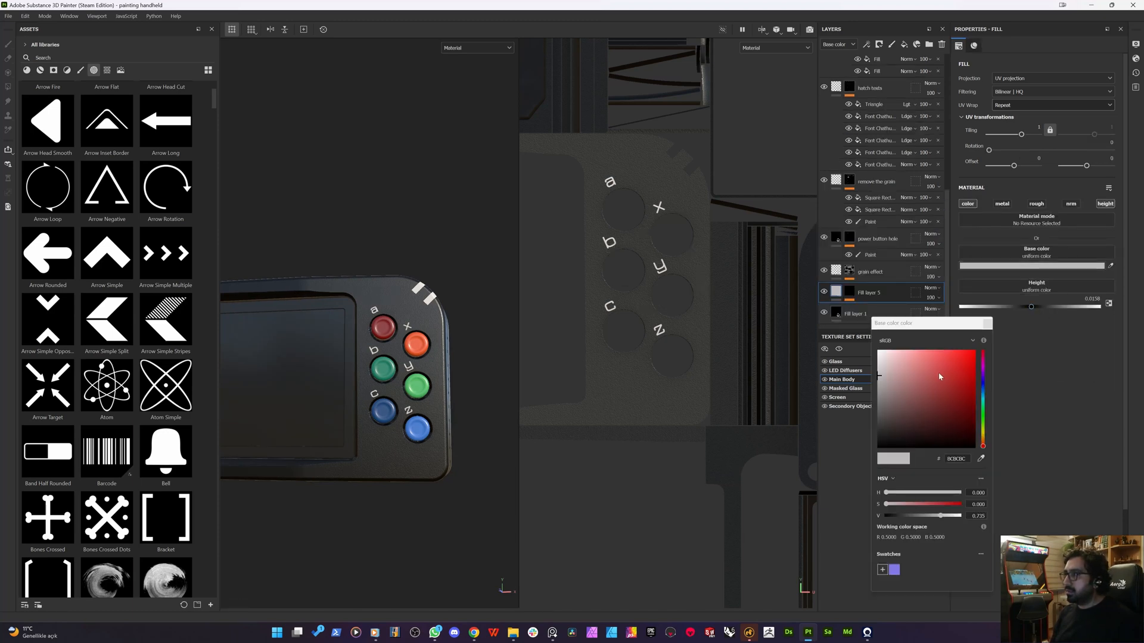
{"action": "left_click", "coordinate": [908, 390]}
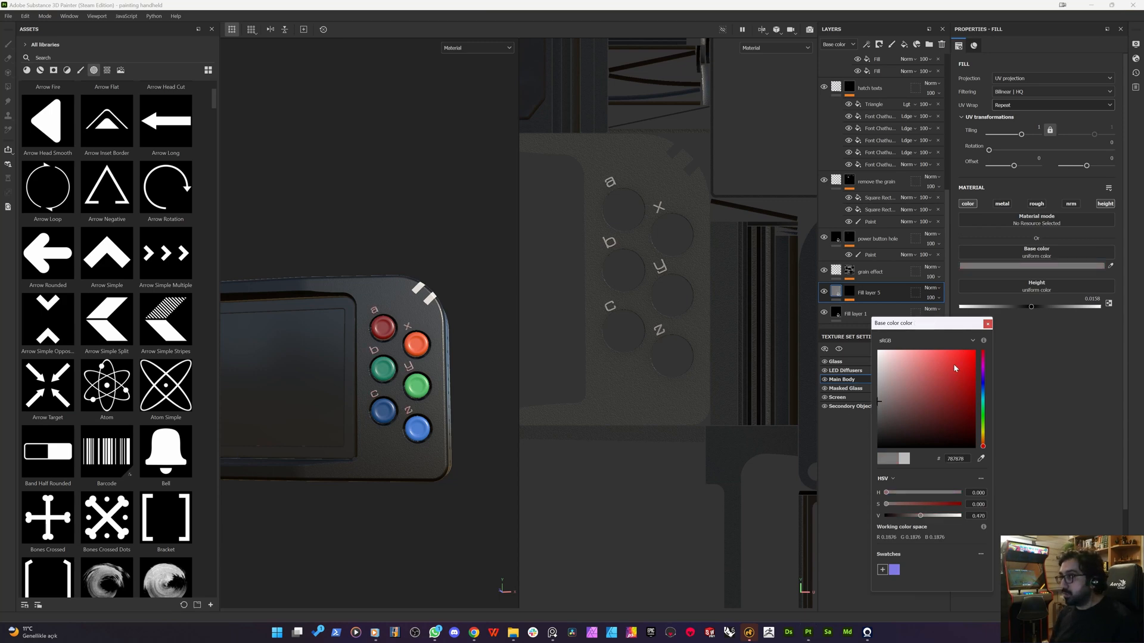
{"action": "scroll", "coordinate": [375, 390], "scroll_direction": "up", "scroll_amount": 4}
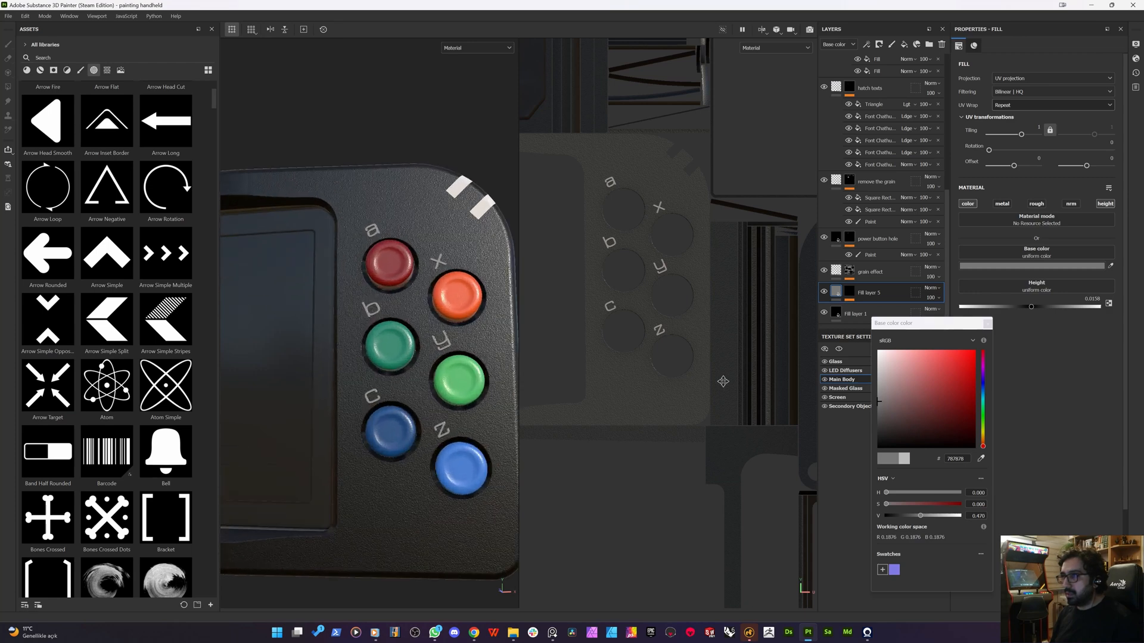
{"action": "left_click", "coordinate": [881, 423]}
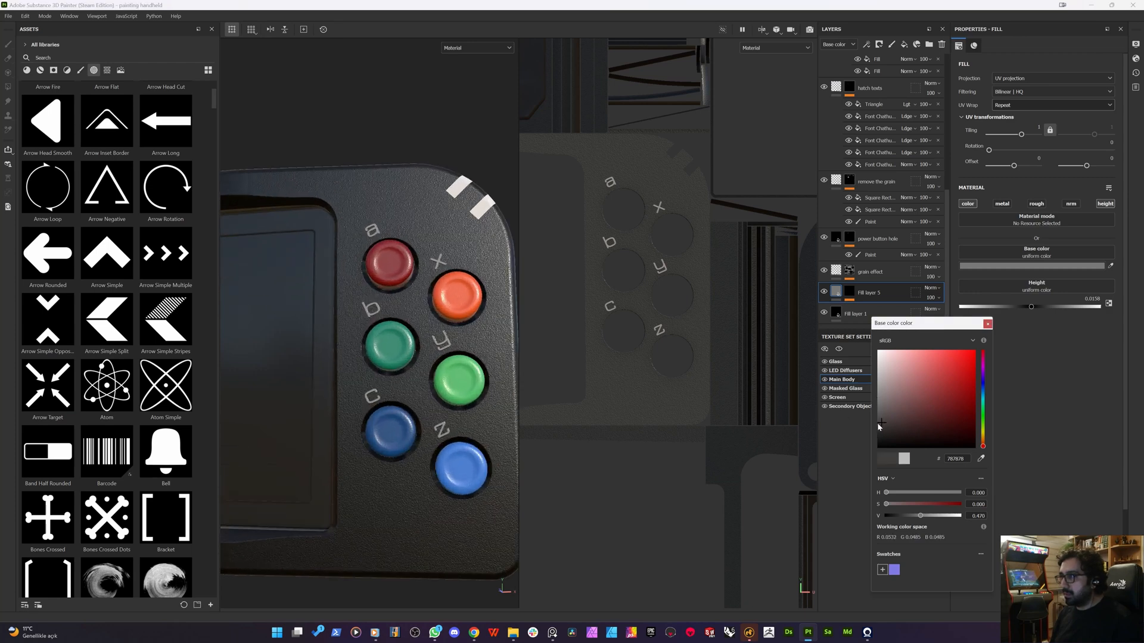
{"action": "left_click_drag", "start_coordinate": [881, 423], "coordinate": [877, 423]}
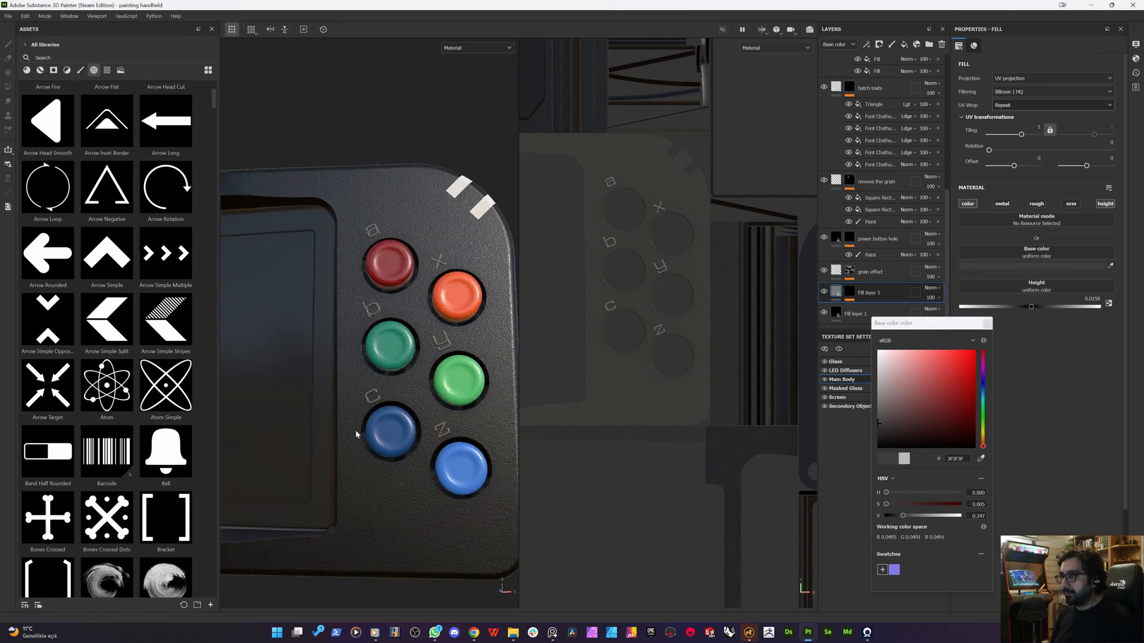
- Check the darkened lettering across the console and raise its base color's brightness value to about 0.345
{"action": "left_click_drag", "start_coordinate": [358, 435], "coordinate": [365, 498], "text": "alt"}
{"action": "scroll", "coordinate": [406, 454], "scroll_direction": "down", "scroll_amount": 4}
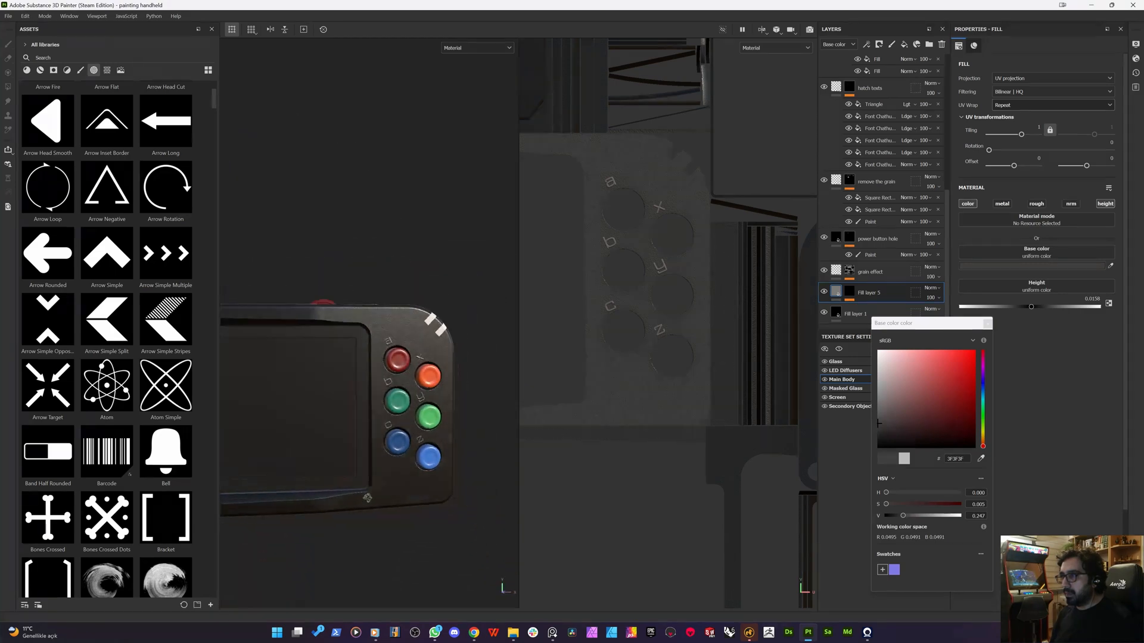
{"action": "middle_click_drag", "start_coordinate": [342, 524], "coordinate": [505, 498], "text": "alt"}
{"action": "left_click_drag", "start_coordinate": [357, 503], "coordinate": [453, 444], "text": "alt"}
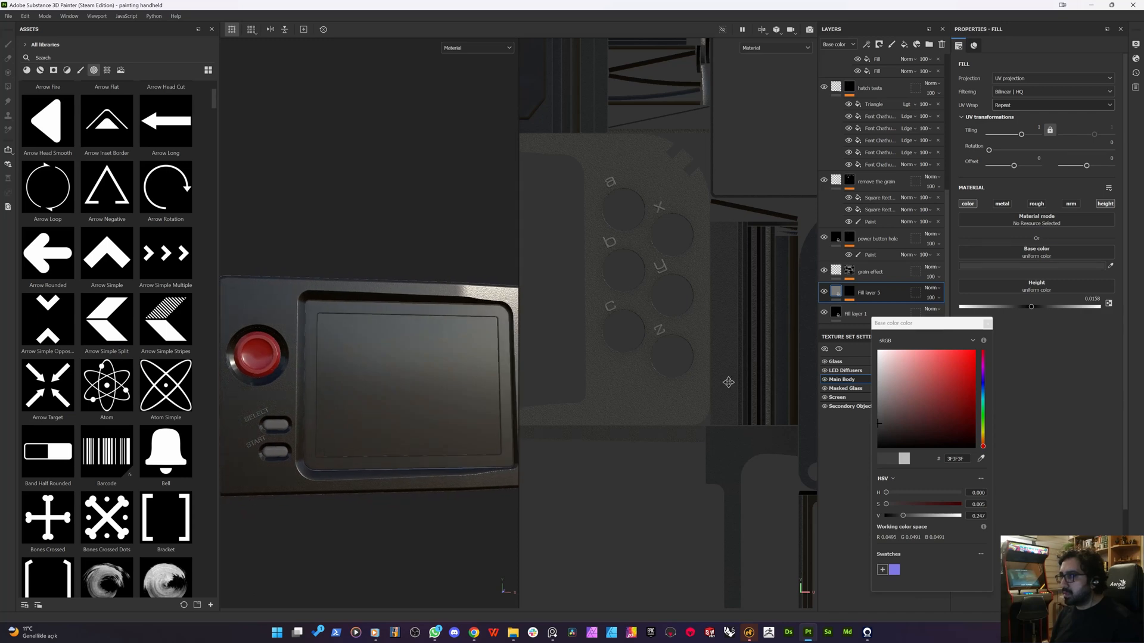
{"action": "left_click_drag", "start_coordinate": [918, 517], "coordinate": [912, 519]}
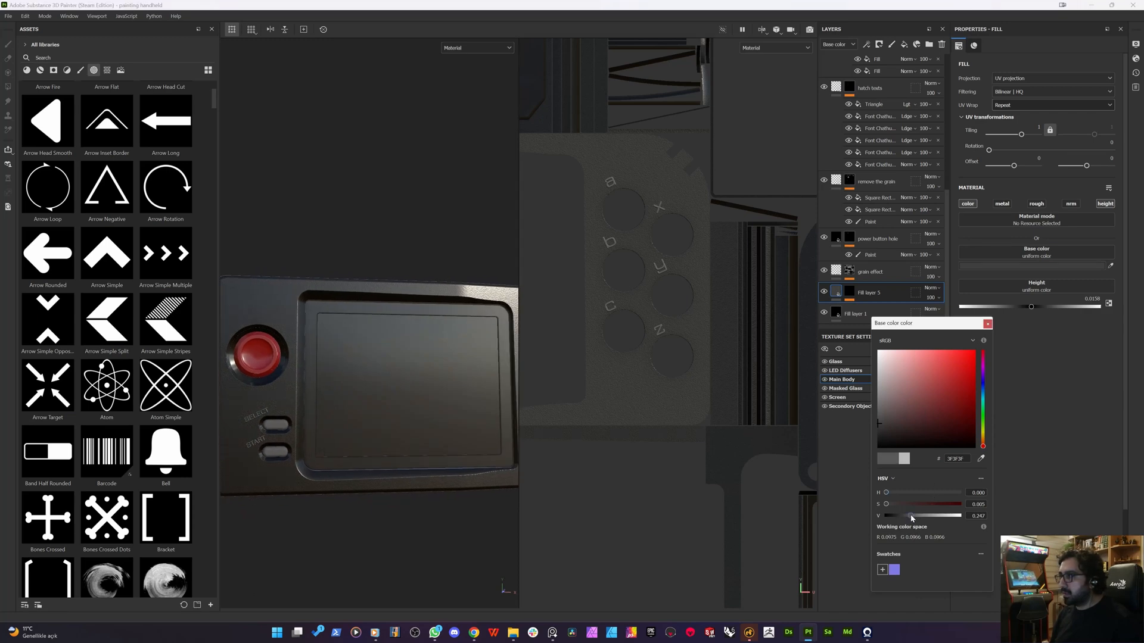
{"action": "middle_click_drag", "start_coordinate": [376, 429], "coordinate": [242, 431], "text": "alt"}
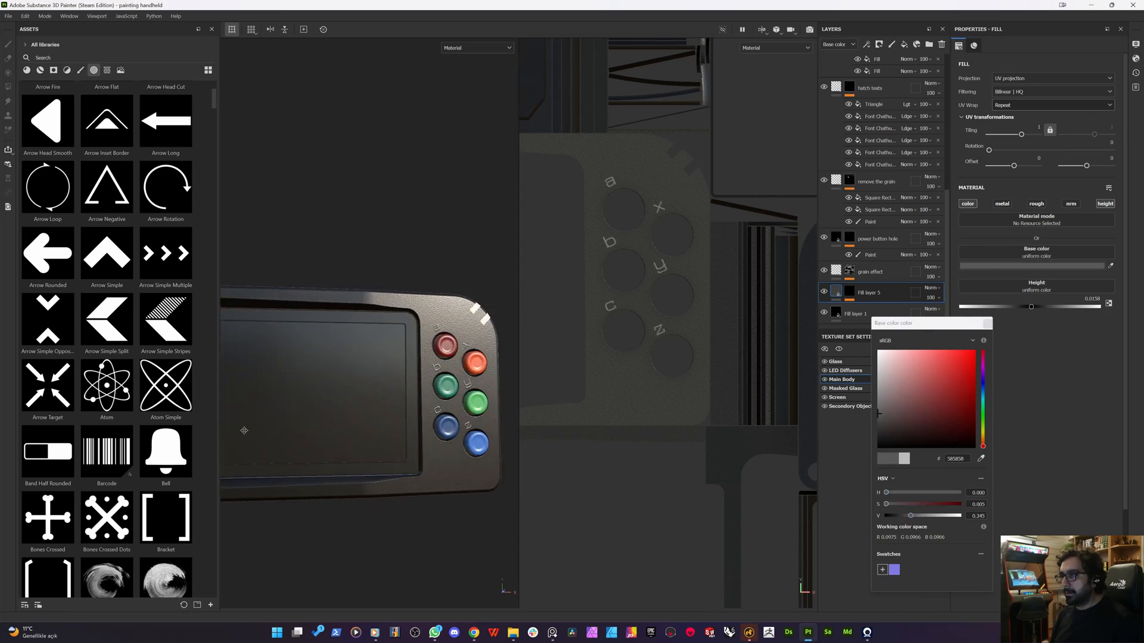
{"action": "left_click_drag", "start_coordinate": [375, 416], "coordinate": [360, 429], "text": "alt"}
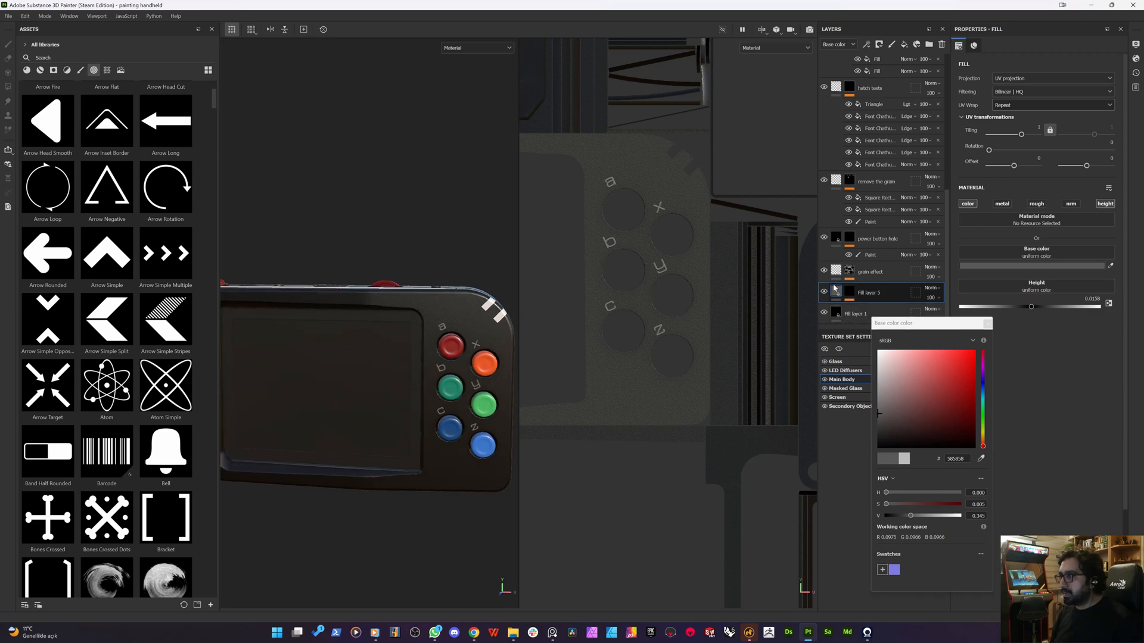
- Enable the roughness channel on the lettering's fill layer and try roughness values between about 0.09 and 1 on the letters
{"action": "left_click", "coordinate": [1037, 203]}
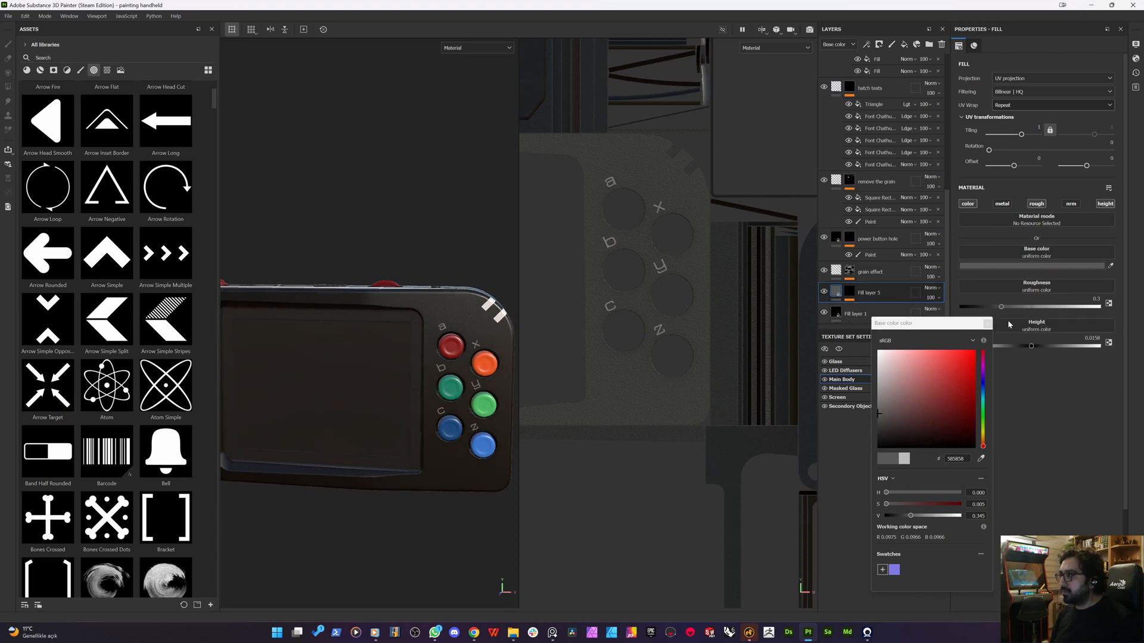
{"action": "left_click", "coordinate": [988, 323]}
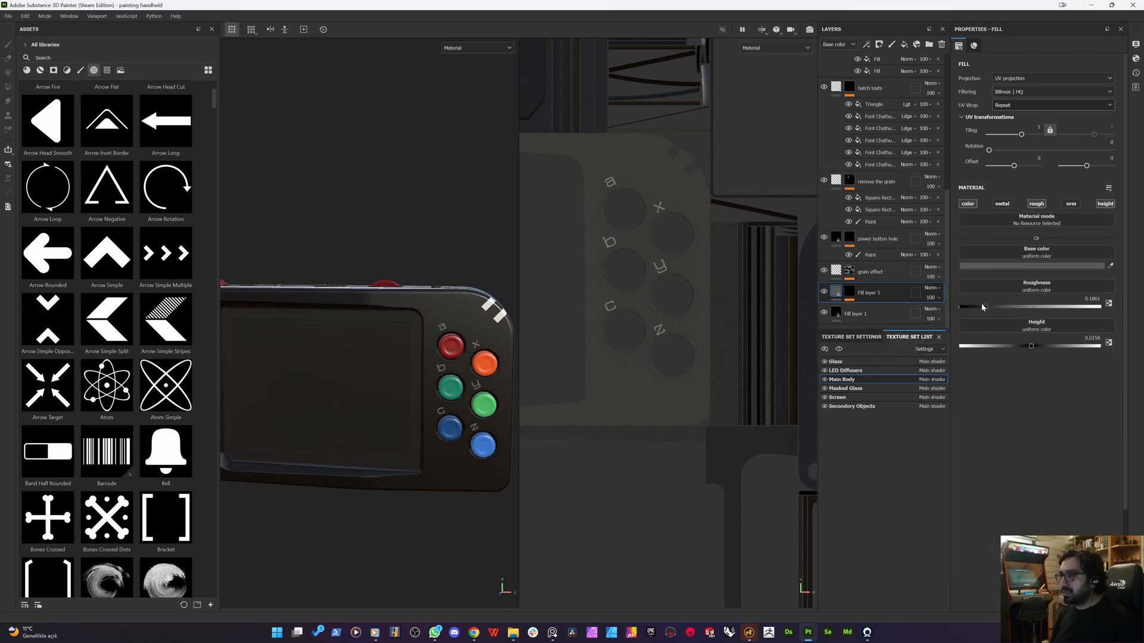
{"action": "left_click_drag", "start_coordinate": [391, 411], "coordinate": [453, 367], "text": "alt"}
{"action": "right_click_drag", "start_coordinate": [452, 367], "coordinate": [439, 408], "text": "alt"}
{"action": "scroll", "coordinate": [439, 408], "scroll_direction": "up", "scroll_amount": 2}
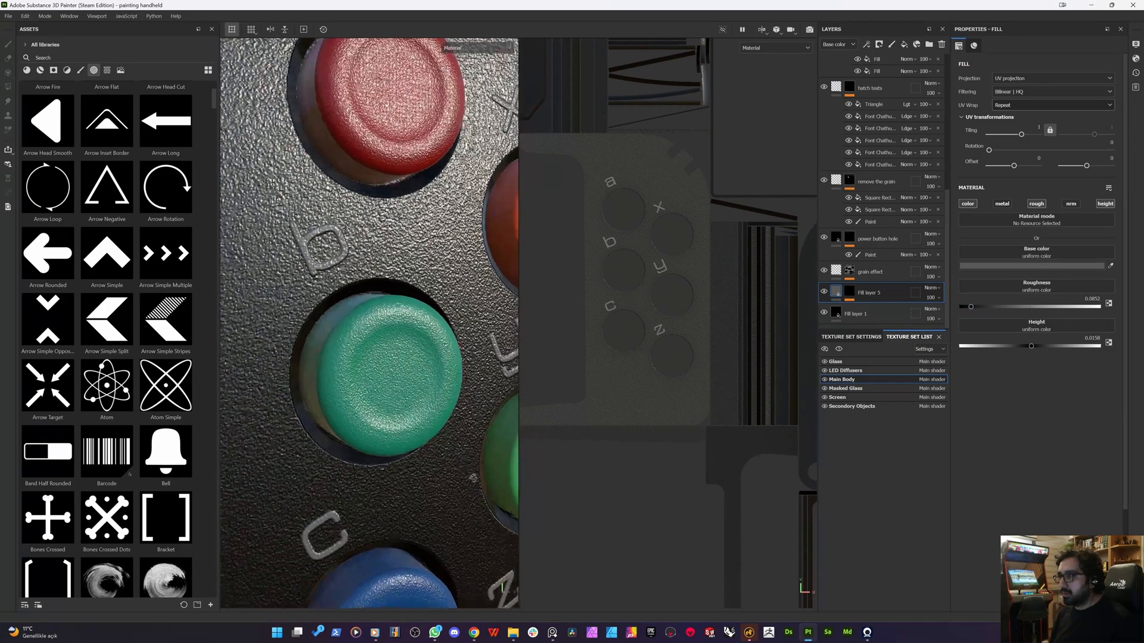
{"action": "left_click_drag", "start_coordinate": [382, 417], "coordinate": [433, 481], "text": "alt"}
{"action": "scroll", "coordinate": [408, 475], "scroll_direction": "down", "scroll_amount": 3}
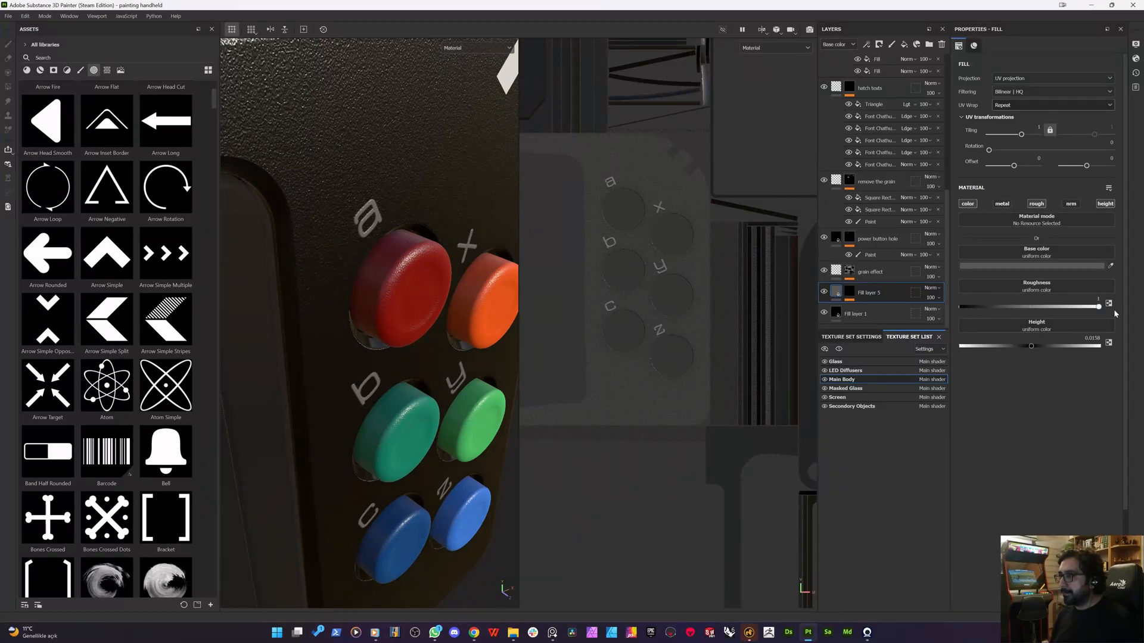
- Inspect the roughness channel on its own, set the lettering's roughness to about 0.18, and return to the full material view
{"action": "key", "text": "c"}
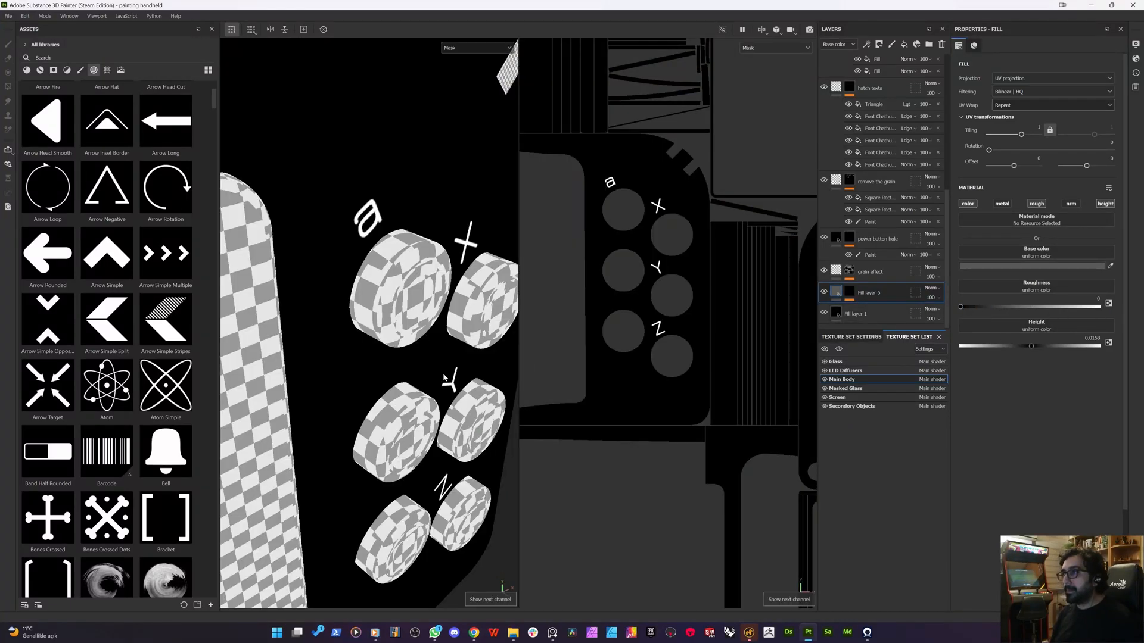
{"action": "key", "text": "c"}
{"action": "key", "text": "c"}
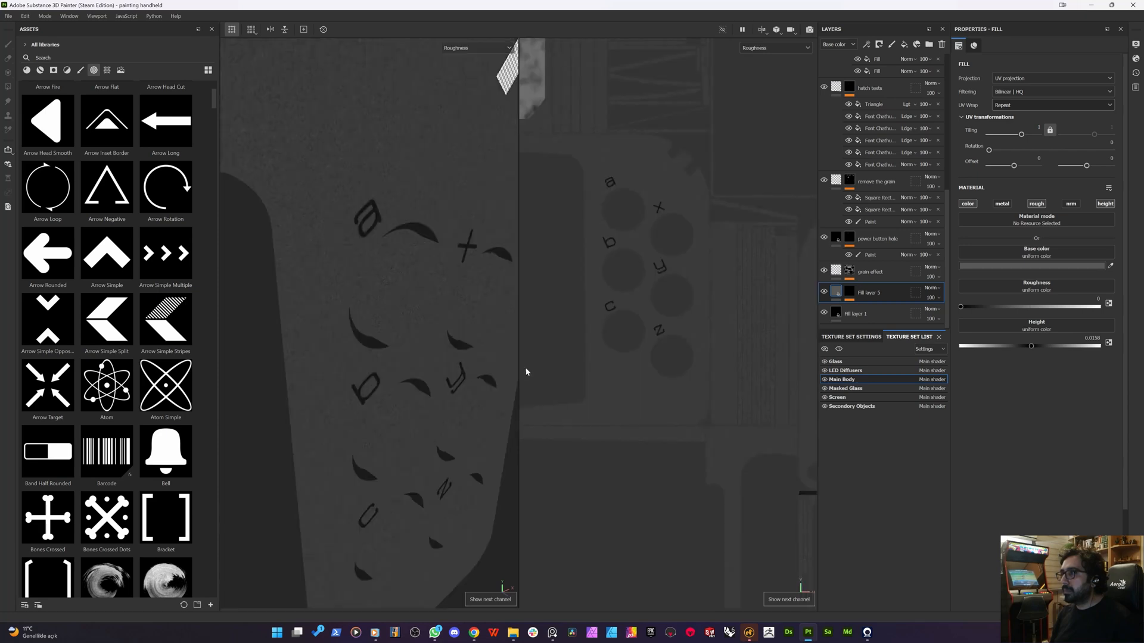
{"action": "left_click_drag", "start_coordinate": [979, 306], "coordinate": [985, 307]}
{"action": "key", "text": "m"}
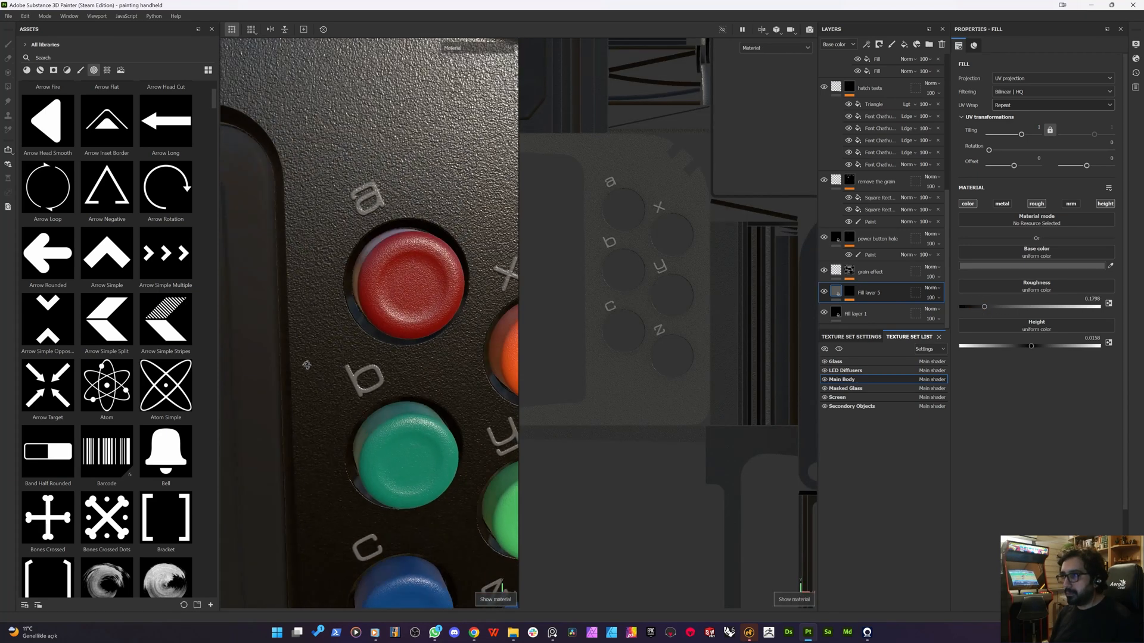
- Compare the button letters with the SELECT and START lettering and lower the letter layer's height to 0.01
{"action": "scroll", "coordinate": [427, 391], "scroll_direction": "down", "scroll_amount": 3}
{"action": "left_click_drag", "start_coordinate": [342, 414], "coordinate": [316, 515], "text": "alt"}
{"action": "scroll", "coordinate": [324, 373], "scroll_direction": "down", "scroll_amount": 5}
{"action": "right_click_drag", "start_coordinate": [317, 516], "coordinate": [350, 497], "text": "shift"}
{"action": "left_click_drag", "start_coordinate": [350, 497], "coordinate": [402, 484], "text": "alt"}
{"action": "middle_click_drag", "start_coordinate": [317, 501], "coordinate": [463, 493], "text": "alt"}
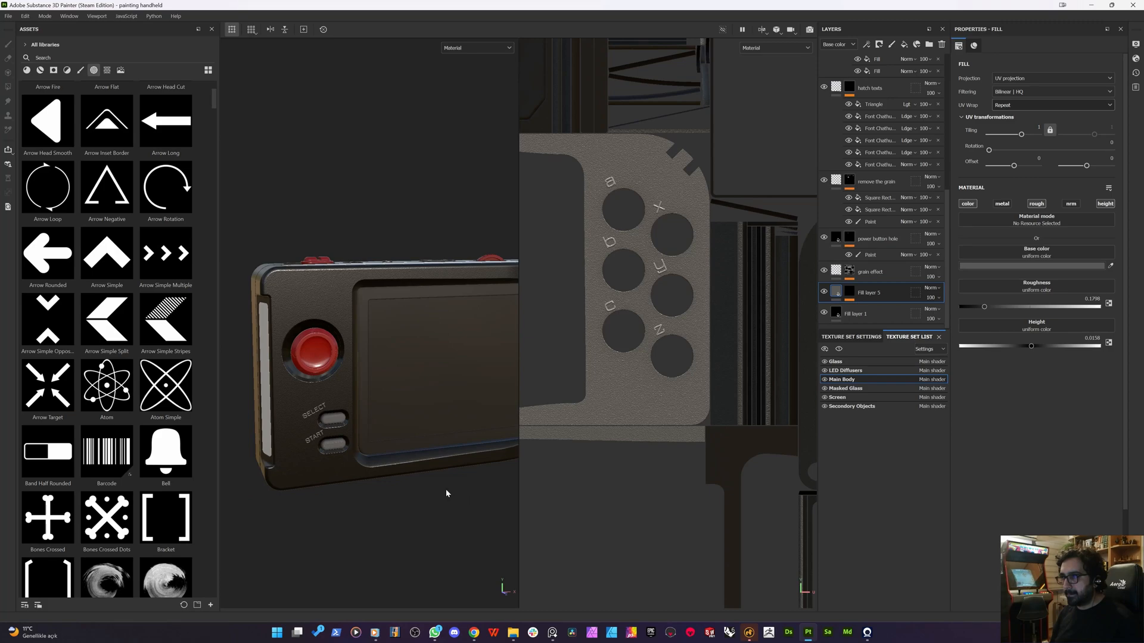
{"action": "scroll", "coordinate": [371, 525], "scroll_direction": "up", "scroll_amount": 10}
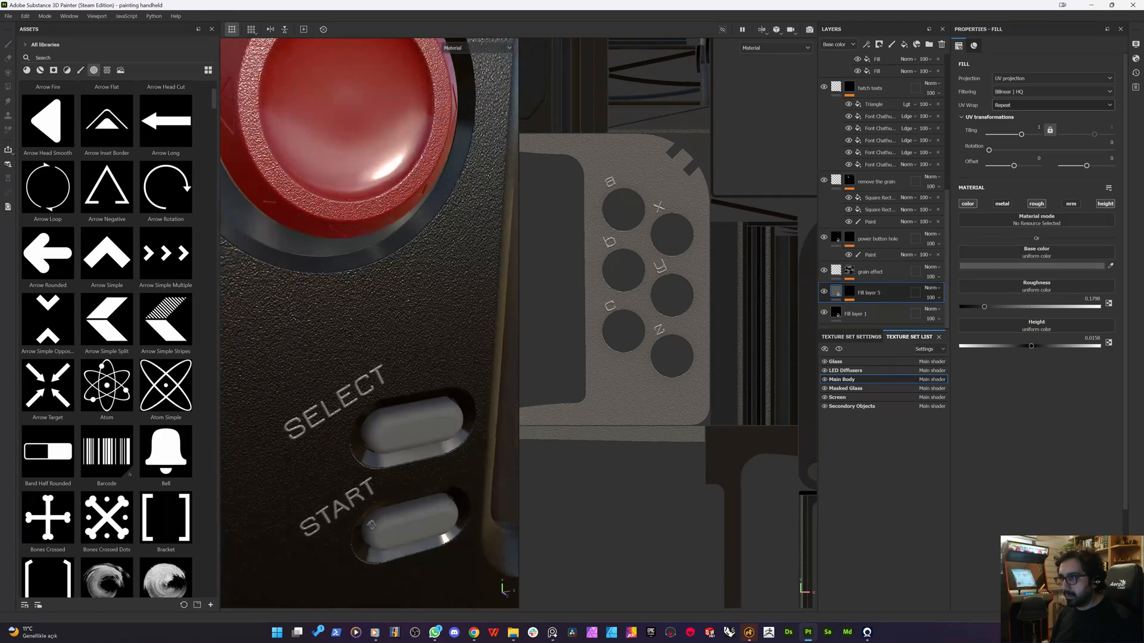
{"action": "left_click", "coordinate": [1026, 344]}
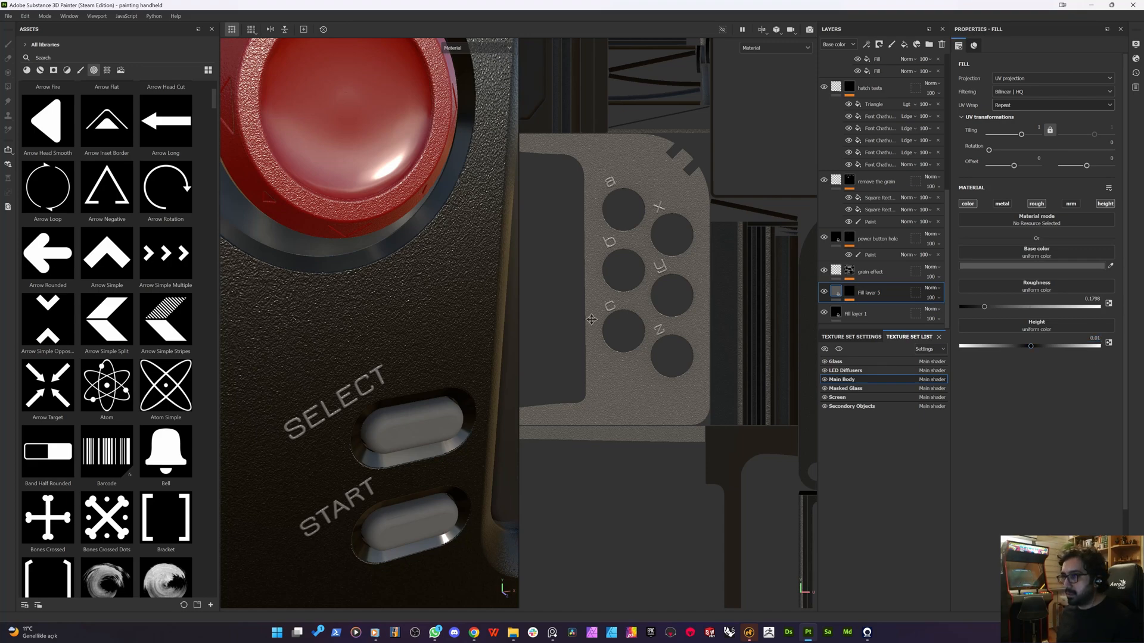
- Examine the SELECT and START lettering and the surrounding grain up close and from an angle
{"action": "scroll", "coordinate": [316, 404], "scroll_direction": "up", "scroll_amount": 5}
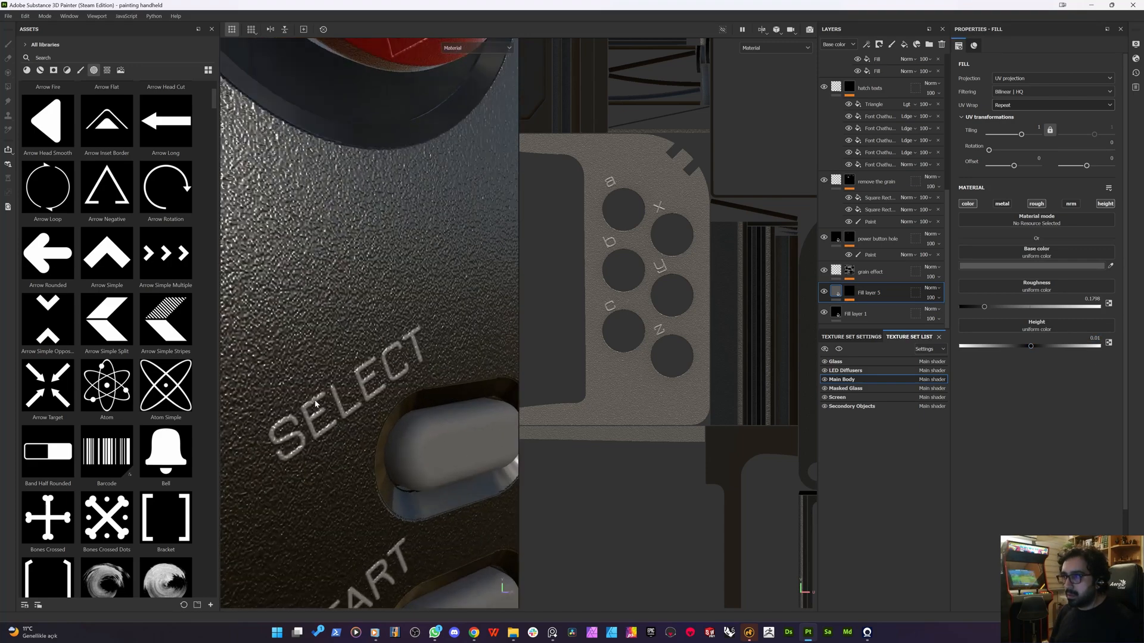
{"action": "scroll", "coordinate": [316, 404], "scroll_direction": "up", "scroll_amount": 3}
{"action": "scroll", "coordinate": [330, 419], "scroll_direction": "down", "scroll_amount": 8}
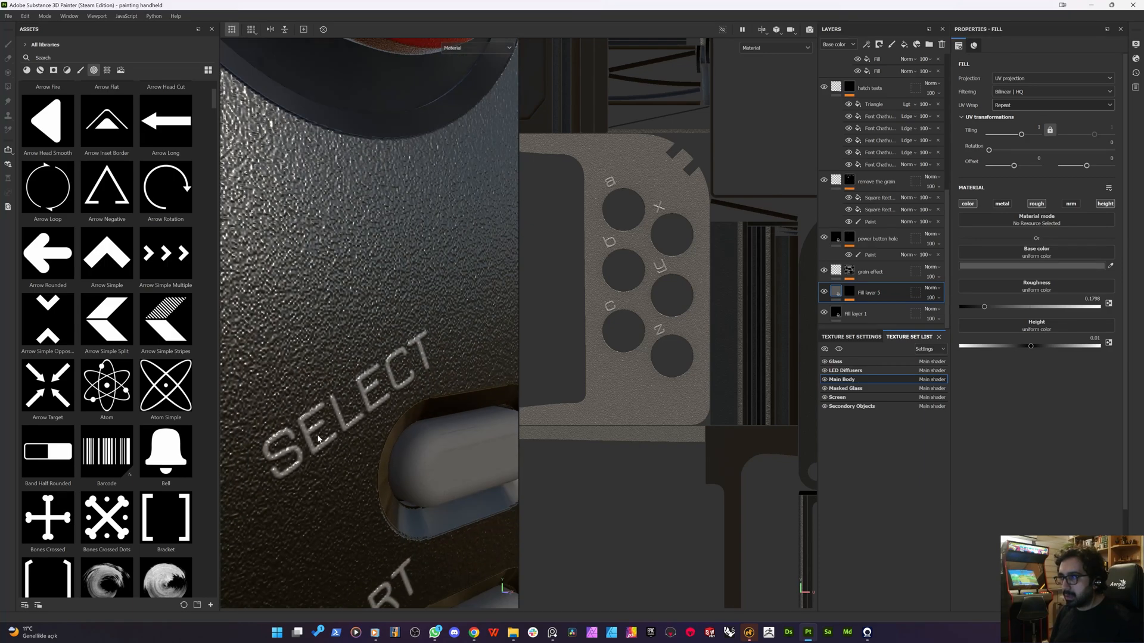
{"action": "scroll", "coordinate": [314, 451], "scroll_direction": "down", "scroll_amount": 3}
{"action": "scroll", "coordinate": [319, 448], "scroll_direction": "up", "scroll_amount": 10}
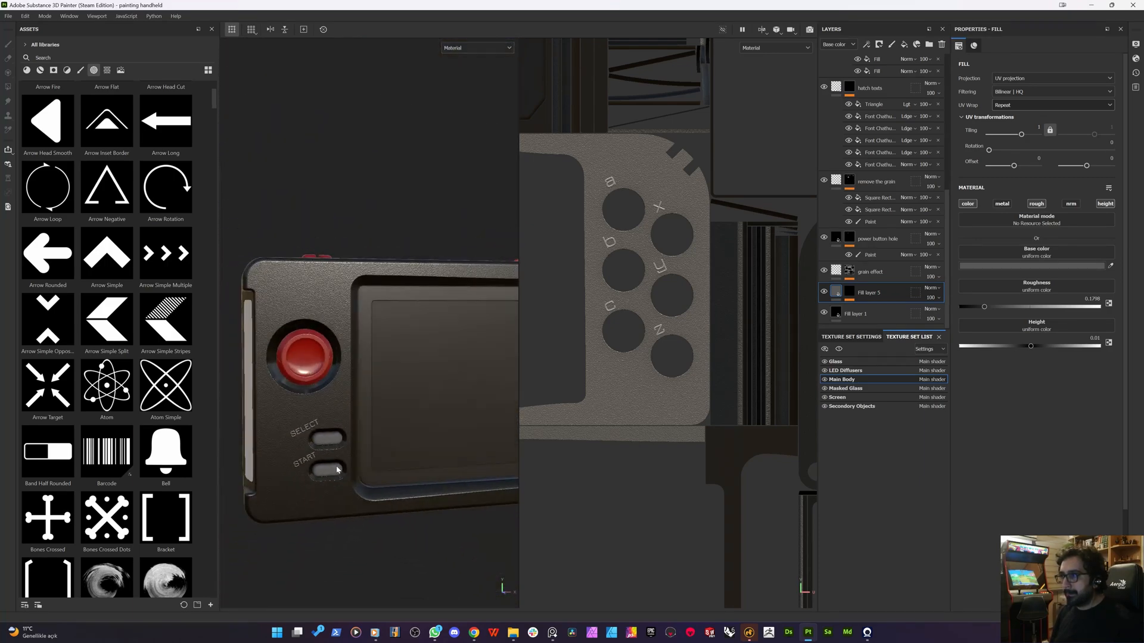
{"action": "scroll", "coordinate": [320, 442], "scroll_direction": "up", "scroll_amount": 2}
{"action": "left_click_drag", "start_coordinate": [319, 442], "coordinate": [786, 204], "text": "alt"}
{"action": "scroll", "coordinate": [868, 178], "scroll_direction": "up", "scroll_amount": 10}
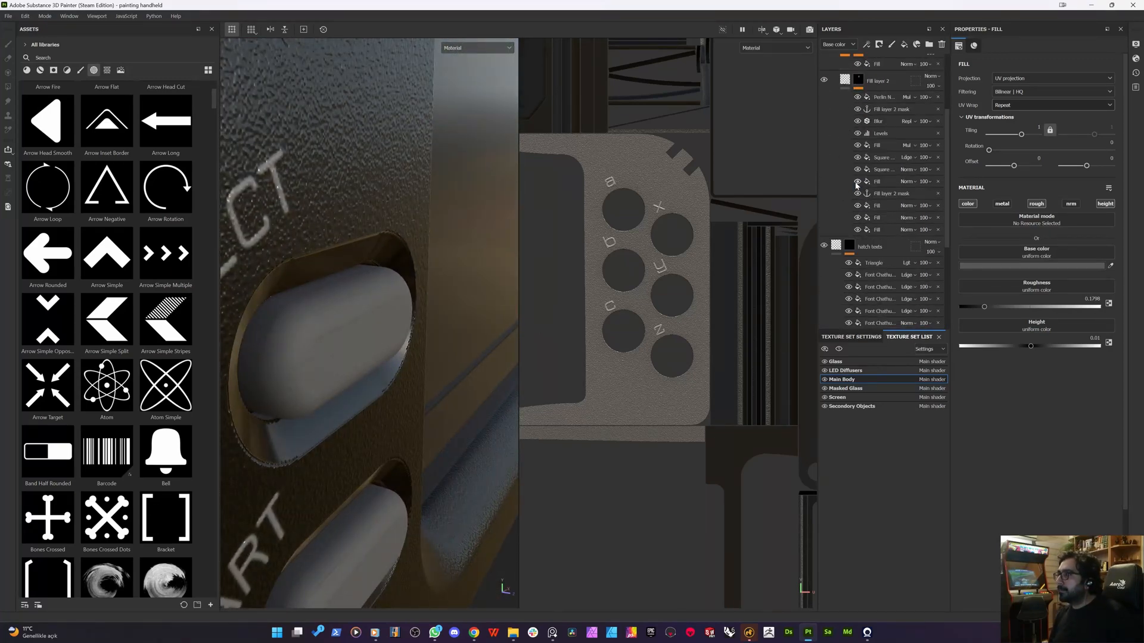
- Select the "remove the grain" layer and set its height to 0
{"action": "scroll", "coordinate": [849, 180], "scroll_direction": "down", "scroll_amount": 10}
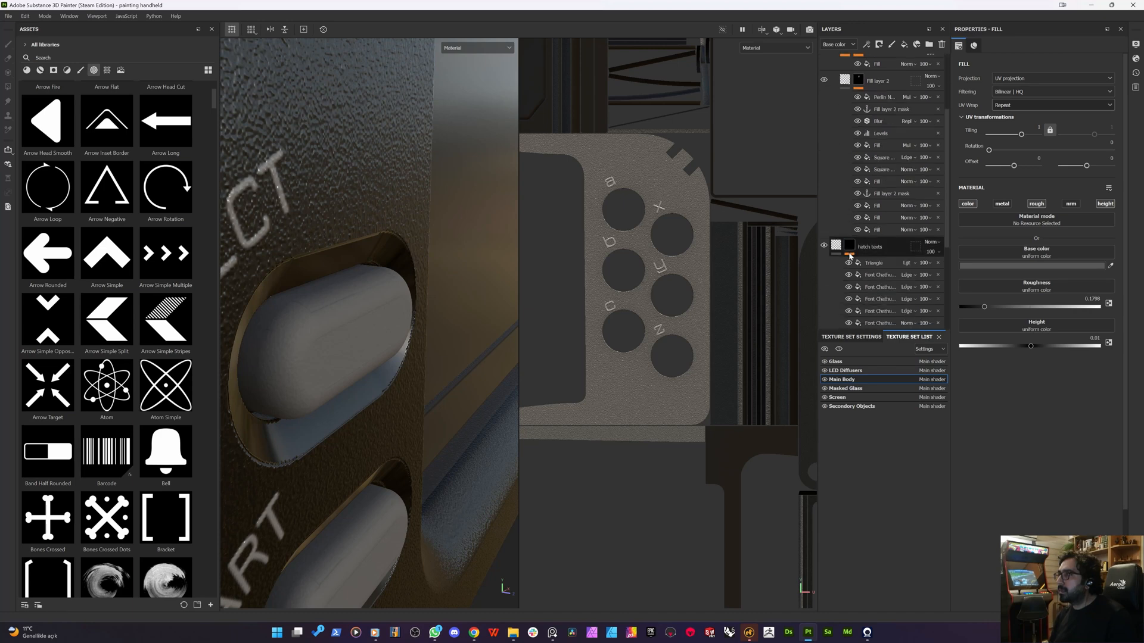
{"action": "left_click", "coordinate": [859, 205]}
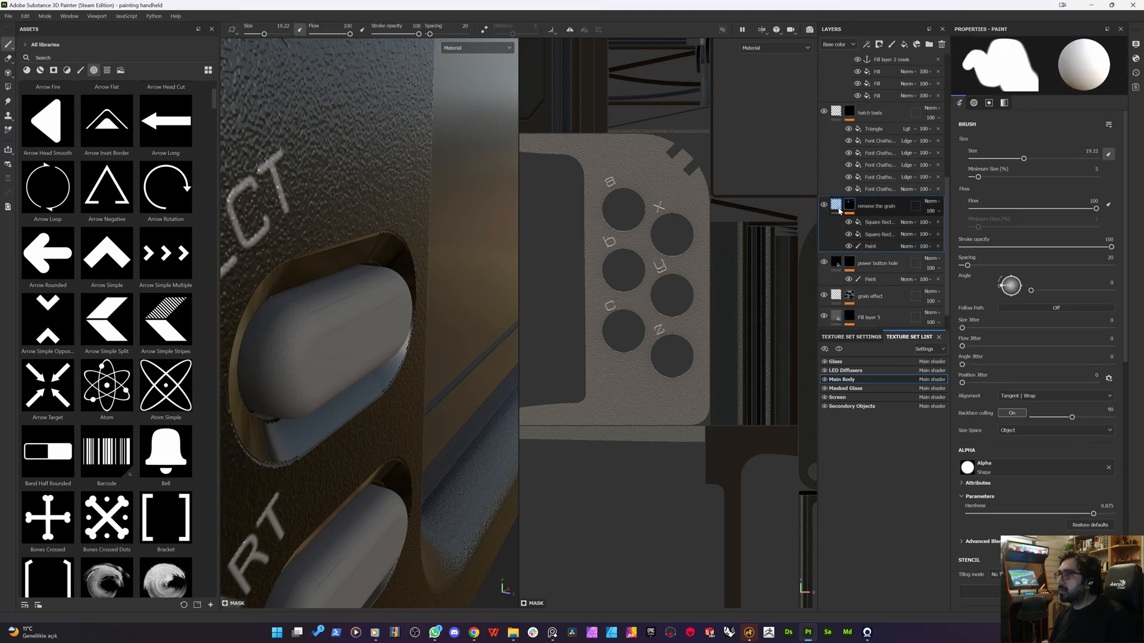
{"action": "left_click_drag", "start_coordinate": [1027, 311], "coordinate": [1031, 313]}
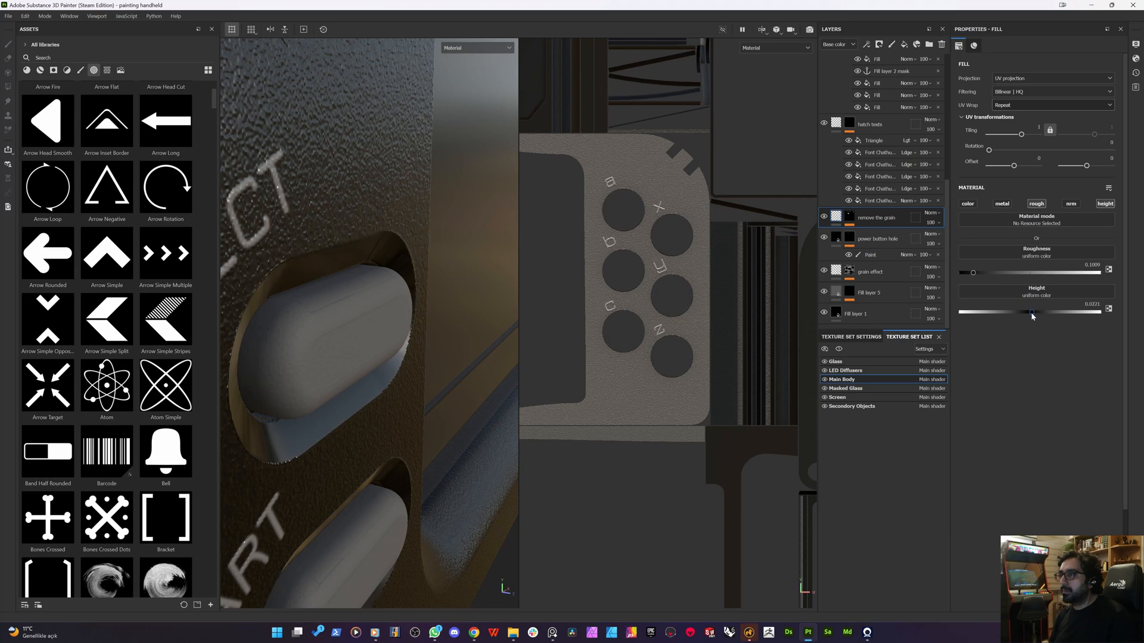
{"action": "left_click_drag", "start_coordinate": [417, 305], "coordinate": [352, 307], "text": "alt"}
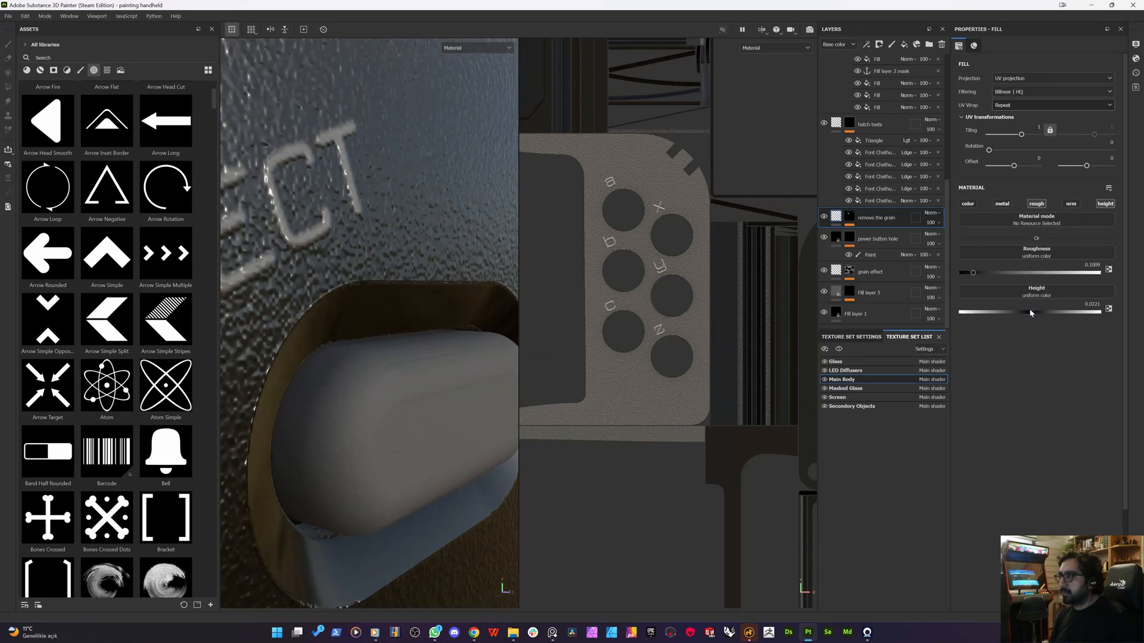
{"action": "left_click_drag", "start_coordinate": [1031, 312], "coordinate": [1033, 314]}
{"action": "type", "text": "0"}
{"action": "key", "text": "Return"}
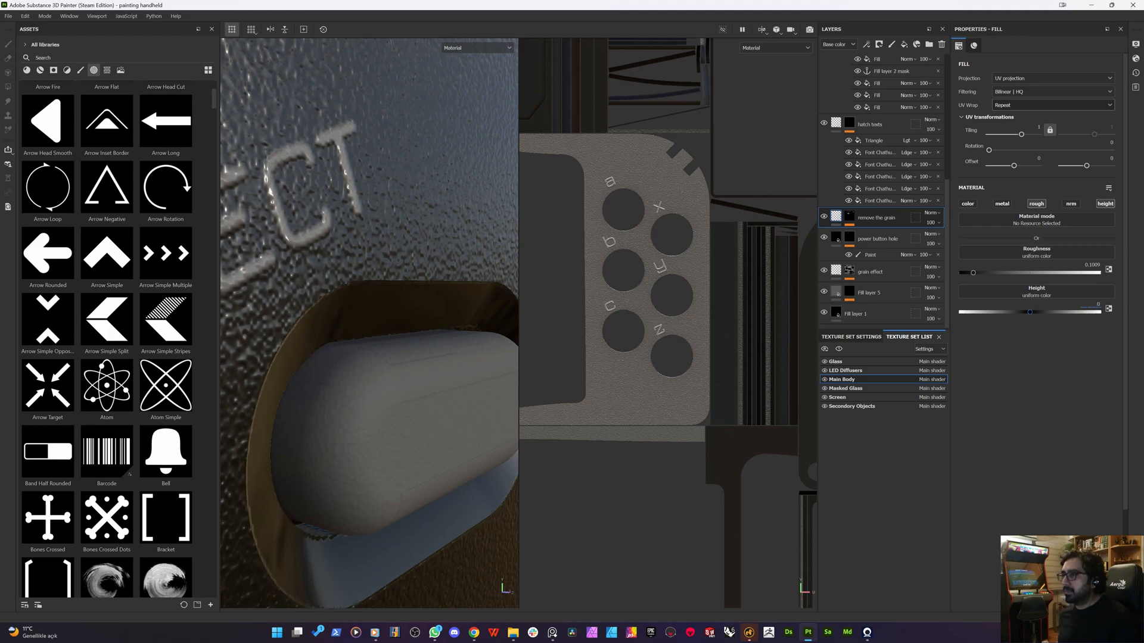
- Inspect the SELECT and START lettering and their button recesses, and compare them with the rest of the console front
{"action": "left_click_drag", "start_coordinate": [455, 350], "coordinate": [334, 365], "text": "alt"}
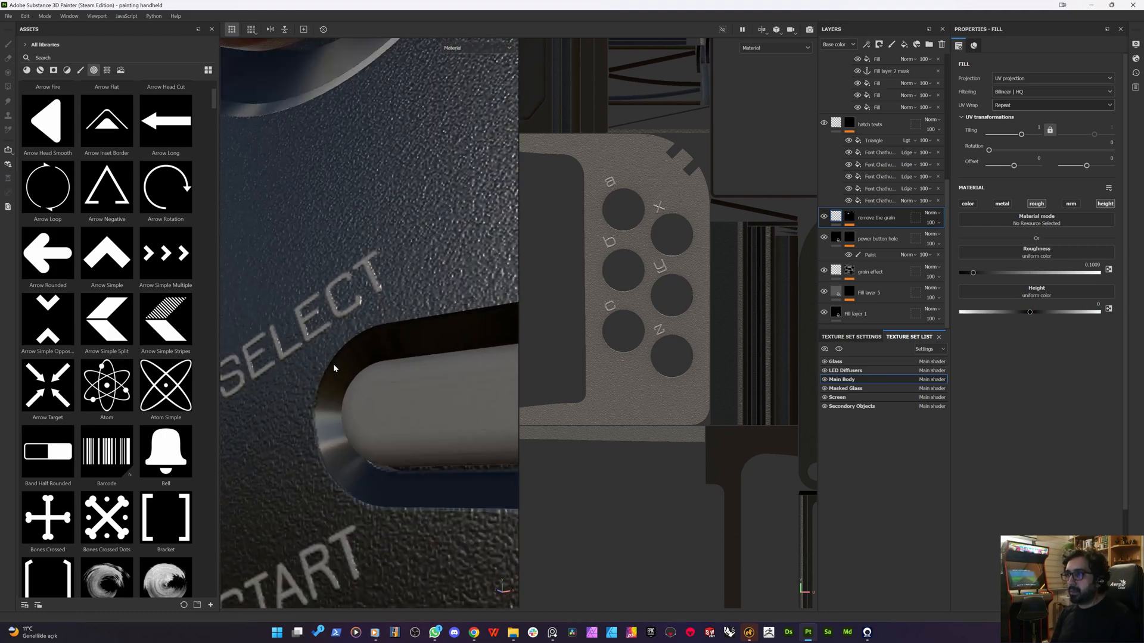
{"action": "scroll", "coordinate": [332, 365], "scroll_direction": "down", "scroll_amount": 4}
{"action": "middle_click_drag", "start_coordinate": [358, 473], "coordinate": [335, 376], "text": "alt"}
{"action": "scroll", "coordinate": [321, 377], "scroll_direction": "up", "scroll_amount": 3}
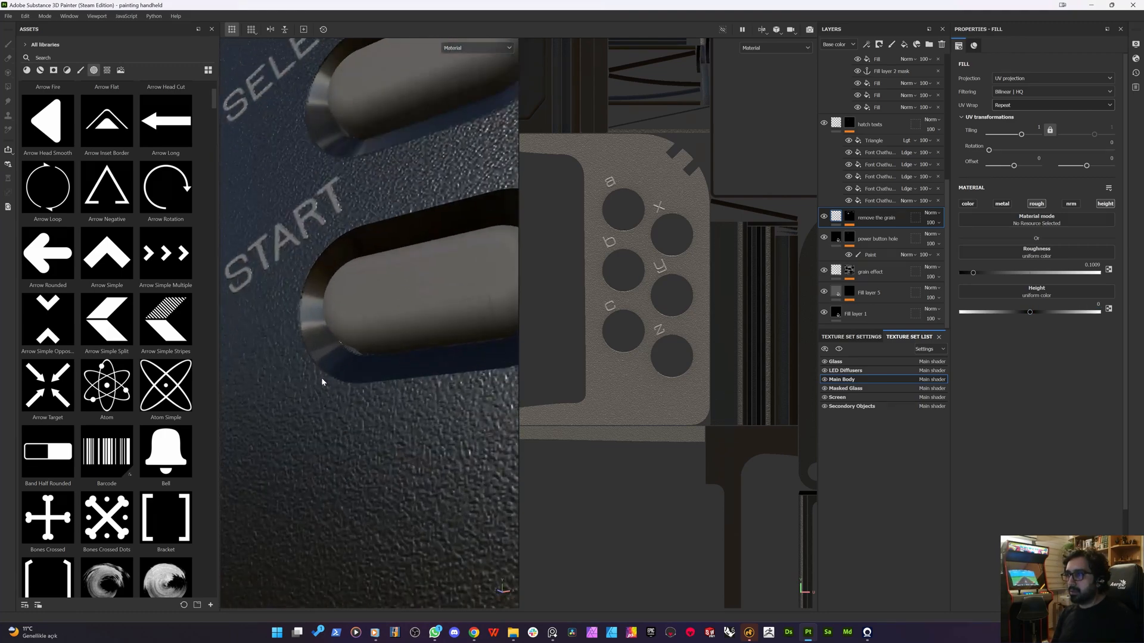
{"action": "scroll", "coordinate": [322, 435], "scroll_direction": "down", "scroll_amount": 5}
{"action": "scroll", "coordinate": [319, 438], "scroll_direction": "down", "scroll_amount": 3}
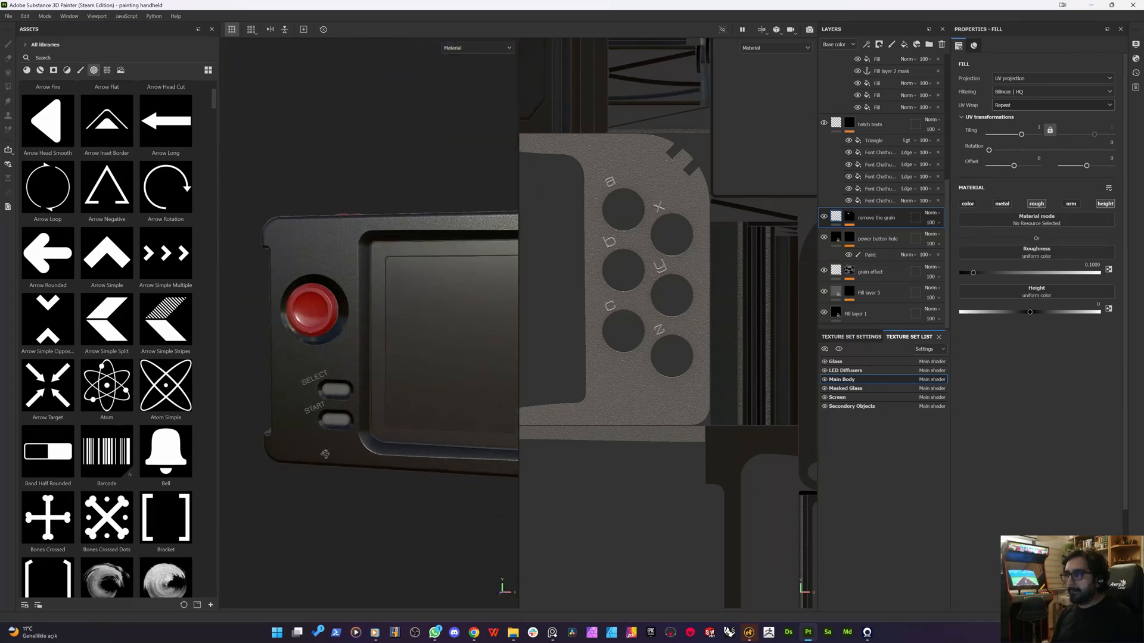
{"action": "left_click_drag", "start_coordinate": [319, 438], "coordinate": [345, 461], "text": "alt"}
{"action": "middle_click_drag", "start_coordinate": [398, 461], "coordinate": [320, 450], "text": "alt"}
{"action": "scroll", "coordinate": [317, 446], "scroll_direction": "down", "scroll_amount": 3}
{"action": "left_click_drag", "start_coordinate": [309, 434], "coordinate": [335, 449], "text": "alt"}
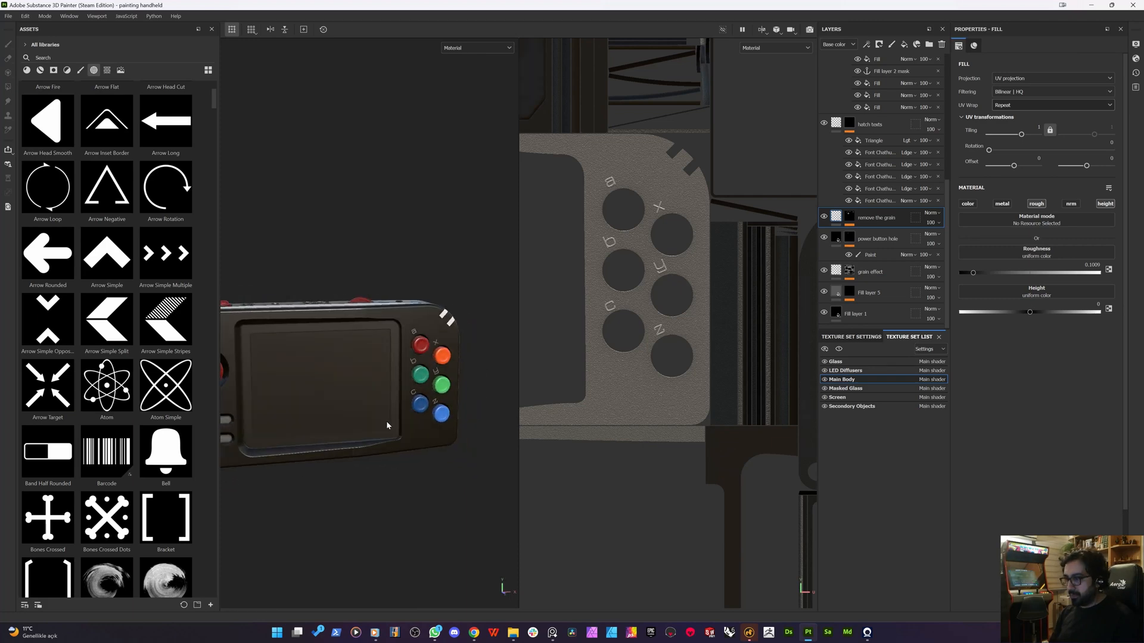
- Show only the 3D view and inspect the coloured buttons, their letters and the corner light strips
{"action": "key", "text": "F2"}
{"action": "scroll", "coordinate": [388, 424], "scroll_direction": "up", "scroll_amount": 5}
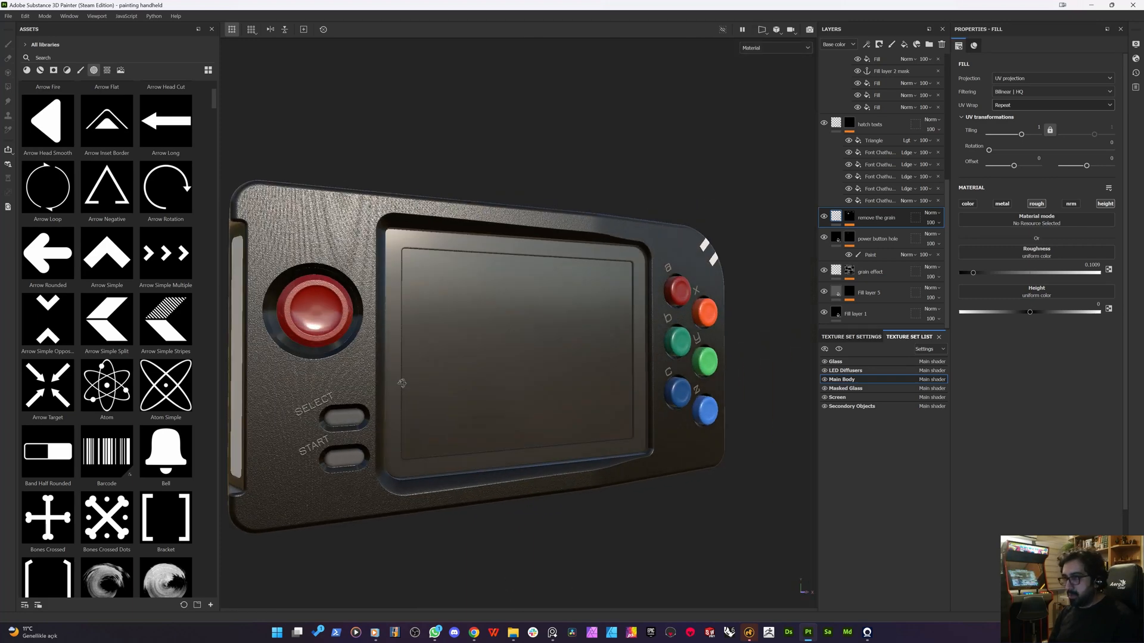
{"action": "left_click_drag", "start_coordinate": [401, 384], "coordinate": [666, 348], "text": "alt"}
{"action": "scroll", "coordinate": [666, 348], "scroll_direction": "up", "scroll_amount": 3}
{"action": "left_click", "coordinate": [851, 336]}
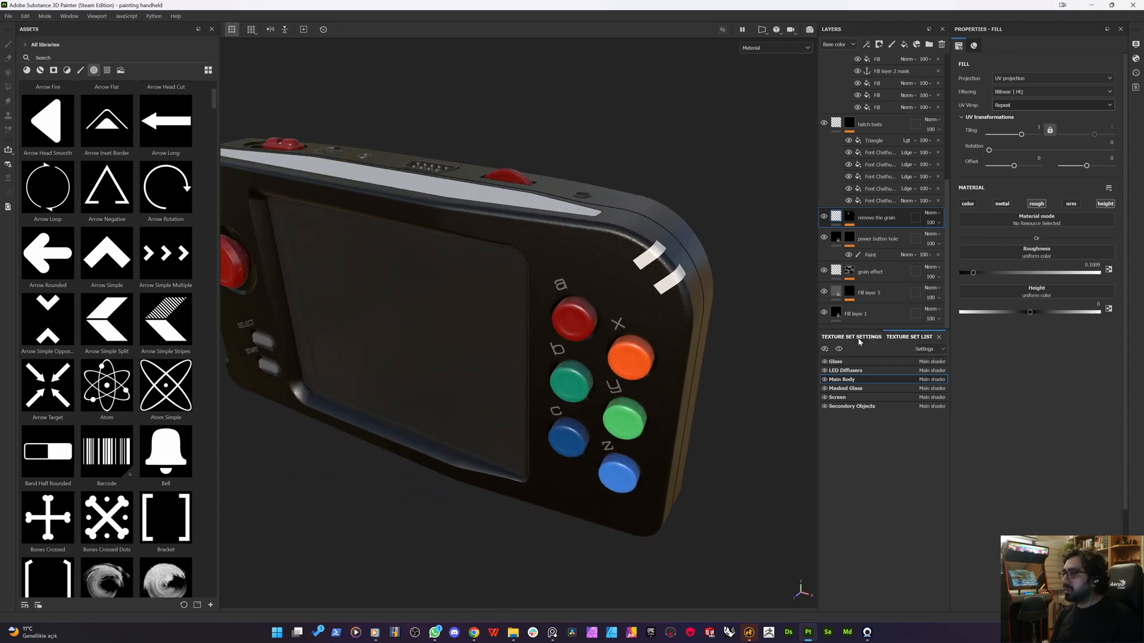
{"action": "left_click", "coordinate": [921, 336]}
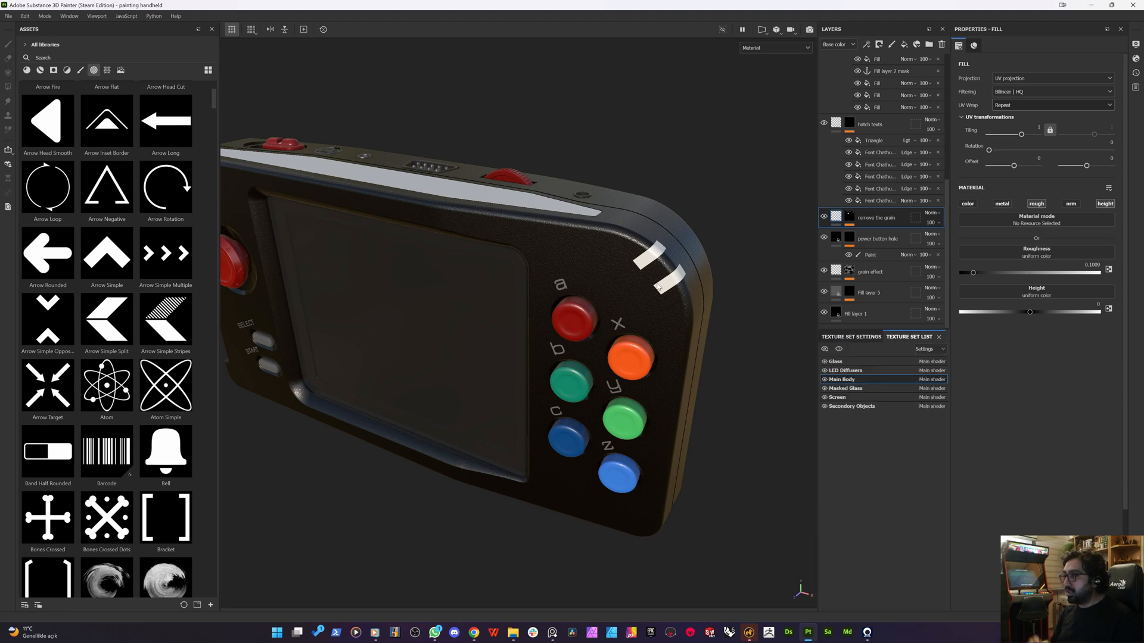
- Add a fill layer to the LED Diffusers texture set and give it a bright red base color
{"action": "left_click", "coordinate": [834, 372]}
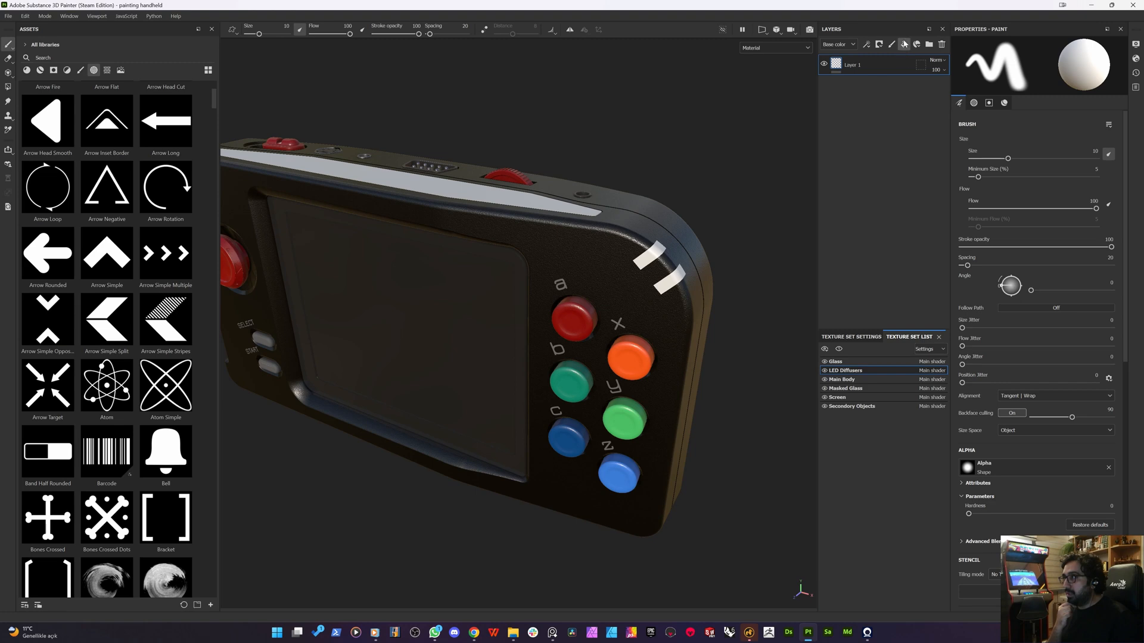
{"action": "left_click", "coordinate": [904, 44]}
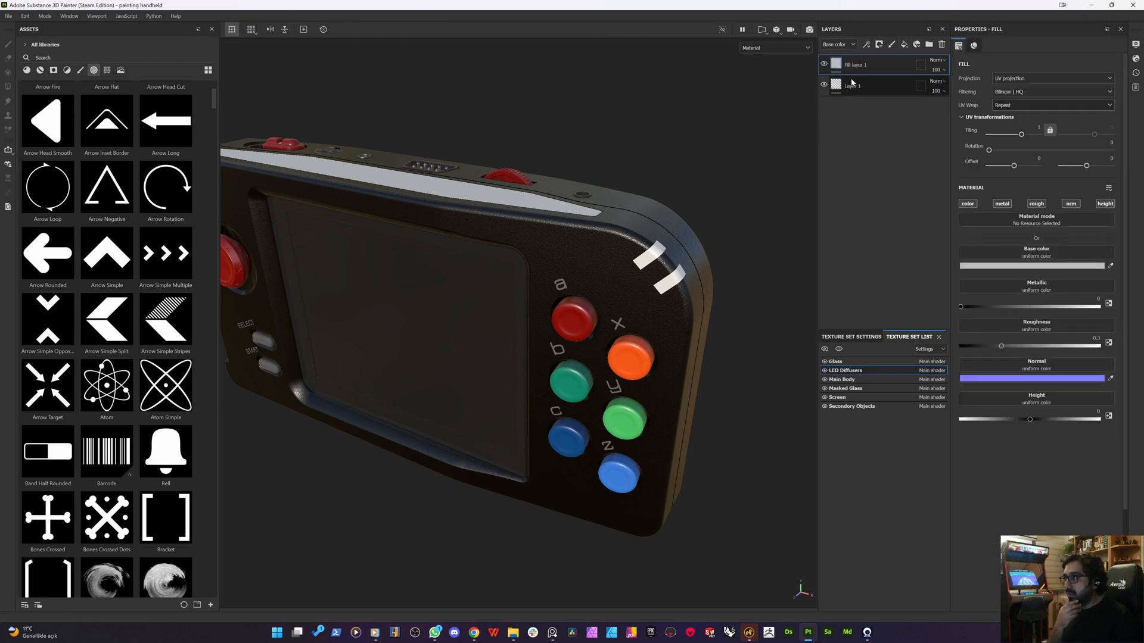
{"action": "left_click", "coordinate": [1015, 261]}
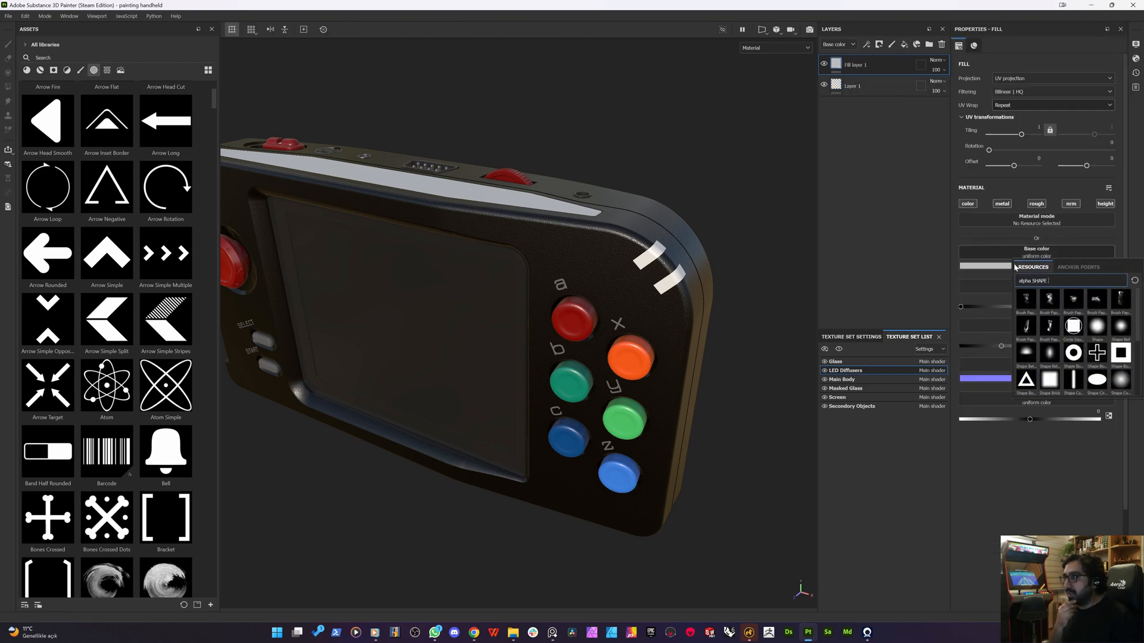
{"action": "left_click", "coordinate": [1013, 266]}
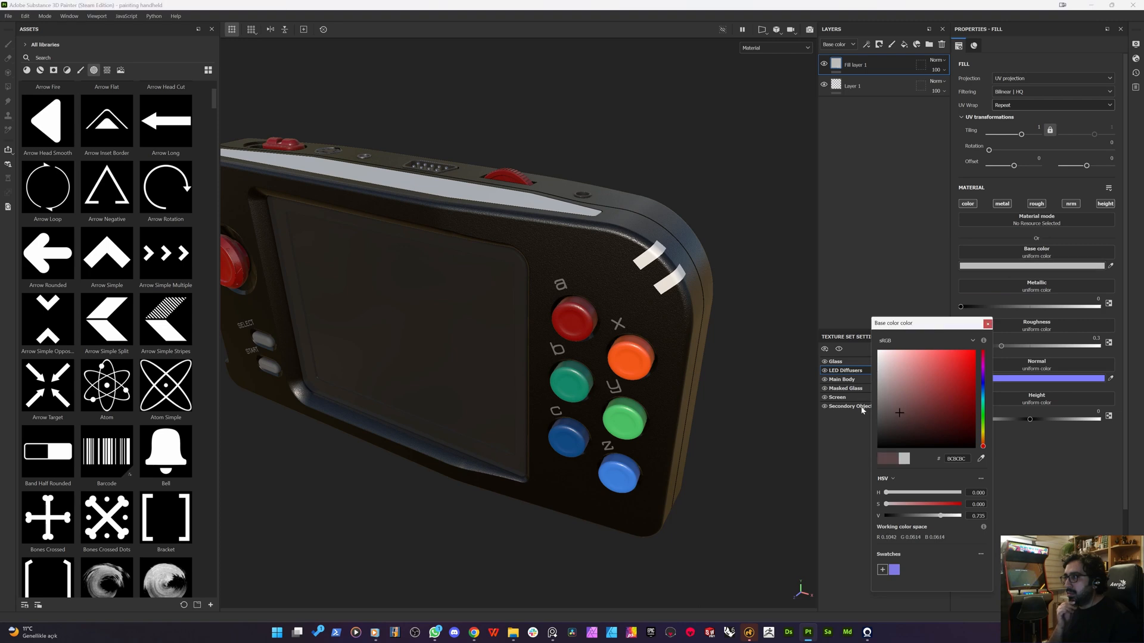
{"action": "left_click", "coordinate": [950, 362]}
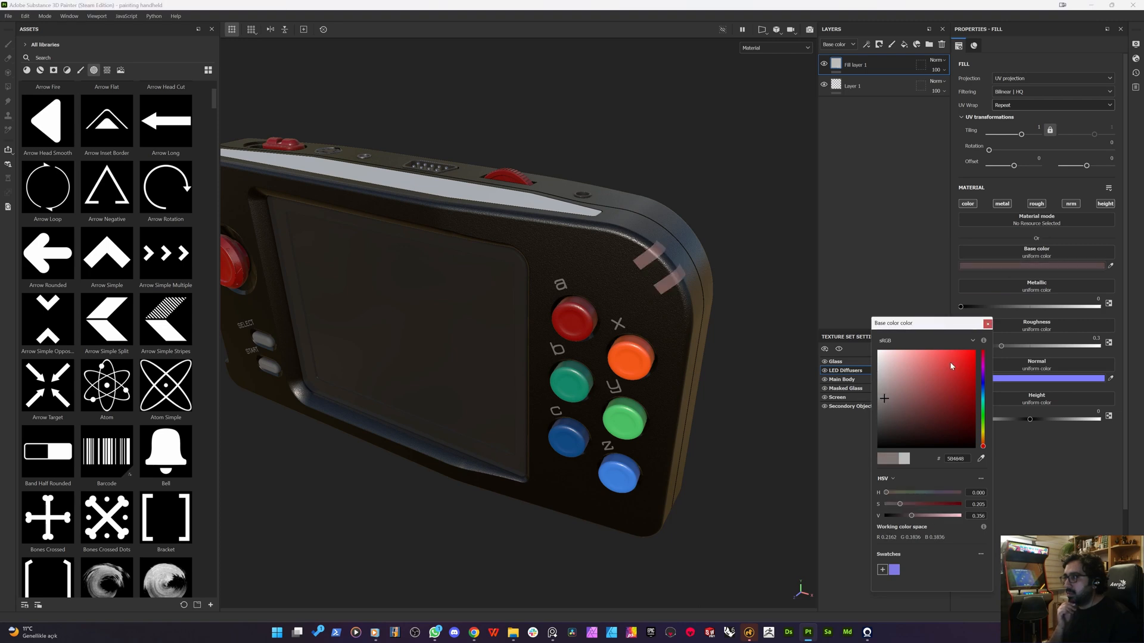
{"action": "left_click", "coordinate": [987, 325]}
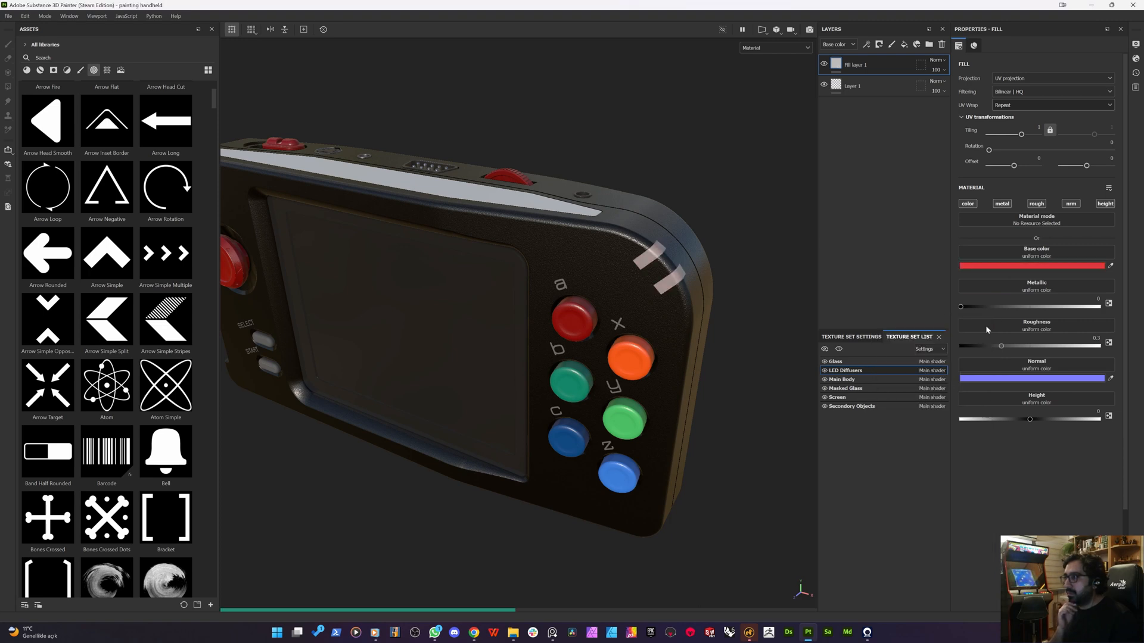
- Add Emissive and Opacity channels to the LED Diffusers texture set and enable both on its red fill layer
{"action": "left_click", "coordinate": [858, 337]}
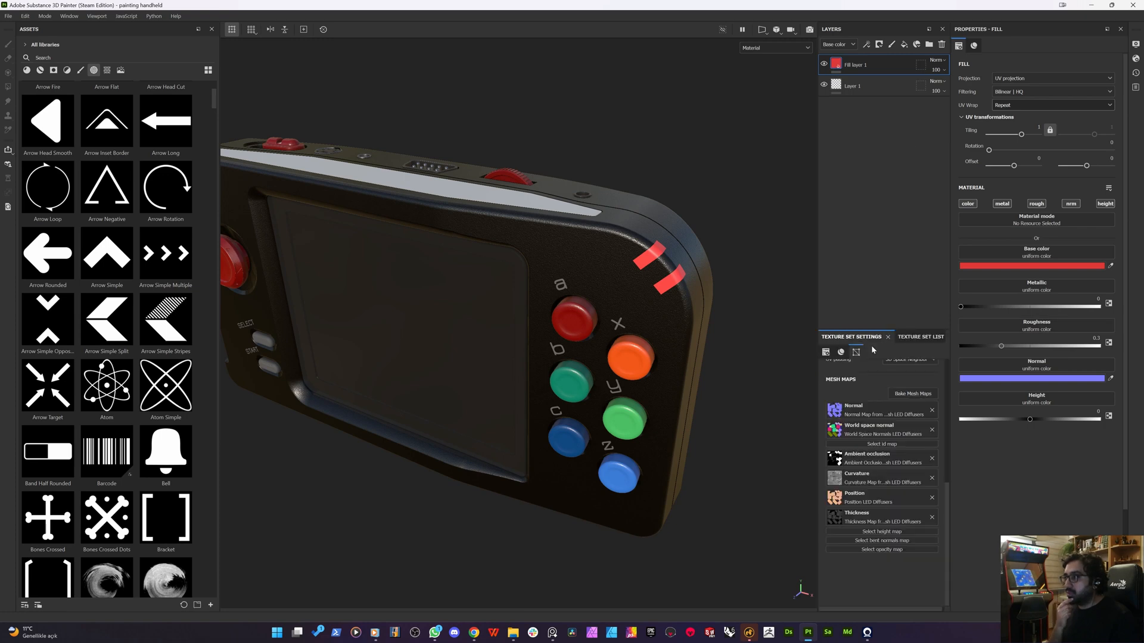
{"action": "scroll", "coordinate": [911, 405], "scroll_direction": "up", "scroll_amount": 4}
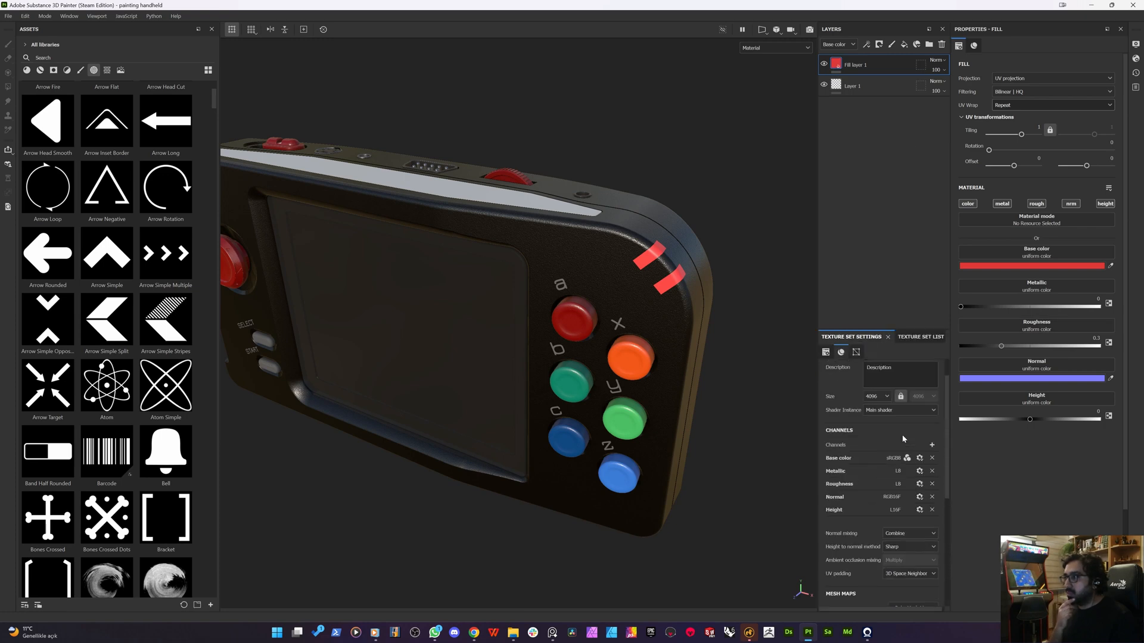
{"action": "left_click", "coordinate": [932, 445]}
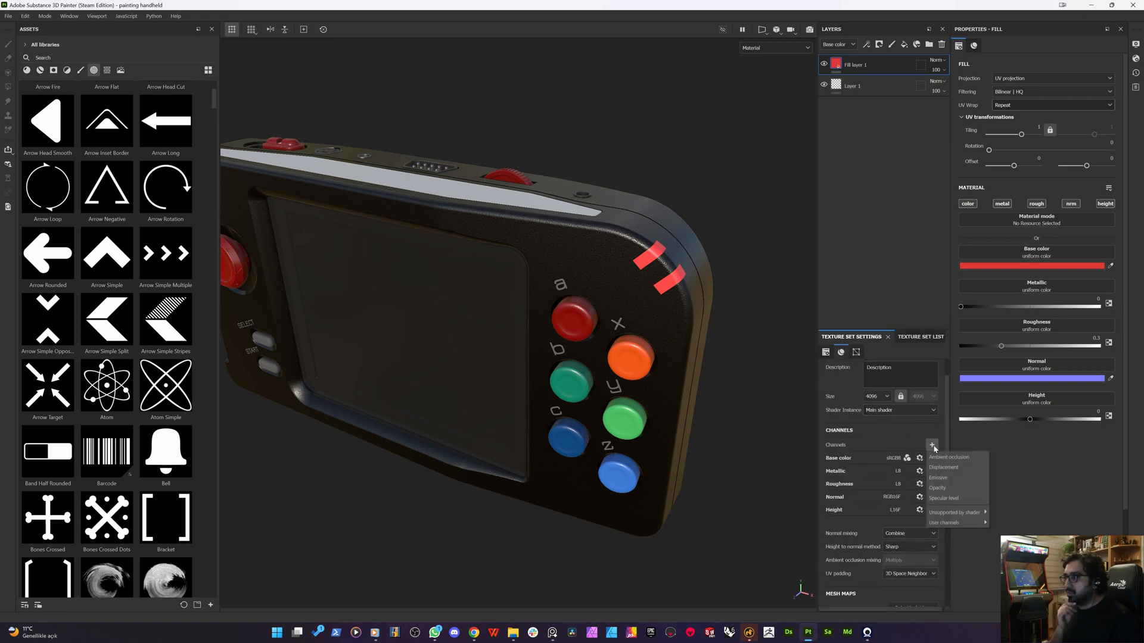
{"action": "left_click", "coordinate": [938, 477]}
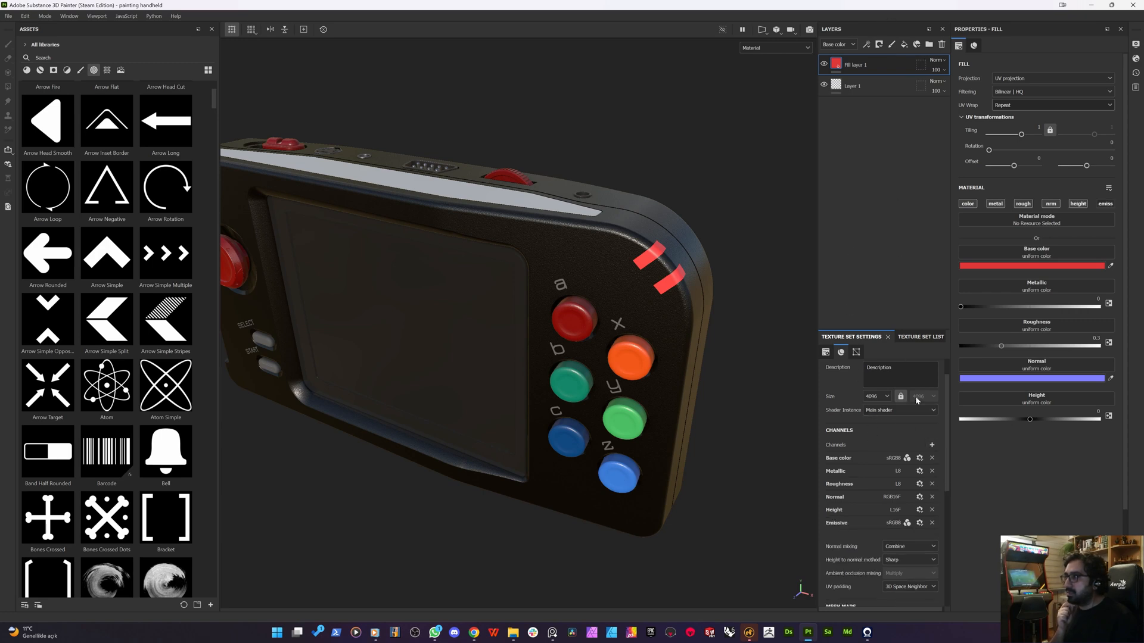
{"action": "left_click", "coordinate": [931, 445]}
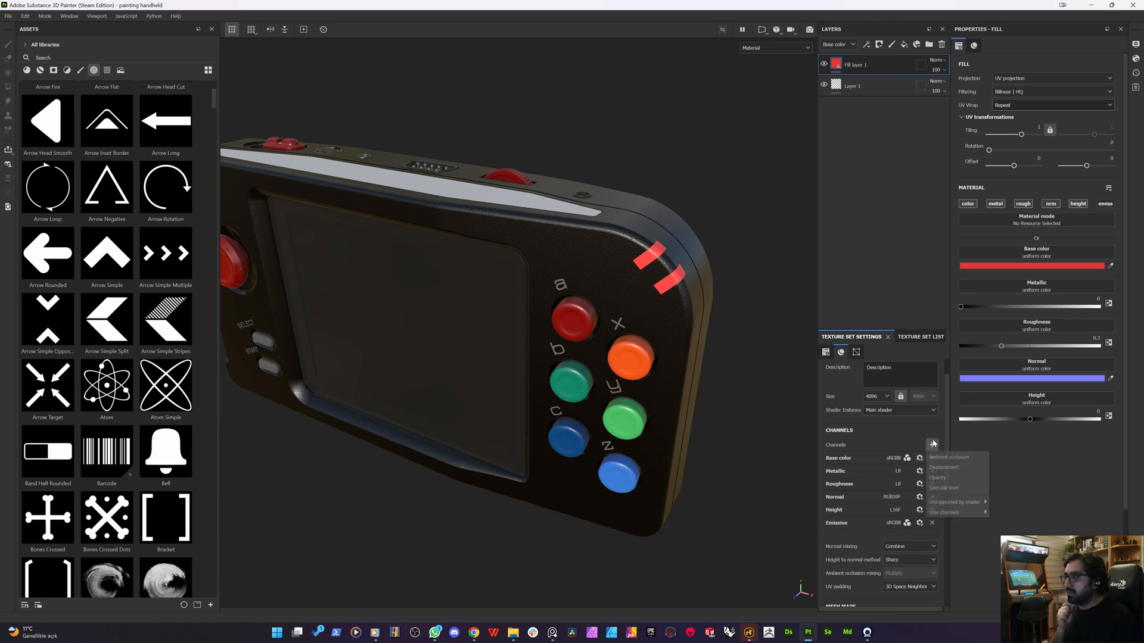
{"action": "left_click", "coordinate": [949, 479]}
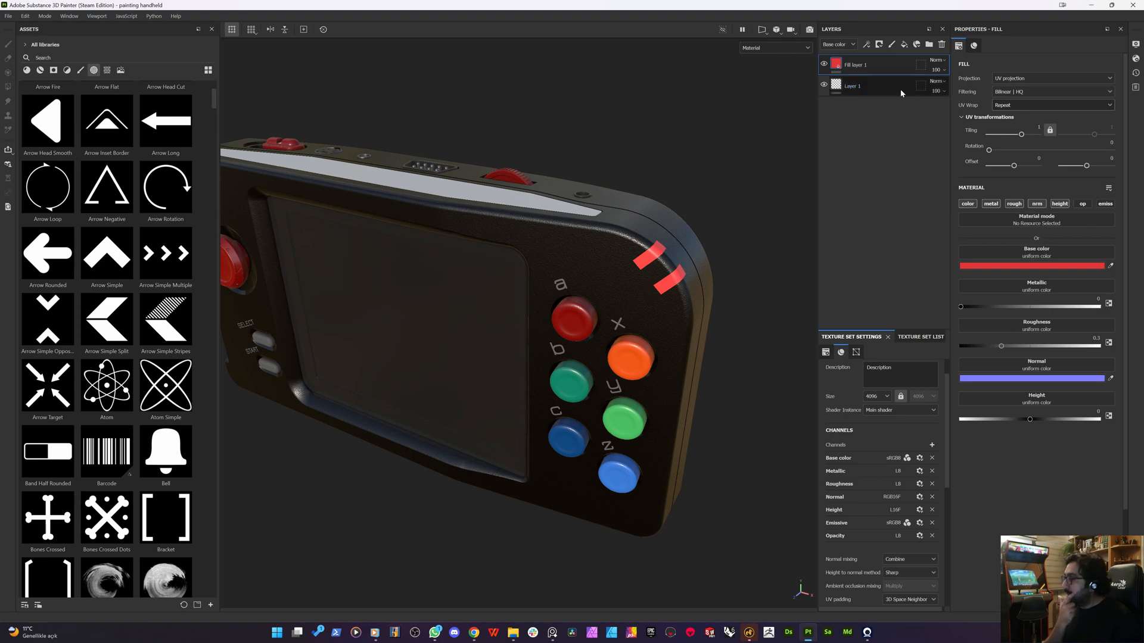
{"action": "left_click", "coordinate": [1104, 204]}
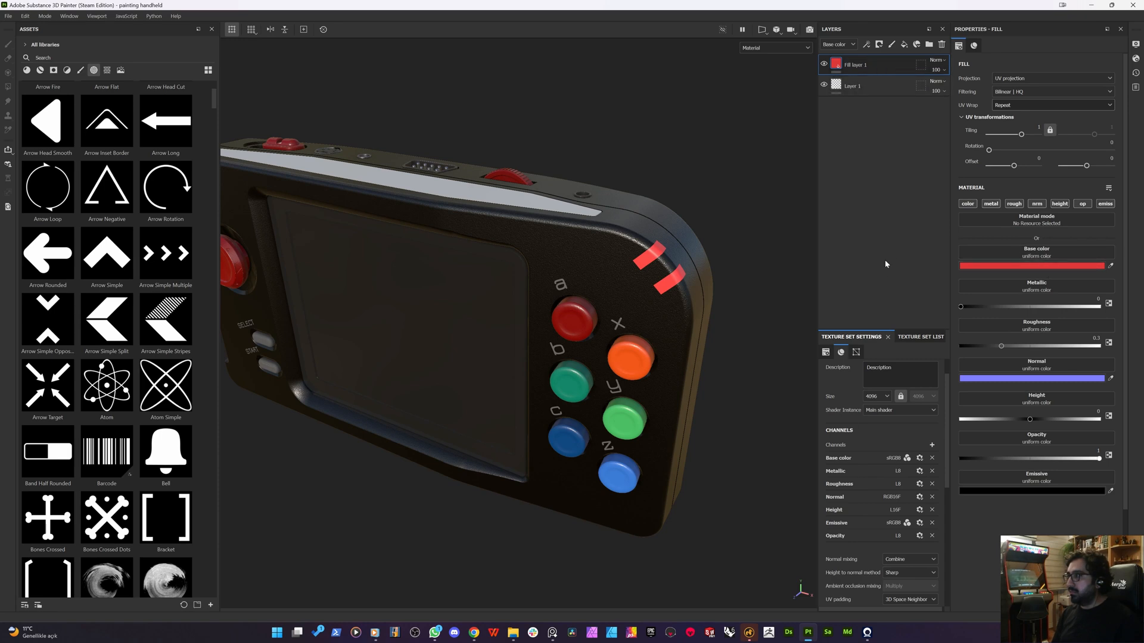
- Collapse the rubber panels folder in the Main Body texture set and check the set's grain effect layer and channel list
{"action": "left_click", "coordinate": [922, 338]}
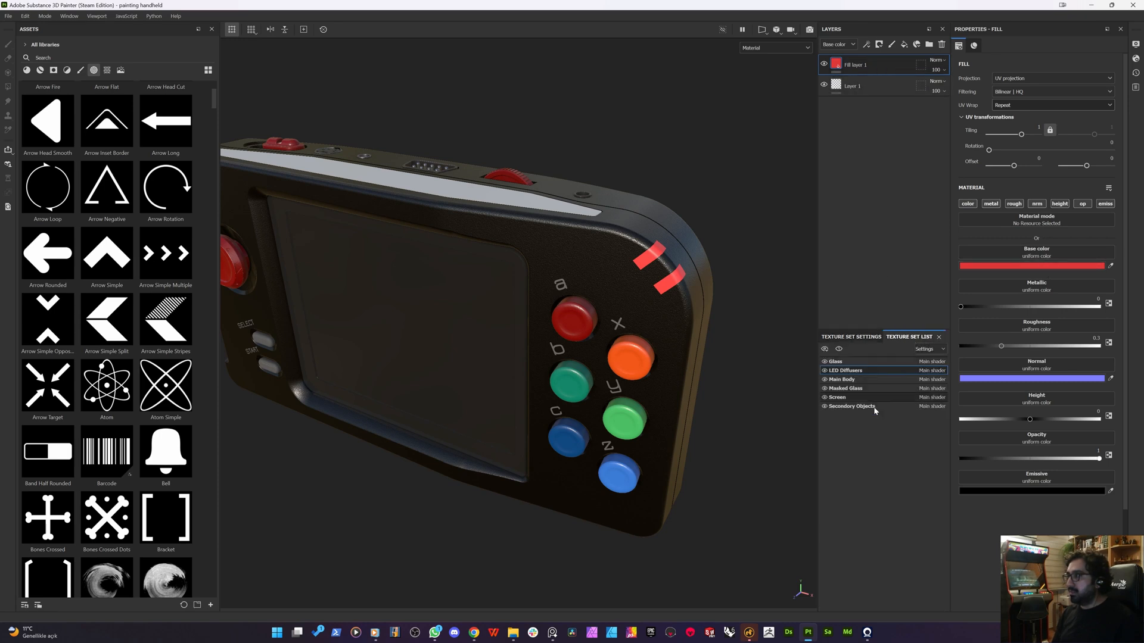
{"action": "left_click", "coordinate": [842, 379]}
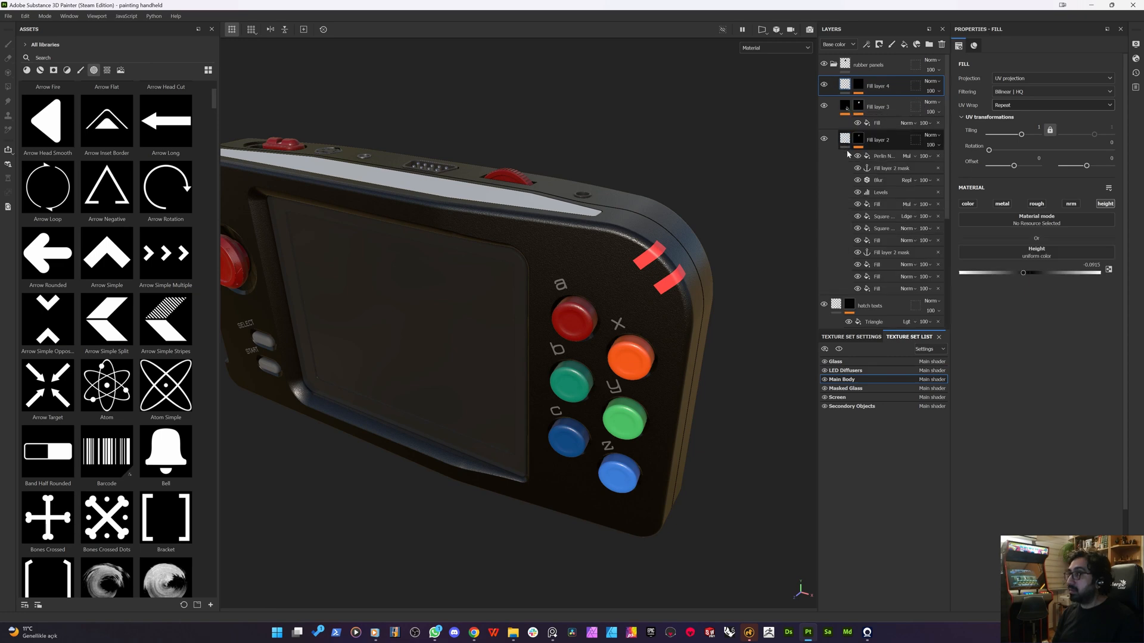
{"action": "left_click", "coordinate": [834, 65]}
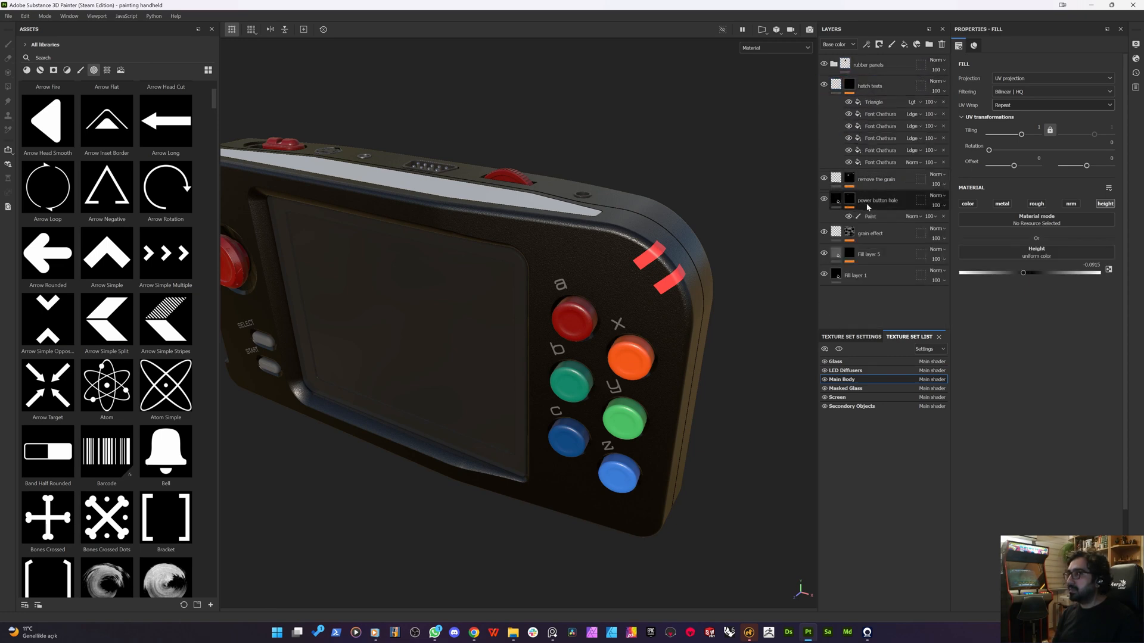
{"action": "left_click", "coordinate": [865, 240]}
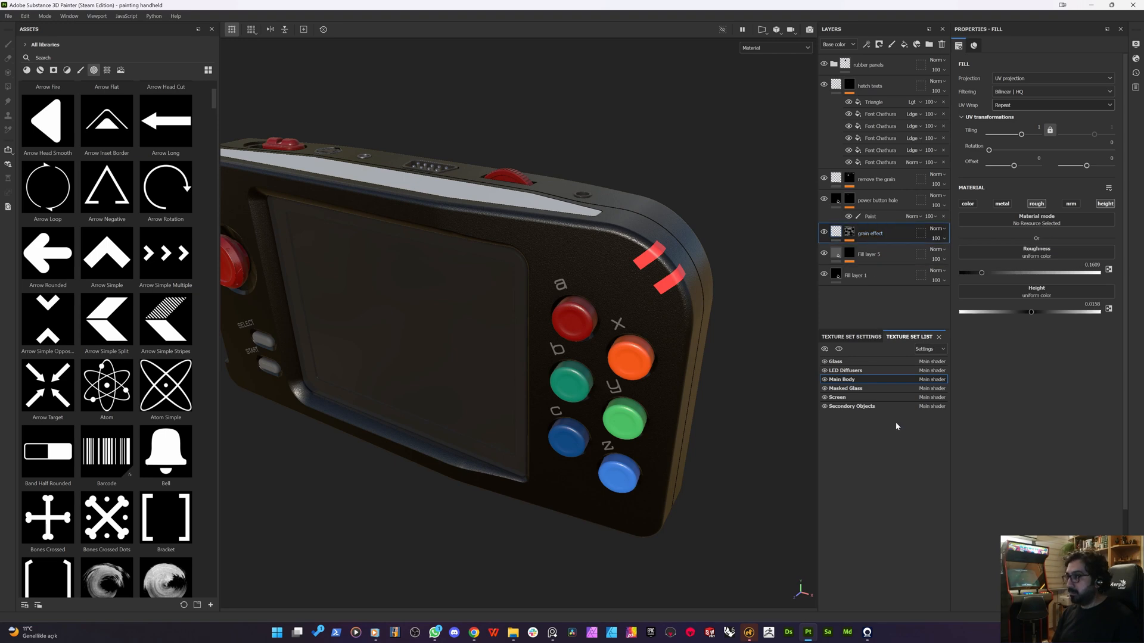
{"action": "left_click", "coordinate": [858, 336]}
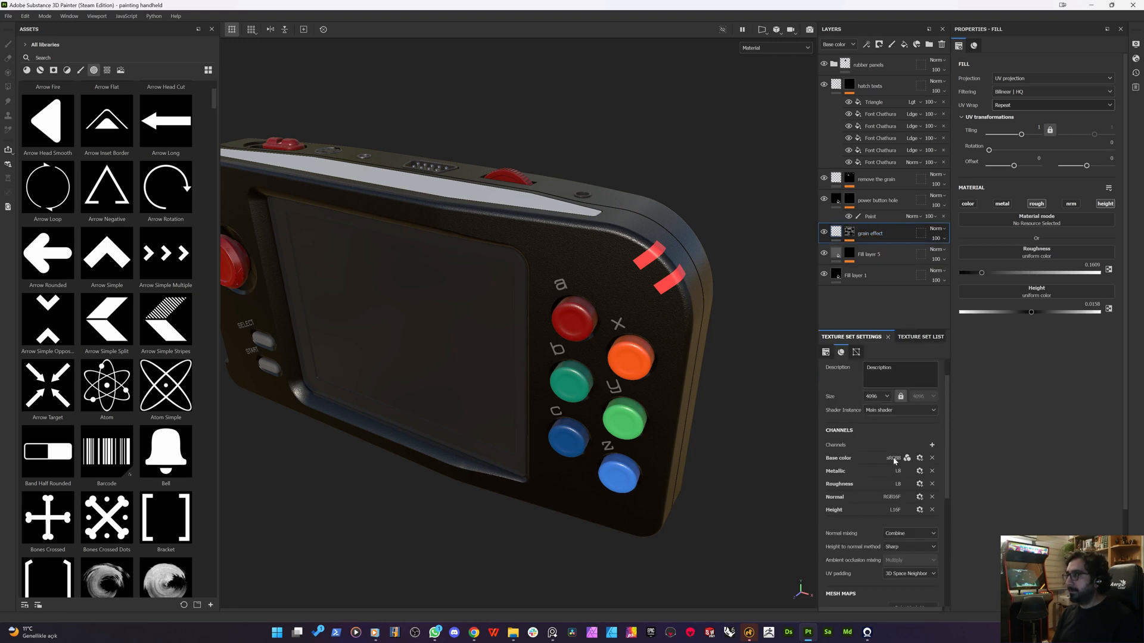
{"action": "left_click", "coordinate": [908, 337]}
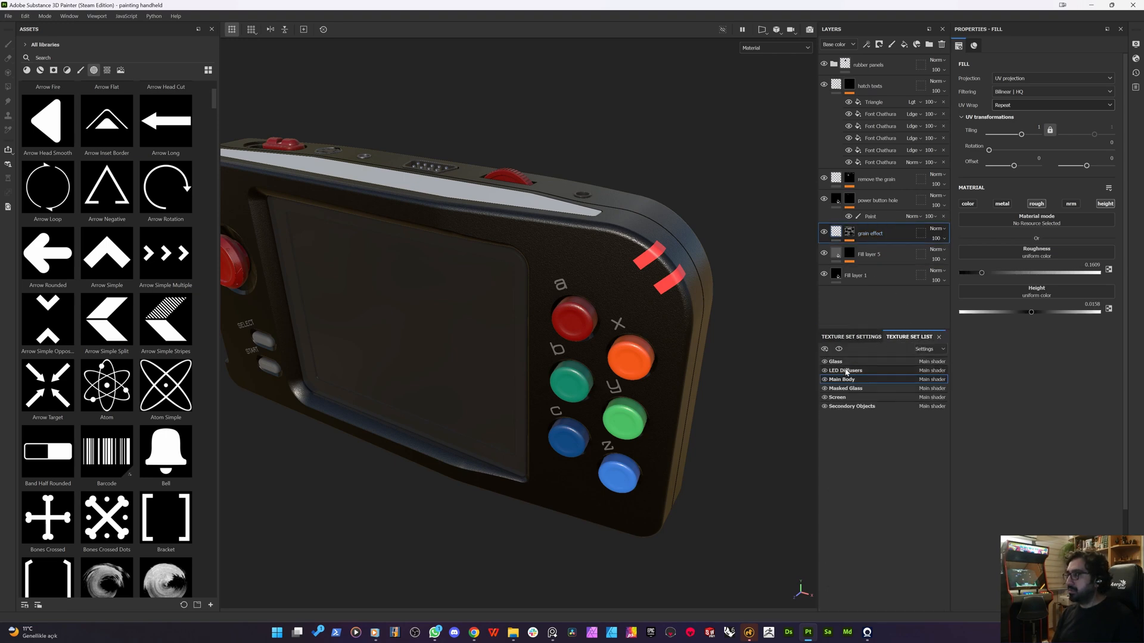
- Paste the copied grain effect layer on top of the LED Diffusers texture set and examine its mask and grain on the light strips
{"action": "left_click", "coordinate": [876, 371]}
{"action": "key", "text": "ctrl+v"}
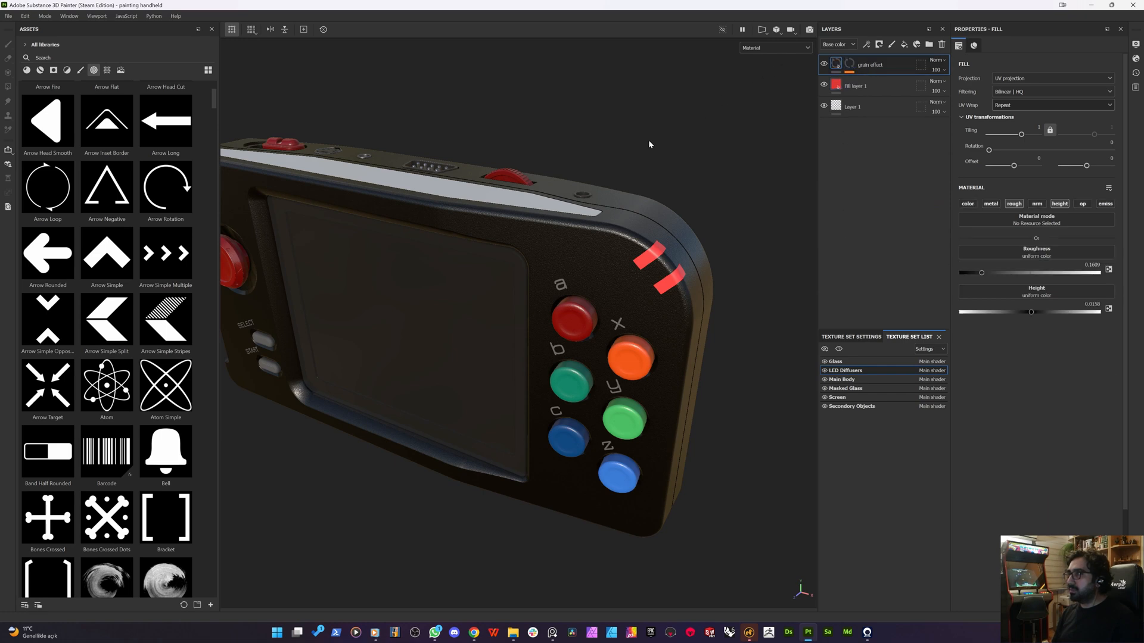
{"action": "scroll", "coordinate": [651, 266], "scroll_direction": "up", "scroll_amount": 6}
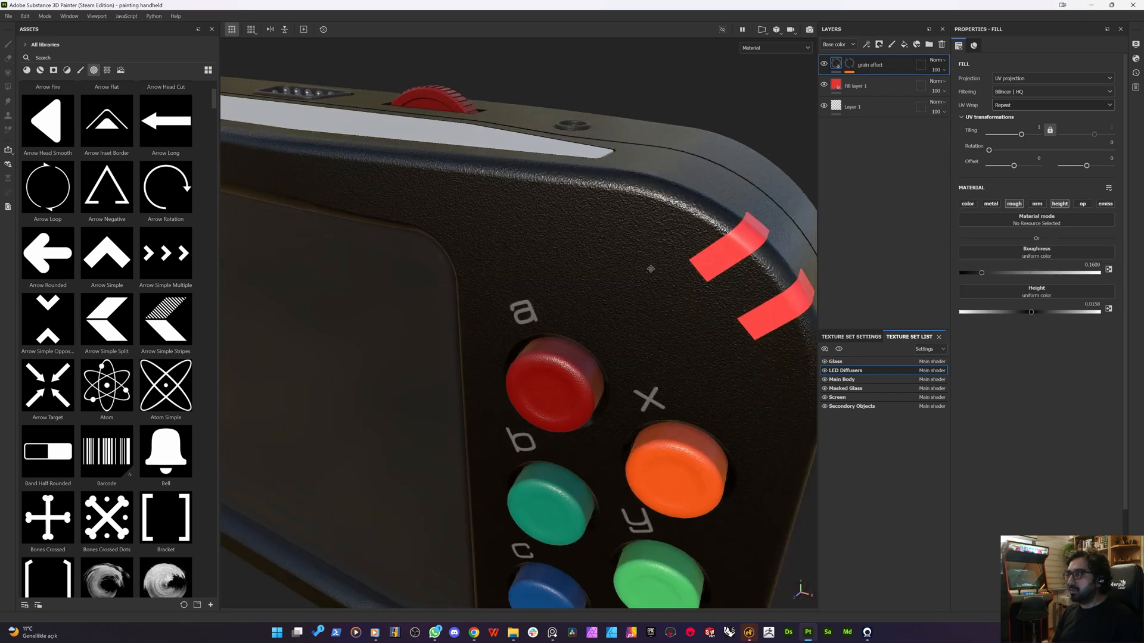
{"action": "scroll", "coordinate": [607, 284], "scroll_direction": "up", "scroll_amount": 5}
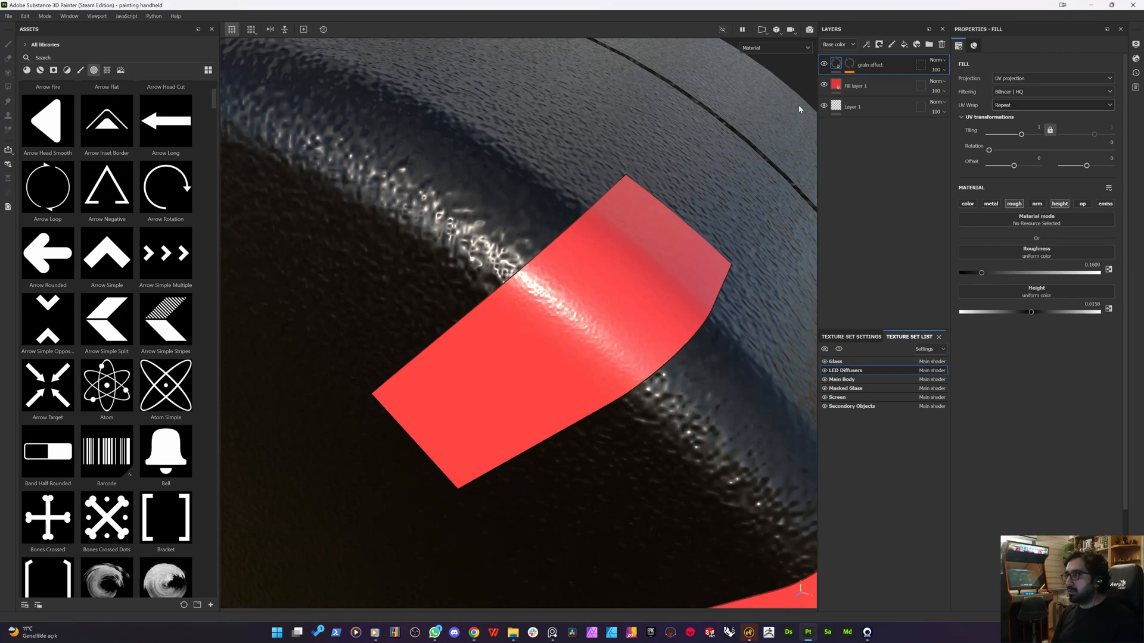
{"action": "left_click", "coordinate": [849, 64]}
{"action": "left_click_drag", "start_coordinate": [526, 287], "coordinate": [542, 263], "text": "alt"}
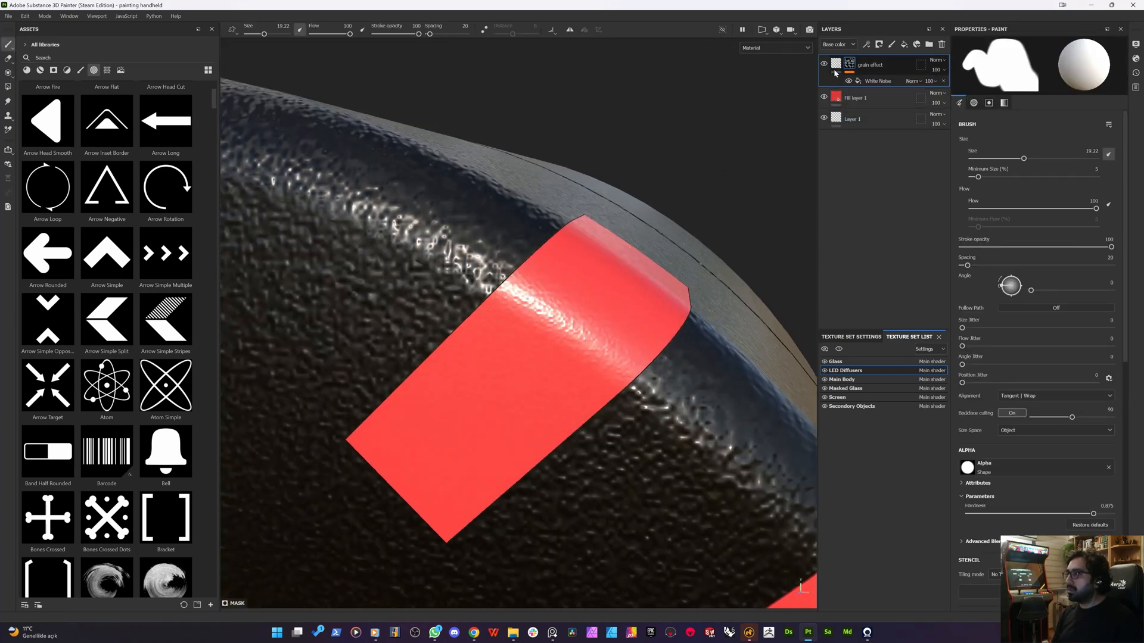
- Change the base color of the LED Diffusers fill layer to a very dark grey and lower its opacity to 0.6151
{"action": "left_click", "coordinate": [864, 98]}
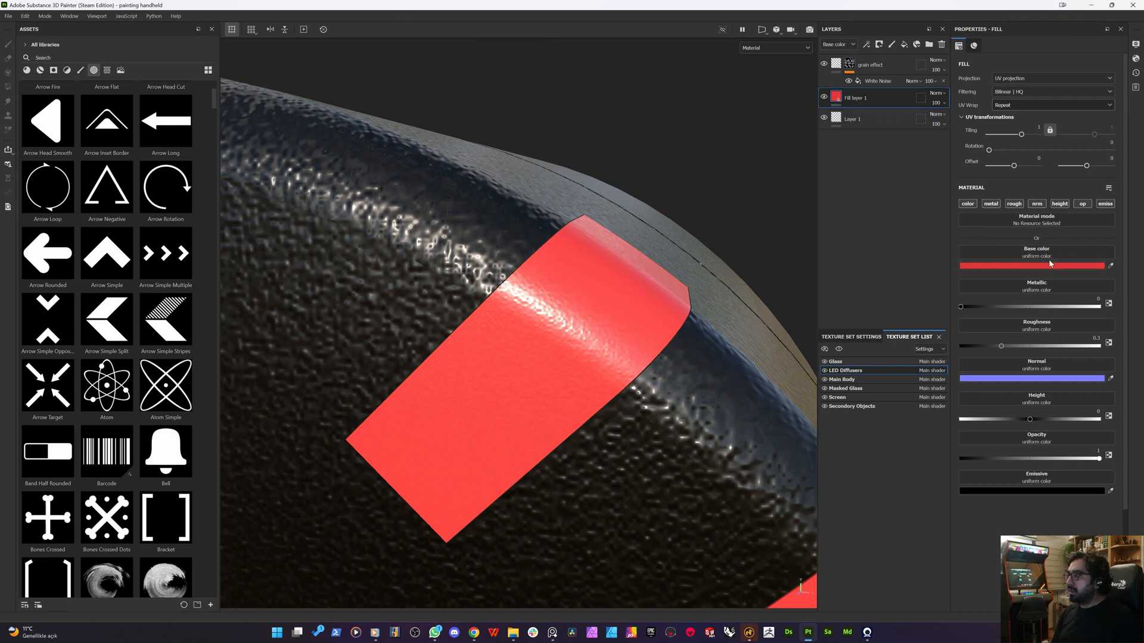
{"action": "right_click_drag", "start_coordinate": [603, 317], "coordinate": [802, 160], "text": "alt"}
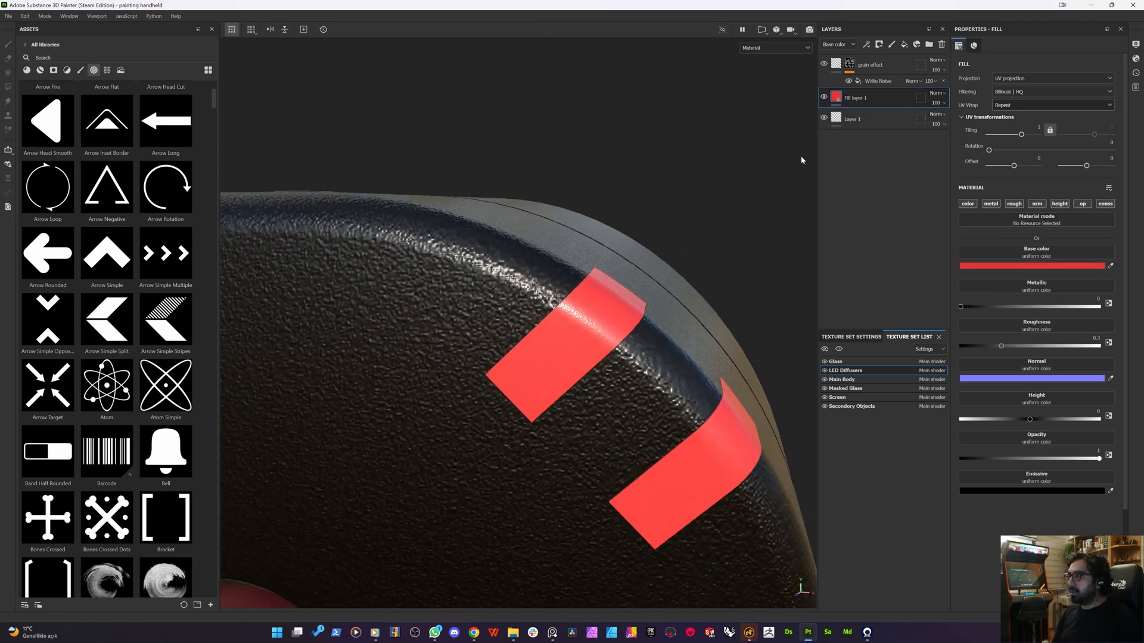
{"action": "left_click", "coordinate": [968, 204]}
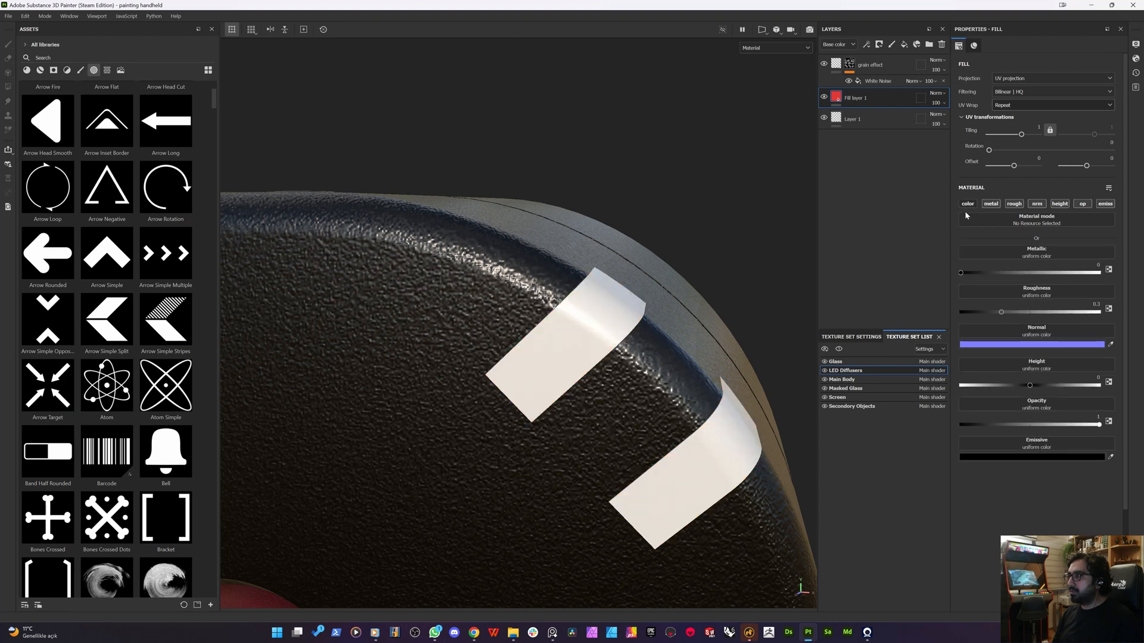
{"action": "left_click", "coordinate": [967, 204]}
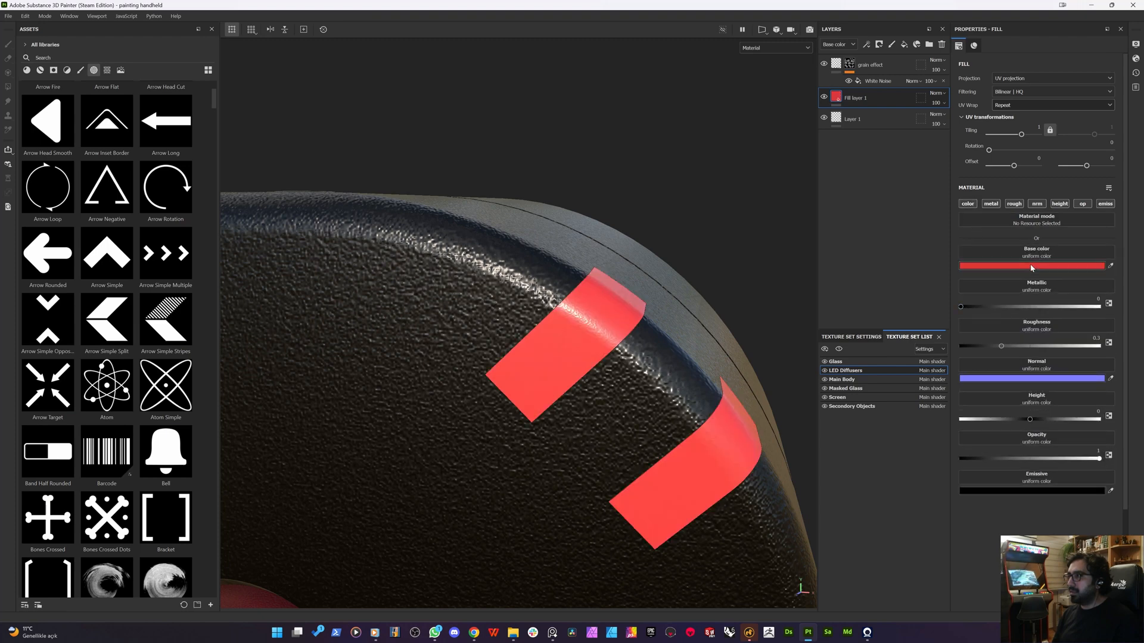
{"action": "left_click", "coordinate": [1032, 267]}
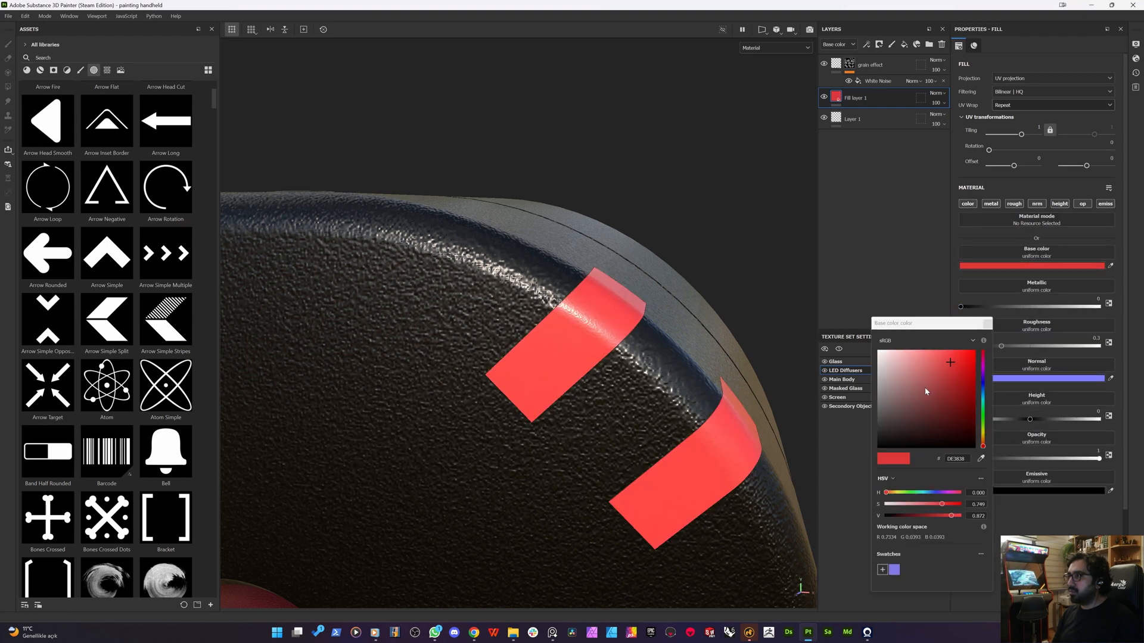
{"action": "left_click", "coordinate": [879, 417]}
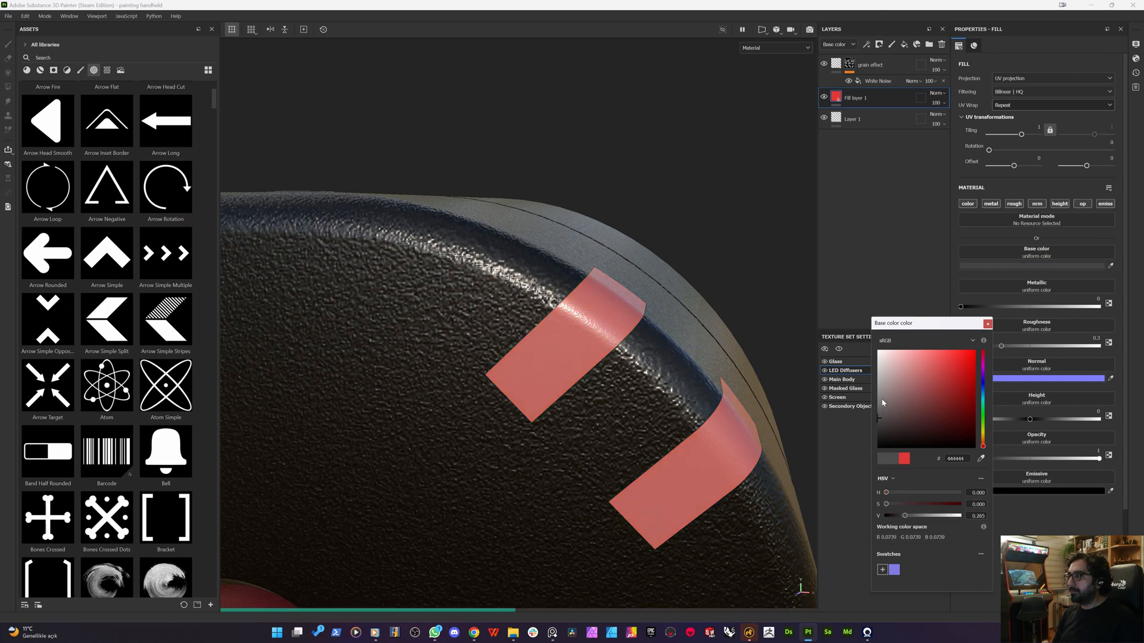
{"action": "left_click", "coordinate": [877, 436]}
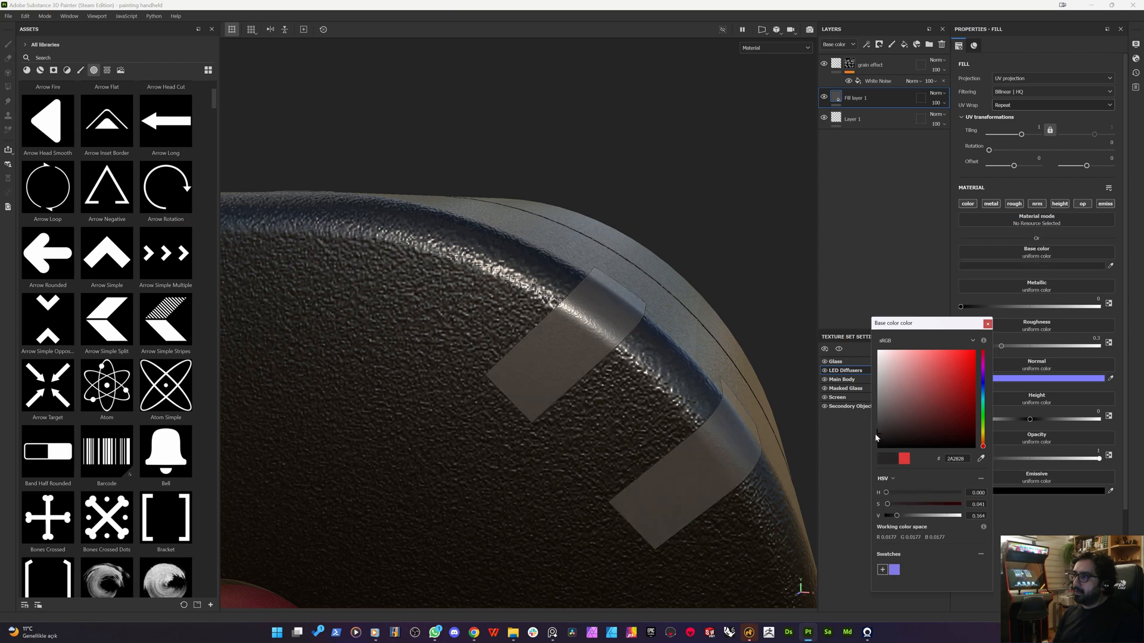
{"action": "left_click", "coordinate": [988, 324]}
{"action": "left_click", "coordinate": [1065, 459]}
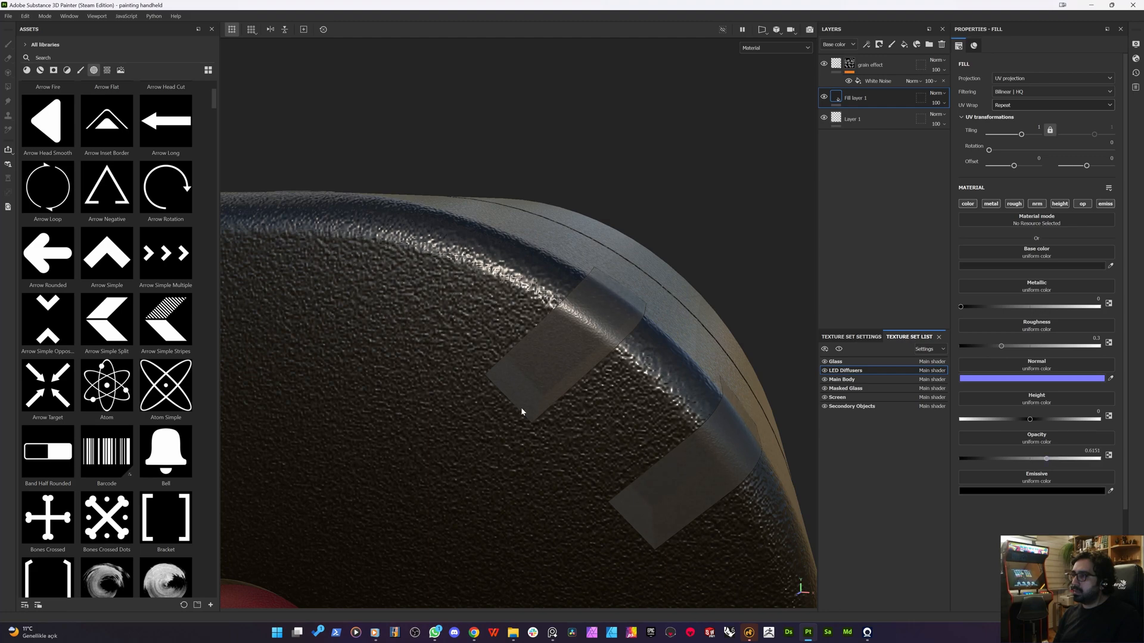
{"action": "left_click_drag", "start_coordinate": [522, 411], "coordinate": [584, 410], "text": "alt"}
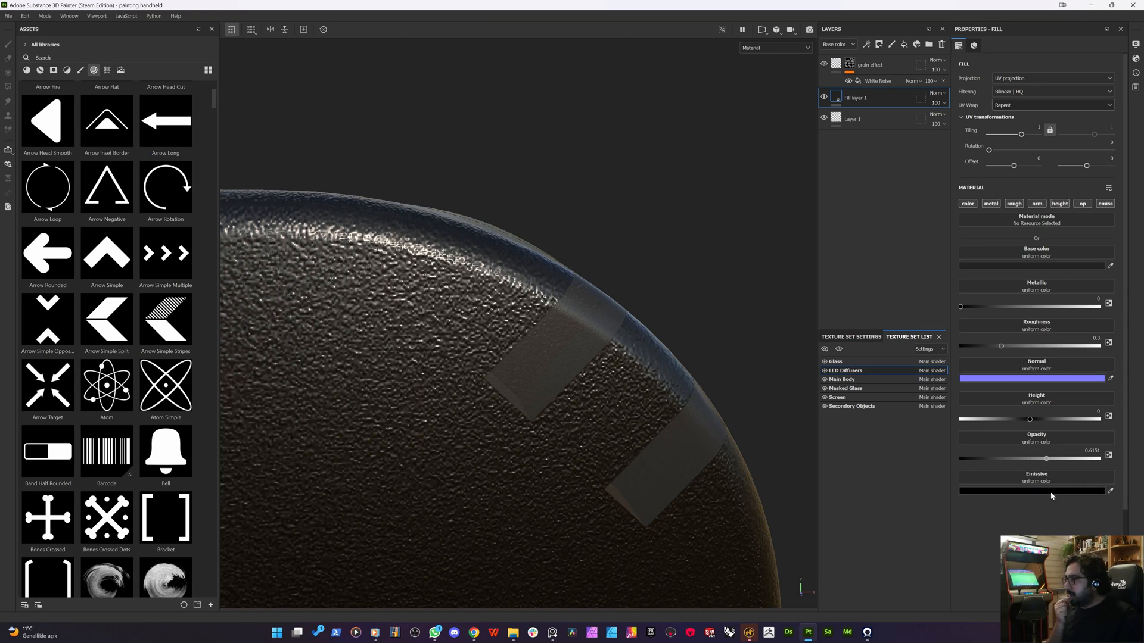
- Try a second fill layer limited to the Emissive channel above the dark grey fill, and delete that layer
{"action": "left_click", "coordinate": [904, 44]}
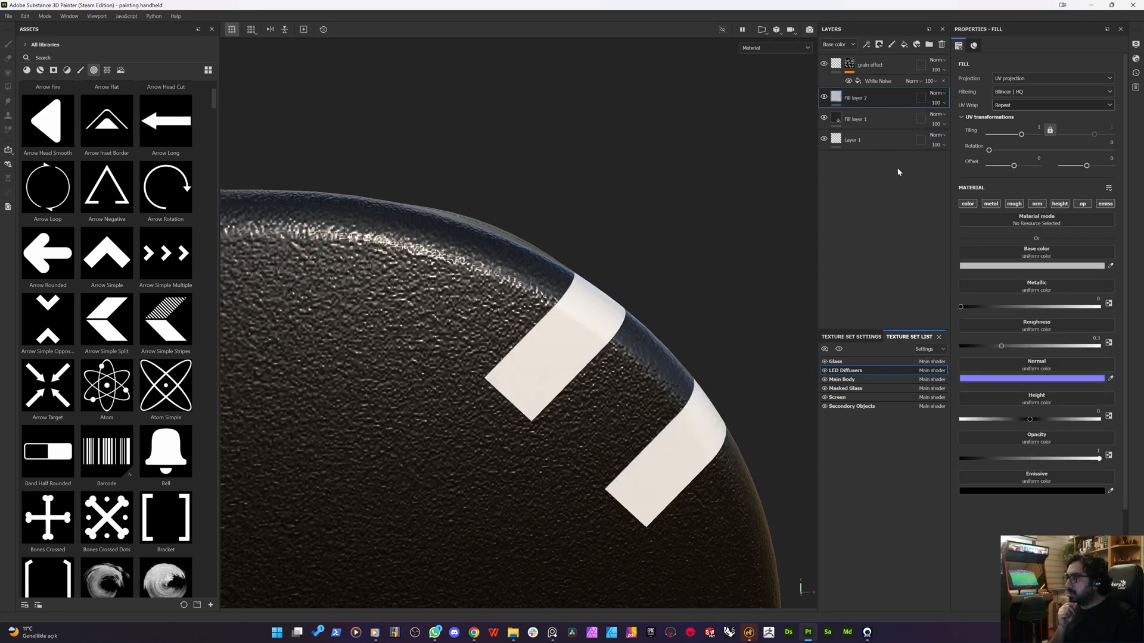
{"action": "left_click", "coordinate": [1083, 203]}
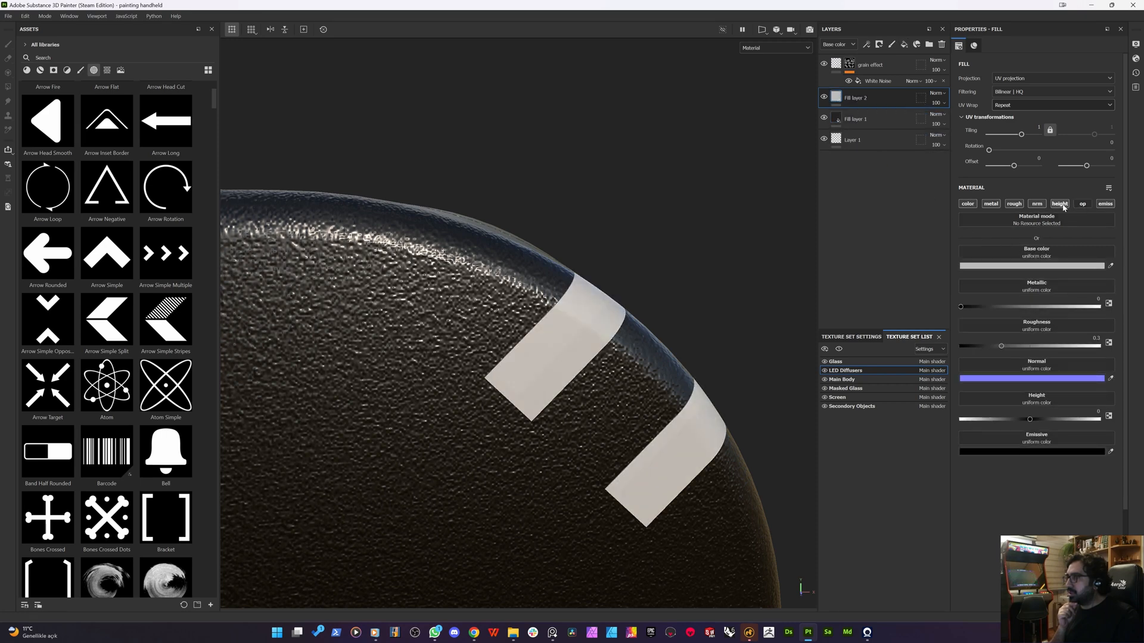
{"action": "left_click", "coordinate": [1060, 204]}
{"action": "left_click", "coordinate": [1037, 204]}
{"action": "left_click", "coordinate": [1014, 204]}
{"action": "left_click", "coordinate": [990, 204]}
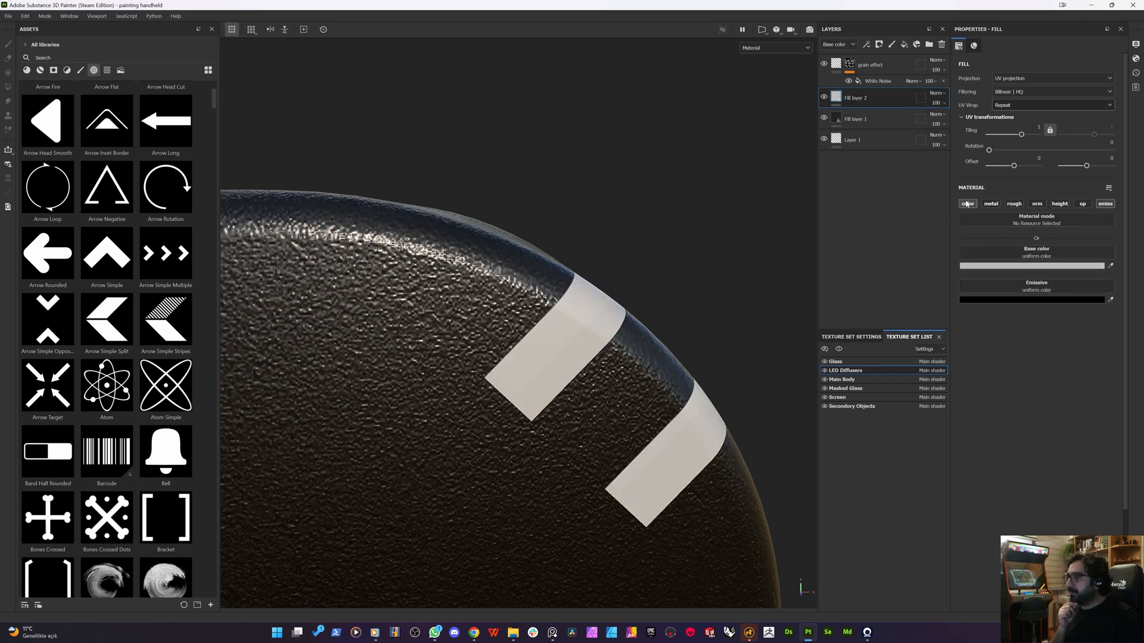
{"action": "left_click", "coordinate": [968, 203]}
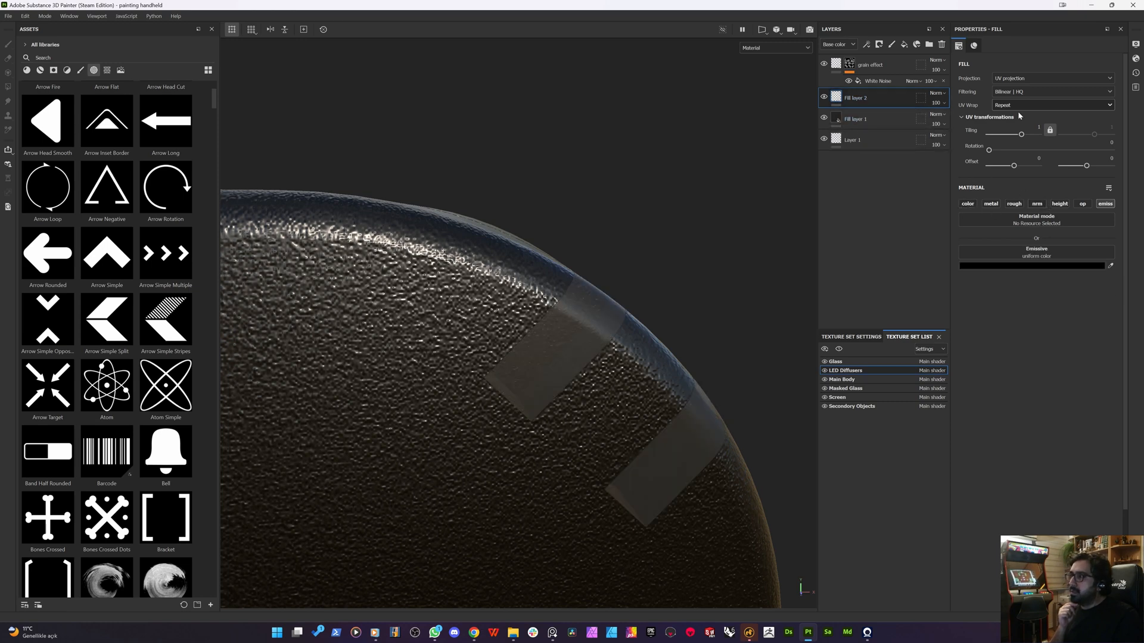
{"action": "left_click", "coordinate": [870, 117]}
{"action": "left_click", "coordinate": [876, 96]}
{"action": "key", "text": "Delete"}
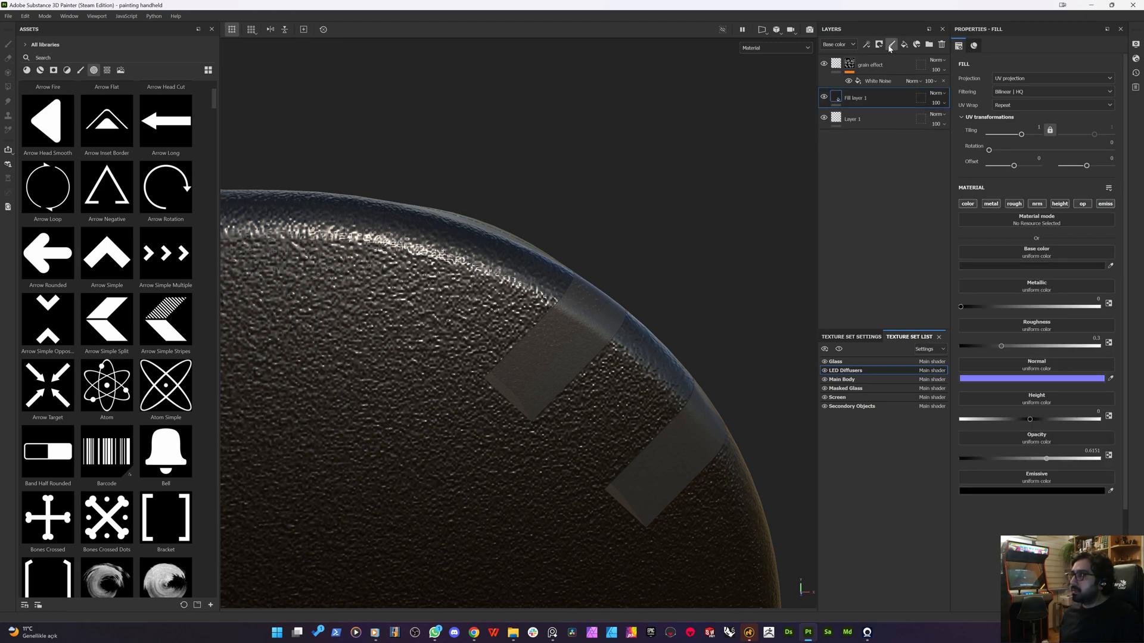
- Add a paint layer above the dark grey fill in LED Diffusers and give it a paint effect
{"action": "left_click", "coordinate": [890, 46]}
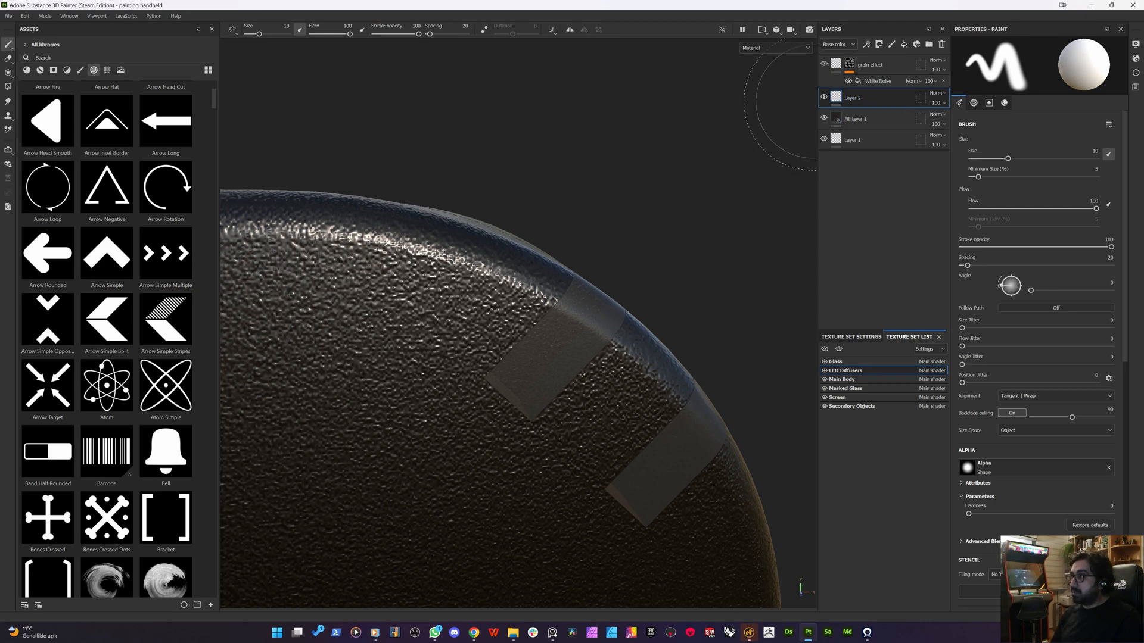
{"action": "right_click", "coordinate": [842, 100]}
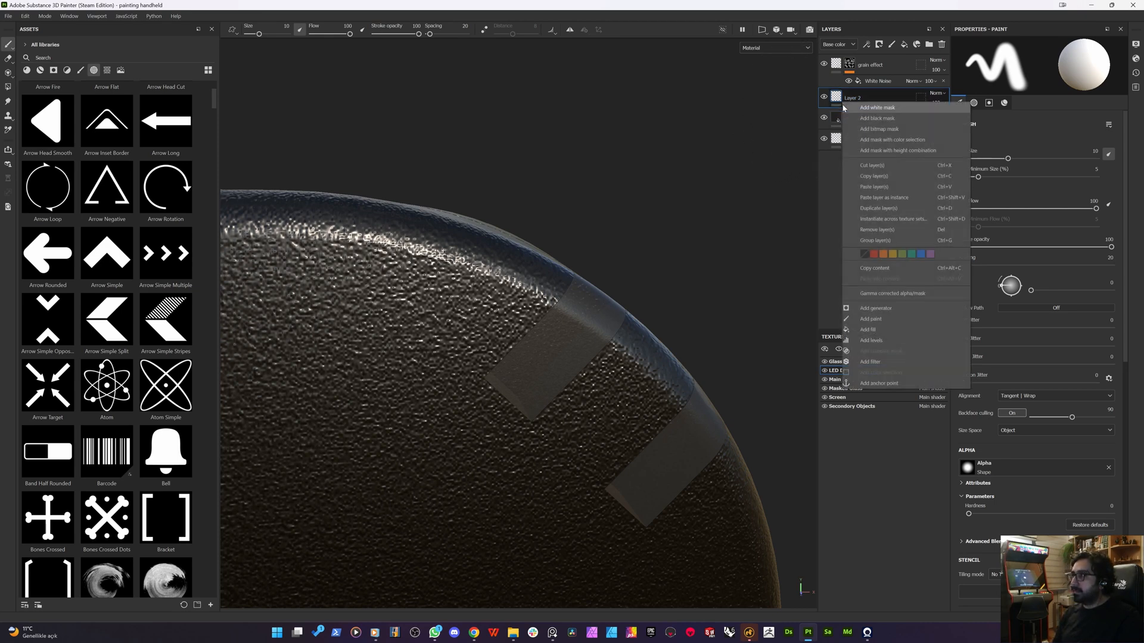
{"action": "left_click", "coordinate": [885, 323]}
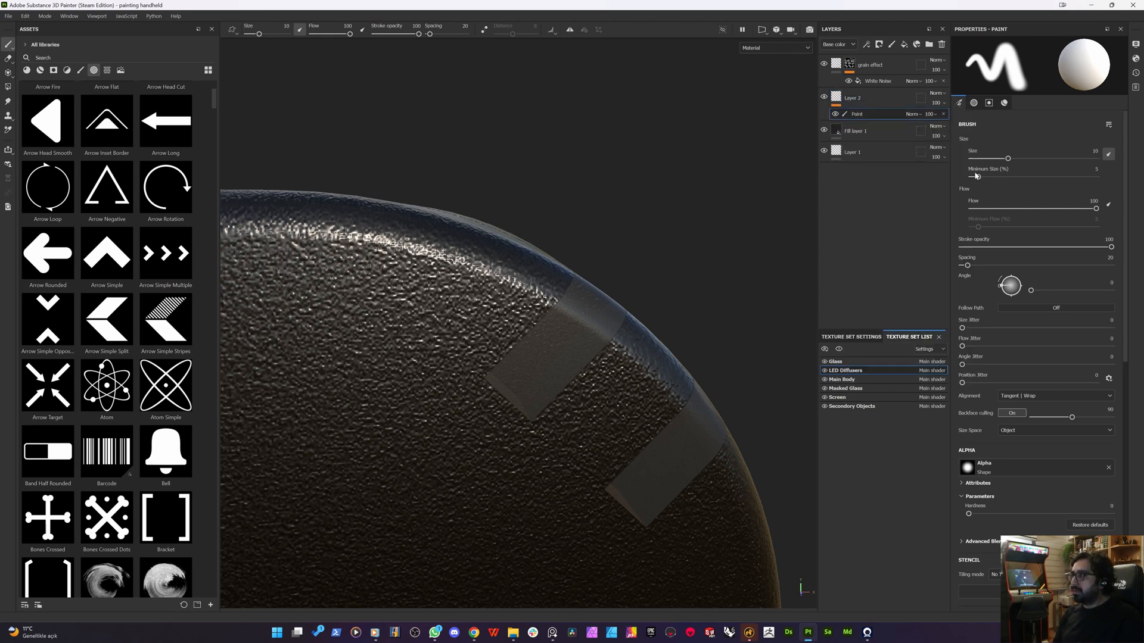
- Limit the paint material to the Emissive channel only and set its emissive color to pure red
{"action": "left_click", "coordinate": [1005, 103]}
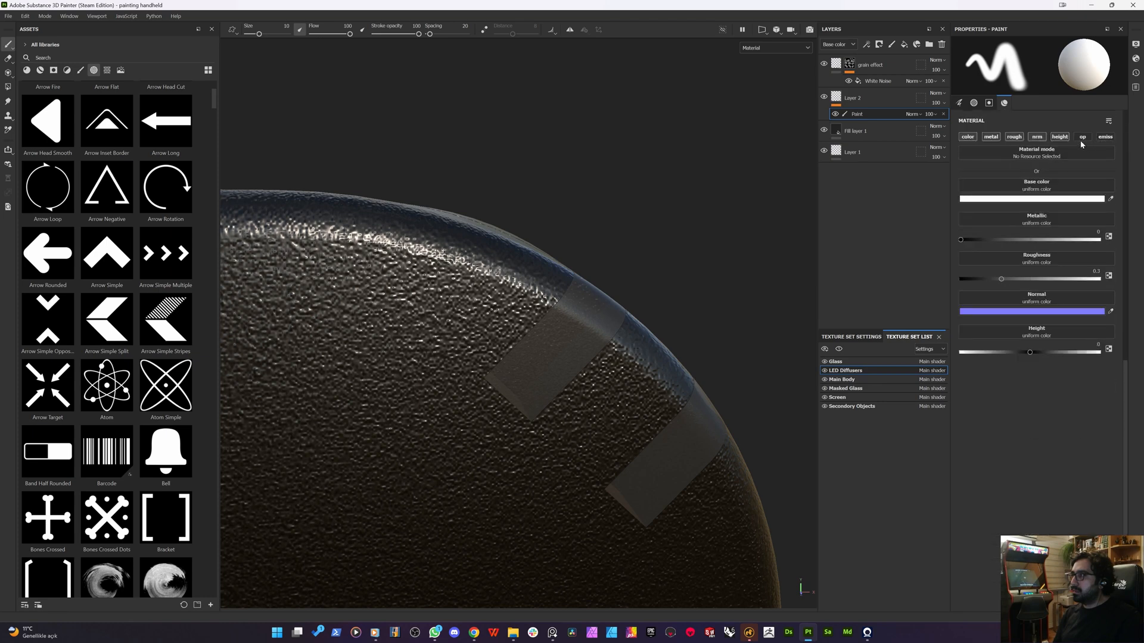
{"action": "left_click", "coordinate": [1060, 137]}
{"action": "left_click", "coordinate": [1038, 136]}
{"action": "left_click", "coordinate": [1014, 137]}
{"action": "left_click", "coordinate": [991, 137]}
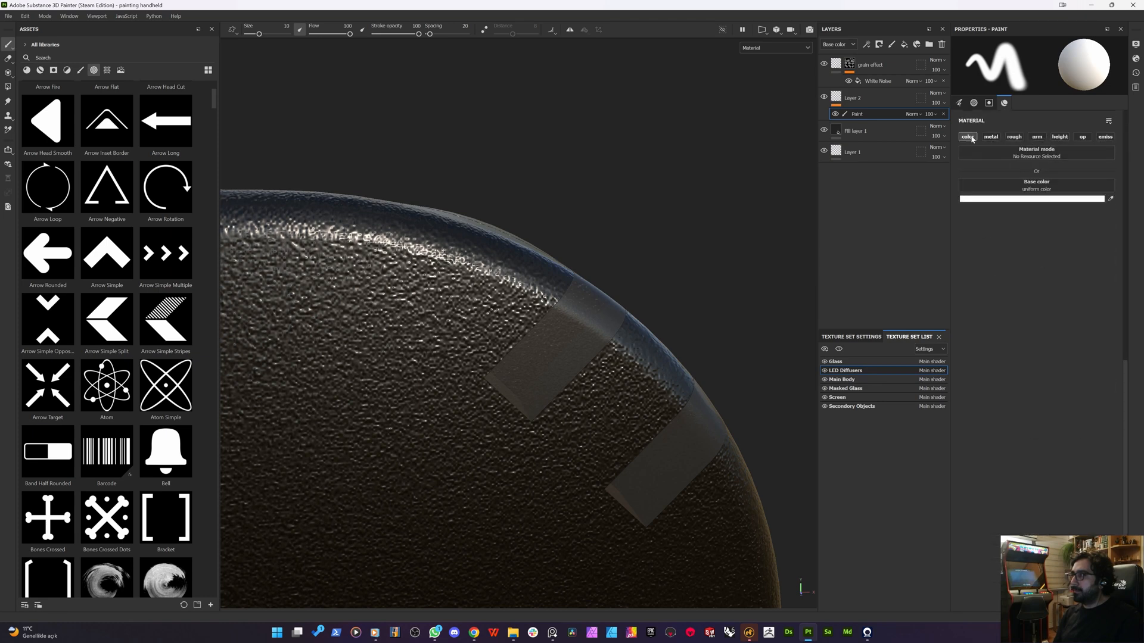
{"action": "left_click", "coordinate": [968, 137]}
{"action": "left_click", "coordinate": [1106, 139]}
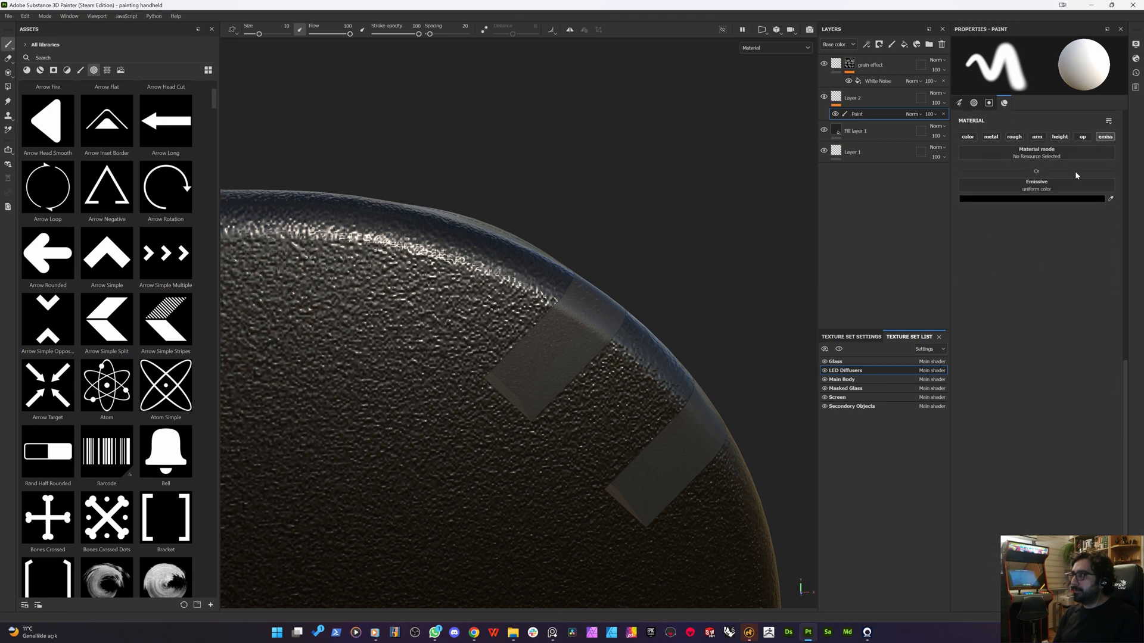
{"action": "left_click", "coordinate": [1029, 197]}
{"action": "left_click_drag", "start_coordinate": [950, 356], "coordinate": [997, 339]}
{"action": "left_click", "coordinate": [987, 325]}
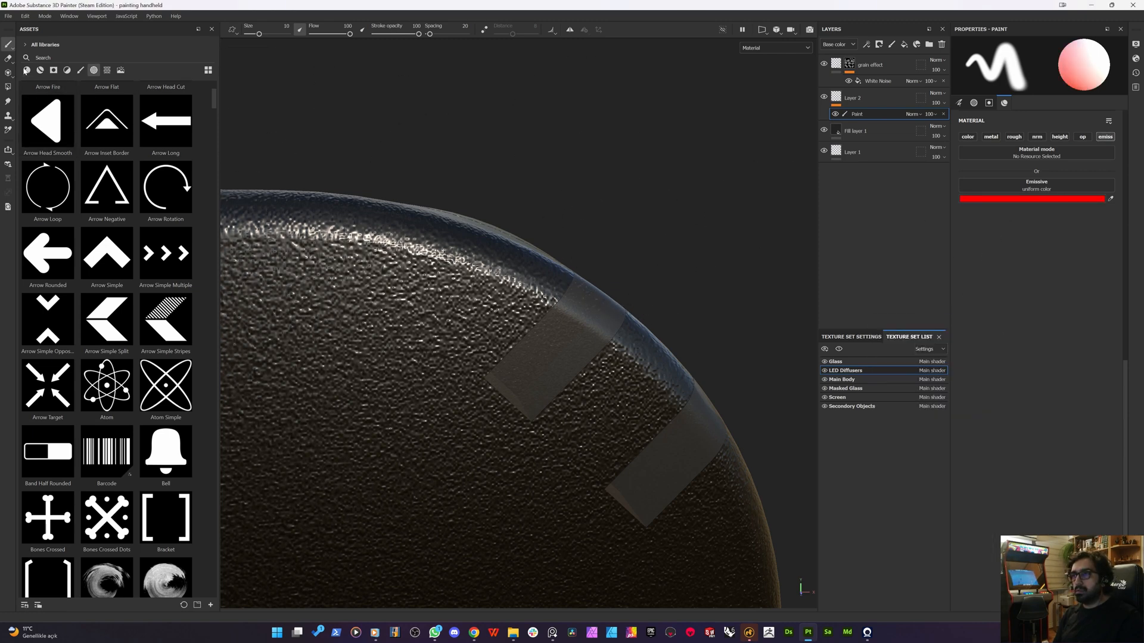
- Try filling the upper light strip with Polygon Fill, and undo both the fill and the added paint effect
{"action": "left_click", "coordinate": [8, 87]}
{"action": "left_click_drag", "start_coordinate": [405, 172], "coordinate": [656, 377]}
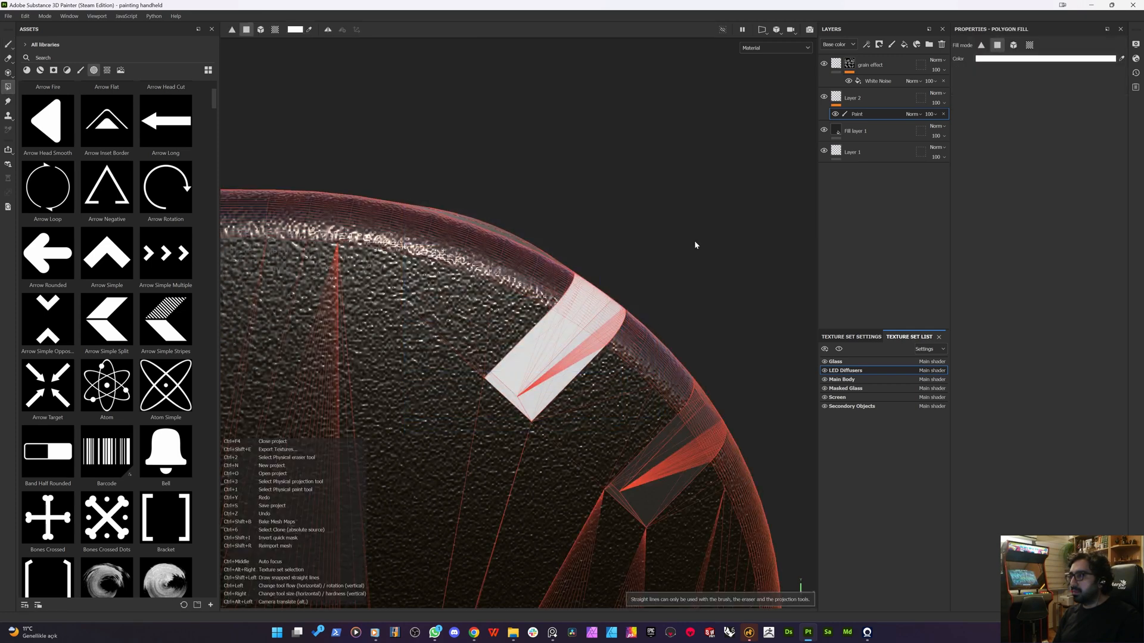
{"action": "key", "text": "ctrl+z"}
{"action": "key", "text": "ctrl+z"}
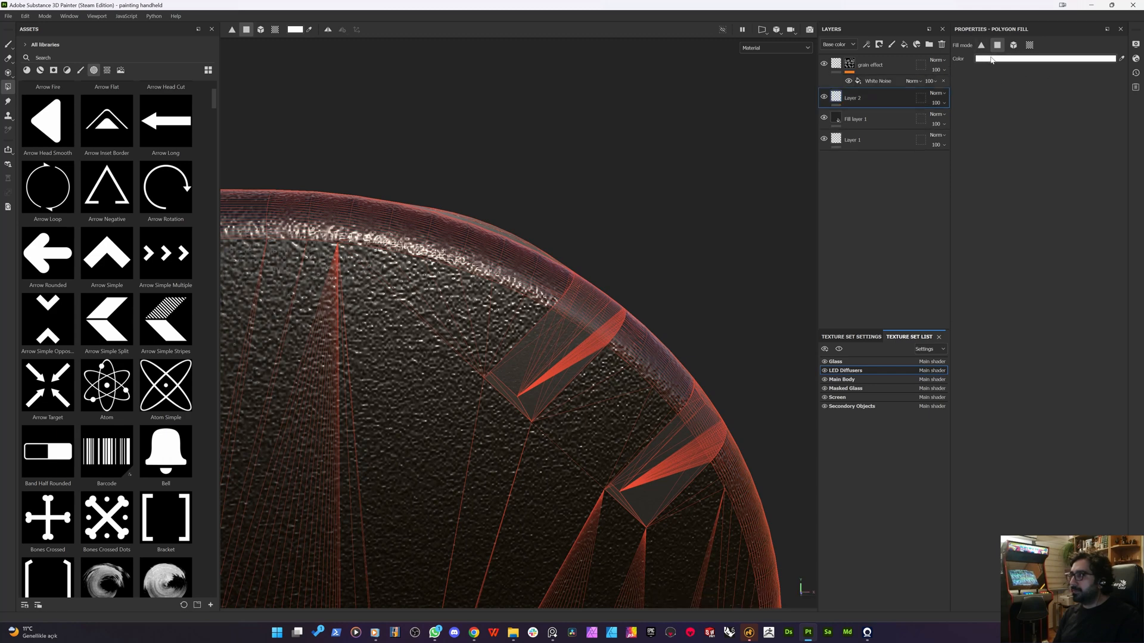
- Brush the red emissive color over the upper light strip on the console's corner
{"action": "left_click", "coordinate": [8, 44]}
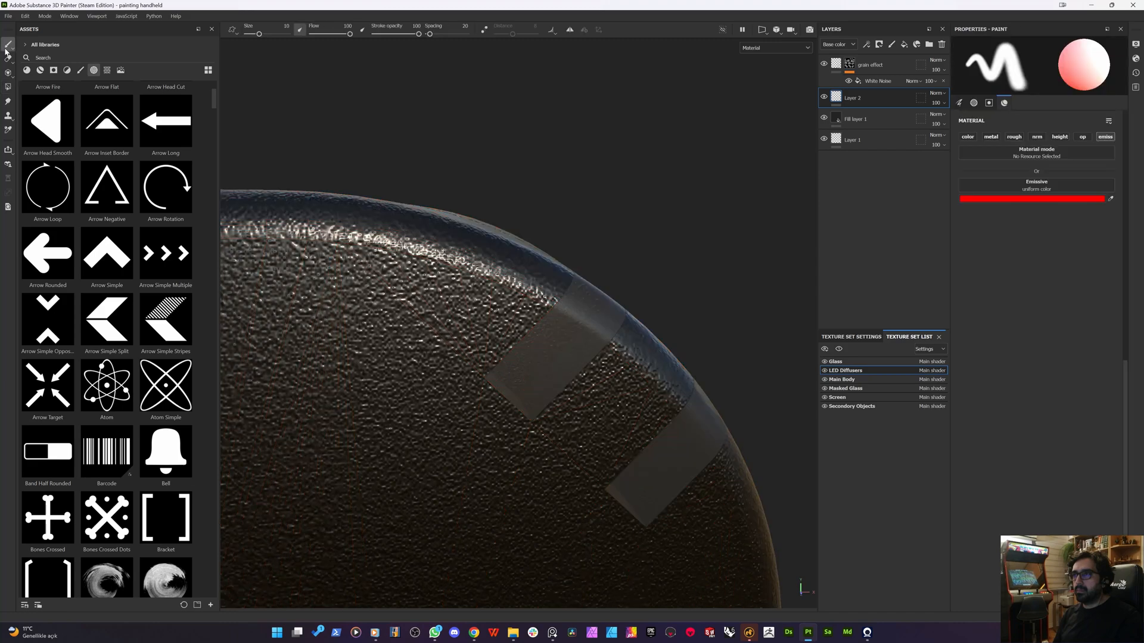
{"action": "left_click_drag", "start_coordinate": [579, 271], "coordinate": [530, 375]}
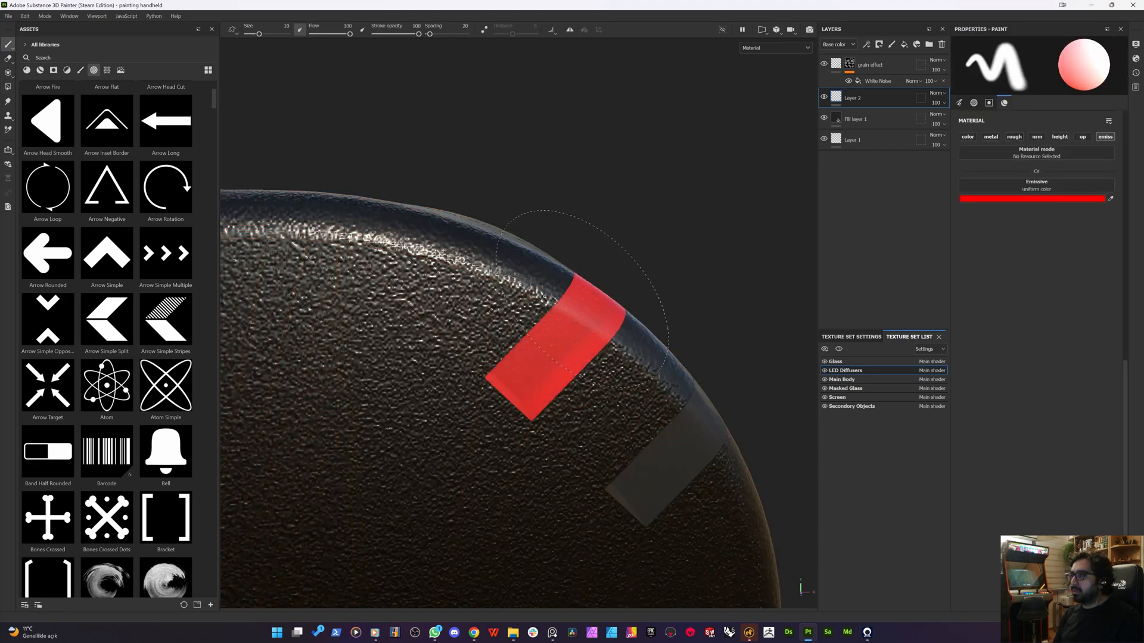
{"action": "left_click_drag", "start_coordinate": [558, 316], "coordinate": [595, 202], "text": "alt"}
- Check the stroke on the diffuser UV islands beside the 3D view, undo it and delete the paint layer
{"action": "key", "text": "F1"}
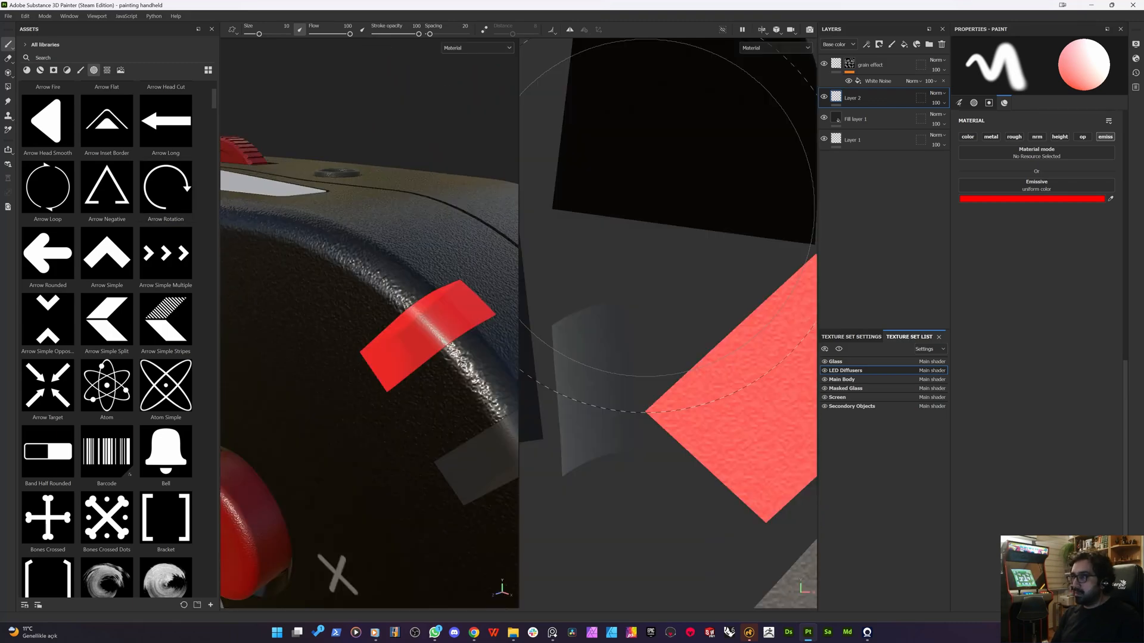
{"action": "scroll", "coordinate": [676, 322], "scroll_direction": "down", "scroll_amount": 4}
{"action": "scroll", "coordinate": [685, 339], "scroll_direction": "down", "scroll_amount": 3}
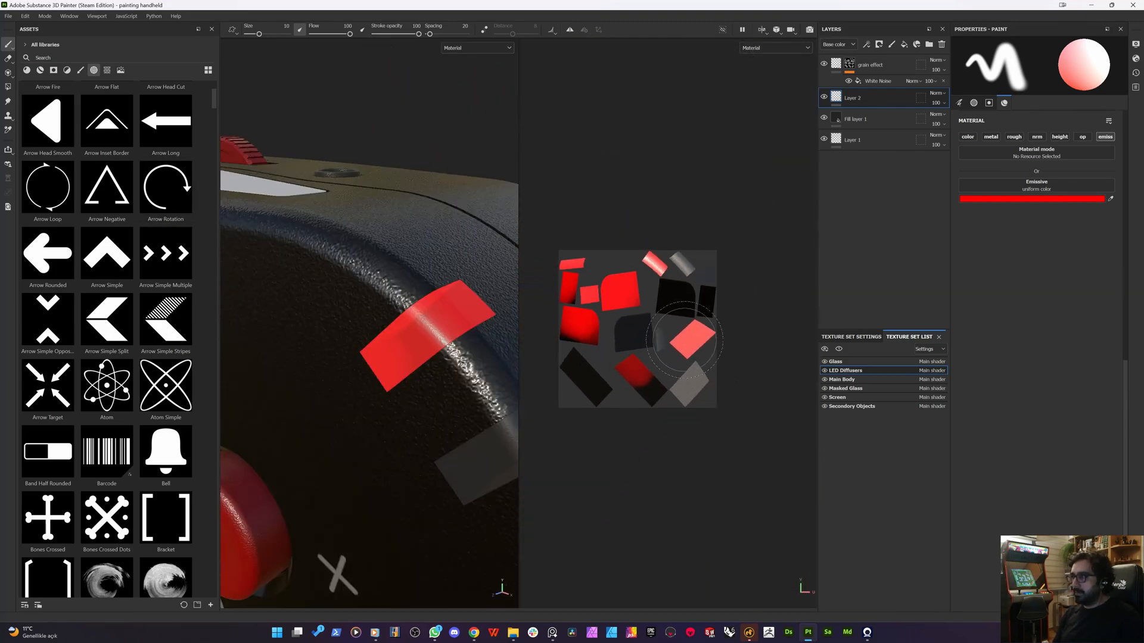
{"action": "key", "text": "ctrl+z"}
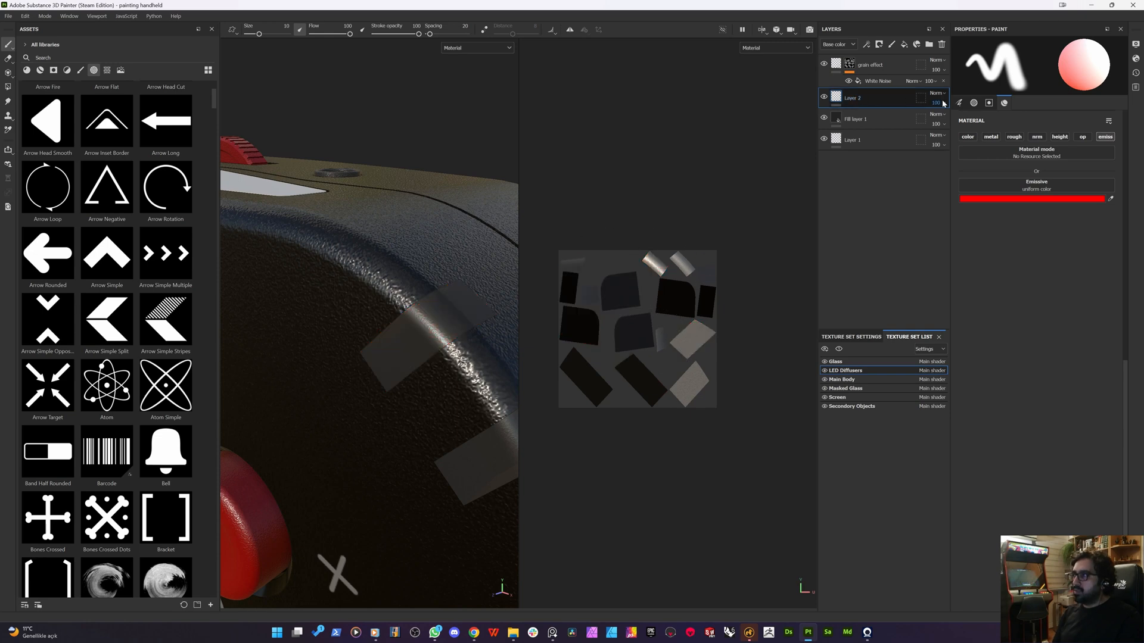
{"action": "key", "text": "Delete"}
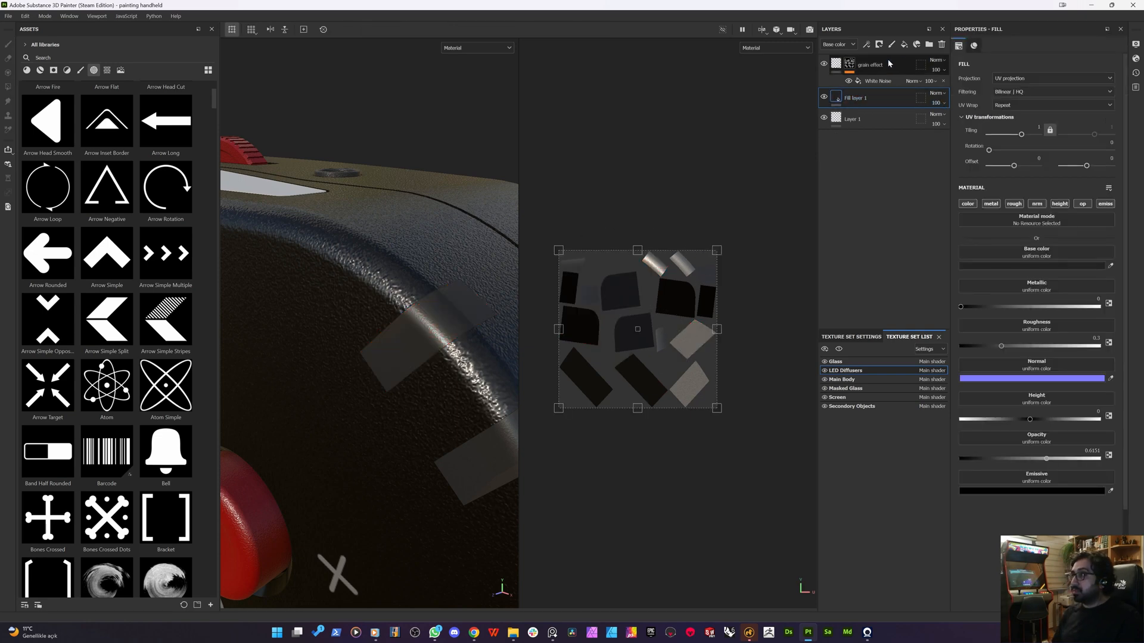
- Add a fill layer above the dark diffuser base, limit it to the Emissive channel and set its emissive color to FF0000
{"action": "left_click", "coordinate": [1082, 207]}
{"action": "left_click", "coordinate": [1059, 206]}
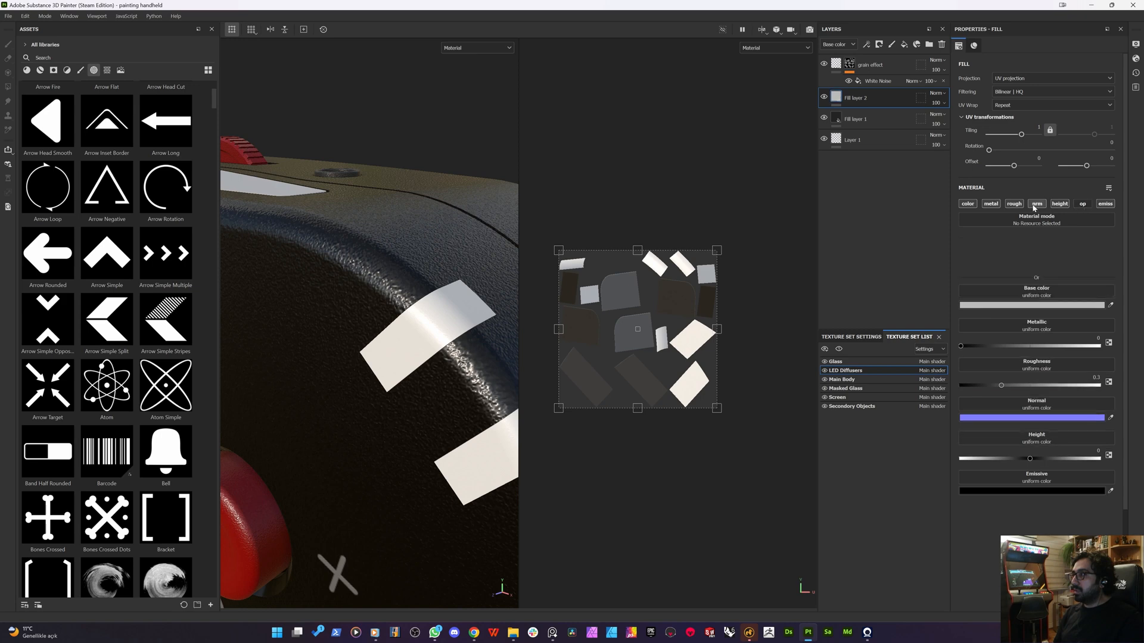
{"action": "left_click", "coordinate": [1036, 204]}
{"action": "left_click", "coordinate": [1014, 203]}
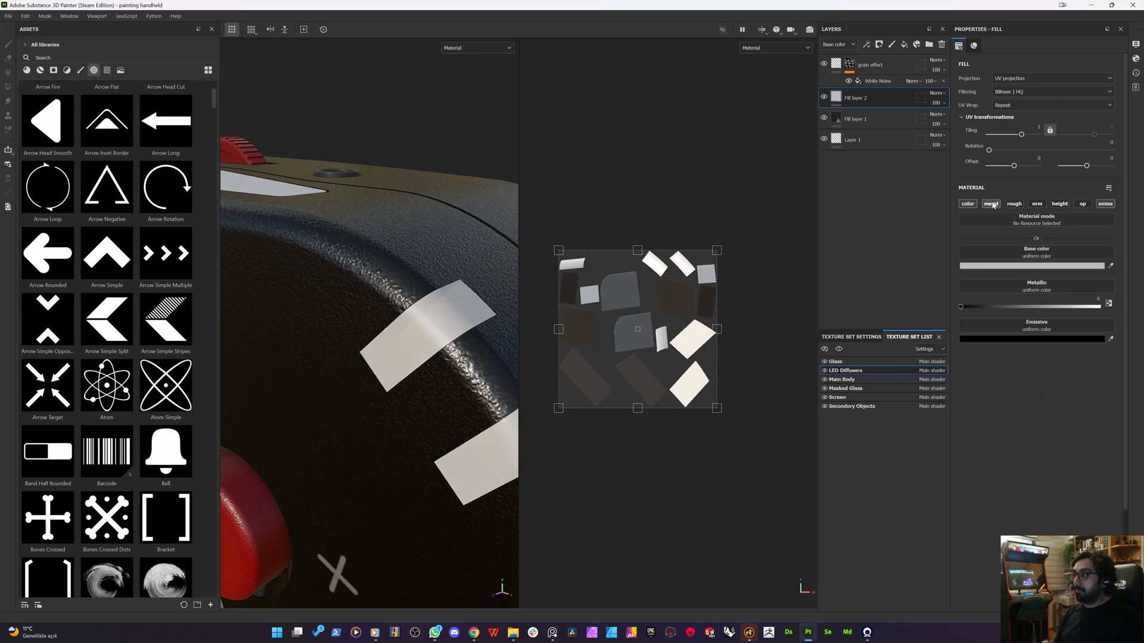
{"action": "left_click", "coordinate": [990, 204]}
{"action": "left_click", "coordinate": [967, 204]}
{"action": "left_click", "coordinate": [1081, 265]}
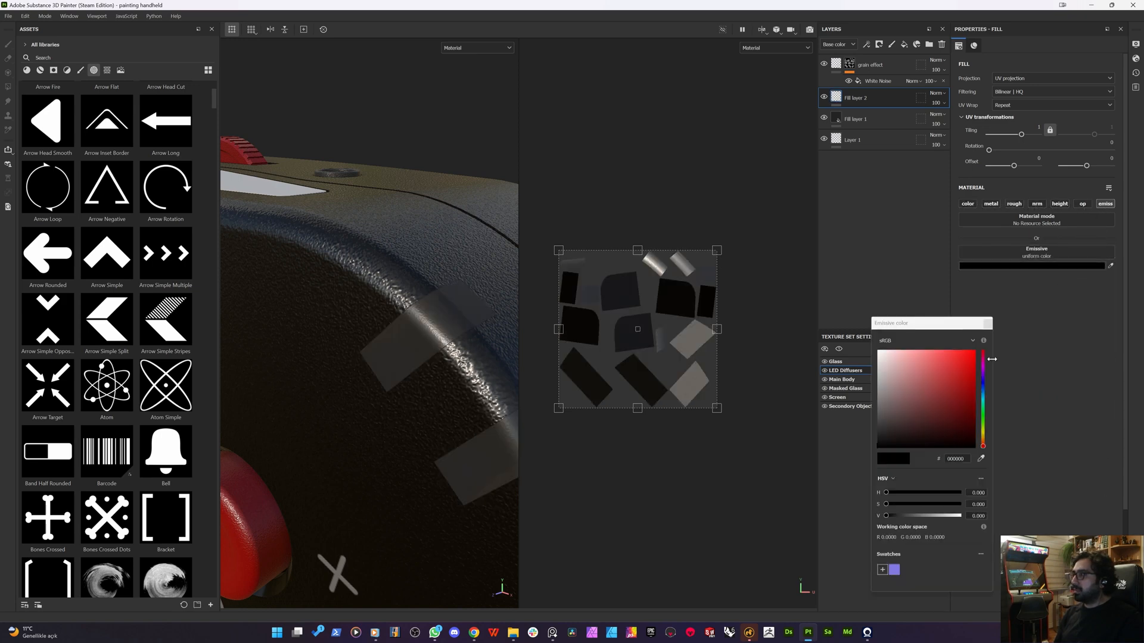
{"action": "left_click", "coordinate": [975, 351]}
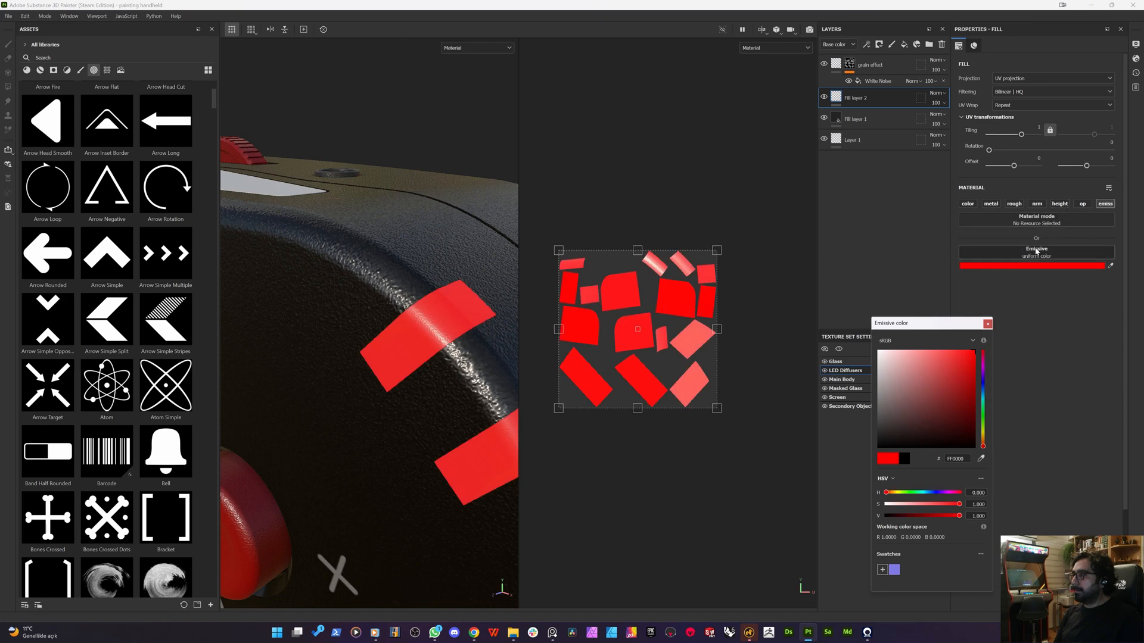
- Give the red emissive fill layer a black mask and add a paint effect to that mask
{"action": "right_click", "coordinate": [903, 99]}
{"action": "left_click", "coordinate": [900, 114]}
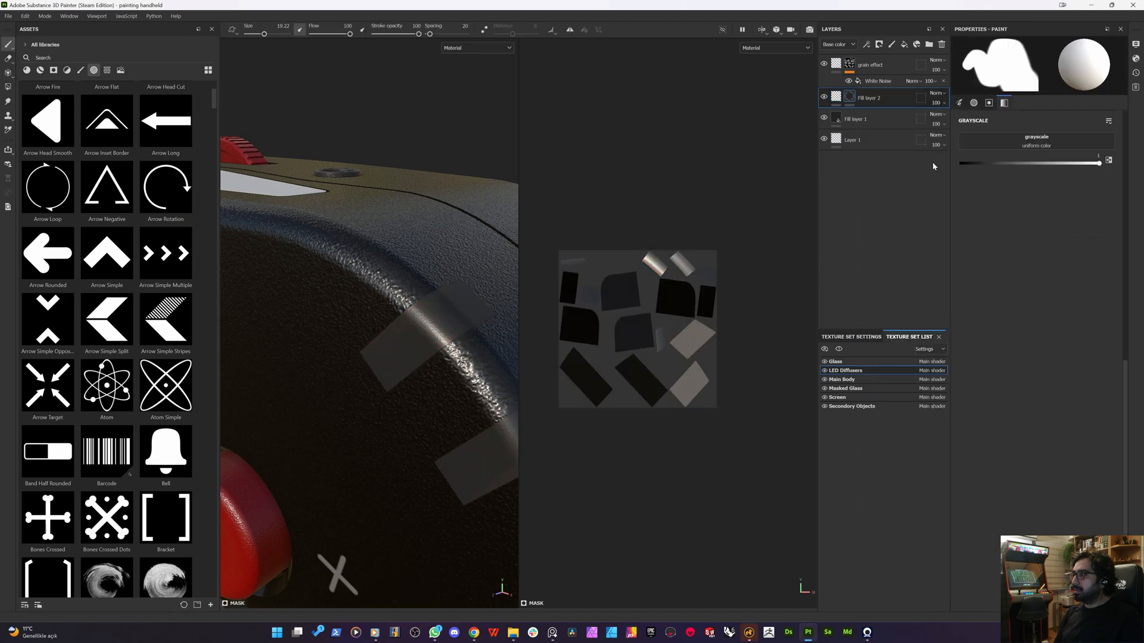
{"action": "right_click", "coordinate": [850, 97]}
{"action": "left_click", "coordinate": [878, 392]}
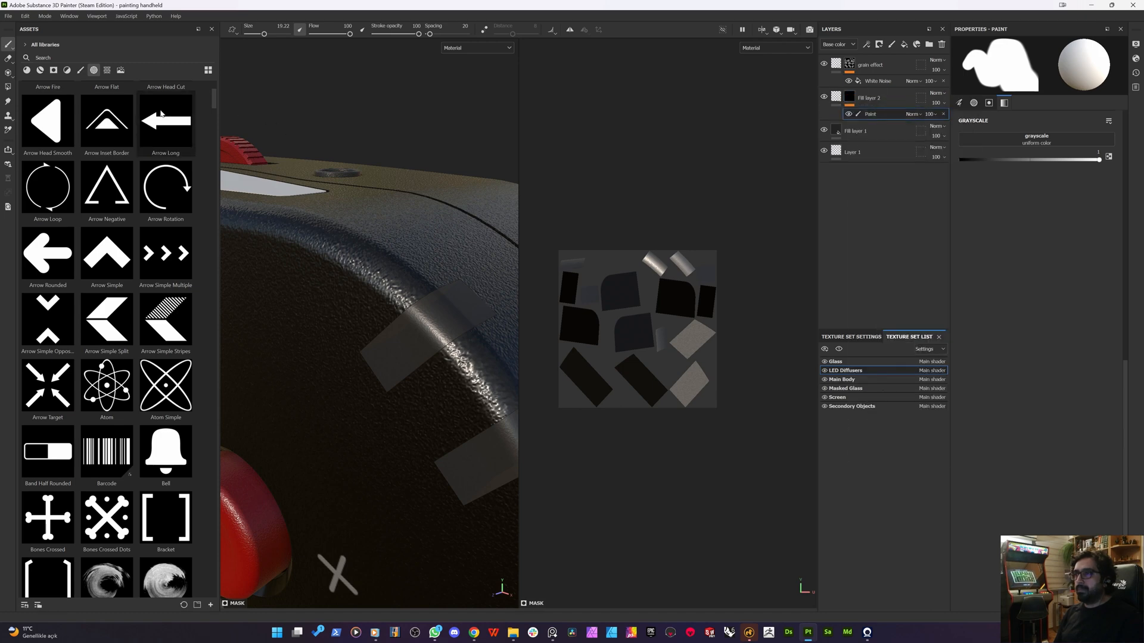
- Reveal the red emissive on the upper light strip at the console's corner by filling its faces with Polygon Fill
{"action": "left_click", "coordinate": [9, 88]}
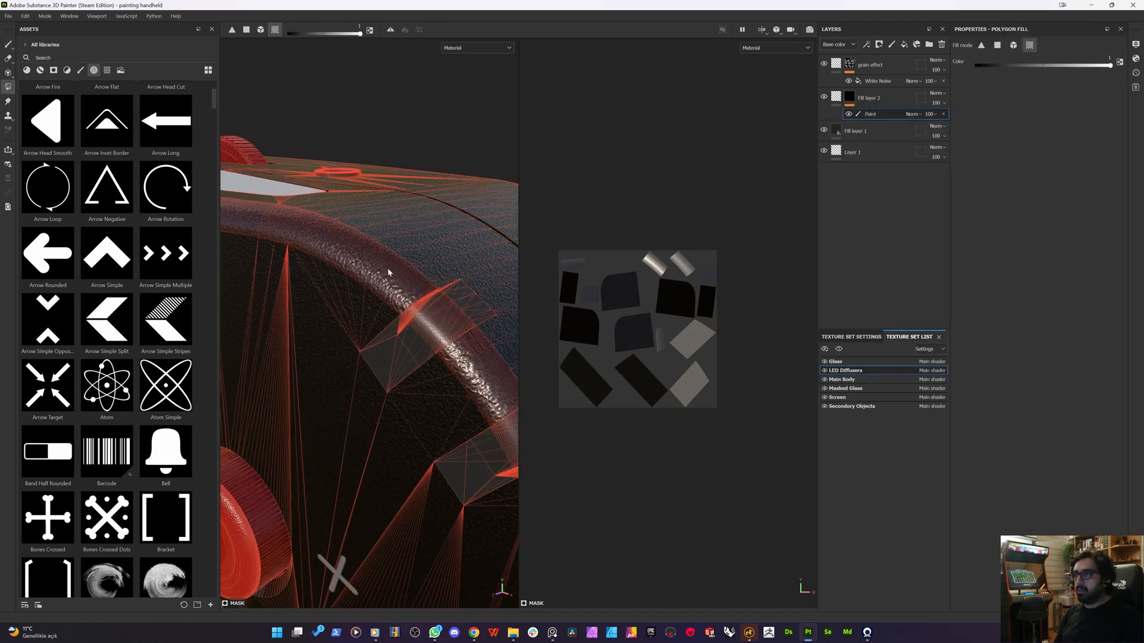
{"action": "left_click_drag", "start_coordinate": [333, 229], "coordinate": [461, 232]}
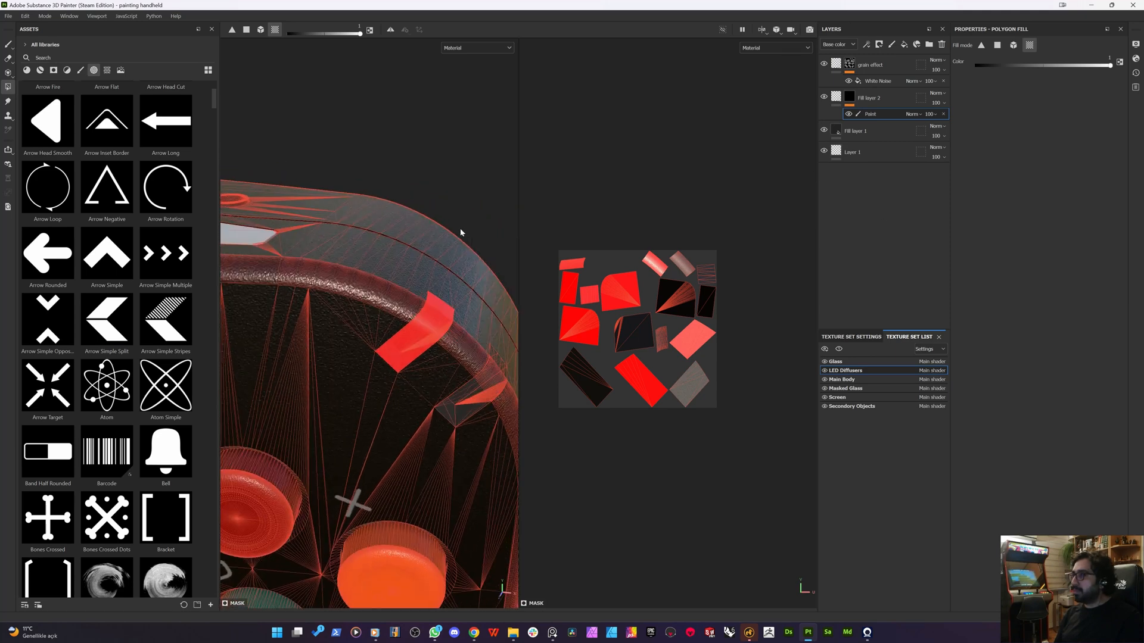
{"action": "left_click_drag", "start_coordinate": [379, 335], "coordinate": [446, 357]}
{"action": "left_click_drag", "start_coordinate": [446, 358], "coordinate": [379, 322], "text": "alt"}
- Duplicate the red emissive fill layer and change the copy's emissive color to orange, with a hue of 0.094
{"action": "left_click", "coordinate": [875, 107]}
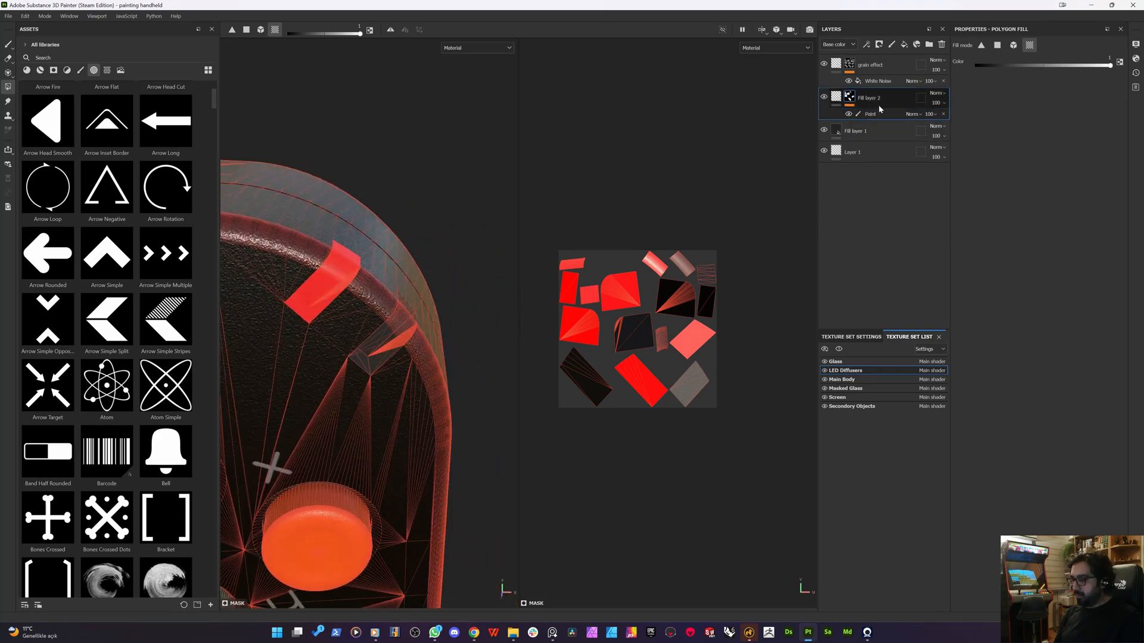
{"action": "key", "text": "ctrl+d"}
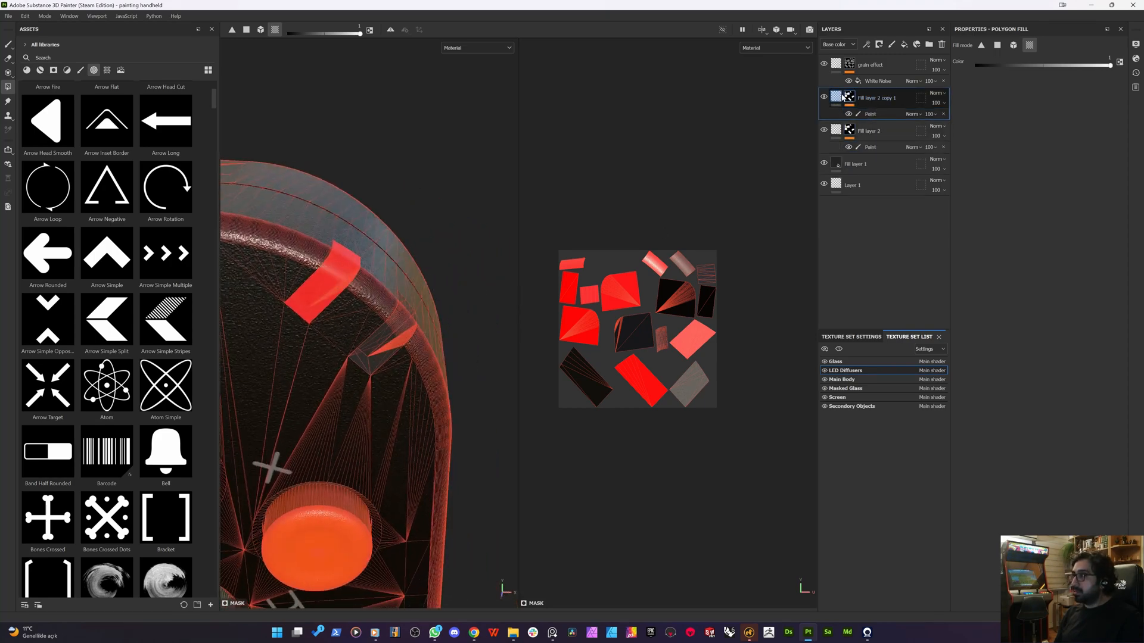
{"action": "left_click", "coordinate": [1037, 266]}
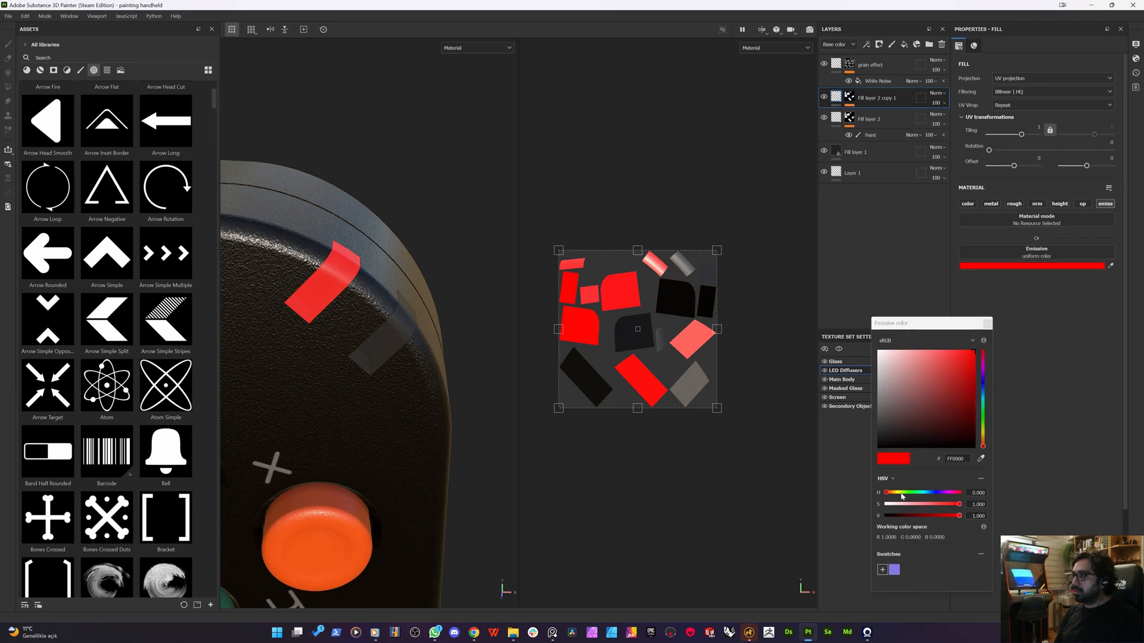
{"action": "left_click_drag", "start_coordinate": [901, 494], "coordinate": [892, 496]}
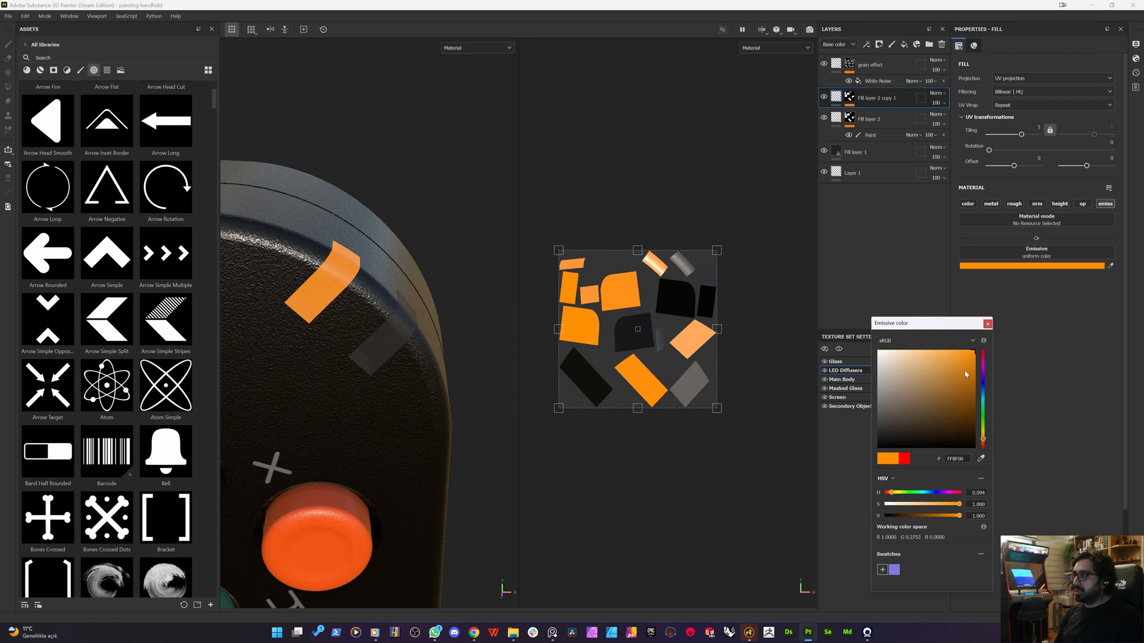
{"action": "left_click", "coordinate": [986, 324]}
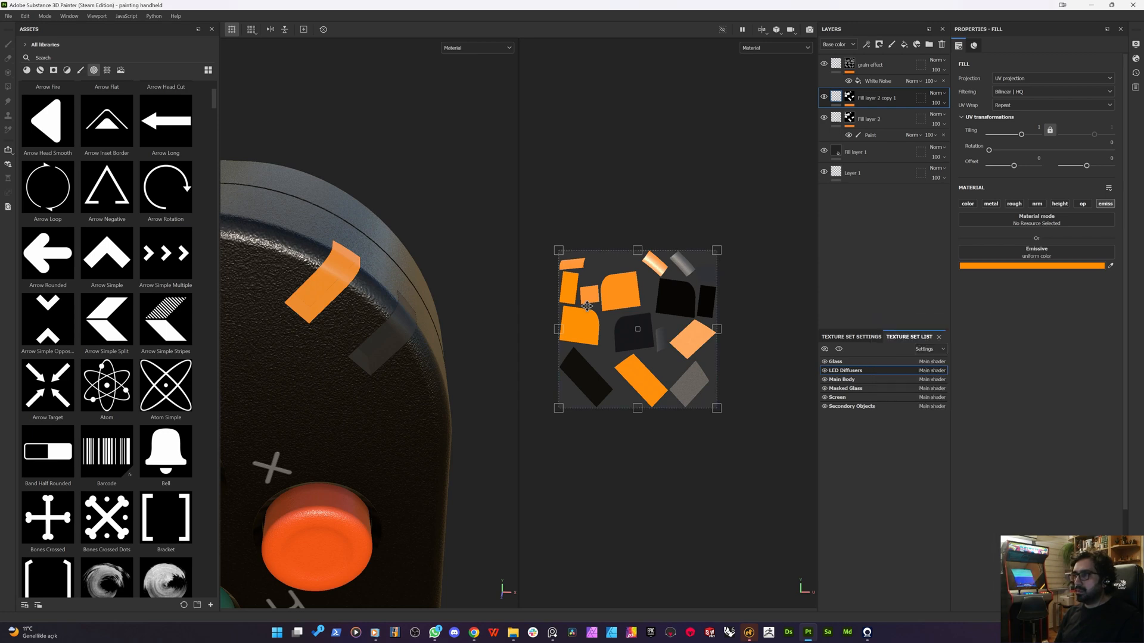
- Replace the copied paint effect in the orange layer's mask with a new, empty paint effect
{"action": "left_click", "coordinate": [851, 100]}
{"action": "right_click", "coordinate": [882, 116]}
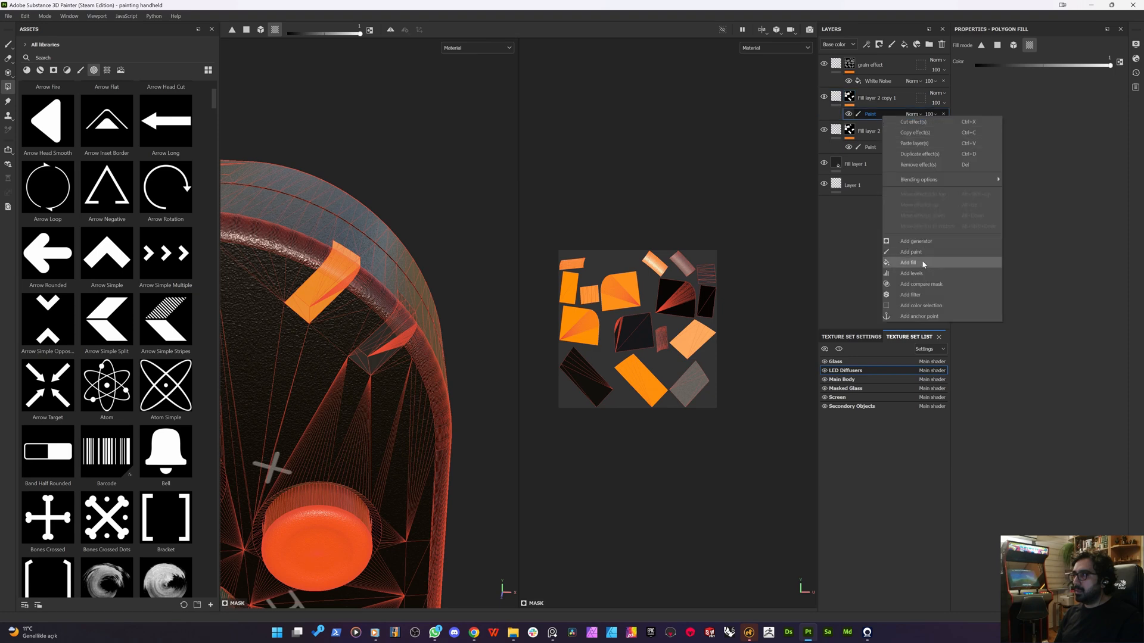
{"action": "left_click", "coordinate": [916, 255]}
{"action": "left_click", "coordinate": [943, 127]}
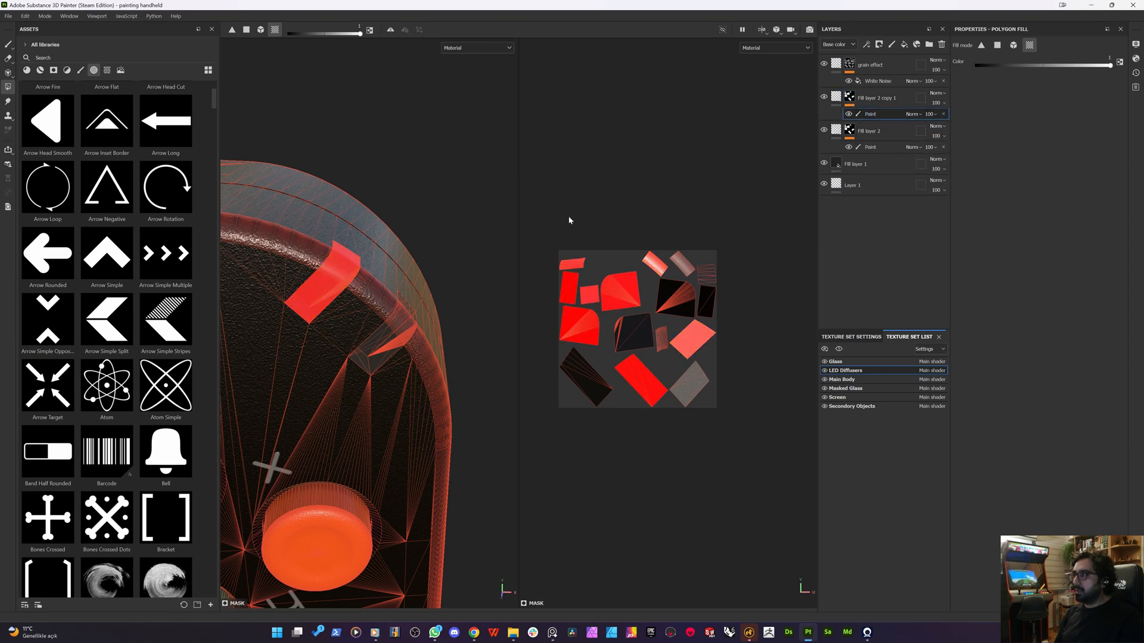
- Use Polygon Fill to reveal the orange emissive on all faces of the lower light strip, and return to the Paint tool
{"action": "left_click_drag", "start_coordinate": [465, 276], "coordinate": [421, 248], "text": "alt"}
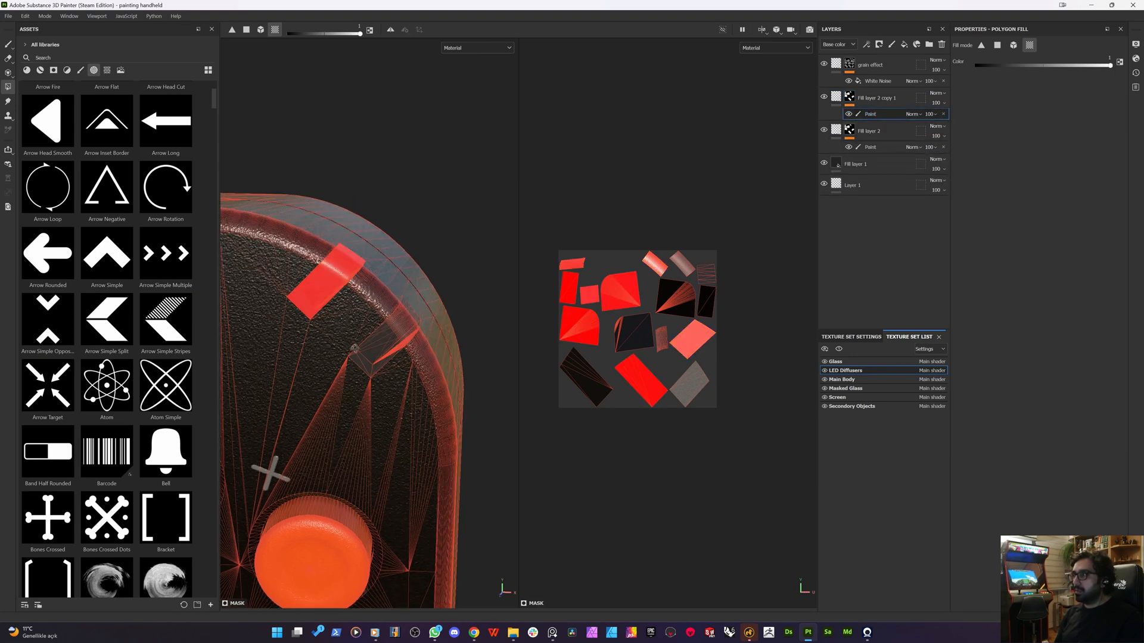
{"action": "left_click_drag", "start_coordinate": [353, 347], "coordinate": [361, 339], "text": "alt"}
{"action": "left_click_drag", "start_coordinate": [372, 287], "coordinate": [498, 414]}
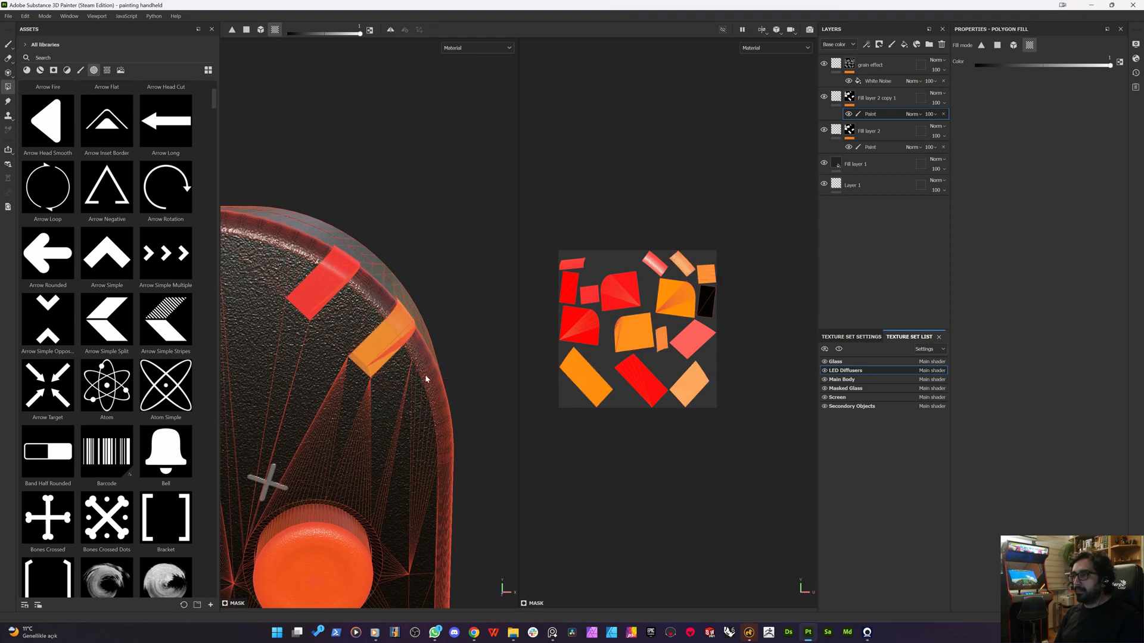
{"action": "left_click_drag", "start_coordinate": [429, 375], "coordinate": [342, 323]}
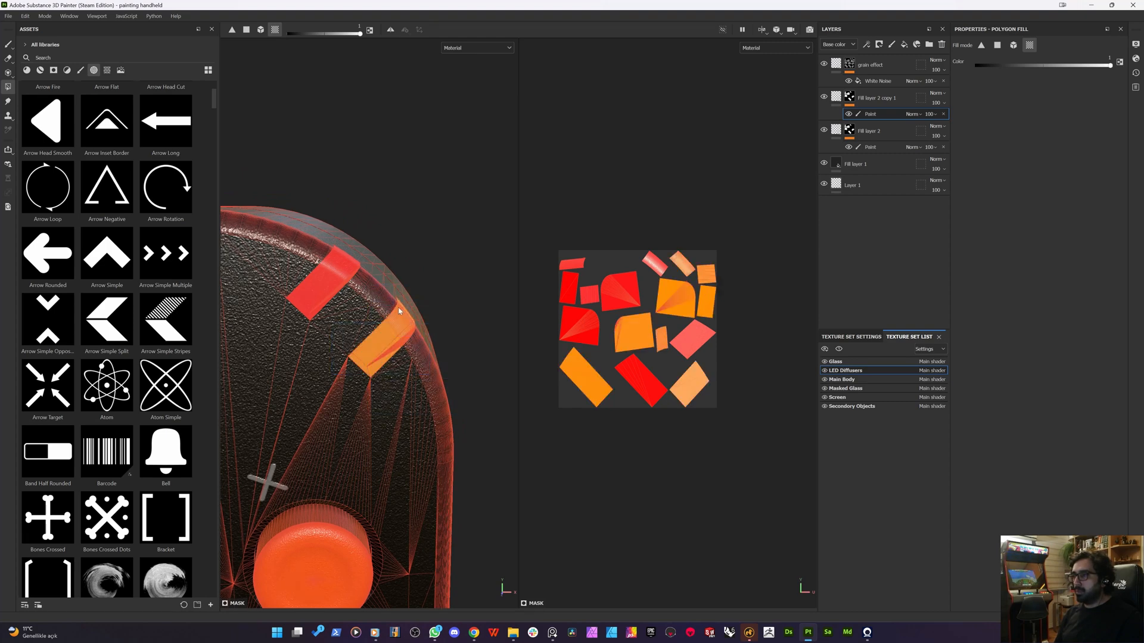
{"action": "left_click", "coordinate": [8, 45]}
- Lower the Opacity channel of the dark base fill layer to about 0.36
{"action": "mouse_move", "coordinate": [360, 302]}
{"action": "left_mouse_down", "text": "alt"}
{"action": "mouse_move", "coordinate": [311, 320]}
{"action": "mouse_move", "coordinate": [318, 291]}
{"action": "mouse_move", "coordinate": [370, 305]}
{"action": "left_mouse_up", "text": "alt"}
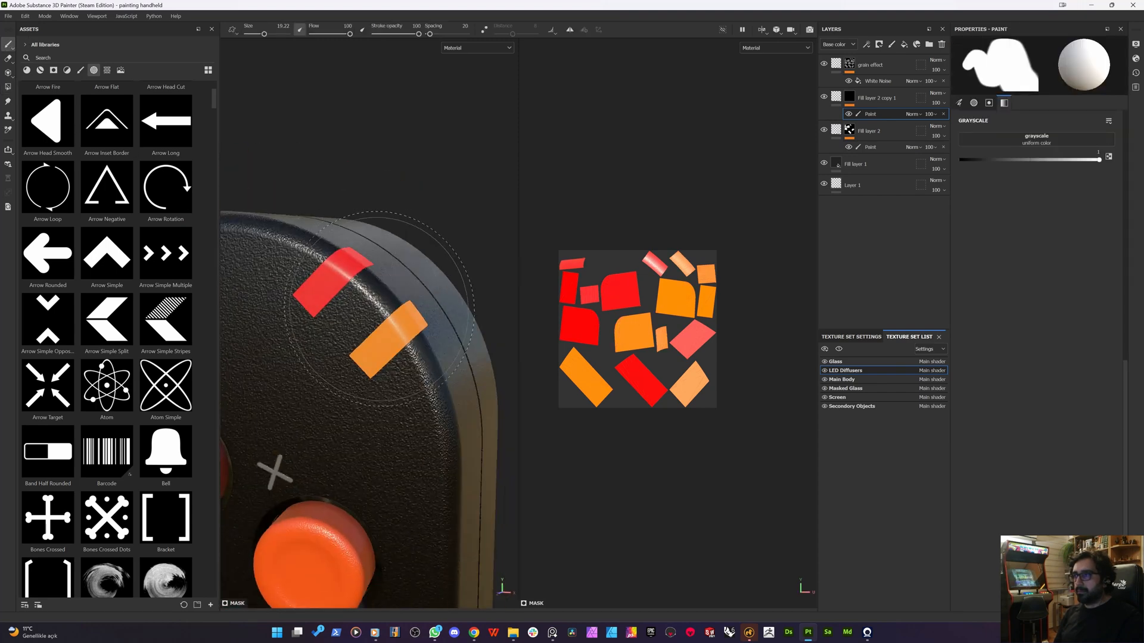
{"action": "scroll", "coordinate": [379, 309], "scroll_direction": "down", "scroll_amount": 4}
{"action": "scroll", "coordinate": [343, 336], "scroll_direction": "up", "scroll_amount": 4}
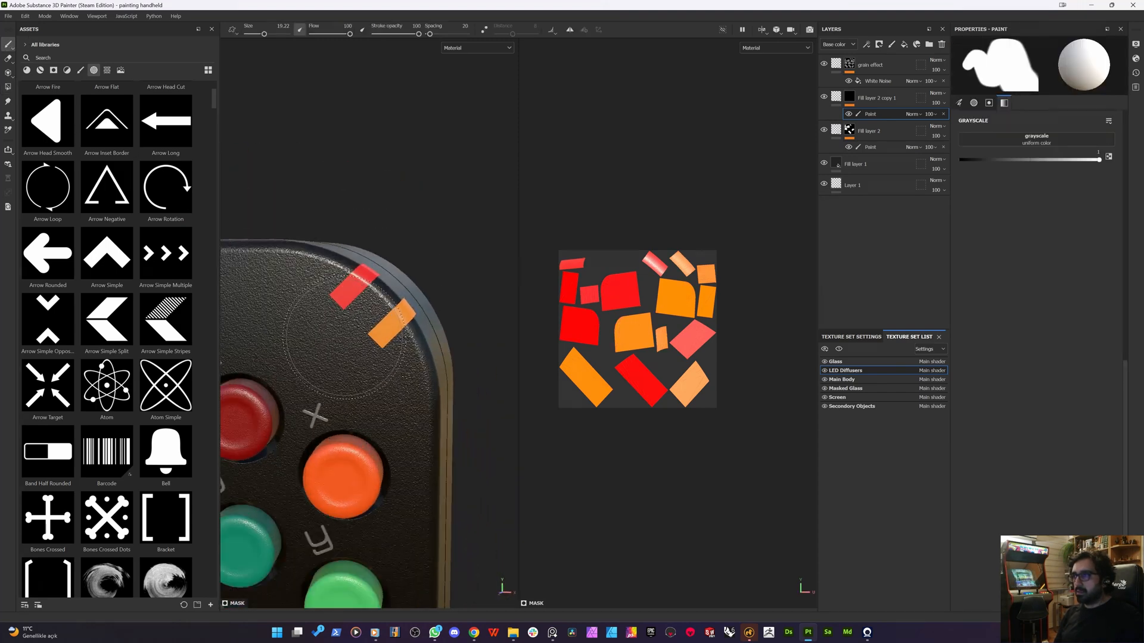
{"action": "left_click", "coordinate": [833, 127]}
{"action": "left_click", "coordinate": [837, 153]}
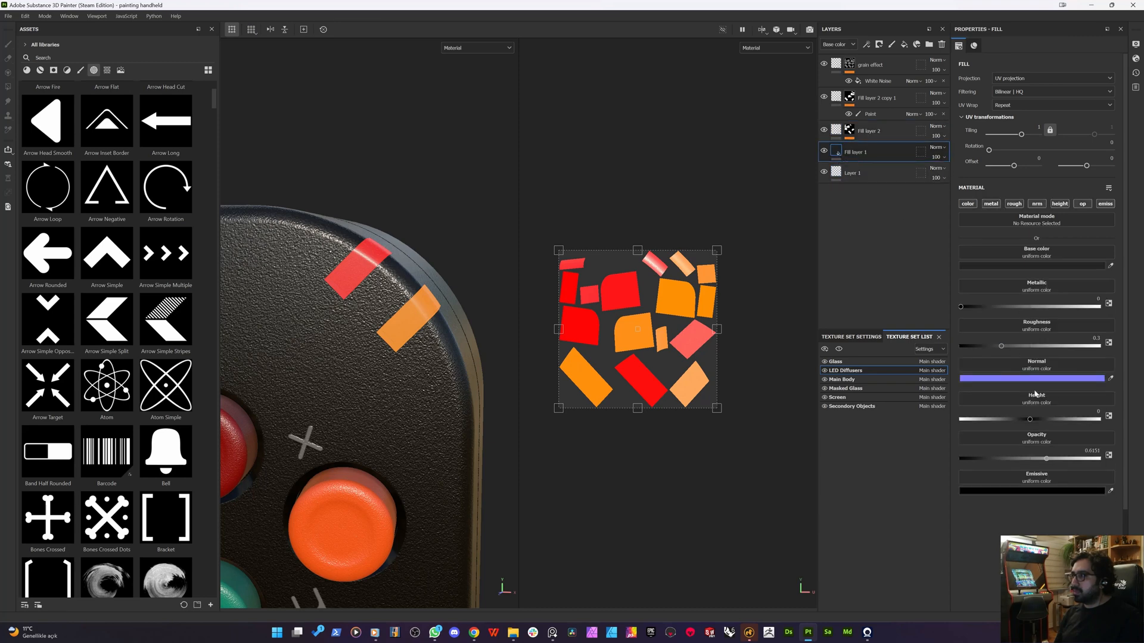
{"action": "left_click", "coordinate": [1019, 459]}
{"action": "mouse_move", "coordinate": [1005, 459]}
{"action": "left_mouse_down"}
{"action": "mouse_move", "coordinate": [974, 458]}
{"action": "mouse_move", "coordinate": [1007, 459]}
{"action": "left_mouse_up"}
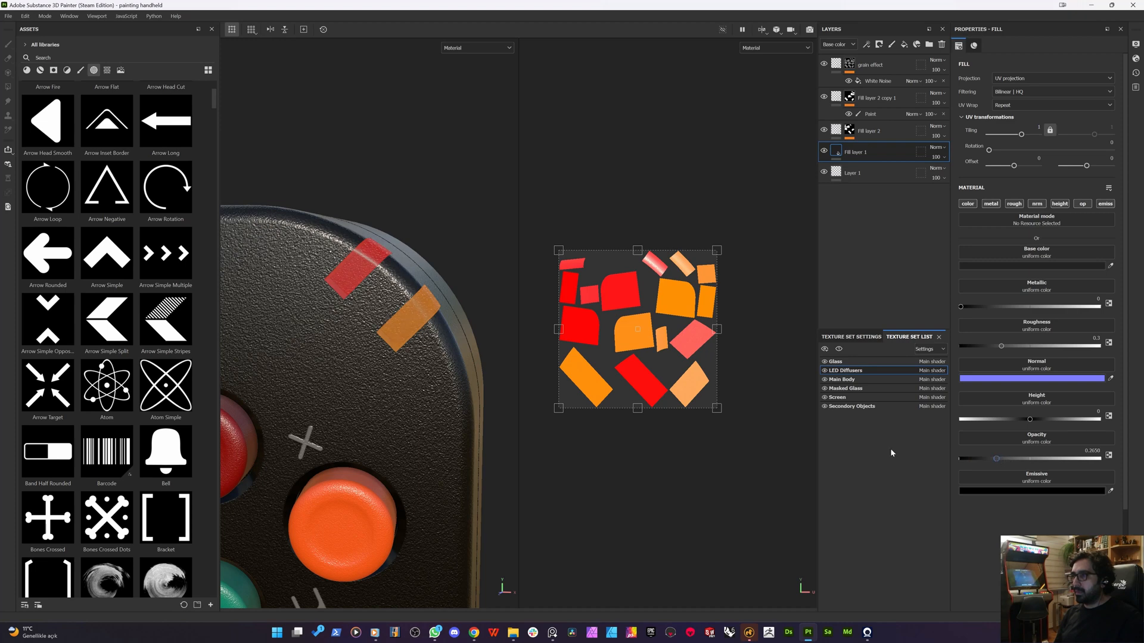
- Check the light strips up close and set the dark base fill layer's Opacity channel to about 0.63
{"action": "mouse_move", "coordinate": [304, 288]}
{"action": "left_mouse_down", "text": "alt"}
{"action": "mouse_move", "coordinate": [316, 370]}
{"action": "mouse_move", "coordinate": [312, 302]}
{"action": "left_mouse_up", "text": "alt"}
{"action": "scroll", "coordinate": [338, 287], "scroll_direction": "up", "scroll_amount": 3}
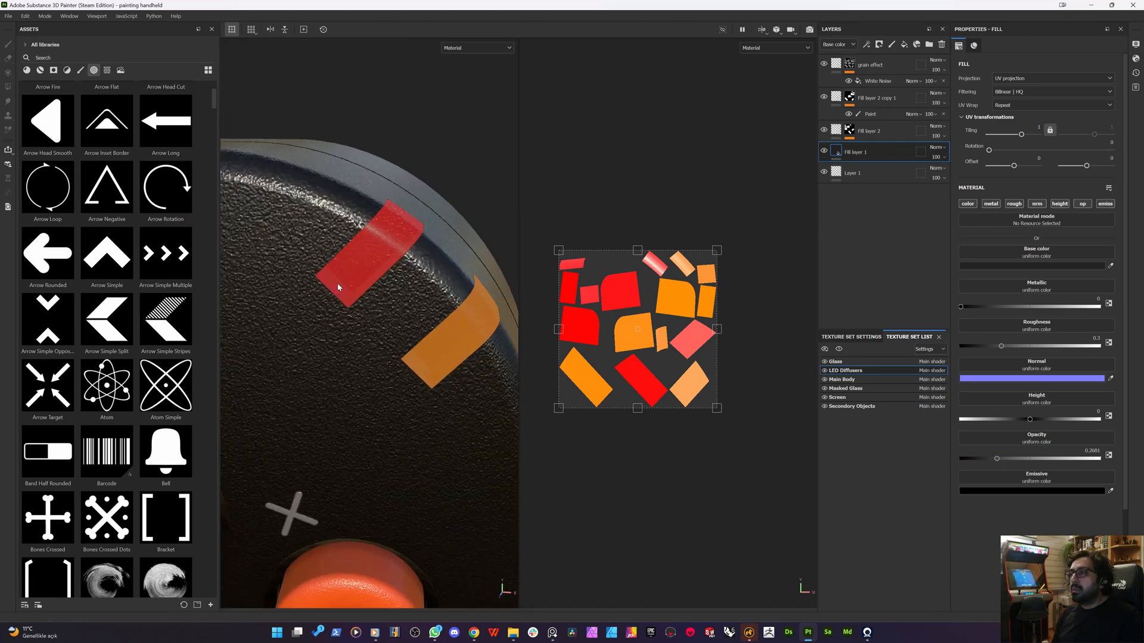
{"action": "scroll", "coordinate": [337, 287], "scroll_direction": "up", "scroll_amount": 2}
{"action": "left_click_drag", "start_coordinate": [1040, 456], "coordinate": [1049, 460]}
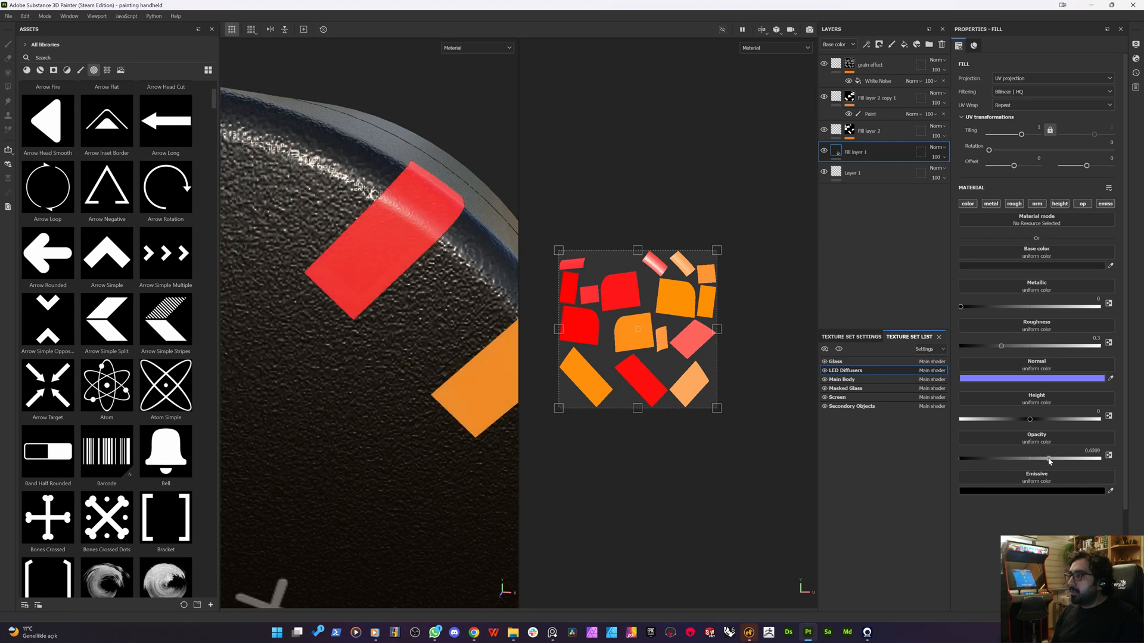
- Hide and show the orange and red emissive layers to compare the lit and unlit light strips
{"action": "left_click", "coordinate": [824, 98]}
{"action": "left_click", "coordinate": [824, 98]}
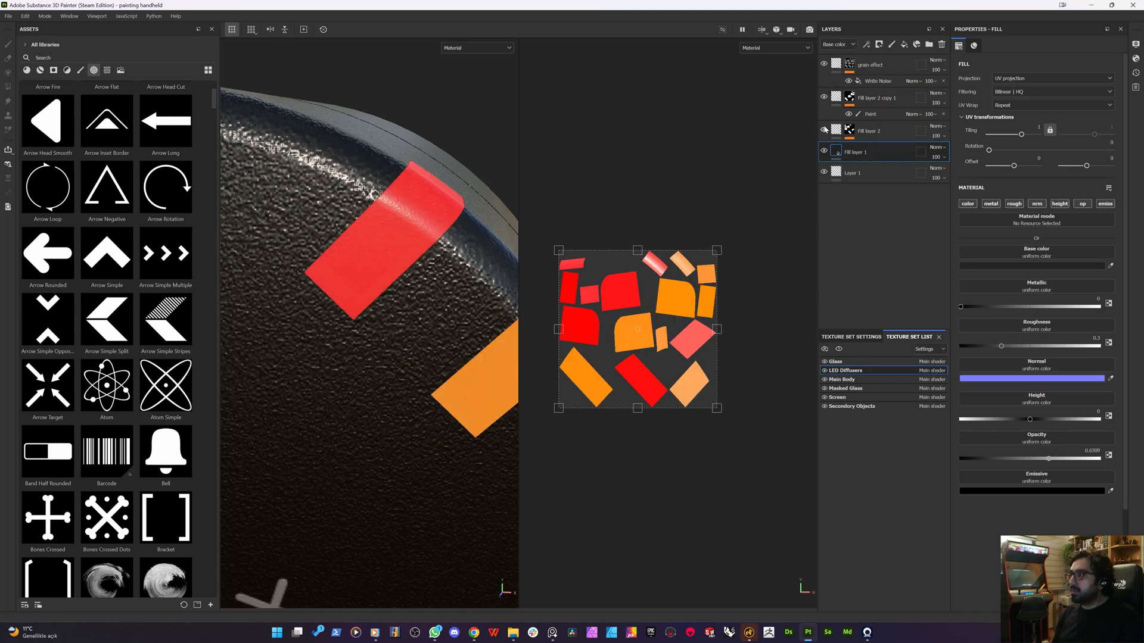
{"action": "left_click", "coordinate": [825, 129]}
{"action": "scroll", "coordinate": [409, 270], "scroll_direction": "down", "scroll_amount": 4}
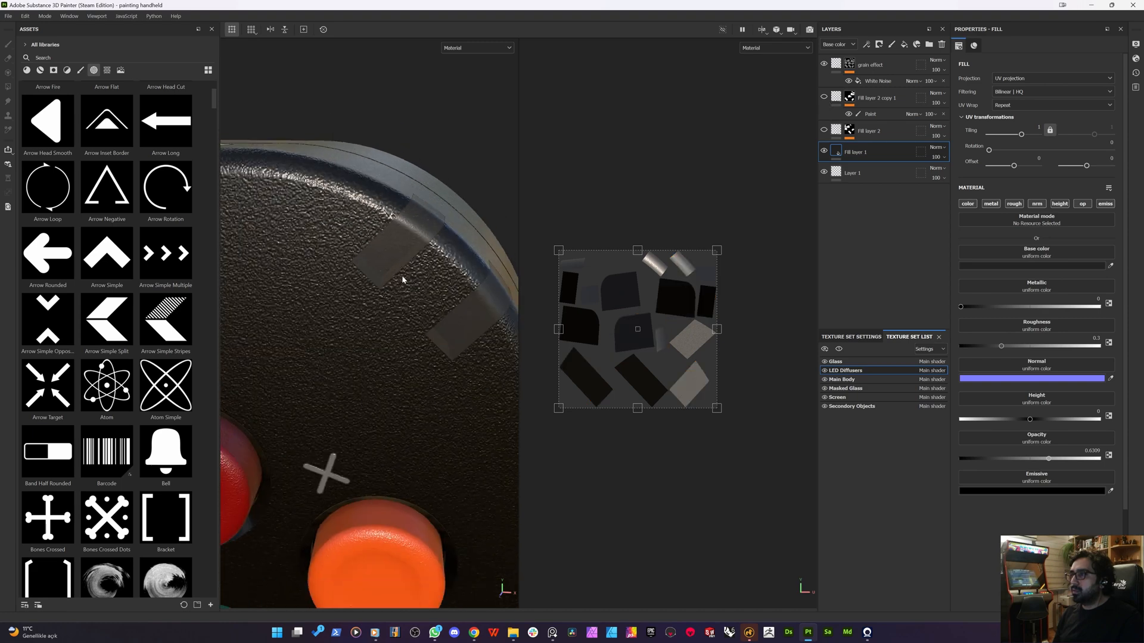
{"action": "left_click", "coordinate": [824, 128]}
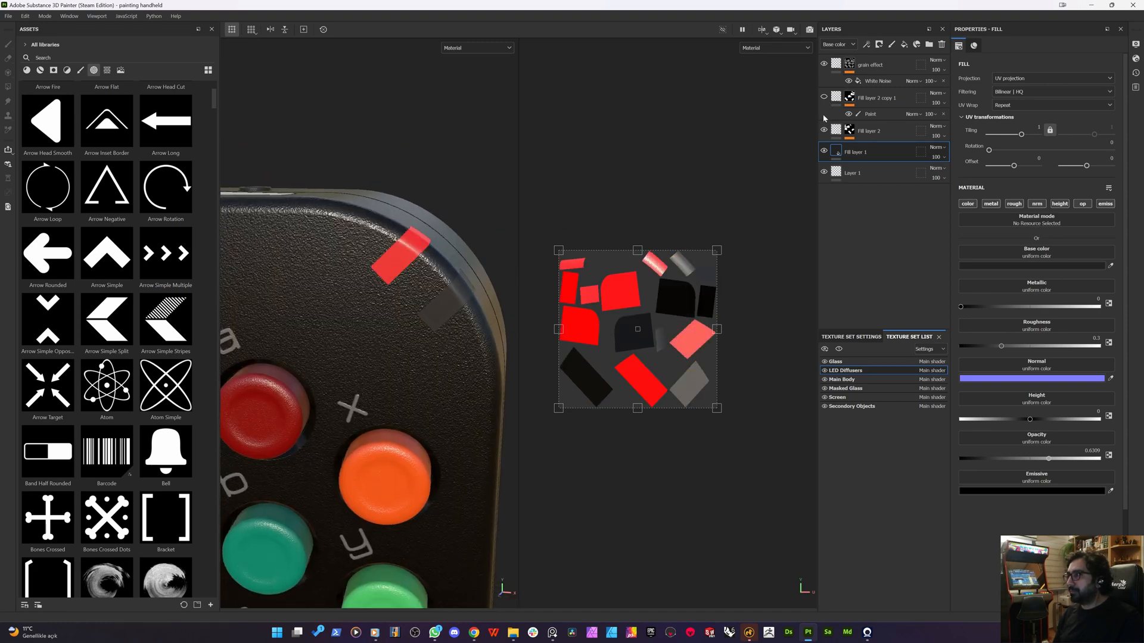
{"action": "left_click", "coordinate": [825, 97]}
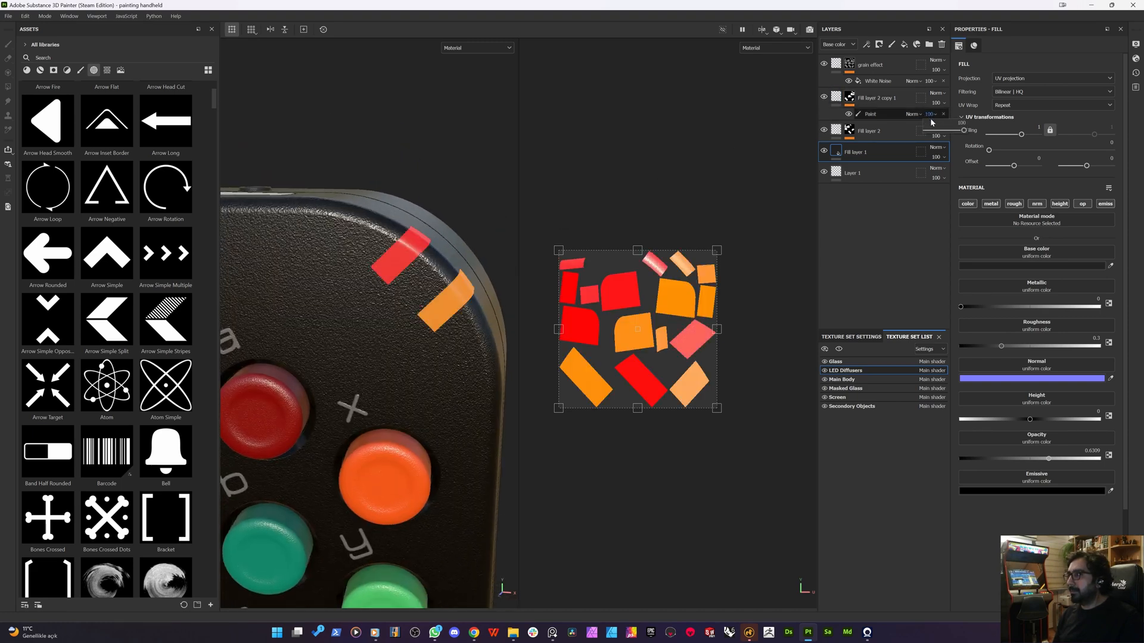
- Dim the orange light strip by setting the opacity of the paint effect in its layer's mask to 31
{"action": "left_click_drag", "start_coordinate": [946, 130], "coordinate": [918, 136]}
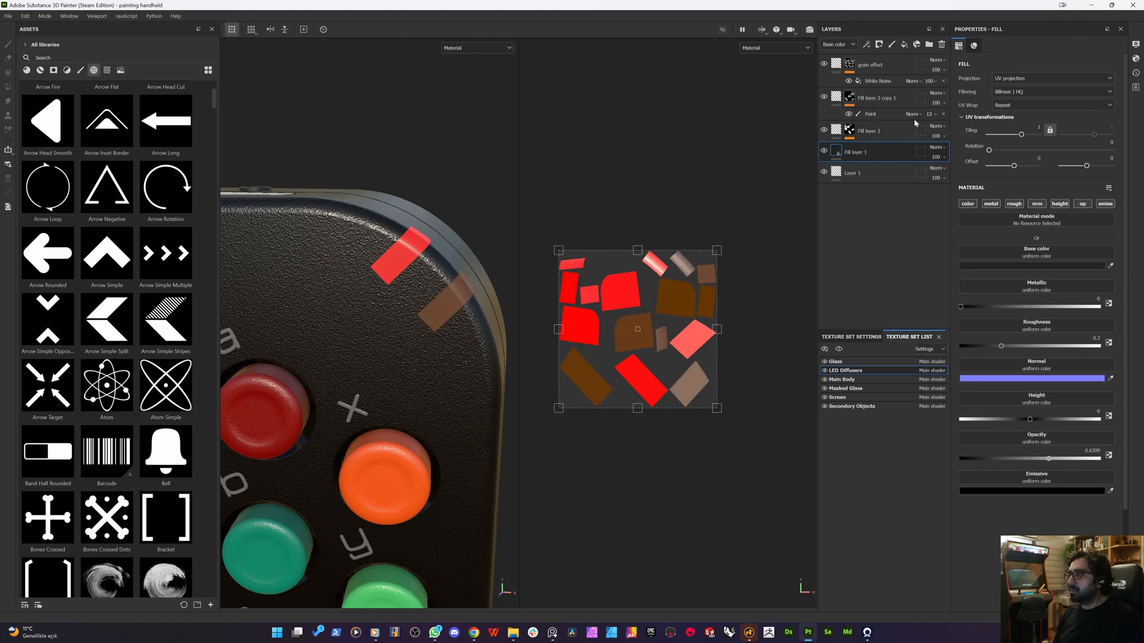
{"action": "key", "text": "ctrl+z"}
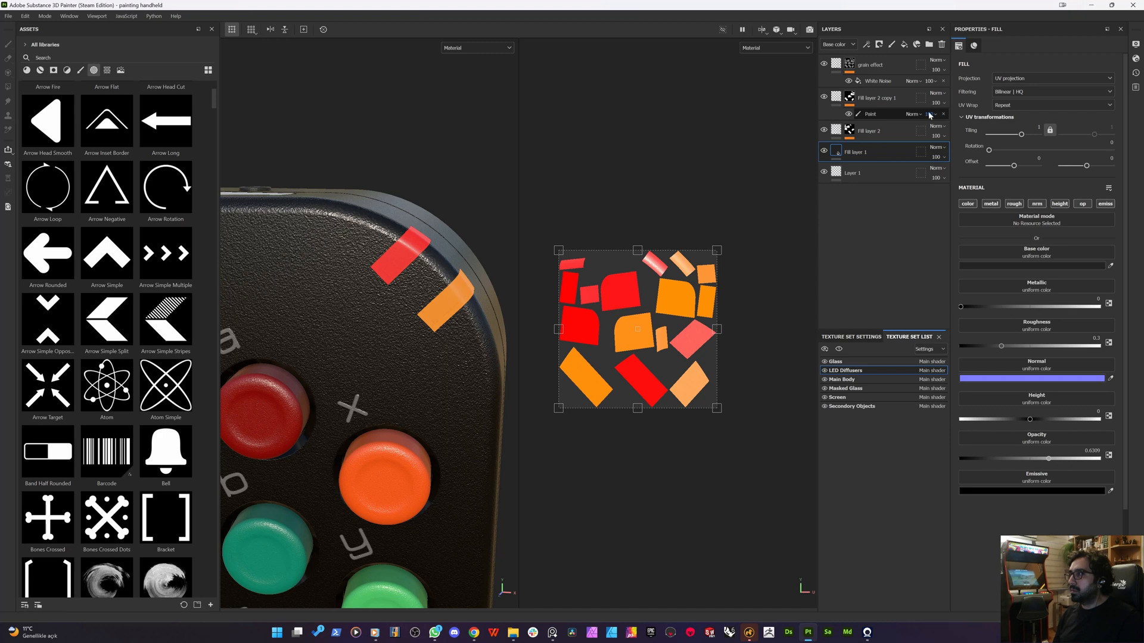
{"action": "left_click", "coordinate": [930, 115]}
{"action": "left_click_drag", "start_coordinate": [945, 129], "coordinate": [934, 130]}
{"action": "left_click", "coordinate": [906, 139]}
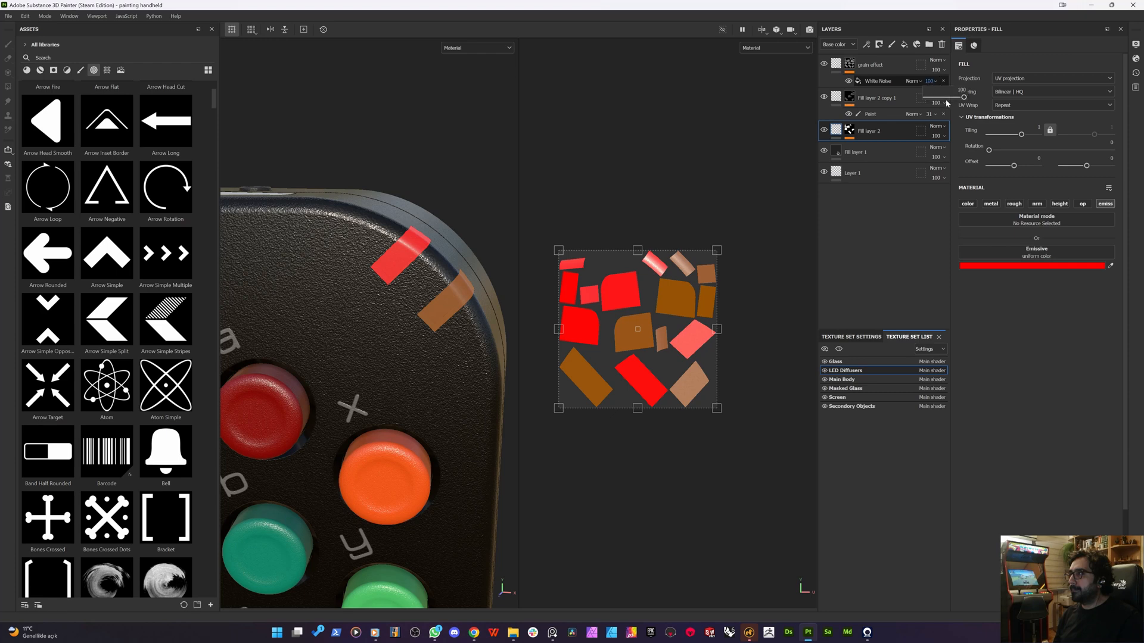
- Try reducing the White Noise effect's opacity to 19 in the grain layer's mask, inspect the strips and undo it
{"action": "left_click", "coordinate": [947, 98]}
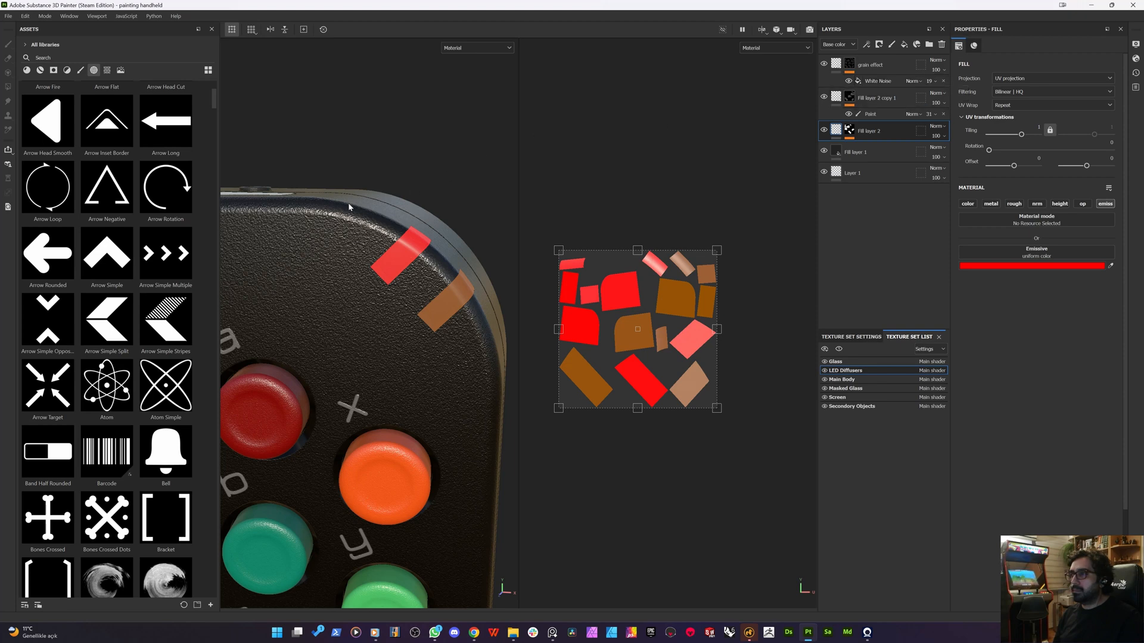
{"action": "left_click_drag", "start_coordinate": [348, 204], "coordinate": [312, 266], "text": "alt"}
{"action": "scroll", "coordinate": [401, 271], "scroll_direction": "up", "scroll_amount": 4}
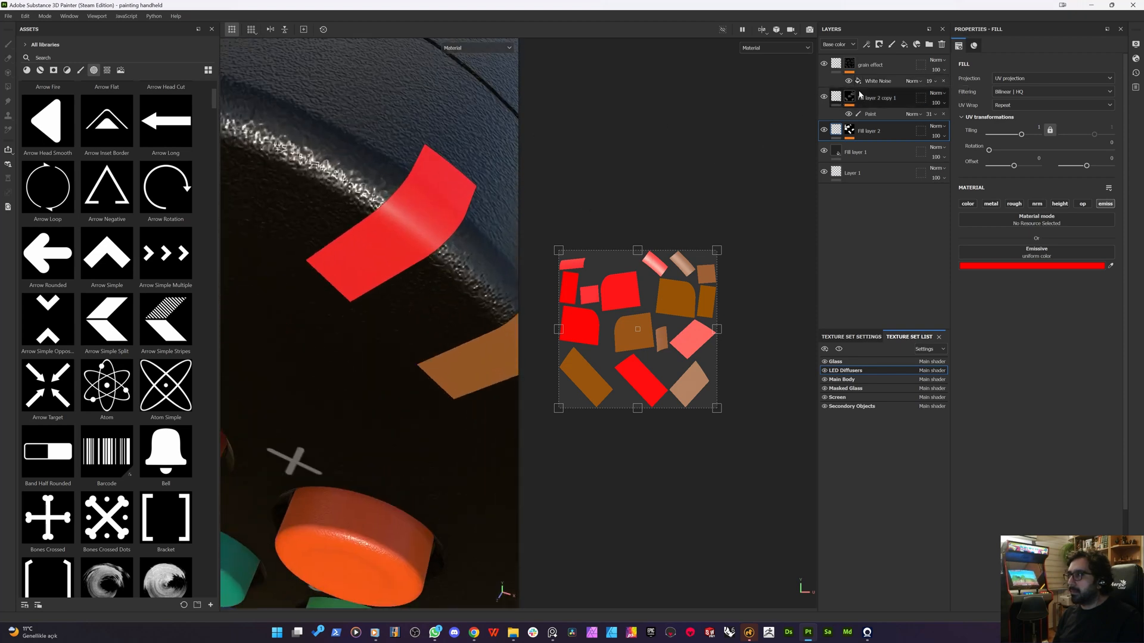
{"action": "key", "text": "ctrl+z"}
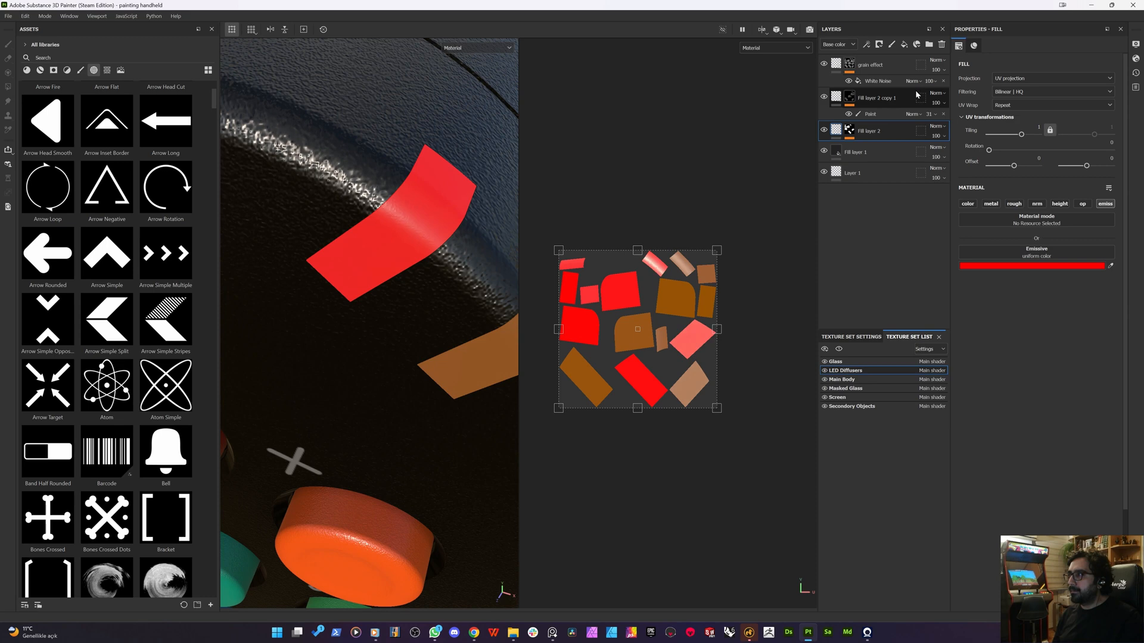
- Dim the red light strip by setting the opacity of the paint effect in its layer's mask to about 23
{"action": "left_click", "coordinate": [850, 131]}
{"action": "left_click", "coordinate": [936, 152]}
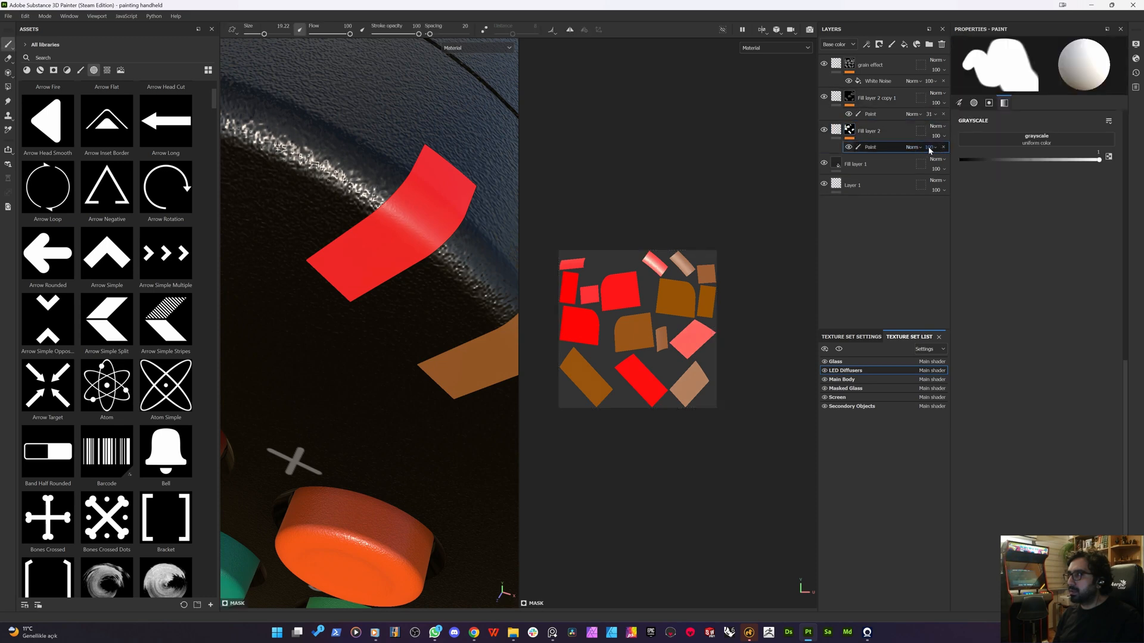
{"action": "left_click", "coordinate": [943, 164]}
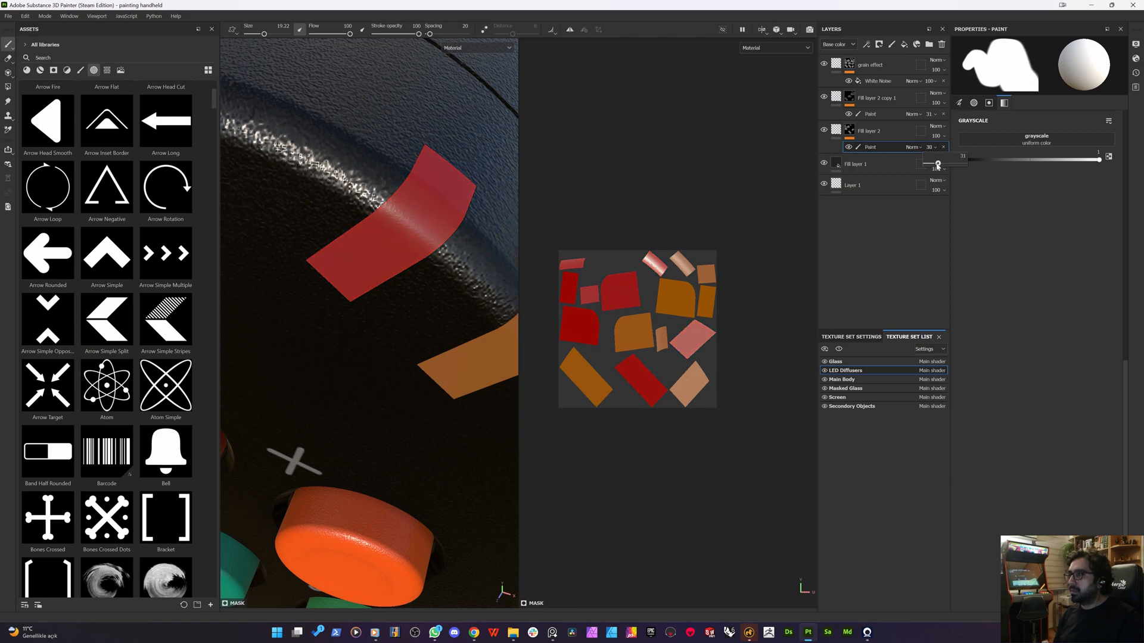
{"action": "left_click_drag", "start_coordinate": [938, 165], "coordinate": [934, 164]}
{"action": "scroll", "coordinate": [330, 286], "scroll_direction": "down", "scroll_amount": 3}
{"action": "mouse_move", "coordinate": [327, 280]}
{"action": "left_mouse_down", "text": "alt"}
{"action": "mouse_move", "coordinate": [406, 262]}
{"action": "mouse_move", "coordinate": [426, 273]}
{"action": "left_mouse_up", "text": "alt"}
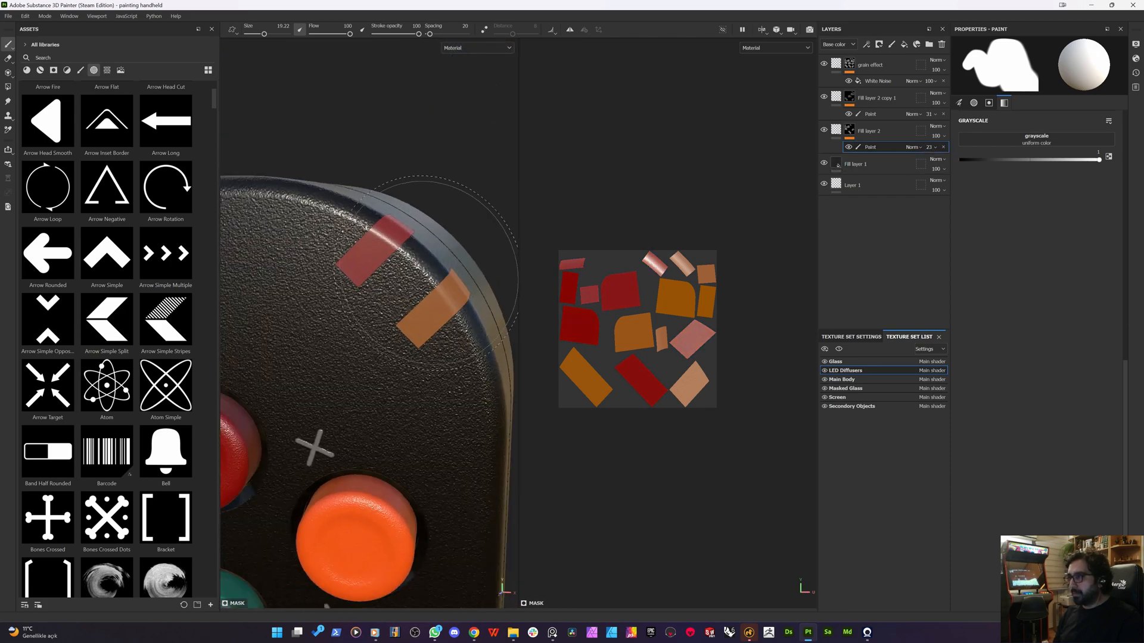
{"action": "scroll", "coordinate": [422, 271], "scroll_direction": "down", "scroll_amount": 4}
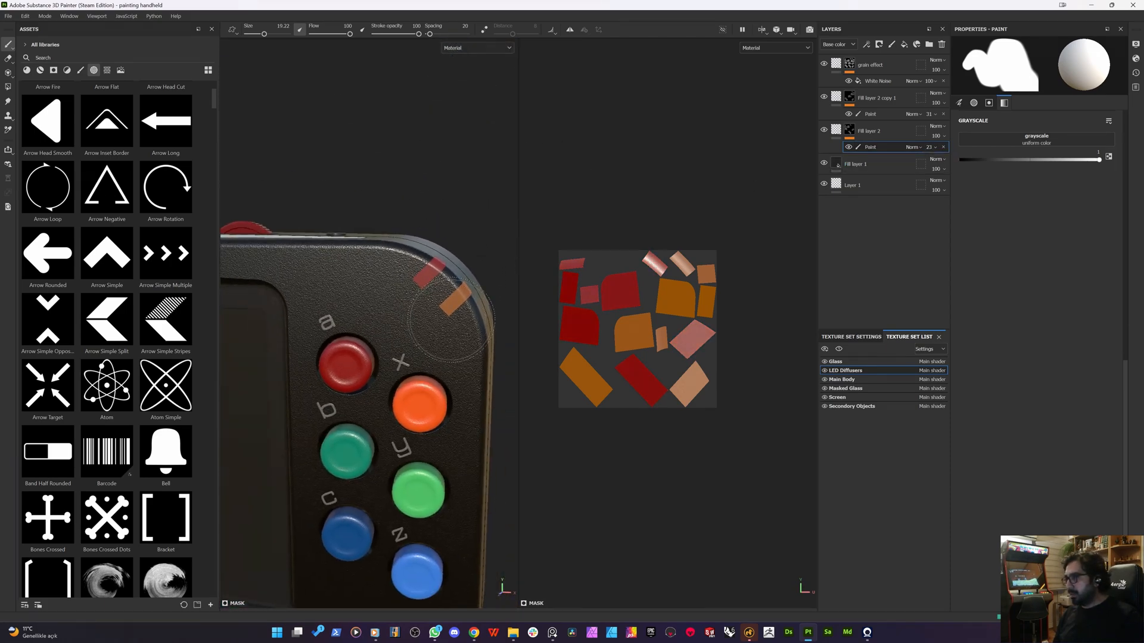
- Change the emissive colour of the red light strip's fill layer to green 00FF62 and check it on the console
{"action": "left_click", "coordinate": [833, 101]}
{"action": "left_click", "coordinate": [850, 119]}
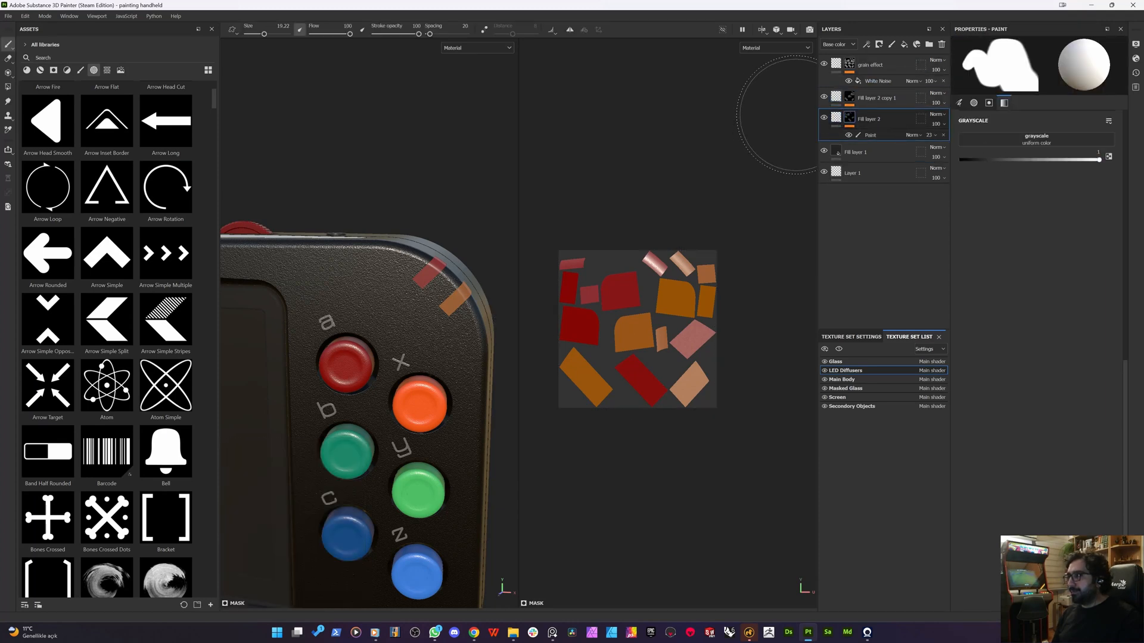
{"action": "left_click", "coordinate": [836, 118]}
{"action": "left_click", "coordinate": [1036, 266]}
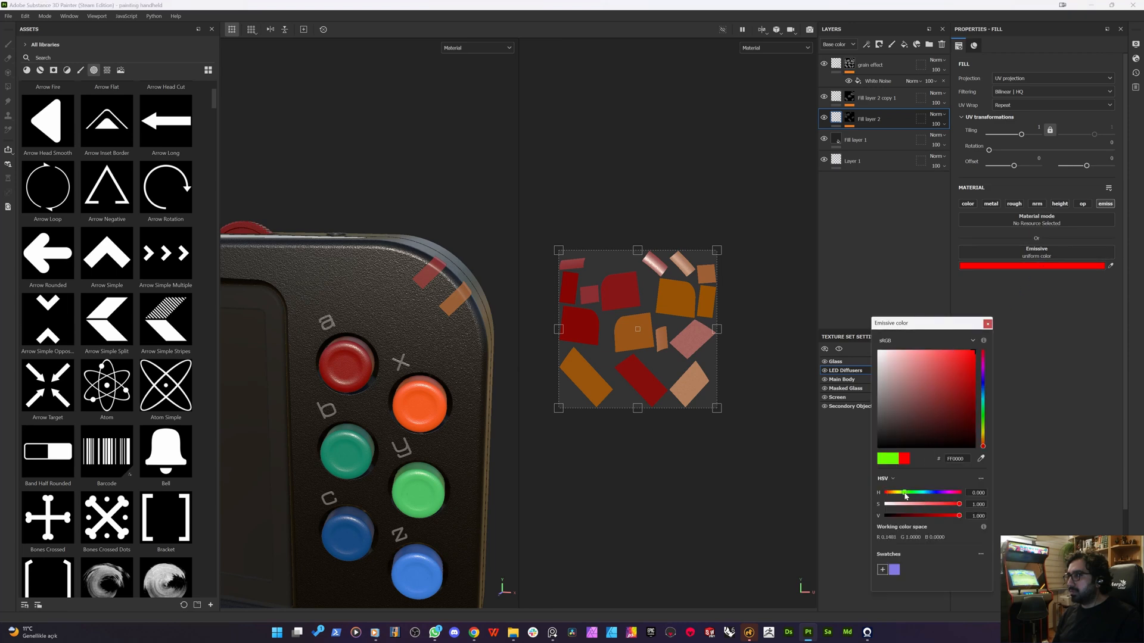
{"action": "left_click_drag", "start_coordinate": [902, 492], "coordinate": [914, 494]}
{"action": "scroll", "coordinate": [454, 286], "scroll_direction": "up", "scroll_amount": 4}
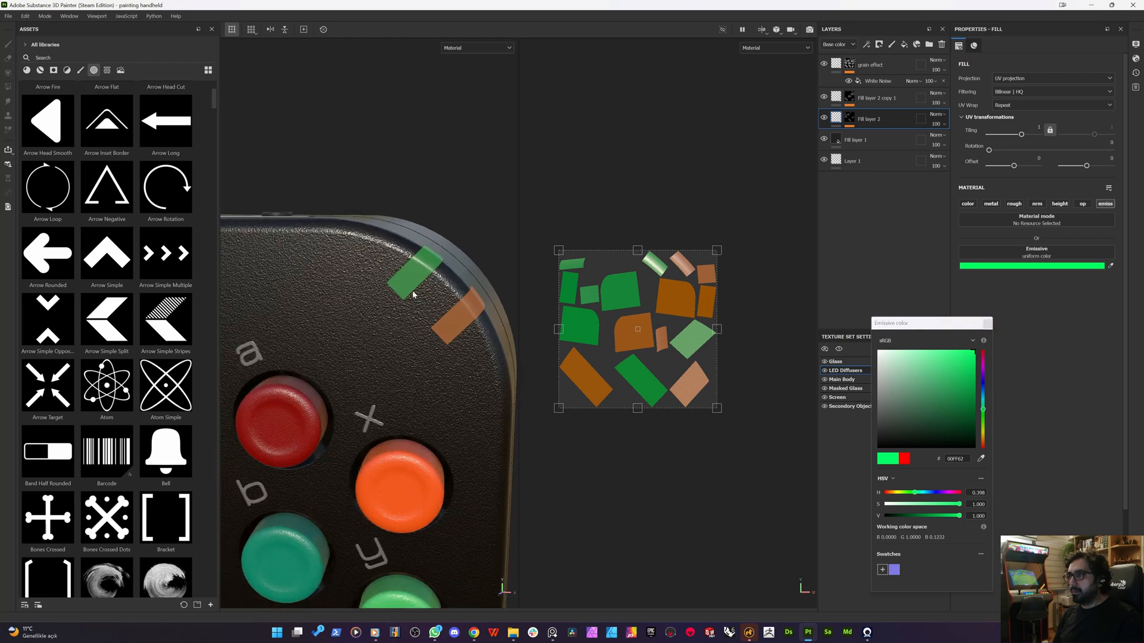
{"action": "left_click_drag", "start_coordinate": [414, 296], "coordinate": [366, 258], "text": "alt"}
{"action": "scroll", "coordinate": [337, 192], "scroll_direction": "down", "scroll_amount": 3}
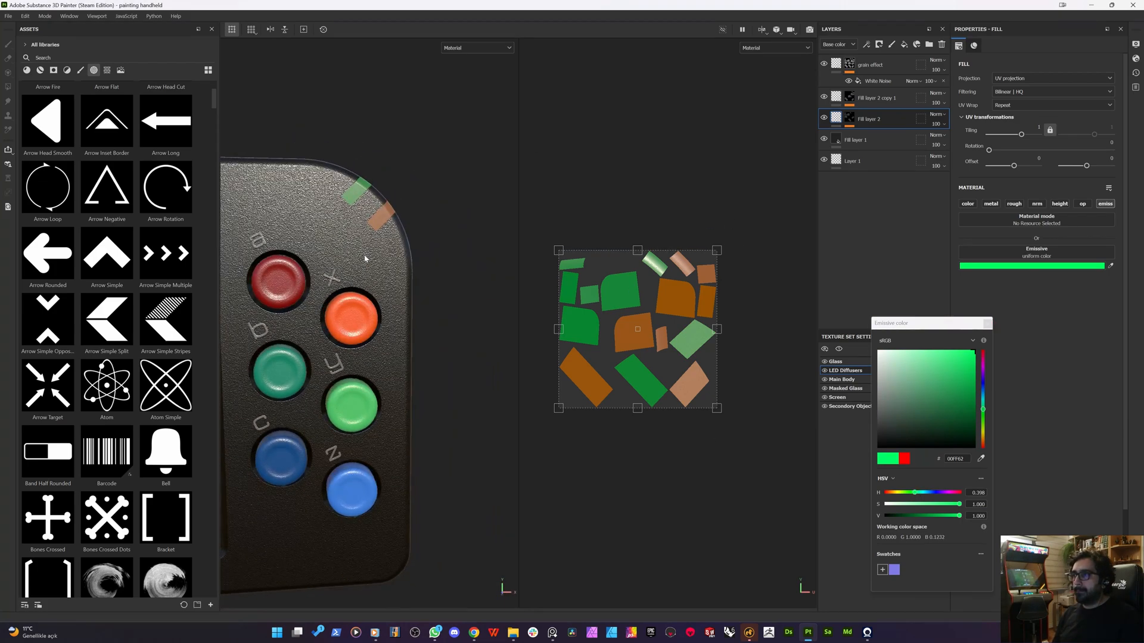
{"action": "scroll", "coordinate": [340, 230], "scroll_direction": "up", "scroll_amount": 3}
{"action": "middle_click_drag", "start_coordinate": [334, 220], "coordinate": [376, 303], "text": "alt"}
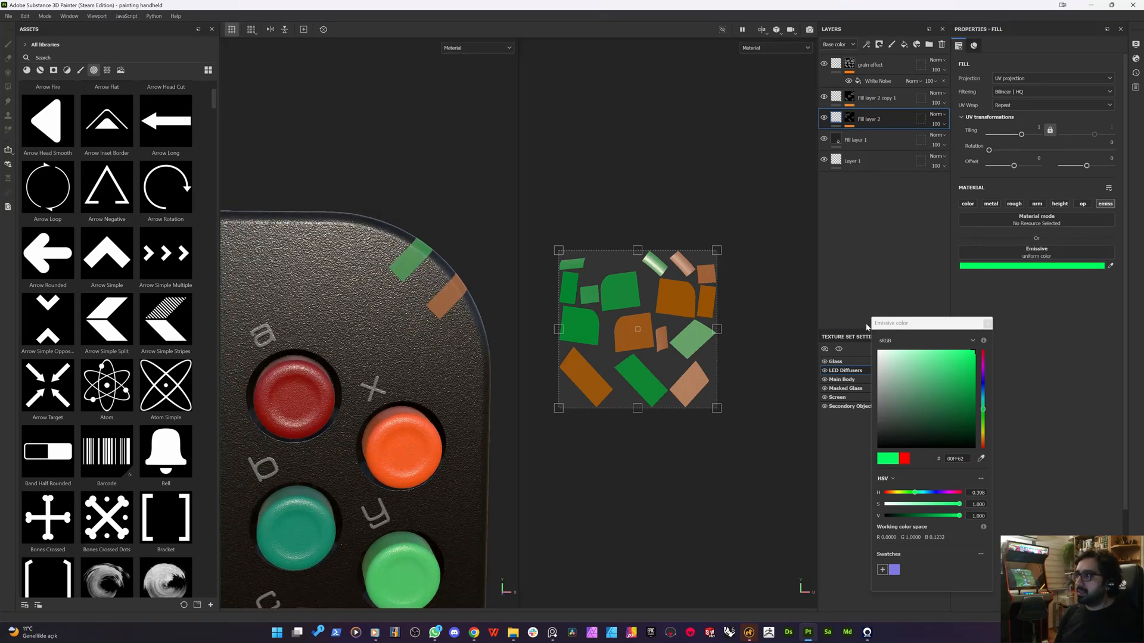
{"action": "left_click", "coordinate": [986, 324]}
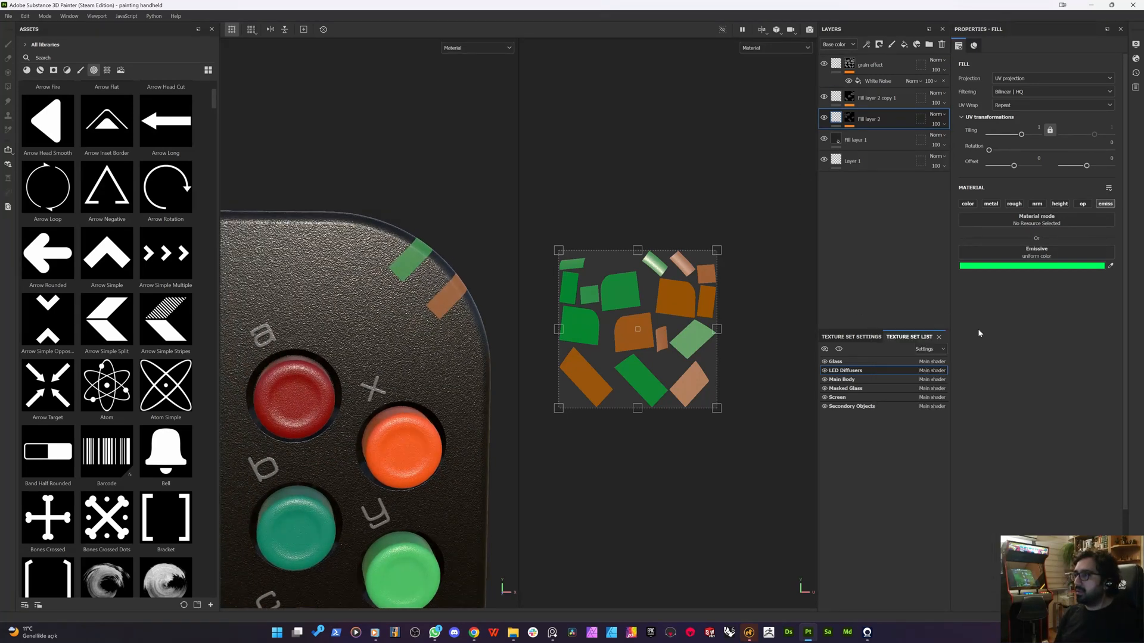
- In the Main Body texture set, find the fill layer whose mask holds the button letters and rename it Texts
{"action": "left_click", "coordinate": [846, 380]}
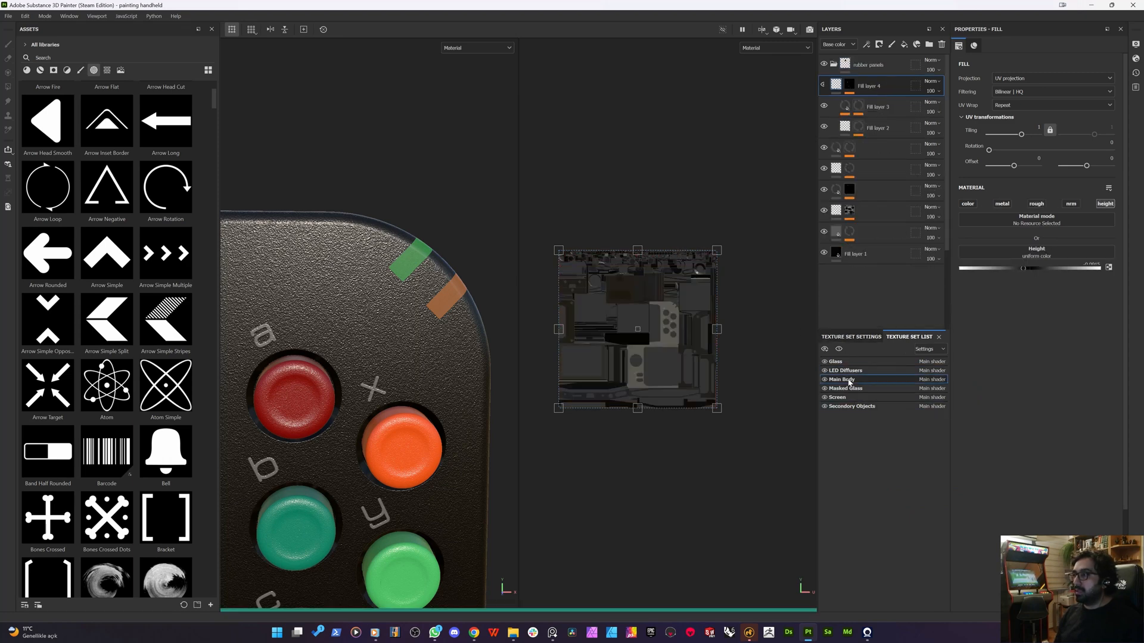
{"action": "scroll", "coordinate": [846, 238], "scroll_direction": "down", "scroll_amount": 5}
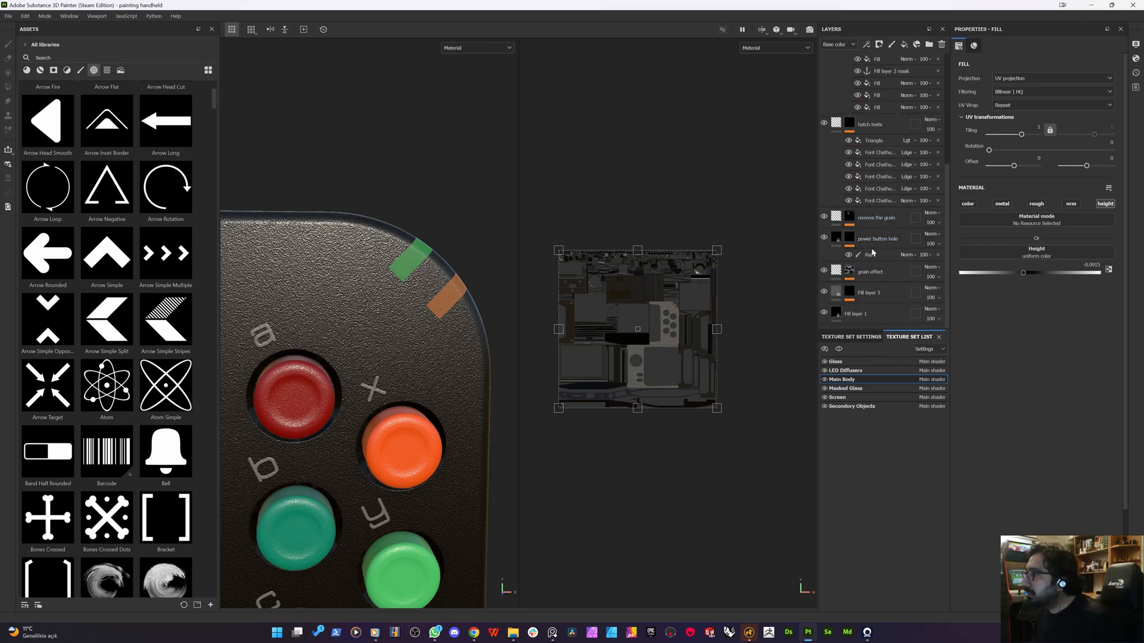
{"action": "scroll", "coordinate": [849, 178], "scroll_direction": "up", "scroll_amount": 1}
{"action": "left_click", "coordinate": [848, 153]}
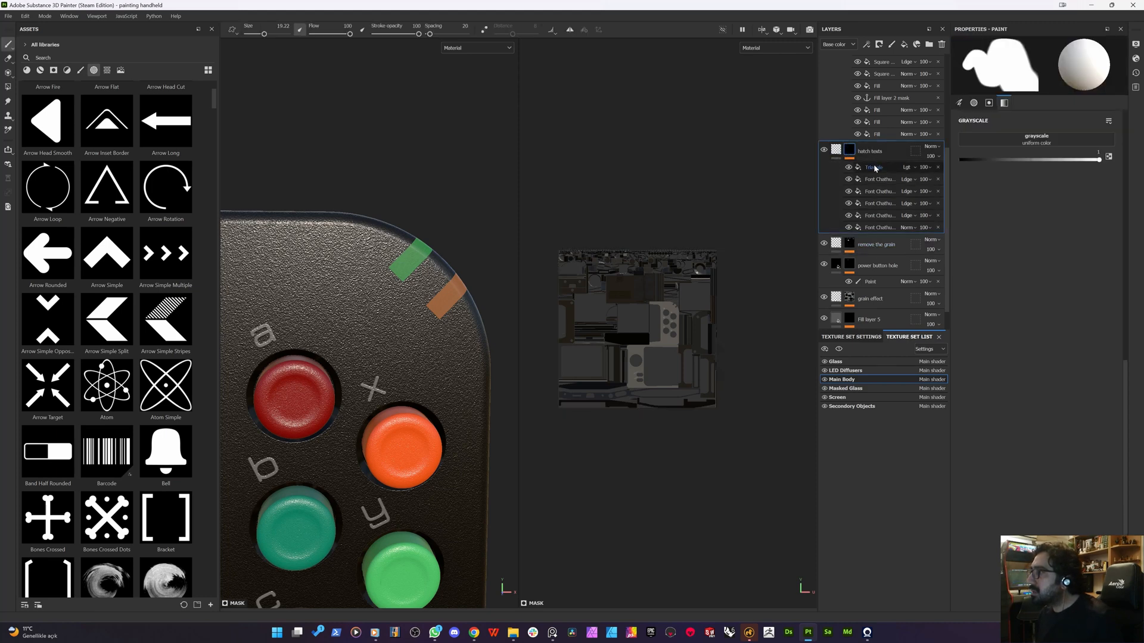
{"action": "right_click", "coordinate": [870, 166]}
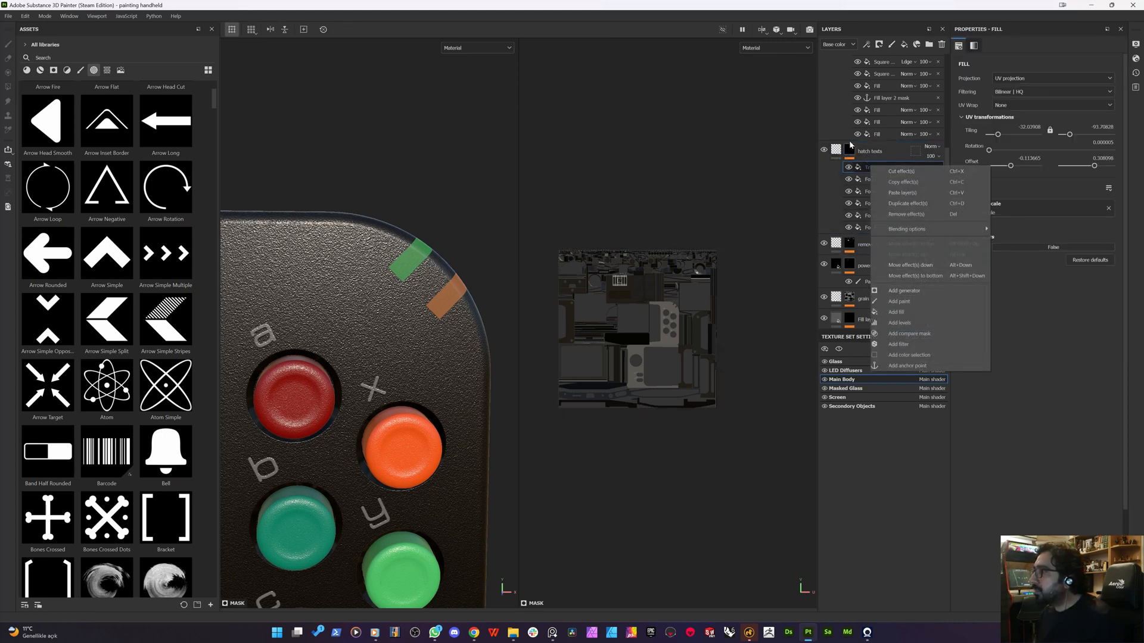
{"action": "left_click", "coordinate": [850, 146]}
{"action": "scroll", "coordinate": [840, 251], "scroll_direction": "down", "scroll_amount": 1}
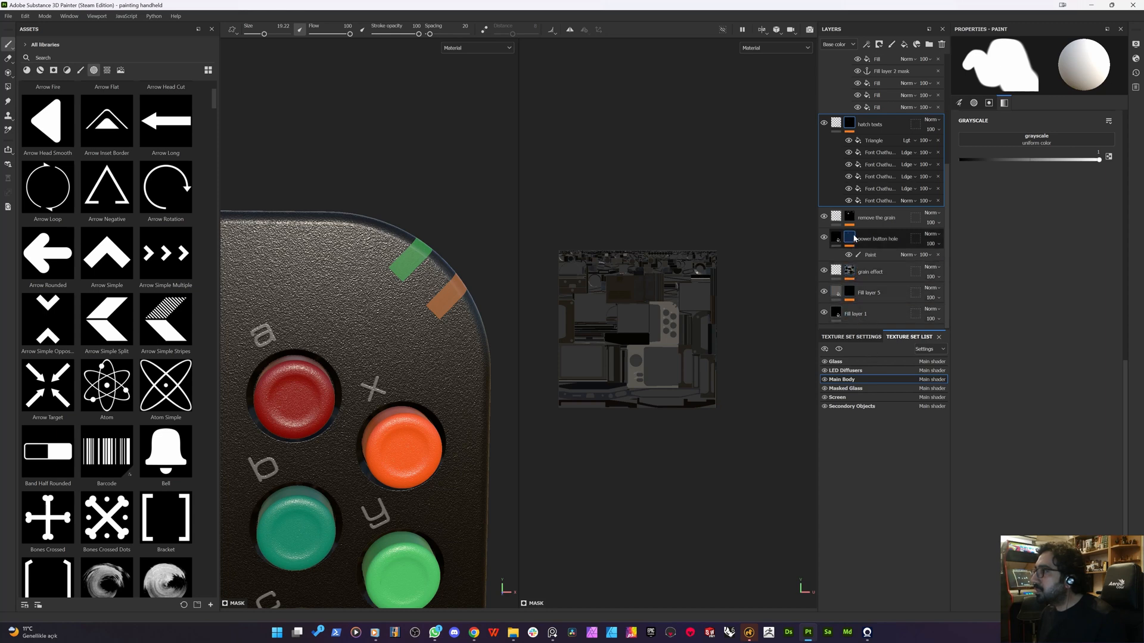
{"action": "left_click", "coordinate": [836, 293]}
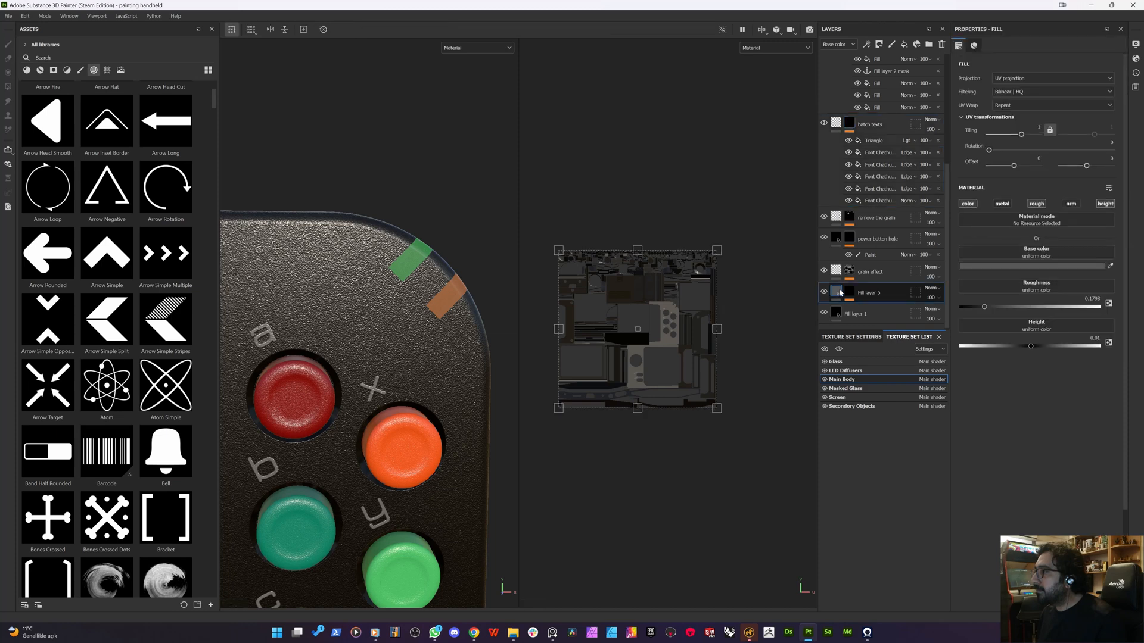
{"action": "left_click", "coordinate": [852, 289], "text": "alt"}
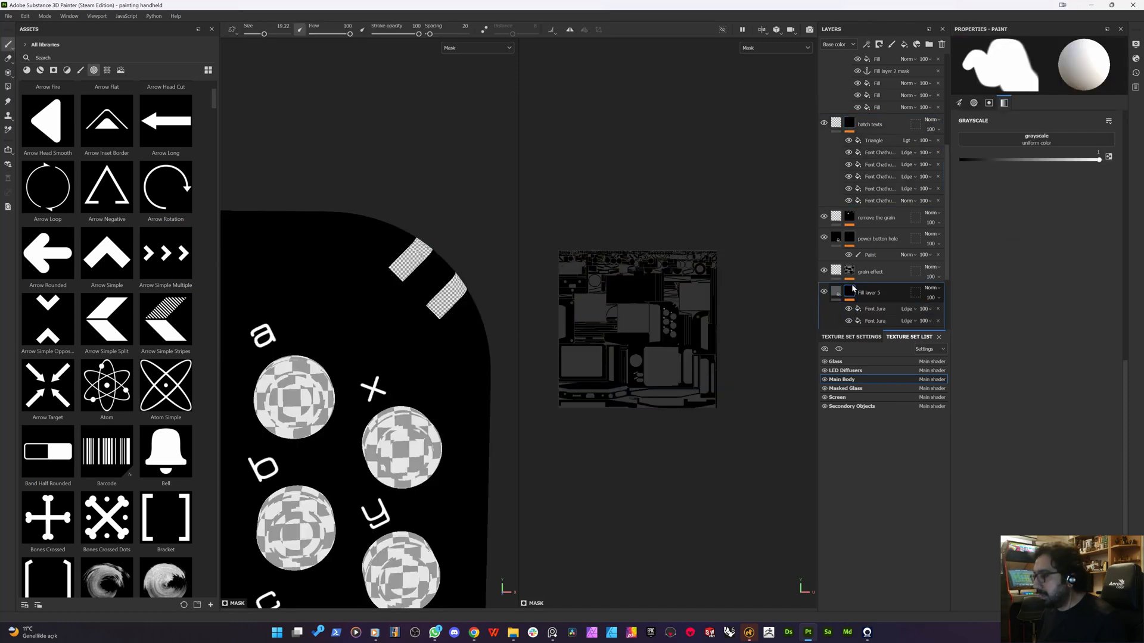
{"action": "key", "text": "m"}
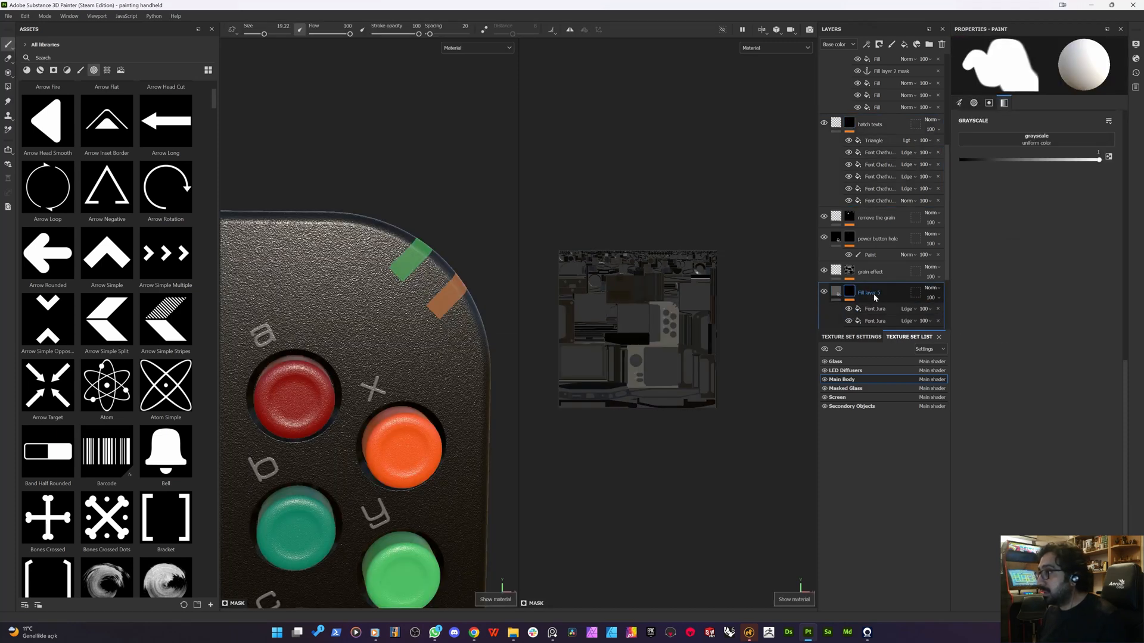
{"action": "double_click", "coordinate": [865, 292]}
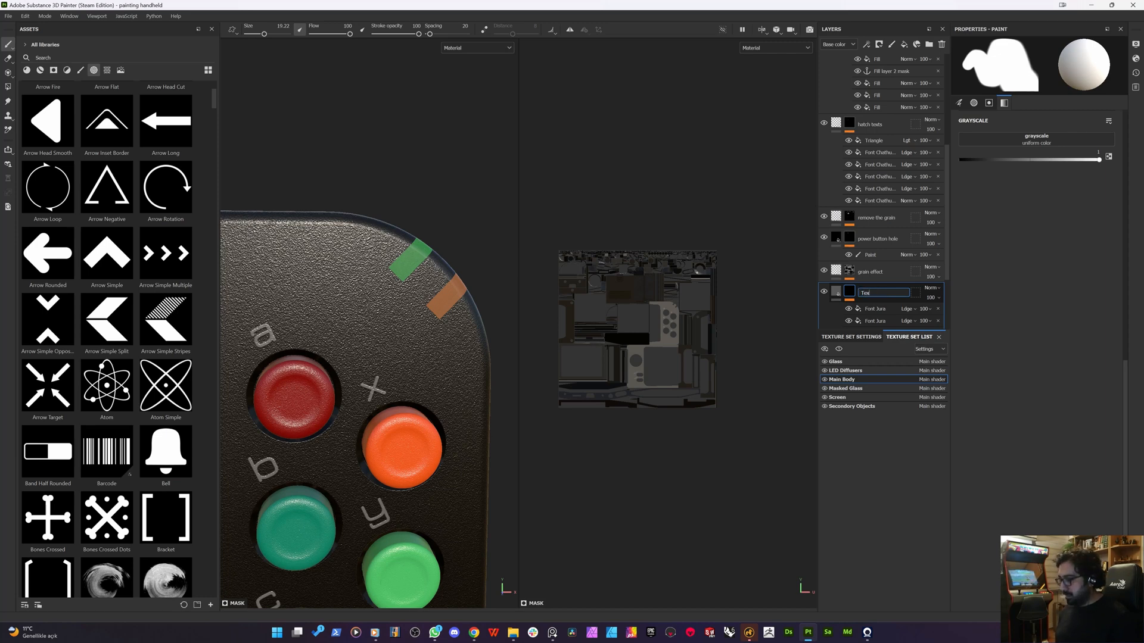
{"action": "key", "text": "Return"}
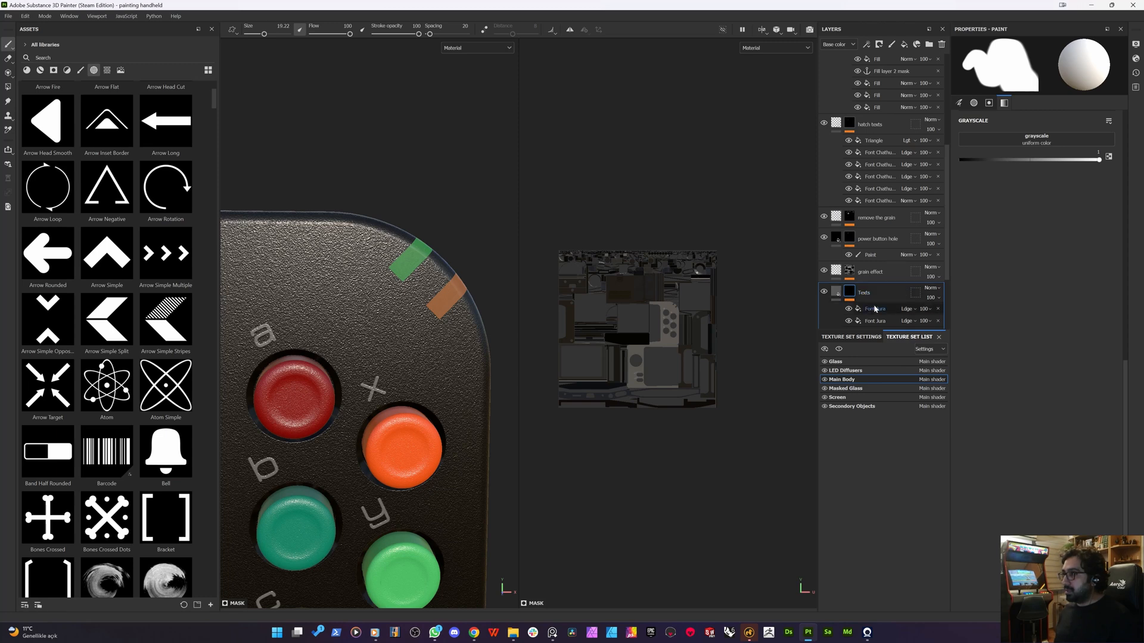
- Duplicate the z text effect in the Texts layer's mask and move the copy up near the light strips
{"action": "right_click", "coordinate": [874, 308]}
{"action": "left_click", "coordinate": [865, 312]}
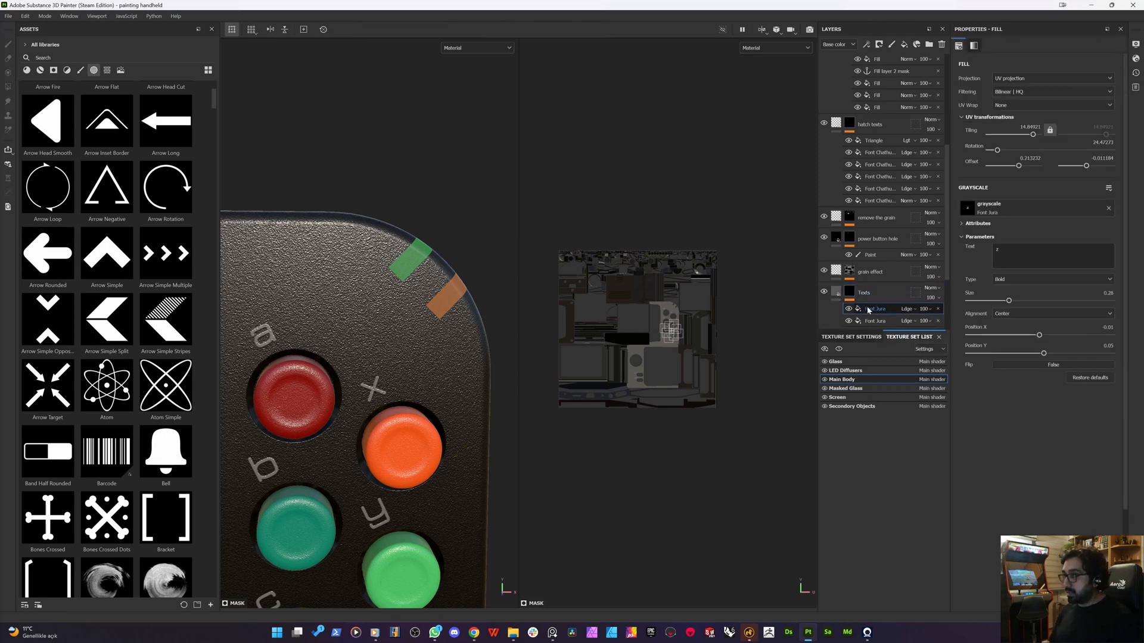
{"action": "scroll", "coordinate": [866, 313], "scroll_direction": "down", "scroll_amount": 2}
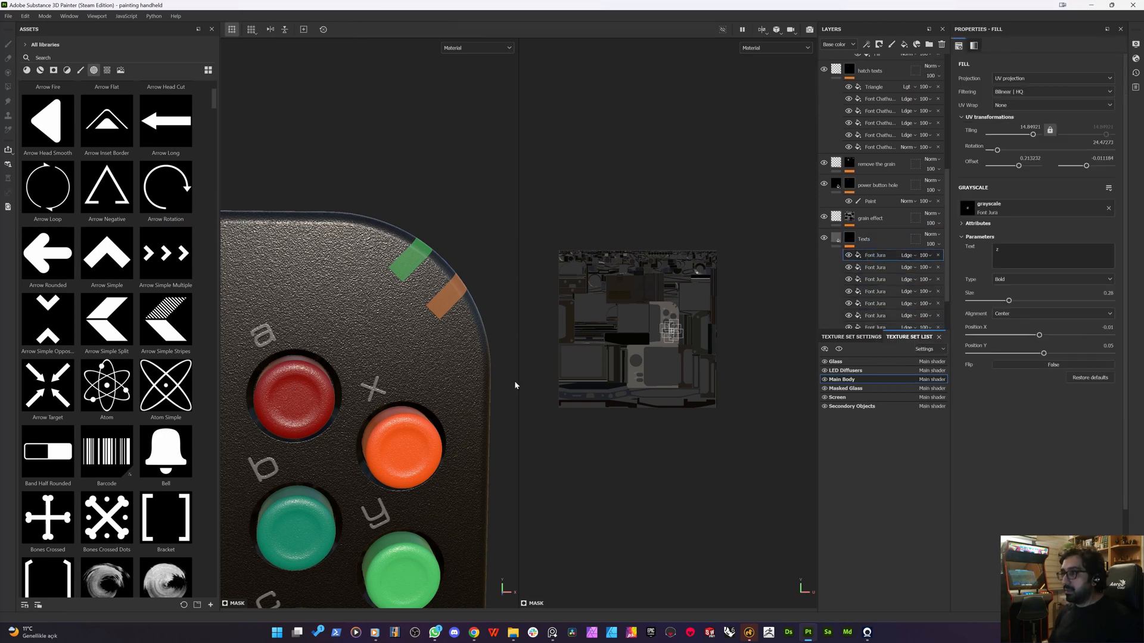
{"action": "scroll", "coordinate": [516, 383], "scroll_direction": "down", "scroll_amount": 2}
{"action": "scroll", "coordinate": [695, 330], "scroll_direction": "up", "scroll_amount": 1}
{"action": "scroll", "coordinate": [668, 330], "scroll_direction": "up", "scroll_amount": 7}
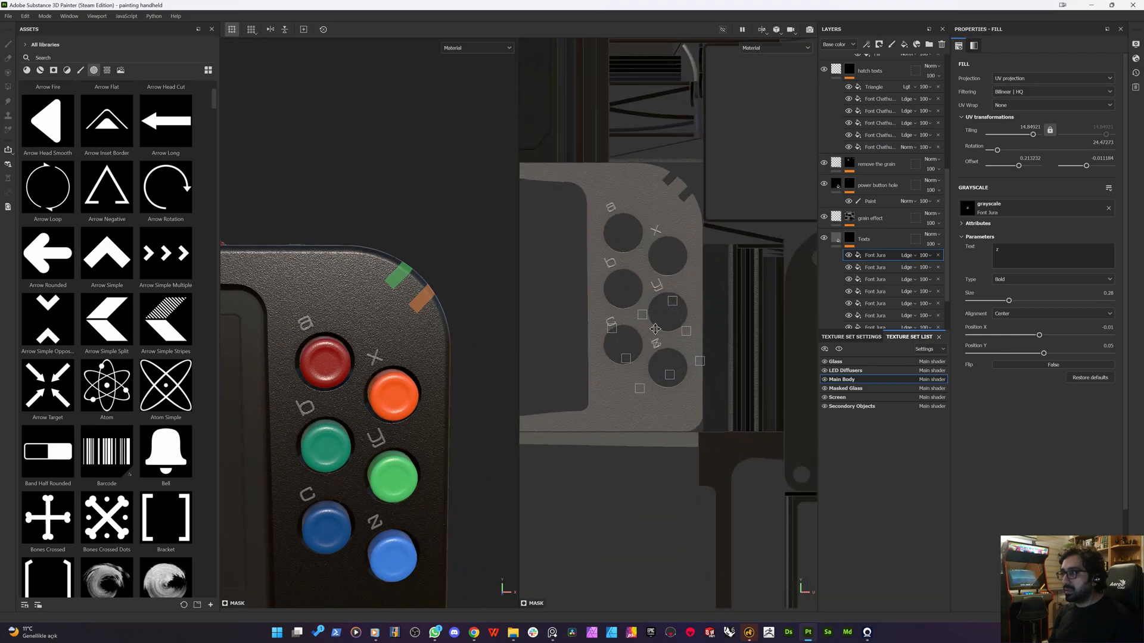
{"action": "left_click_drag", "start_coordinate": [667, 326], "coordinate": [652, 184]}
- Rotate the copied letter to about 41.8° and shift it beside the green light strip
{"action": "scroll", "coordinate": [652, 185], "scroll_direction": "up", "scroll_amount": 5}
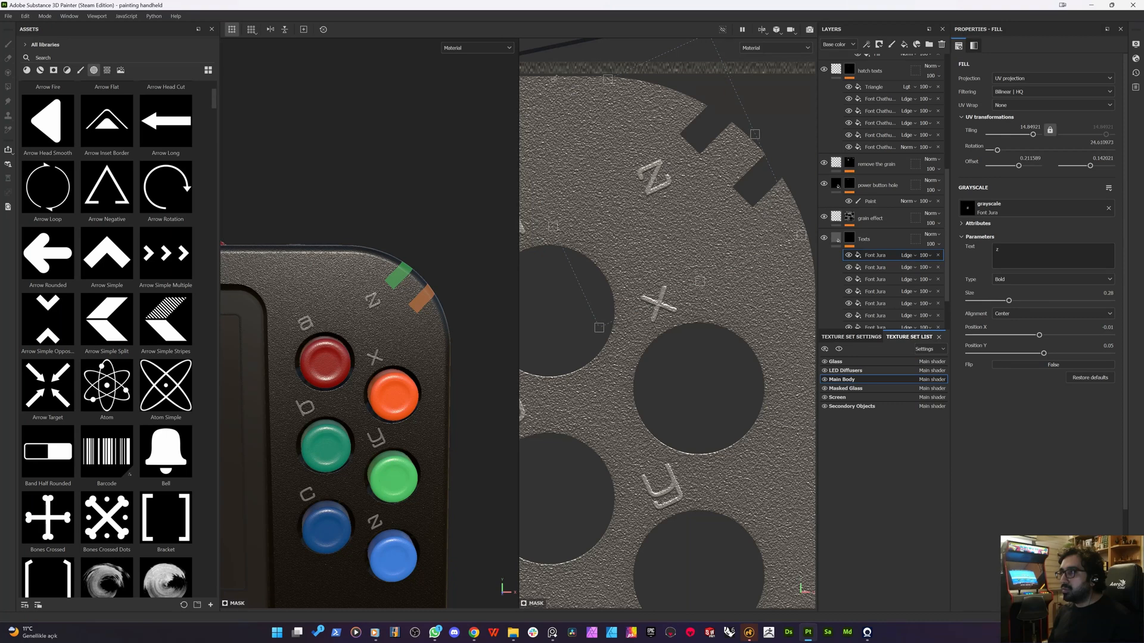
{"action": "left_click_drag", "start_coordinate": [556, 78], "coordinate": [533, 99]}
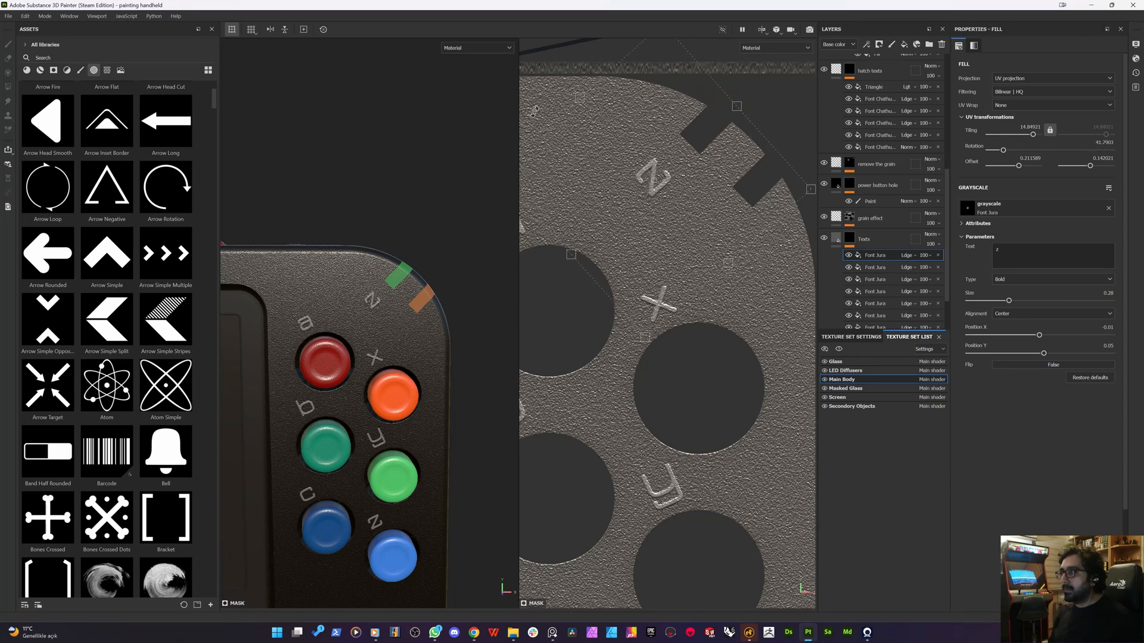
{"action": "left_click_drag", "start_coordinate": [603, 155], "coordinate": [579, 153]}
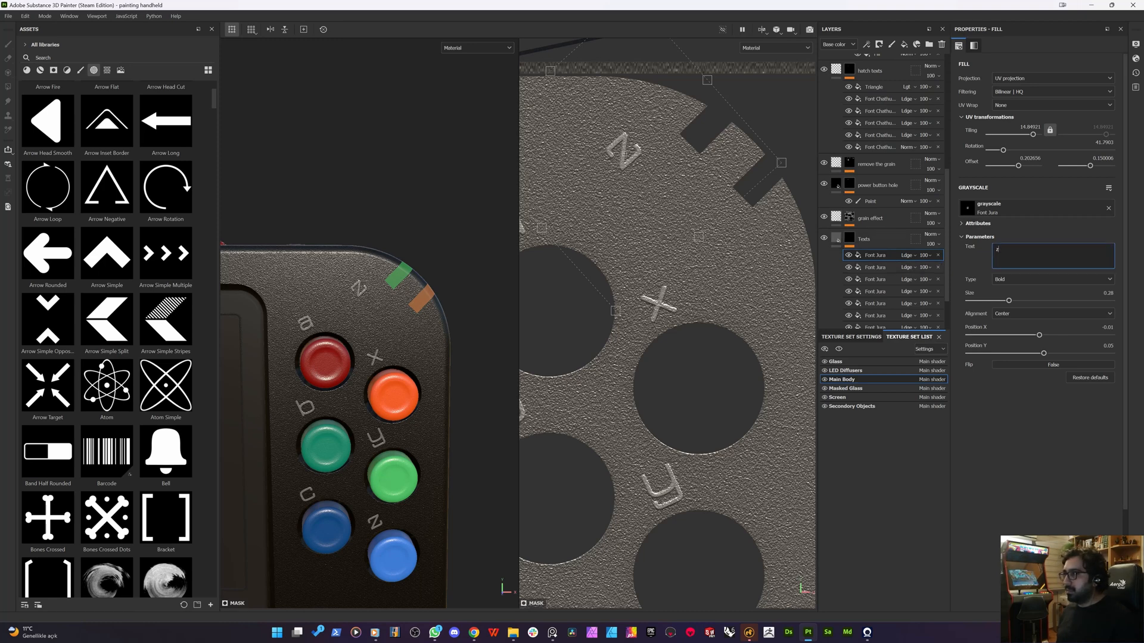
- Change the copied letter's text to "power" at size 0.13 and align the label with the green light strip
{"action": "type", "text": "power"}
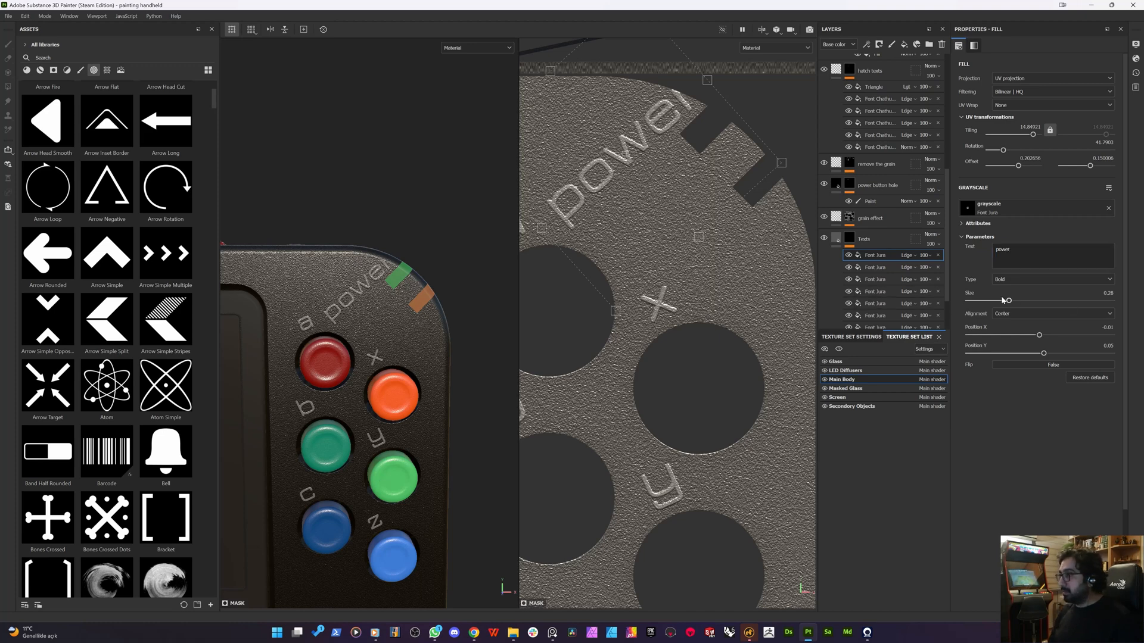
{"action": "left_click_drag", "start_coordinate": [994, 303], "coordinate": [987, 302]}
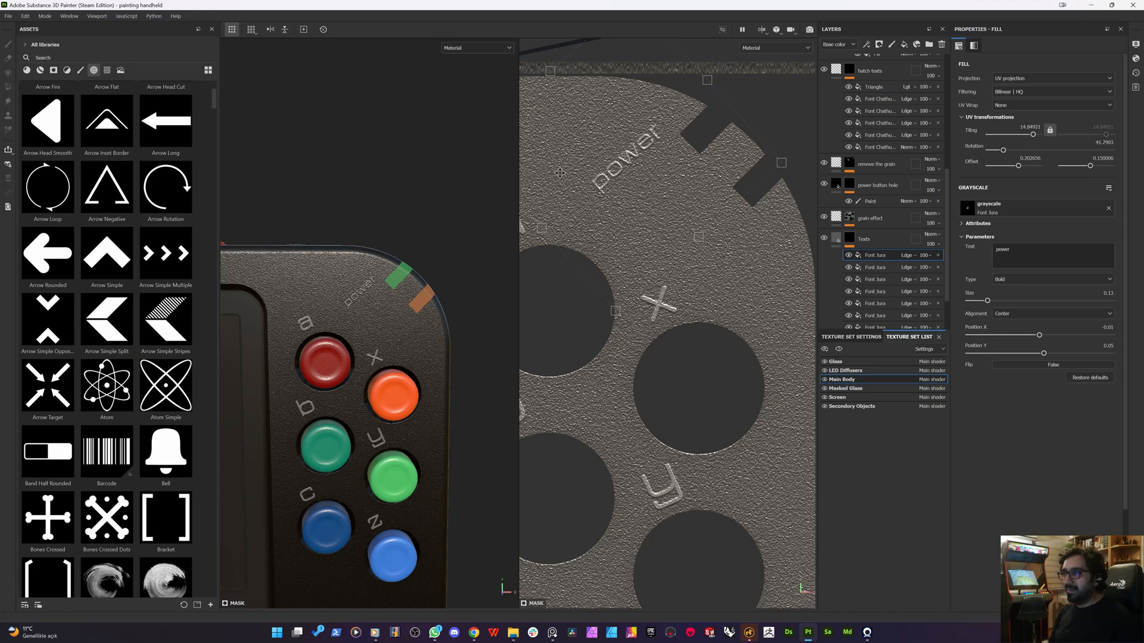
{"action": "scroll", "coordinate": [356, 285], "scroll_direction": "up", "scroll_amount": 6}
{"action": "left_click_drag", "start_coordinate": [613, 158], "coordinate": [633, 177]}
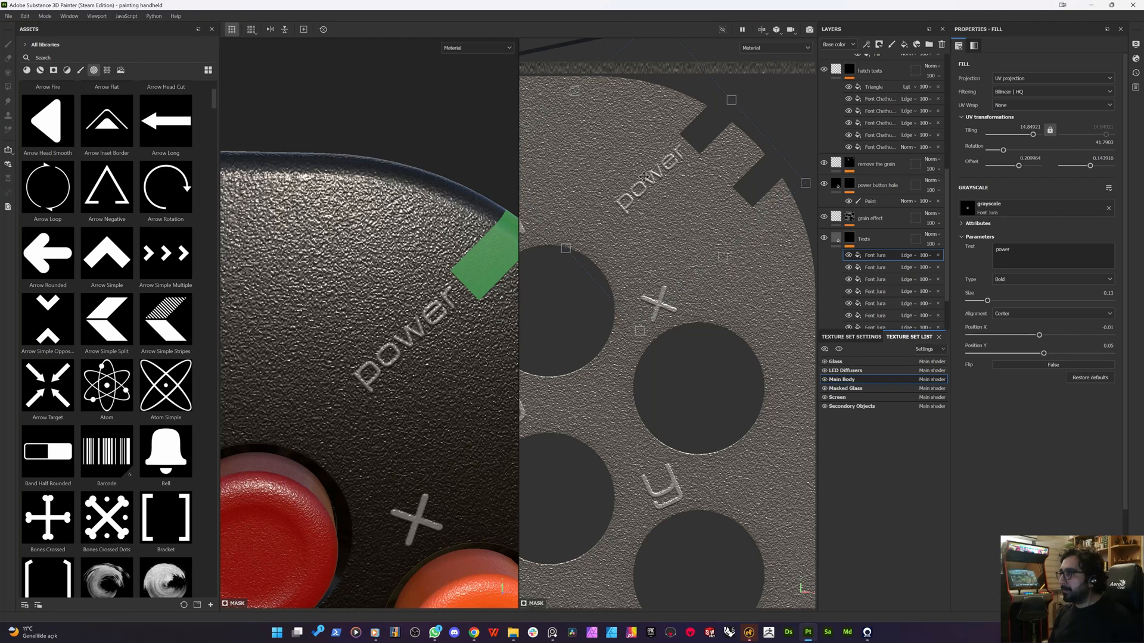
- Duplicate the power label and move the copy beside the orange light strip
{"action": "scroll", "coordinate": [644, 176], "scroll_direction": "down", "scroll_amount": 1}
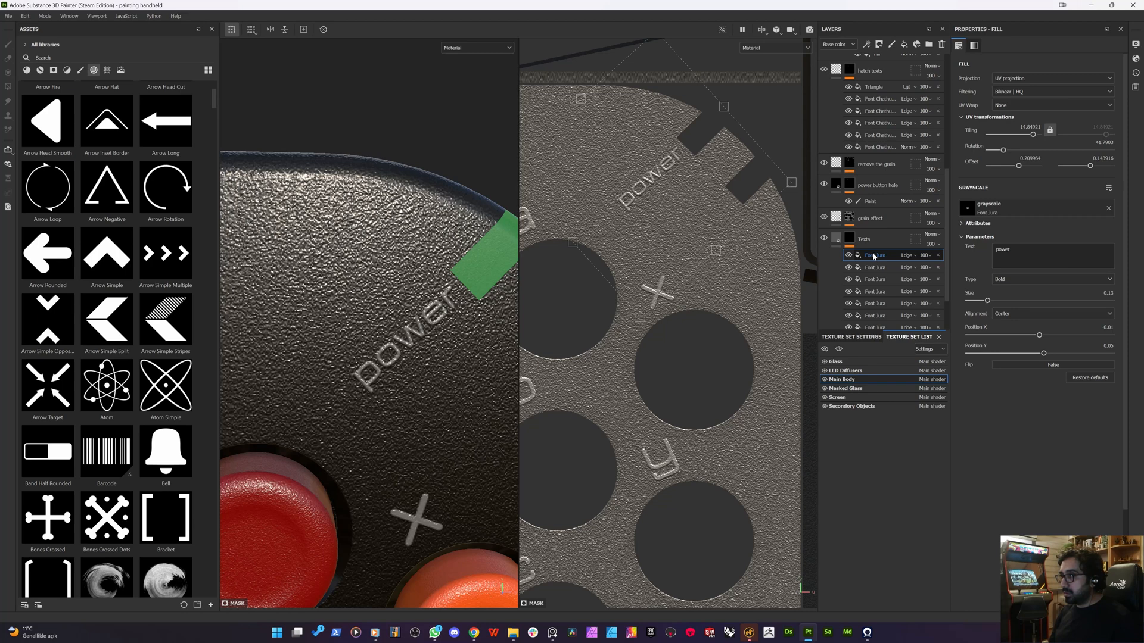
{"action": "left_click_drag", "start_coordinate": [660, 187], "coordinate": [710, 241]}
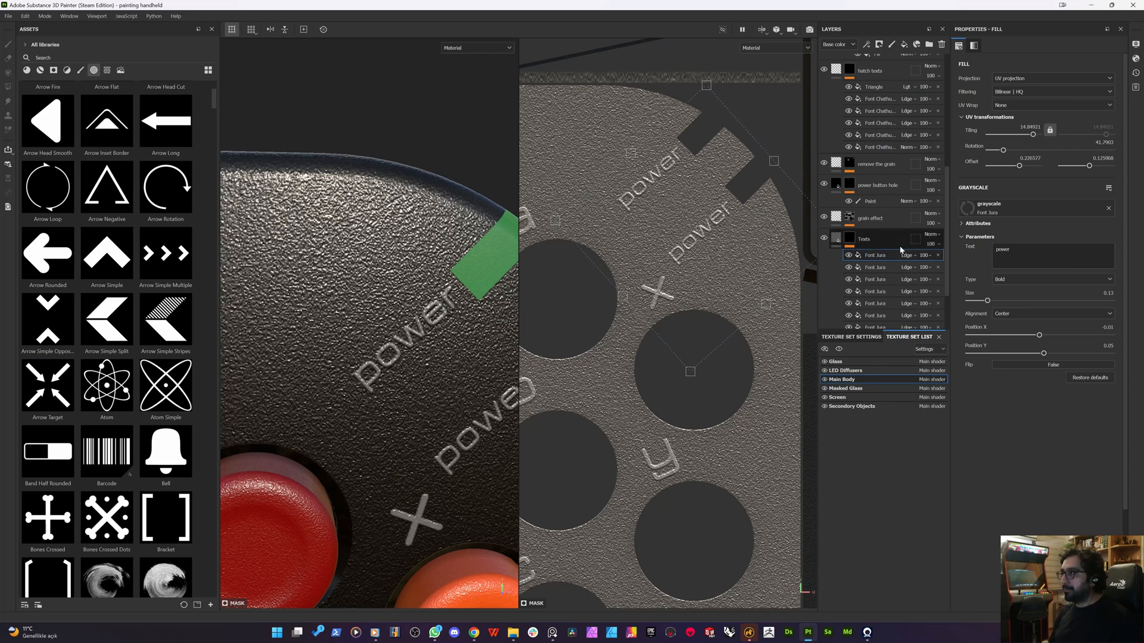
- Set the text of the label beside the orange light strip to "read" and rotate it to about 45.1°
{"action": "left_click", "coordinate": [897, 255]}
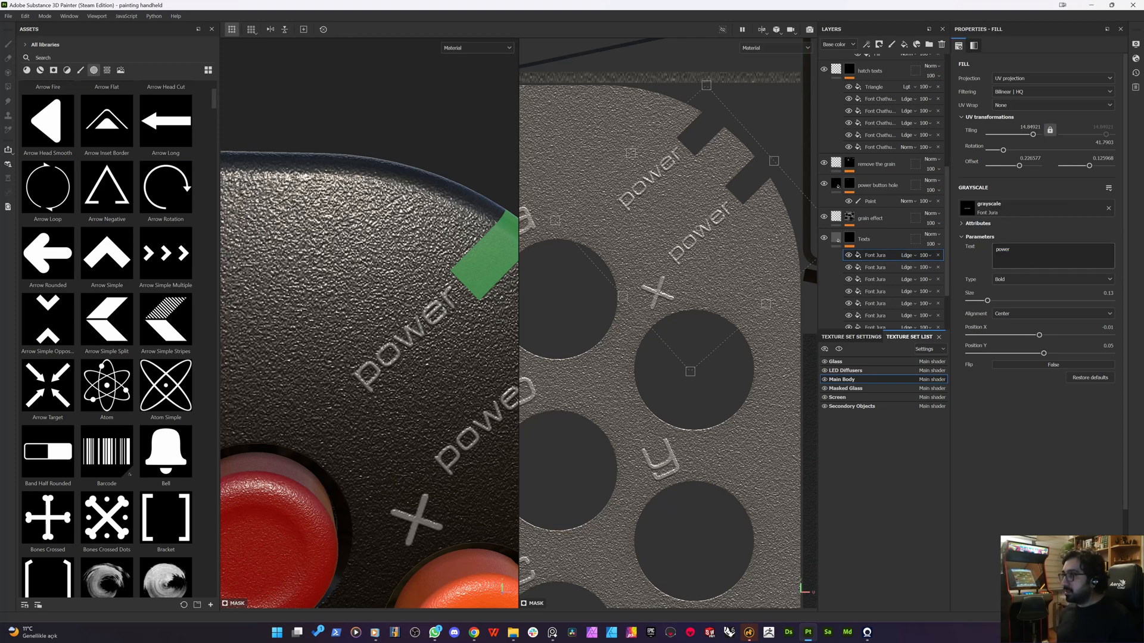
{"action": "type", "text": "read"}
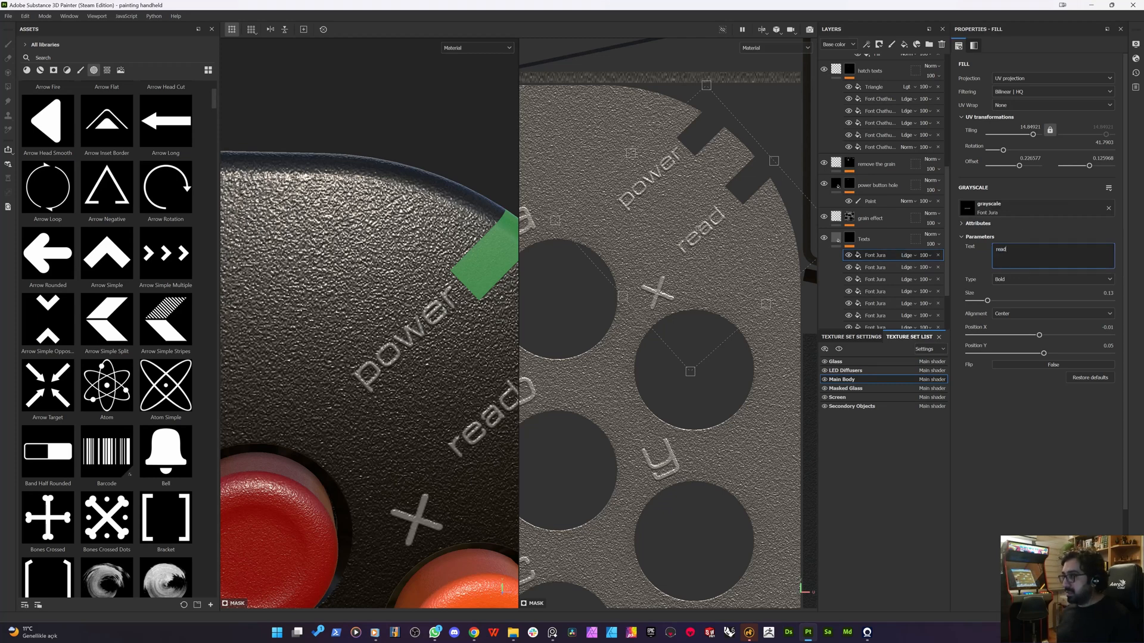
{"action": "scroll", "coordinate": [356, 331], "scroll_direction": "down", "scroll_amount": 2}
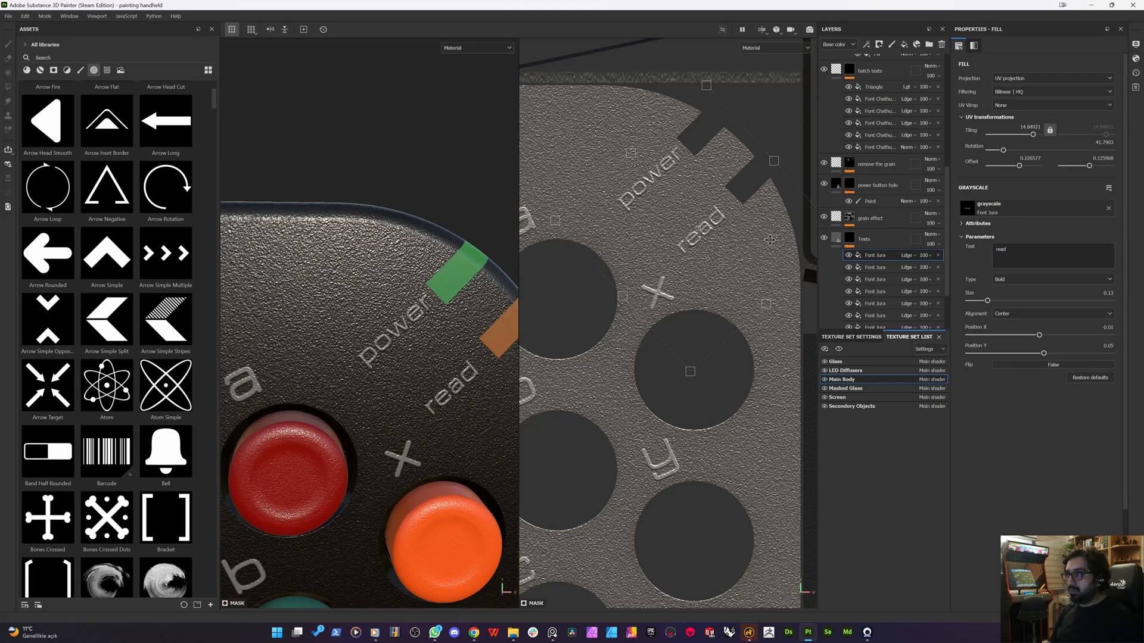
{"action": "left_click_drag", "start_coordinate": [774, 160], "coordinate": [770, 156]}
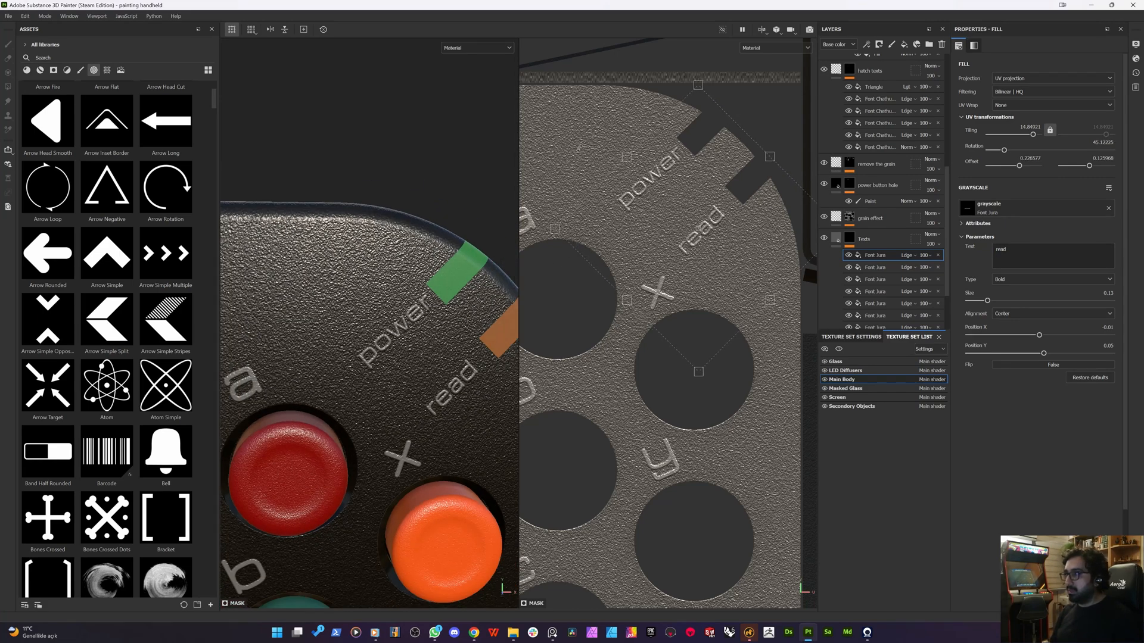
- Rotate the read label to about 44.3° and shift it along the orange light strip
{"action": "left_click_drag", "start_coordinate": [731, 207], "coordinate": [737, 200]}
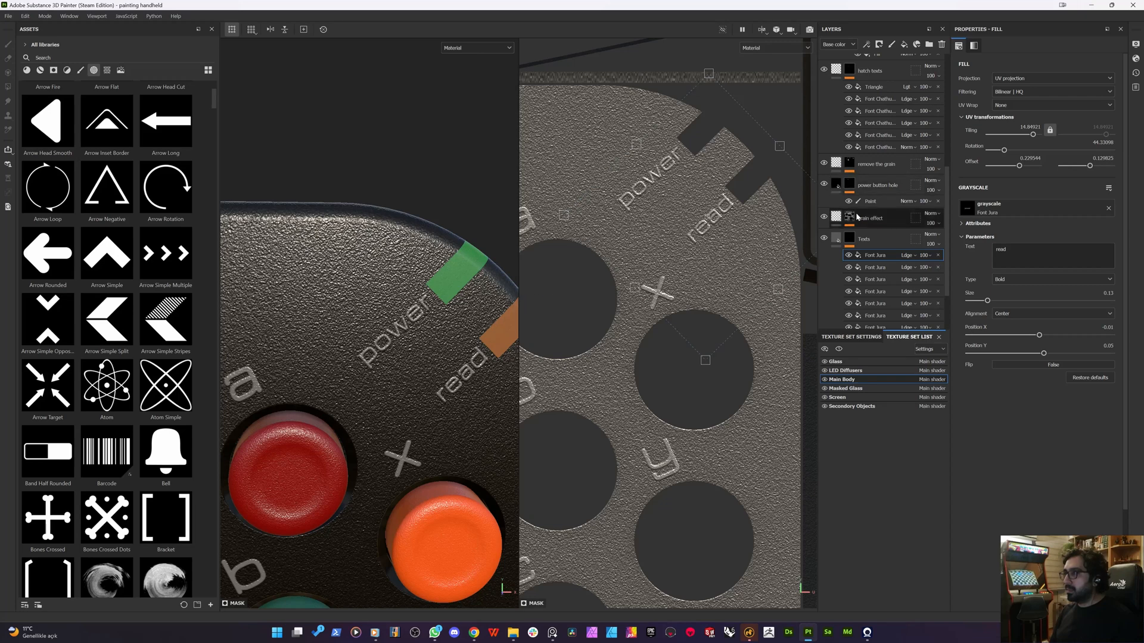
{"action": "left_click", "coordinate": [887, 86]}
{"action": "left_click", "coordinate": [882, 99]}
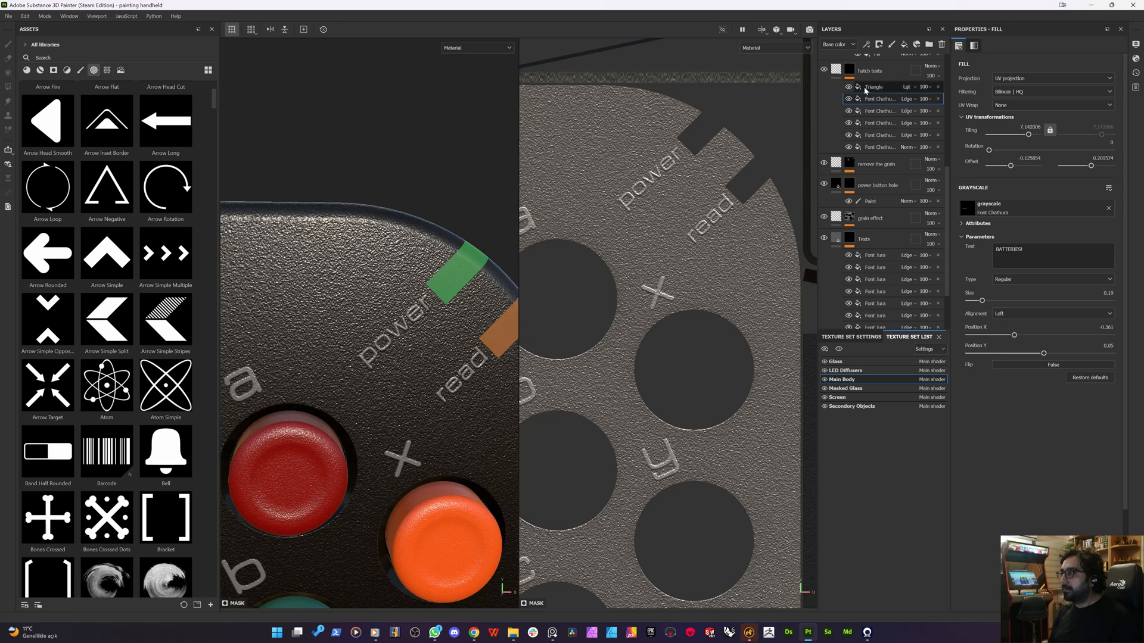
{"action": "left_click", "coordinate": [868, 89]}
{"action": "left_click", "coordinate": [871, 110]}
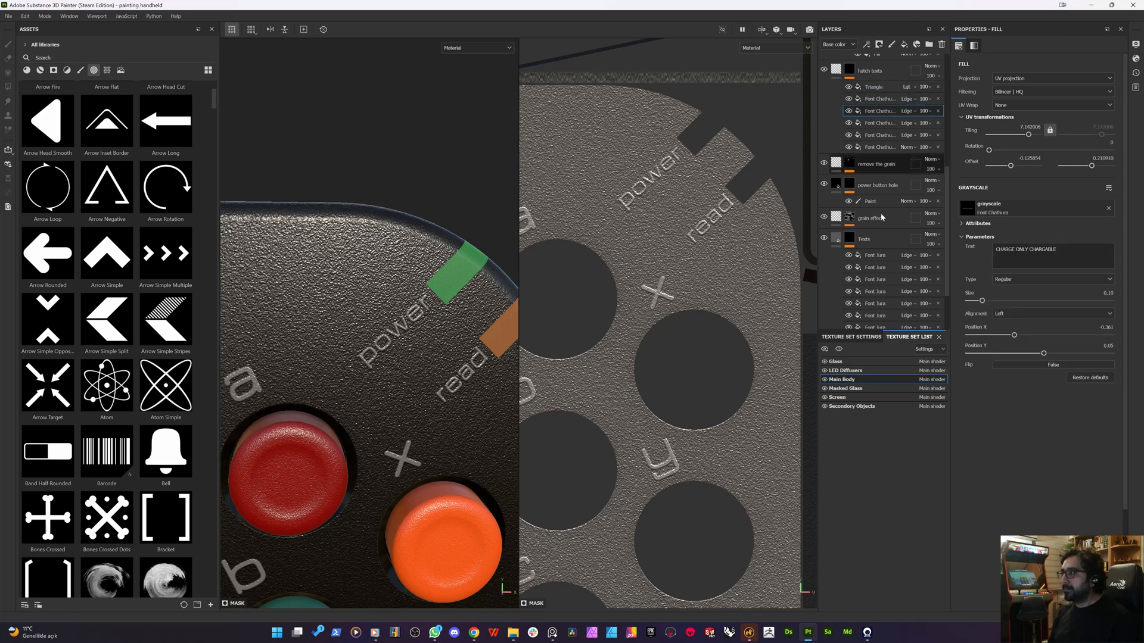
{"action": "left_click", "coordinate": [874, 255]}
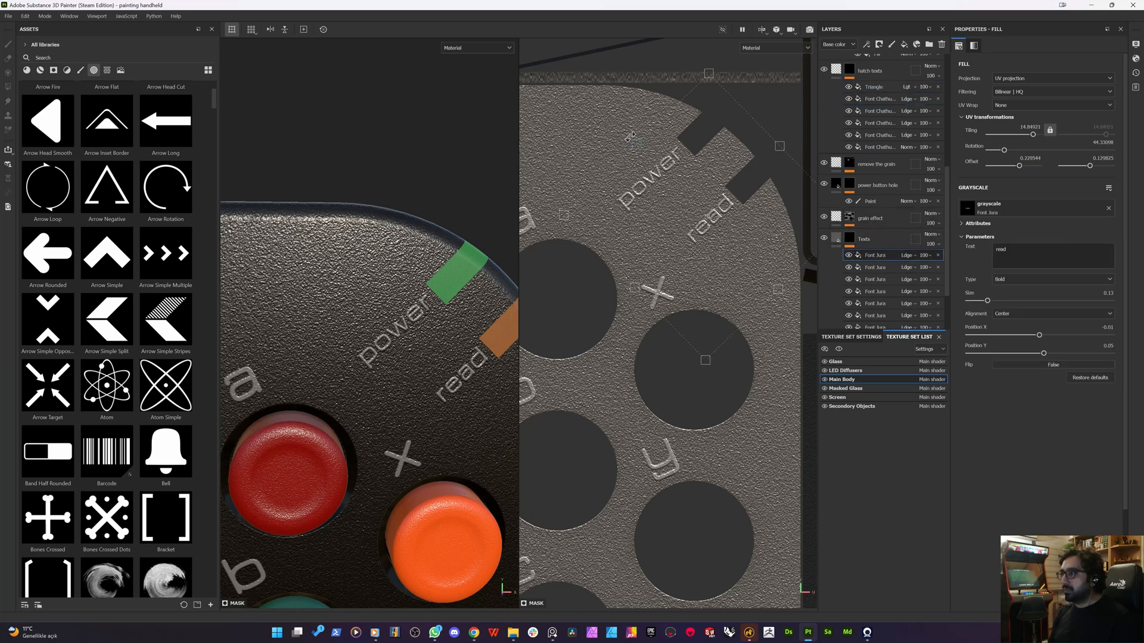
- Move the angled power and read labels upward so each lines up with its own light strip
{"action": "mouse_move", "coordinate": [609, 138]}
{"action": "left_mouse_down"}
{"action": "mouse_move", "coordinate": [603, 147]}
{"action": "mouse_move", "coordinate": [621, 139]}
{"action": "left_mouse_up"}
{"action": "left_click", "coordinate": [884, 268]}
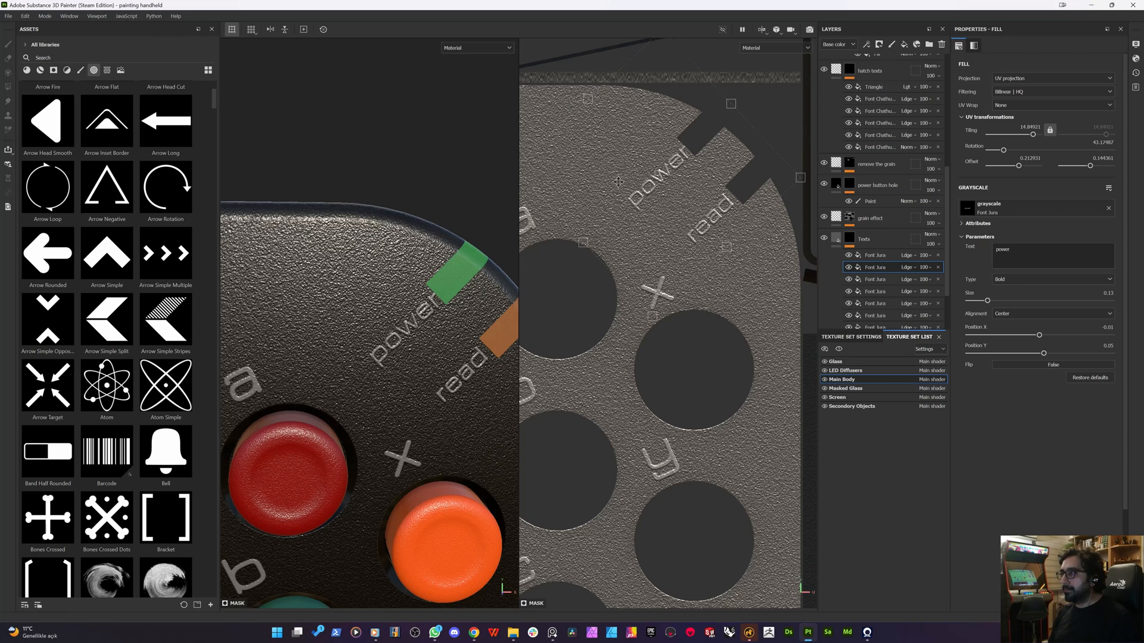
{"action": "left_click_drag", "start_coordinate": [614, 180], "coordinate": [613, 147]}
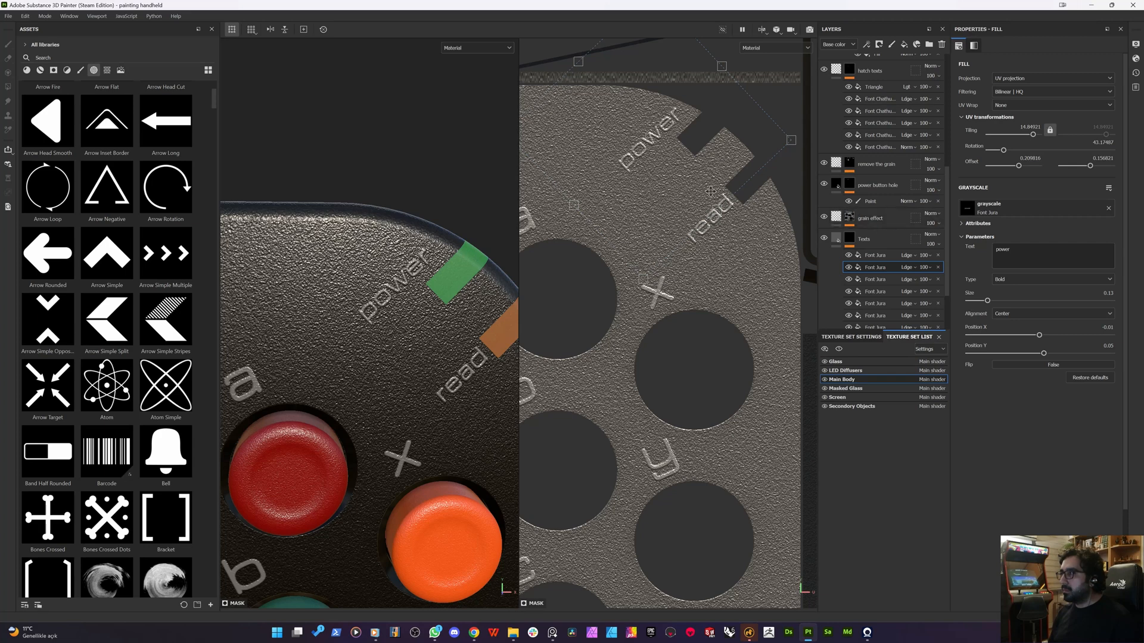
{"action": "left_click", "coordinate": [877, 255]}
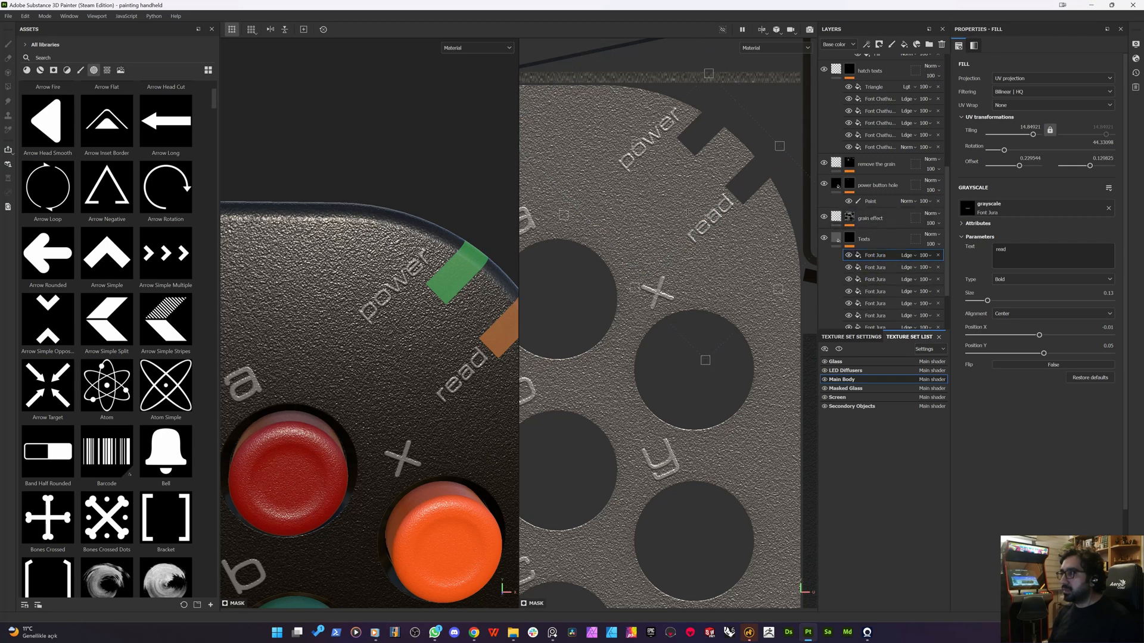
{"action": "left_click_drag", "start_coordinate": [688, 212], "coordinate": [682, 183]}
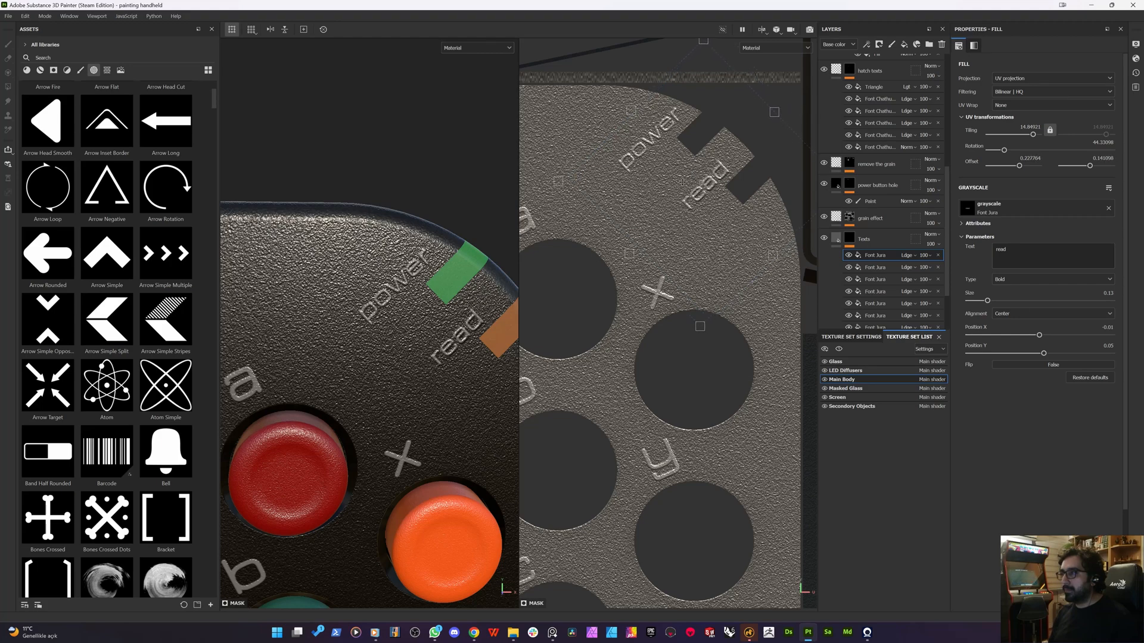
- Level the read label to 0° rotation and shift it slightly away from the orange light strip
{"action": "scroll", "coordinate": [651, 229], "scroll_direction": "down", "scroll_amount": 3}
{"action": "scroll", "coordinate": [338, 407], "scroll_direction": "down", "scroll_amount": 5}
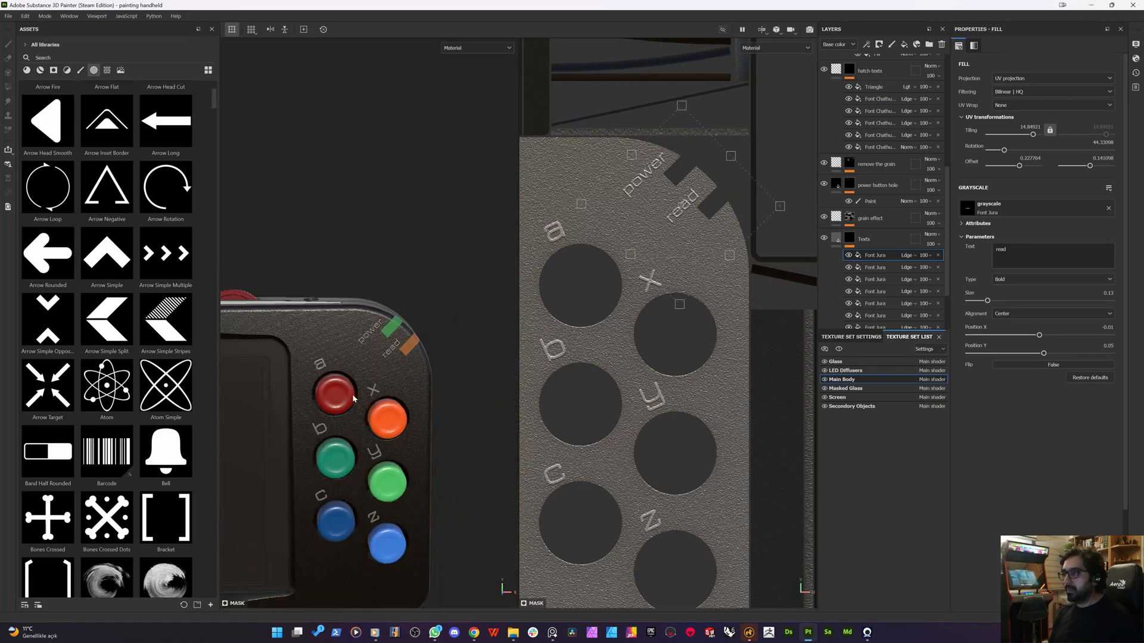
{"action": "left_click_drag", "start_coordinate": [338, 407], "coordinate": [295, 416], "text": "alt"}
{"action": "scroll", "coordinate": [396, 331], "scroll_direction": "up", "scroll_amount": 5}
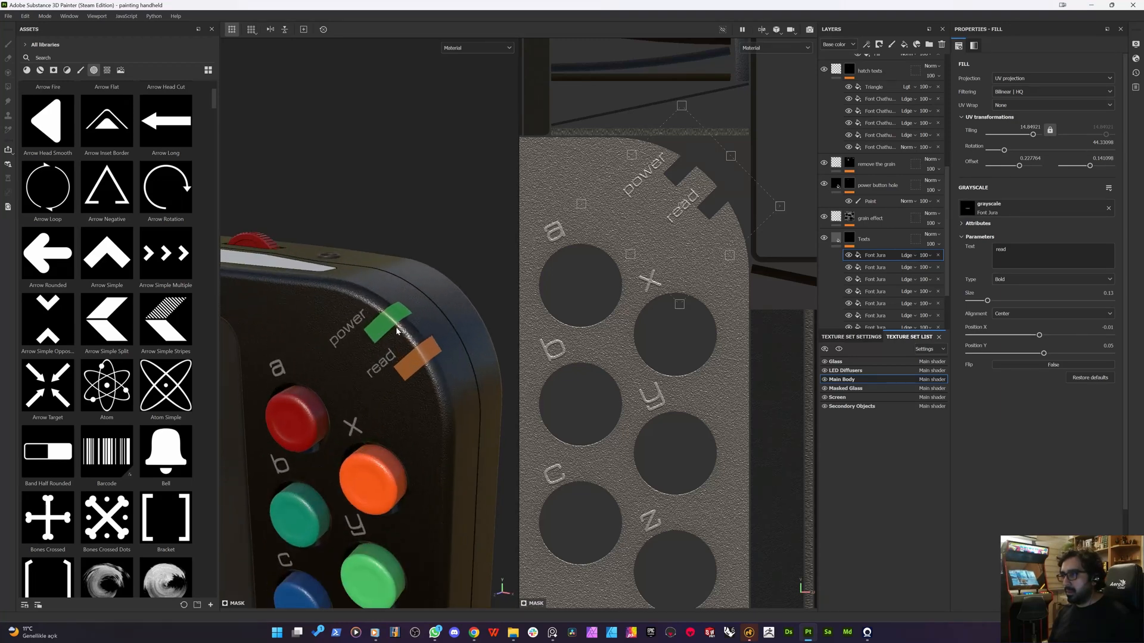
{"action": "left_click_drag", "start_coordinate": [750, 151], "coordinate": [750, 208]}
{"action": "left_click_drag", "start_coordinate": [647, 237], "coordinate": [635, 242]}
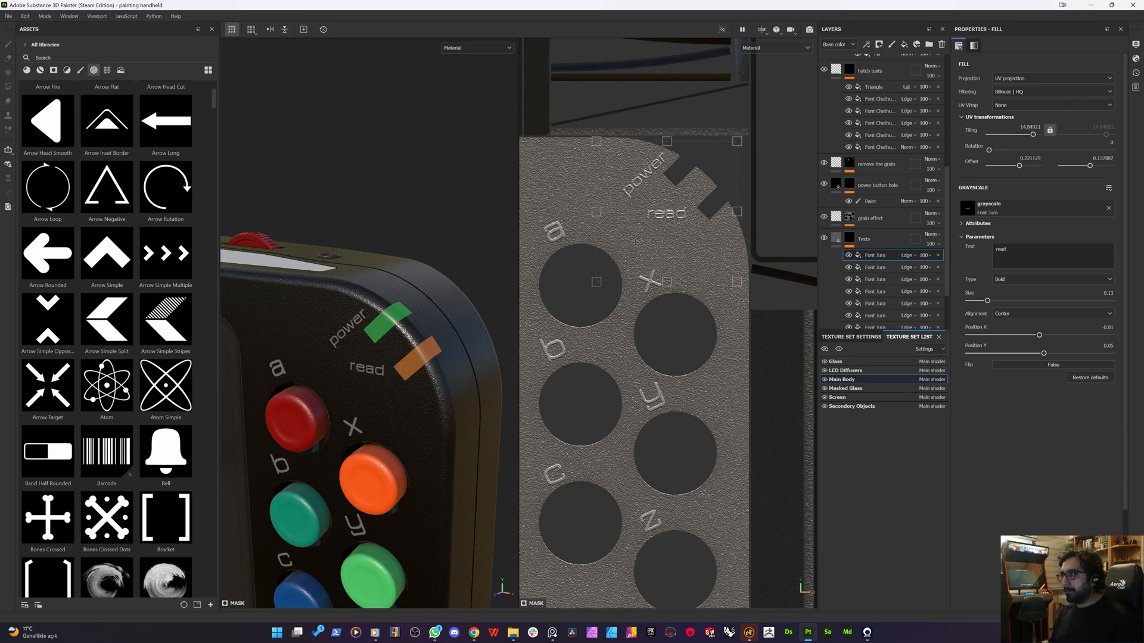
- Level the power label to 0° rotation and reposition the power and read labels beside the green and orange light strips
{"action": "left_click", "coordinate": [876, 267]}
{"action": "left_click_drag", "start_coordinate": [712, 123], "coordinate": [734, 172]}
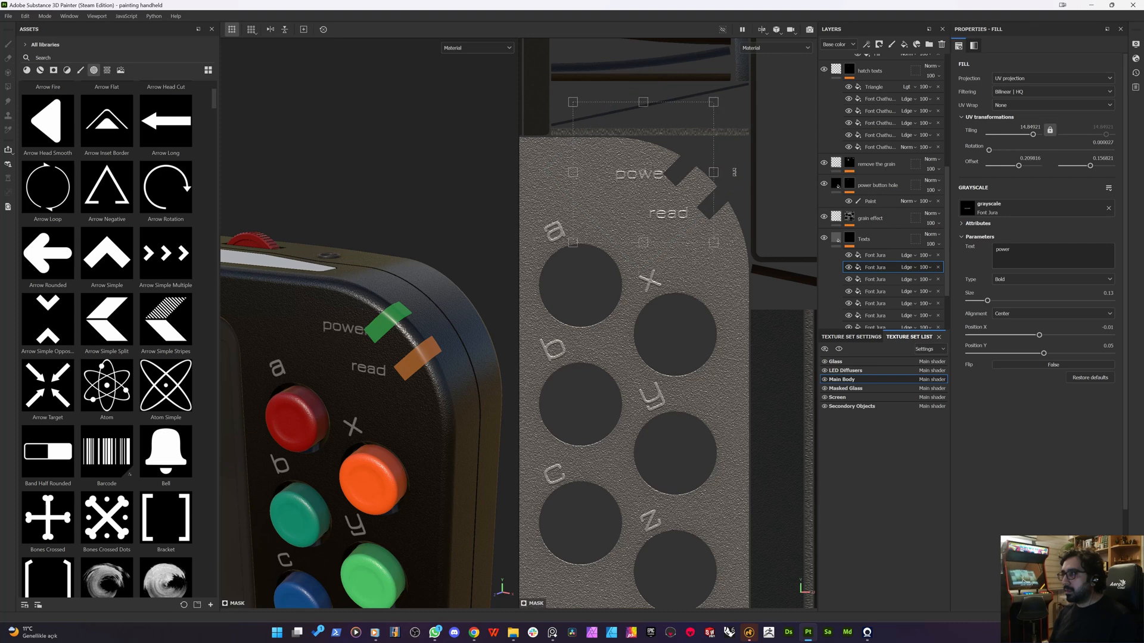
{"action": "left_click_drag", "start_coordinate": [660, 175], "coordinate": [639, 186]}
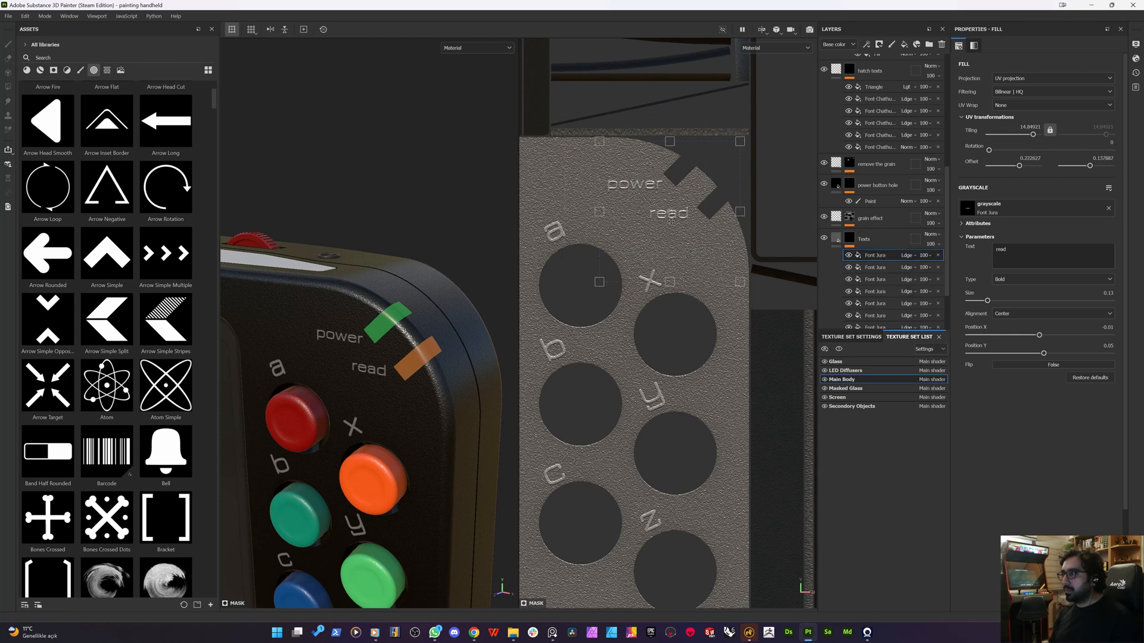
{"action": "left_click_drag", "start_coordinate": [661, 214], "coordinate": [673, 221]}
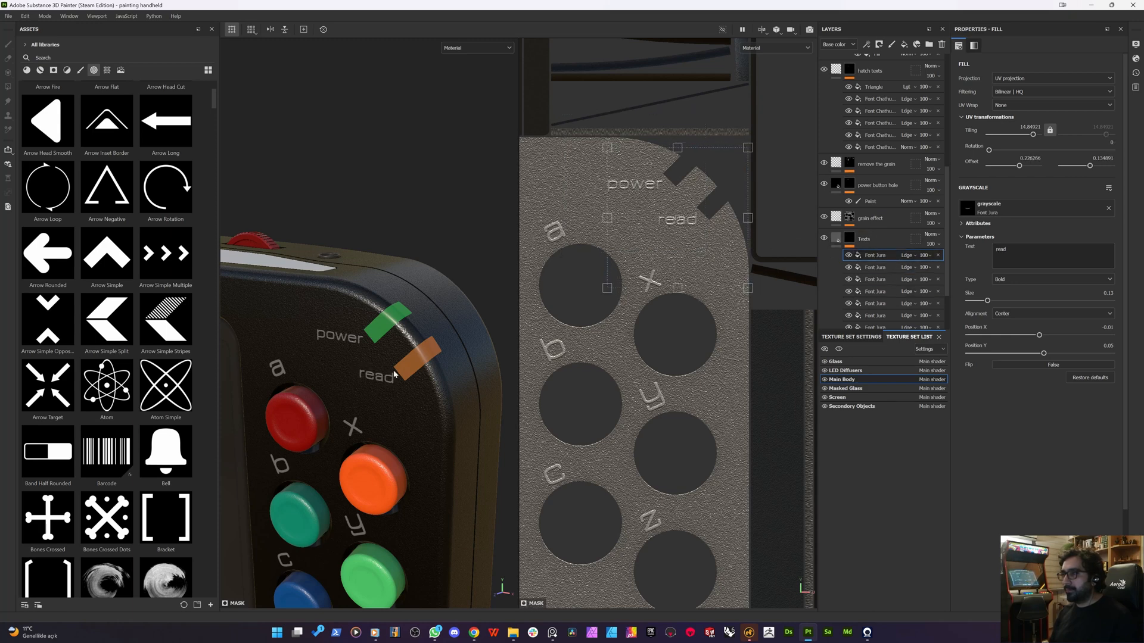
- Examine the horizontal power and read labels beside the light strips from several distances and angles
{"action": "scroll", "coordinate": [339, 387], "scroll_direction": "down", "scroll_amount": 3}
{"action": "left_click_drag", "start_coordinate": [340, 387], "coordinate": [384, 381], "text": "alt"}
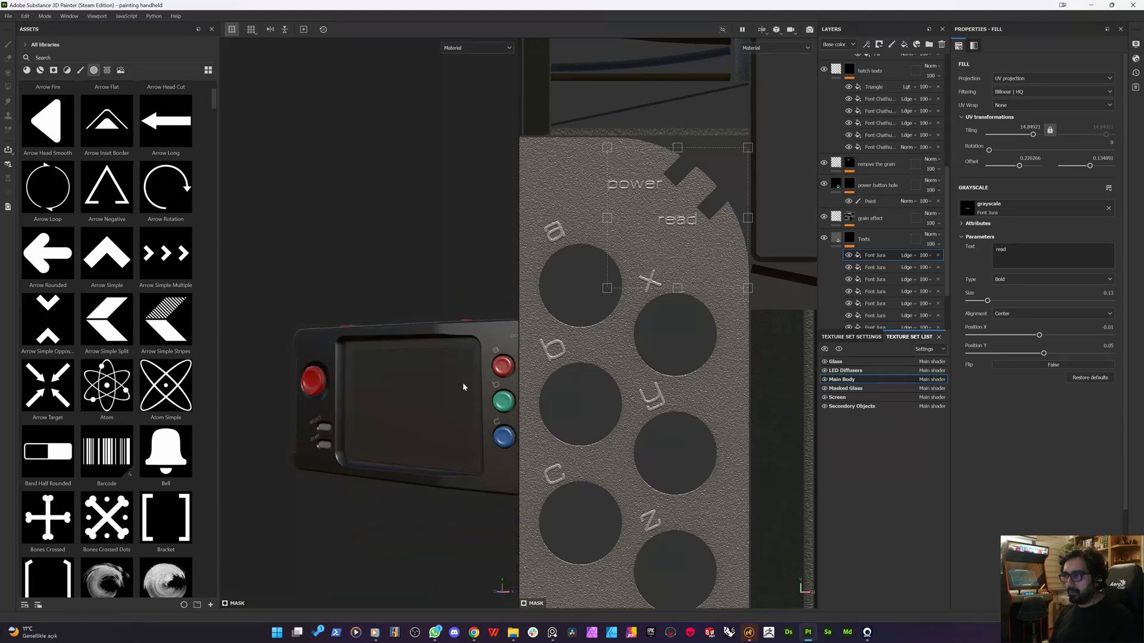
{"action": "left_click_drag", "start_coordinate": [464, 387], "coordinate": [292, 399], "text": "alt"}
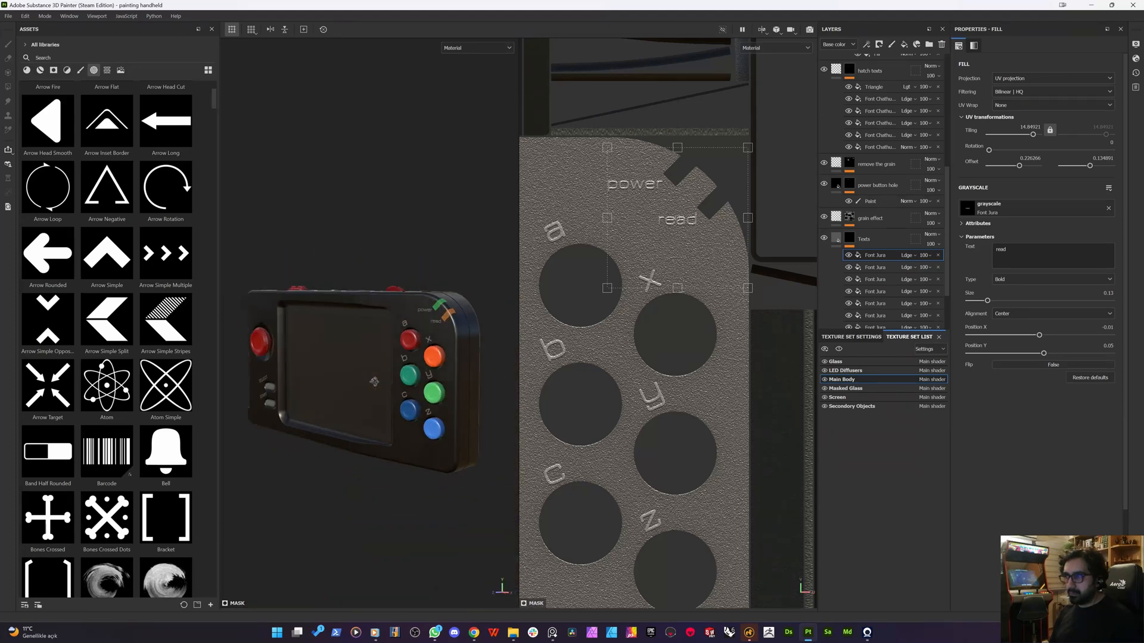
{"action": "left_click_drag", "start_coordinate": [374, 382], "coordinate": [371, 409], "text": "alt"}
{"action": "scroll", "coordinate": [446, 335], "scroll_direction": "up", "scroll_amount": 10}
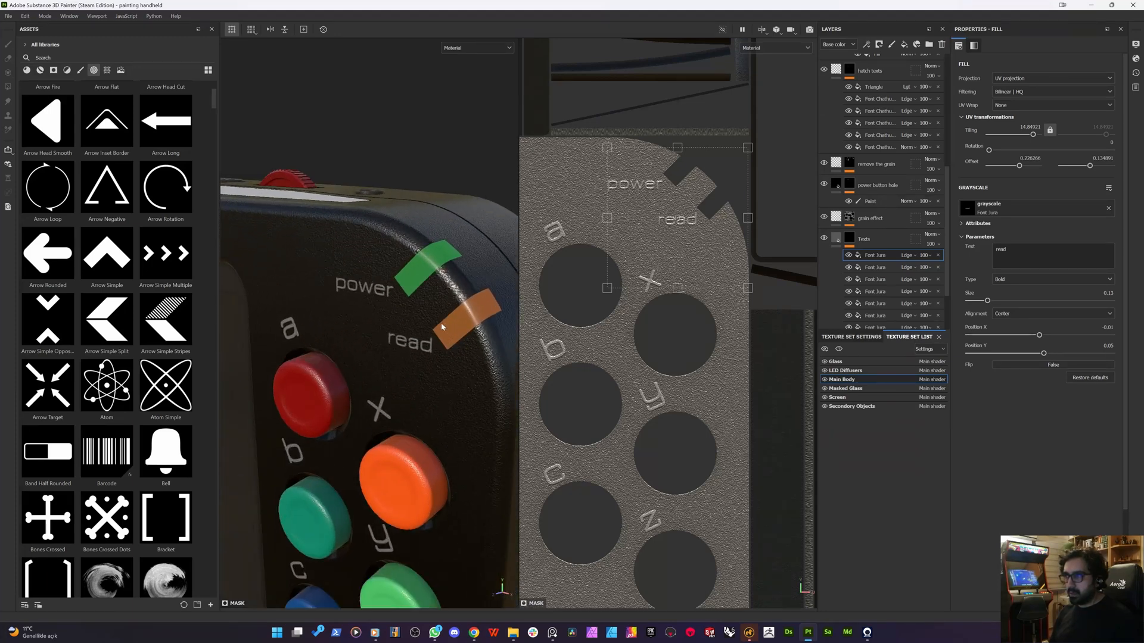
{"action": "scroll", "coordinate": [459, 320], "scroll_direction": "down", "scroll_amount": 10}
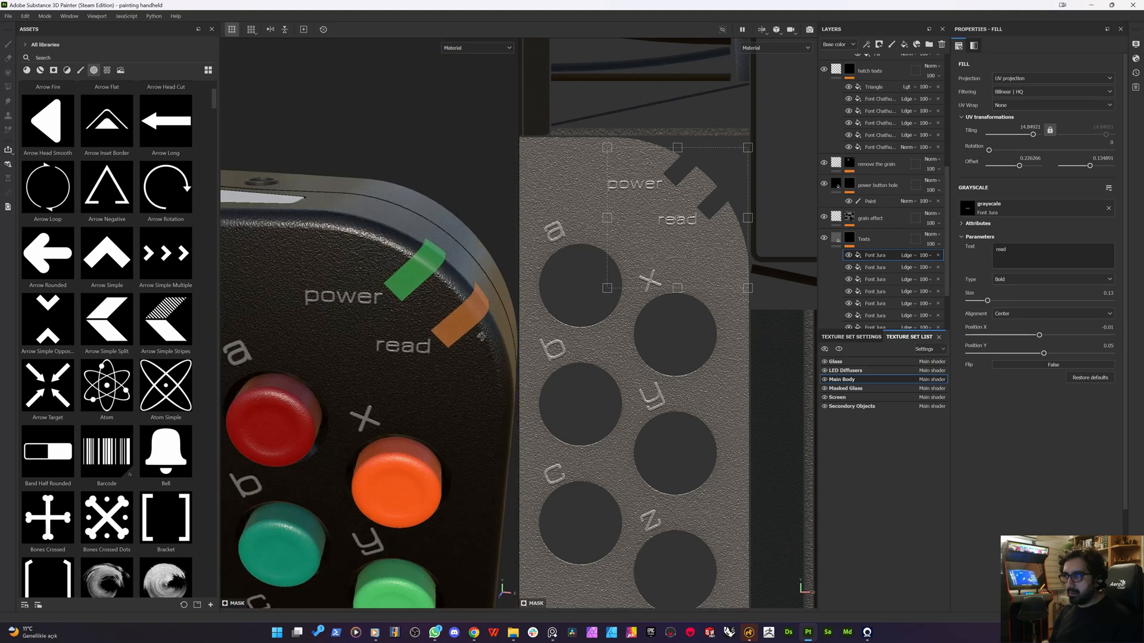
{"action": "scroll", "coordinate": [358, 370], "scroll_direction": "down", "scroll_amount": 8}
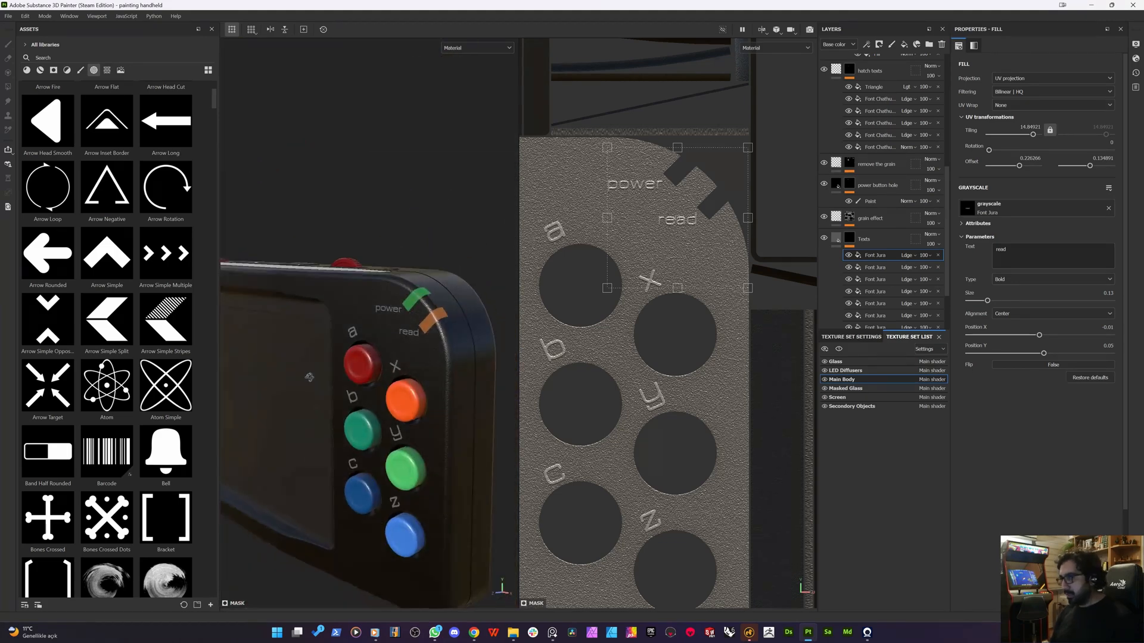
{"action": "mouse_move", "coordinate": [315, 411]}
{"action": "left_mouse_down", "text": "alt"}
{"action": "mouse_move", "coordinate": [369, 399]}
{"action": "mouse_move", "coordinate": [265, 409]}
{"action": "mouse_move", "coordinate": [572, 409]}
{"action": "mouse_move", "coordinate": [302, 409]}
{"action": "left_mouse_up", "text": "alt"}
{"action": "left_click_drag", "start_coordinate": [394, 413], "coordinate": [382, 390], "text": "alt"}
{"action": "scroll", "coordinate": [476, 369], "scroll_direction": "up", "scroll_amount": 5}
{"action": "left_click_drag", "start_coordinate": [465, 396], "coordinate": [386, 408], "text": "alt"}
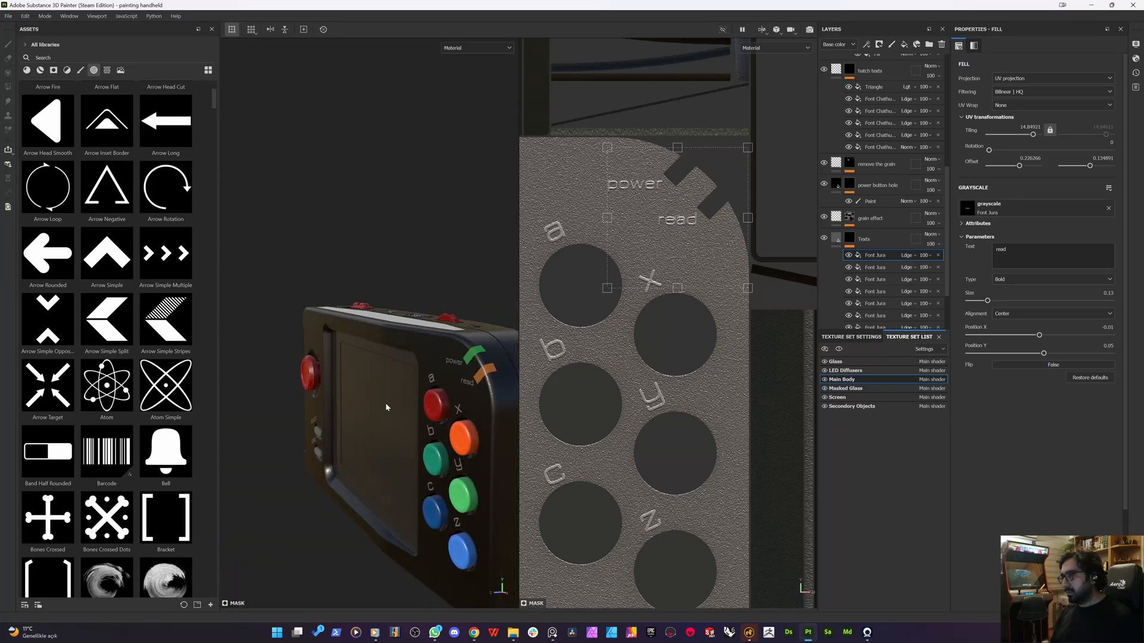
{"action": "scroll", "coordinate": [417, 405], "scroll_direction": "up", "scroll_amount": 5}
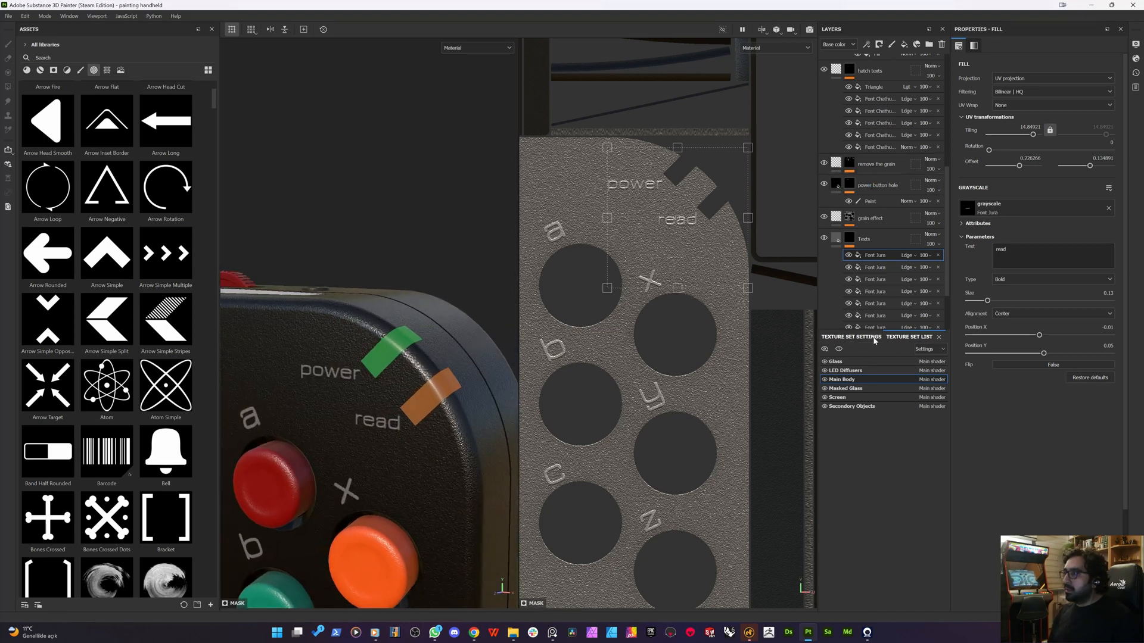
- Switch to the LED Diffusers texture set and hide the Fill layer 2 copy 1 and Fill layer 2 colour layers
{"action": "left_click", "coordinate": [852, 338]}
{"action": "left_click", "coordinate": [920, 338]}
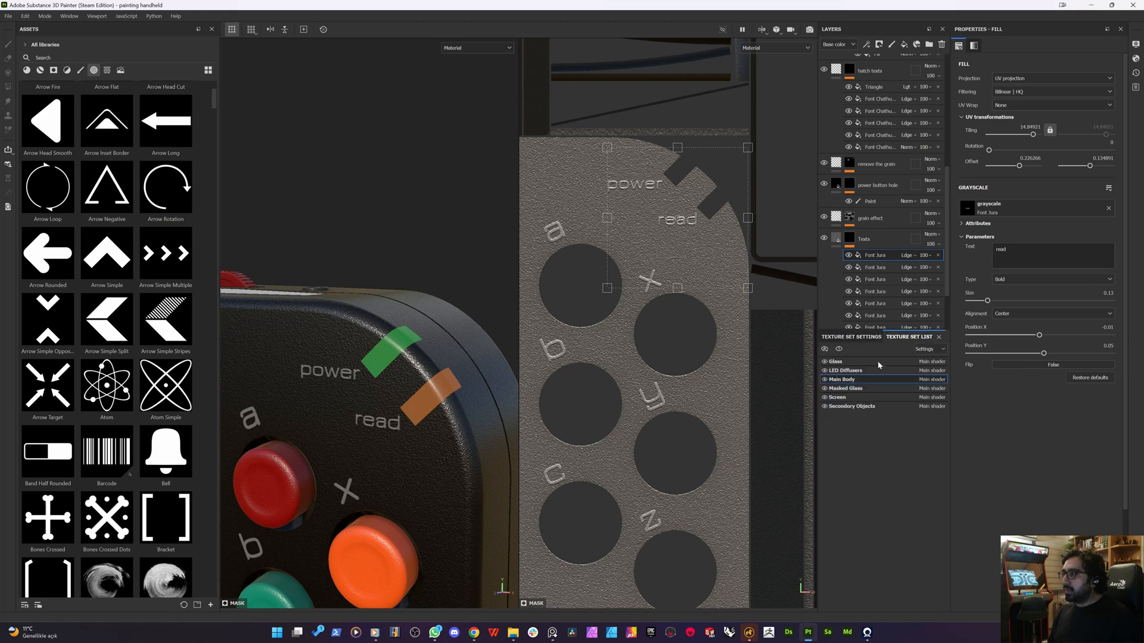
{"action": "left_click", "coordinate": [840, 371]}
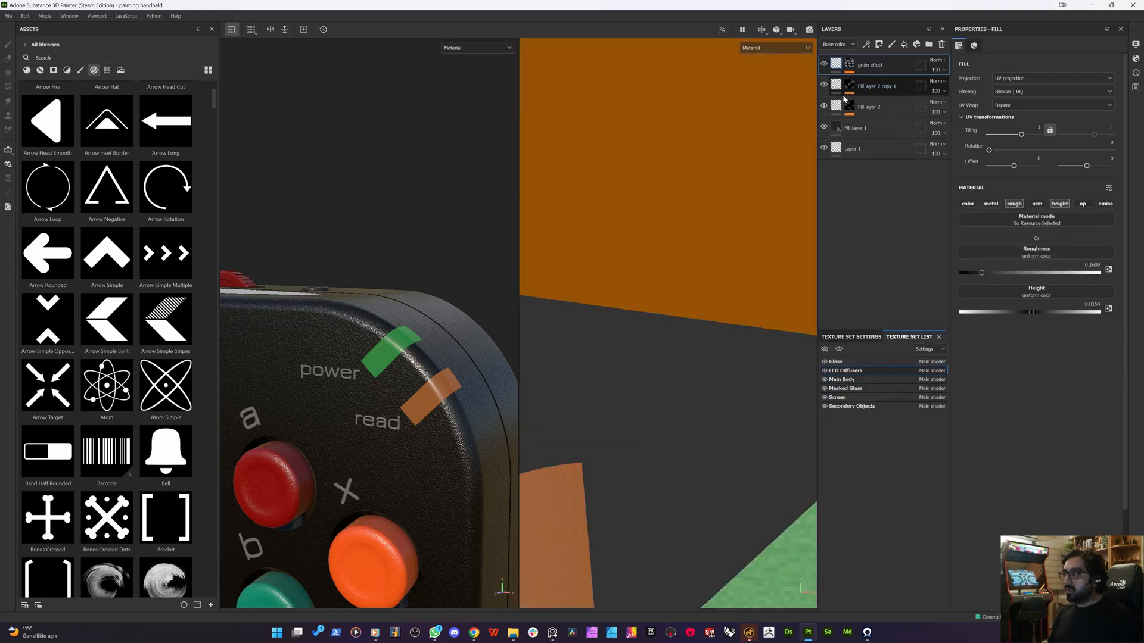
{"action": "left_click", "coordinate": [825, 86]}
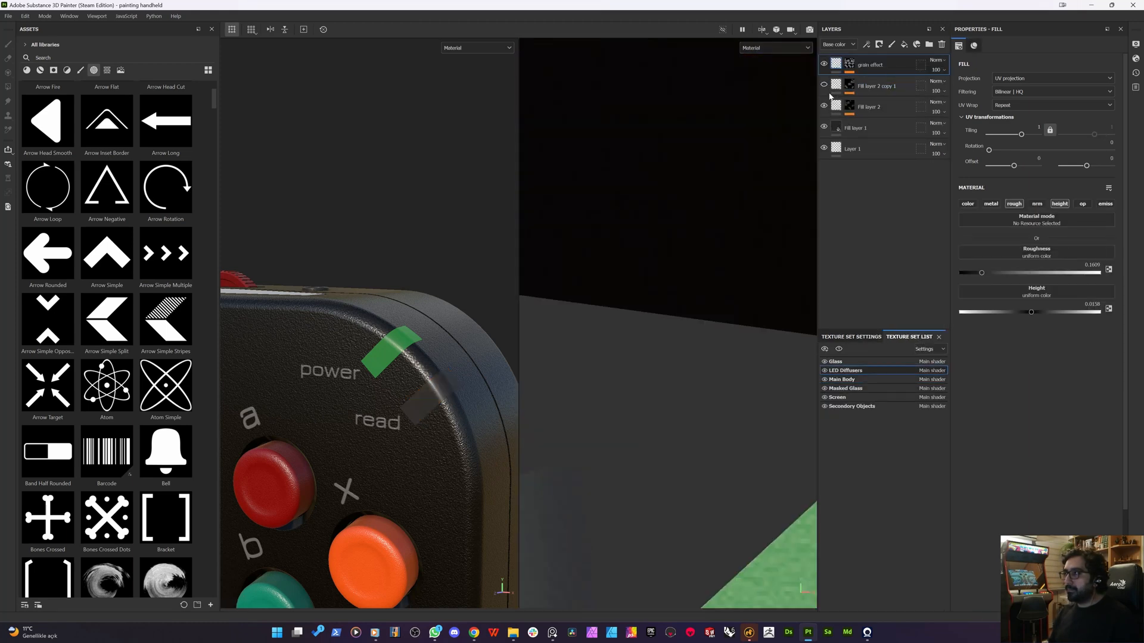
{"action": "left_click", "coordinate": [824, 106]}
- Inspect the uncoloured light strips, the top and side diffusers, and the console's front up close and from afar
{"action": "scroll", "coordinate": [452, 378], "scroll_direction": "down", "scroll_amount": 5}
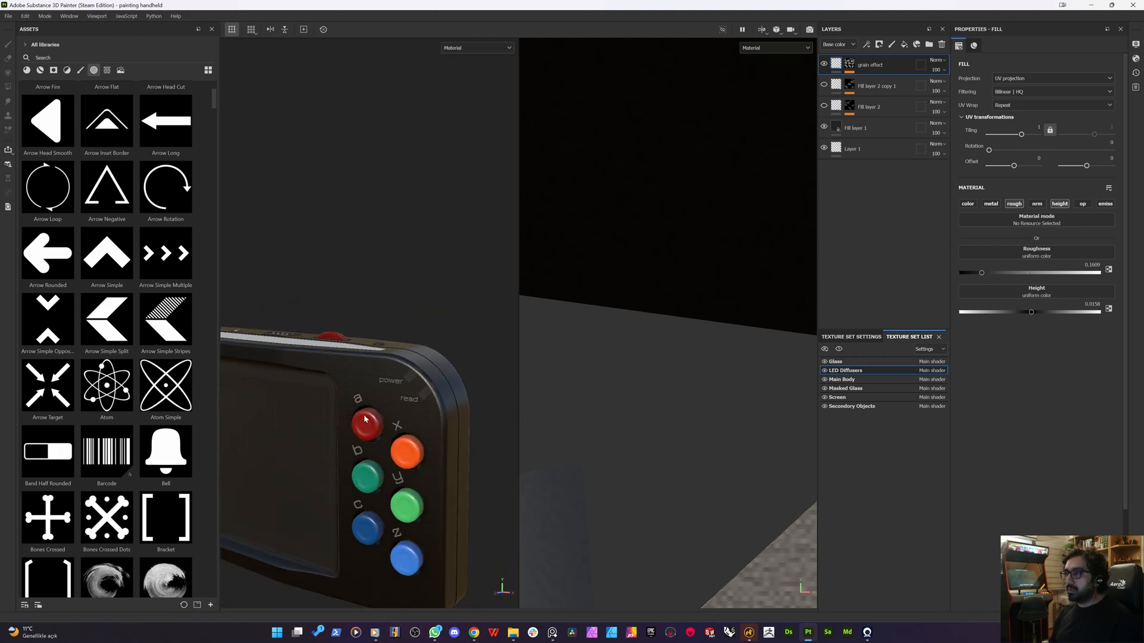
{"action": "left_click_drag", "start_coordinate": [365, 419], "coordinate": [318, 385], "text": "alt"}
{"action": "scroll", "coordinate": [409, 389], "scroll_direction": "up", "scroll_amount": 9}
{"action": "key", "text": "ctrl"}
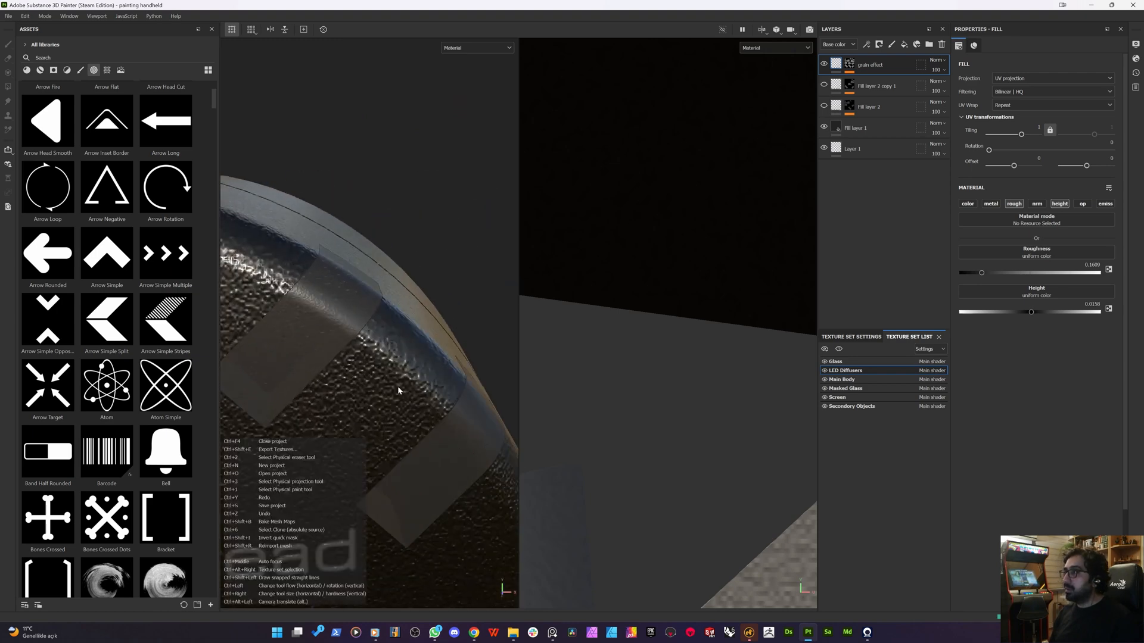
{"action": "scroll", "coordinate": [390, 398], "scroll_direction": "down", "scroll_amount": 7}
{"action": "middle_click_drag", "start_coordinate": [327, 431], "coordinate": [471, 290], "text": "alt"}
{"action": "right_click_drag", "start_coordinate": [471, 290], "coordinate": [324, 398], "text": "alt"}
{"action": "left_click_drag", "start_coordinate": [324, 399], "coordinate": [381, 391], "text": "alt"}
{"action": "middle_click_drag", "start_coordinate": [319, 386], "coordinate": [405, 373], "text": "alt"}
{"action": "scroll", "coordinate": [317, 355], "scroll_direction": "up", "scroll_amount": 5}
{"action": "left_click_drag", "start_coordinate": [314, 355], "coordinate": [302, 424], "text": "alt"}
{"action": "scroll", "coordinate": [306, 405], "scroll_direction": "down", "scroll_amount": 4}
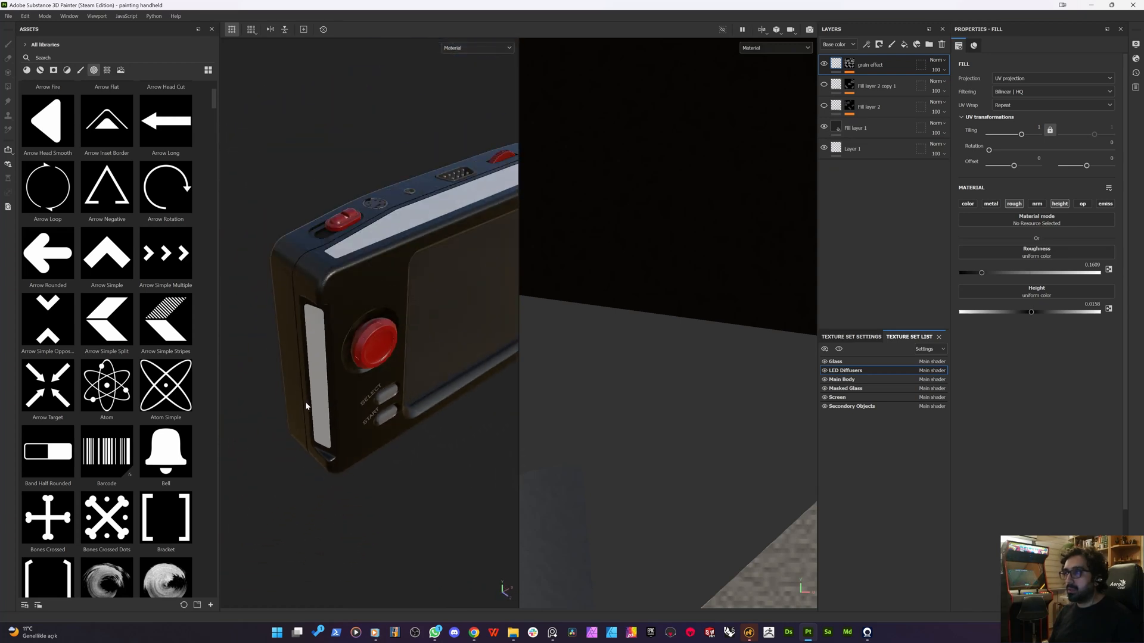
{"action": "scroll", "coordinate": [305, 406], "scroll_direction": "down", "scroll_amount": 4}
{"action": "left_click_drag", "start_coordinate": [346, 358], "coordinate": [278, 293], "text": "alt"}
{"action": "middle_click_drag", "start_coordinate": [429, 357], "coordinate": [330, 394], "text": "alt"}
{"action": "scroll", "coordinate": [477, 369], "scroll_direction": "up", "scroll_amount": 3}
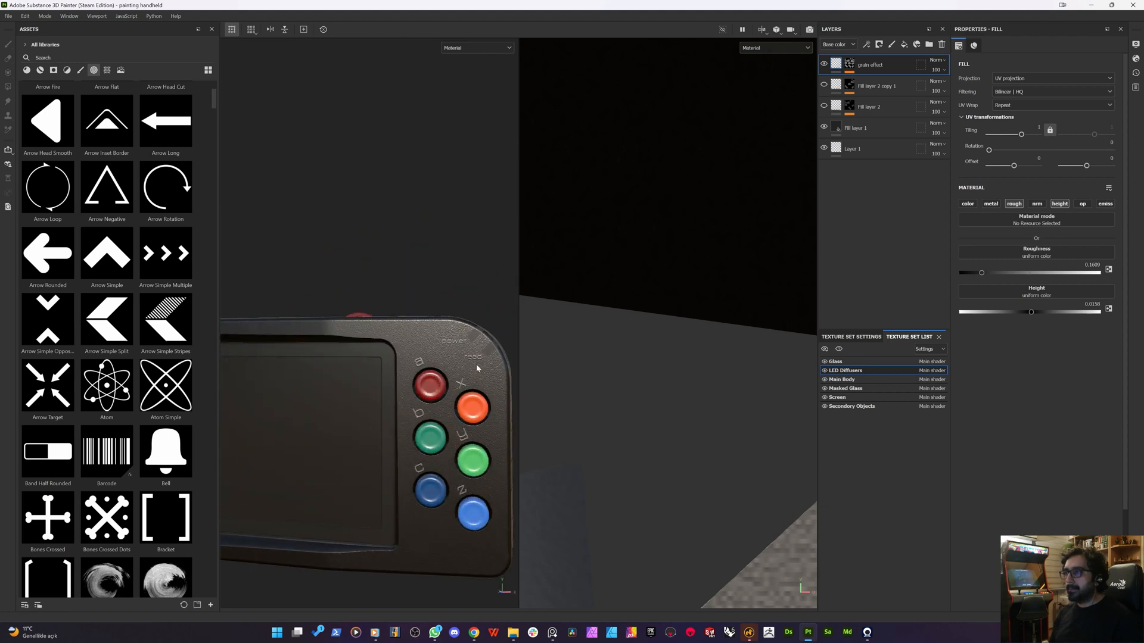
{"action": "left_click_drag", "start_coordinate": [476, 368], "coordinate": [476, 313], "text": "alt"}
{"action": "scroll", "coordinate": [432, 378], "scroll_direction": "down", "scroll_amount": 2}
- Show only the 3D view and examine the whole console from the front, top and side
{"action": "key", "text": "F2"}
{"action": "scroll", "coordinate": [442, 361], "scroll_direction": "up", "scroll_amount": 3}
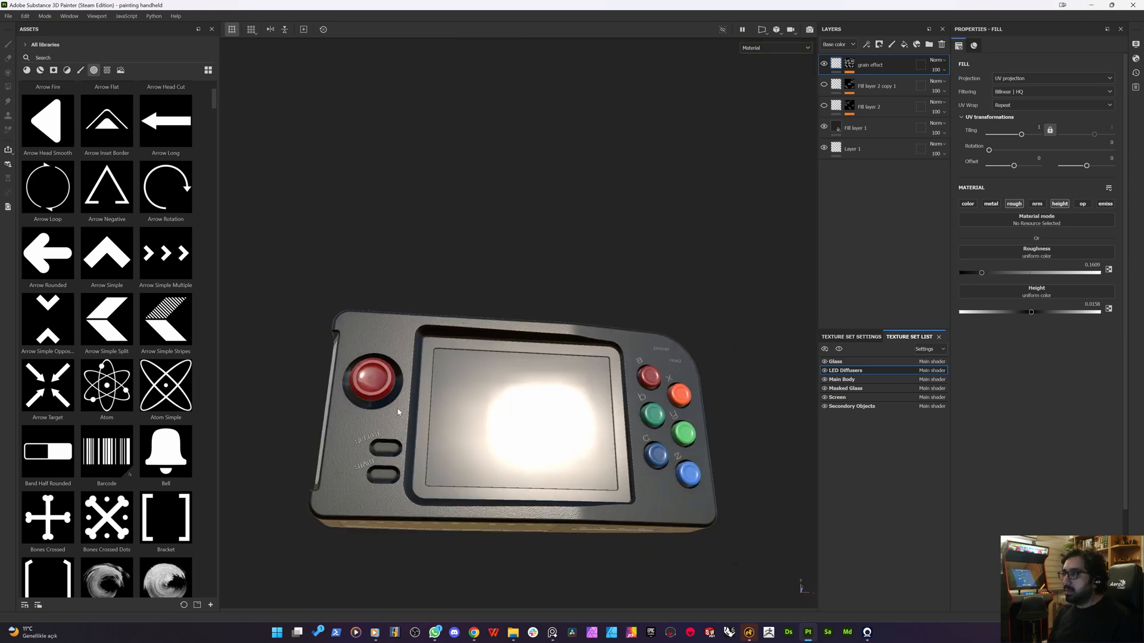
{"action": "left_click_drag", "start_coordinate": [398, 412], "coordinate": [482, 338], "text": "alt"}
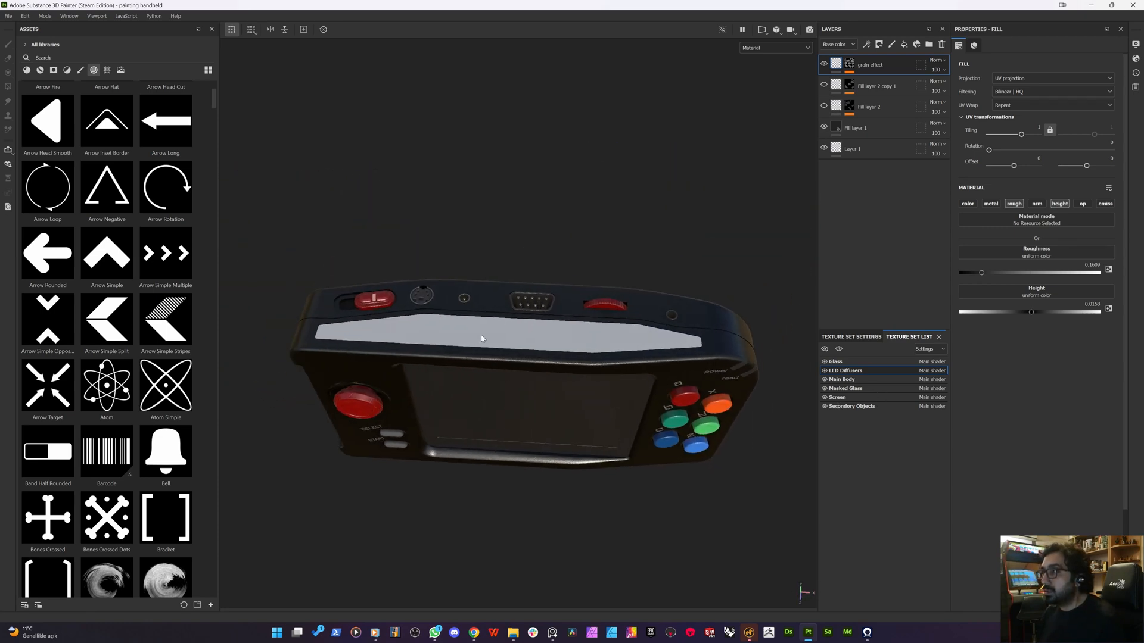
{"action": "right_click_drag", "start_coordinate": [482, 339], "coordinate": [337, 373], "text": "alt"}
{"action": "left_click_drag", "start_coordinate": [337, 373], "coordinate": [447, 340], "text": "alt"}
{"action": "middle_click_drag", "start_coordinate": [317, 383], "coordinate": [556, 393], "text": "alt"}
{"action": "right_click_drag", "start_coordinate": [672, 257], "coordinate": [487, 410], "text": "alt"}
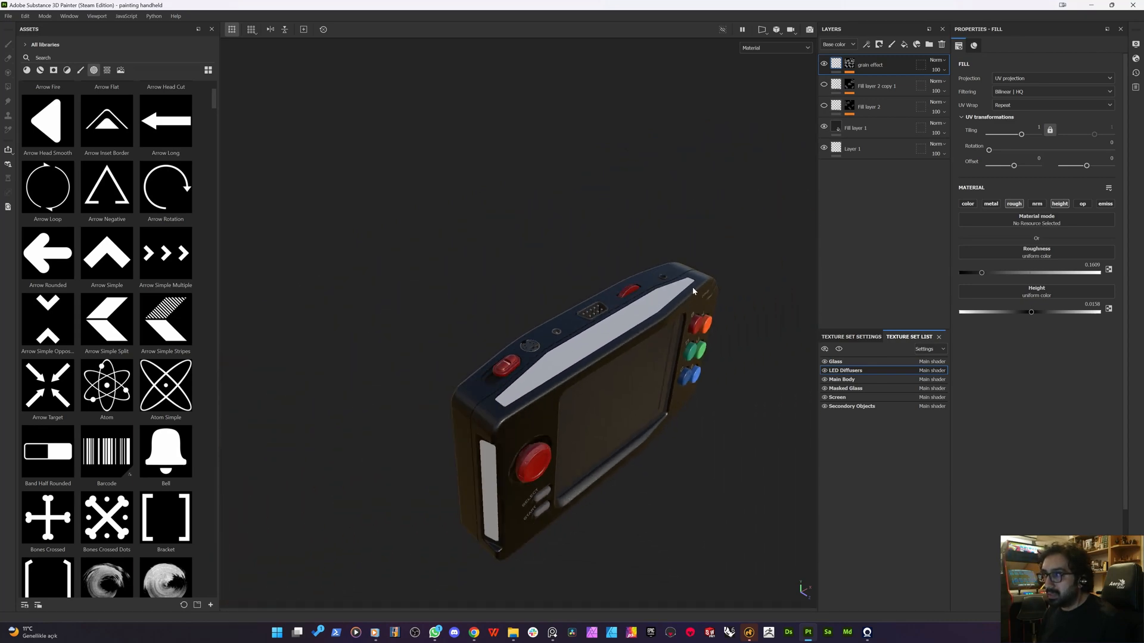
{"action": "left_click_drag", "start_coordinate": [519, 441], "coordinate": [593, 331], "text": "alt"}
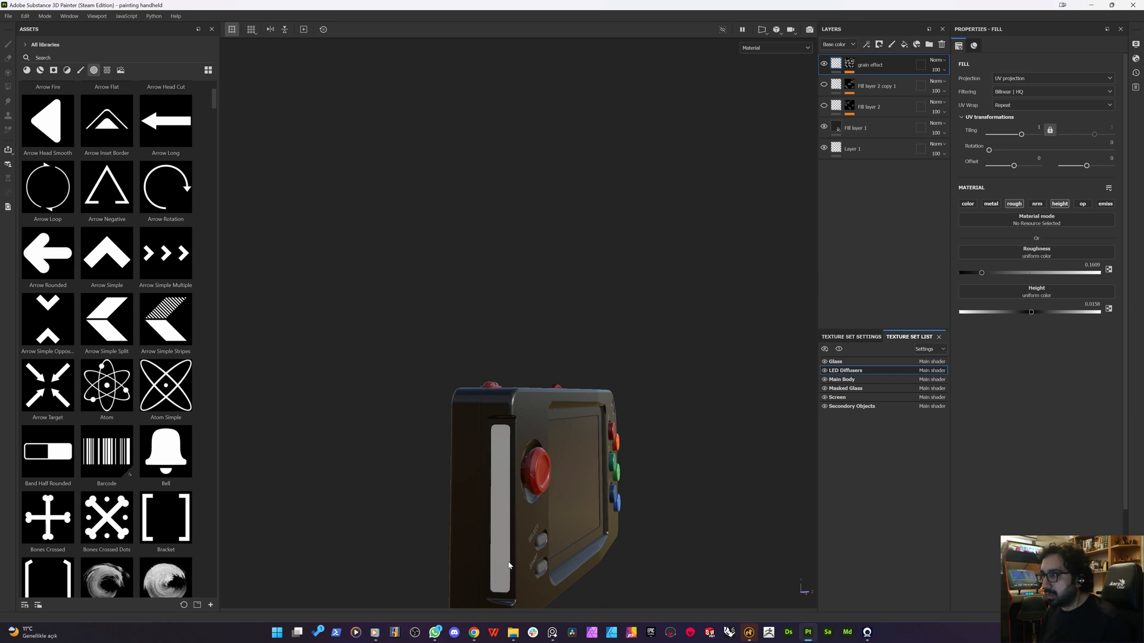
{"action": "left_click_drag", "start_coordinate": [509, 564], "coordinate": [502, 456], "text": "alt"}
{"action": "left_click_drag", "start_coordinate": [484, 299], "coordinate": [556, 427], "text": "alt"}
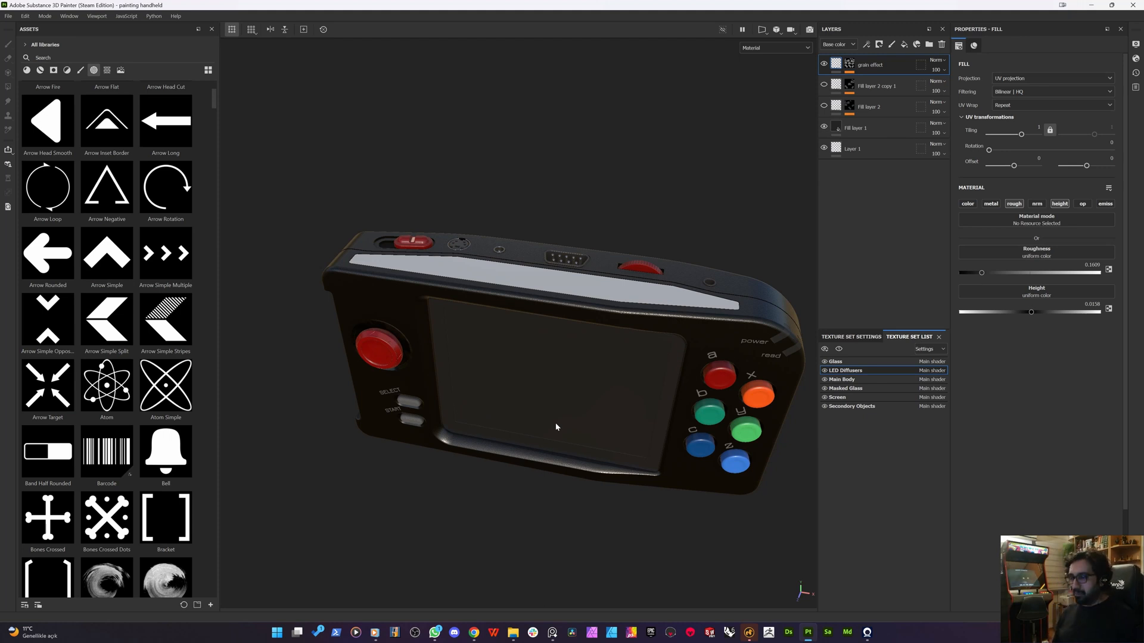
{"action": "left_click_drag", "start_coordinate": [555, 427], "coordinate": [606, 484], "text": "alt"}
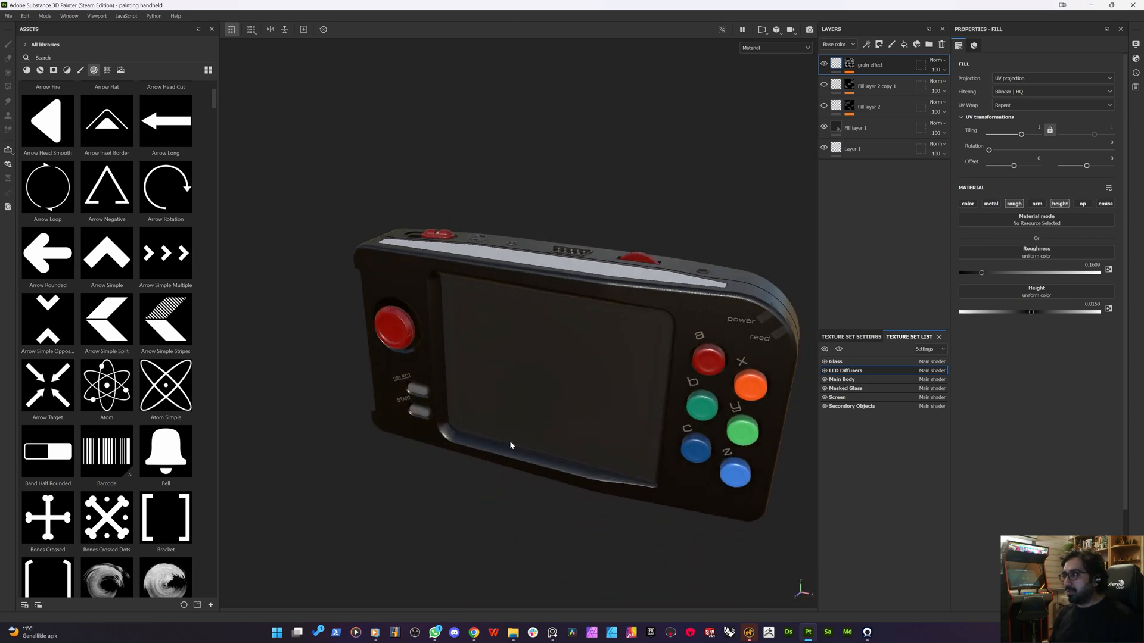
{"action": "left_click_drag", "start_coordinate": [509, 446], "coordinate": [567, 394], "text": "alt"}
{"action": "mouse_move", "coordinate": [483, 419]}
{"action": "left_mouse_down", "text": "alt"}
{"action": "mouse_move", "coordinate": [519, 417]}
{"action": "mouse_move", "coordinate": [473, 429]}
{"action": "mouse_move", "coordinate": [502, 452]}
{"action": "mouse_move", "coordinate": [535, 432]}
{"action": "mouse_move", "coordinate": [477, 437]}
{"action": "left_mouse_up", "text": "alt"}
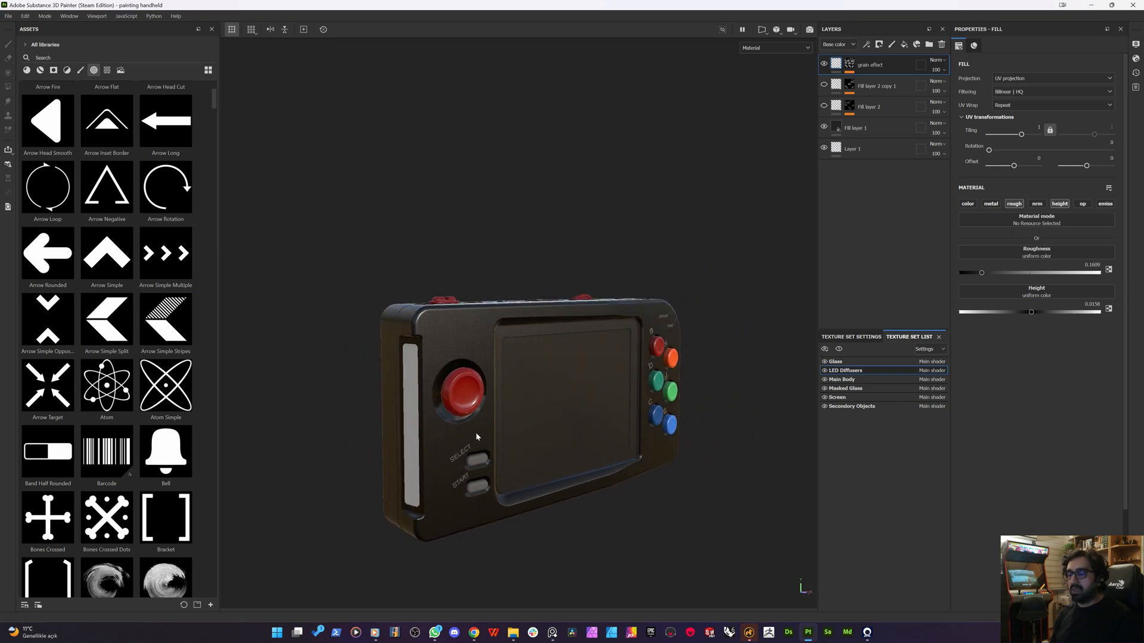
- Examine the console's rear corner, side light strip and front face from several angles and distances
{"action": "middle_click_drag", "start_coordinate": [399, 425], "coordinate": [447, 402], "text": "alt"}
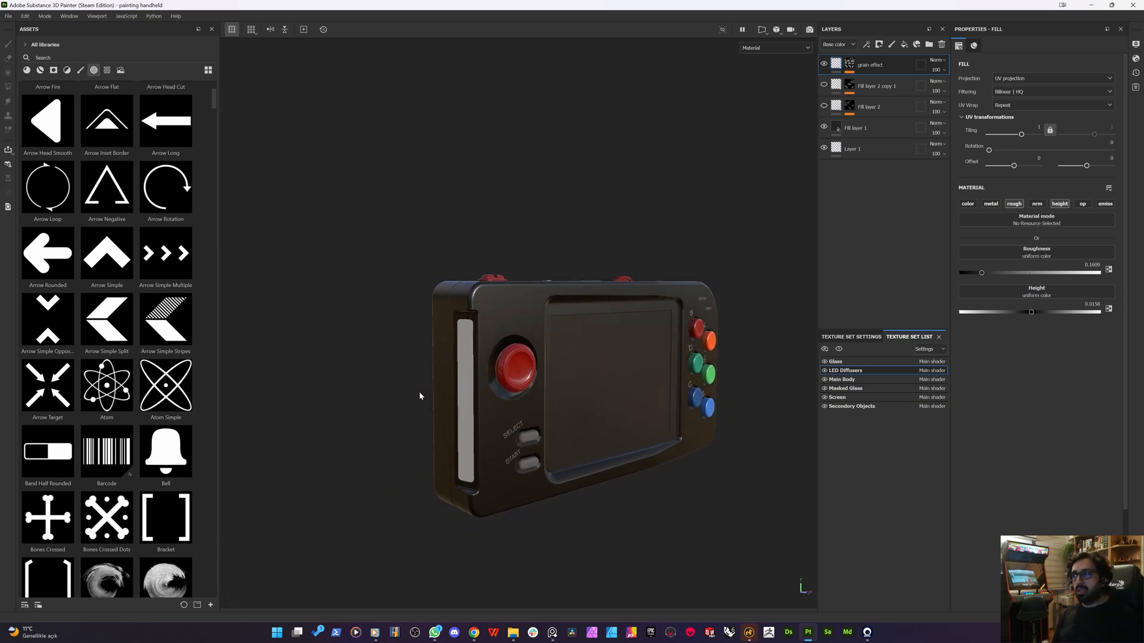
{"action": "scroll", "coordinate": [505, 304], "scroll_direction": "up", "scroll_amount": 4}
{"action": "mouse_move", "coordinate": [436, 330]}
{"action": "left_mouse_down", "text": "alt"}
{"action": "mouse_move", "coordinate": [485, 346]}
{"action": "mouse_move", "coordinate": [395, 396]}
{"action": "mouse_move", "coordinate": [446, 284]}
{"action": "mouse_move", "coordinate": [434, 343]}
{"action": "left_mouse_up", "text": "alt"}
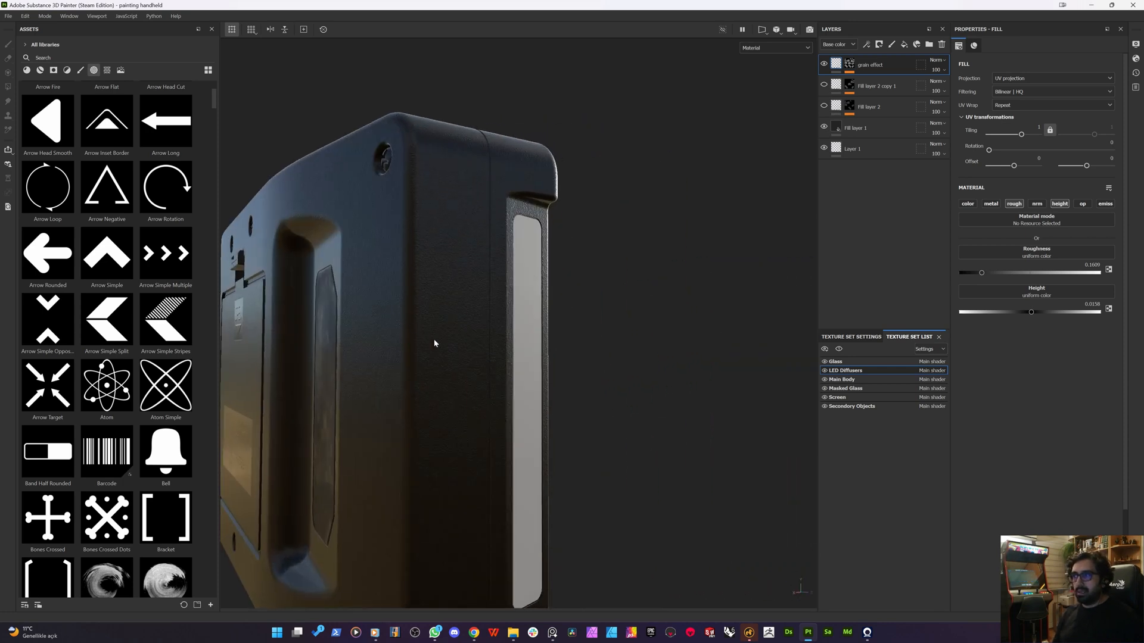
{"action": "scroll", "coordinate": [435, 344], "scroll_direction": "down", "scroll_amount": 2}
{"action": "left_click_drag", "start_coordinate": [492, 380], "coordinate": [316, 413], "text": "alt"}
{"action": "scroll", "coordinate": [467, 393], "scroll_direction": "down", "scroll_amount": 3}
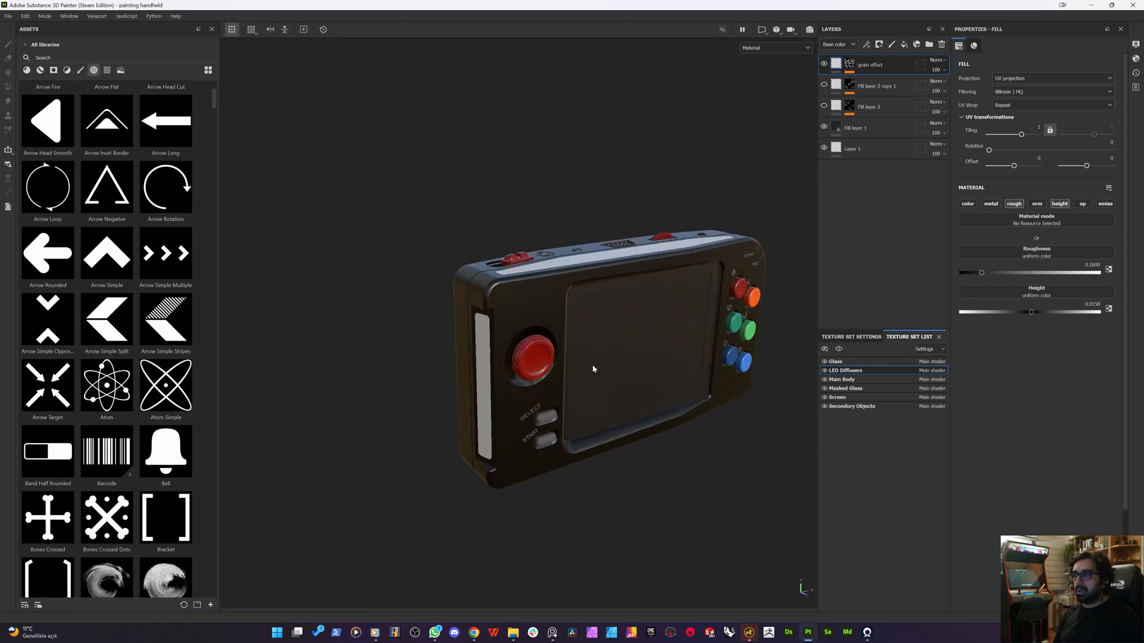
{"action": "left_click_drag", "start_coordinate": [593, 368], "coordinate": [486, 368], "text": "alt"}
{"action": "left_click_drag", "start_coordinate": [470, 418], "coordinate": [547, 441], "text": "alt"}
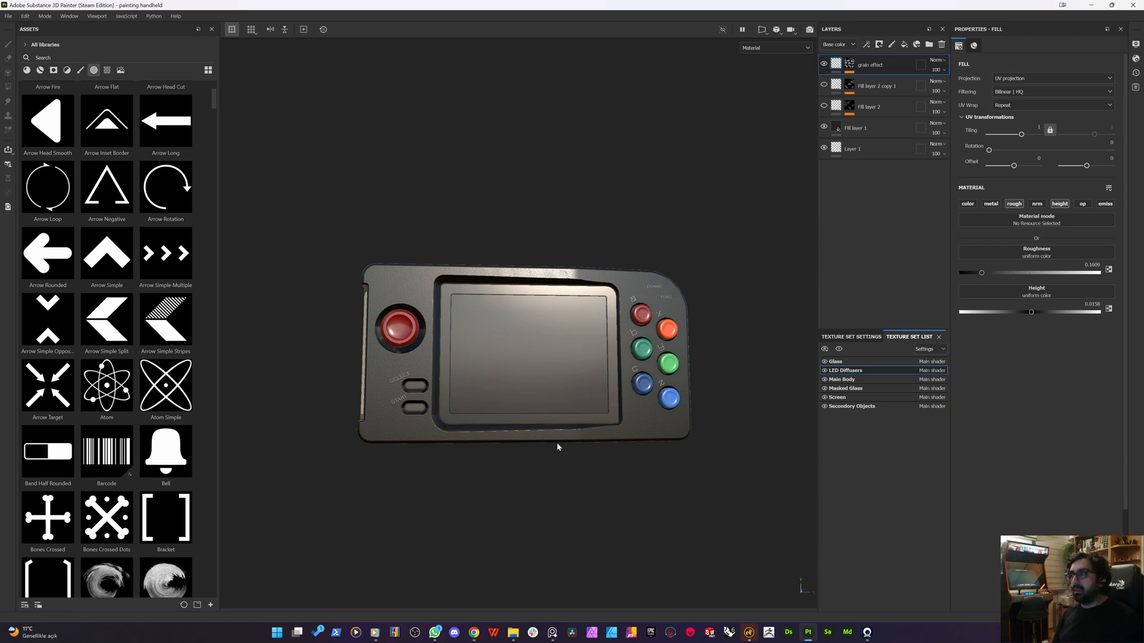
{"action": "left_click_drag", "start_coordinate": [557, 442], "coordinate": [554, 498], "text": "alt"}
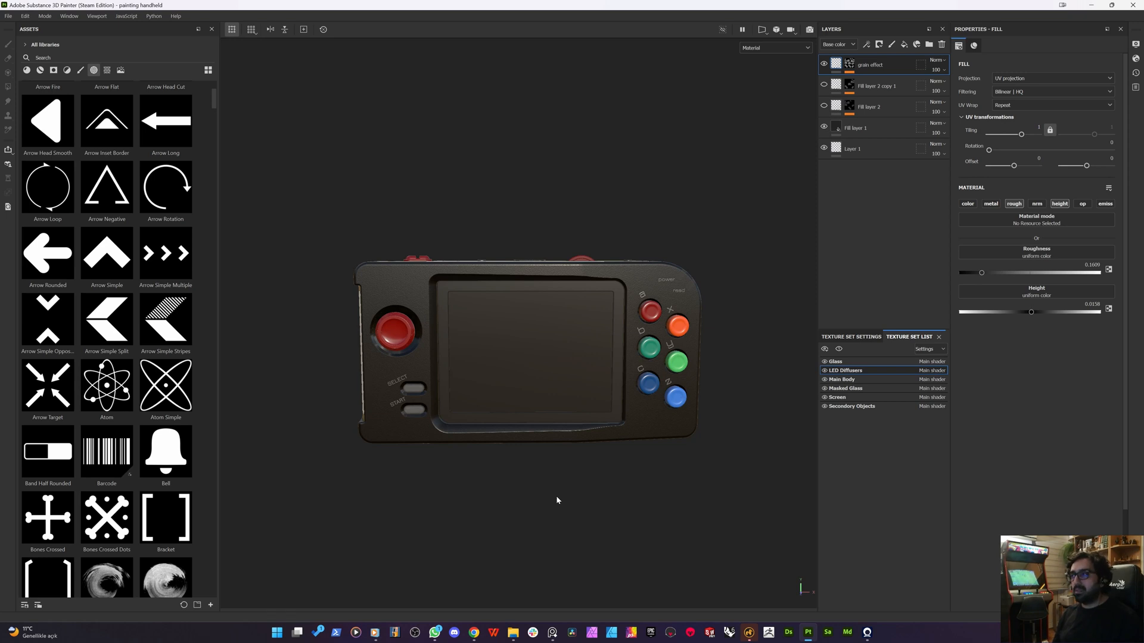
{"action": "left_click_drag", "start_coordinate": [557, 500], "coordinate": [324, 412], "text": "alt"}
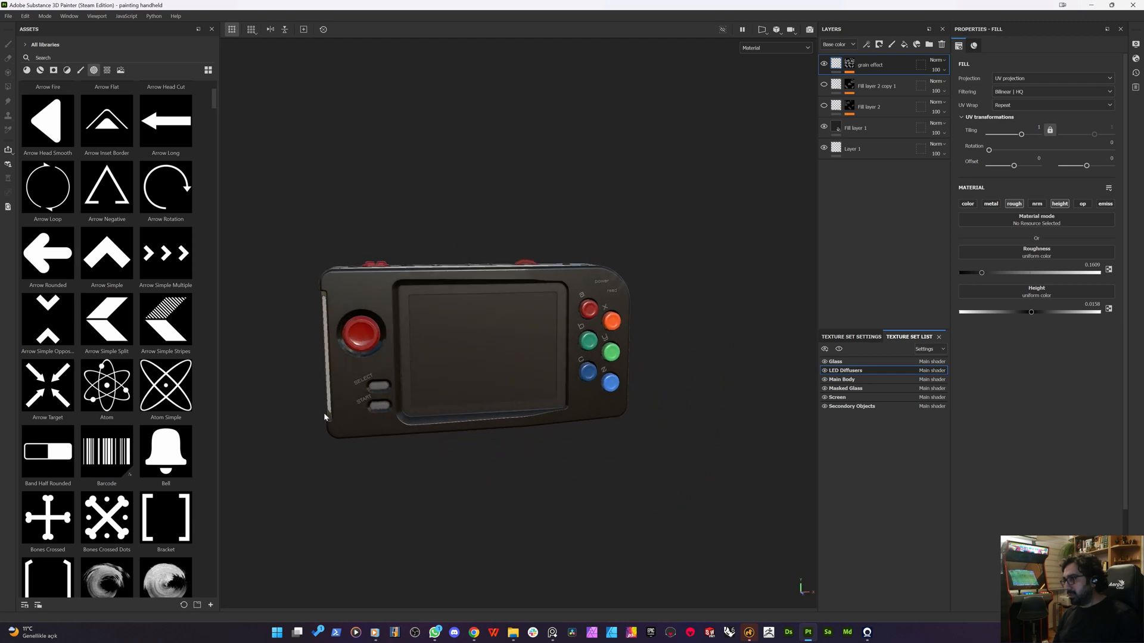
{"action": "middle_click_drag", "start_coordinate": [324, 412], "coordinate": [396, 430], "text": "alt"}
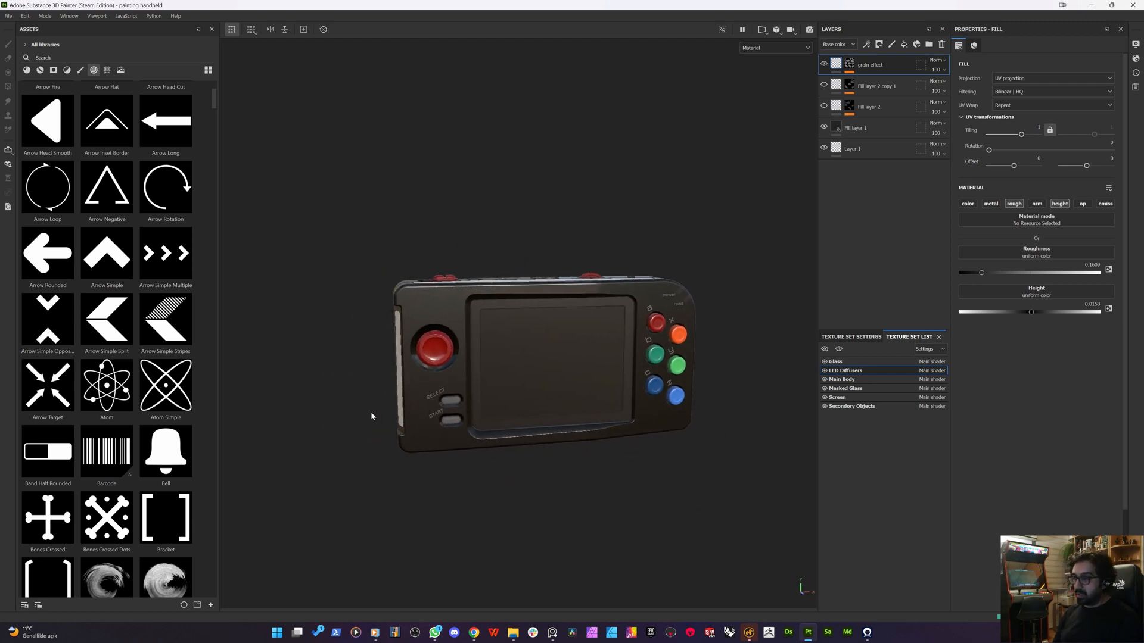
- Inspect how the uncoloured top and side light strips look together on the console from raised three-quarter views
{"action": "left_click", "coordinate": [373, 263]}
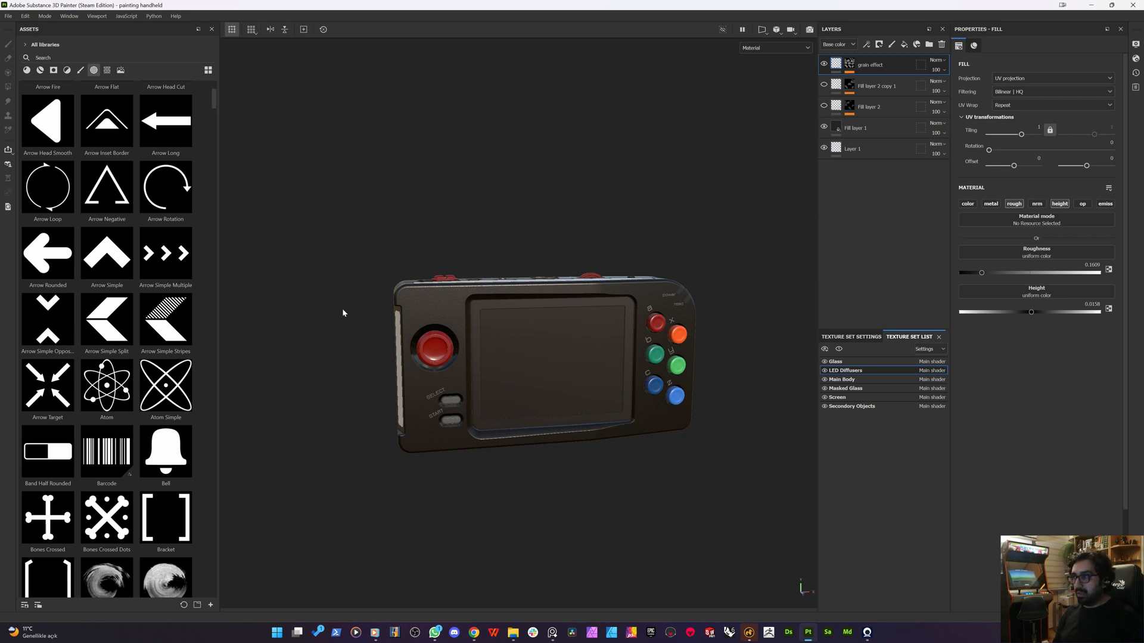
{"action": "left_click_drag", "start_coordinate": [343, 309], "coordinate": [405, 345], "text": "alt"}
{"action": "scroll", "coordinate": [406, 306], "scroll_direction": "up", "scroll_amount": 2}
{"action": "scroll", "coordinate": [350, 361], "scroll_direction": "up", "scroll_amount": 2}
{"action": "scroll", "coordinate": [354, 366], "scroll_direction": "down", "scroll_amount": 1}
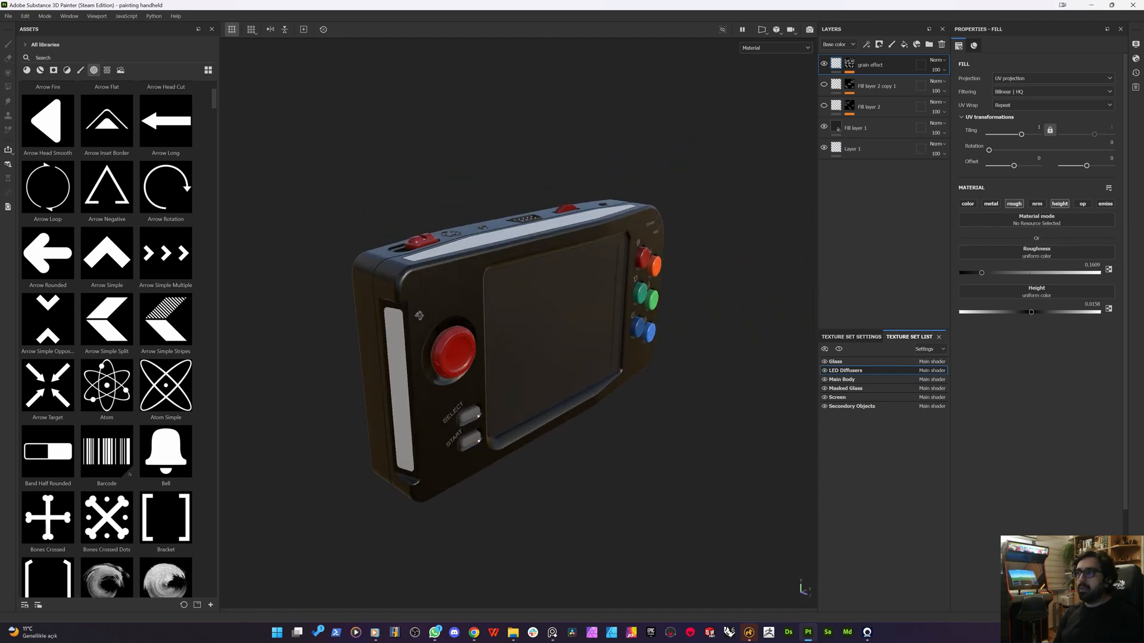
{"action": "middle_click_drag", "start_coordinate": [358, 361], "coordinate": [415, 357], "text": "alt"}
{"action": "left_click_drag", "start_coordinate": [337, 368], "coordinate": [279, 347], "text": "alt"}
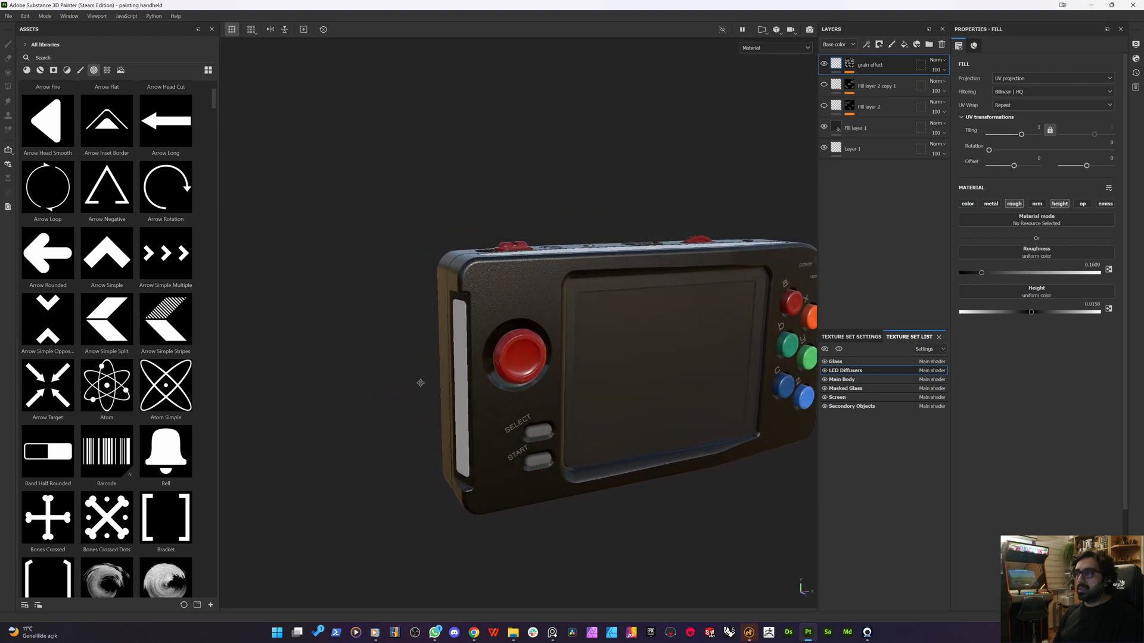
{"action": "middle_click_drag", "start_coordinate": [421, 383], "coordinate": [337, 372], "text": "alt"}
{"action": "left_click_drag", "start_coordinate": [337, 372], "coordinate": [417, 411], "text": "alt"}
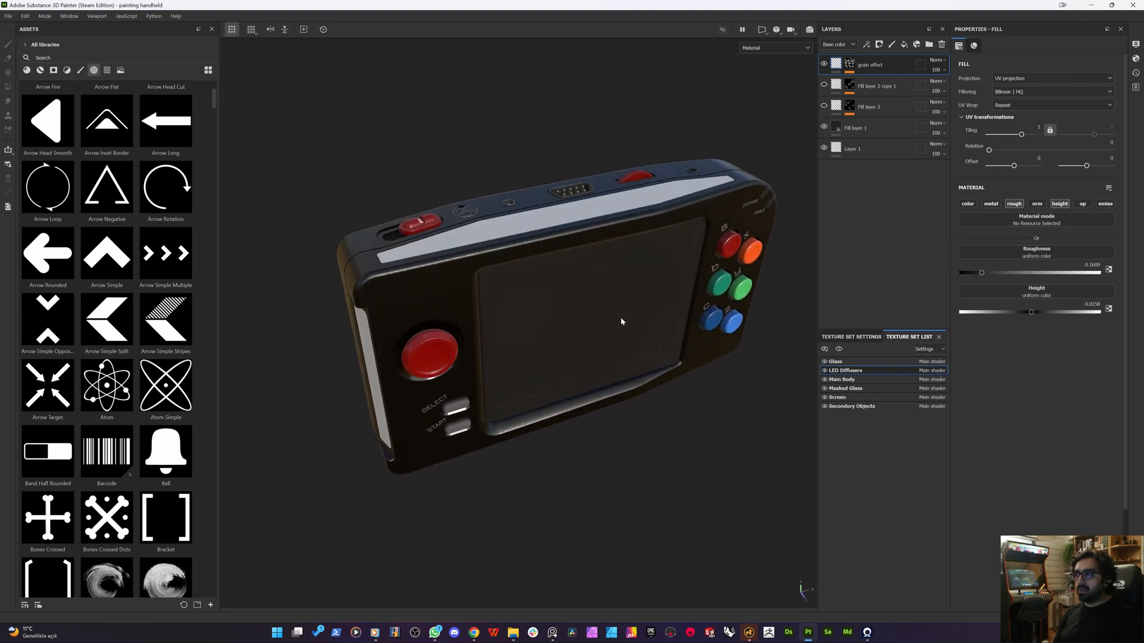
{"action": "key", "text": "alt"}
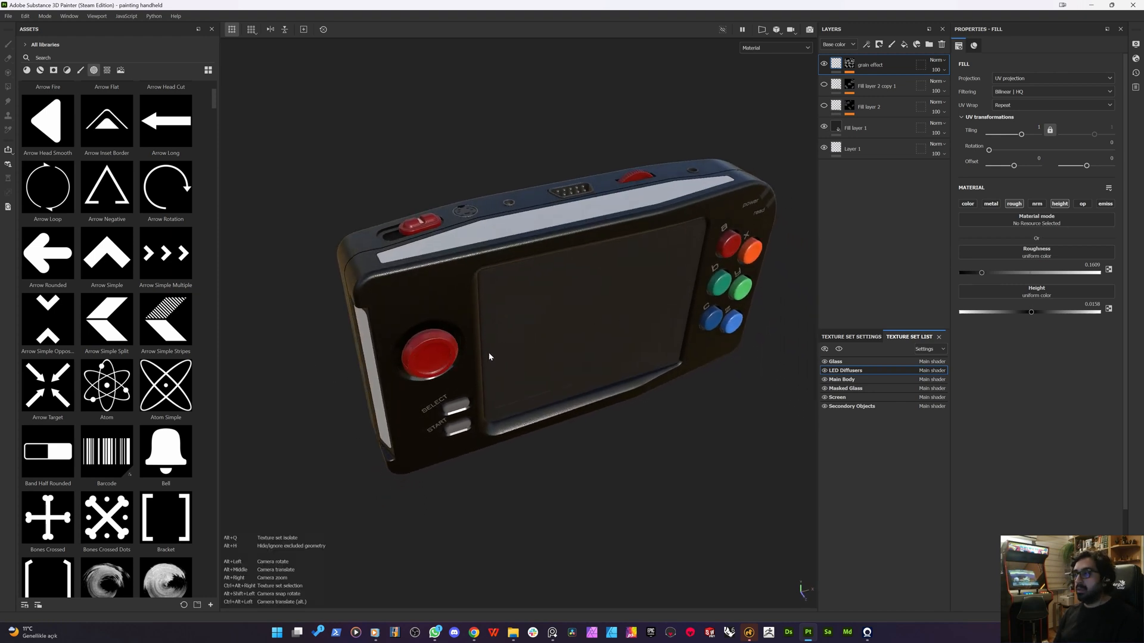
{"action": "left_click_drag", "start_coordinate": [357, 166], "coordinate": [388, 298], "text": "alt"}
{"action": "right_click_drag", "start_coordinate": [387, 318], "coordinate": [388, 365], "text": "alt"}
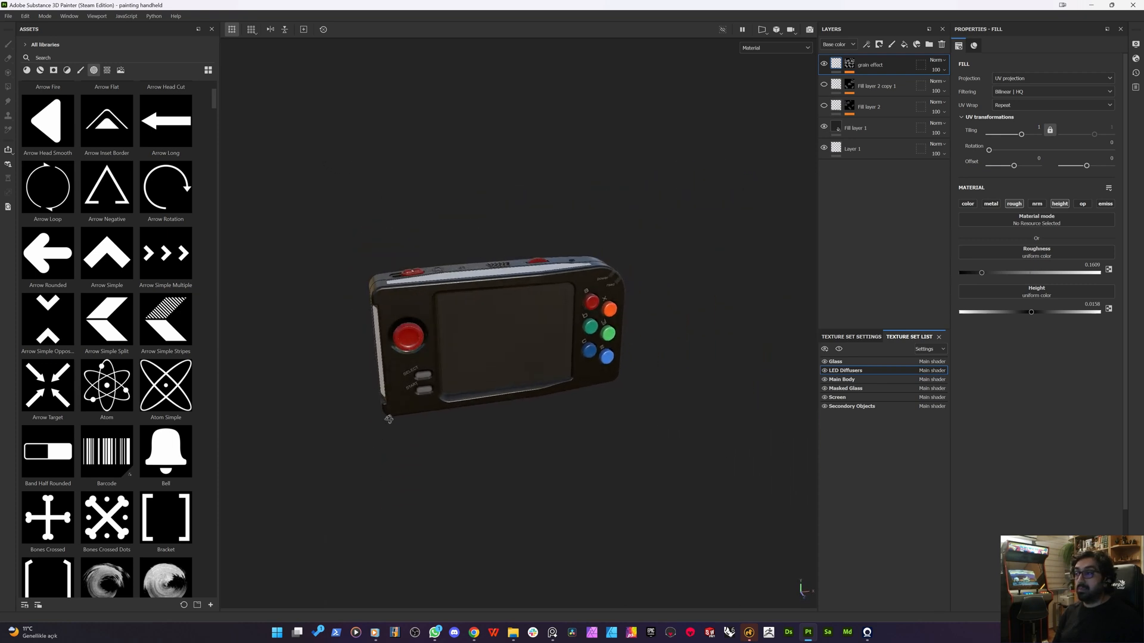
{"action": "right_click_drag", "start_coordinate": [368, 434], "coordinate": [420, 331], "text": "alt"}
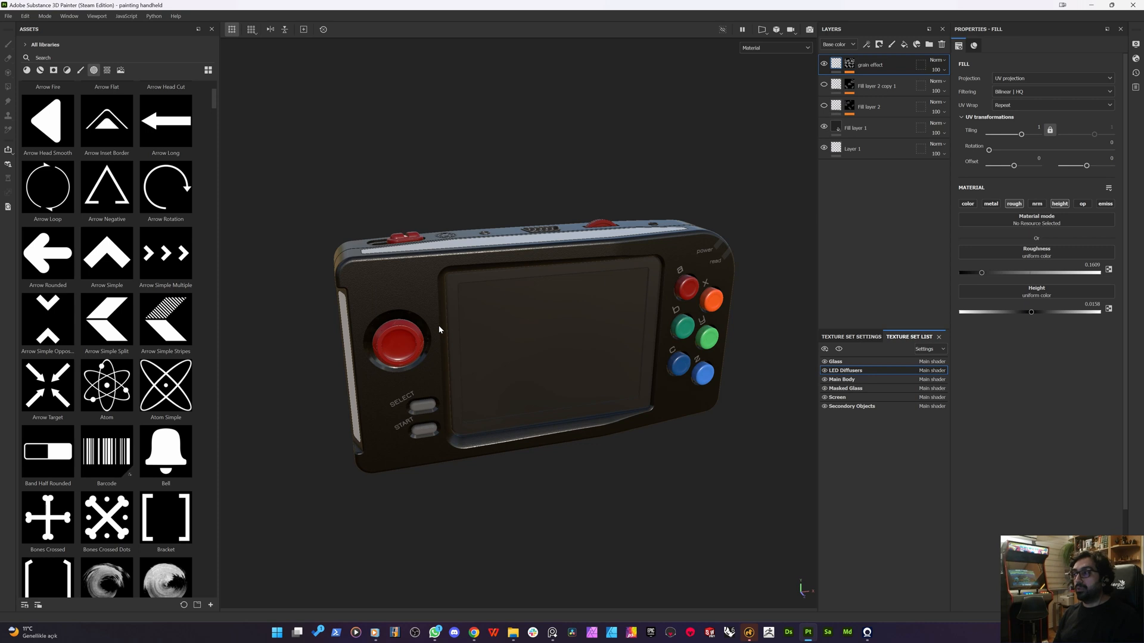
{"action": "left_click_drag", "start_coordinate": [423, 363], "coordinate": [511, 461], "text": "alt"}
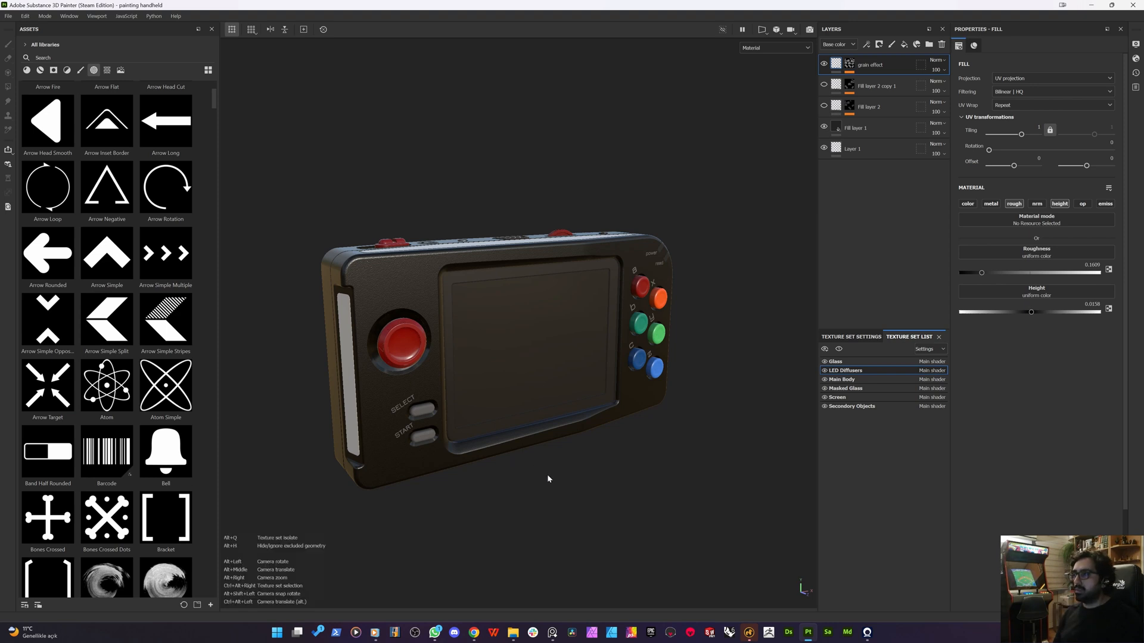
- Inspect the grain on the body around the screen's lower edge and the coloured buttons up close
{"action": "left_click_drag", "start_coordinate": [546, 475], "coordinate": [511, 485], "text": "alt"}
{"action": "middle_click_drag", "start_coordinate": [466, 487], "coordinate": [480, 489], "text": "alt"}
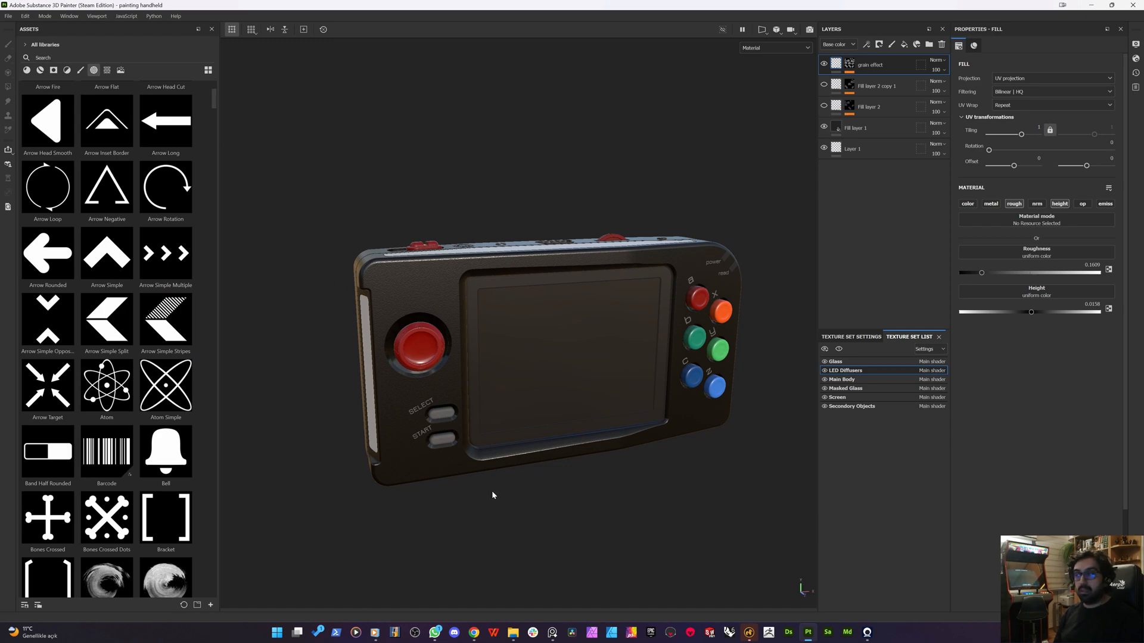
{"action": "left_click_drag", "start_coordinate": [477, 488], "coordinate": [450, 485], "text": "alt"}
{"action": "scroll", "coordinate": [633, 365], "scroll_direction": "up", "scroll_amount": 10}
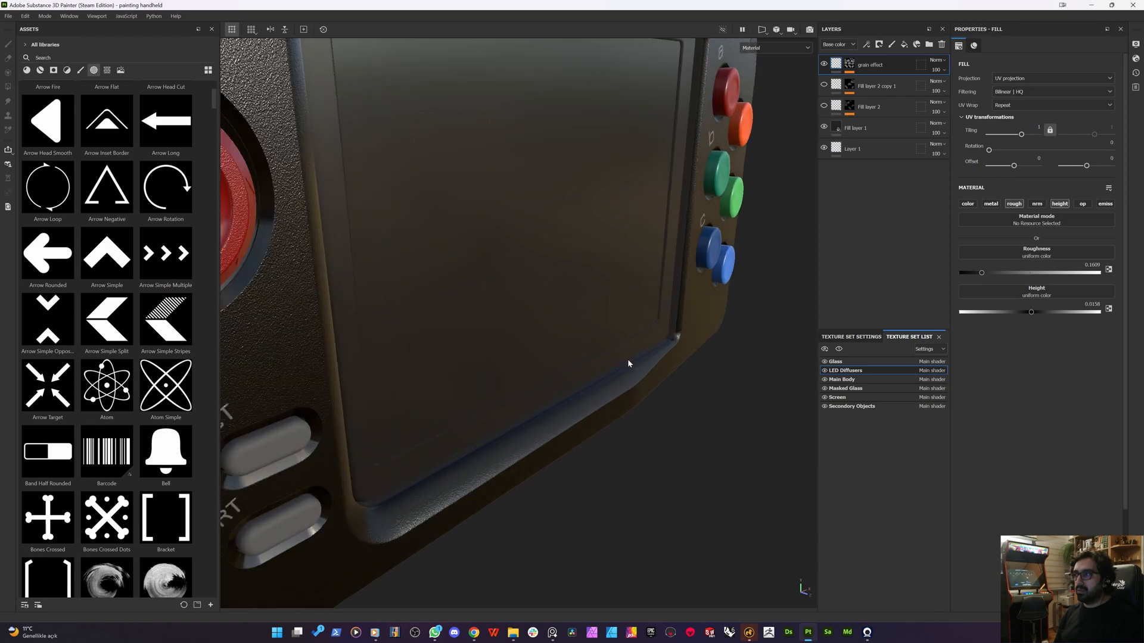
{"action": "middle_click_drag", "start_coordinate": [612, 369], "coordinate": [468, 382], "text": "alt"}
{"action": "scroll", "coordinate": [562, 394], "scroll_direction": "up", "scroll_amount": 6}
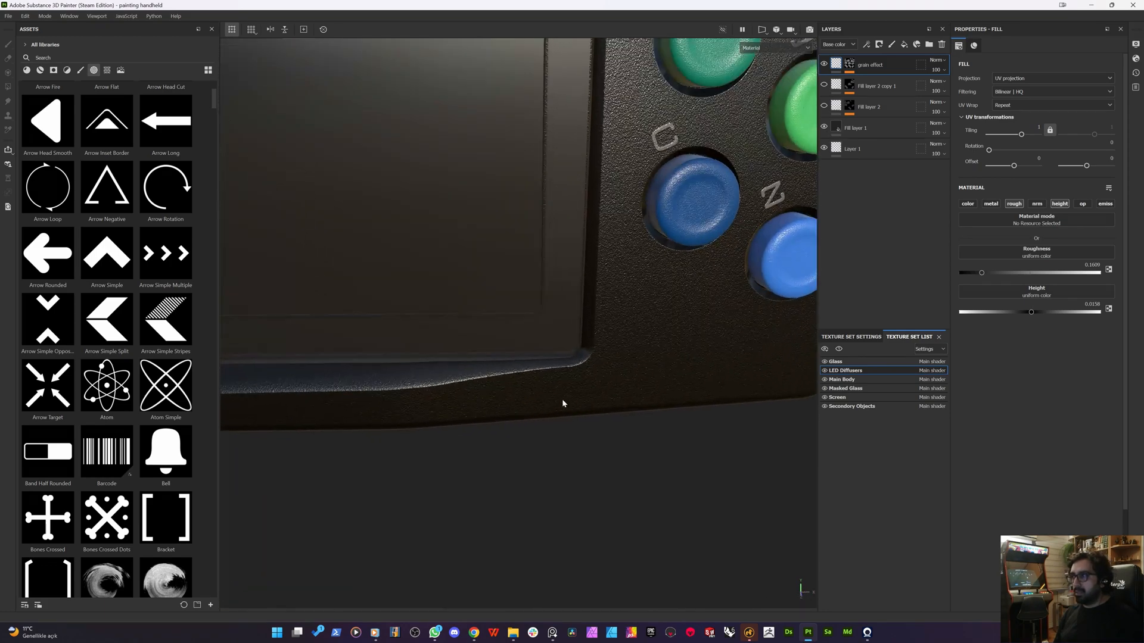
{"action": "scroll", "coordinate": [522, 401], "scroll_direction": "down", "scroll_amount": 12}
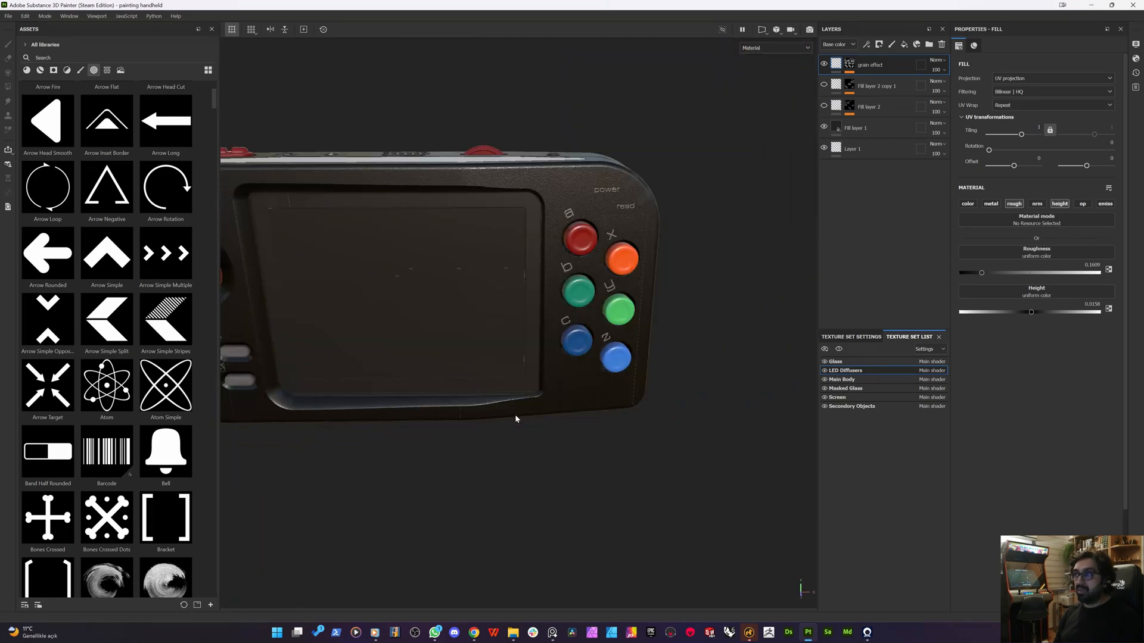
{"action": "left_click_drag", "start_coordinate": [348, 454], "coordinate": [398, 518], "text": "alt"}
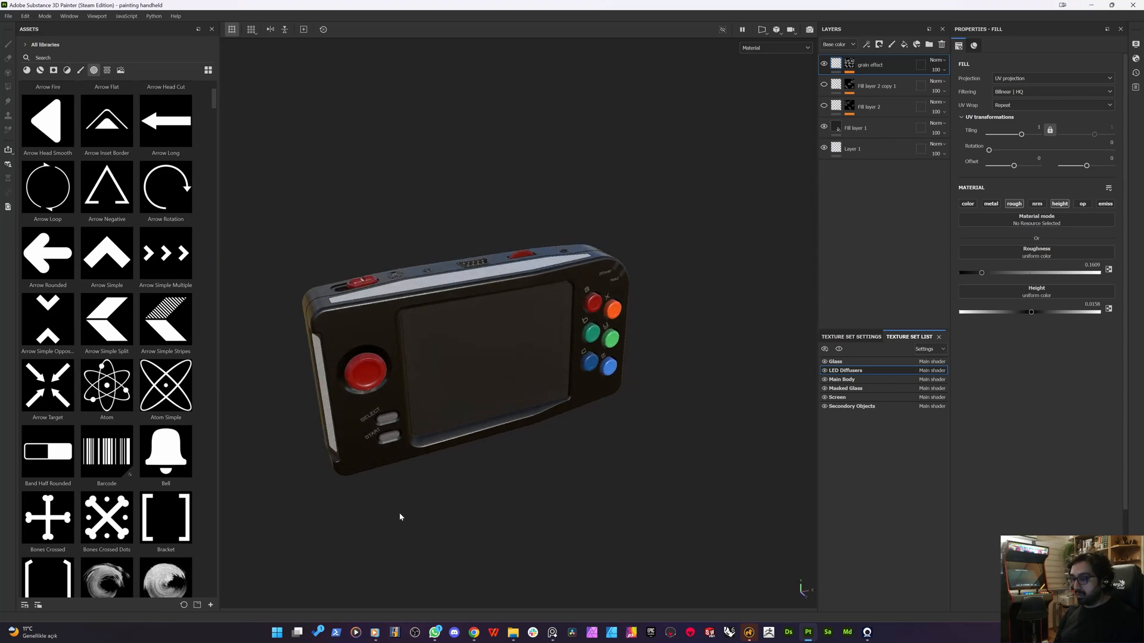
- Examine the side light strip, joystick and select and start buttons from side-on, front and oblique views
{"action": "scroll", "coordinate": [374, 464], "scroll_direction": "up", "scroll_amount": 4}
{"action": "left_click_drag", "start_coordinate": [279, 398], "coordinate": [355, 385], "text": "alt"}
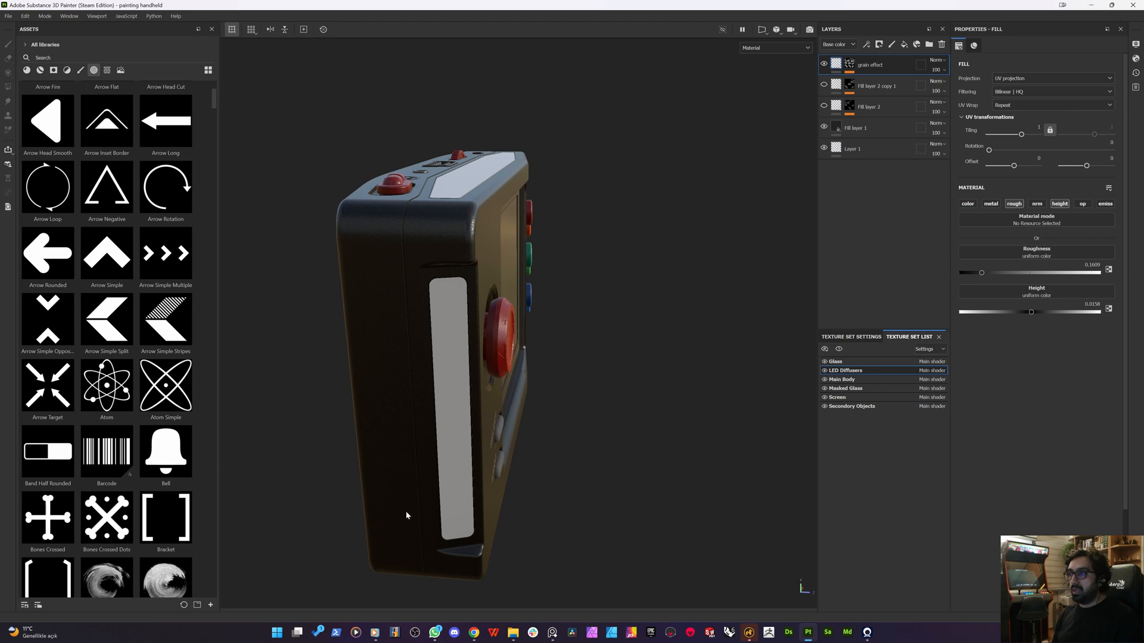
{"action": "left_click_drag", "start_coordinate": [348, 460], "coordinate": [287, 385], "text": "alt"}
{"action": "scroll", "coordinate": [453, 373], "scroll_direction": "up", "scroll_amount": 3}
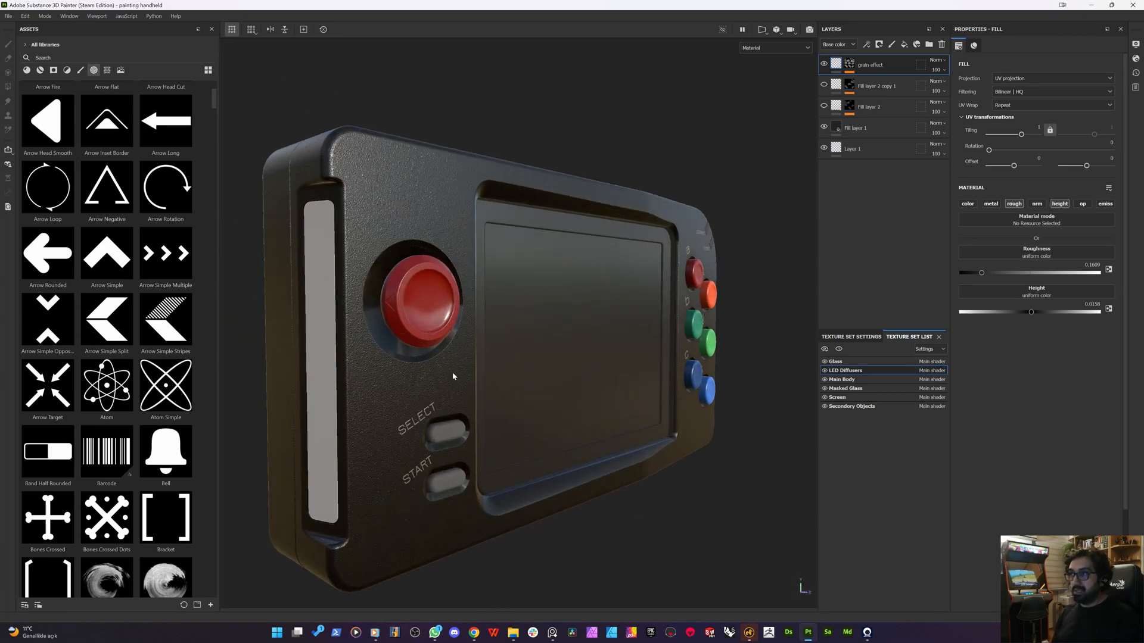
{"action": "left_click_drag", "start_coordinate": [452, 372], "coordinate": [401, 403], "text": "alt"}
{"action": "middle_click_drag", "start_coordinate": [391, 385], "coordinate": [454, 420], "text": "alt"}
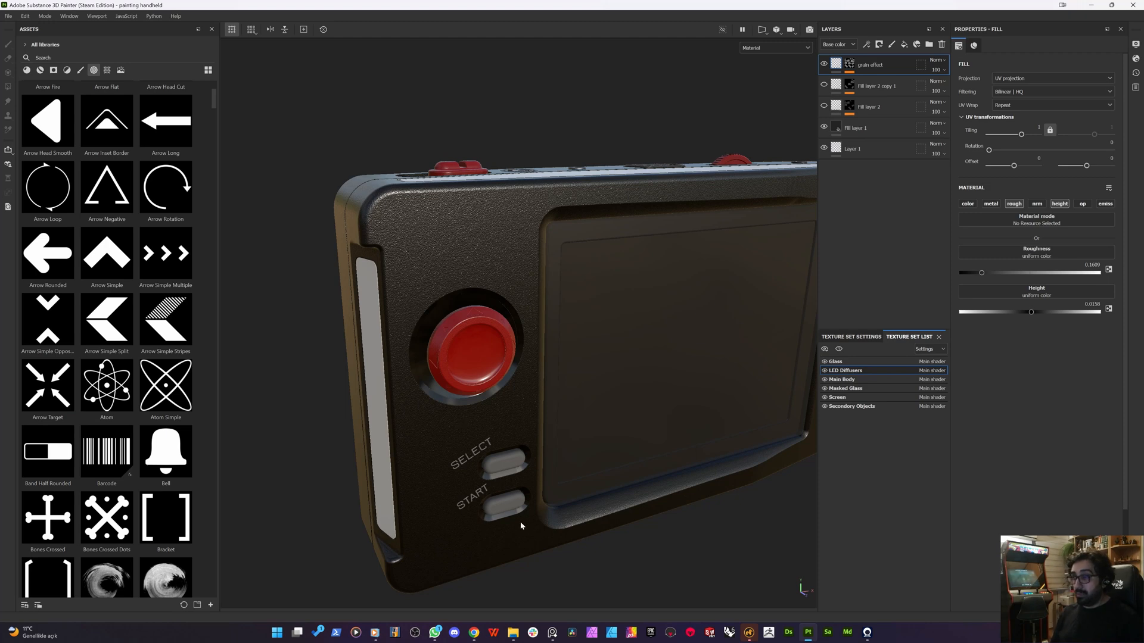
{"action": "scroll", "coordinate": [520, 526], "scroll_direction": "down", "scroll_amount": 3}
{"action": "left_click_drag", "start_coordinate": [520, 526], "coordinate": [413, 451], "text": "alt"}
{"action": "left_click_drag", "start_coordinate": [483, 476], "coordinate": [469, 462], "text": "alt"}
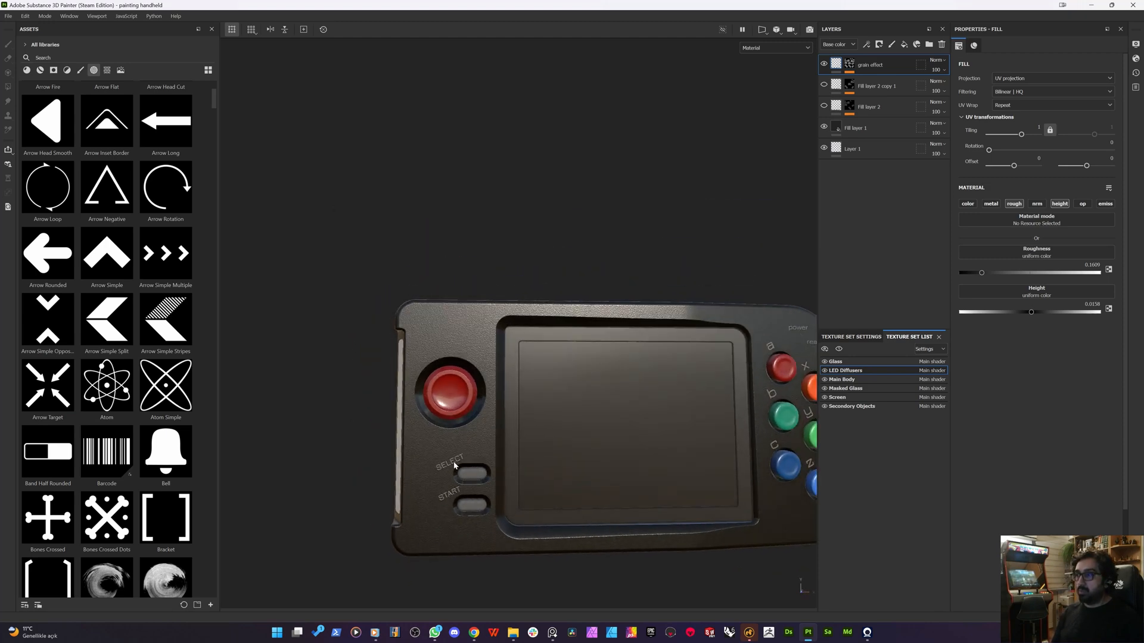
{"action": "left_click_drag", "start_coordinate": [590, 438], "coordinate": [566, 468], "text": "alt"}
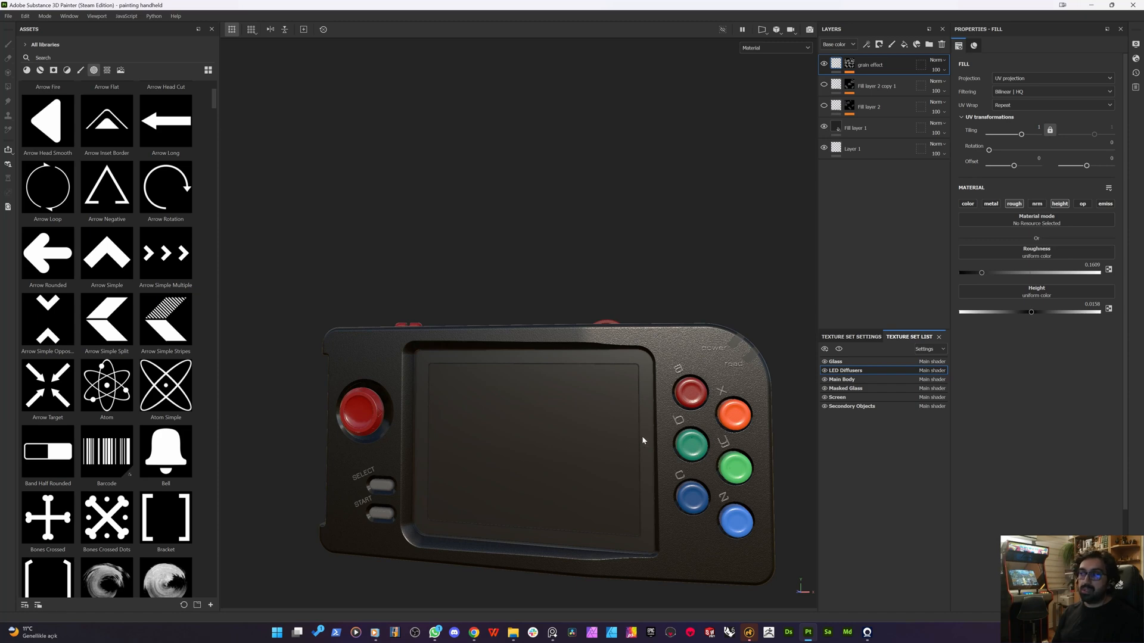
{"action": "left_click_drag", "start_coordinate": [643, 441], "coordinate": [449, 167], "text": "alt"}
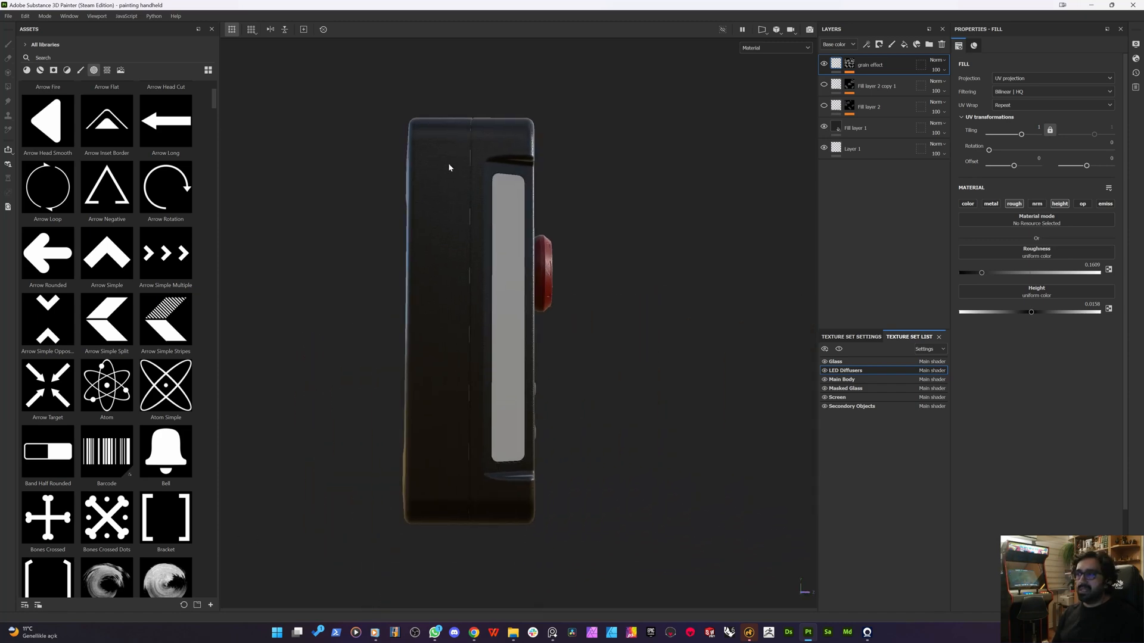
{"action": "left_click_drag", "start_coordinate": [477, 246], "coordinate": [364, 361], "text": "alt"}
{"action": "middle_click_drag", "start_coordinate": [364, 361], "coordinate": [420, 384], "text": "alt"}
{"action": "left_click_drag", "start_coordinate": [420, 384], "coordinate": [504, 312], "text": "alt"}
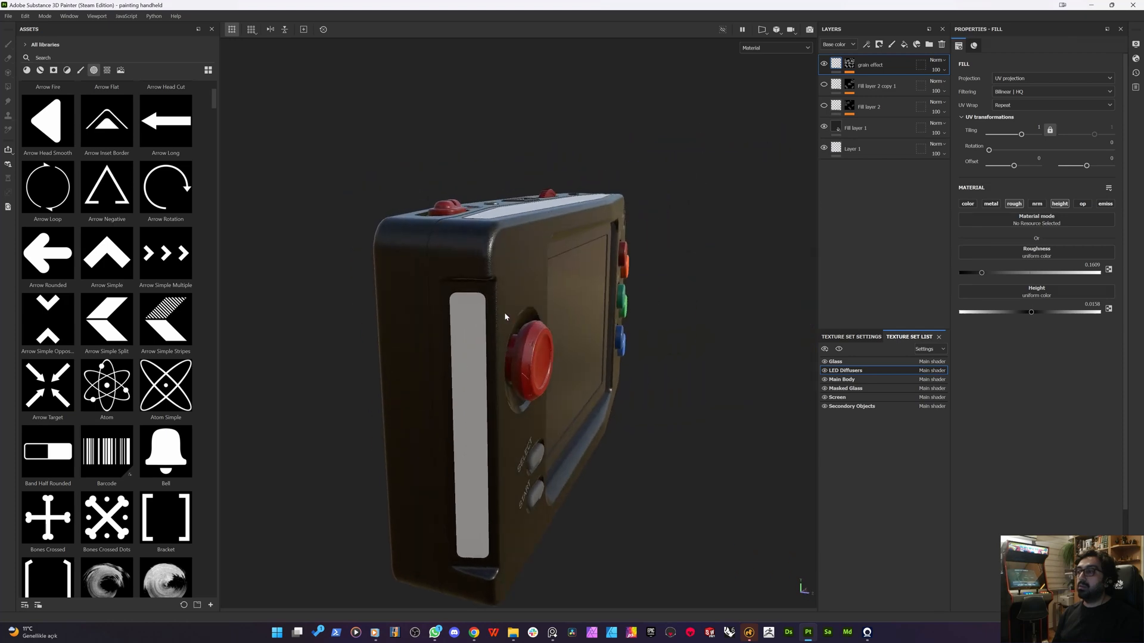
{"action": "left_click_drag", "start_coordinate": [529, 405], "coordinate": [507, 356], "text": "alt"}
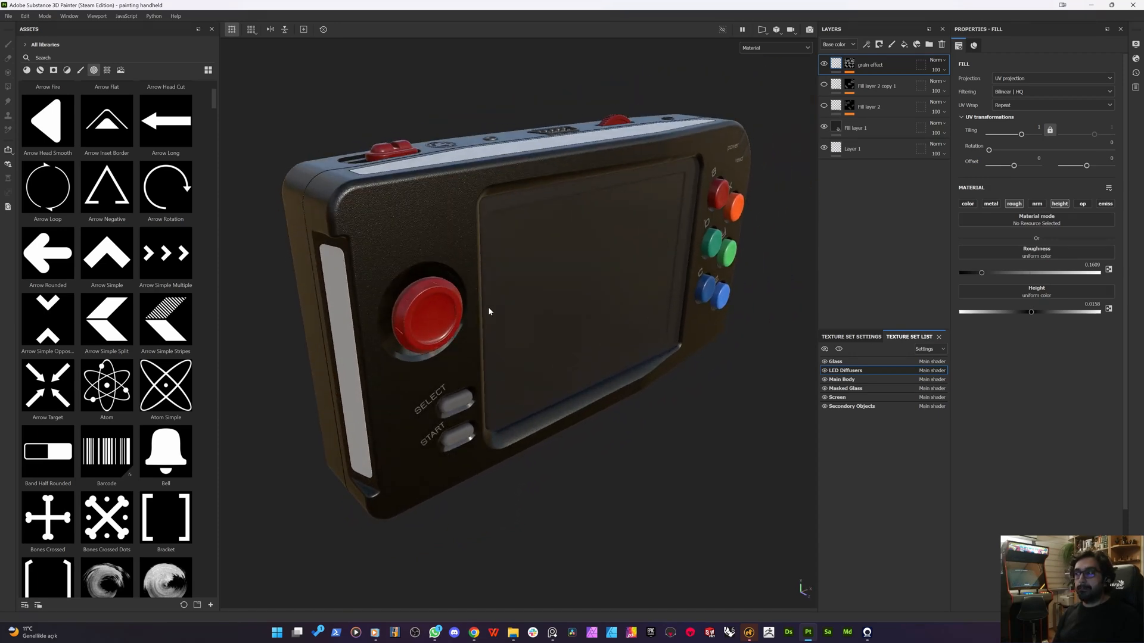
{"action": "left_click_drag", "start_coordinate": [489, 311], "coordinate": [475, 338], "text": "alt"}
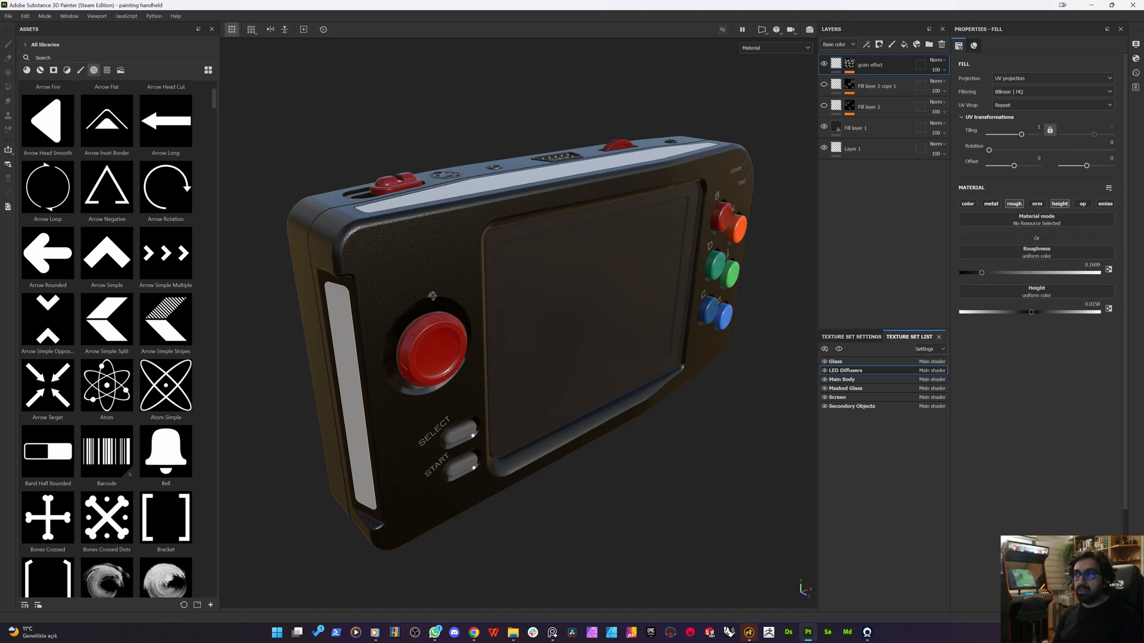
{"action": "mouse_move", "coordinate": [432, 297]}
{"action": "left_mouse_down", "text": "alt"}
{"action": "mouse_move", "coordinate": [444, 292]}
{"action": "mouse_move", "coordinate": [433, 288]}
{"action": "left_mouse_up", "text": "alt"}
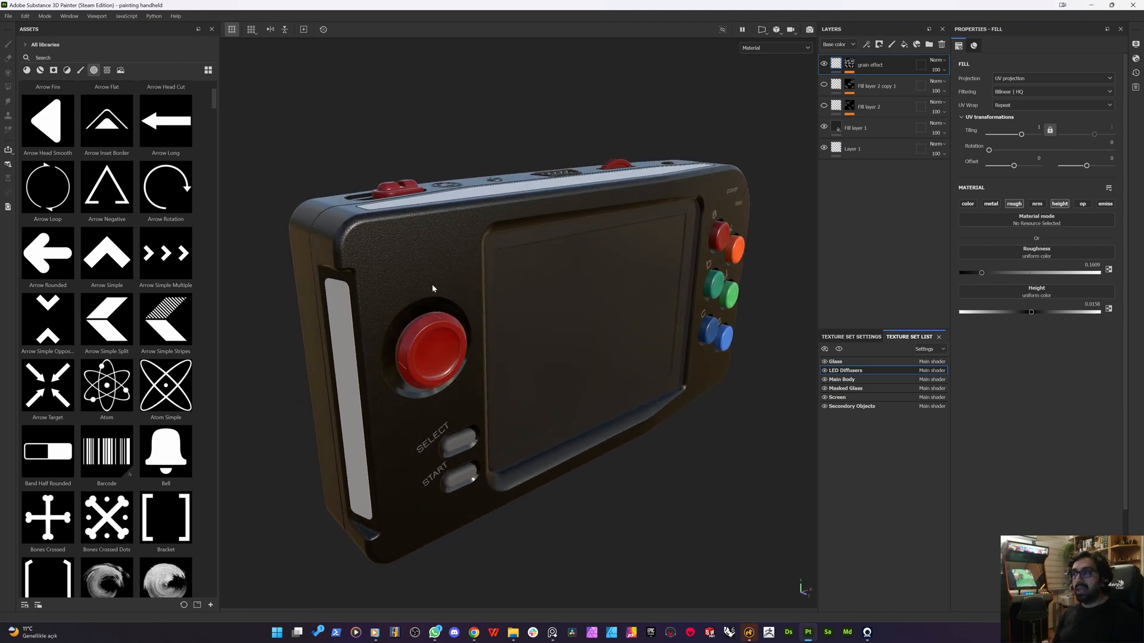
{"action": "left_click_drag", "start_coordinate": [471, 358], "coordinate": [448, 368], "text": "alt"}
{"action": "key", "text": "alt"}
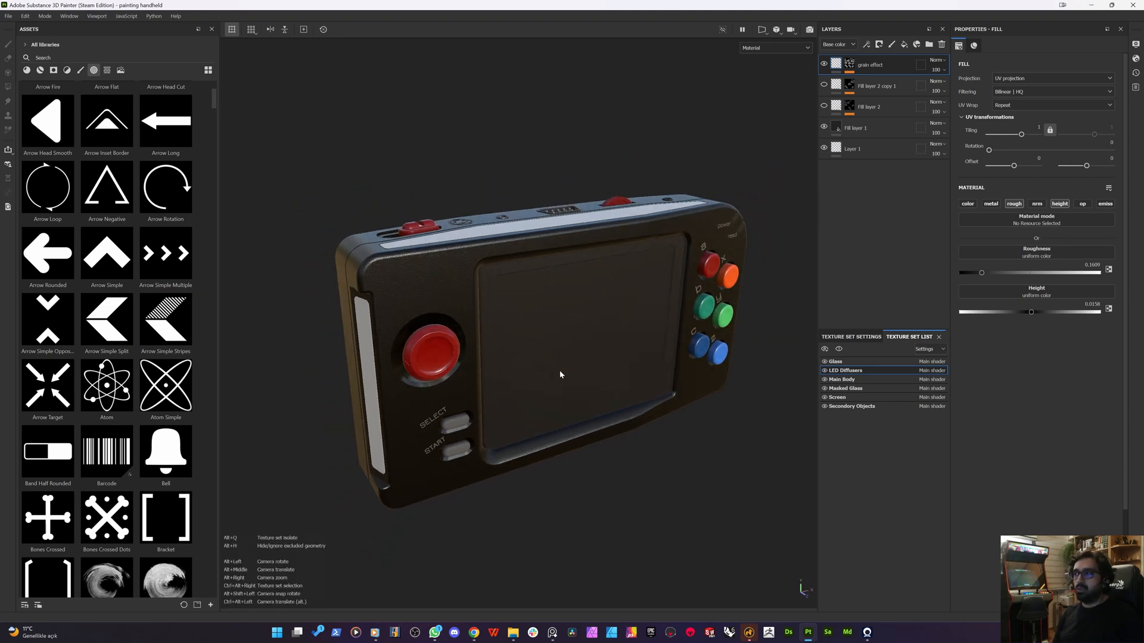
{"action": "left_click_drag", "start_coordinate": [561, 374], "coordinate": [543, 471], "text": "alt"}
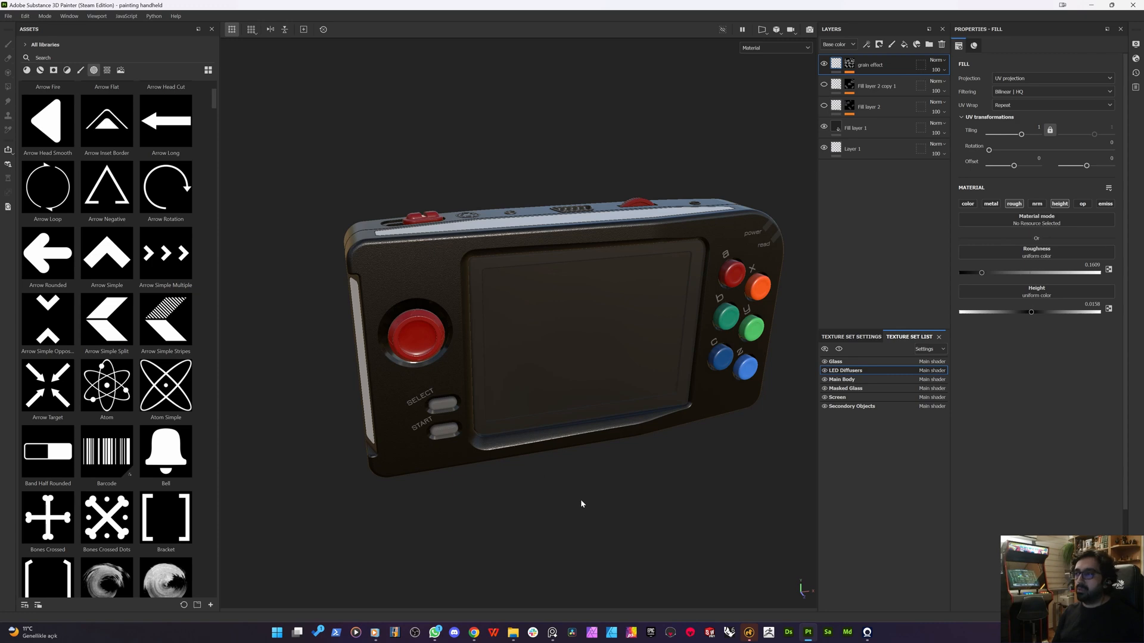
{"action": "left_click_drag", "start_coordinate": [581, 504], "coordinate": [557, 458], "text": "alt"}
{"action": "left_click_drag", "start_coordinate": [513, 448], "coordinate": [477, 482], "text": "alt"}
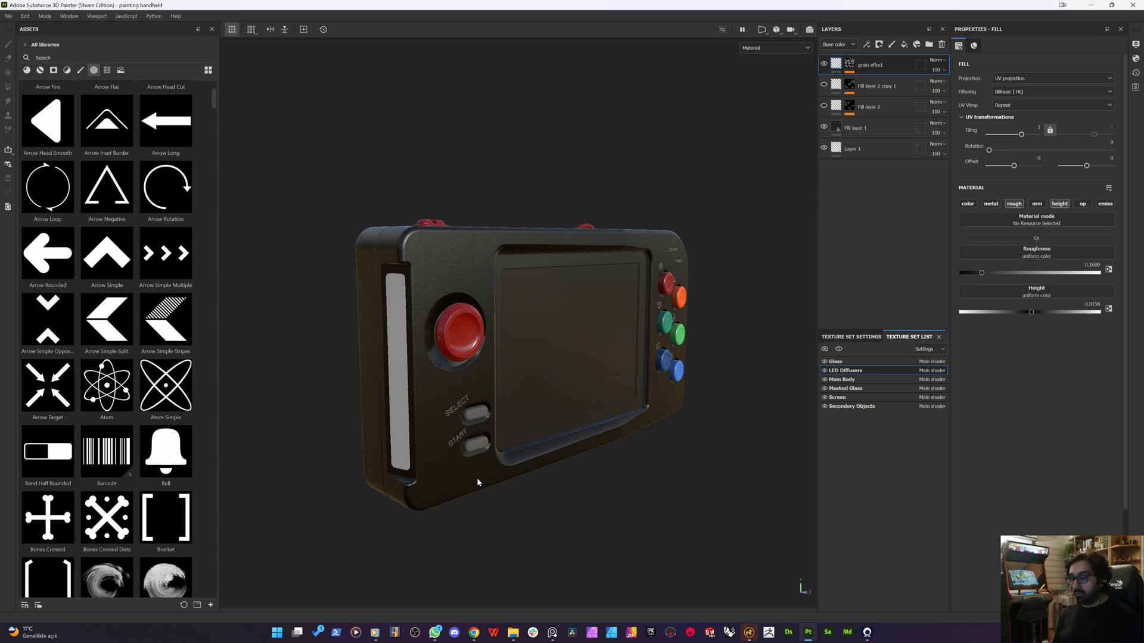
{"action": "left_click_drag", "start_coordinate": [452, 194], "coordinate": [424, 214], "text": "alt"}
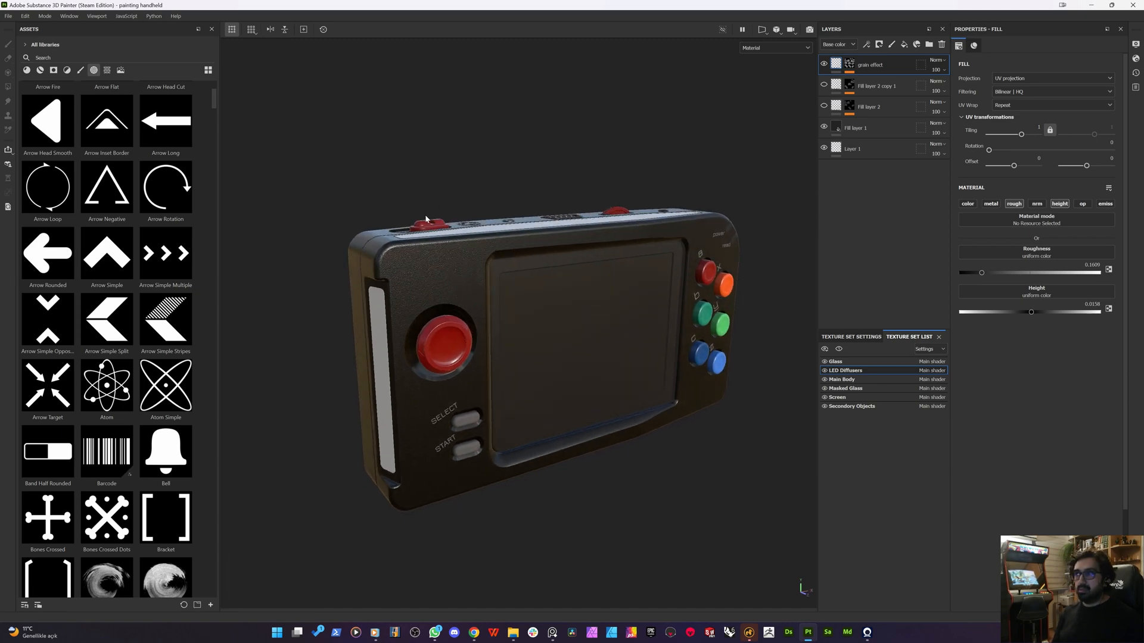
{"action": "middle_click_drag", "start_coordinate": [471, 222], "coordinate": [431, 201], "text": "alt"}
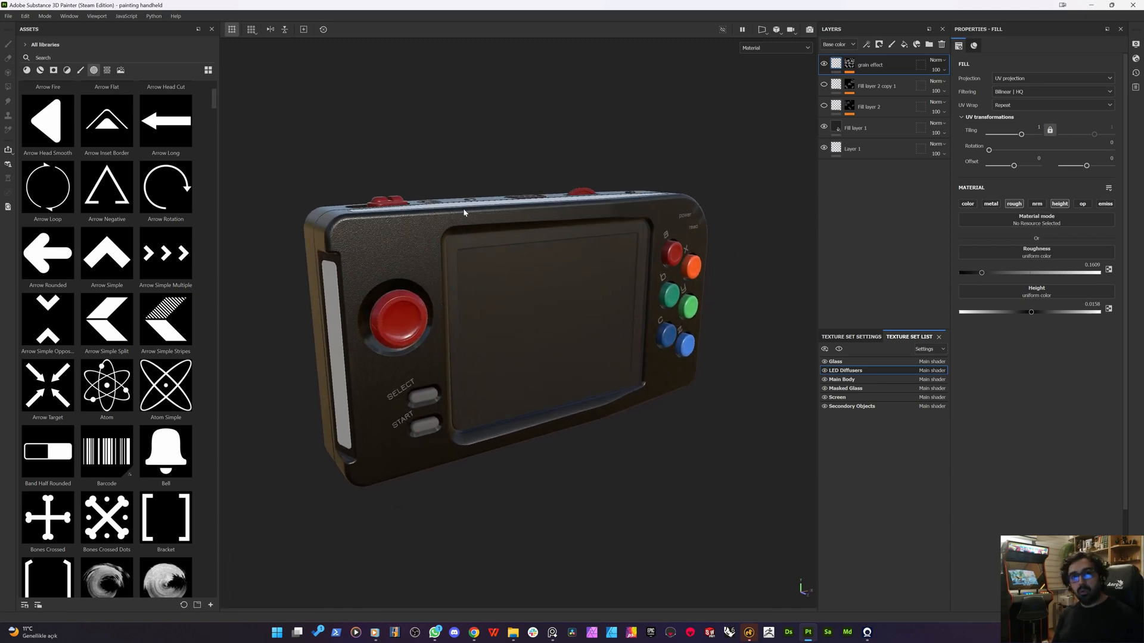
- Review the console's grained body, side and top light strips and screen recess from low front, close oblique and raised three-quarter views
{"action": "left_click_drag", "start_coordinate": [448, 158], "coordinate": [474, 154], "text": "alt"}
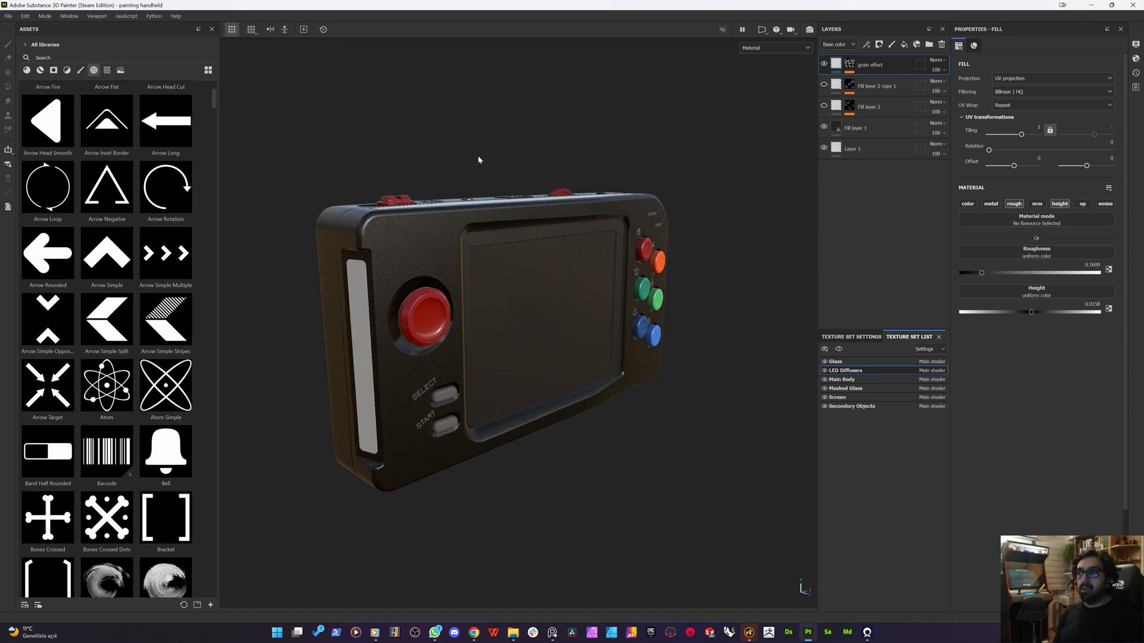
{"action": "left_click_drag", "start_coordinate": [479, 160], "coordinate": [434, 163], "text": "alt"}
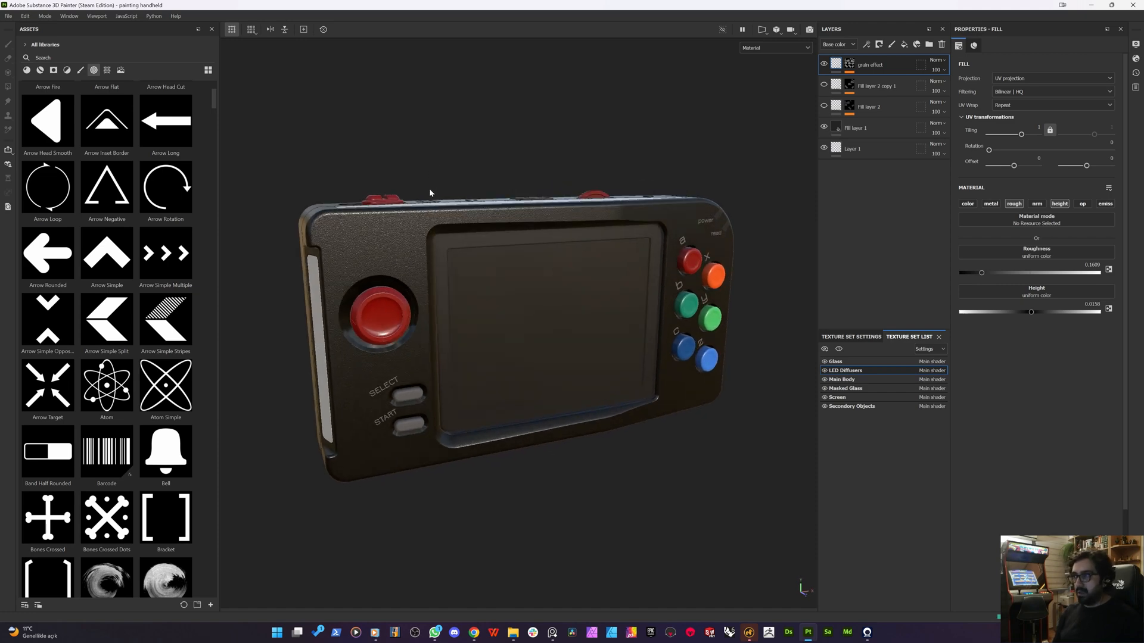
{"action": "scroll", "coordinate": [388, 227], "scroll_direction": "up", "scroll_amount": 3}
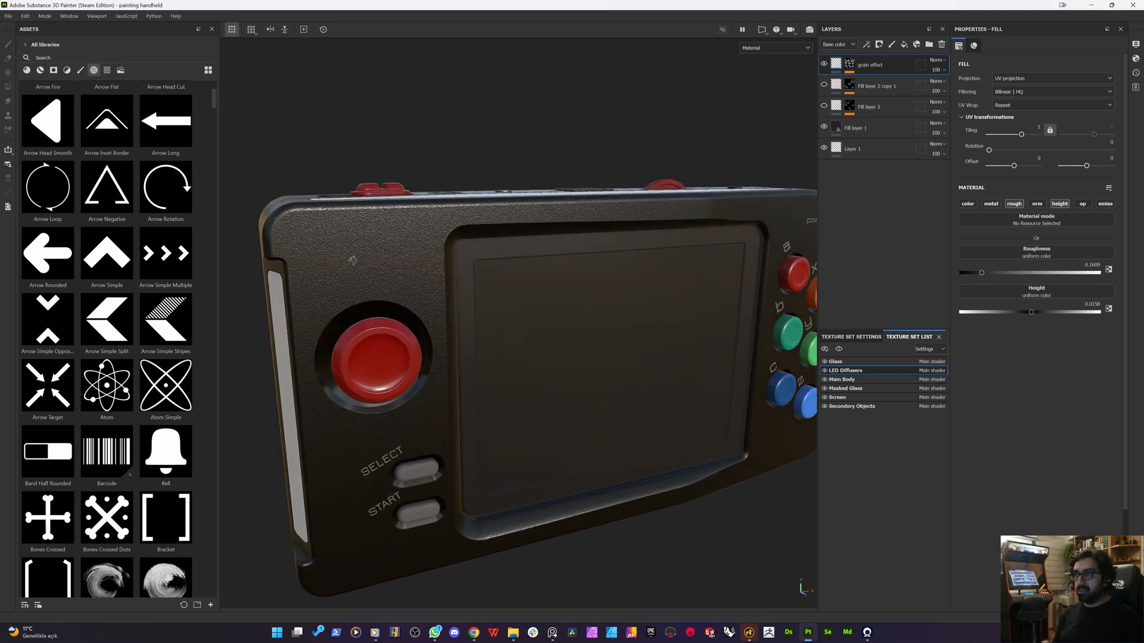
{"action": "left_click_drag", "start_coordinate": [352, 261], "coordinate": [400, 265], "text": "alt"}
{"action": "middle_click_drag", "start_coordinate": [317, 288], "coordinate": [408, 280], "text": "alt"}
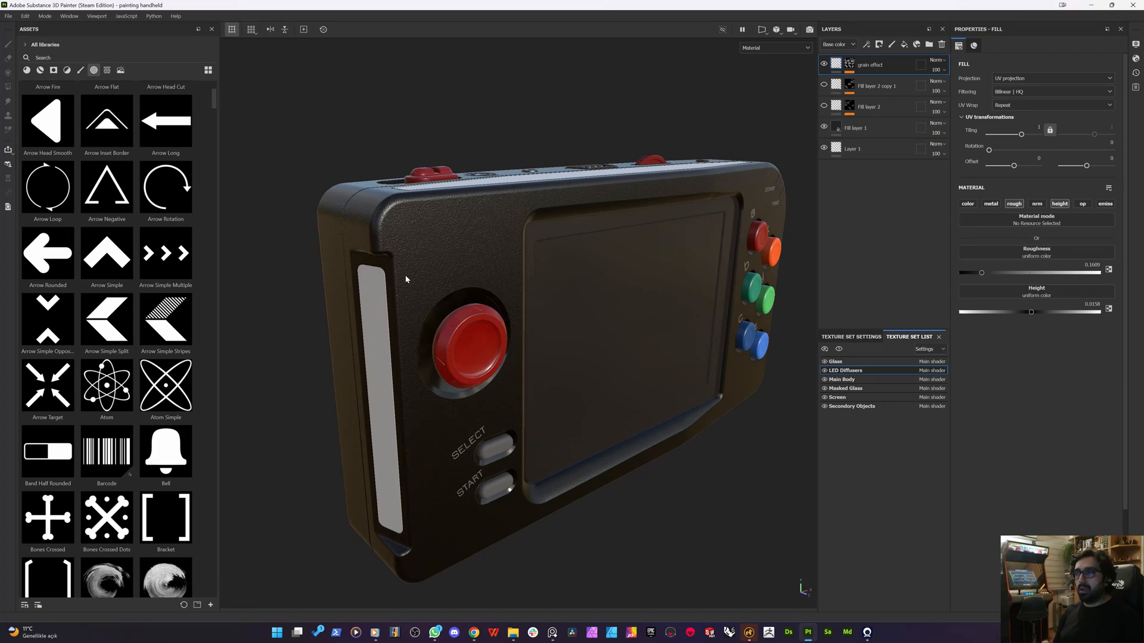
{"action": "left_click_drag", "start_coordinate": [348, 298], "coordinate": [349, 335], "text": "alt"}
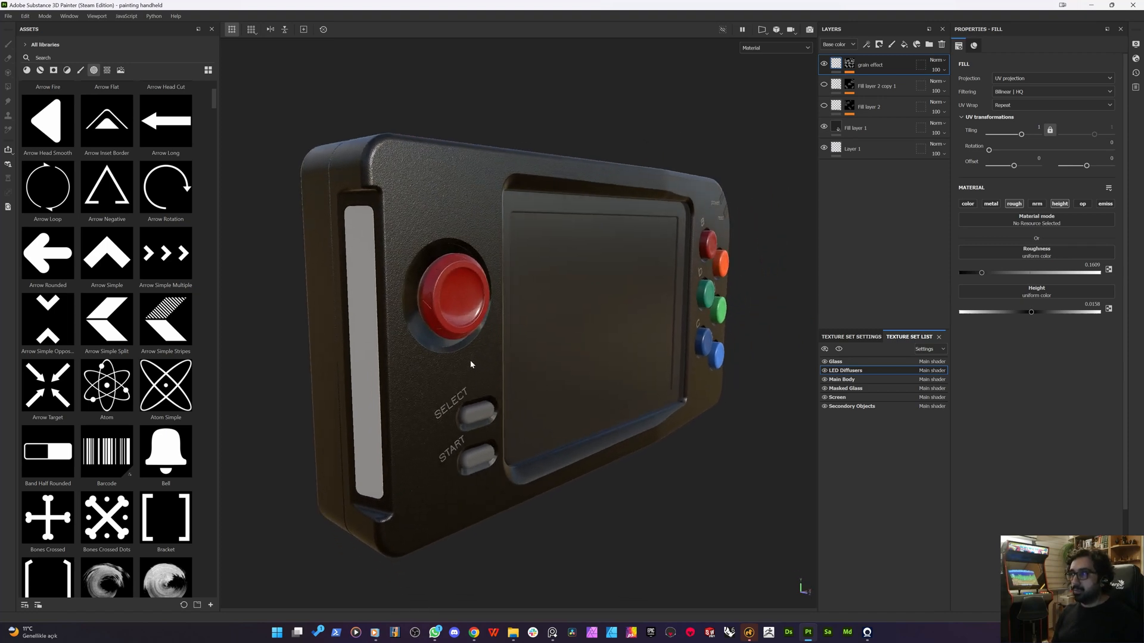
{"action": "left_click_drag", "start_coordinate": [400, 382], "coordinate": [420, 415], "text": "alt"}
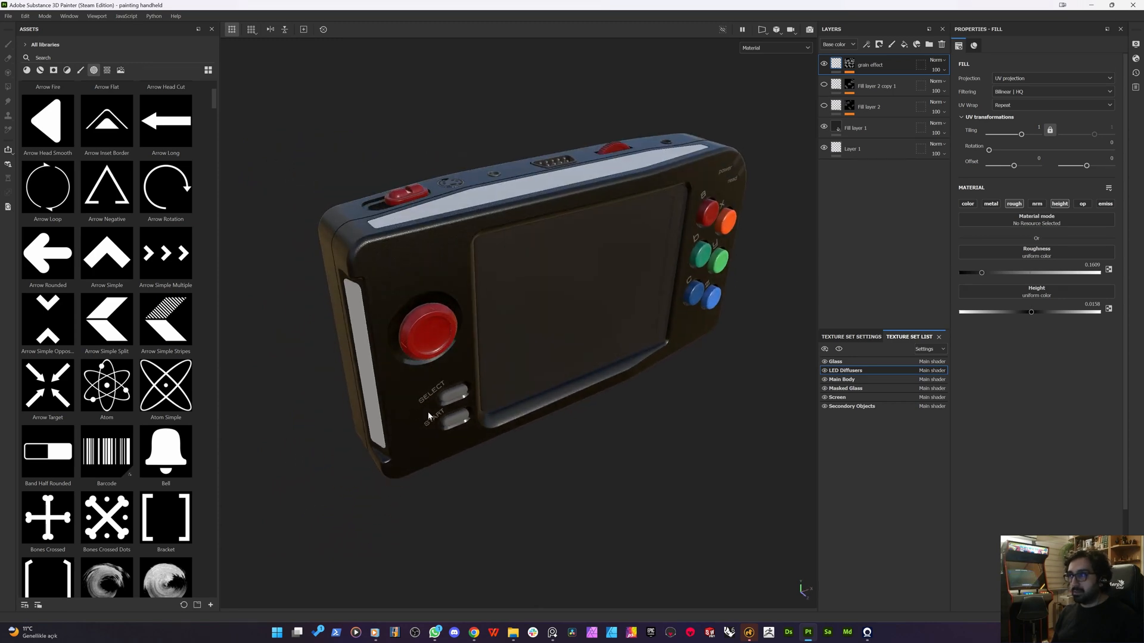
{"action": "left_click_drag", "start_coordinate": [522, 383], "coordinate": [550, 435], "text": "alt"}
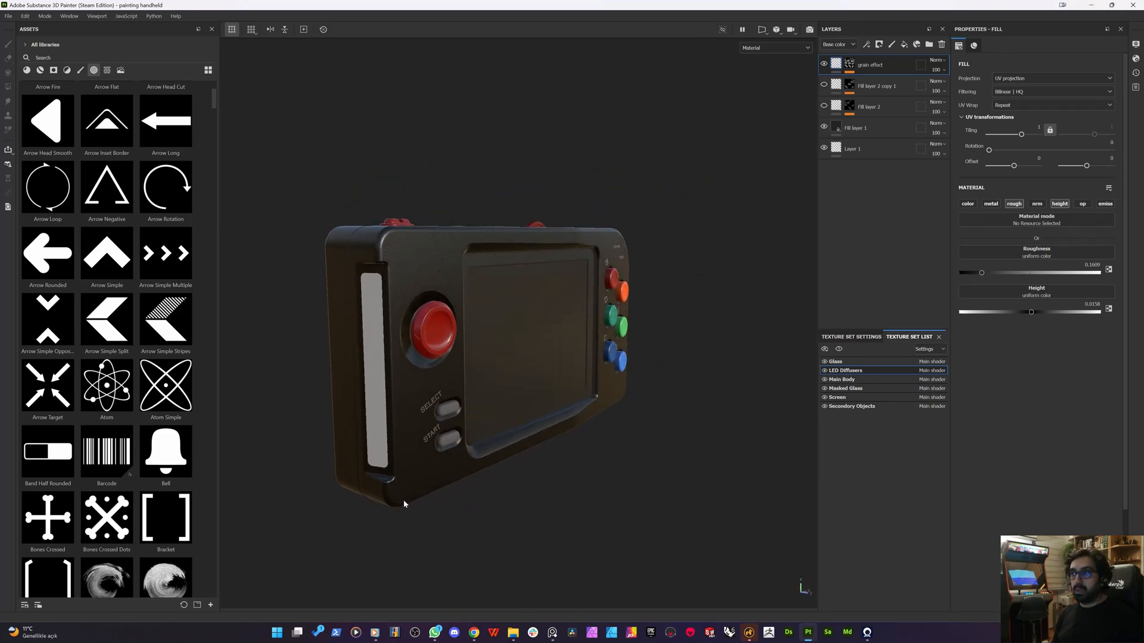